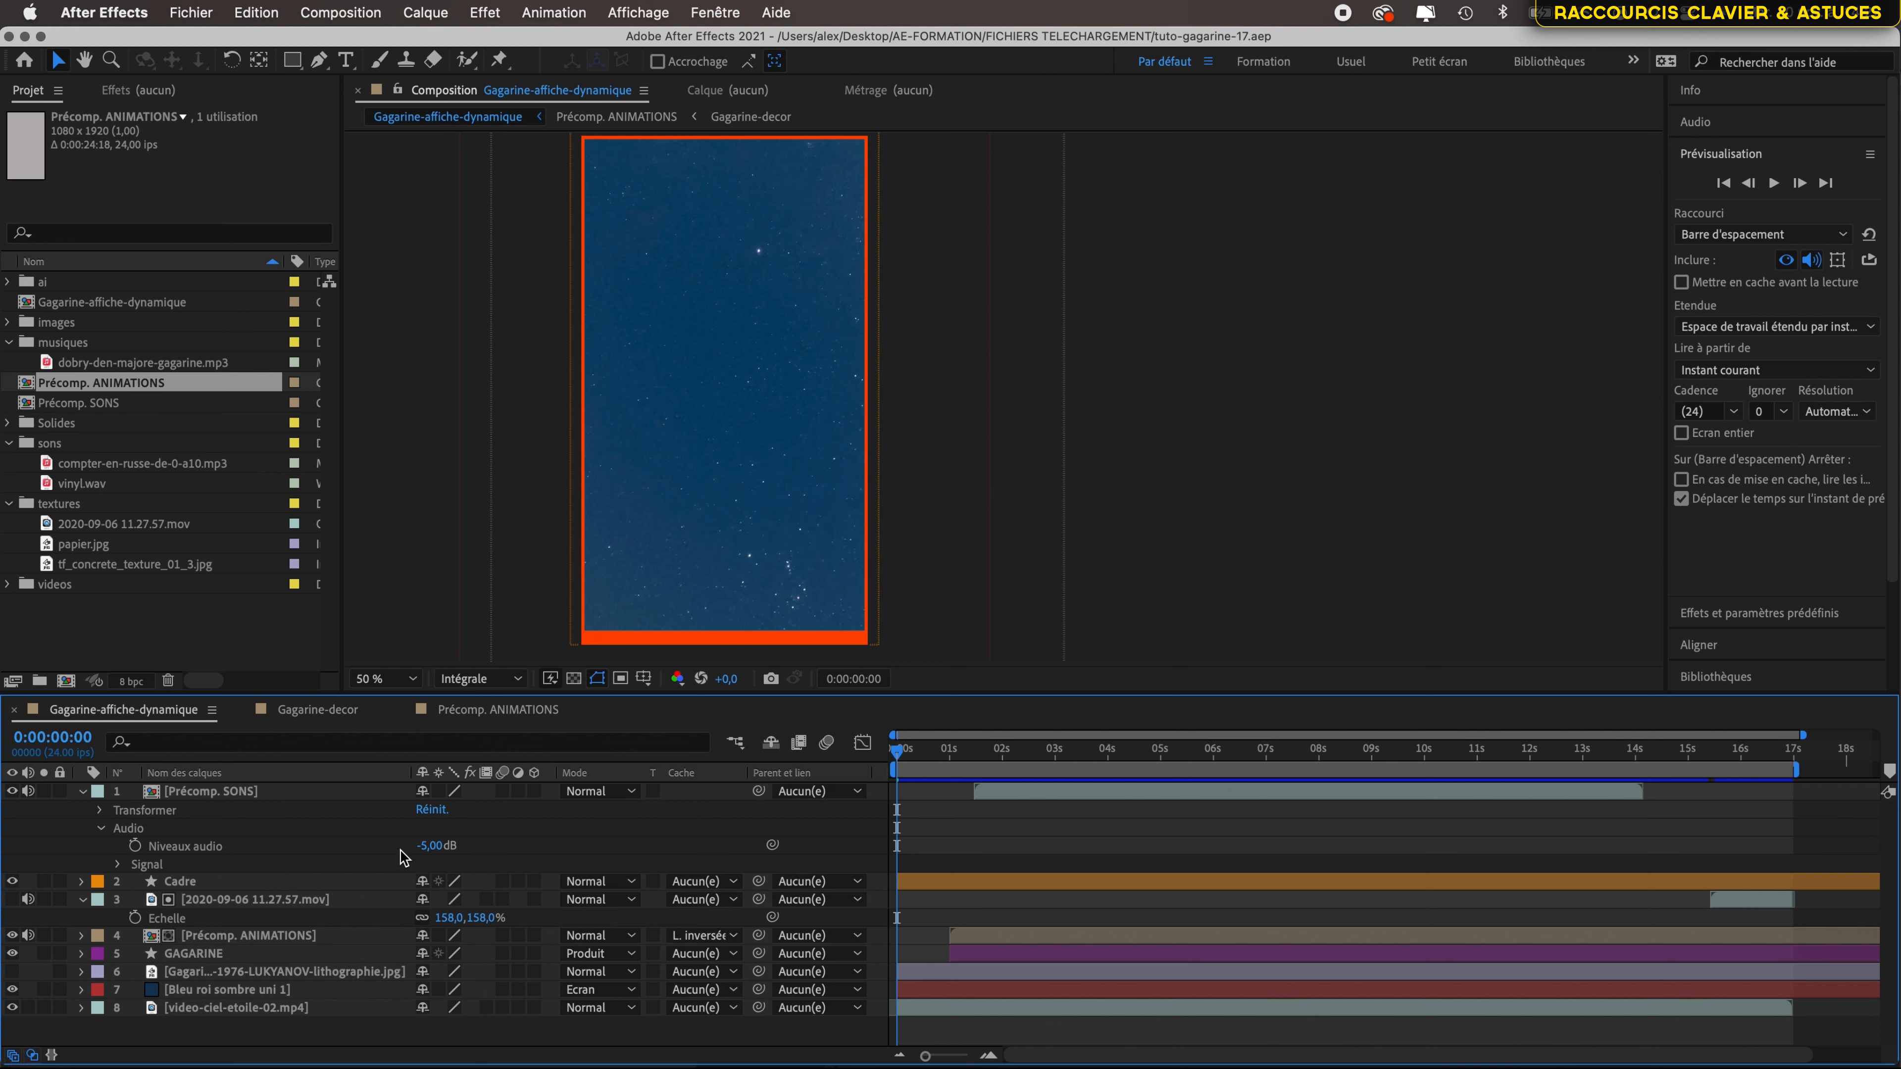
- Browse the effect categories available for the Précomp. SONS layer, from Audio down to Utilité
left_click(288, 794)
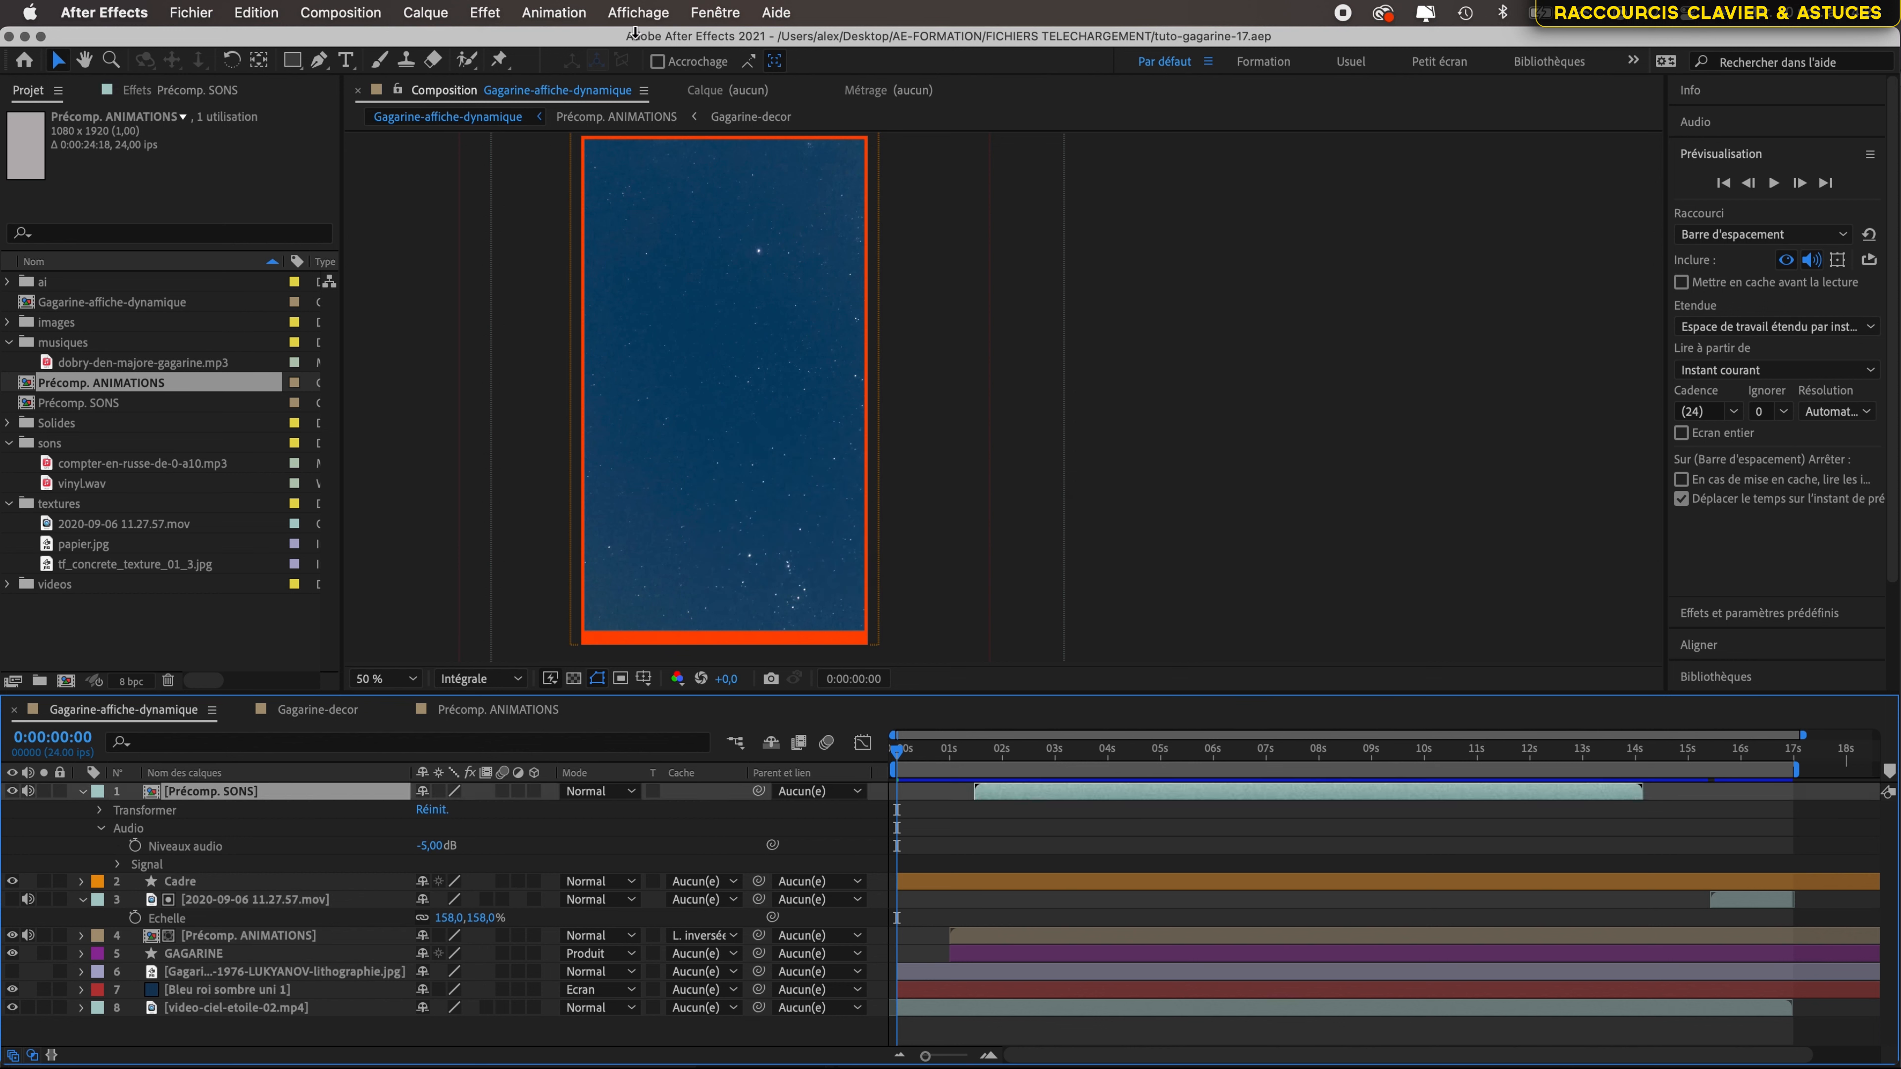
left_click(484, 13)
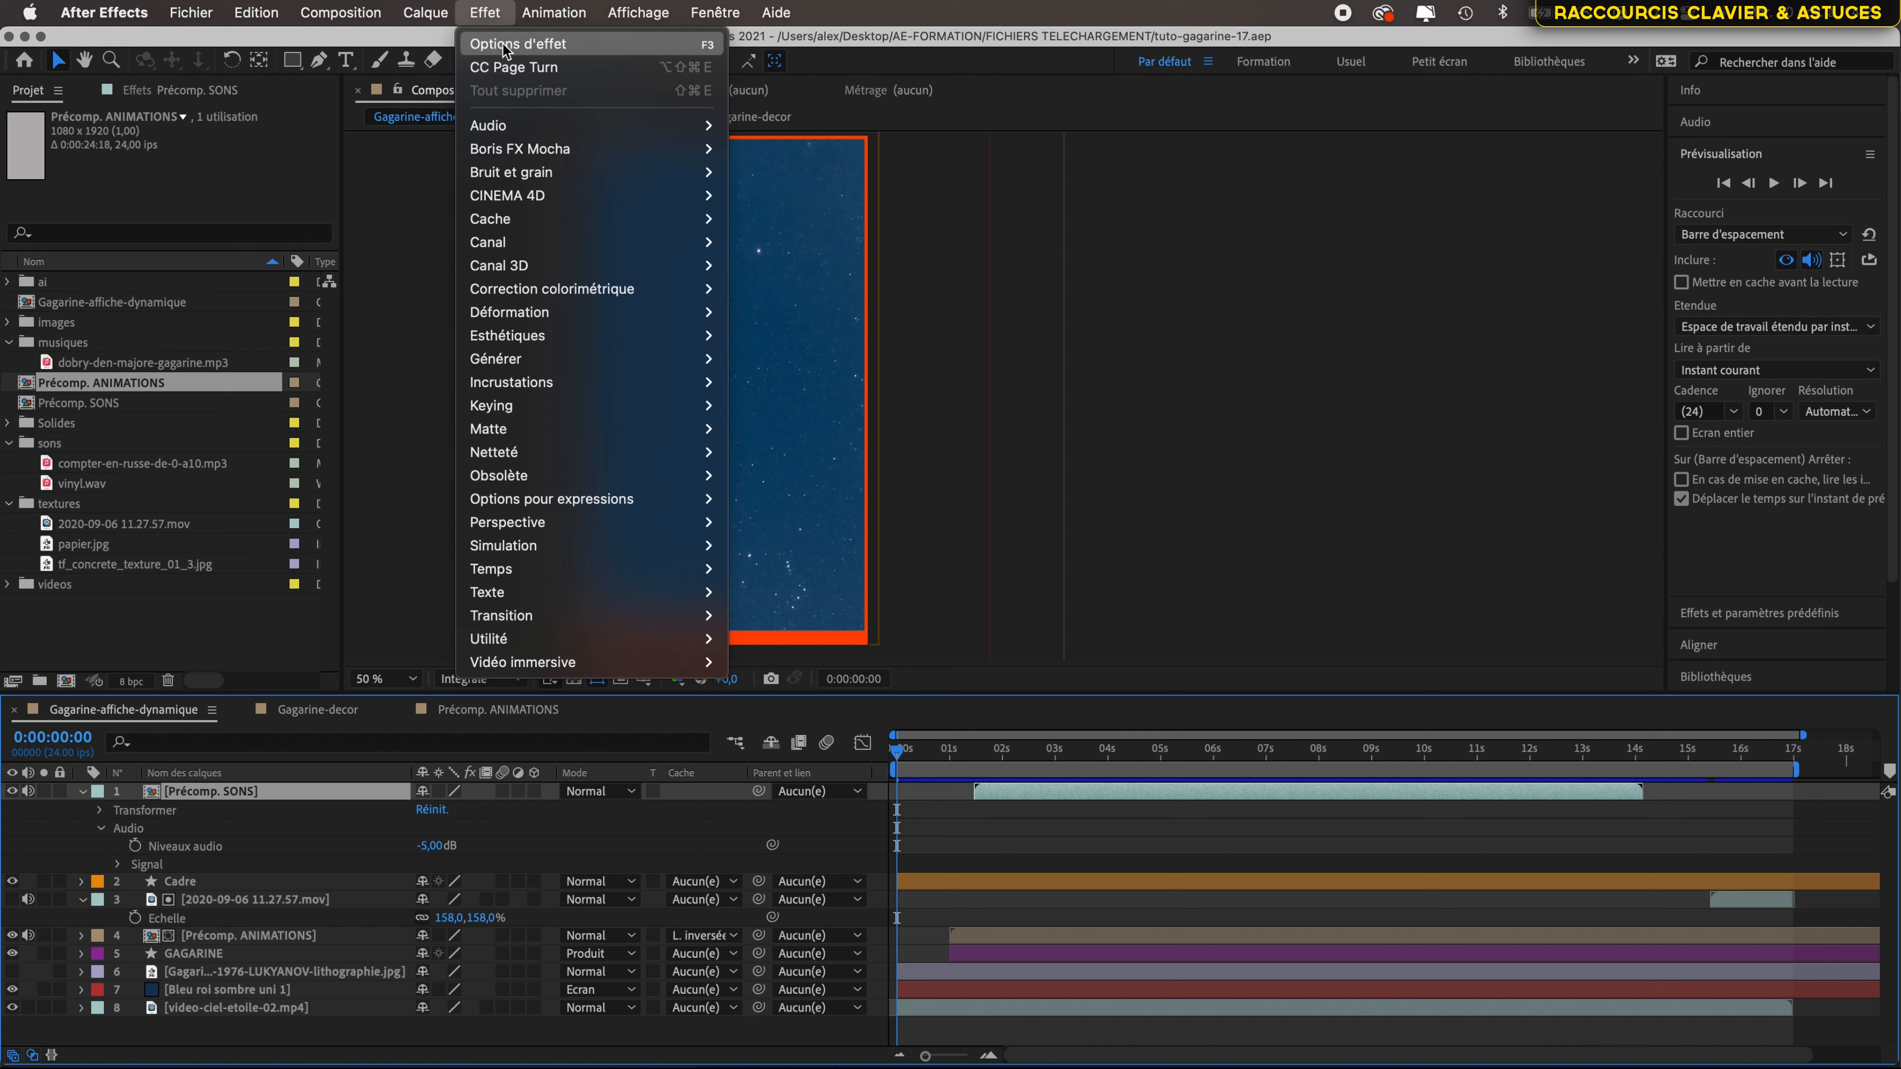
mouse_move(516, 125)
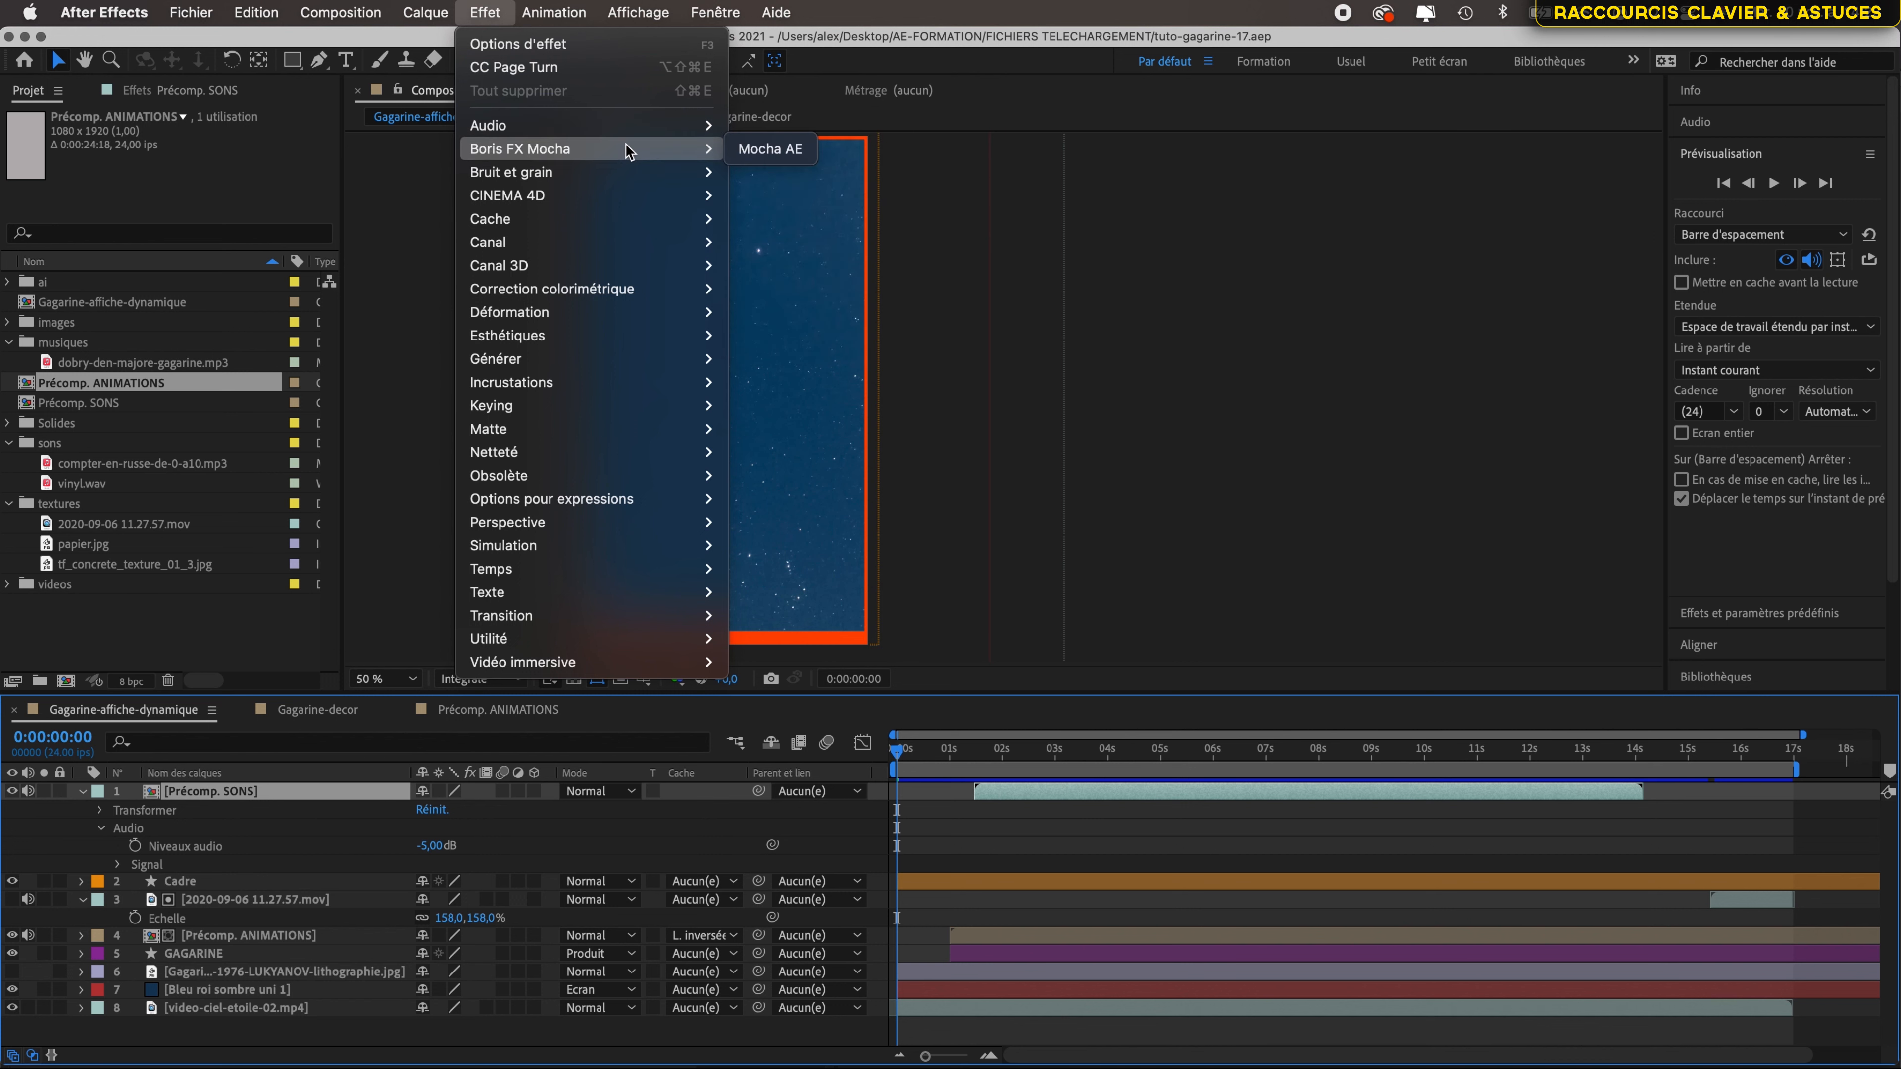
mouse_move(626, 127)
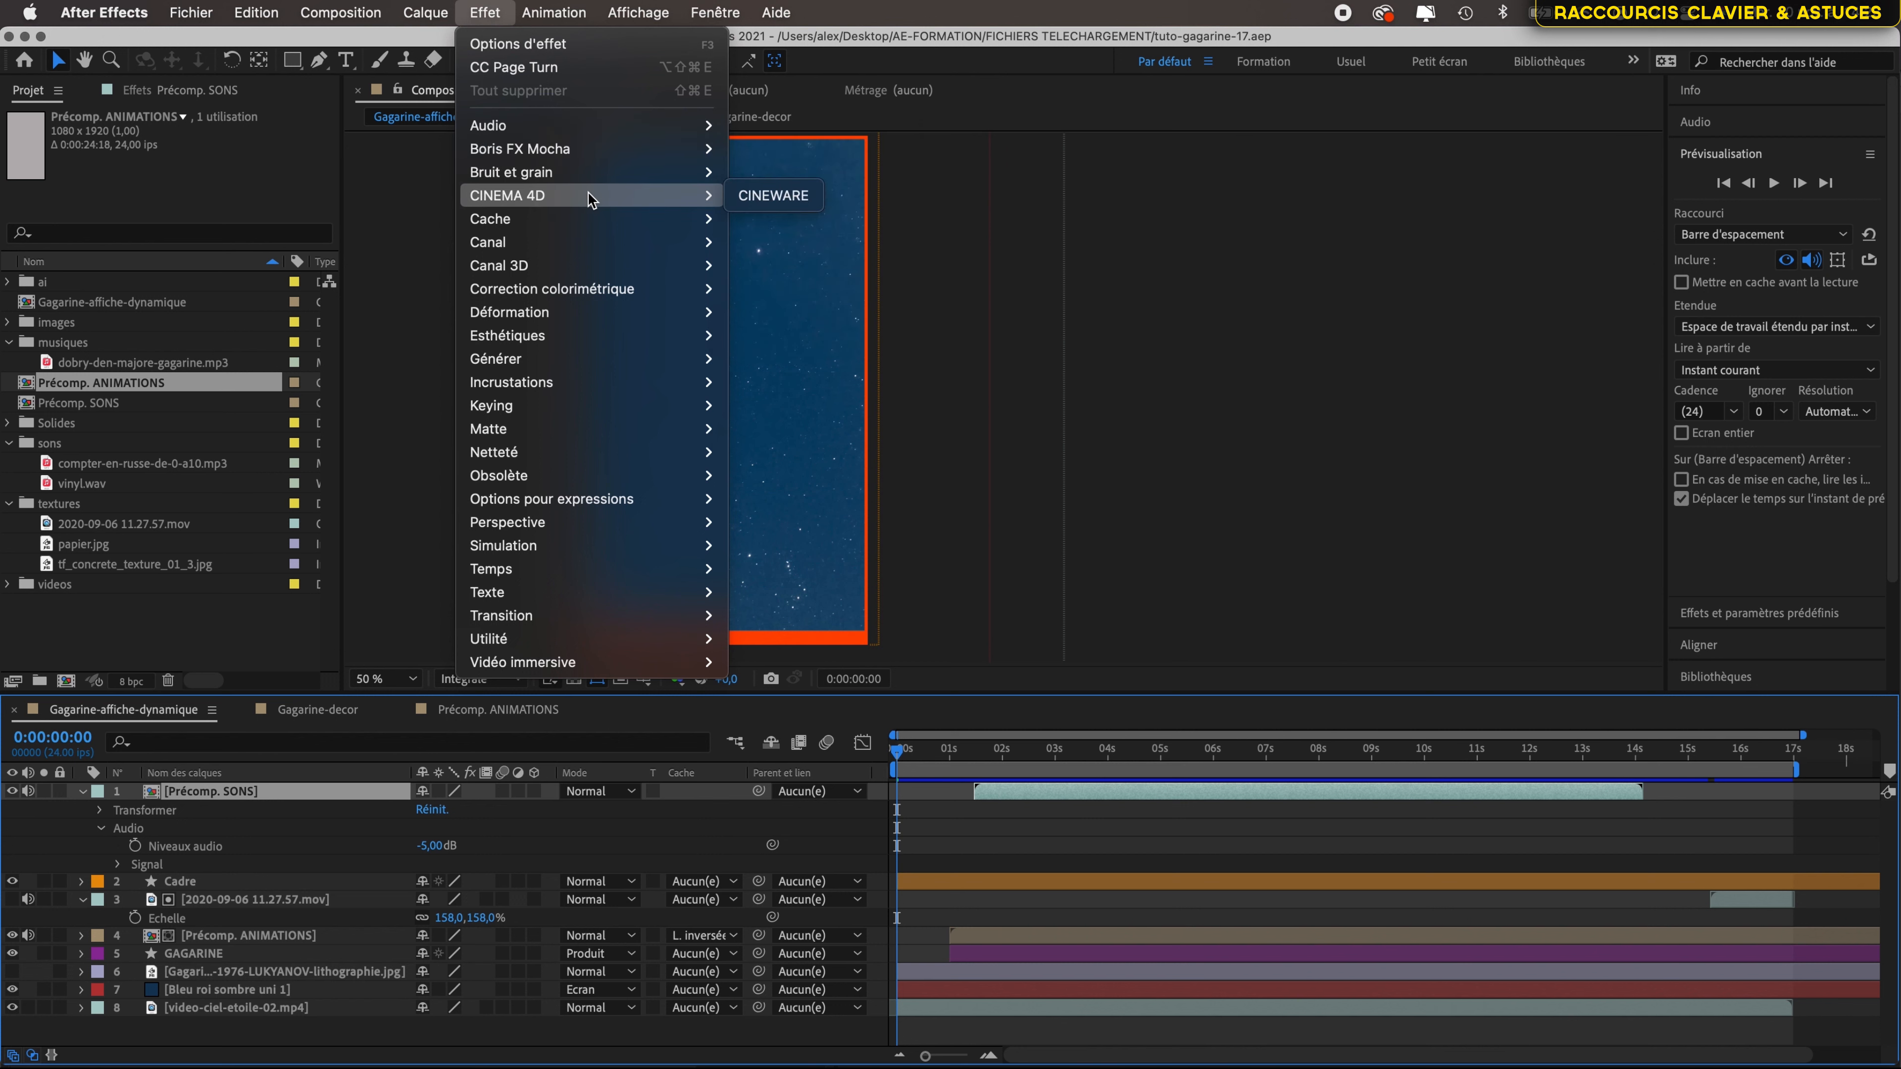
mouse_move(591, 220)
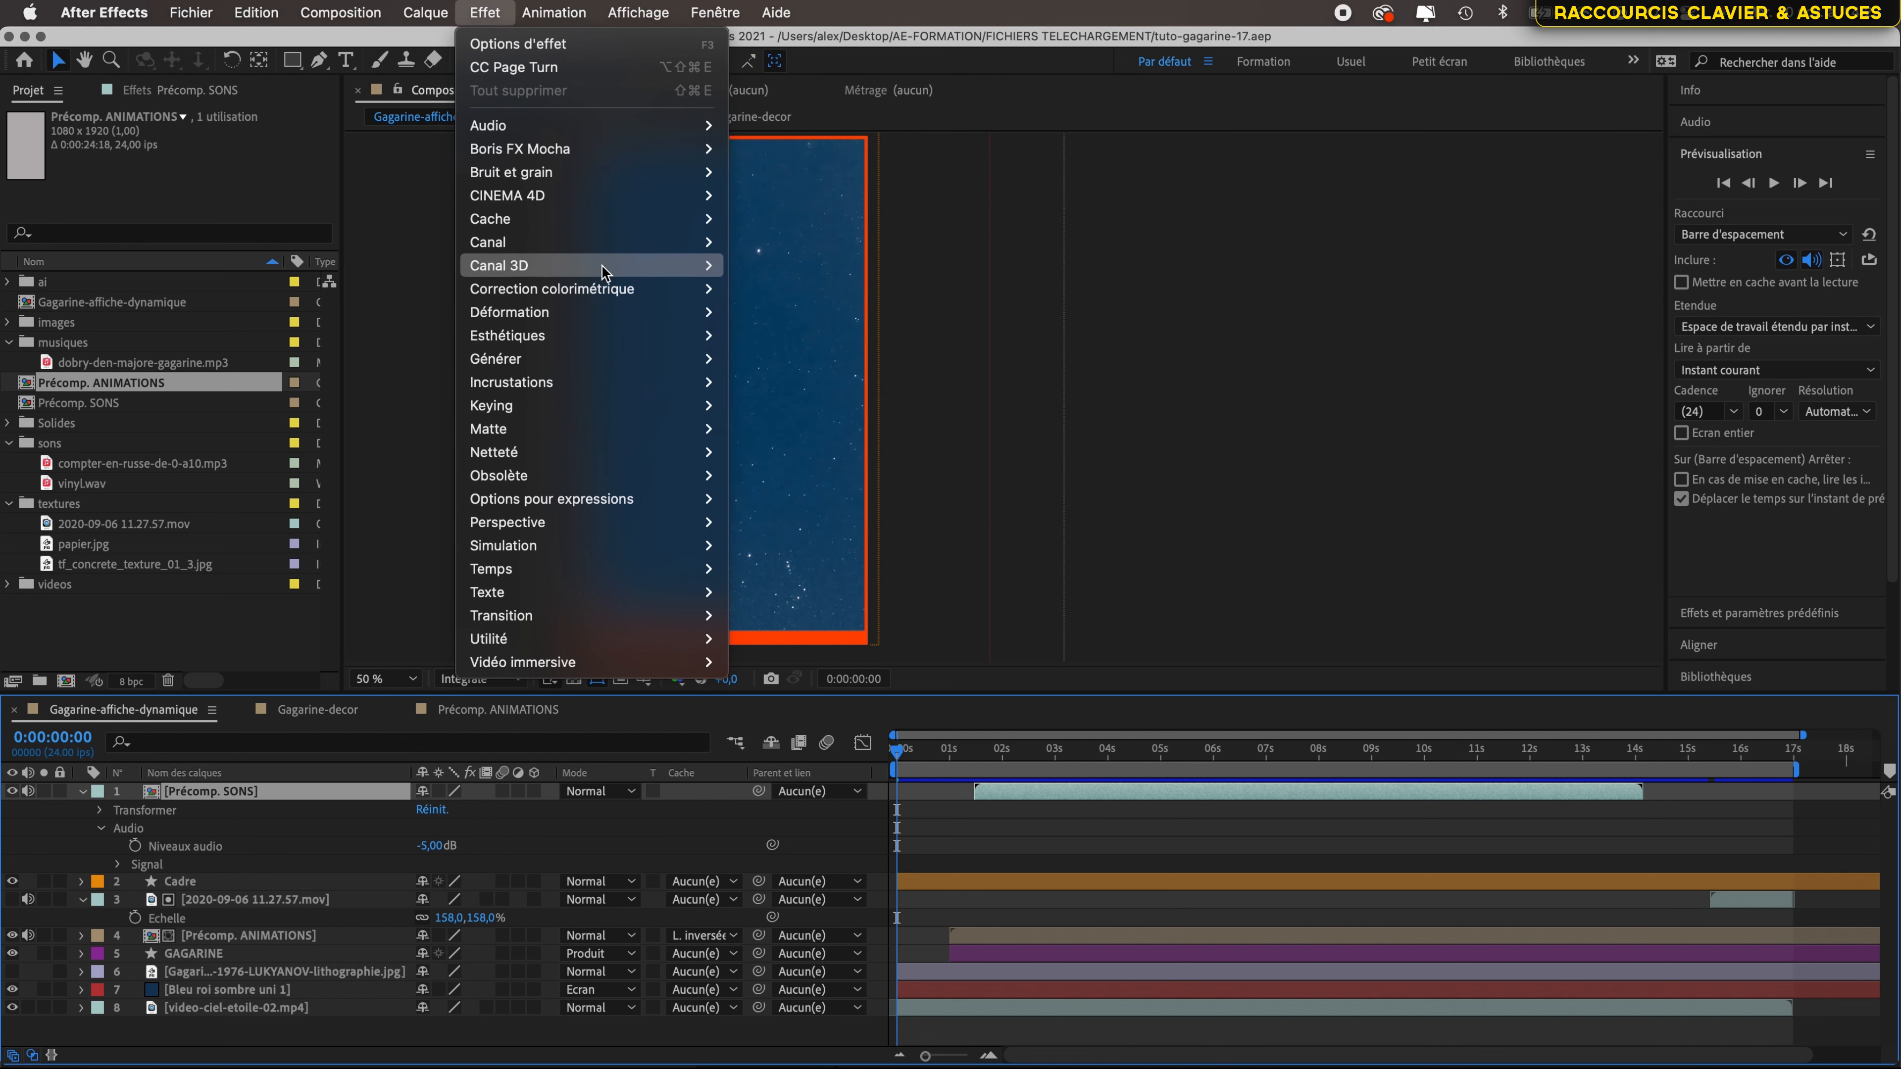
mouse_move(605, 298)
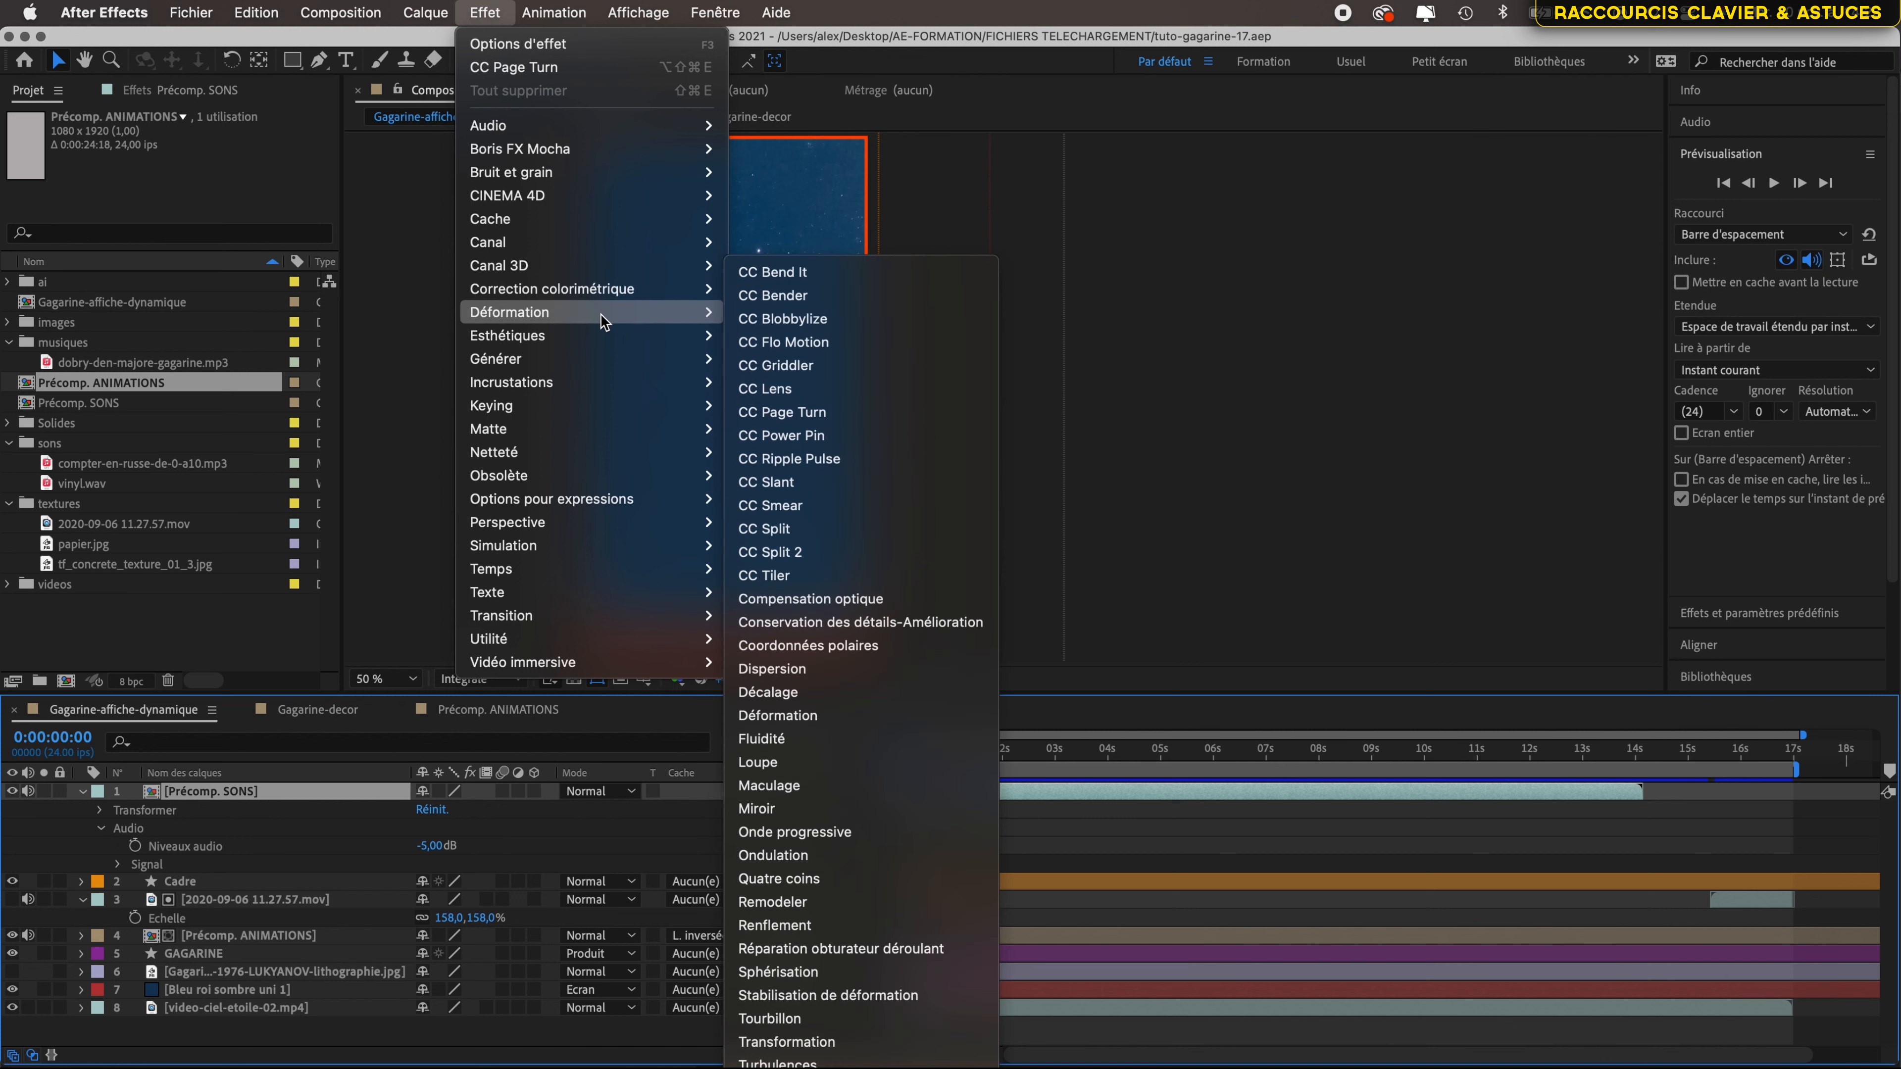
mouse_move(599, 336)
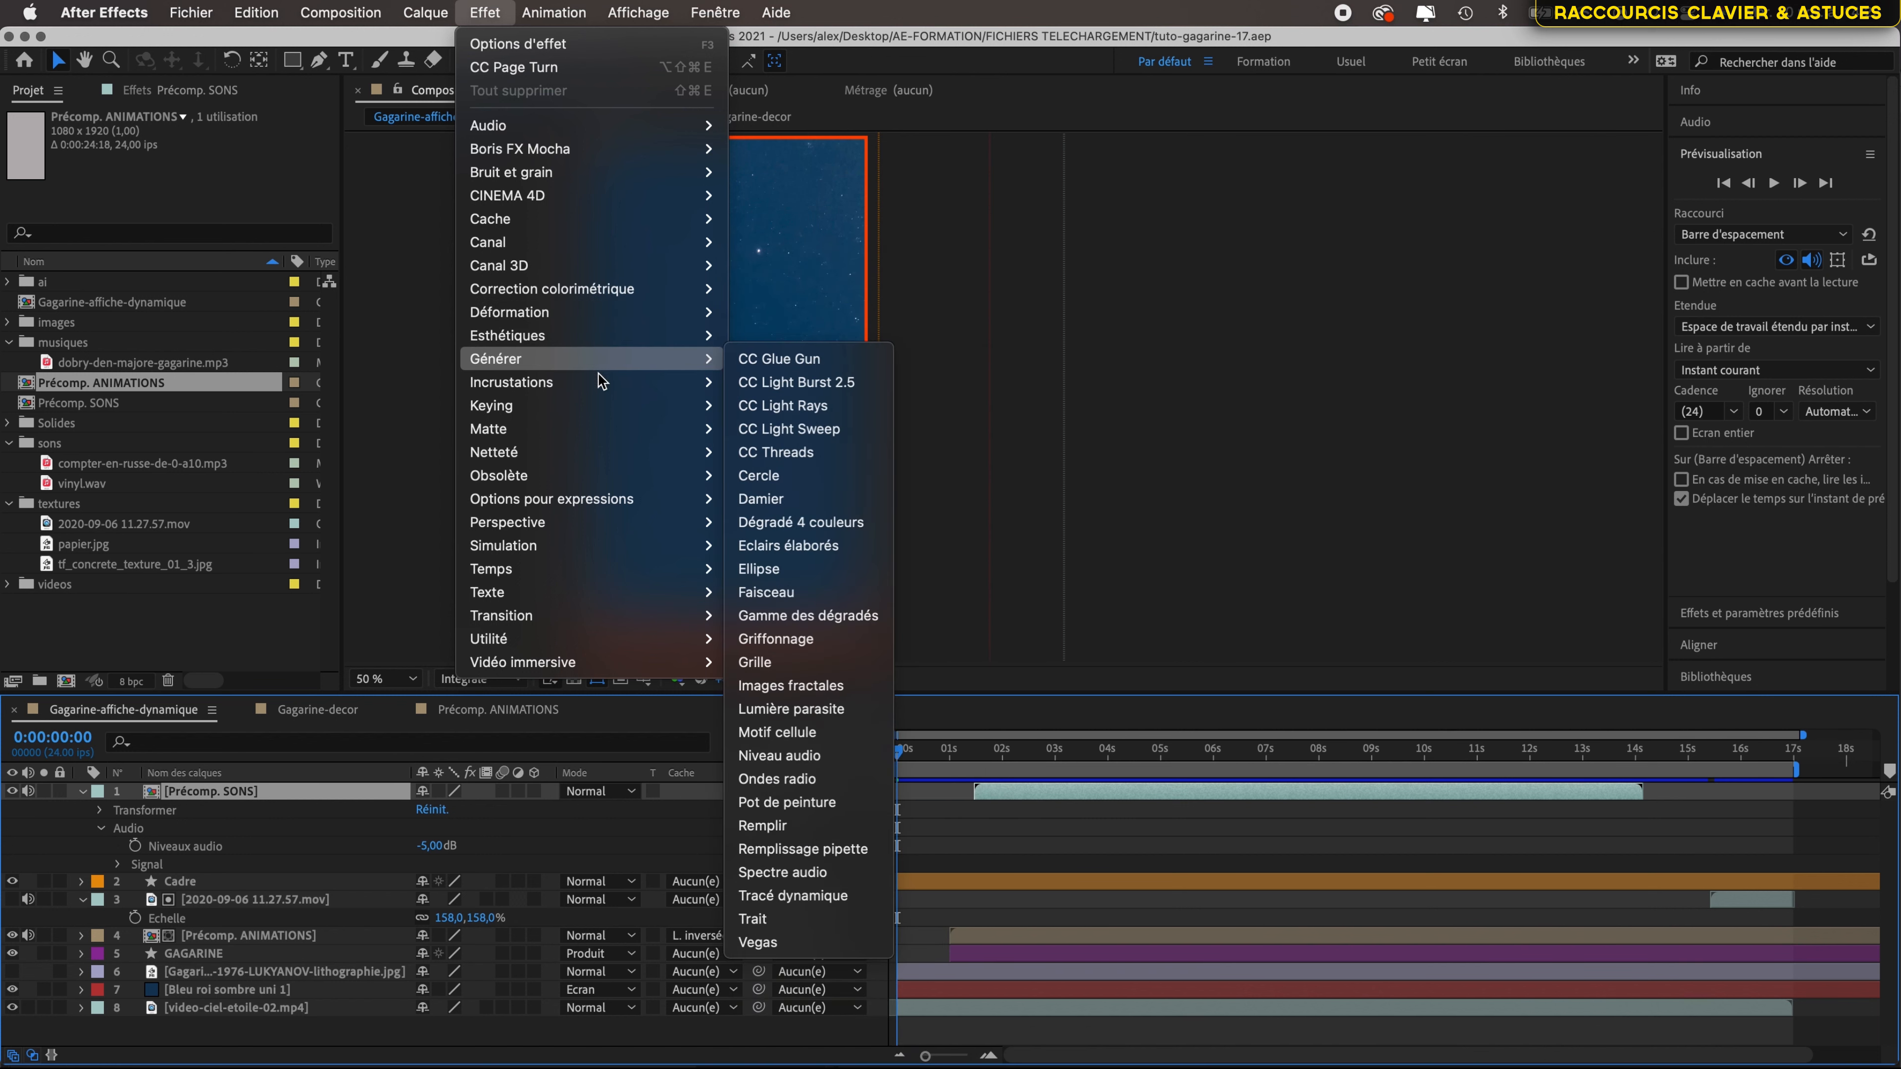
mouse_move(600, 406)
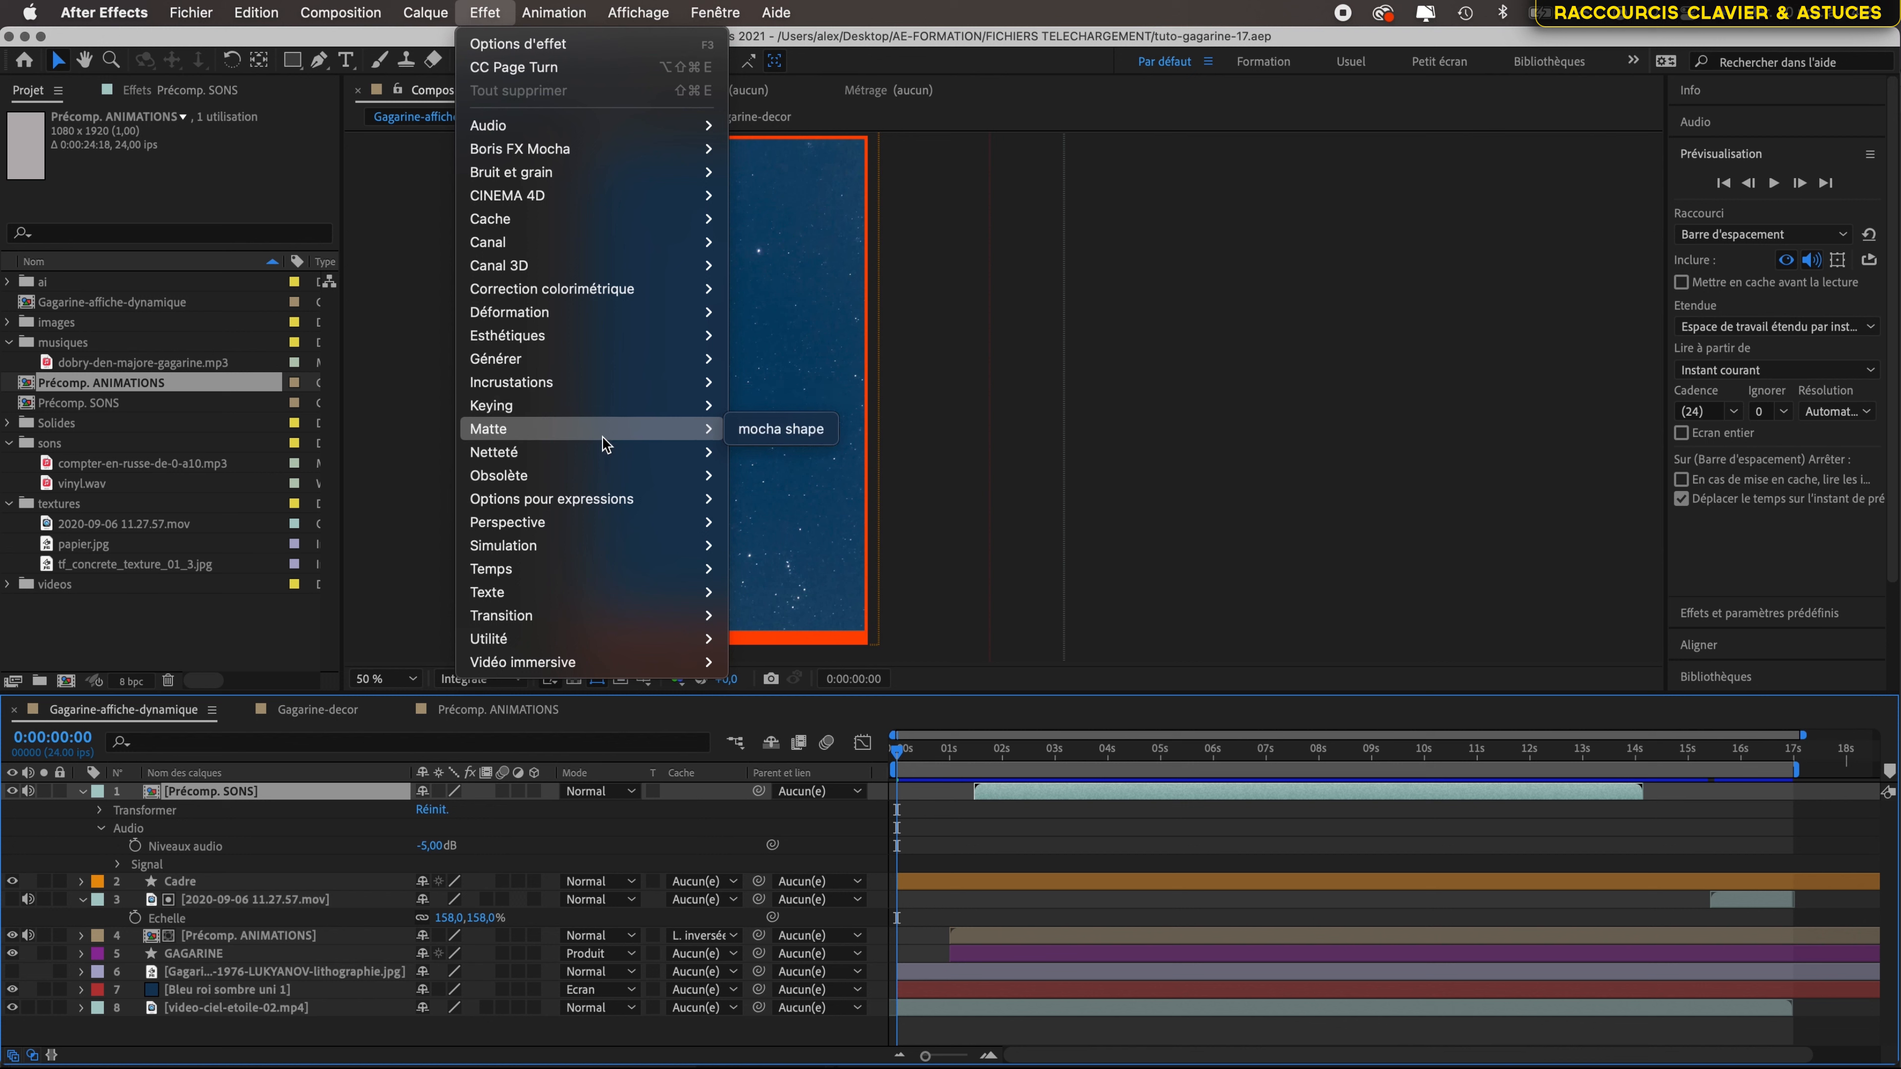
mouse_move(605, 455)
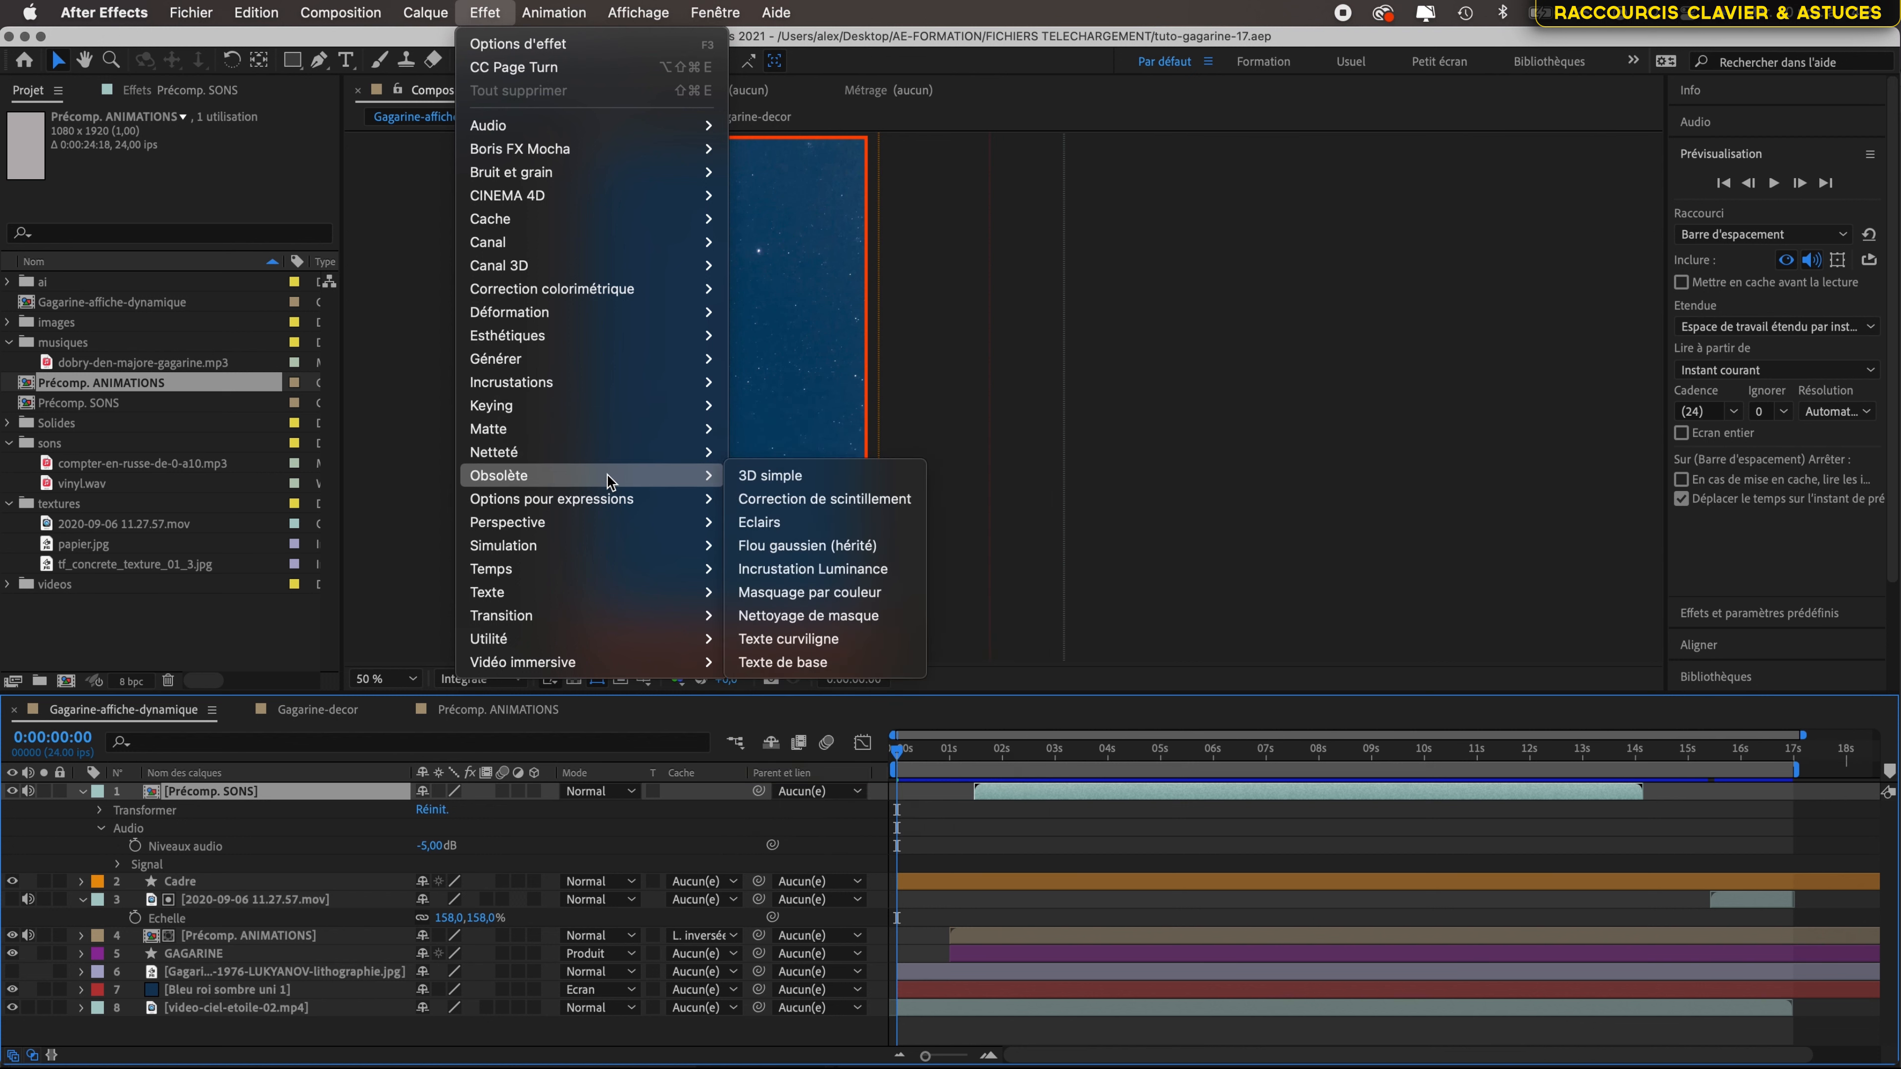
mouse_move(605, 534)
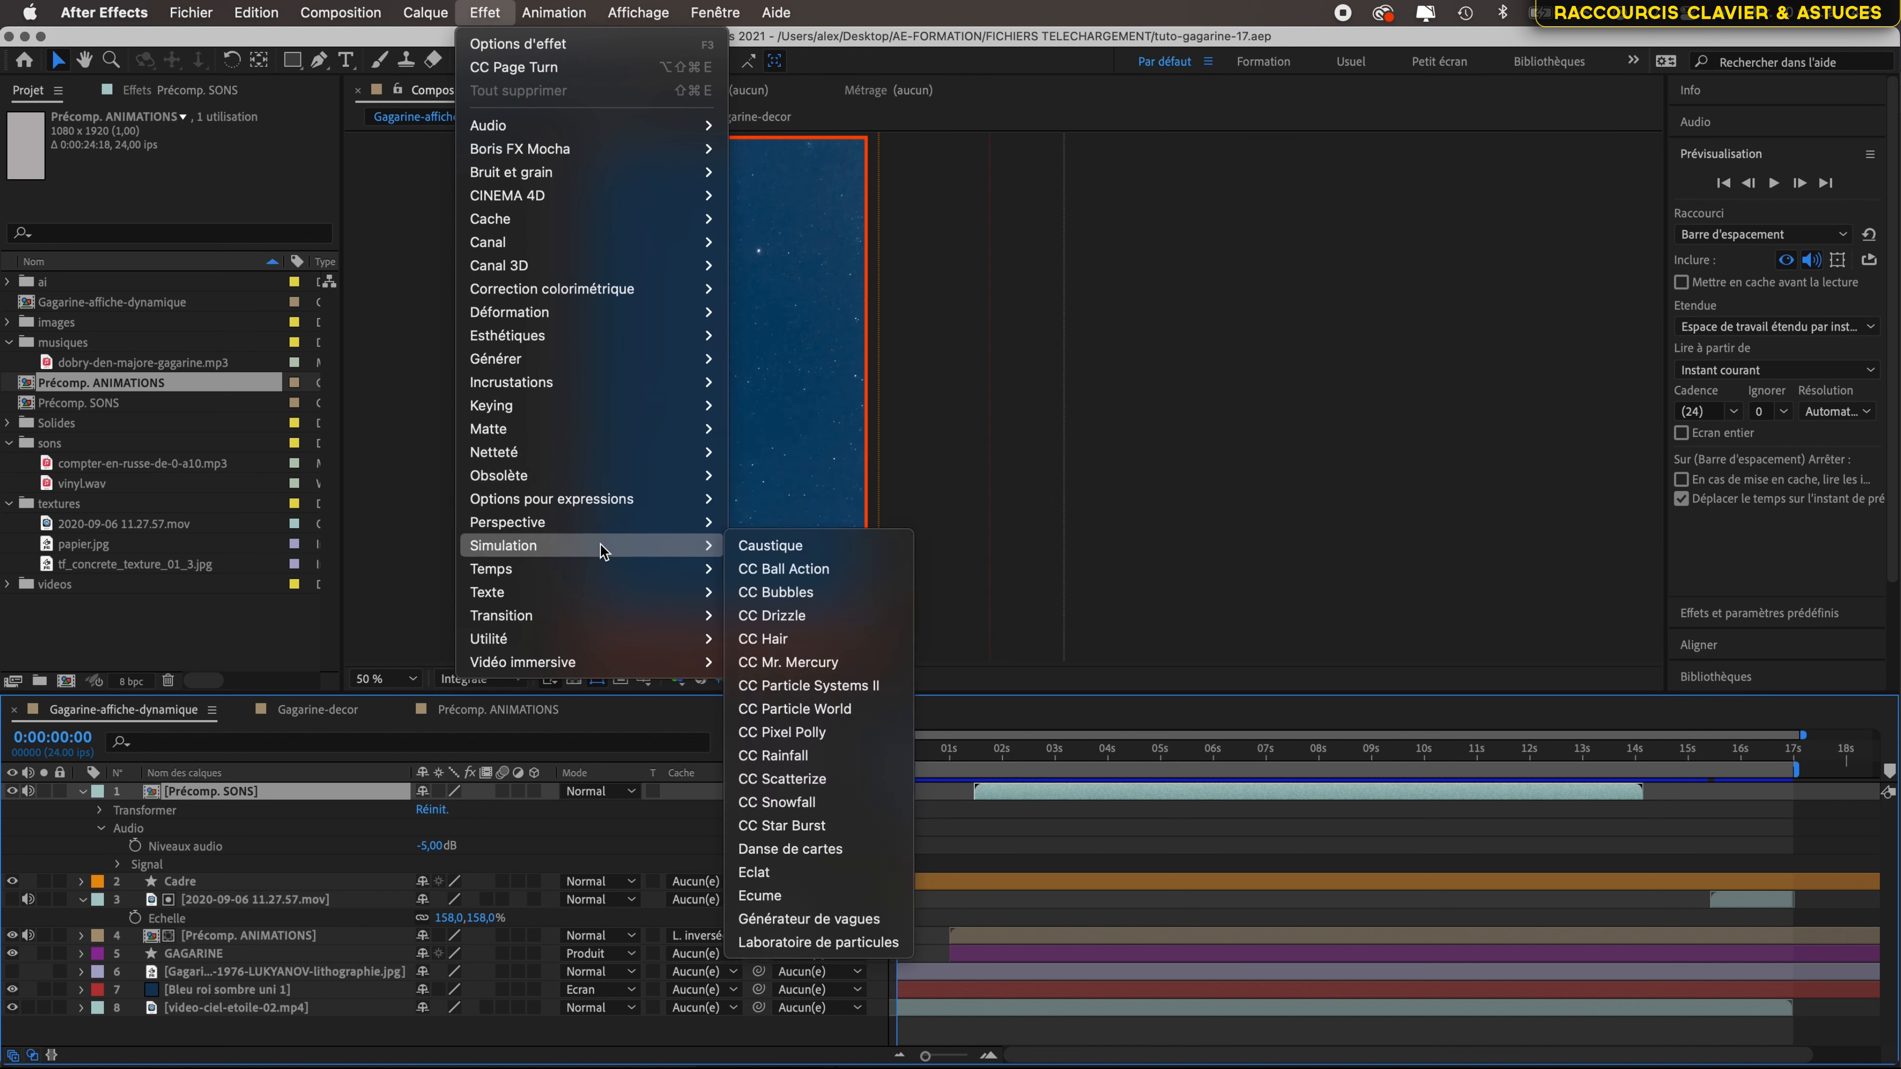
mouse_move(600, 593)
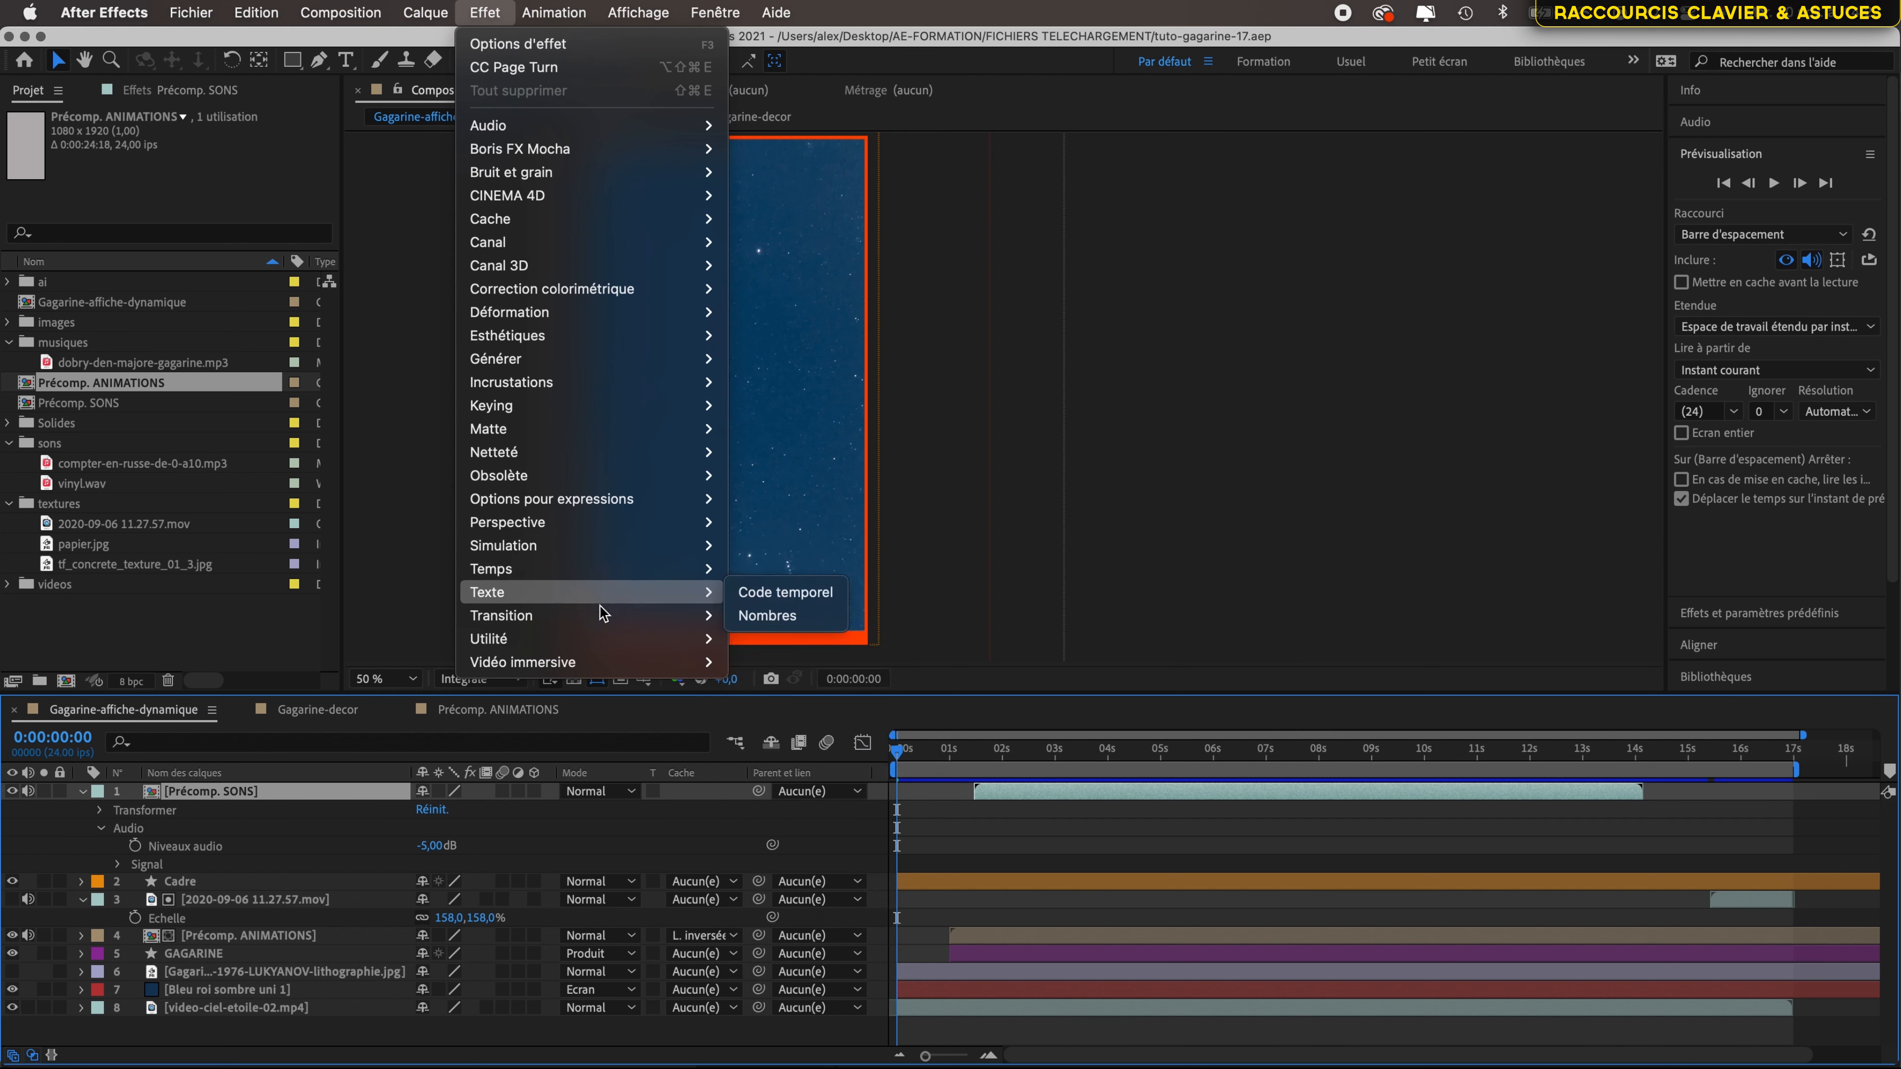
mouse_move(603, 652)
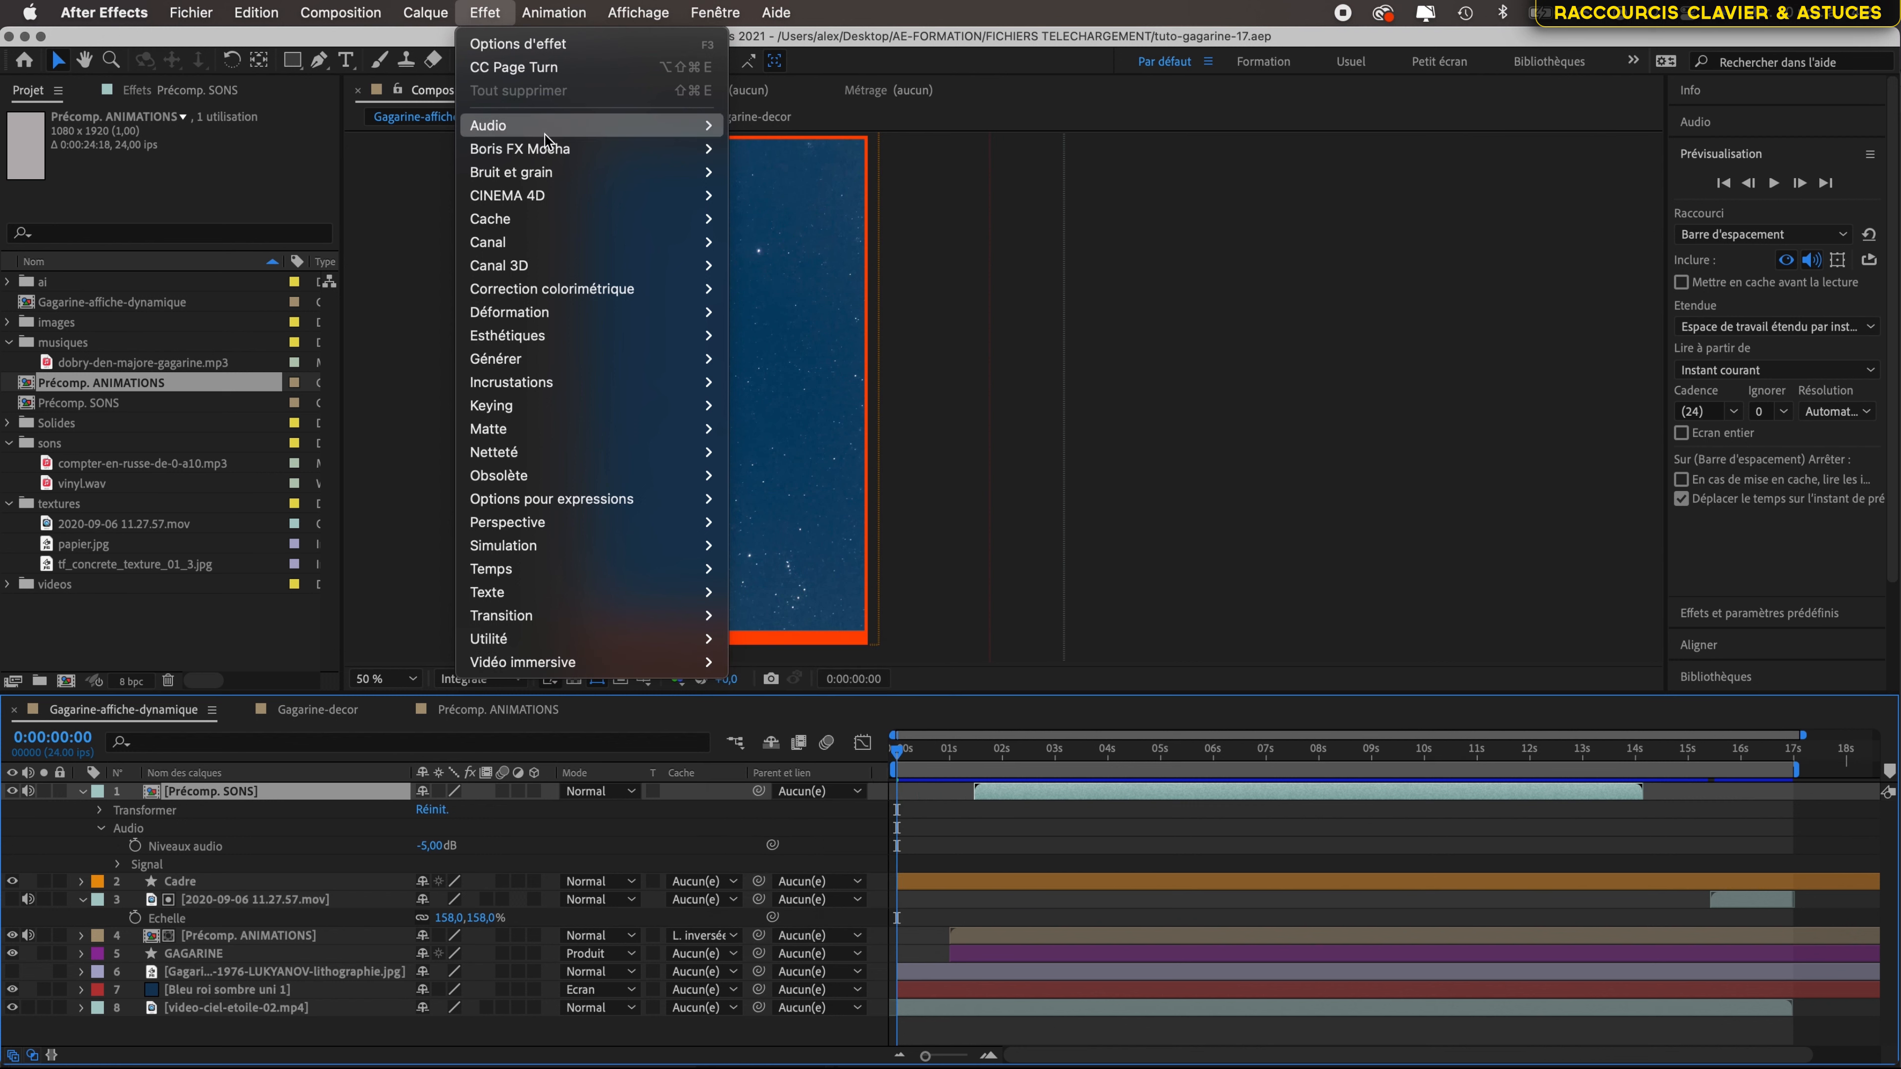
left_click(485, 12)
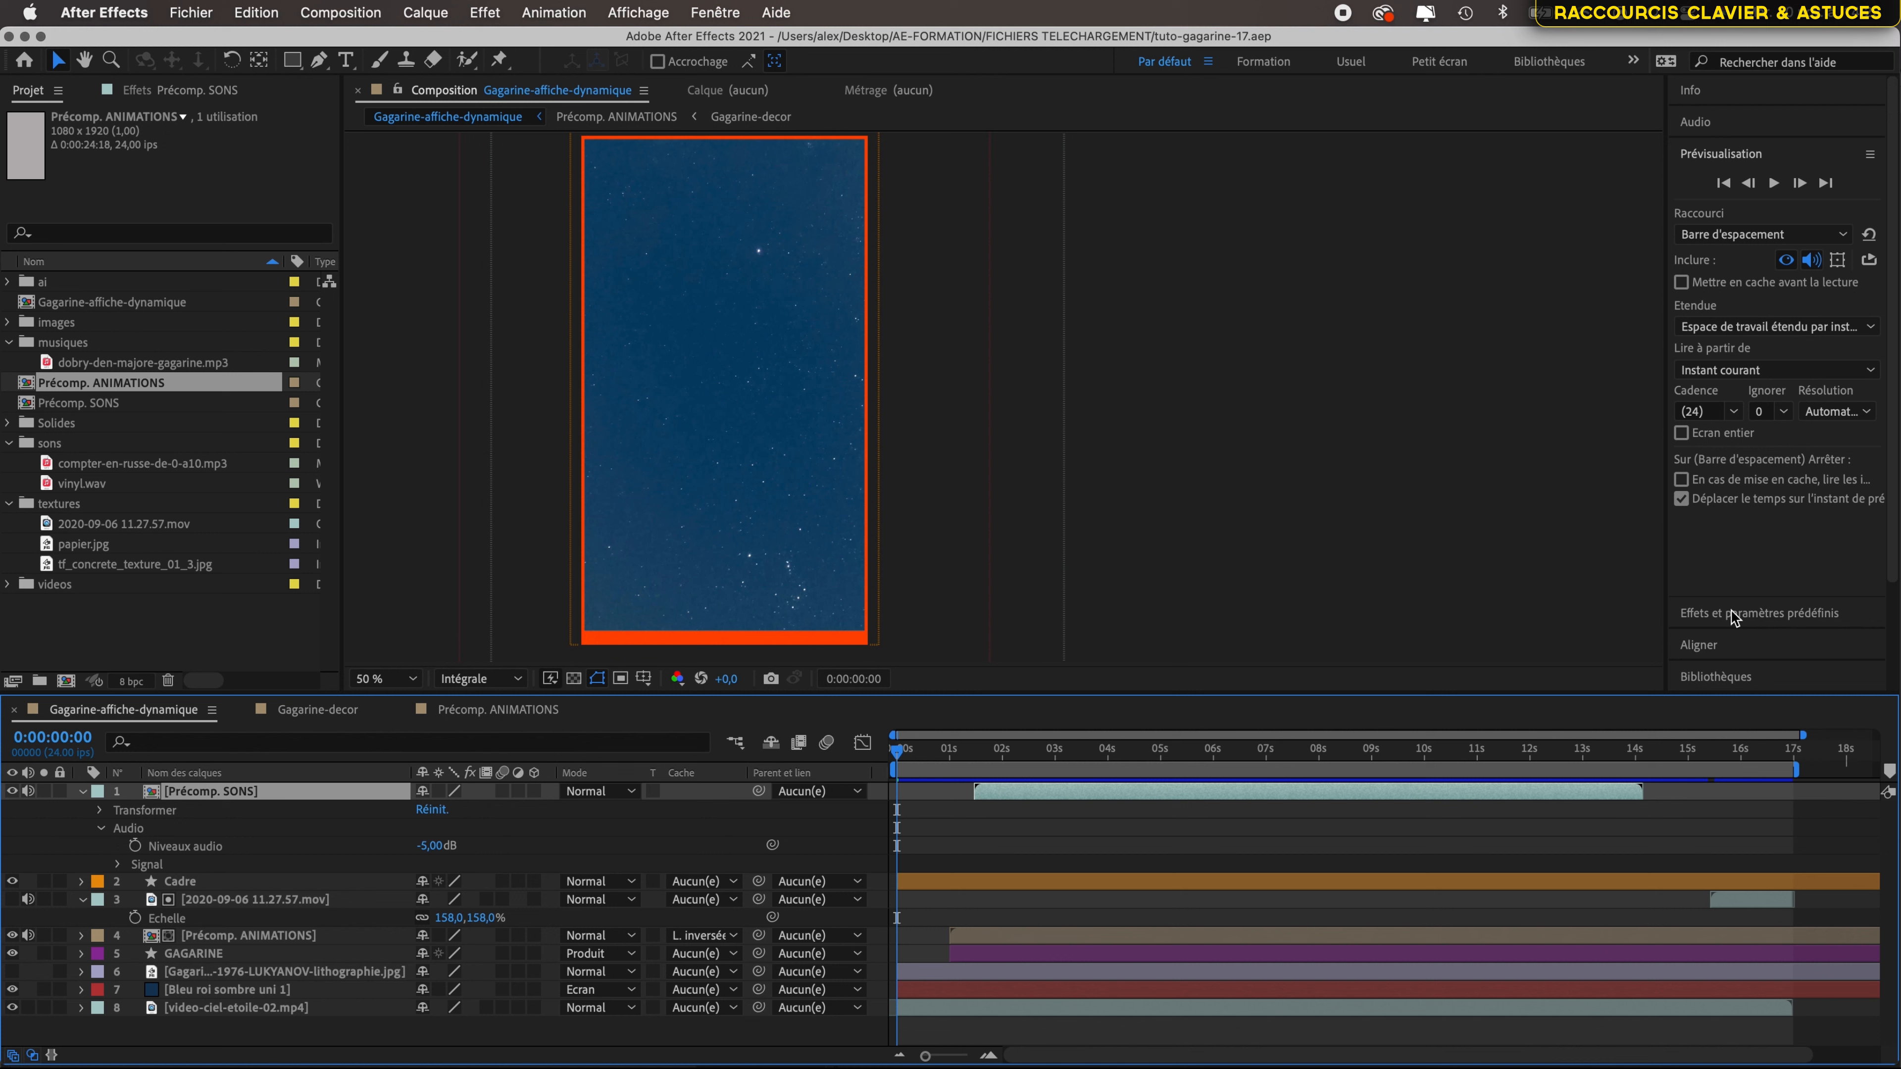
- Search the effects and presets for "gaussien"
left_click(1765, 616)
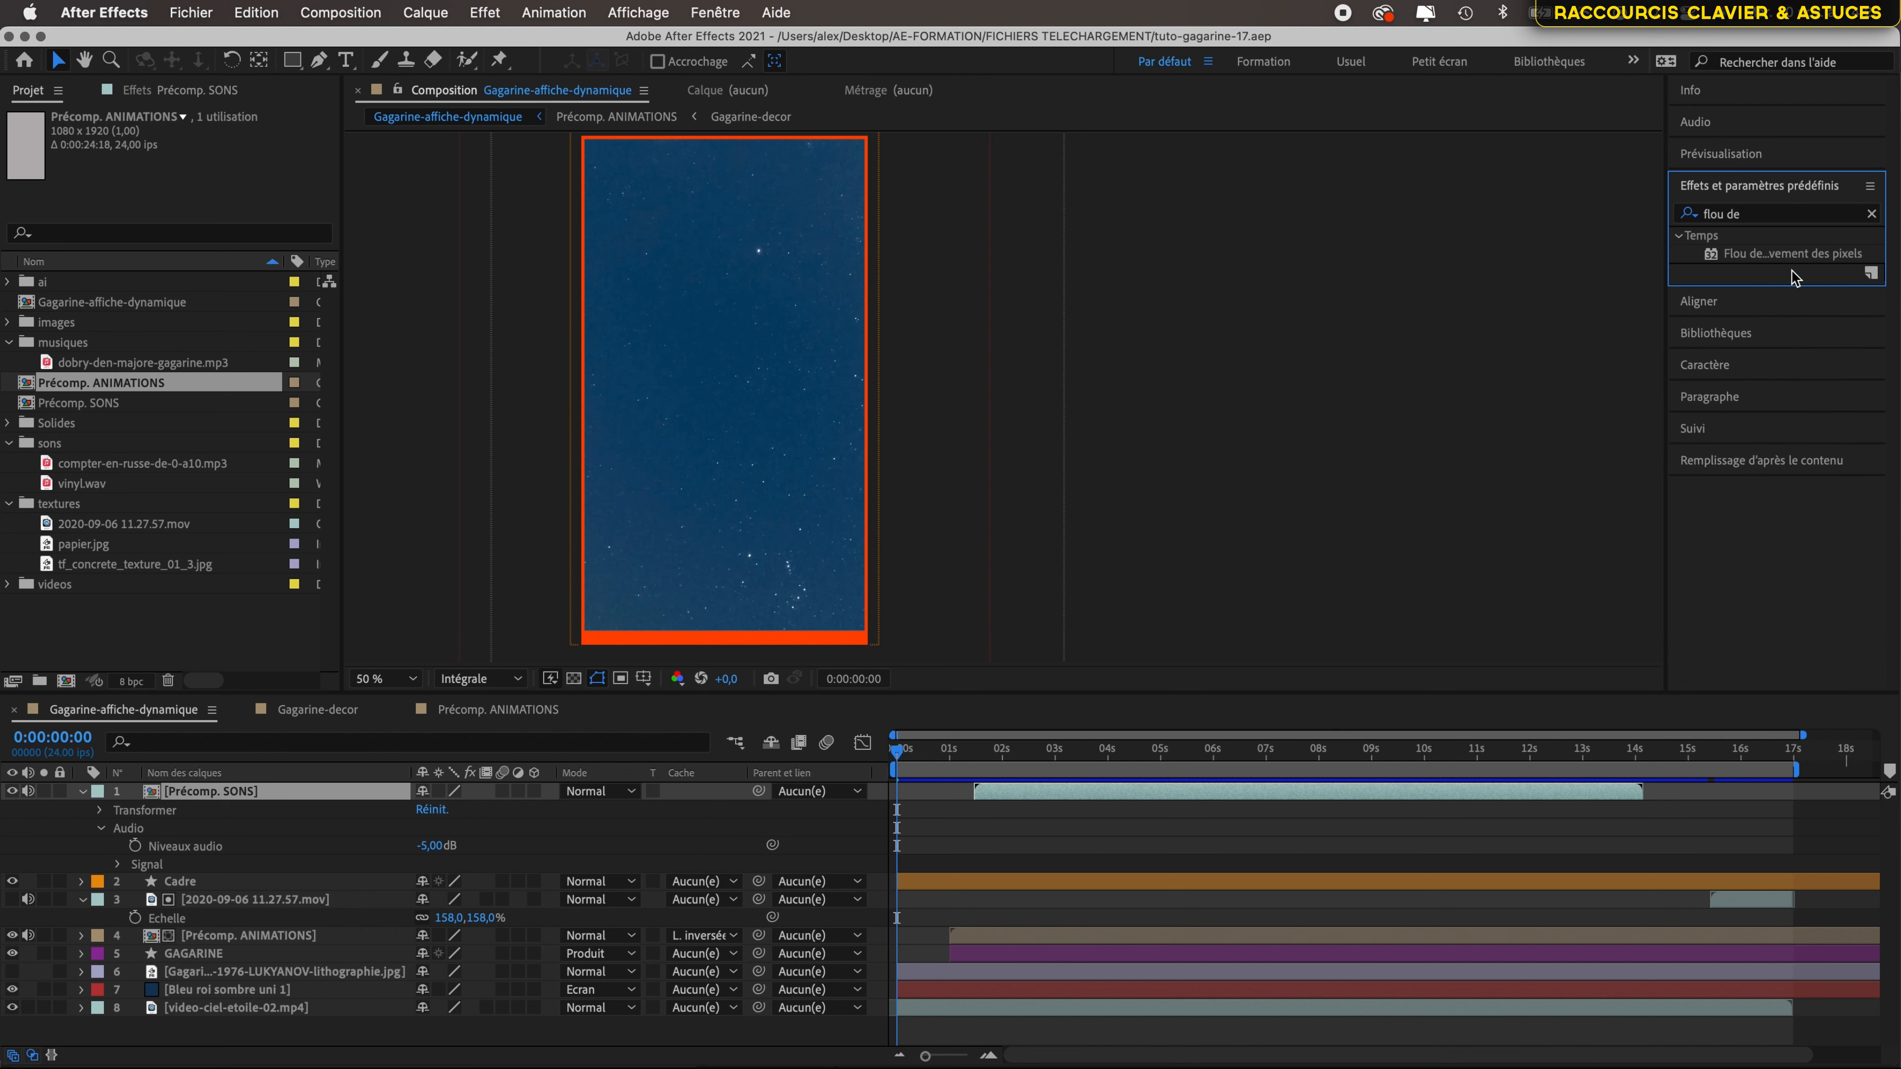
left_click(1733, 216)
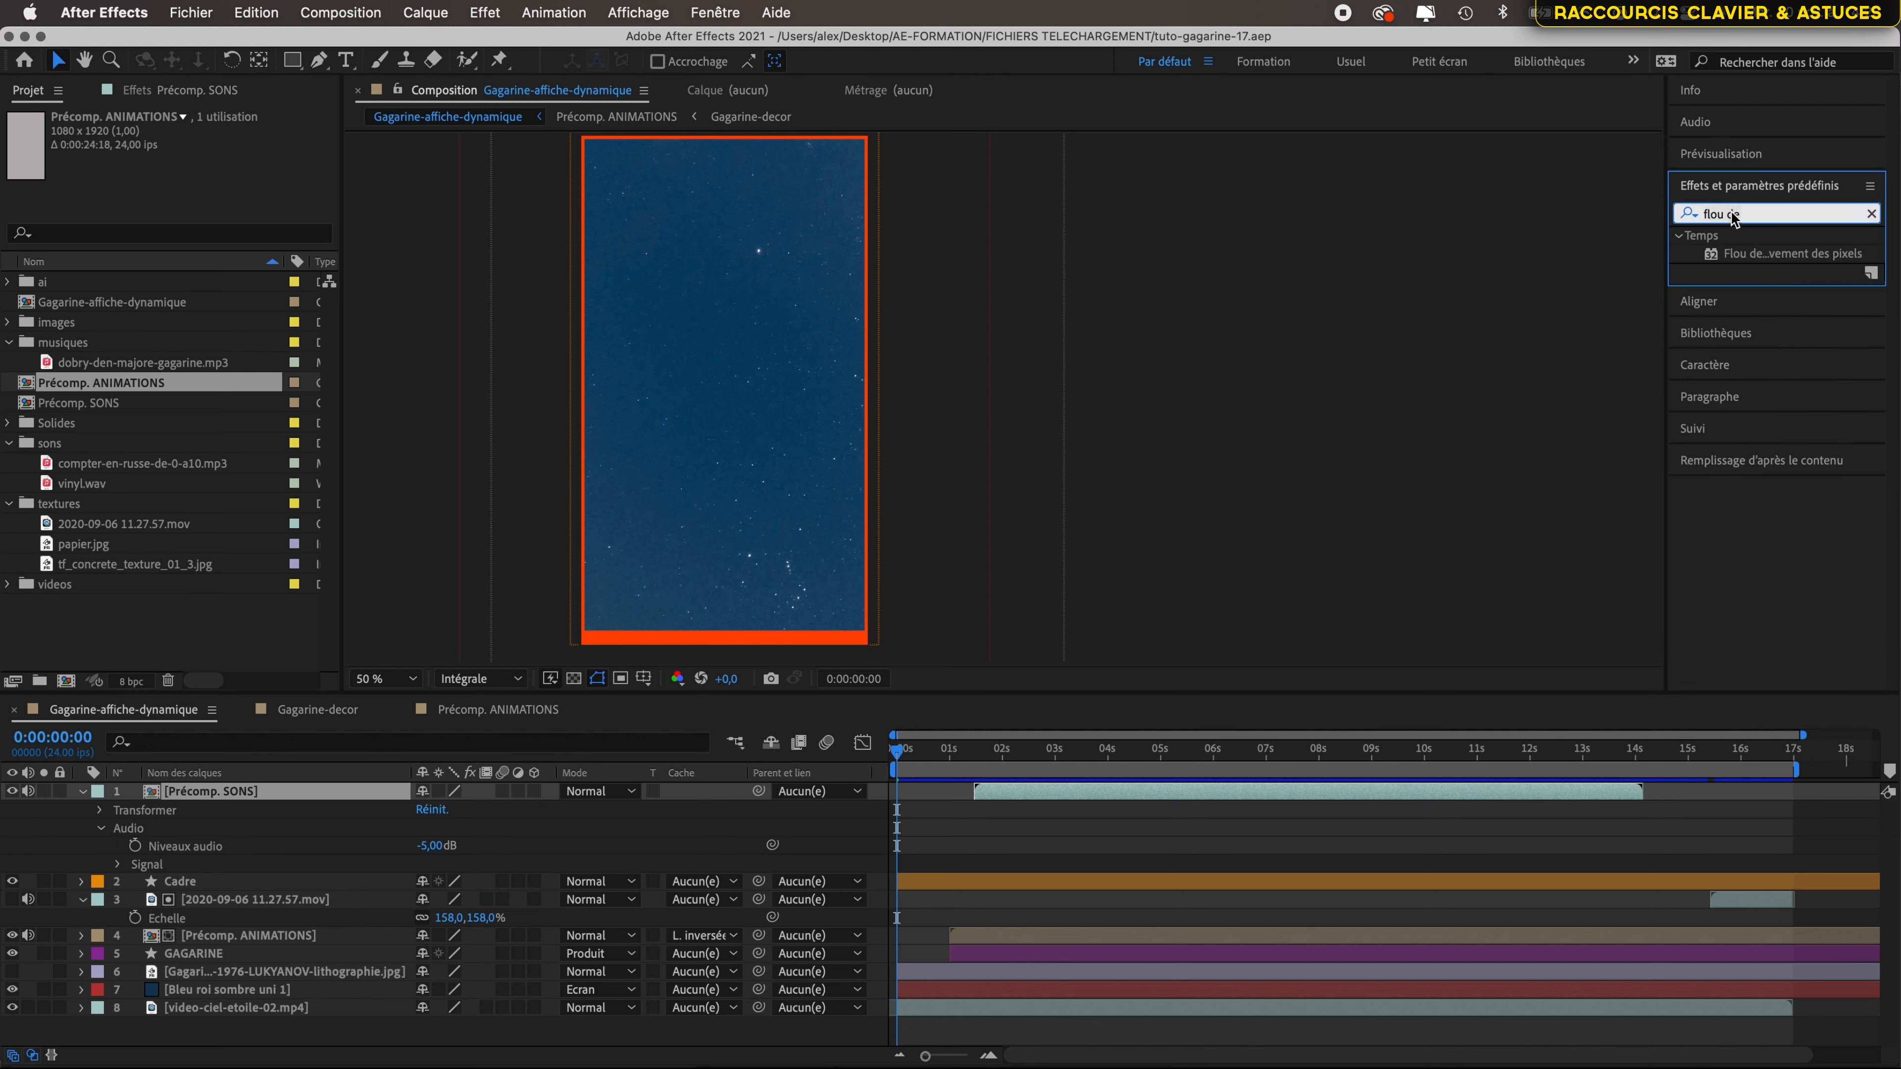
type("gaussien")
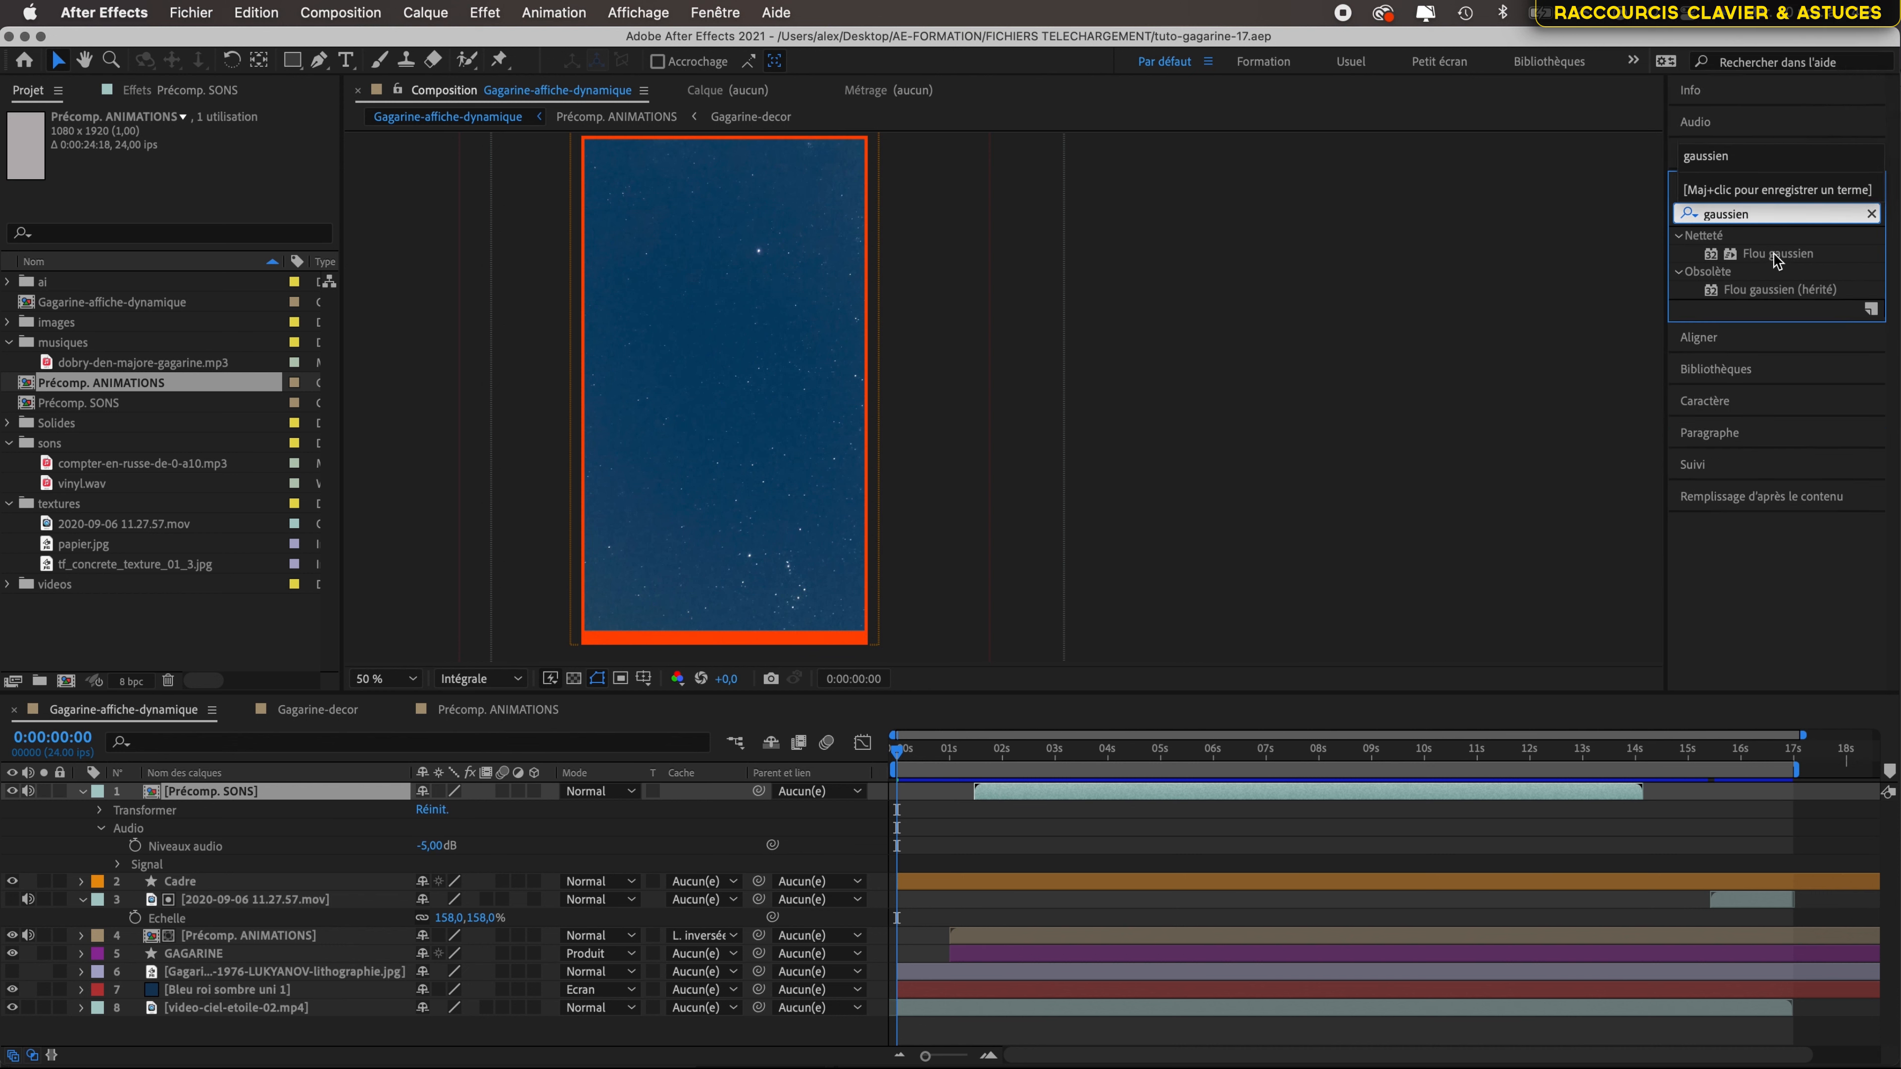
key("Return")
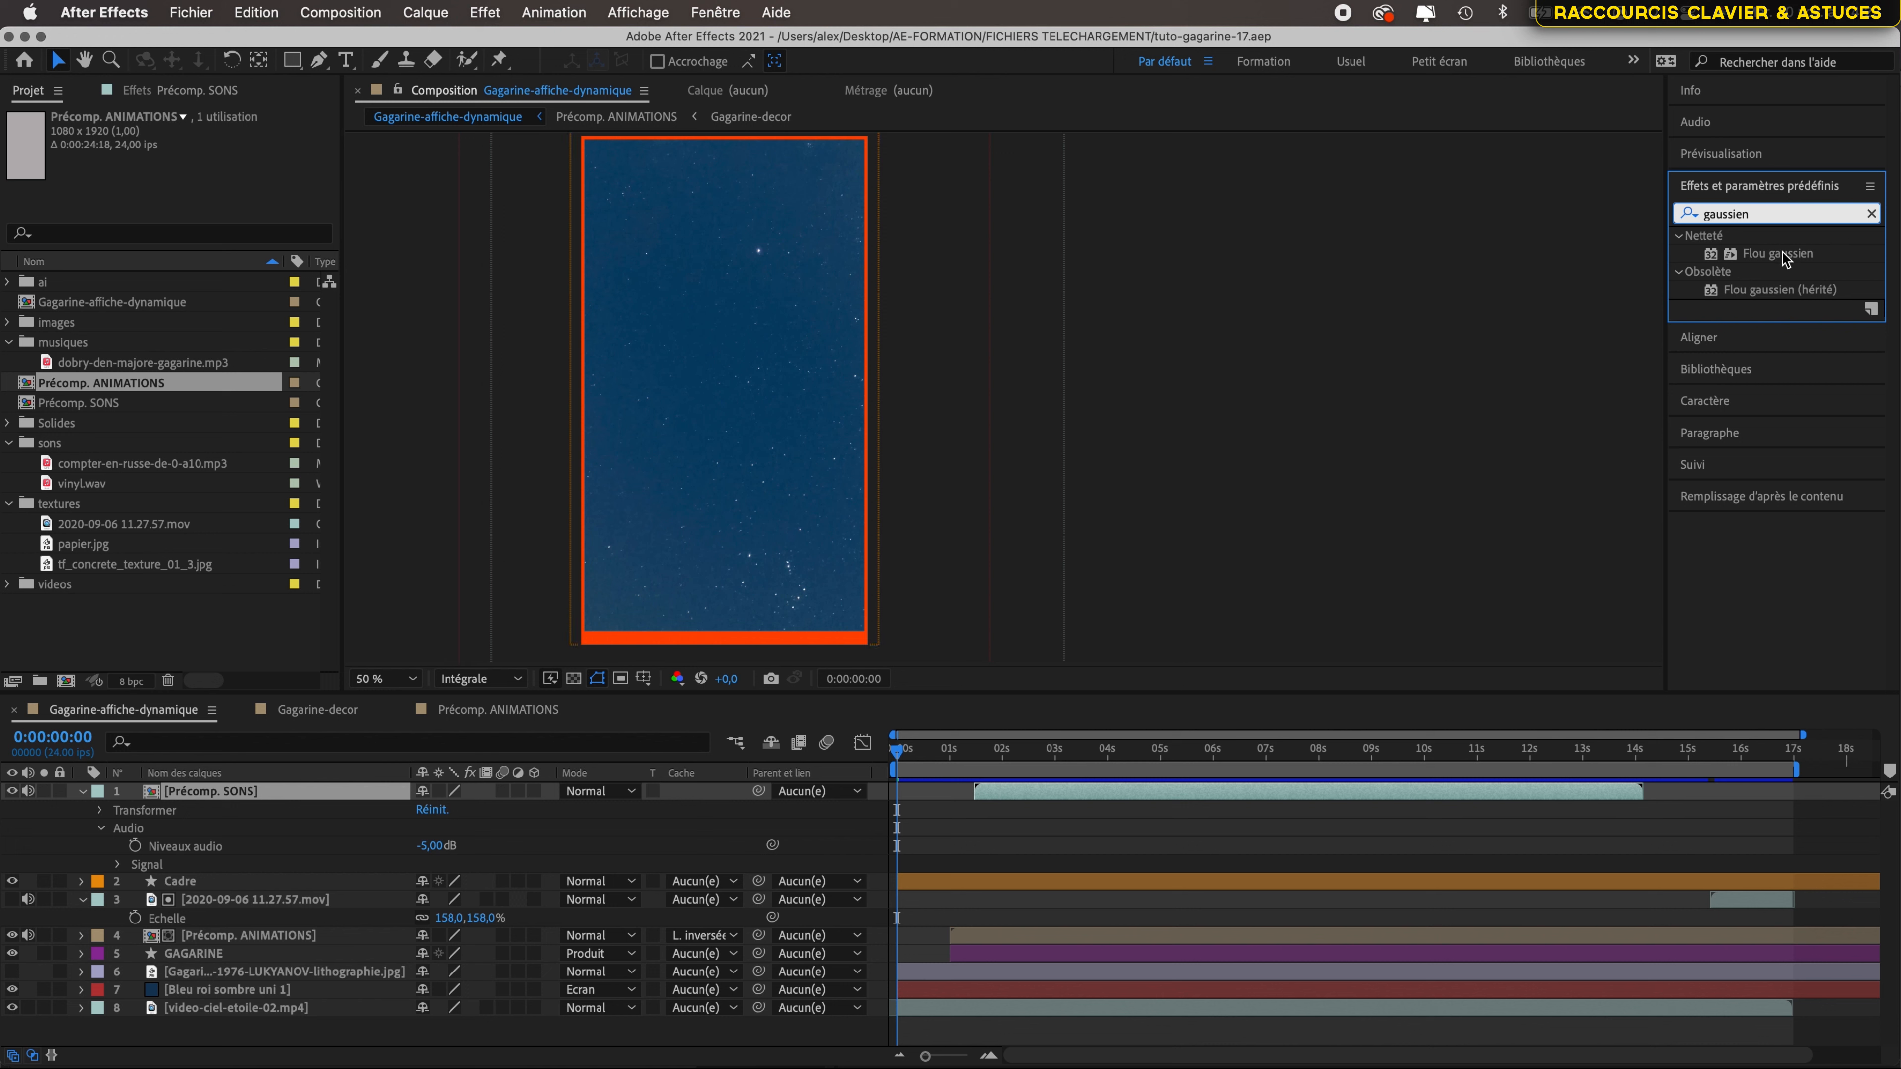
- Apply the Flou gaussien effect to the Précomp. SONS layer and undo it
left_click_drag(1775, 256, 1195, 786)
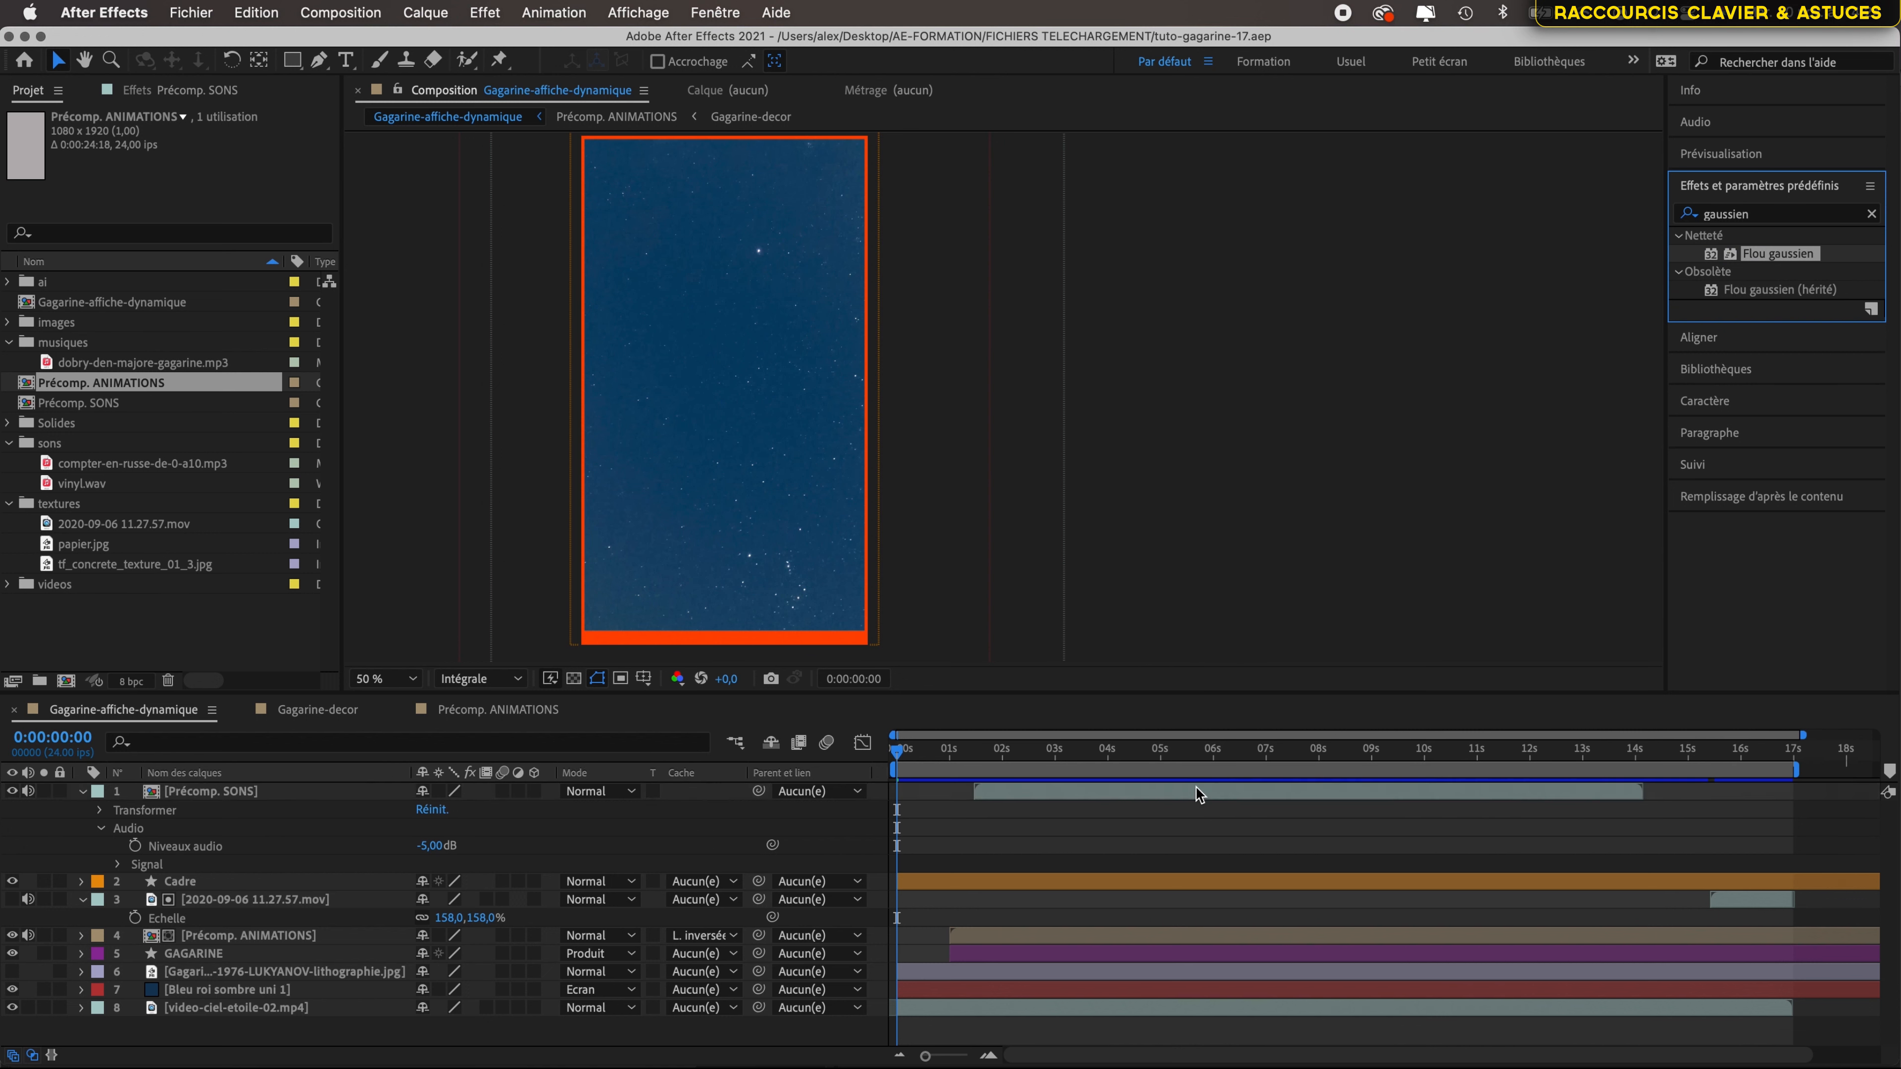
left_click(284, 790)
key("super+z")
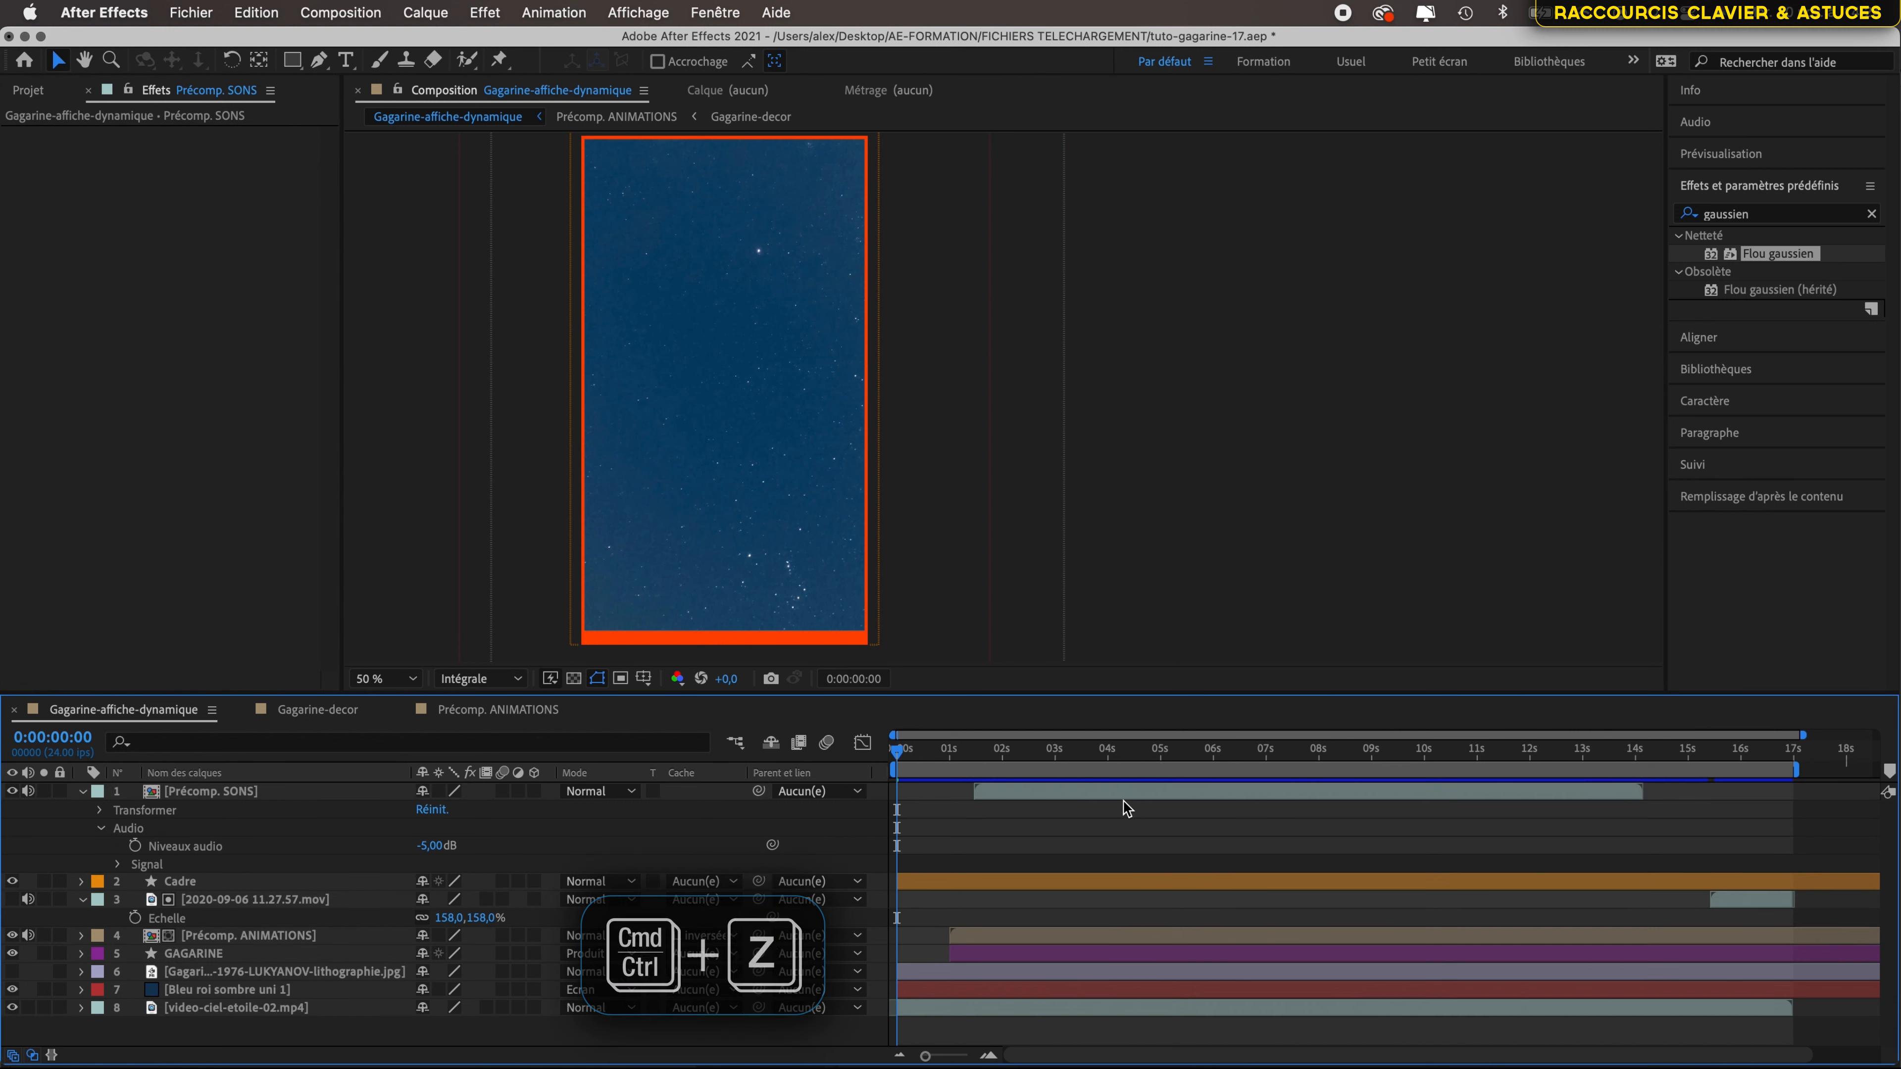
- Reapply Flou gaussien to the Précomp. SONS layer, look over its effect controls, and delete the effect
left_click(1124, 792)
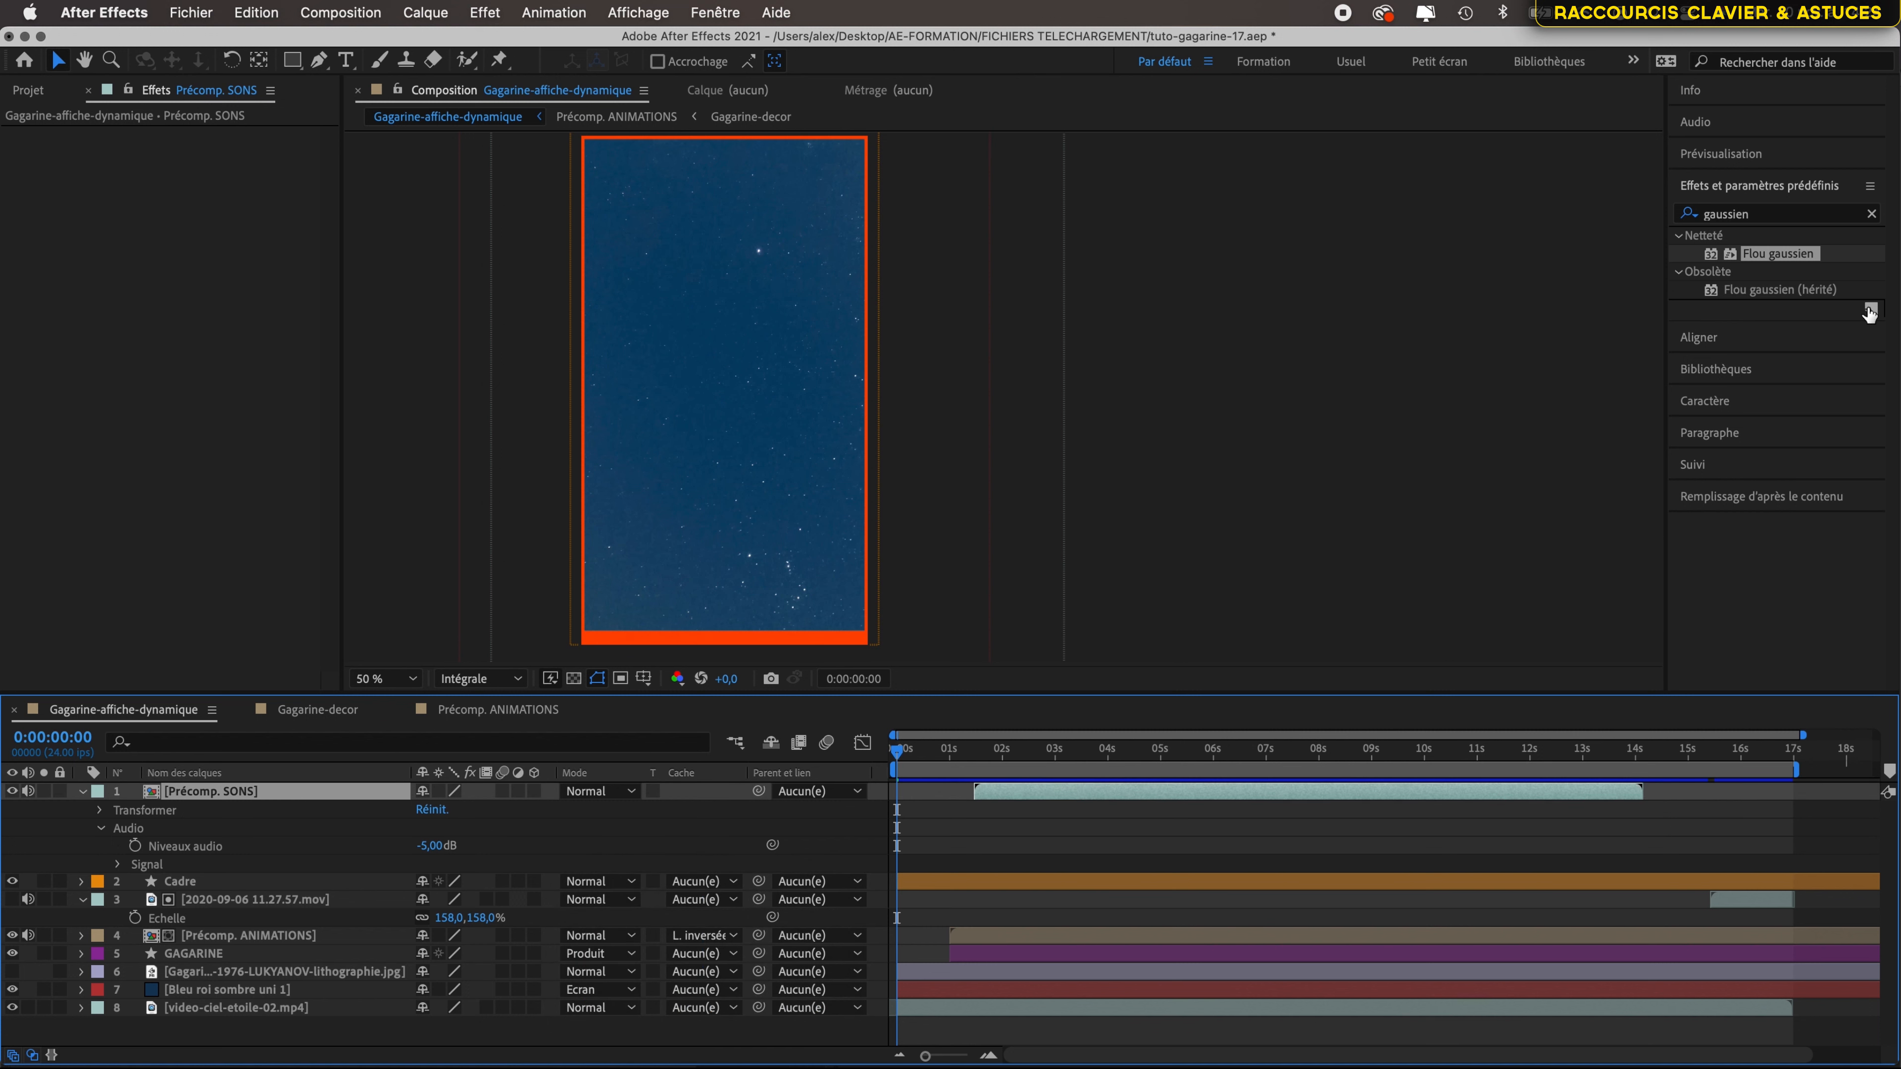
double_click(1779, 254)
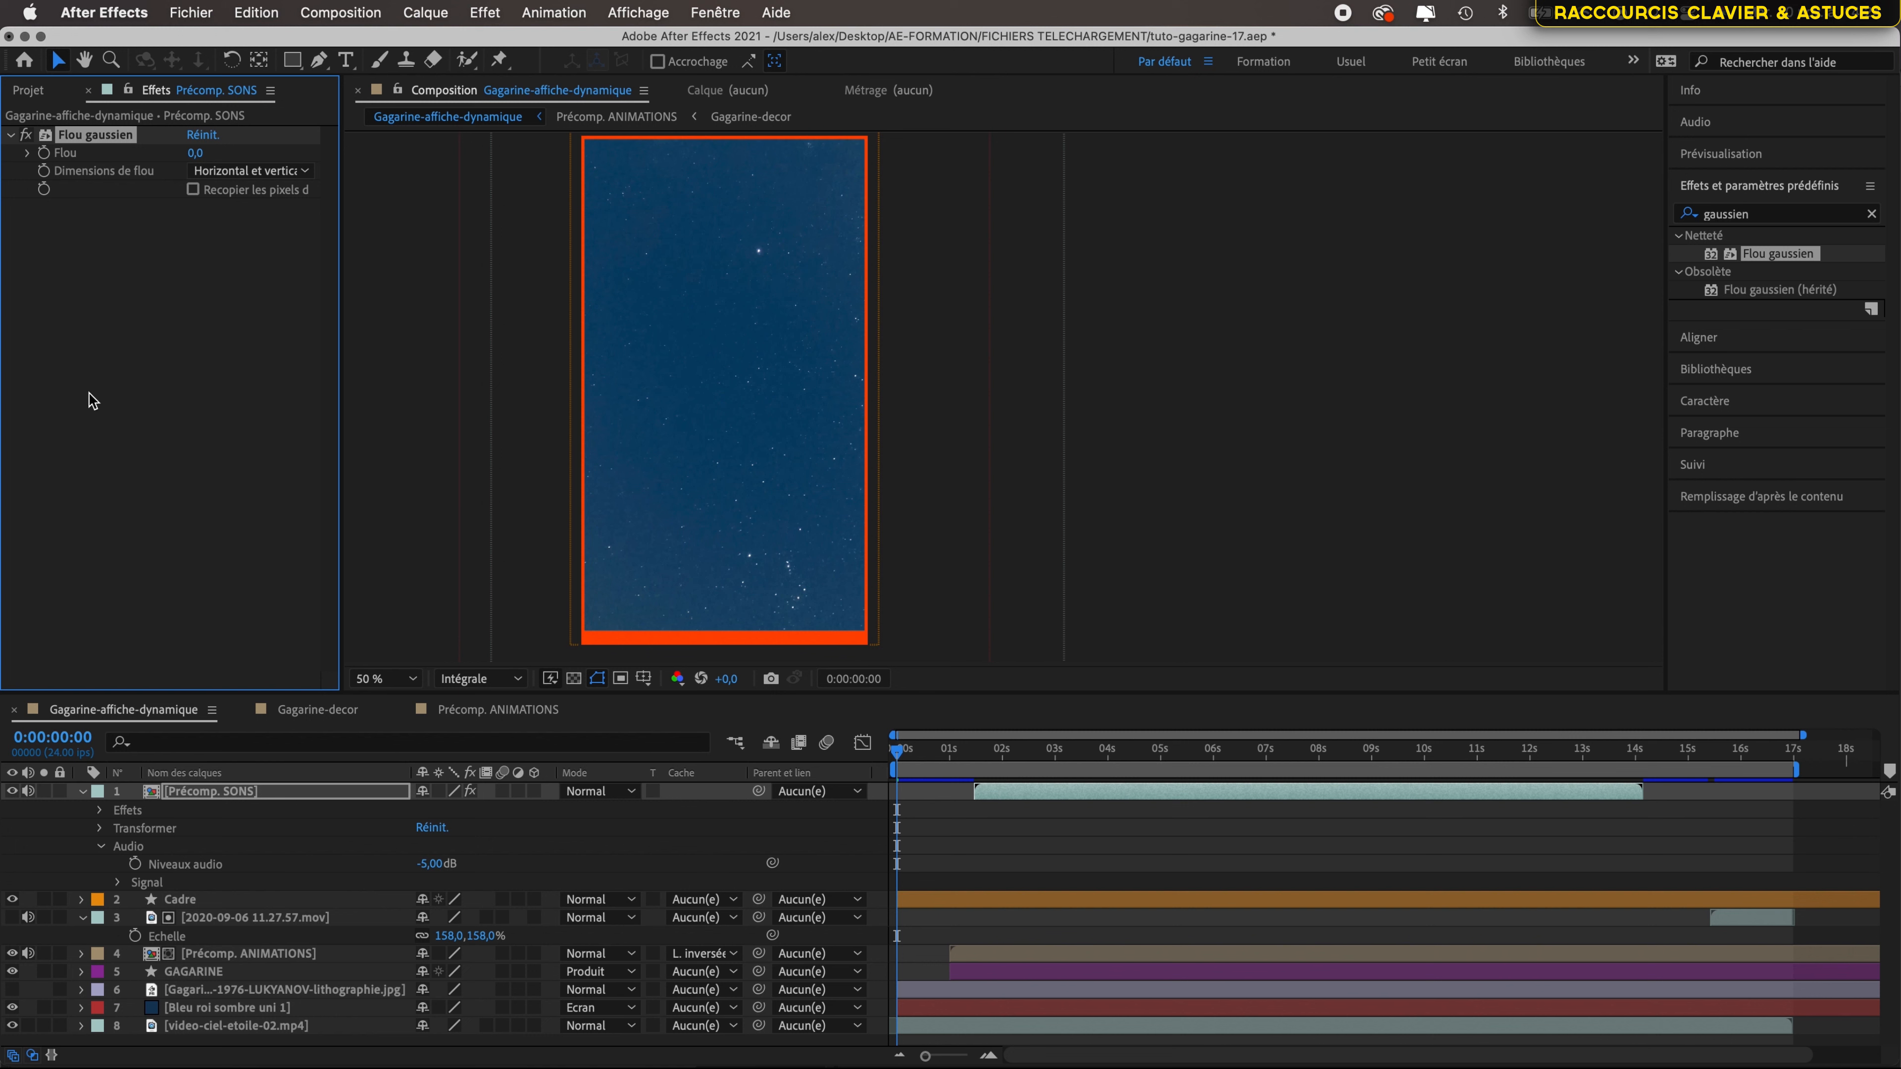
left_click(28, 93)
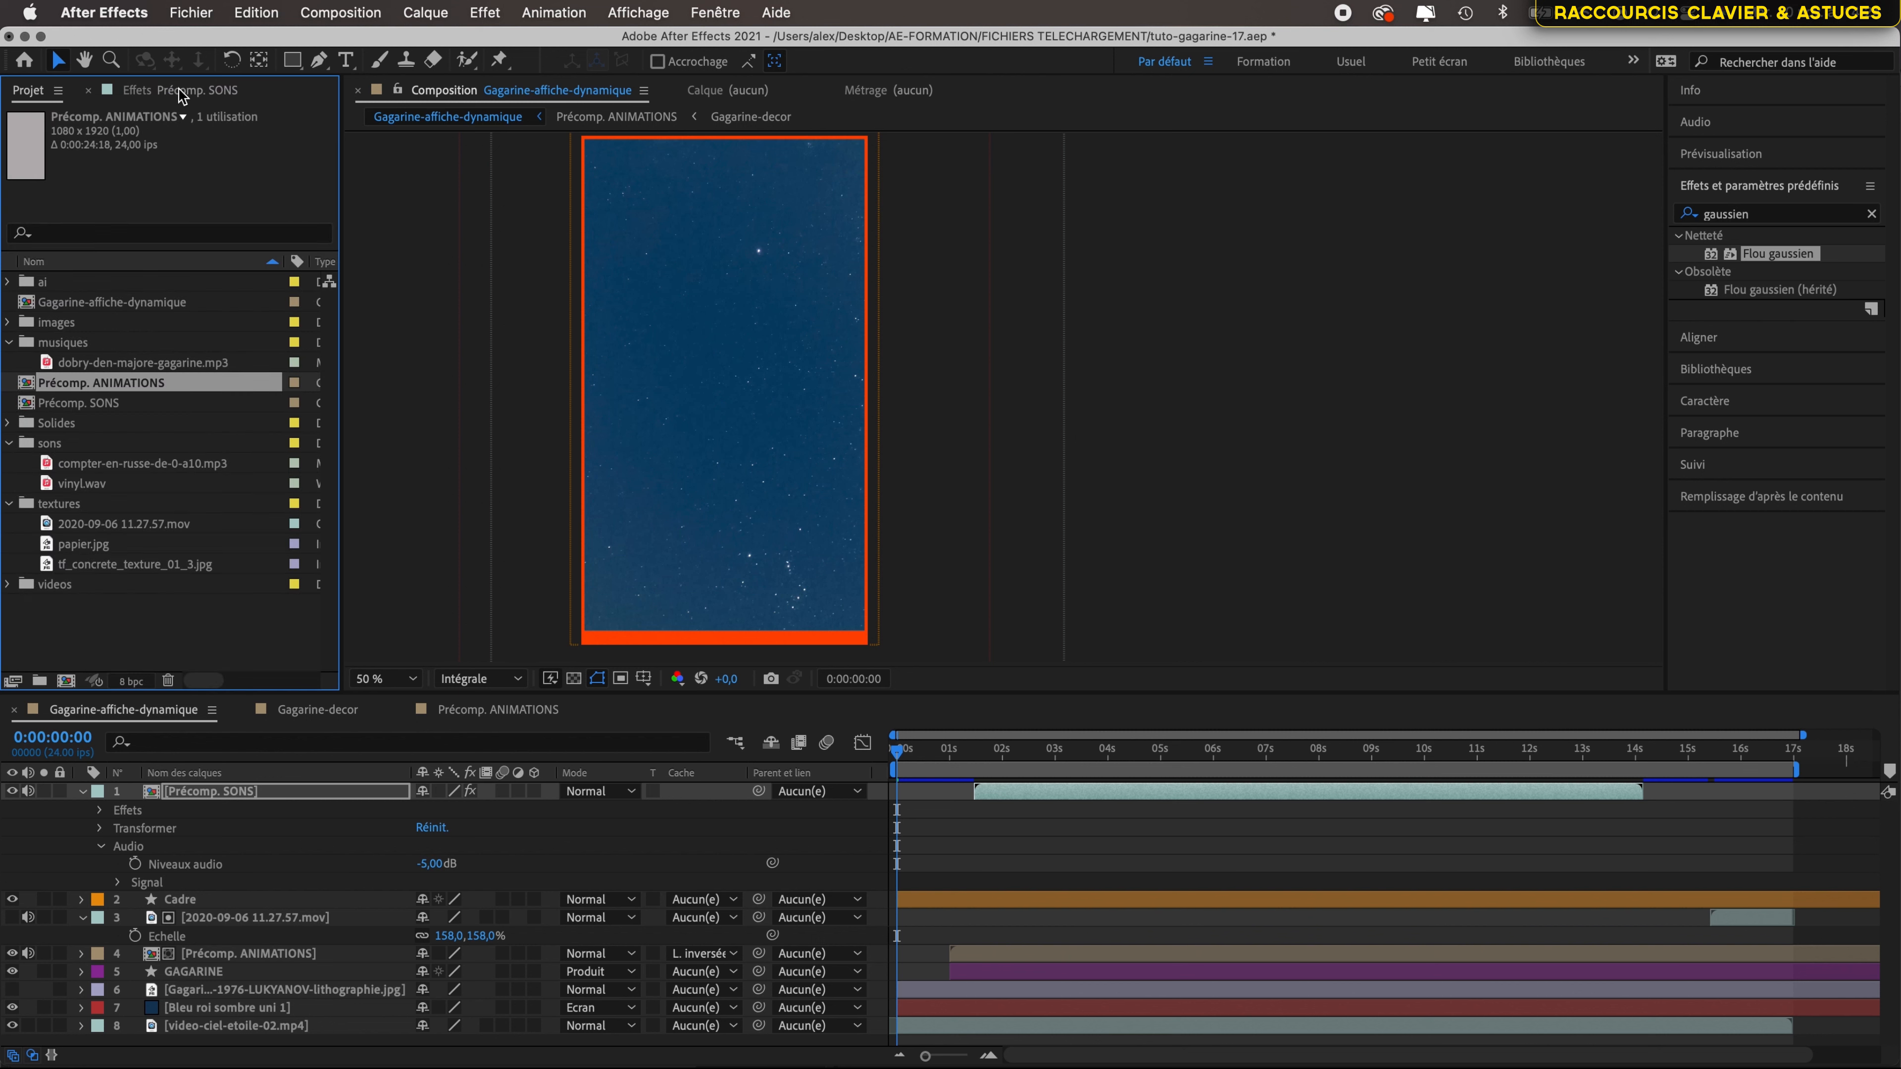
left_click(164, 96)
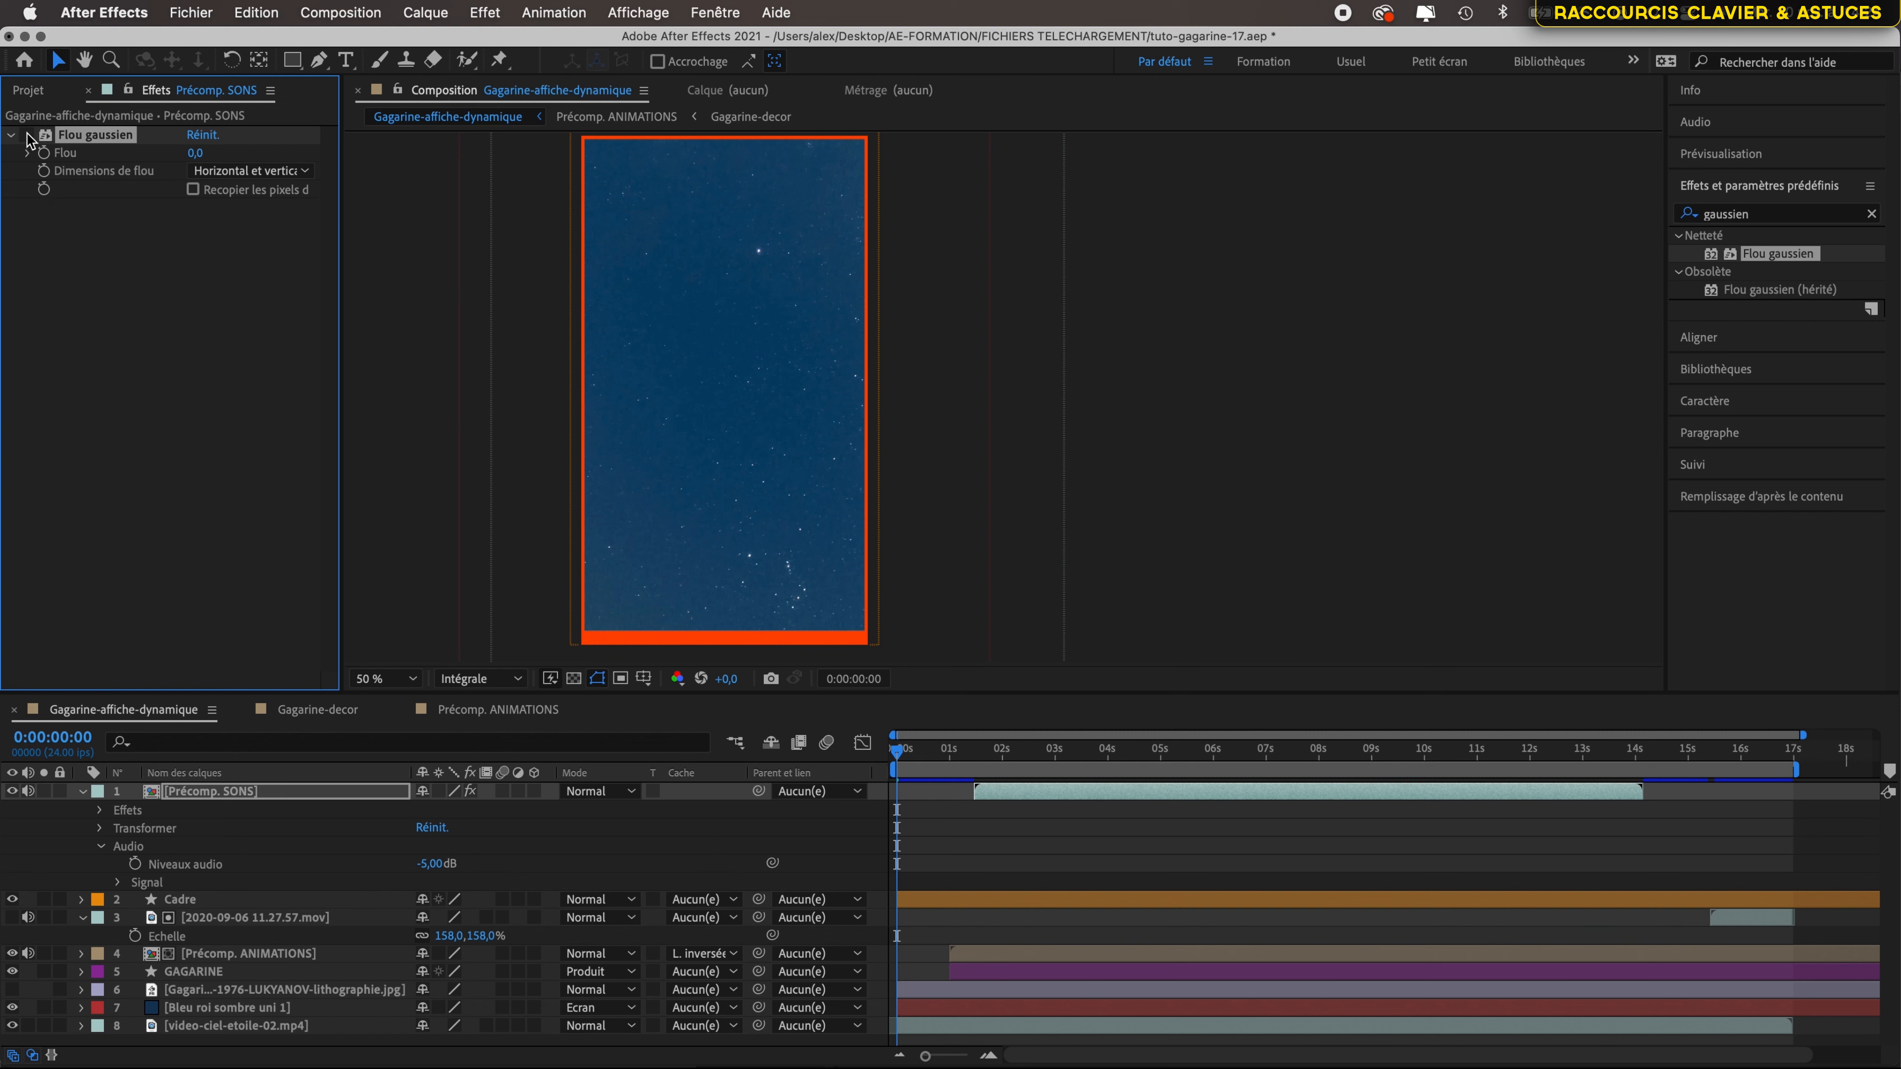
key("Delete")
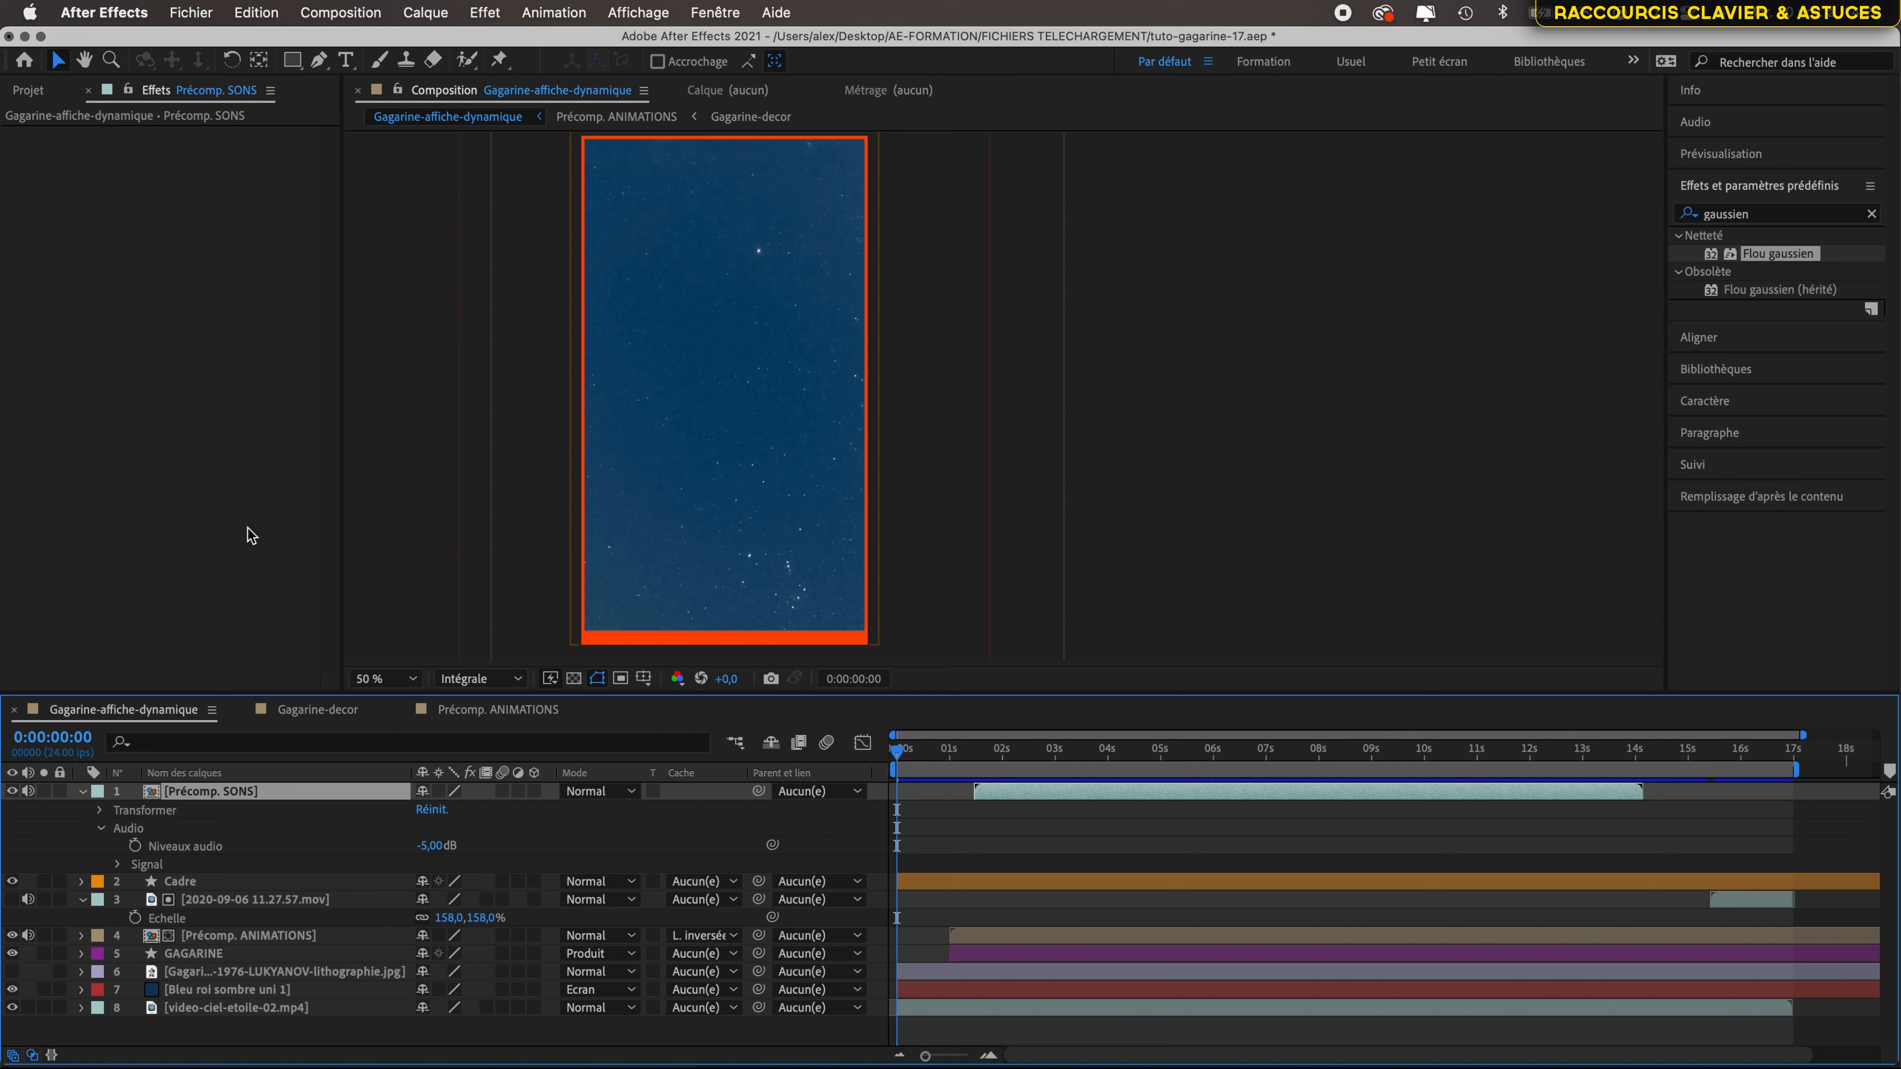
- Create a new adjustment layer (Calque d'effets) in the Gagarine-affiche-dynamique composition
left_click(424, 13)
mouse_move(449, 43)
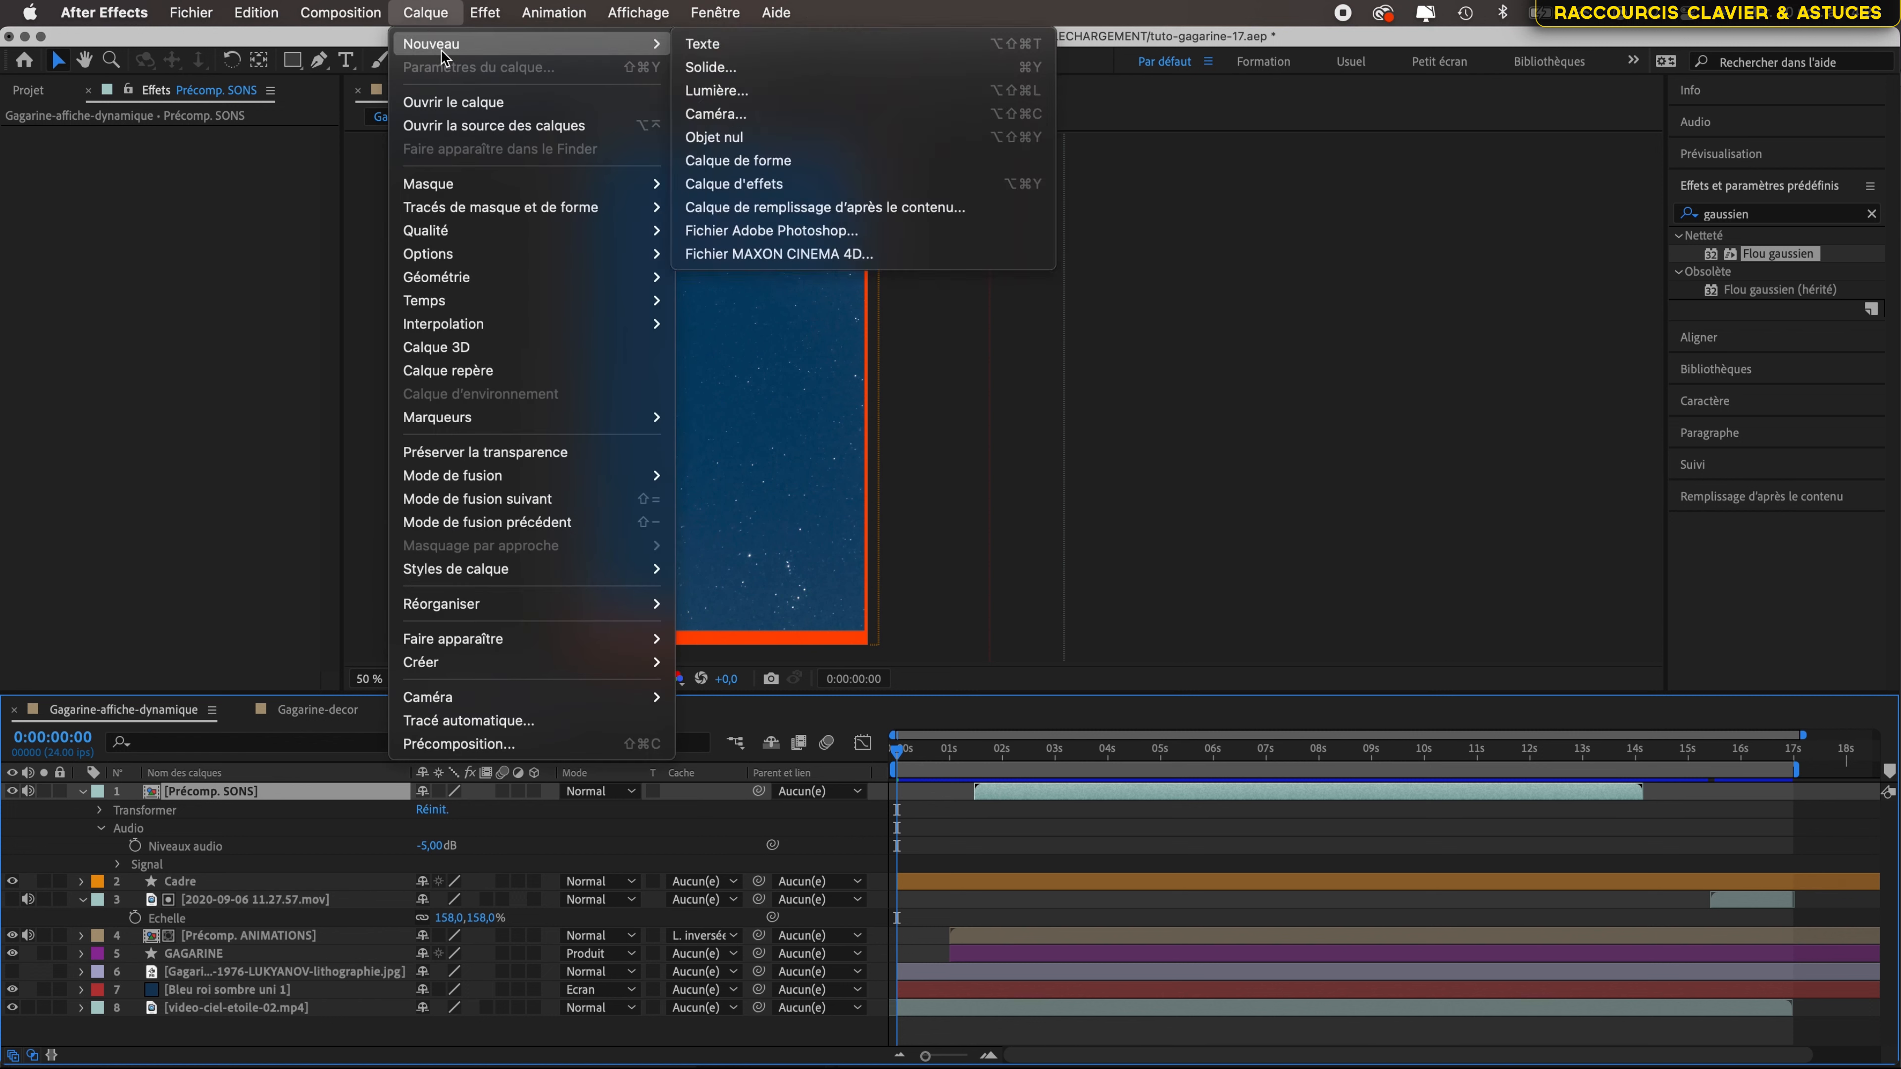
left_click(724, 186)
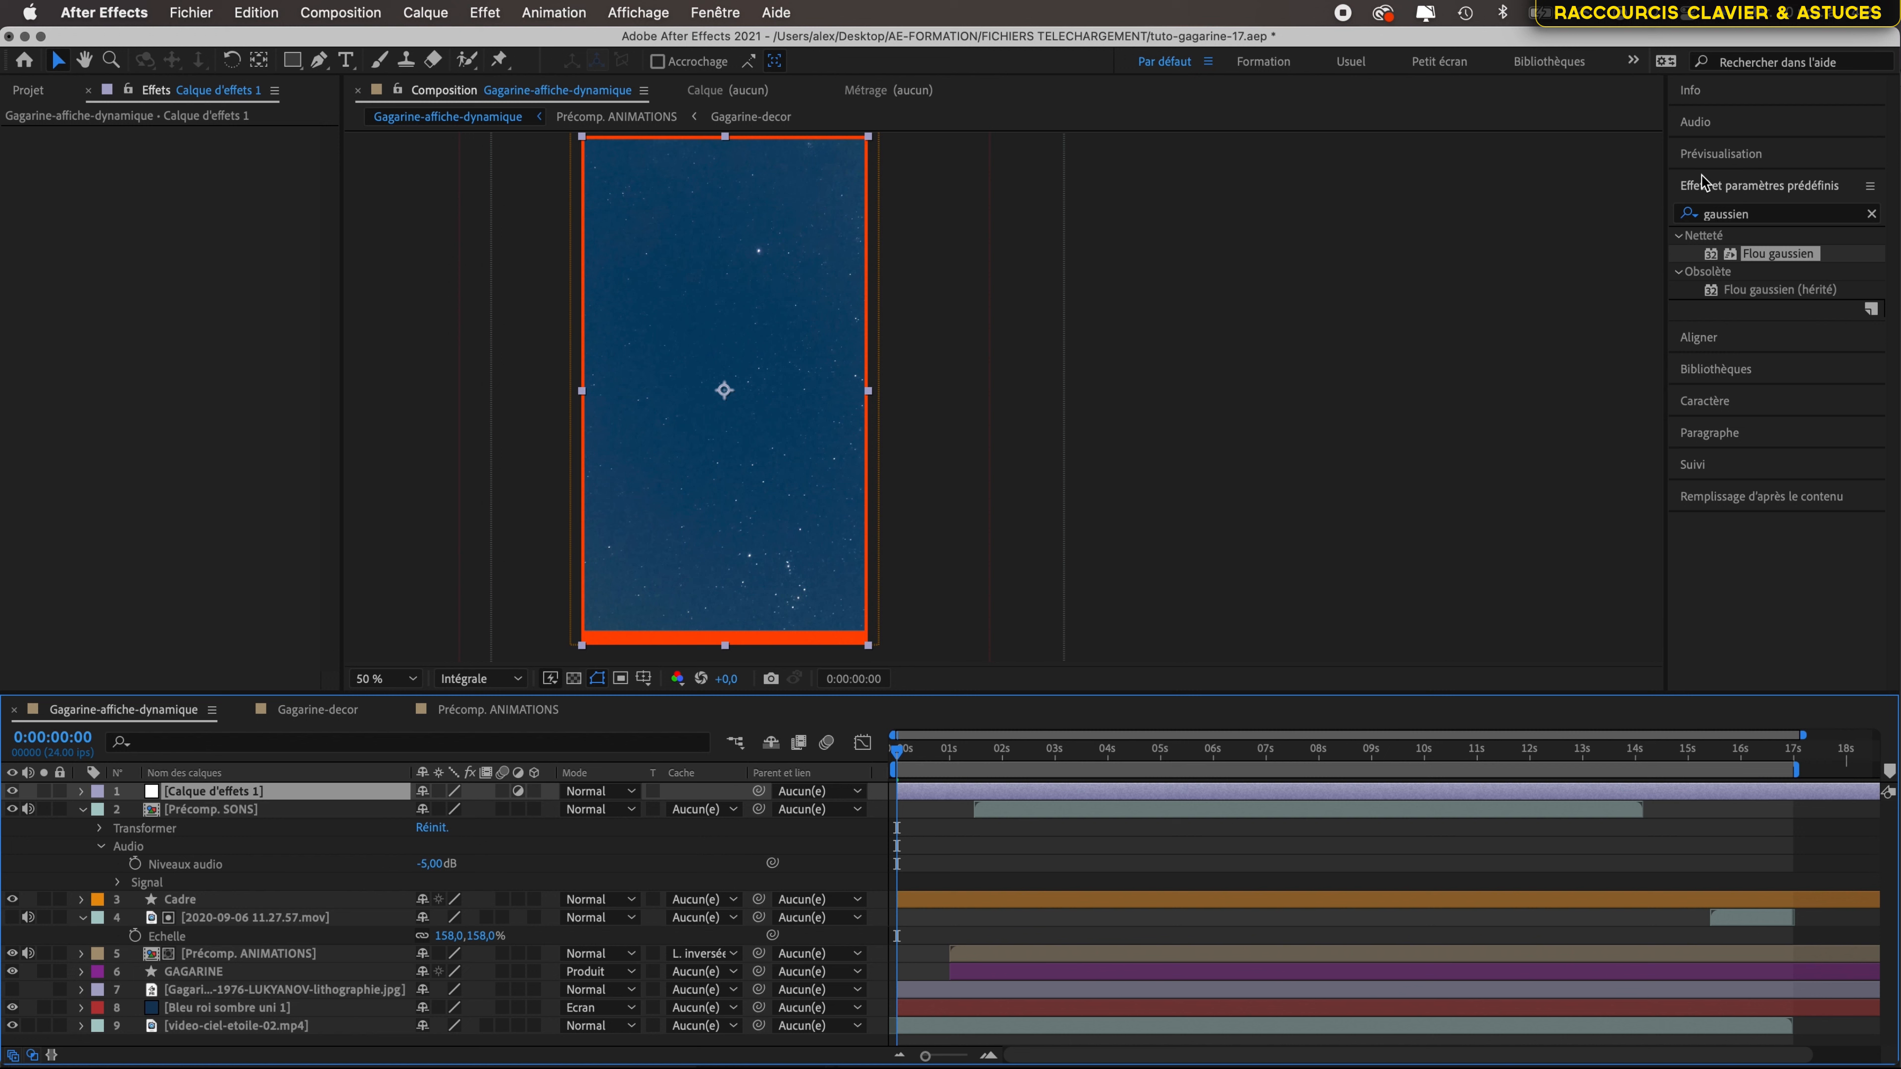
- Apply Flou gaussien to the adjustment layer with Flou set to 27,0, and view the blur at 0:00:05:01
double_click(1765, 253)
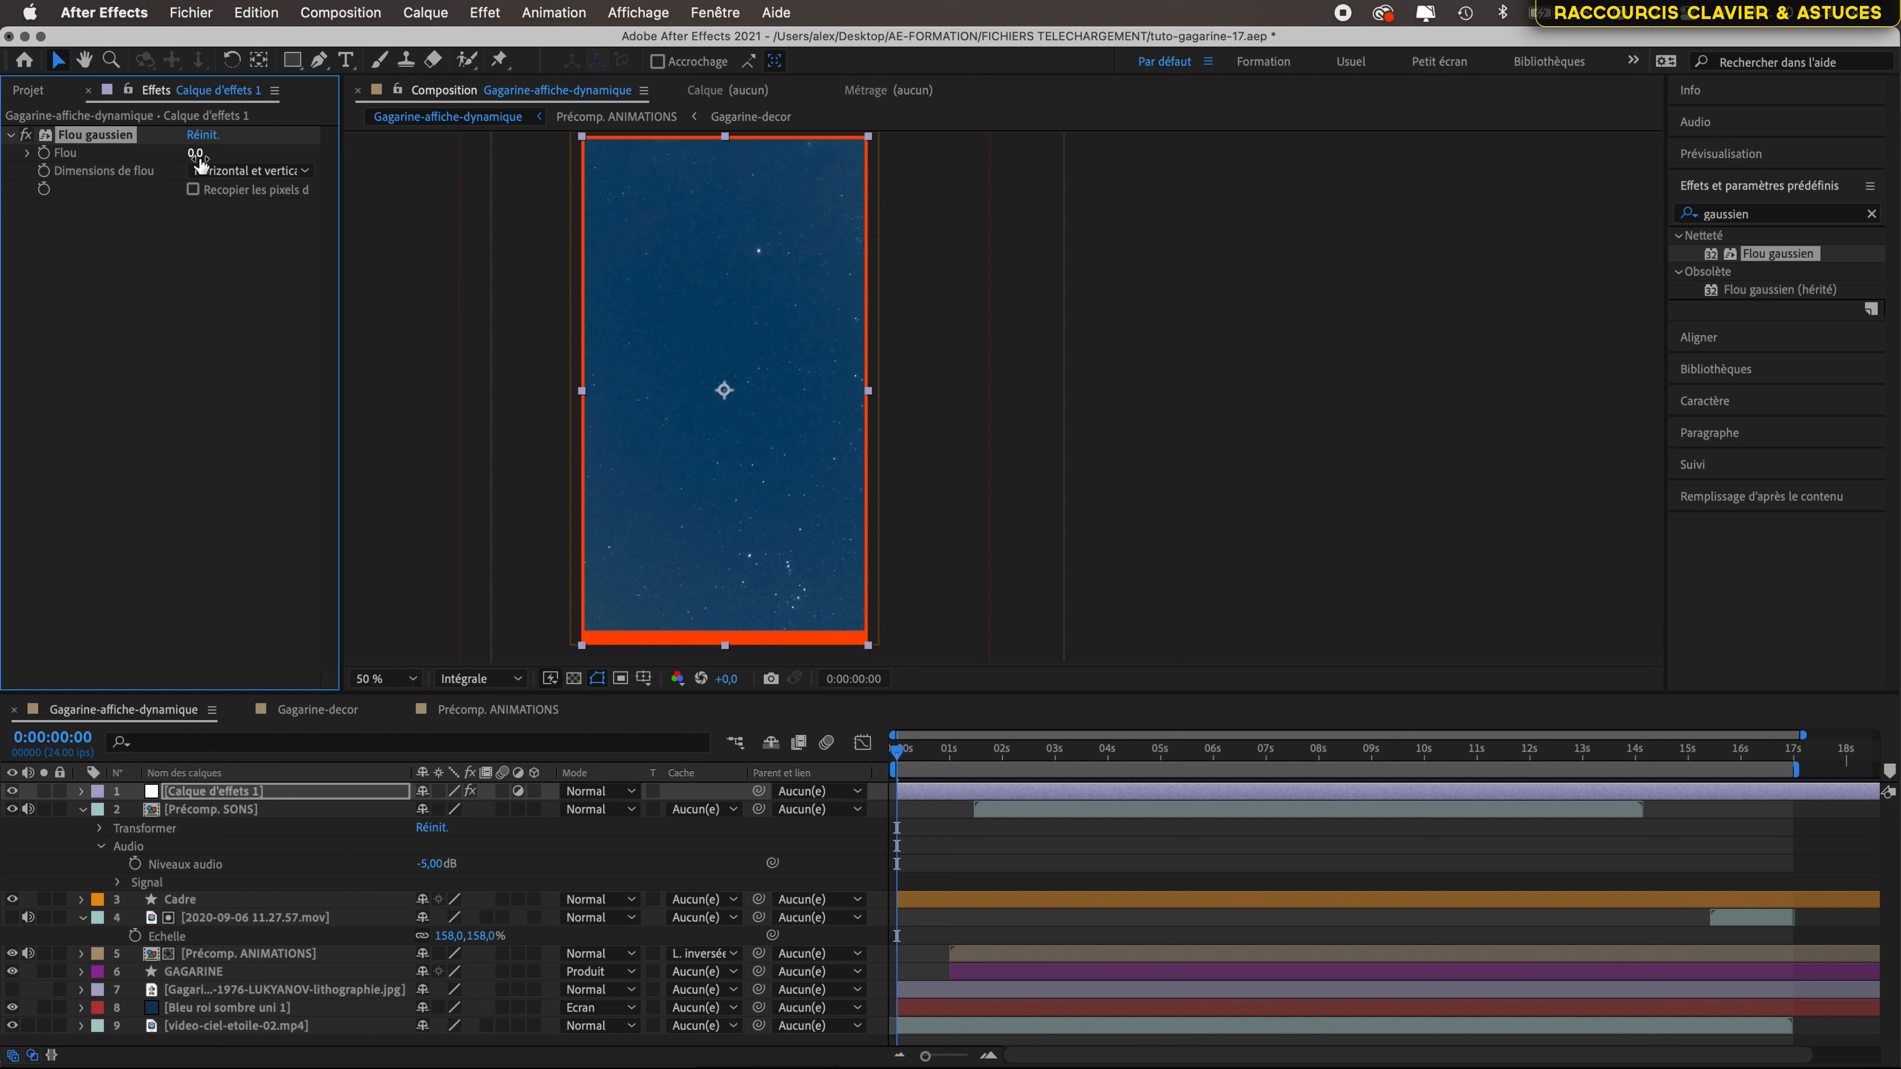
left_click_drag(196, 158, 498, 161)
scroll(855, 230, "up", 2)
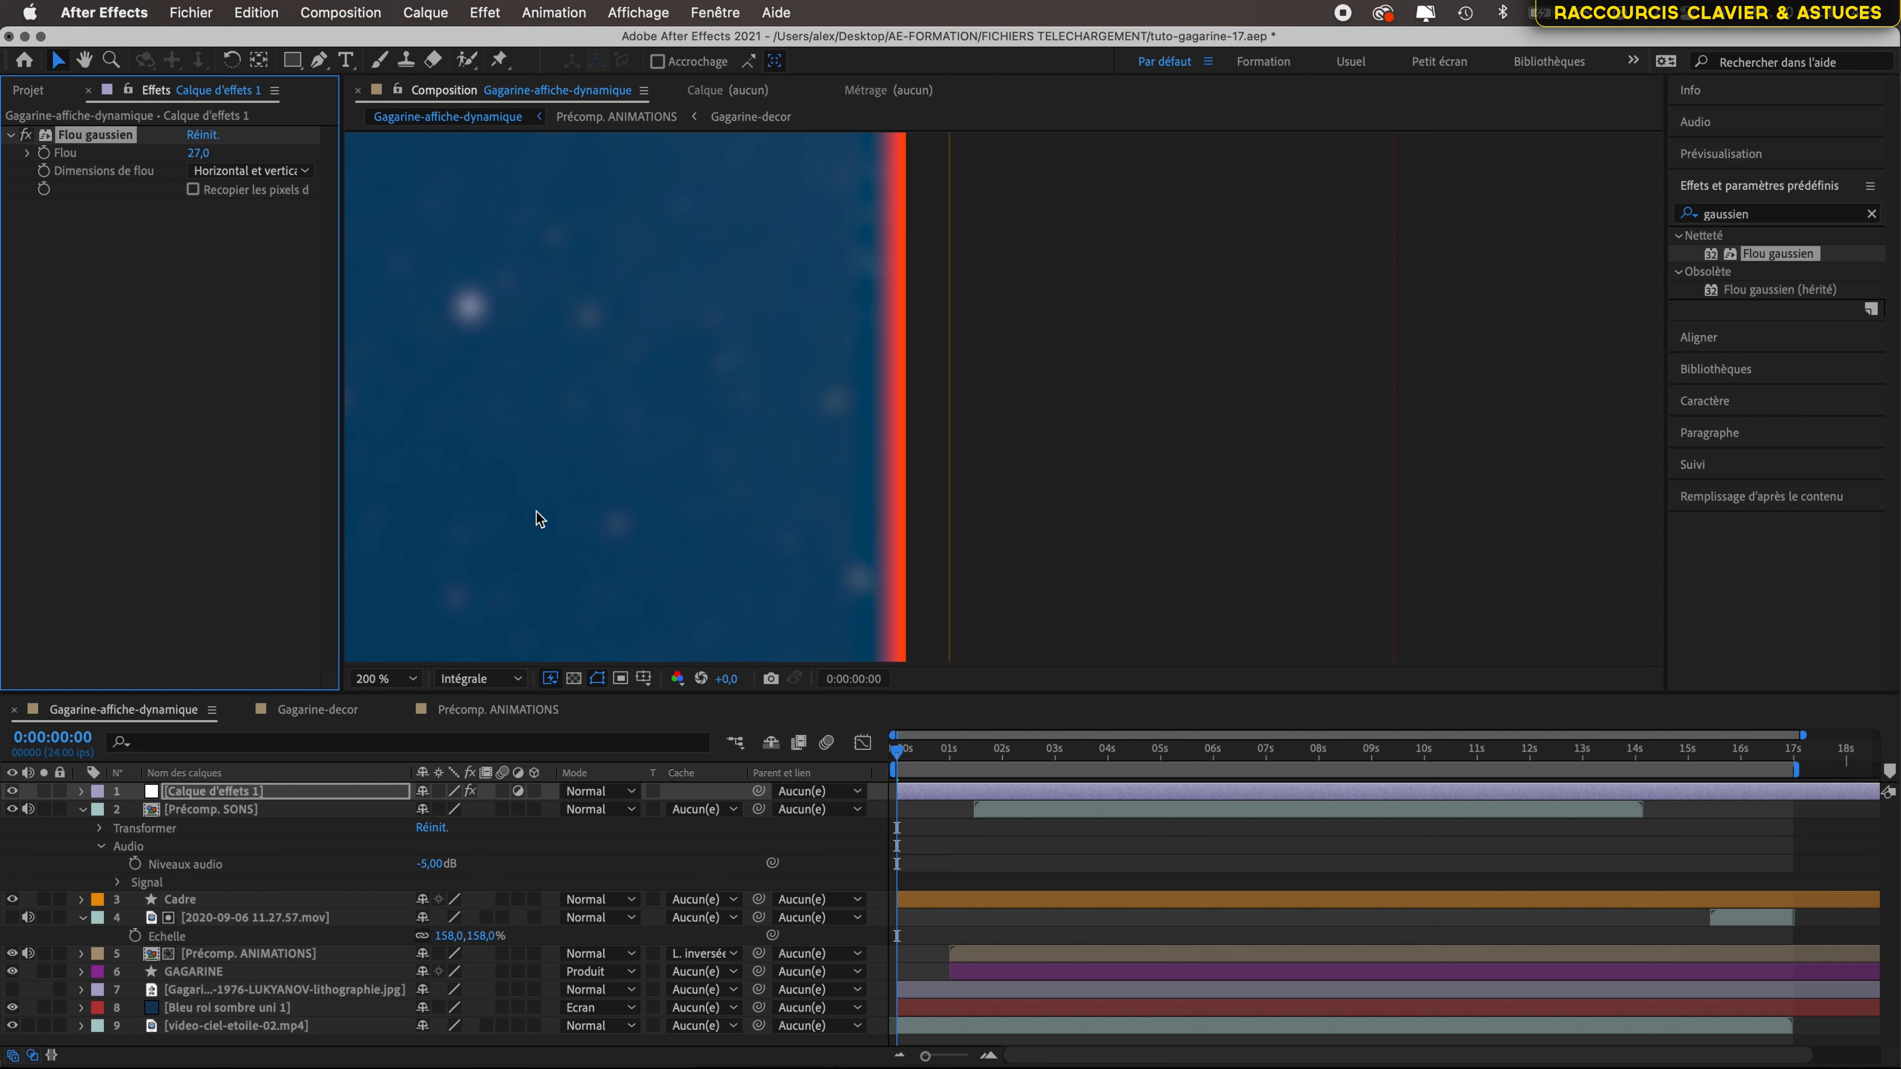
left_click_drag(1035, 758, 1175, 771)
scroll(666, 403, "down", 3)
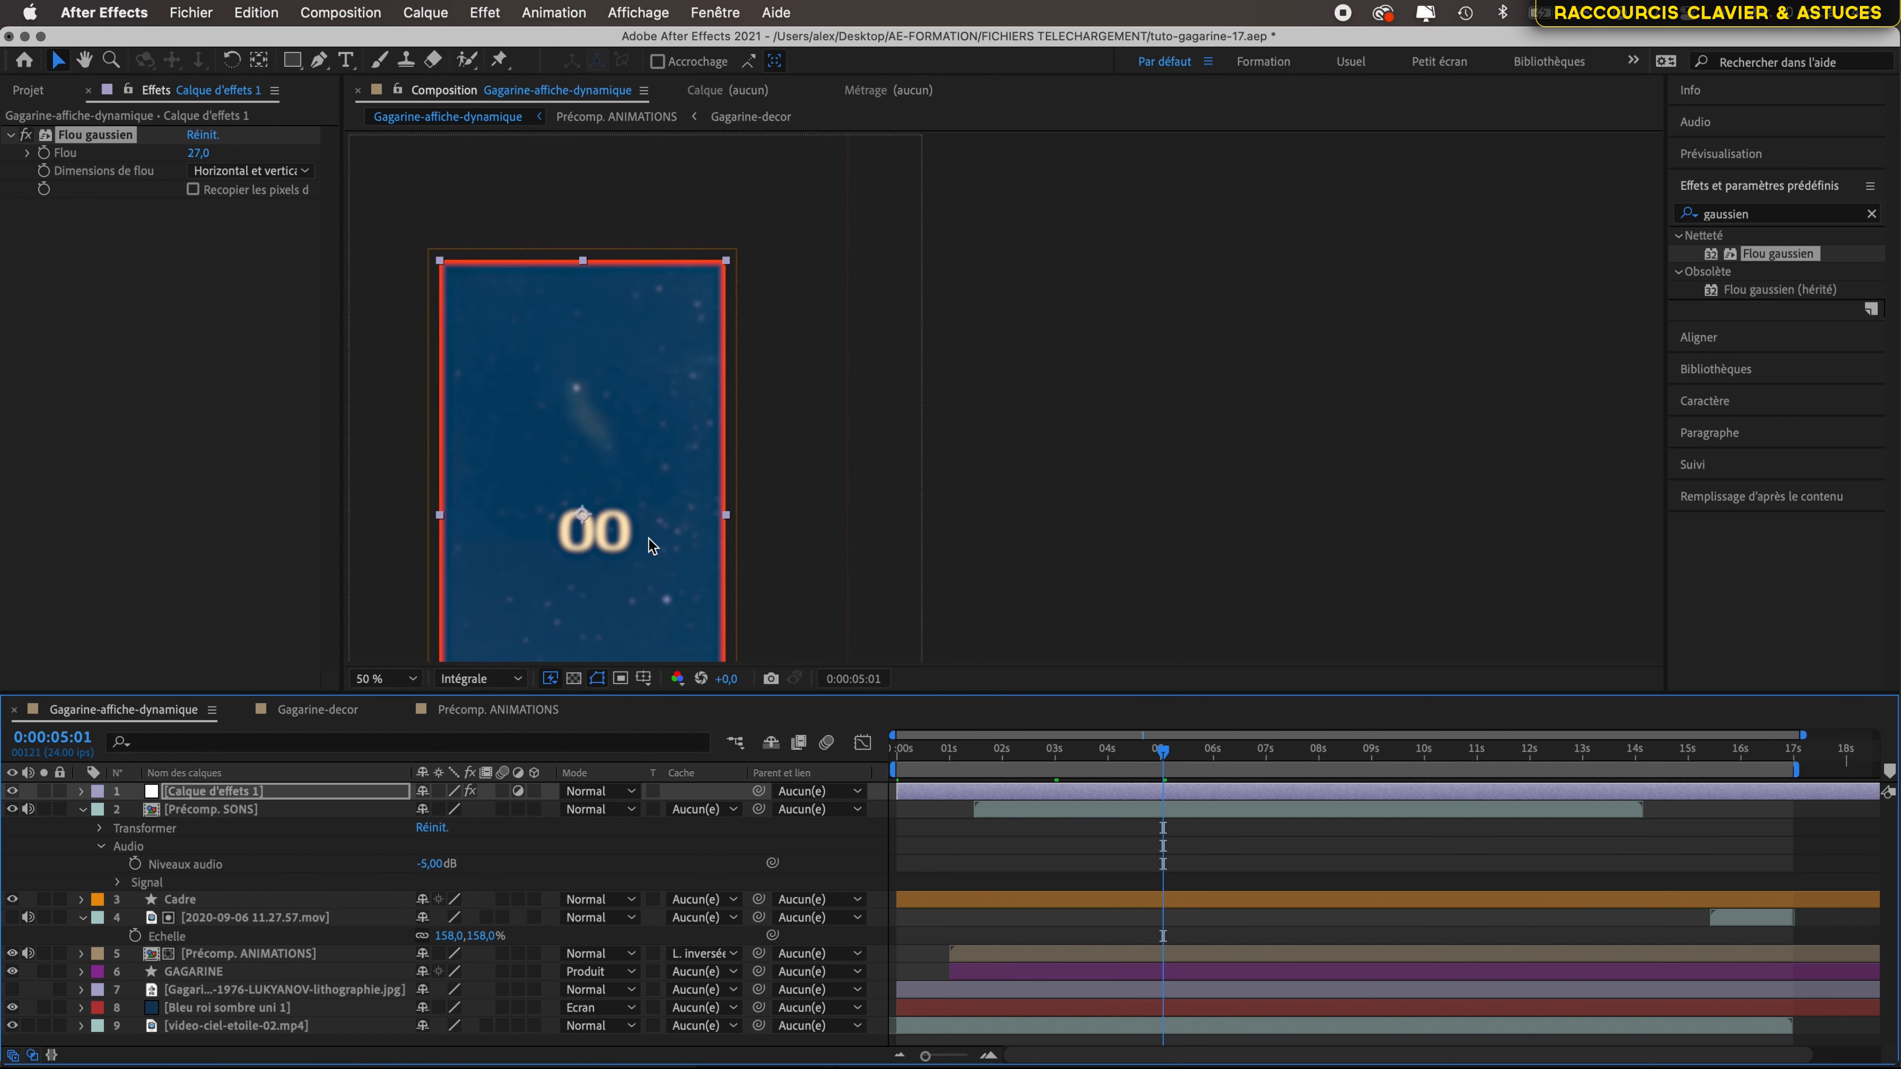
scroll(647, 538, "down", 5)
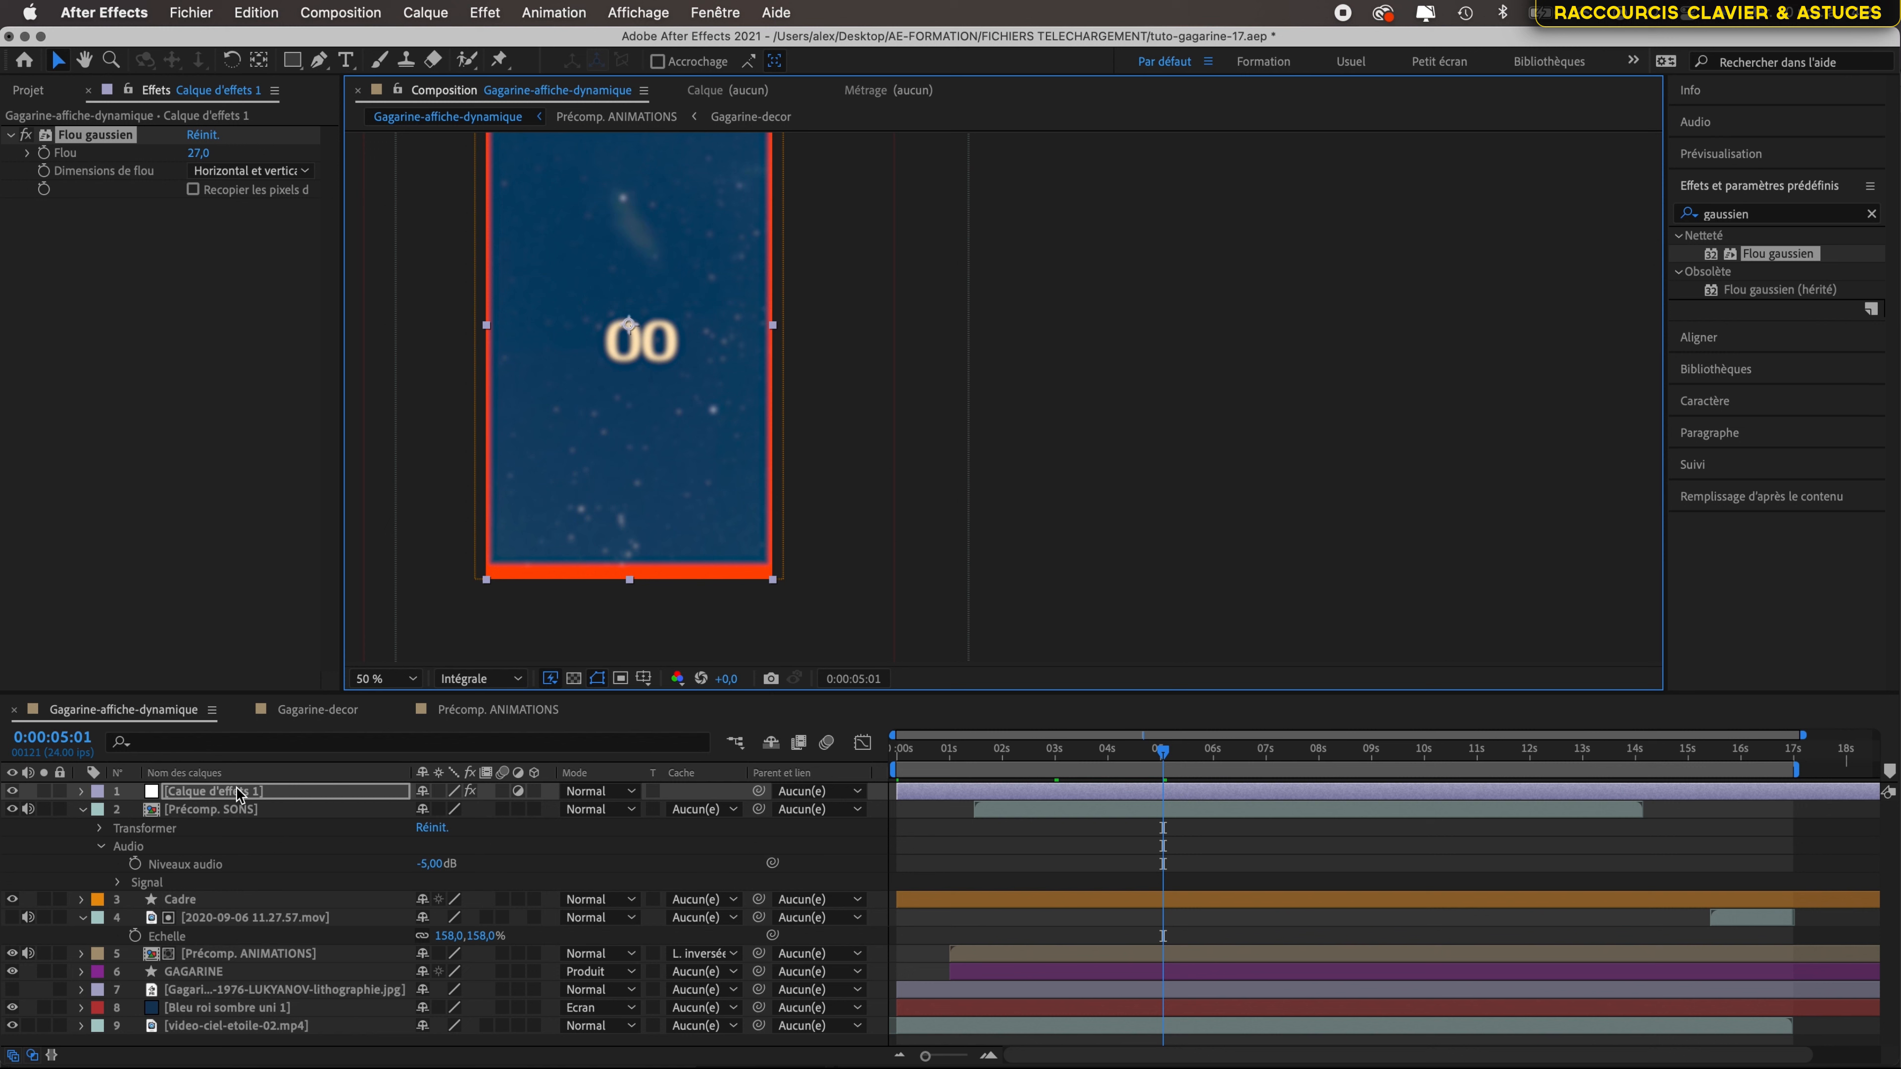
- Move the adjustment layer directly below the Cadre layer and inspect the blur in the composition
left_click_drag(238, 792, 247, 907)
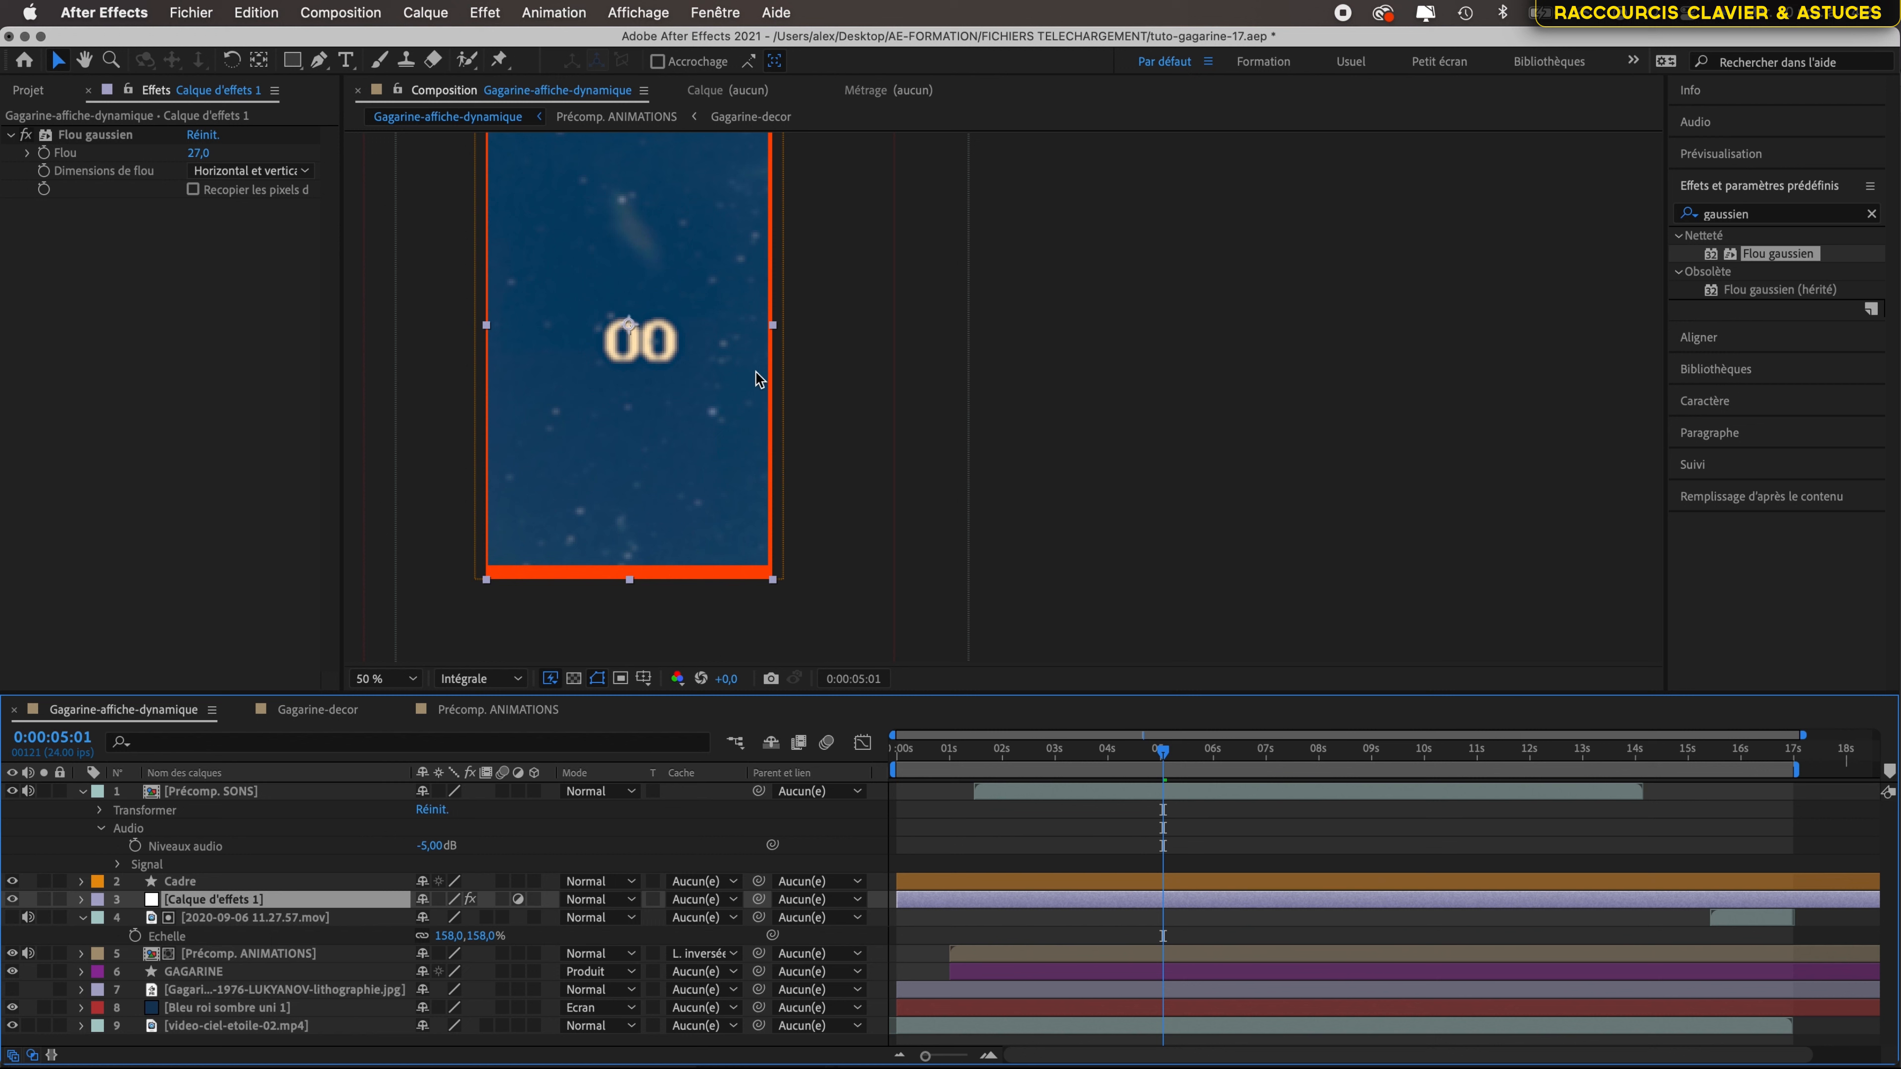
scroll(756, 371, "up", 4)
scroll(756, 376, "down", 3)
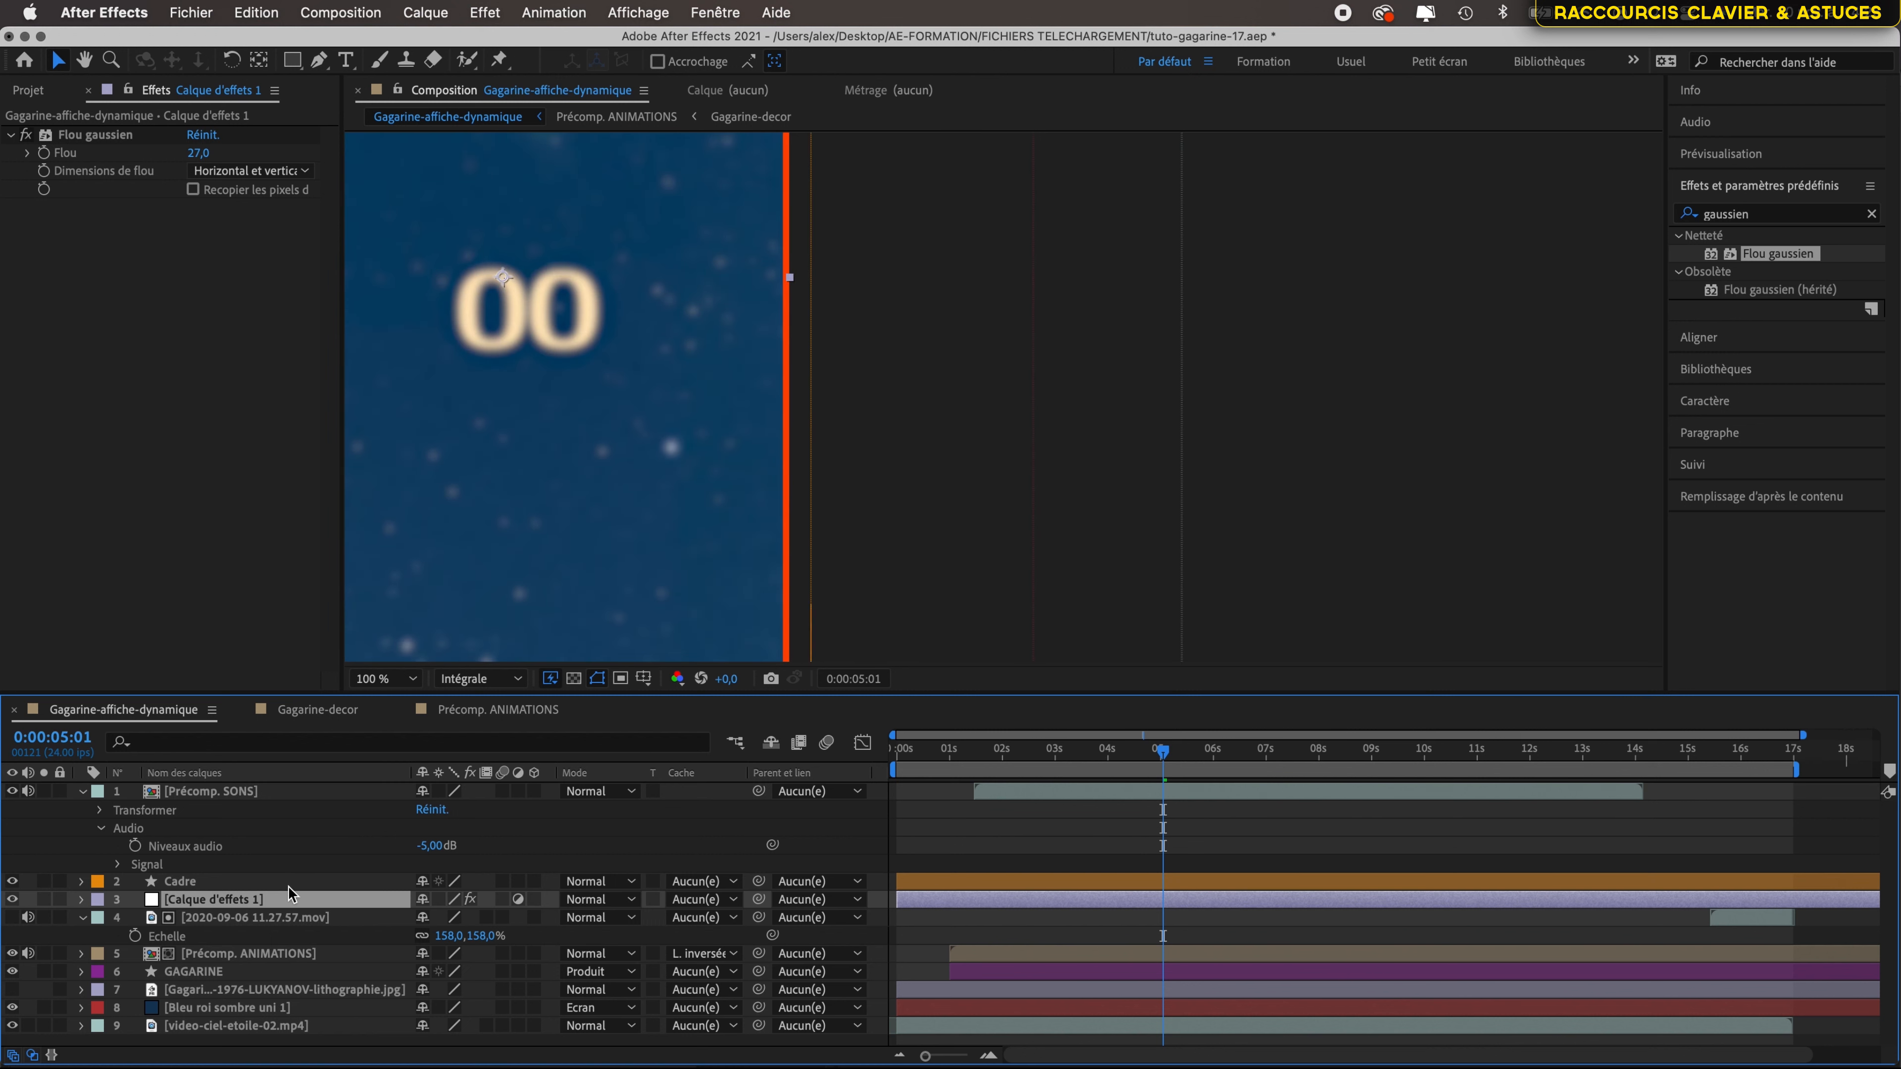
- Move the adjustment layer directly below the GAGARINE layer and check the blur around the 00 counter
left_click_drag(284, 898, 288, 981)
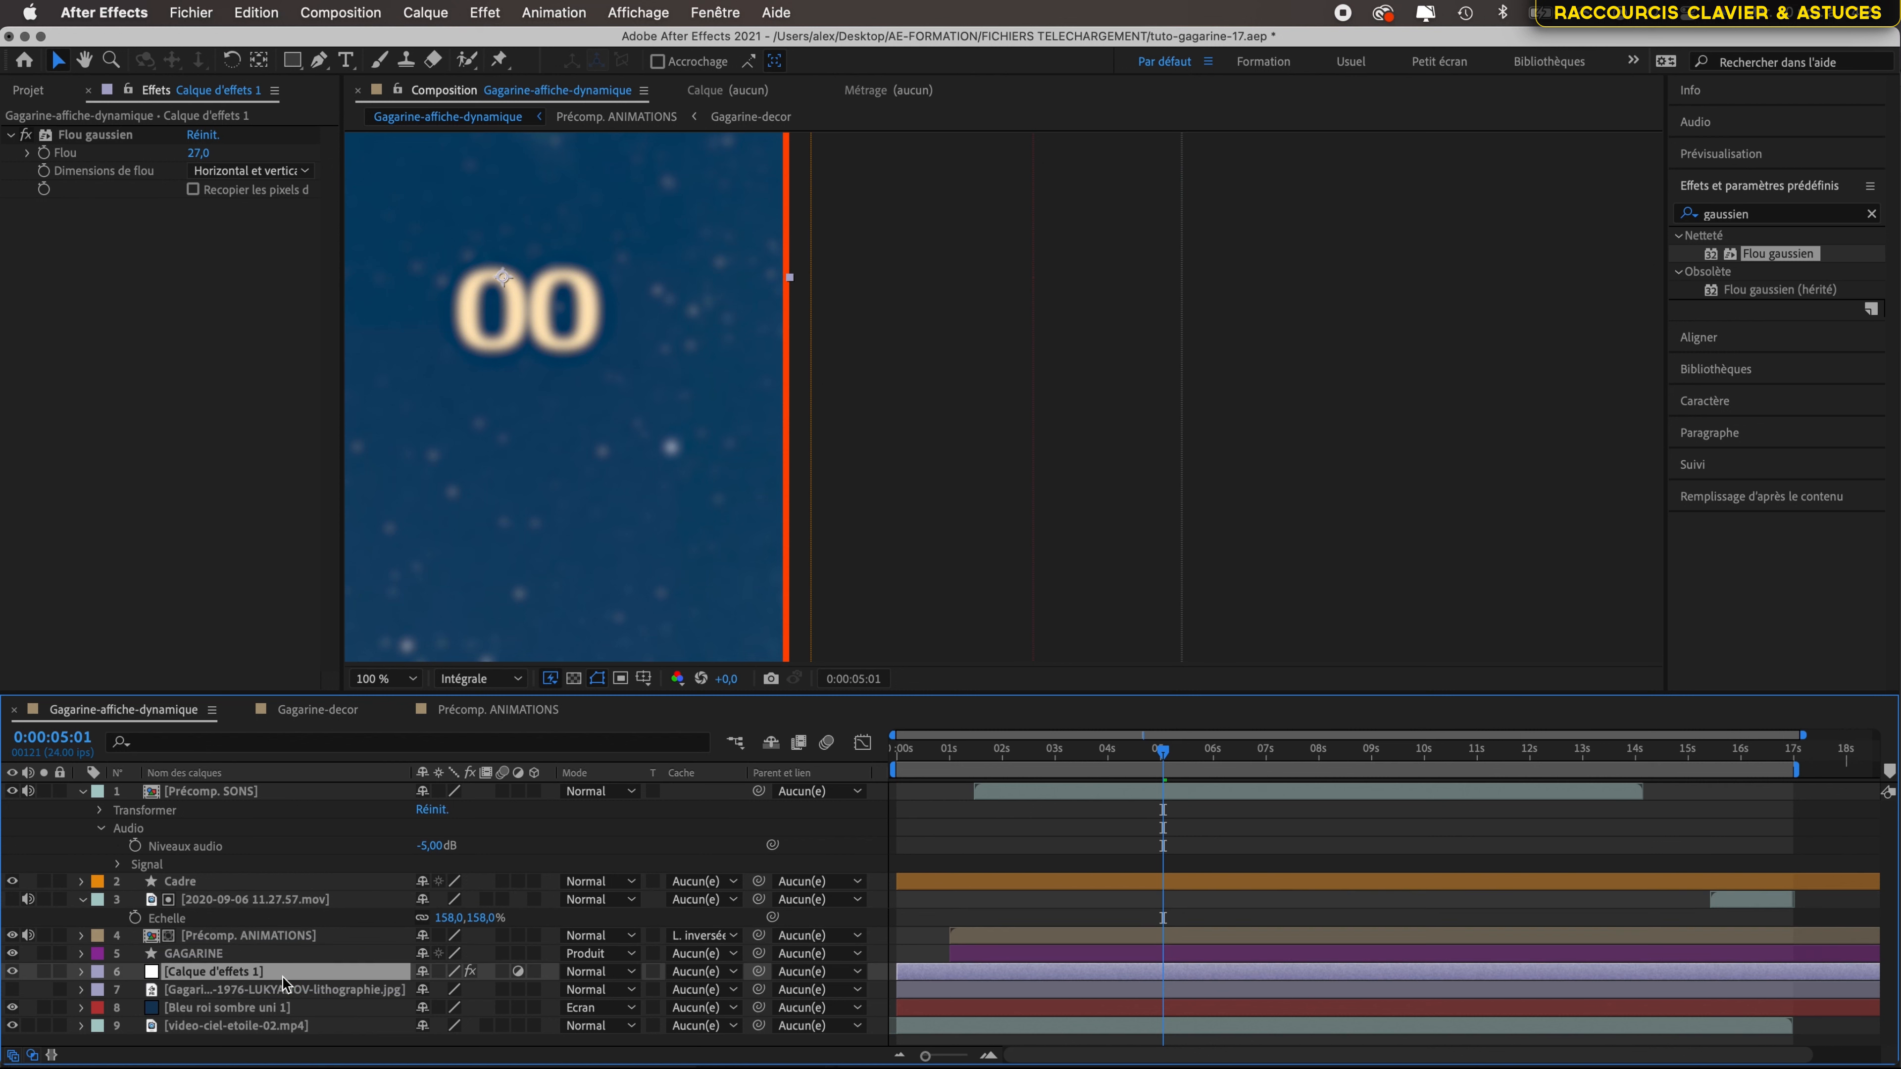
scroll(611, 306, "down", 3)
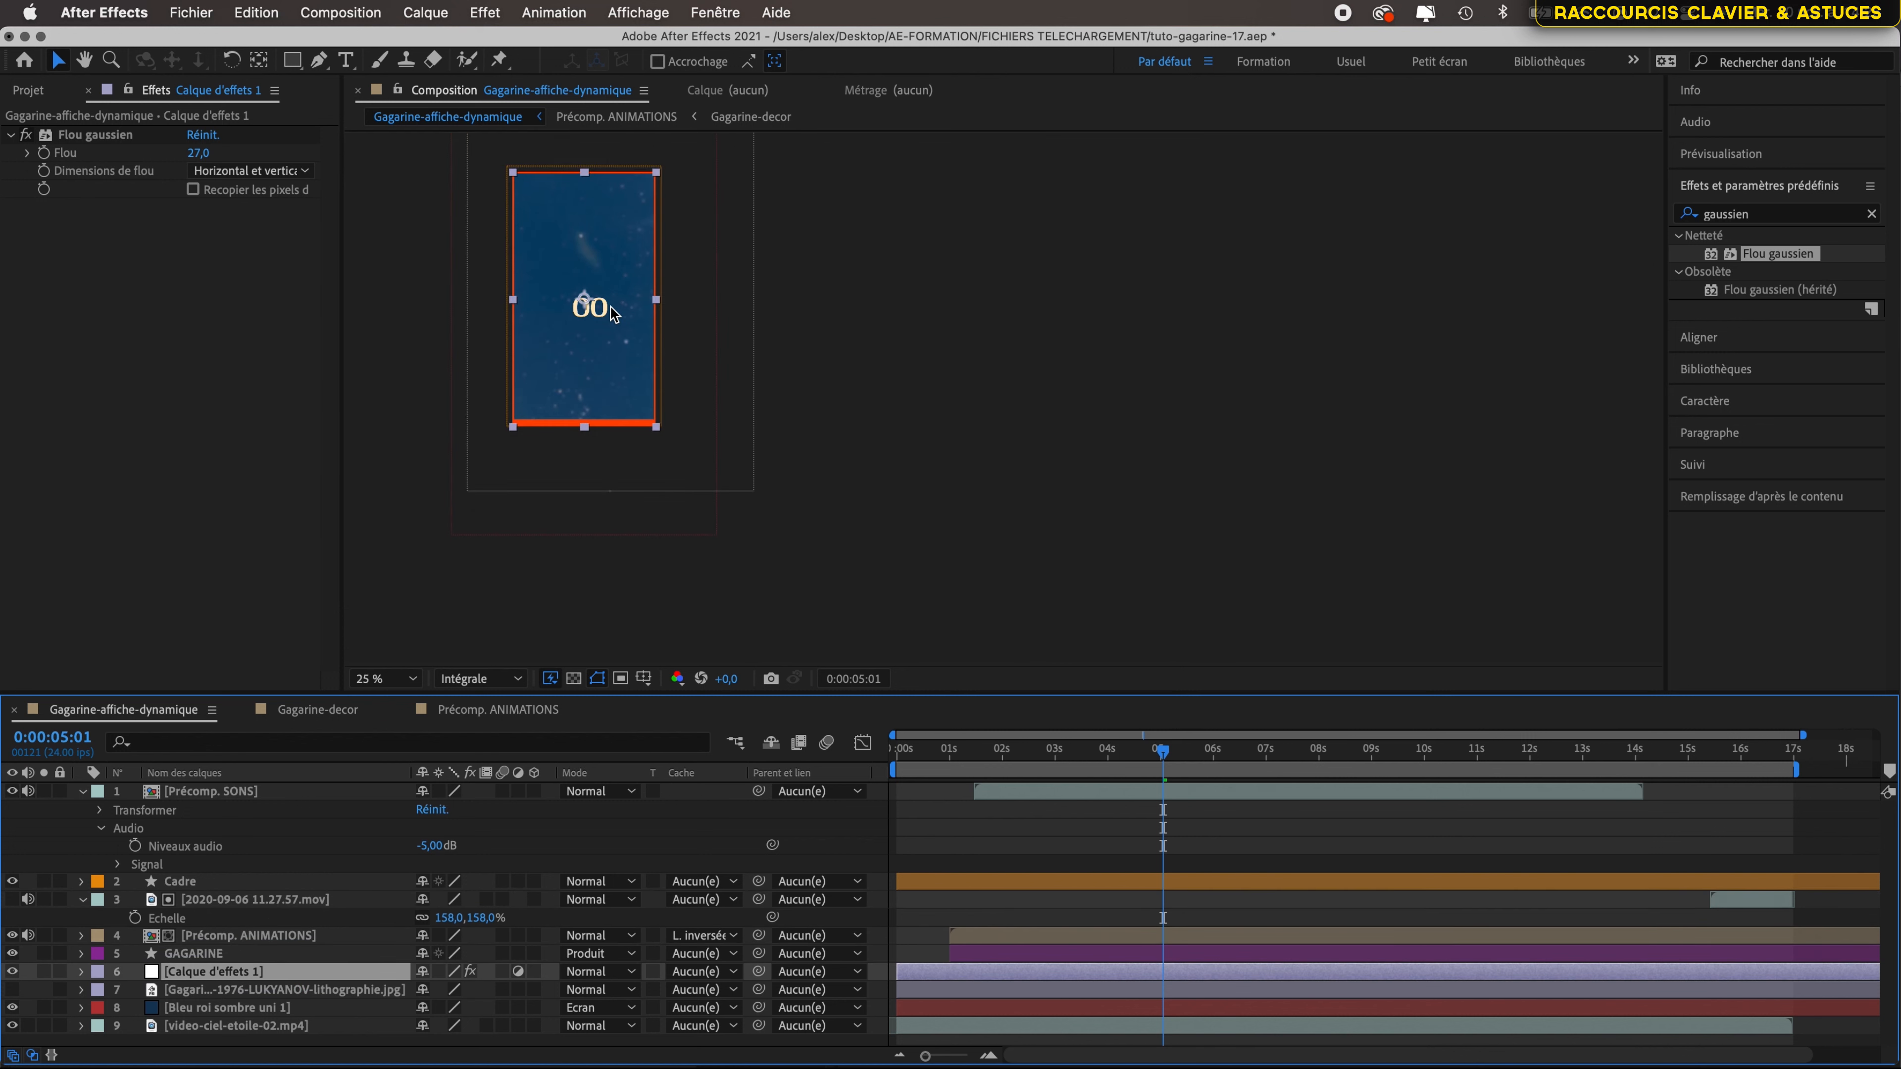
scroll(611, 307, "up", 3)
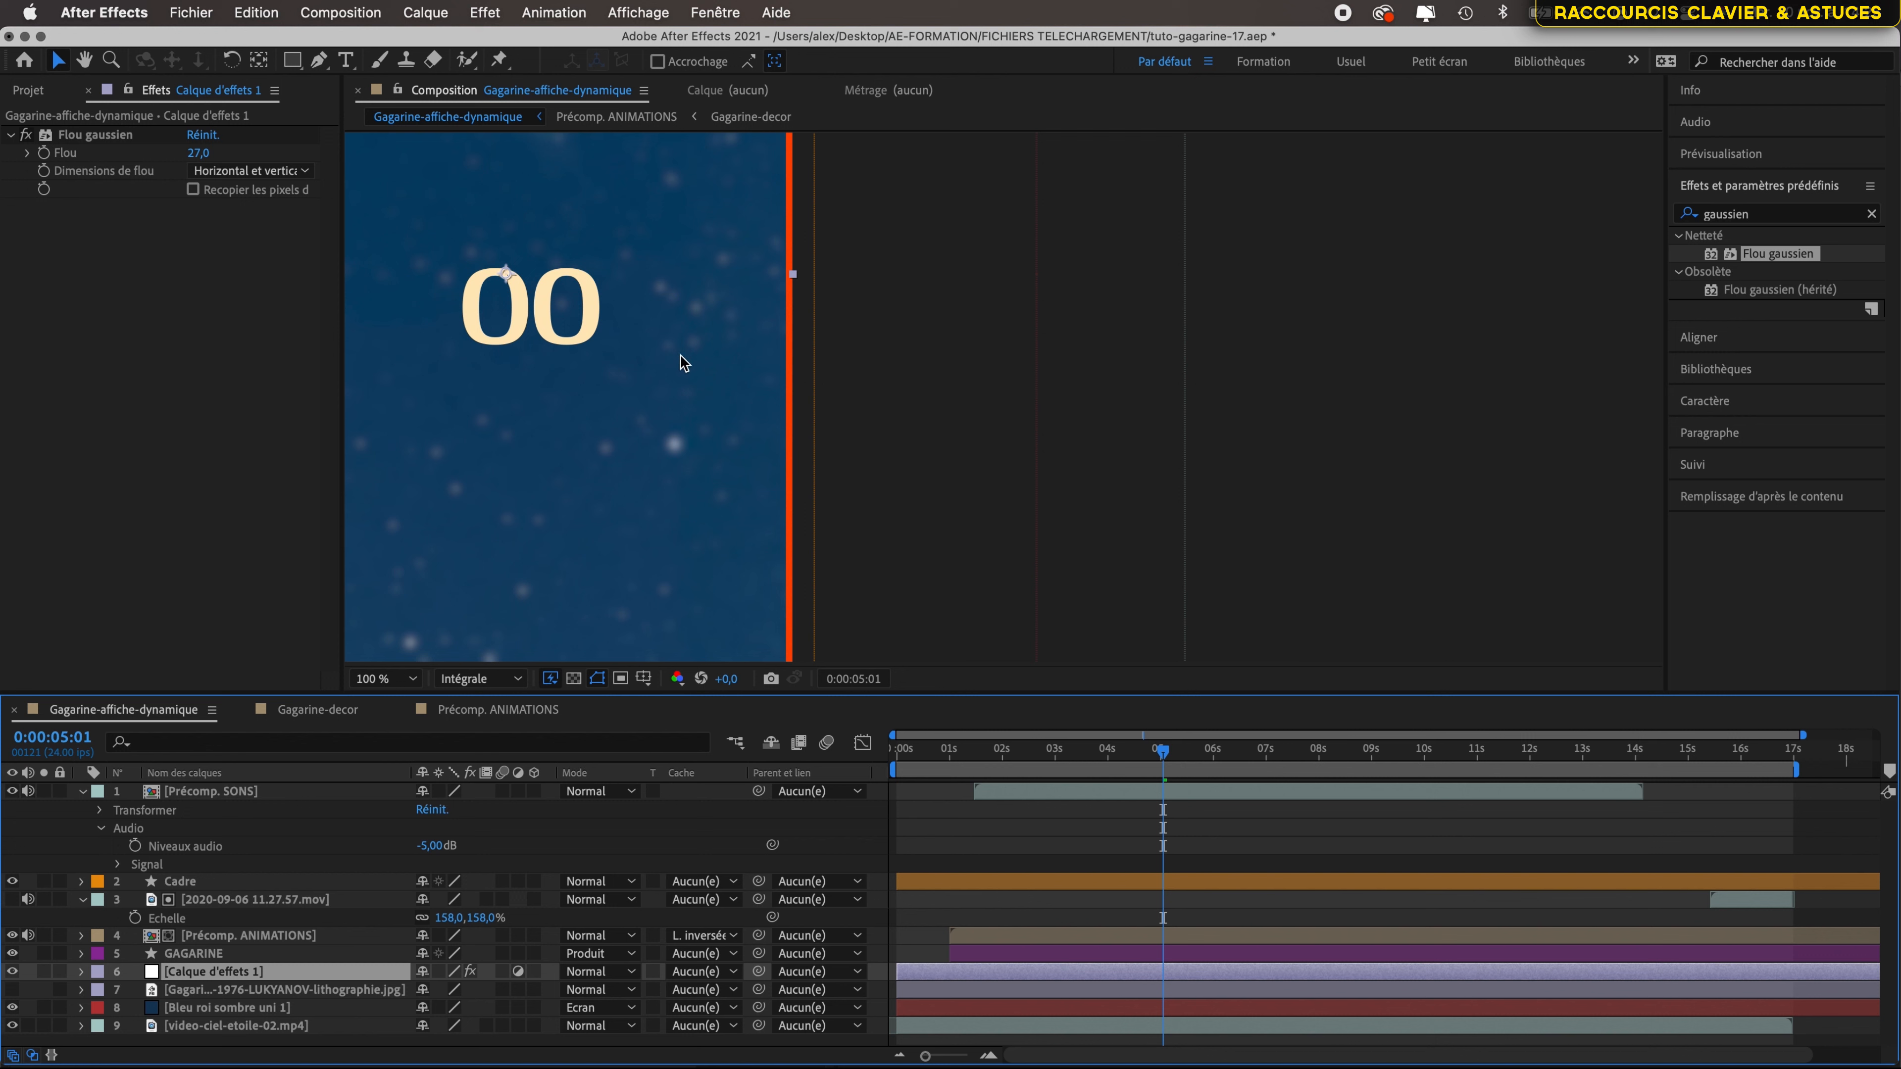
- Delete the adjustment layer Calque d'effets 1 from the Gagarine-affiche-dynamique composition
scroll(649, 333, "down", 4)
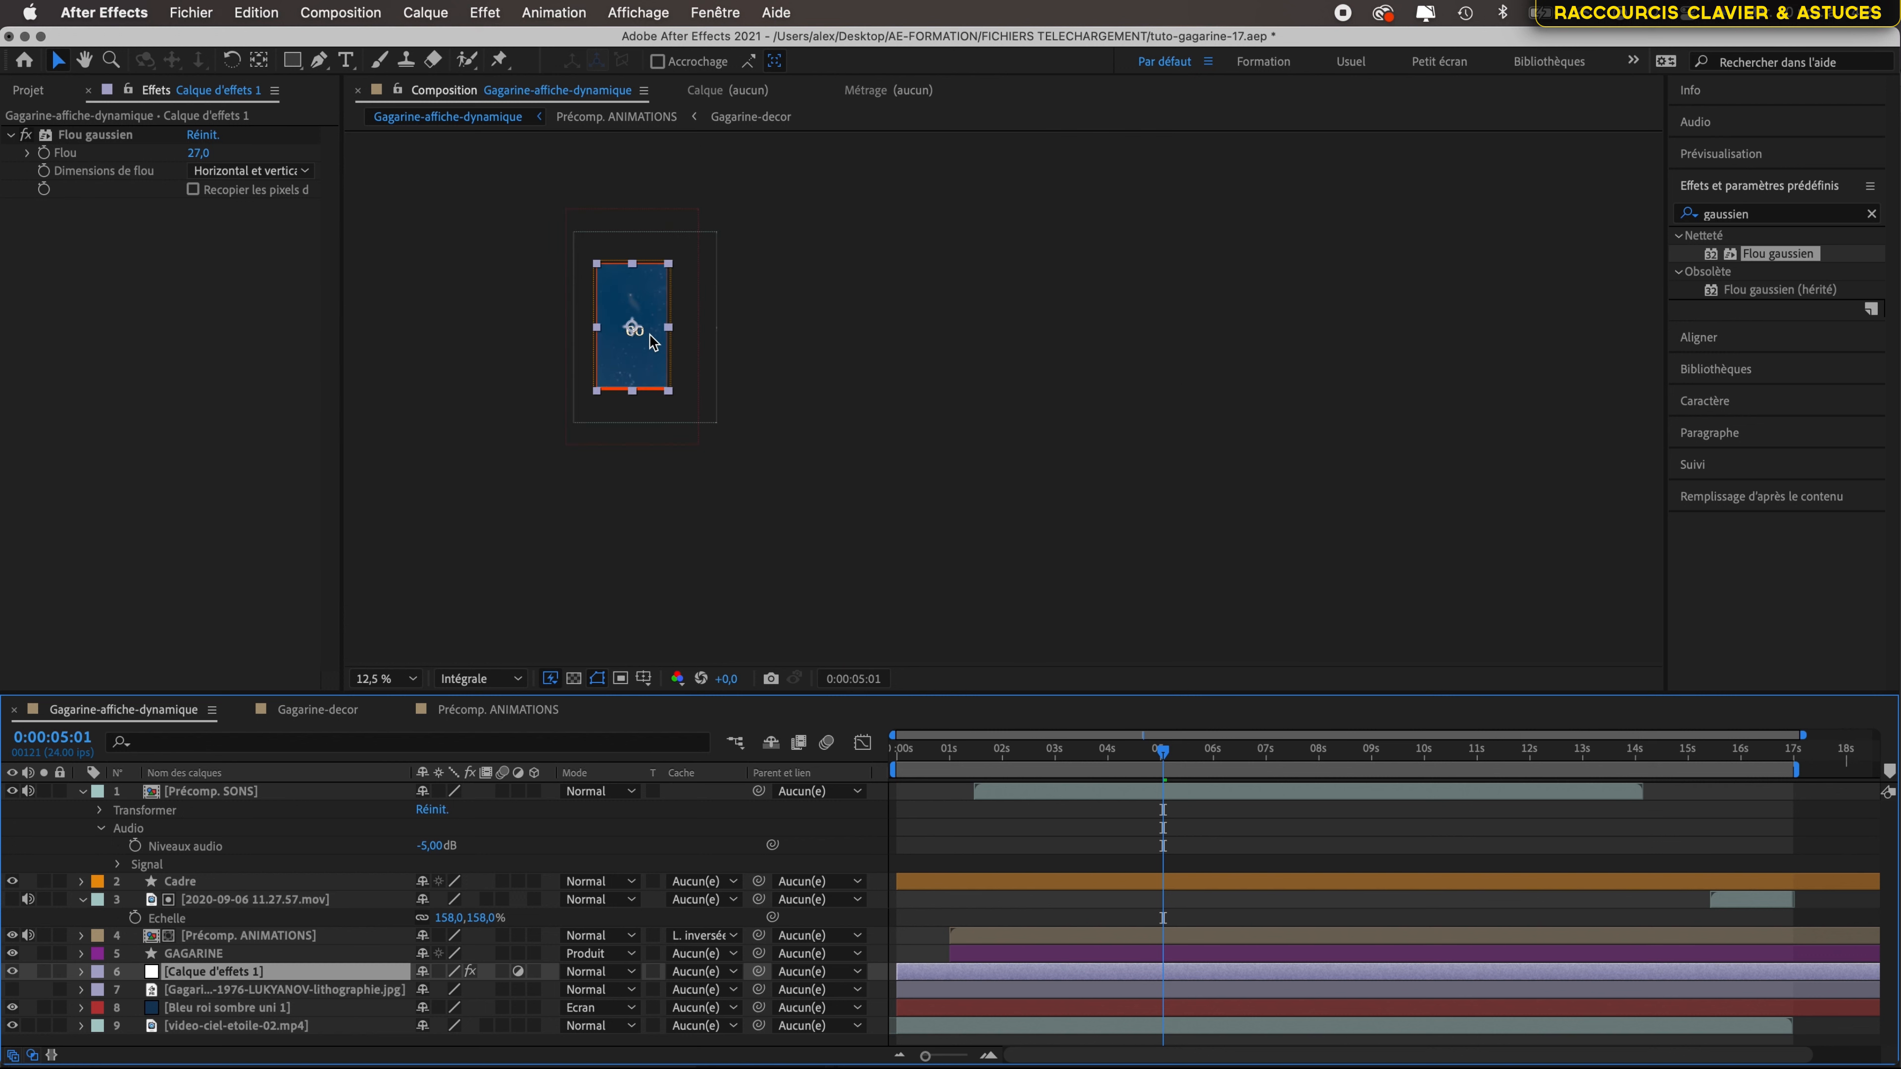
scroll(649, 333, "up", 2)
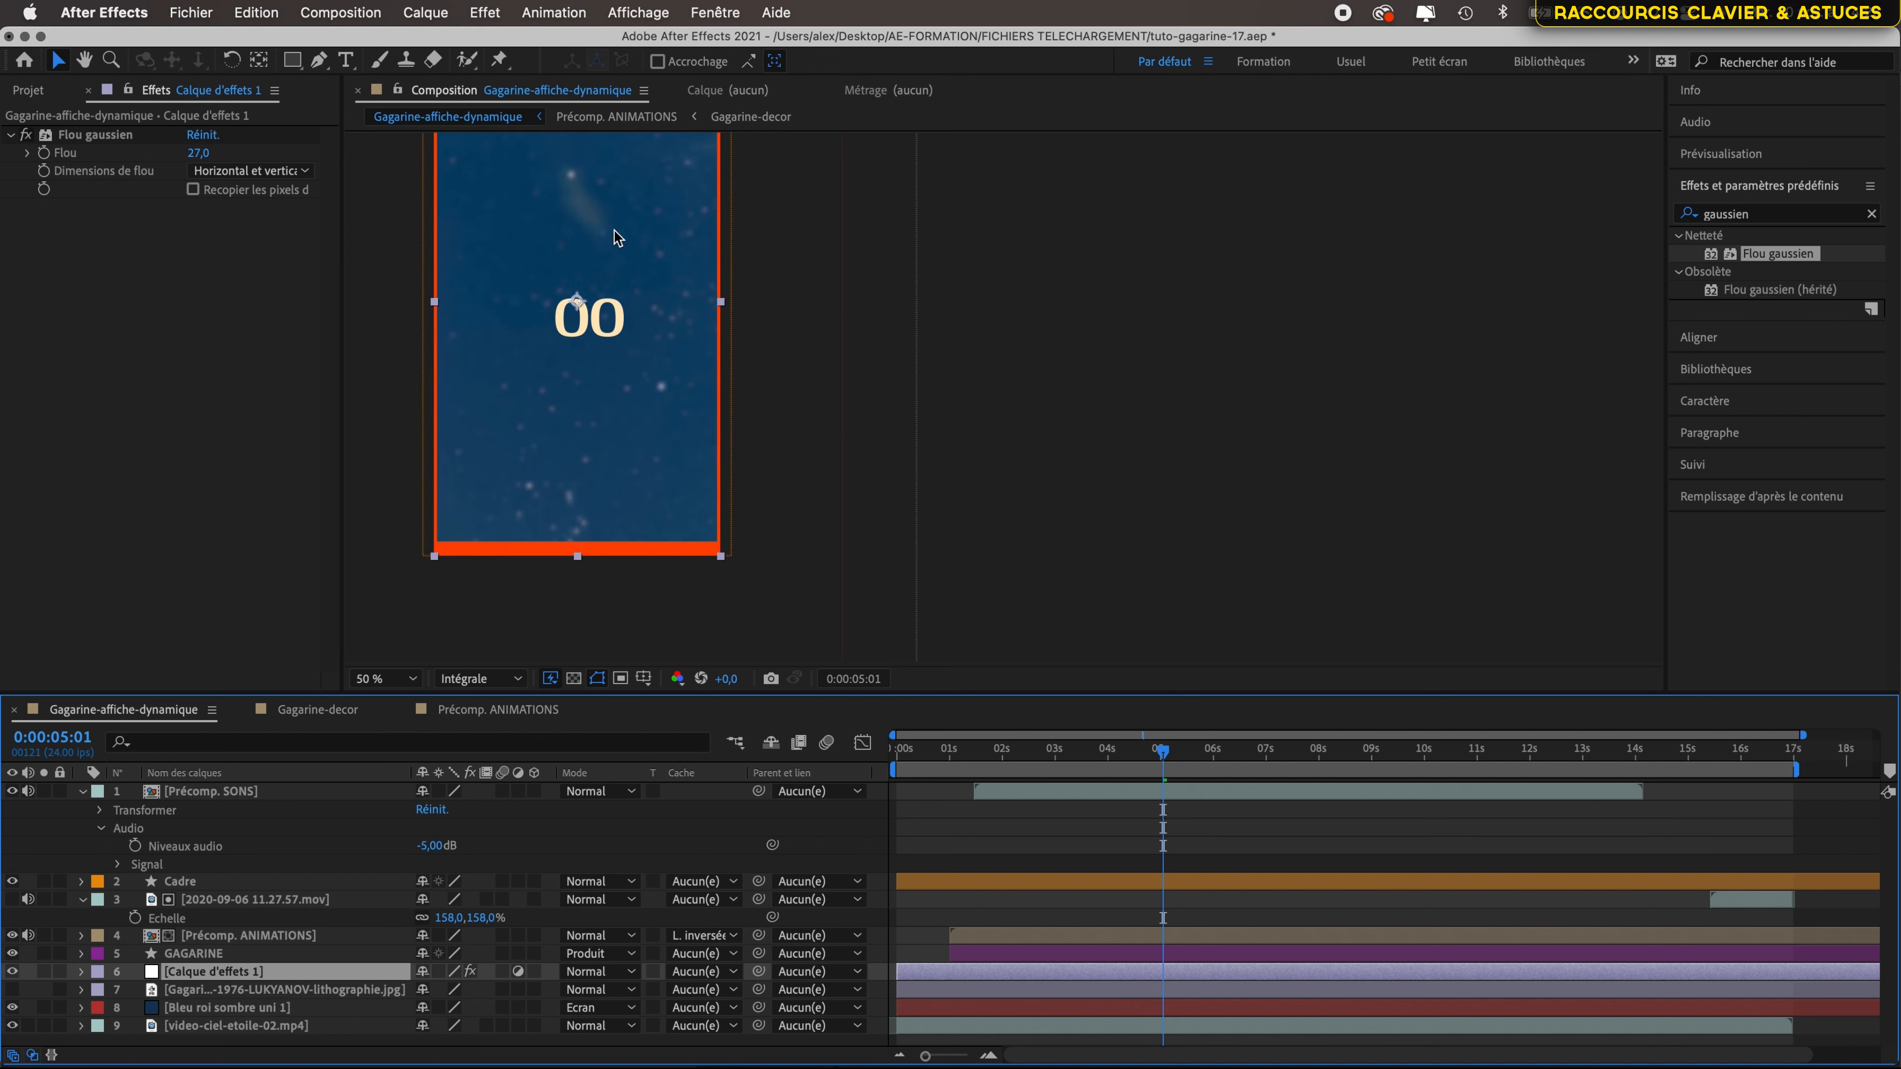
key("h")
left_click_drag(572, 226, 724, 316)
key("v")
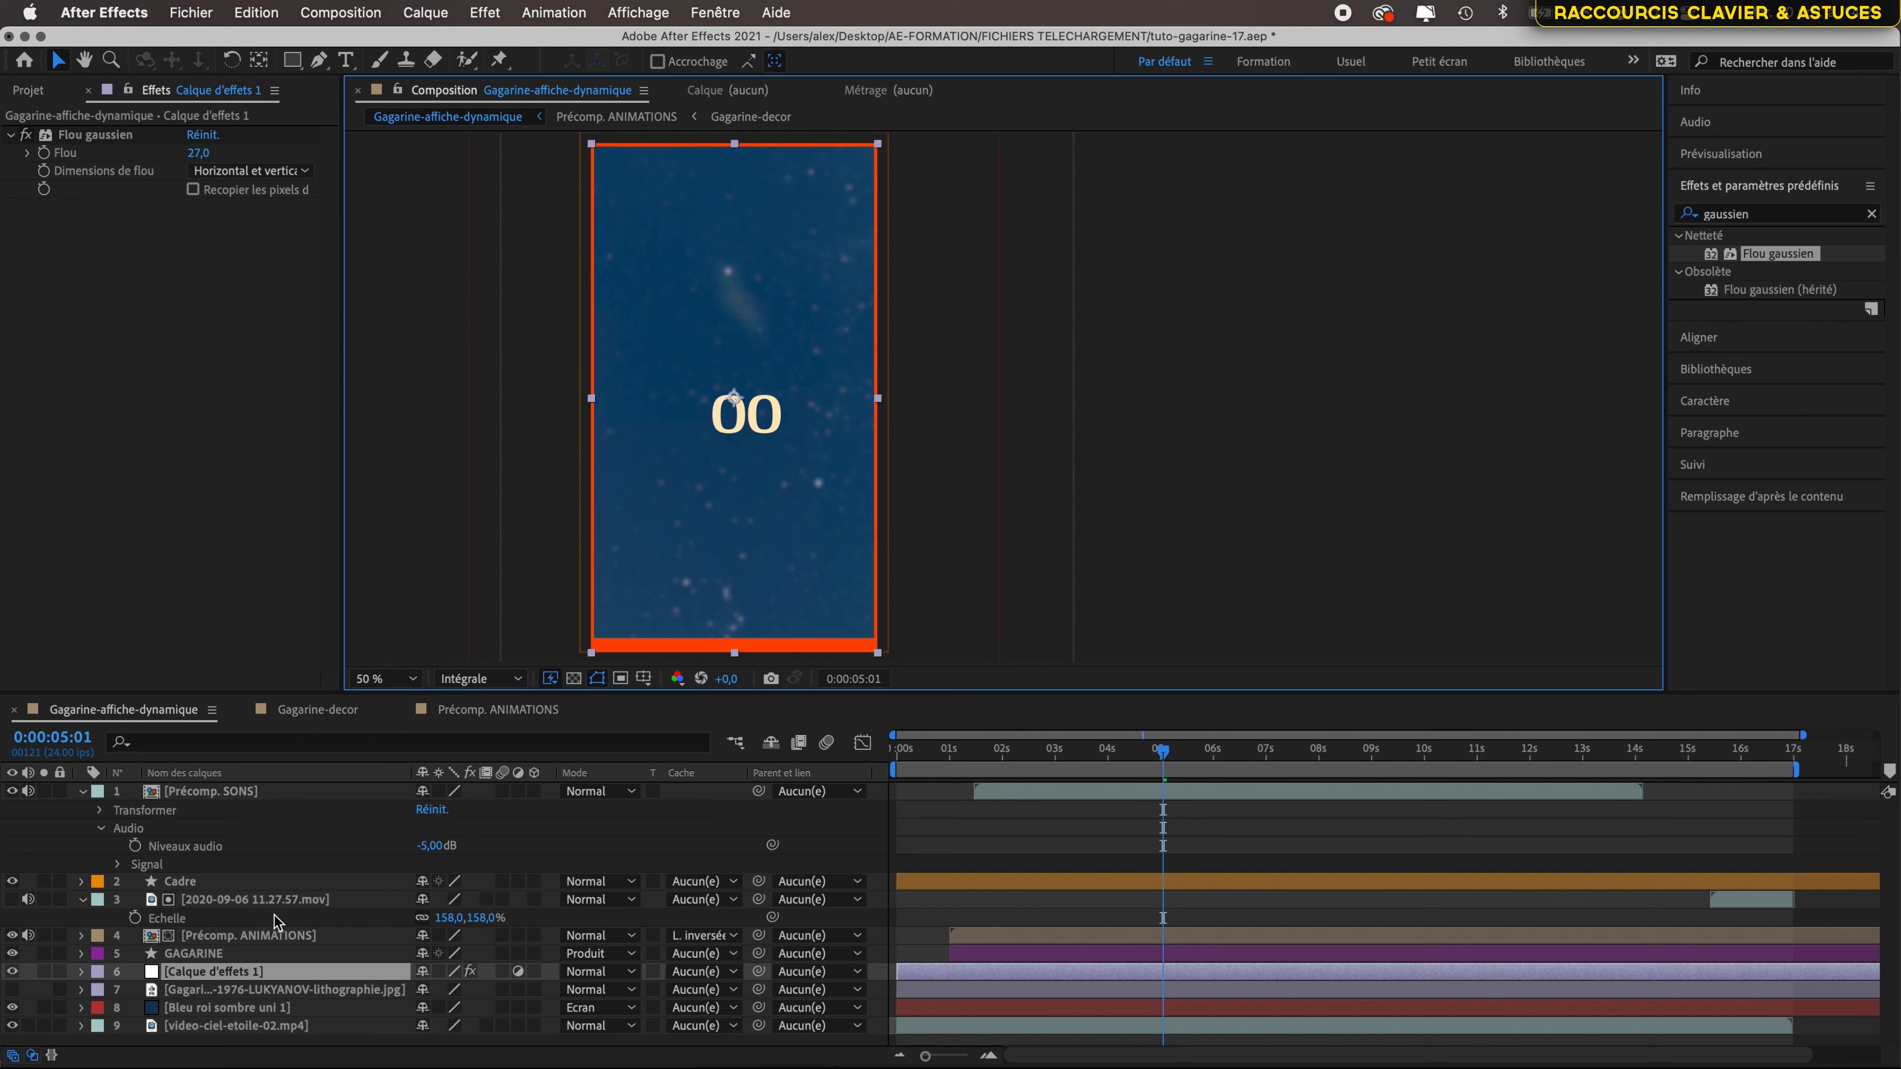
left_click(215, 973)
key("Delete")
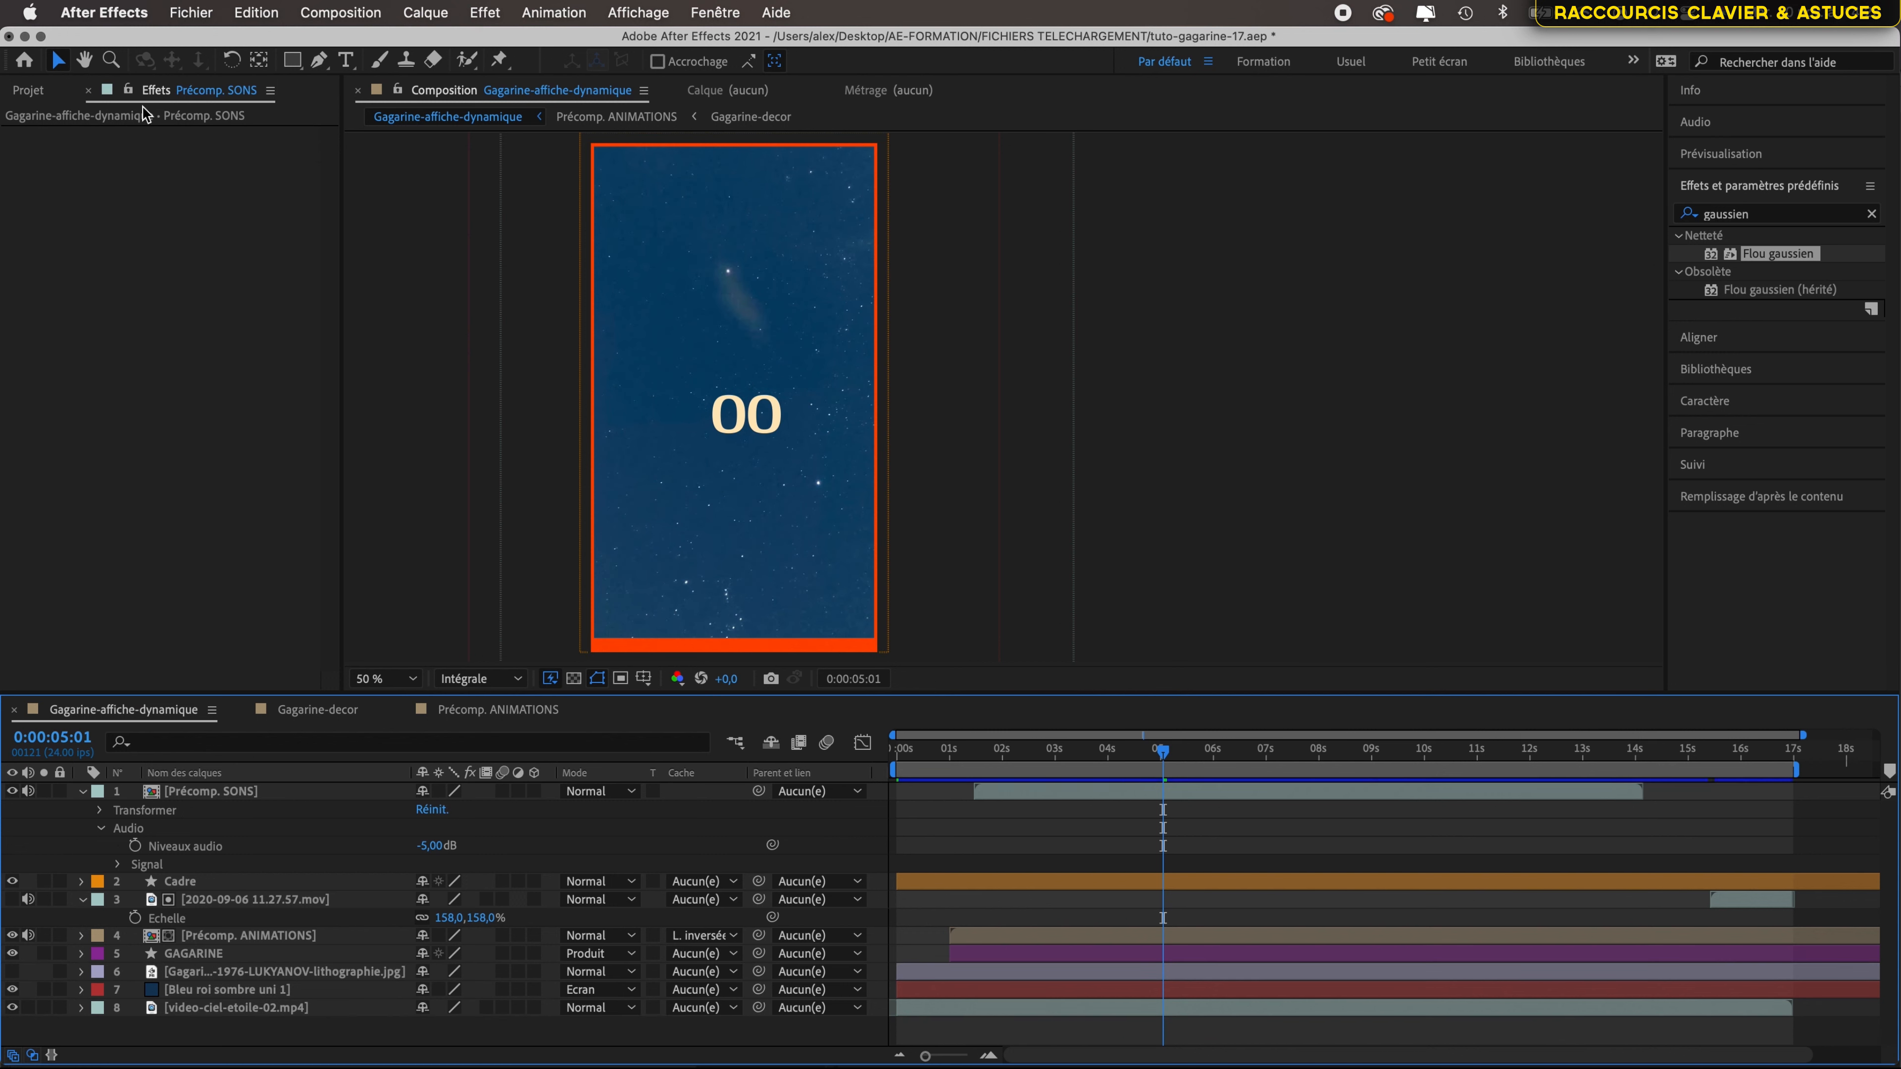
- In the Précomp. ANIMATIONS composition, select the cosmonaut portrait layer and move the playhead to 0:00:08:03
left_click(29, 92)
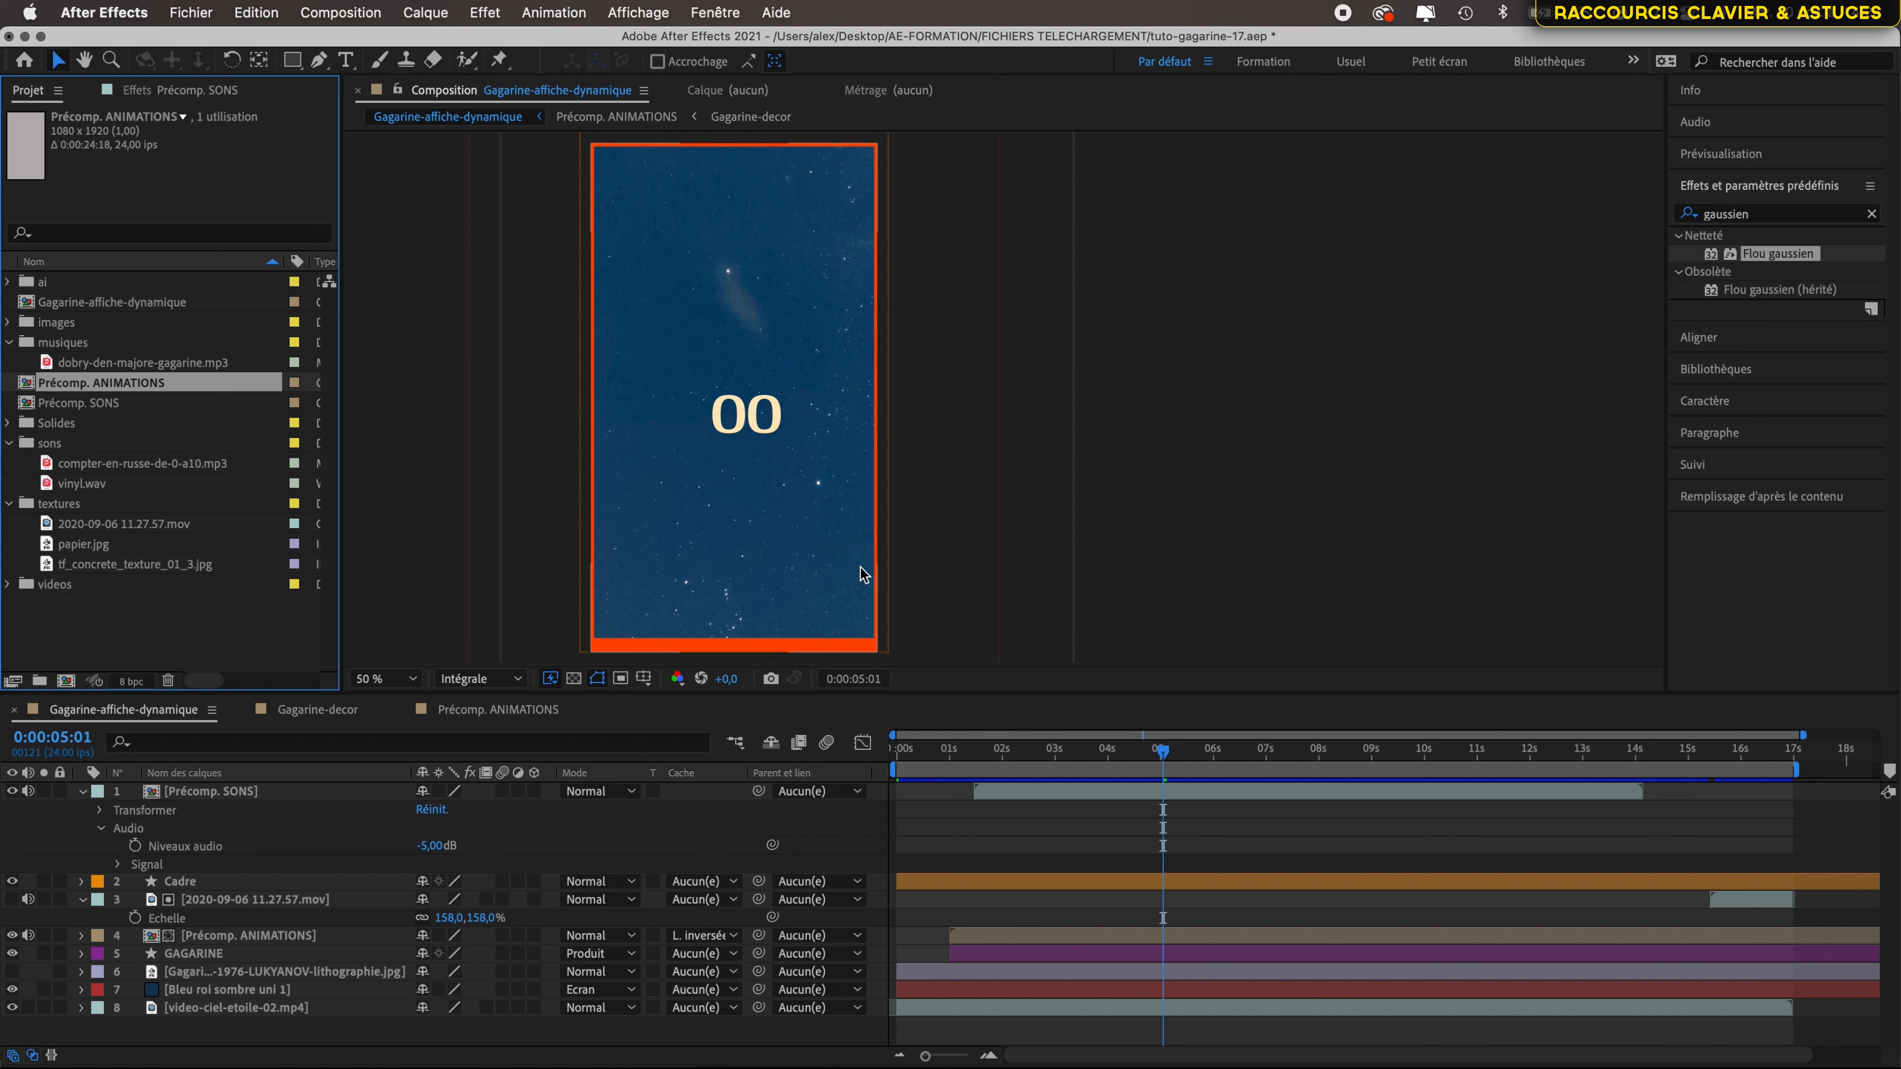
left_click(1164, 754)
left_click_drag(1164, 754, 1083, 752)
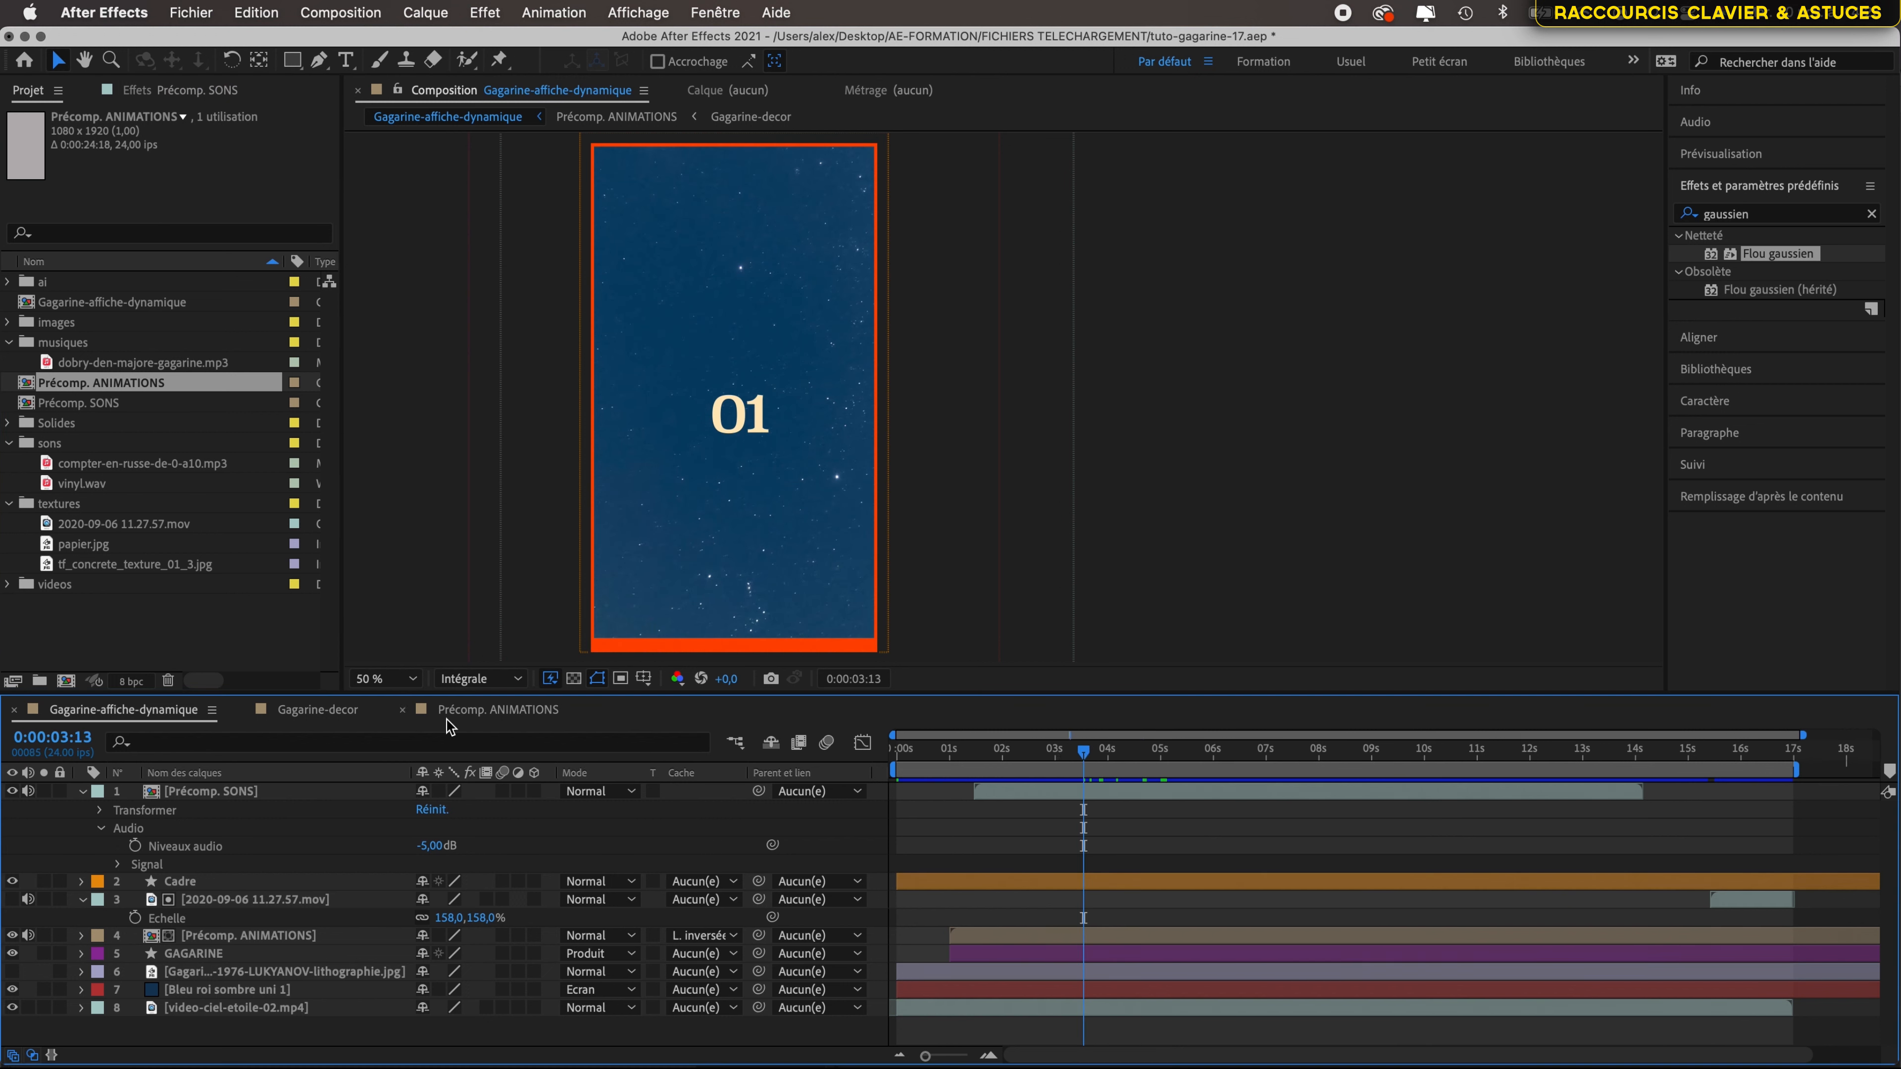
left_click(487, 716)
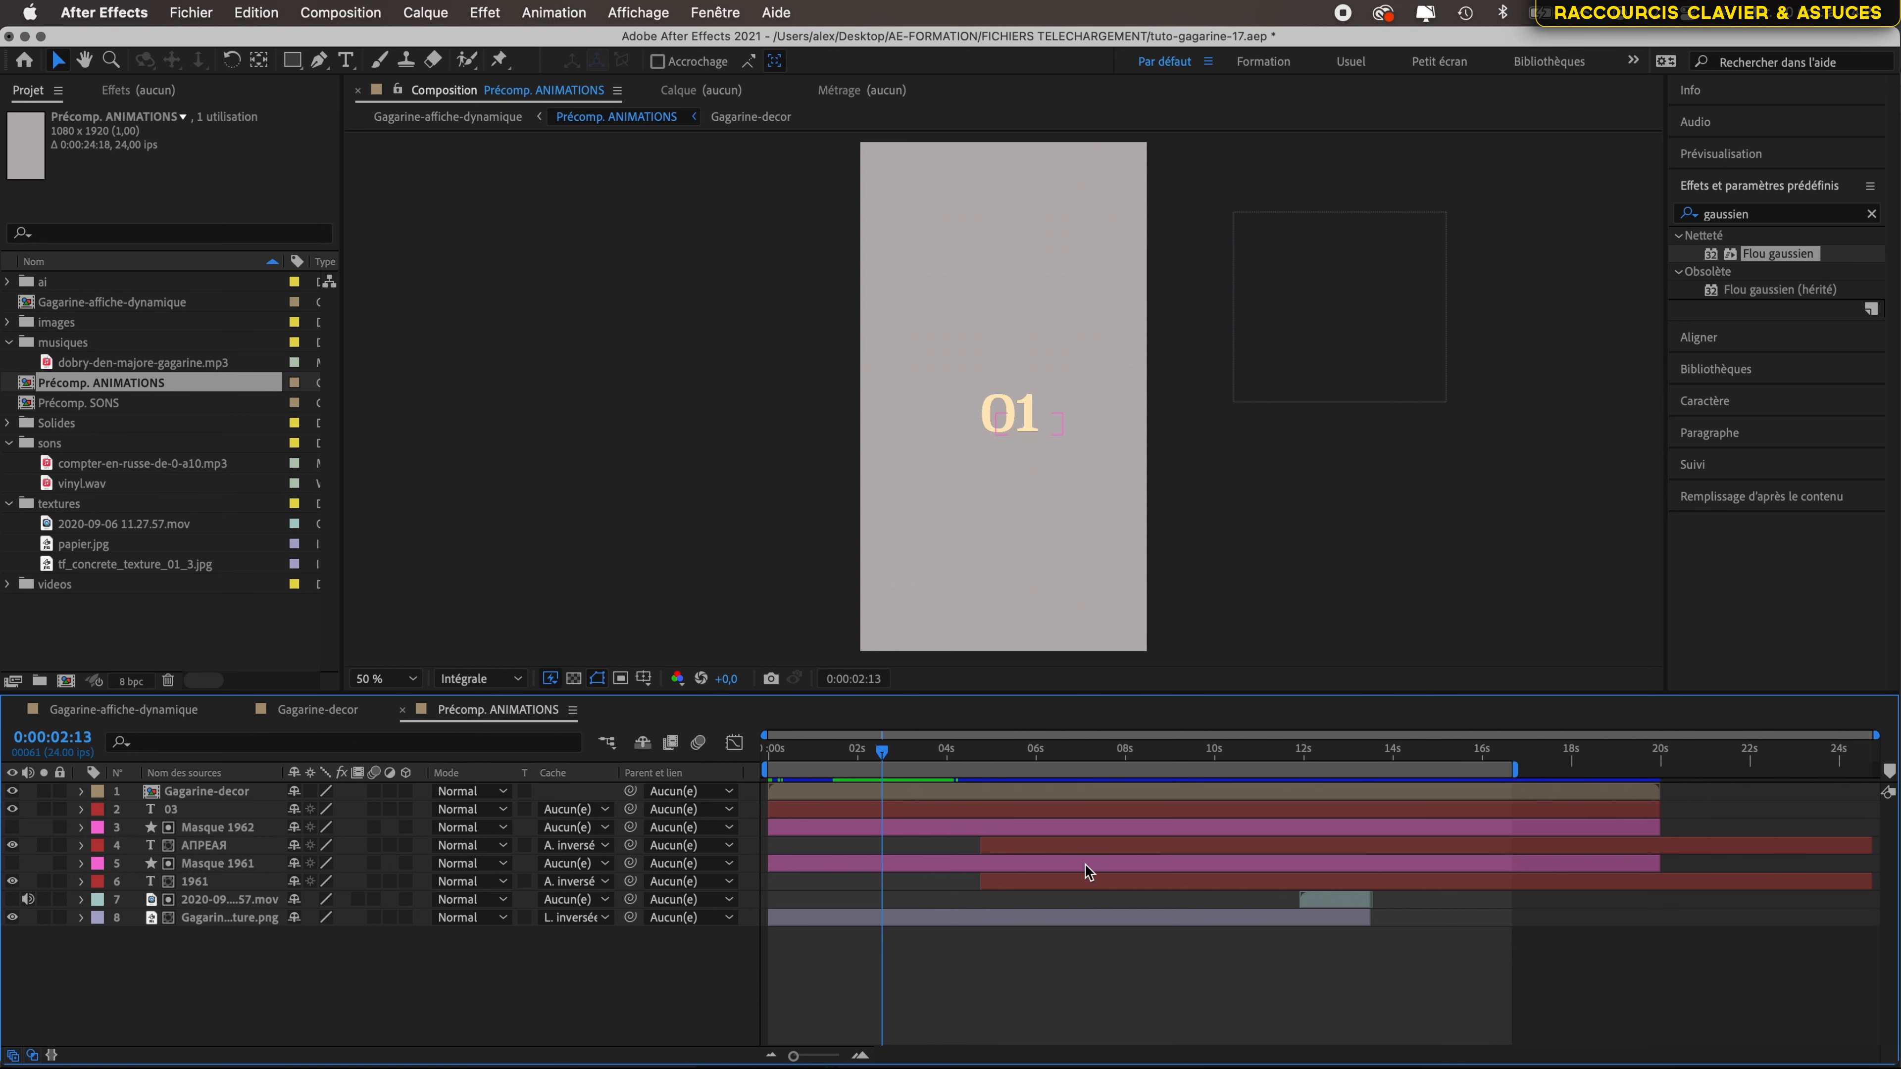
left_click(1054, 918)
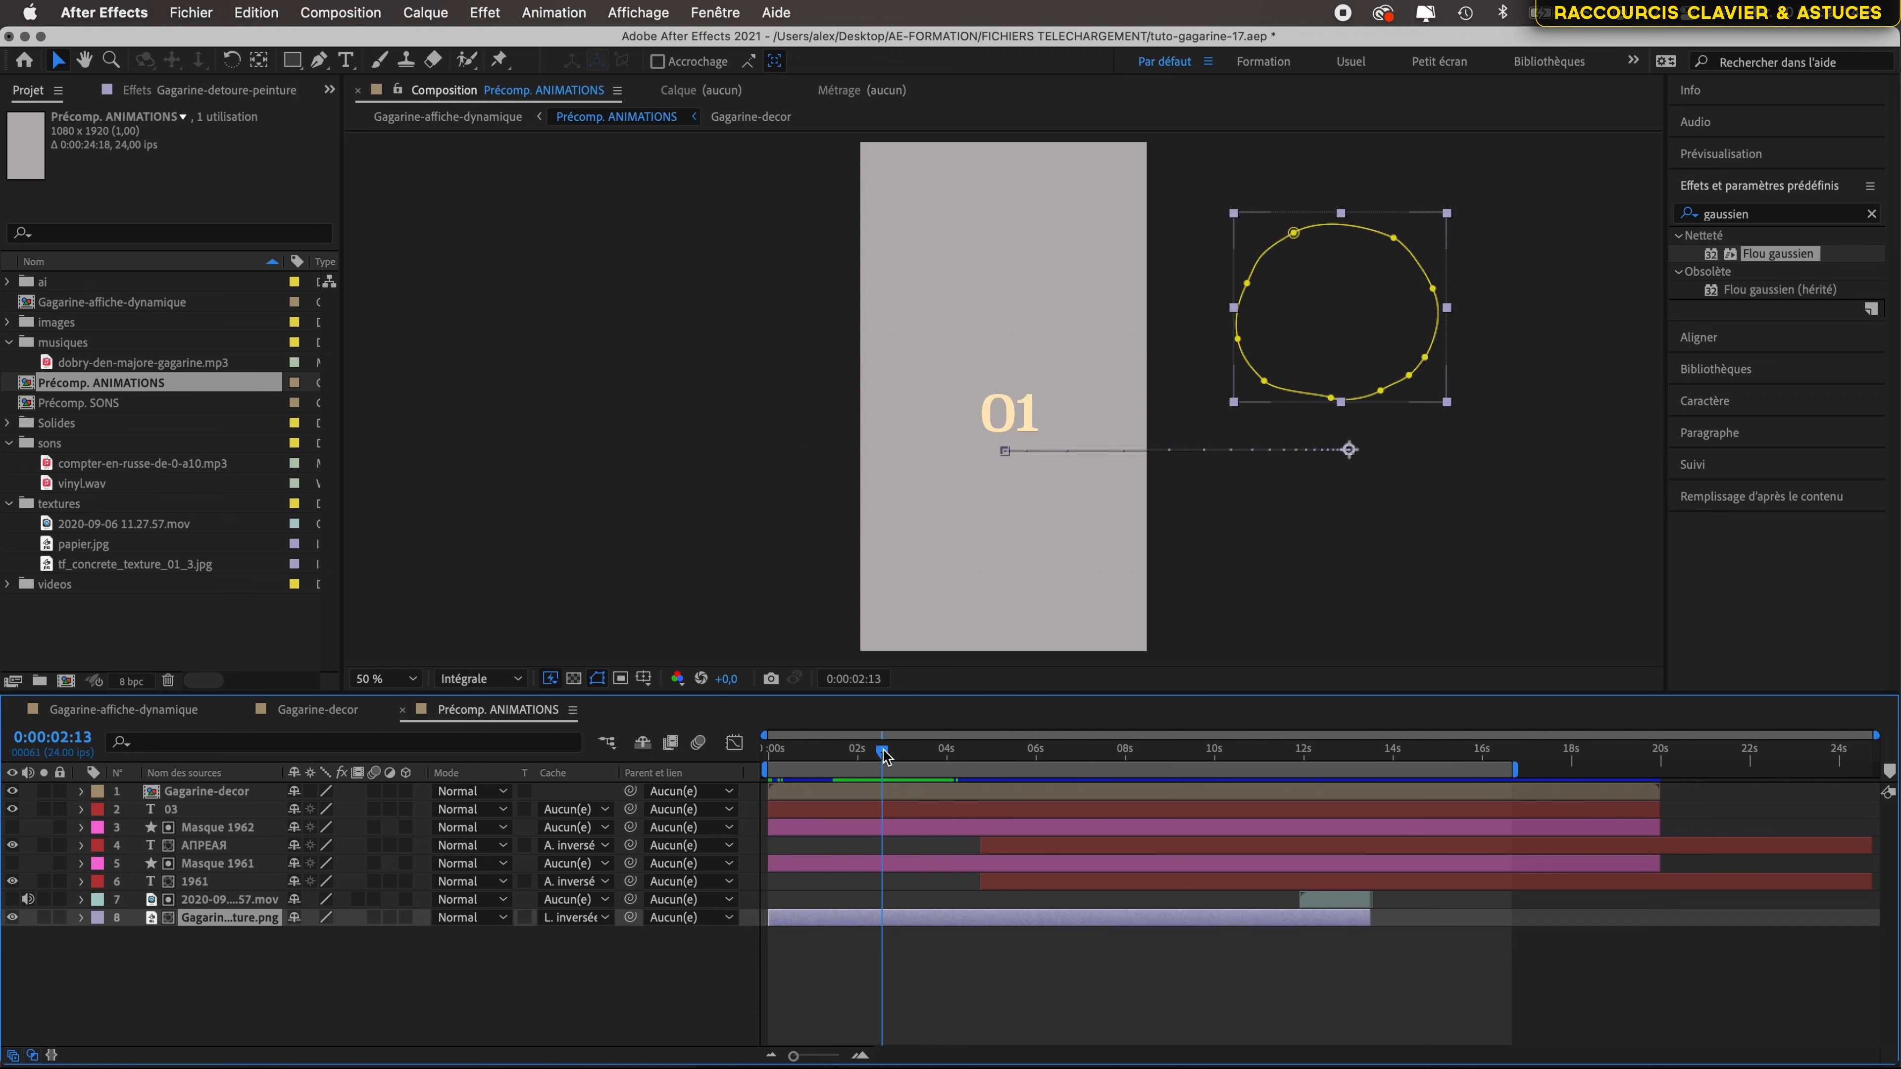
left_click_drag(883, 756, 1134, 792)
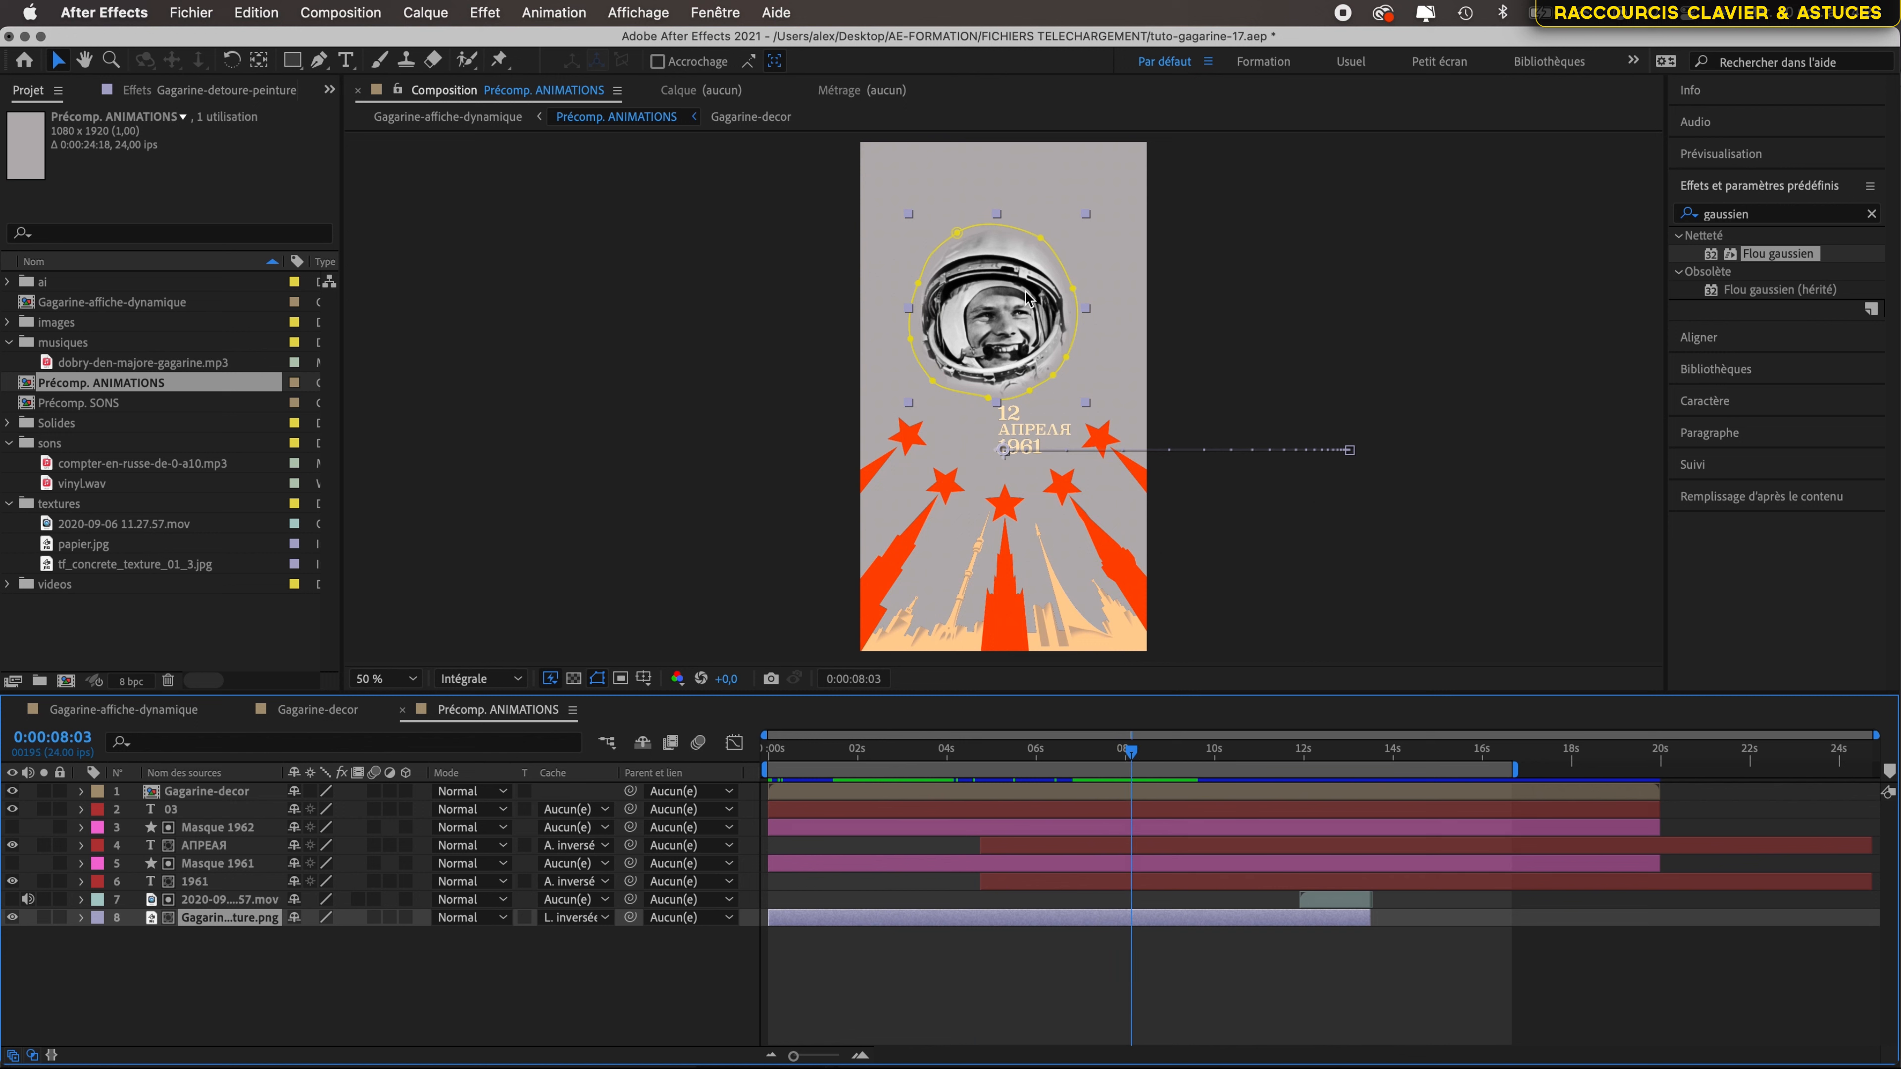
scroll(1010, 320, "up", 2)
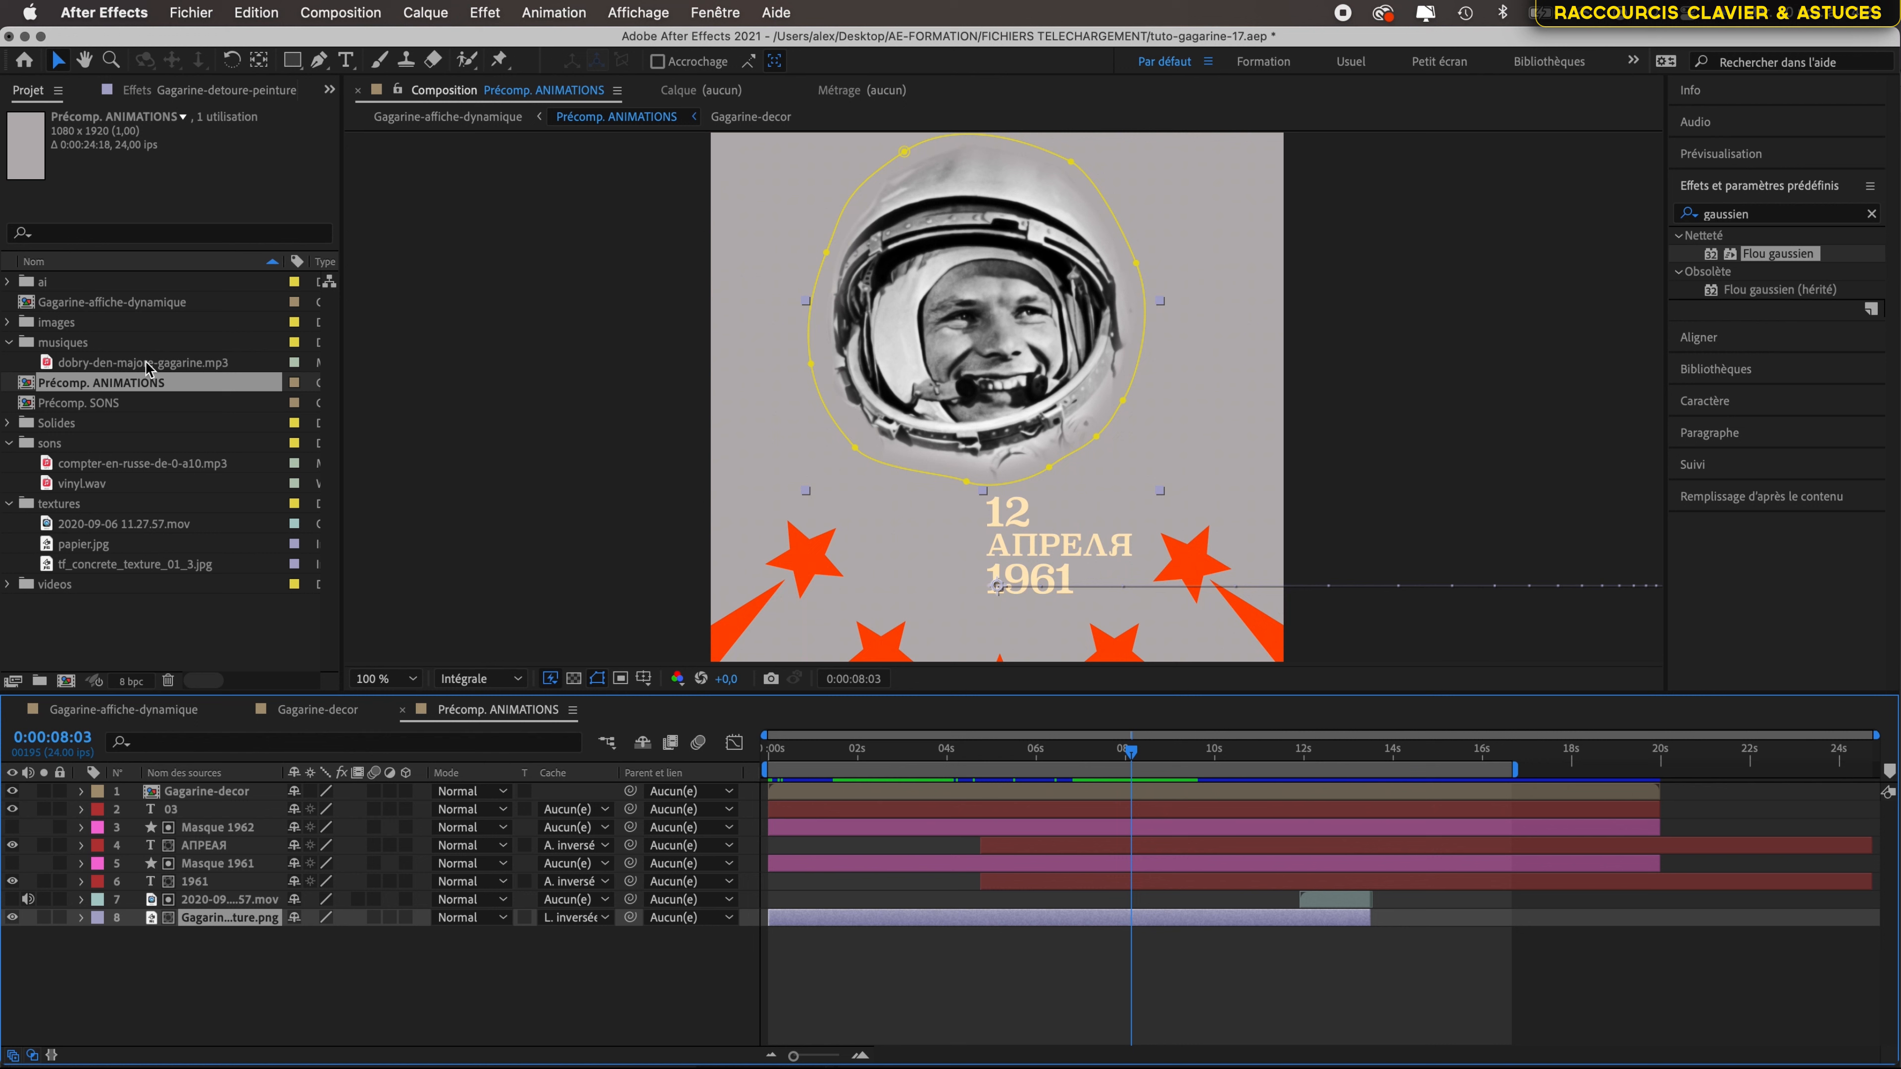
- Collapse the musiques, sons and textures folders in the project
left_click(10, 343)
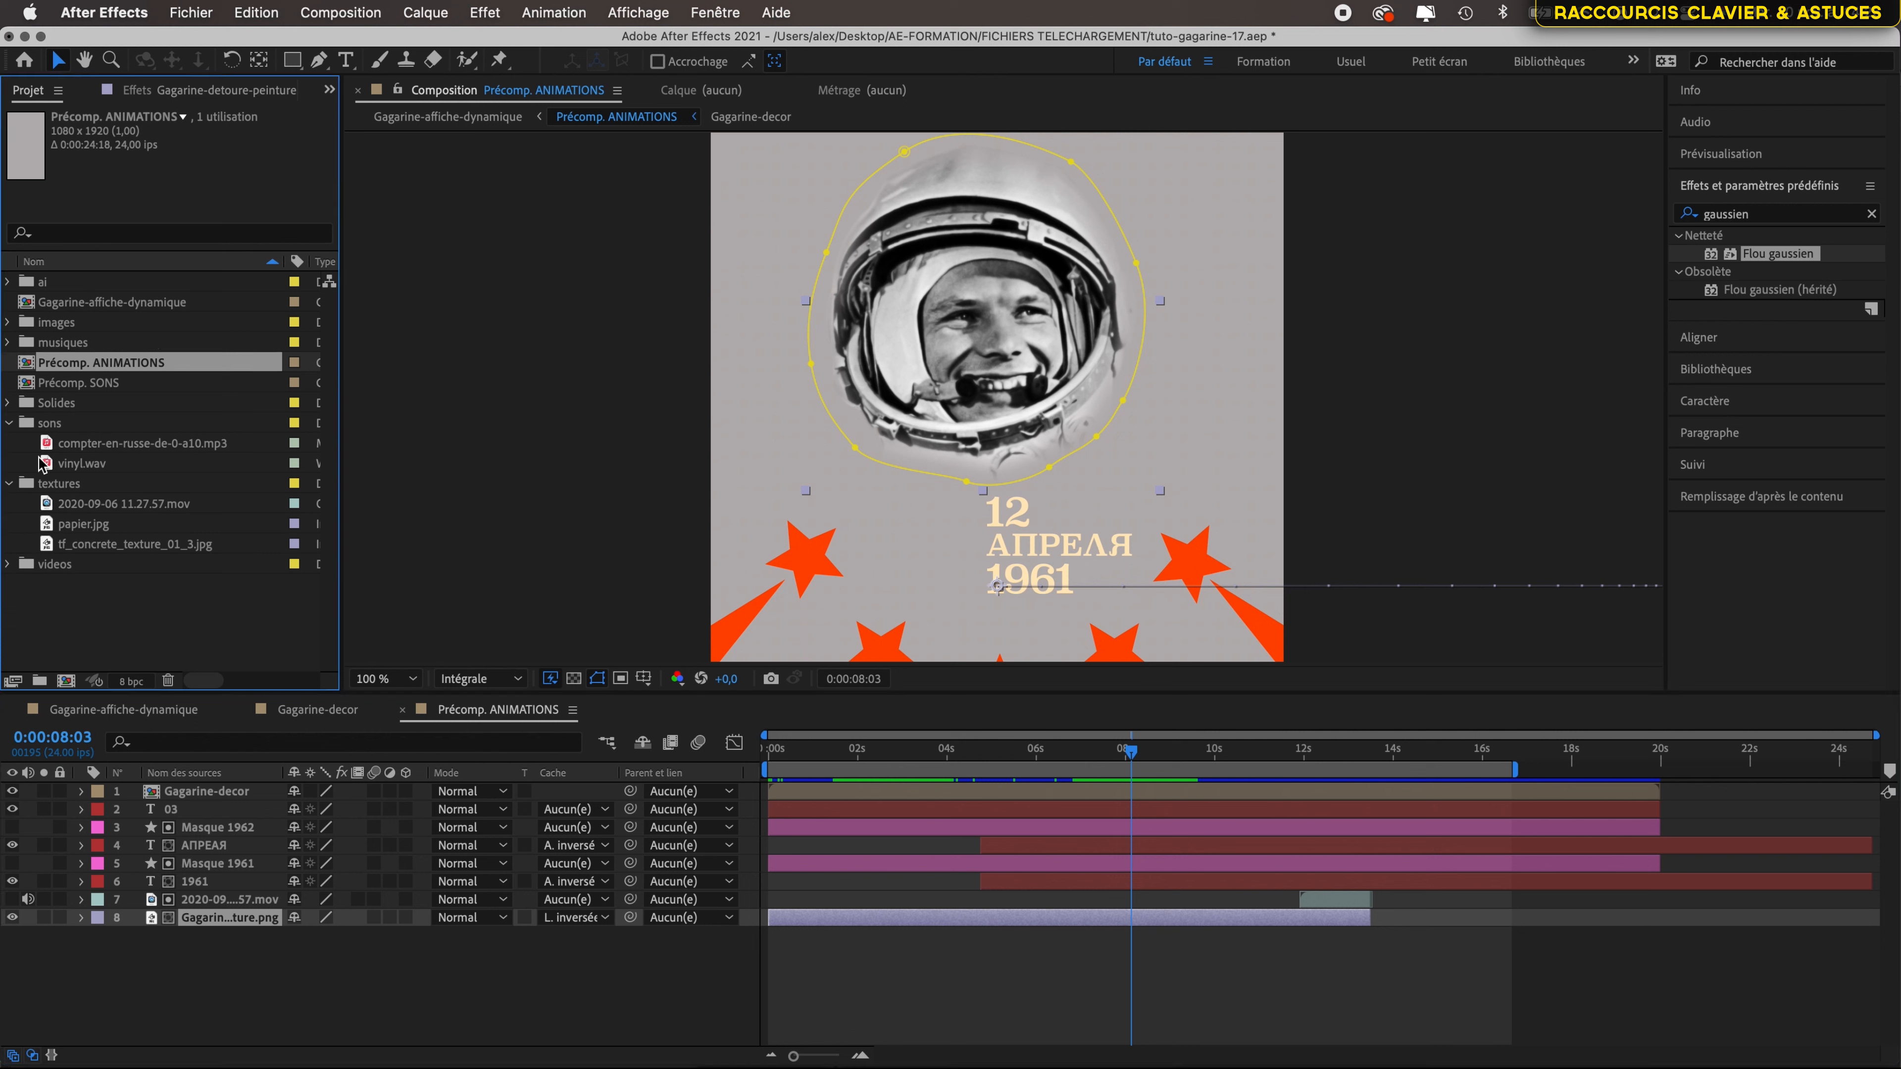
left_click(10, 424)
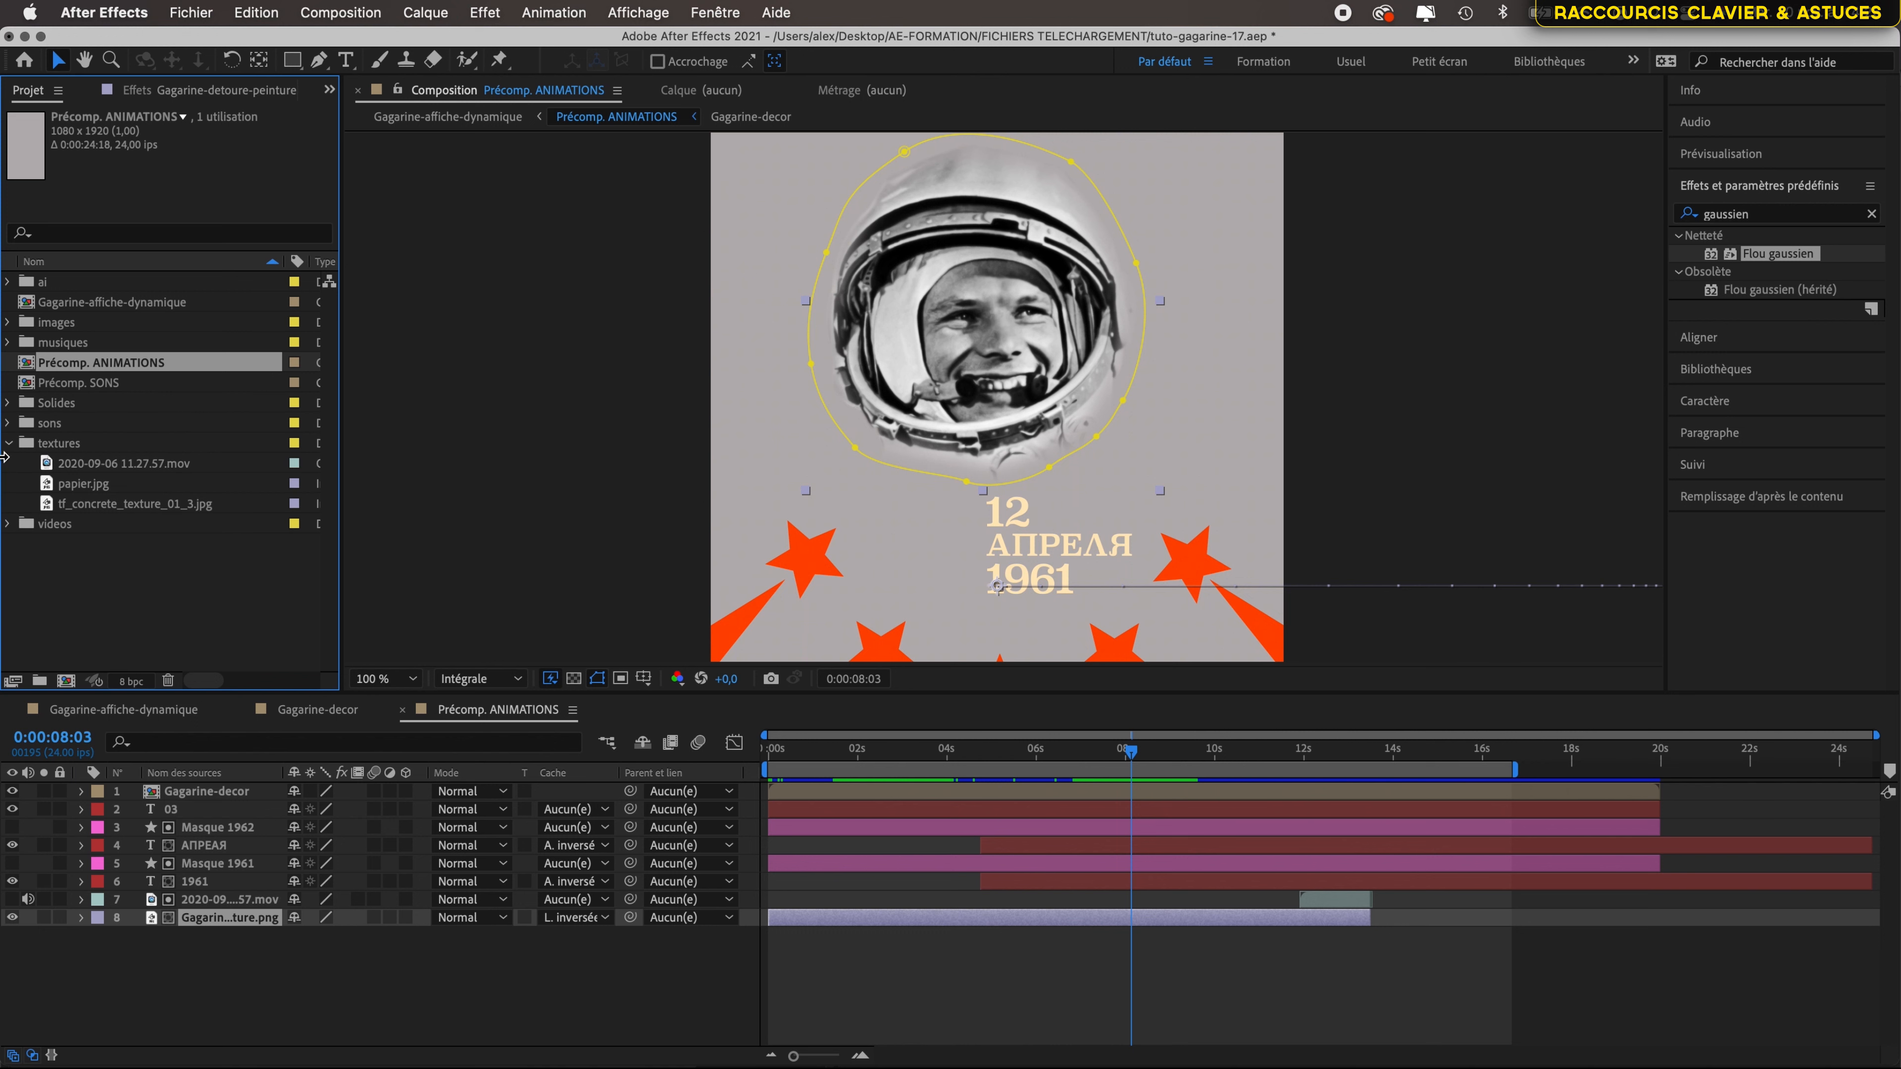
left_click(10, 444)
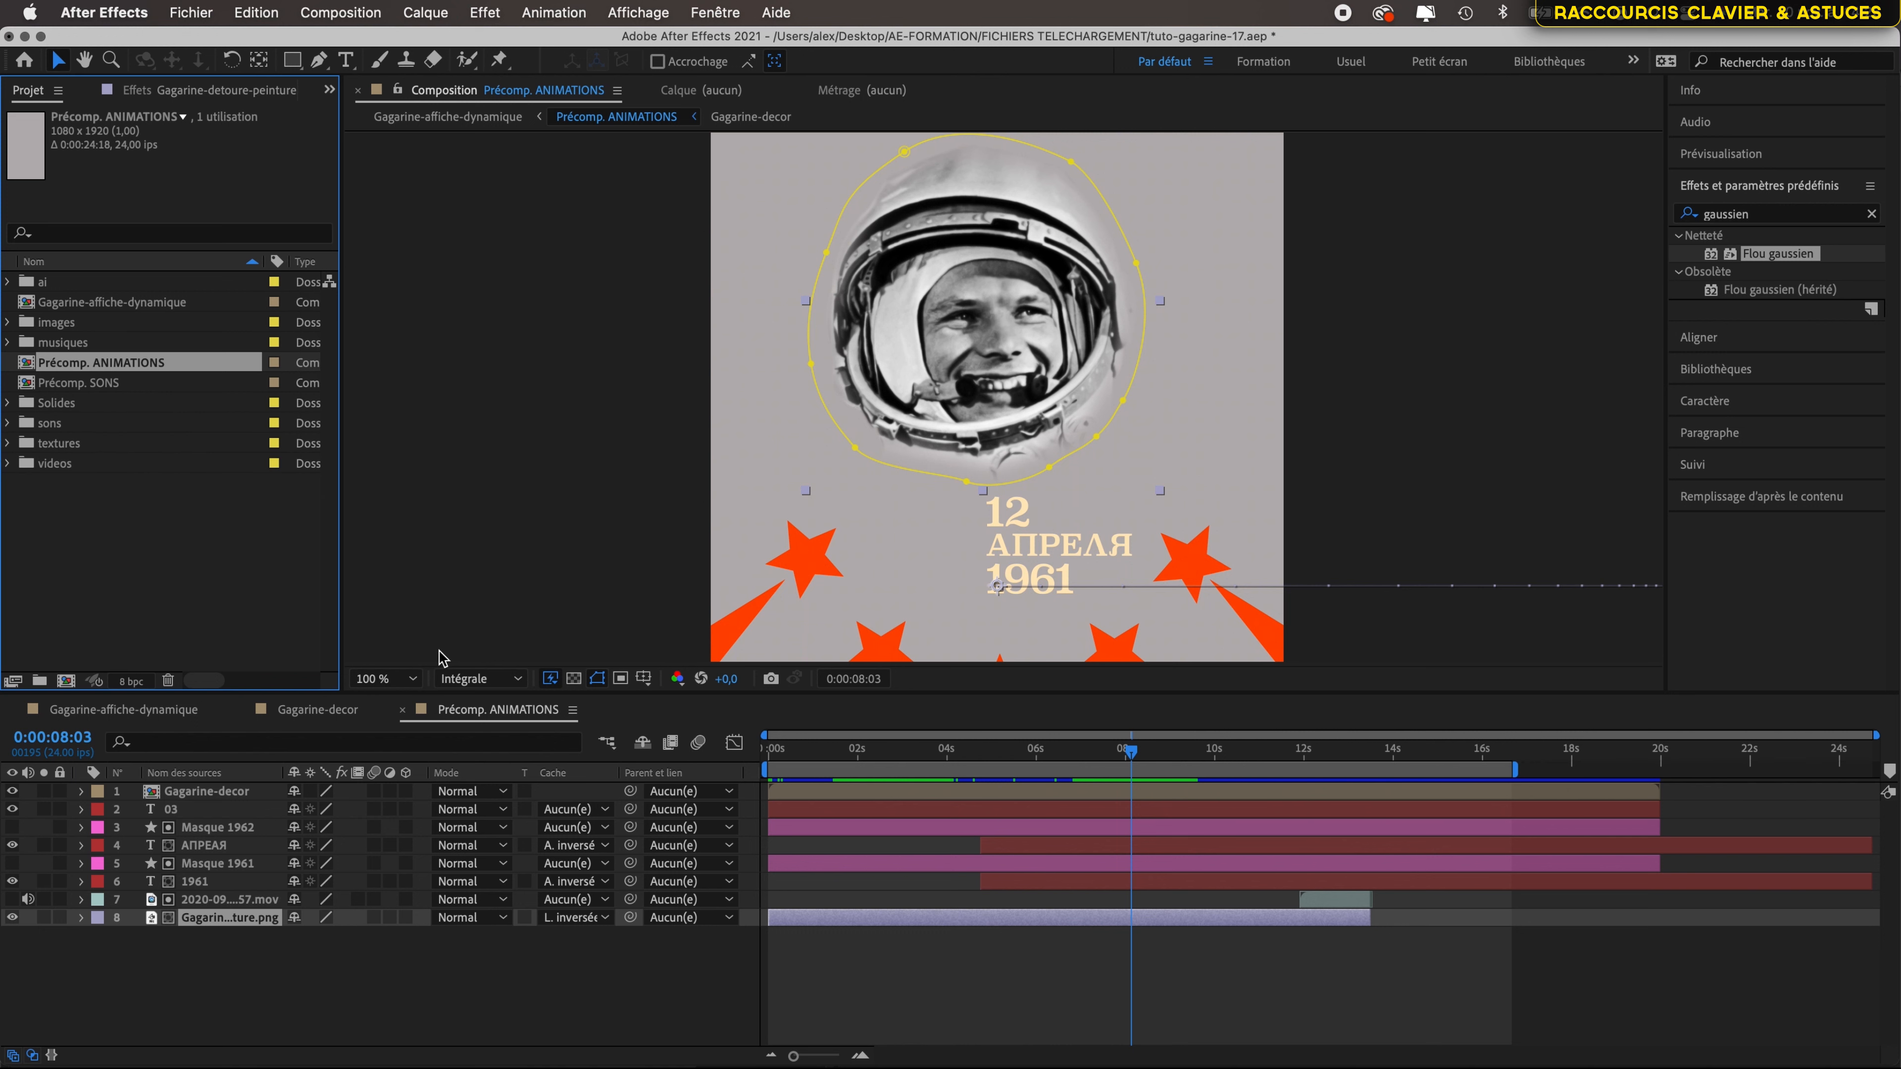
- Copy the Calque 1 layer from Gagarine-decor into Précomp. ANIMATIONS and place it beneath all other layers
left_click(323, 713)
scroll(274, 941, "down", 10)
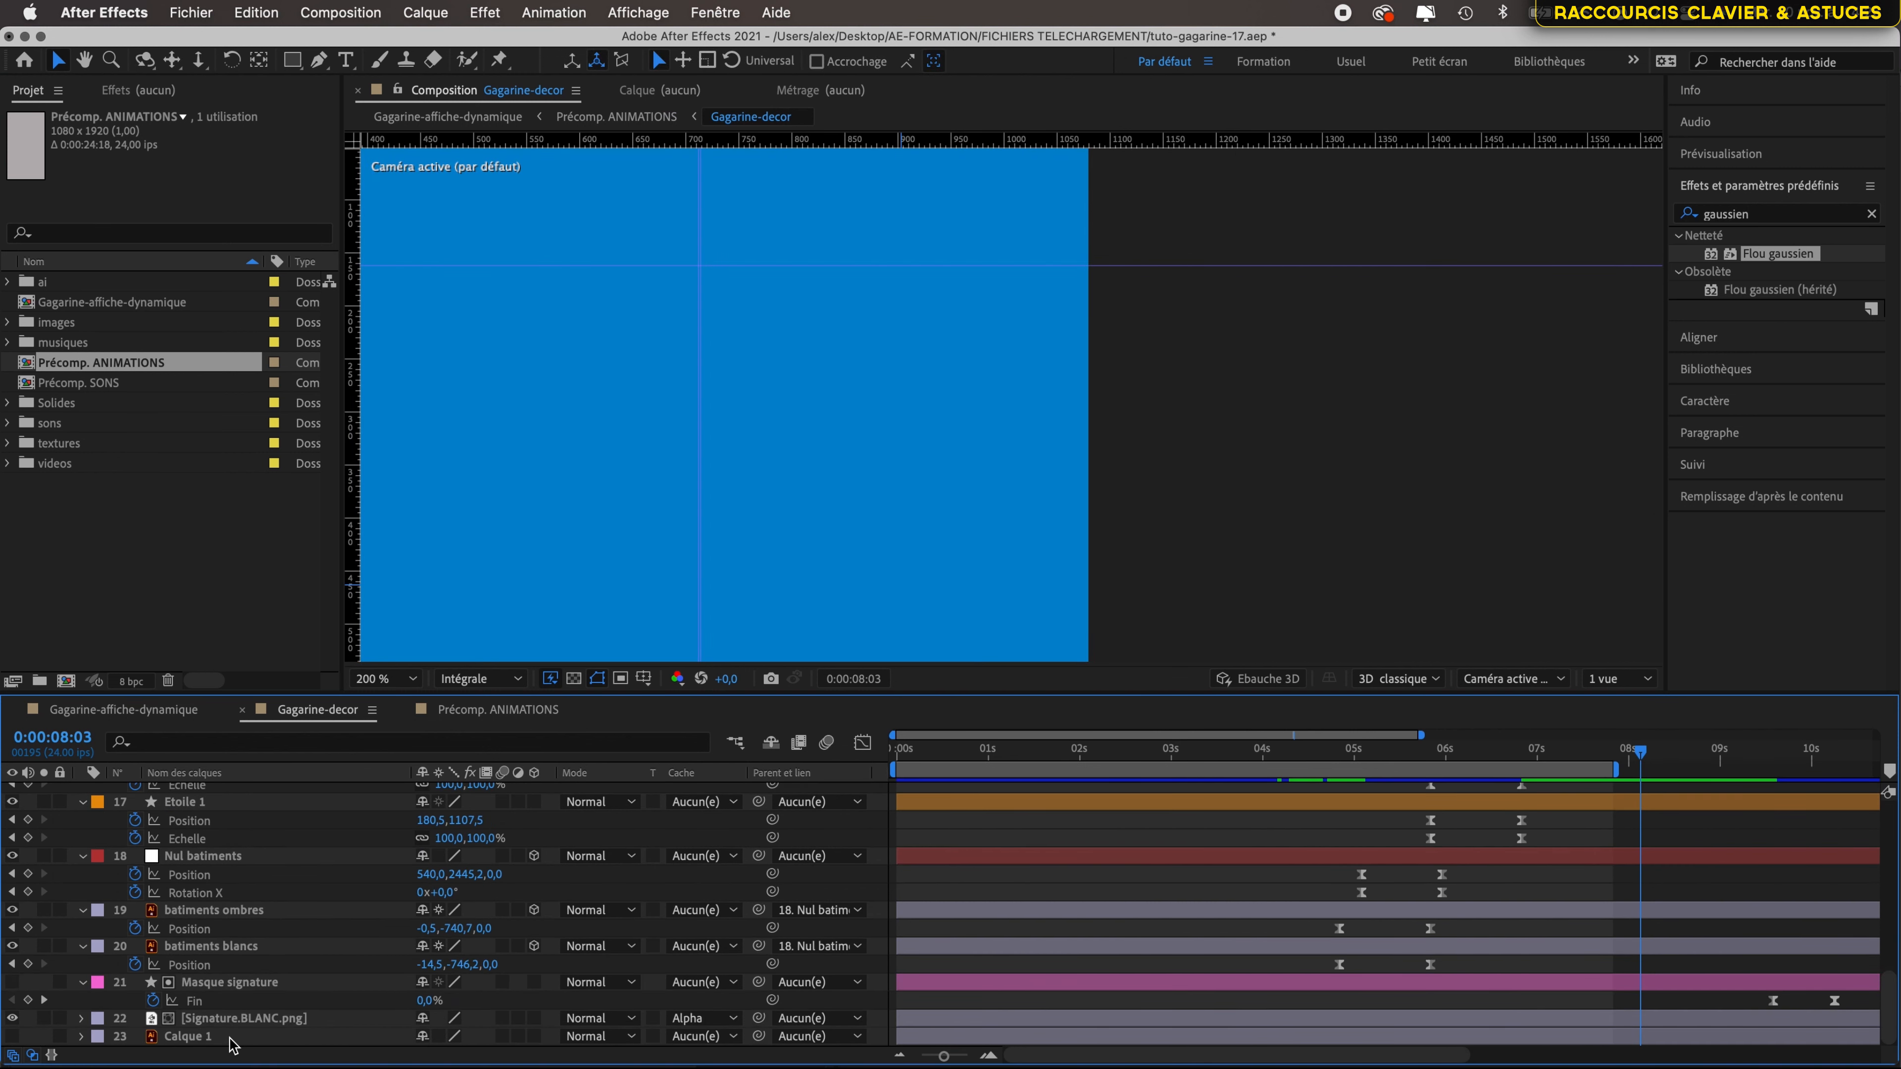
left_click(232, 1039)
key("super+c")
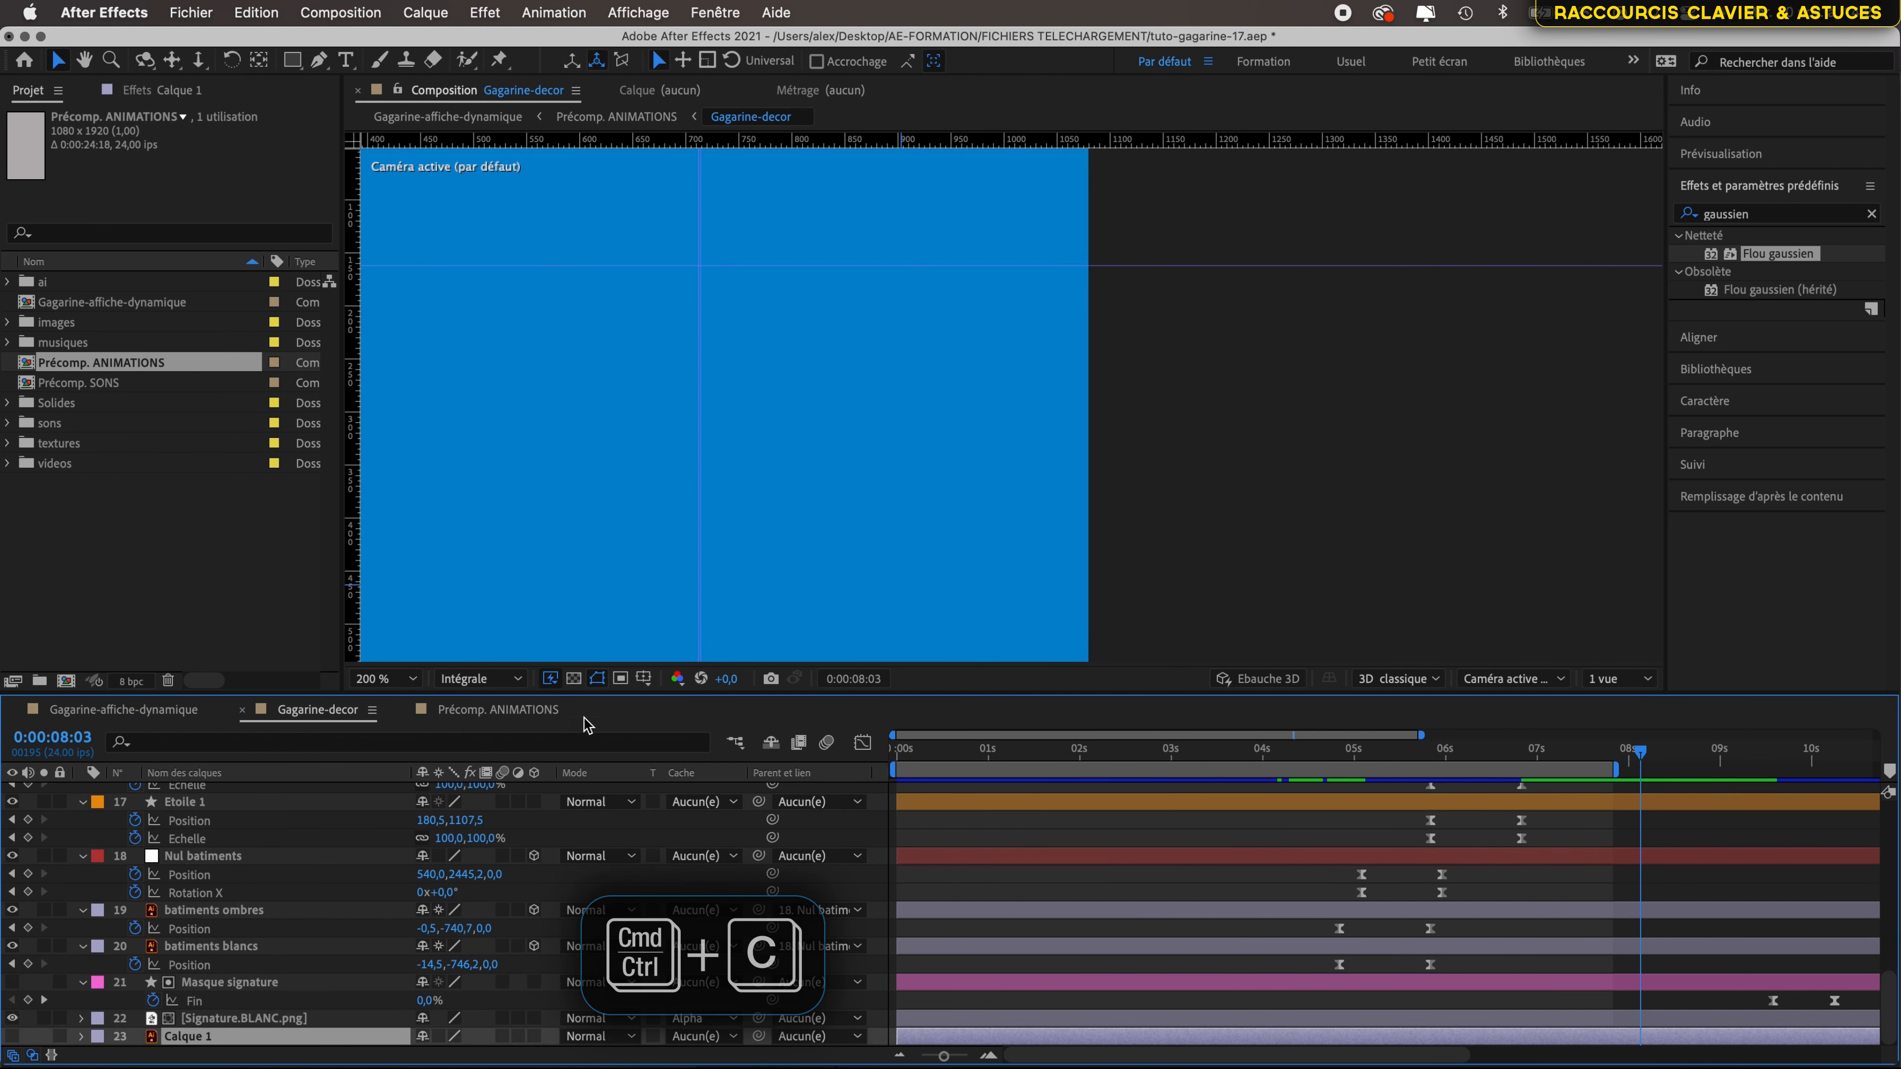
left_click(528, 713)
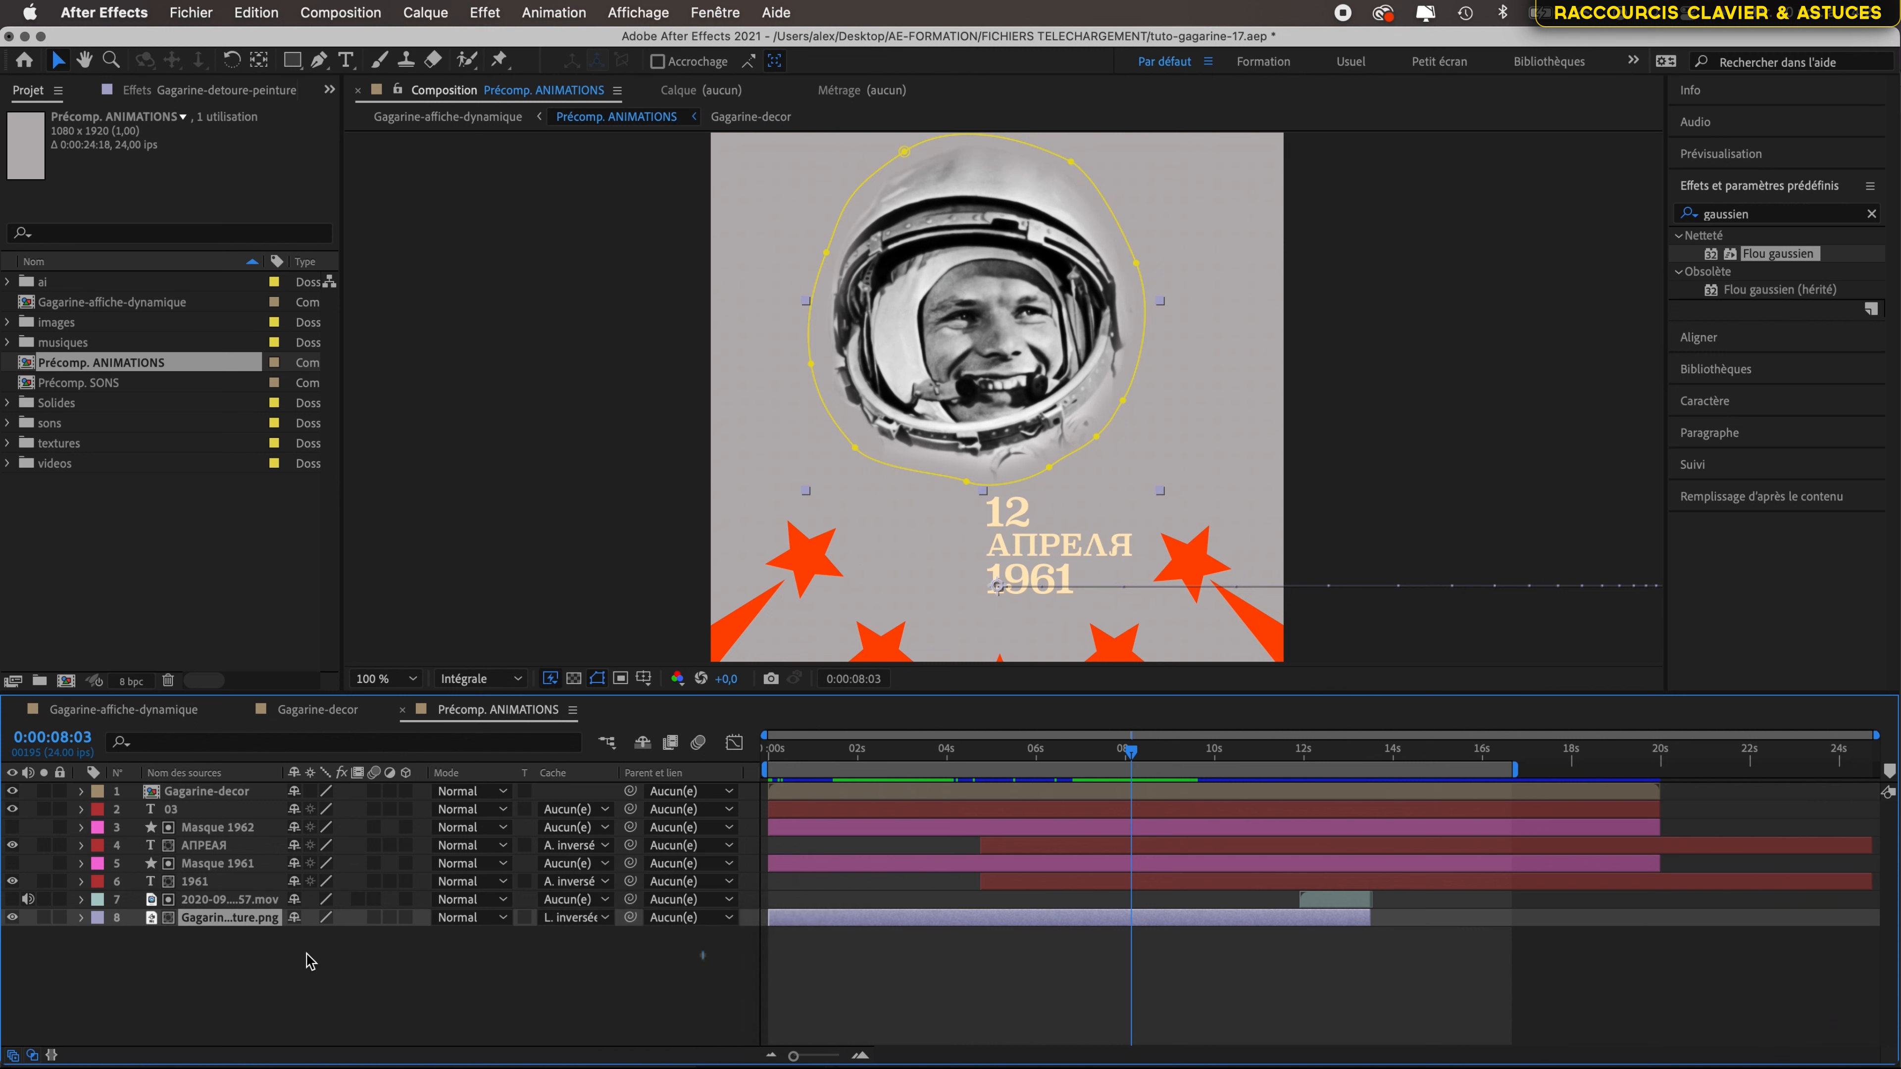
left_click(242, 903)
key("super+v")
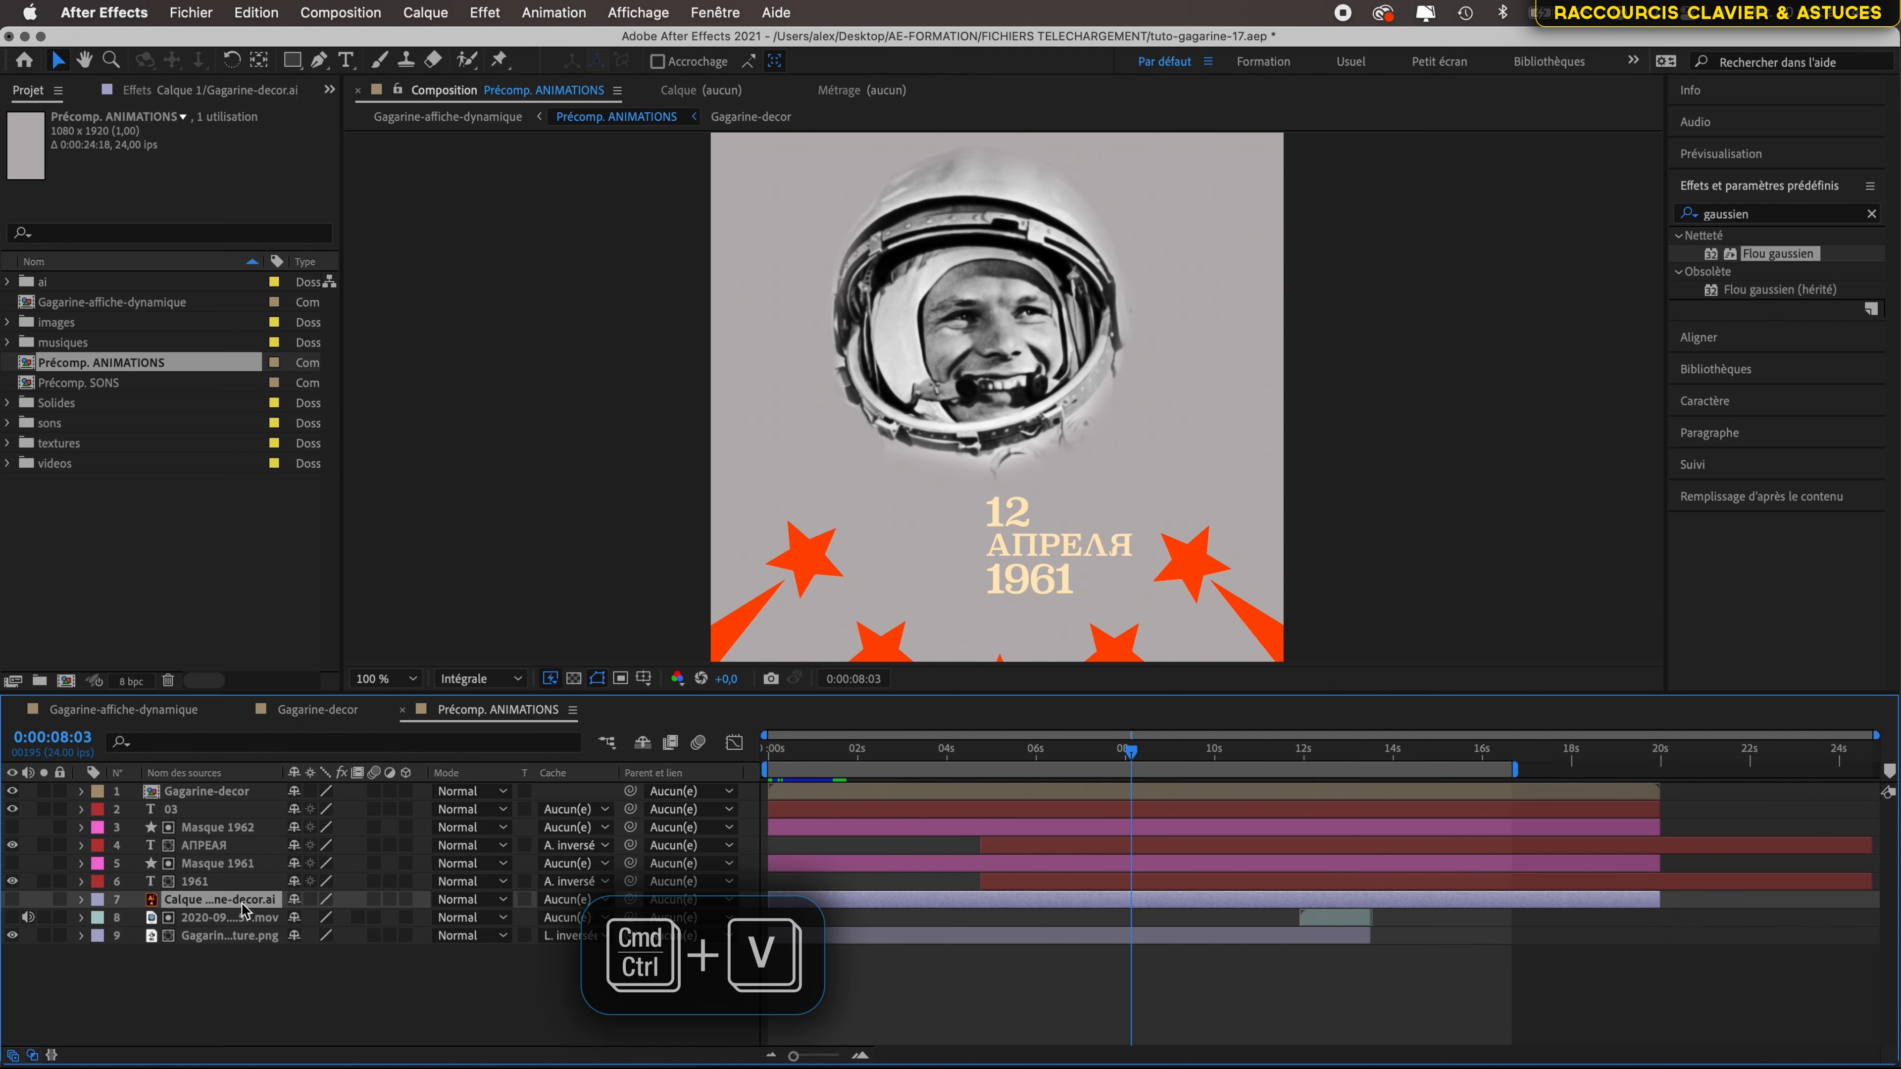
left_click_drag(242, 910, 208, 952)
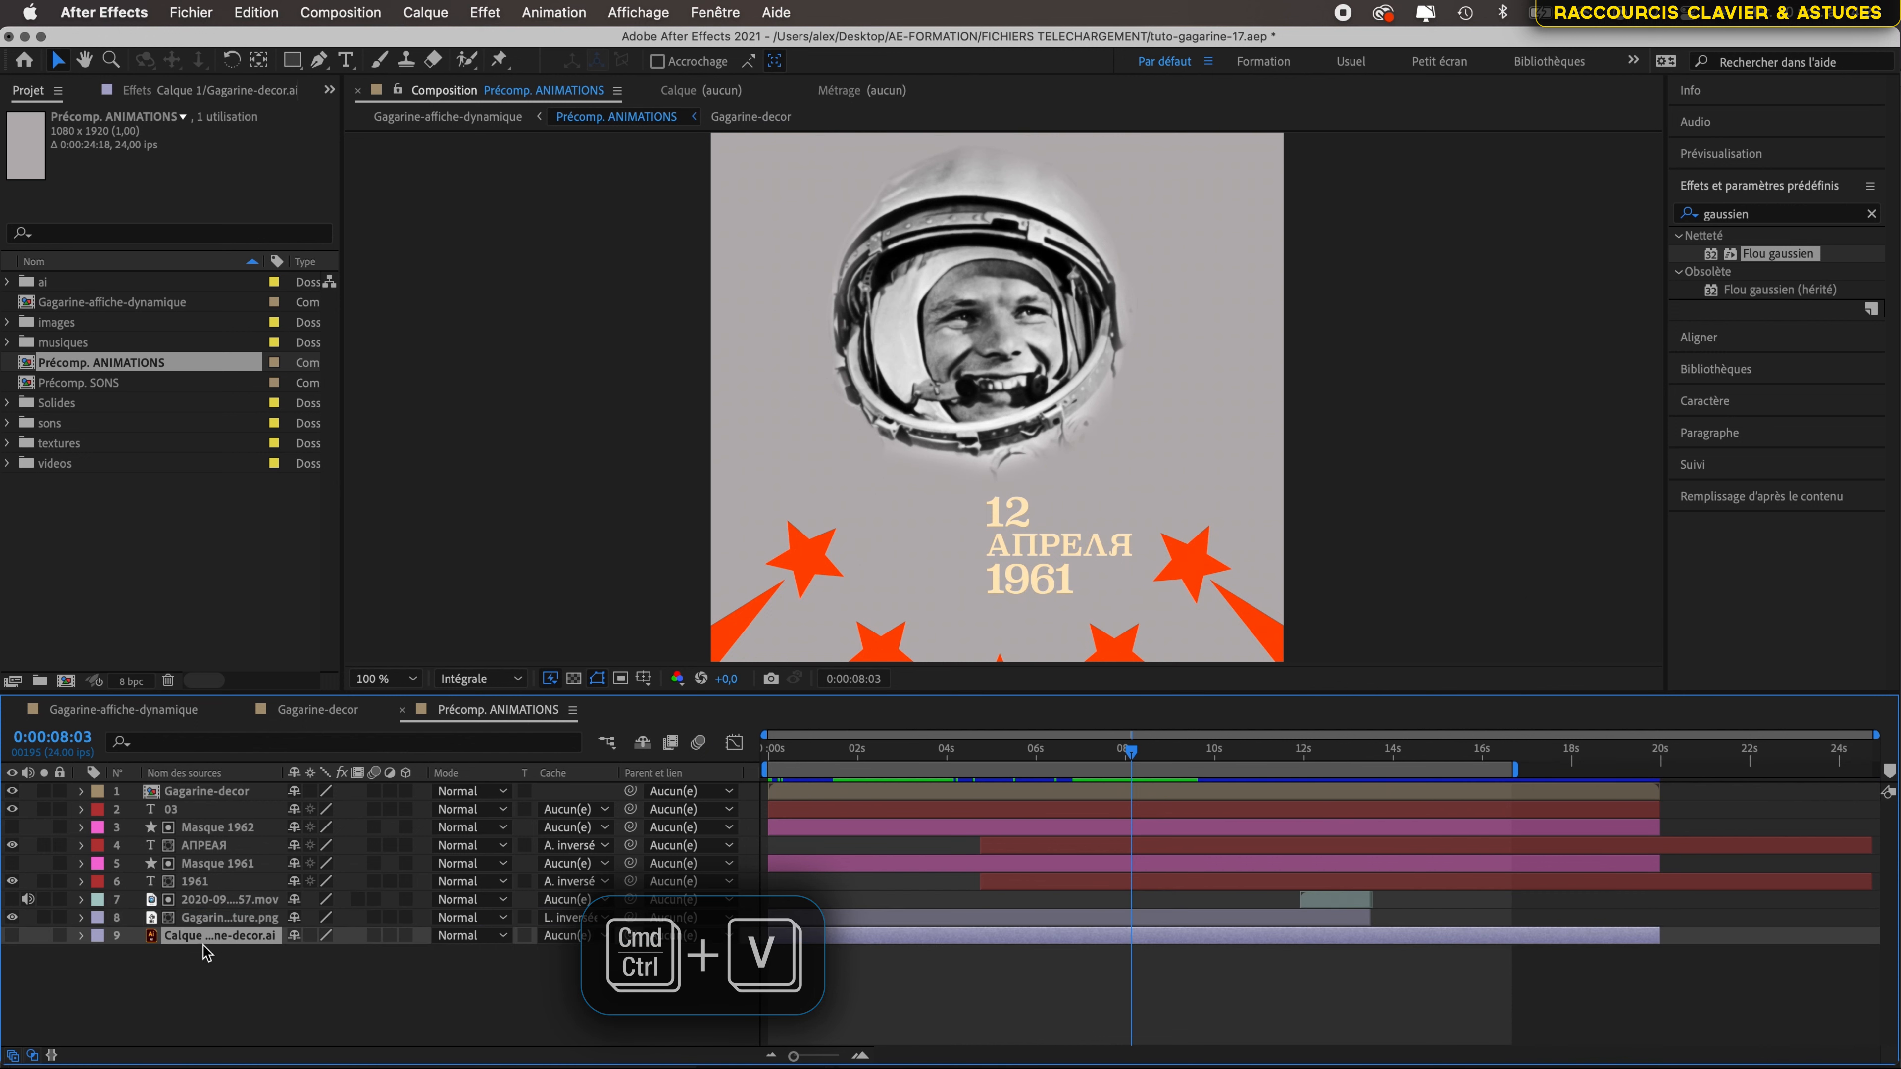
- Make the pasted Calque 1 poster visible and compare it with the portrait layer hidden and shown
left_click(12, 936)
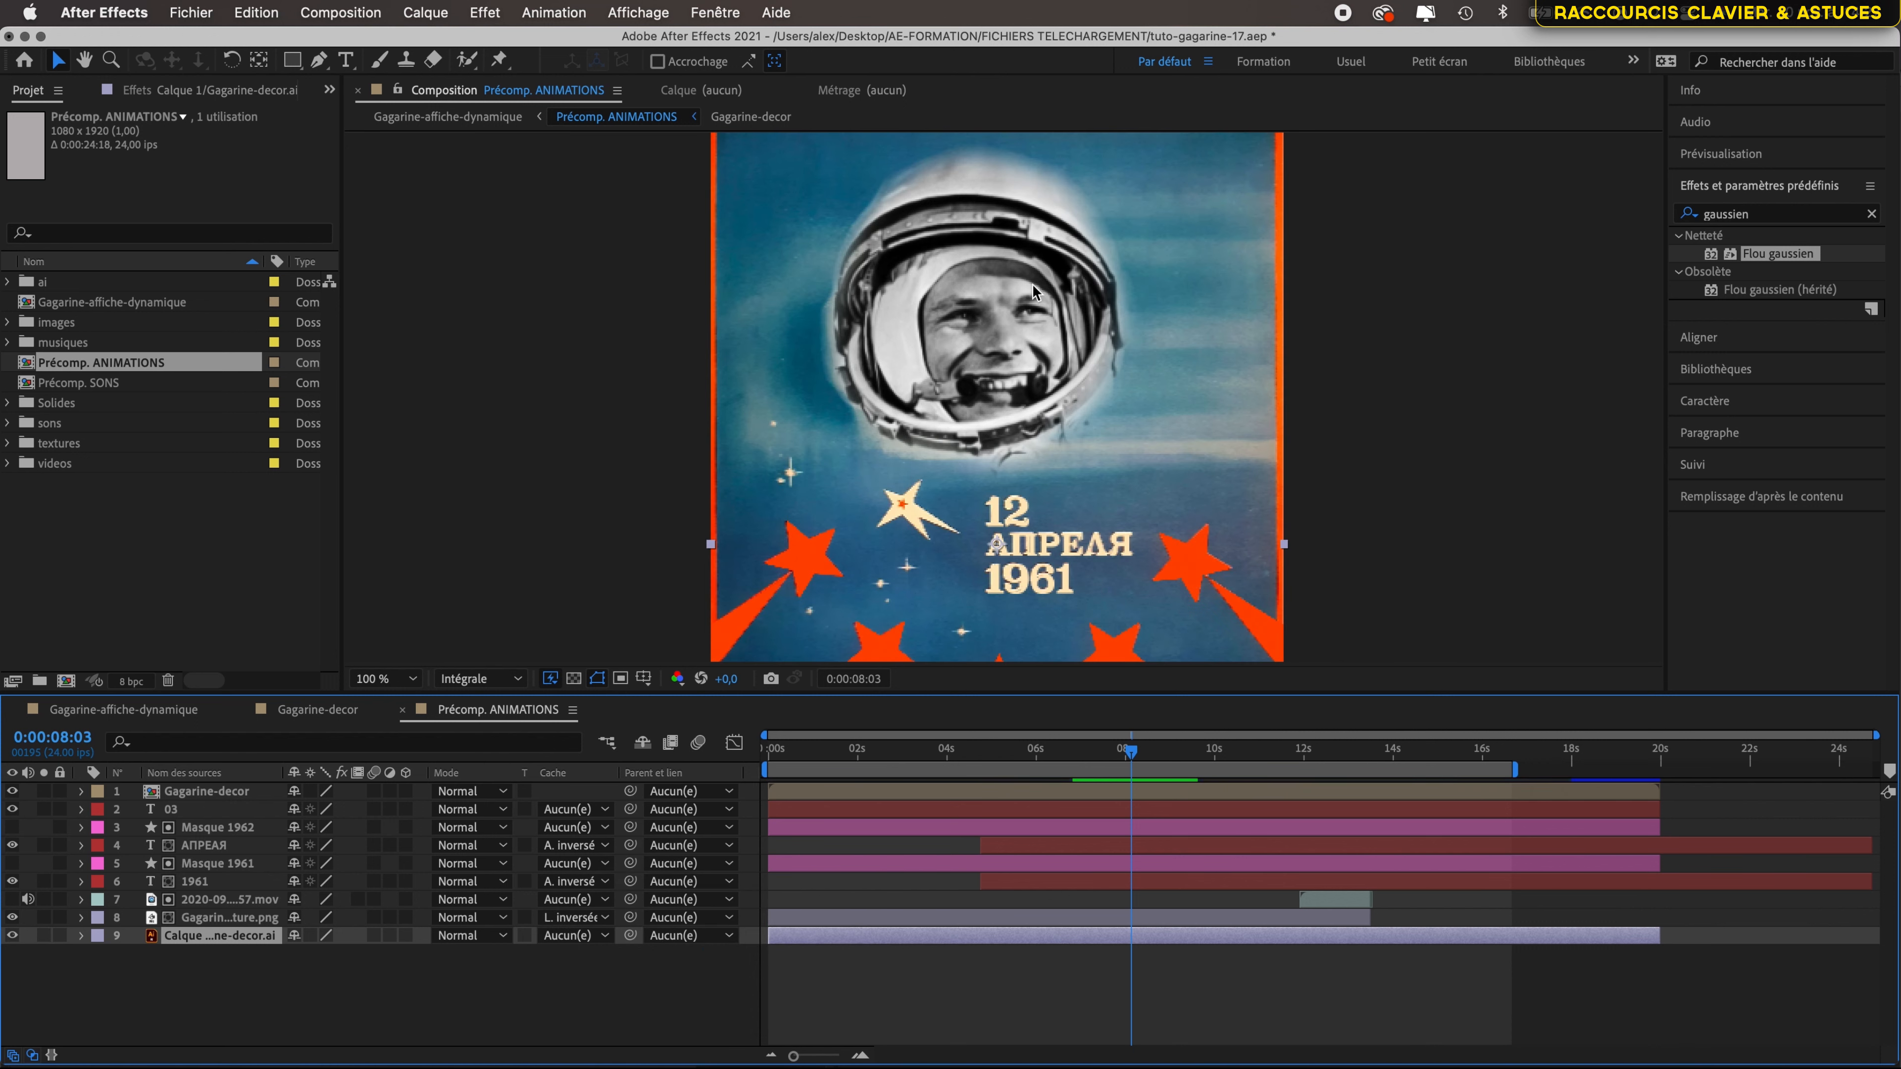
left_click(12, 918)
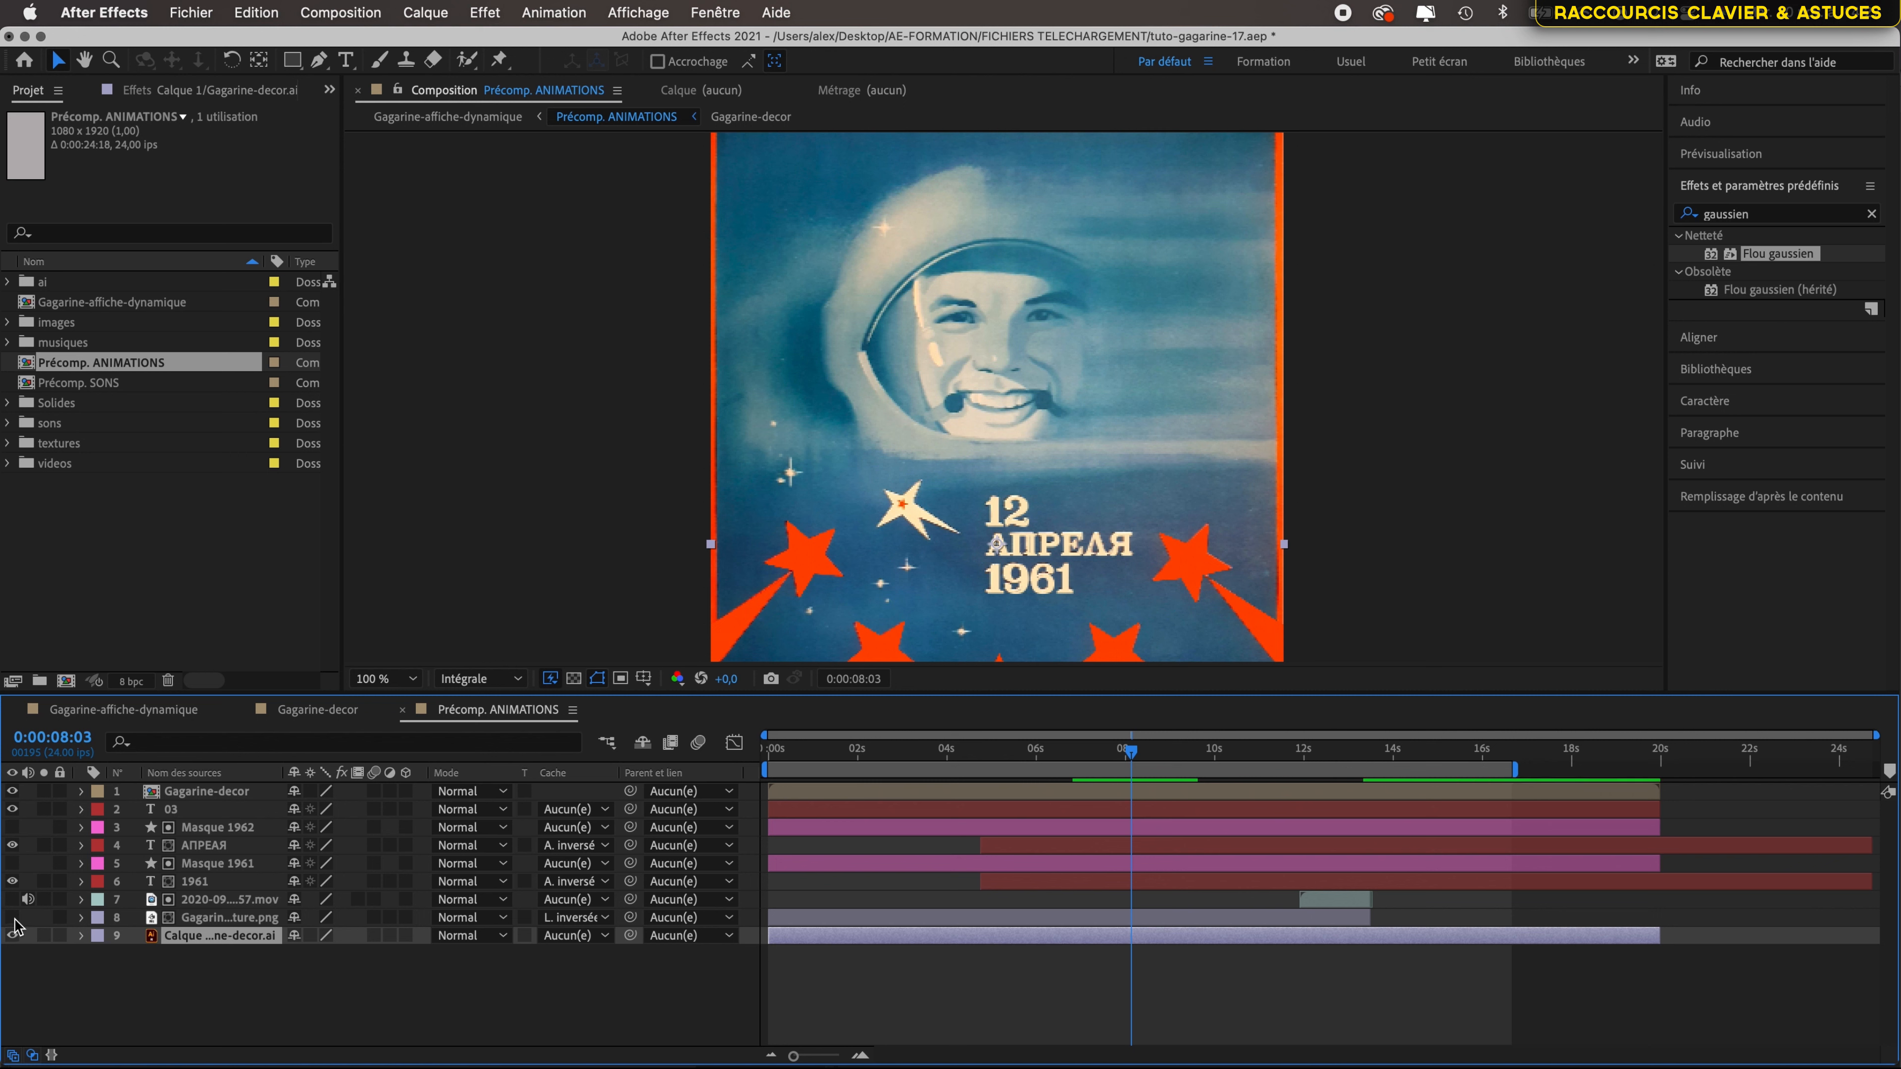
left_click(11, 934)
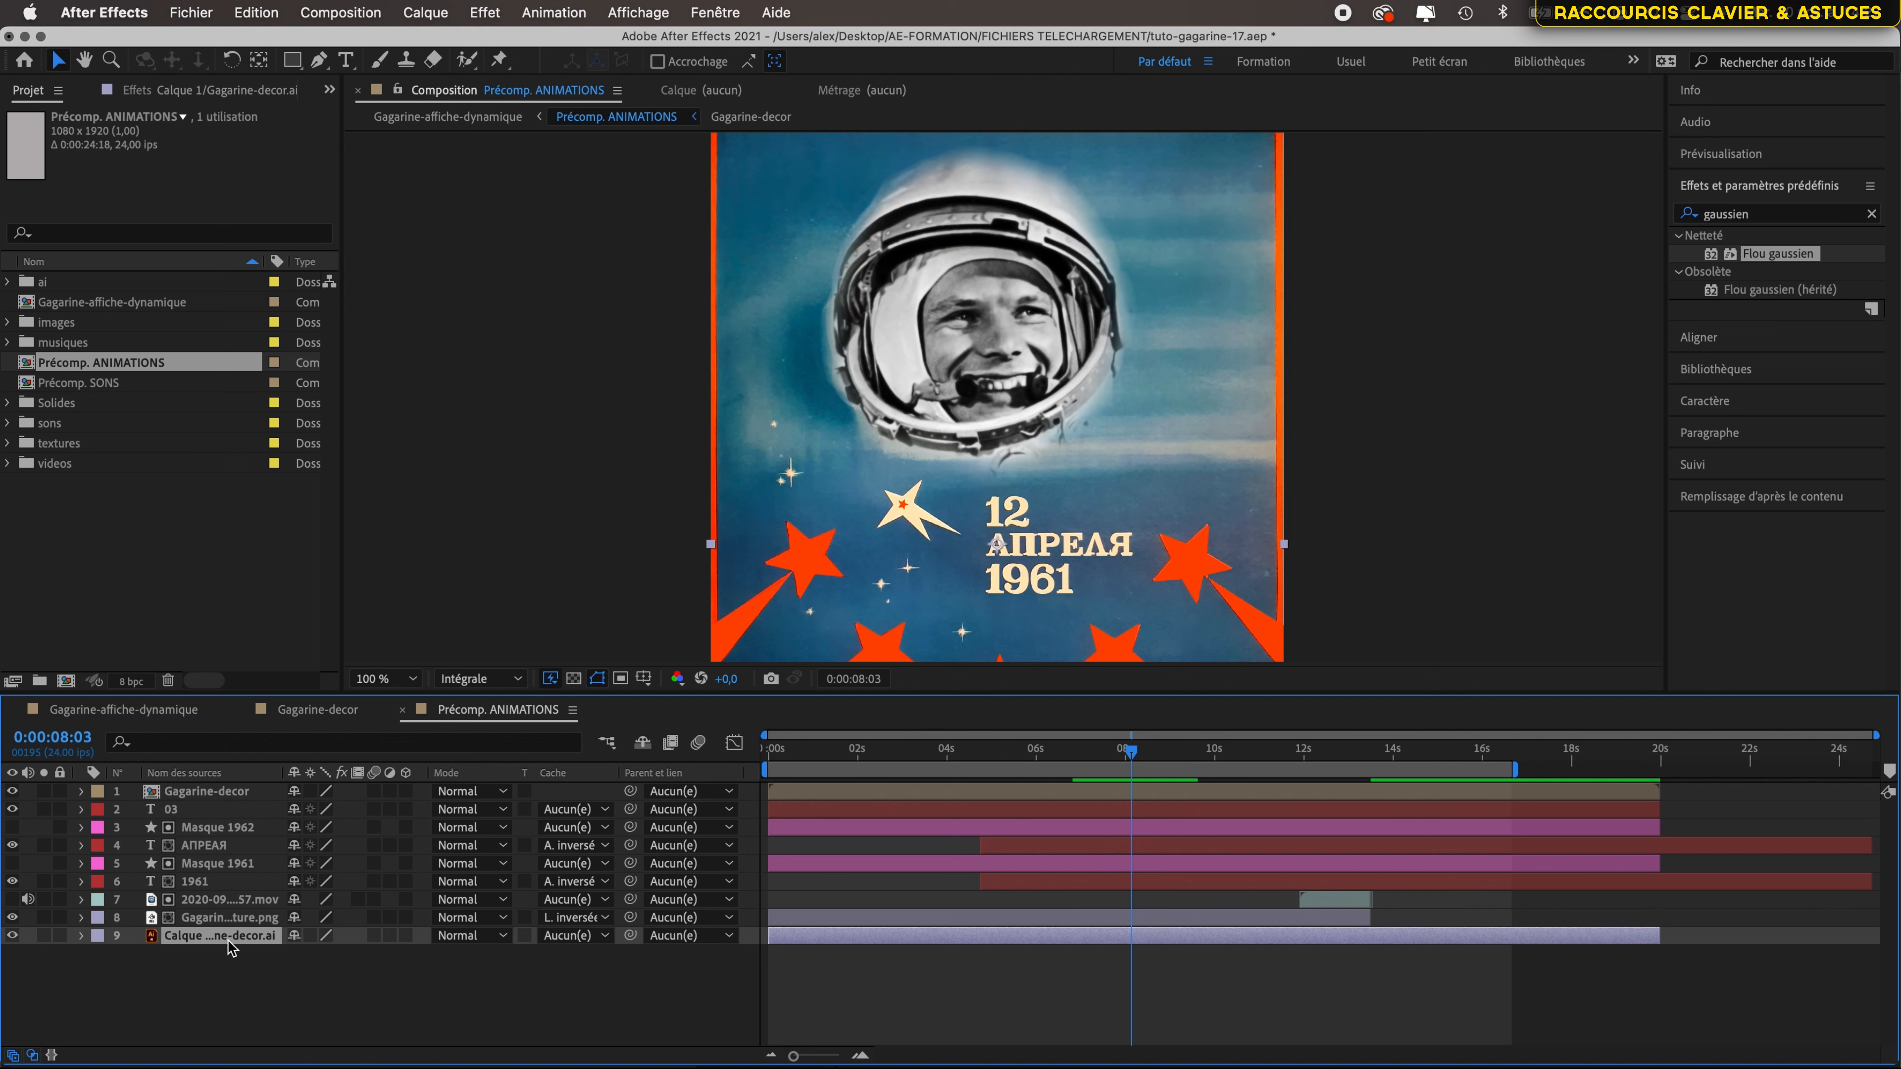
- Apply the Teinte color correction effect to the cosmonaut portrait layer
left_click(227, 919)
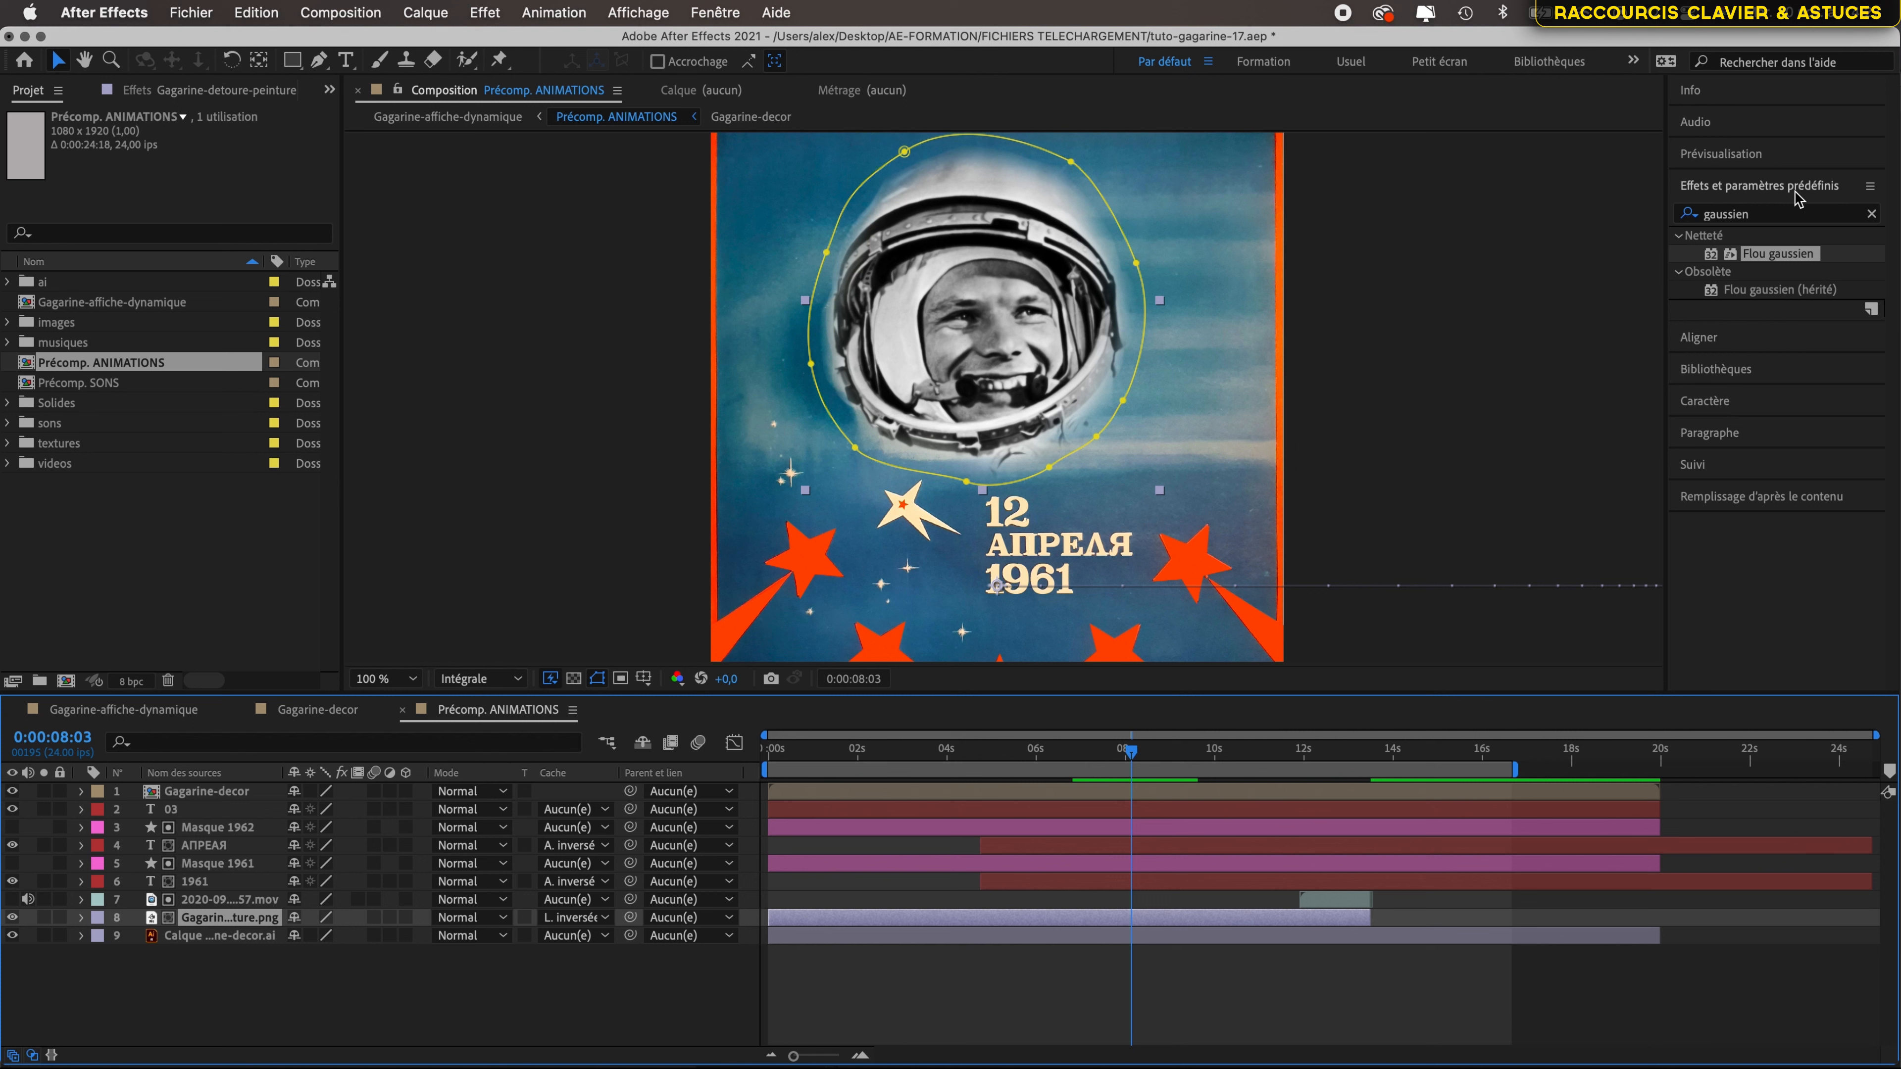
left_click(485, 13)
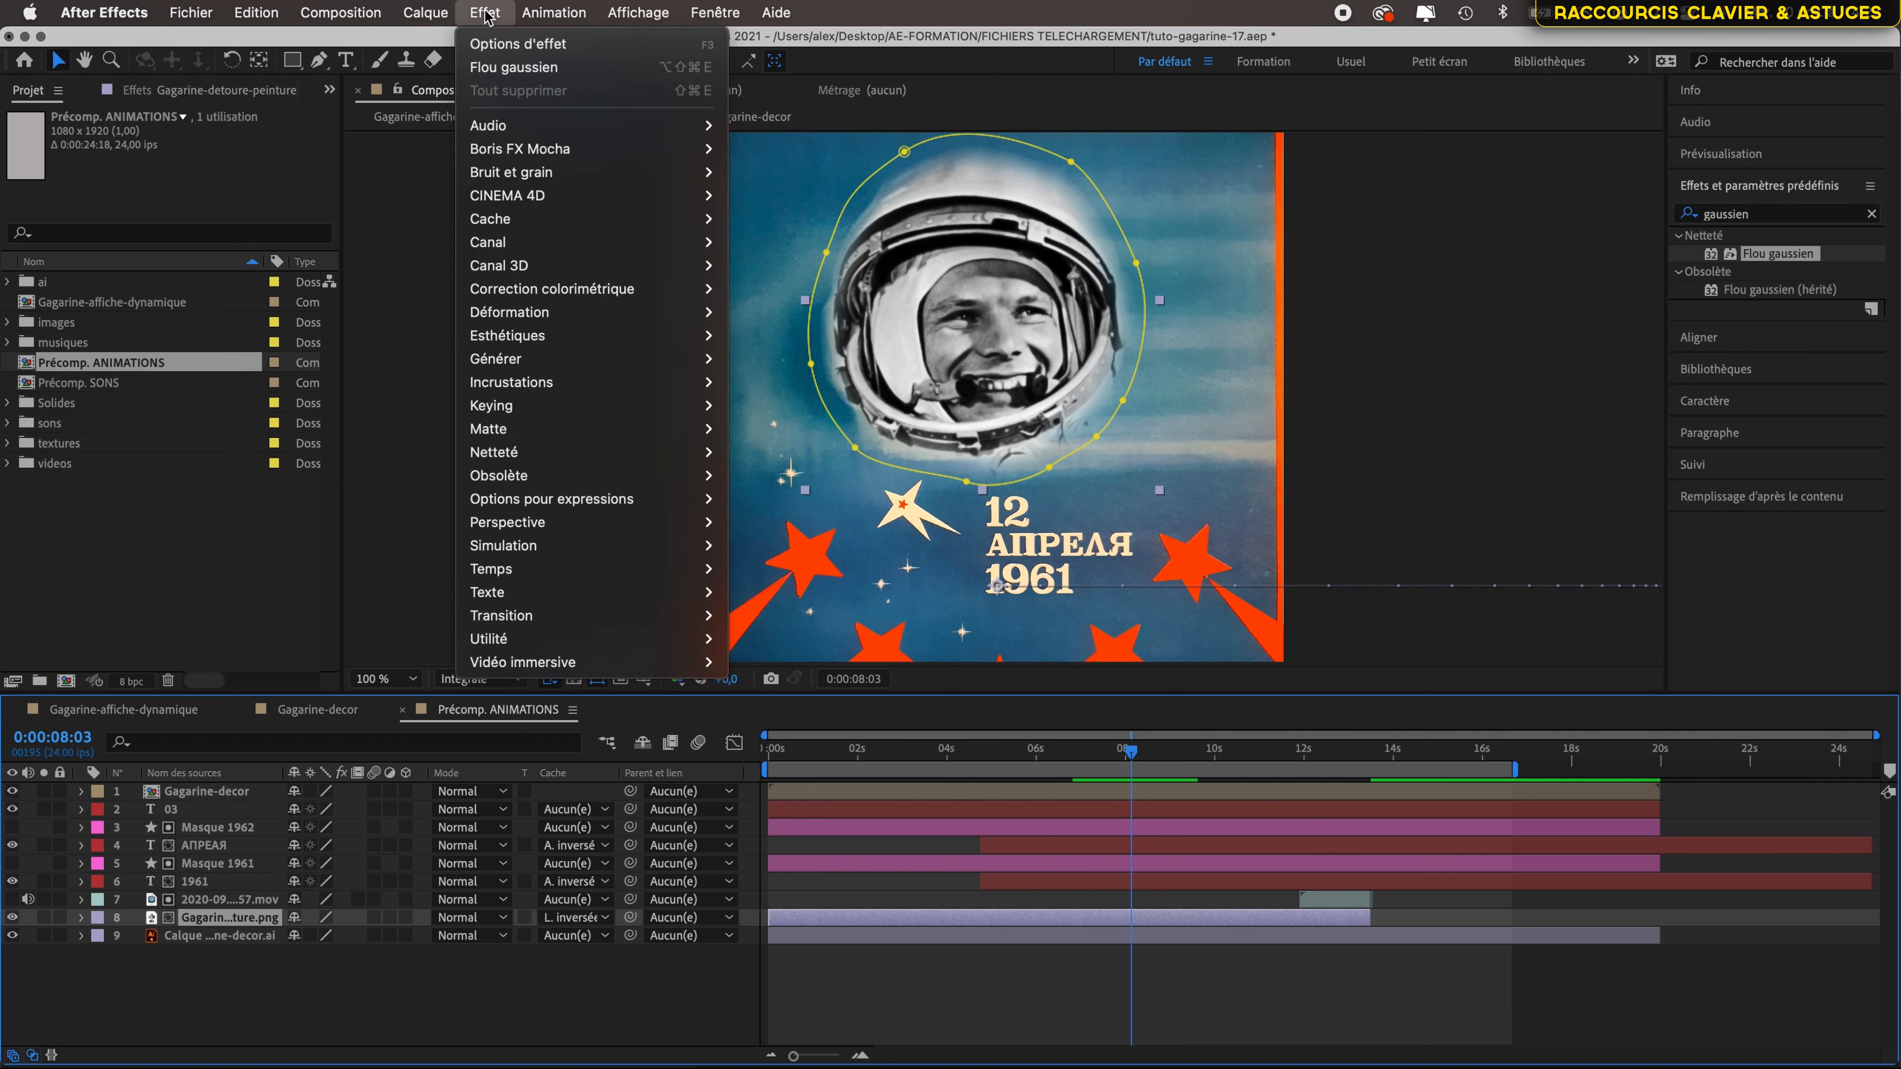
mouse_move(554, 290)
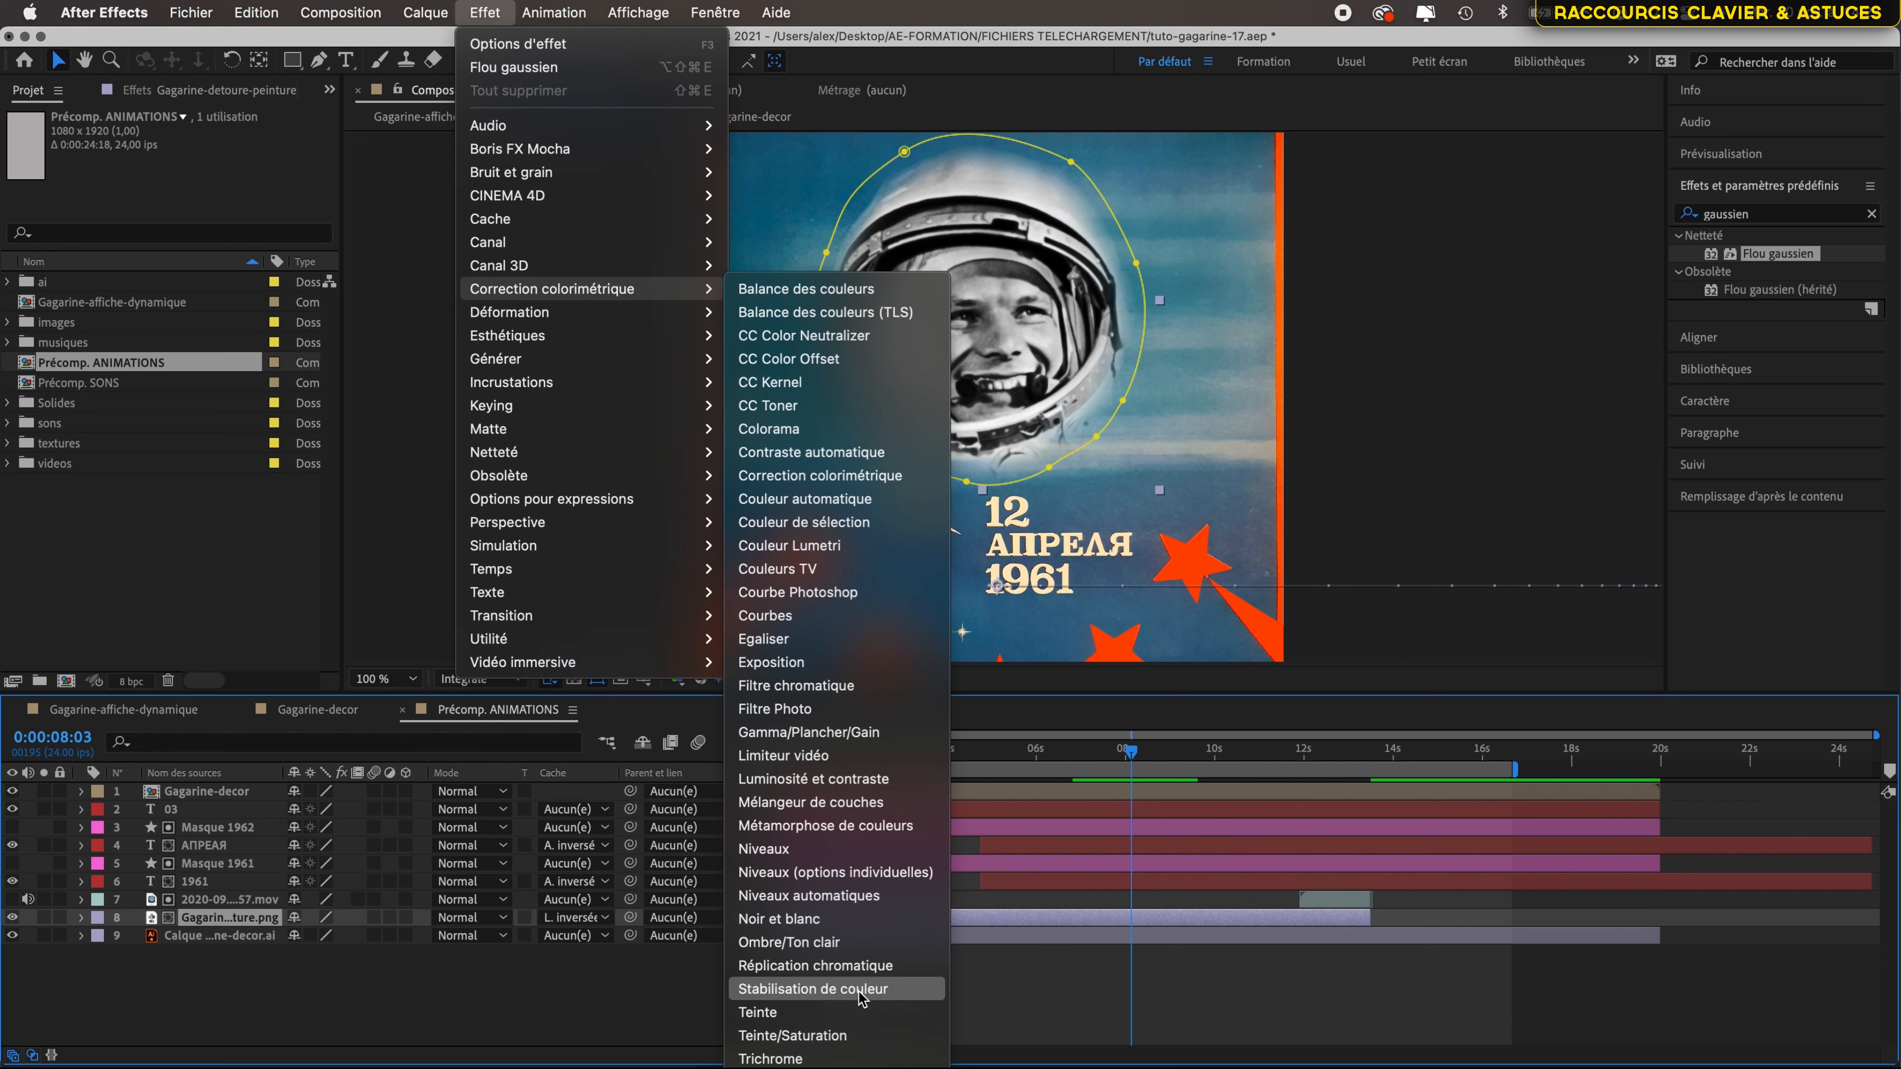
left_click(801, 1015)
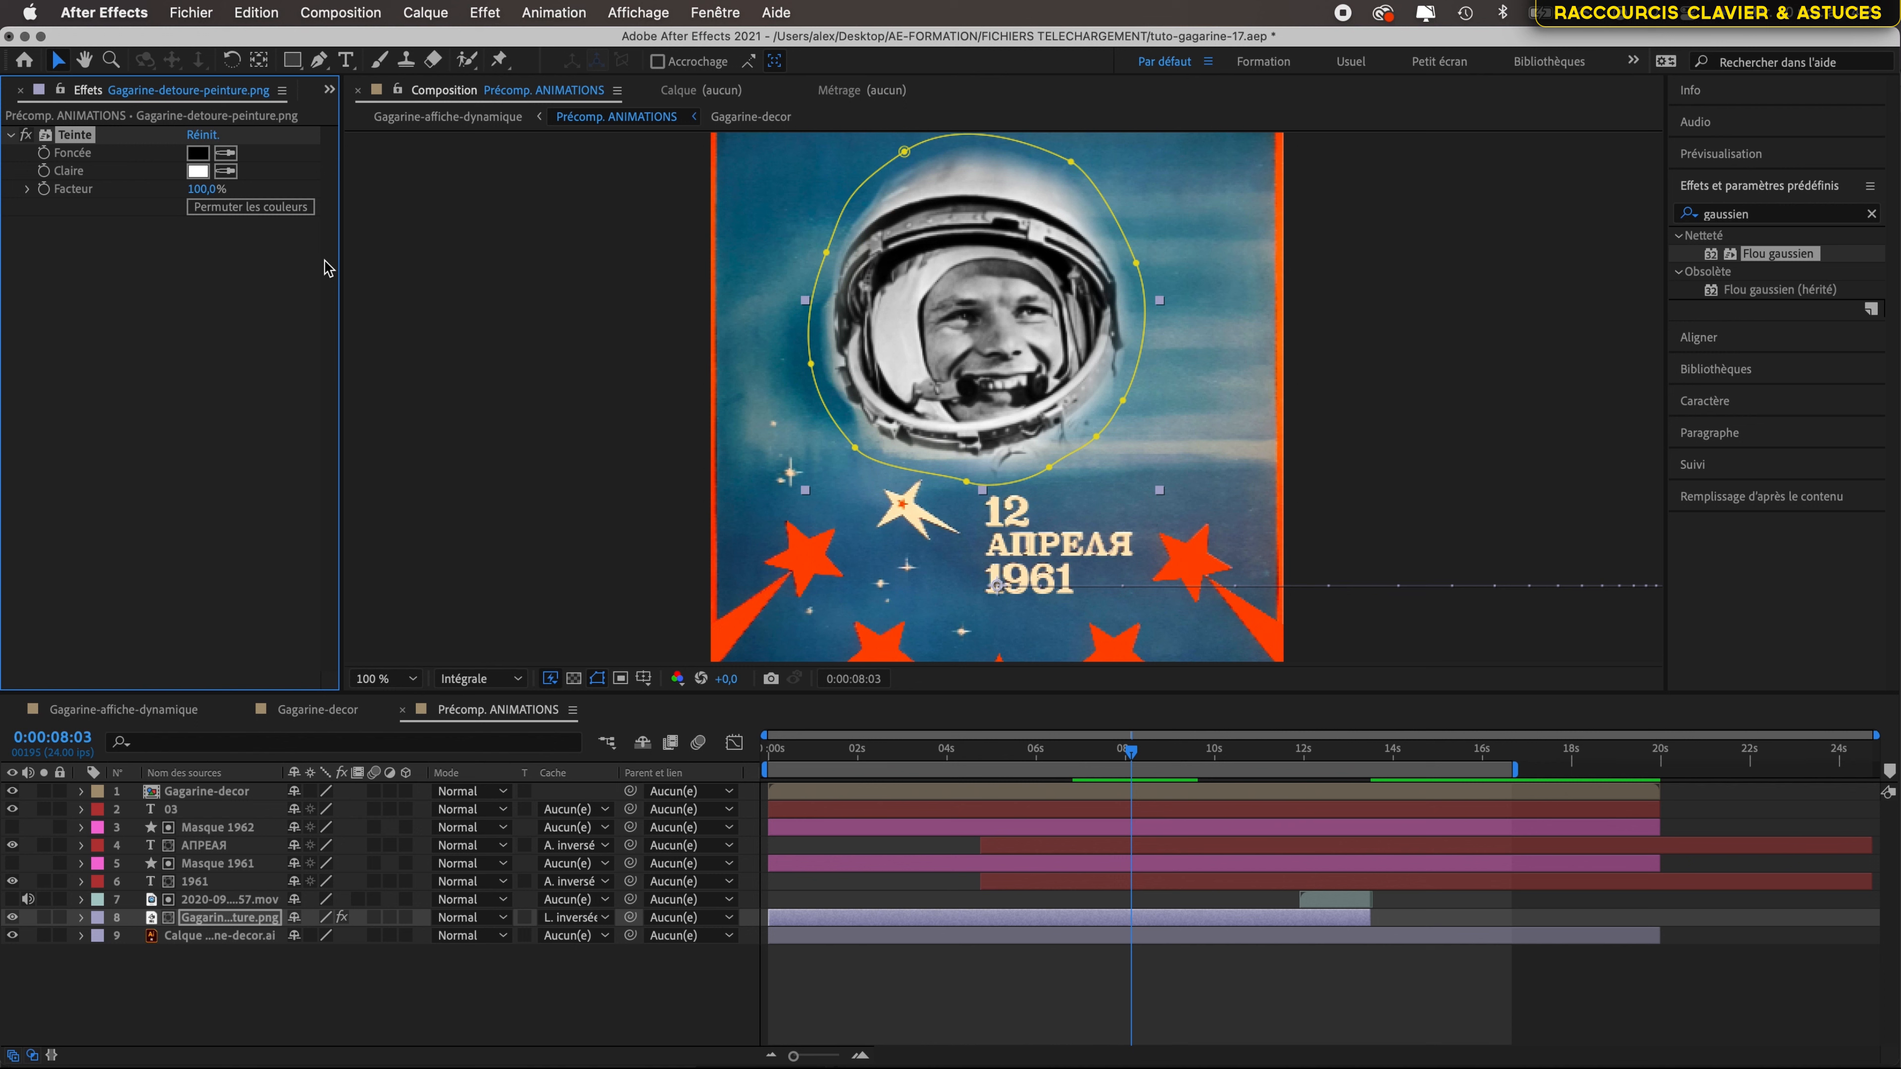
- Sample the Teinte effect's Claire color from the cream star and its Foncée color from the poster's blue background
left_click(226, 171)
left_click(917, 513)
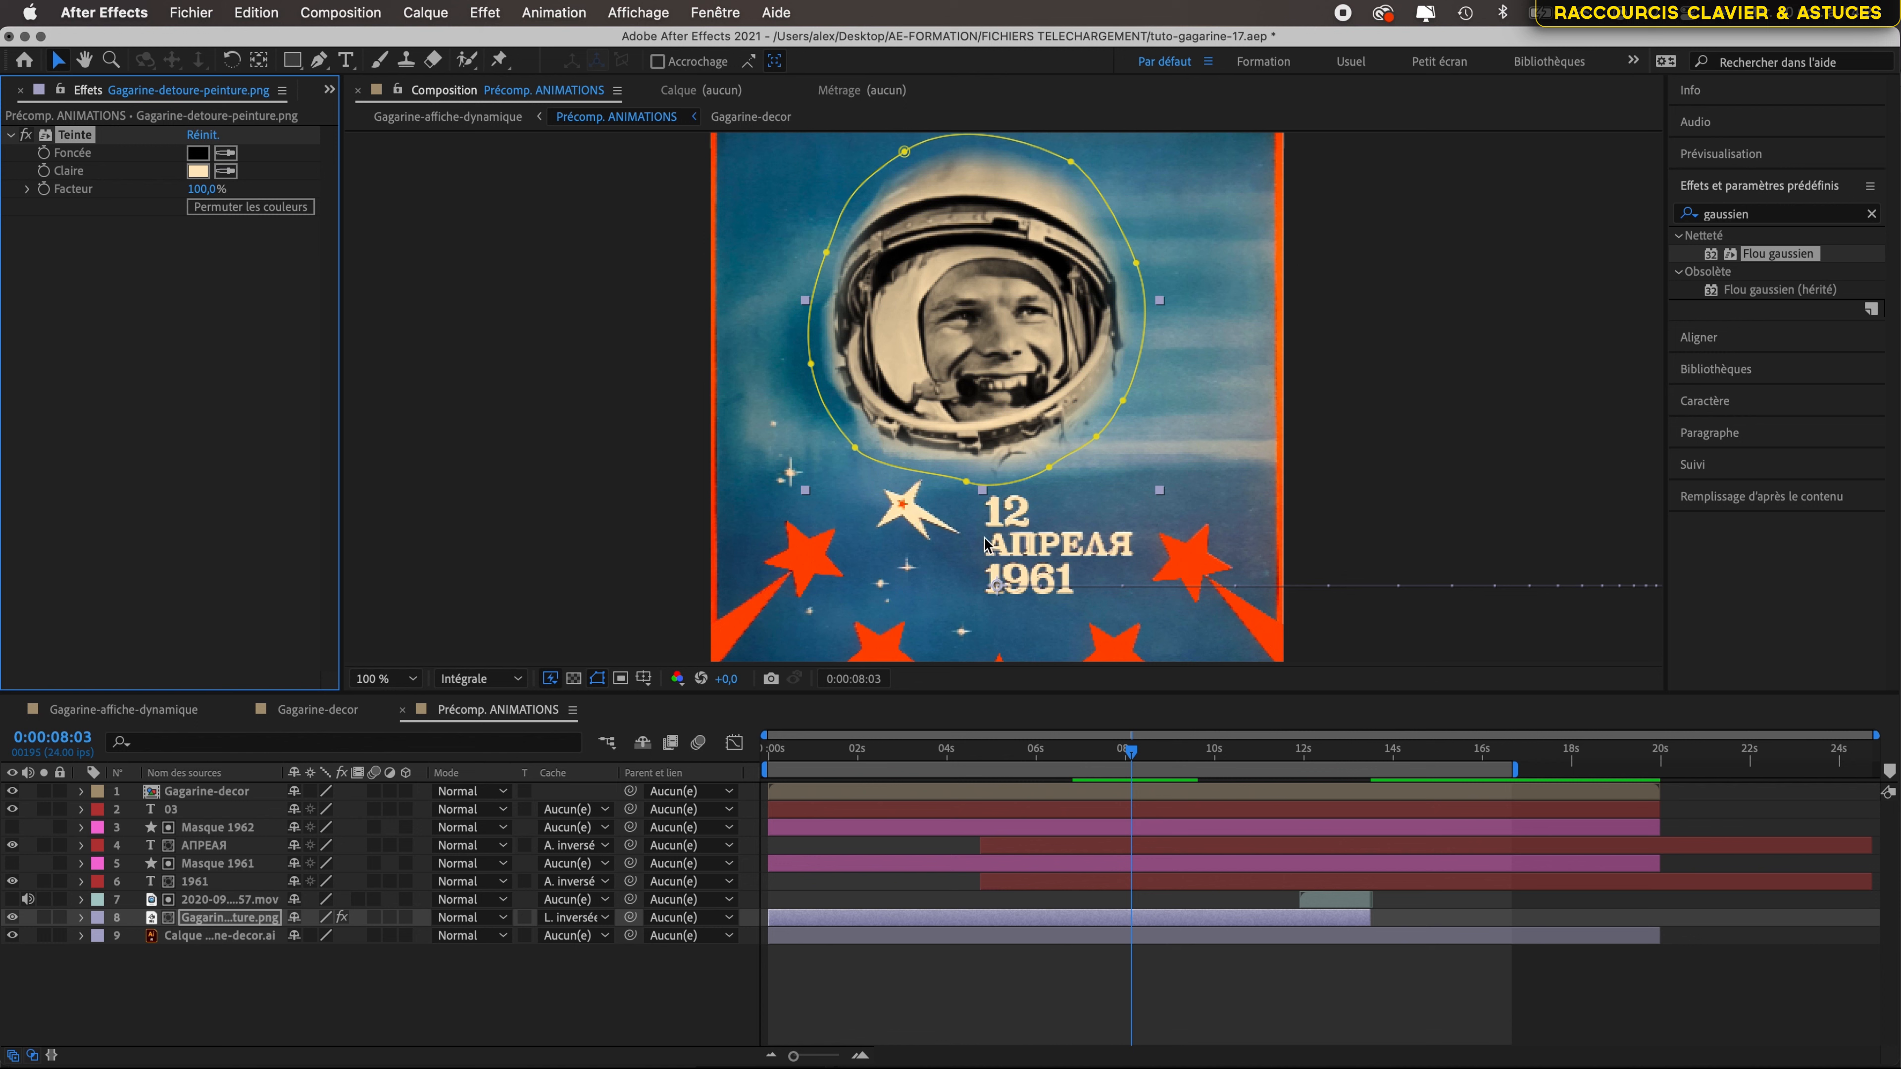
left_click(225, 153)
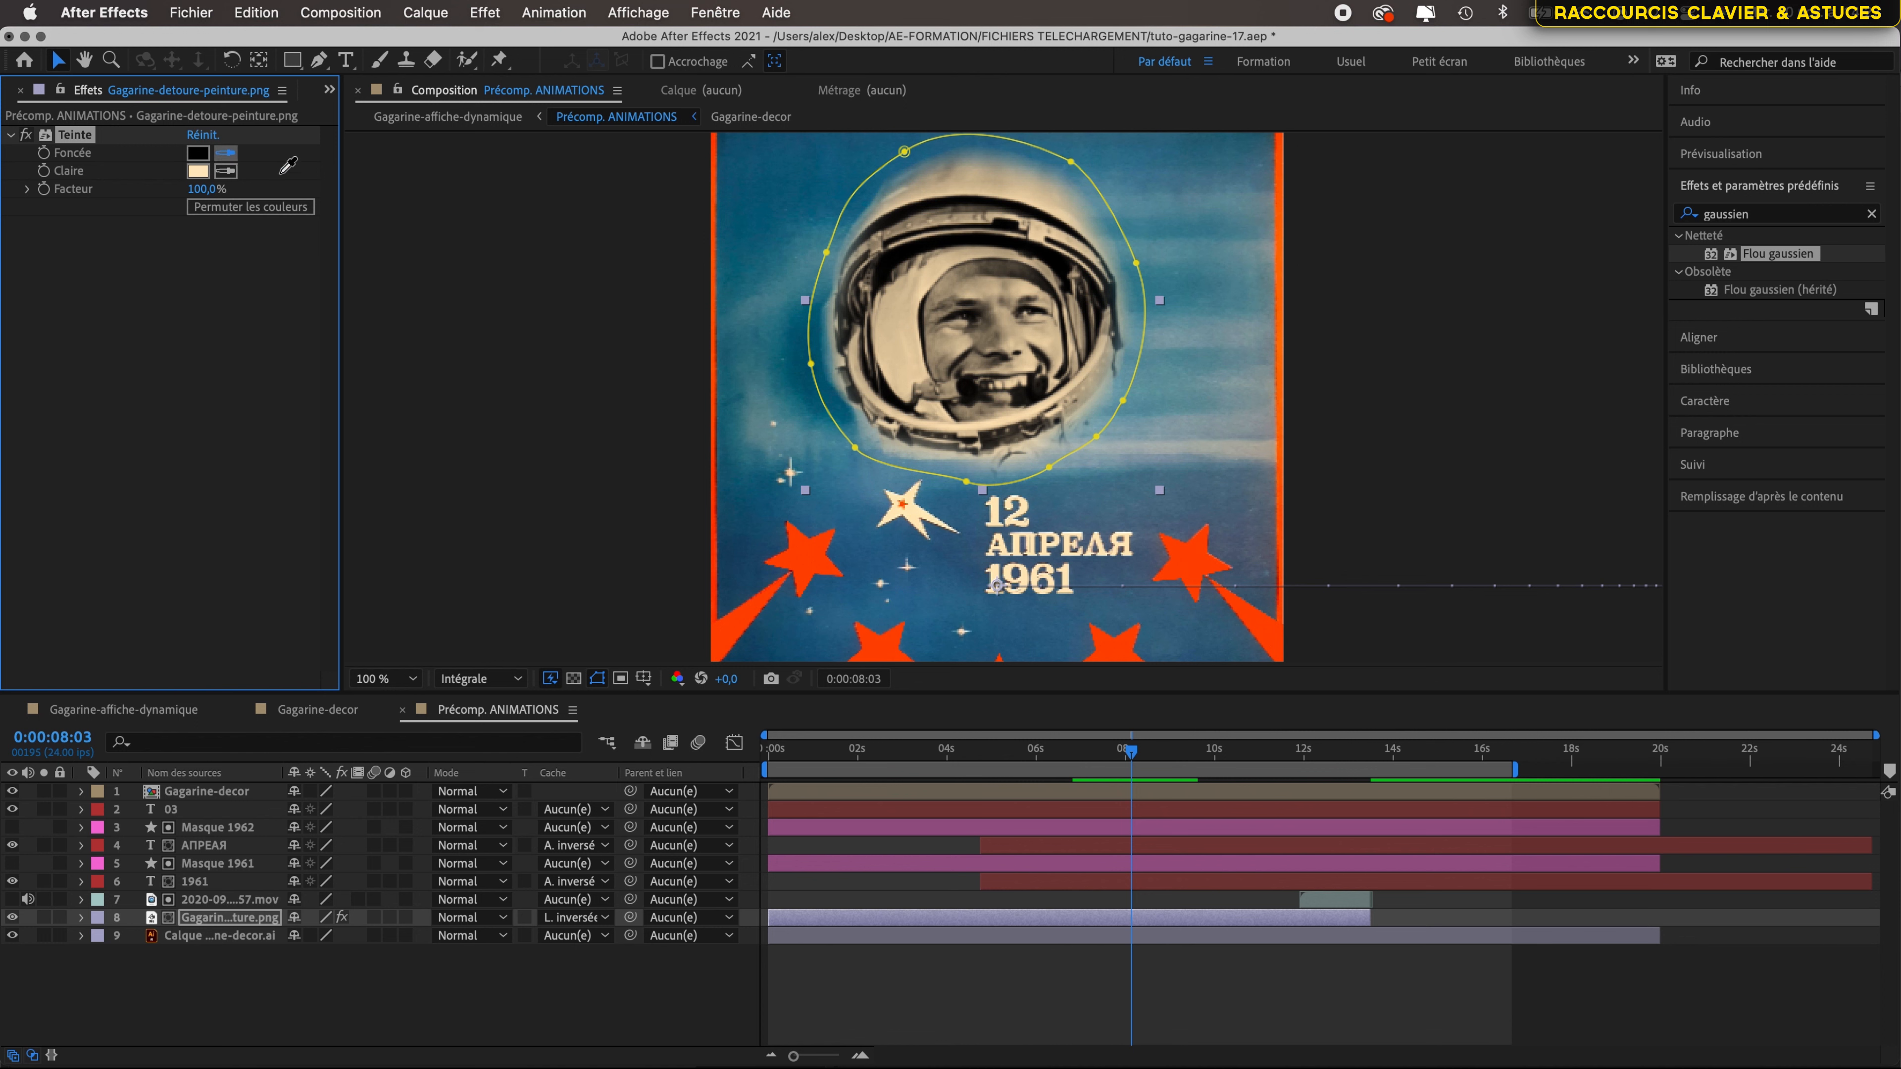
left_click(807, 164)
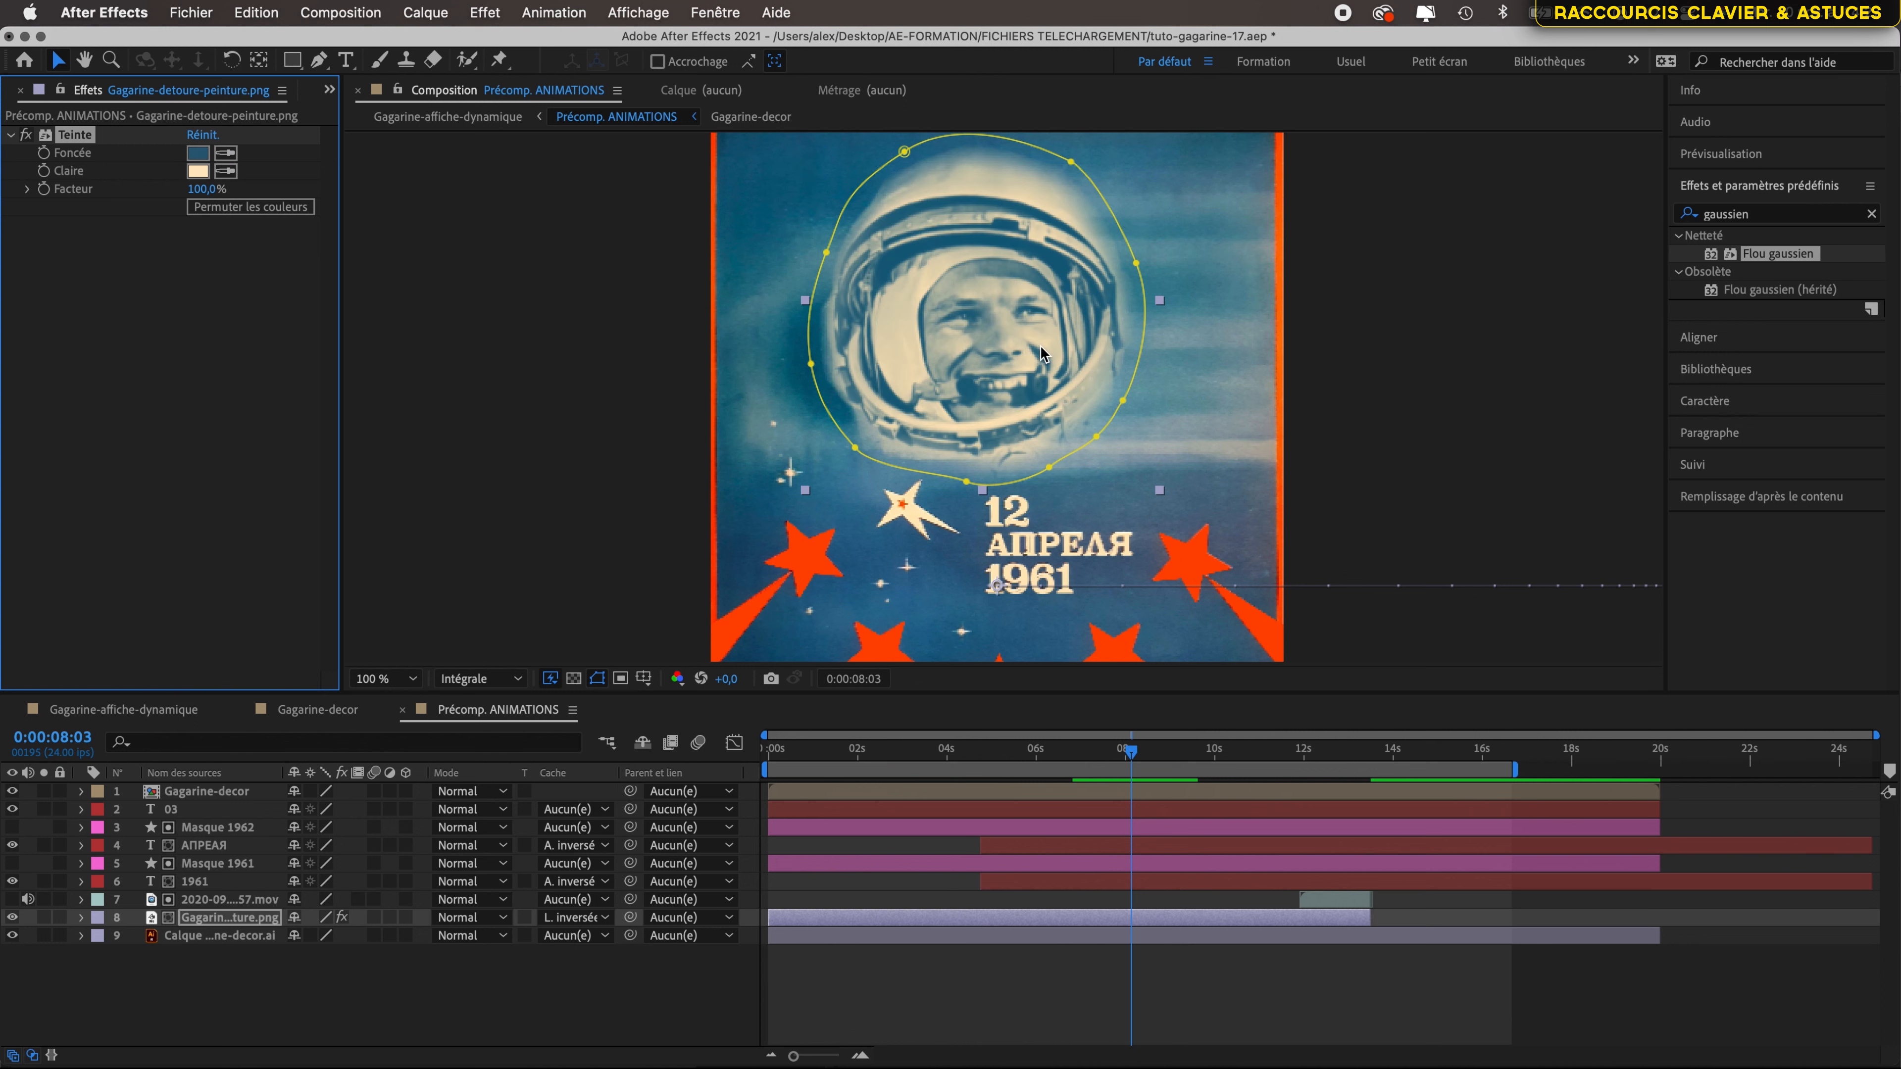
- At 0:00:06:04, change the Teinte effect's Claire color to the paler cream F5E8D1 and check the whole portrait
scroll(1039, 345, "up", 2)
scroll(1039, 345, "down", 1)
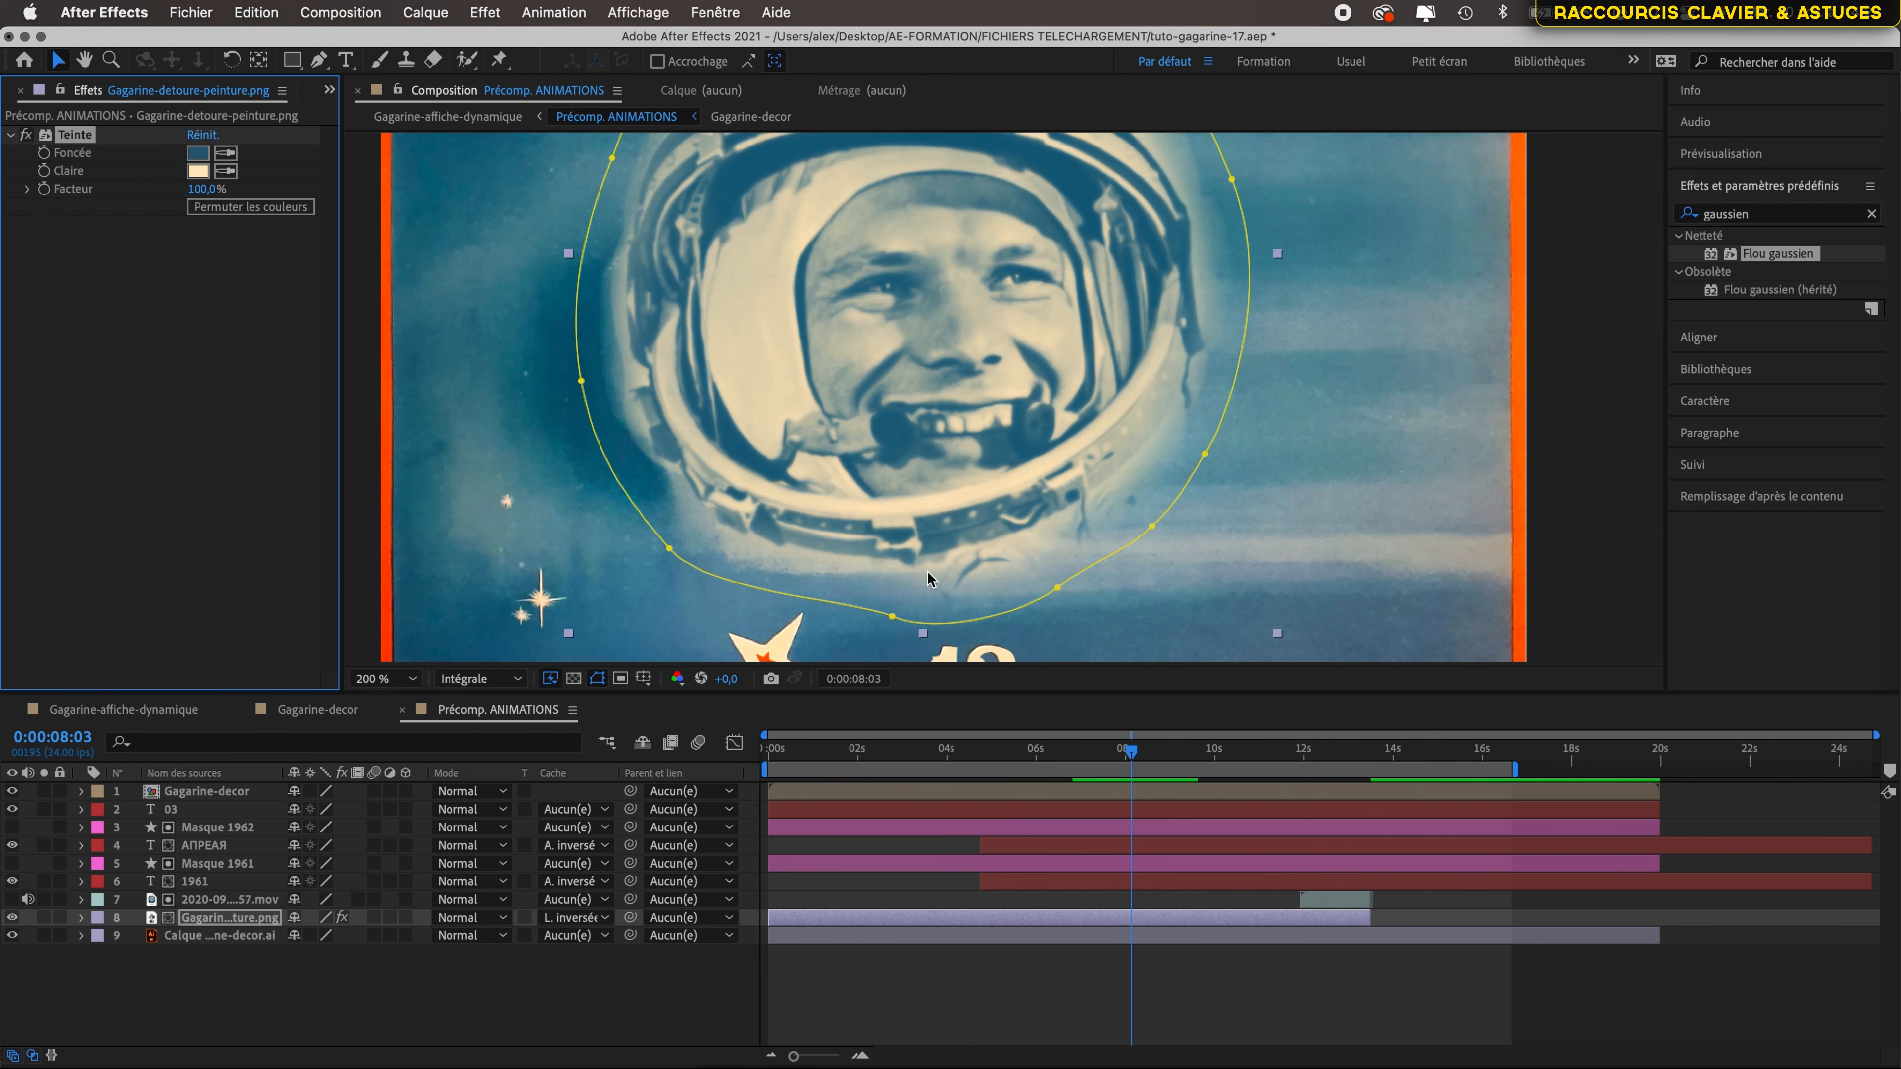
left_click_drag(1131, 756, 1042, 750)
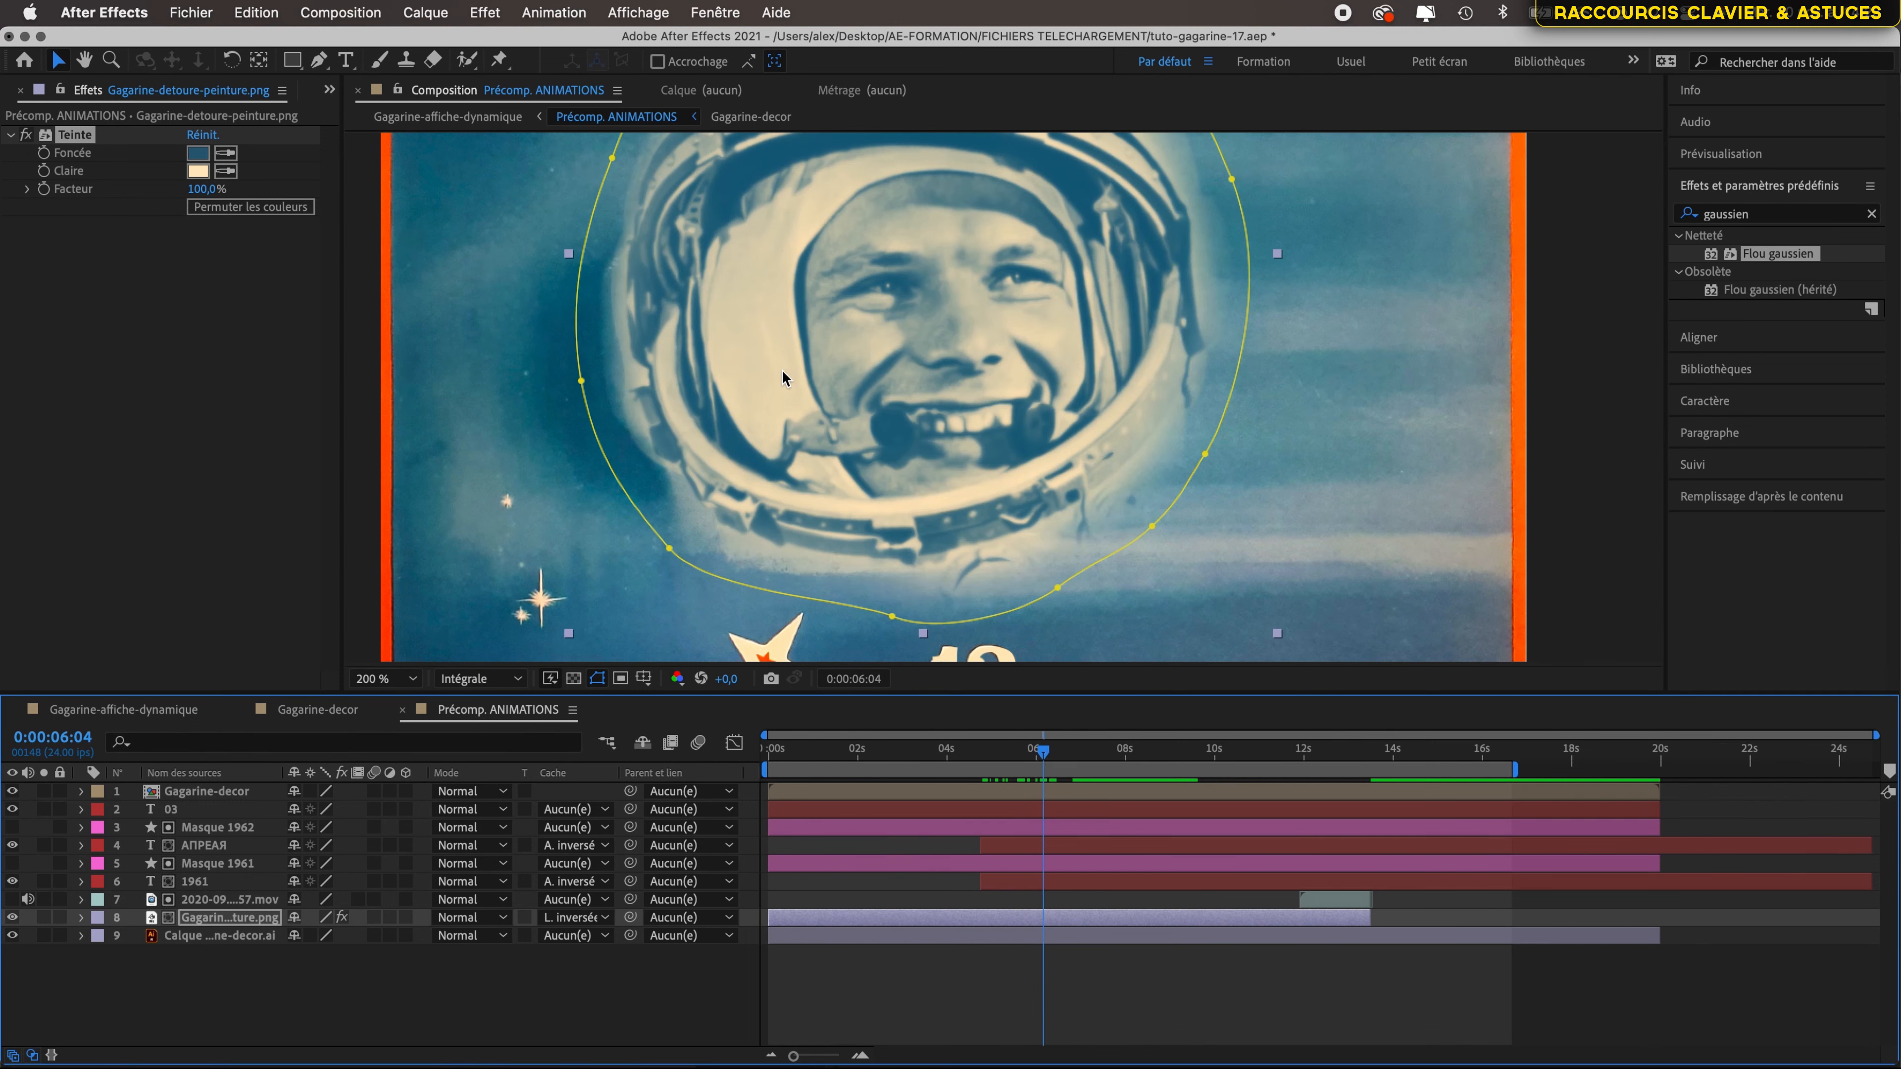
left_click(198, 171)
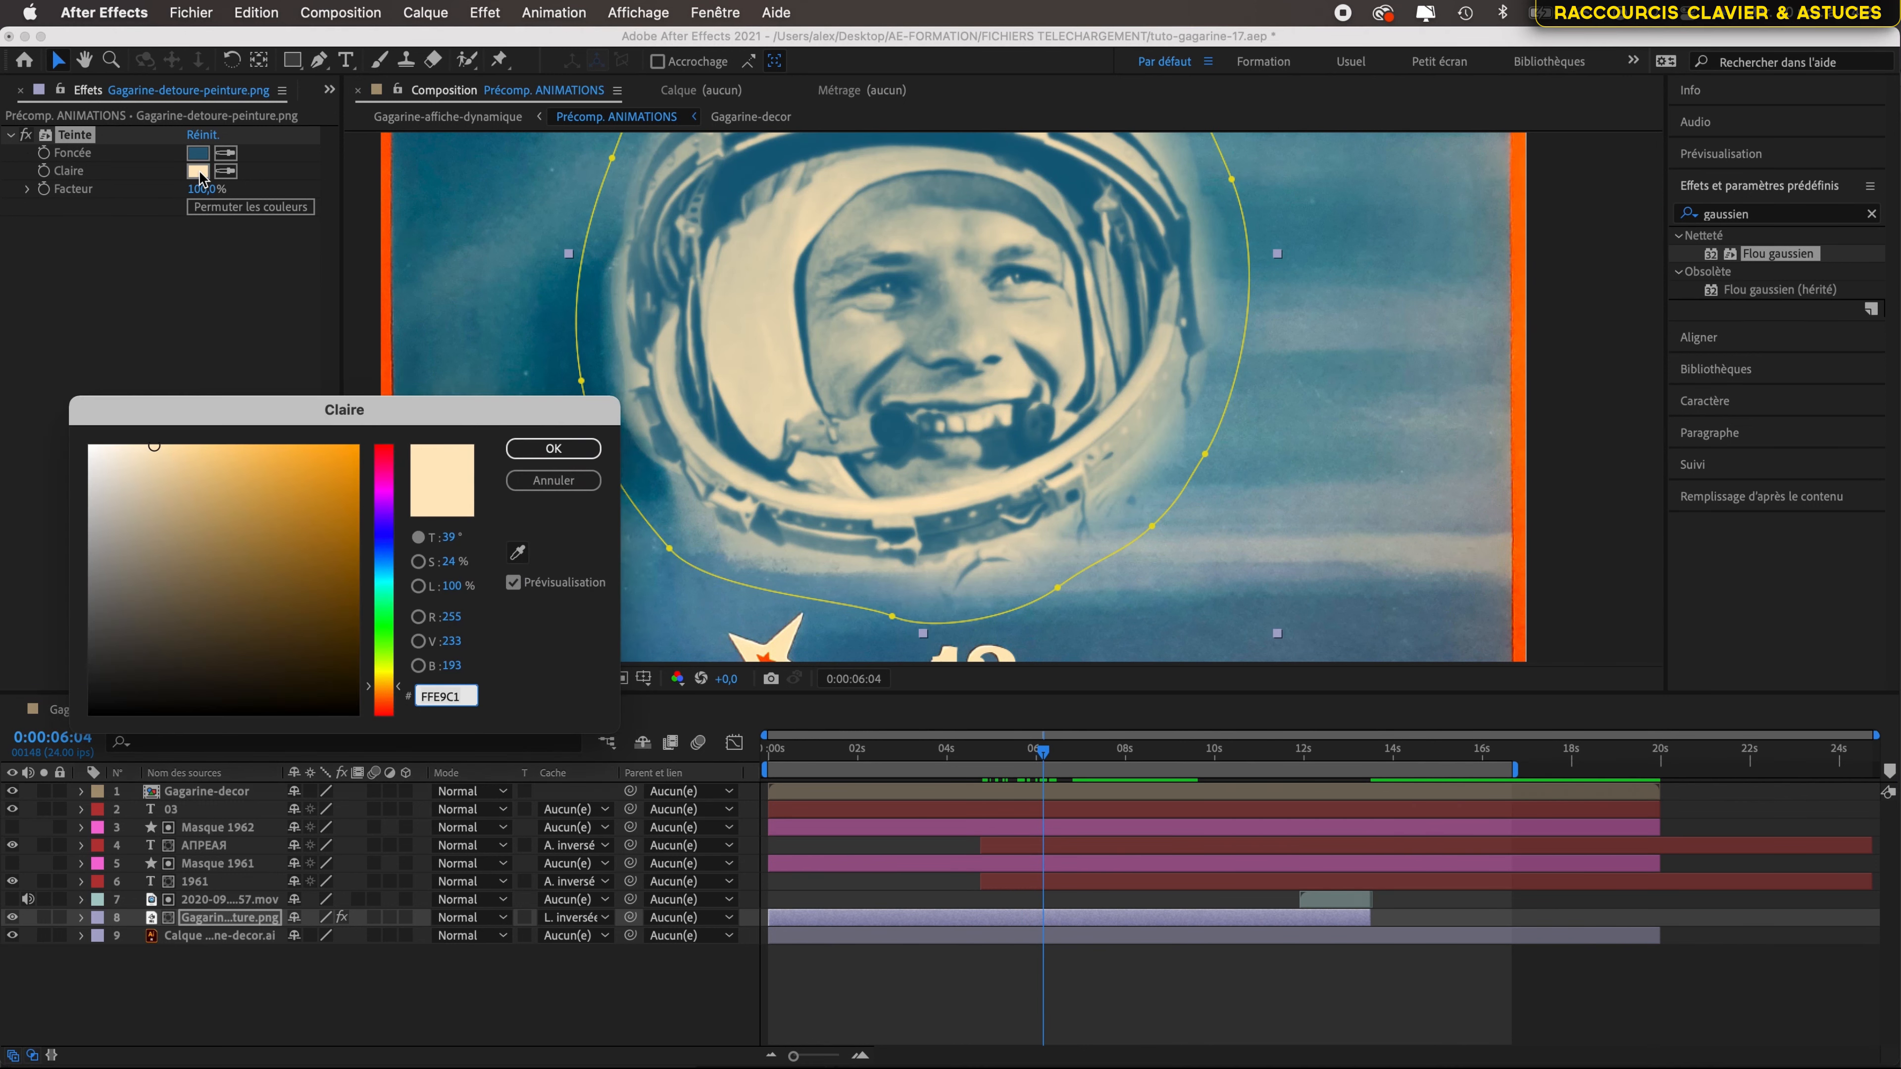
left_click_drag(146, 453, 127, 454)
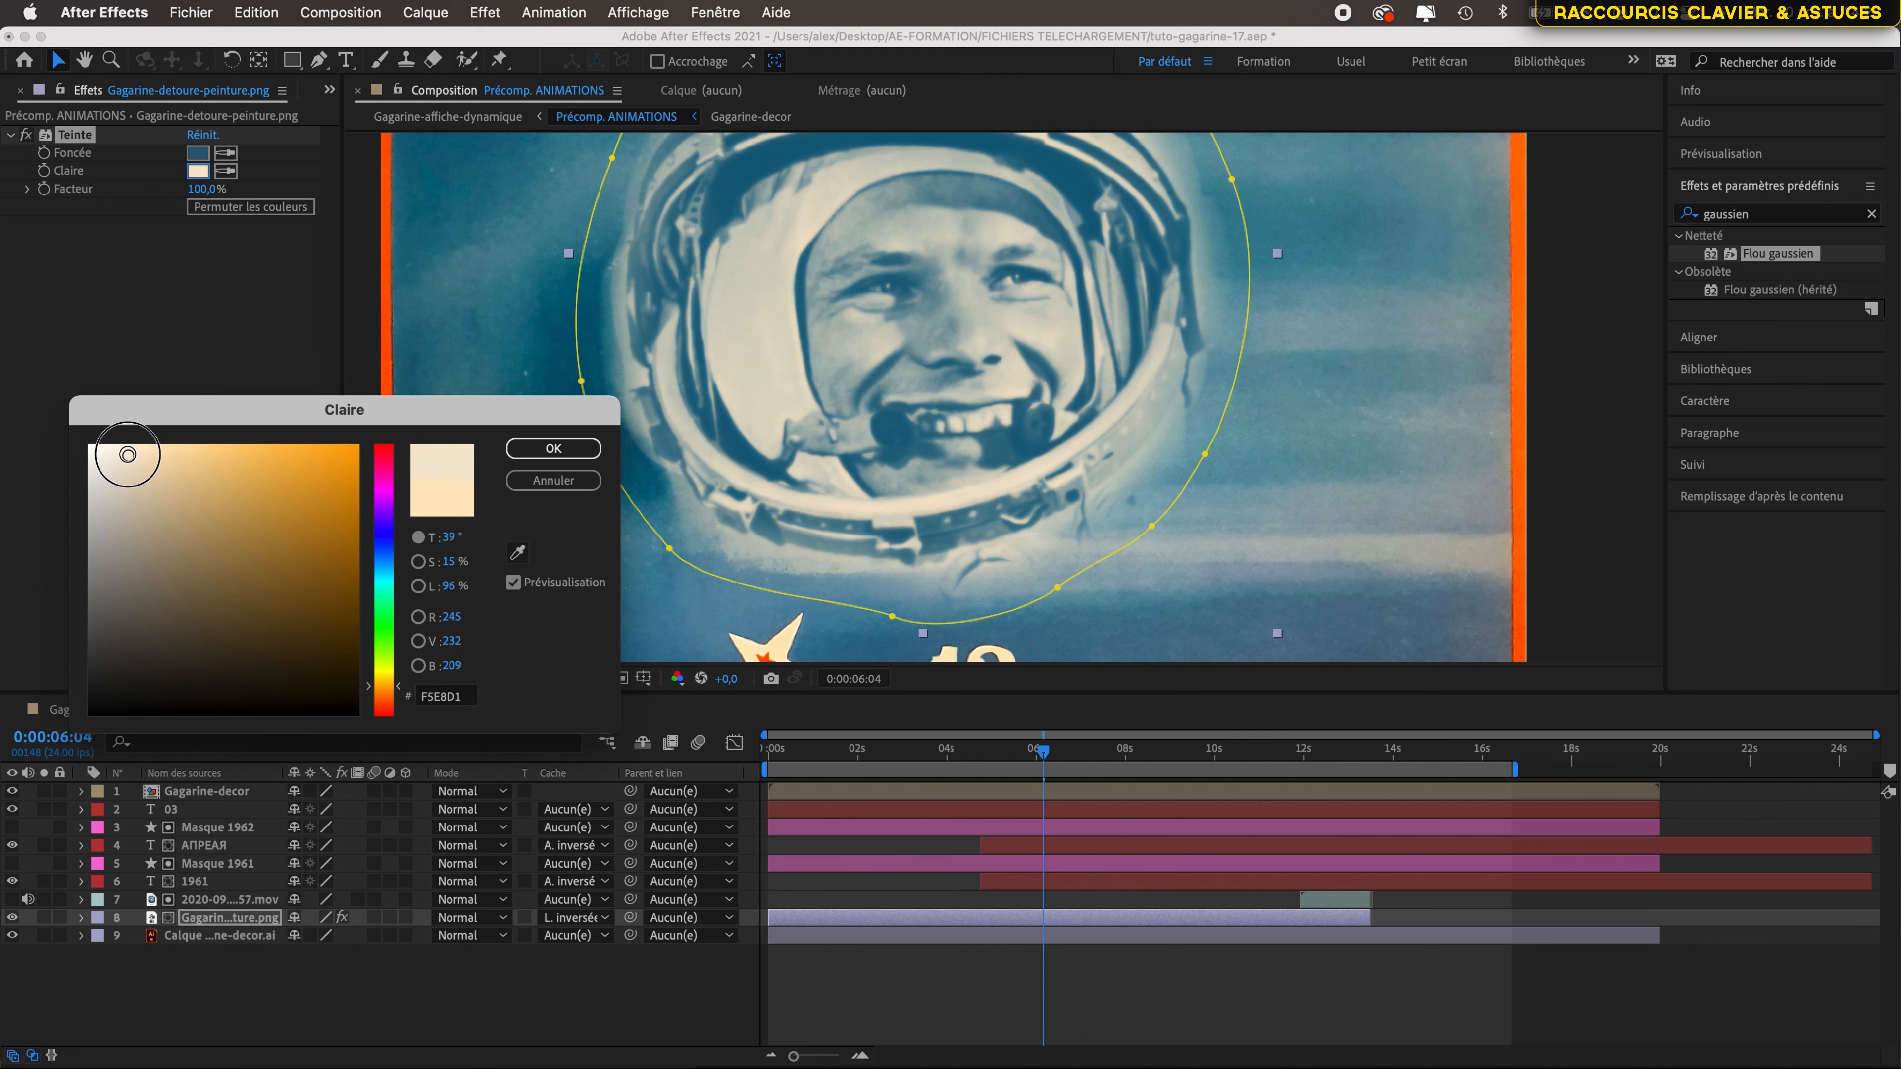
left_click(528, 450)
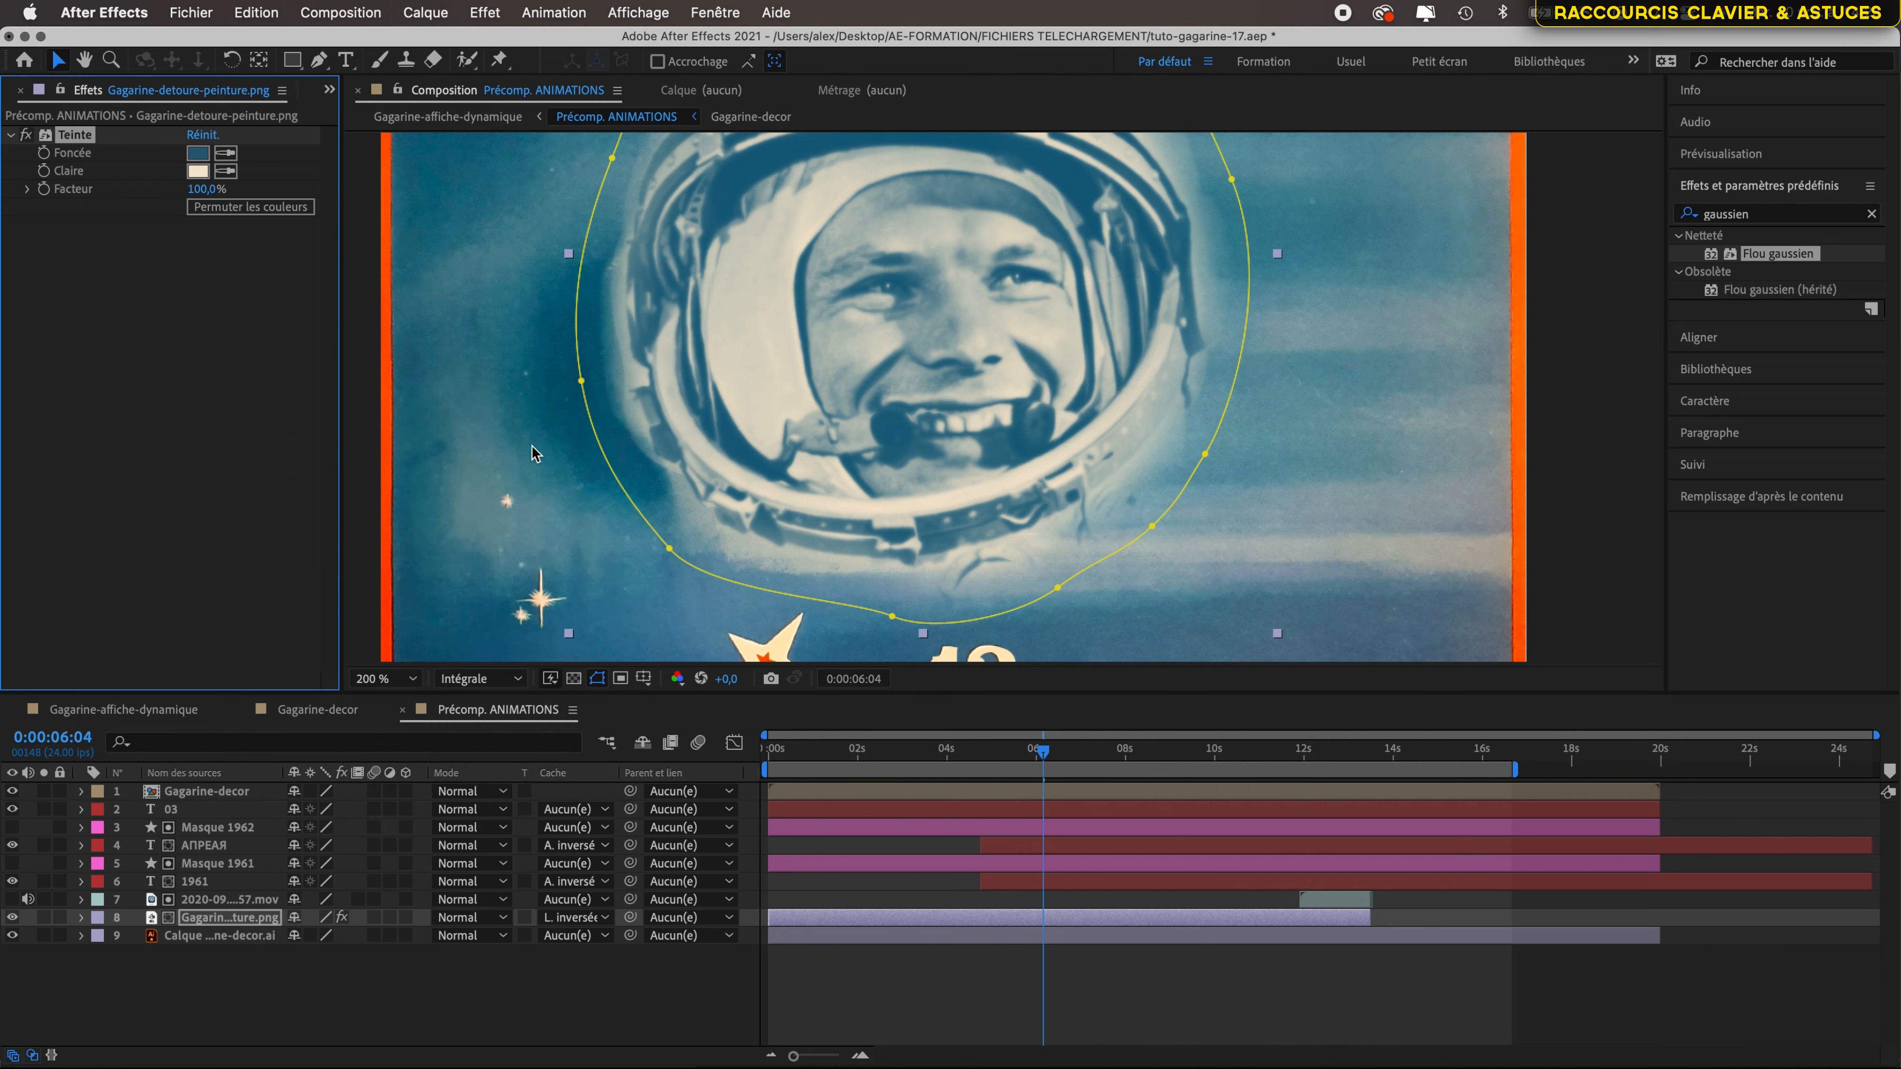
scroll(944, 366, "down", 2)
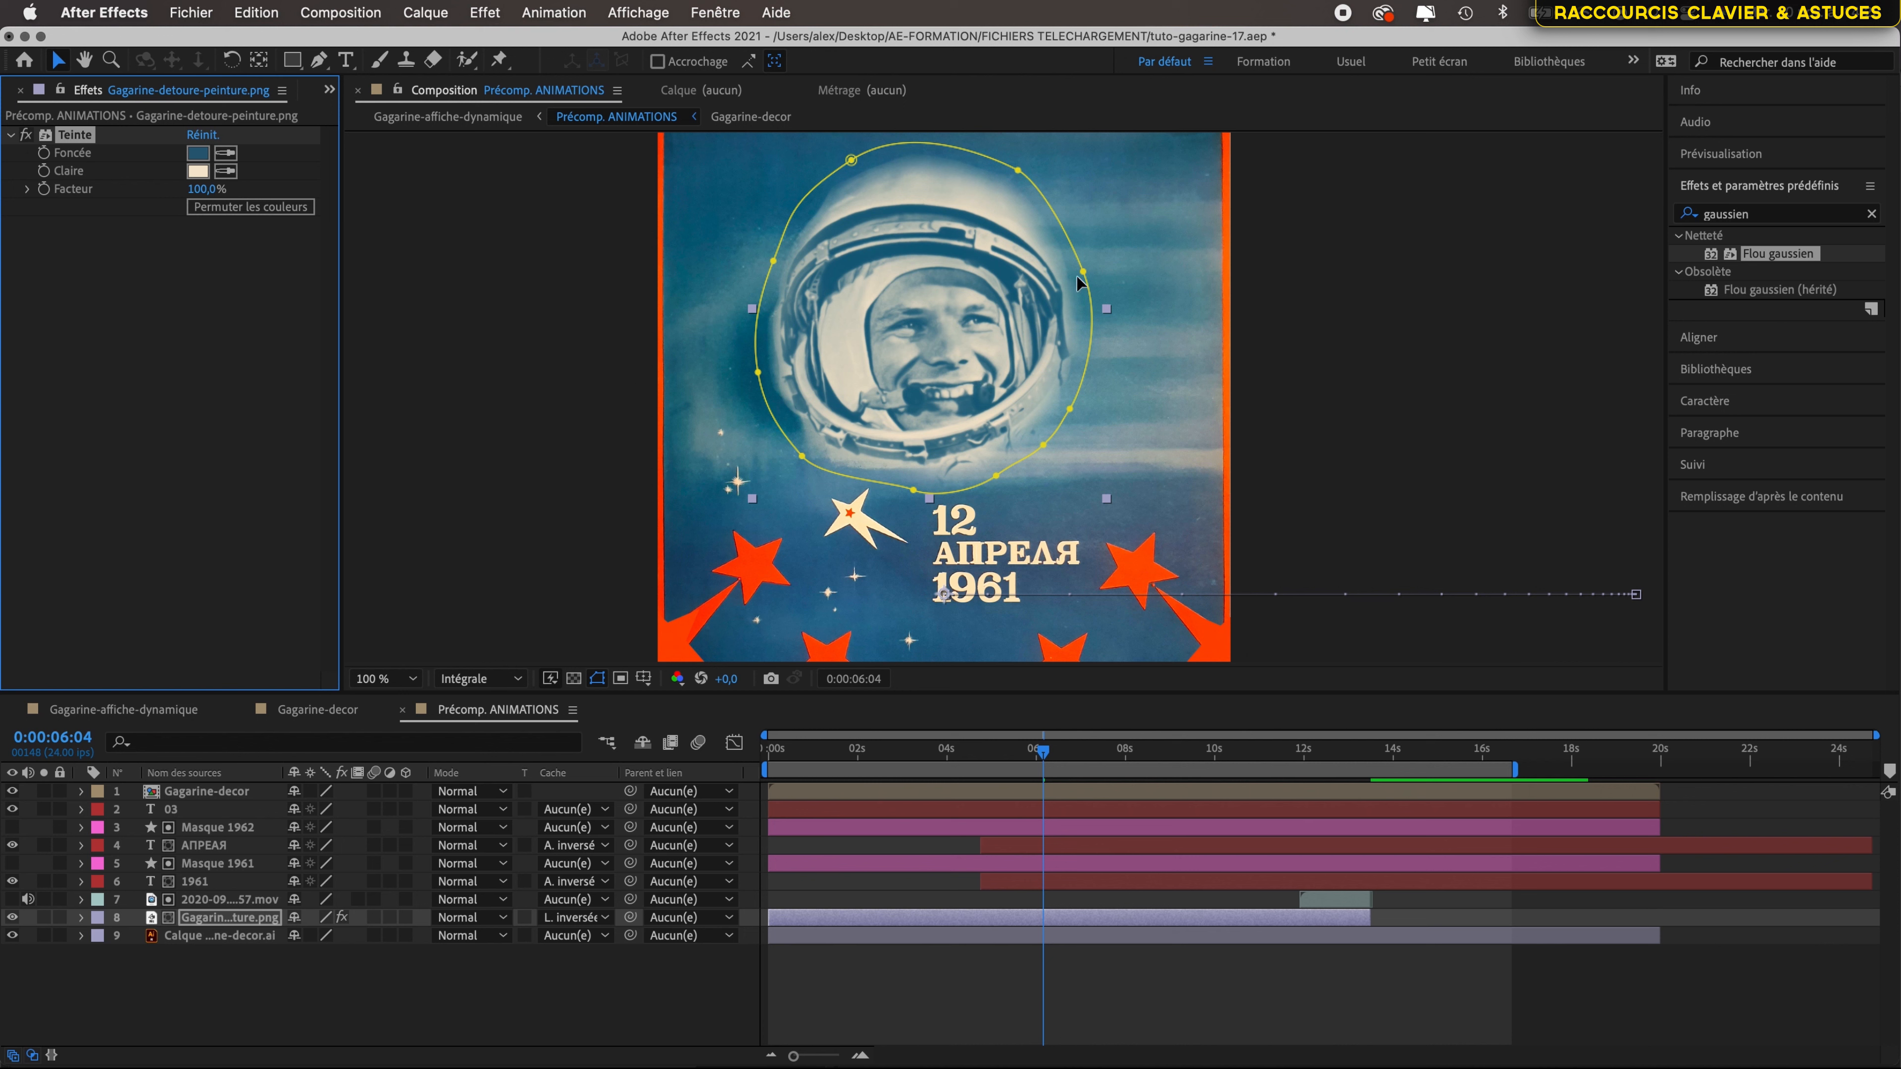
left_click(205, 302)
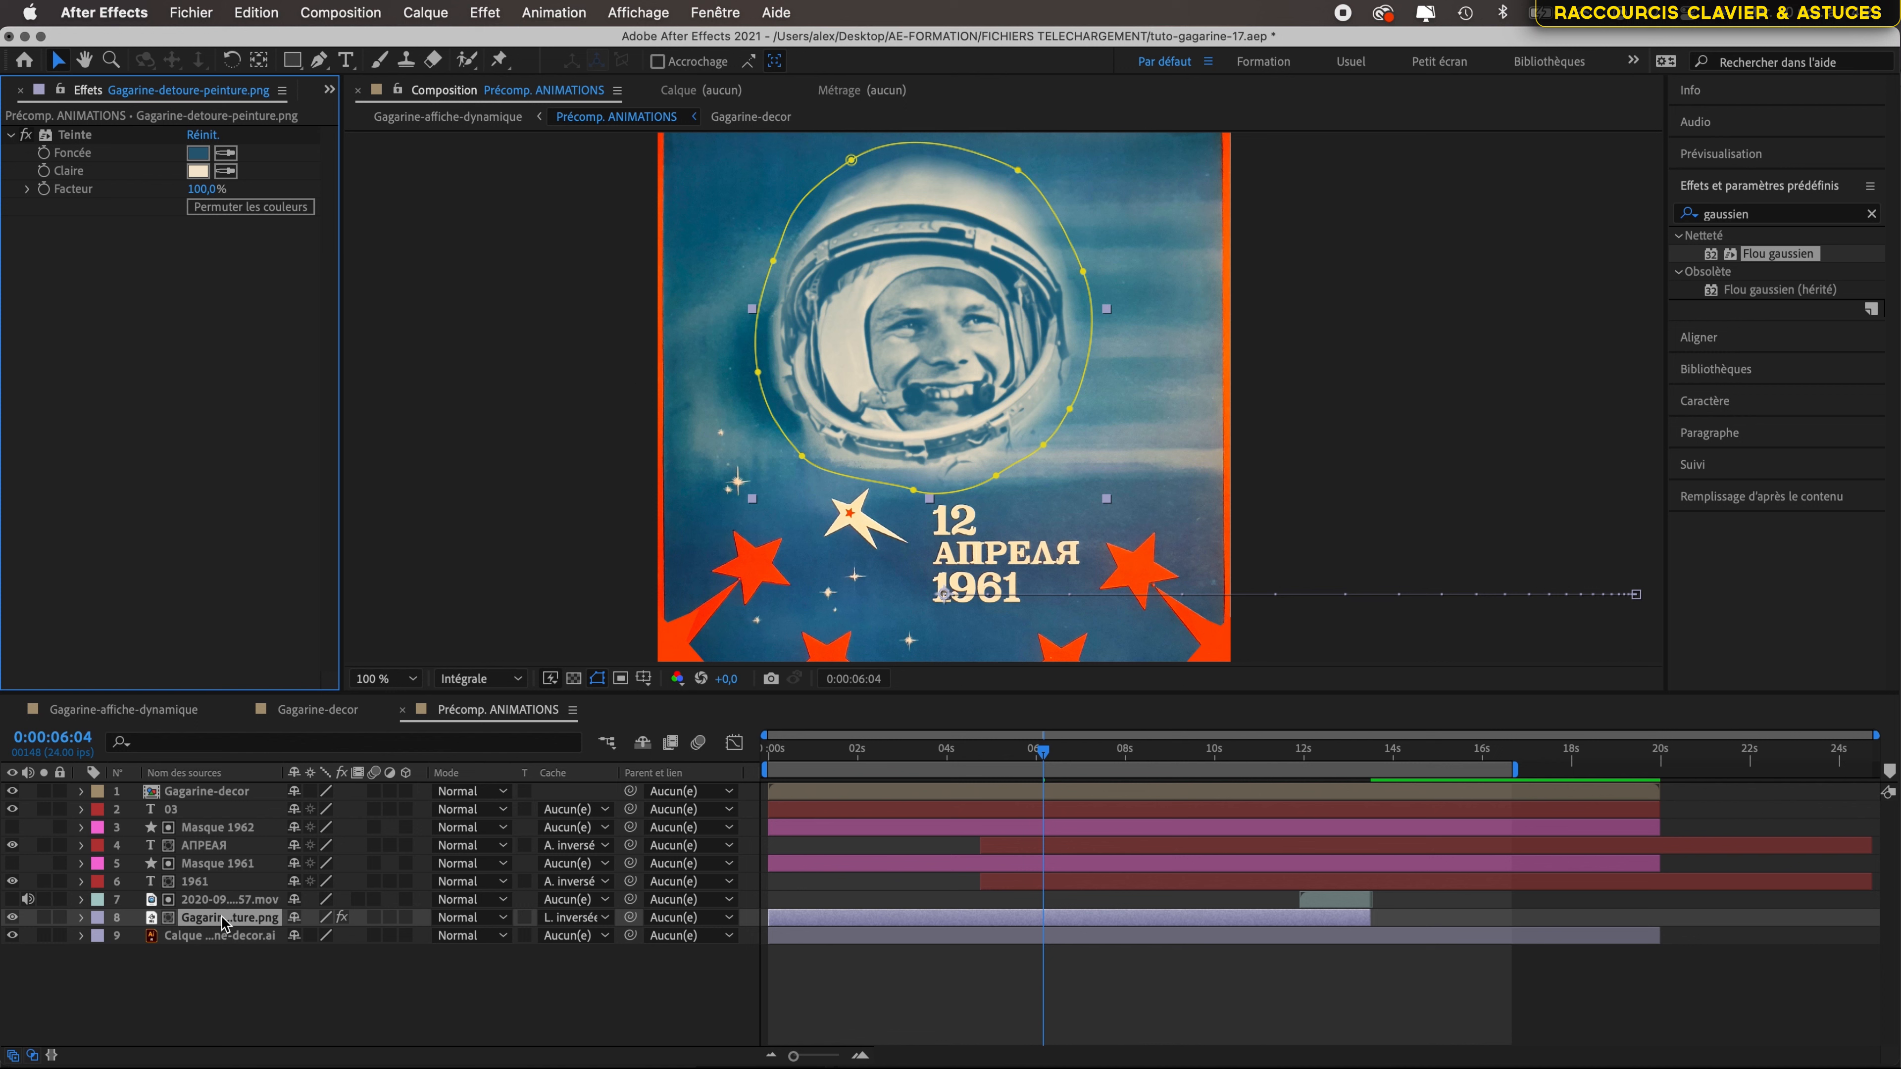
- Apply the Luminosité et contraste color correction effect to the cosmonaut portrait layer
left_click(1725, 215)
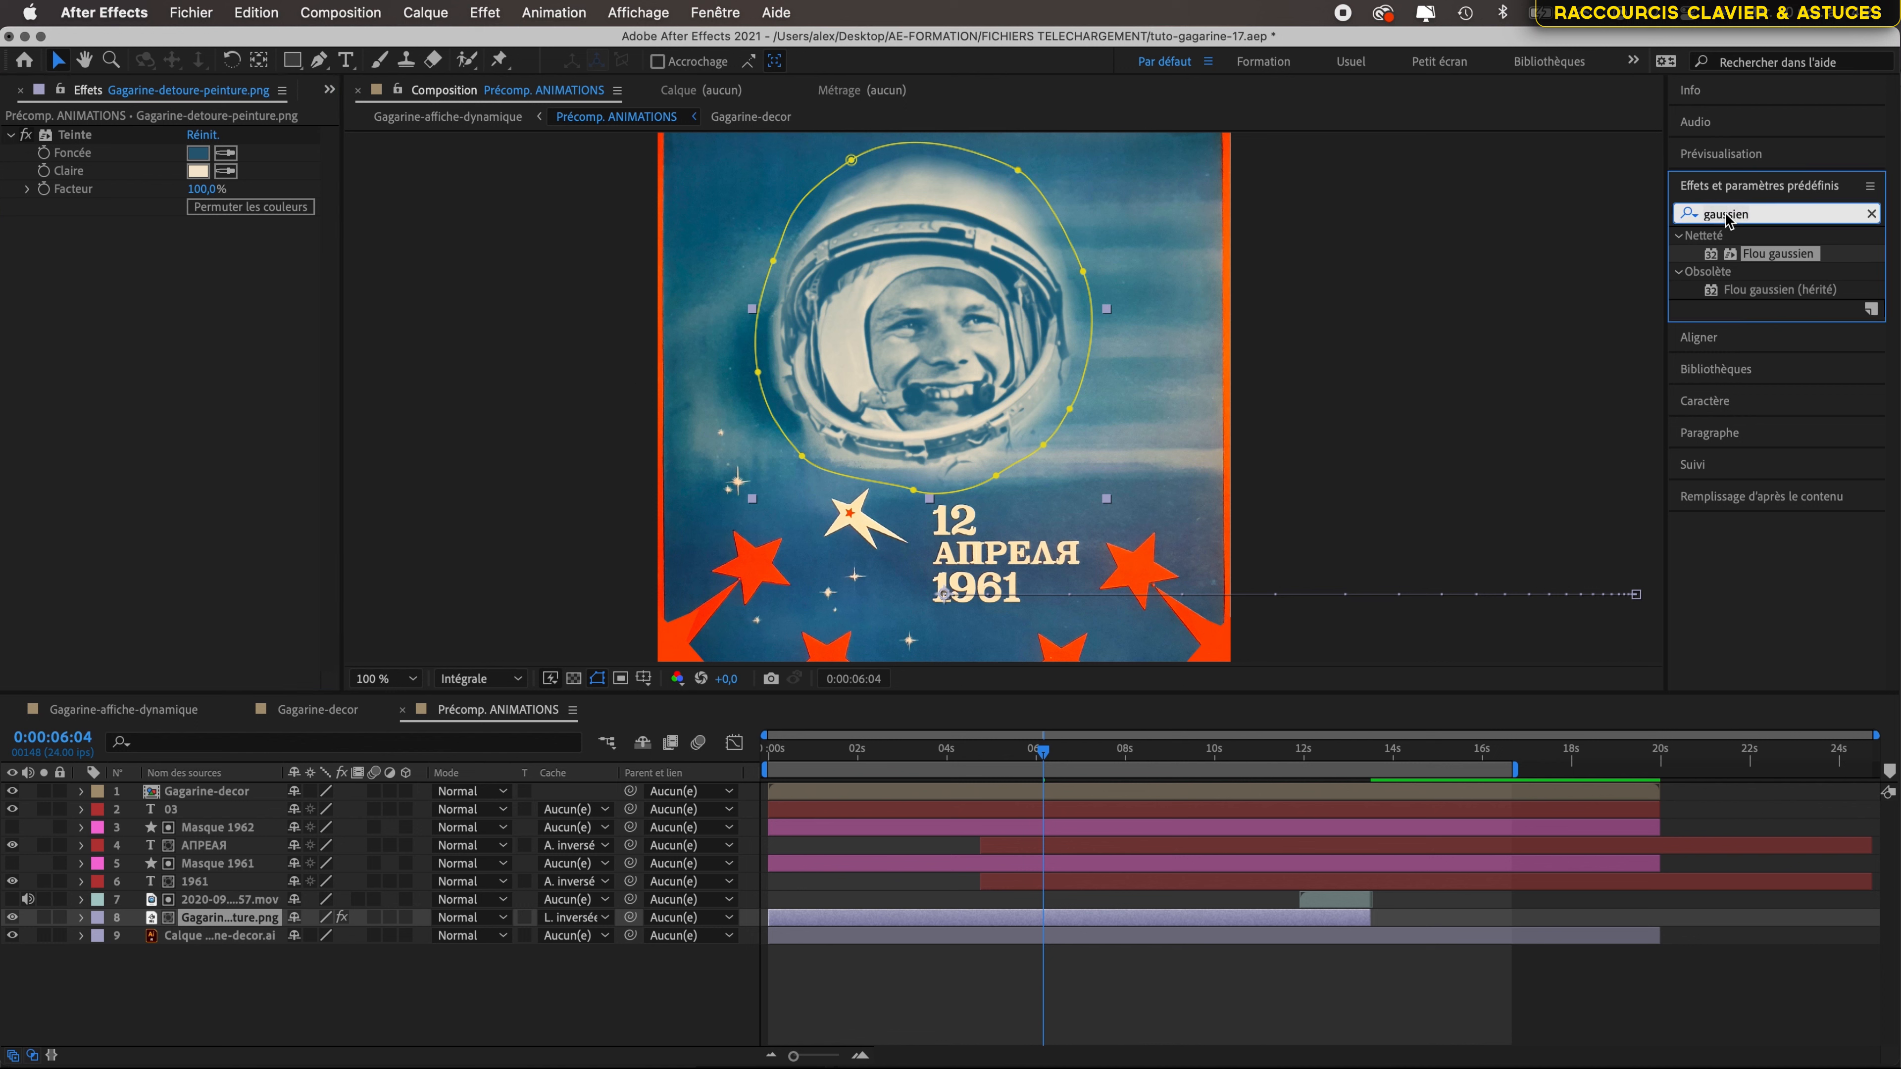
type("lumin")
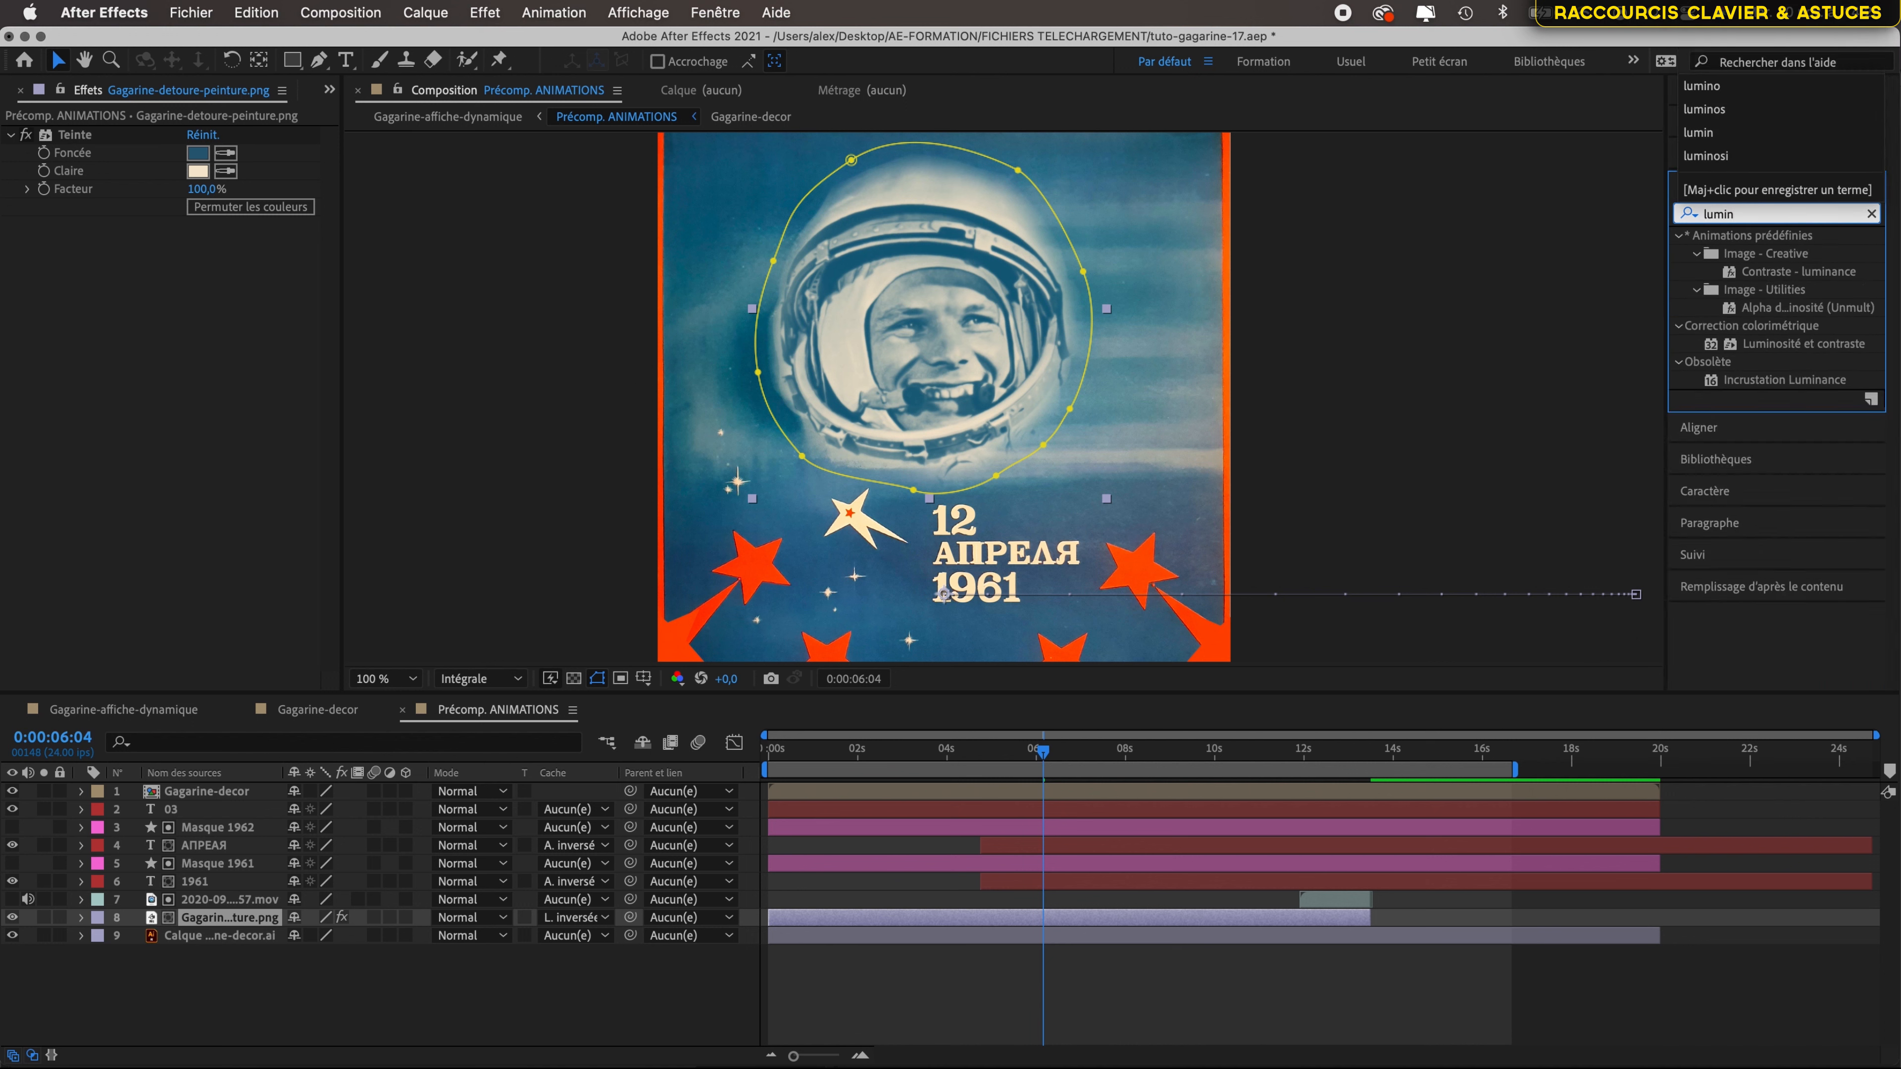
type("o")
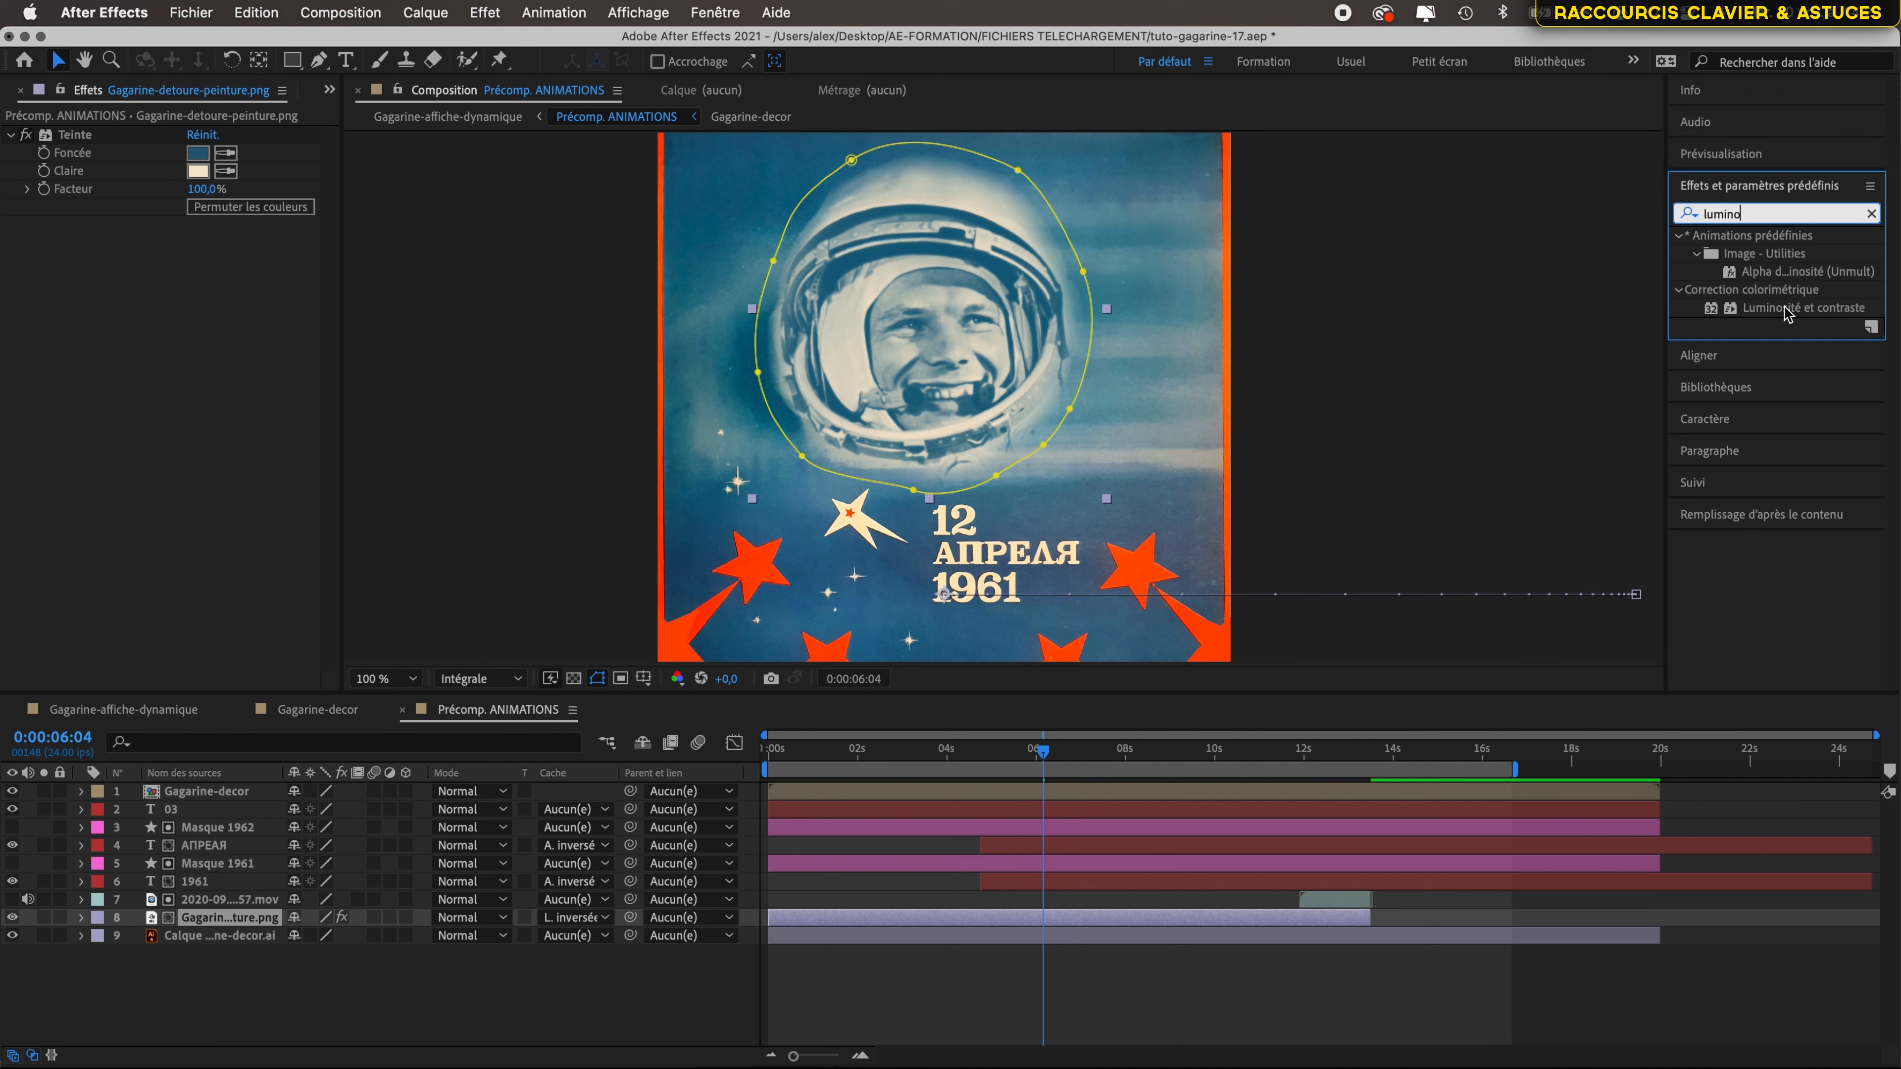
left_click(1785, 308)
double_click(1784, 306)
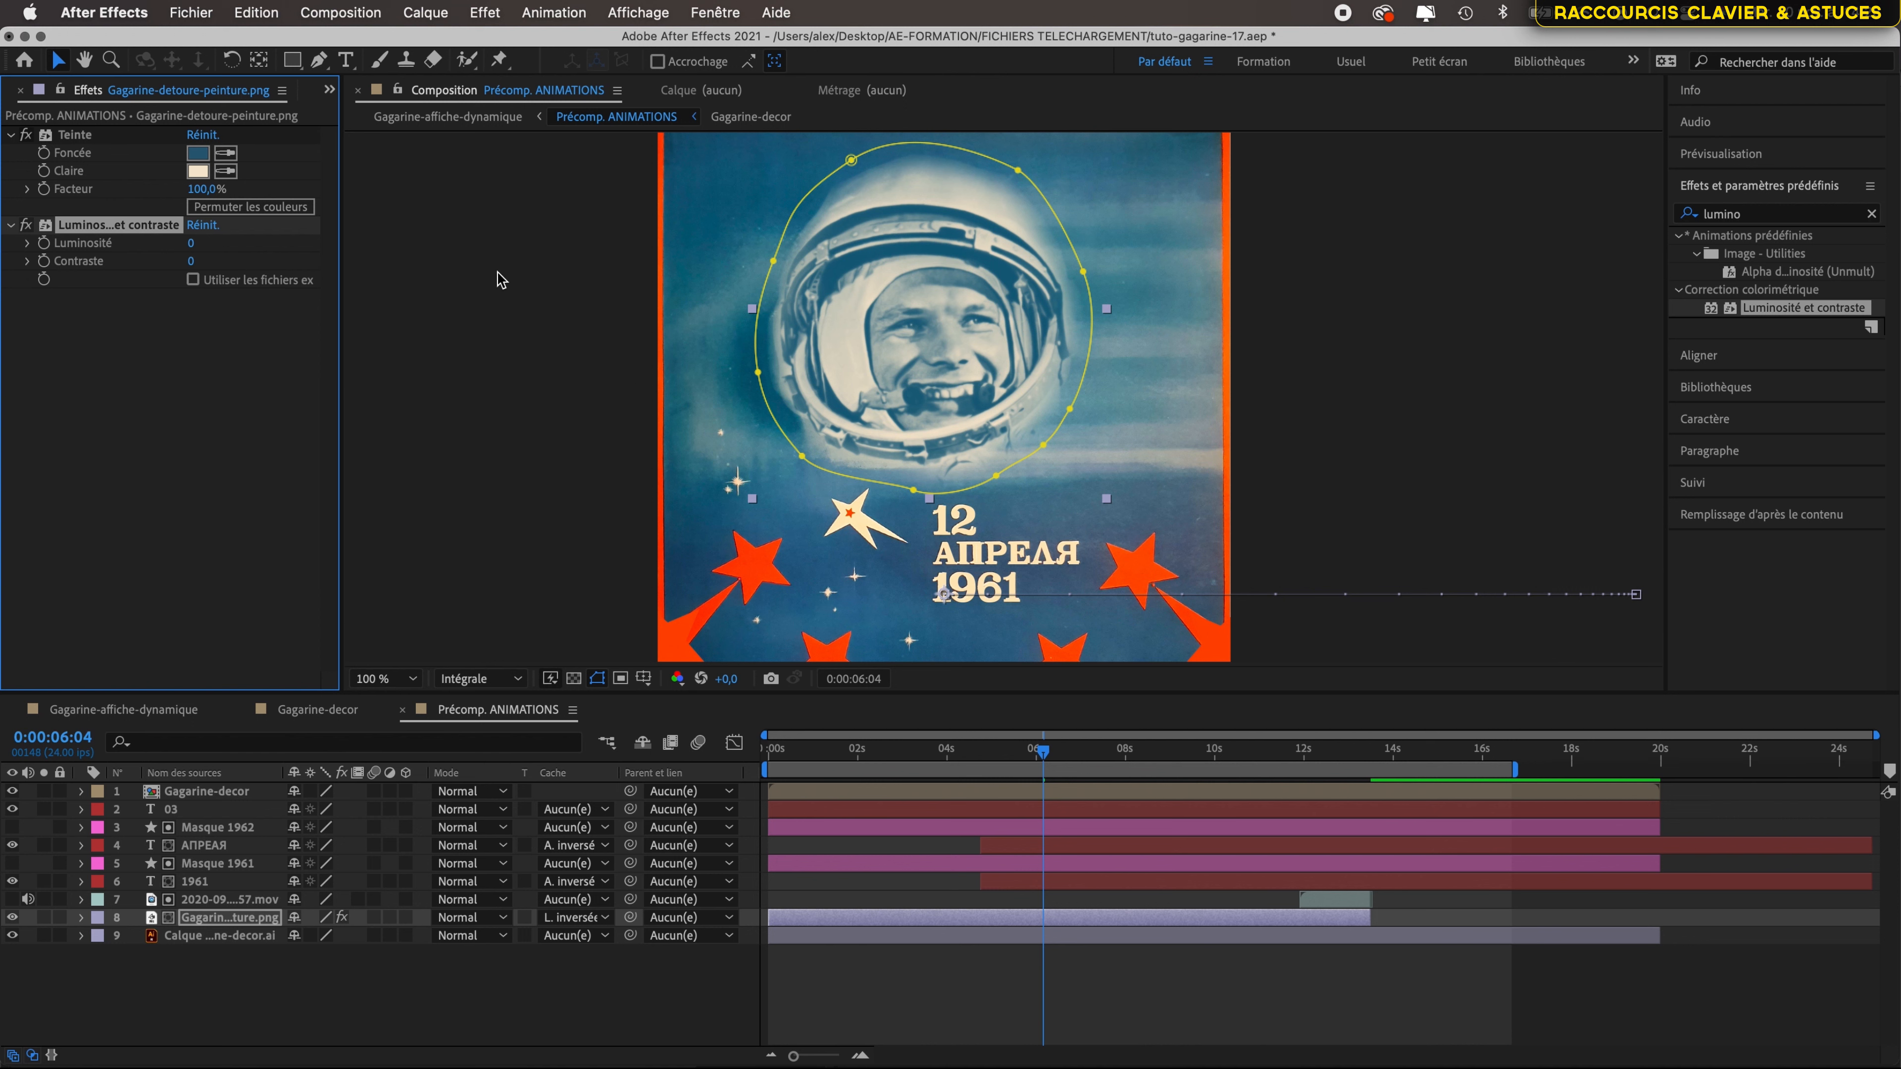
- Set the portrait's Luminosité to -11 and Contraste to 49 in the Luminosité et contraste effect
scroll(915, 282, "up", 4)
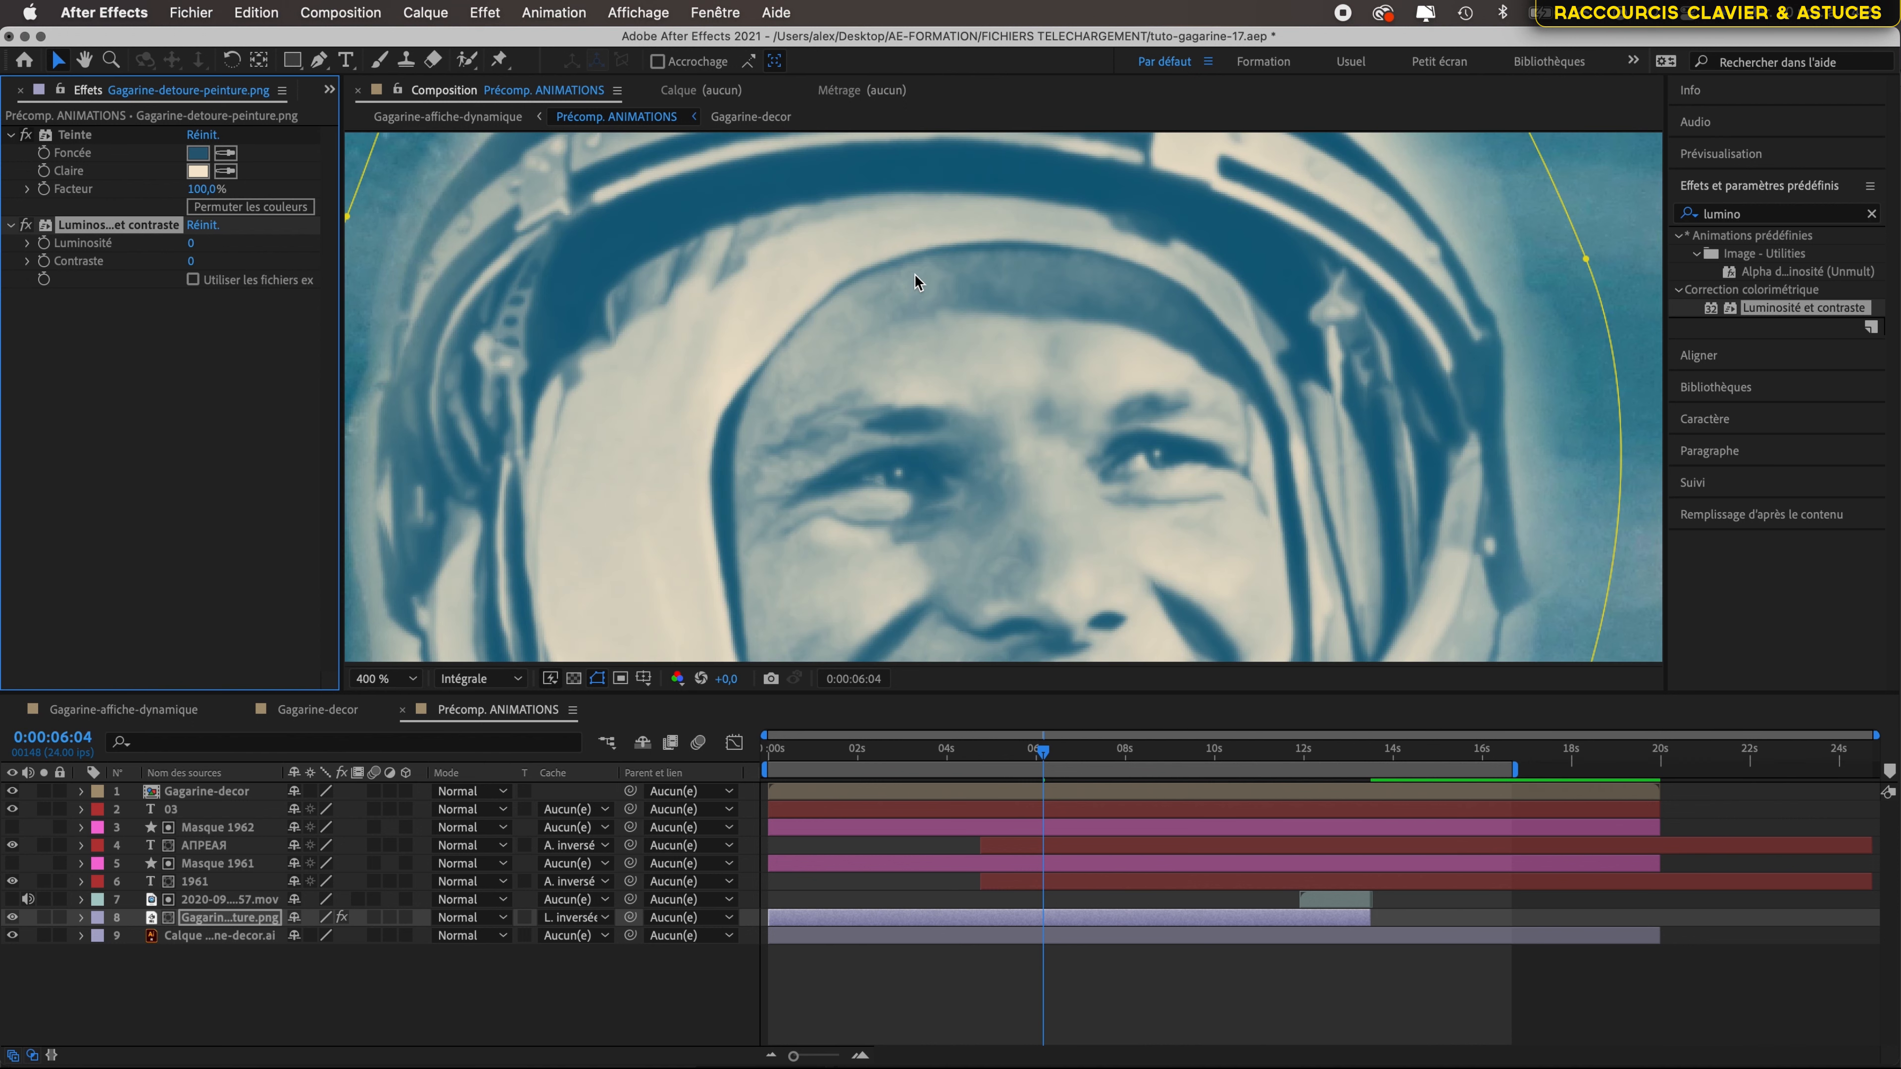
scroll(915, 282, "down", 2)
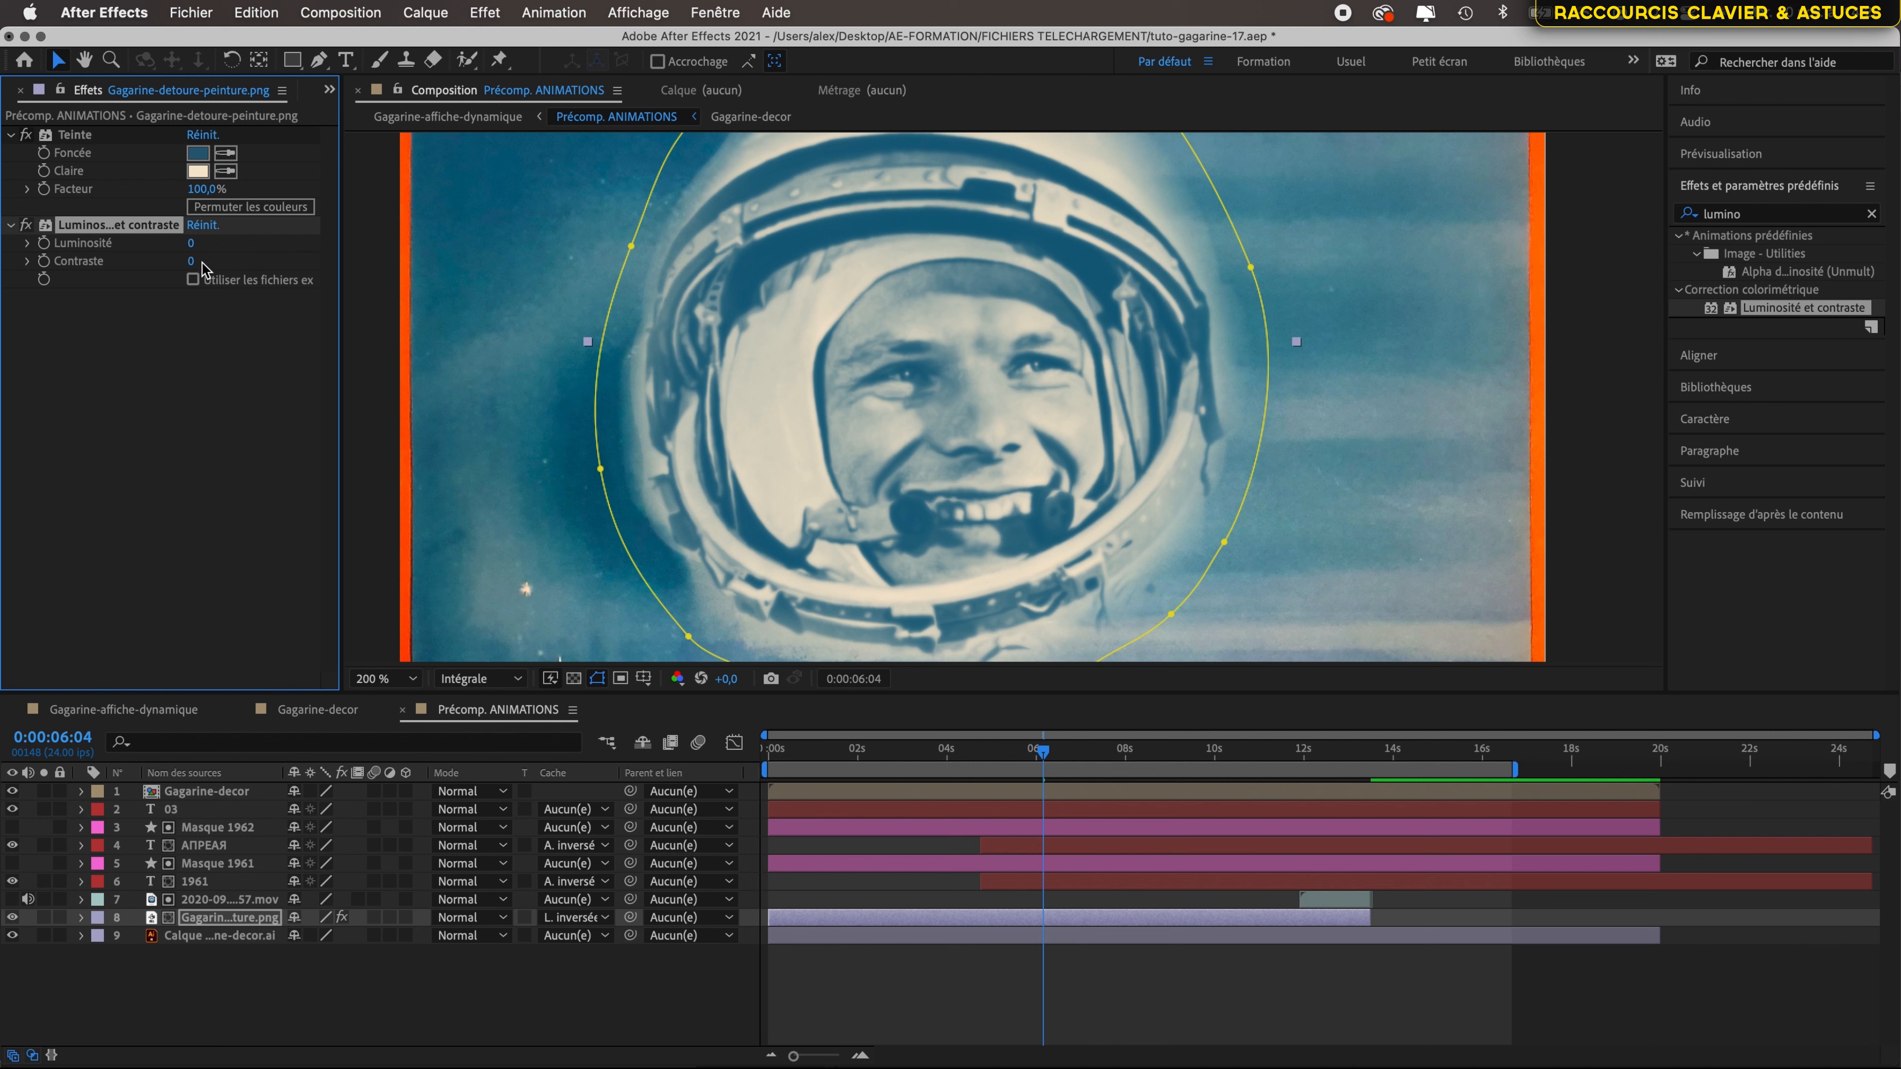
mouse_move(196, 261)
left_mouse_down()
mouse_move(254, 272)
mouse_move(183, 246)
left_mouse_up()
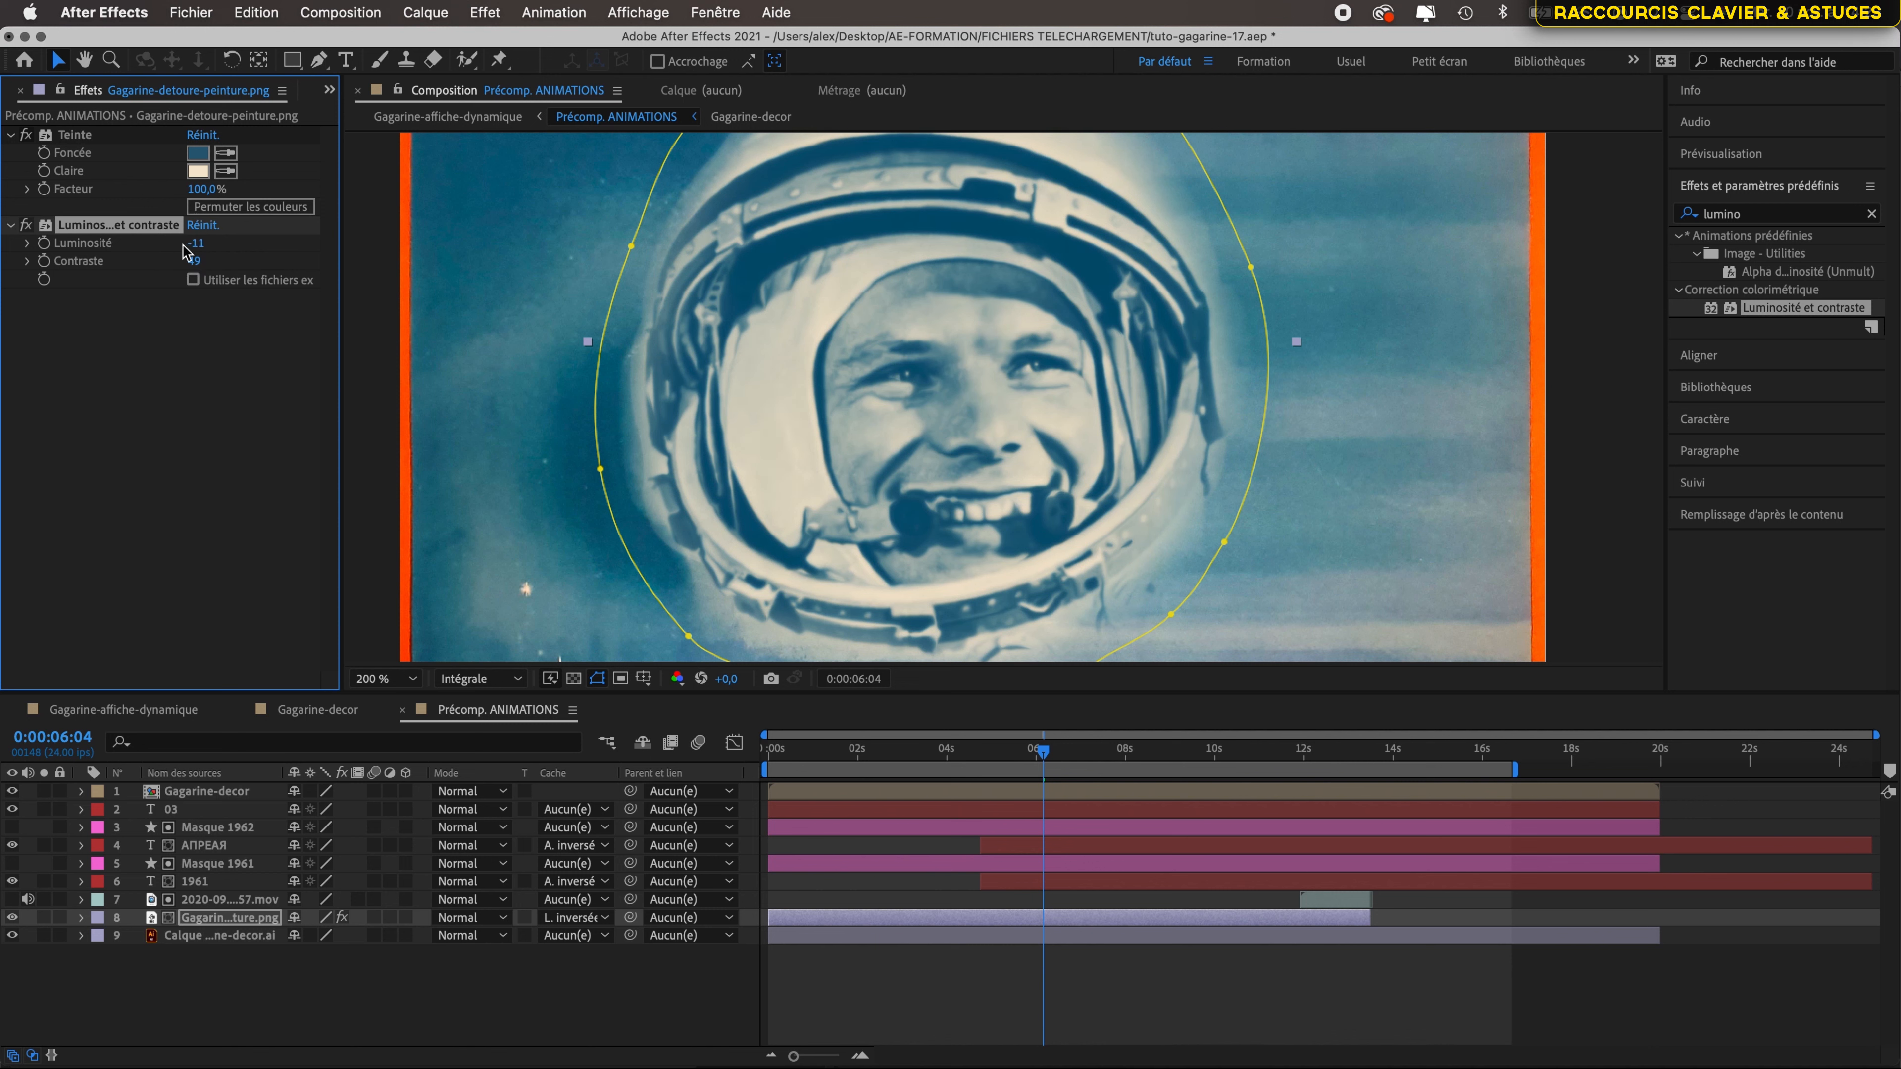
left_click(166, 385)
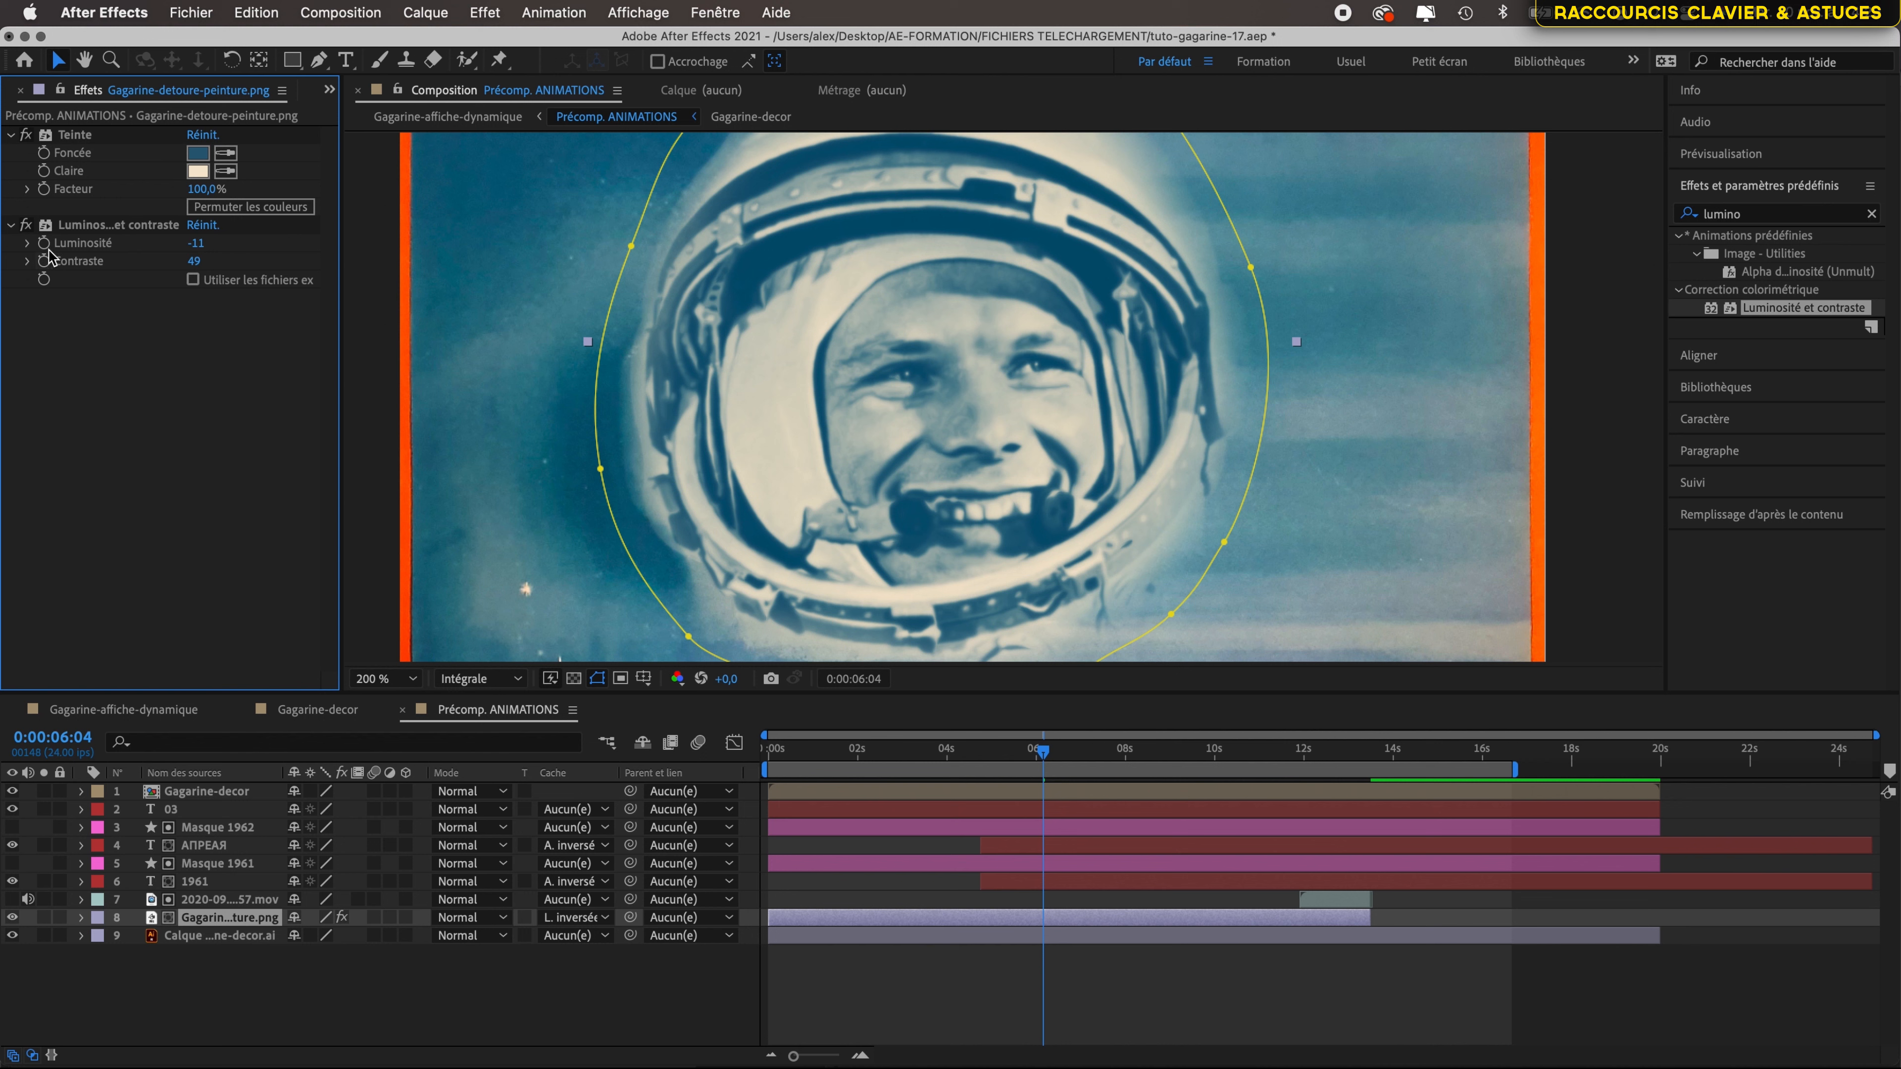
- Compare the portrait with the Luminosité et contraste effect disabled and enabled, checking both the face and the whole poster
left_click(27, 225)
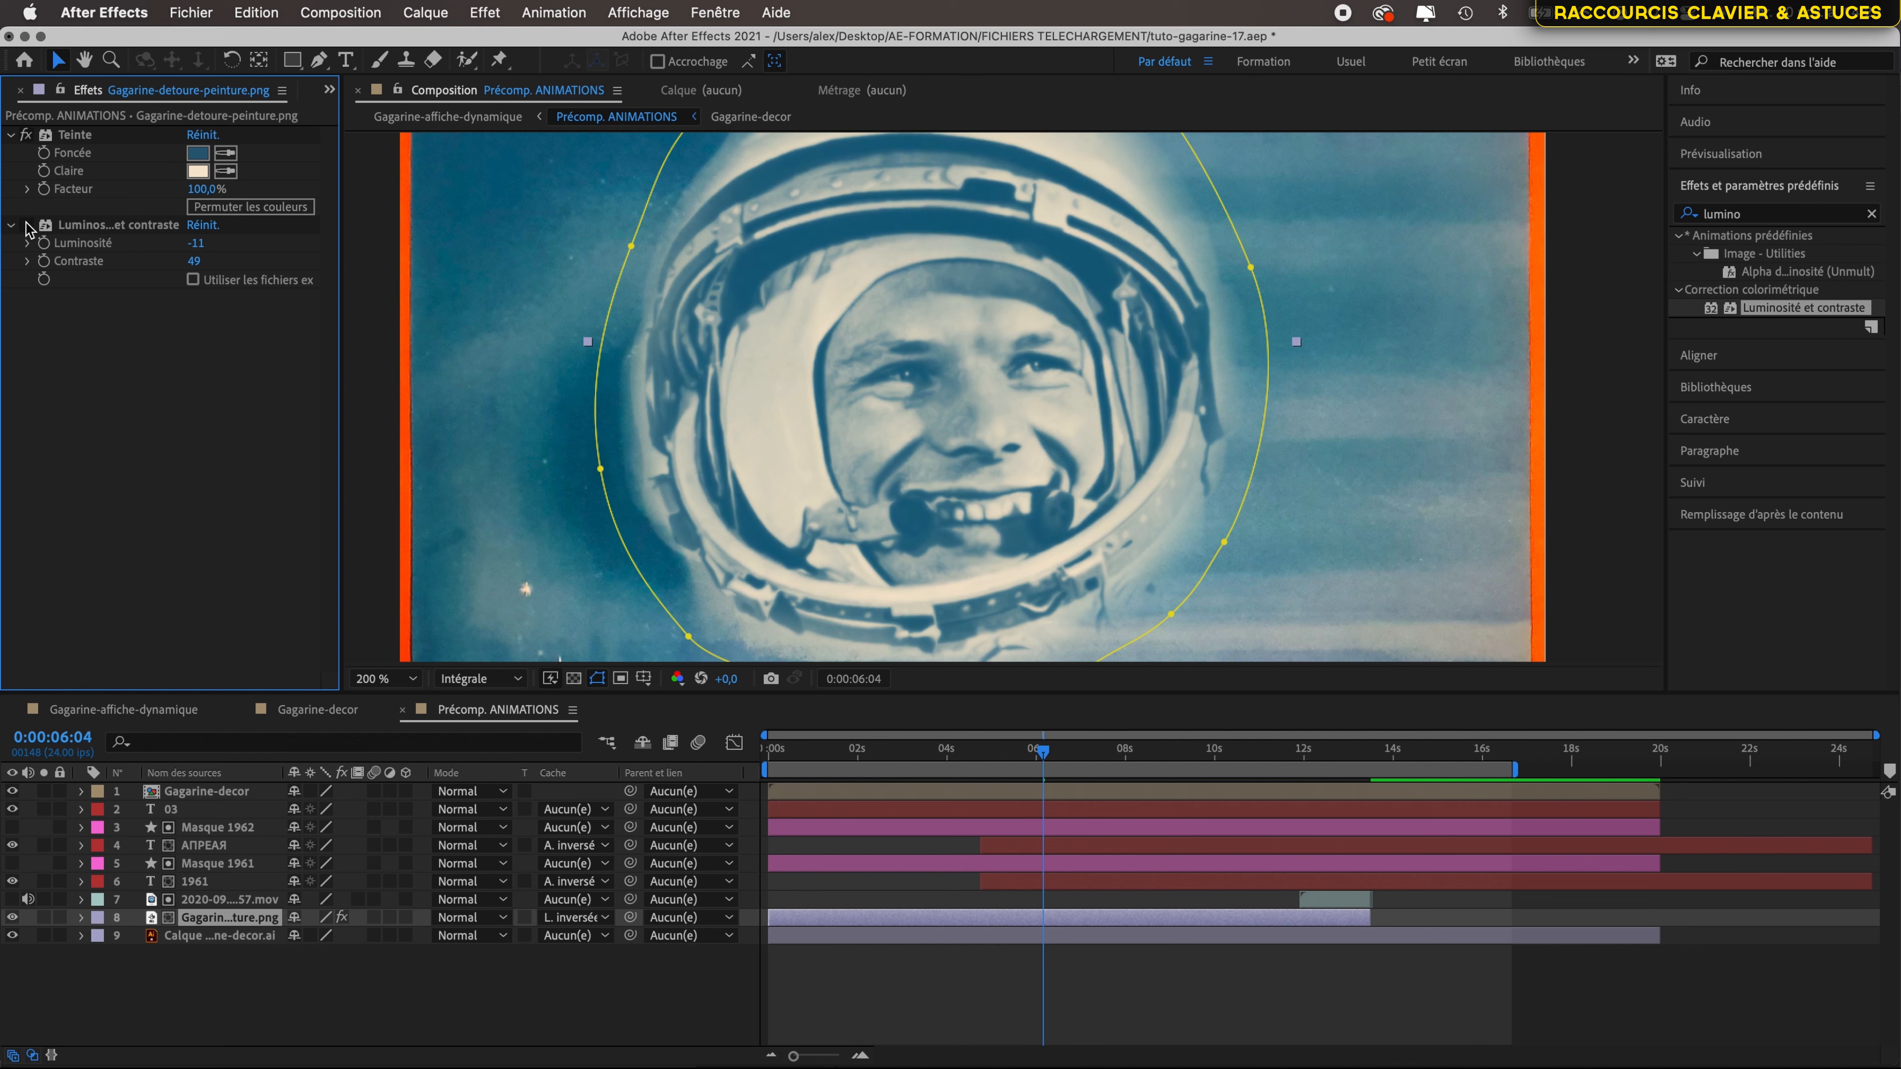
left_click(26, 226)
left_click(26, 225)
left_click(27, 225)
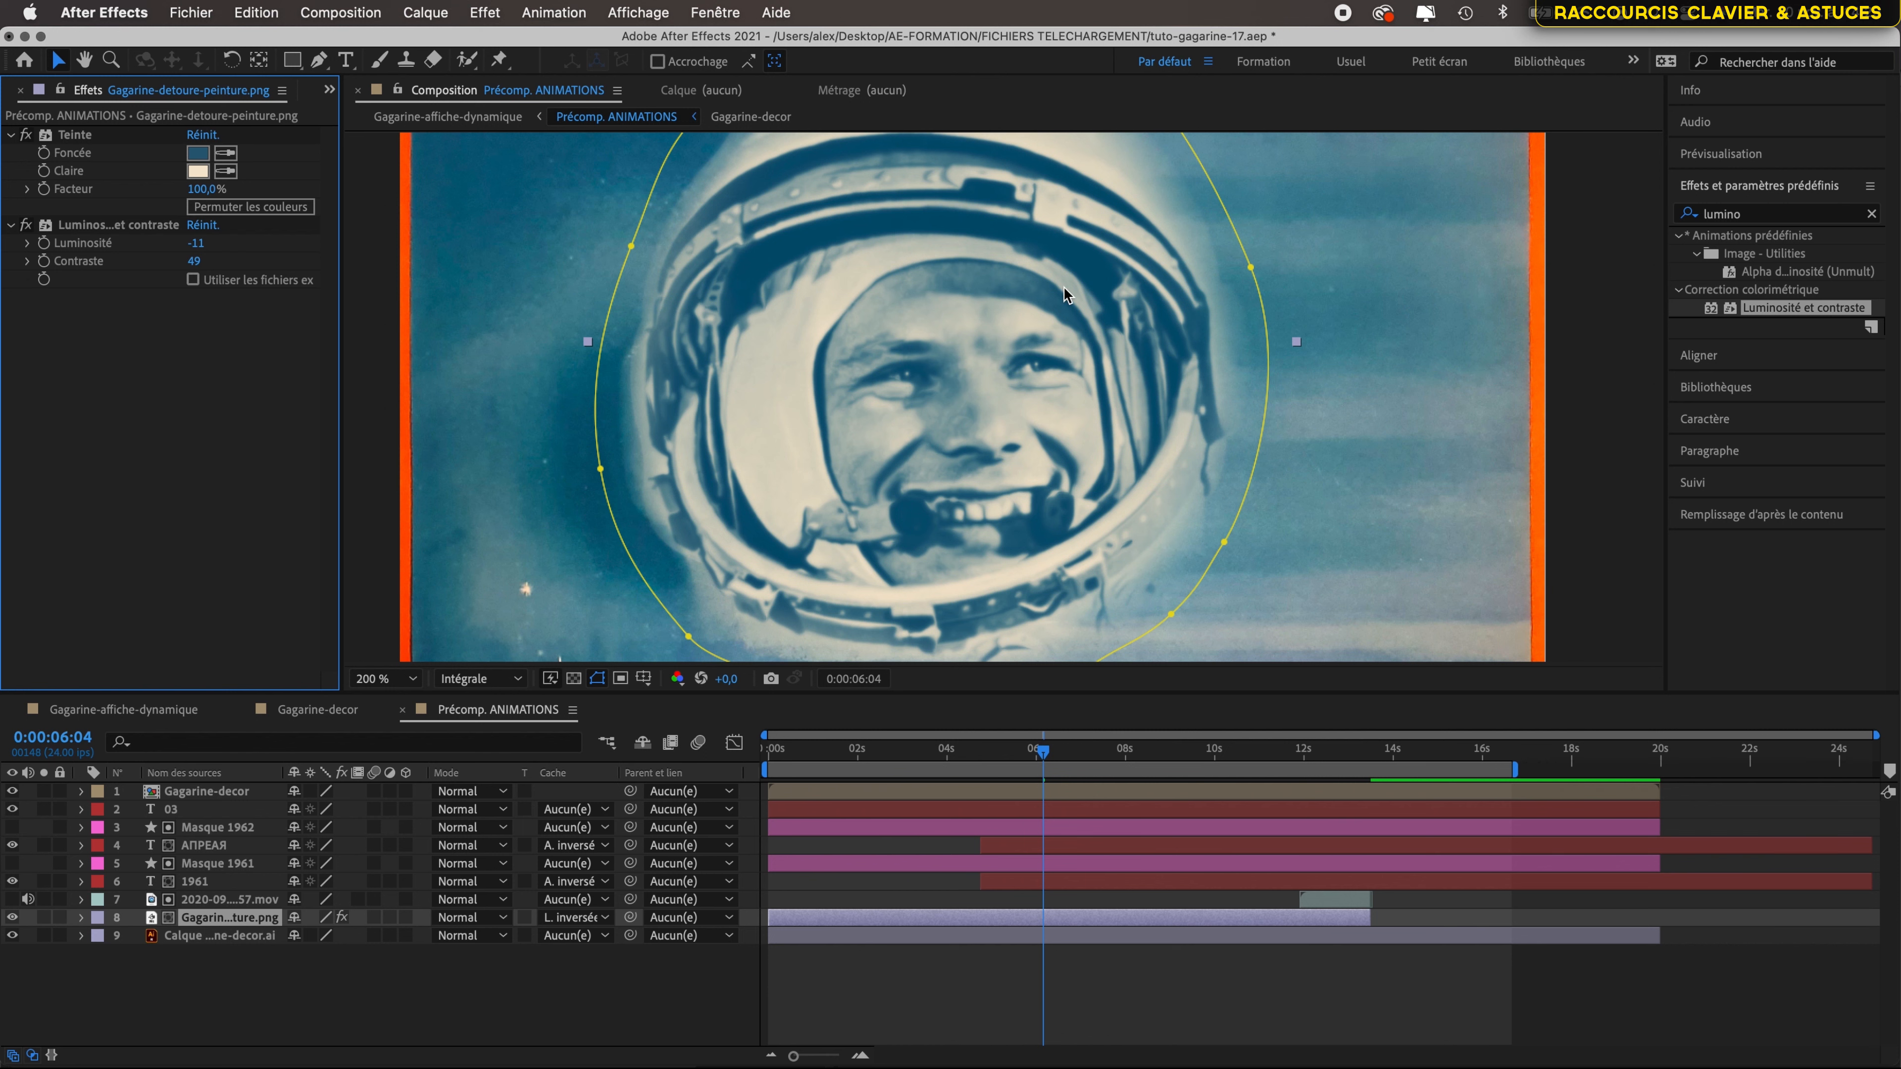
scroll(1064, 294, "down", 5)
scroll(1063, 287, "up", 3)
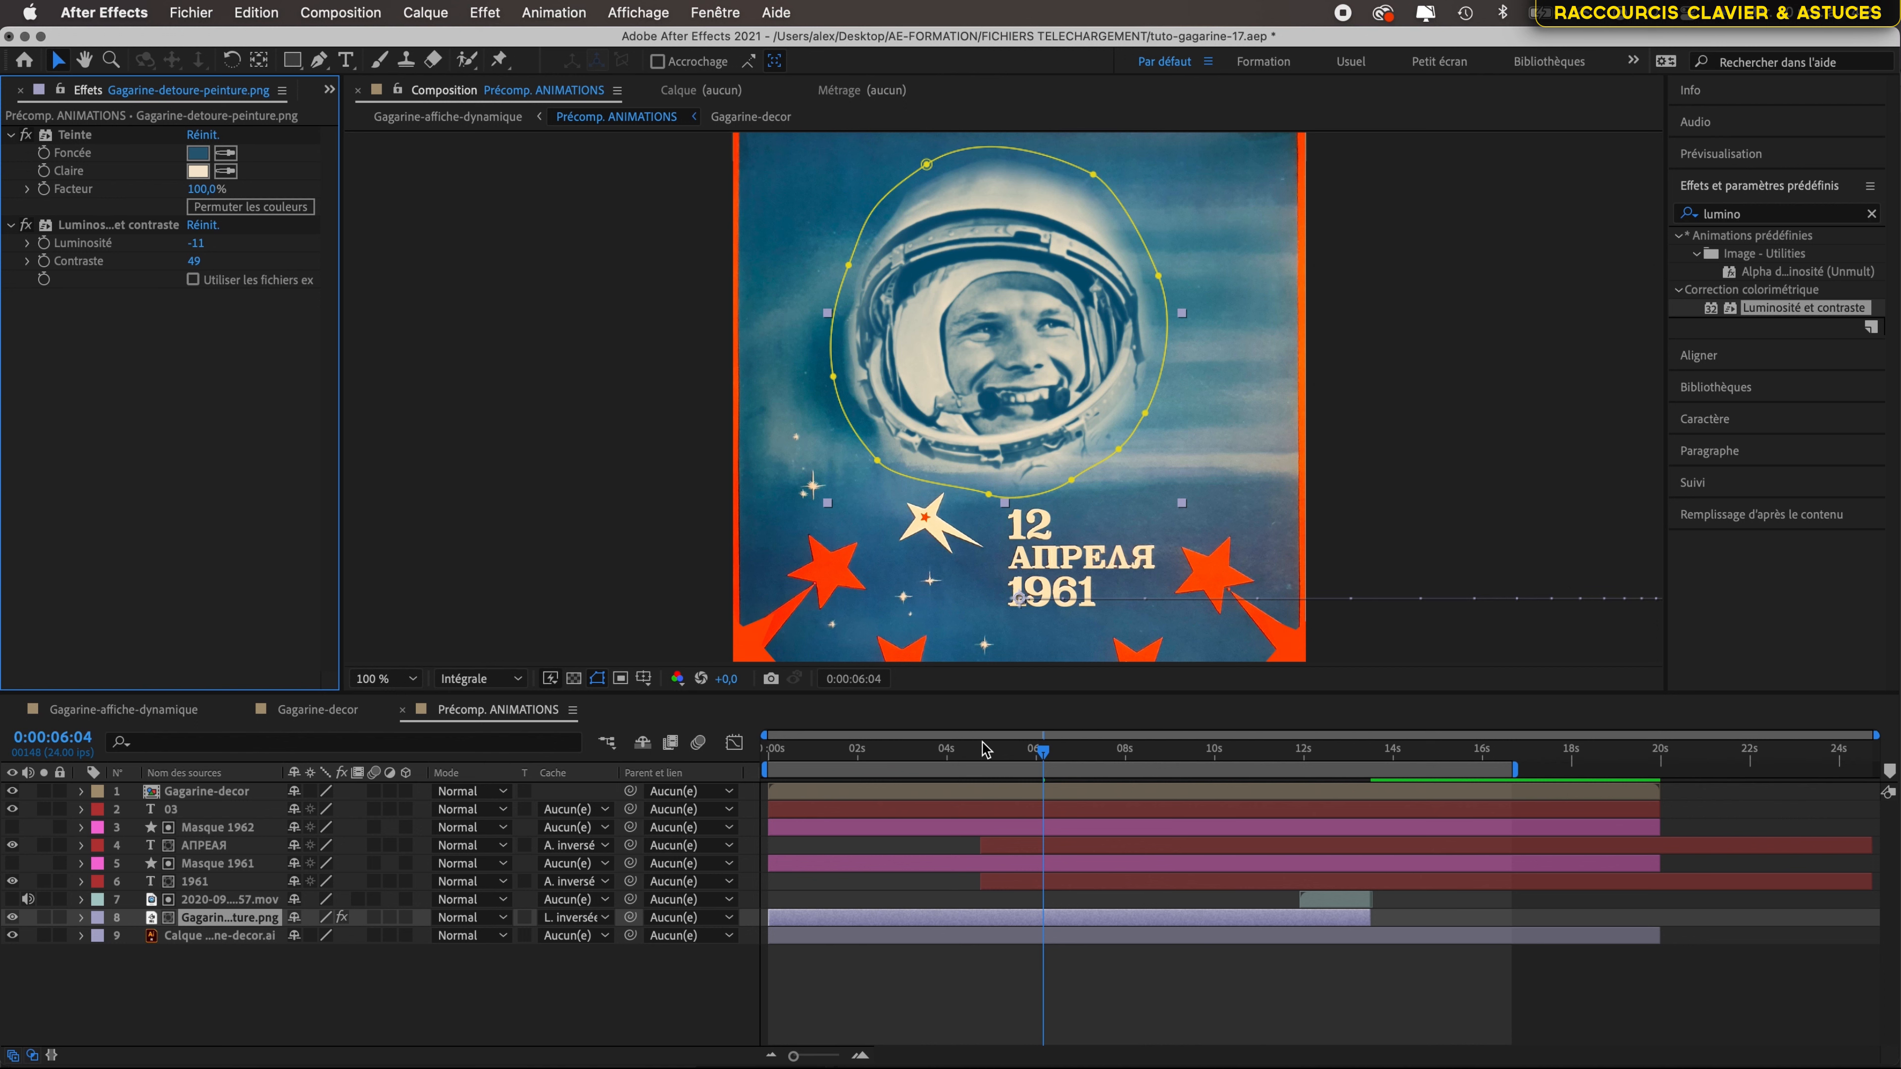
scroll(1038, 325, "up", 1)
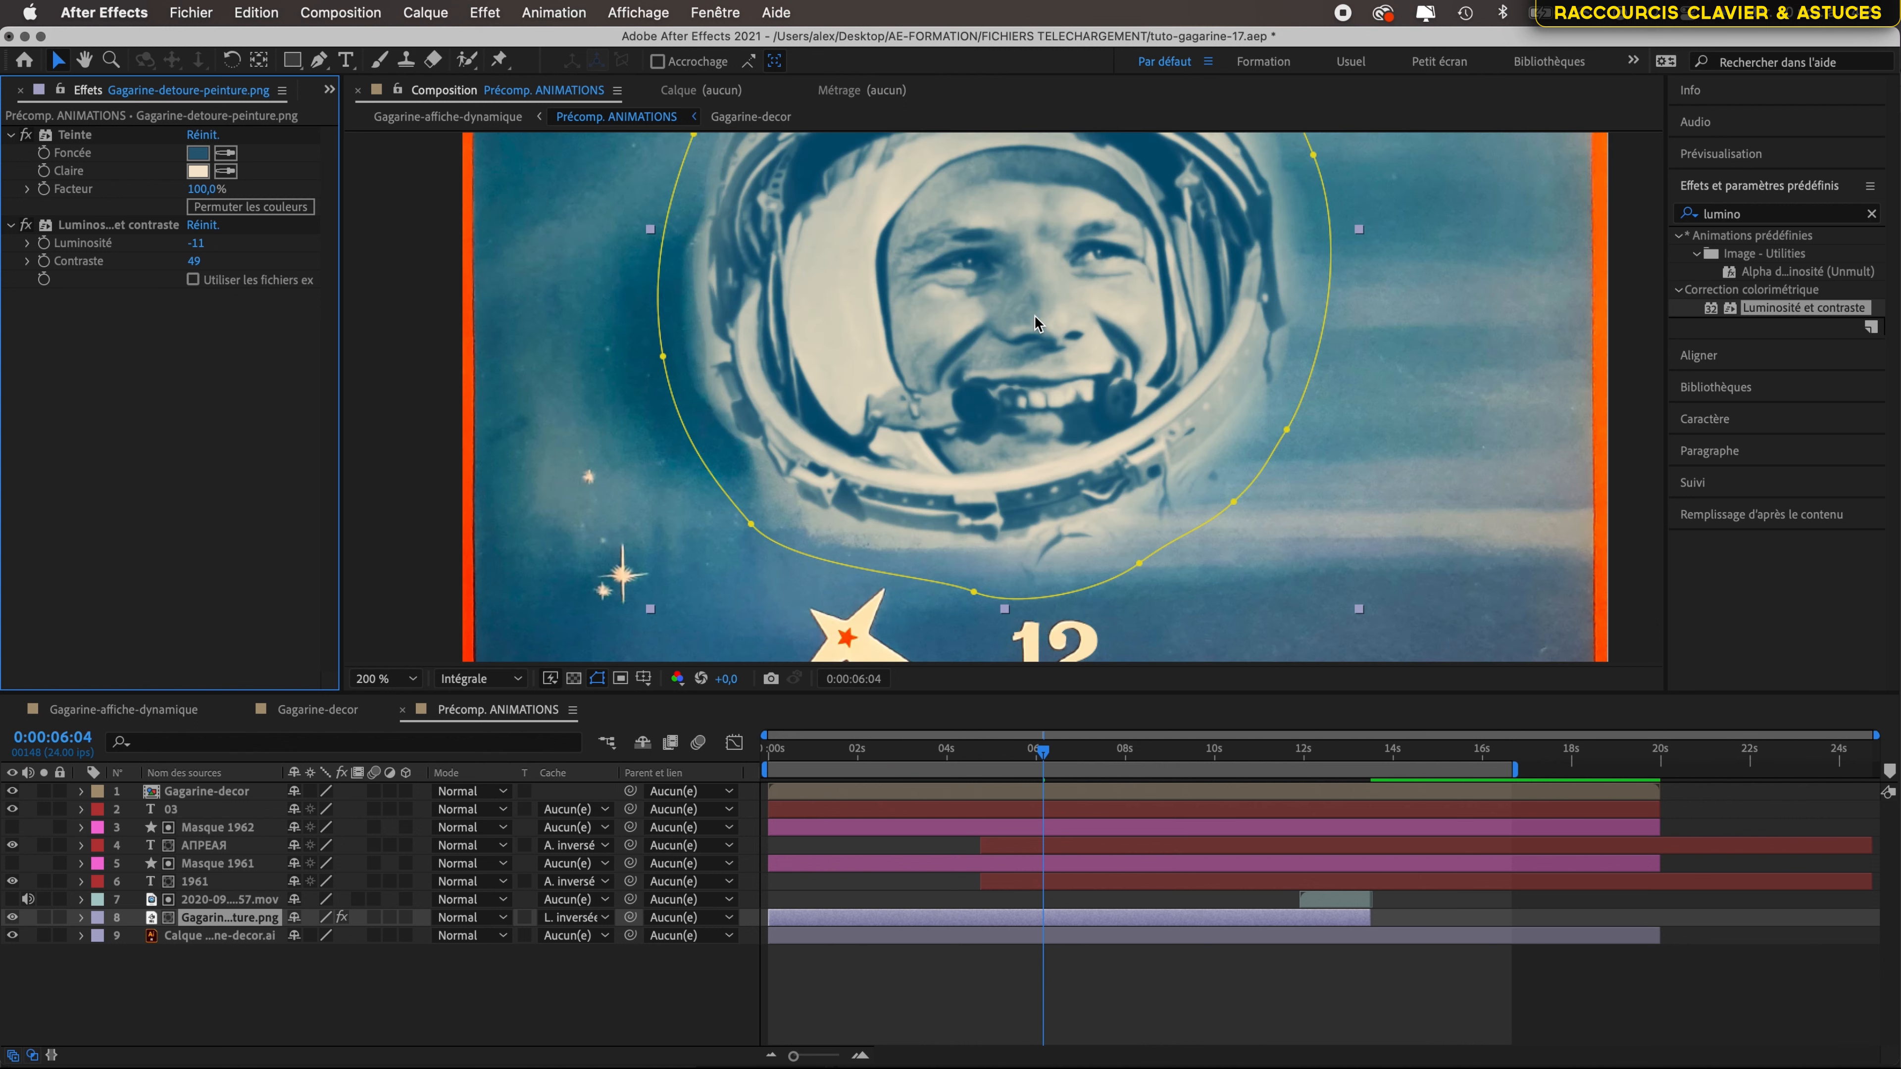
scroll(1039, 324, "down", 1)
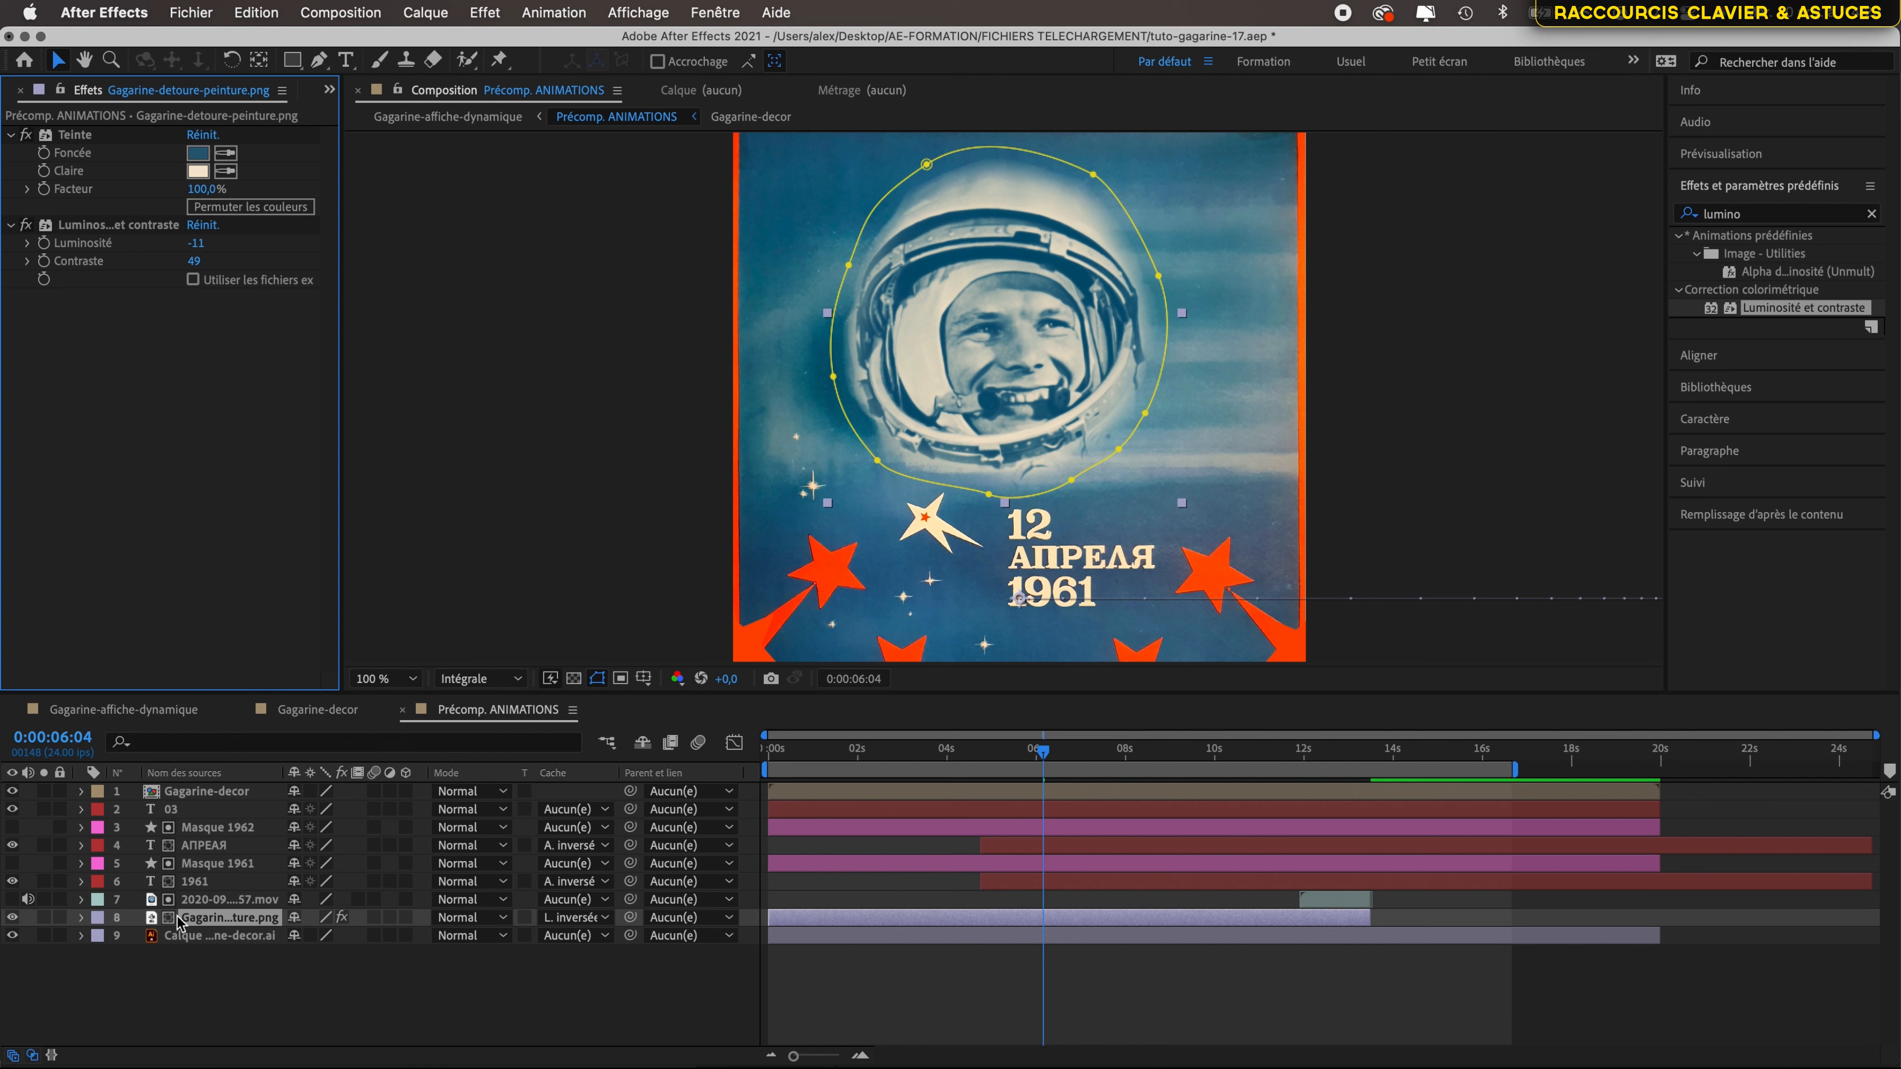
- Hide the original poster layer beneath the portrait and view the Gagarine-affiche-dynamique composition at 0:00:11:04
left_click(13, 935)
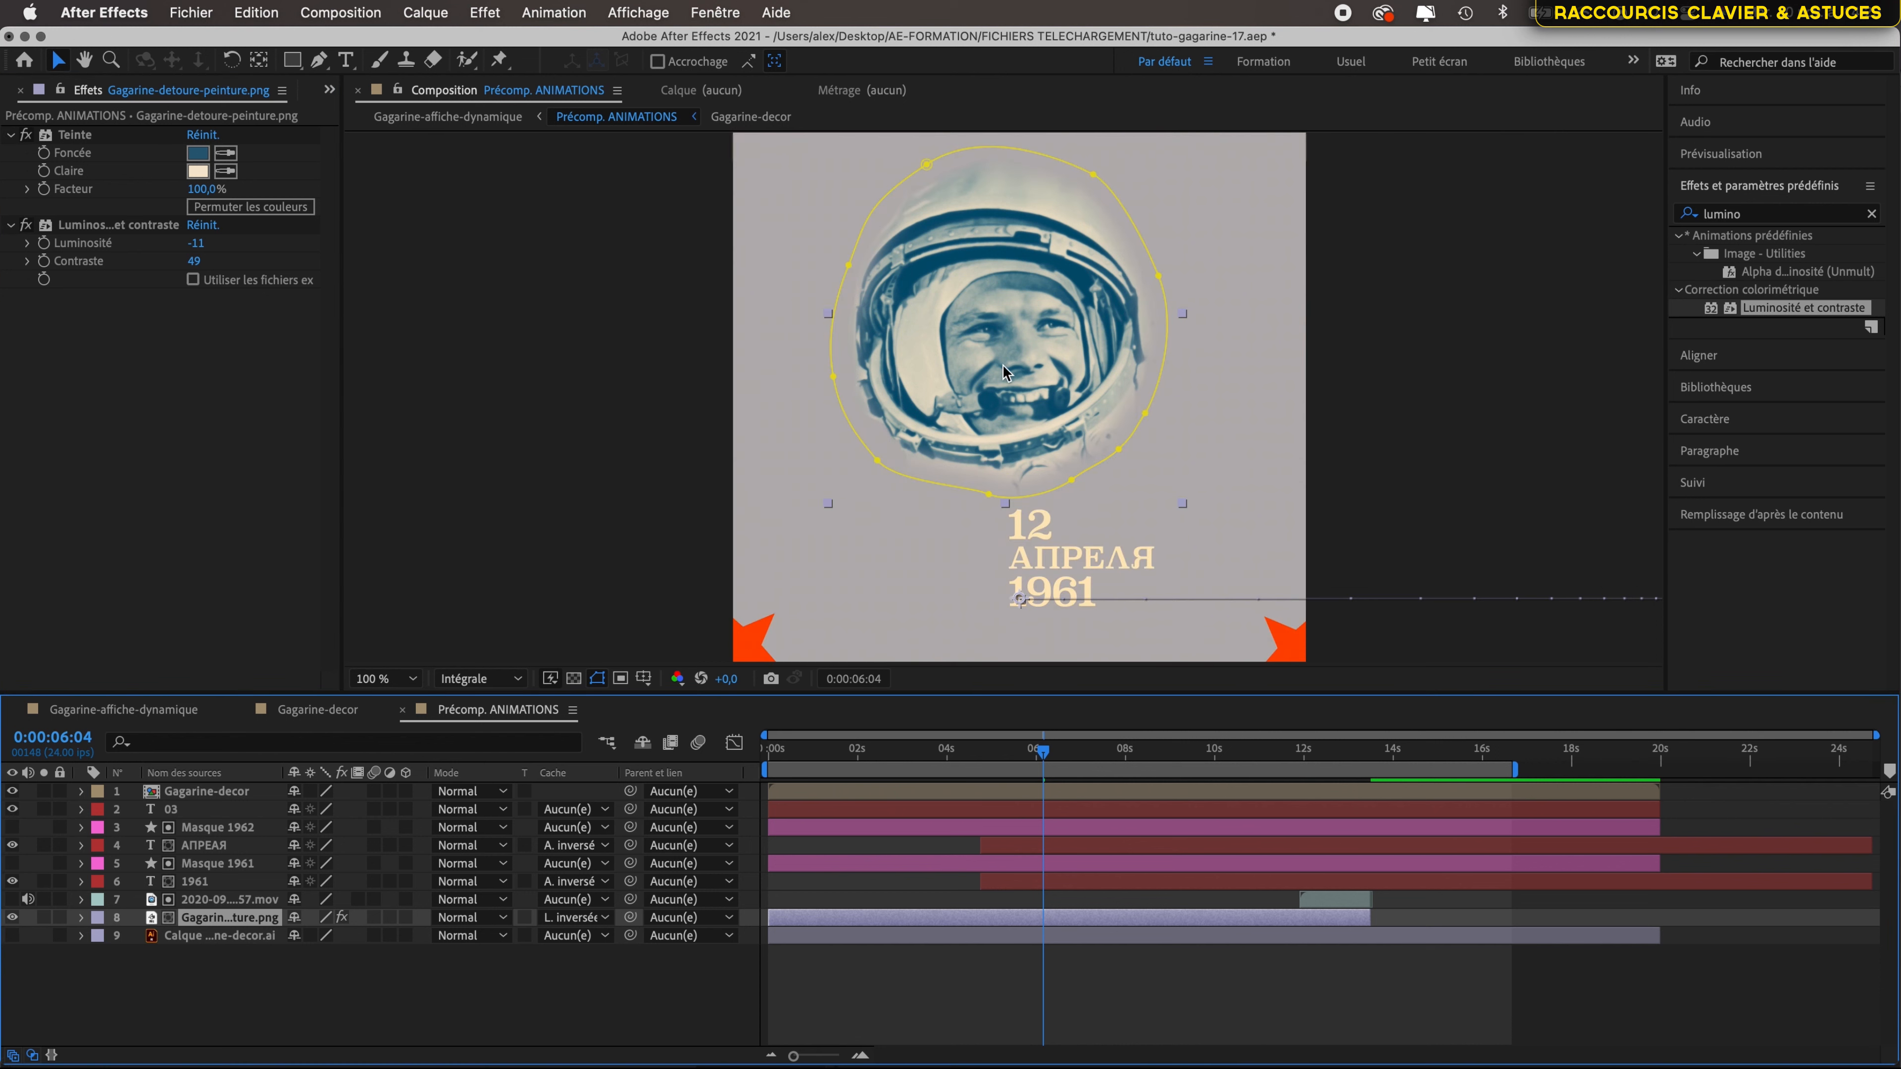
key("Tab")
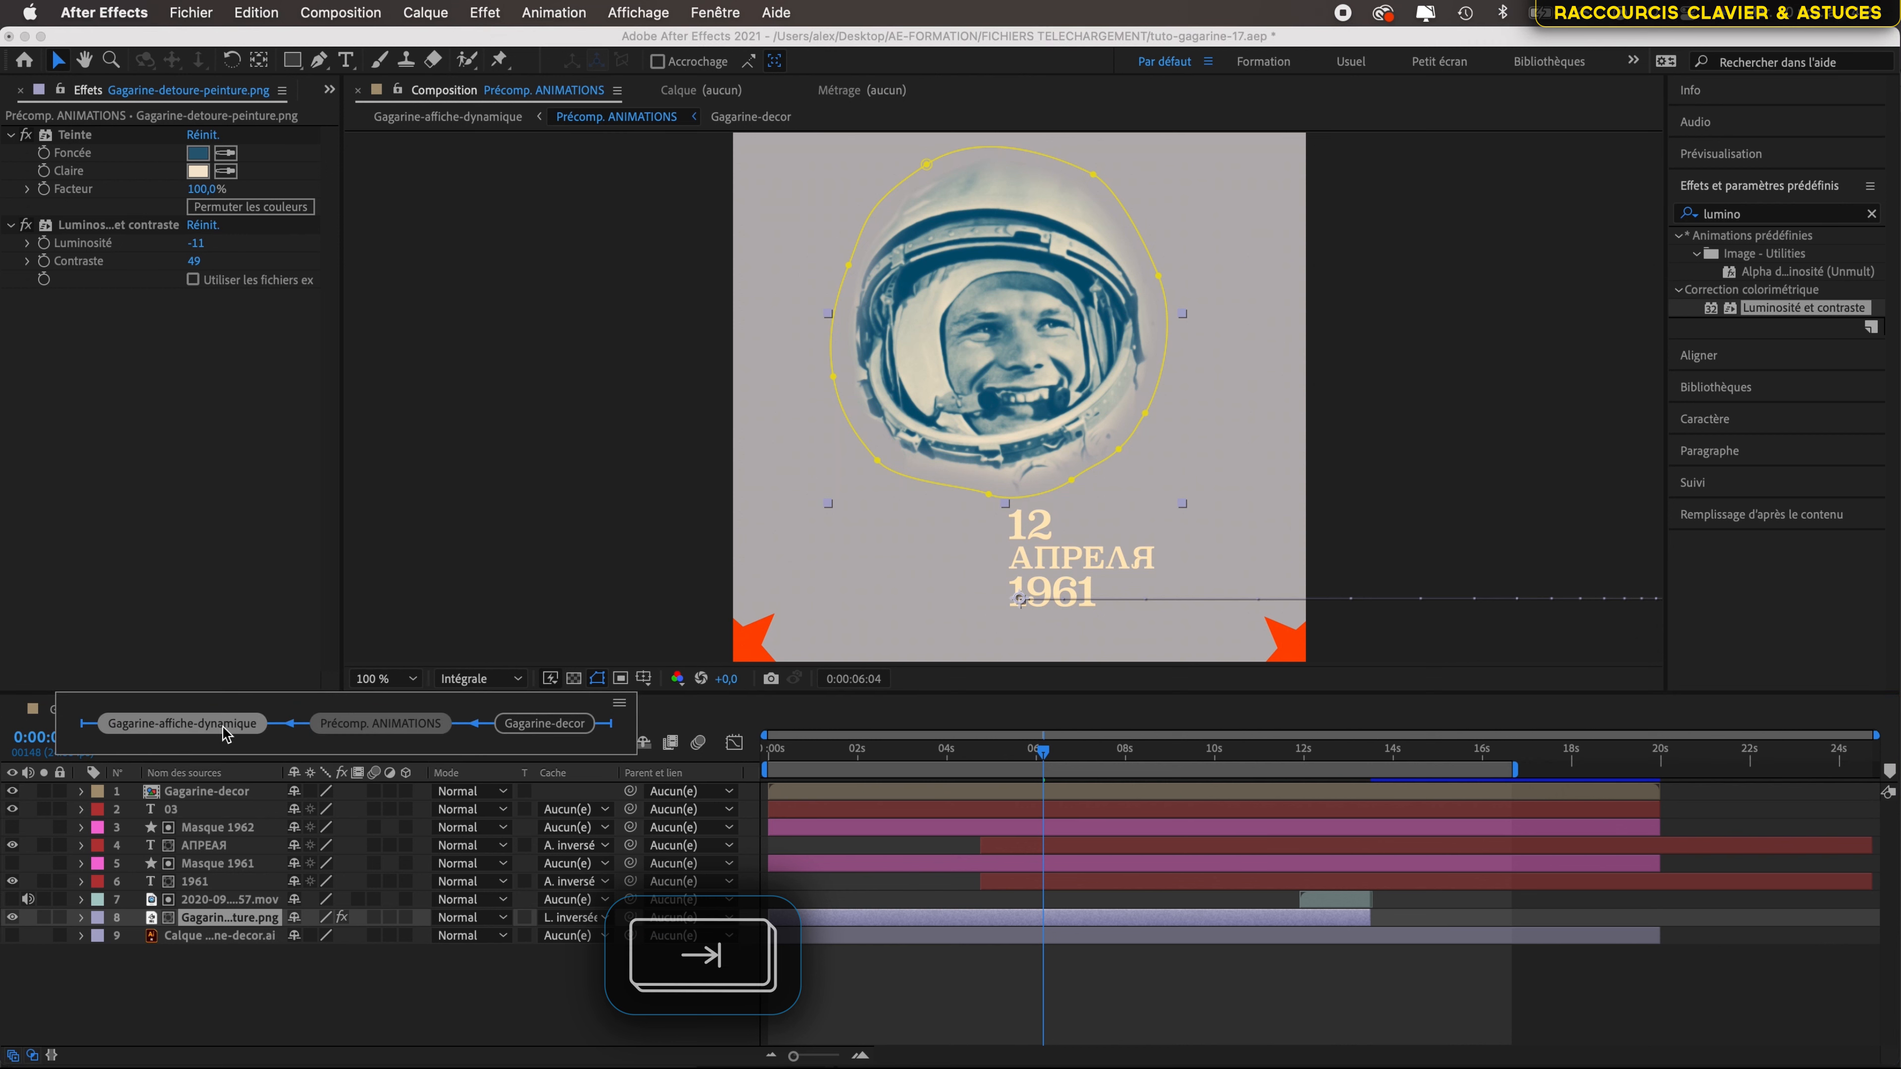
left_click(224, 725)
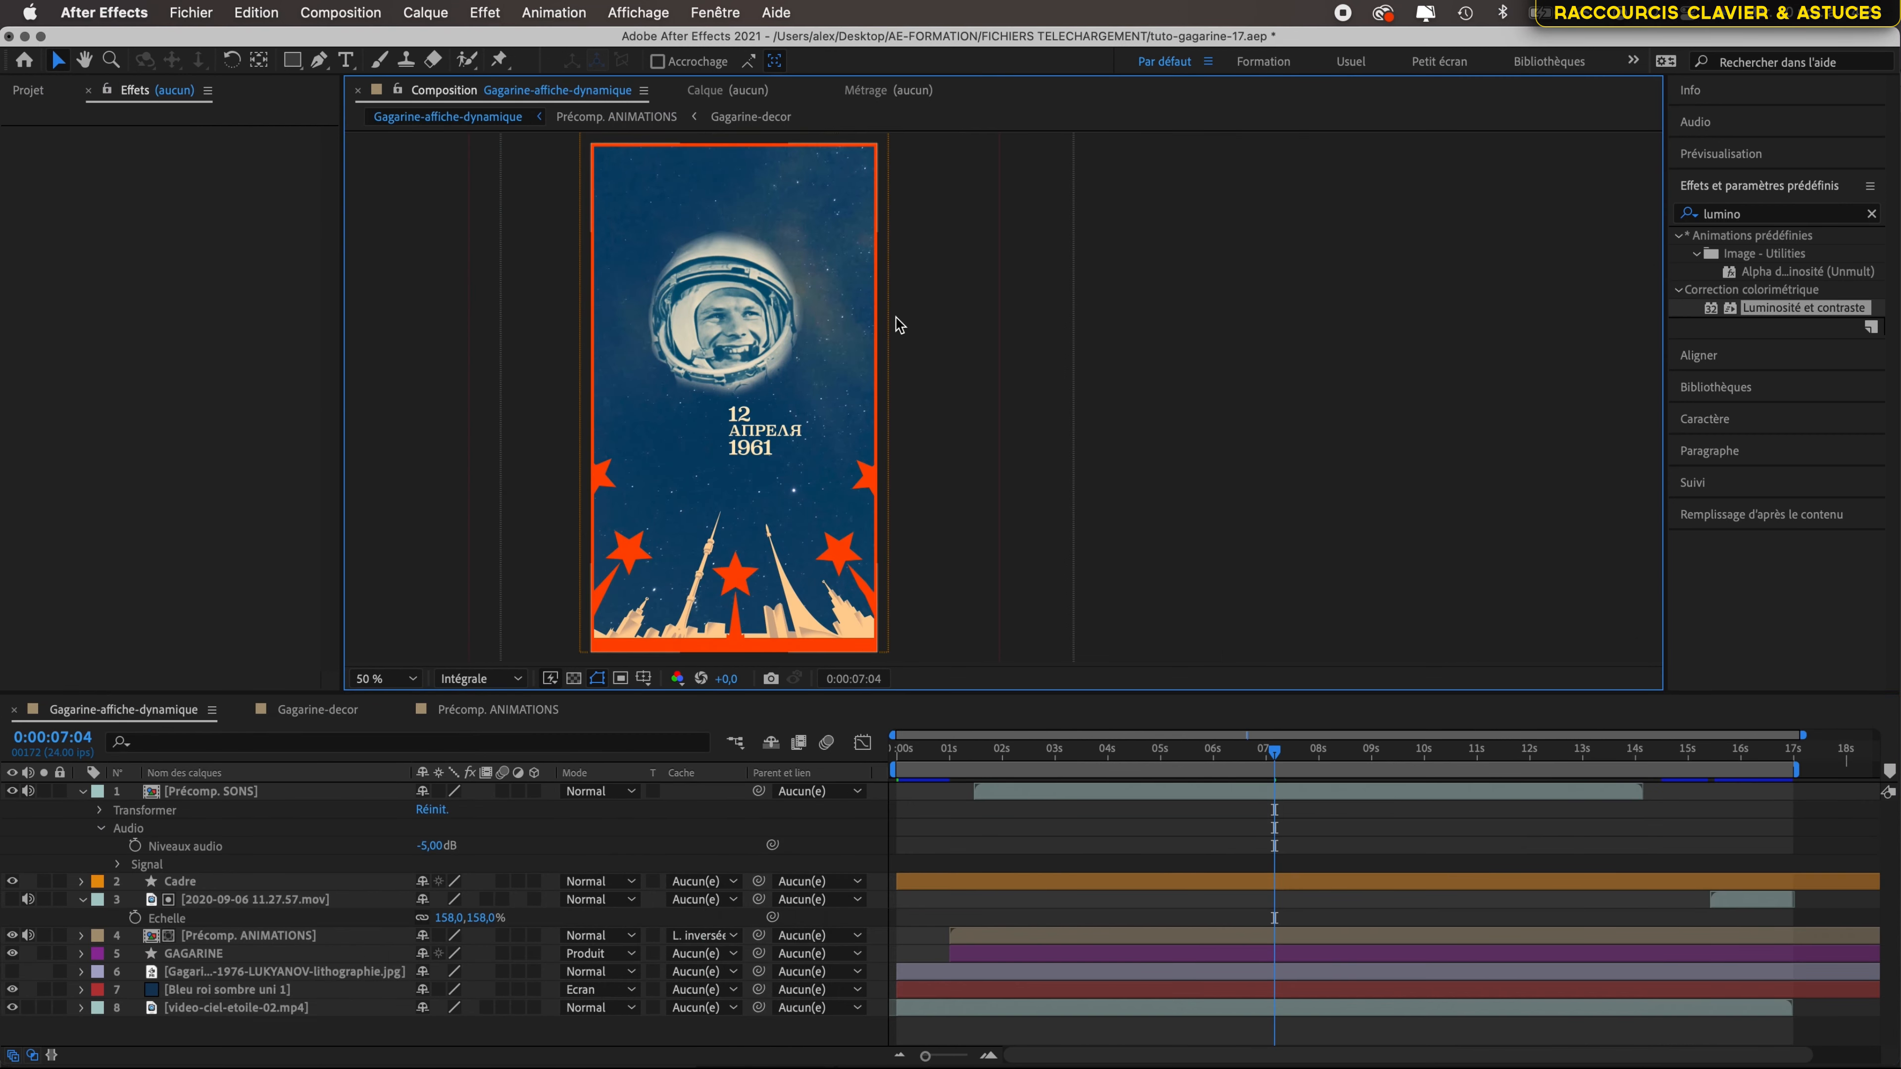
left_click_drag(1272, 751, 1485, 778)
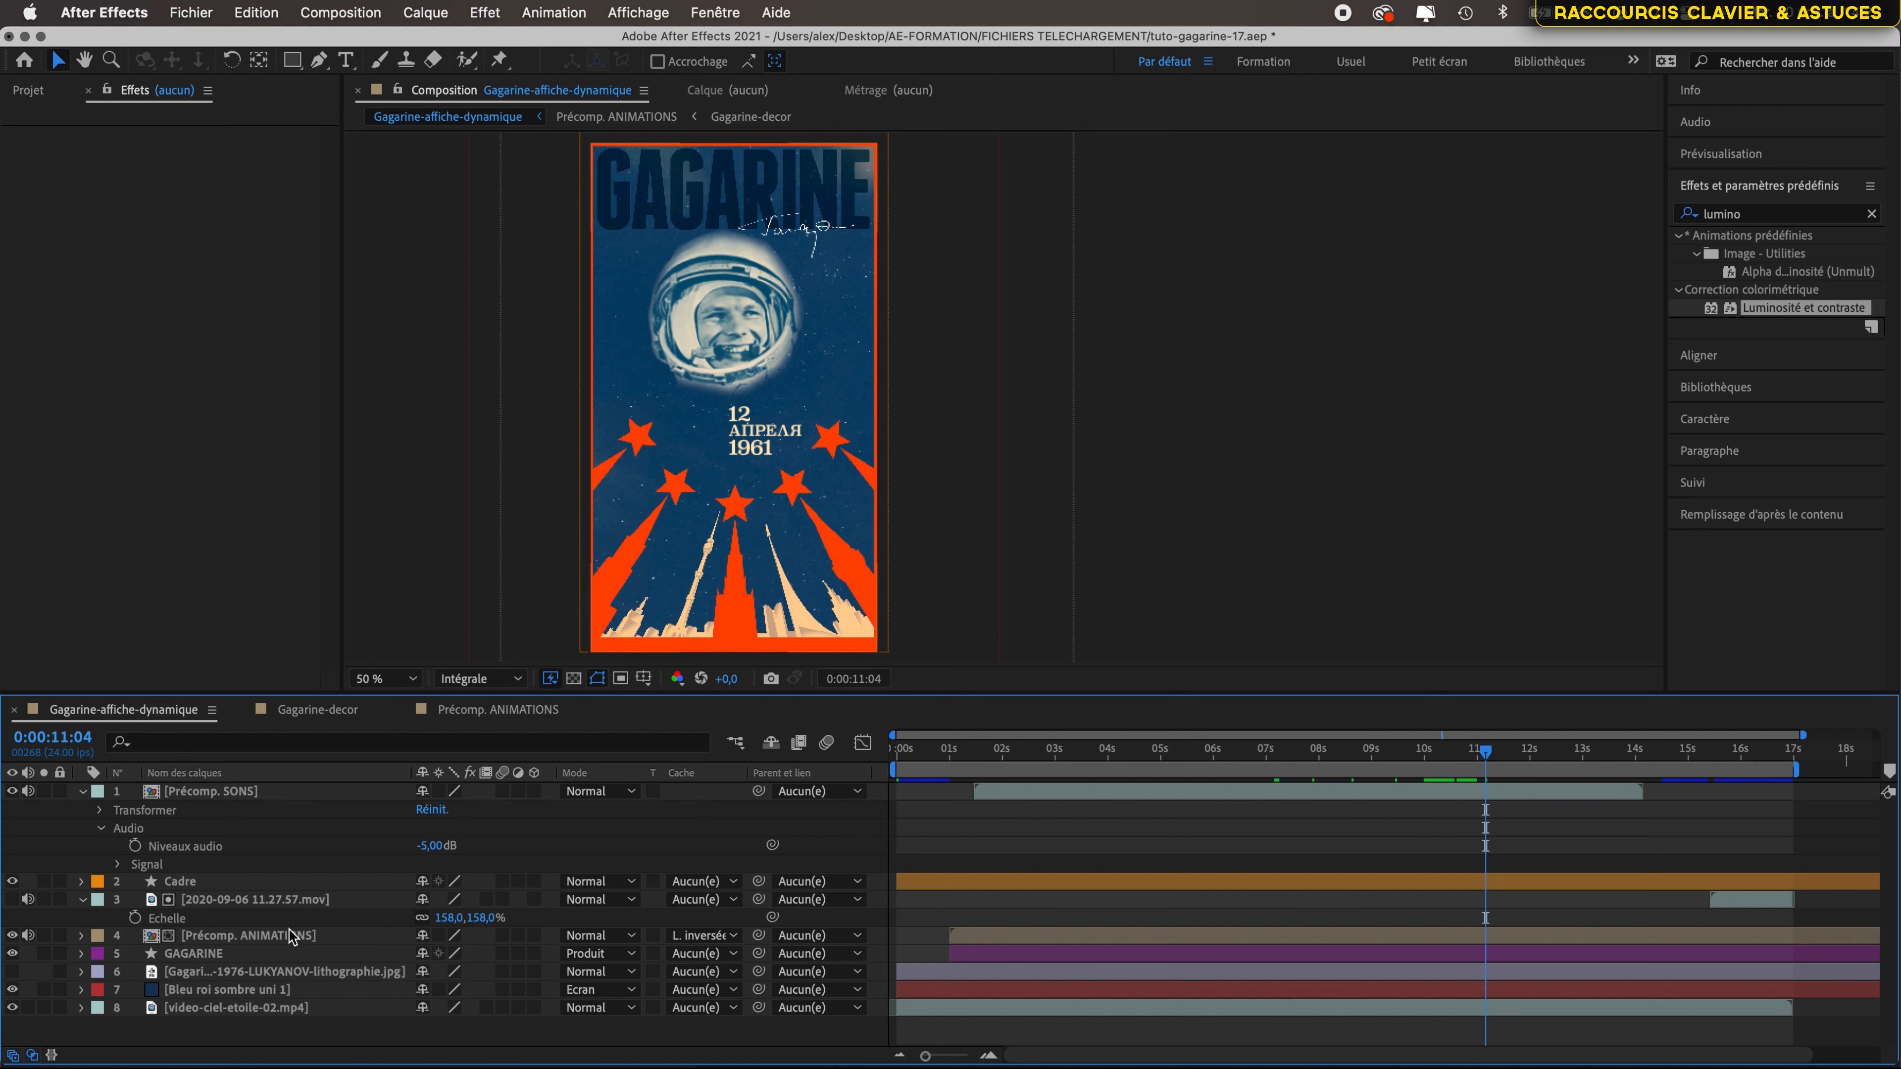
- Open the Gagarine-decor composition nested in Précomp. ANIMATIONS and select its Signature.BLANC.png layer
left_click(275, 936)
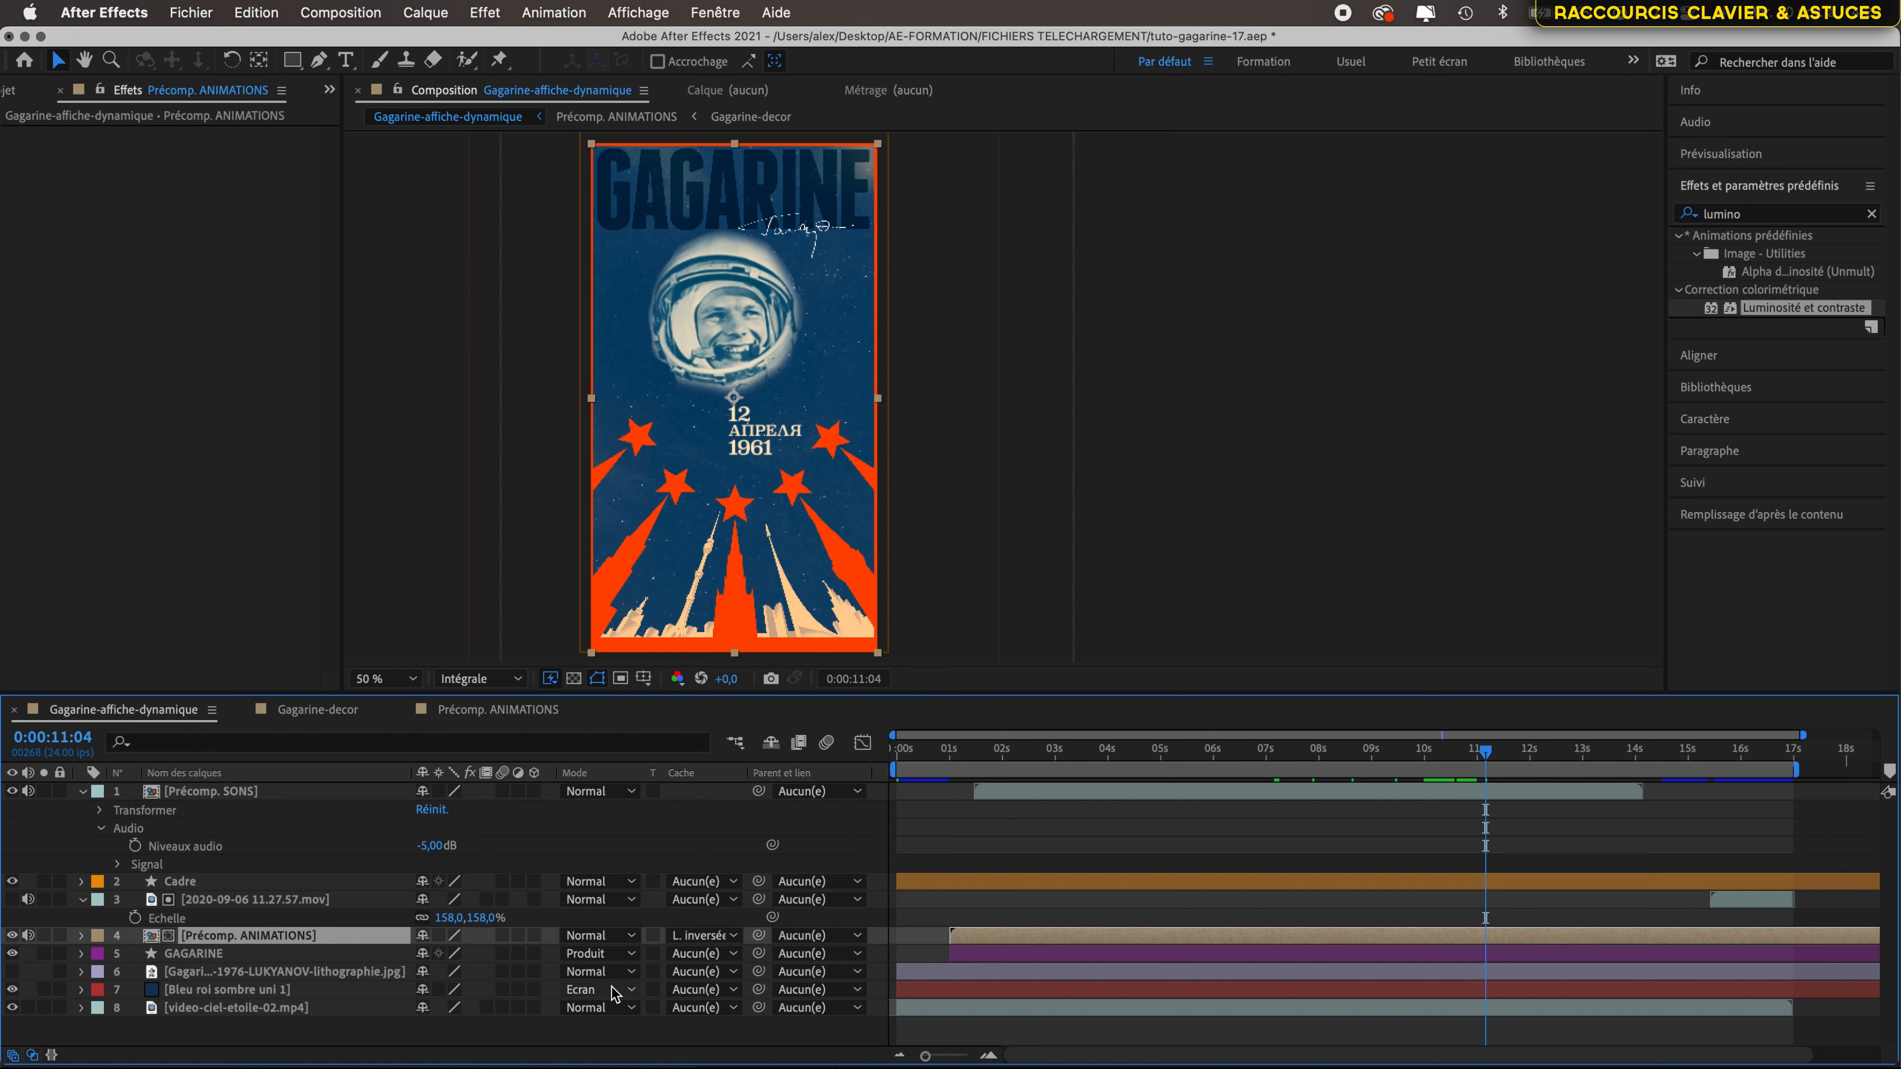
double_click(324, 937)
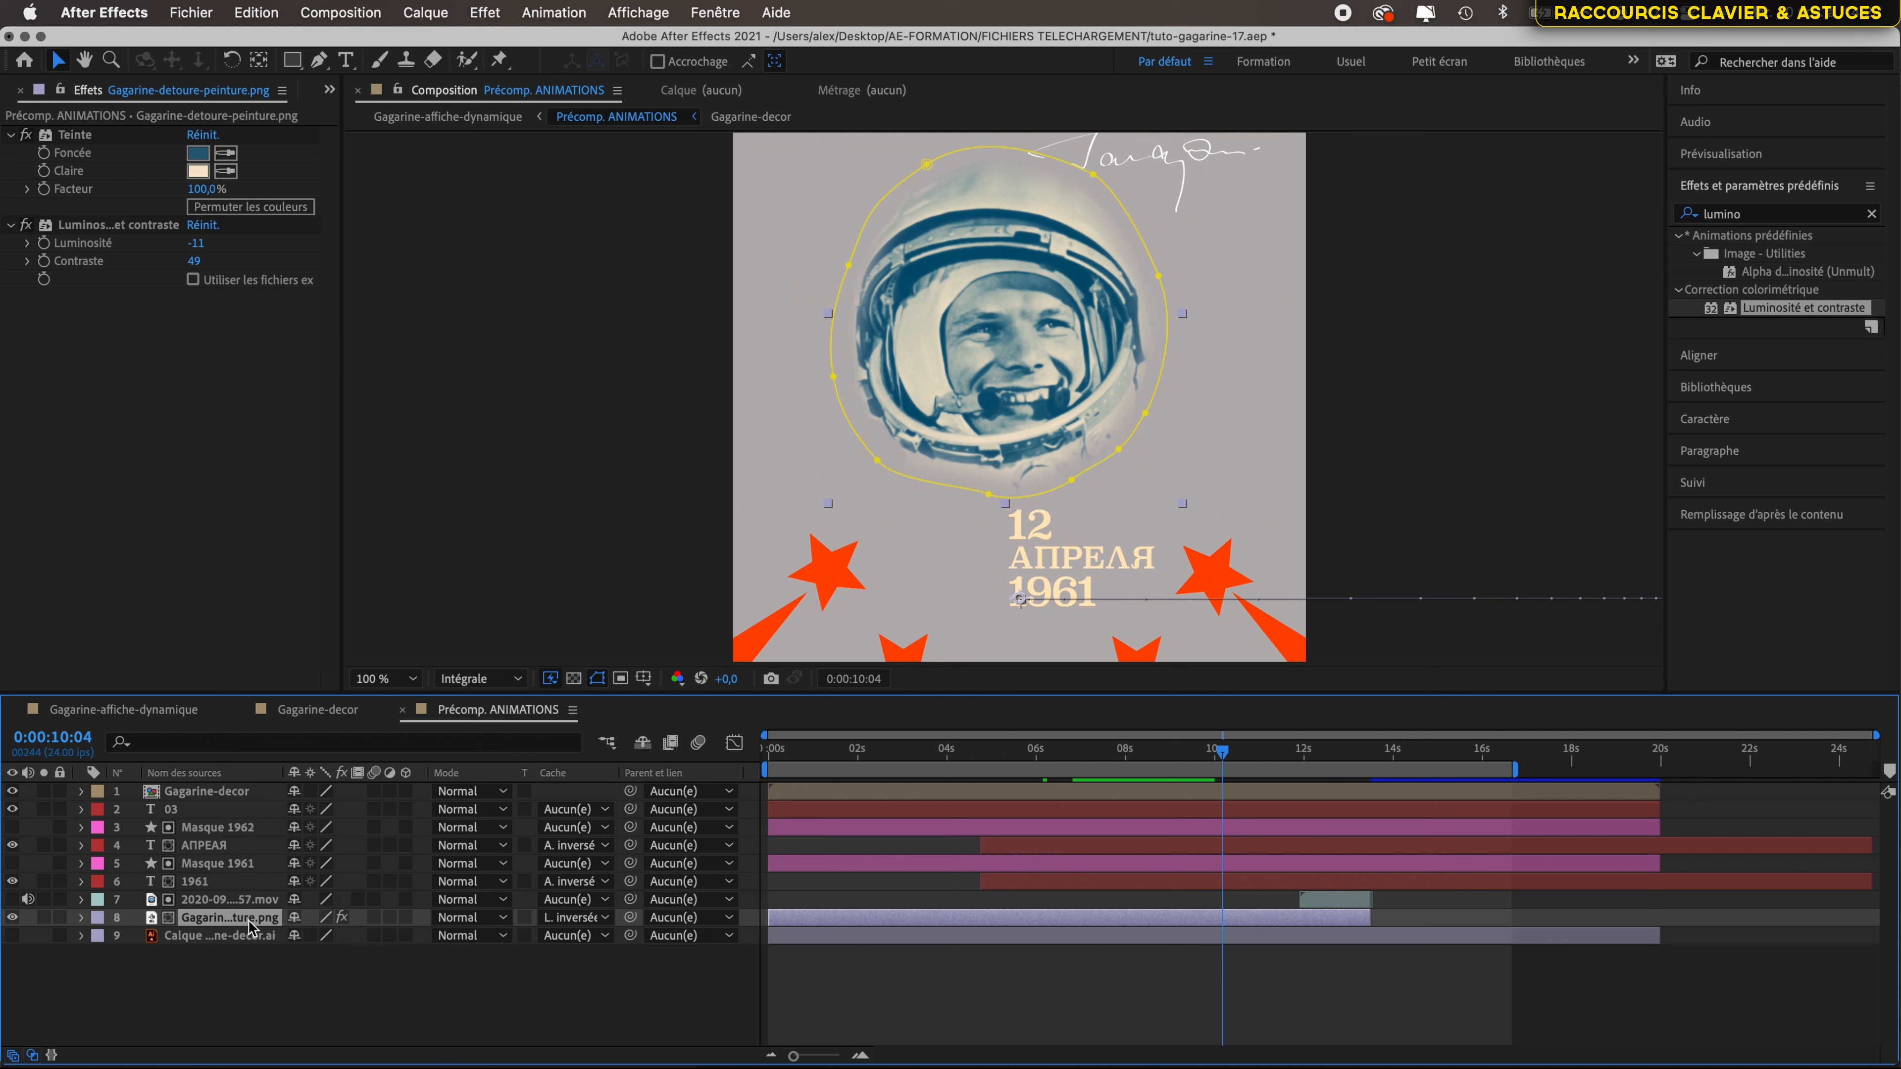
double_click(243, 792)
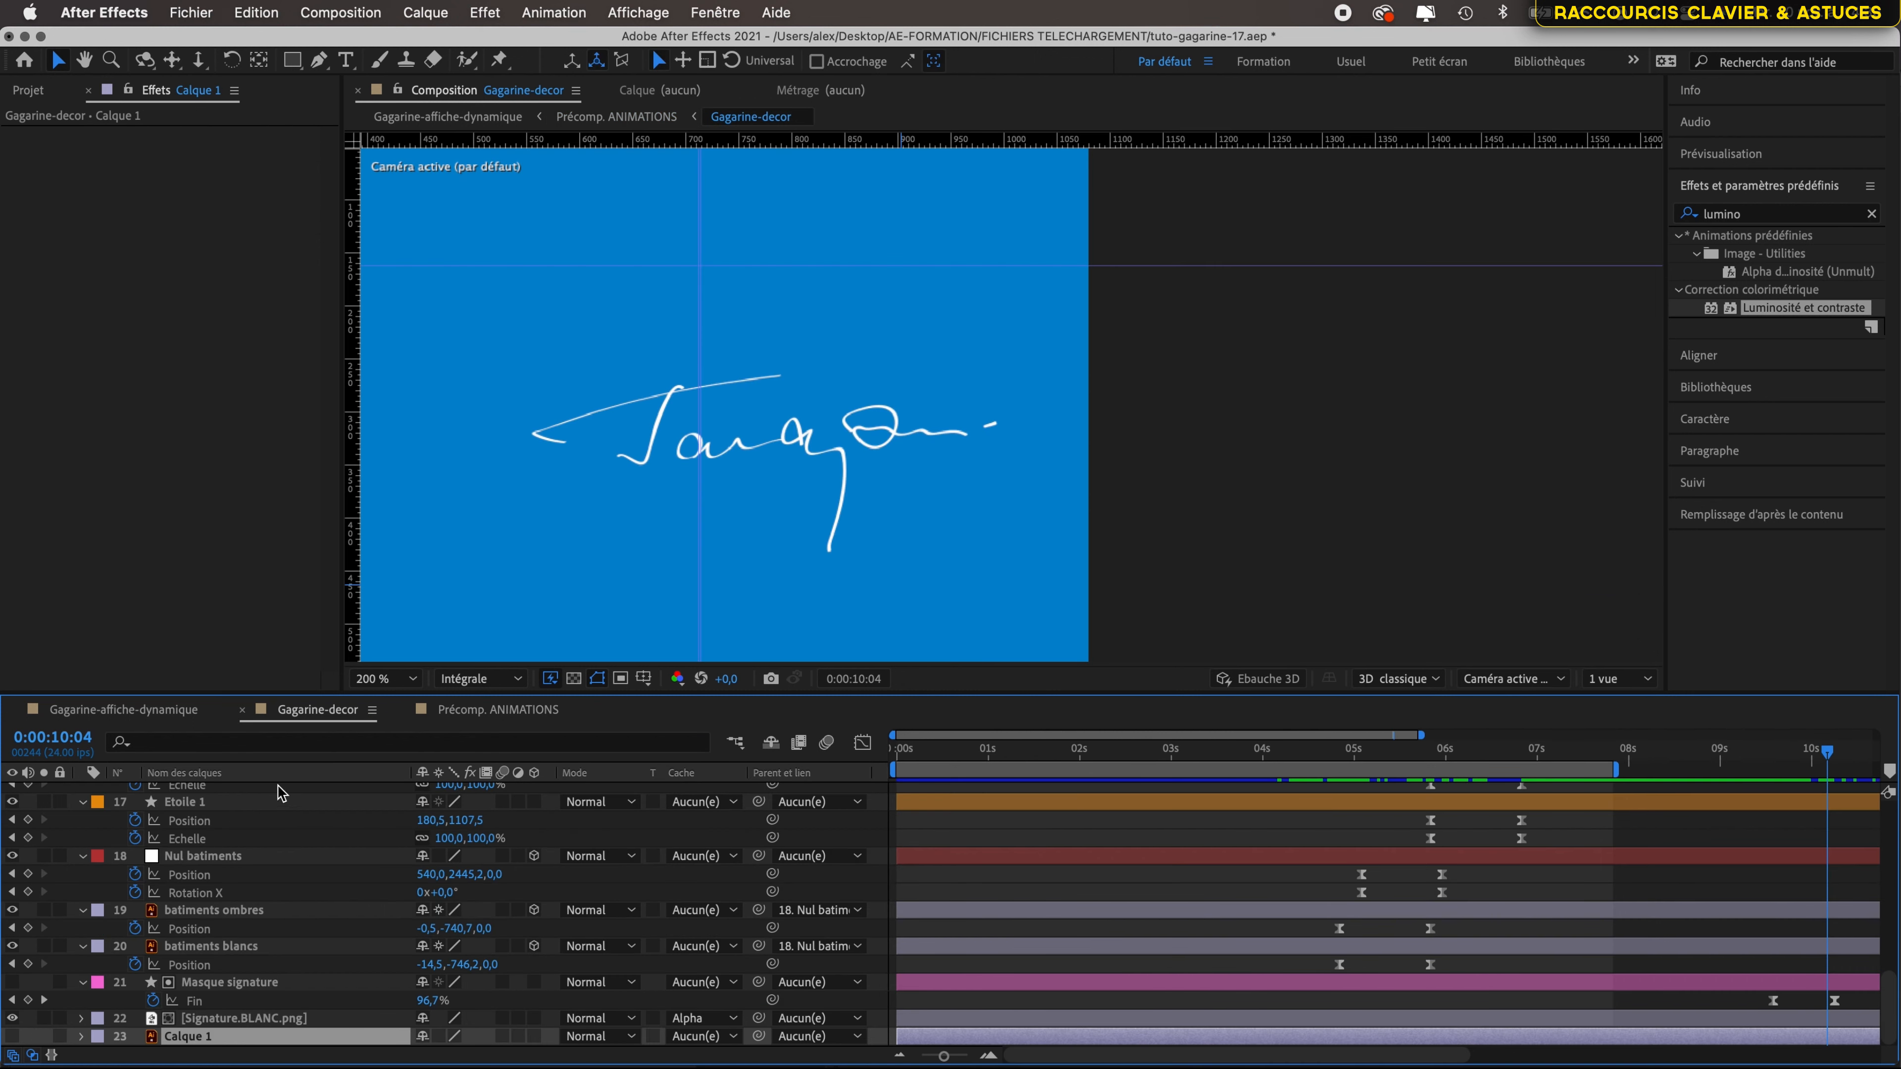
scroll(309, 891, "up", 15)
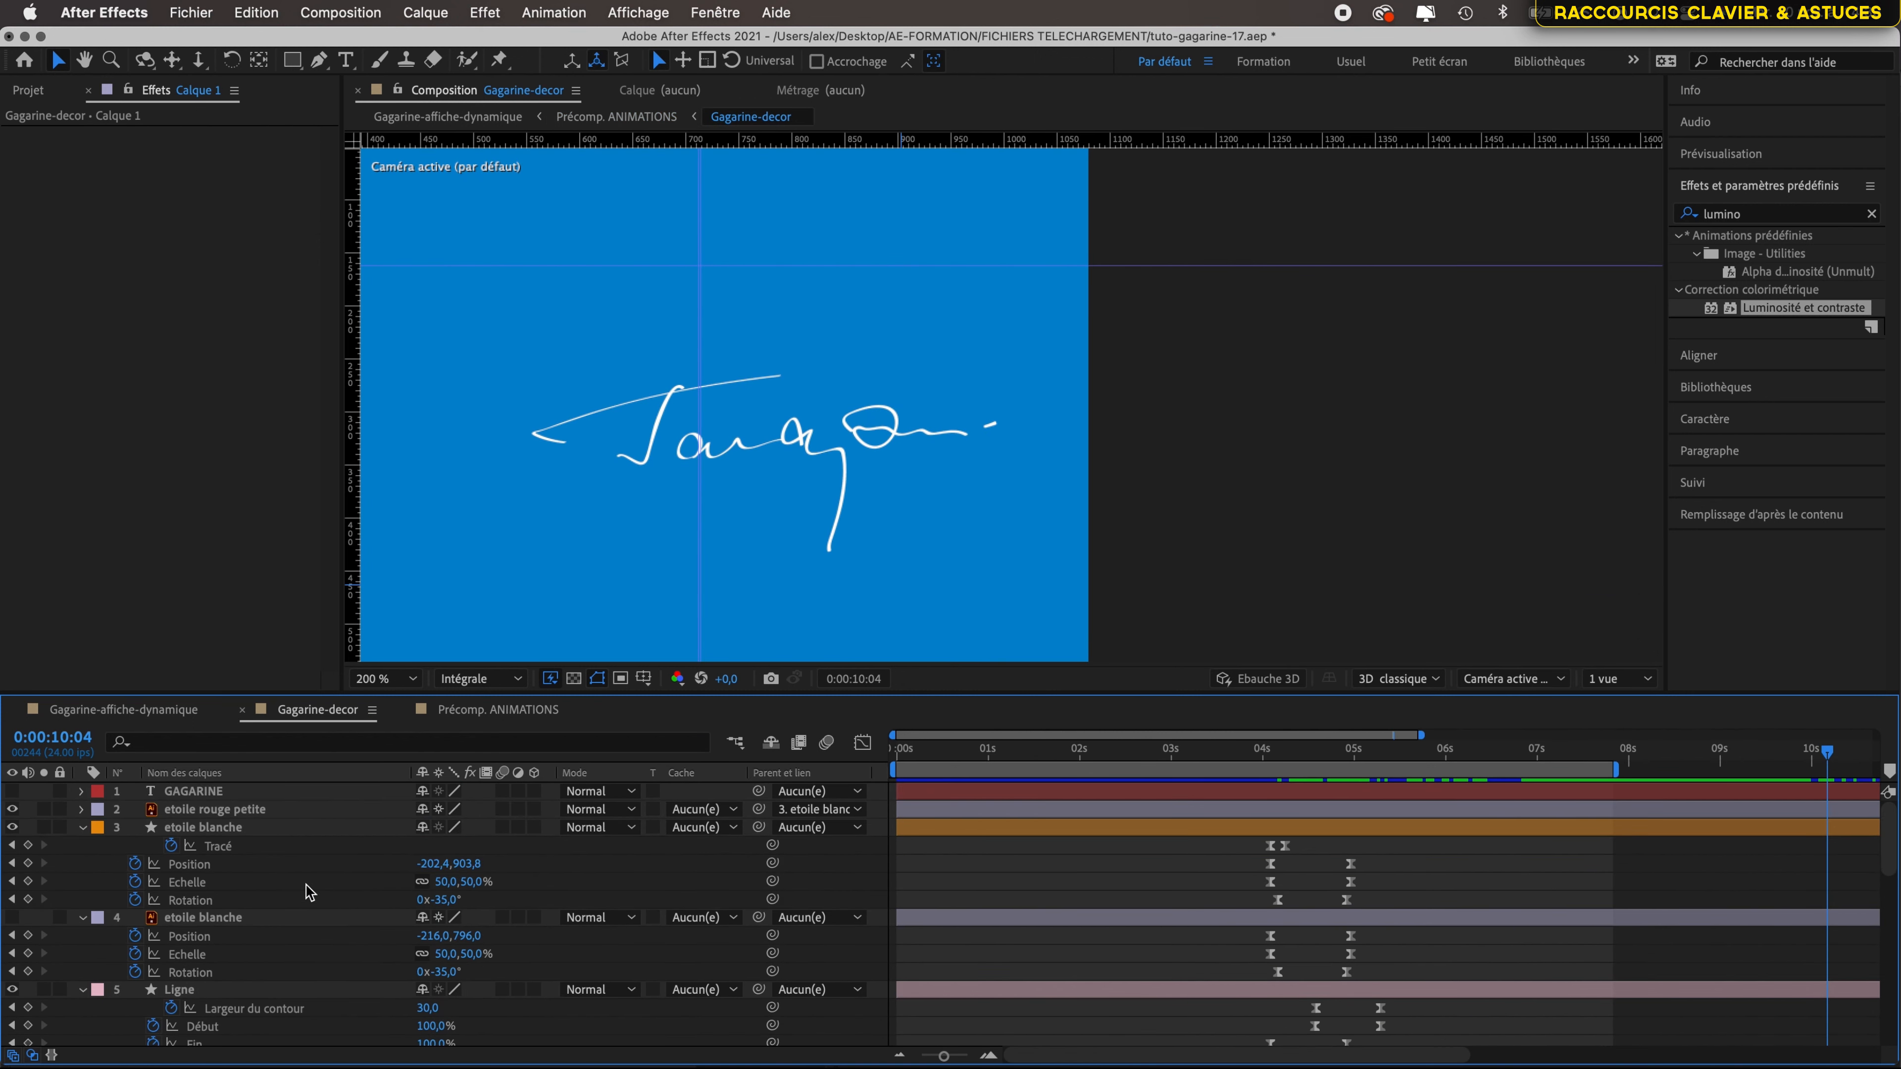
scroll(320, 901, "down", 15)
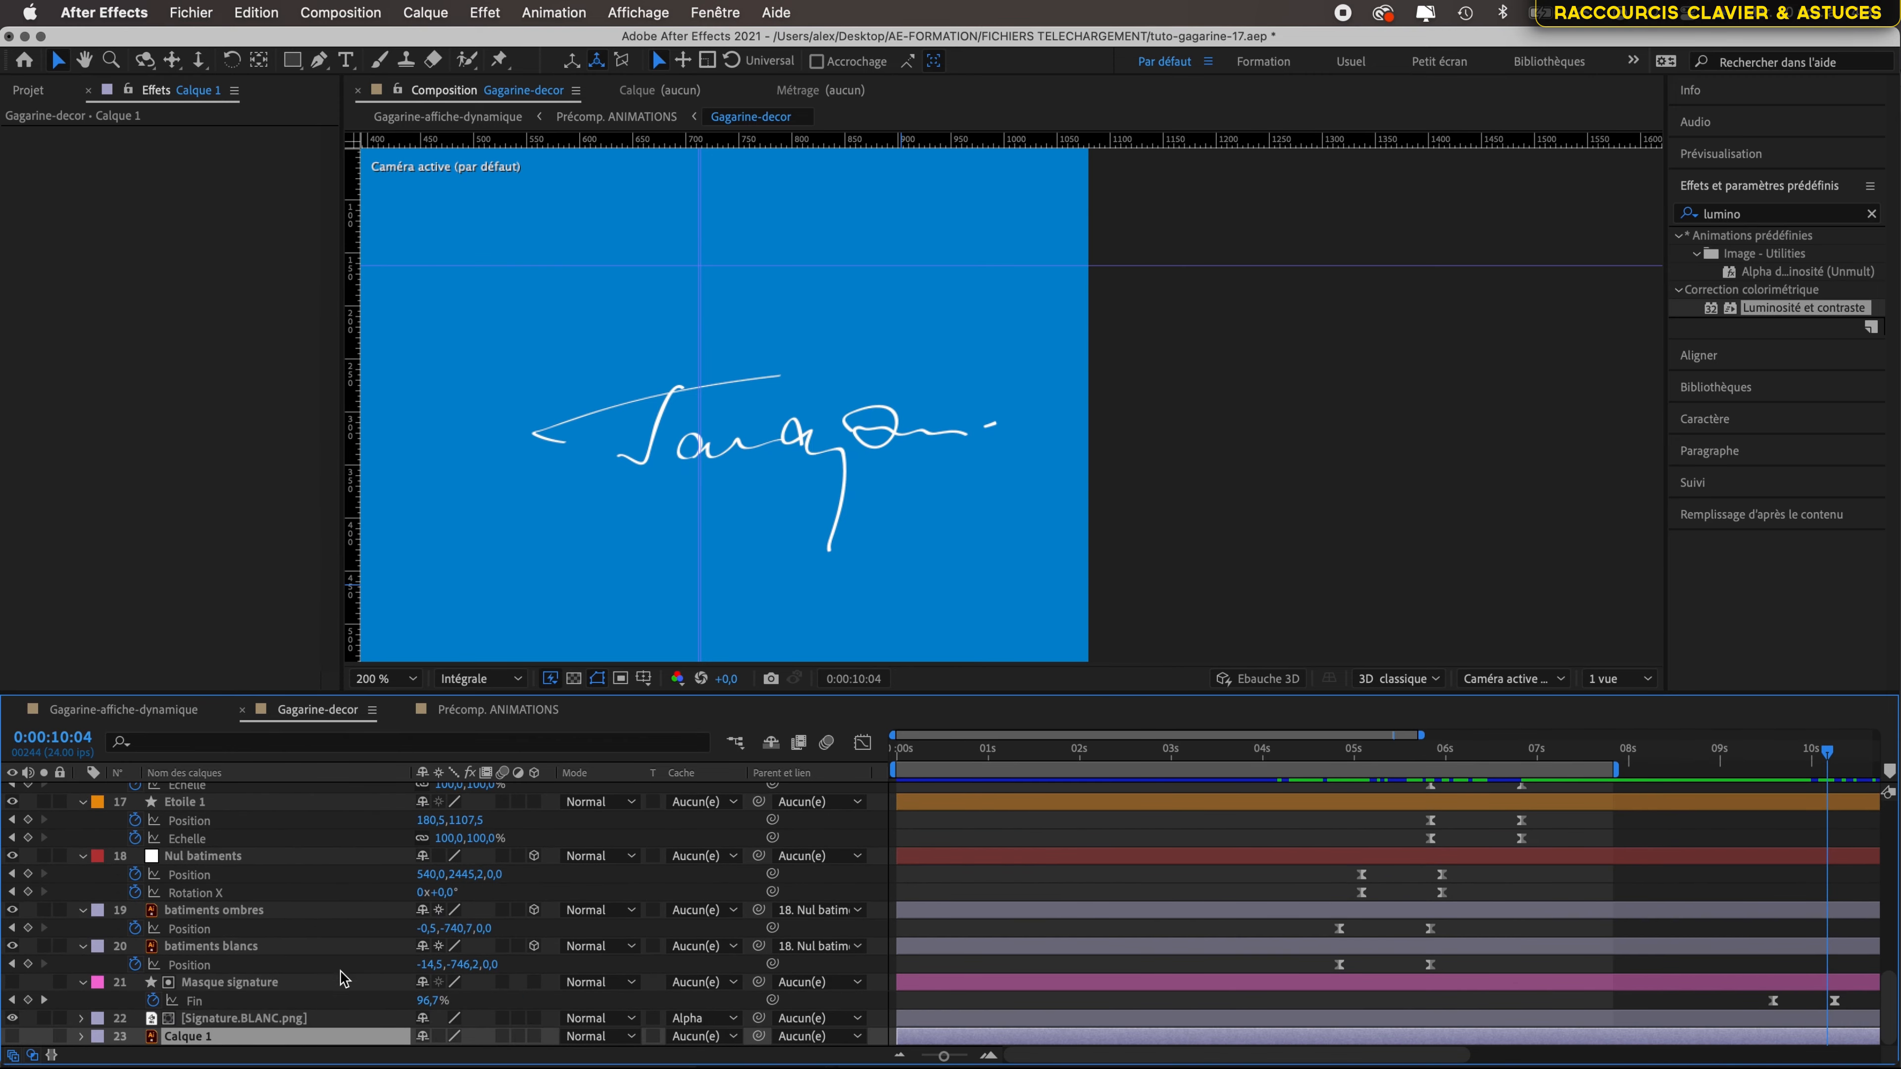
left_click(288, 1019)
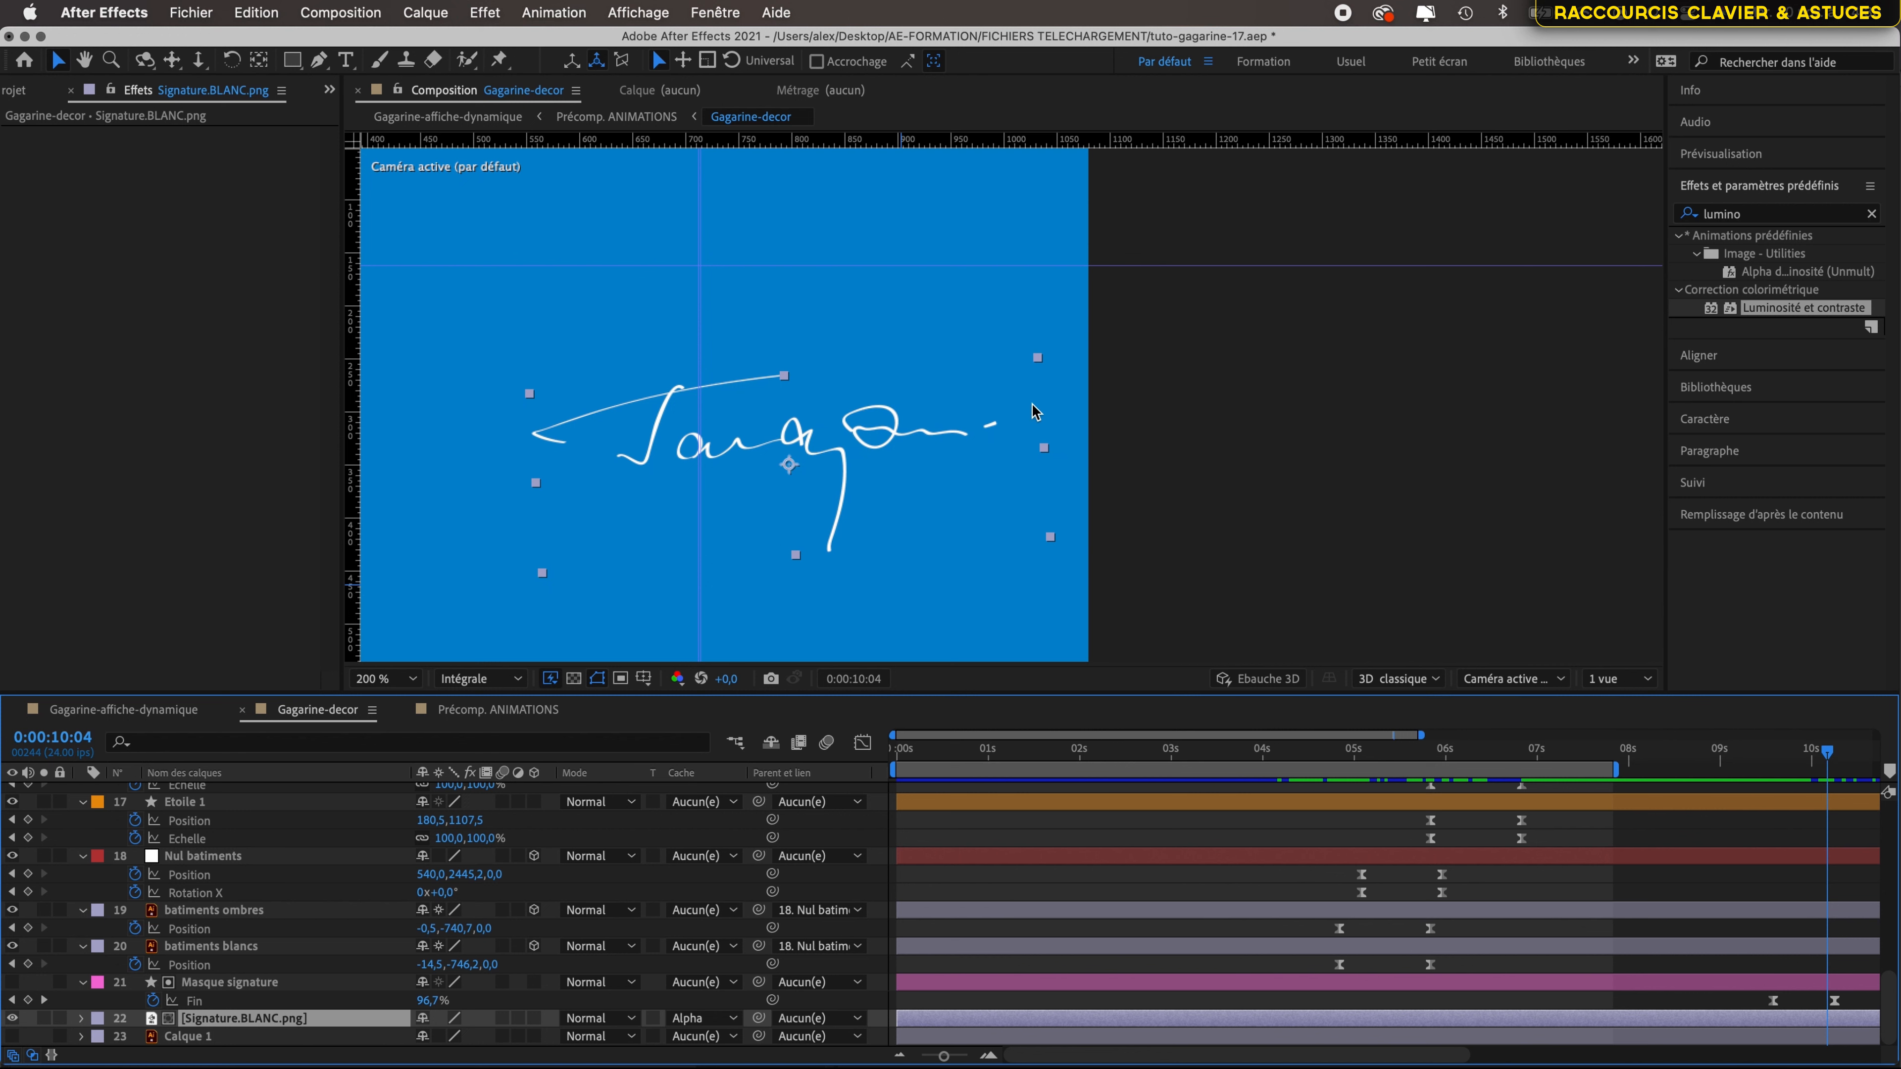
- Apply the Teinte color correction effect to the Signature.BLANC.png layer
scroll(878, 498, "down", 4)
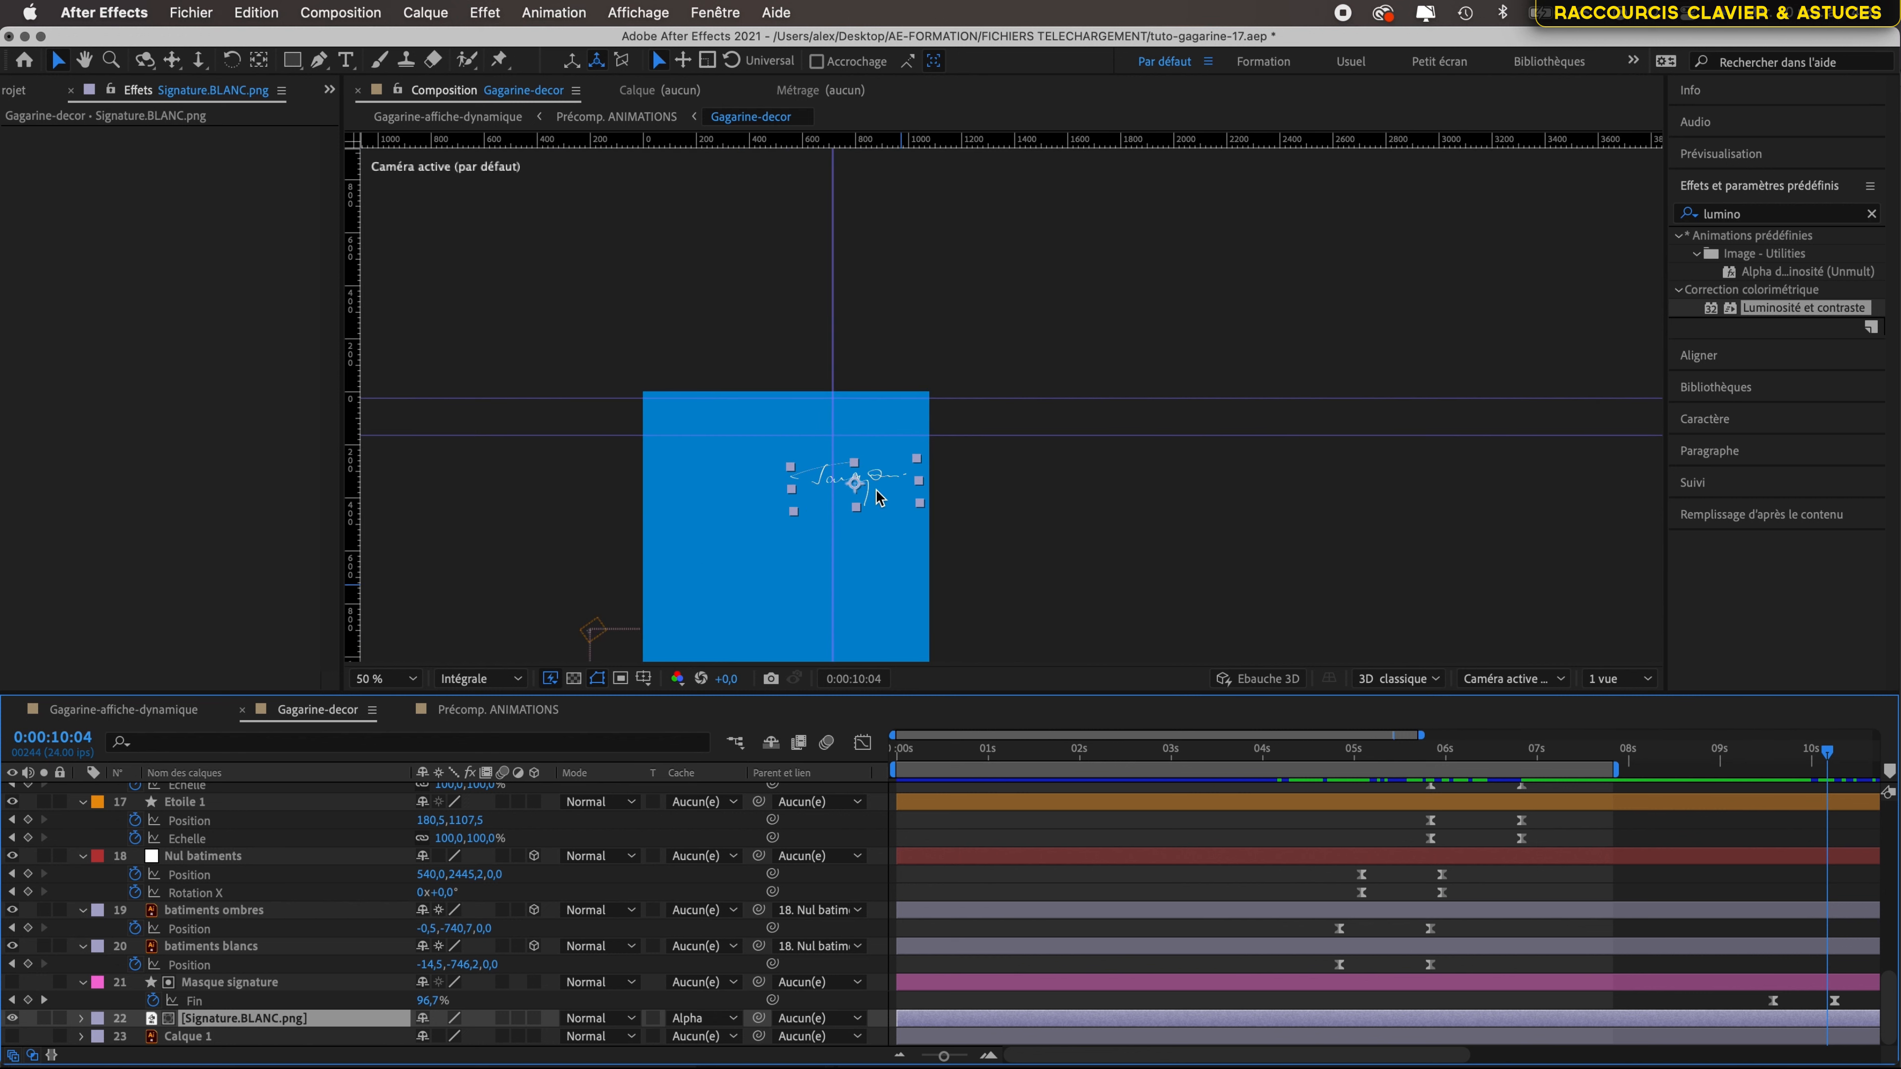
key("space")
left_click_drag(807, 563, 768, 433)
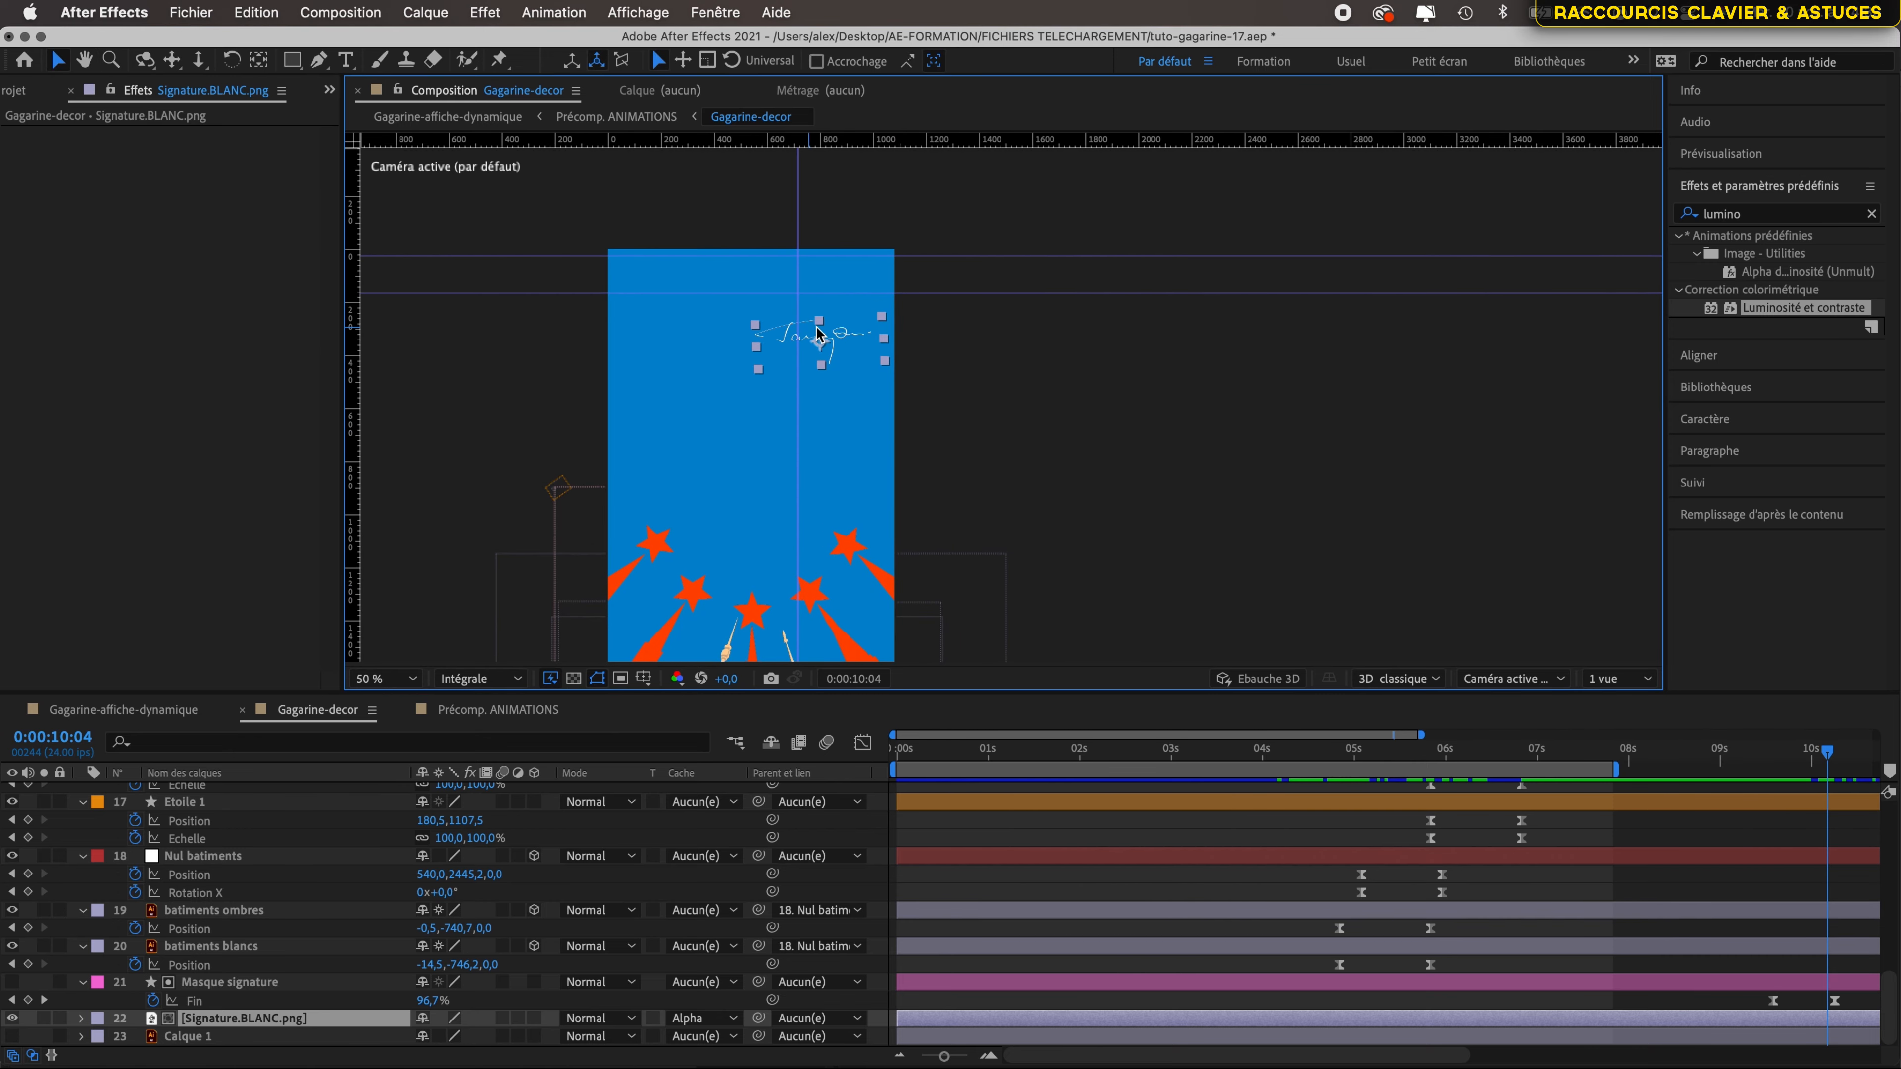
scroll(817, 334, "up", 4)
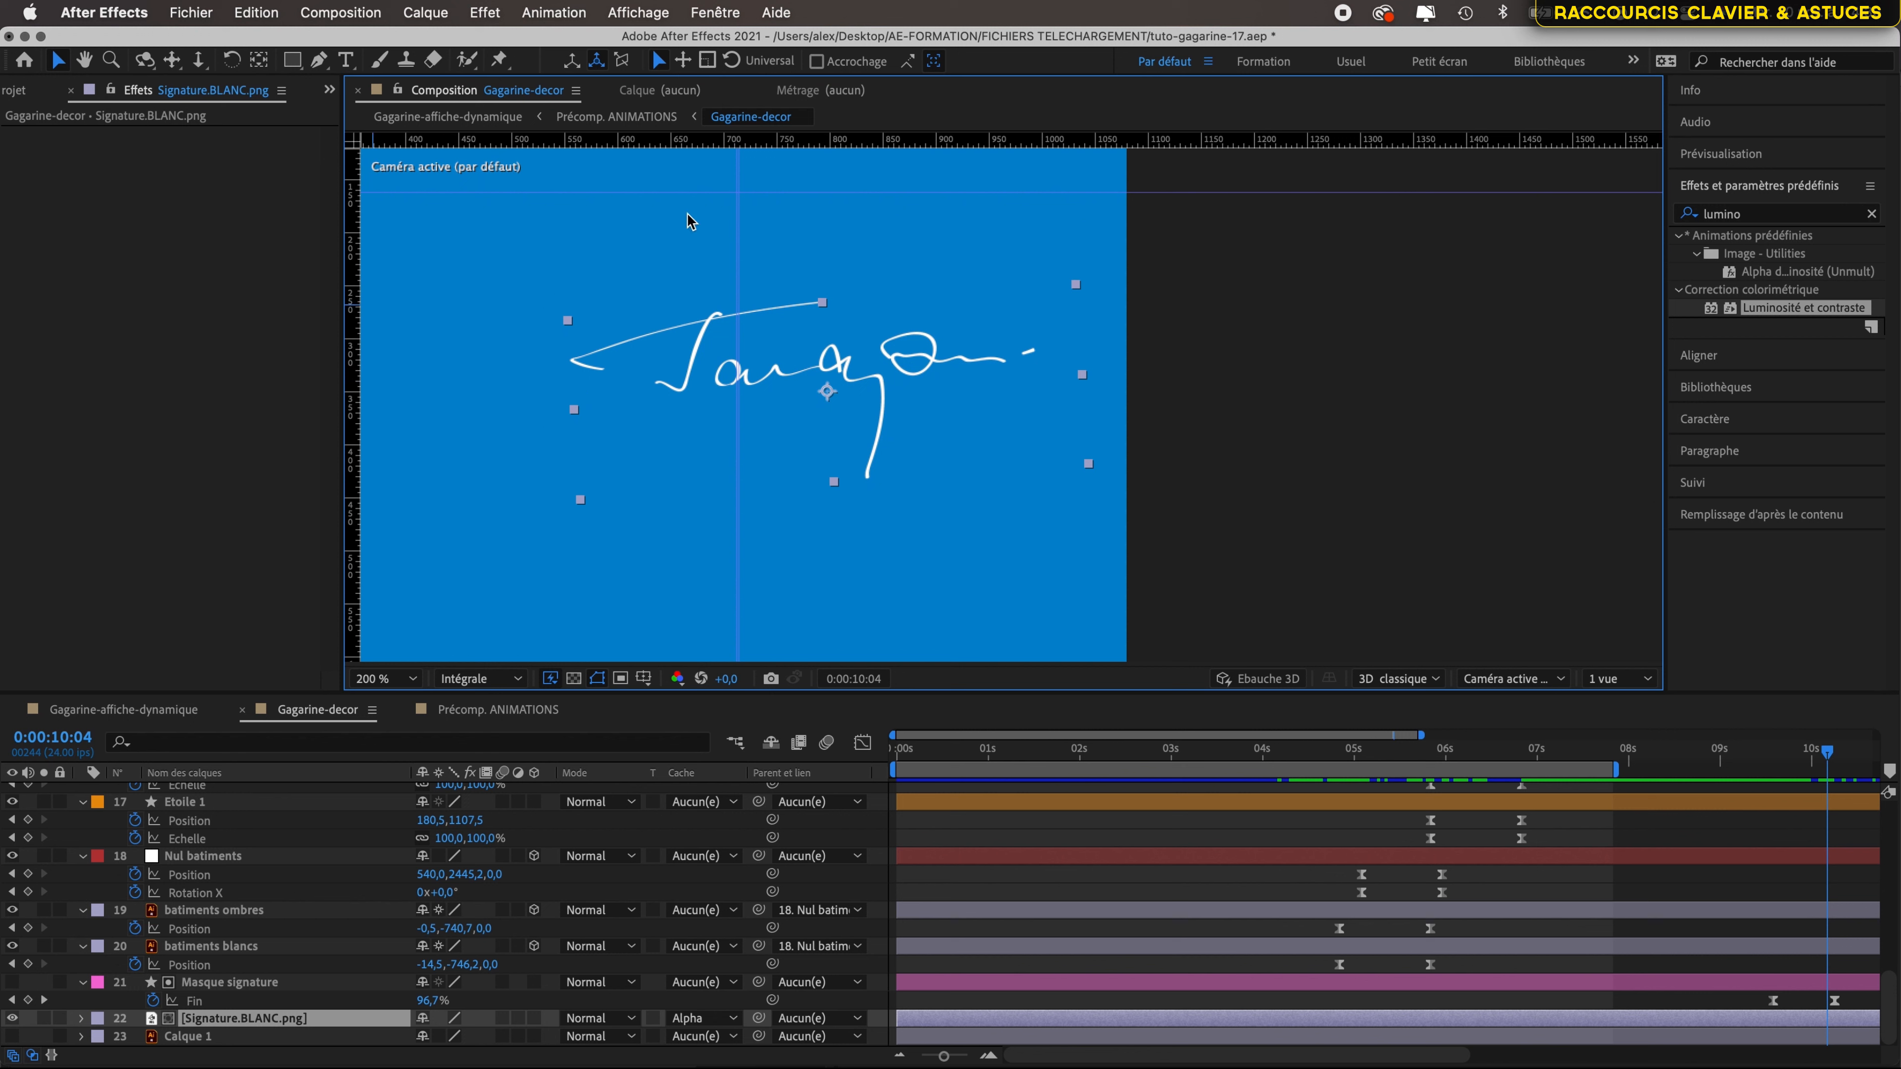
left_click(1725, 214)
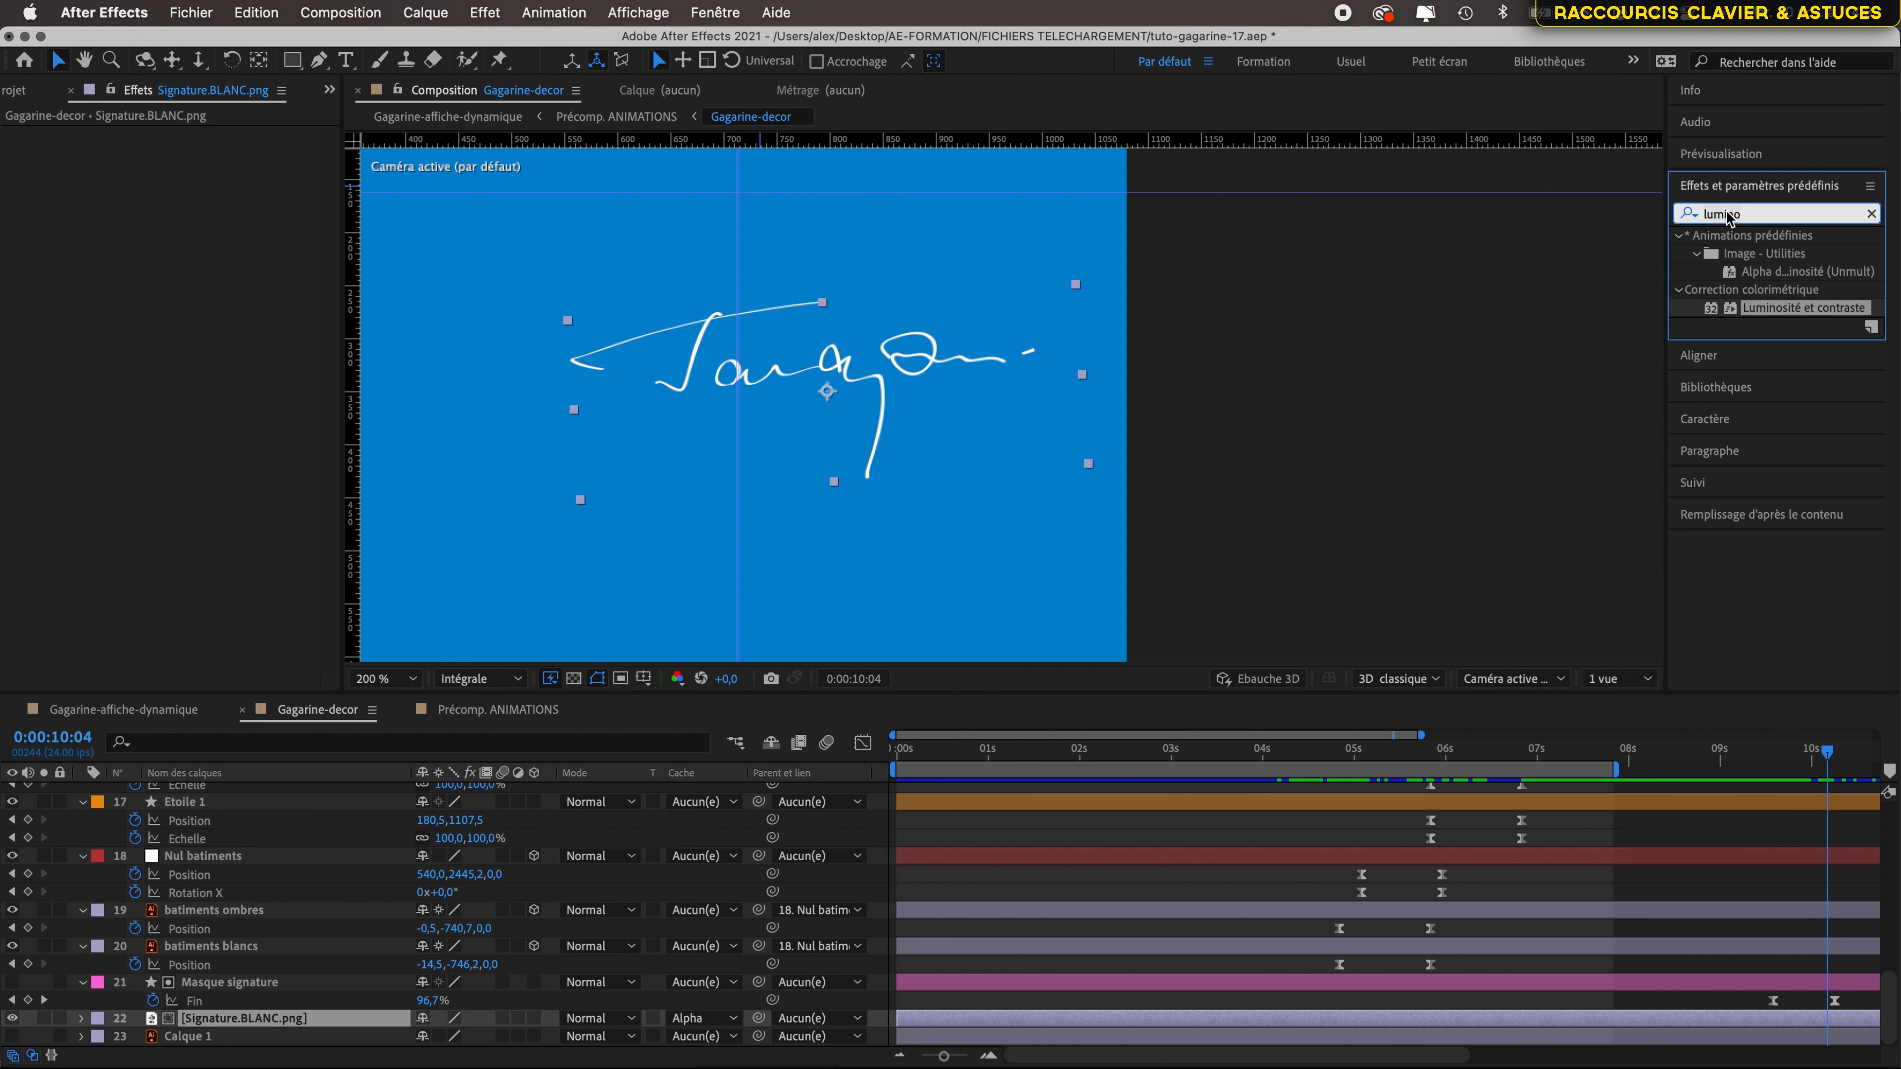
key("super+a")
type("teinte")
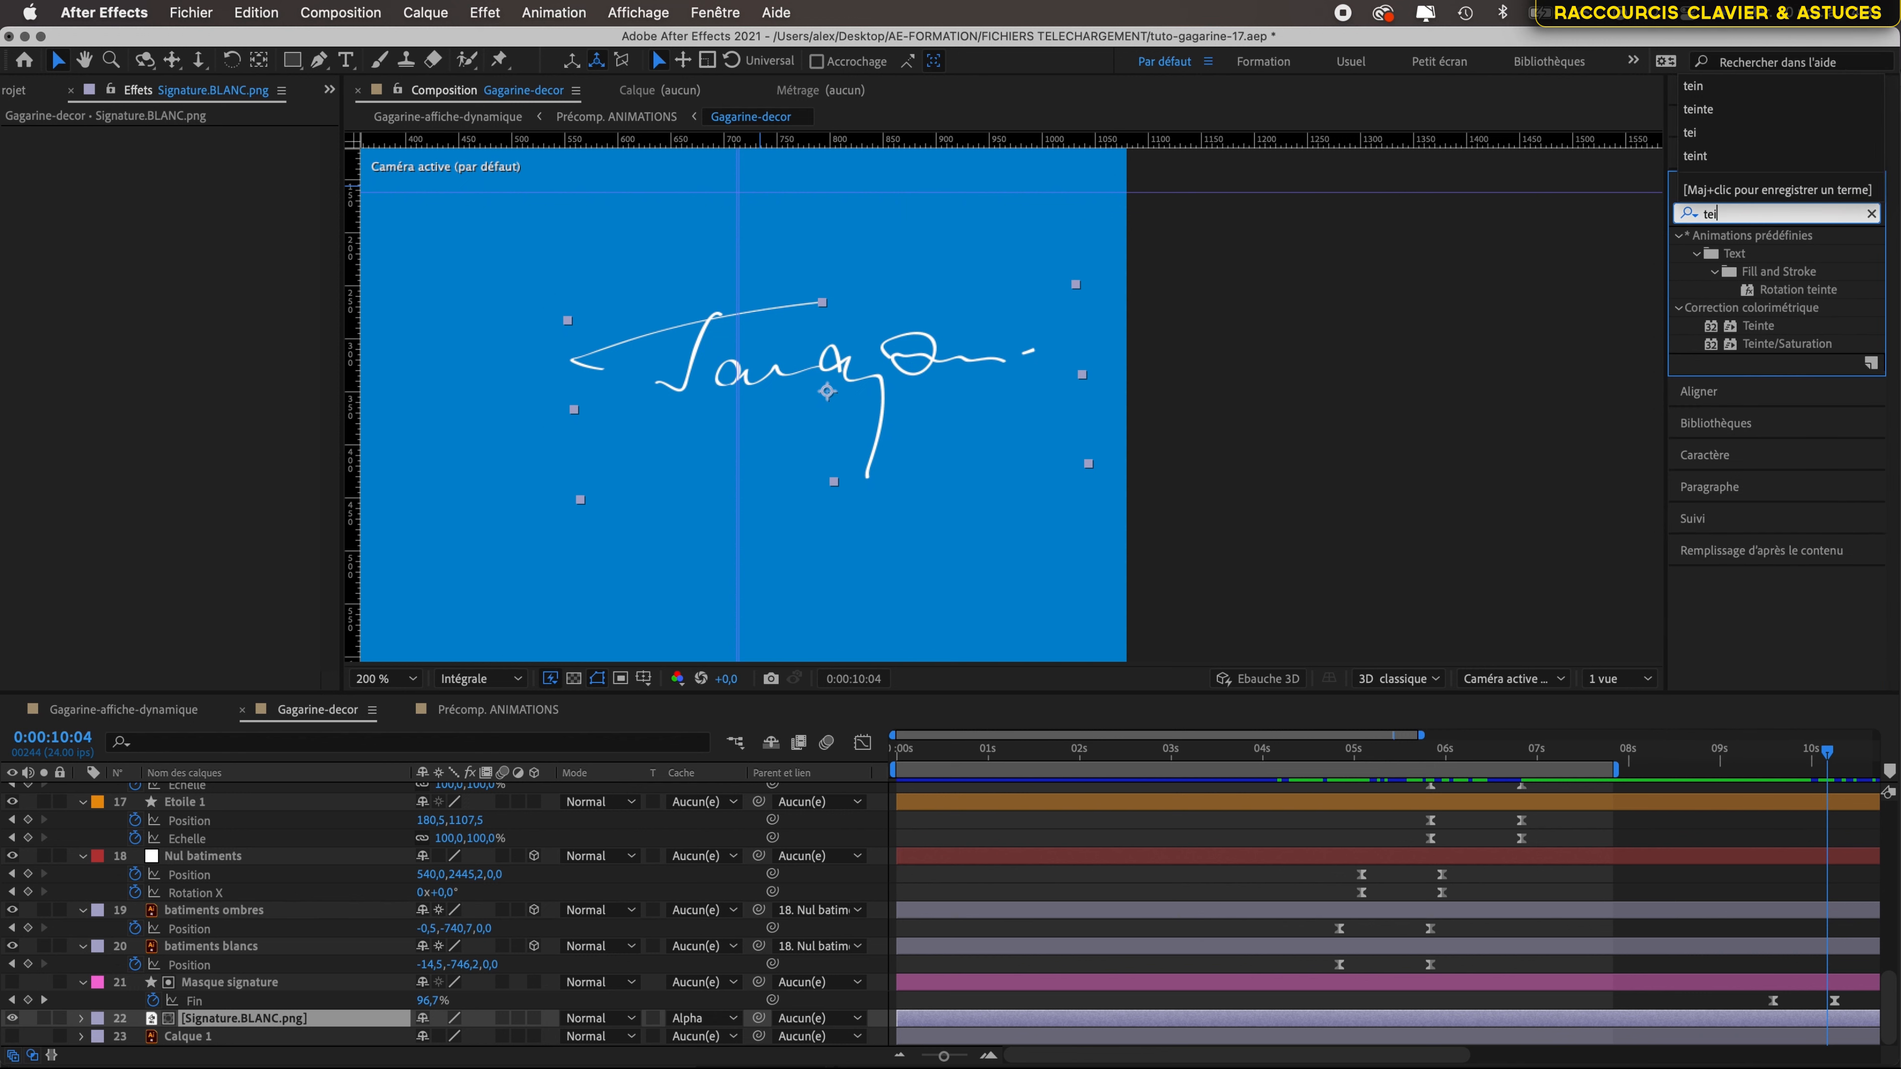
left_click(1748, 329)
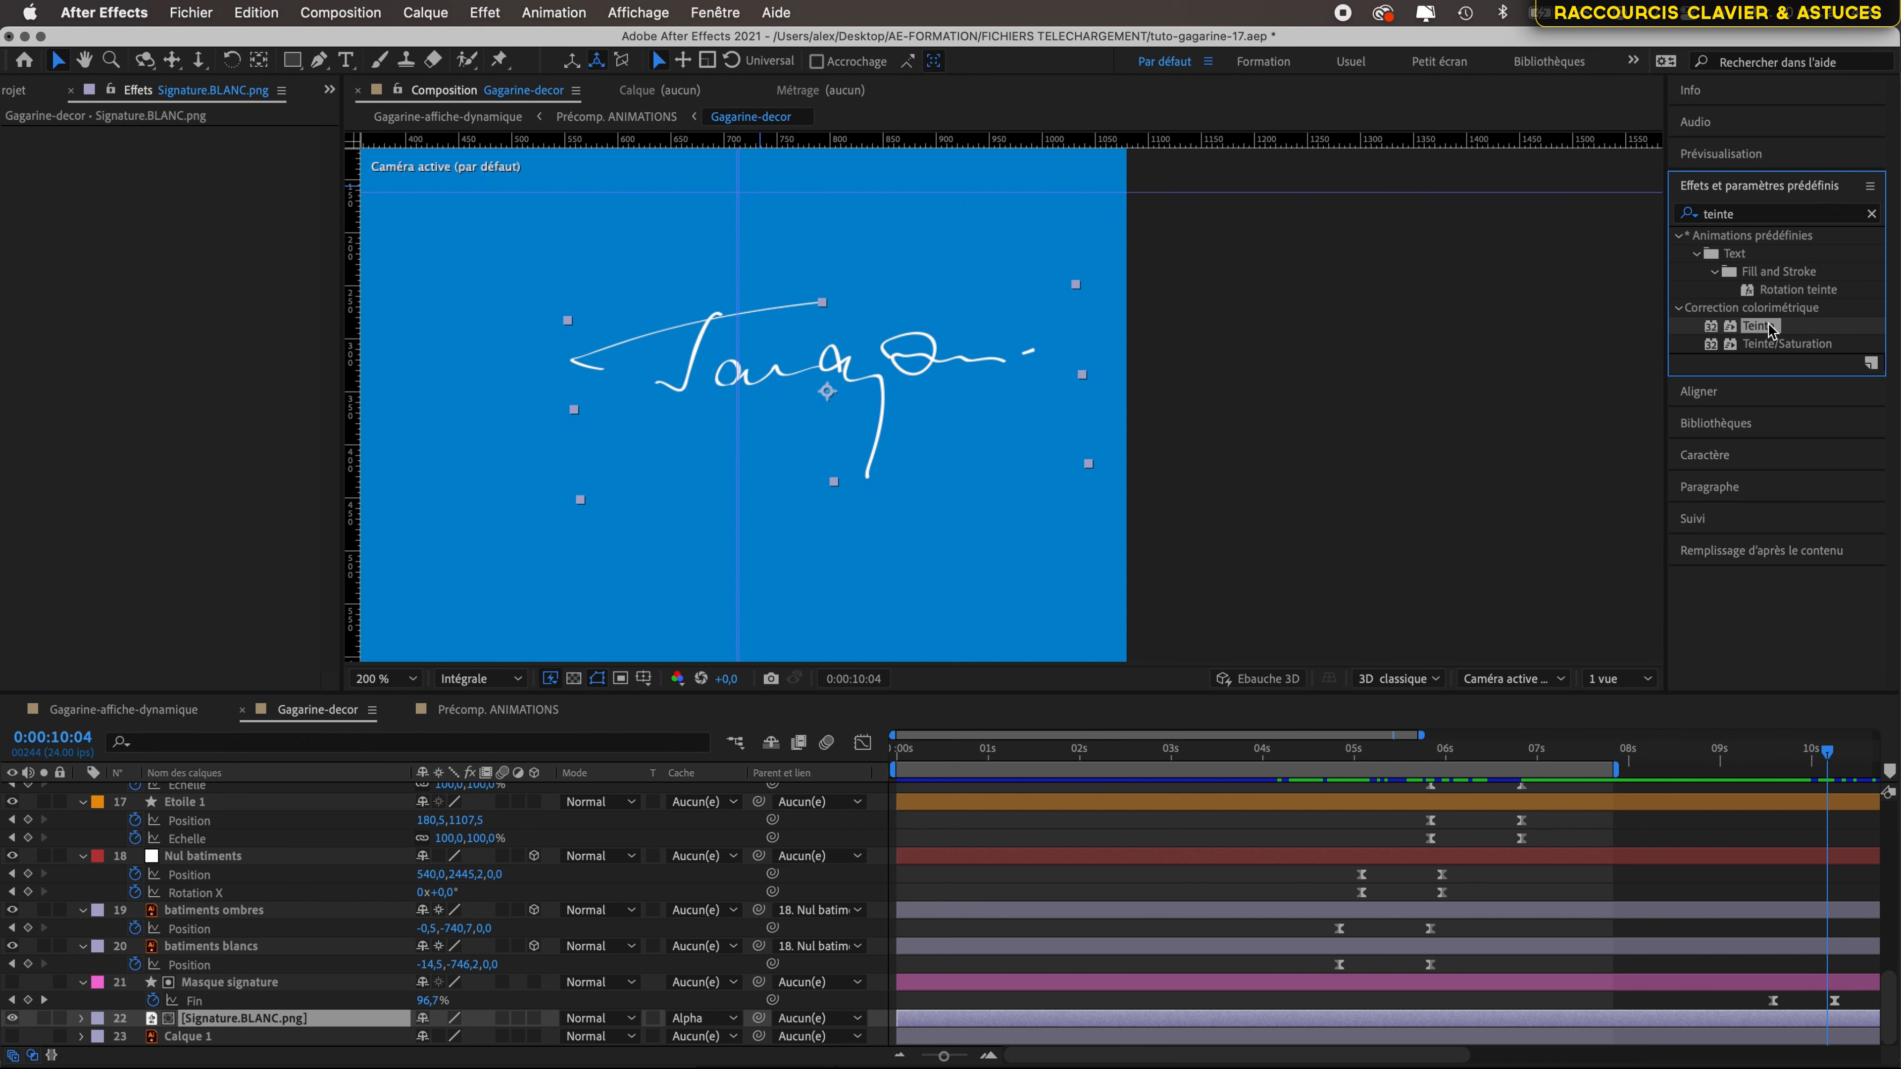
double_click(1770, 330)
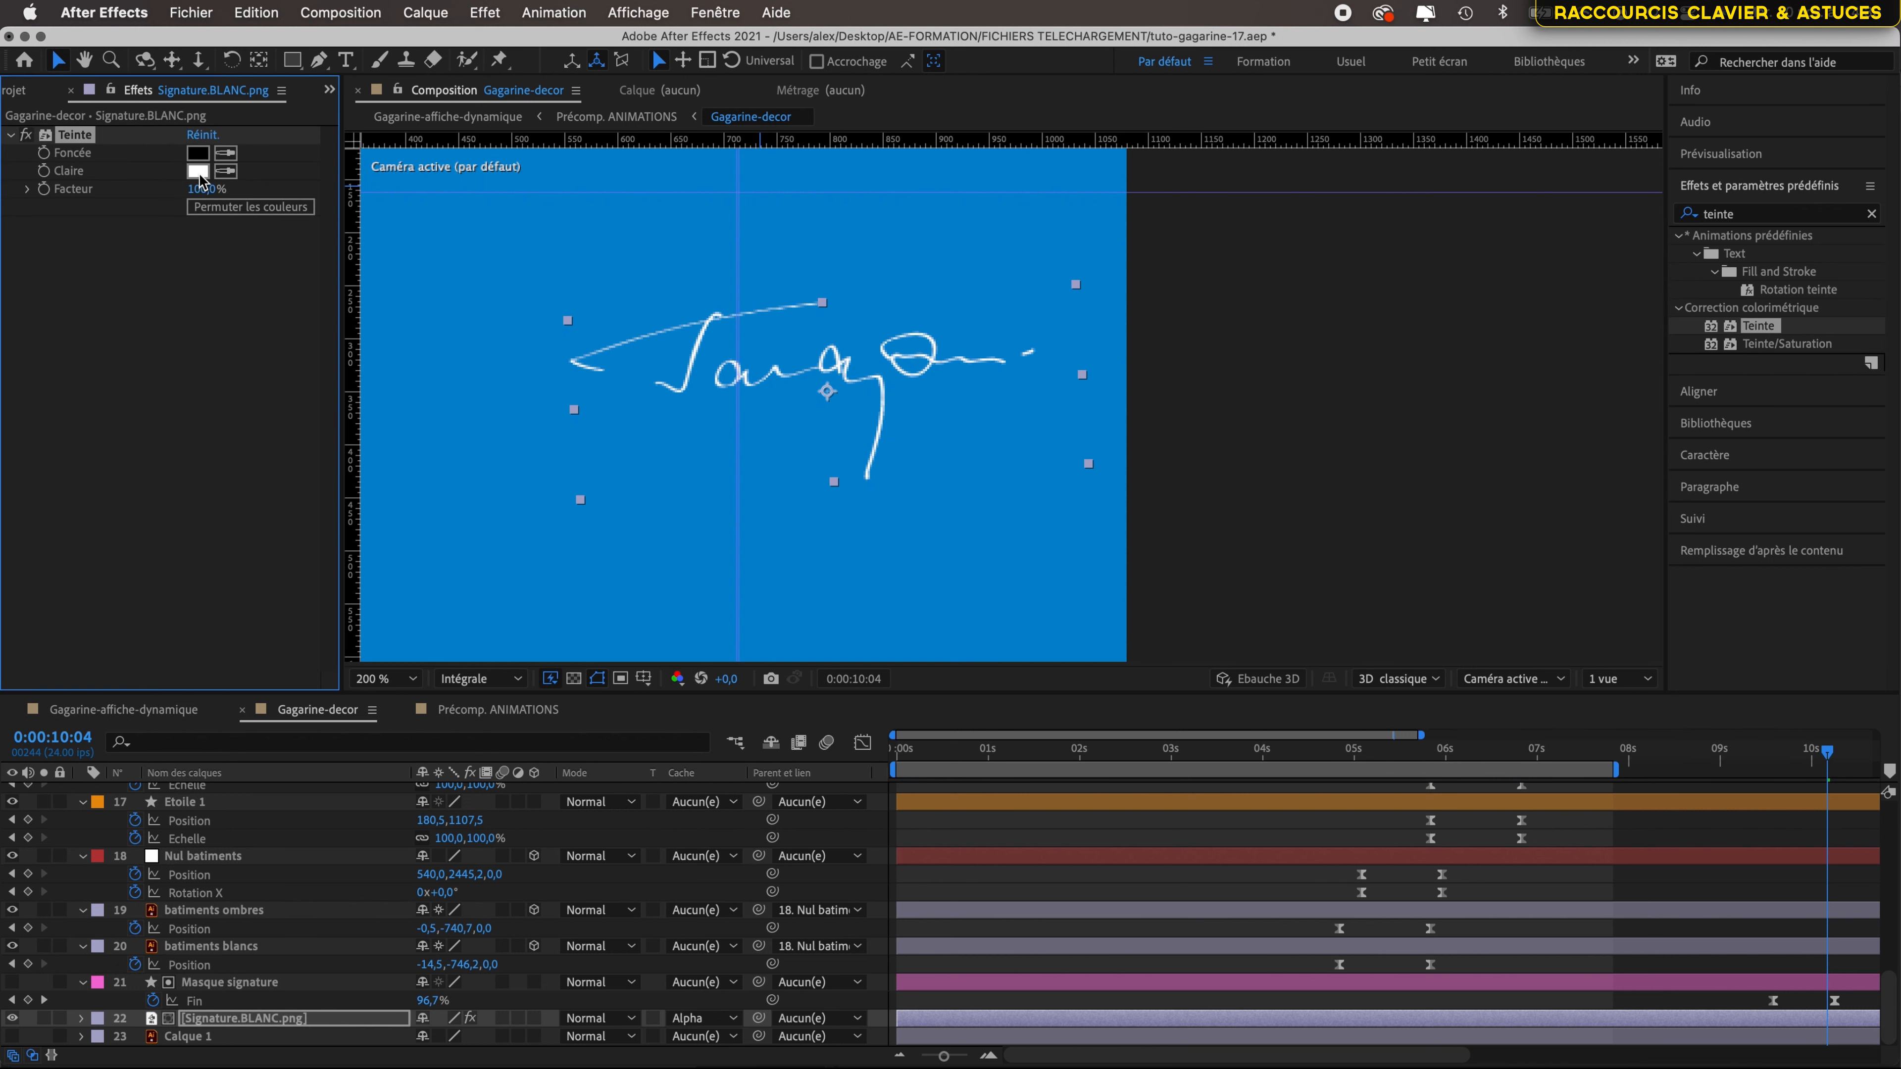
- Sample the signature's Teinte Claire color from the beige tower among the buildings, and check the tinted signature
key("h")
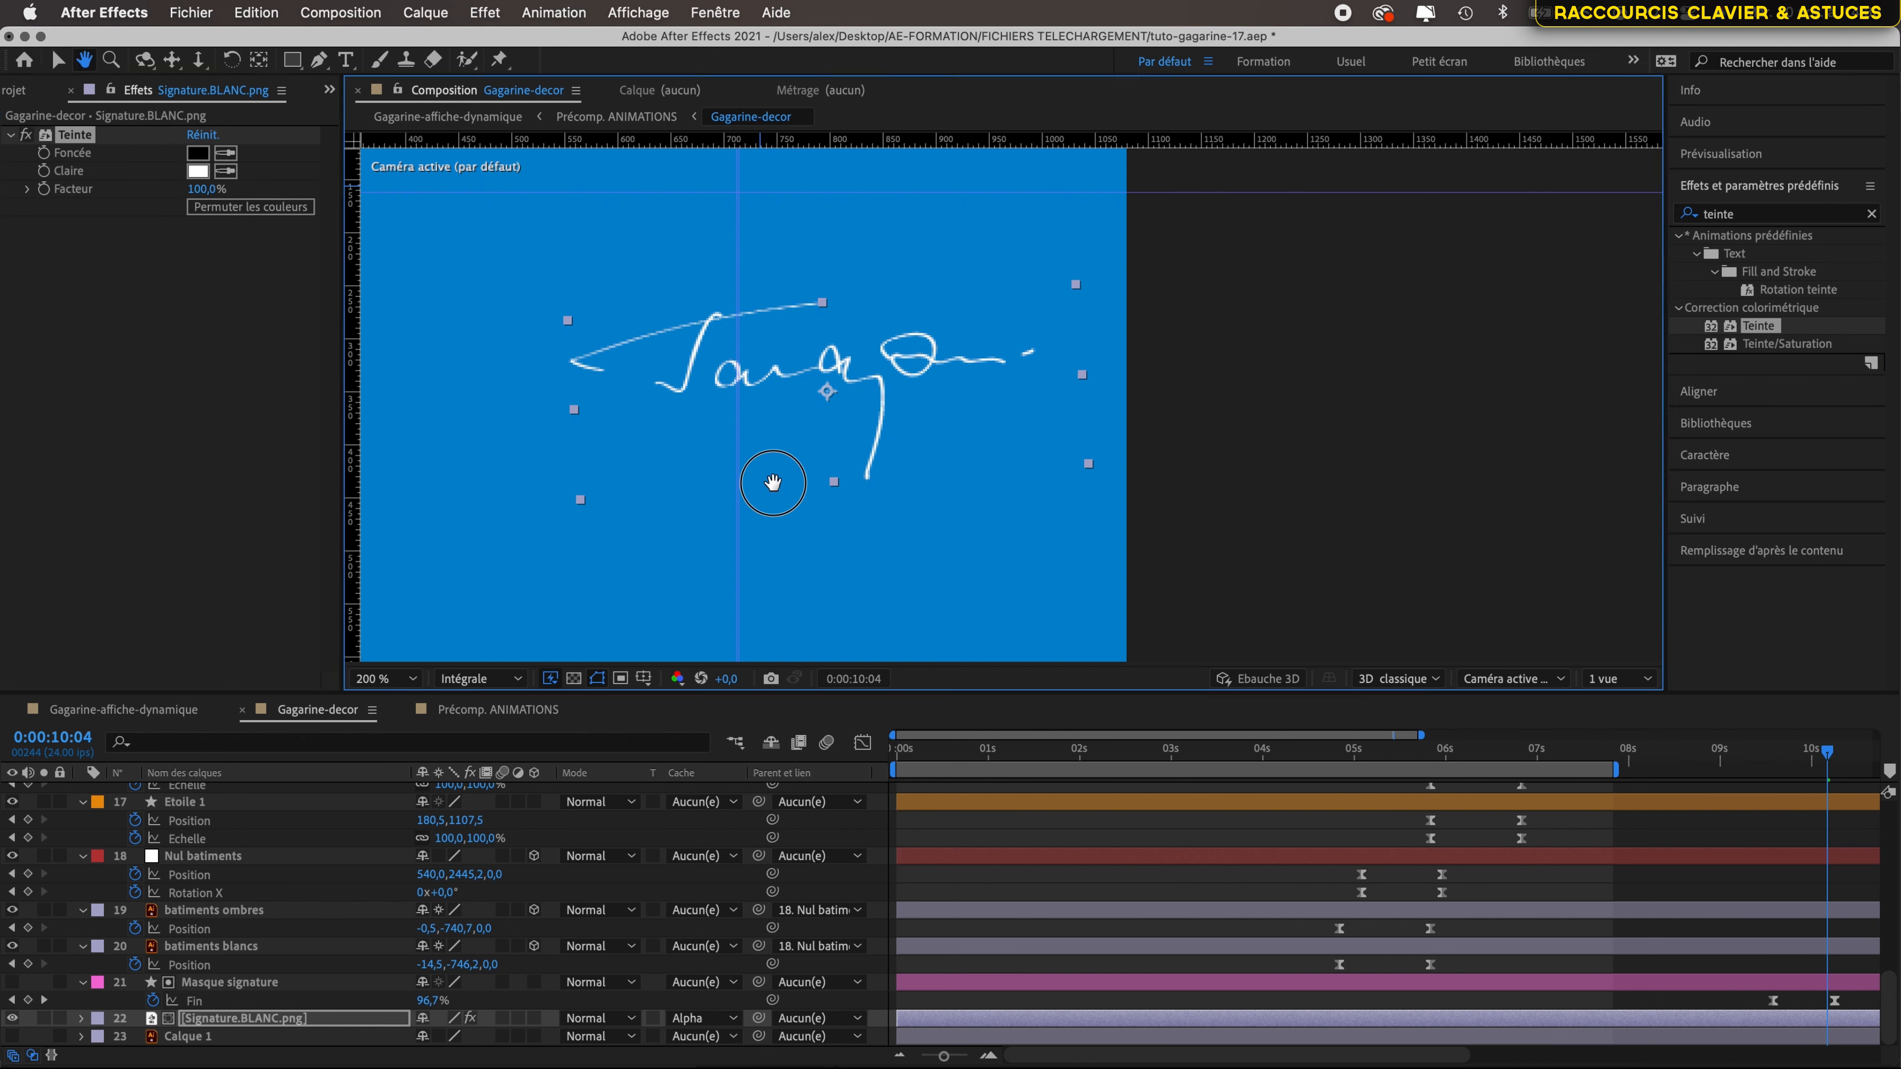
mouse_move(773, 510)
left_mouse_down()
mouse_move(814, 228)
mouse_move(743, 305)
left_mouse_up()
left_click_drag(748, 552, 752, 161)
left_click_drag(698, 438, 696, 340)
key("v")
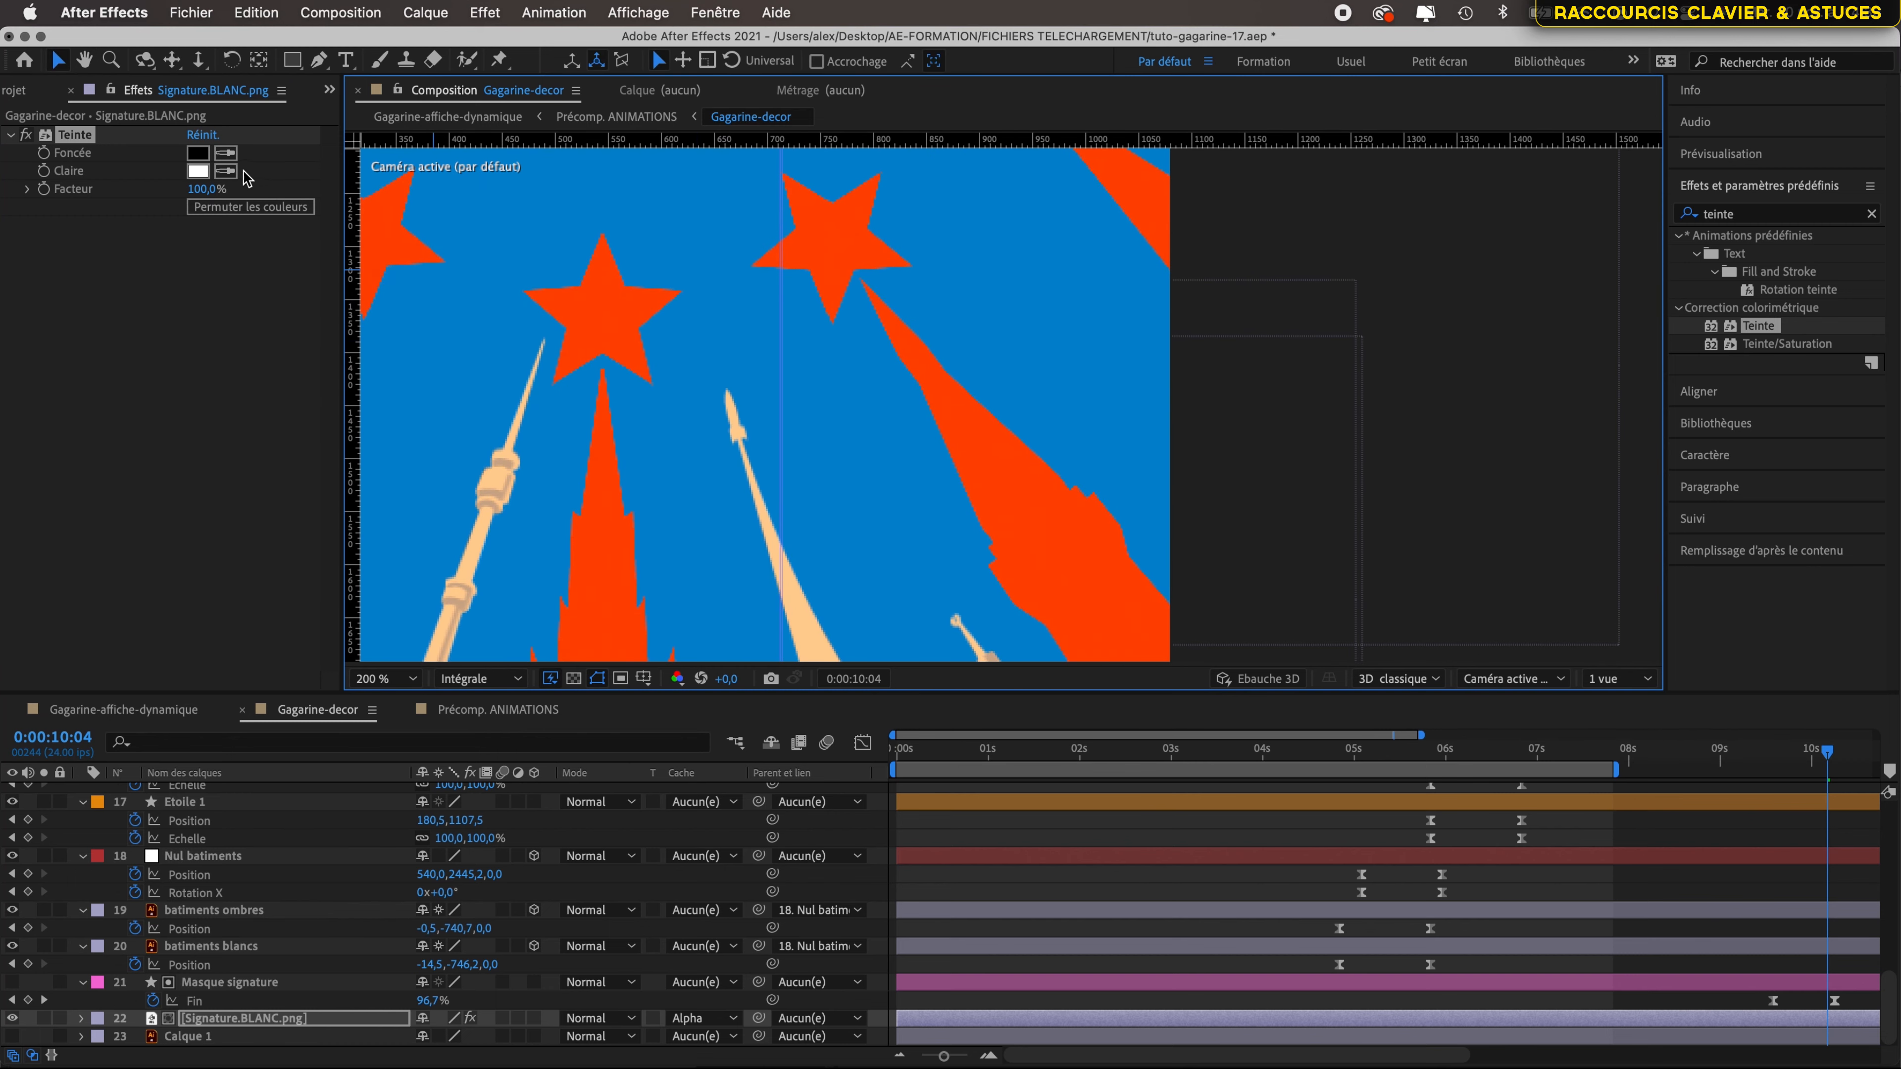
left_click(227, 173)
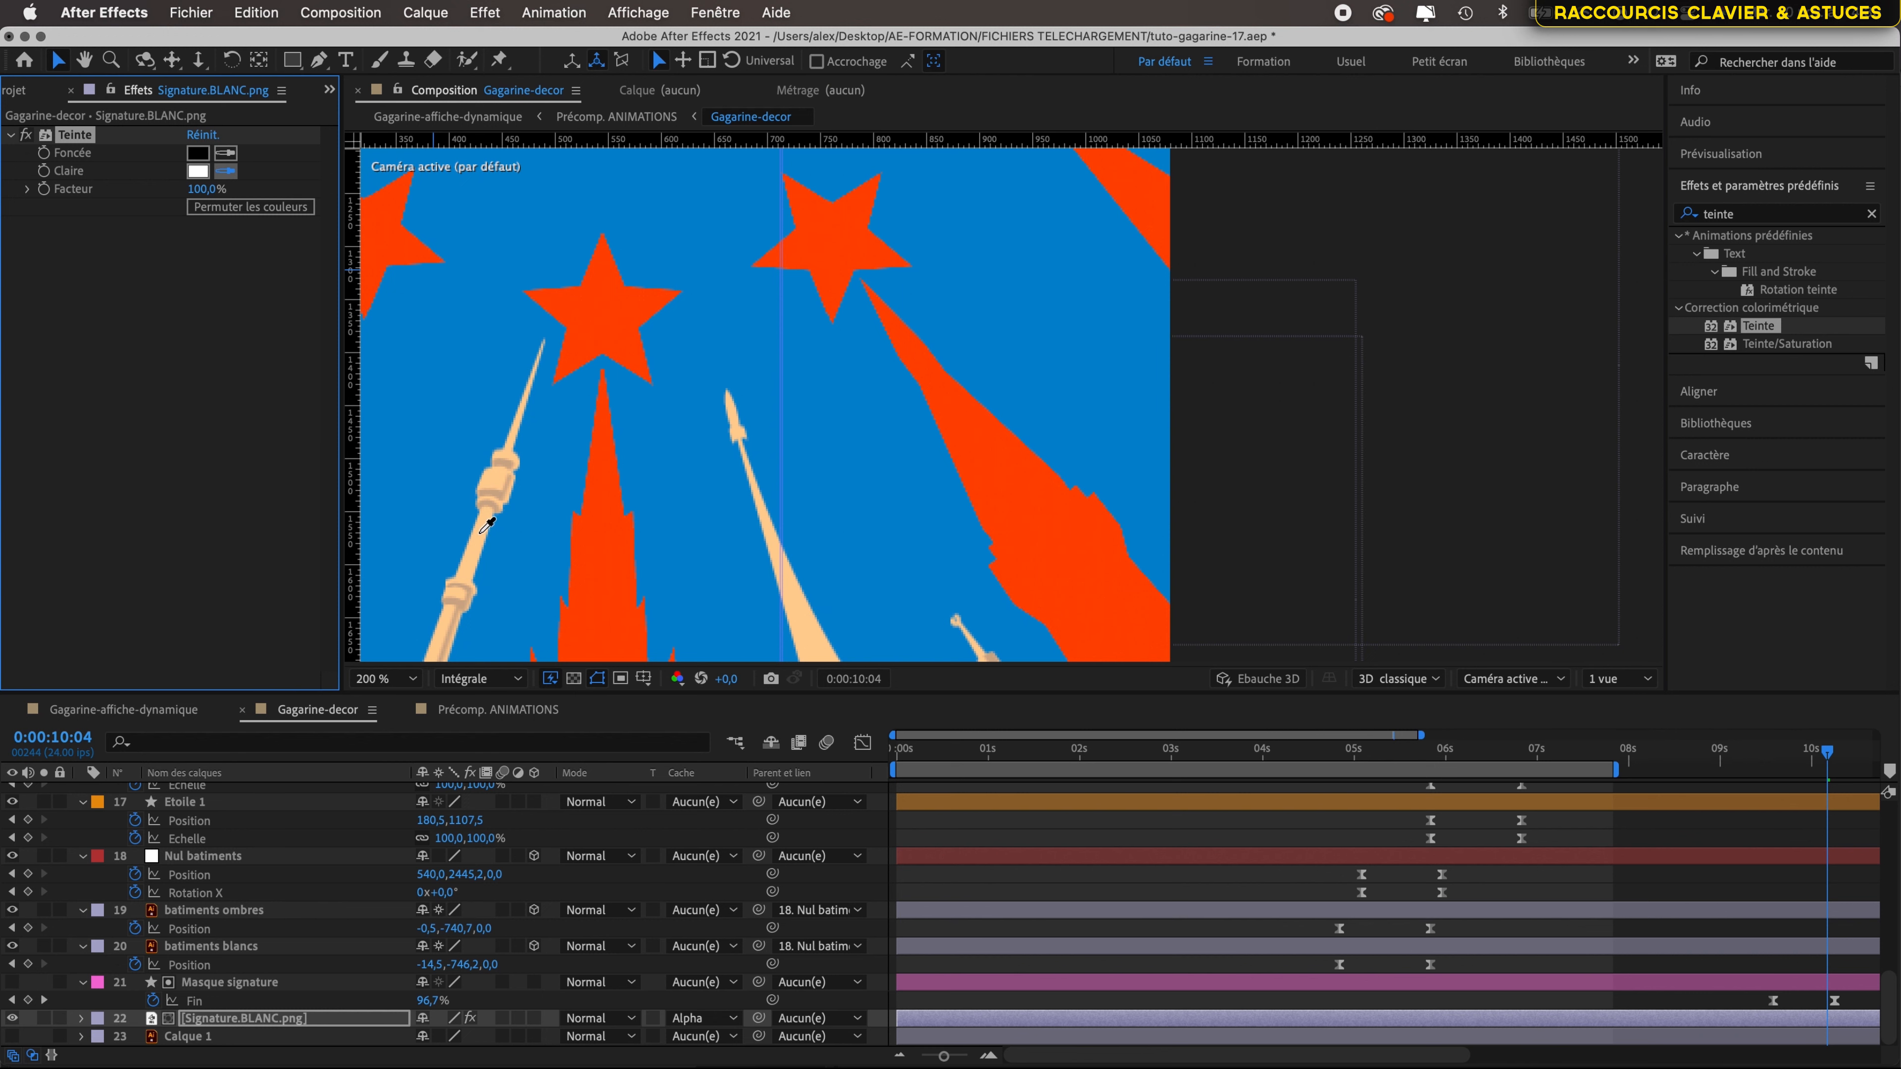
left_click(481, 532)
key("h")
left_click_drag(768, 247, 712, 685)
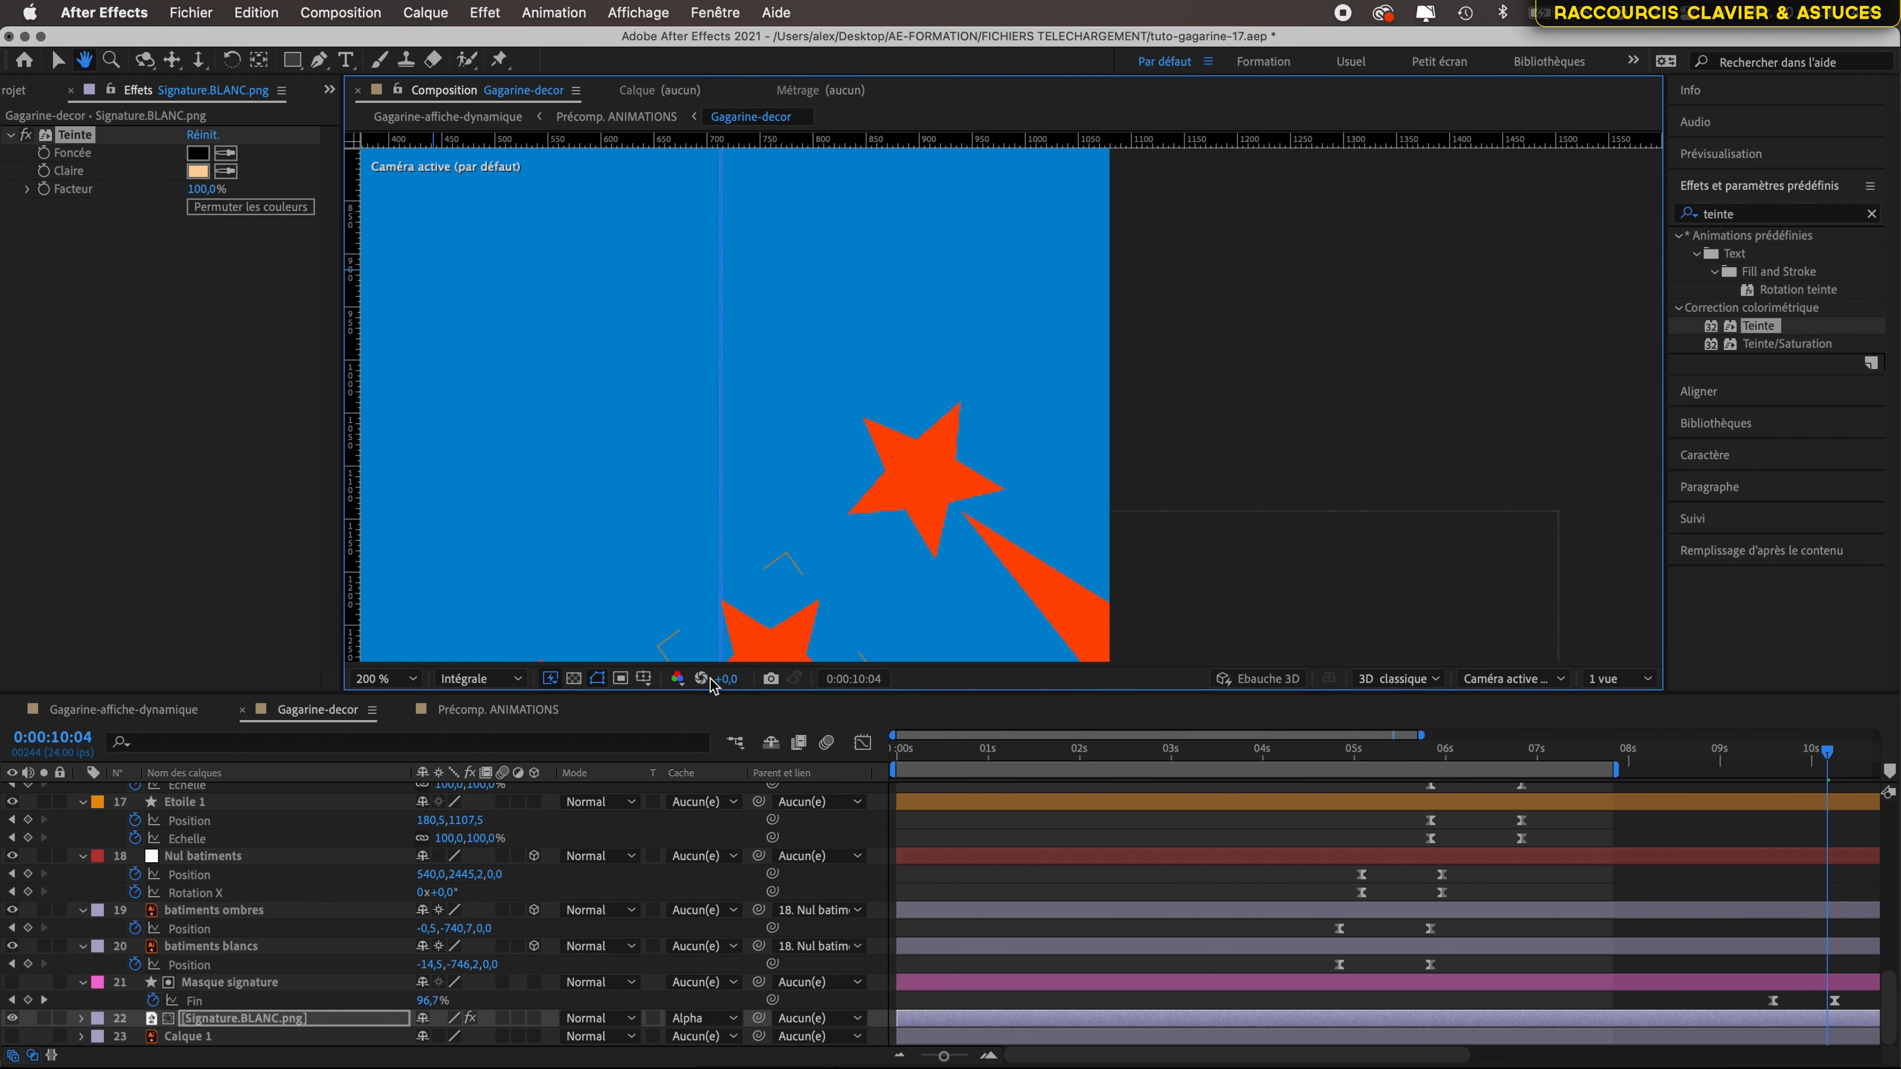
left_click_drag(777, 204, 747, 636)
left_click_drag(781, 289, 791, 581)
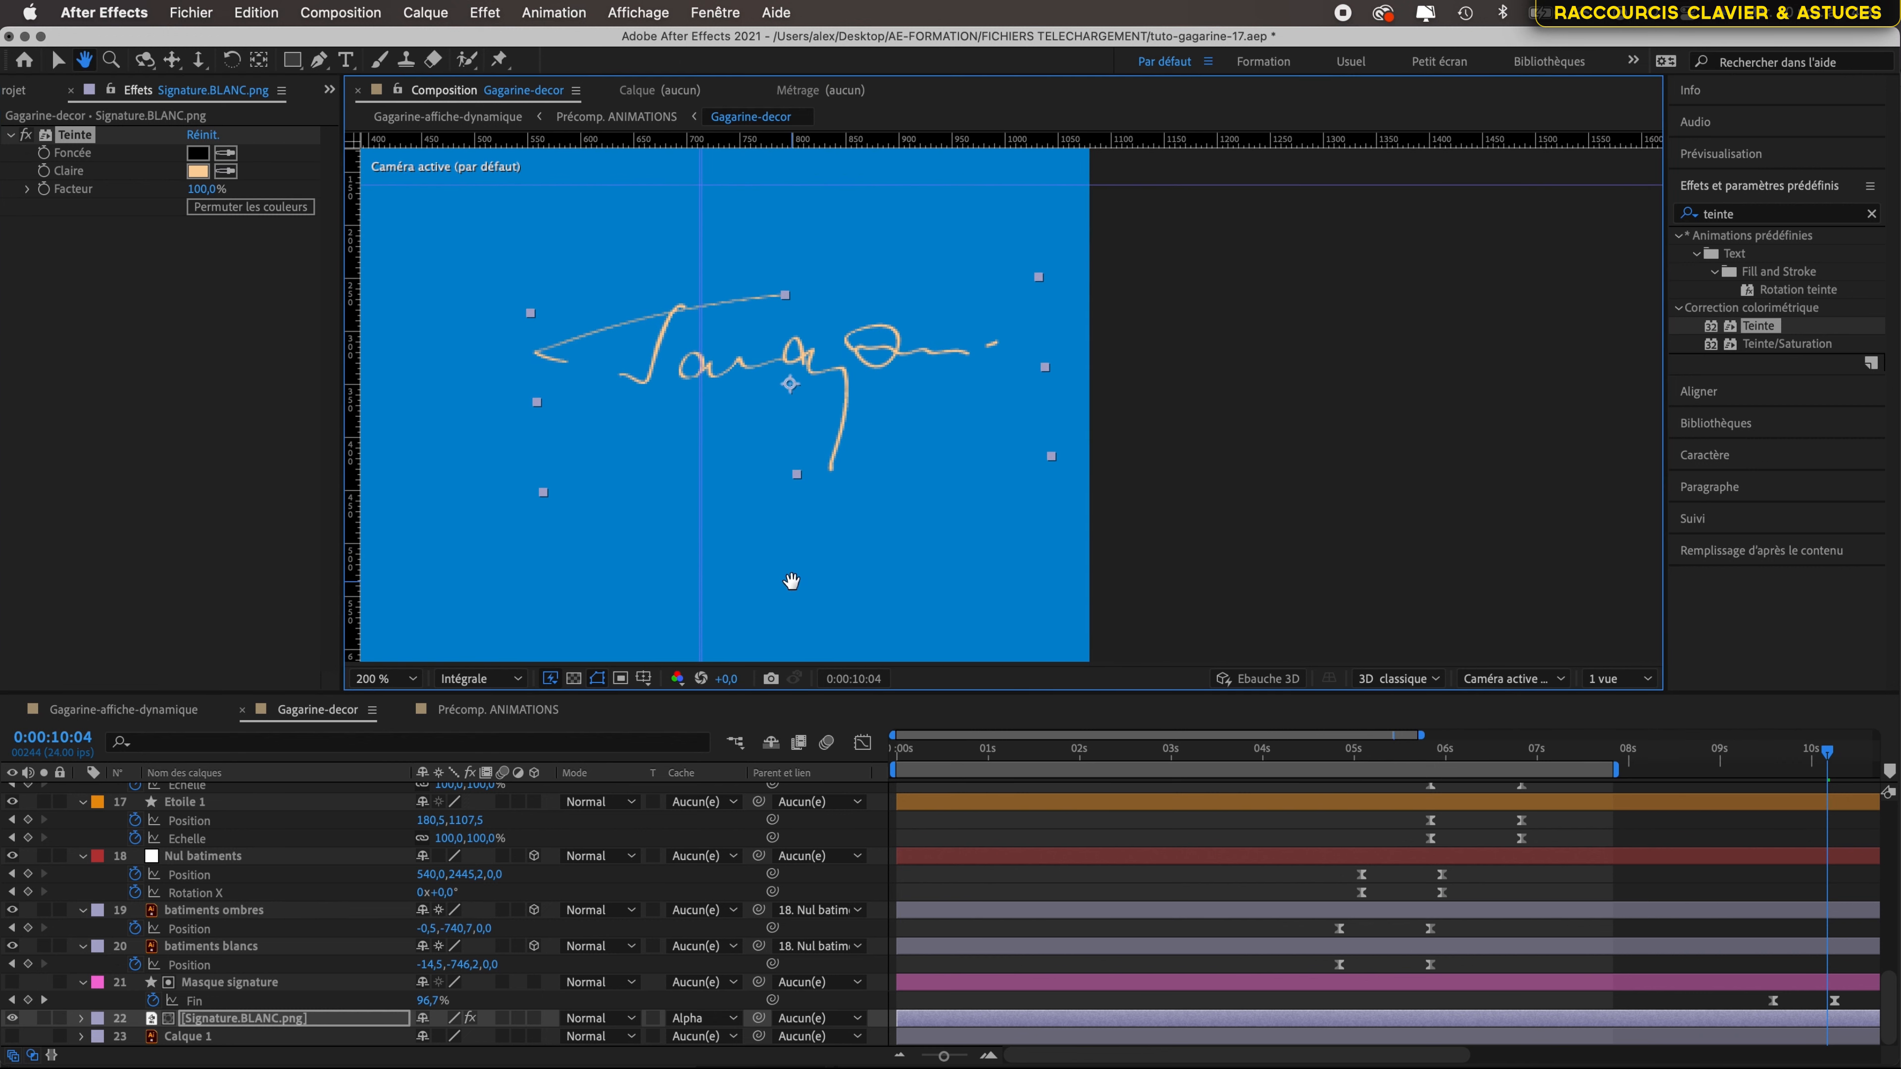
- Lighten the signature's Teinte Claire color to off-white F3EADF, and compare the signature with the effect off and on
key("v")
left_click(199, 171)
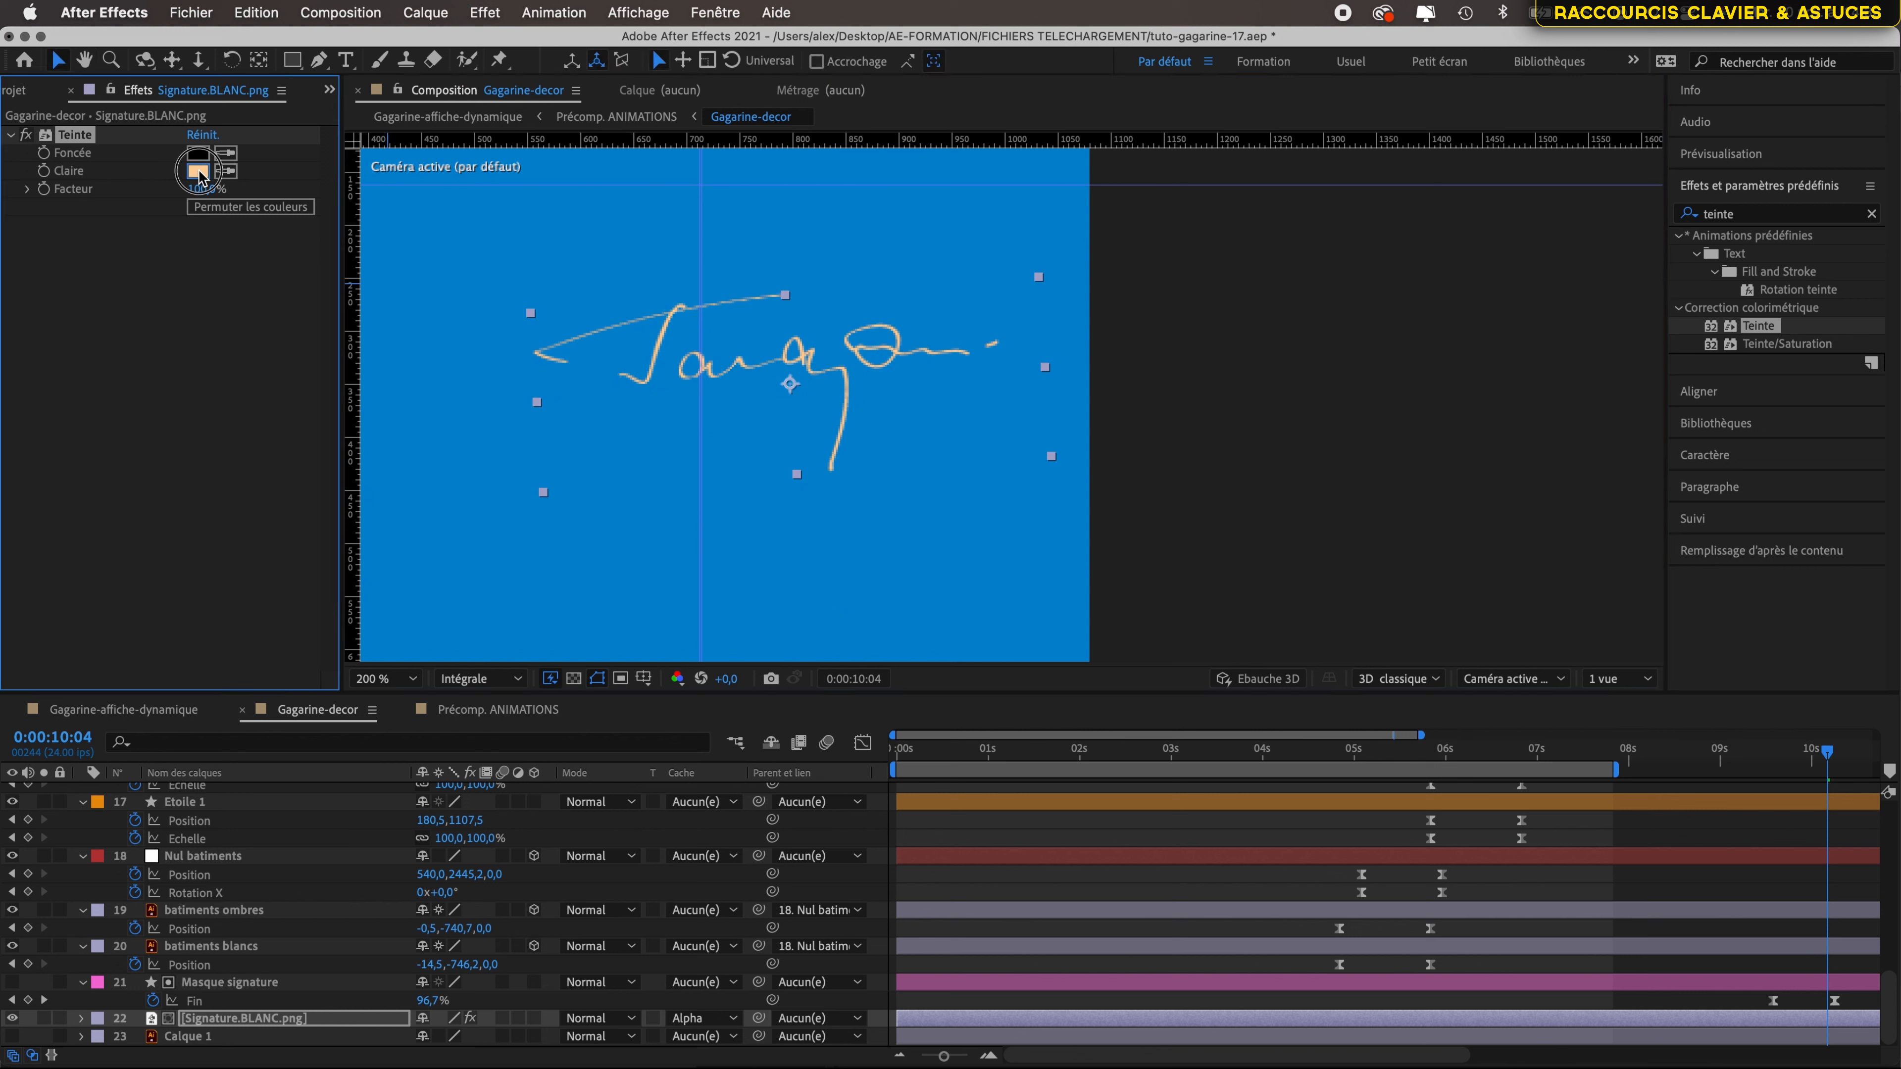
left_click(146, 456)
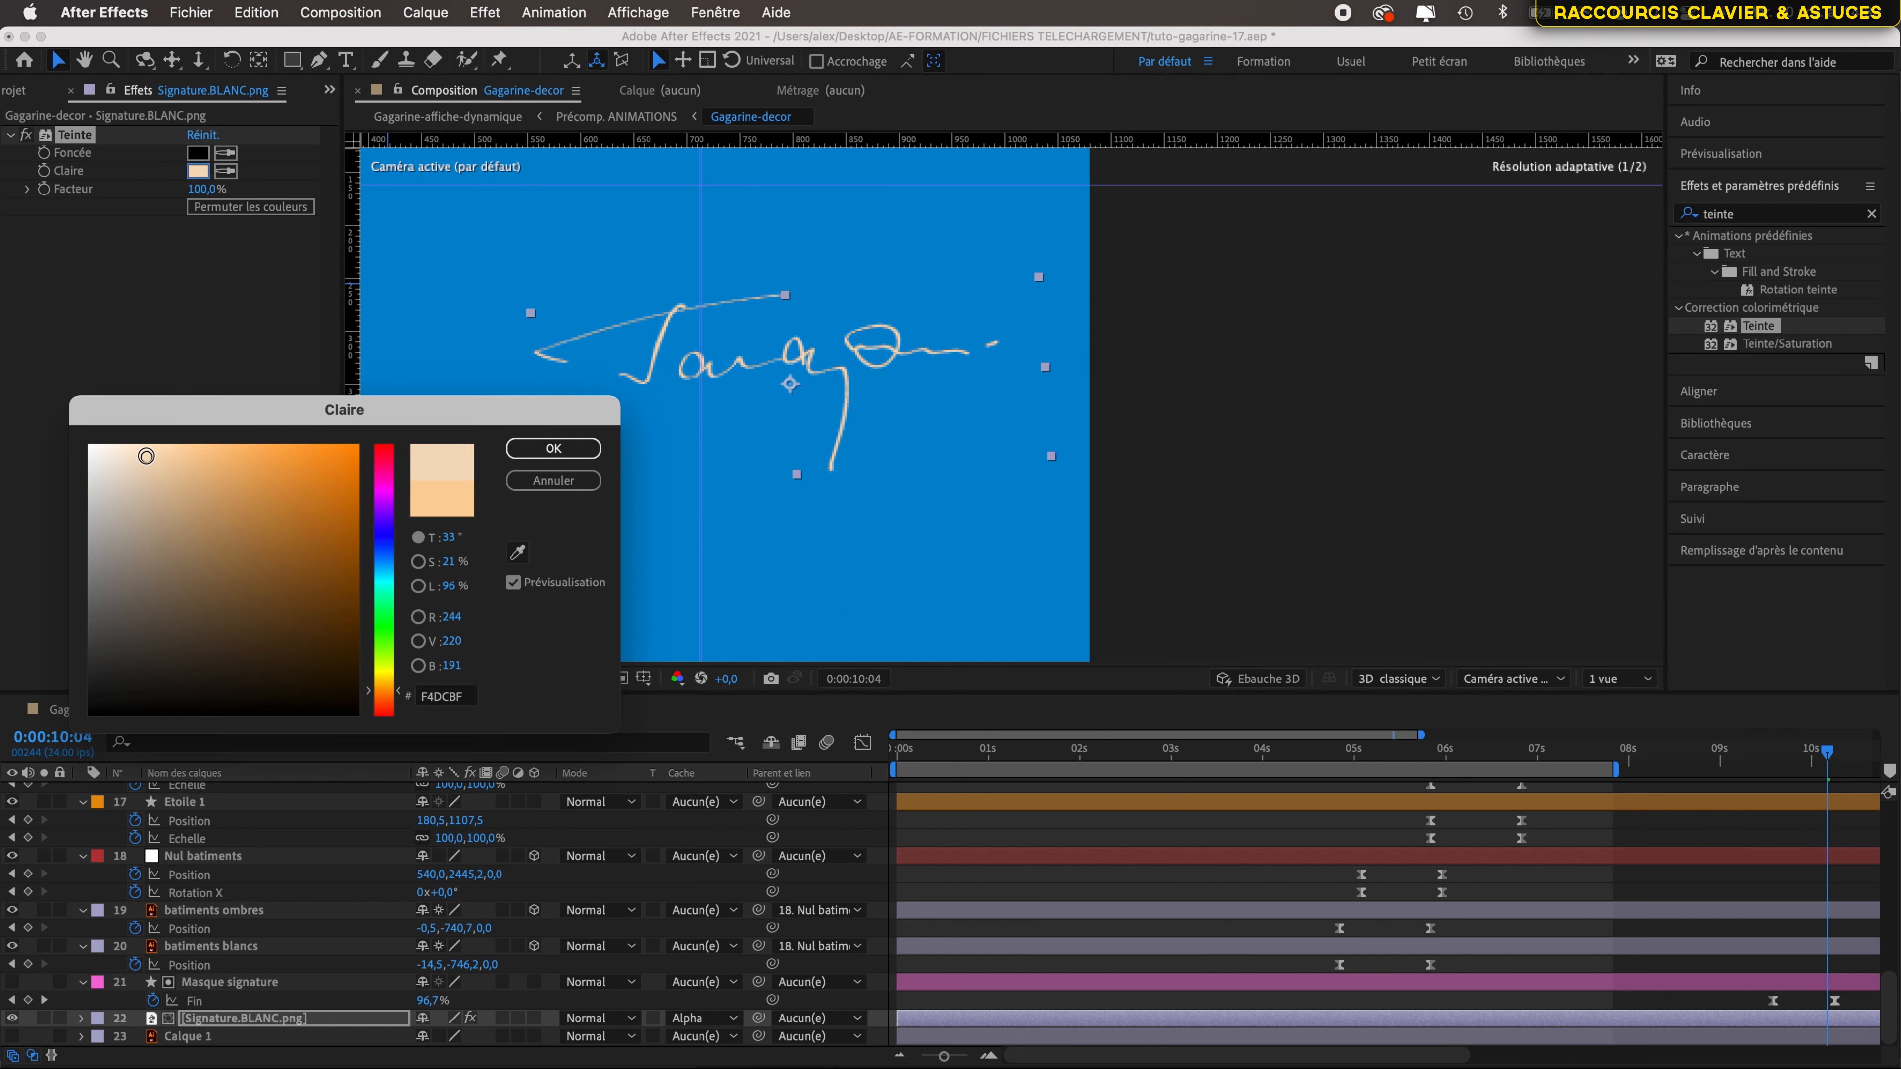
left_click_drag(130, 459, 111, 457)
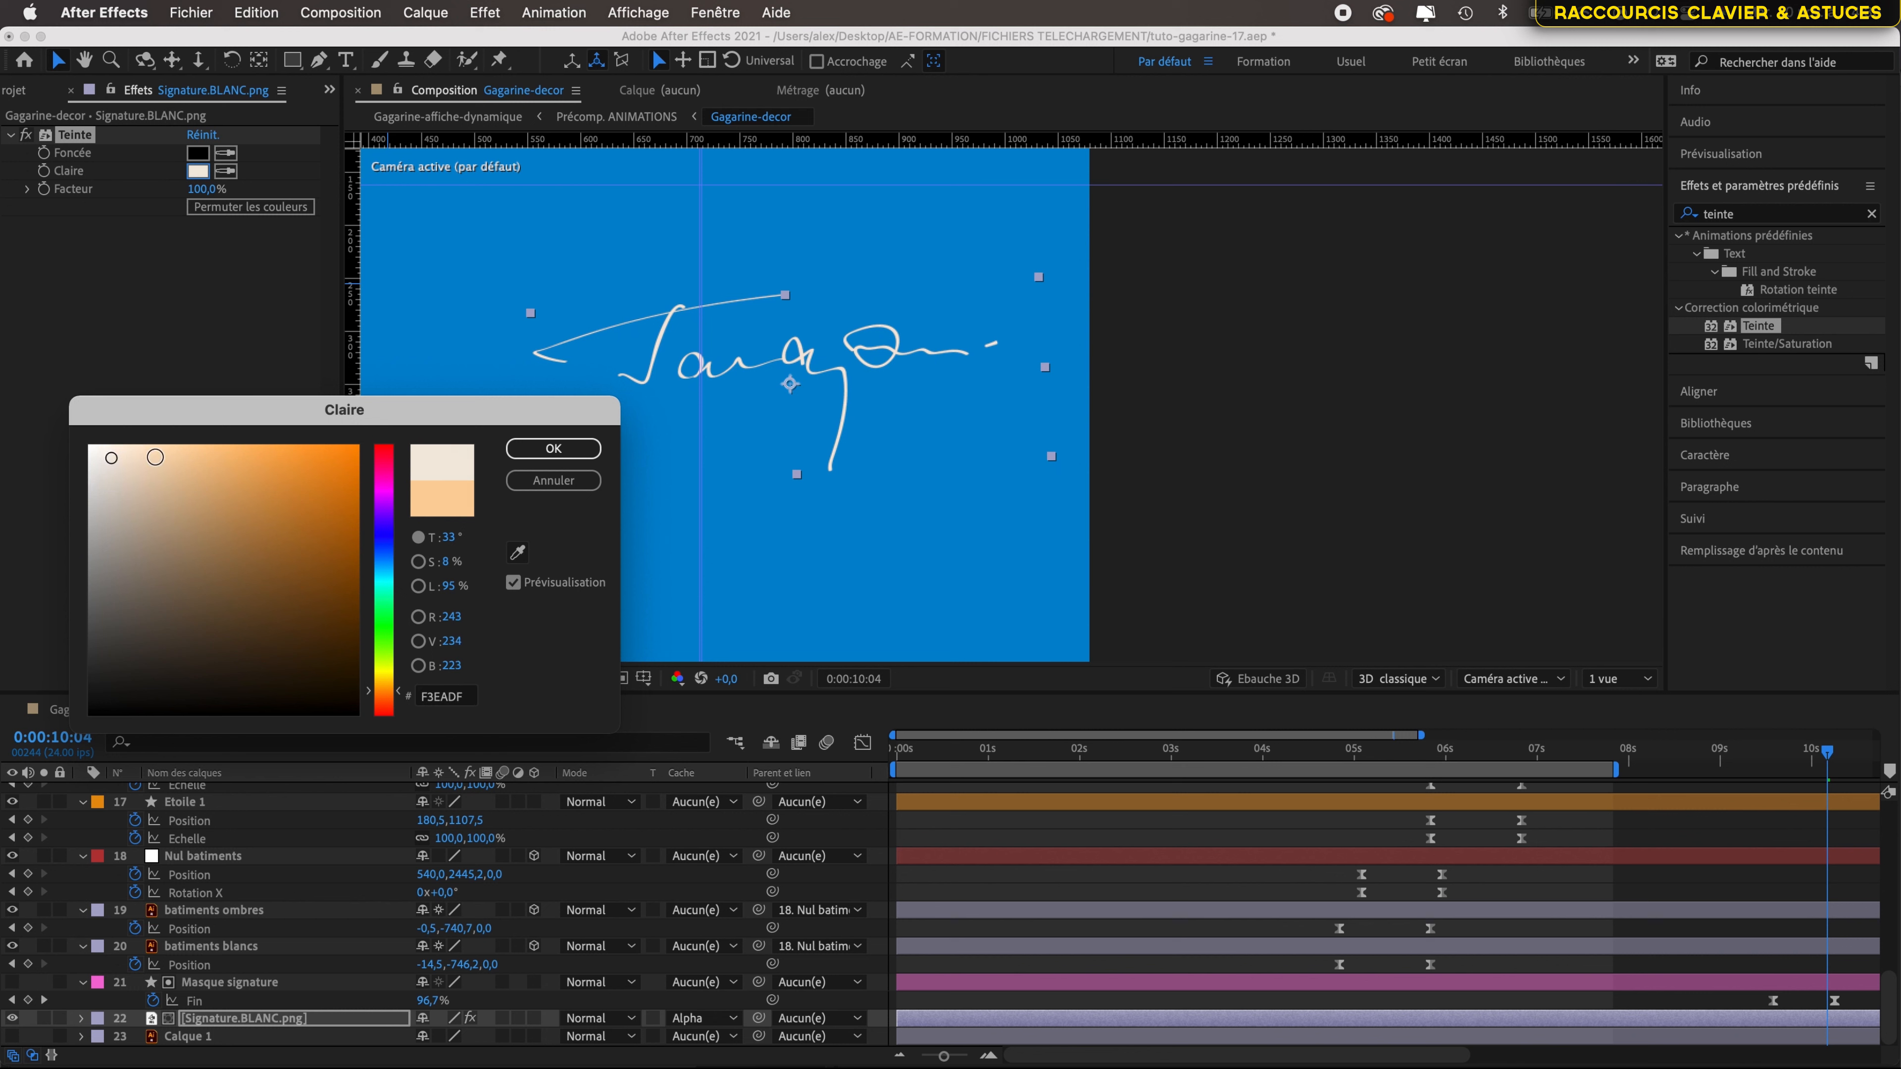
left_click(537, 451)
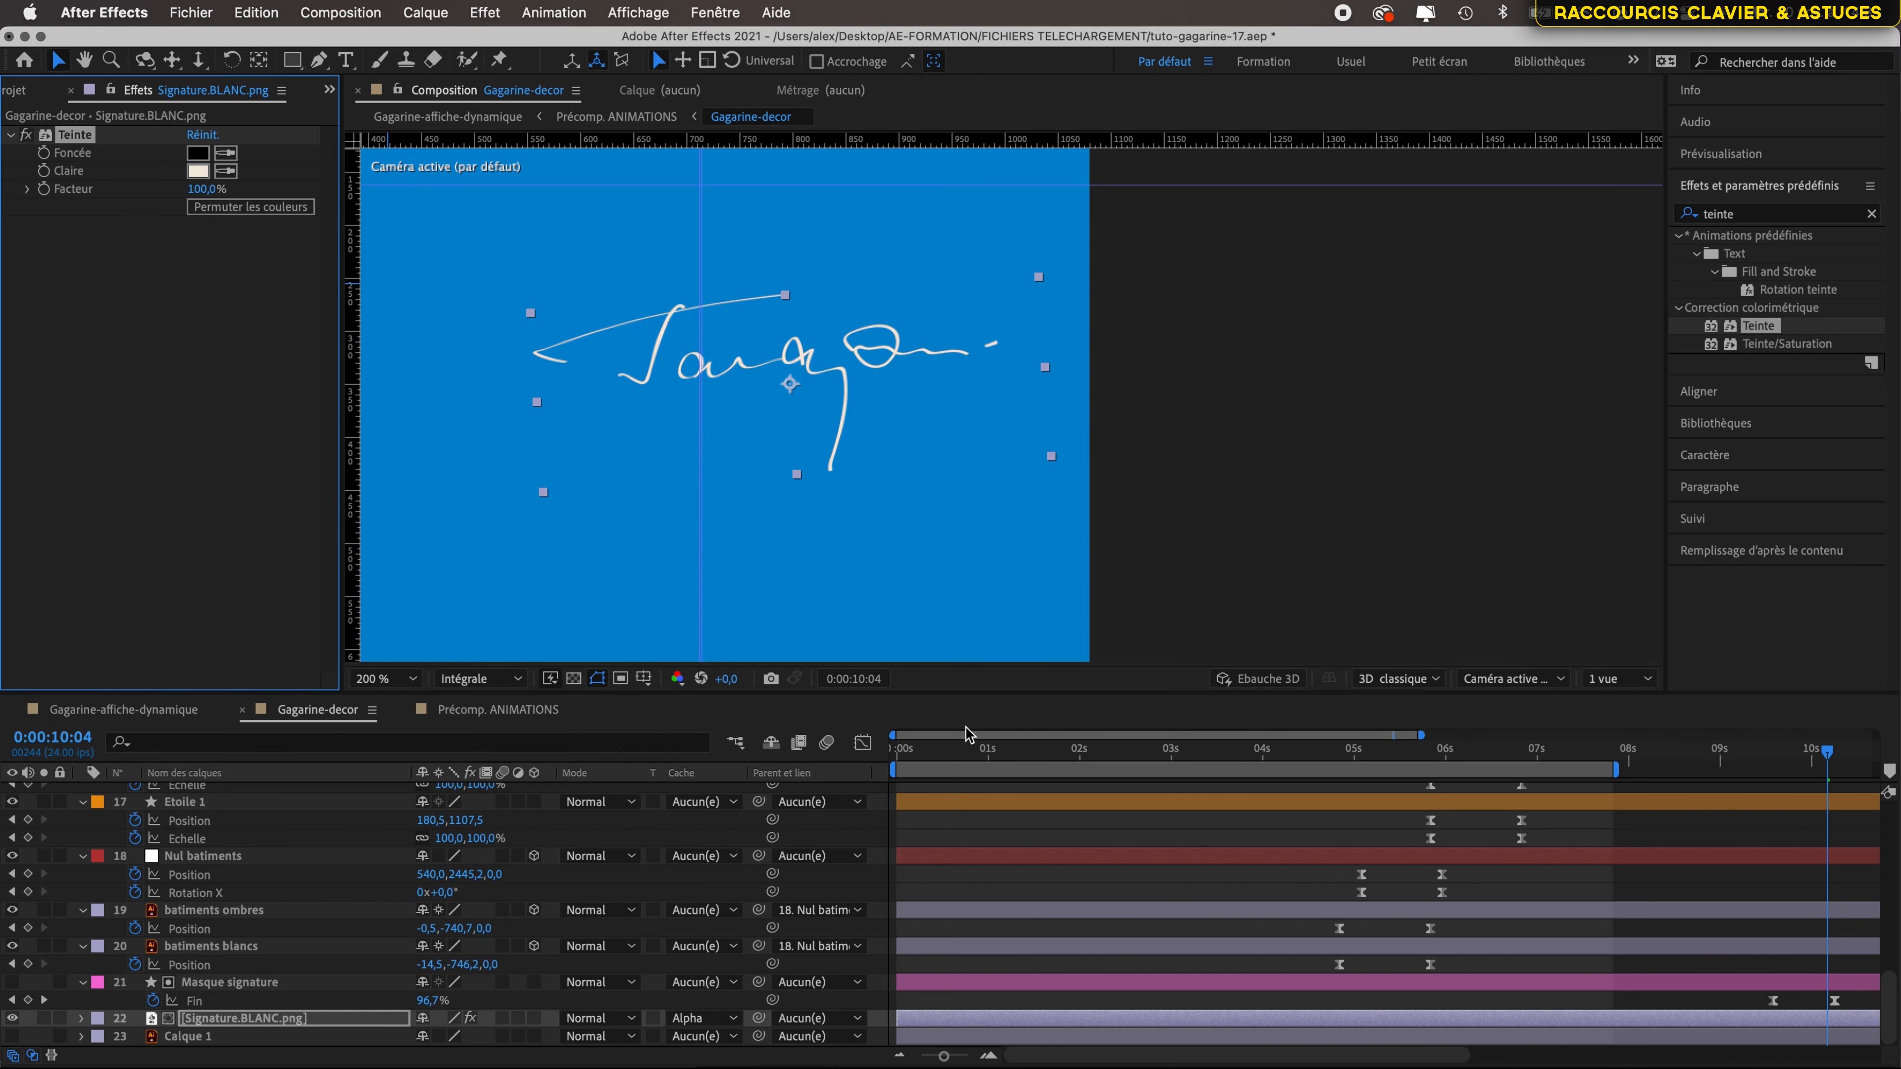
left_click(27, 136)
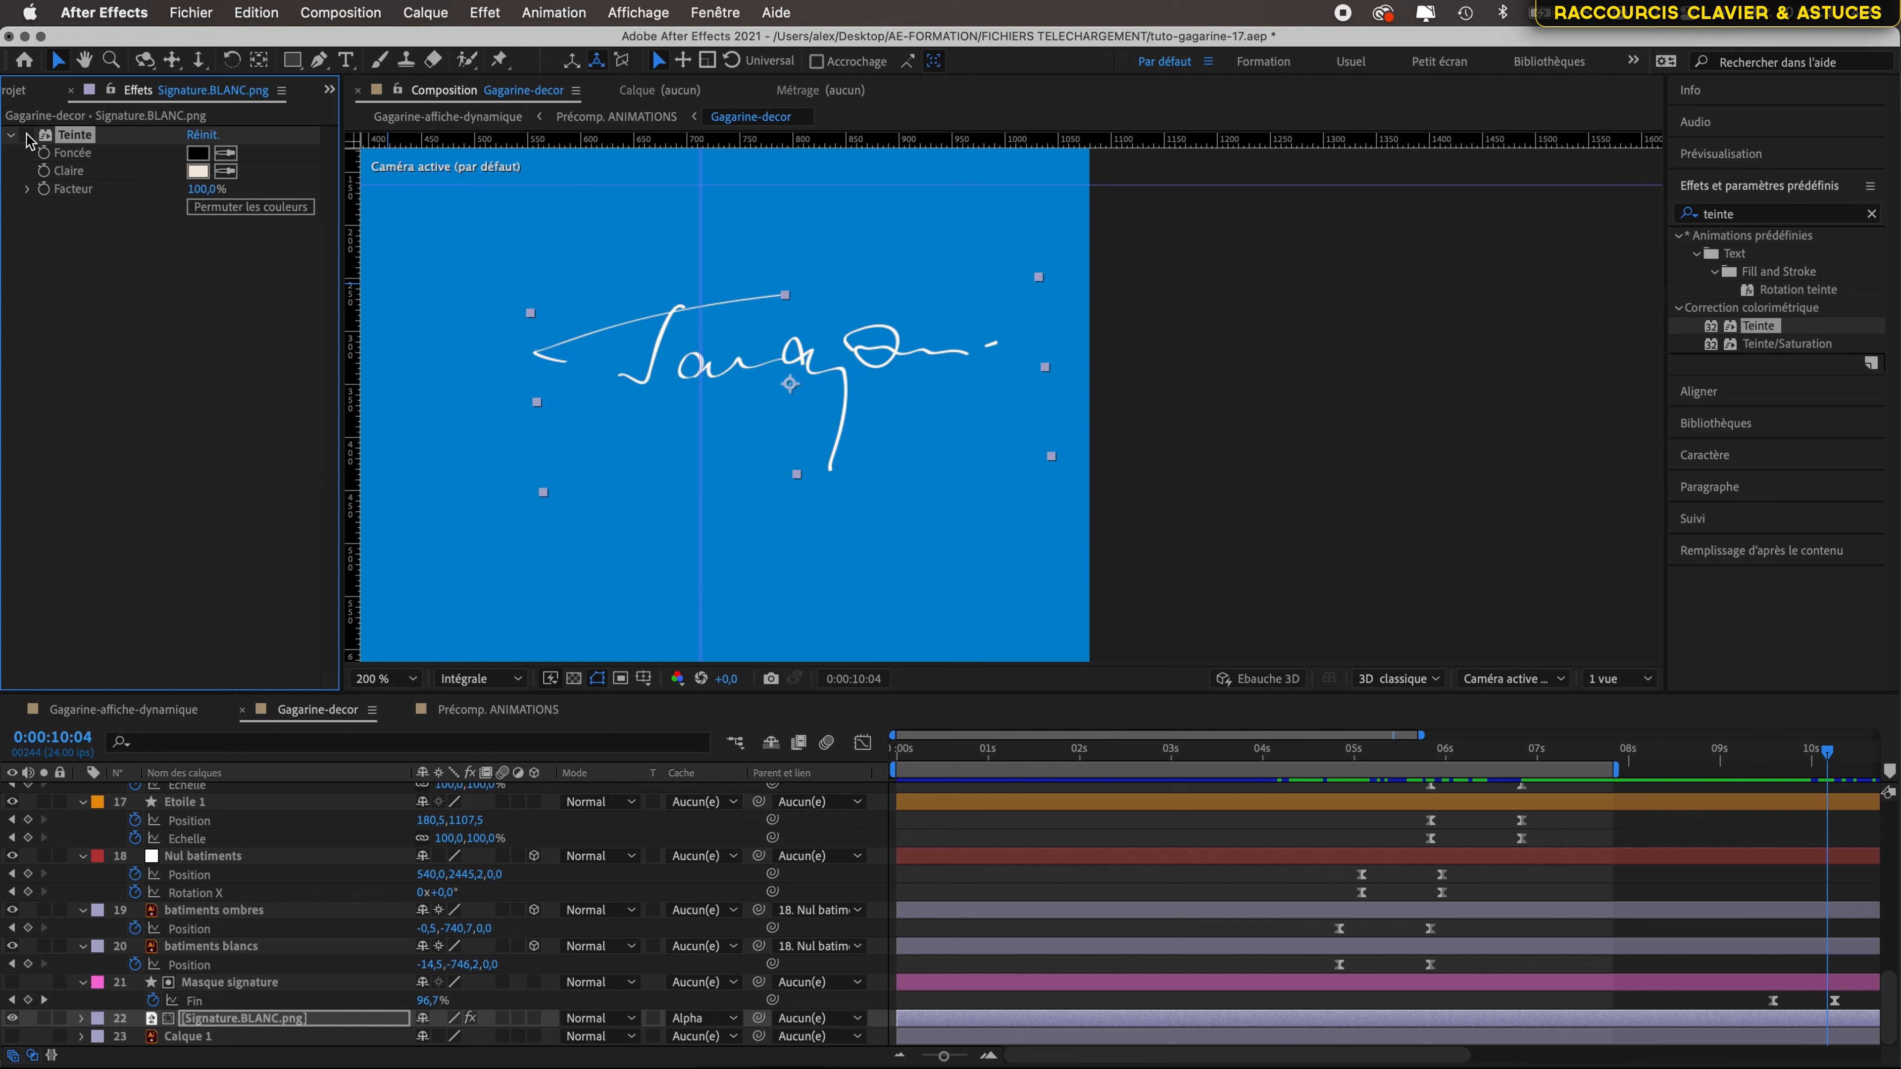
left_click(27, 136)
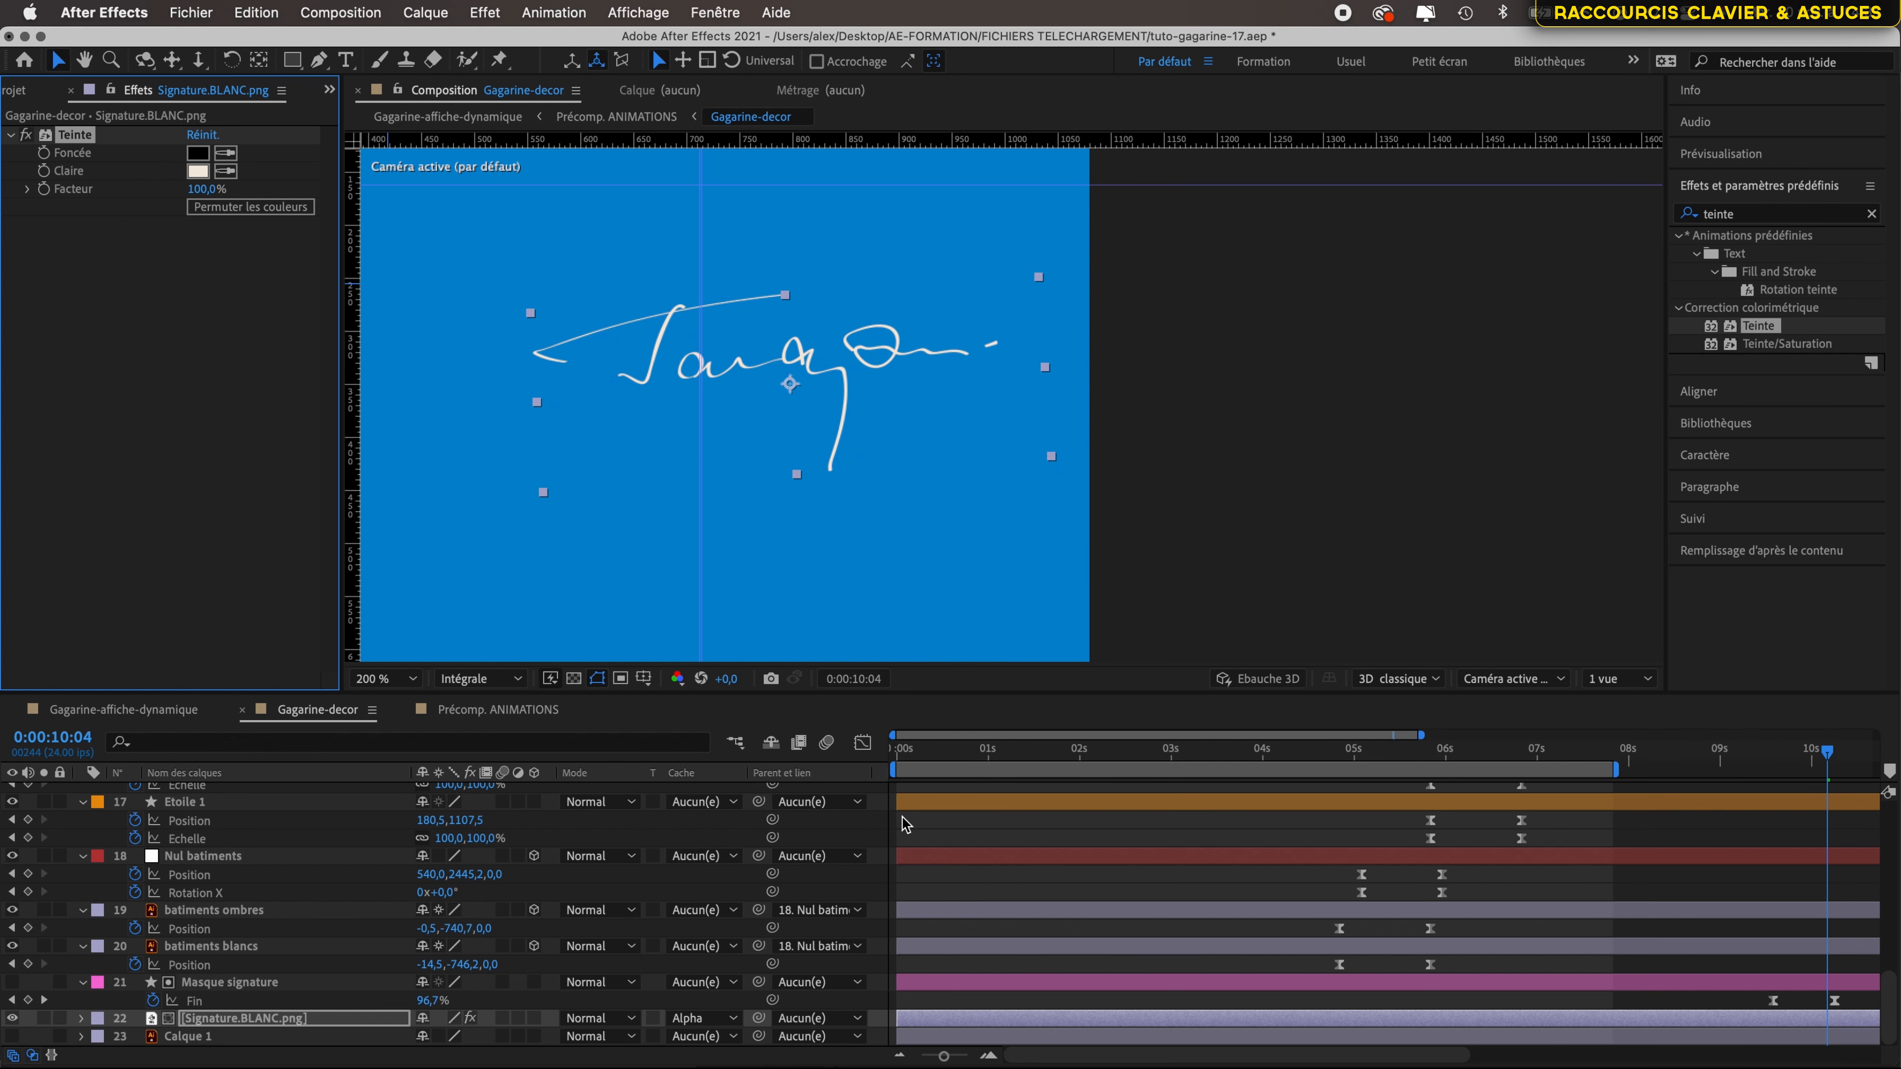
- Return through Précomp. ANIMATIONS to the Gagarine-affiche-dynamique composition and examine the signature, date text and star up close
key("Tab")
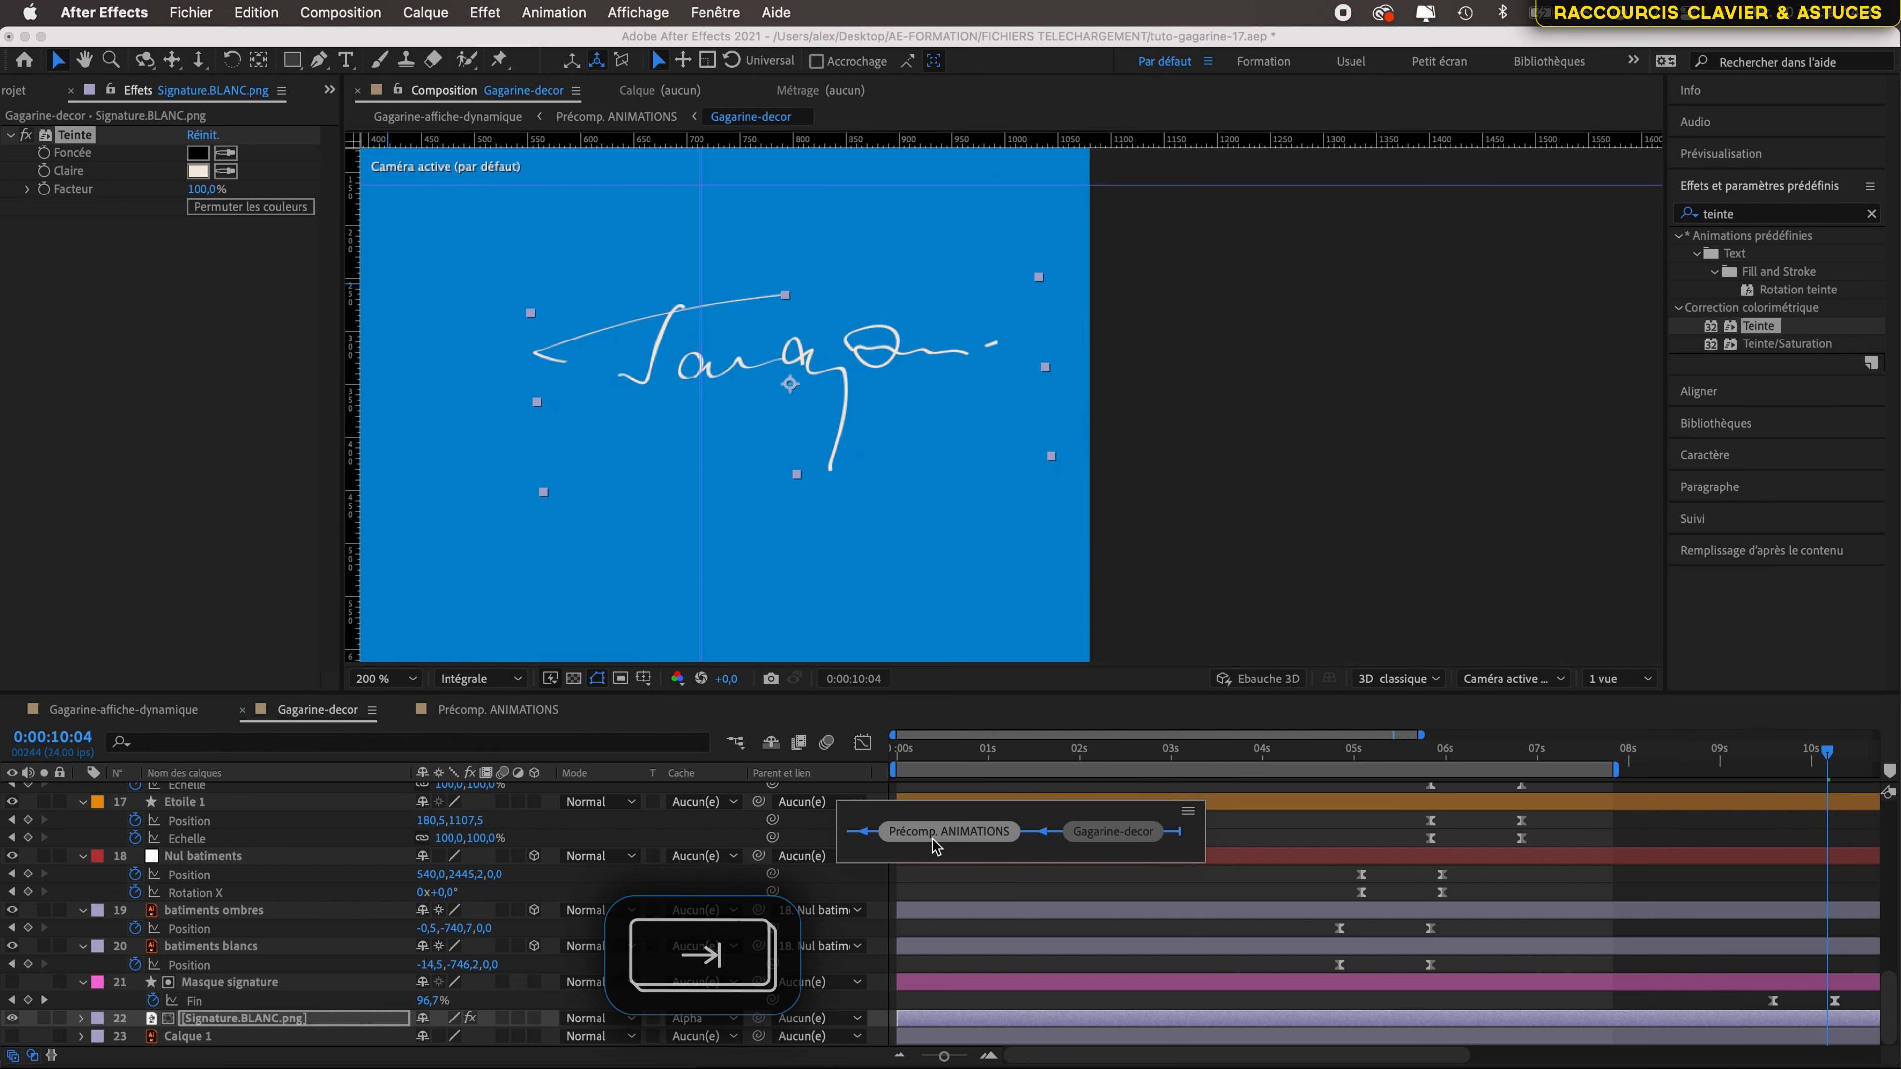
left_click(936, 833)
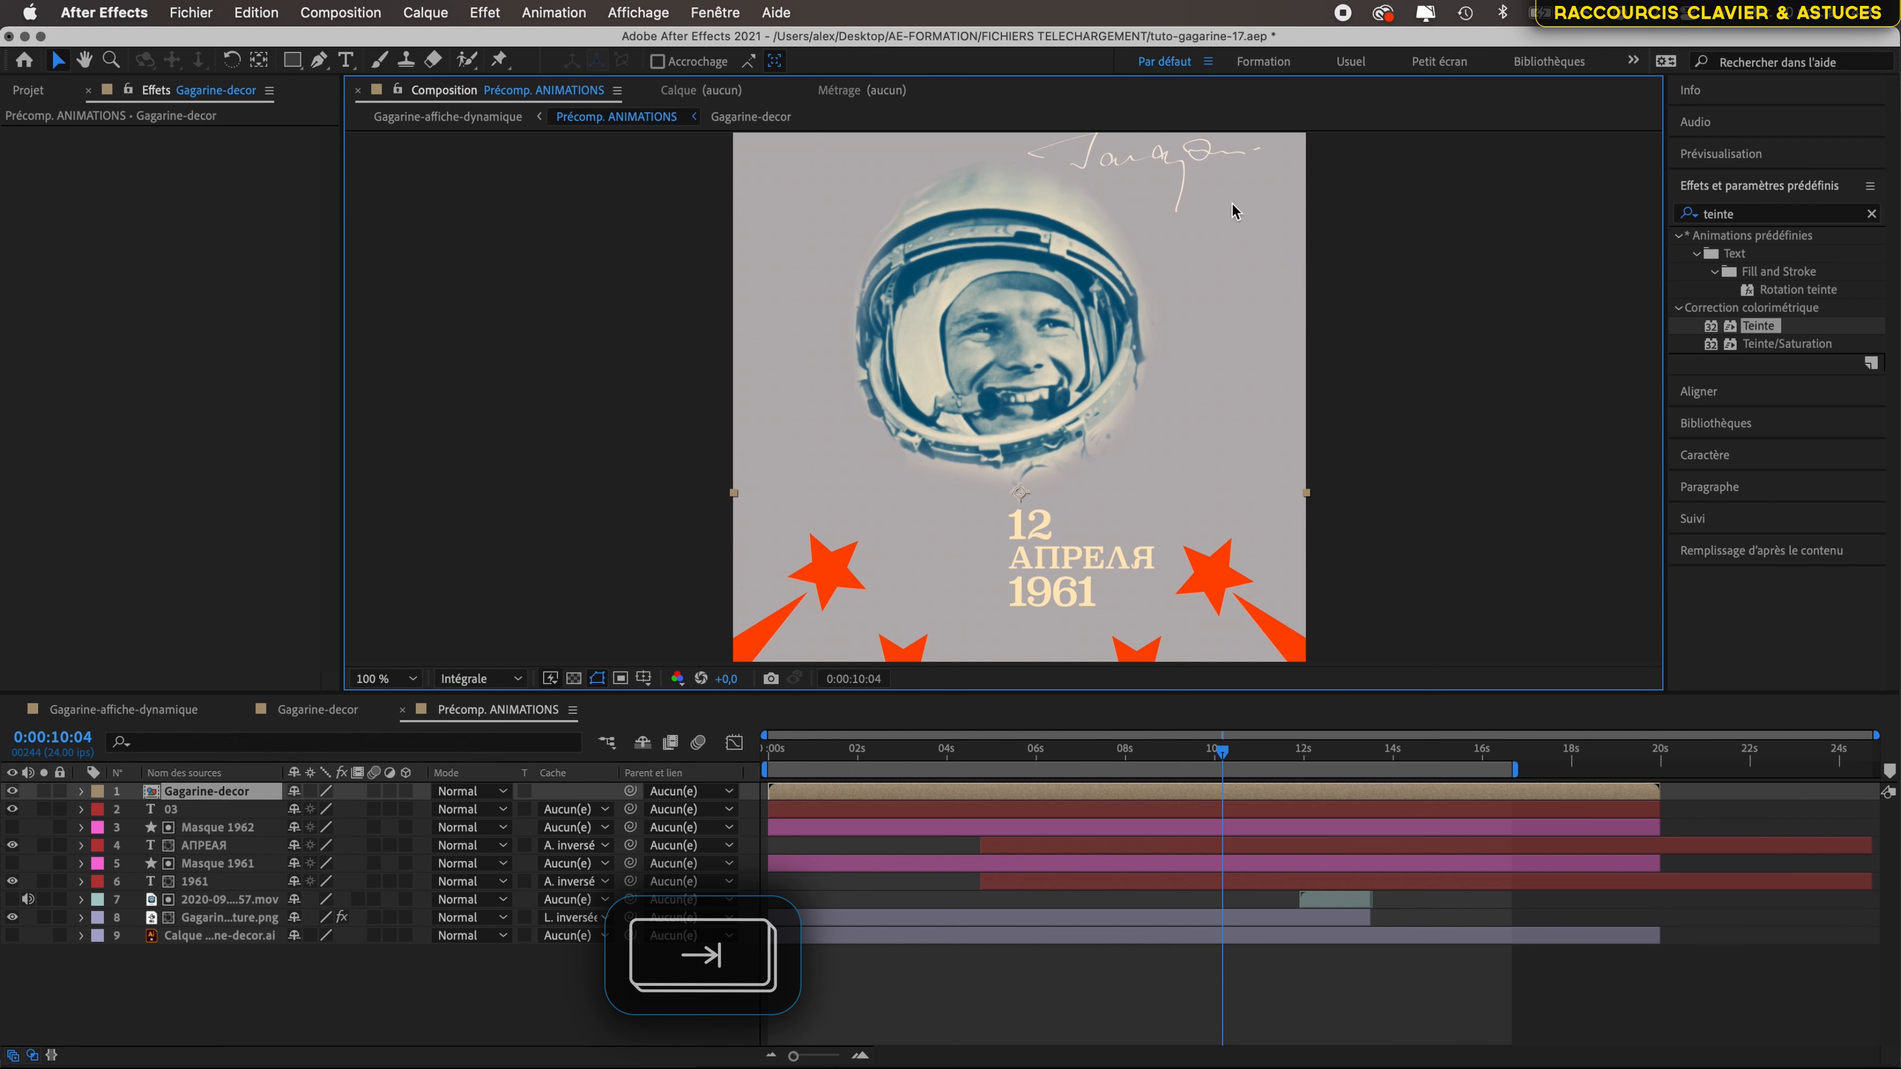
key("Tab")
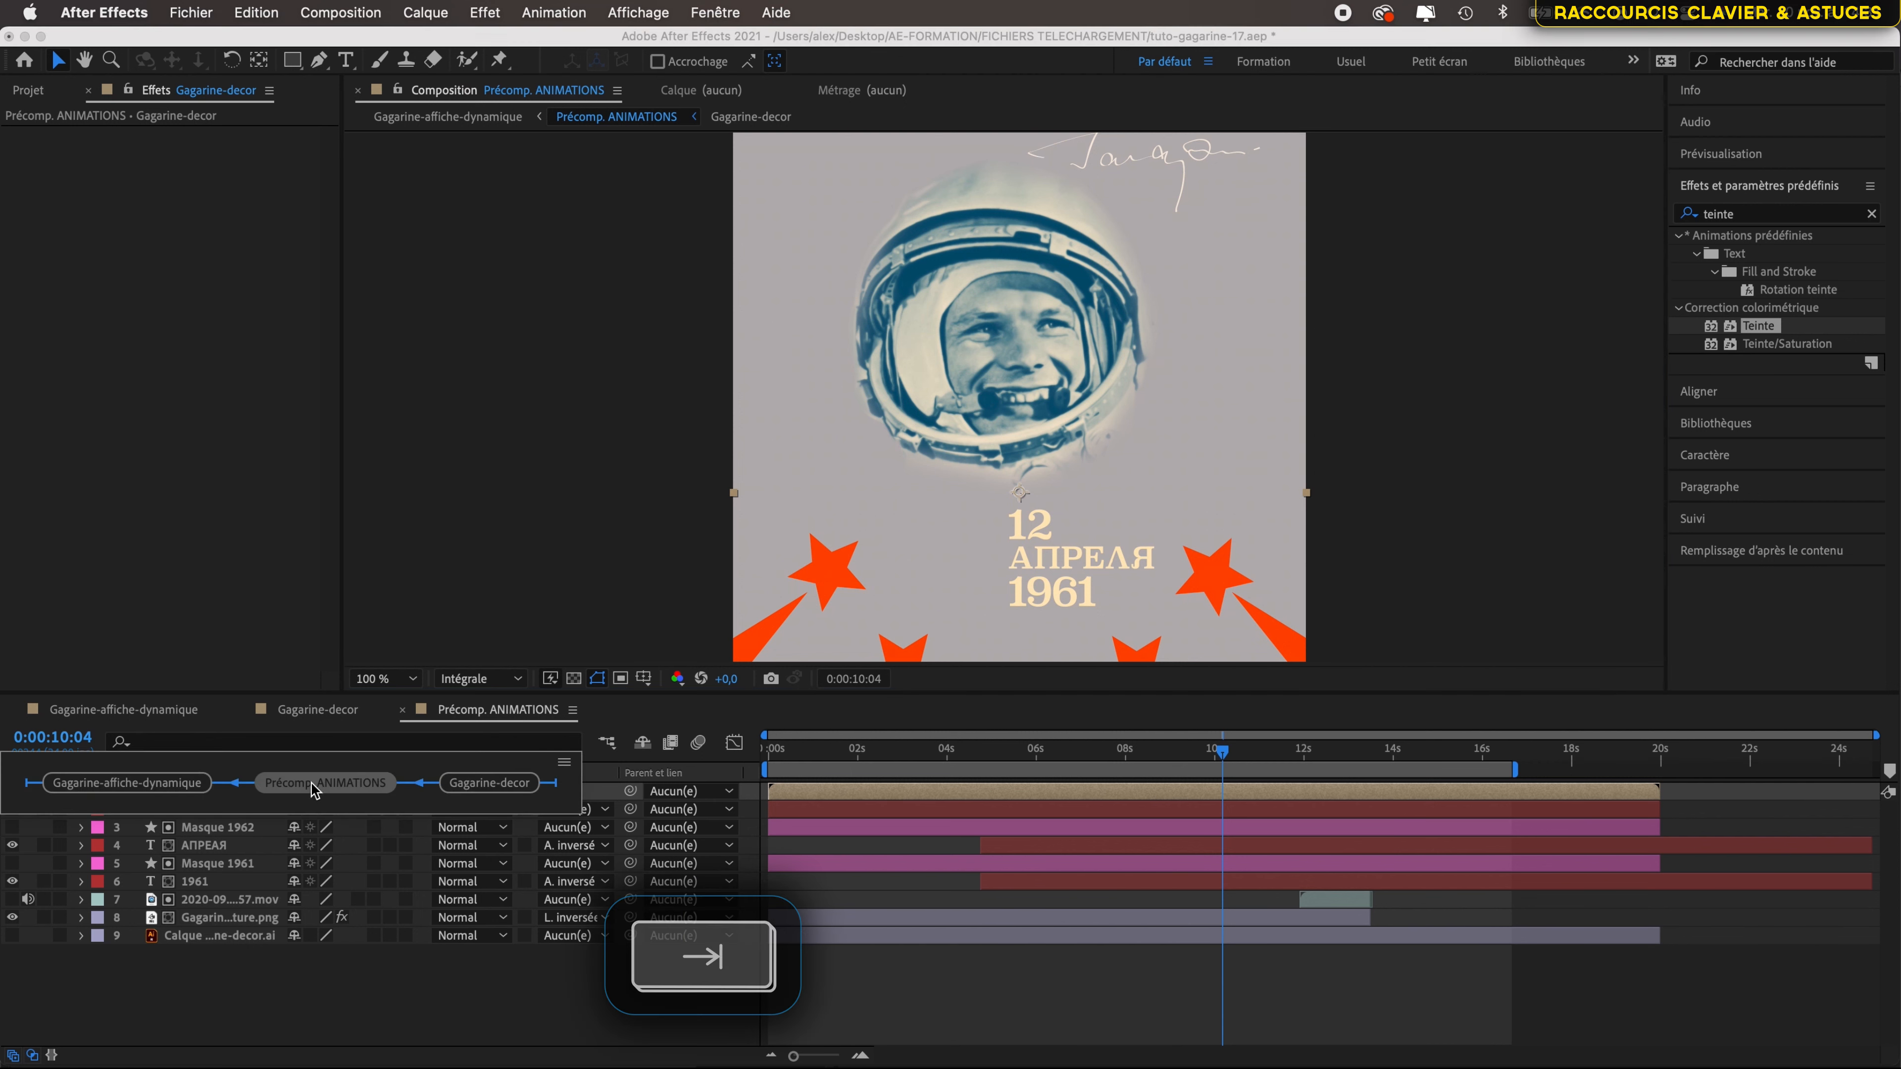
left_click(148, 784)
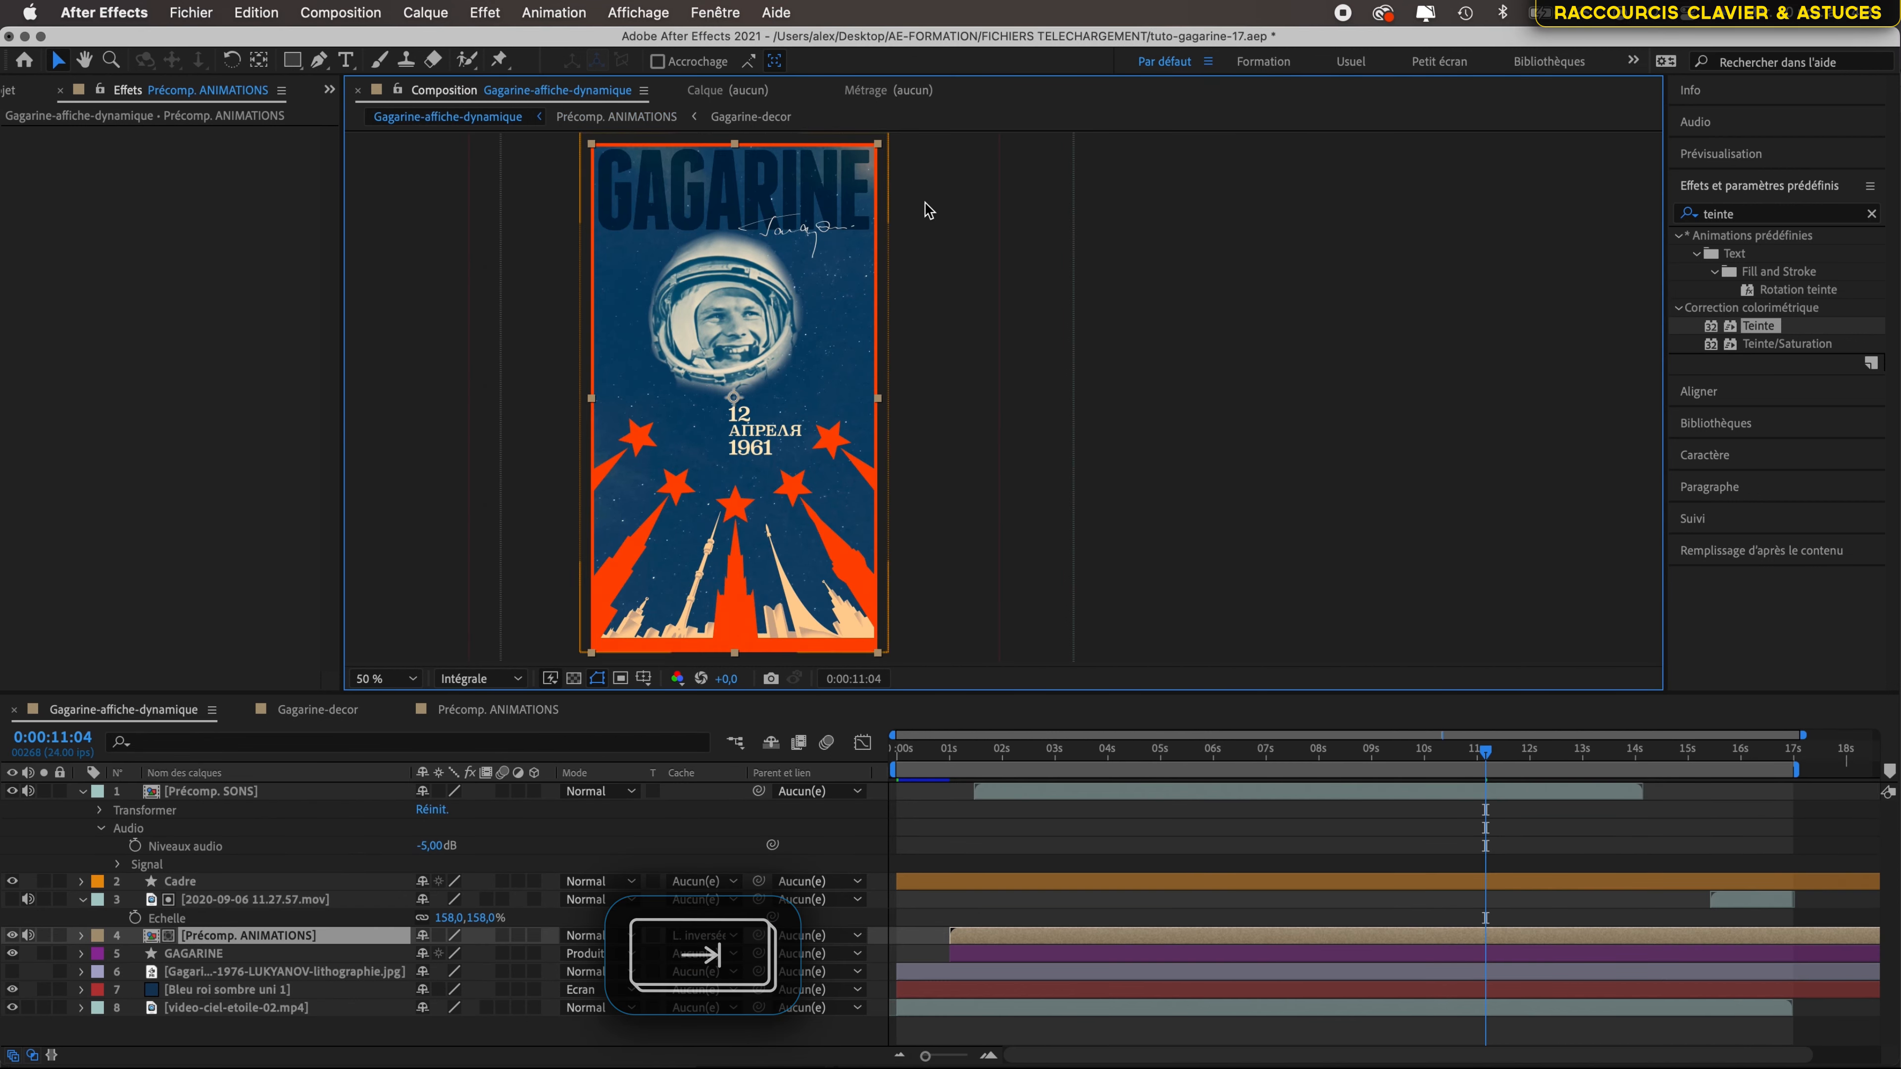
scroll(823, 231, "up", 5)
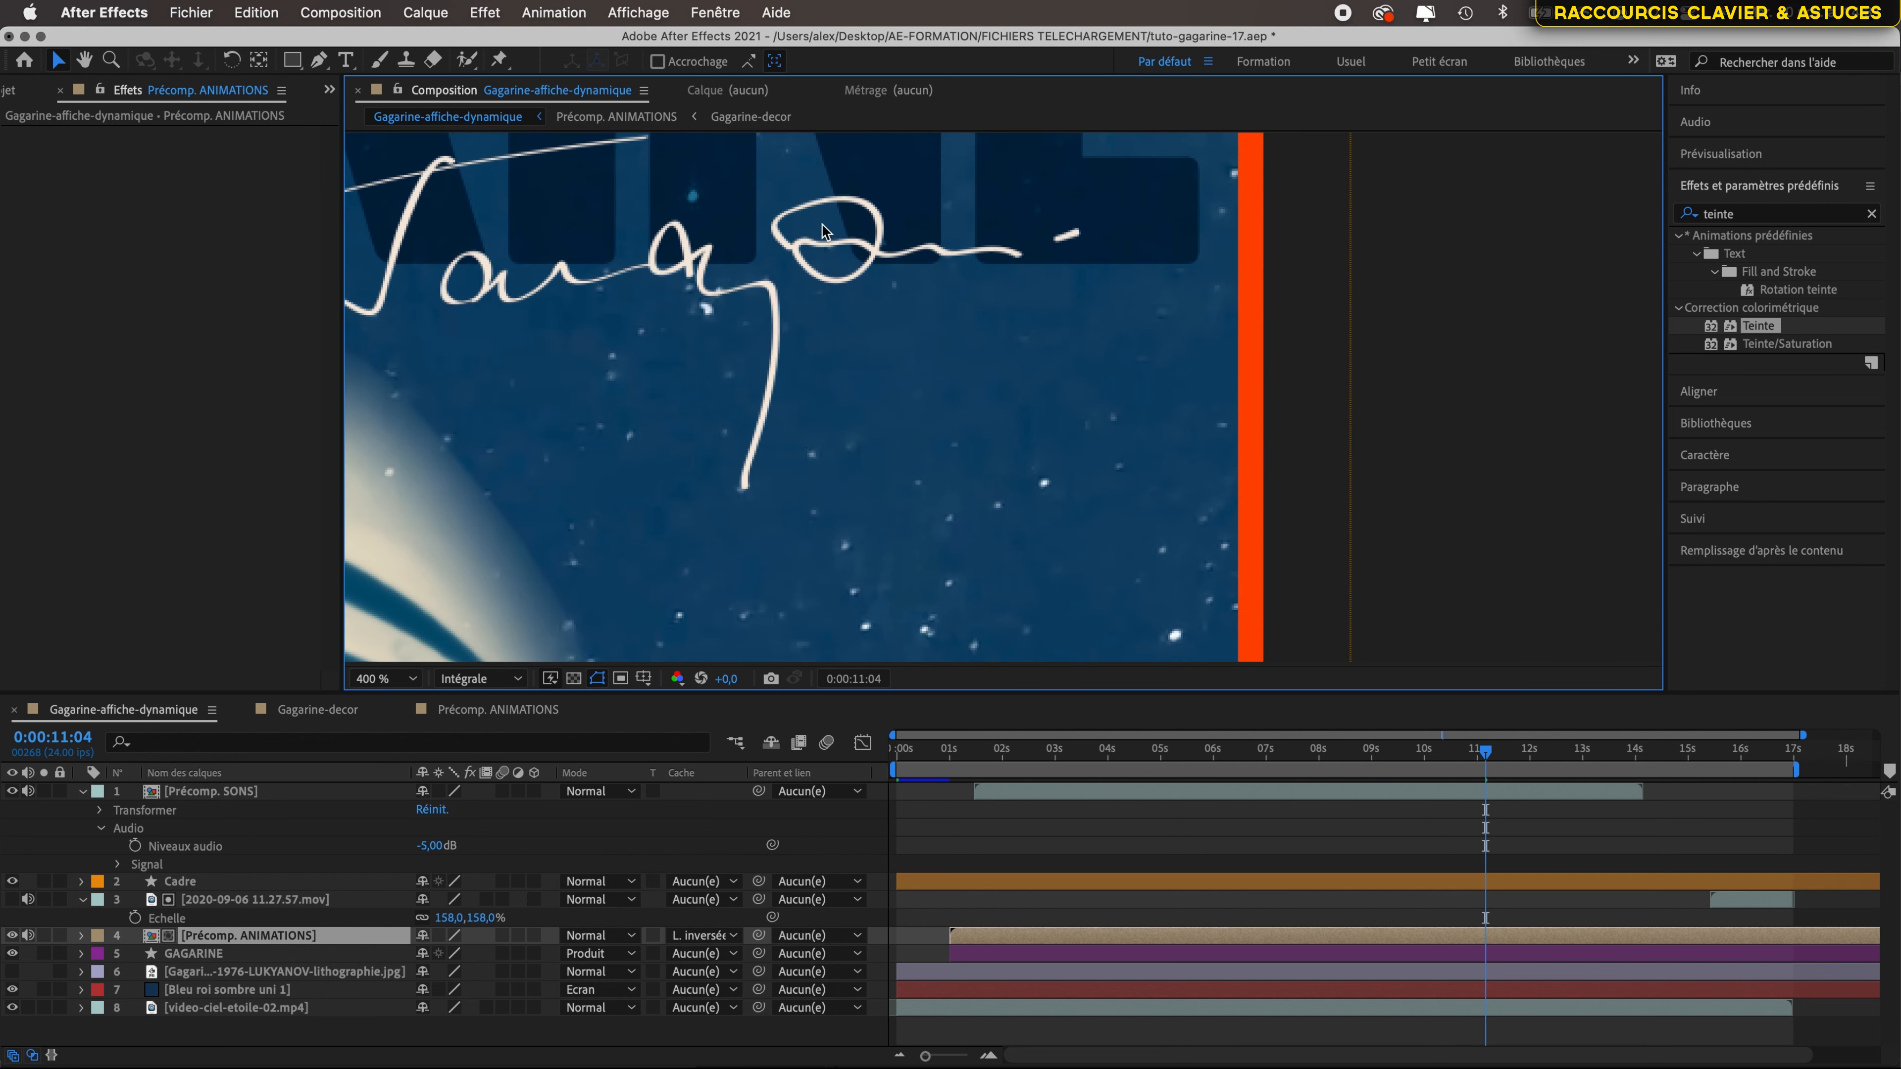
scroll(823, 231, "down", 6)
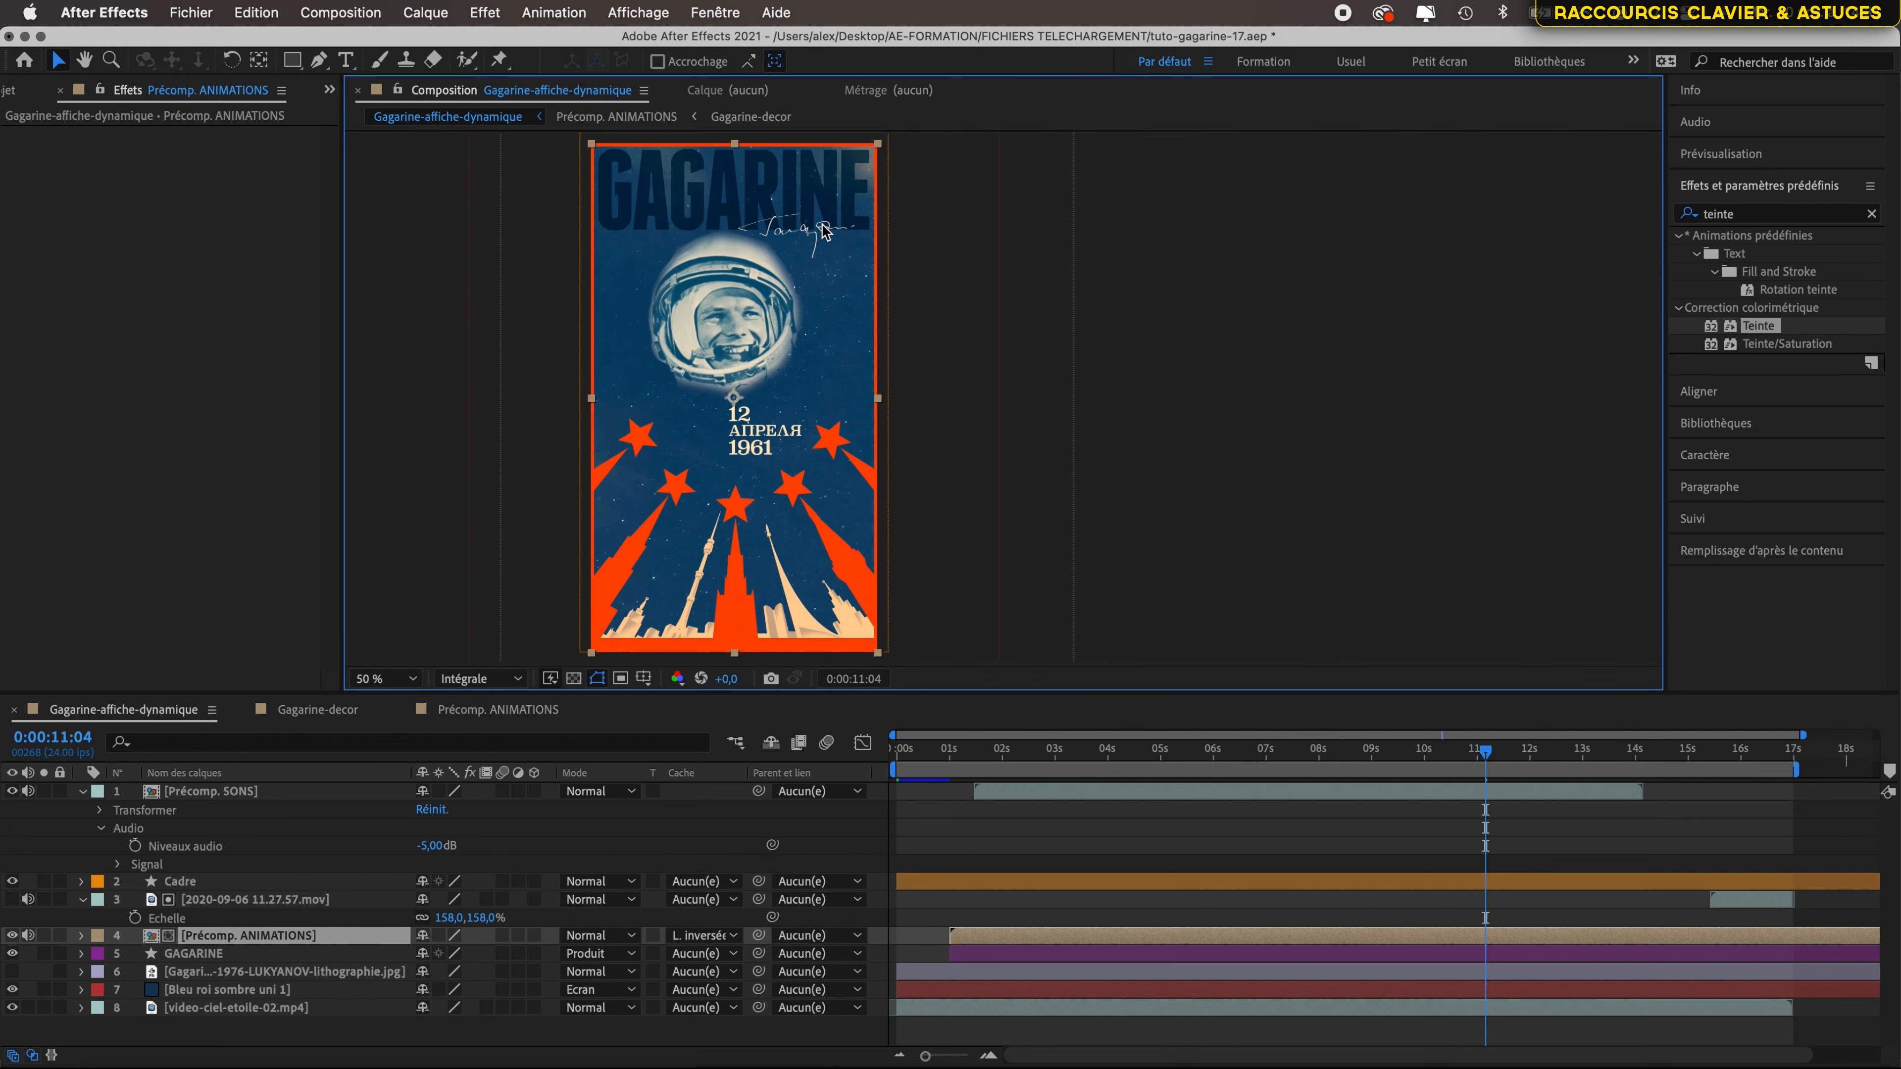
scroll(823, 231, "up", 2)
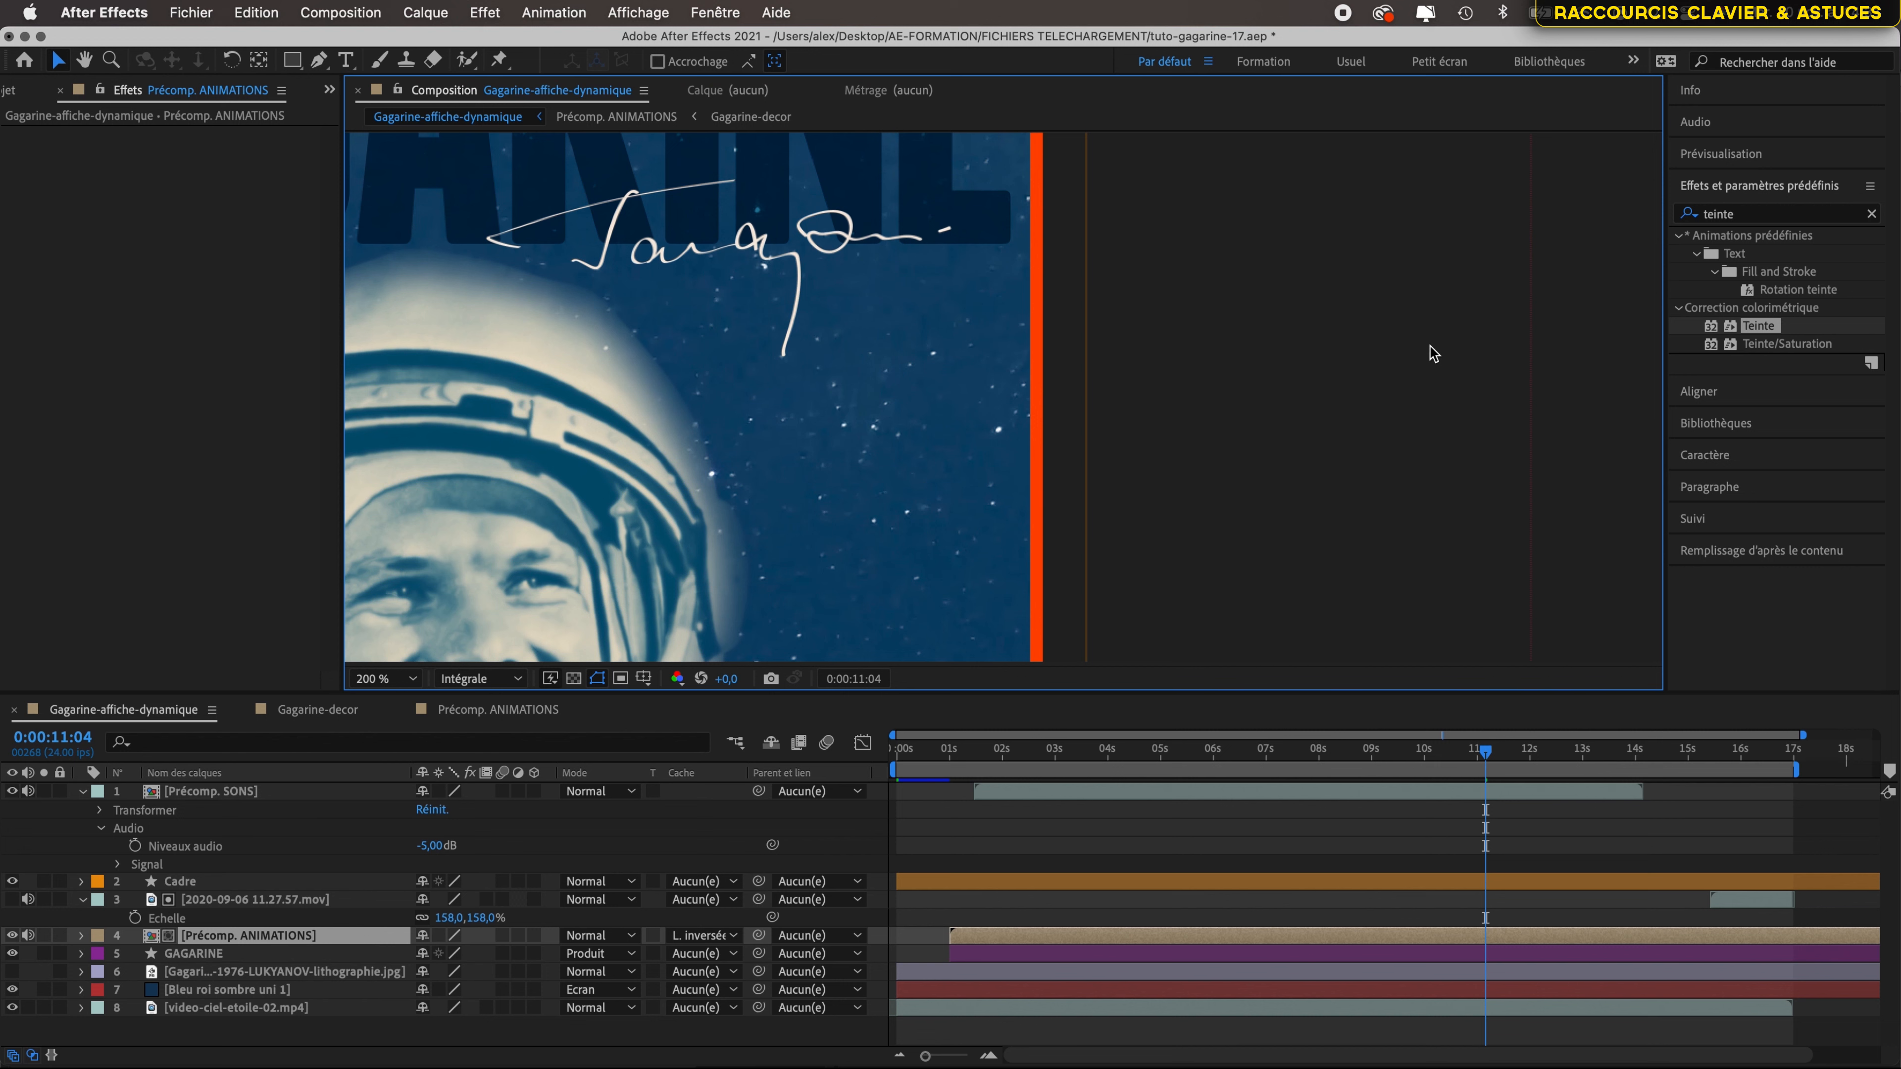
scroll(897, 403, "down", 4)
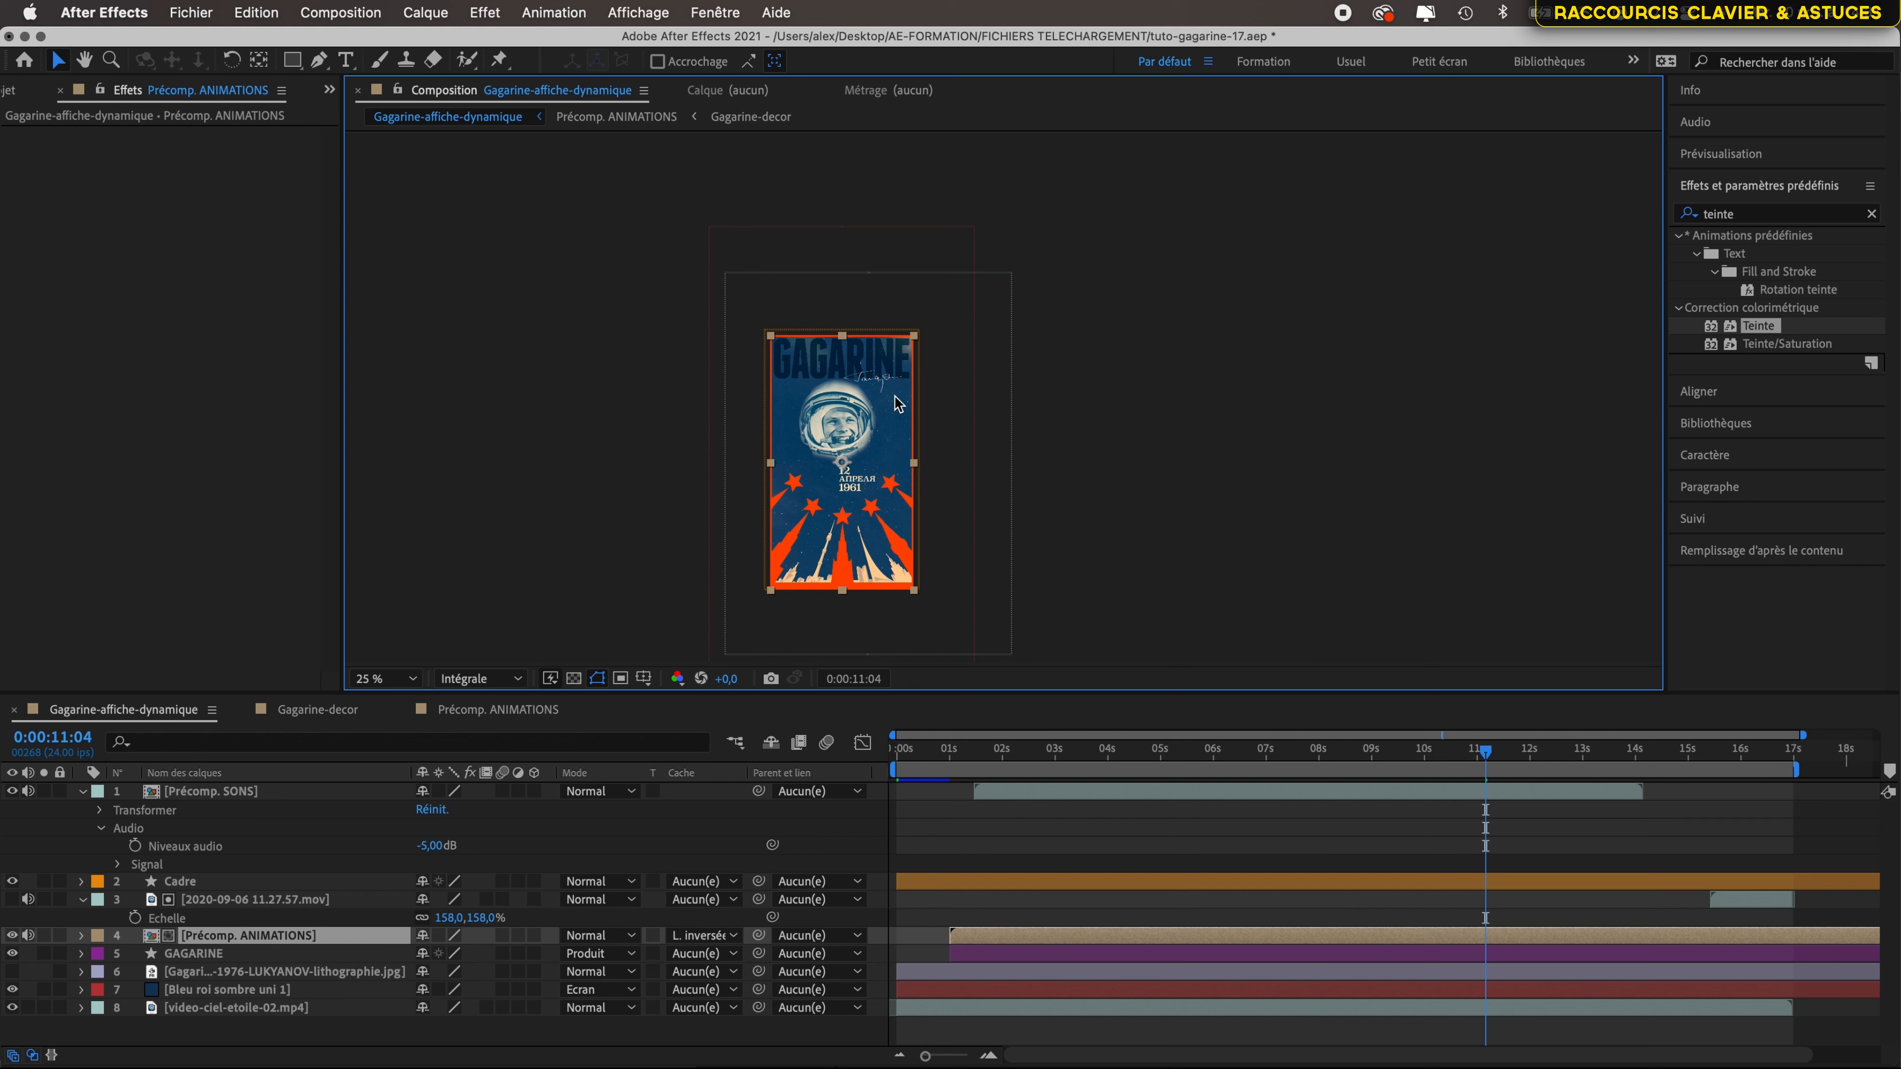
scroll(879, 593, "up", 4)
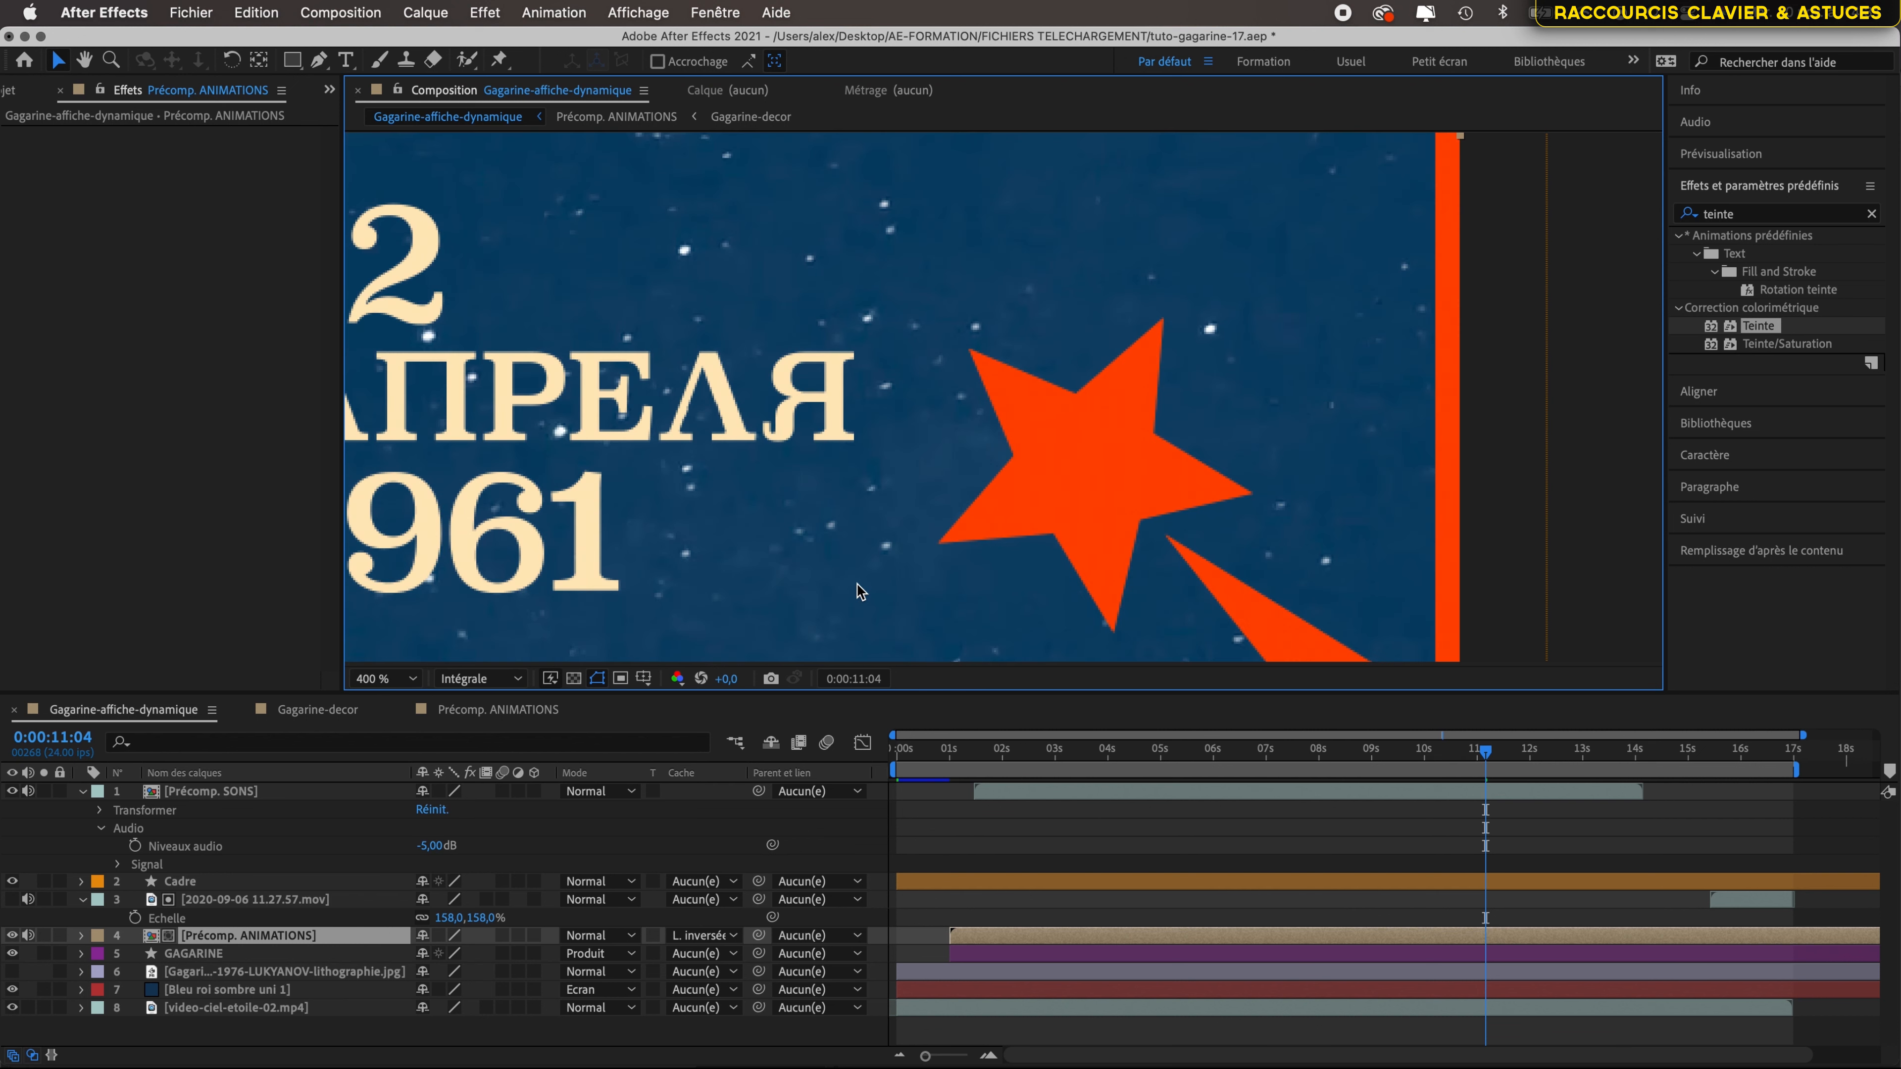
scroll(860, 591, "down", 1)
- In Précomp. ANIMATIONS, show the original poster layer, hide Gagarine-decor, and examine the edges of the original stars and lettering
left_click(497, 709)
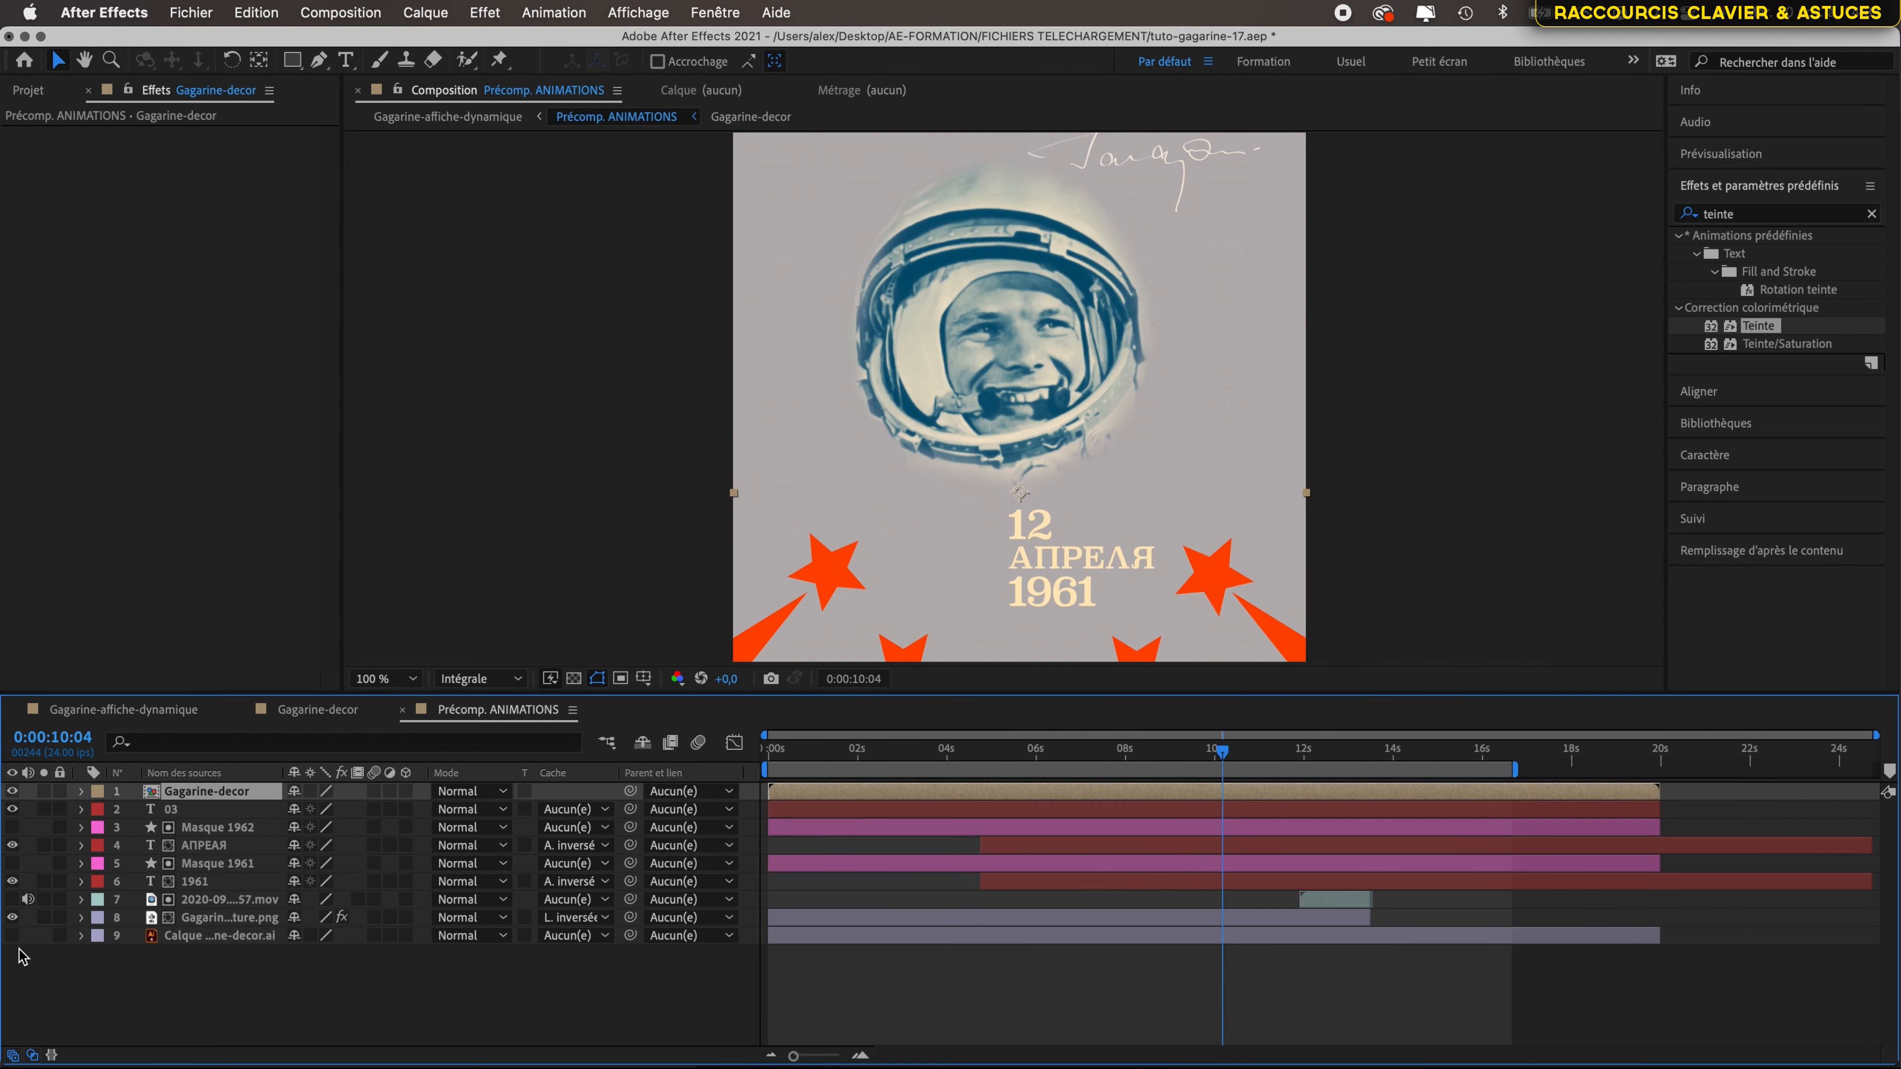
left_click(13, 936)
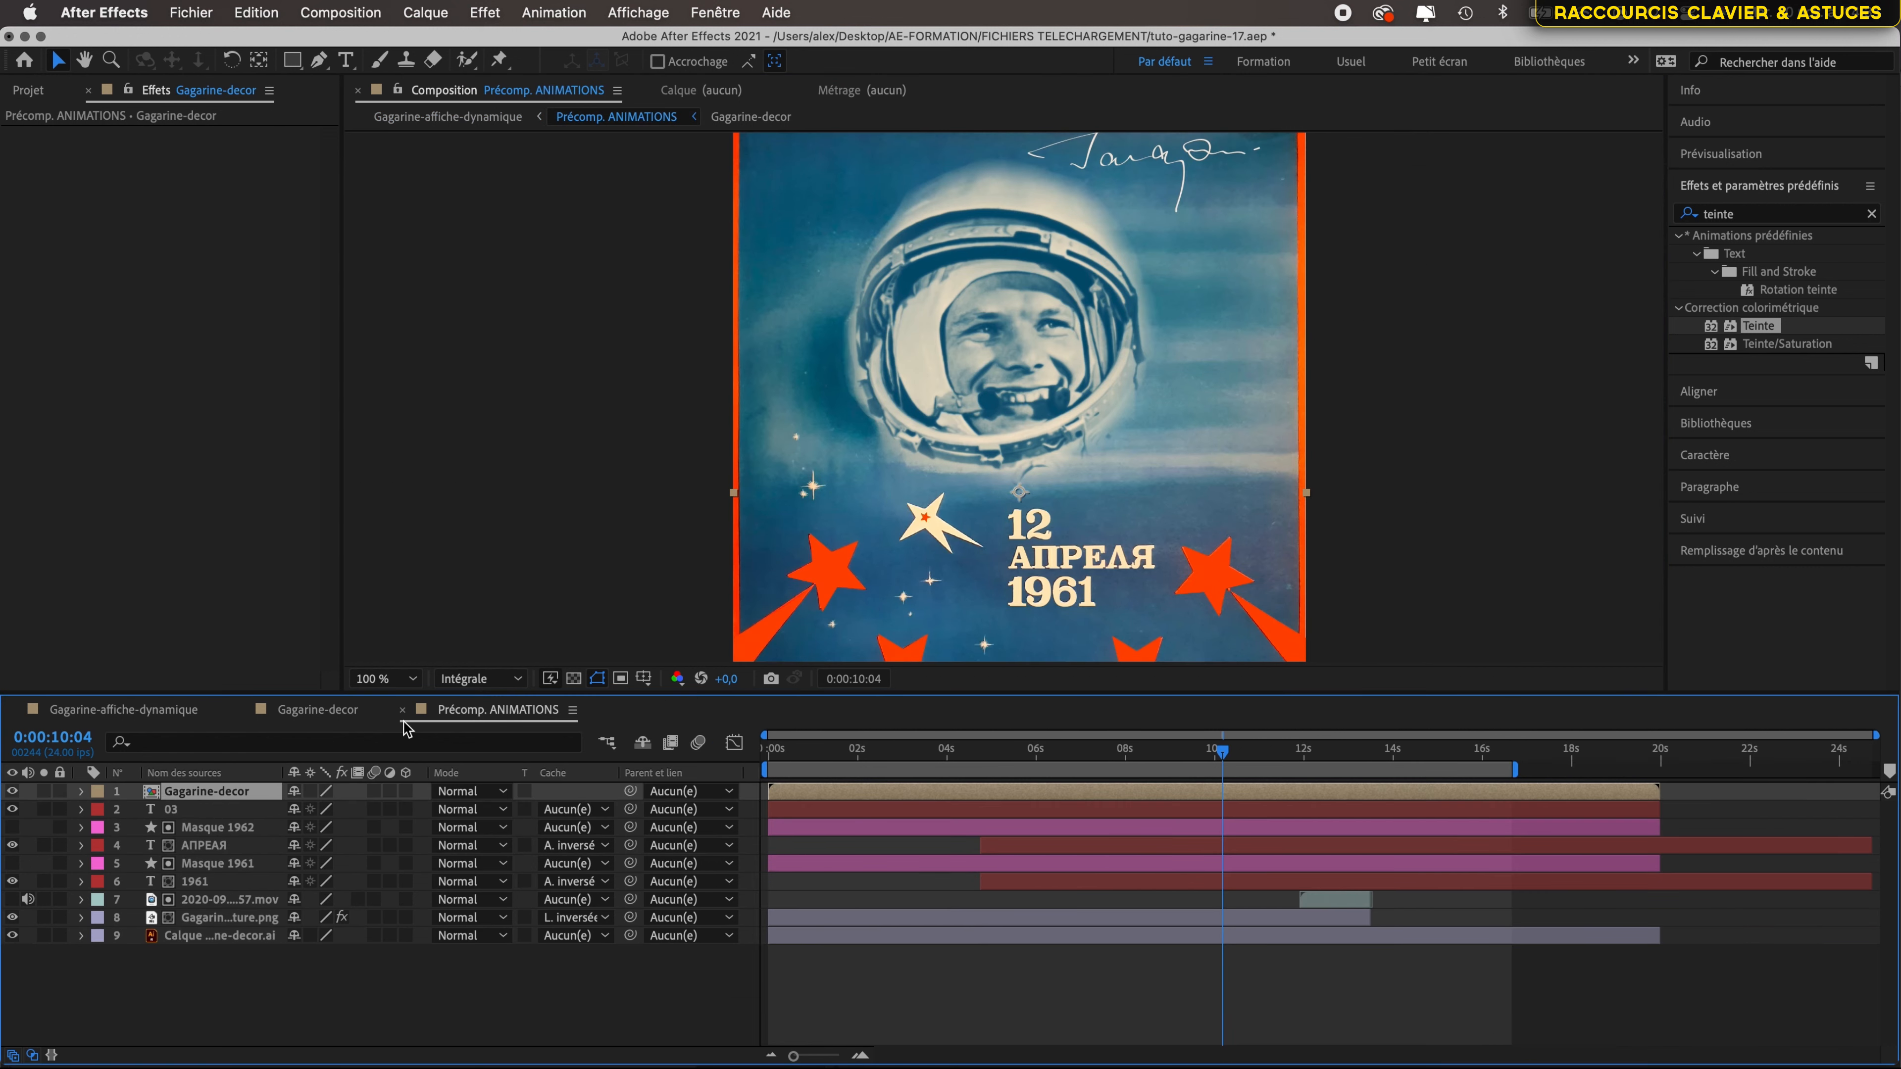
left_click(12, 791)
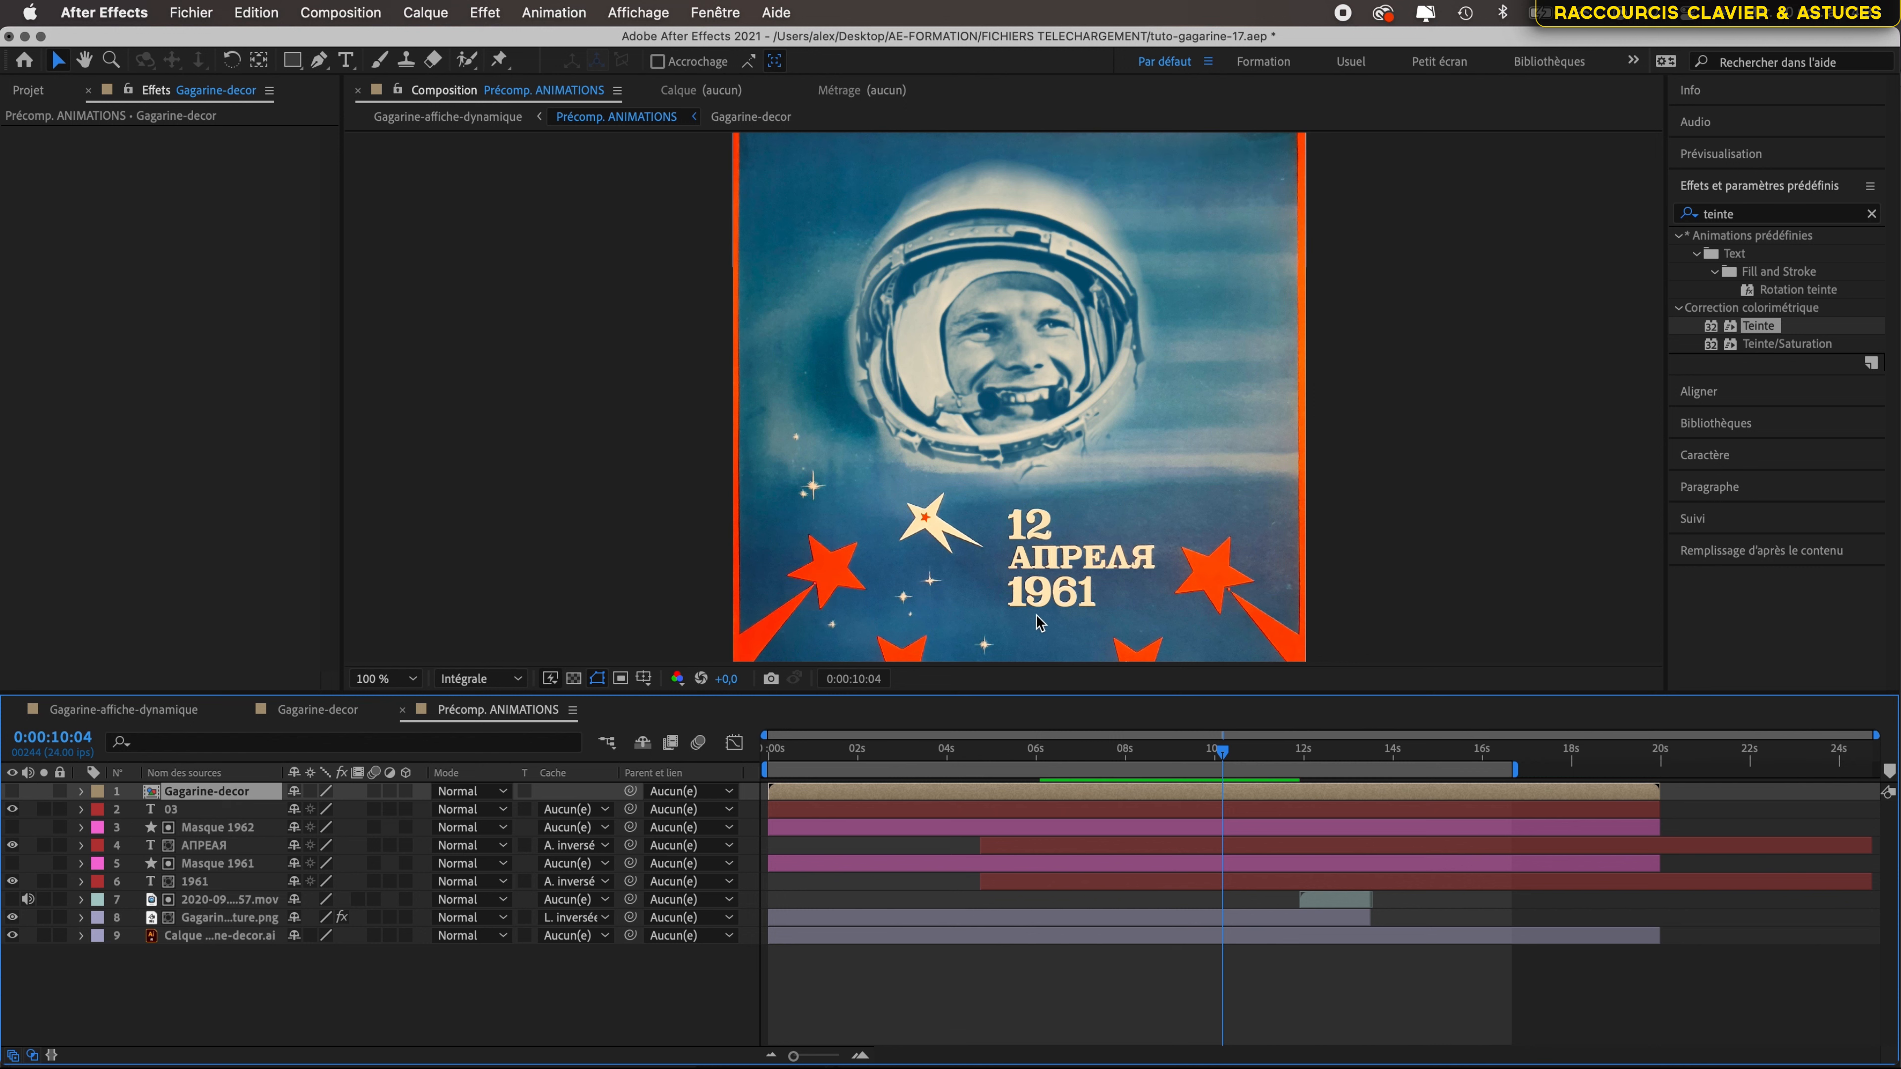
scroll(1242, 563, "up", 6)
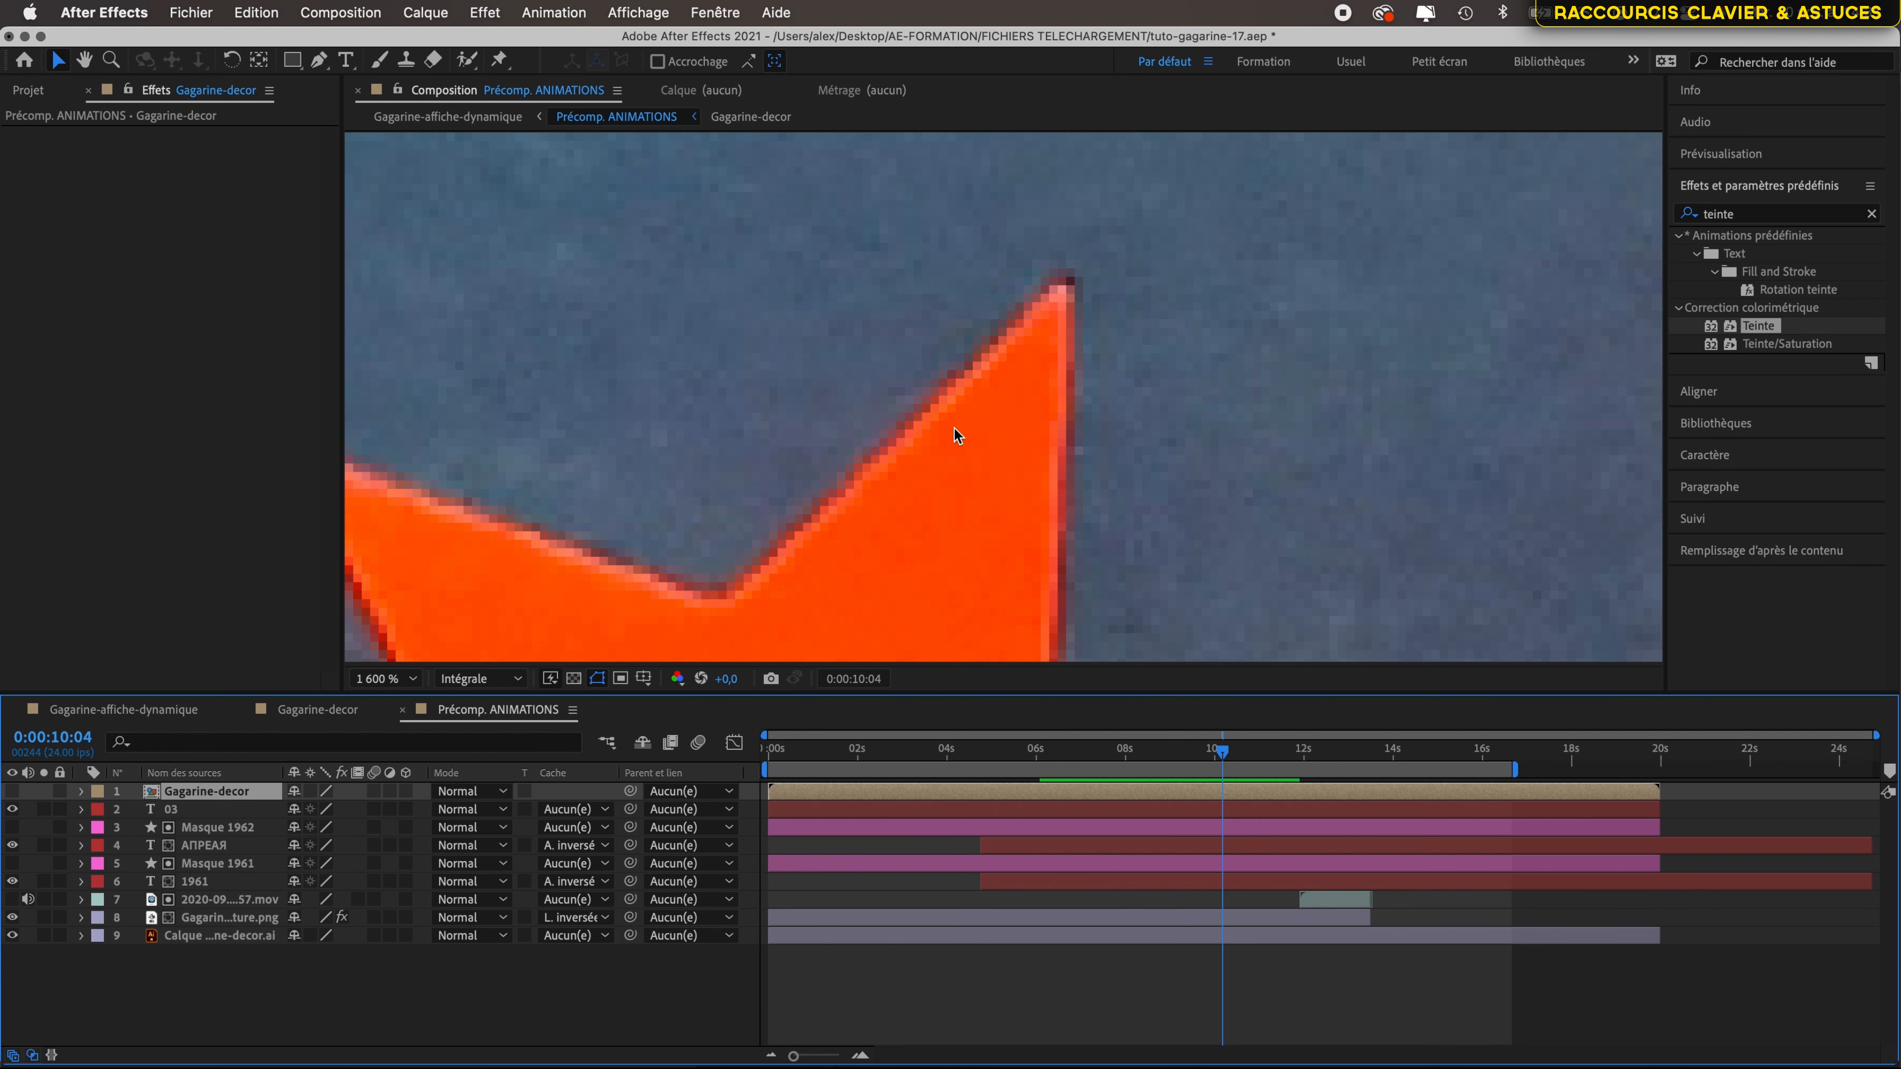
scroll(957, 434, "down", 2)
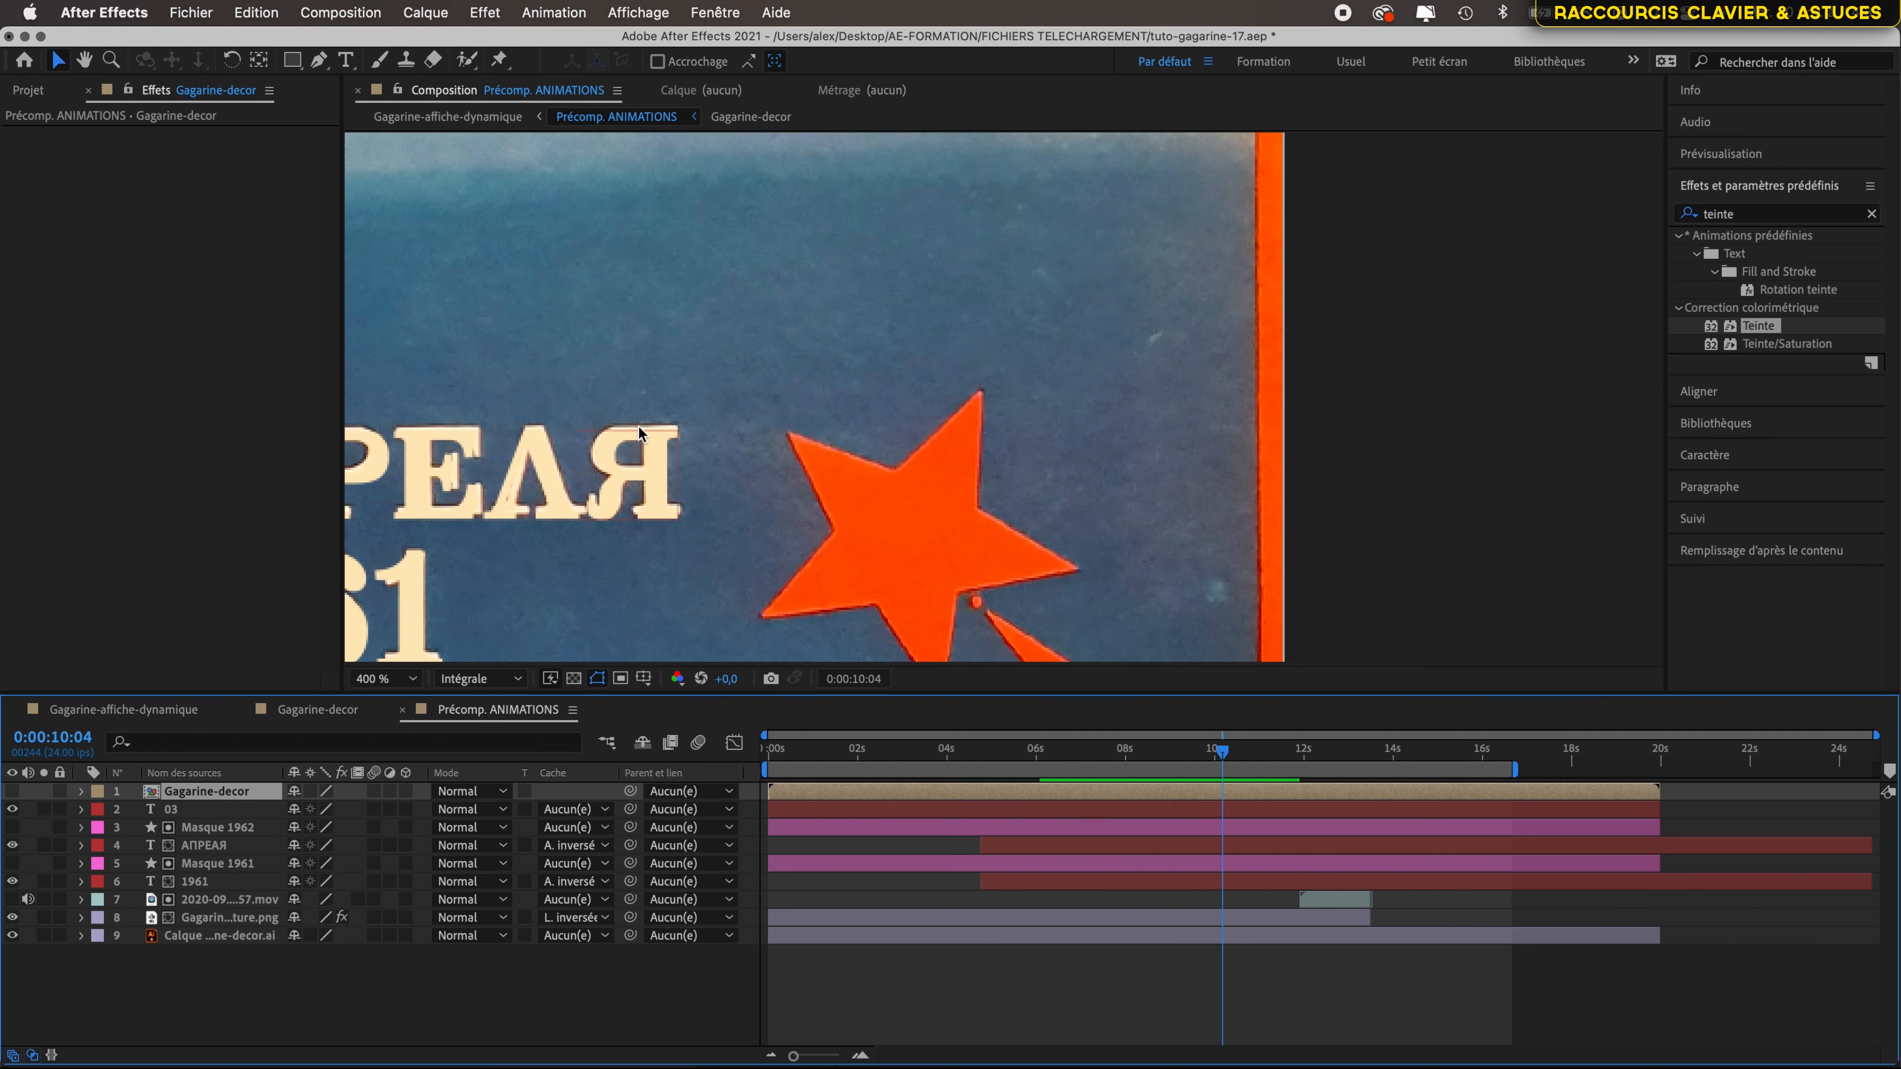
scroll(640, 432, "up", 2)
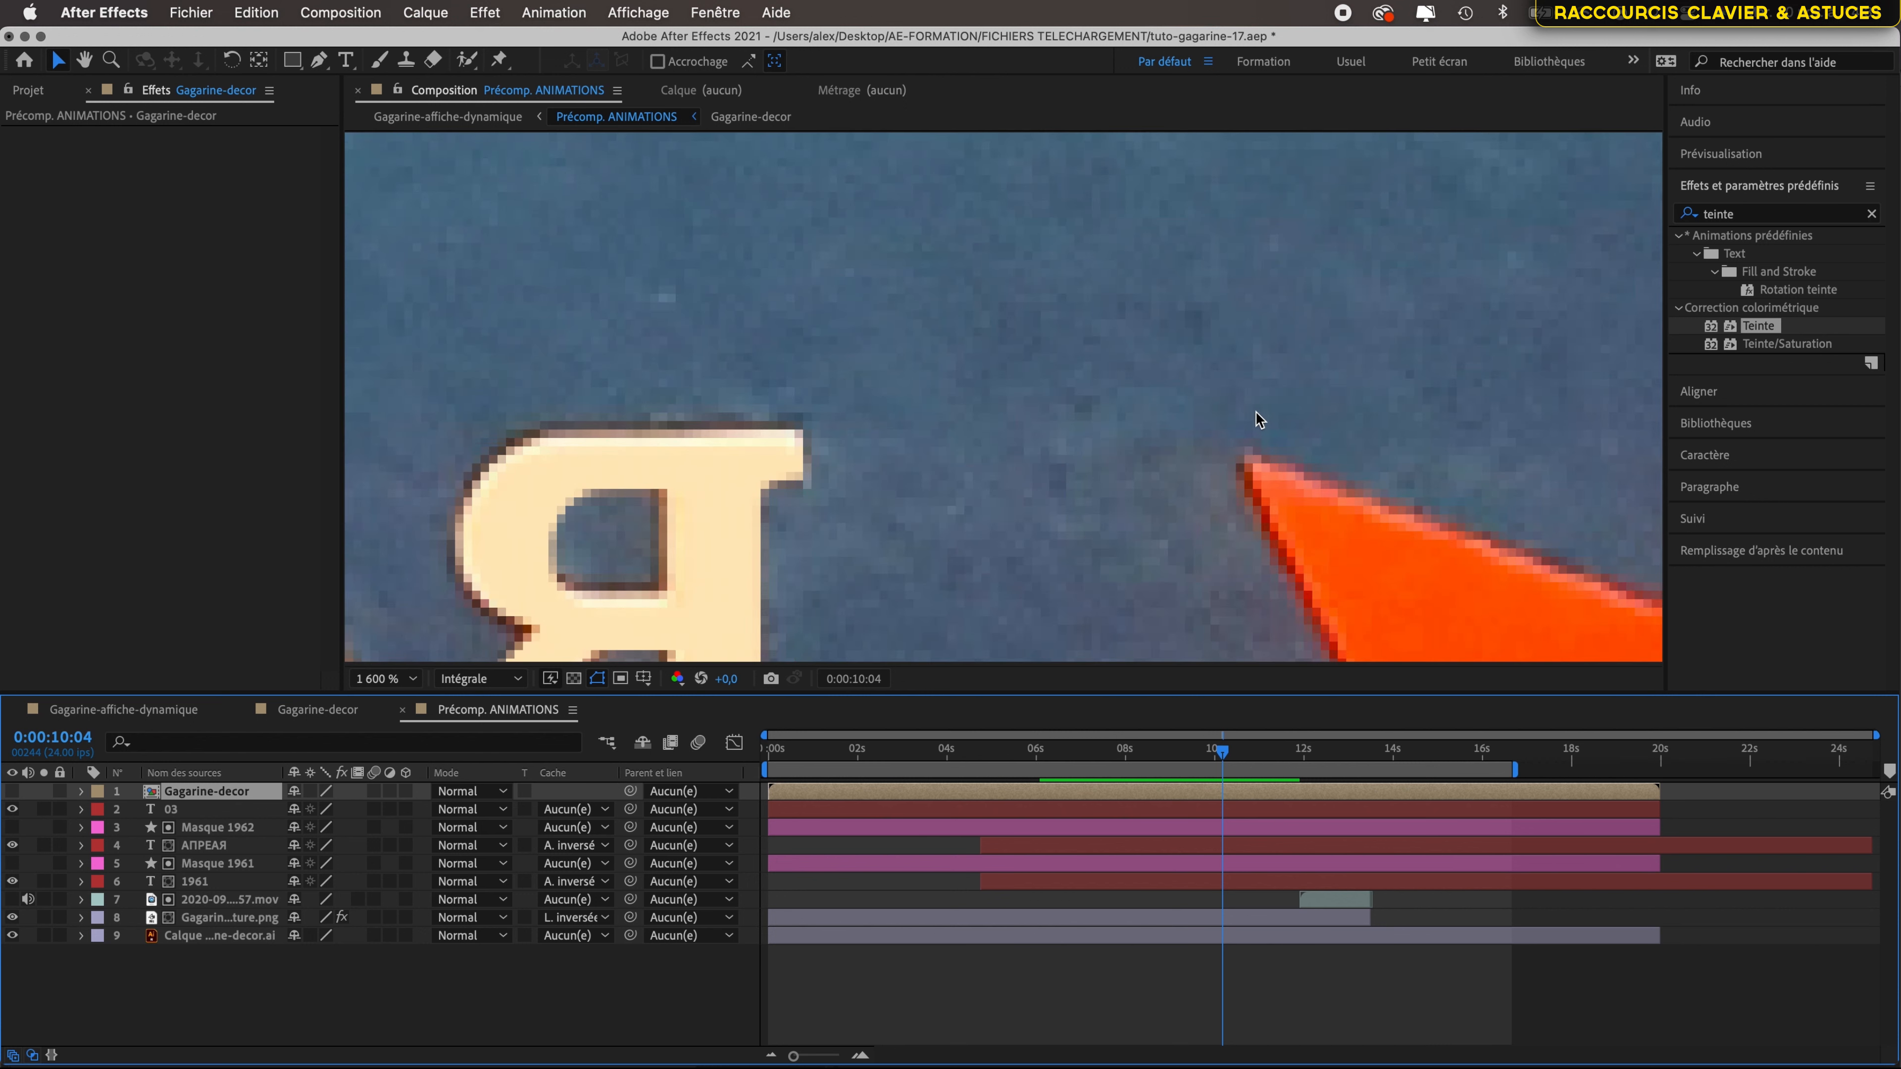
scroll(1257, 420, "down", 2)
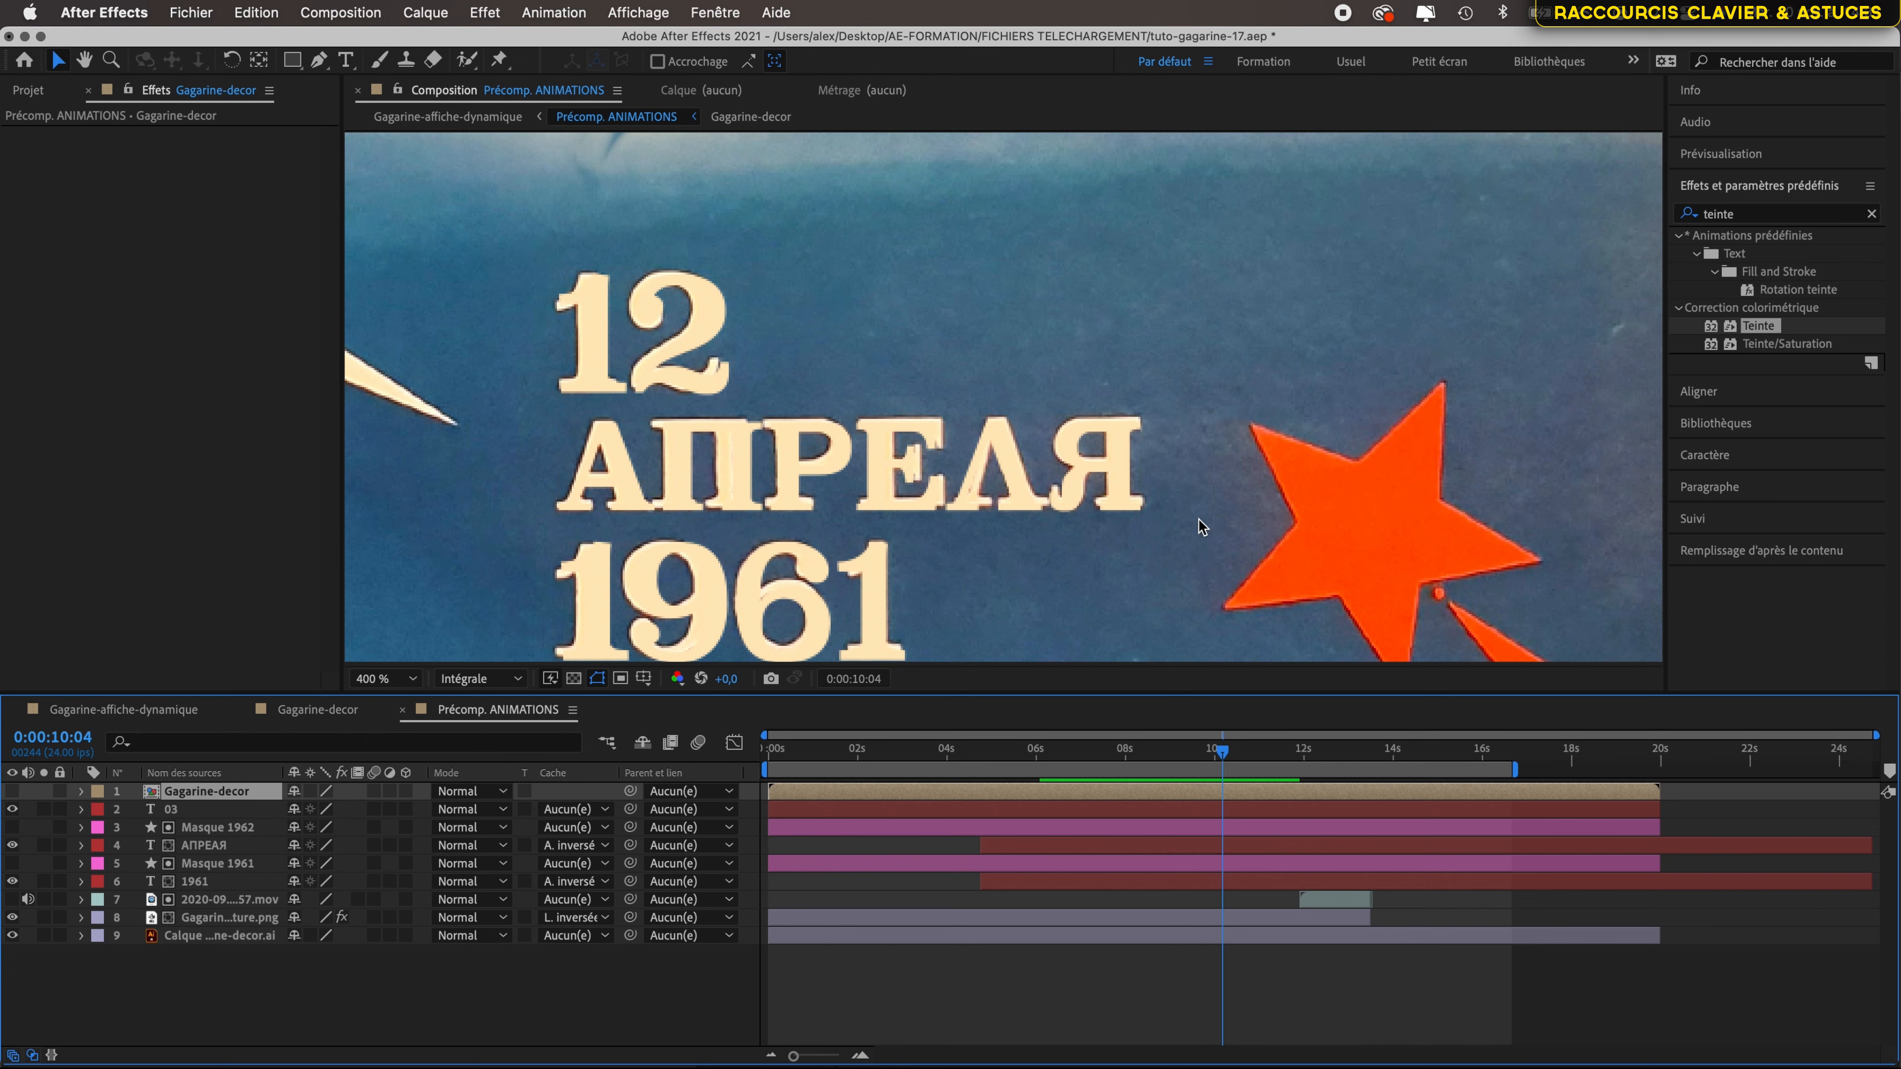
scroll(1200, 527, "down", 4)
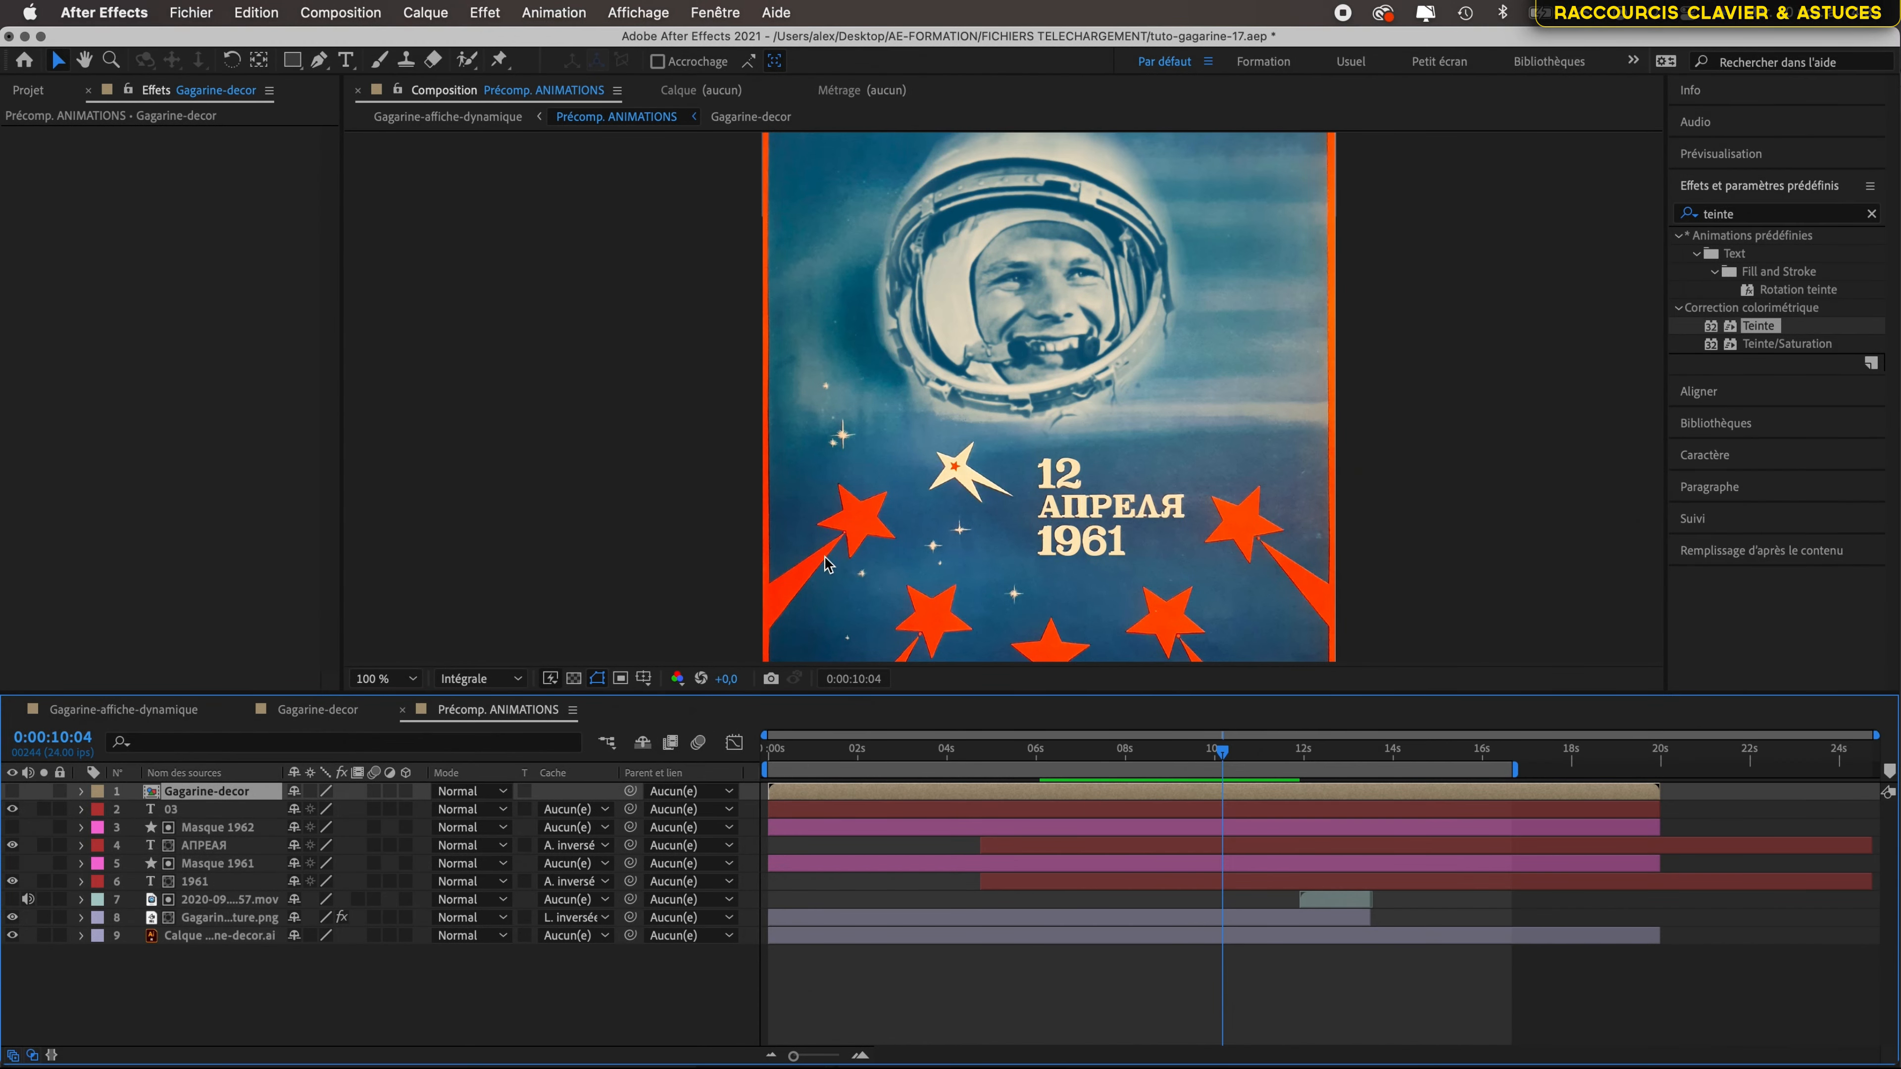
scroll(864, 530, "up", 3)
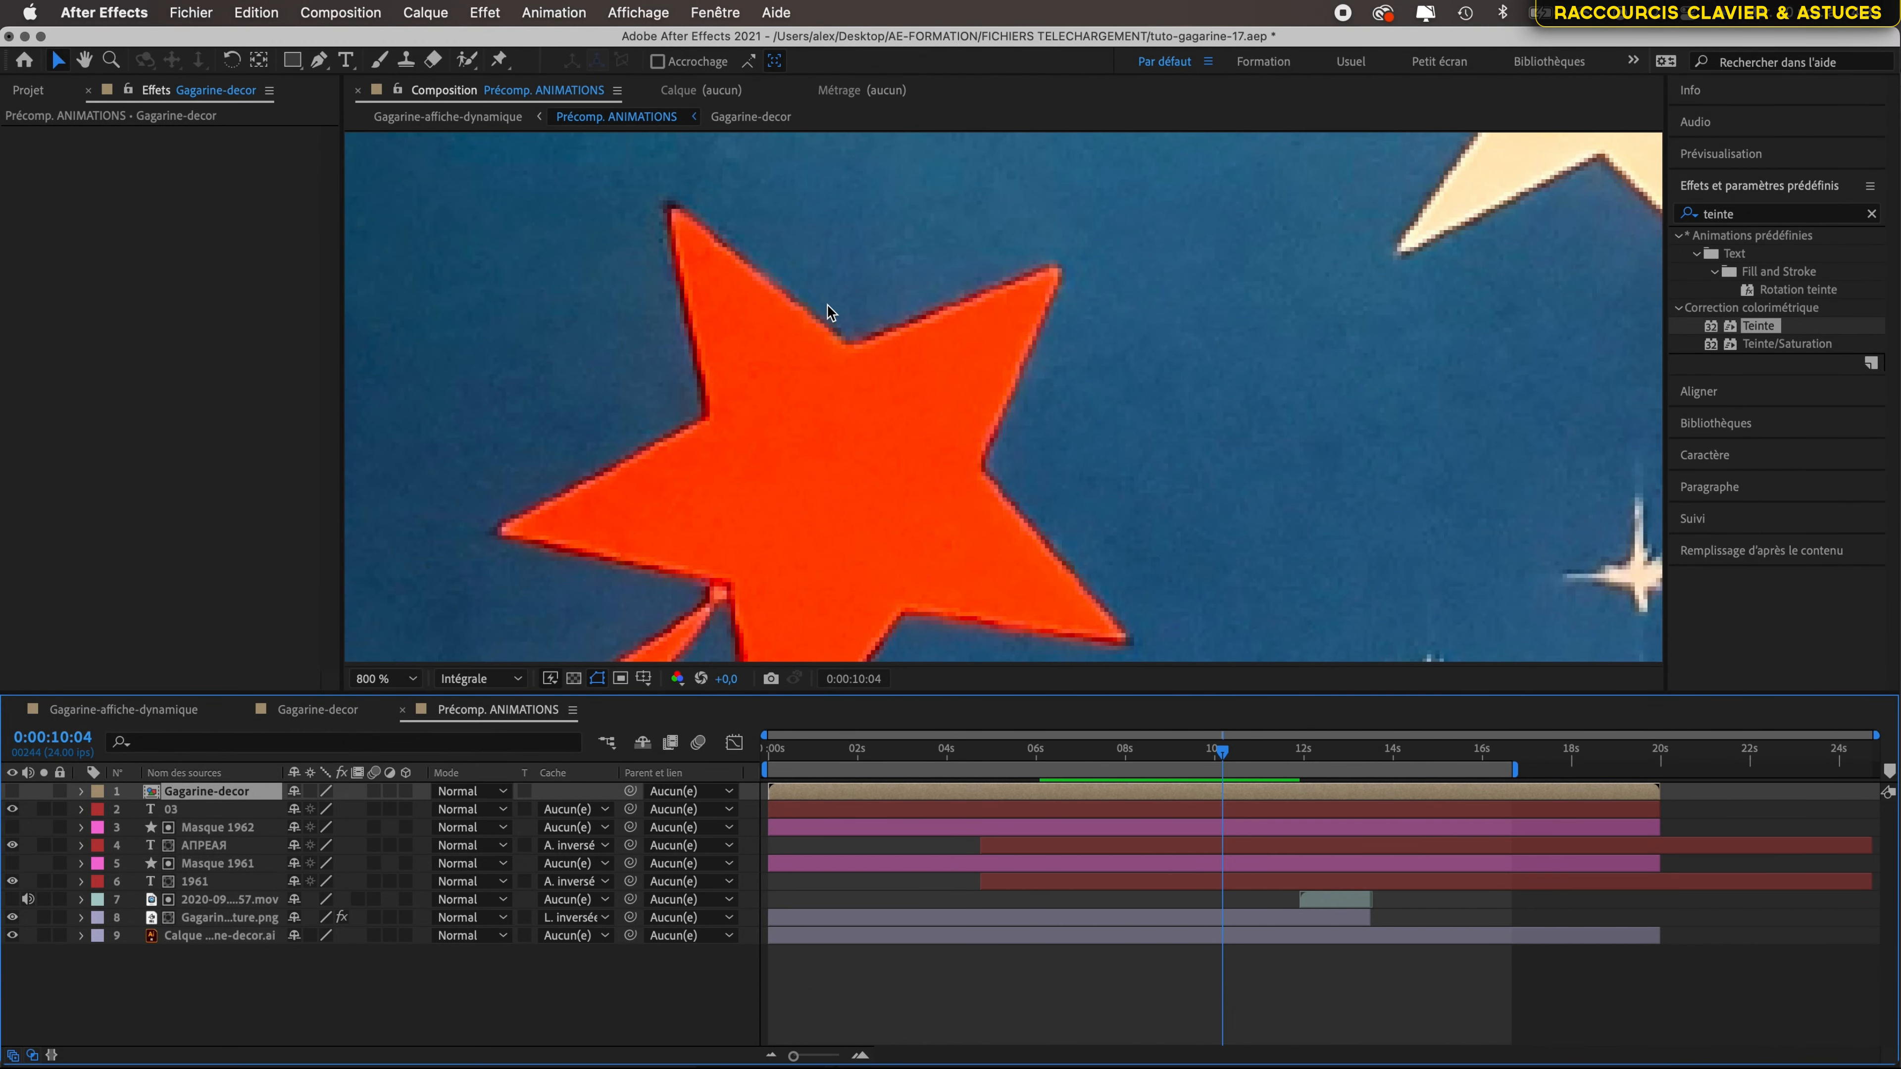
- Show the Gagarine-decor layer again to compare its vector stars with the original poster, and hide the poster layer
left_click(13, 791)
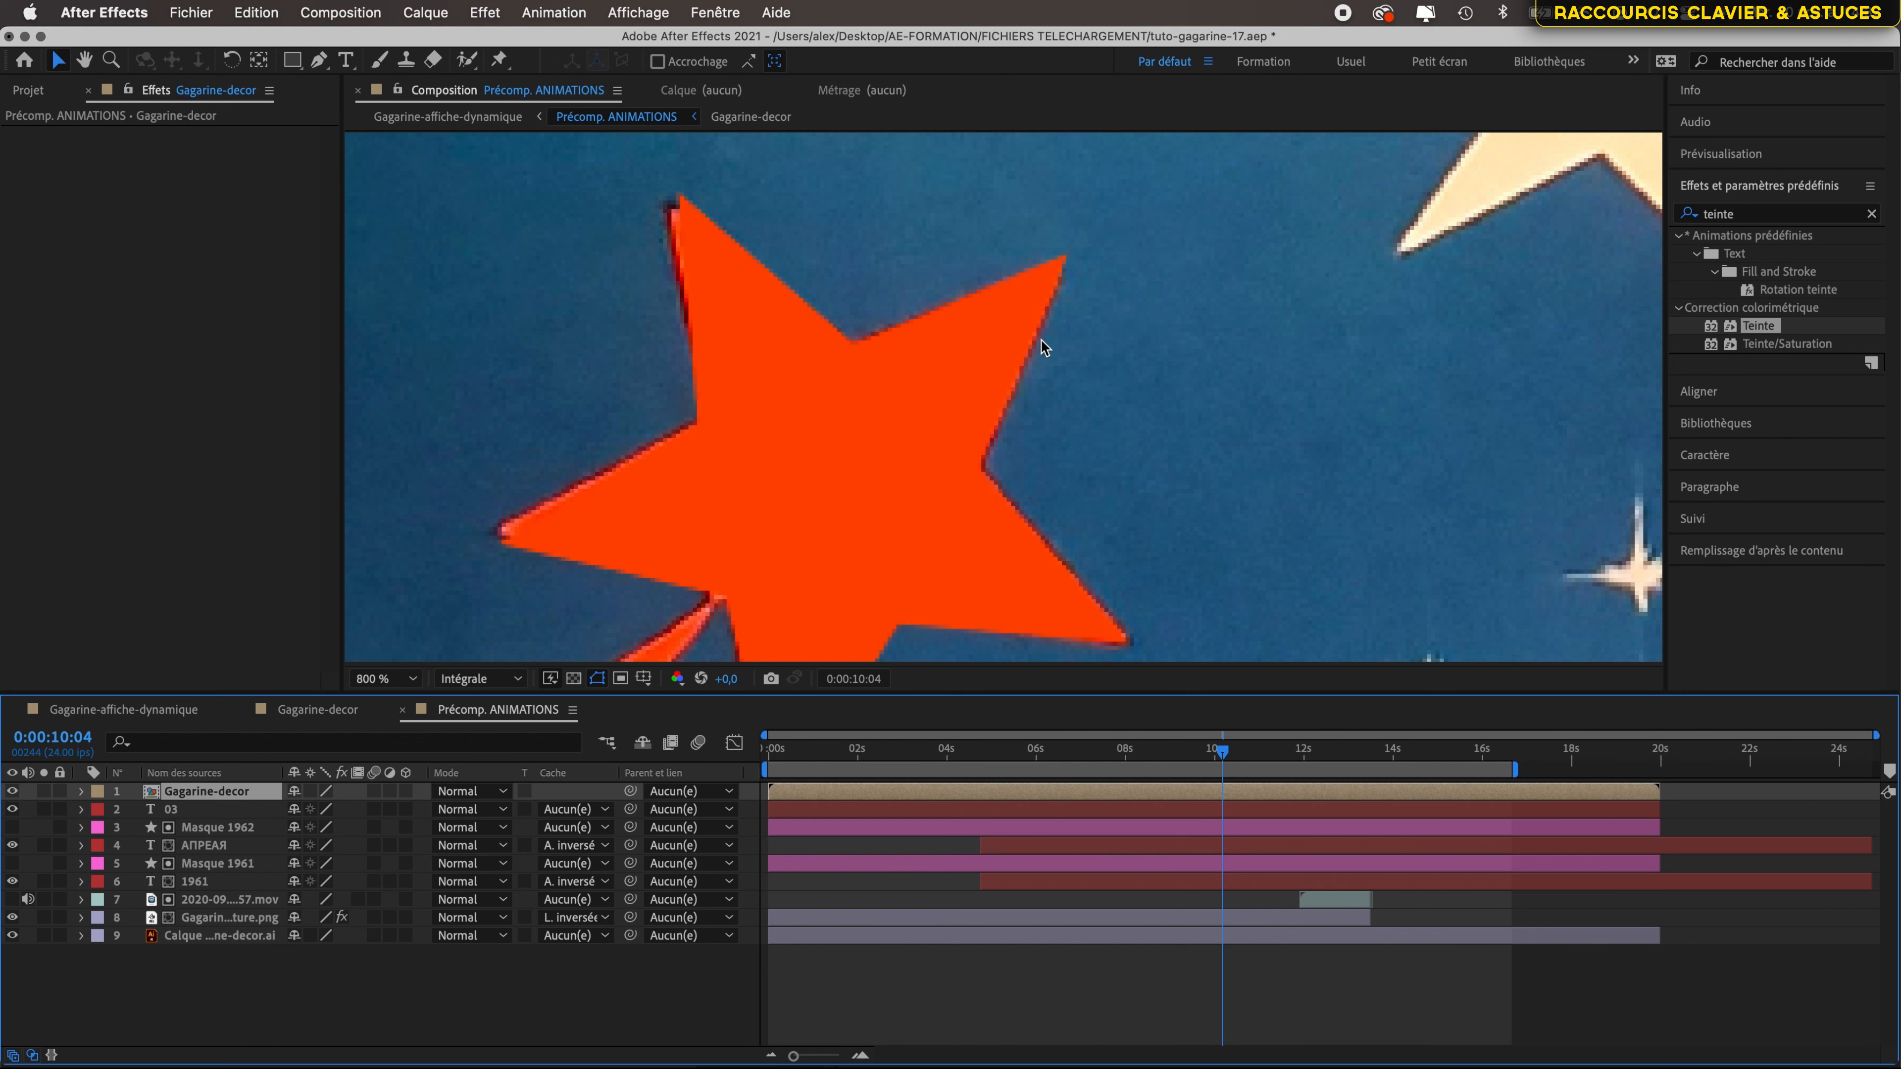
scroll(1104, 316, "down", 8)
scroll(1104, 317, "up", 5)
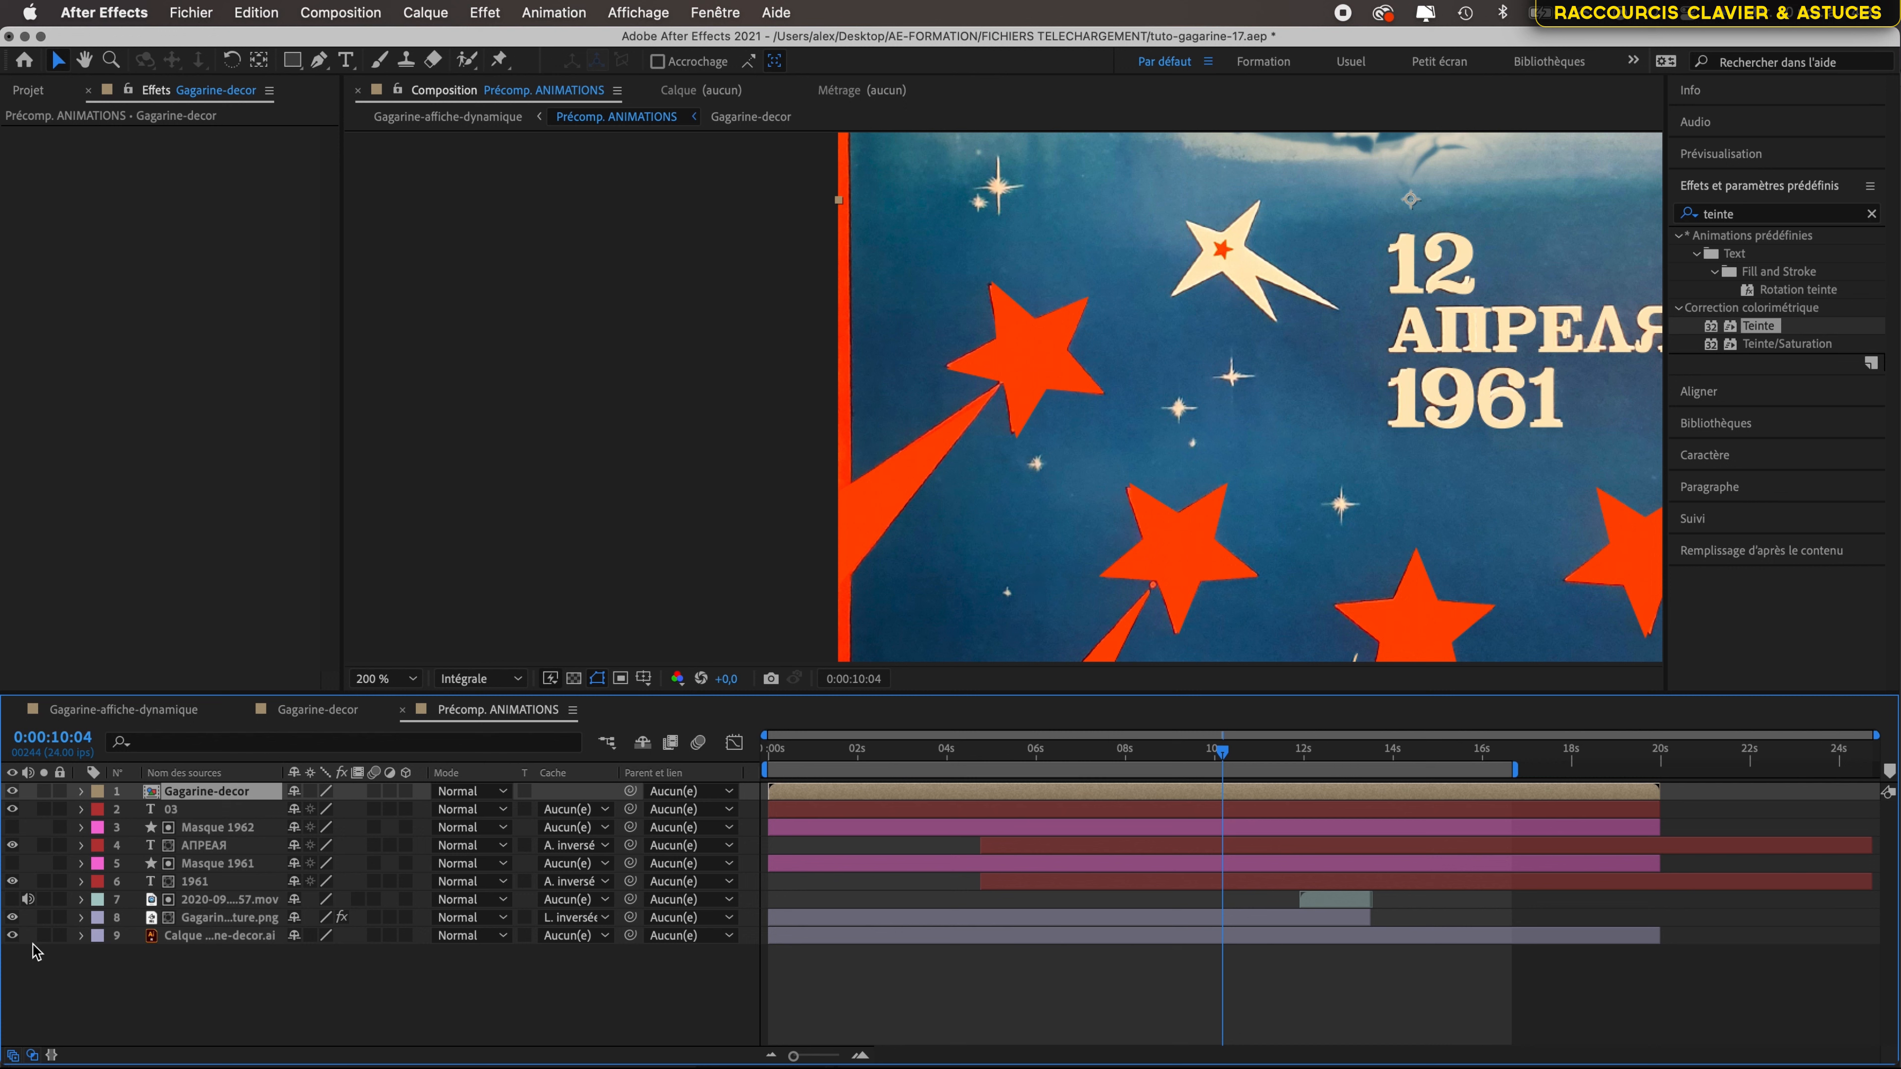
left_click(12, 937)
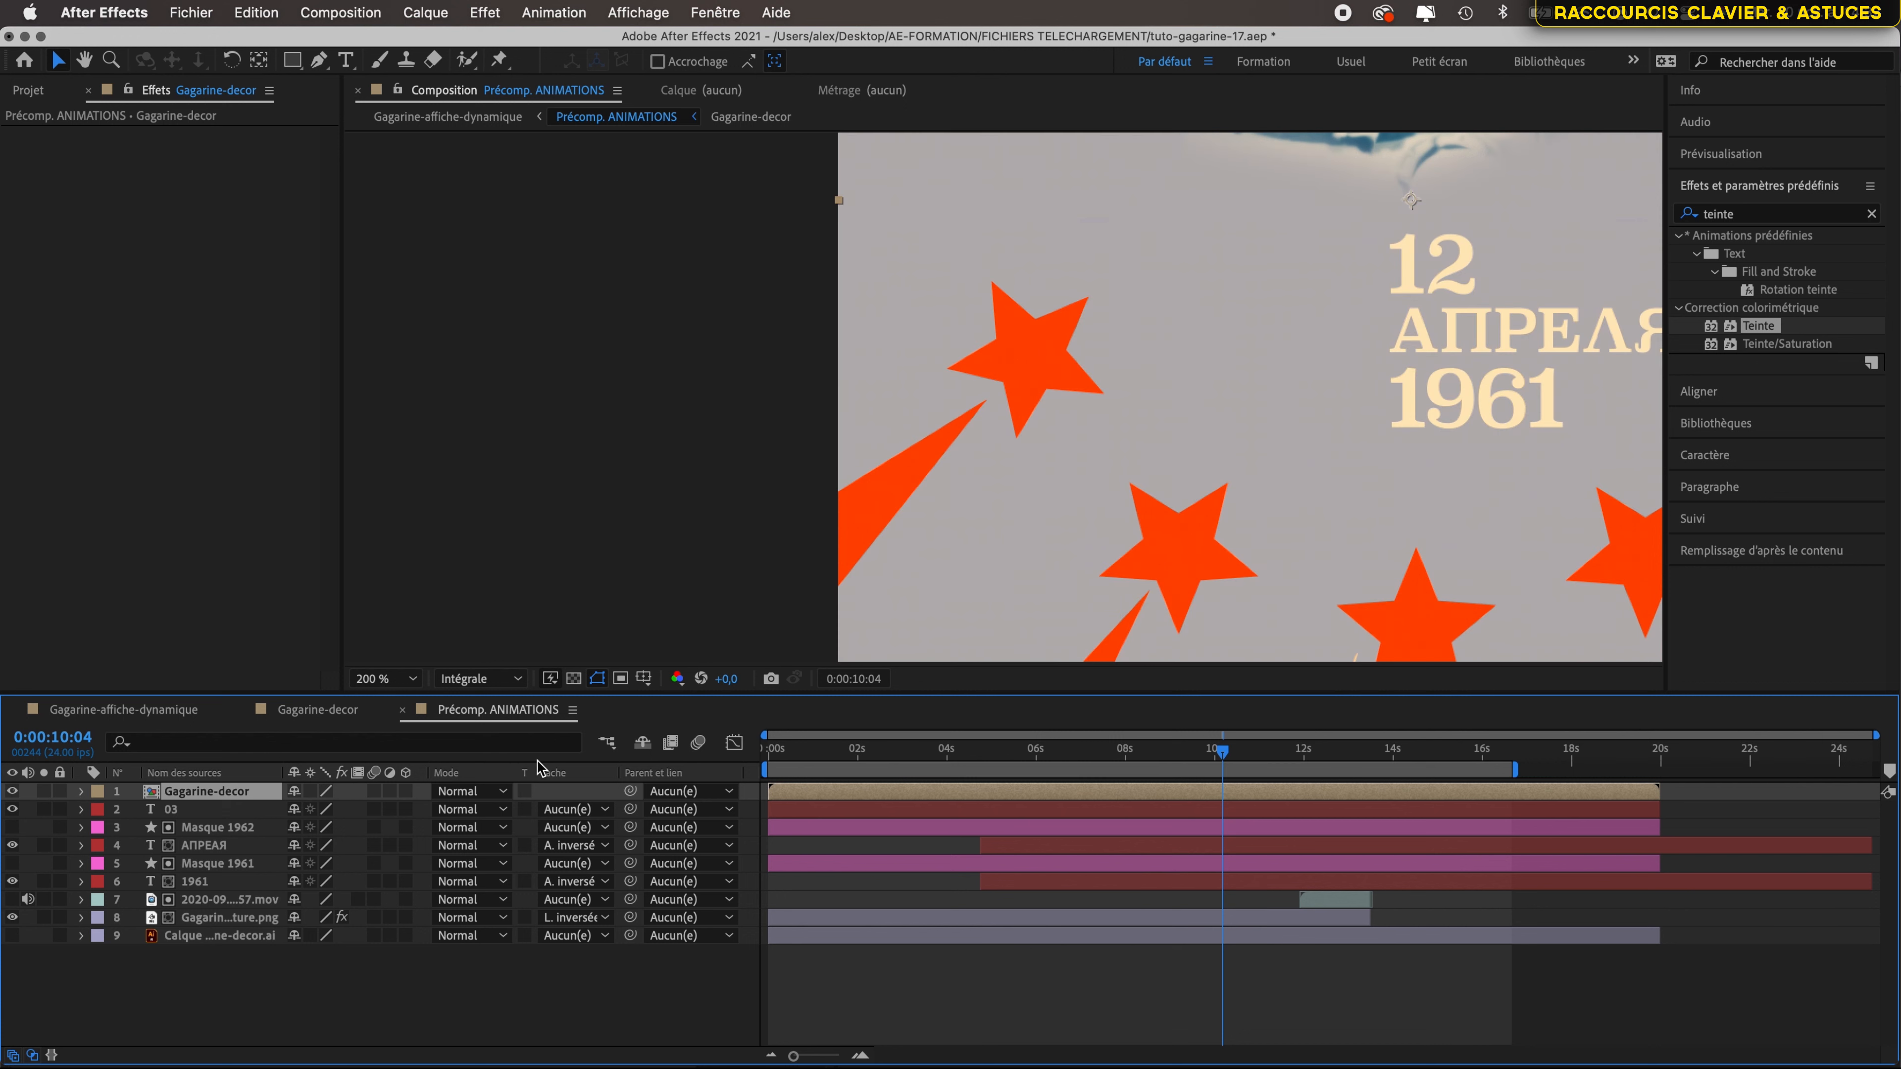
- Move the current time to 0:00:08:14 and cut the Gagarine-detoure-peinture.png portrait together with its .mov matte layer from Précomp. ANIMATIONS
scroll(1545, 277, "down", 4)
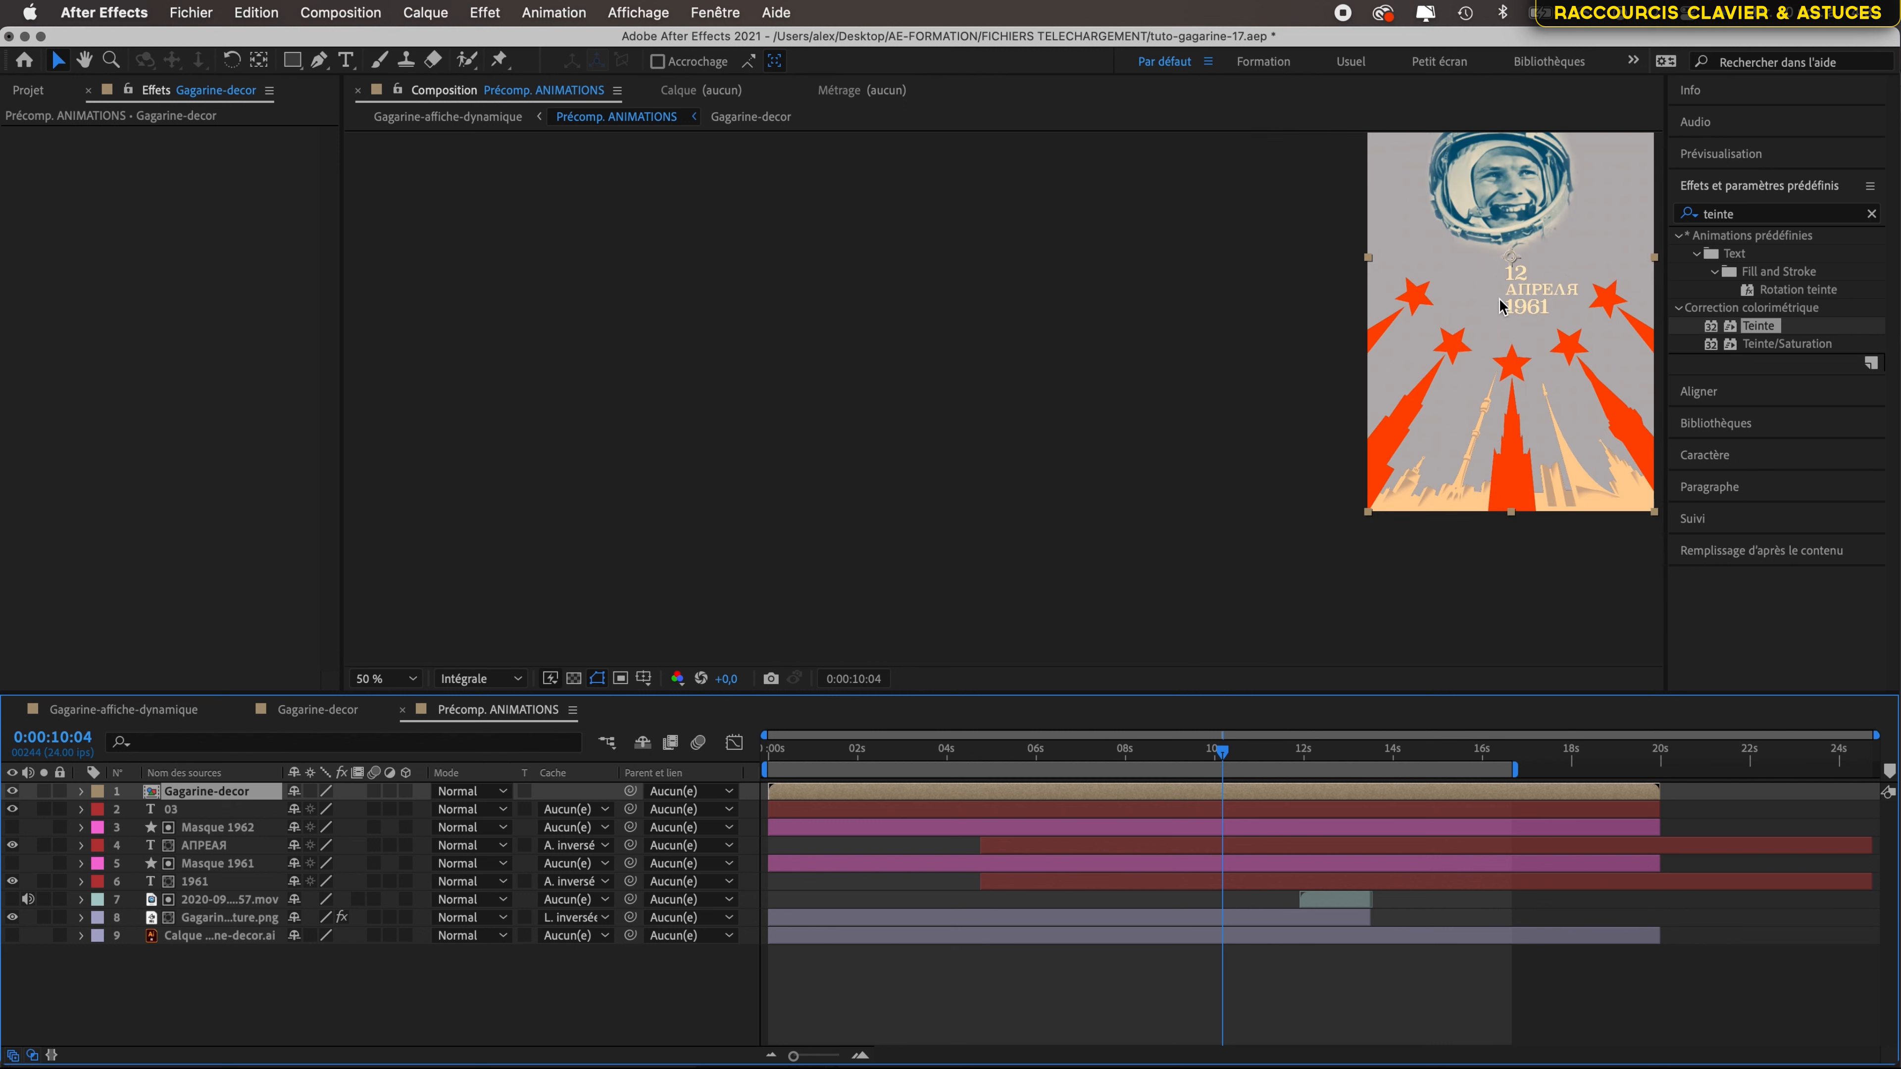
key("space")
left_click_drag(1517, 310, 878, 432)
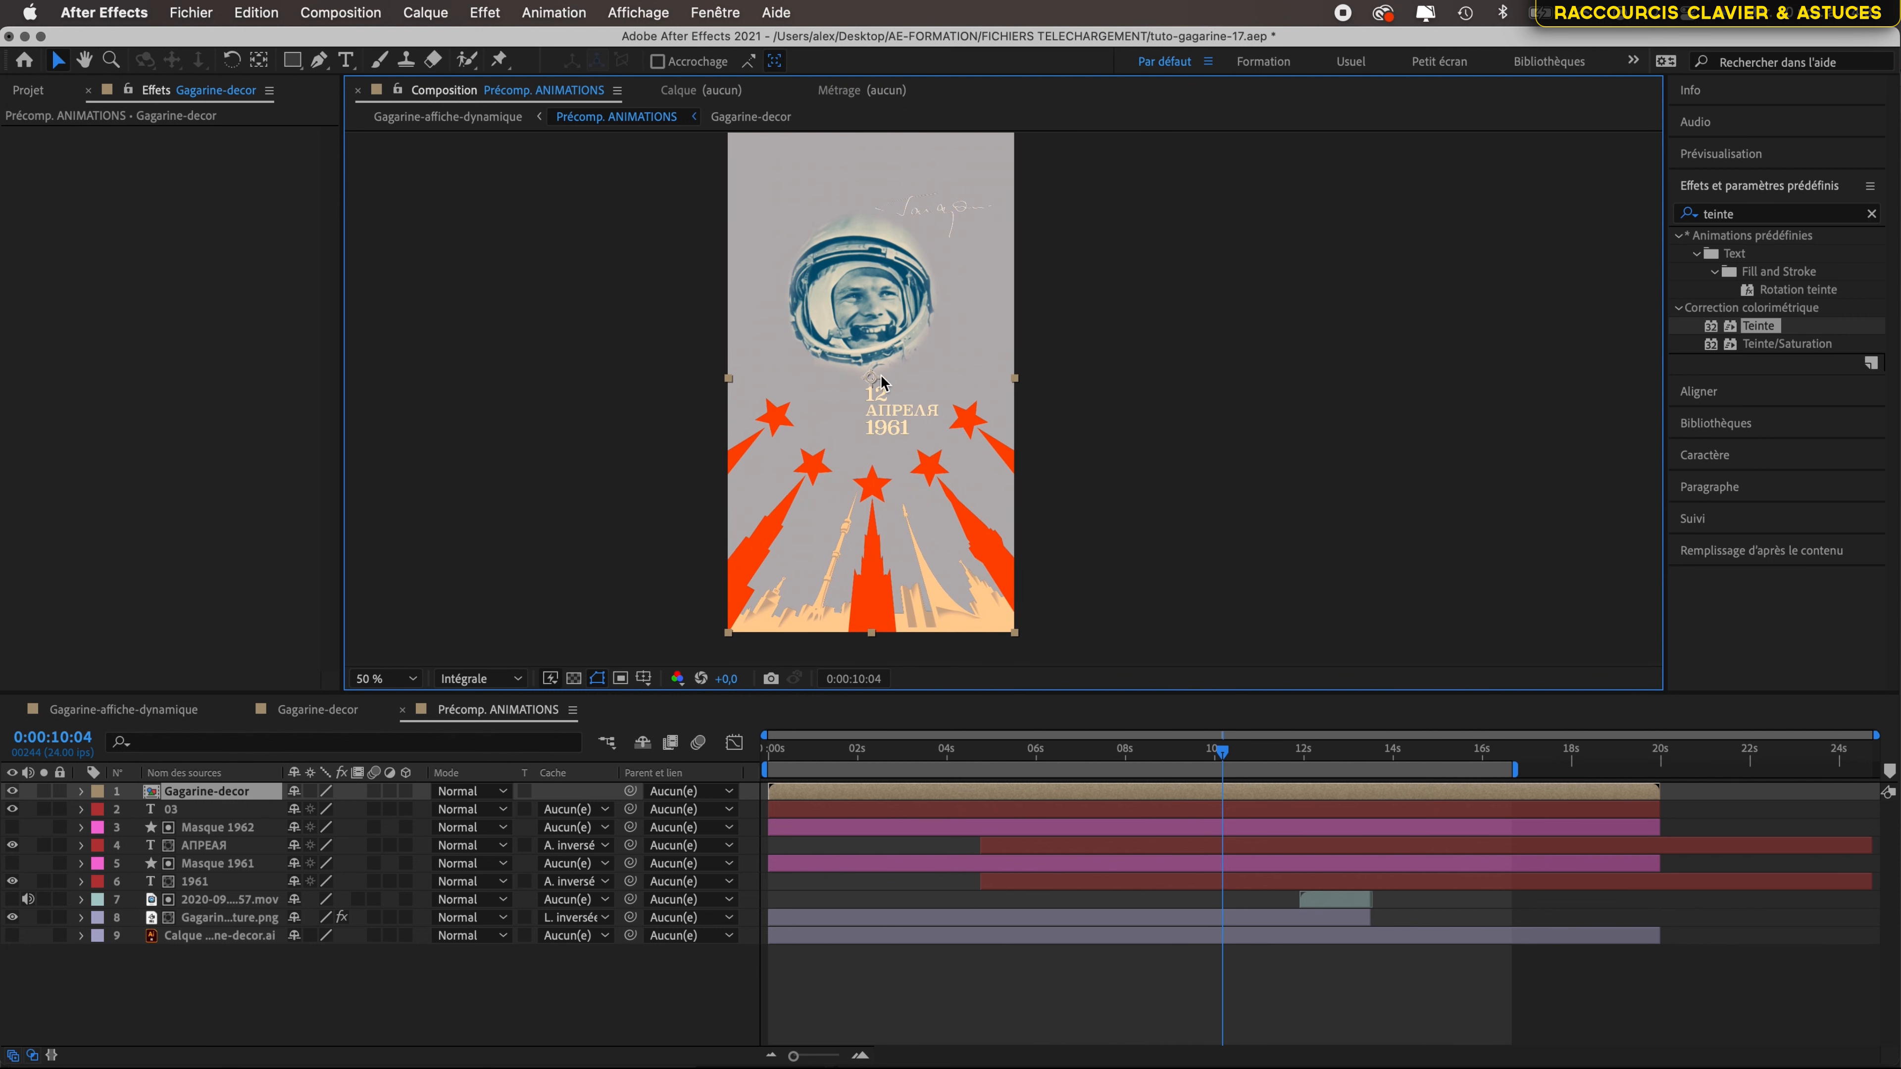
scroll(877, 304, "up", 6)
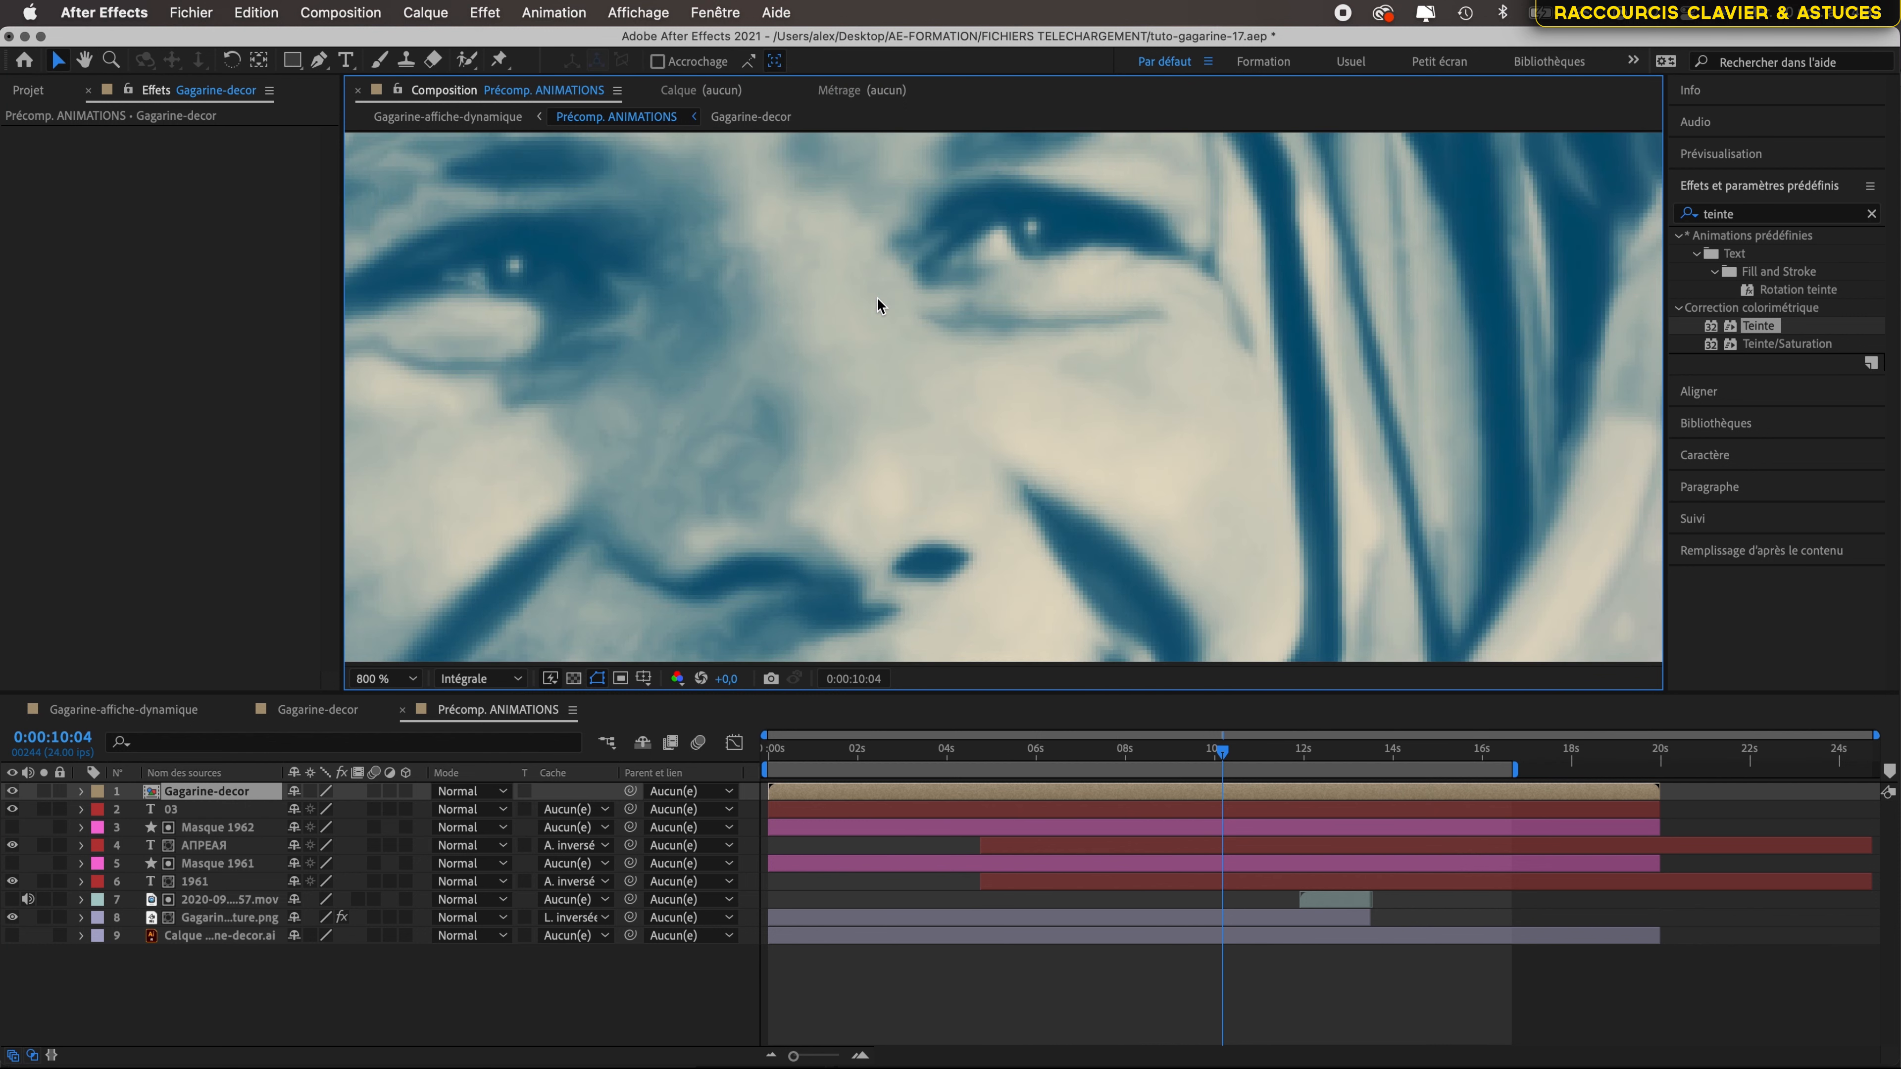
scroll(877, 303, "down", 3)
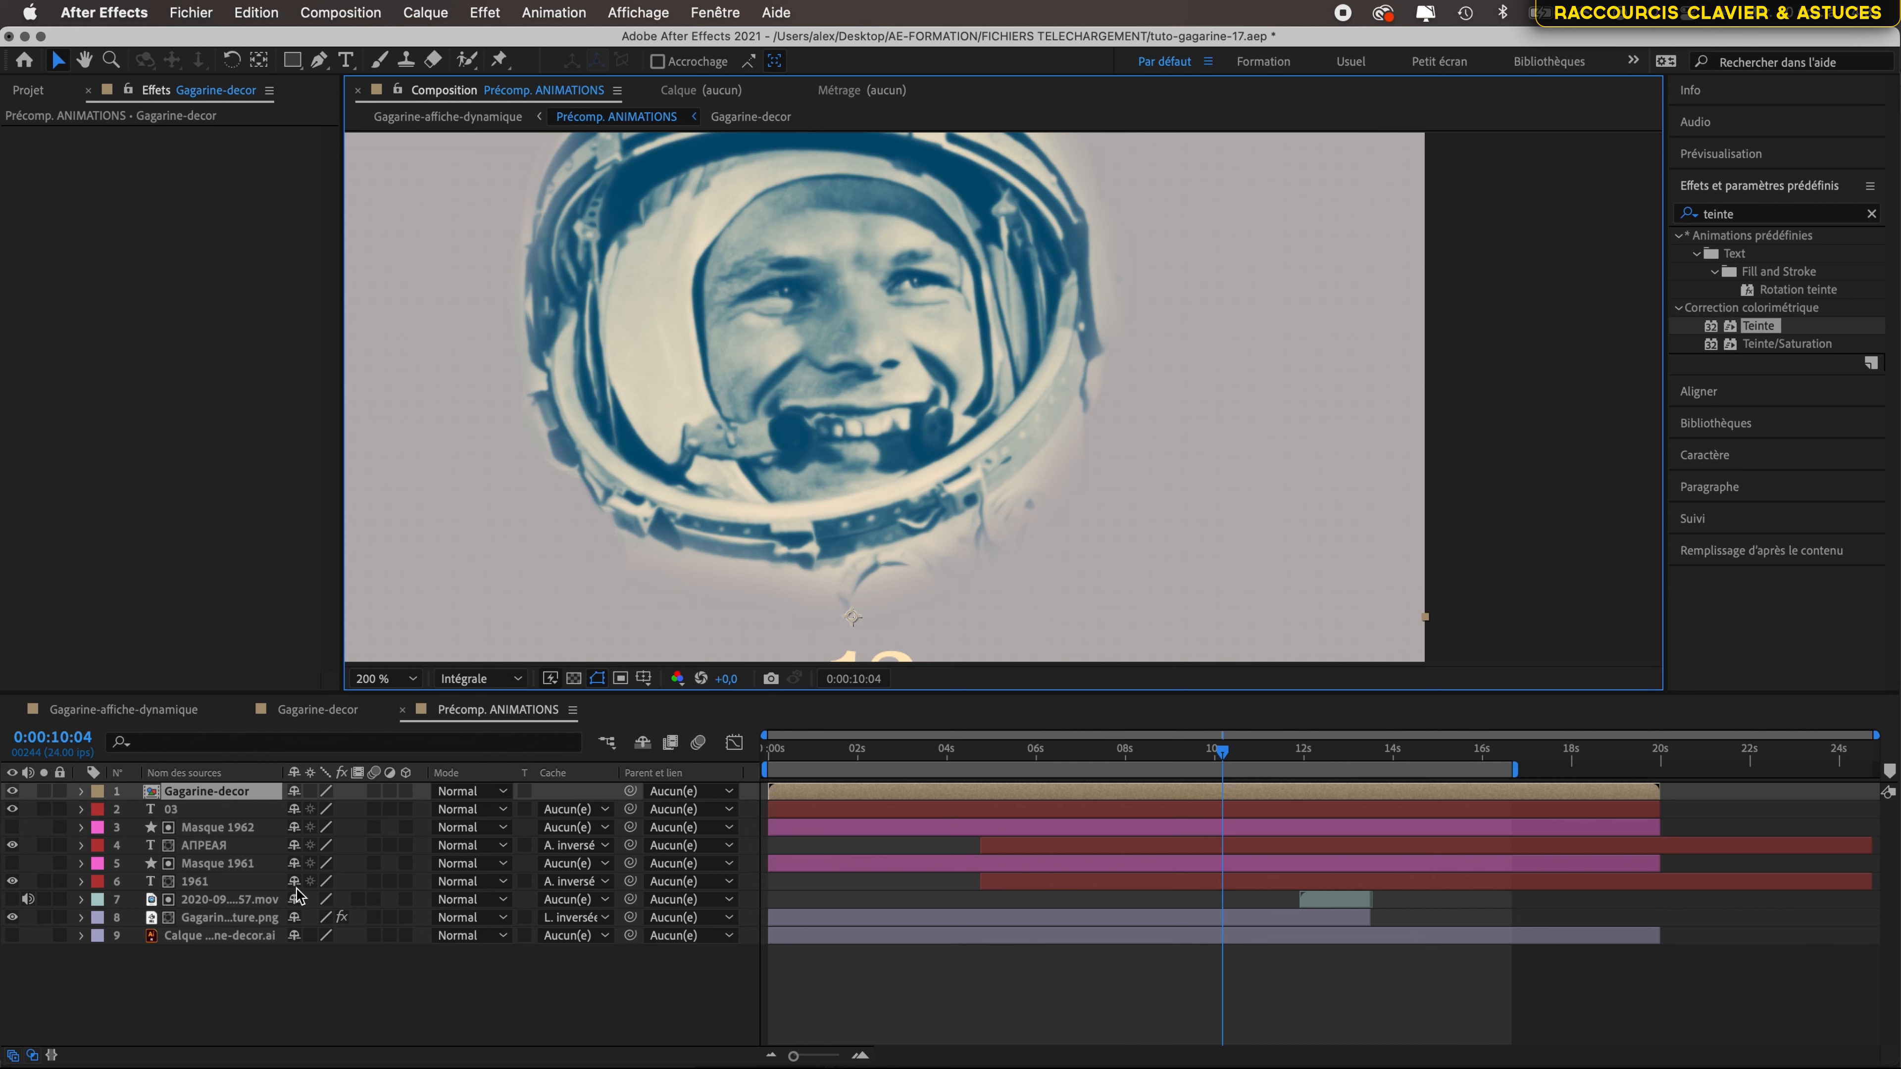
left_click(221, 919)
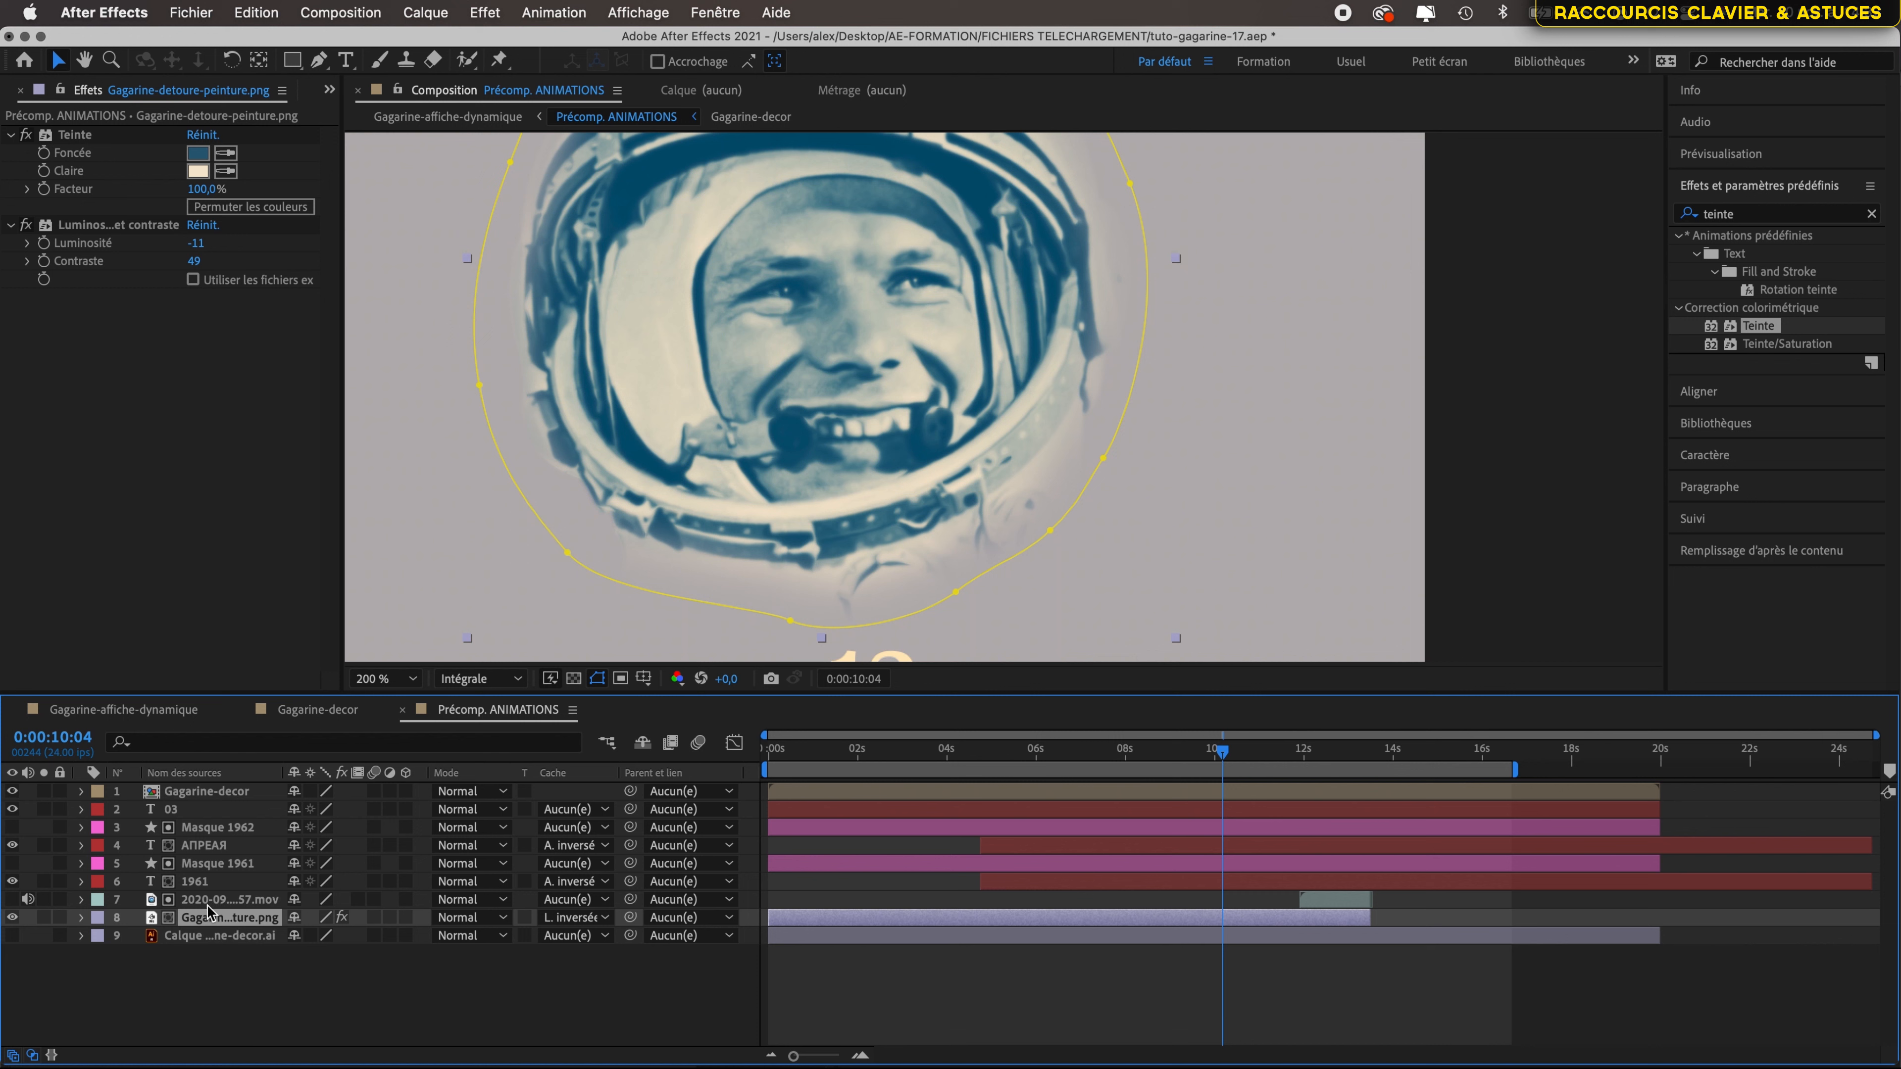
left_click(207, 902, "shift")
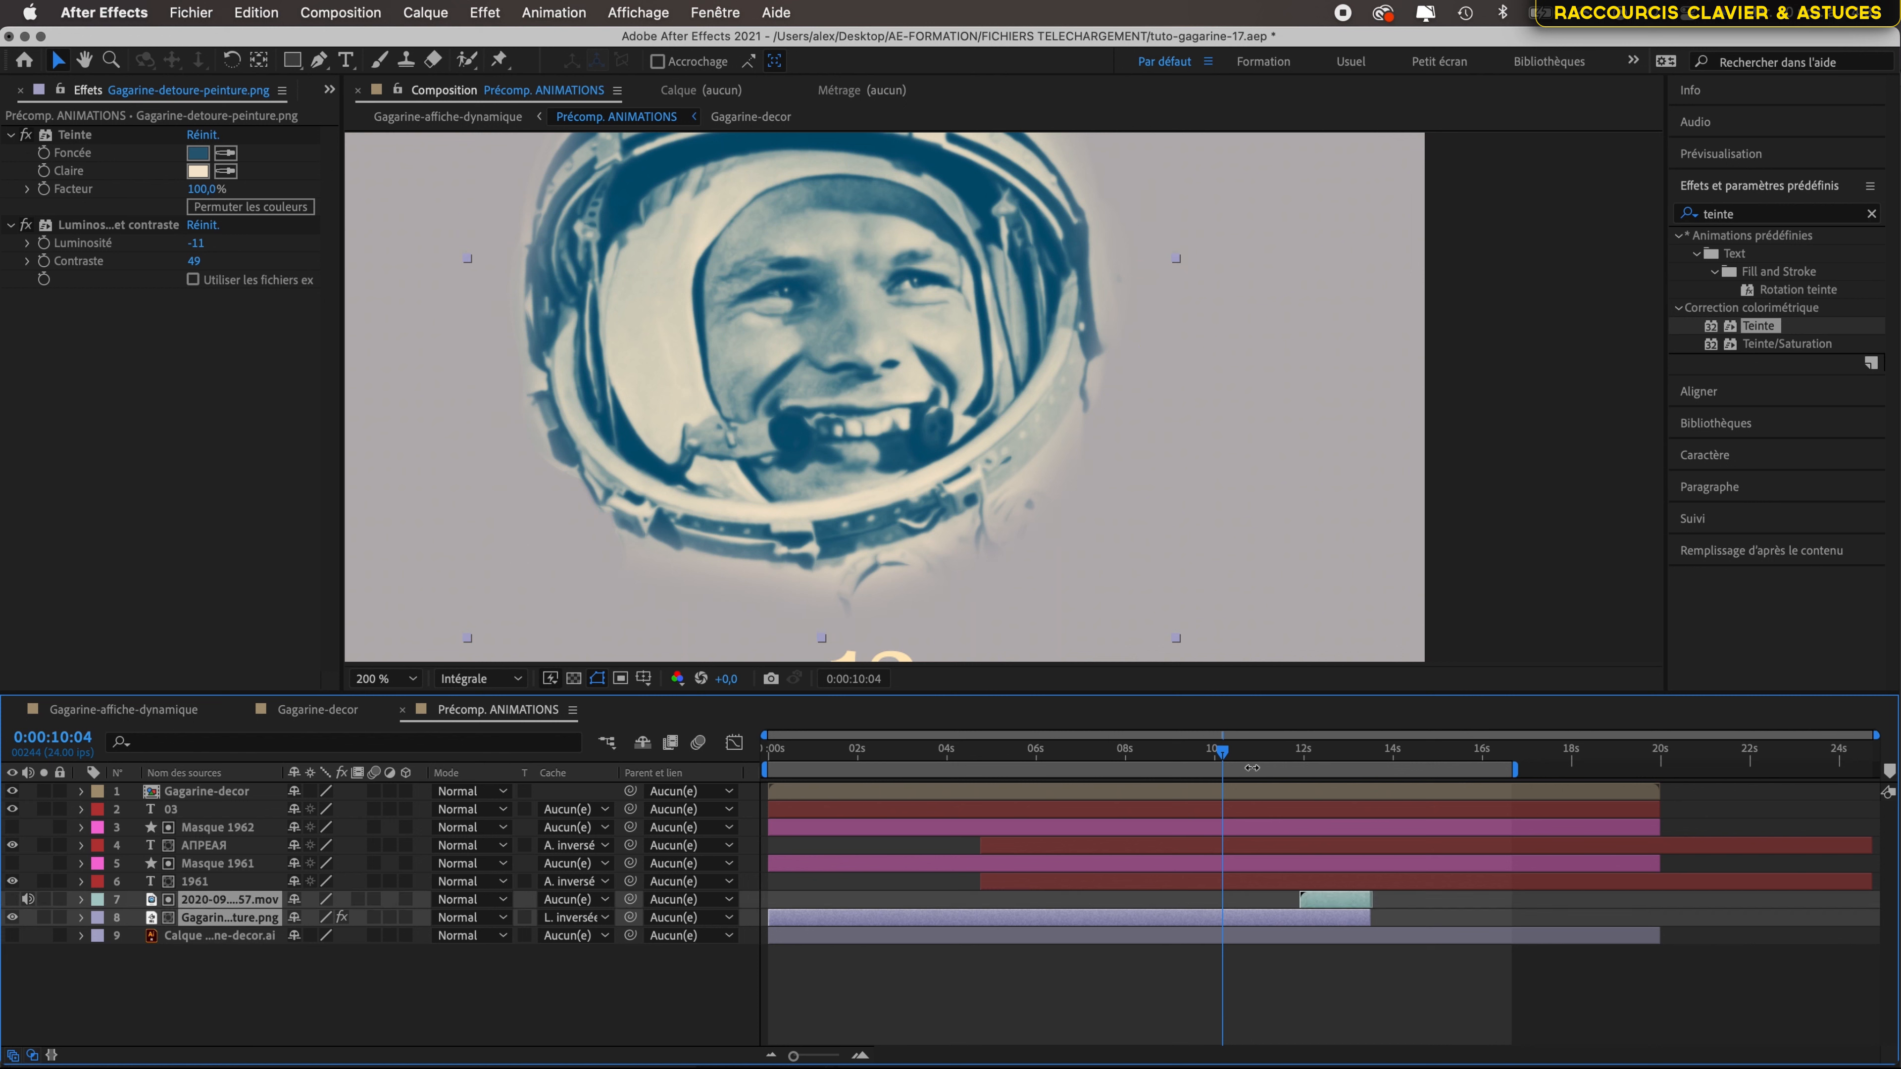
left_click_drag(1222, 751, 1153, 792)
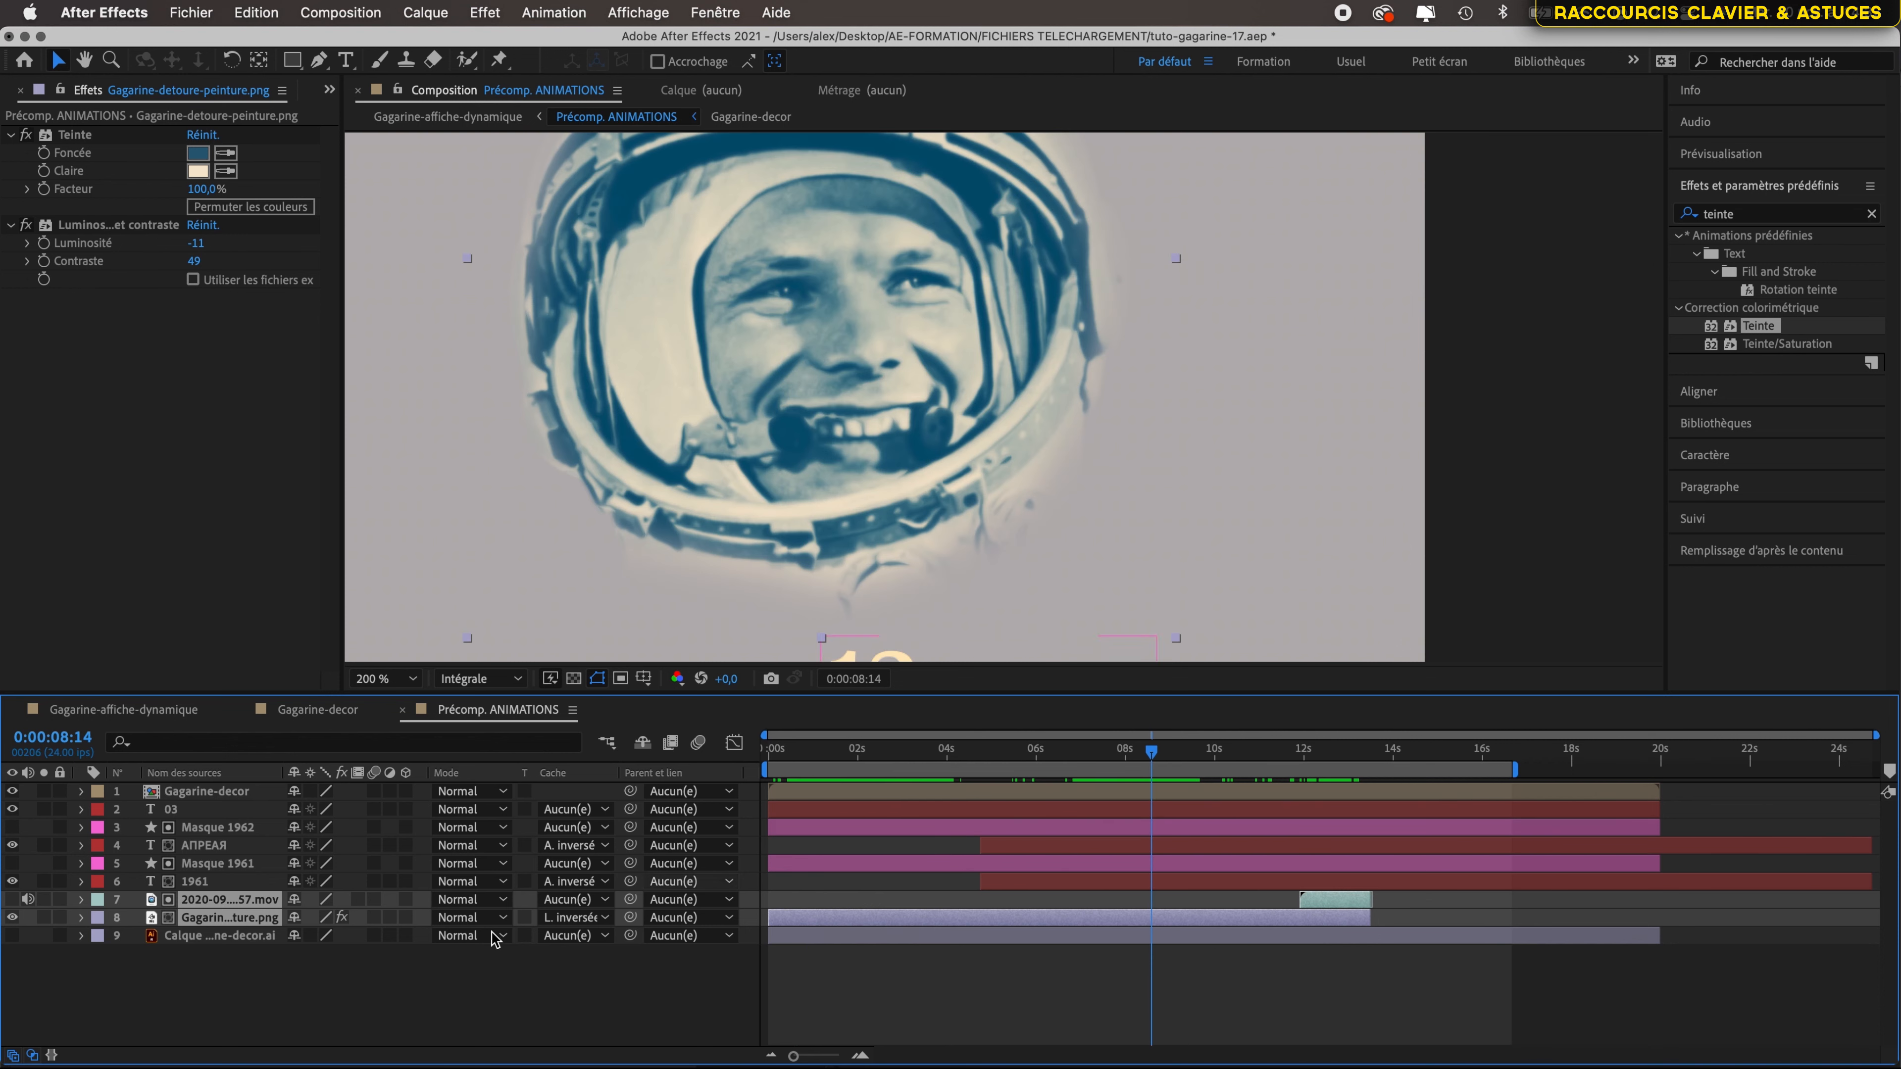
key("super+x")
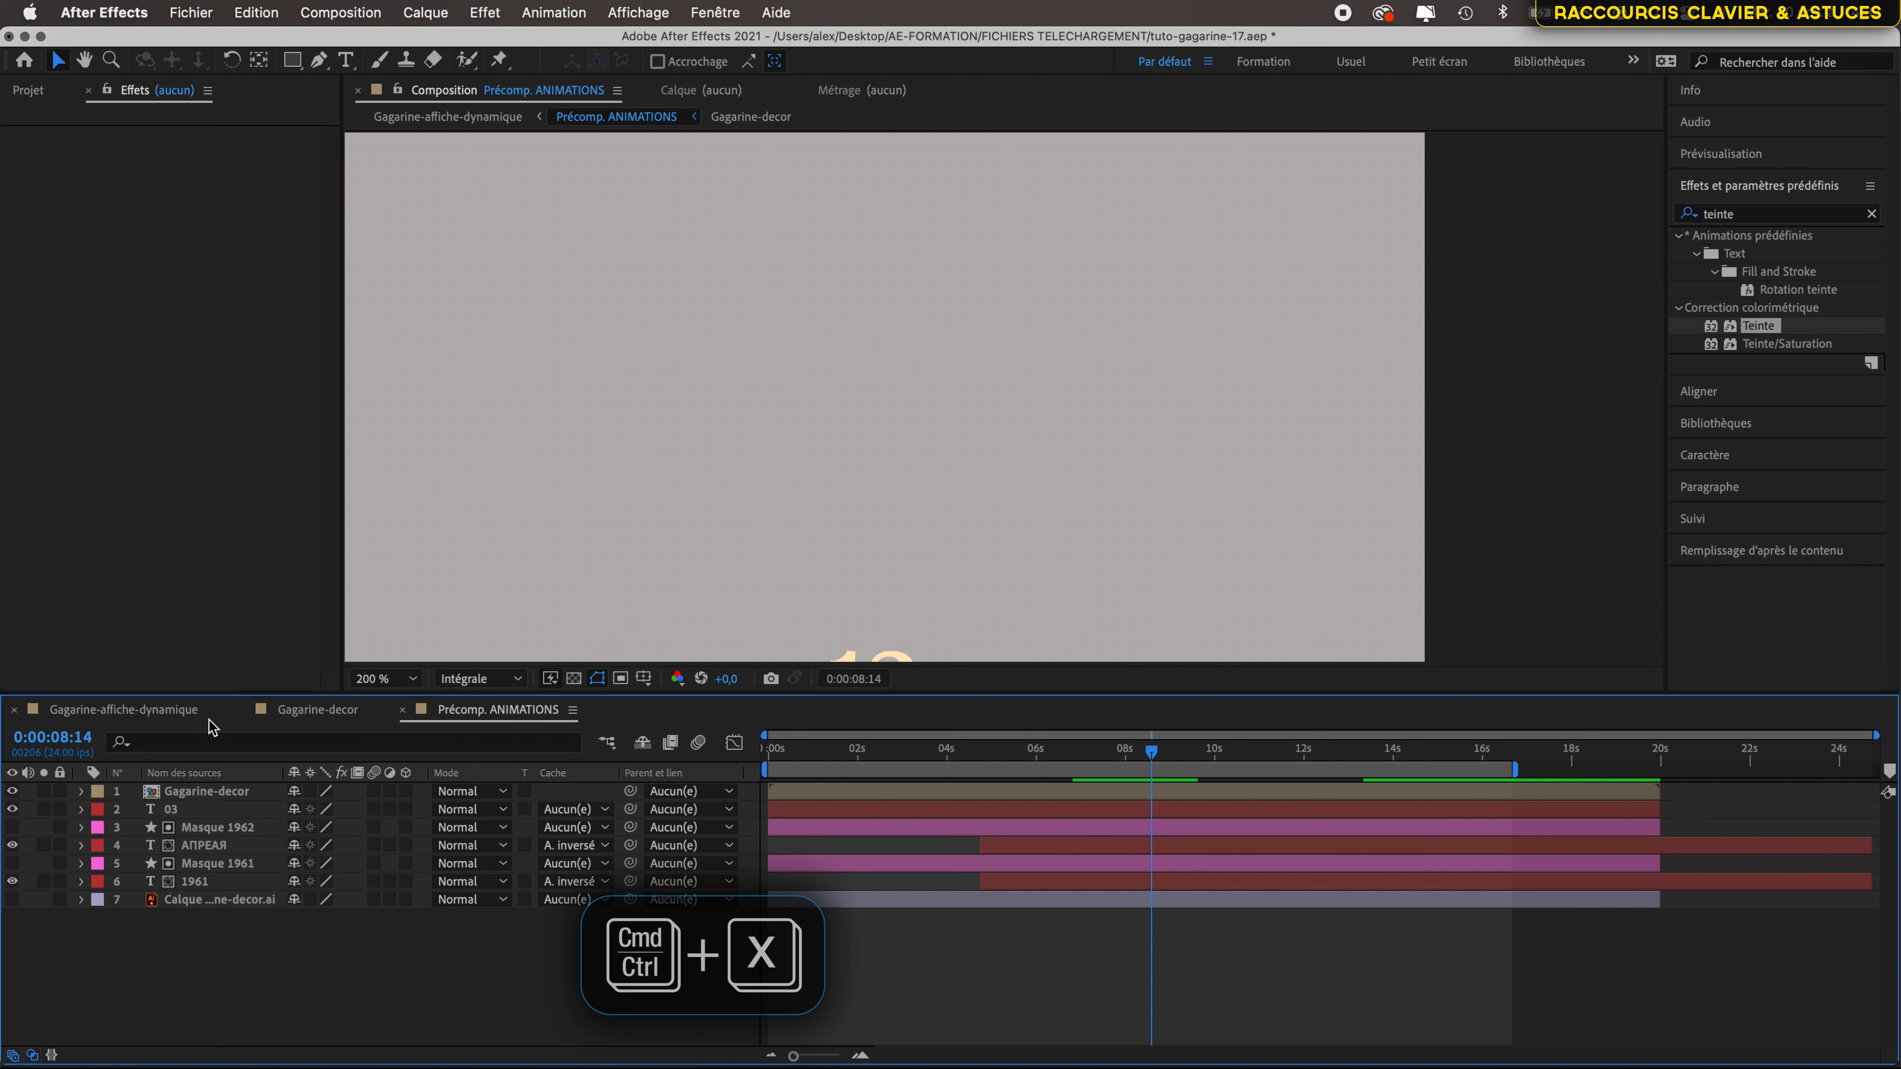
- Paste the portrait and its .mov matte layer above the hidden lithograph layer in Gagarine-affiche-dynamique and inspect the portrait up close
left_click(177, 712)
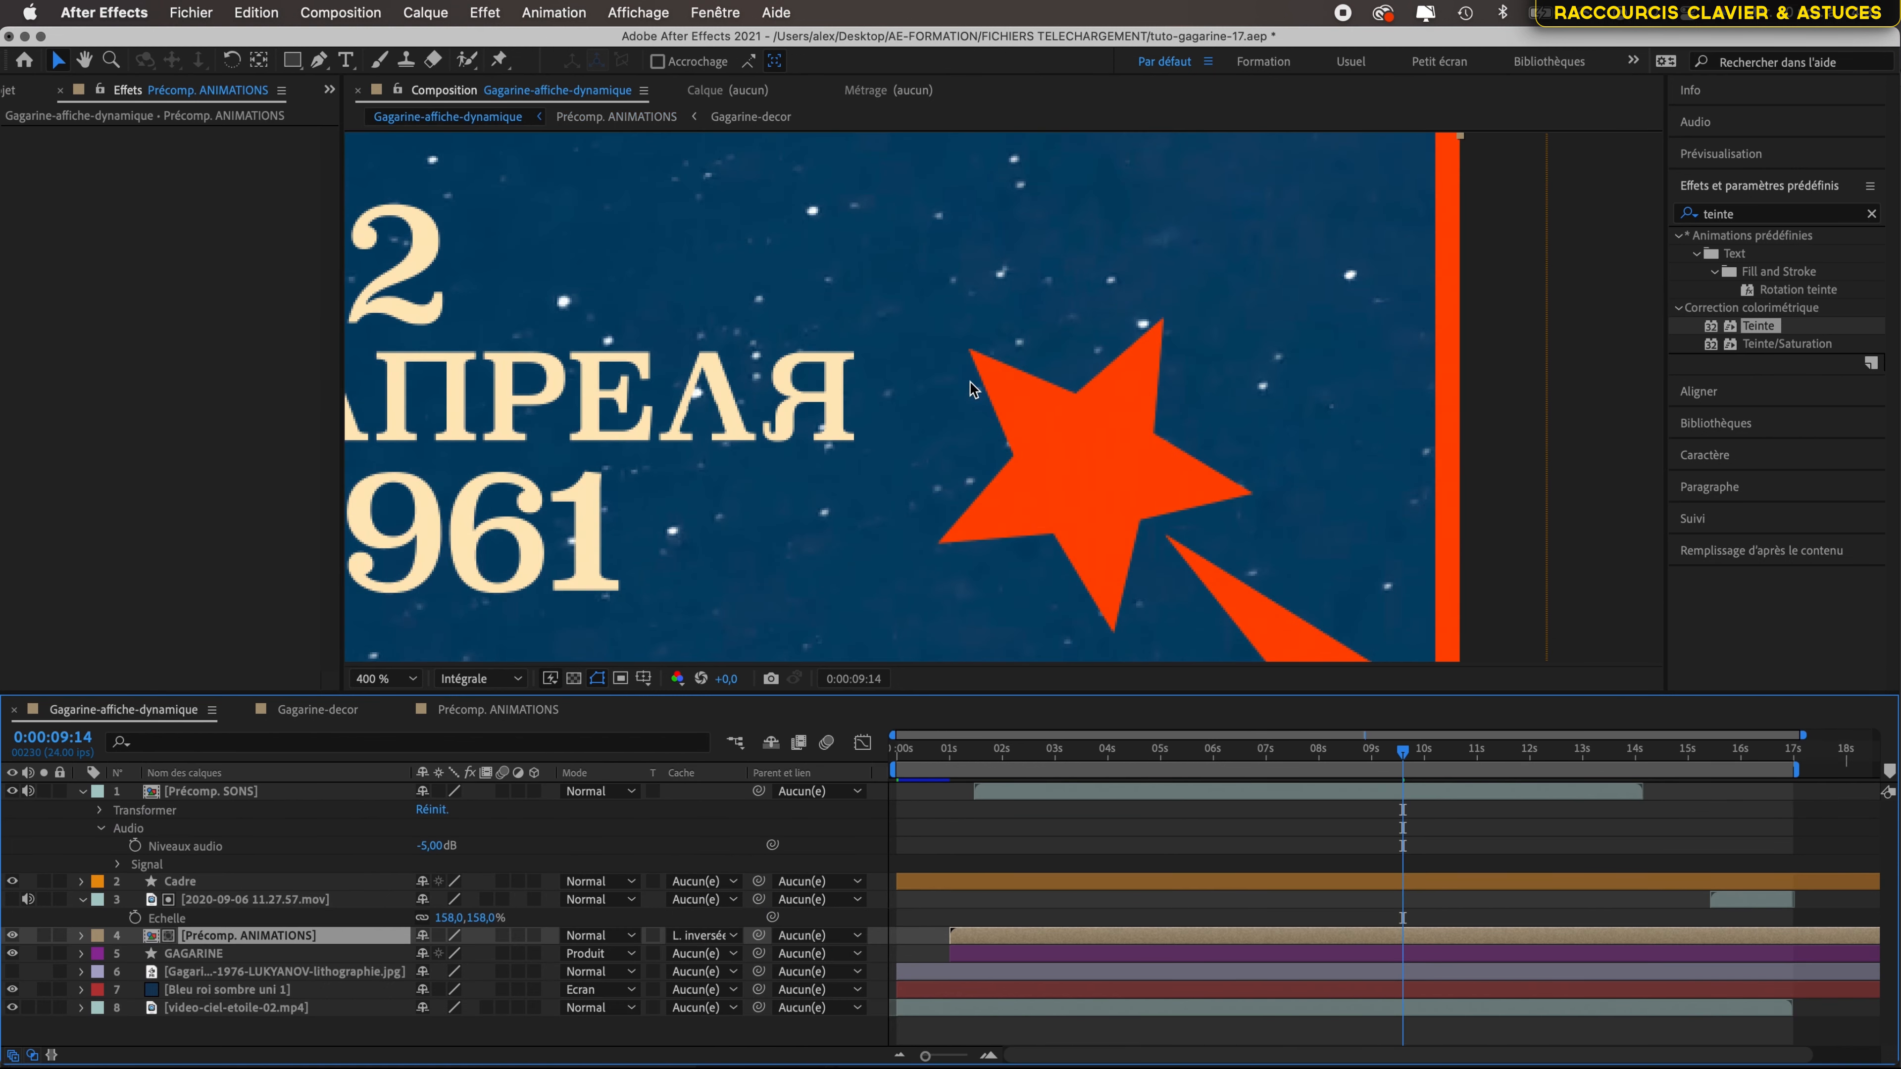
scroll(986, 392, "down", 5)
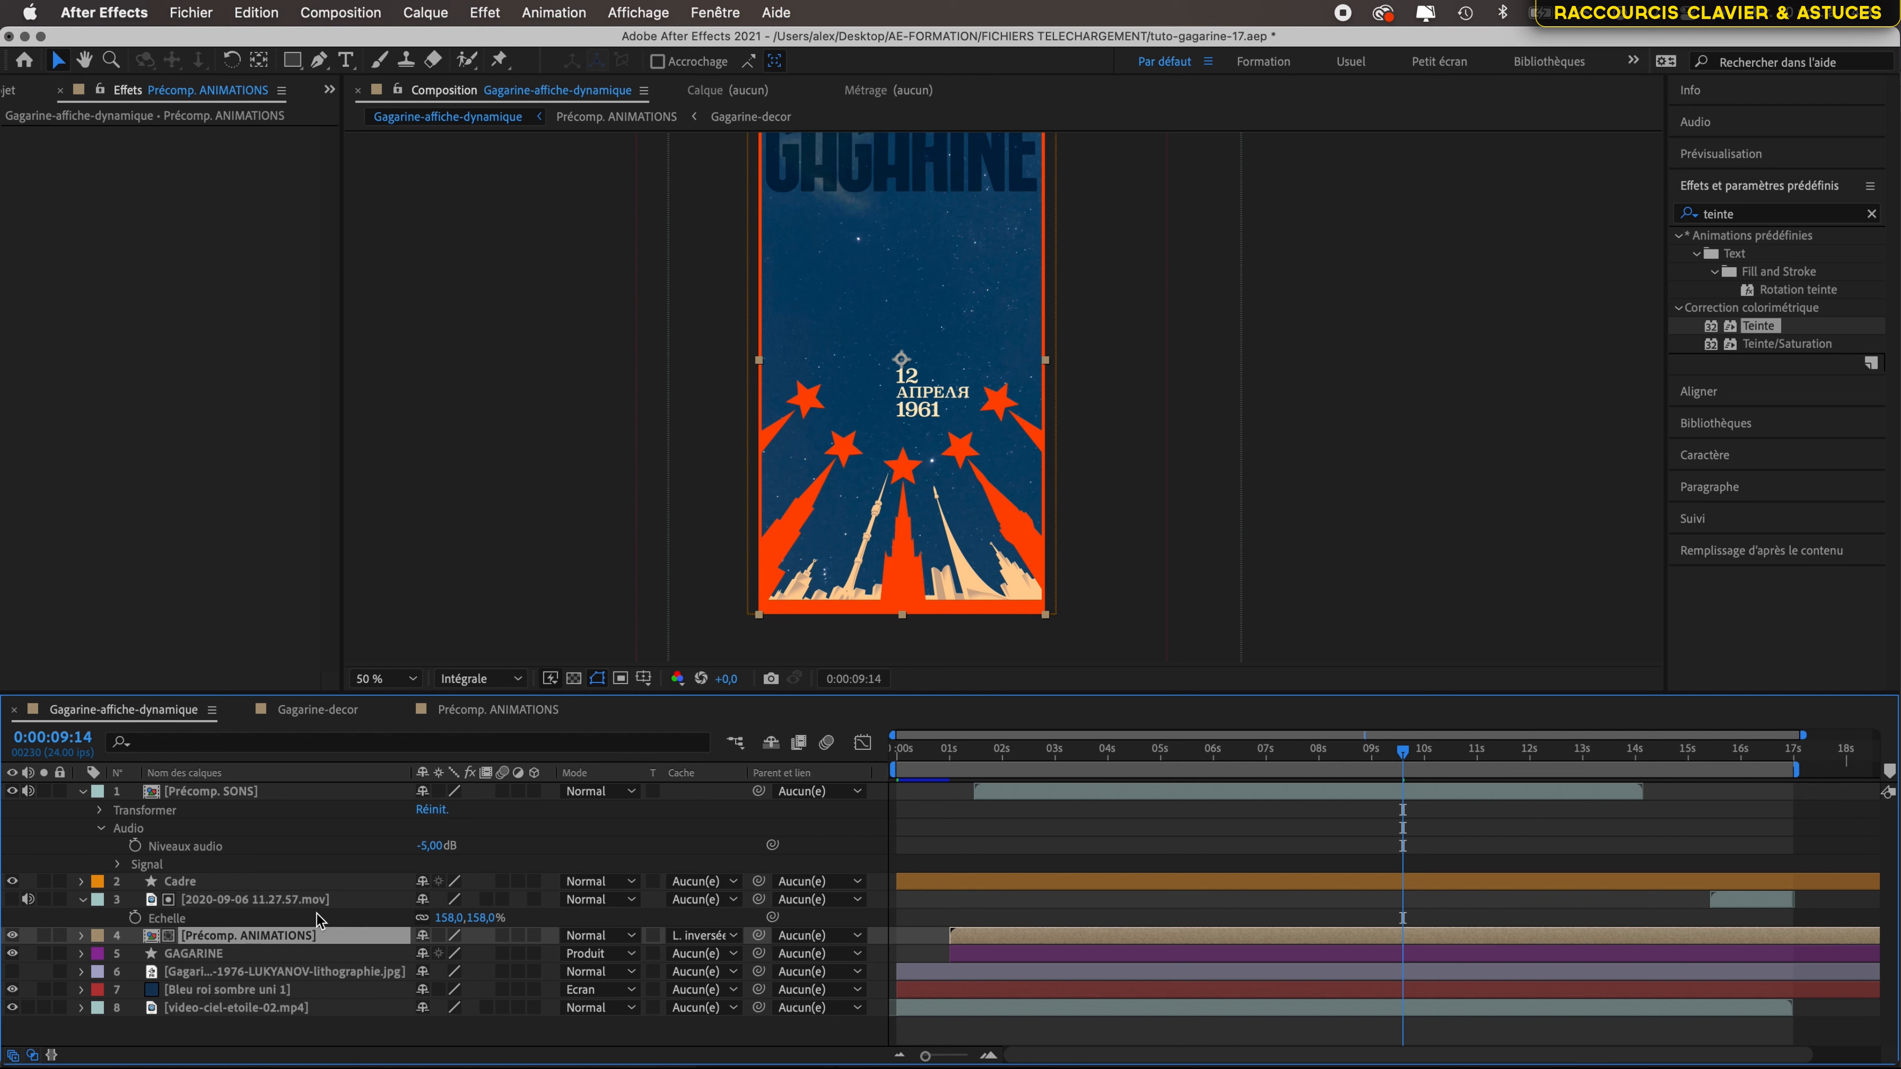
left_click(257, 973)
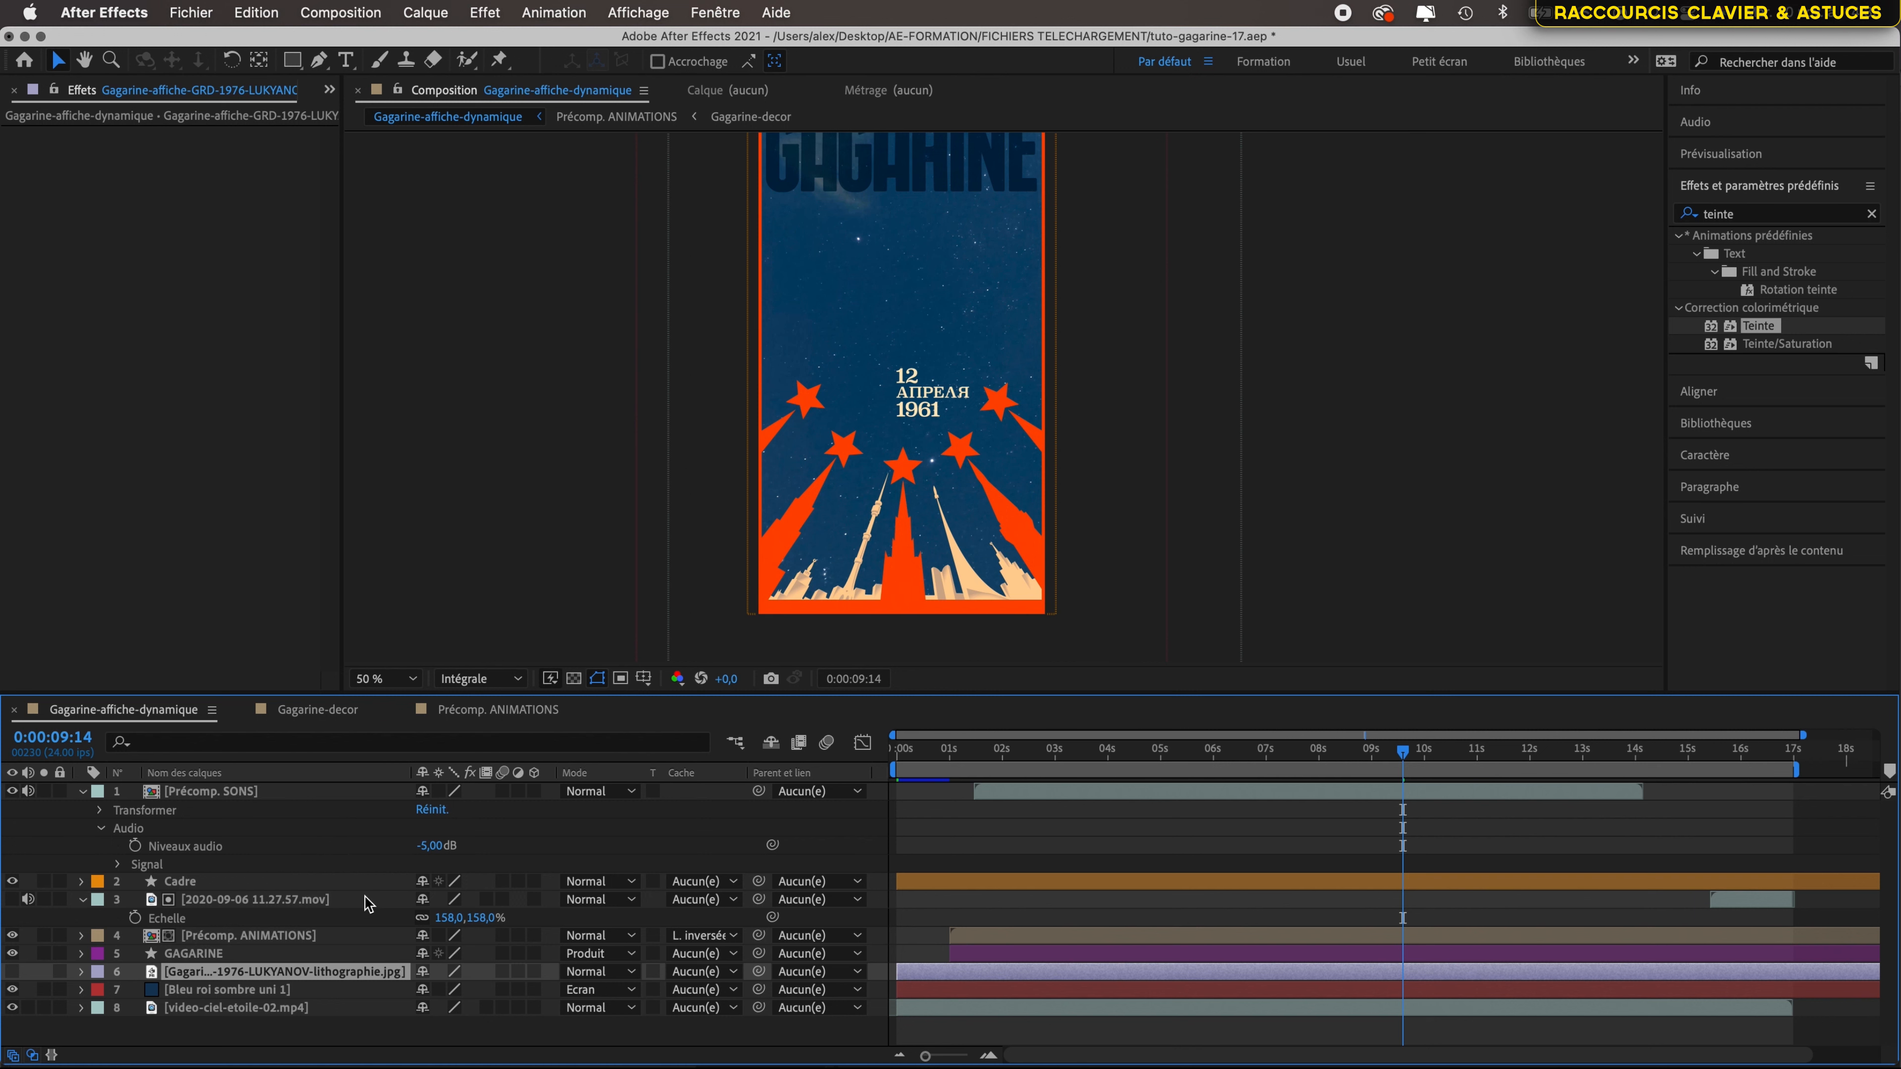
key("super+v")
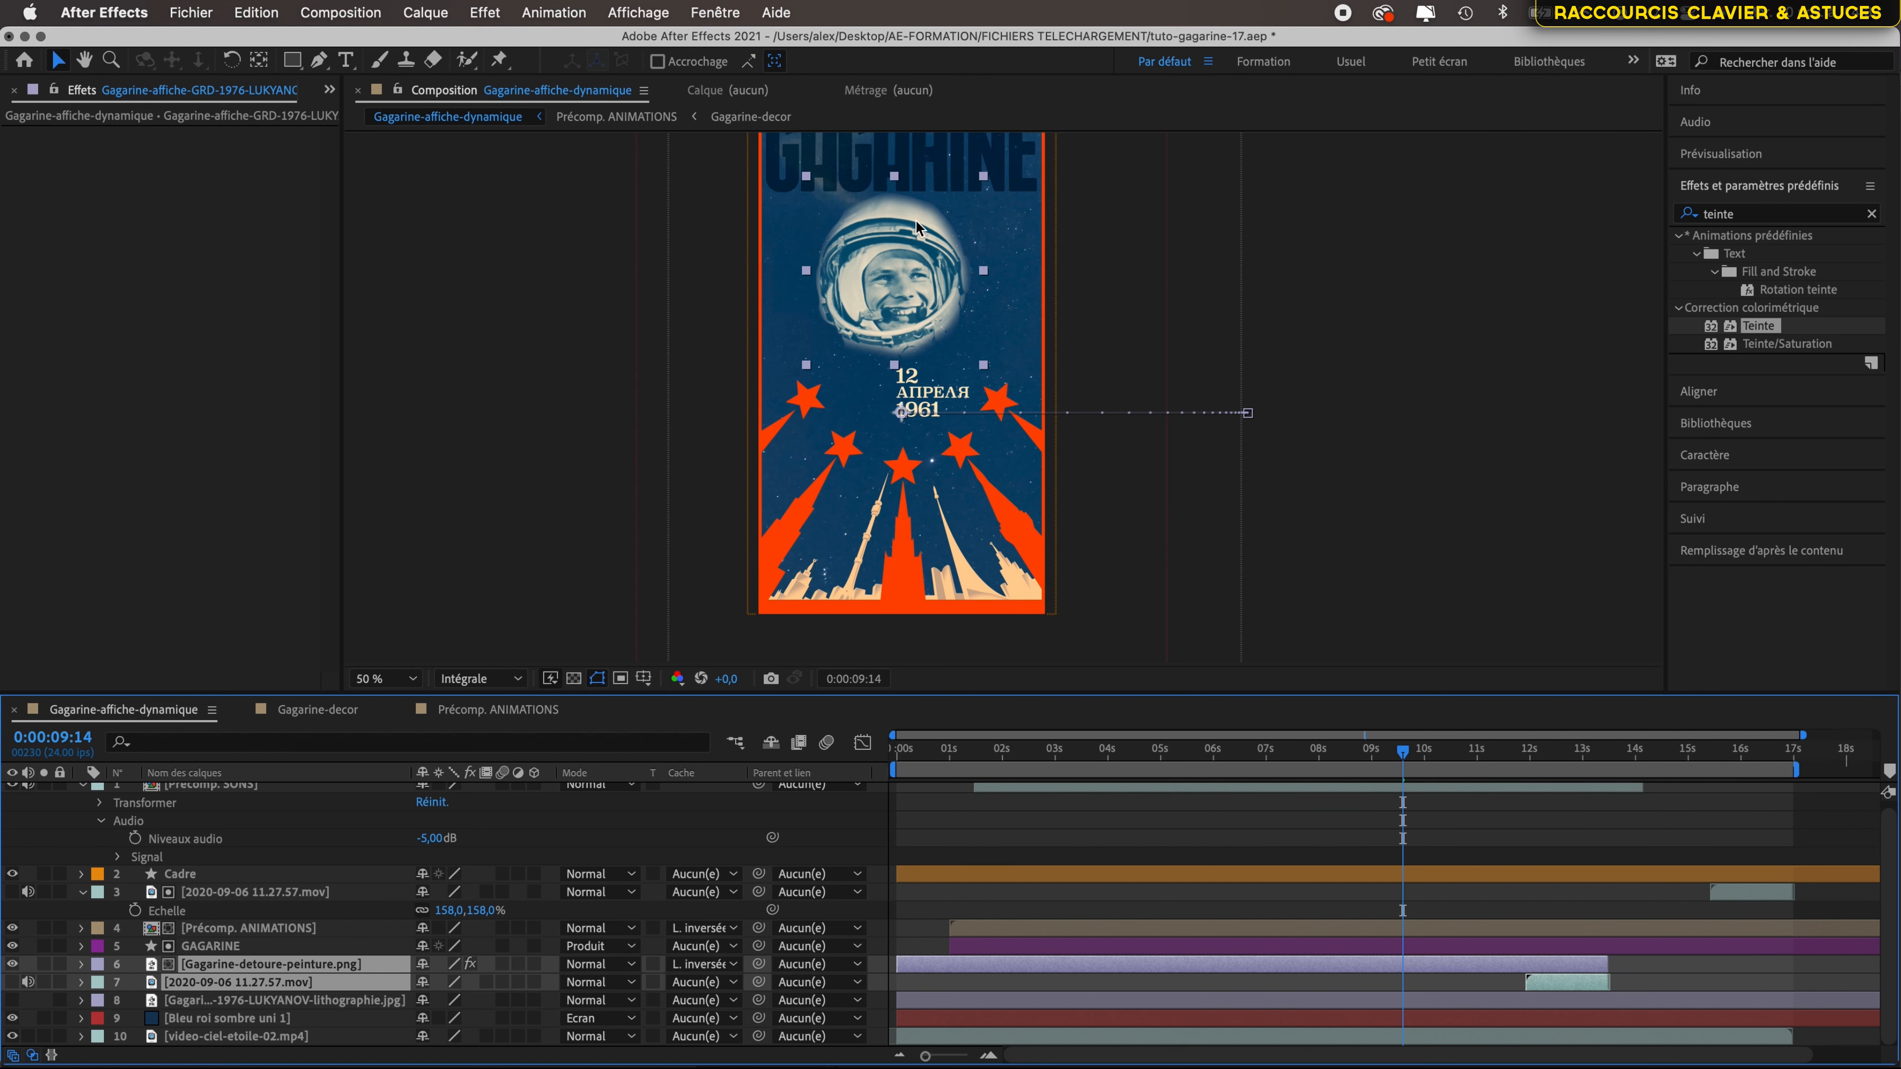
scroll(916, 239, "up", 2)
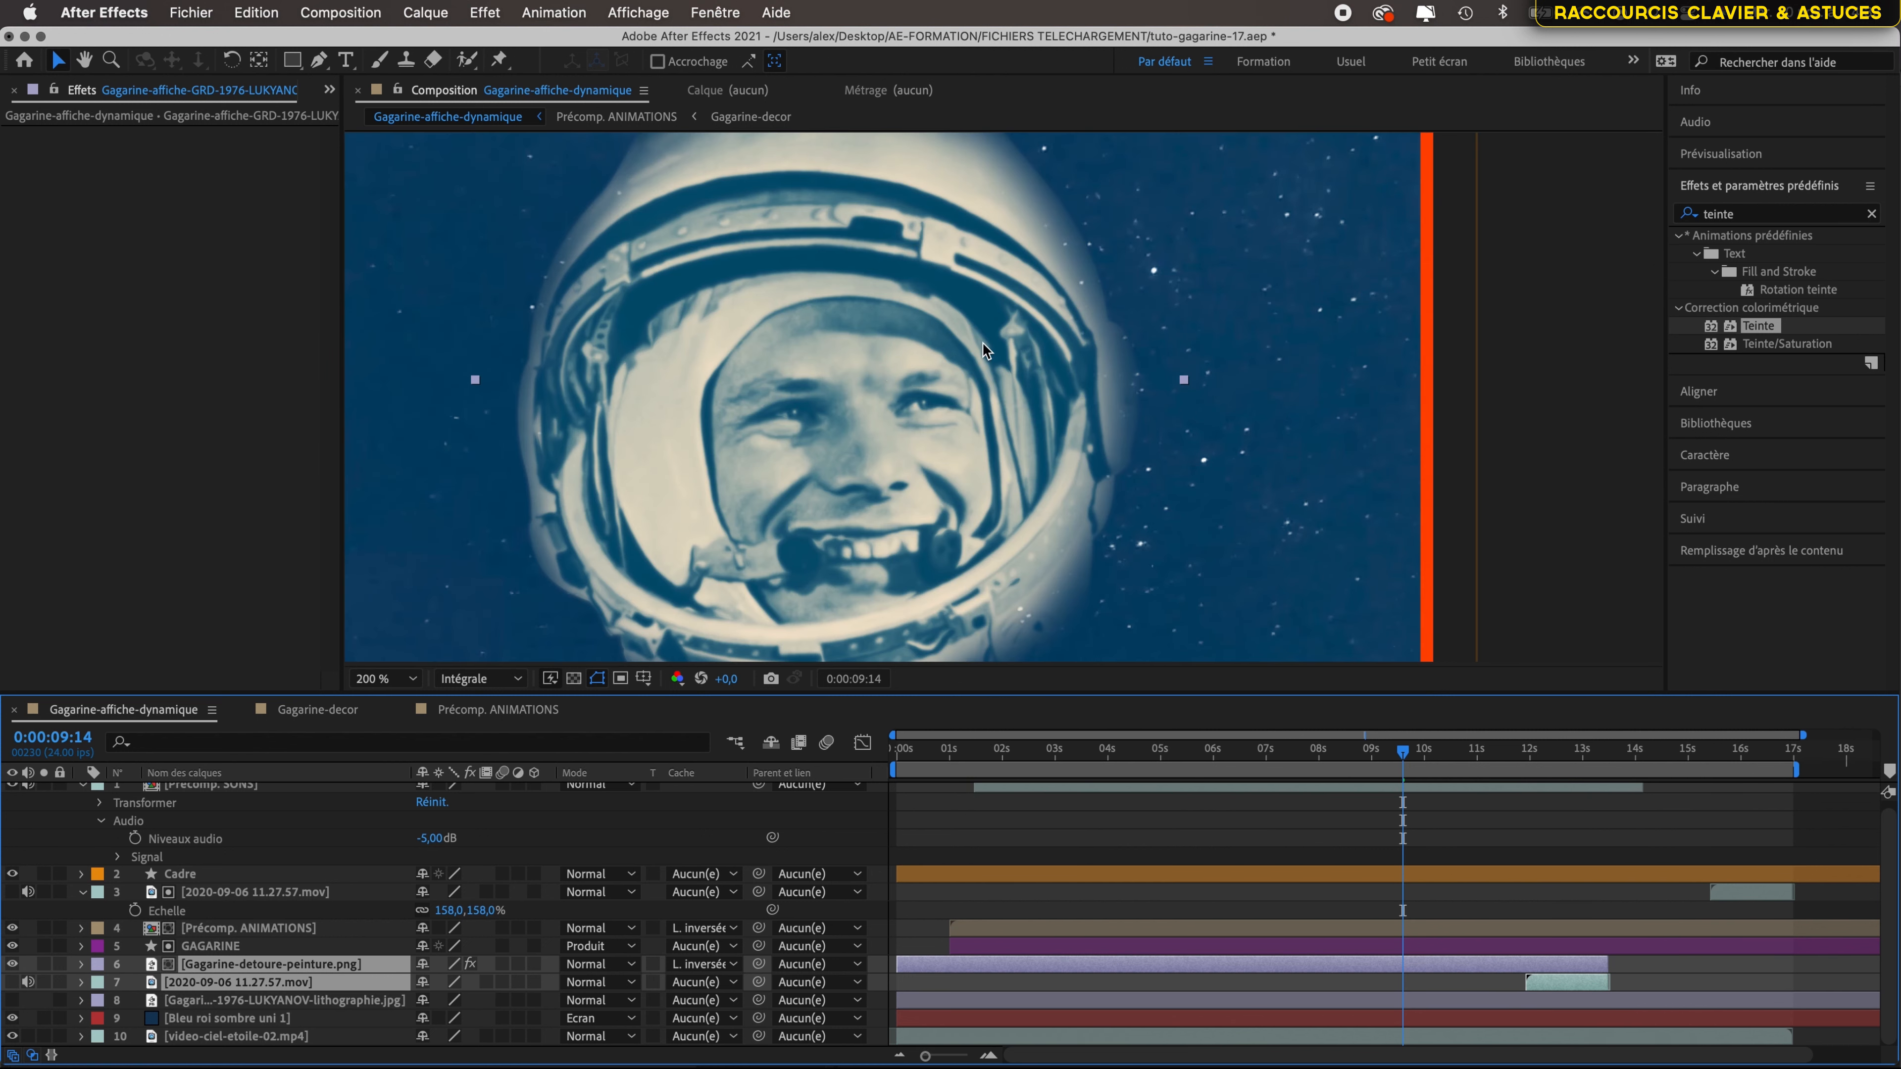
scroll(982, 343, "down", 3)
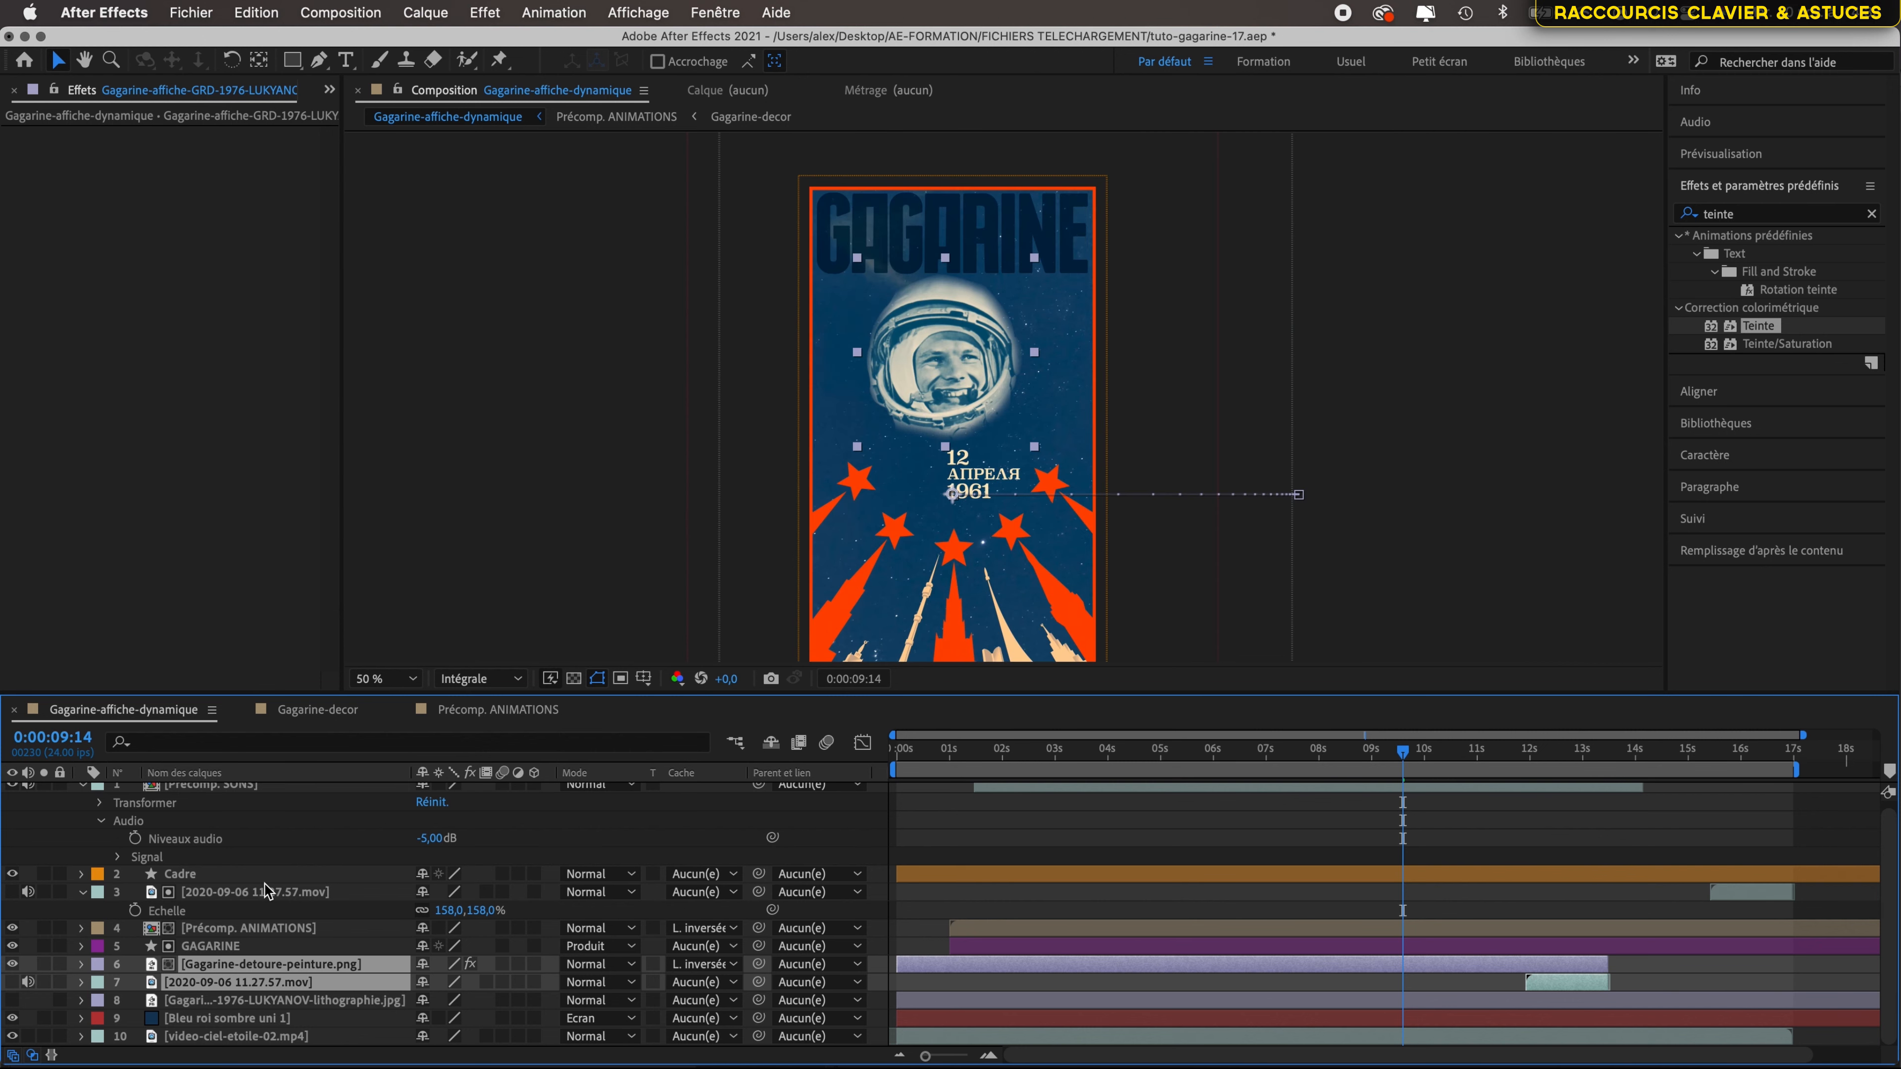
- Examine the date text and stars inside Précomp. ANIMATIONS and return to the Gagarine-affiche-dynamique composition
double_click(270, 930)
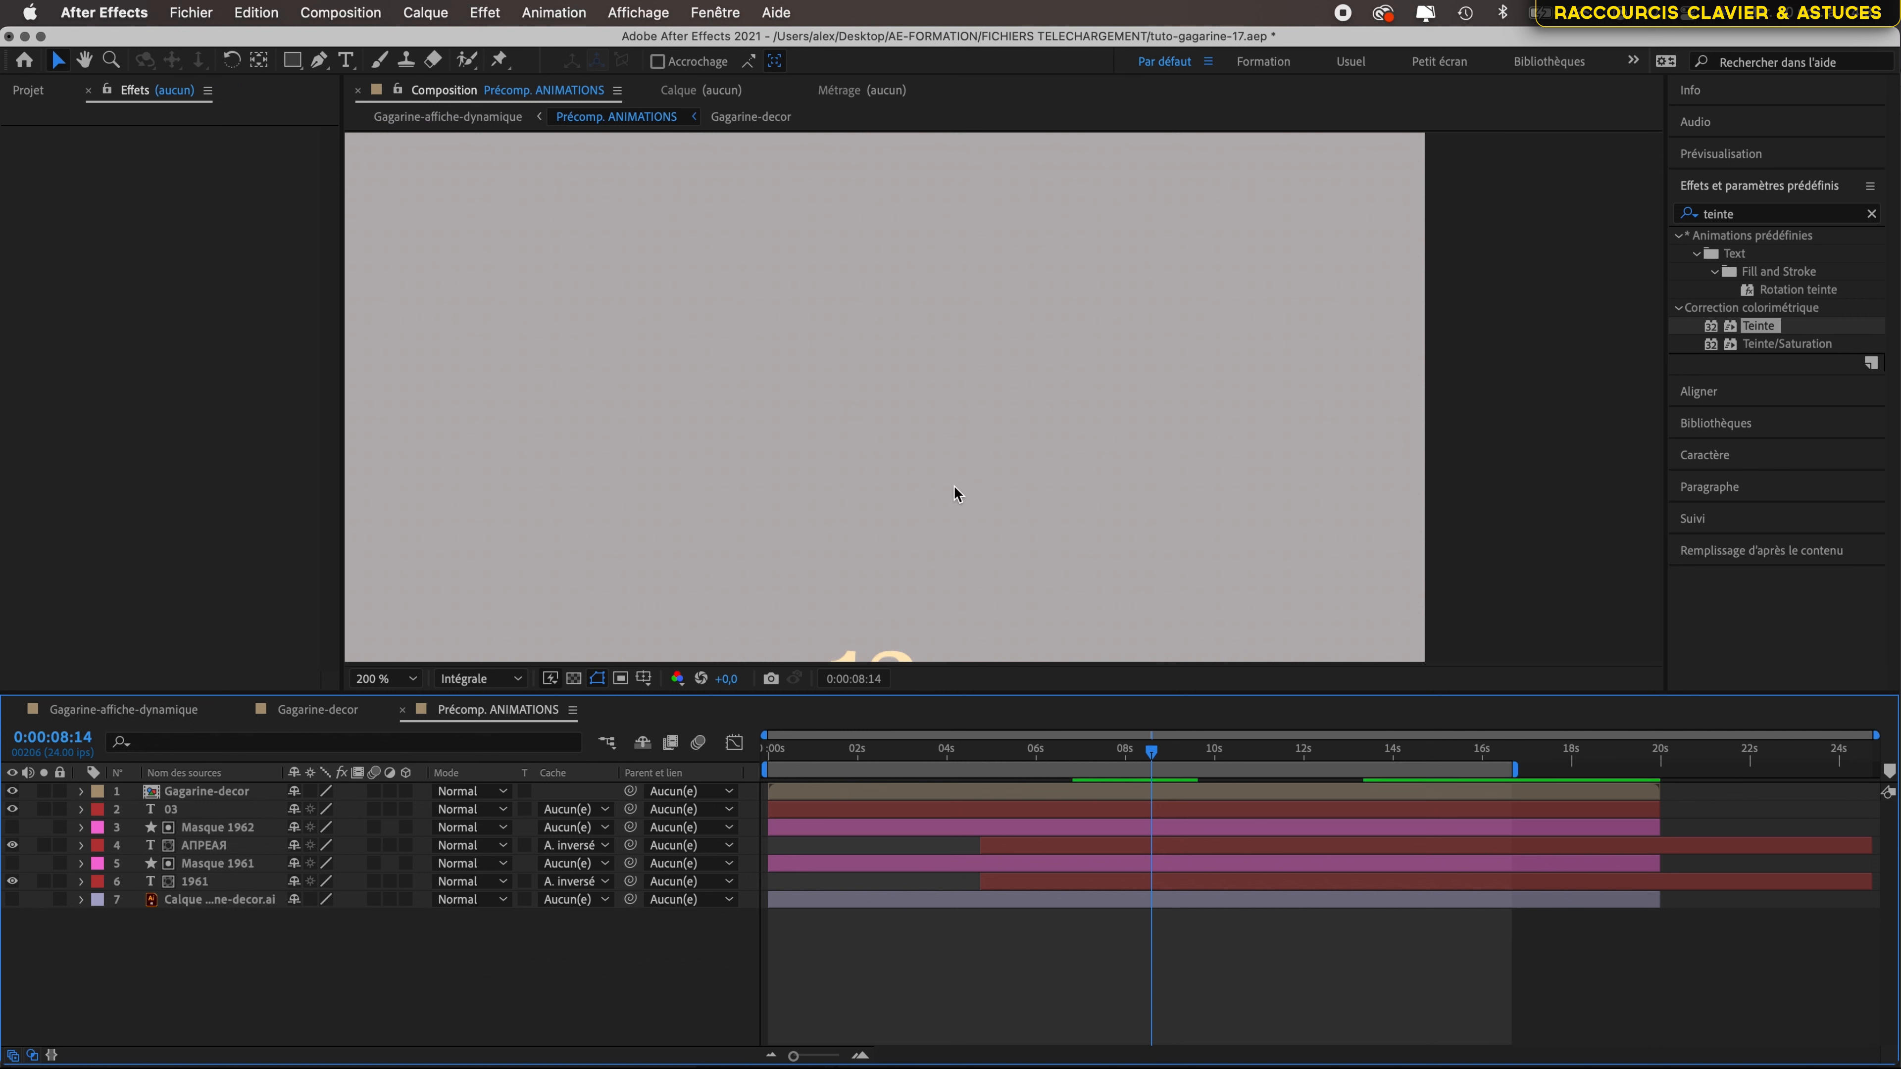
left_click_drag(955, 496, 782, 266)
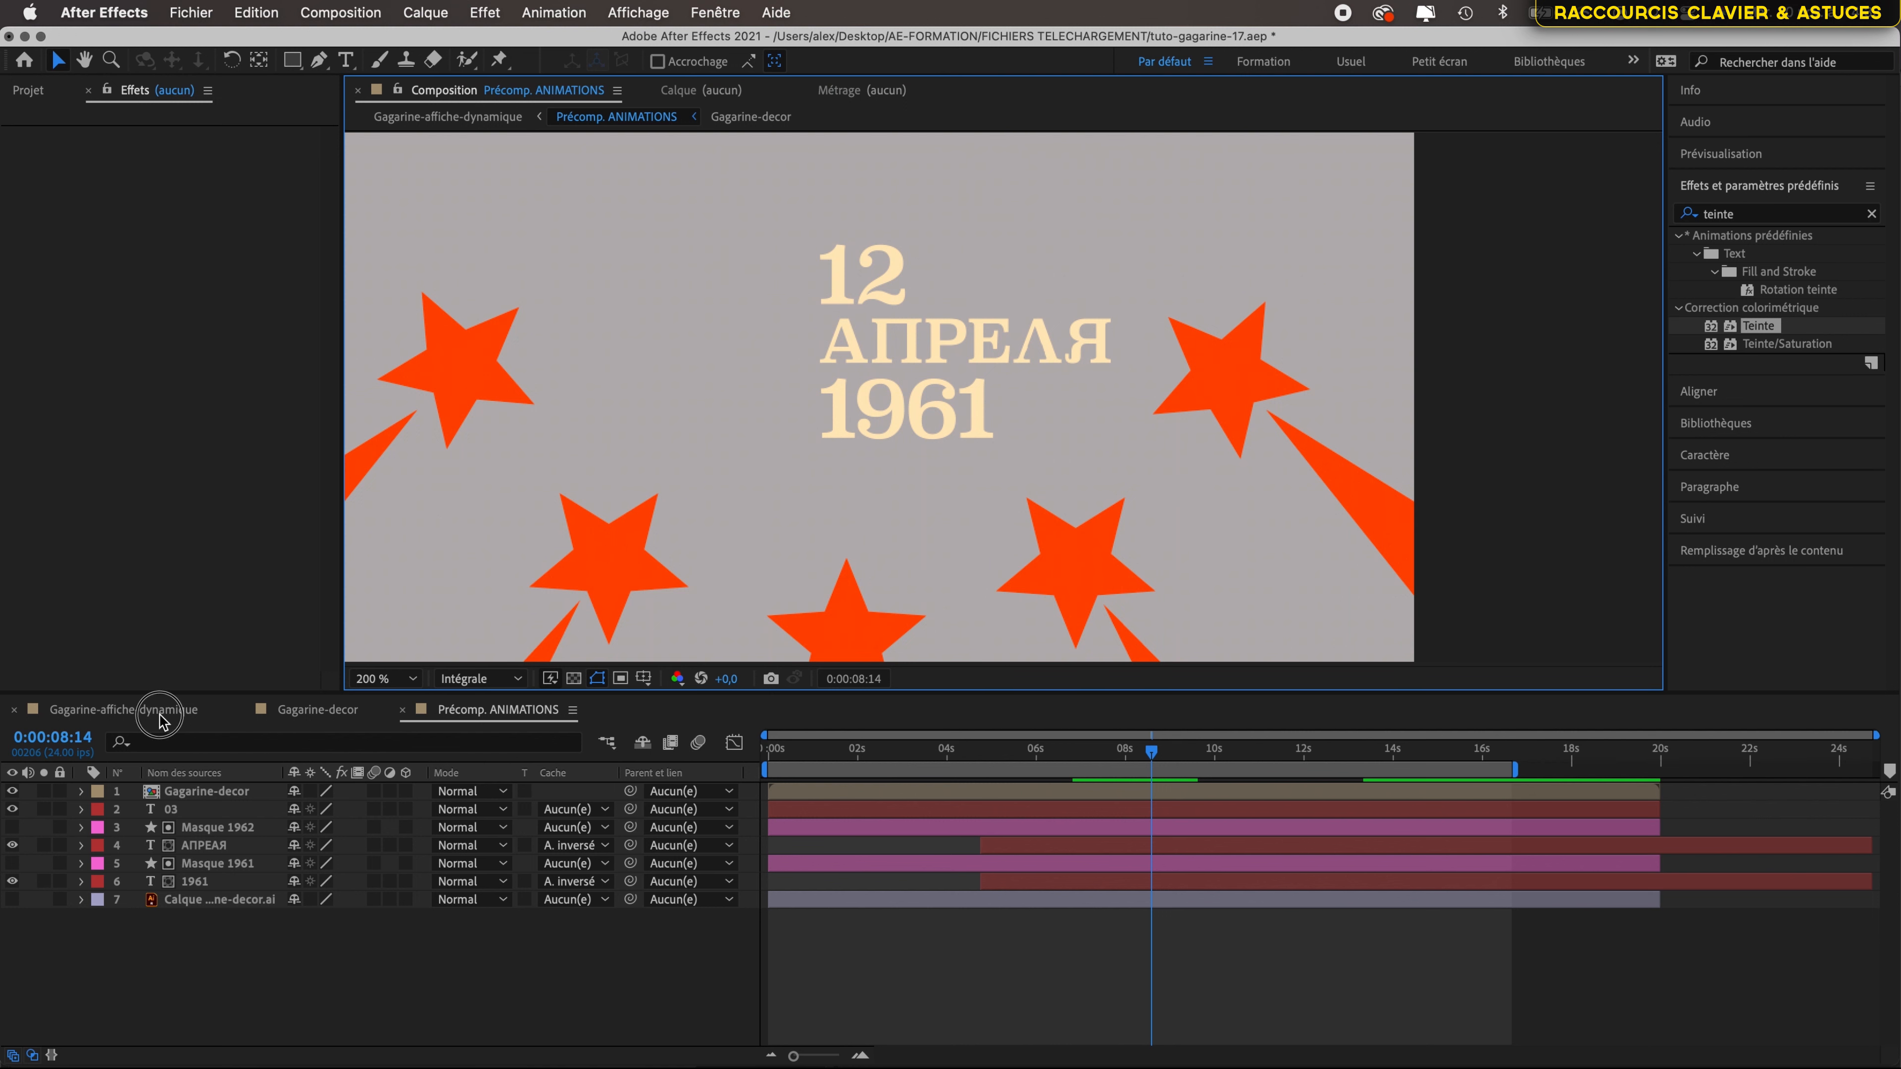
left_click(191, 720)
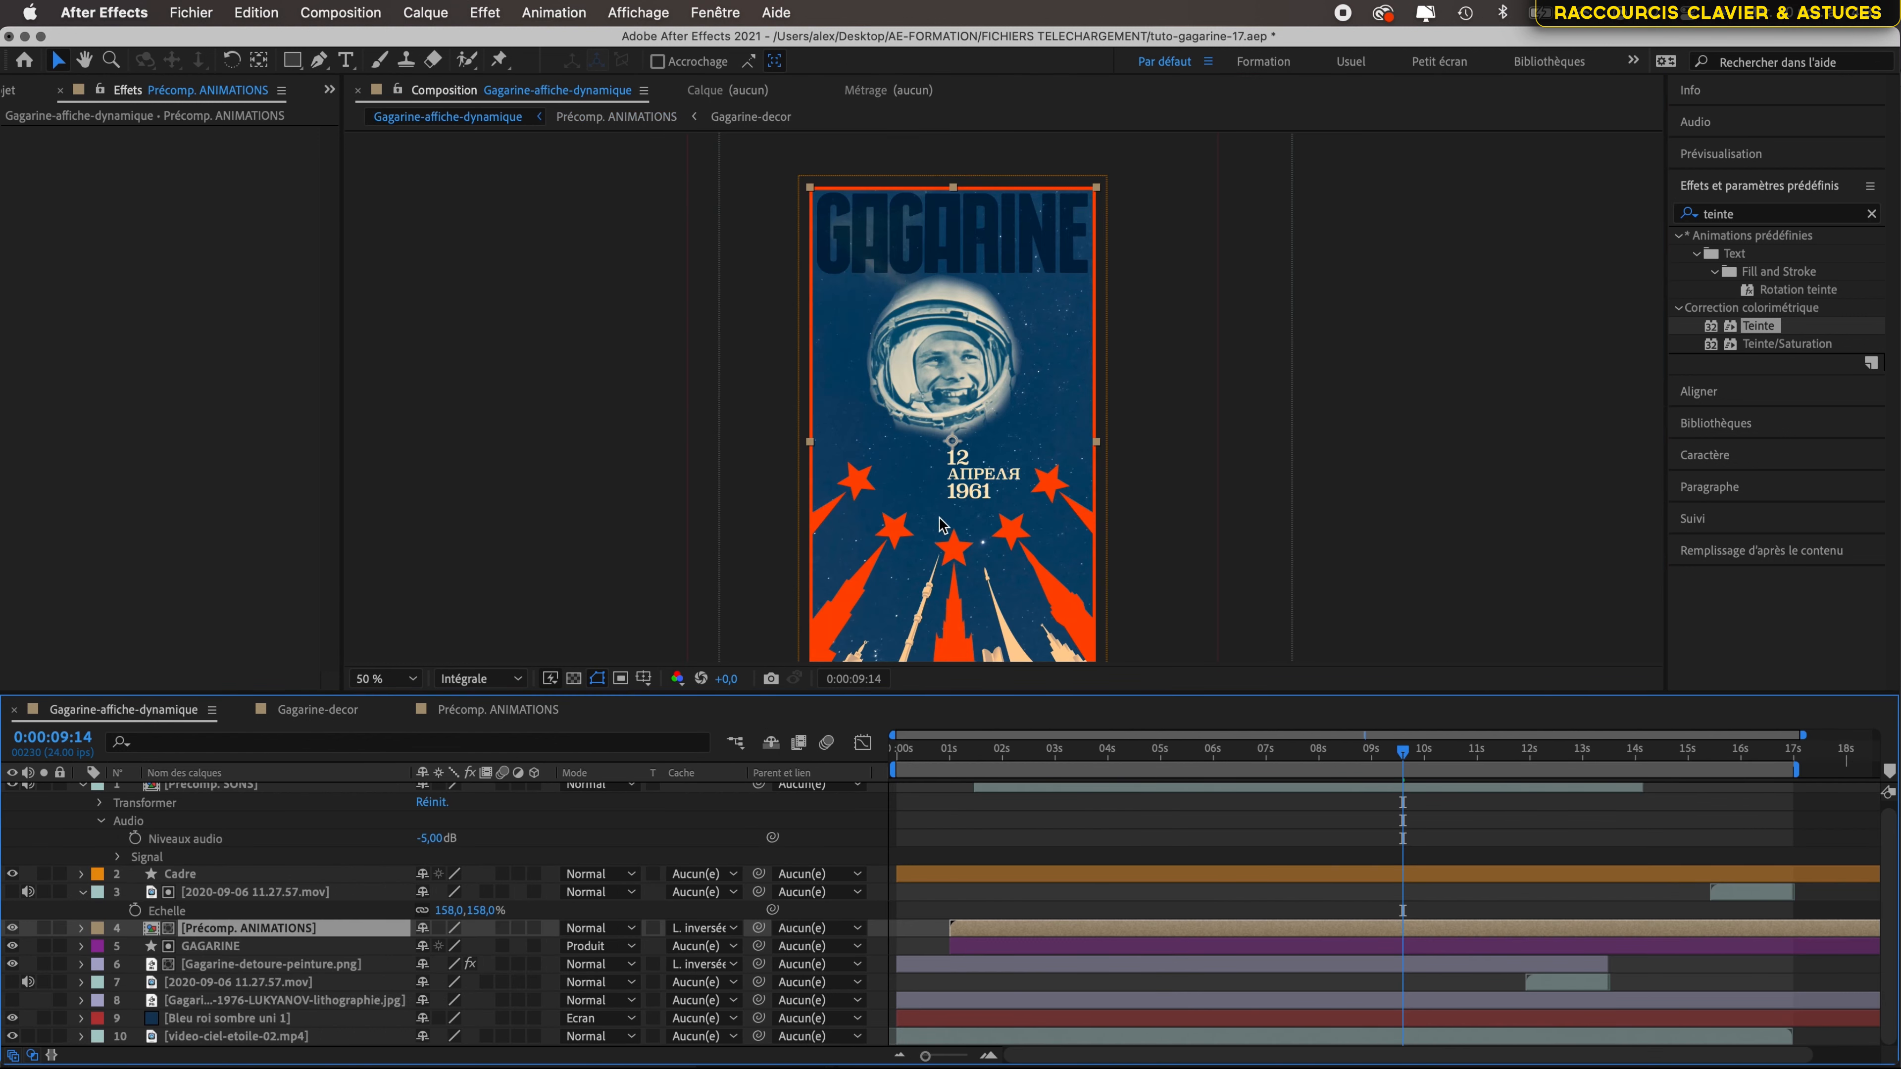
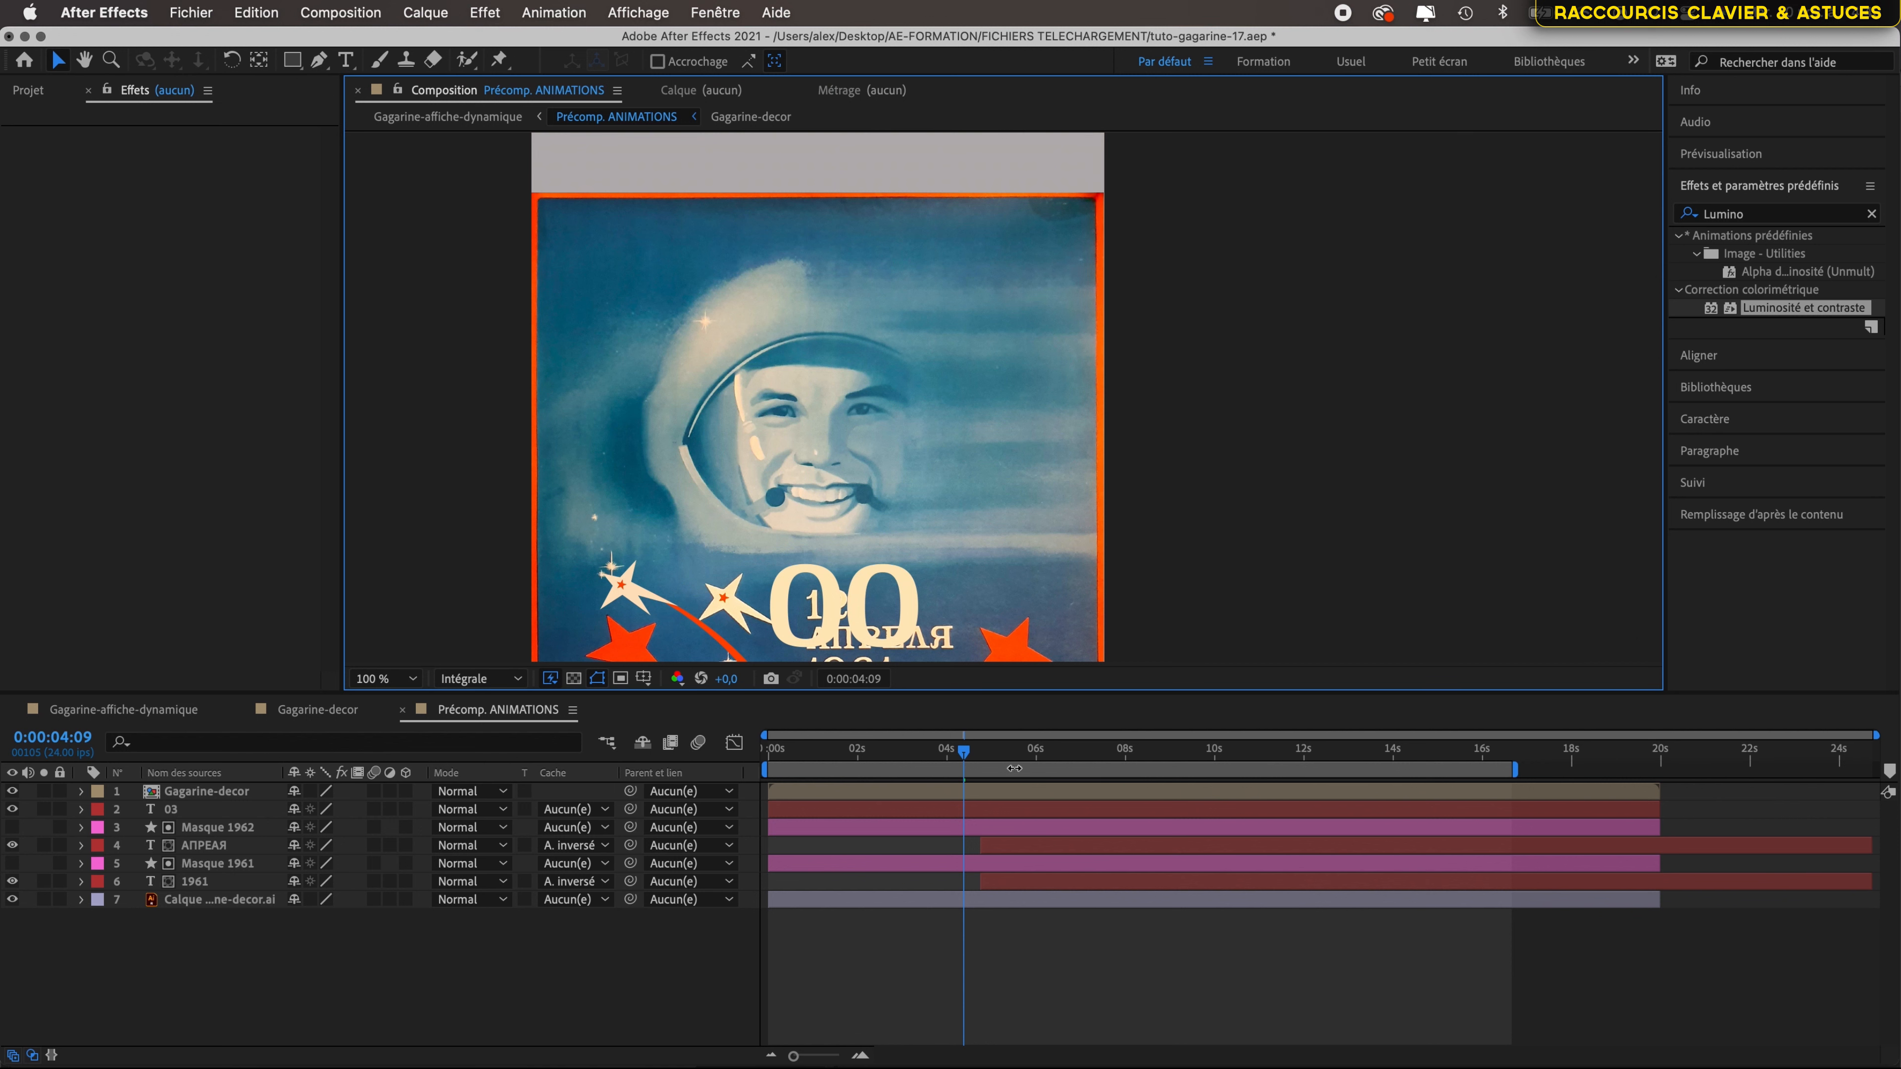
- Hide the original poster layer in Précomp. ANIMATIONS, and return to Gagarine-affiche-dynamique with the whole portrait in view
left_click(12, 899)
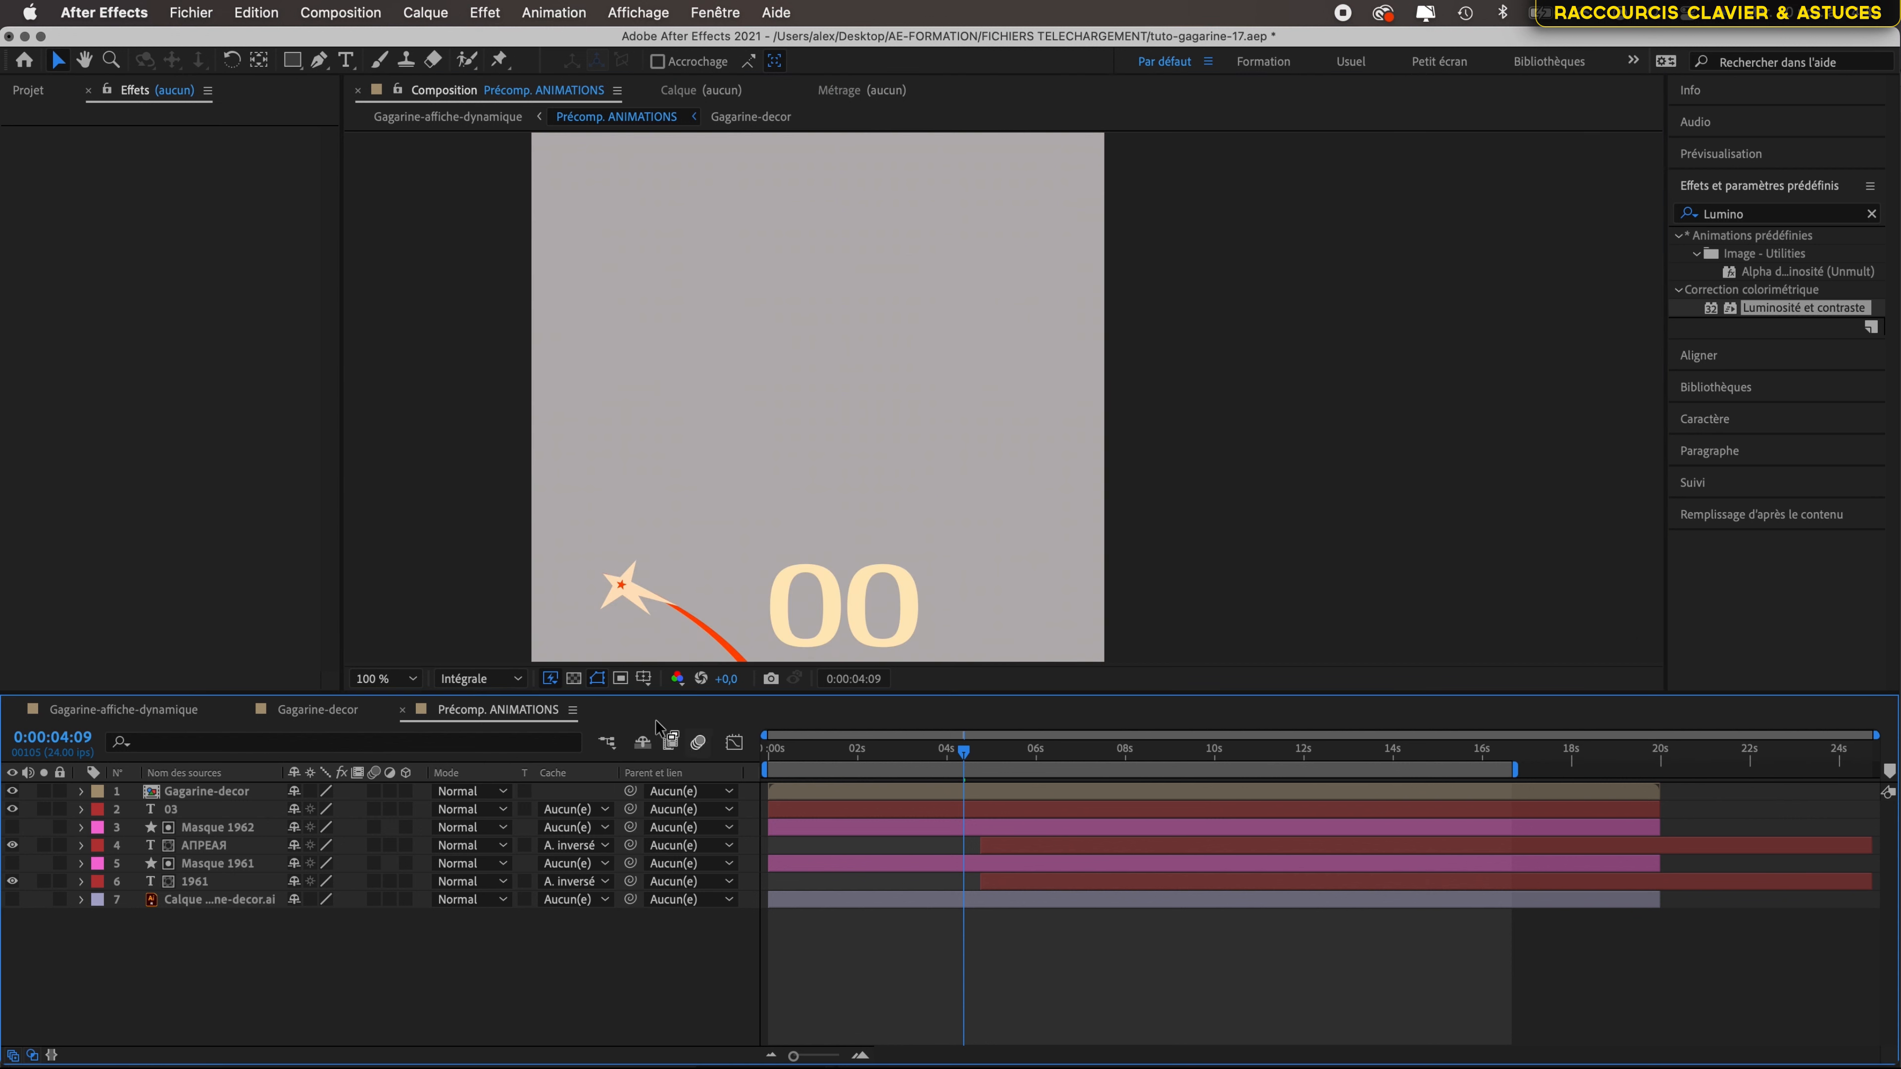
left_click(162, 711)
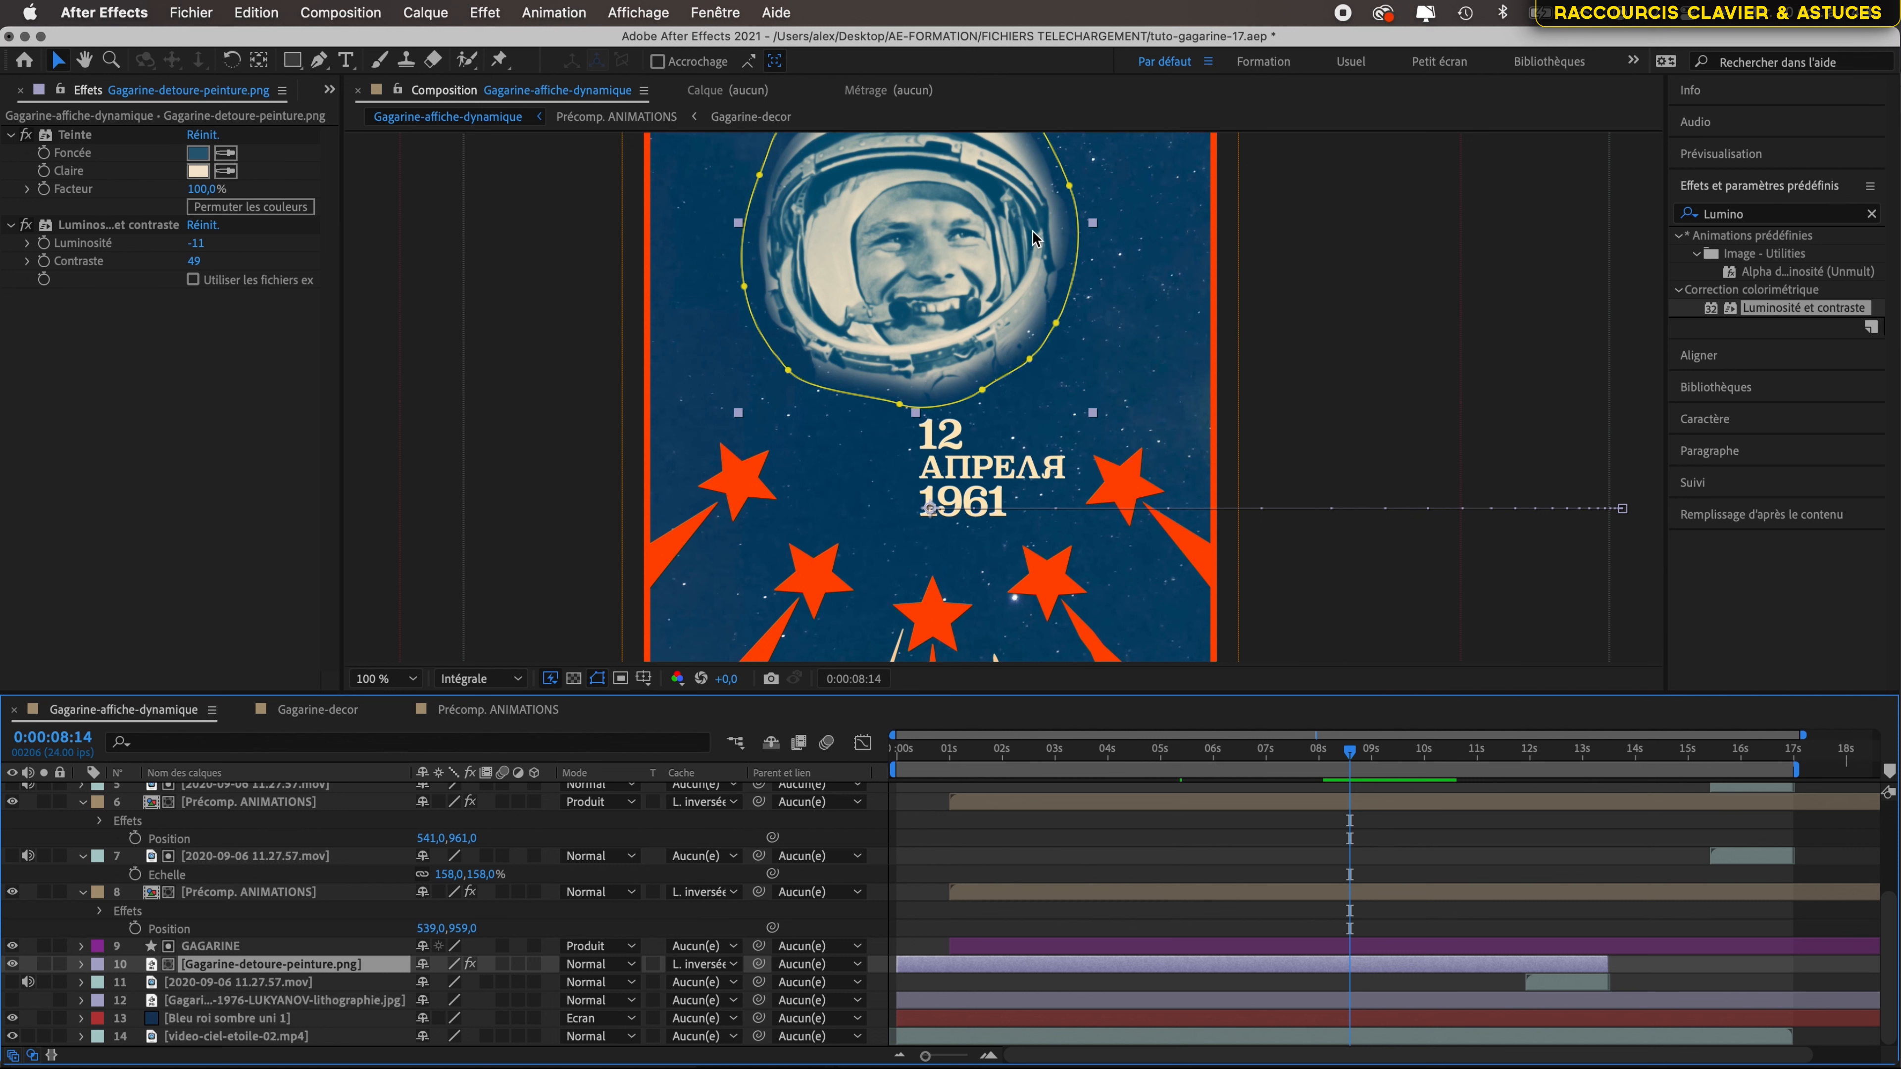
key("h")
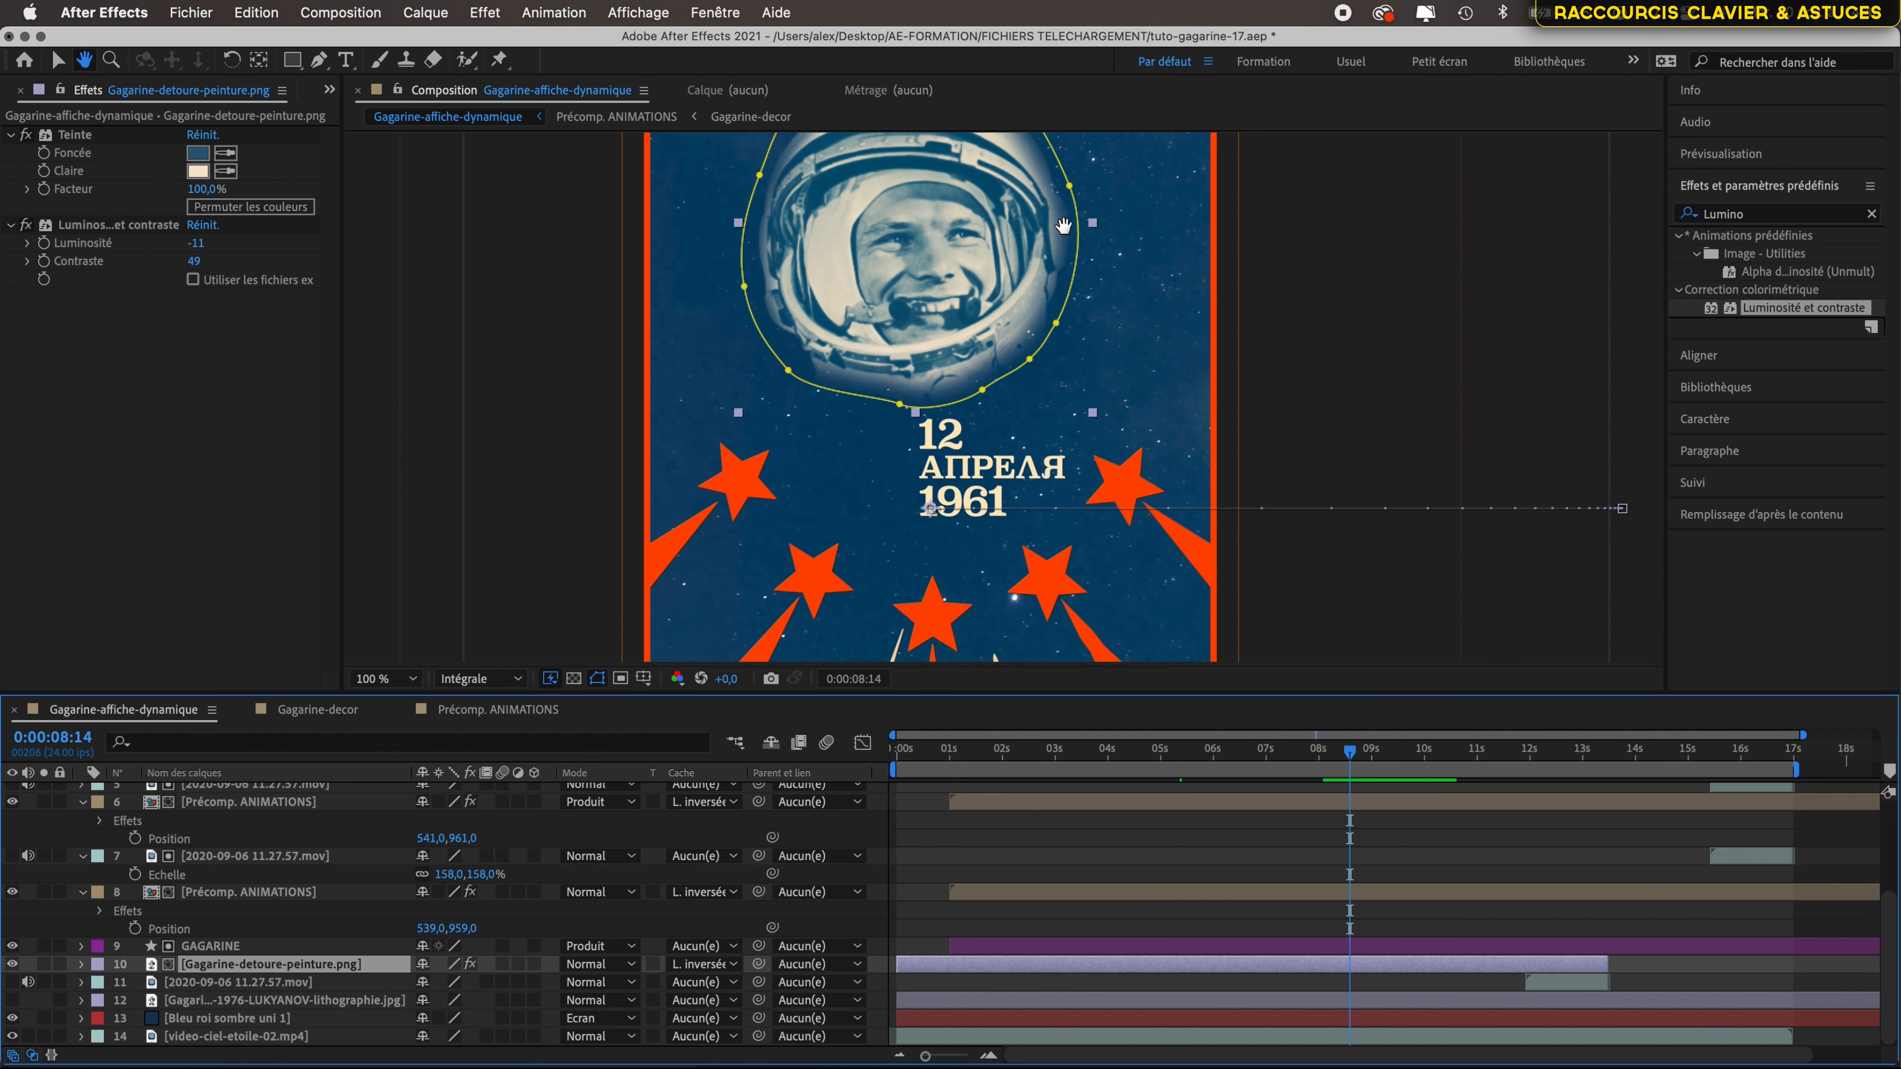
left_click_drag(1062, 225, 878, 422)
key("v")
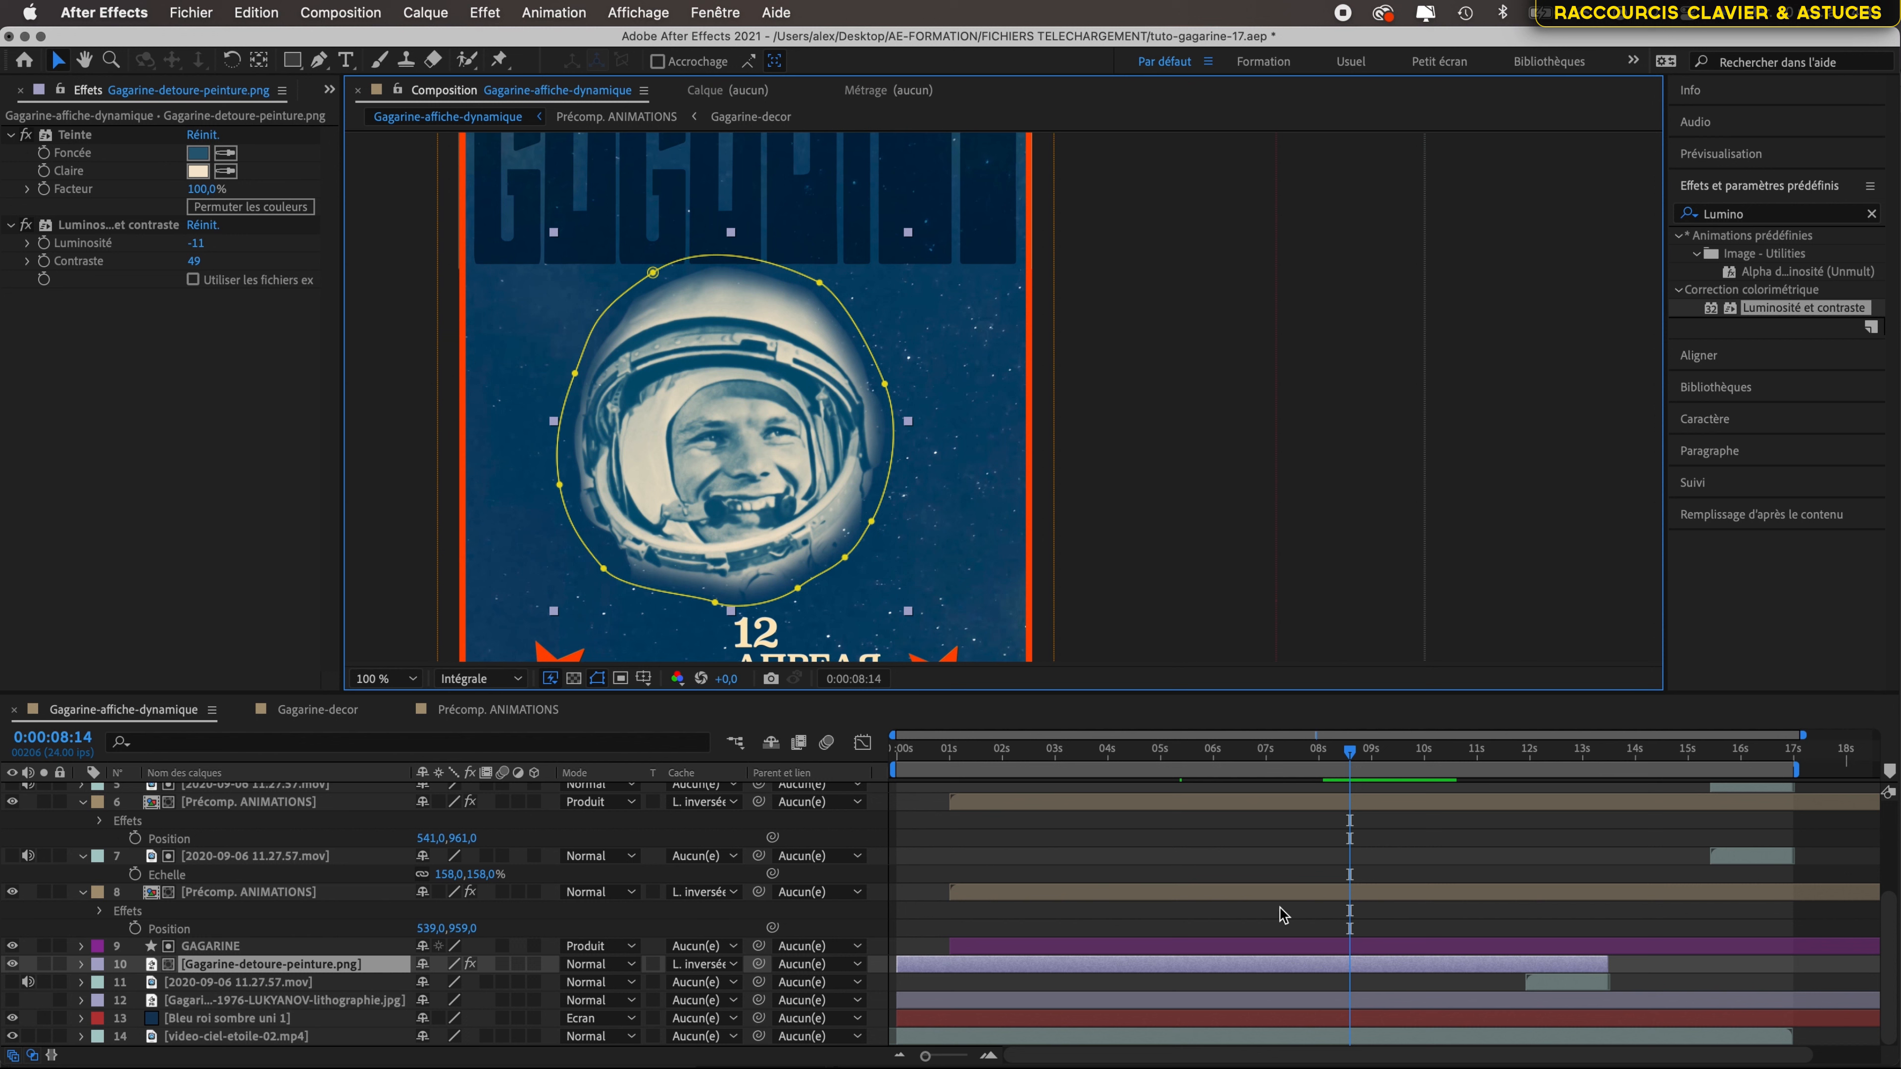
- Move the .mov matte layer one level up, directly above Gagarine-detoure-peinture.png, and inspect the portrait
left_click(302, 985)
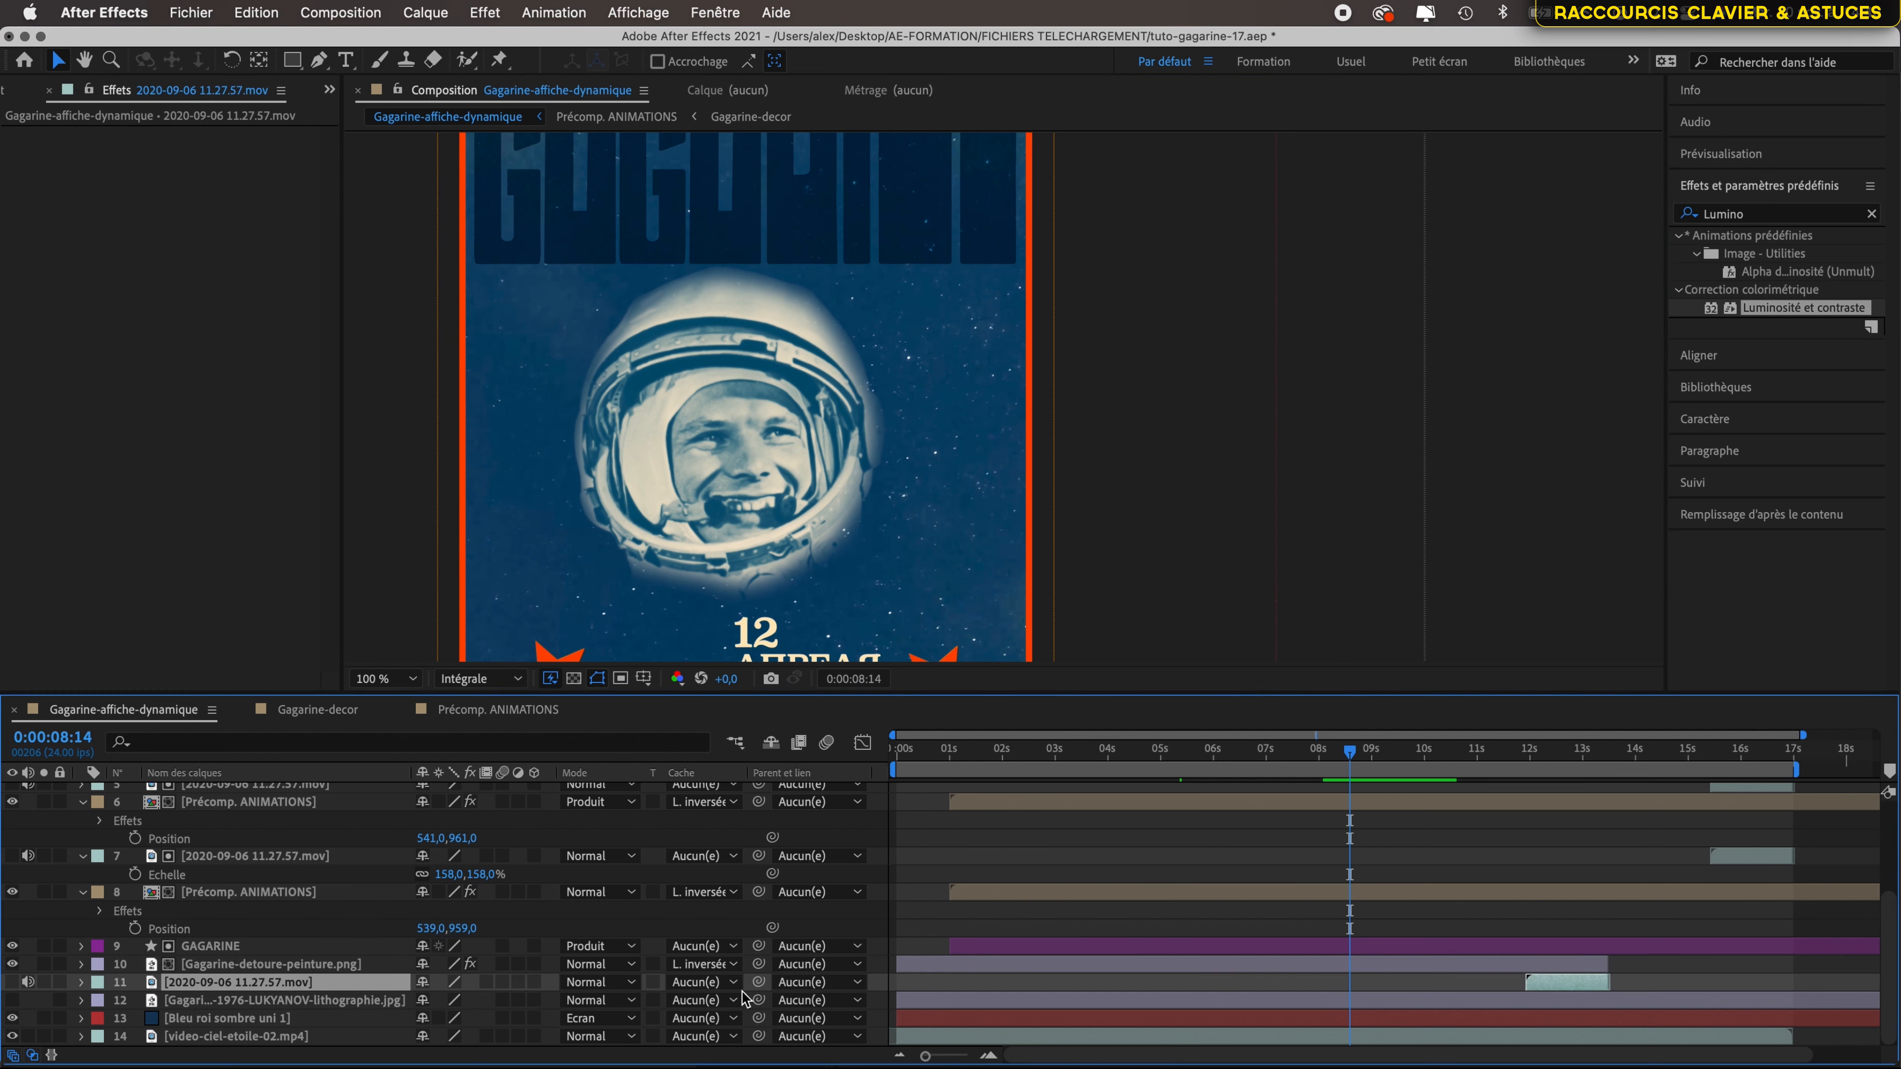
key("super+bracketright")
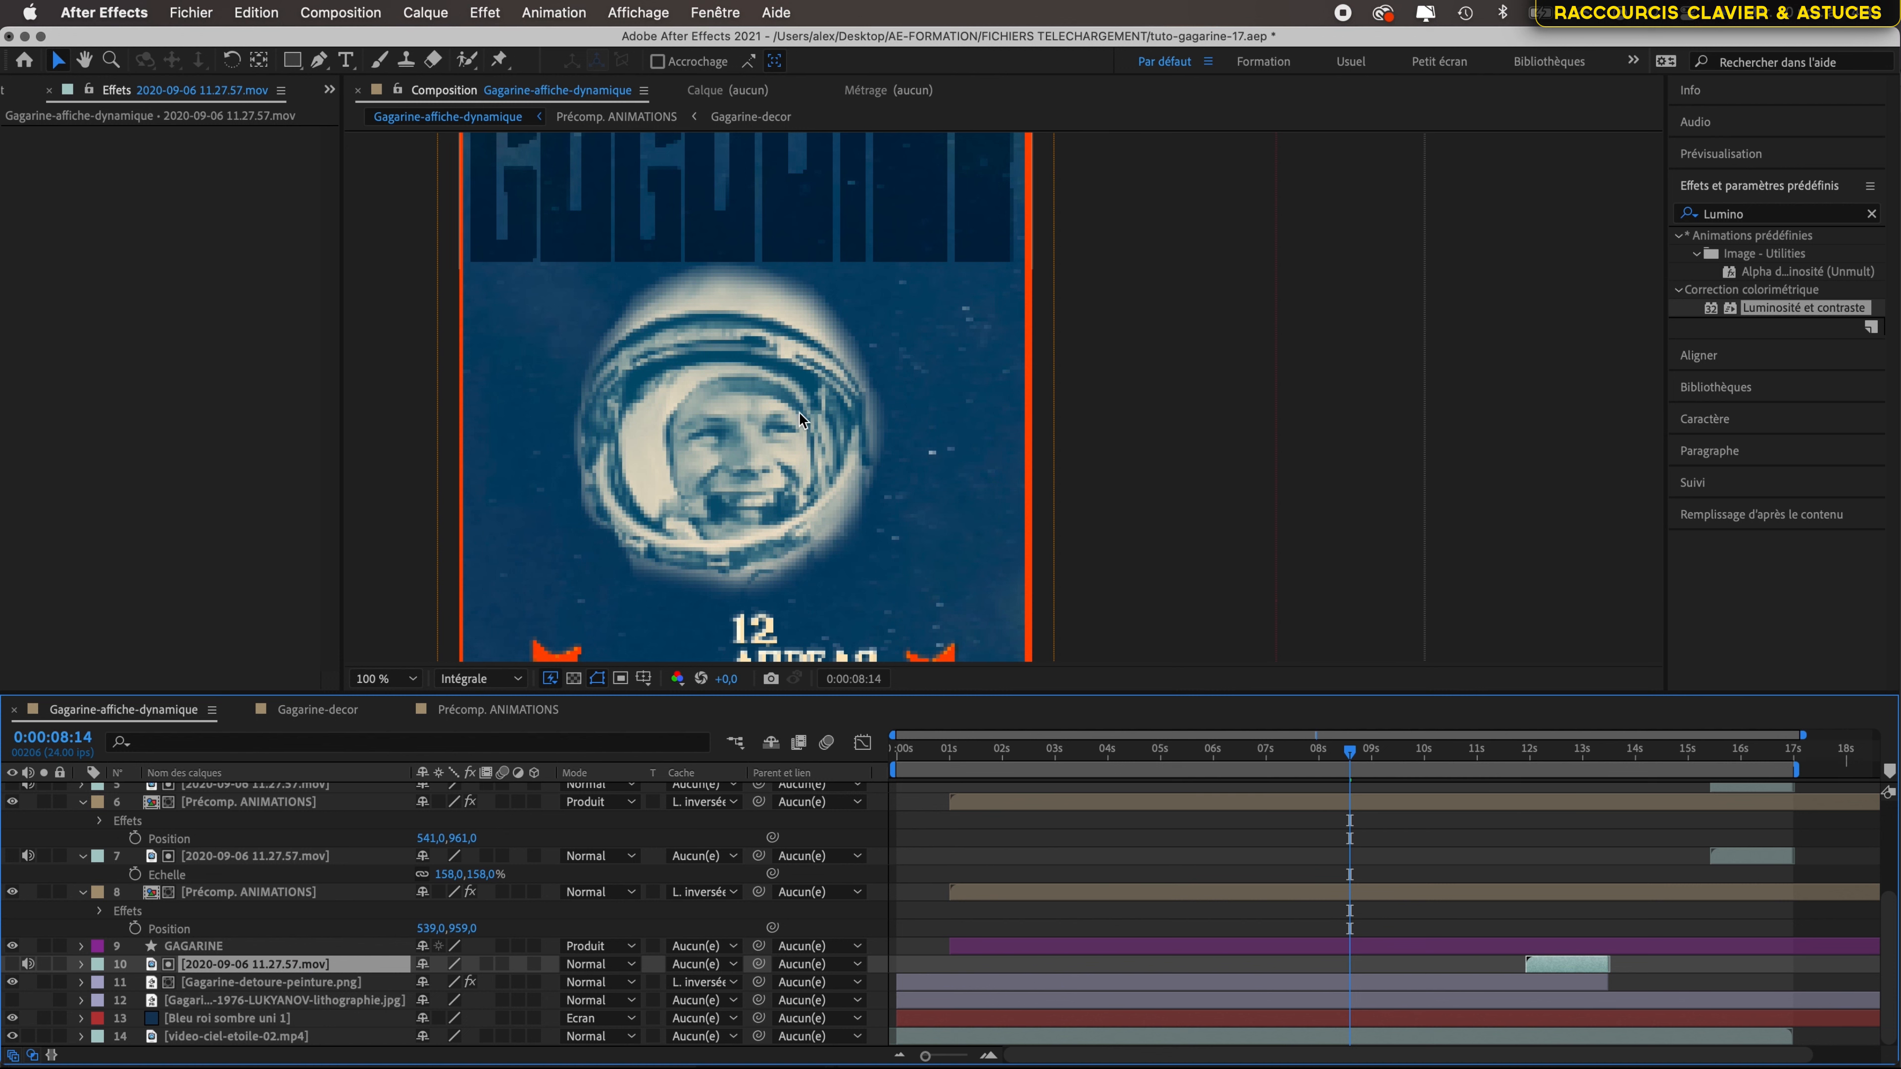
scroll(799, 412, "down", 1)
scroll(799, 412, "up", 3)
scroll(799, 412, "down", 2)
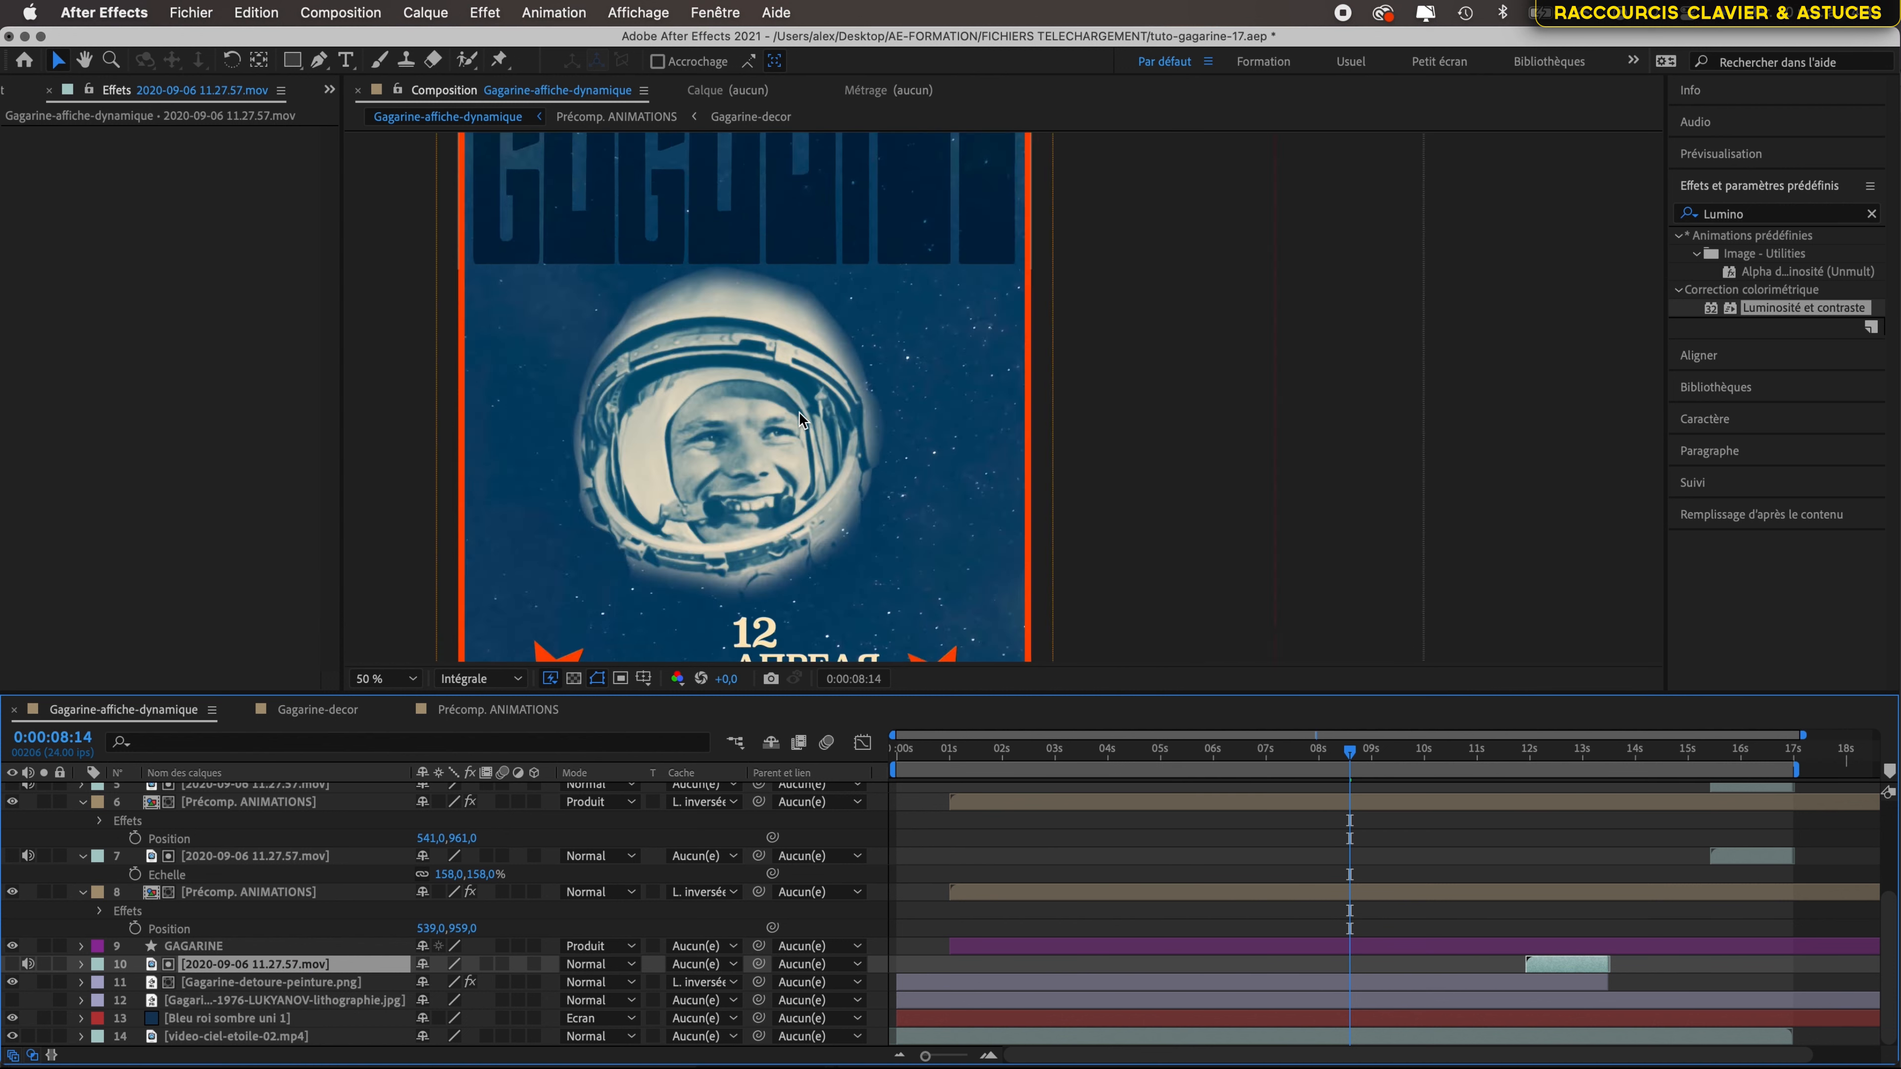
scroll(799, 411, "up", 2)
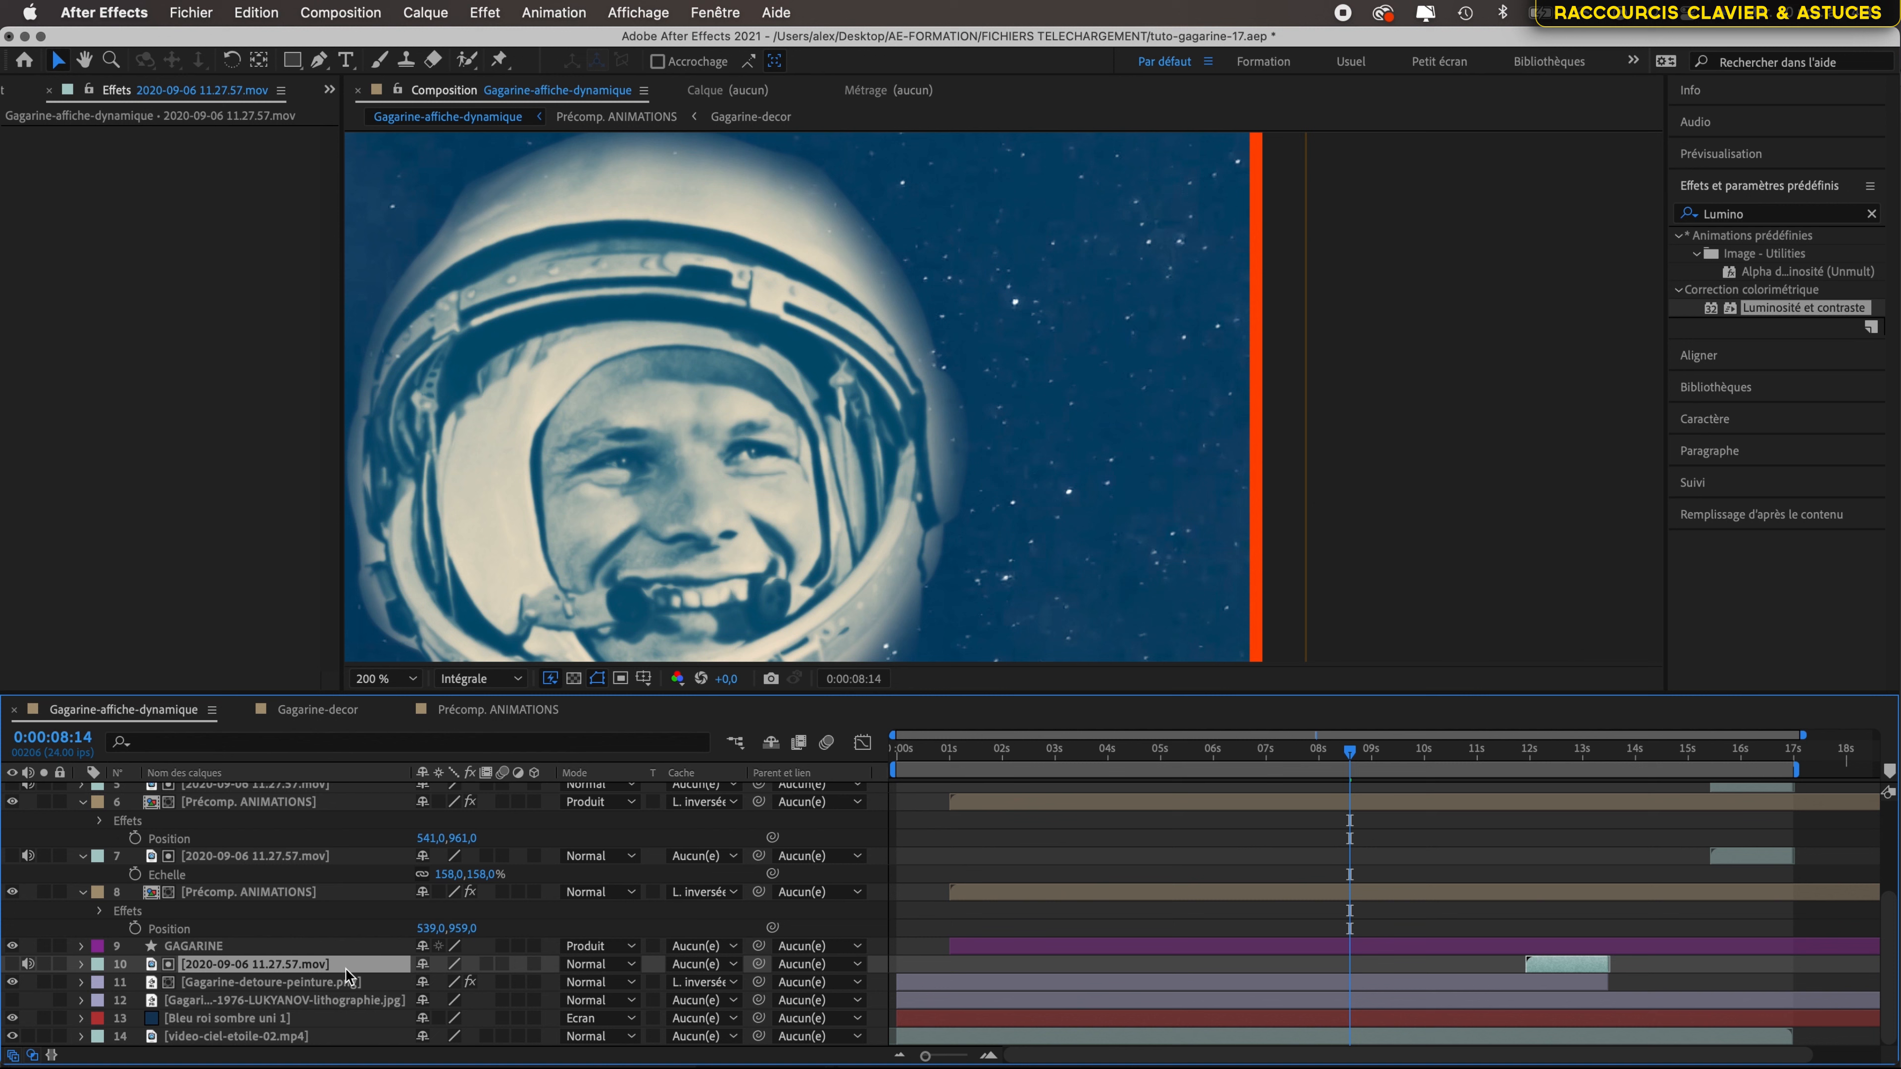
- Move the current time to 0:00:11:12 and duplicate the portrait layer together with its .mov matte layer
left_click_drag(1352, 750, 1503, 752)
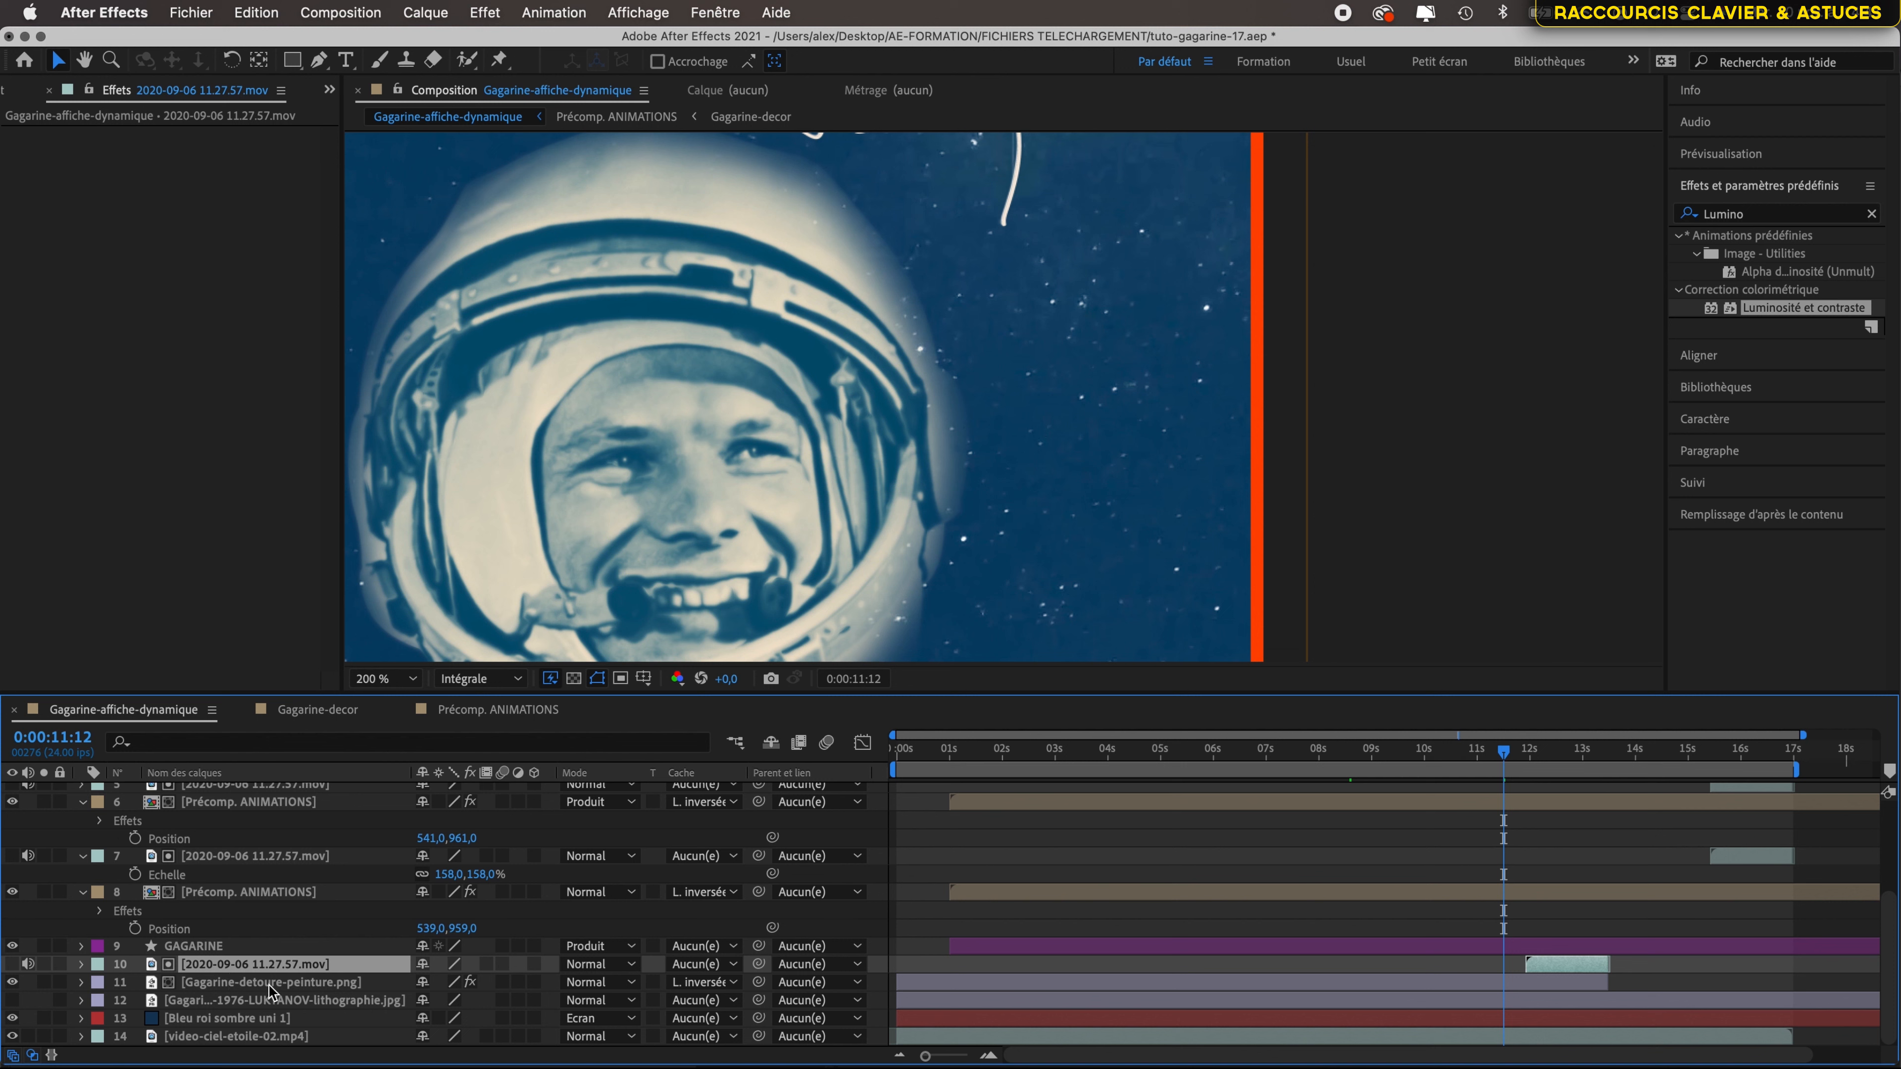
left_click(269, 984)
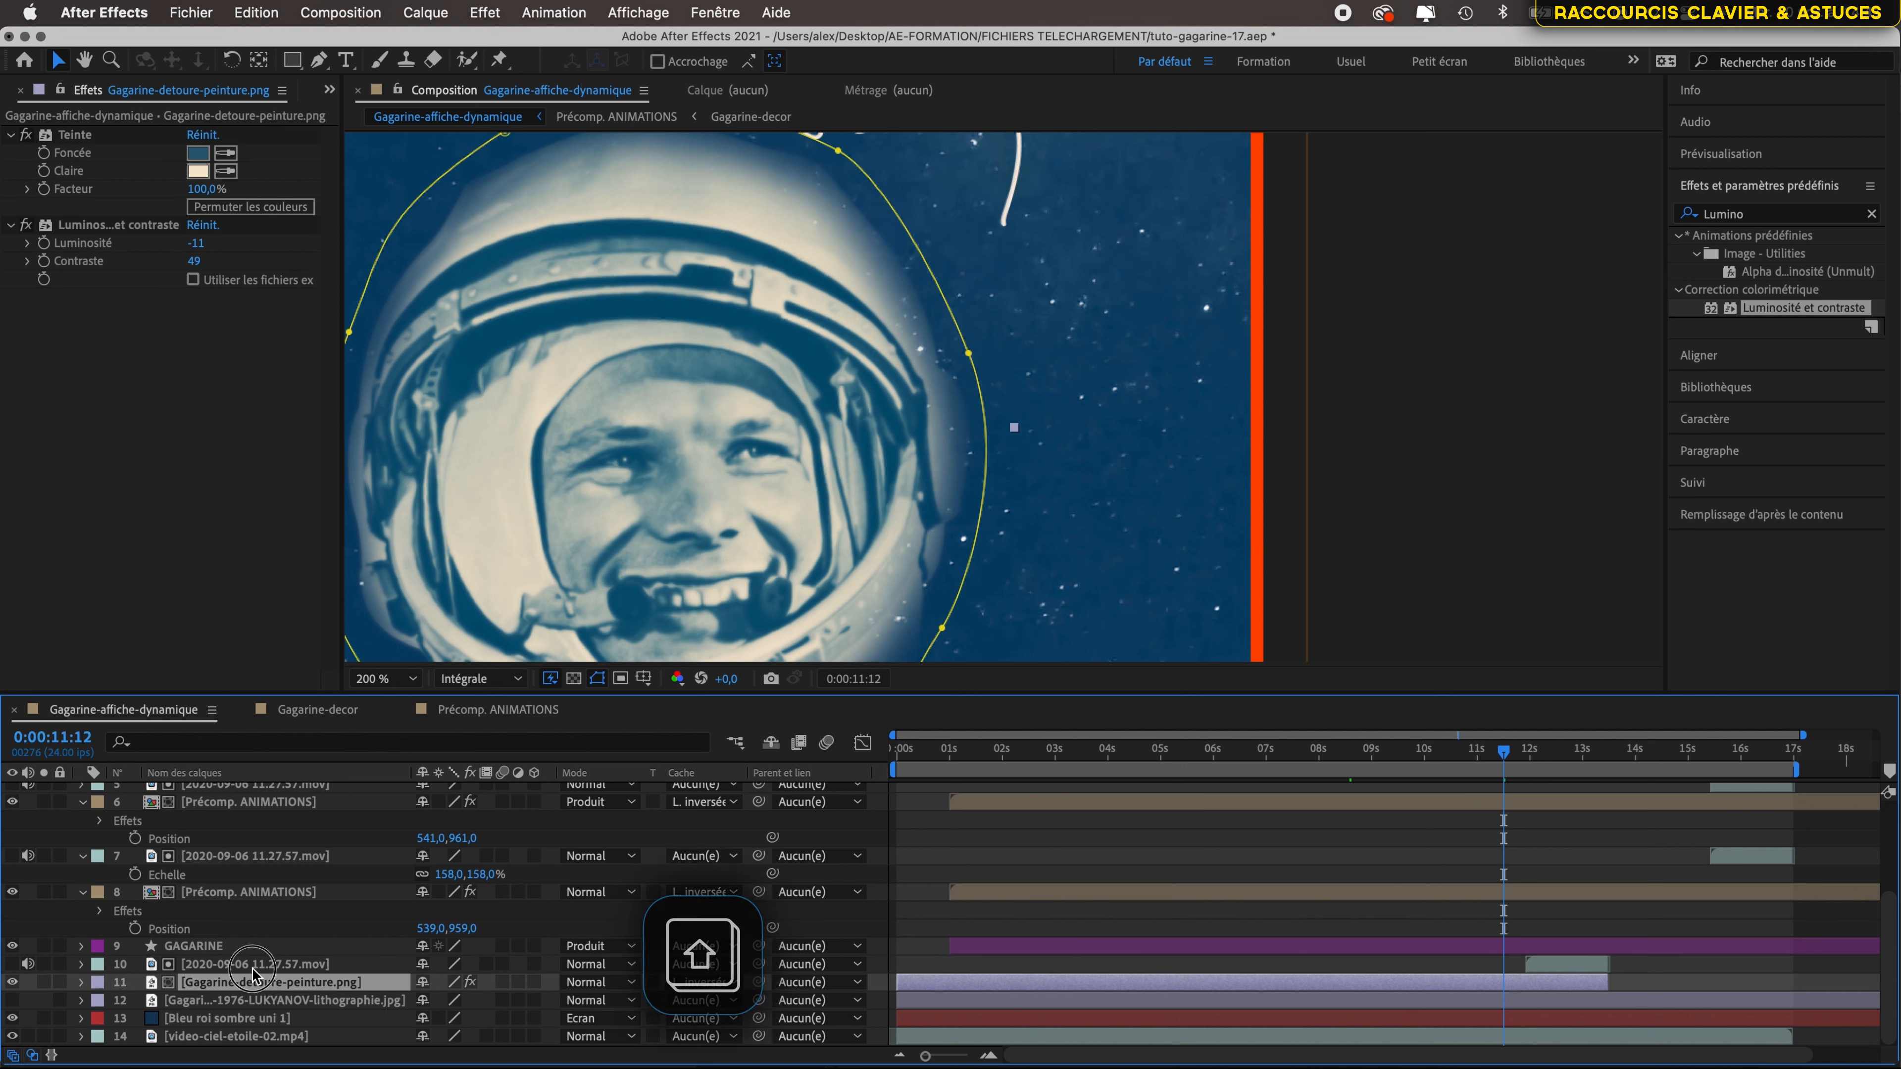
left_click(285, 965, "shift")
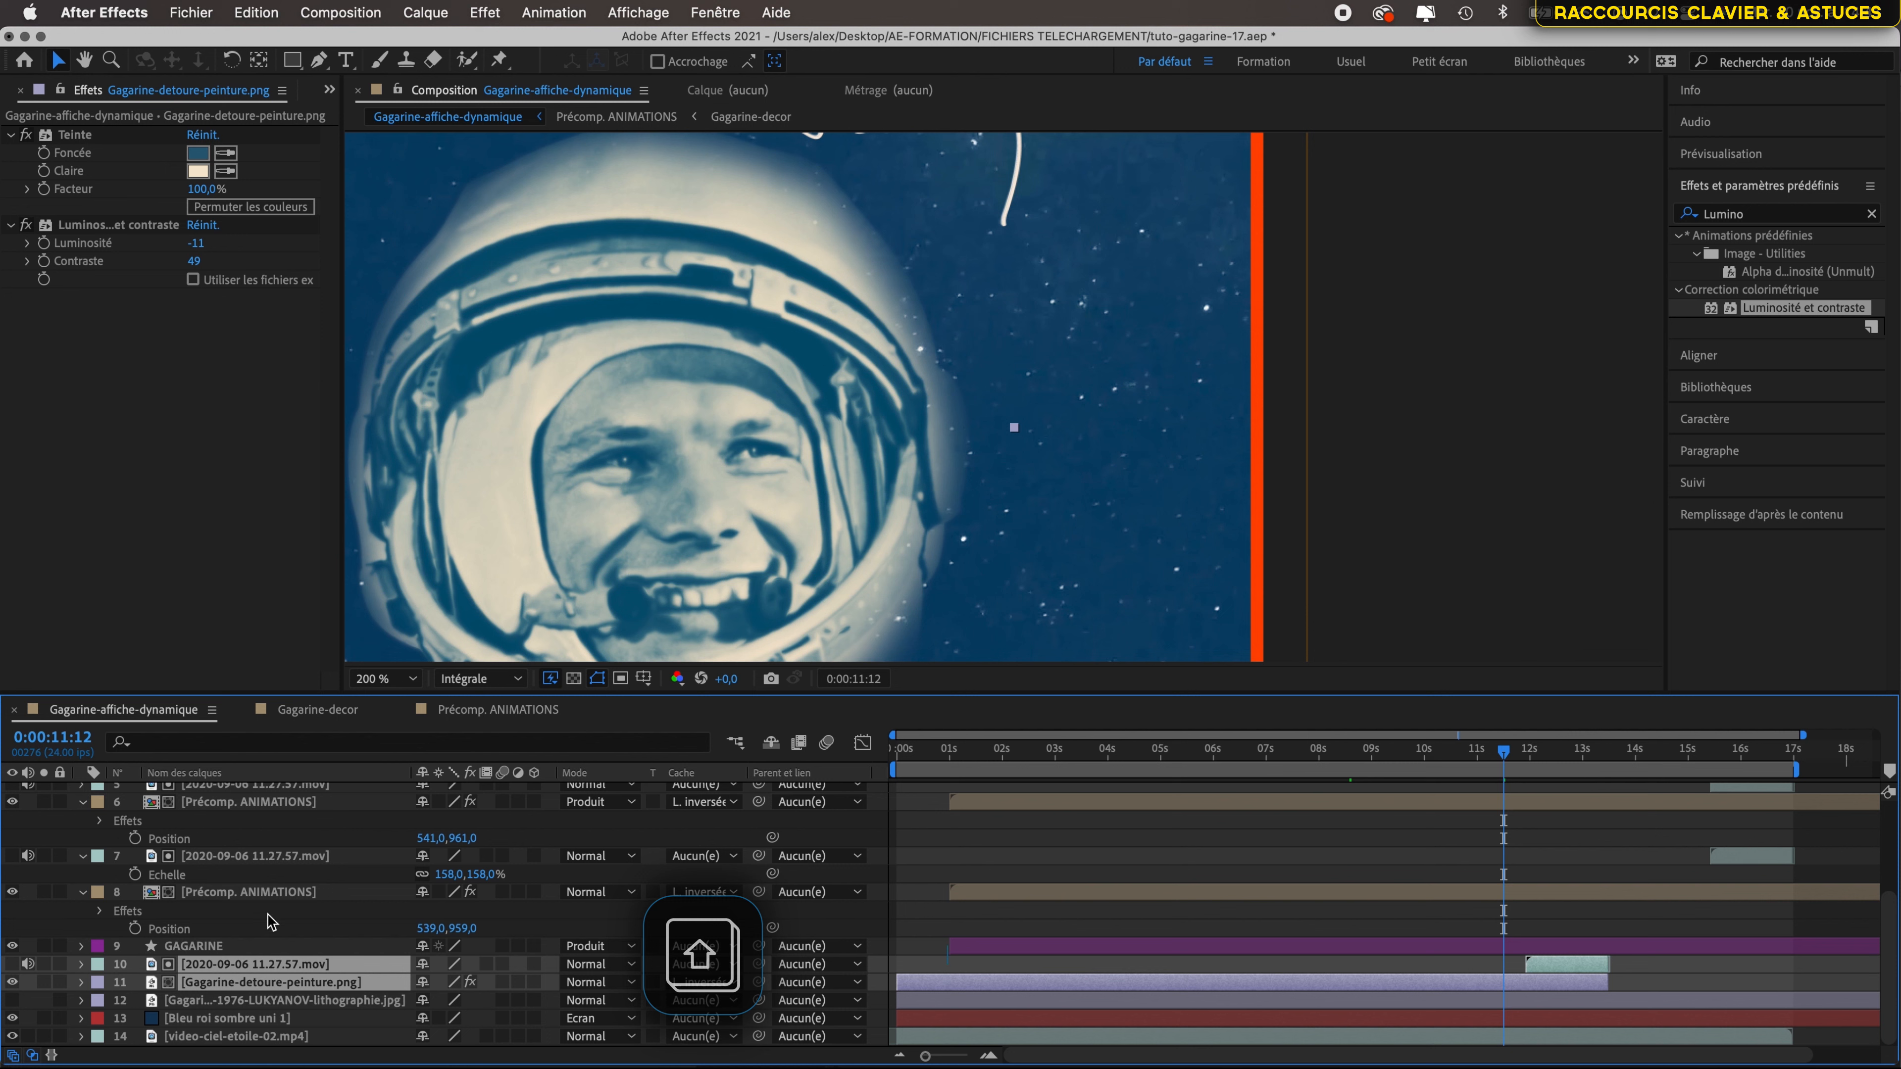
key("super+d")
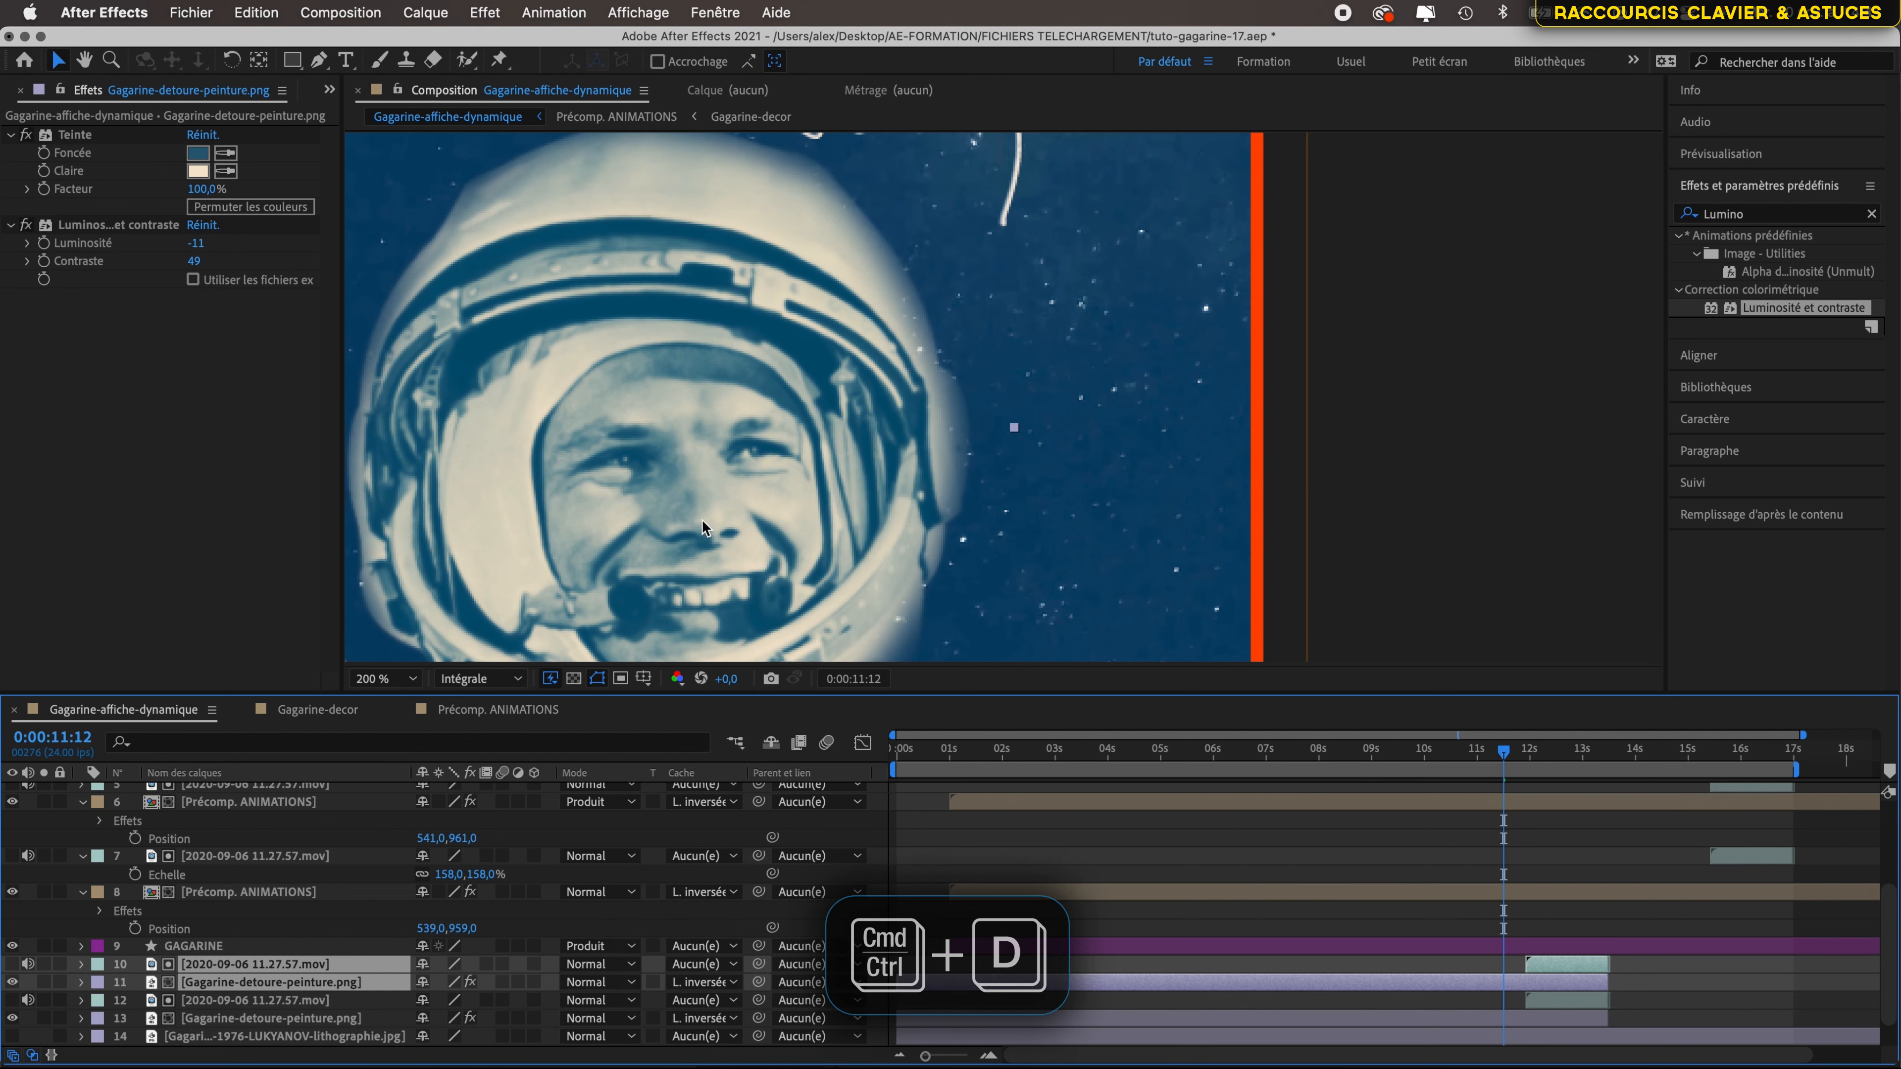
- Apply a Flou directionnel effect to the lower copy of the portrait and set its angle to 90°
left_click(269, 1019)
left_click(485, 12)
mouse_move(584, 451)
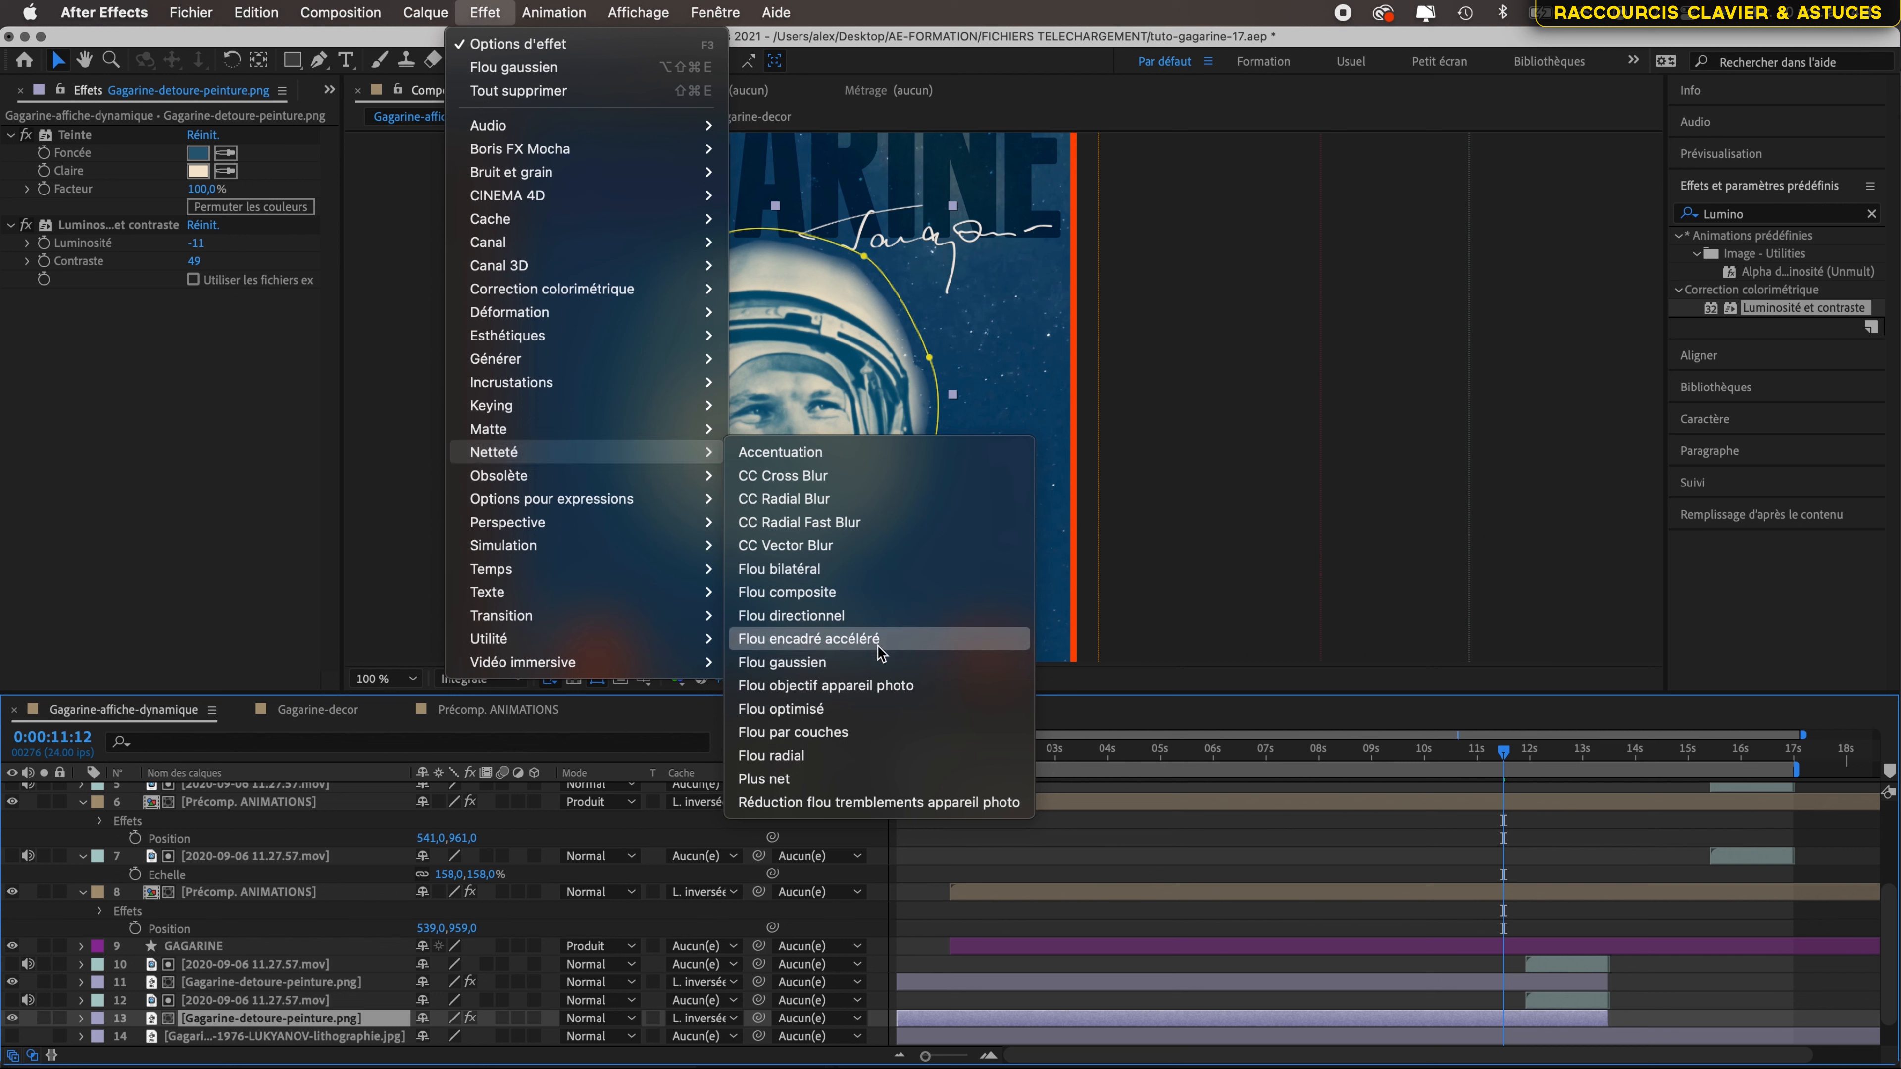
left_click(882, 615)
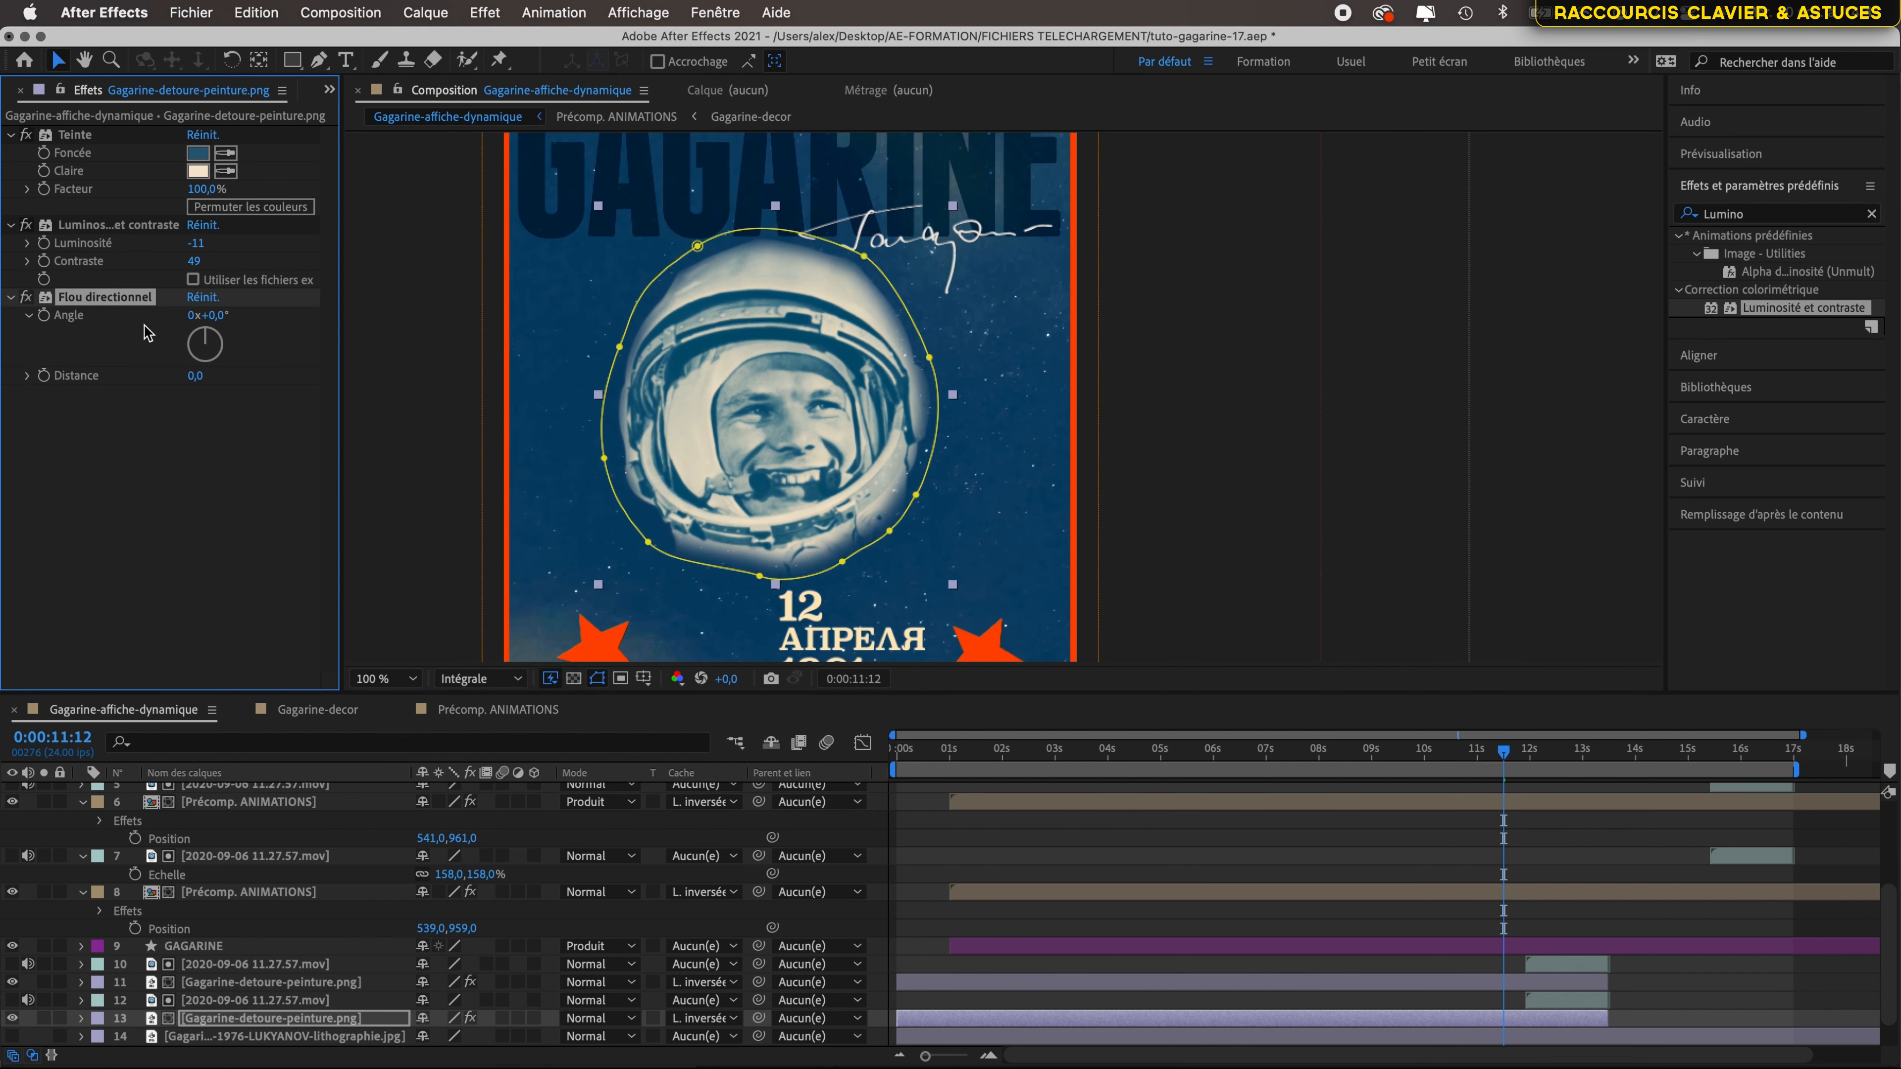
left_click_drag(243, 351, 224, 345)
left_click(217, 315)
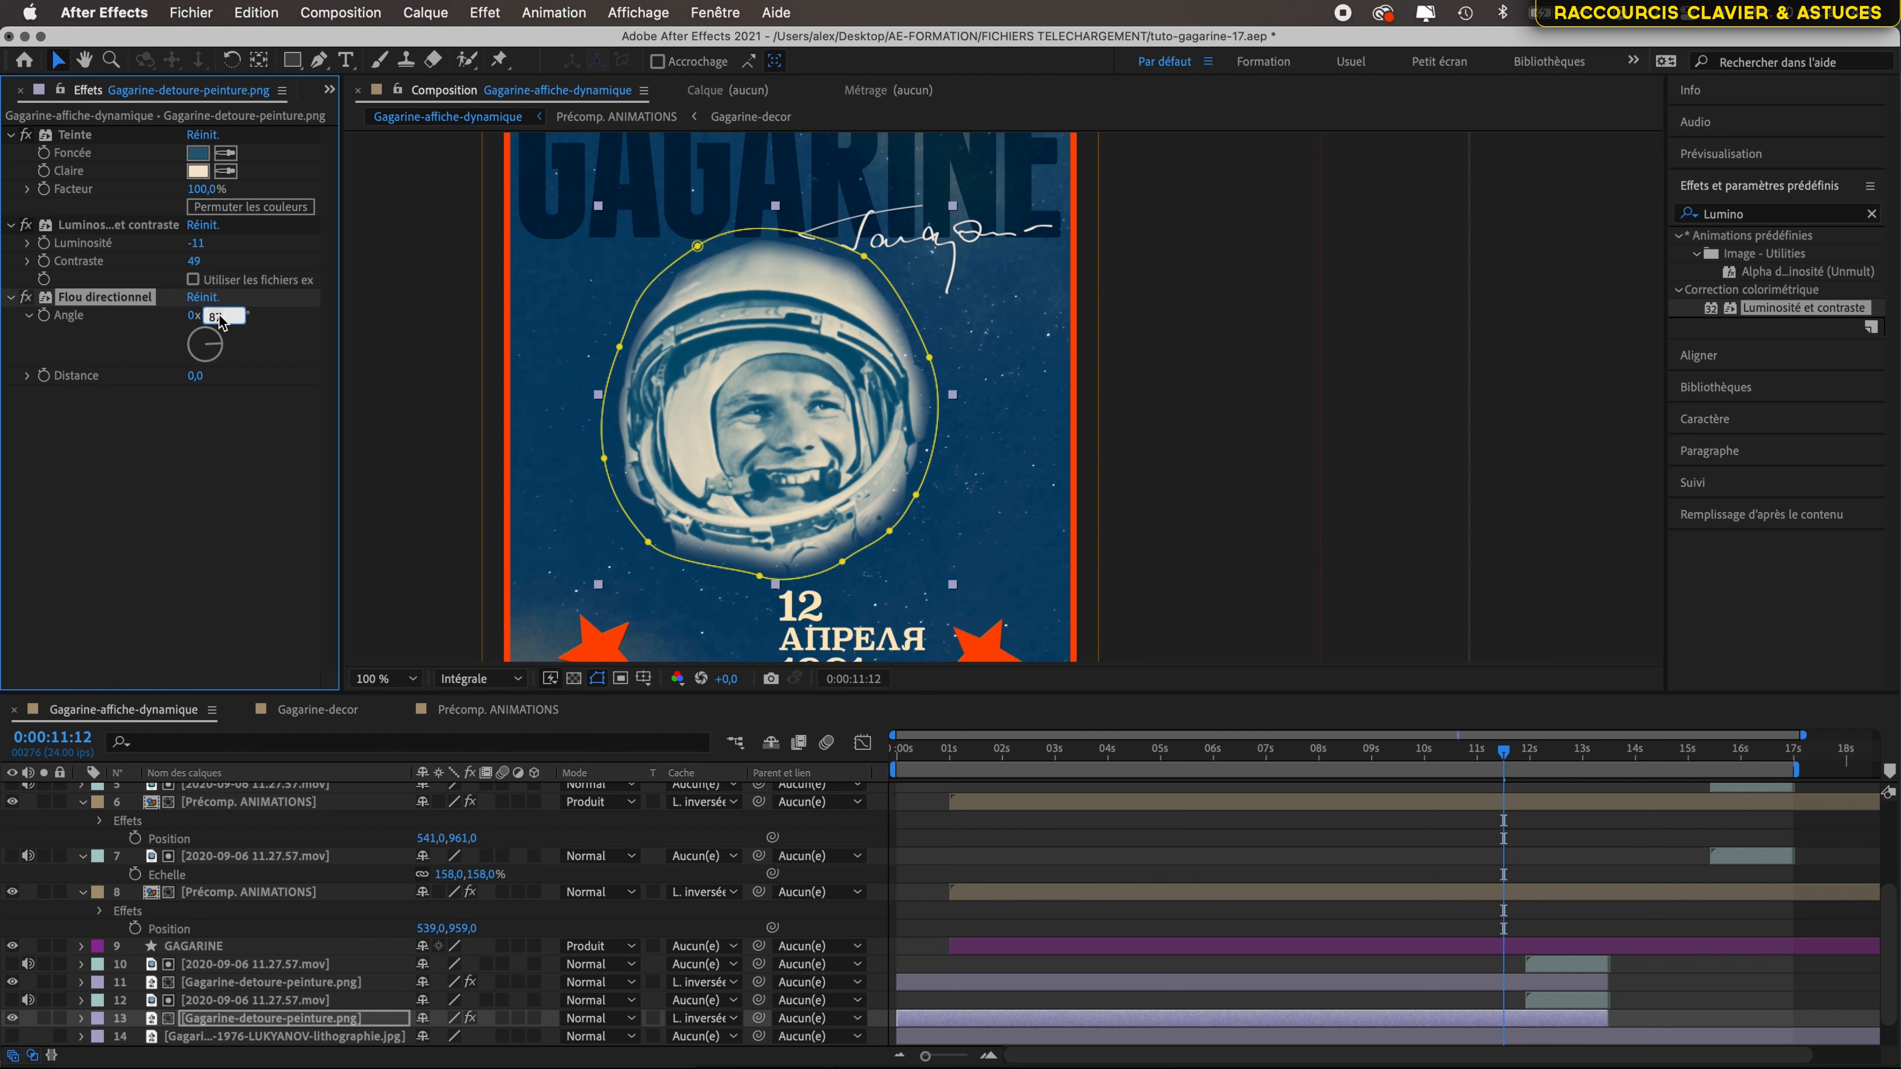
type("90")
key("Return")
- Set the directional blur's distance to its maximum of 1000 on the lower portrait copy
left_click_drag(196, 375, 652, 395)
left_click_drag(196, 375, 628, 390)
left_click(205, 377)
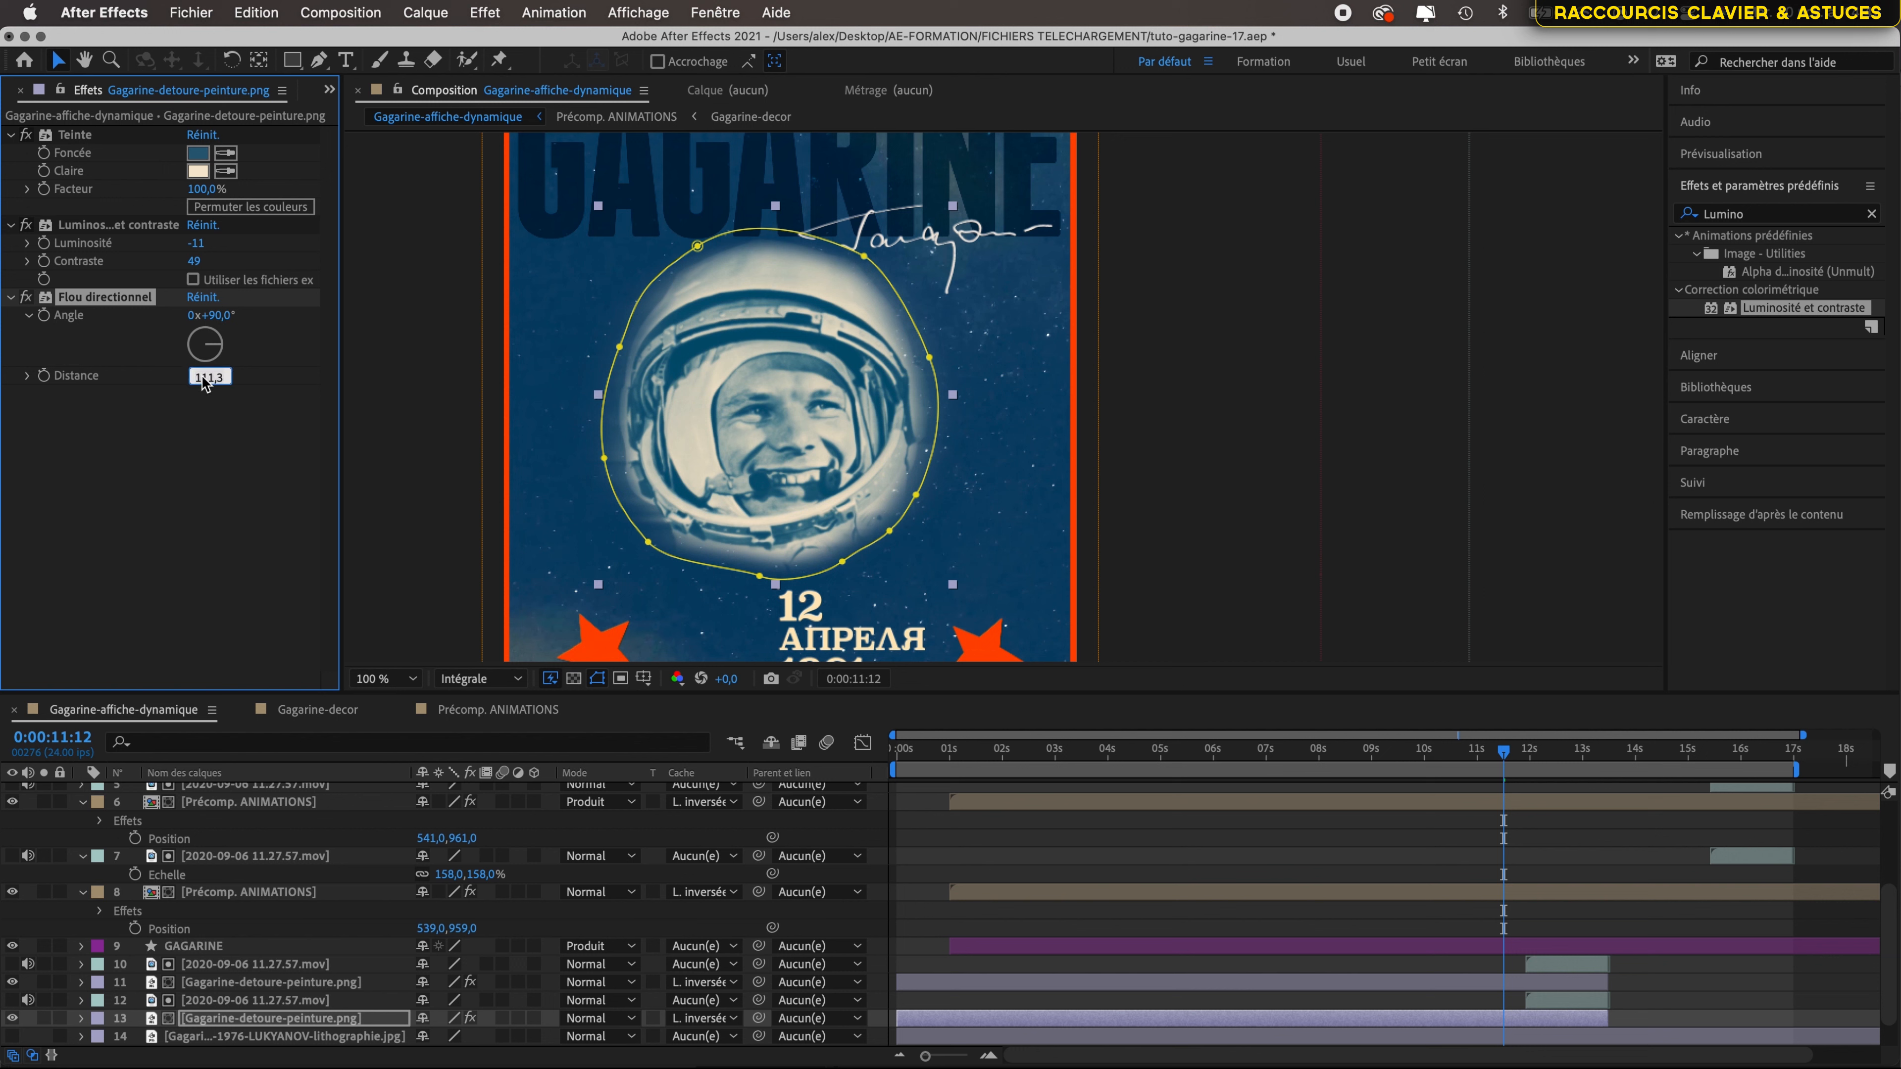
type("3000")
key("Tab")
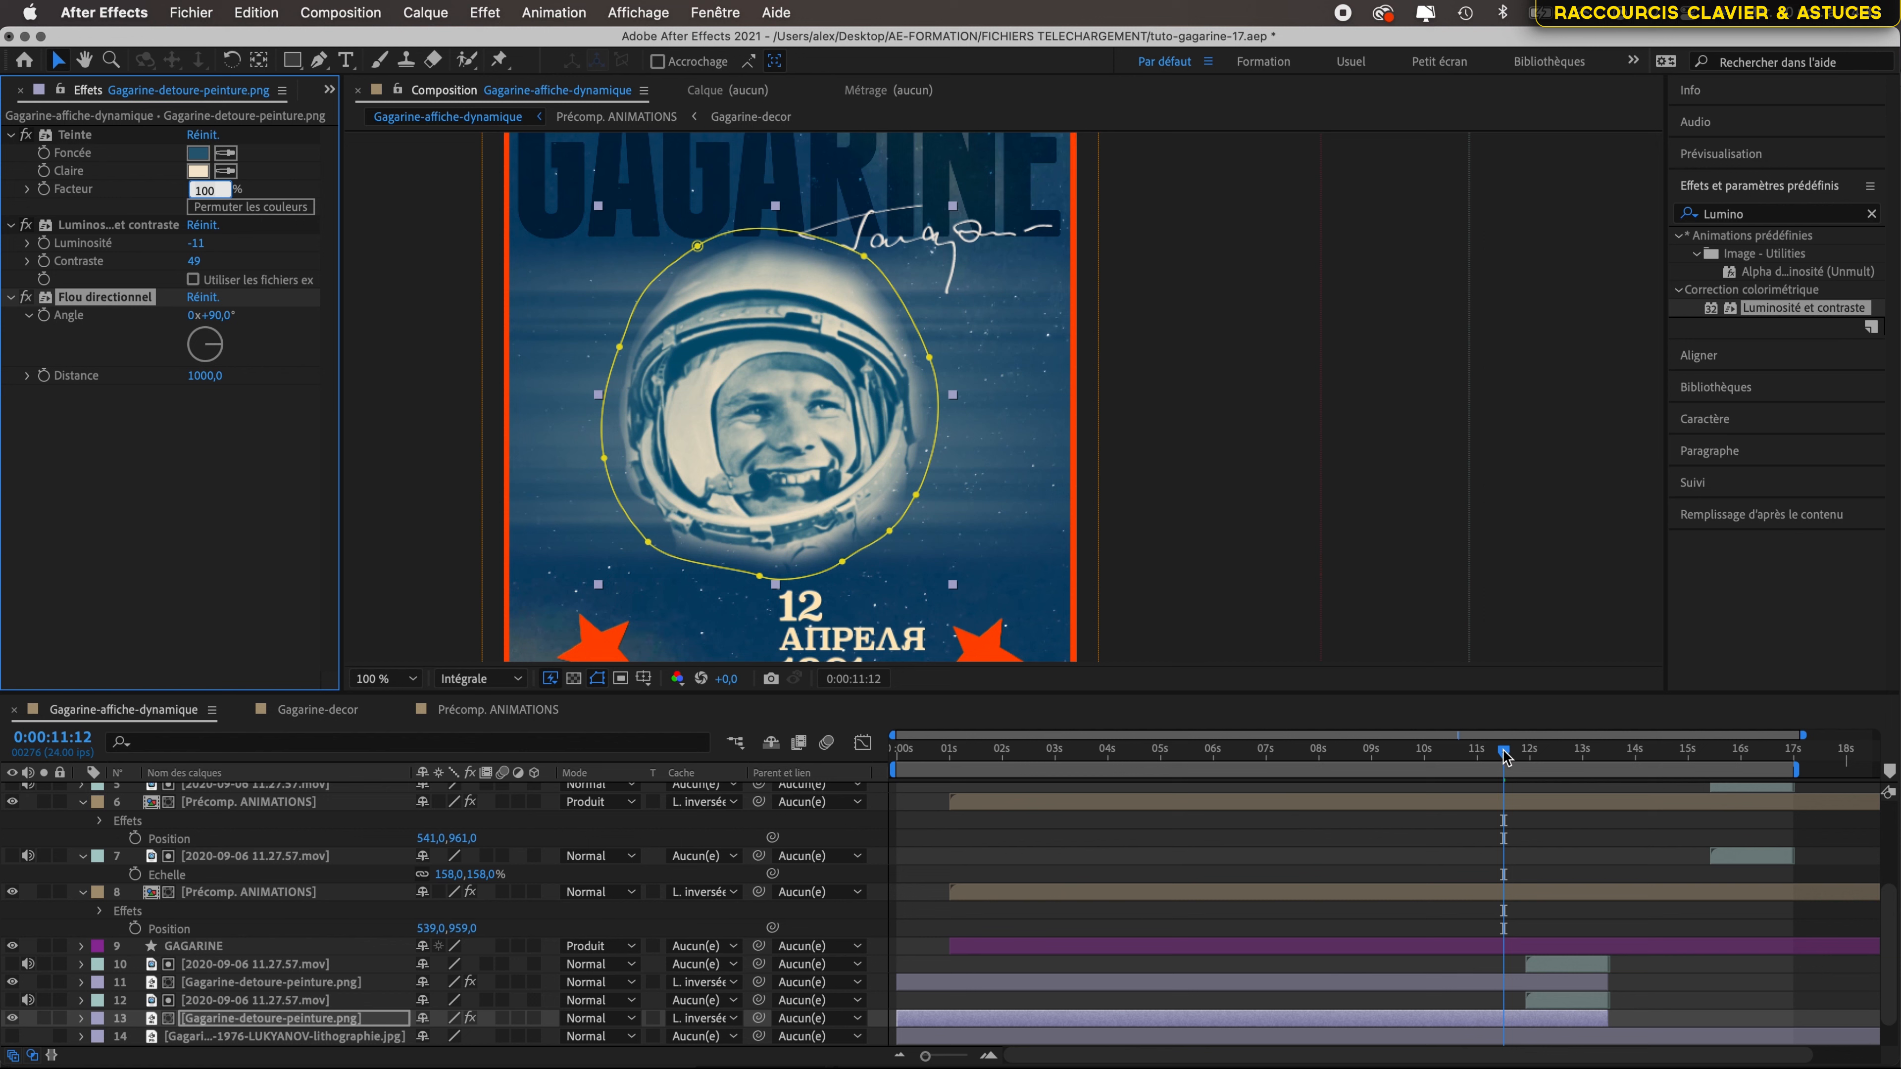
- Select the upper portrait layer and scrub the current time back to 0:00:06:22 to review the blur
left_click_drag(1503, 750, 1362, 786)
left_click(256, 982)
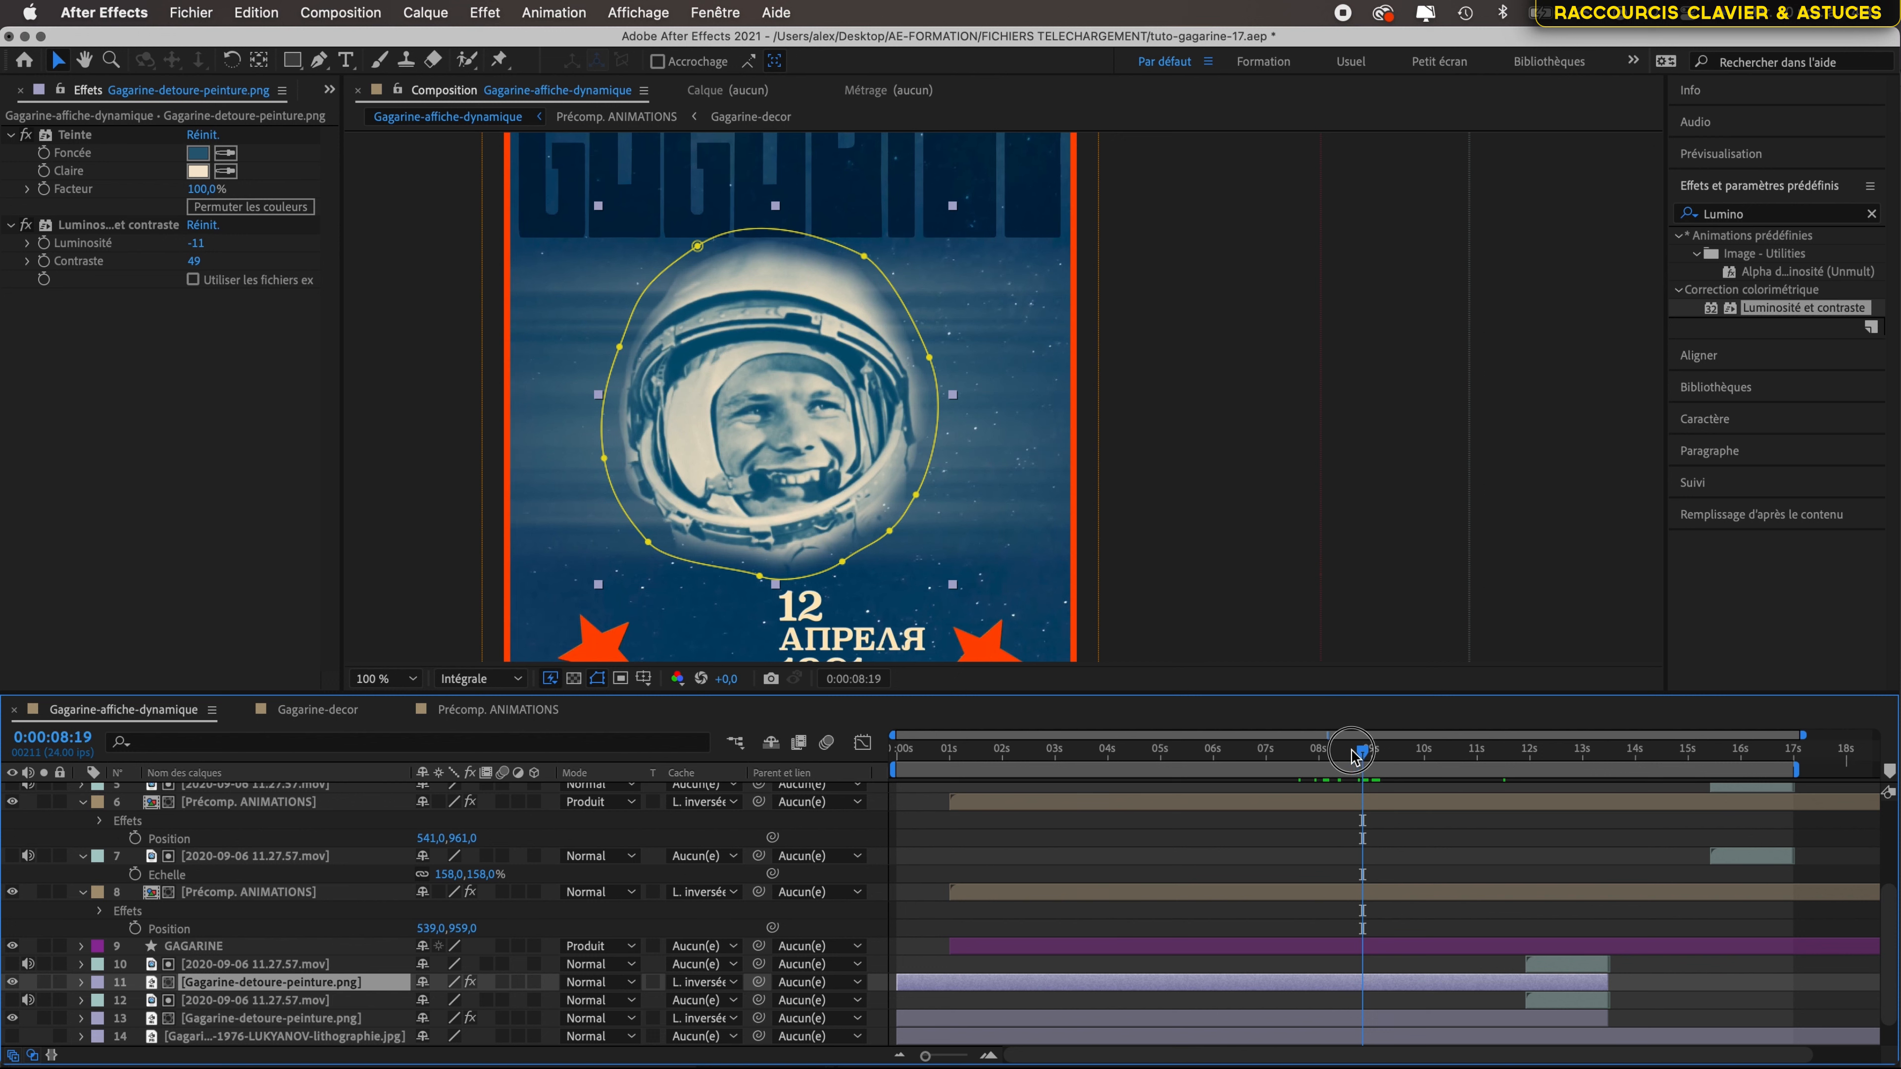
left_click_drag(1379, 749, 1261, 740)
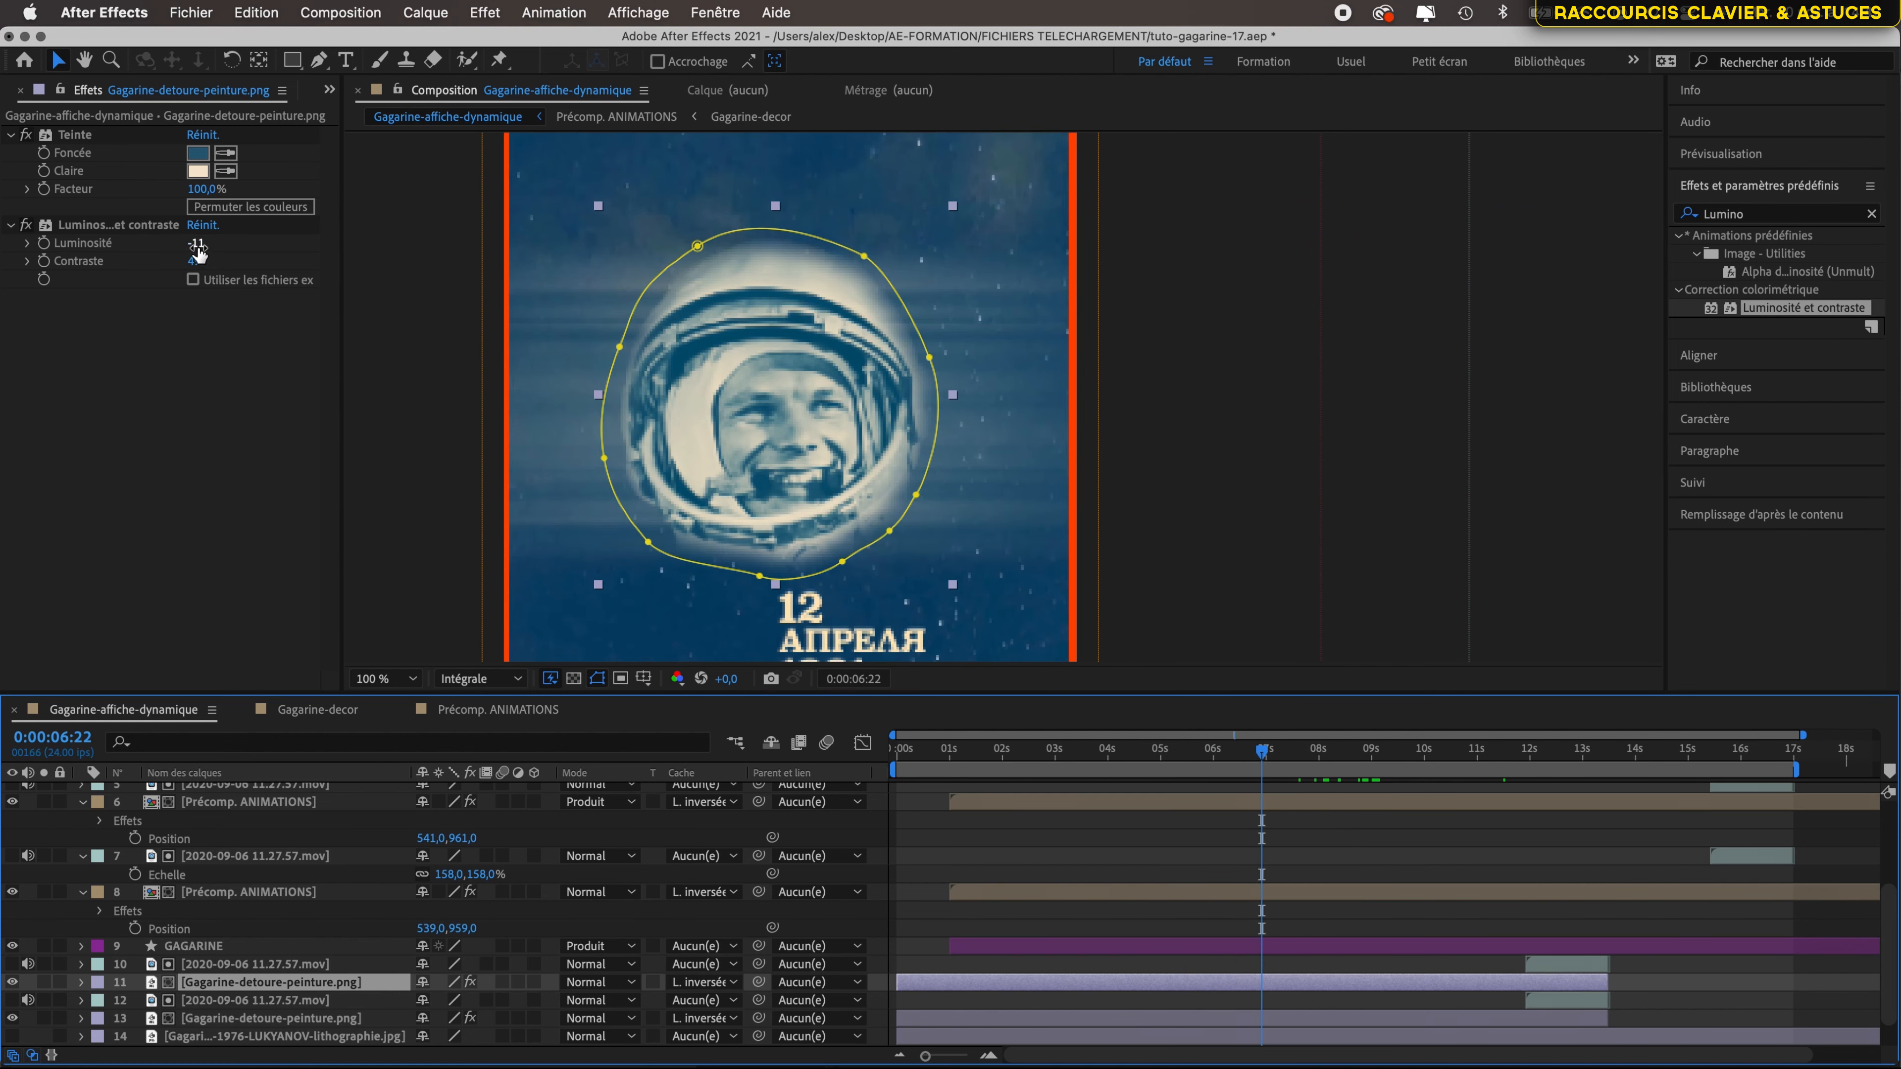
- Try to raise the directional blur's distance on the lower portrait copy, and undo the change
left_click(1019, 1018)
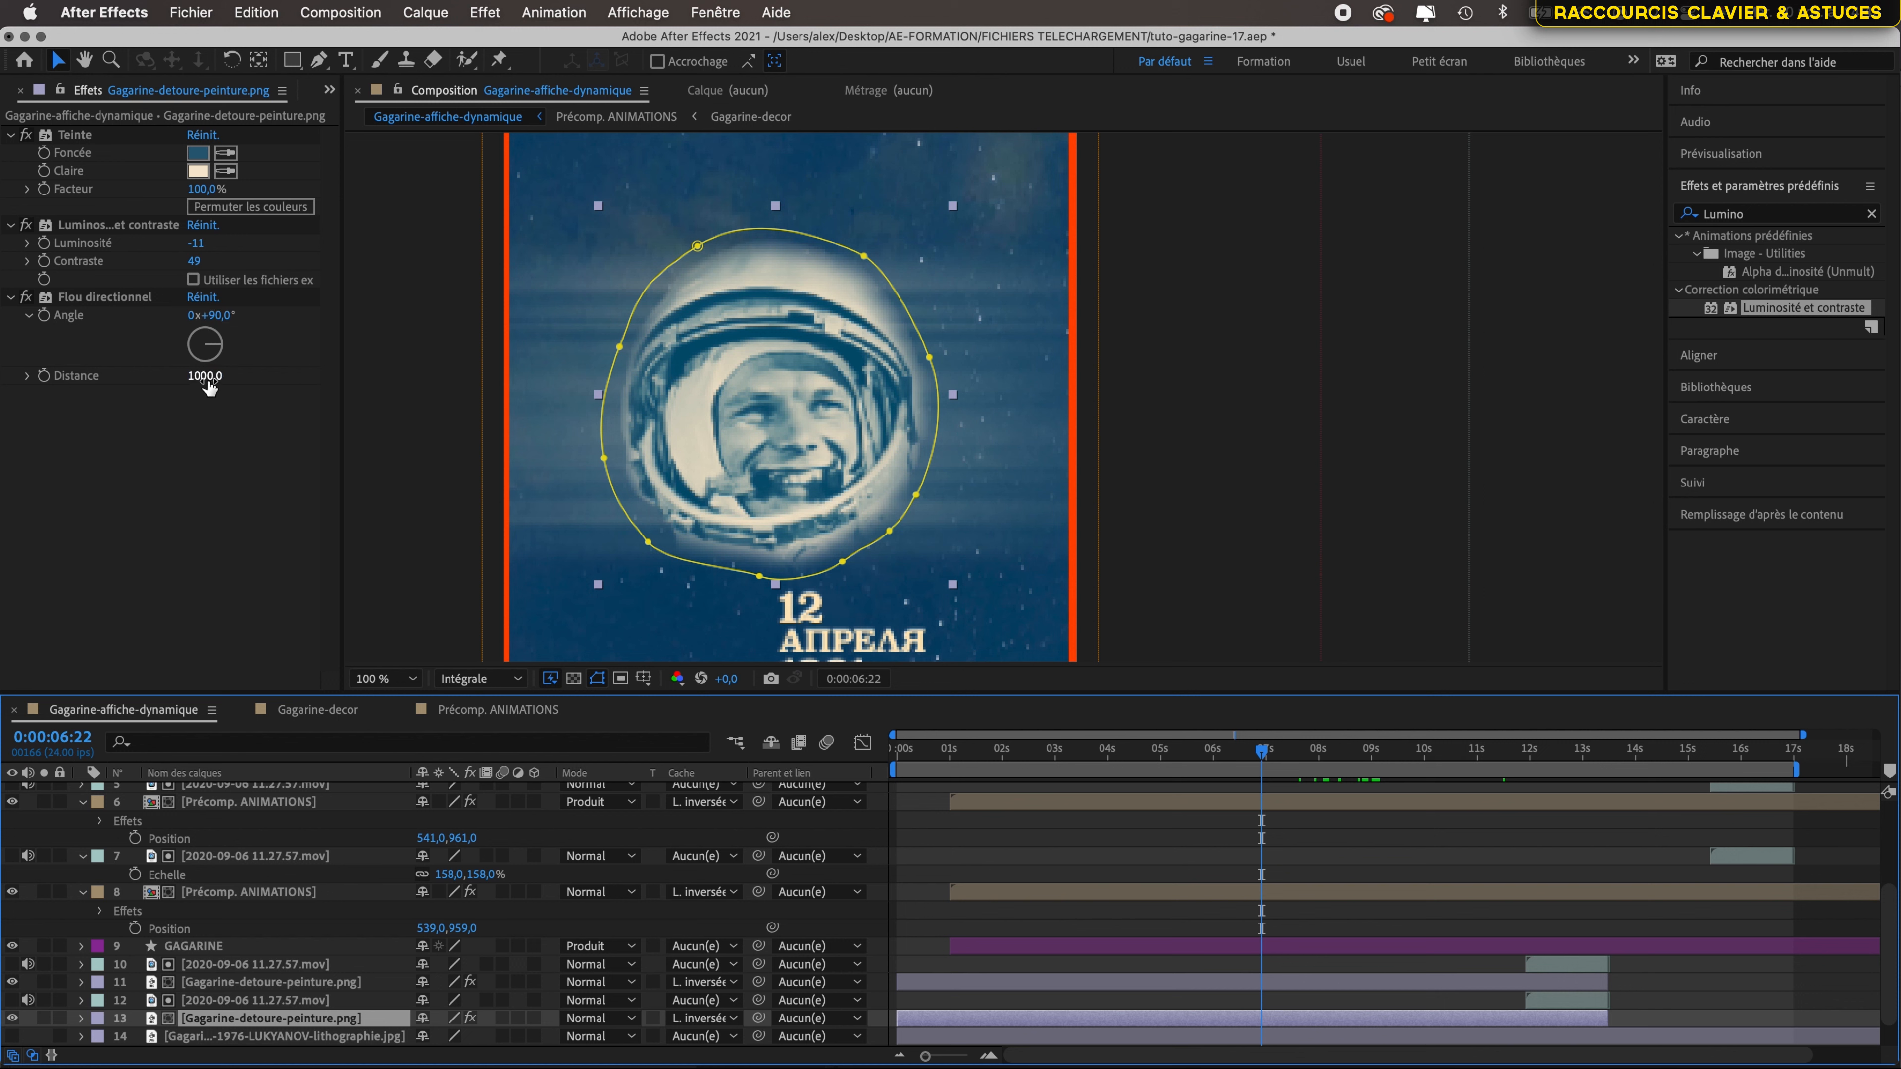
left_click_drag(208, 380, 338, 388)
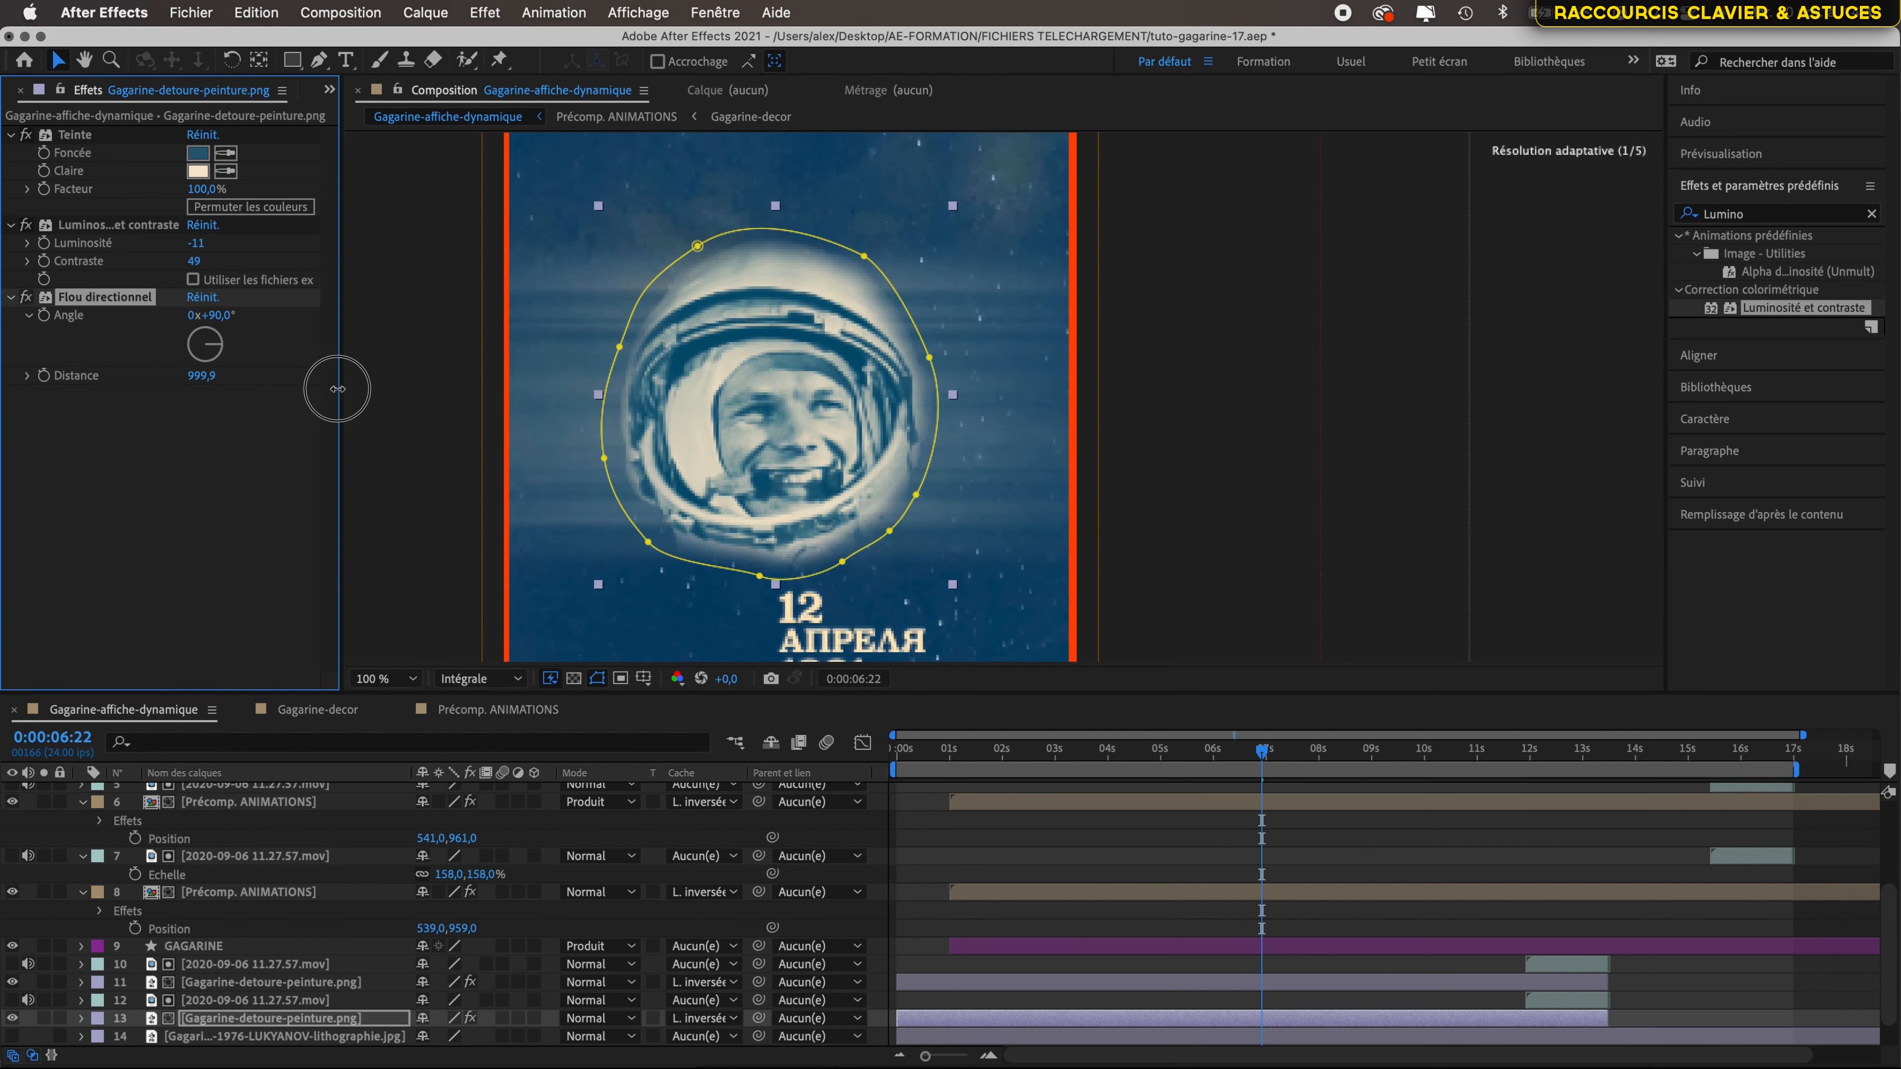
key("super+z")
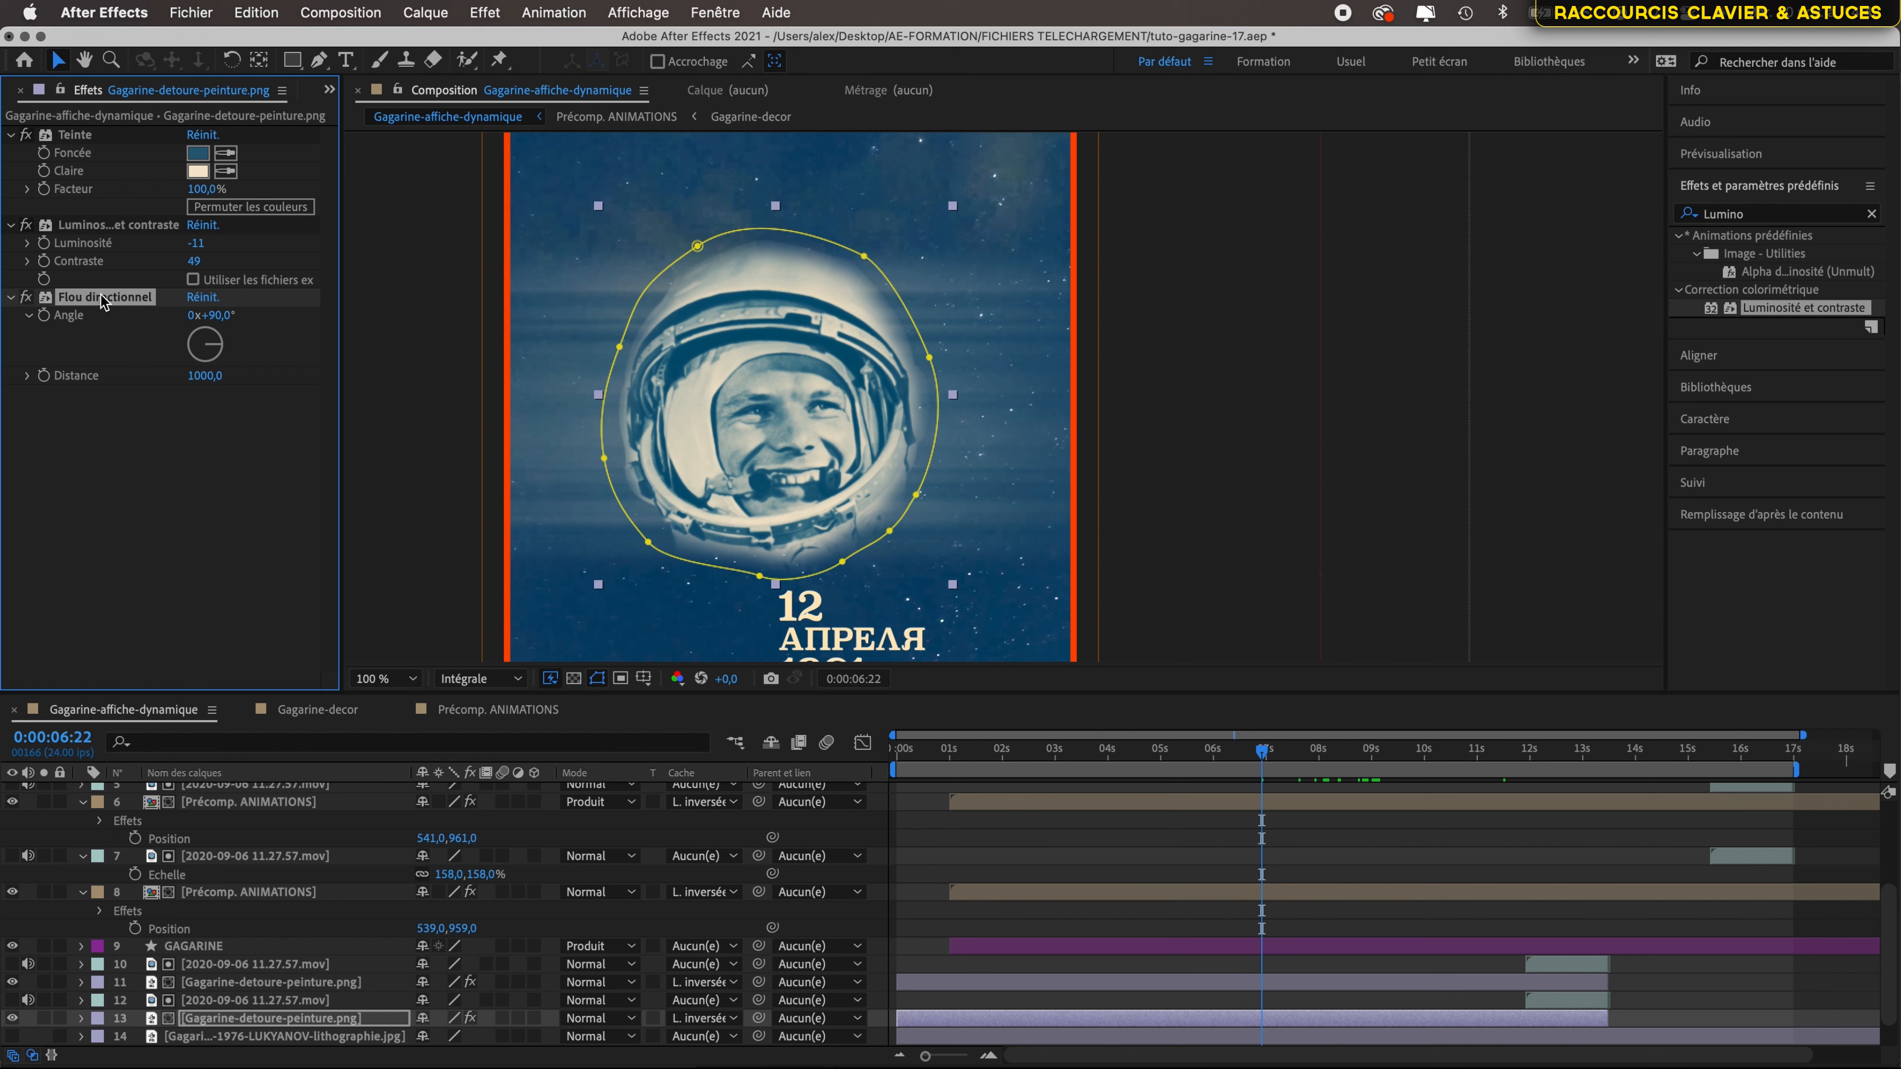
- Apply a Flou gaussien effect to the lower portrait copy and reorder it above the Flou directionnel effect
left_click(1733, 215)
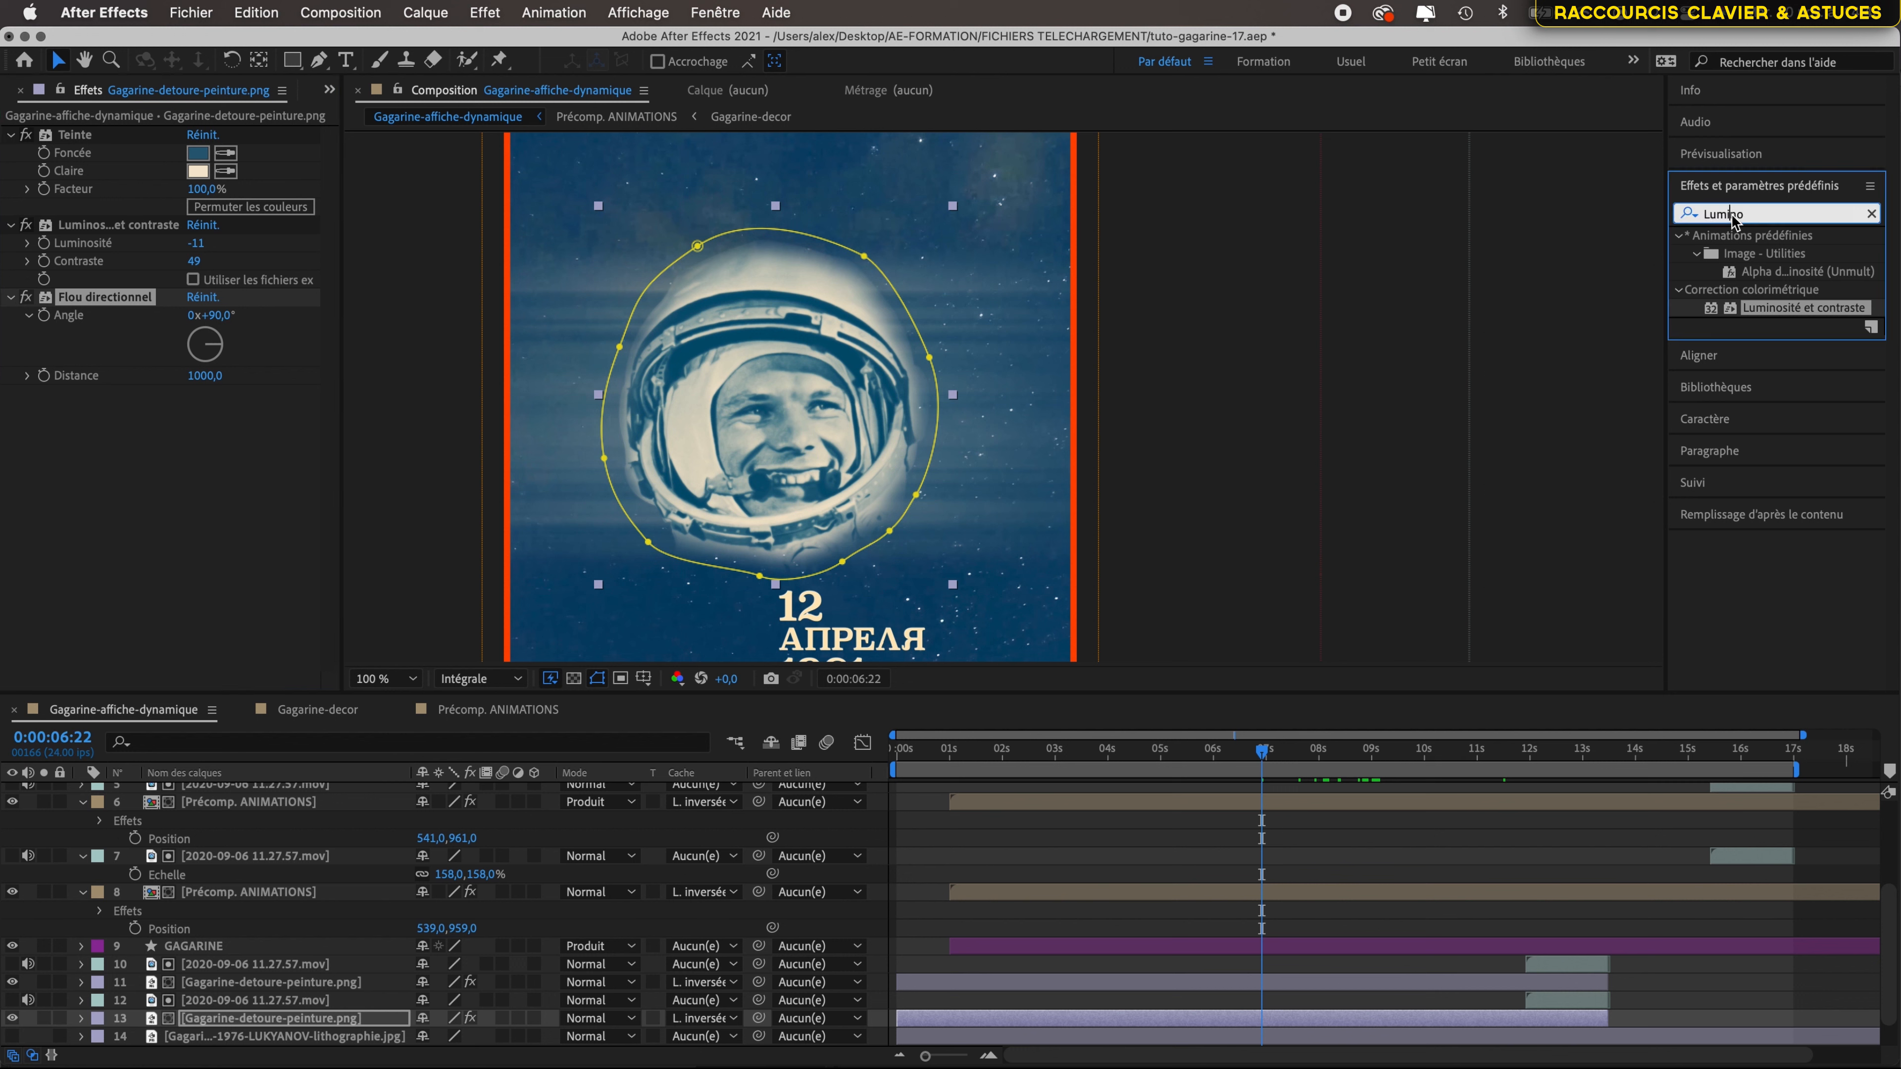
key("BackSpace")
key("BackSpace")
key("BackSpace")
key("BackSpace")
key("BackSpace")
key("BackSpace")
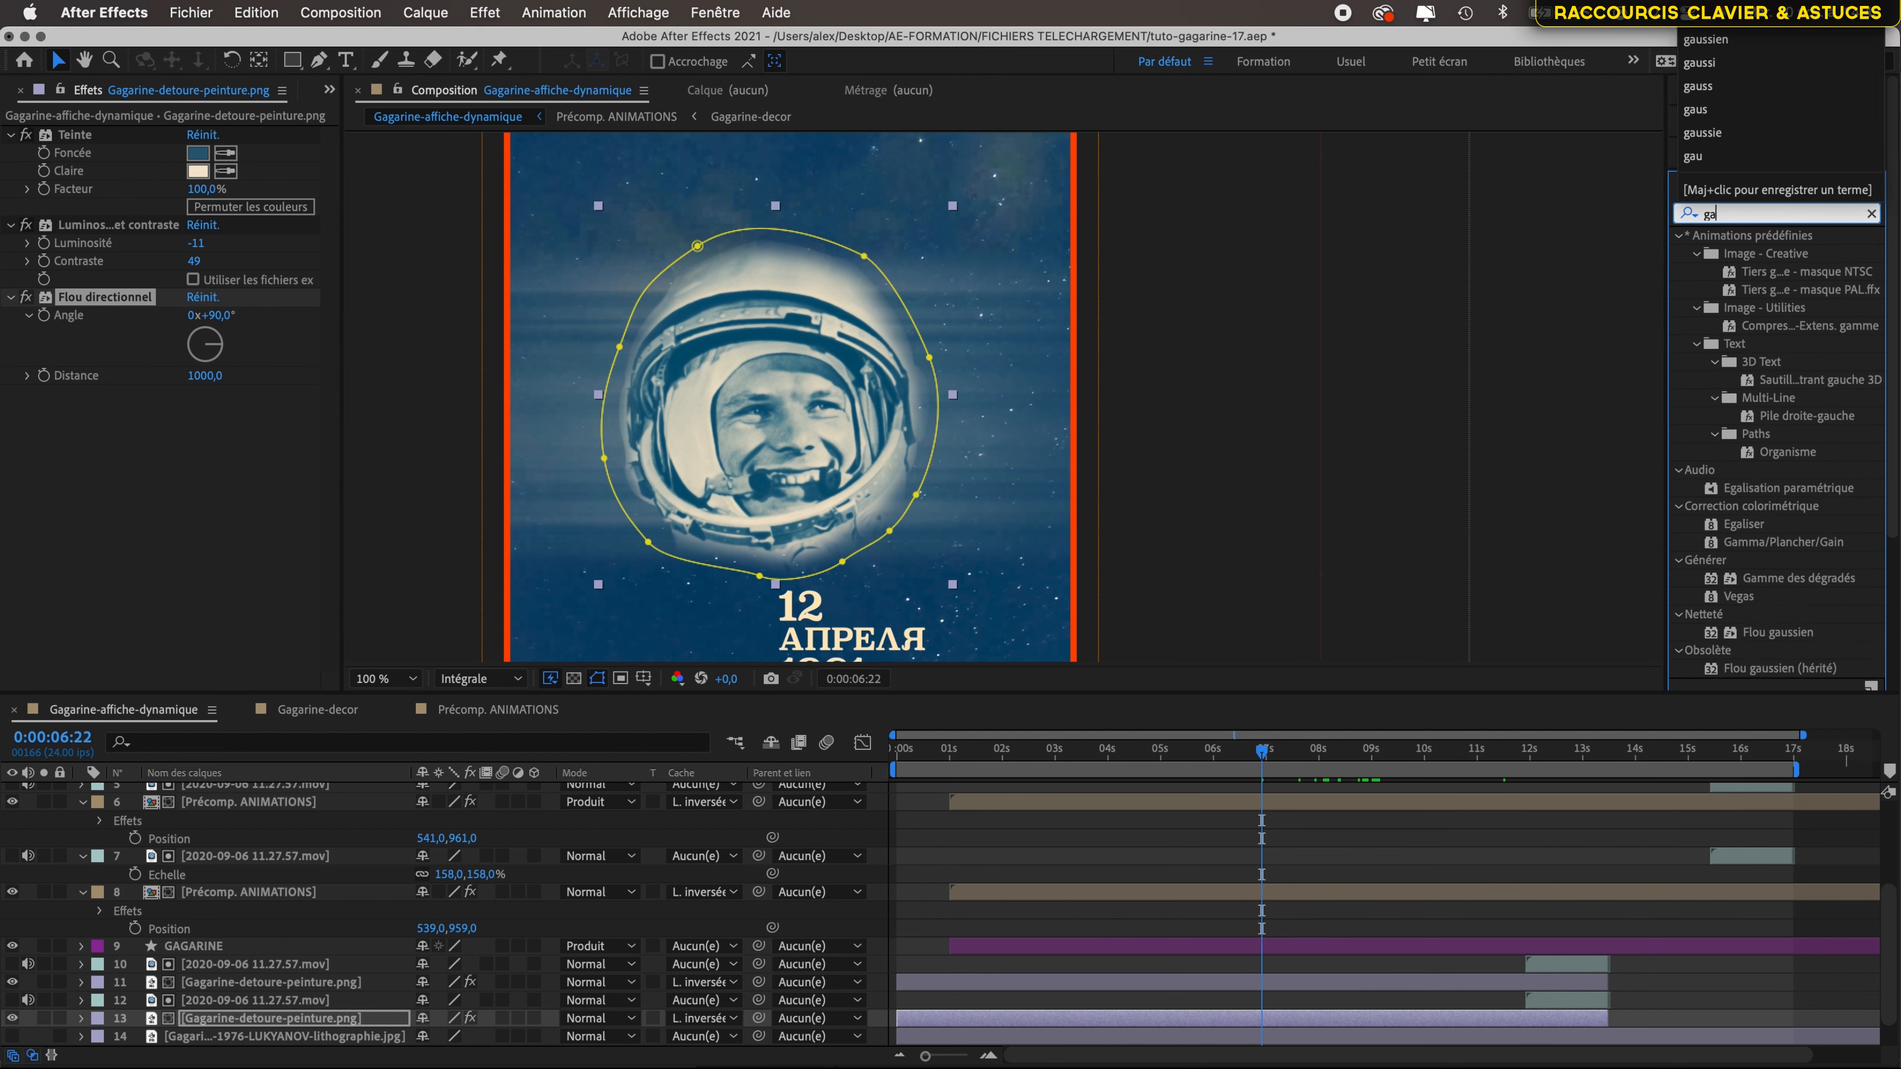
type("gaussien")
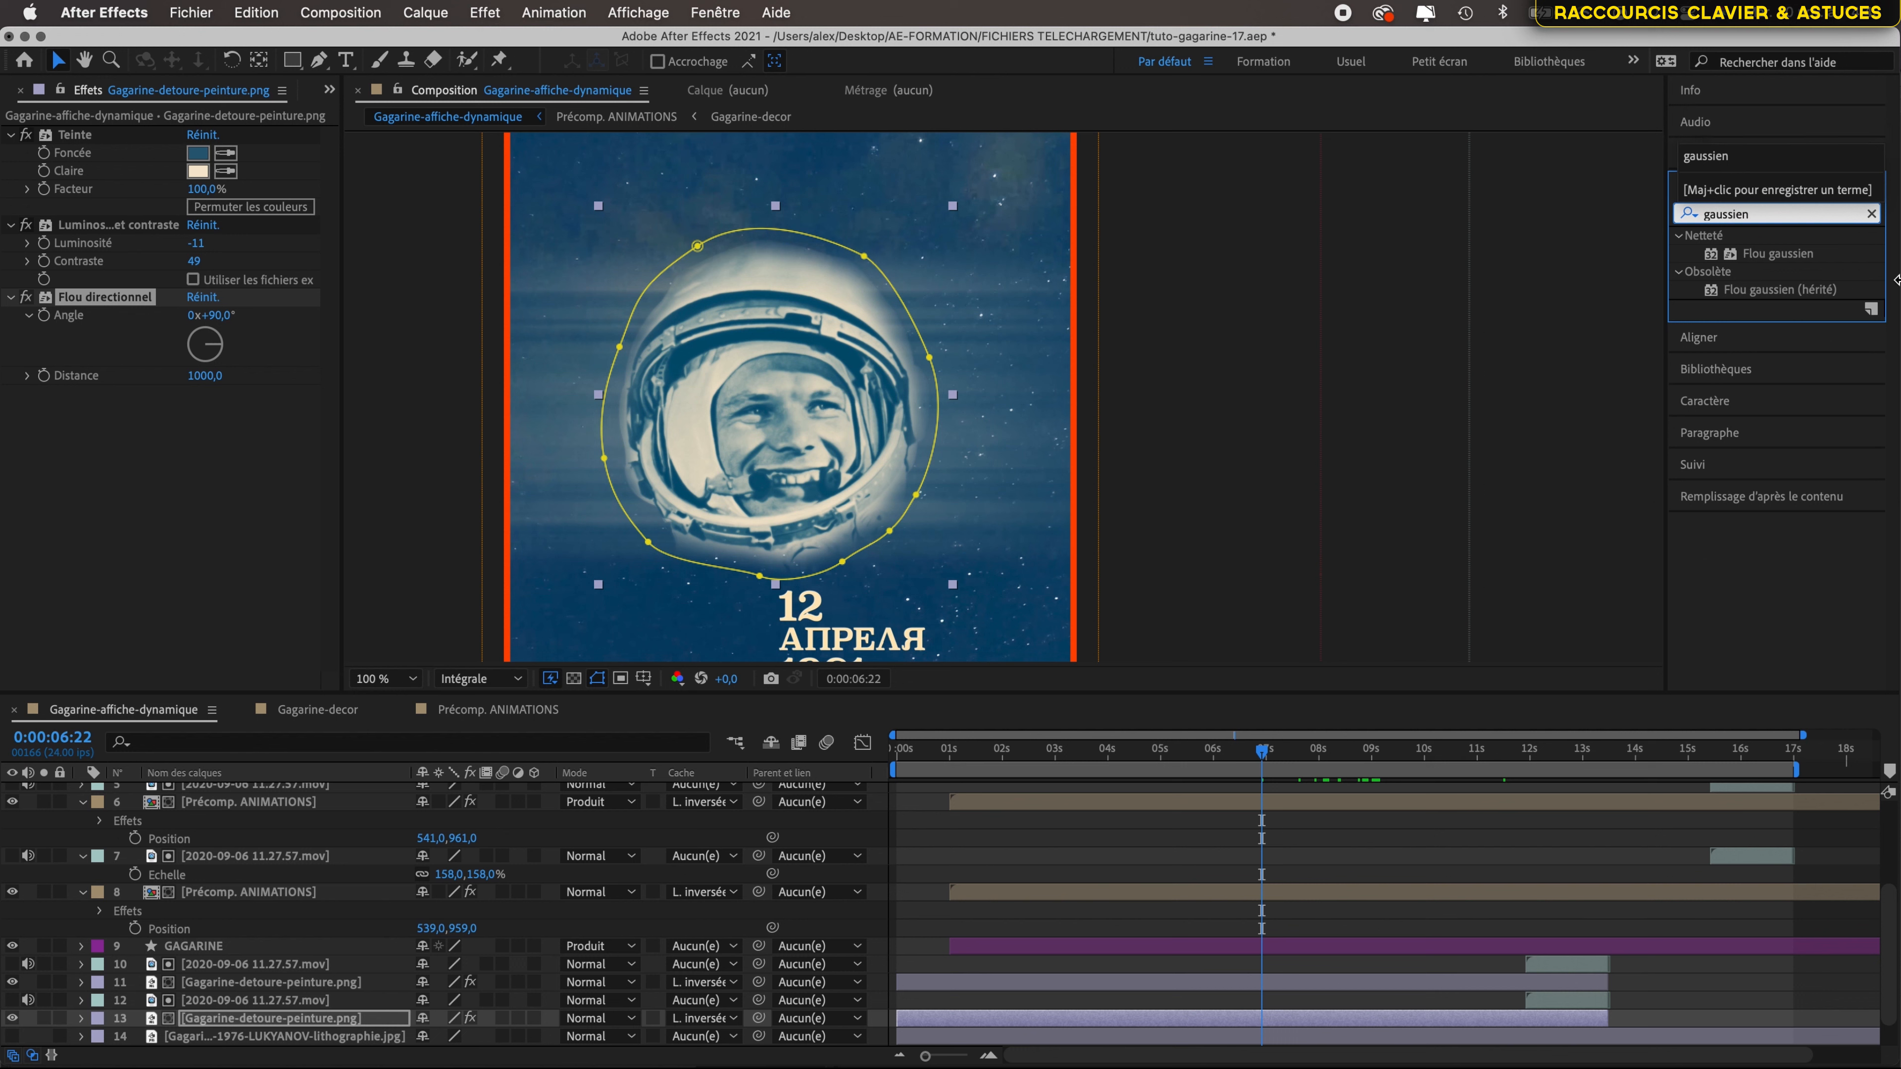
double_click(1775, 254)
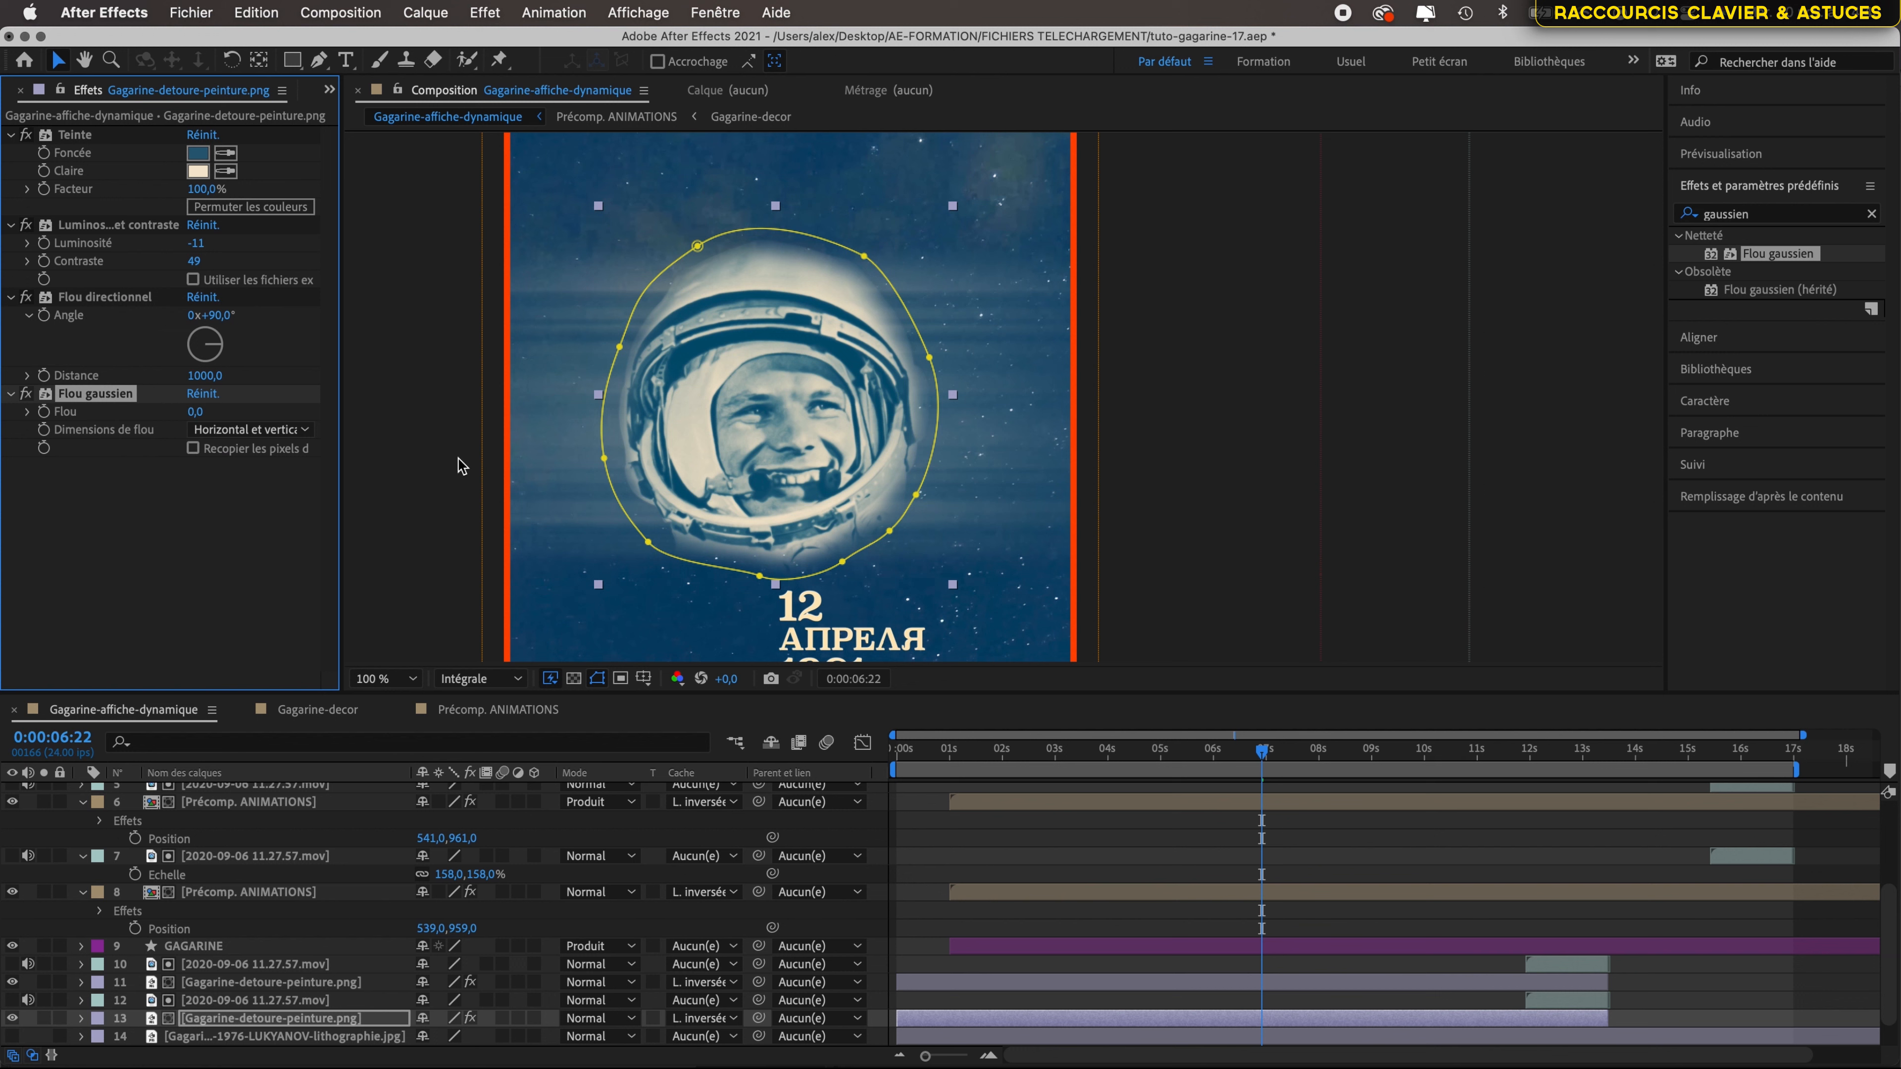
left_click_drag(114, 401, 119, 297)
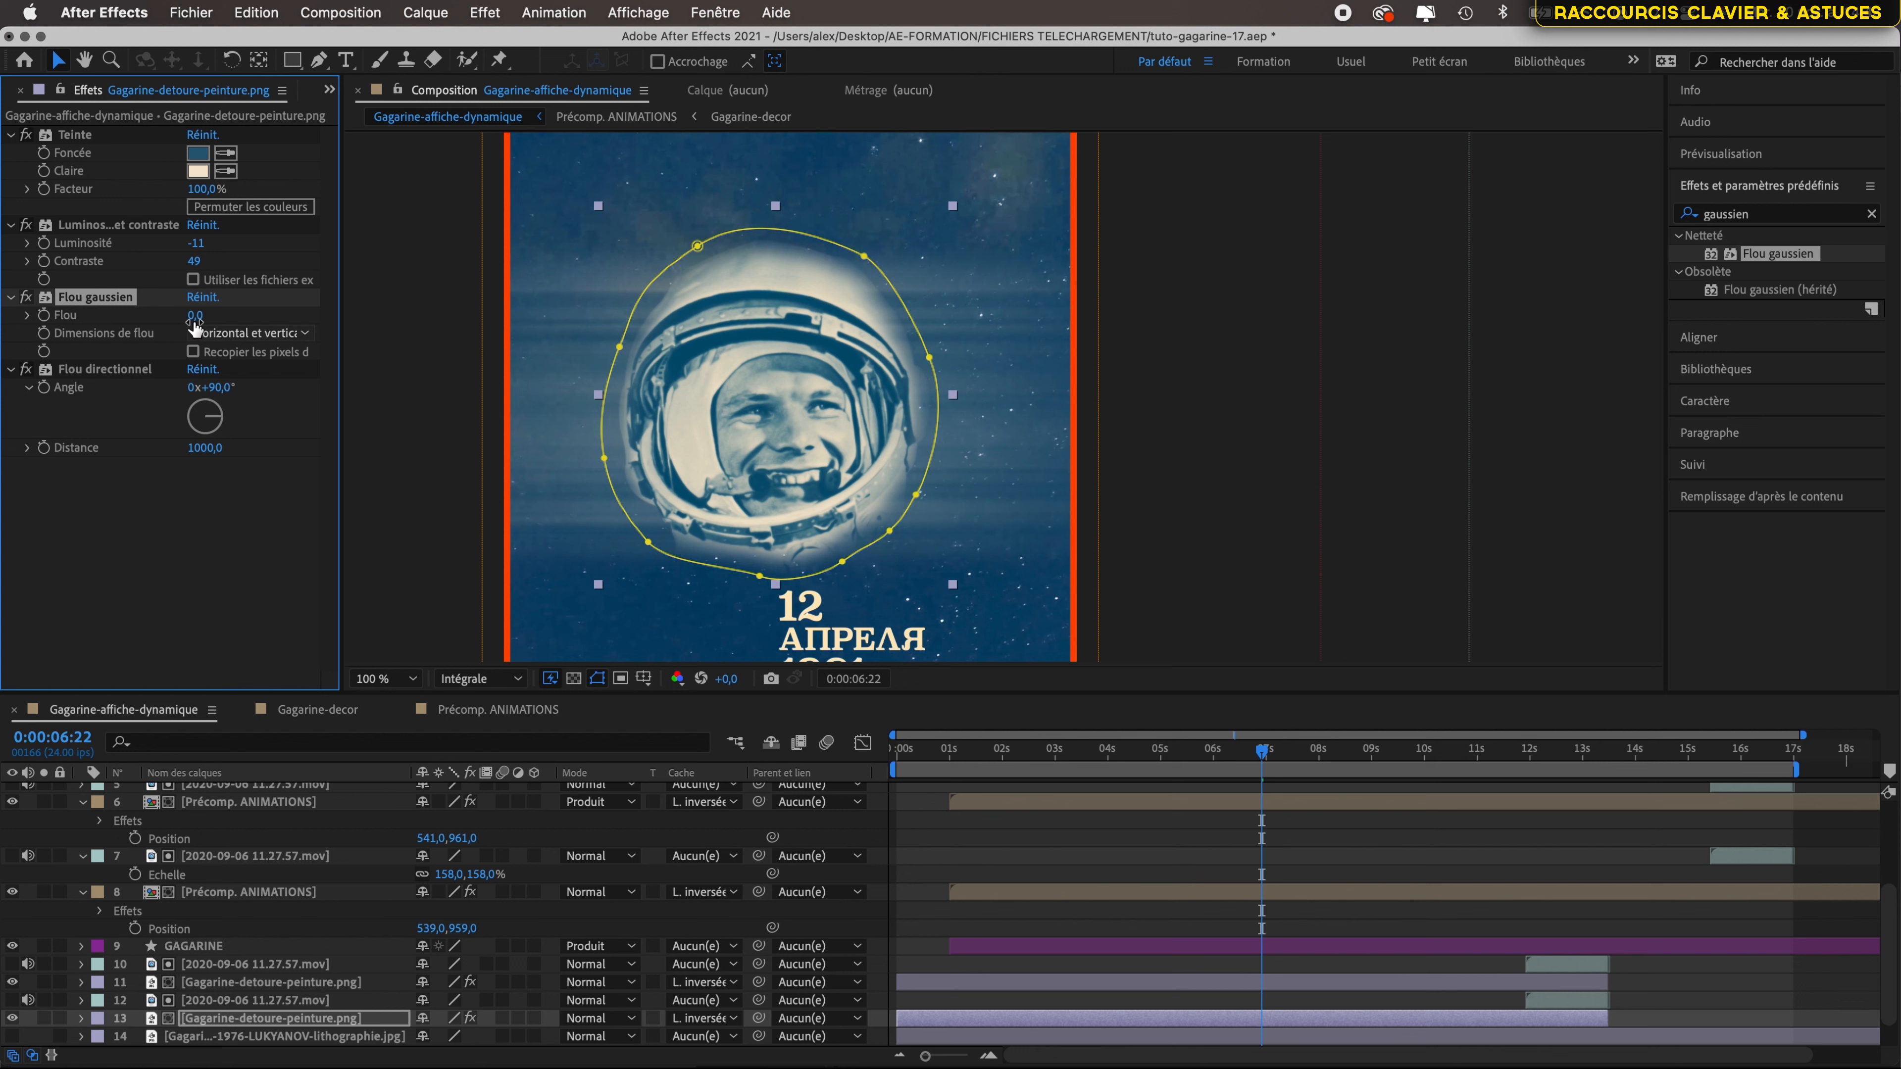
- Adjust the lower portrait copy's Gaussian blur to 7,8 and its brightness (Luminosité) to 63
left_click_drag(195, 314, 483, 343)
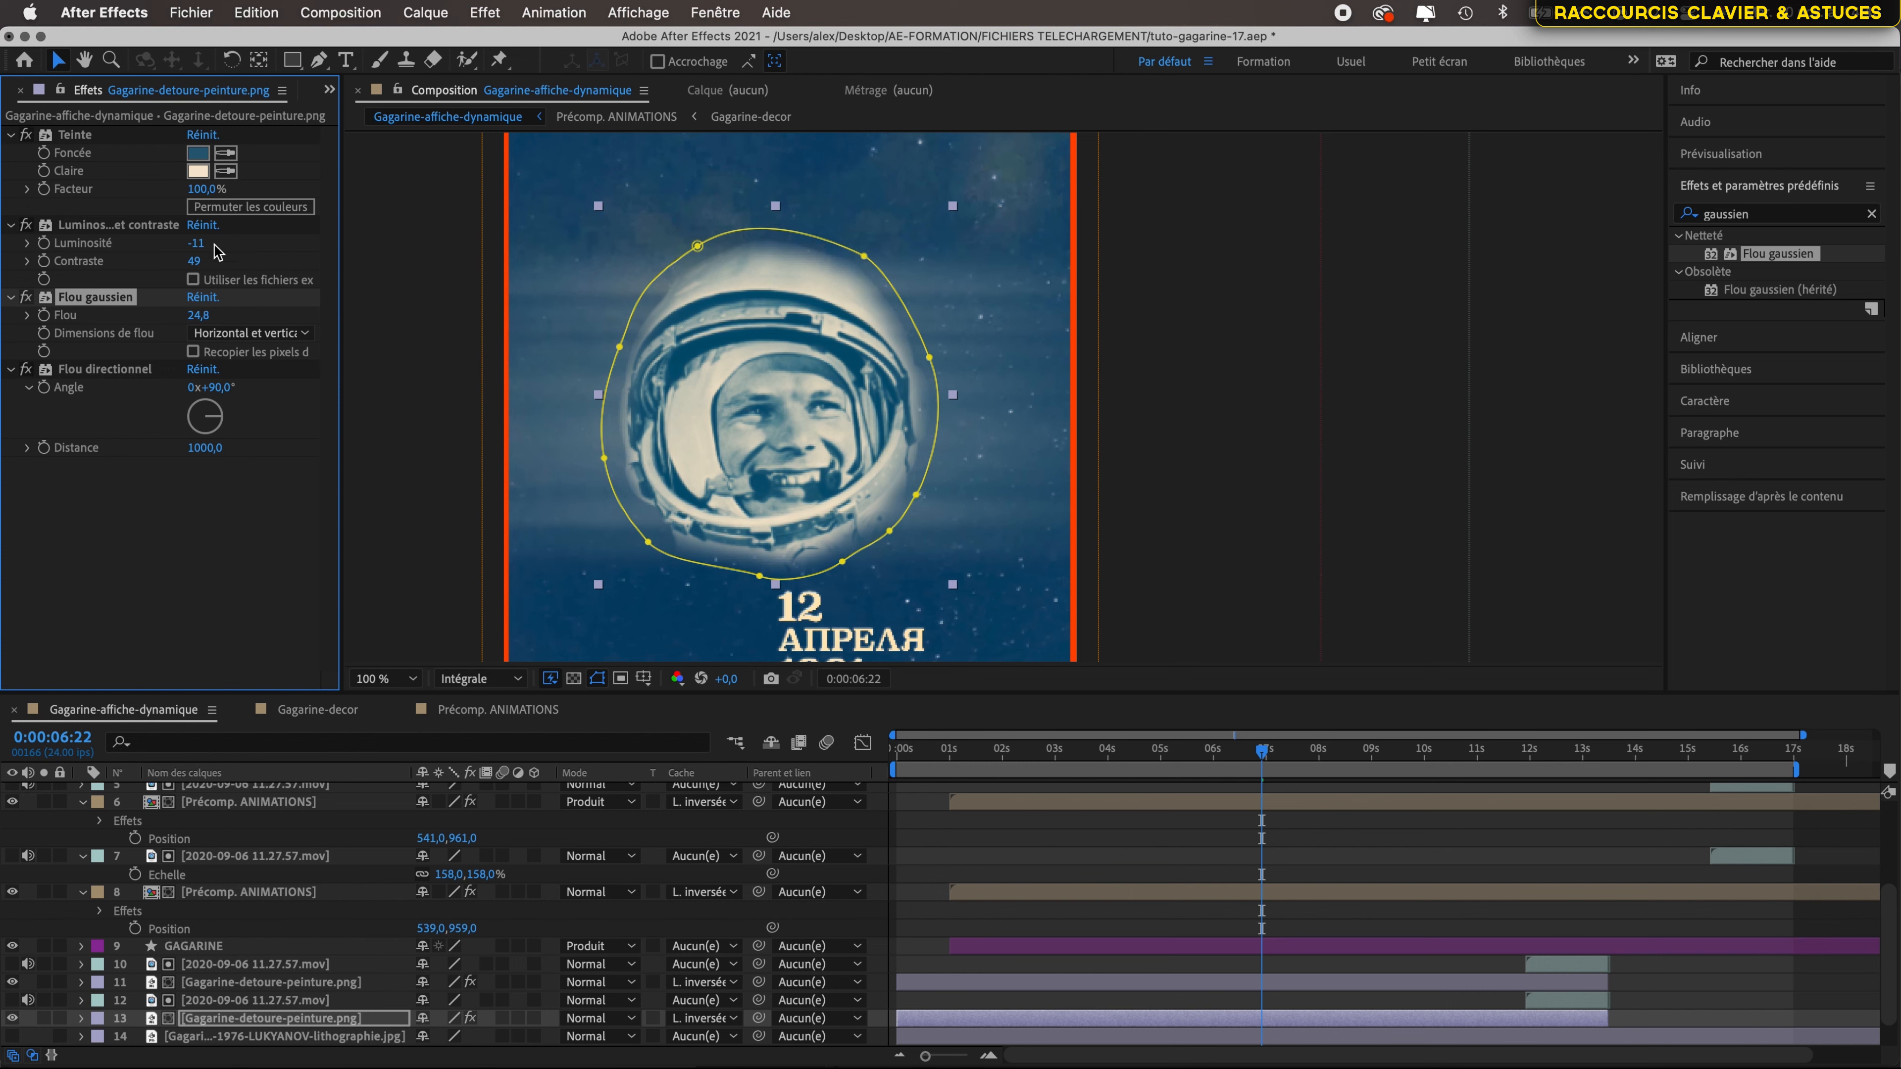
left_click_drag(196, 247, 315, 244)
left_click_drag(199, 316, 39, 330)
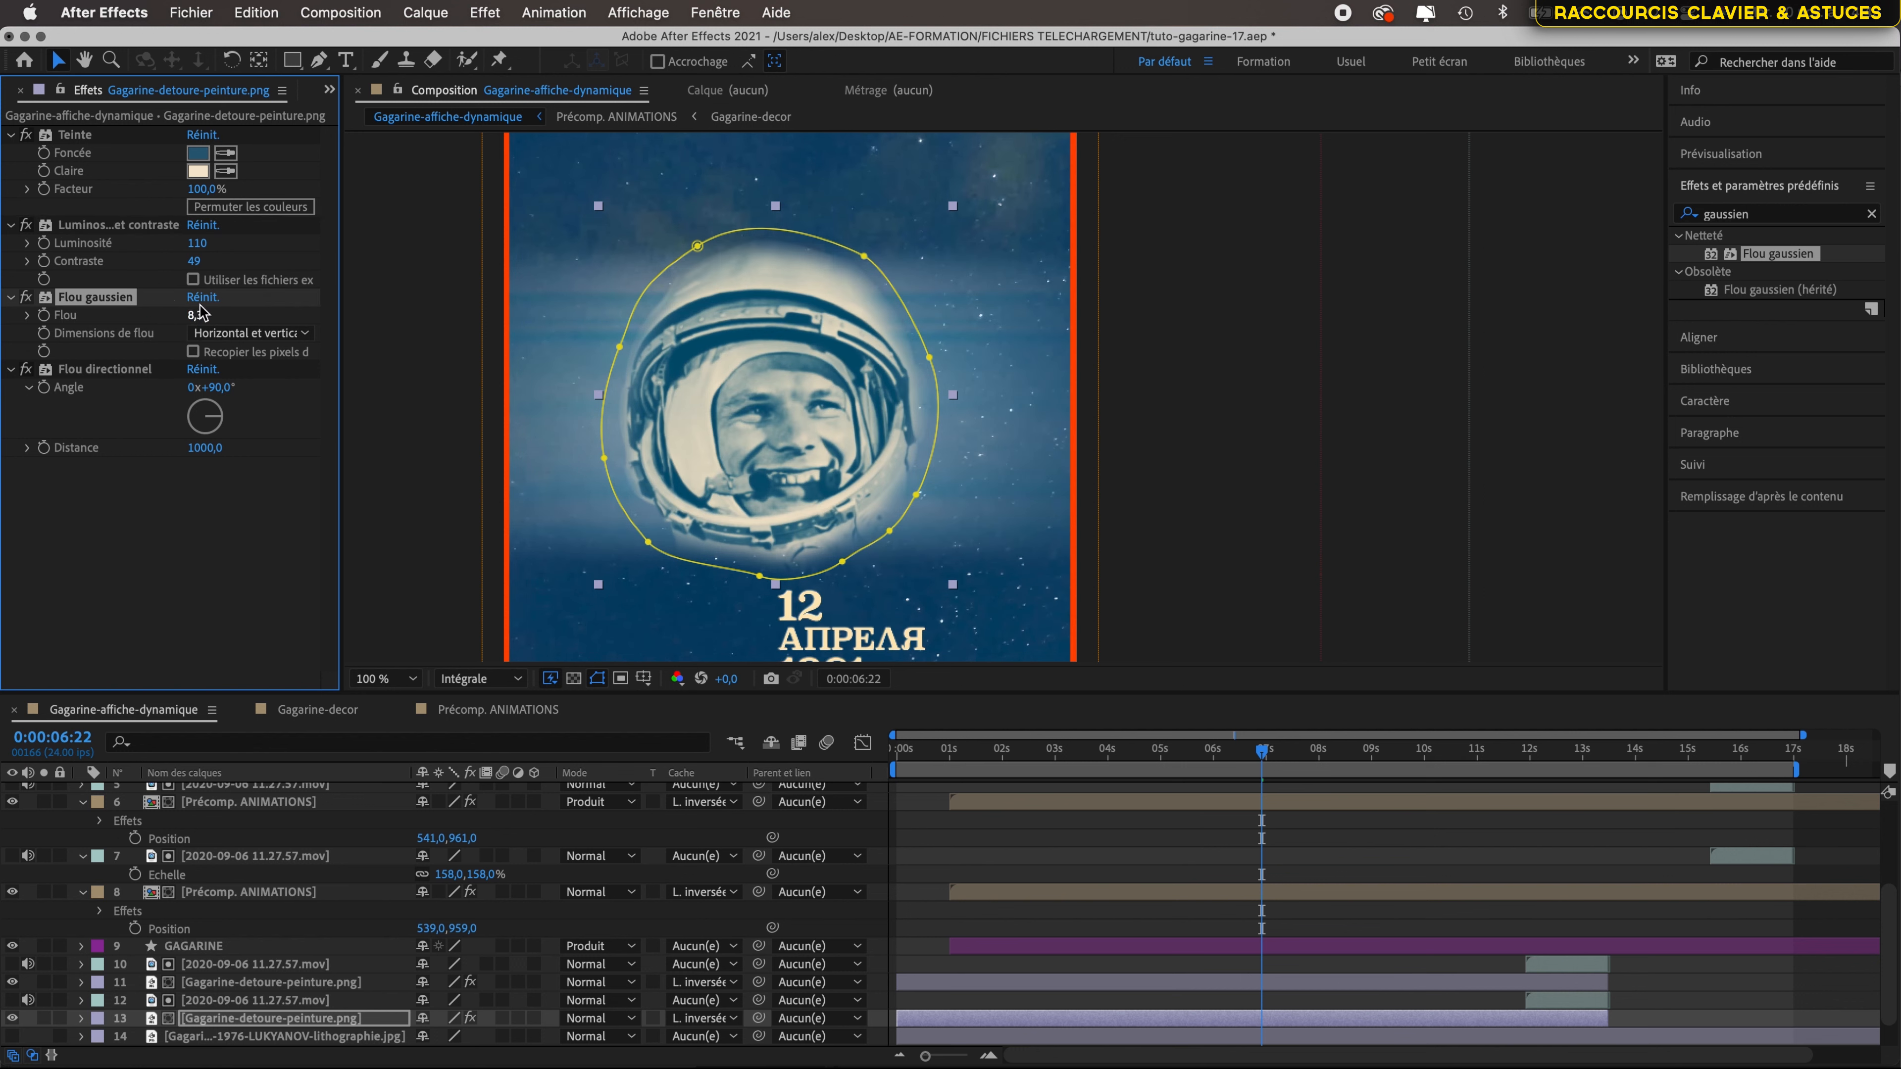
left_click_drag(193, 317, 201, 317)
left_click(195, 317)
left_click_drag(194, 316, 190, 316)
left_click_drag(194, 243, 160, 243)
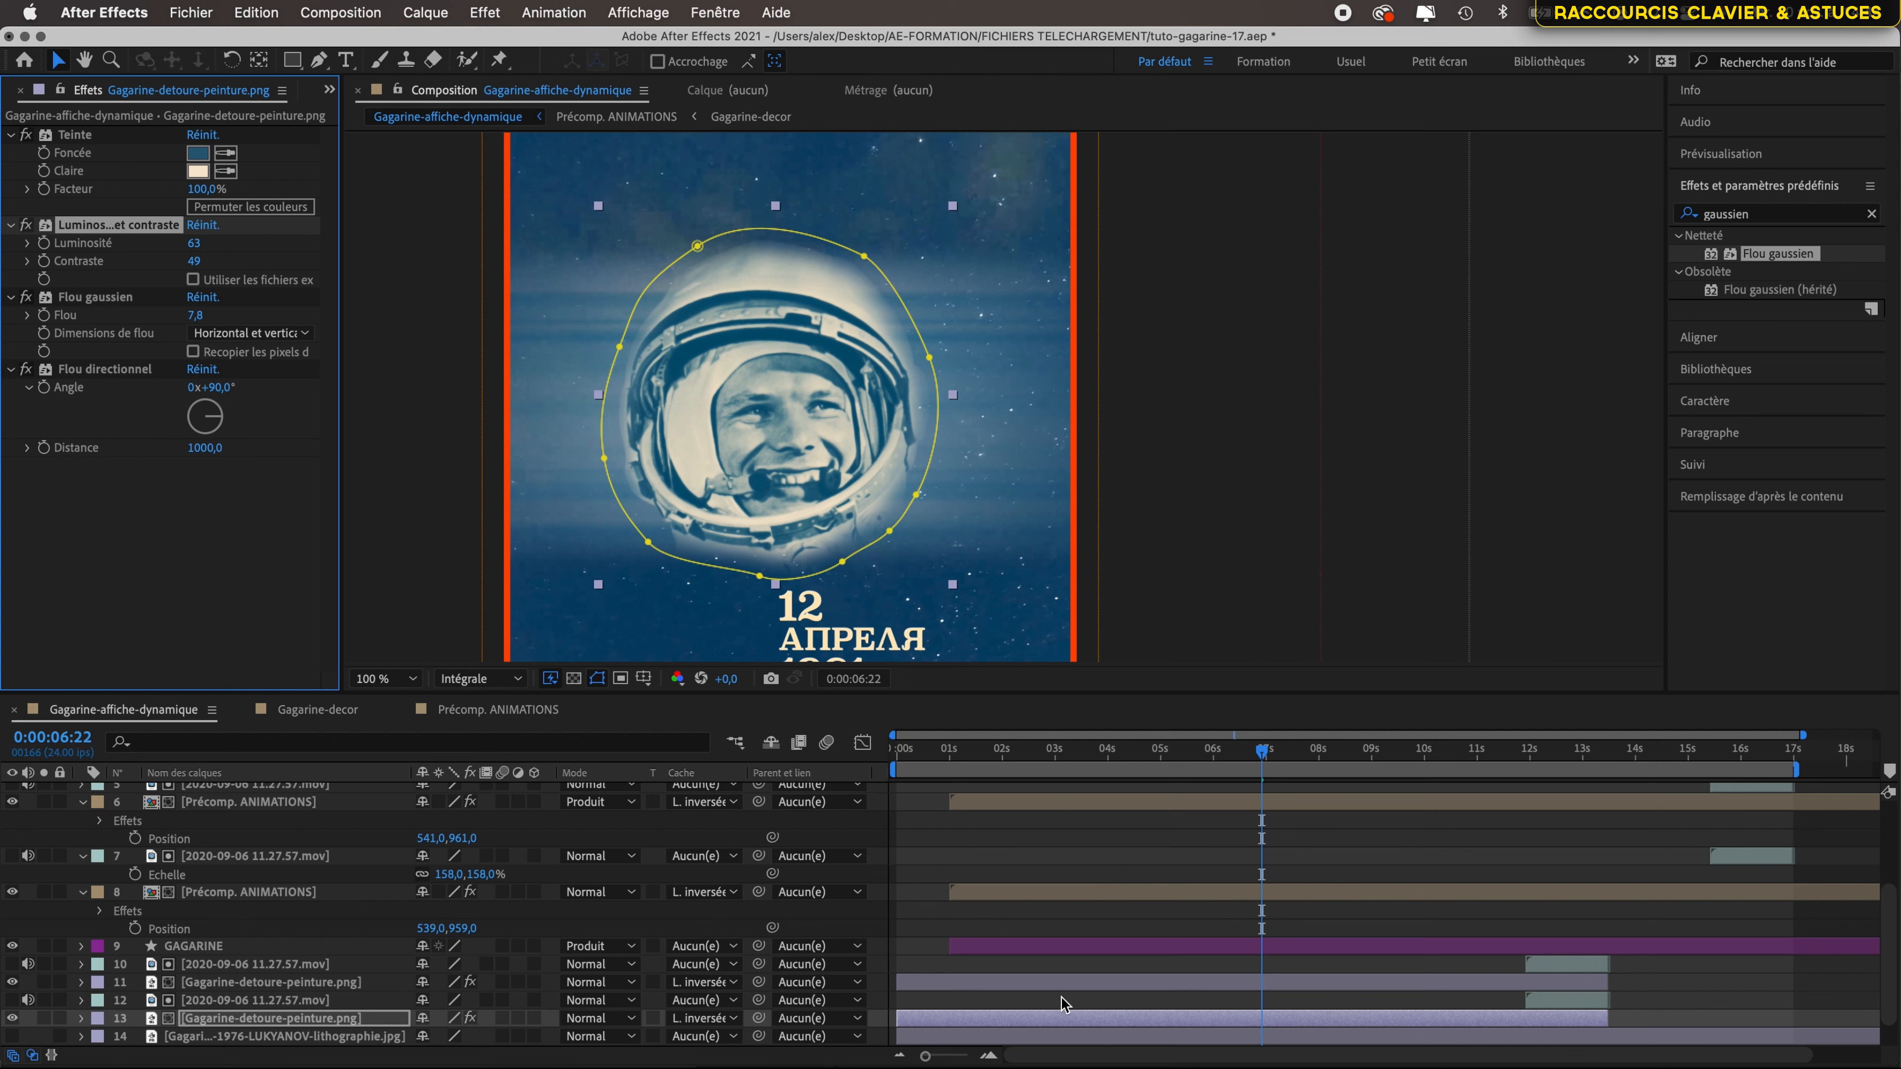
- Create an empty shape layer directly above the lower portrait copy
left_click(425, 12)
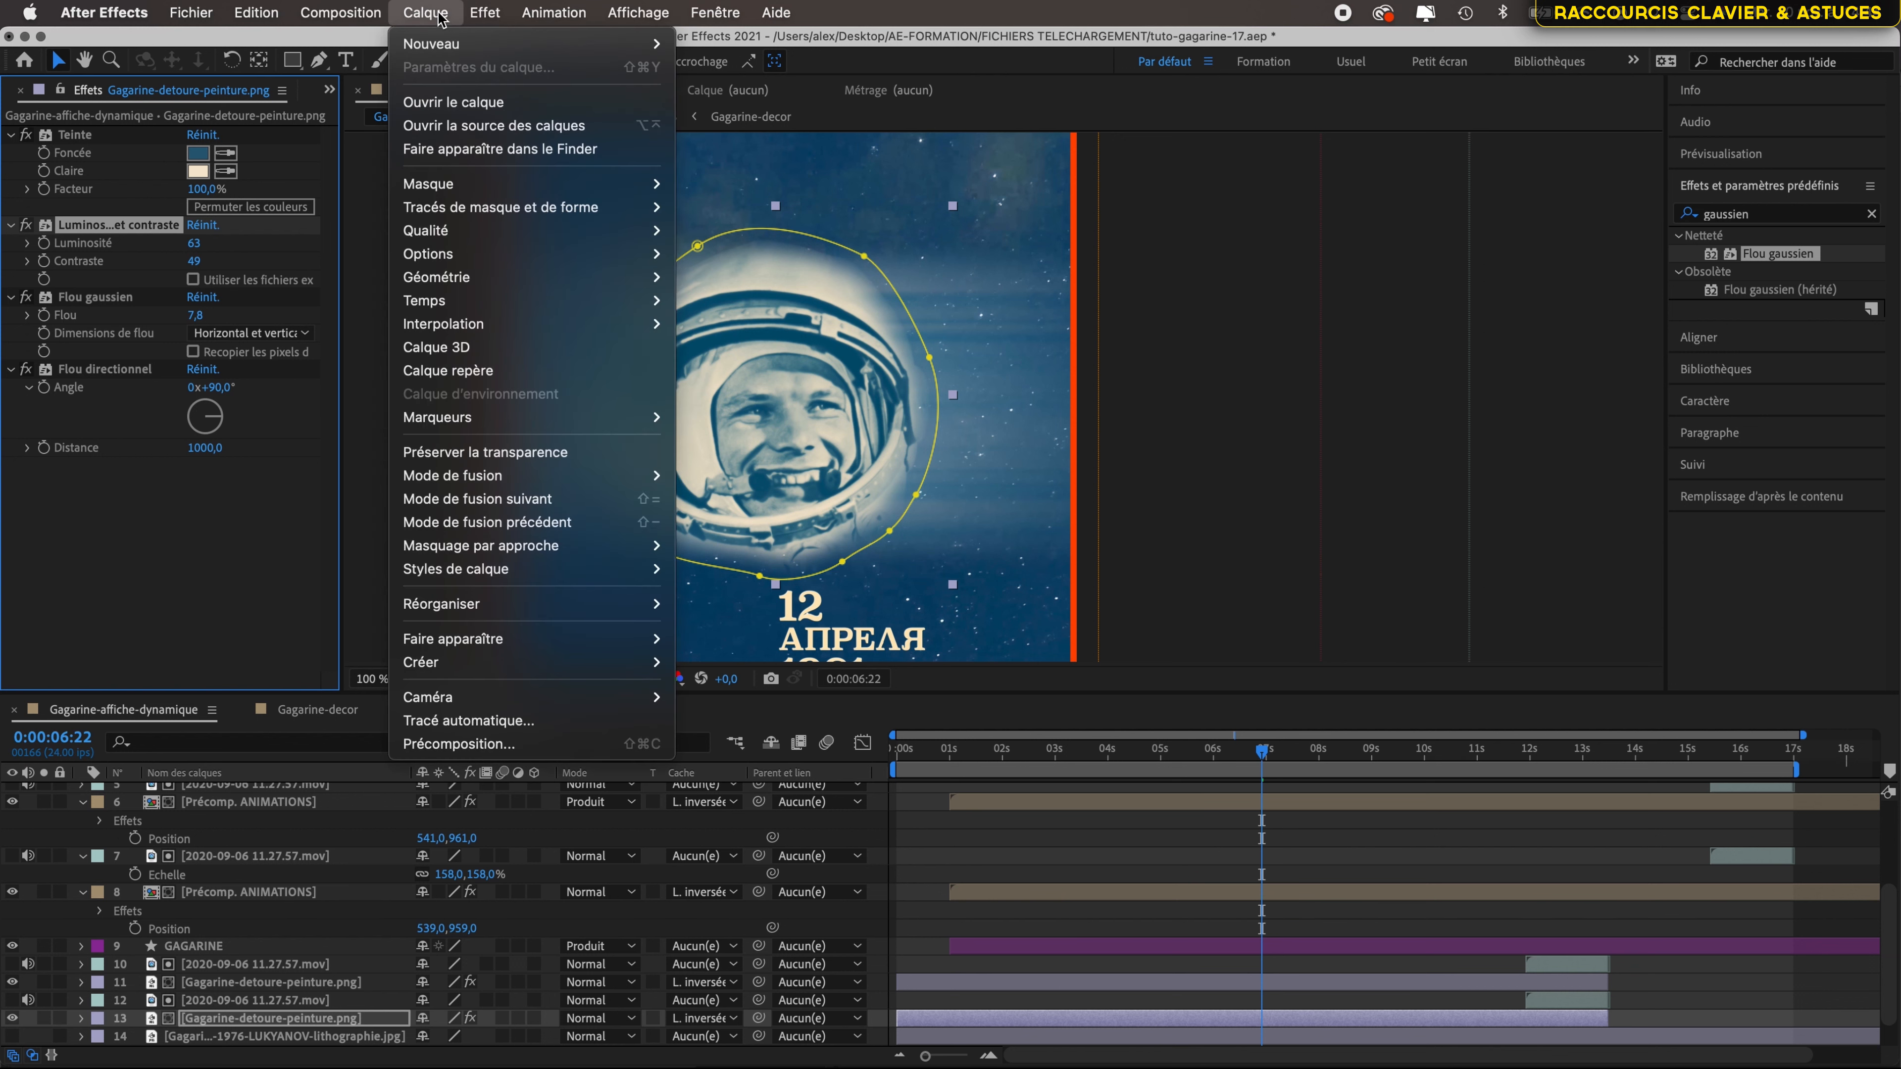
mouse_move(464, 46)
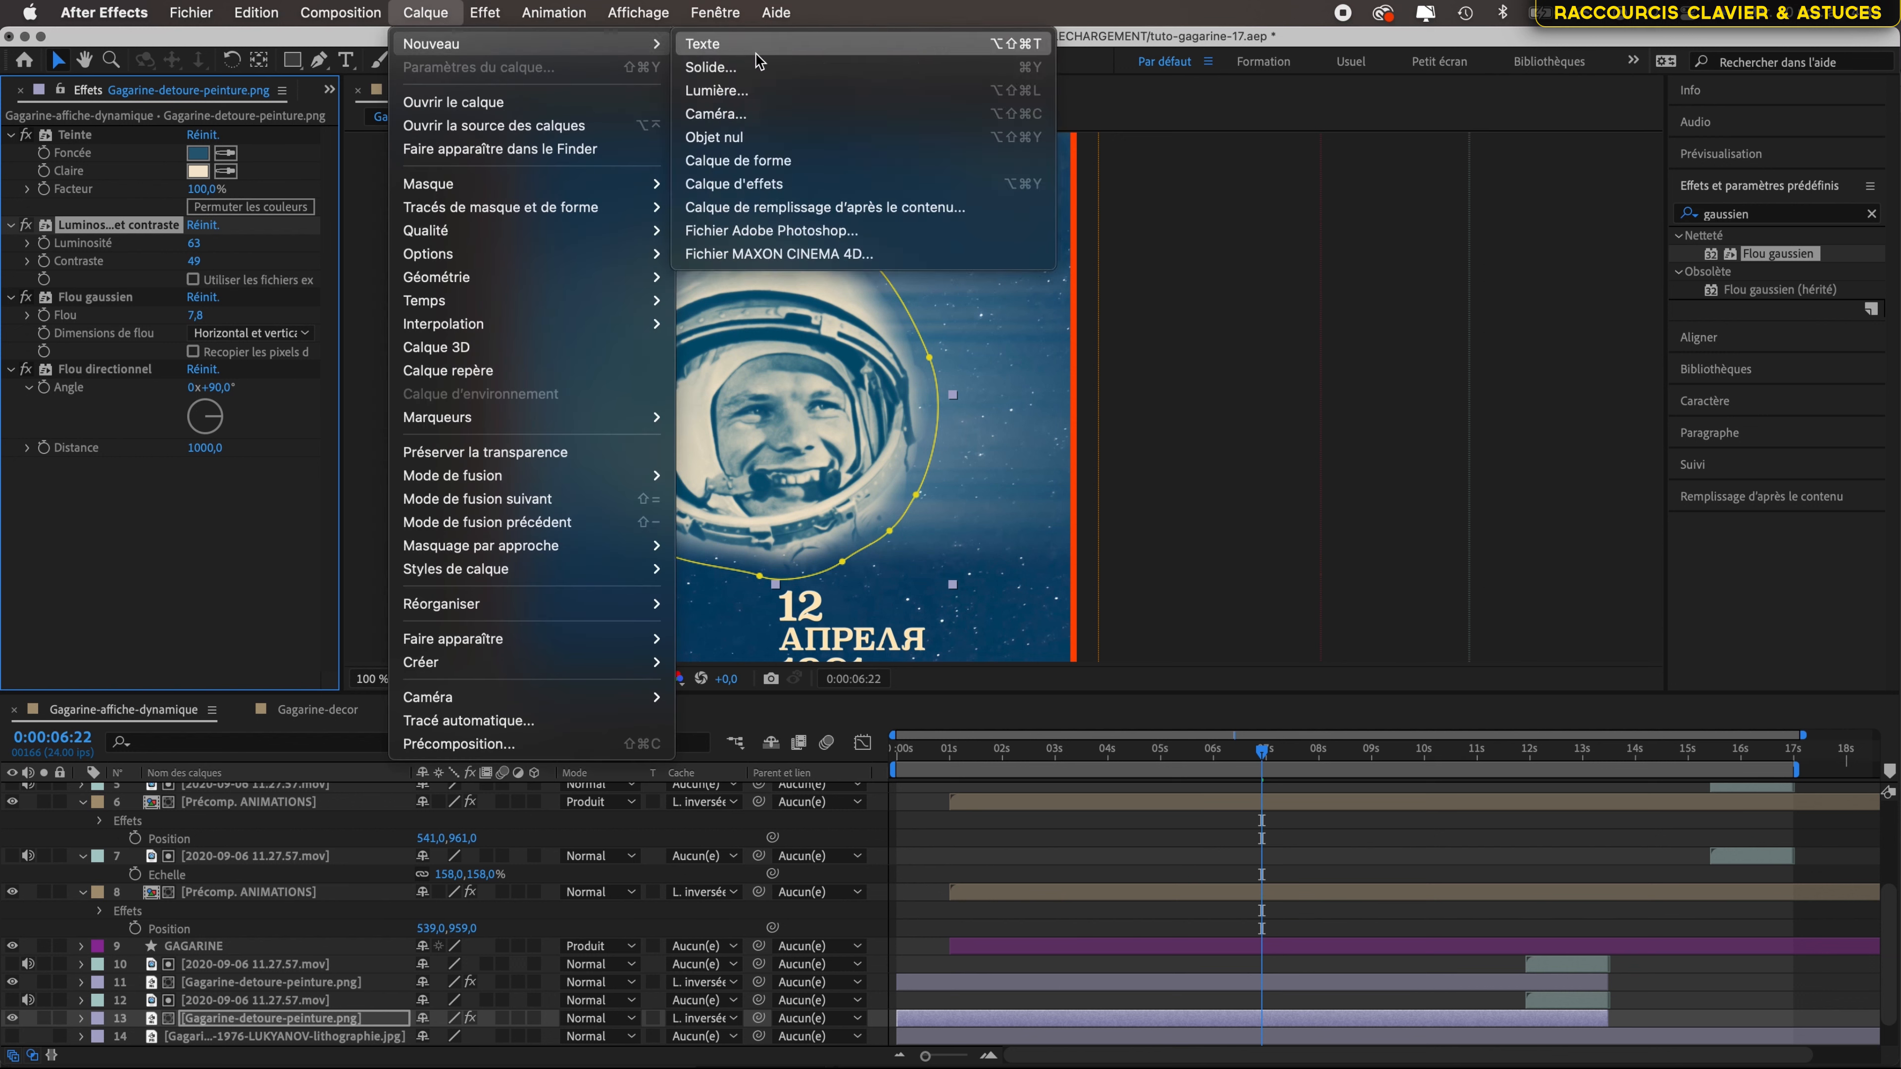
left_click(783, 161)
scroll(1083, 993, "down", 3)
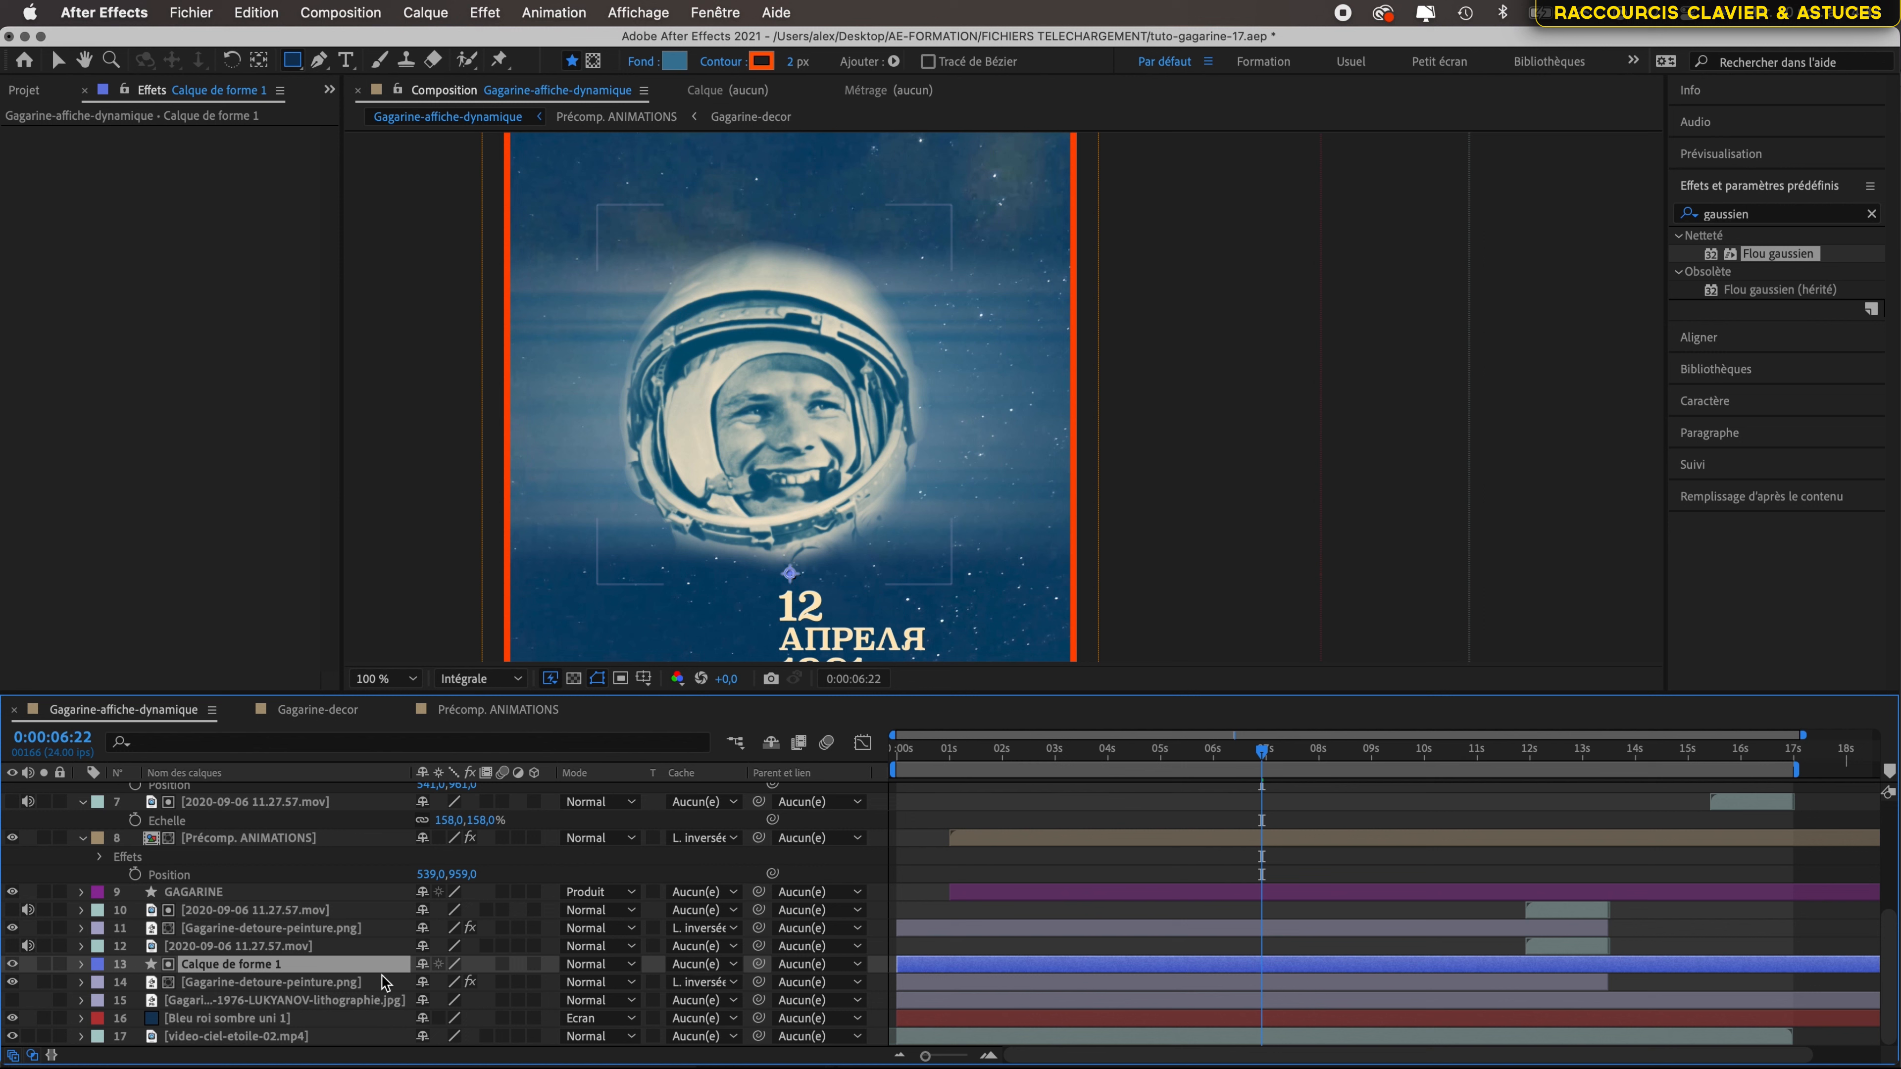
- Try the empty shape layer as an alpha track matte for the lower portrait copy, and remove the matte
left_click(695, 981)
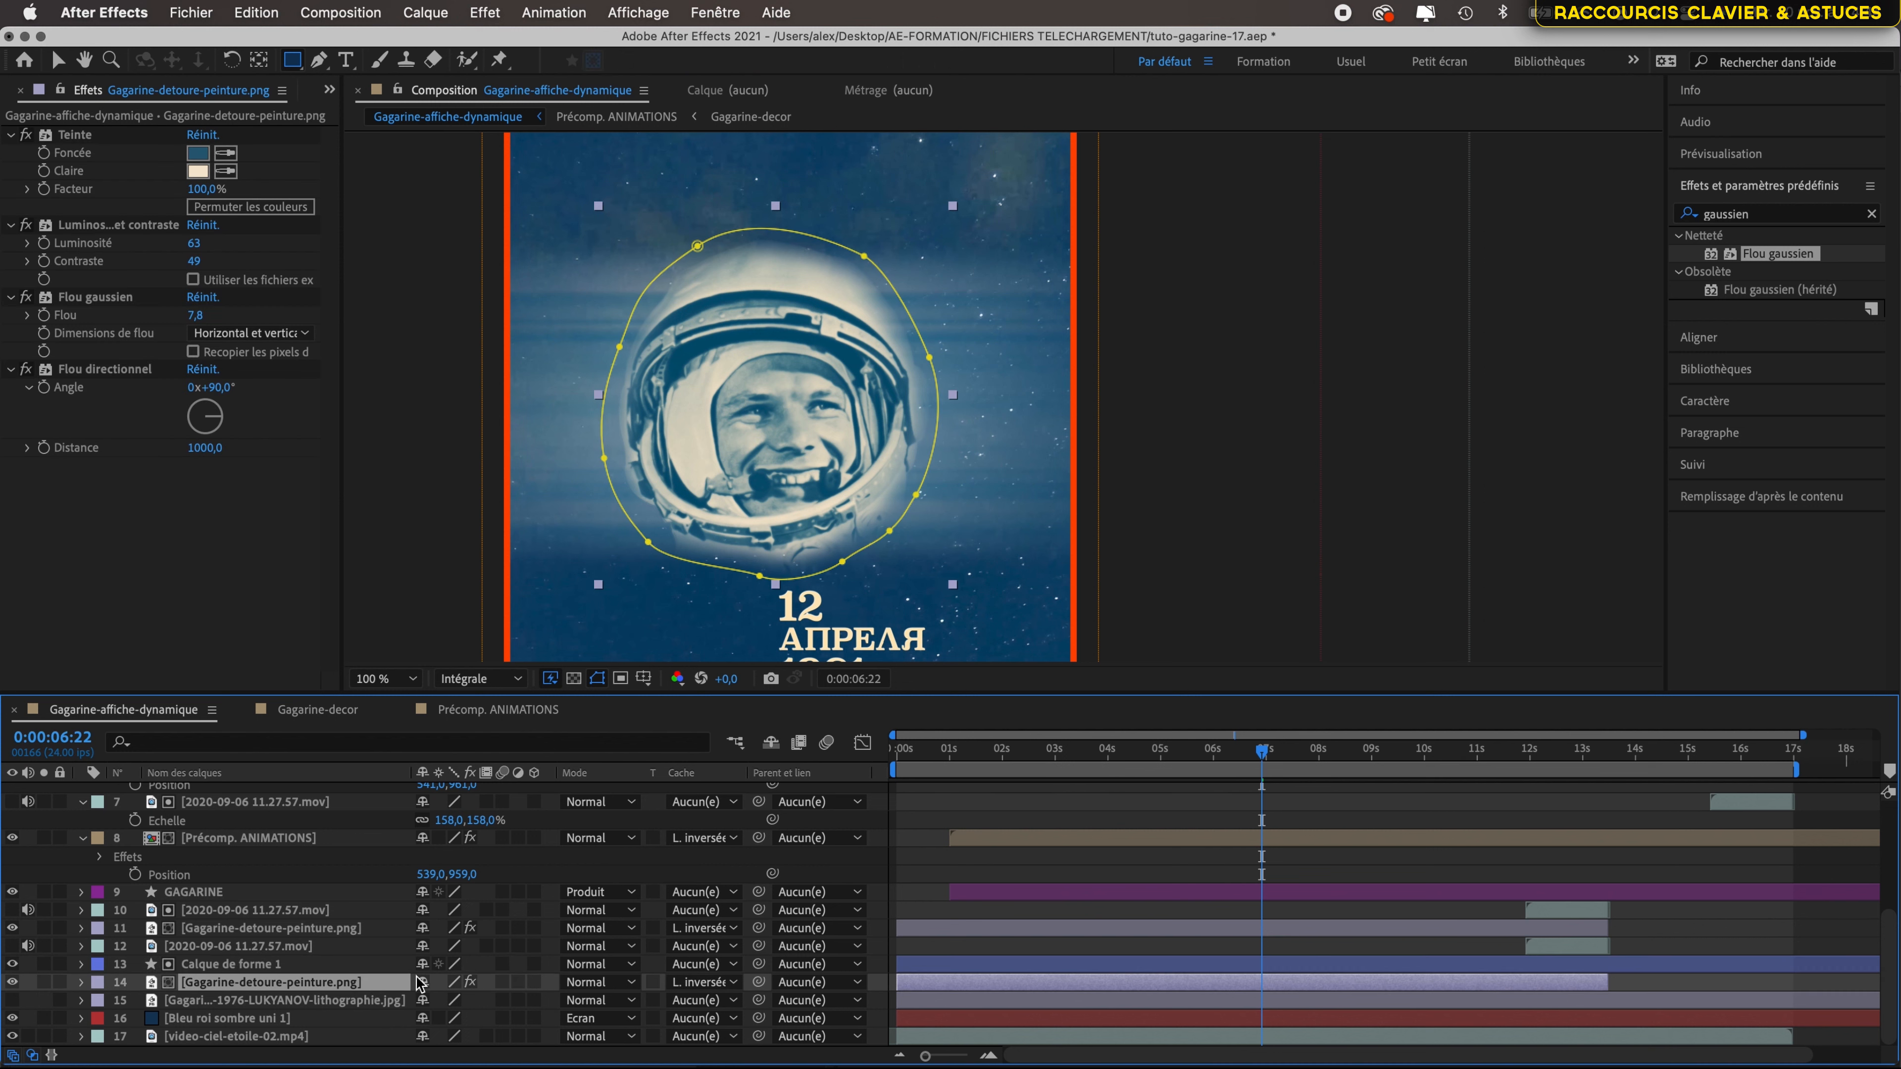
left_click(704, 983)
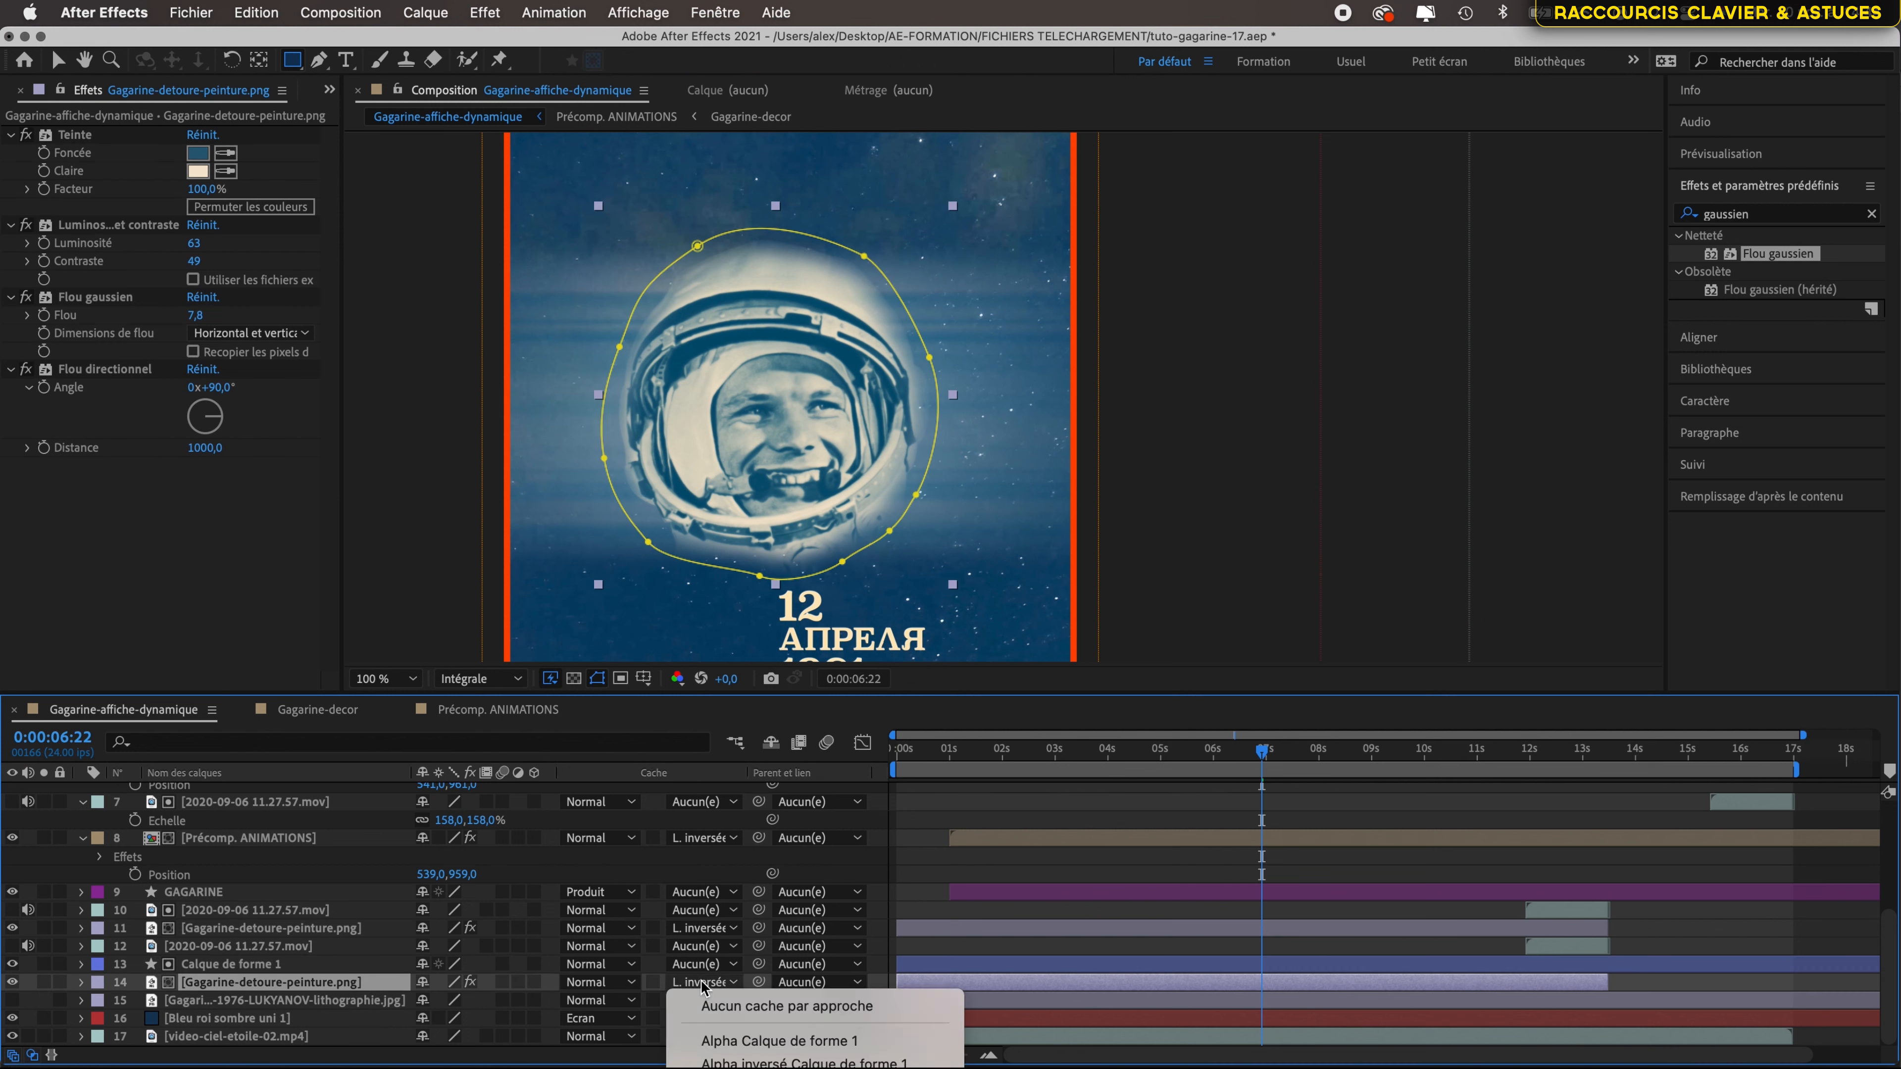
left_click(746, 1041)
left_click(1159, 963)
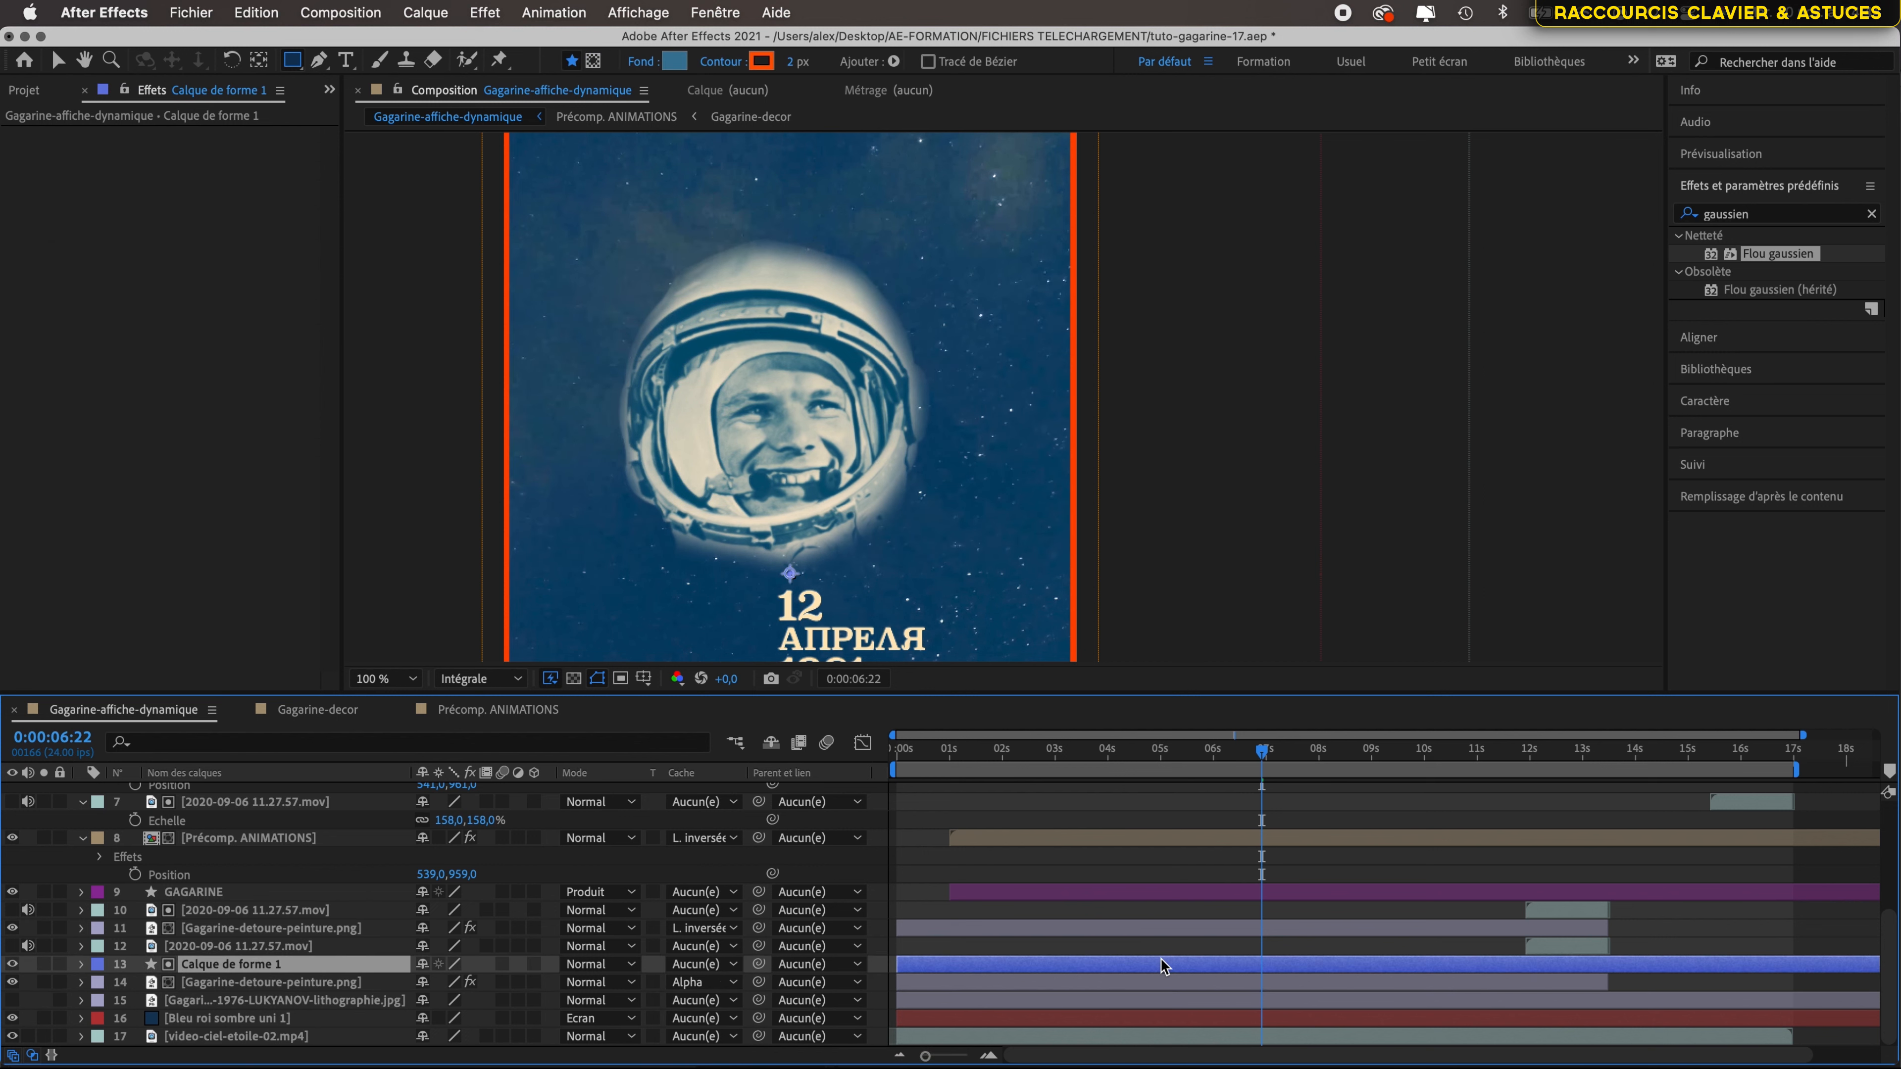
left_click(700, 983)
left_click(730, 1005)
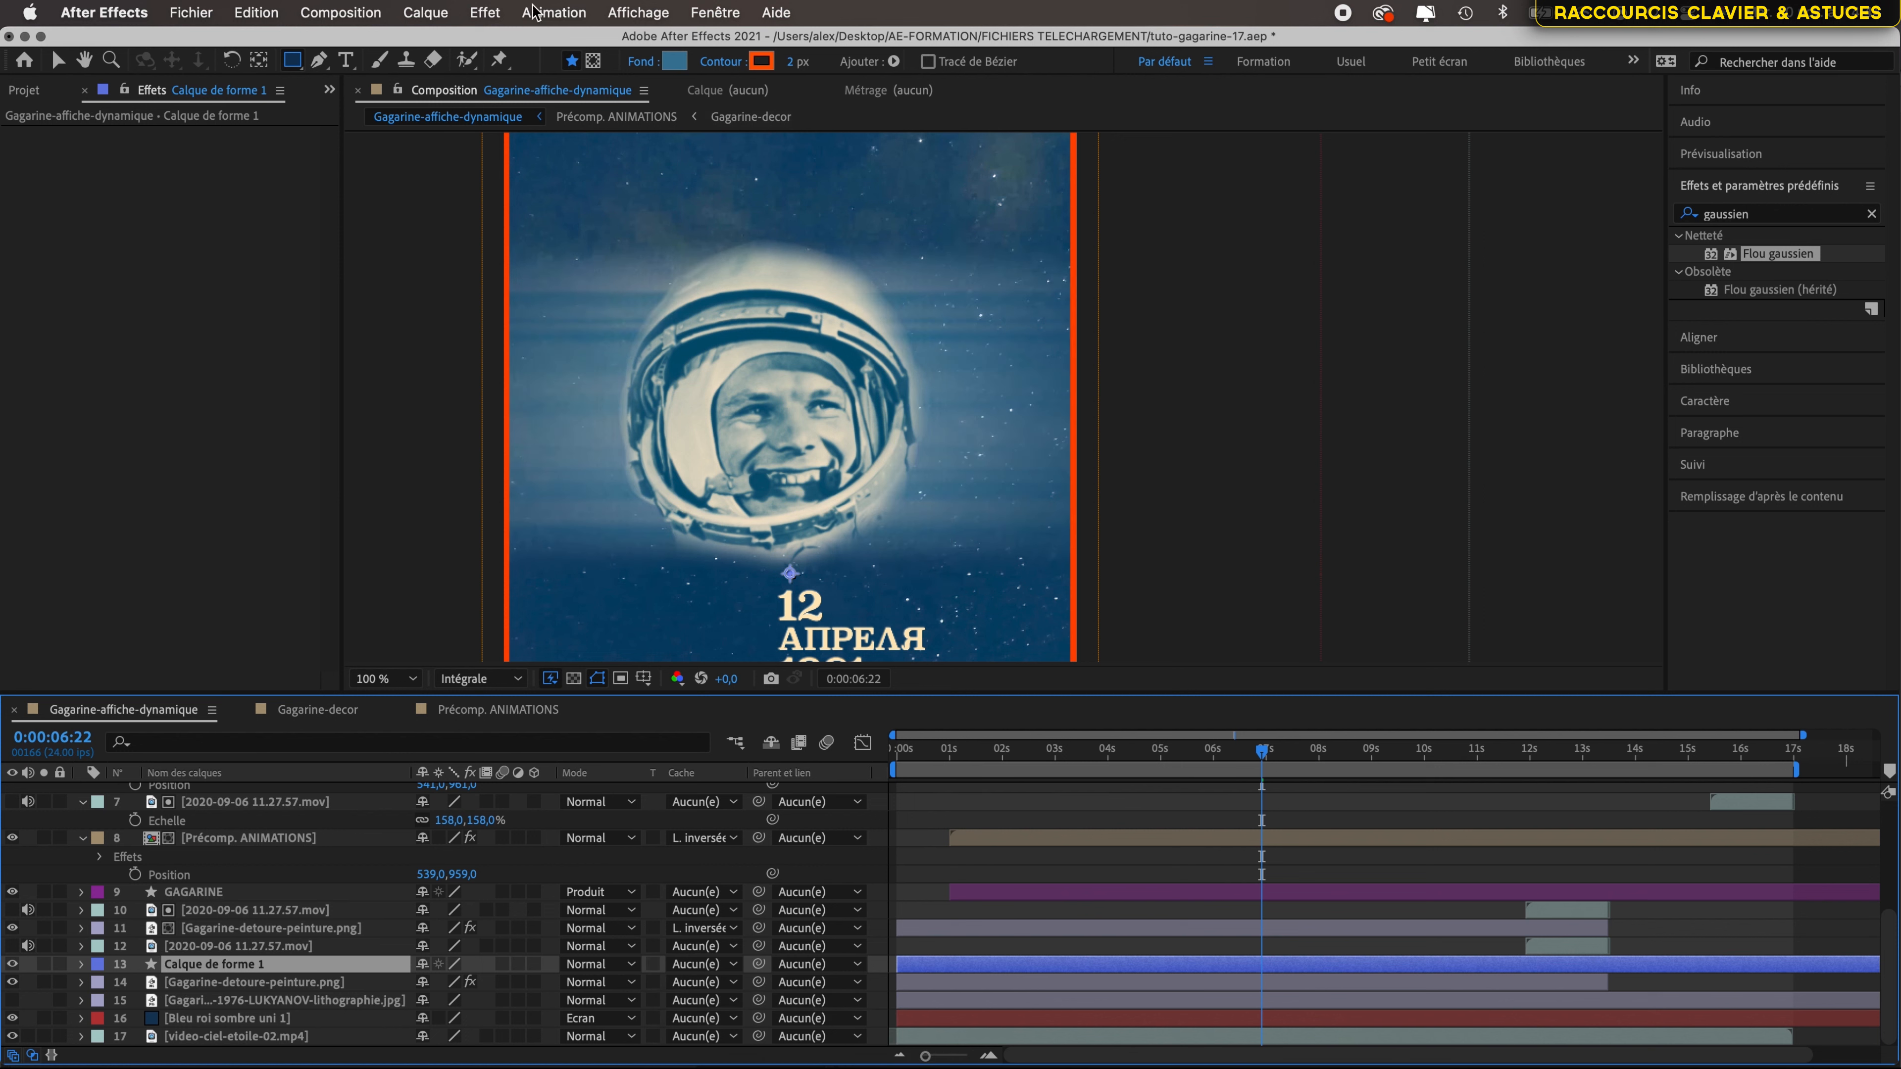
- Draw a closed Pen shape on the shape layer, curving down through the middle of the portrait and extending past the poster's right edge
left_click(318, 60)
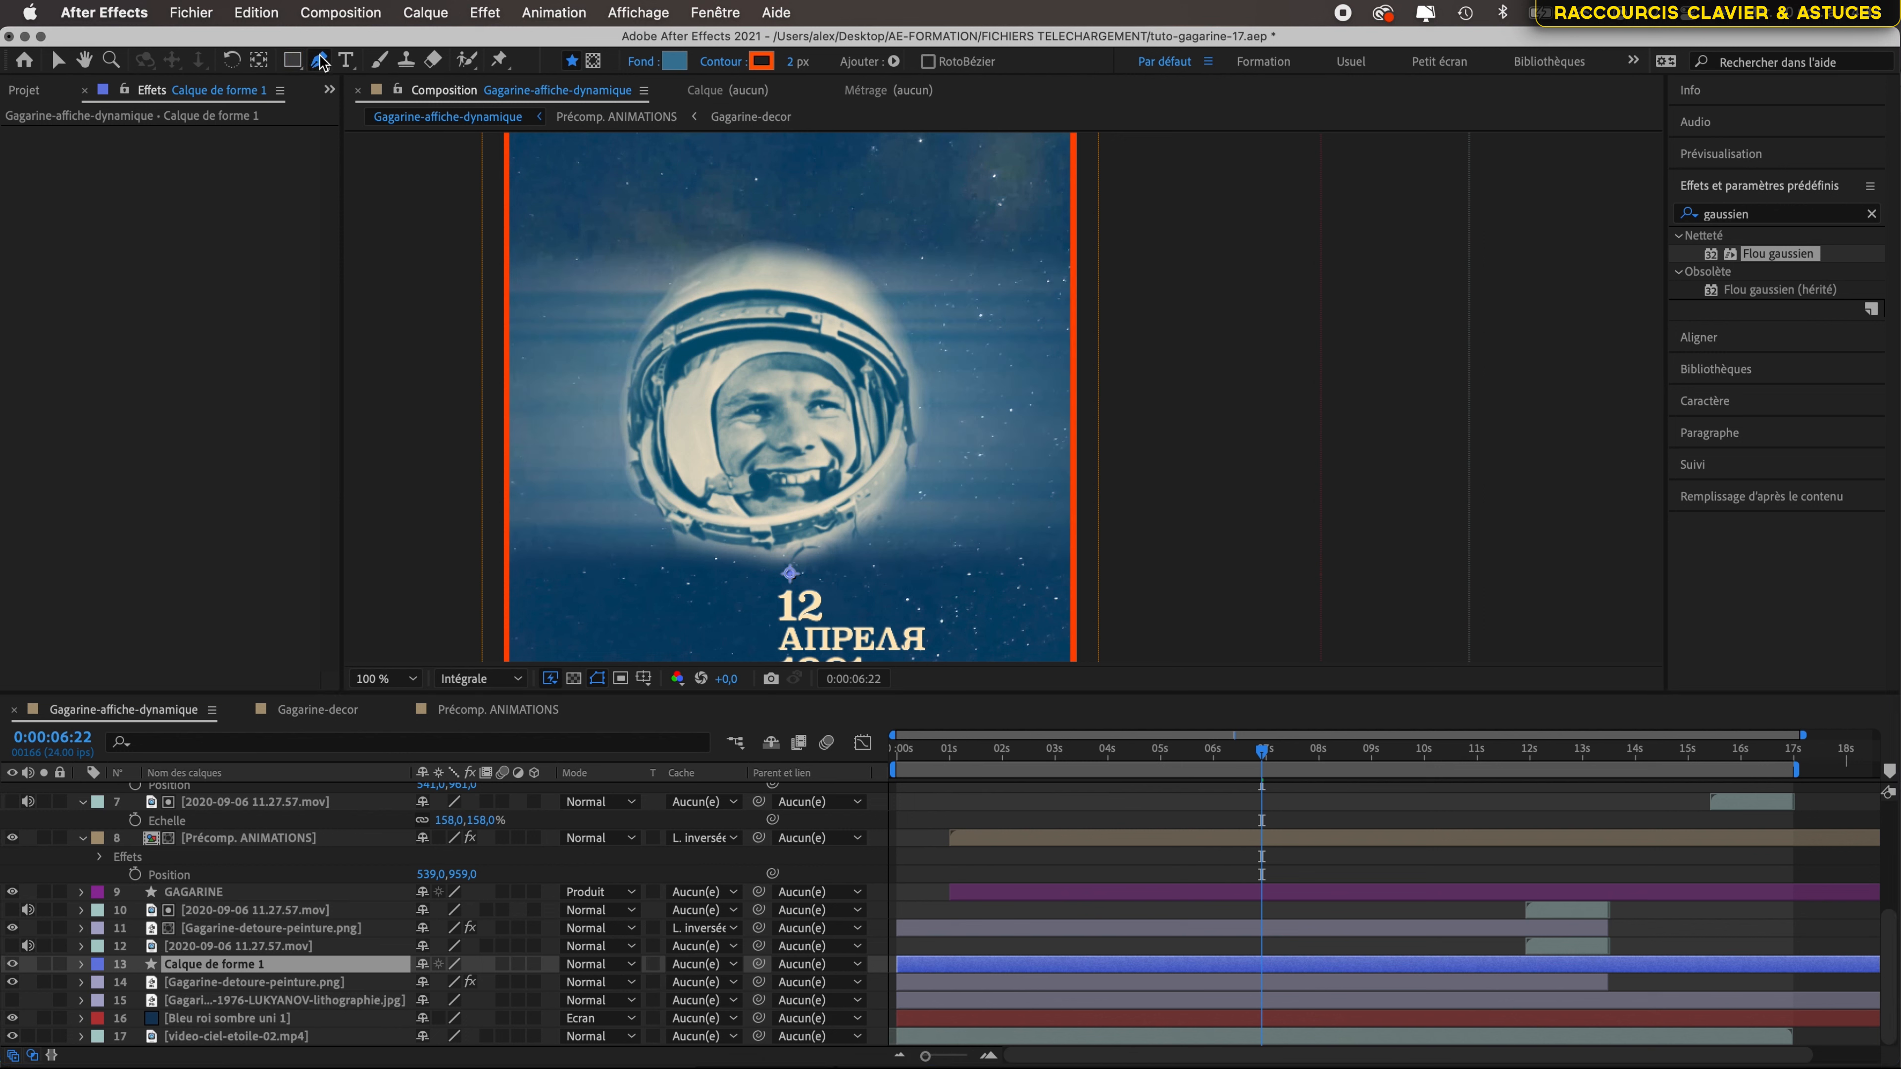
left_click(1172, 188)
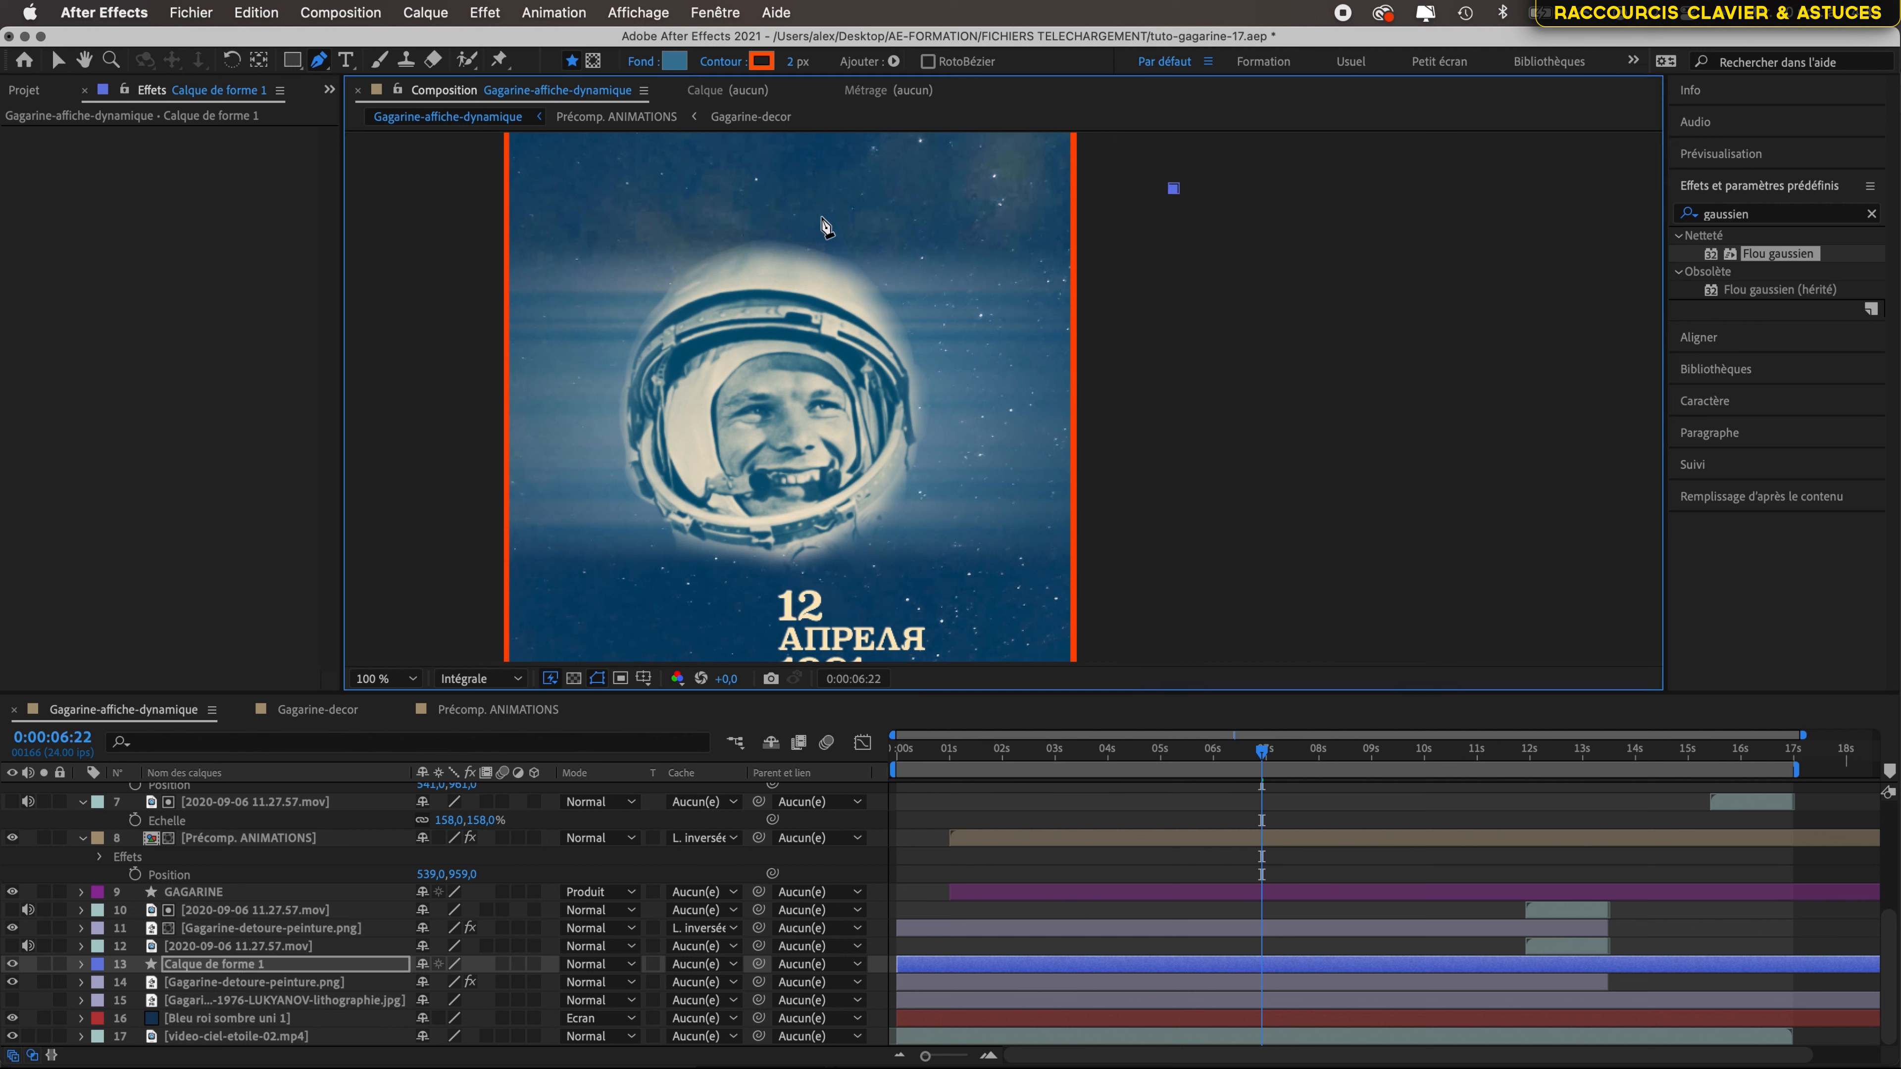
left_click_drag(821, 216, 772, 248)
left_click_drag(799, 349, 749, 427)
scroll(844, 480, "down", 3)
left_click_drag(895, 512, 1105, 516)
left_click(1287, 501)
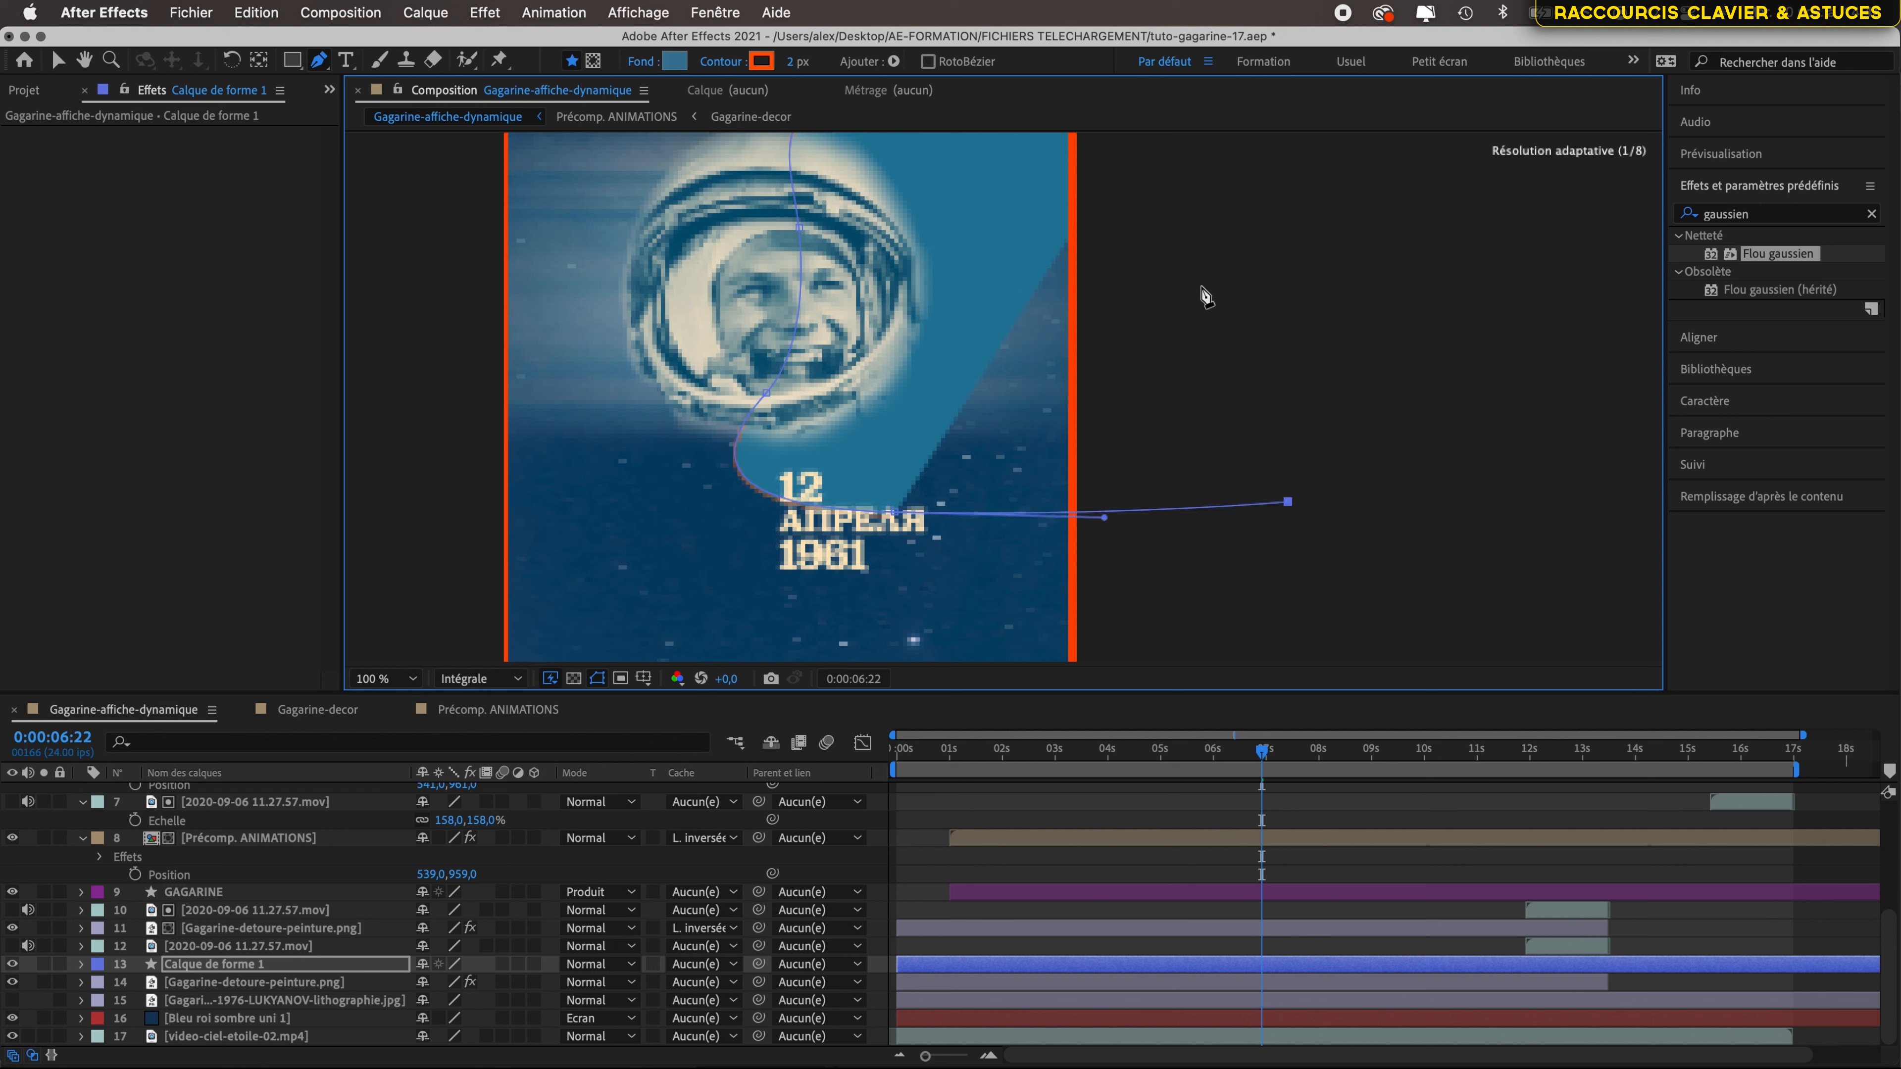
key("space")
left_click_drag(1197, 255, 1160, 514)
left_click(1136, 321)
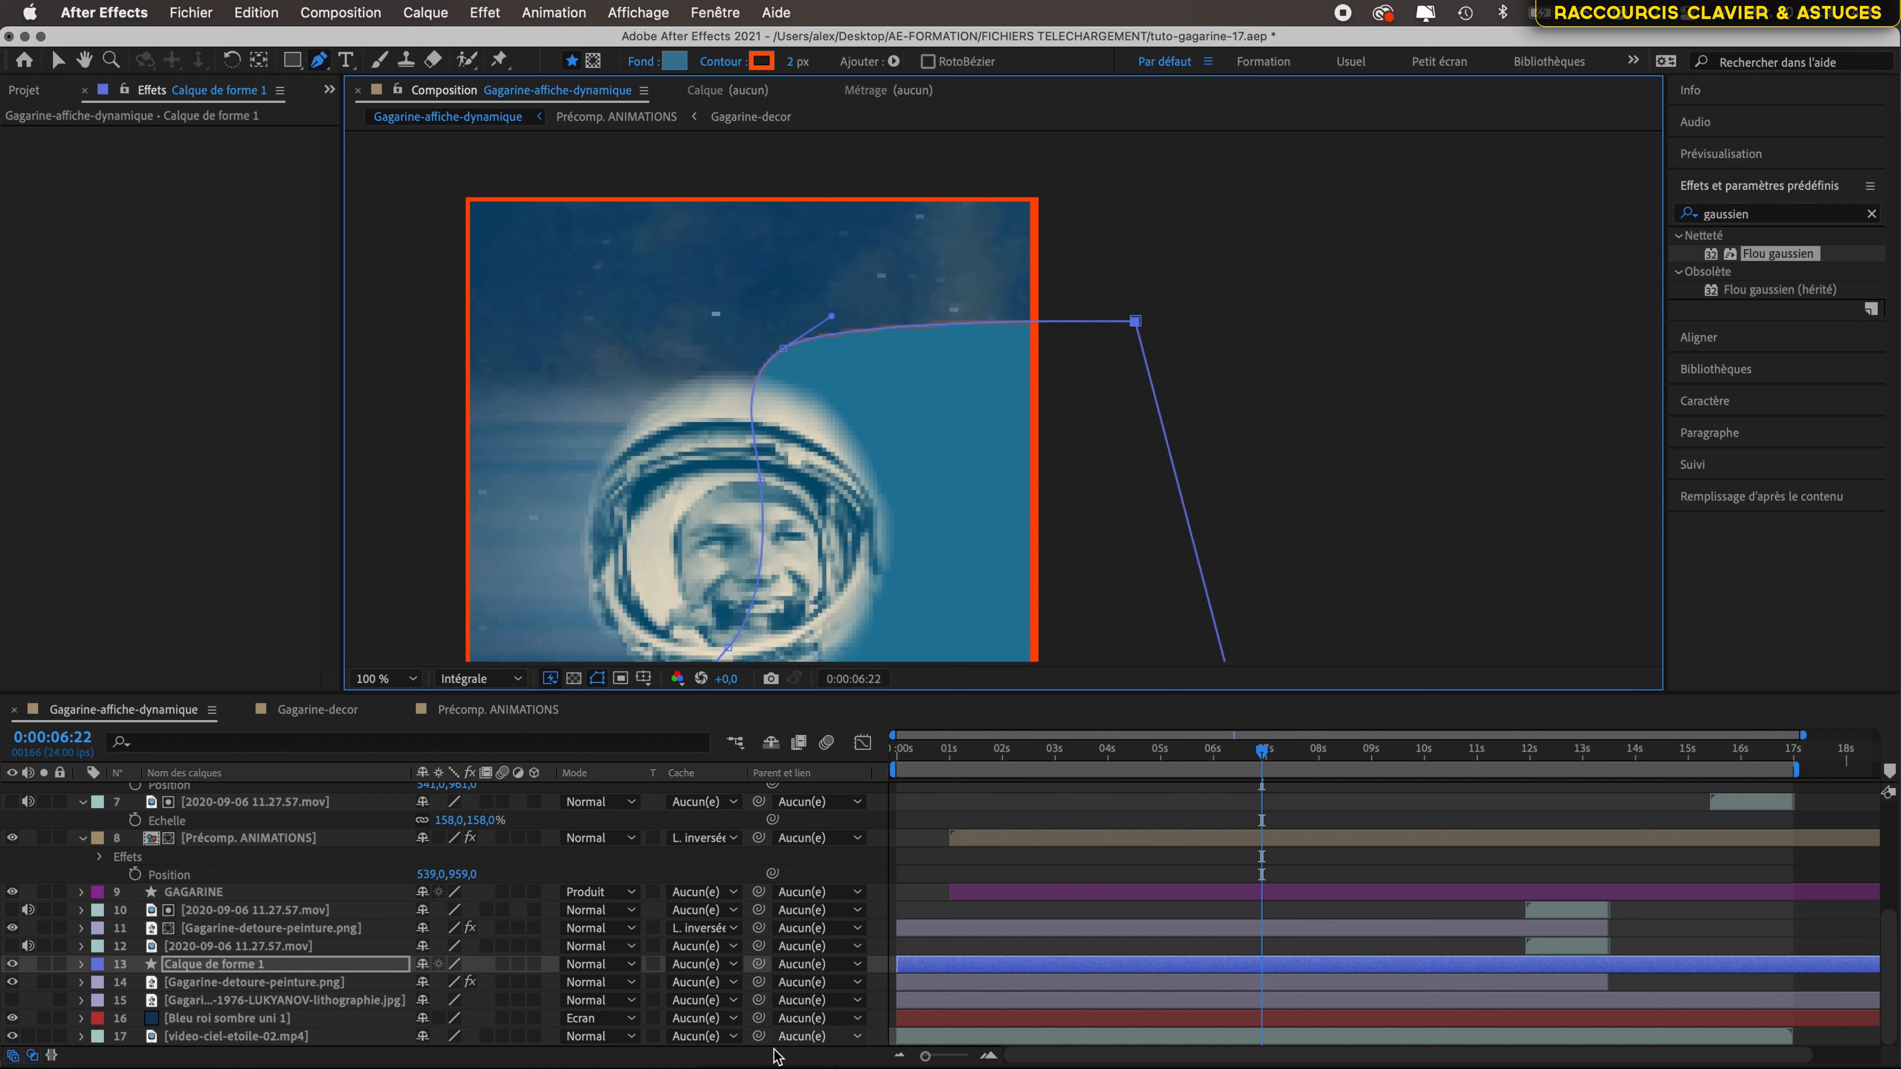
- Set the lower portrait copy's track matte to Alpha from the shape layer and review the streaks between 0:00:05:13 and 0:00:07:23
left_click(330, 982)
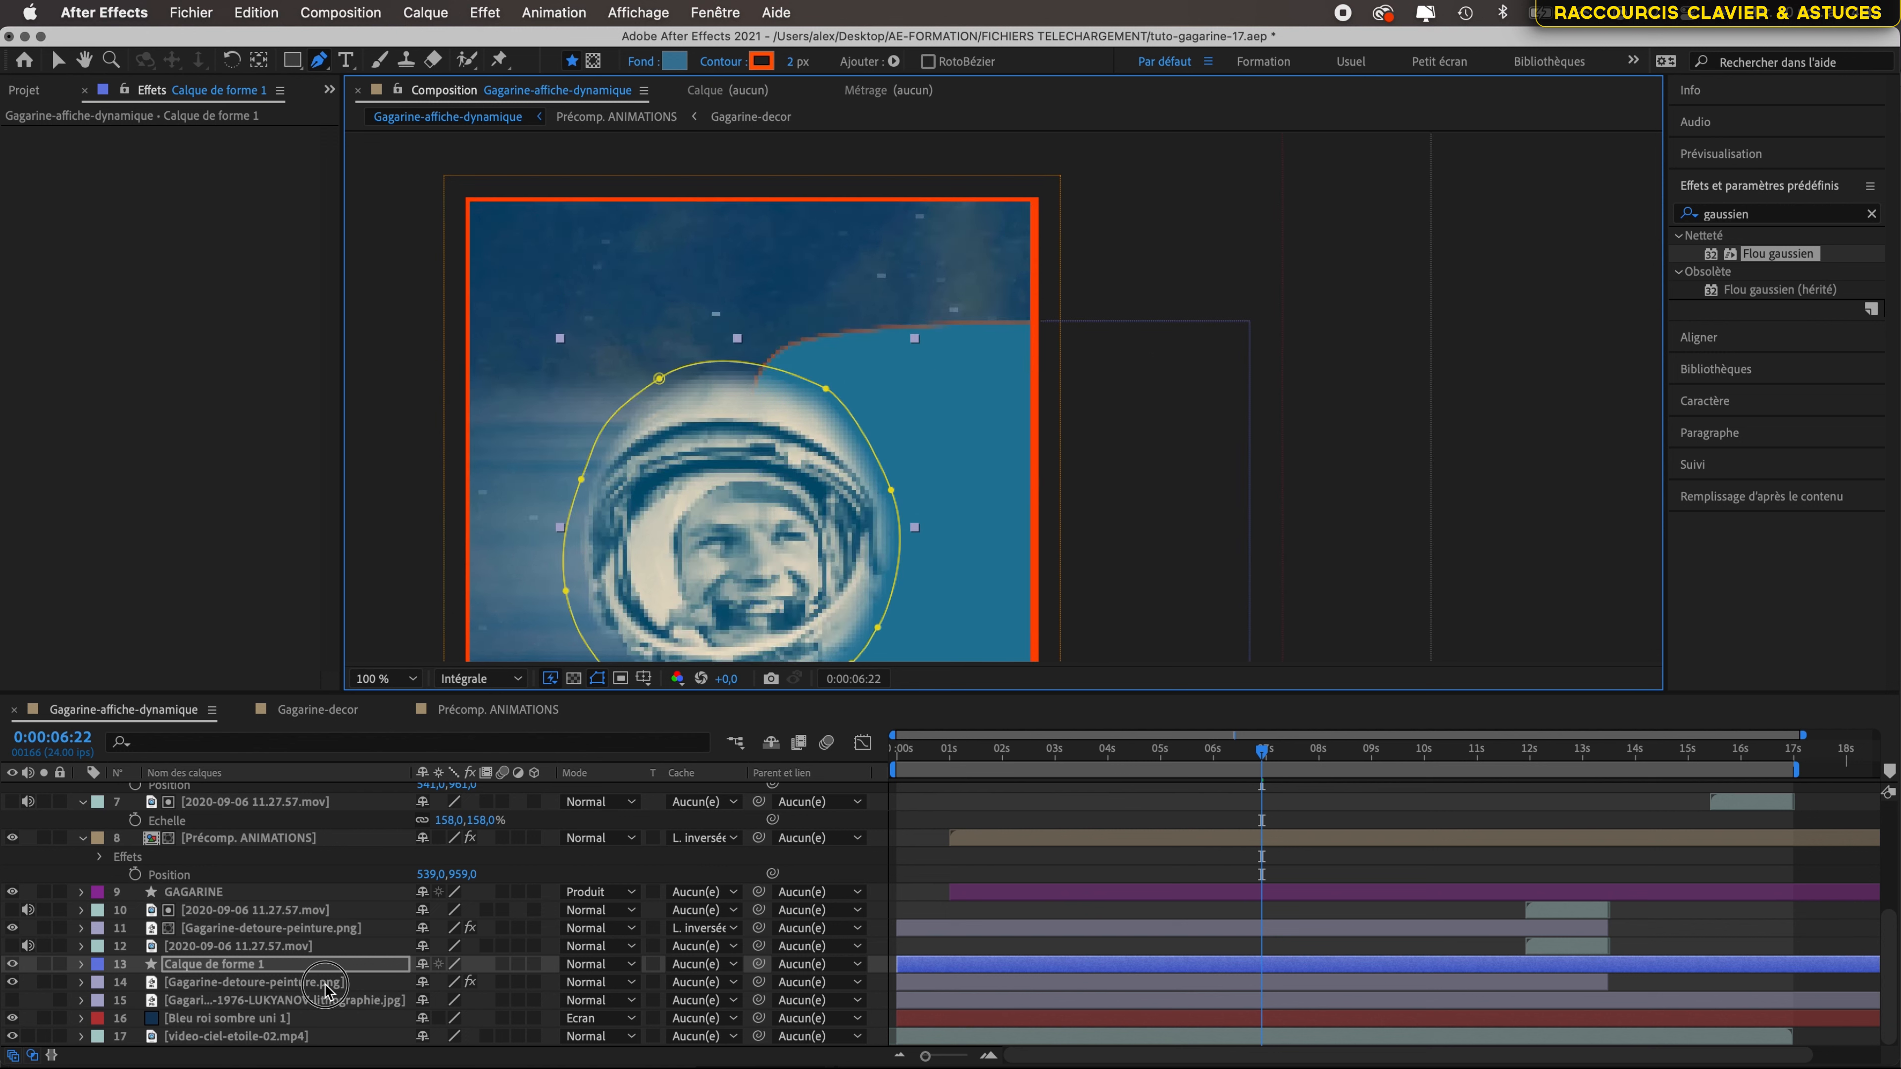
left_click(683, 996)
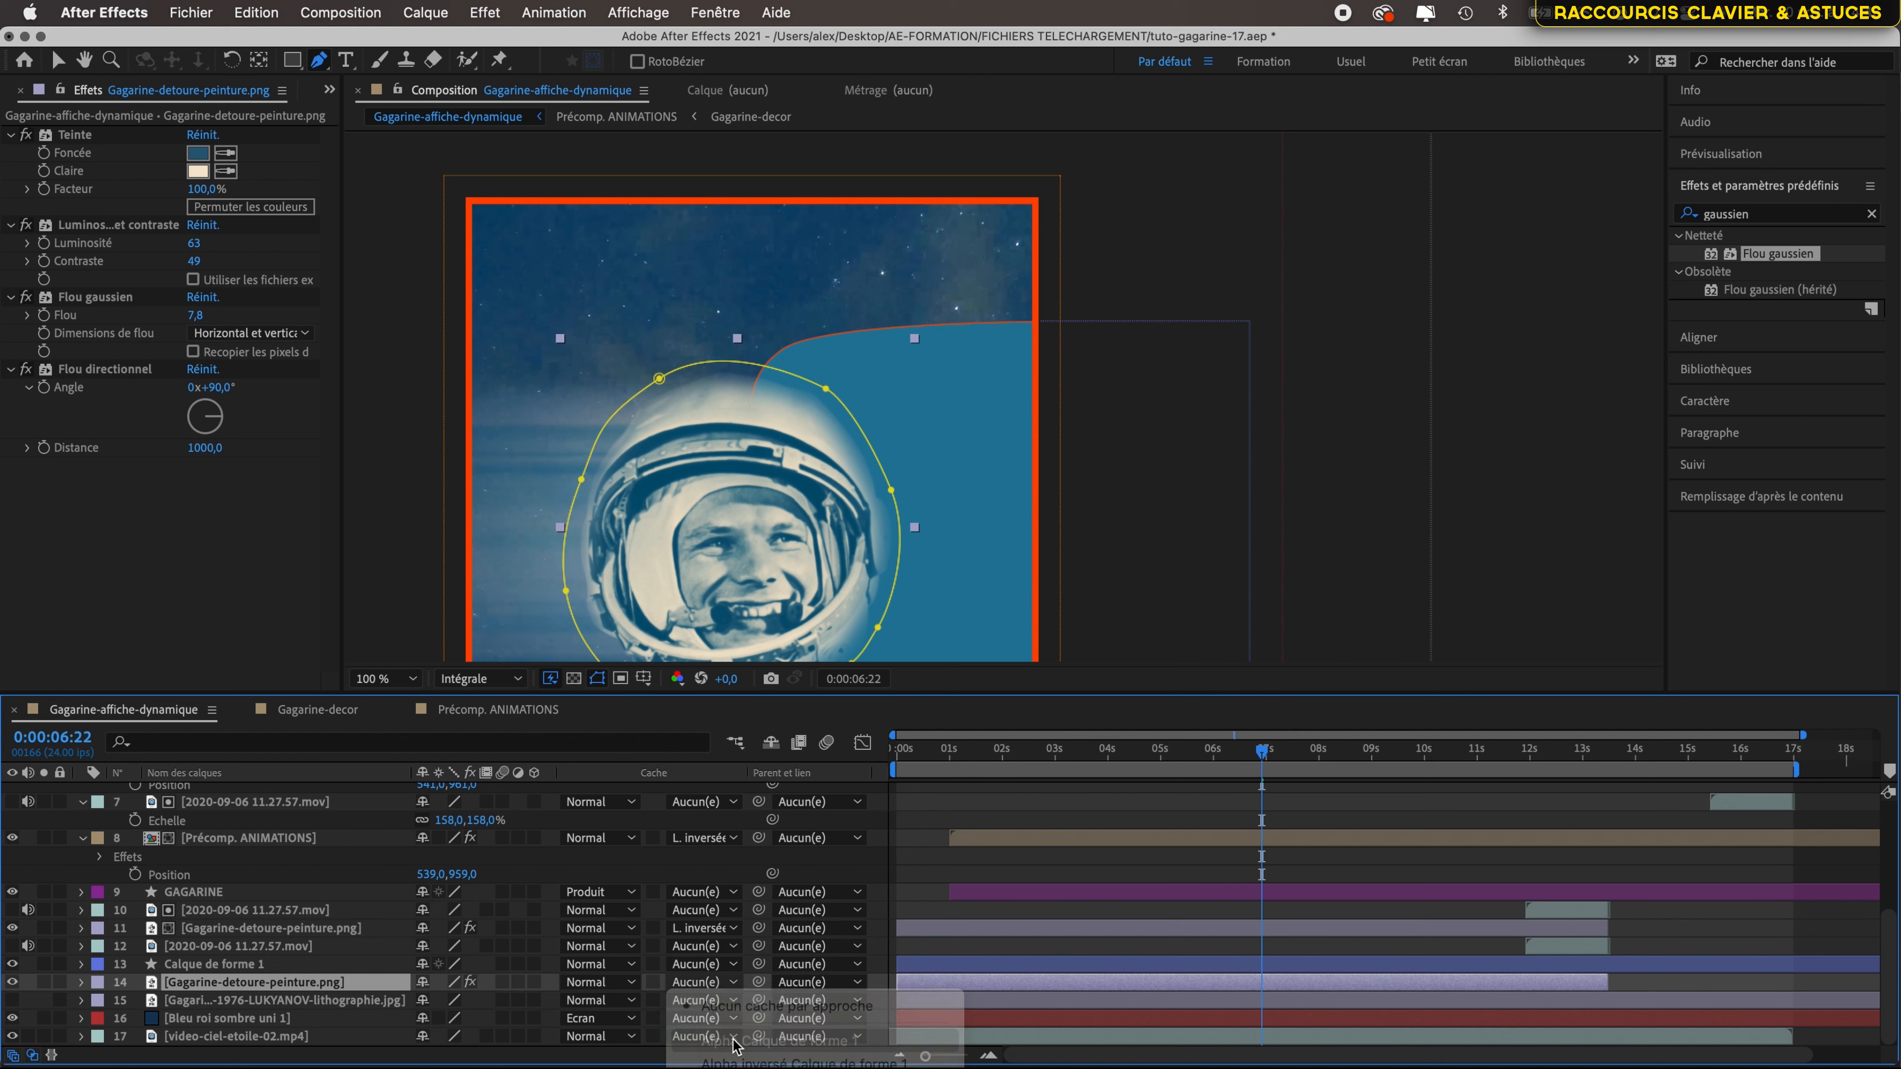
left_click(733, 1042)
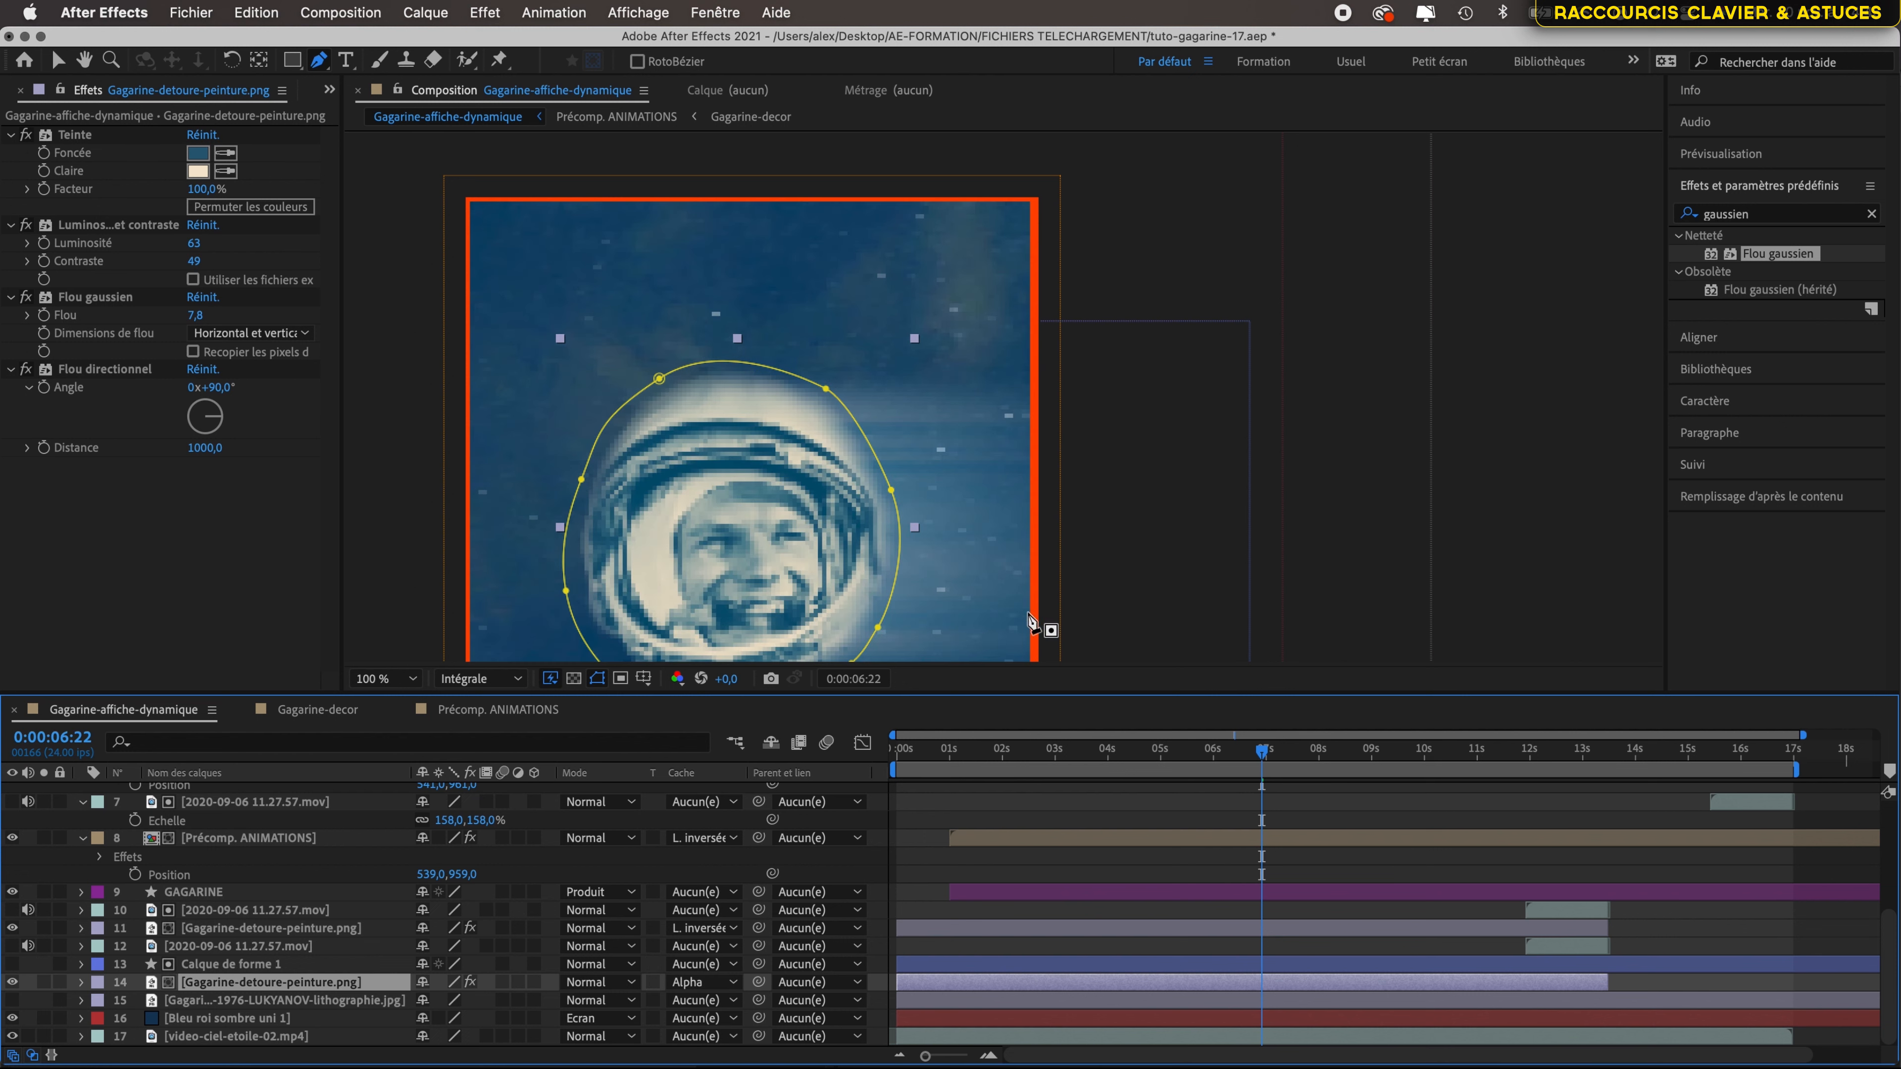
left_click_drag(1262, 757, 1189, 771)
left_click(1208, 965)
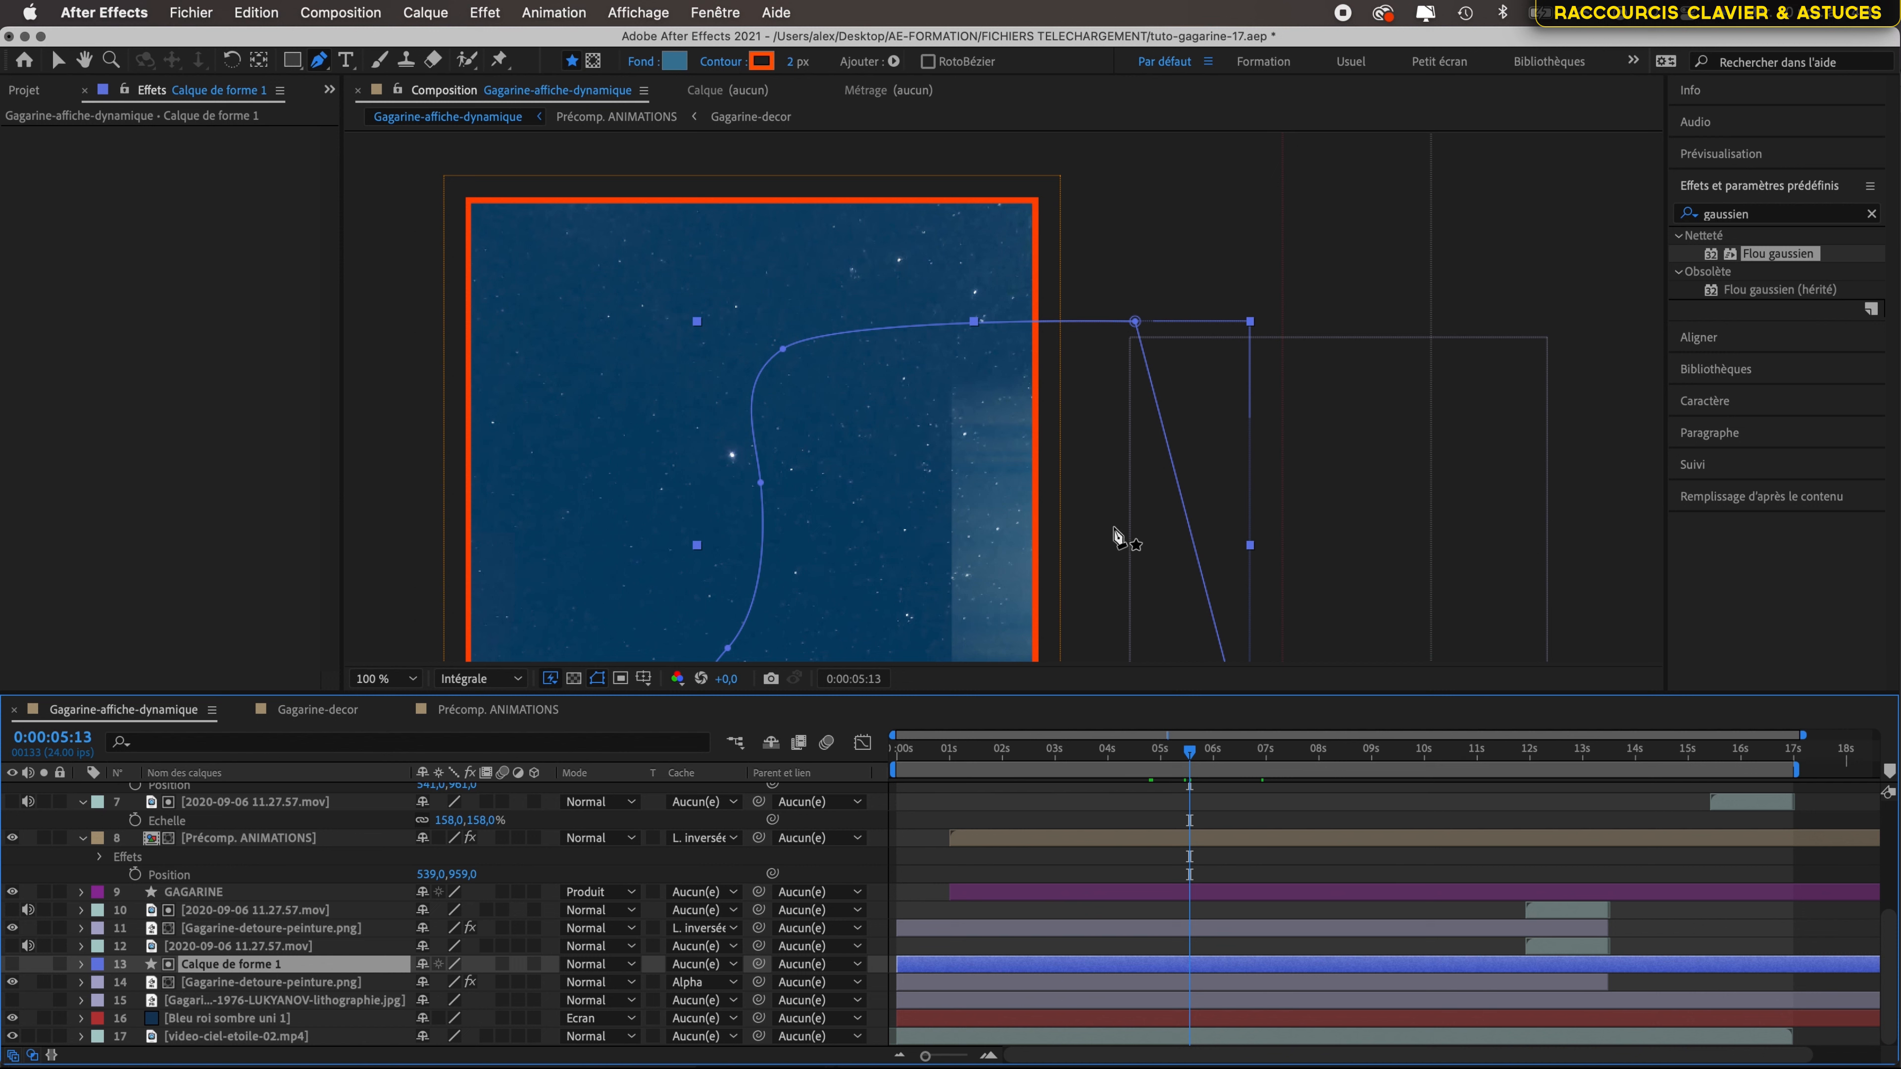
key("space")
left_click_drag(971, 506, 840, 310)
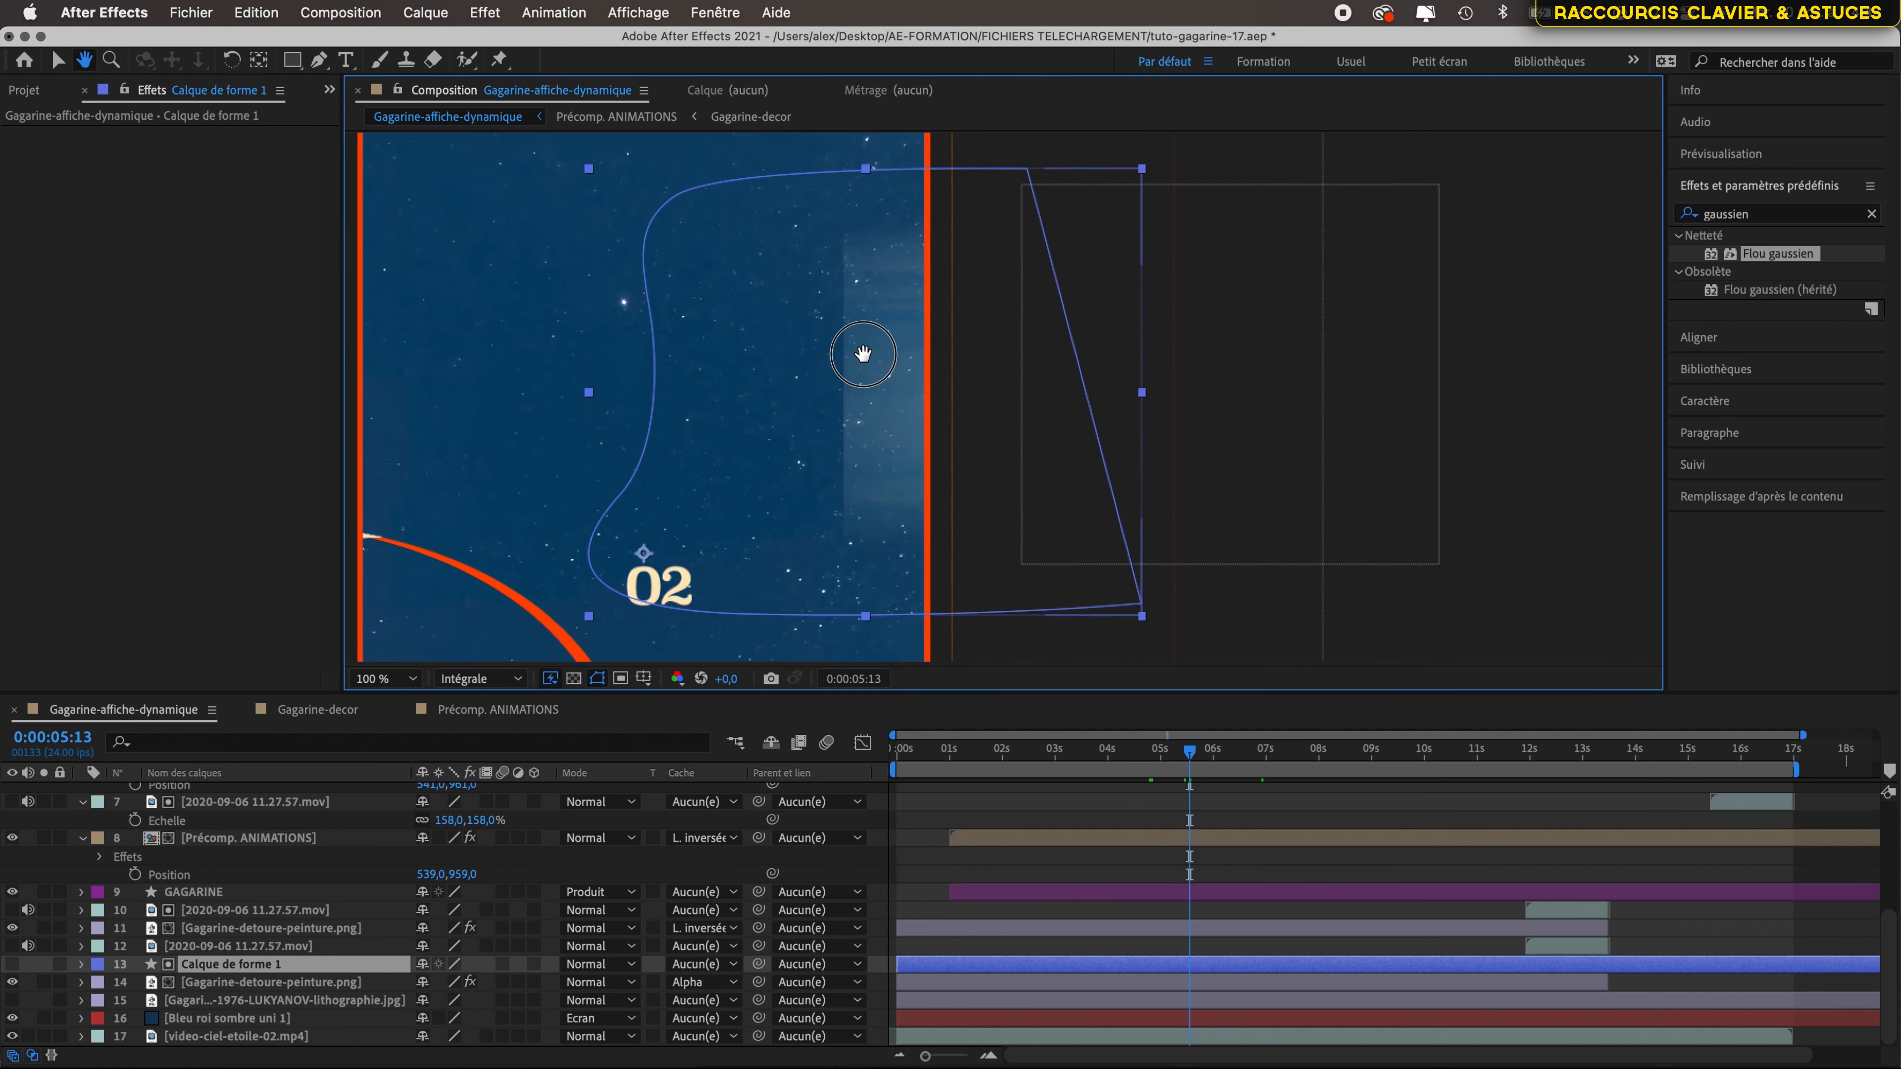
left_click_drag(1189, 763, 1320, 762)
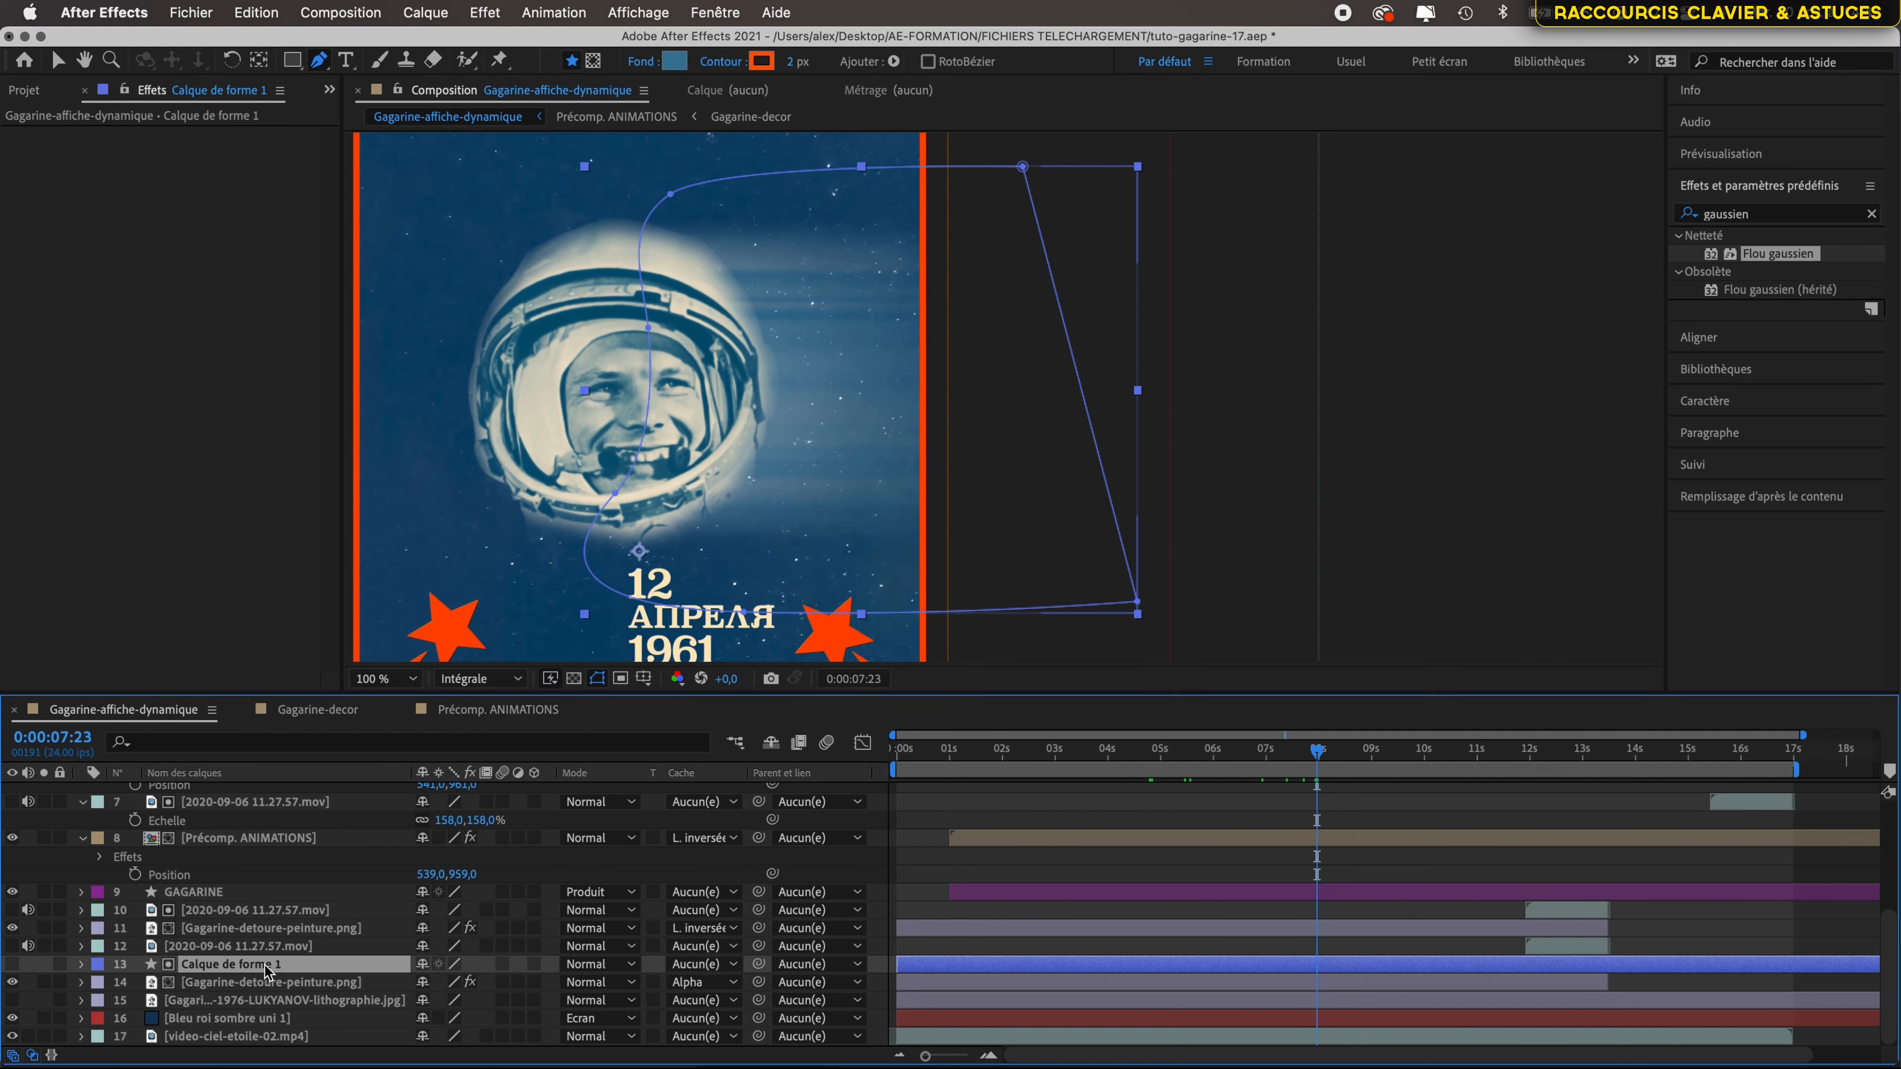
- Rename the shape layer "Masque Flou directionnel" and give it the Fuchsia label colour
key("Return")
type("Masque Flou directionnel")
key("Return")
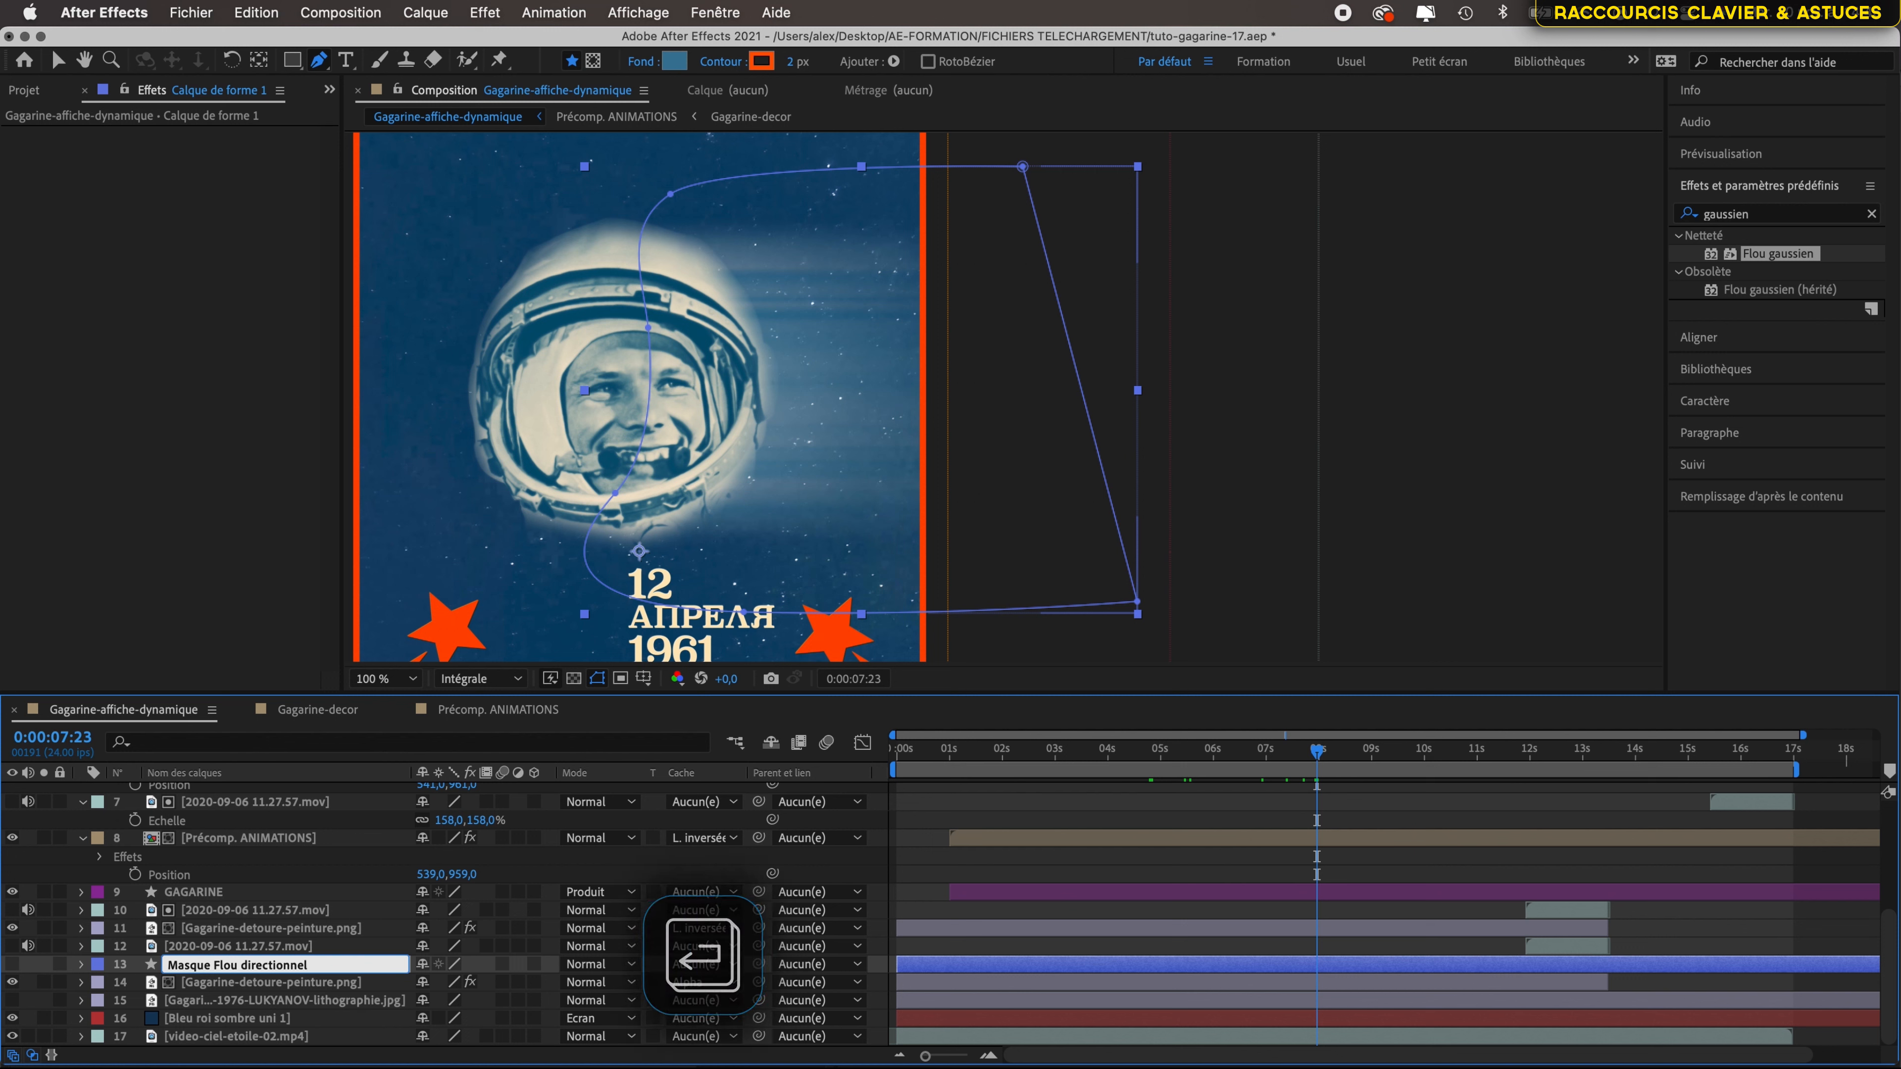
left_click(97, 964)
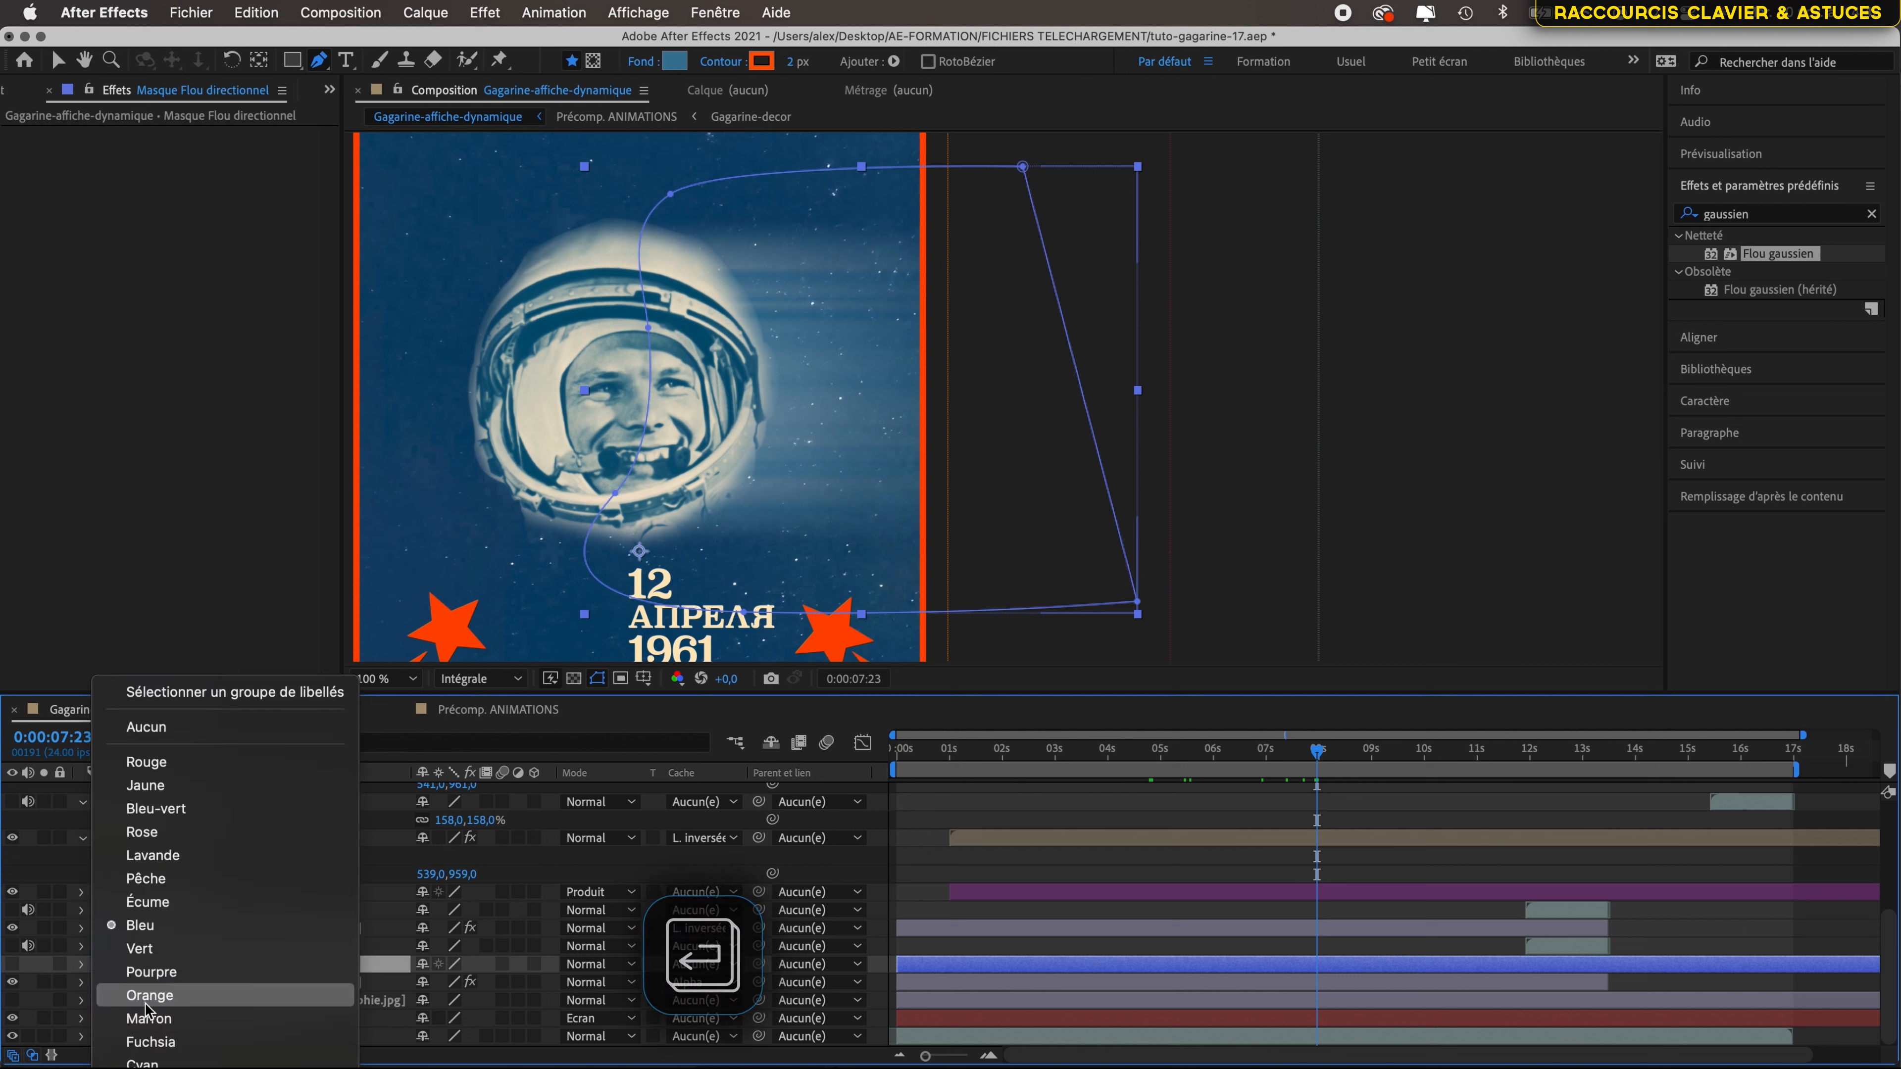
left_click(150, 1033)
- Parent the Masque Flou directionnel layer to the lower portrait copy and scrub the current time back to check their movement
left_click_drag(758, 965, 275, 982)
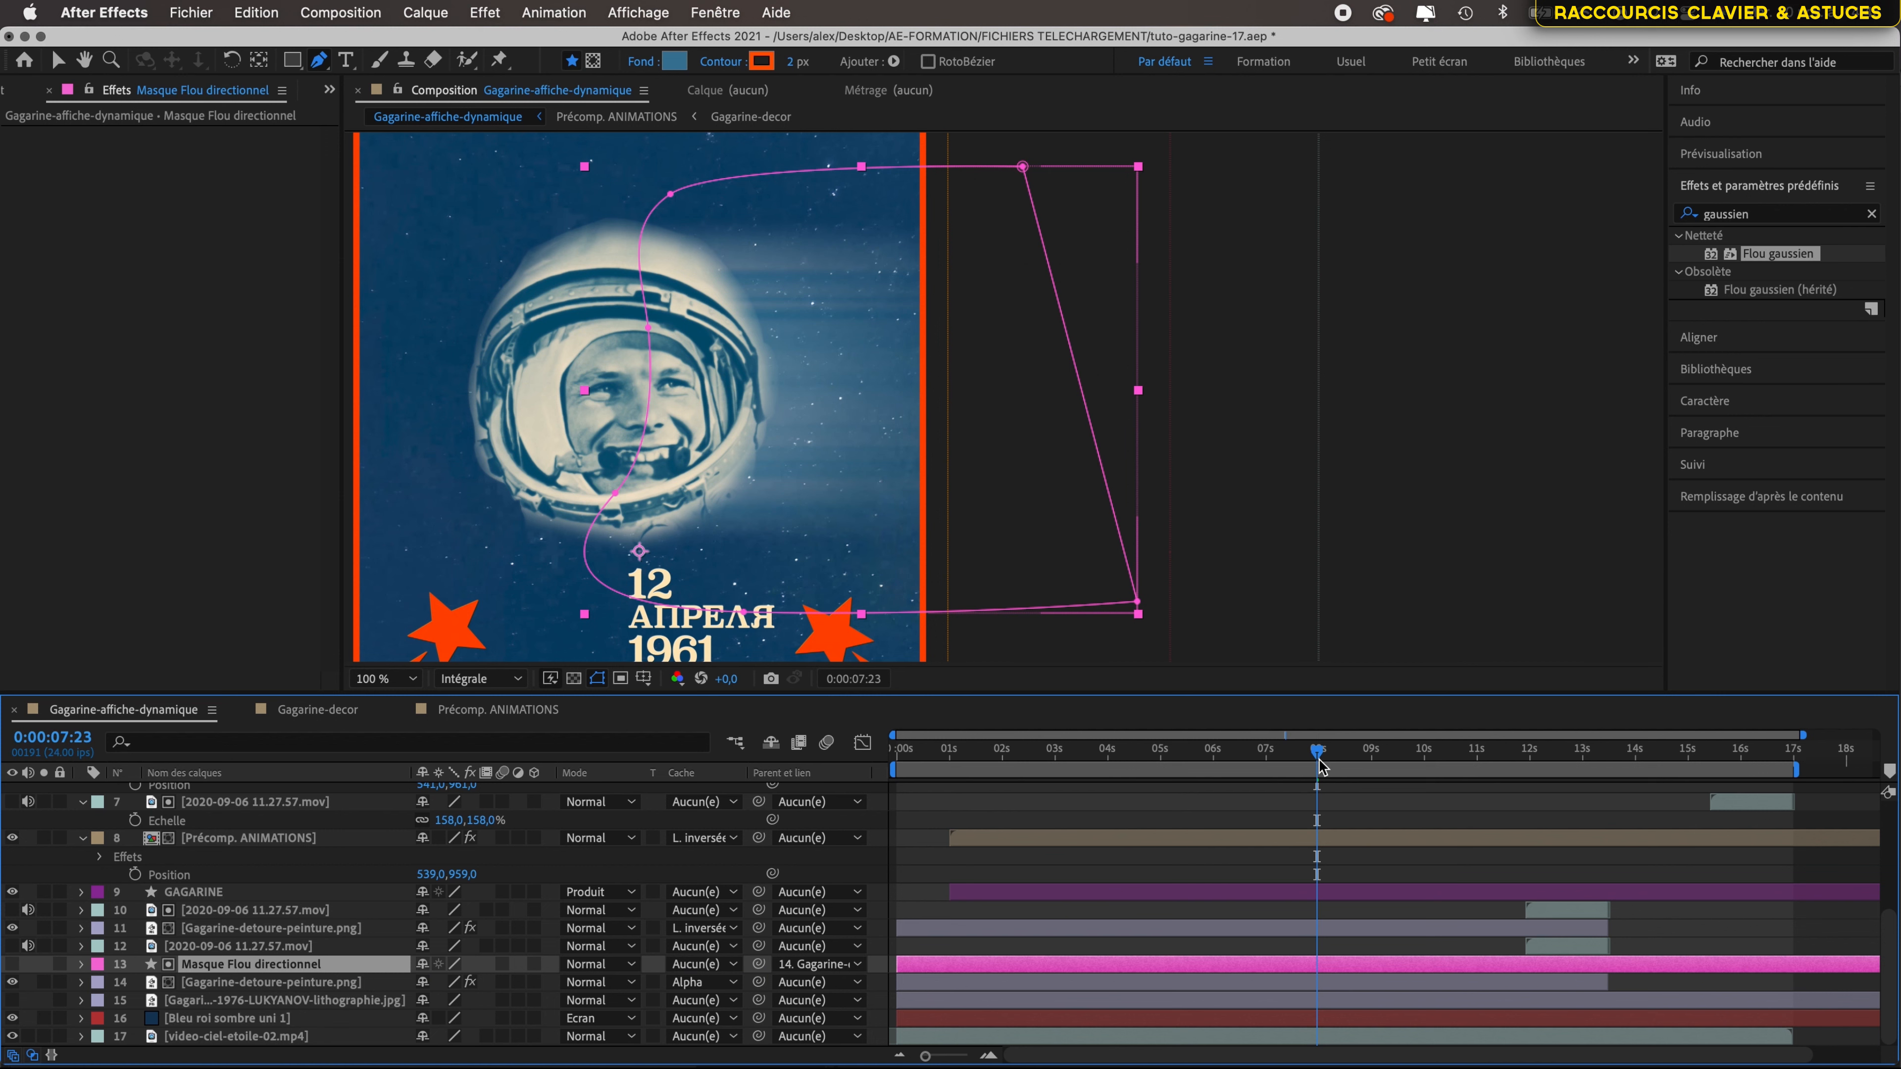
left_click_drag(1320, 765, 1213, 779)
- Add a keyframe for the directional blur's Distance on the lower portrait copy at 0:00:06:03 and reveal the layer's keyframed properties
left_click(271, 983)
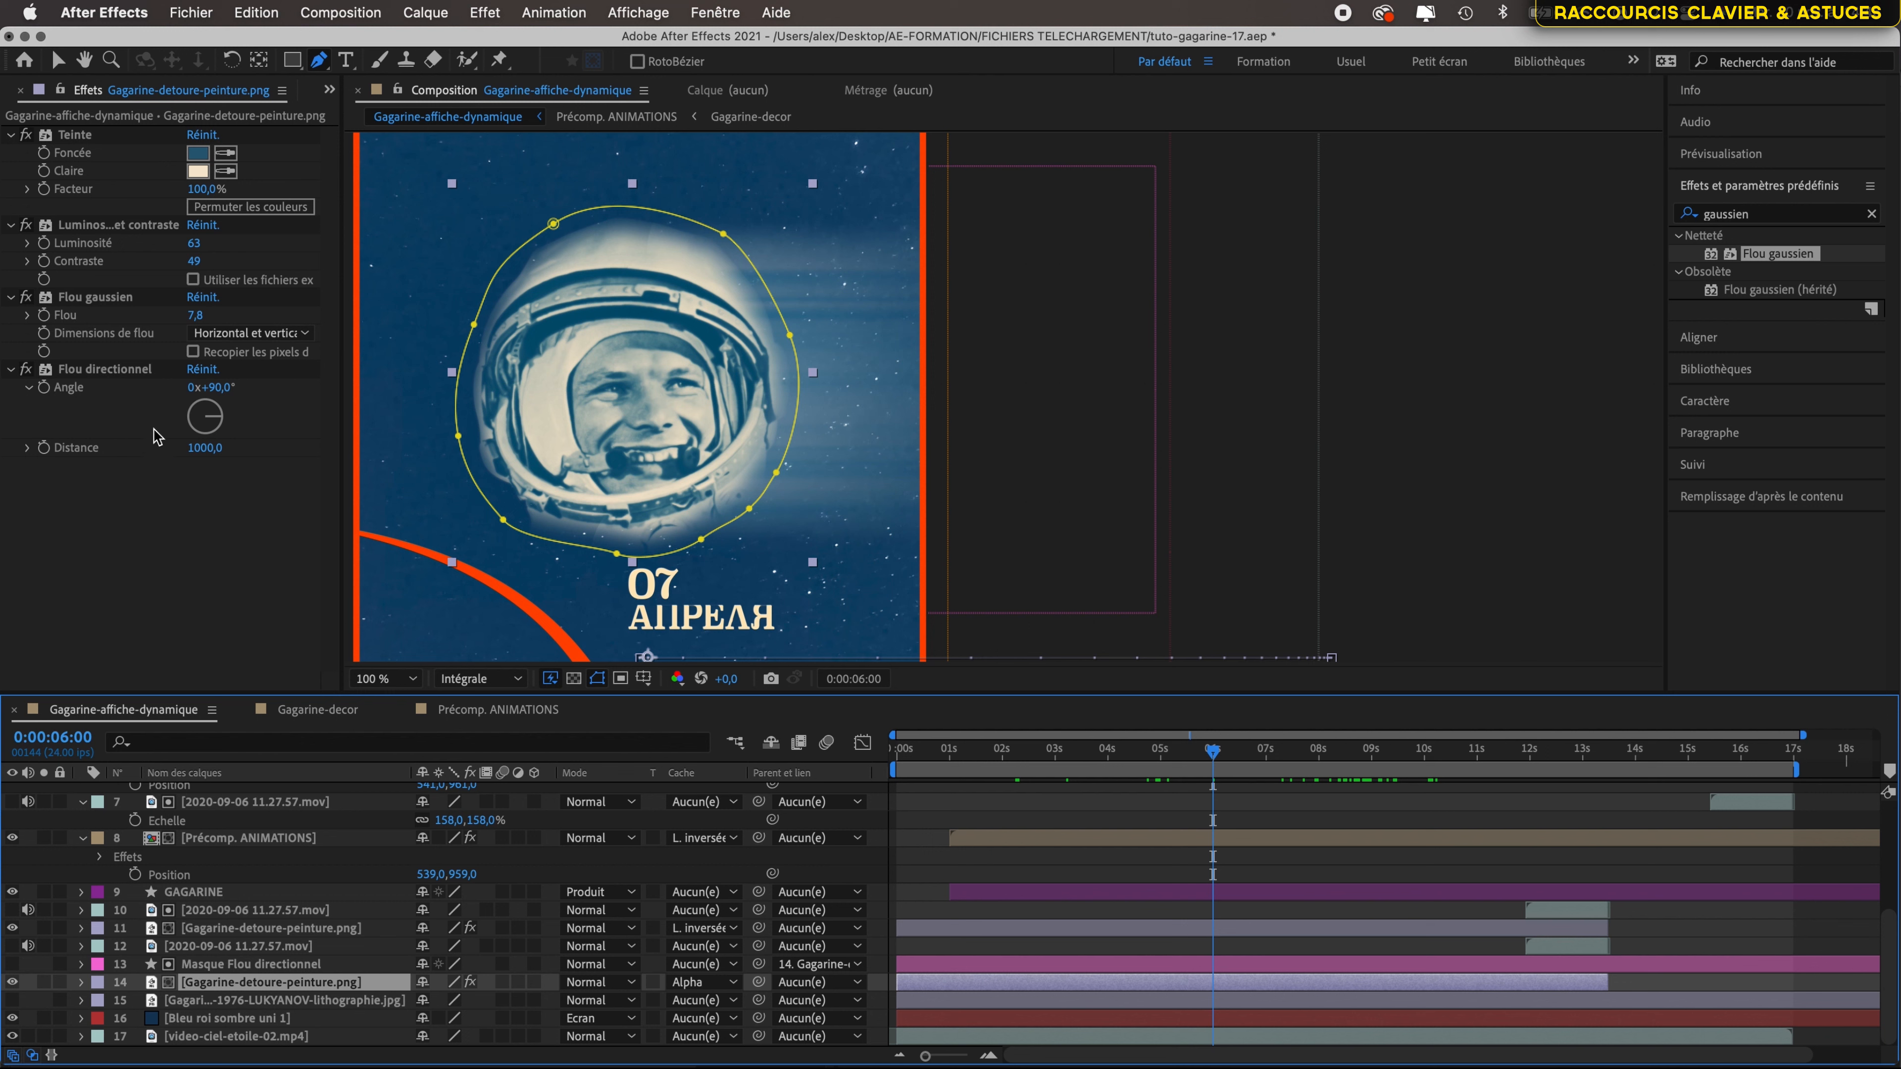
left_click(28, 448)
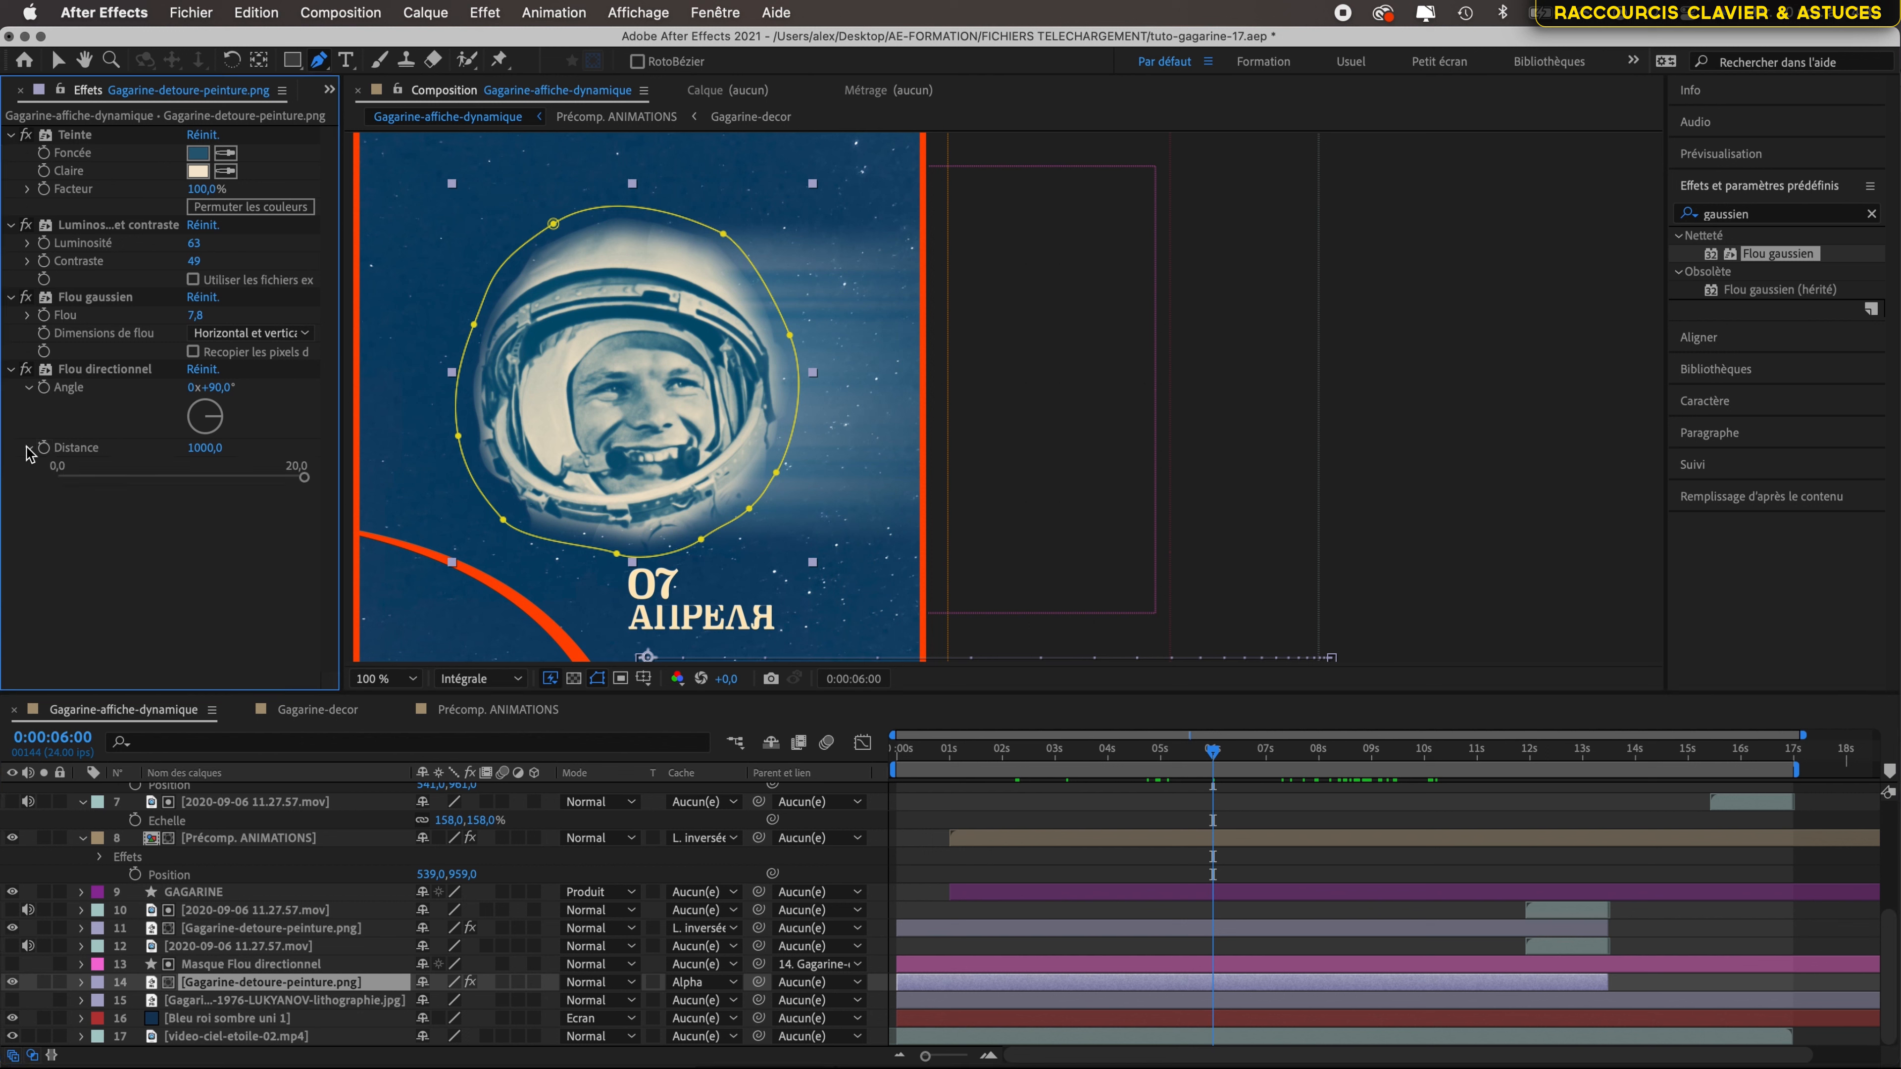
left_click(28, 448)
mouse_move(1197, 749)
left_mouse_down()
mouse_move(1106, 749)
mouse_move(1220, 751)
left_mouse_up()
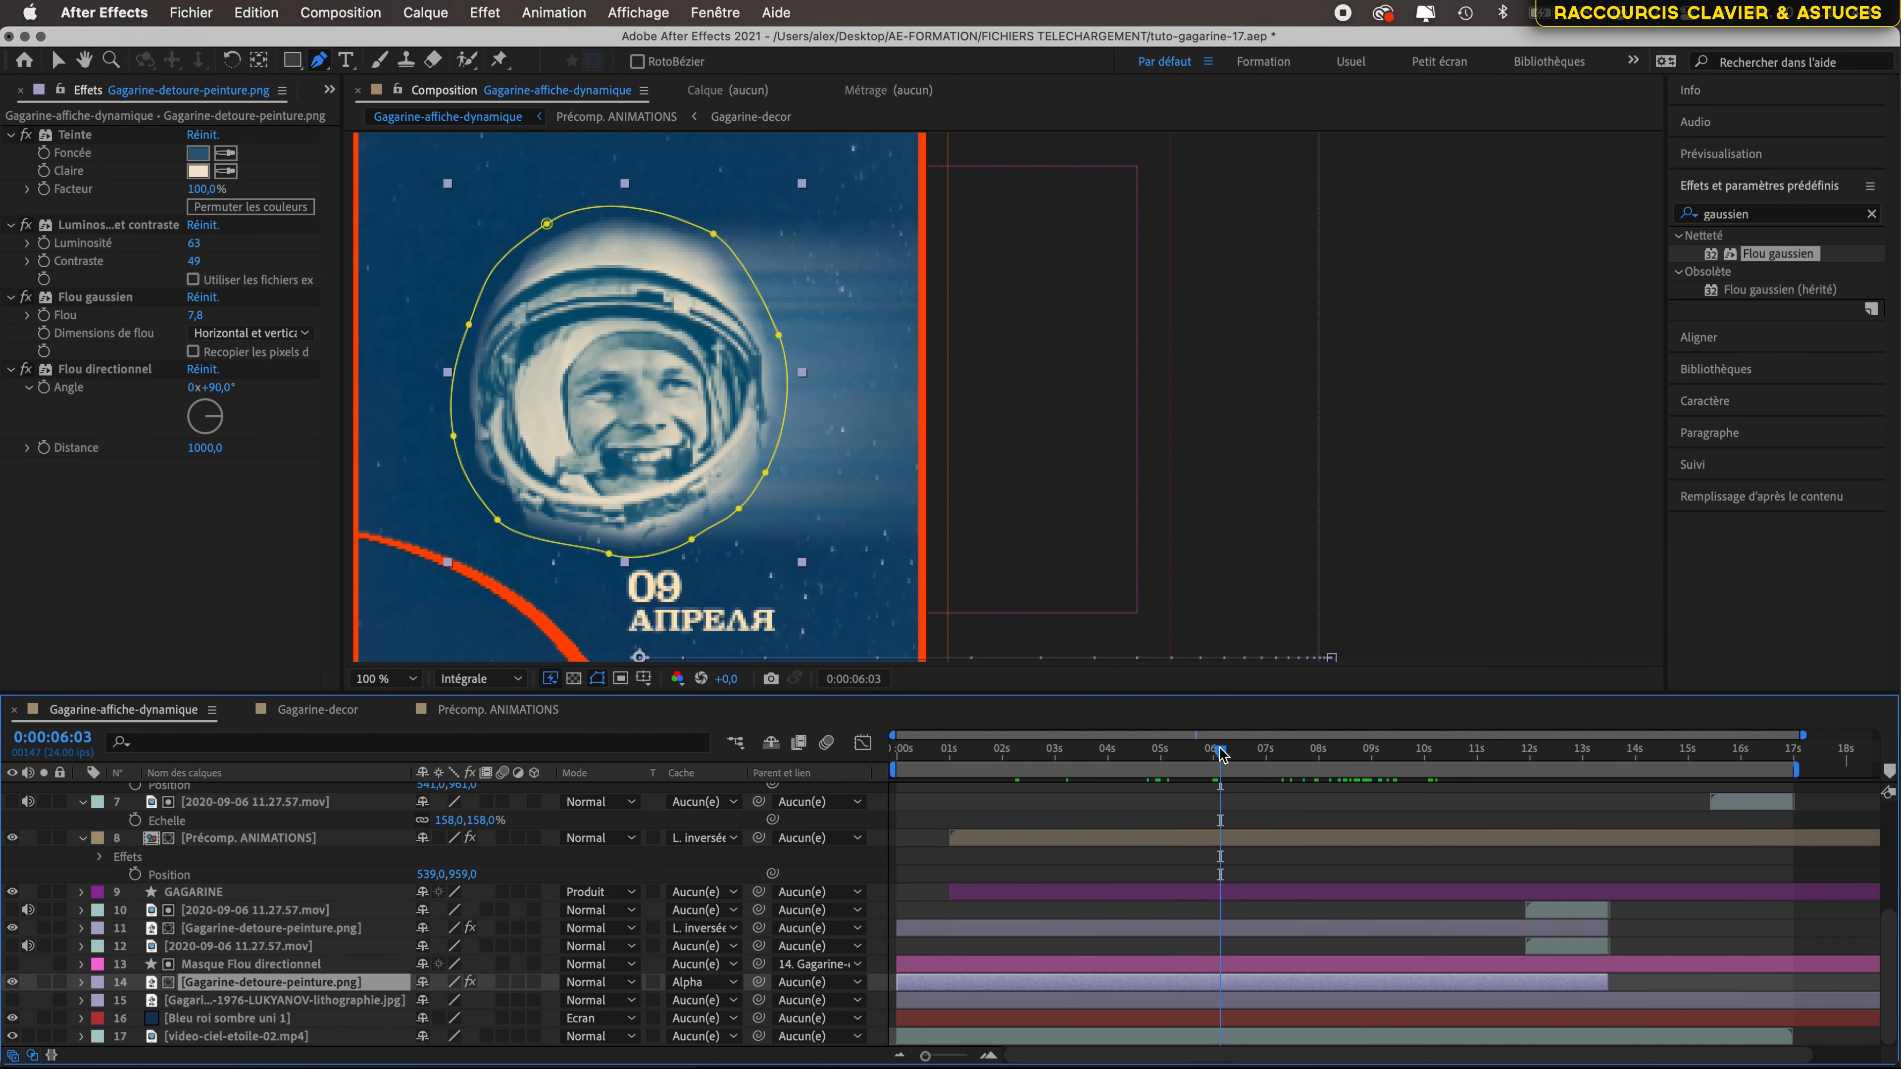
left_click(44, 447)
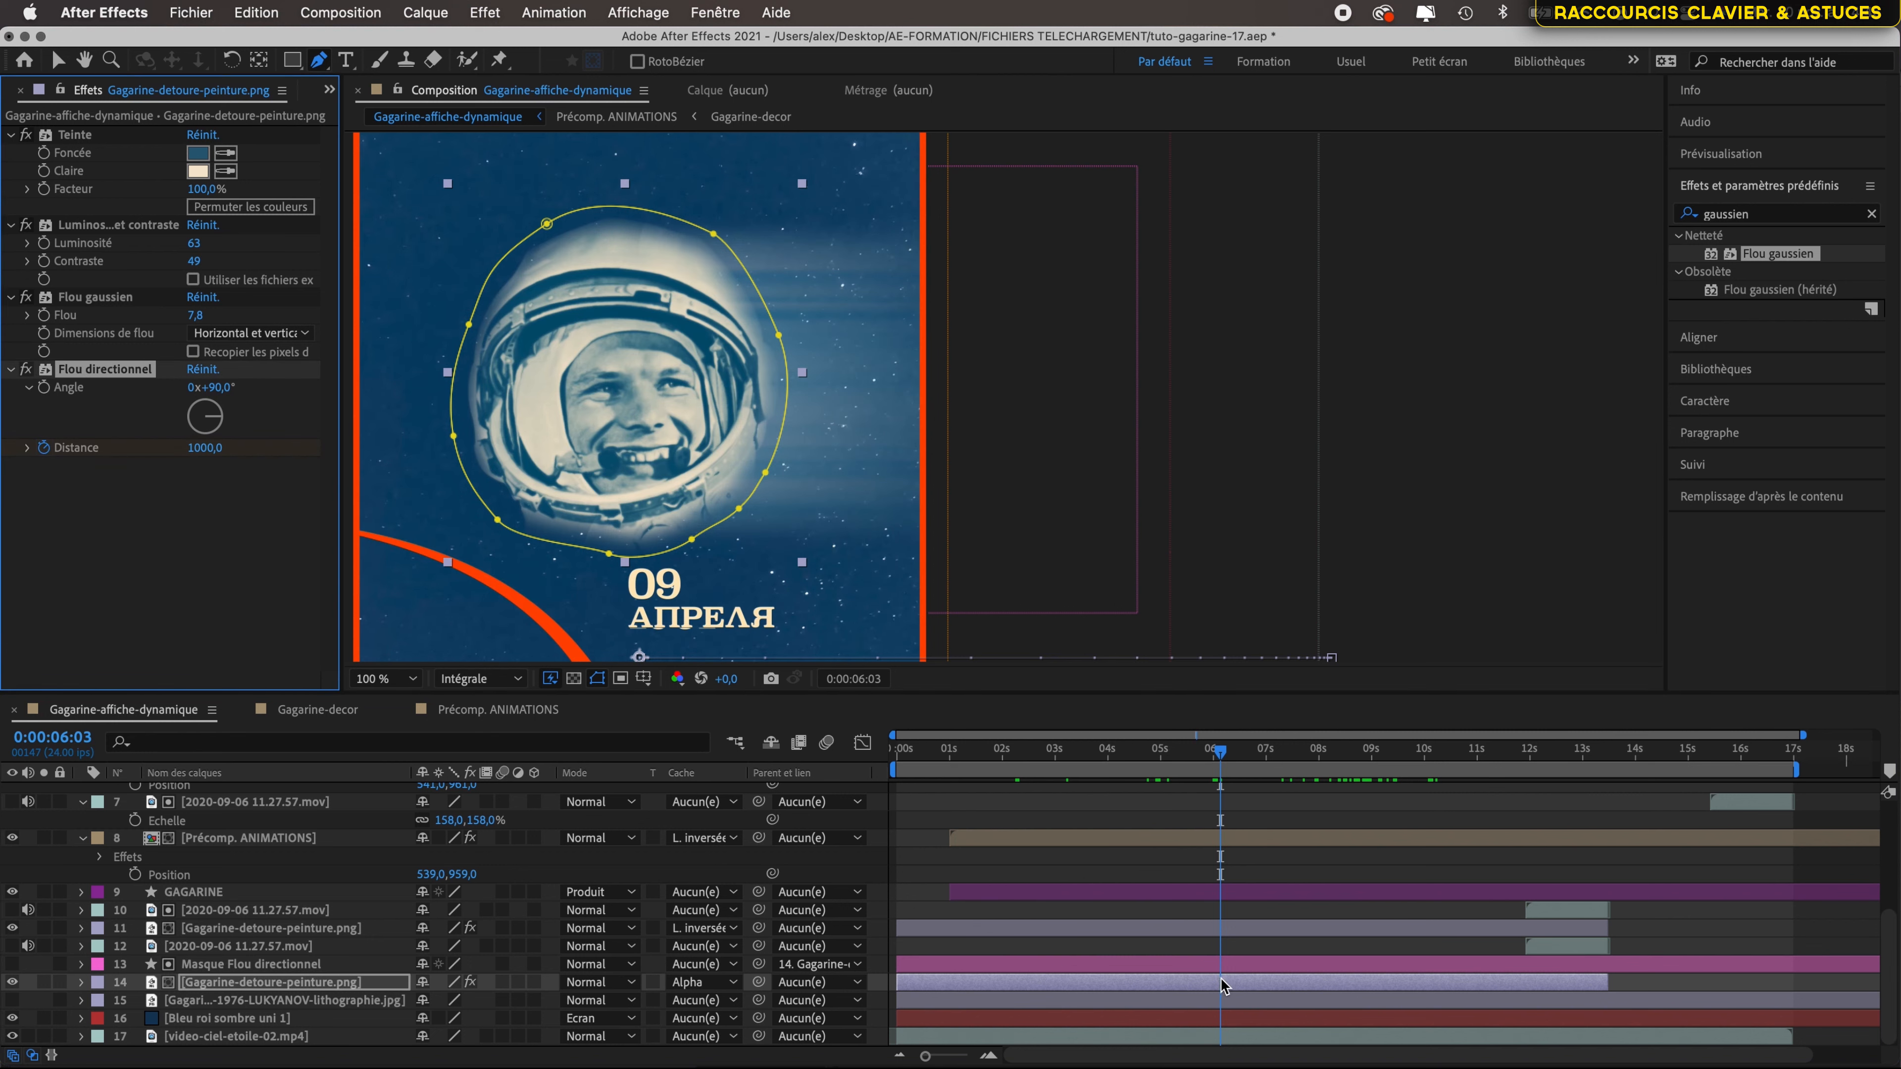
key("u")
key("u")
scroll(1261, 961, "down", 2)
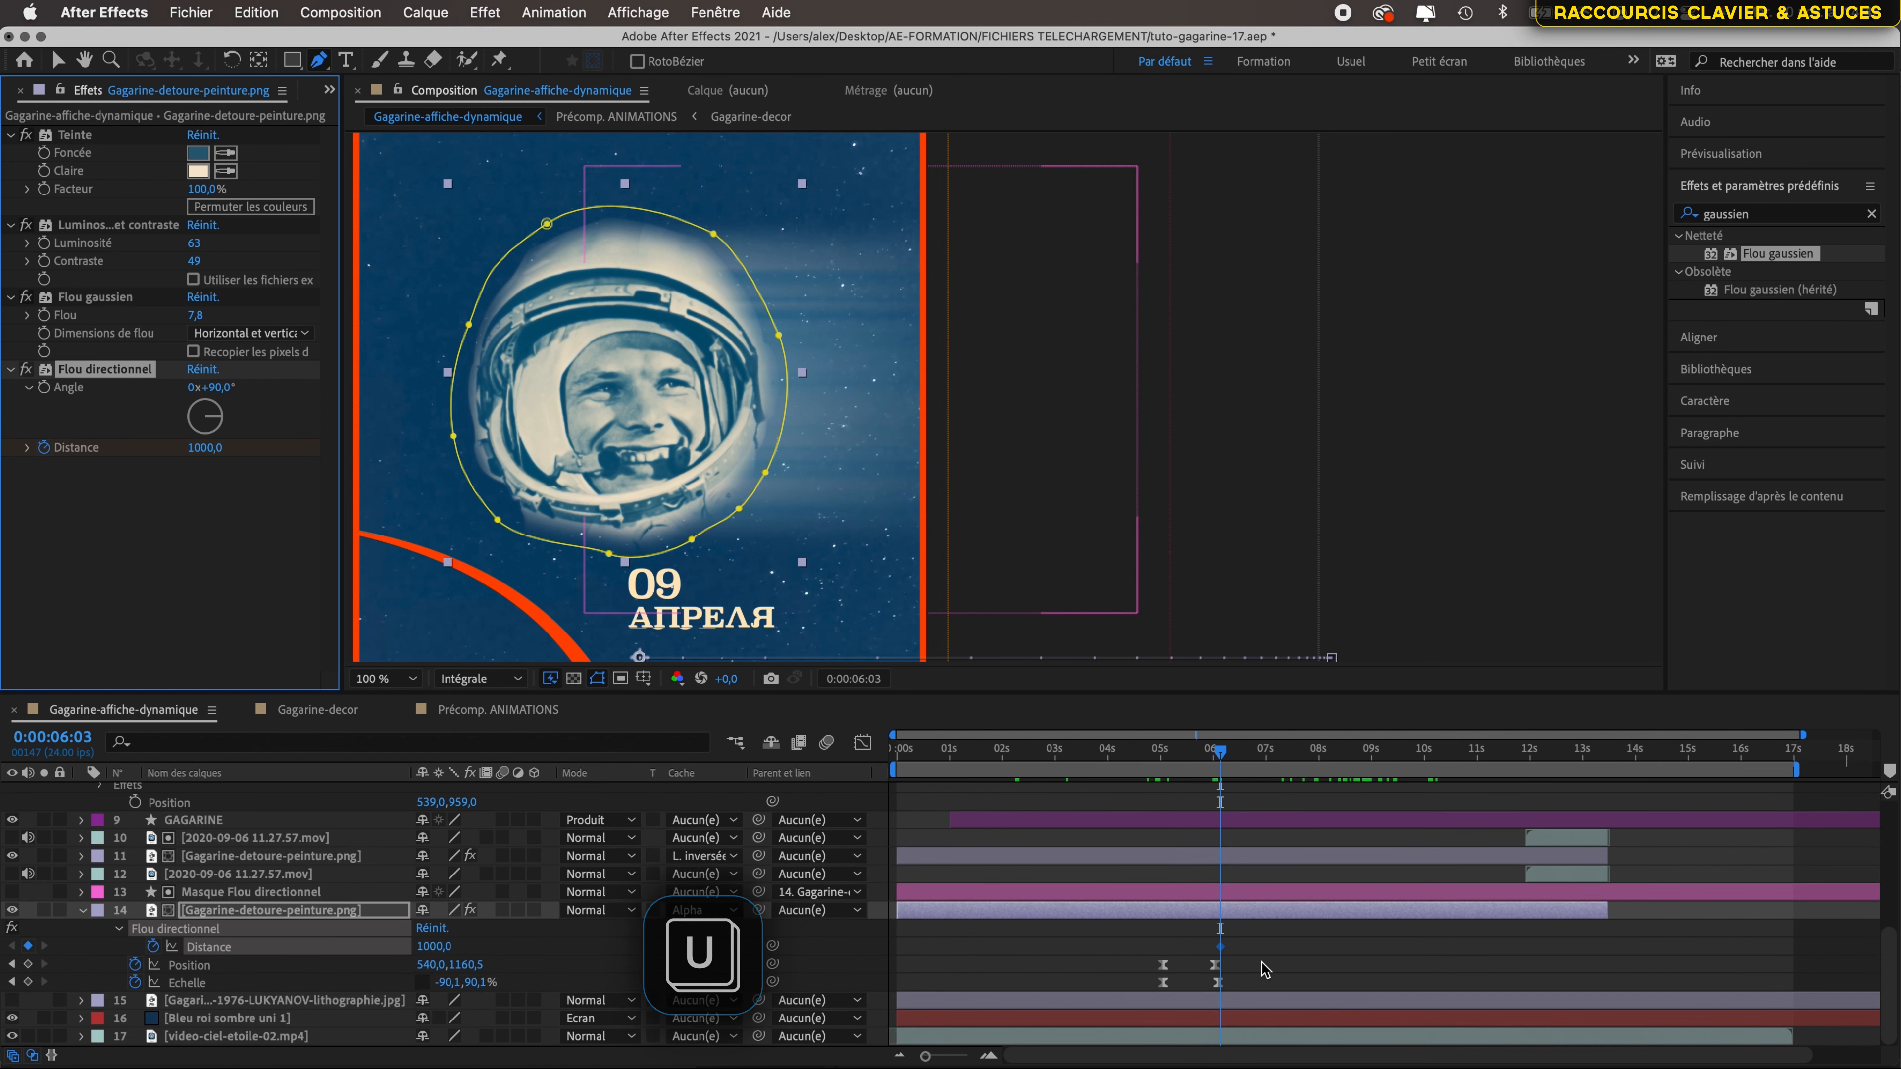
- Add a second Distance keyframe at 0:00:07:06 that reduces the lower portrait copy's directional blur to 132,1
left_click(1220, 754)
left_click_drag(1220, 754, 1280, 761)
left_click(205, 448)
type("100")
key("Return")
left_click_drag(1280, 751, 1281, 750)
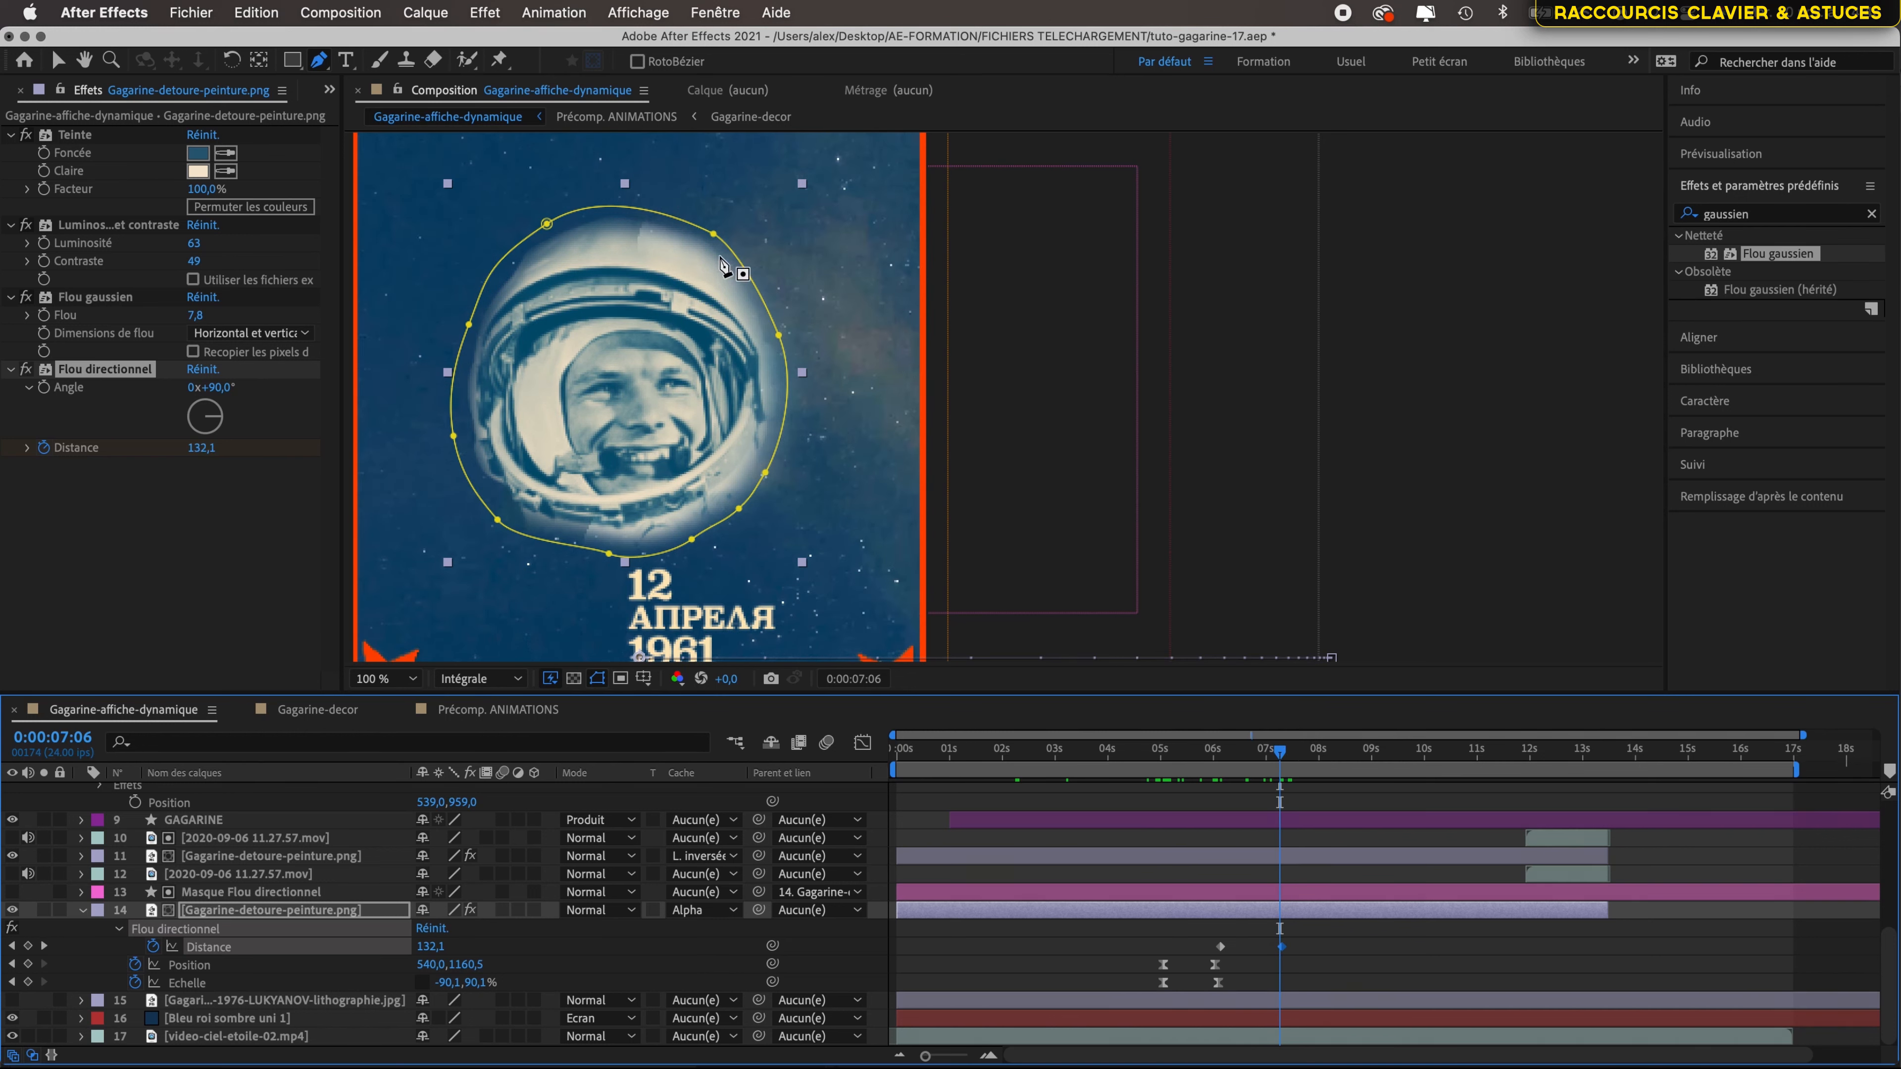
- Play the composition from 0:00:04:19 to check the masked motion streaks behind the portrait
left_click(1220, 891)
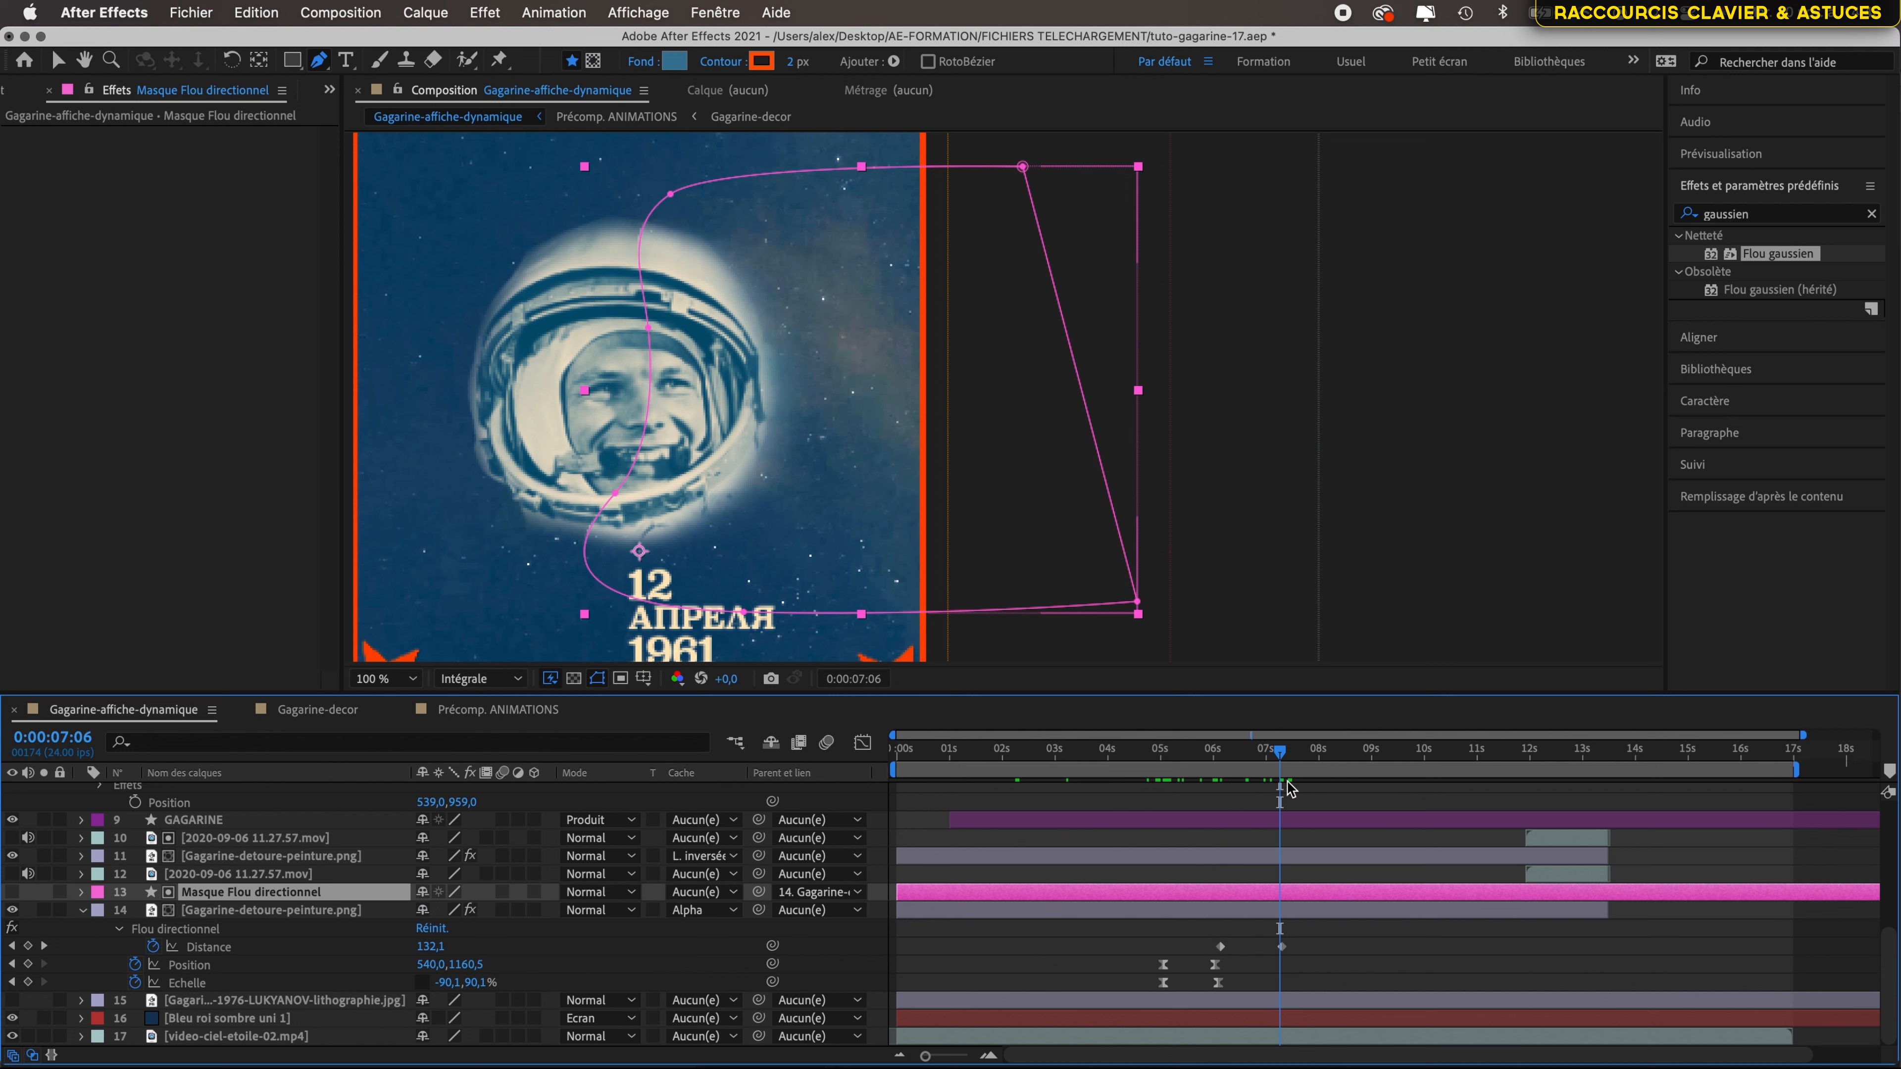
left_click_drag(1281, 752, 1152, 760)
key("space")
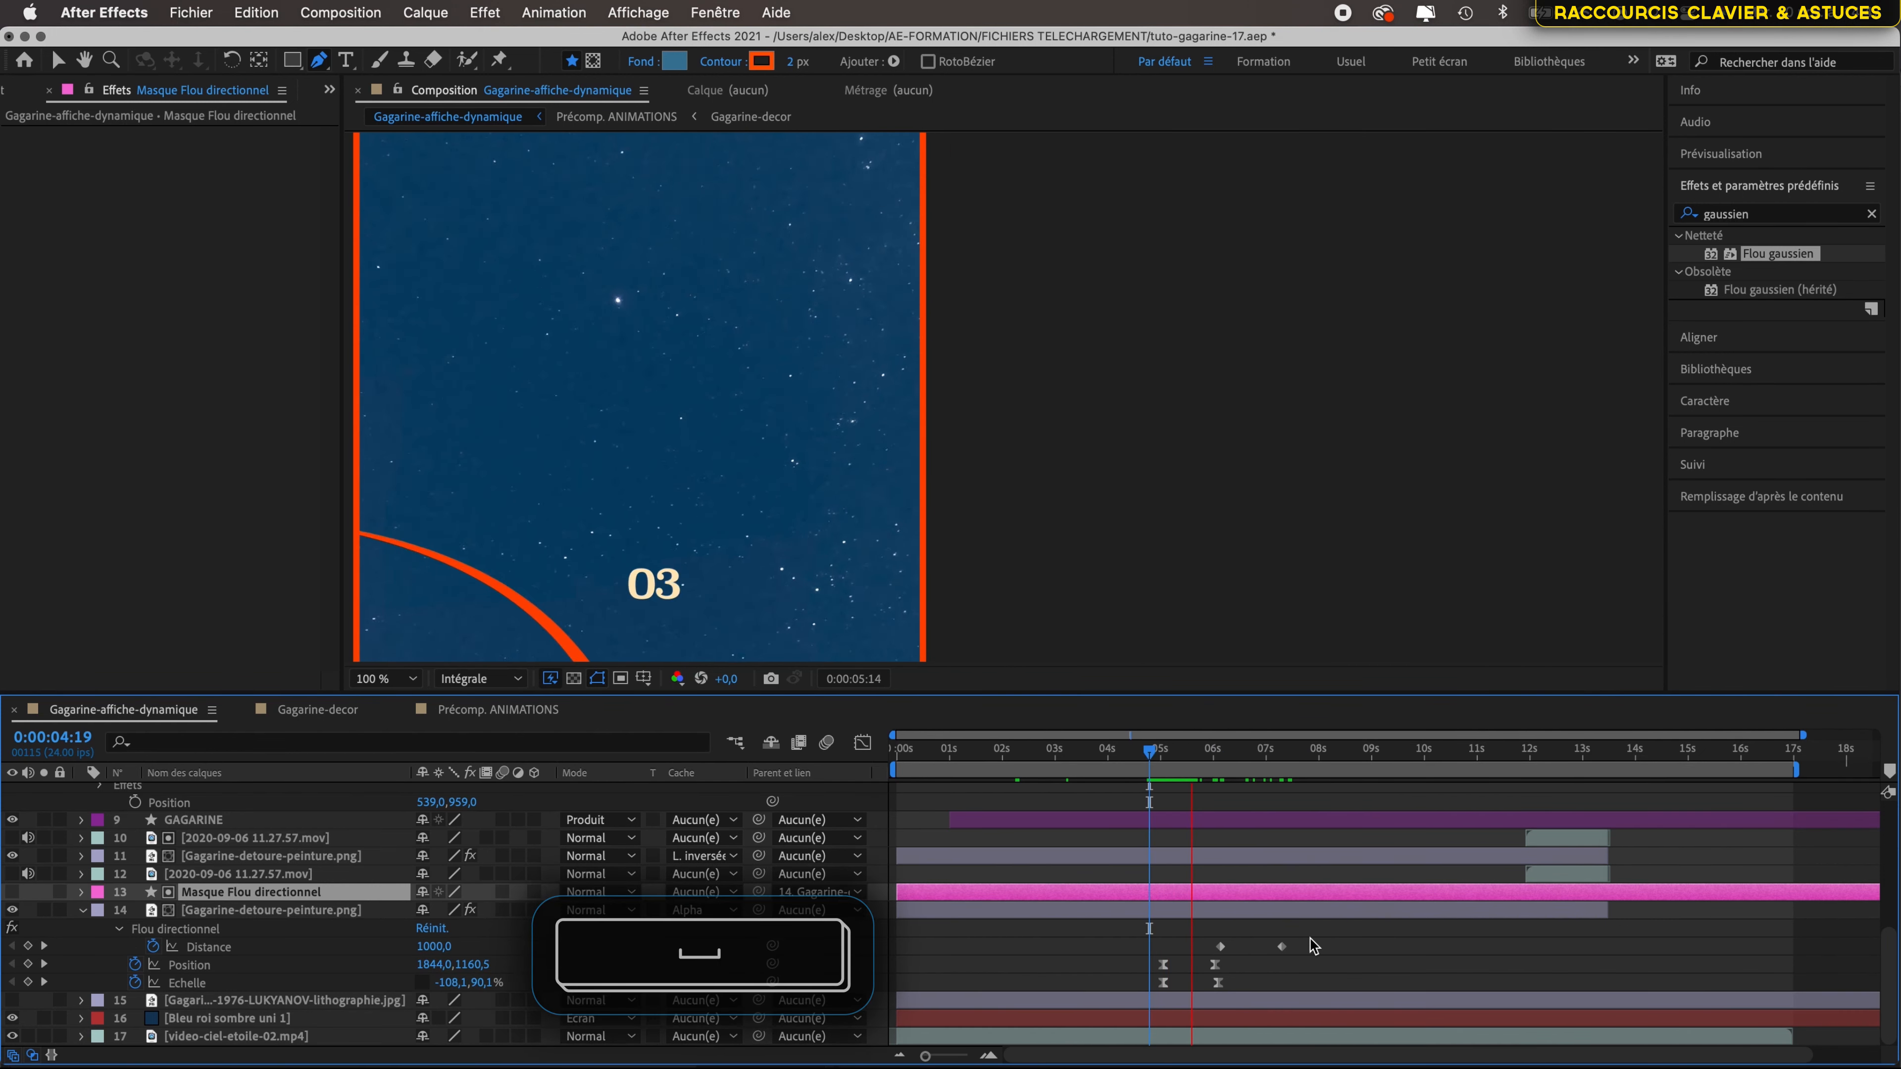
left_click(1152, 753)
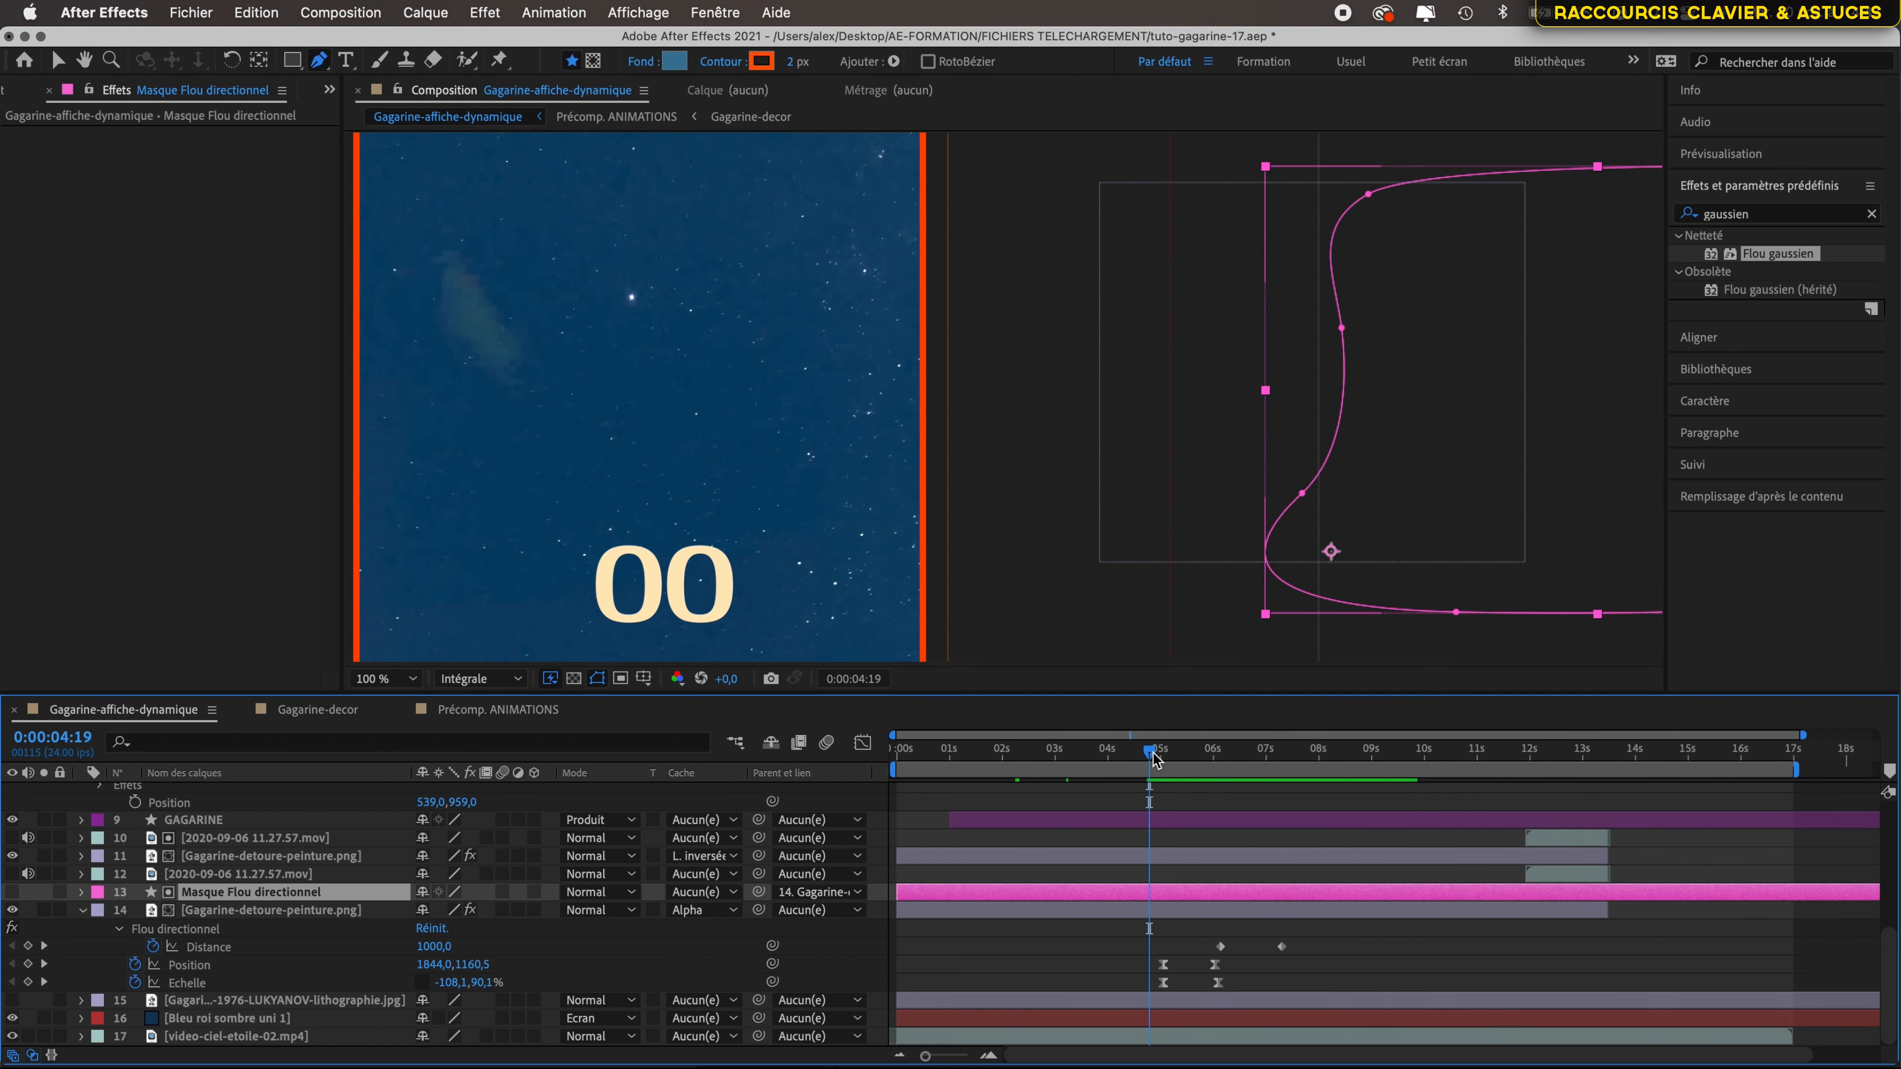
key("space")
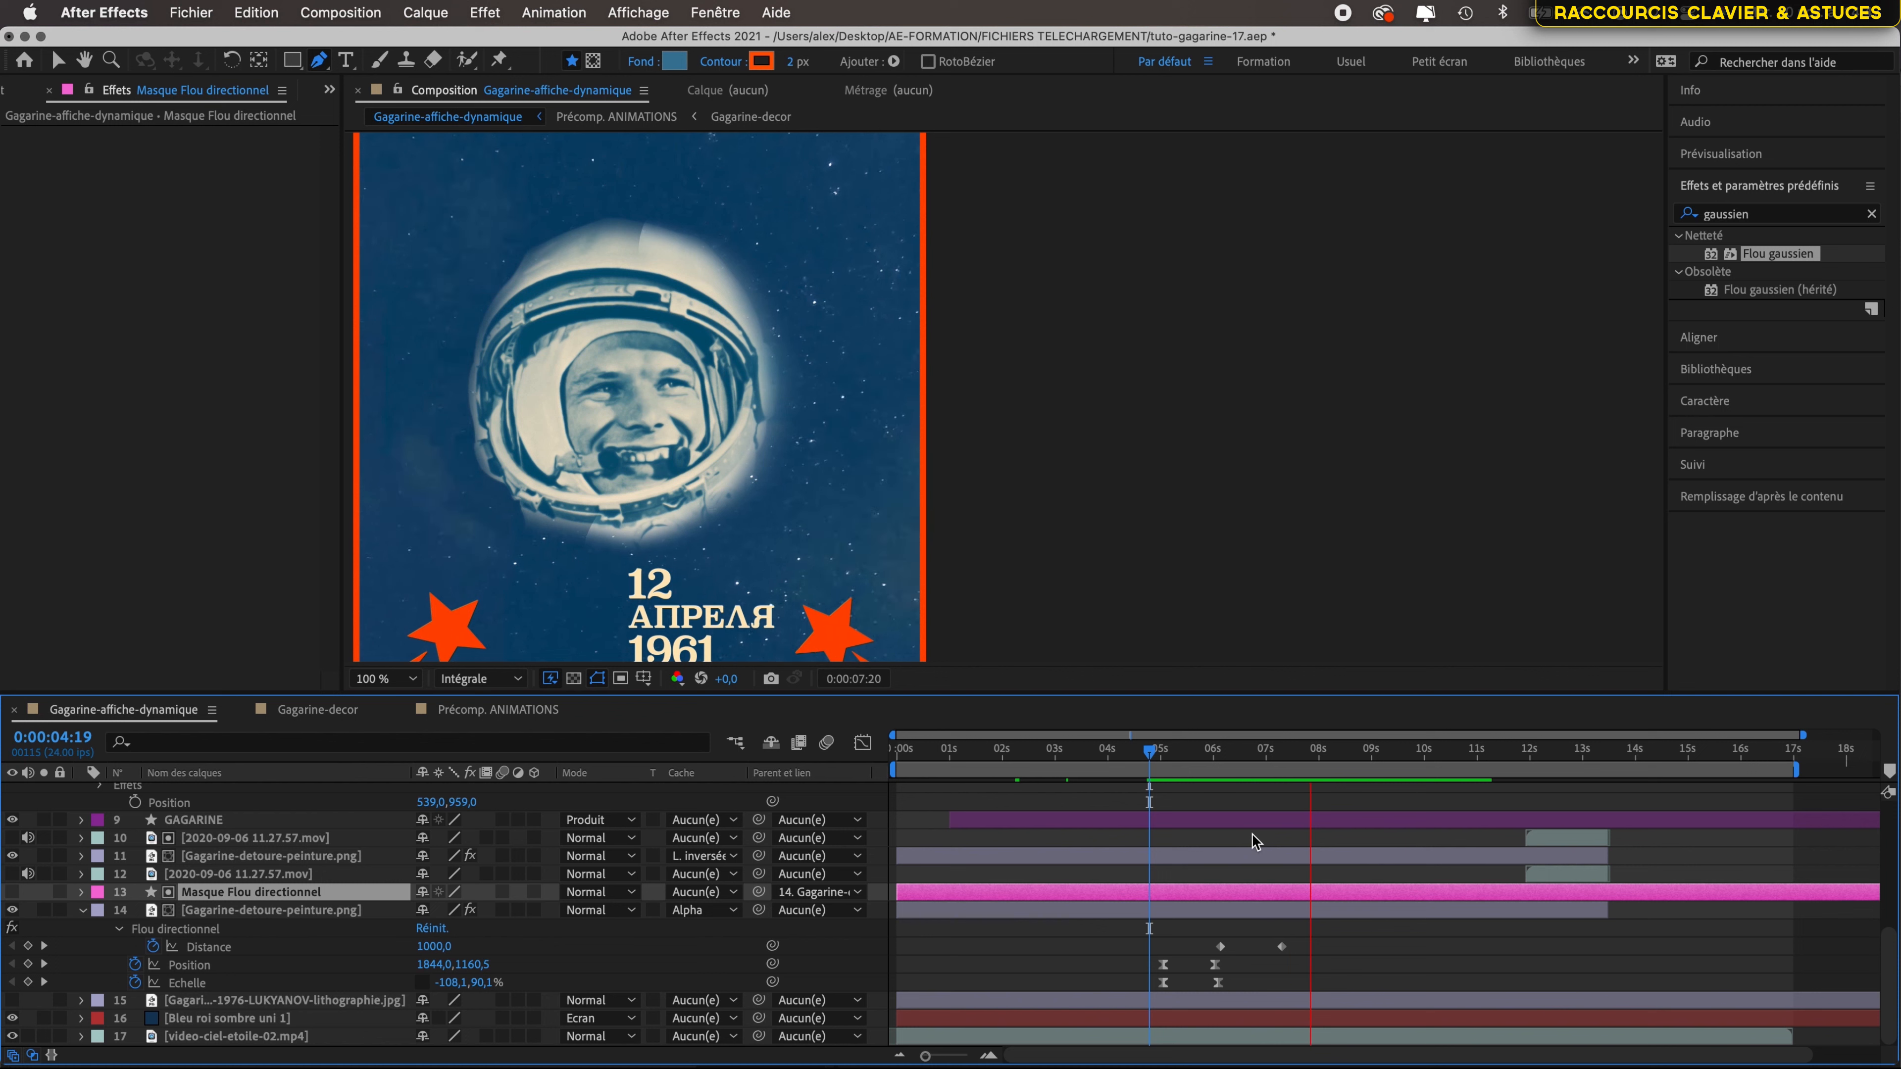
- Set the lower portrait copy's directional blur Distance to 100 at 0:00:07:07 and apply Easy Ease to both Distance keyframes
left_click_drag(1197, 771, 1289, 786)
left_click_drag(1316, 936, 1219, 953)
key("F9")
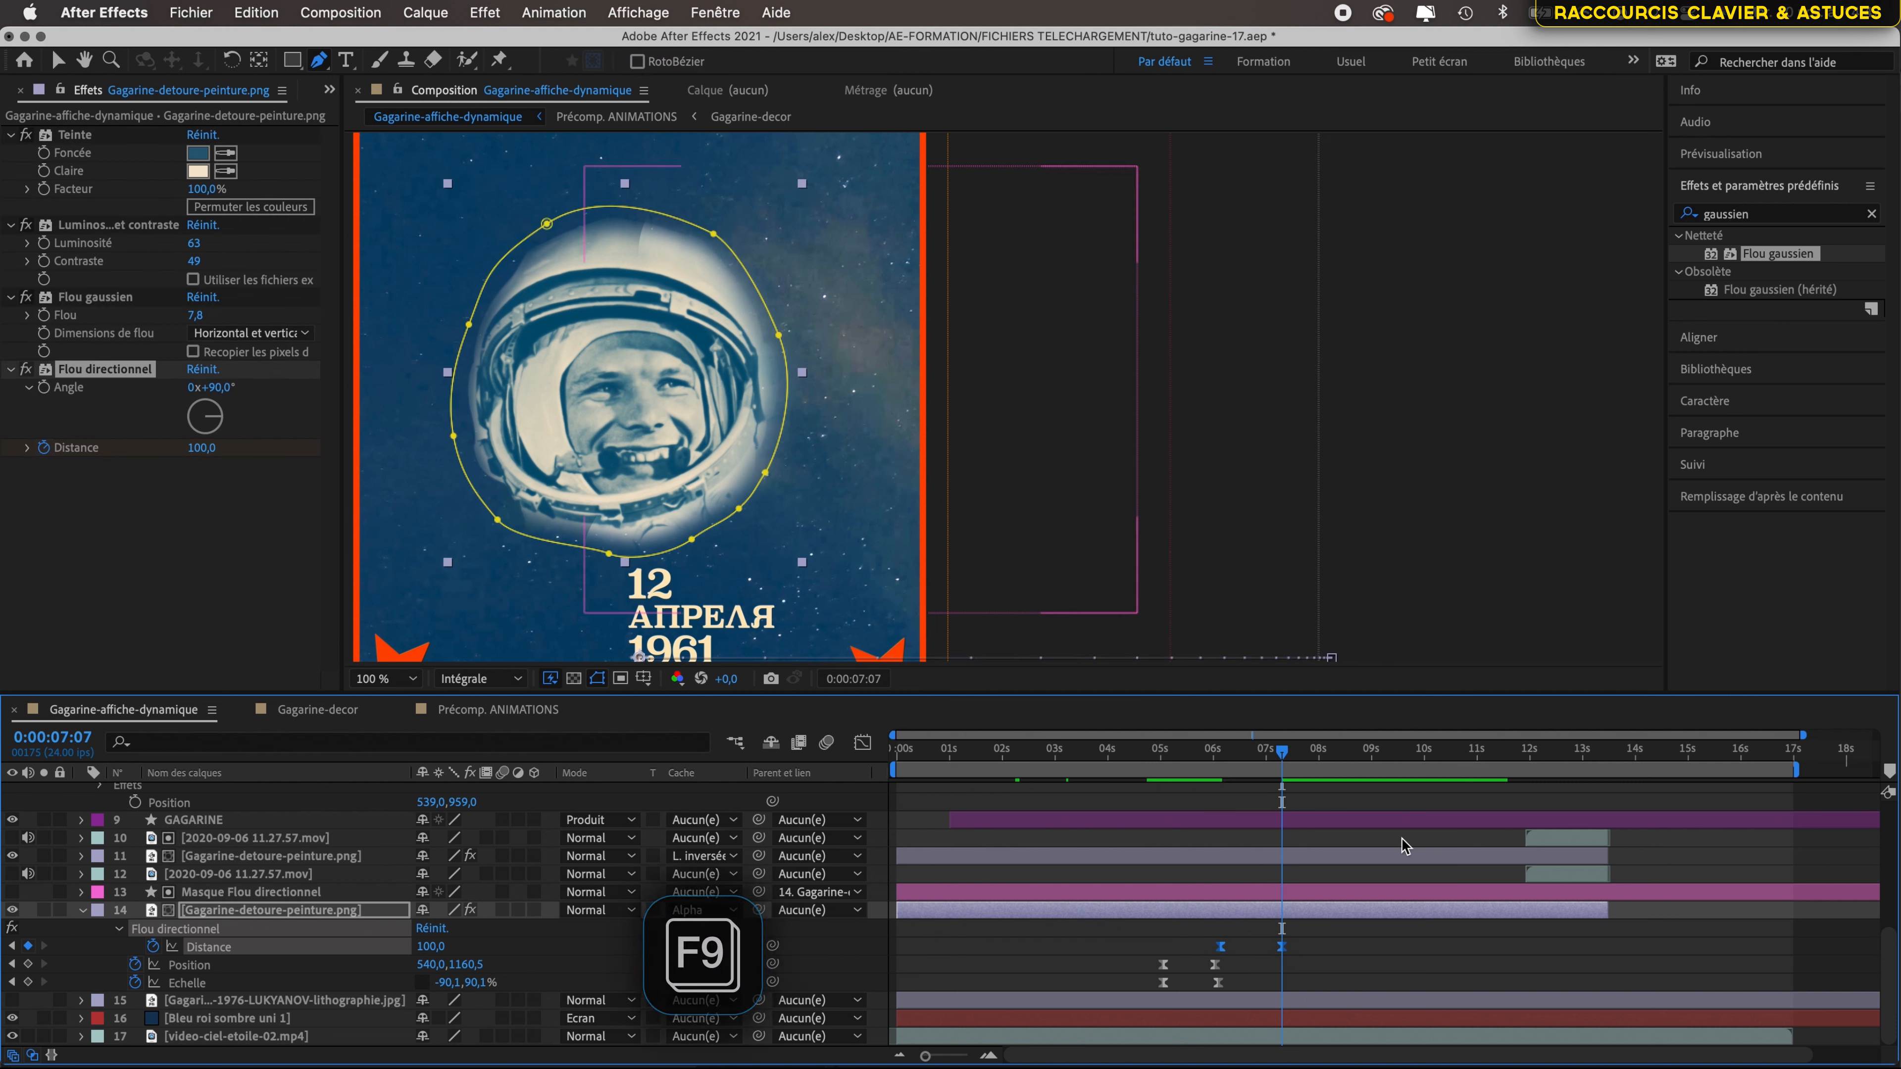
- Reshape the Distance speed curve so the blur changes slowly at first and fastest near the last keyframe, and preview it
left_click_drag(1284, 749, 1231, 757)
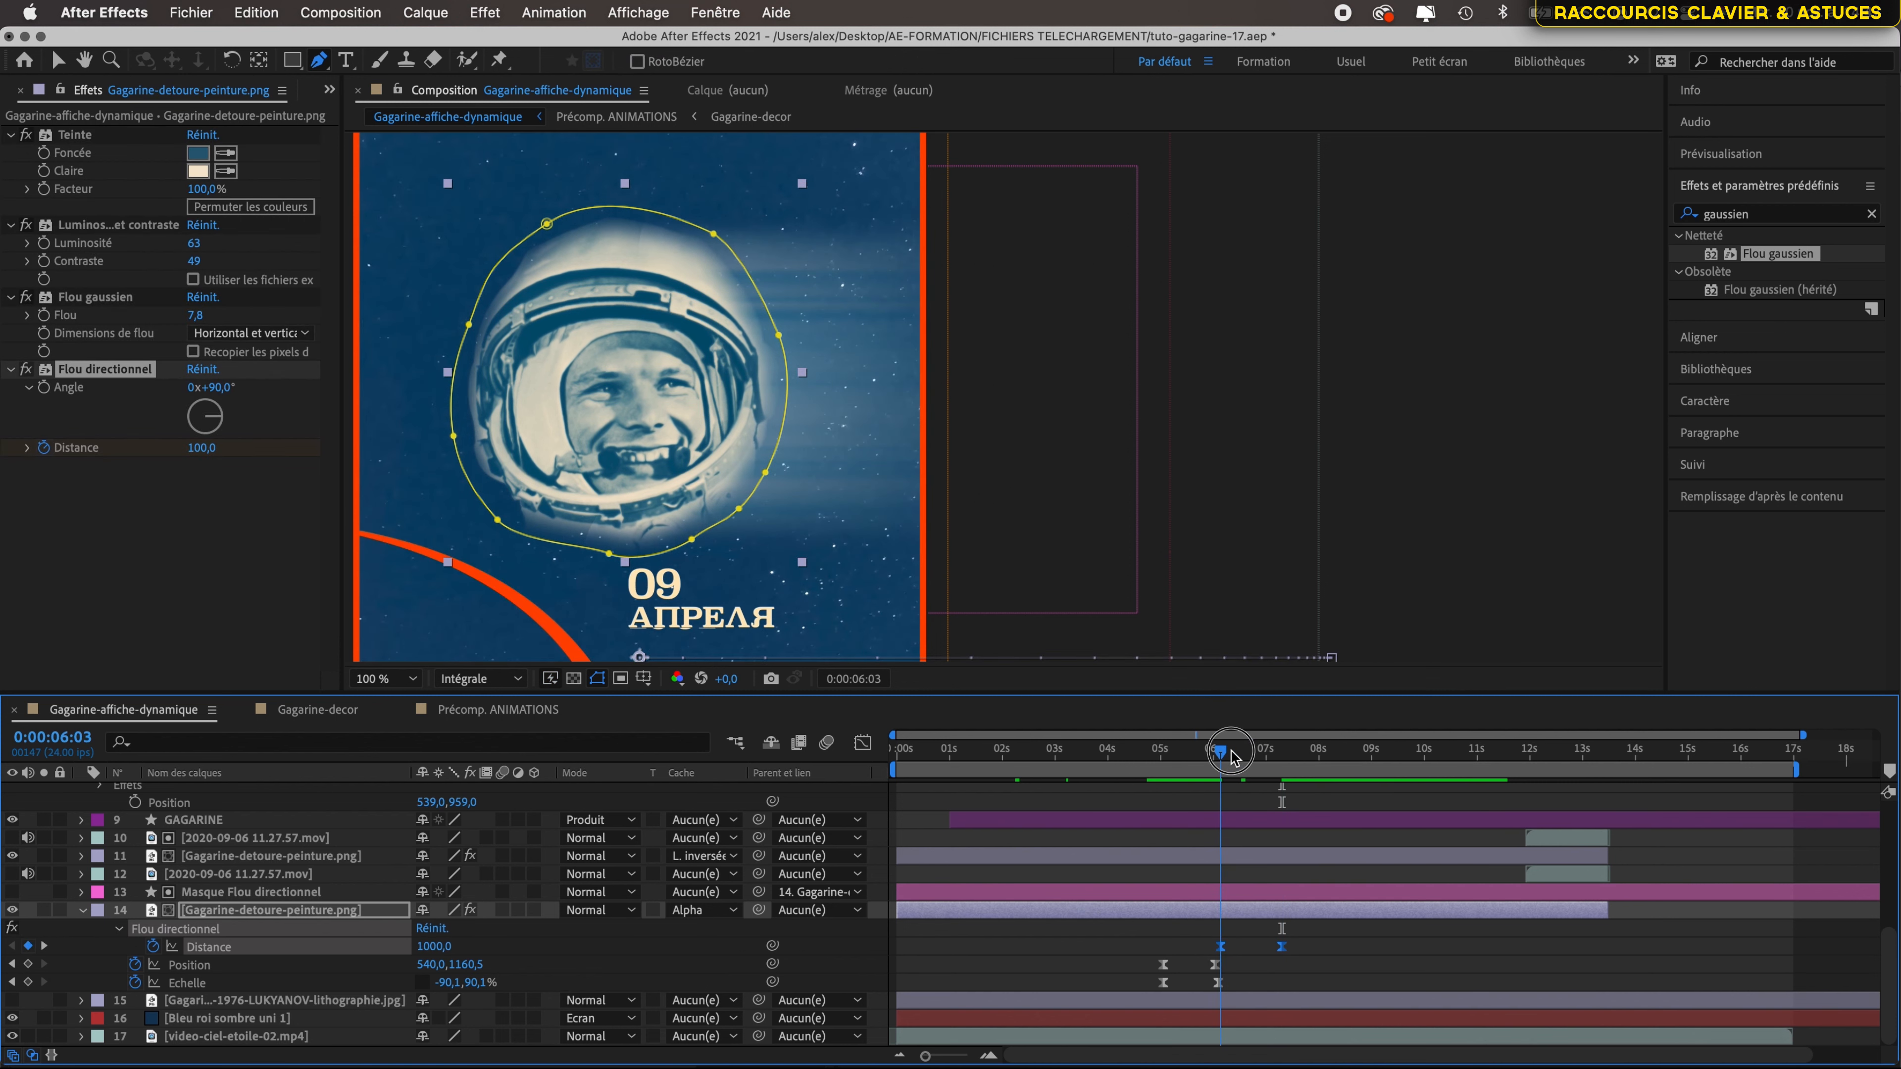
key("shift+F3")
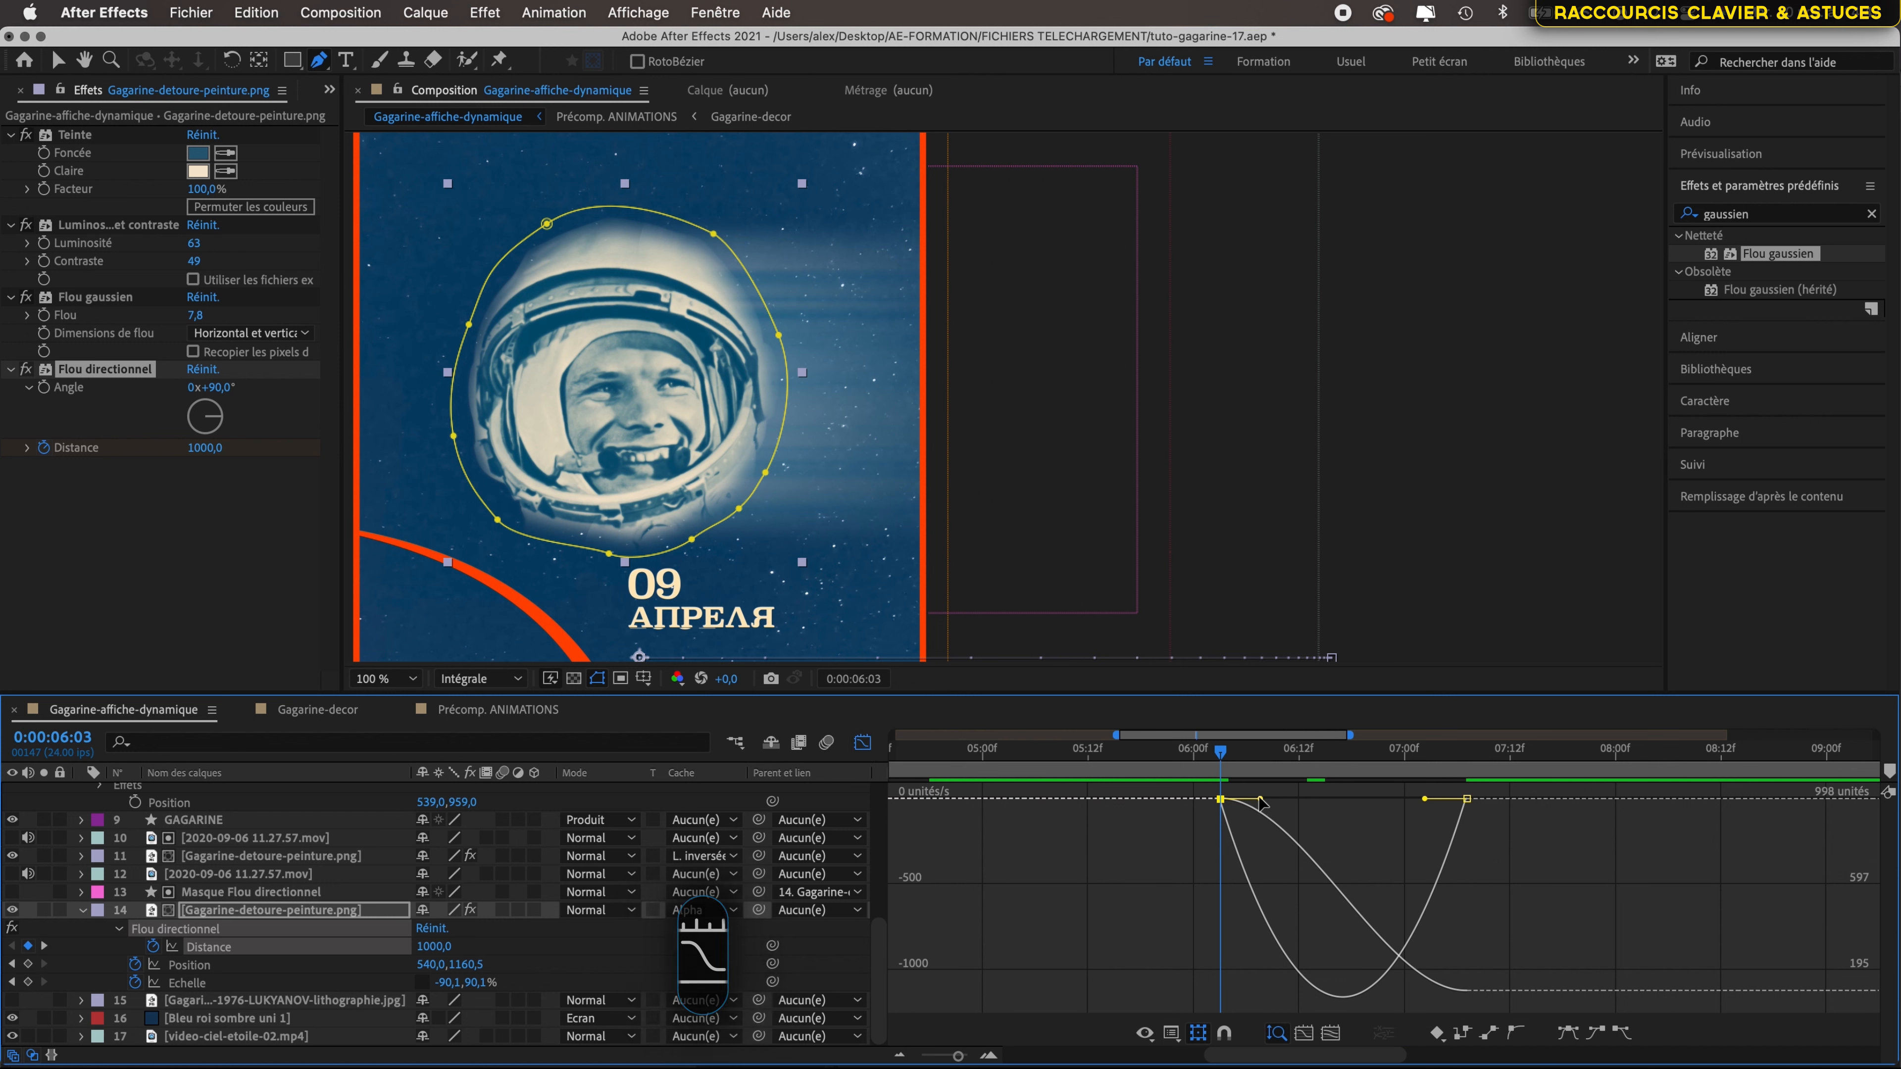
left_click_drag(1263, 802, 1464, 804)
key("shift+F3")
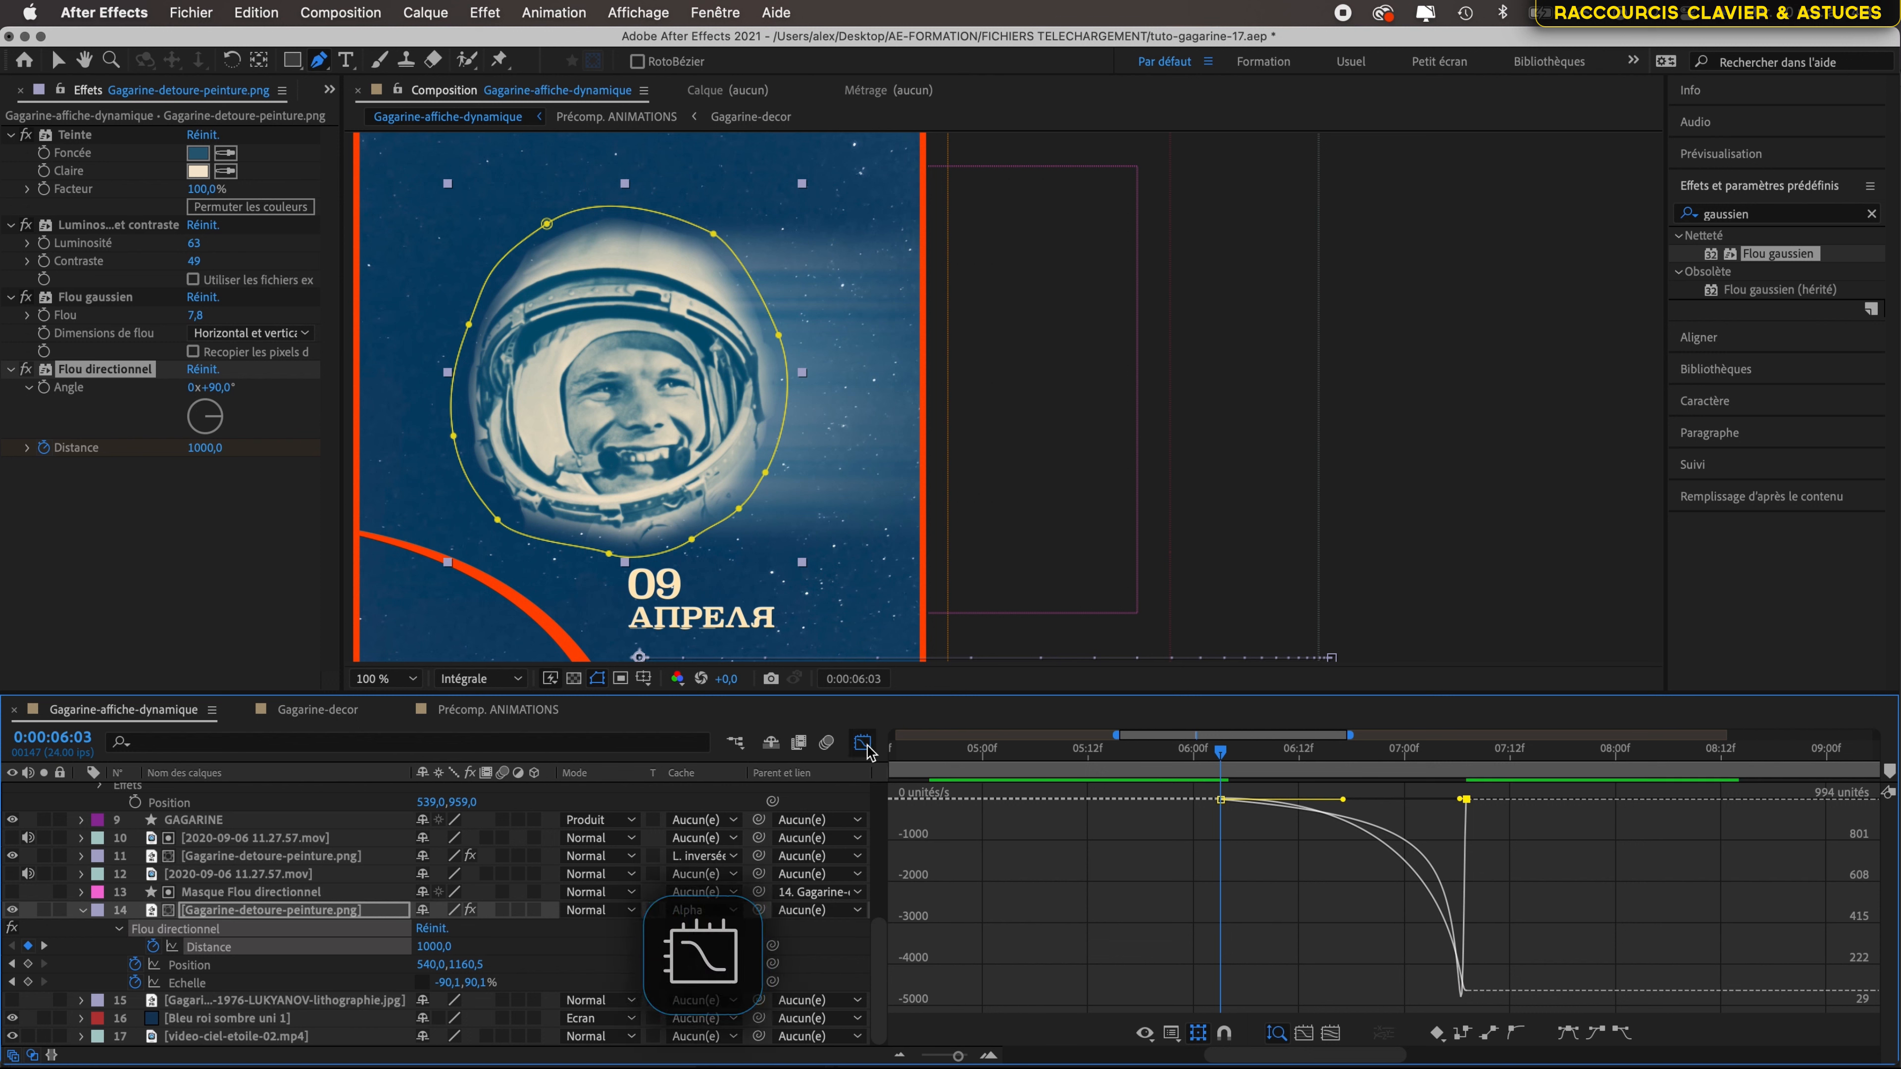
key("space")
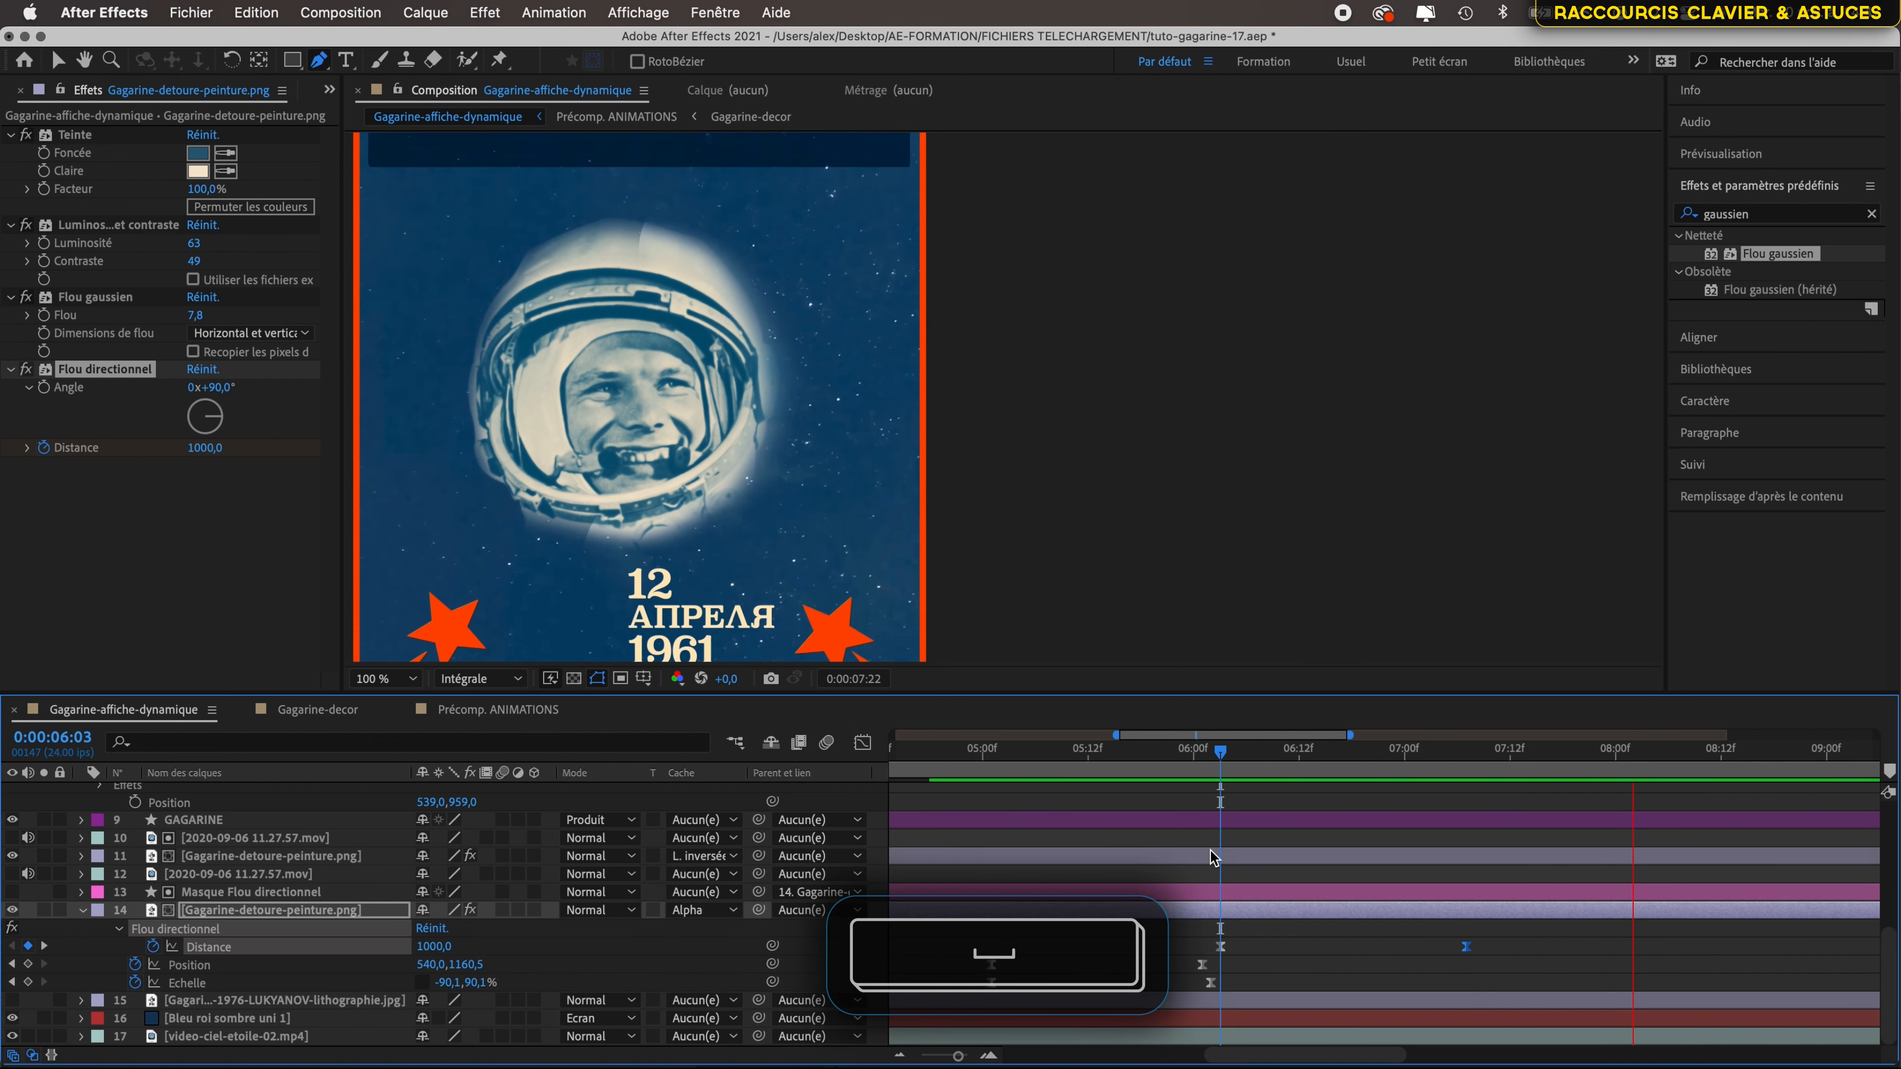
- Add a Flou gaussien effect to the Masque Flou directionnel layer at 0:00:07:07 and increase its Flou to soften the mask edge
left_click(1196, 752)
left_click_drag(1196, 758, 1466, 778)
key("v")
left_click(250, 893)
double_click(1777, 254)
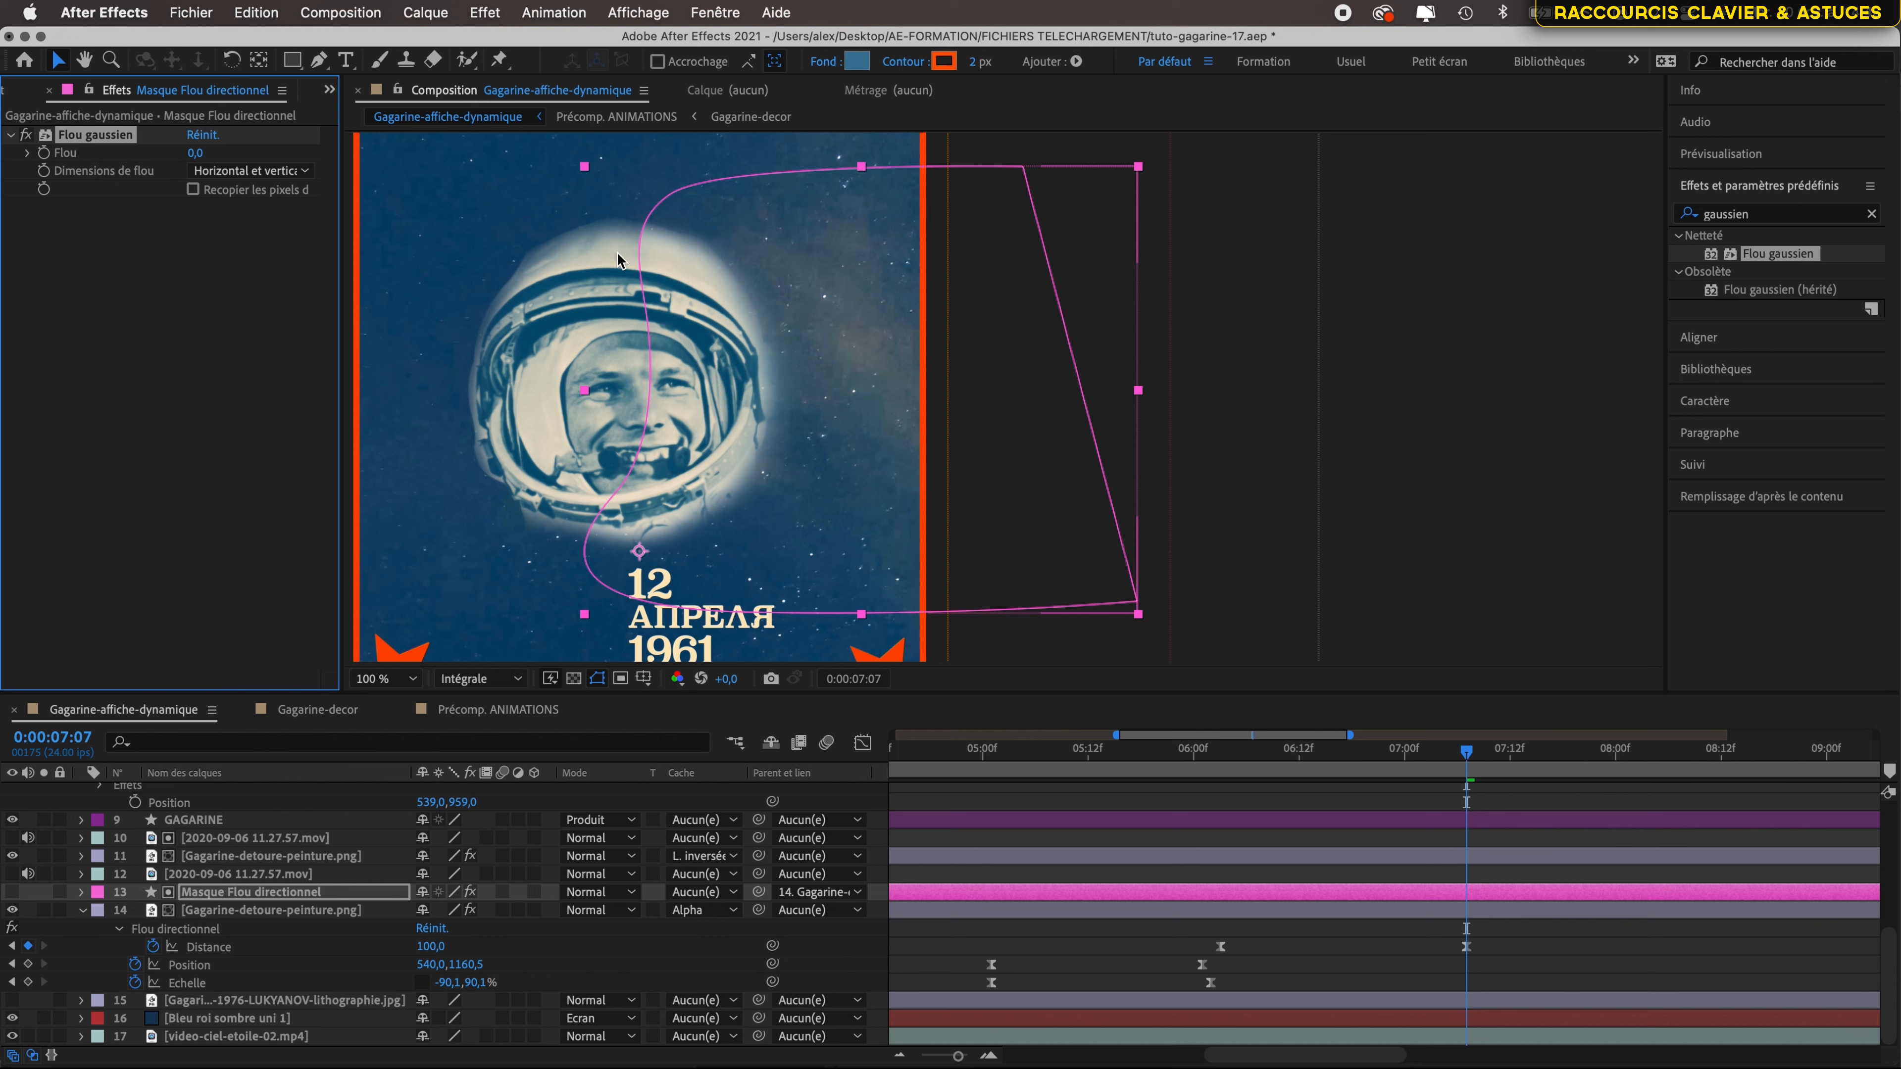
scroll(617, 260, "up", 2)
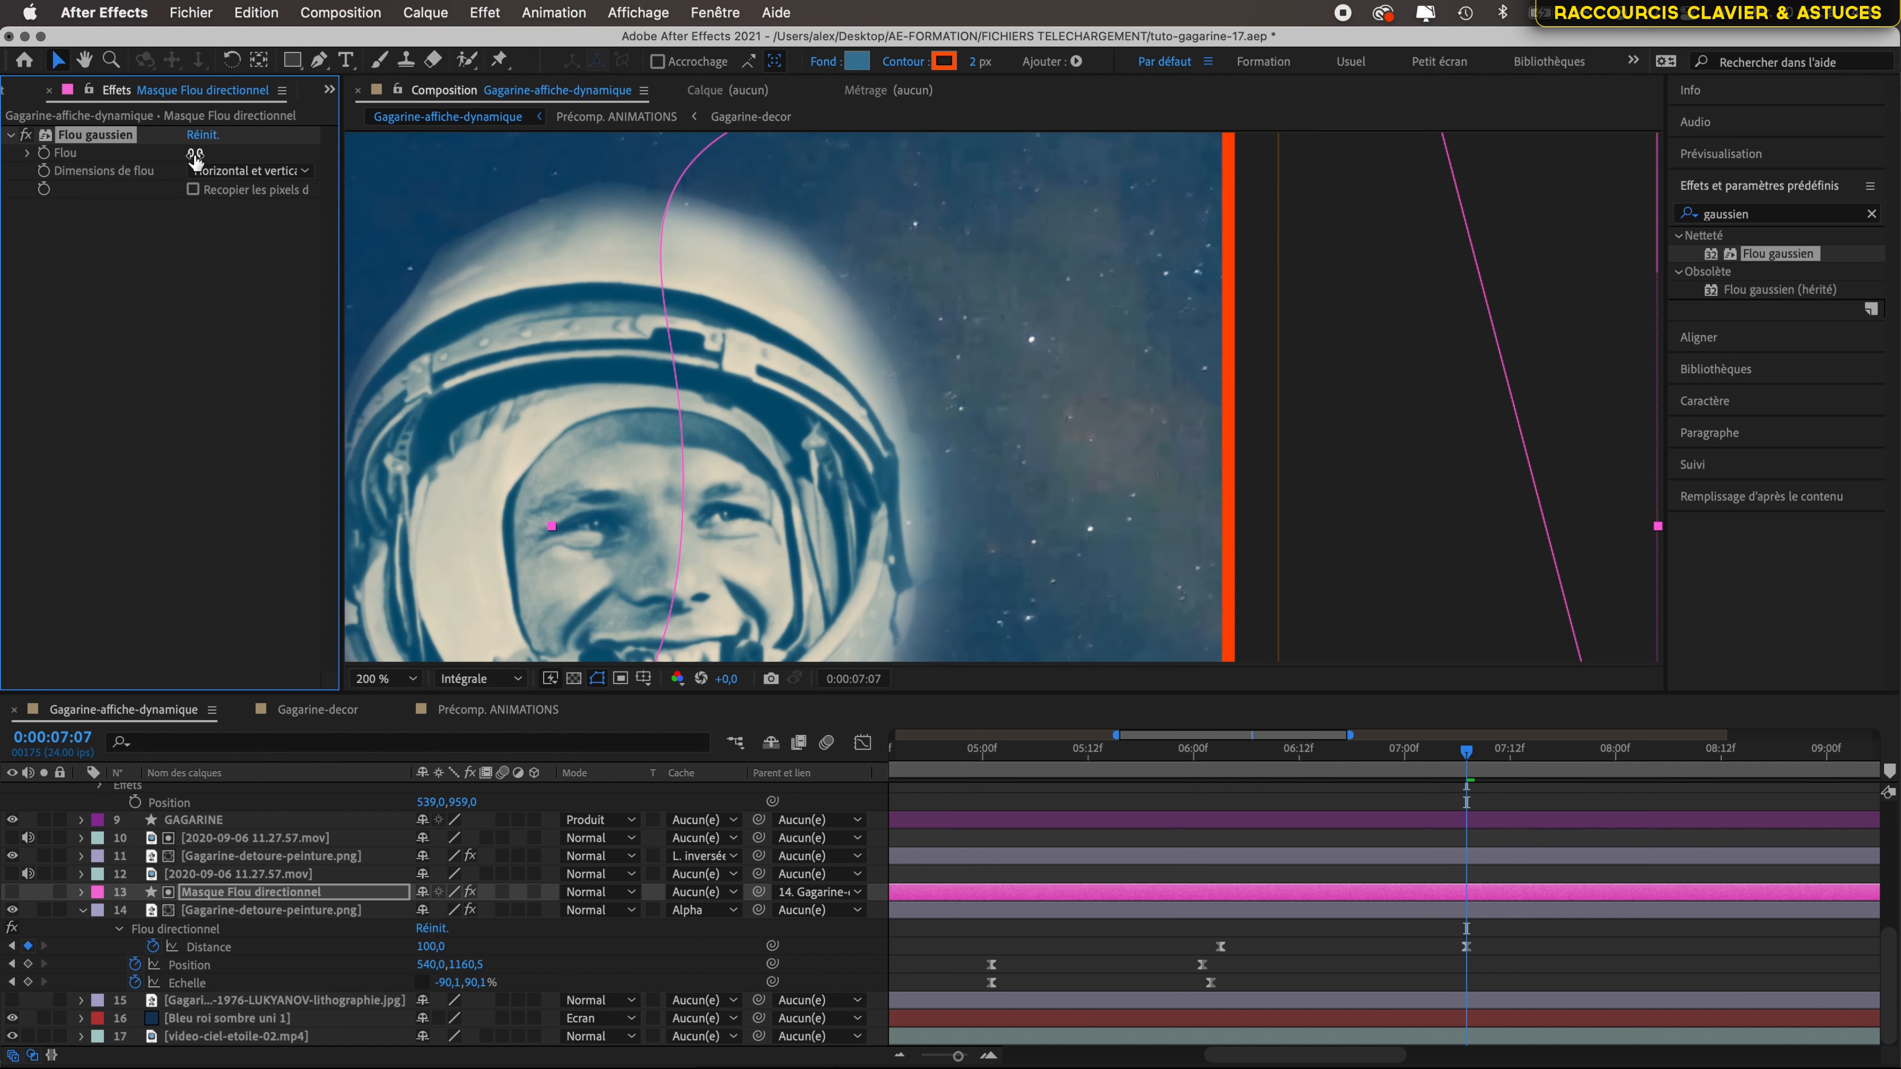
left_click_drag(196, 153, 720, 196)
- Inspect the softened mask edge on the portrait and play the animation from 0:00:05:02
left_click(1330, 915)
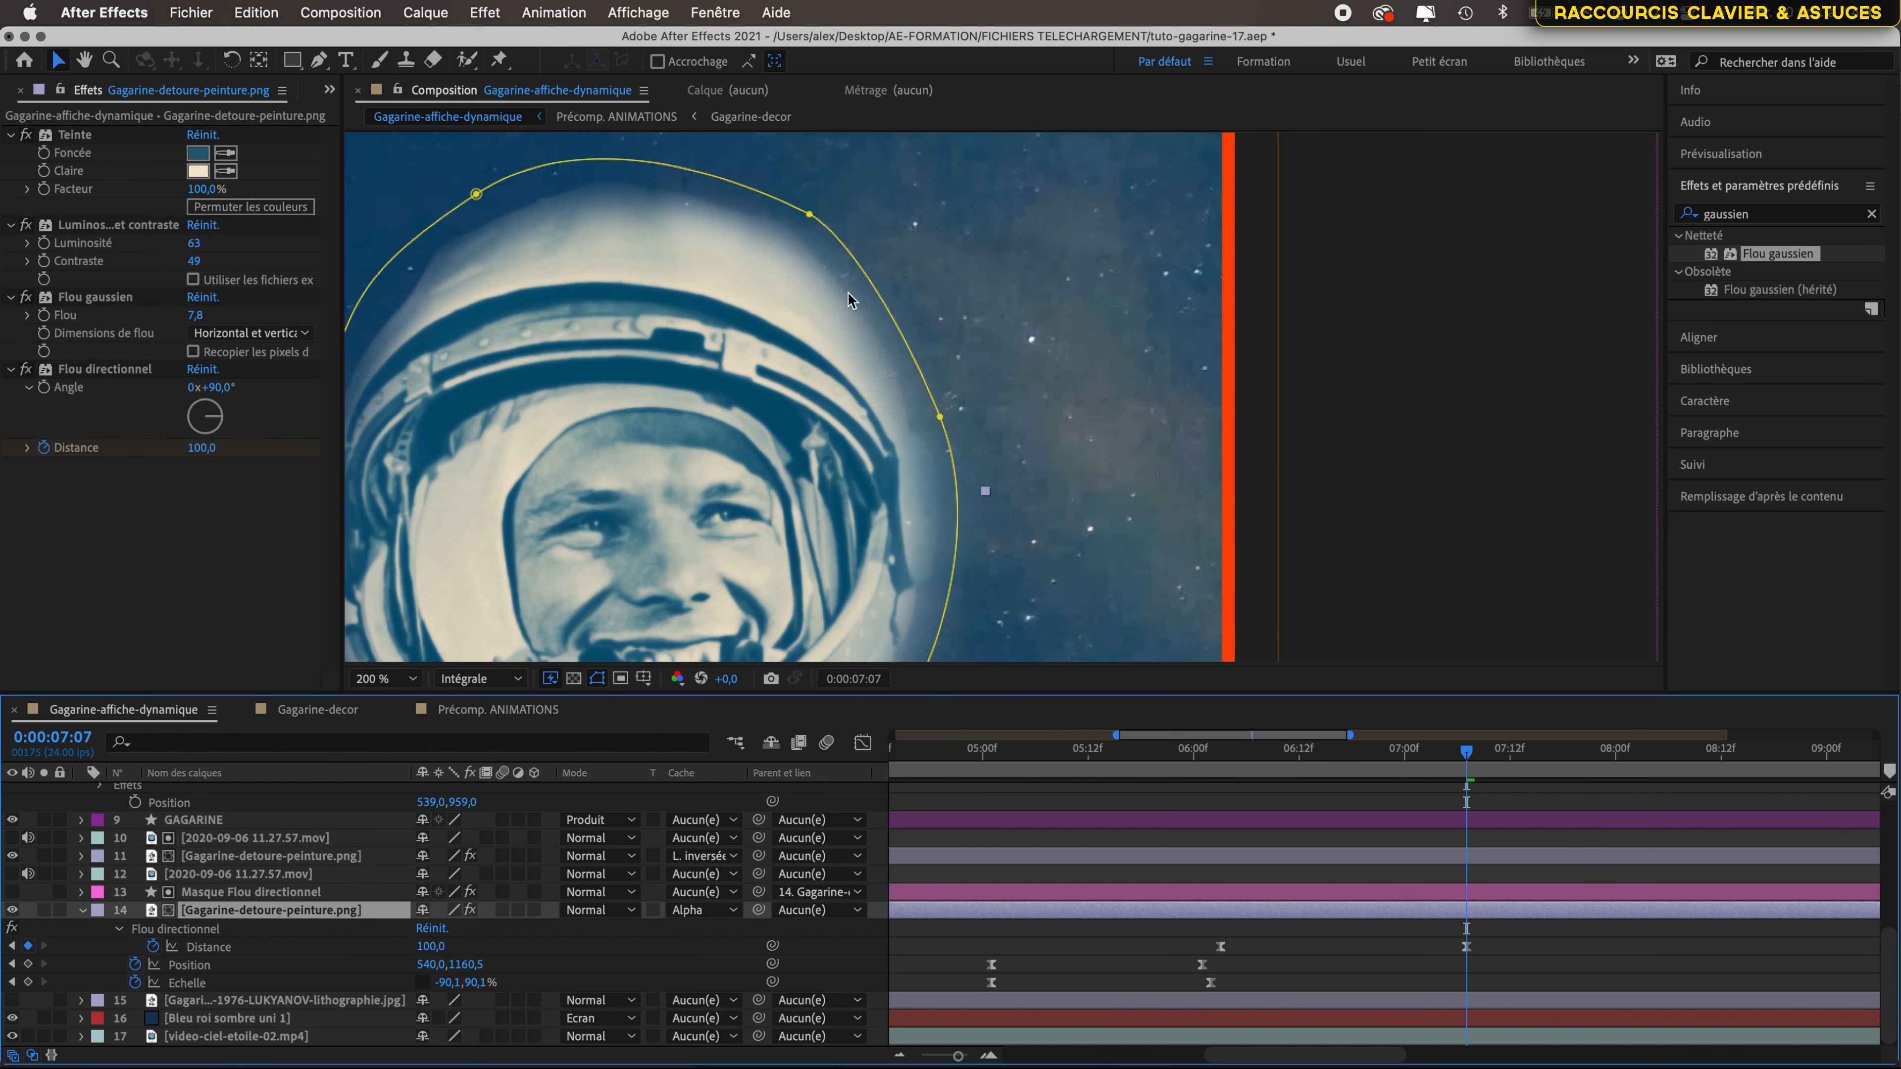
scroll(848, 300, "down", 5)
scroll(849, 300, "up", 5)
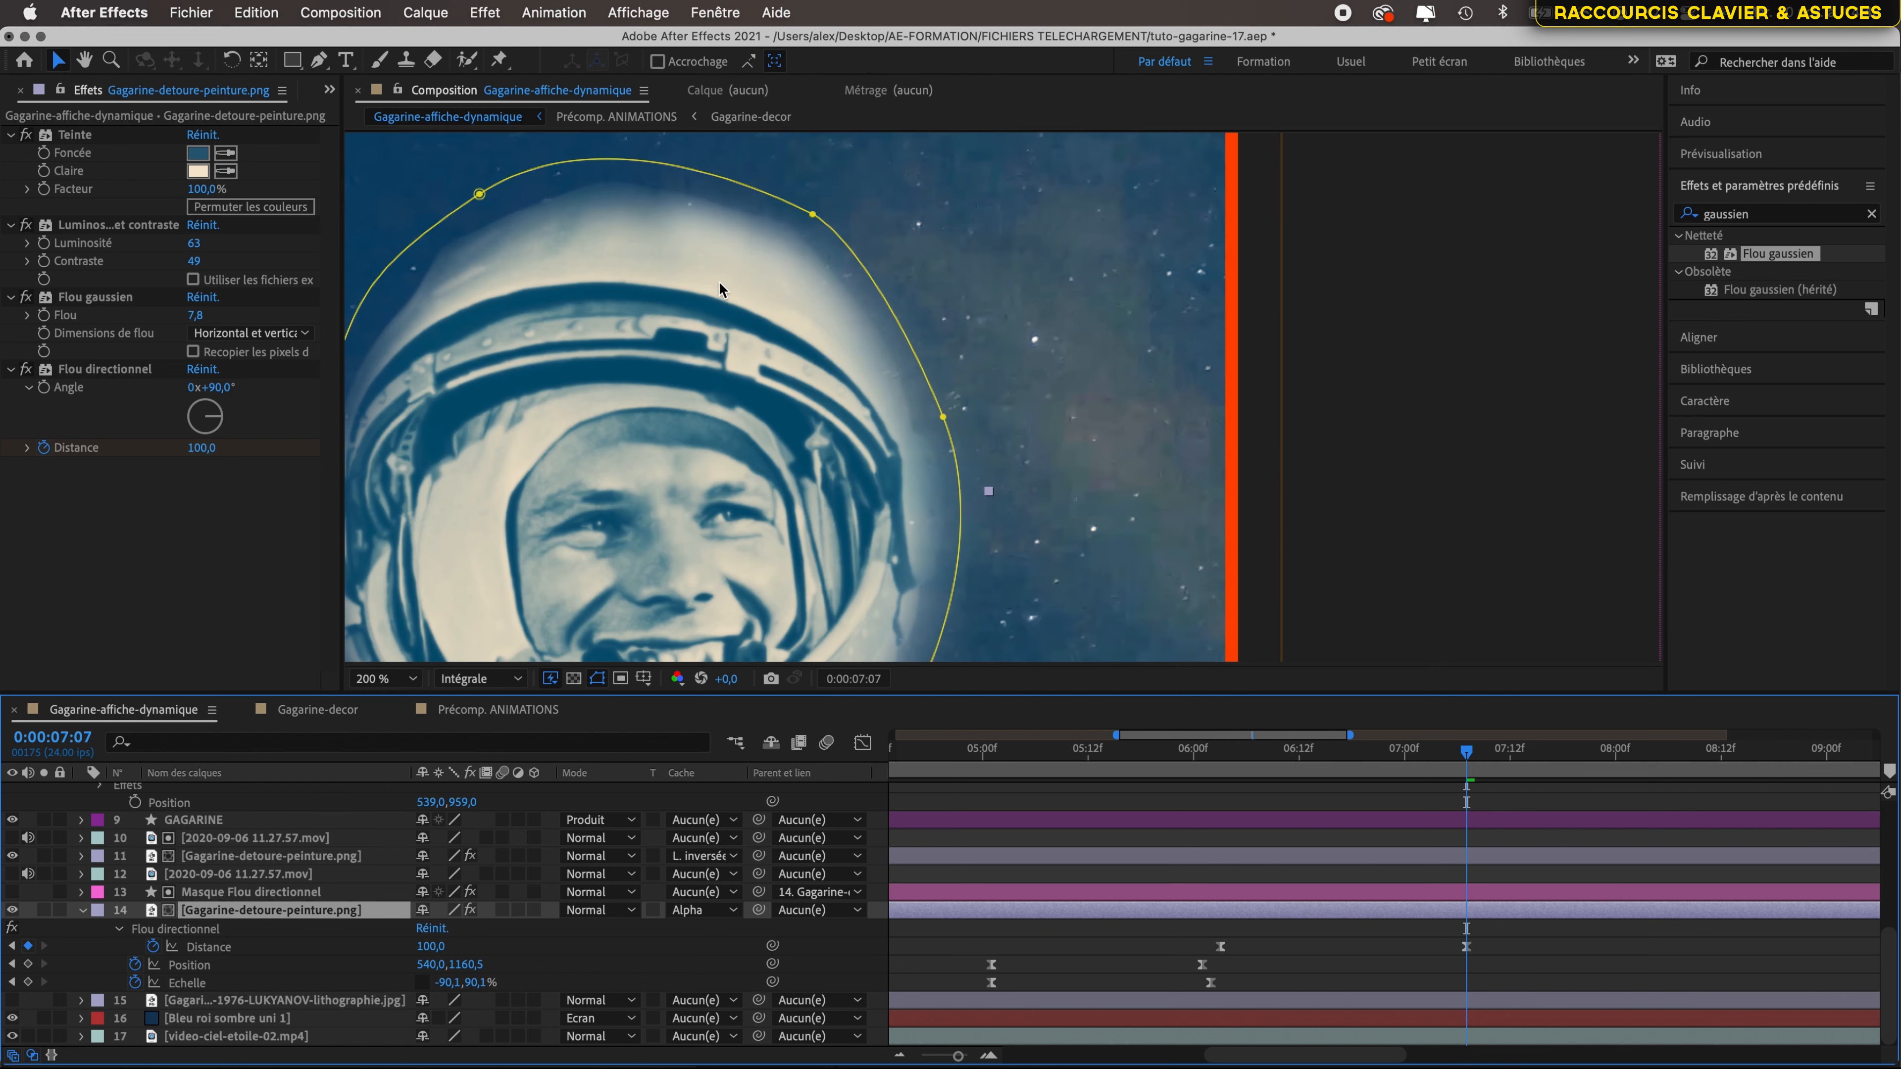
scroll(769, 253, "down", 3)
scroll(766, 251, "up", 1)
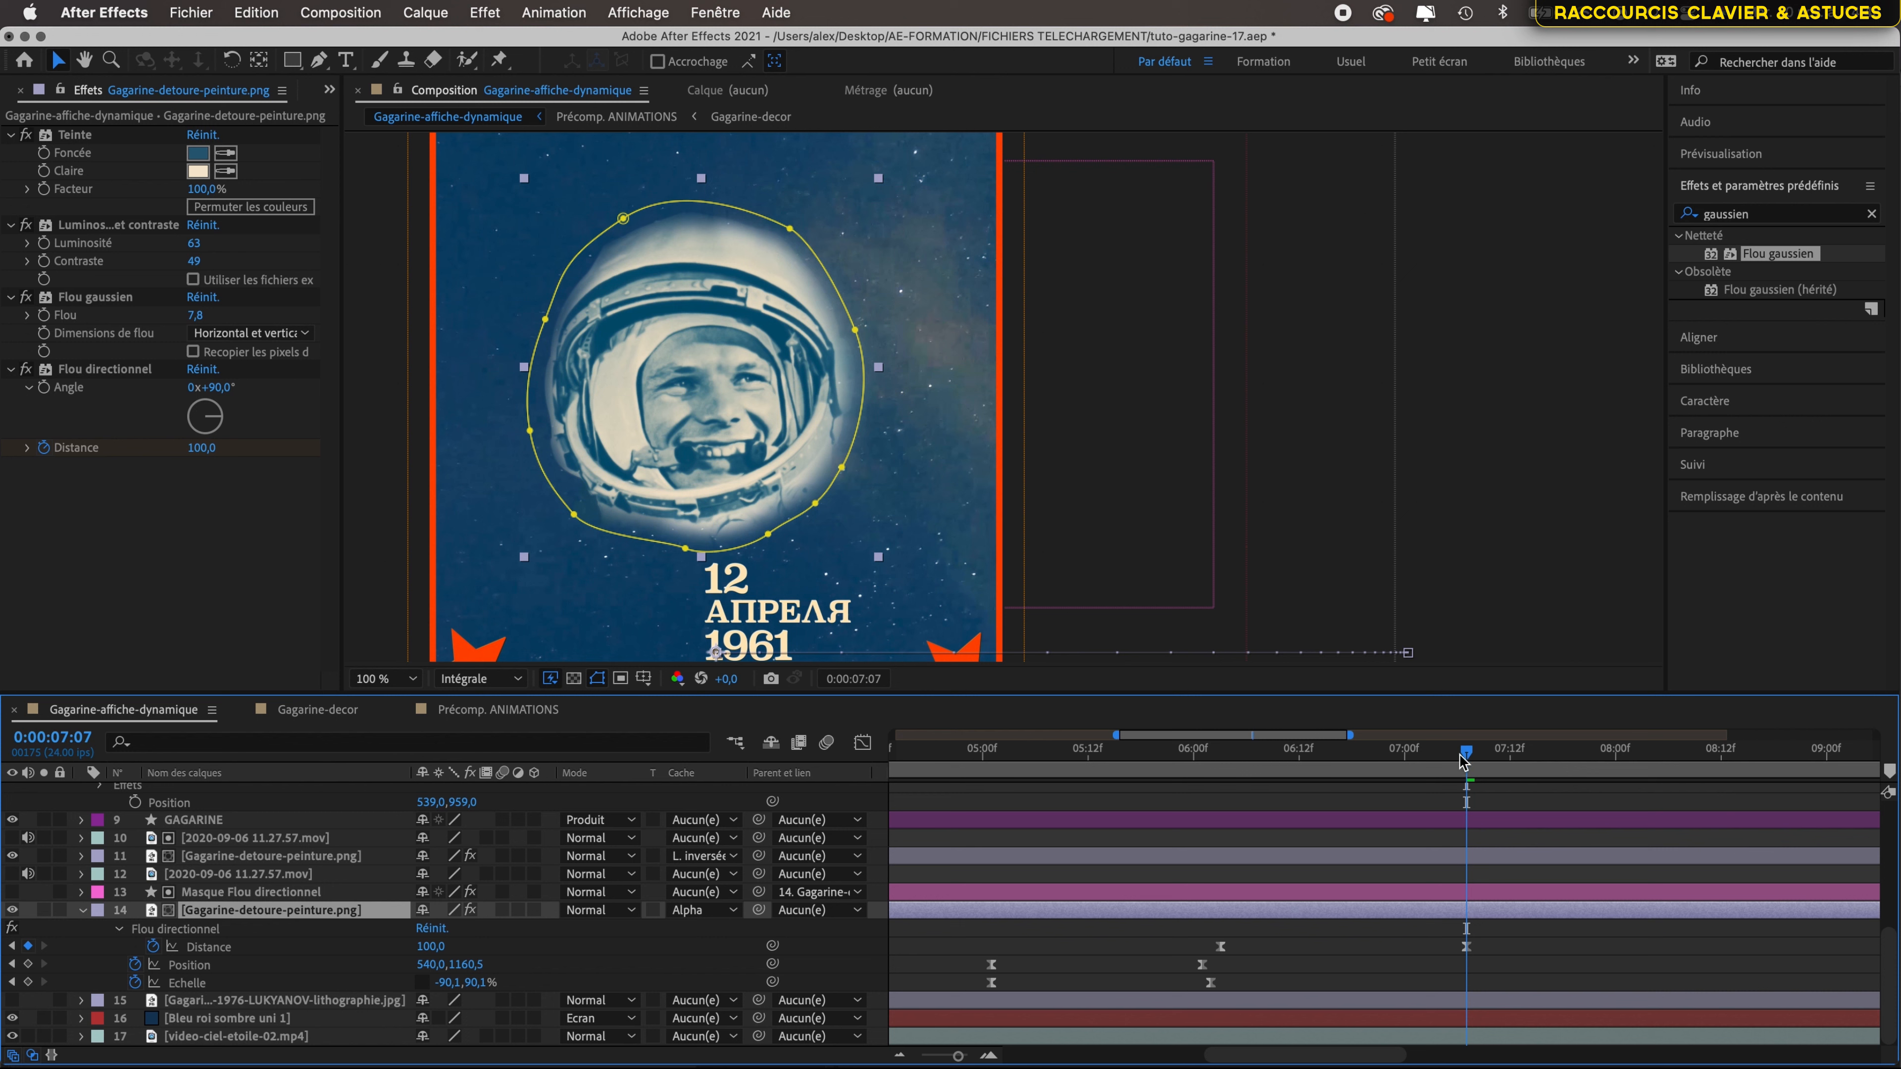
left_click_drag(1466, 751, 997, 761)
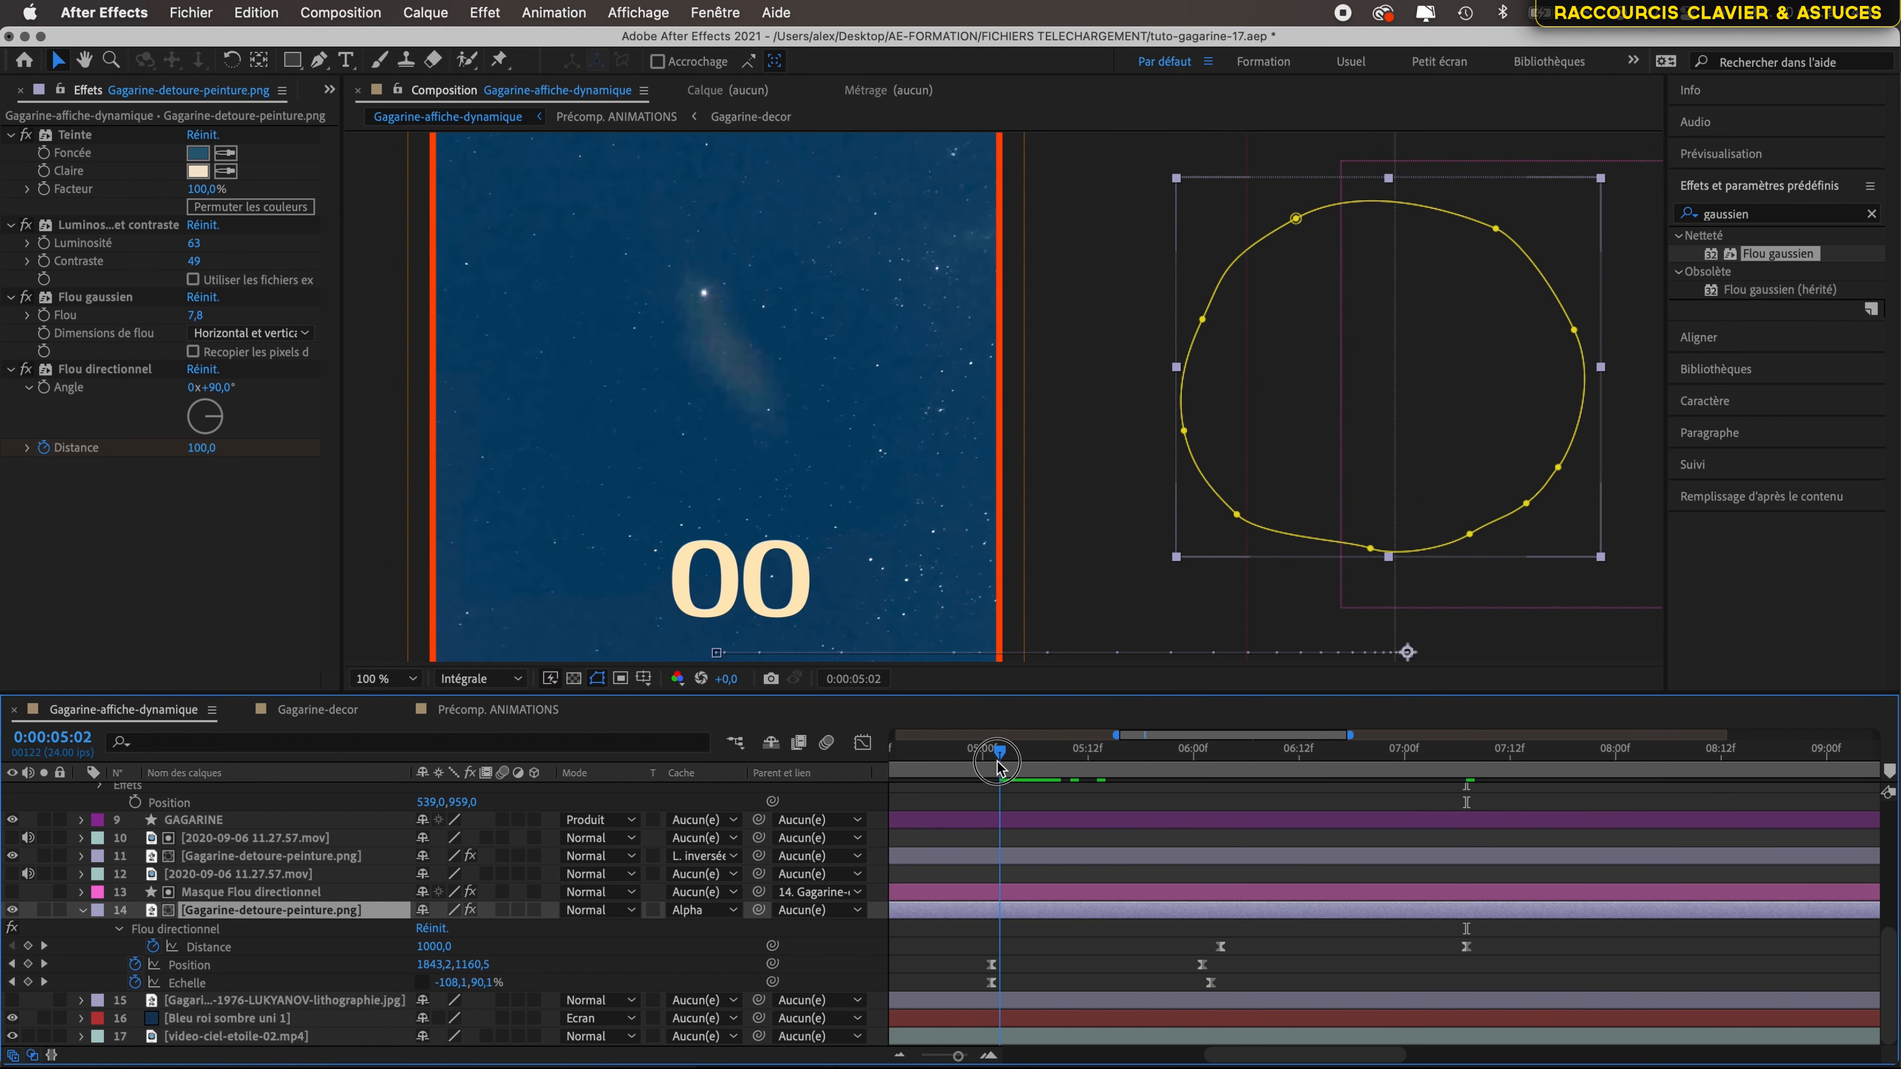
key("space")
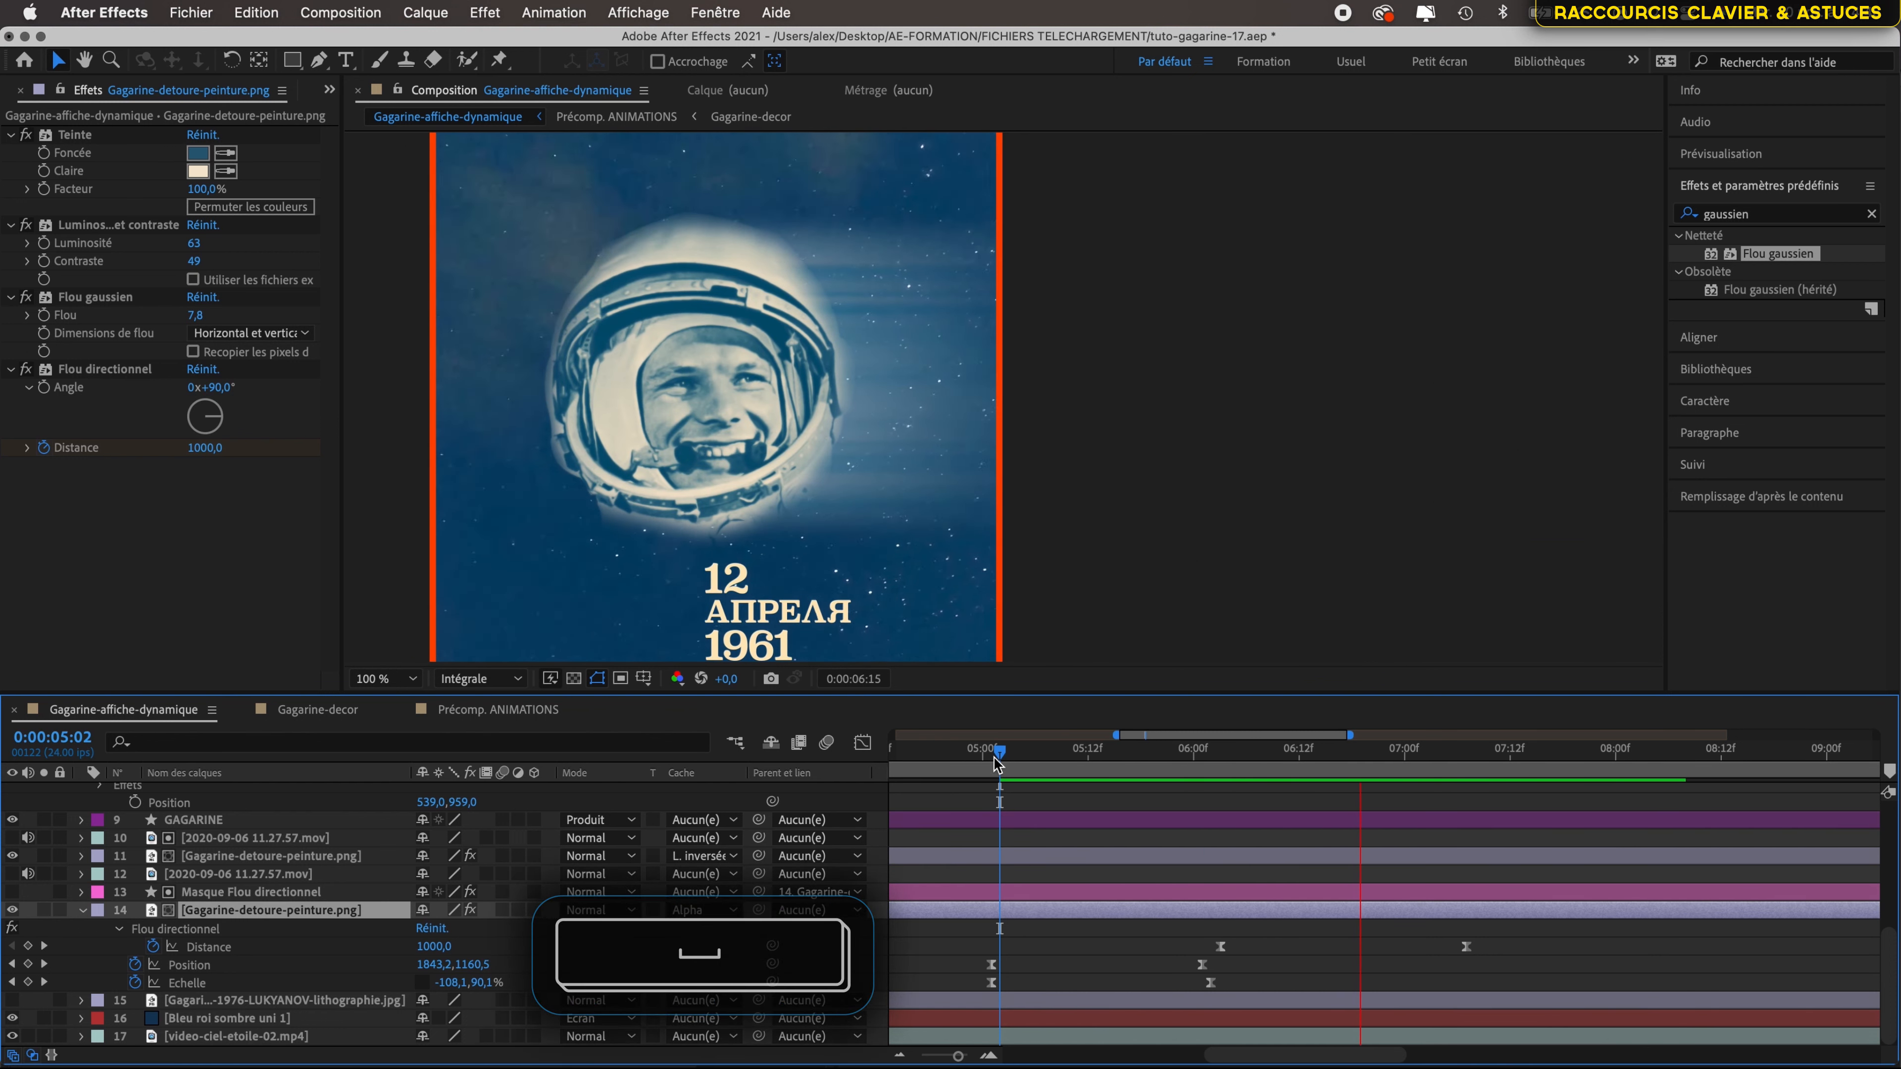
- Reveal the lower portrait copy's Opacity and add a 100% keyframe at 0:00:07:20
left_click_drag(998, 763, 1465, 763)
scroll(1173, 787, "down", 3)
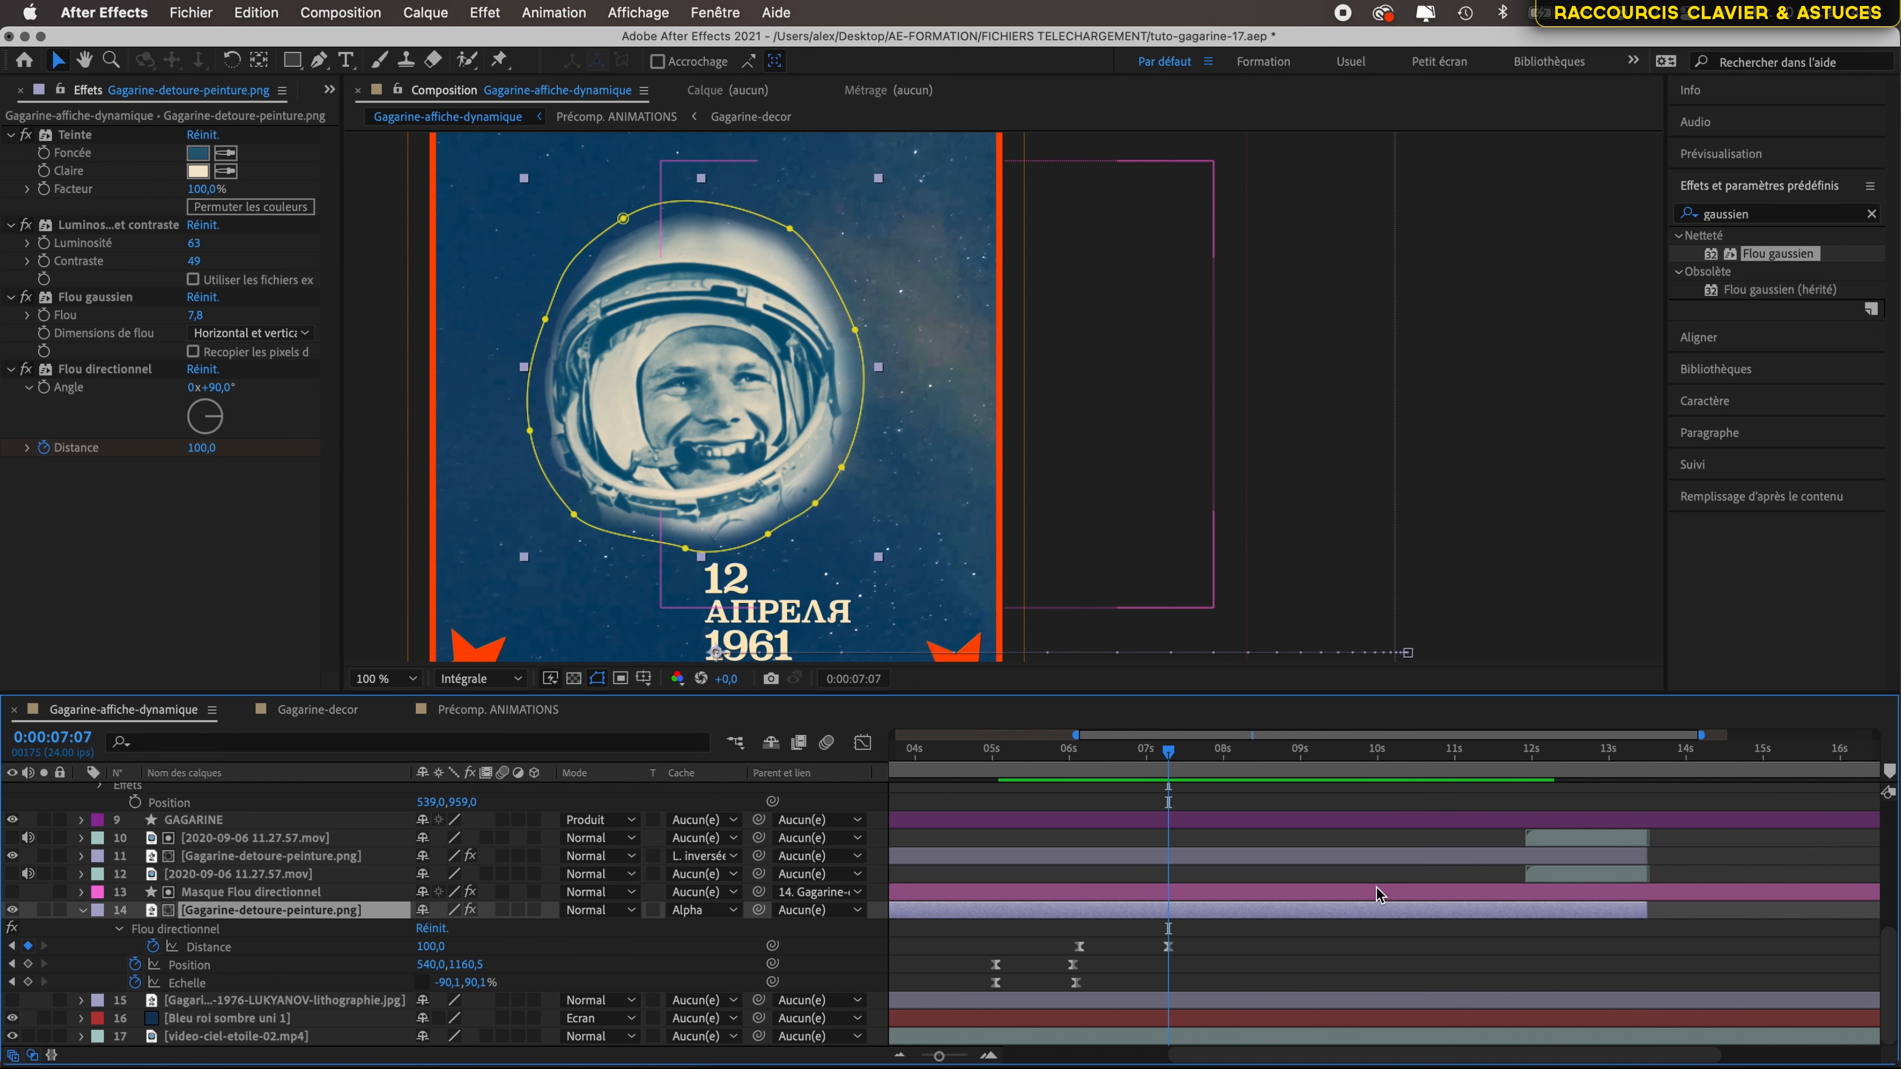
left_click_drag(1168, 750, 1210, 809)
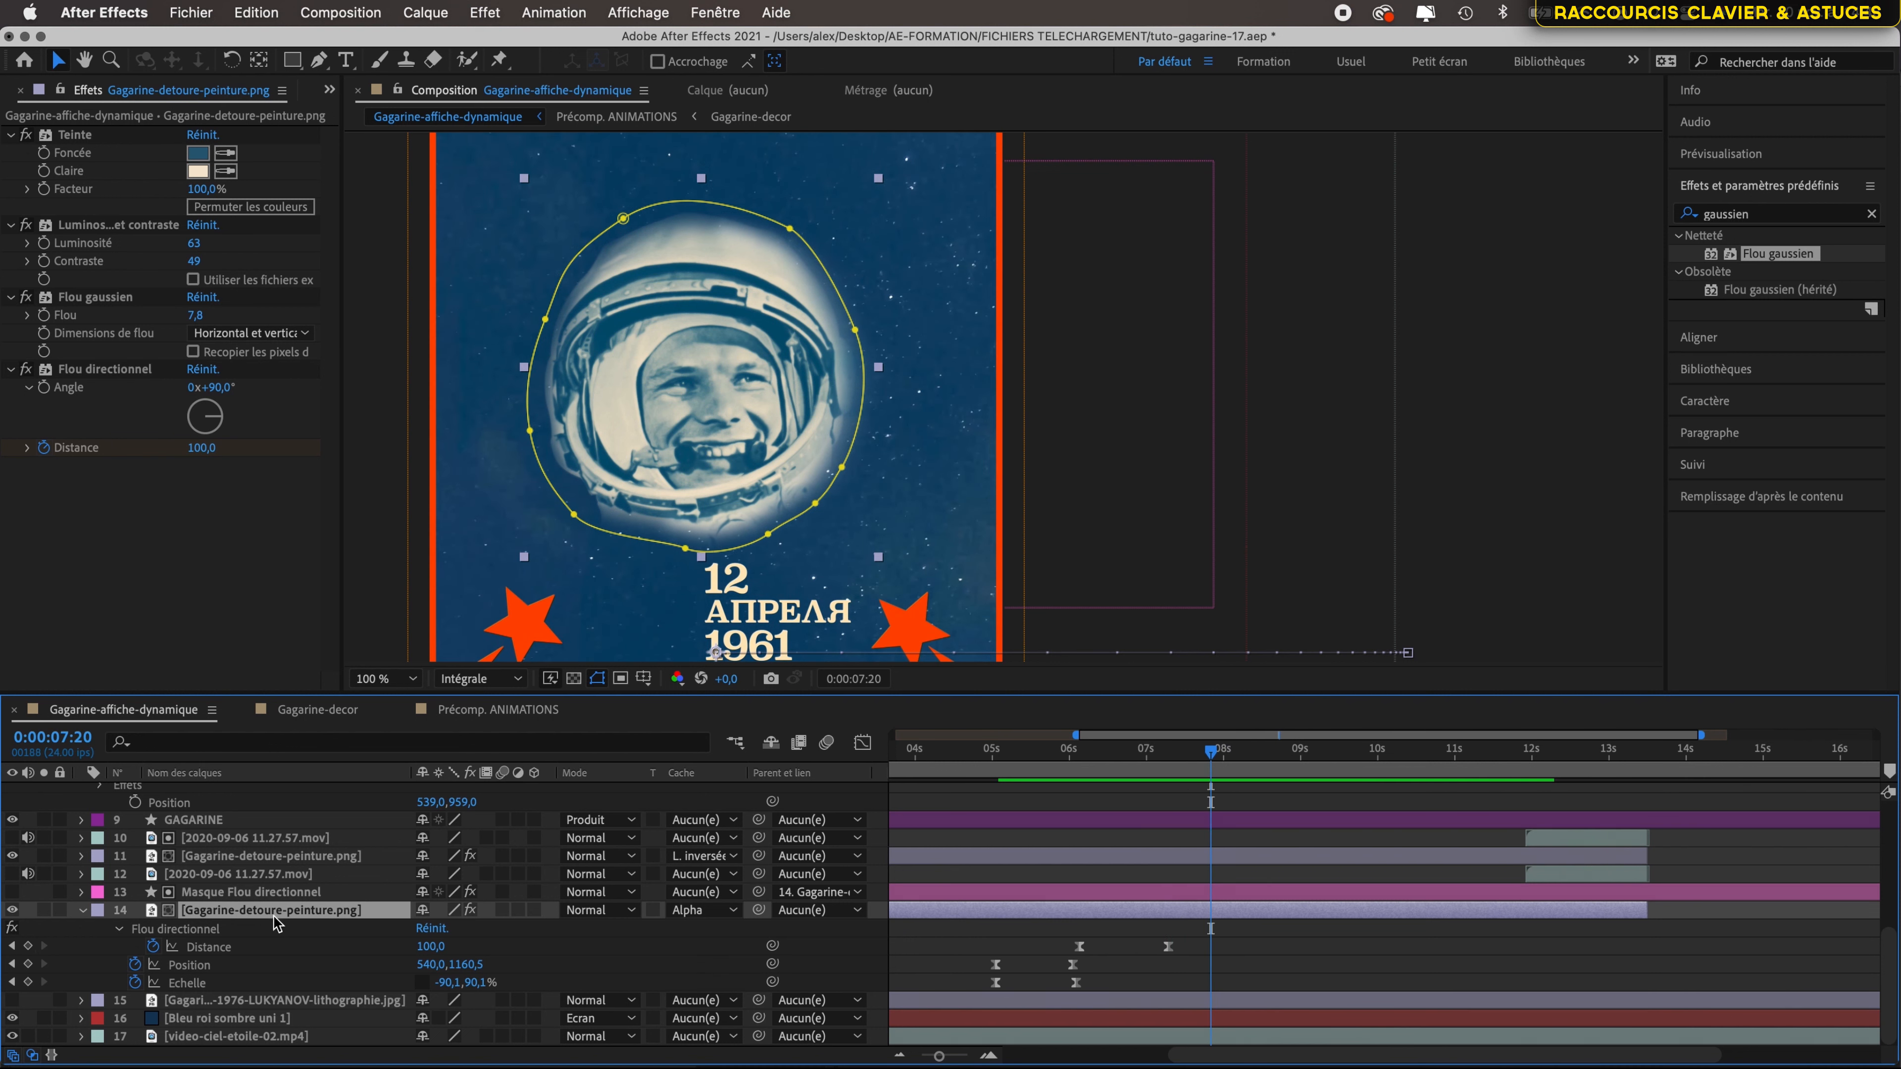
key("shift+t")
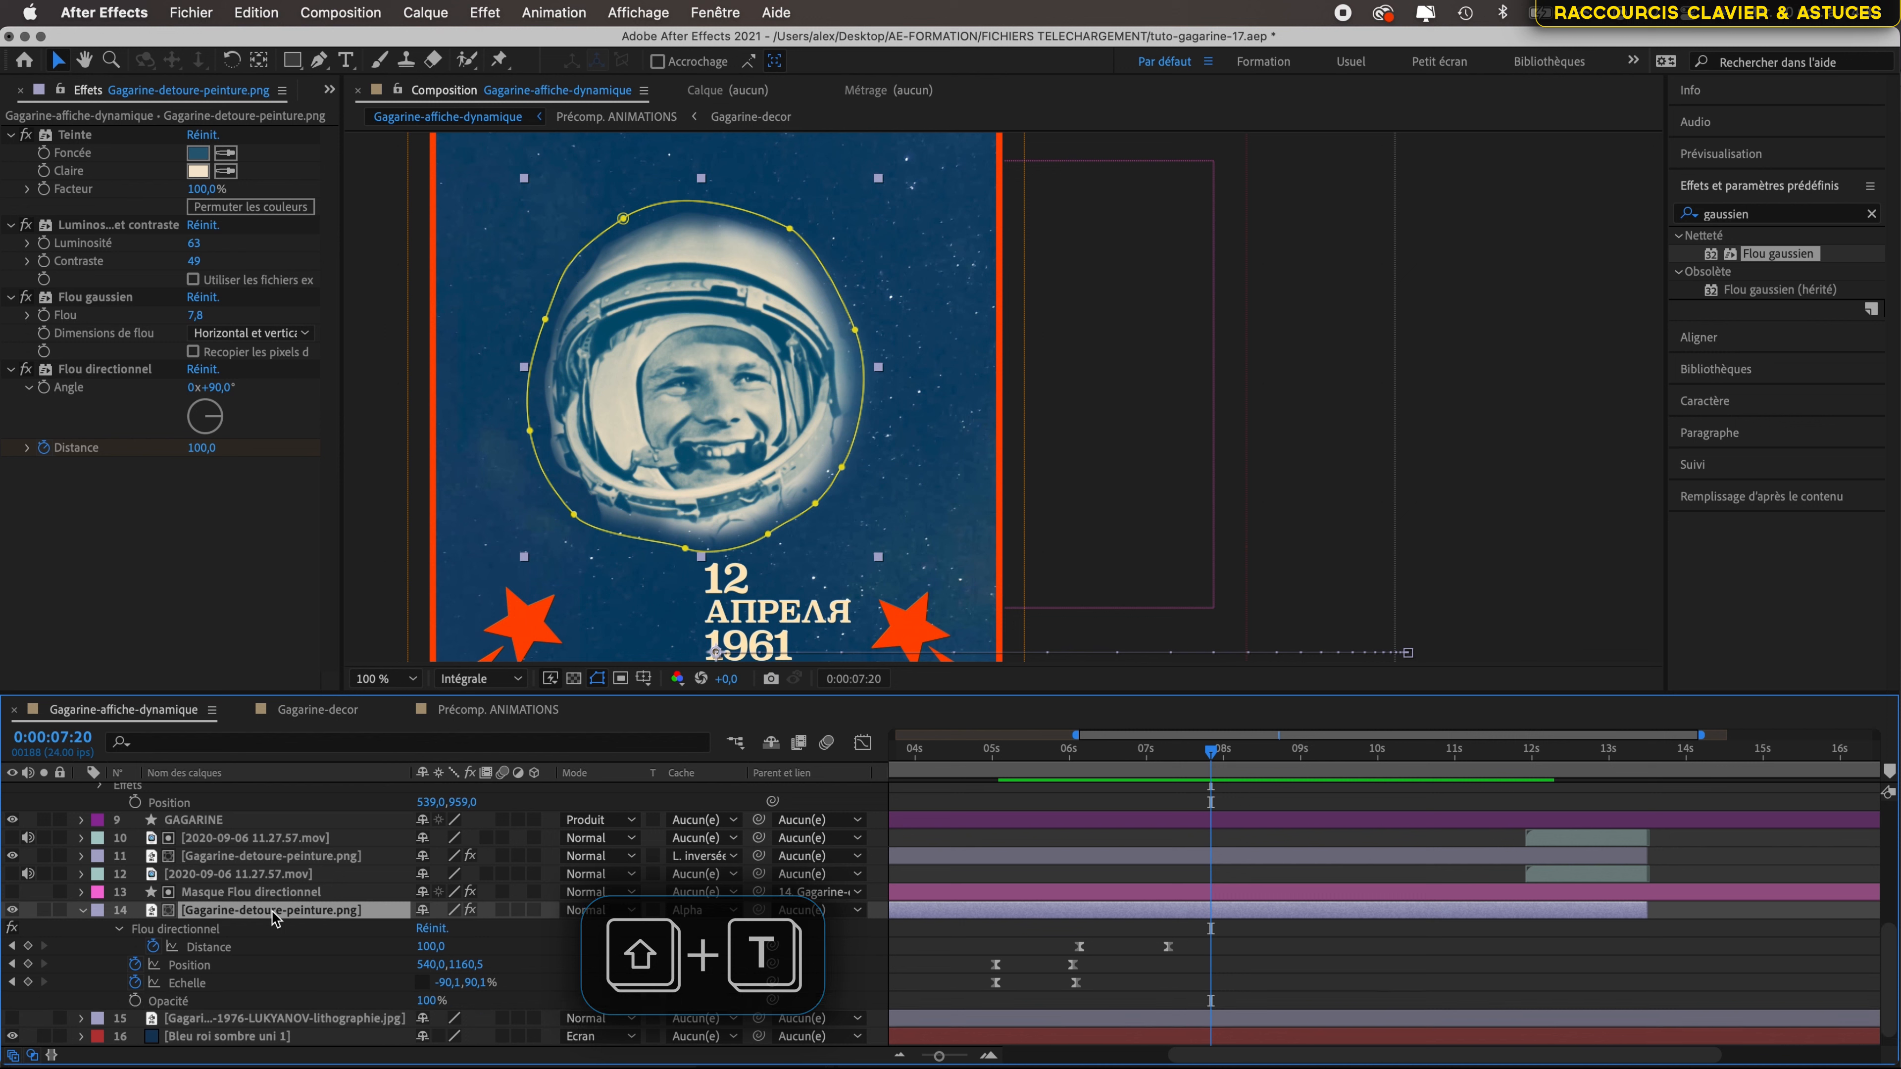
left_click(135, 1001)
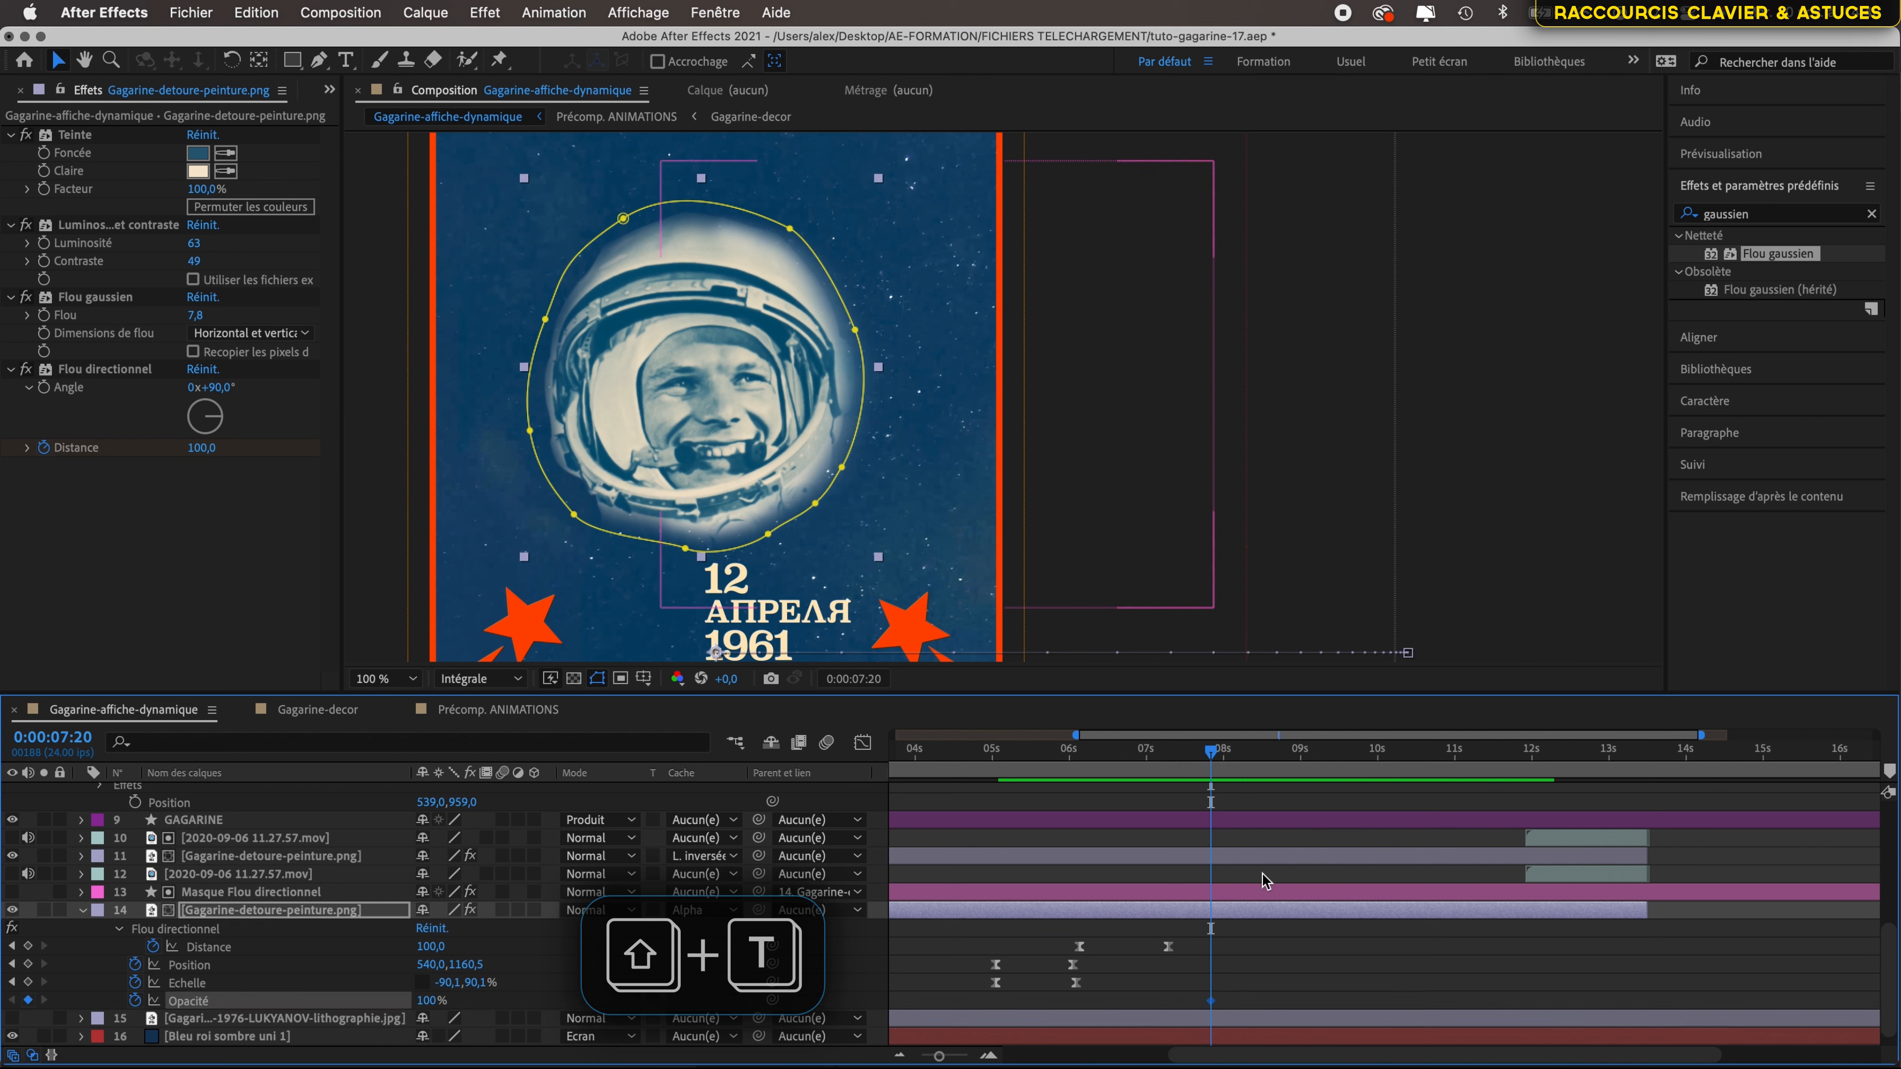
- Add a second Opacity keyframe of 0% at 0:00:08:11 on the lower portrait copy
left_click_drag(1210, 756, 1259, 762)
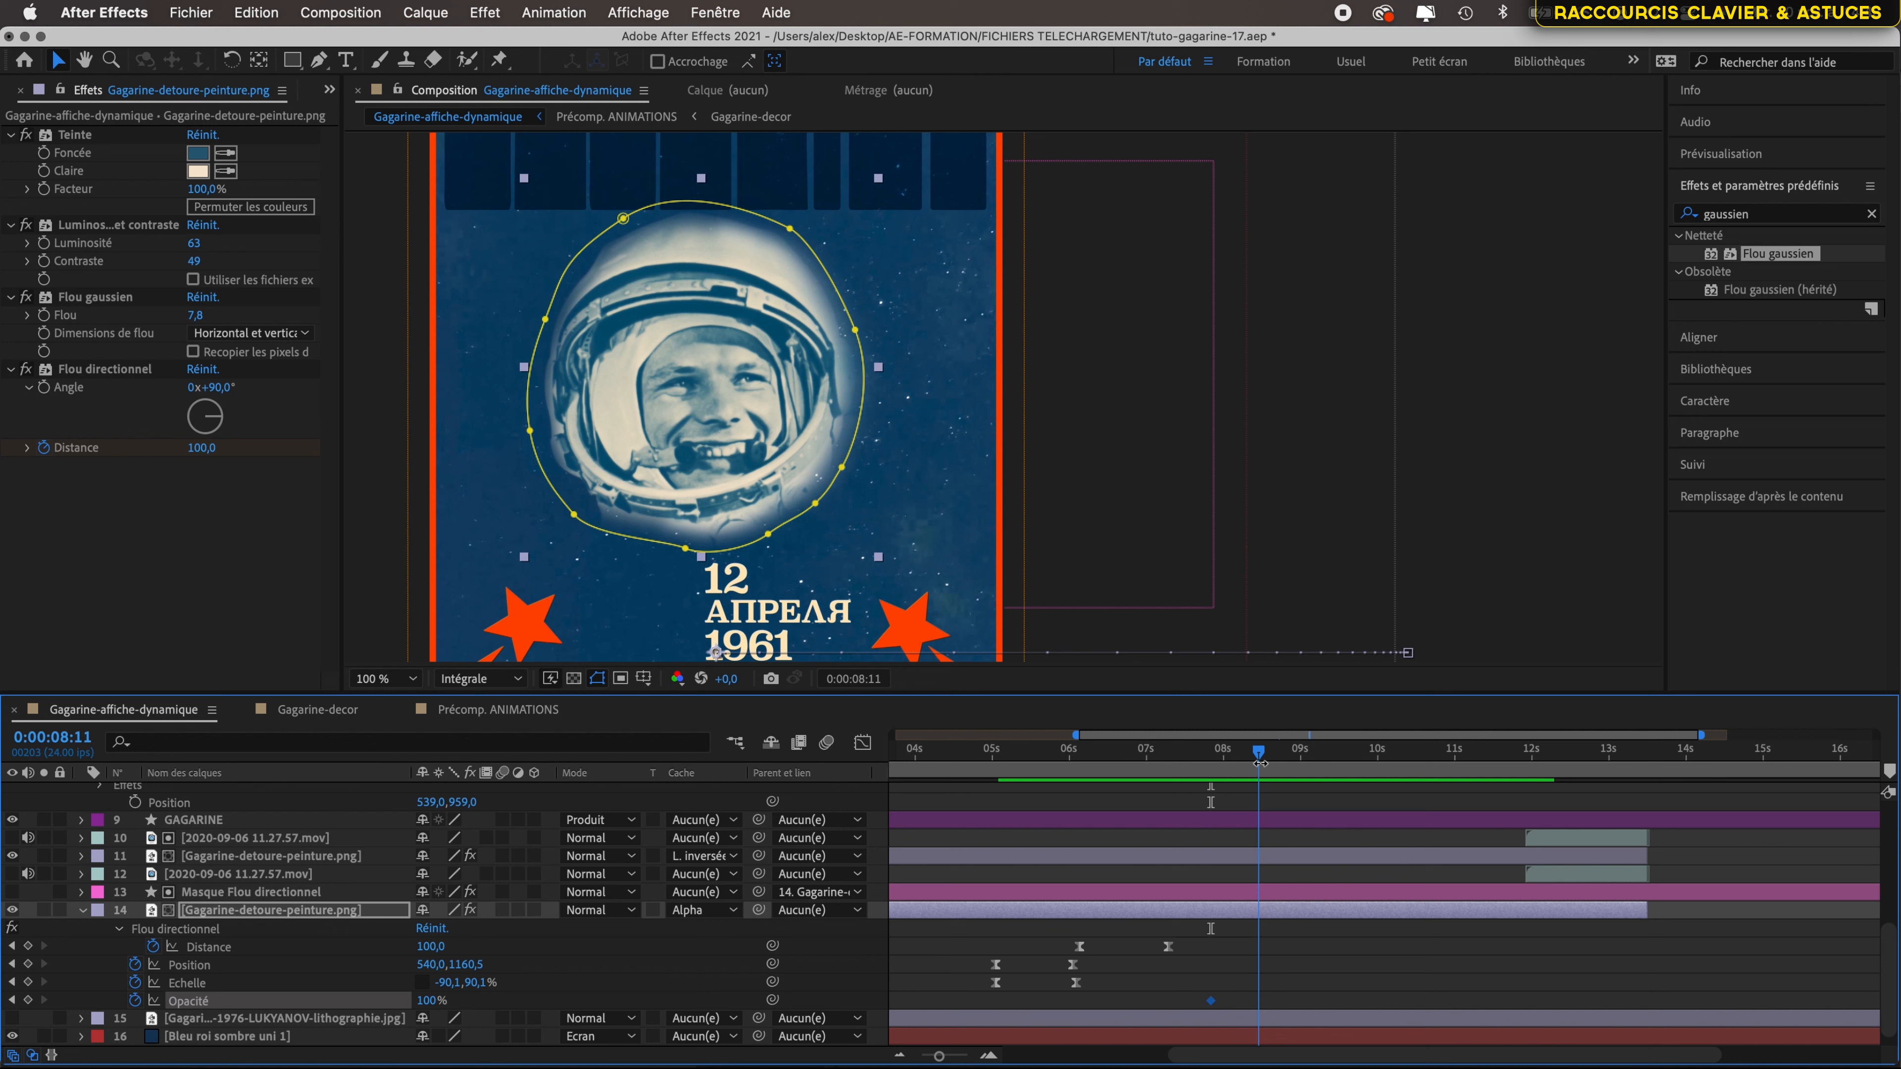
left_click(425, 1001)
type("0")
key("Return")
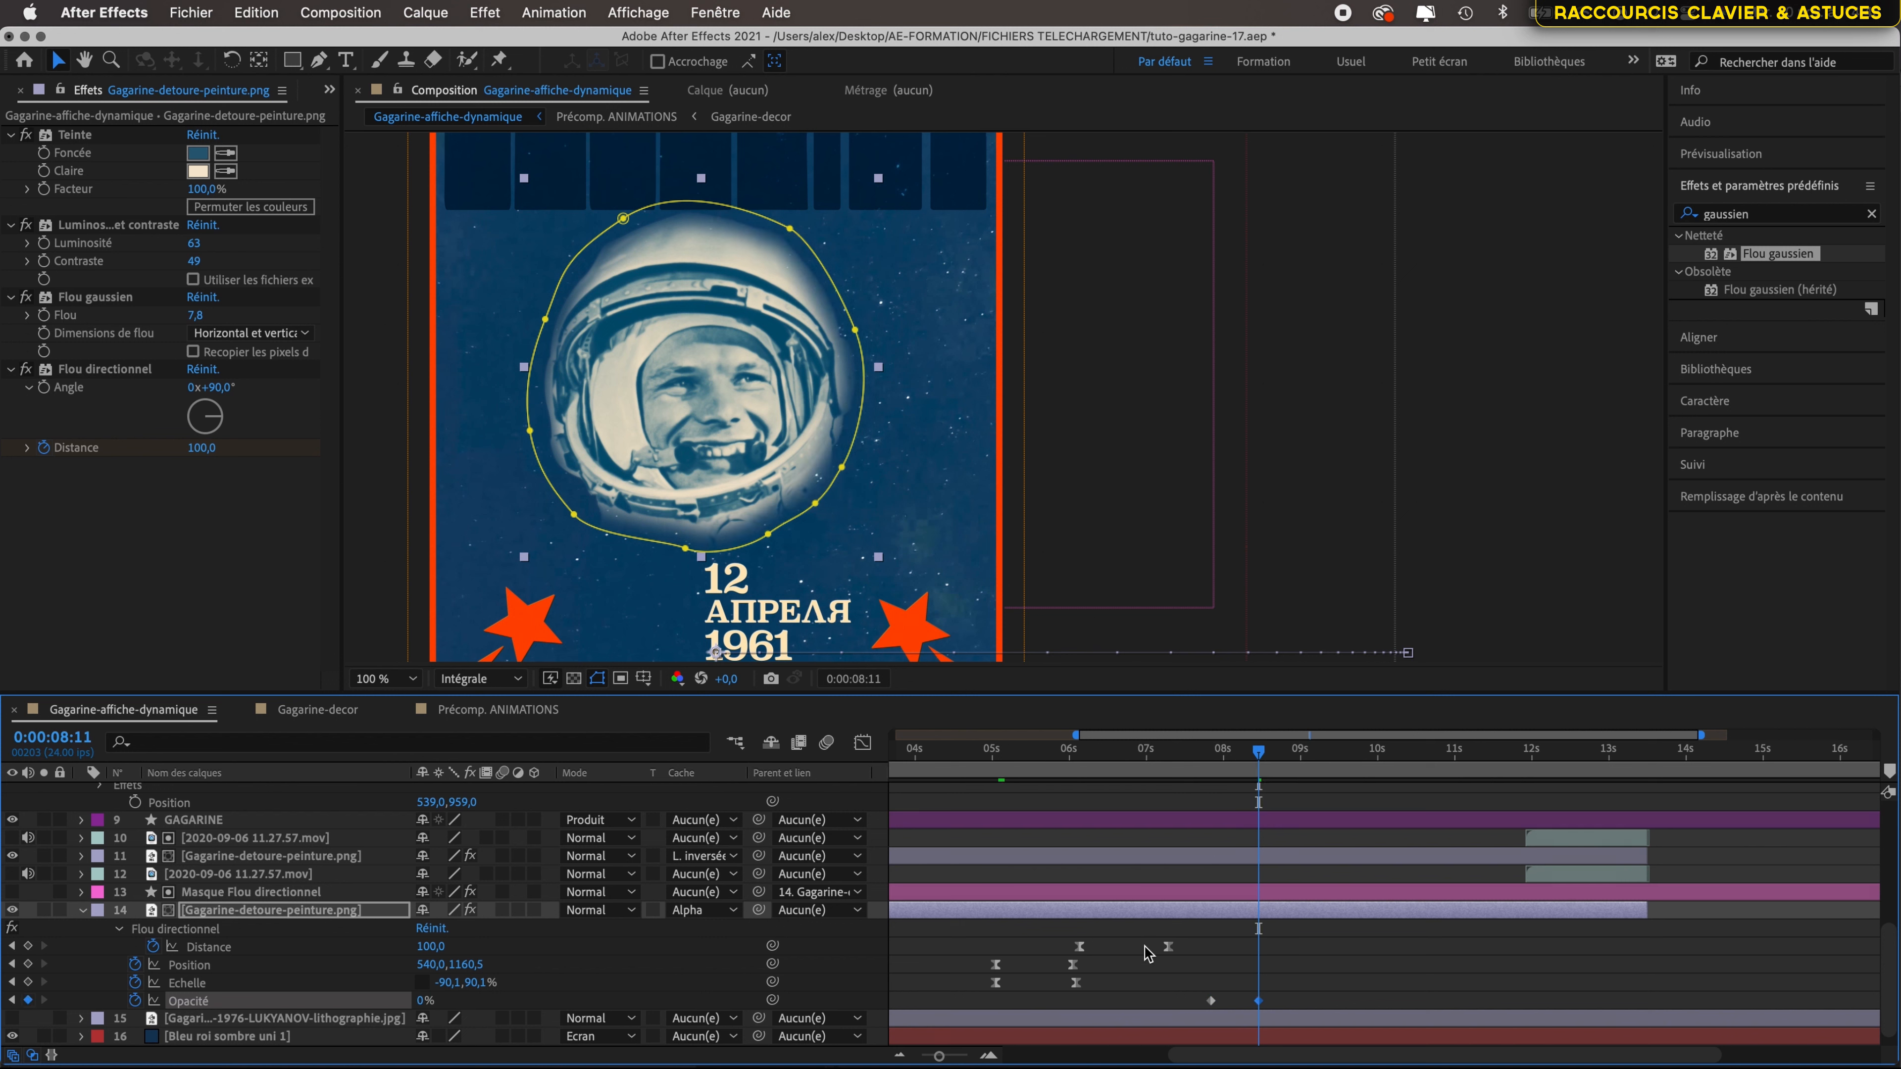
- Apply Easy Ease to both Opacity keyframes of the lower portrait copy and preview the fade
mouse_move(1259, 750)
left_mouse_down()
mouse_move(1147, 752)
mouse_move(1311, 753)
mouse_move(1257, 763)
mouse_move(1316, 783)
mouse_move(1259, 786)
left_mouse_up()
left_click_drag(1309, 979, 1192, 1014)
key("F9")
key("space")
- Examine the cosmonaut portrait up close at 0:00:06:20
left_click_drag(1259, 756, 1134, 762)
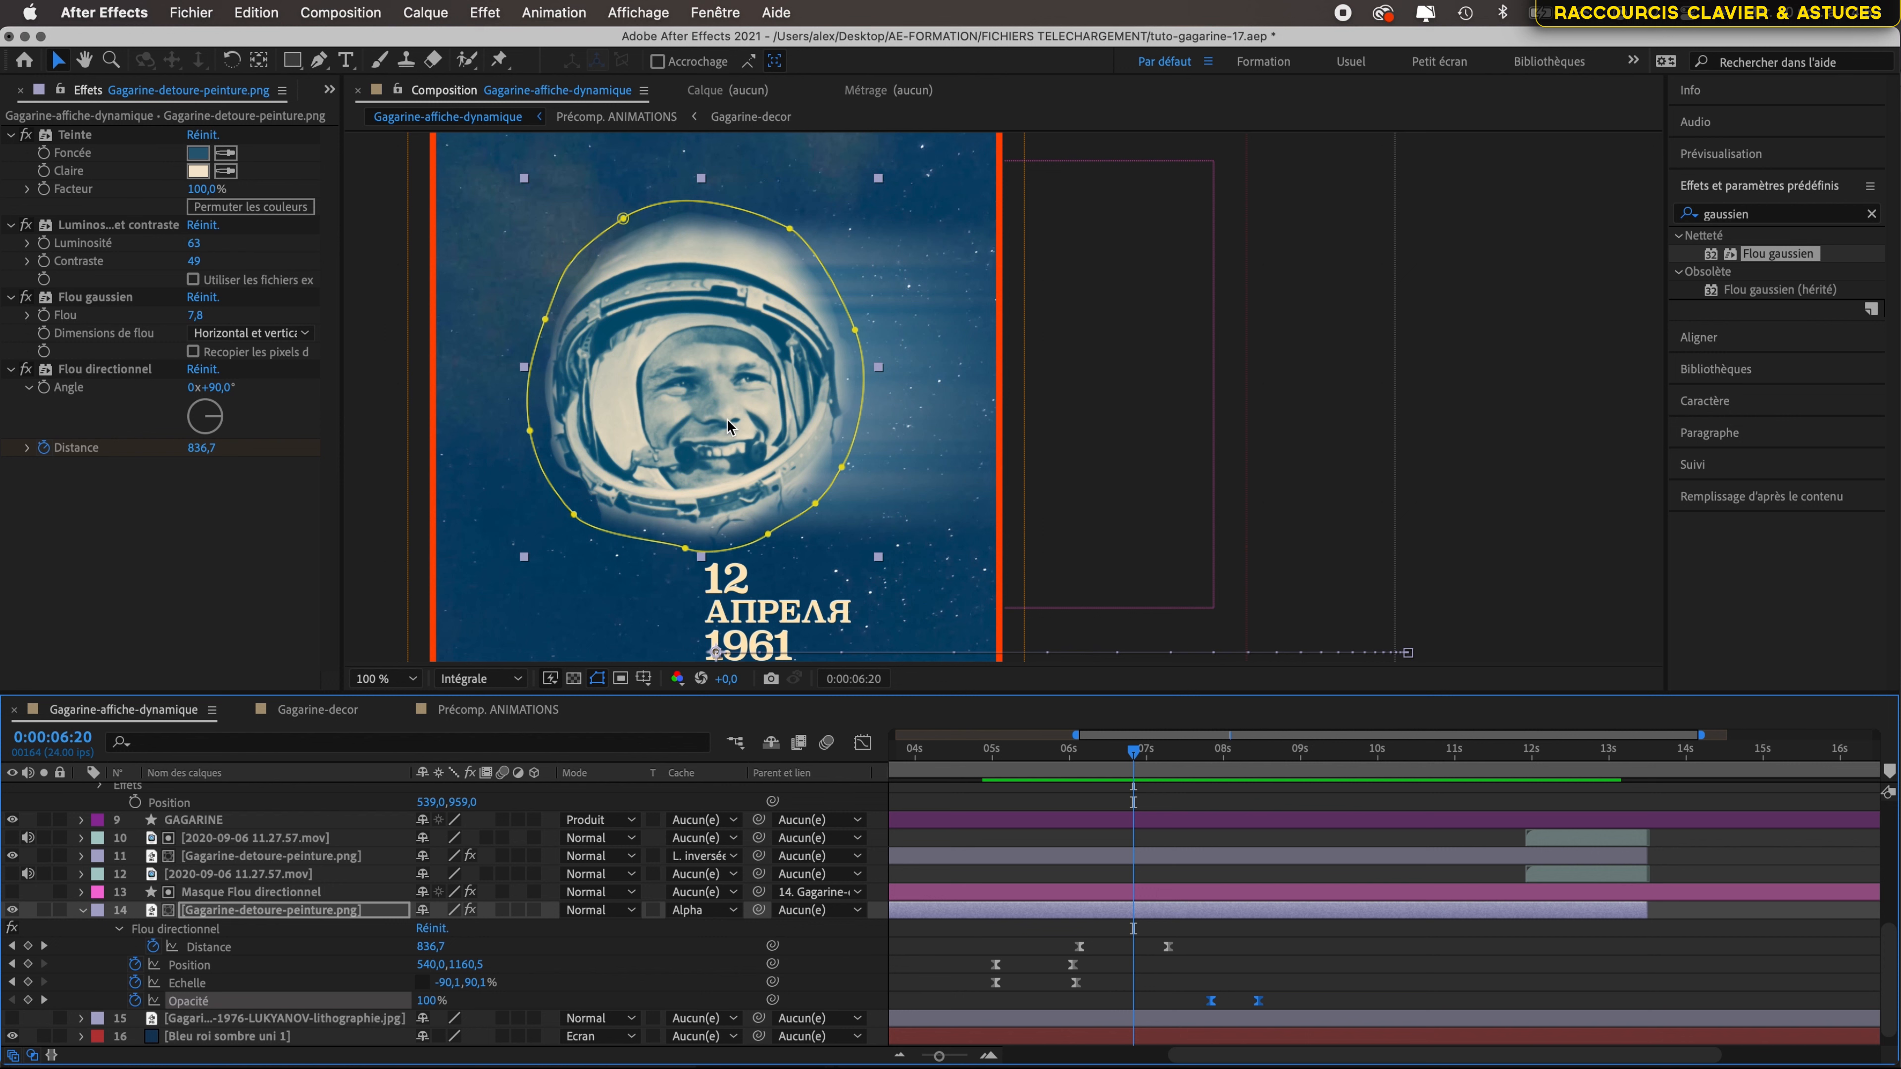
scroll(727, 425, "up", 6)
scroll(727, 425, "down", 4)
scroll(727, 425, "up", 4)
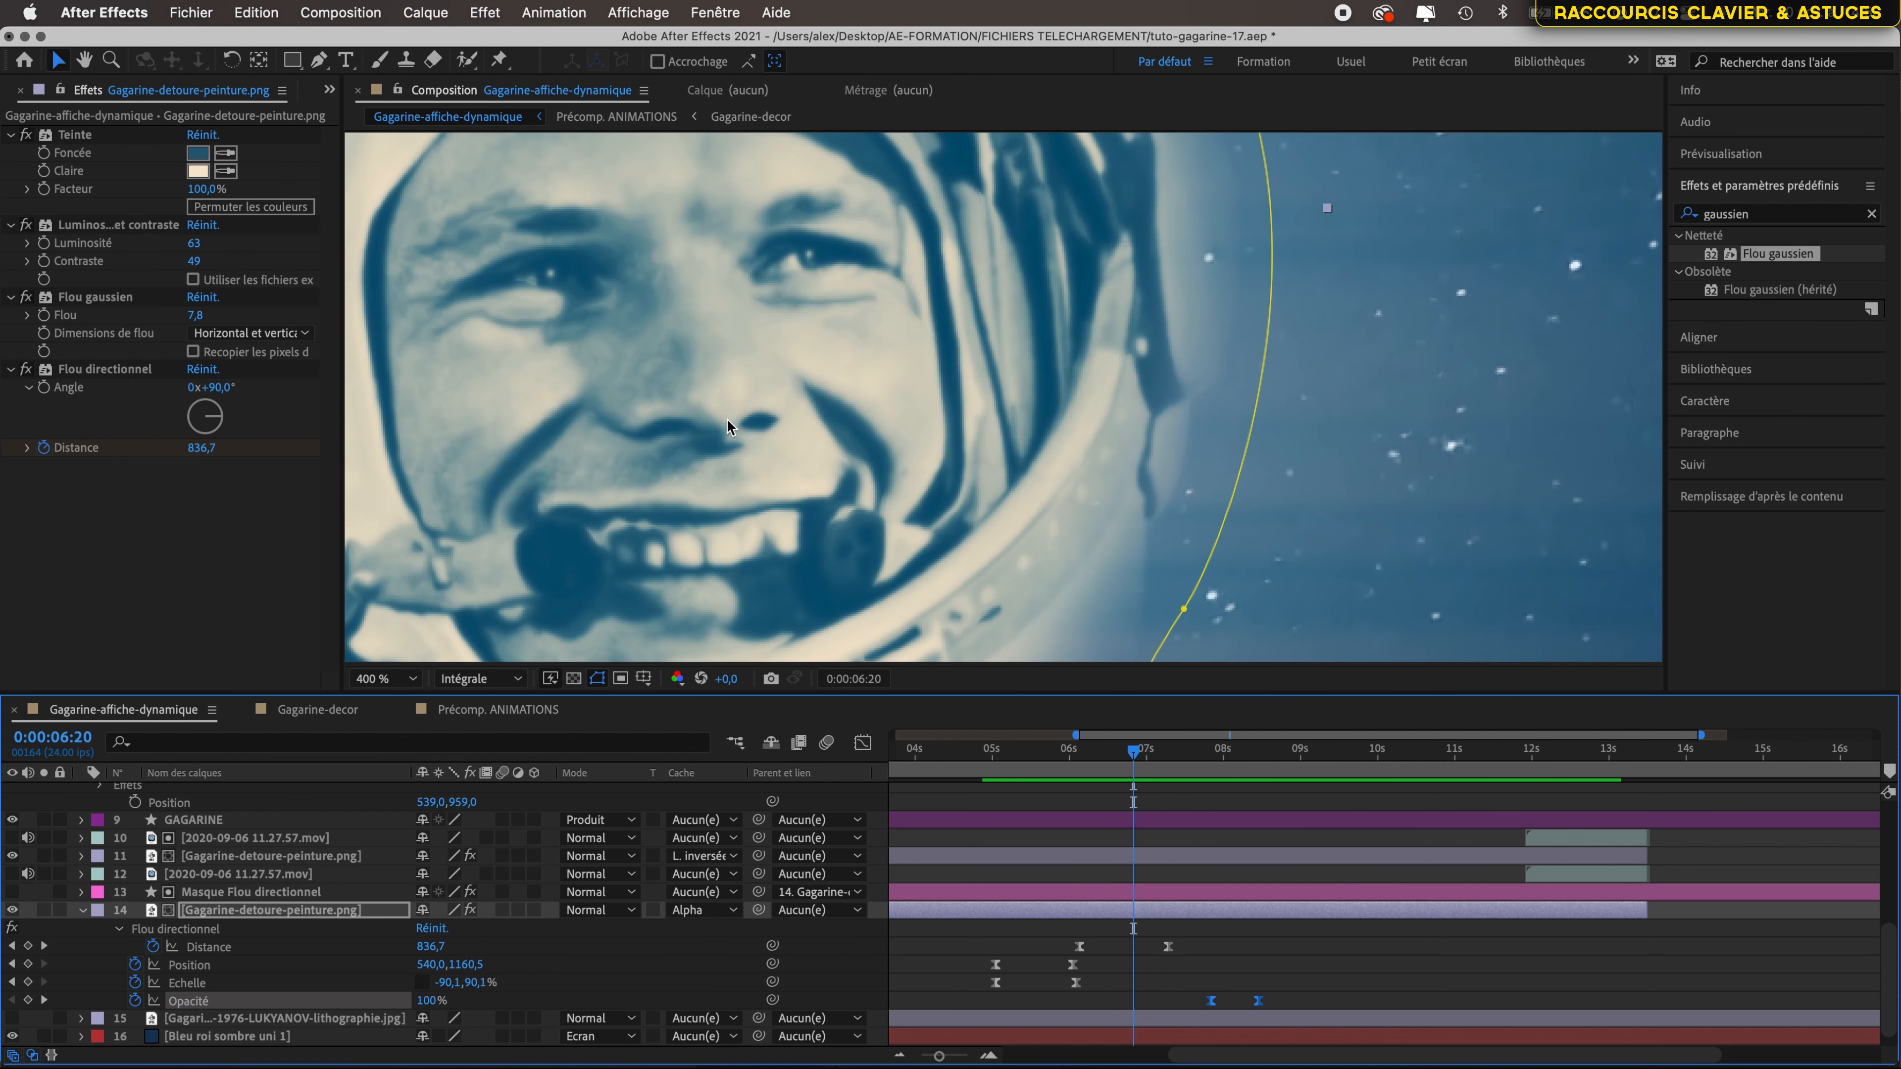
scroll(727, 425, "down", 4)
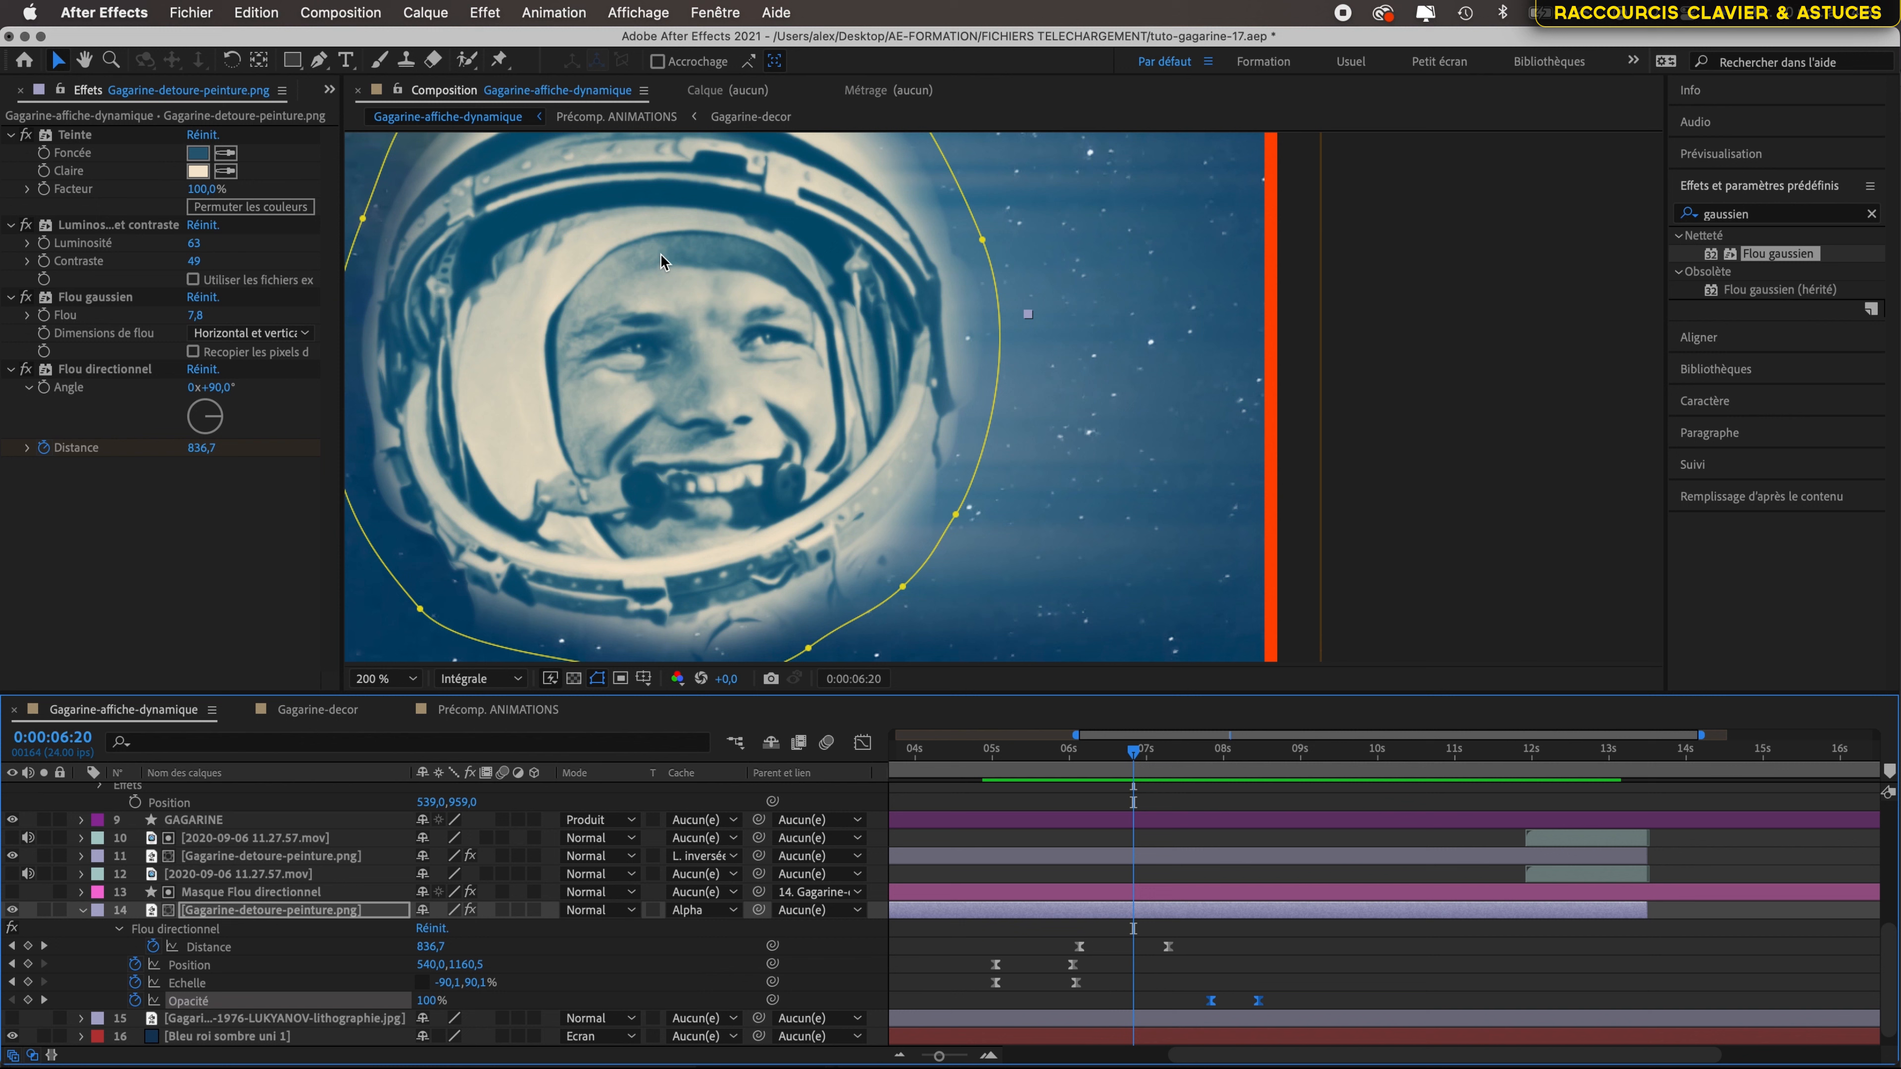
left_click(487, 12)
mouse_move(524, 335)
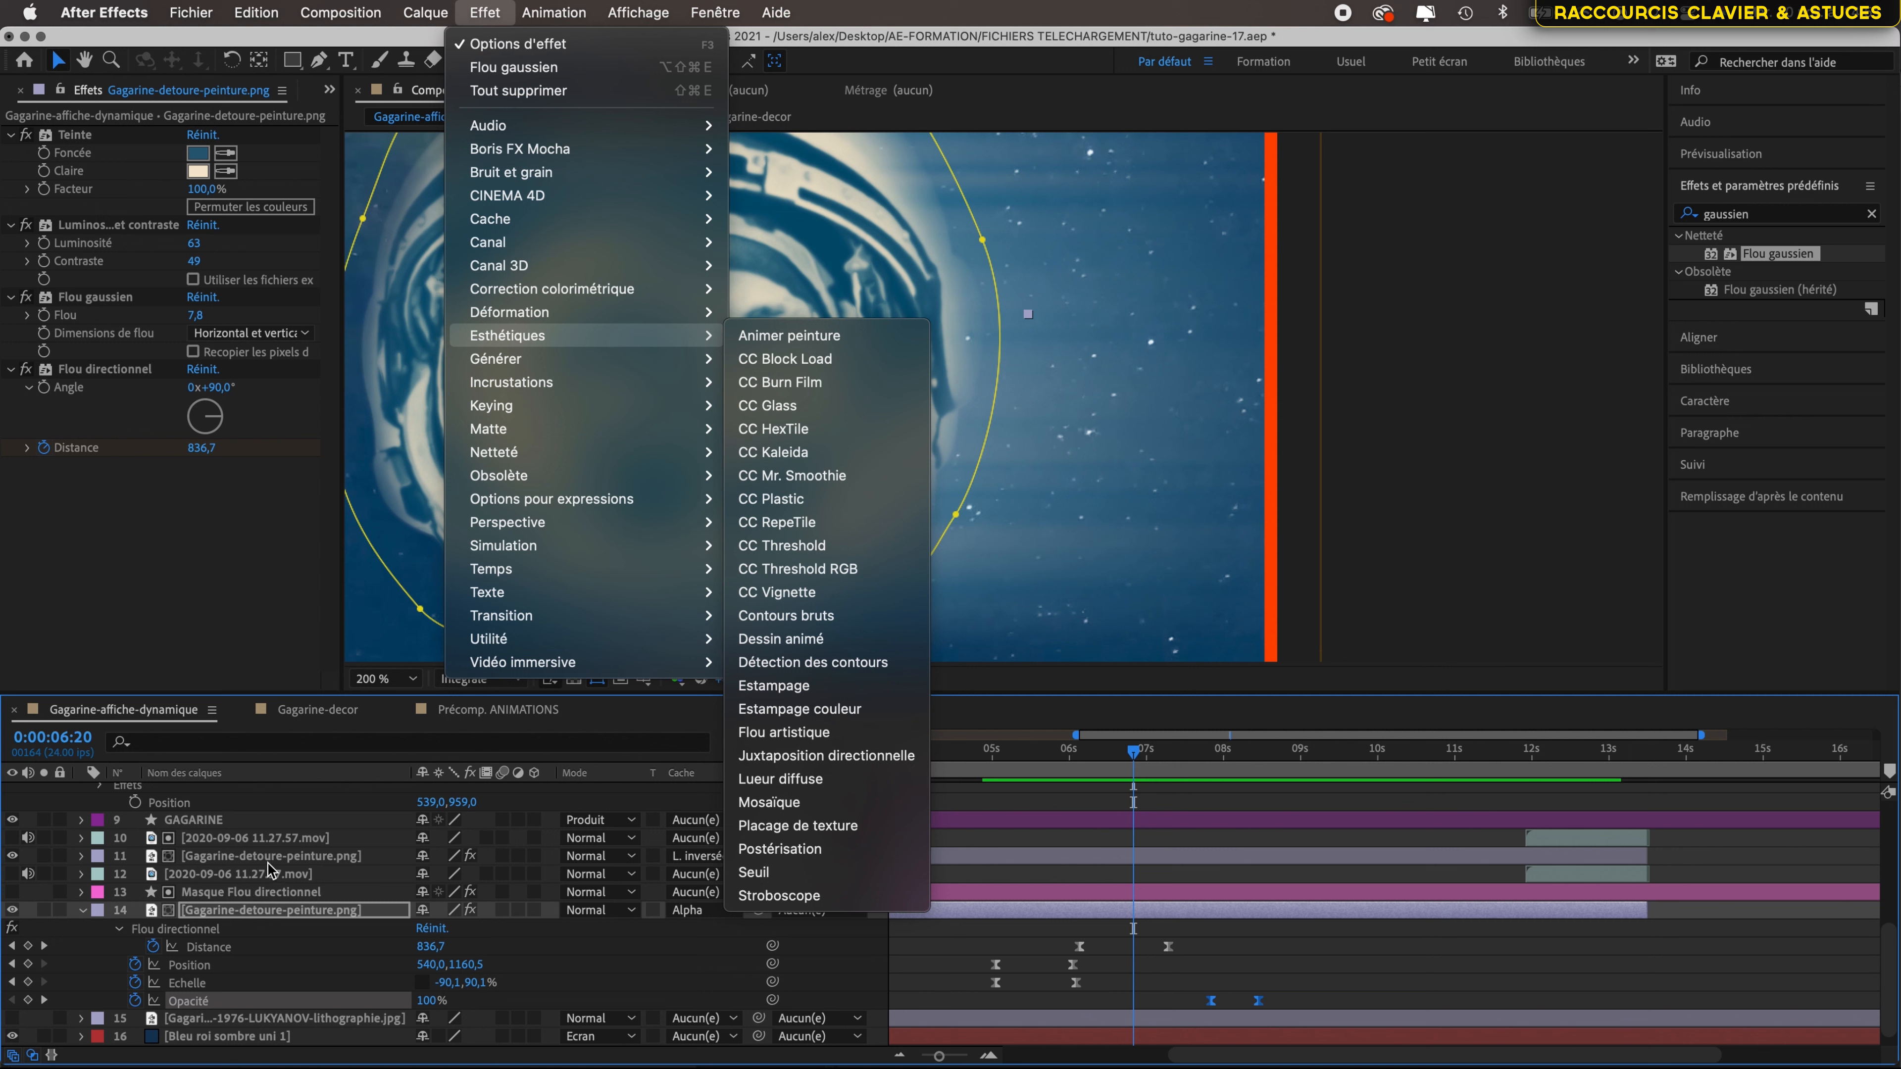
left_click(1086, 870)
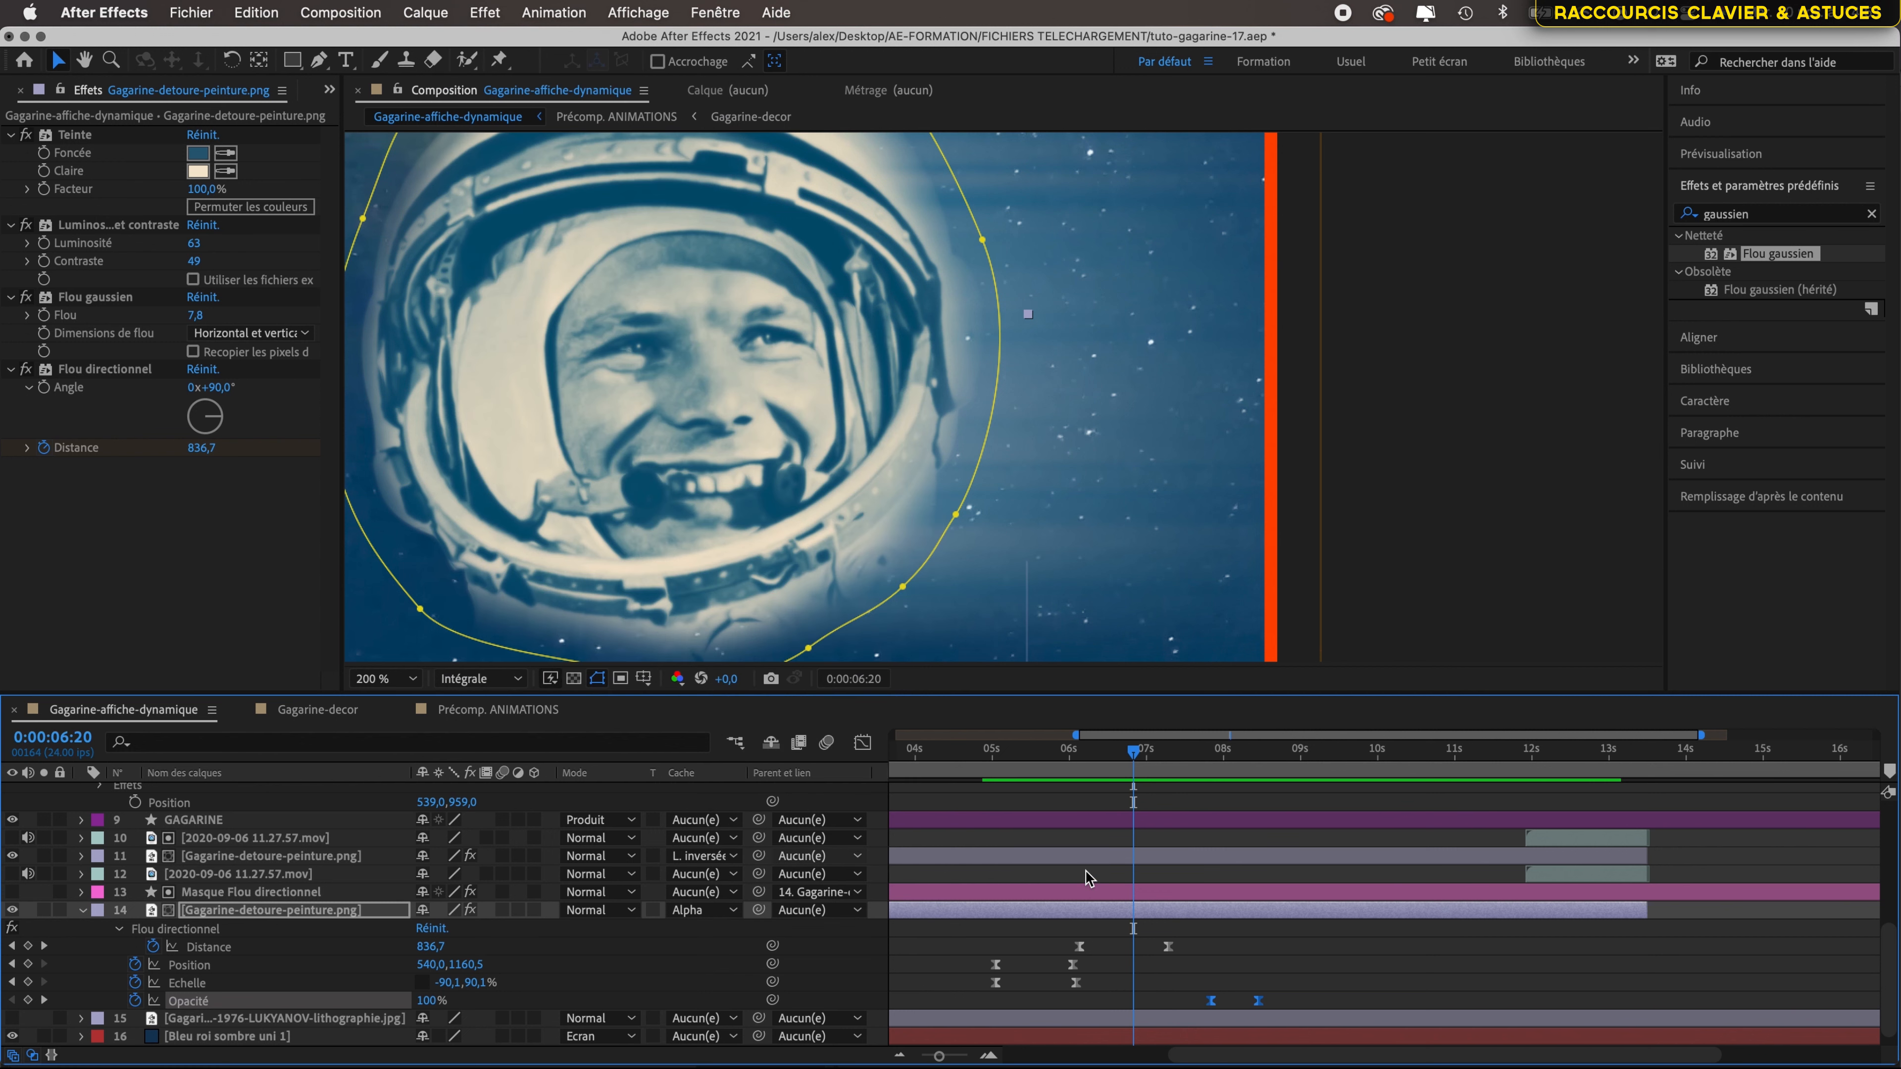
- Apply the Esthétiques effect Animer peinture to the upper portrait copy on layer 11
left_click(1036, 854)
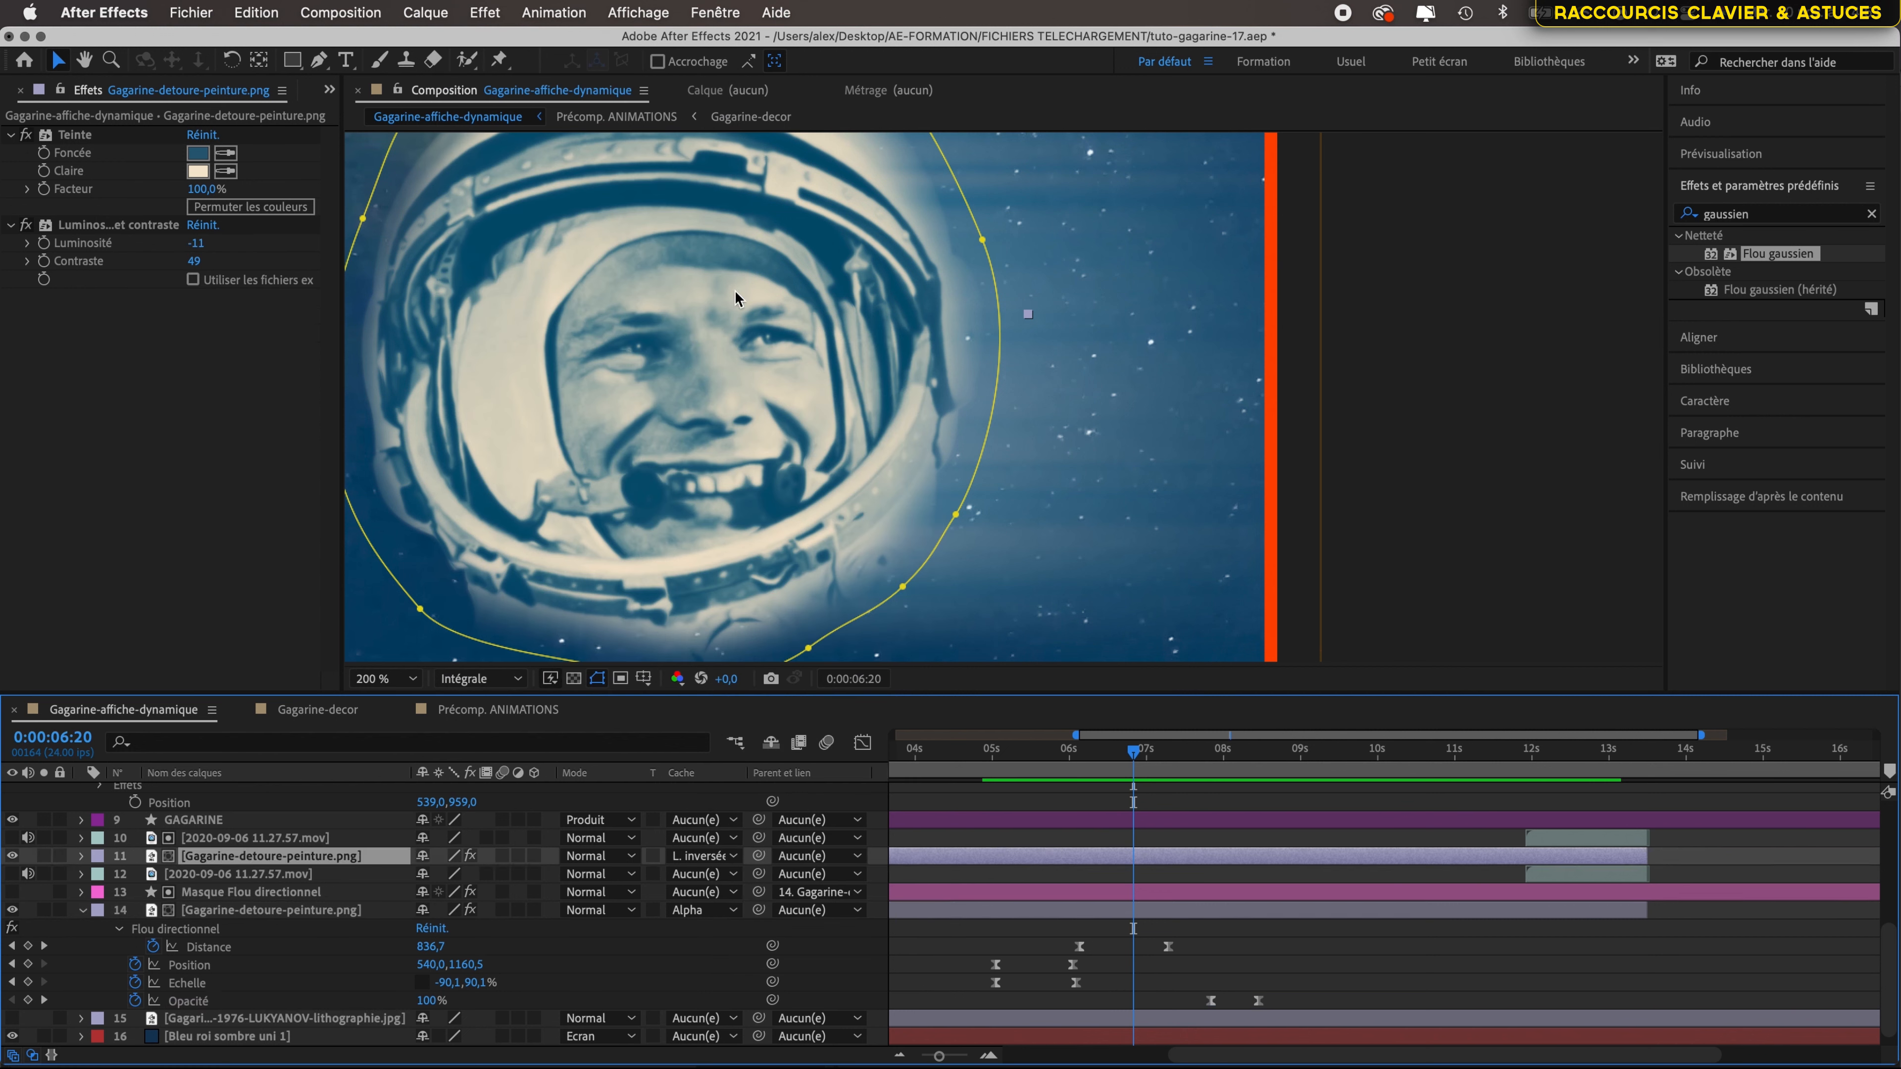
left_click(494, 15)
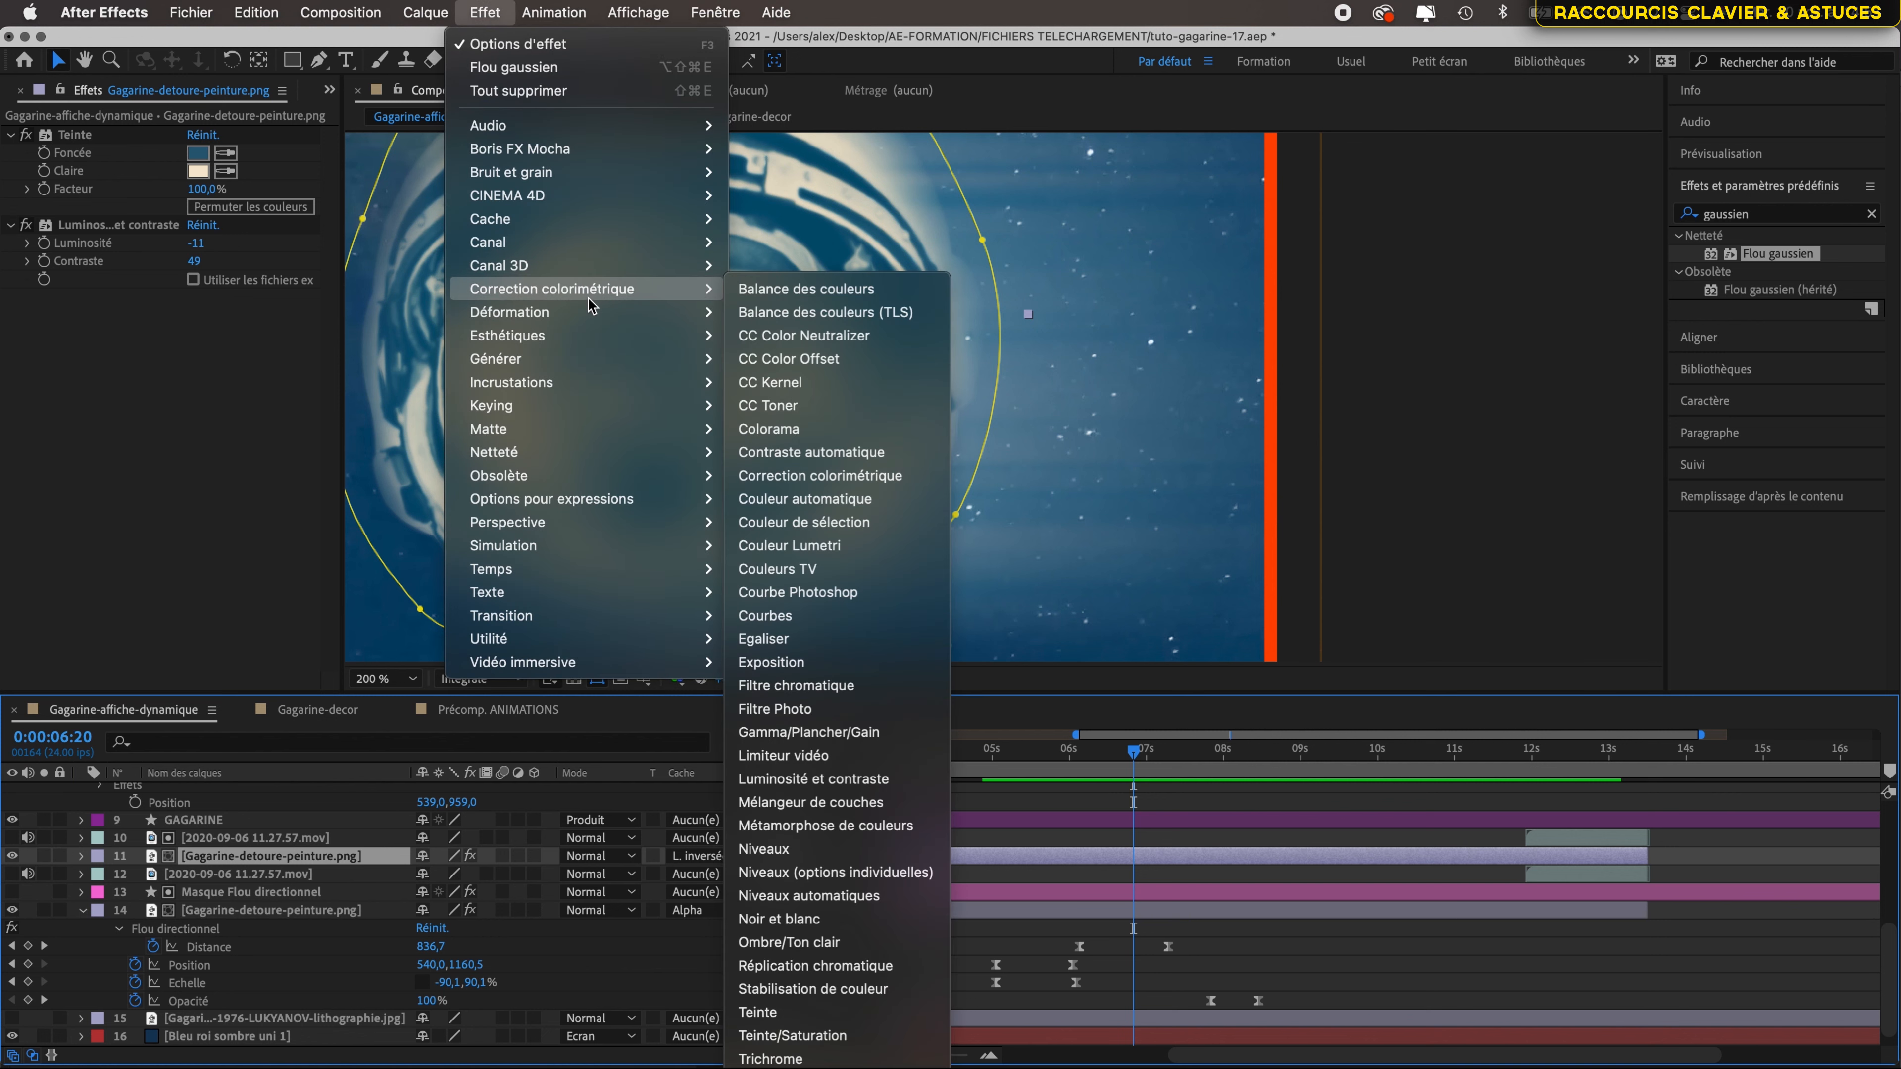
mouse_move(591, 336)
left_click(802, 342)
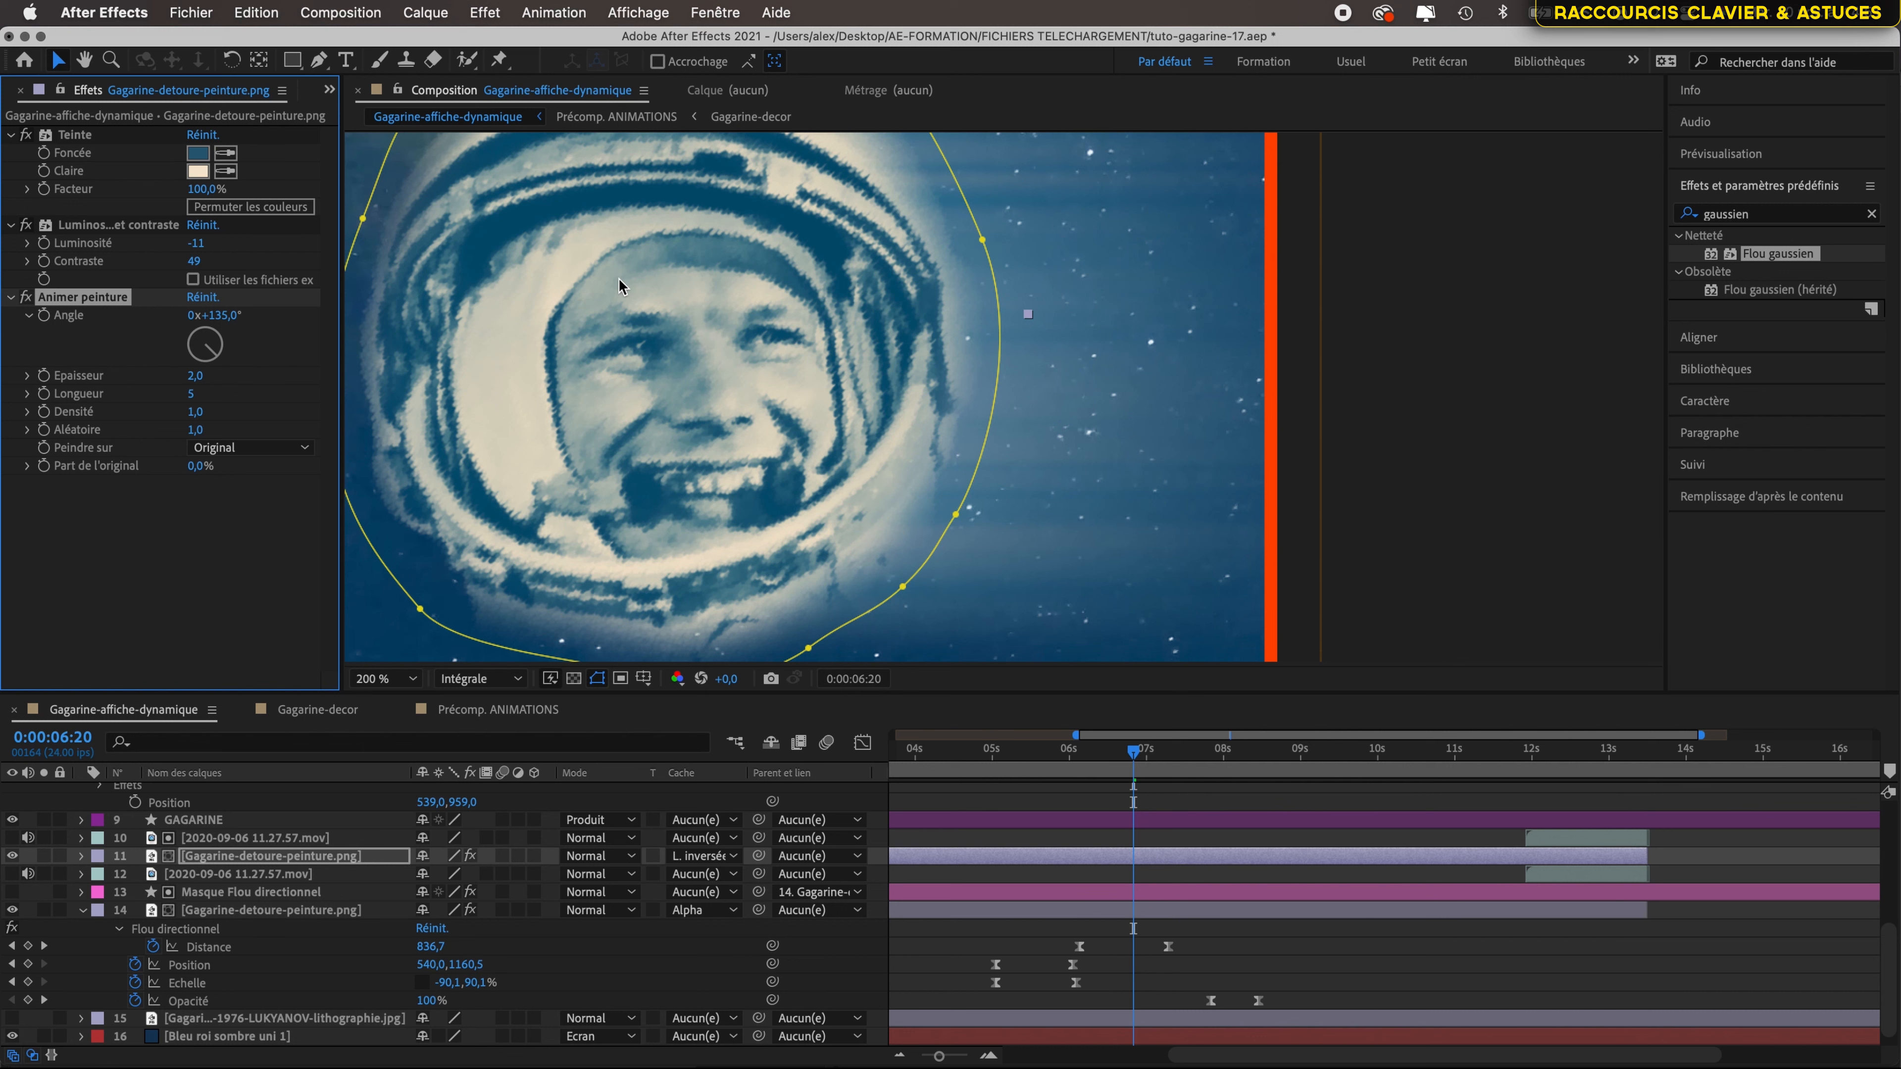
- Set the Animer peinture effect's Angle to 91° and Longueur to 2, checking the brush strokes on the face
scroll(618, 285, "up", 3)
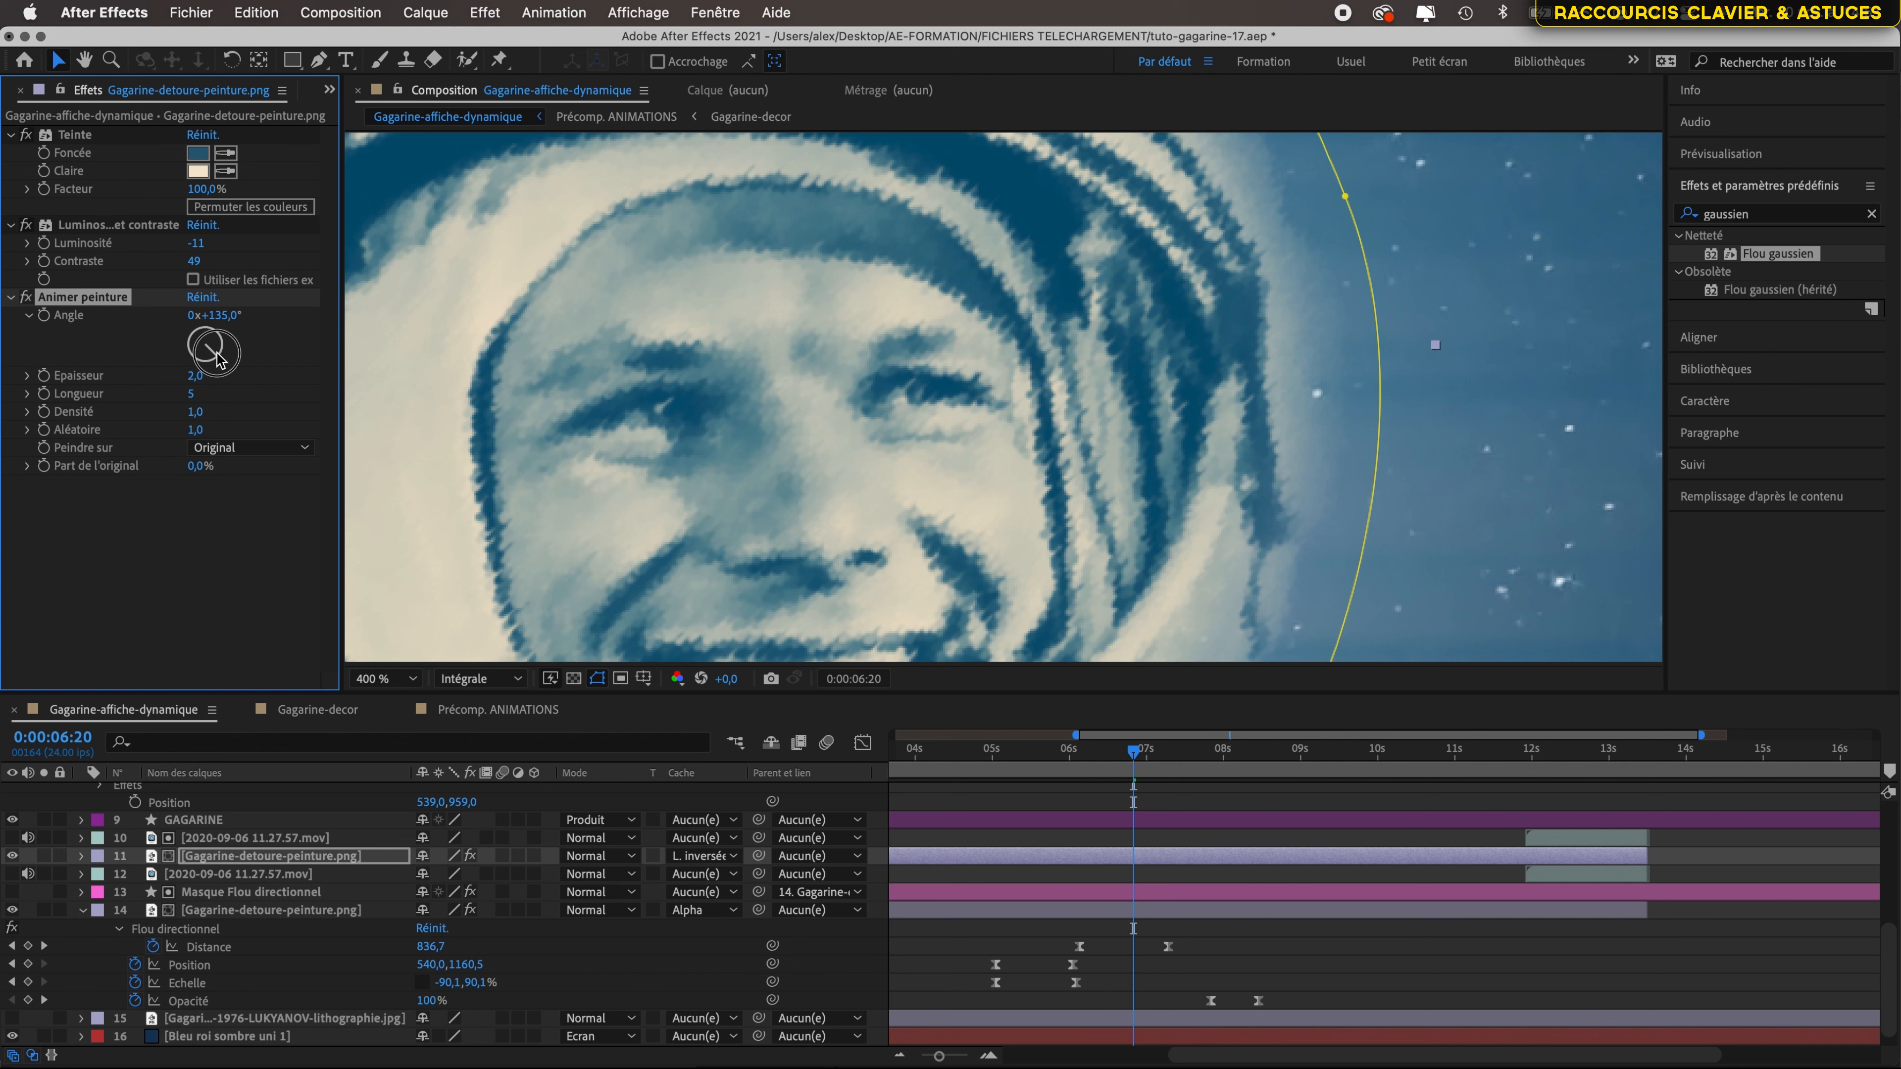
left_click_drag(225, 361, 225, 352)
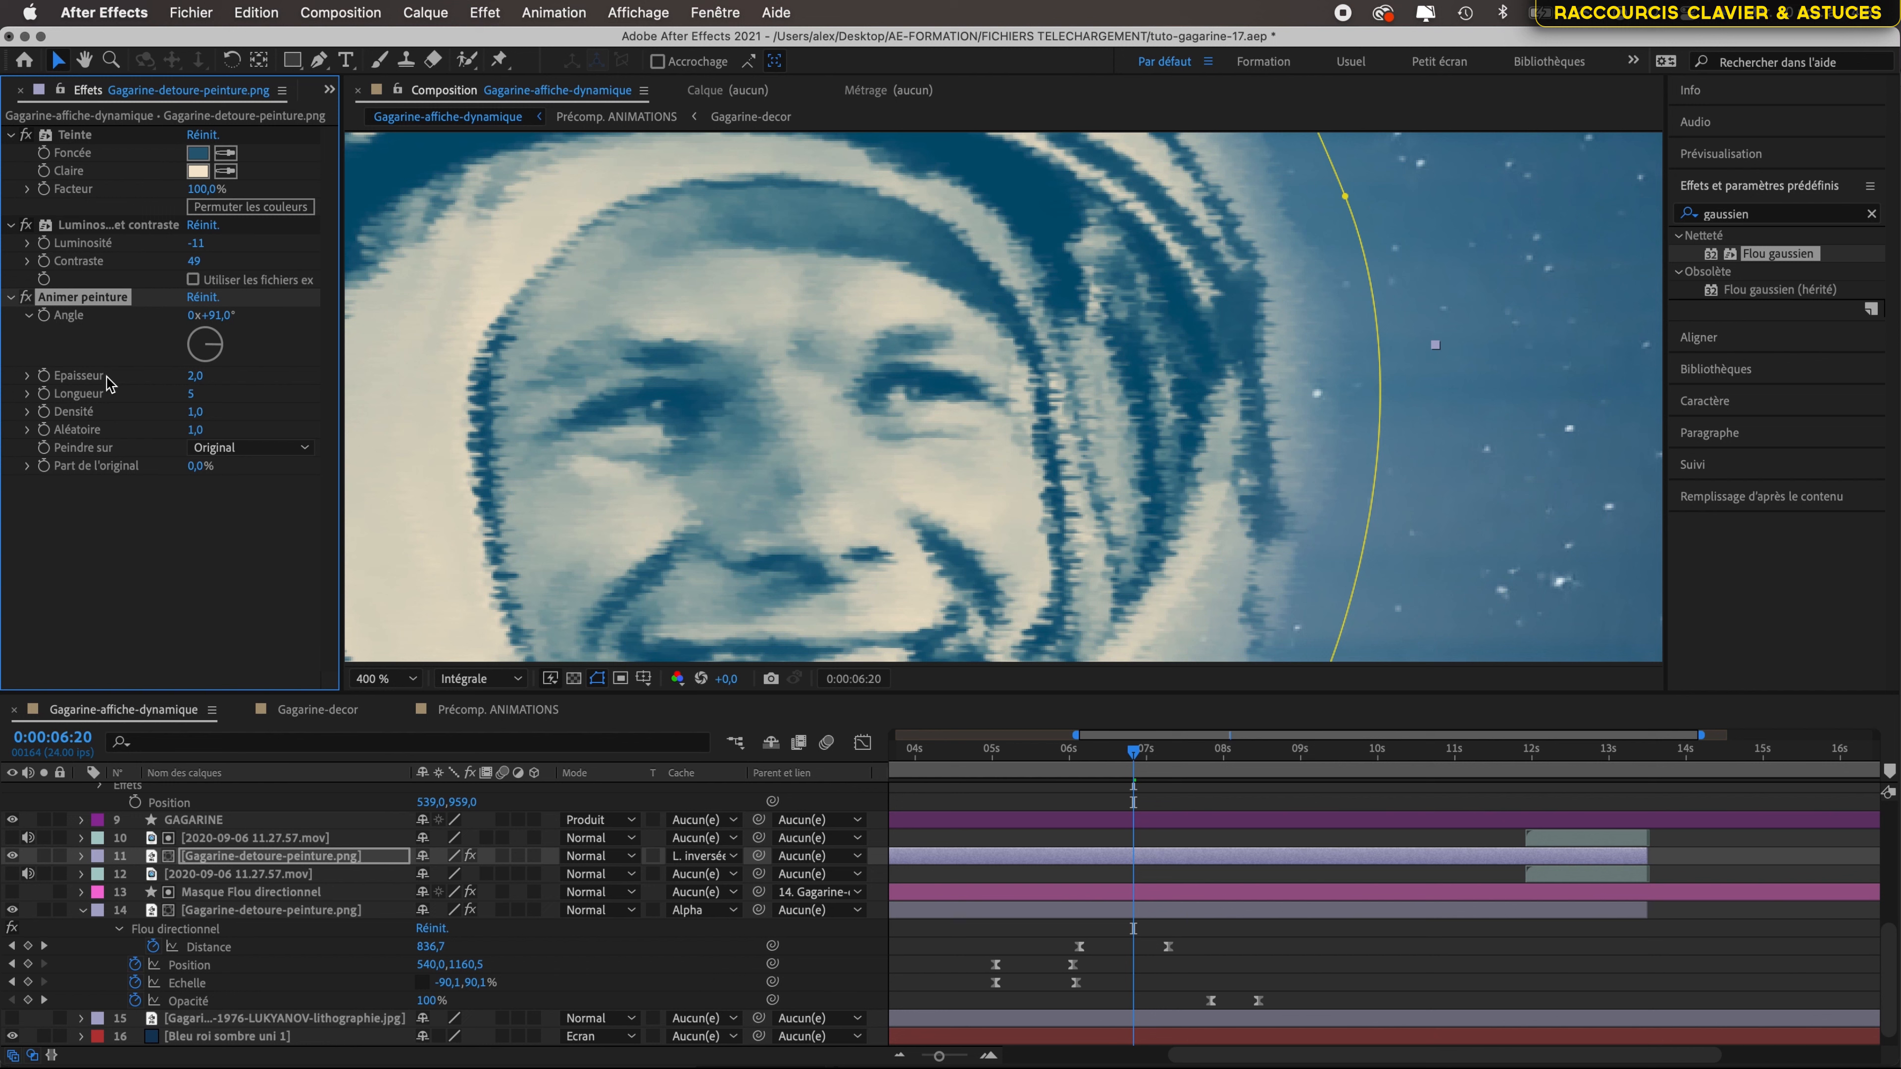
left_click(192, 395)
left_click_drag(192, 394, 184, 389)
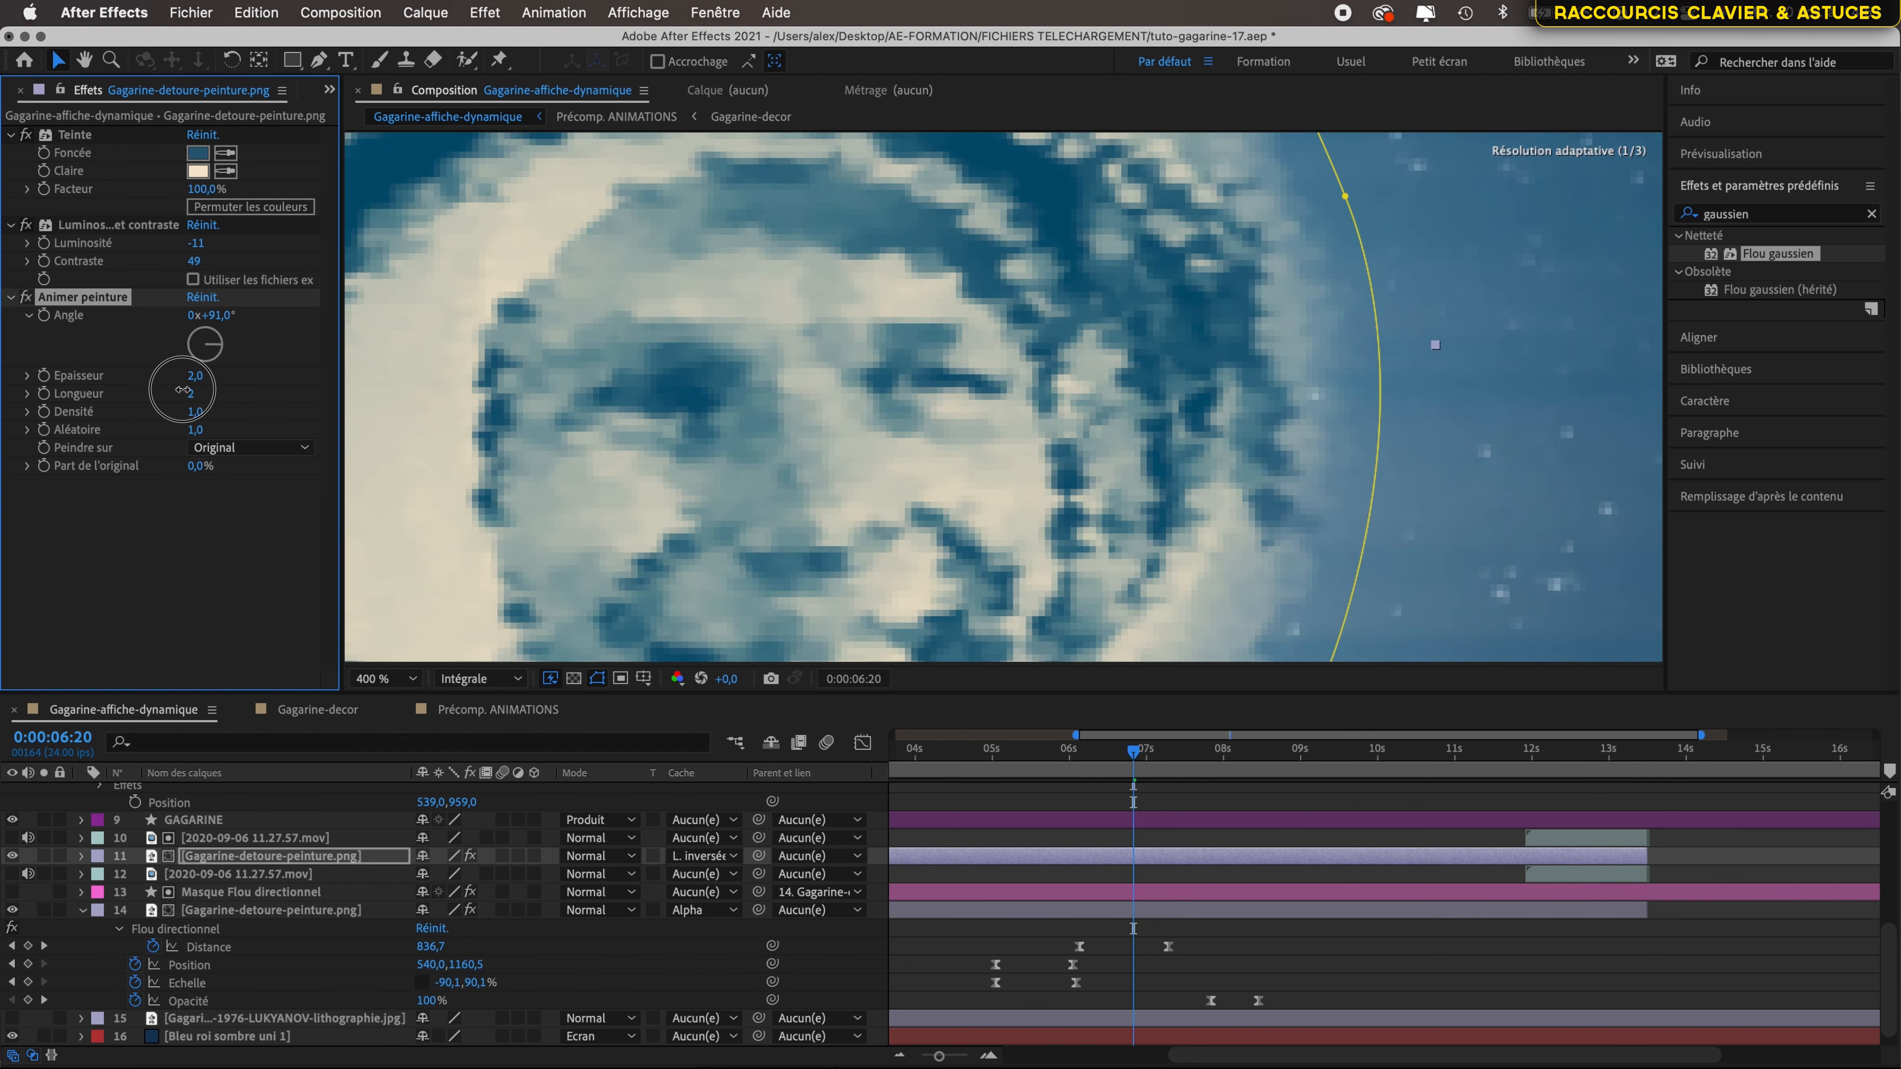
scroll(690, 357, "down", 2)
scroll(691, 365, "up", 3)
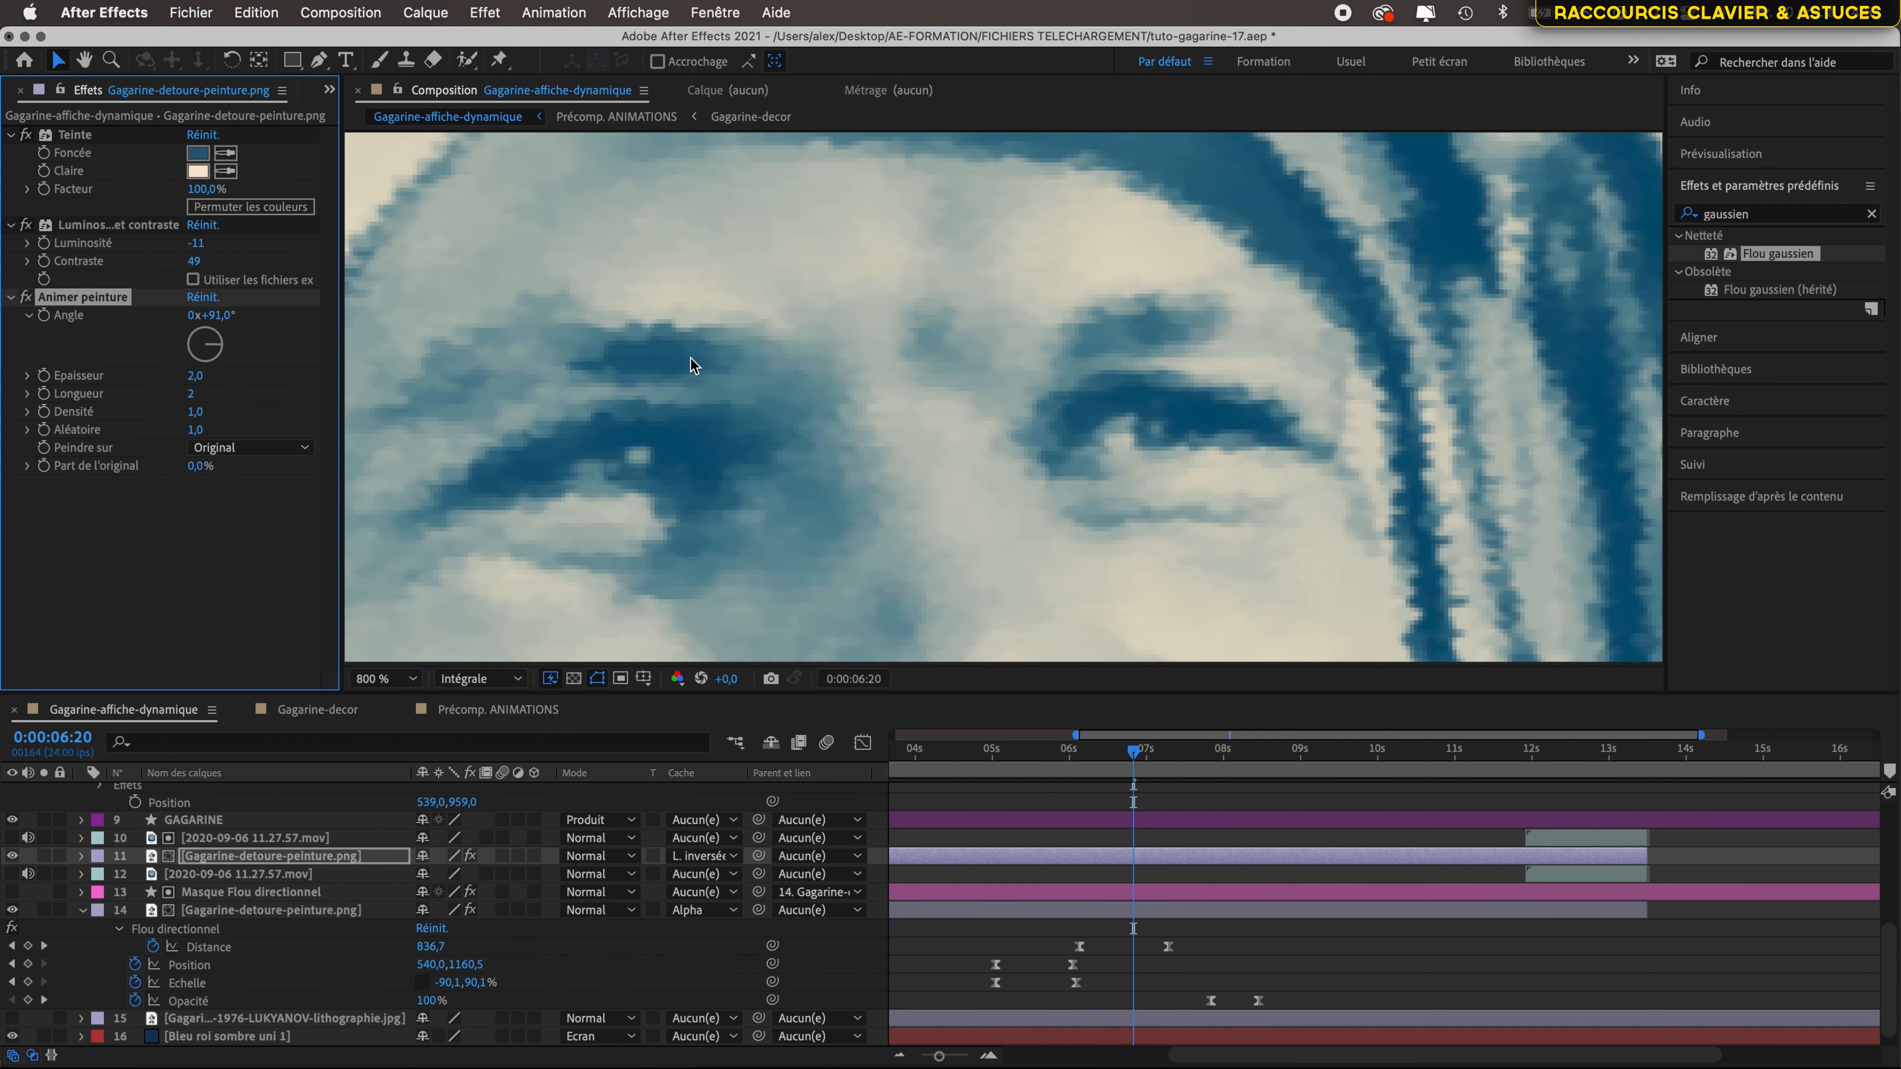
scroll(691, 362, "down", 3)
scroll(1000, 328, "up", 2)
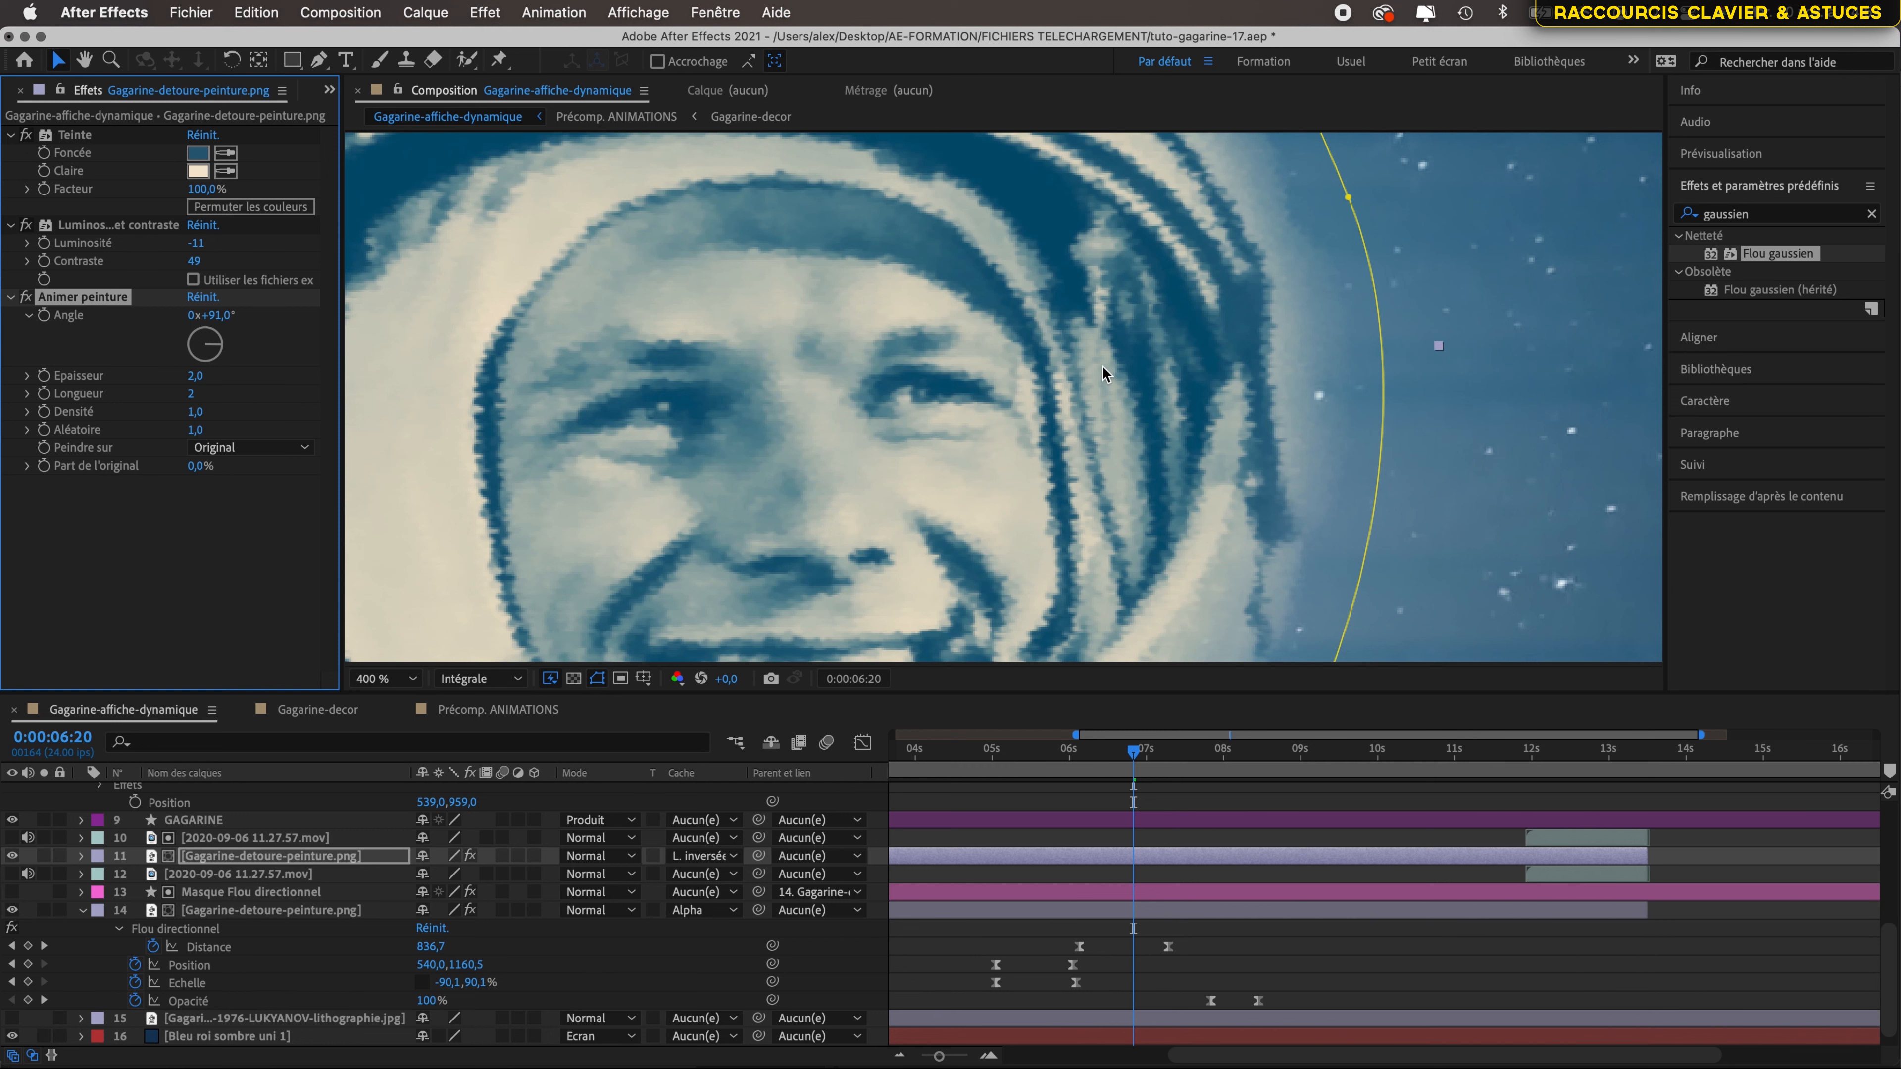
- Set the Animer peinture effect's Longueur to 1 and check the brush strokes on the face
left_click(192, 394)
type("1")
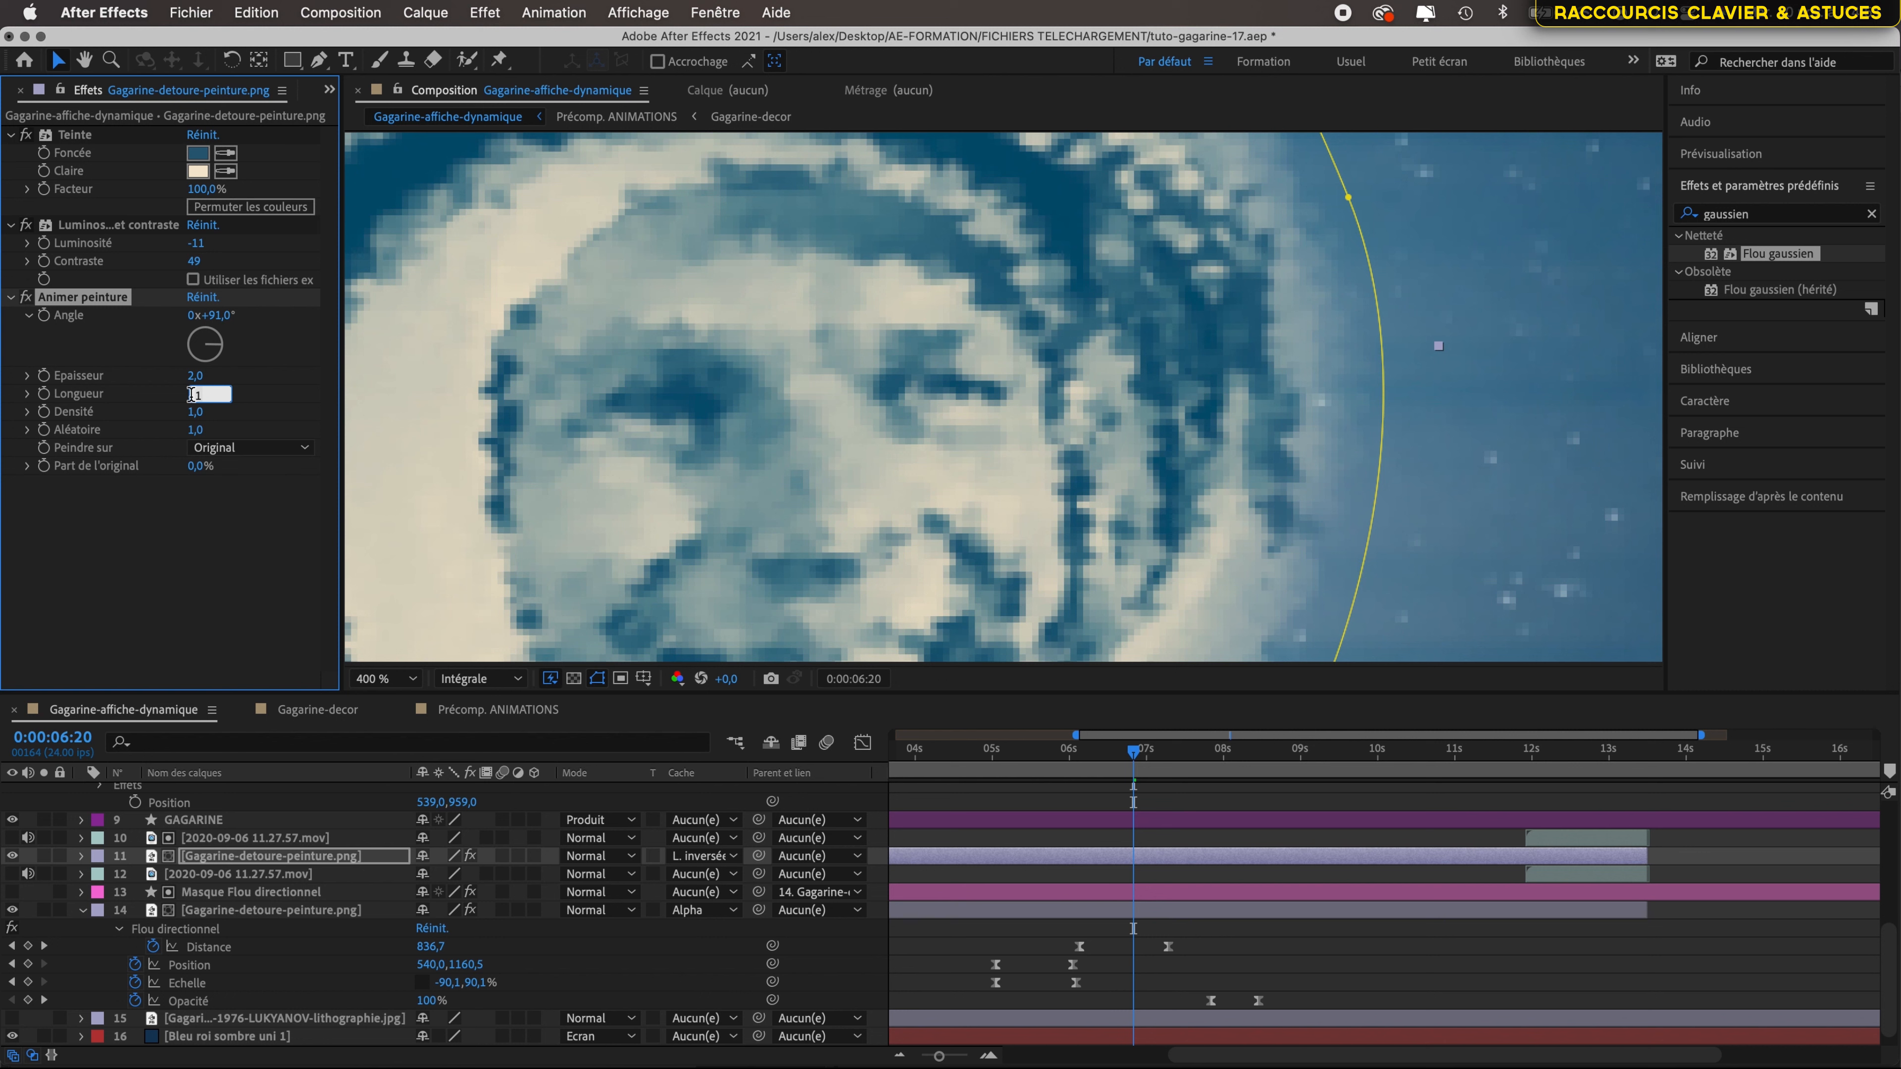
scroll(641, 339, "up", 4)
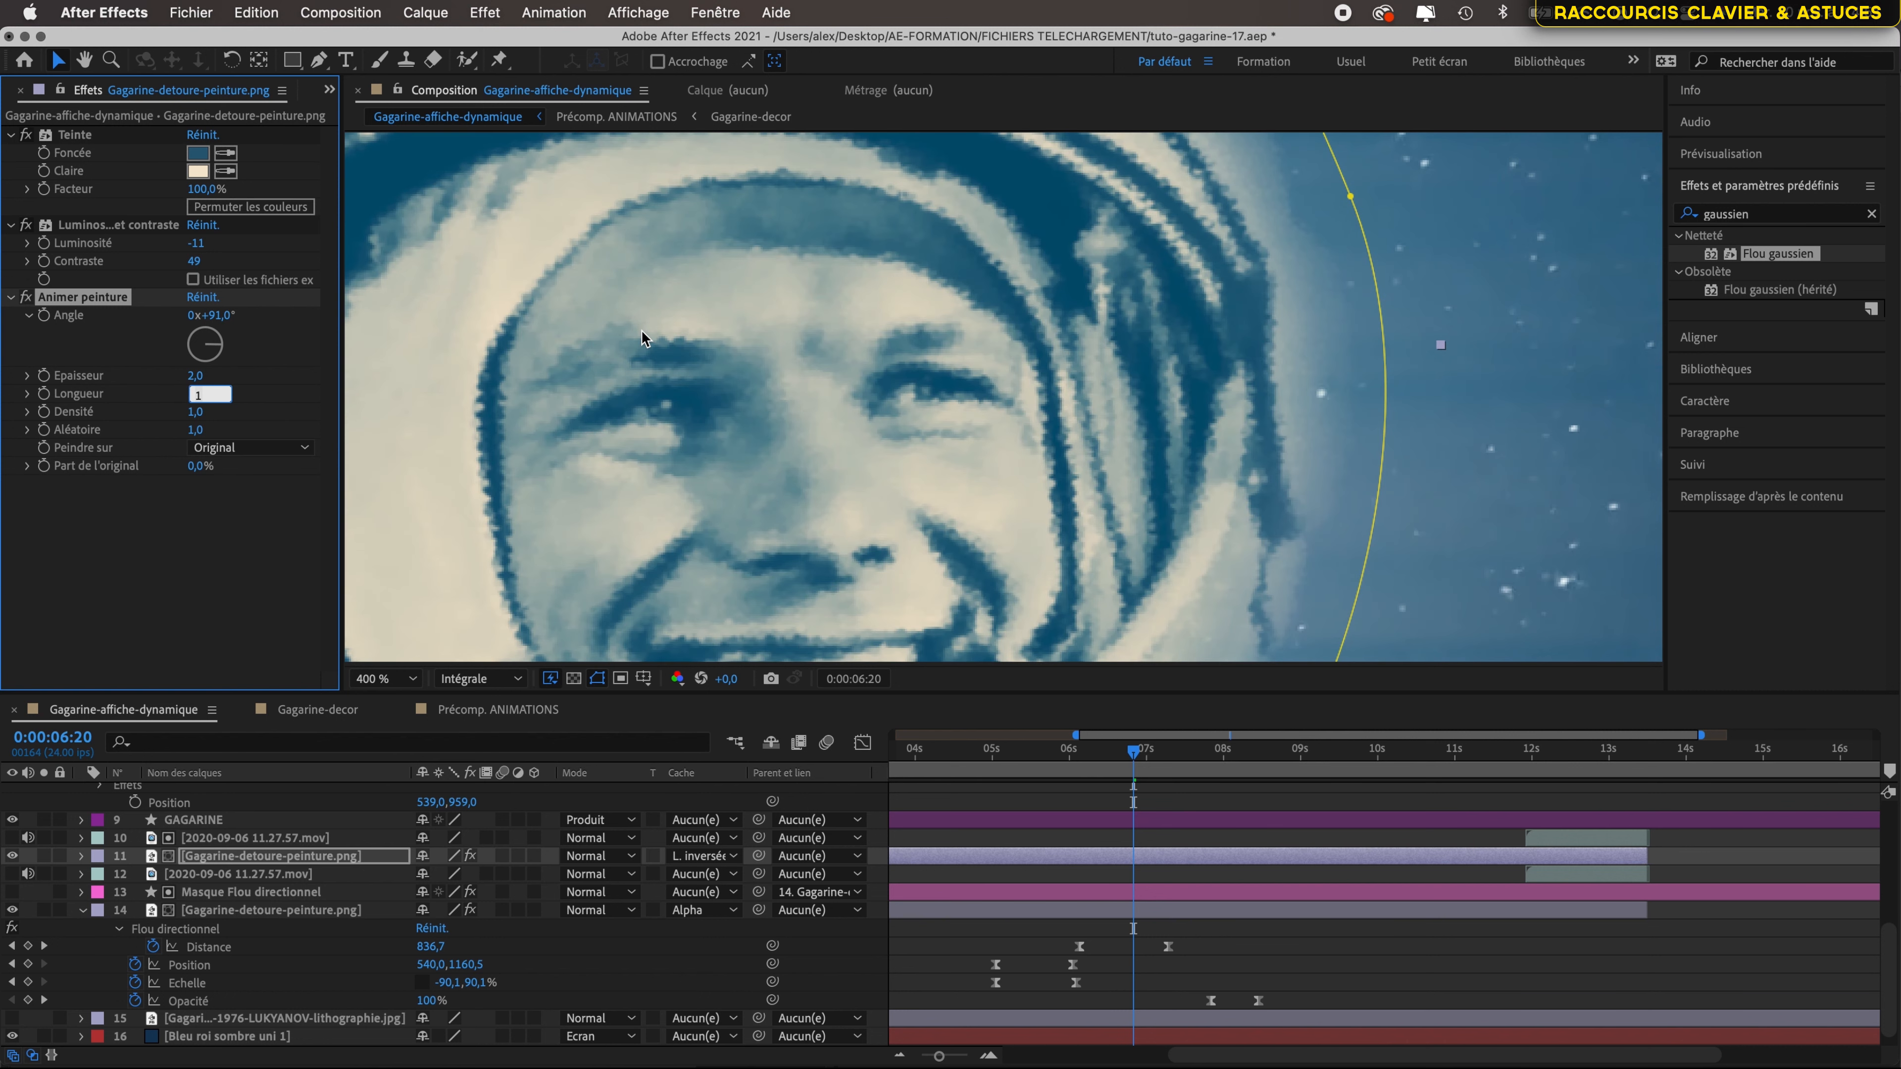
scroll(642, 338, "down", 1)
left_click(234, 383)
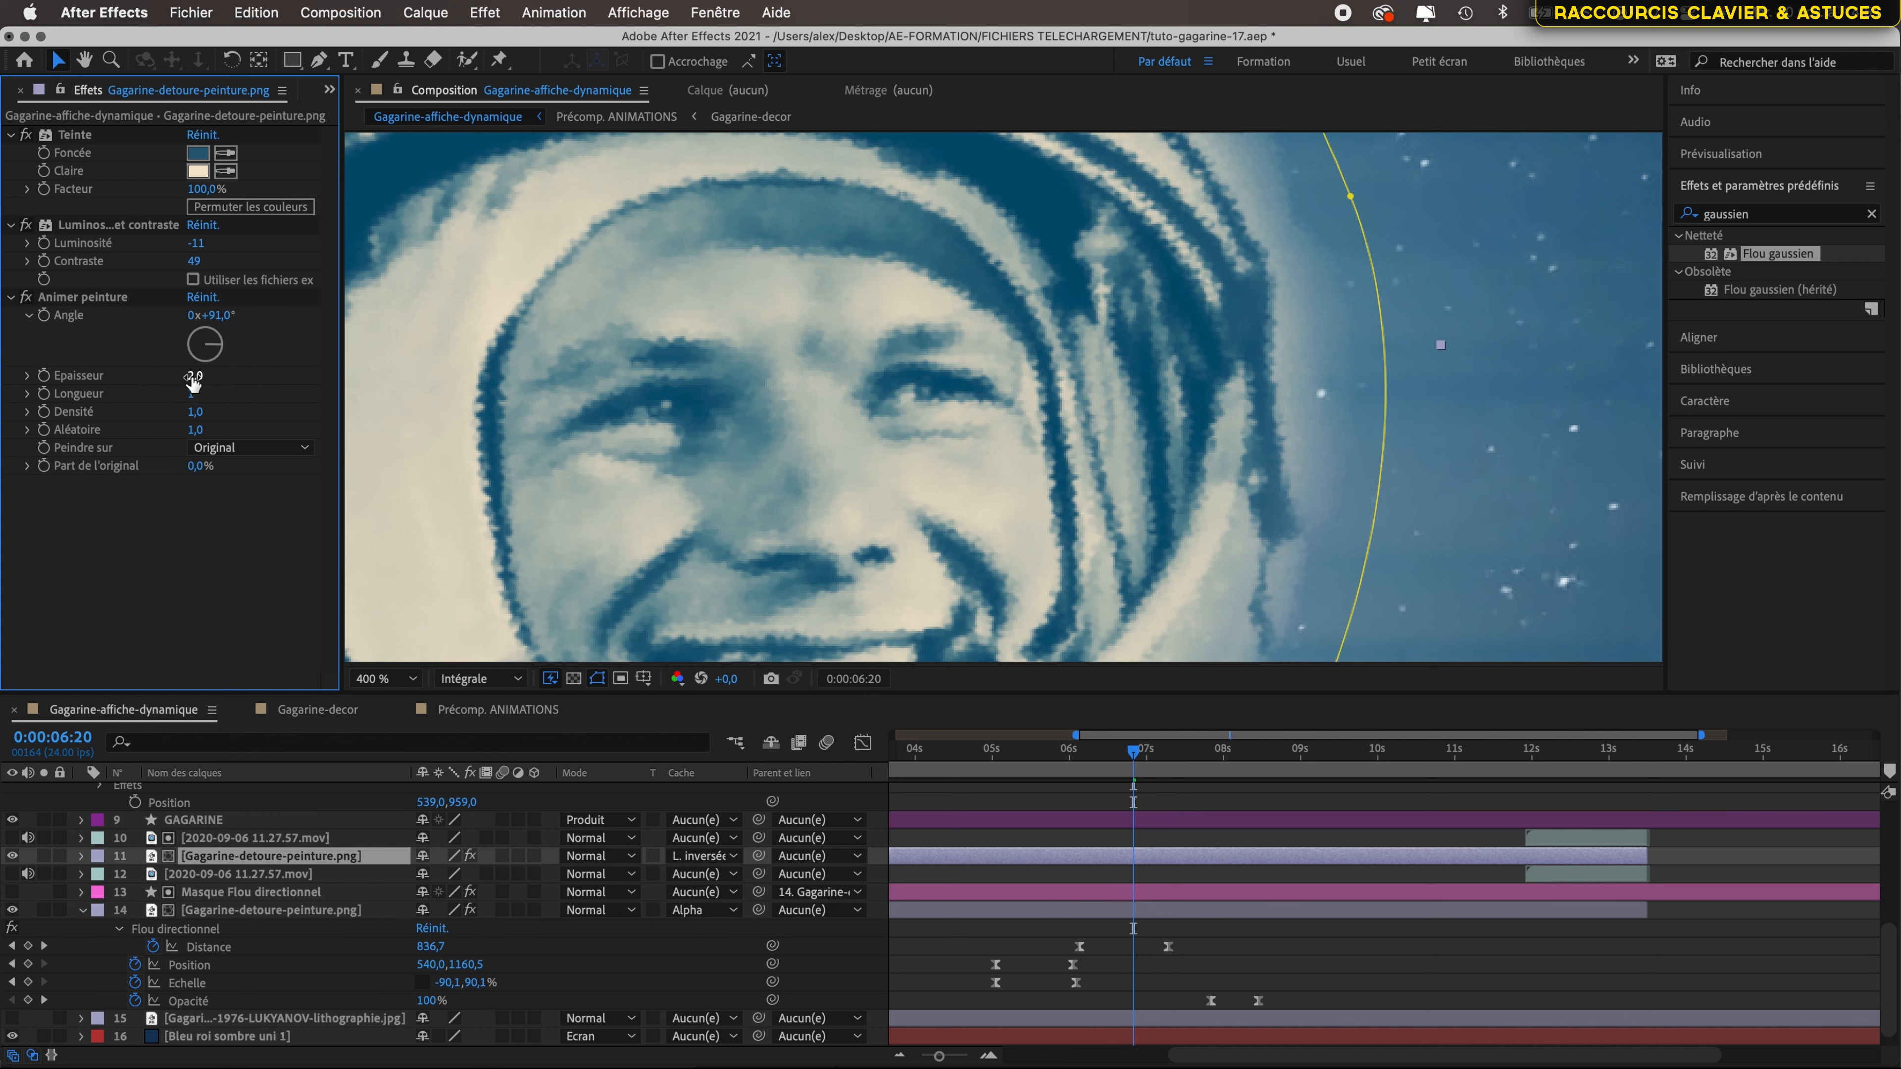
- Try an Epaisseur of 2,1 for the Animer peinture strokes and inspect the eyes up close
left_click_drag(193, 382, 195, 382)
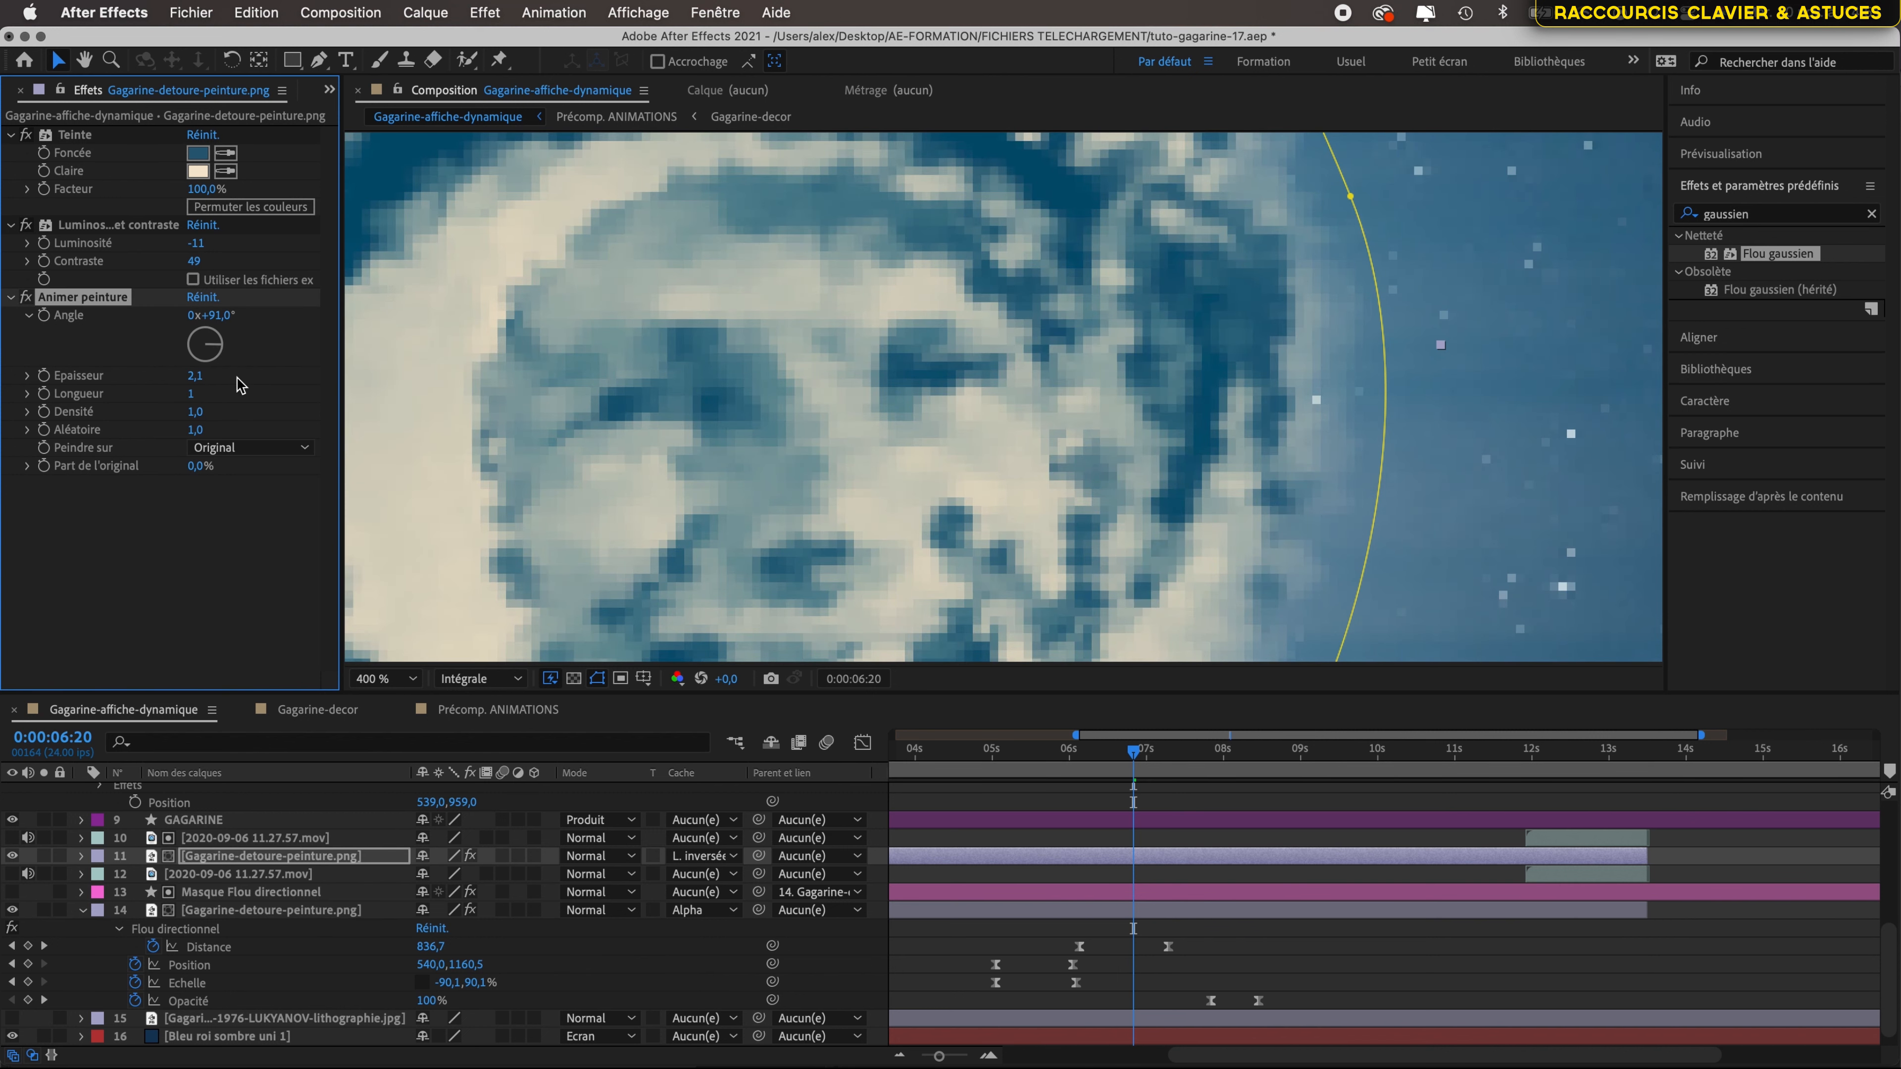
scroll(725, 384, "down", 3)
scroll(724, 385, "up", 3)
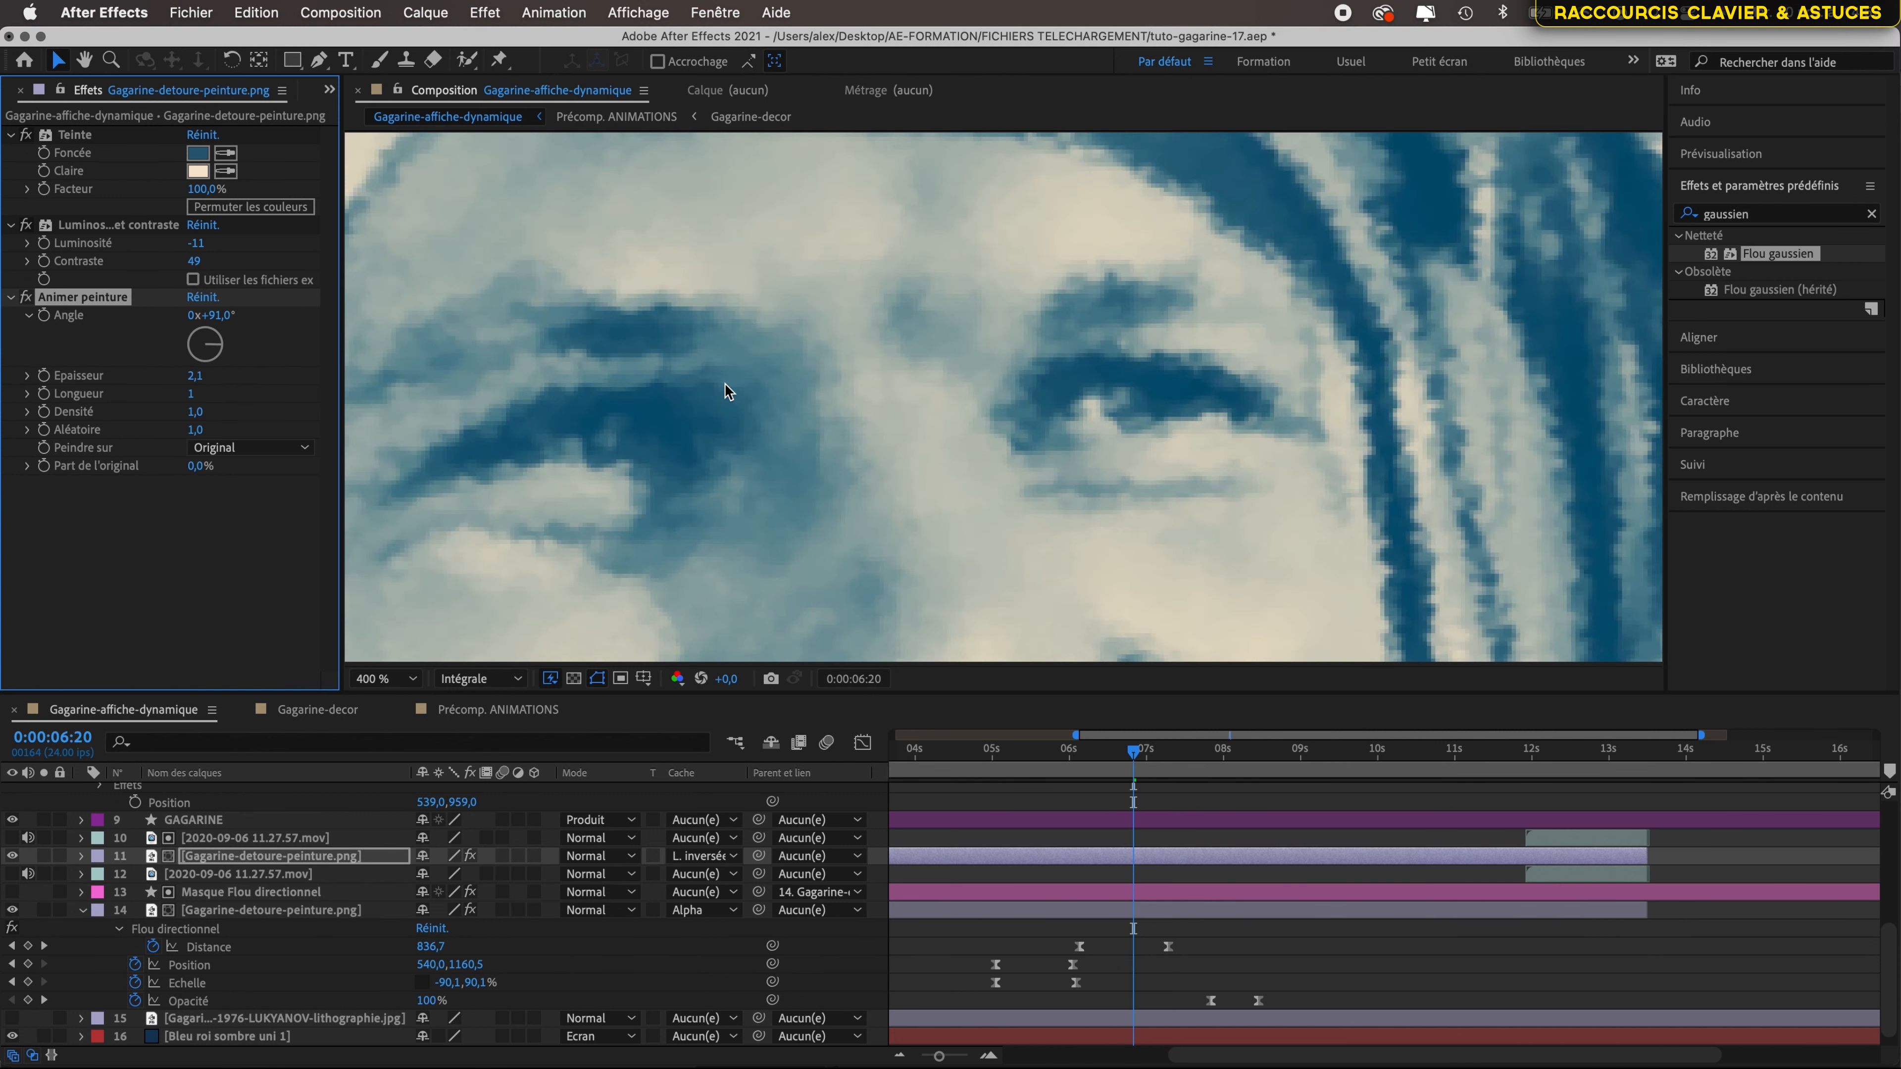
scroll(724, 383, "down", 3)
scroll(725, 384, "up", 4)
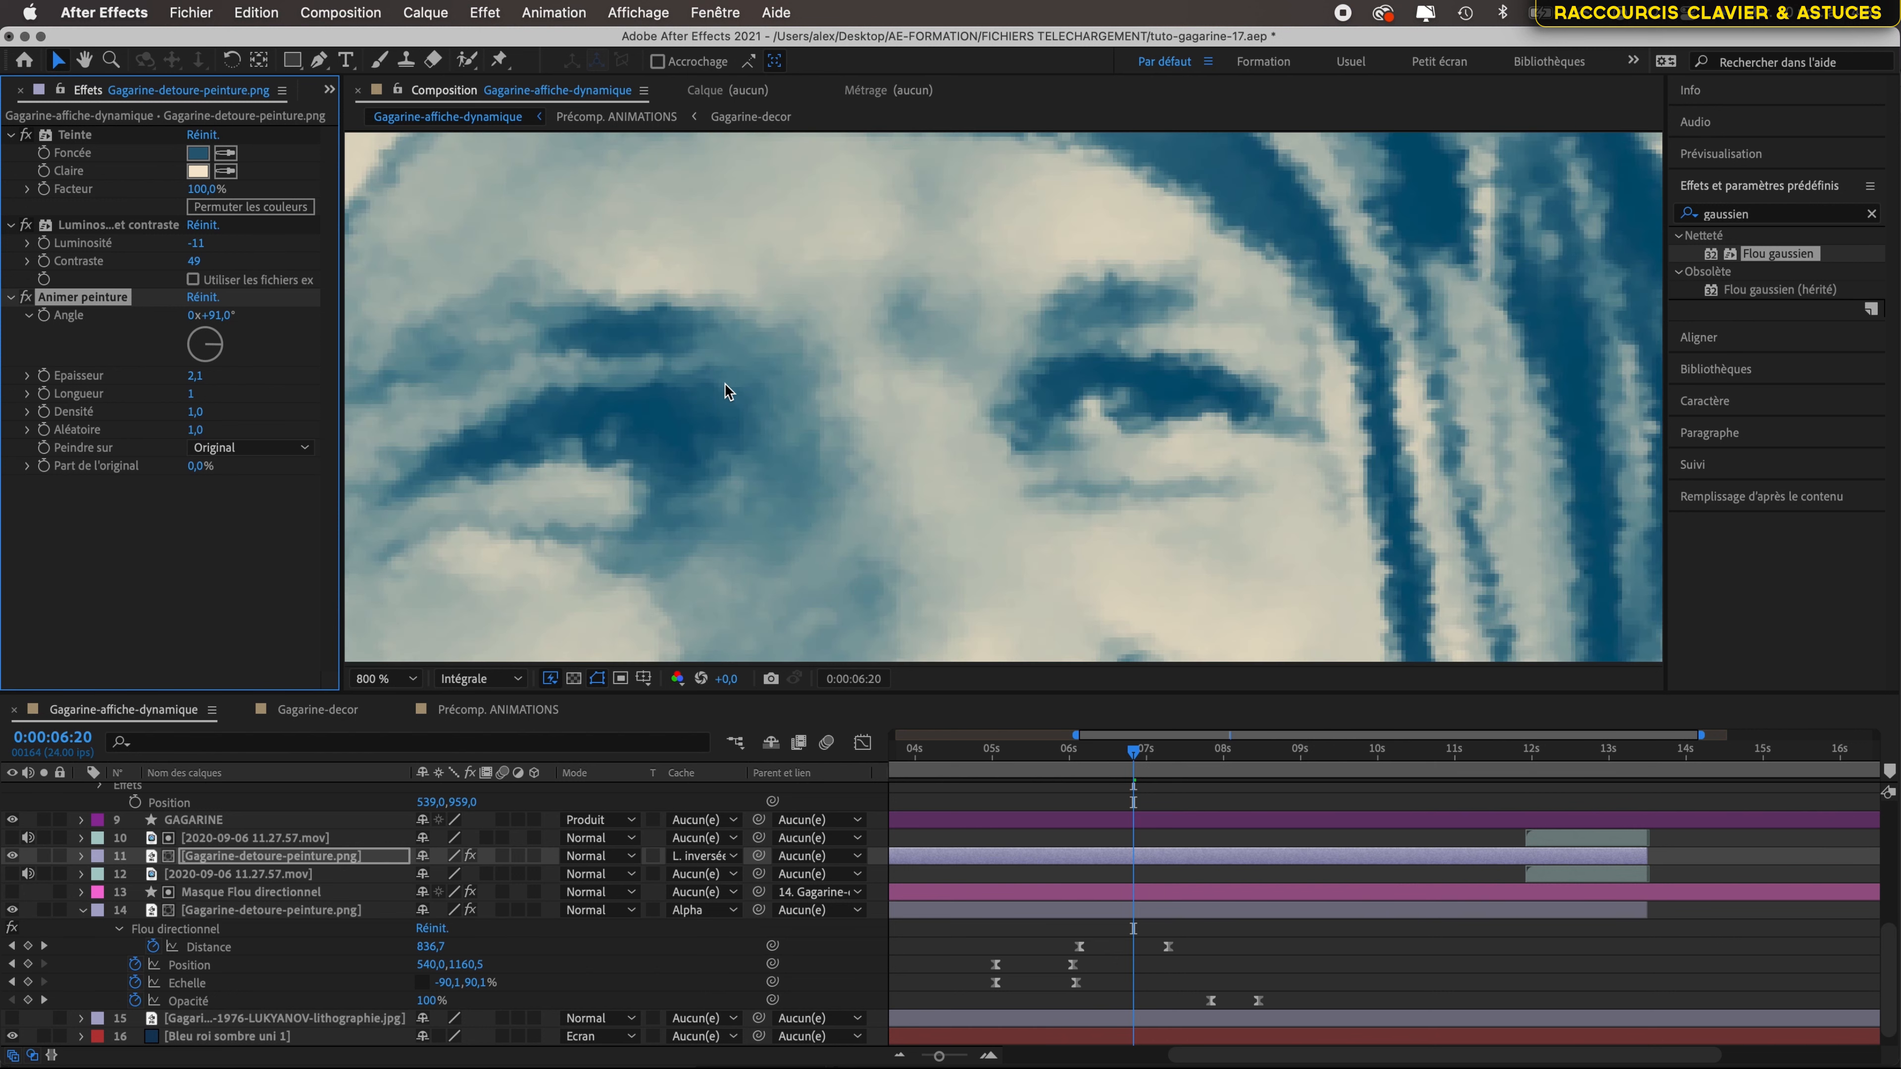
- Try an Animer peinture Epaisseur of 4 and compare the thicker strokes on the face
left_click(194, 377)
type("4")
key("Return")
scroll(791, 388, "down", 3)
scroll(792, 389, "up", 3)
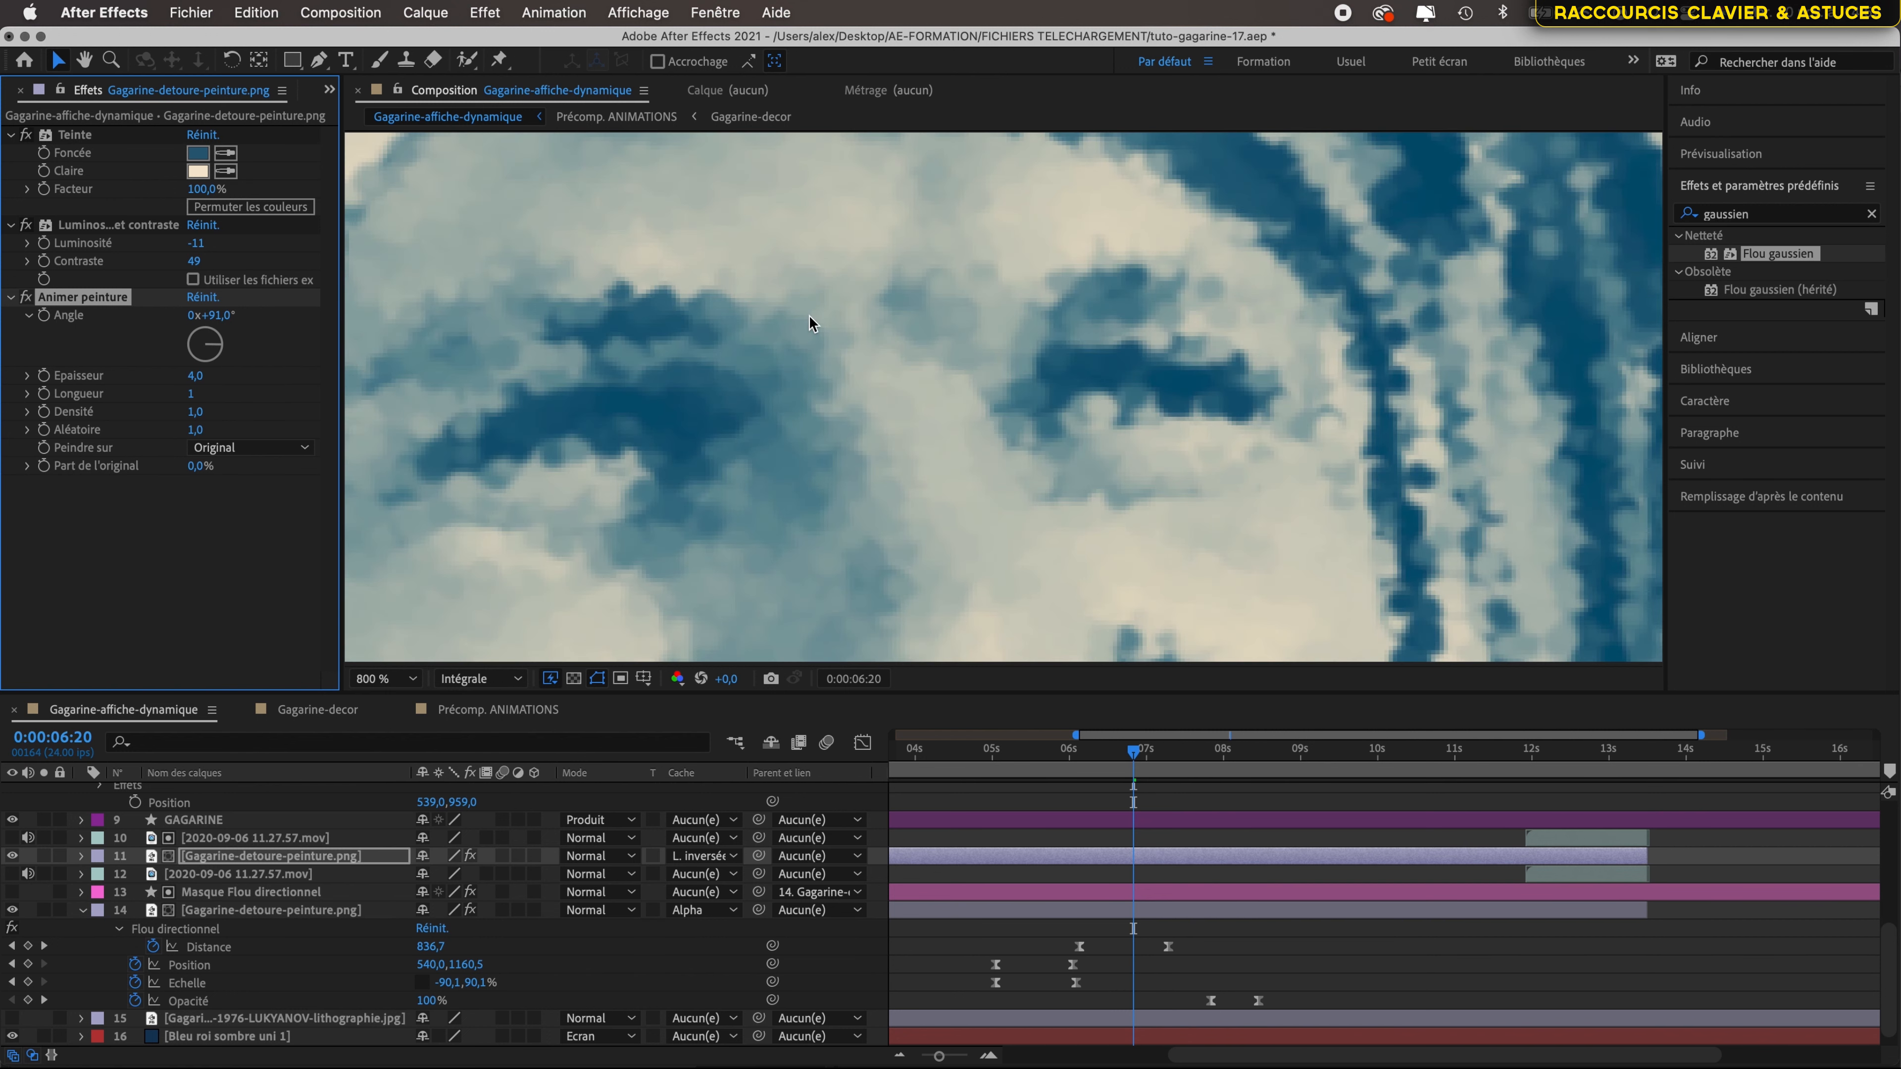
key("slash")
scroll(811, 323, "up", 4)
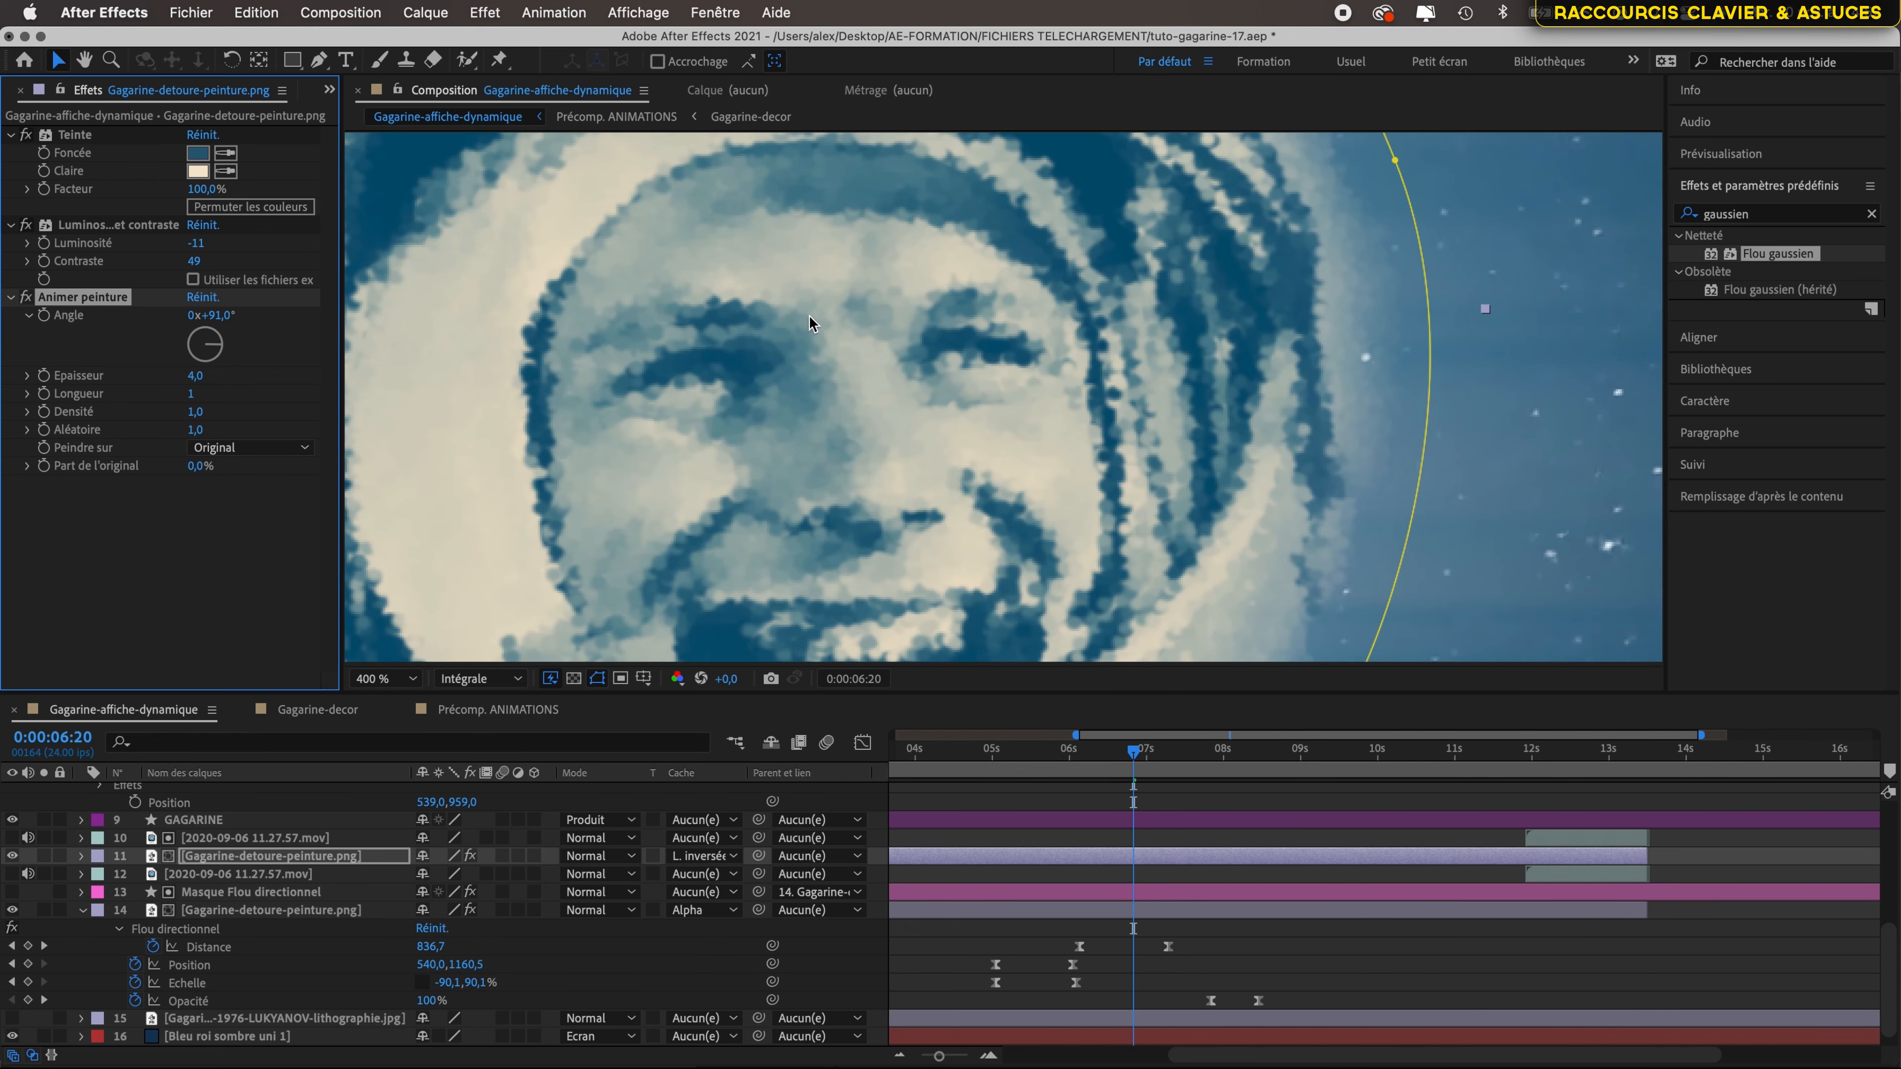
- Try an Animer peinture Epaisseur of 3, followed by 2, checking the portrait at each value
left_click(196, 377)
type("3")
key("Return")
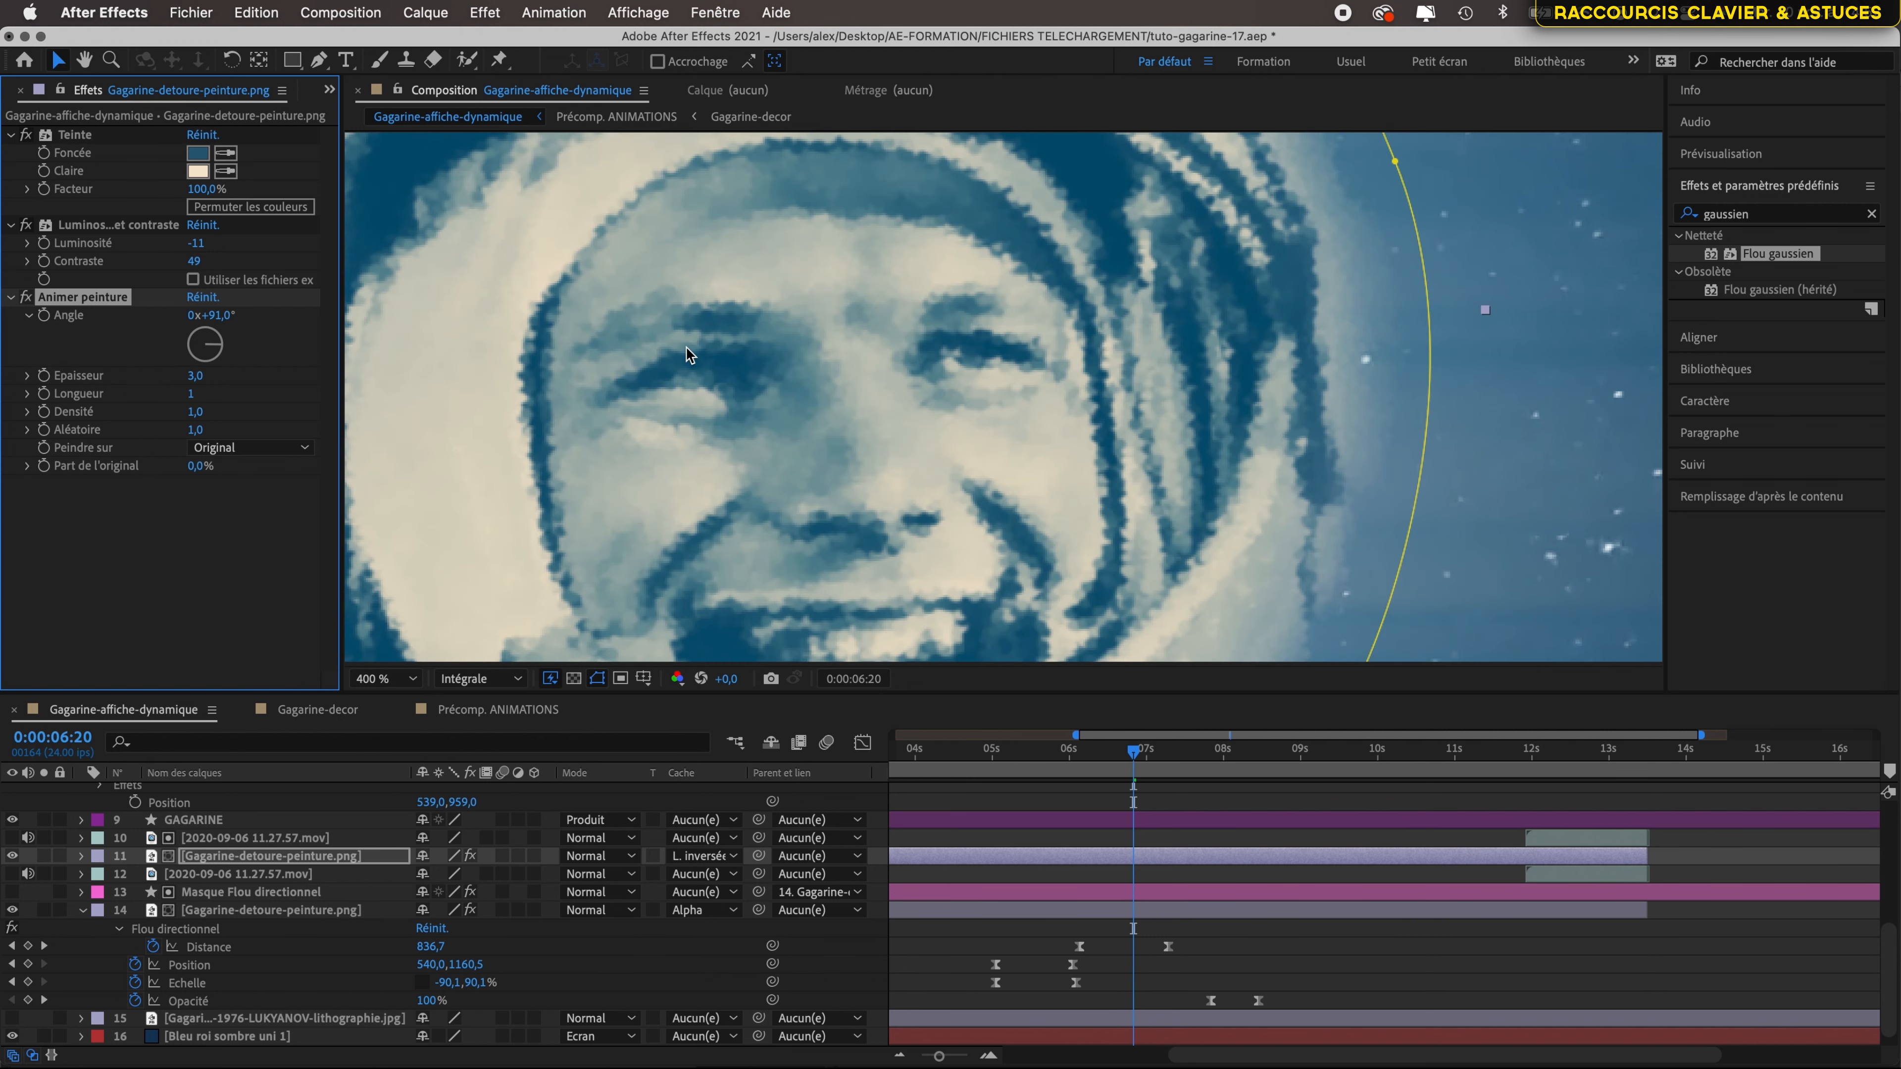
left_click(196, 377)
type("2")
key("Return")
scroll(848, 390, "down", 2)
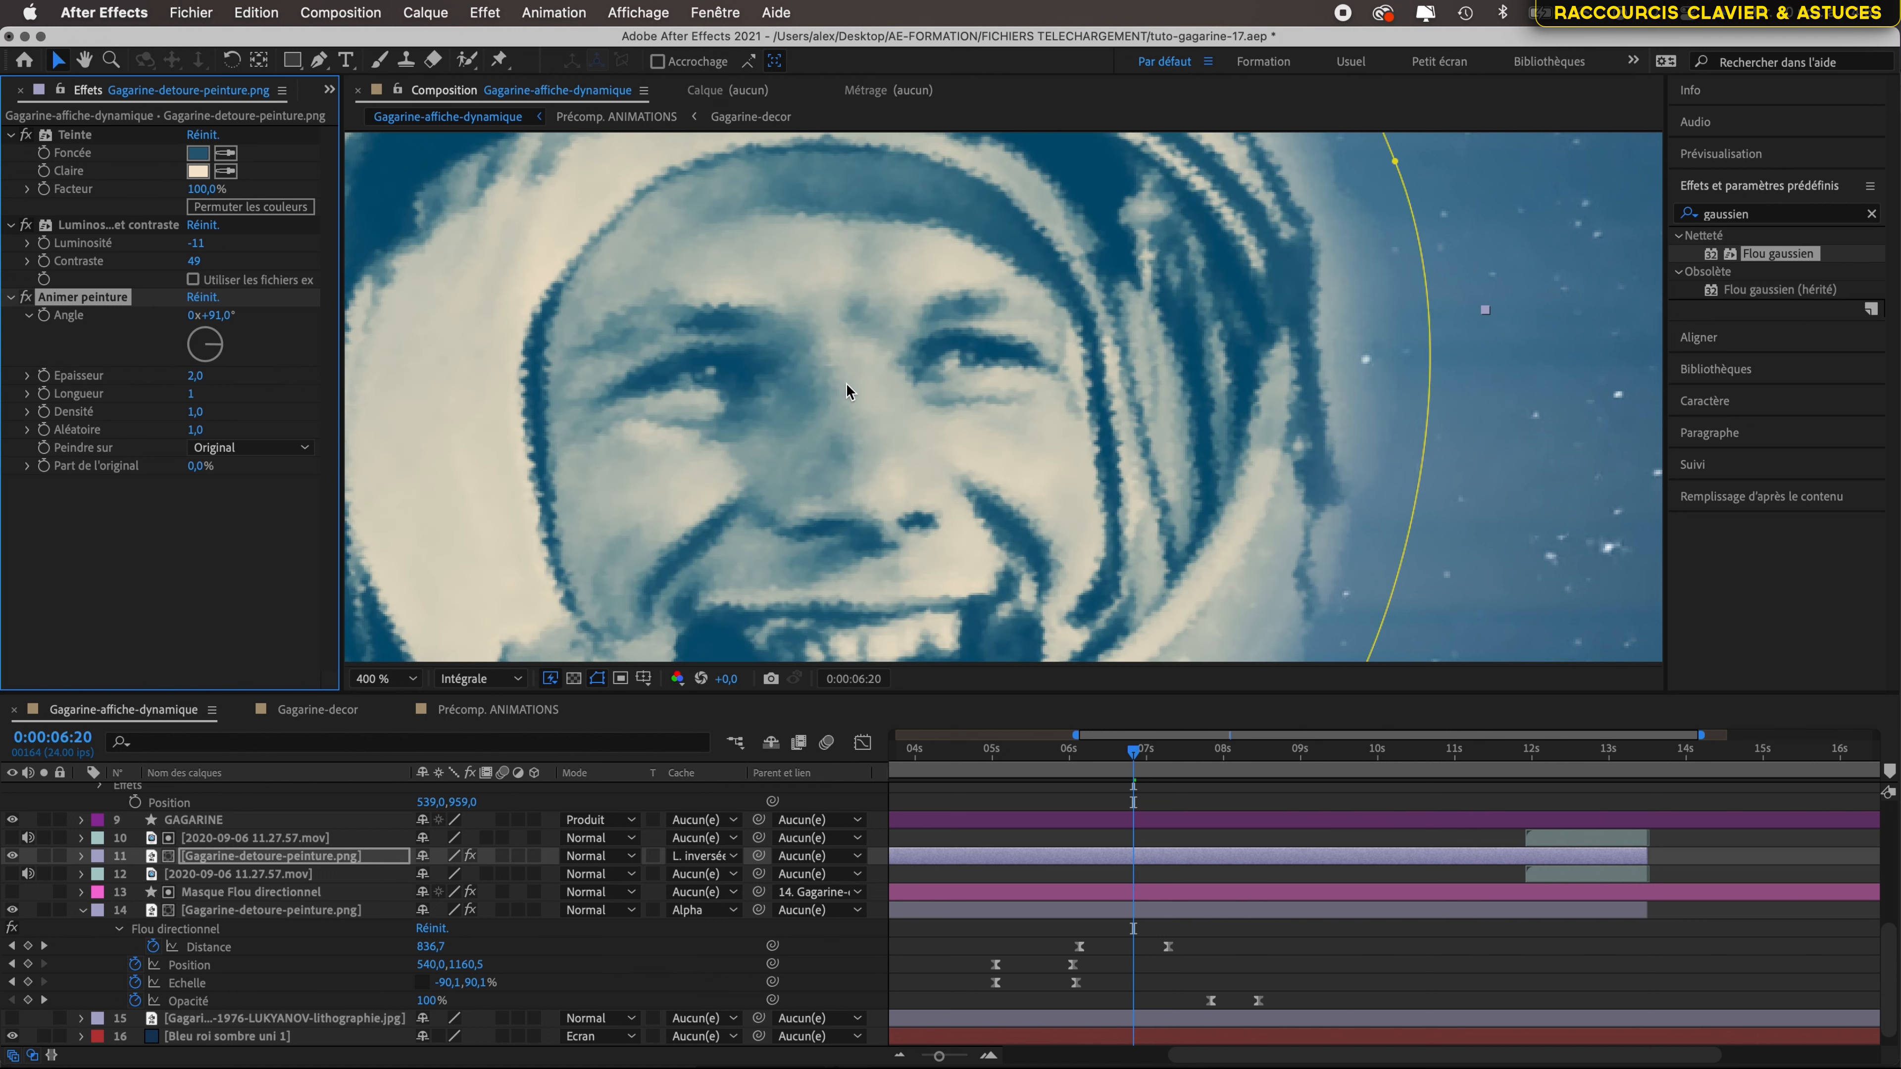
scroll(913, 294, "down", 2)
scroll(912, 294, "up", 2)
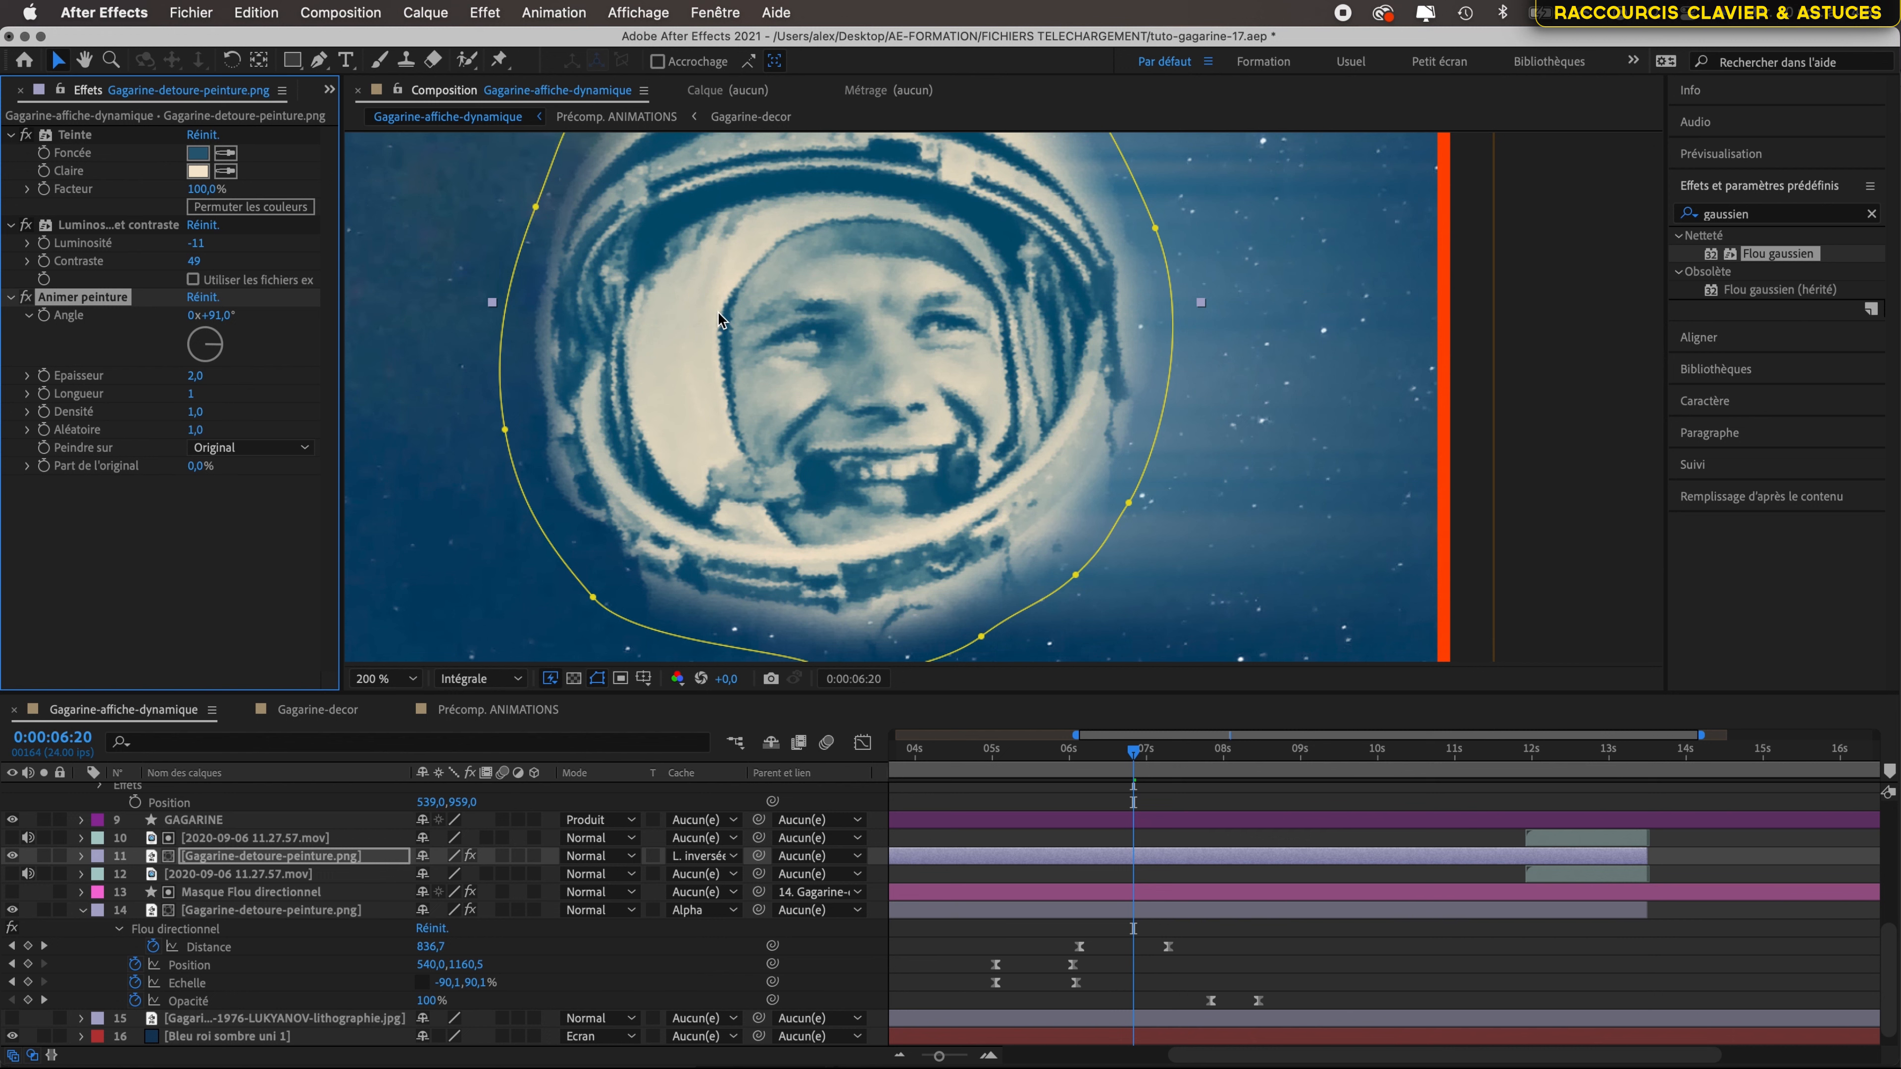
- Raise the Animer peinture effect's Densité to 1,7 and check the strokes around the eye
scroll(716, 311, "up", 4)
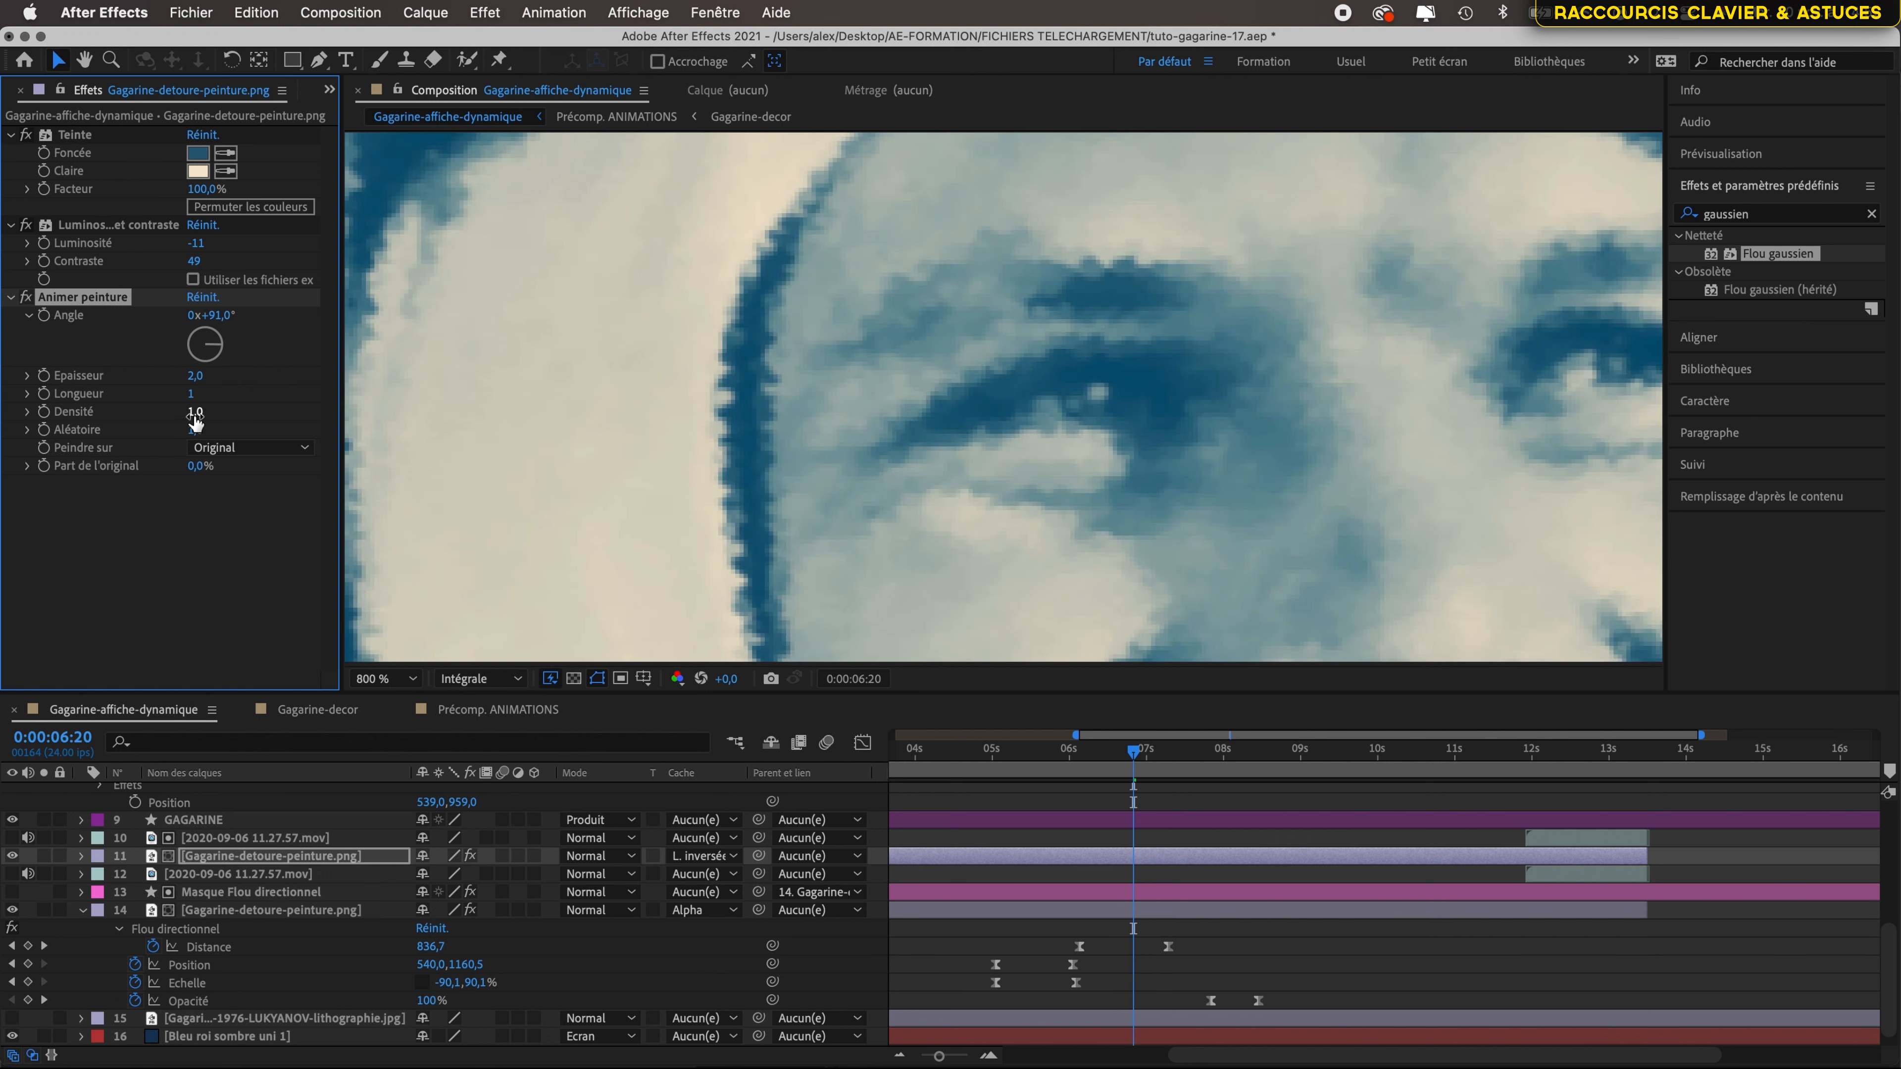
left_click_drag(195, 410, 267, 416)
scroll(703, 361, "up", 2)
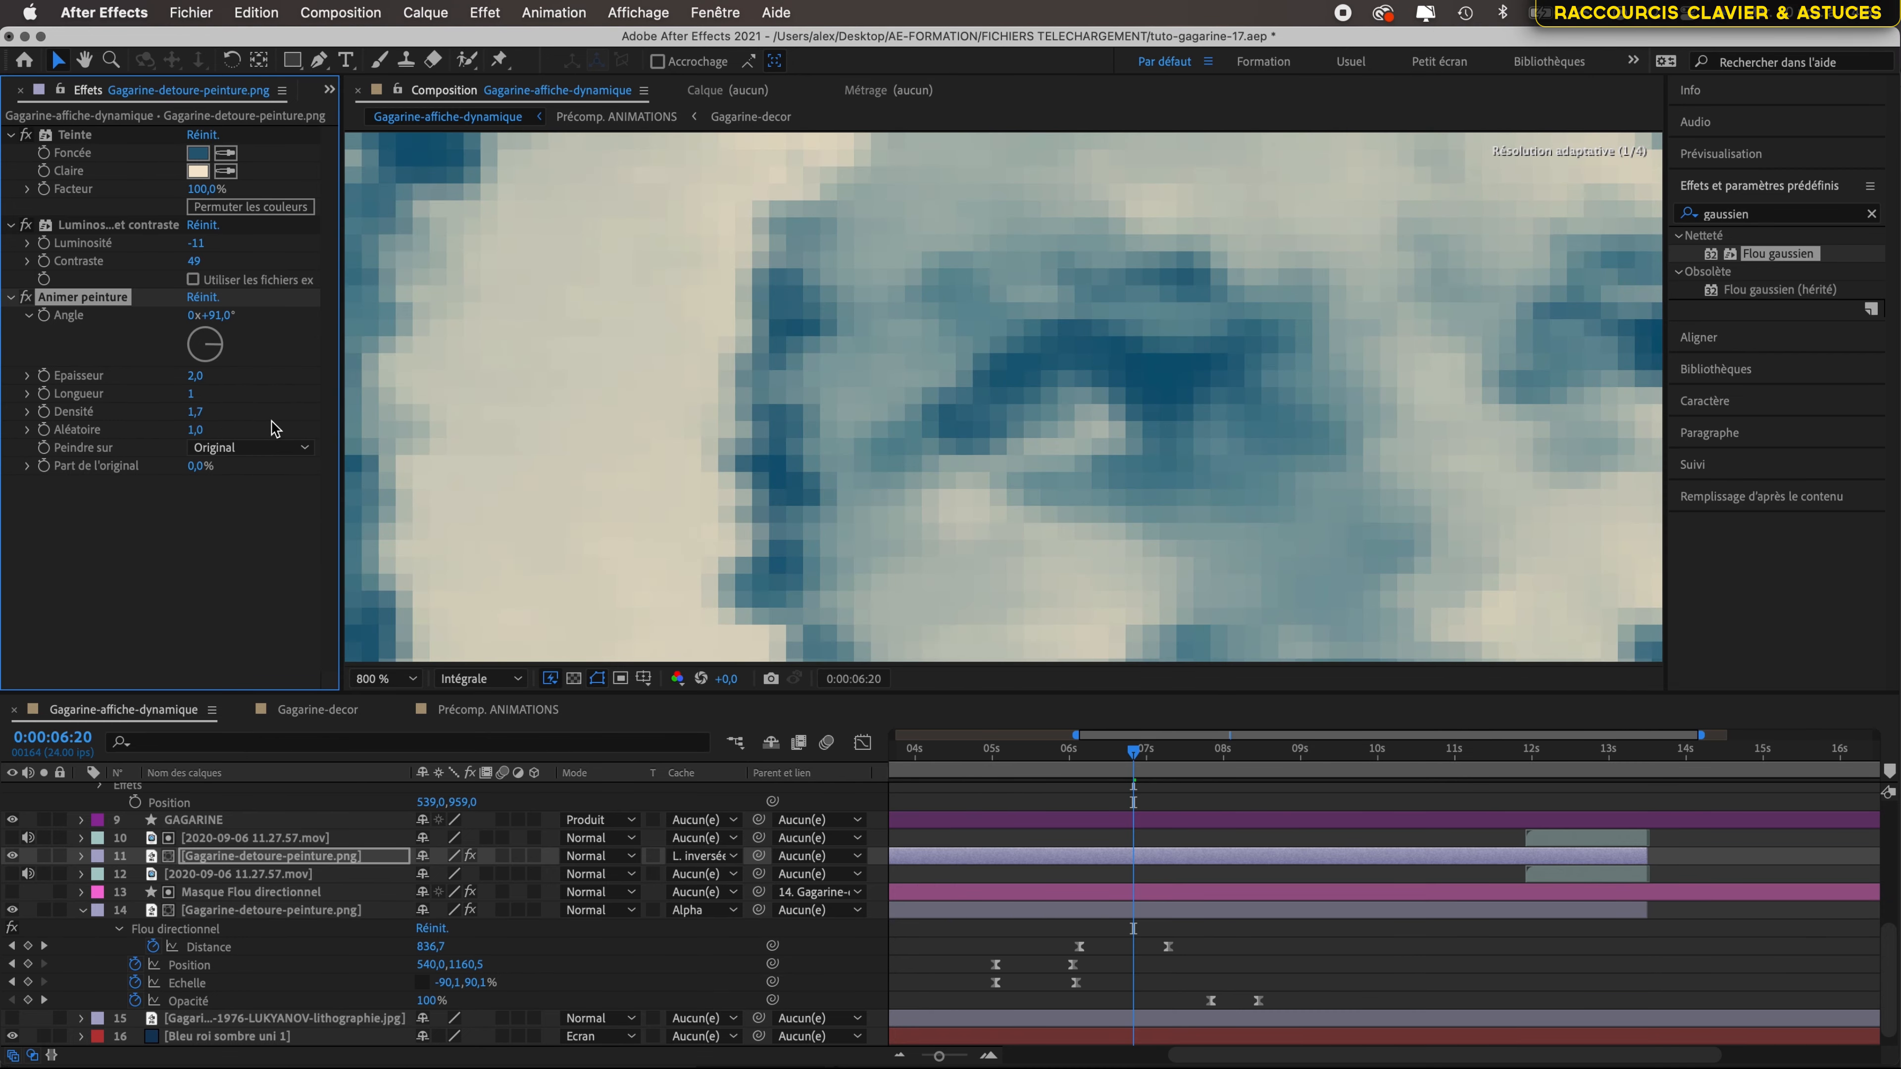
scroll(703, 361, "down", 4)
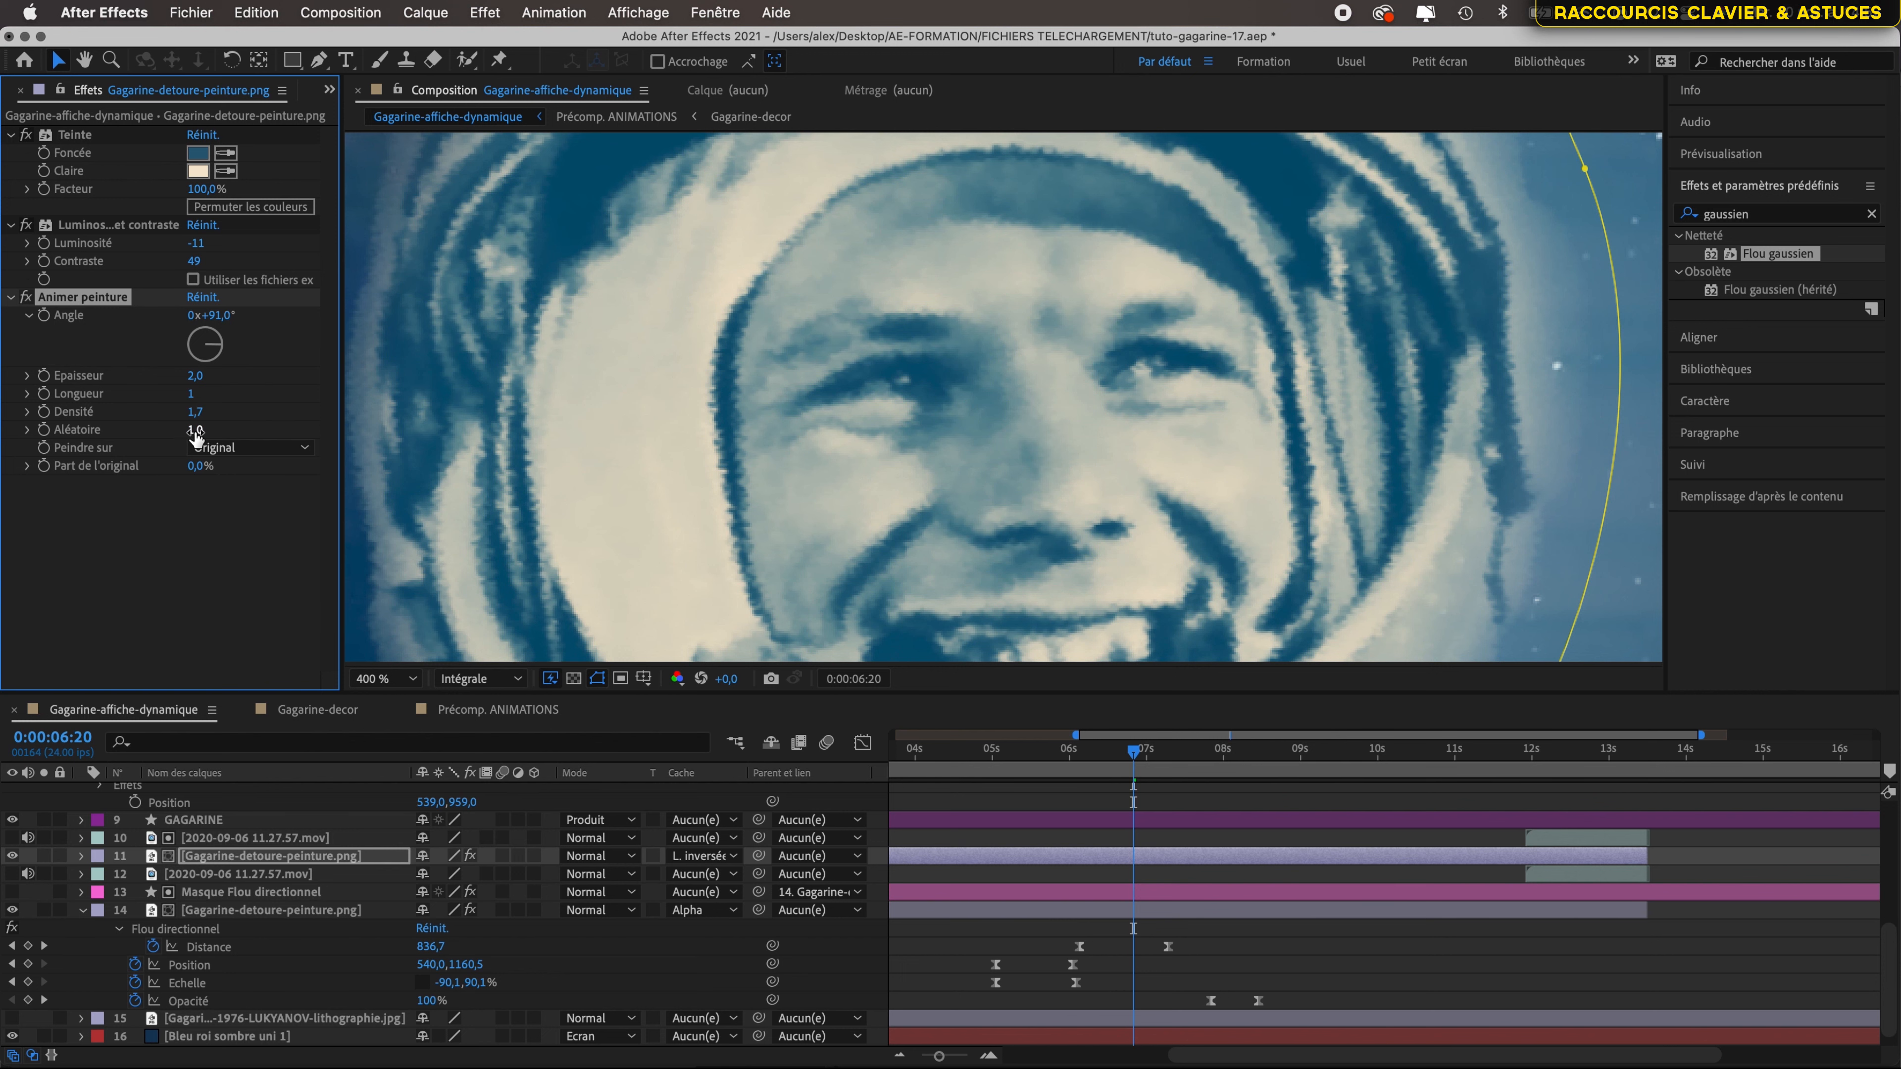
- Raise the Animer peinture effect's Aléatoire to 1,5 and check the portrait both up close and on the whole poster
left_click_drag(195, 437, 247, 441)
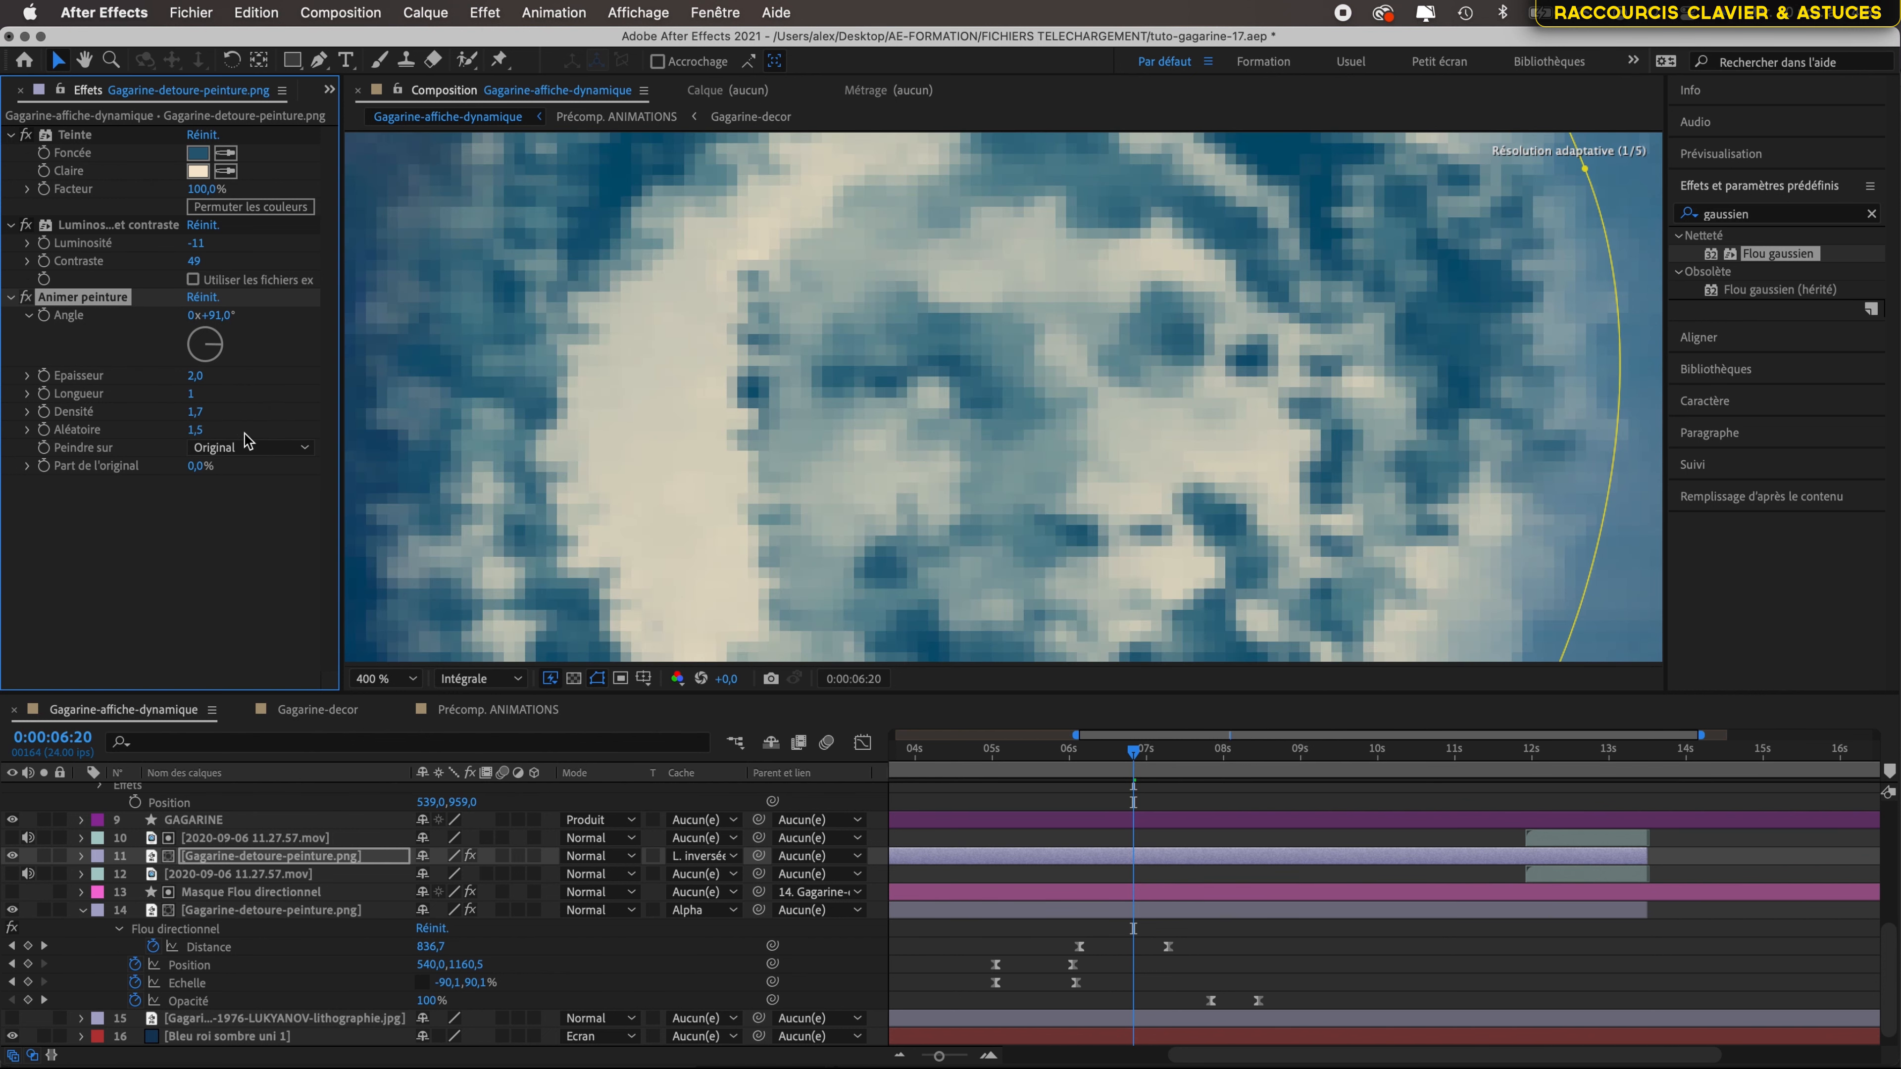
scroll(788, 393, "down", 6)
scroll(789, 393, "up", 8)
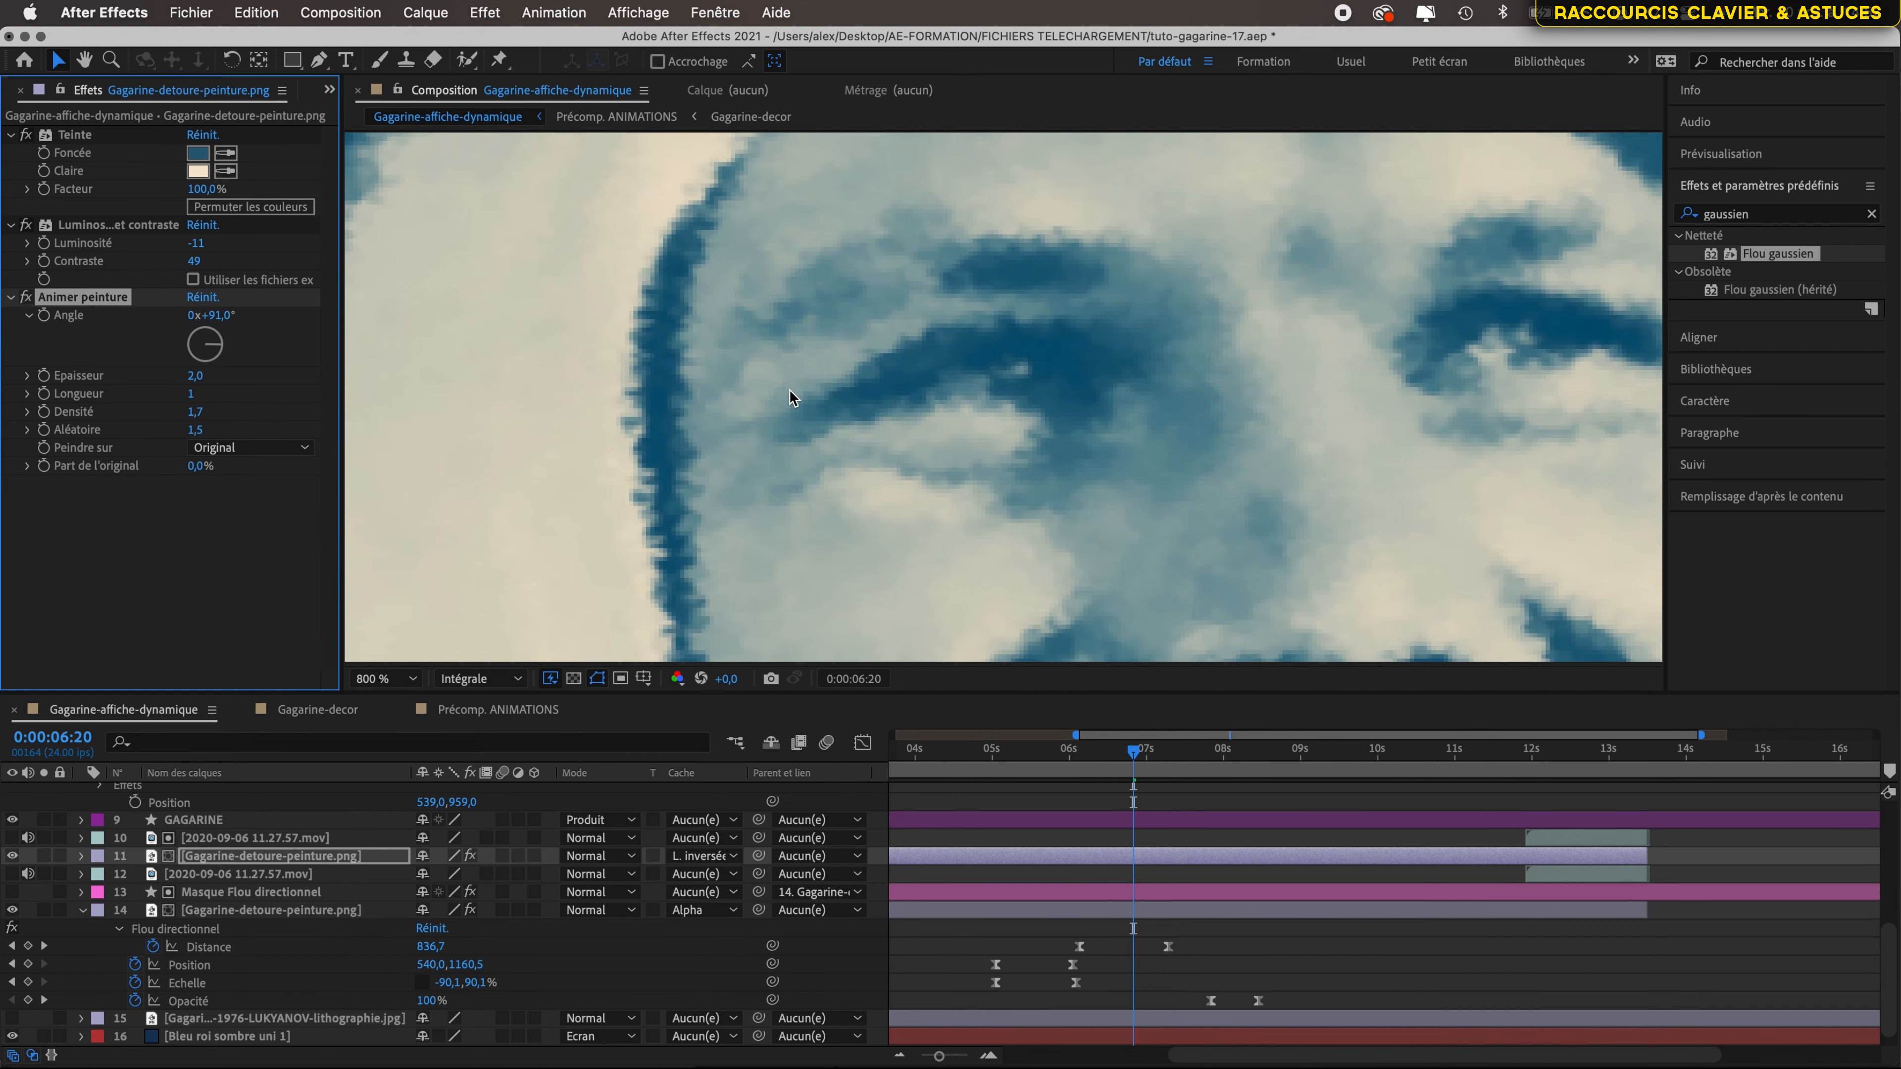
scroll(789, 390, "down", 4)
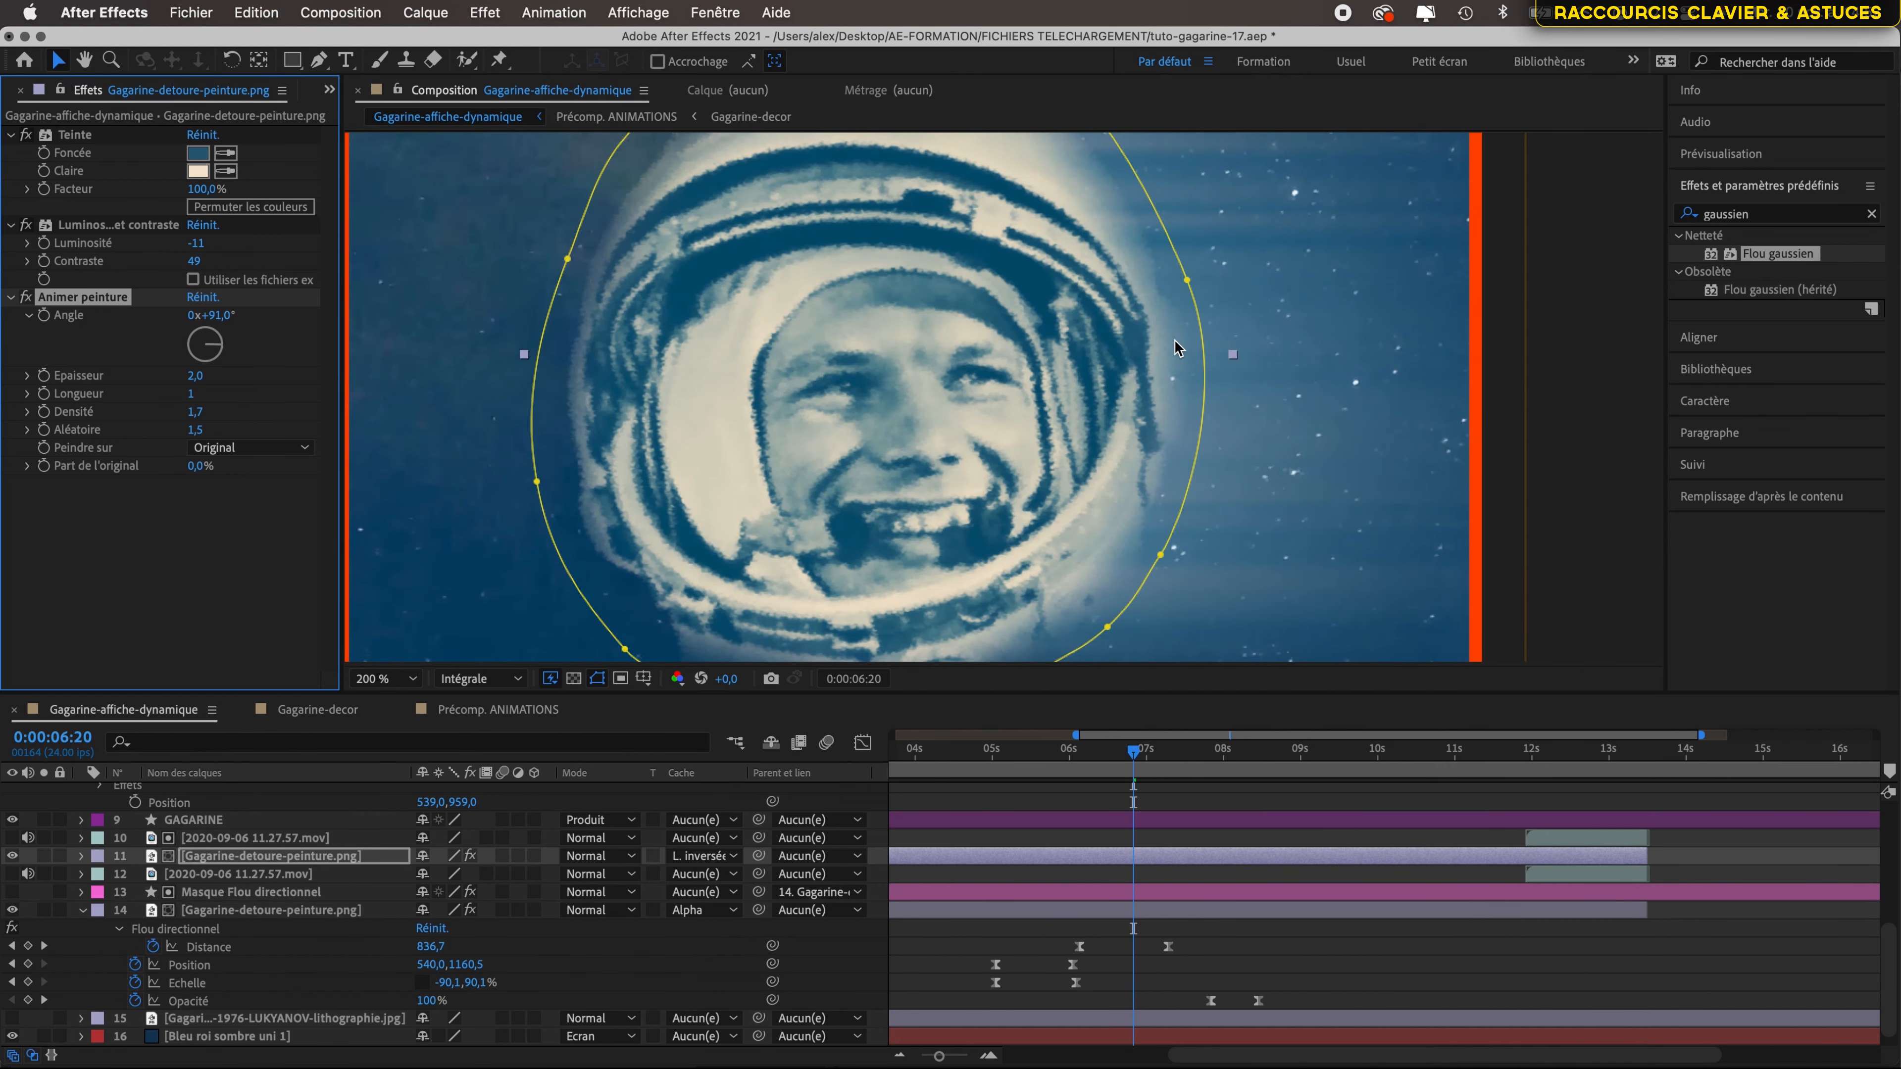
scroll(963, 364, "down", 3)
scroll(963, 364, "up", 2)
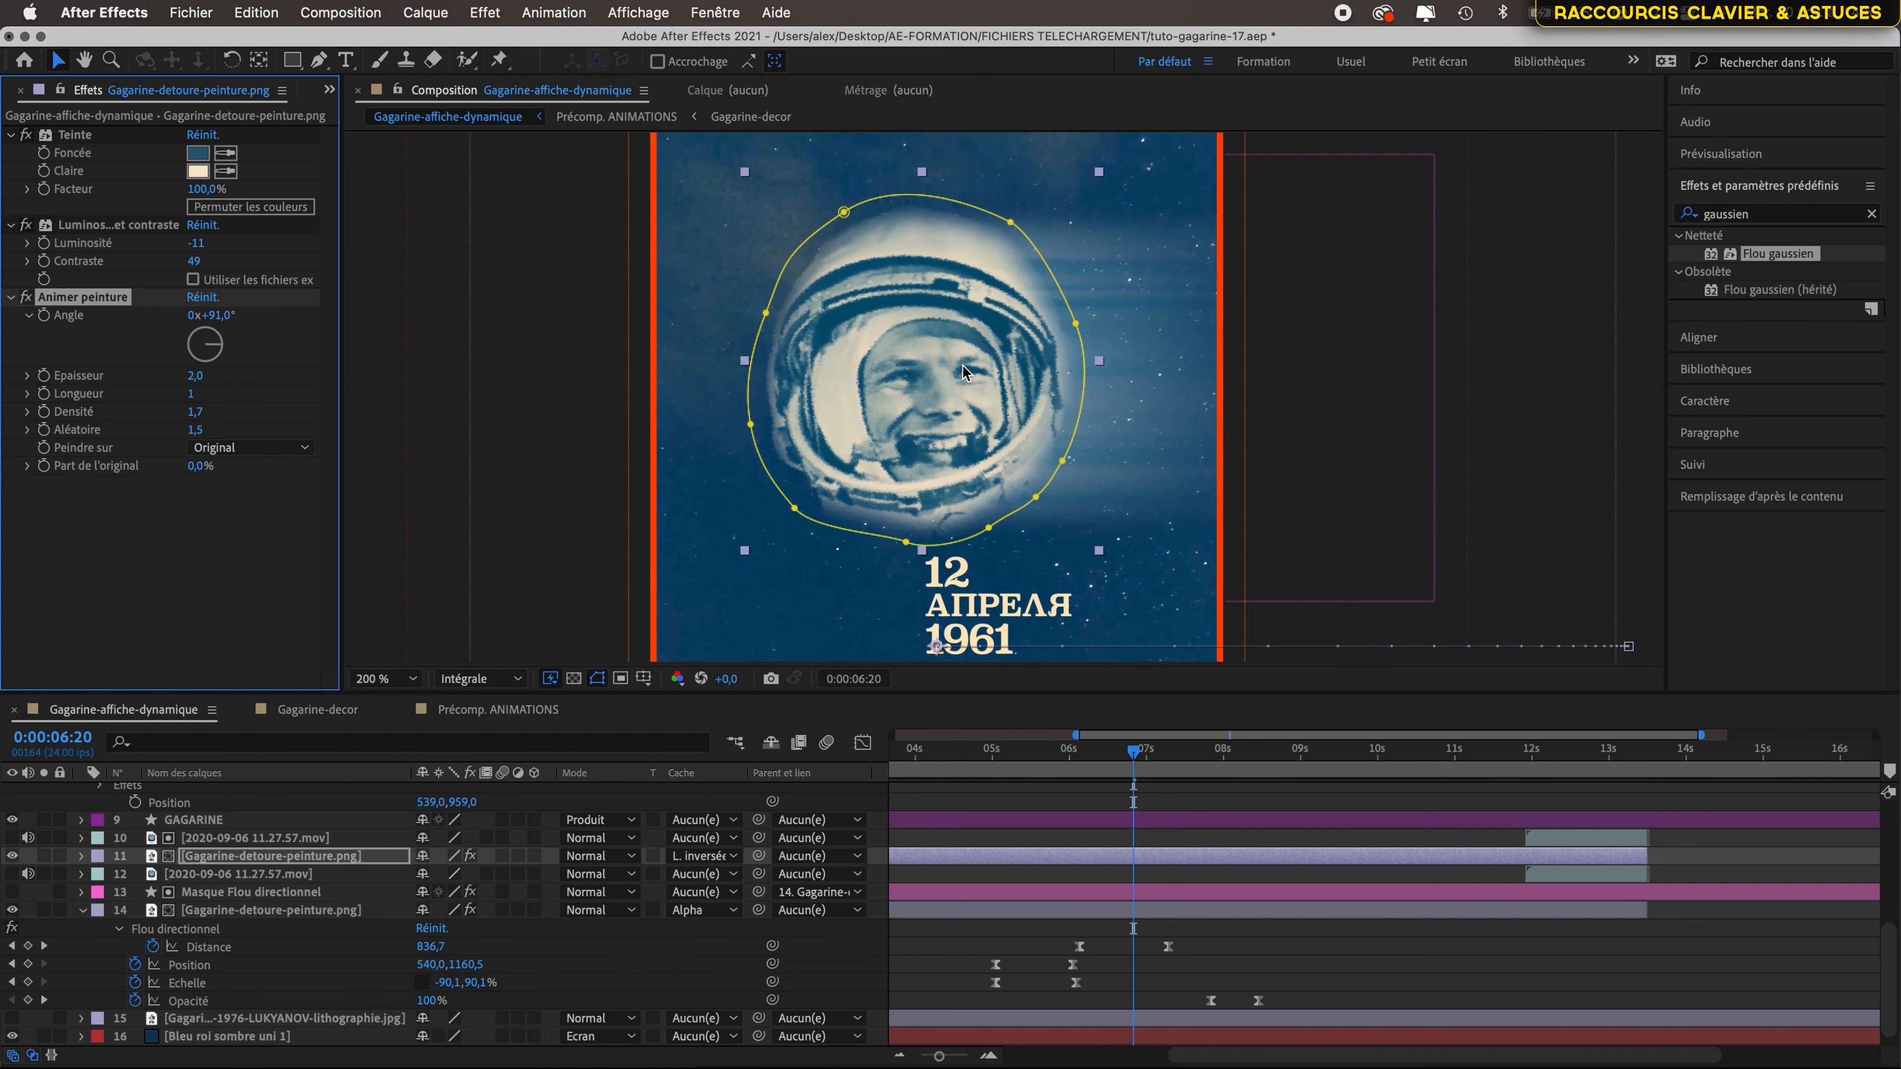
scroll(964, 371, "up", 3)
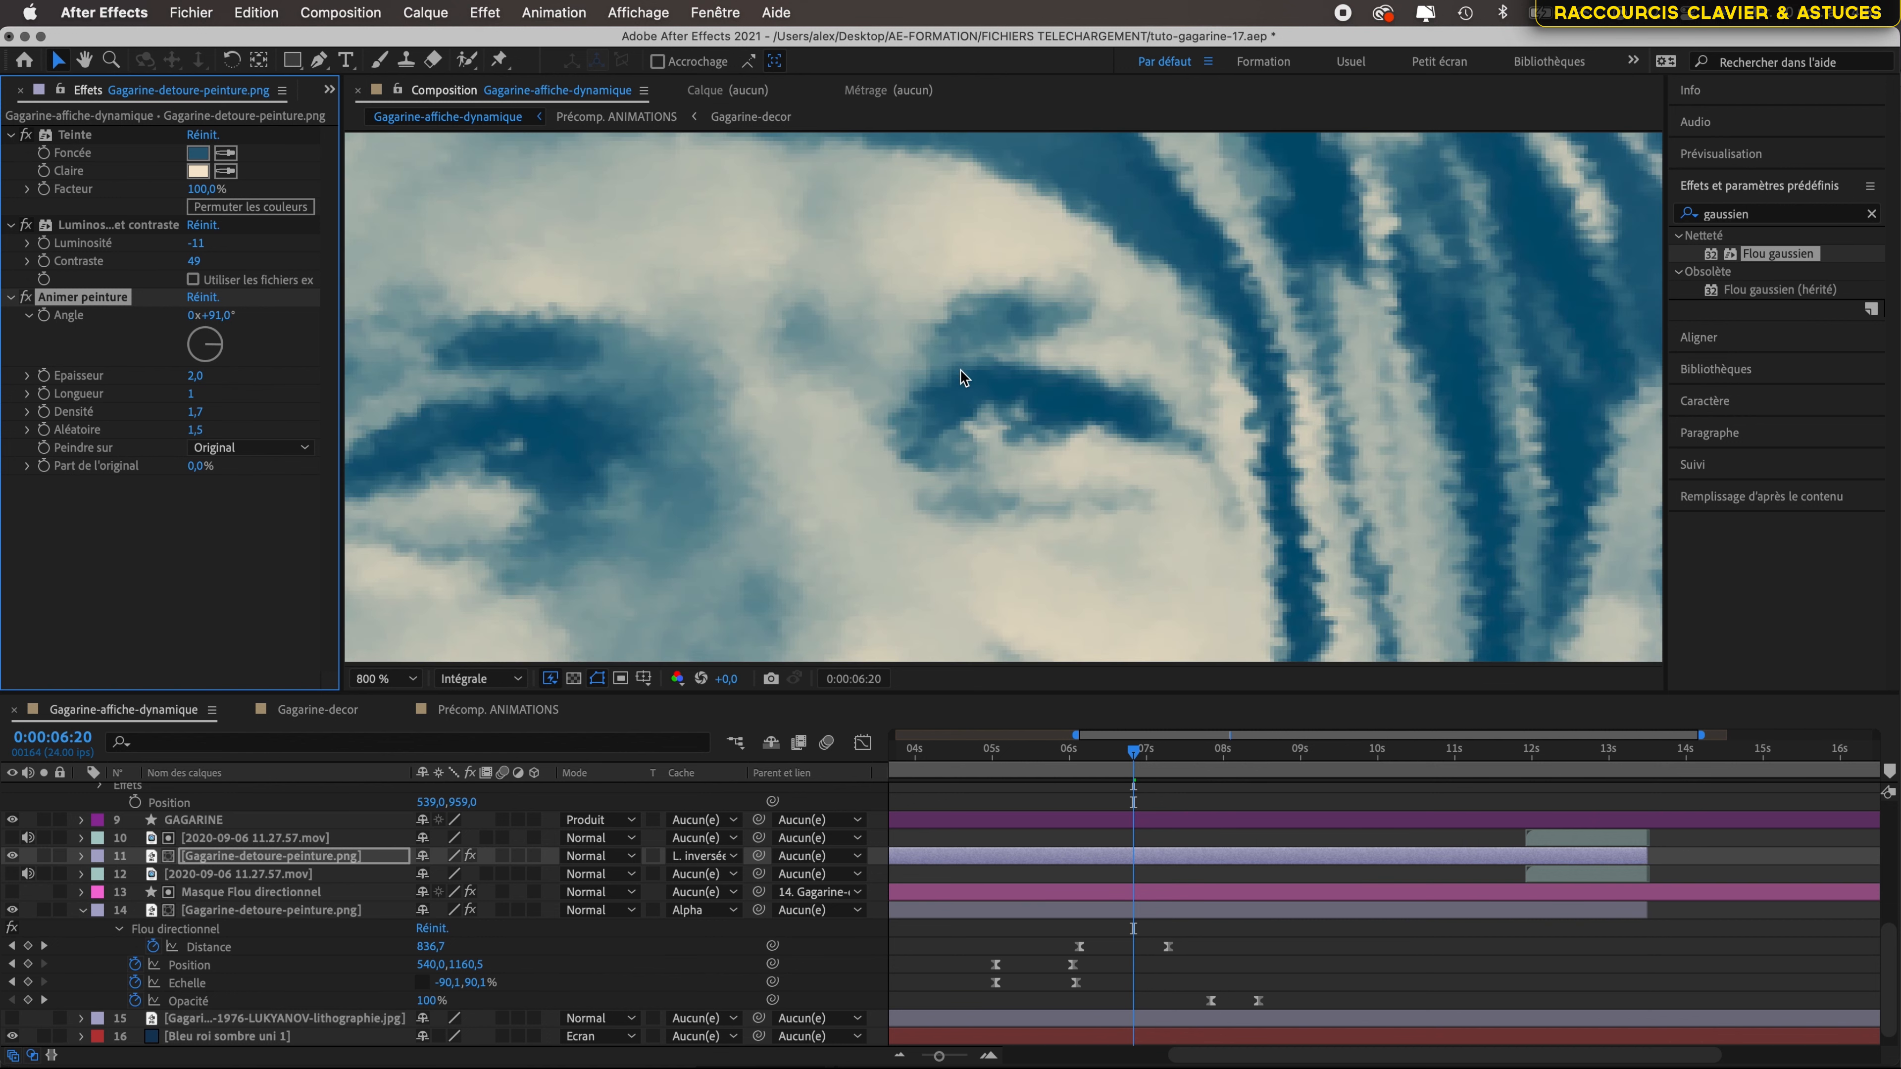
scroll(960, 370, "down", 3)
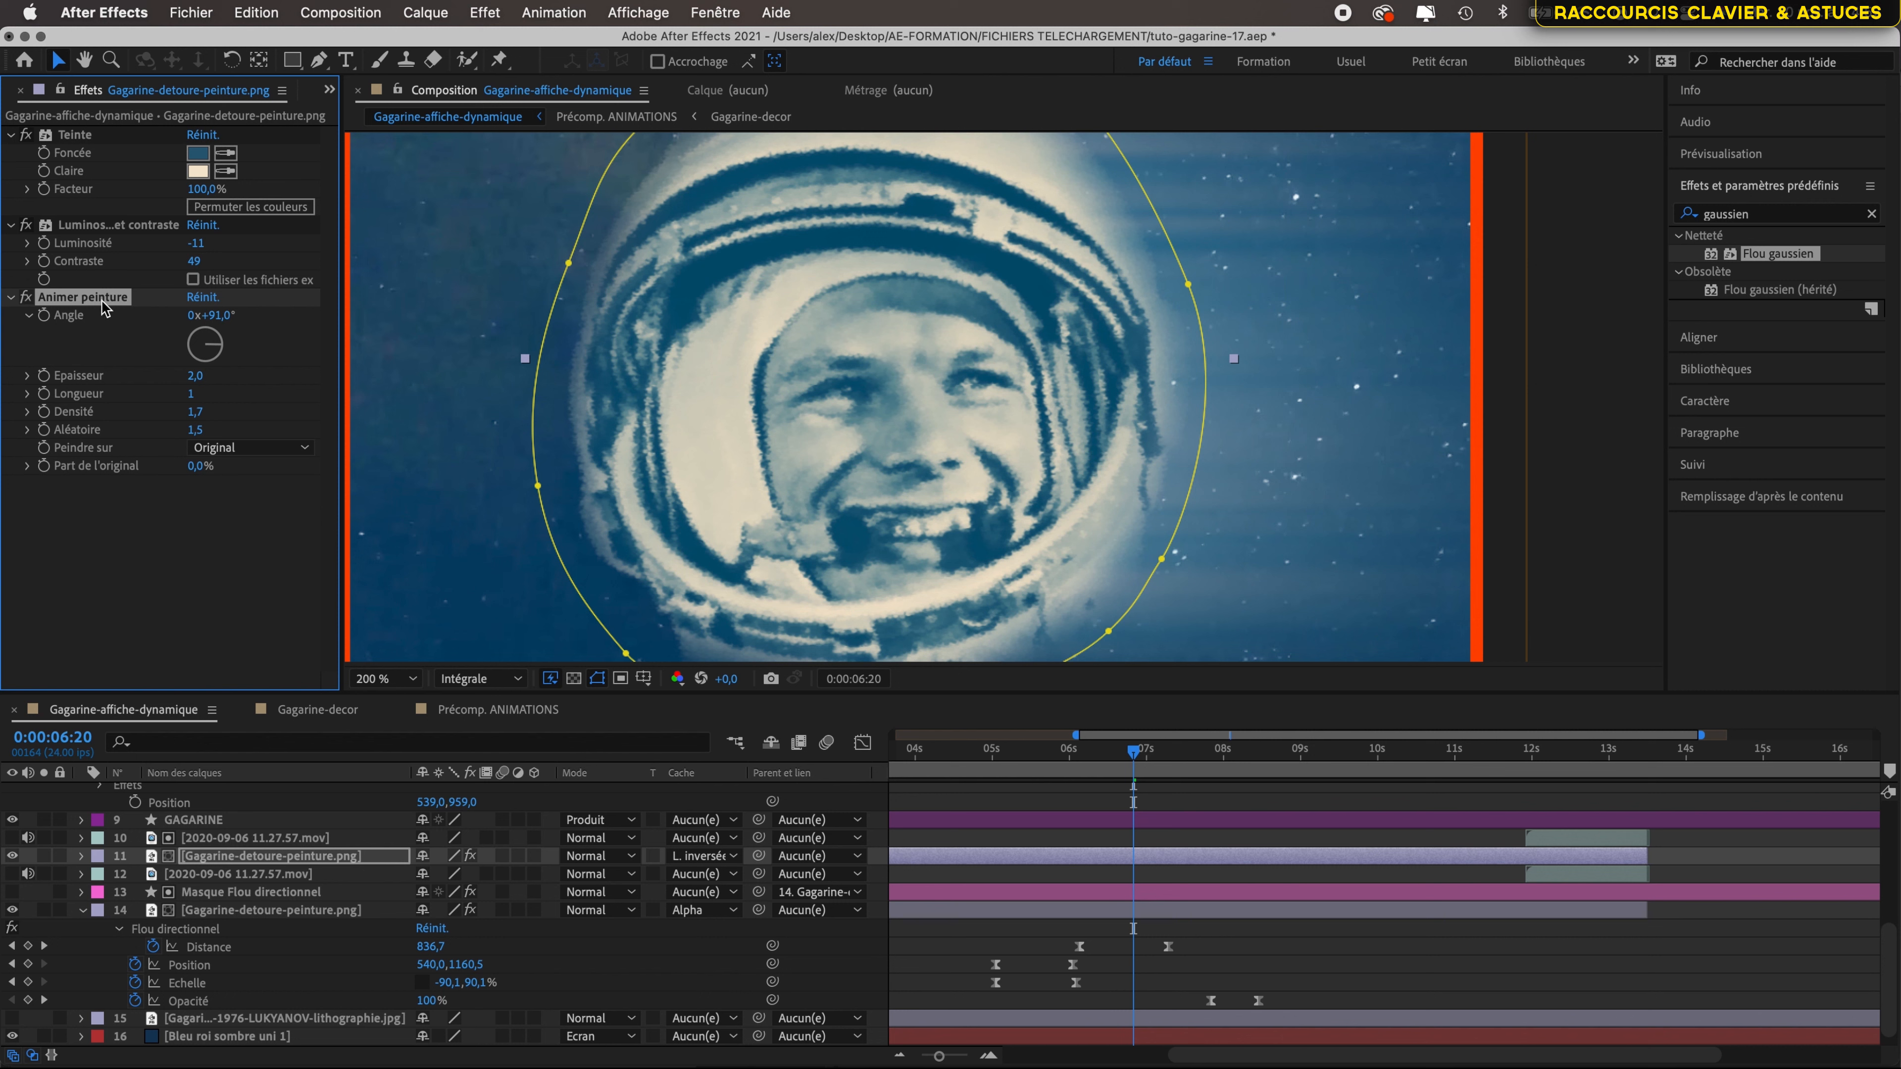
- Apply the Flou gaussien effect to the upper portrait copy on layer 11 with Flou at 4,0, and examine the softened strokes
double_click(1778, 253)
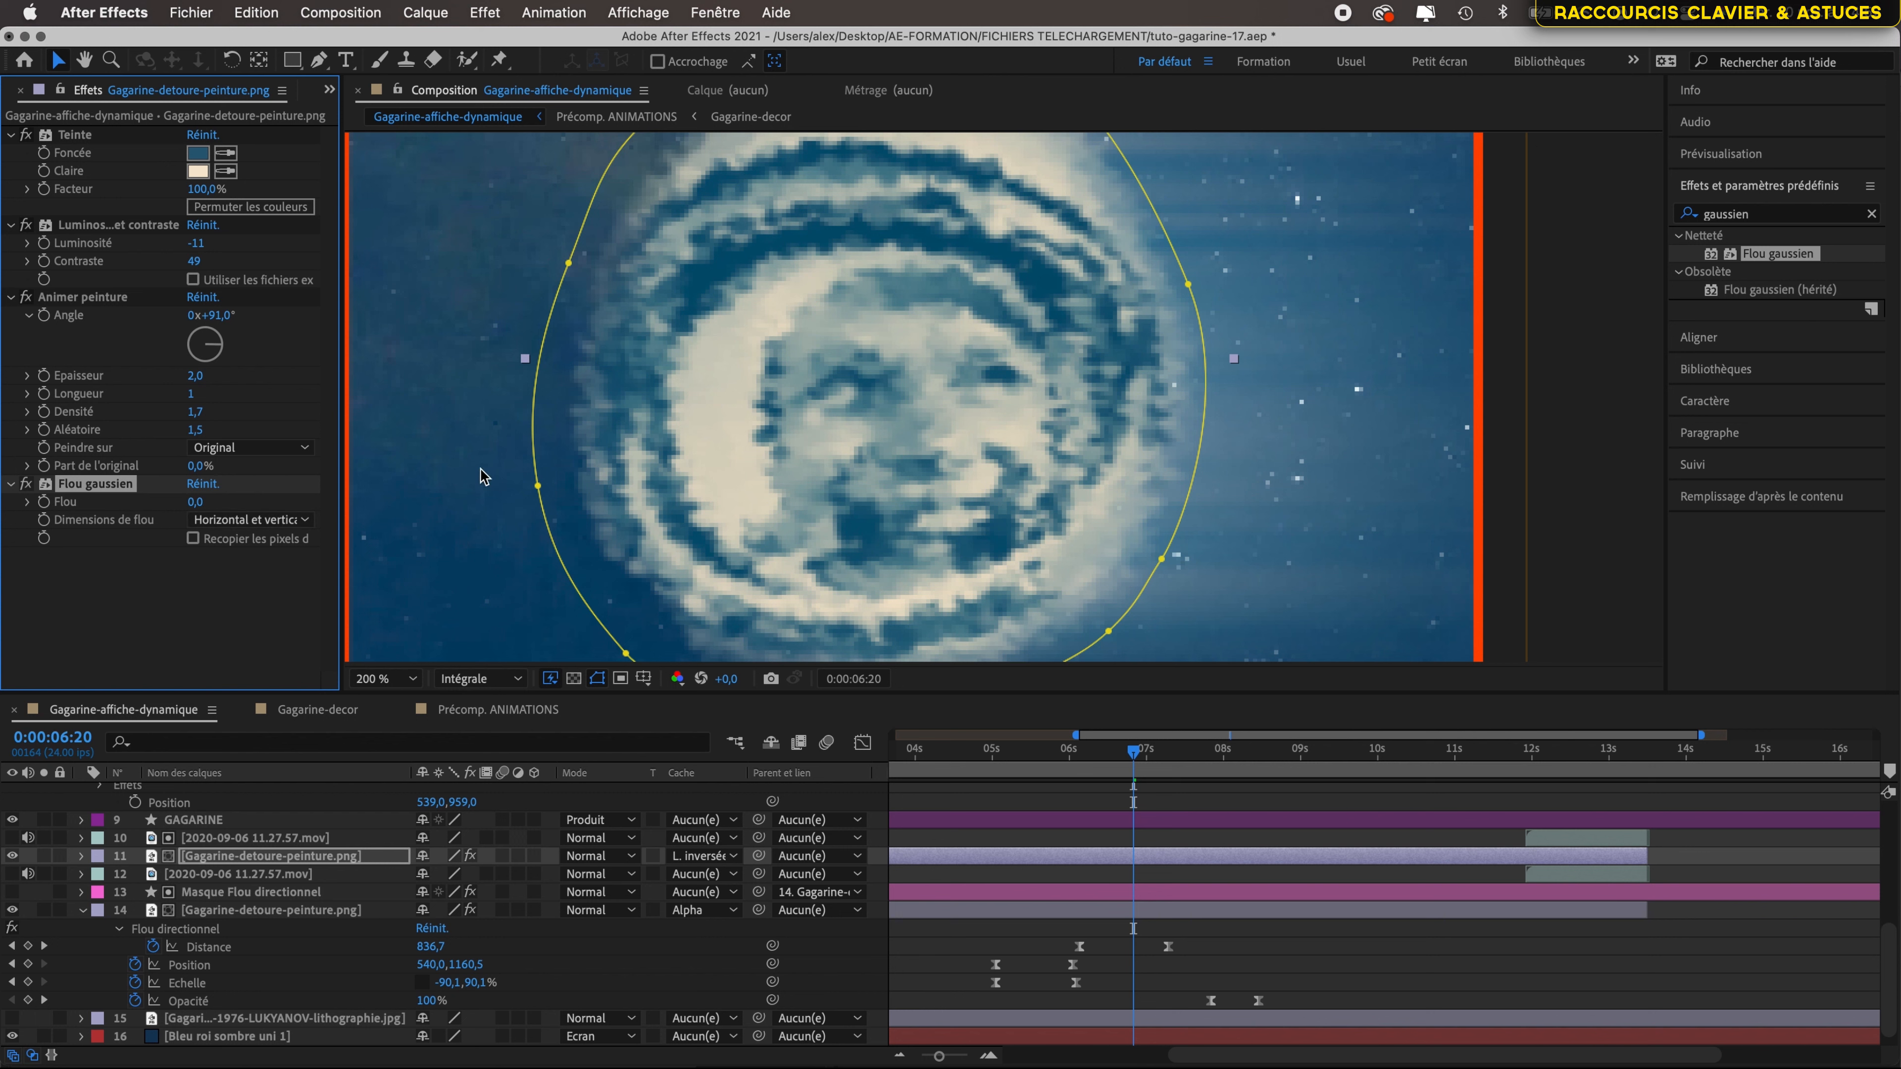
left_click_drag(196, 501, 252, 507)
scroll(837, 296, "up", 2)
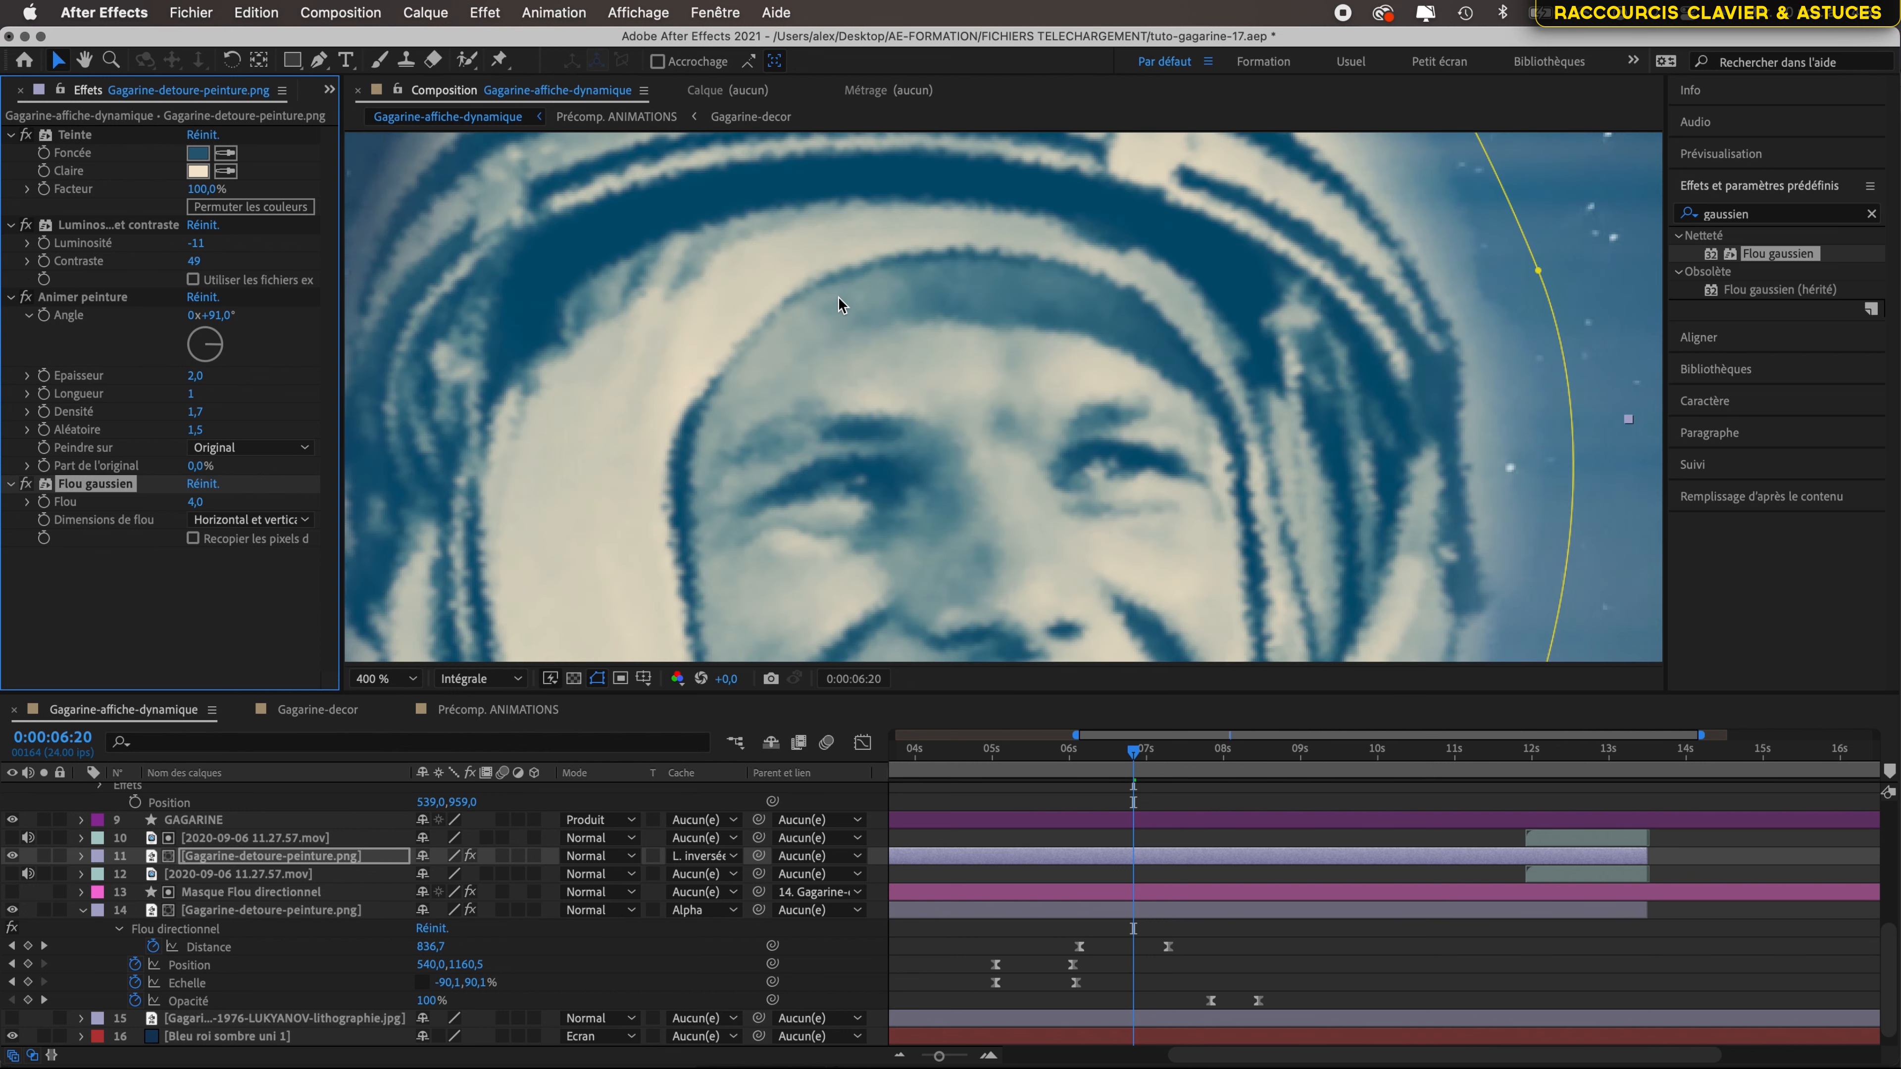
scroll(837, 295, "down", 4)
scroll(838, 295, "up", 3)
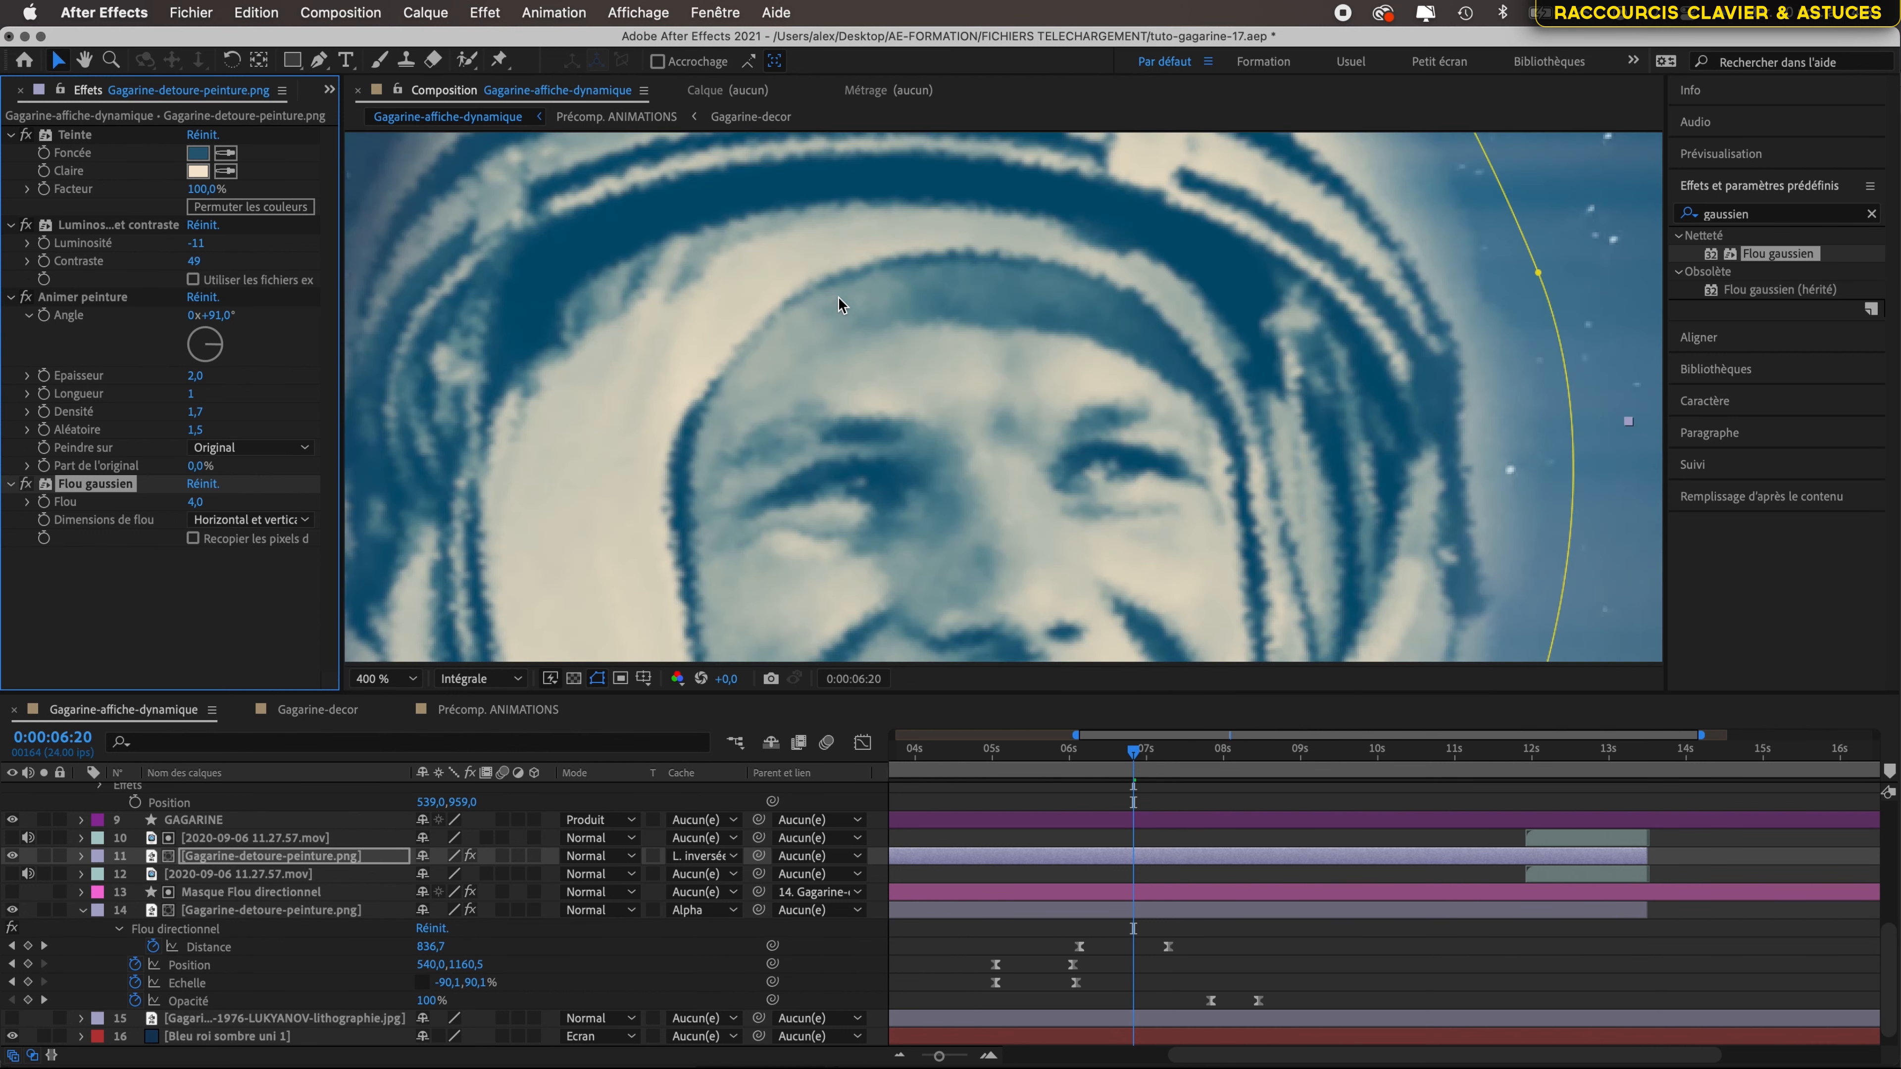
scroll(838, 295, "down", 1)
scroll(838, 302, "up", 1)
scroll(837, 296, "down", 1)
scroll(893, 447, "down", 1)
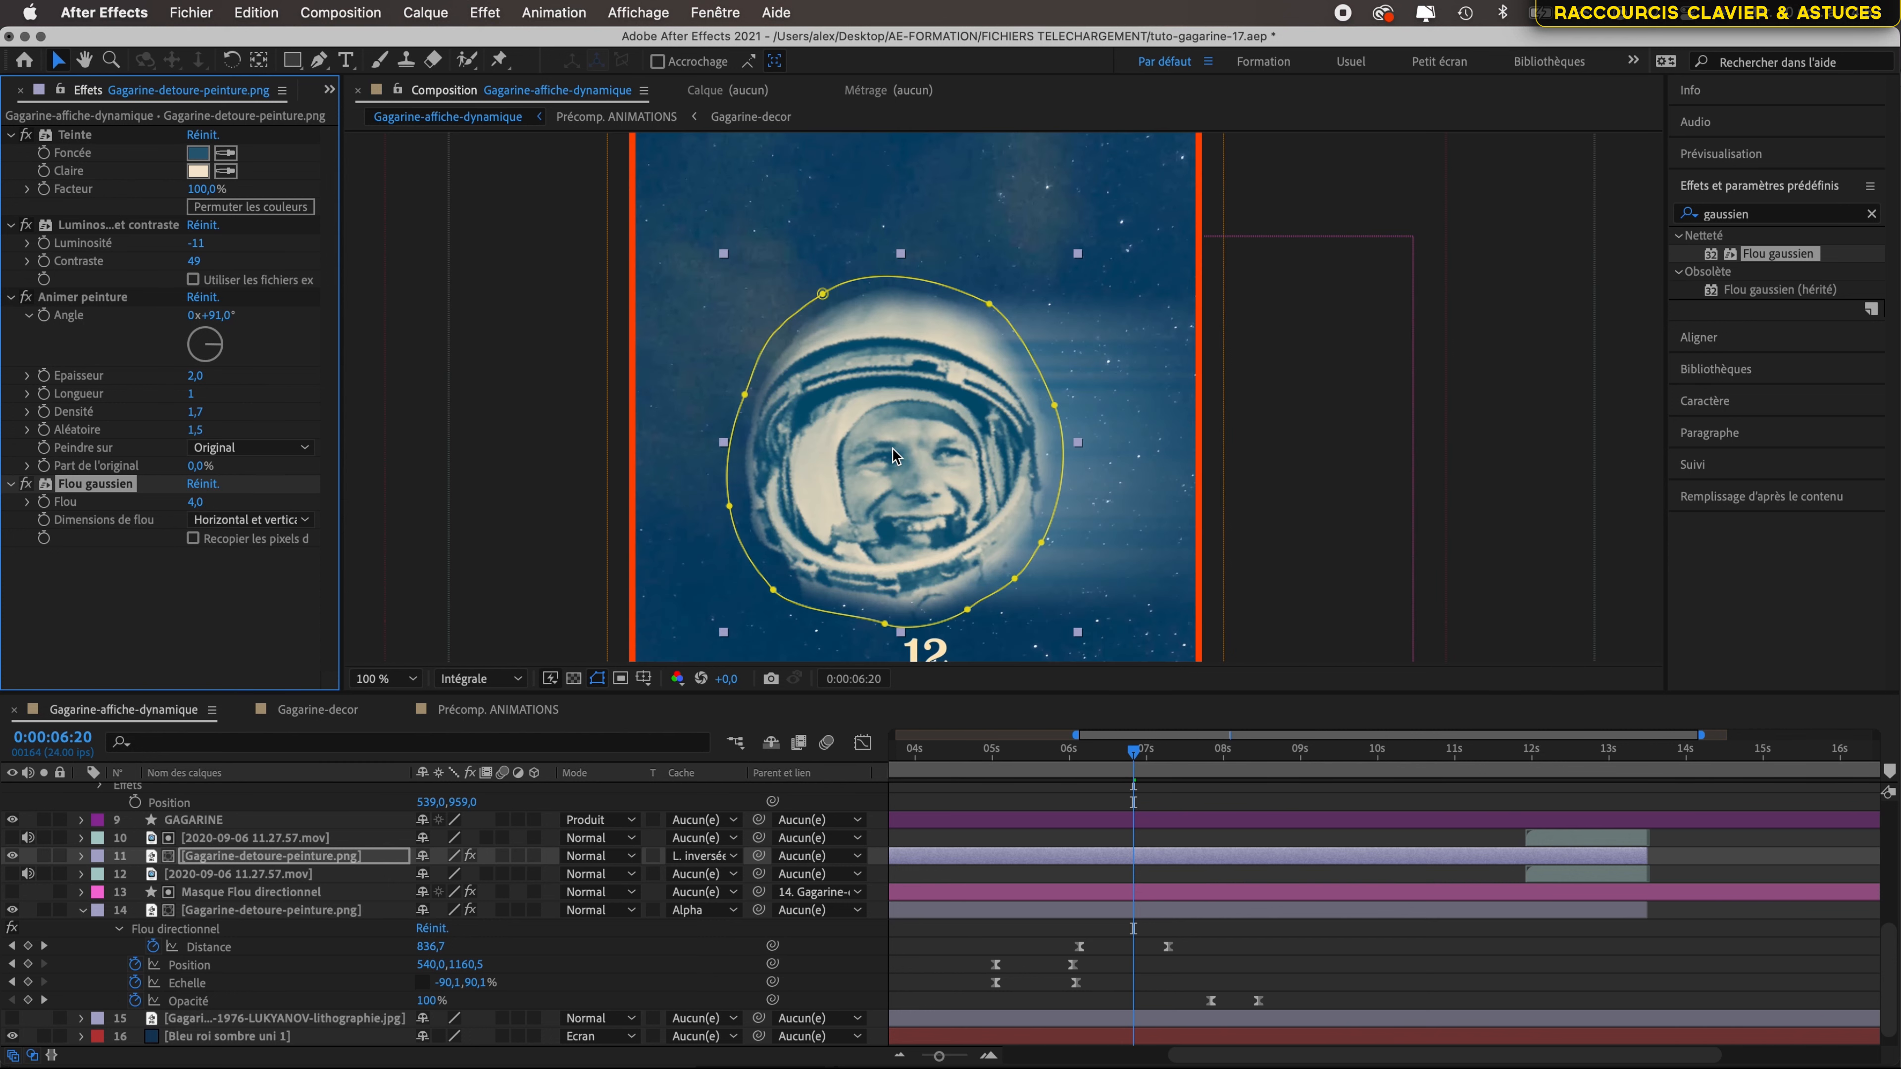
scroll(892, 448, "up", 2)
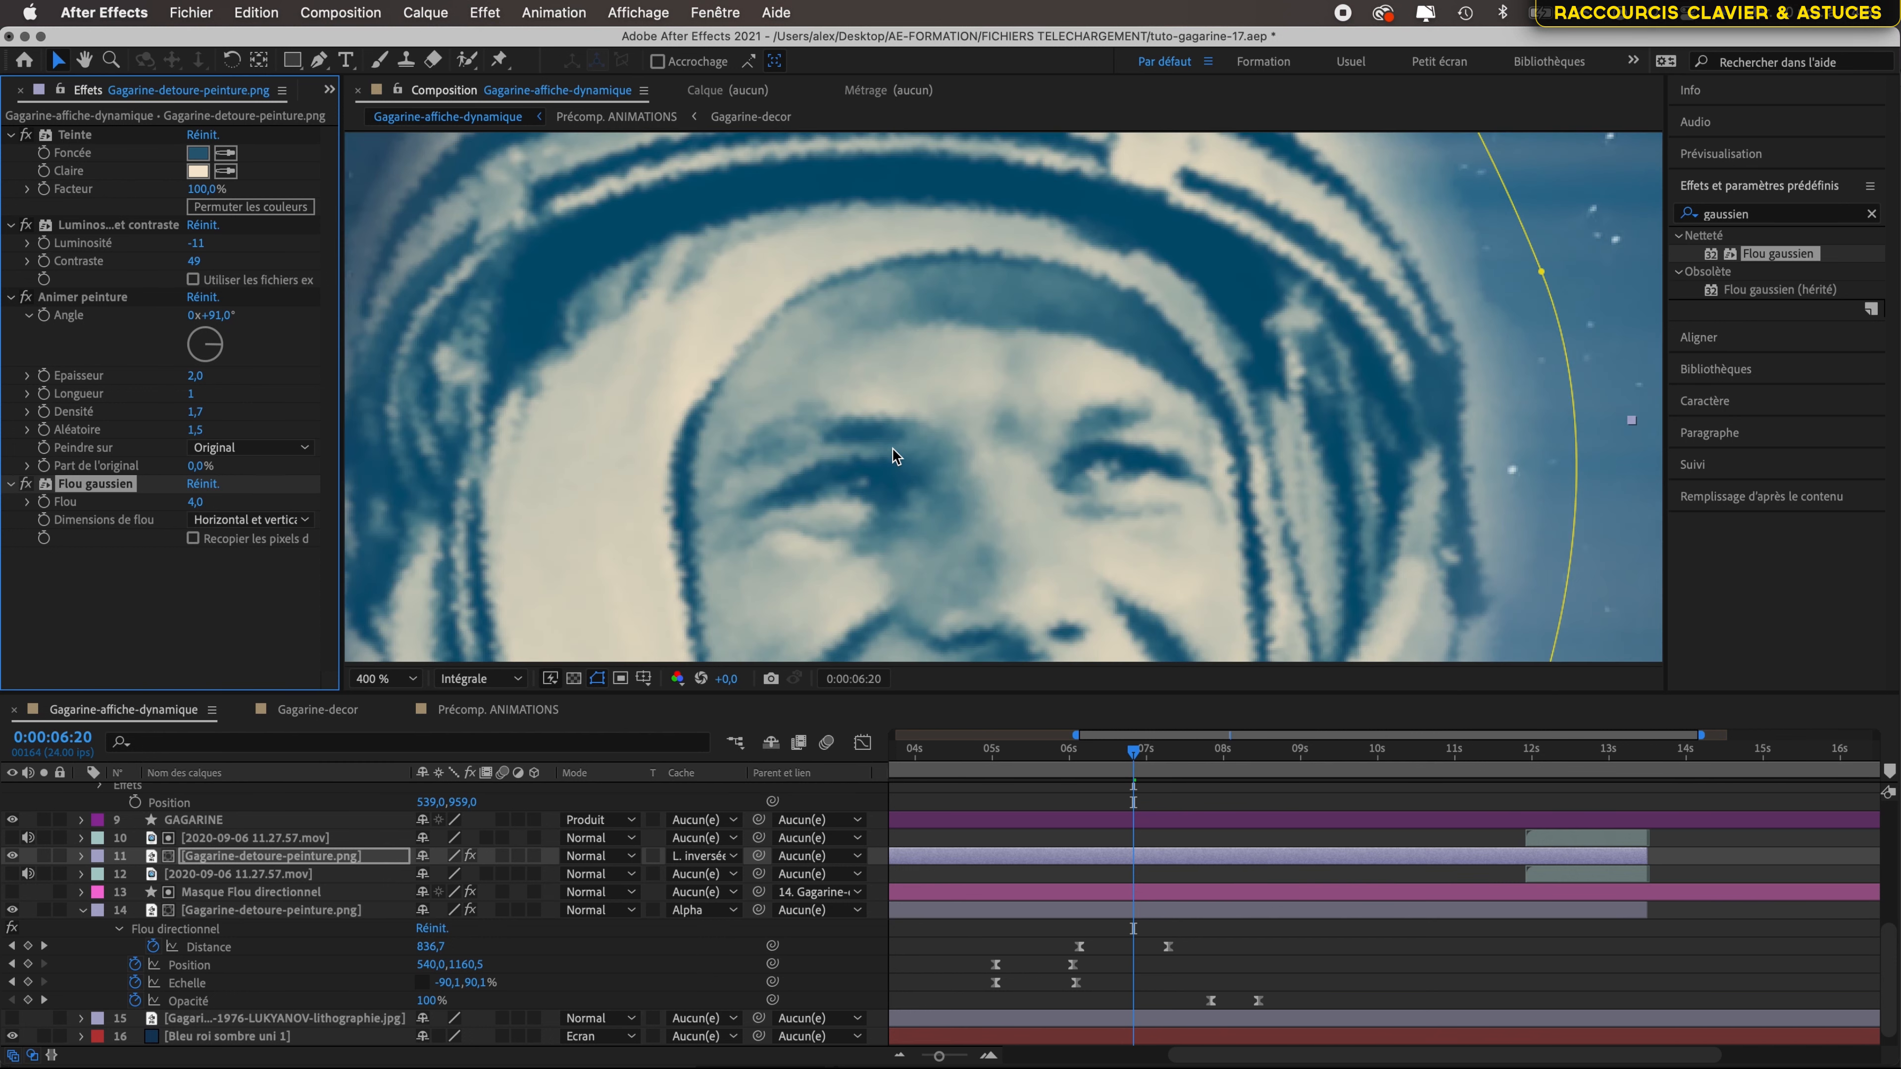
- Set the Animer peinture effect's Epaisseur to 1,5 and check the finer strokes on the portrait
left_click(196, 376)
type("1,99")
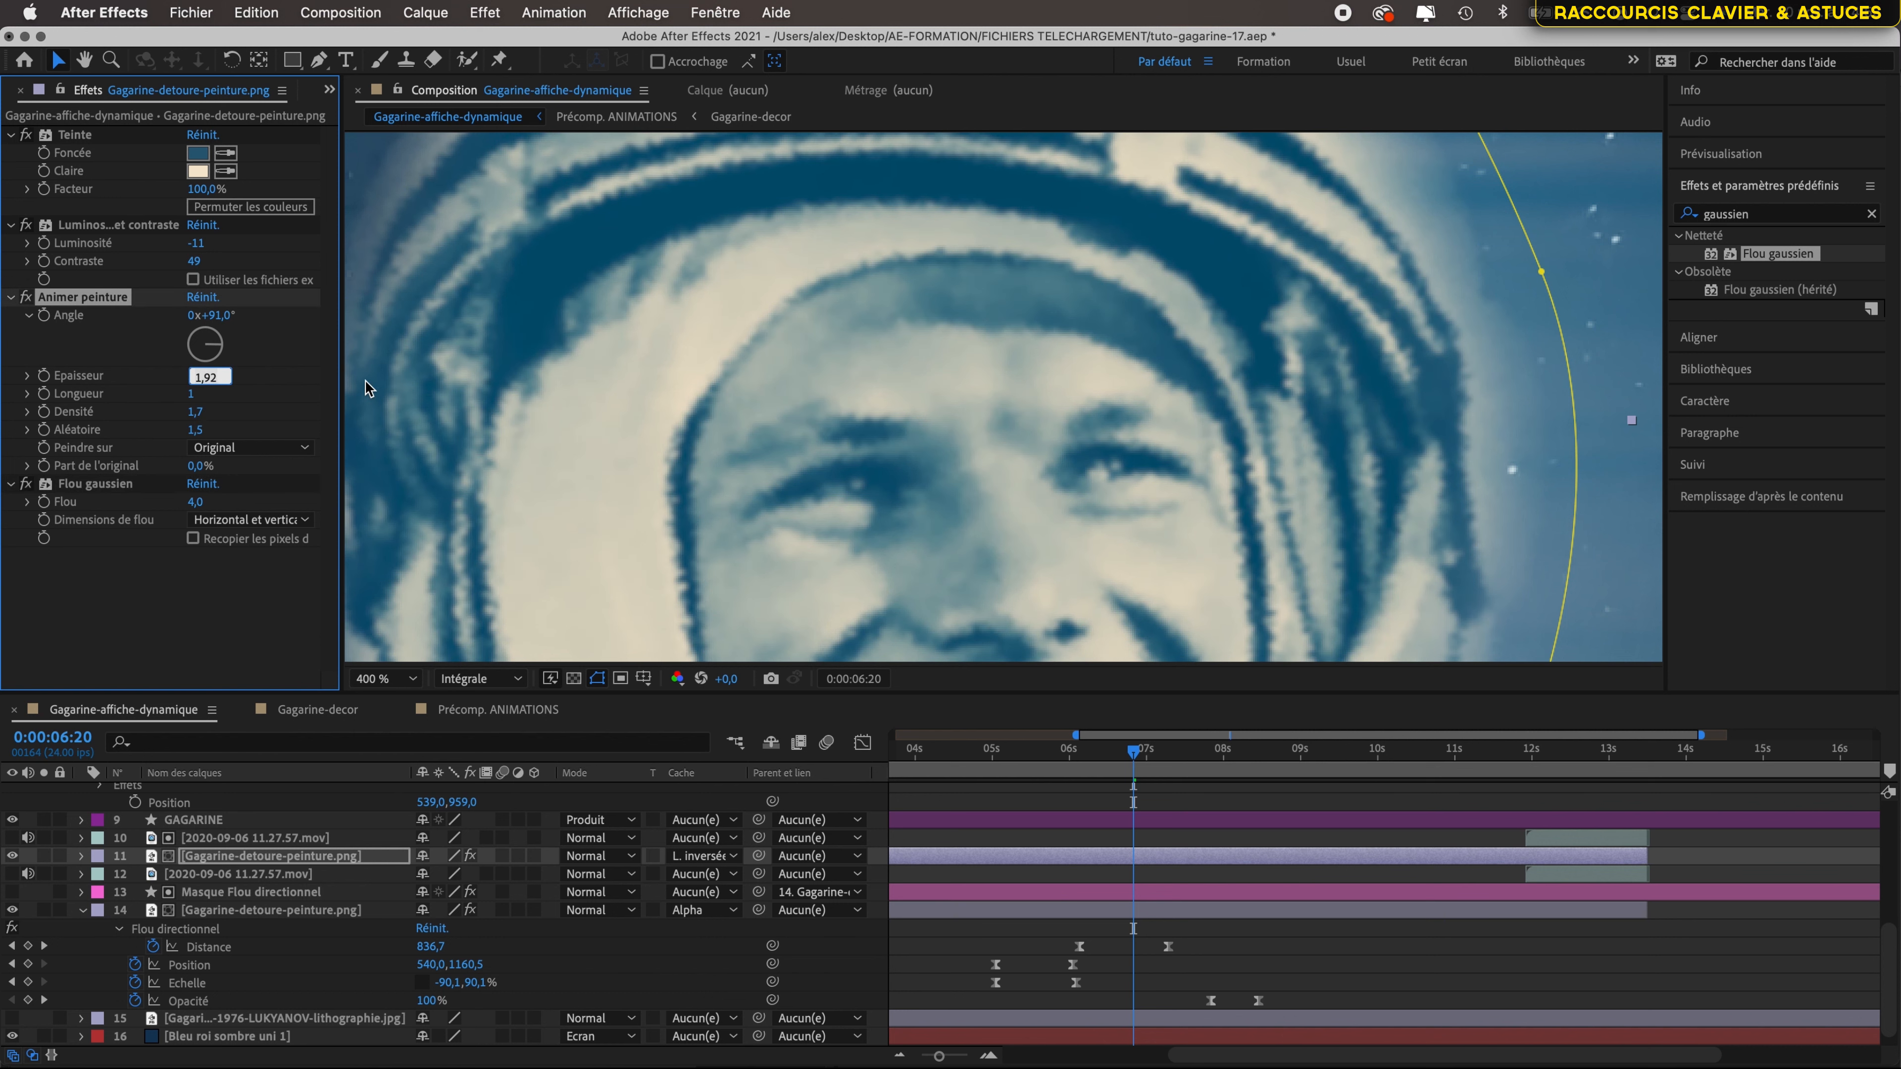
key("BackSpace")
type("2")
key("BackSpace")
key("BackSpace")
key("BackSpace")
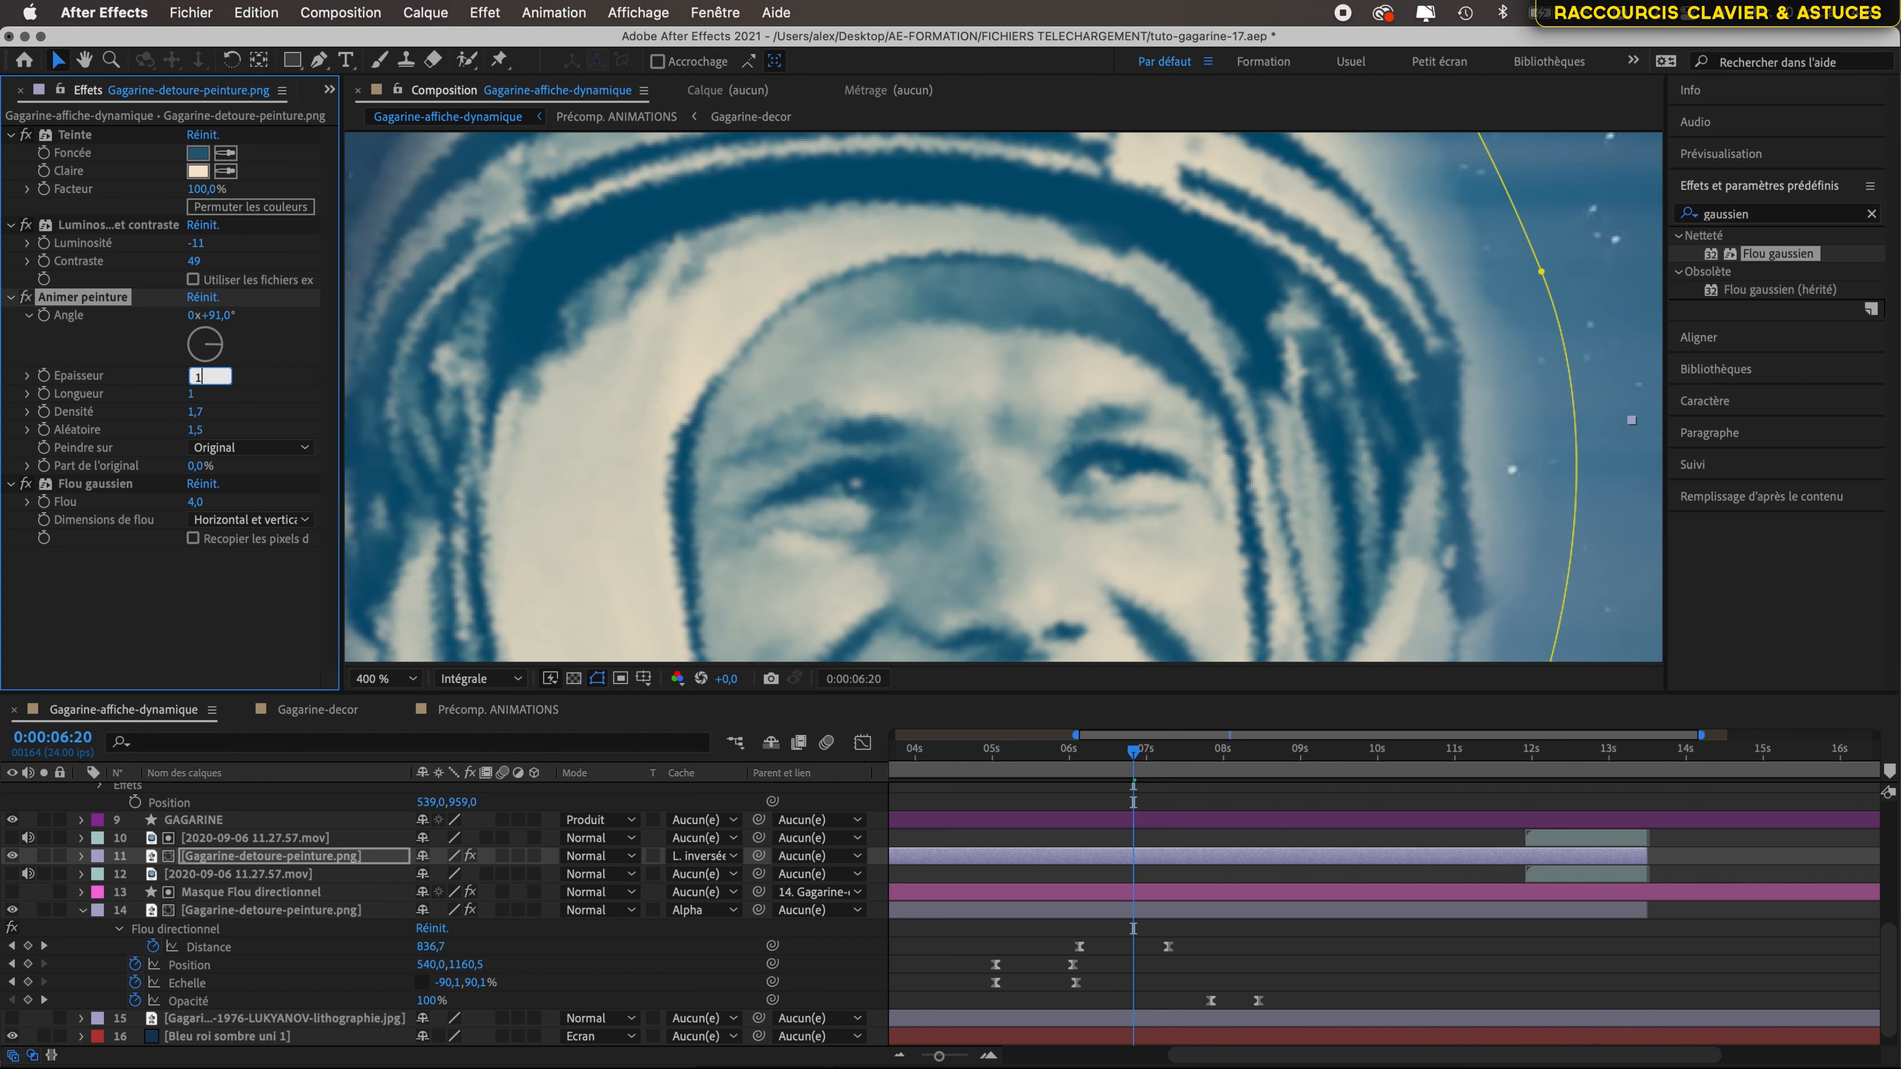
type(",5")
key("Return")
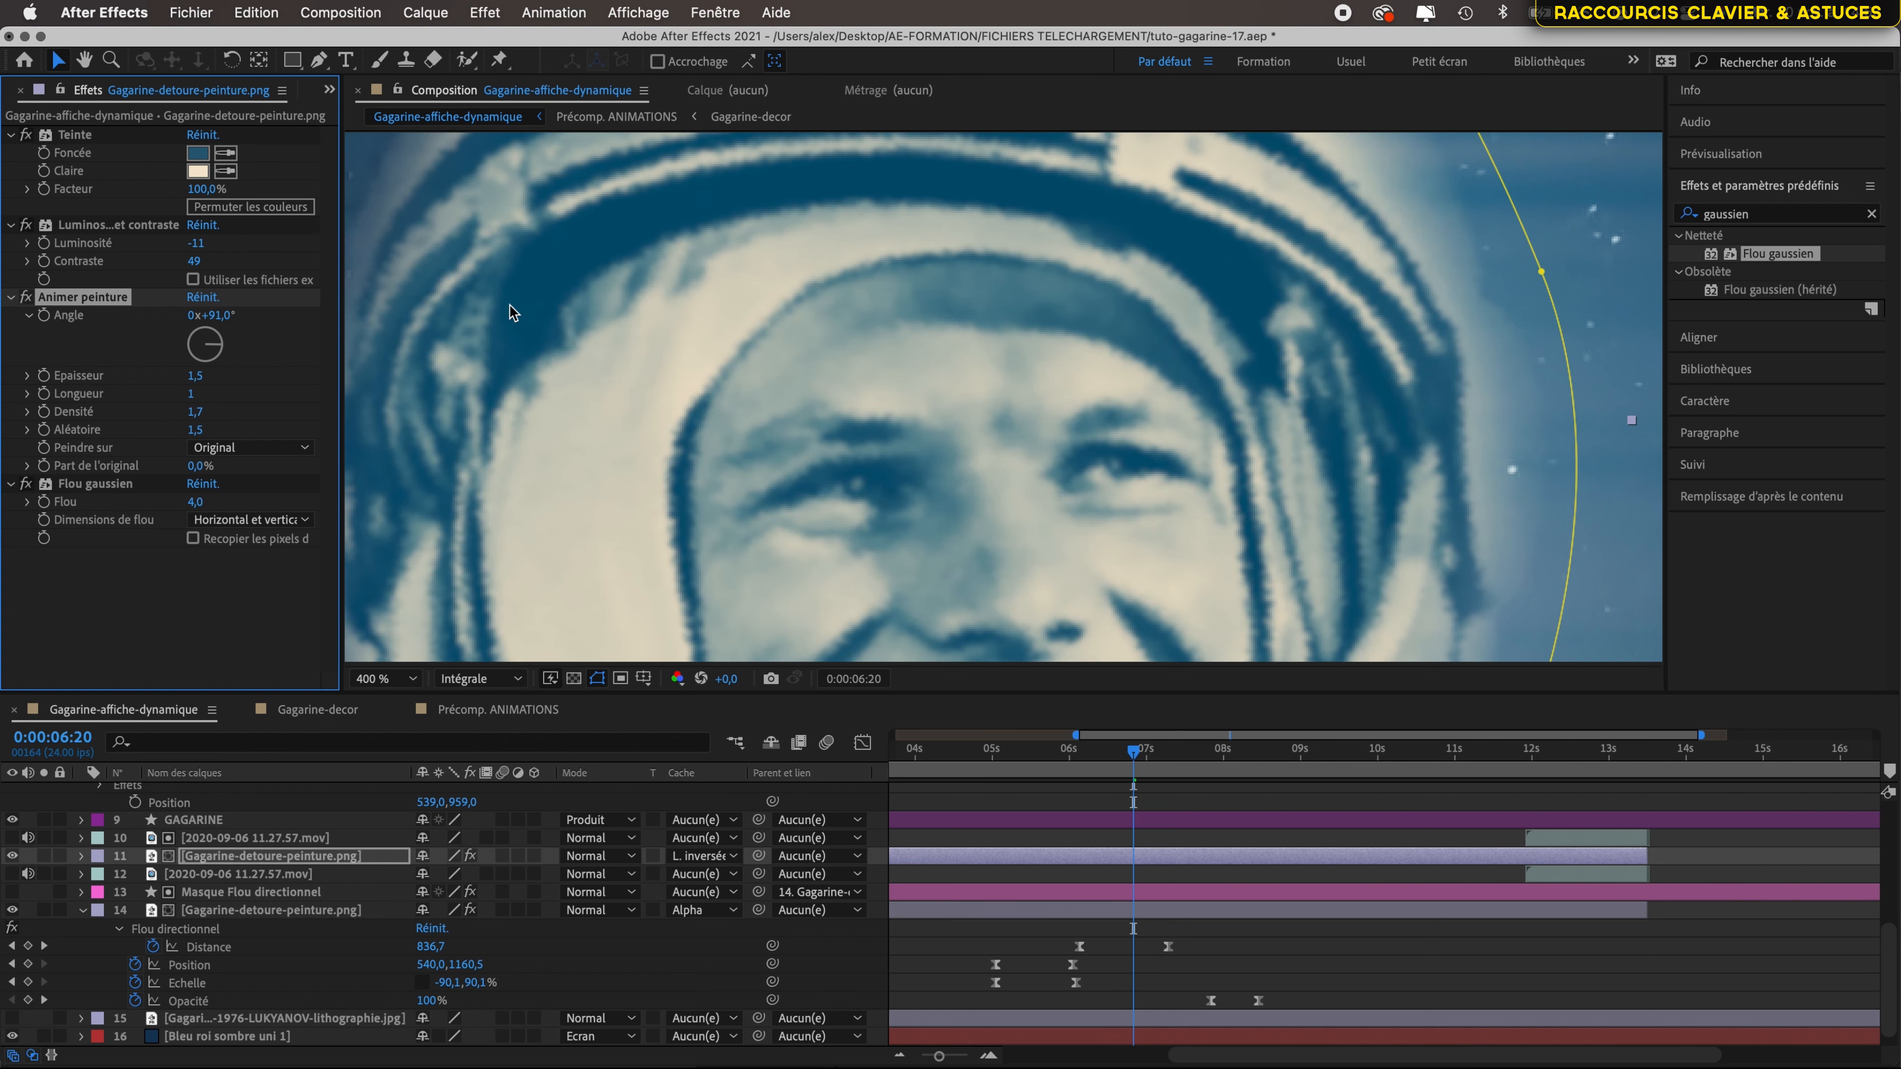
scroll(1054, 339, "down", 2)
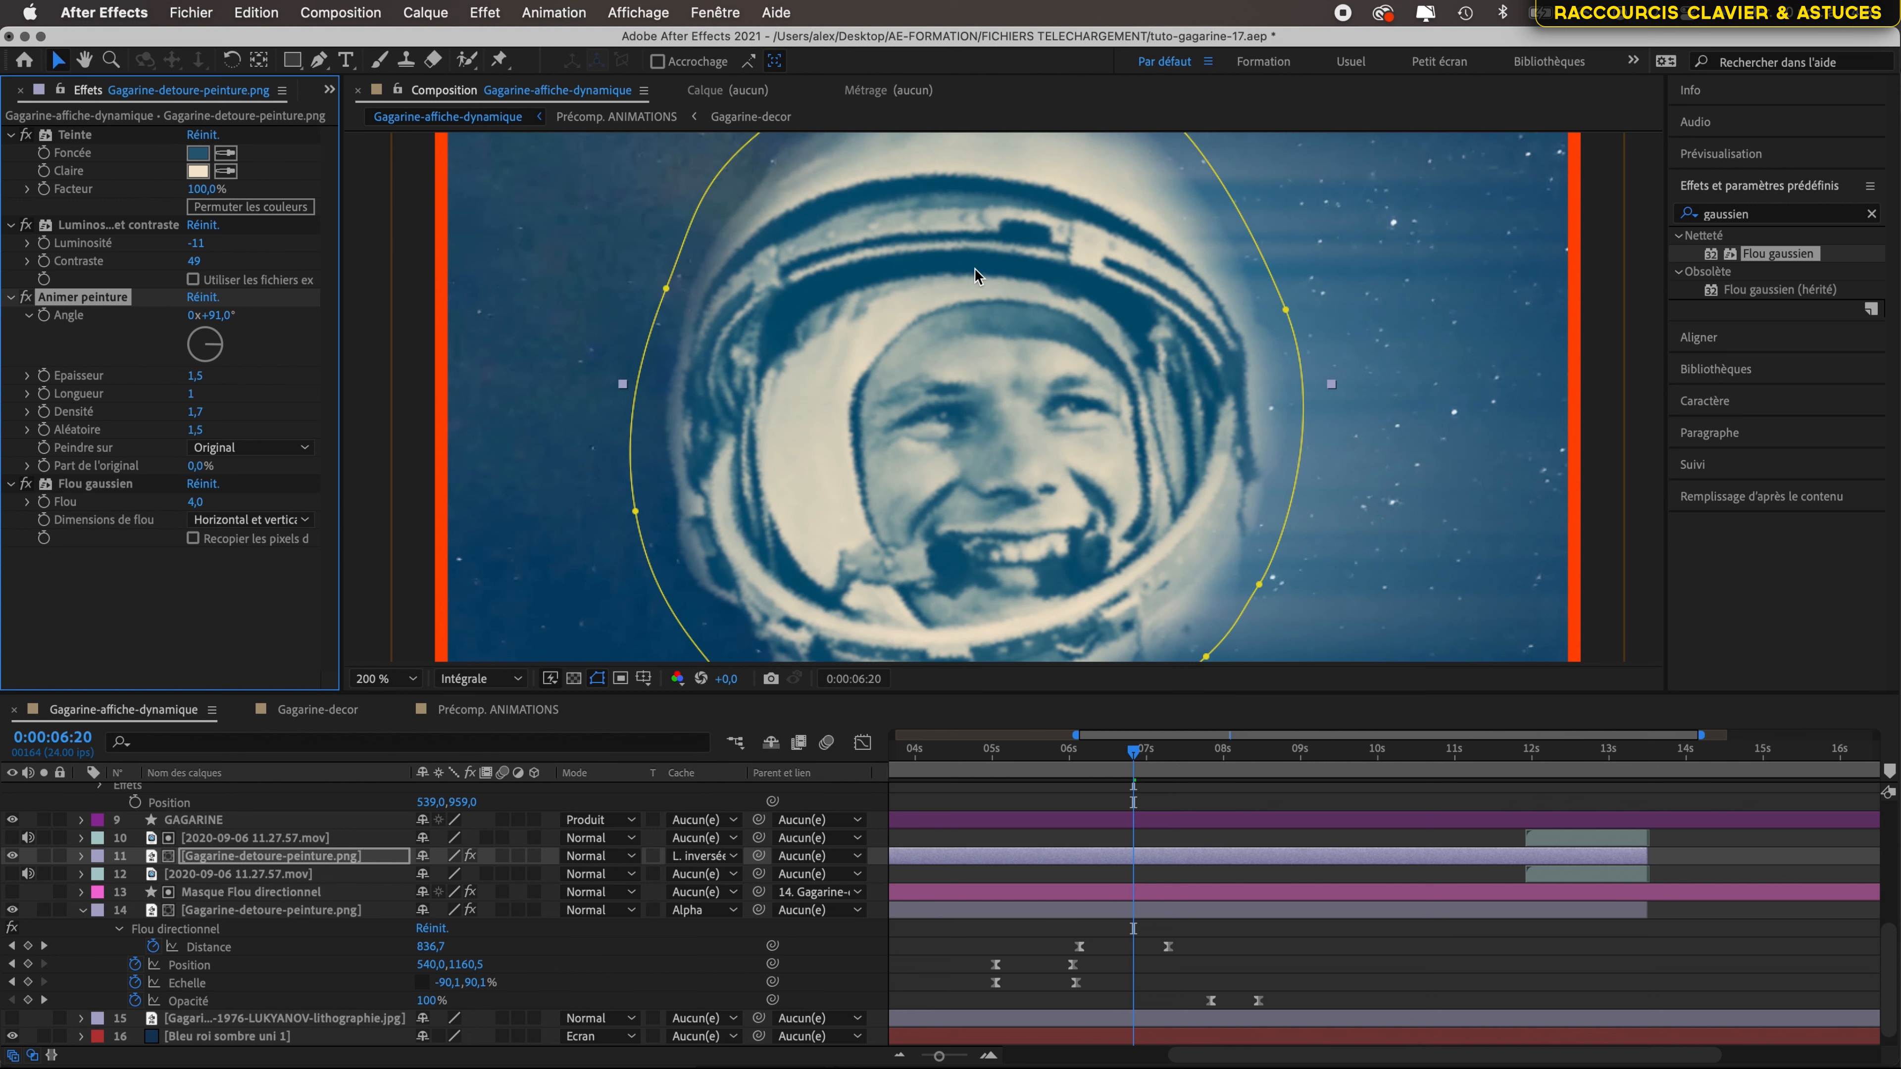
scroll(1040, 492, "down", 2)
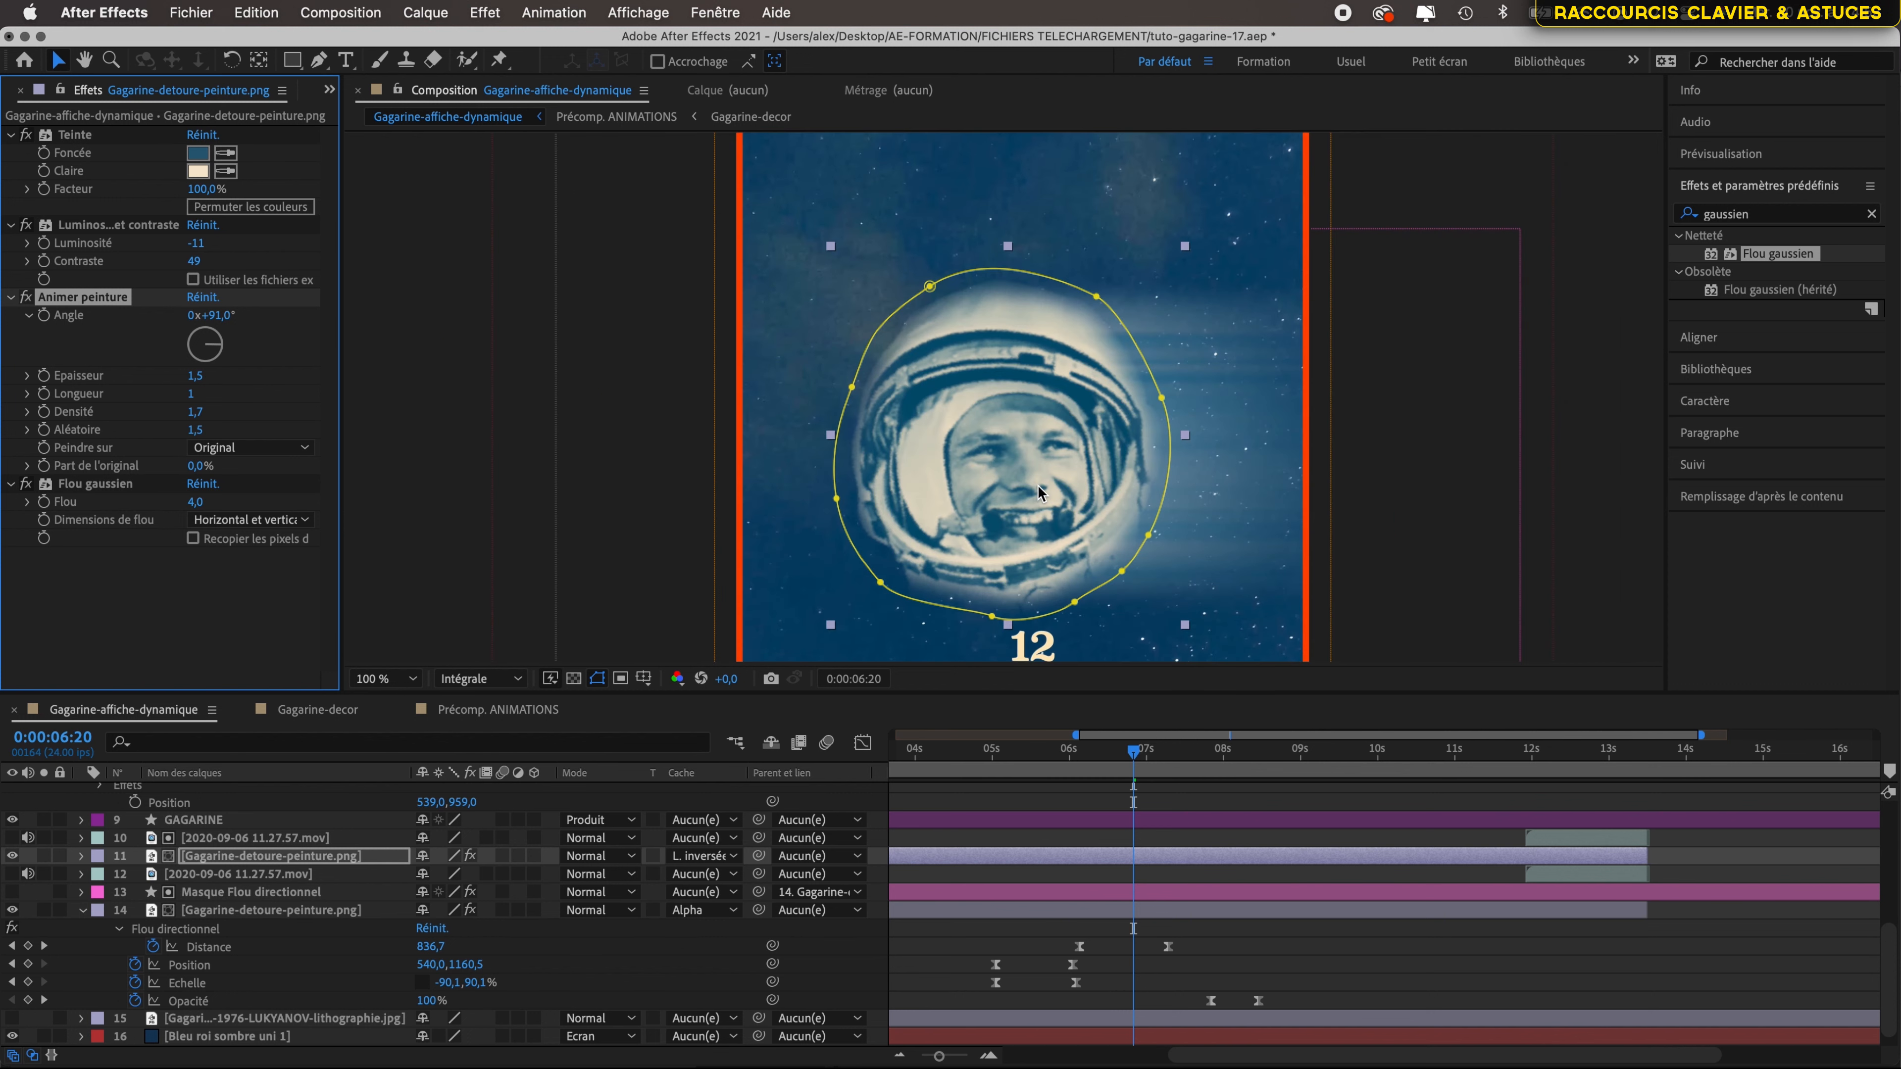
scroll(1040, 492, "up", 2)
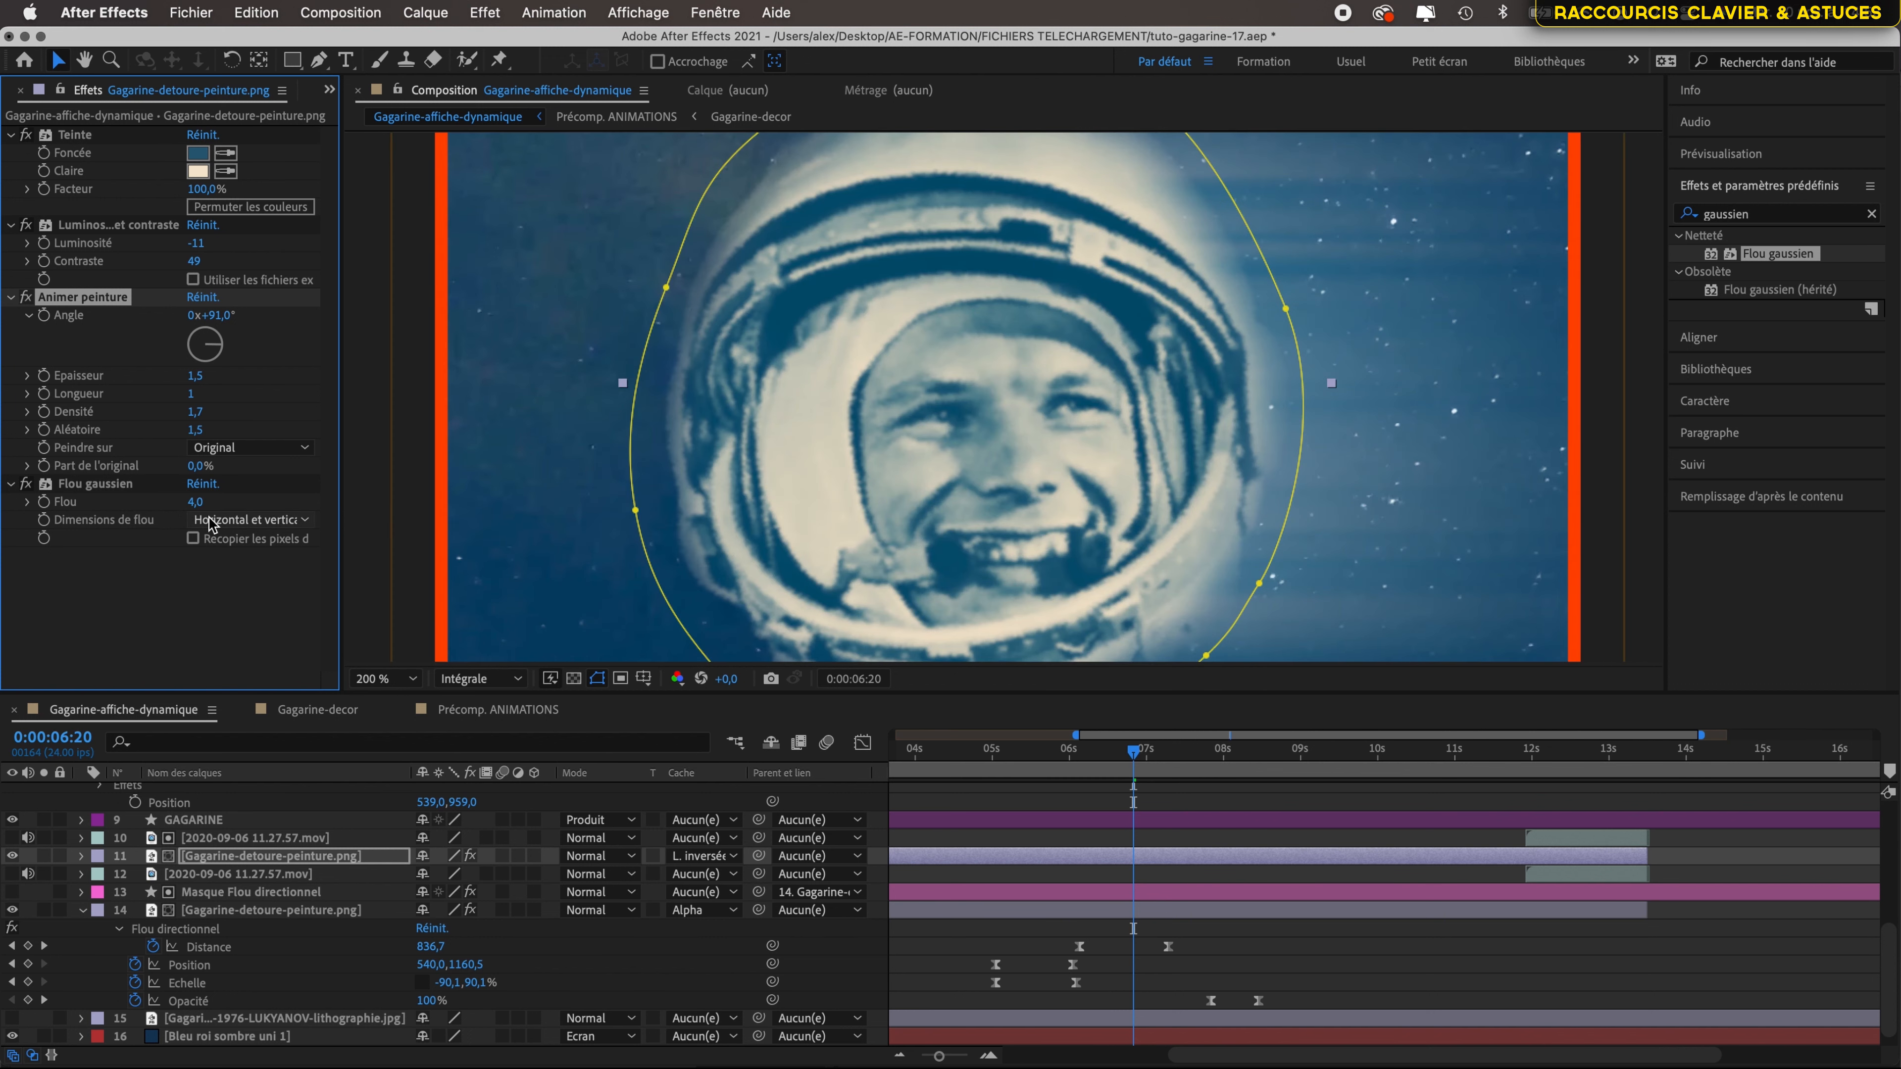
- Raise the upper portrait copy's Contraste to 56 in the brightness and contrast effect and check it on the poster
left_click(944, 539)
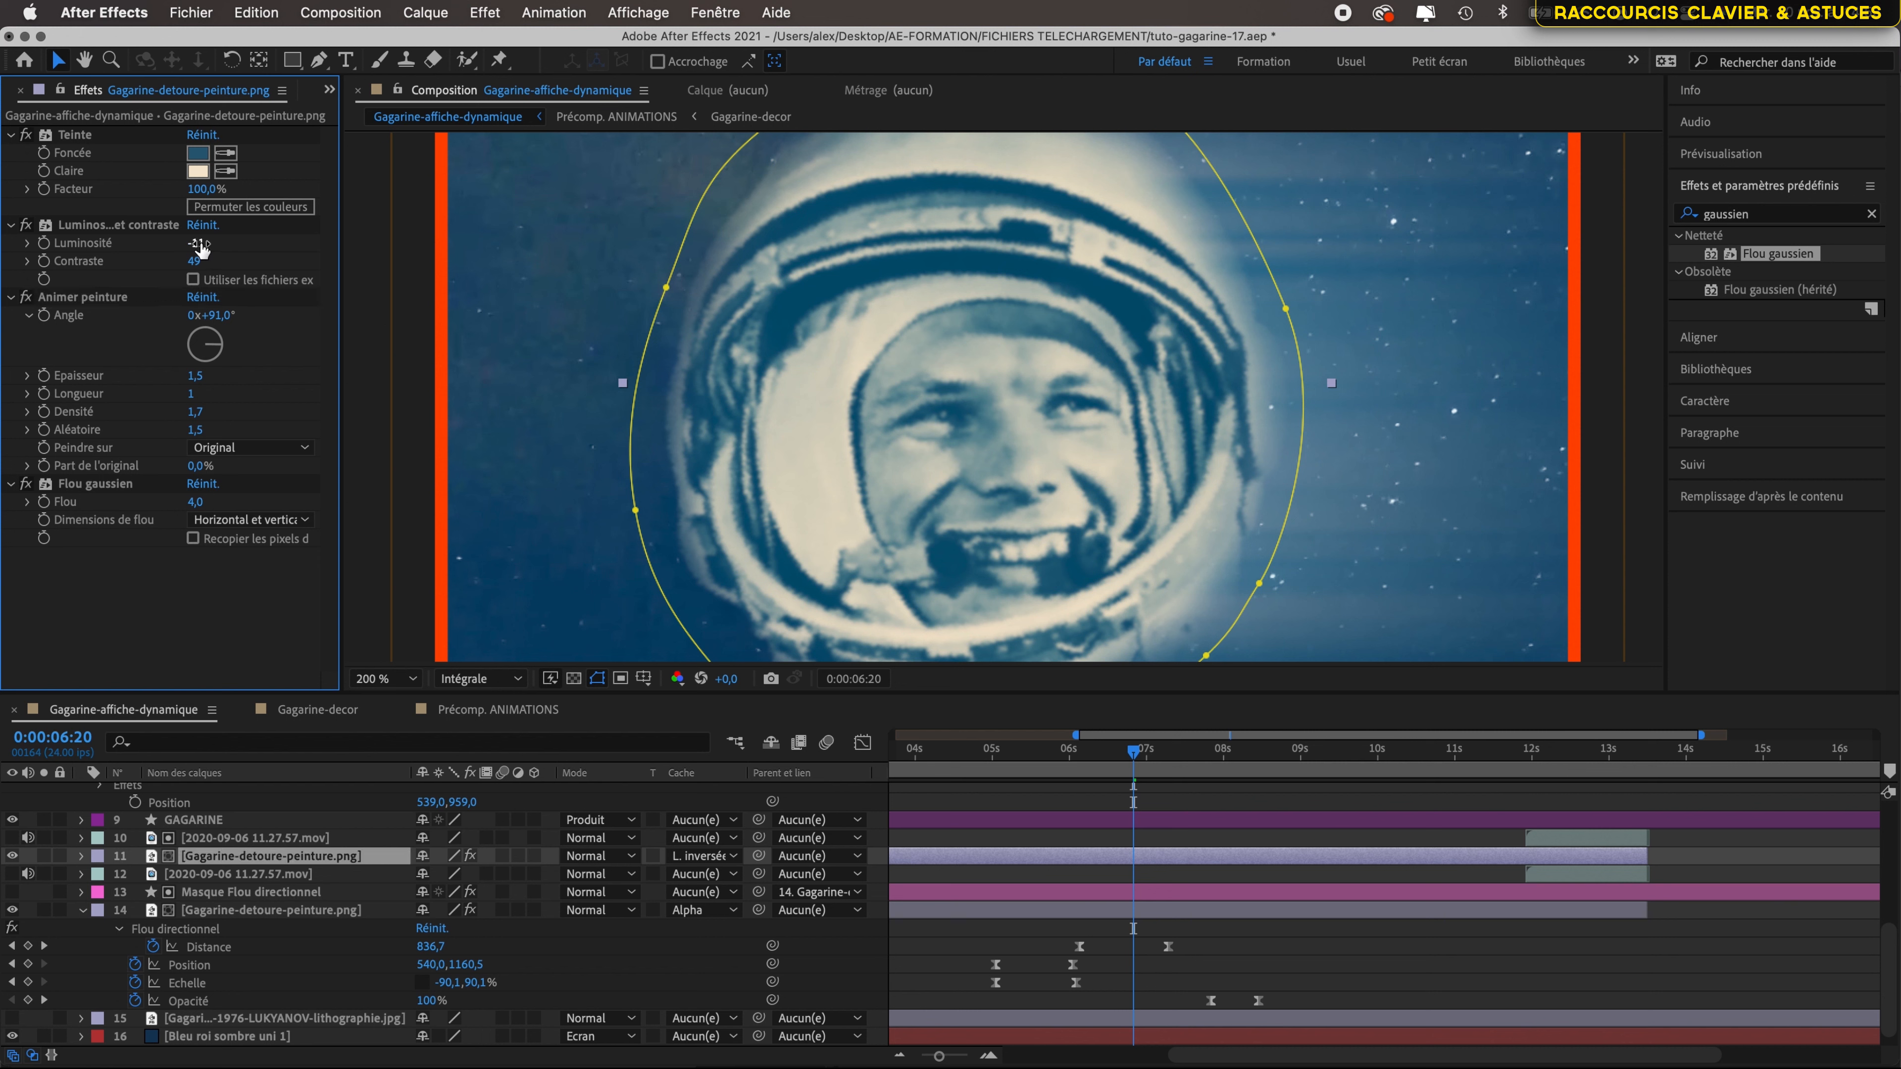
left_click_drag(196, 262, 209, 264)
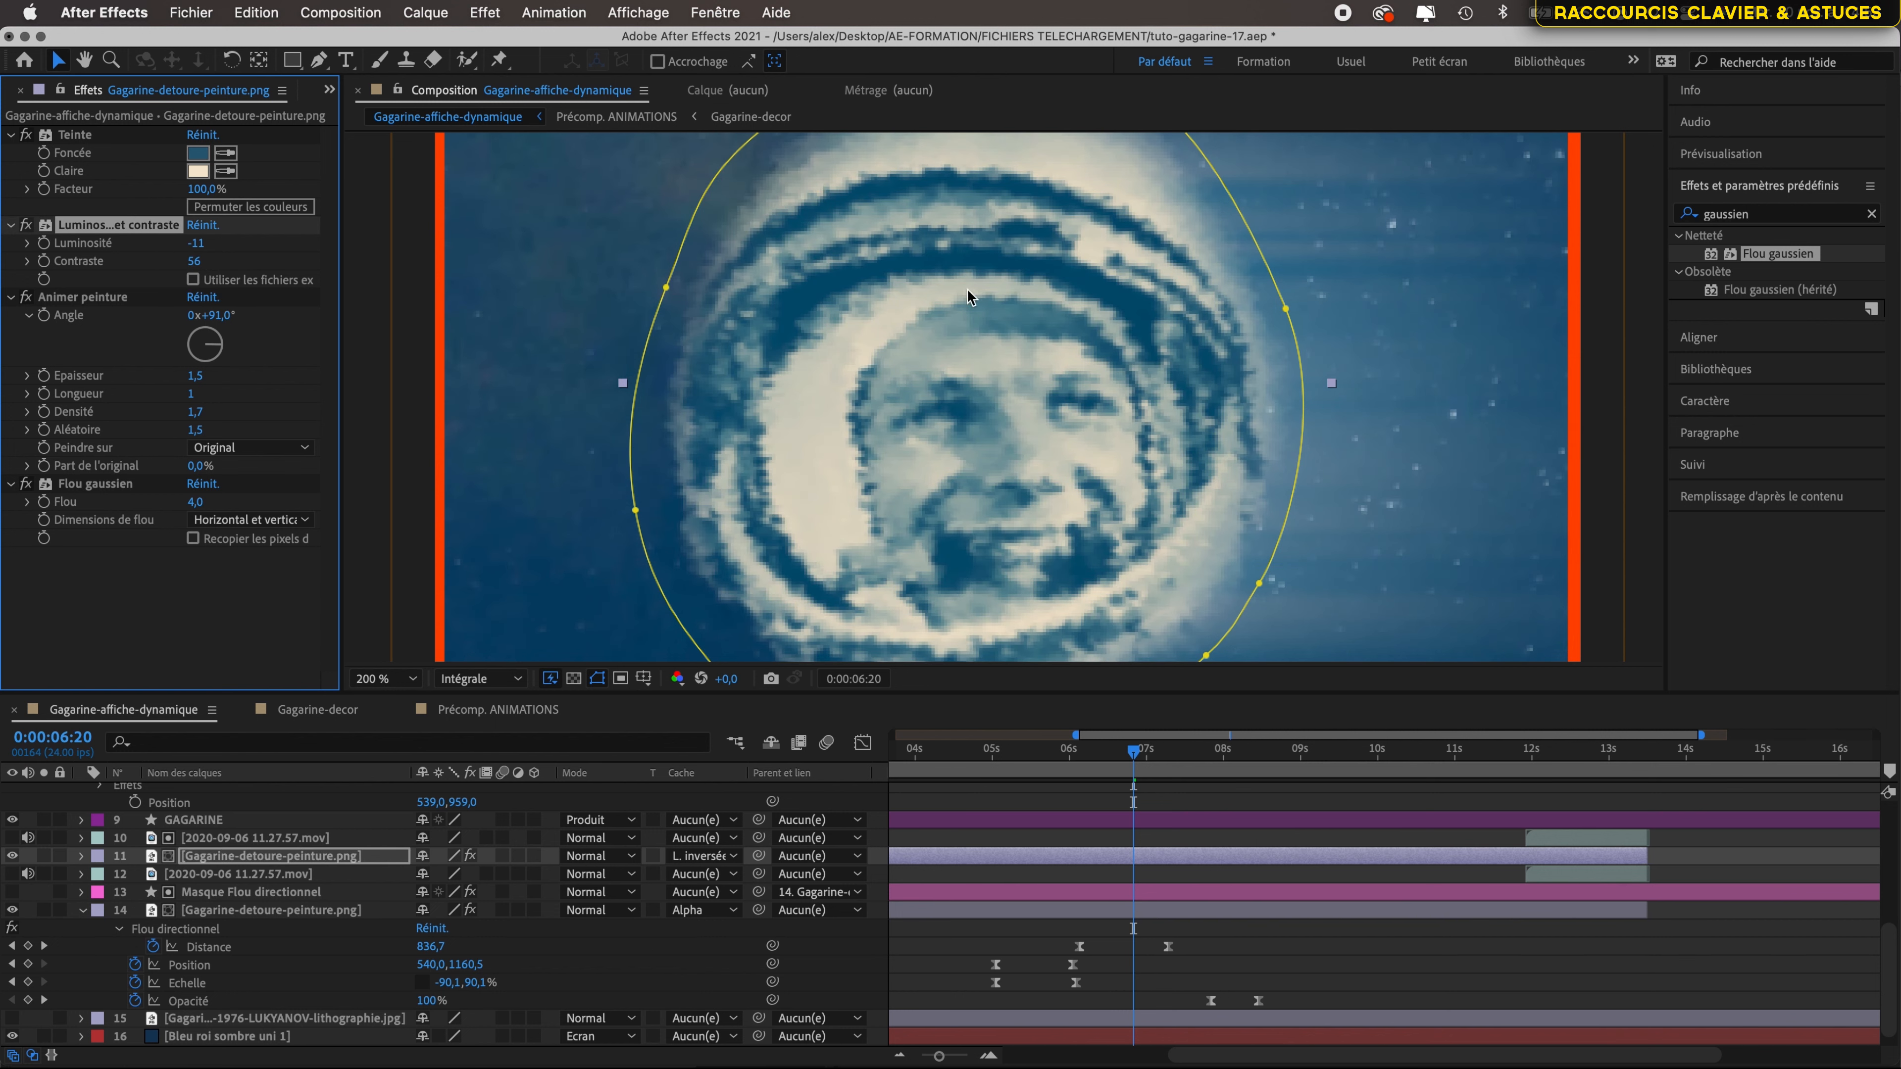
scroll(967, 289, "down", 4)
scroll(967, 288, "up", 4)
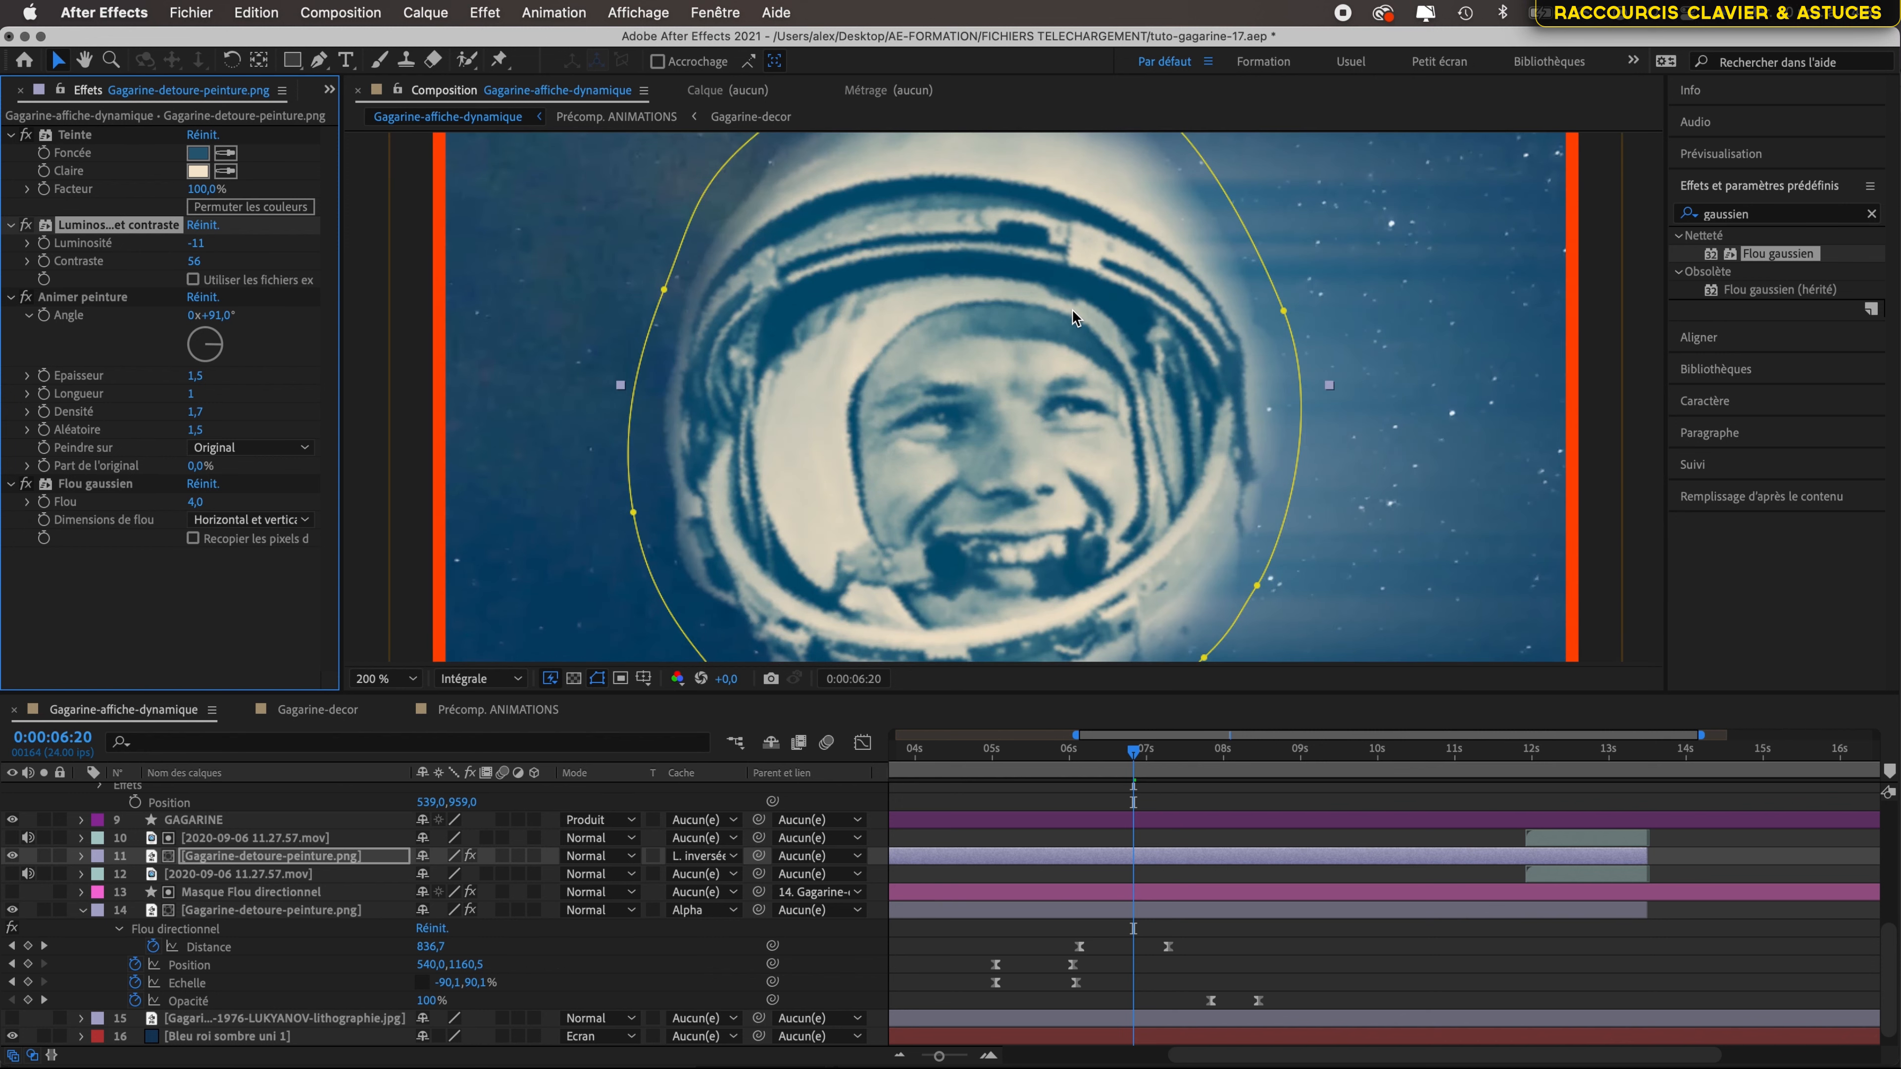
scroll(1072, 310, "down", 2)
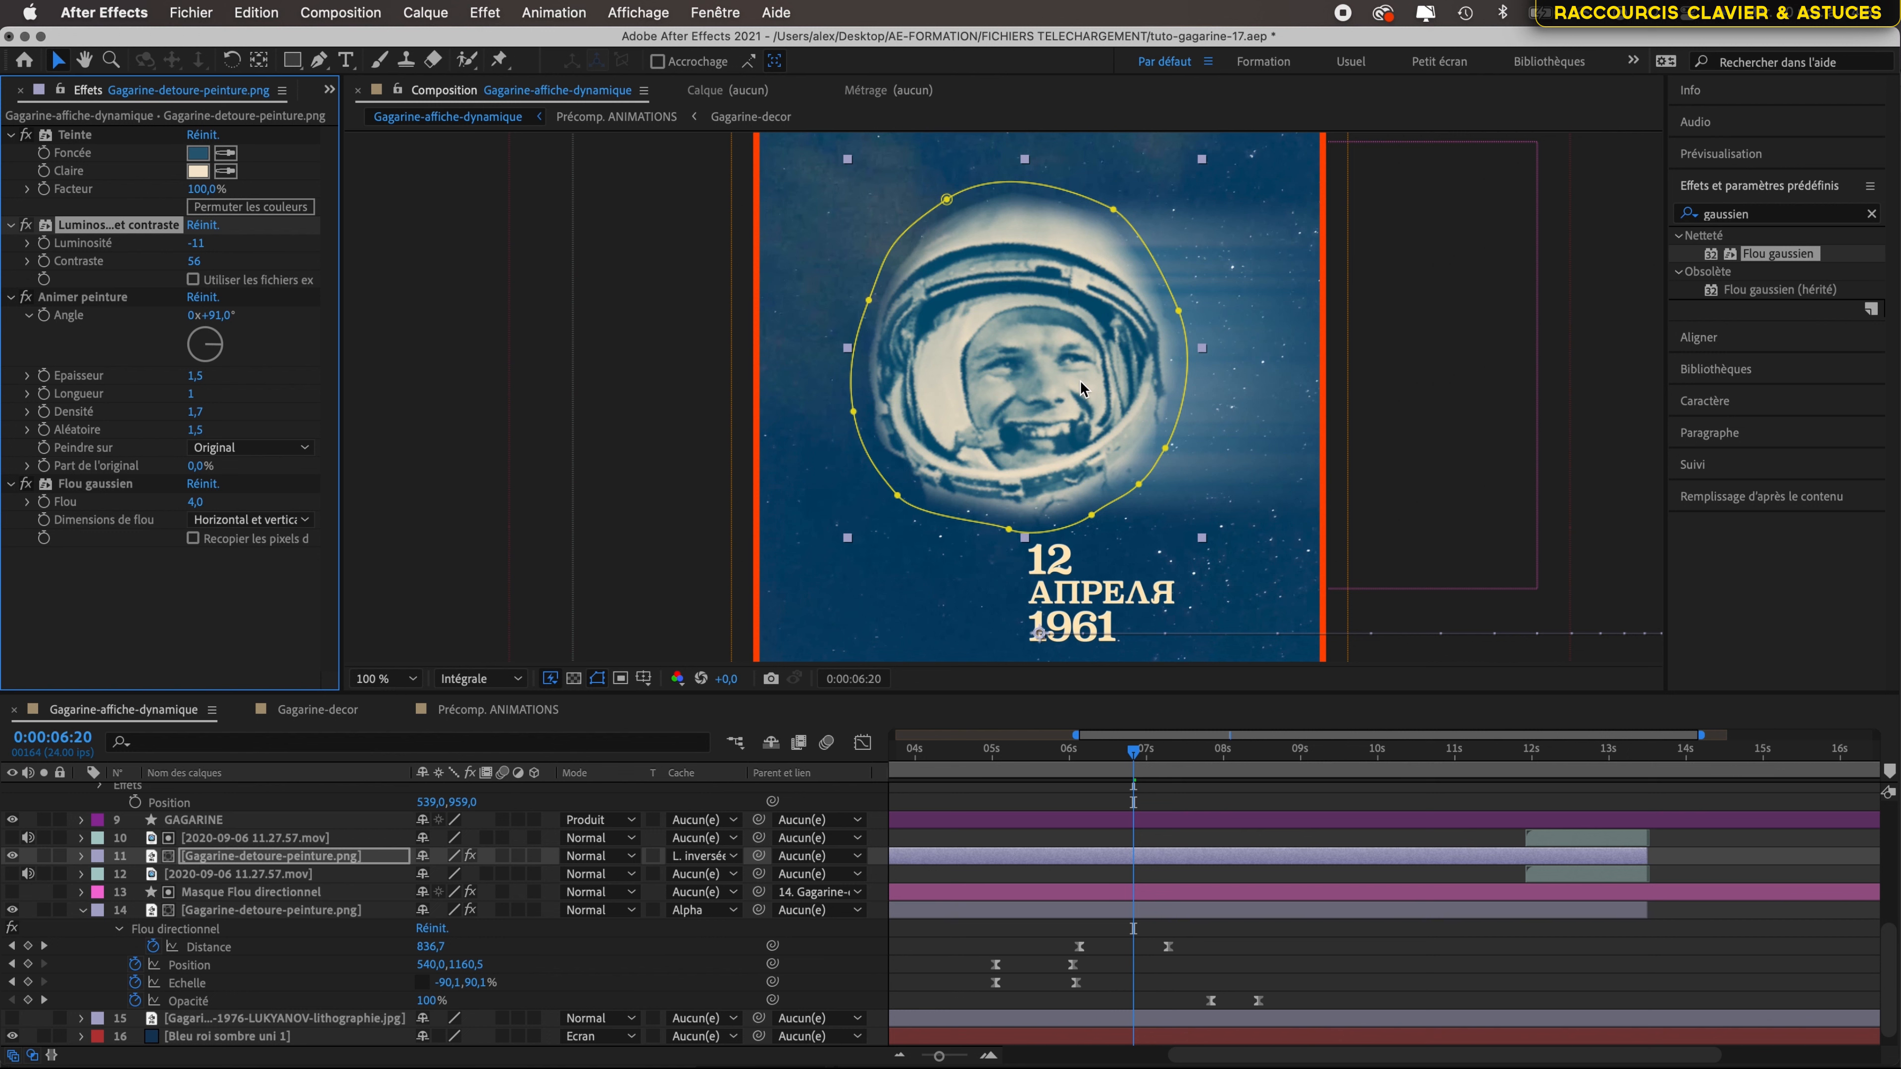
- Examine the contrasted cosmonaut portrait up close and on the whole poster
scroll(1098, 343, "down", 1)
scroll(1100, 346, "up", 3)
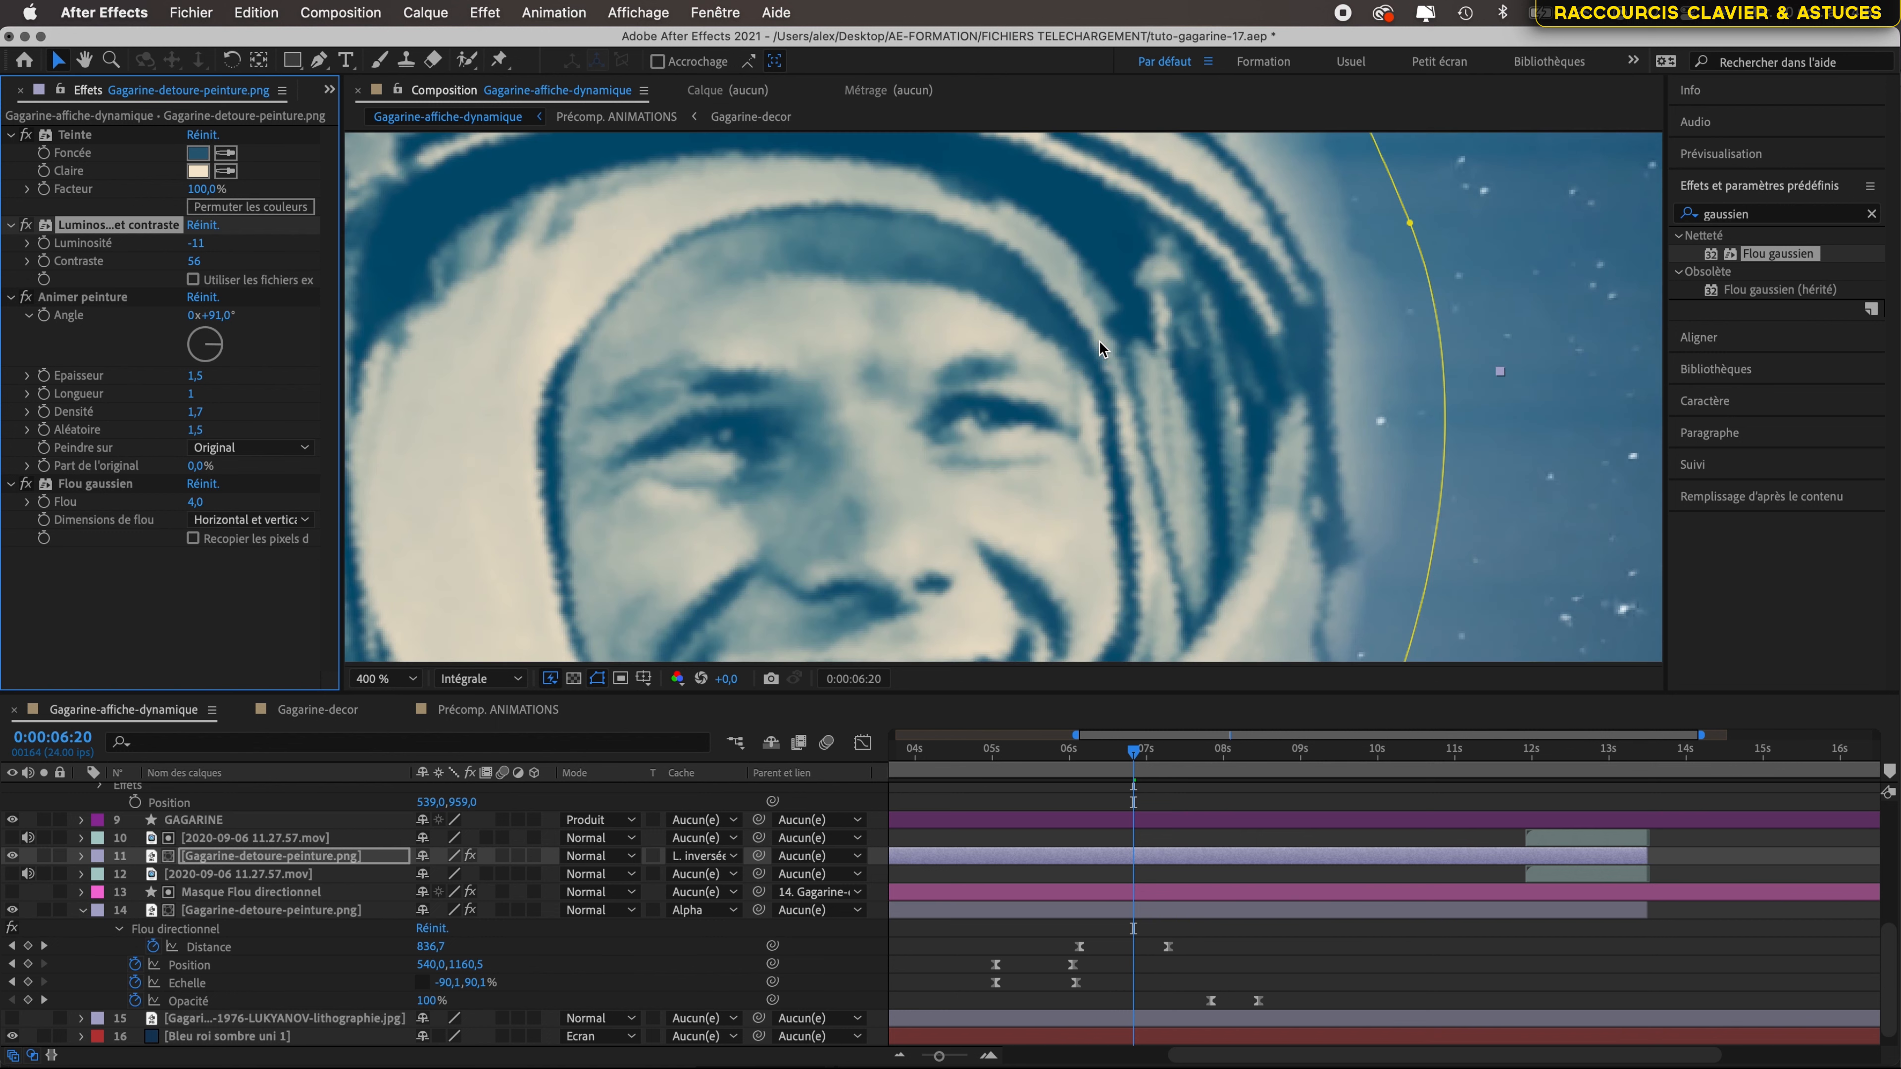
scroll(1098, 340, "down", 2)
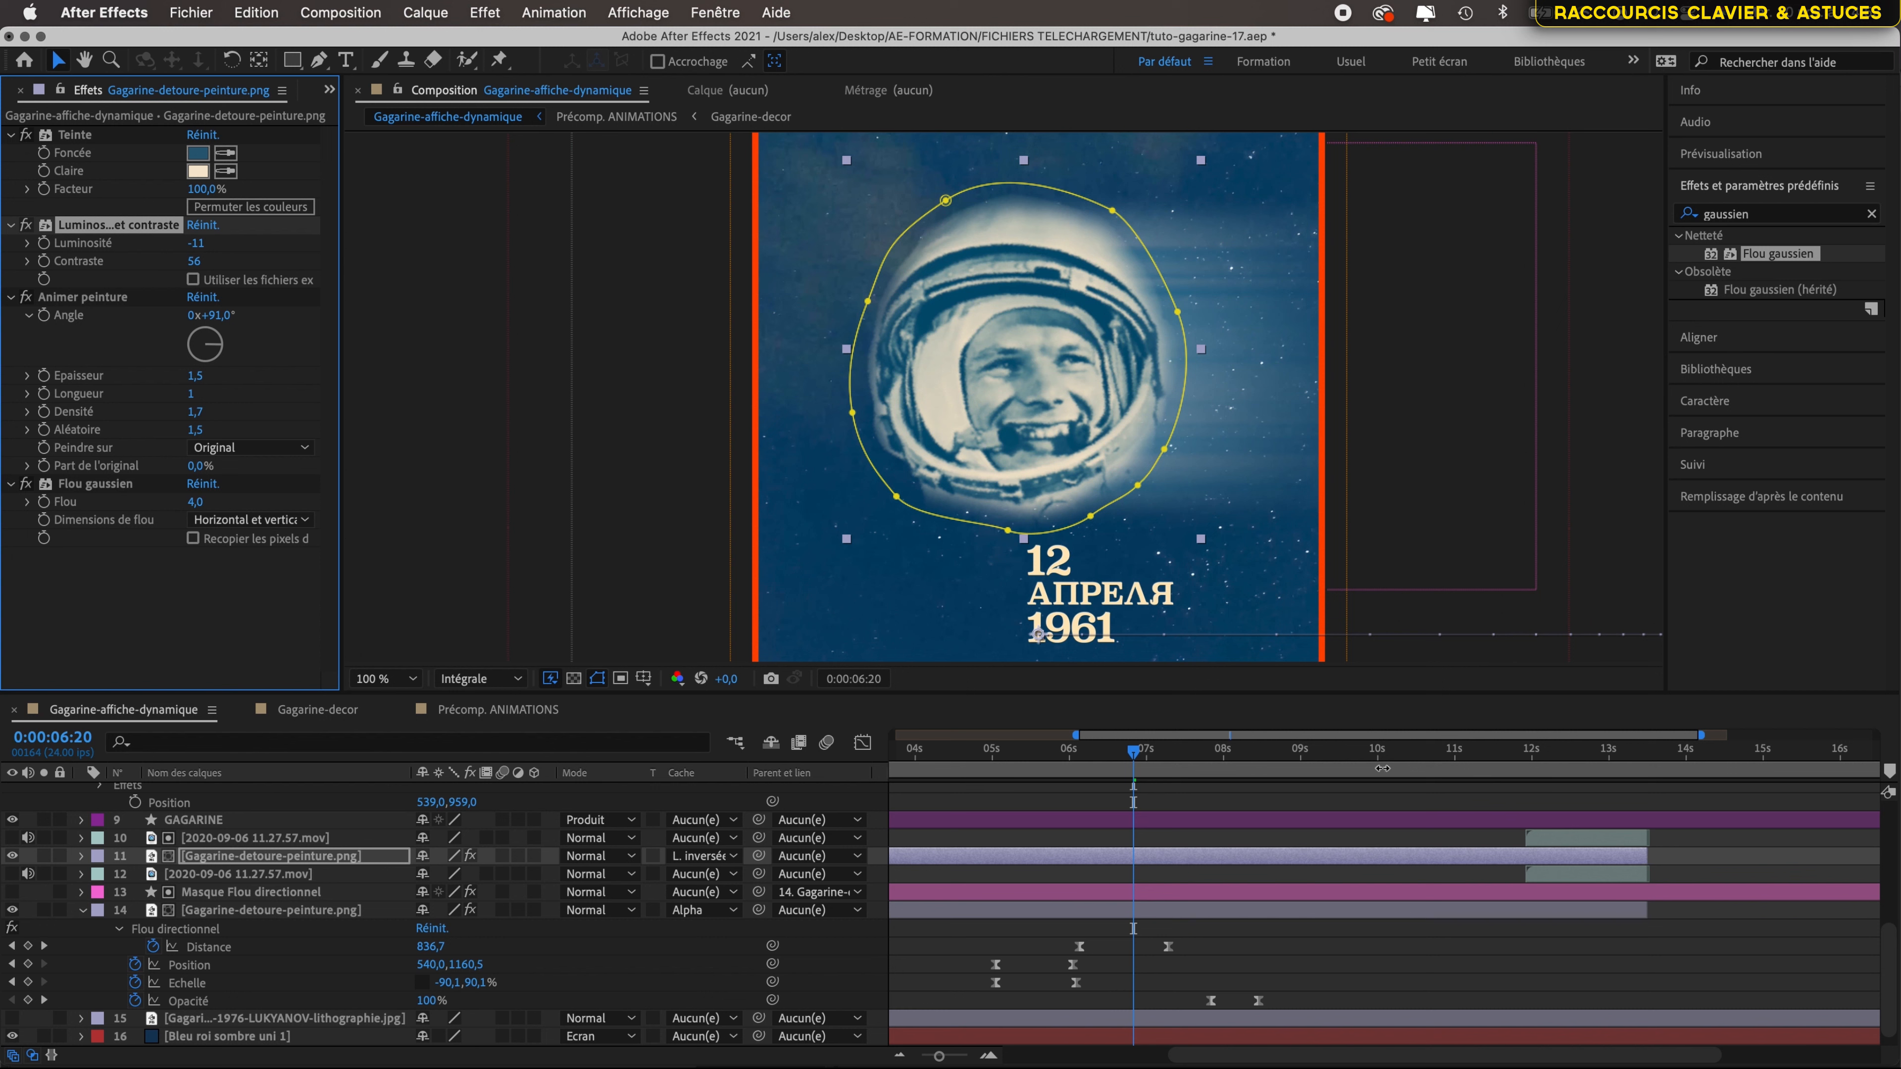
- Select the GAGARINE title layer, move the current time to 0:00:09:22 and examine the letters' edges up close
left_click(253, 821)
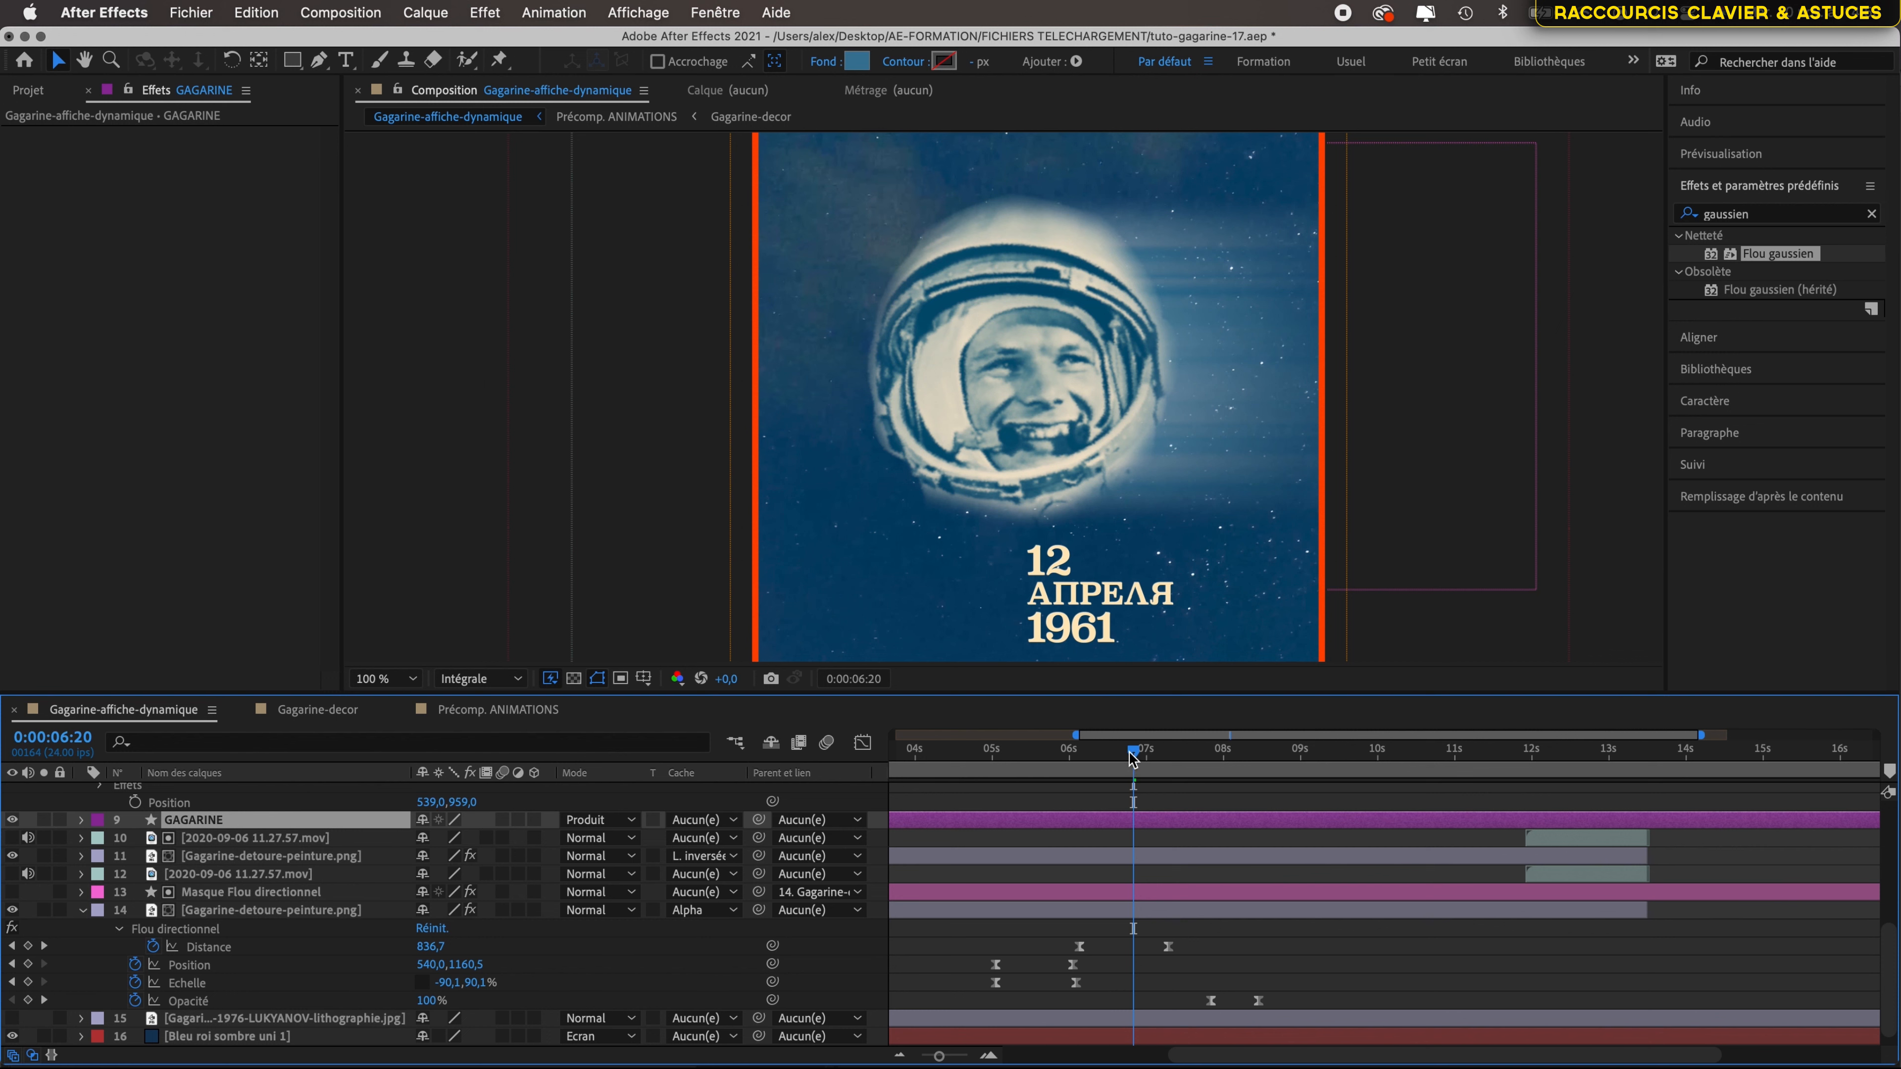
left_click_drag(1130, 766, 1387, 756)
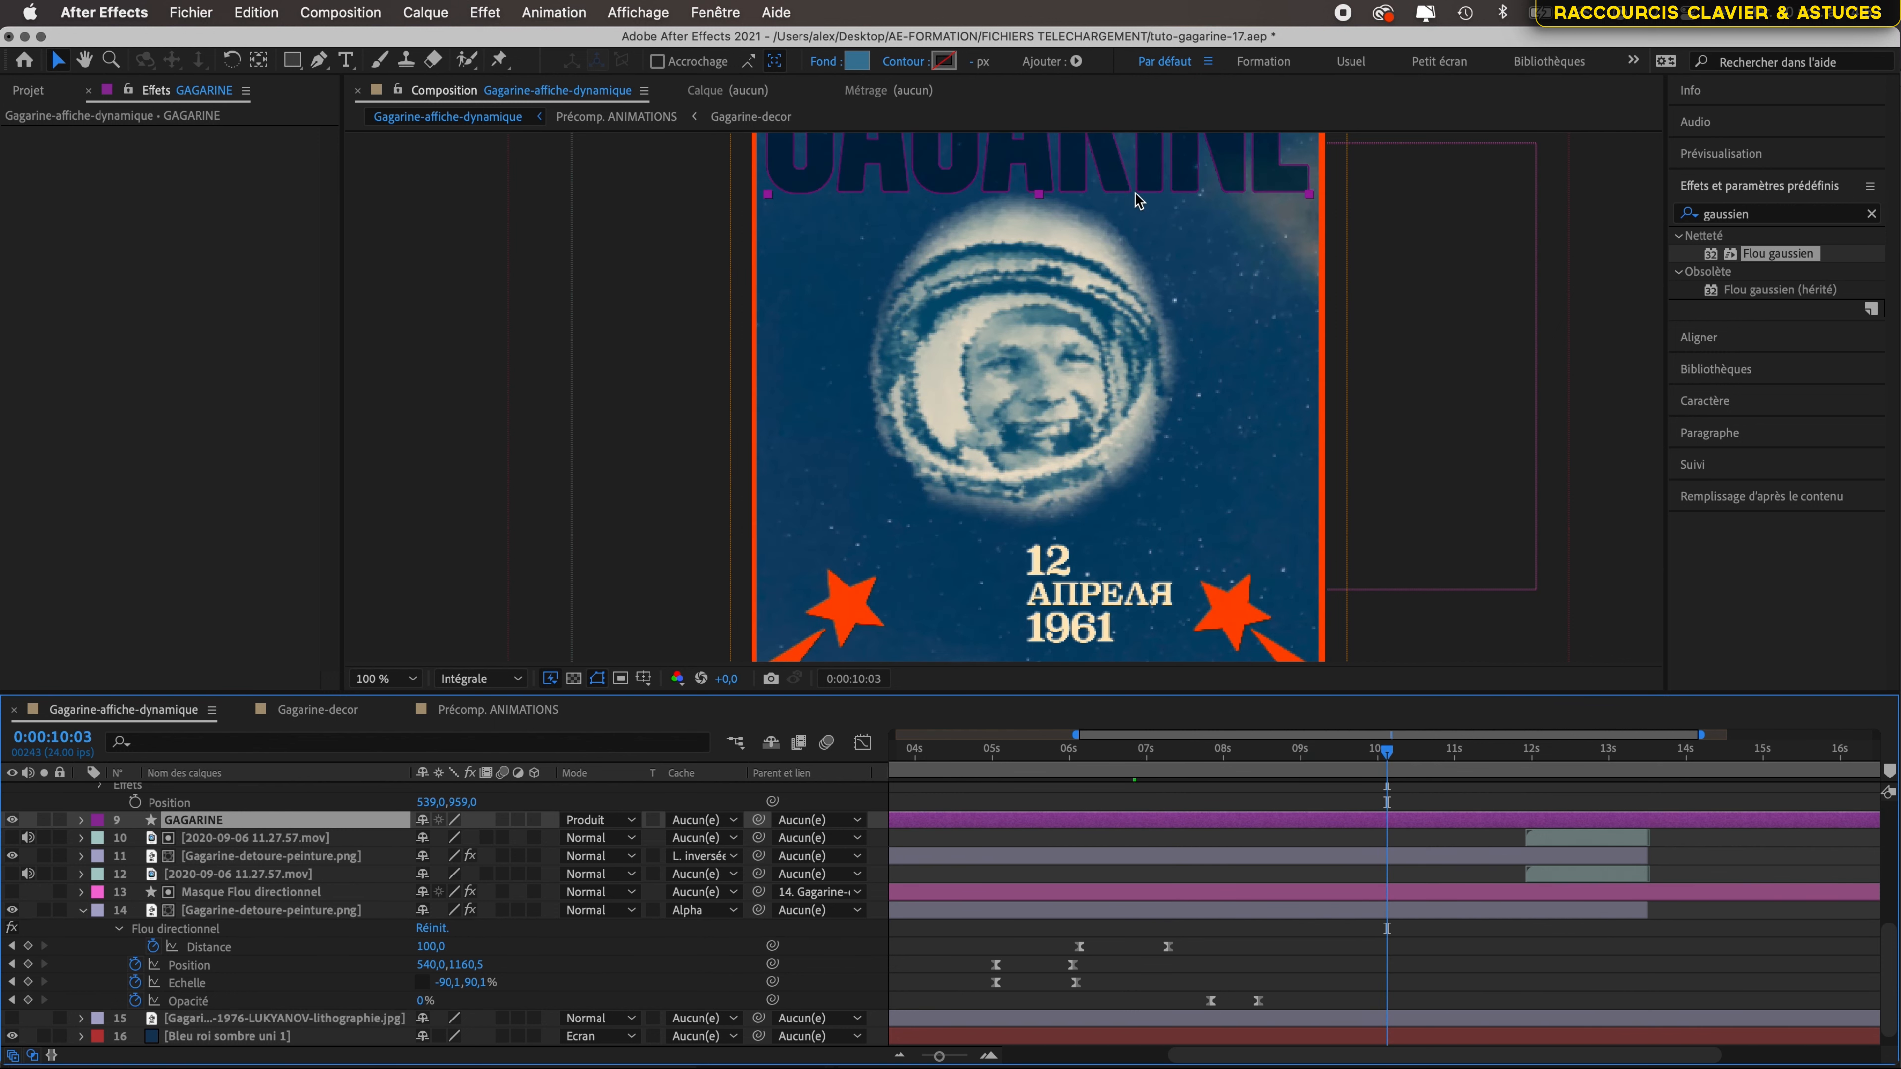
scroll(1134, 192, "up", 5)
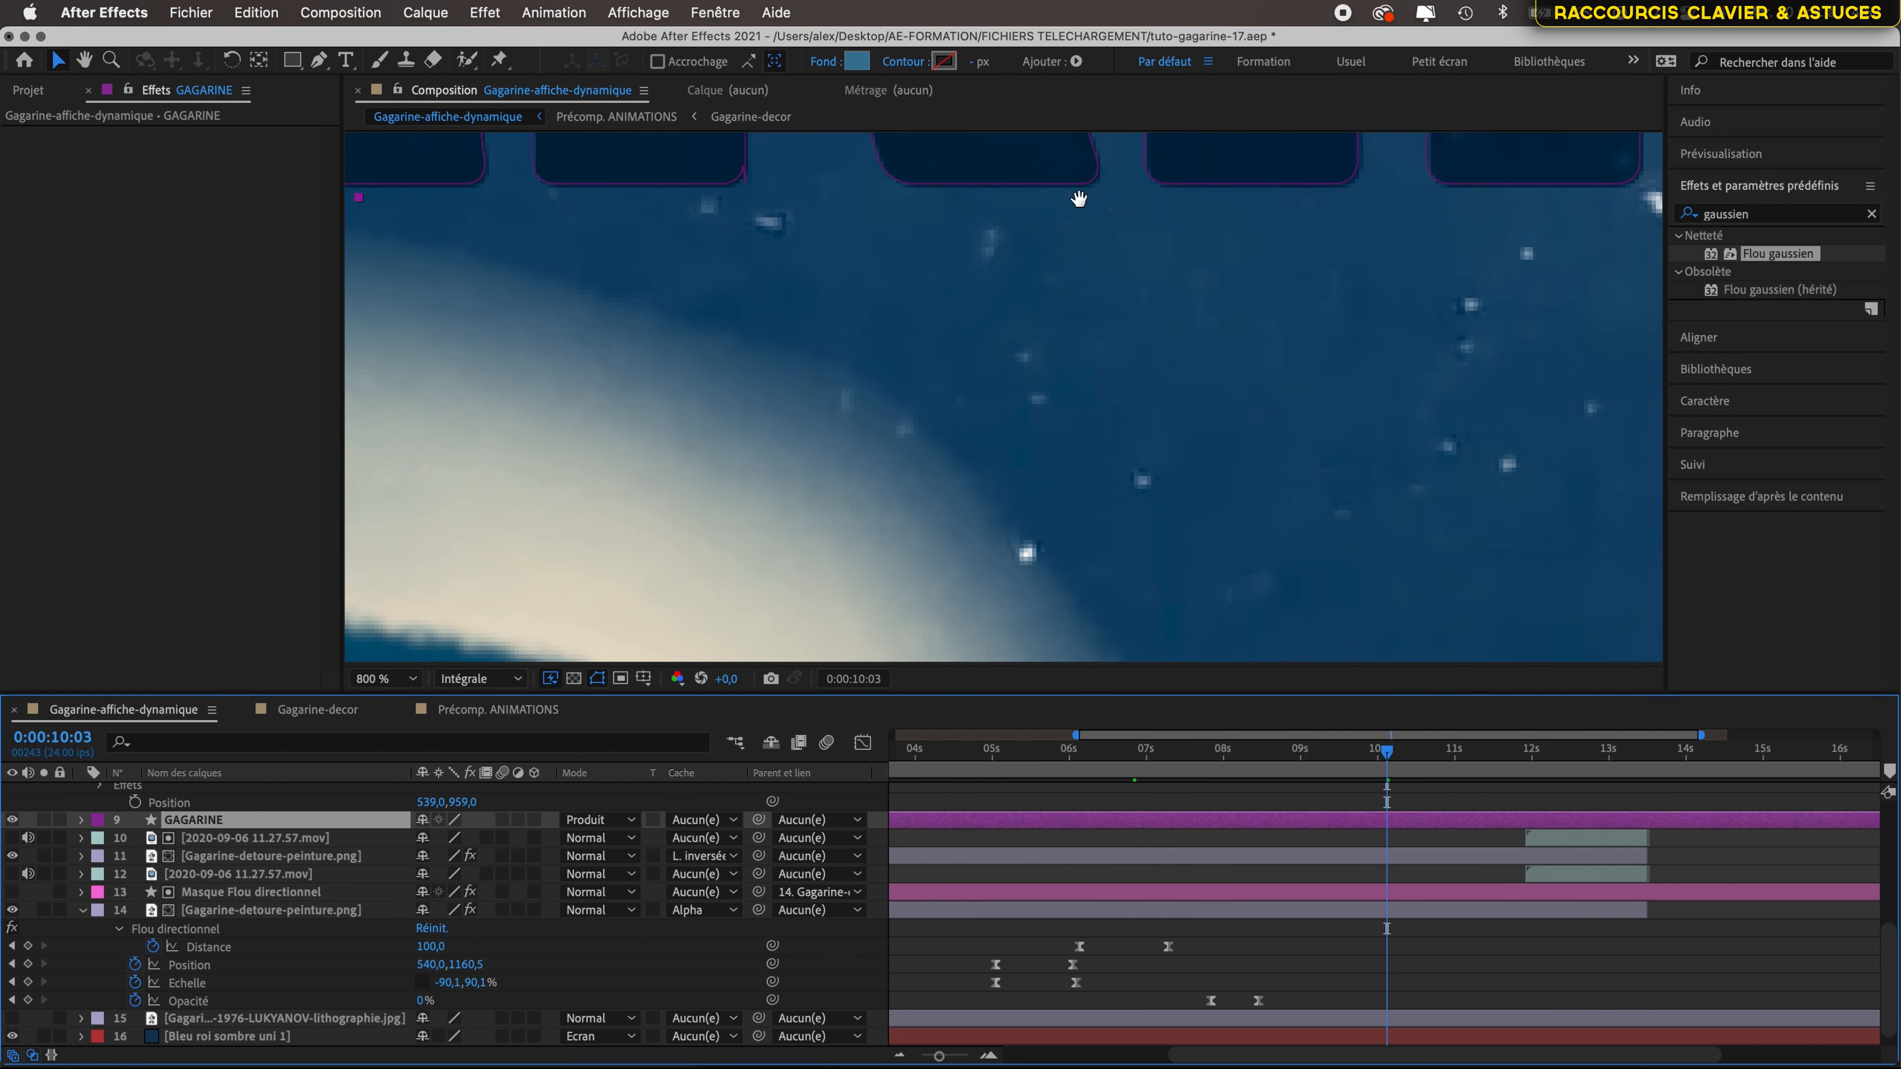
left_click_drag(1069, 182, 989, 659)
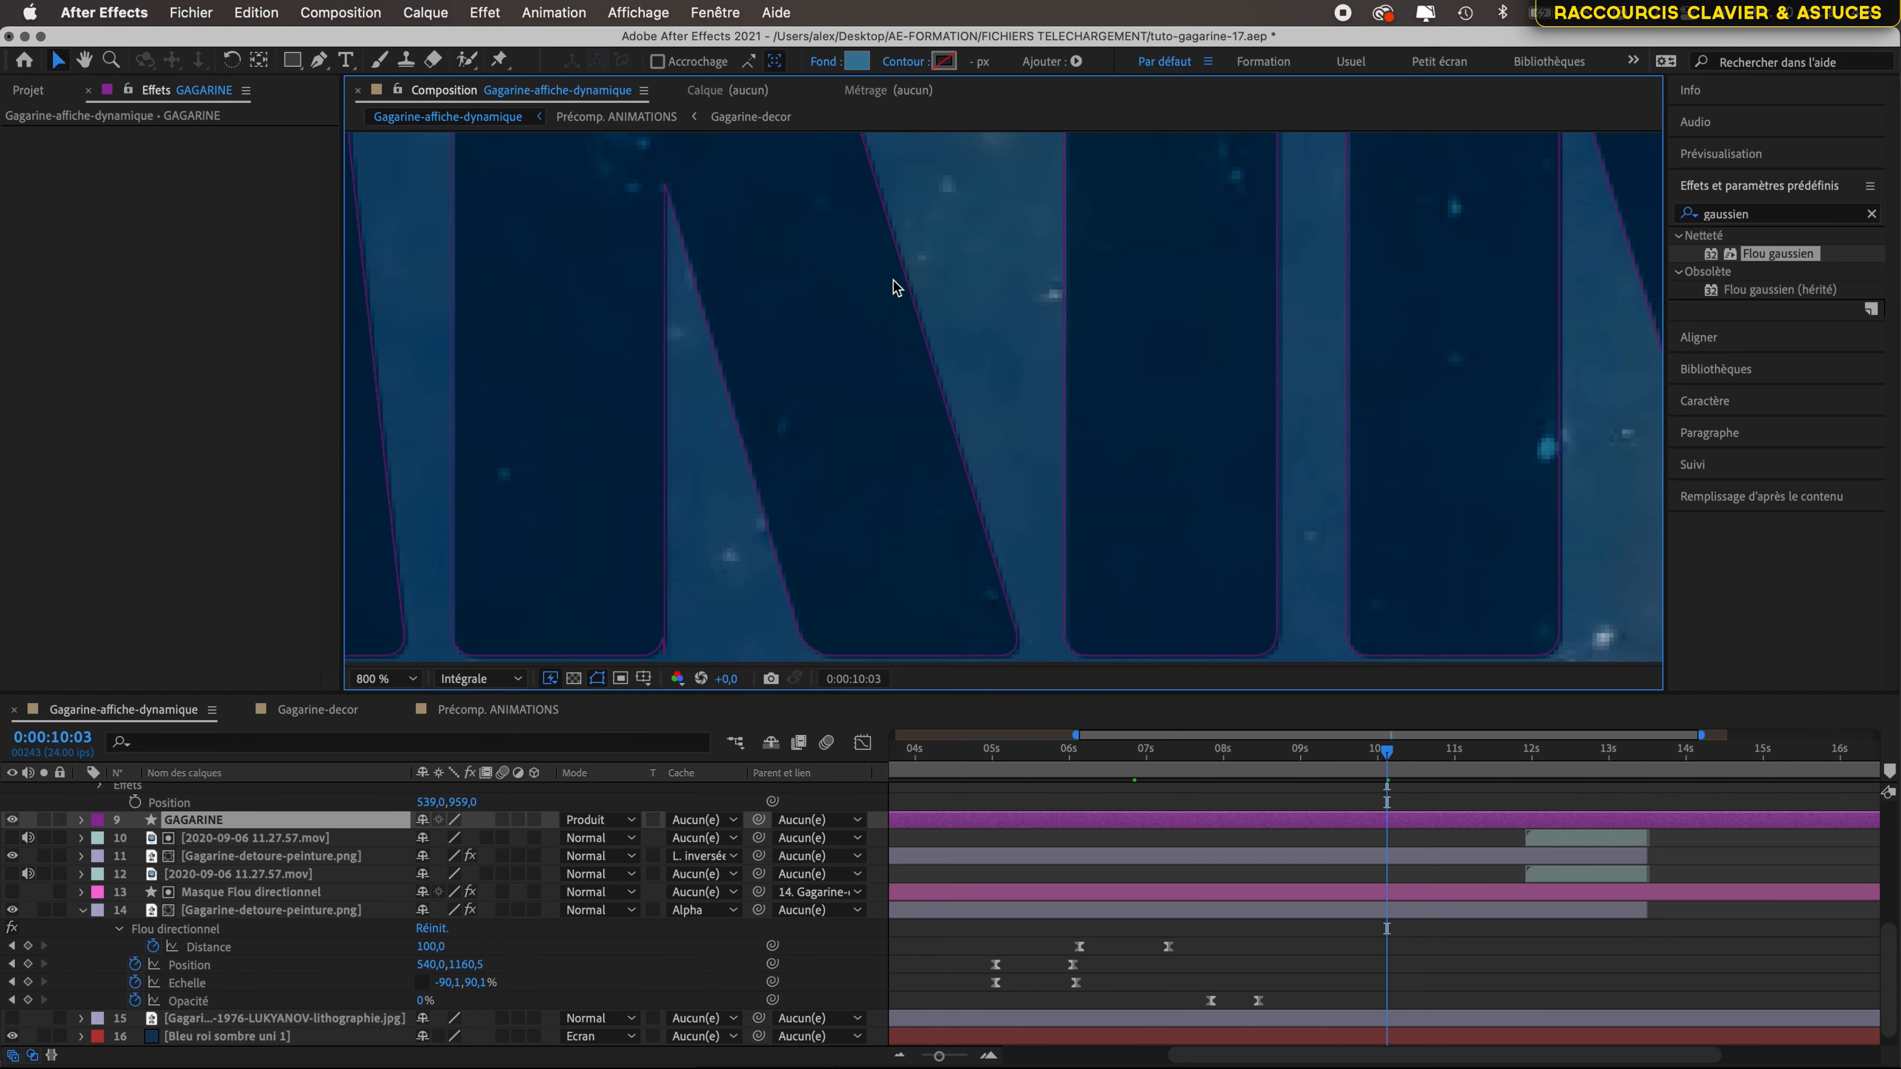
mouse_move(1386, 751)
left_mouse_down()
mouse_move(1335, 763)
mouse_move(1371, 785)
left_mouse_up()
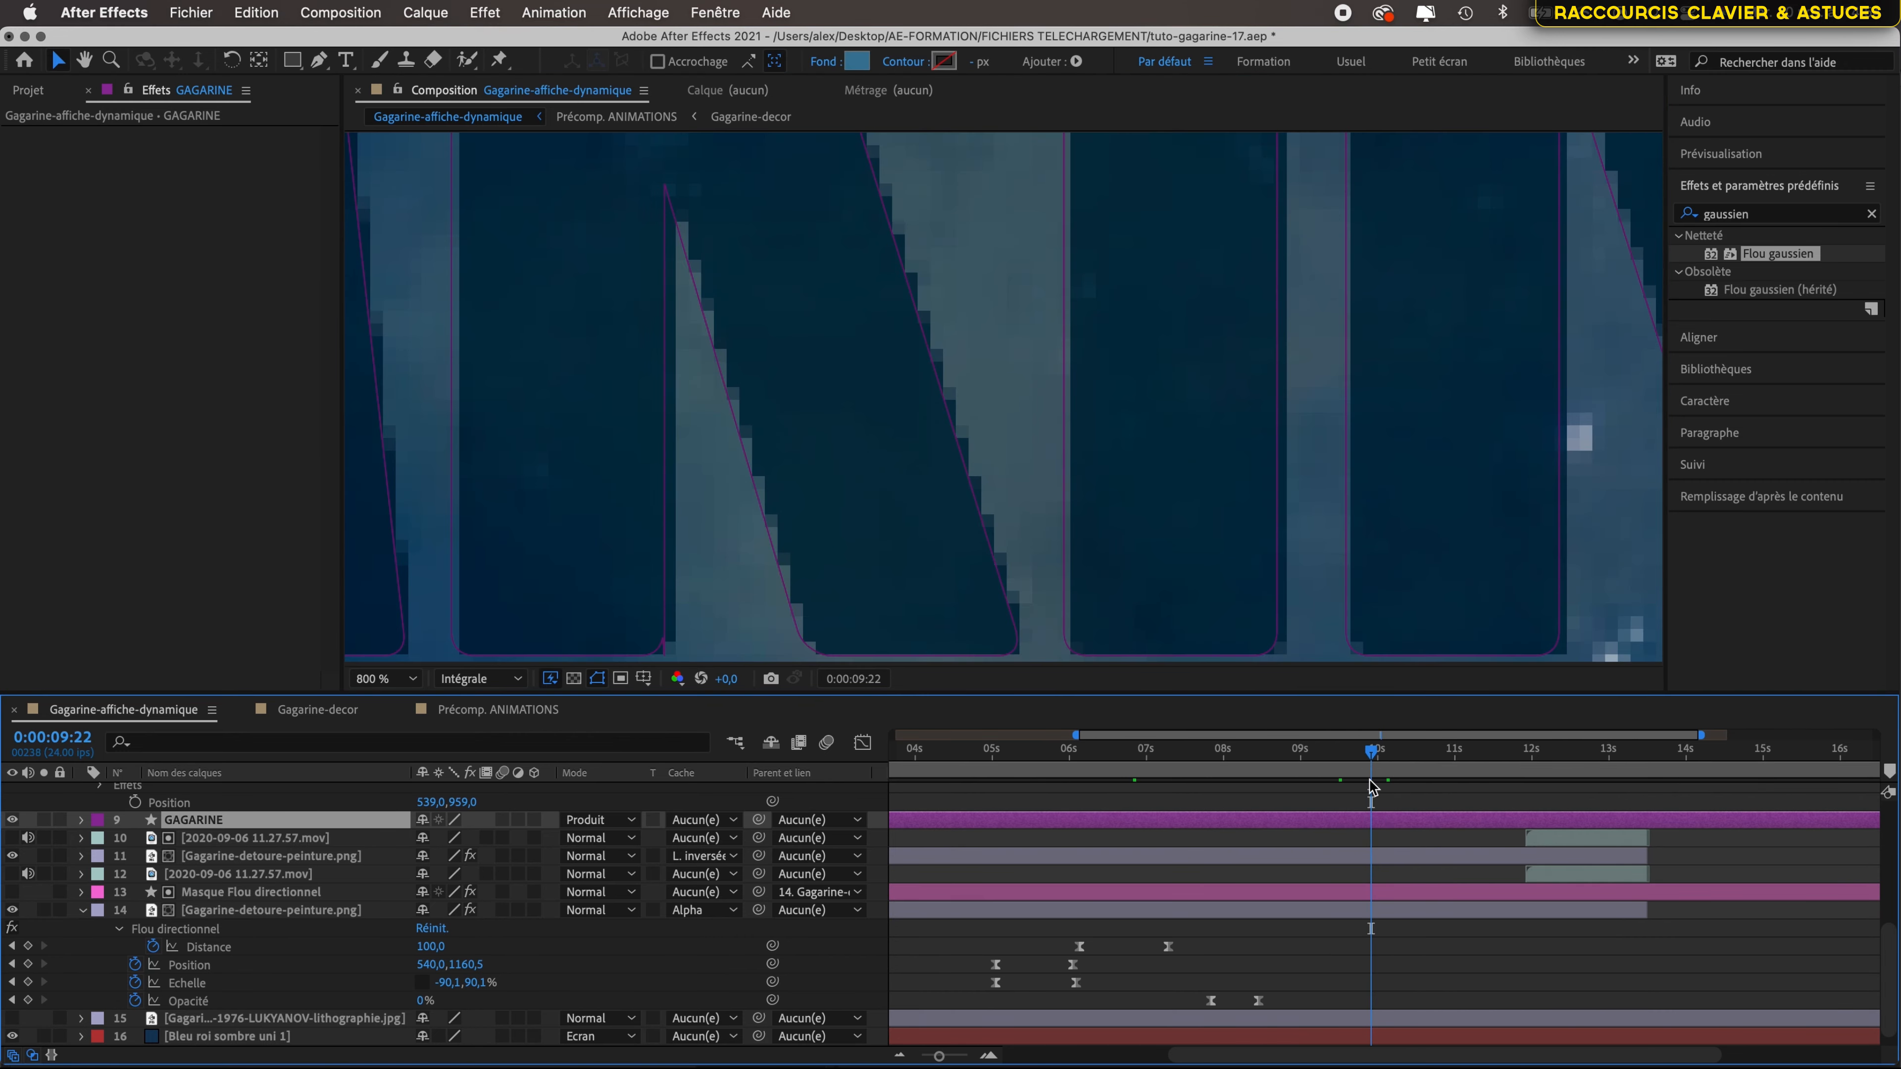
left_click(1383, 830)
left_click(1391, 810)
scroll(1092, 444, "up", 1)
scroll(1092, 444, "down", 2)
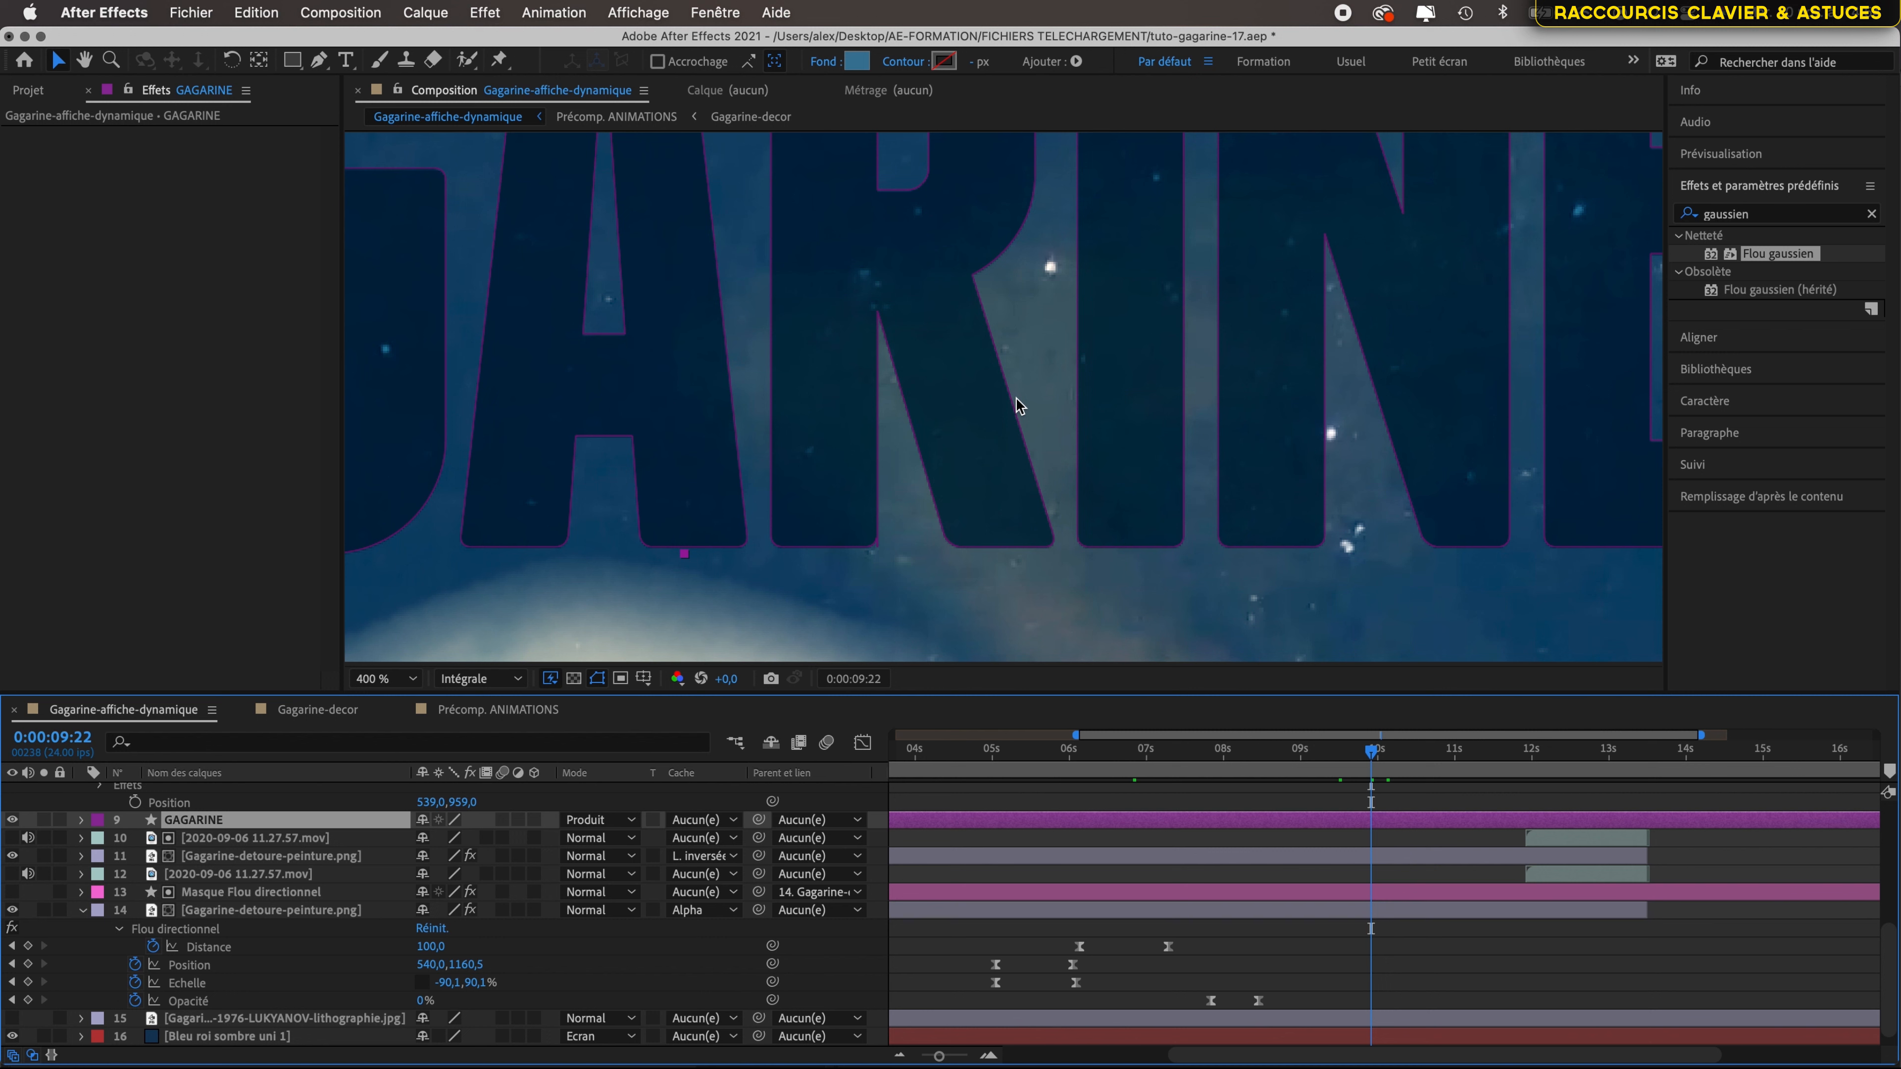
scroll(1017, 398, "up", 2)
scroll(1016, 405, "down", 1)
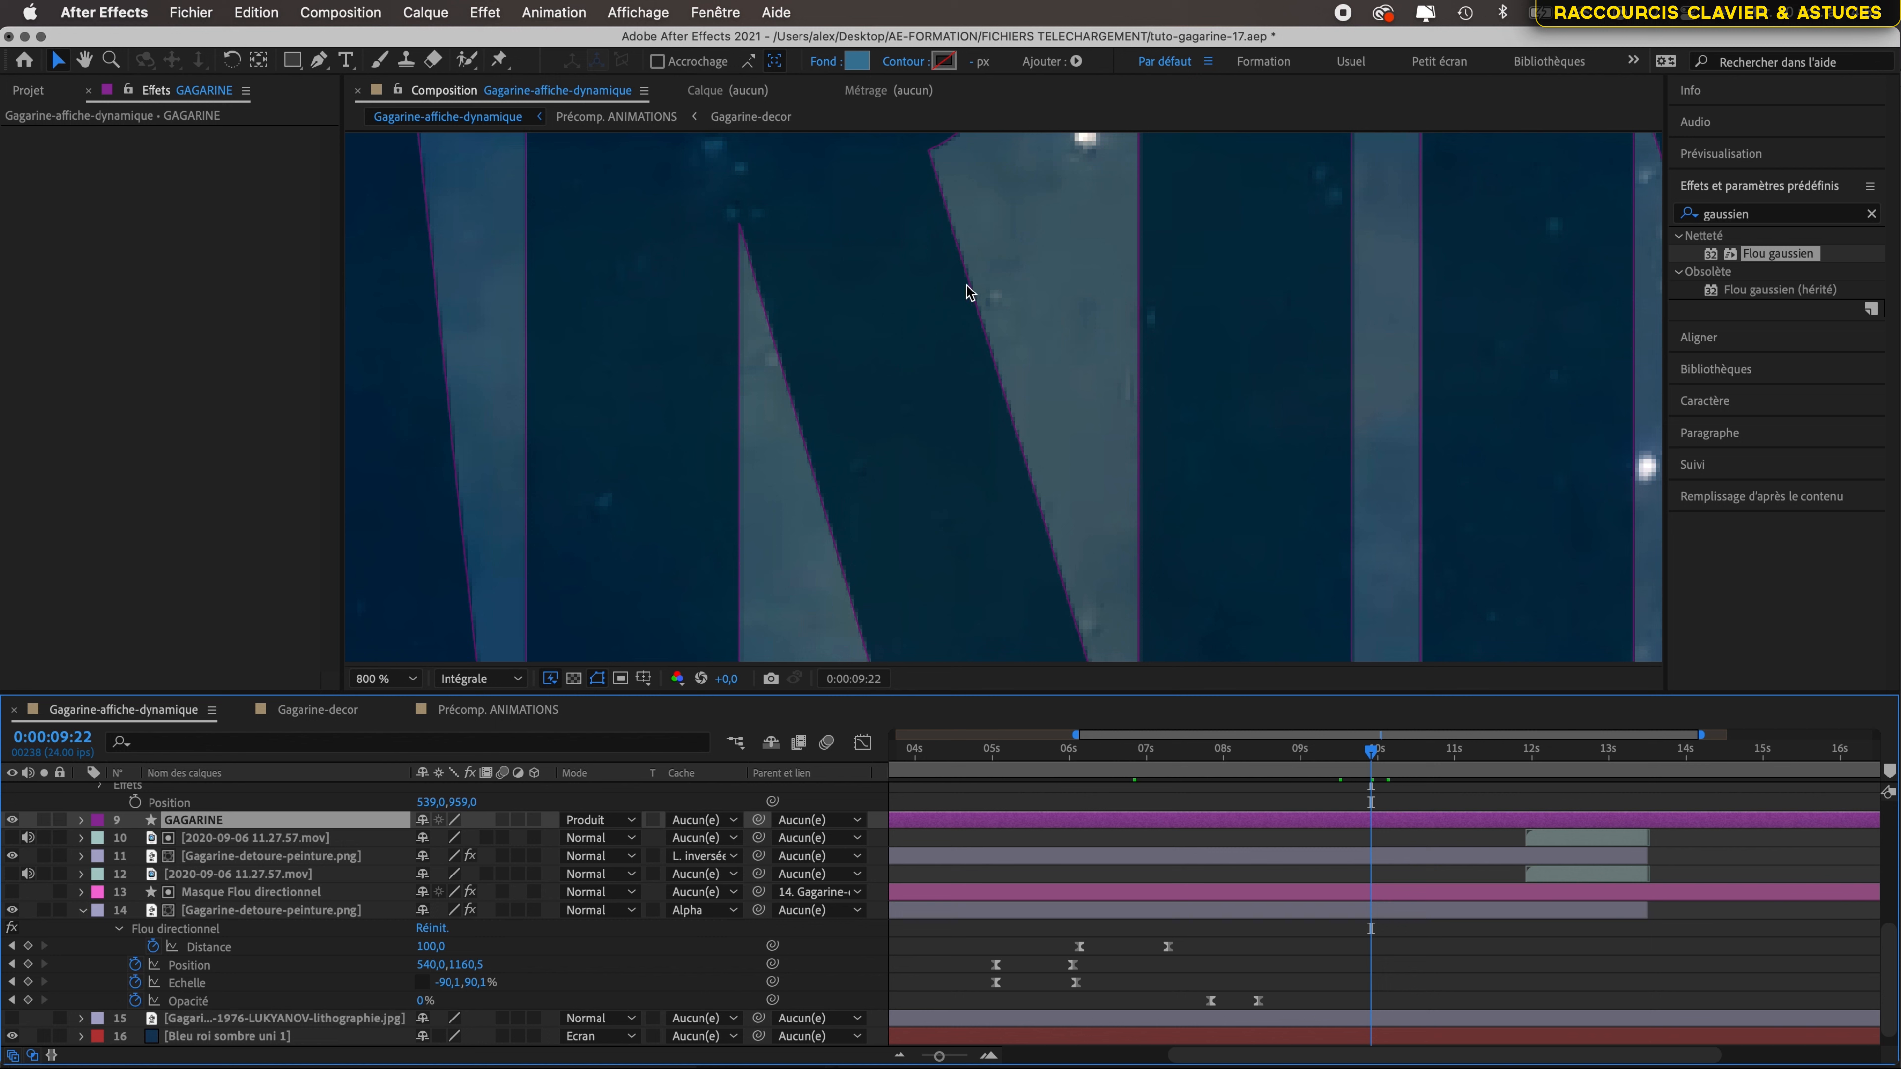
- Apply the Contours bruts effect to the GAGARINE title layer and examine the roughened letter edges
left_click(484, 14)
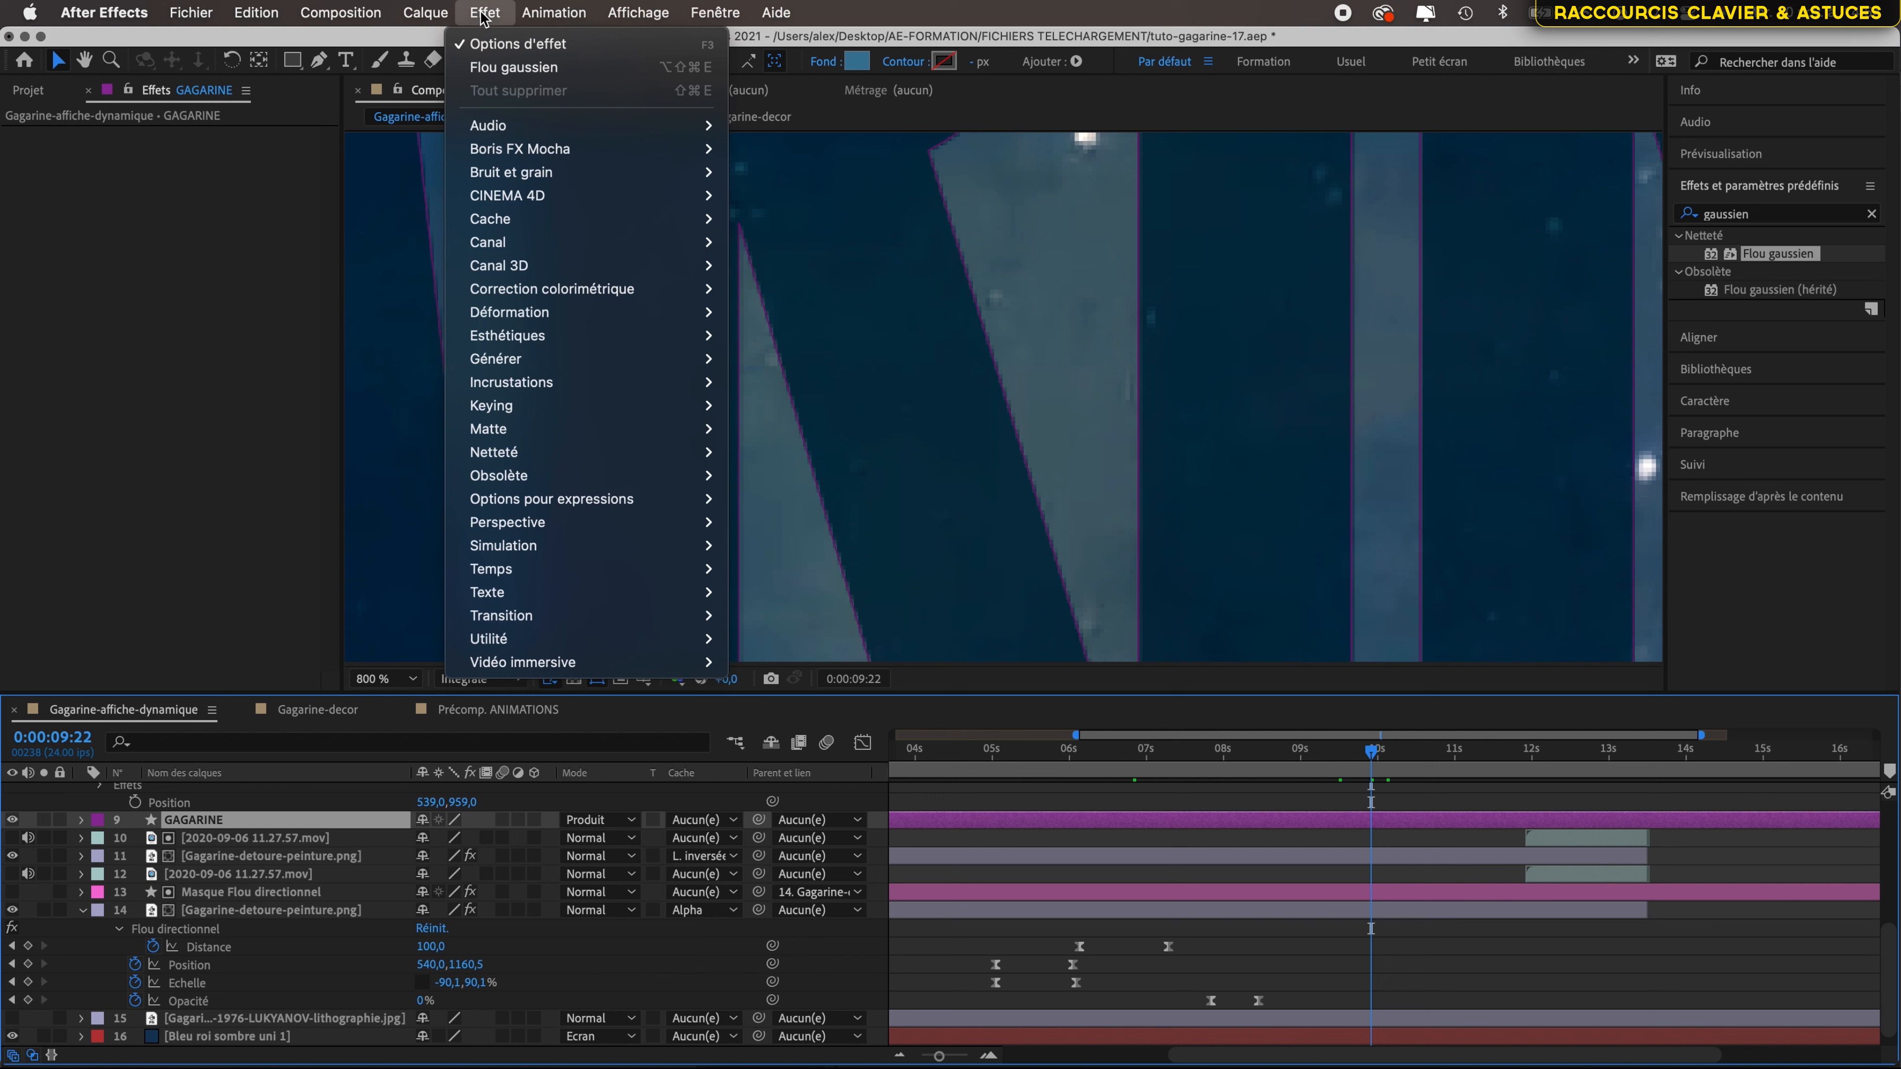
mouse_move(563, 345)
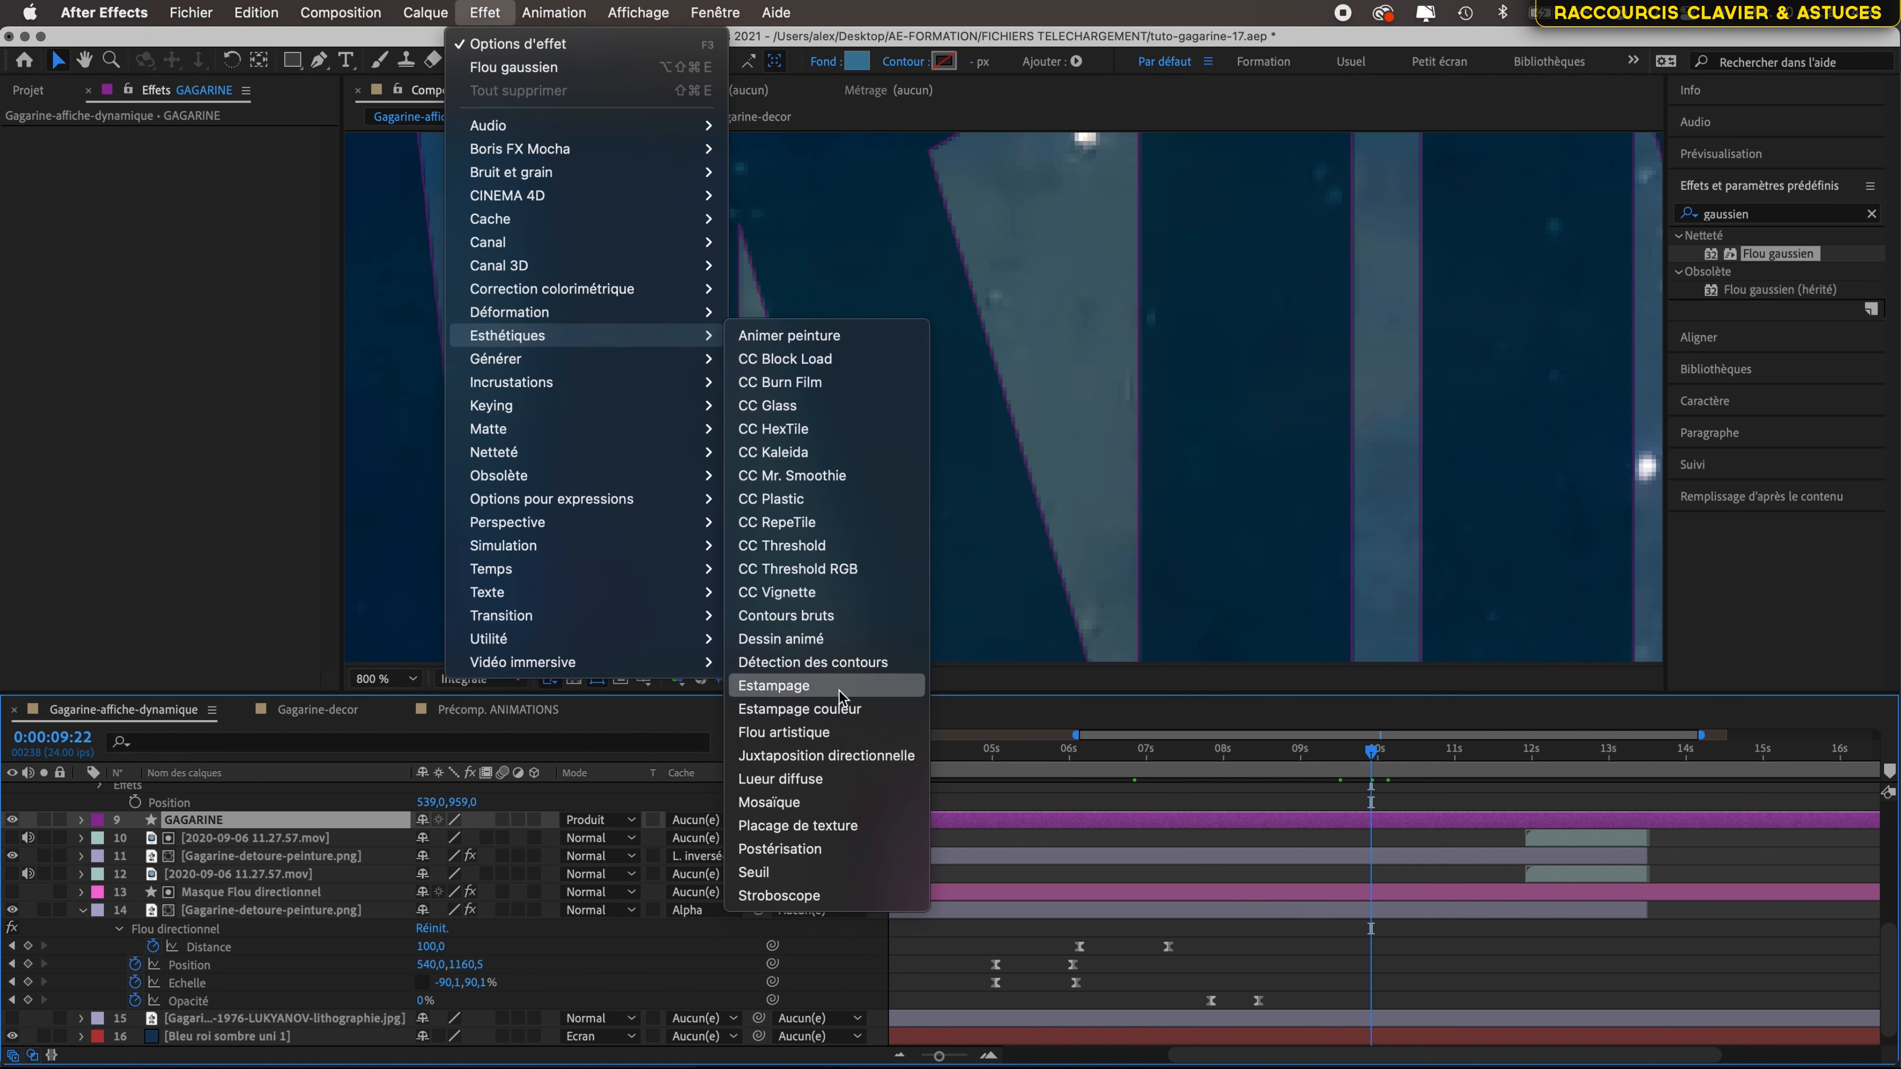
left_click(846, 614)
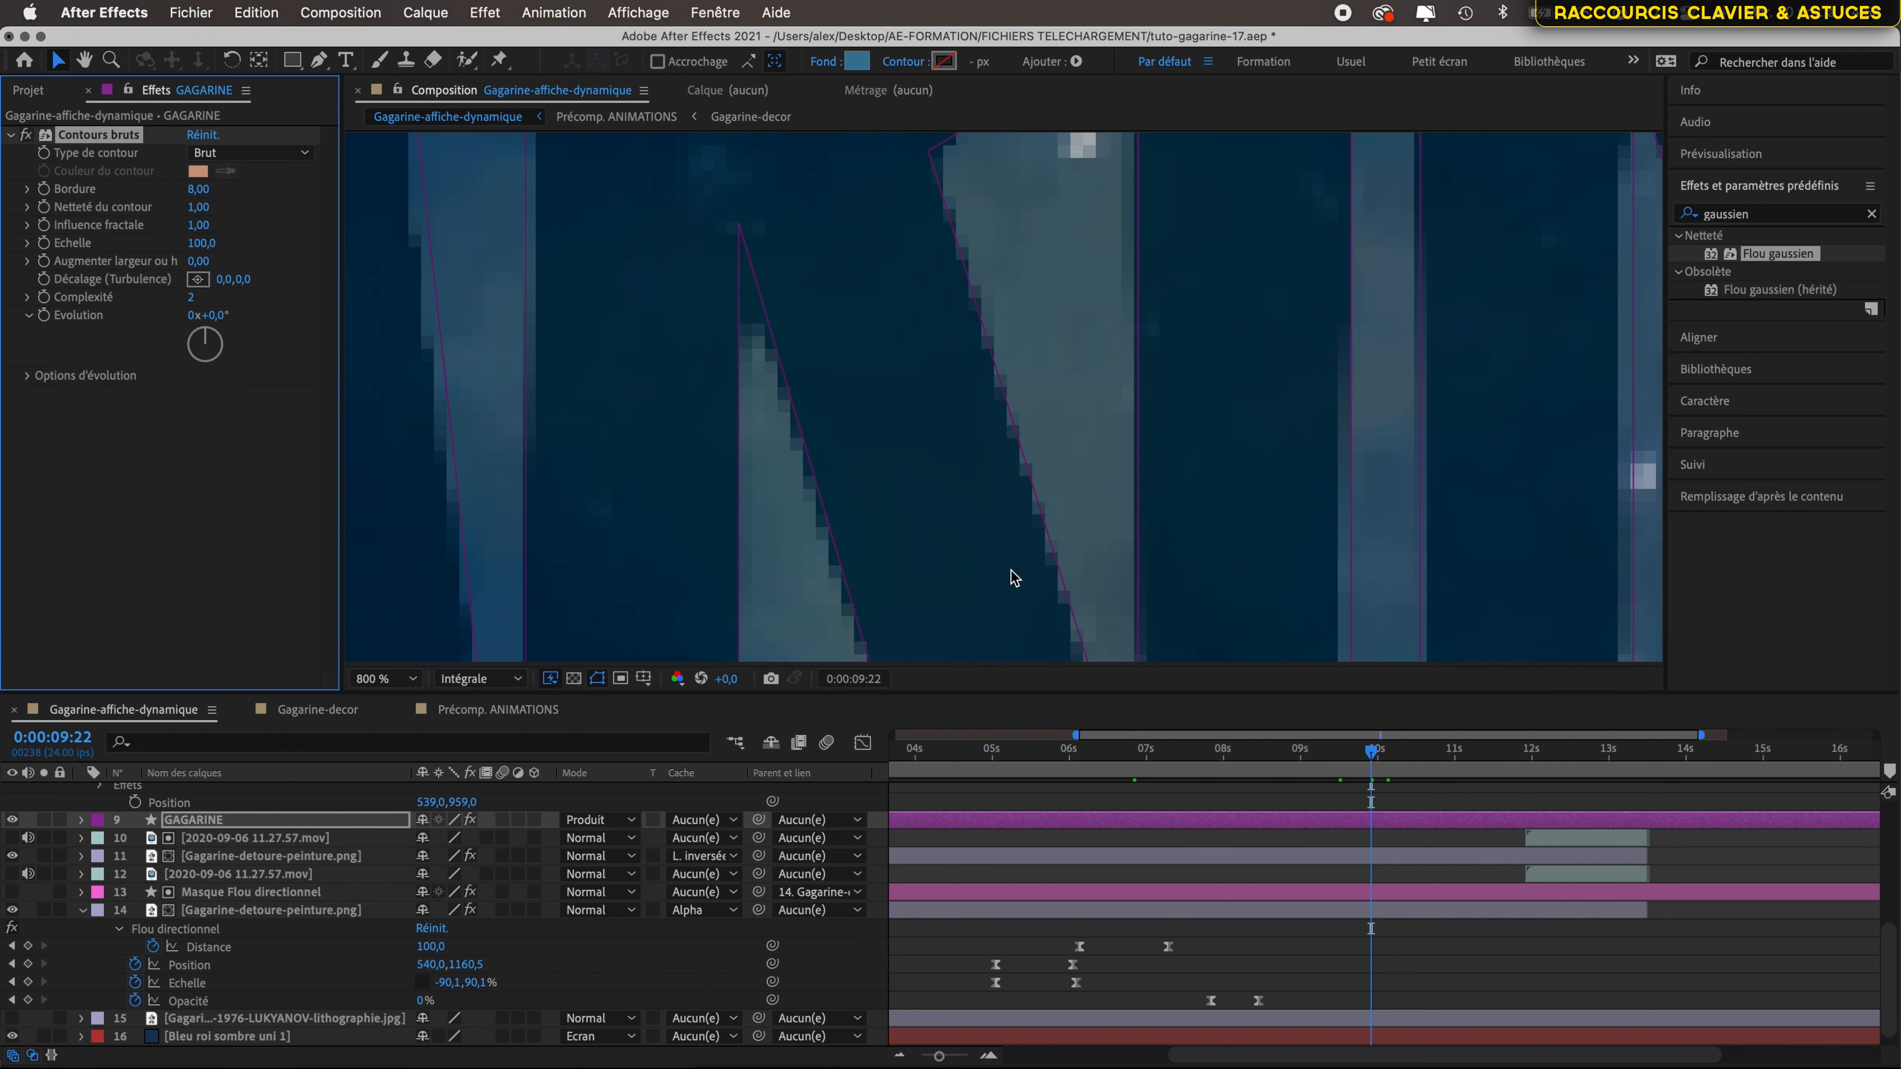
scroll(1031, 283, "up", 3)
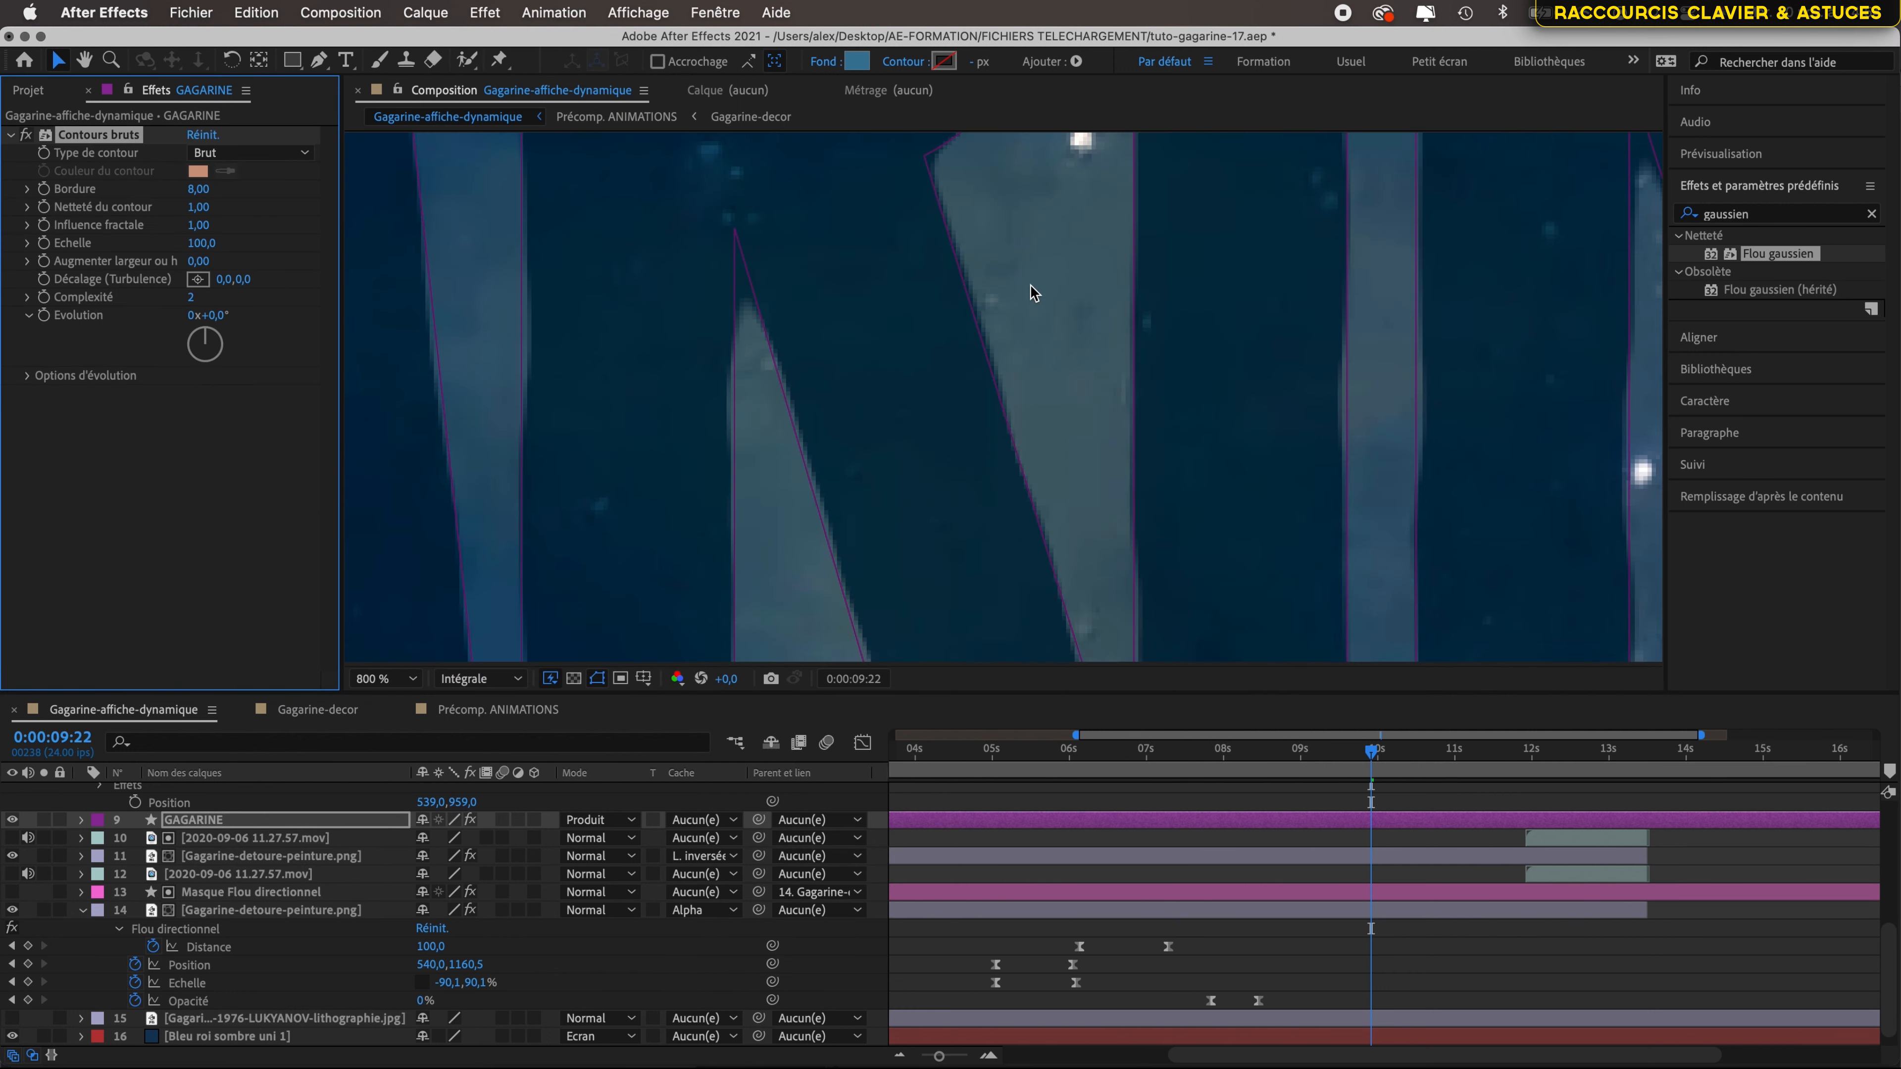
scroll(1031, 283, "up", 1)
scroll(1031, 283, "down", 1)
scroll(1107, 504, "down", 4)
scroll(1107, 504, "up", 4)
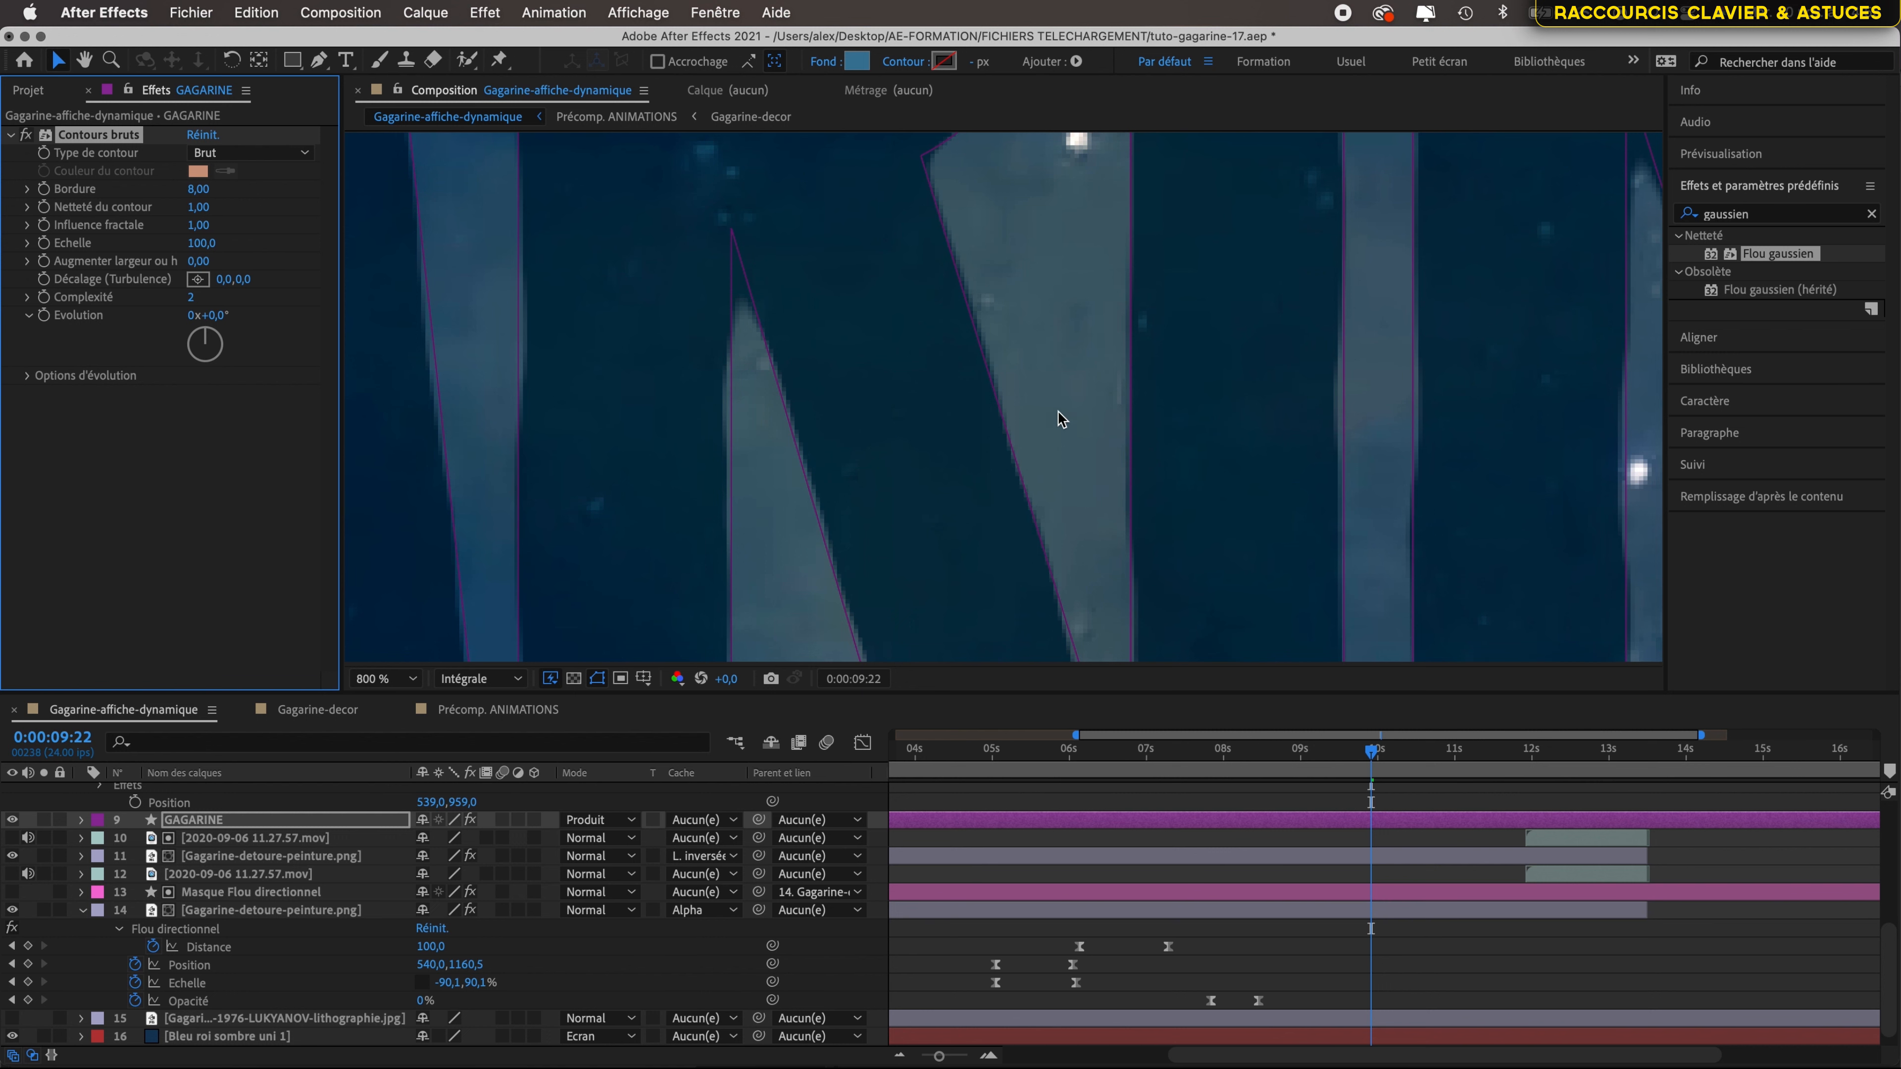
left_click_drag(958, 271, 920, 543)
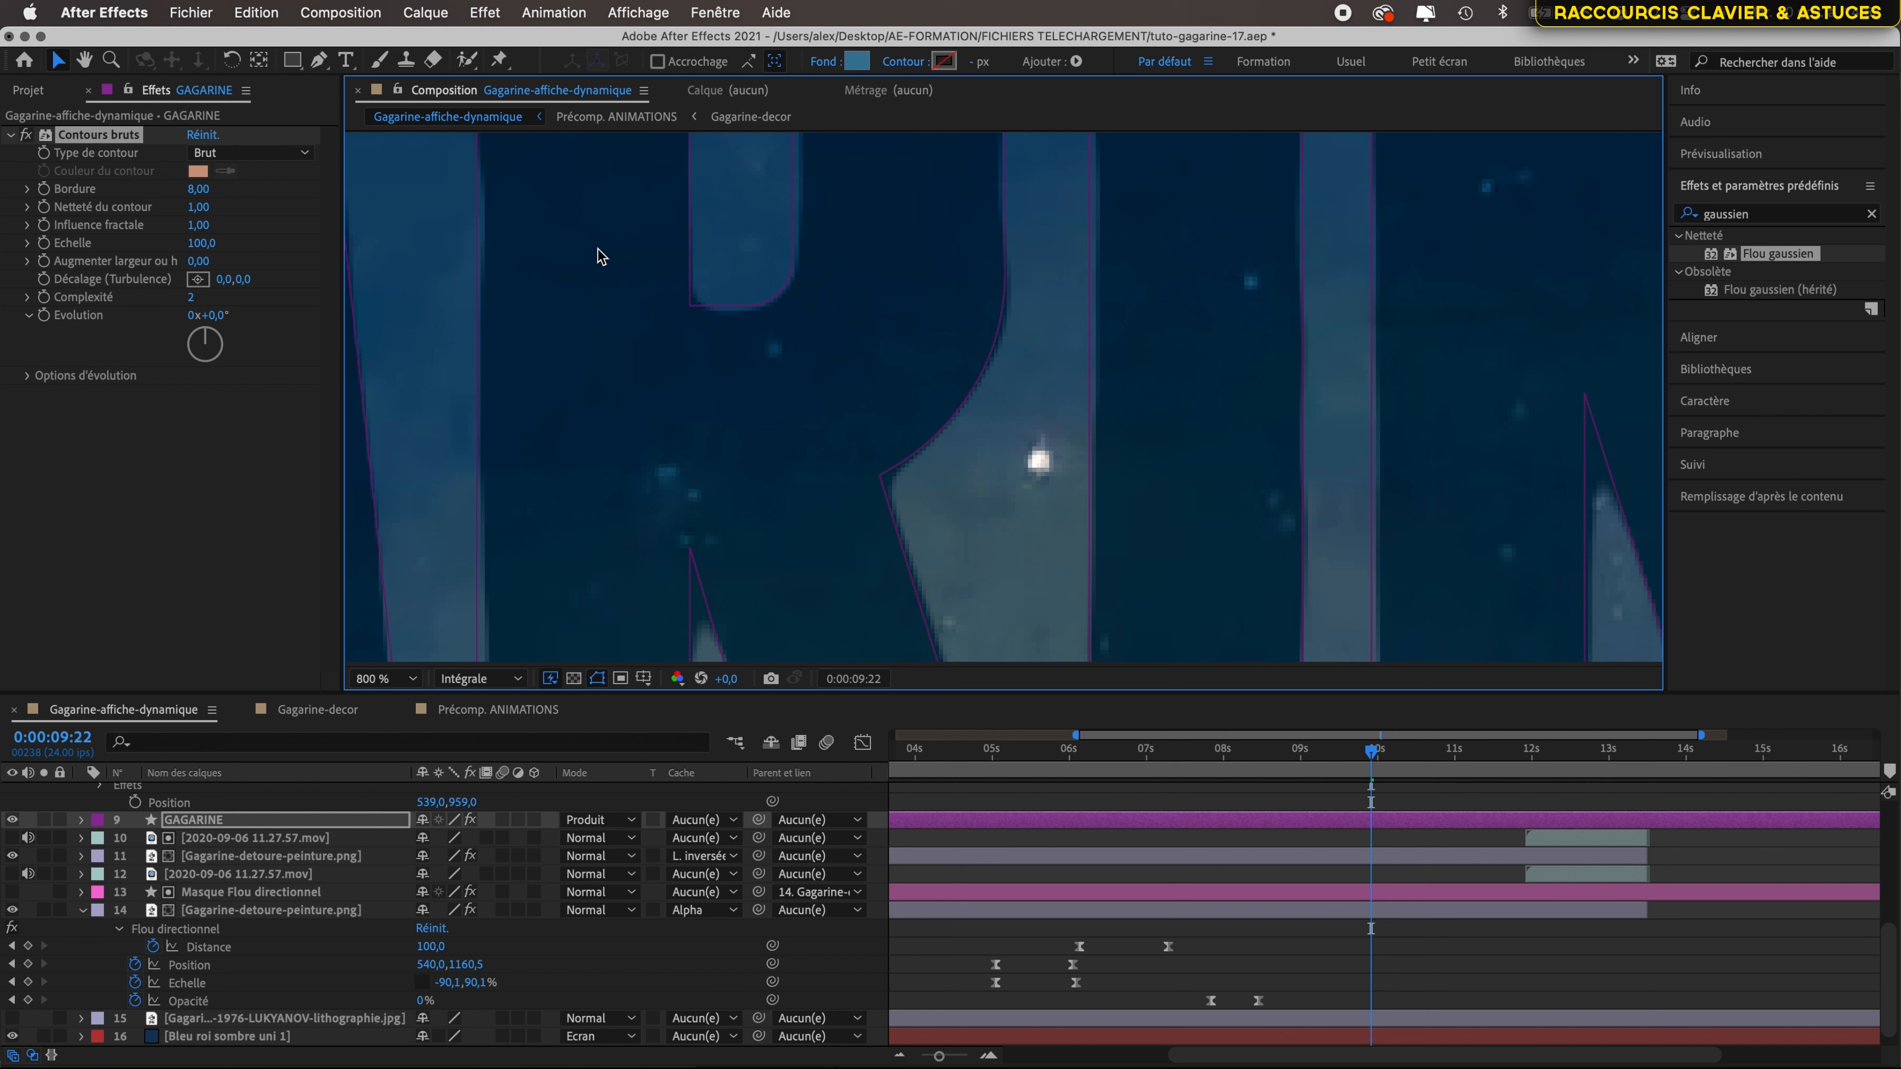
- Try the Contours bruts effect on the title with Bordure at 1
left_click(198, 195)
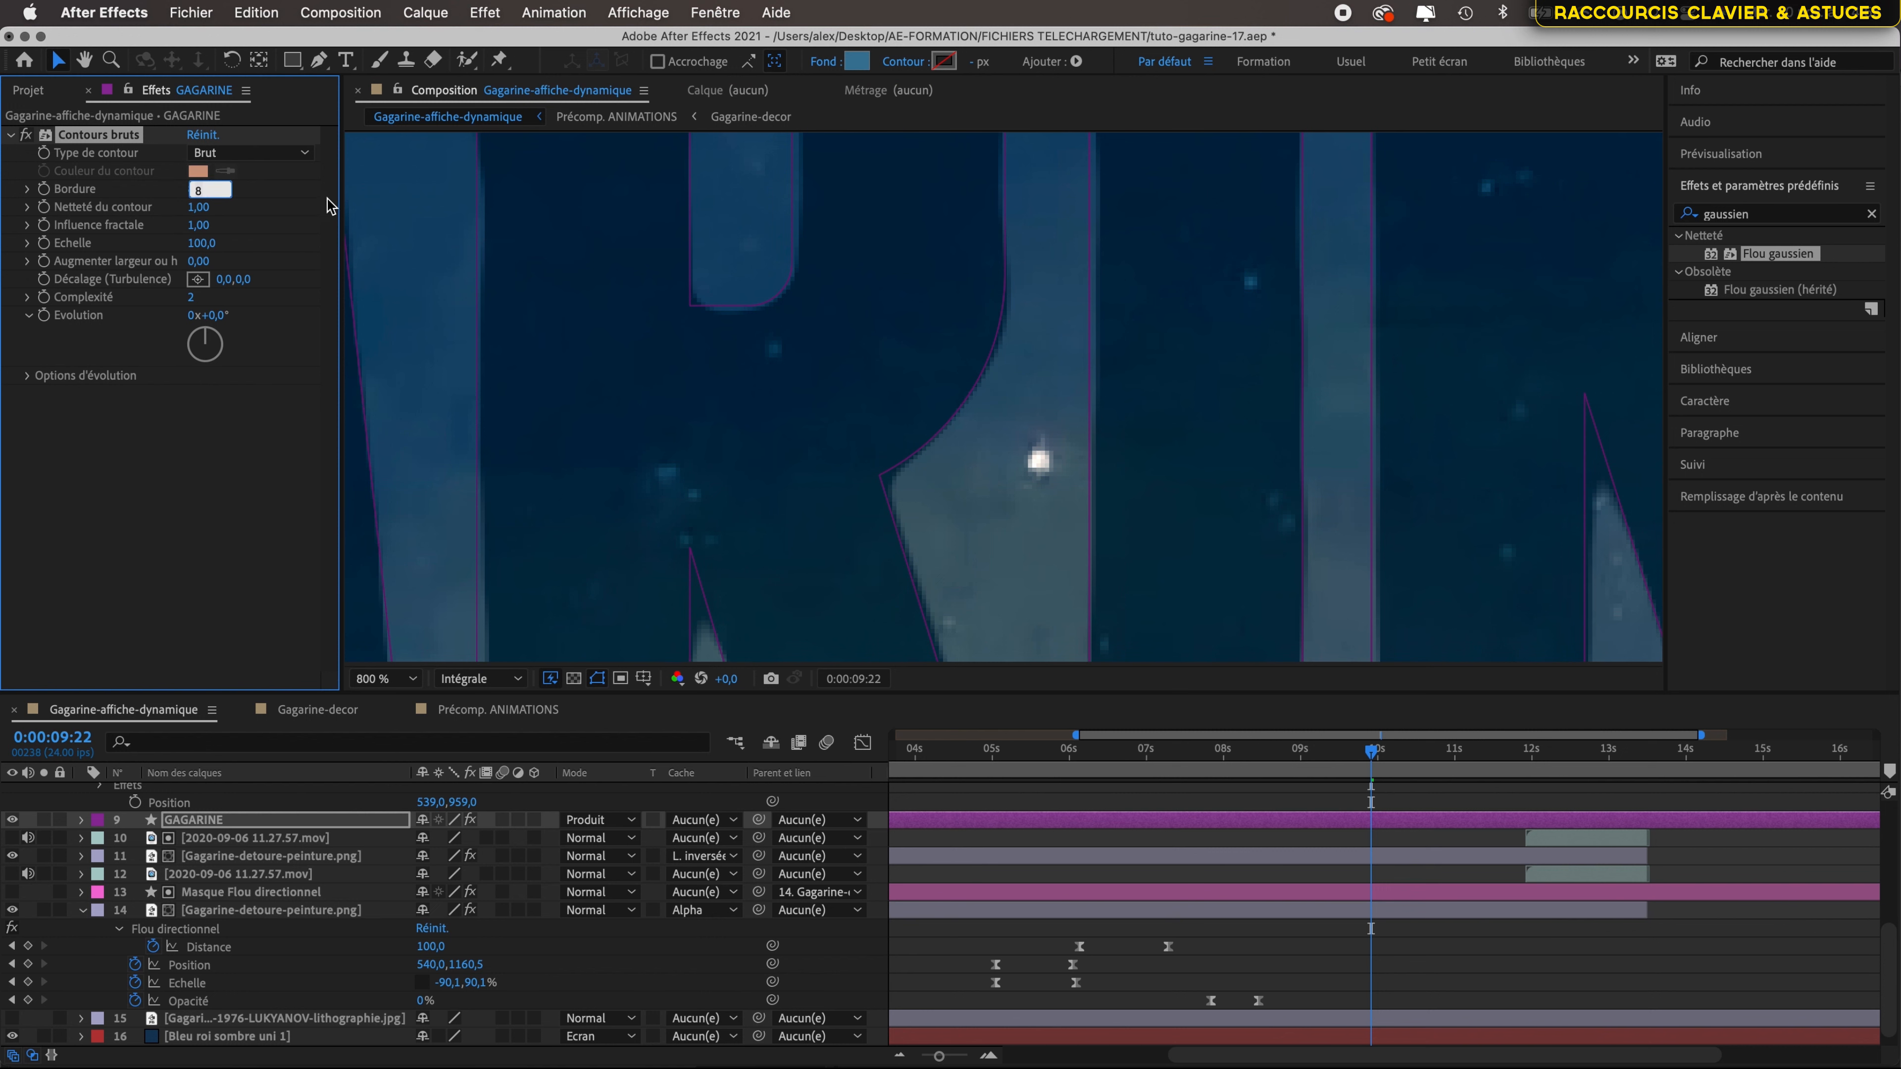
type("1")
key("Return")
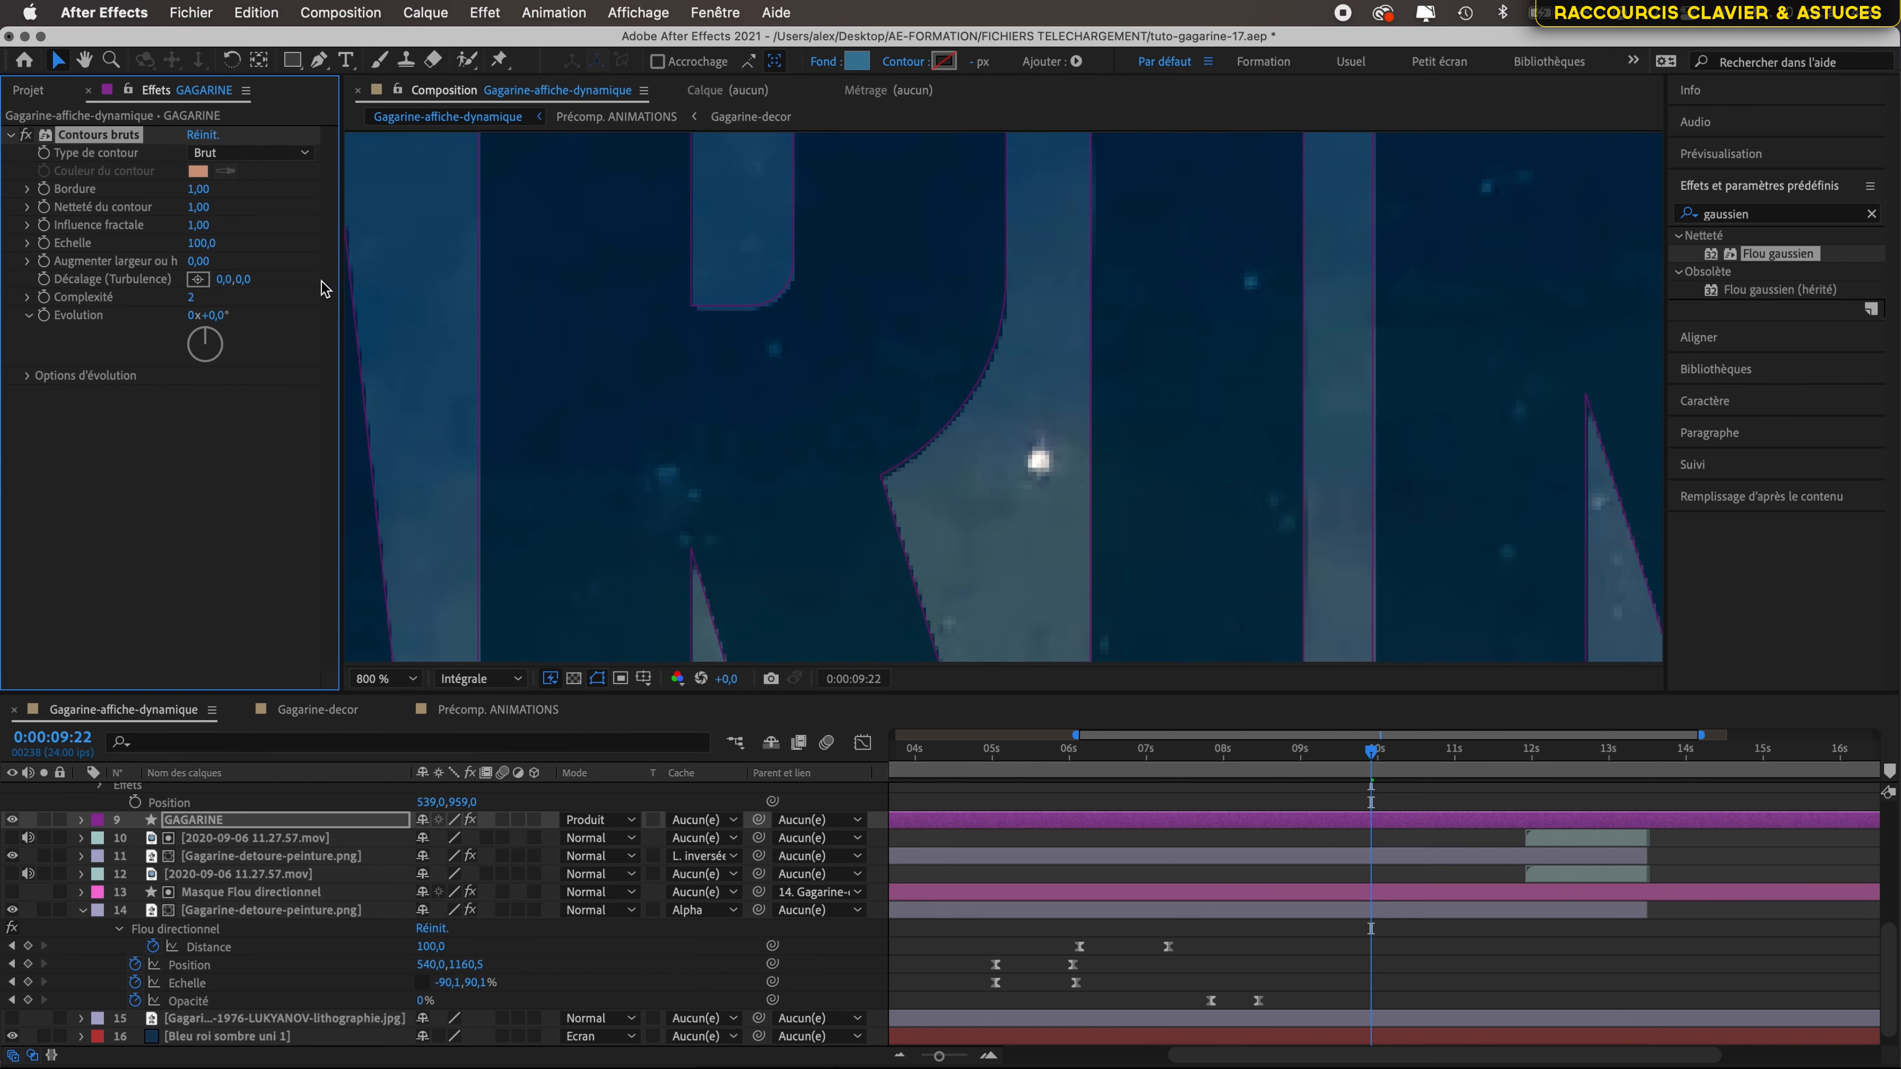
- Set the Contours bruts effect's Bordure to 3 and check the title's letters
left_click(197, 189)
type("3")
key("Return")
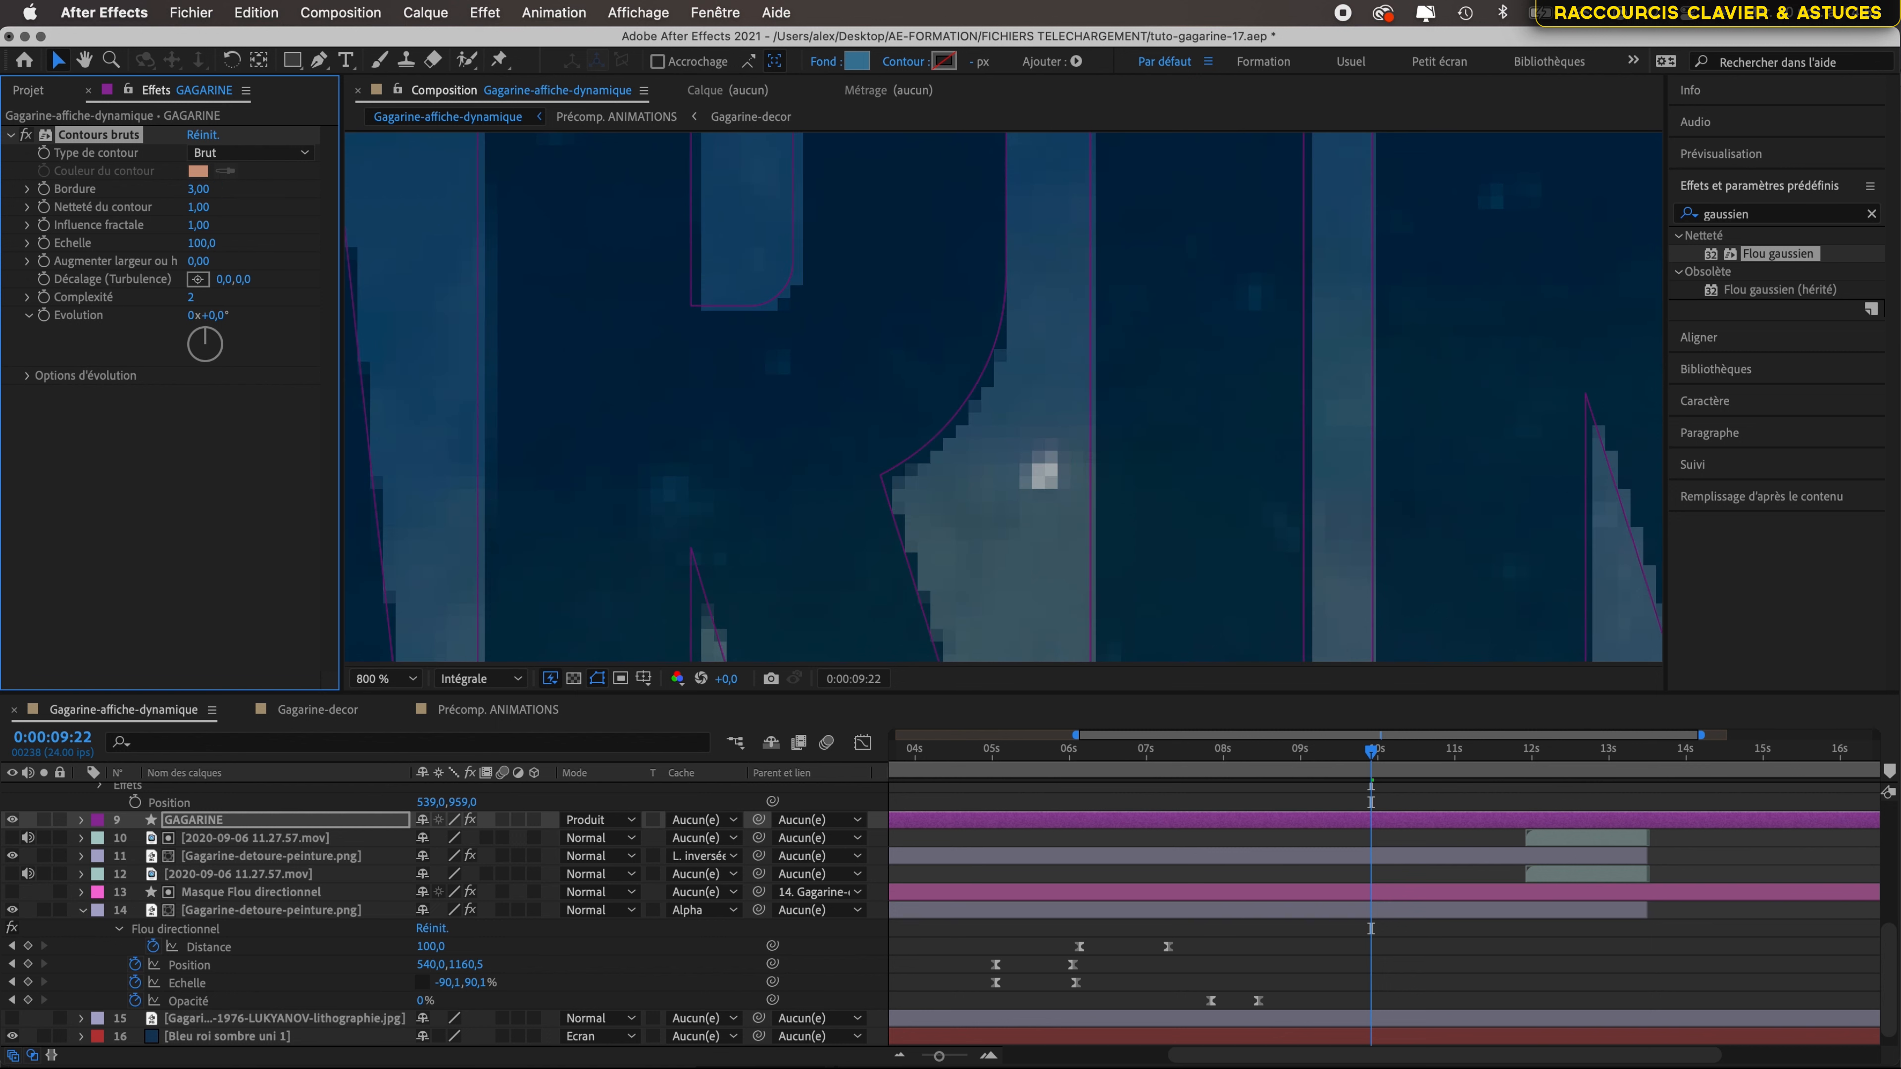
scroll(759, 362, "down", 2)
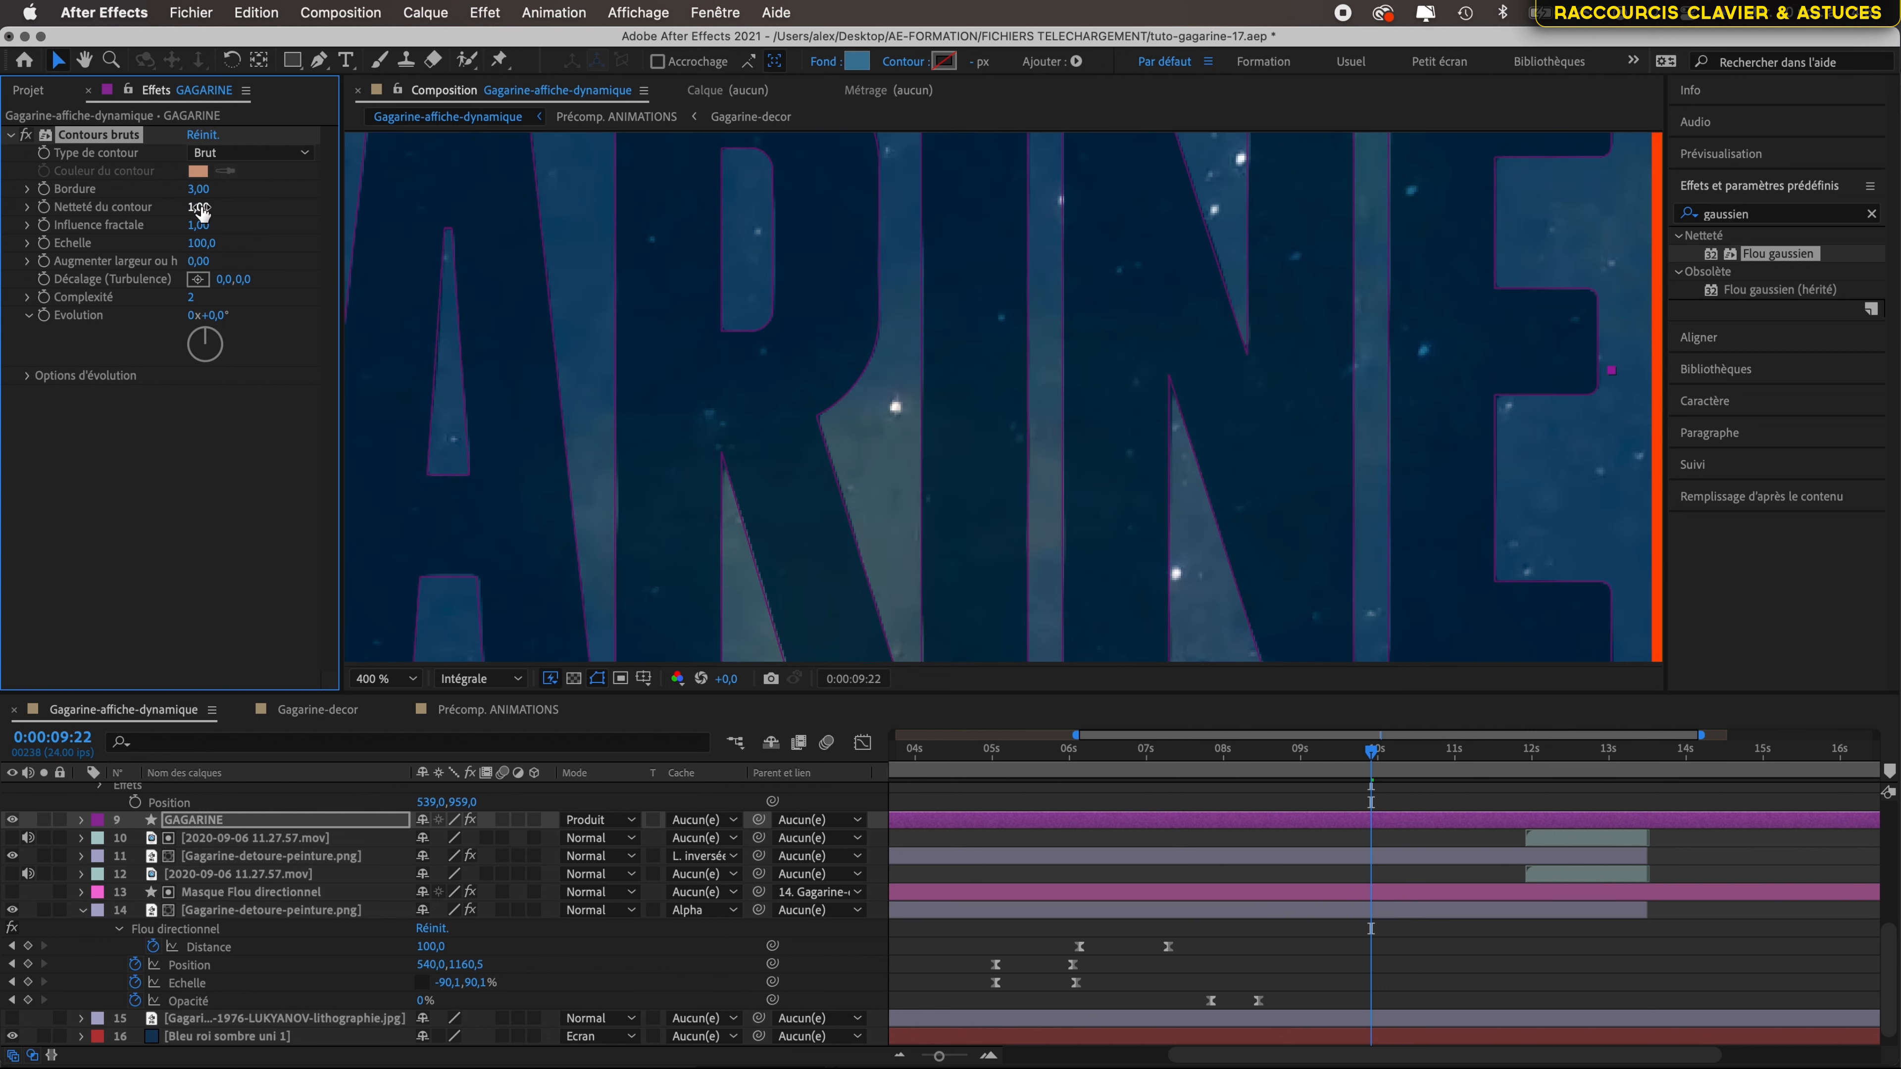
- Reduce the Contours bruts effect's Echelle to 10,0 and check the letter edges up close
left_click_drag(193, 213, 197, 213)
left_click_drag(199, 246, 78, 238)
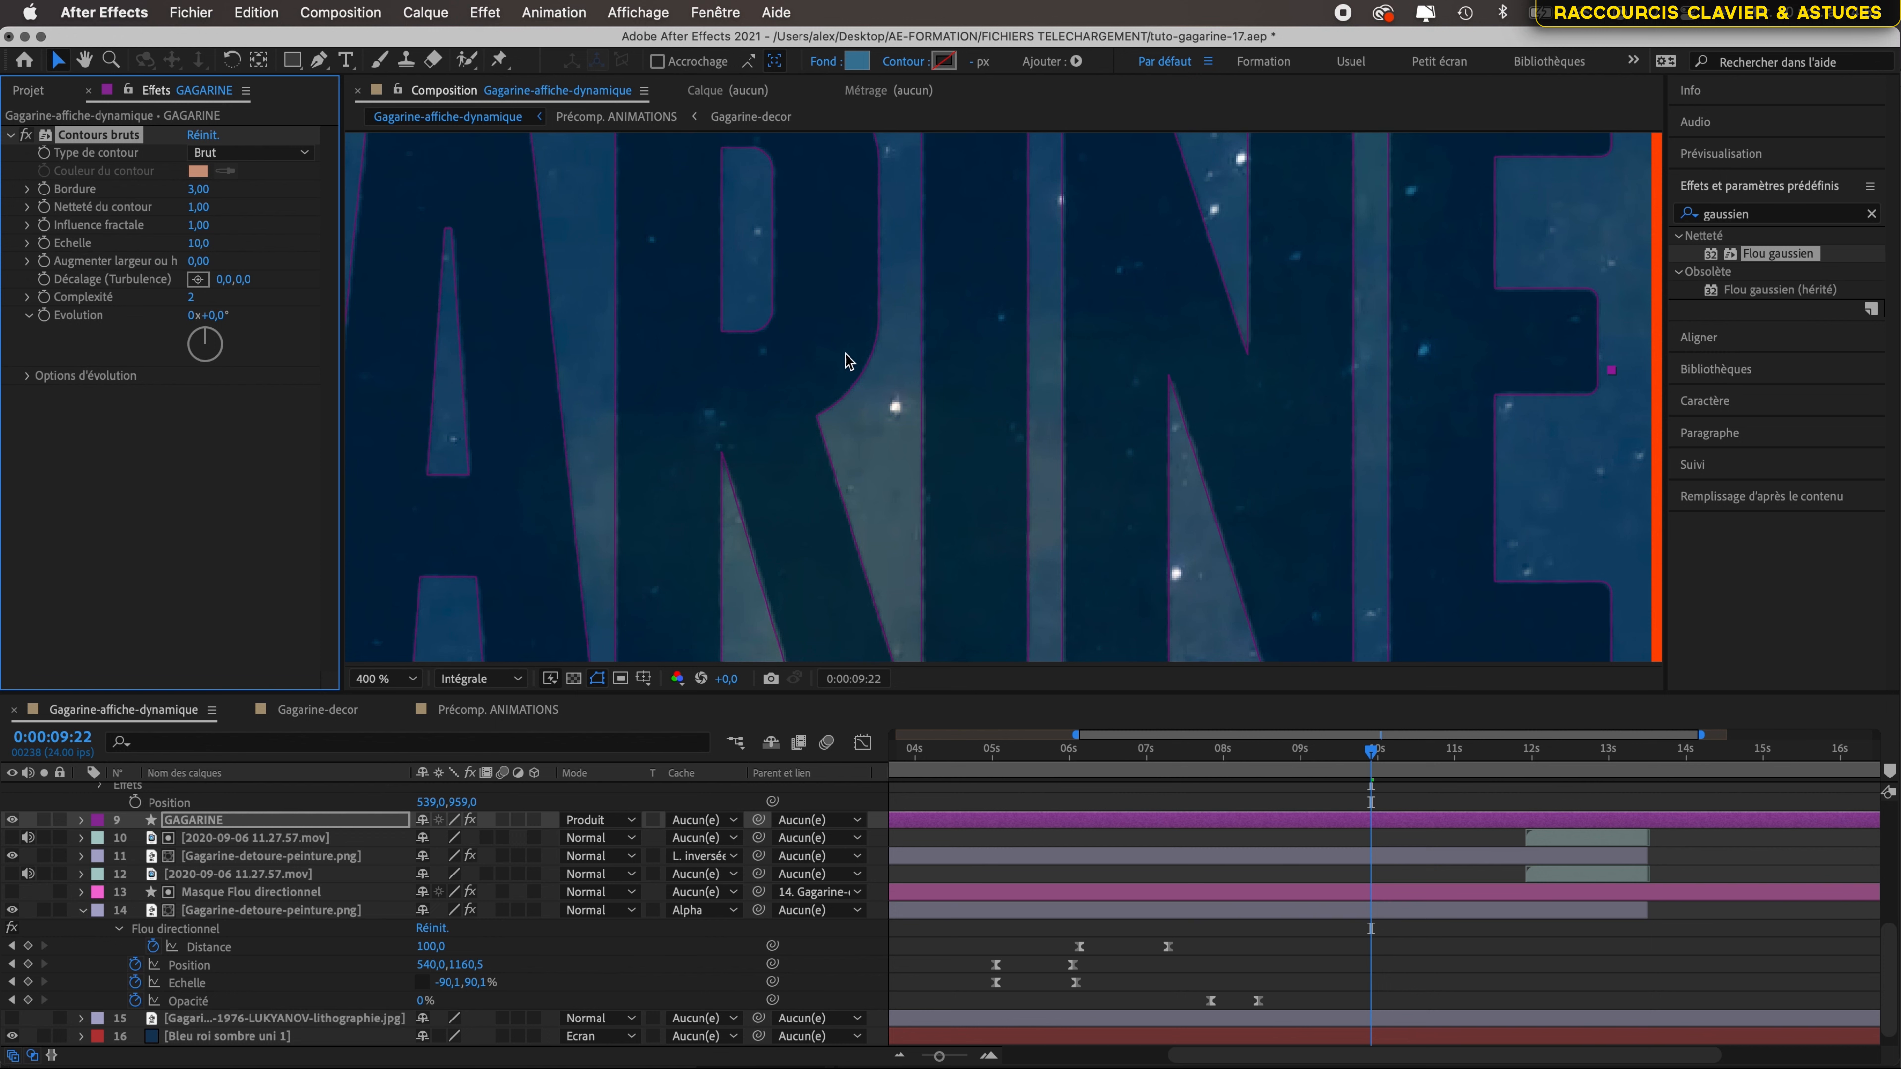
scroll(912, 412, "up", 2)
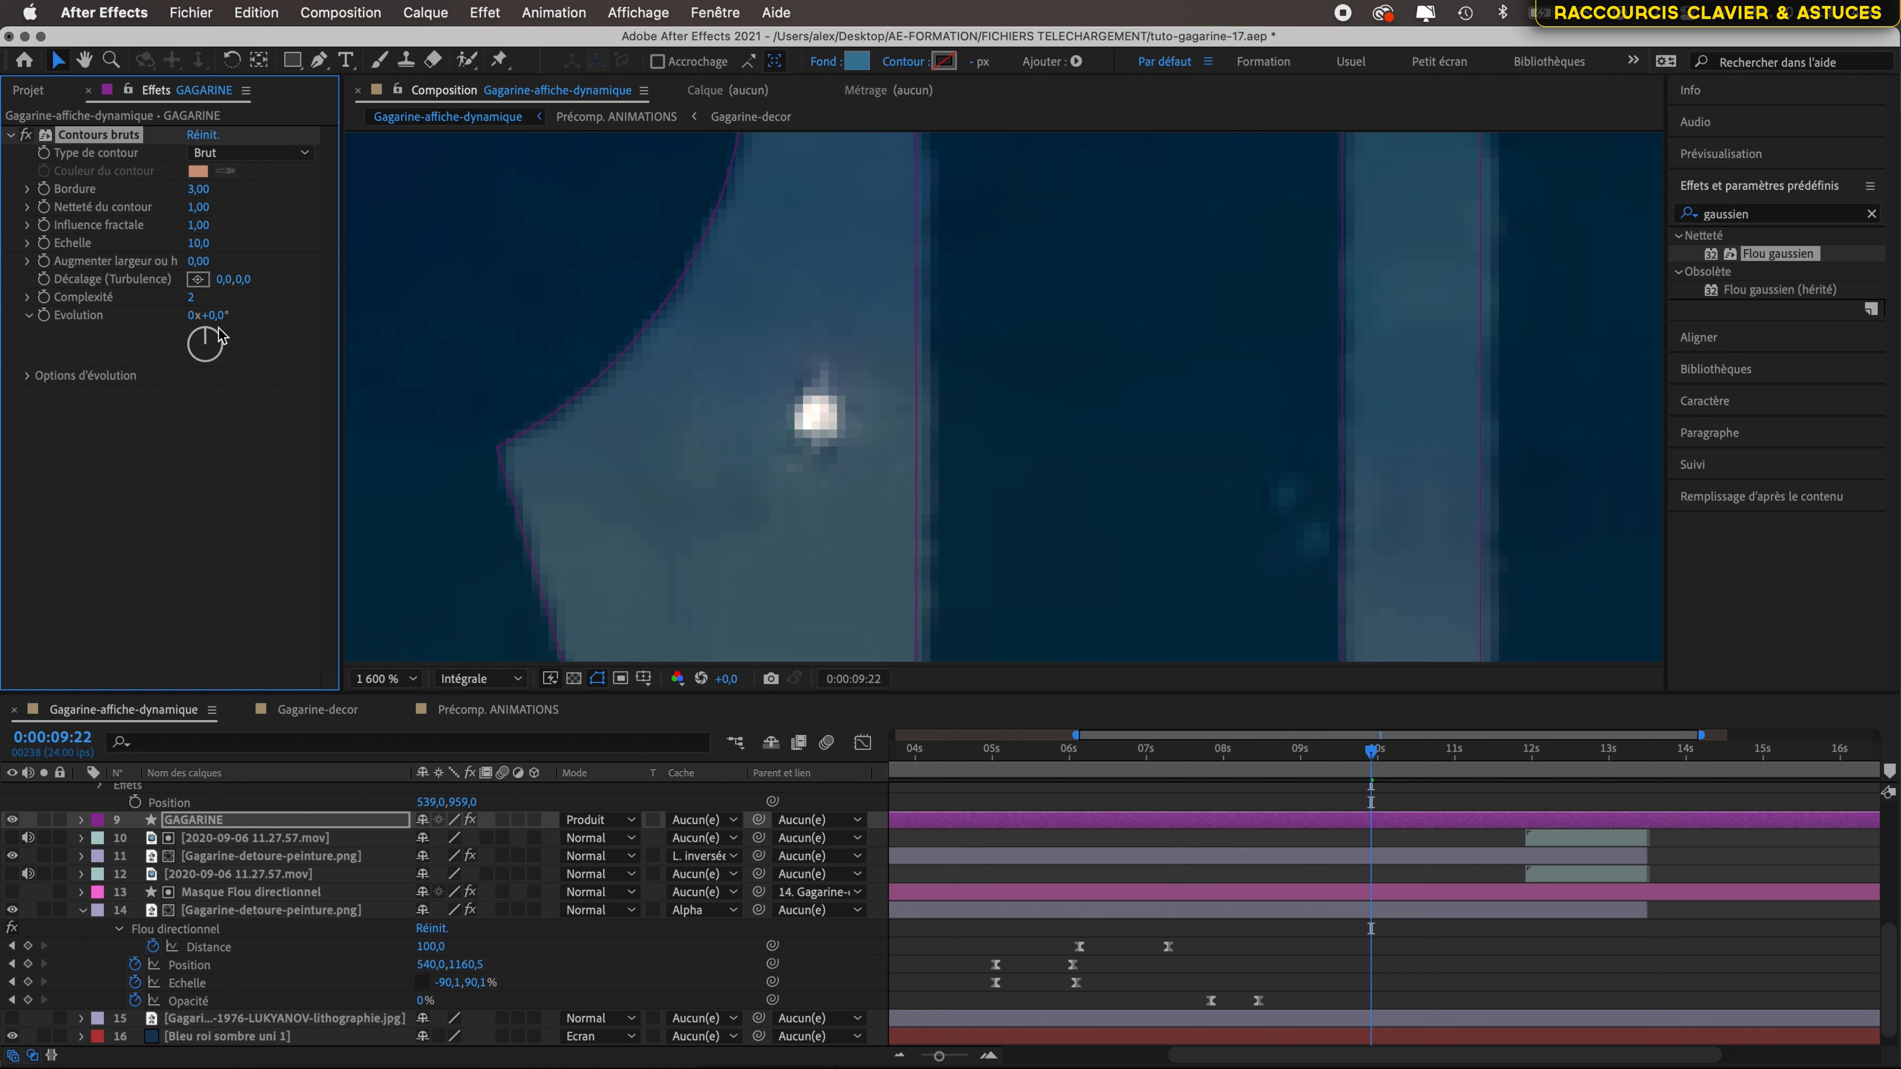
- Compare the title's letter edges with the Contours bruts effect off and on, and examine them at several magnifications
left_click(27, 134)
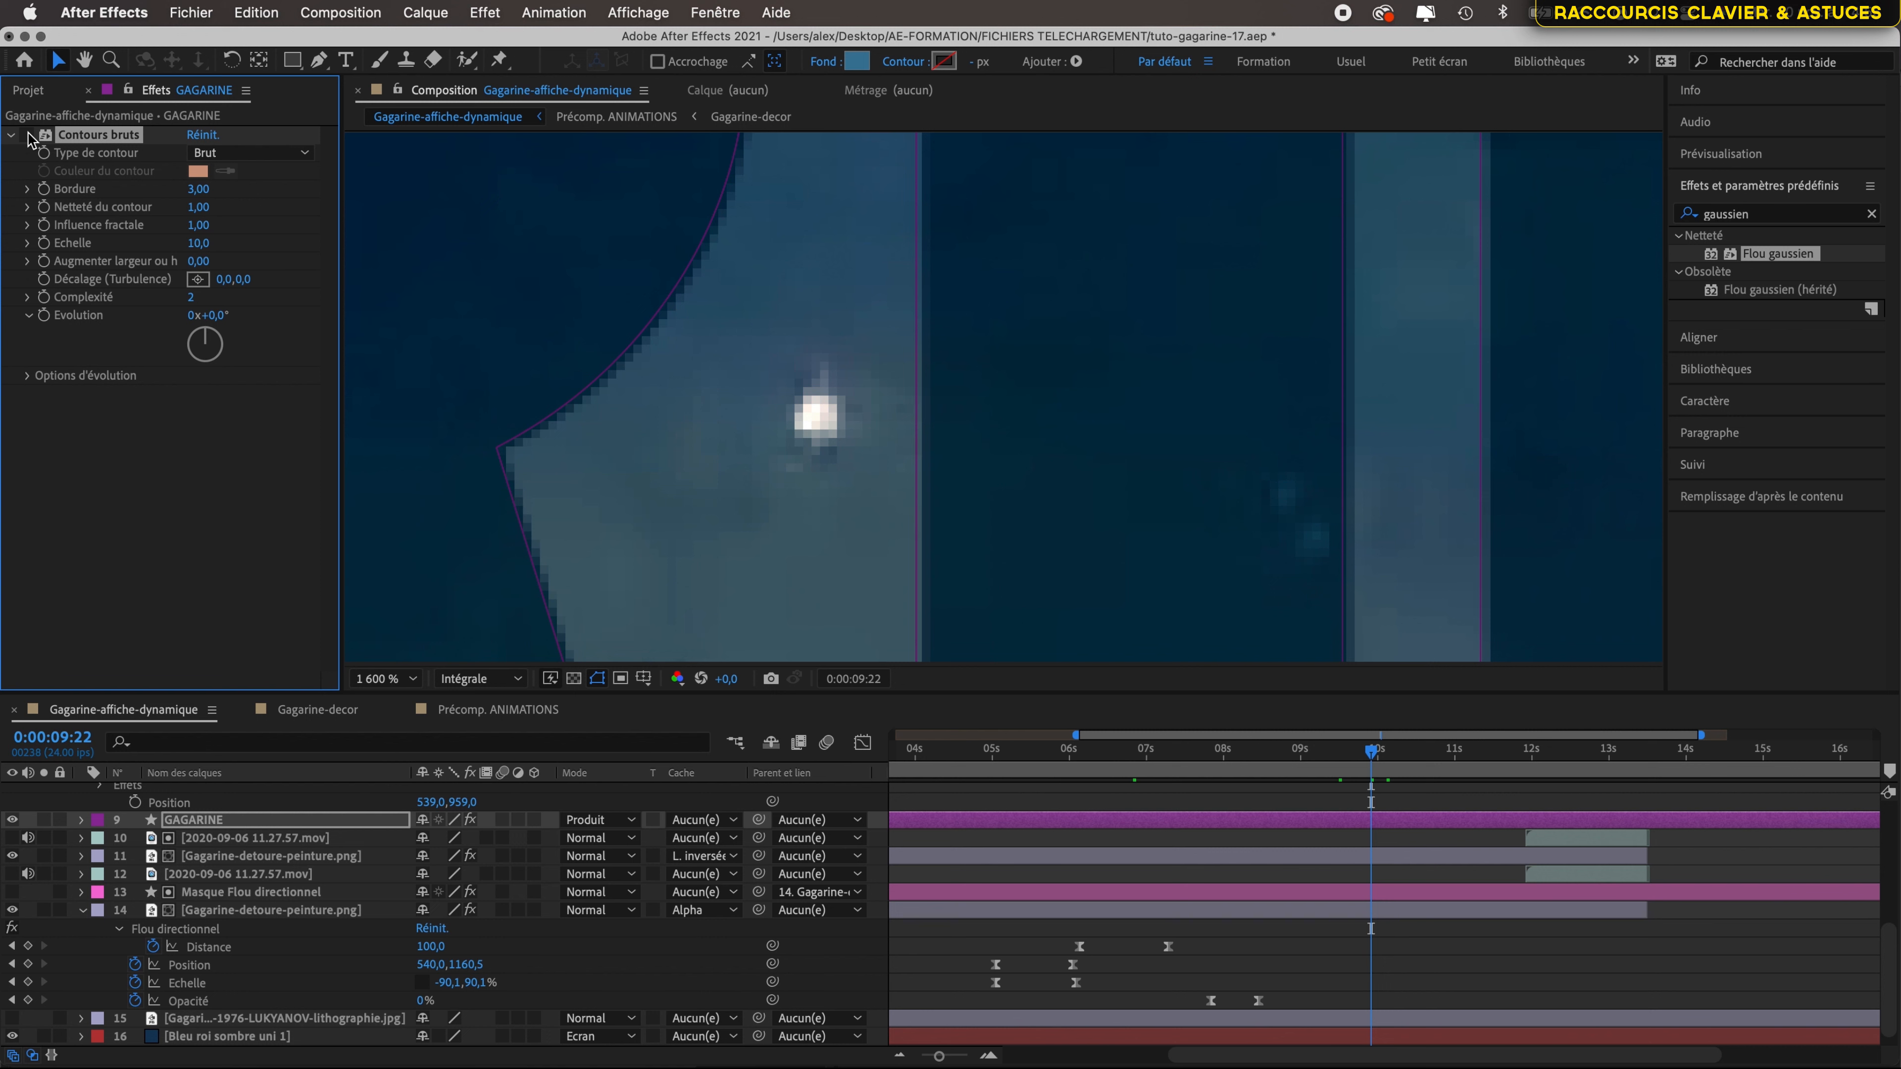
left_click(27, 135)
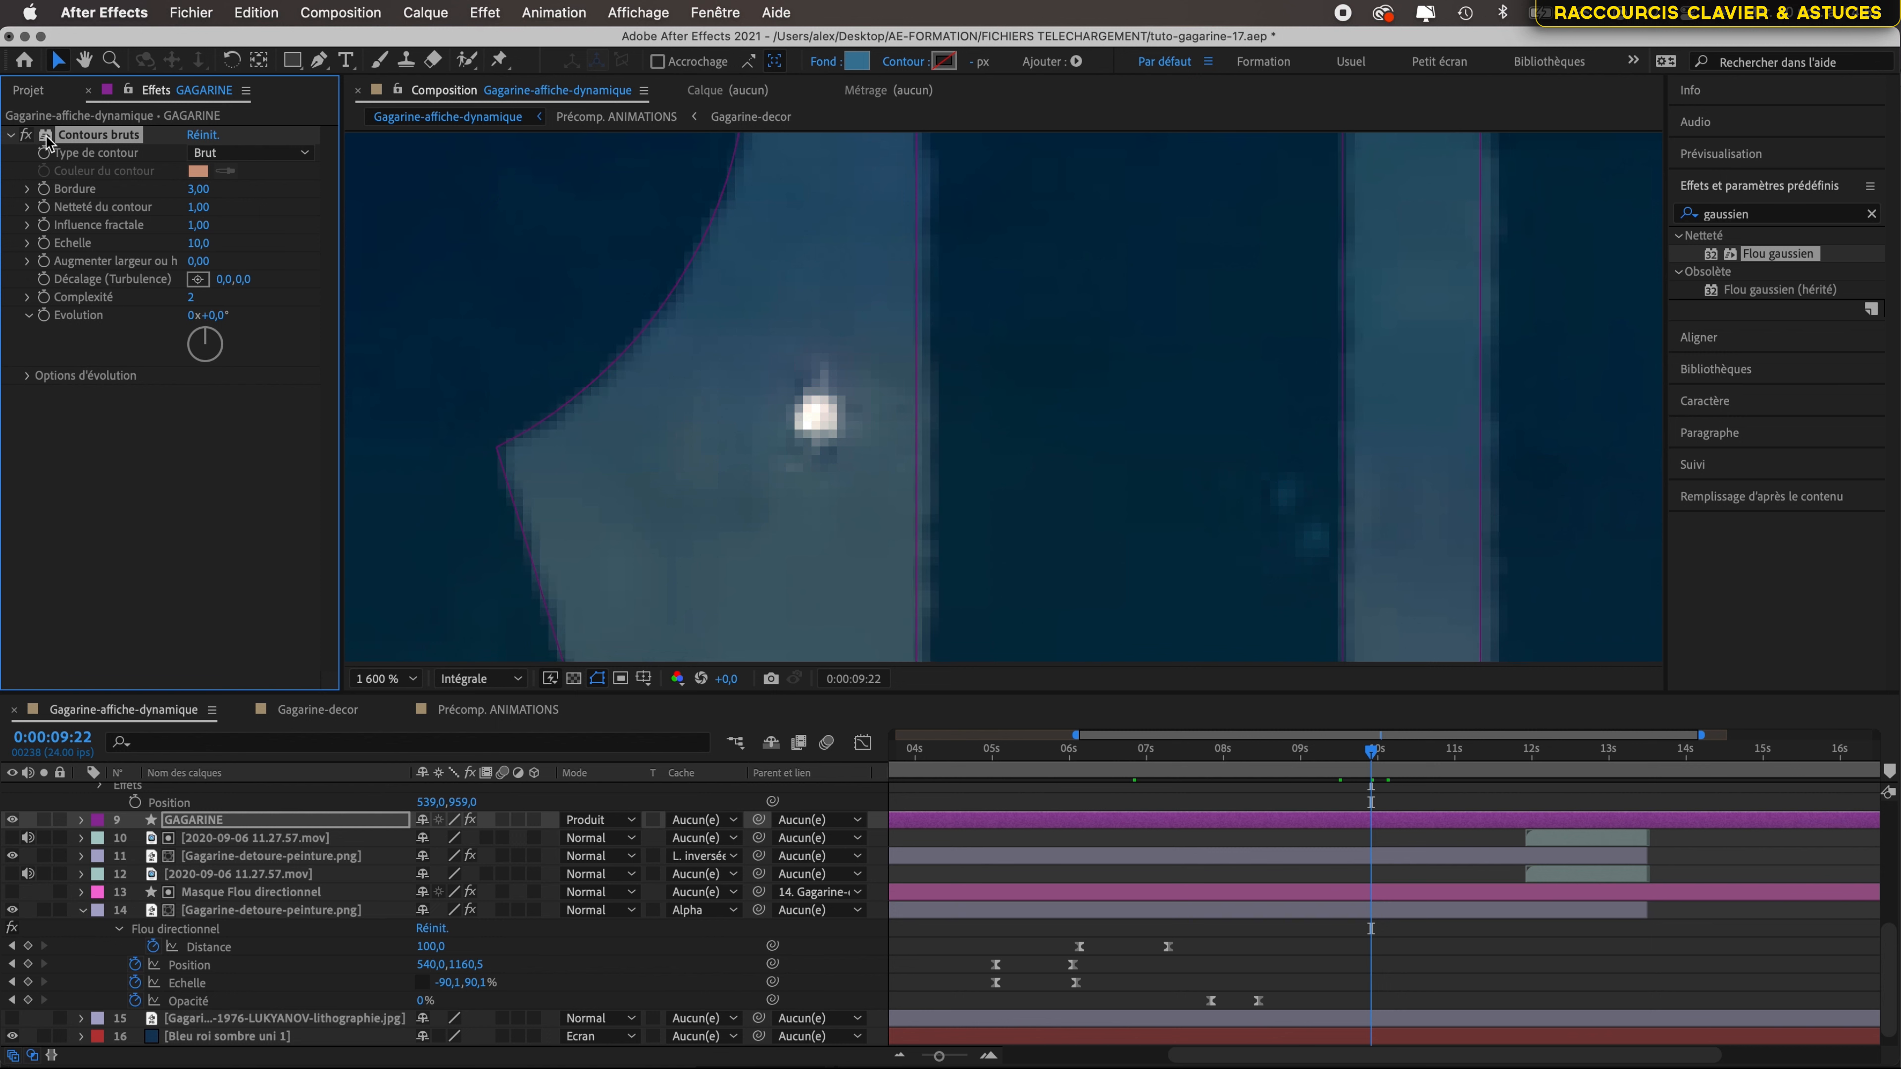
scroll(1280, 333, "down", 4)
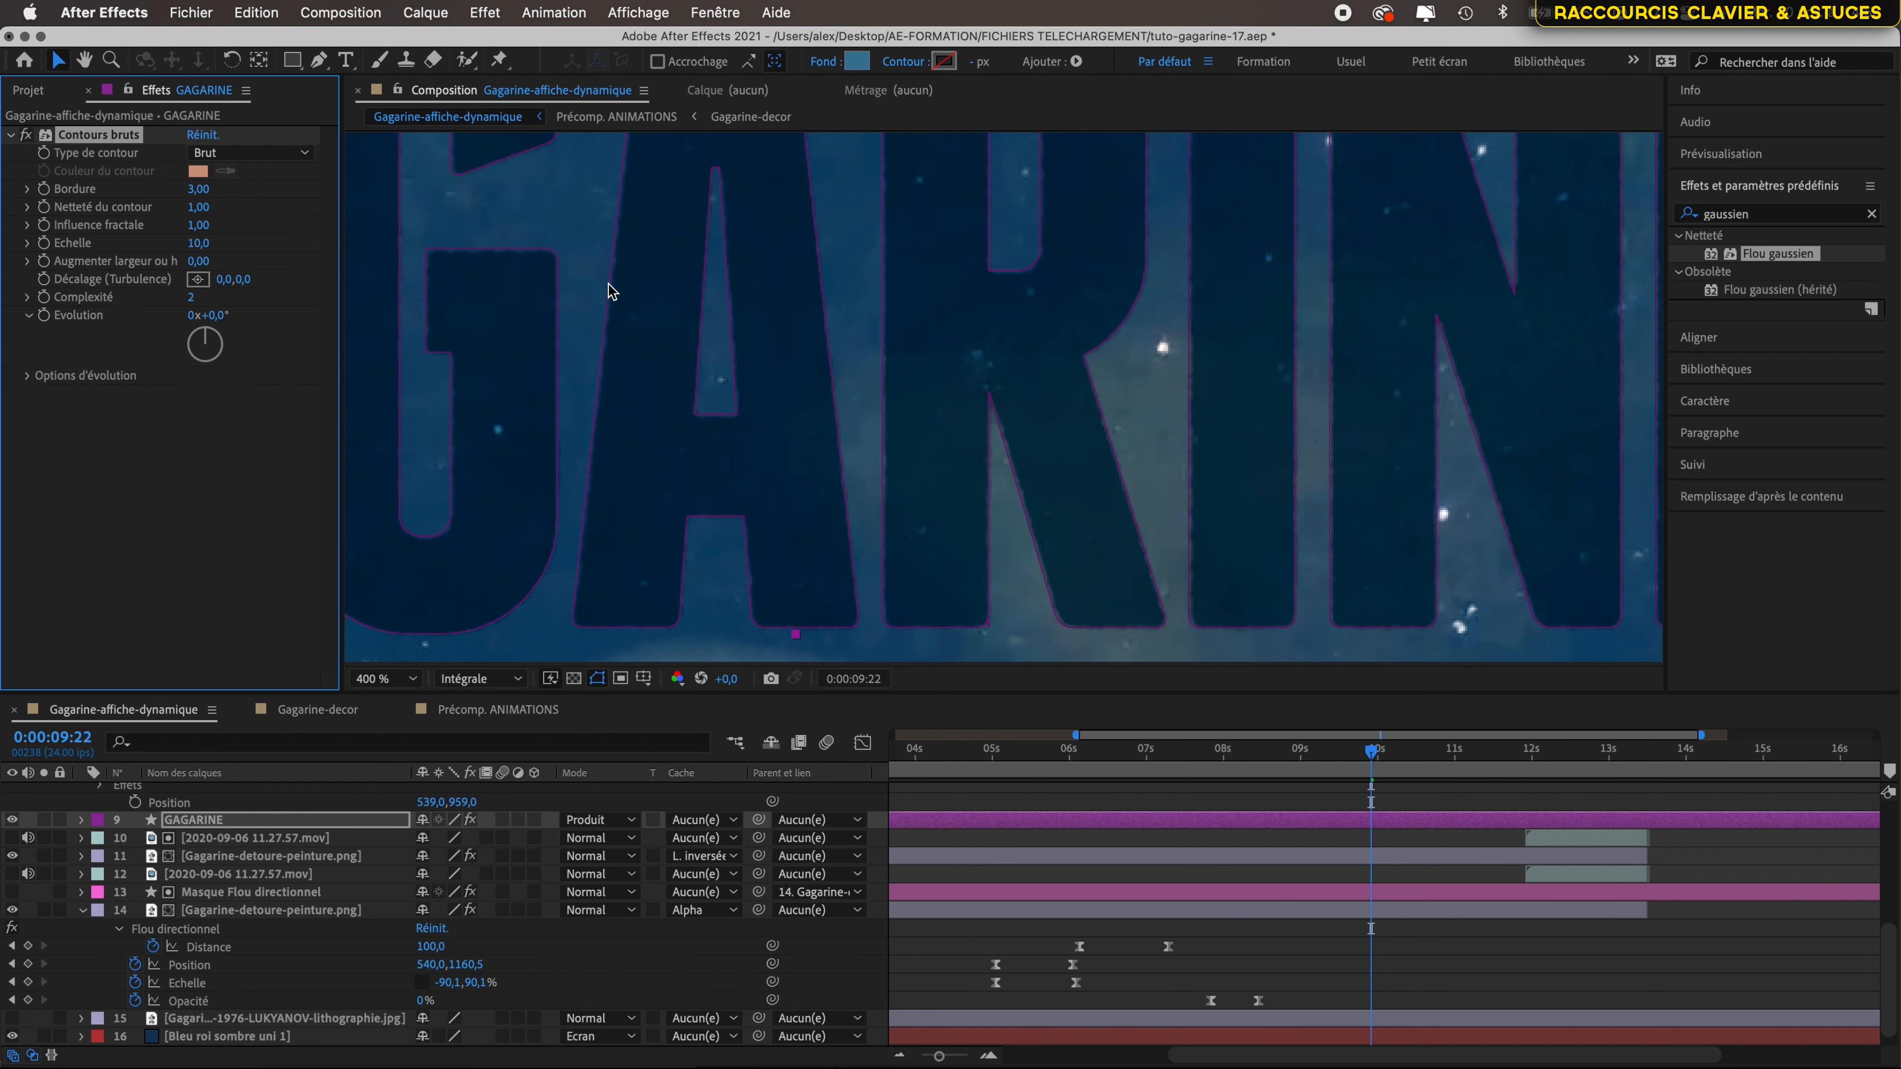
scroll(617, 277, "up", 4)
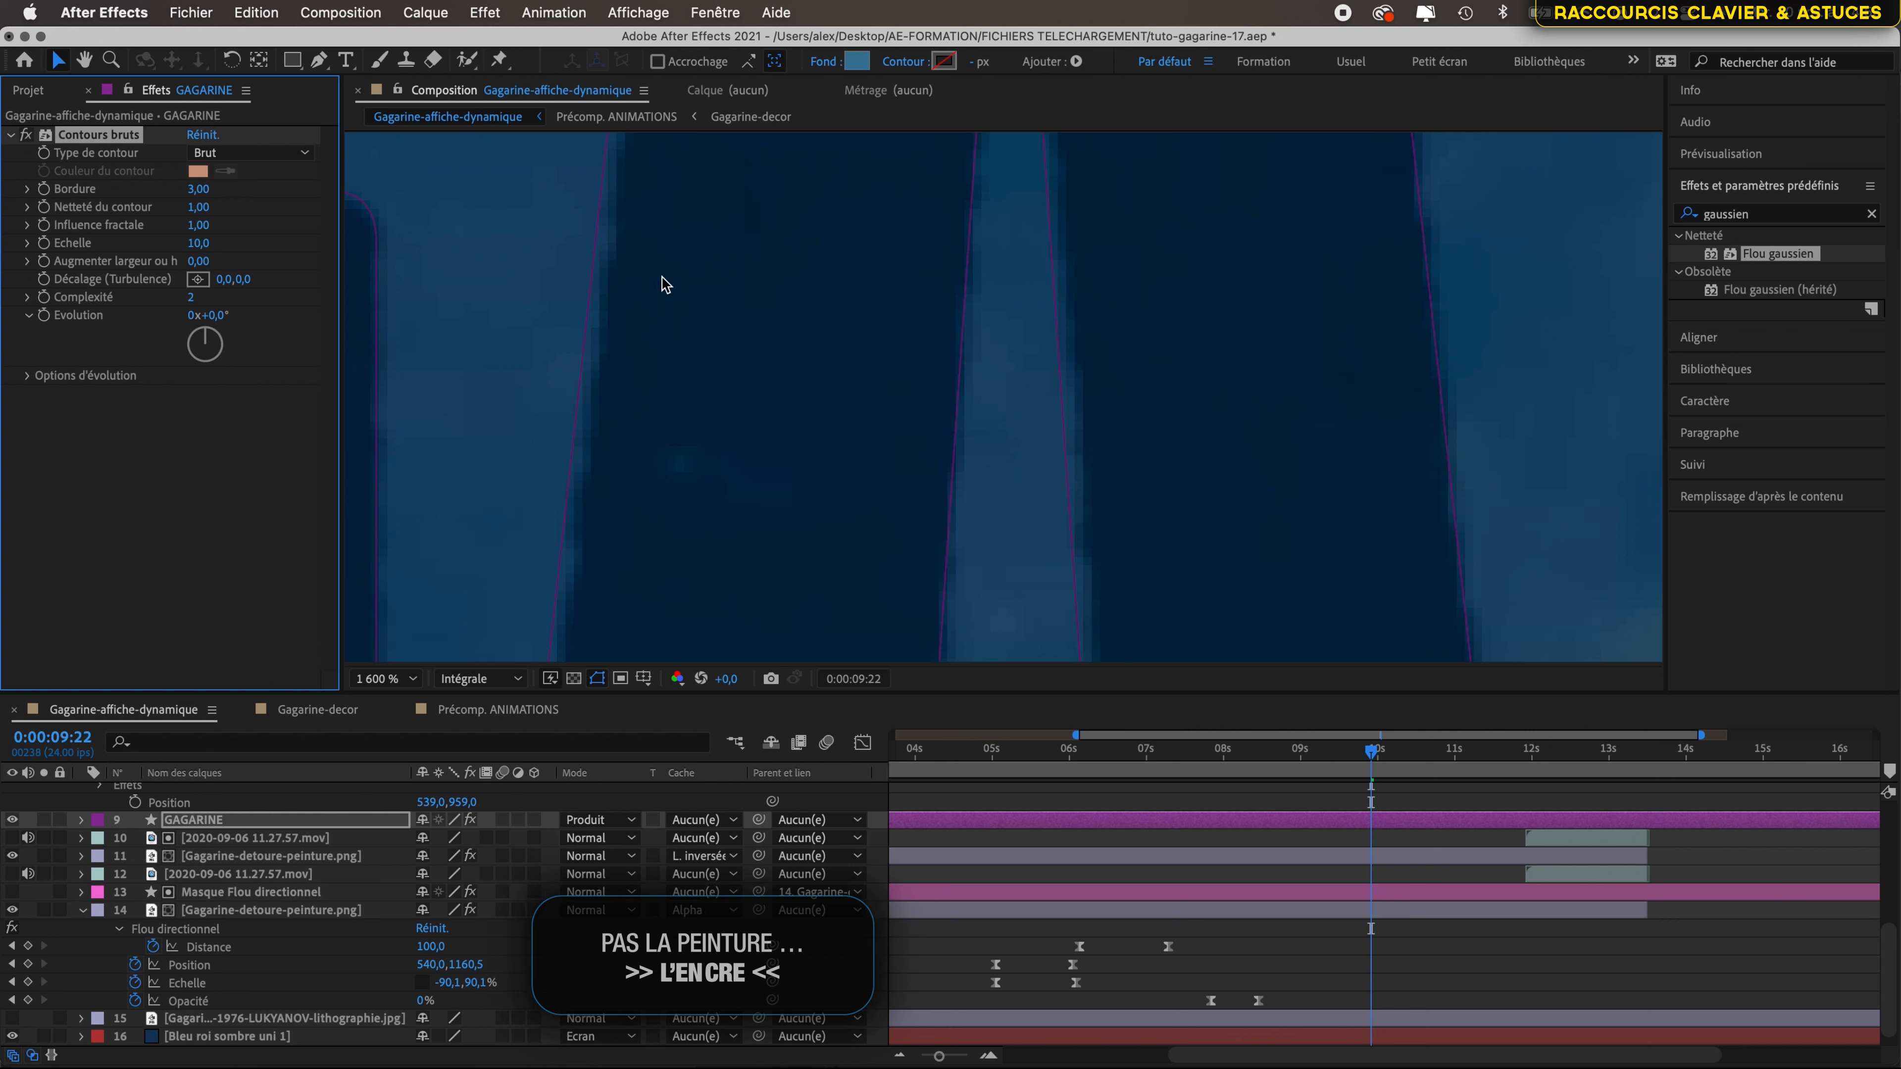
scroll(640, 300, "down", 2)
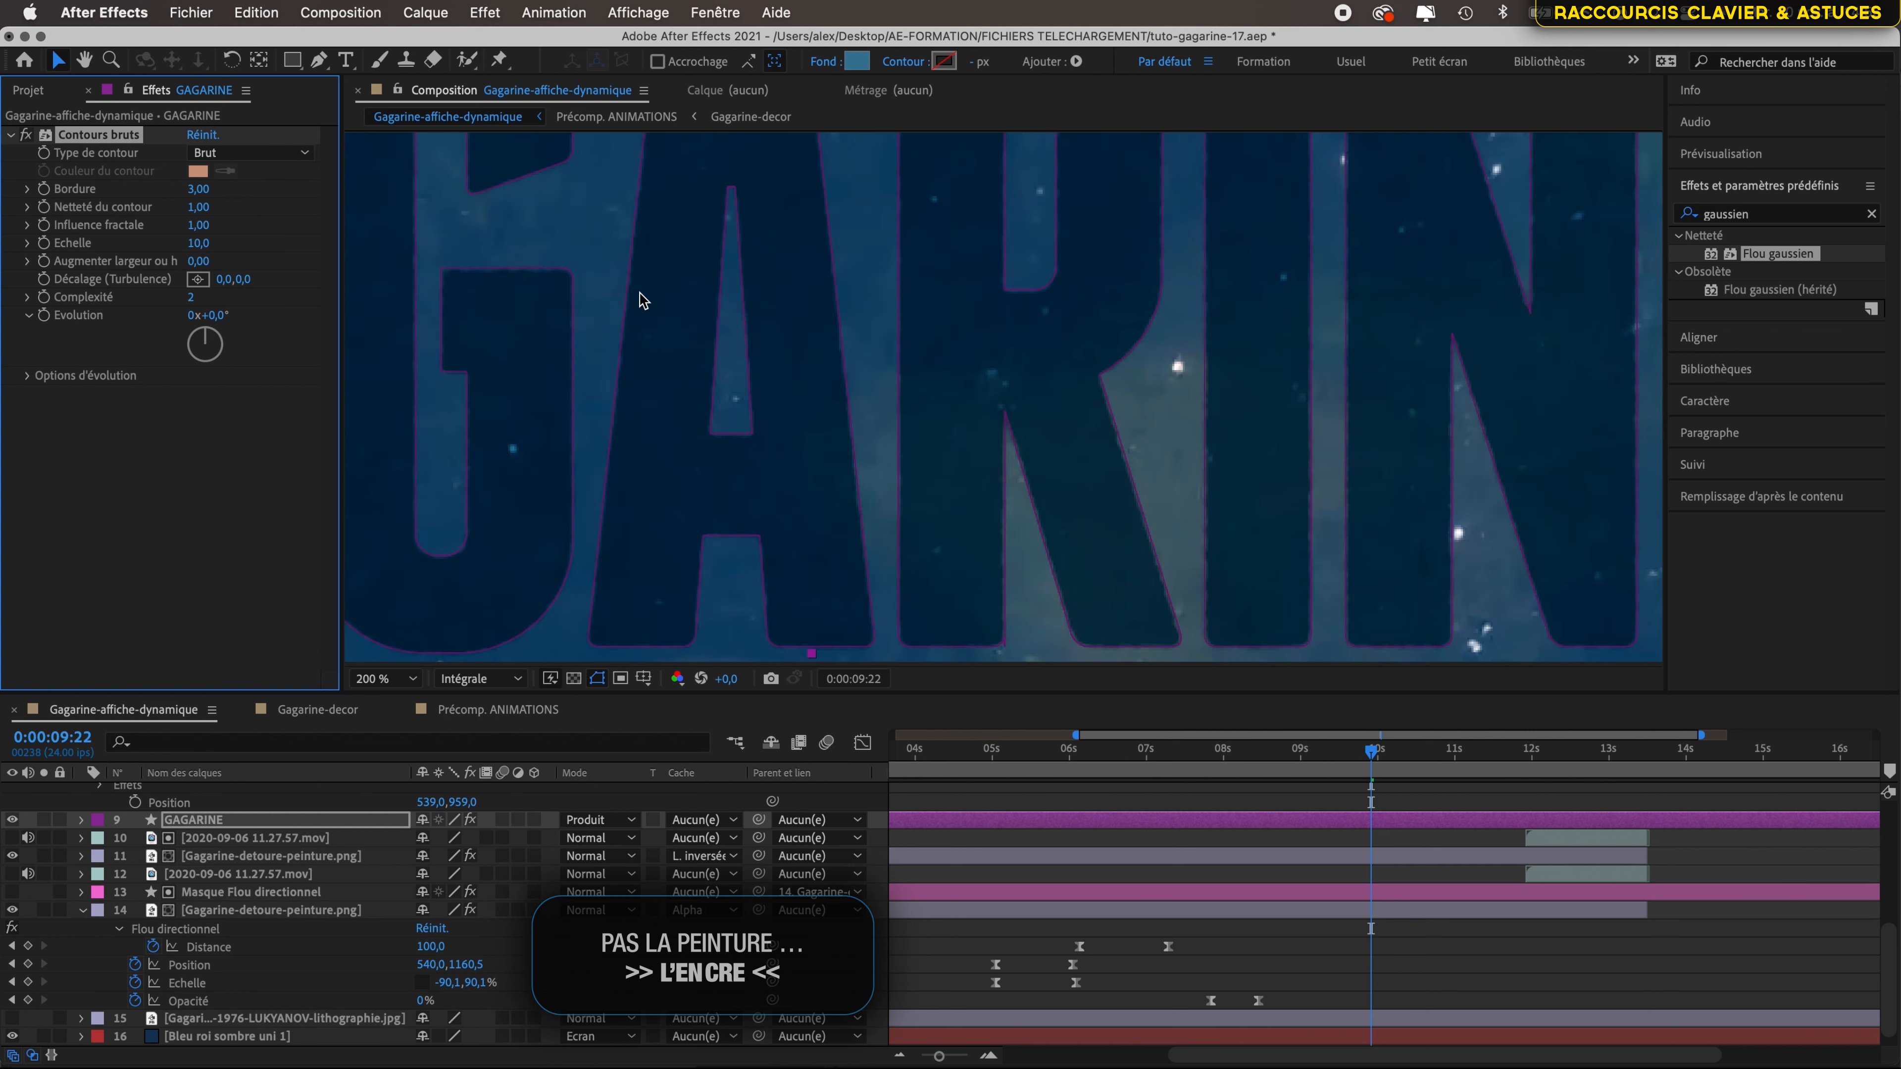
- Examine the roughened edges of the GAGARINE title at several magnifications, with the layer deselected
scroll(640, 300, "up", 1)
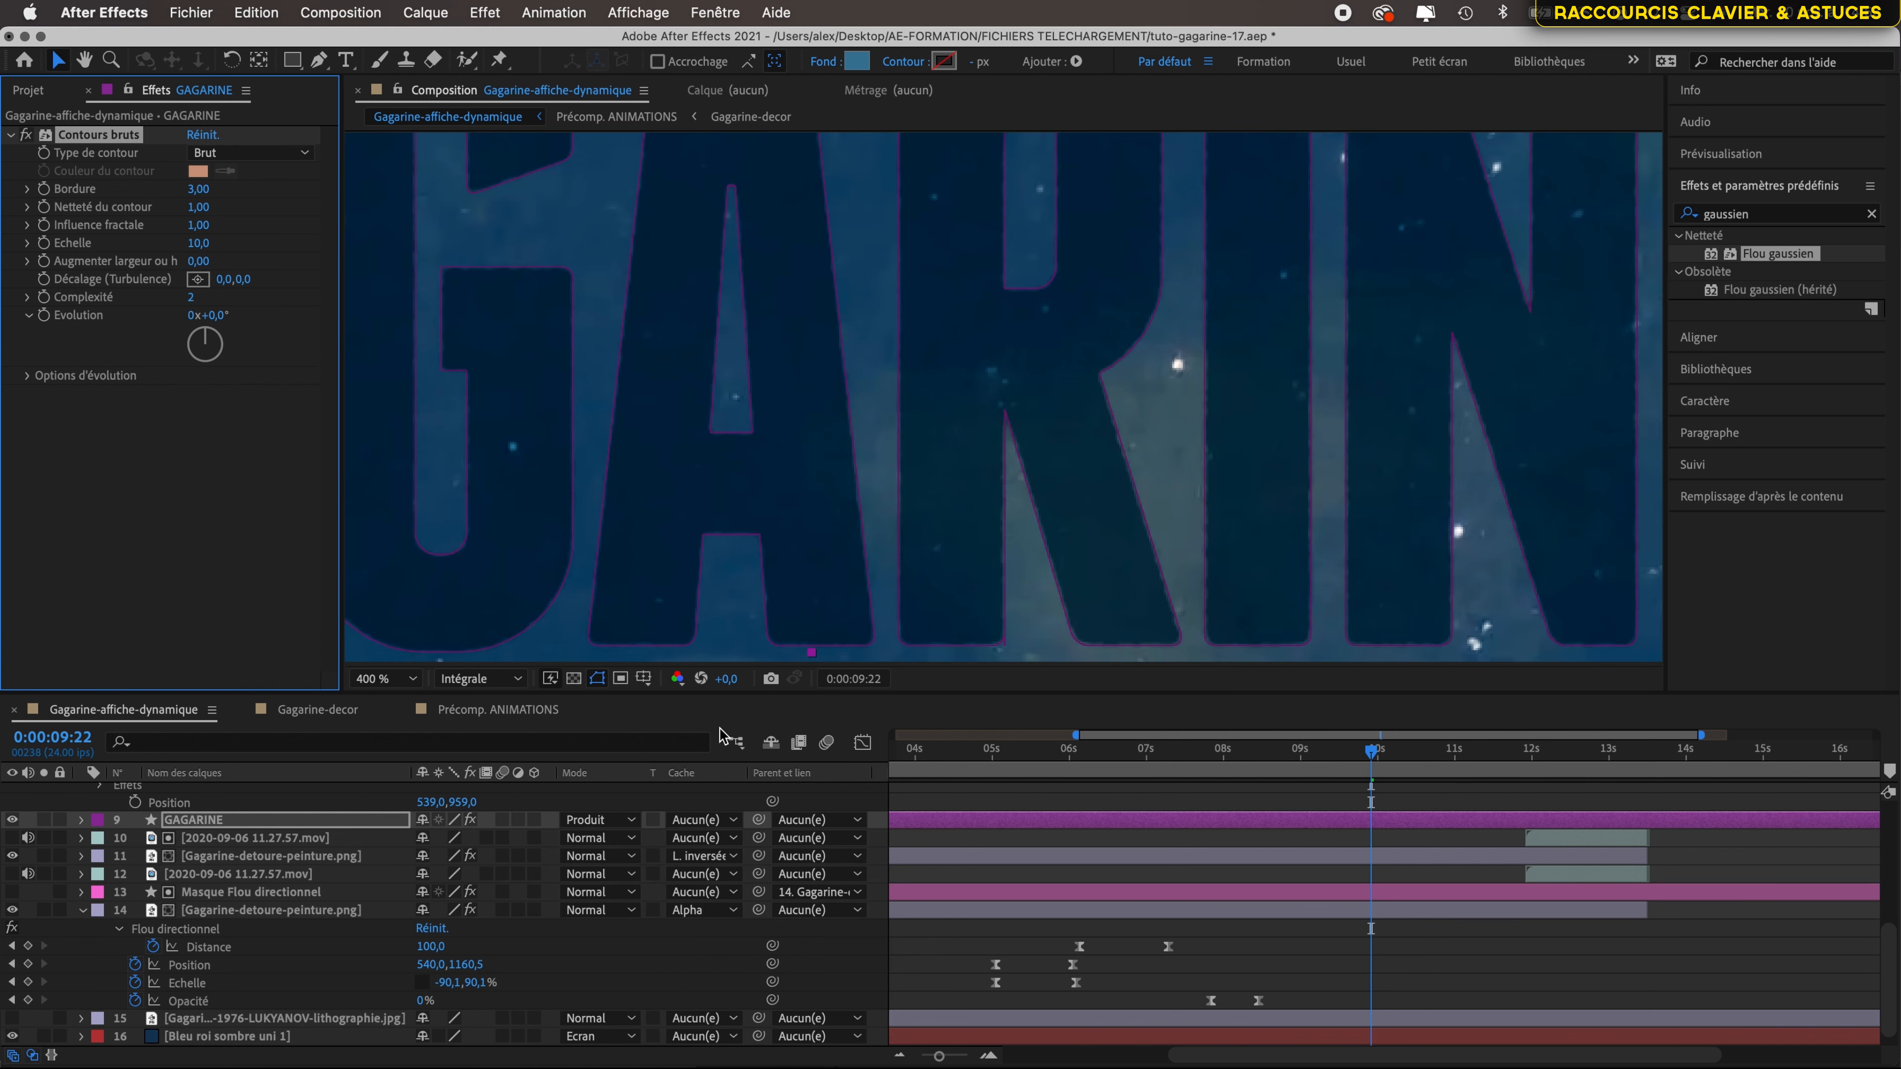
left_click(1044, 840)
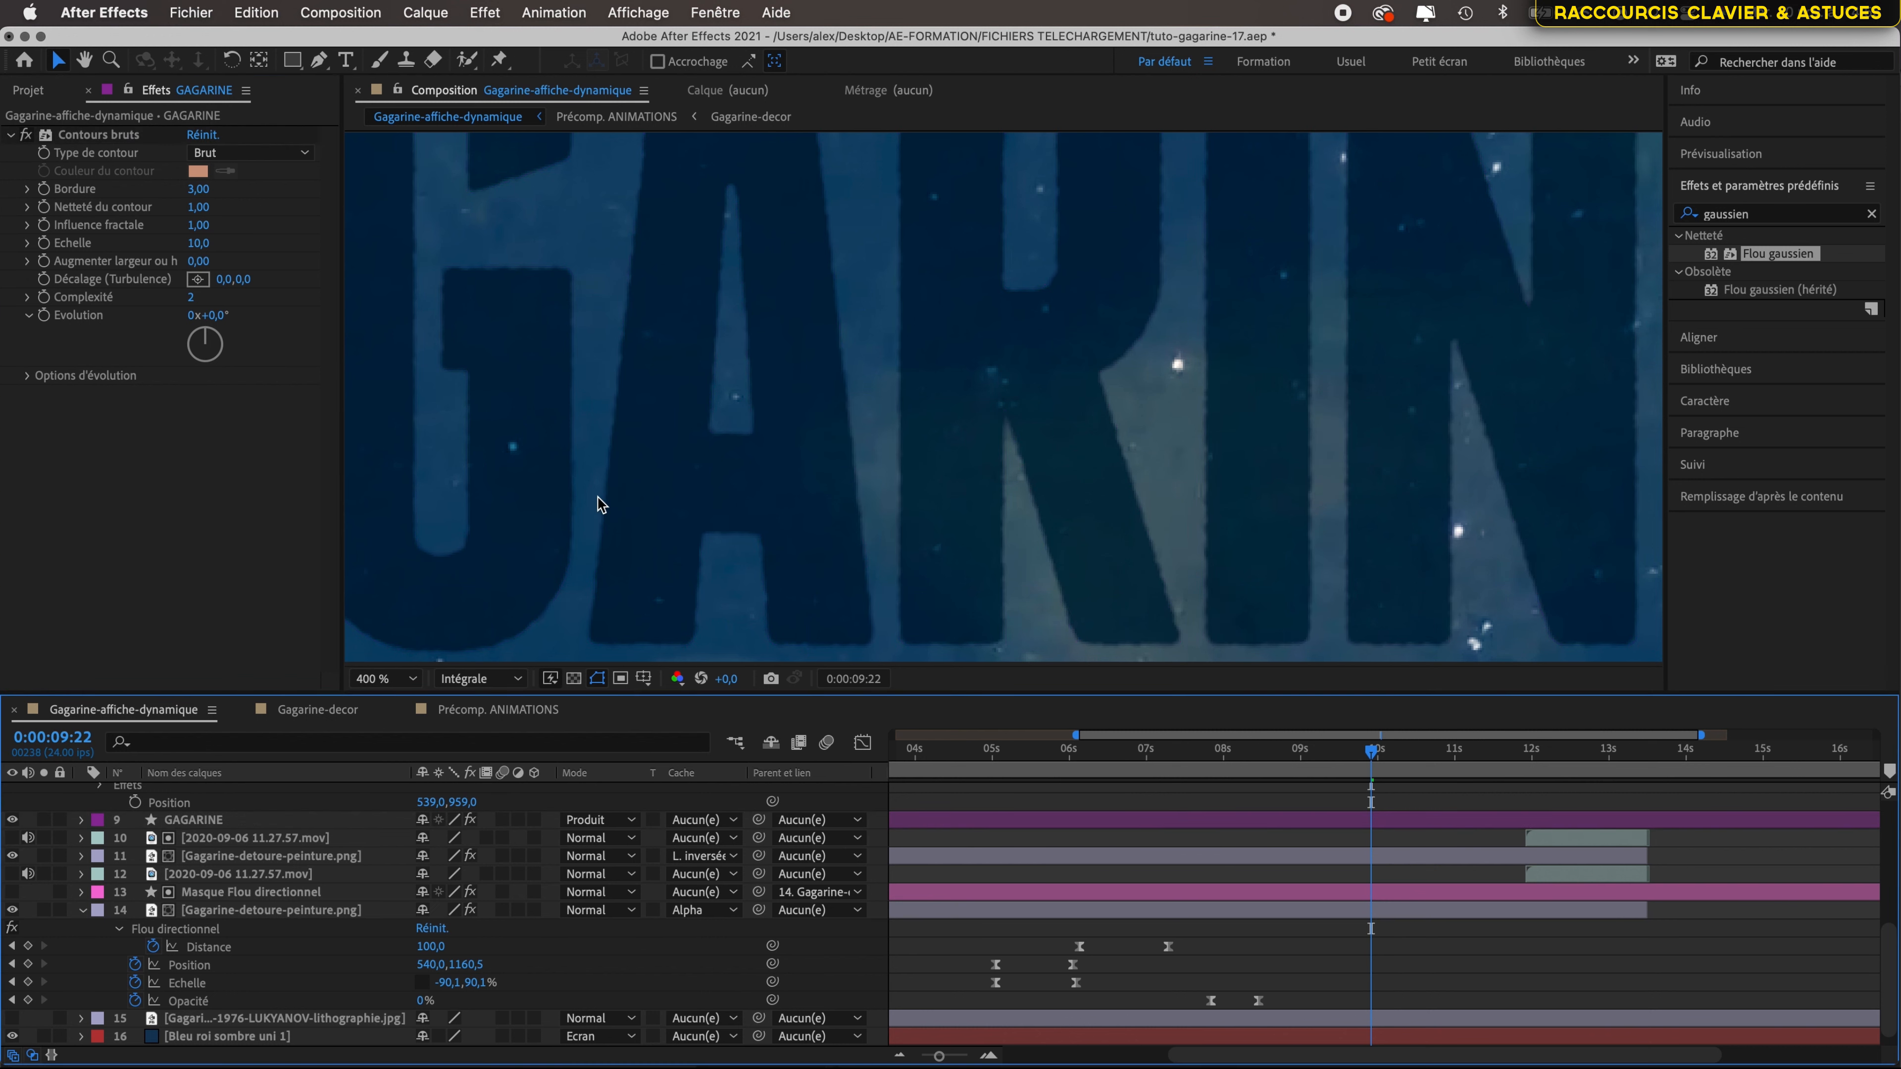
scroll(641, 223, "up", 1)
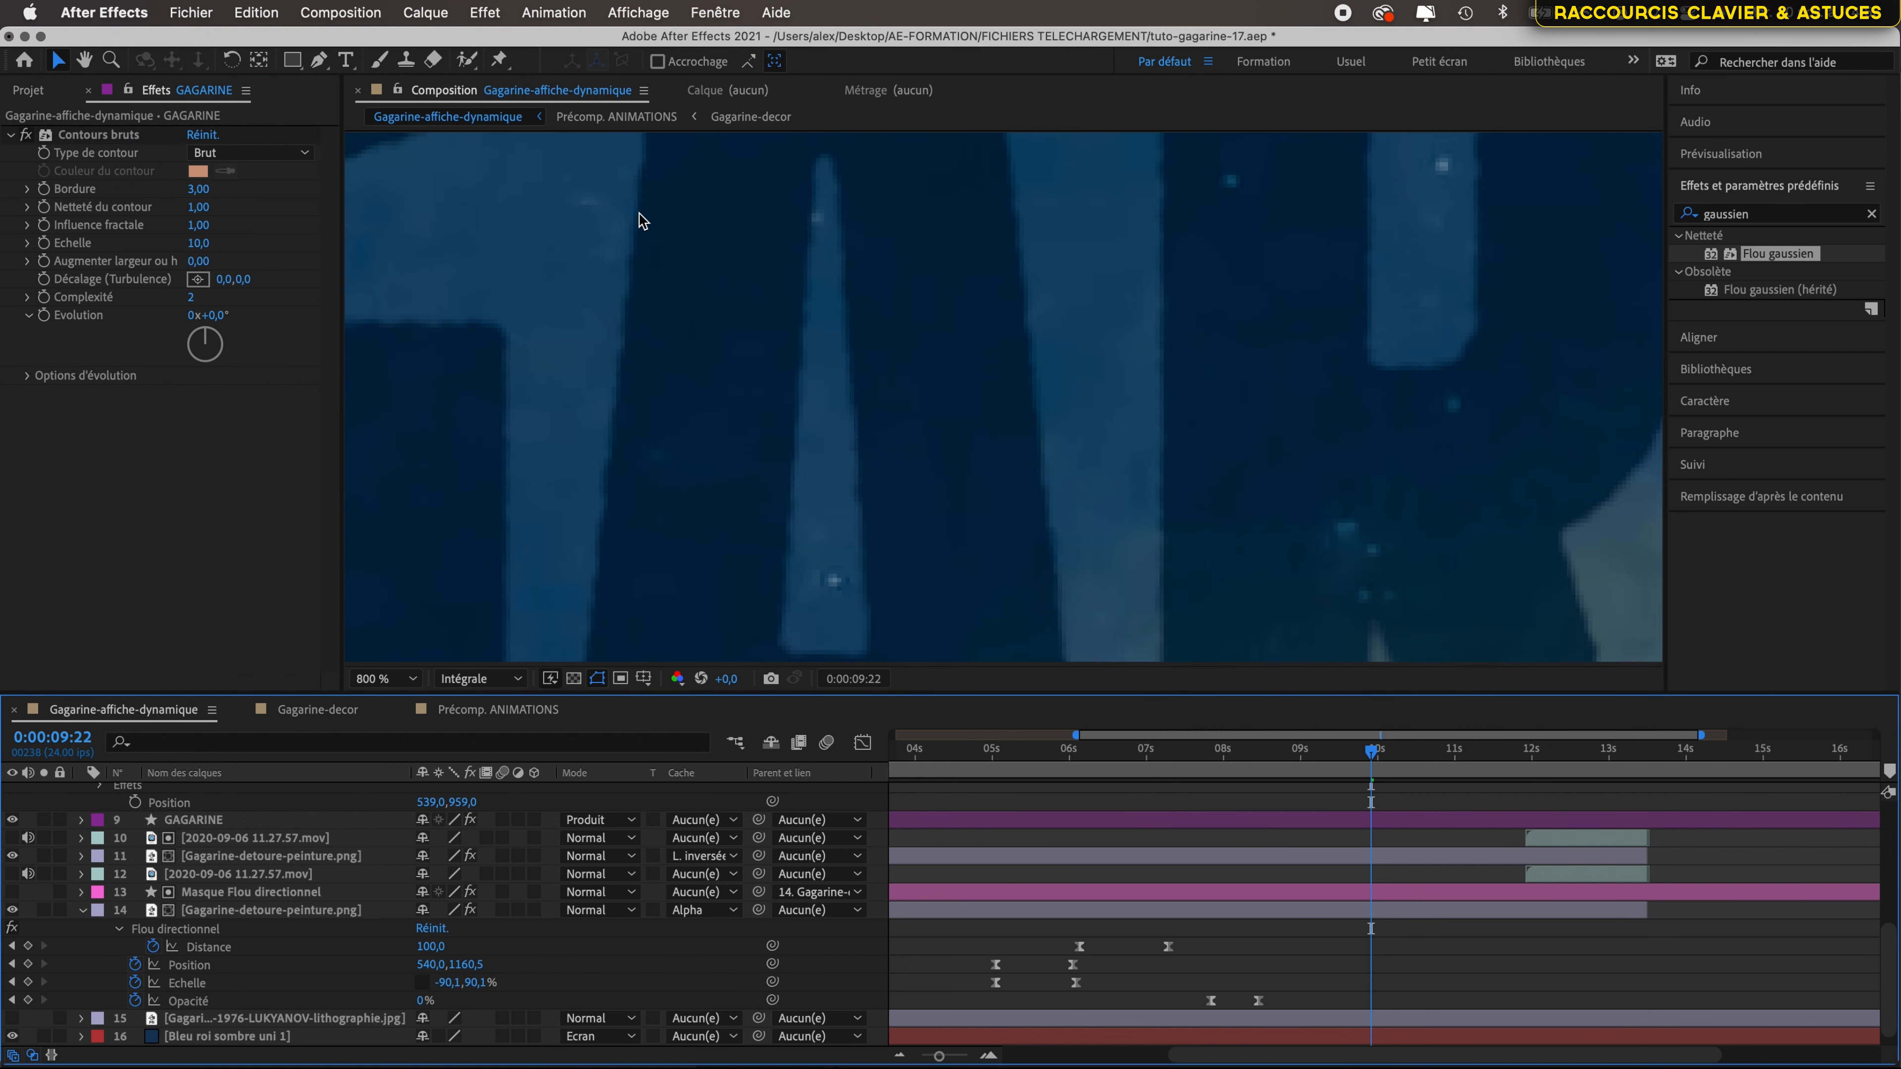
scroll(641, 221, "down", 1)
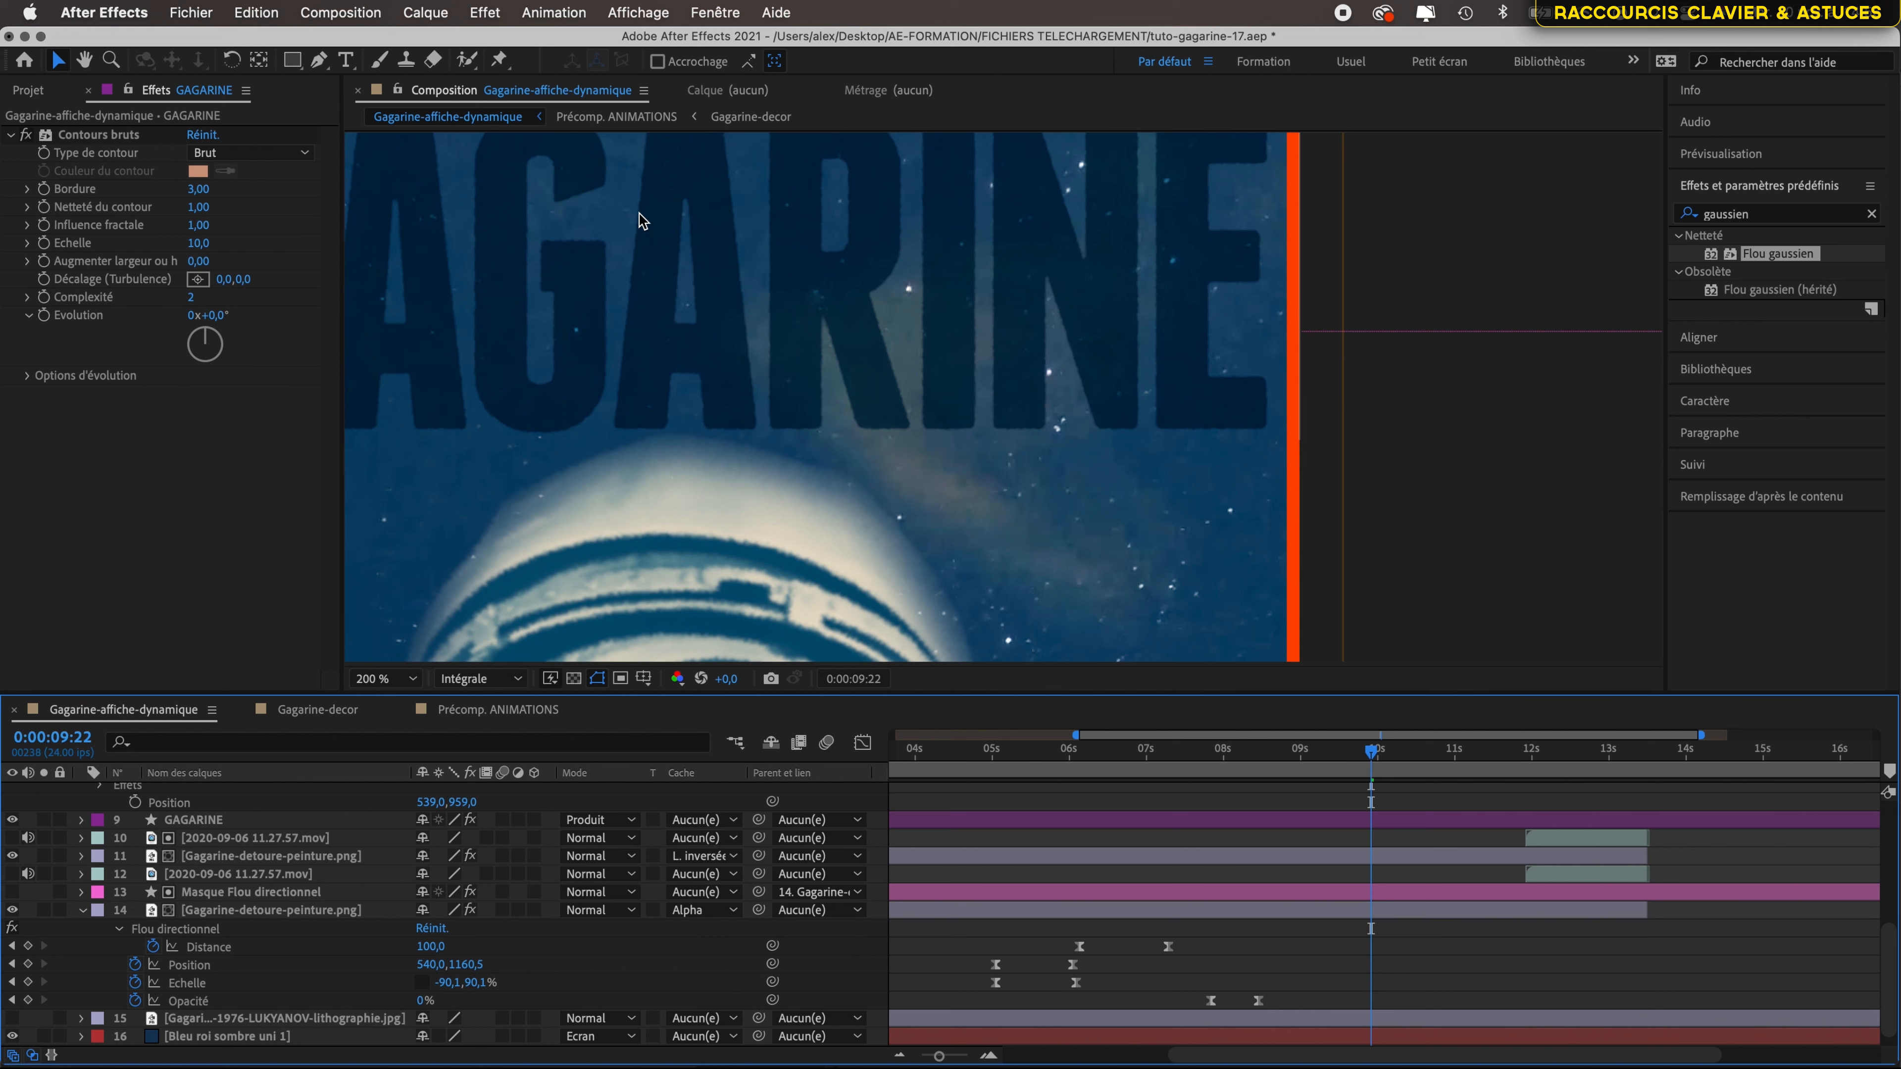
scroll(641, 222, "up", 1)
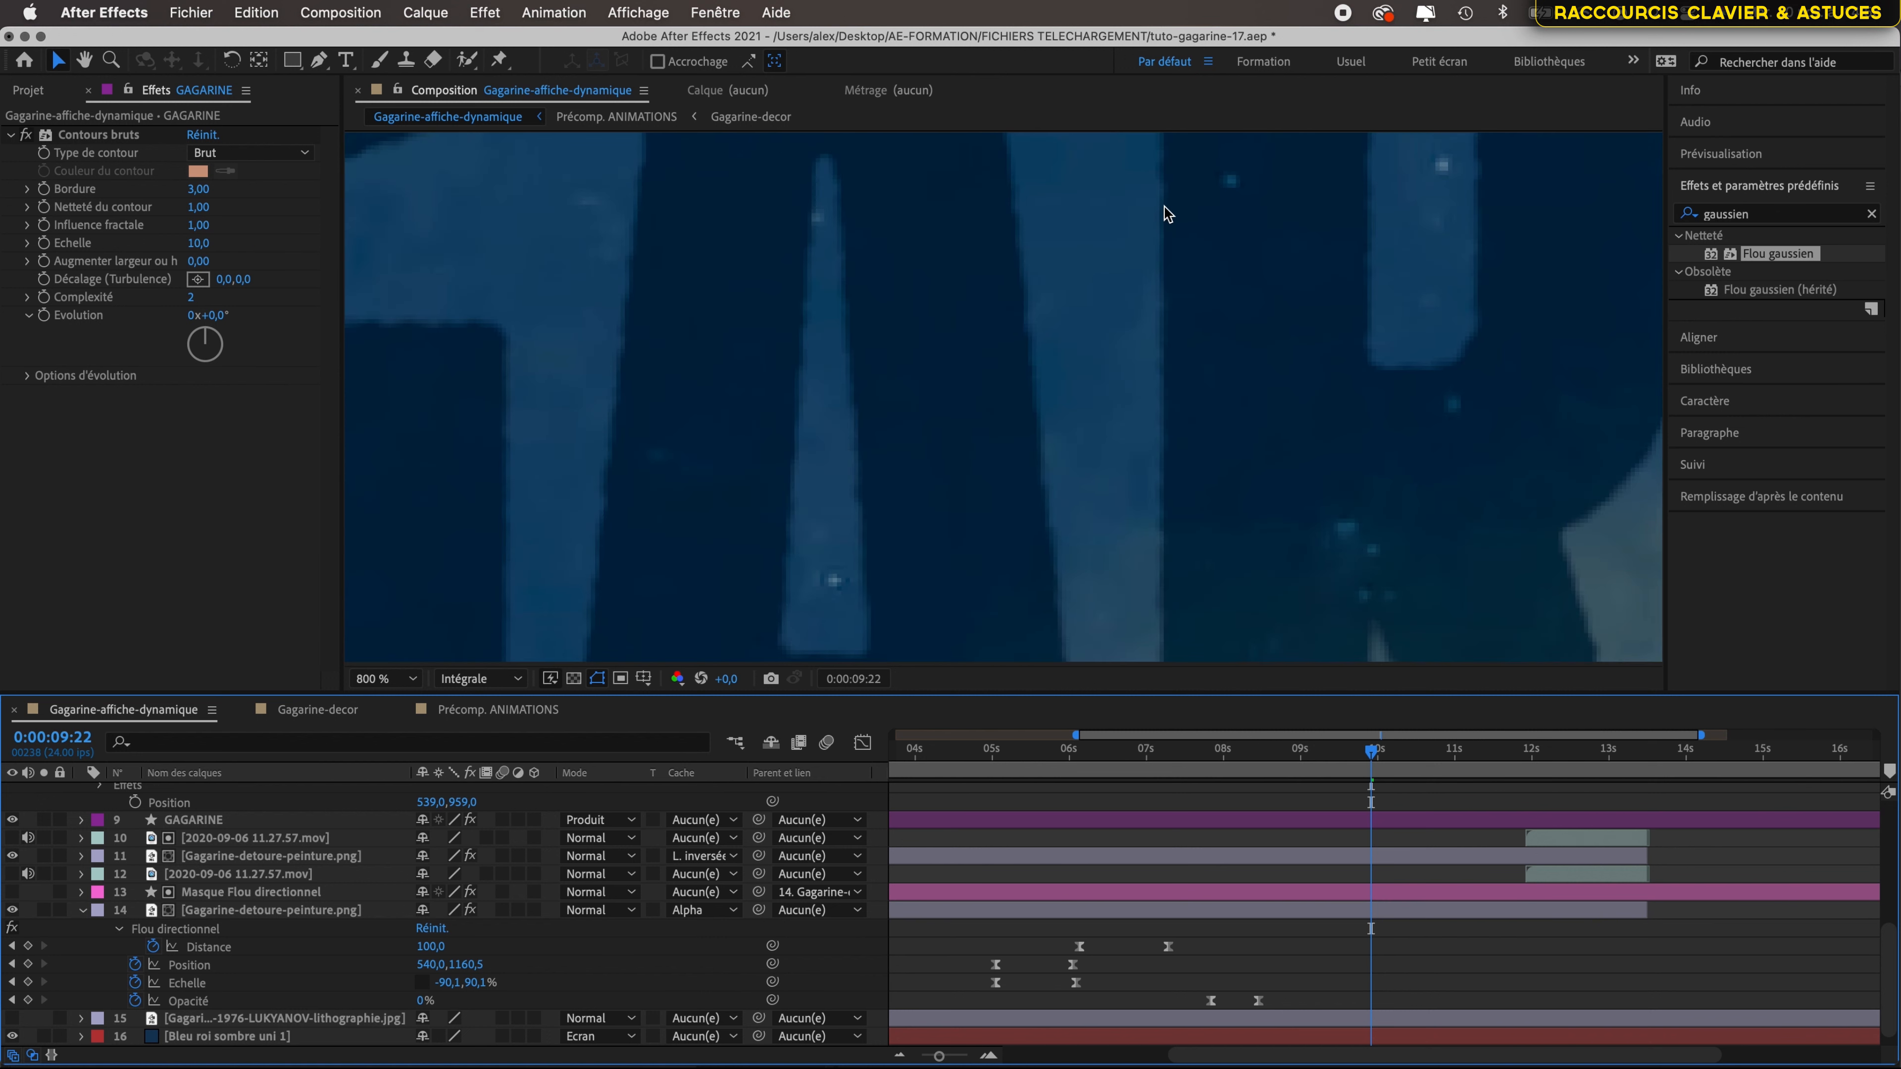
scroll(1197, 262, "down", 2)
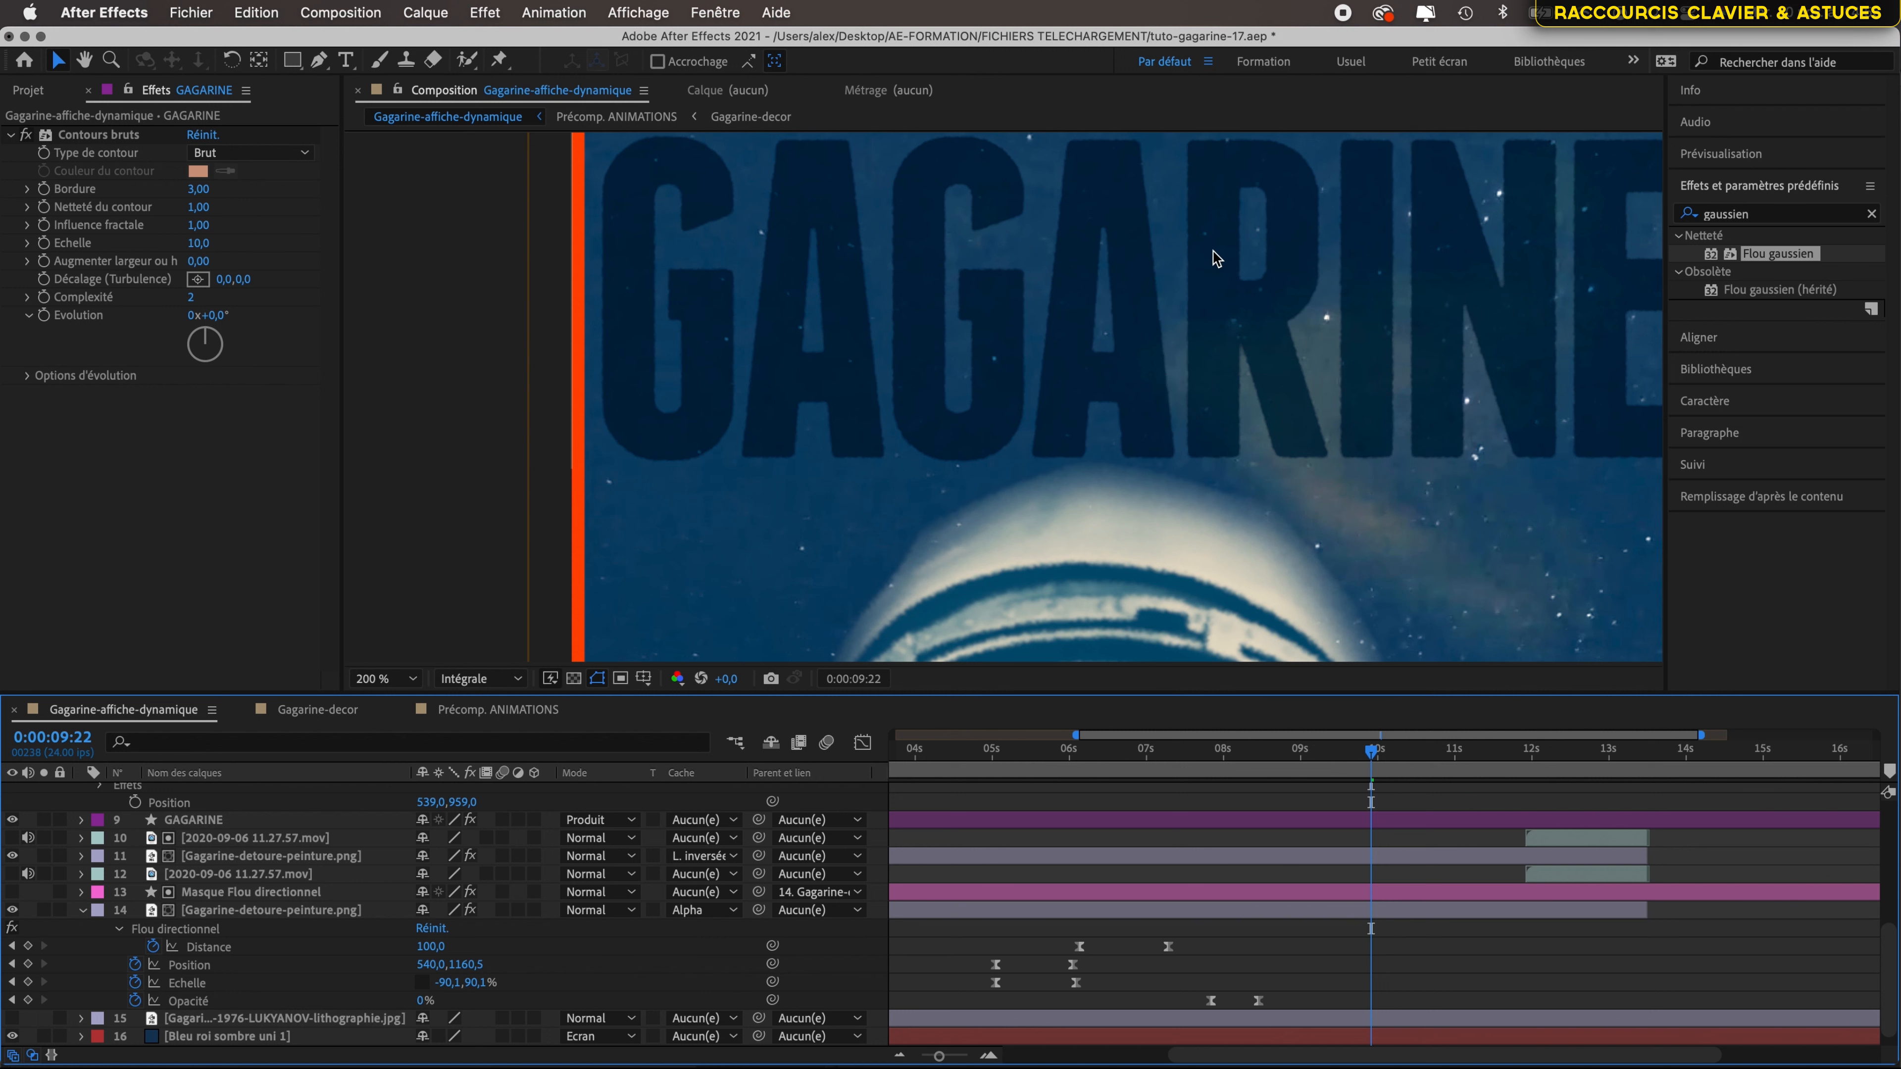
key("comma")
key("comma")
key("comma")
key("comma")
key("period")
key("period")
key("period")
key("period")
key("period")
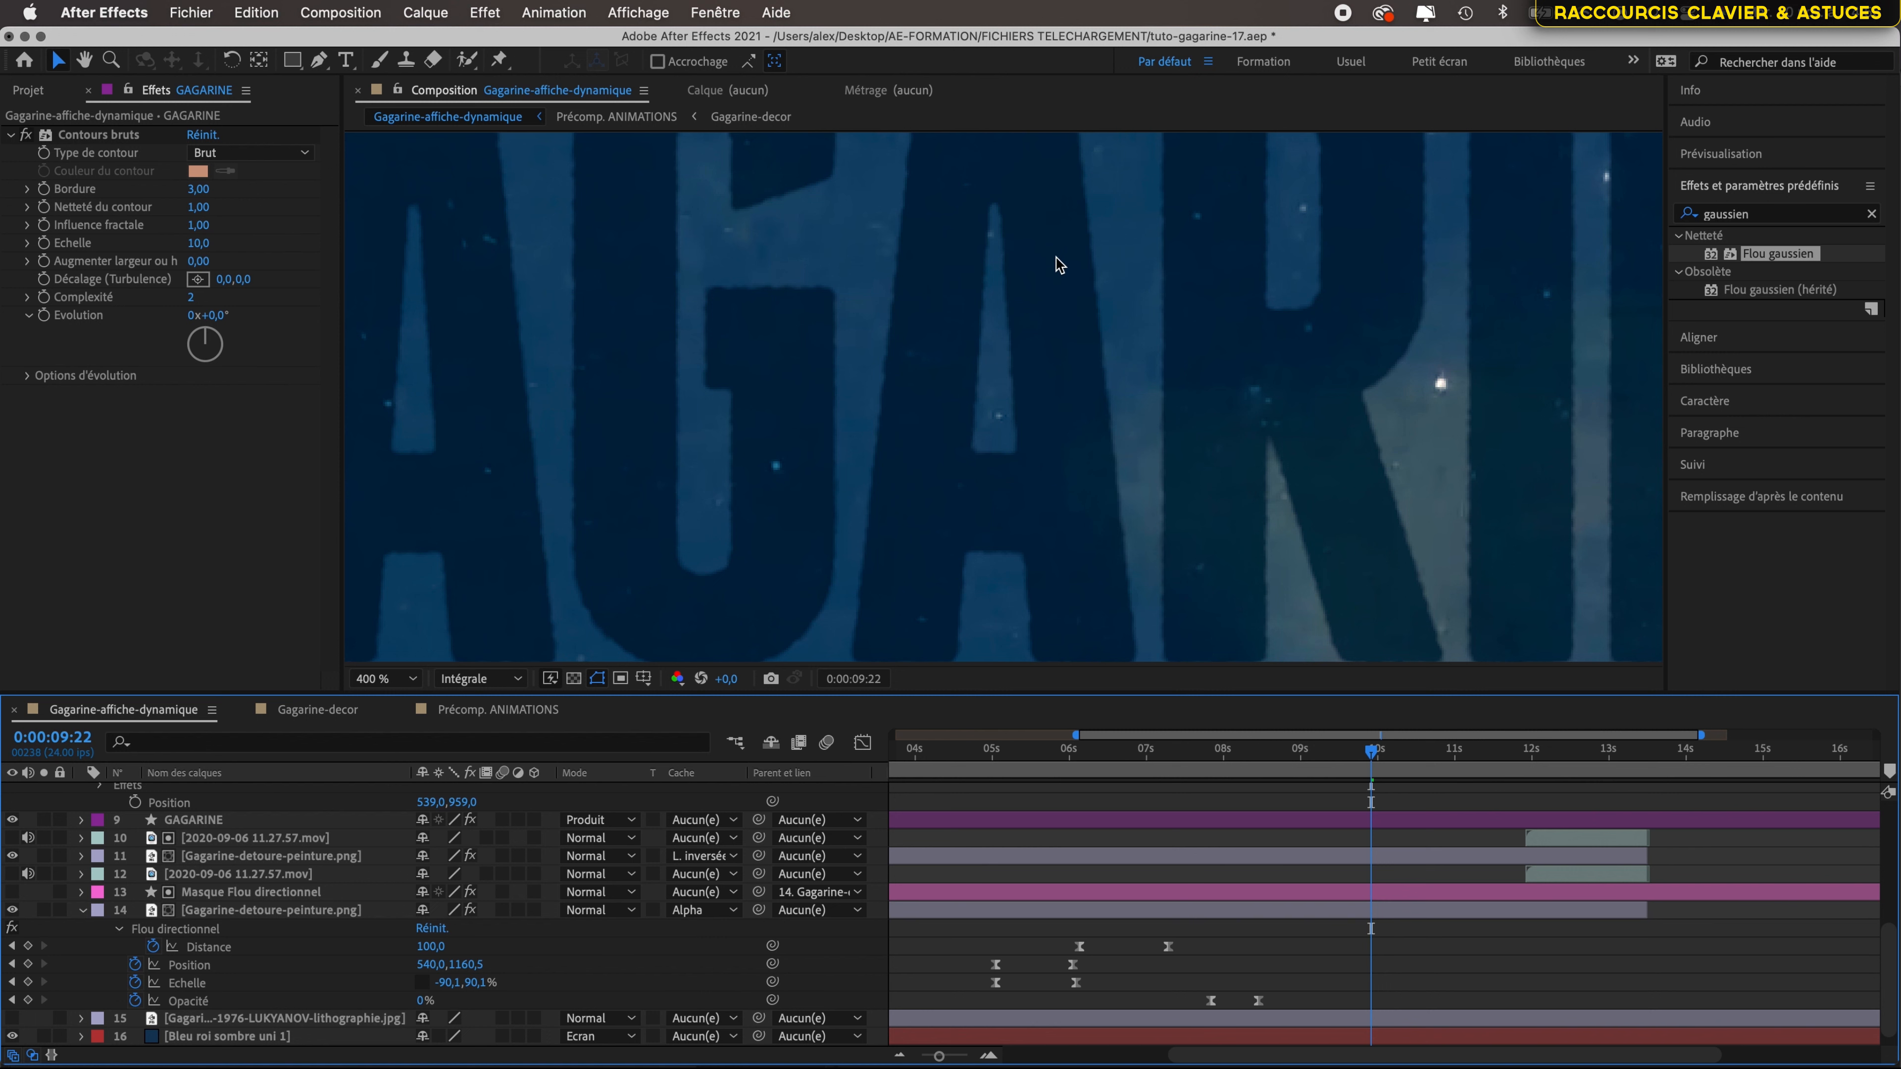
key("period")
key("period")
key("comma")
key("comma")
key("comma")
key("comma")
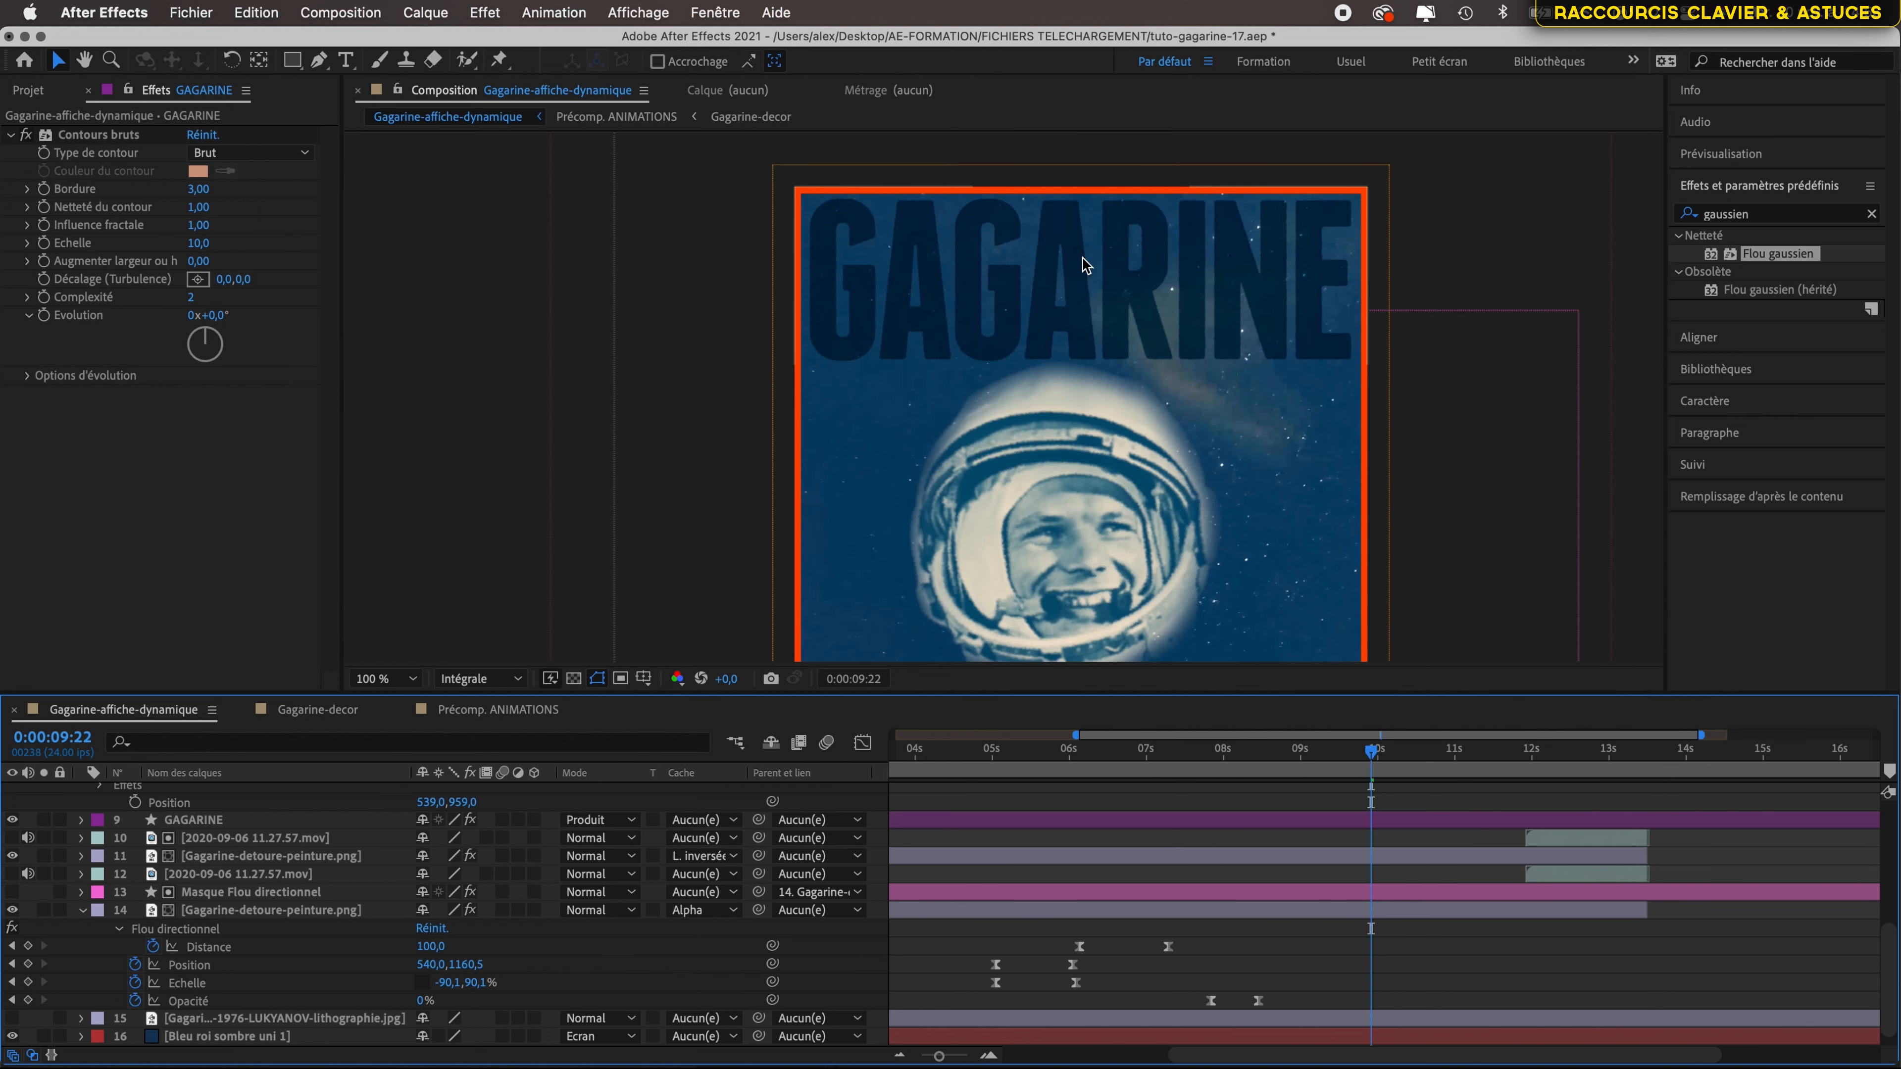
key("period")
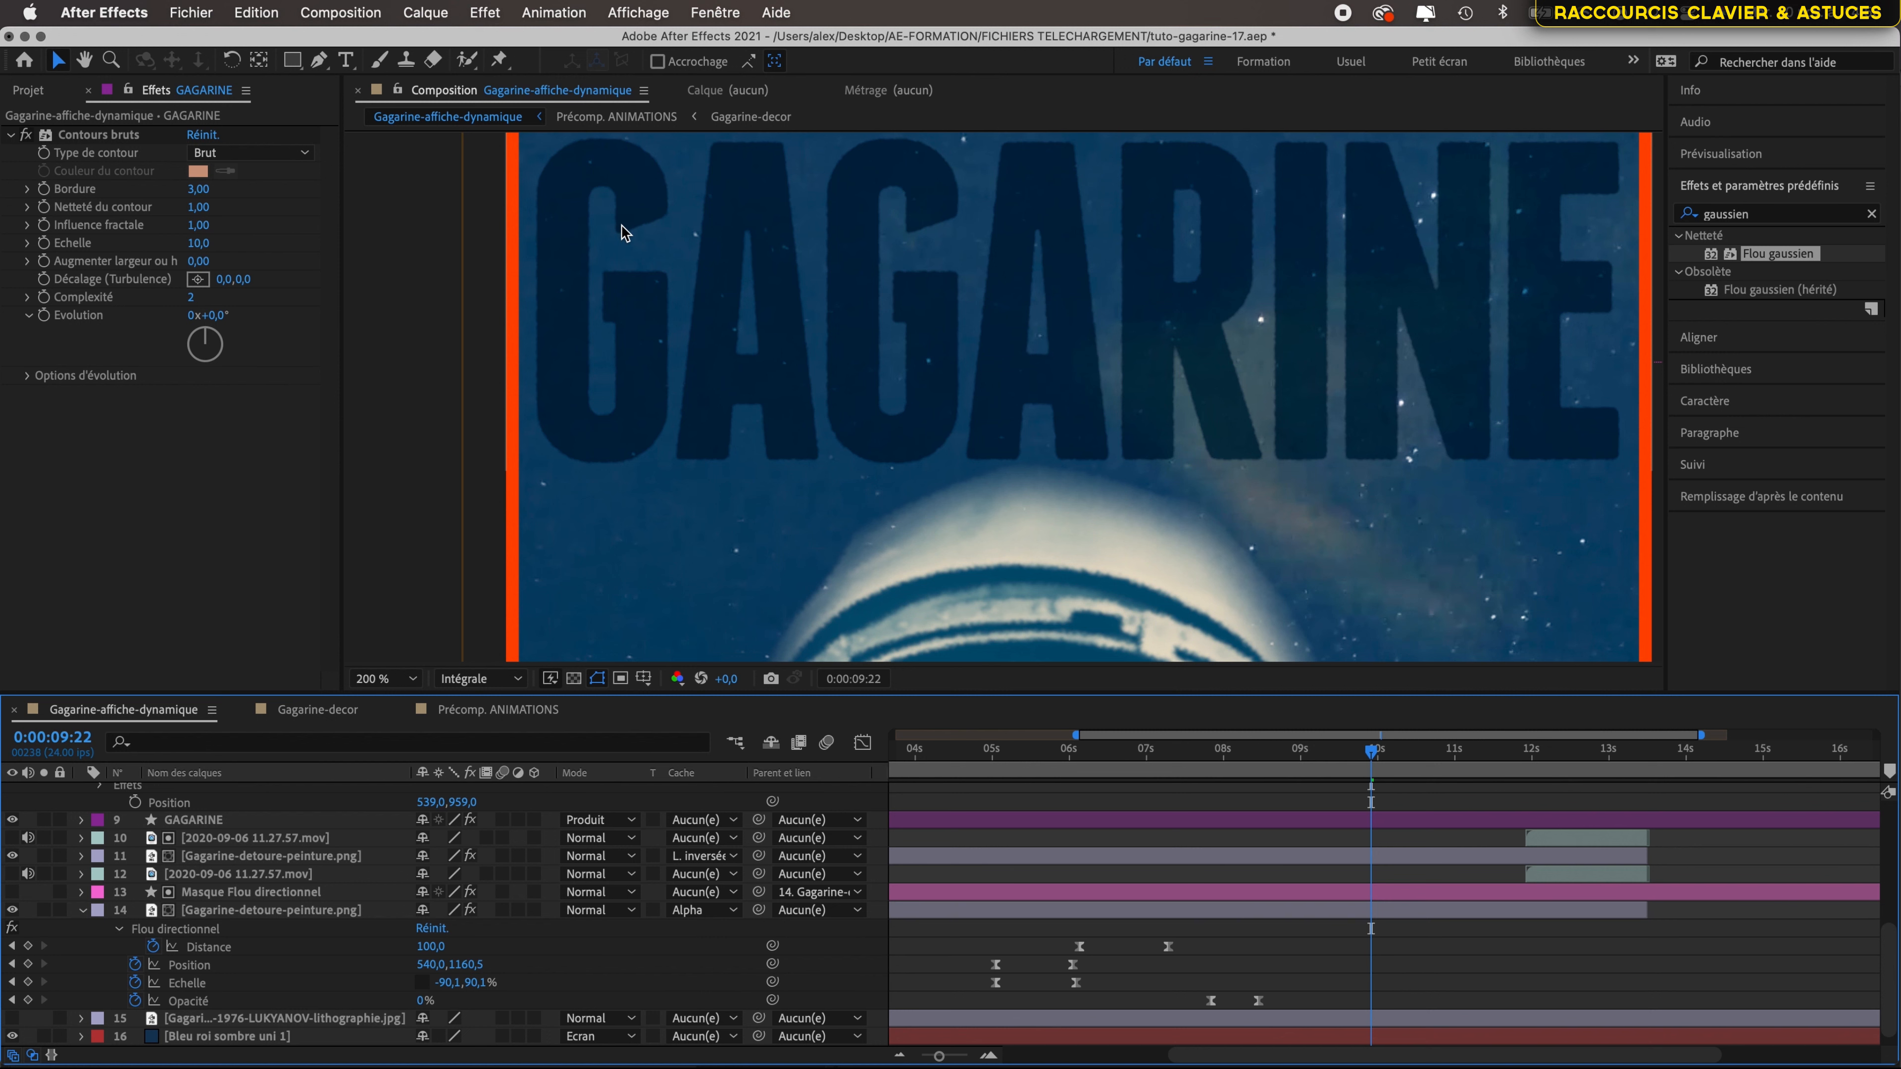
key("period")
key("period")
key("period")
key("period")
key("comma")
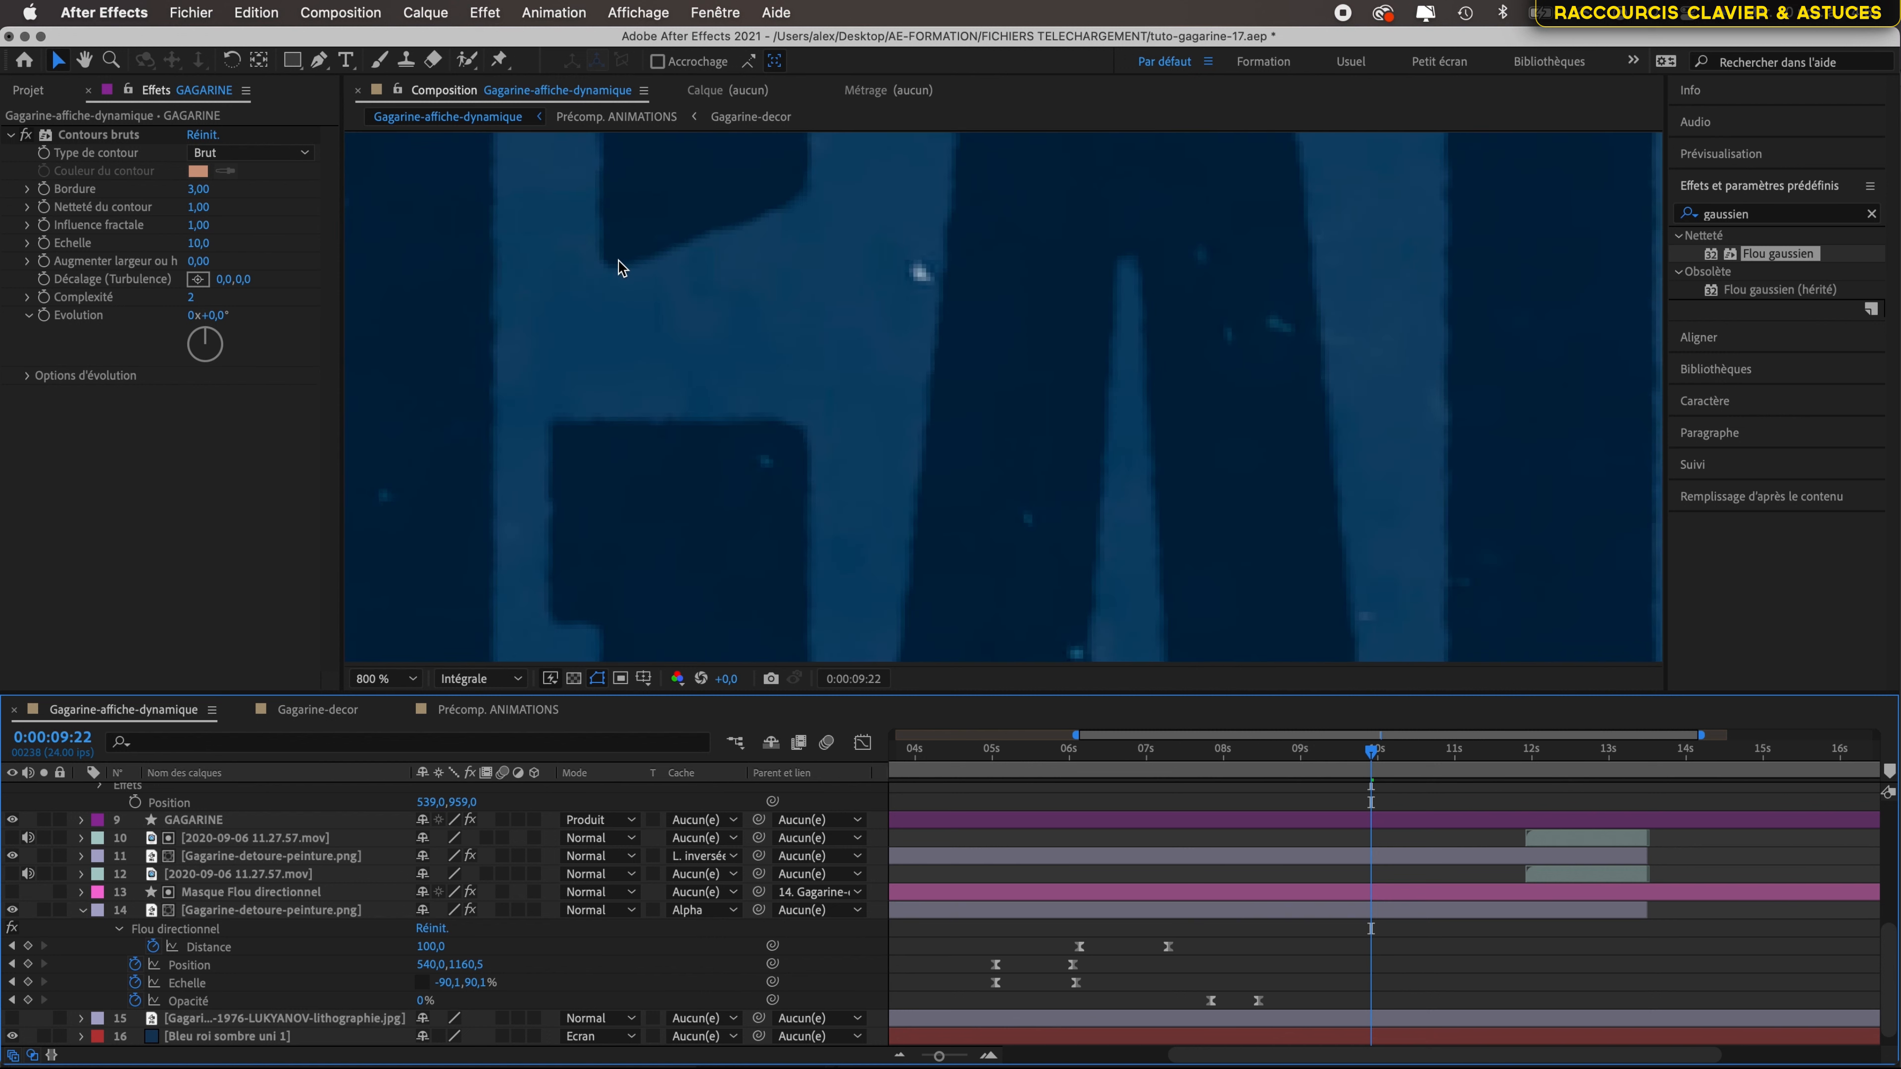
key("comma")
key("comma")
key("period")
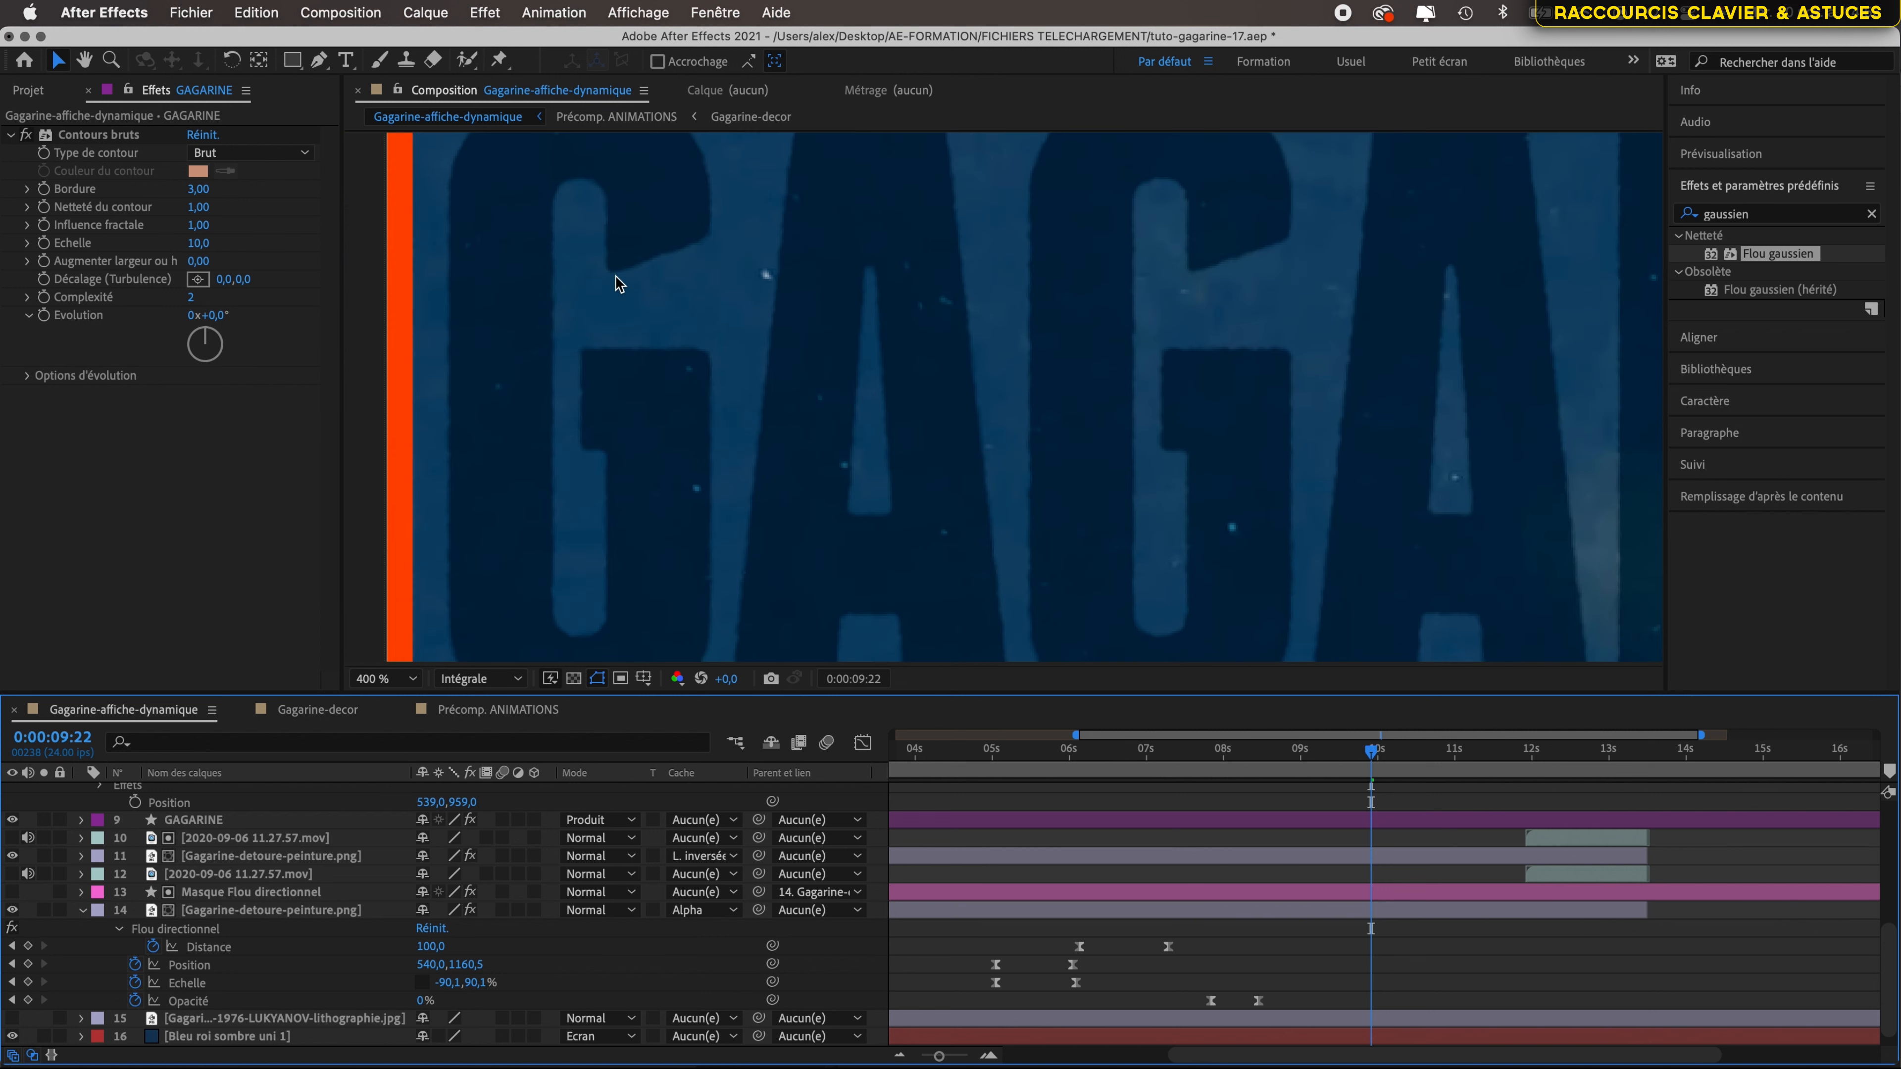
key("period")
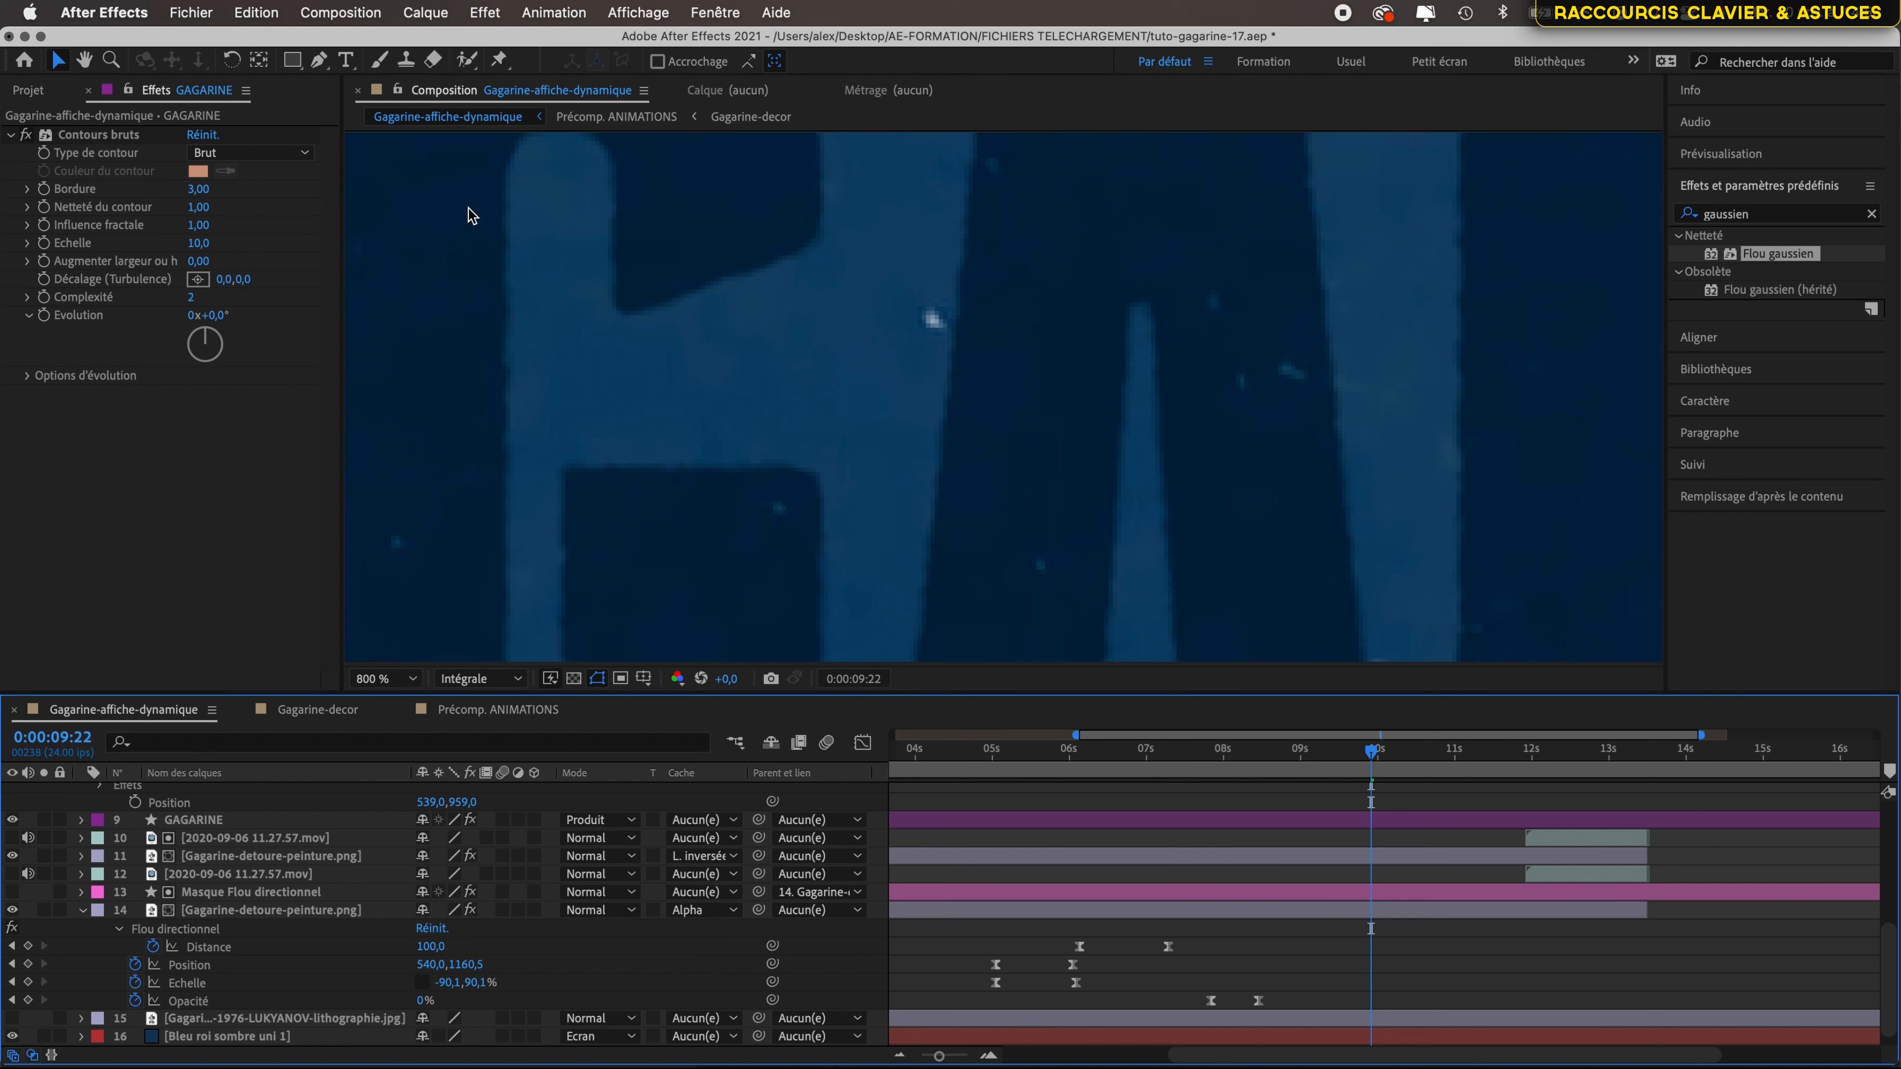
- Duplicate the Contours bruts effect on the GAGARINE layer and set the copy's Bordure to 1,00
left_click(91, 138)
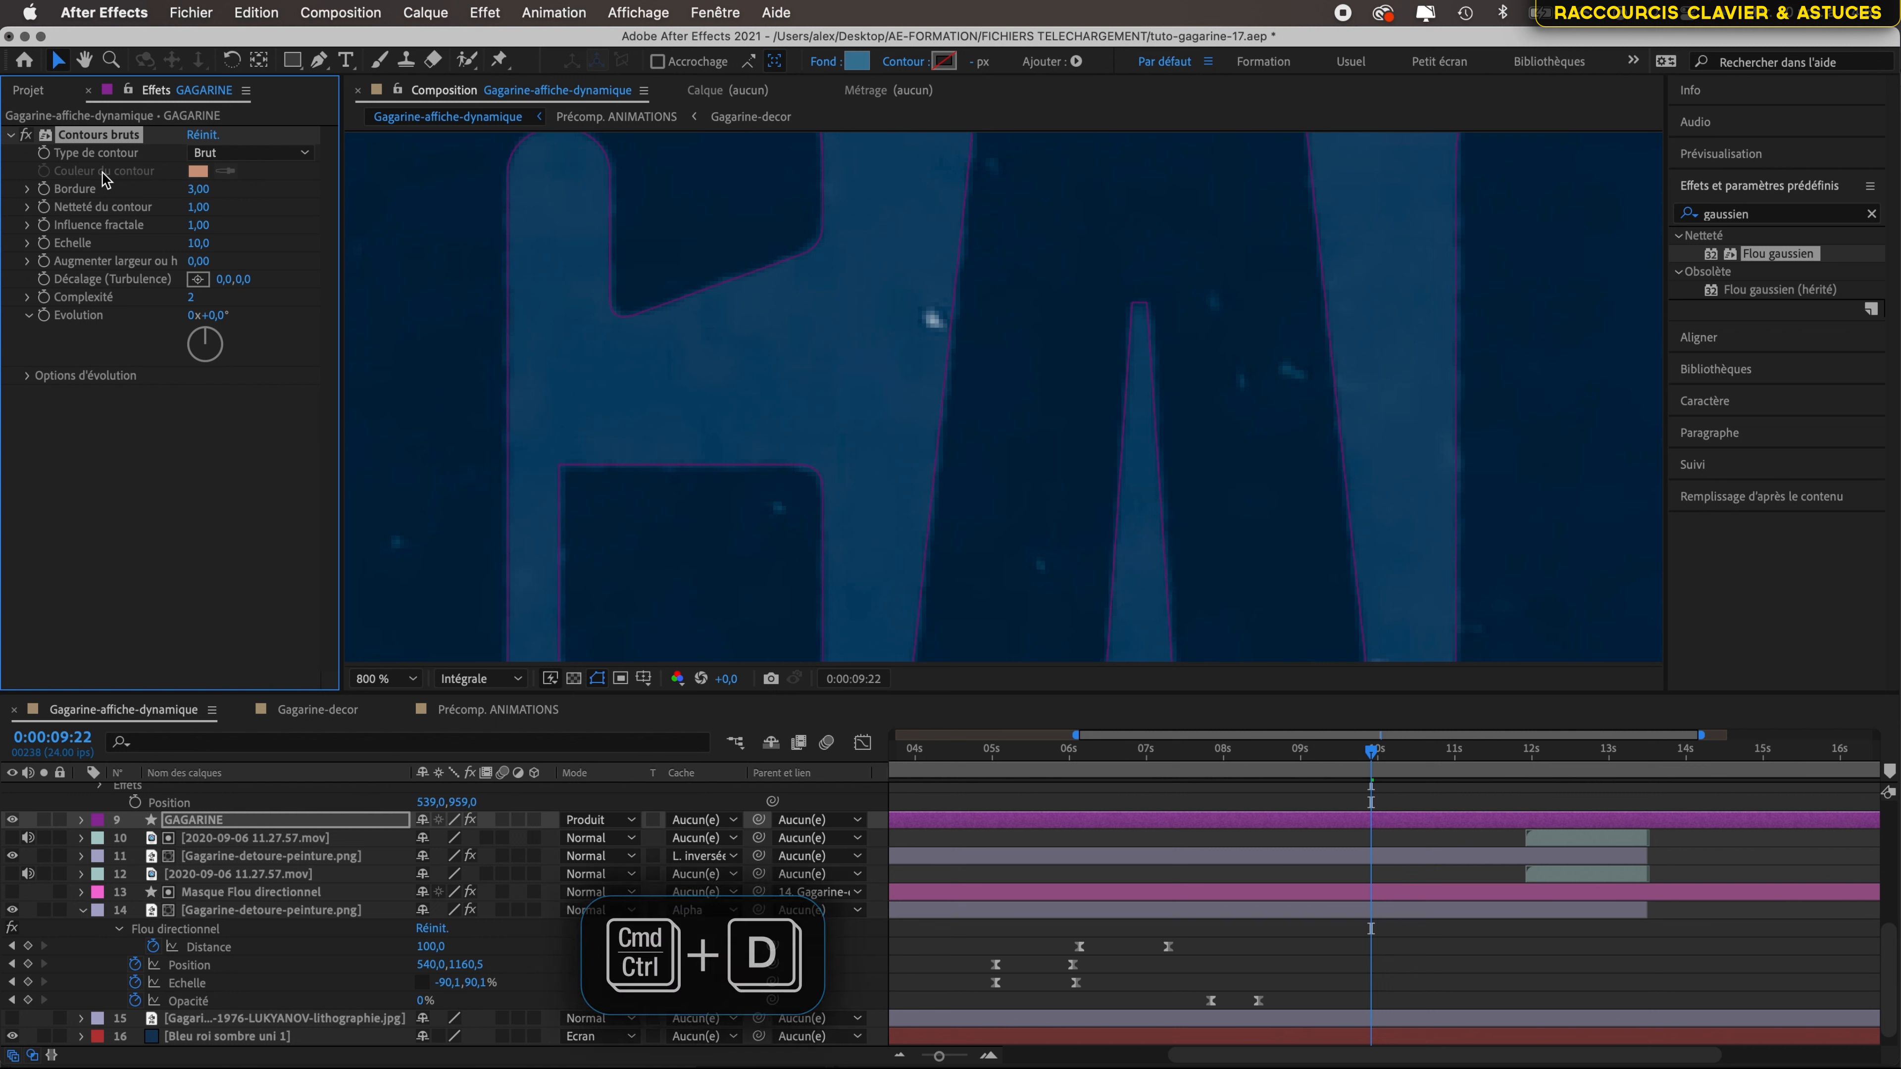
key("super+d")
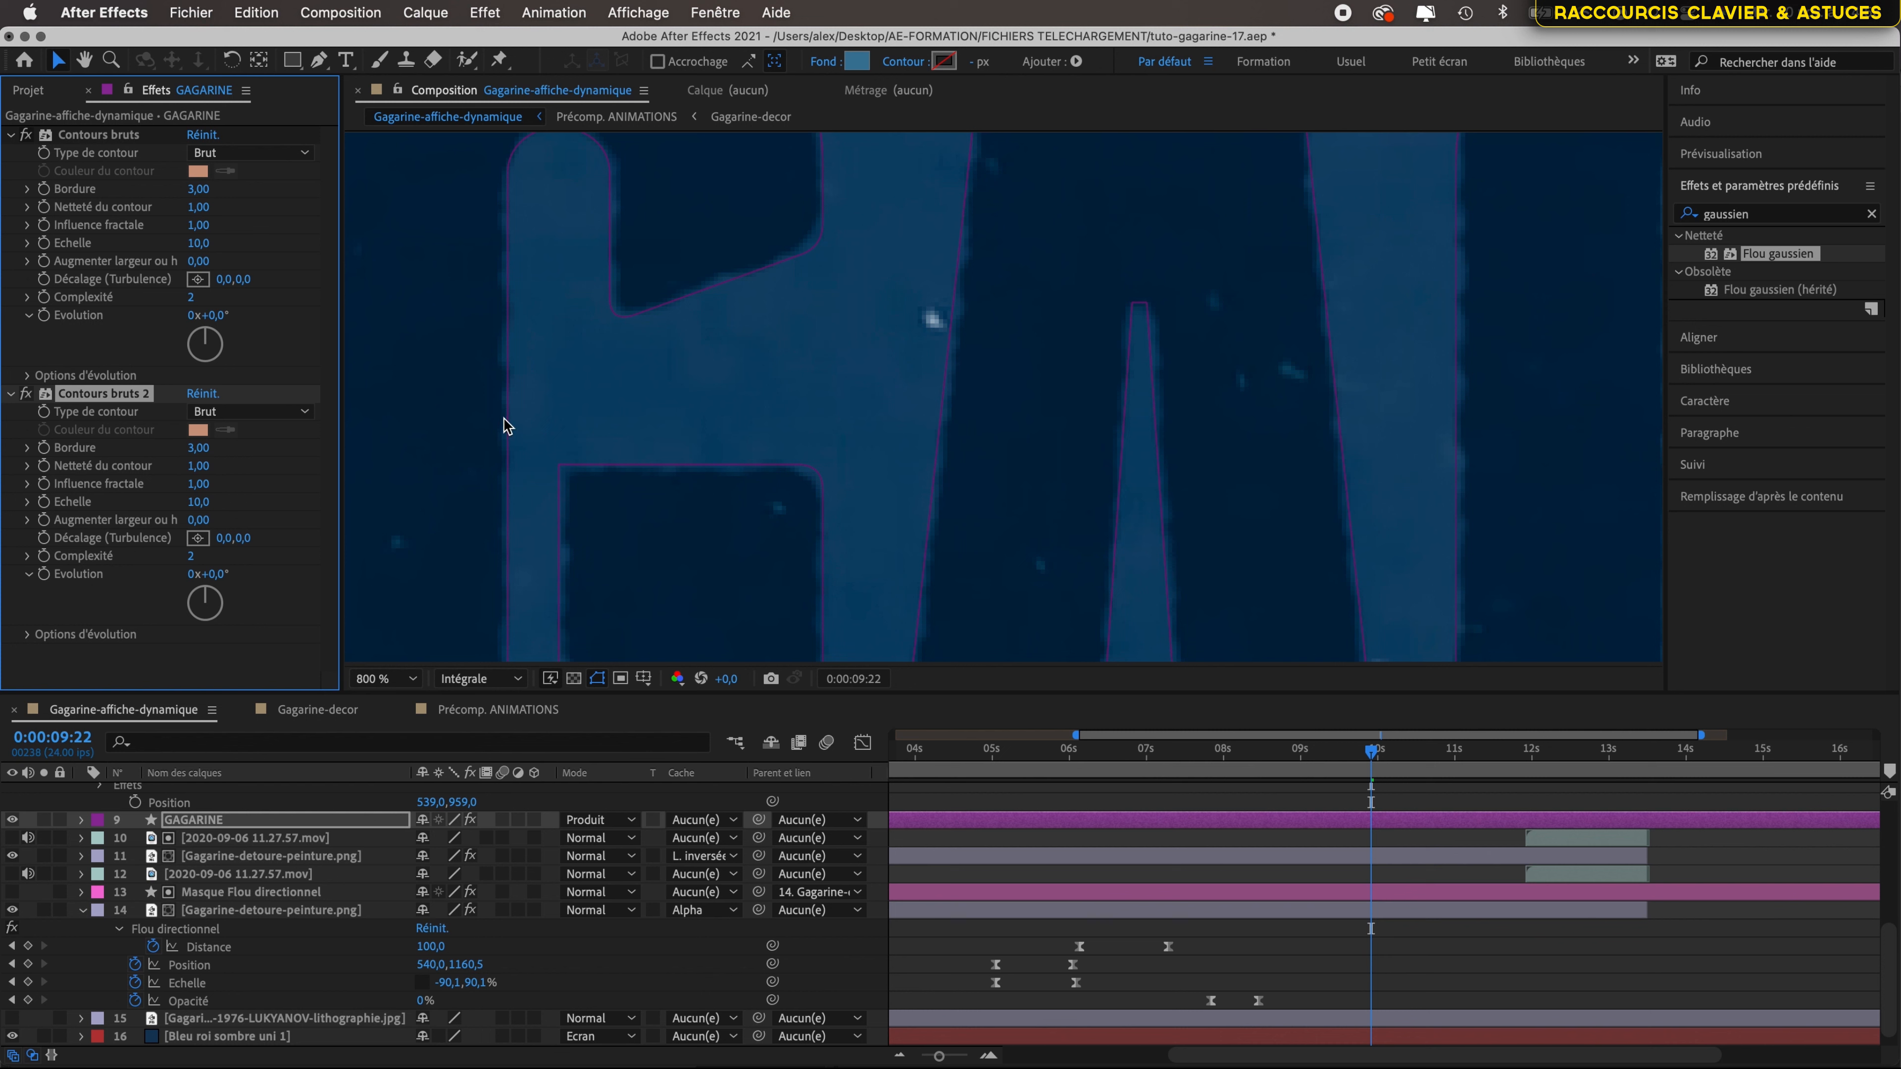
left_click(198, 448)
type("3")
type("1")
key("Return")
left_click(200, 503)
key("Return")
- Deselect the GAGARINE layer and inspect the letter edges with both Contours bruts effects applied
scroll(503, 276, "up", 1)
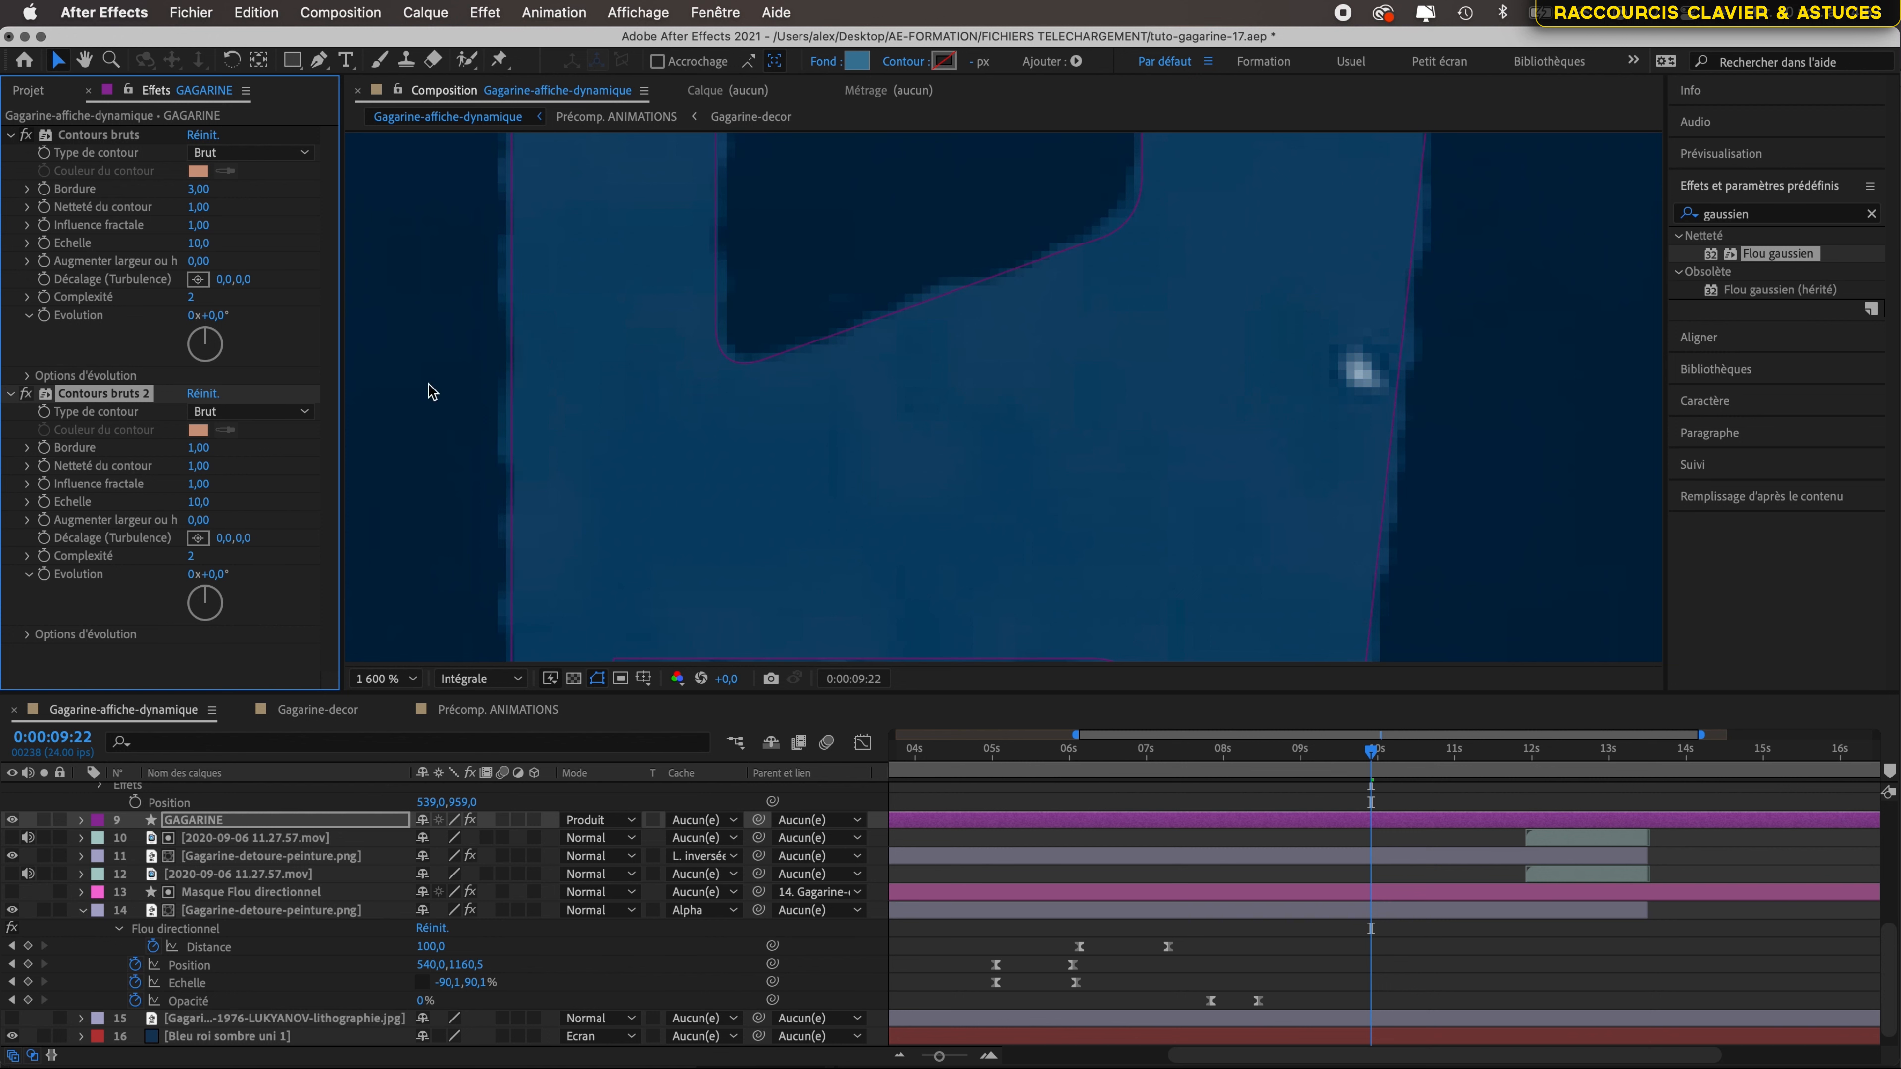
scroll(629, 358, "down", 3)
scroll(629, 357, "up", 3)
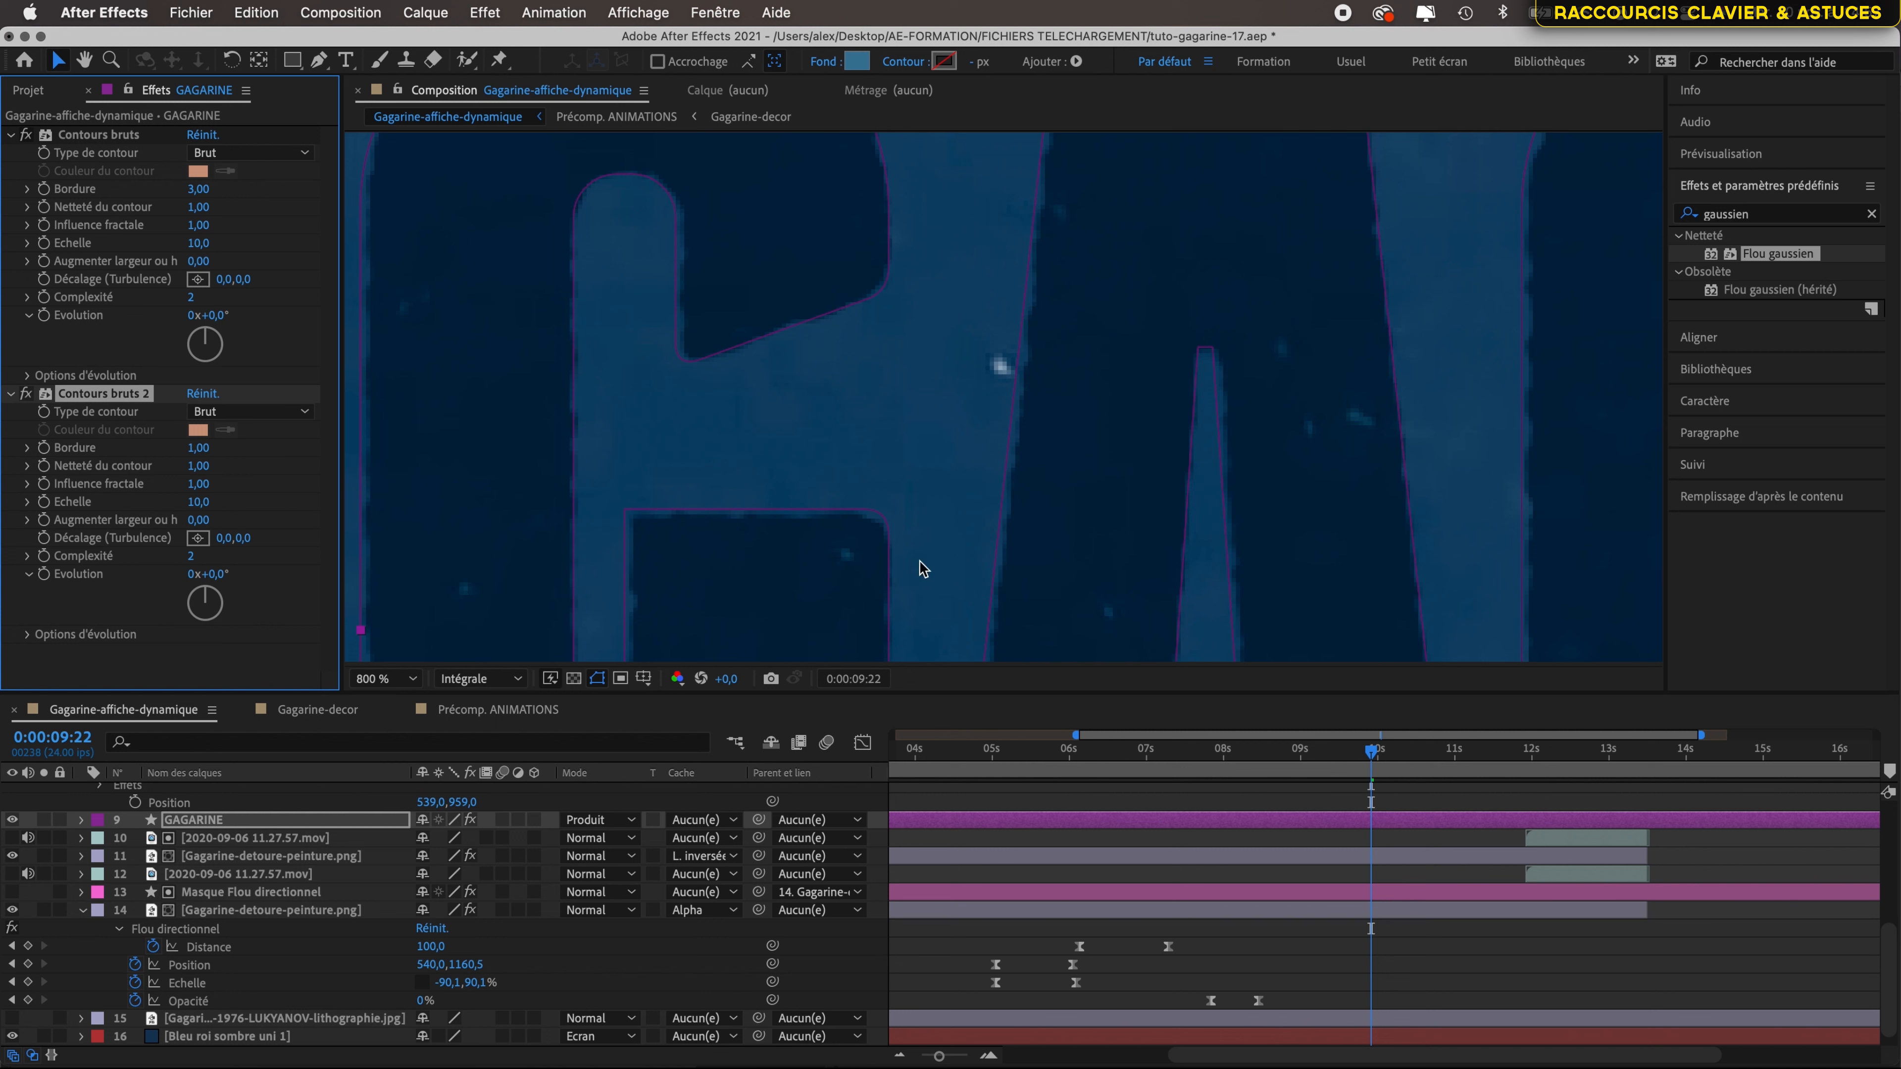
left_click(1055, 838)
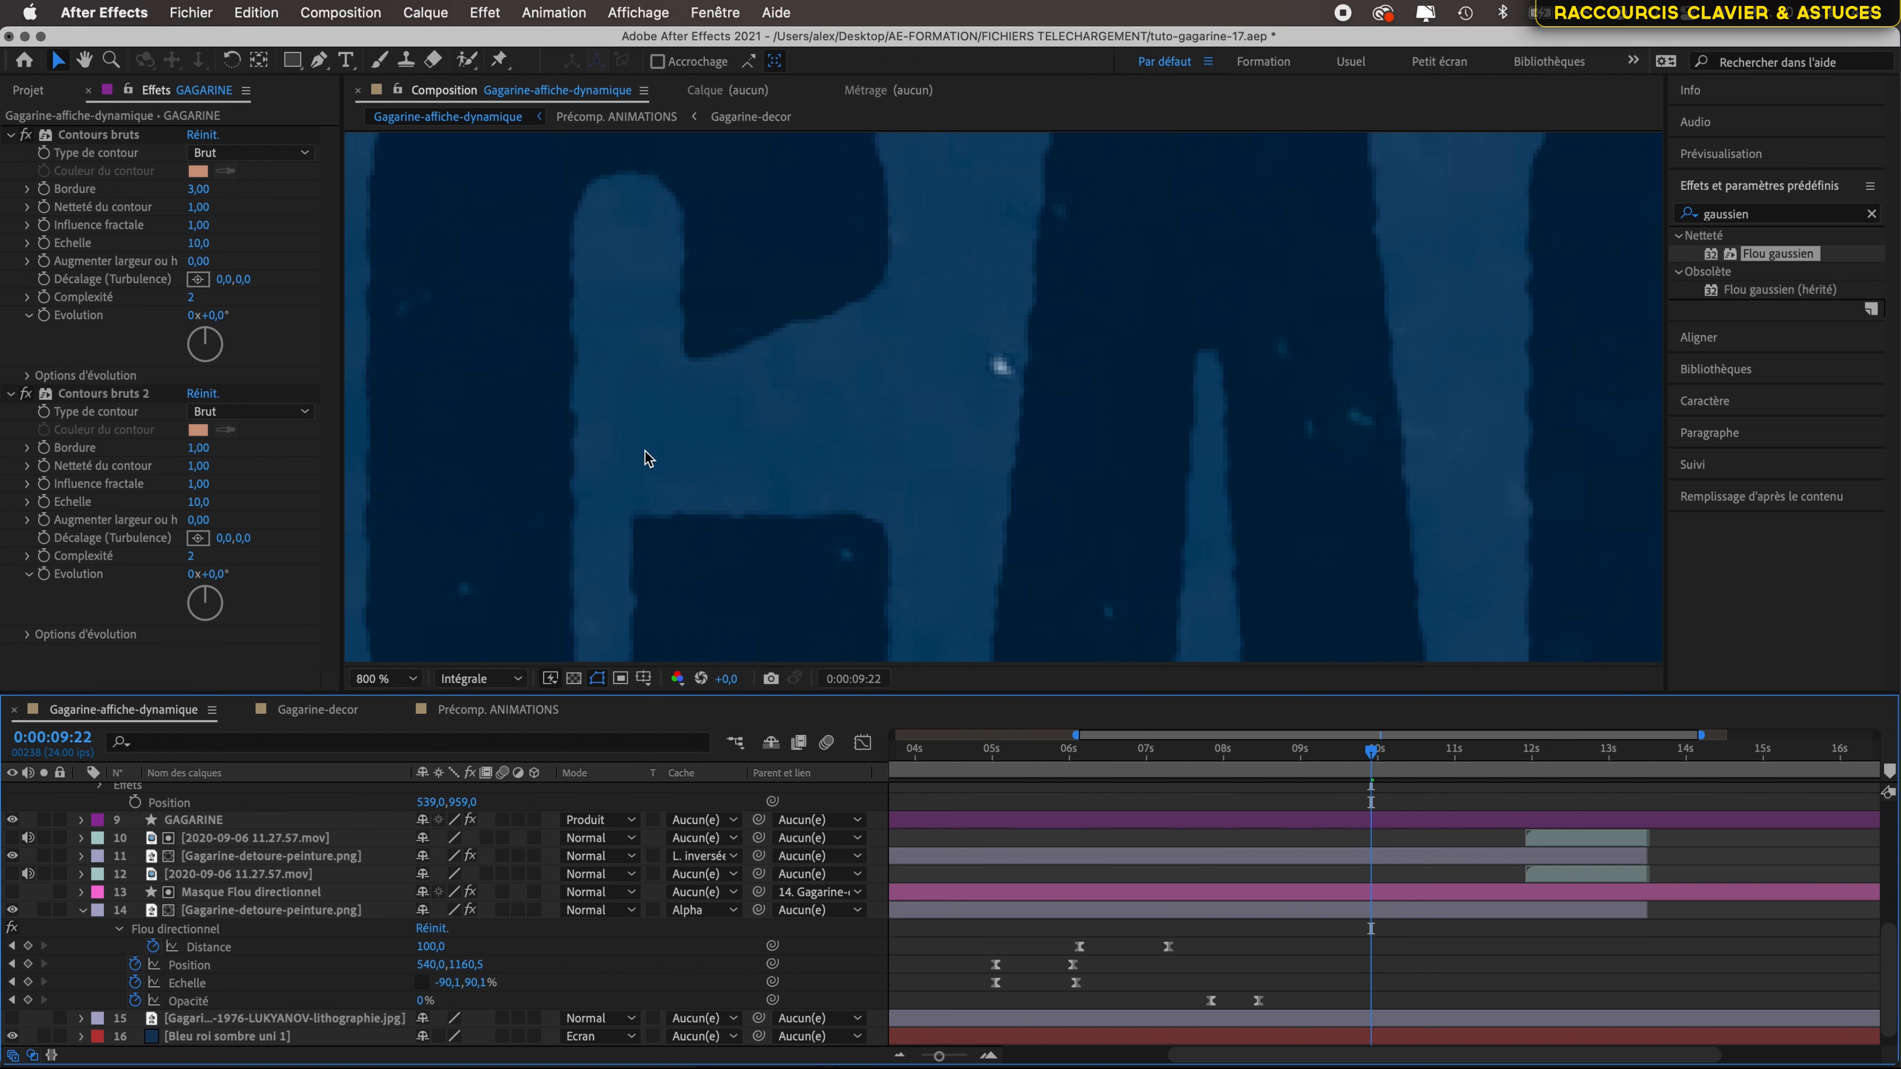
left_click(24, 397)
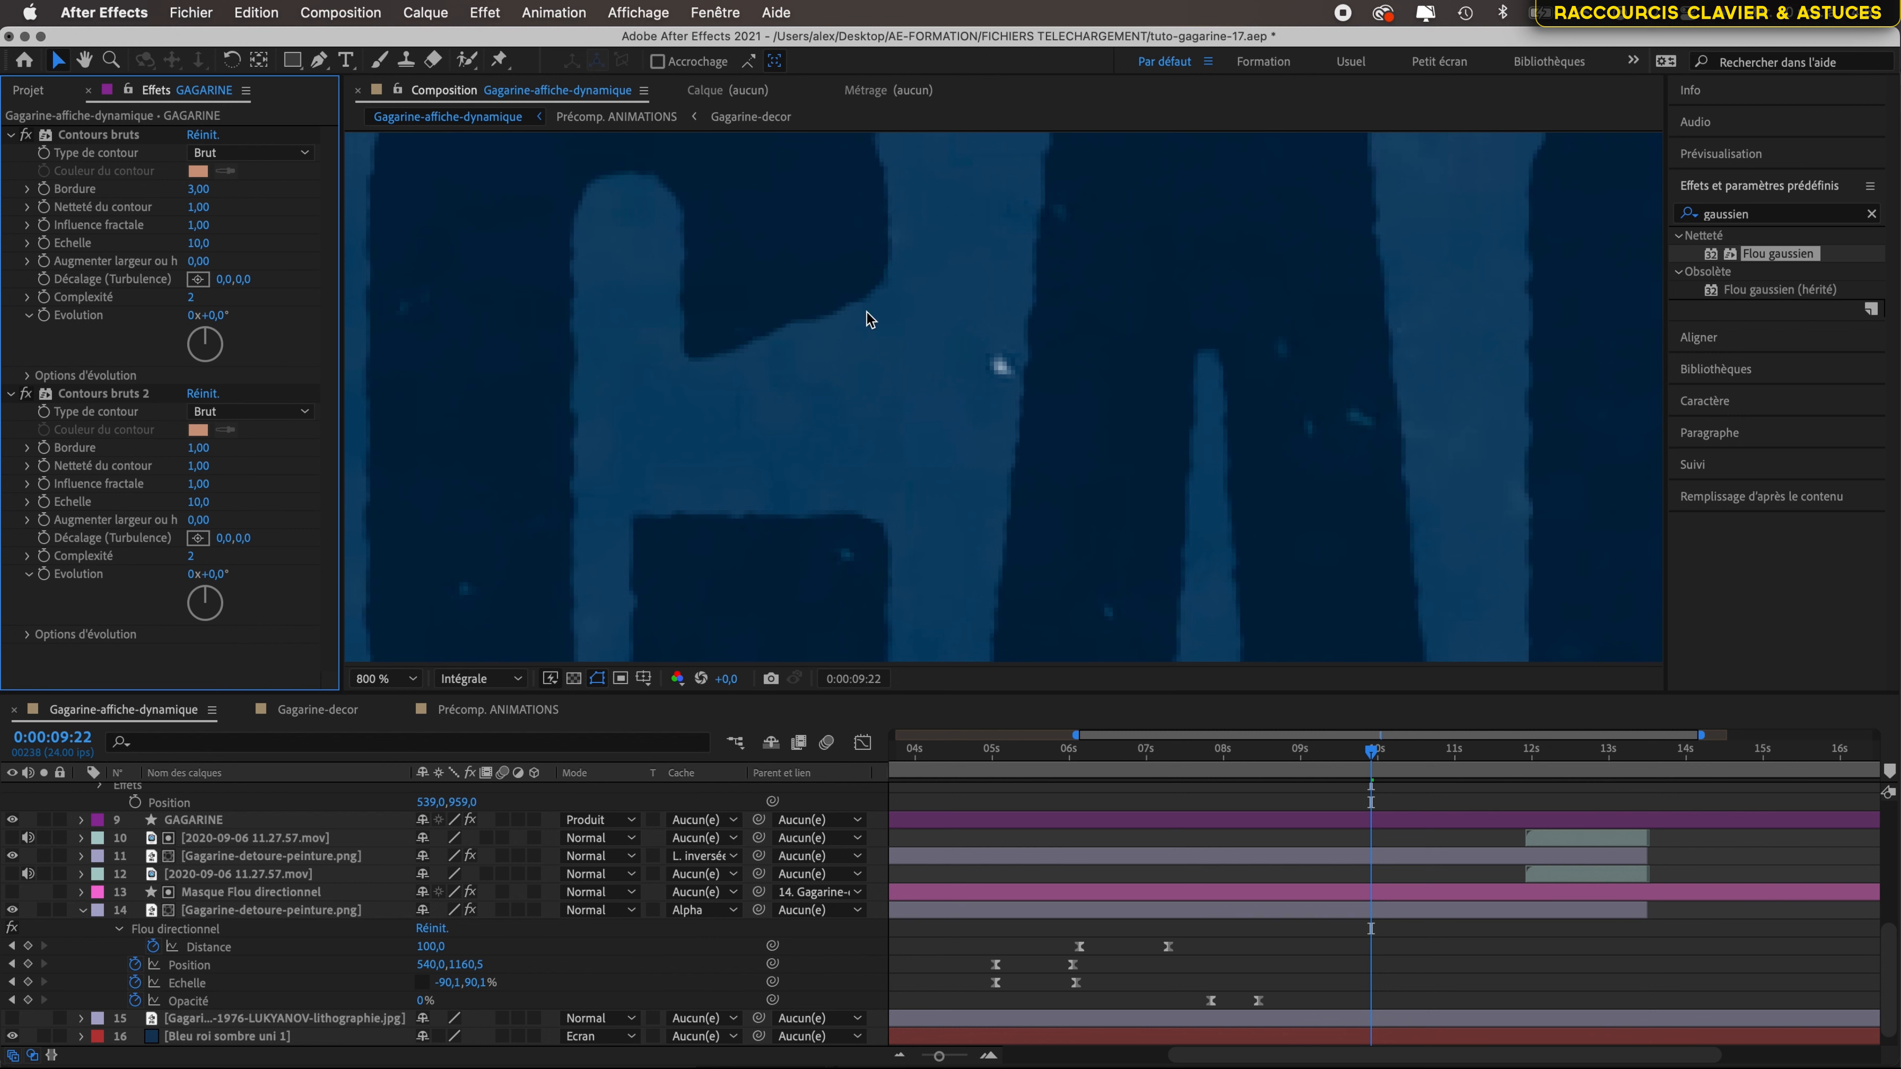
scroll(976, 305, "down", 5)
scroll(977, 307, "up", 4)
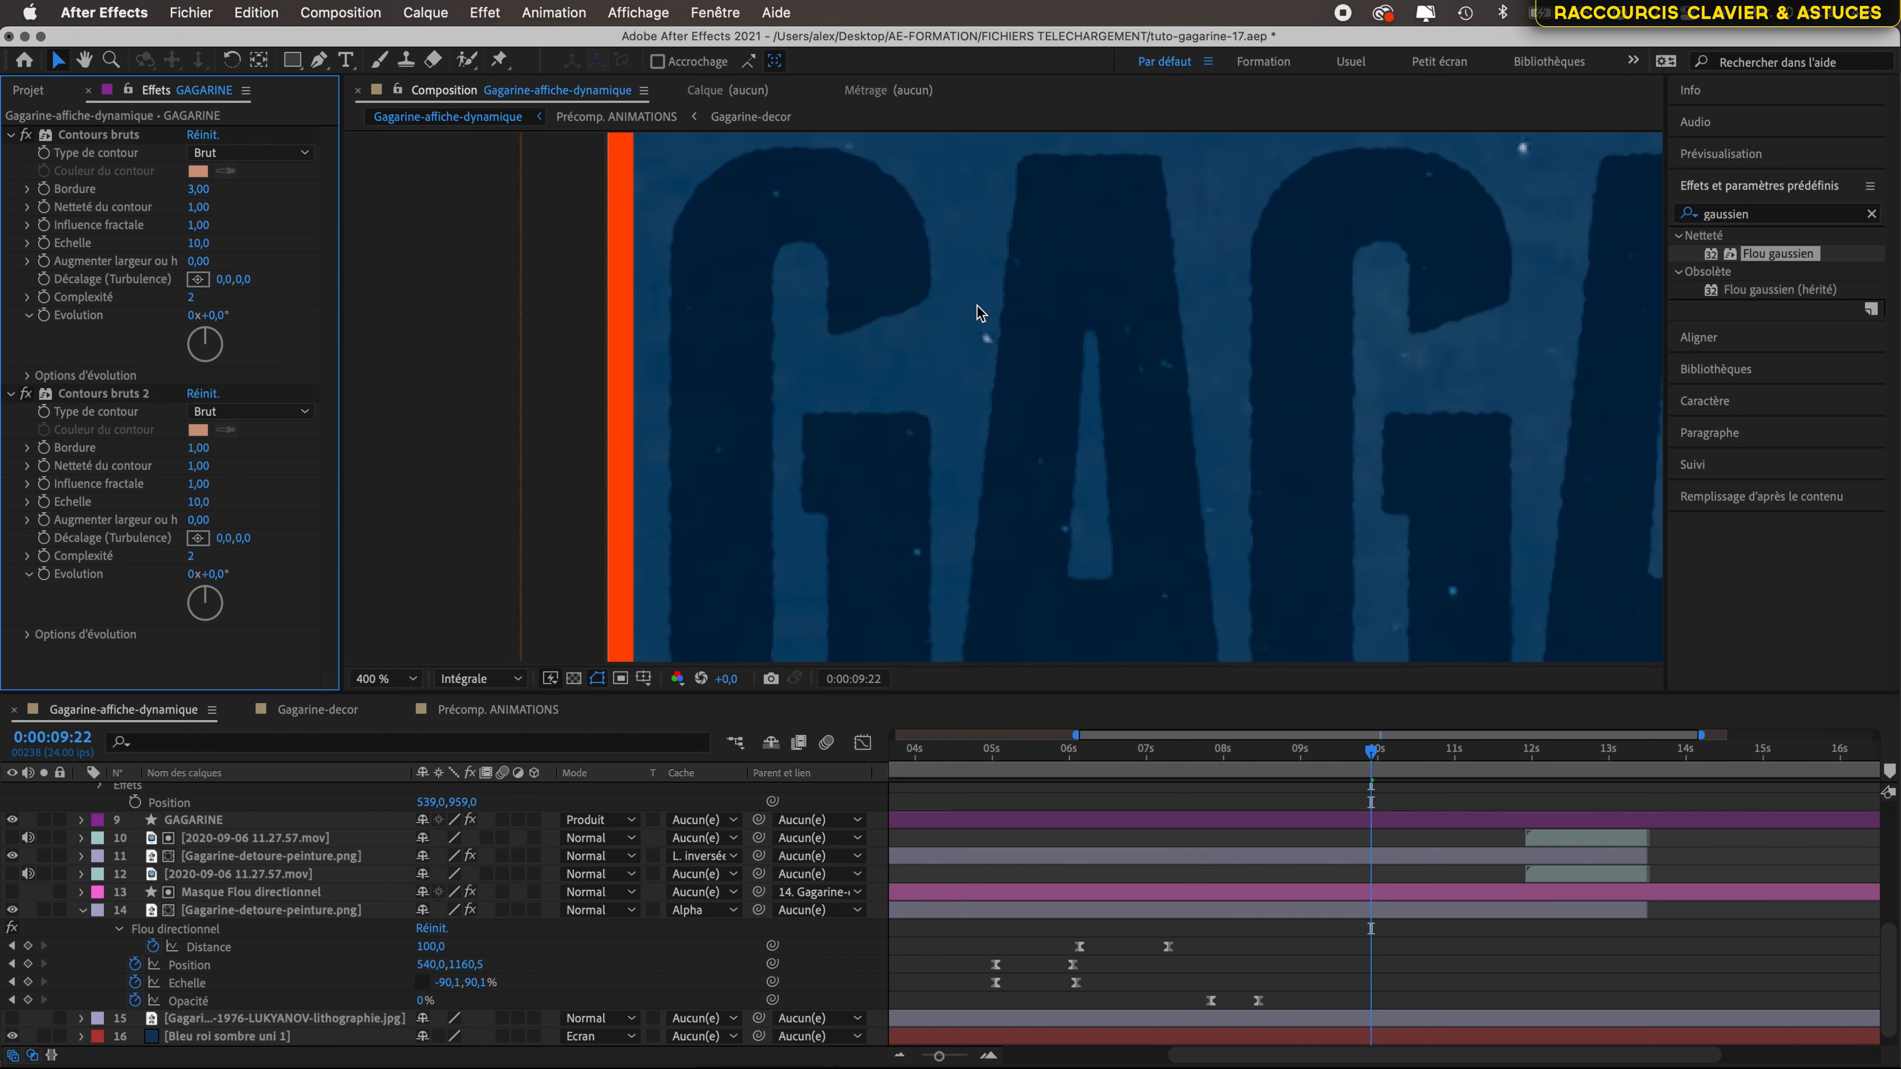
scroll(1065, 319, "down", 3)
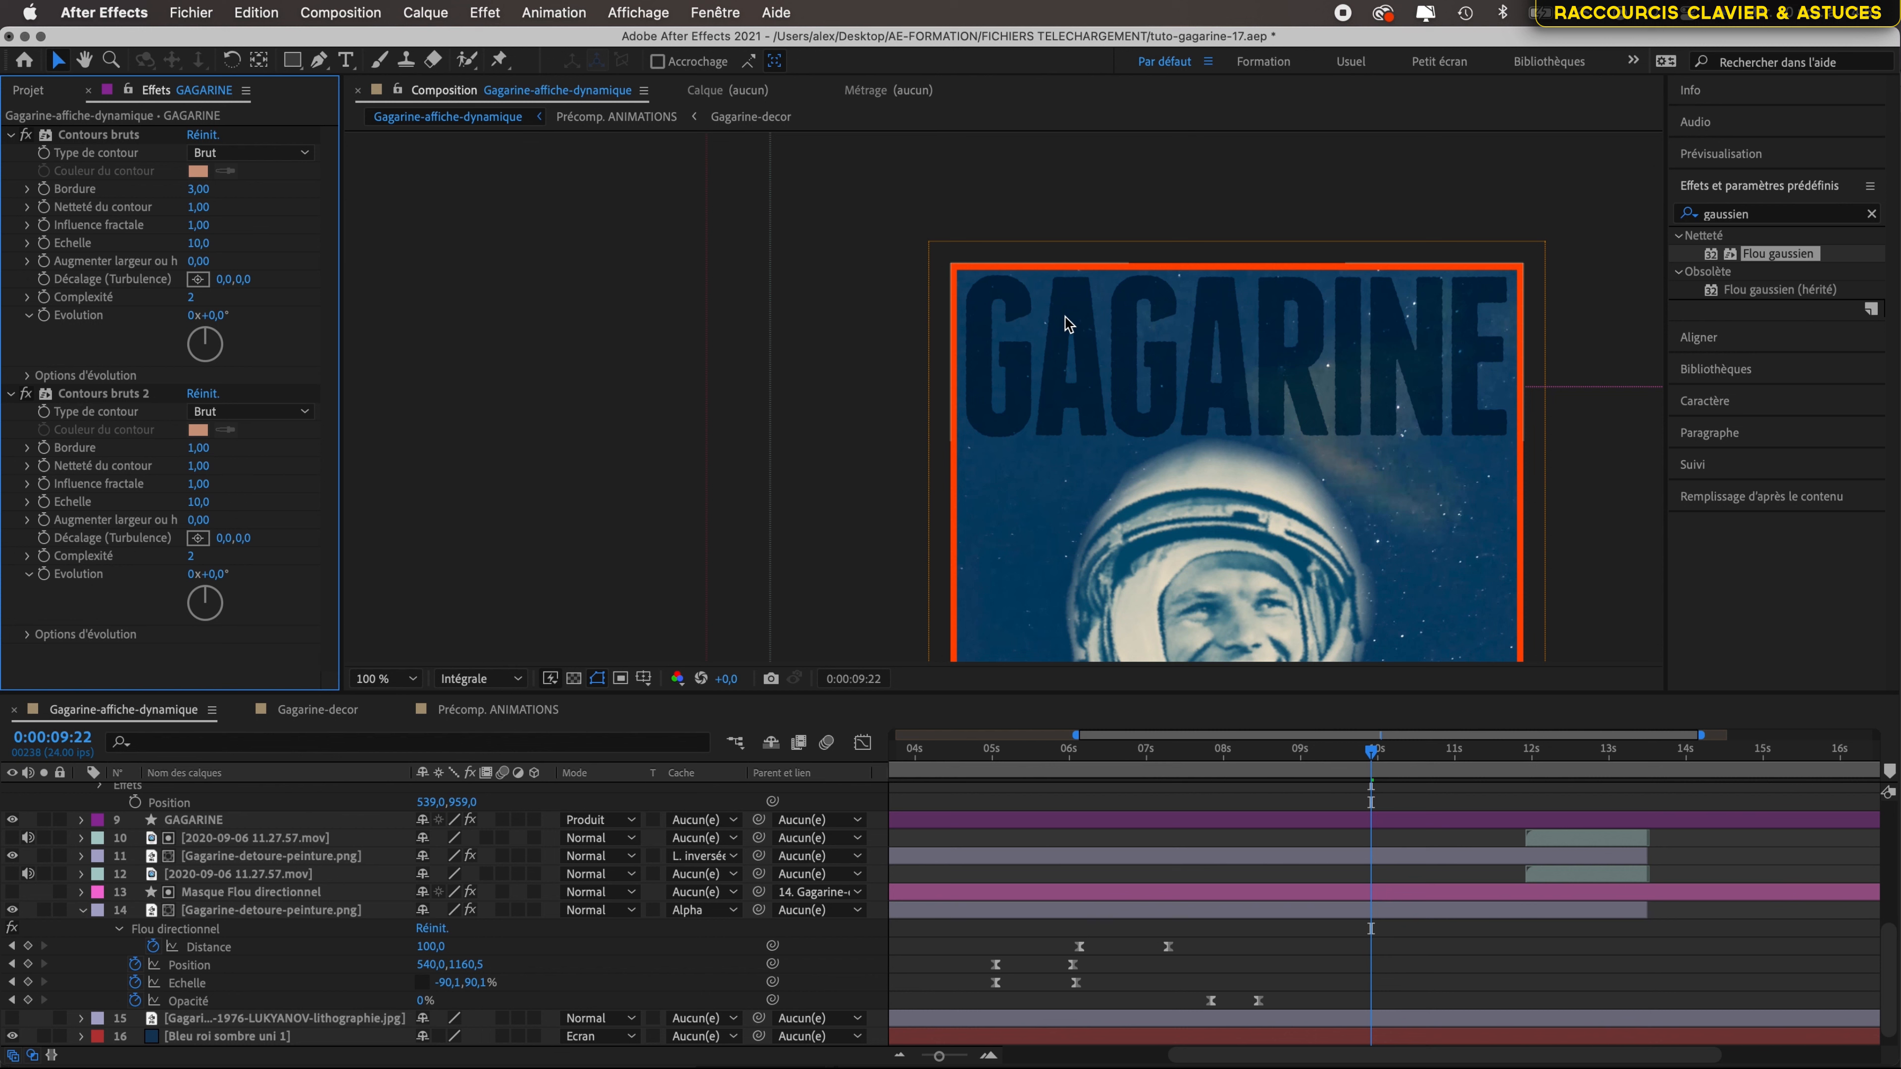
scroll(1069, 323, "up", 1)
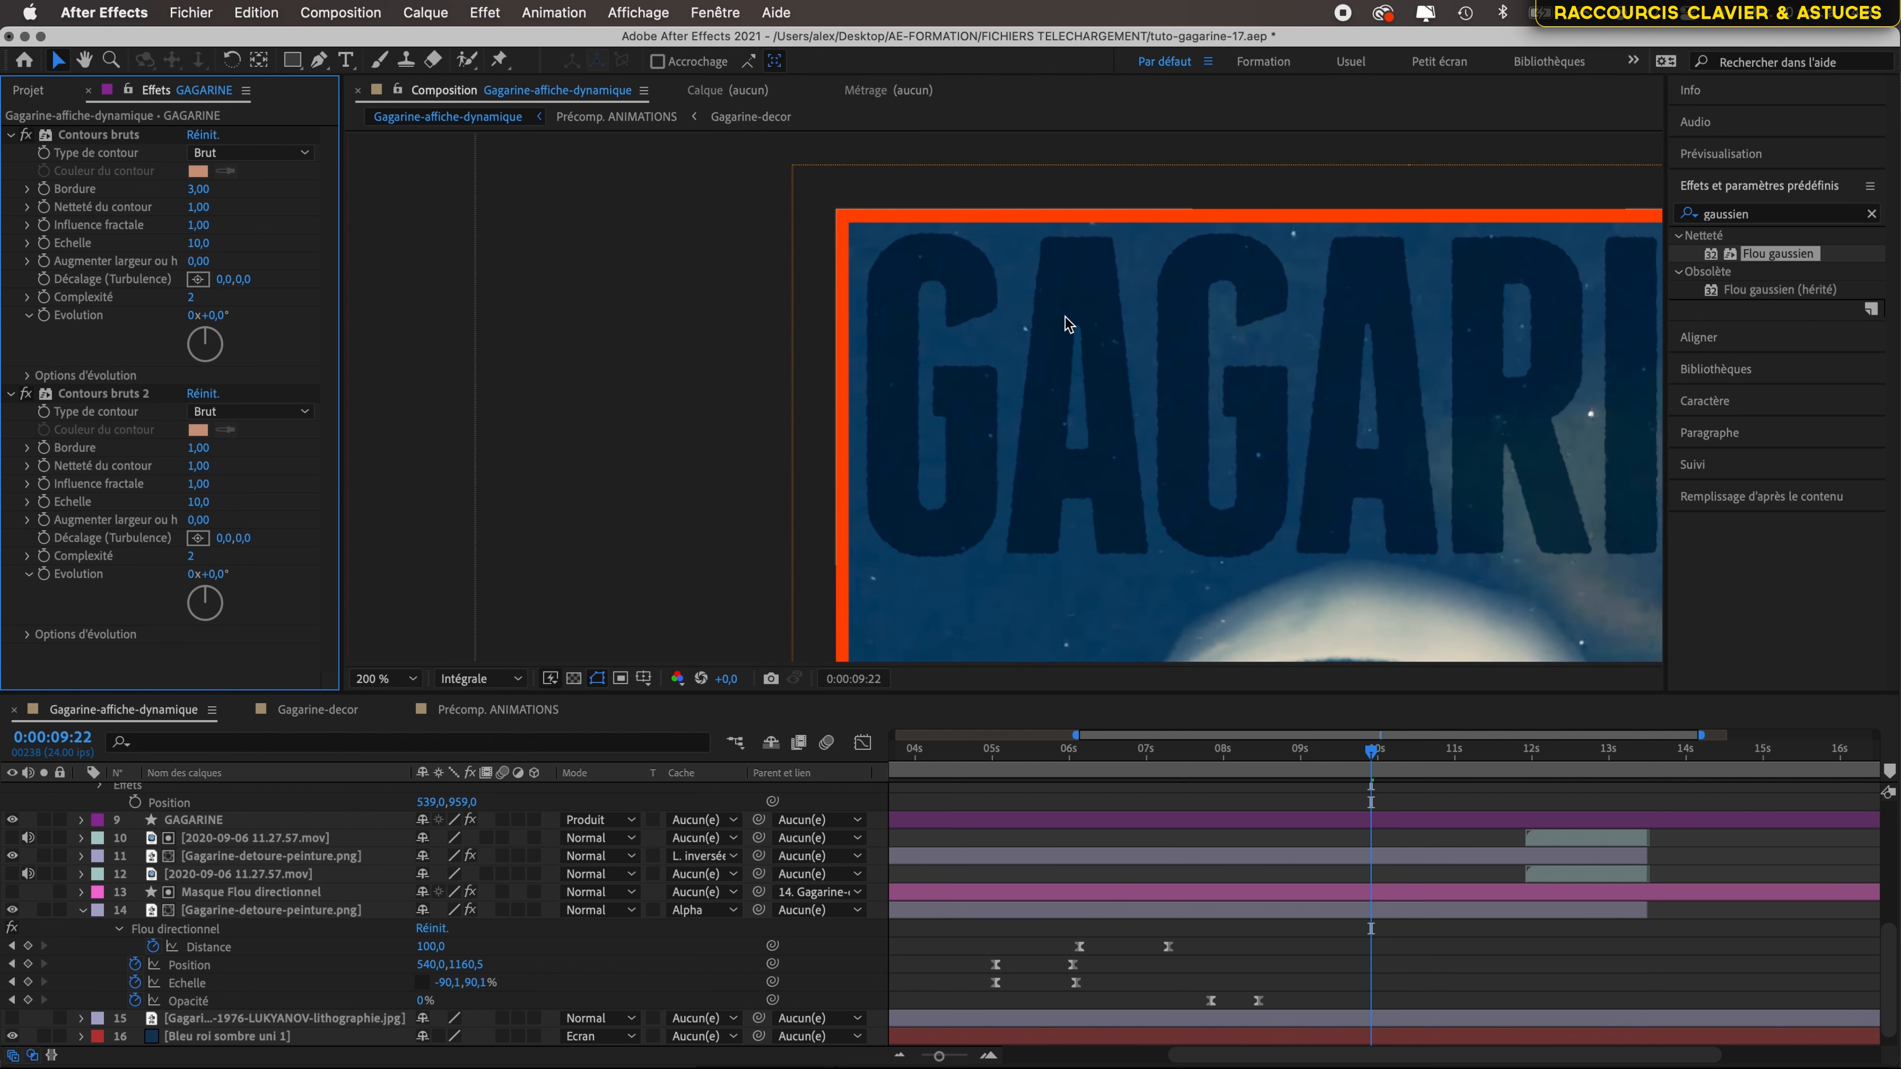
- Turn Contours bruts 2 off and back on to compare the GAGARINE title's edges with and without it
left_click(26, 394)
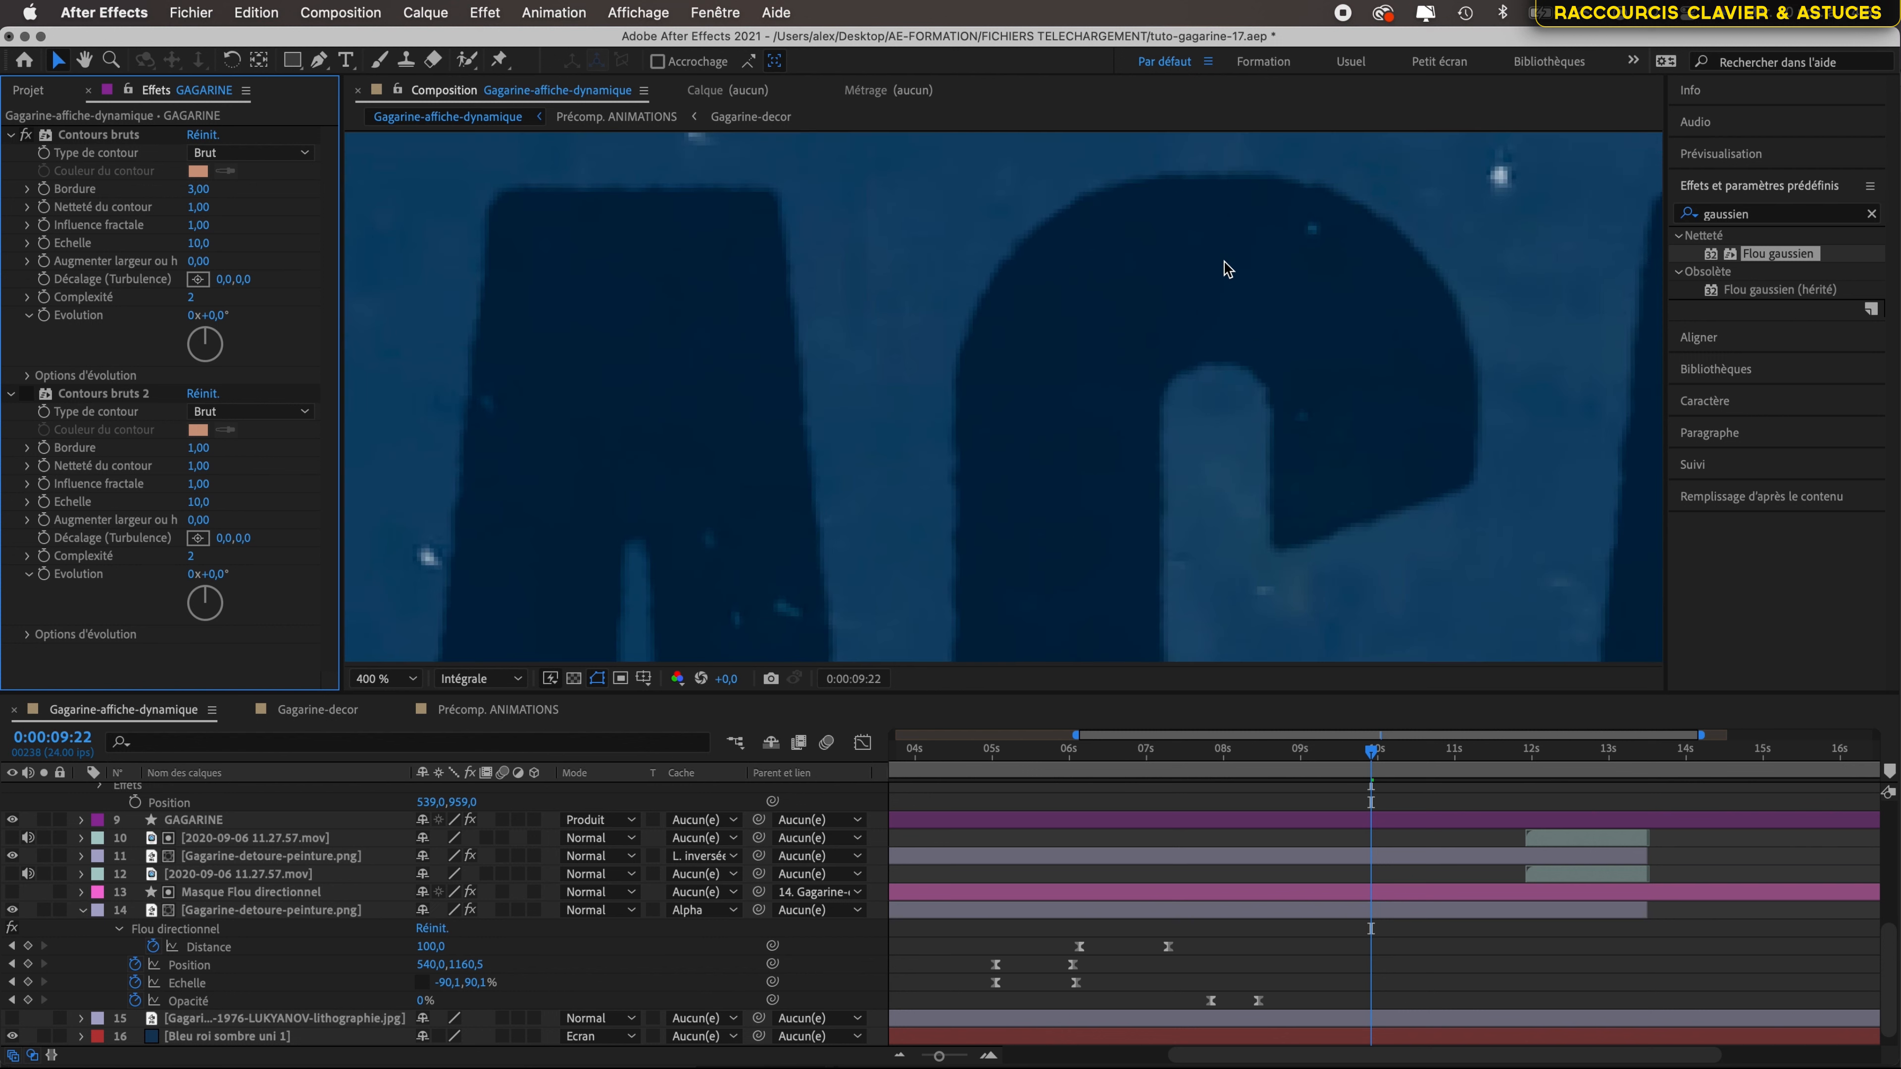
key("space")
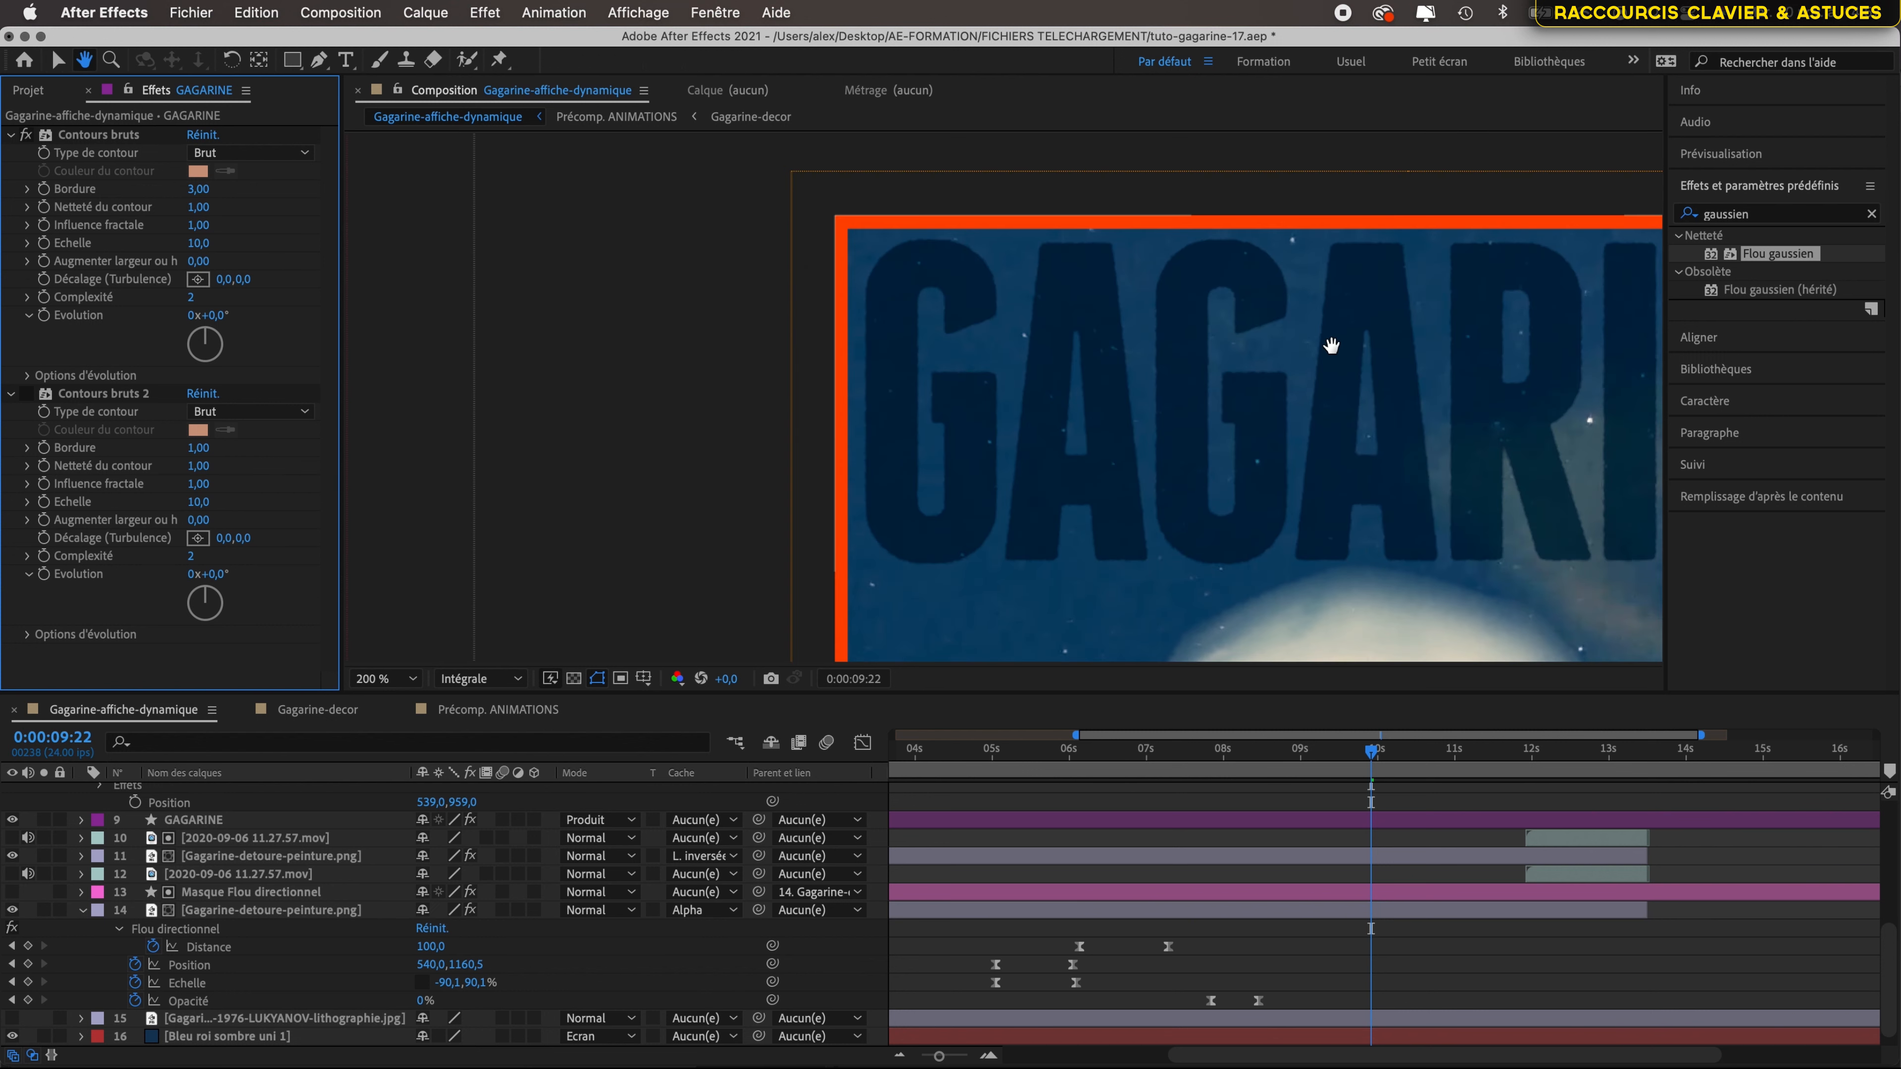
left_click_drag(1328, 343, 879, 285)
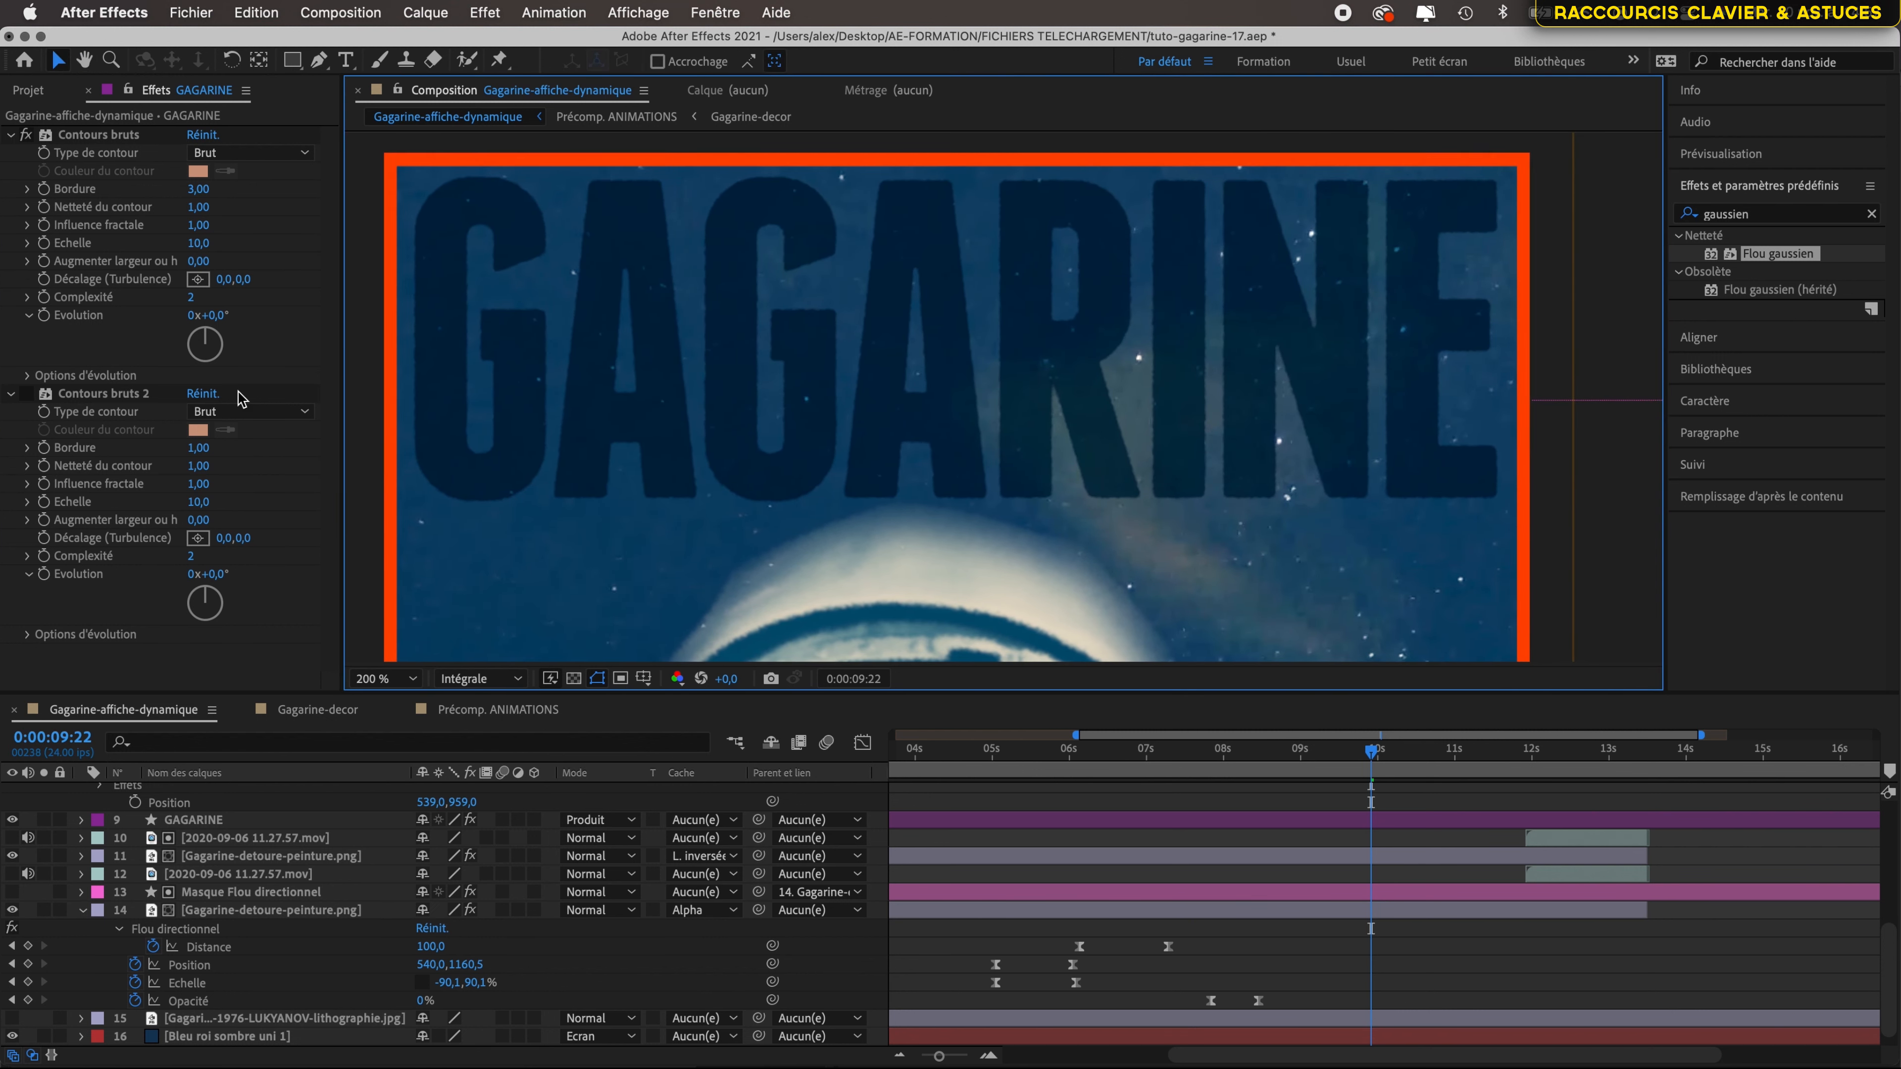
left_click(26, 393)
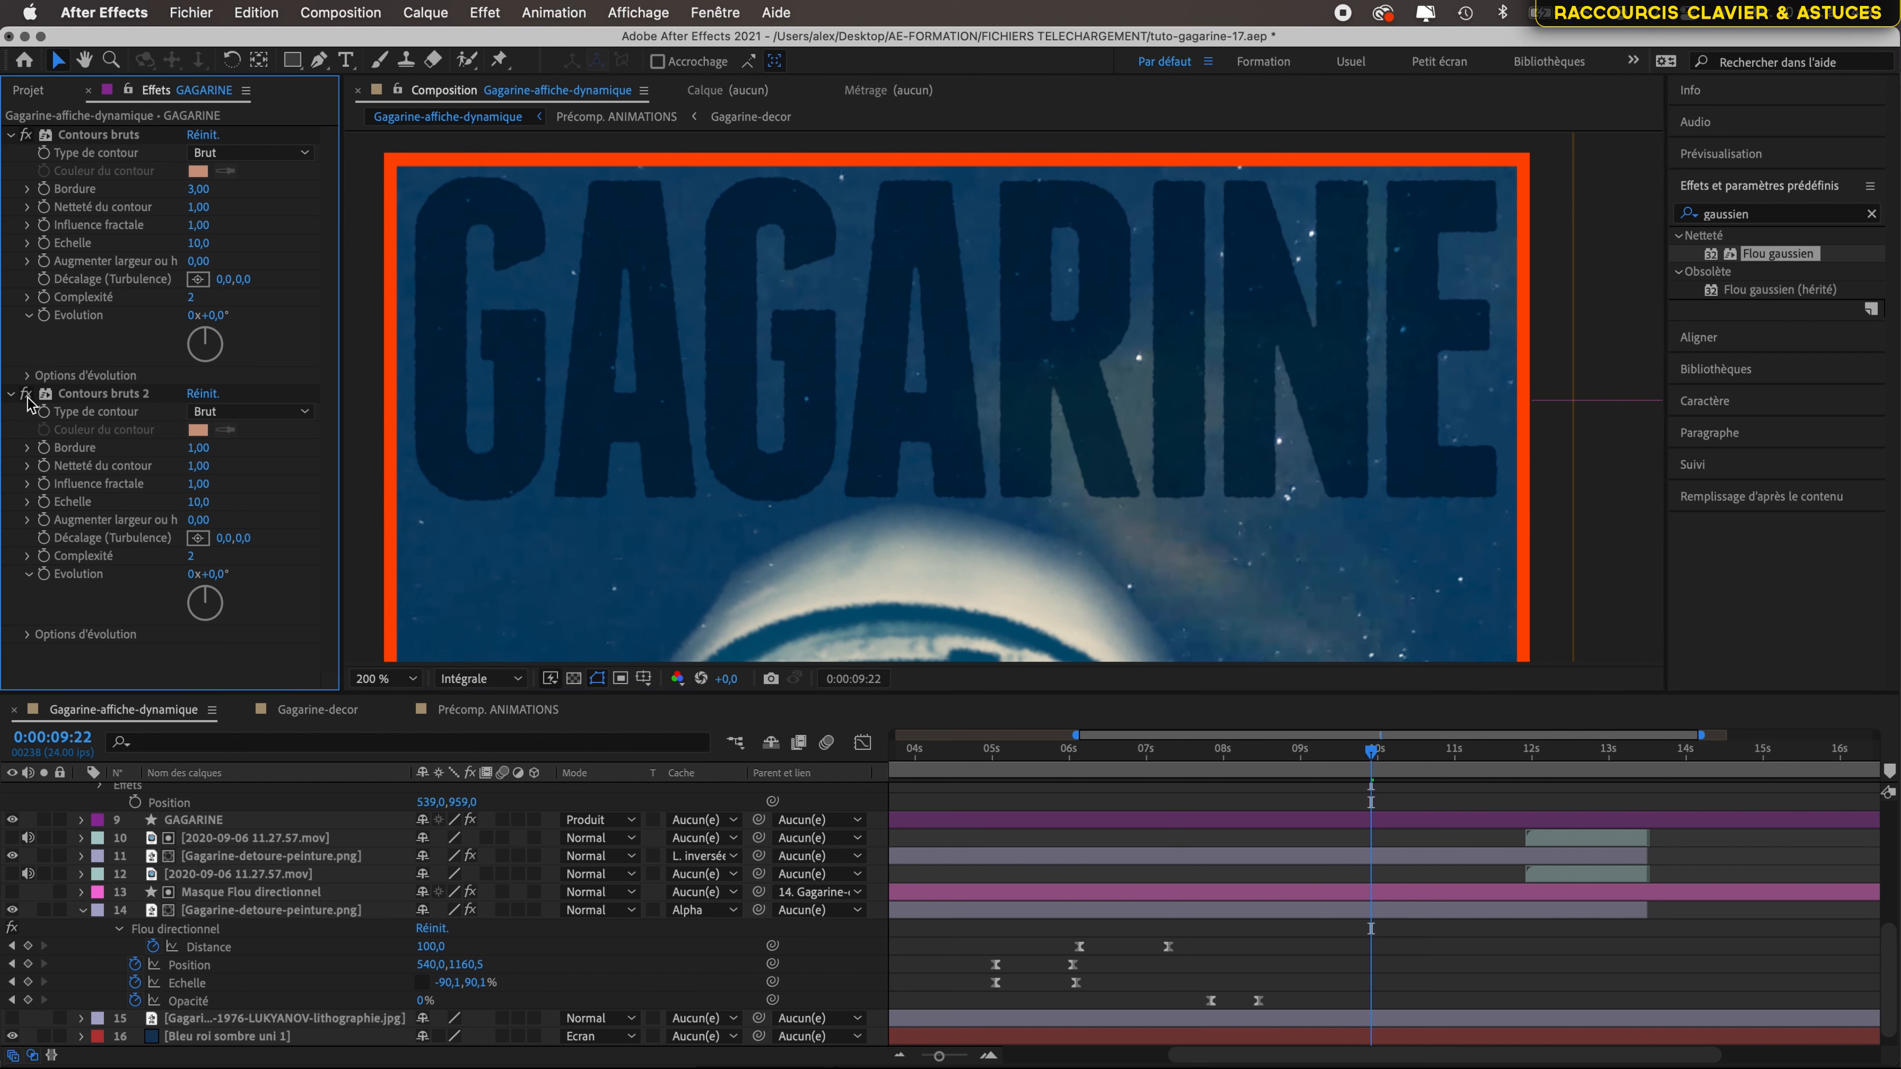
- Examine the GAGARINE lettering across its width and compare its edges with the orange frame around the poster
scroll(1362, 339, "down", 2)
scroll(1362, 339, "up", 2)
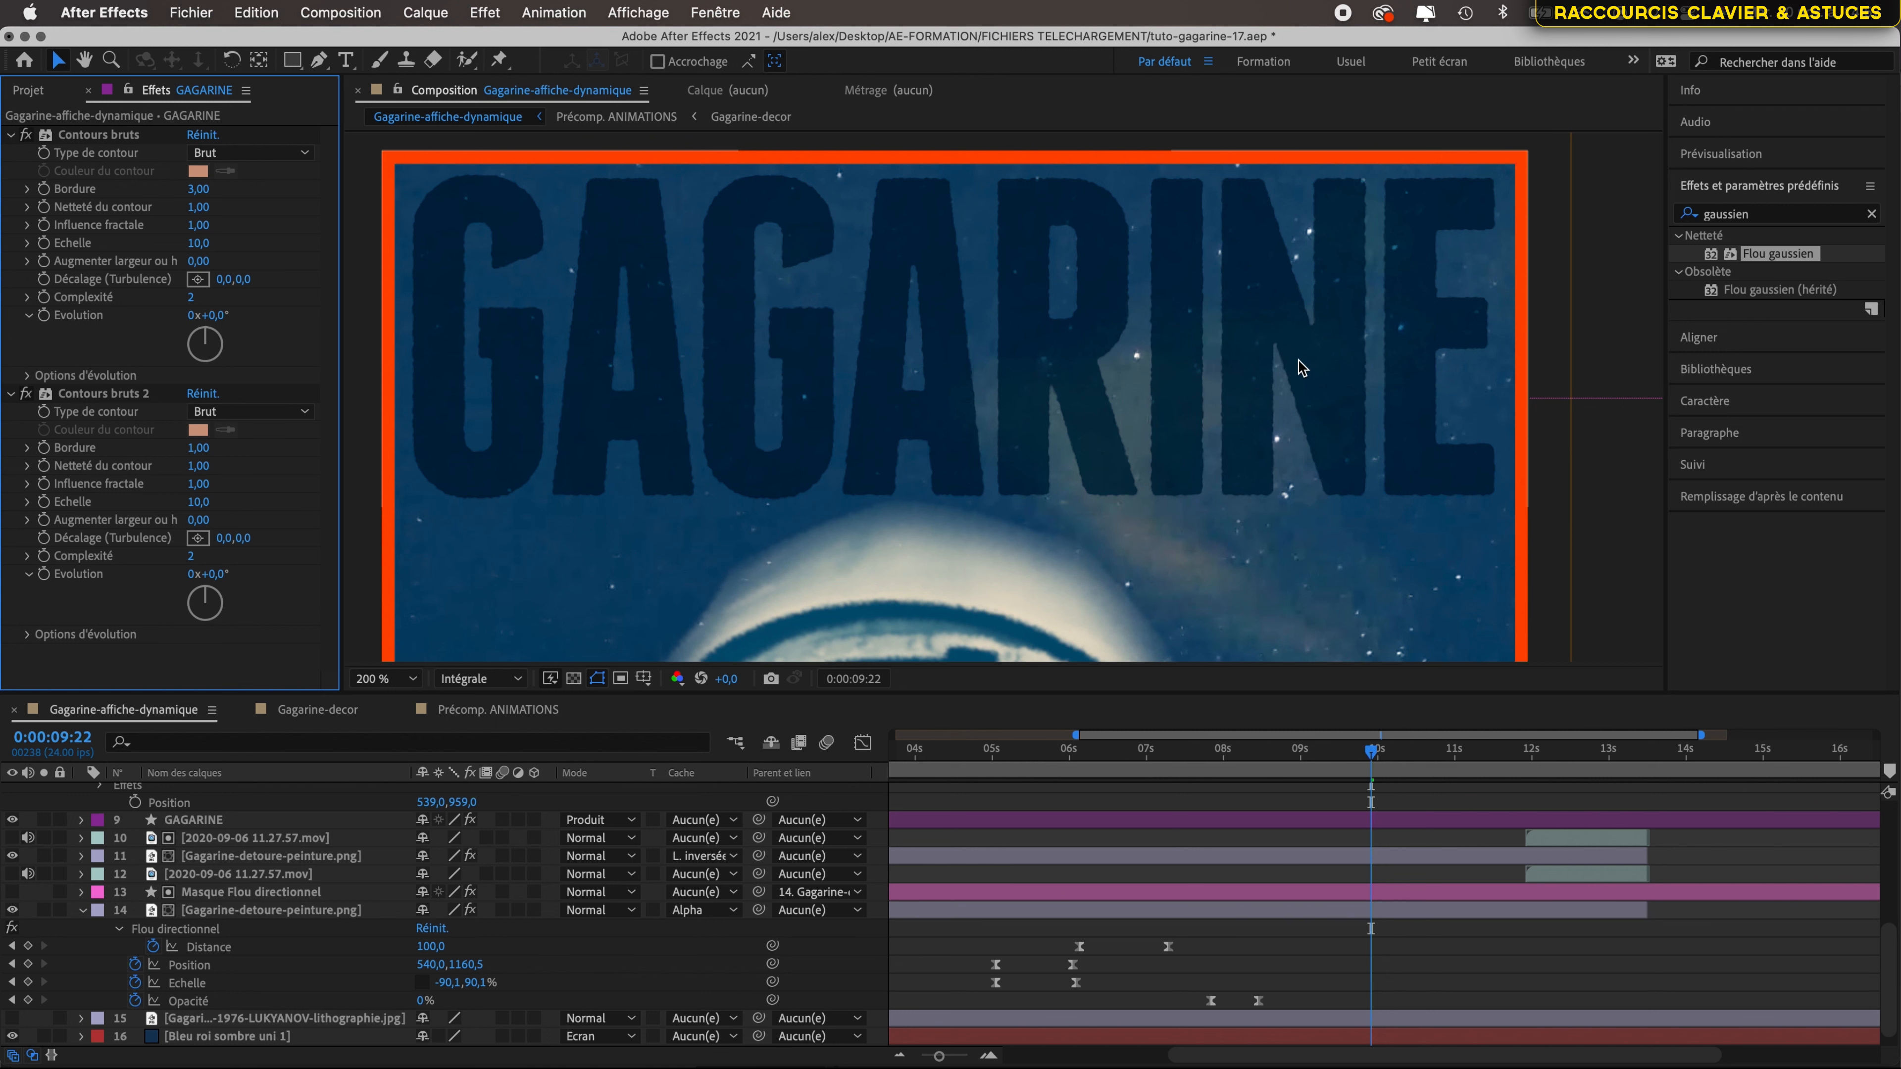
scroll(1361, 340, "down", 2)
scroll(1302, 365, "up", 3)
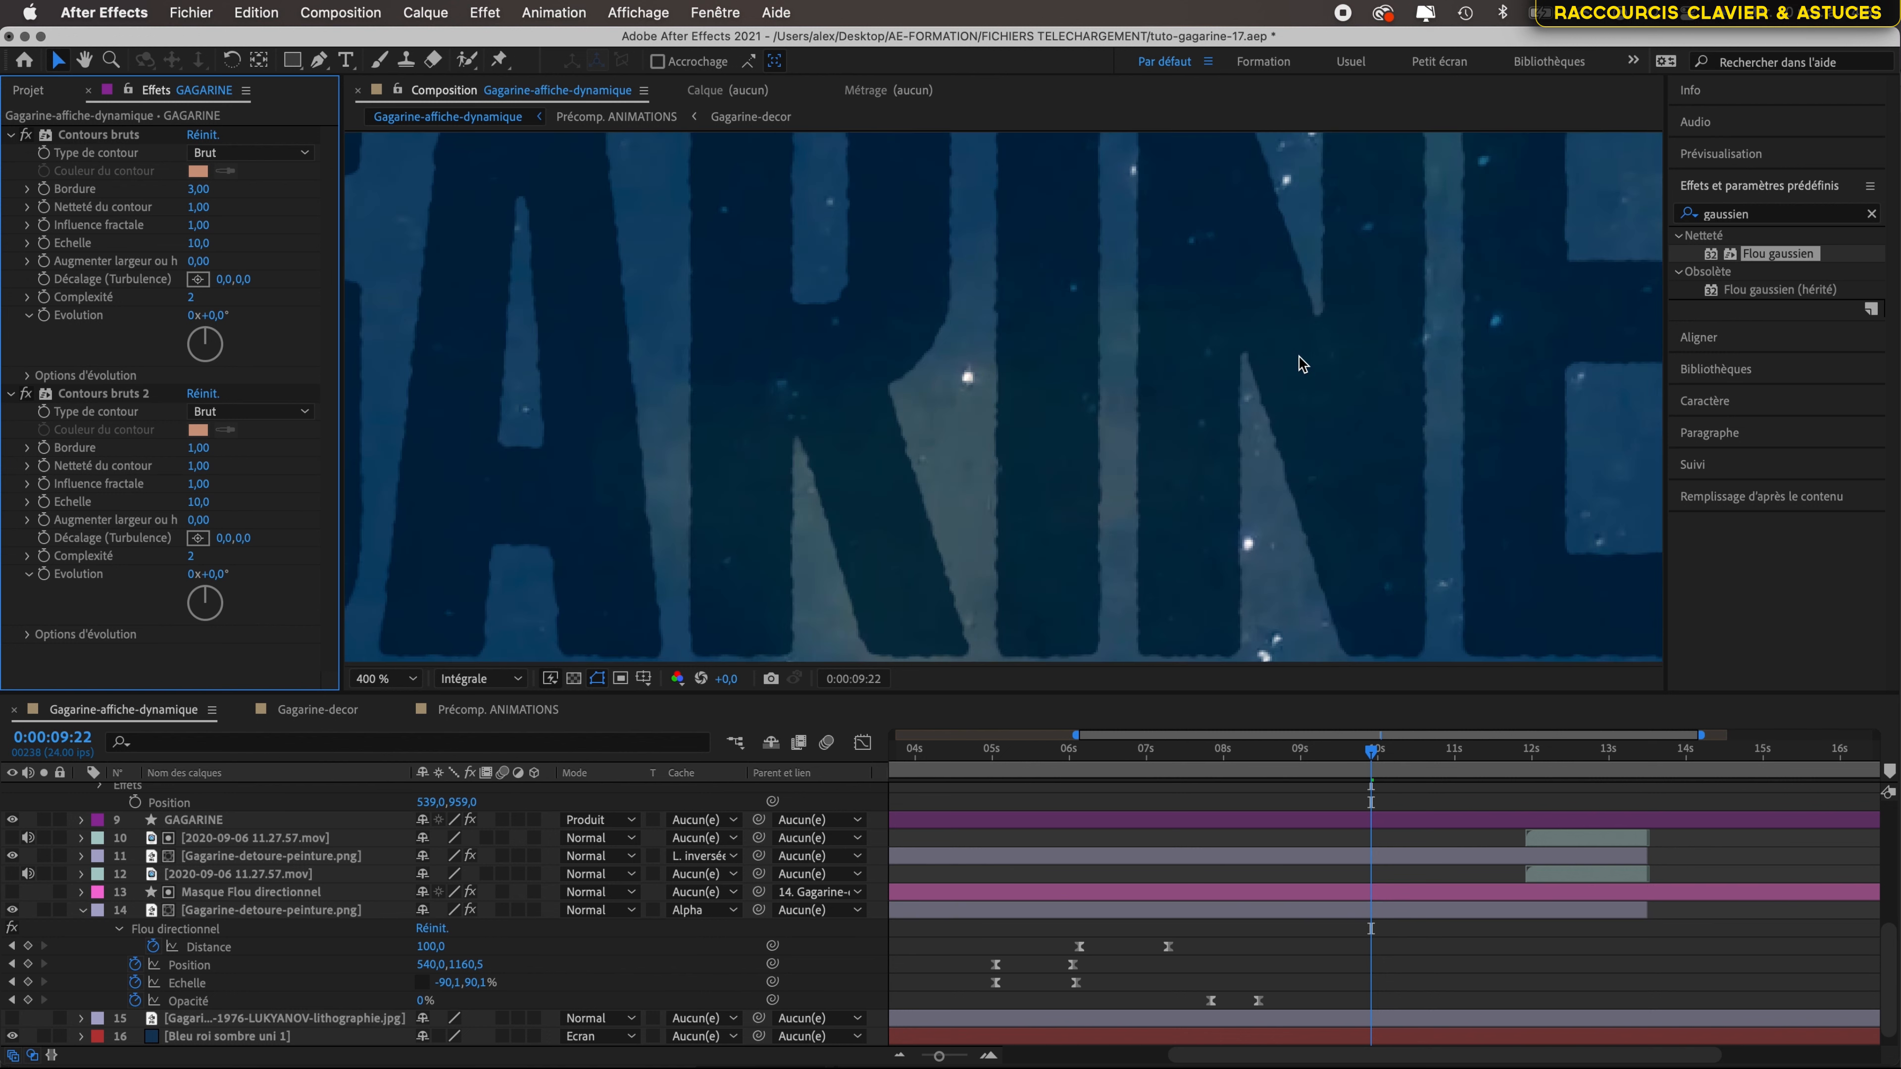
scroll(1302, 365, "down", 3)
scroll(1302, 365, "up", 2)
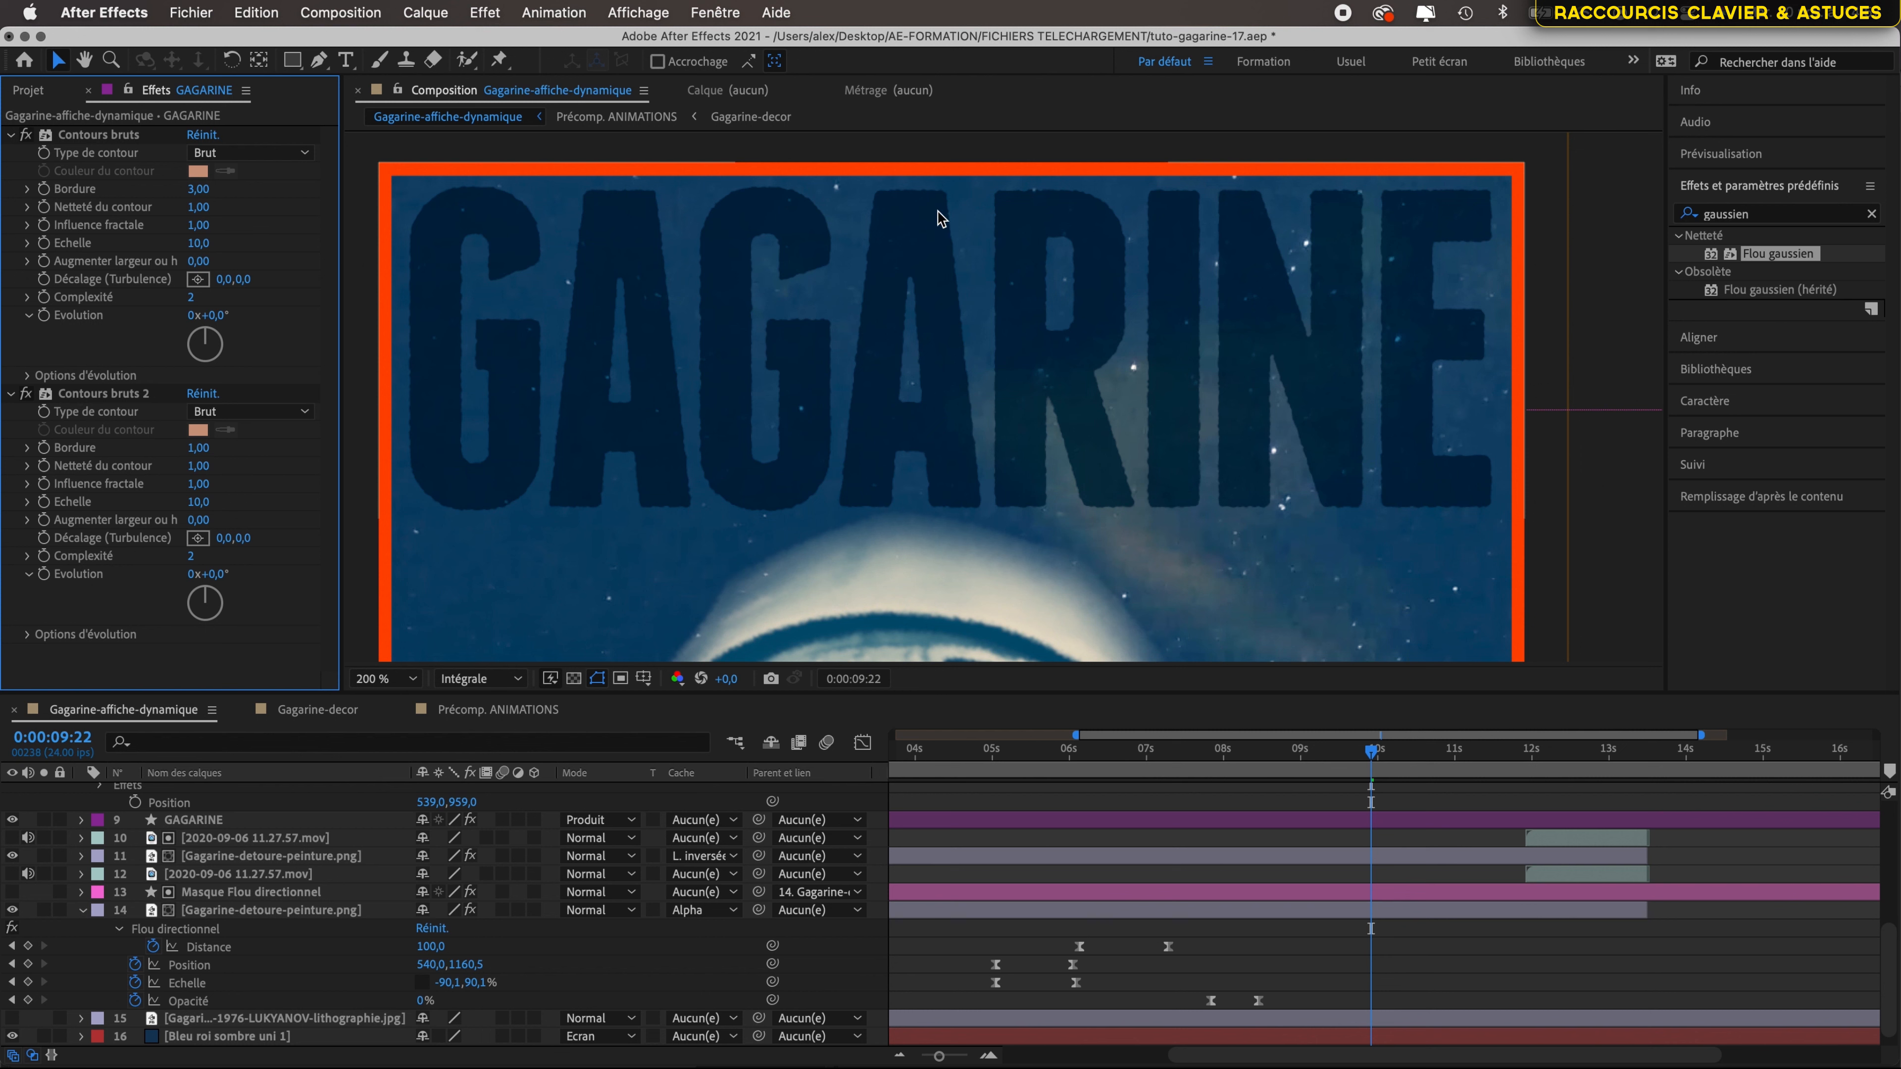
scroll(399, 185, "up", 2)
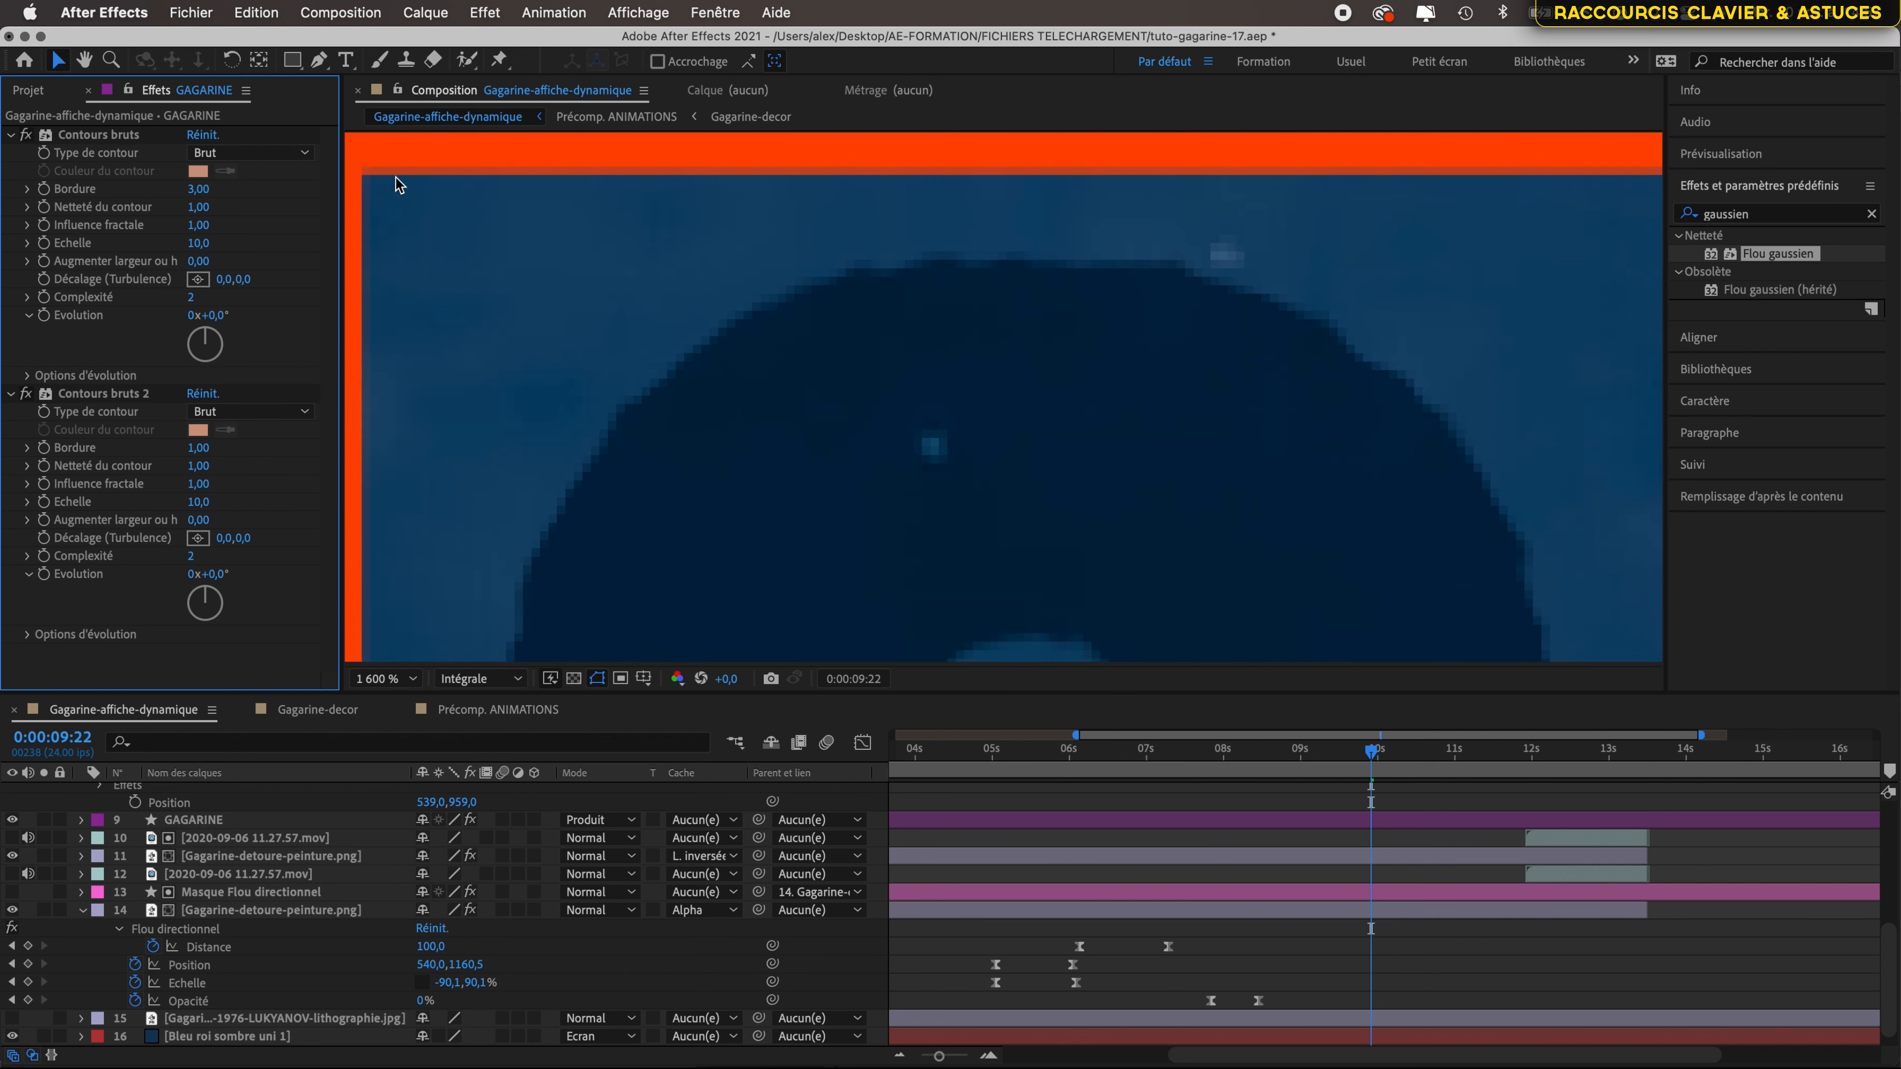
scroll(393, 220, "down", 2)
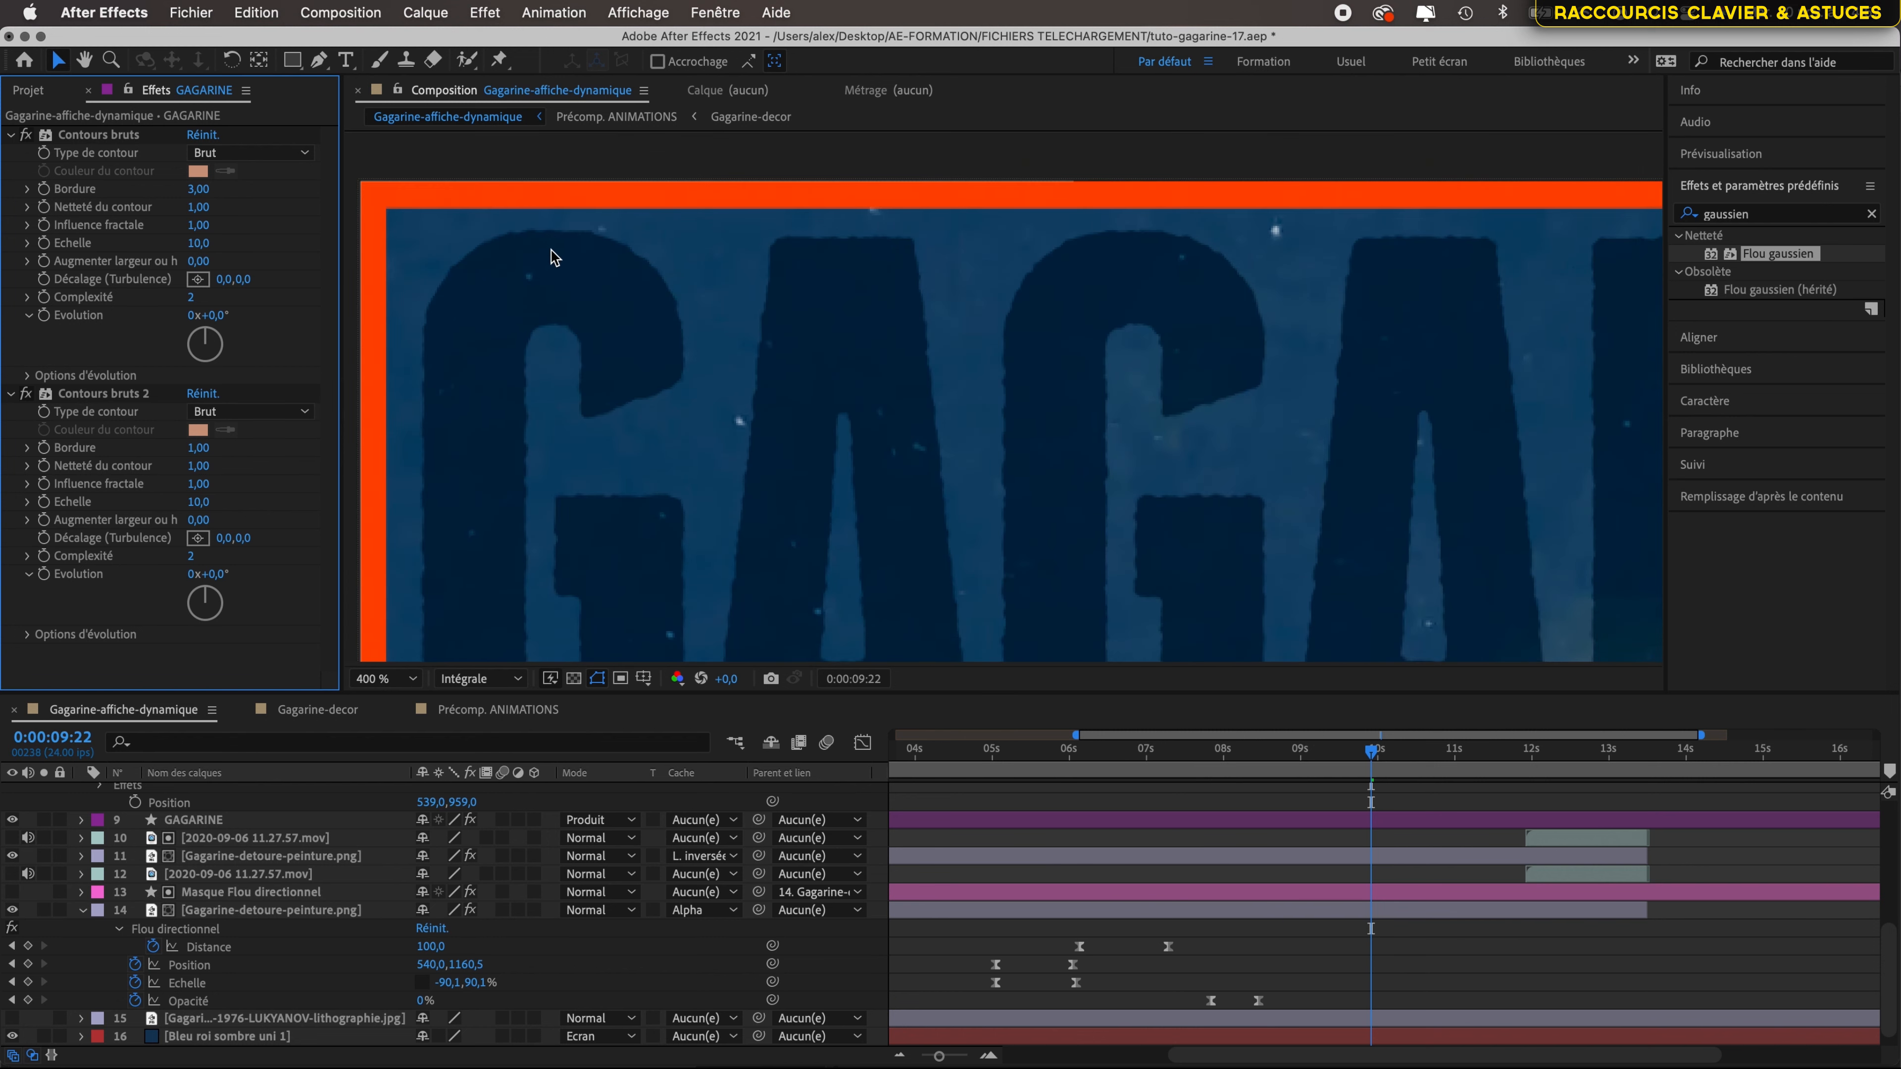
- Copy both Contours bruts effects from the GAGARINE layer onto the Cadre layer
left_click(98, 135)
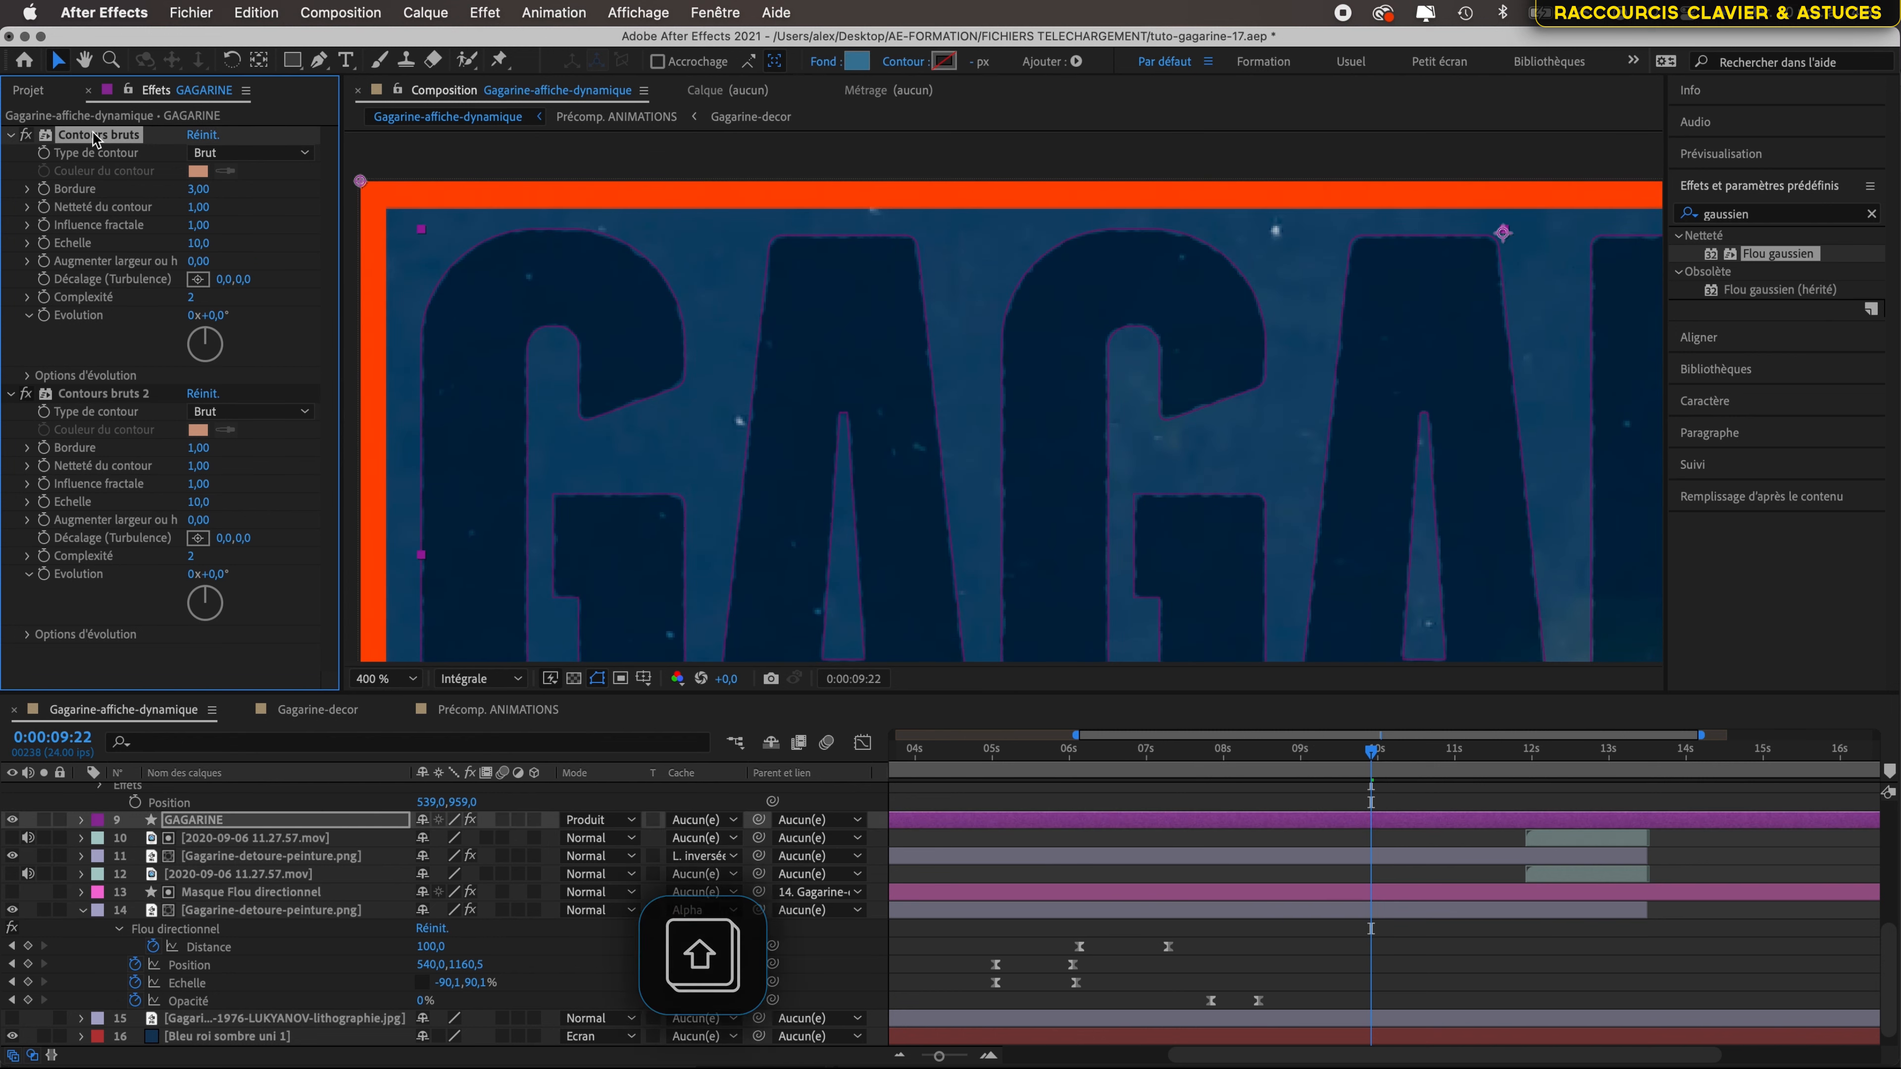
left_click(102, 397, "shift")
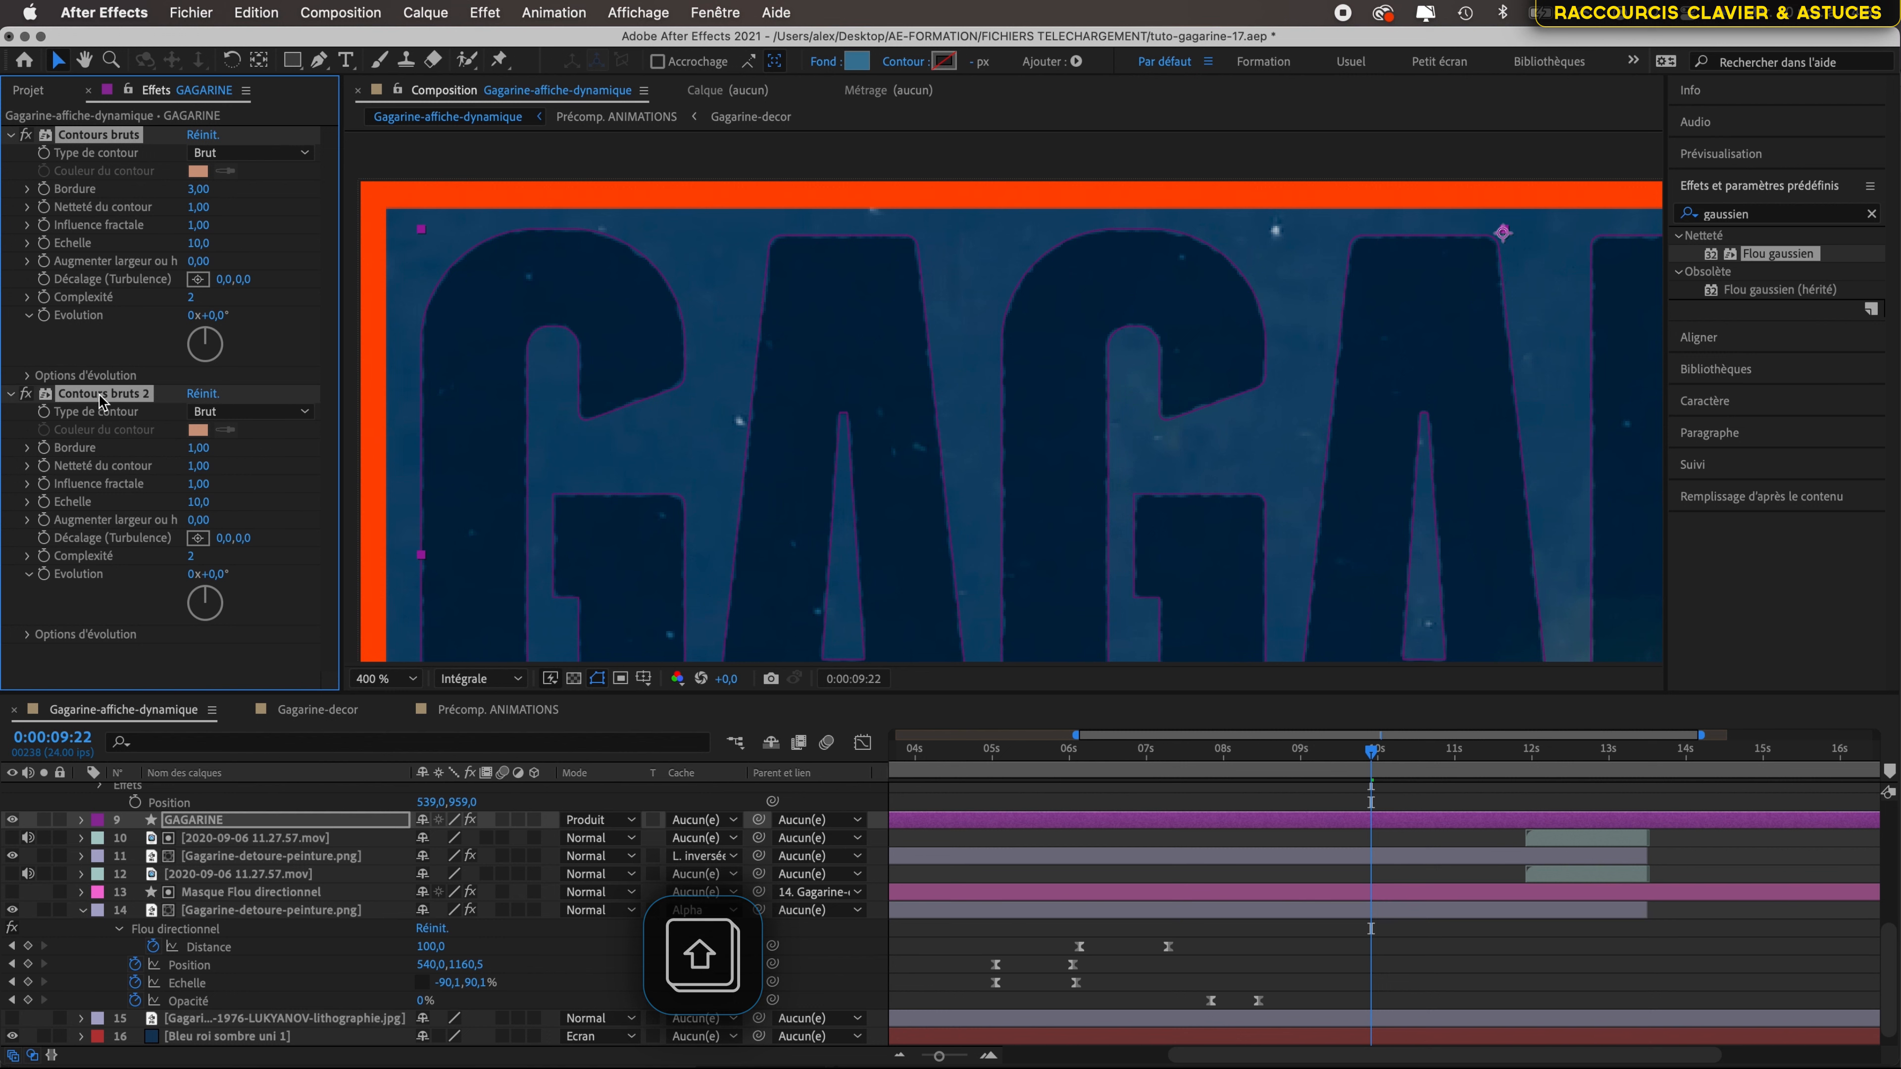
key("super+c")
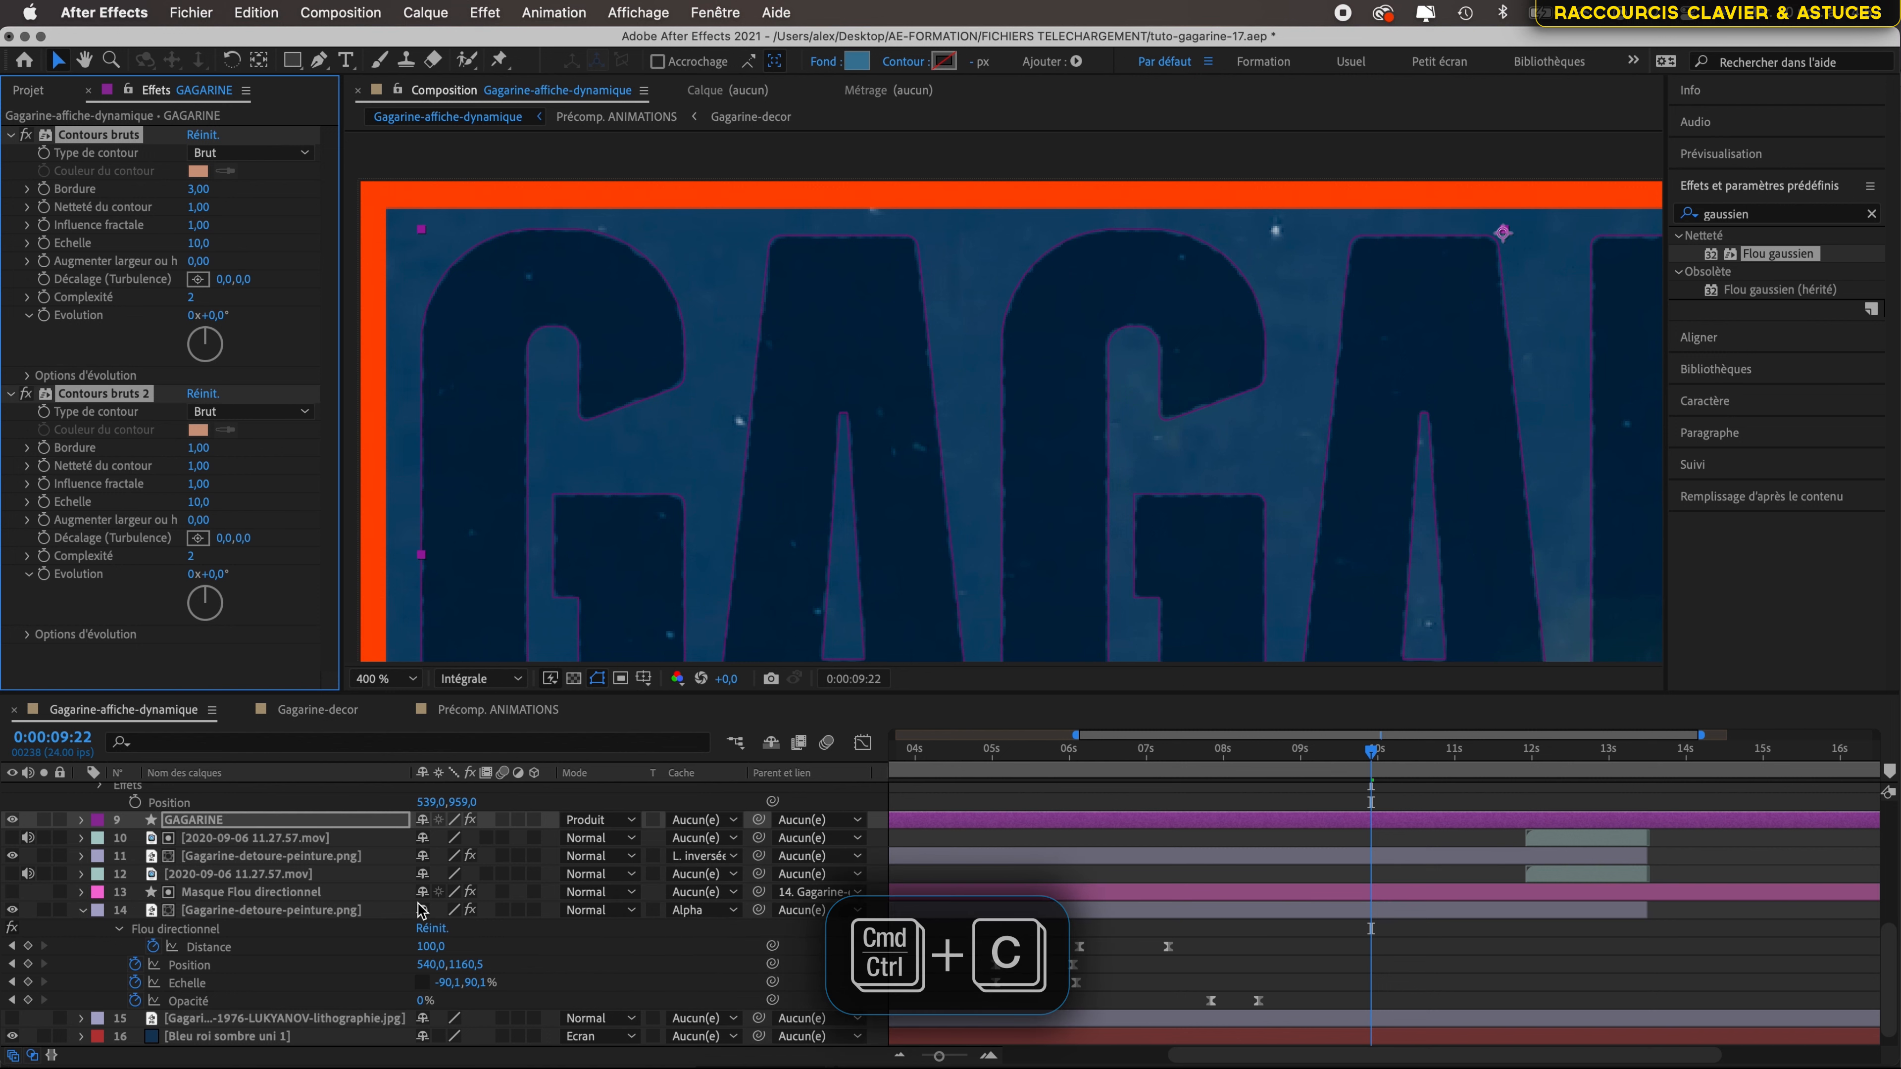
scroll(284, 906, "up", 5)
left_click(229, 885)
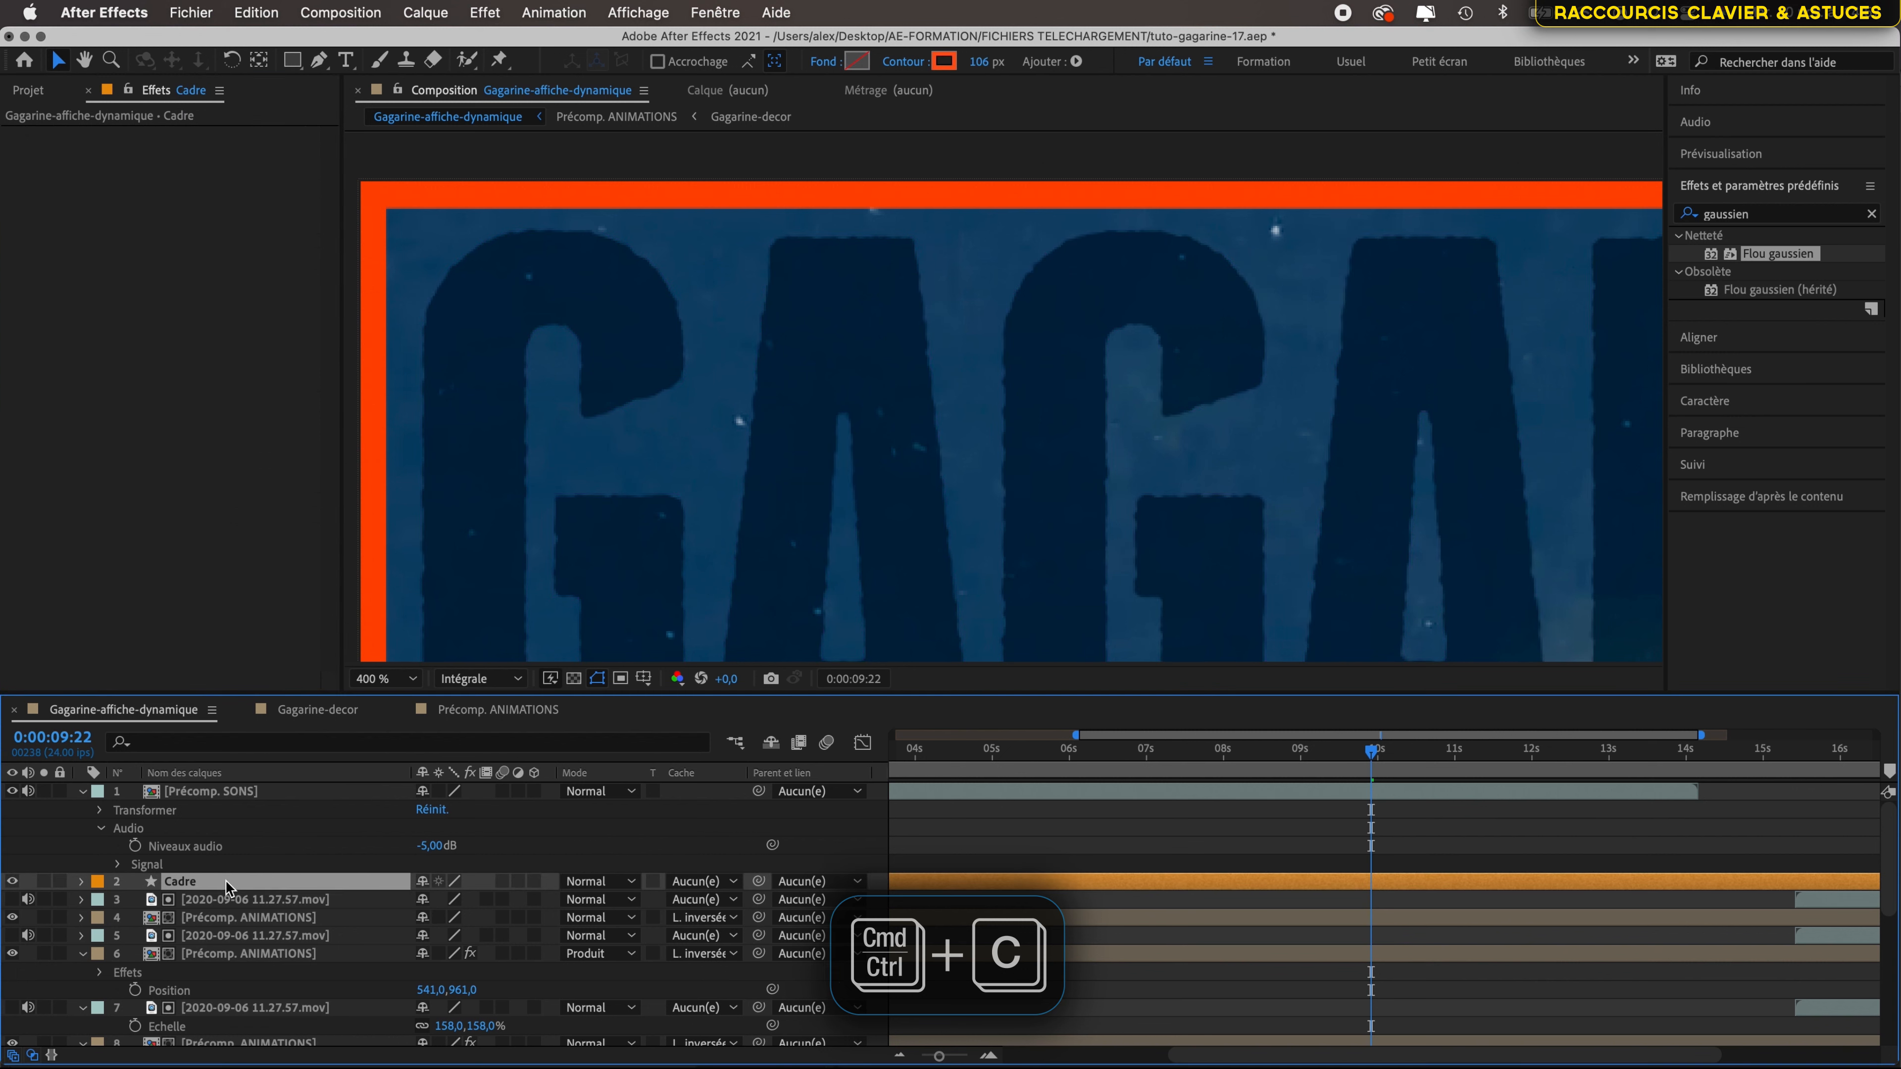
scroll(987, 406, "down", 1)
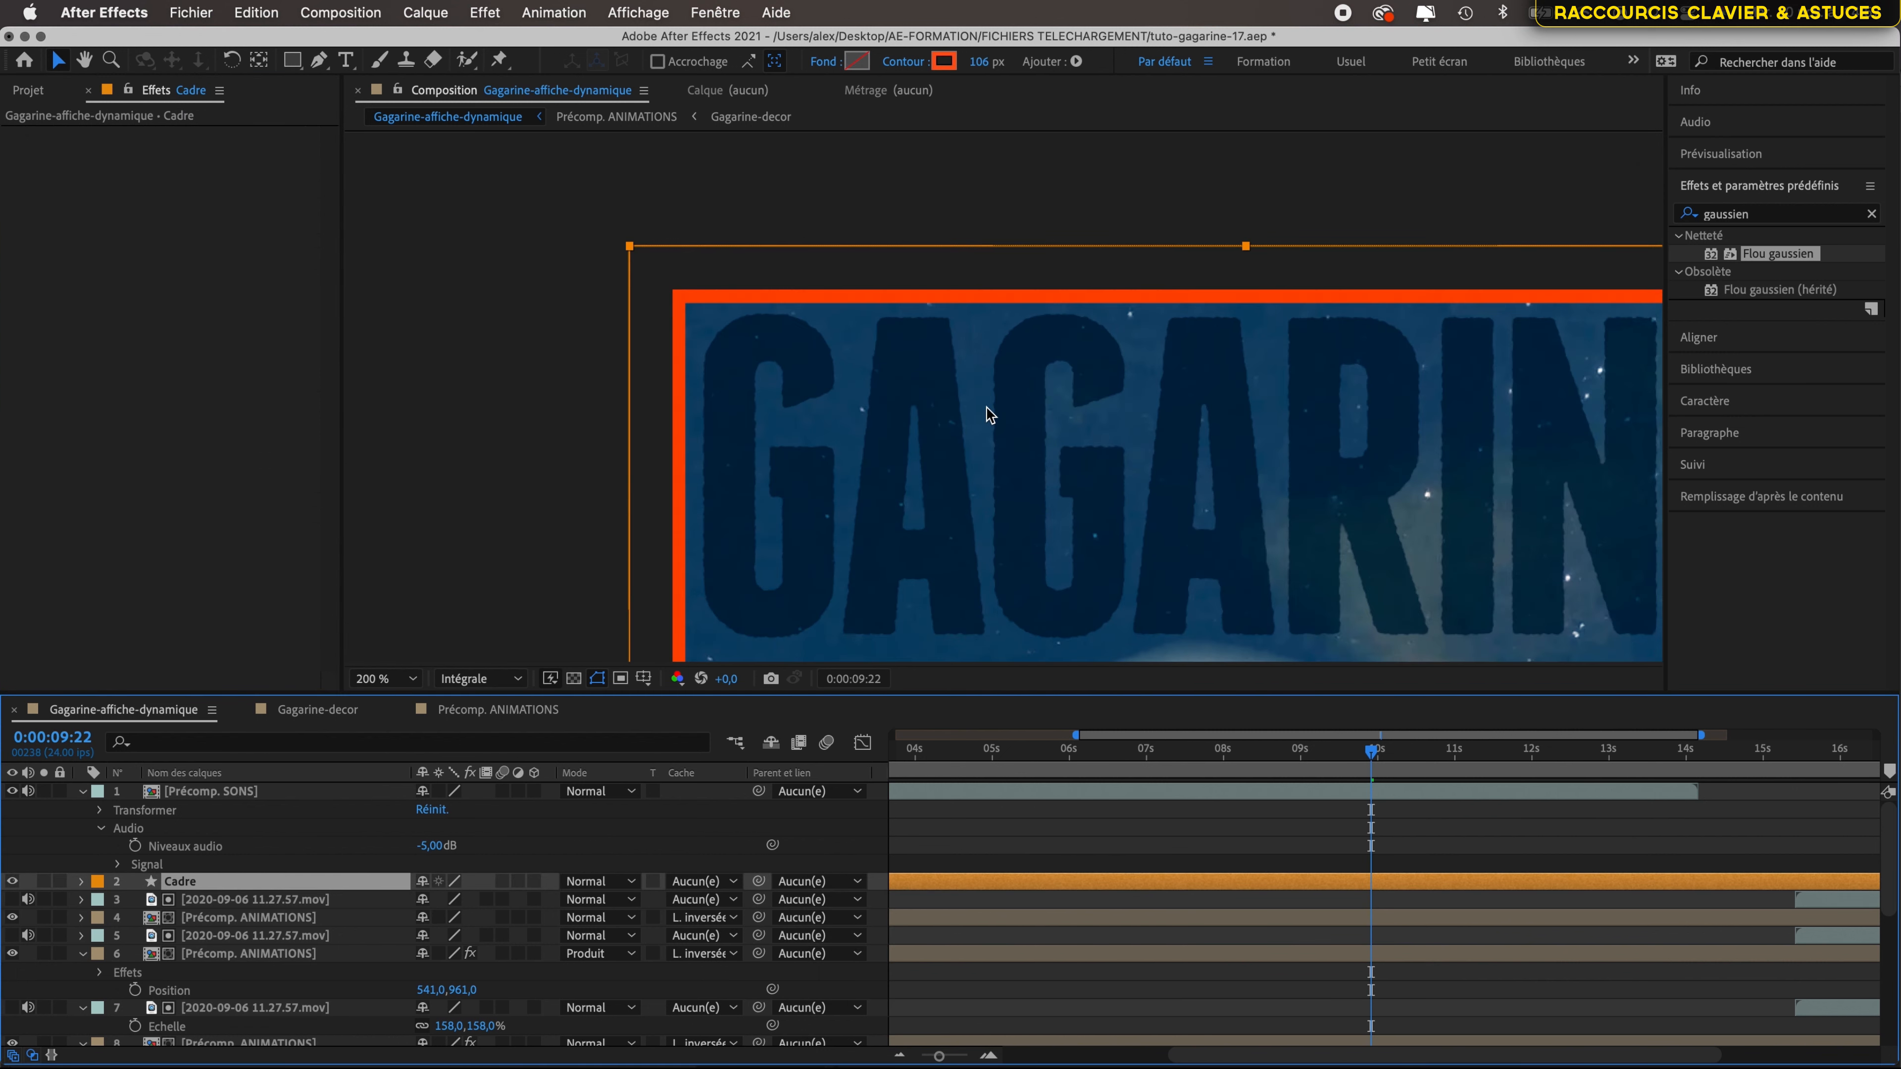
scroll(988, 414, "up", 1)
scroll(988, 414, "down", 1)
key("super+v")
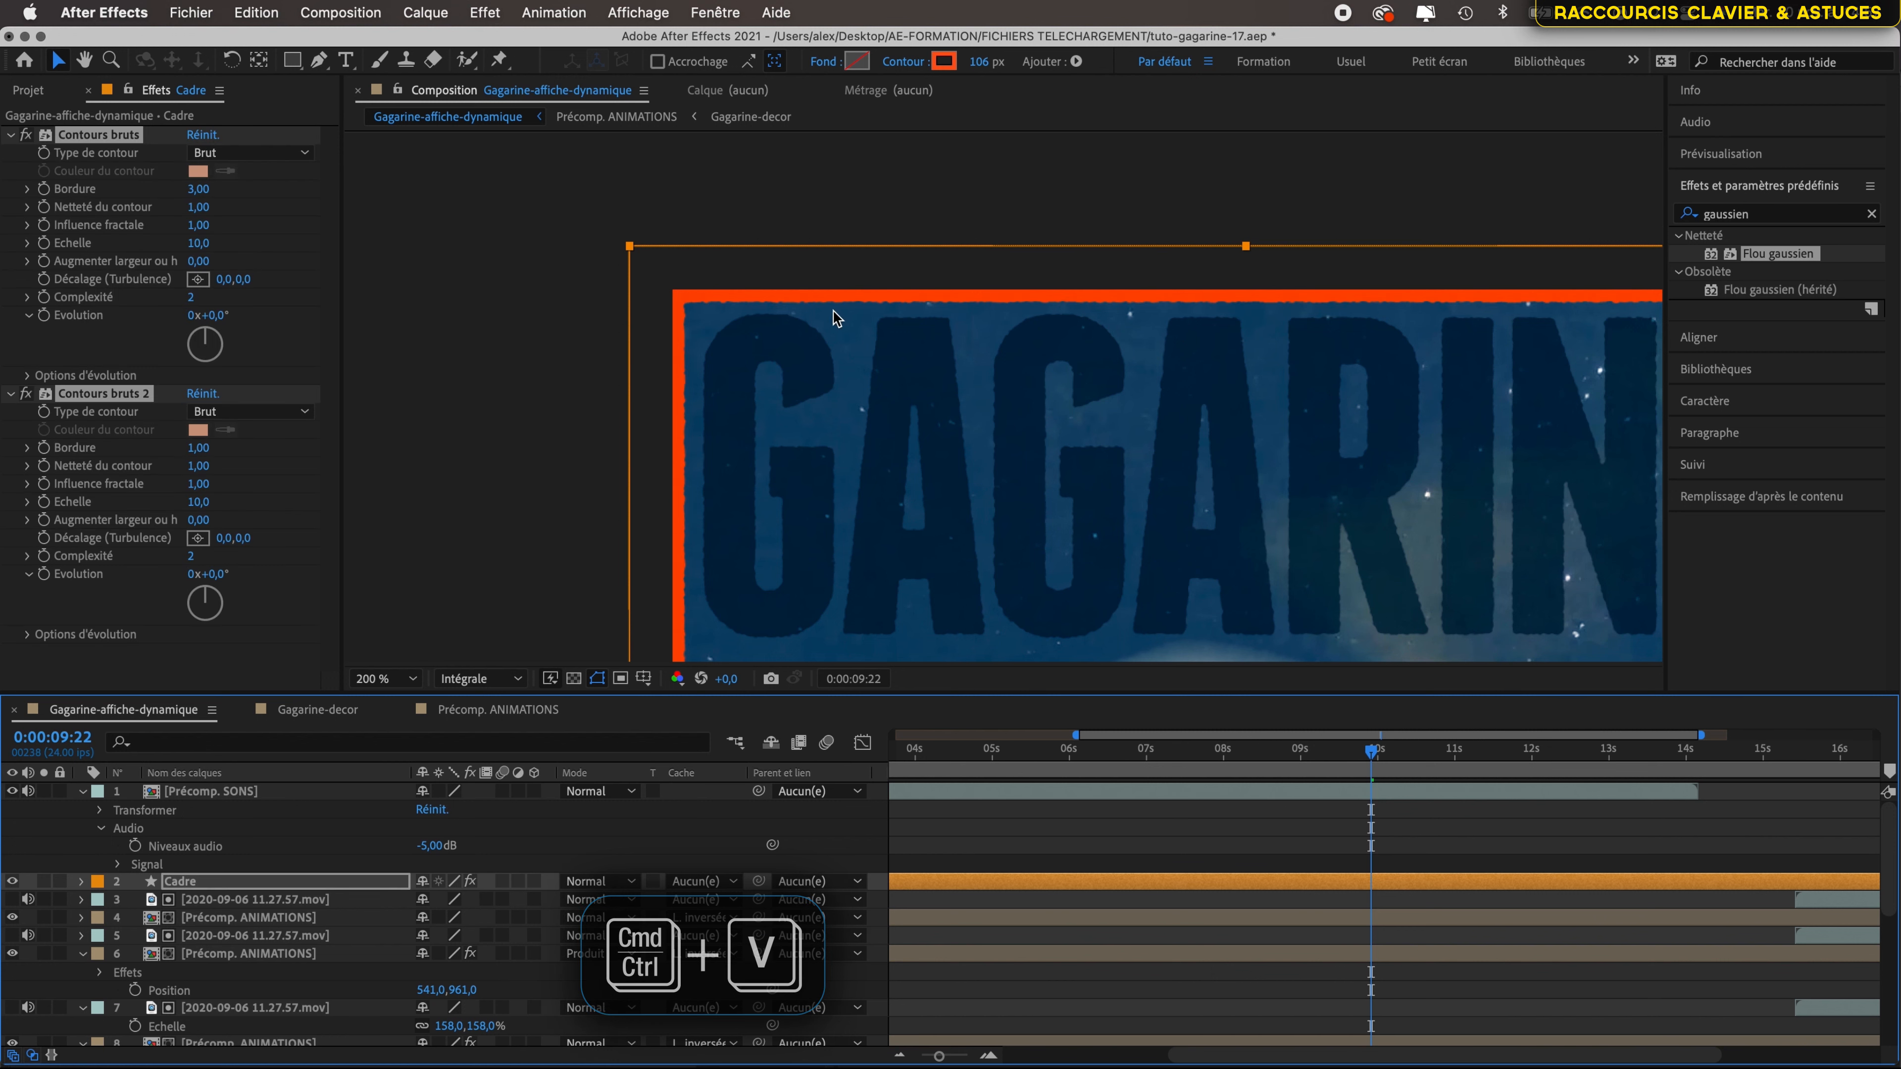
- Examine the frame's roughened edges from the GAGARINE title down to the buildings at the poster's base
scroll(738, 296, "up", 1)
scroll(738, 295, "up", 1)
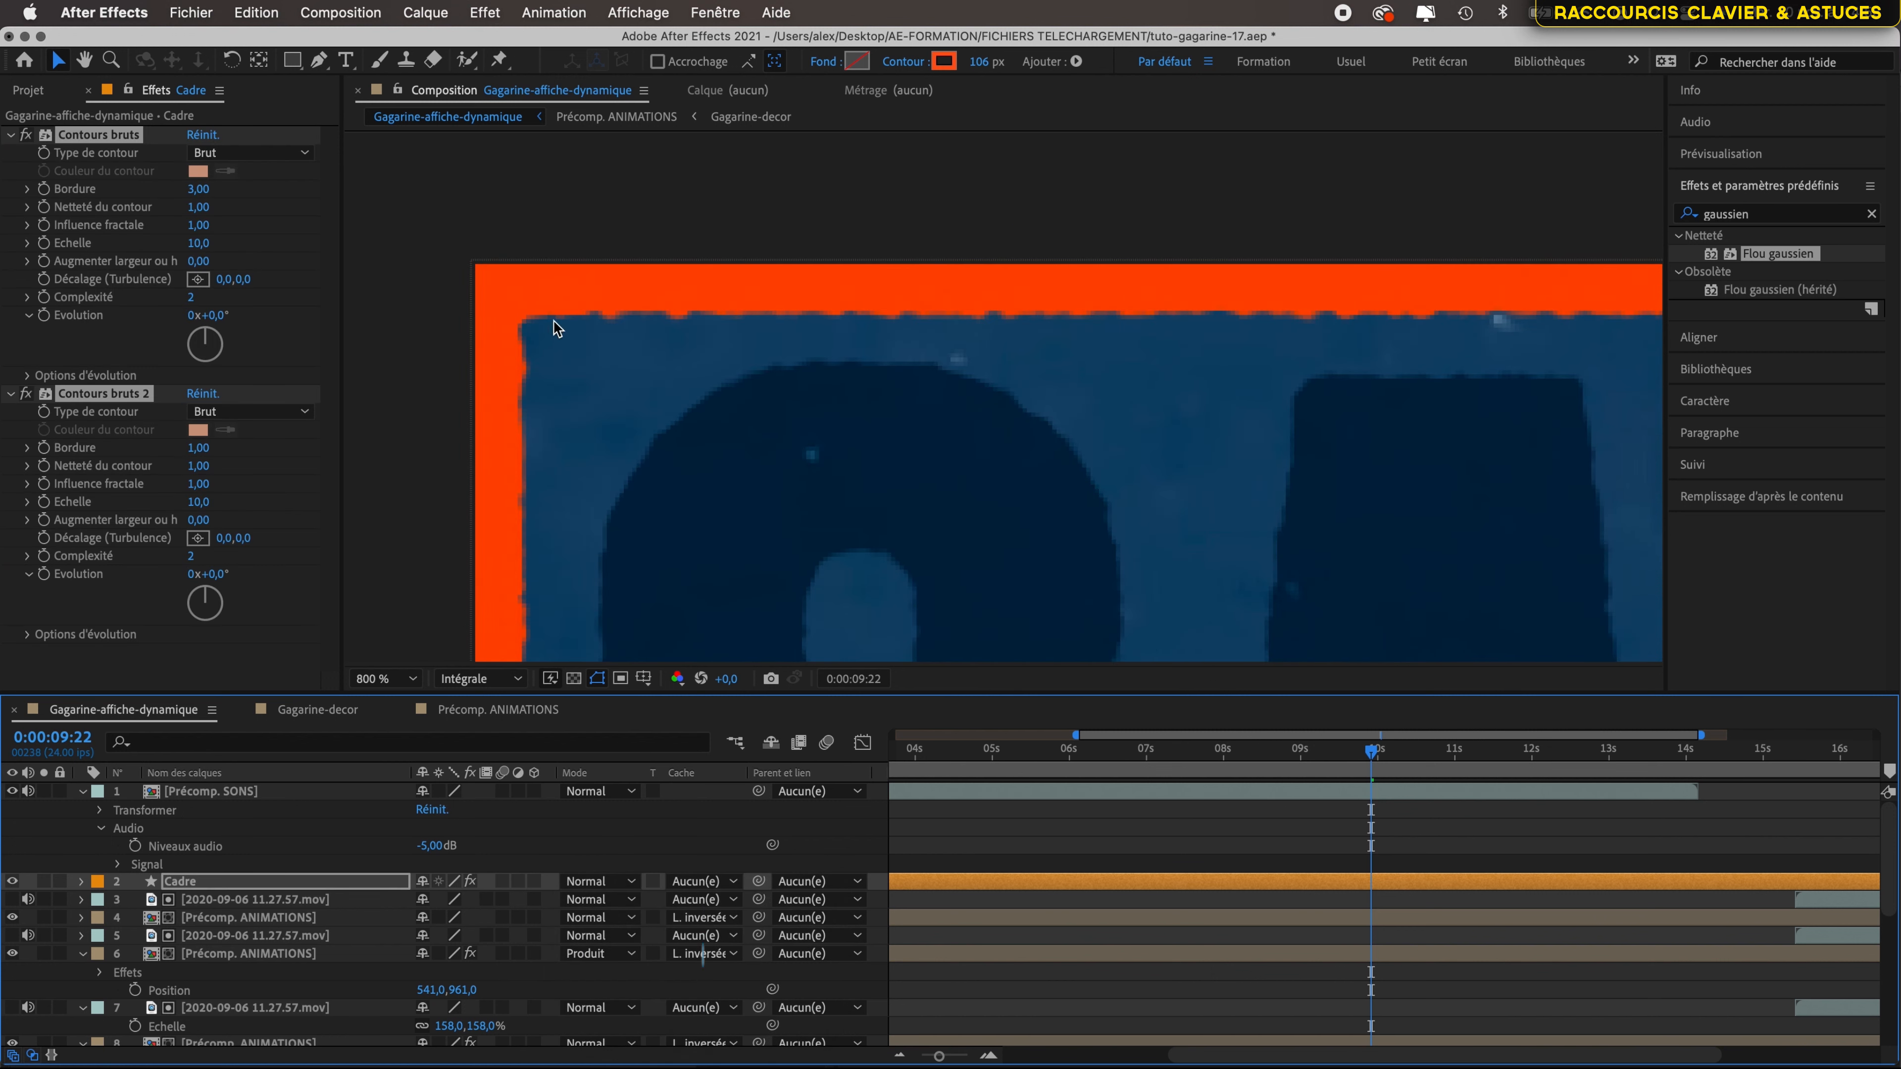
scroll(1077, 382, "down", 2)
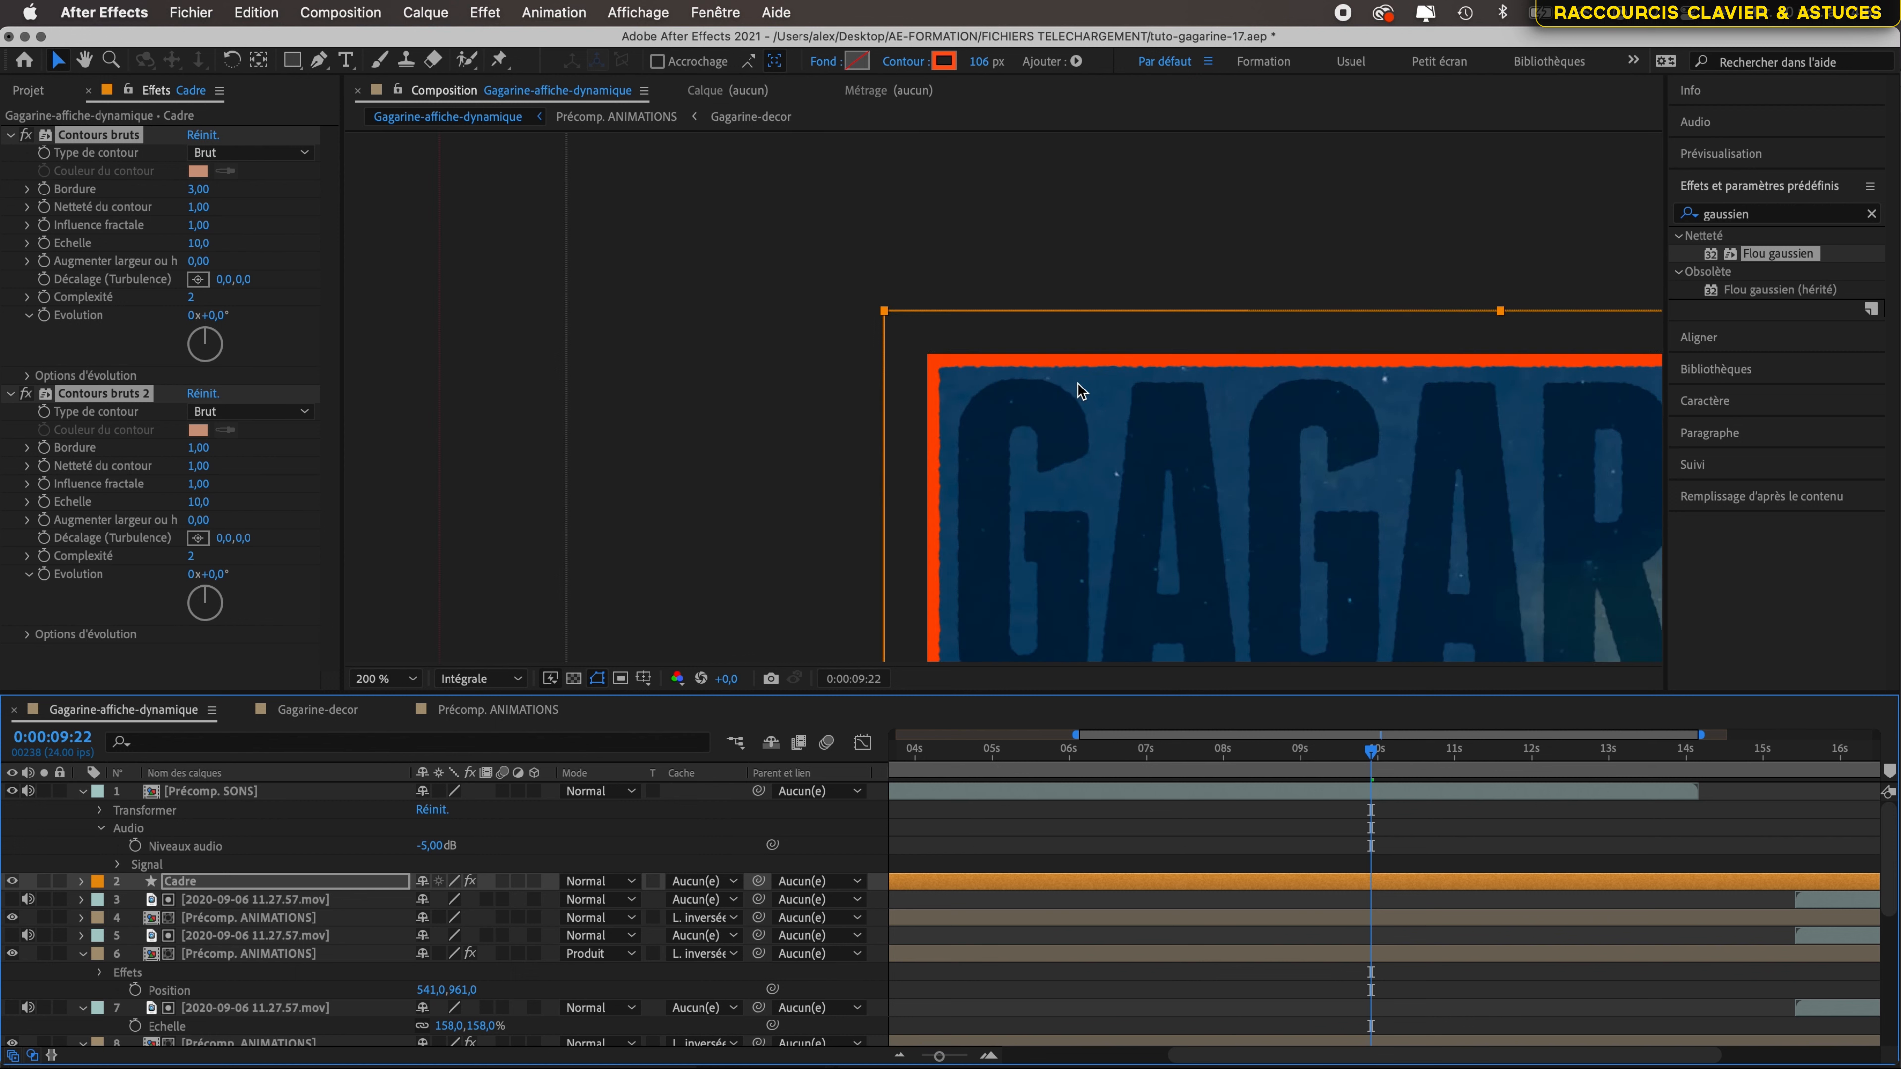
left_click(821, 428)
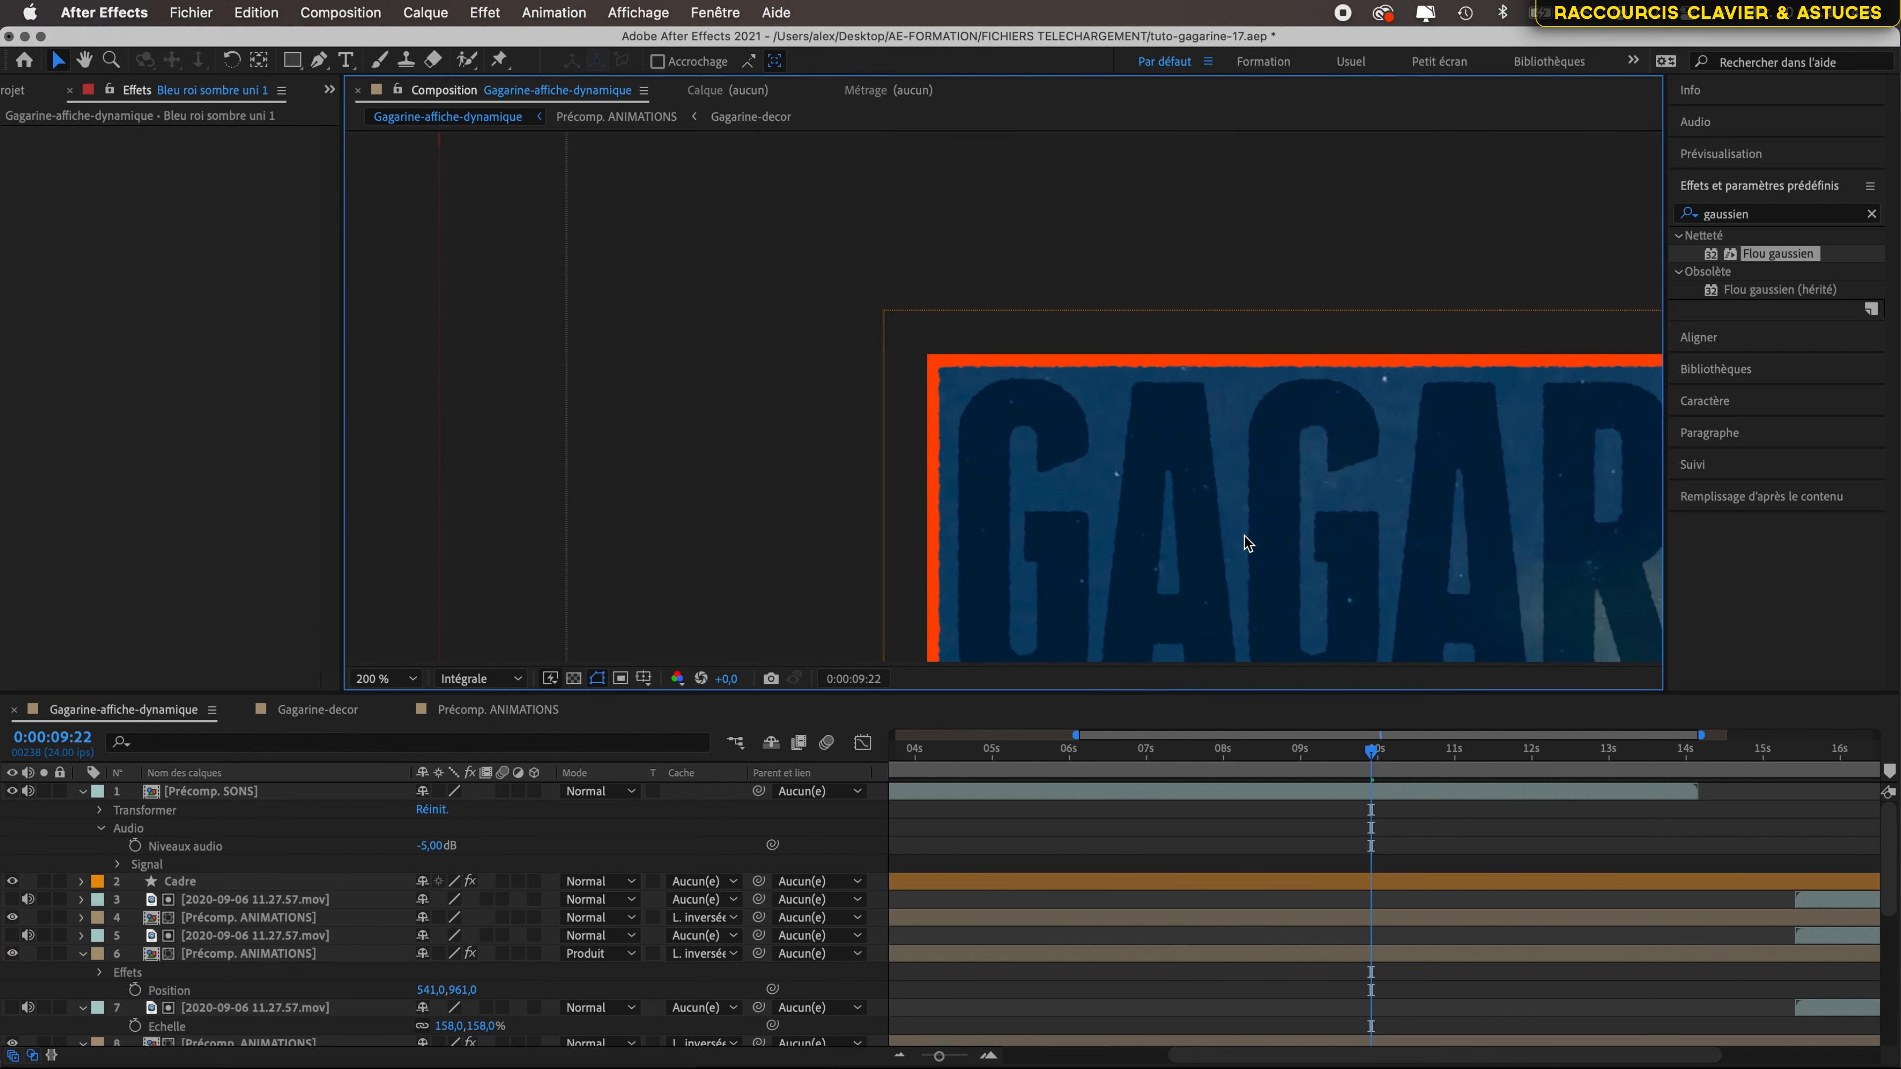
key("space")
left_click_drag(1197, 463, 996, 91)
left_click_drag(1044, 527, 913, 148)
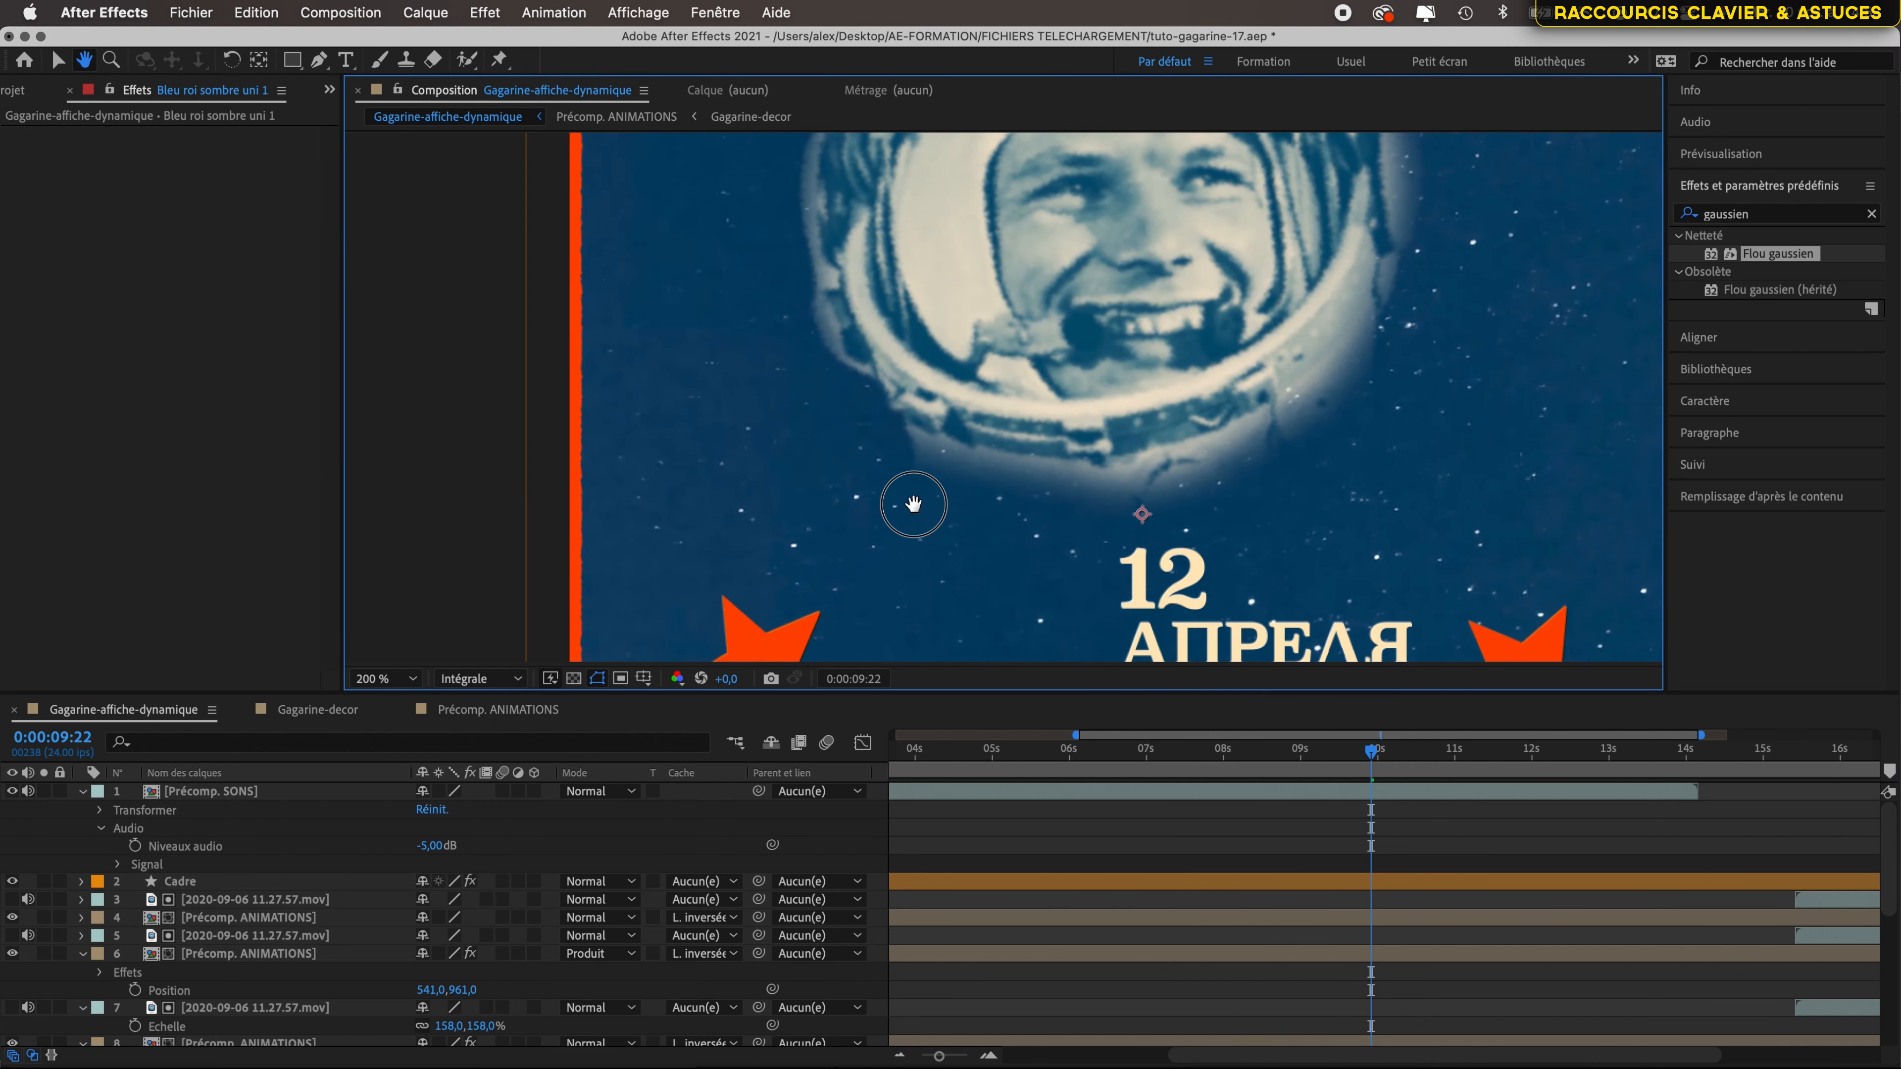
left_click_drag(914, 504, 909, 136)
left_click_drag(821, 498, 816, 322)
left_click_drag(806, 615, 849, 220)
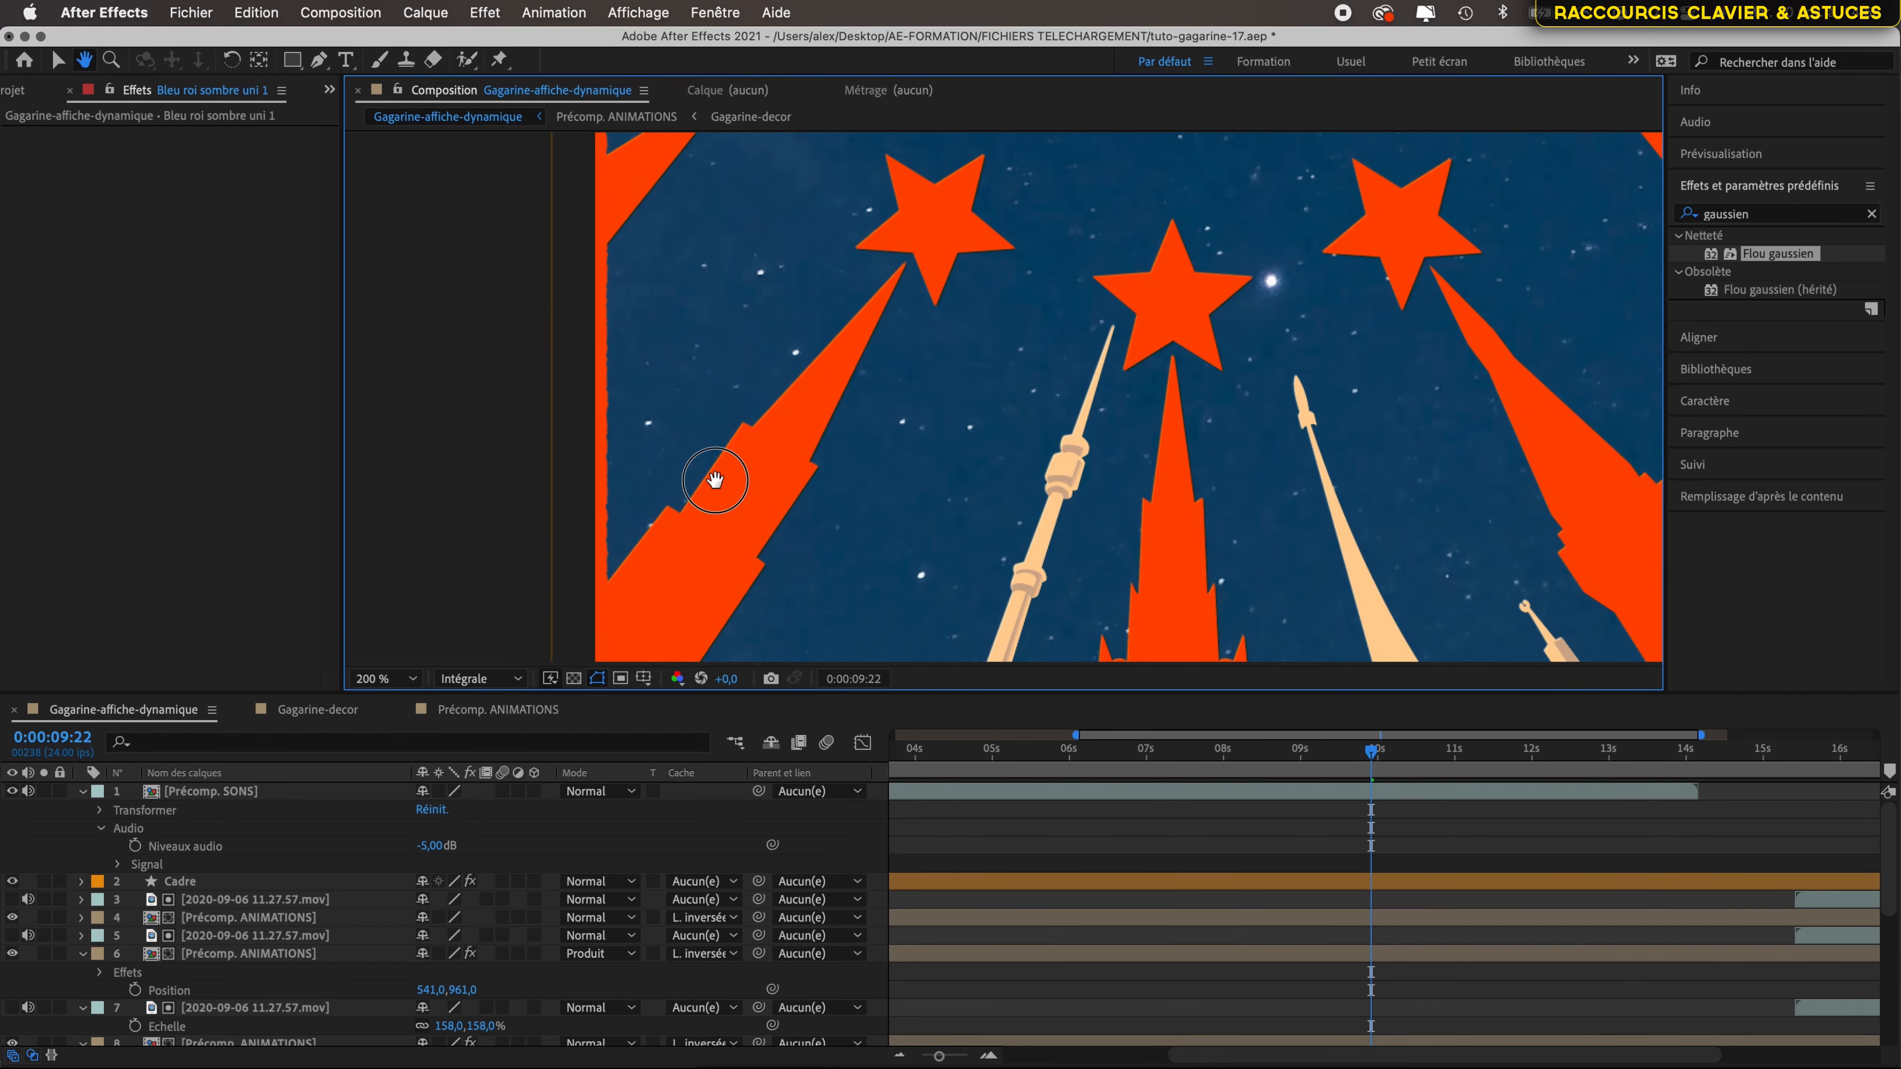
left_click_drag(714, 479, 744, 91)
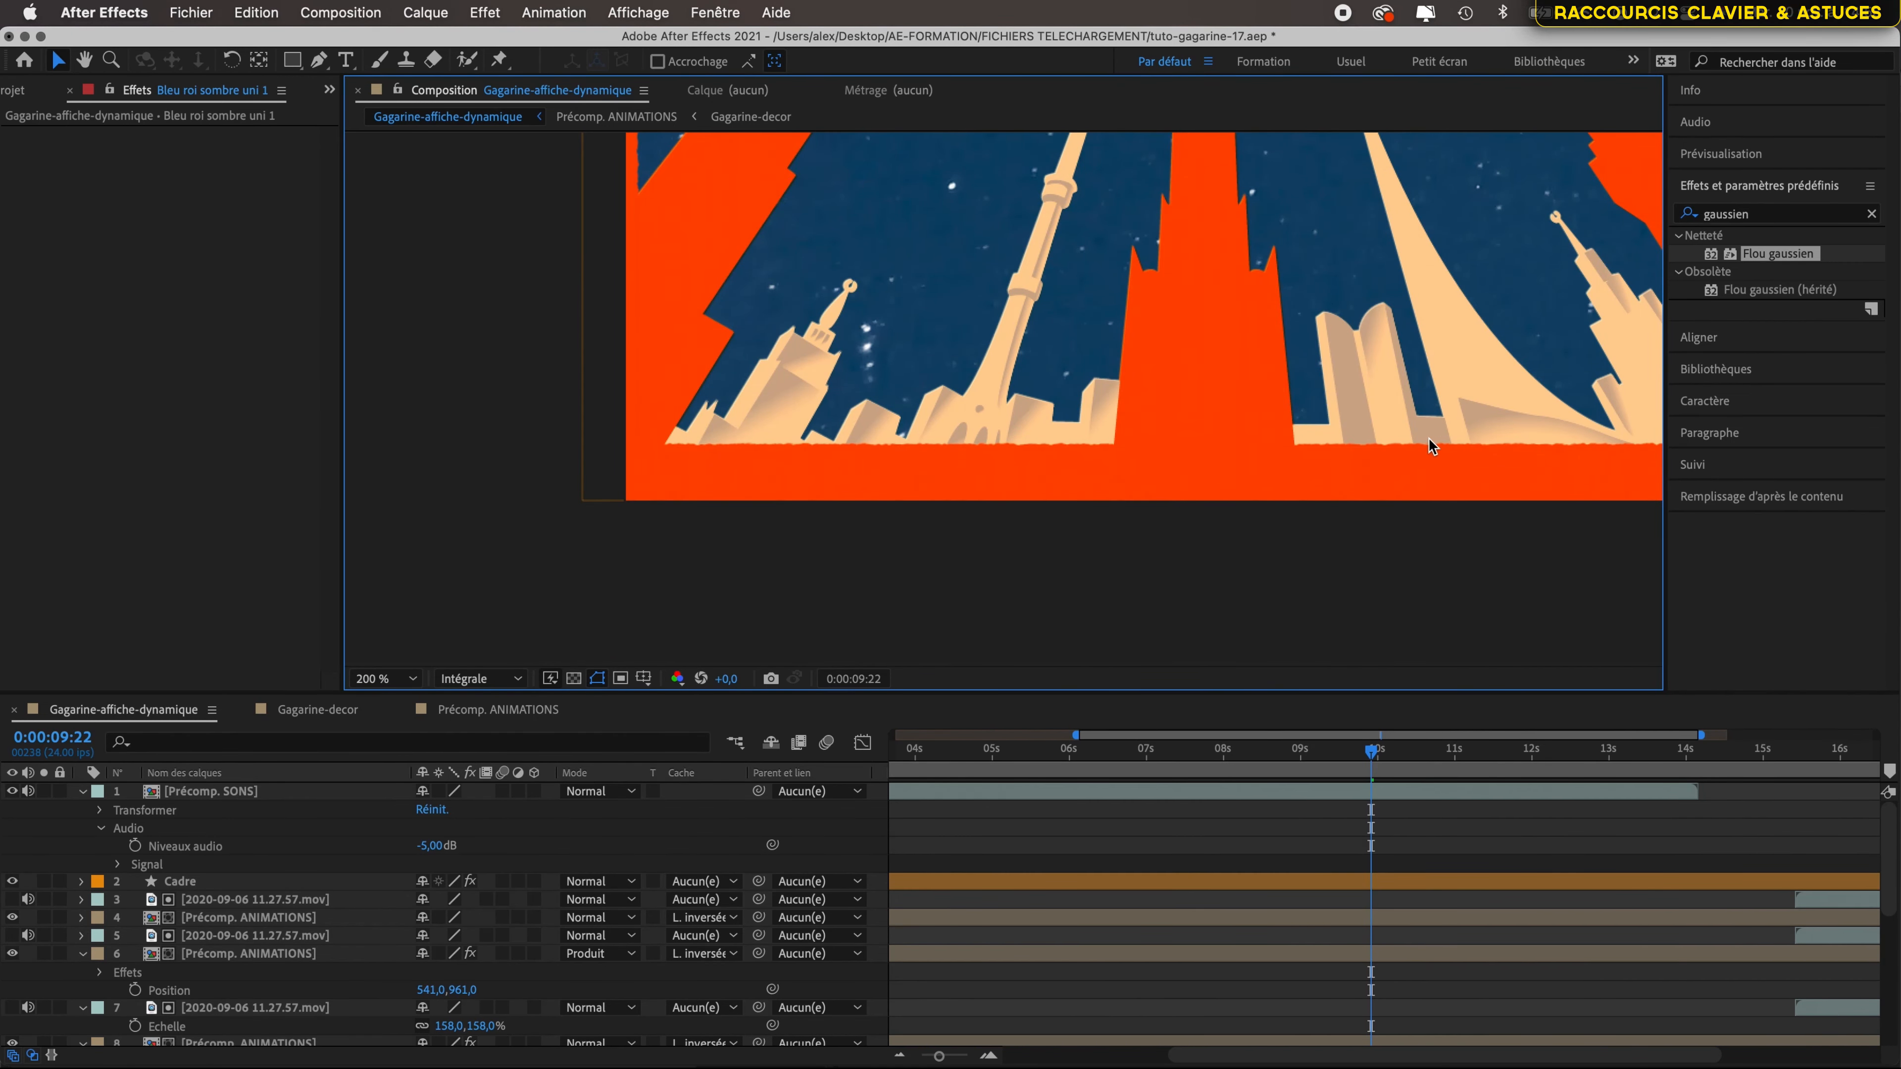
scroll(1439, 440, "up", 2)
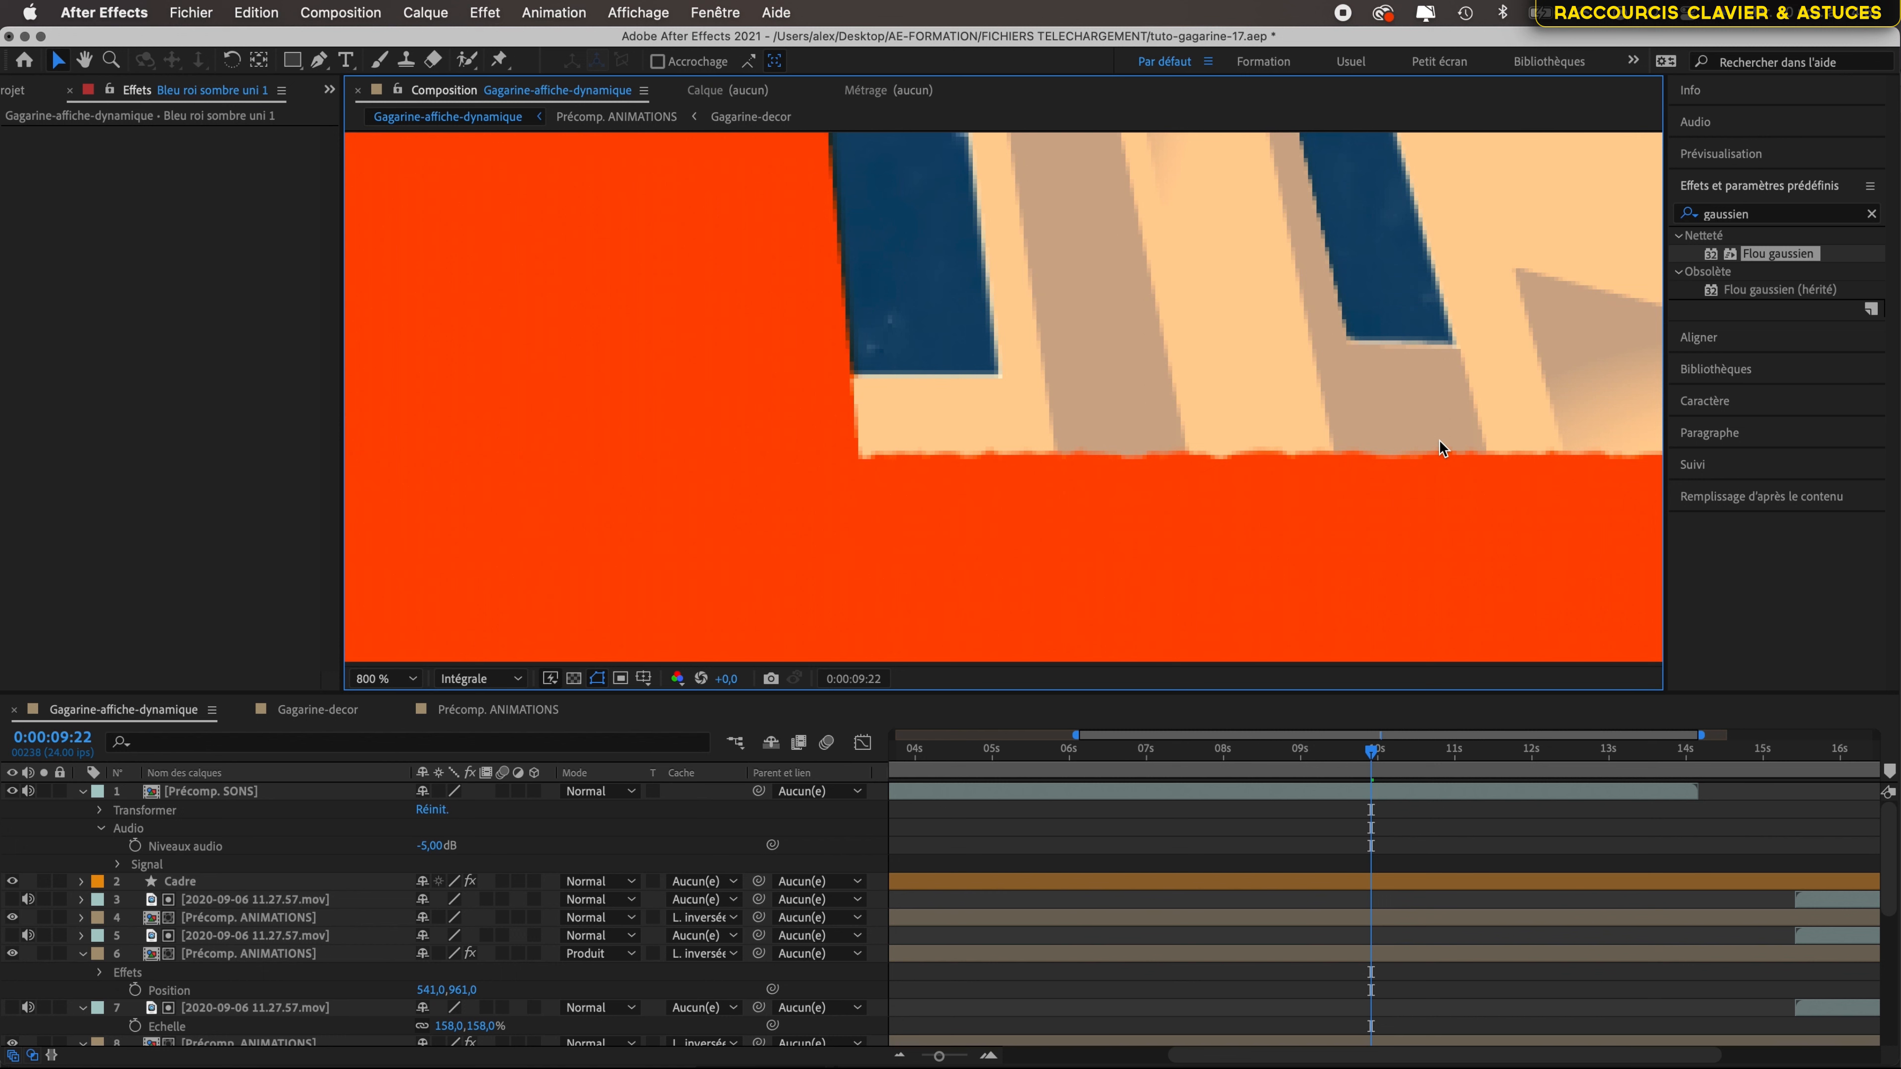
- Turn off the Contours bruts 2 effect on the Cadre layer
left_click(260, 887)
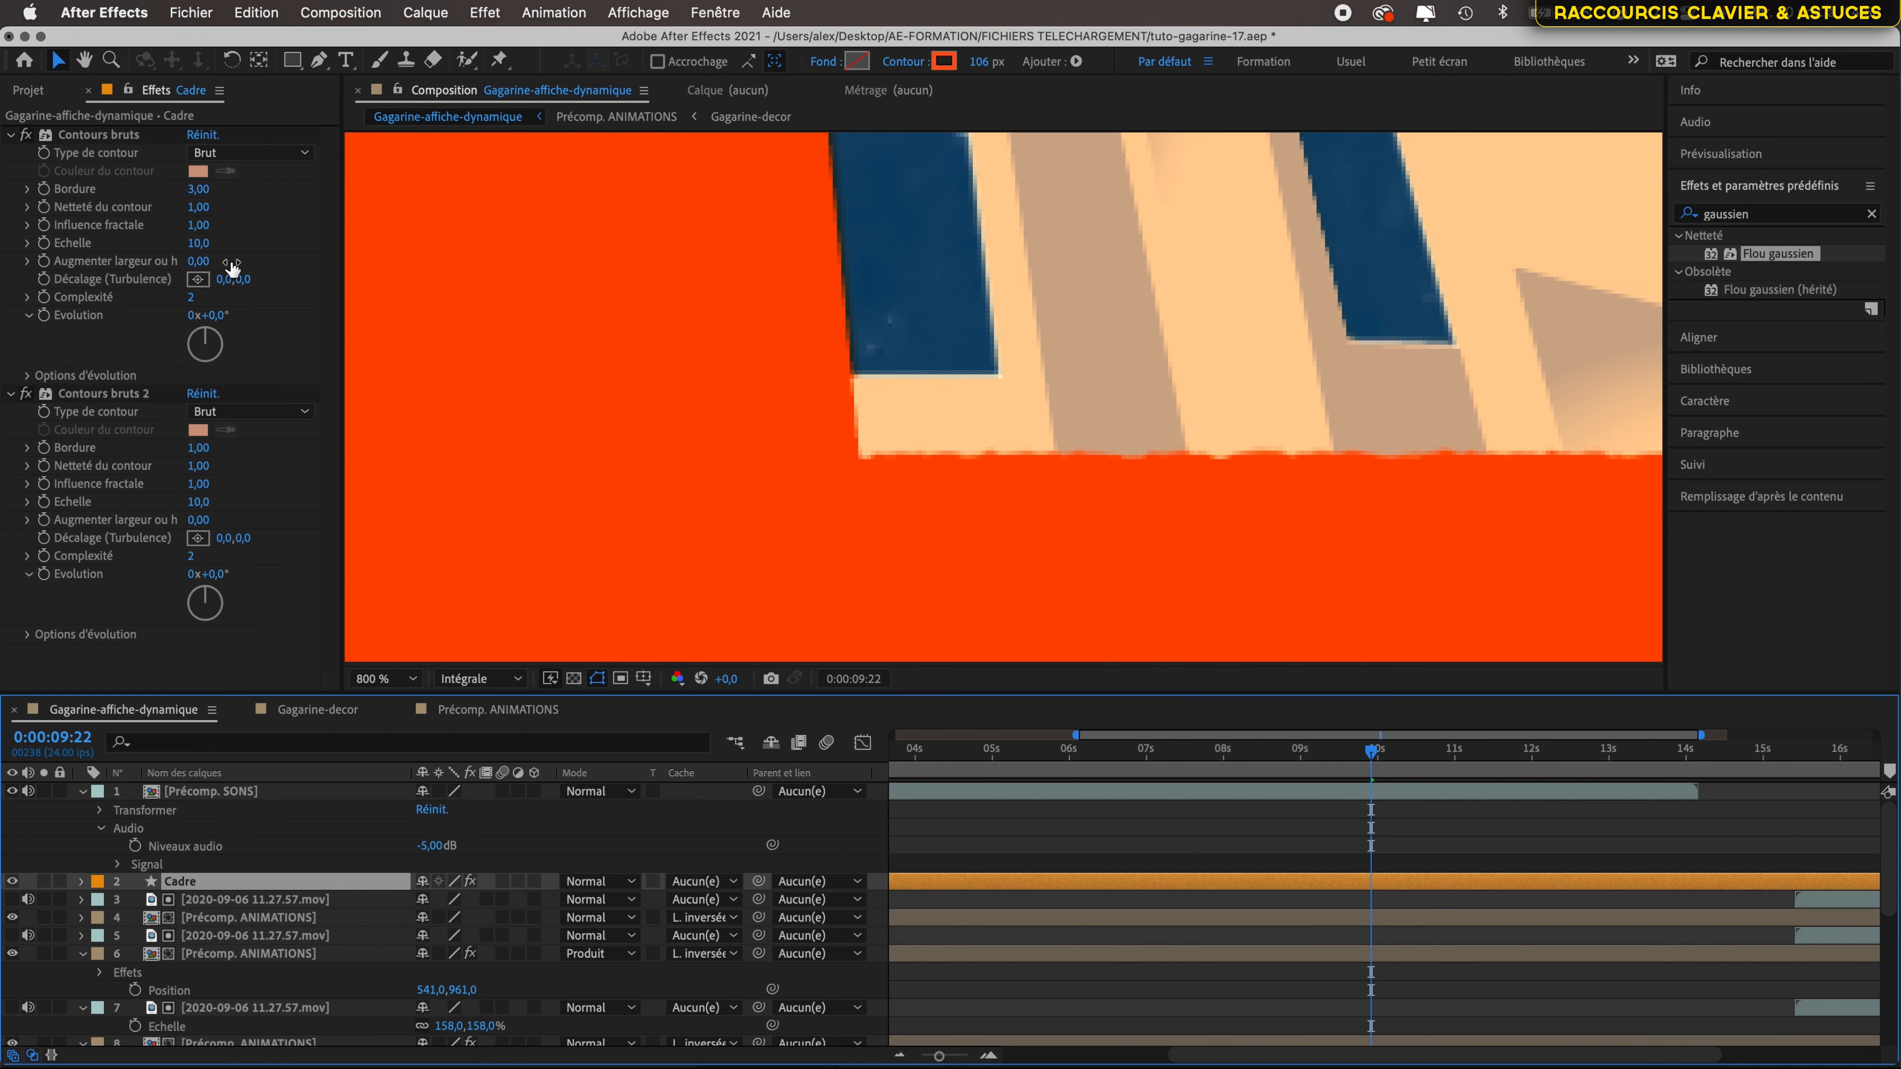
left_click(27, 394)
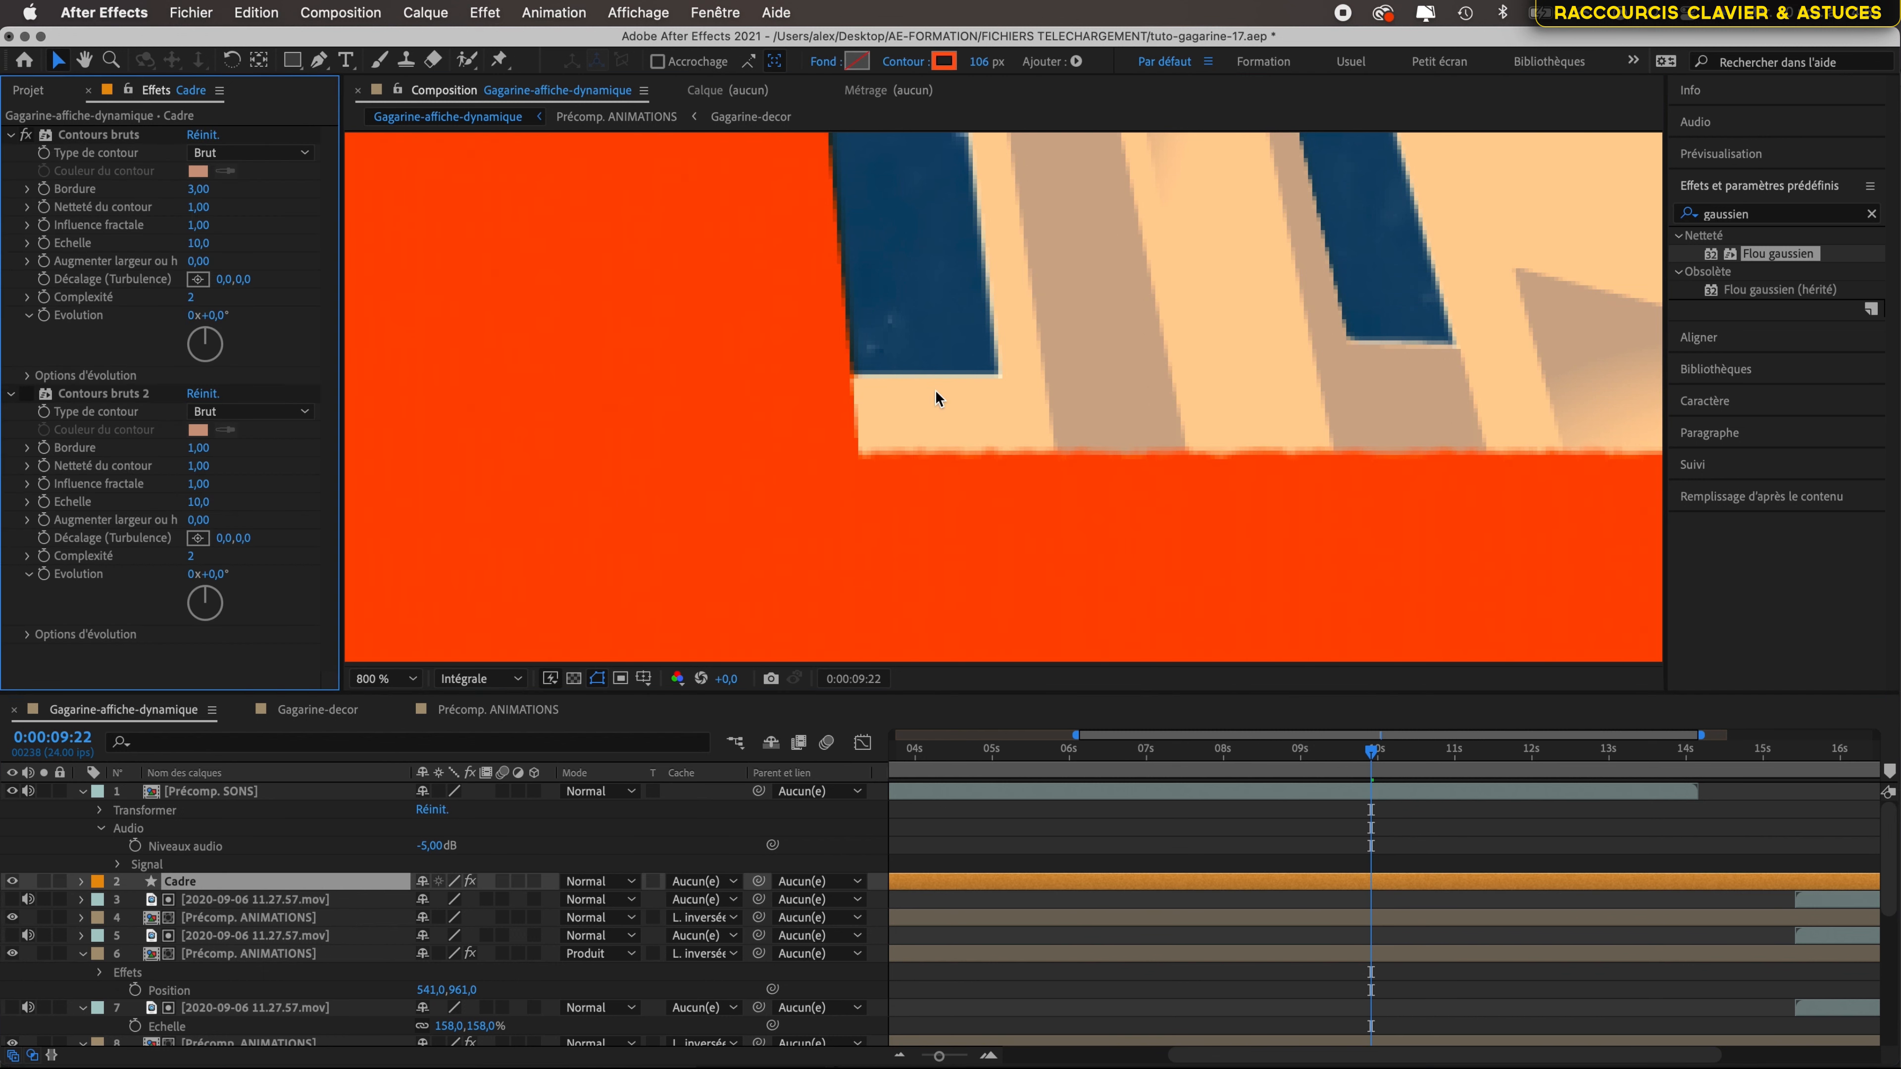
scroll(1165, 392, "down", 4)
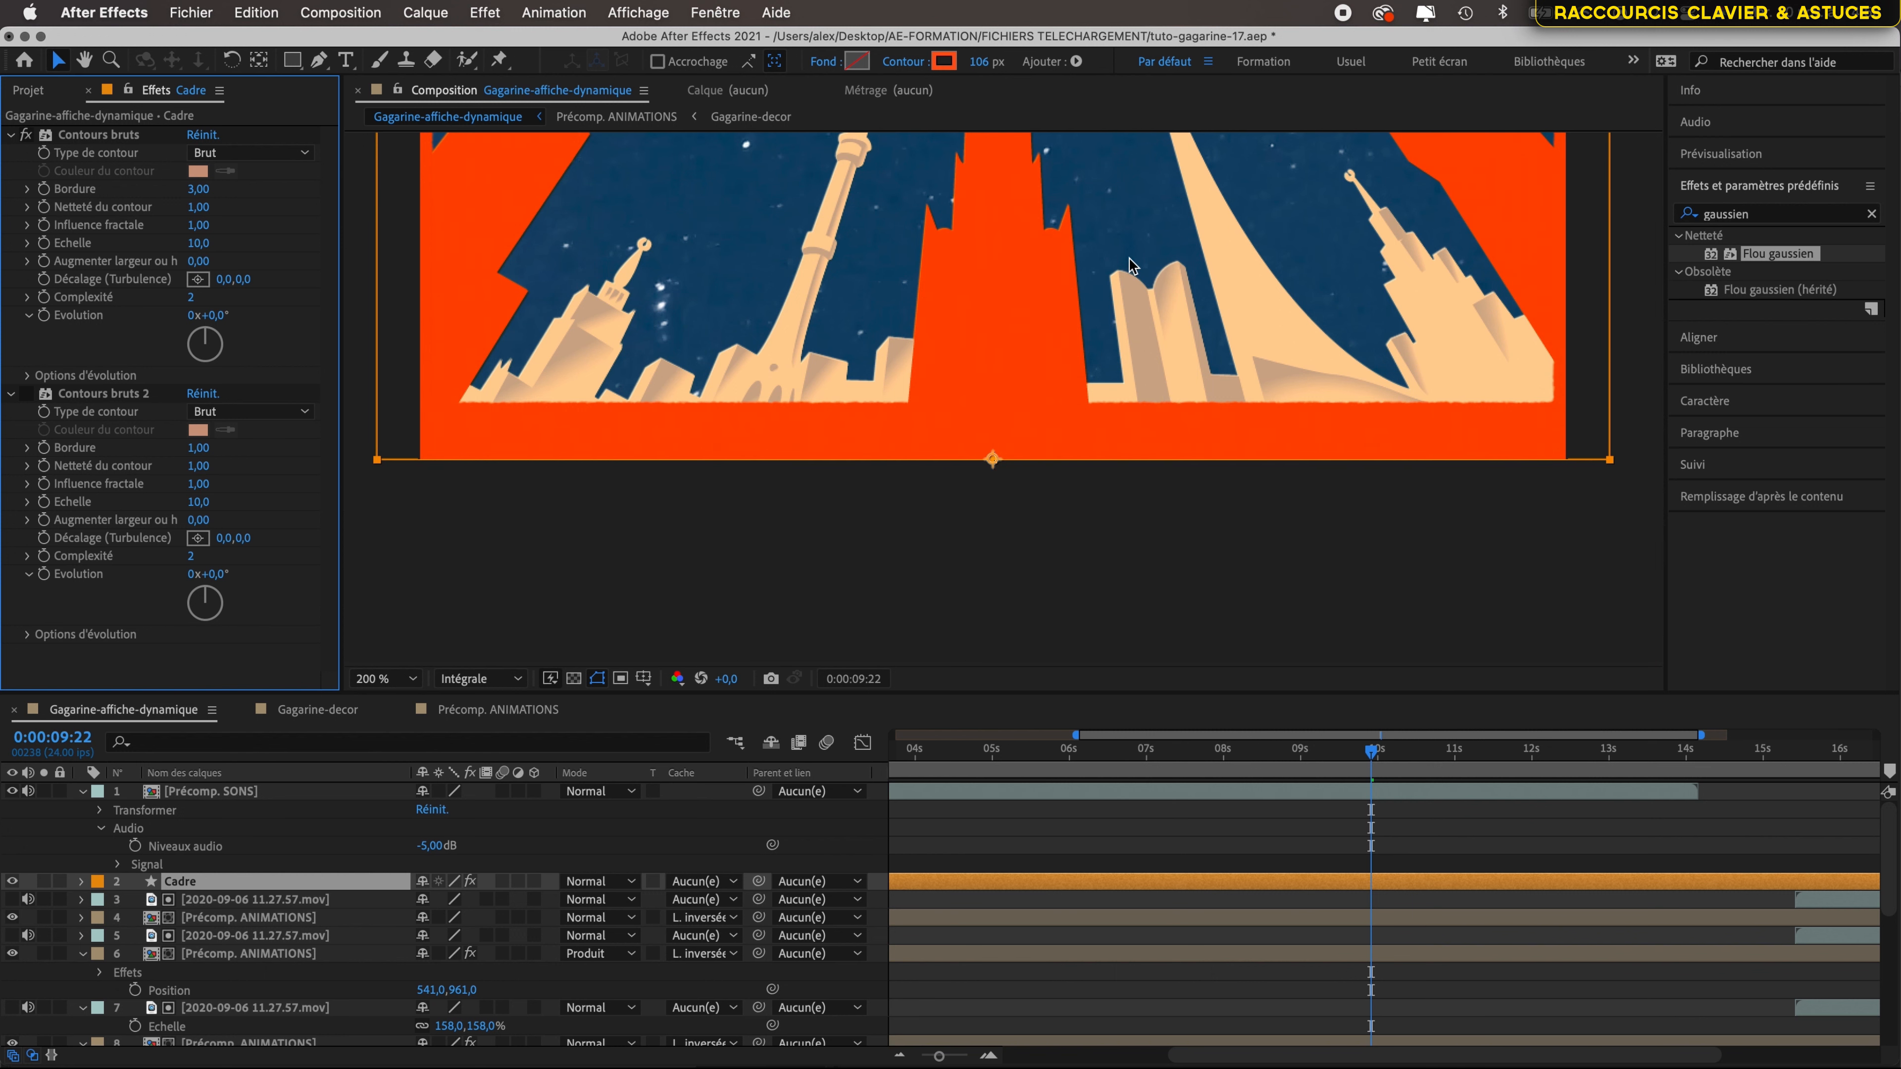
- Inspect the frame with a single Contours bruts effect alongside the portrait, date text and red stars
scroll(1130, 266, "down", 2)
scroll(1131, 266, "up", 2)
key("space")
left_click_drag(1149, 181, 1087, 576)
left_click_drag(1082, 291, 1128, 575)
left_click_drag(1098, 260, 1096, 533)
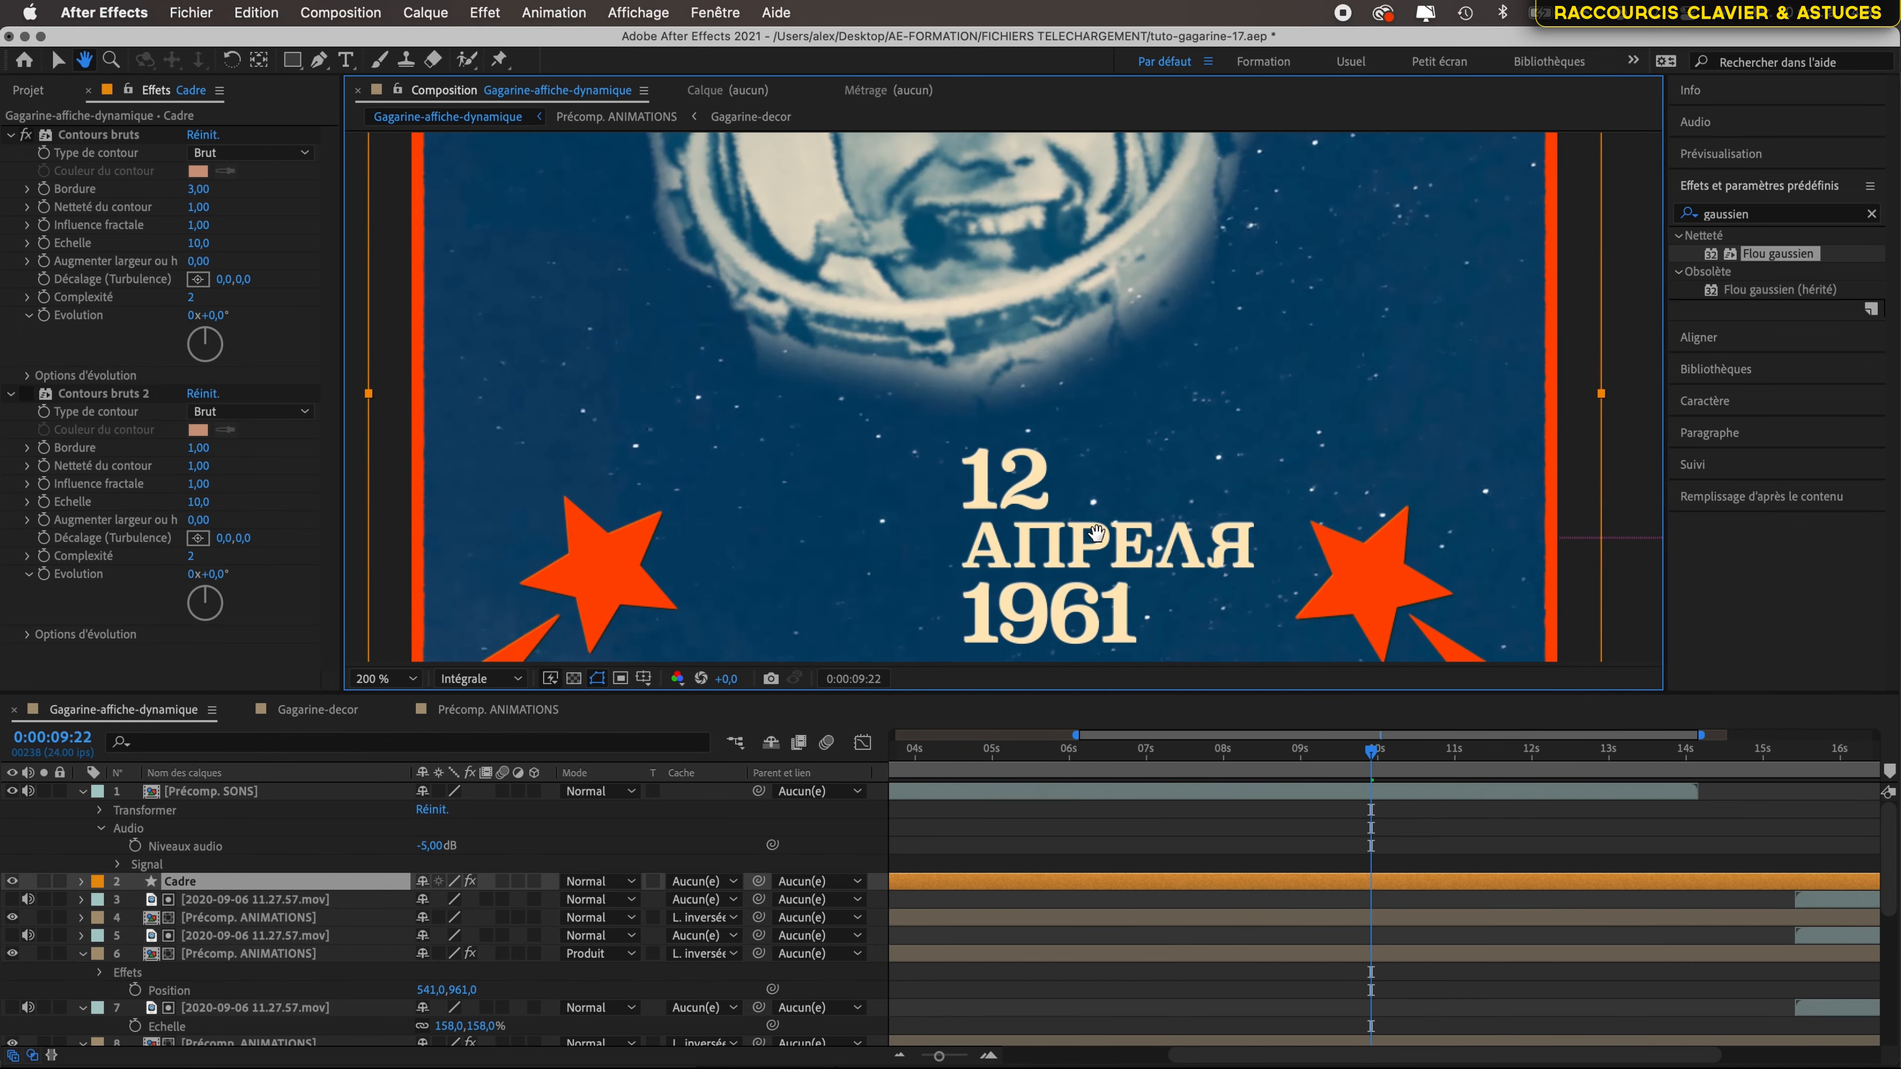
left_click_drag(1063, 306, 1063, 614)
mouse_move(1040, 330)
left_mouse_down()
mouse_move(1029, 596)
mouse_move(1065, 9)
left_mouse_up()
left_click_drag(1070, 349, 1063, 129)
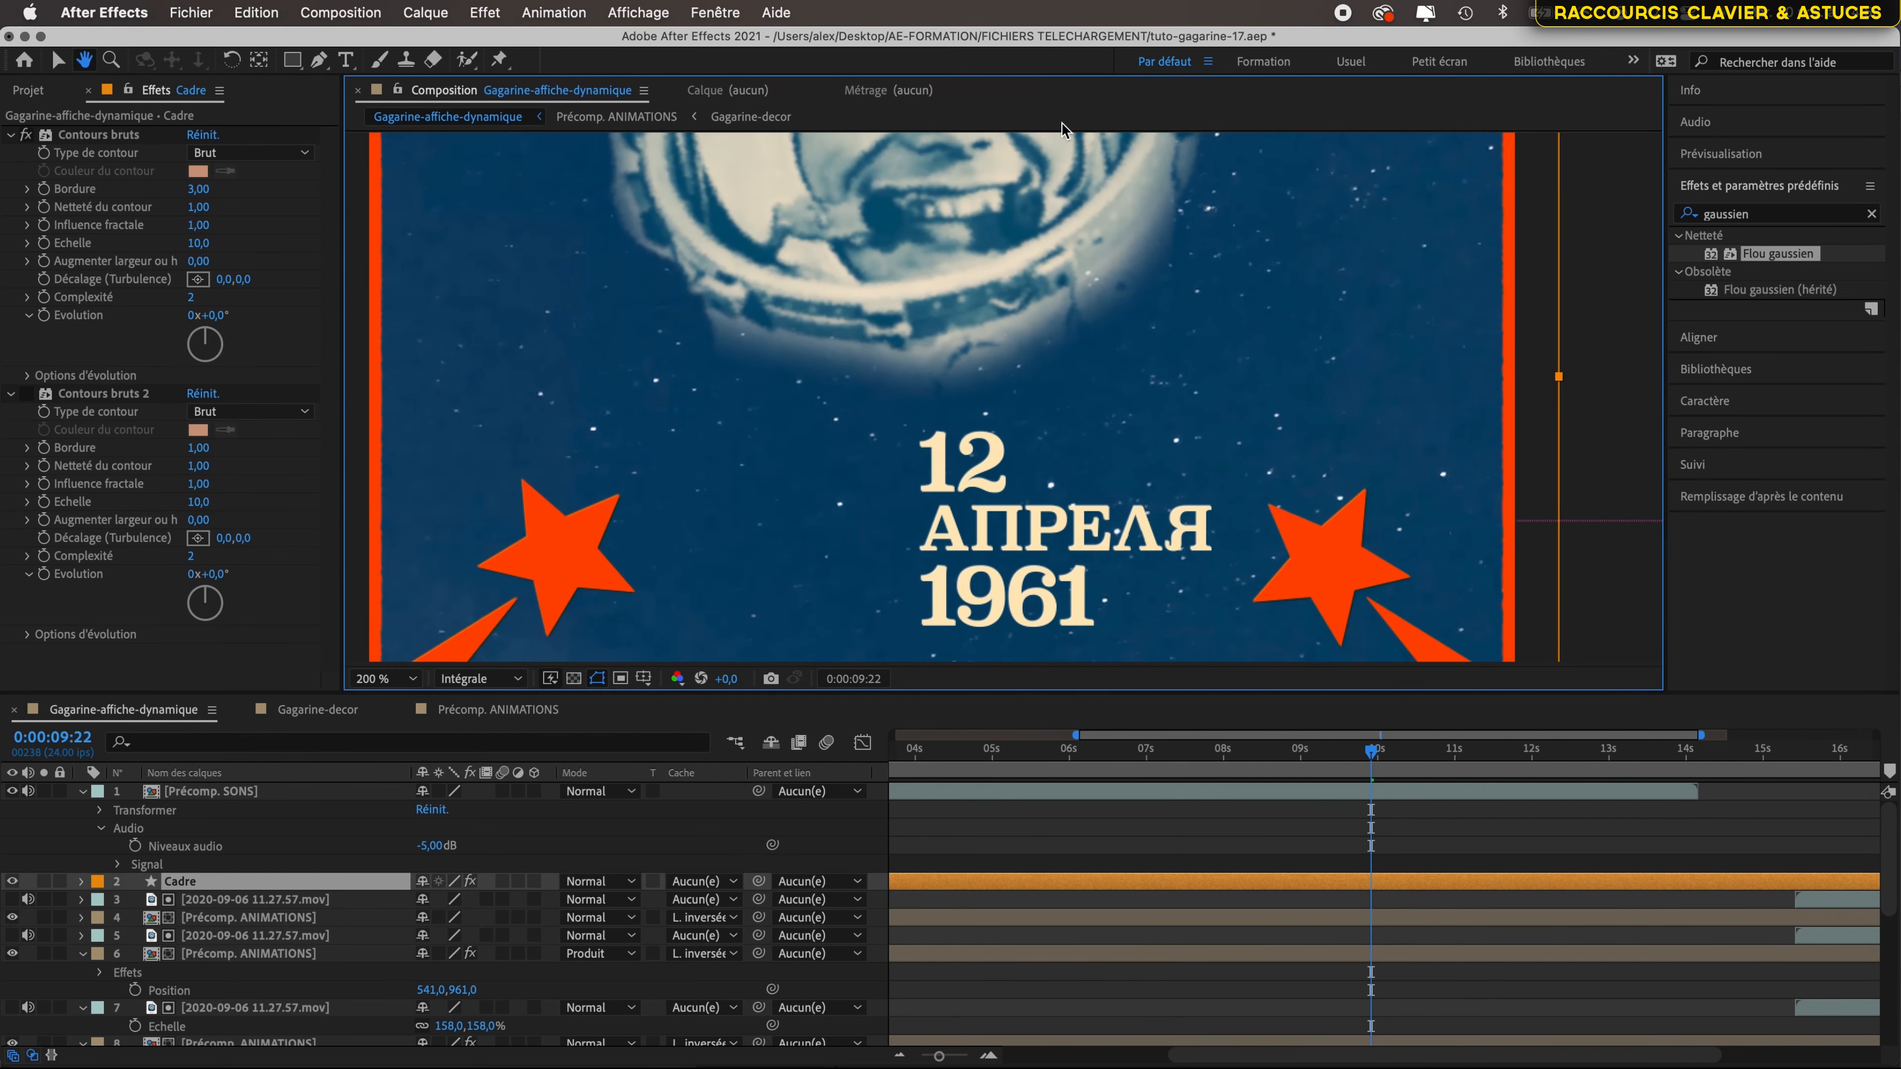
left_click_drag(1071, 587, 1041, 228)
key("v")
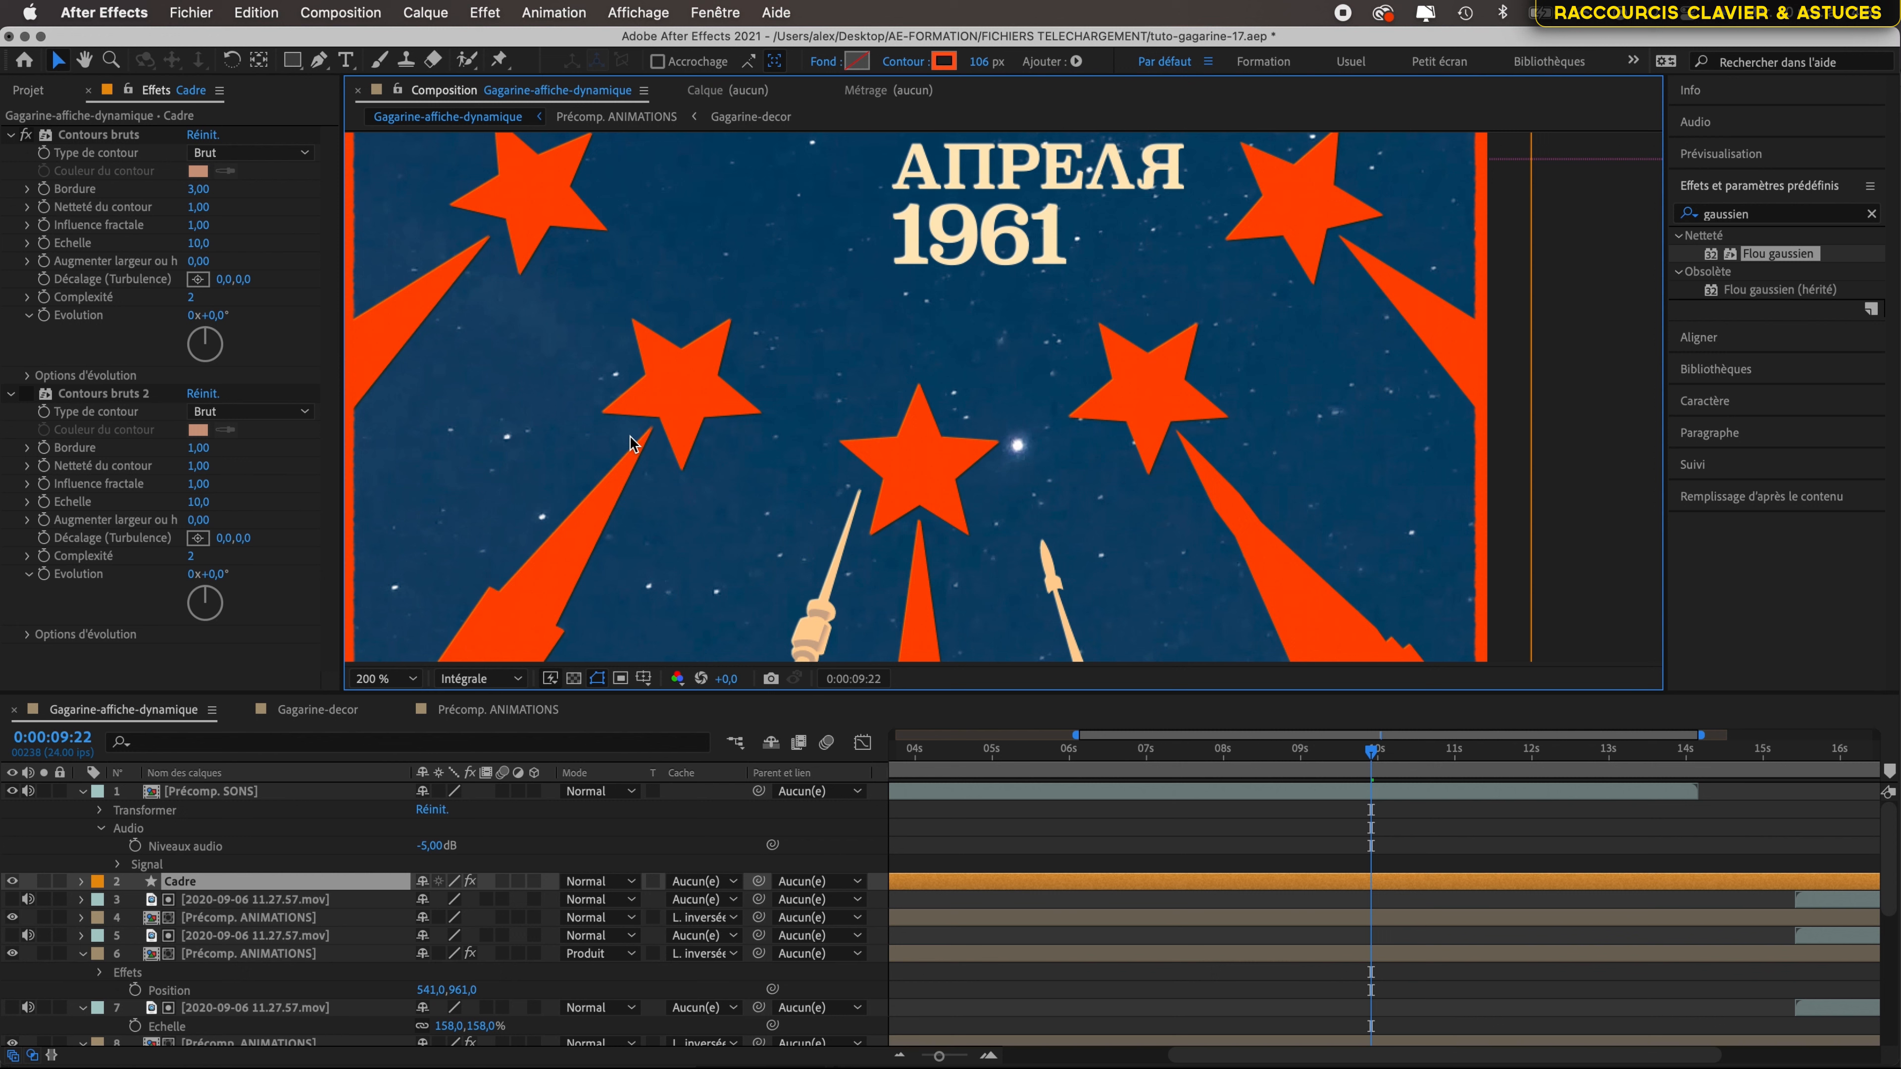
- Copy the Cadre layer's first Contours bruts effect onto Précomp. ANIMATIONS layer 4 and check the date lettering
left_click(107, 136)
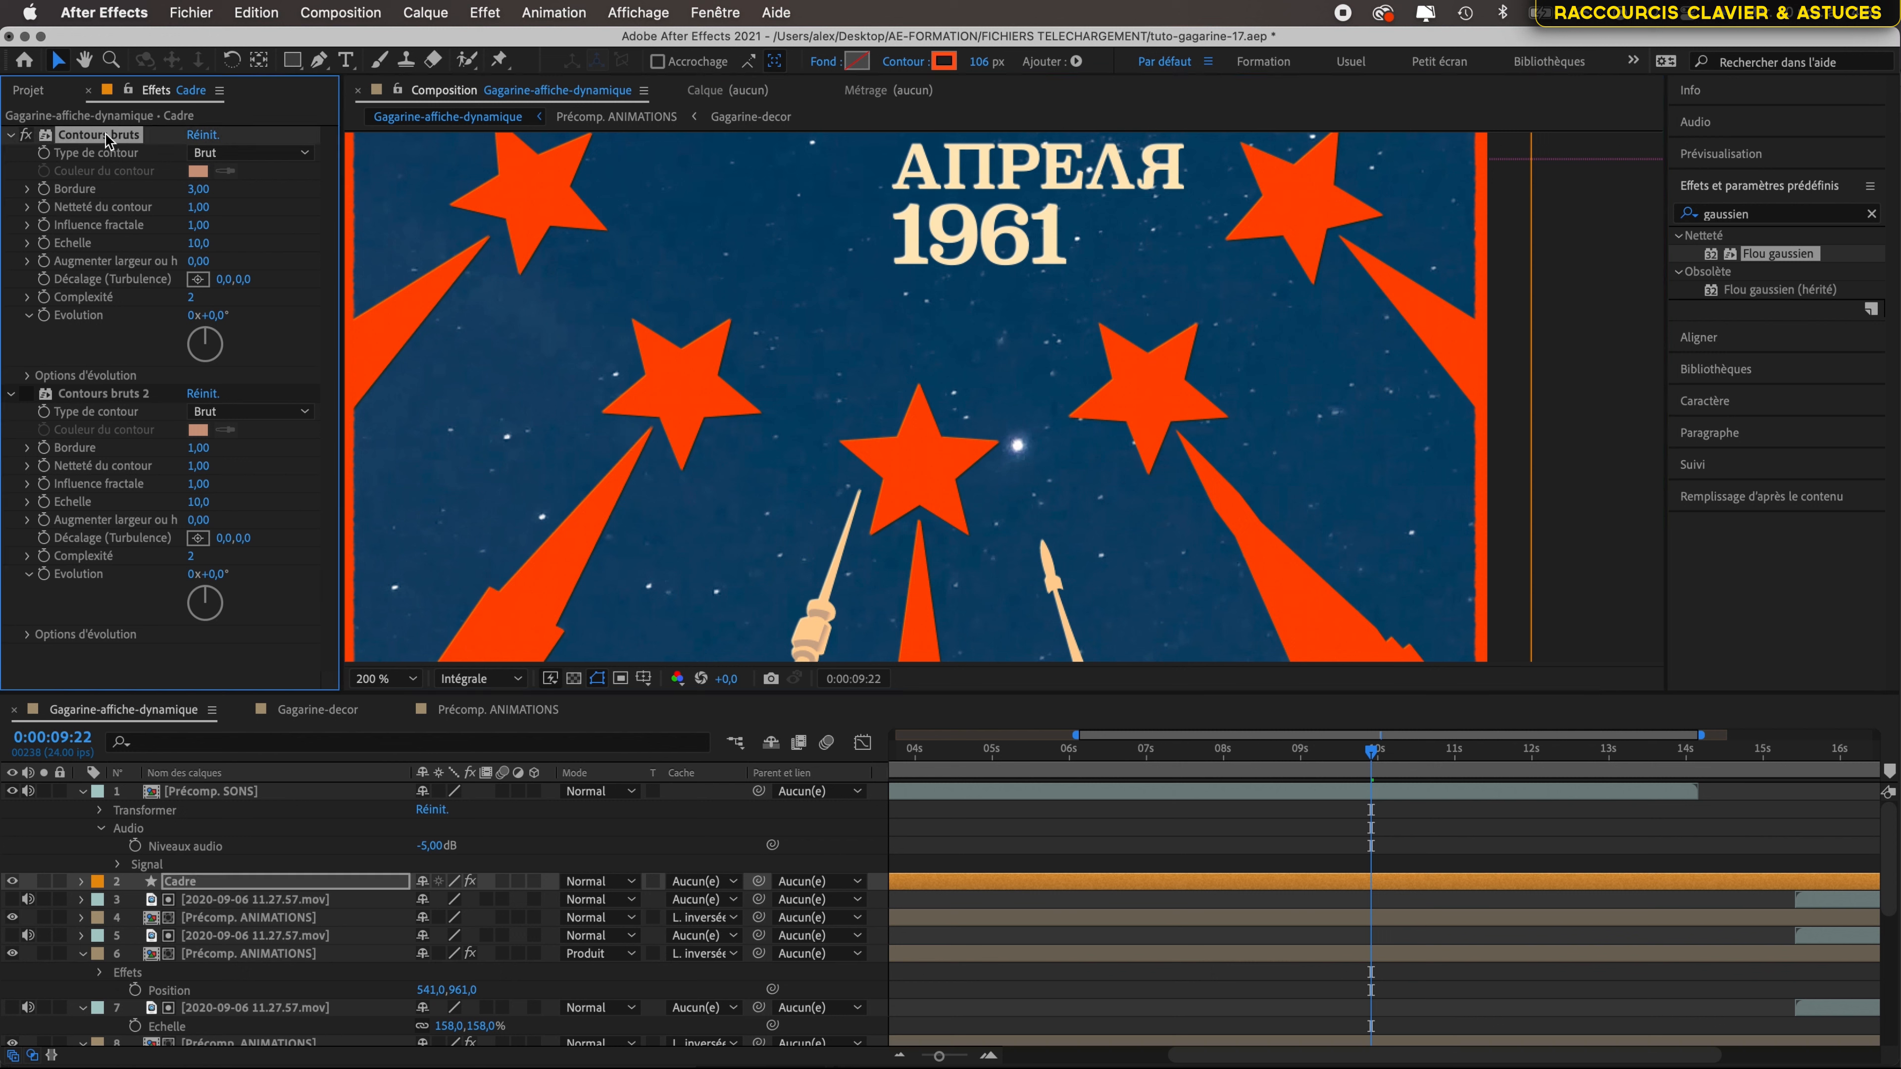
key("super+c")
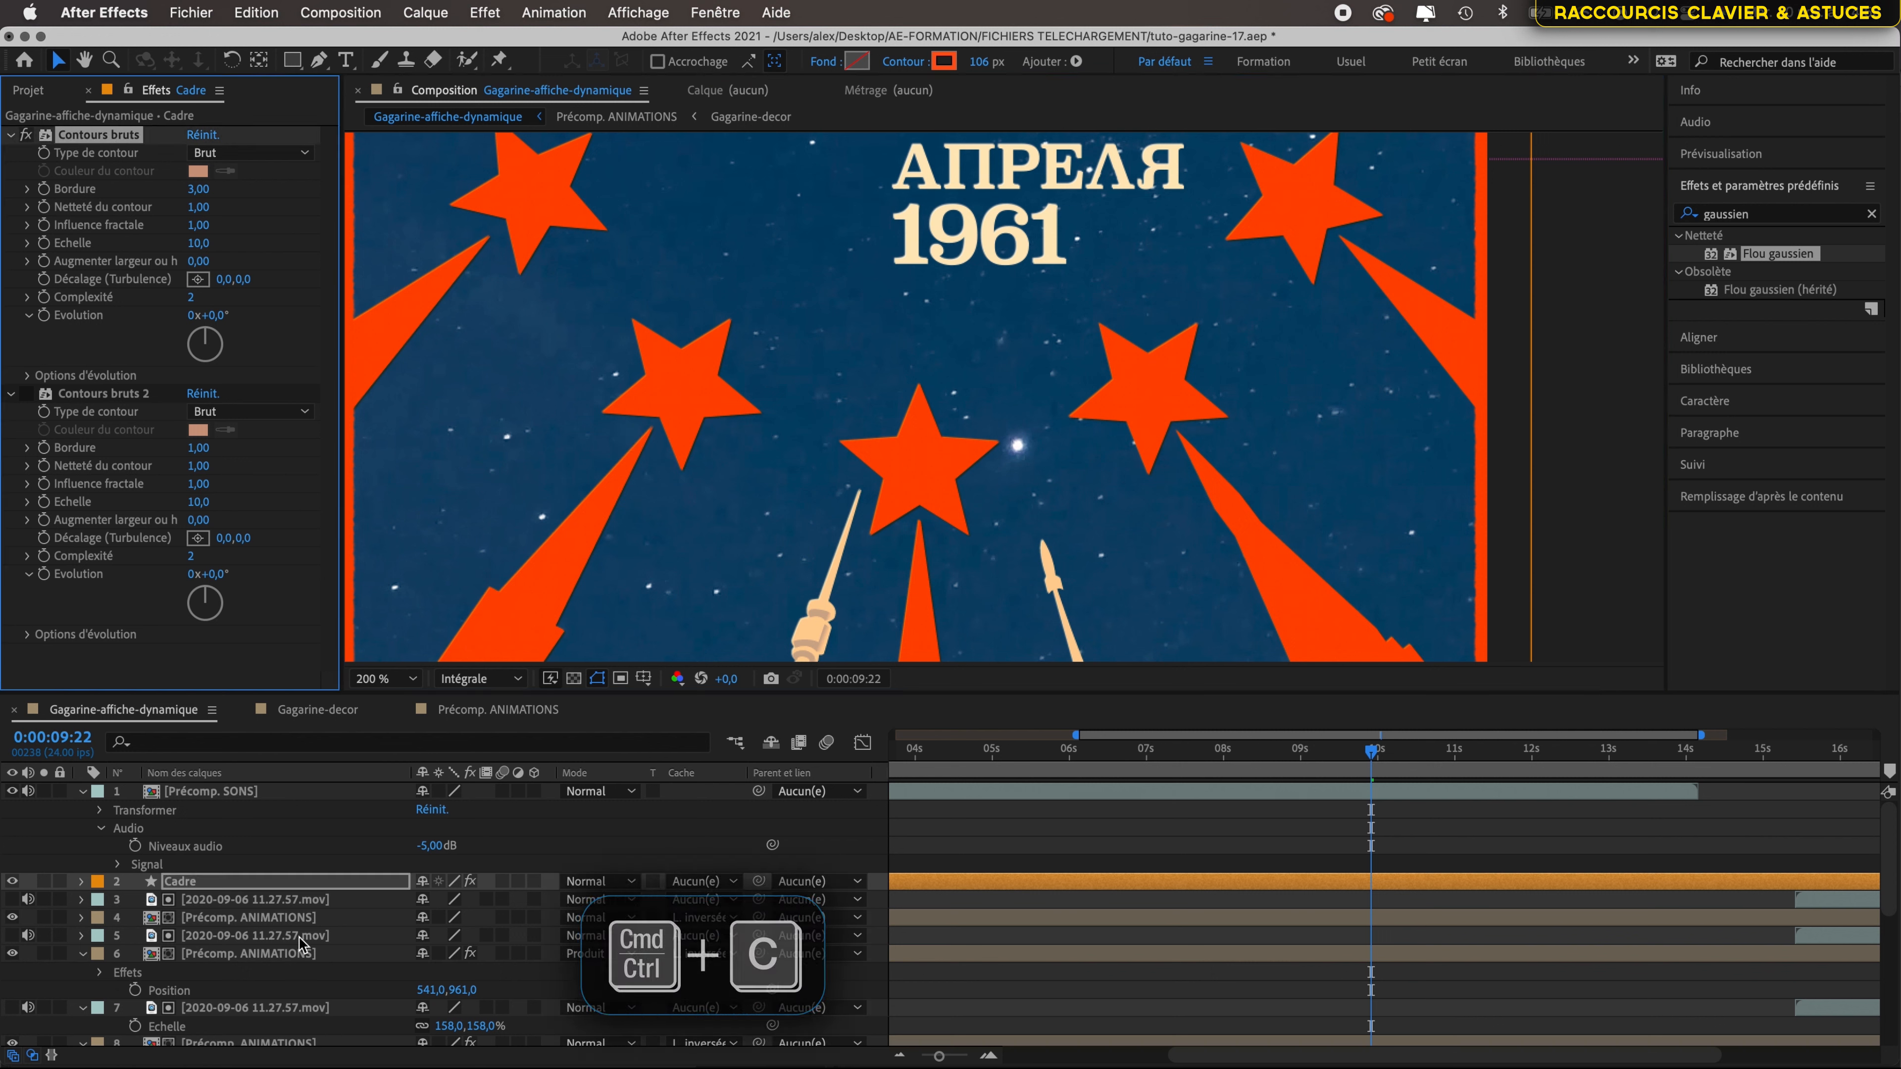
left_click(275, 918)
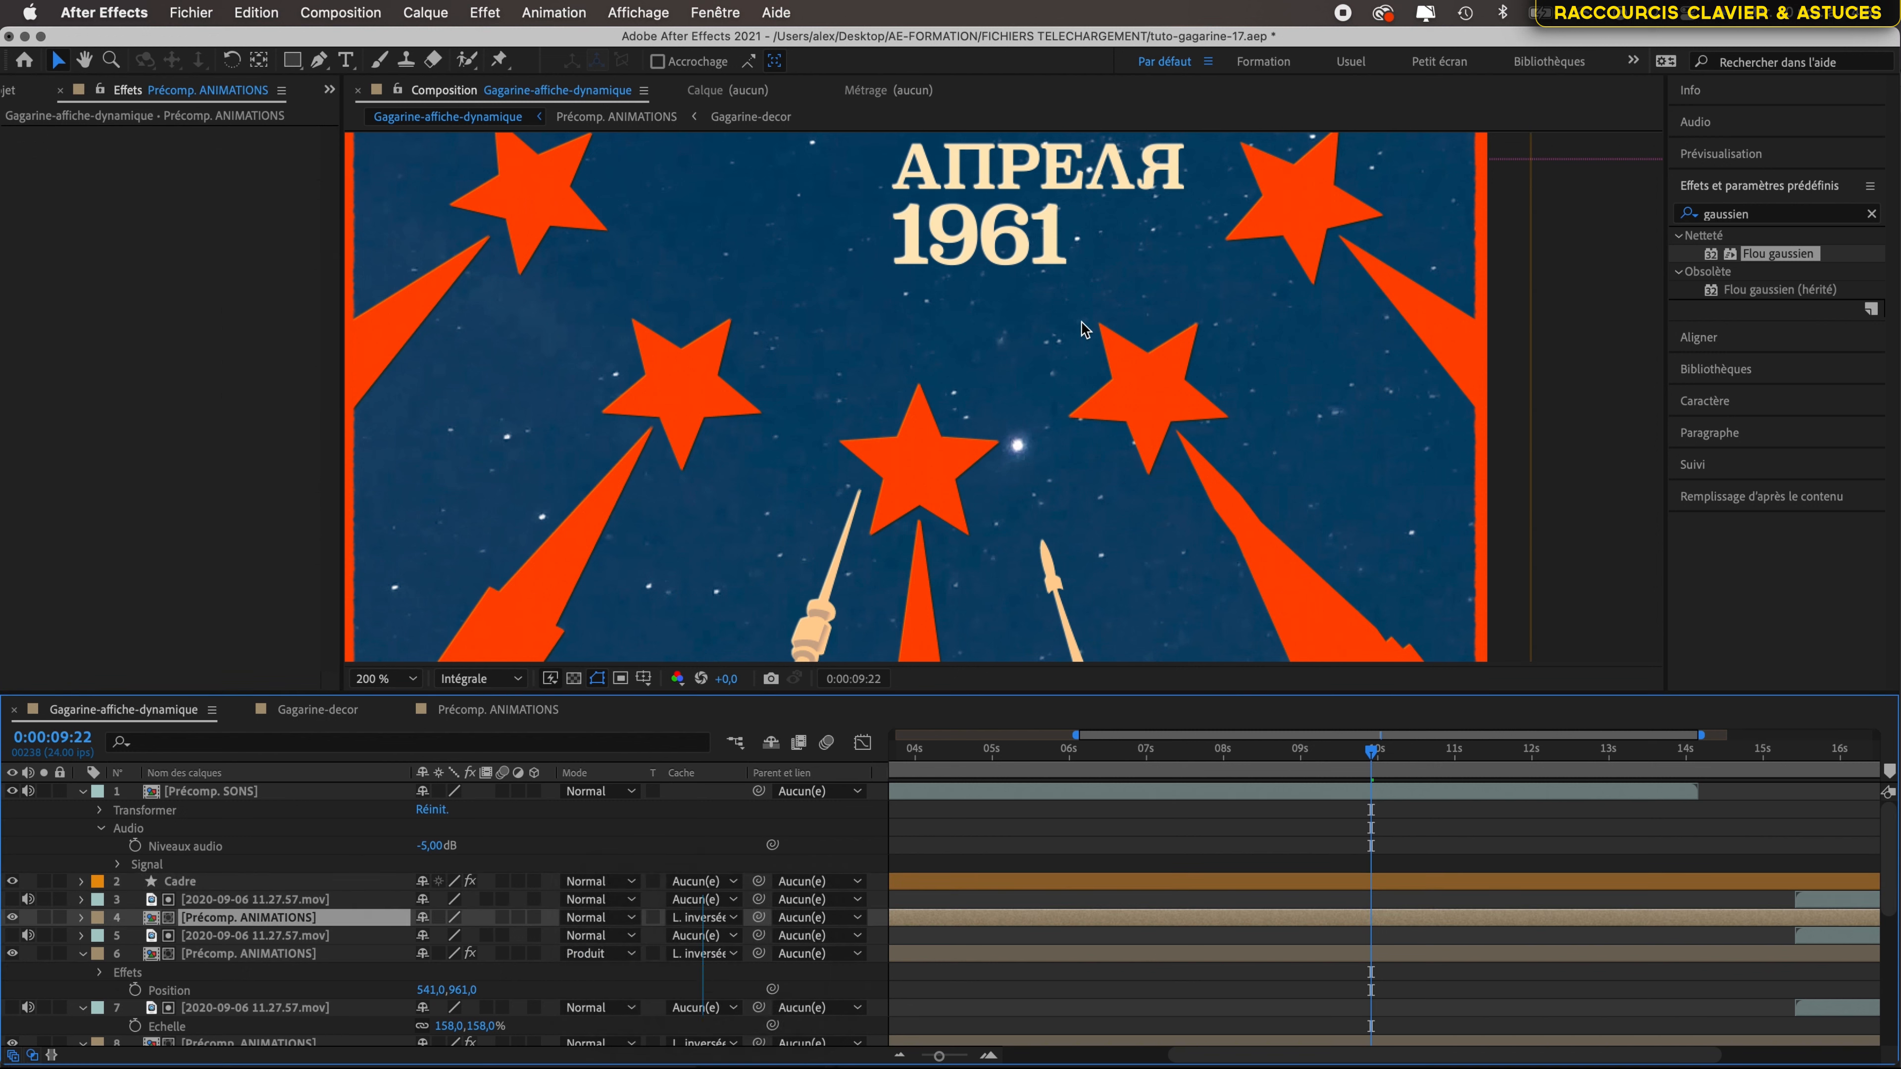
key("super+v")
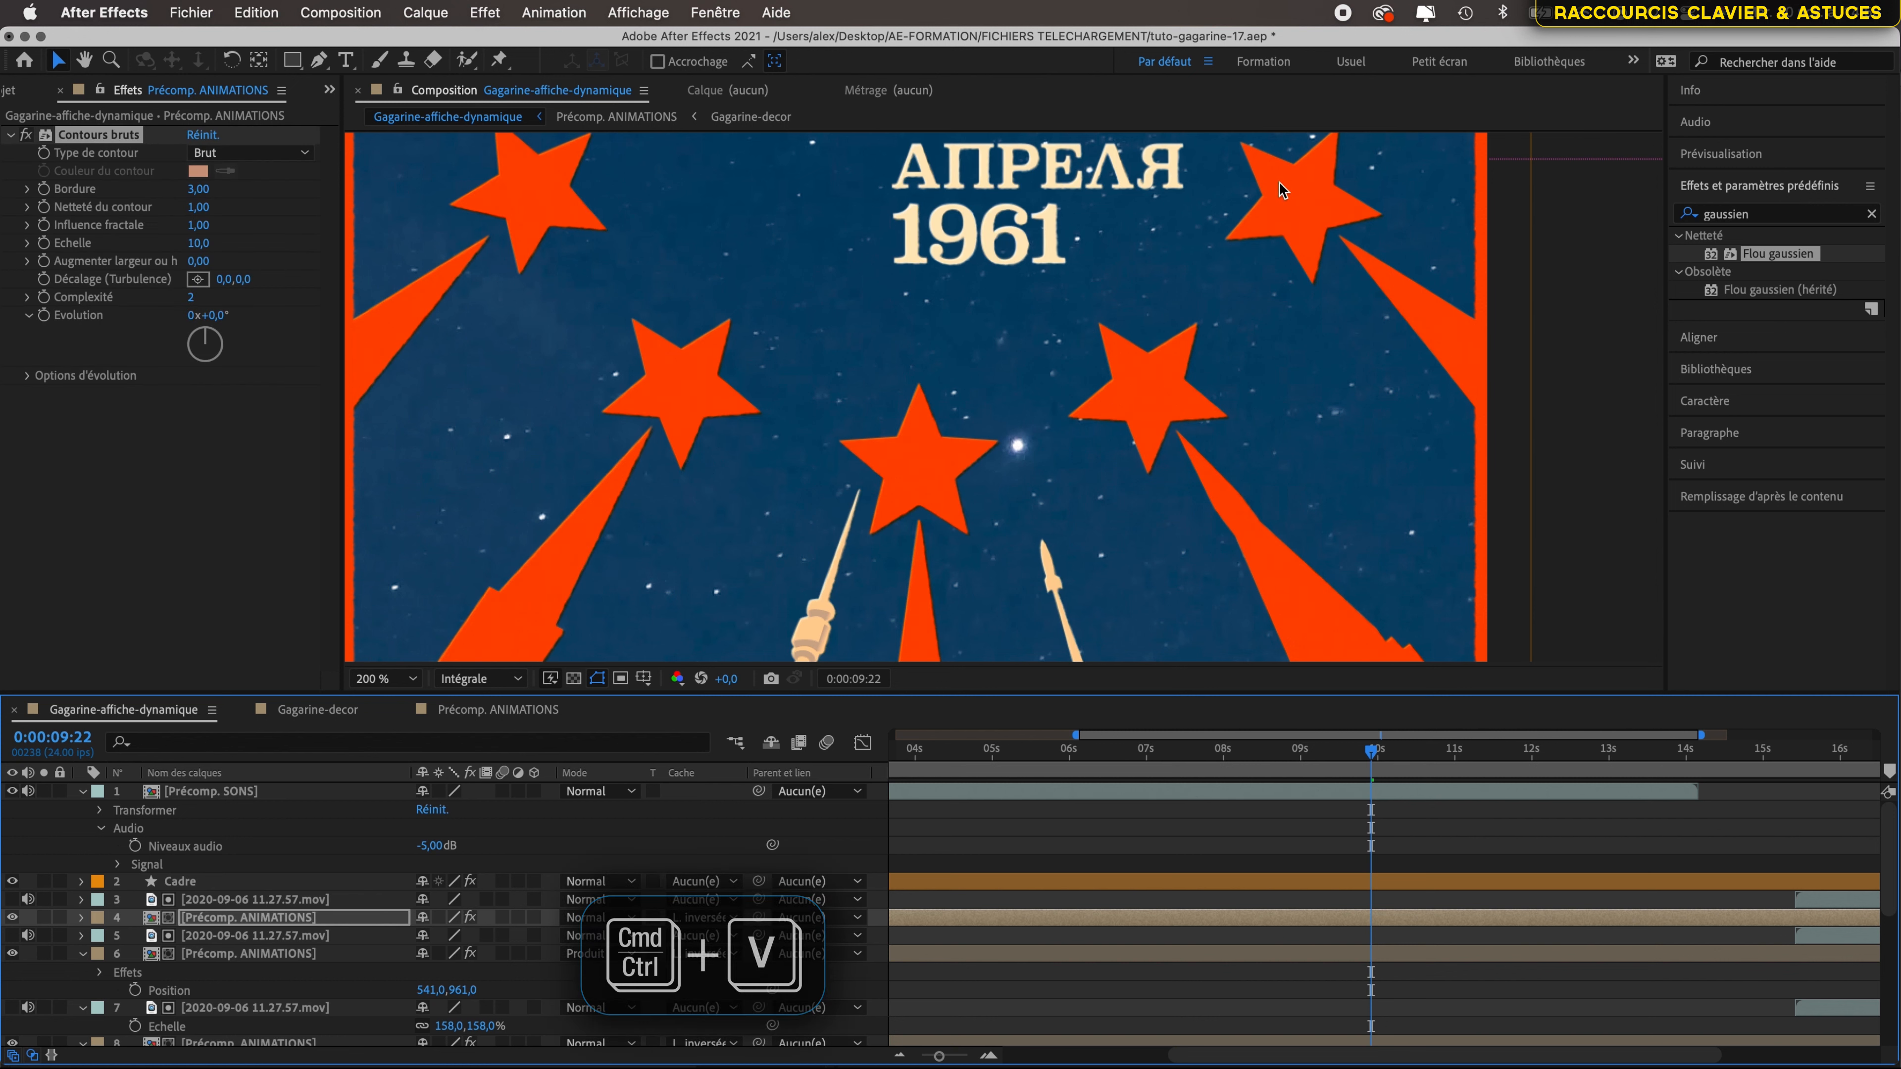
scroll(1265, 190, "up", 3)
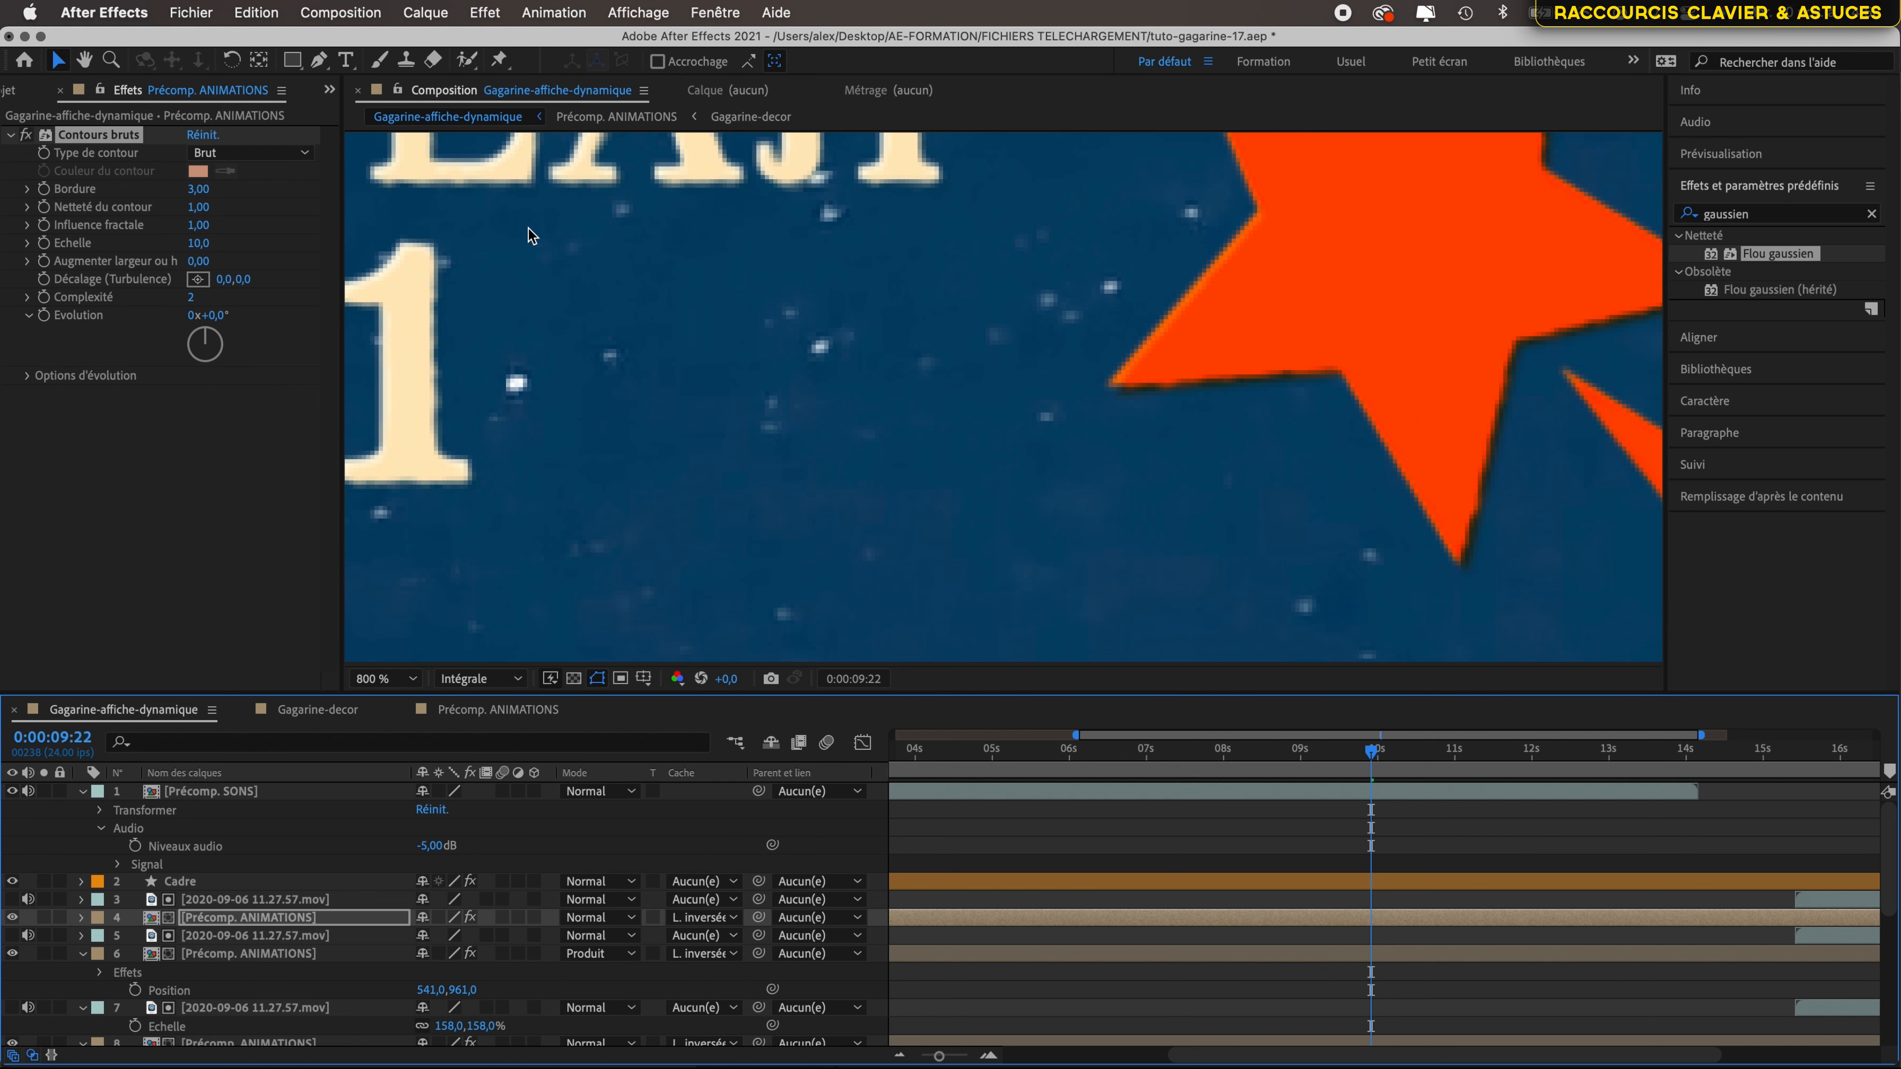
left_click_drag(488, 191, 1116, 534)
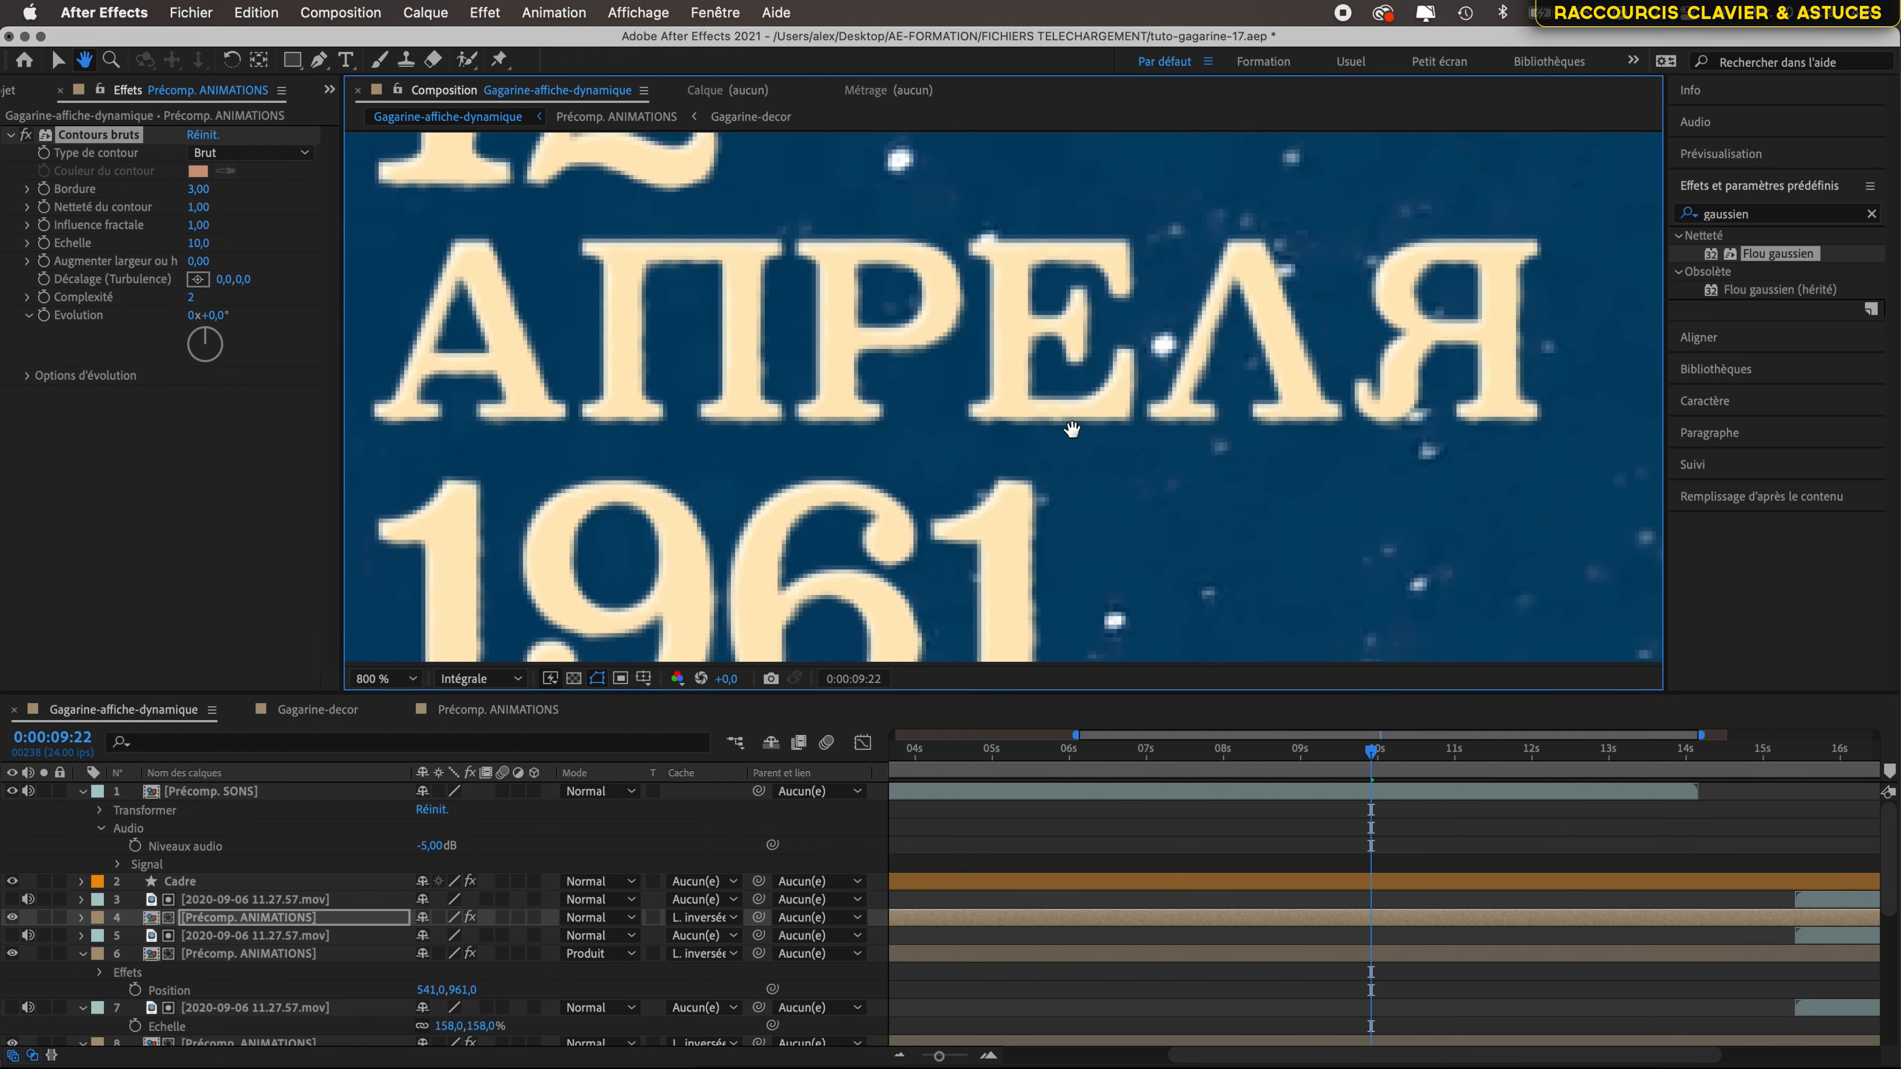
left_click_drag(806, 289, 680, 398)
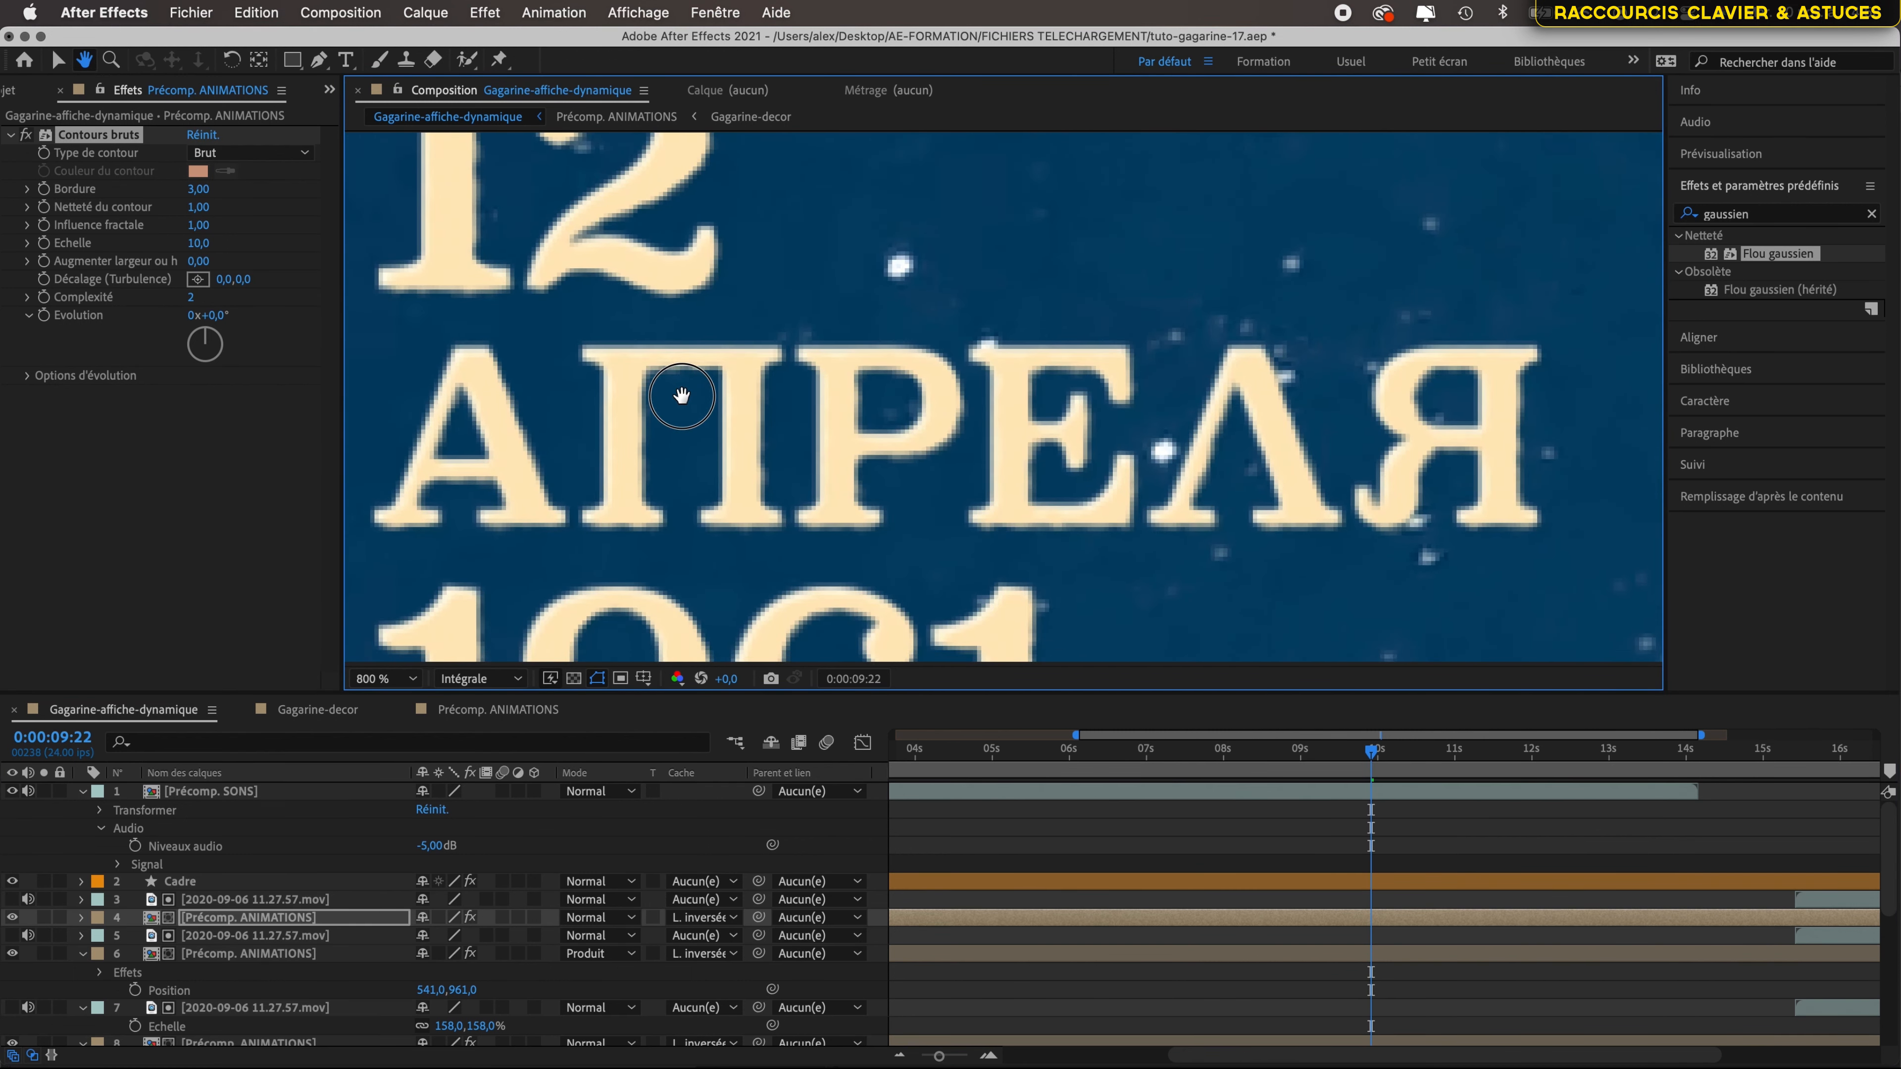
scroll(1063, 378, "down", 3)
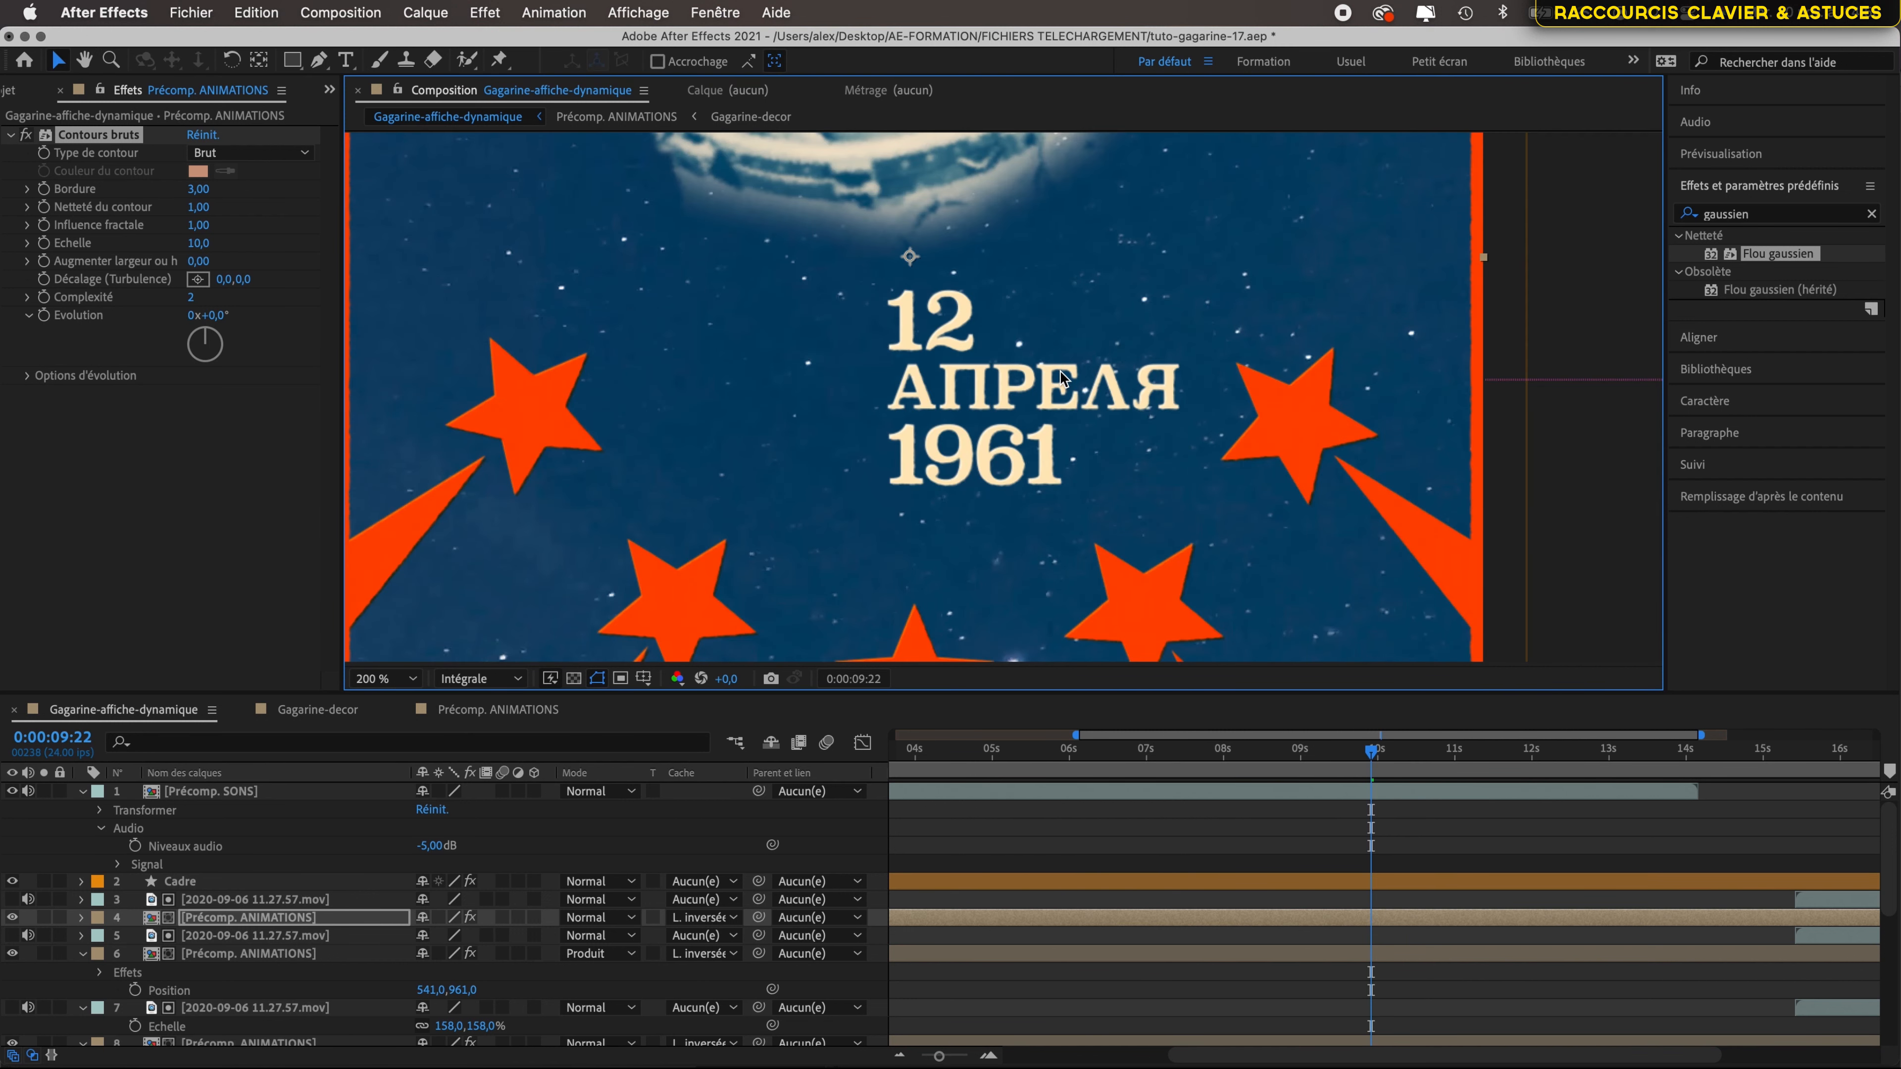
- Try the copied Contours bruts effect on Précomp. ANIMATIONS layers 6 and 8, inspect the date lettering, and undo the paste
left_click(267, 921)
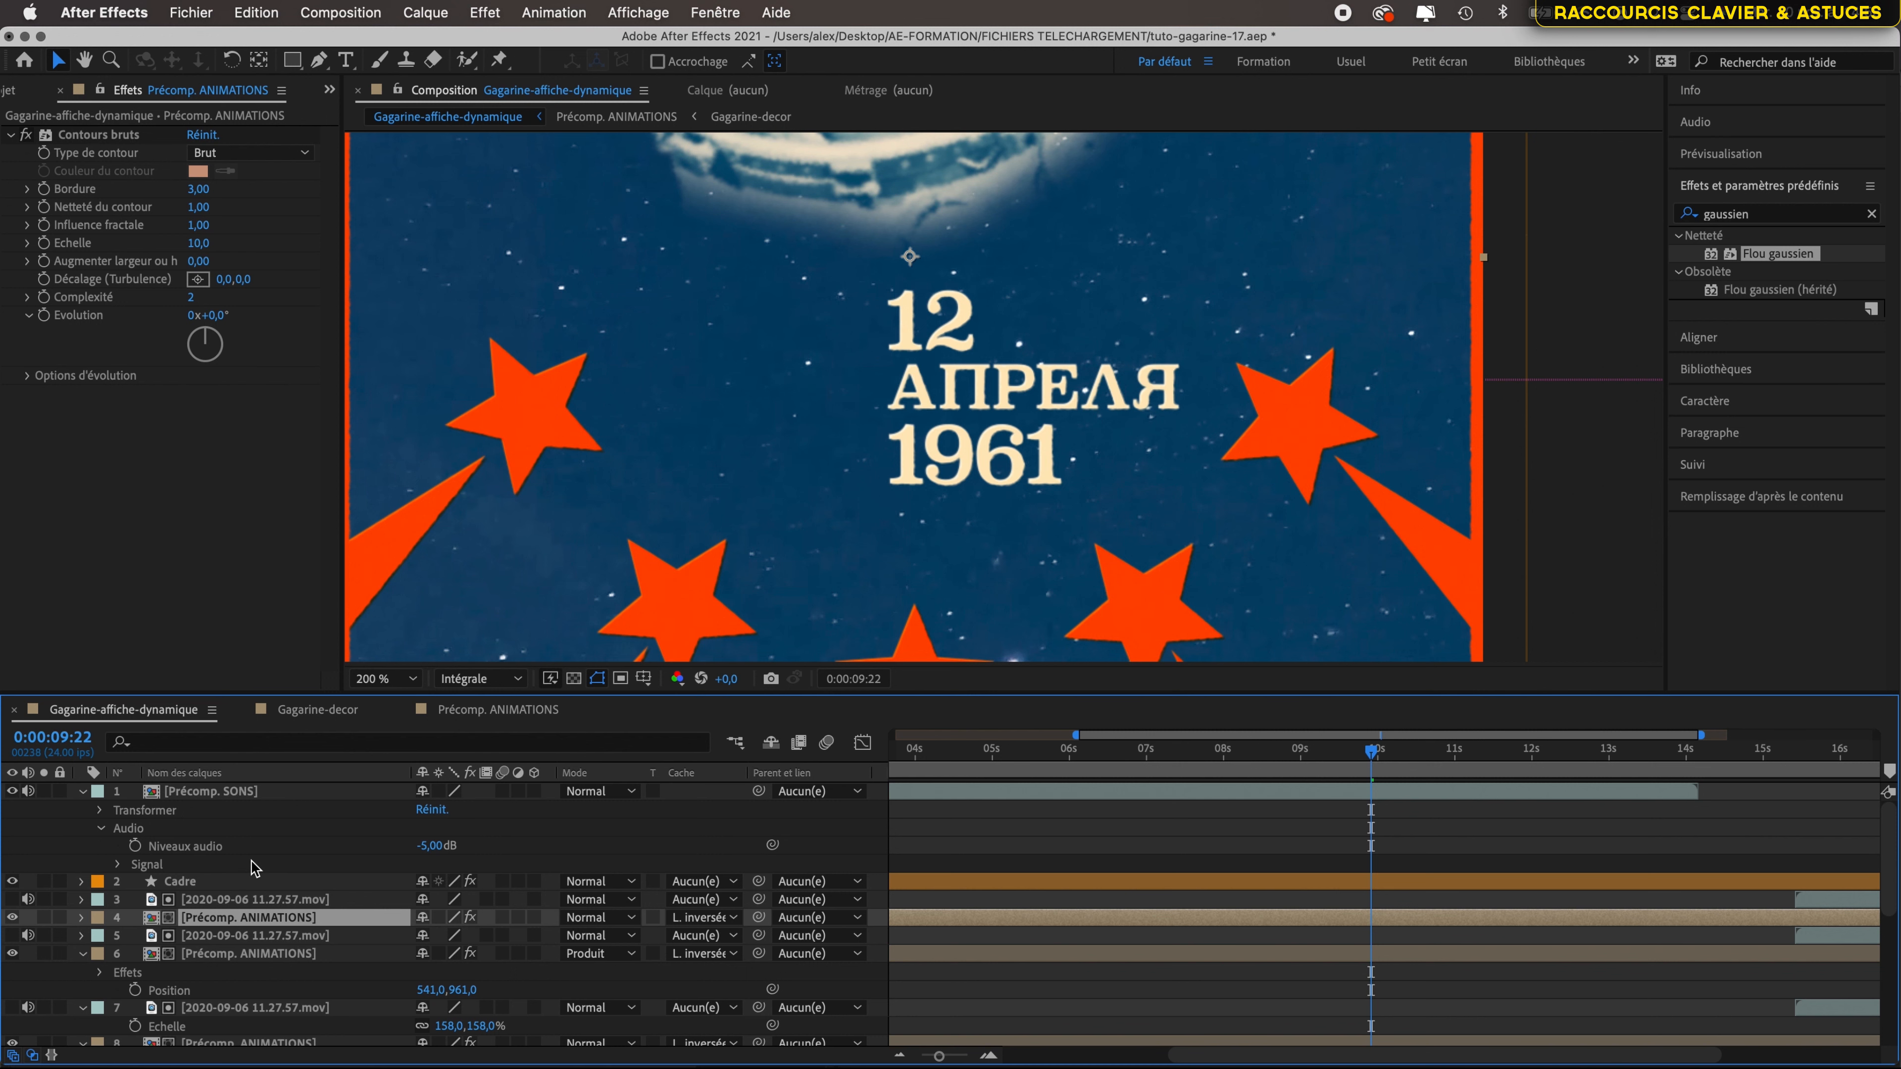
left_click(241, 955)
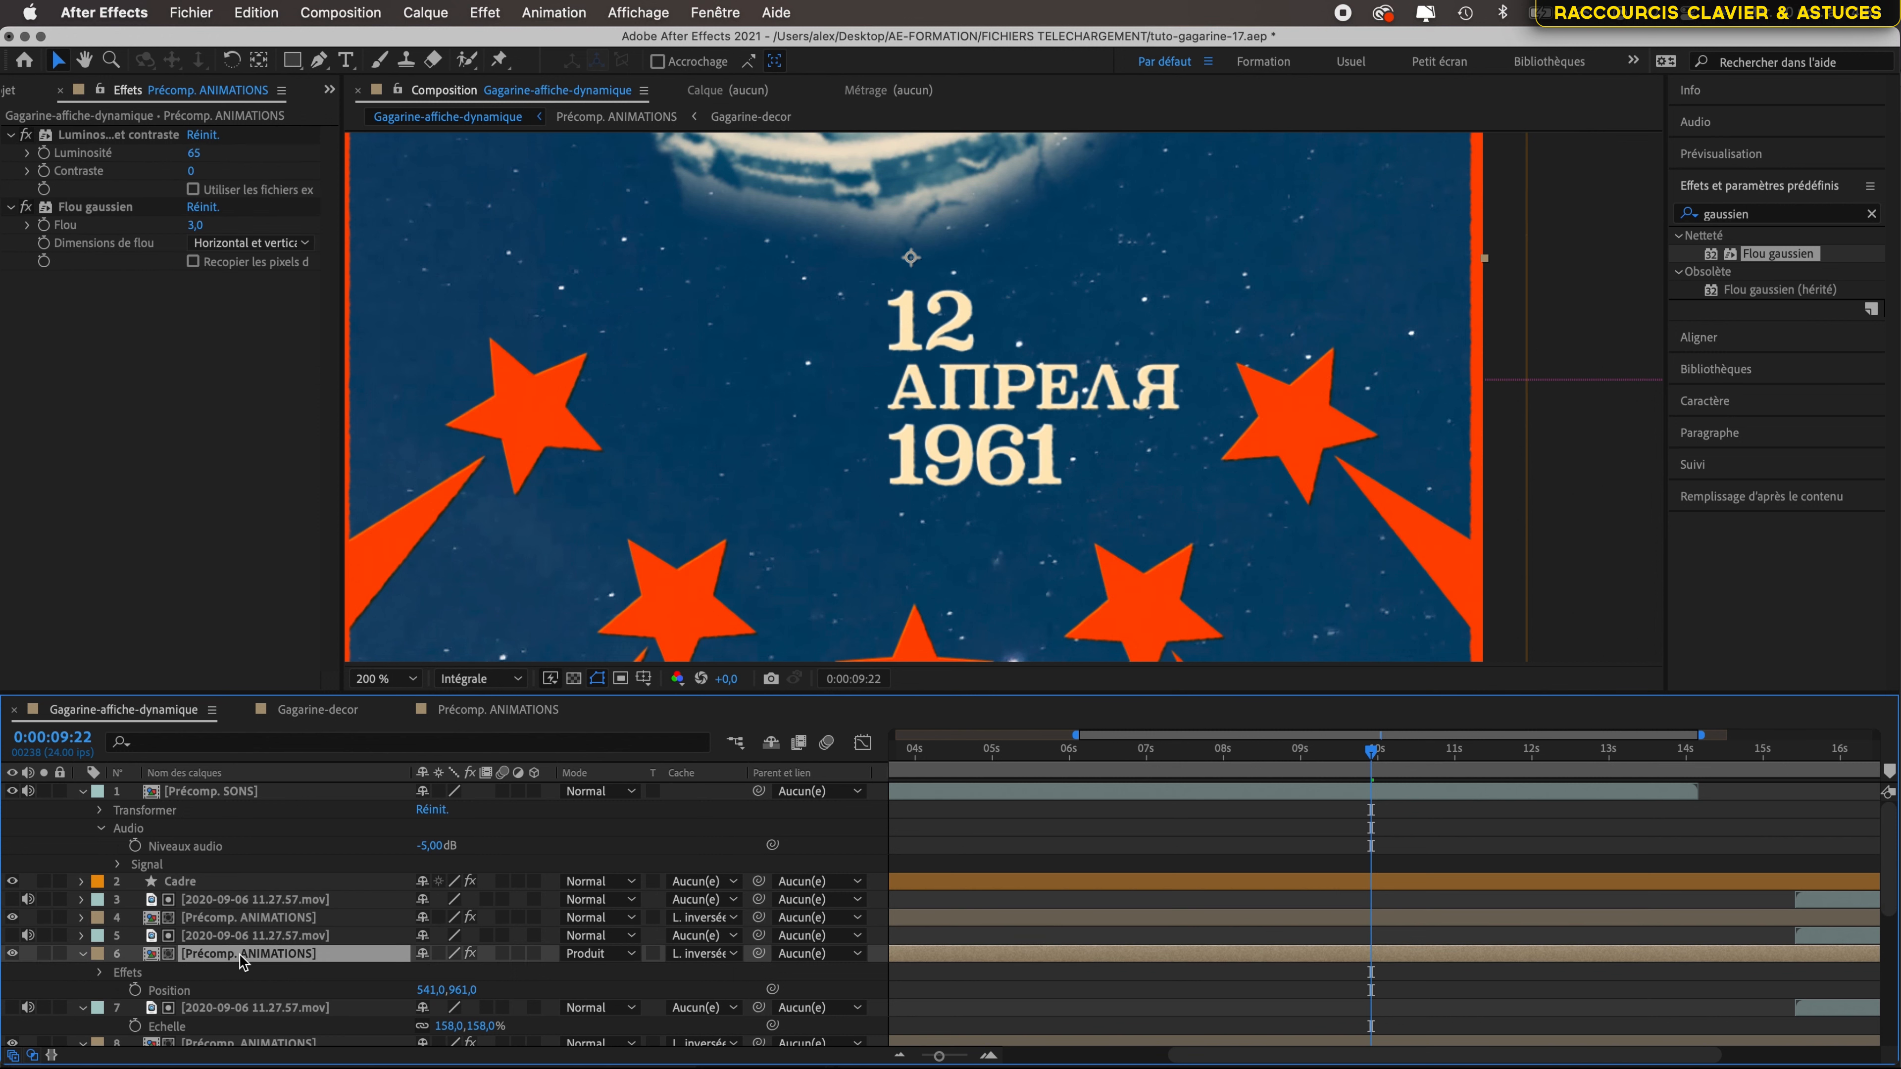
scroll(314, 938, "down", 3)
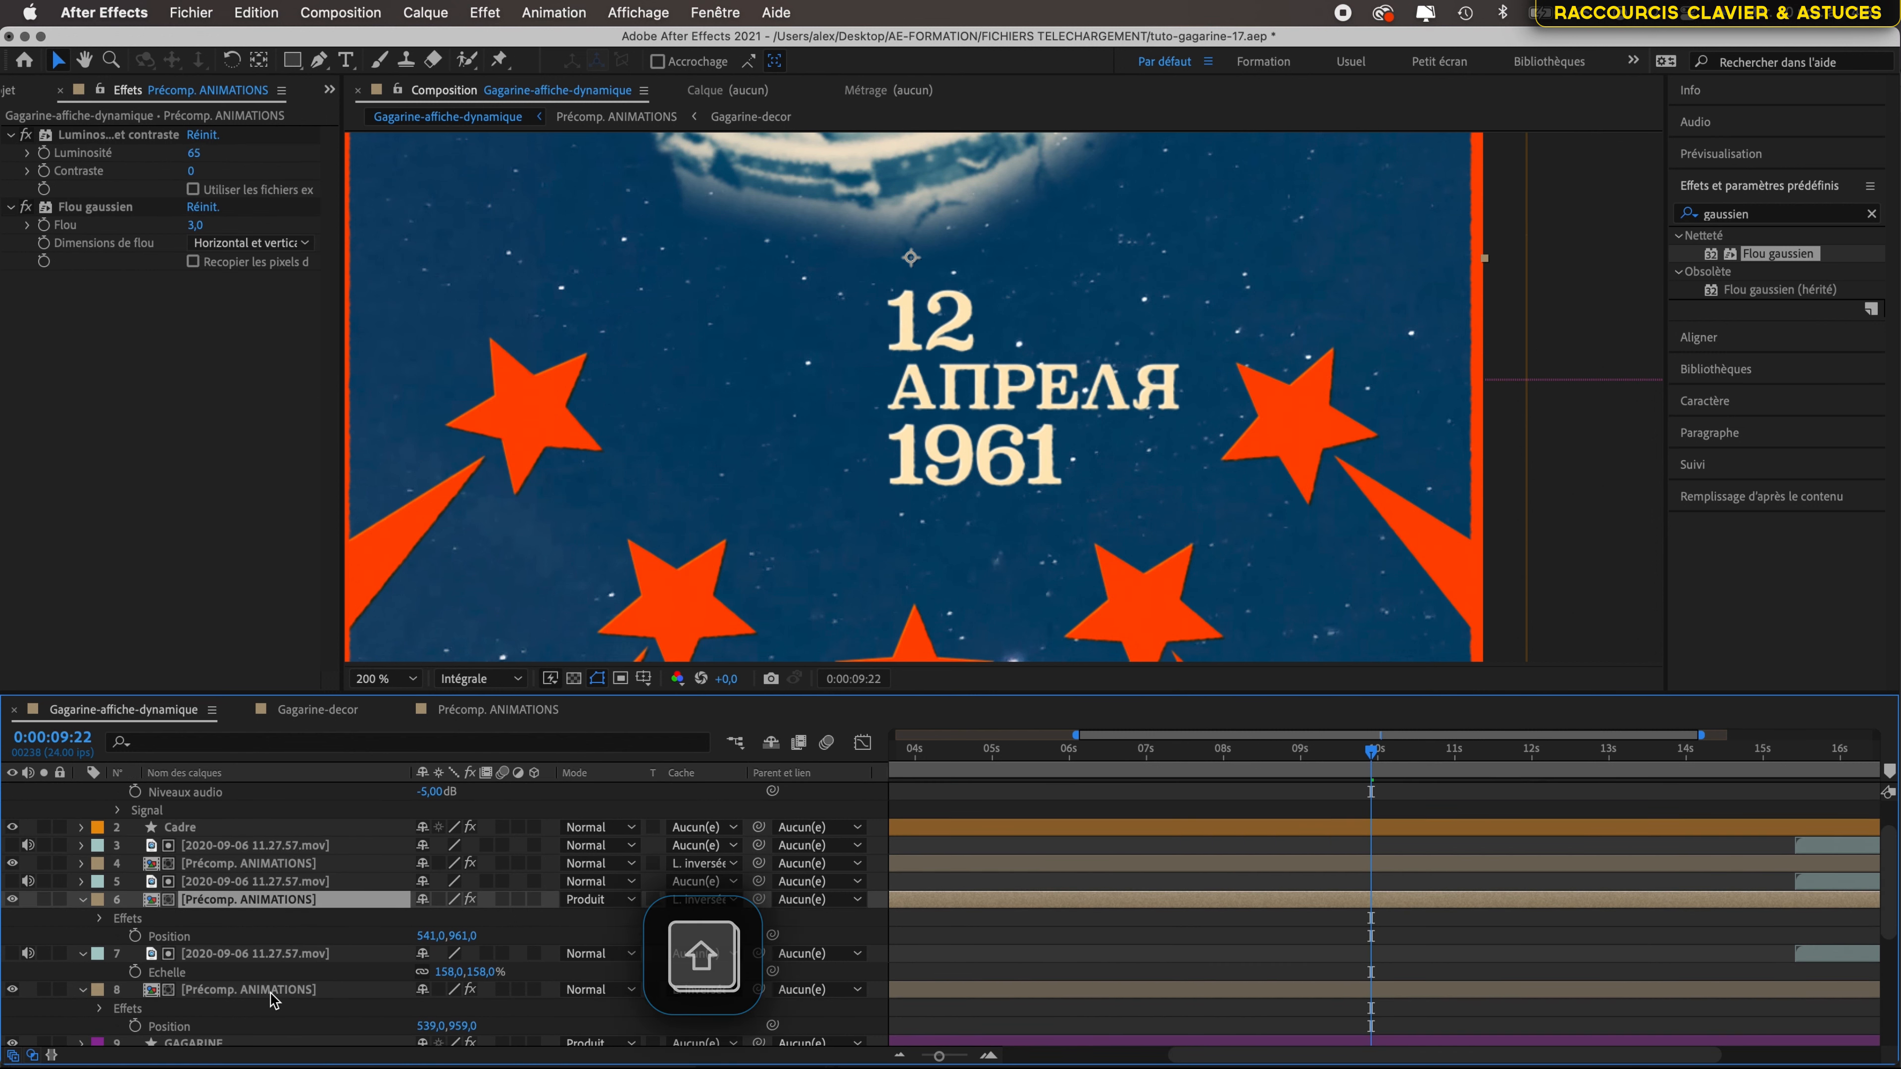
left_click(270, 990, "shift")
key("ctrl+shift+c")
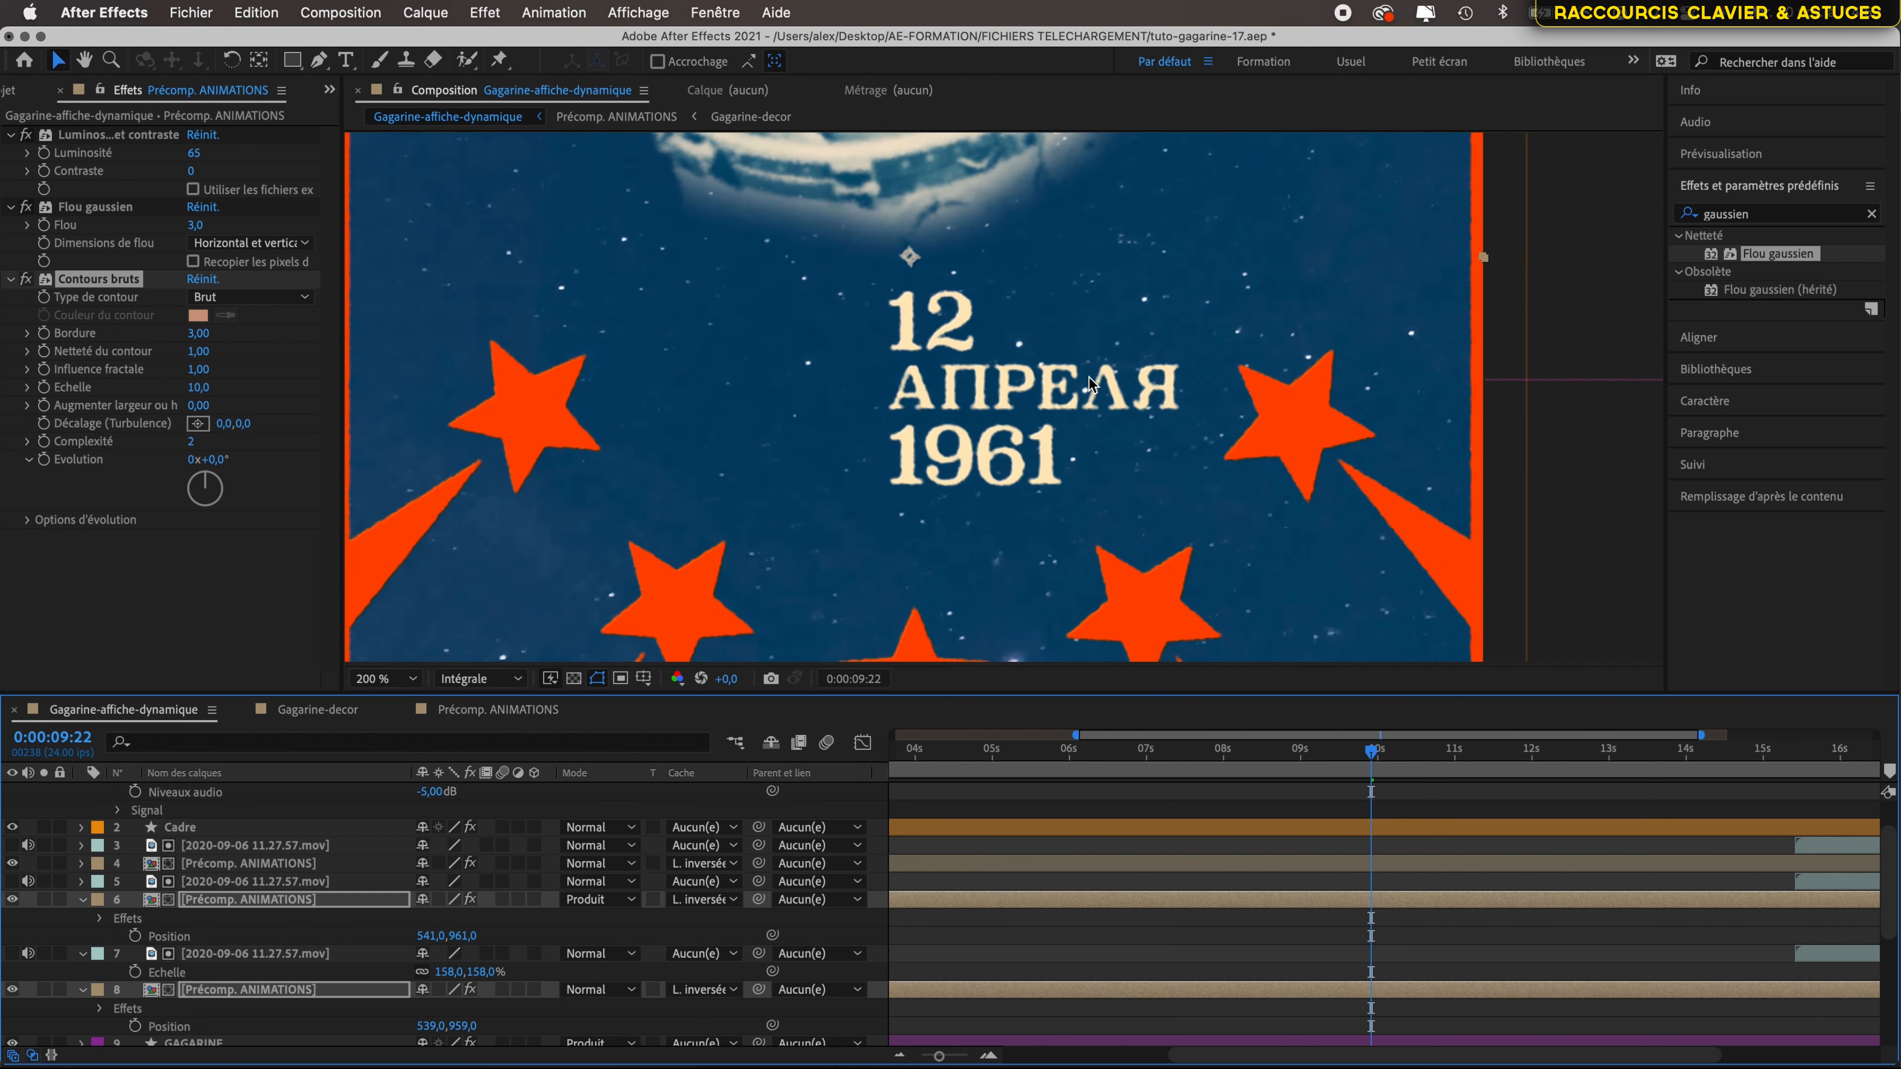
scroll(1089, 383, "up", 3)
scroll(1089, 383, "down", 1)
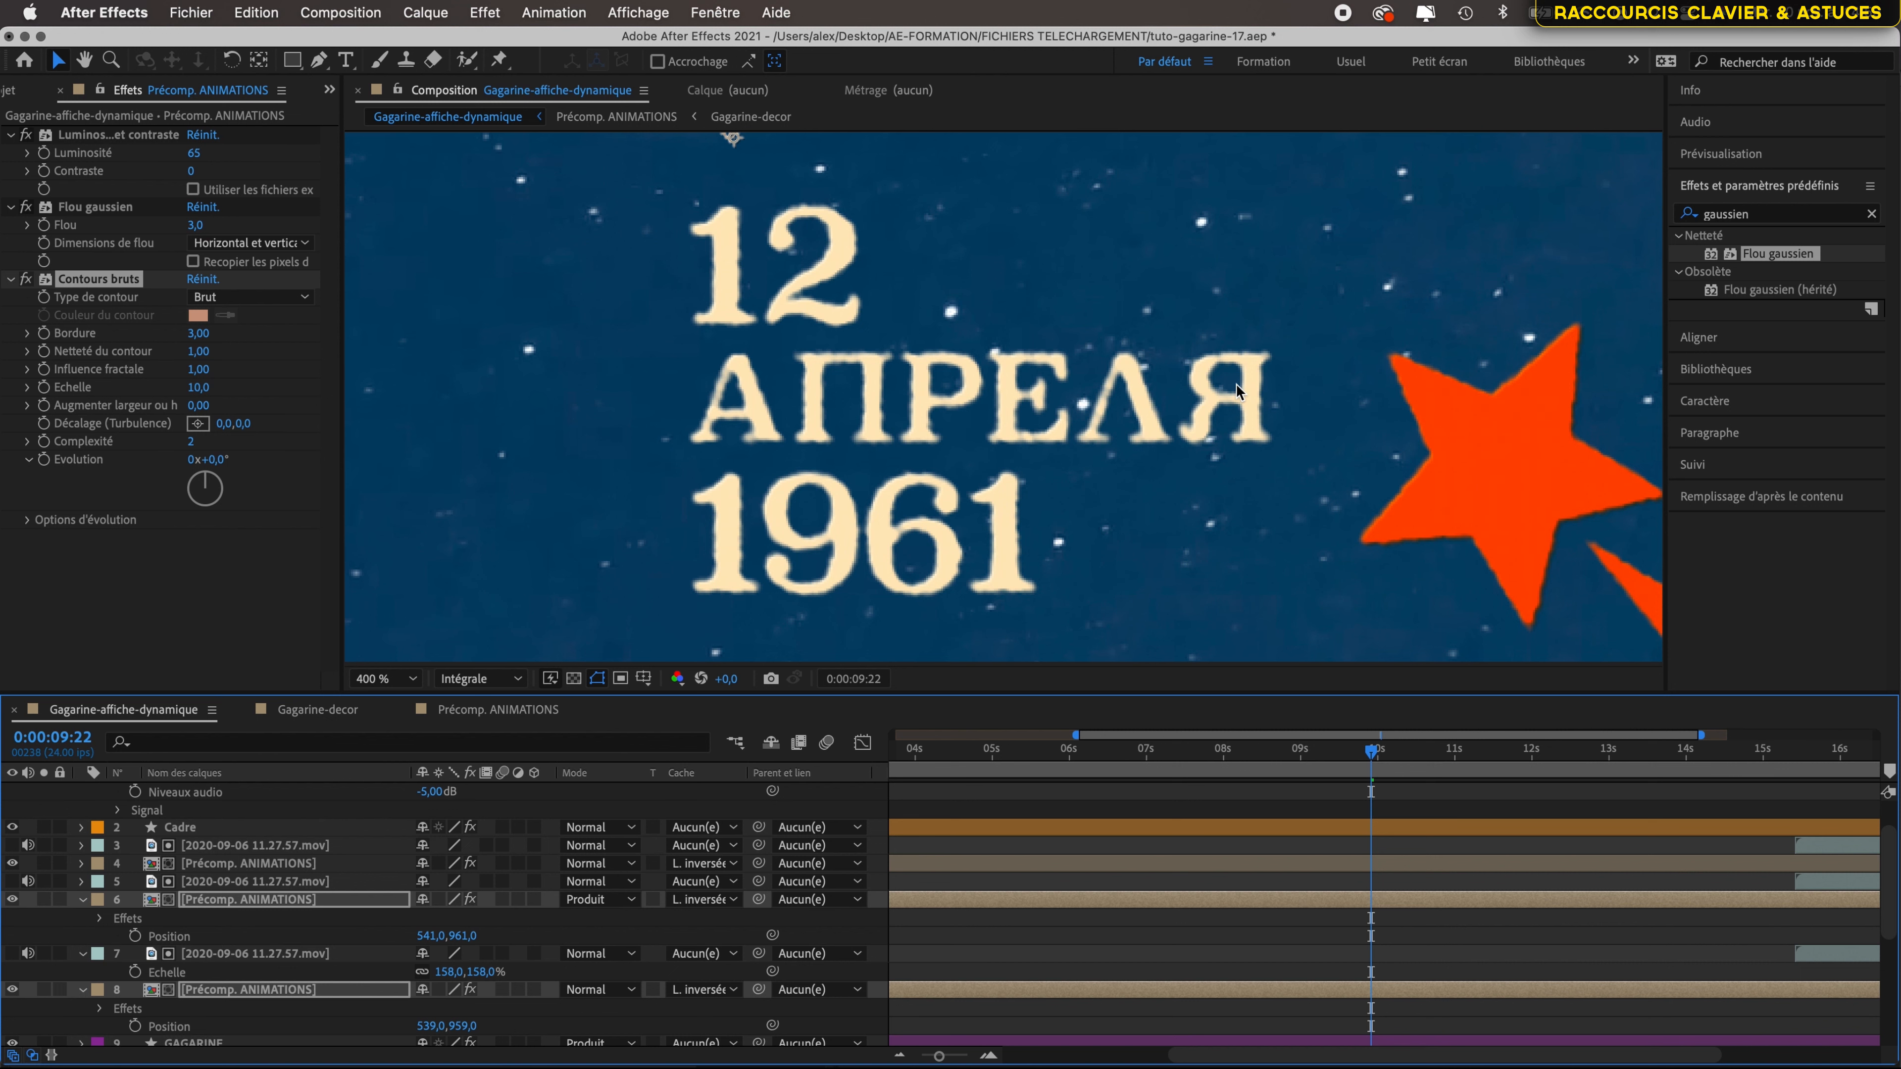
scroll(1236, 389, "up", 2)
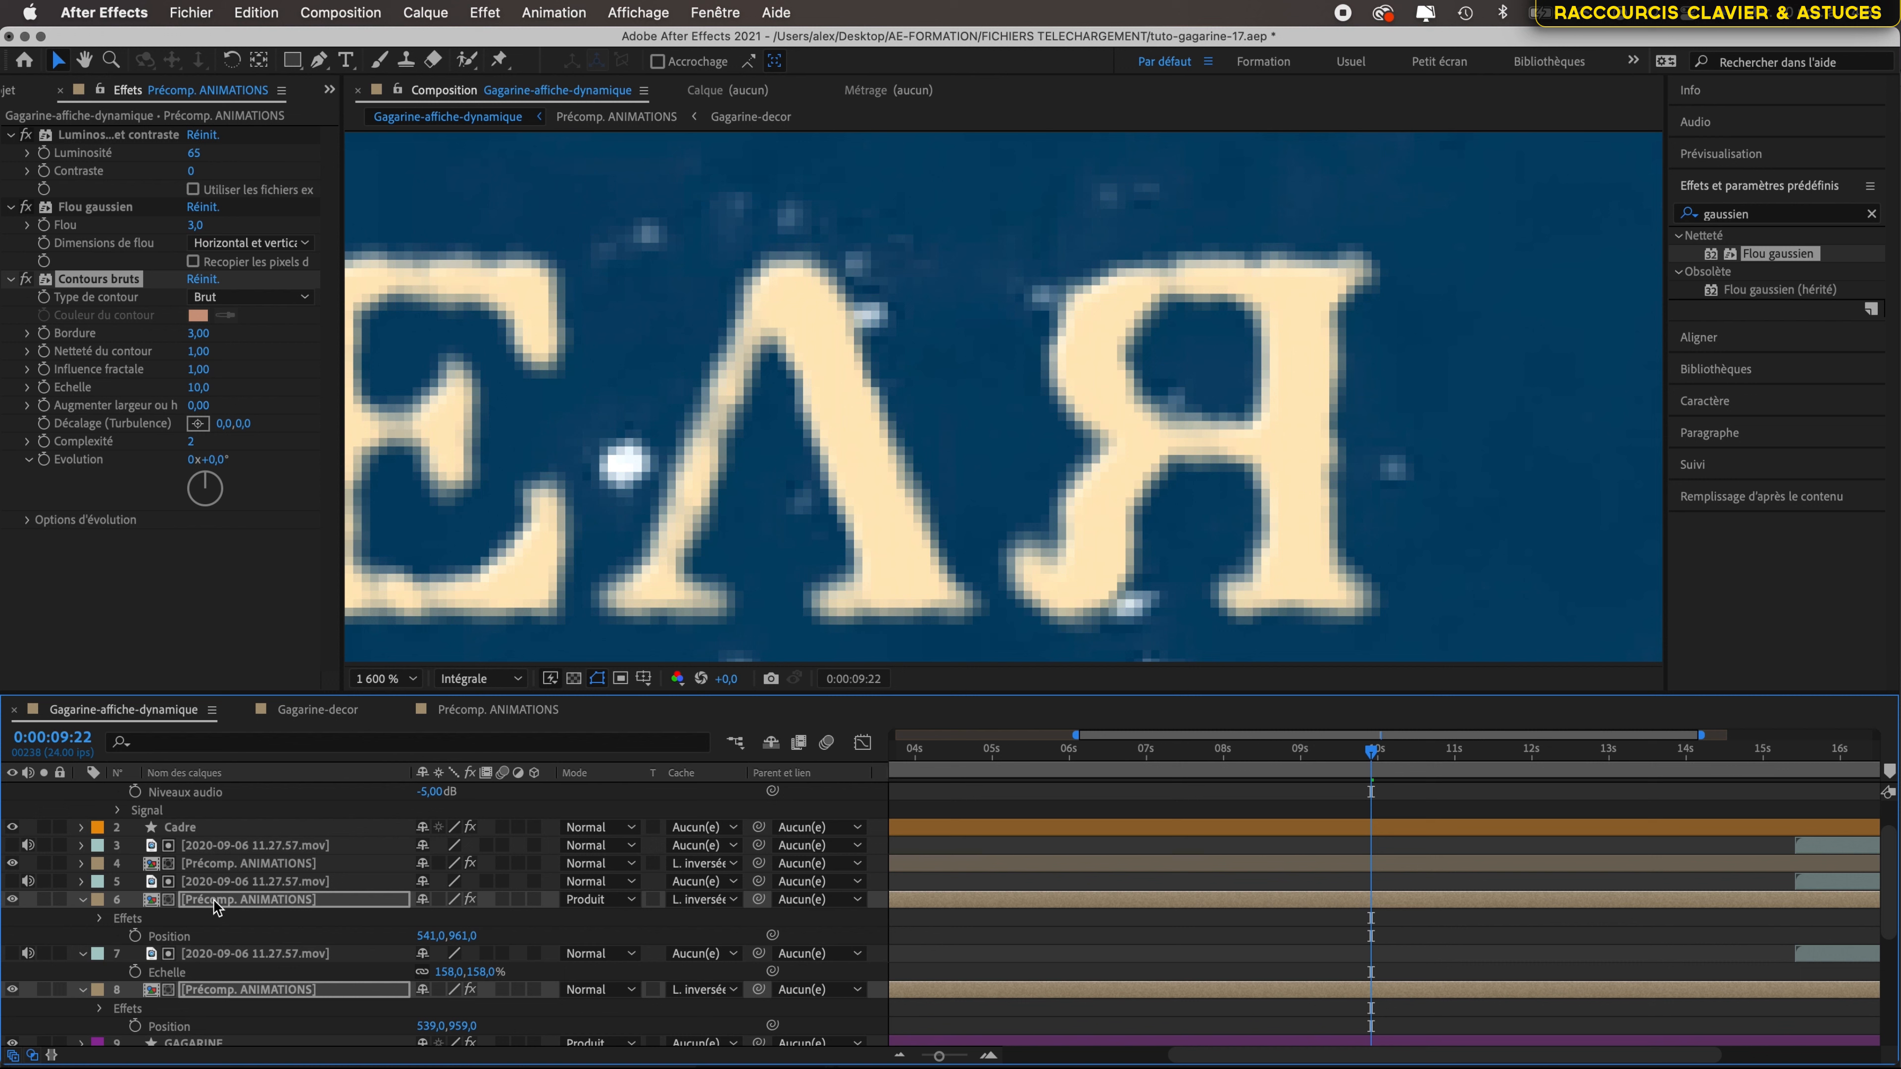
key("super+z")
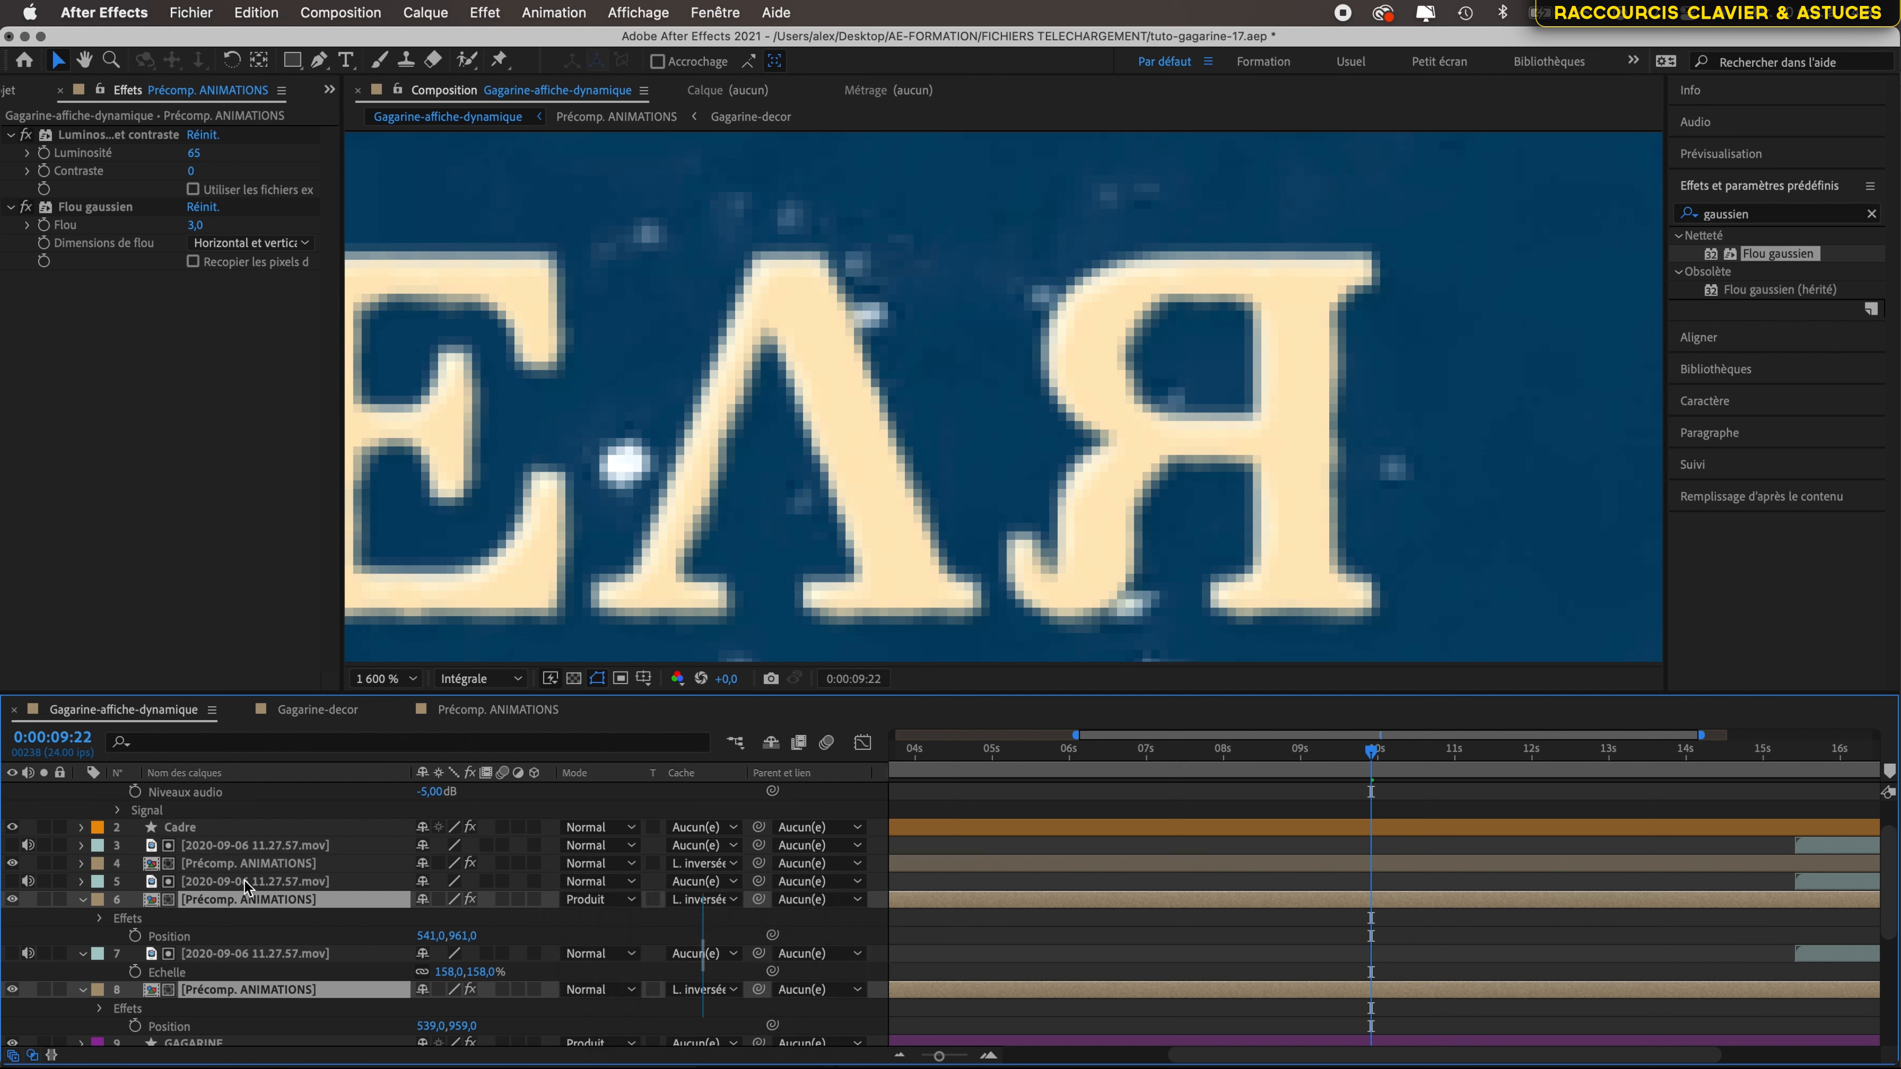
- Try a Bordure of 1.5 and an Echelle of 5 in the Contours bruts effect on Précomp. ANIMATIONS layer 4
left_click(247, 863)
left_click(199, 187)
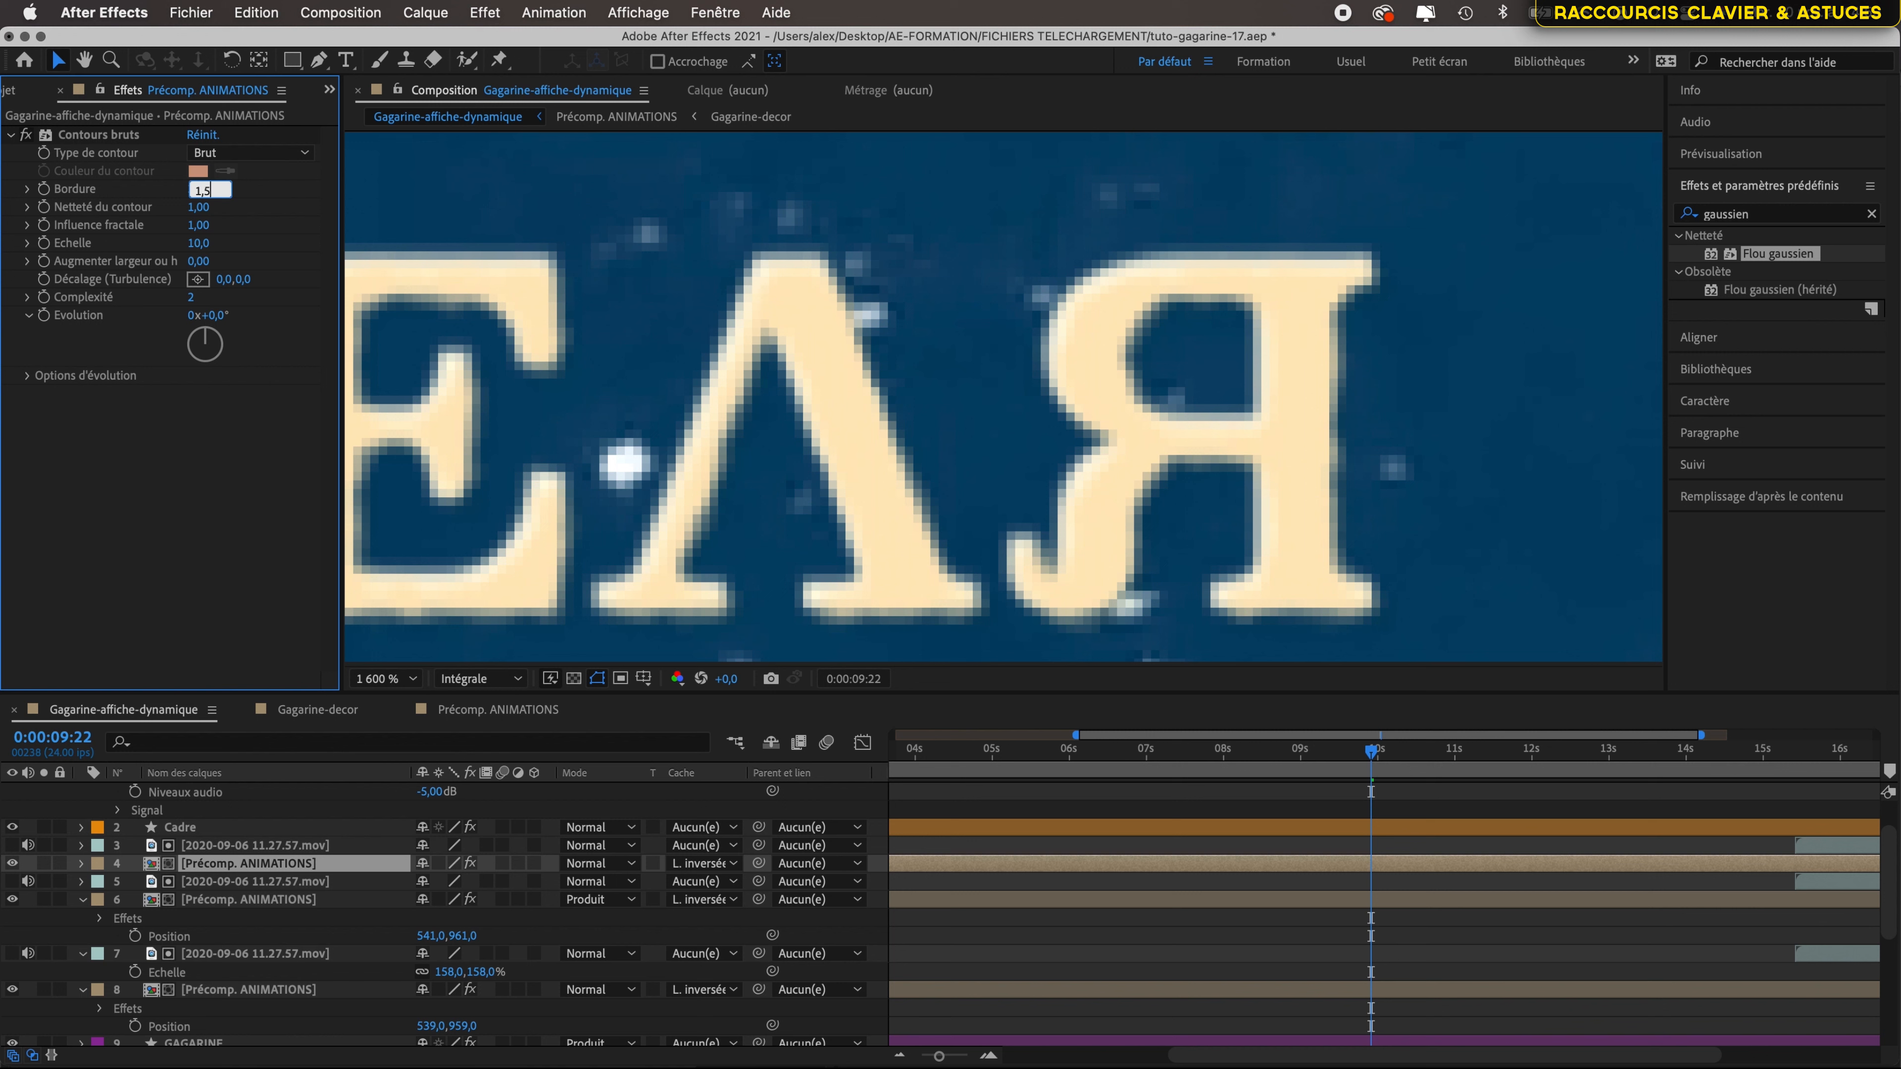
key("Tab")
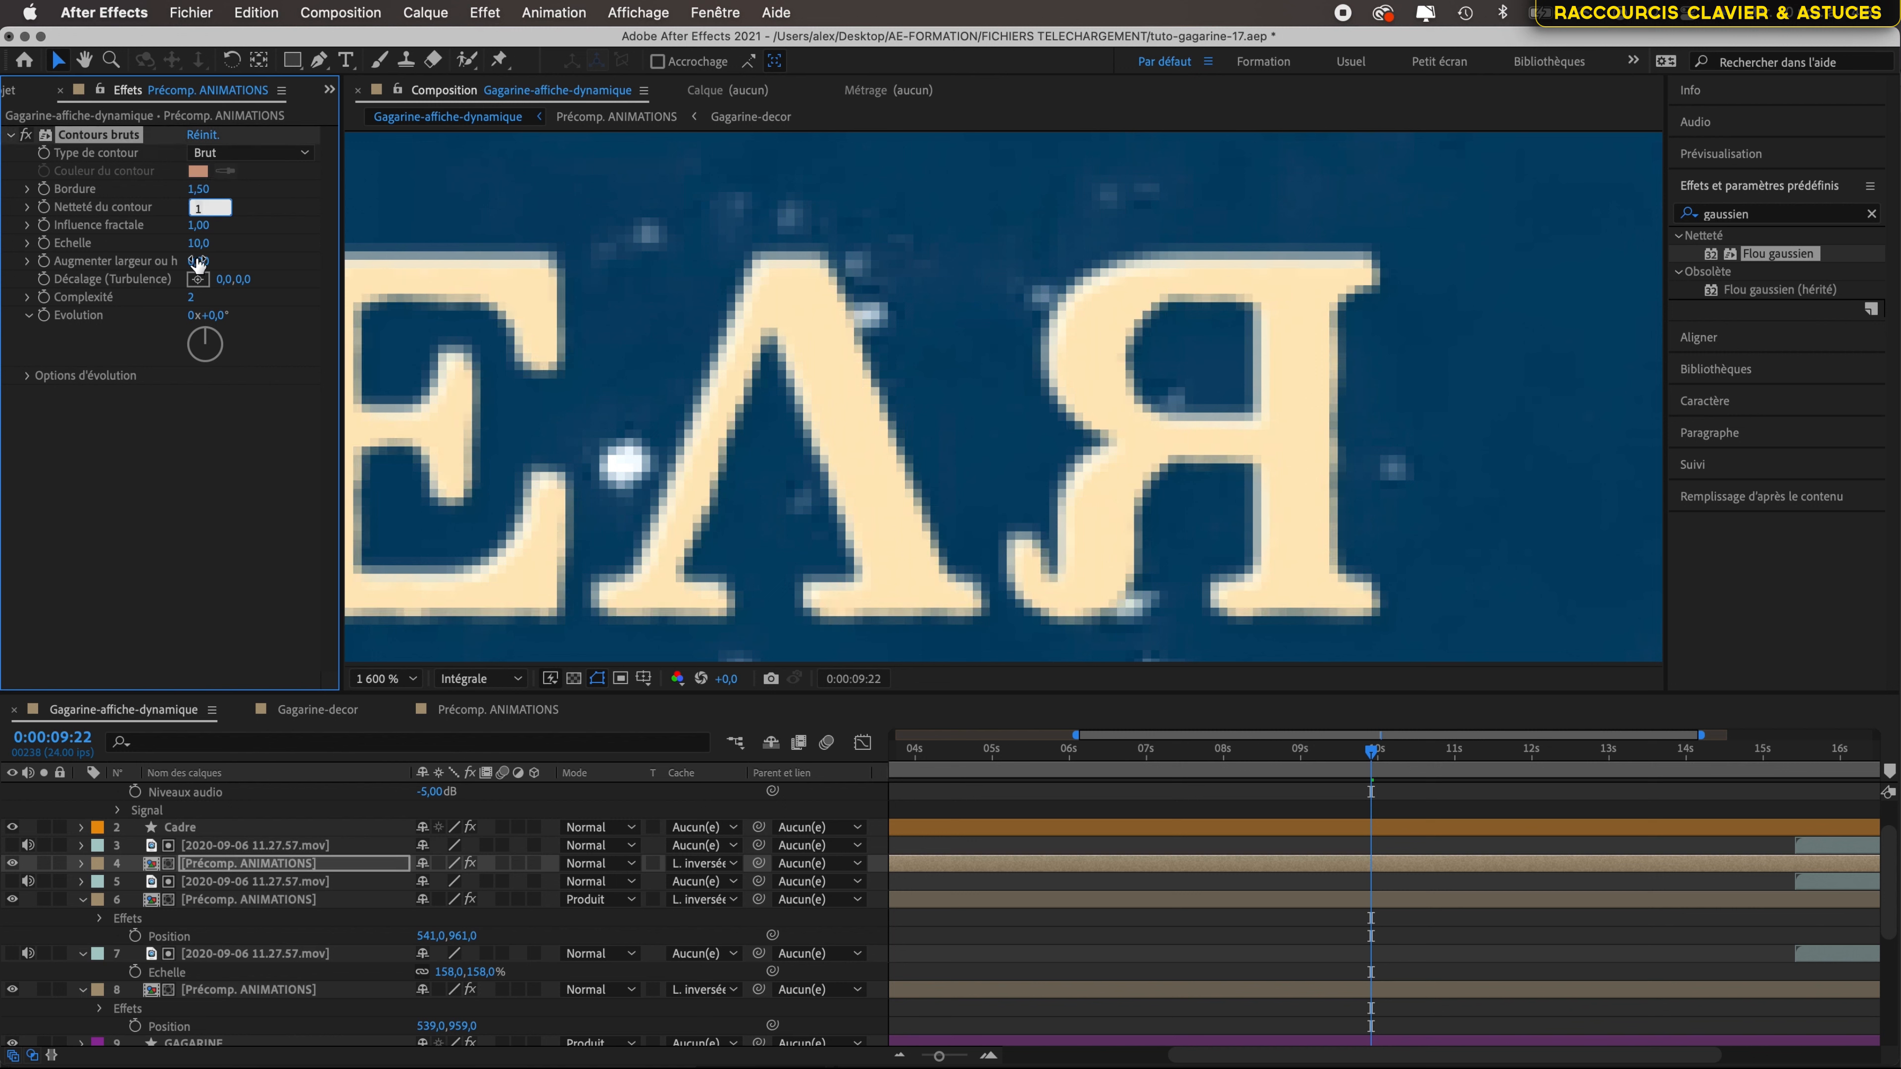
left_click(198, 247)
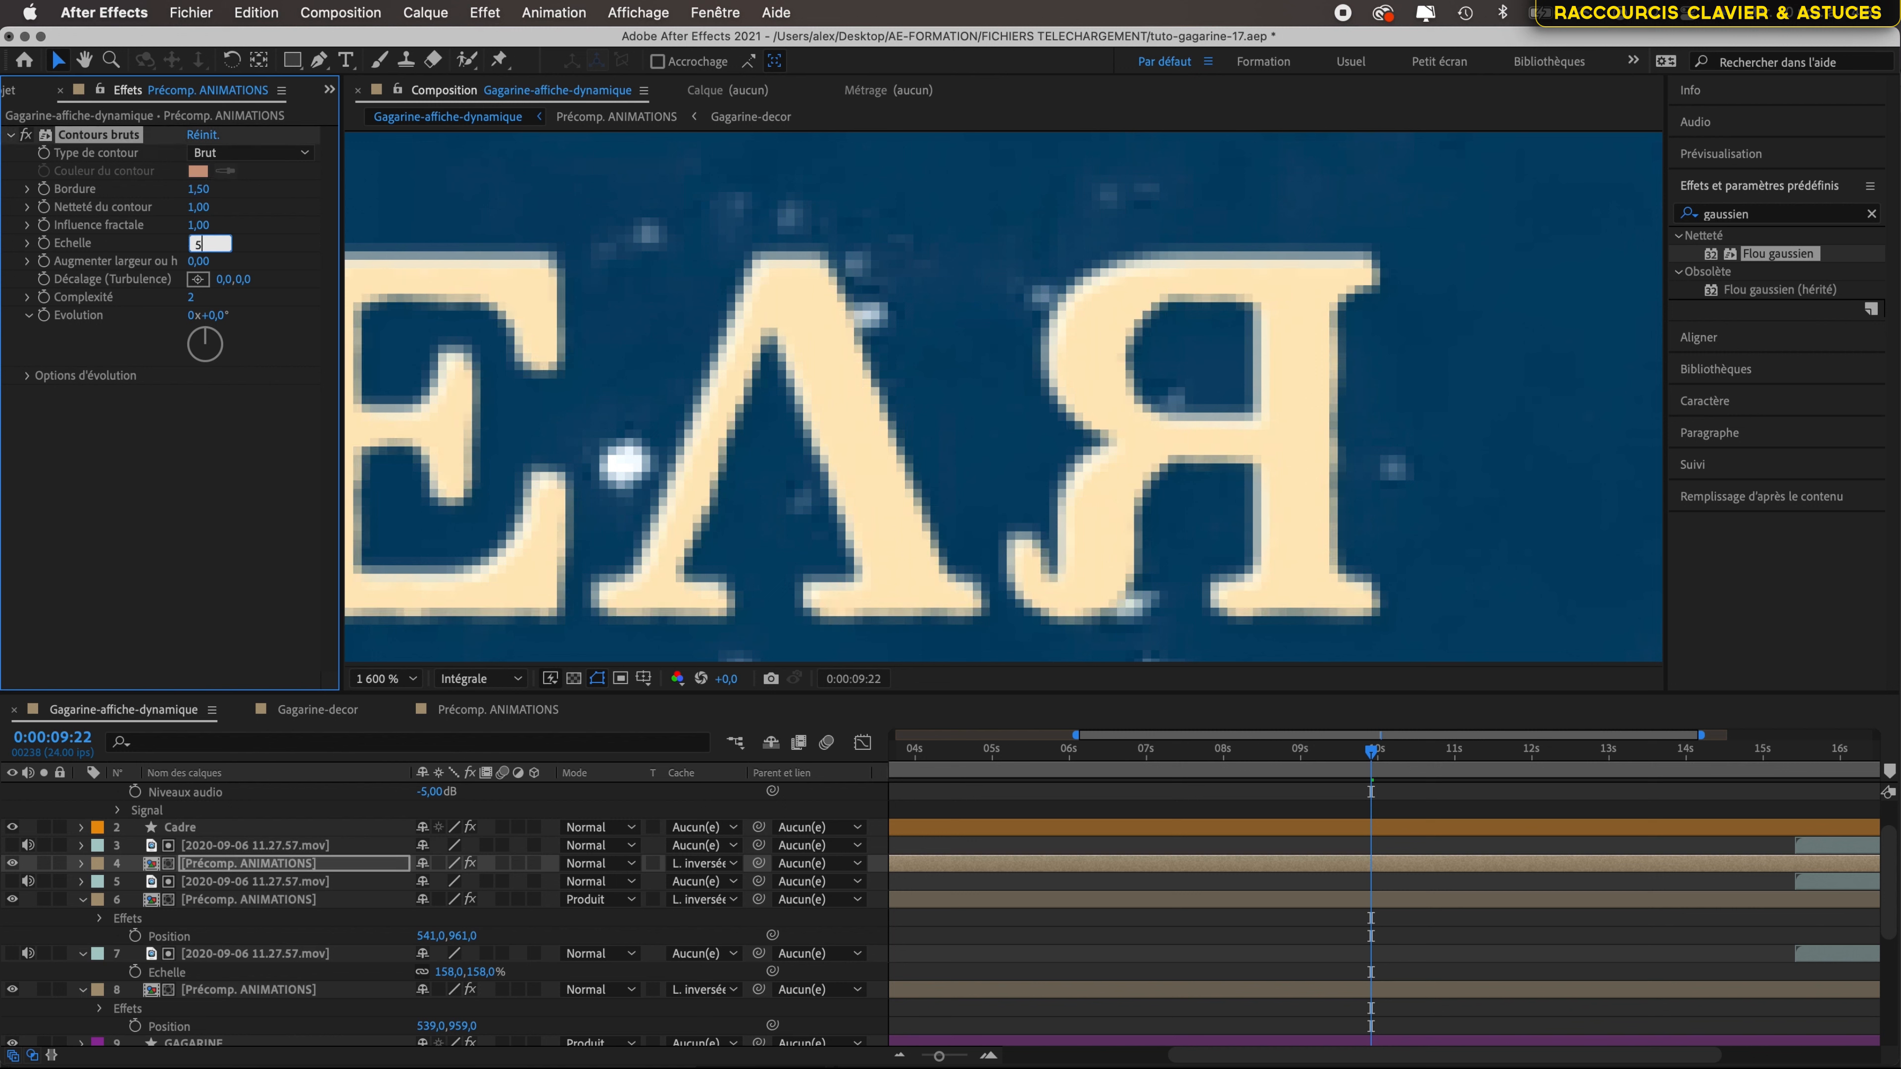
key("Tab")
- Examine the edges of the red stars, the right-hand beam and the date lettering up close
scroll(1210, 349, "down", 6)
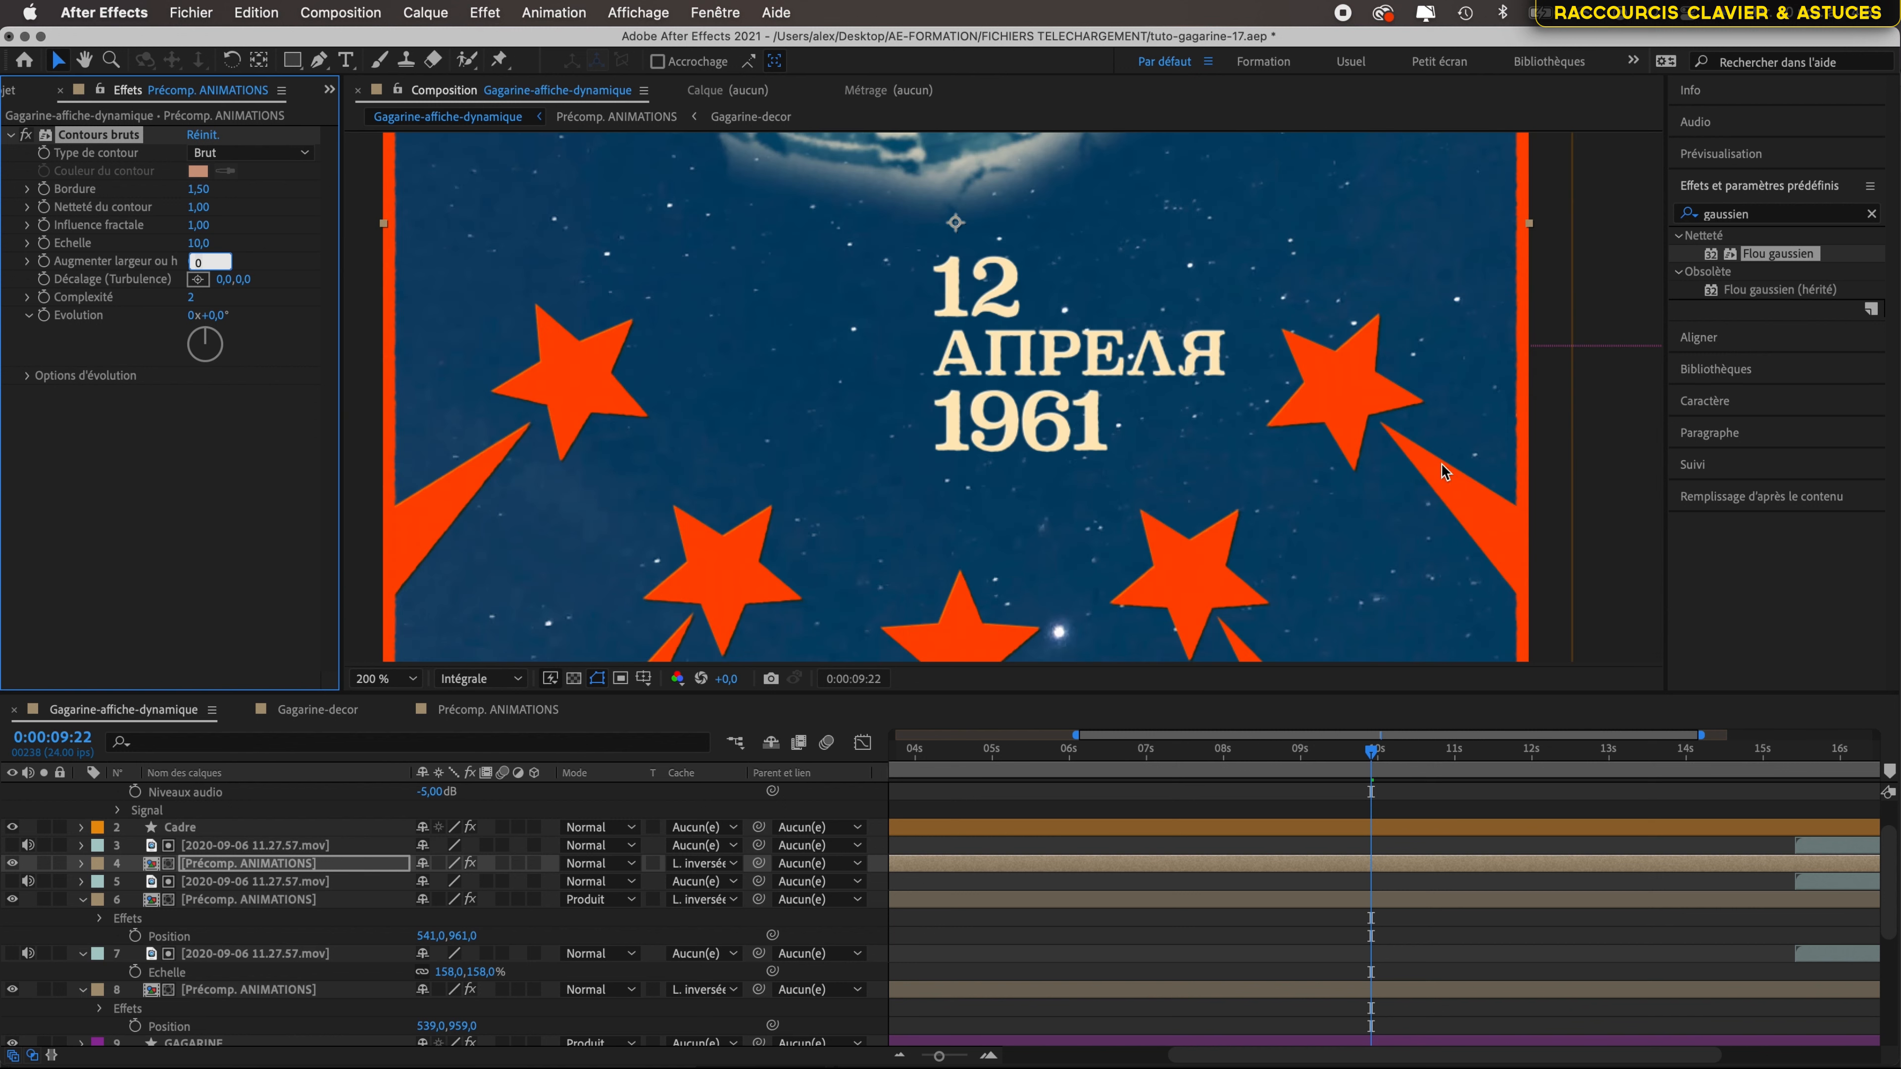
scroll(1319, 425, "up", 6)
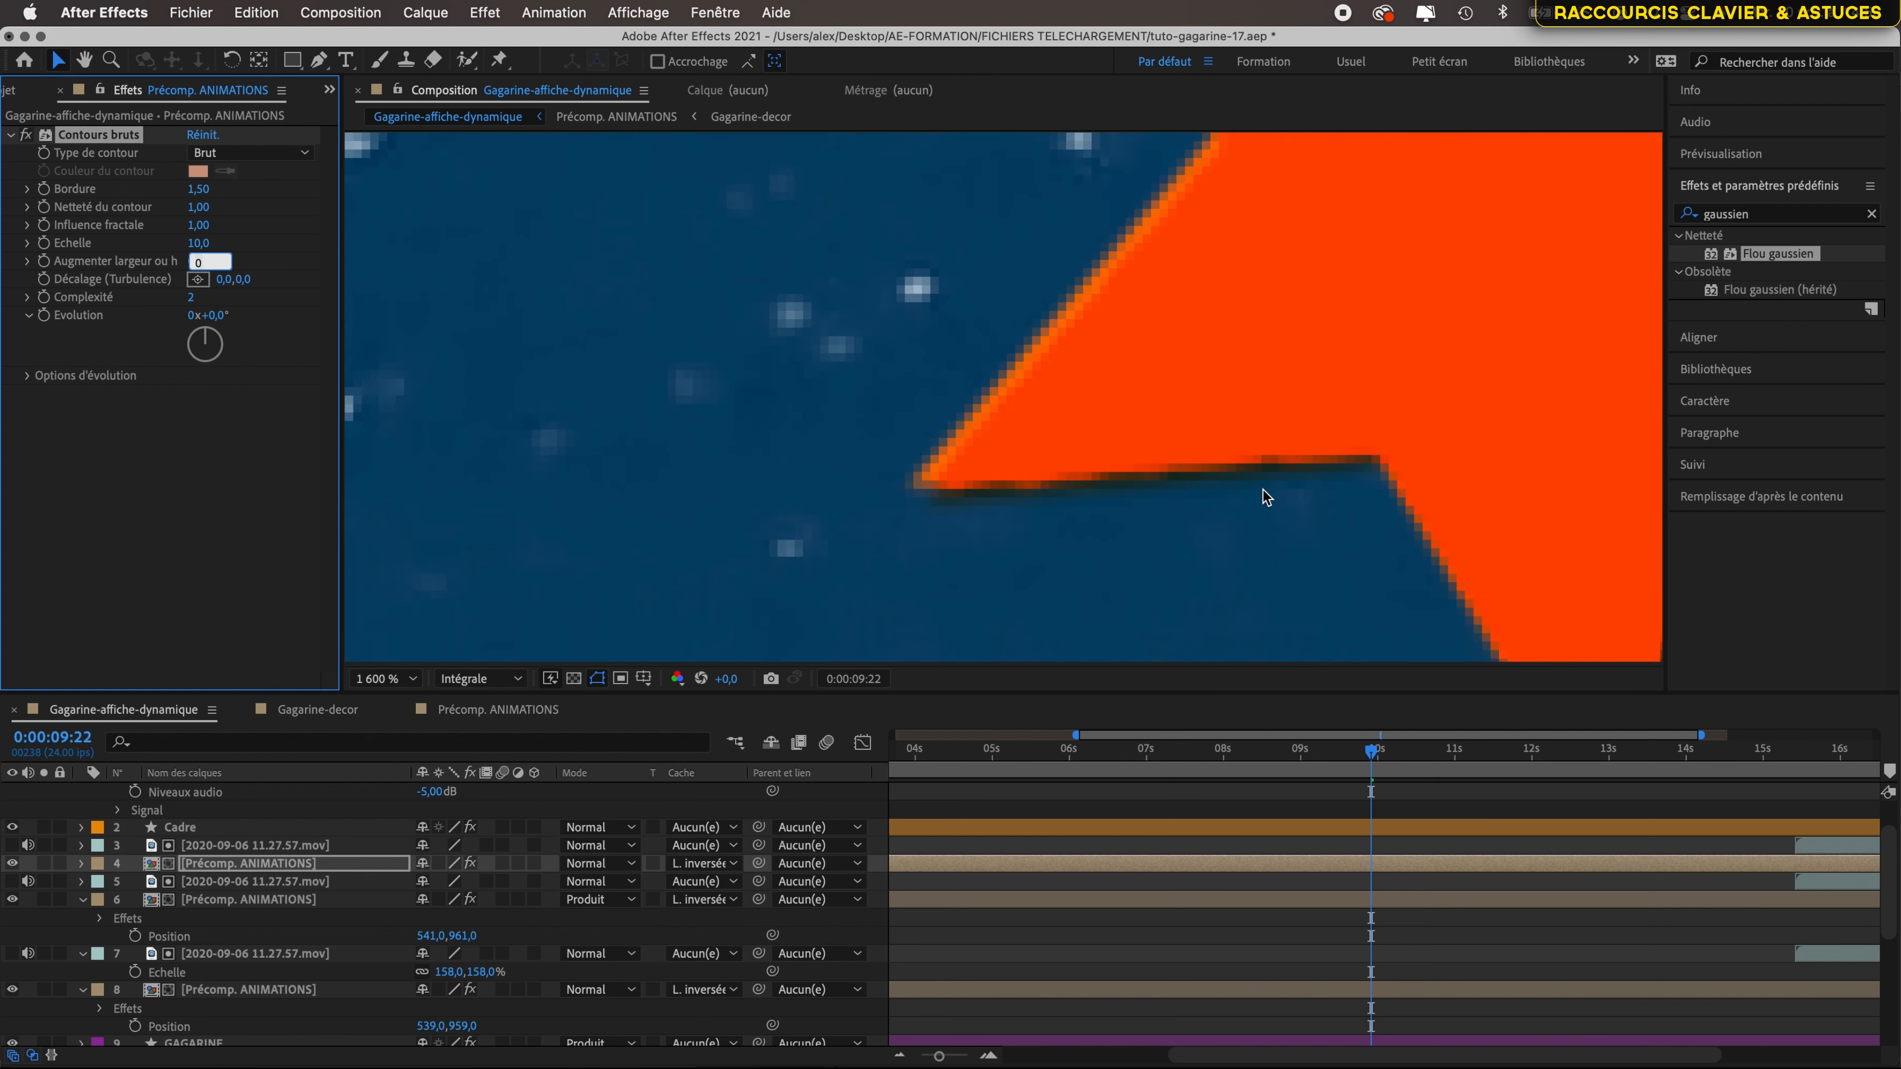
scroll(1270, 485, "down", 5)
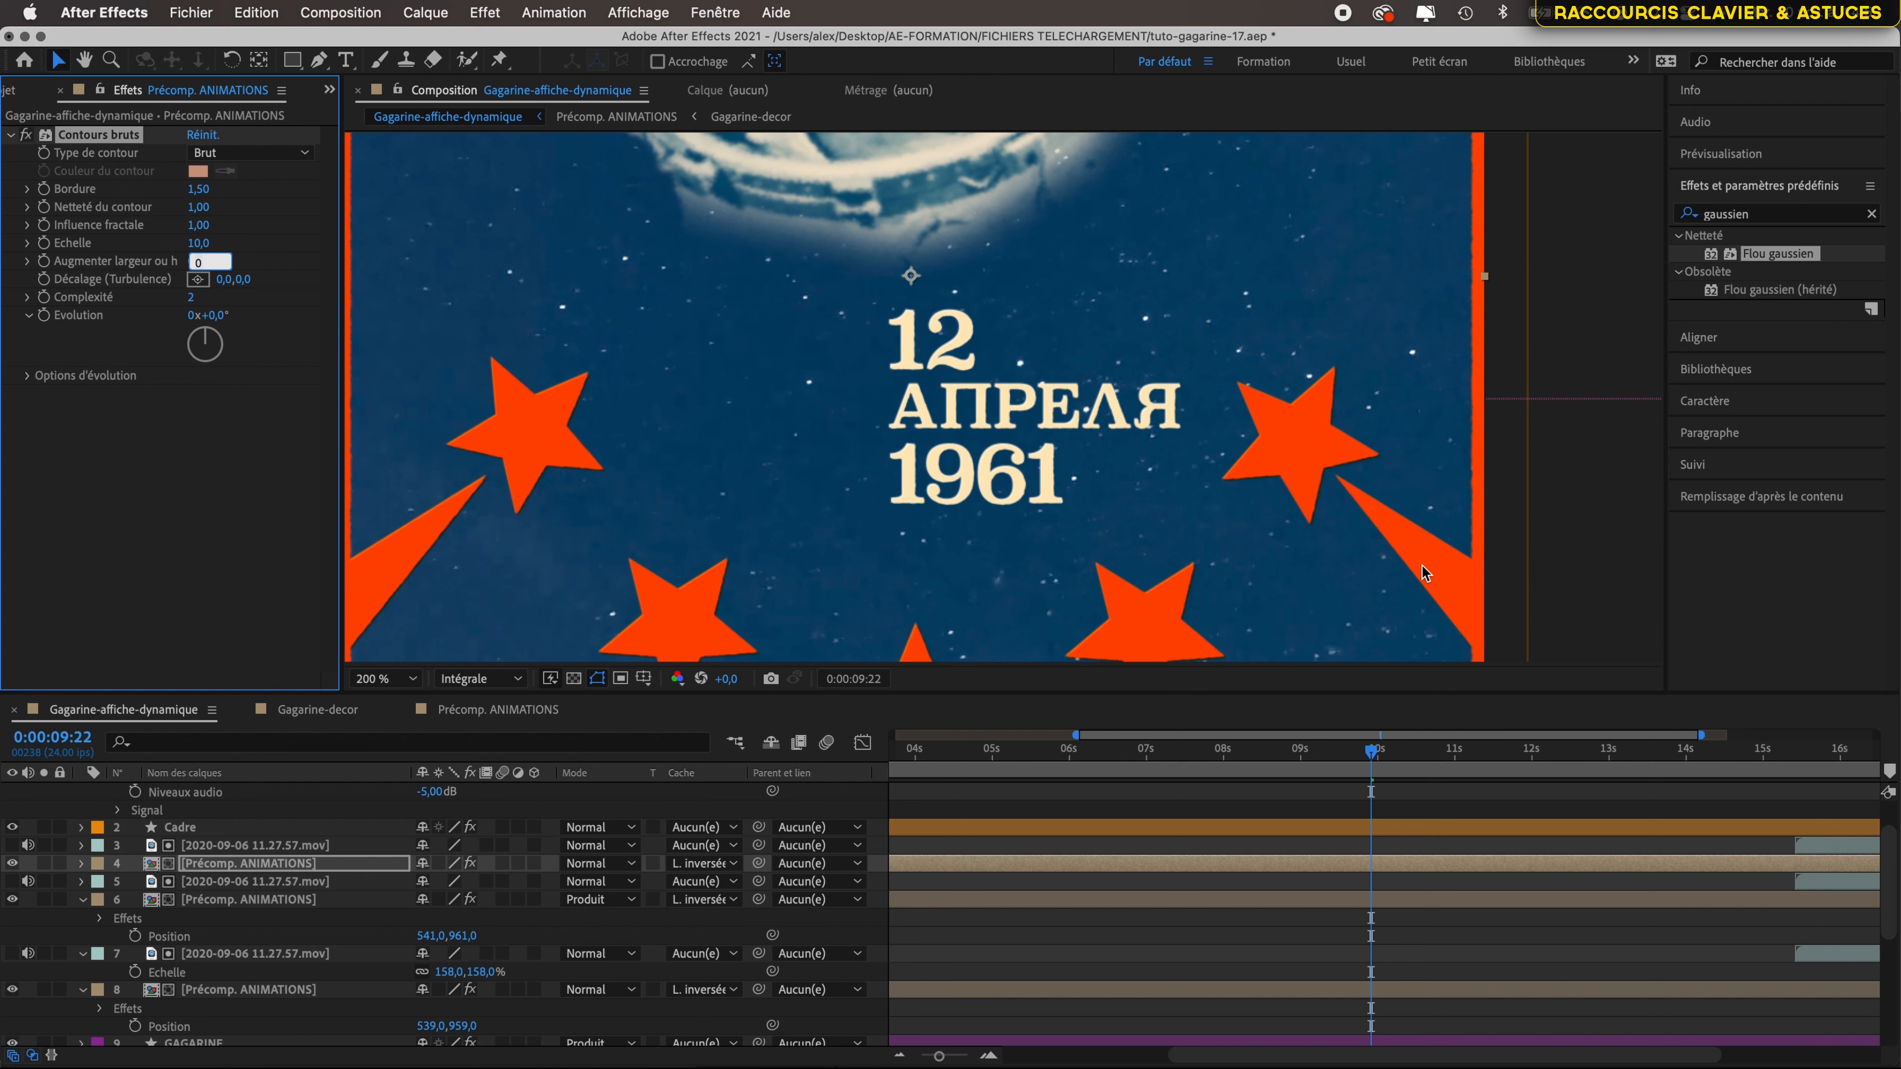
scroll(1422, 569, "up", 3)
scroll(1422, 564, "up", 2)
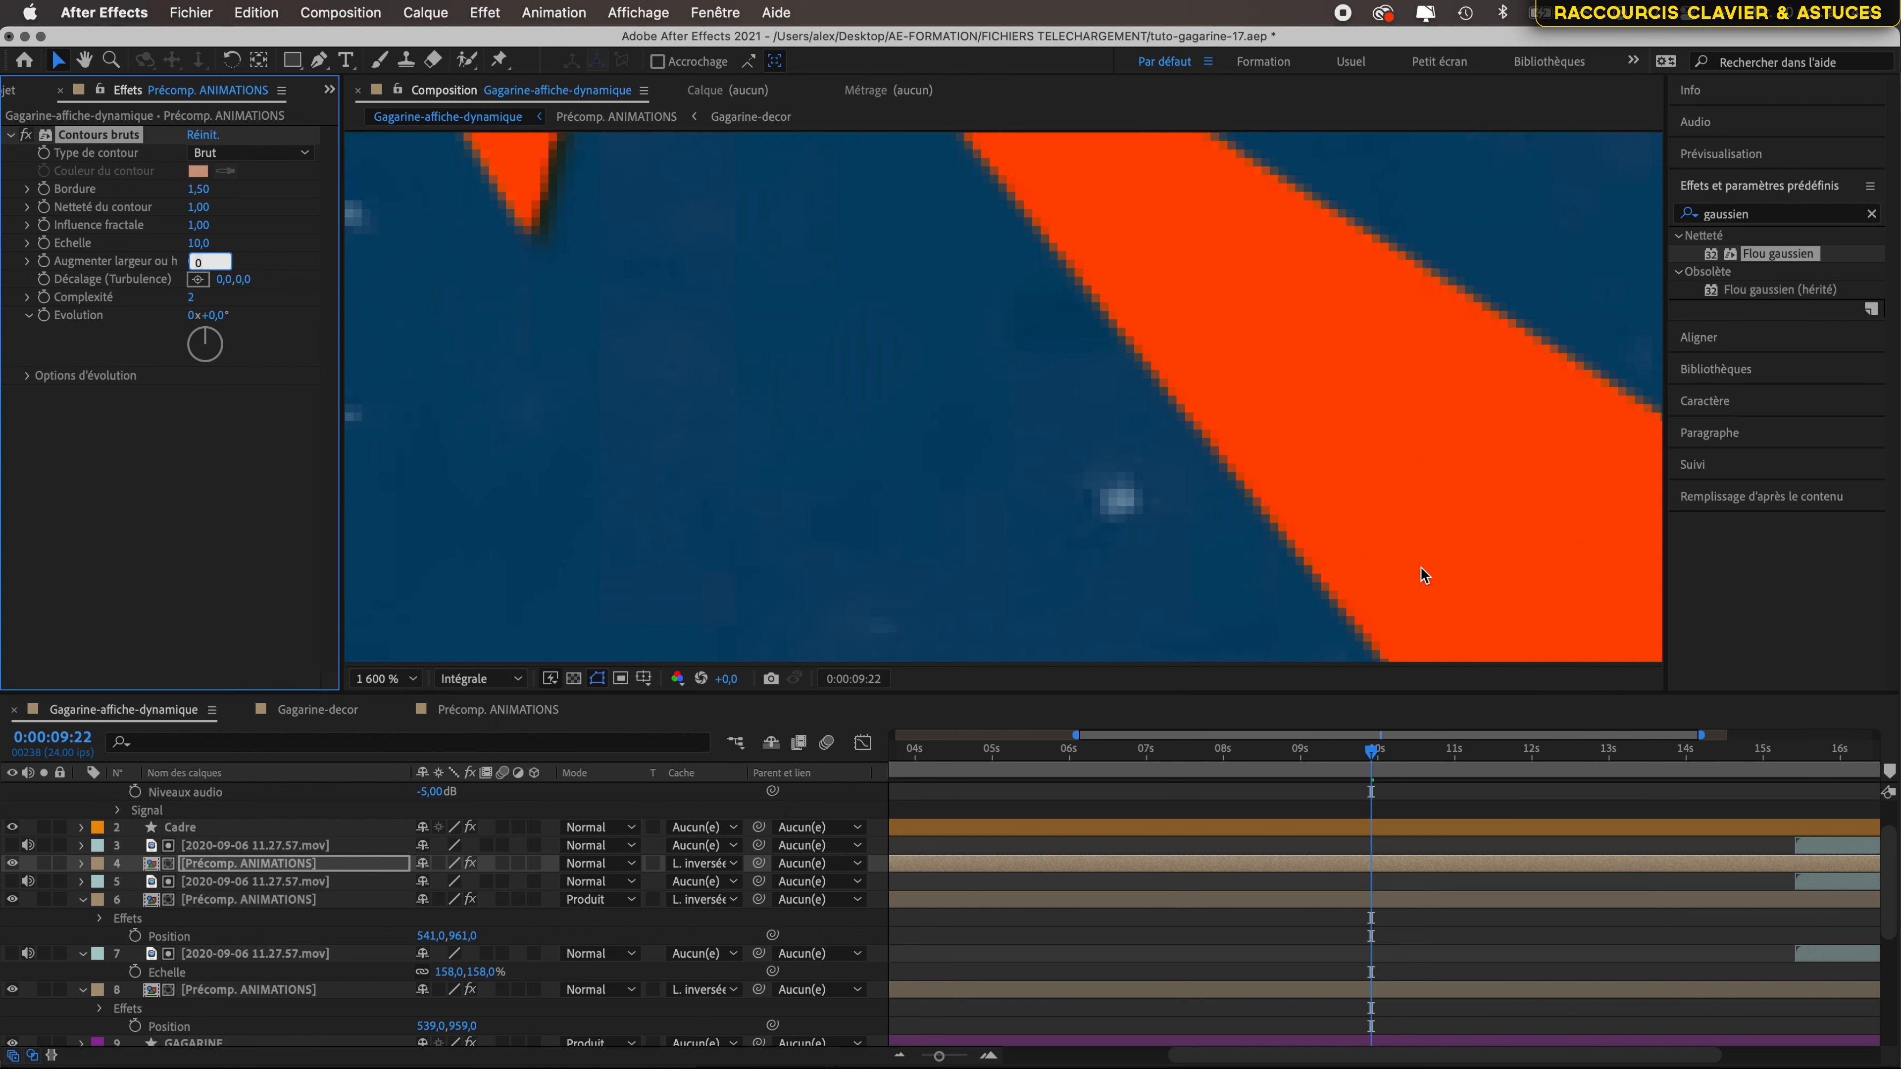
scroll(1420, 566, "down", 4)
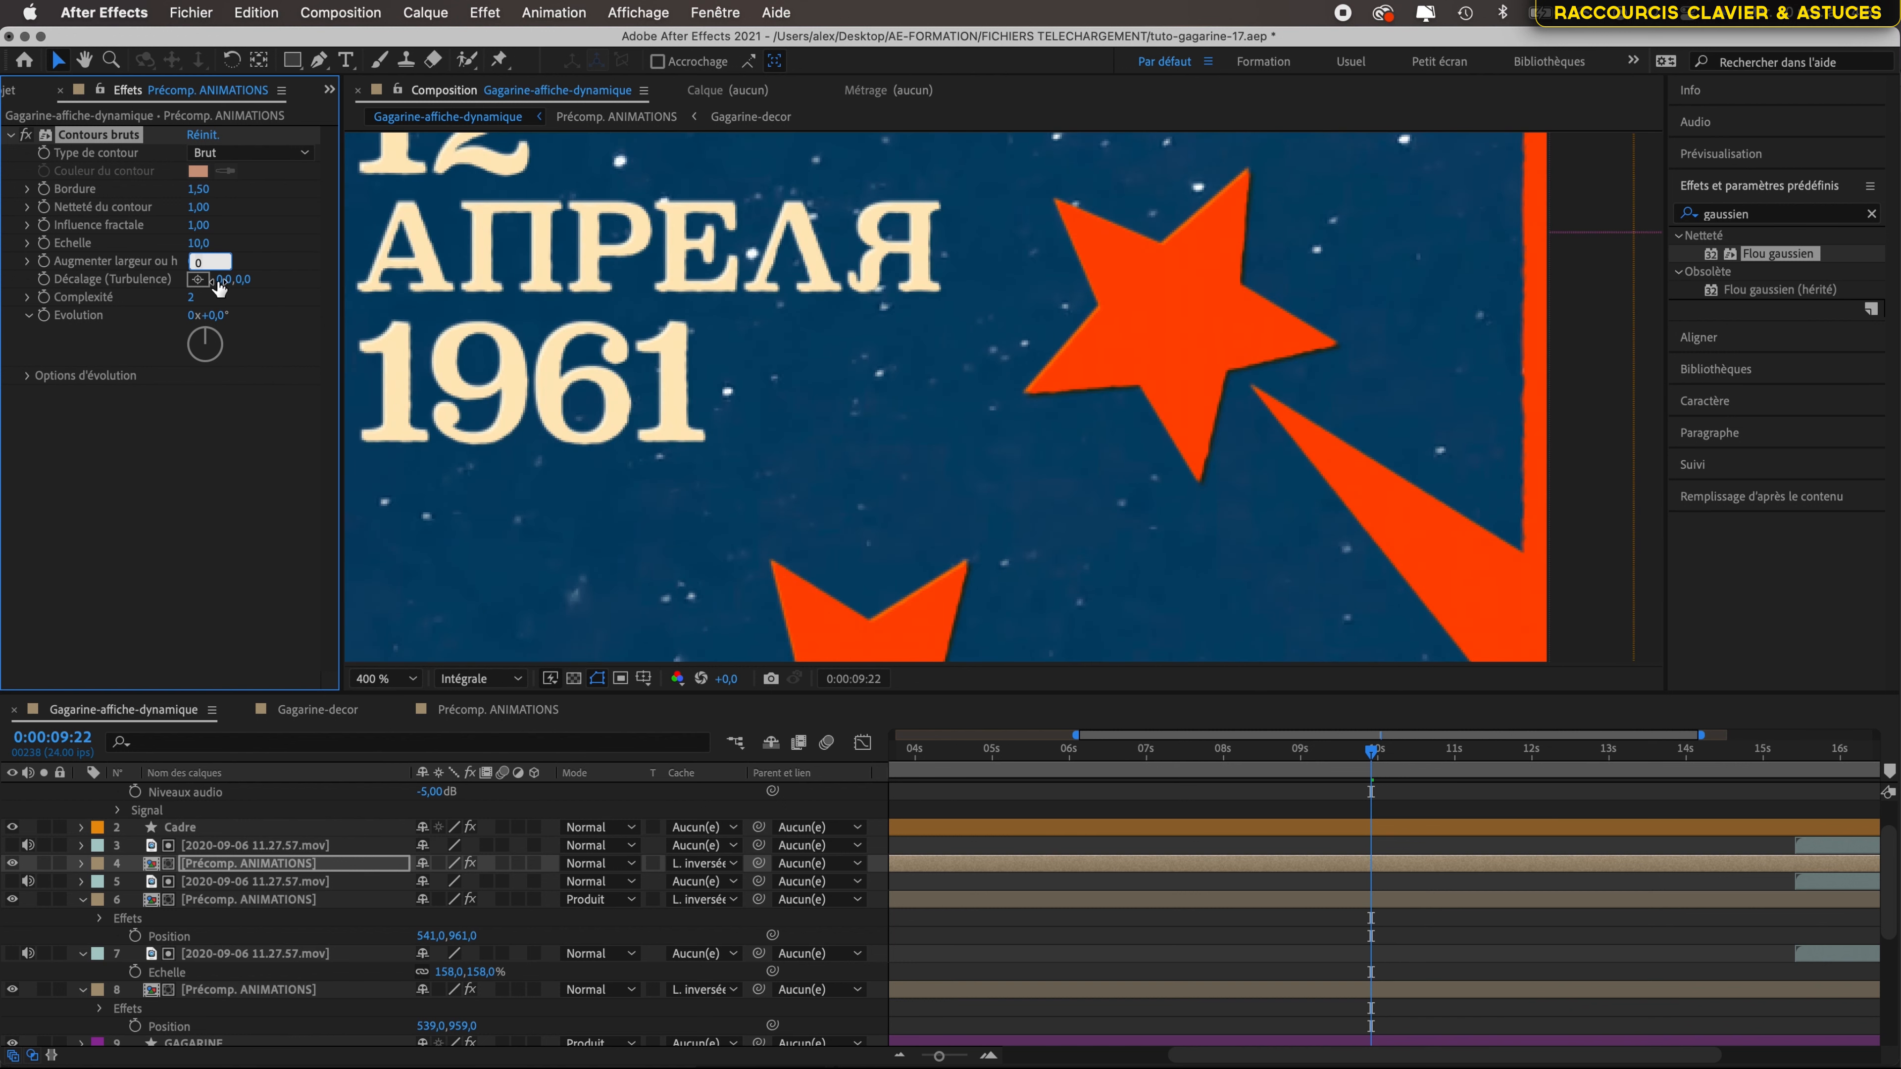
- Try an Echelle of 5 again in layer 4's Contours bruts effect
left_click(200, 243)
type("5")
key("Tab")
key("Return")
- Set the Bordure of layer 4's Contours bruts effect to 2 and check the star edges
left_click(199, 190)
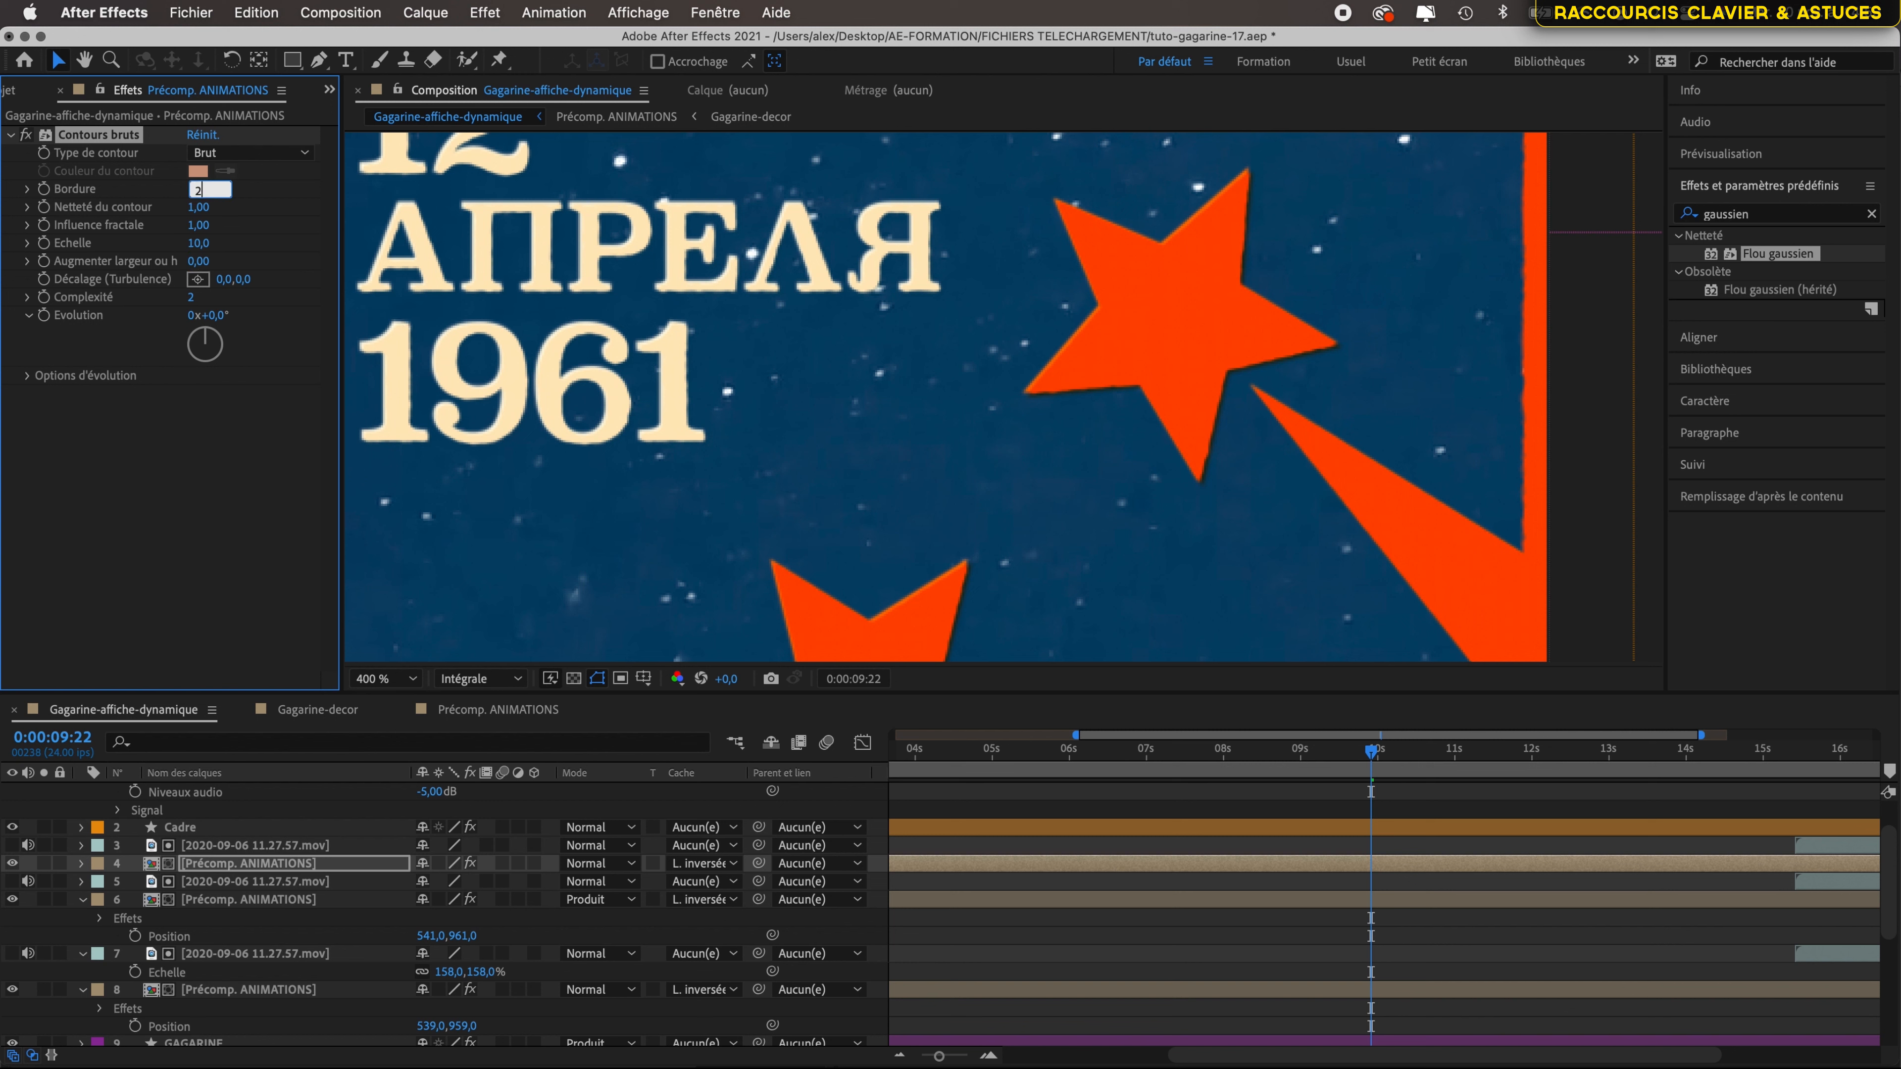
key("Return")
scroll(1231, 452, "up", 2)
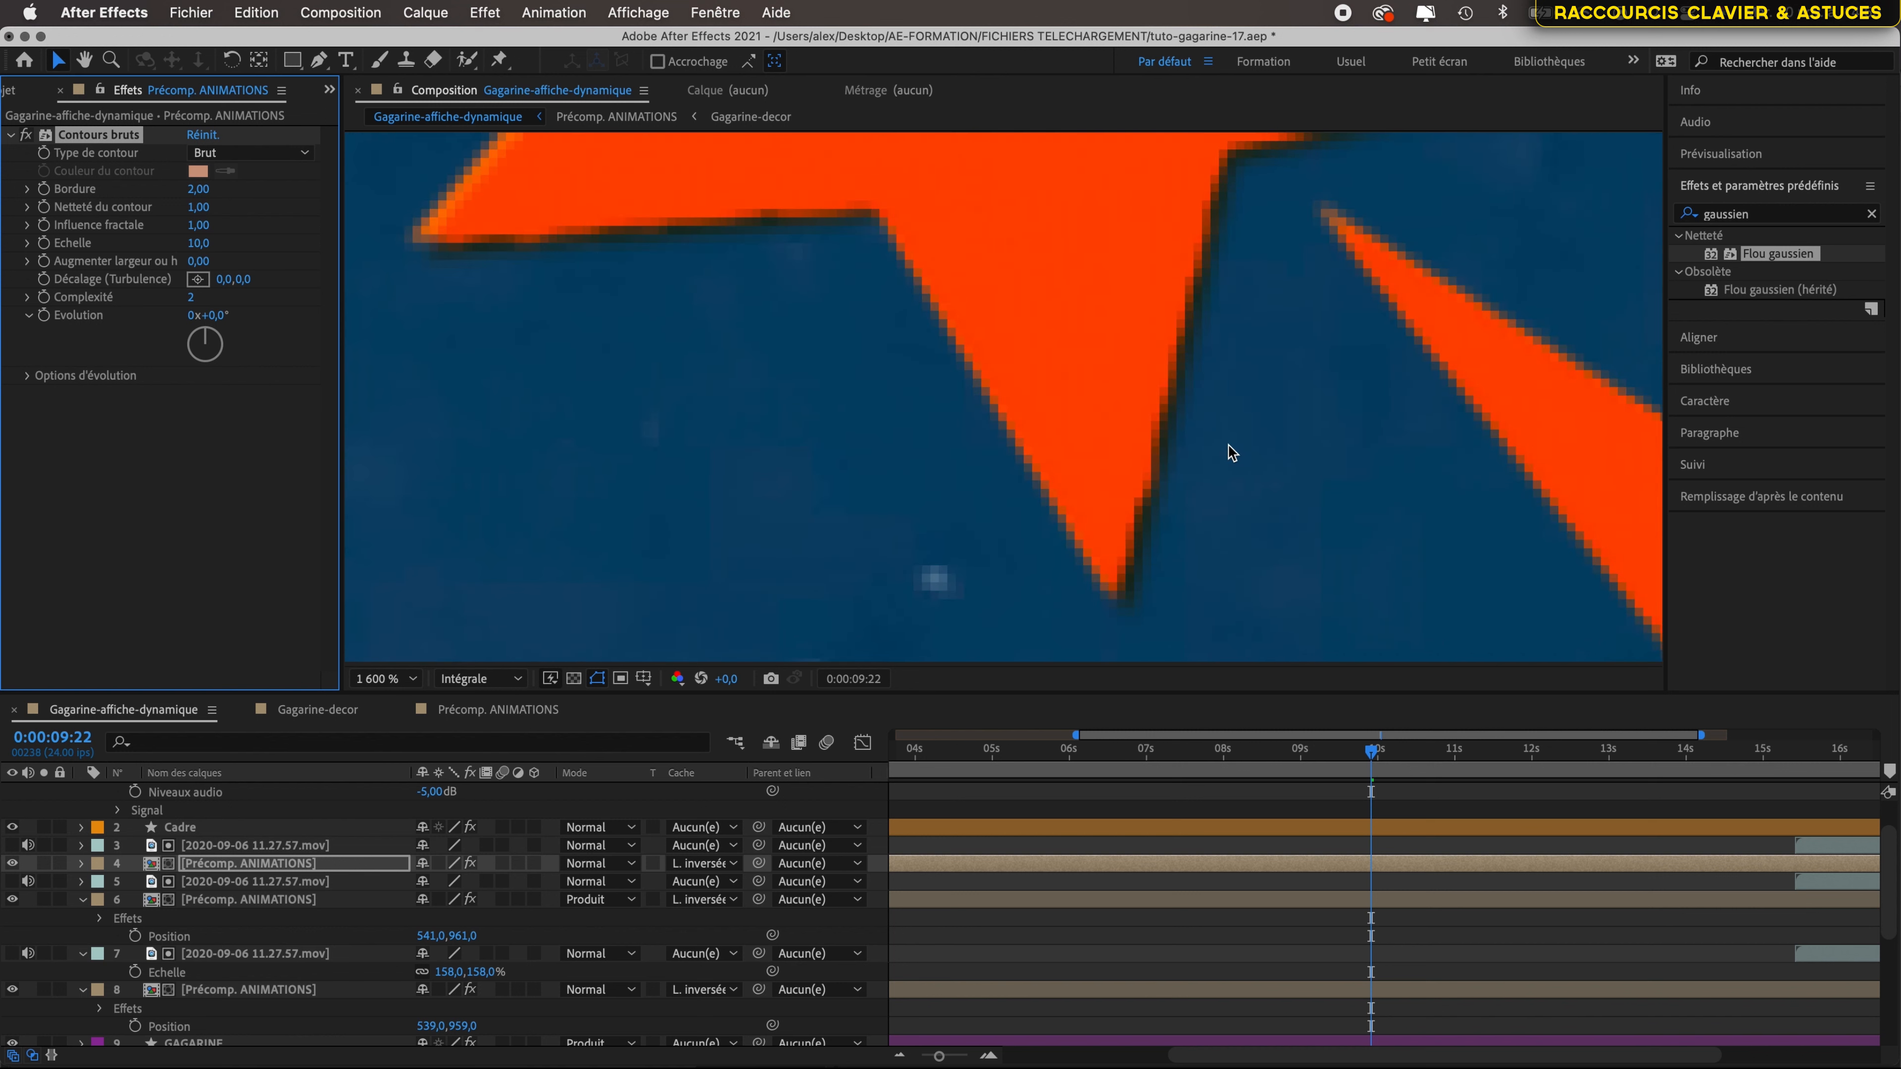
scroll(1231, 452, "down", 3)
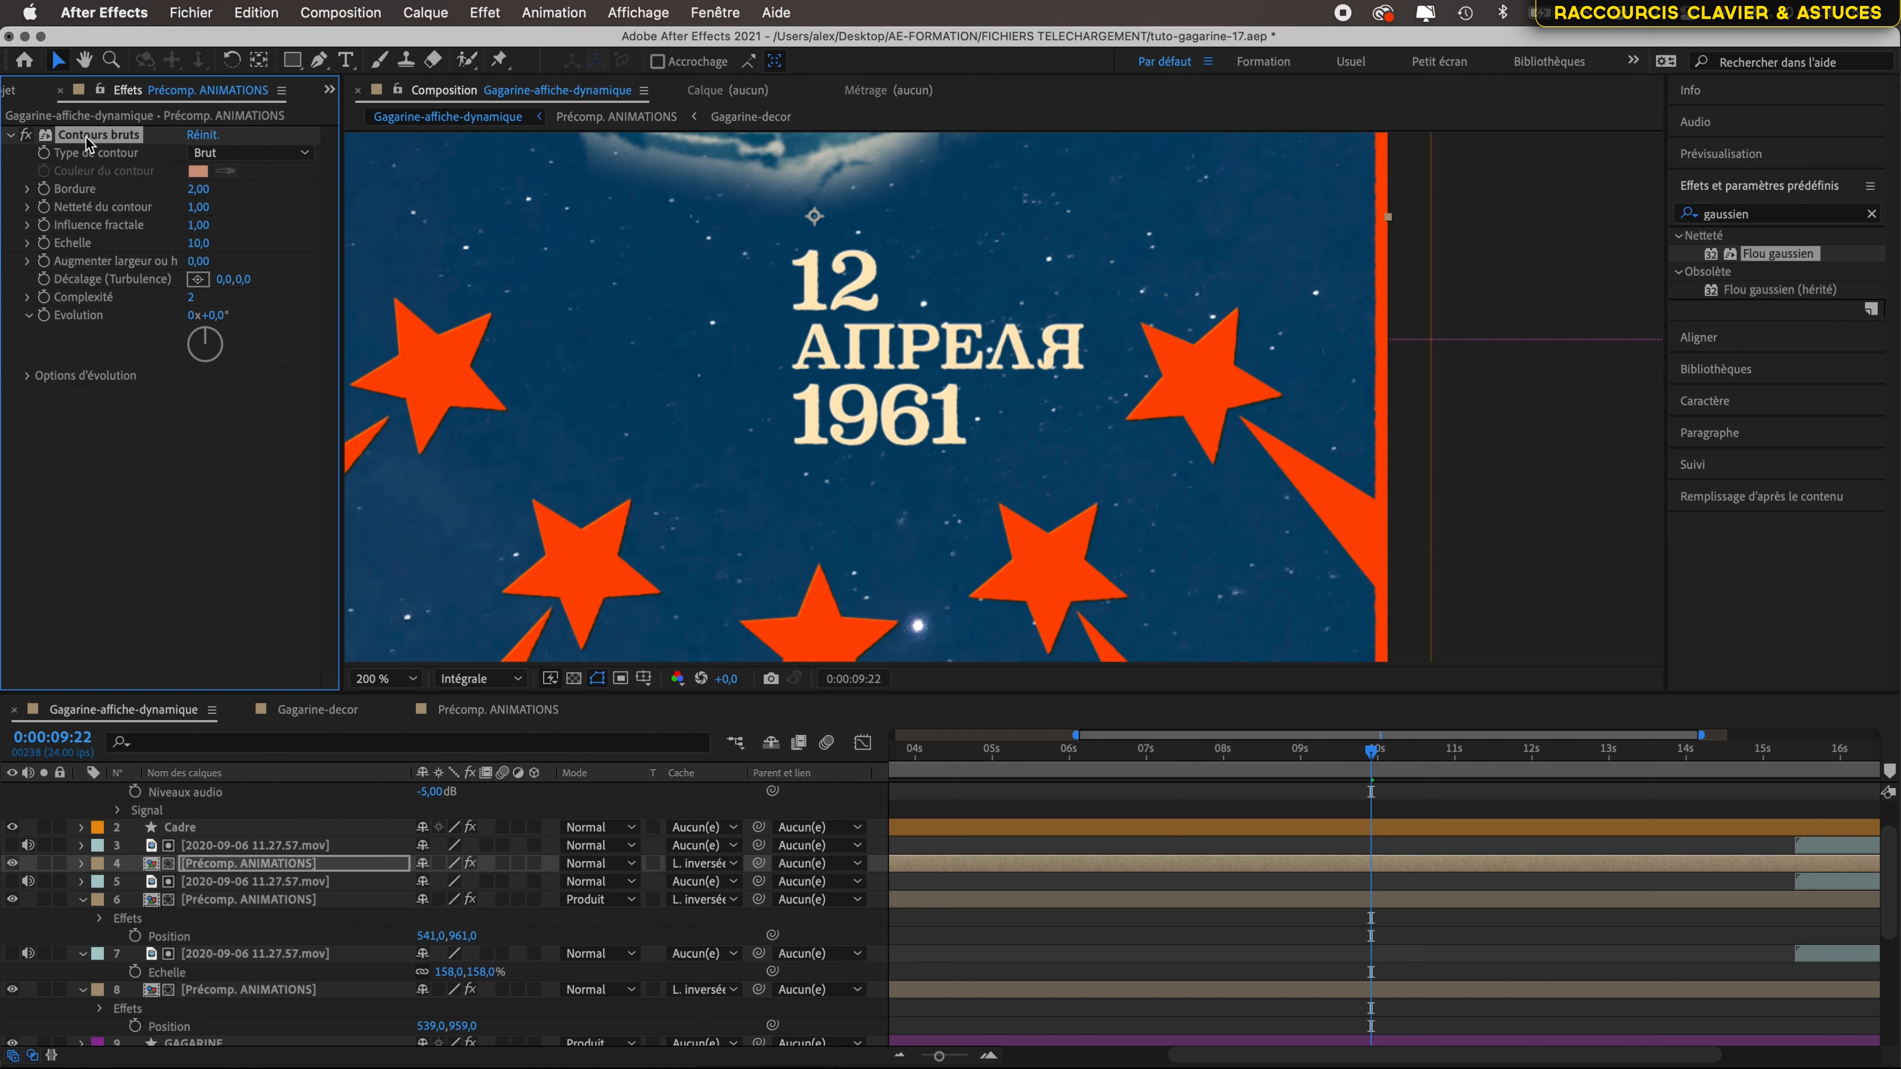
- Copy layer 4's Contours bruts effect onto Précomp. ANIMATIONS layers 6 and 8, and check the date lettering and stars
left_click(246, 899)
left_click(256, 989, "shift")
key("super+v")
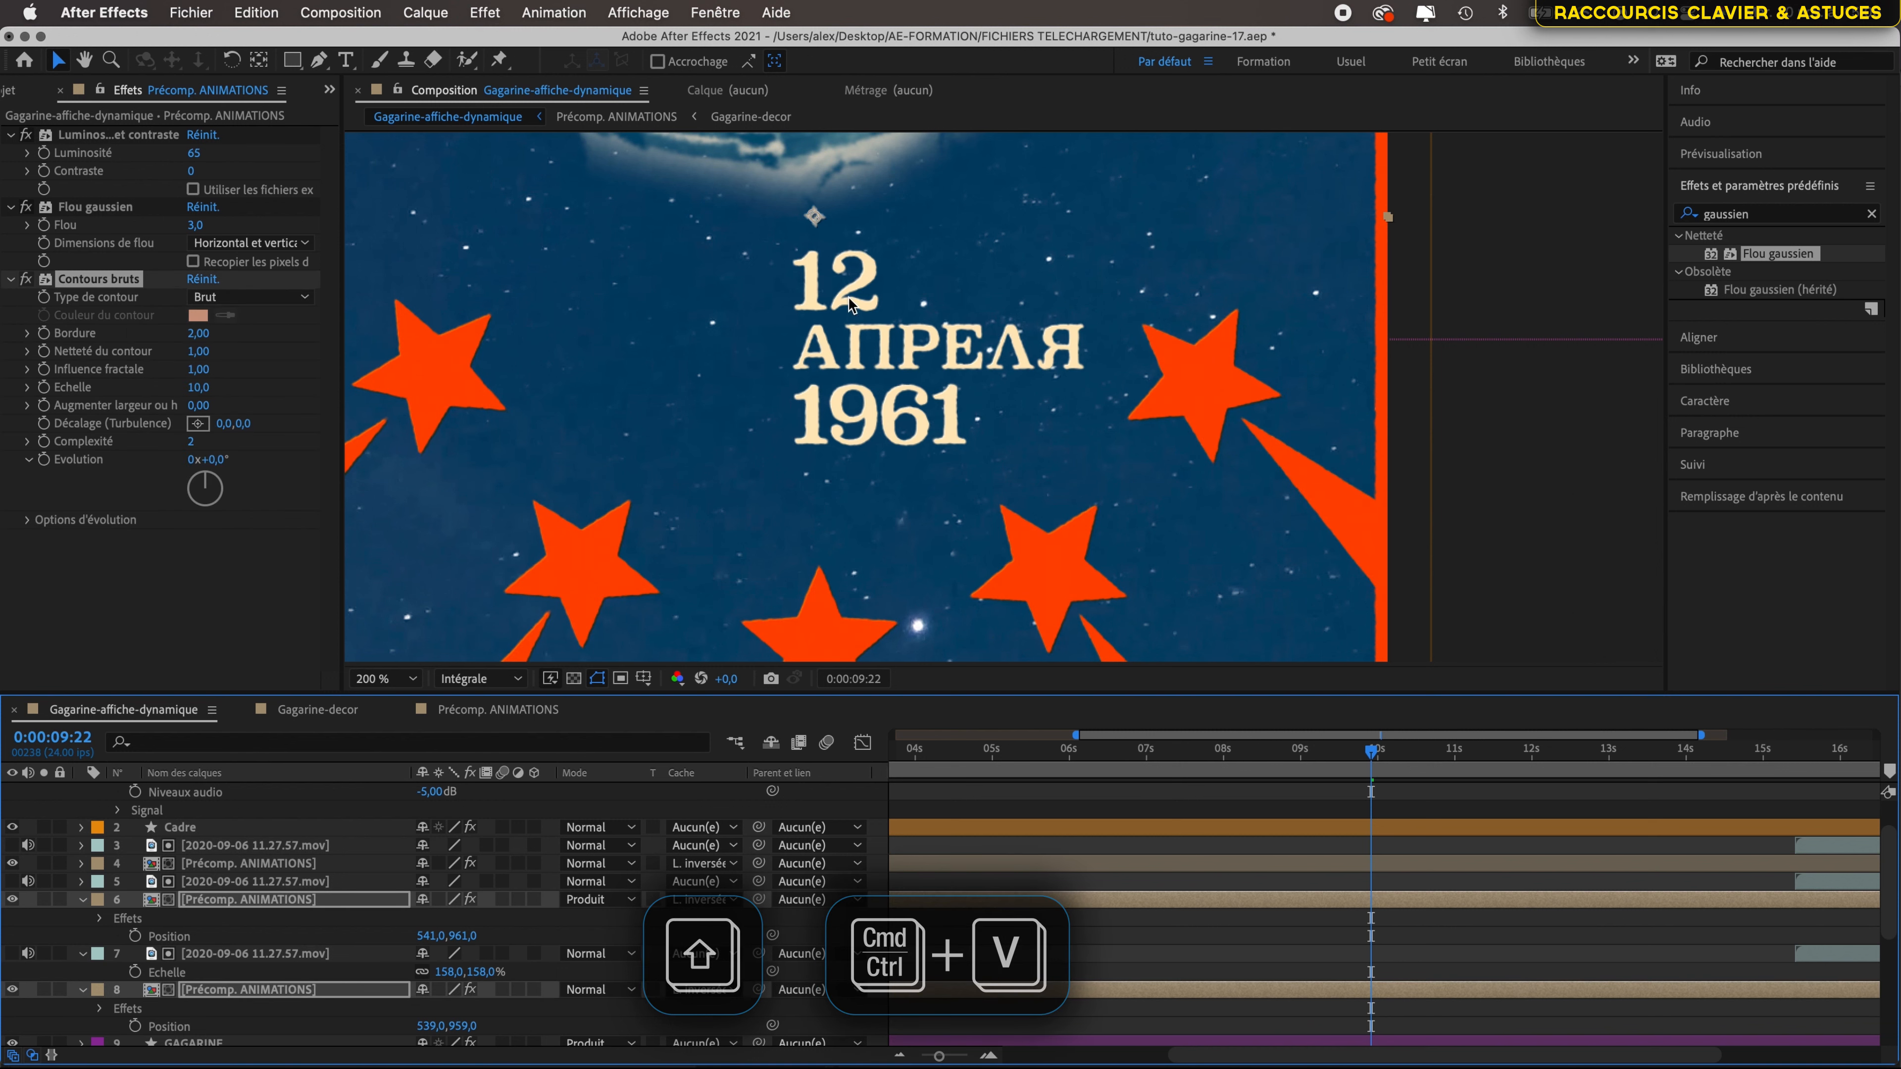
scroll(848, 291, "up", 2)
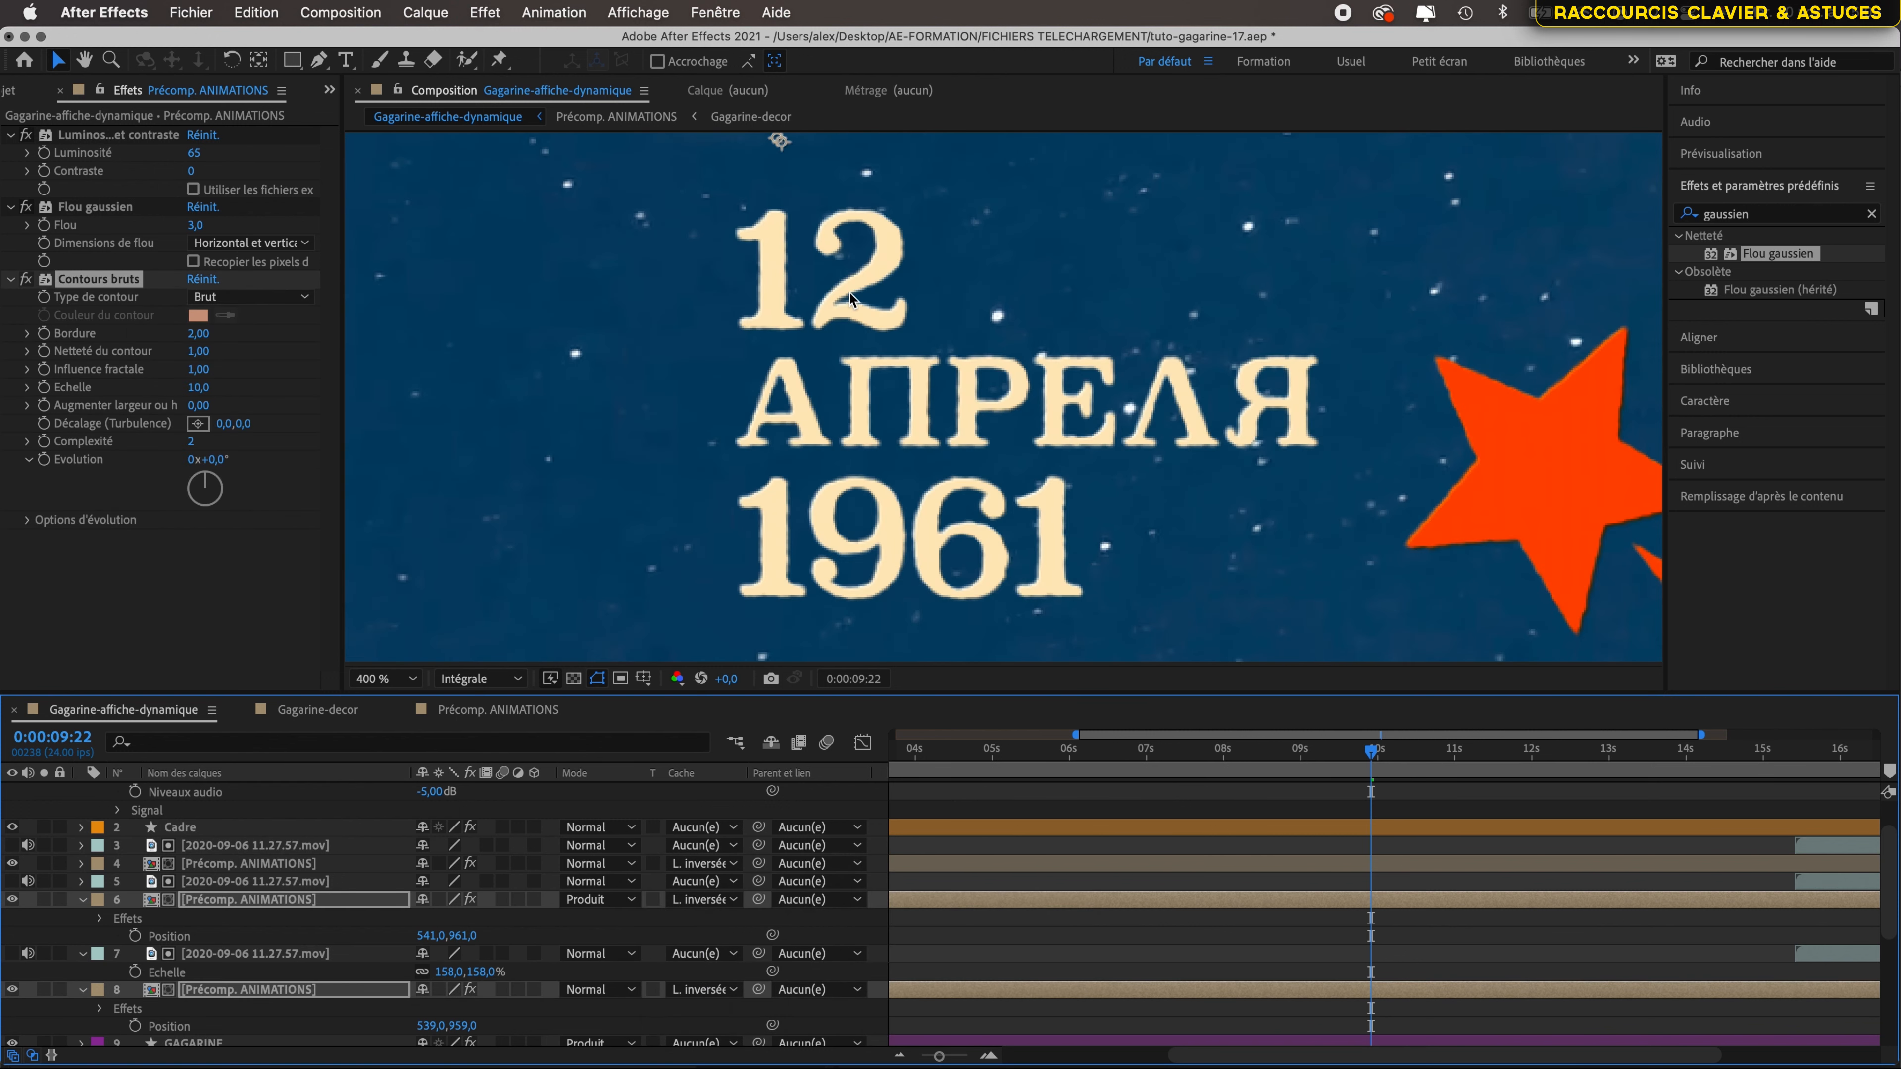
scroll(848, 291, "down", 3)
scroll(848, 291, "up", 2)
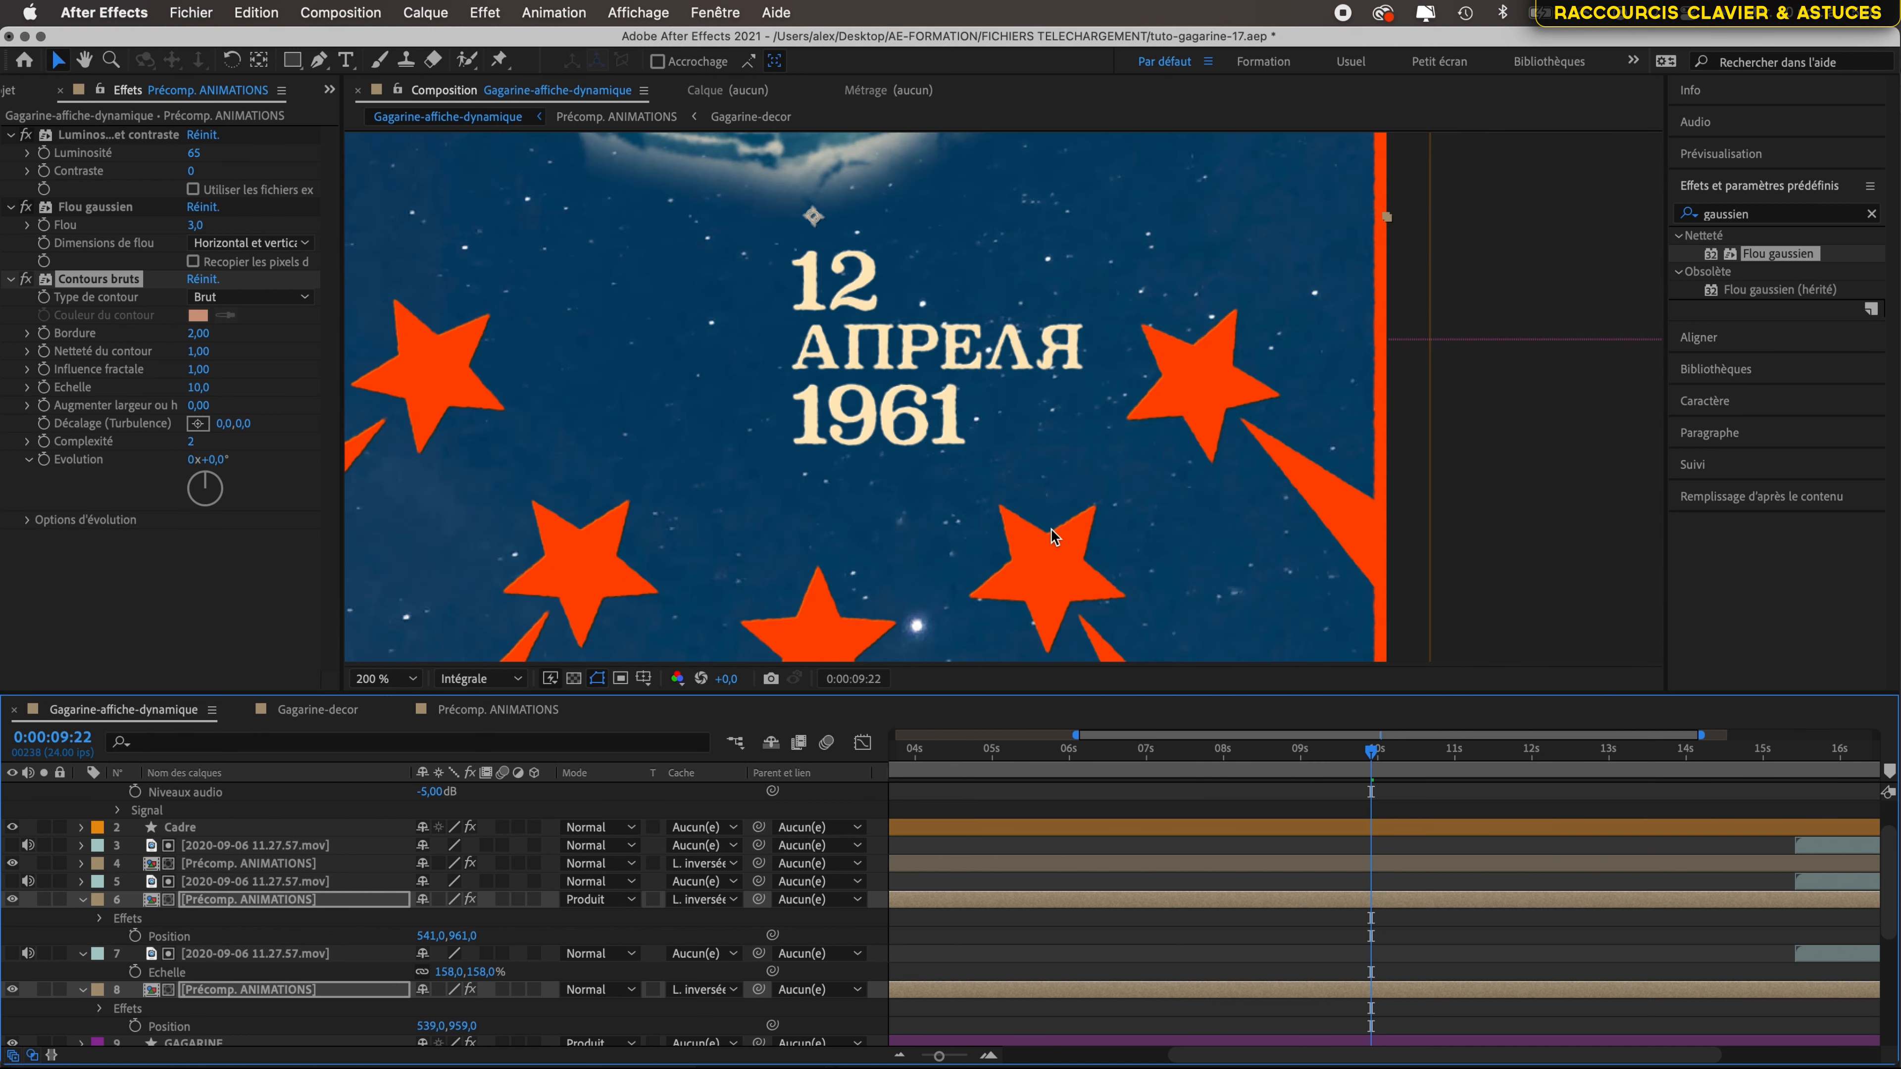
scroll(1050, 527, "up", 2)
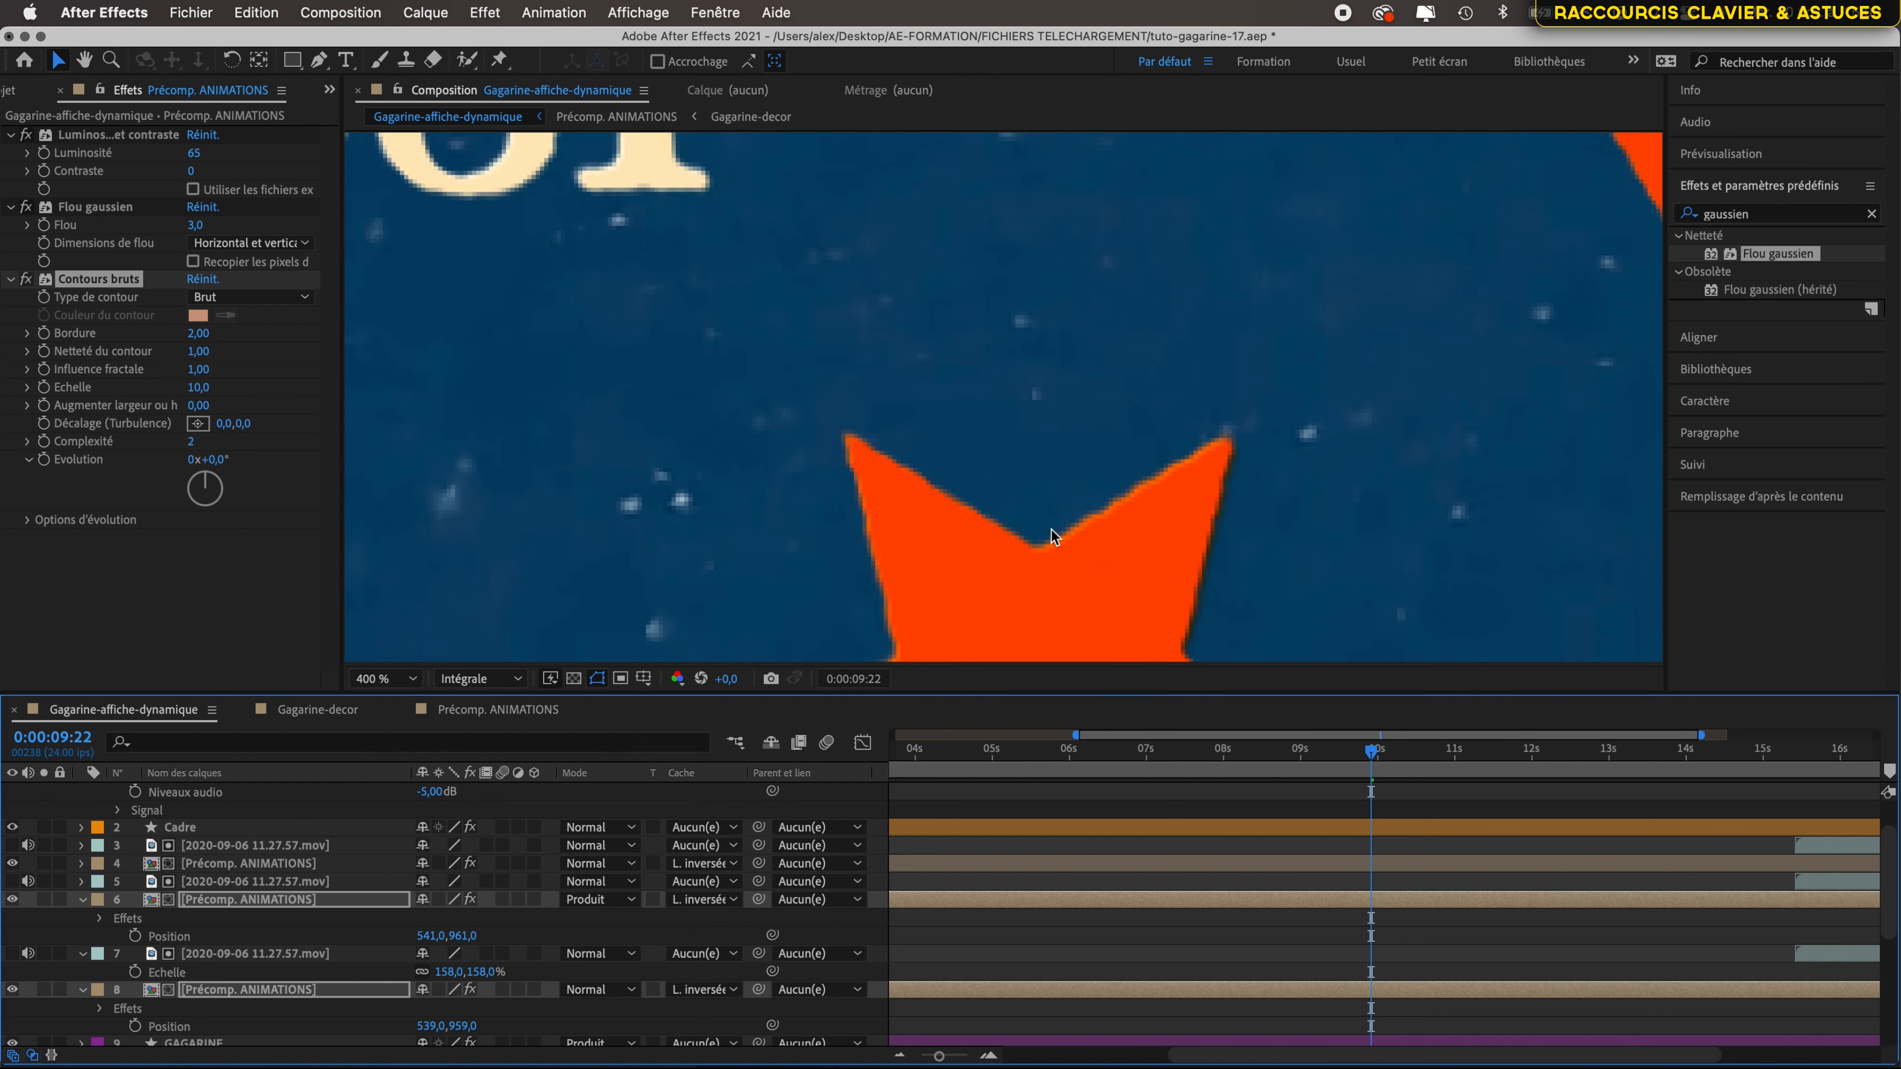
scroll(1051, 536, "down", 4)
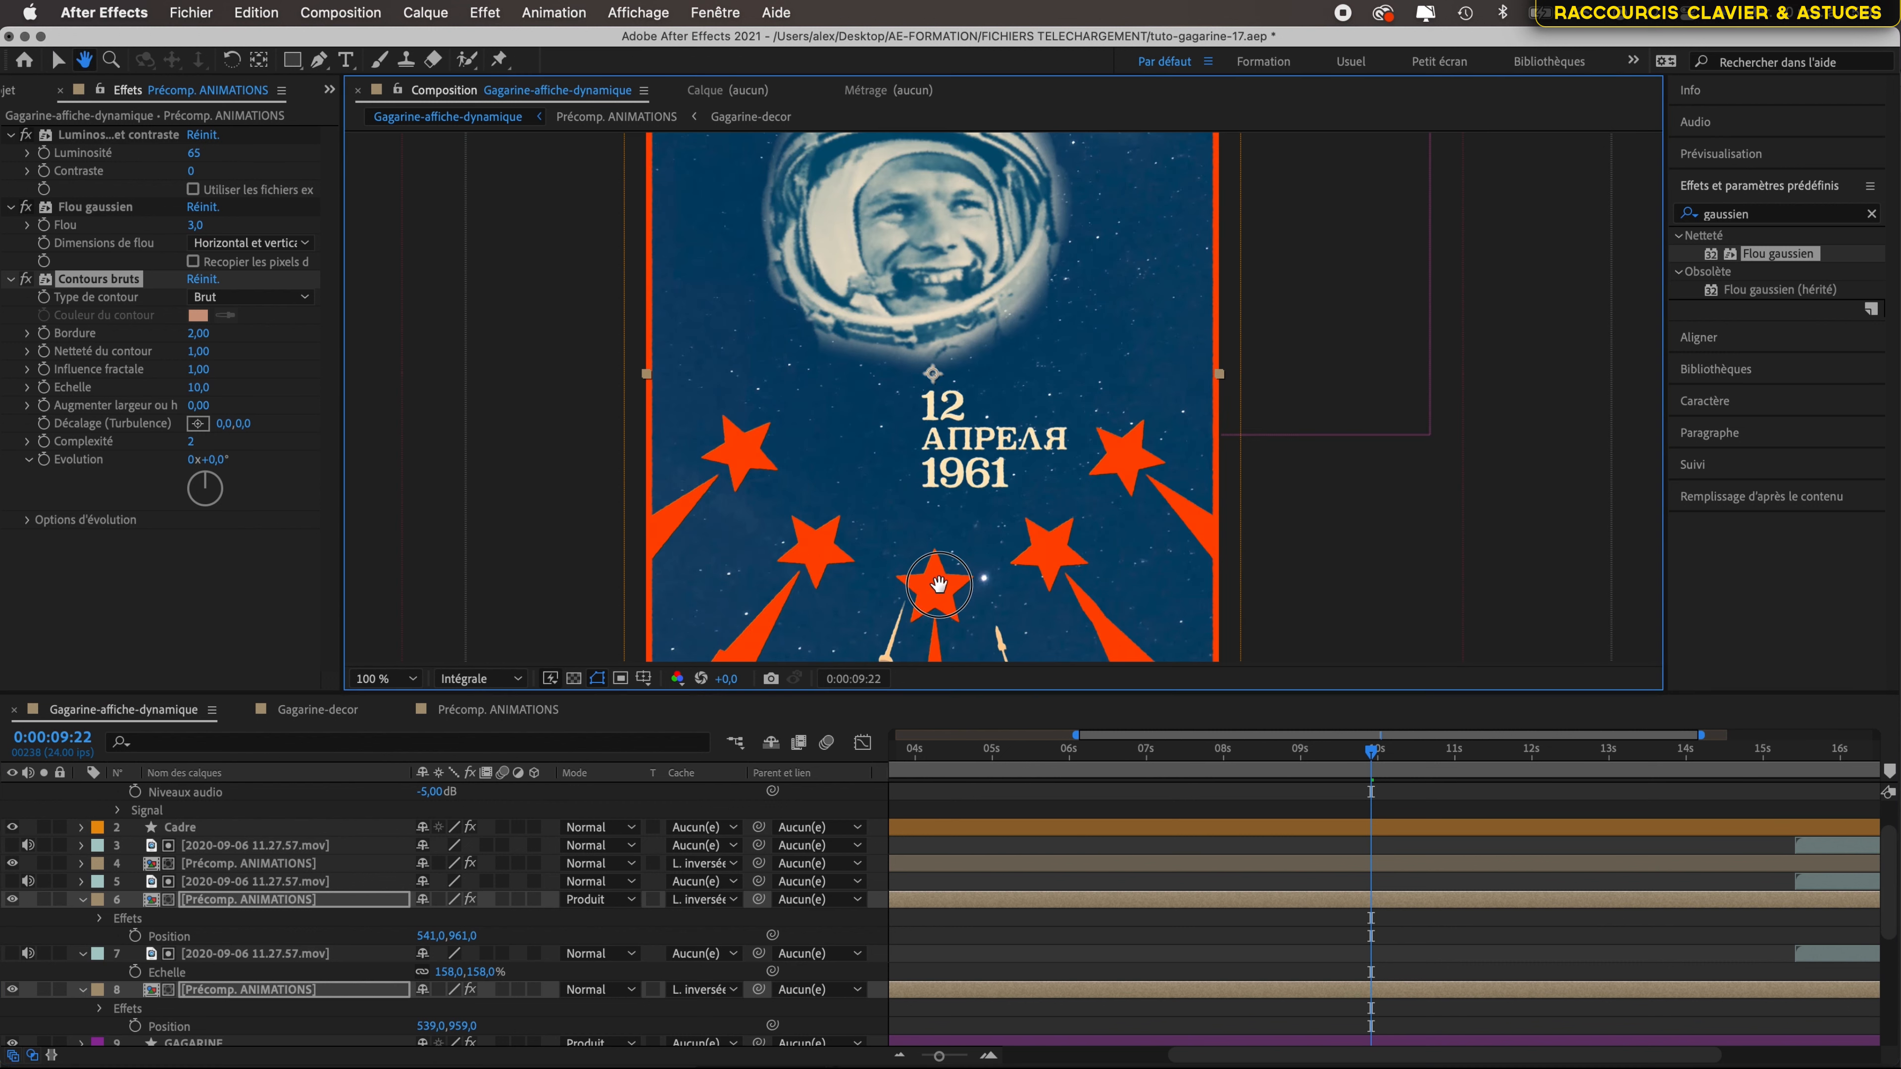
- Inspect the rough edges of the buildings and lower frame, then review the whole poster
left_click_drag(937, 587, 775, 277)
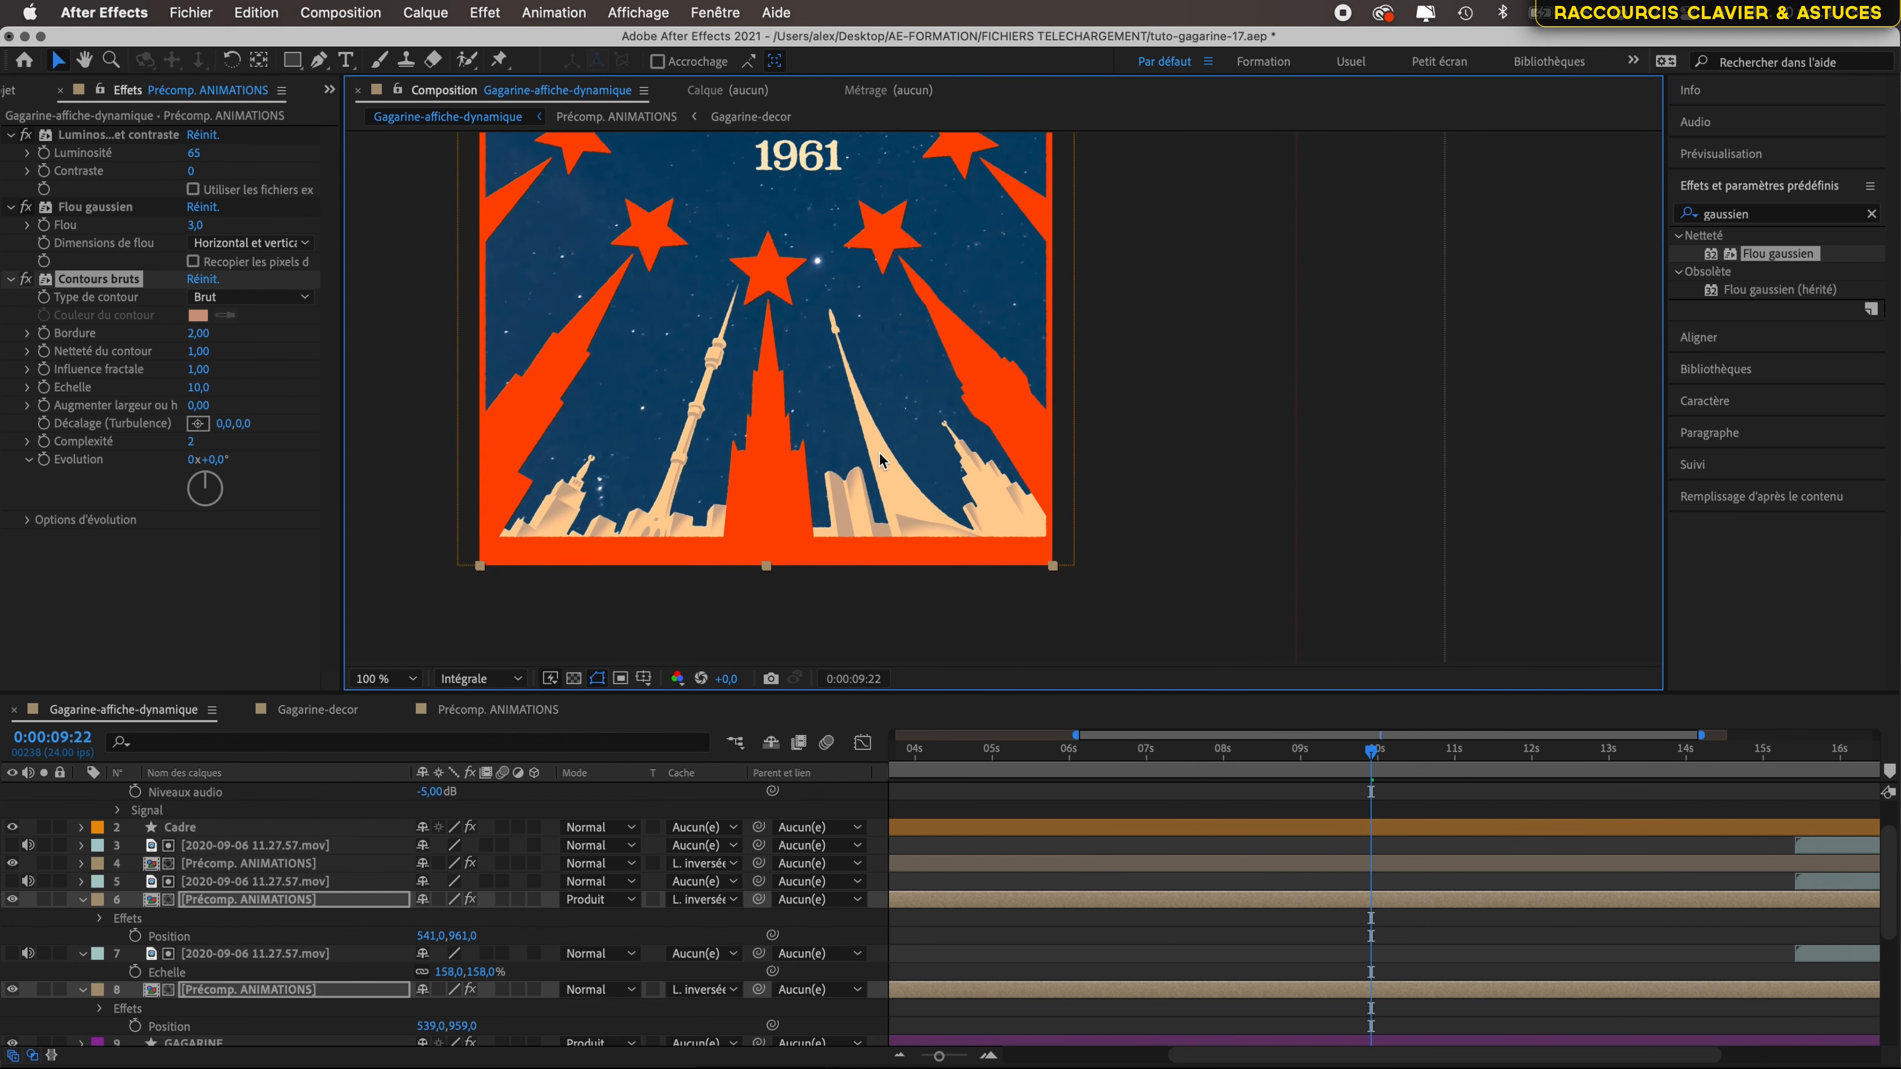
scroll(879, 455, "up", 6)
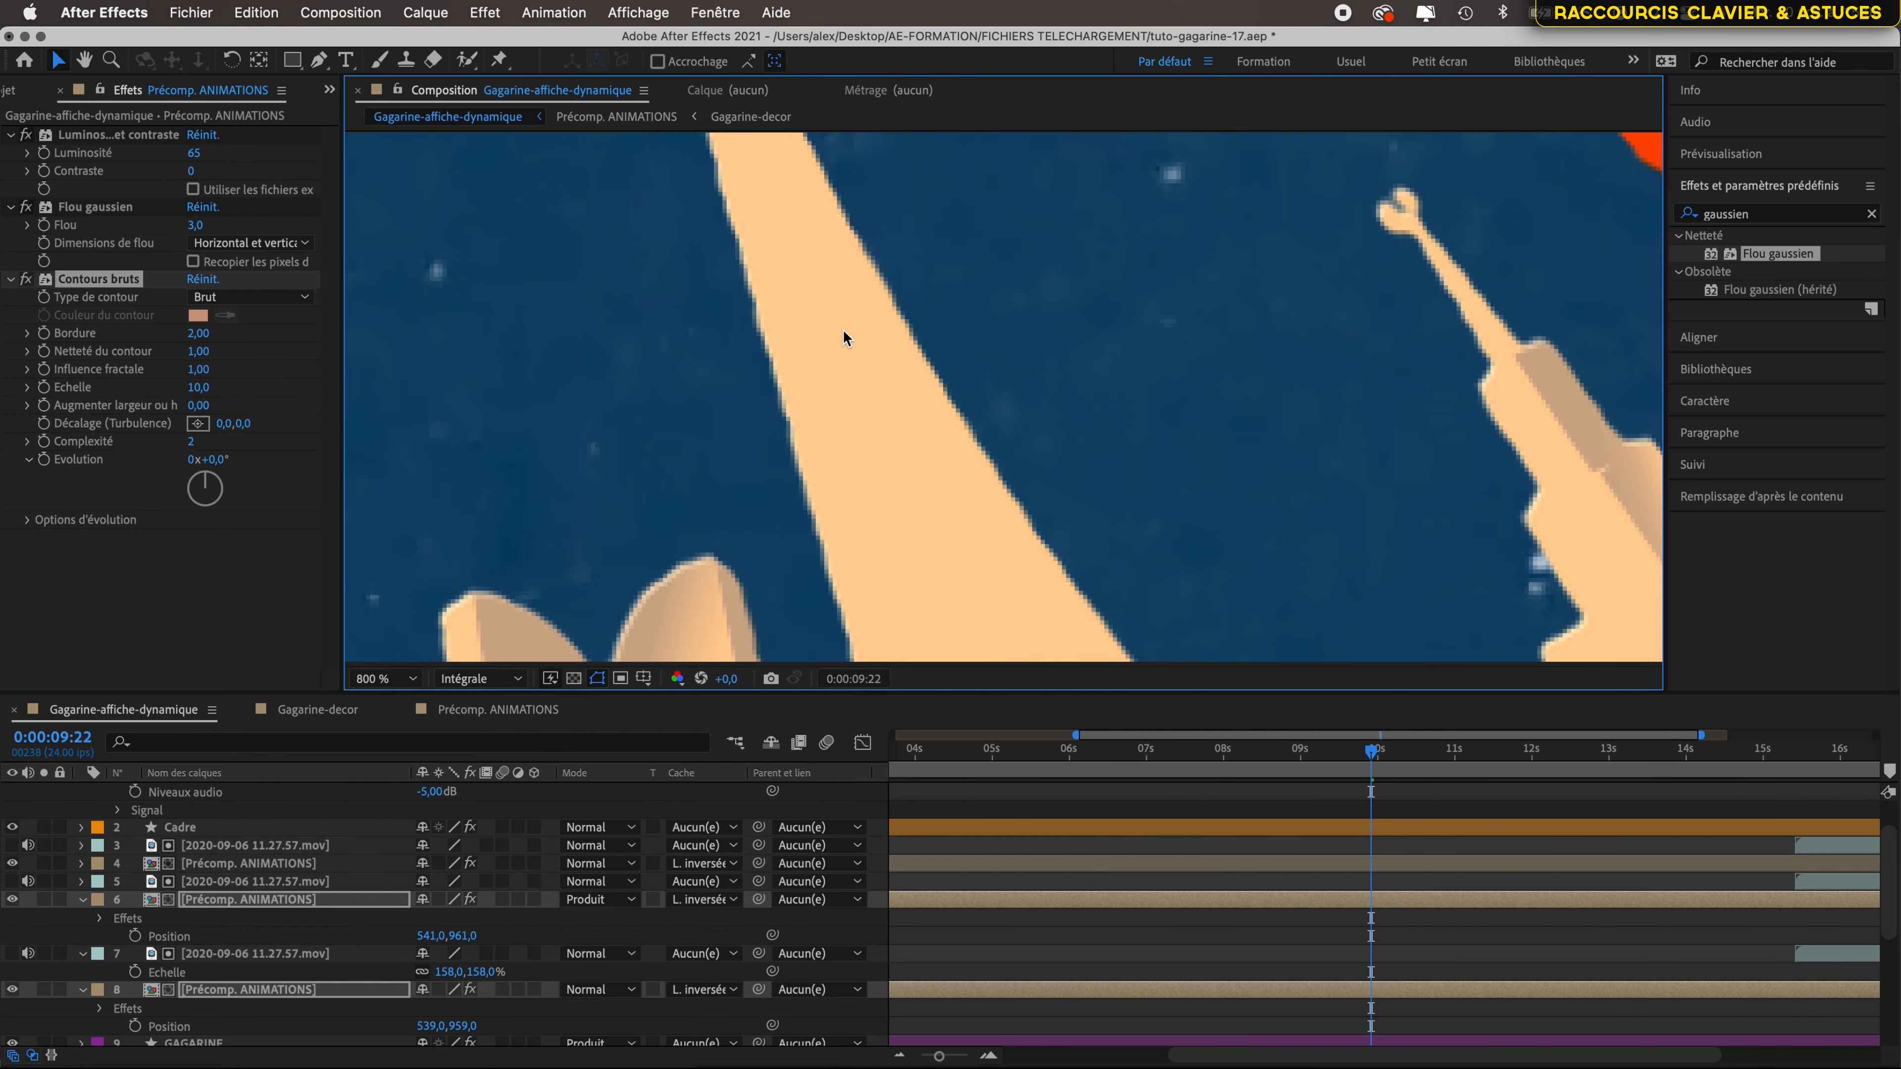
scroll(809, 314, "down", 4)
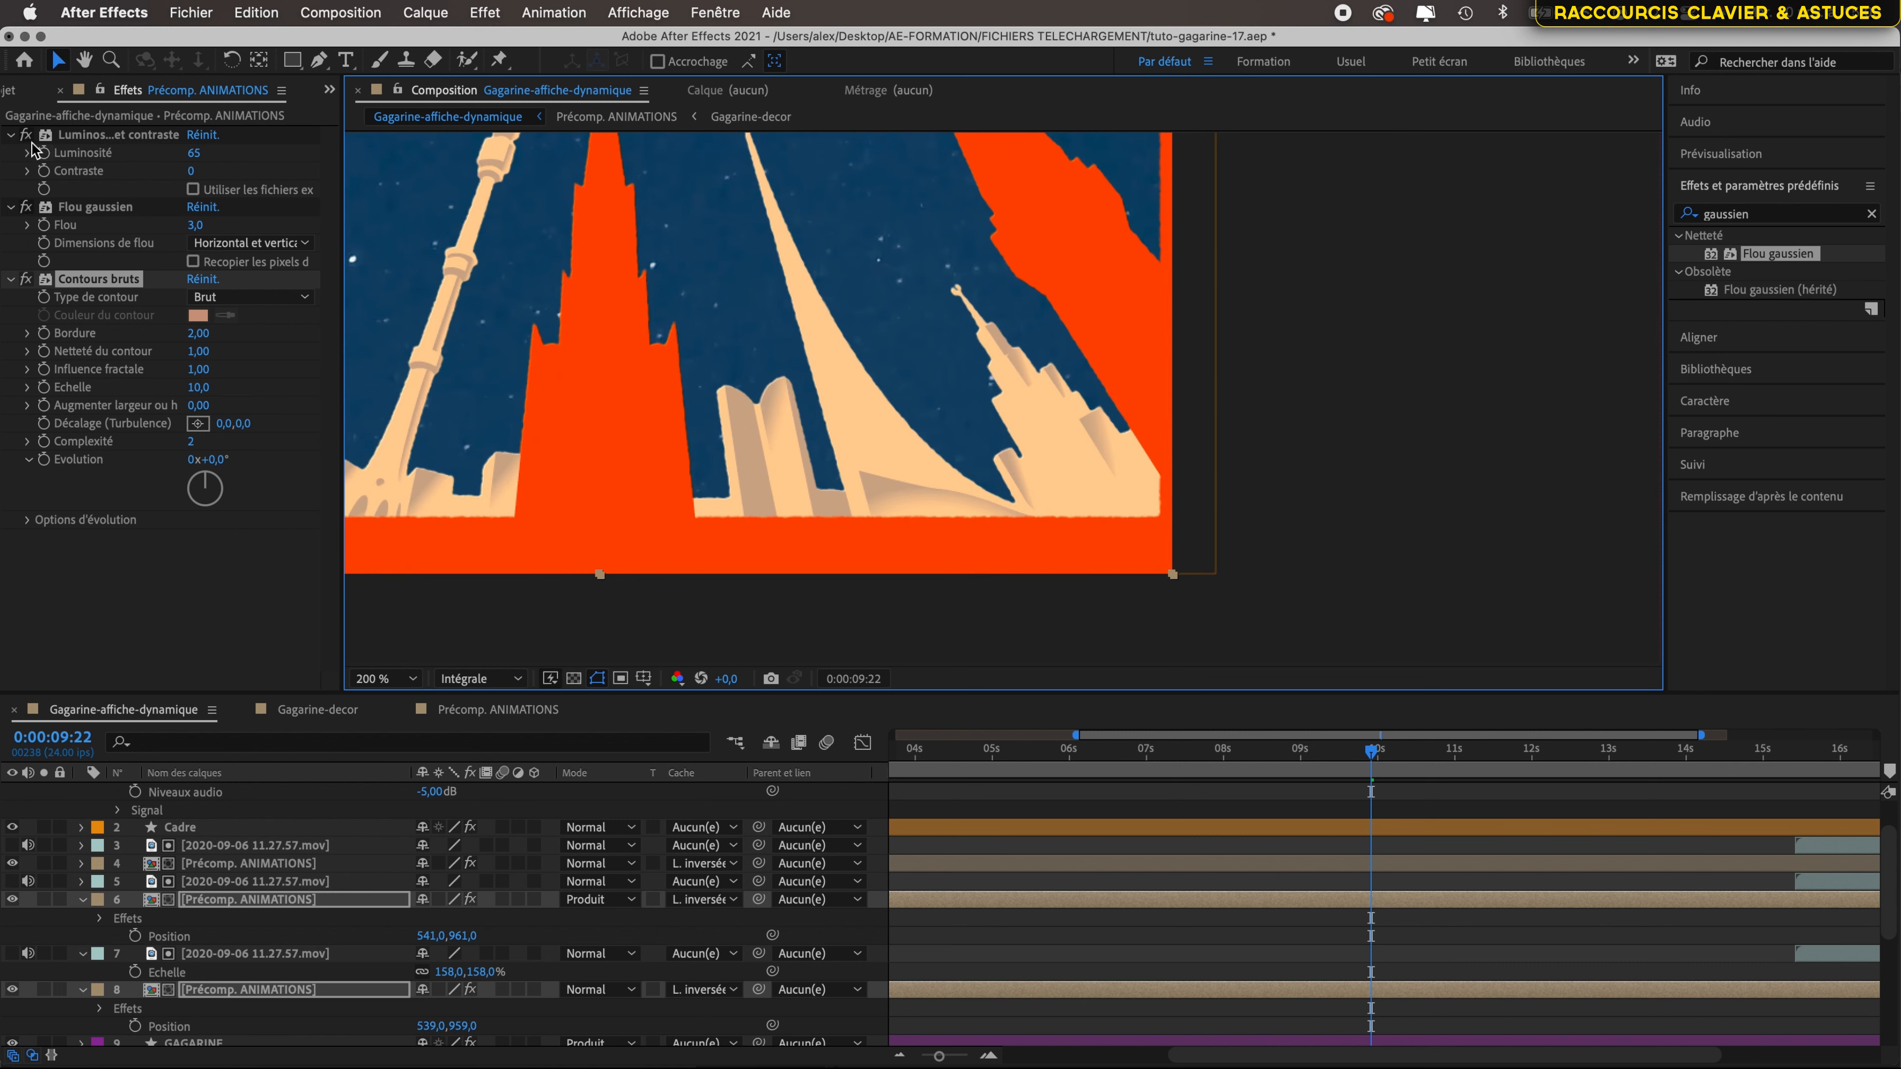
left_click(26, 280)
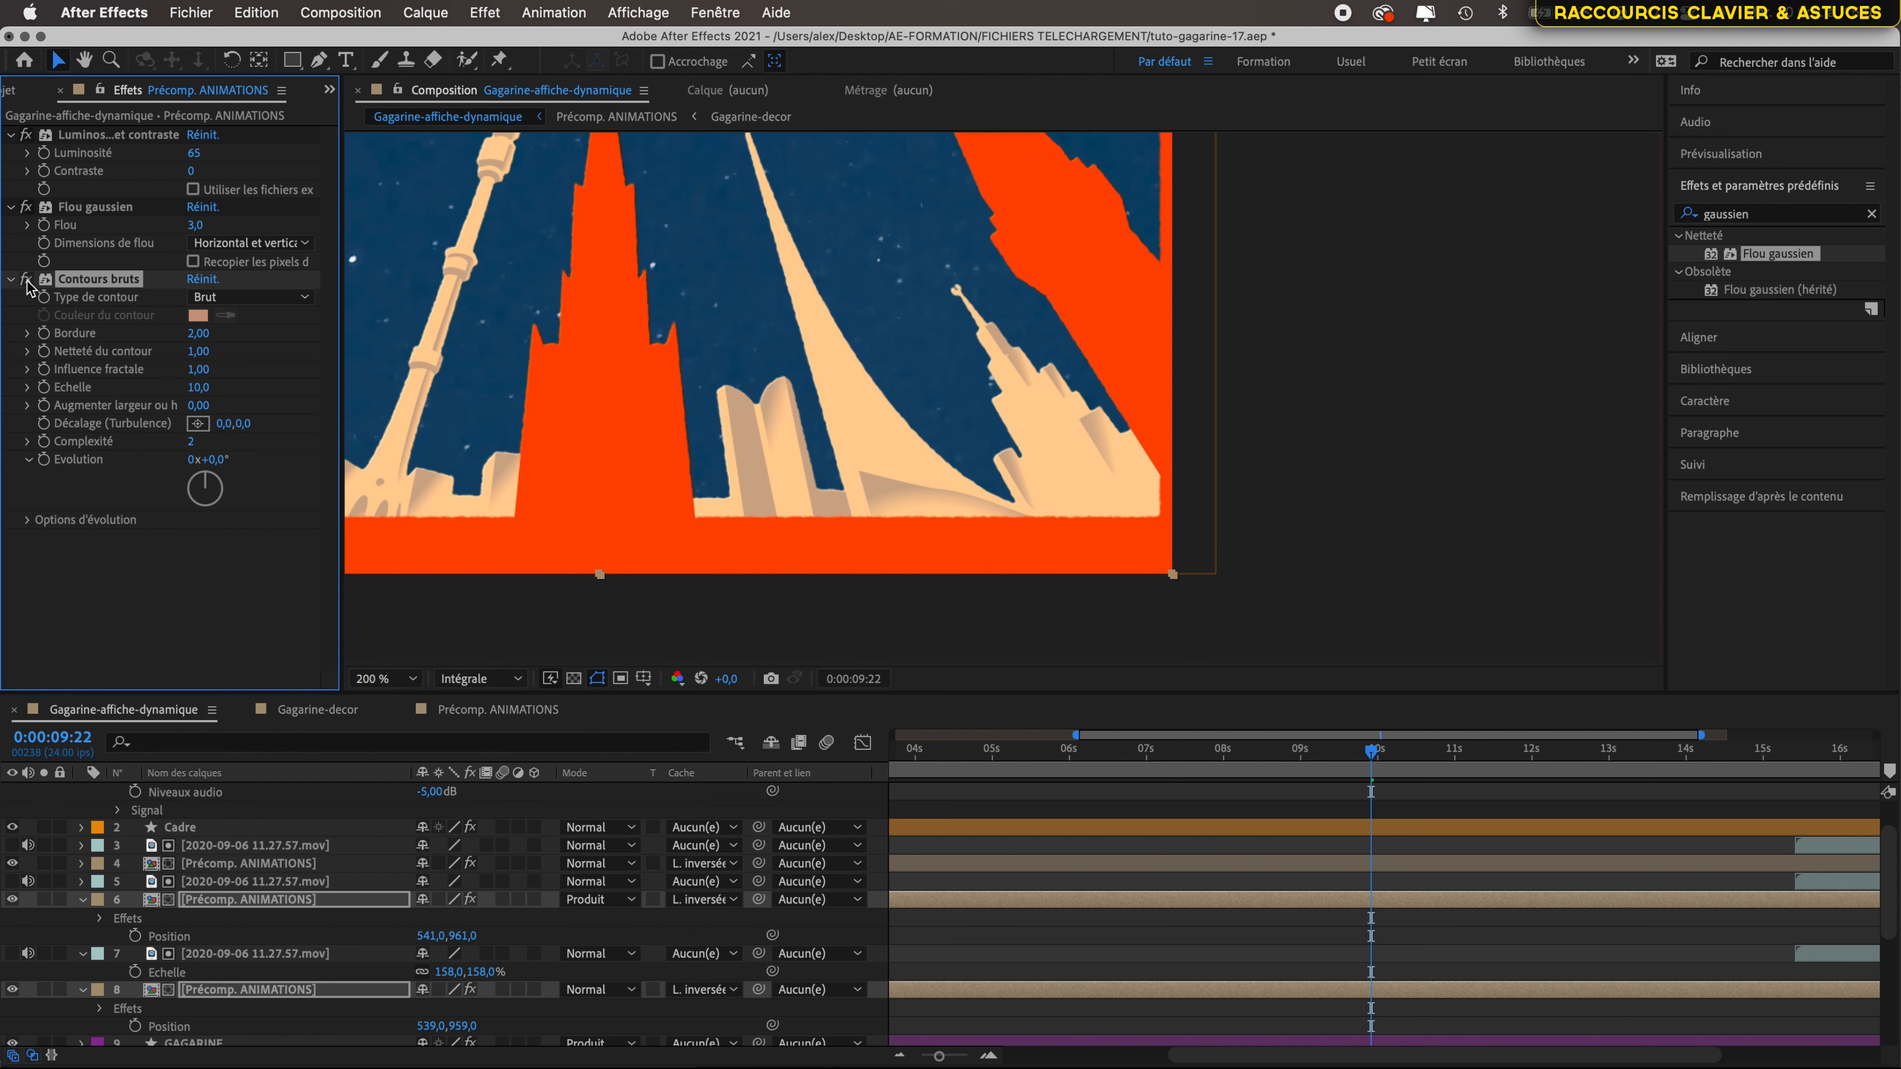
left_click(1051, 945)
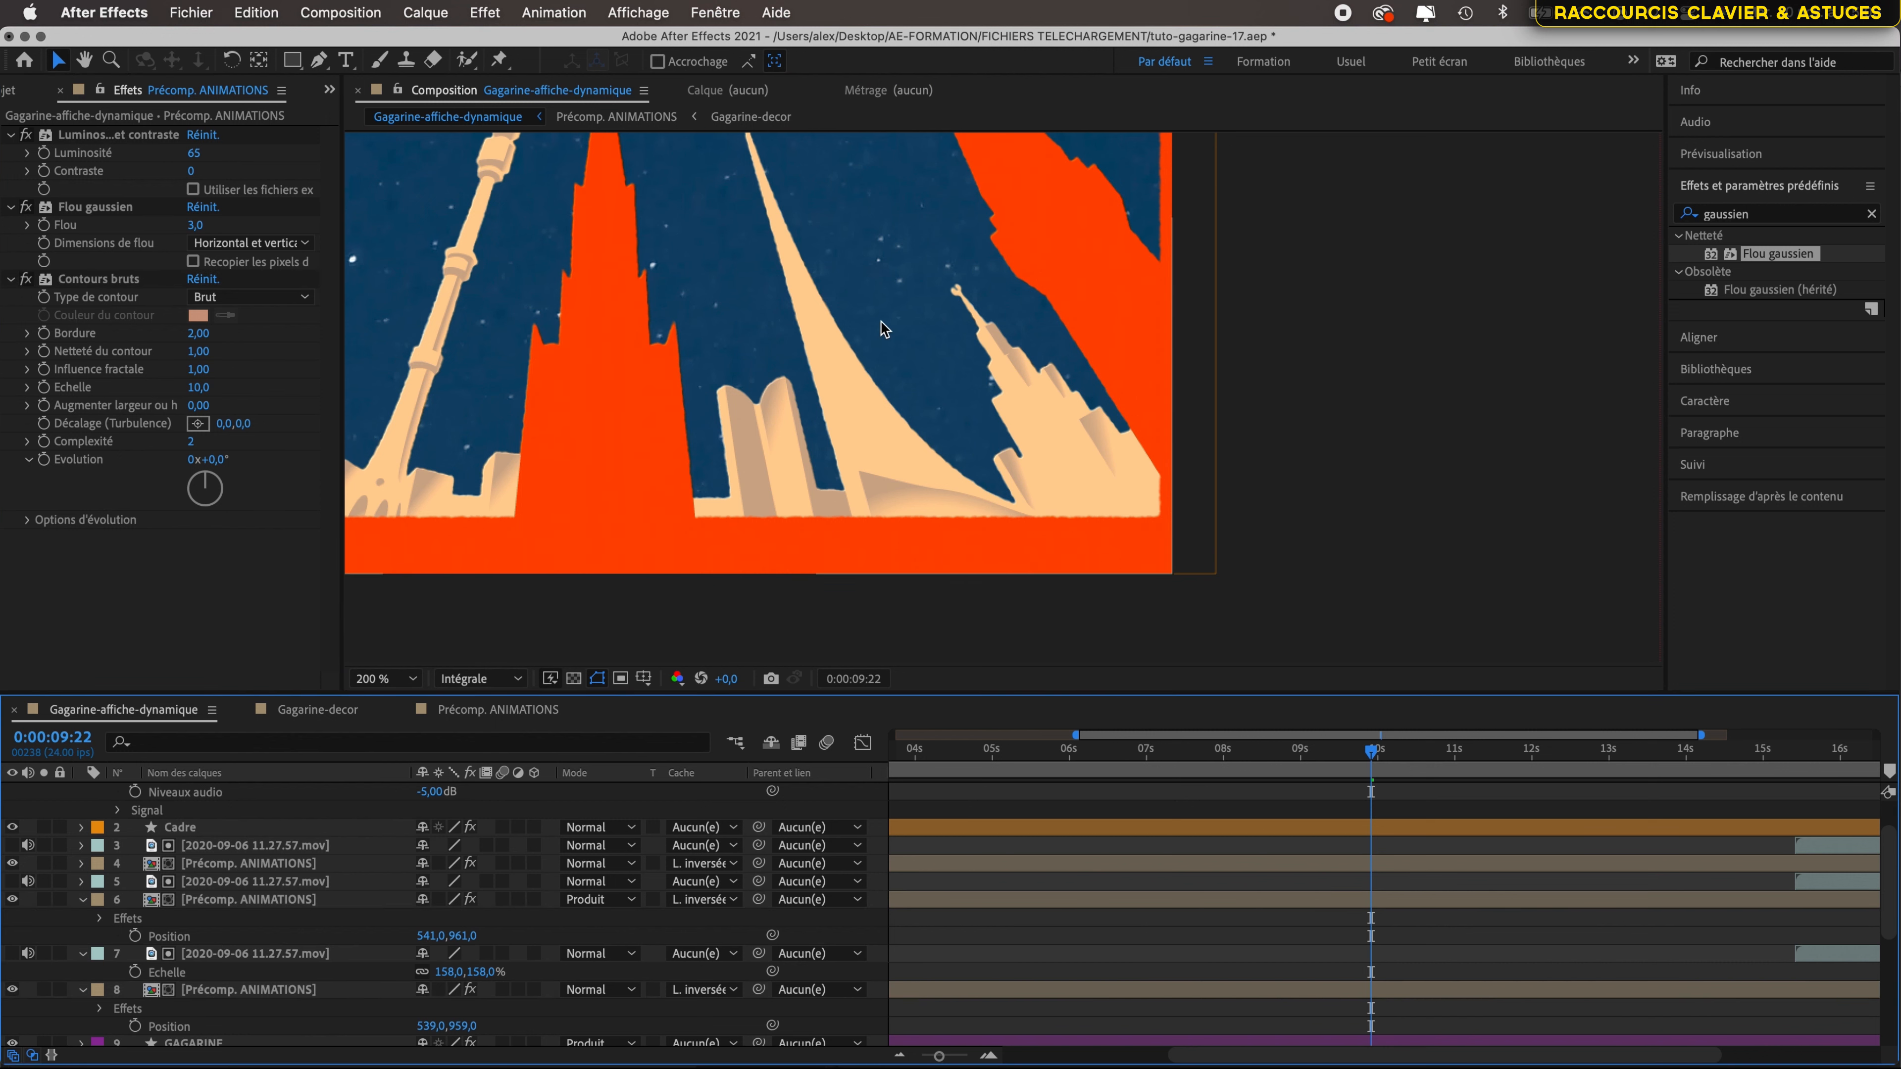
scroll(883, 330, "down", 3)
key("h")
left_click_drag(818, 480, 775, 474)
key("v")
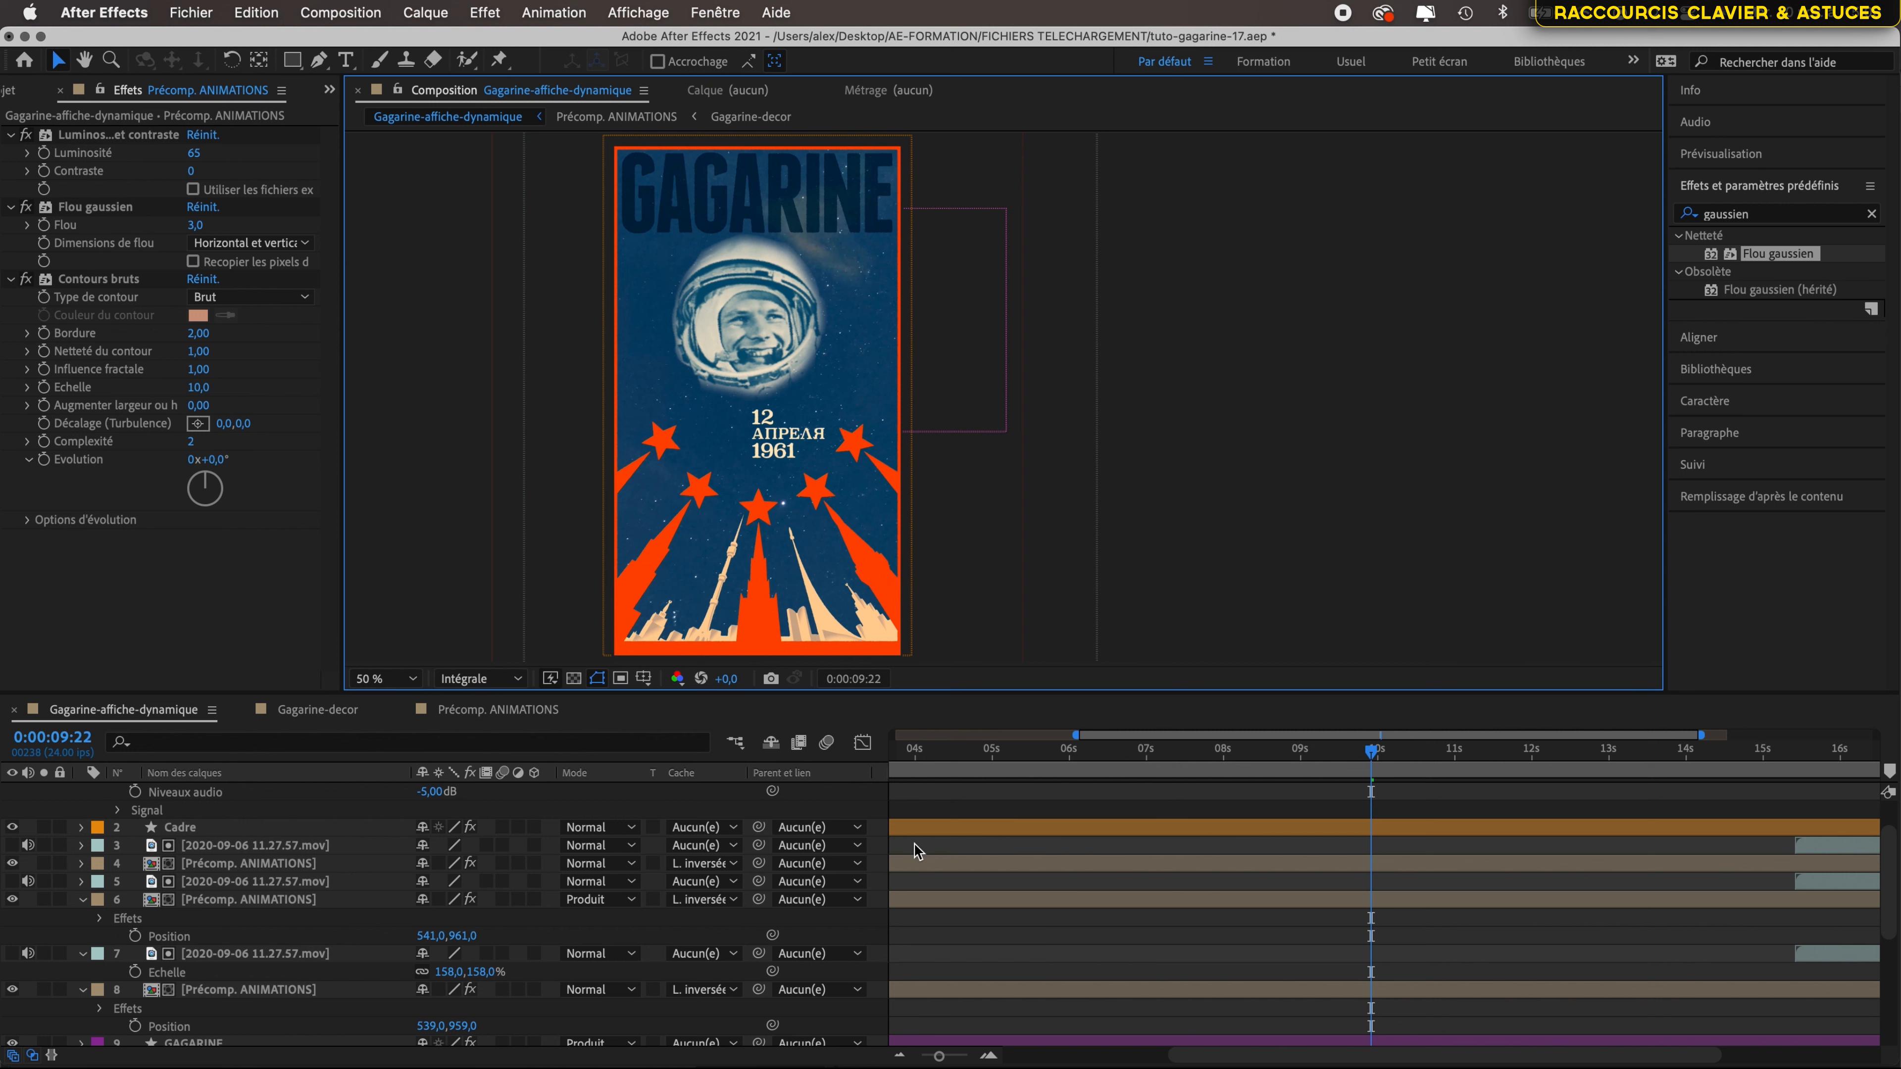
- In the Gagarine-decor composition, show the drapeau ROUGE and drapeau ROUGE mat layers and bring the flag into view
left_click(327, 712)
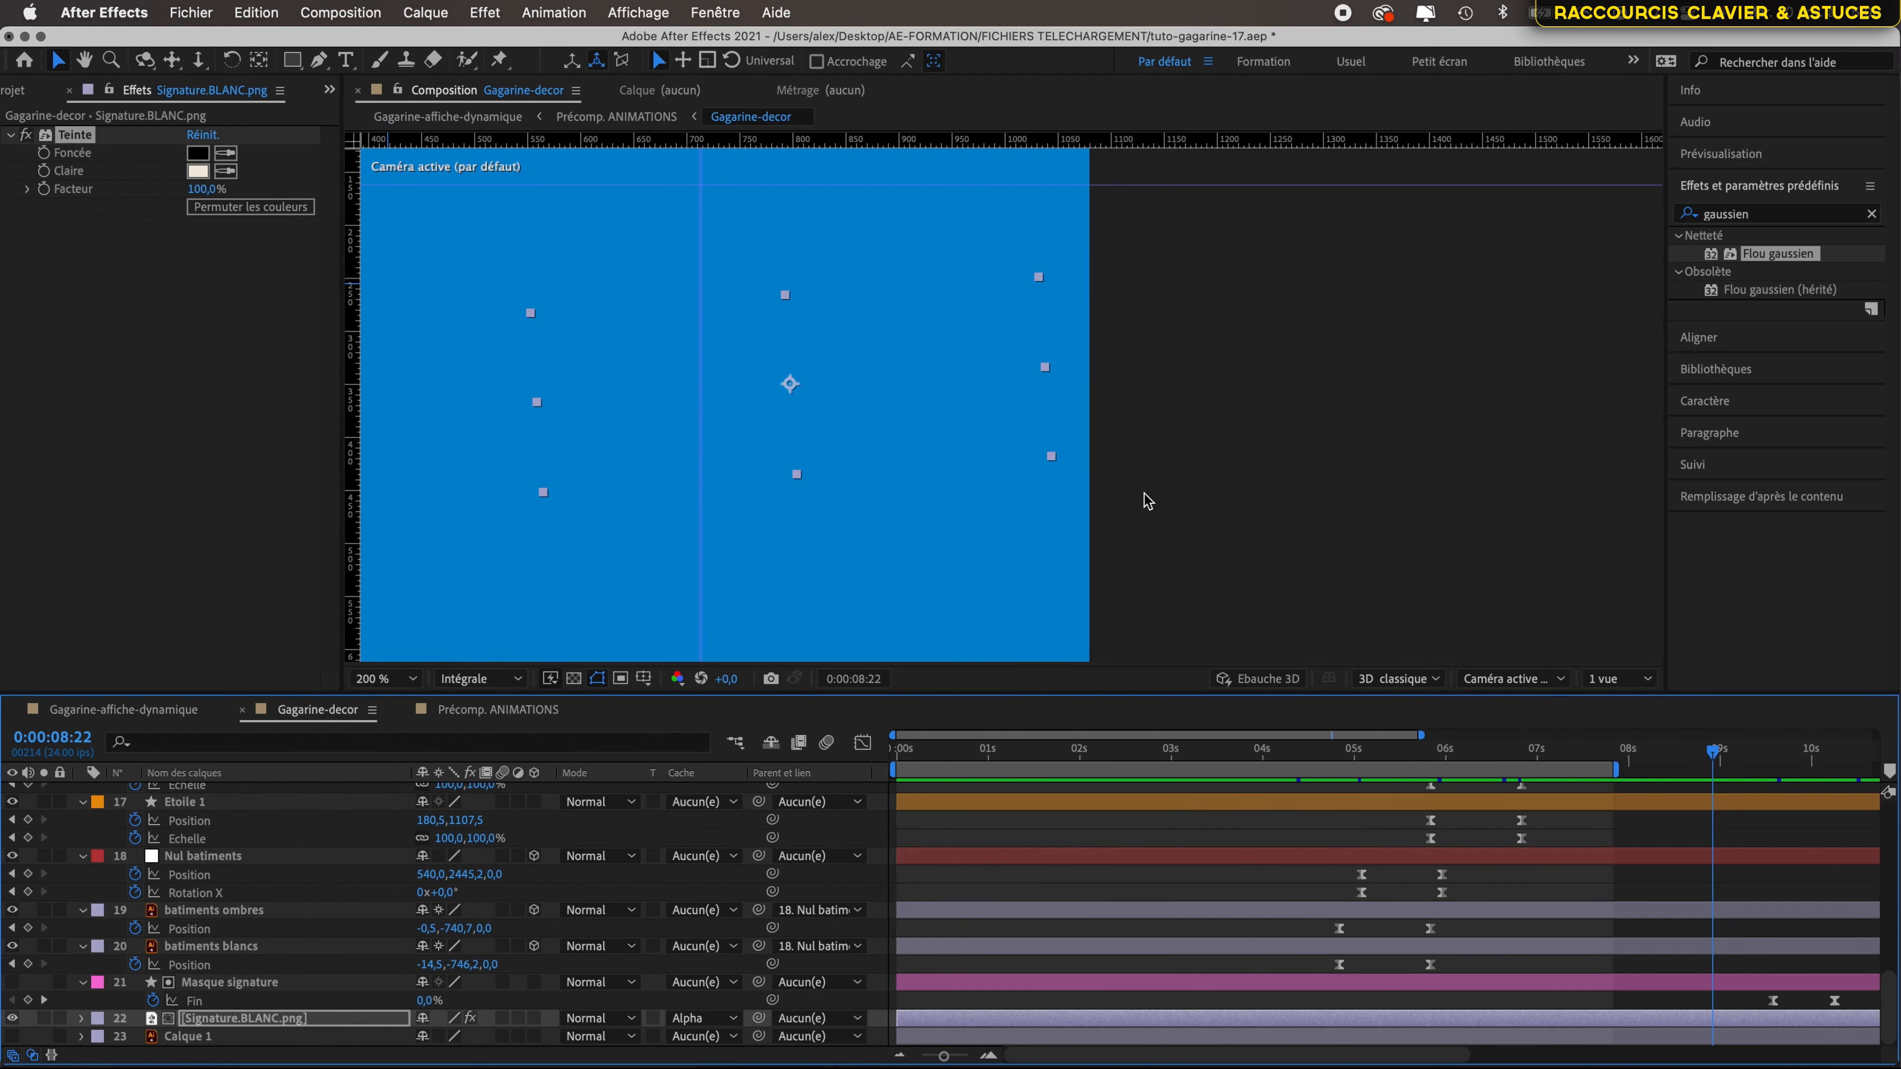
left_click(1198, 451)
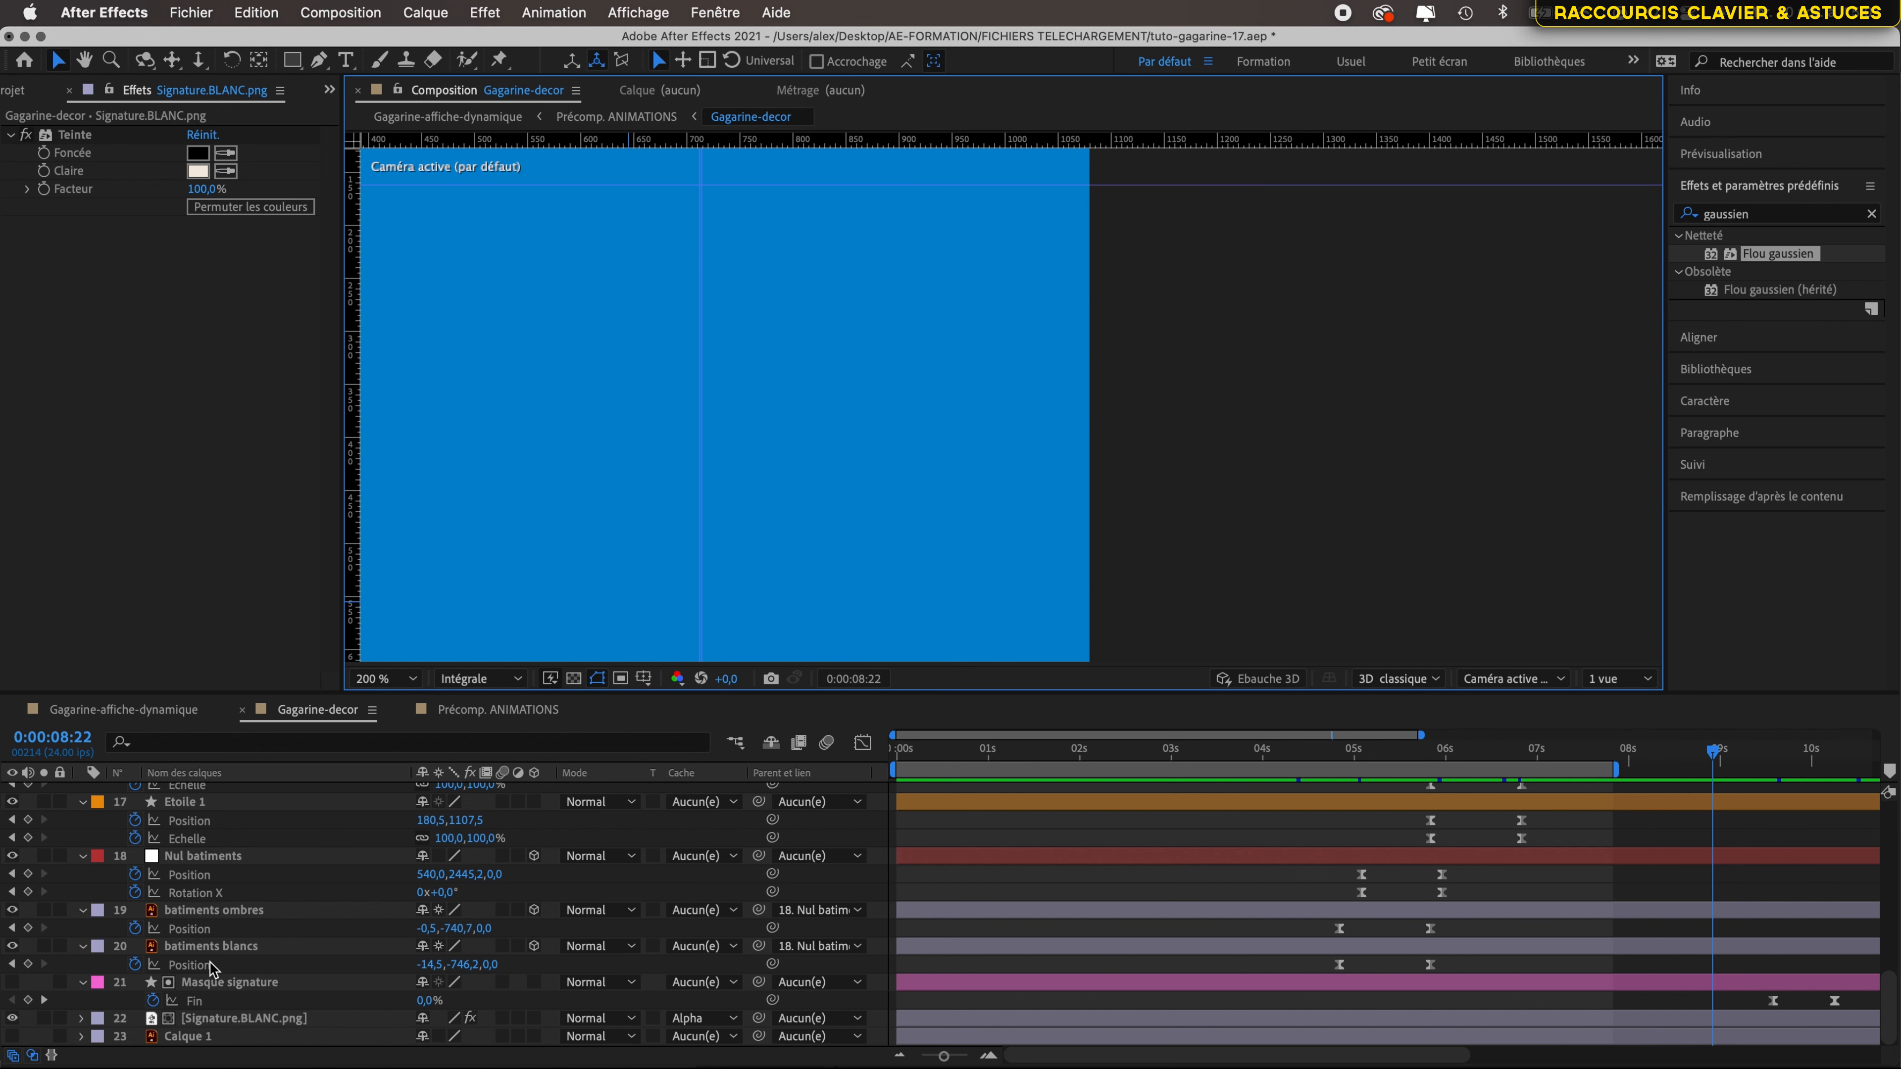
scroll(214, 970, "up", 10)
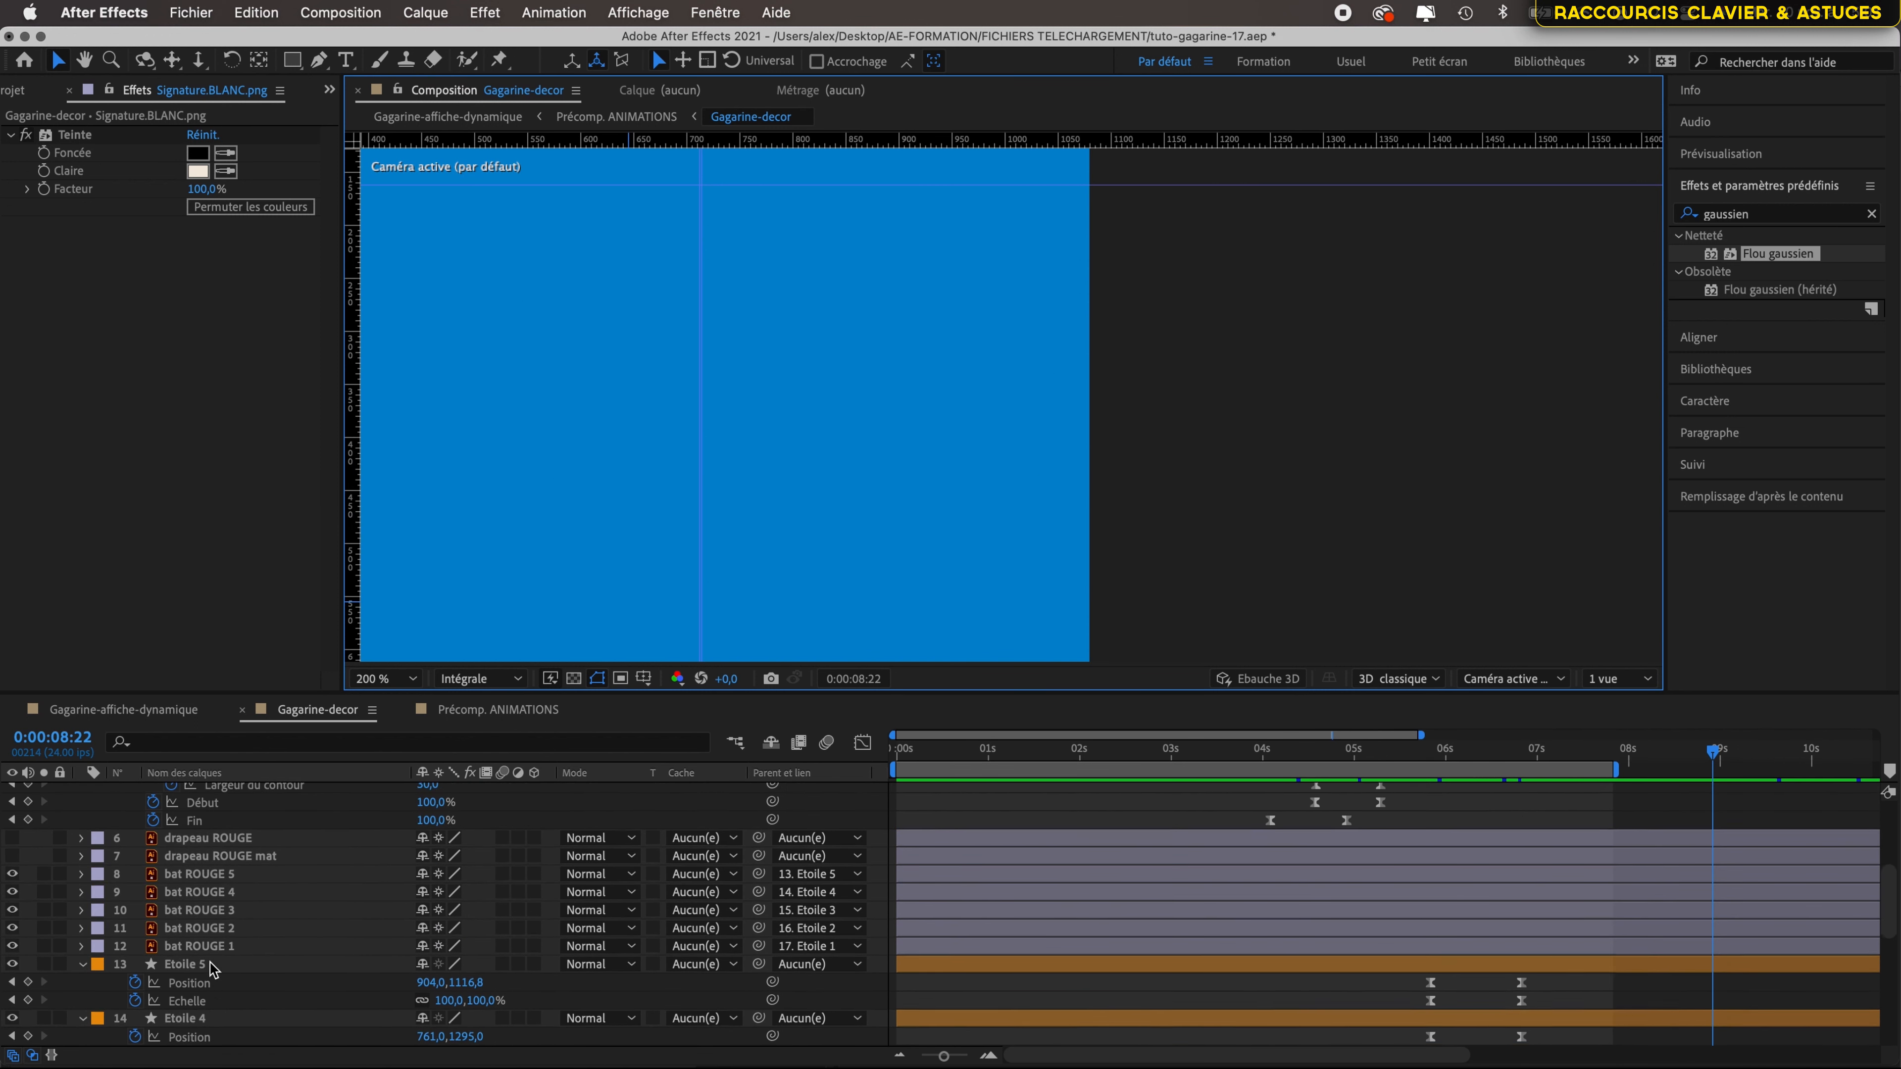
left_click(12, 892)
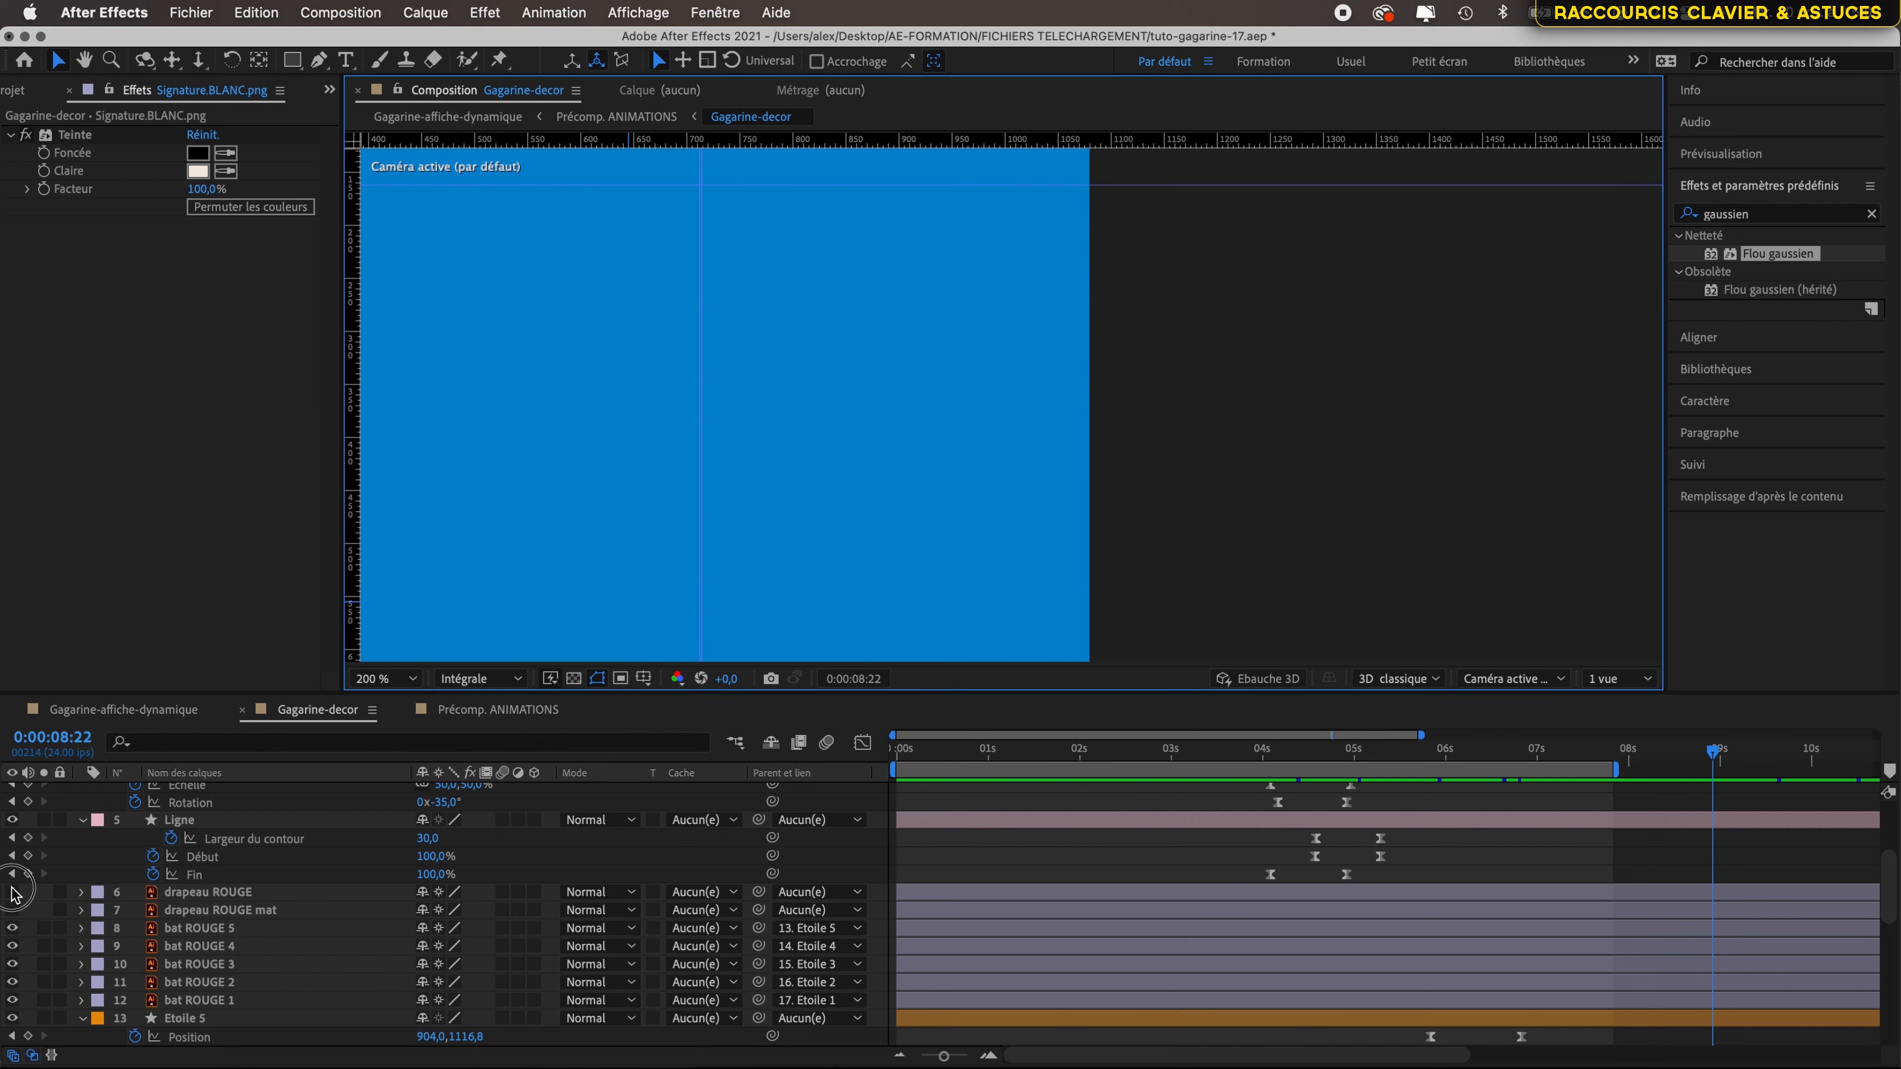
left_click(12, 910)
key("h")
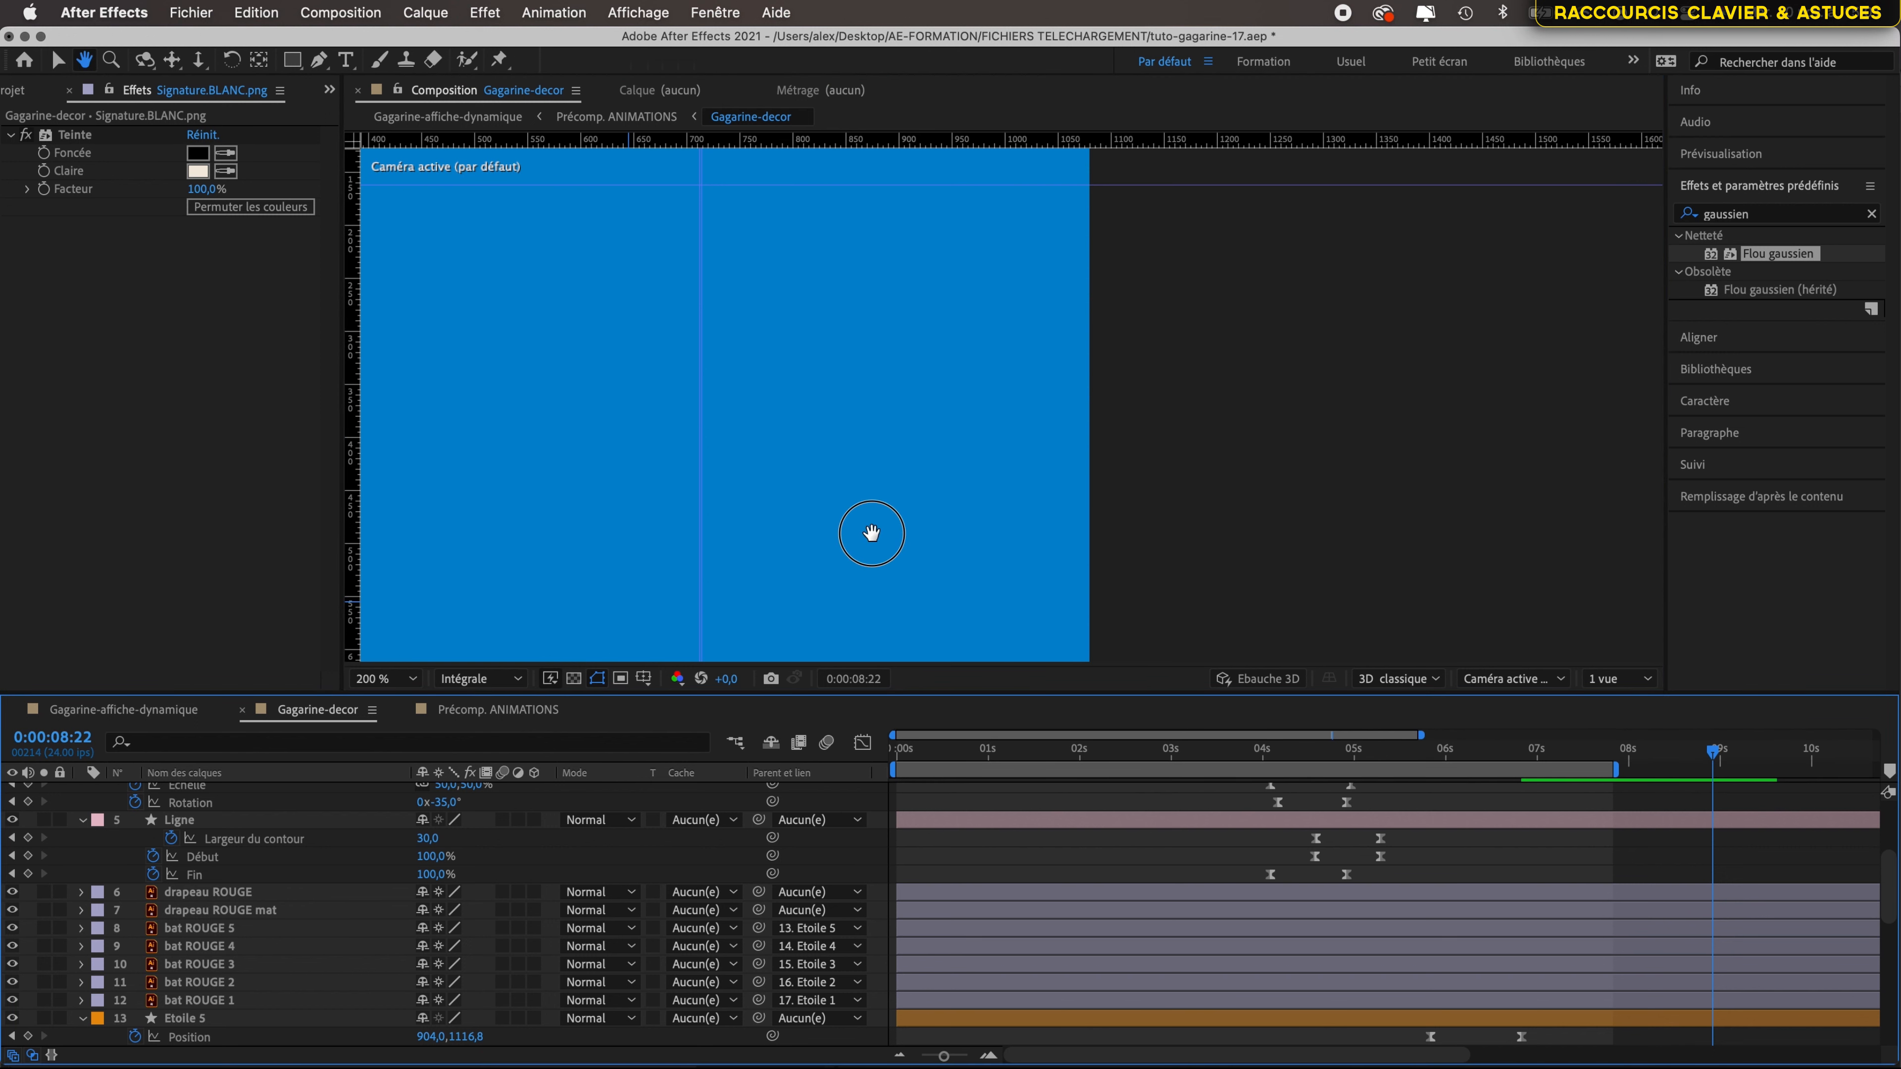
left_click_drag(870, 530, 1082, 208)
left_click_drag(765, 603, 832, 114)
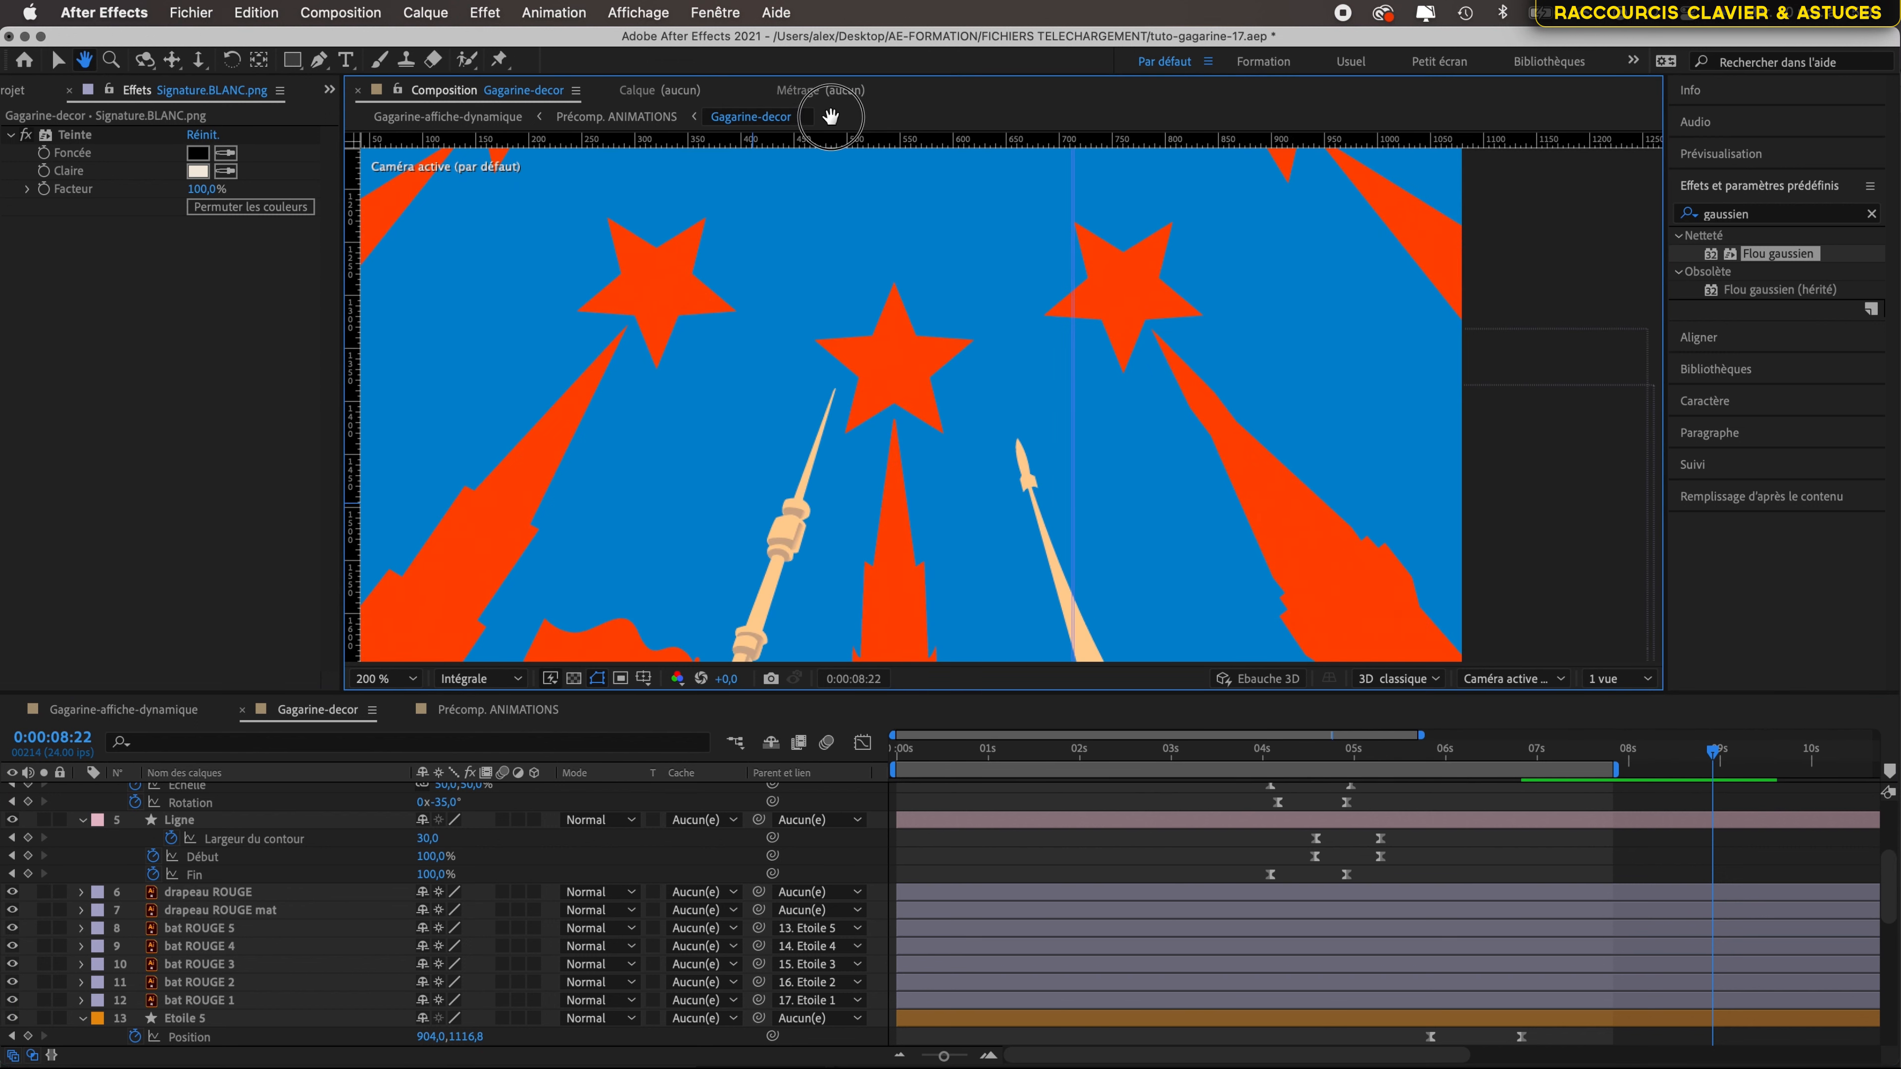
left_click_drag(700, 531, 806, 175)
key("v")
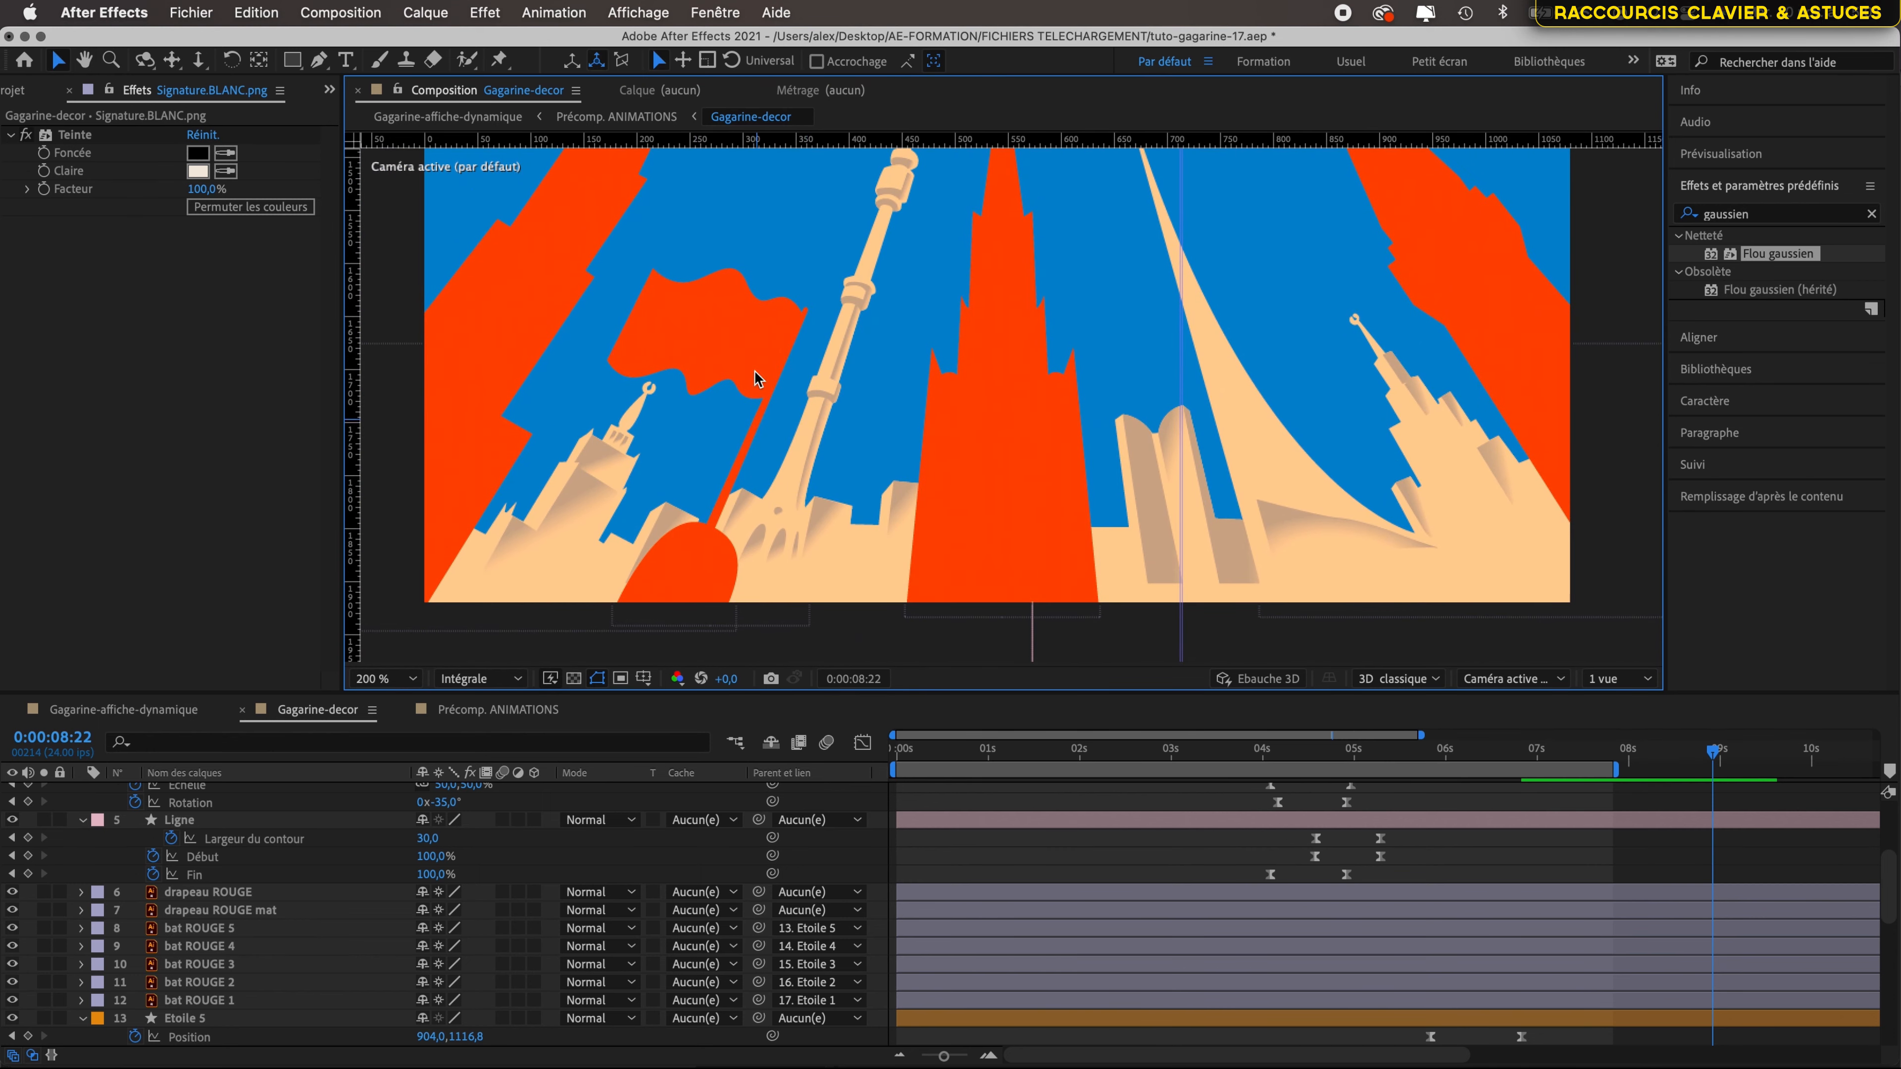
- Hide the drapeau ROUGE layer so only the flag's mast layer stays displayed
left_click(277, 894)
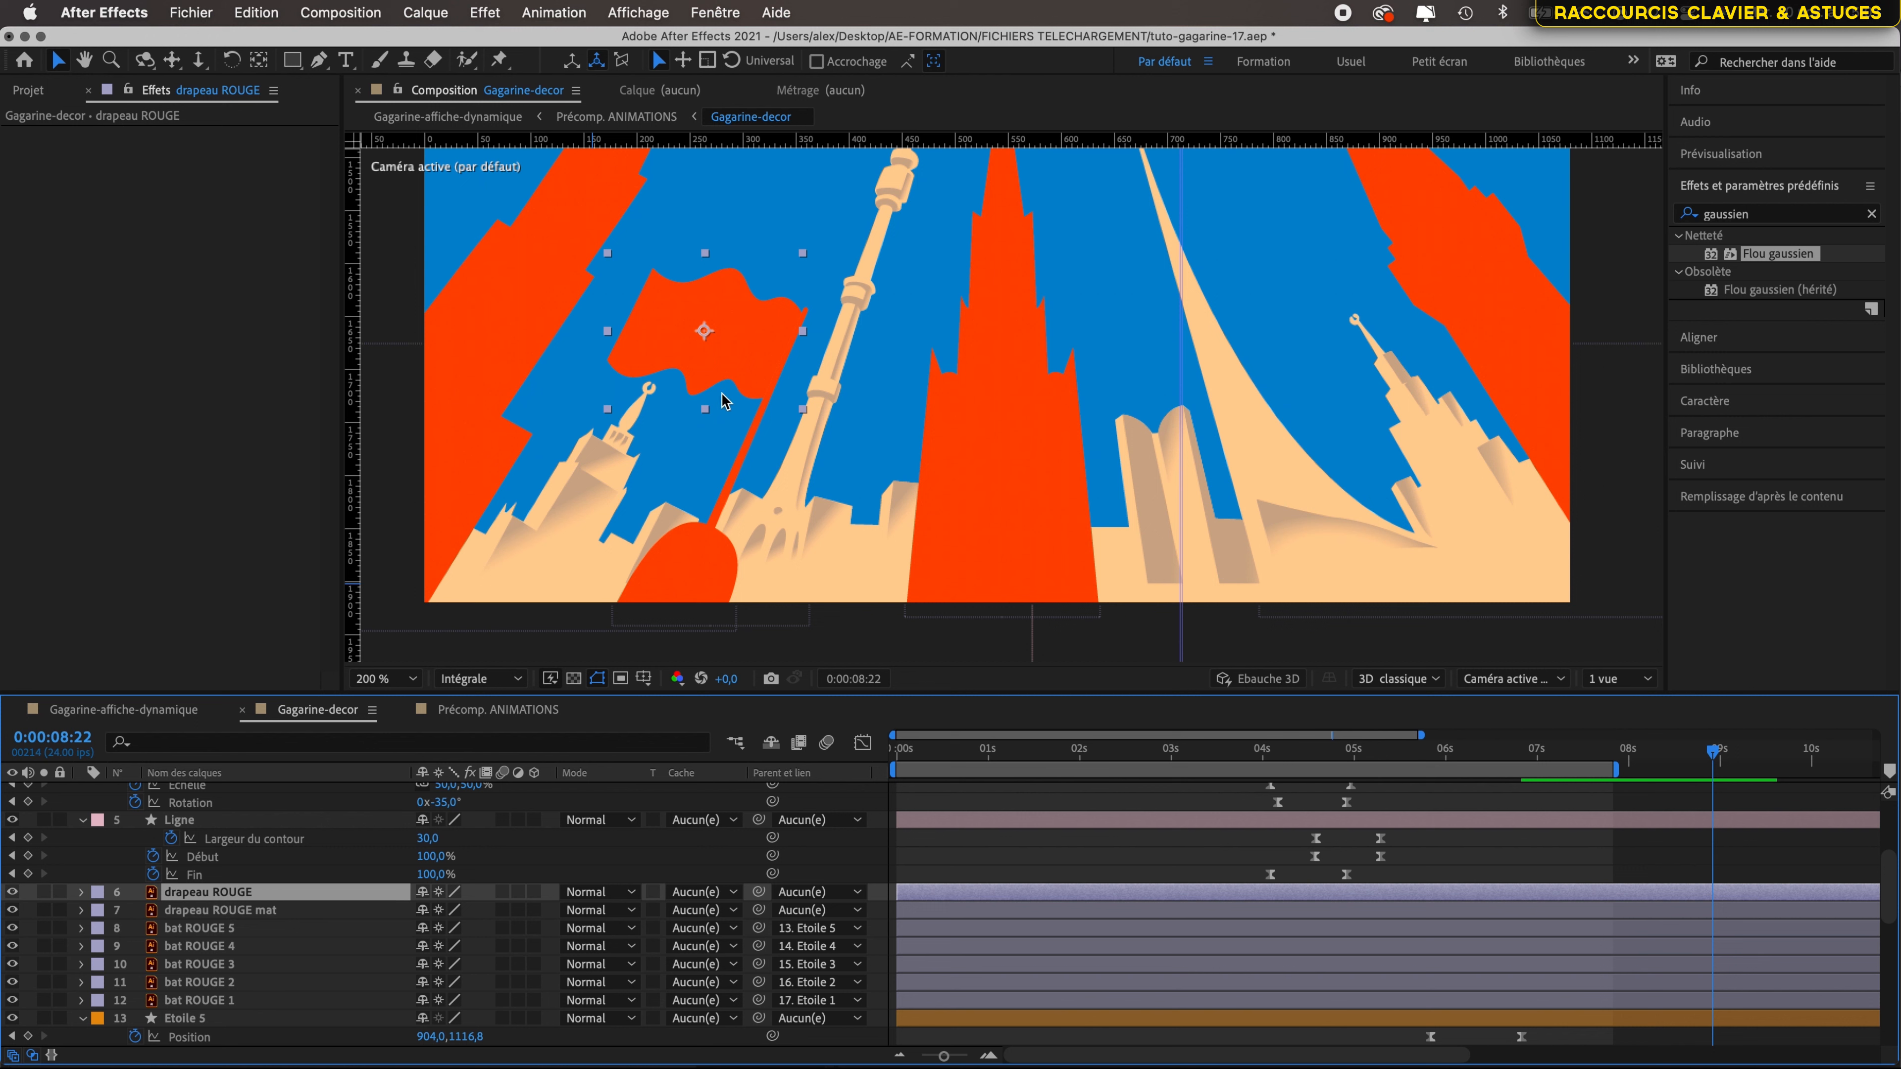
left_click(11, 892)
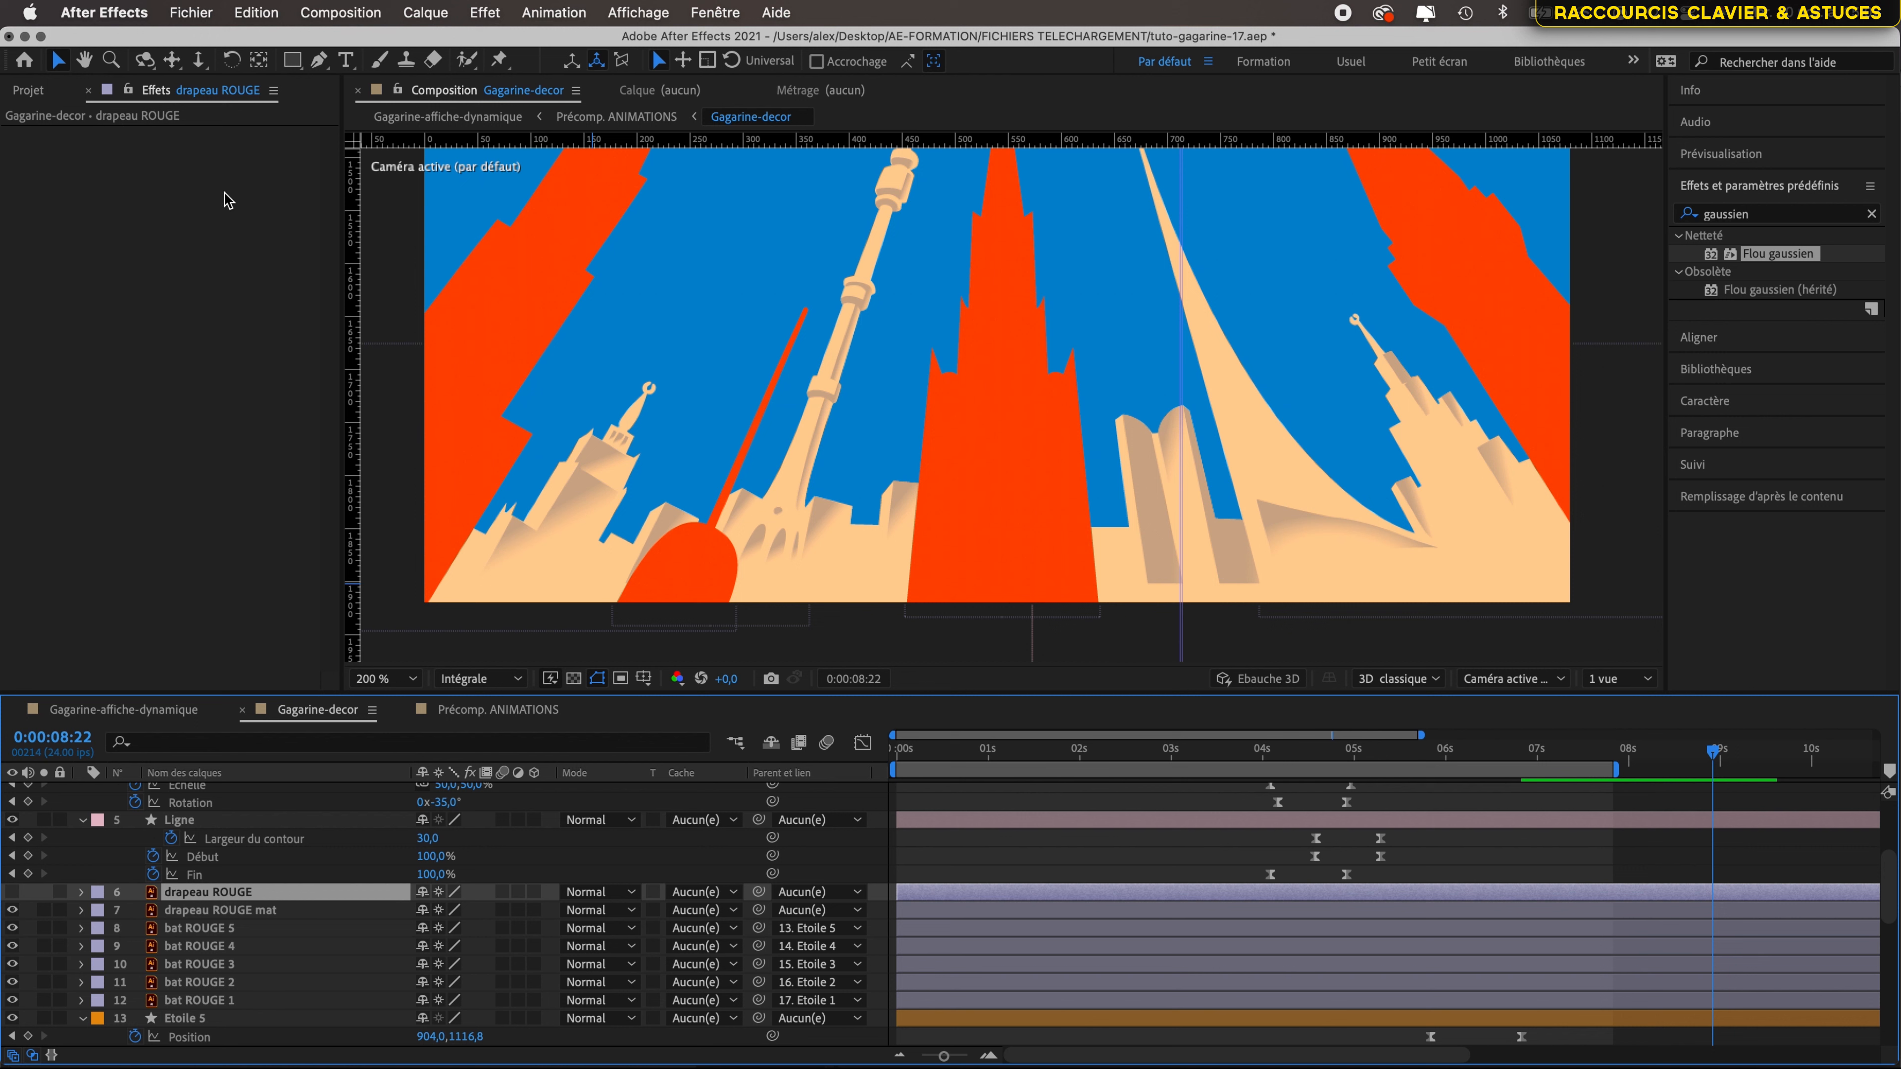
- Start a new composition and set its frame size to 1920 x 1080 px
left_click(35, 90)
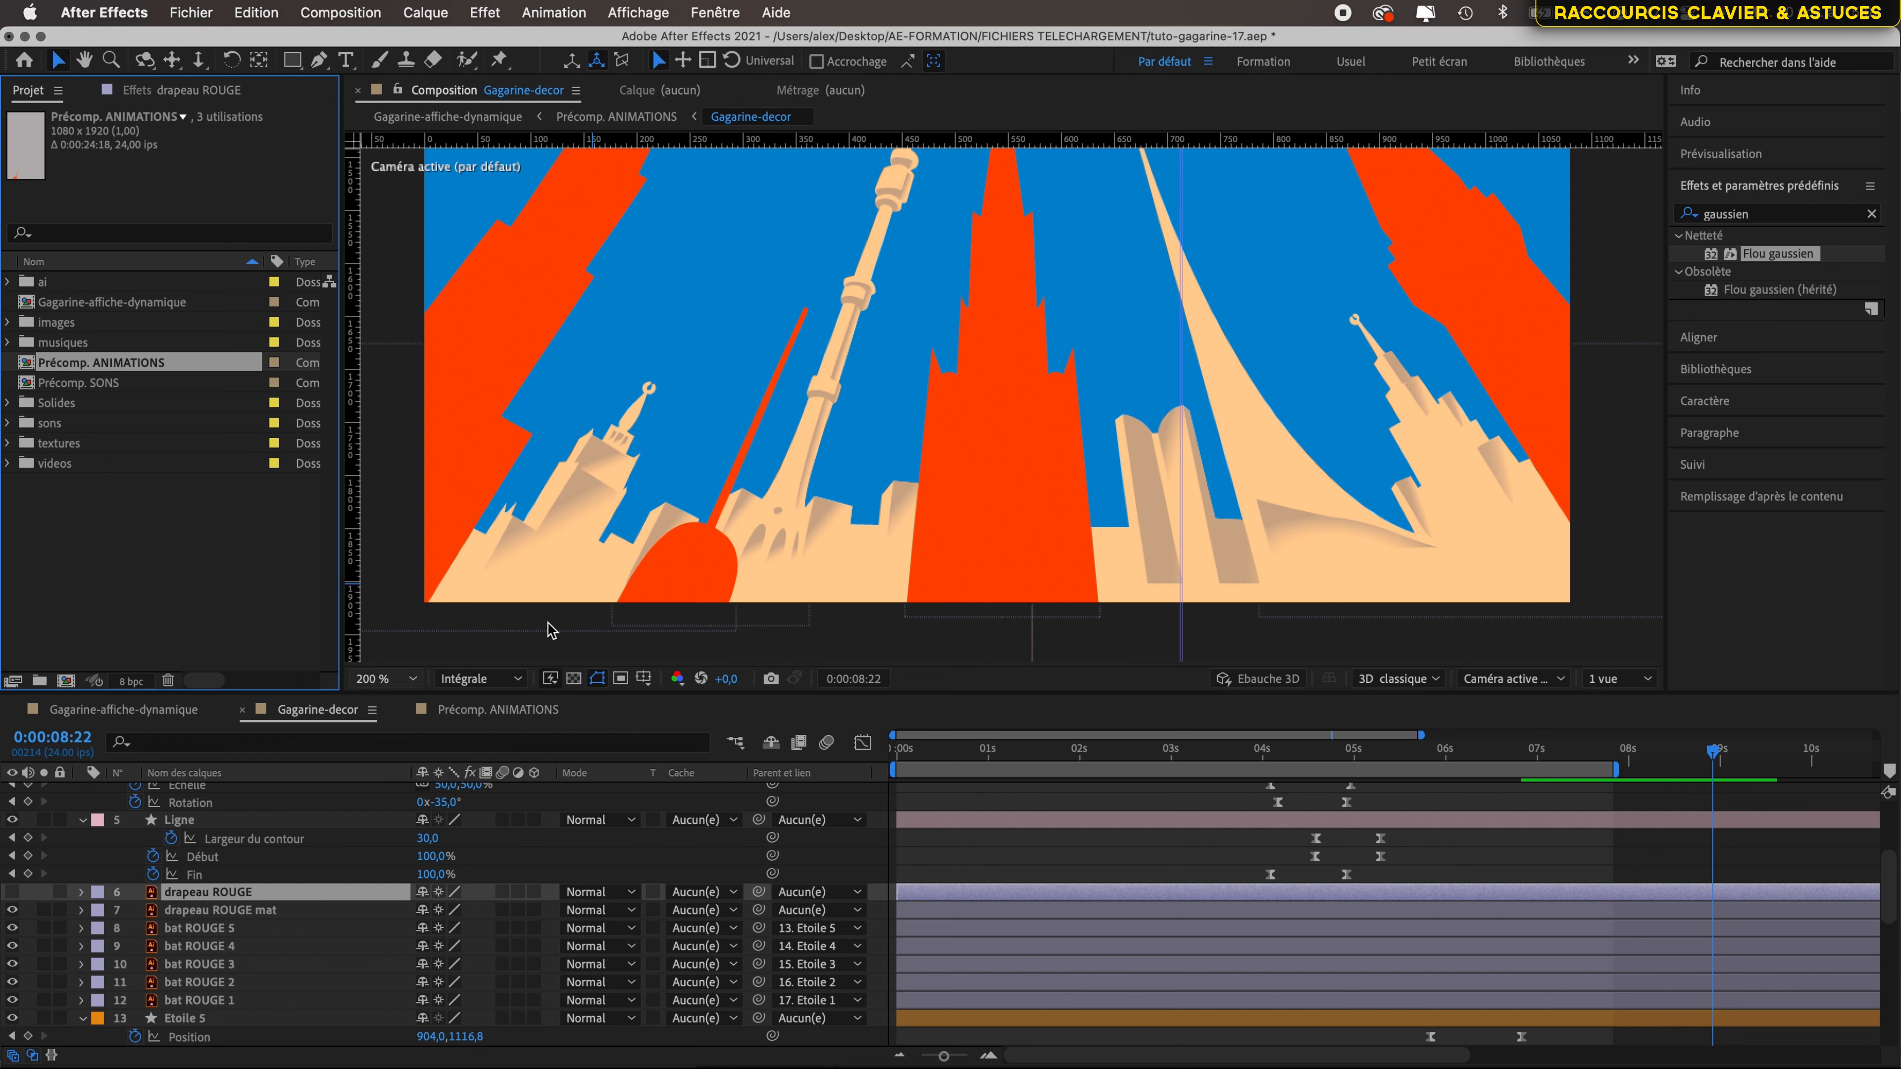
left_click(359, 12)
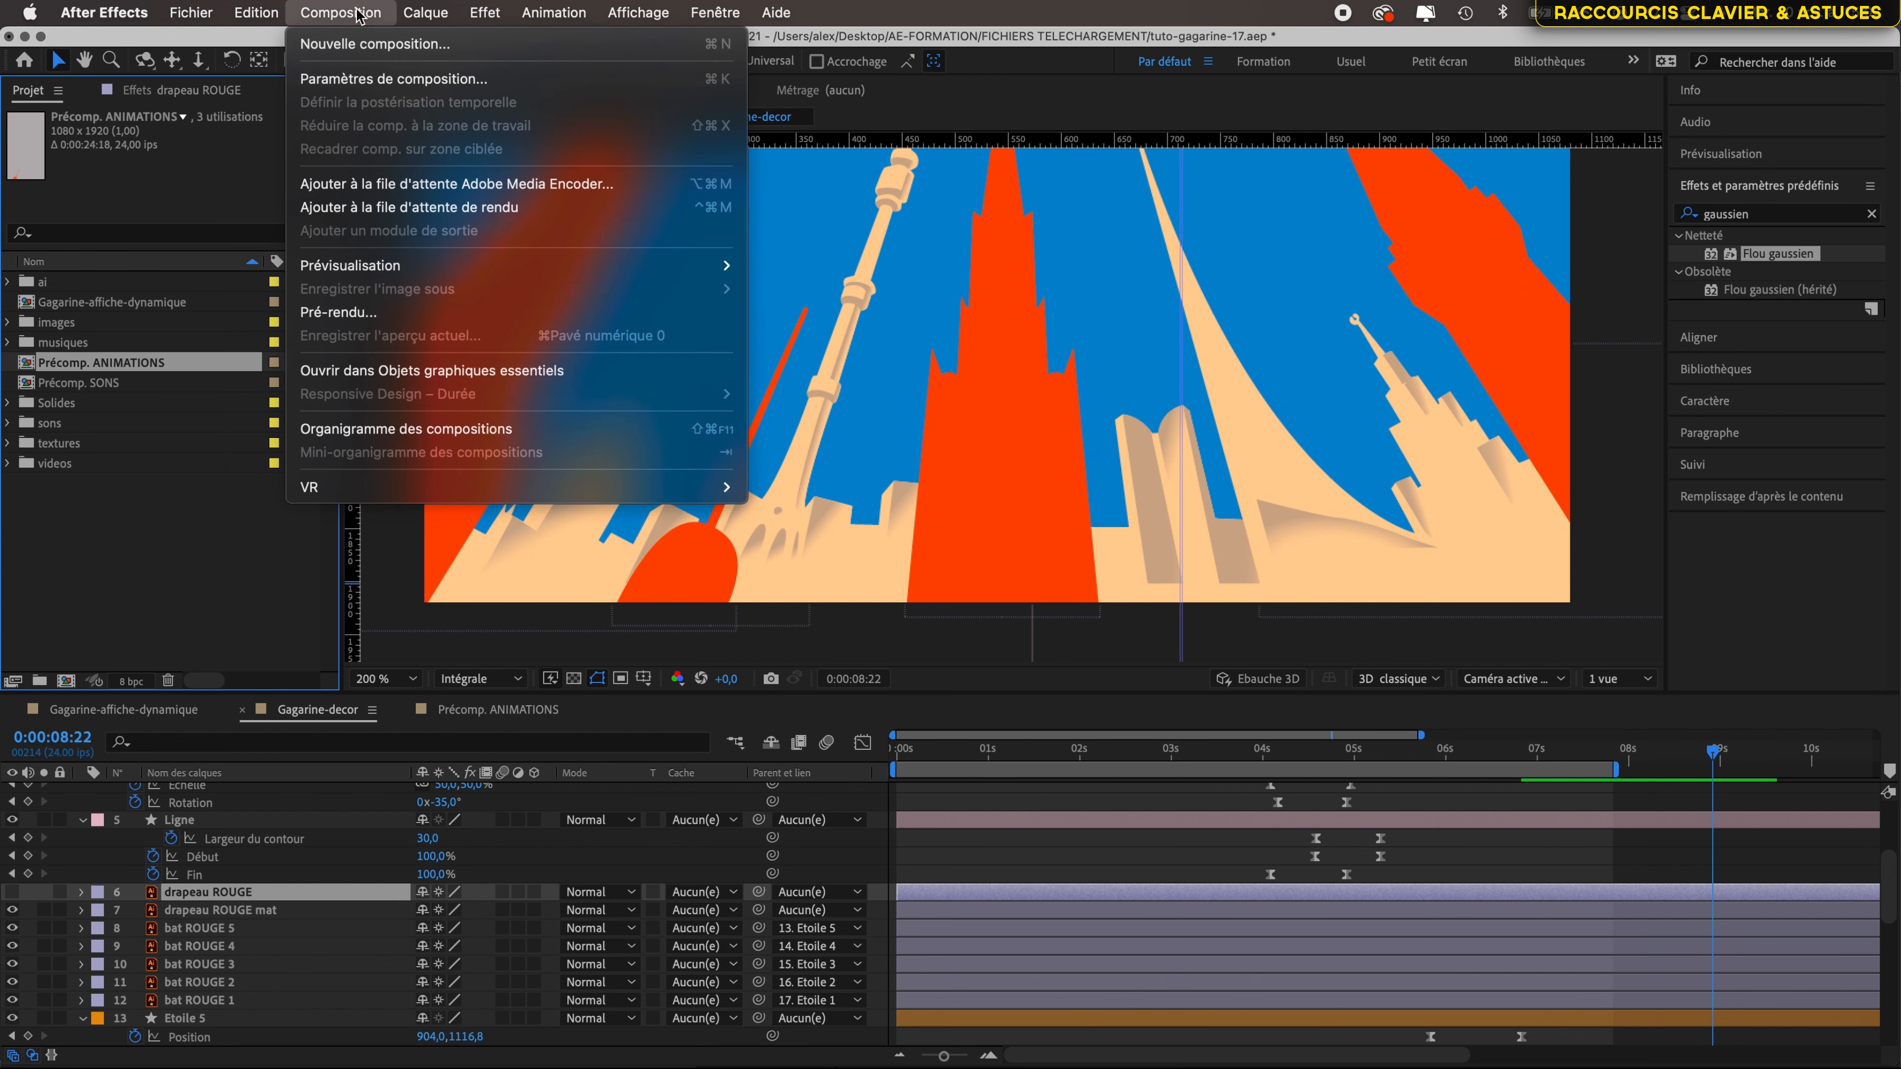
left_click(388, 45)
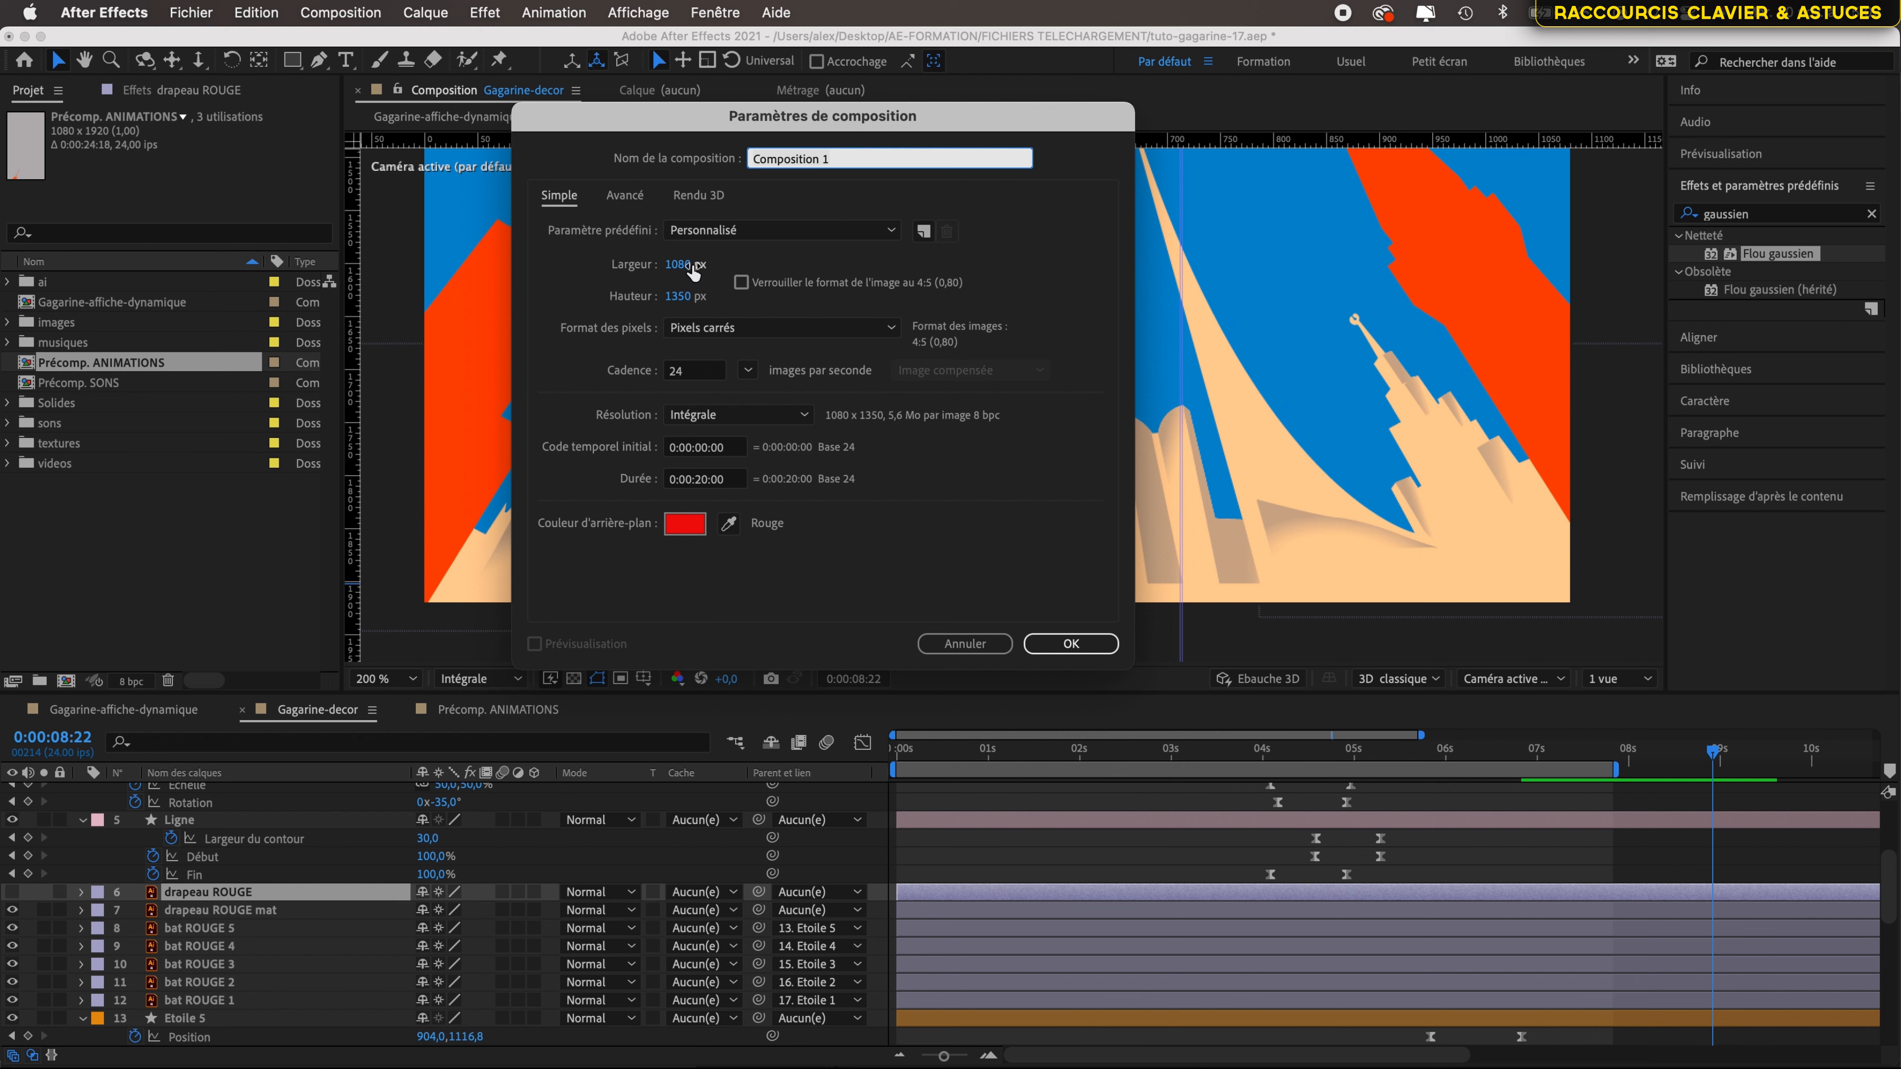
left_click(693, 272)
type("19")
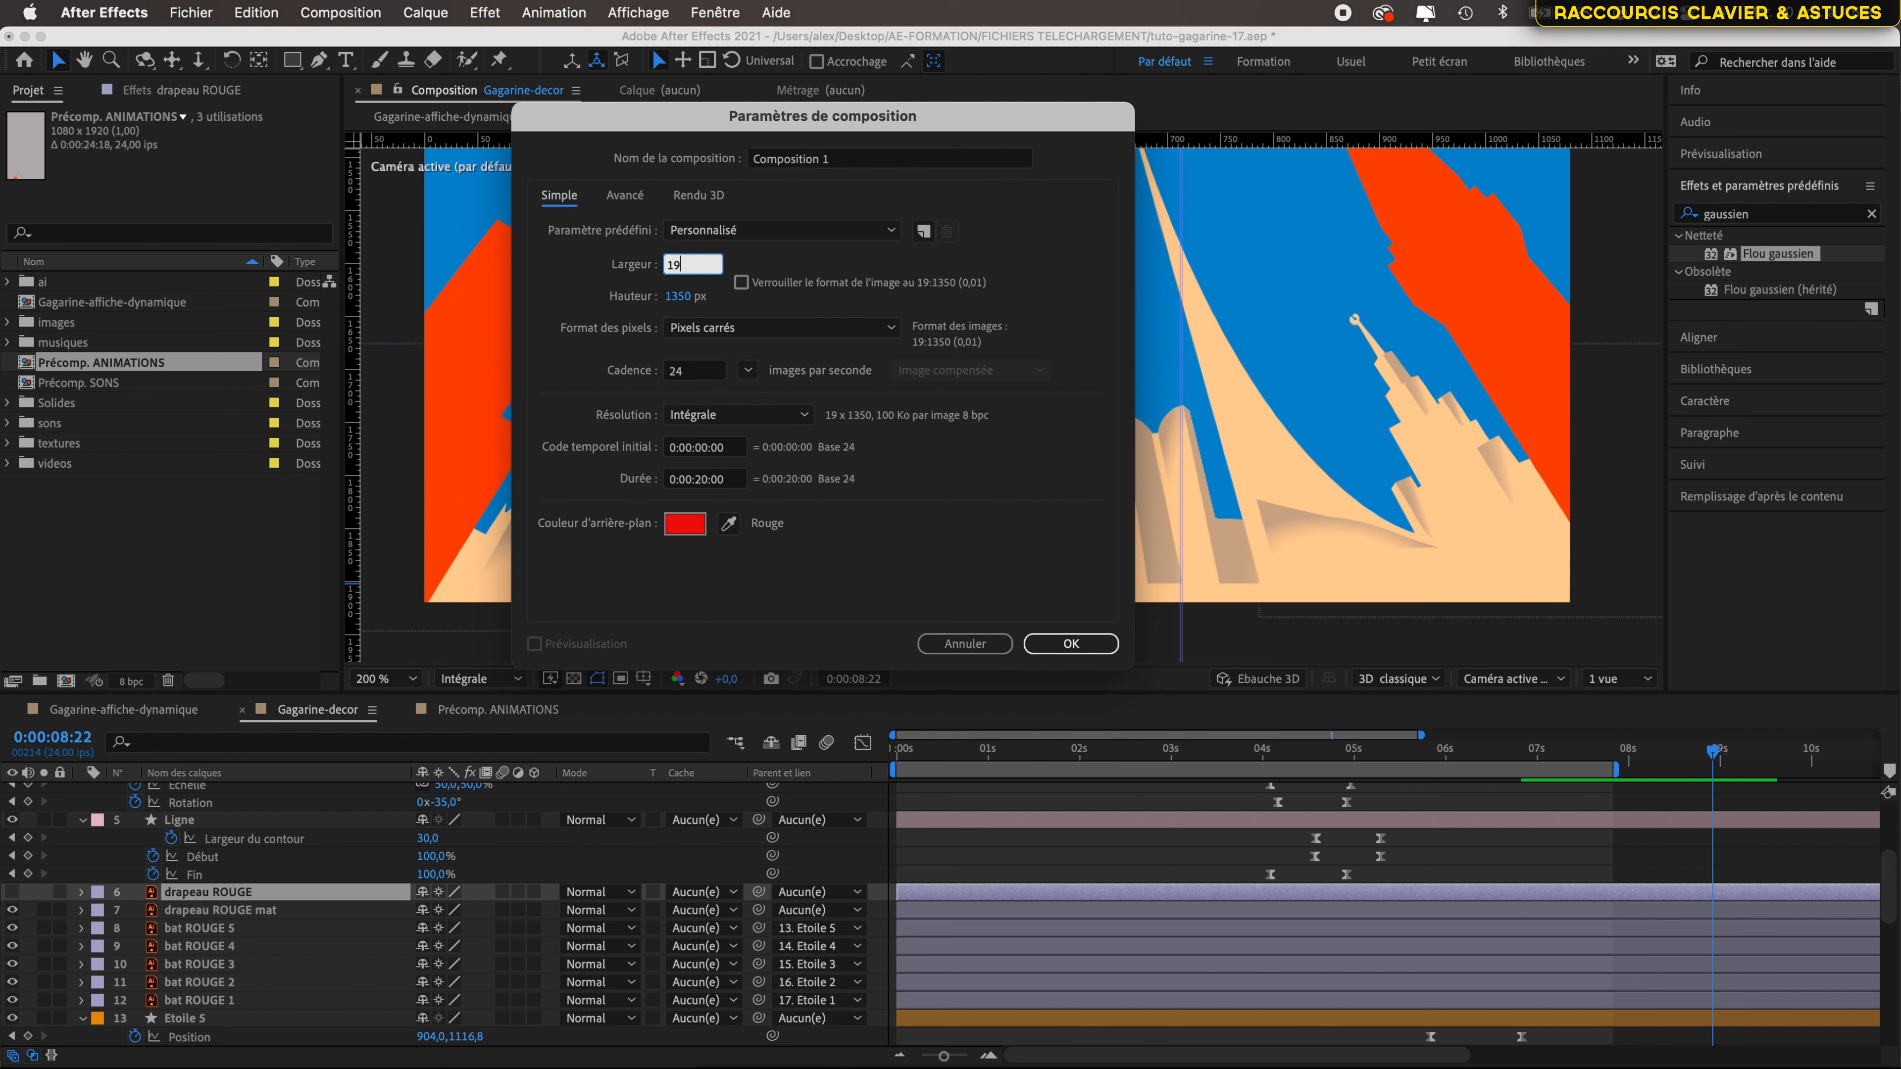
type("20")
key("Tab")
type("10")
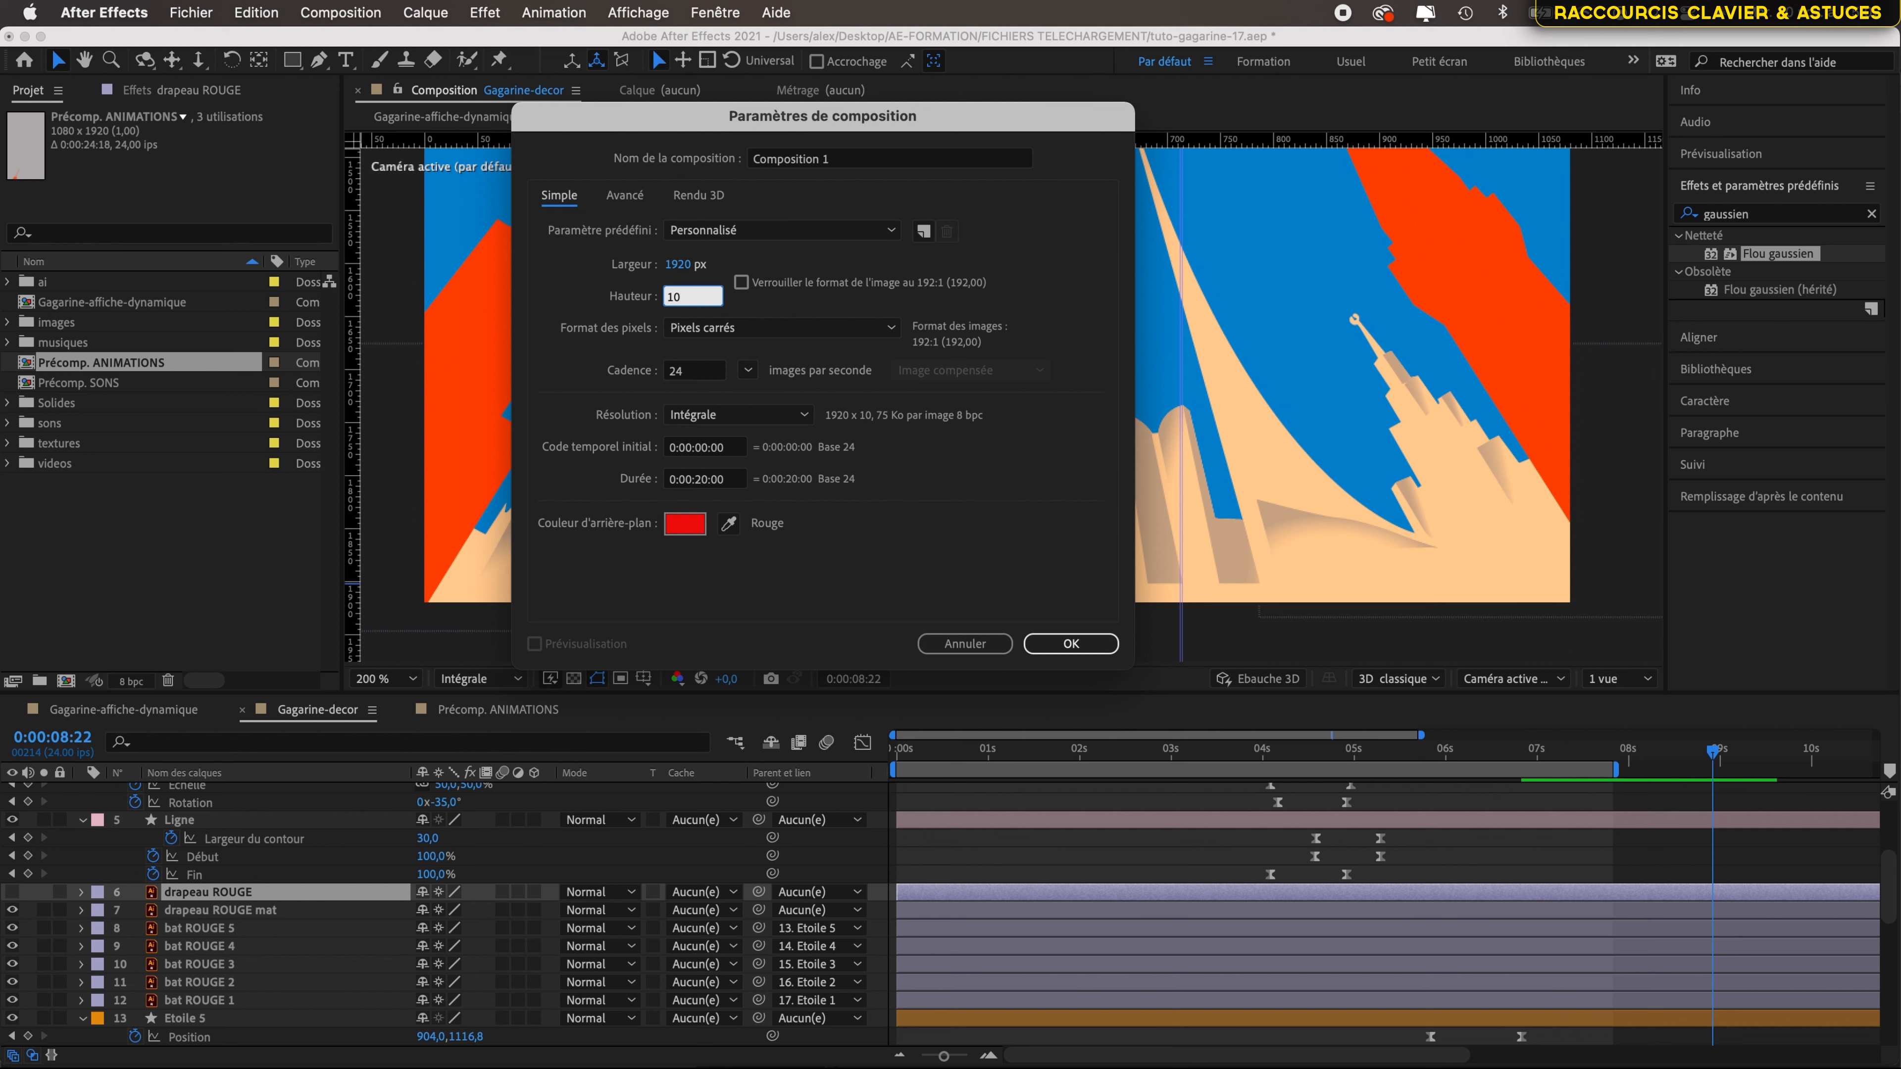
type("80")
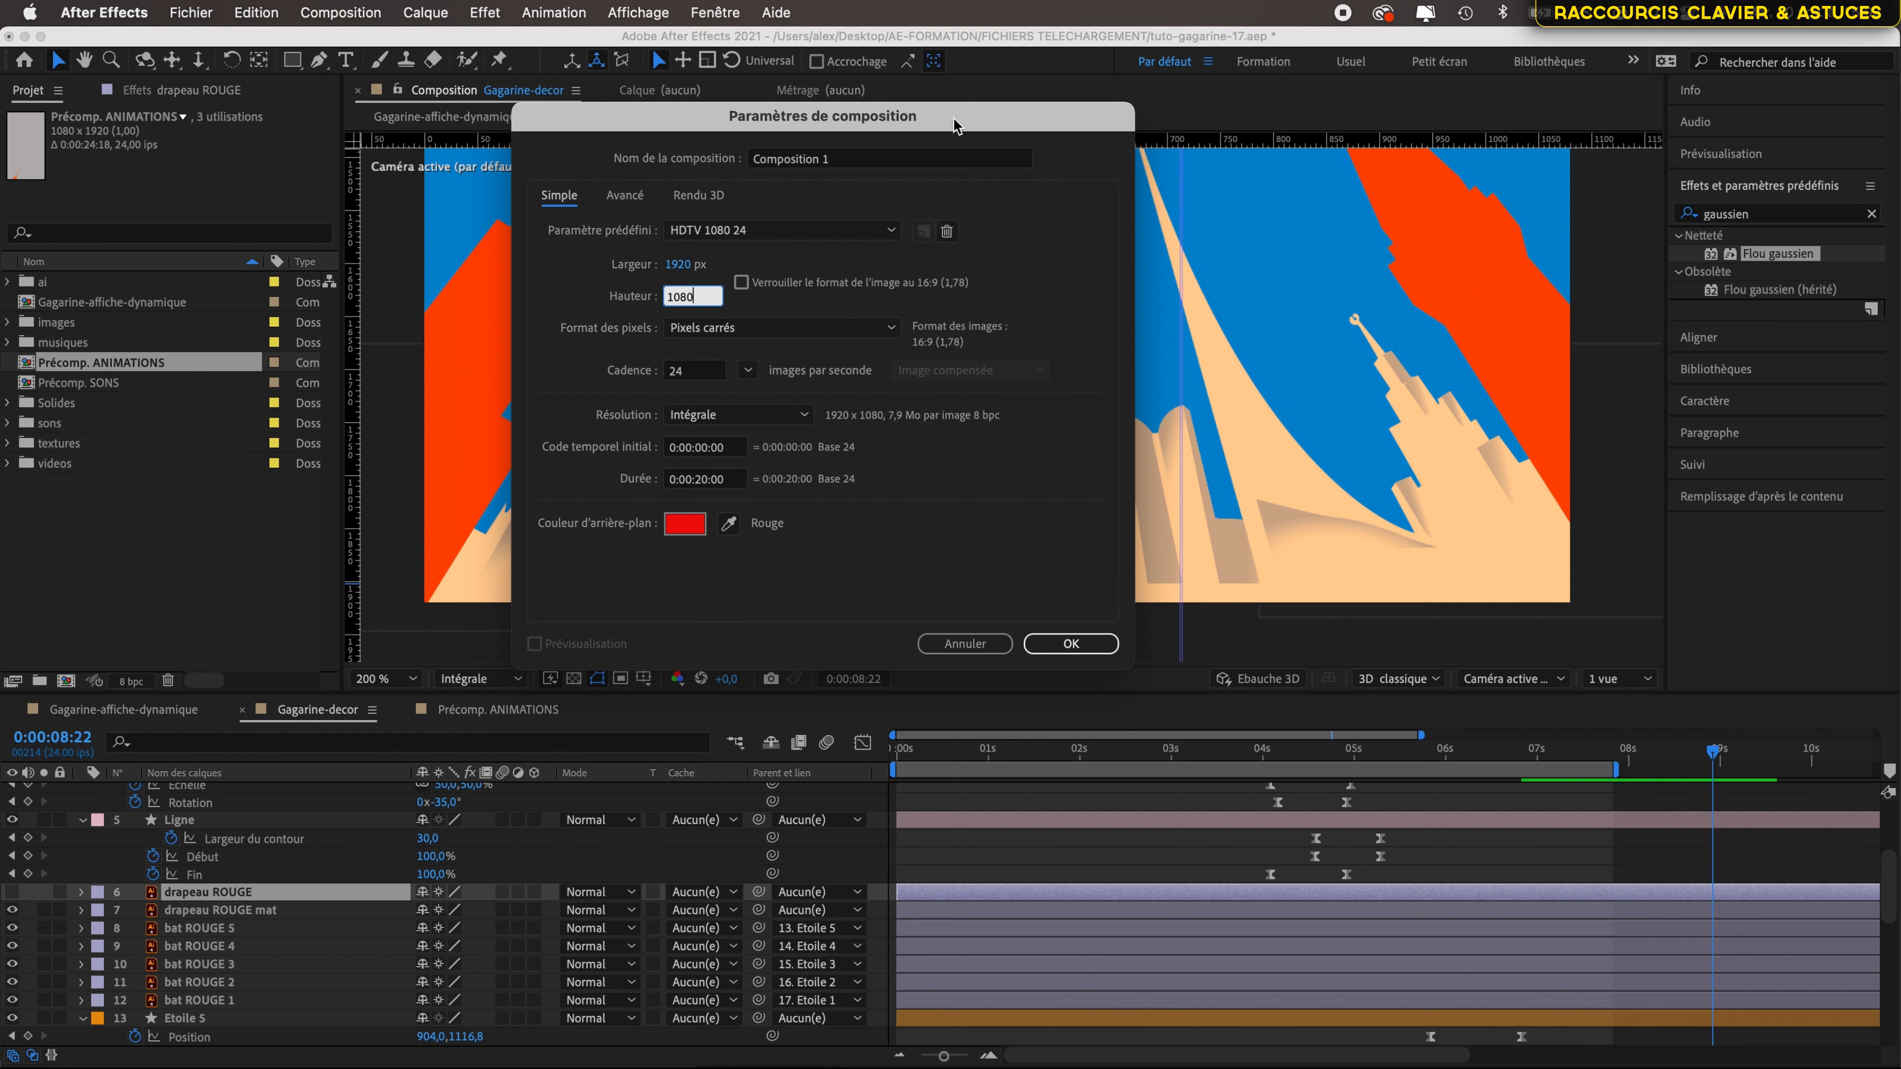
- Set the new composition's background colour to white (FFFFFF)
left_click(703, 533)
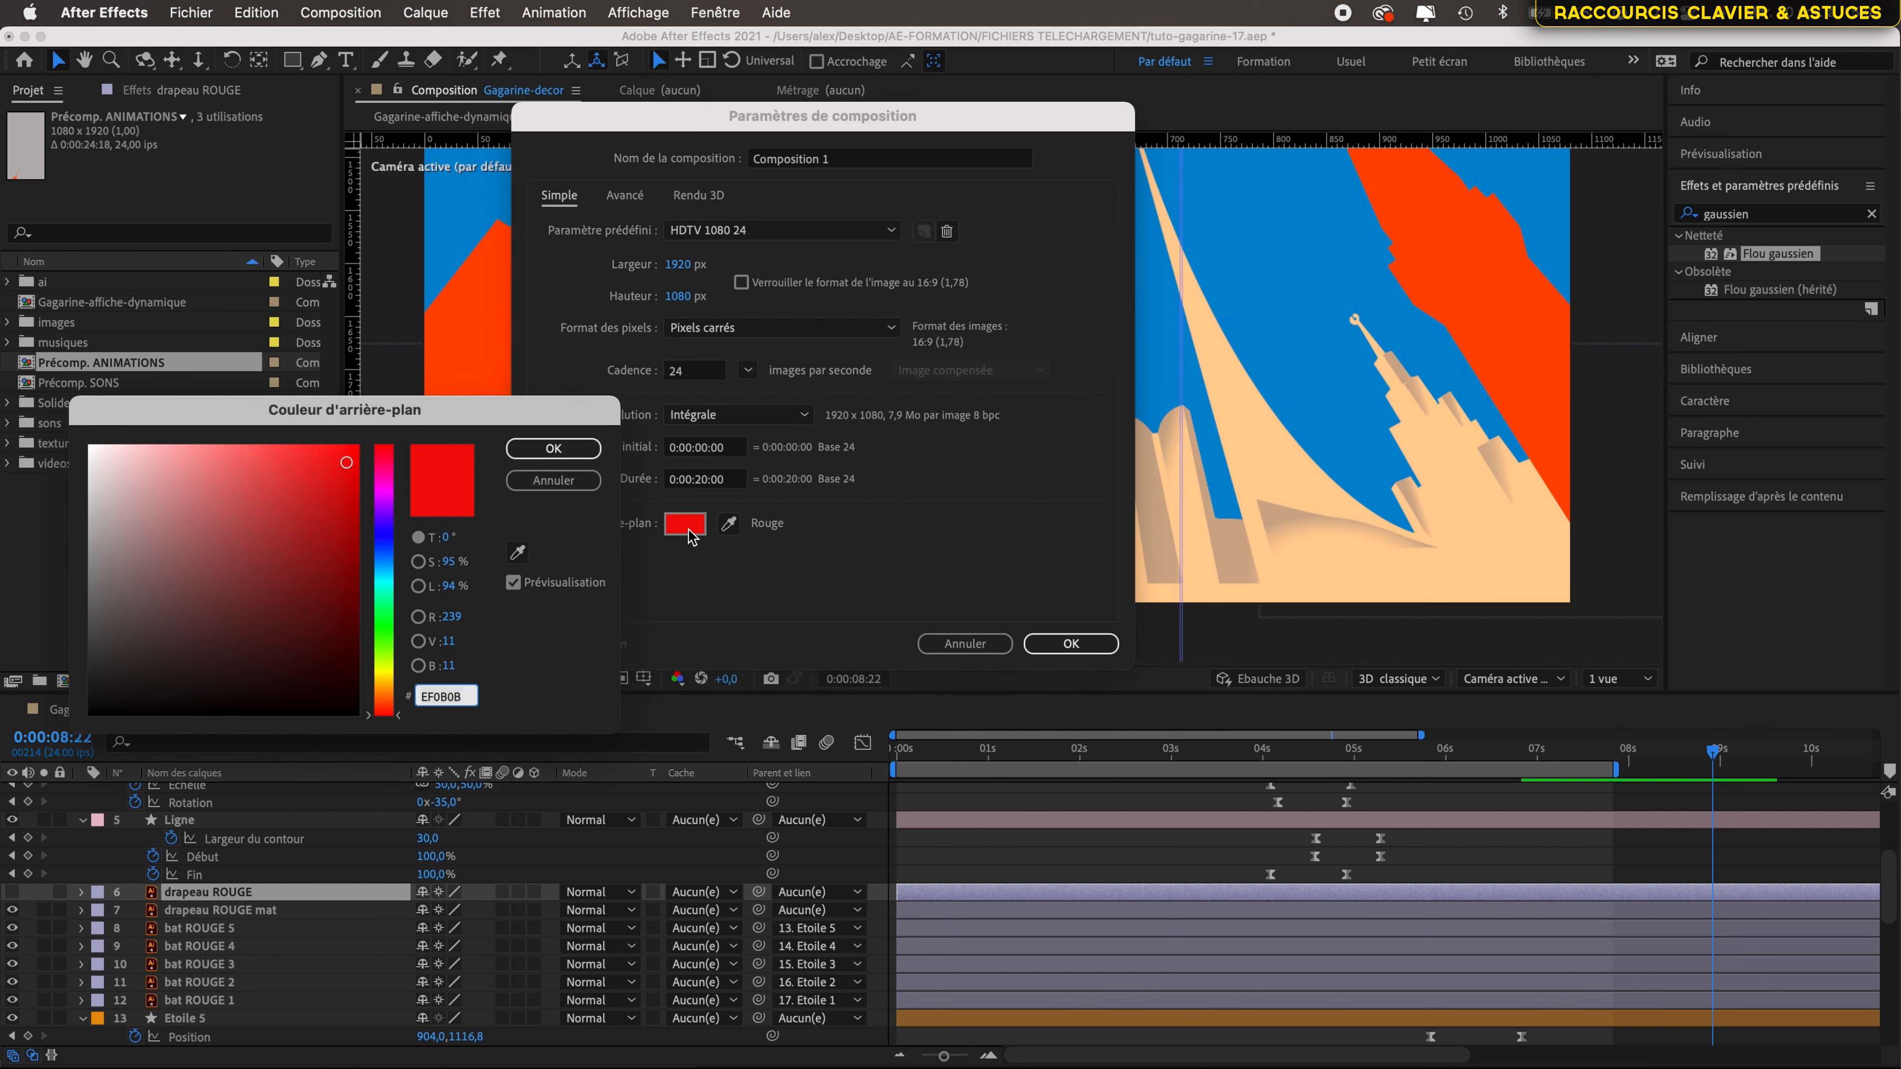
left_click_drag(154, 480, 66, 437)
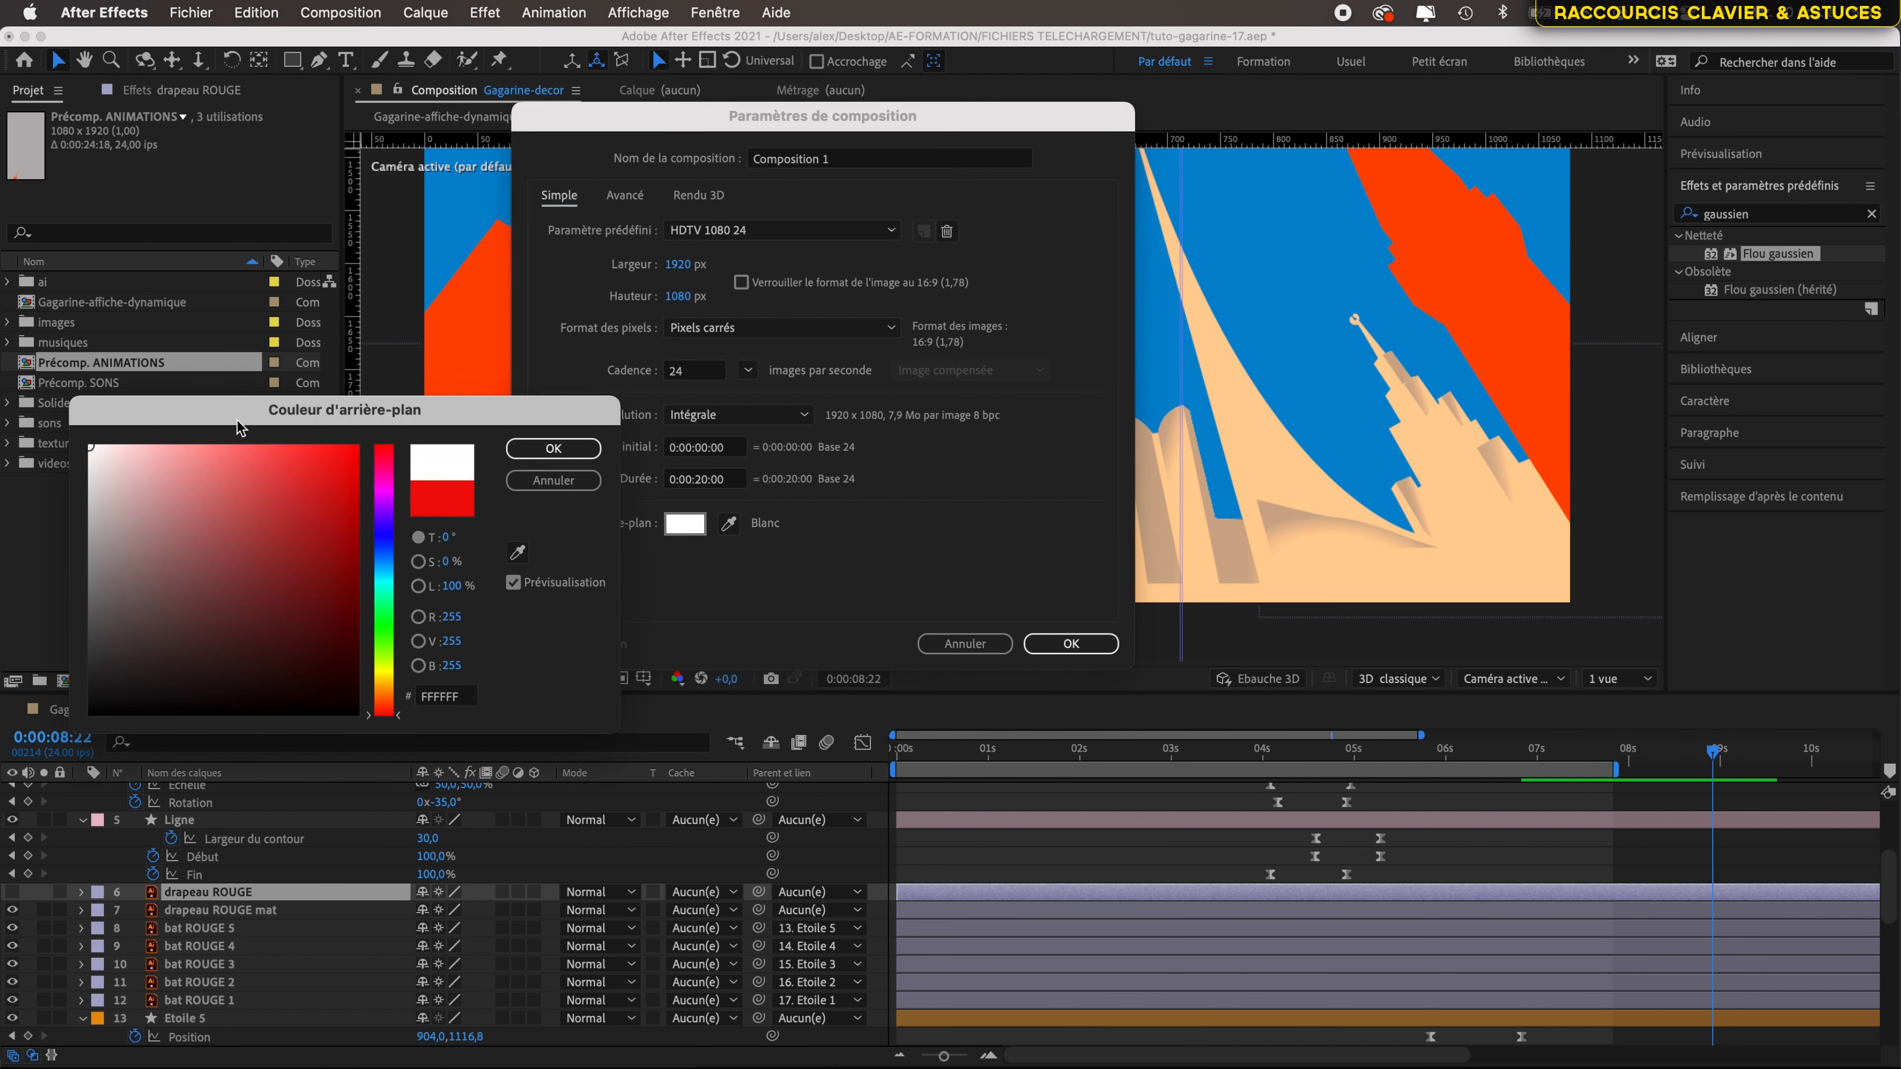
left_click(552, 448)
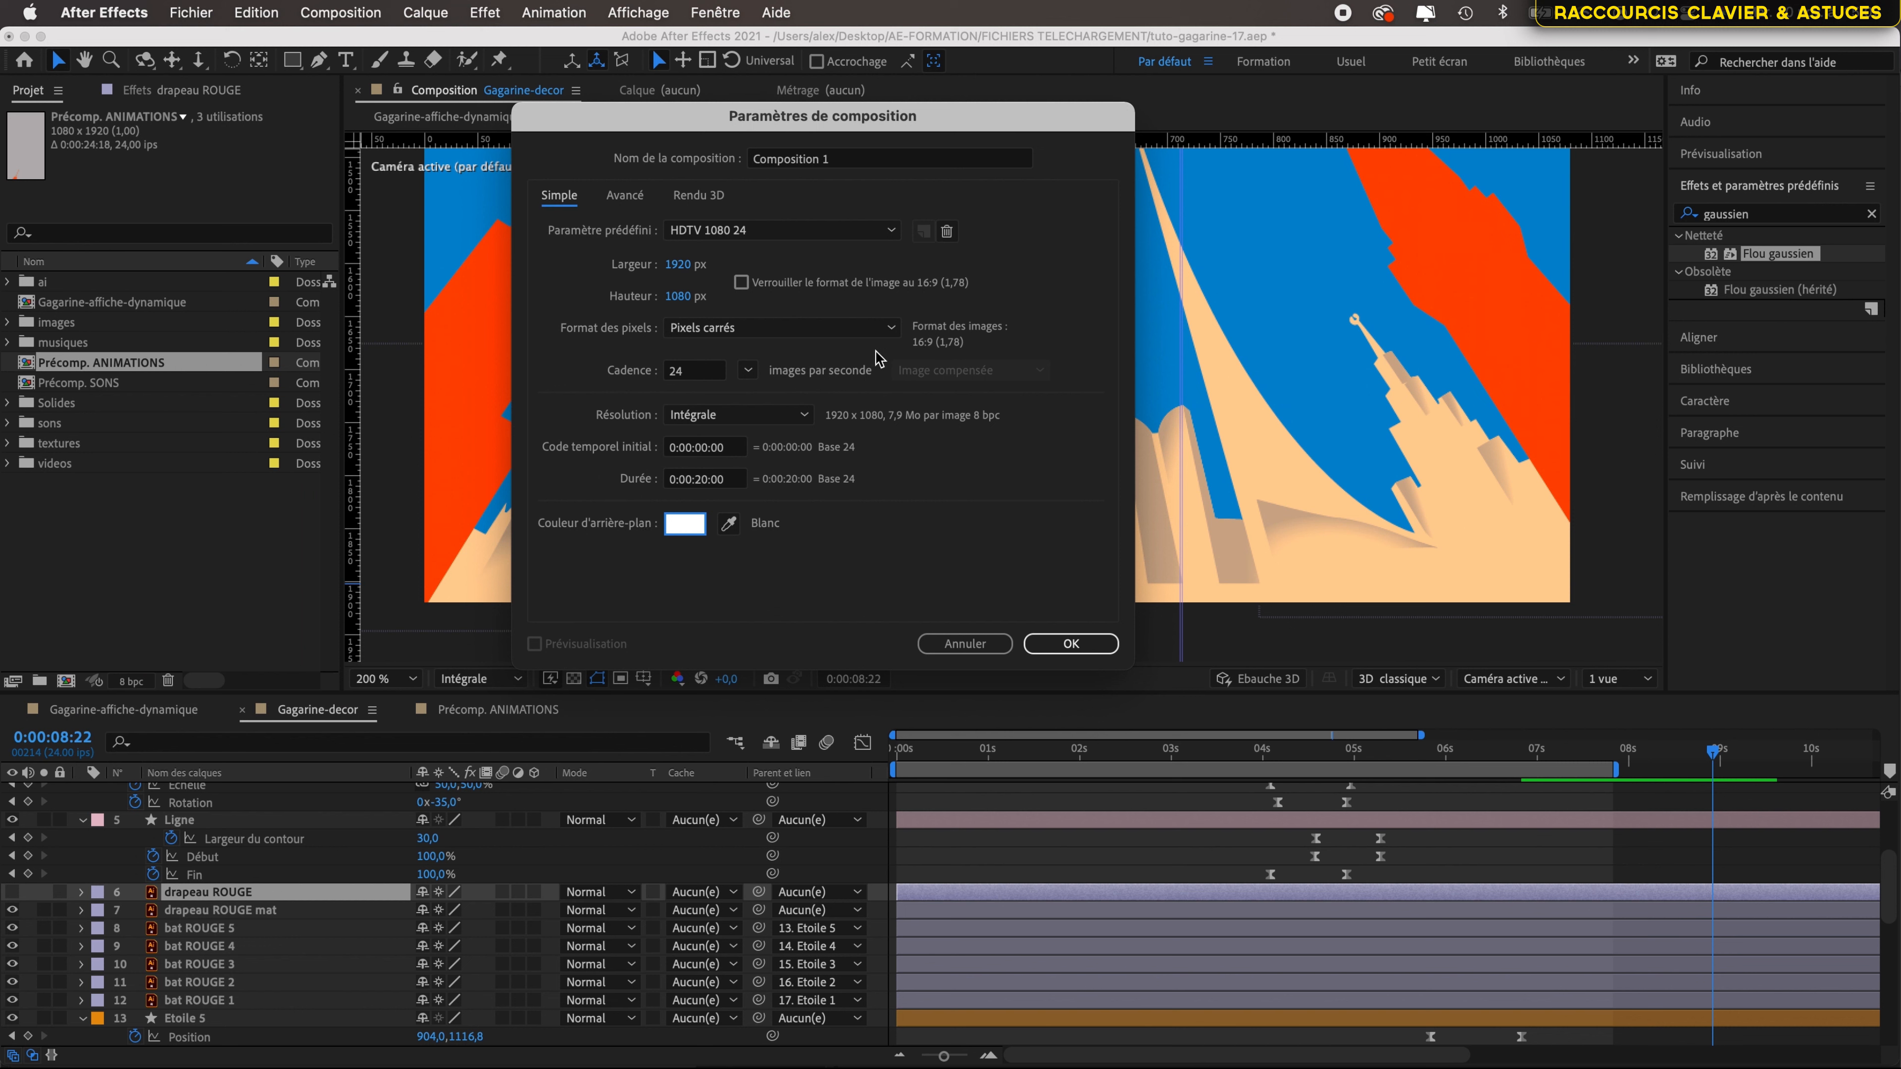
- Name the new composition Drapeau and create it
left_click(815, 164)
type("D")
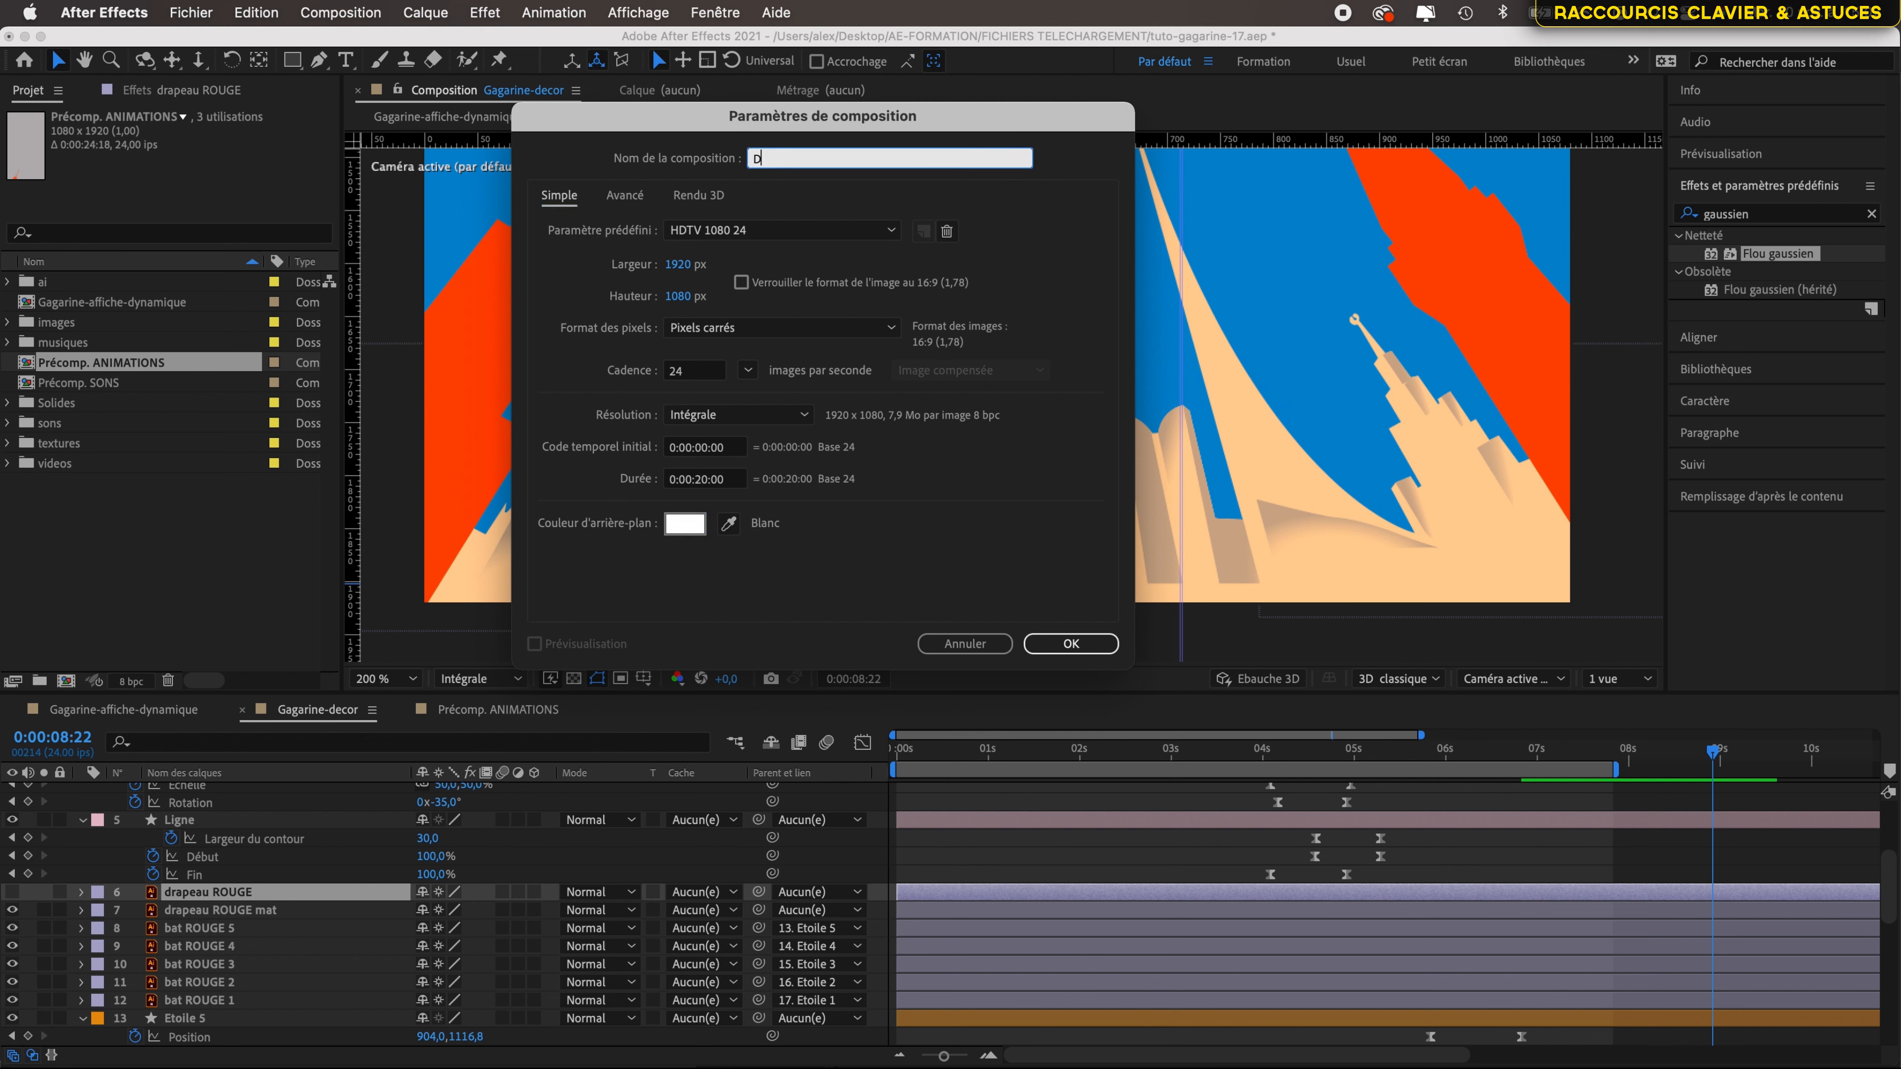
type("rapeau")
left_click(1071, 644)
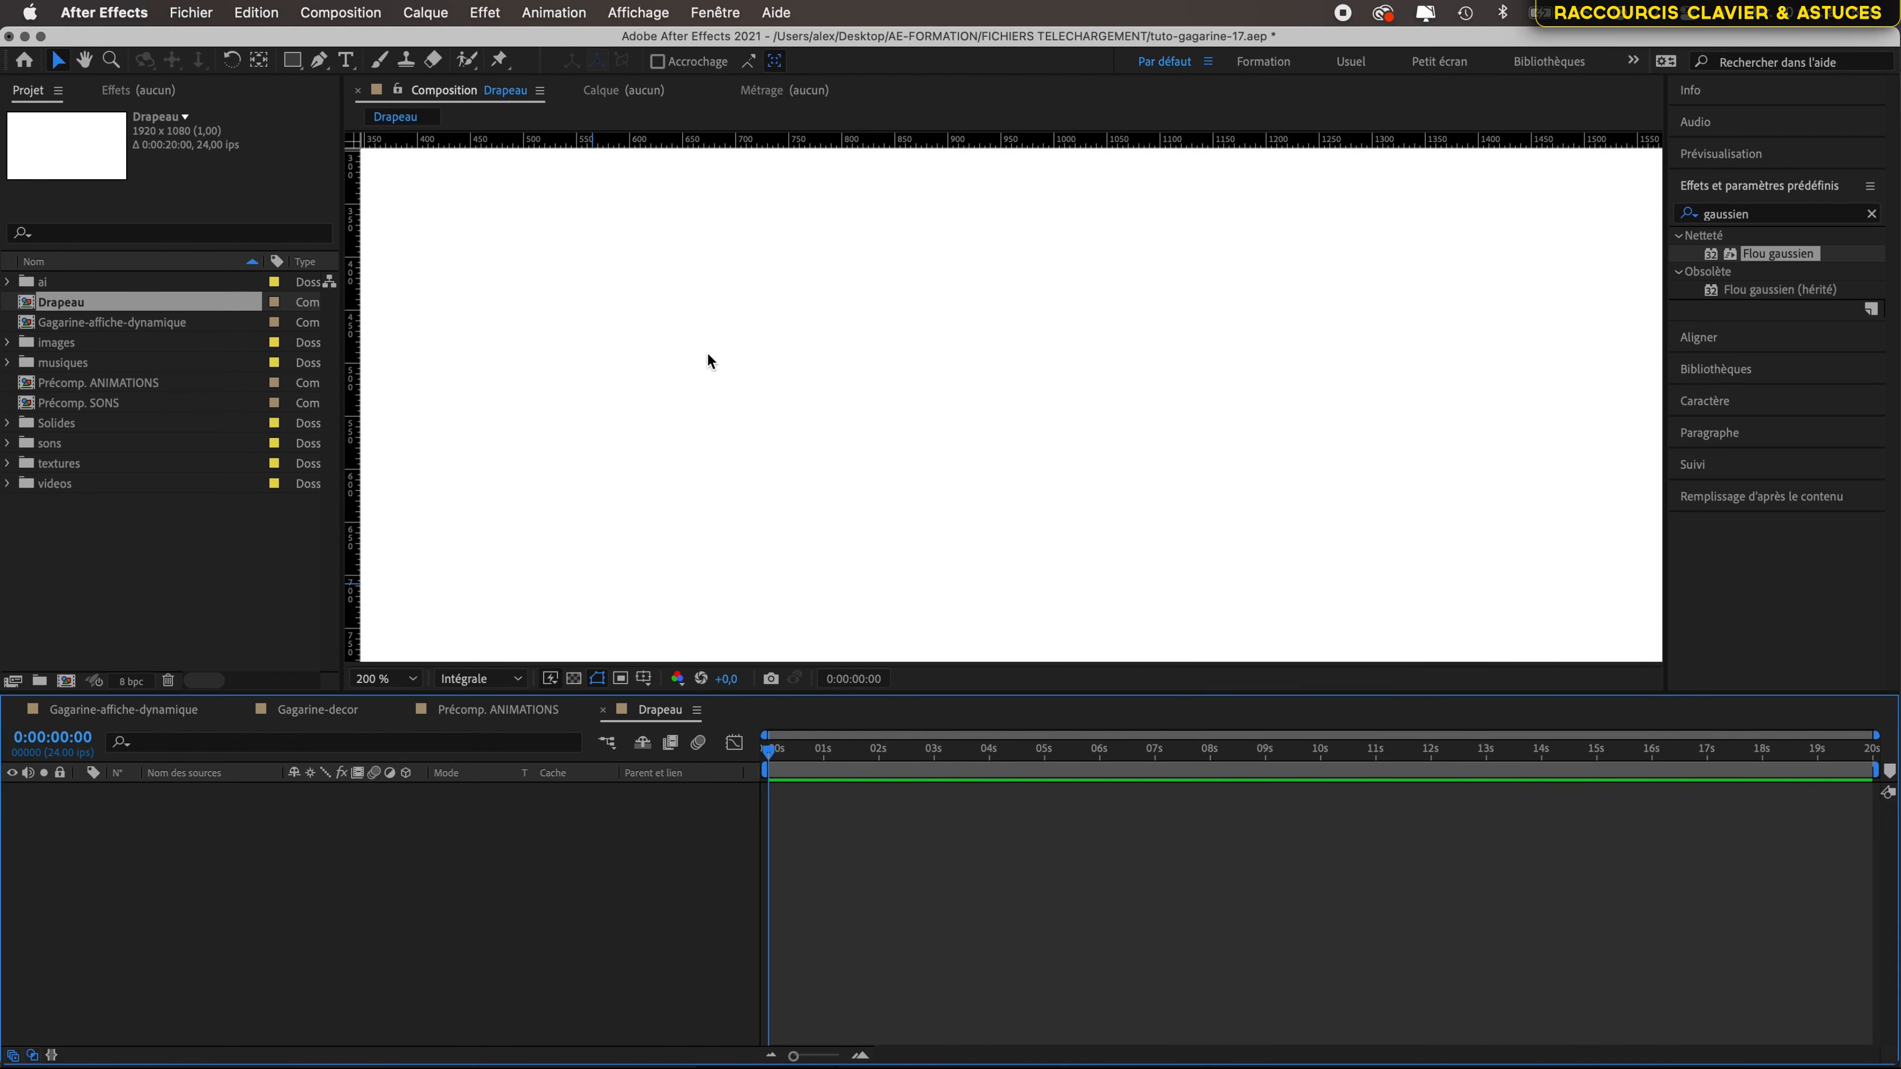
- Add a shape layer and draw a rectangle across the composition's full width, leaving narrow margins above and below it
scroll(844, 362, "down", 5)
scroll(844, 362, "up", 1)
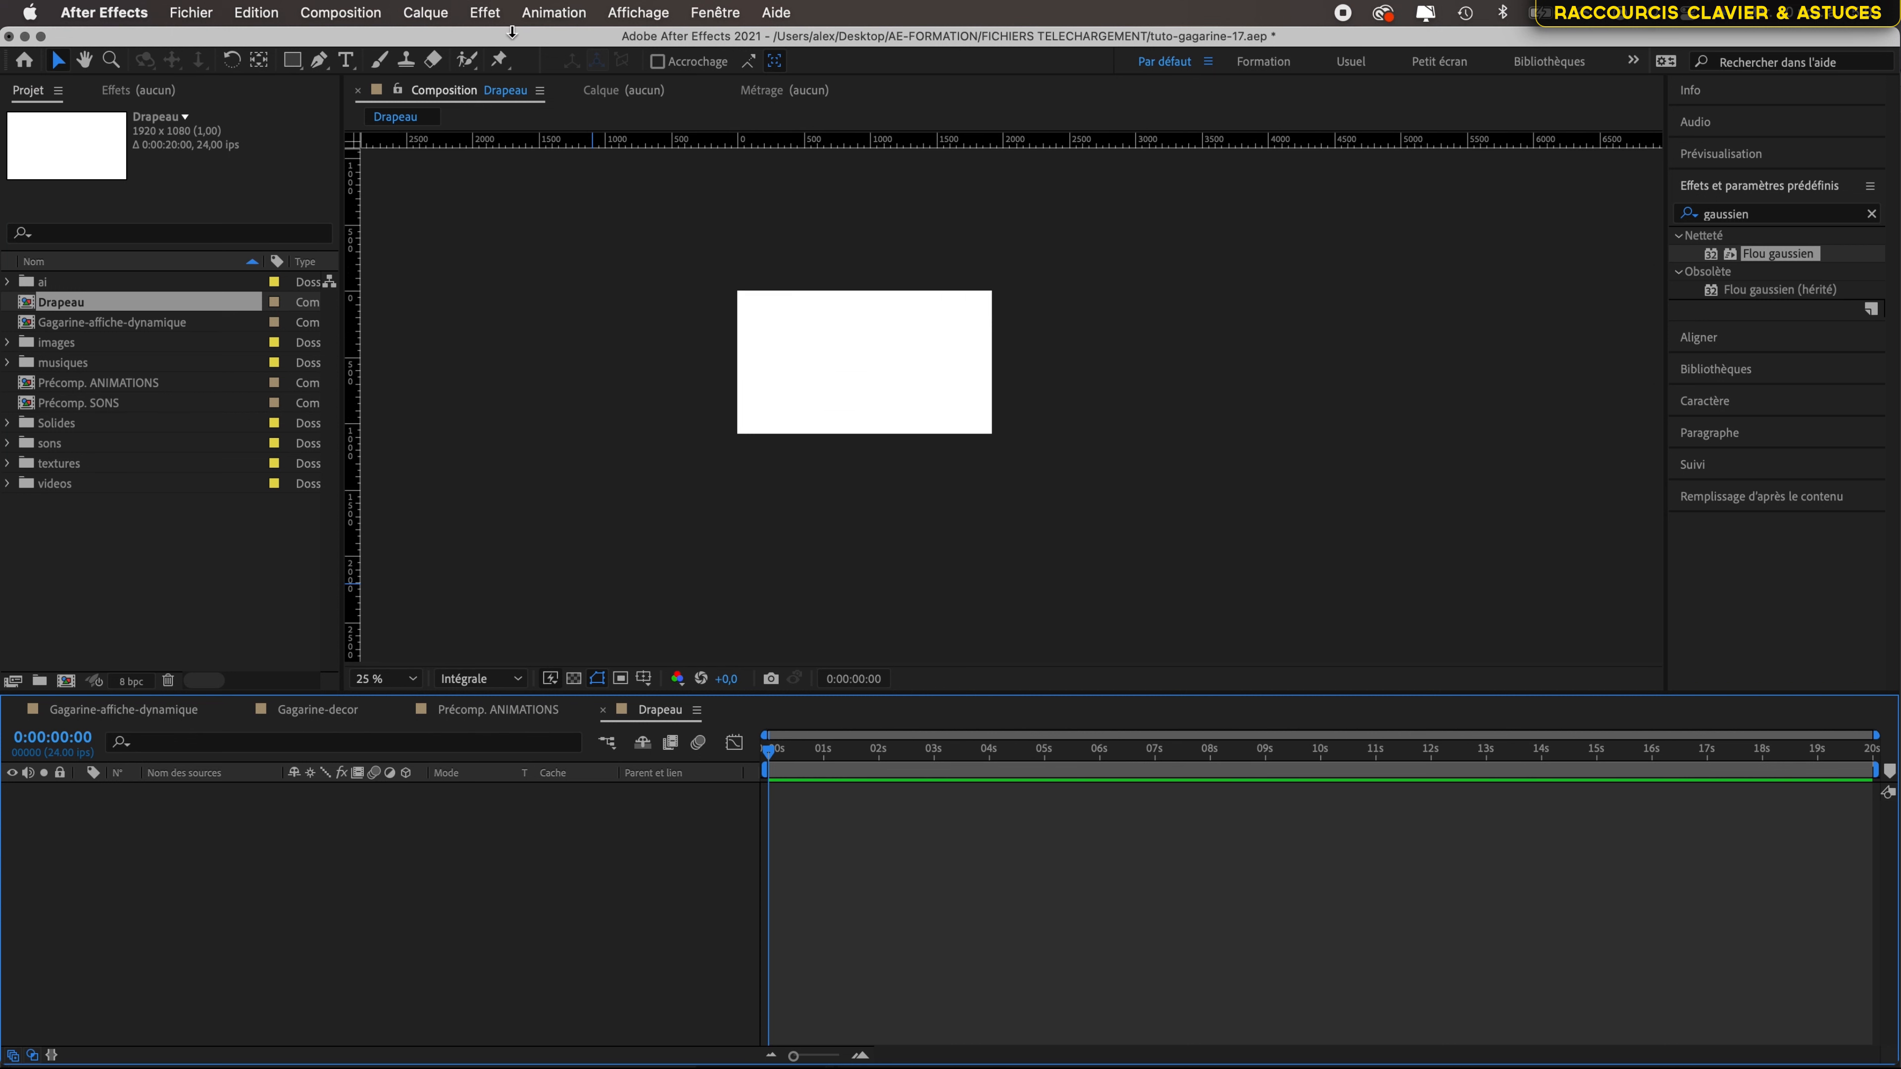
left_click(426, 11)
mouse_move(453, 44)
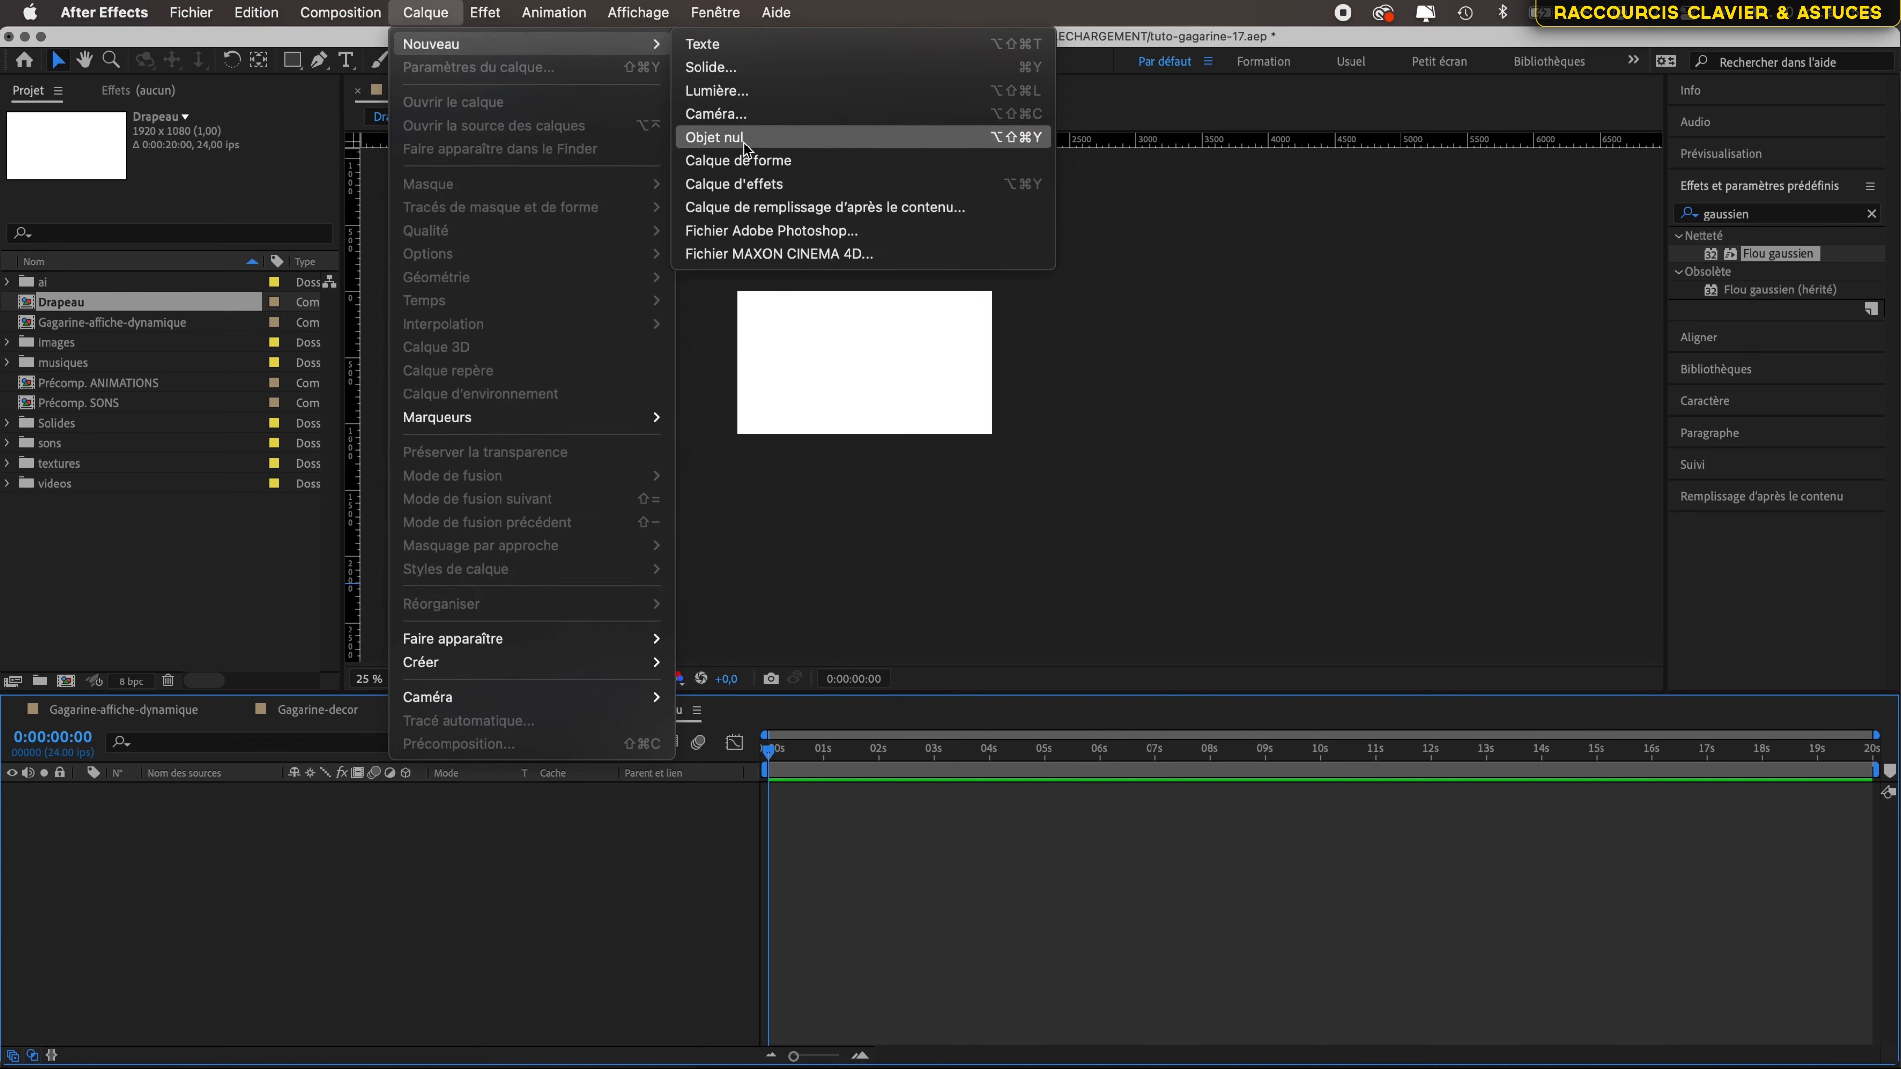
left_click(741, 160)
left_click(298, 66)
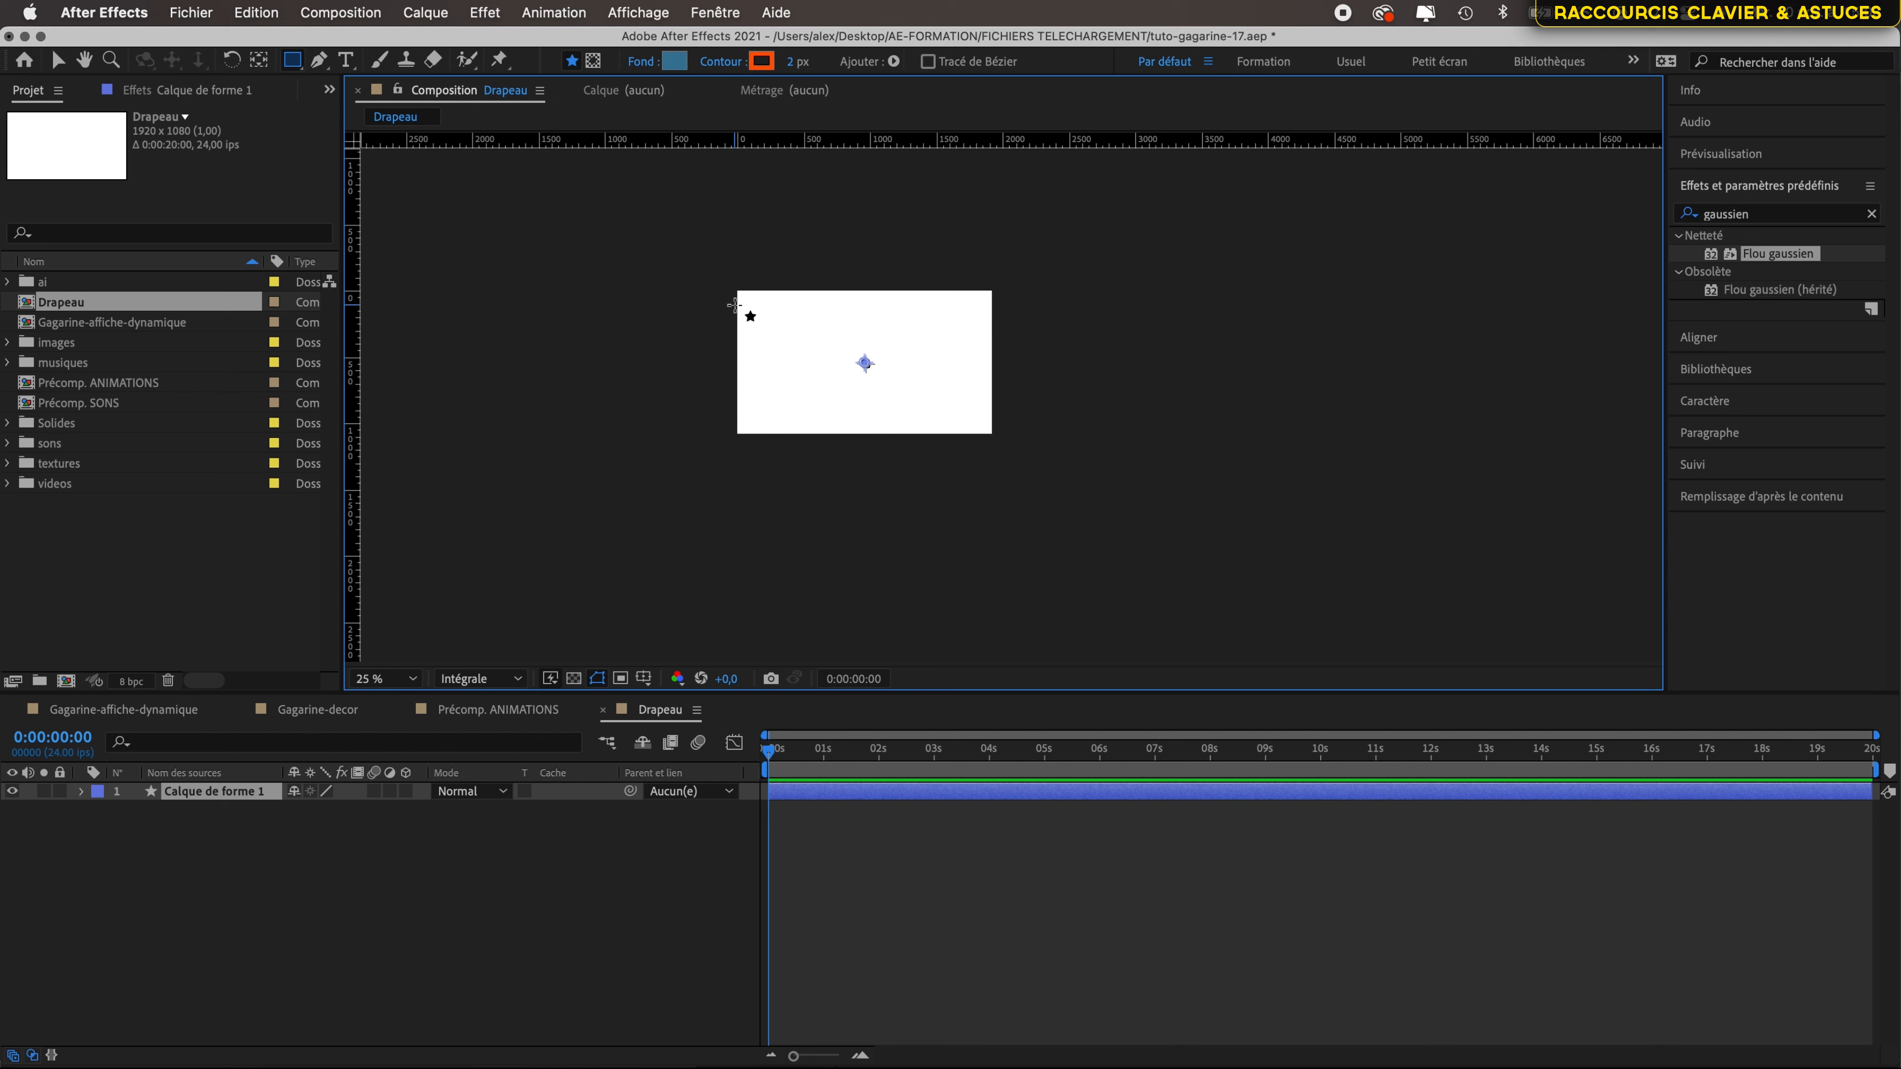
left_click_drag(737, 303, 993, 425)
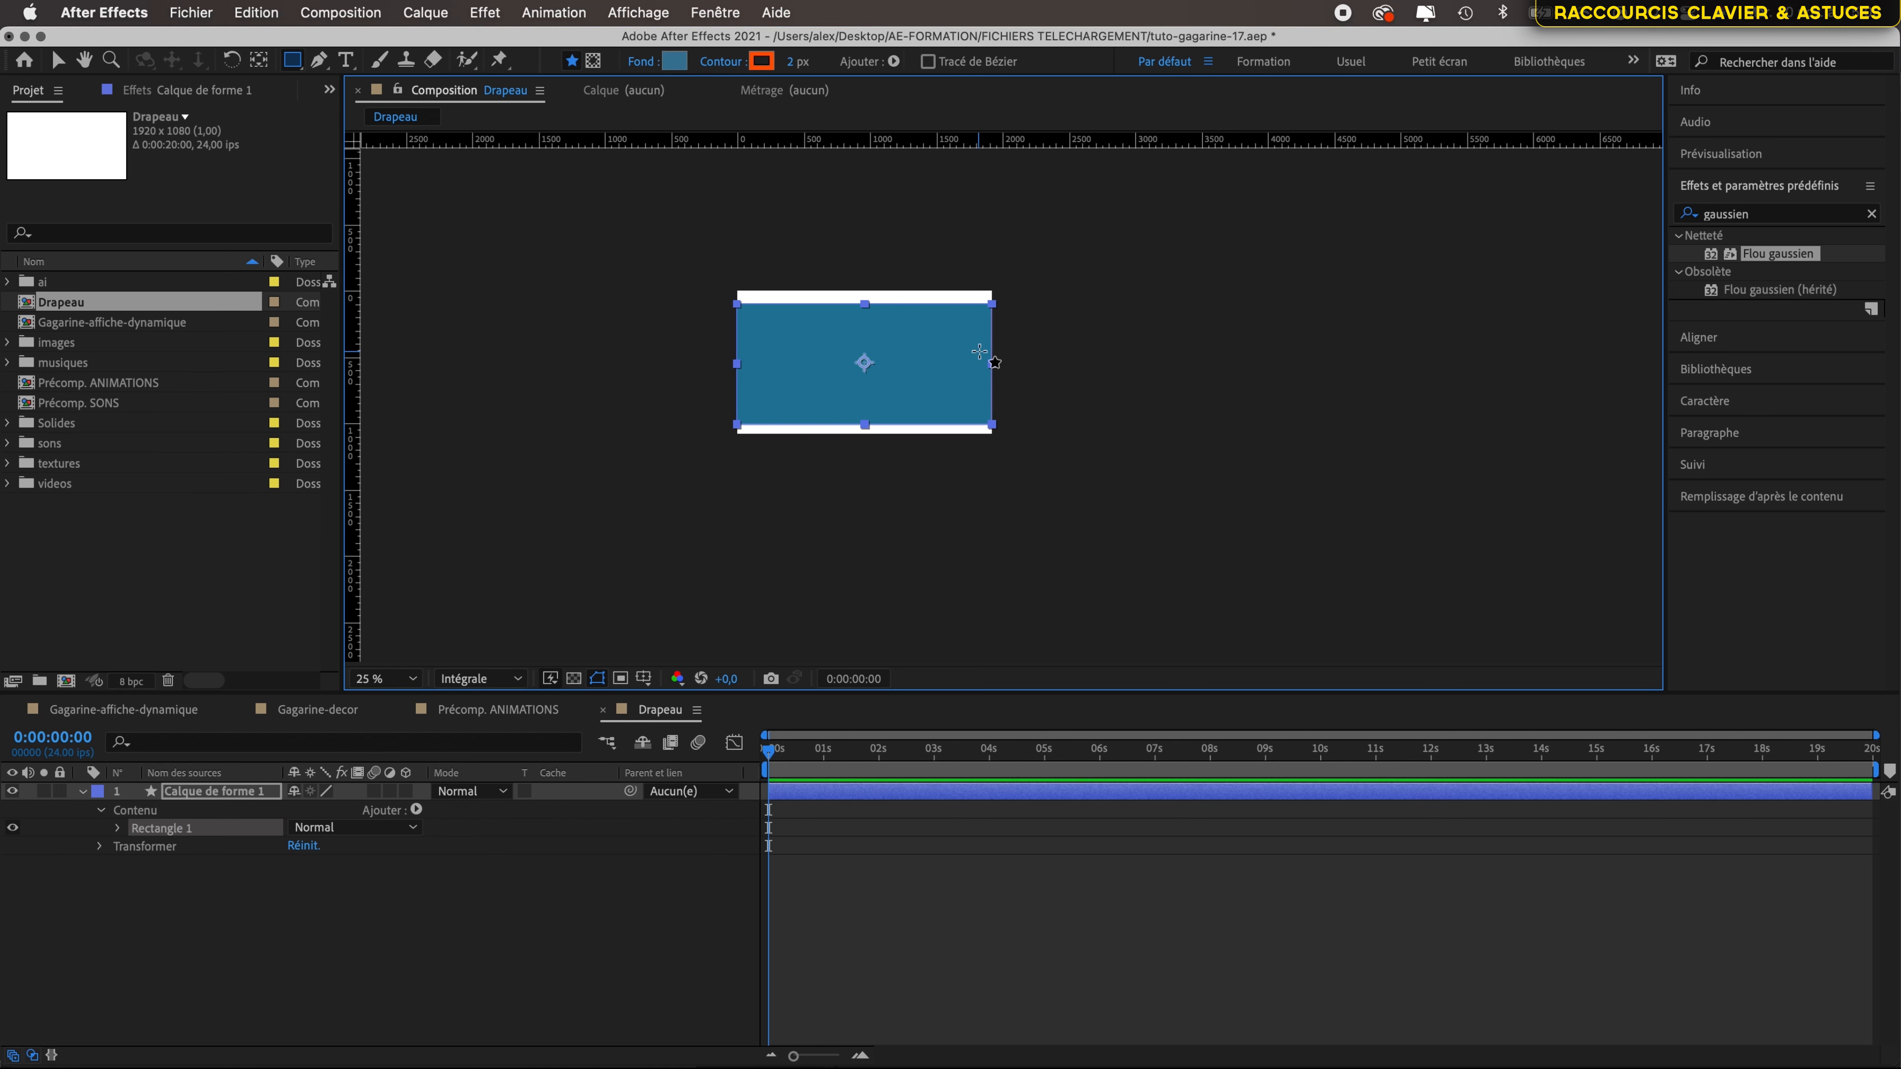
- Narrow the rectangle by moving its left edge in to about 200 px from the composition's left side
scroll(979, 352, "down", 1)
scroll(983, 392, "up", 2)
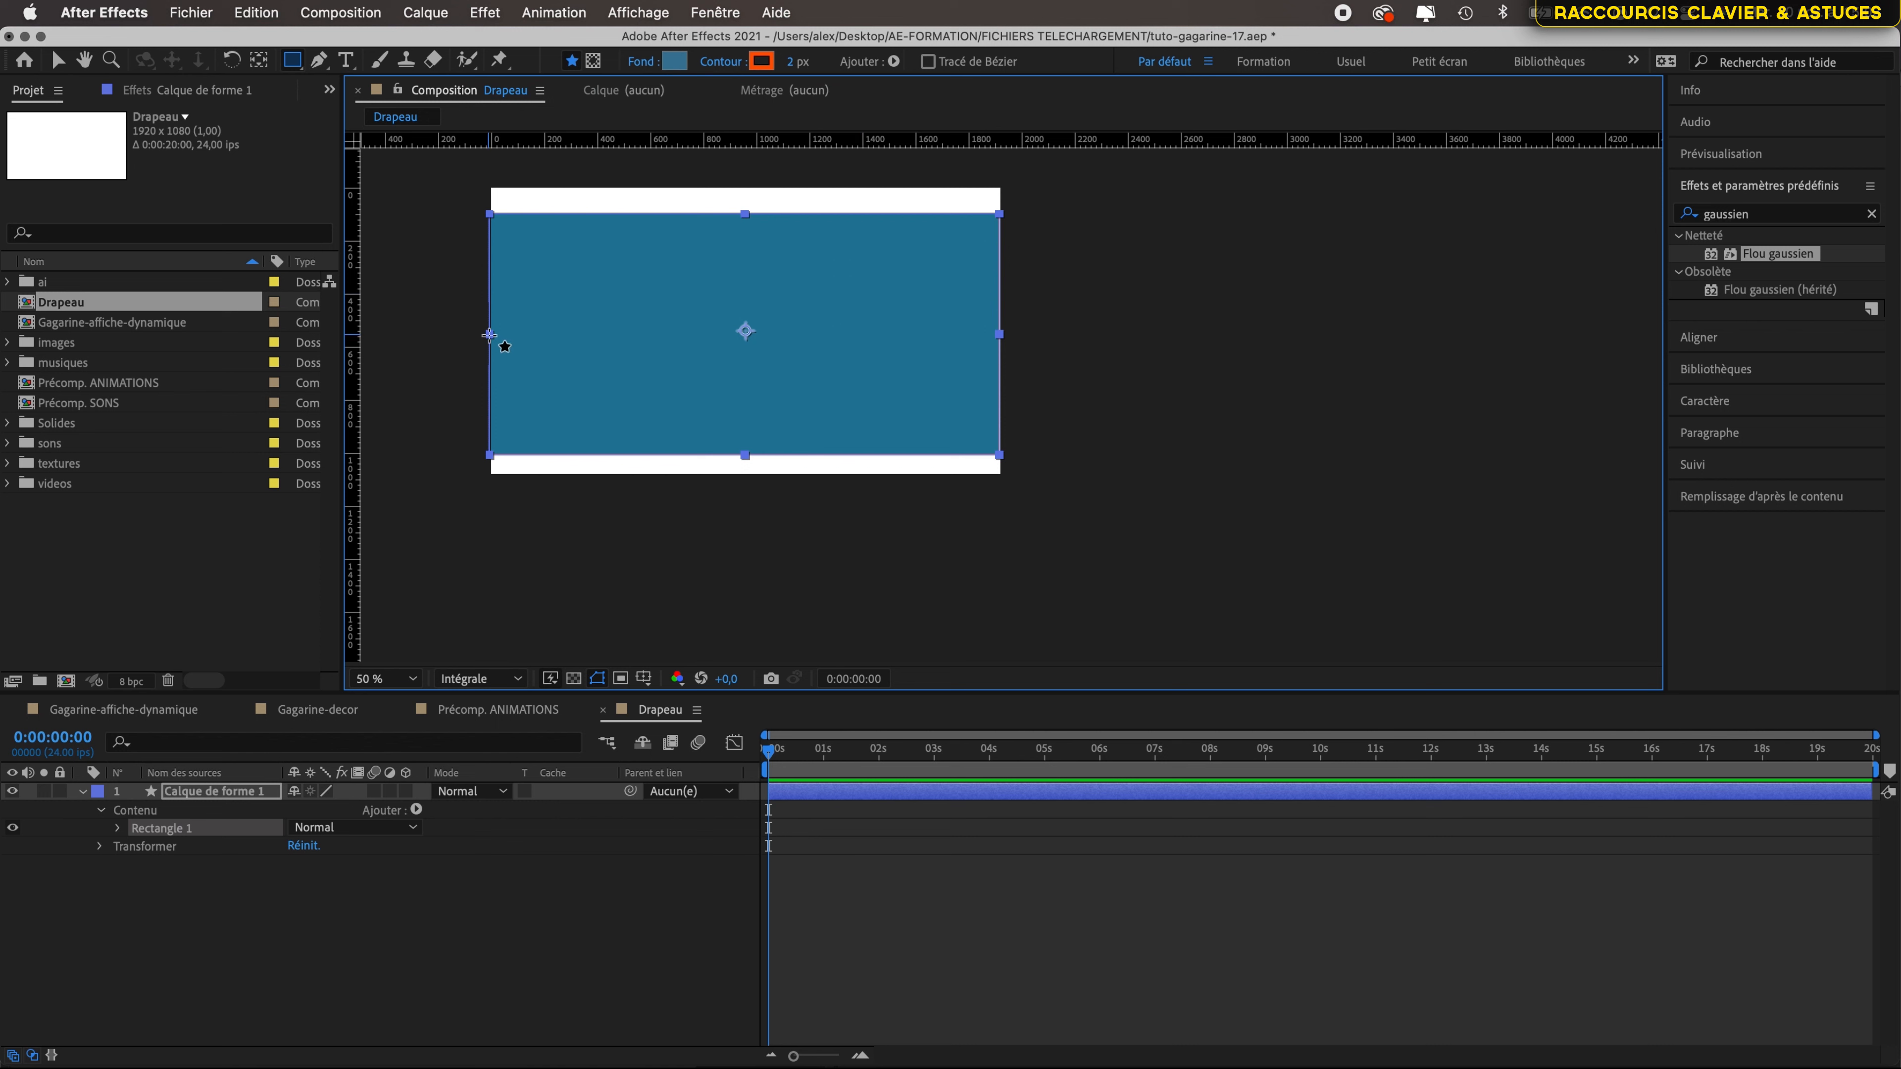
left_click(58, 59)
left_click_drag(489, 335, 518, 335)
left_click_drag(914, 333, 942, 335)
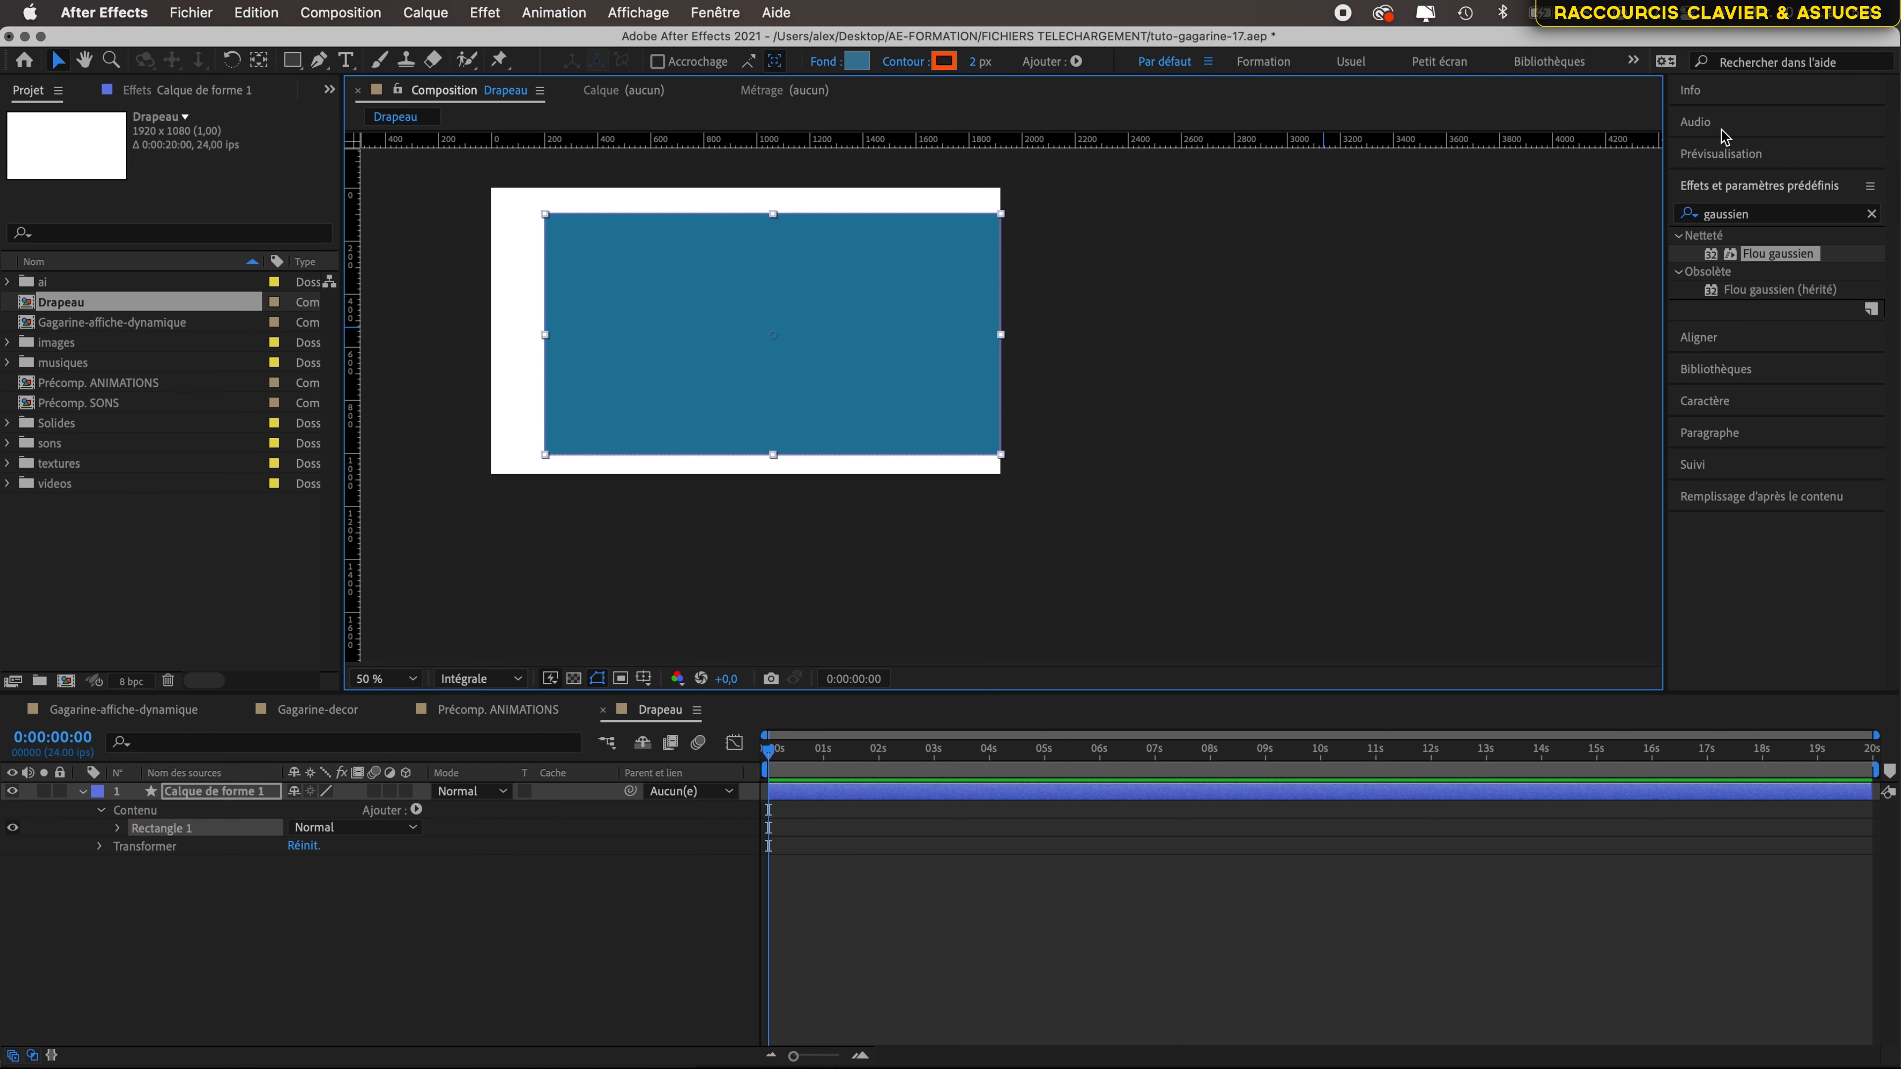
- Centre the rectangle layer vertically in the composition and align it to the composition's right edge
left_click(1727, 337)
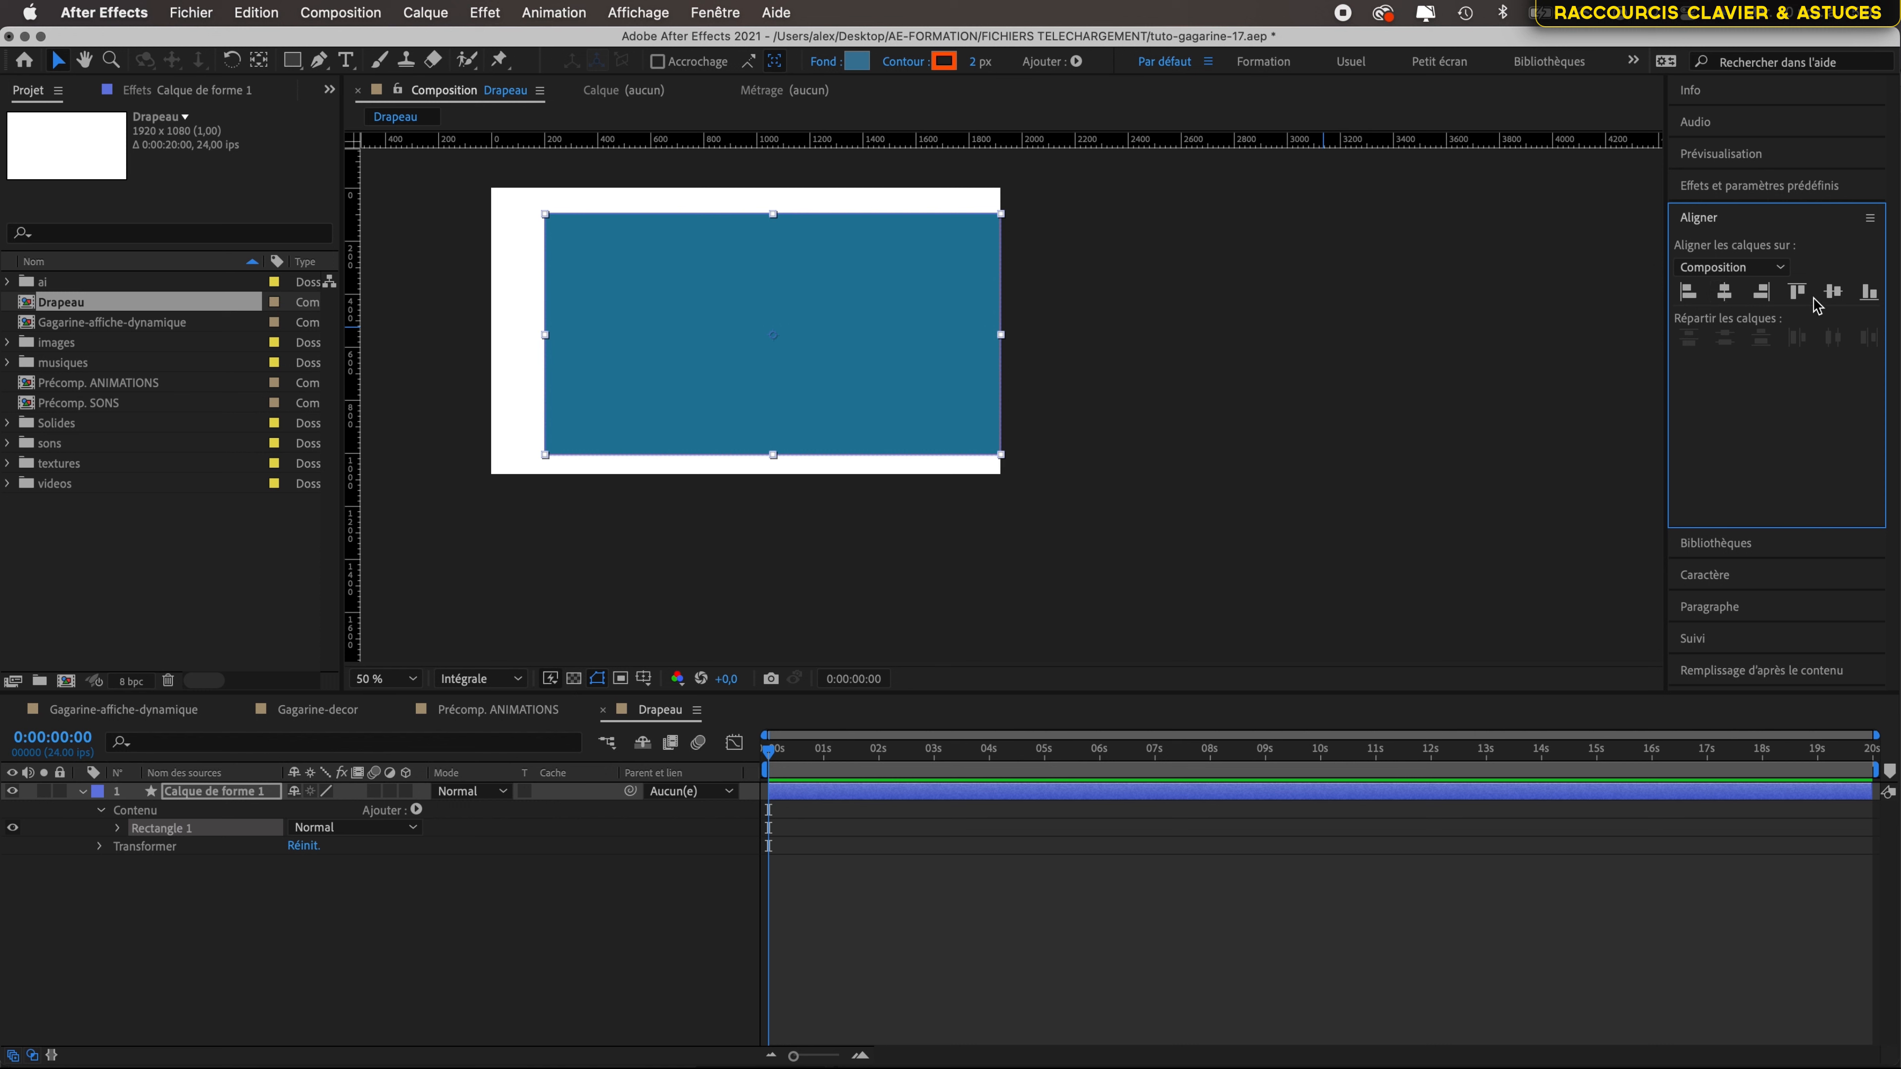
left_click(1839, 295)
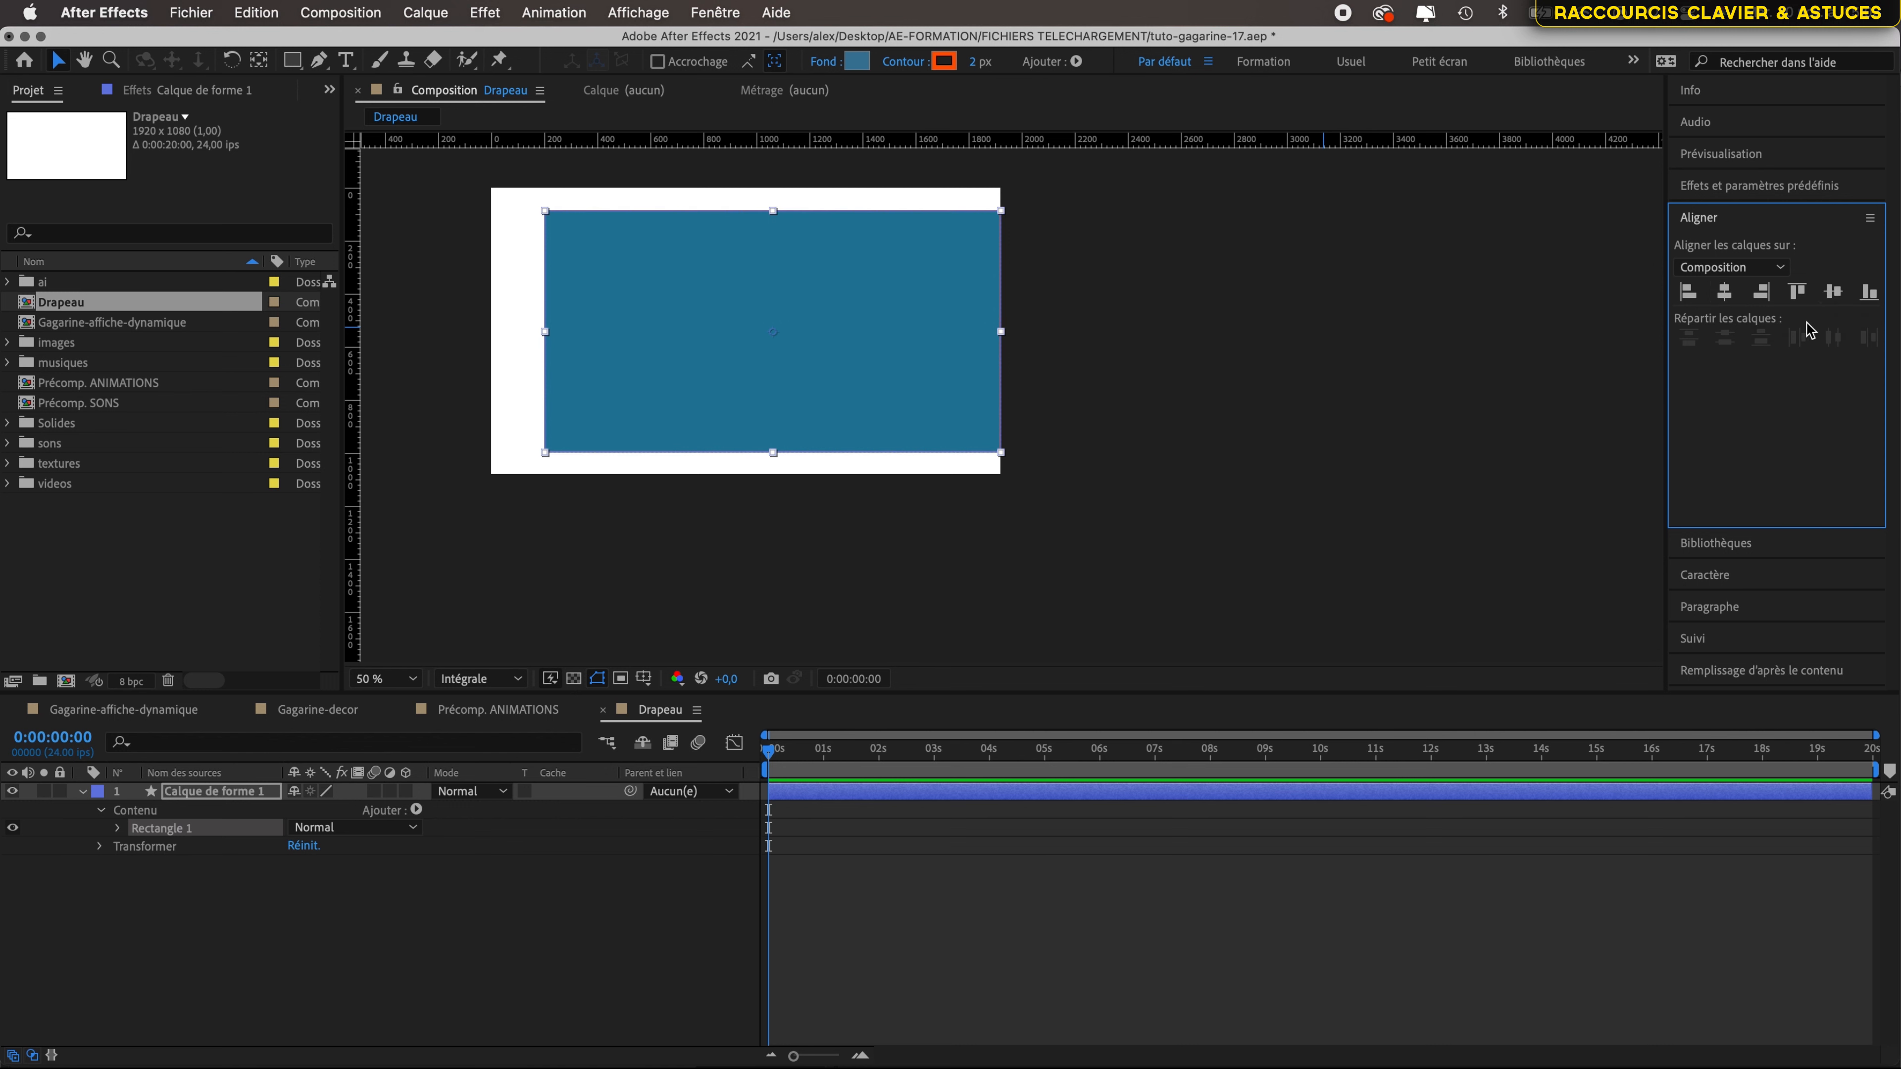
left_click(1763, 295)
- Give the rectangle the orange-red fill ED612B sampled from the outline colour, and set its outline to none
left_click(858, 64)
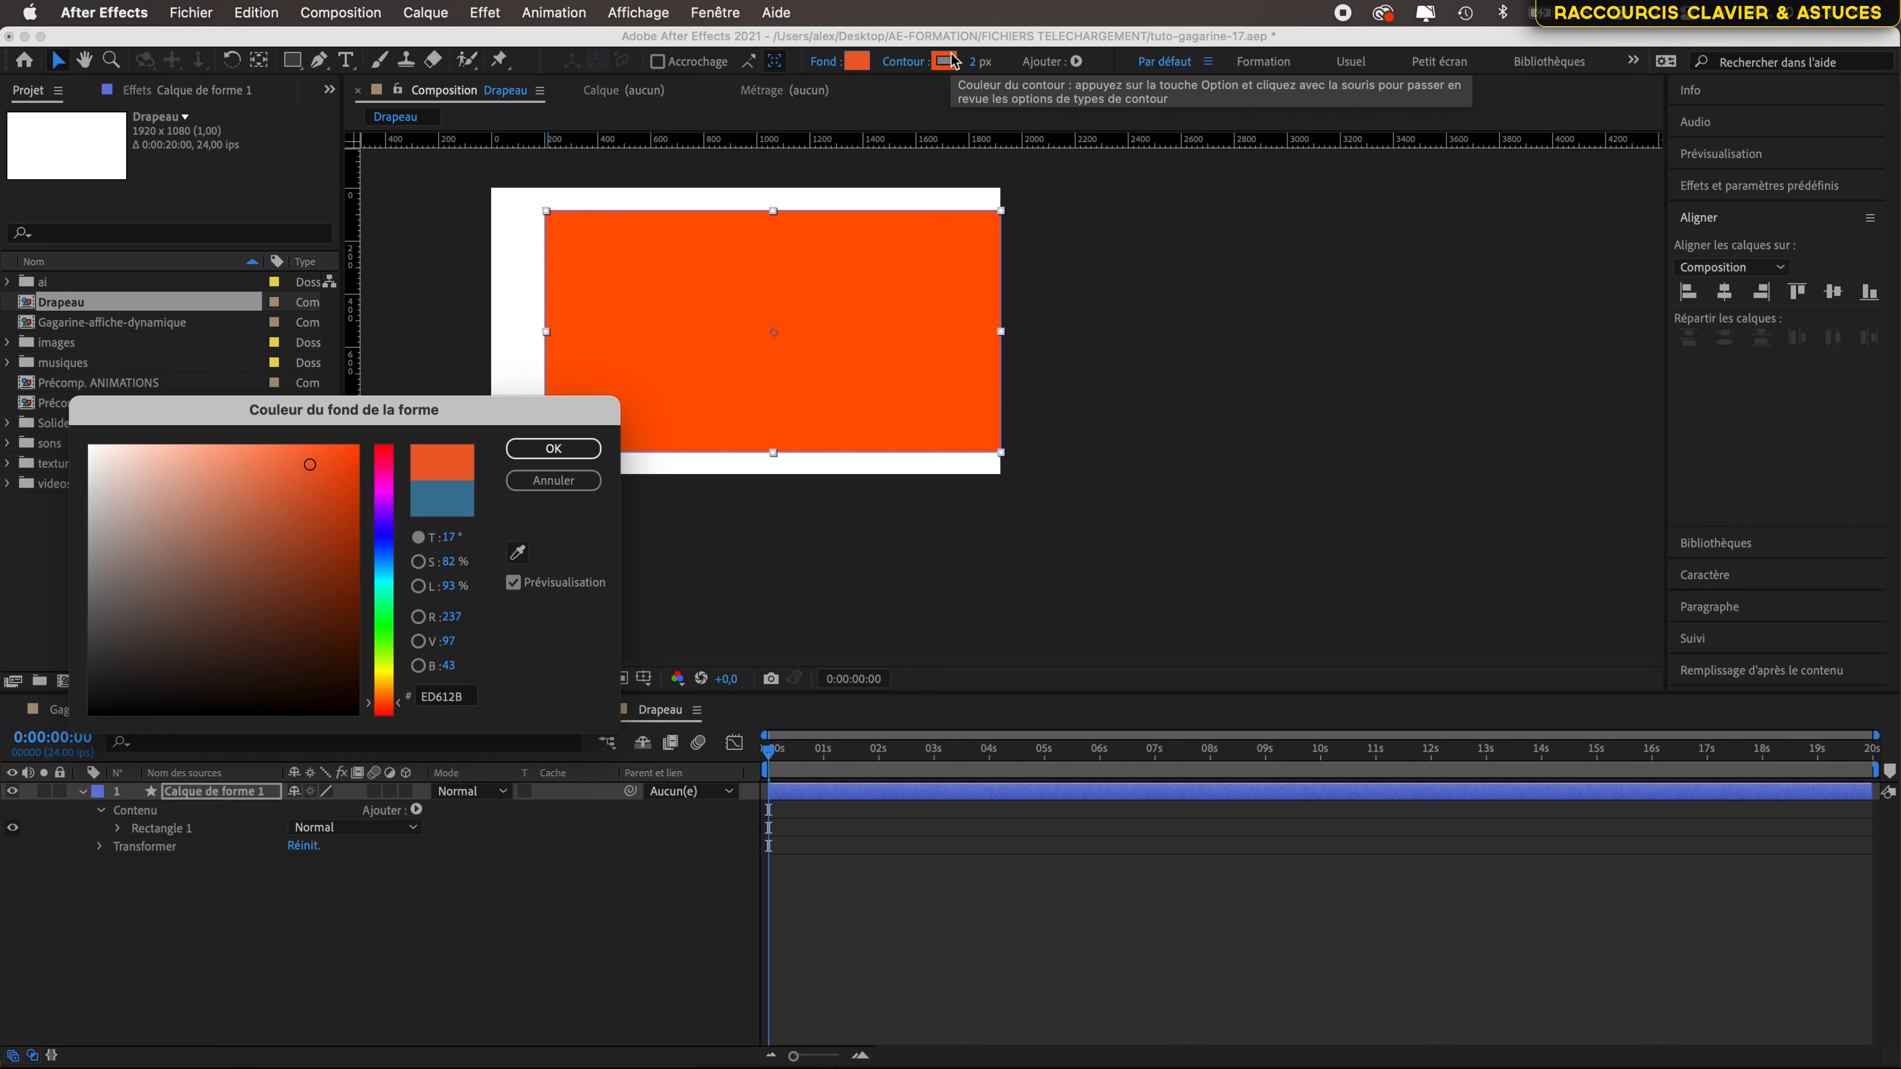
left_click(551, 445)
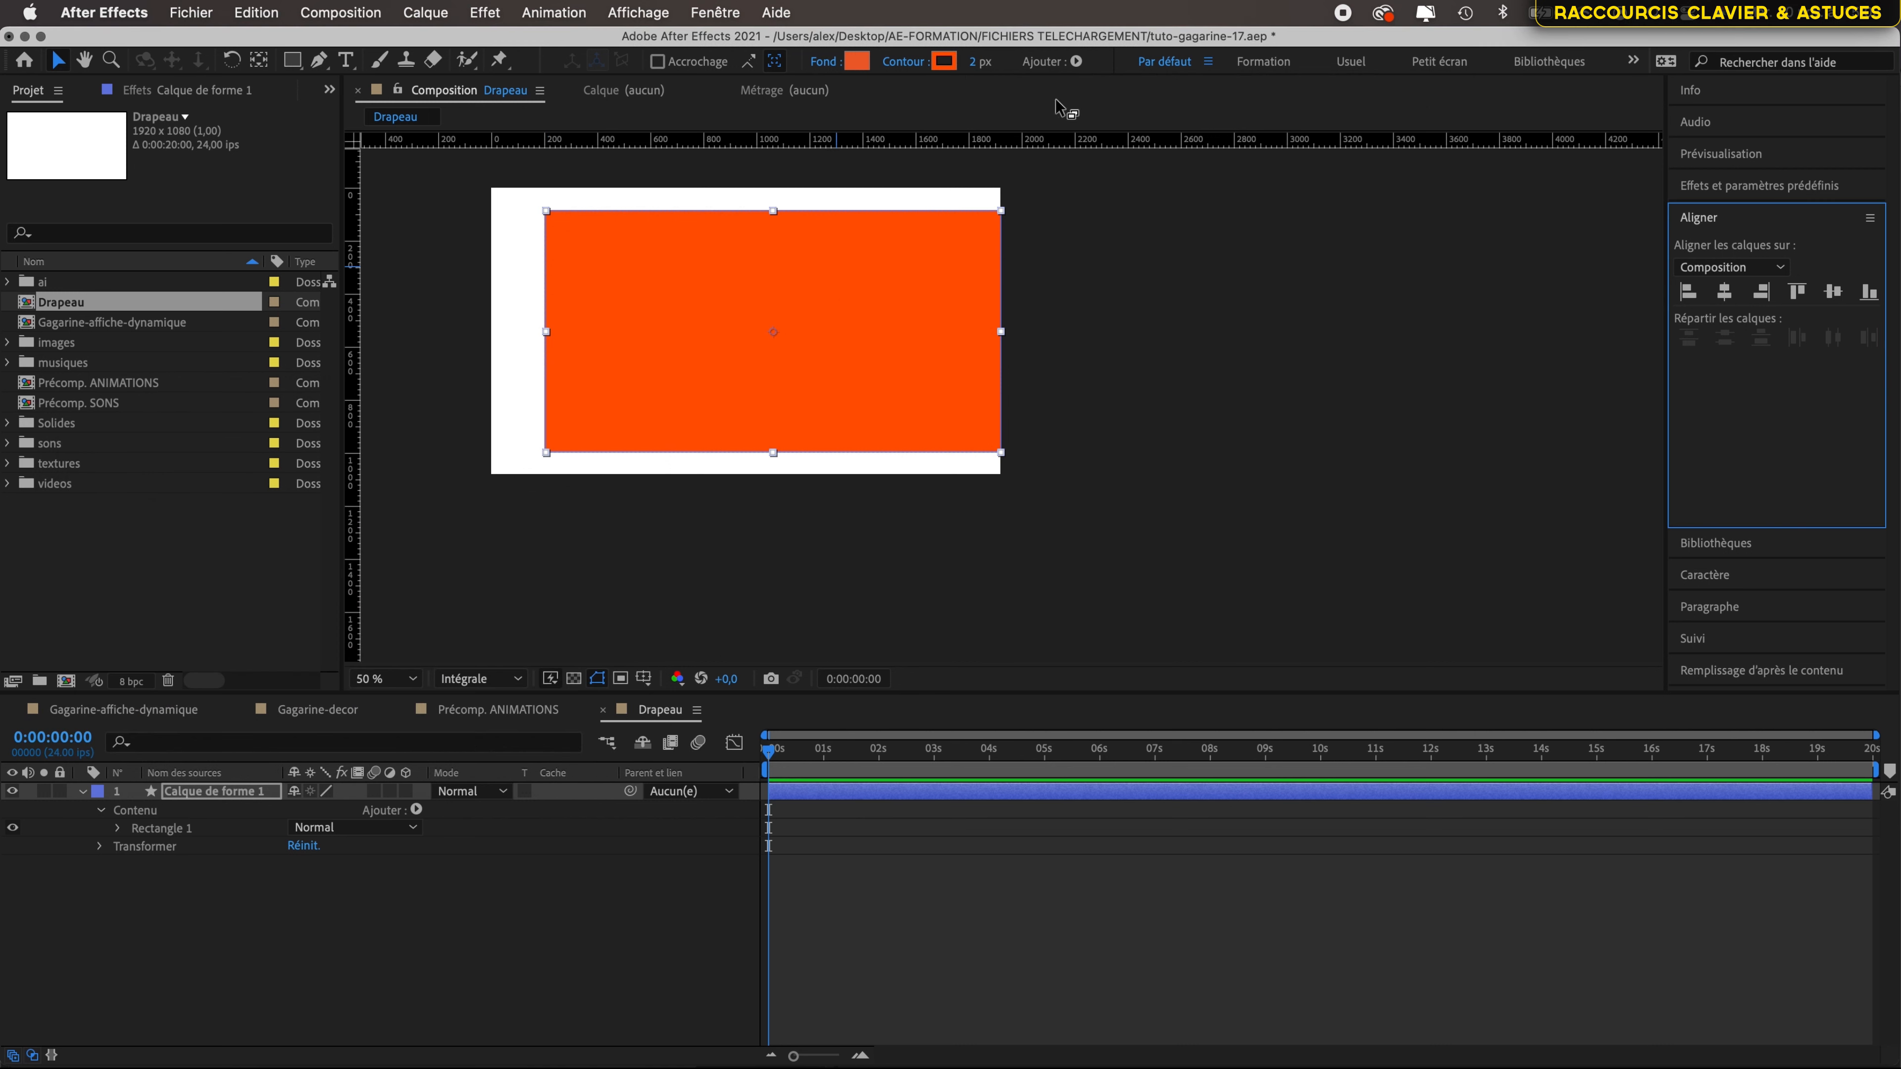
left_click(906, 61)
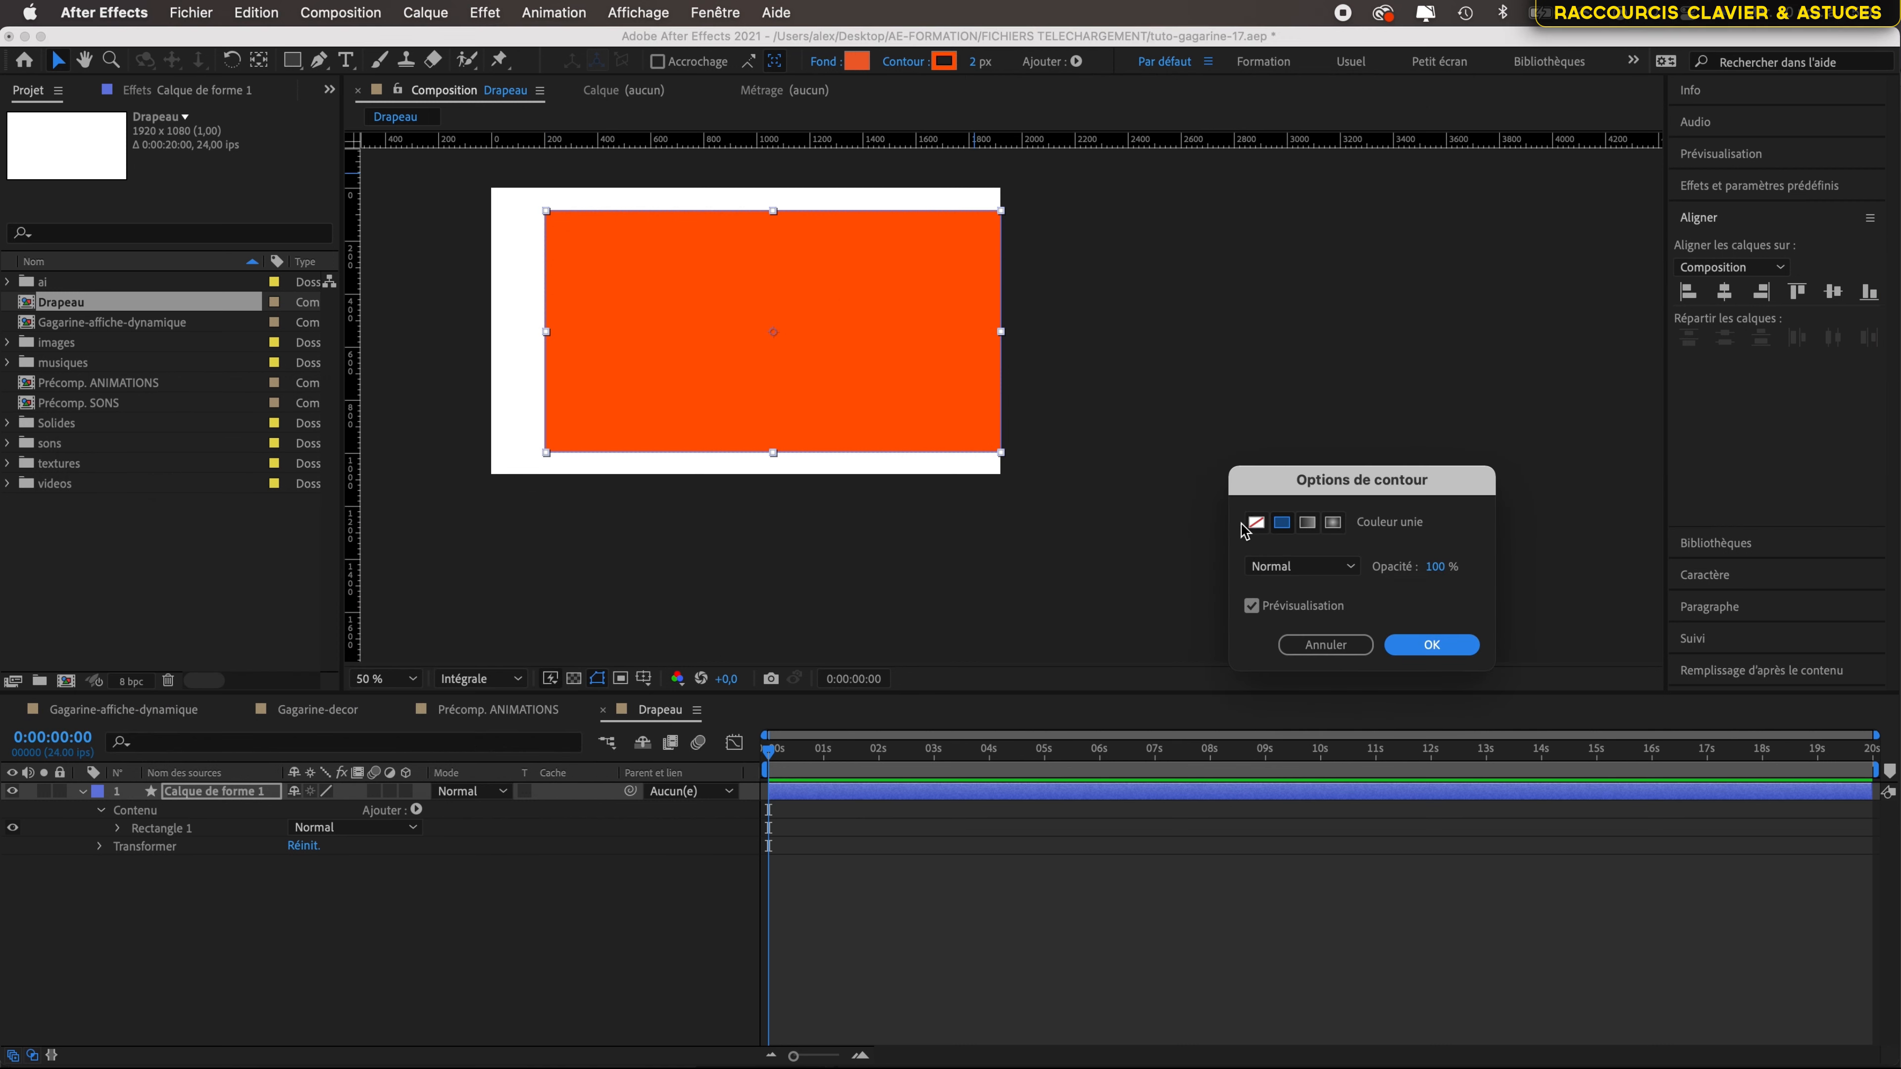
left_click(1255, 522)
left_click(1431, 644)
- Apply the Onde progressive distortion effect to the rectangle layer and fit the composition in the viewer
left_click(485, 12)
mouse_move(579, 312)
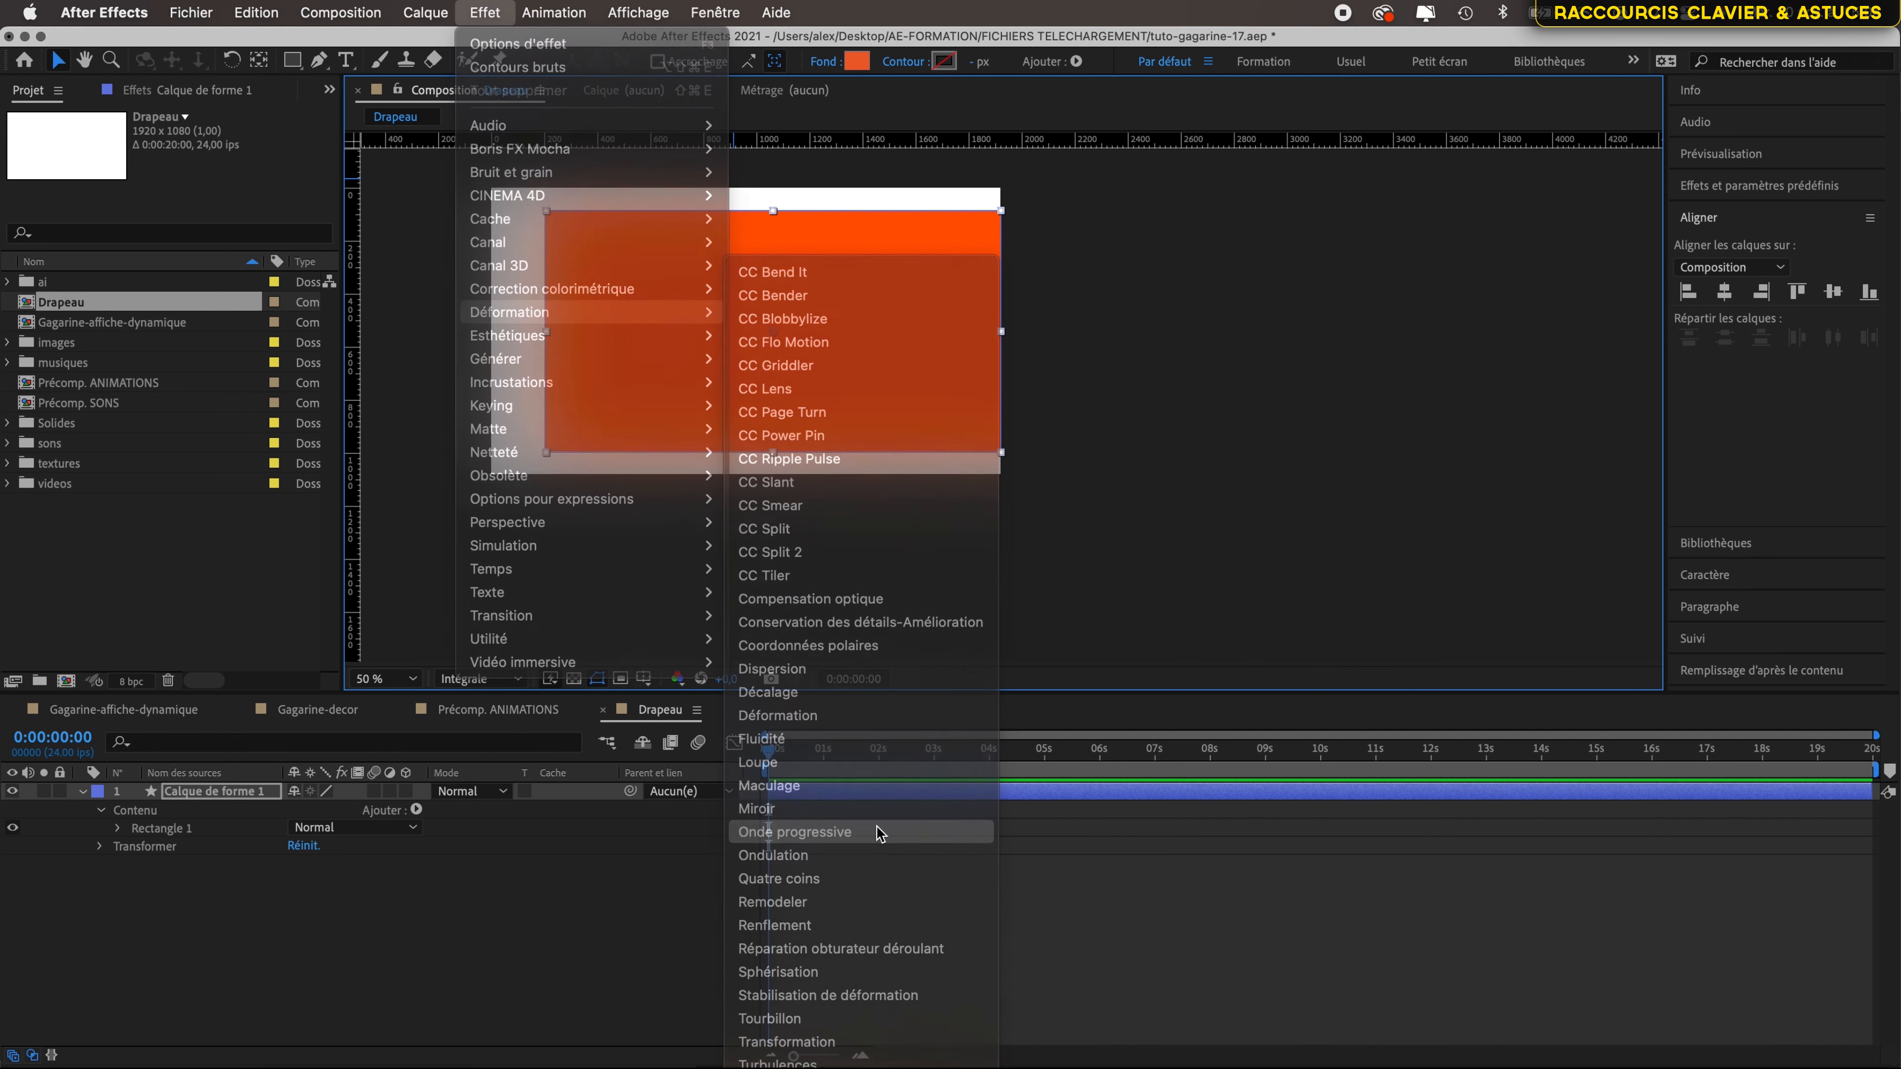
left_click(879, 834)
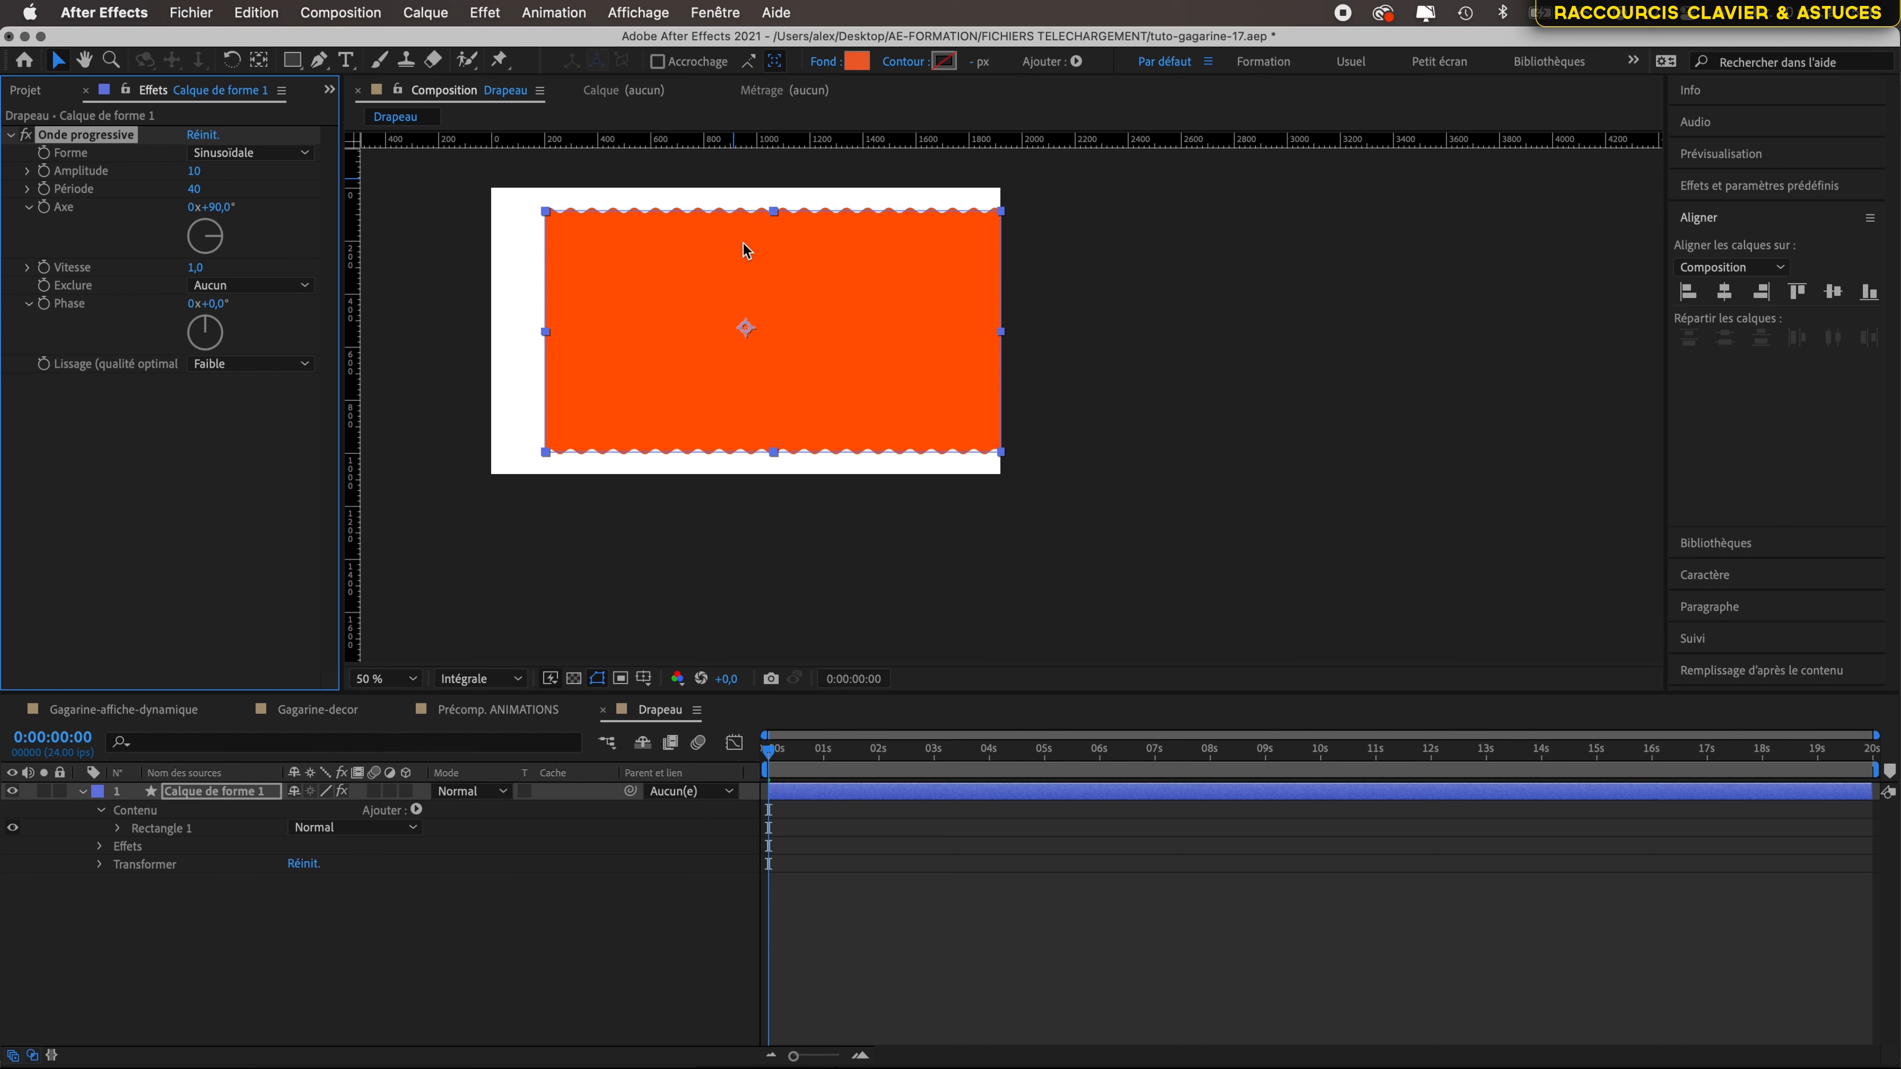
left_click(413, 679)
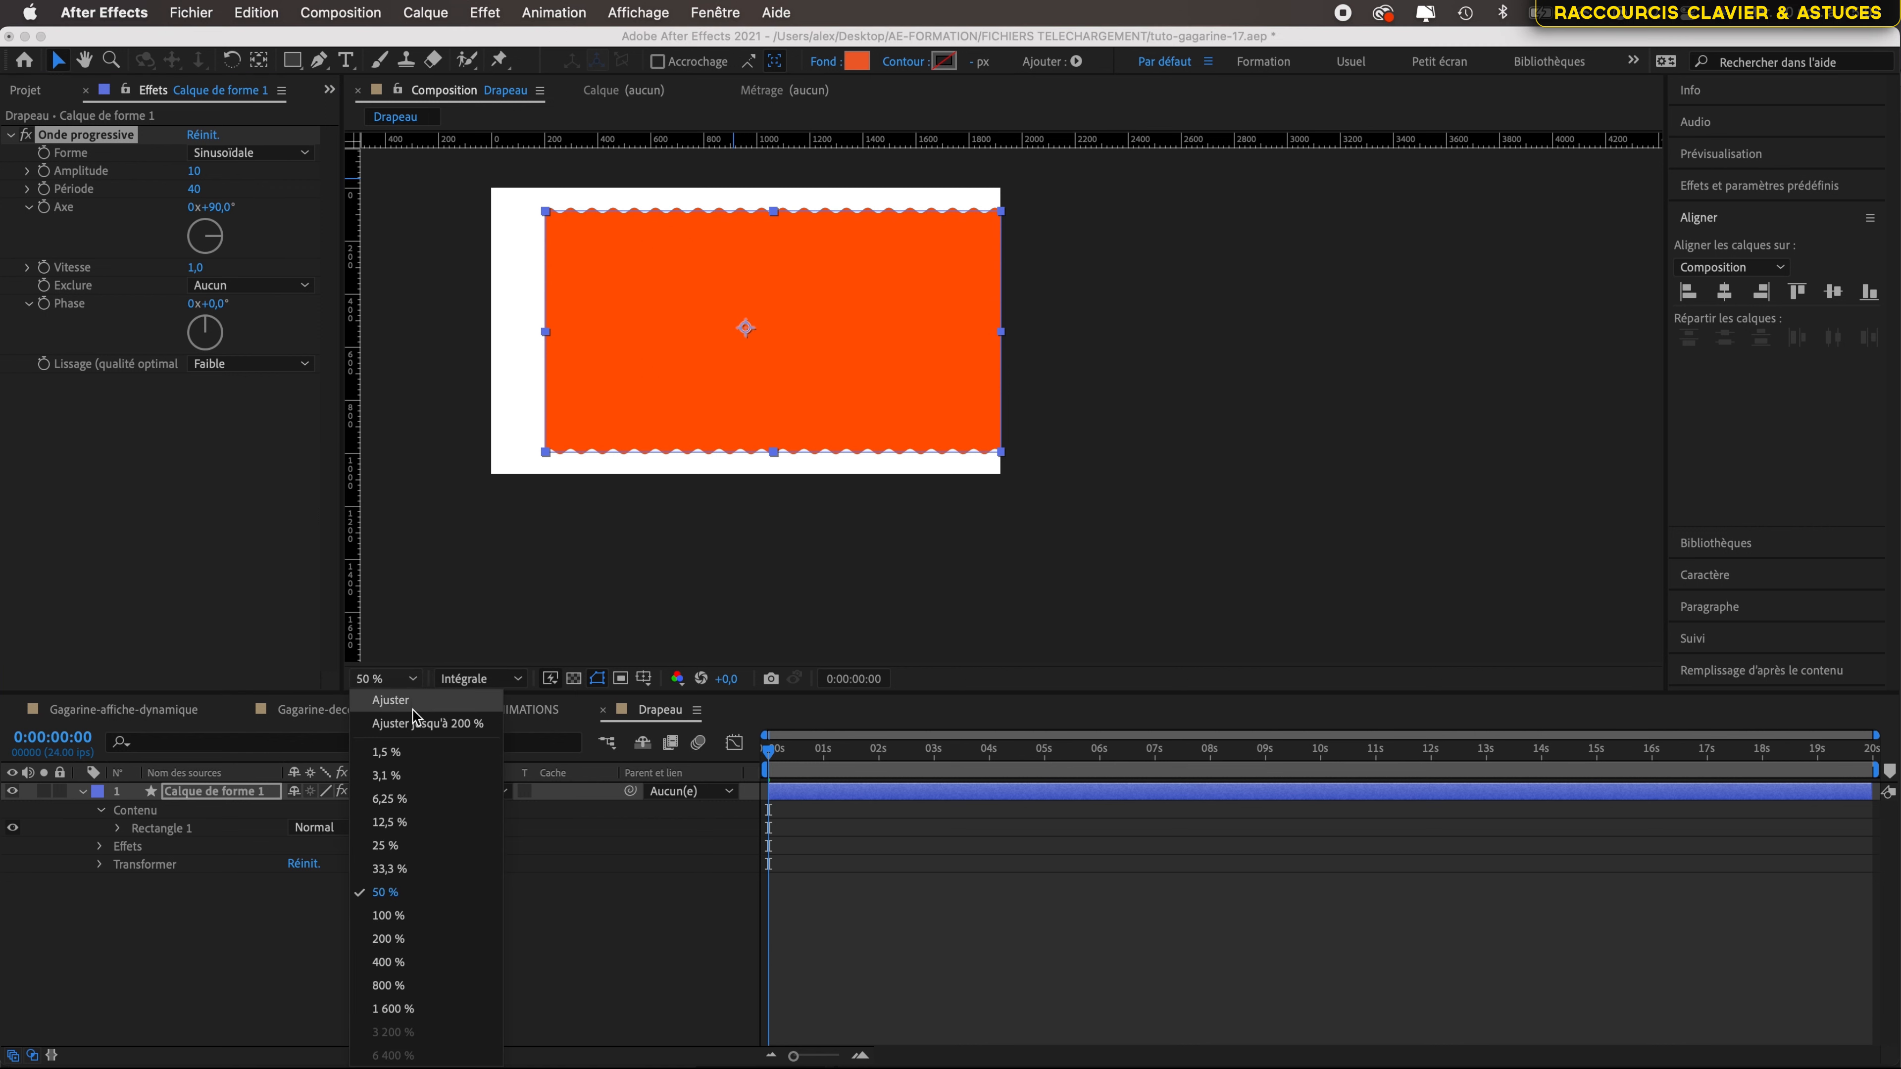
left_click(413, 703)
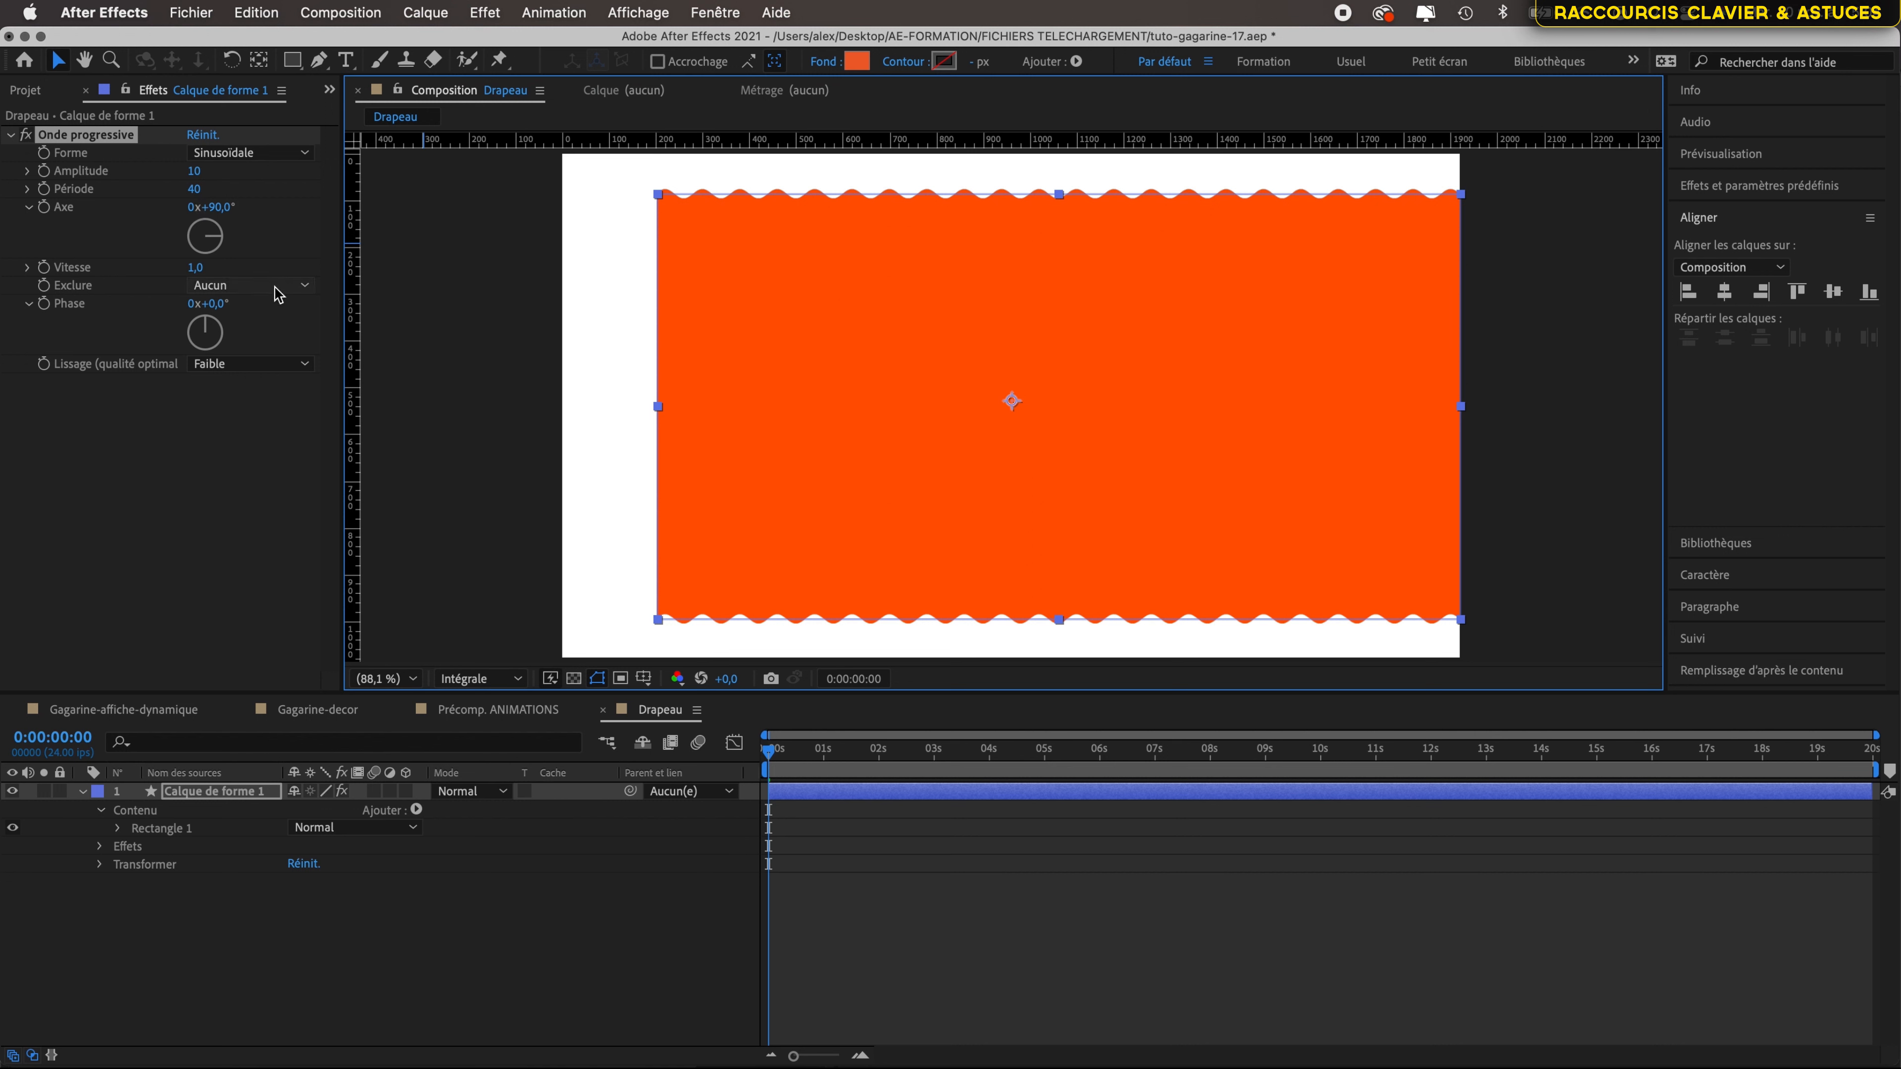
- Try the Rectangulaire, Triangulaire, Dents de scie and Circulaire wave shapes in Onde progressive, and return to Sinusoïdale
left_click(266, 153)
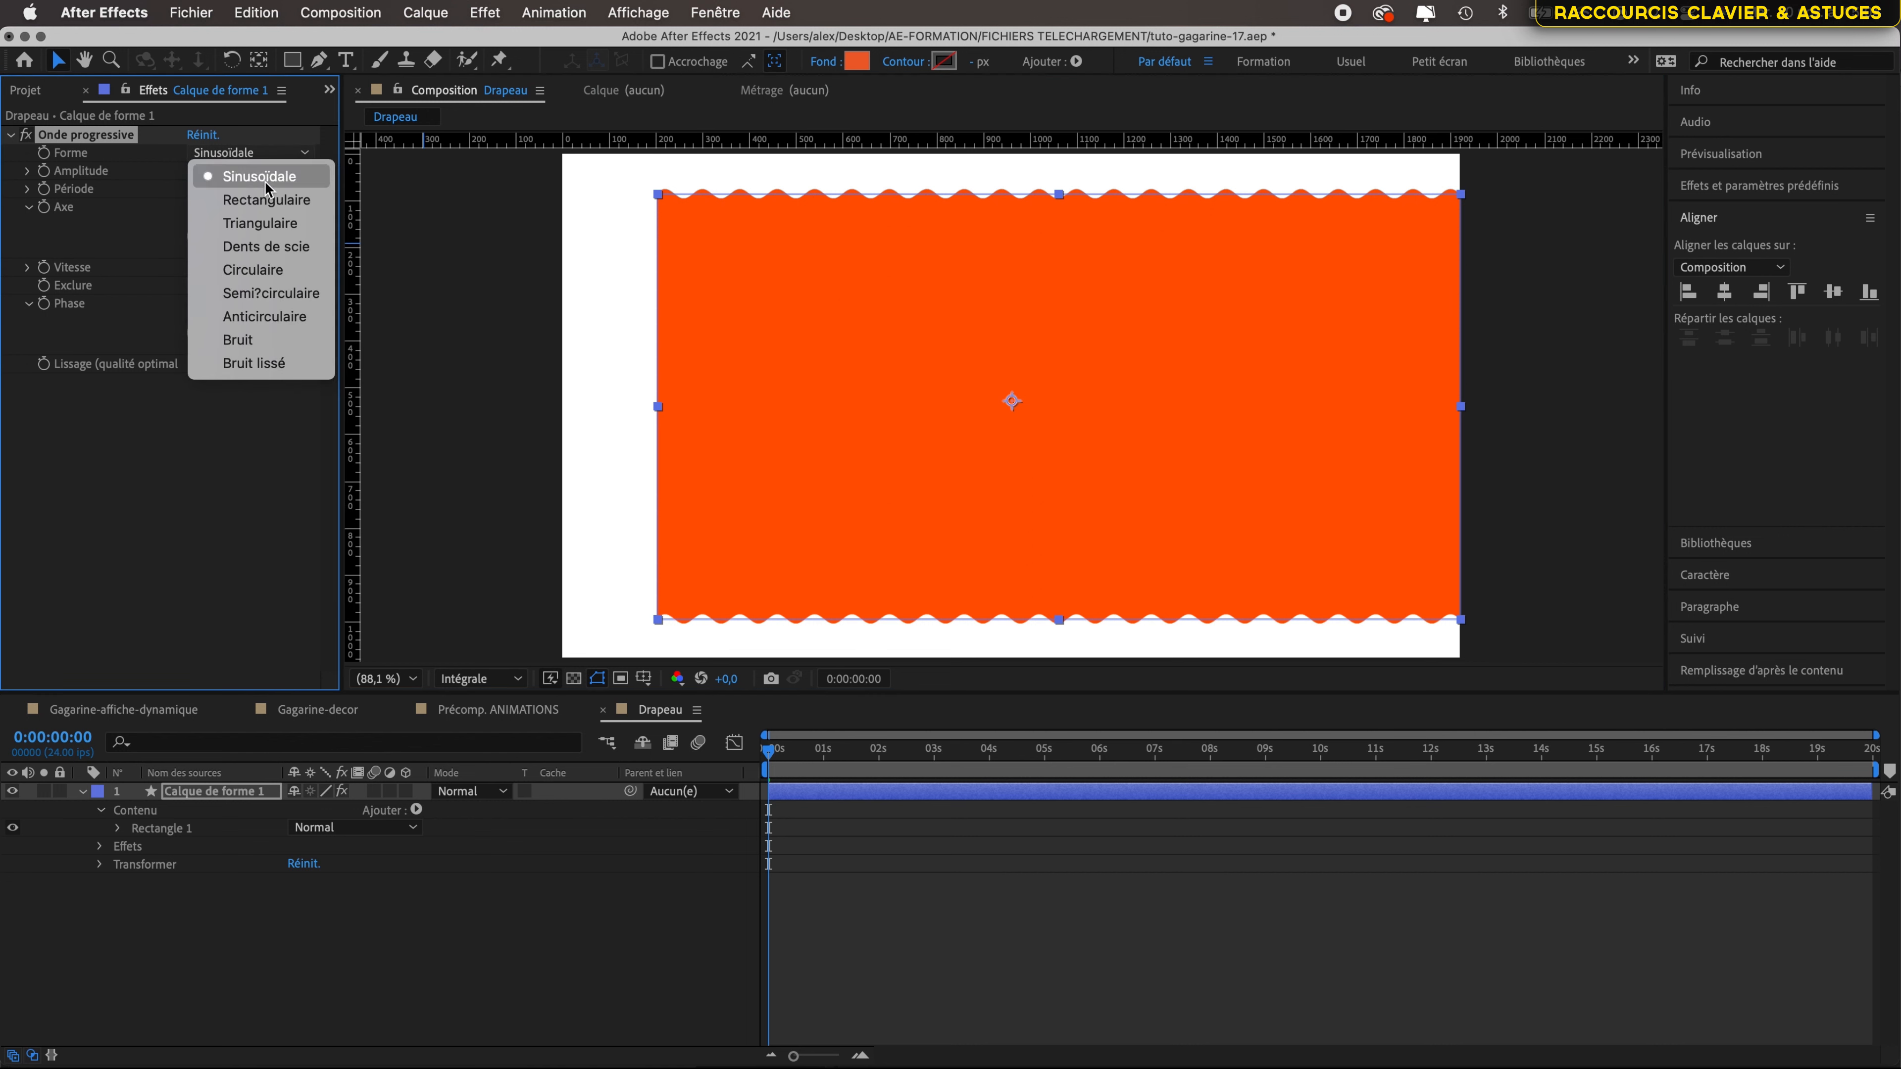
left_click(267, 199)
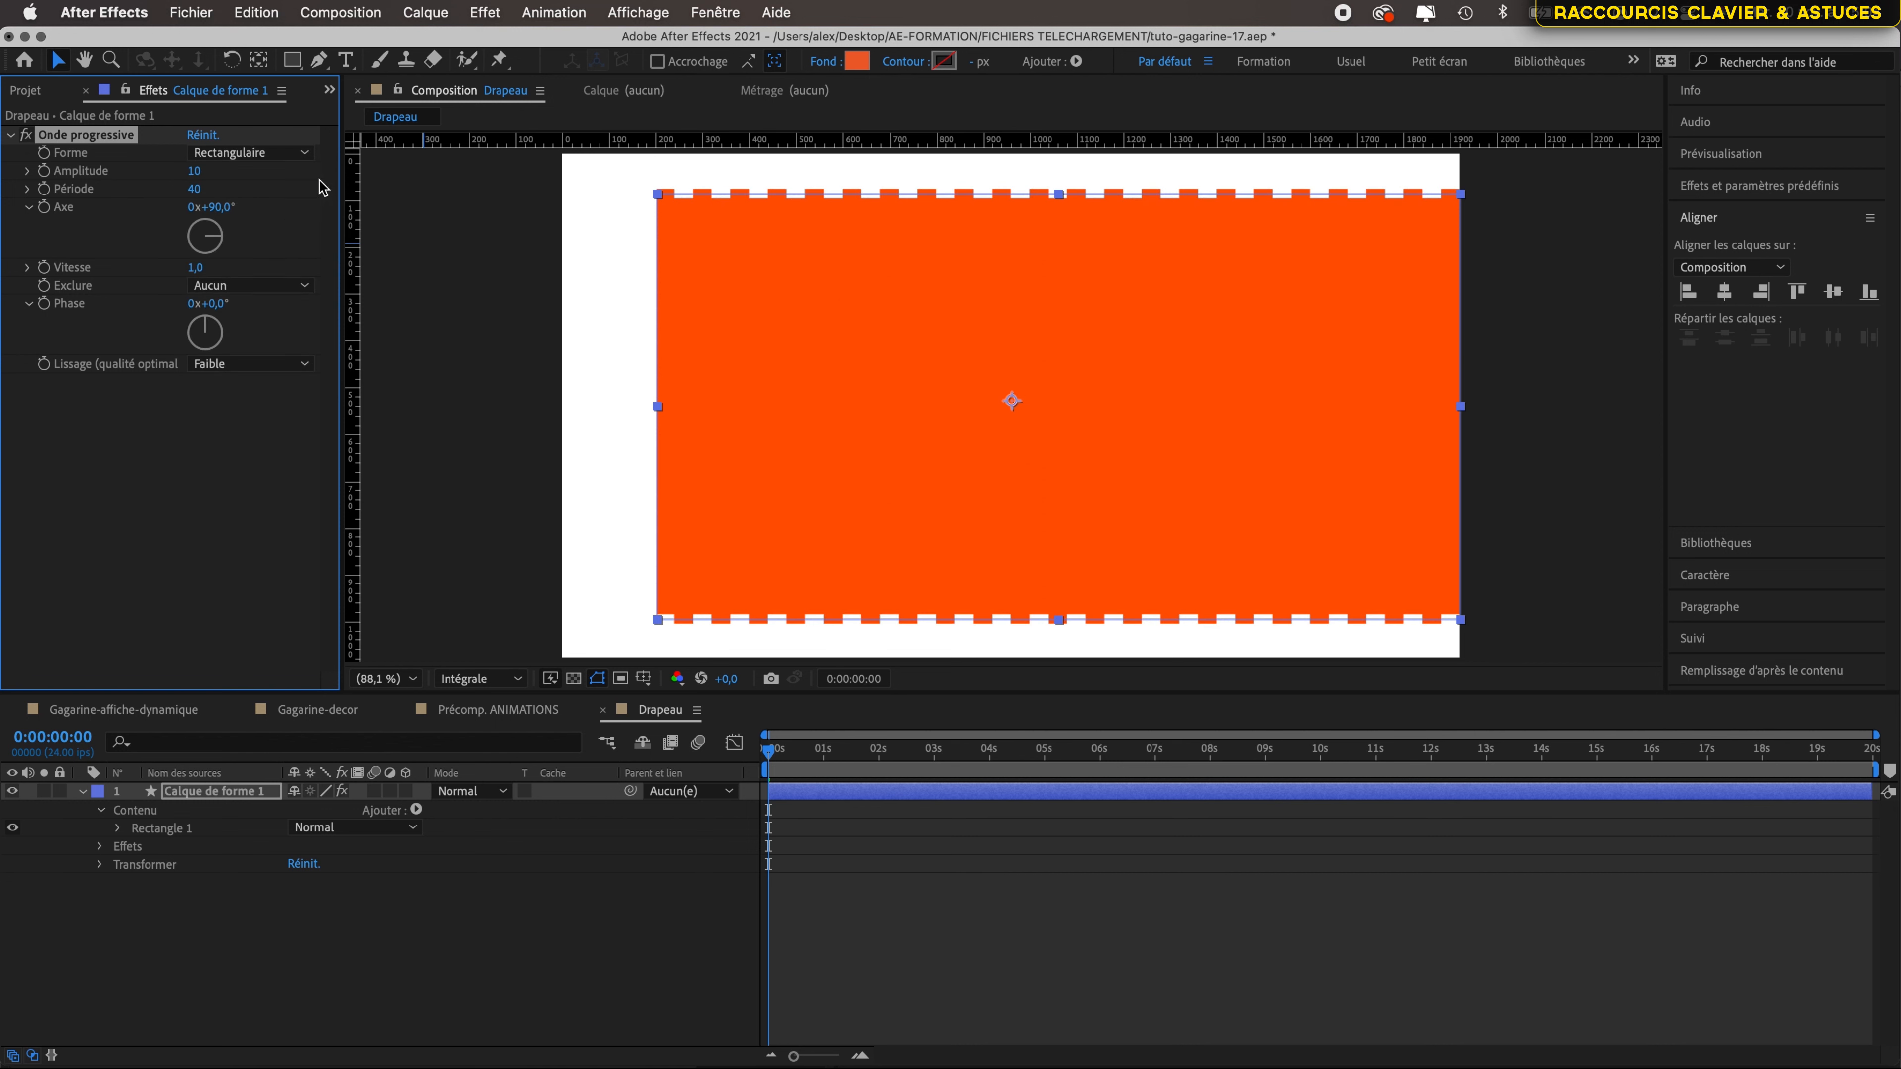
left_click(292, 154)
left_click(277, 225)
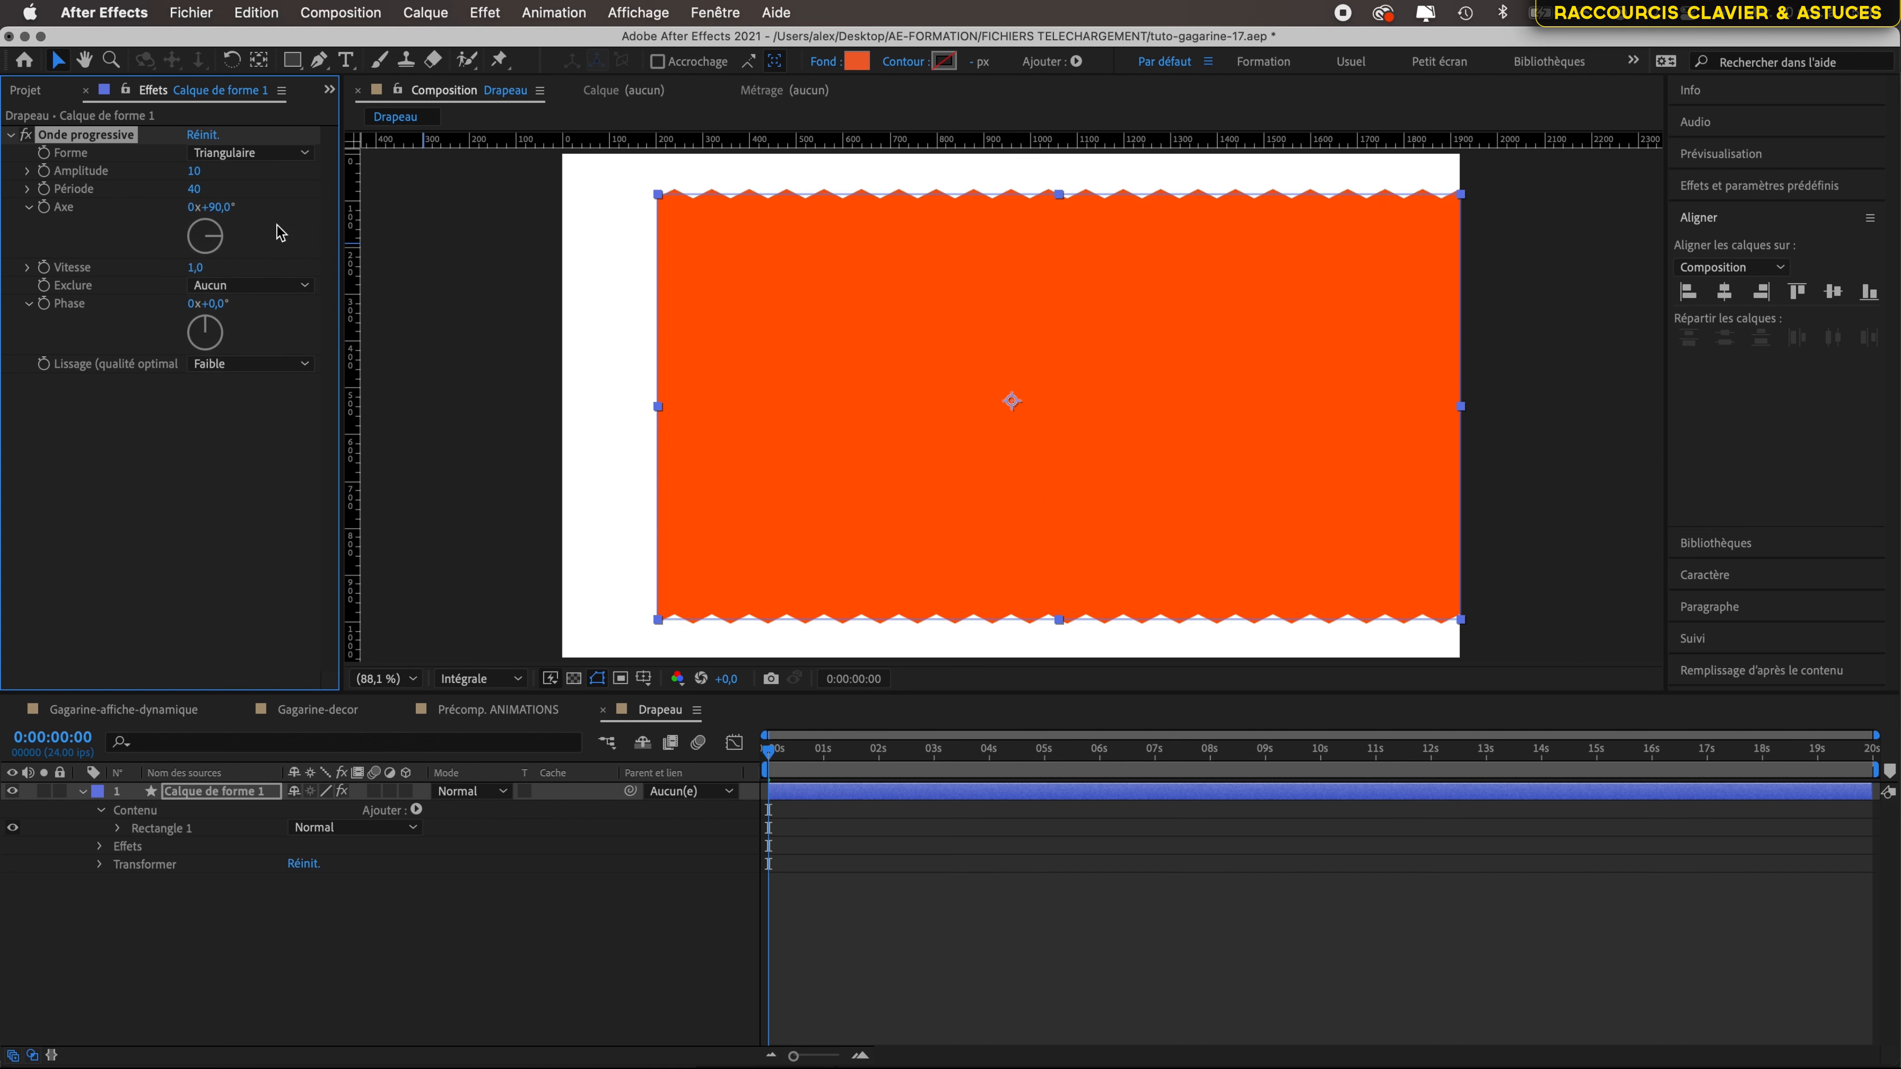
left_click(267, 154)
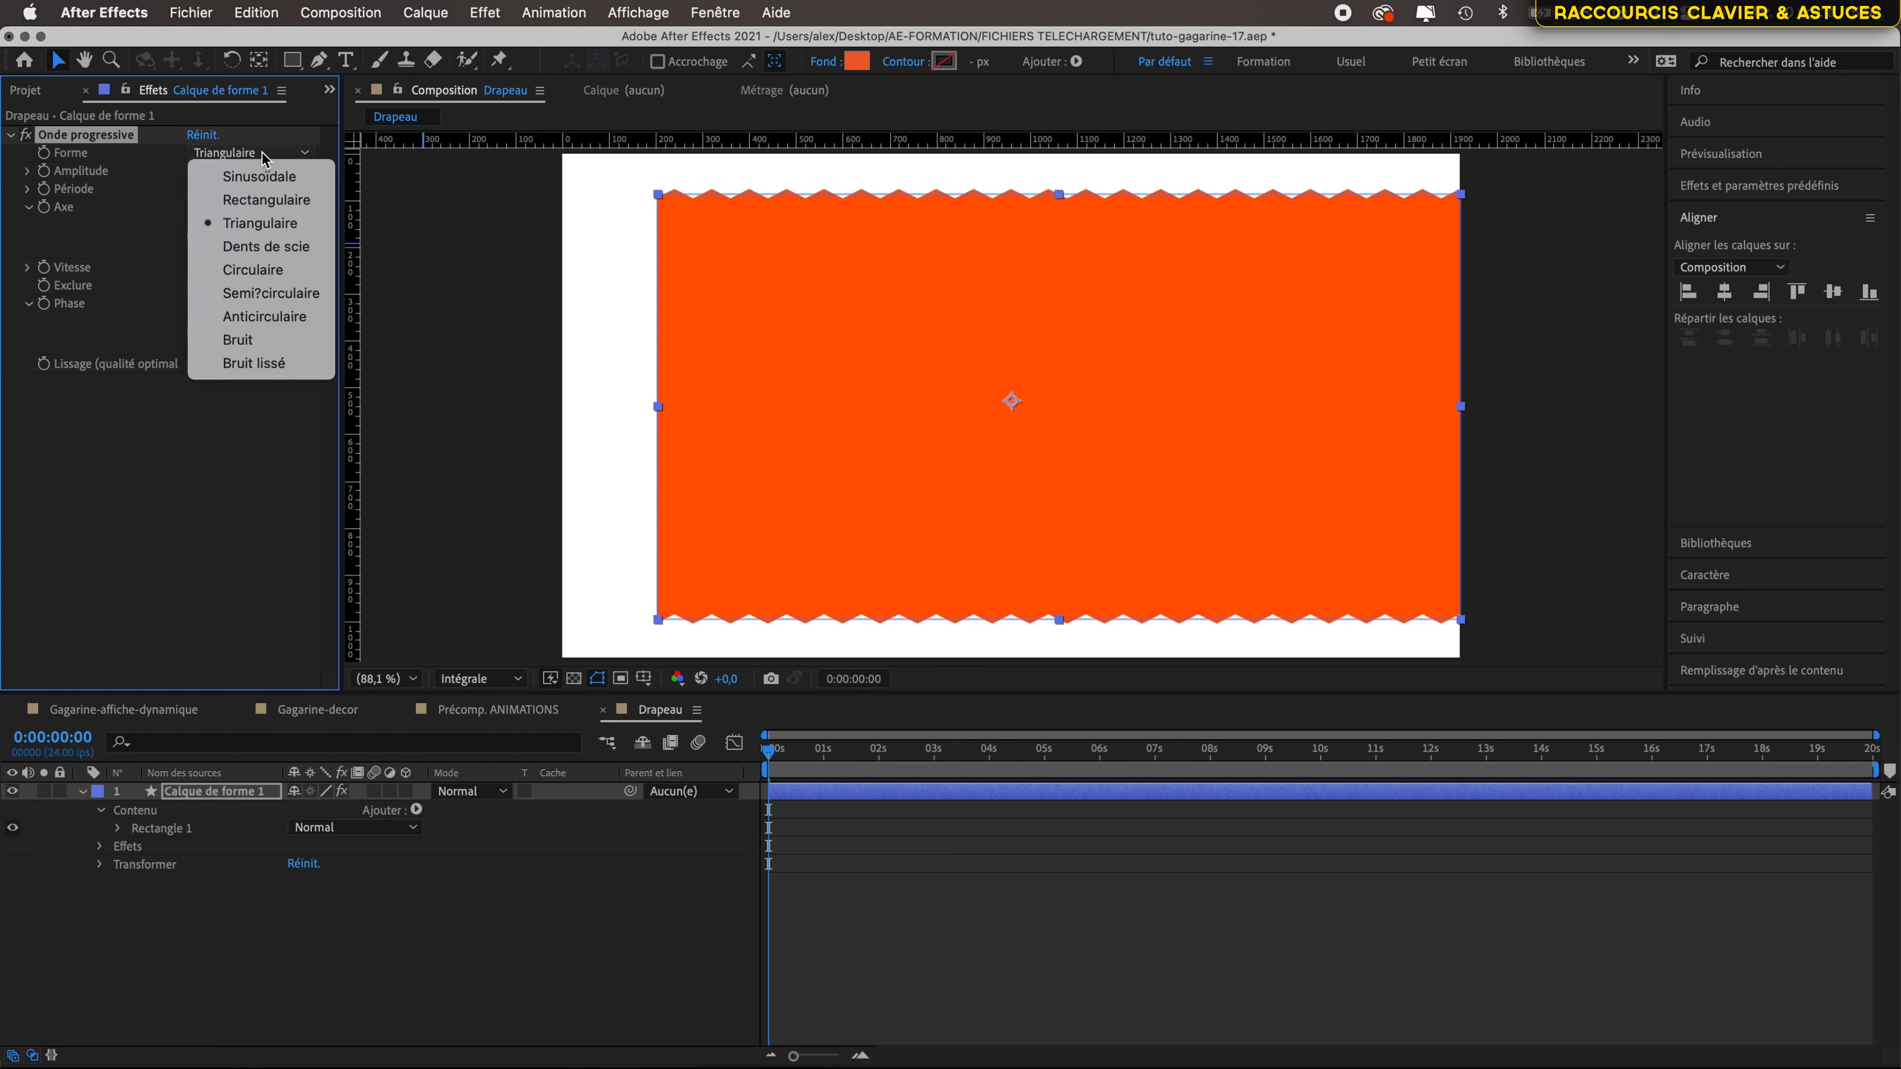
left_click(259, 248)
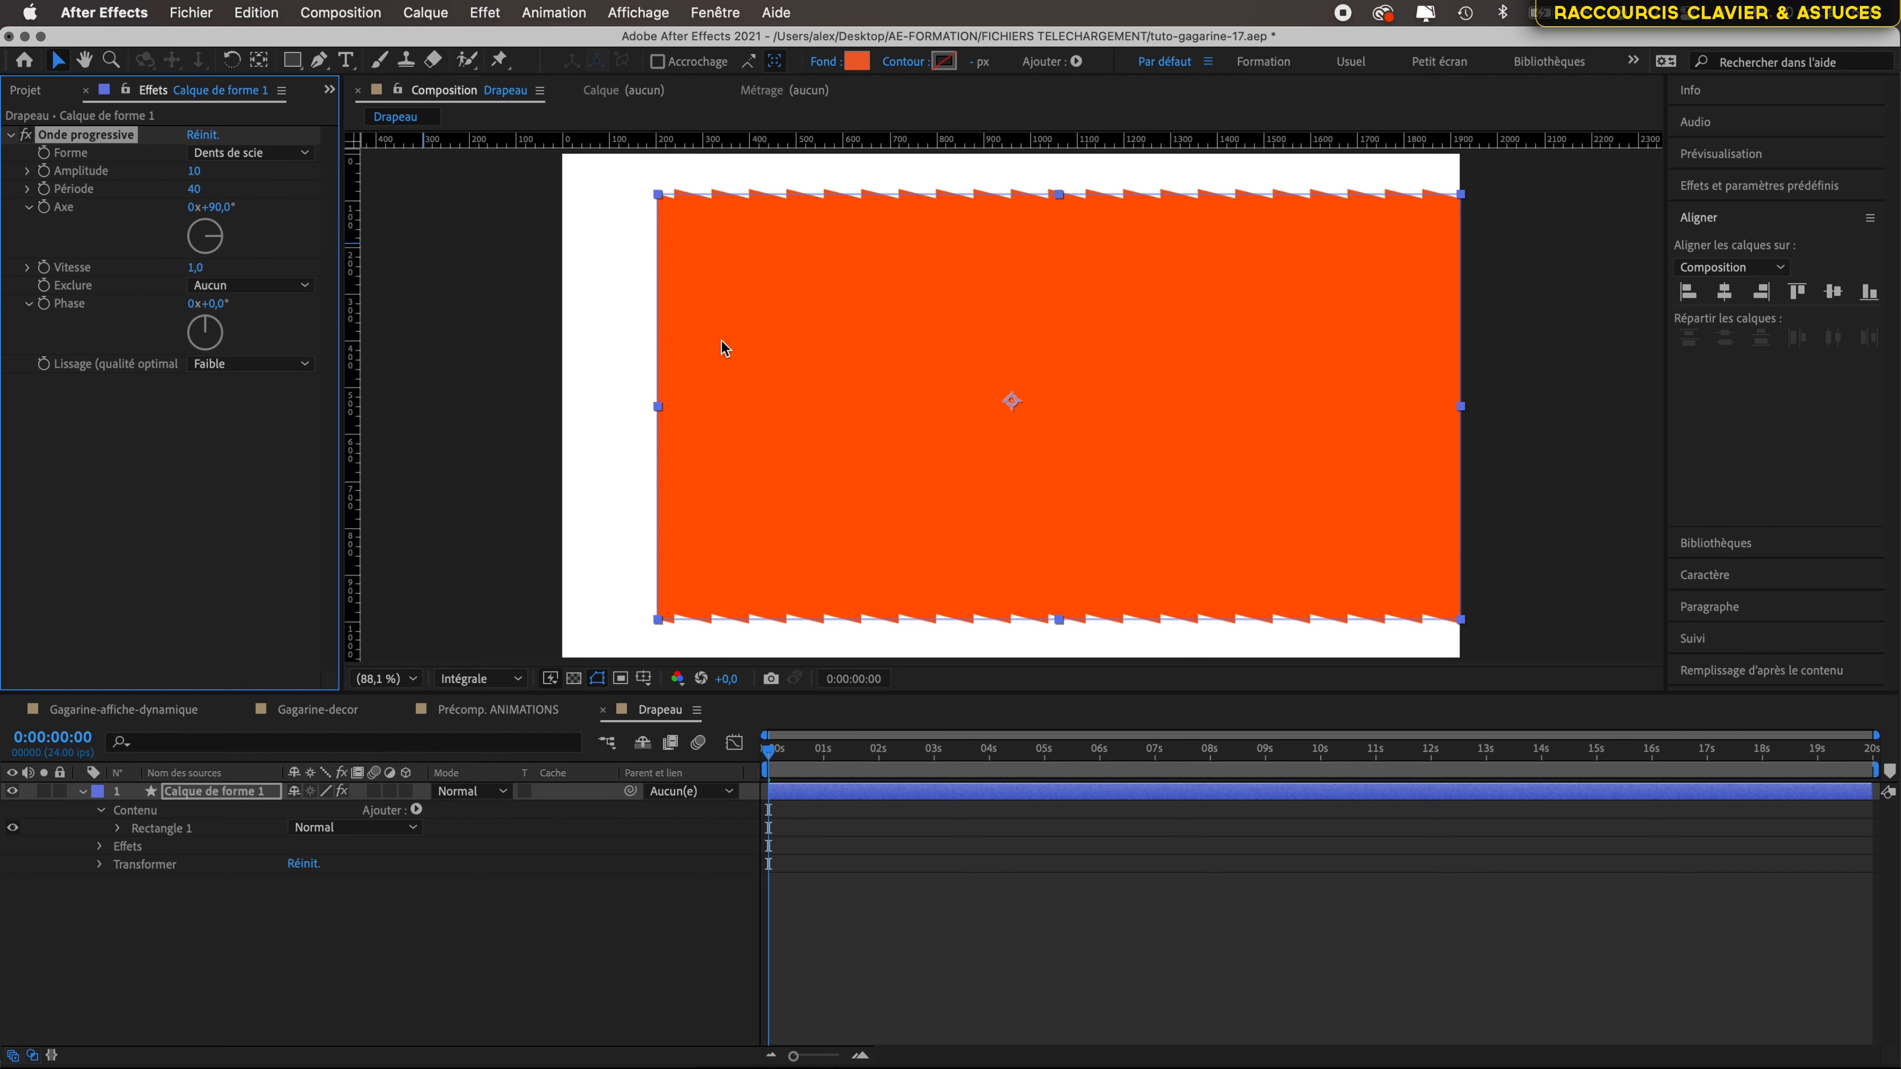
left_click(278, 159)
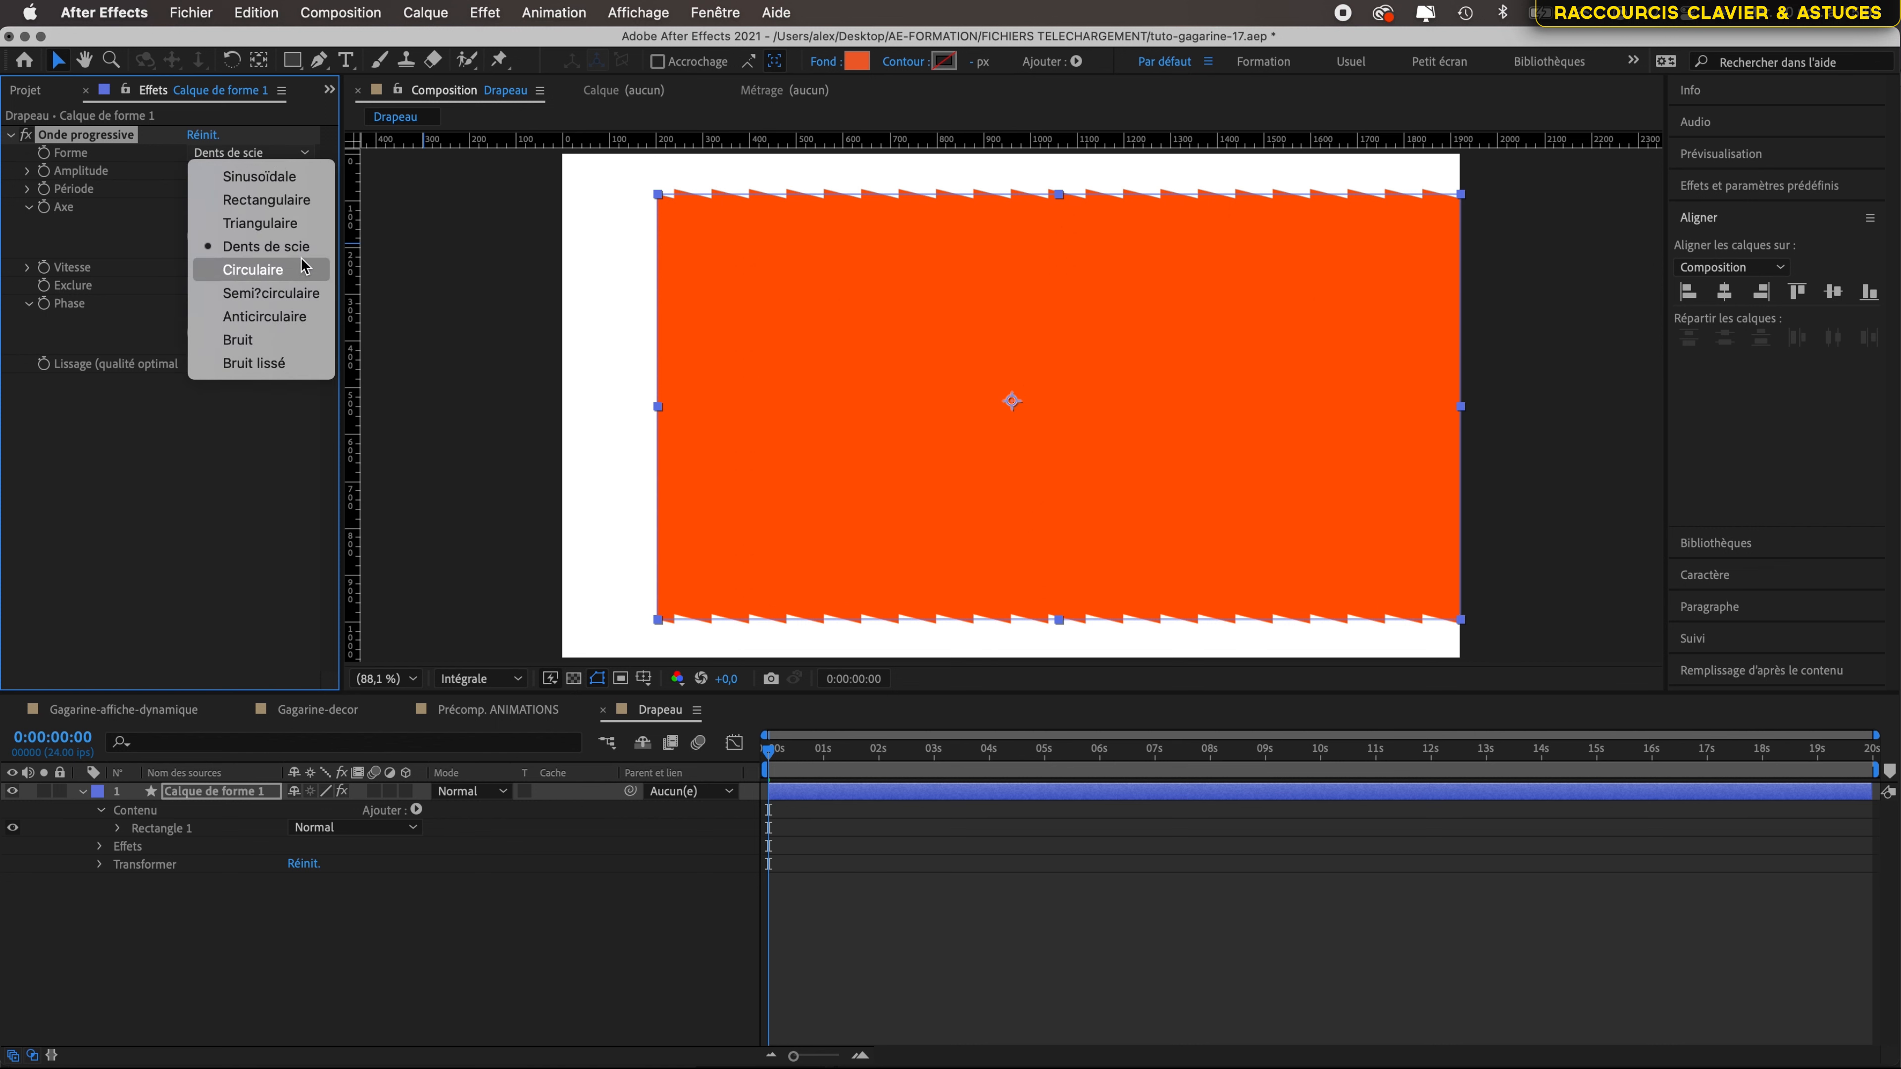
key("Escape")
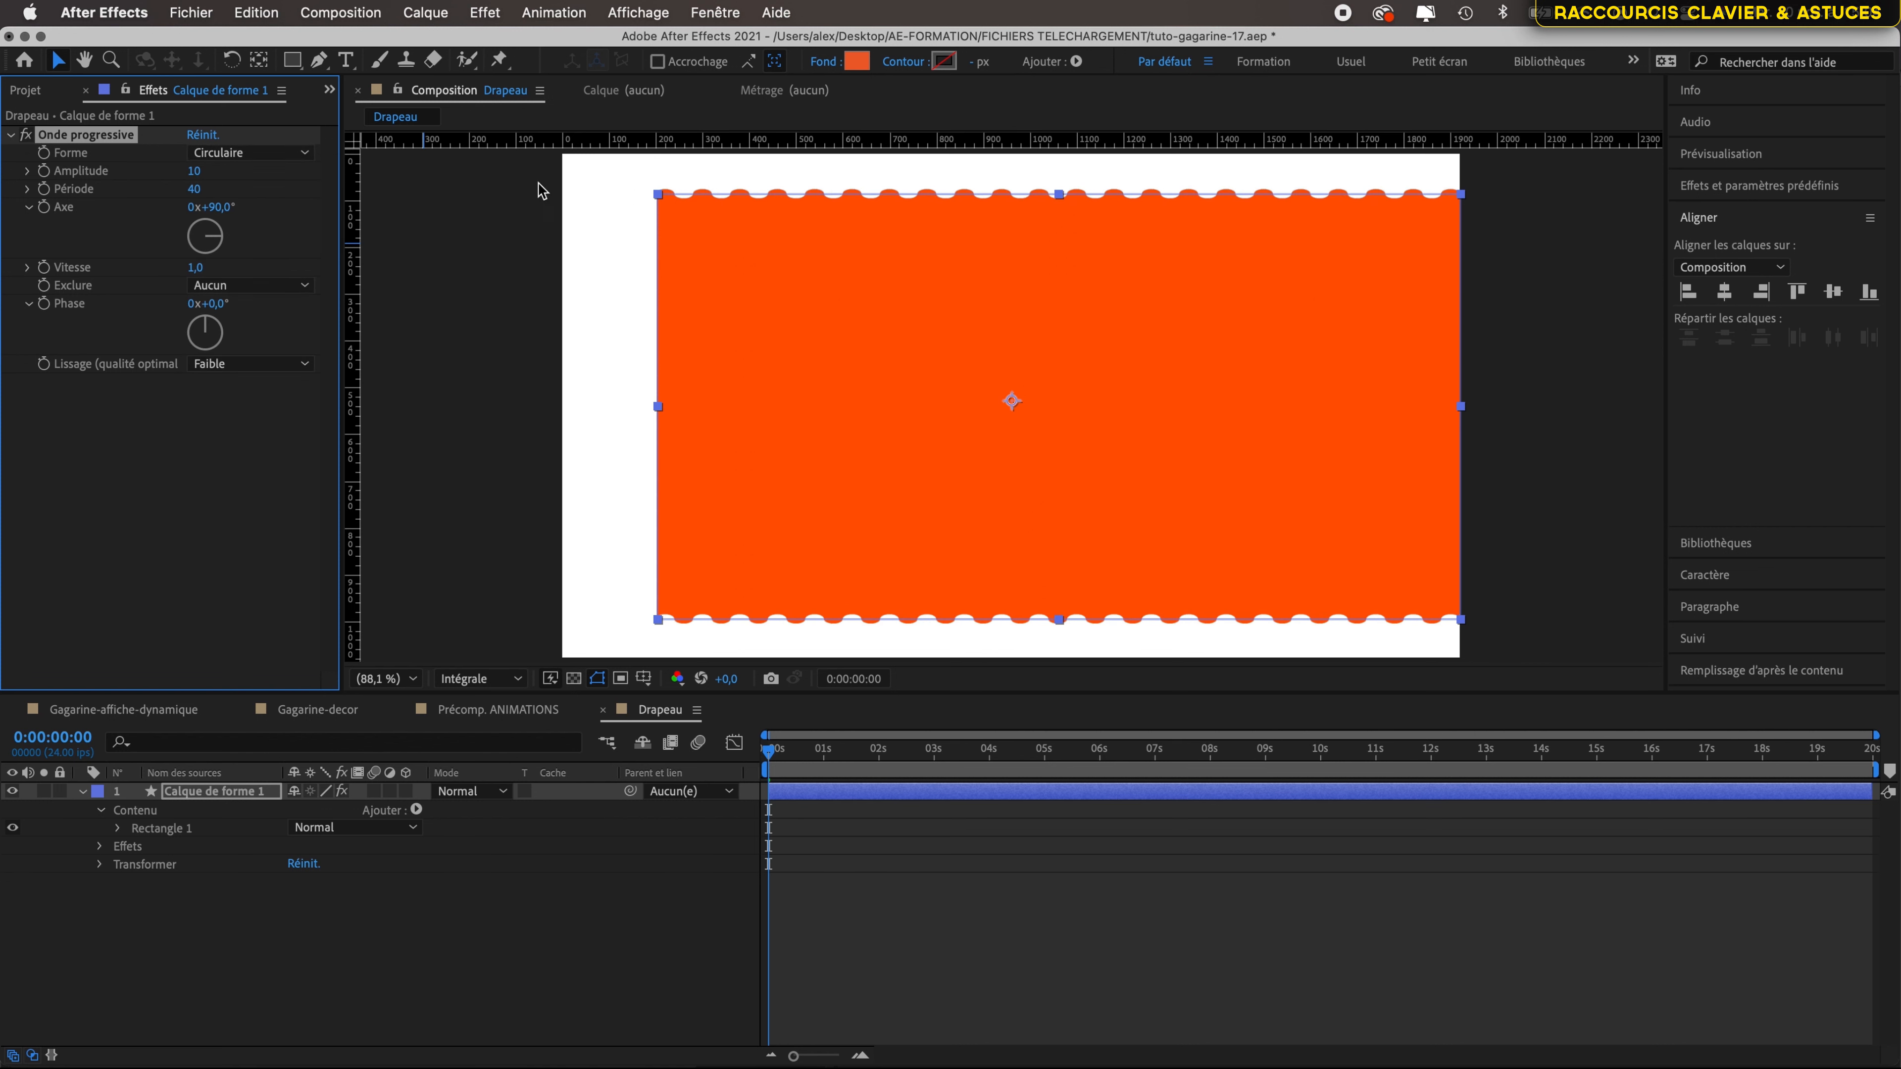
left_click(300, 152)
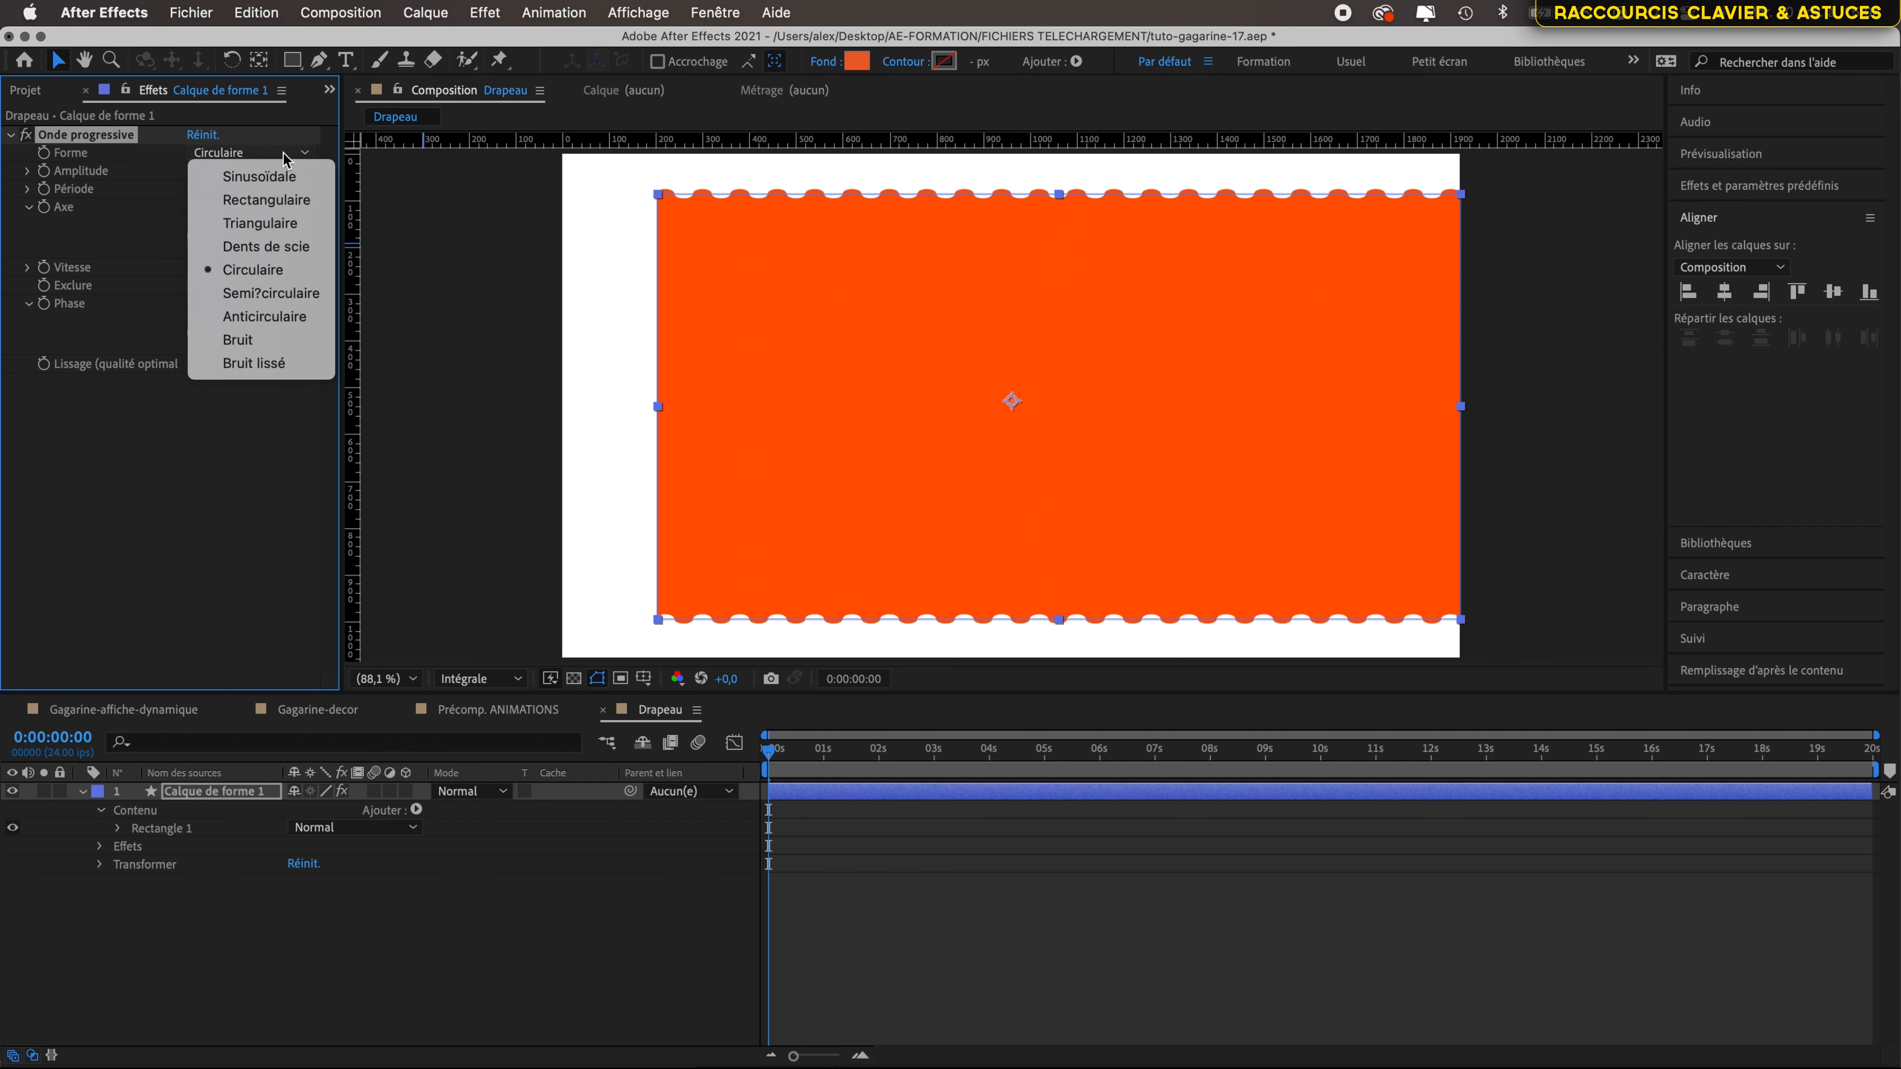
left_click(270, 178)
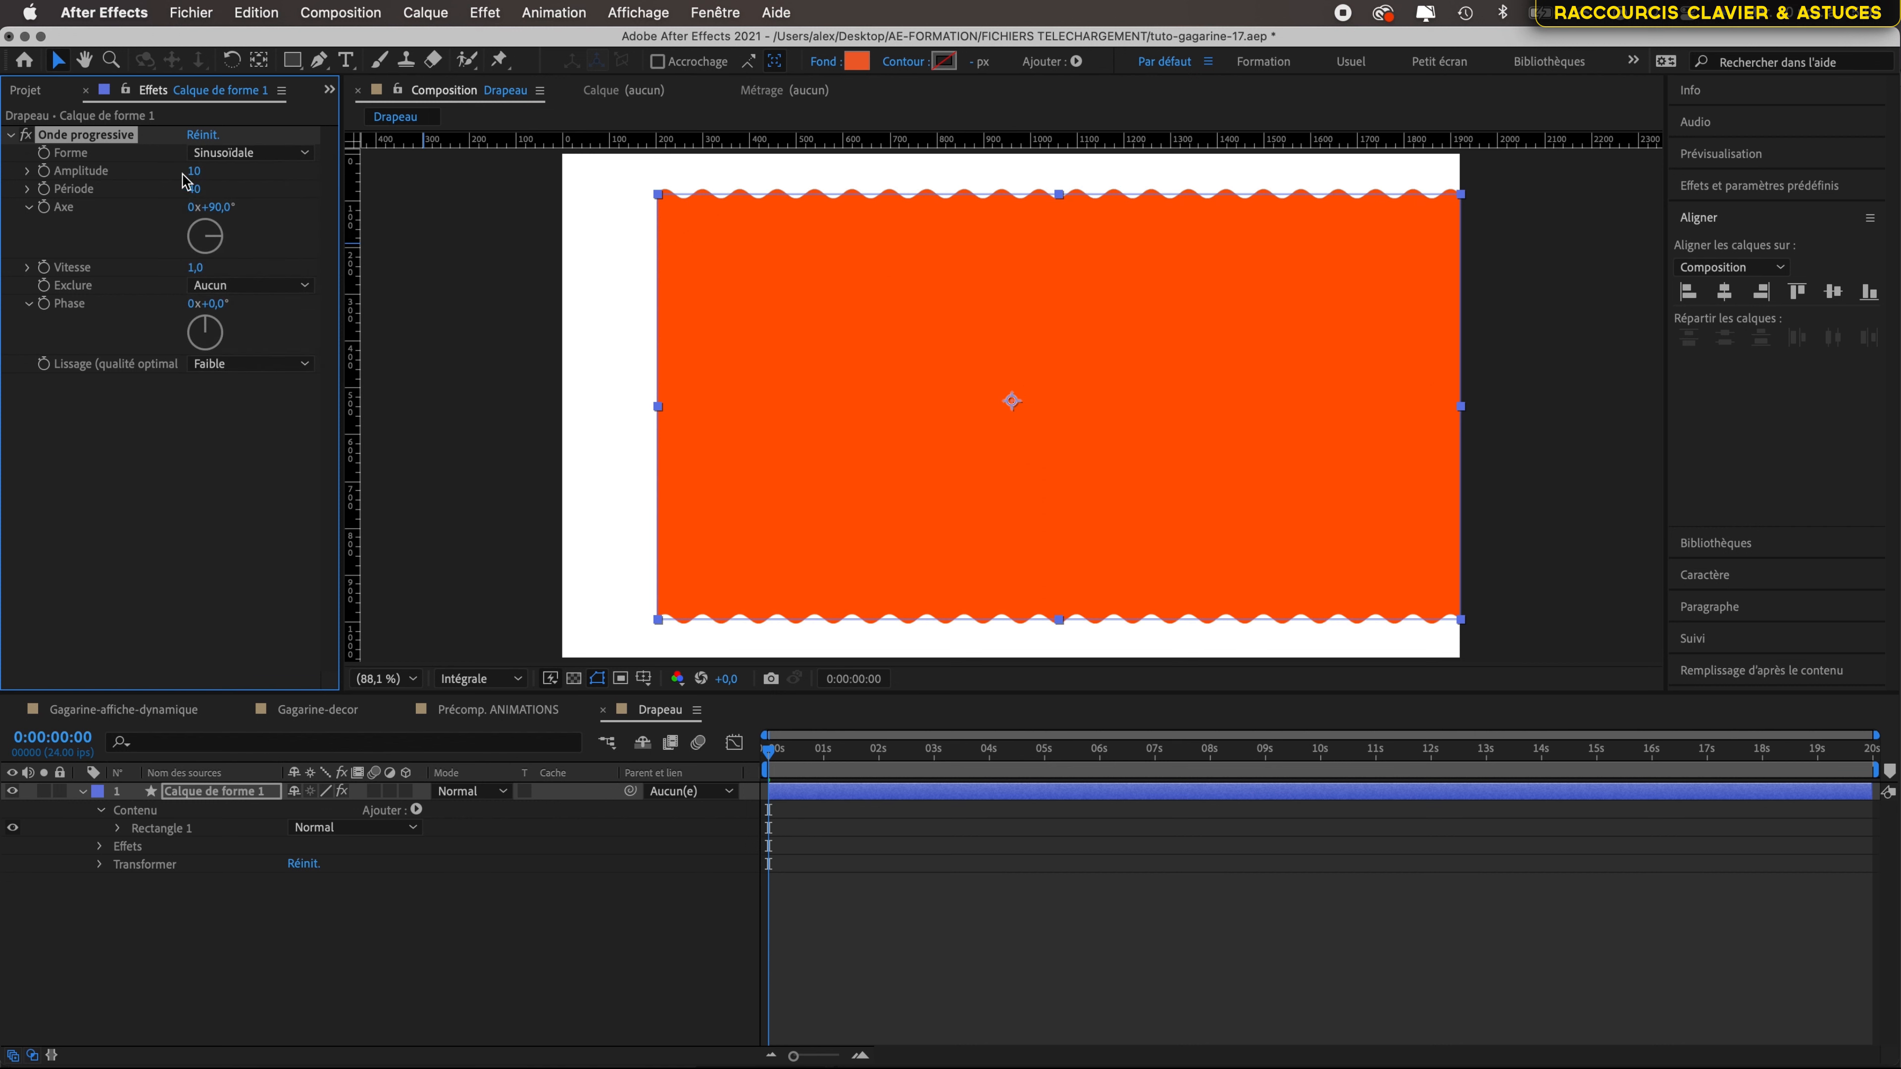
- Adjust the Onde progressive waves on the rectangle to an Amplitude of 43 and a Période of 185
left_click_drag(193, 178, 732, 263)
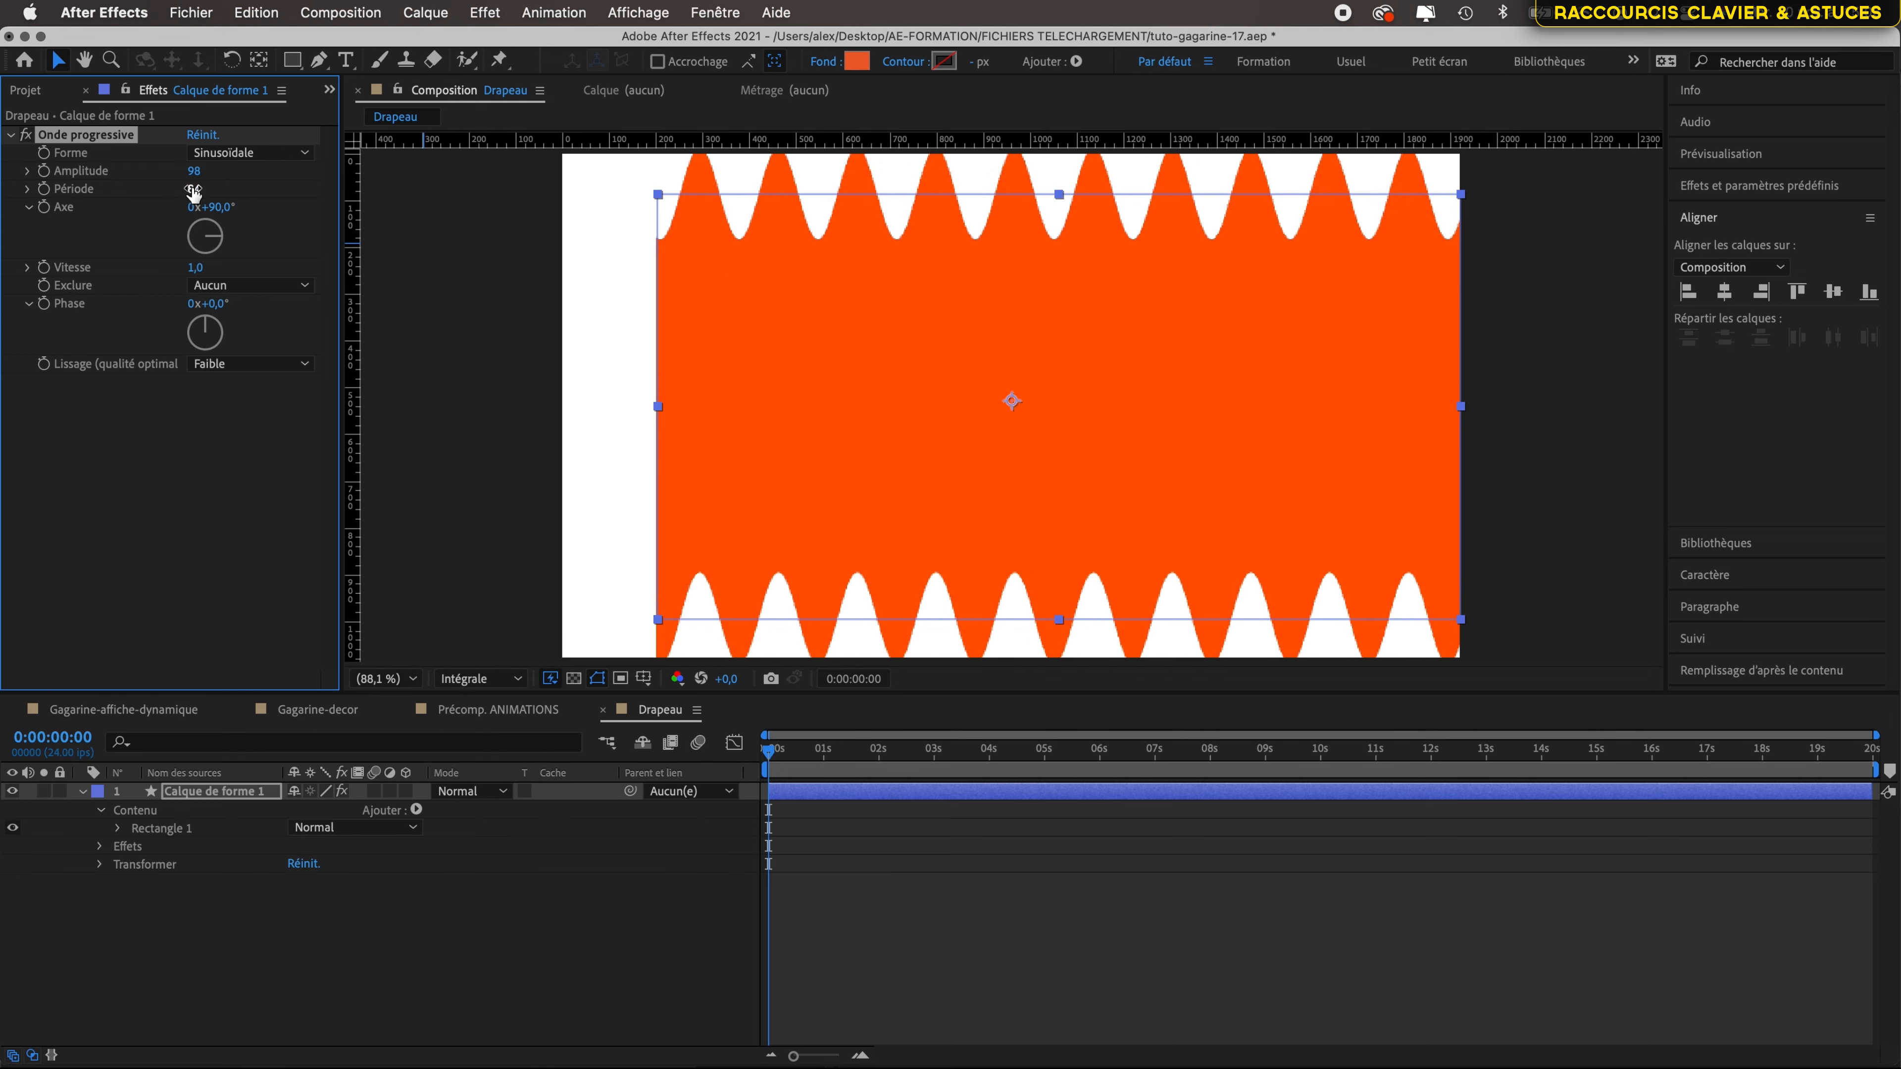
left_click_drag(195, 191, 1106, 275)
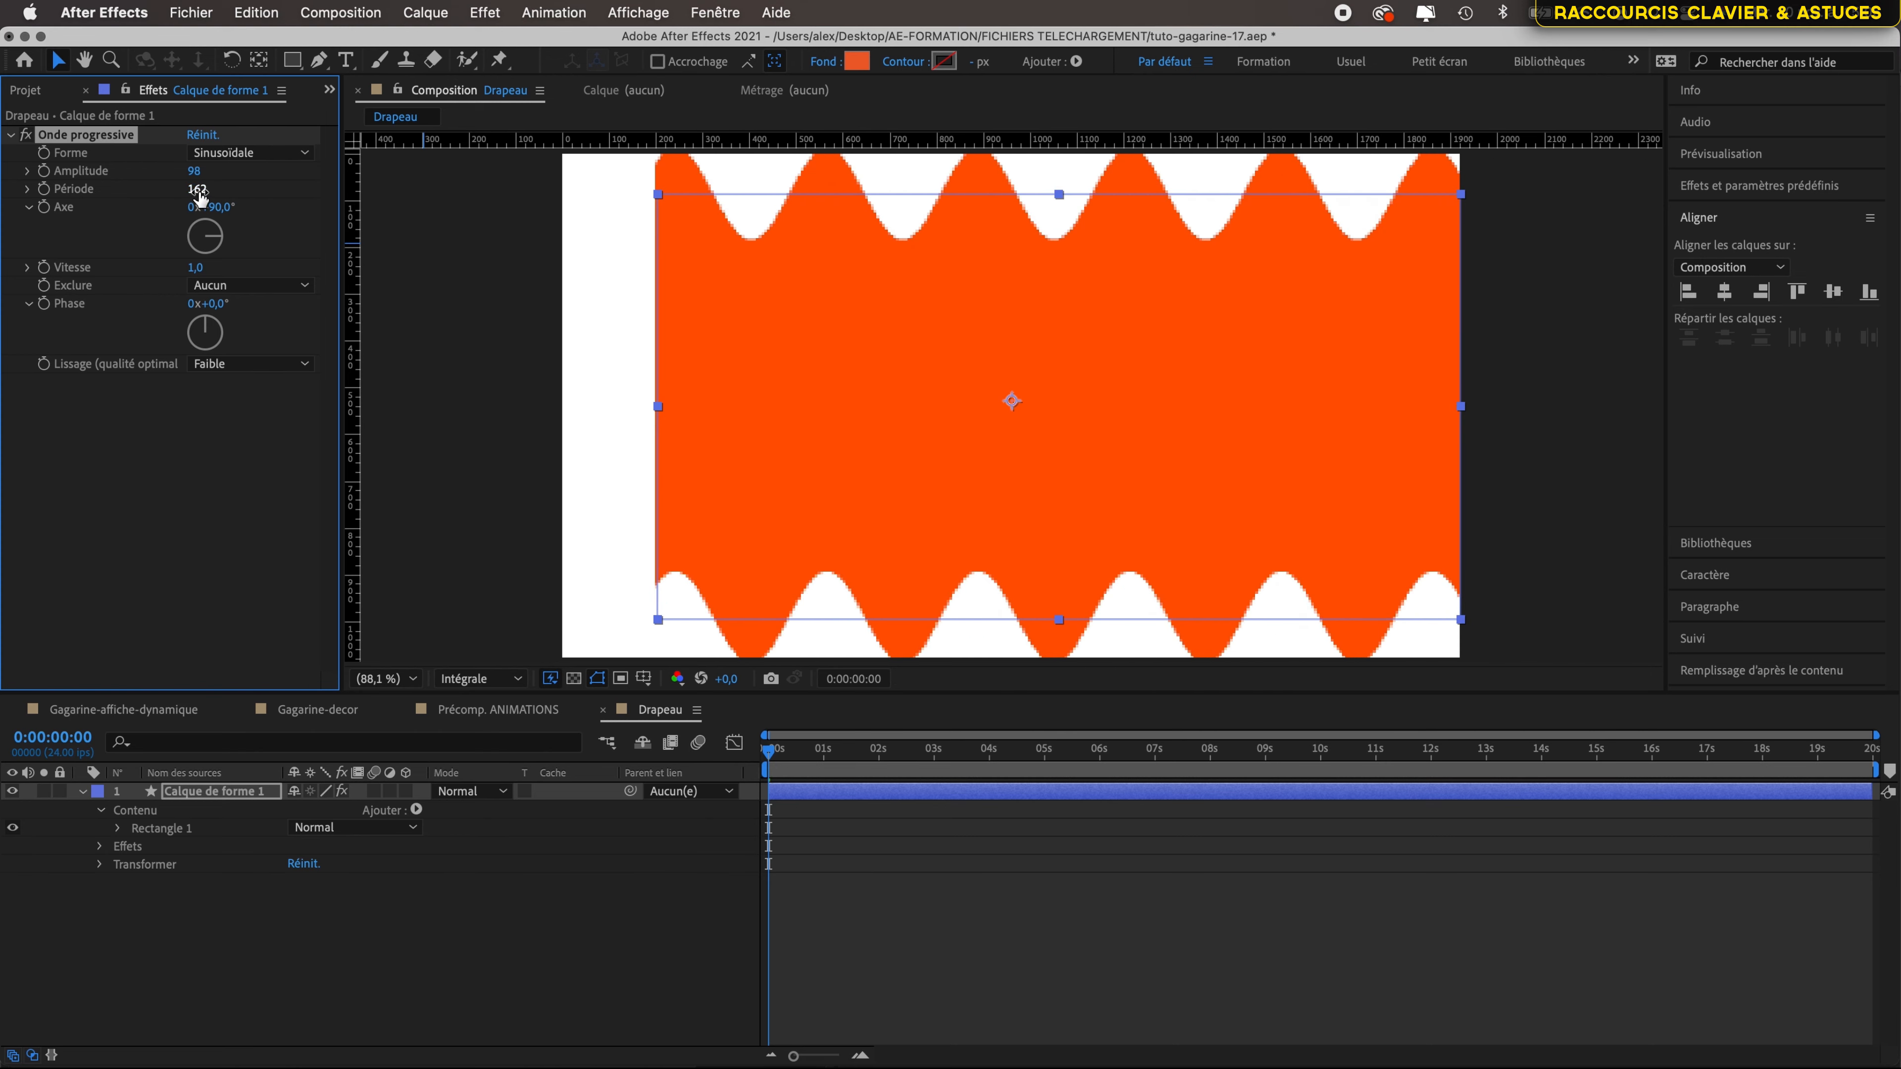
left_click_drag(197, 189, 454, 212)
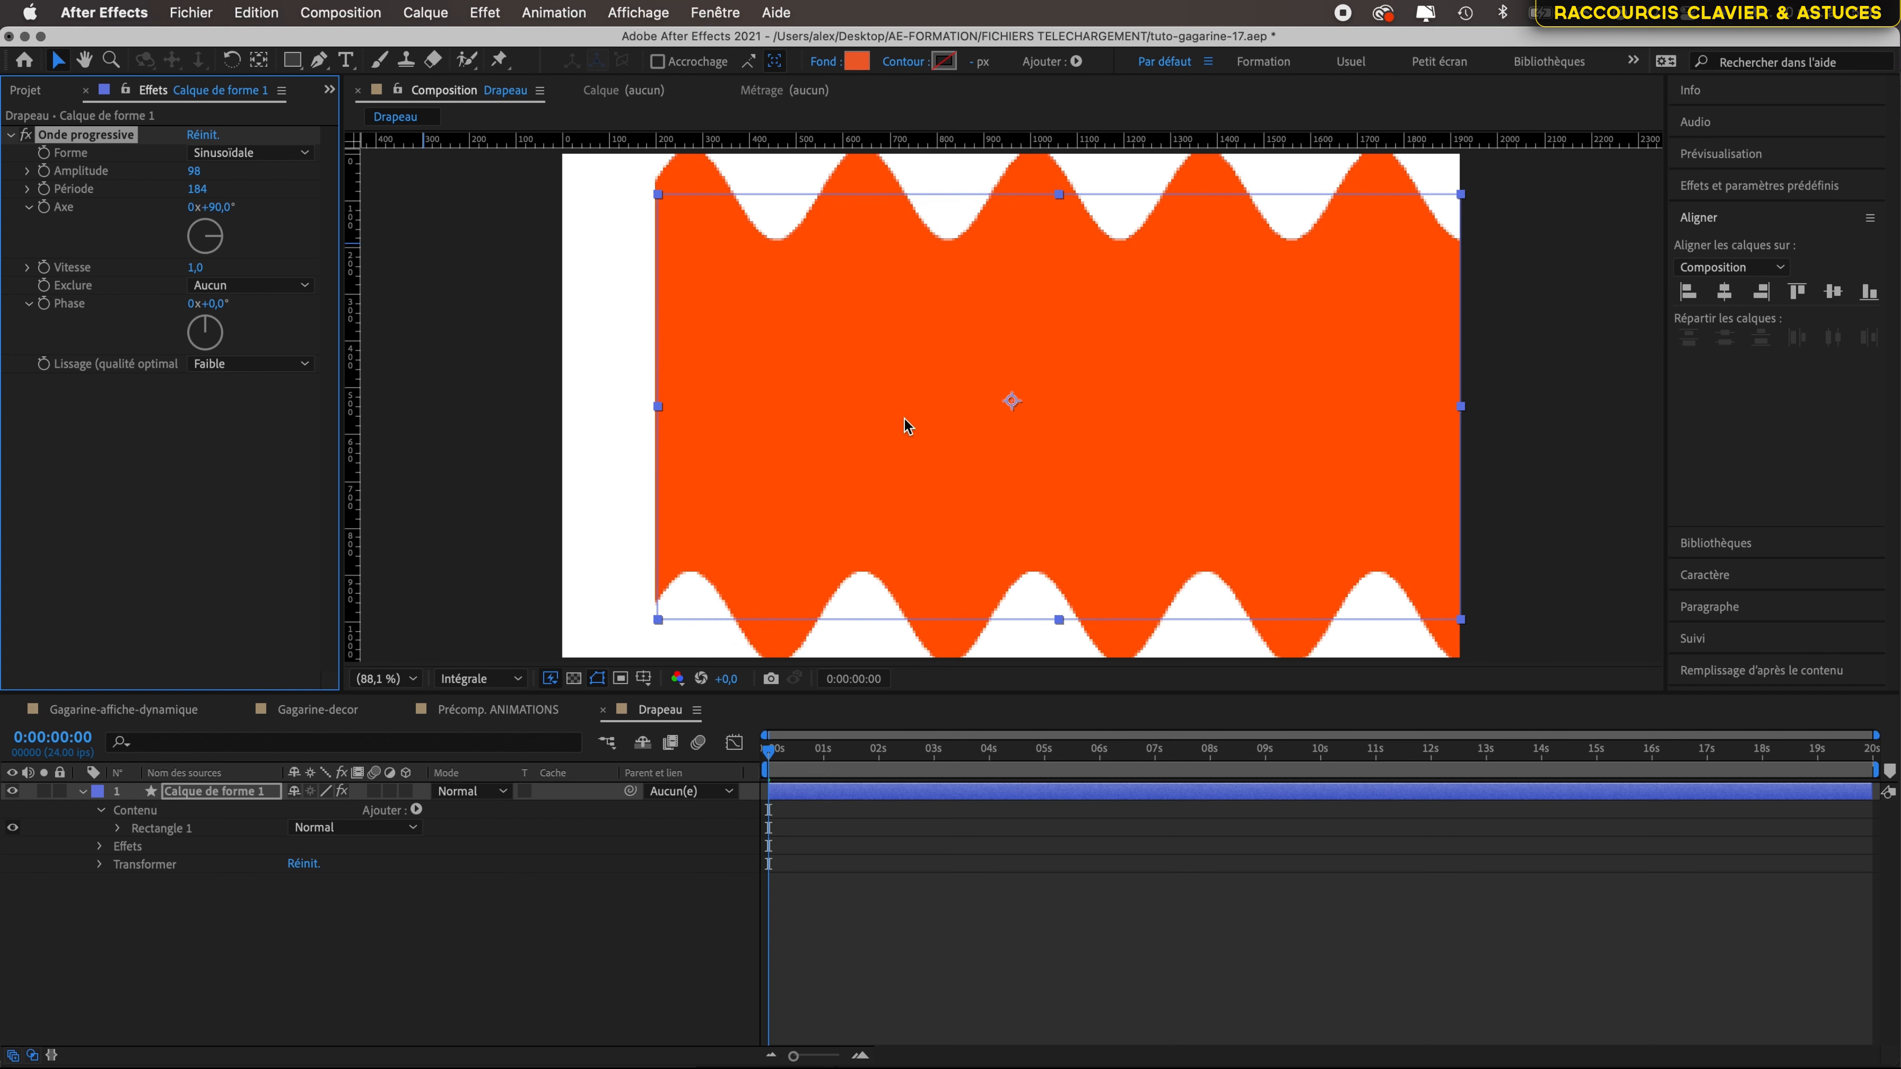
scroll(1044, 393, "up", 1)
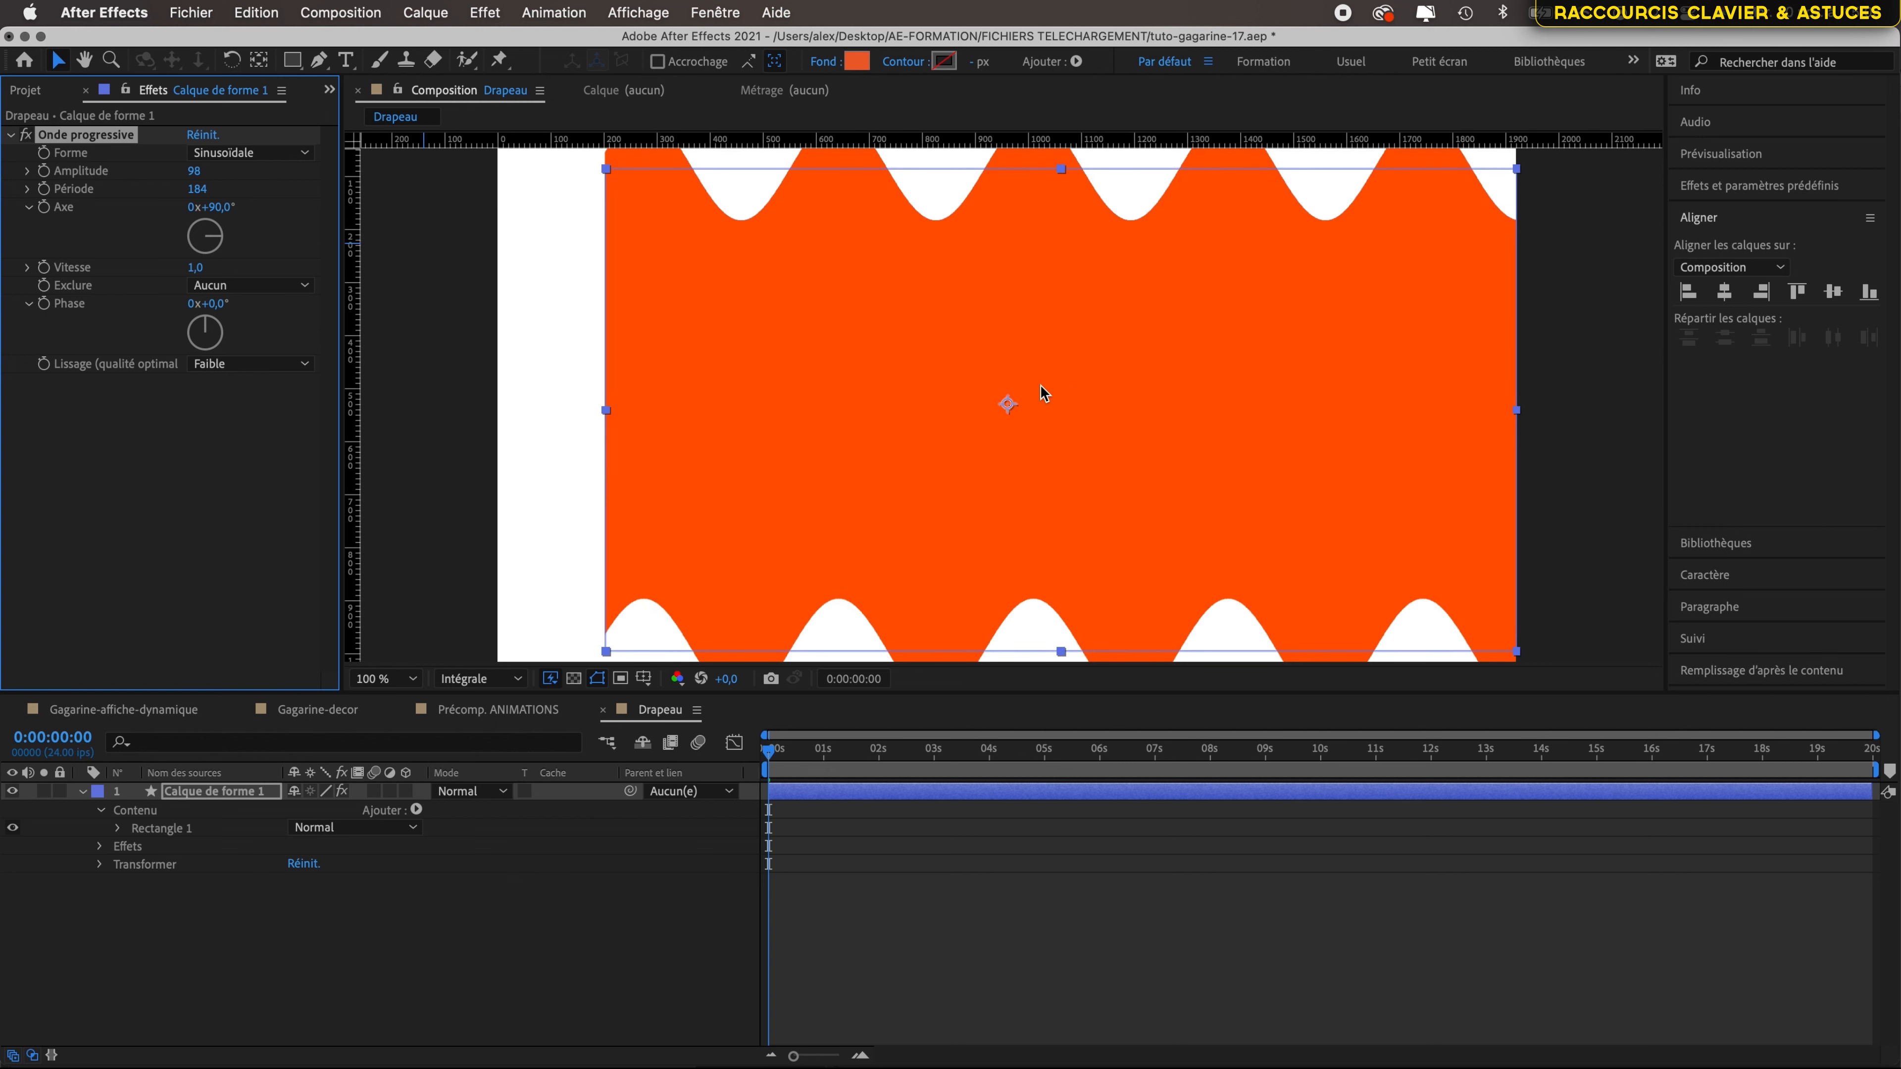
scroll(1044, 393, "down", 2)
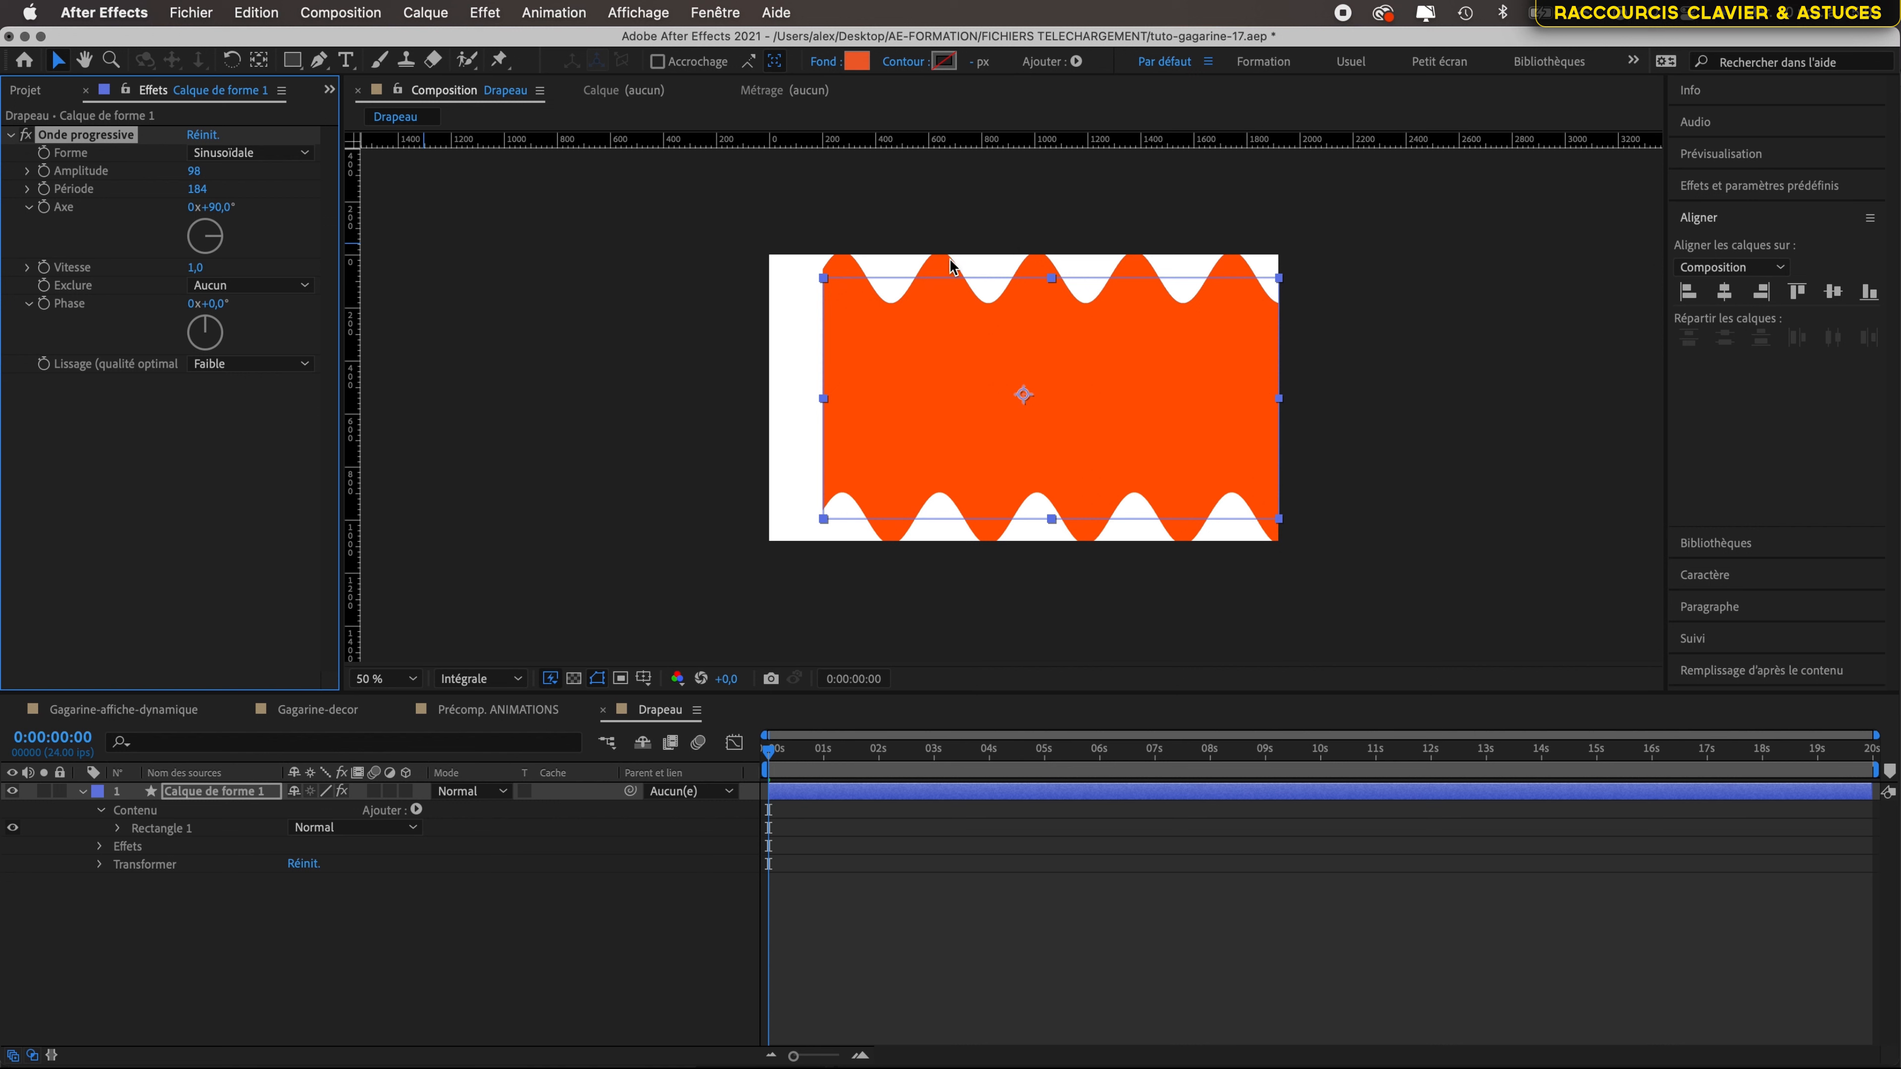
mouse_move(194, 171)
left_mouse_down()
mouse_move(123, 169)
mouse_move(212, 190)
left_mouse_up()
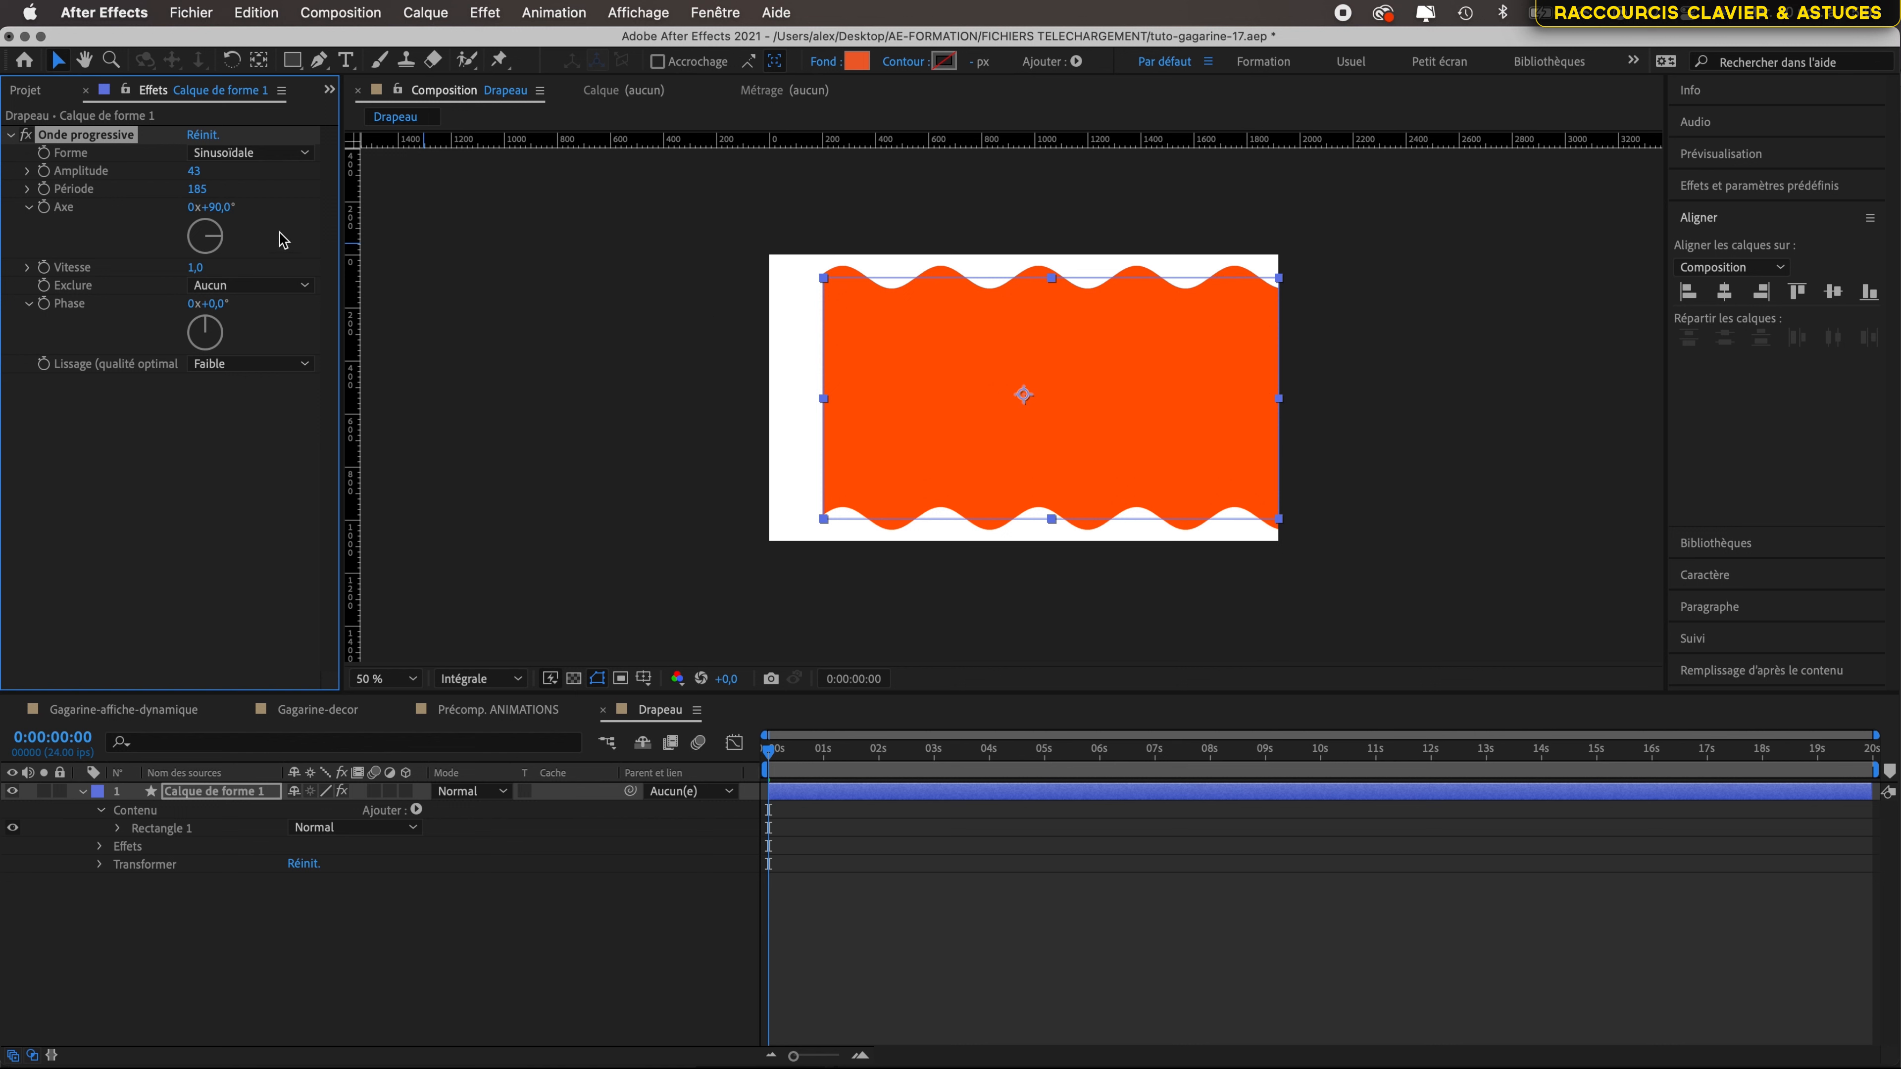
- Play back the wave animation and reverse its travel direction by setting Axe to -90°
left_click(769, 752)
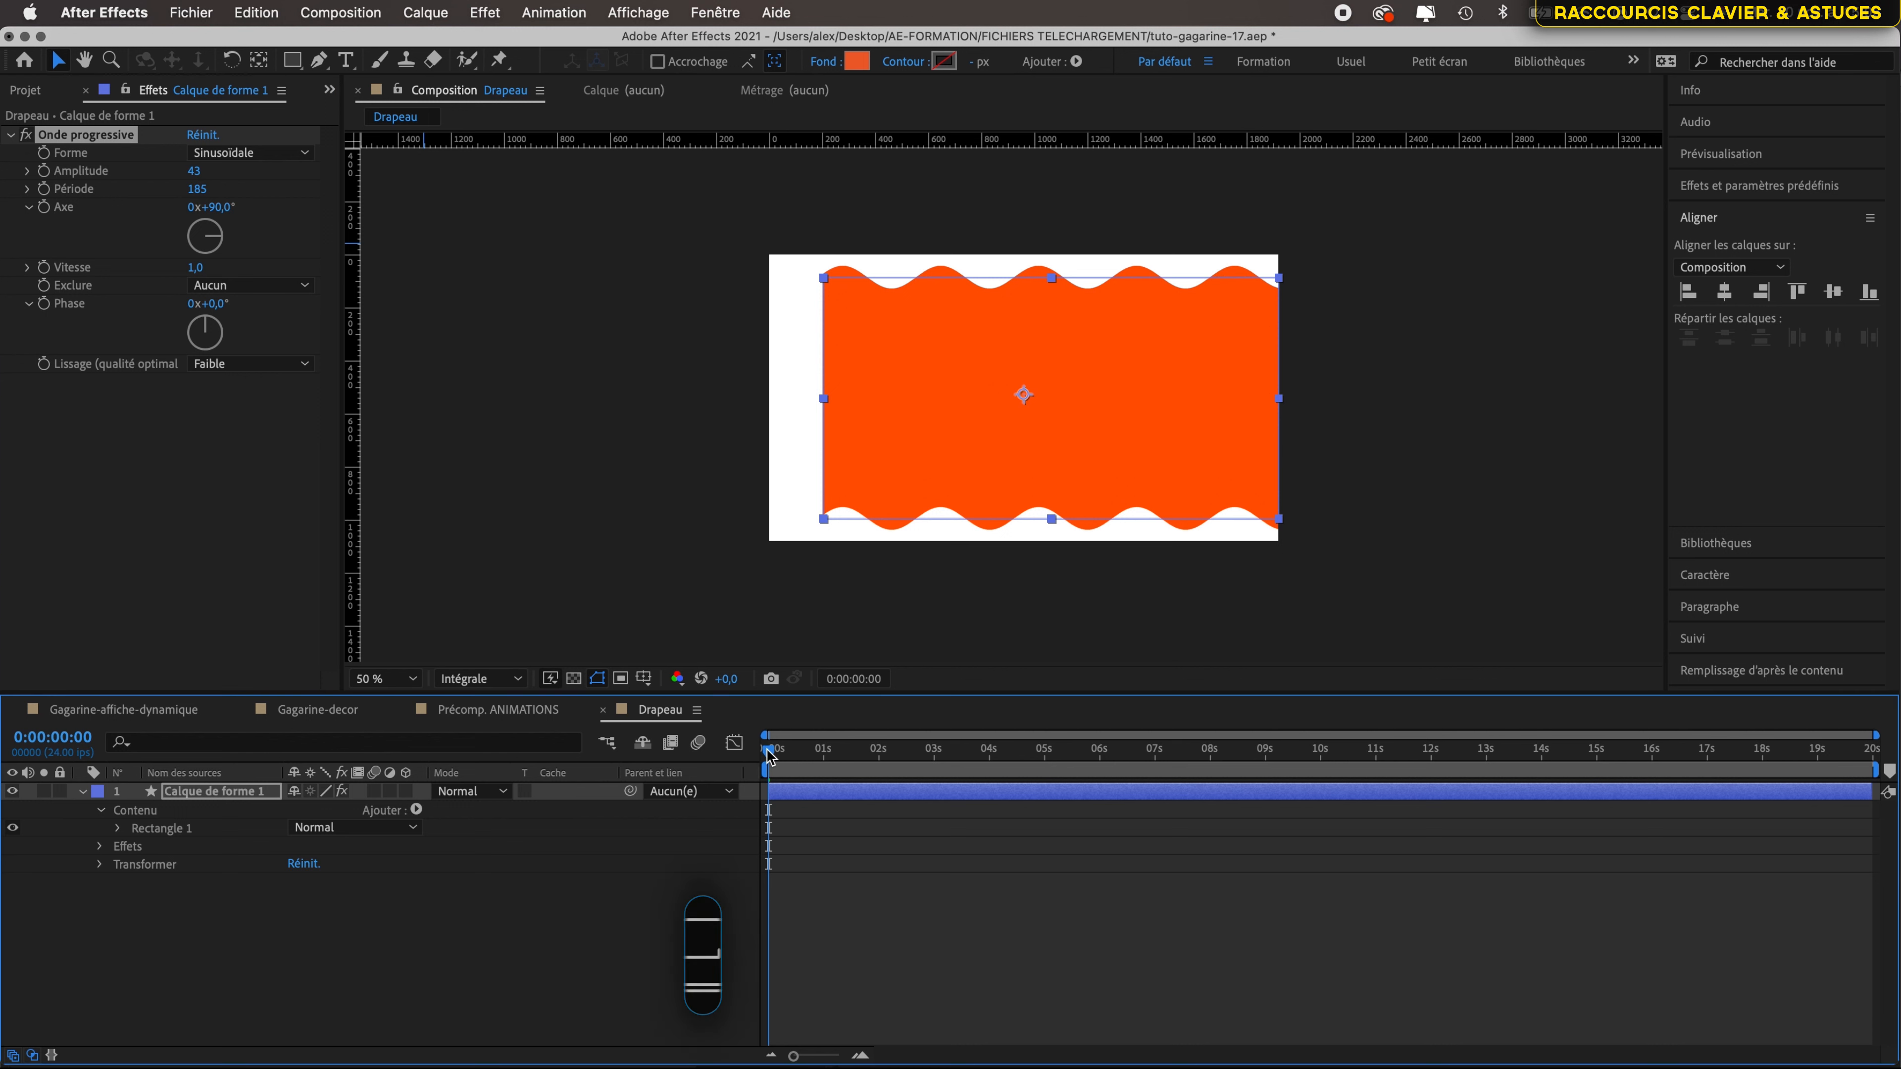
key("space")
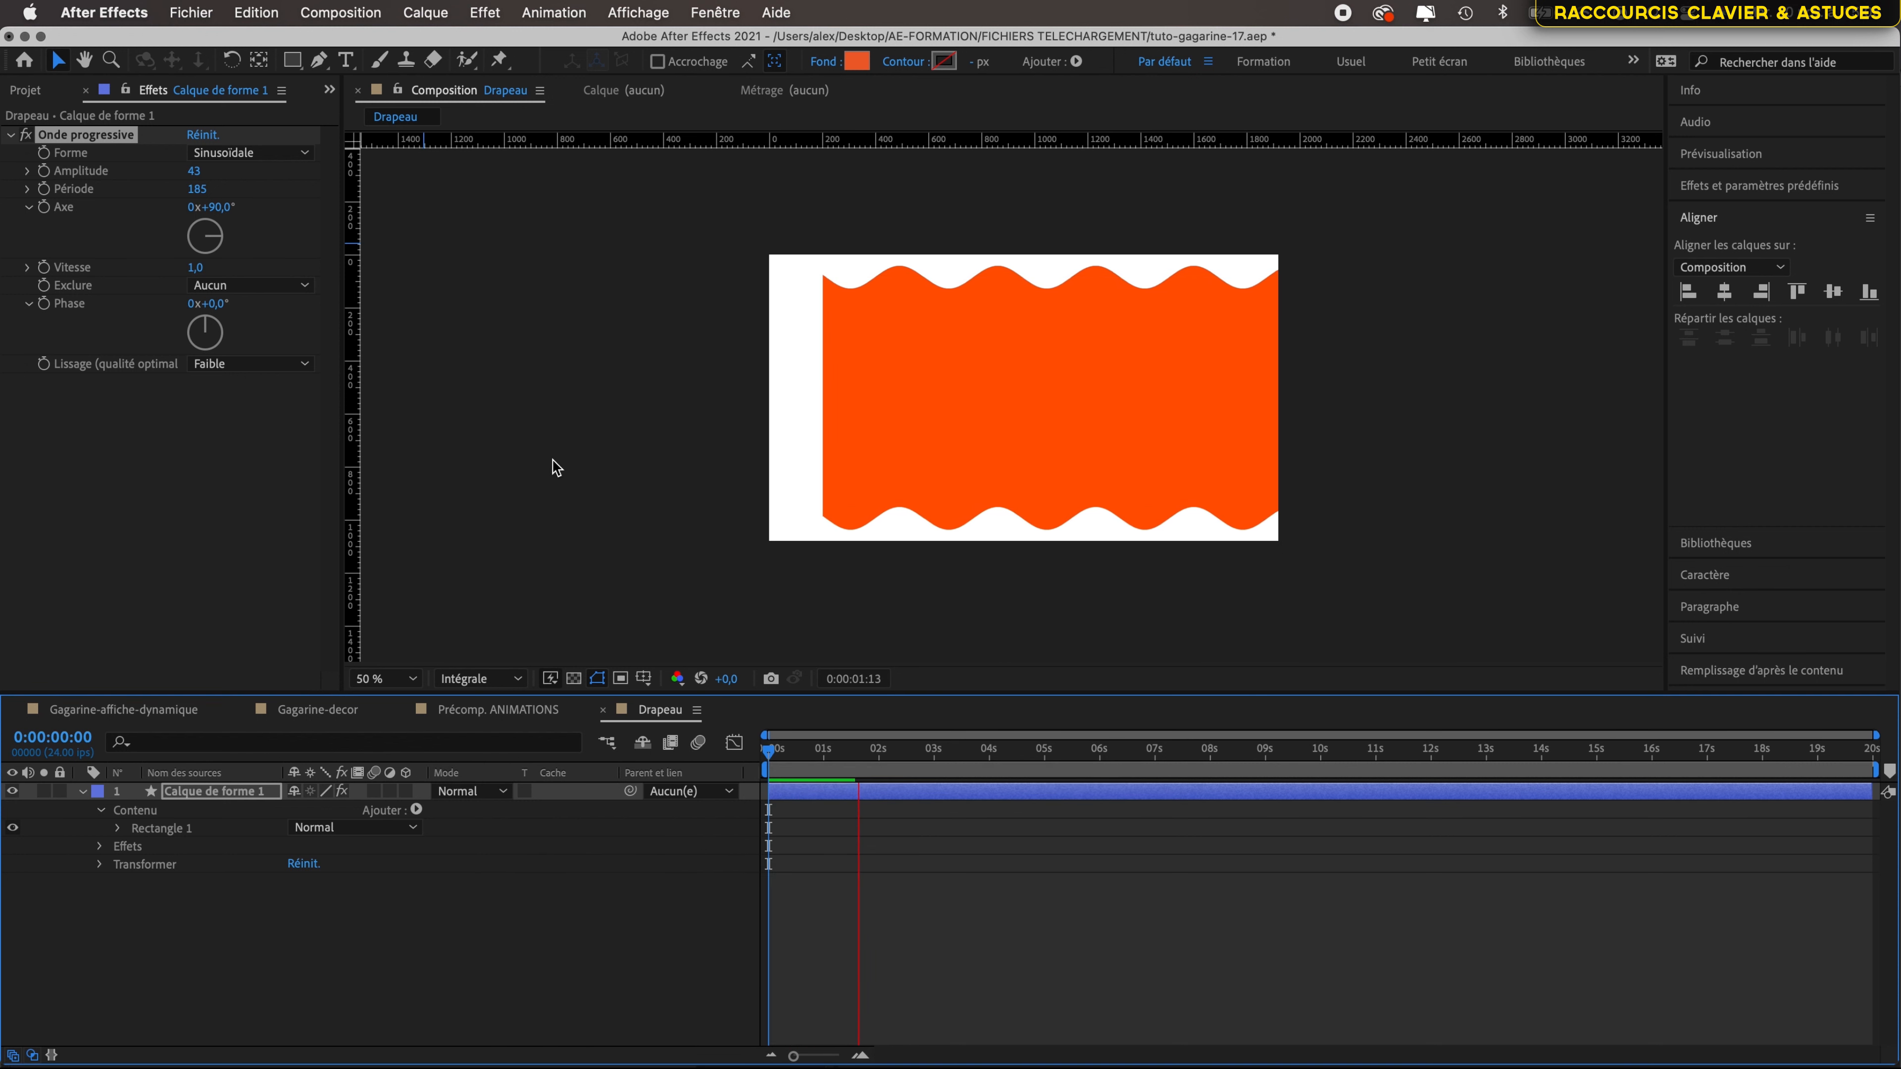
key("space")
left_click(217, 207)
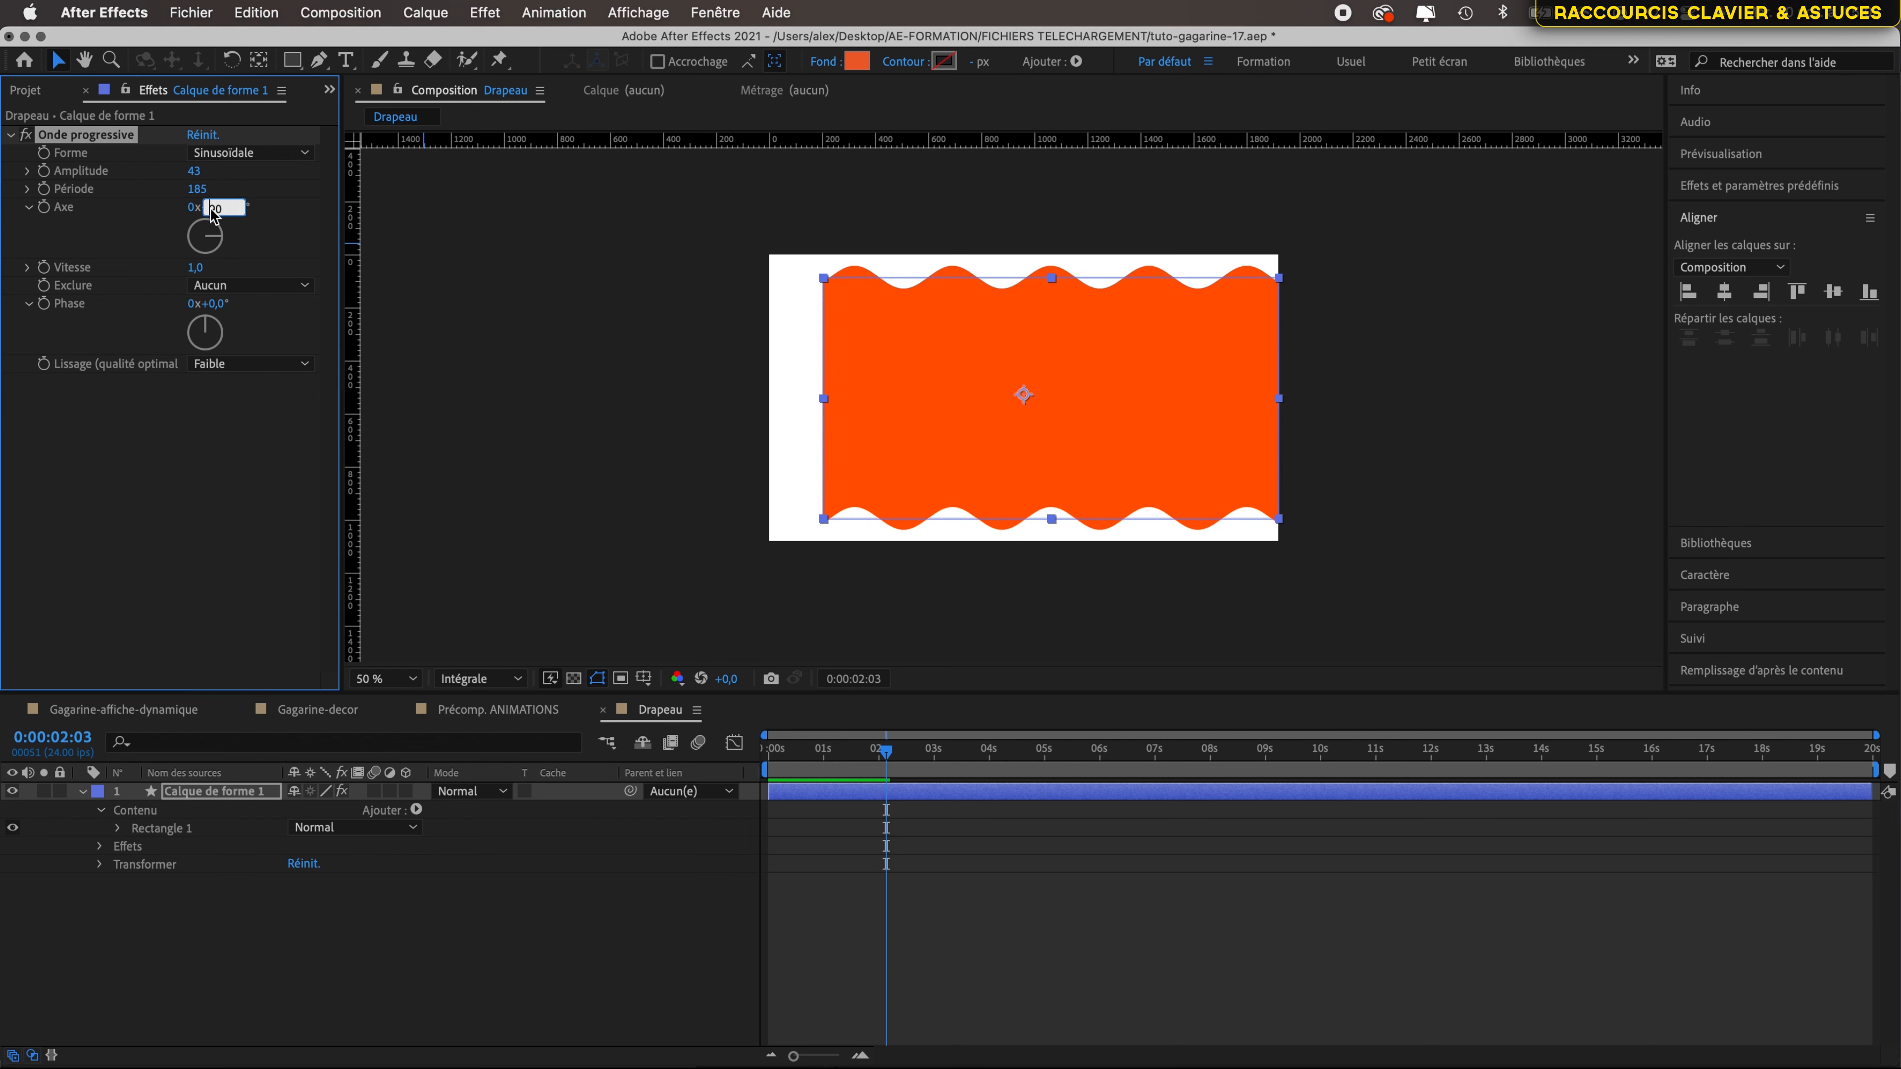
type("-")
key("Return")
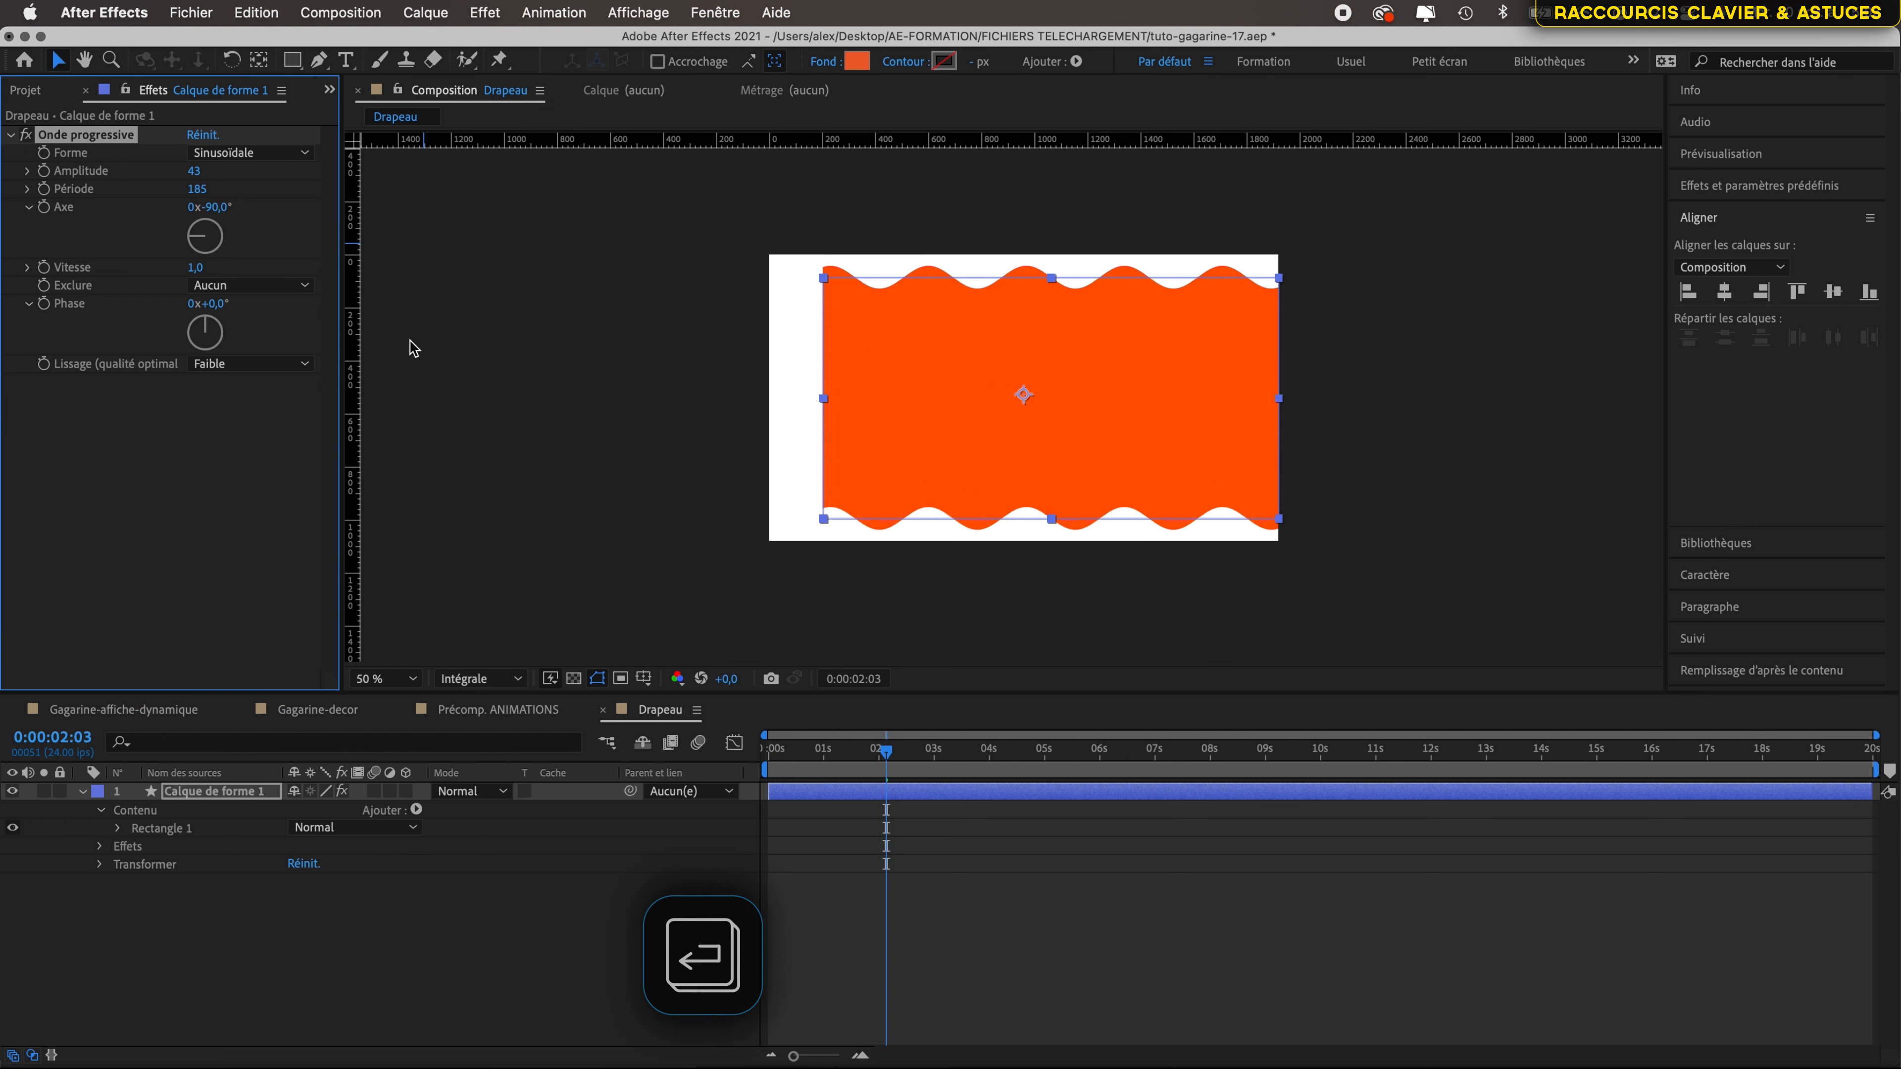
key("space")
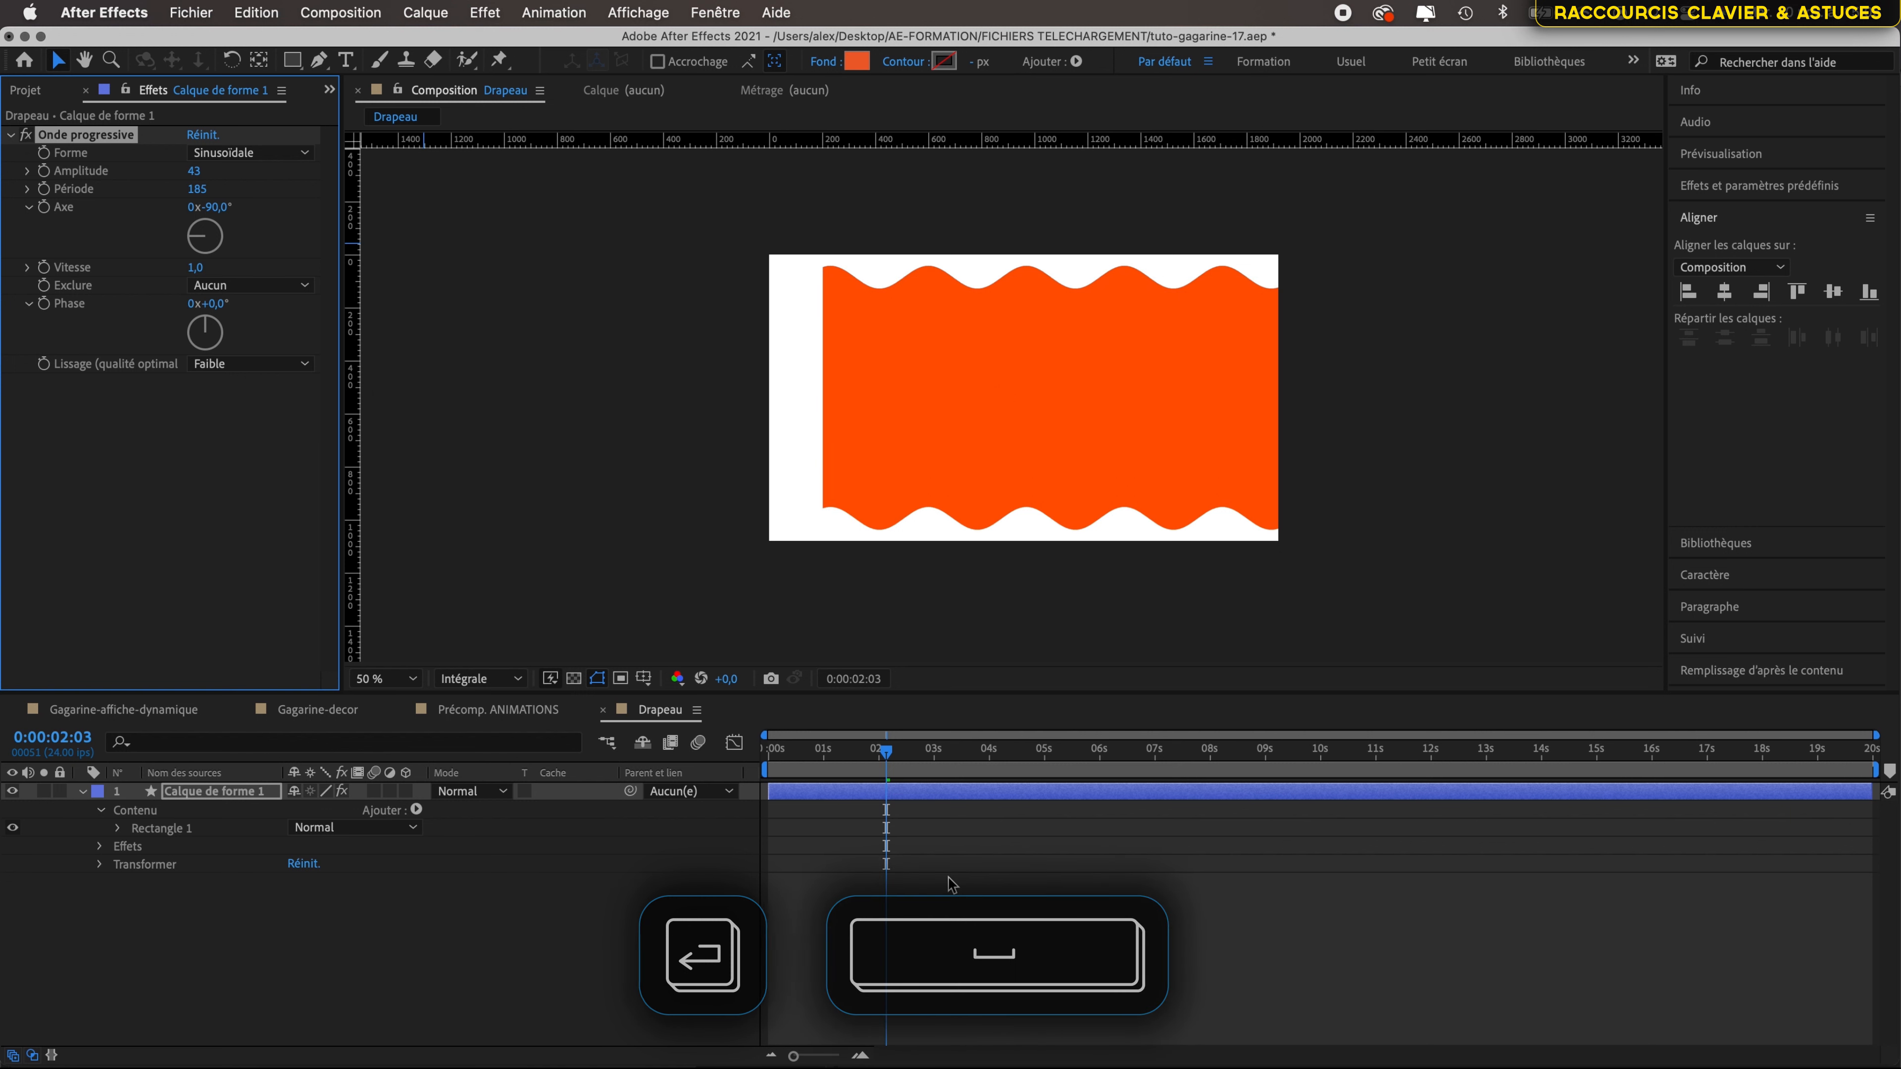
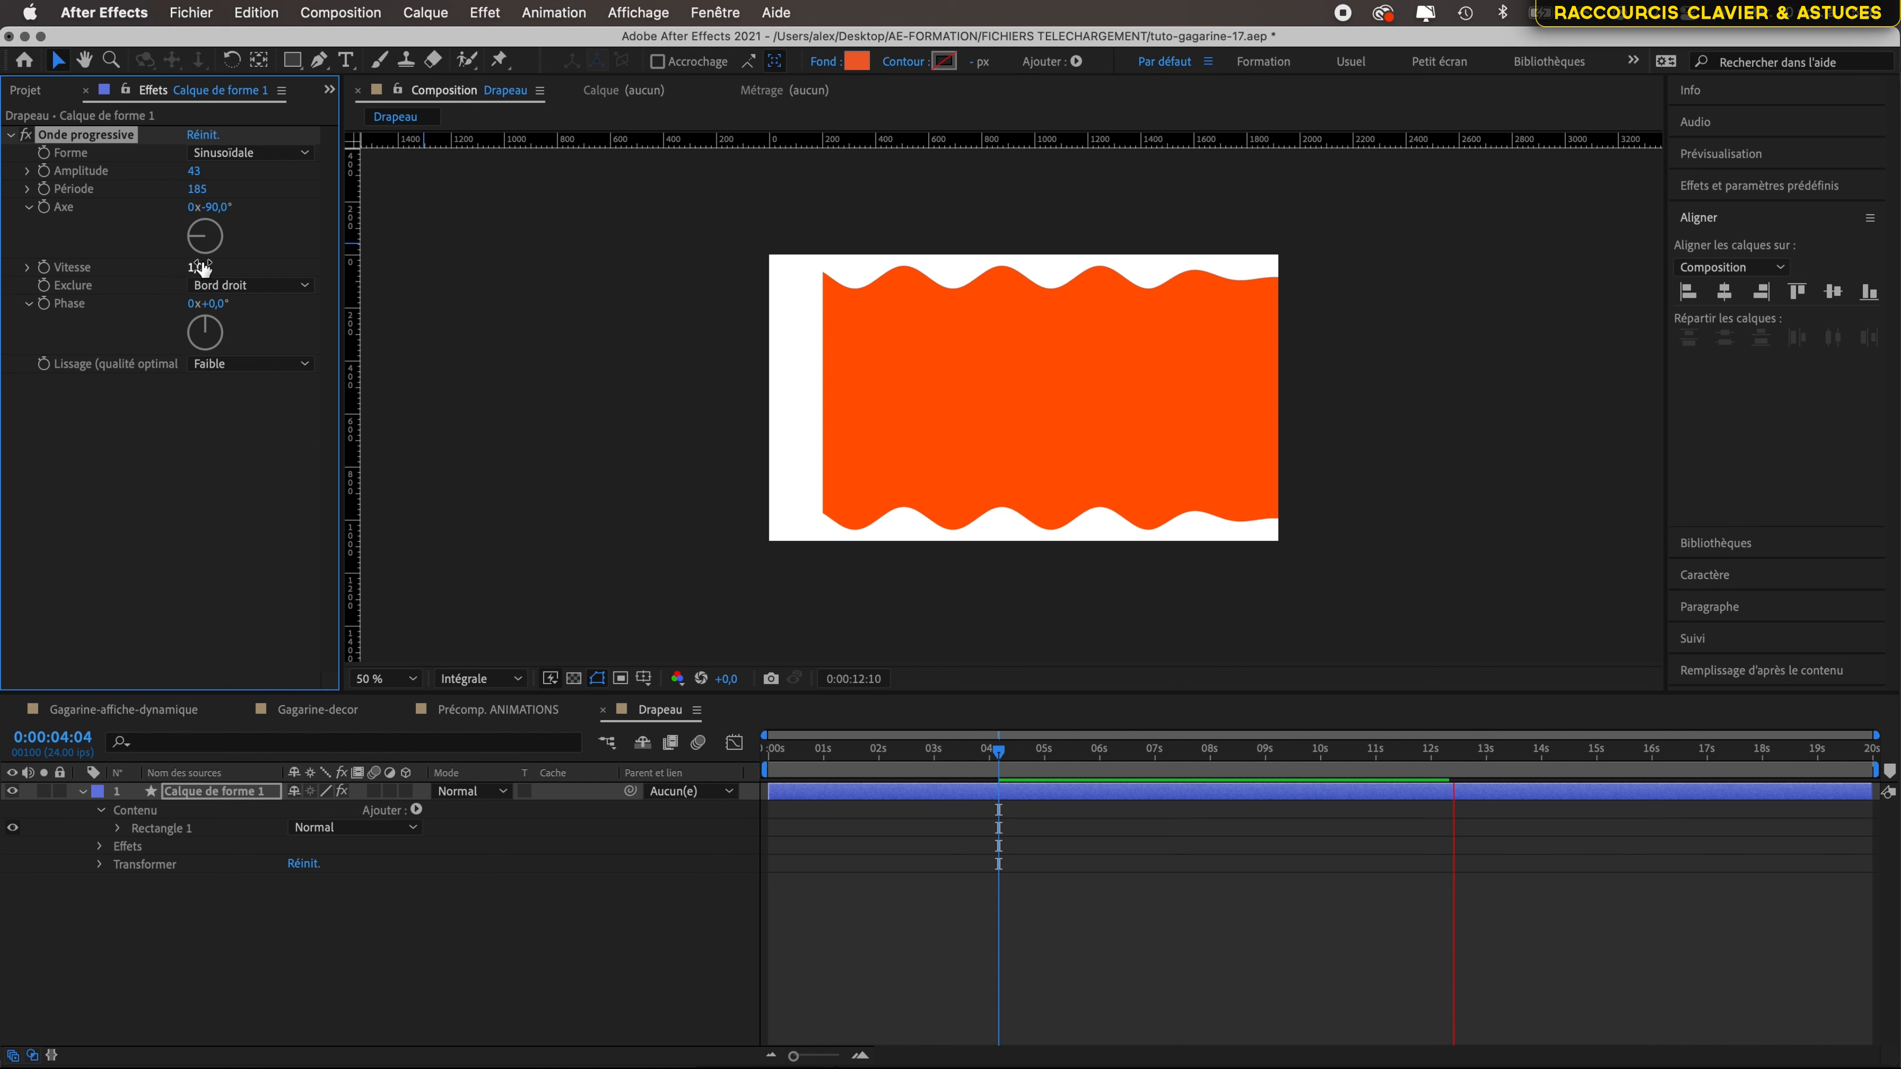
- Try faster wave speeds, then set Vitesse to 2 and Phase to 70°
left_click_drag(200, 267, 364, 292)
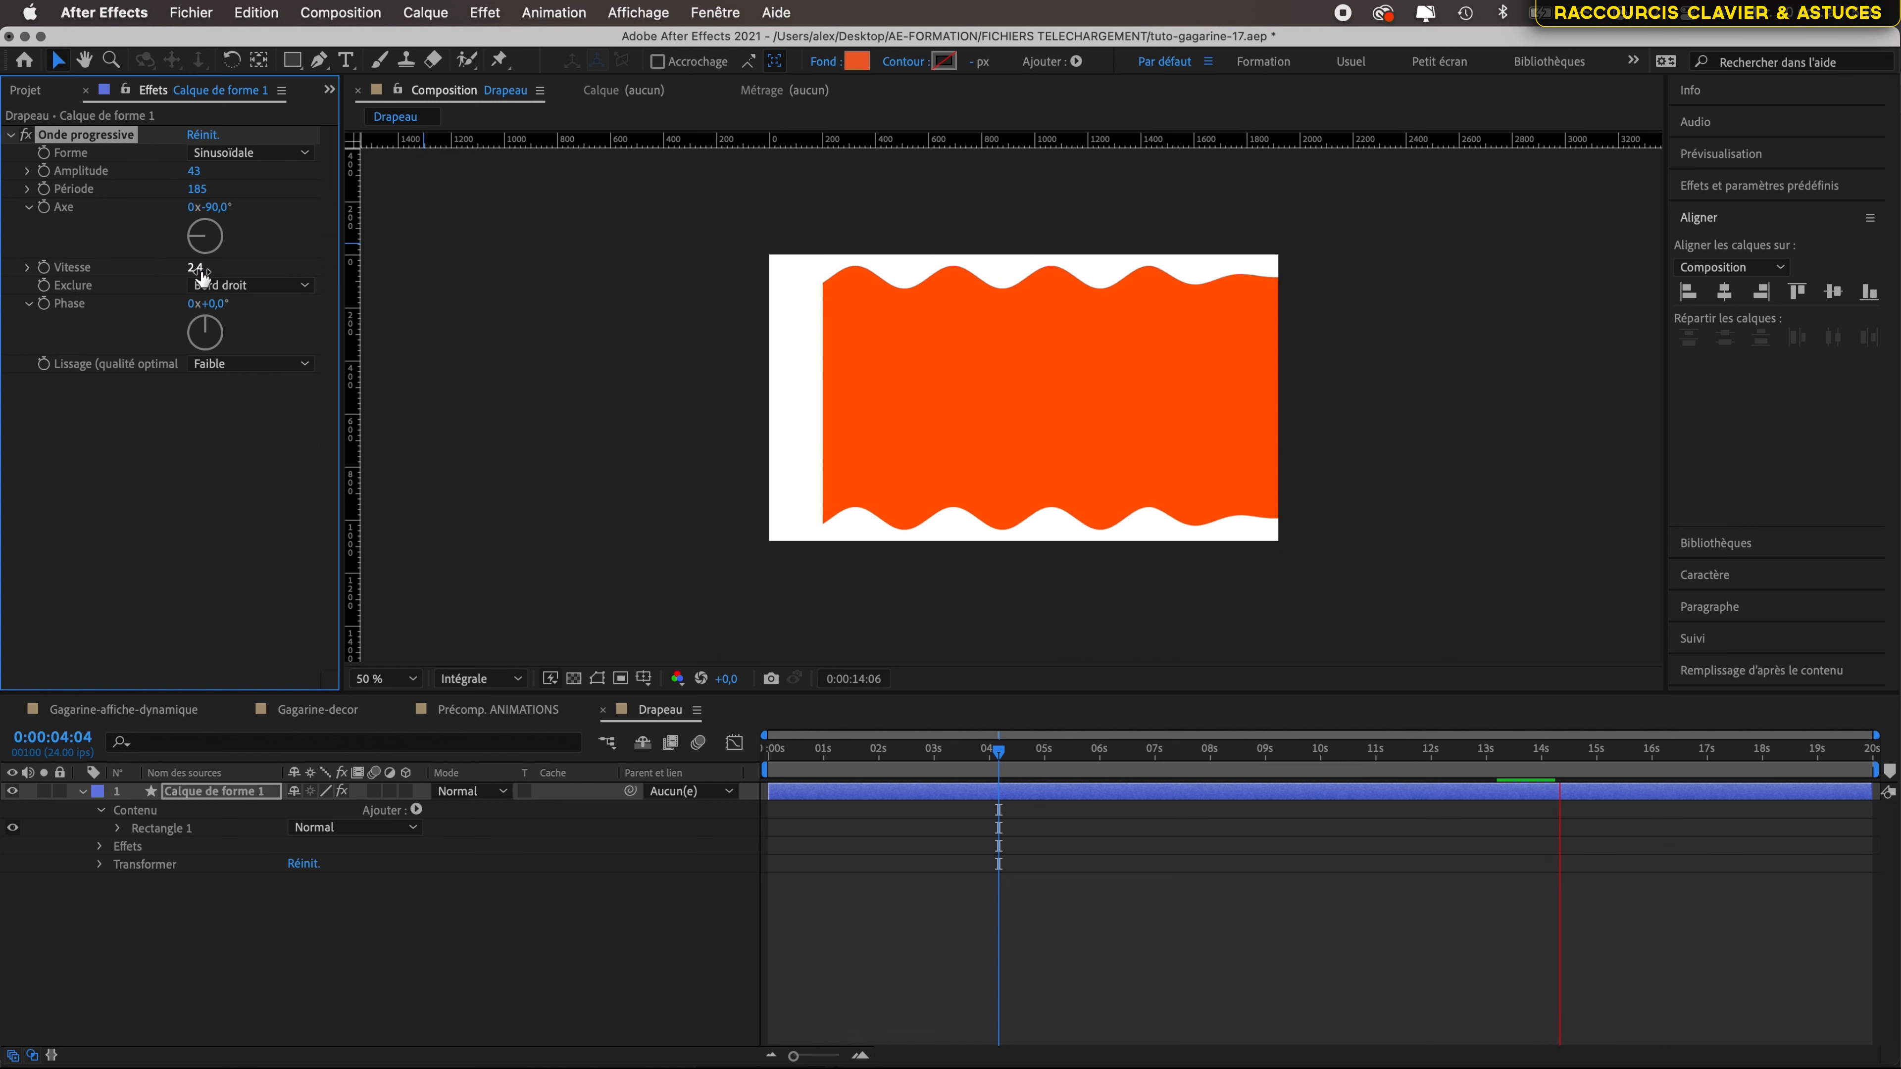
left_click_drag(196, 268, 494, 317)
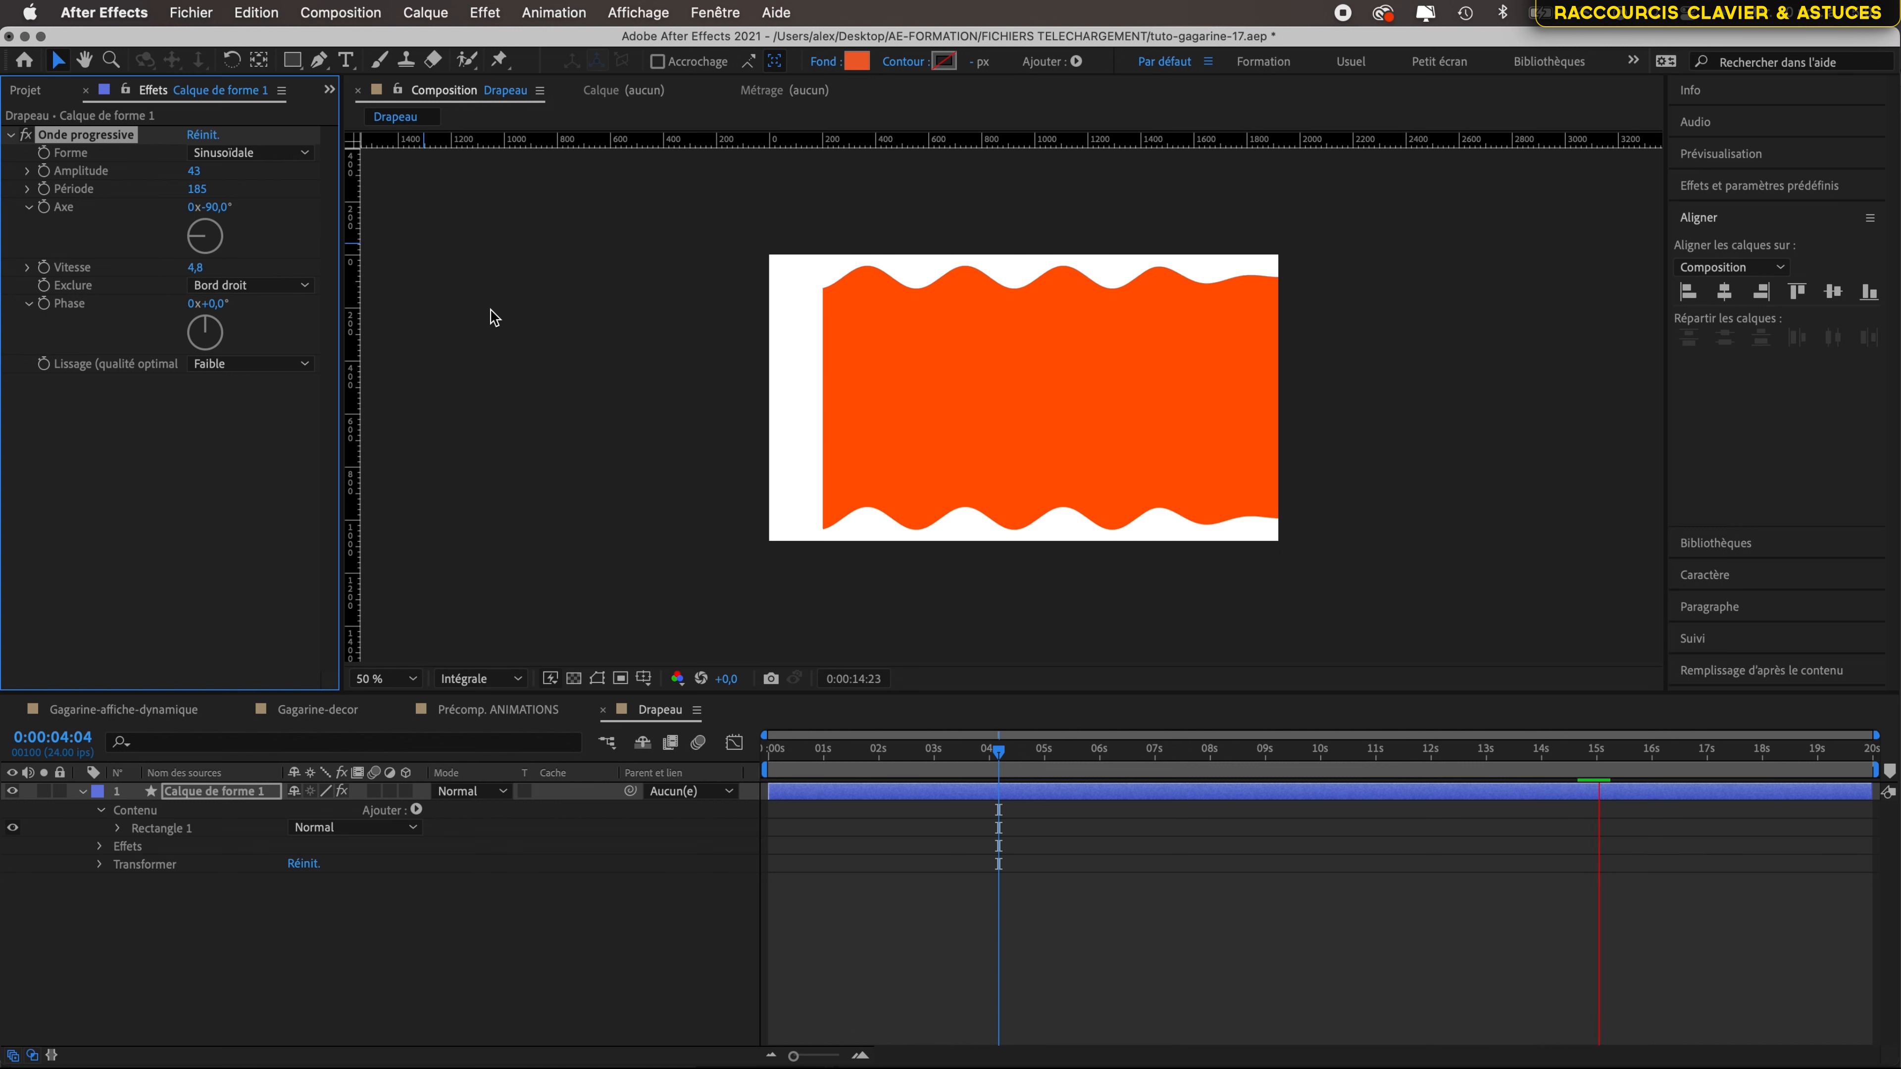
left_click(197, 268)
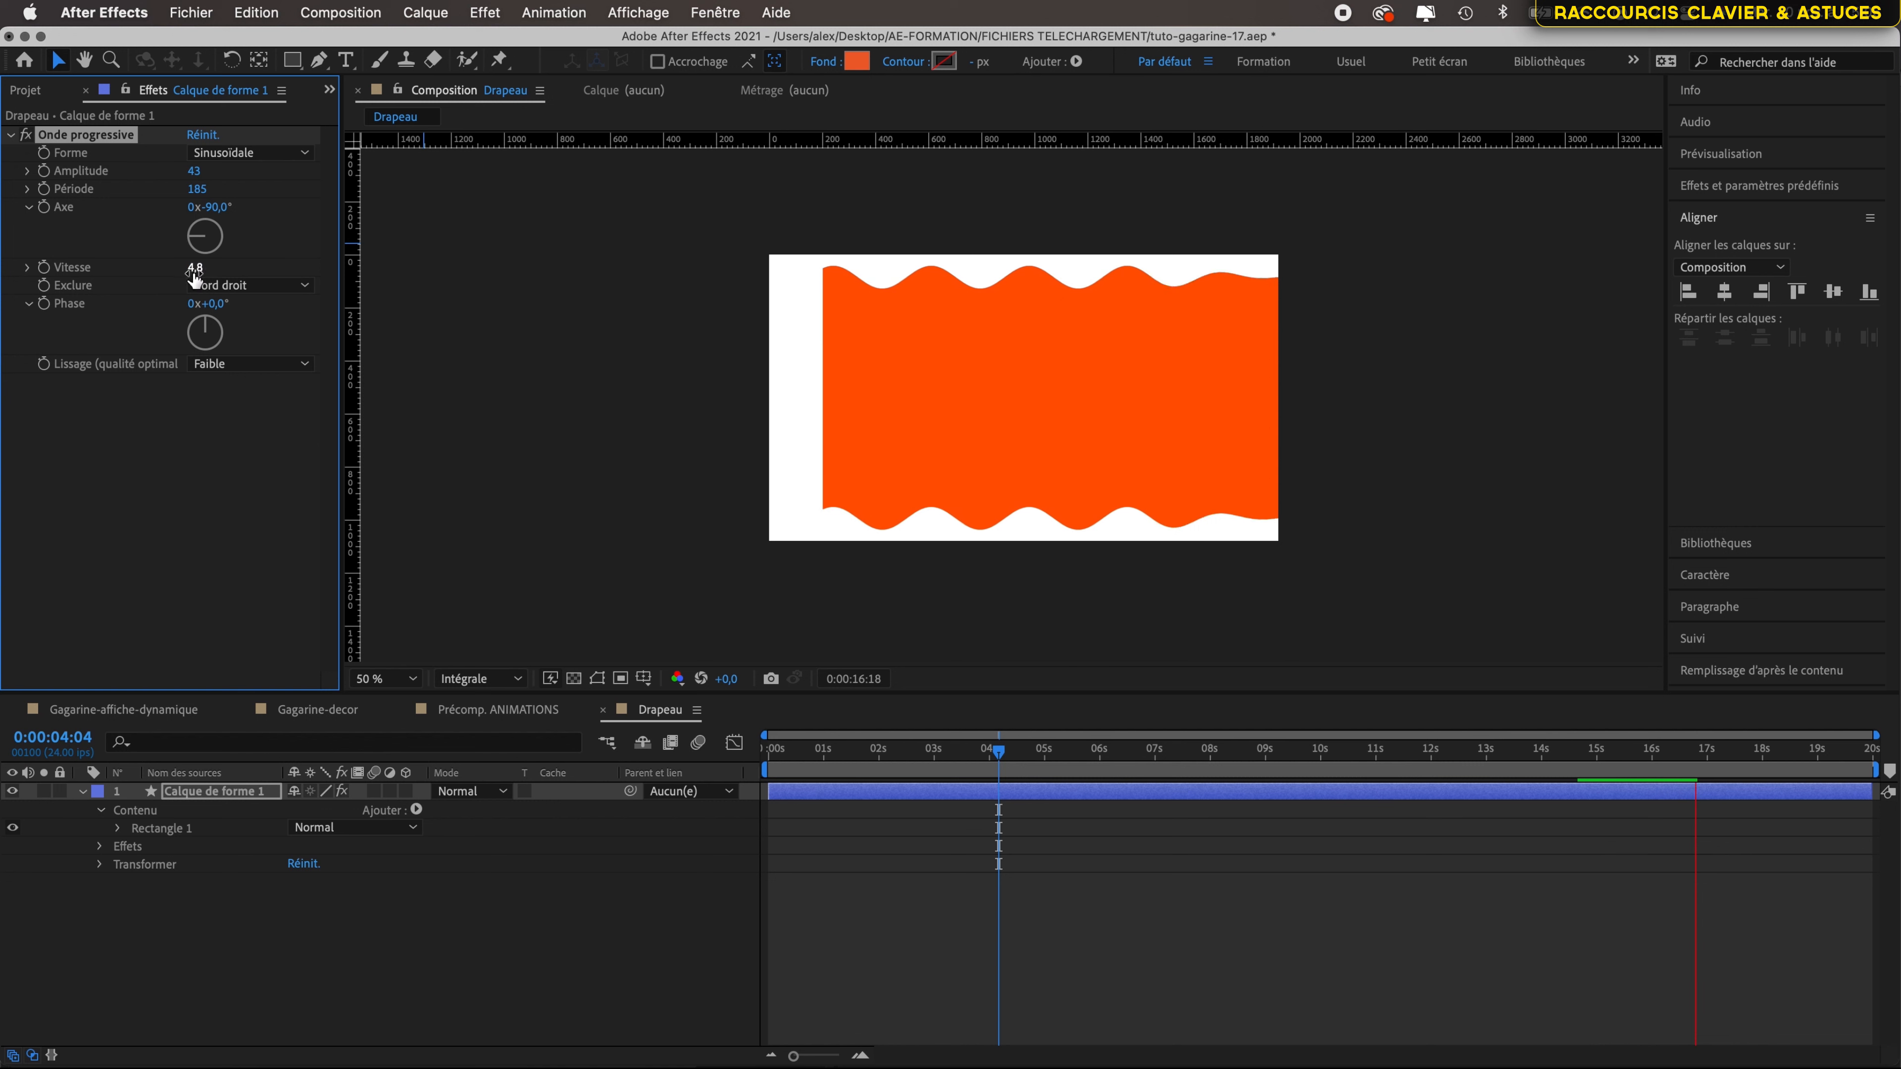
type("3")
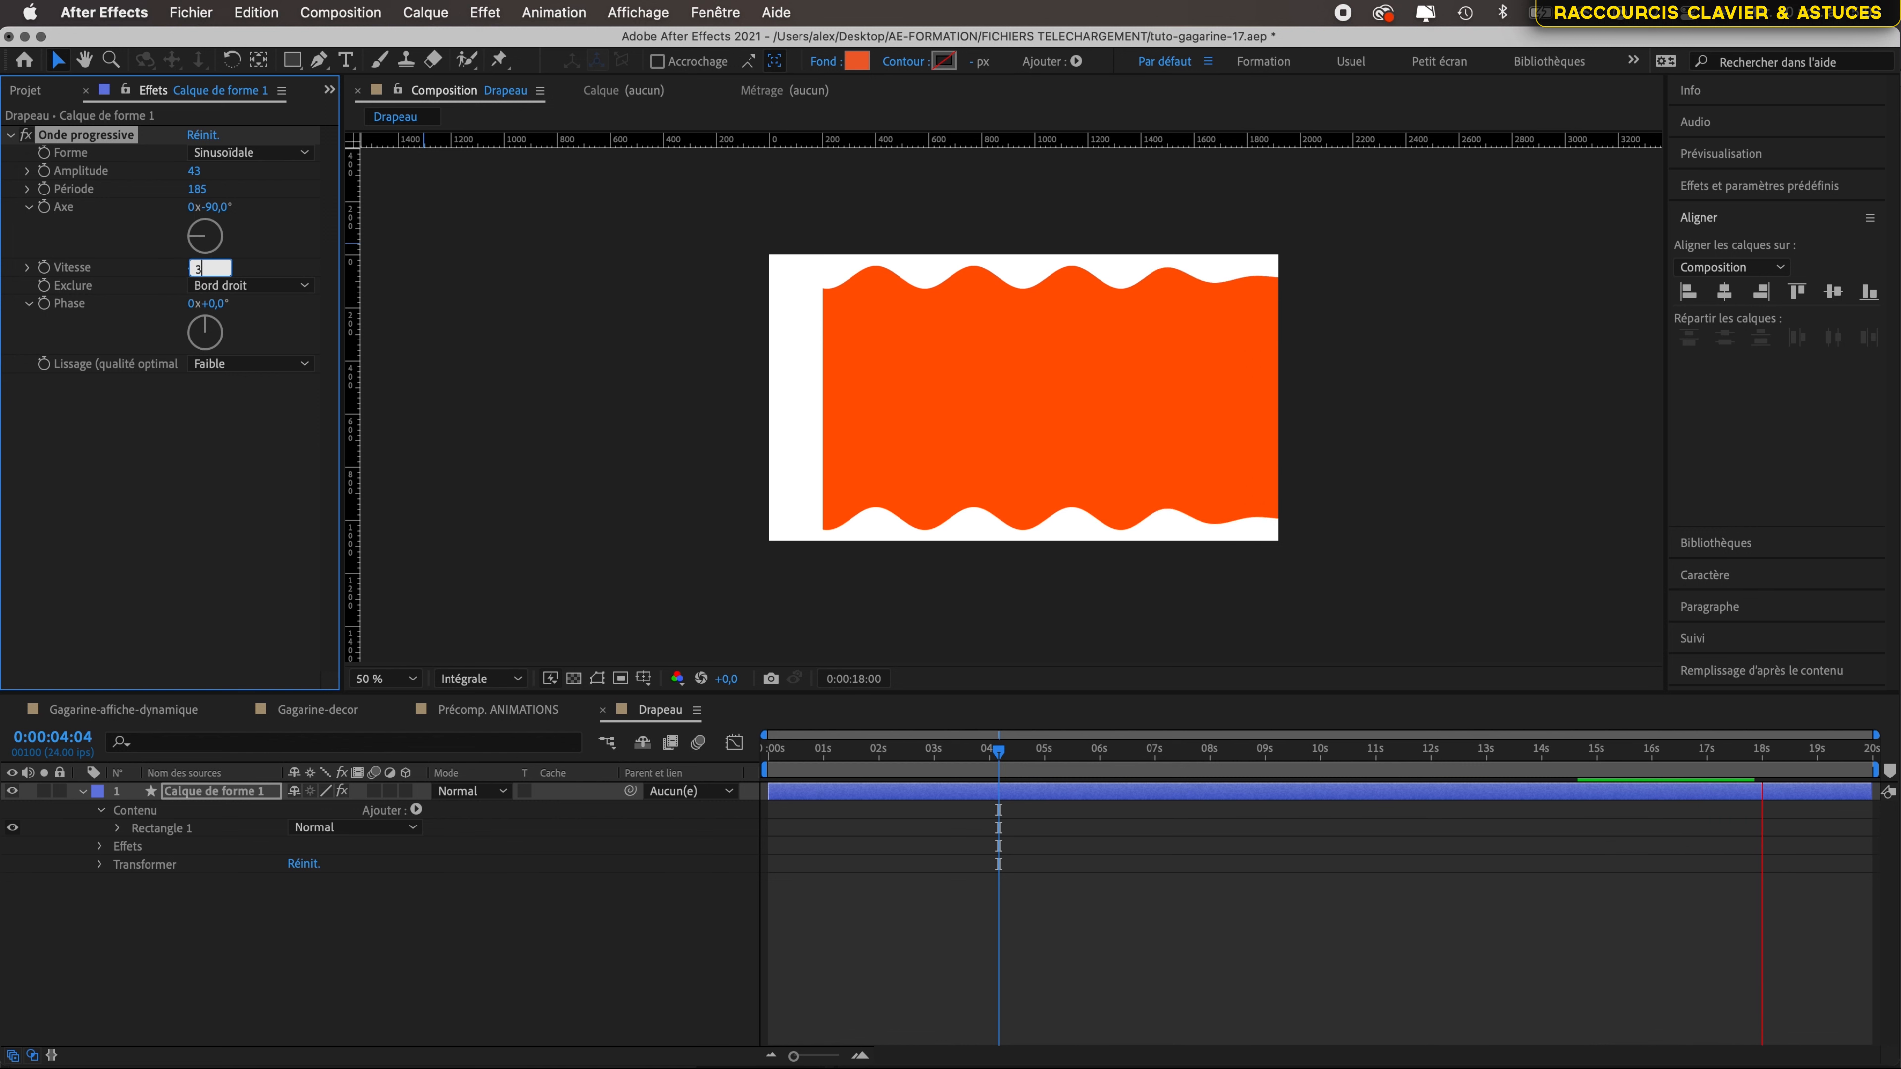
key("Return")
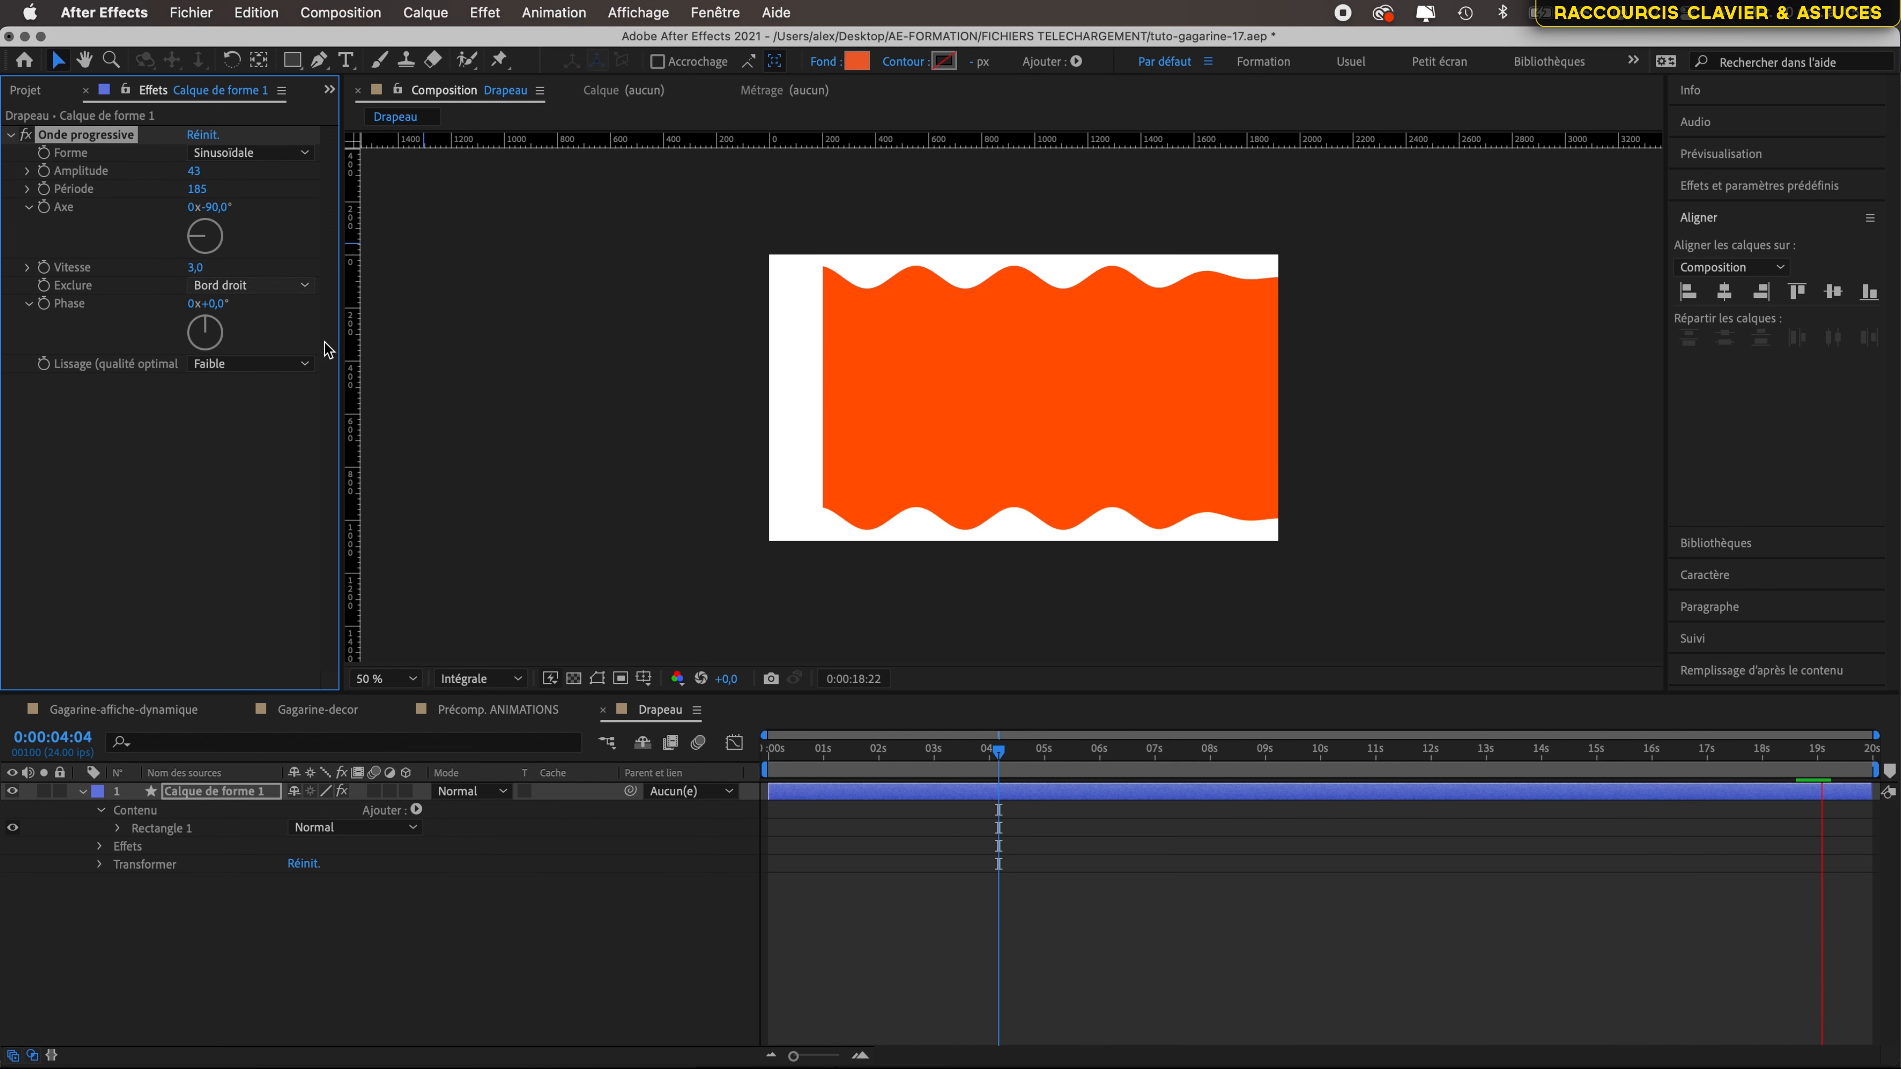
left_click(199, 269)
type("2")
key("Return")
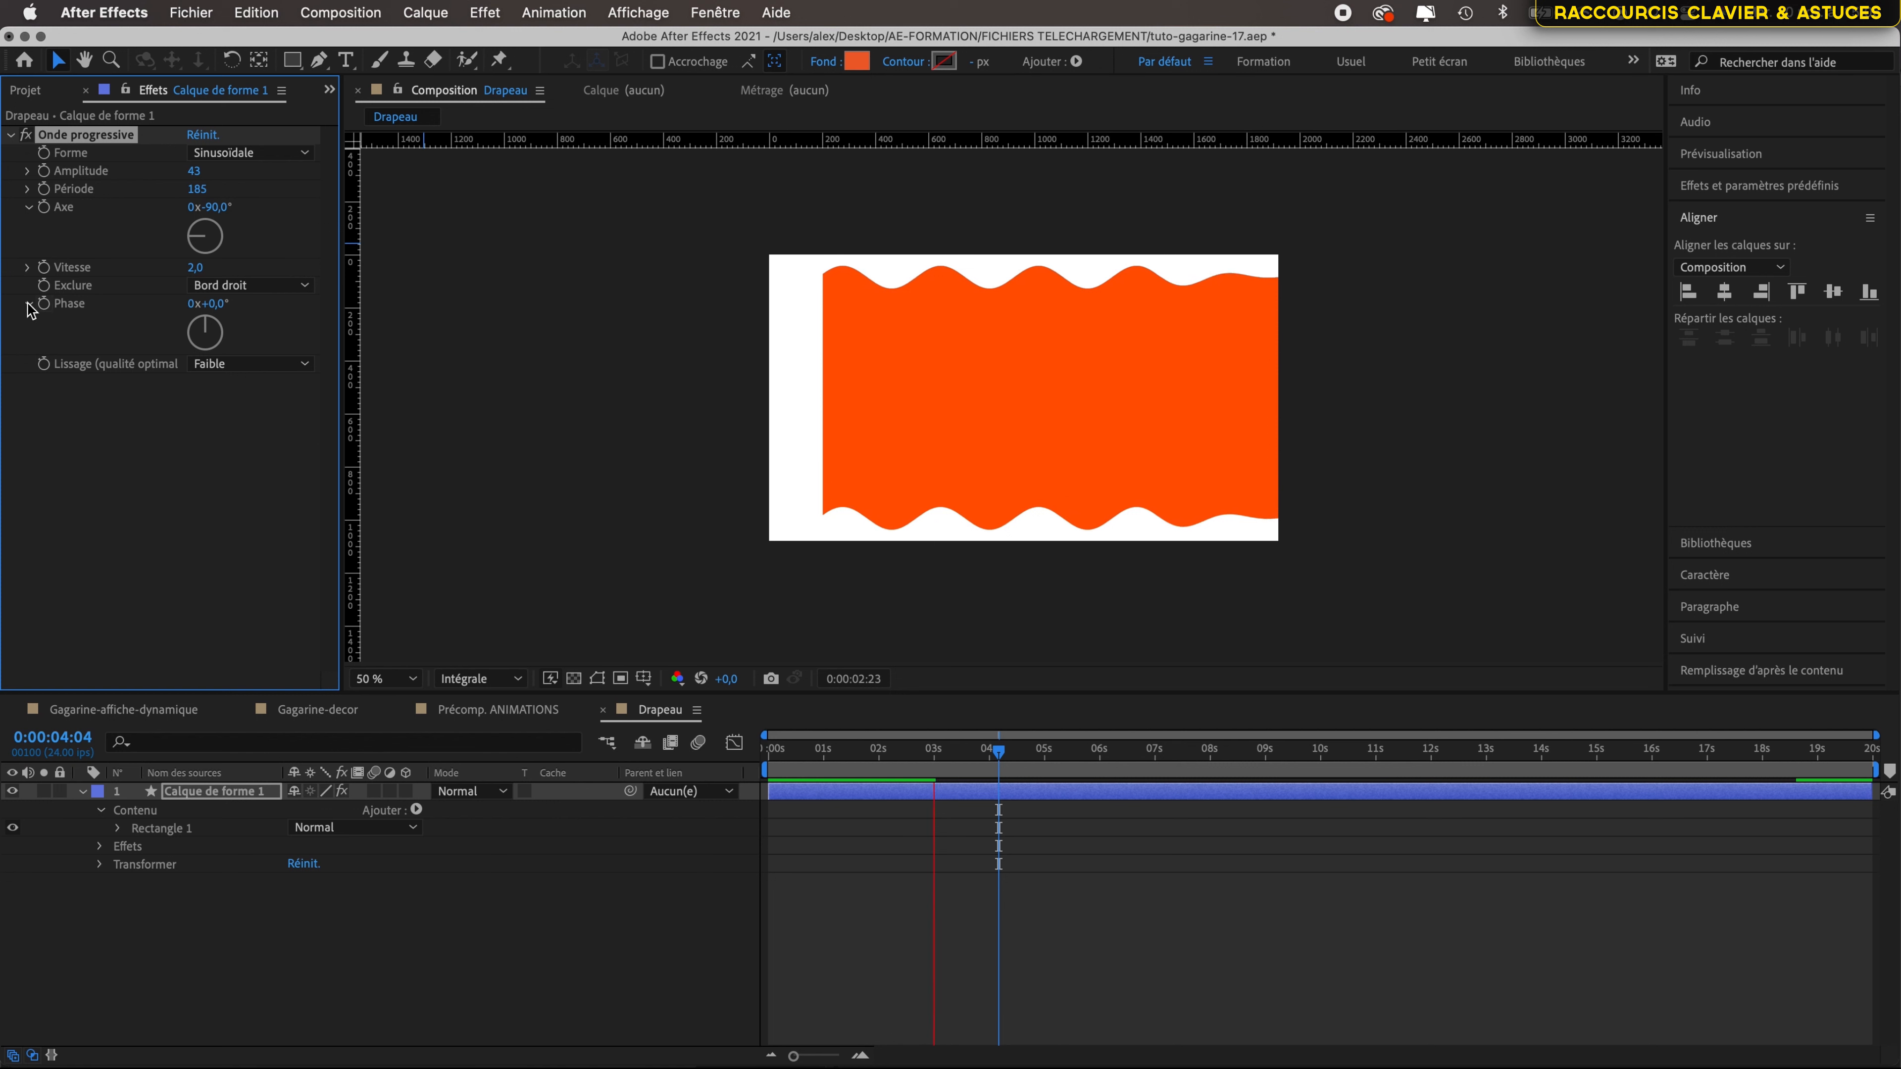
left_click_drag(215, 305, 300, 314)
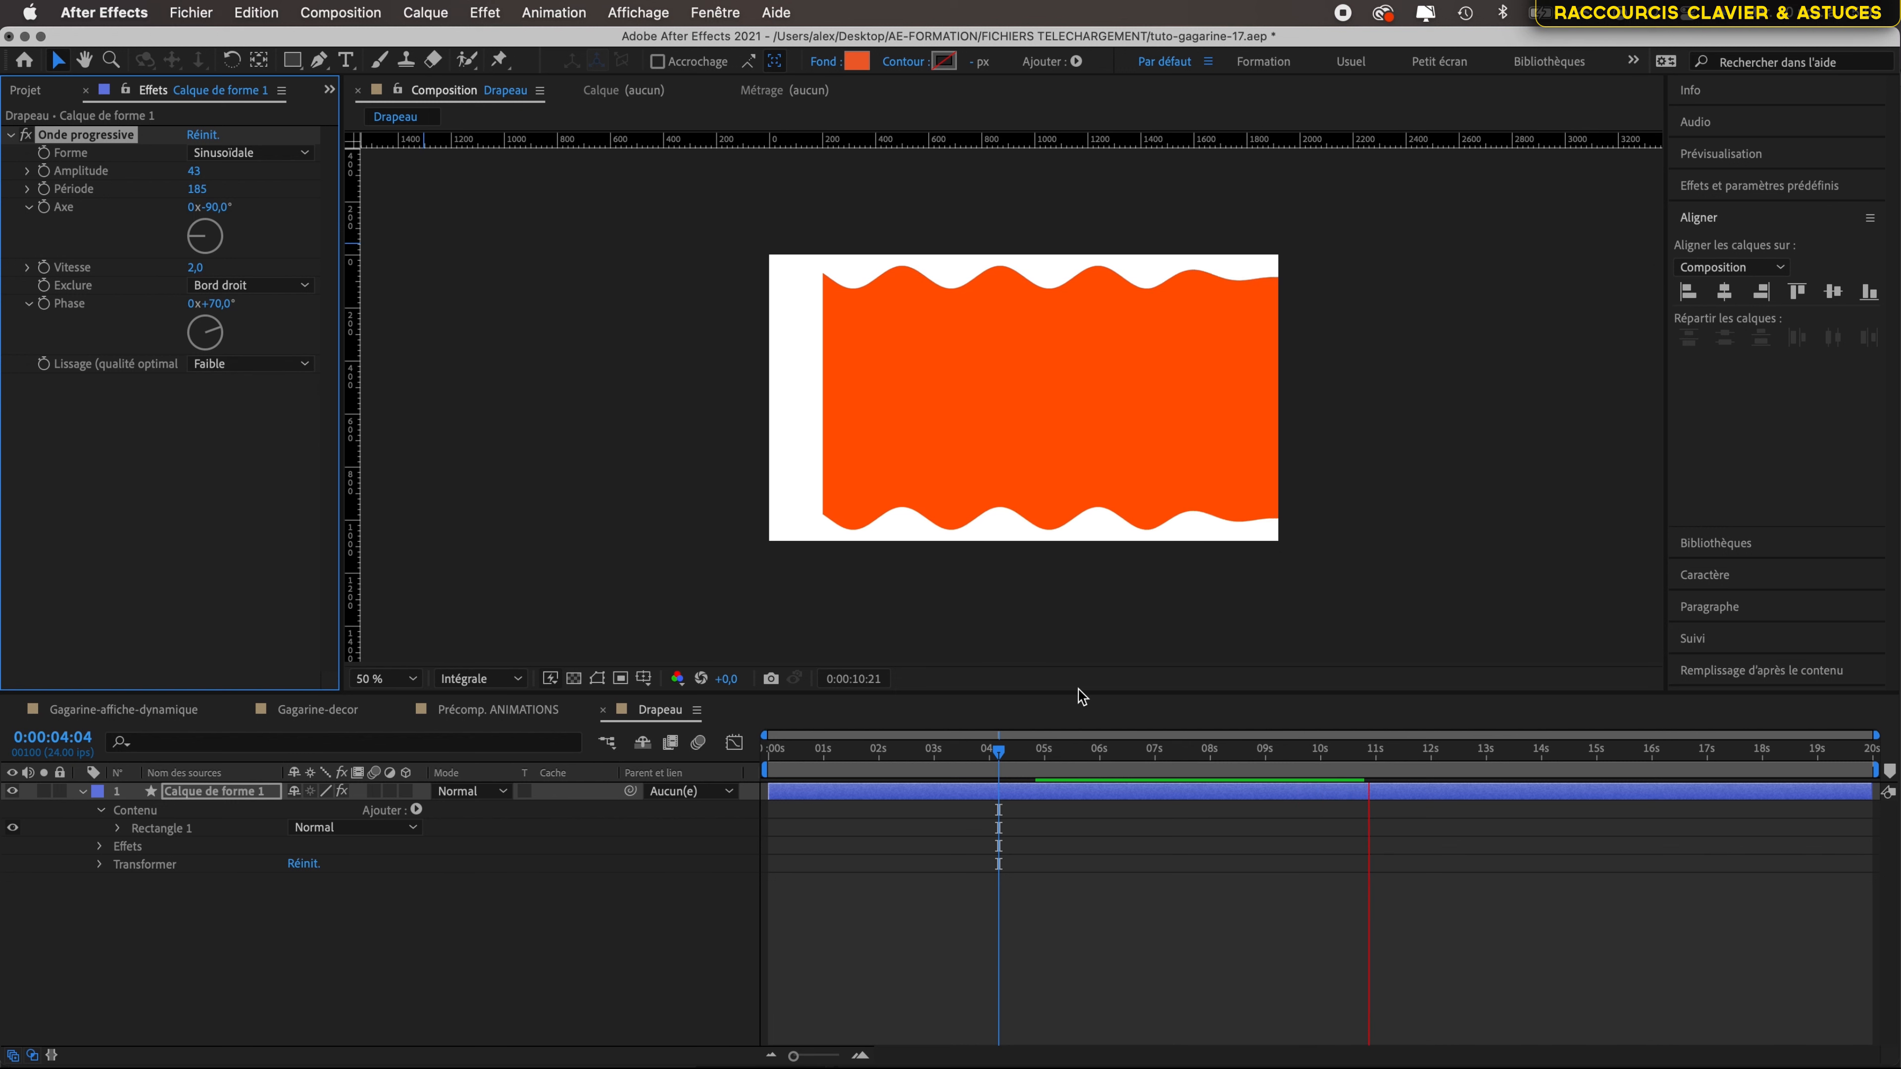
- Make the flag's waves larger and wider with an Amplitude of 60 and a Période of 300
left_click_drag(998, 749, 922, 754)
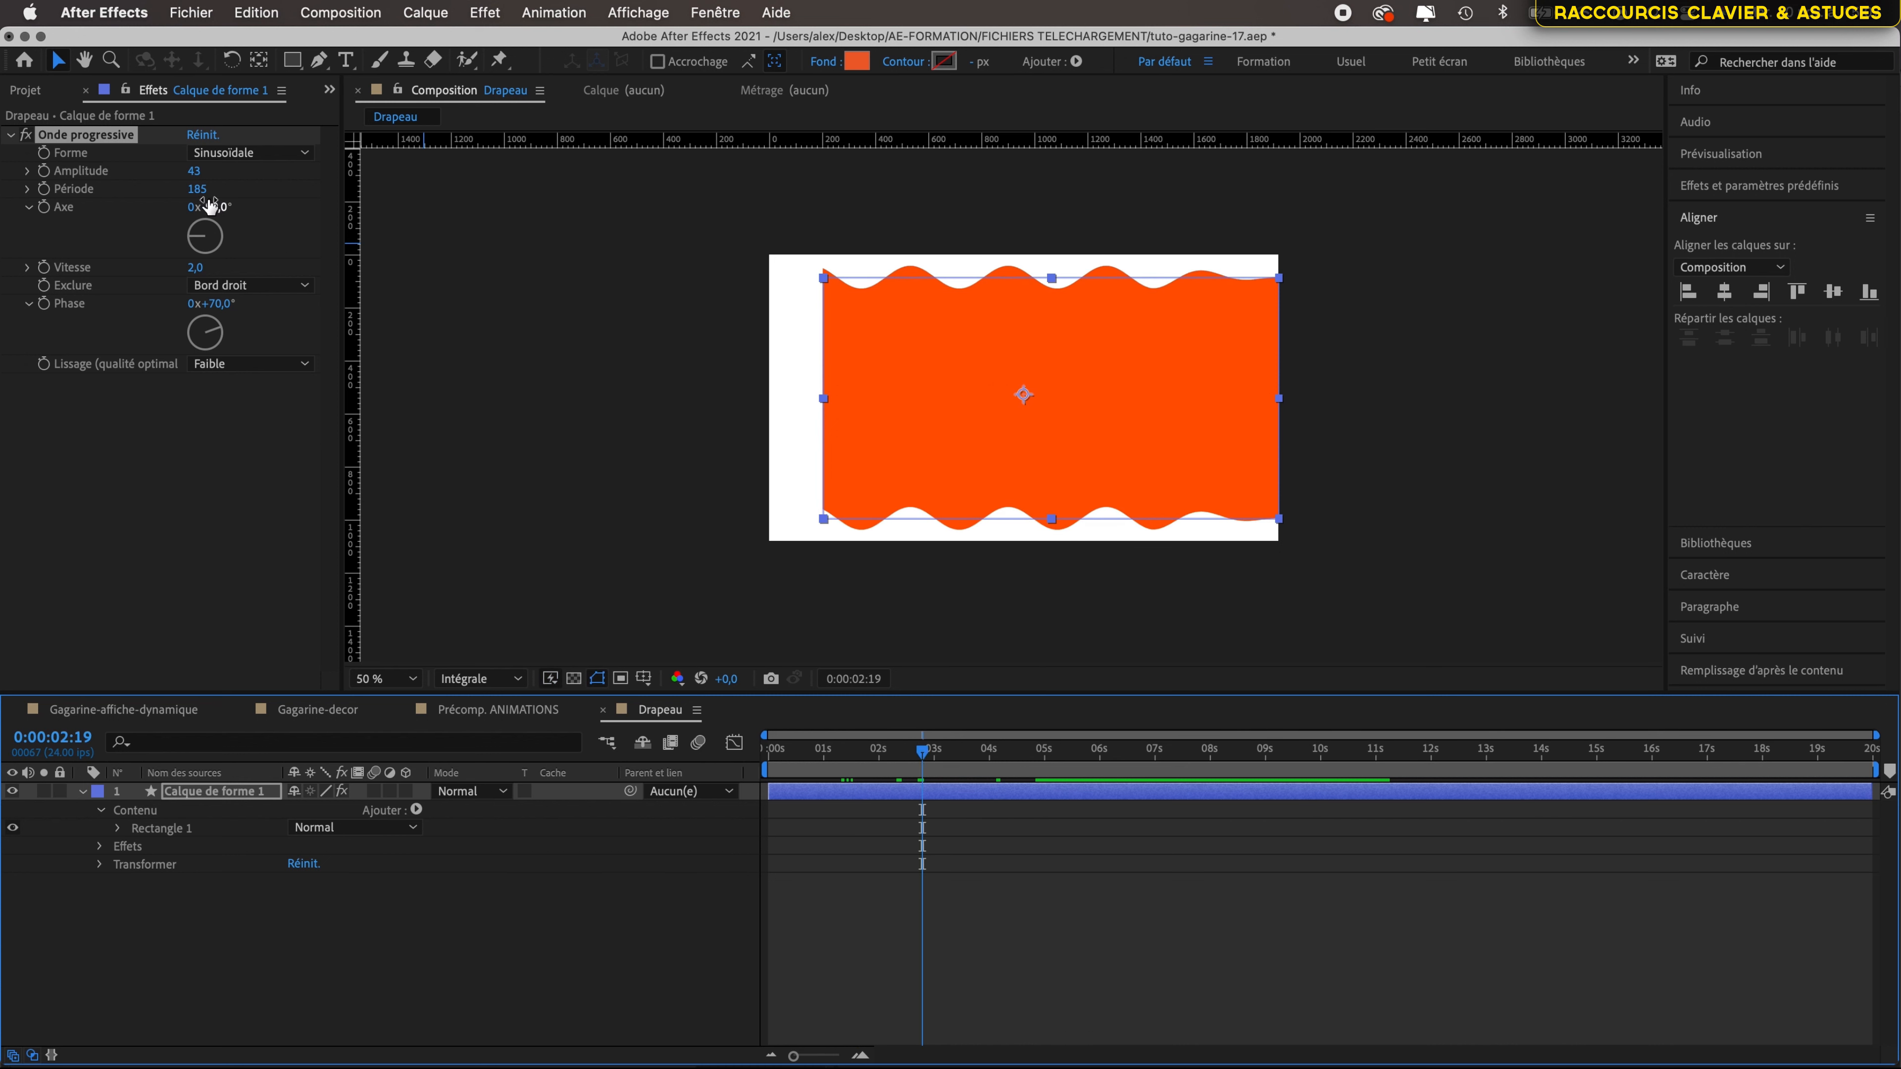
left_click_drag(197, 189, 411, 212)
left_click_drag(195, 171, 213, 171)
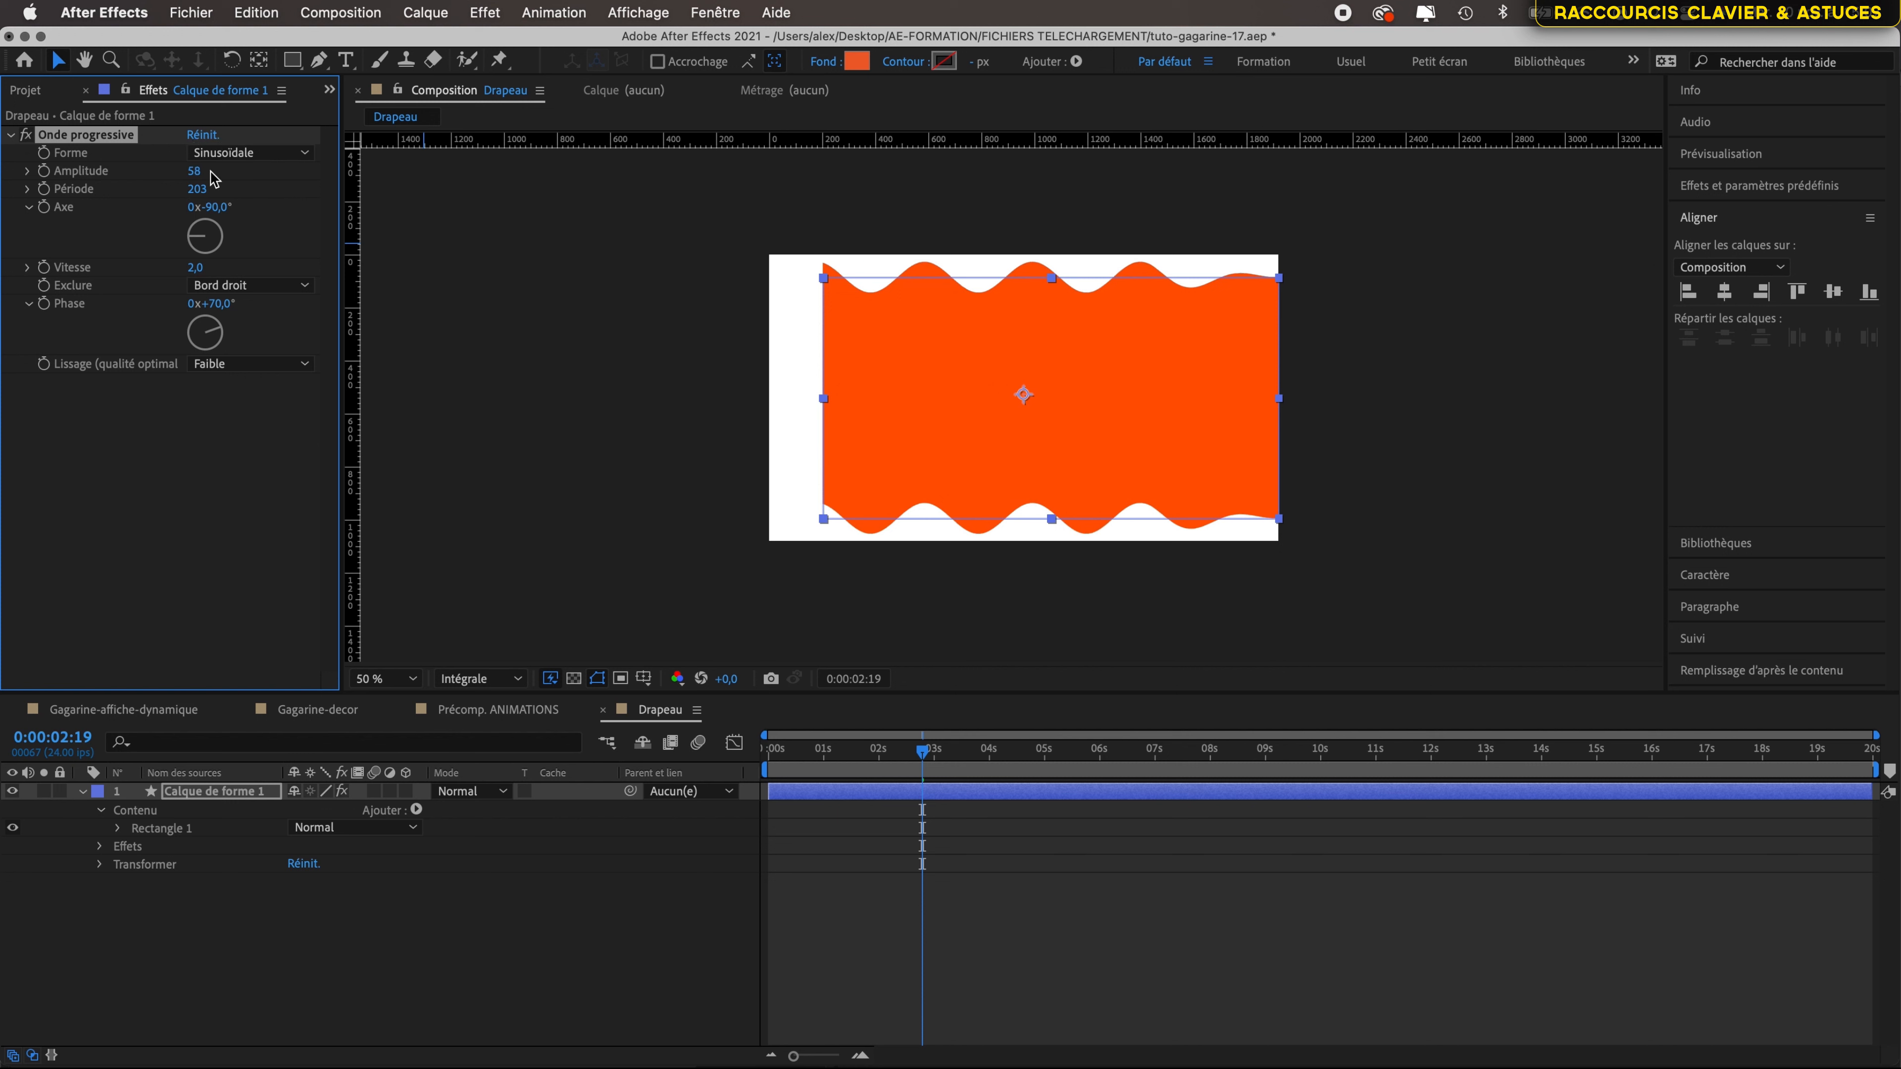
left_click(191, 171)
type("60")
key("Return")
left_click(202, 190)
type("300")
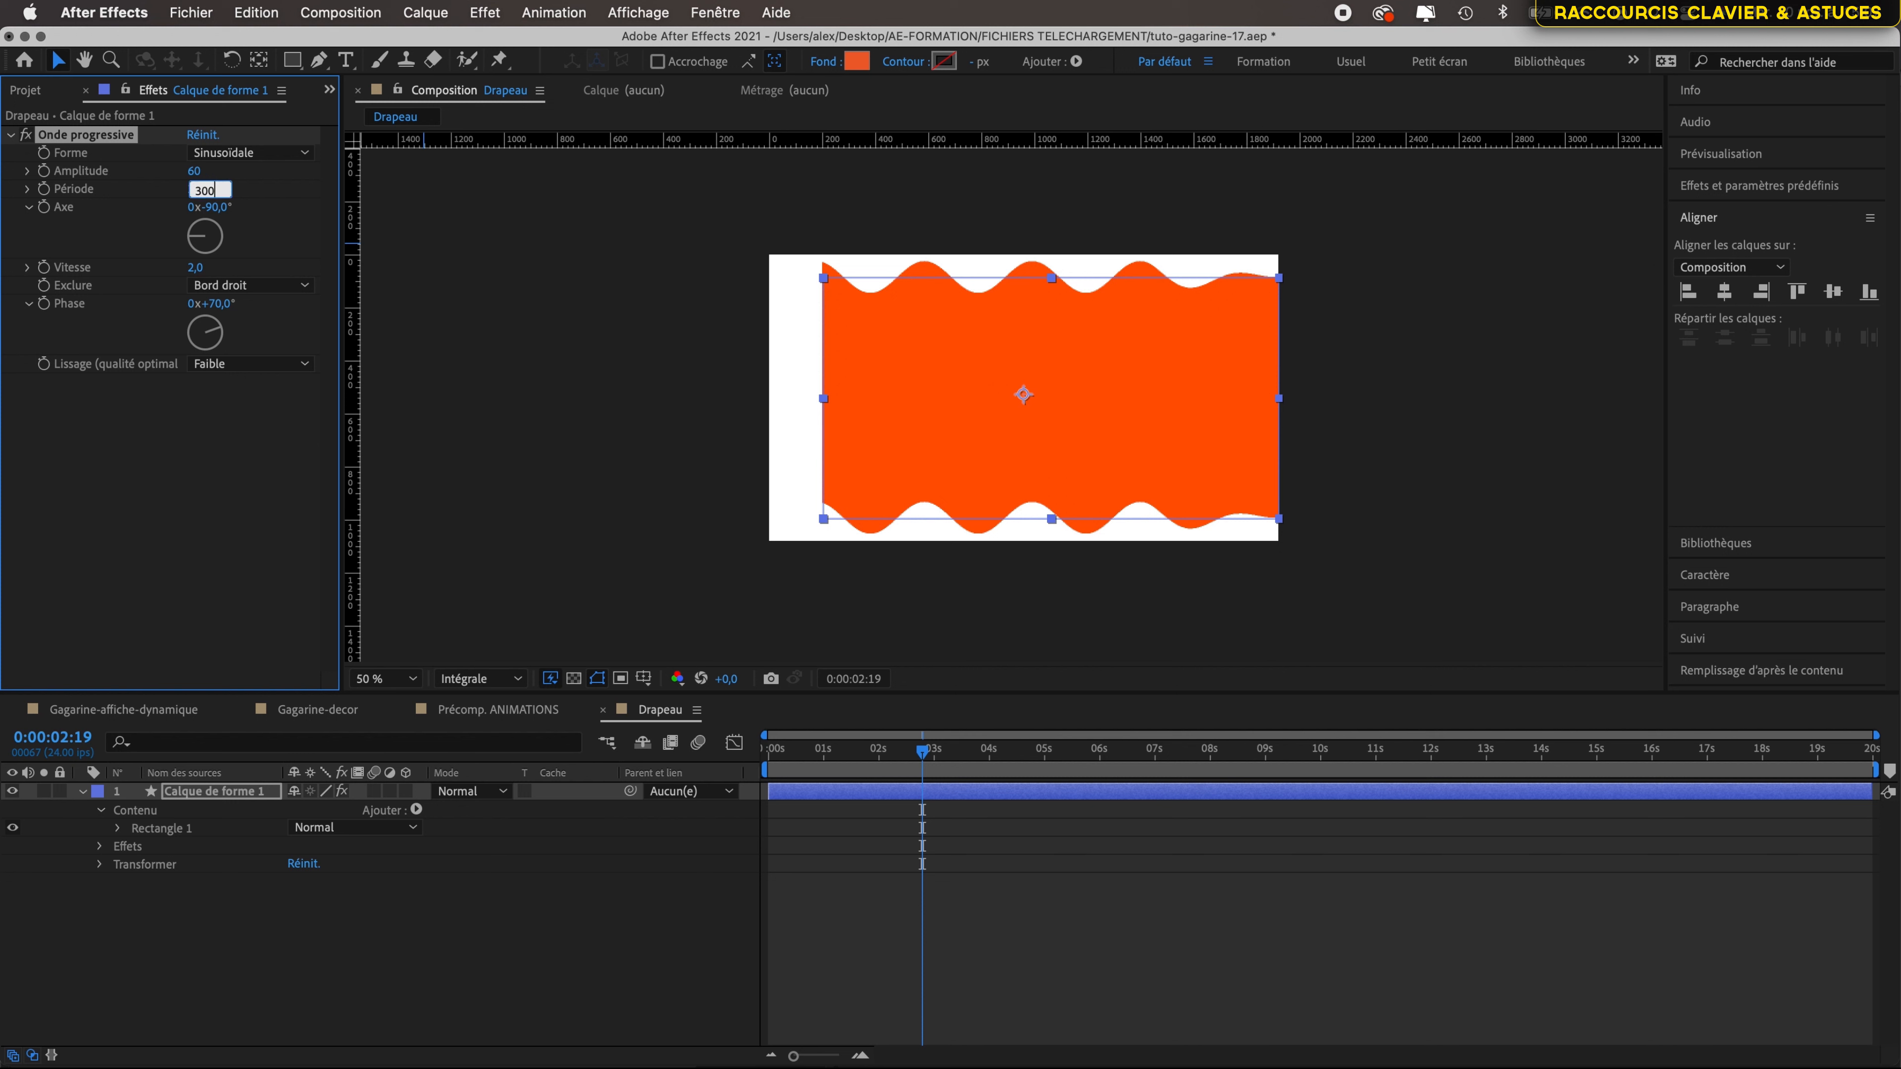
key("Return")
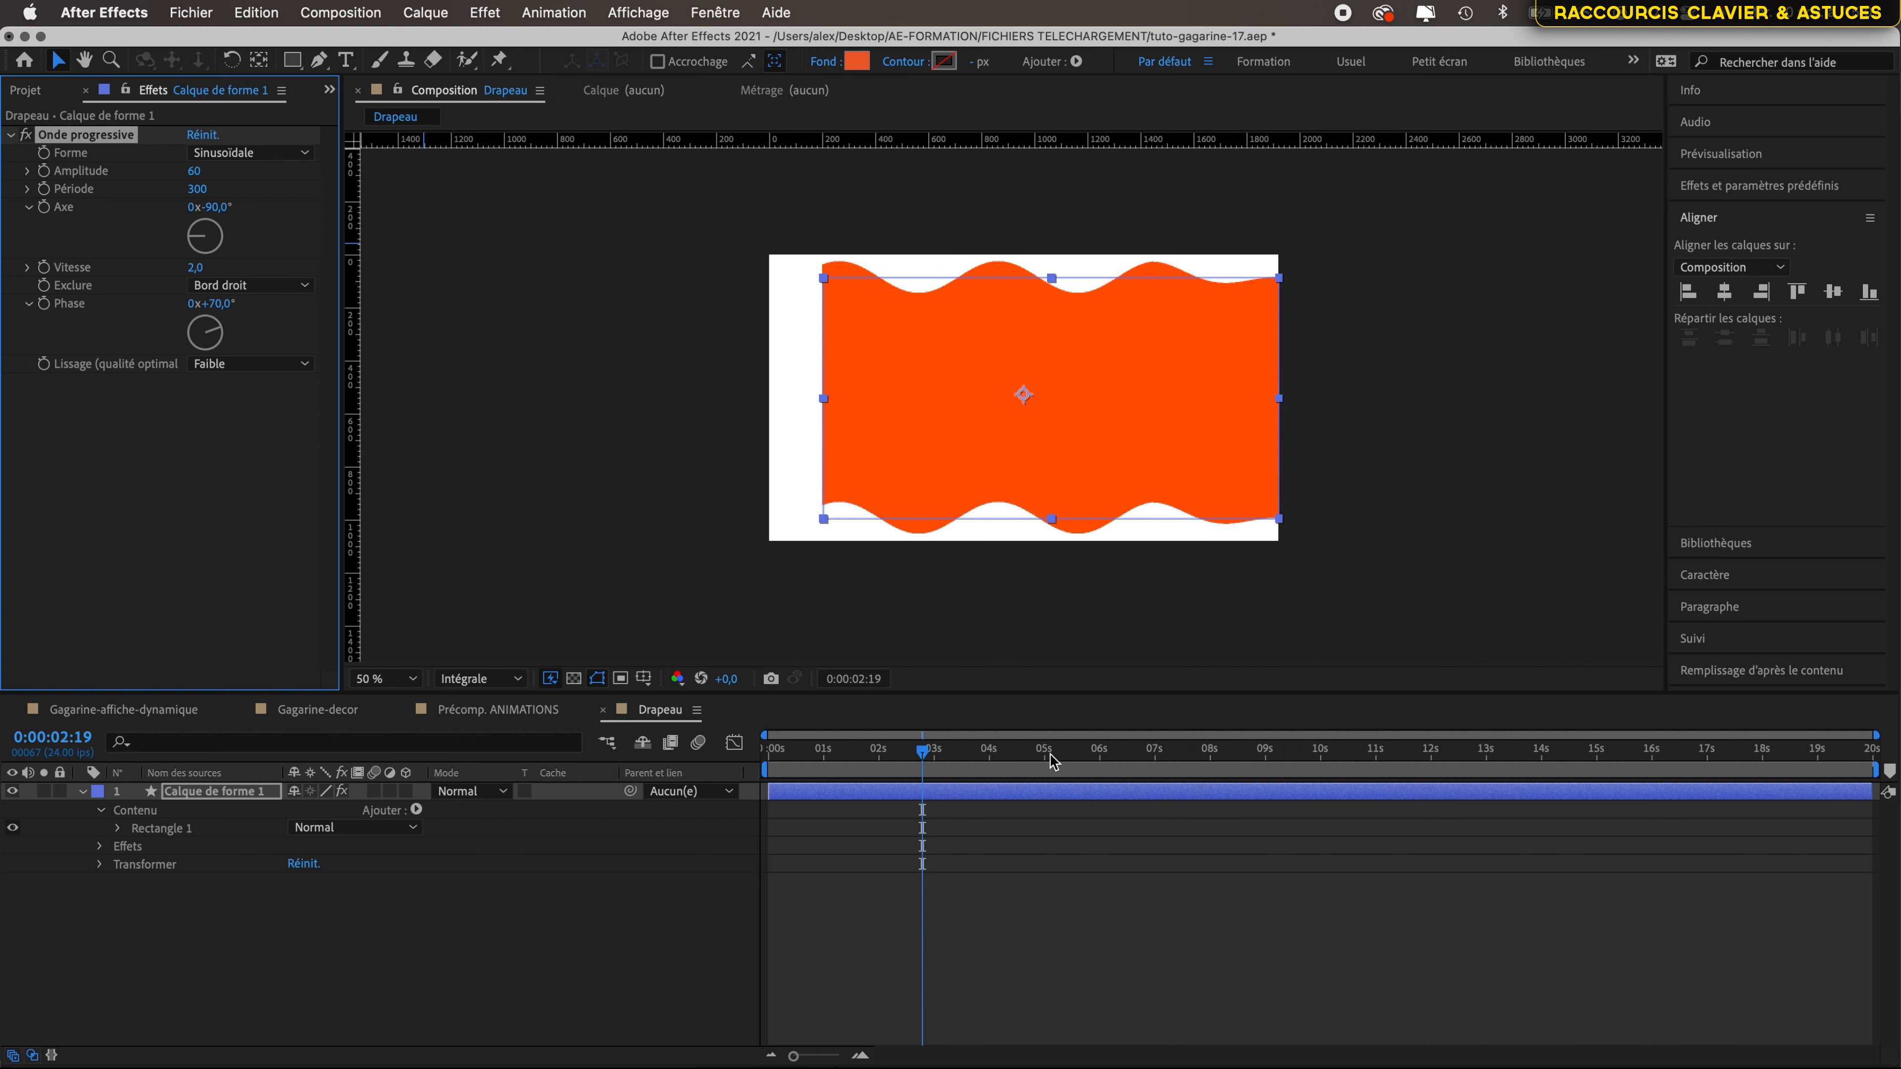
- Play back the waving flag from 0:00:00:13 and check the edge options offered by Exclure
left_click_drag(928, 770, 801, 764)
key("space")
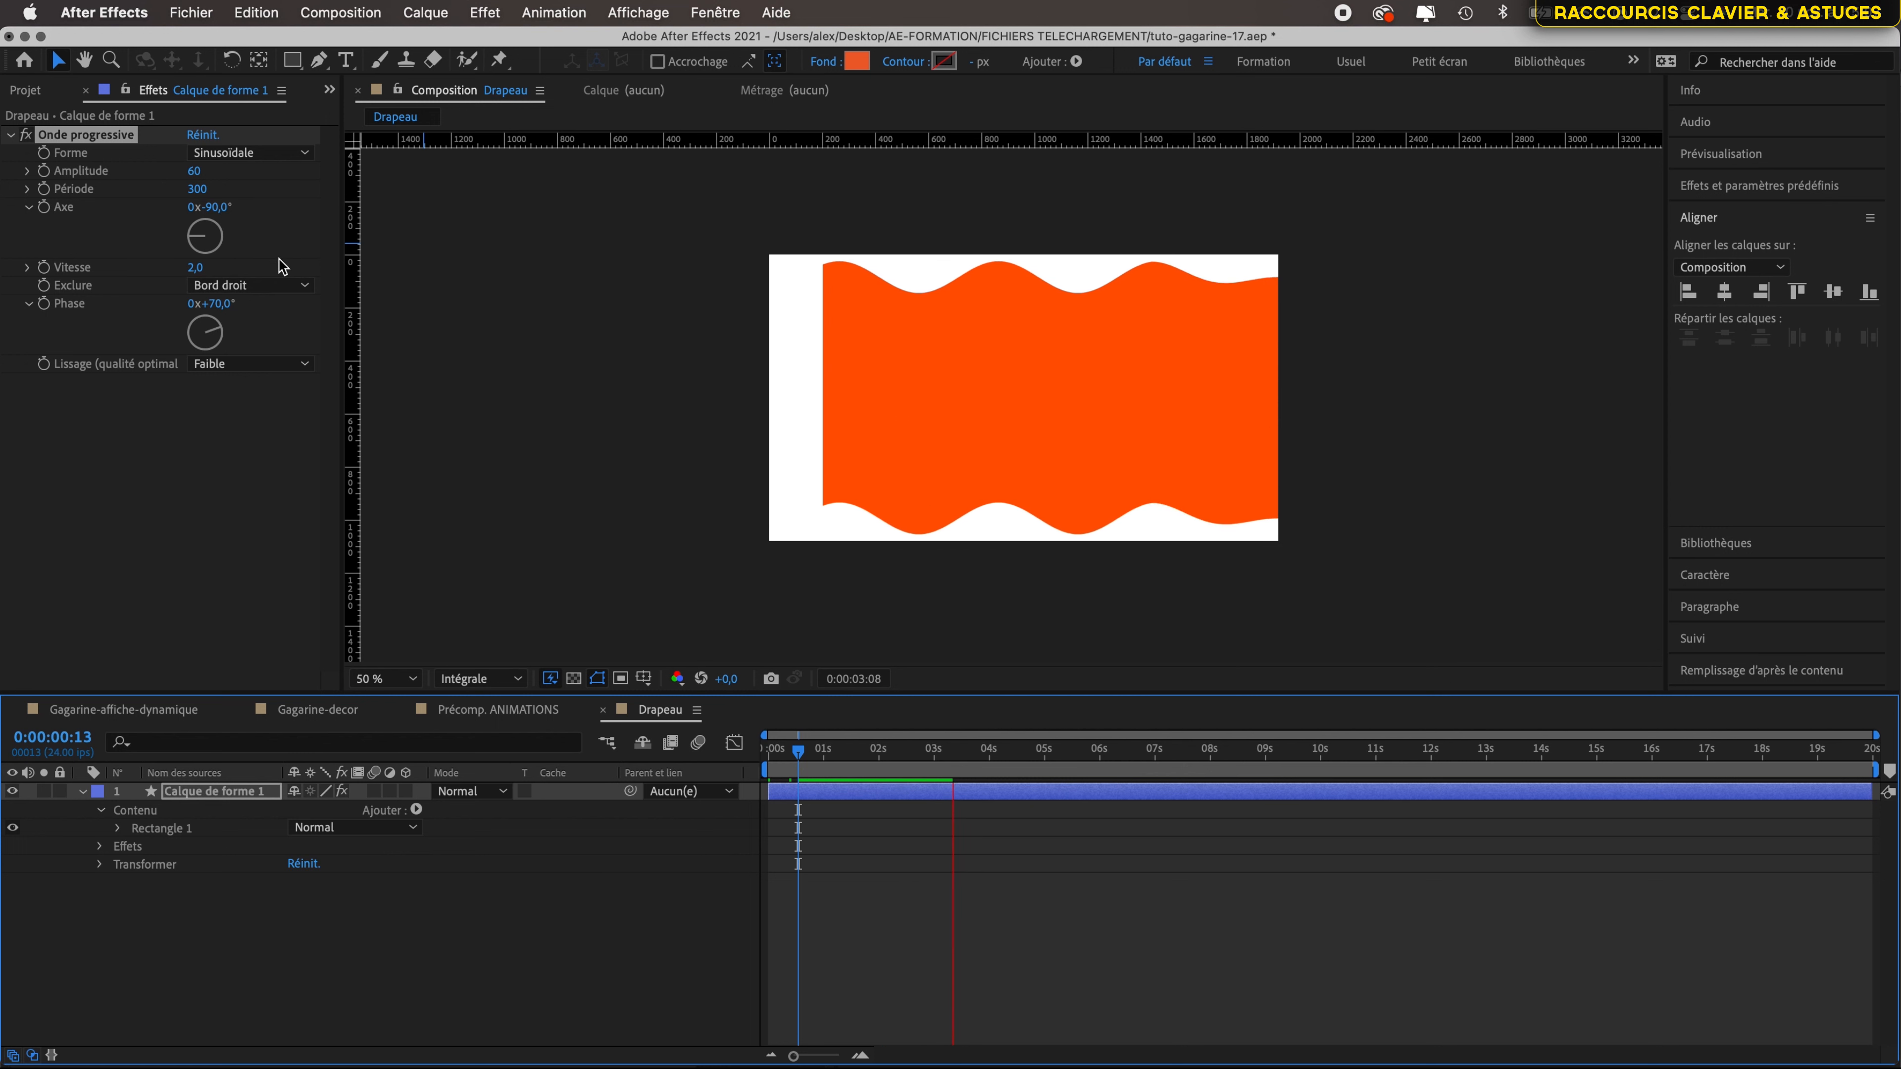
left_click(304, 285)
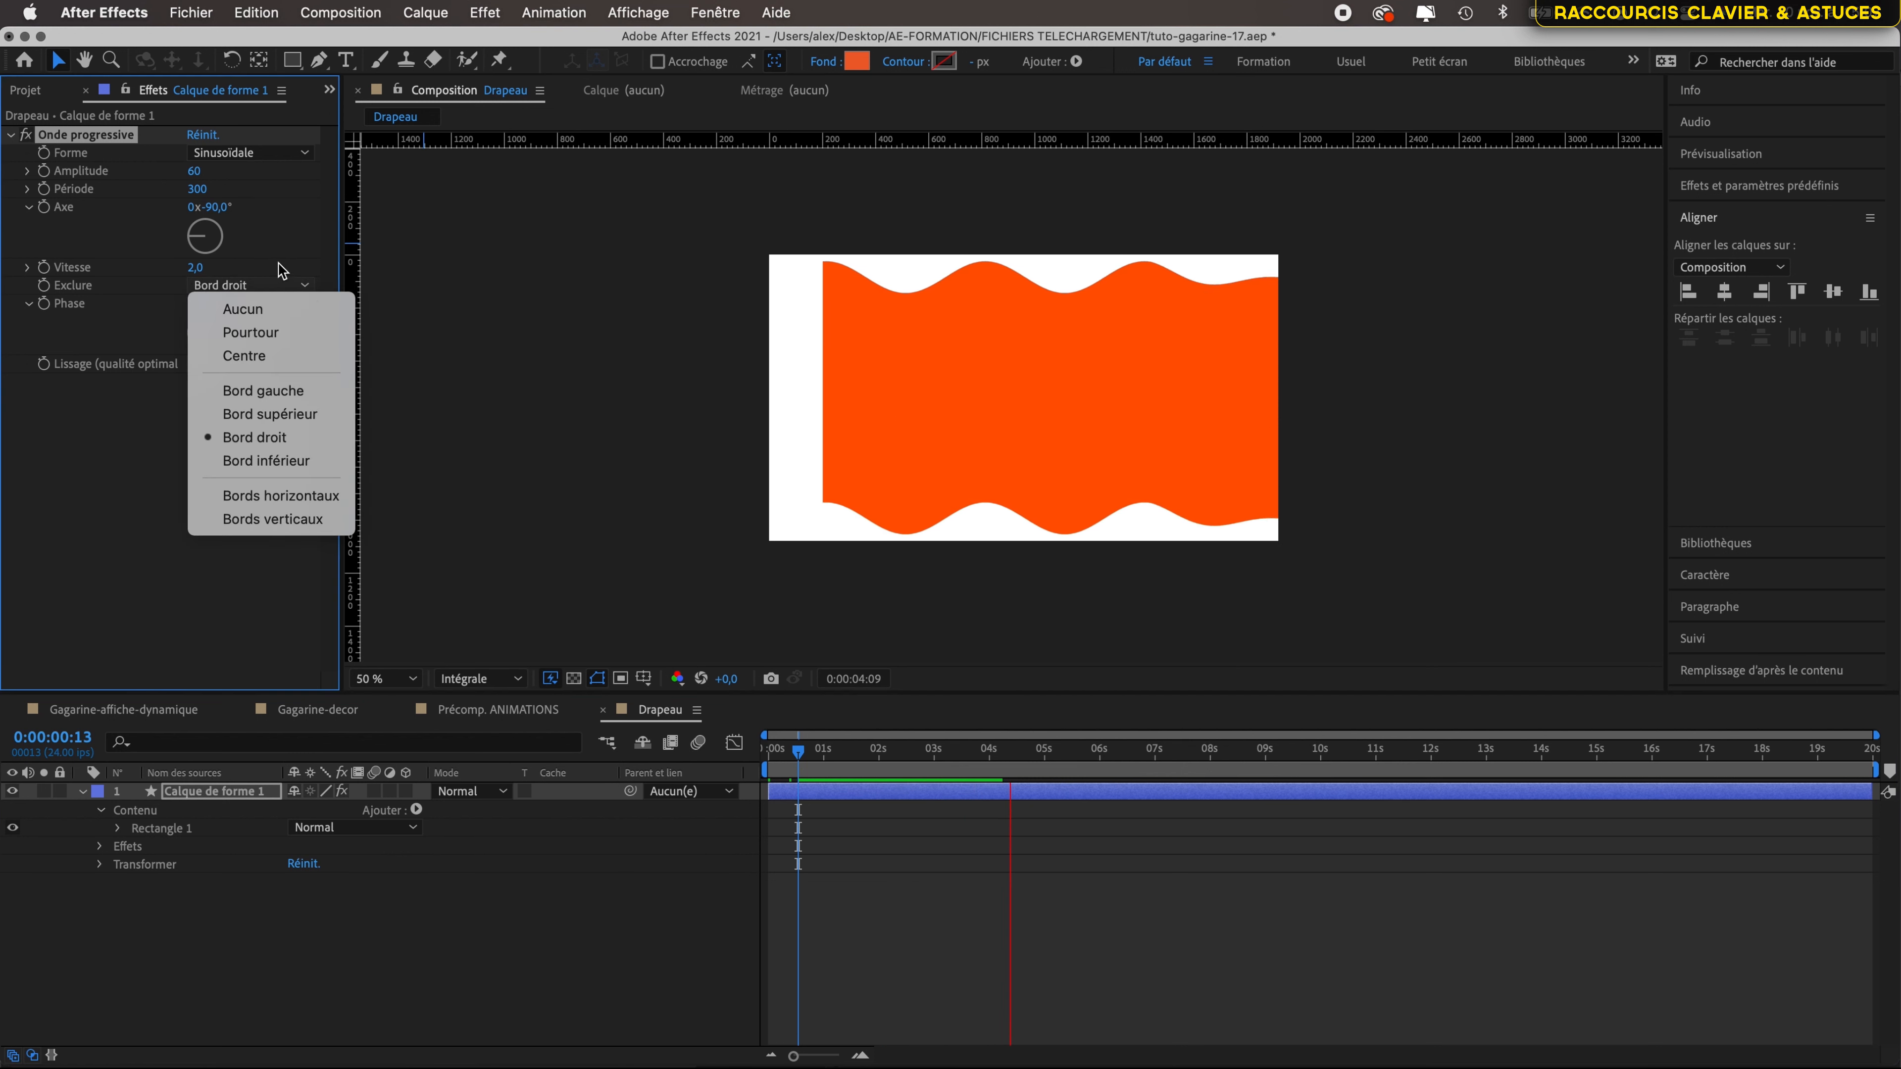
left_click(127, 475)
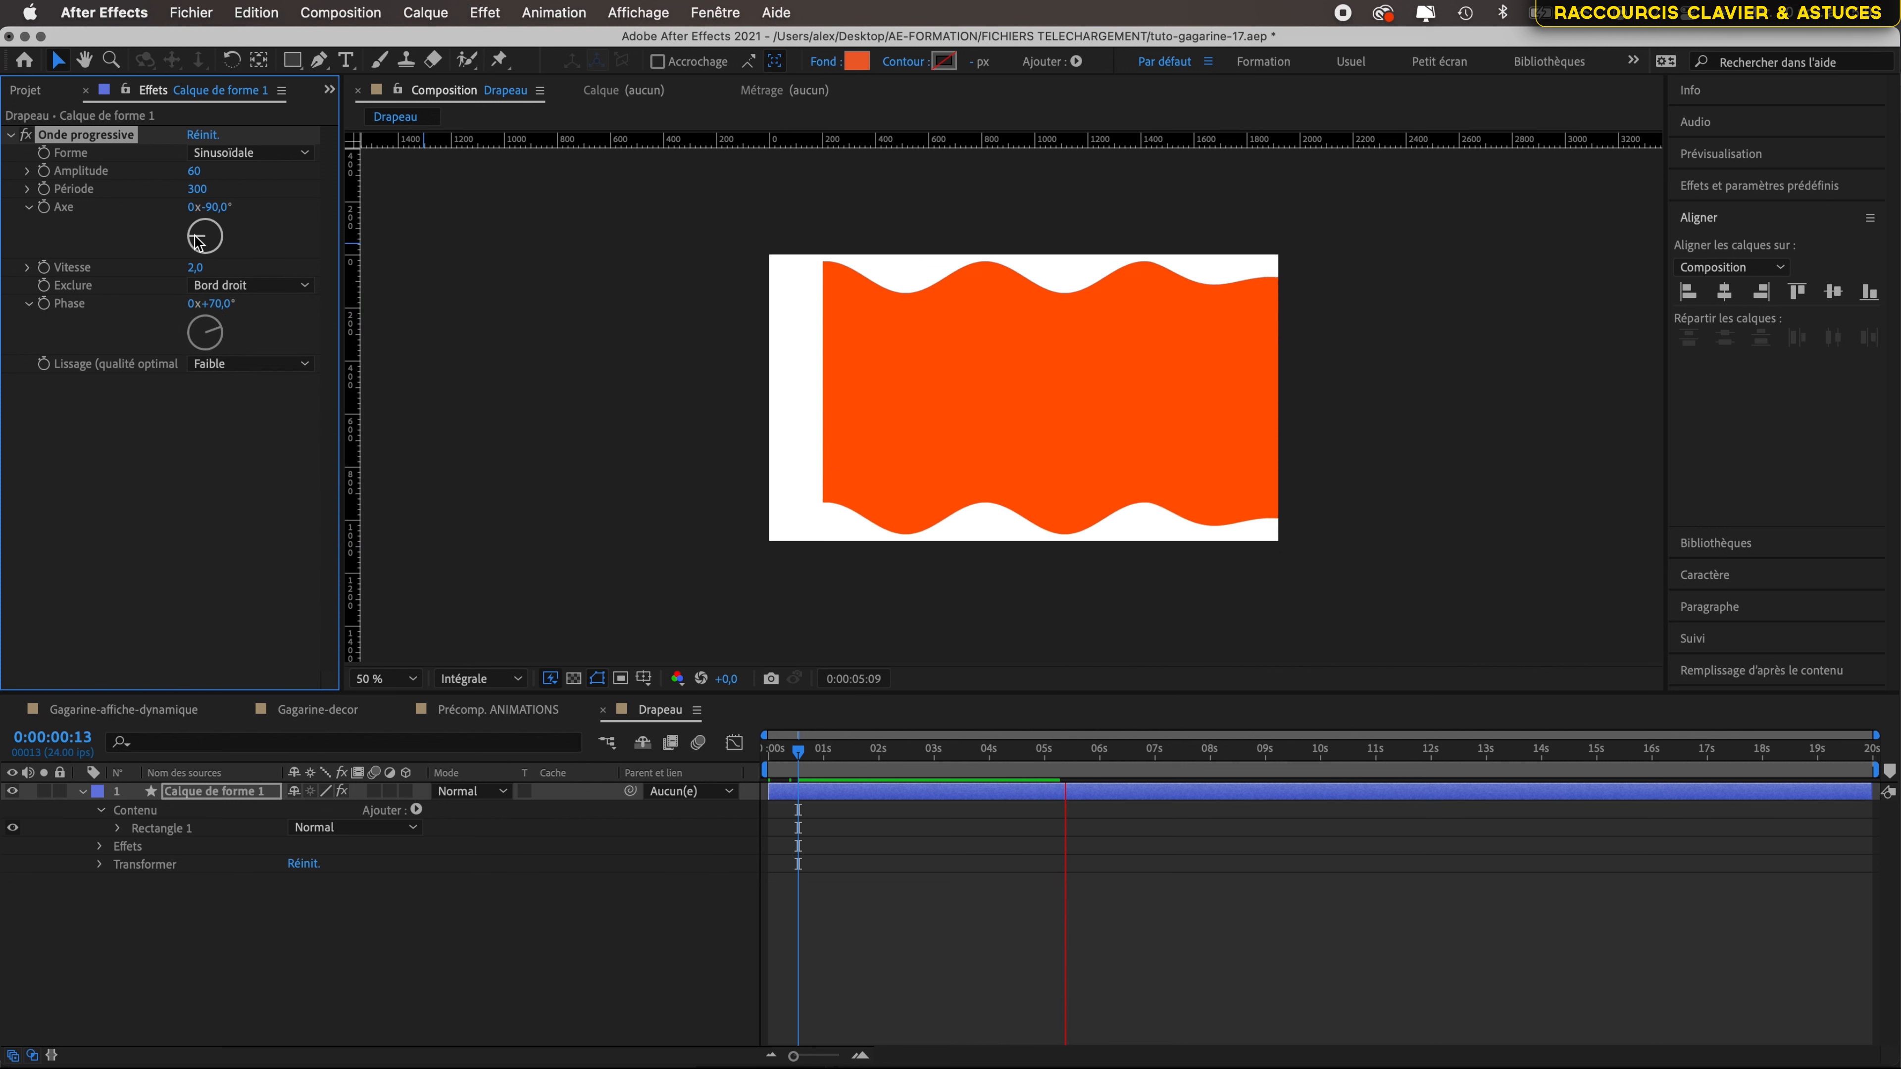
- Tilt the wave direction by raising Axe gradually to -45°, and lower Période to about 275
left_click_drag(197, 241, 195, 237)
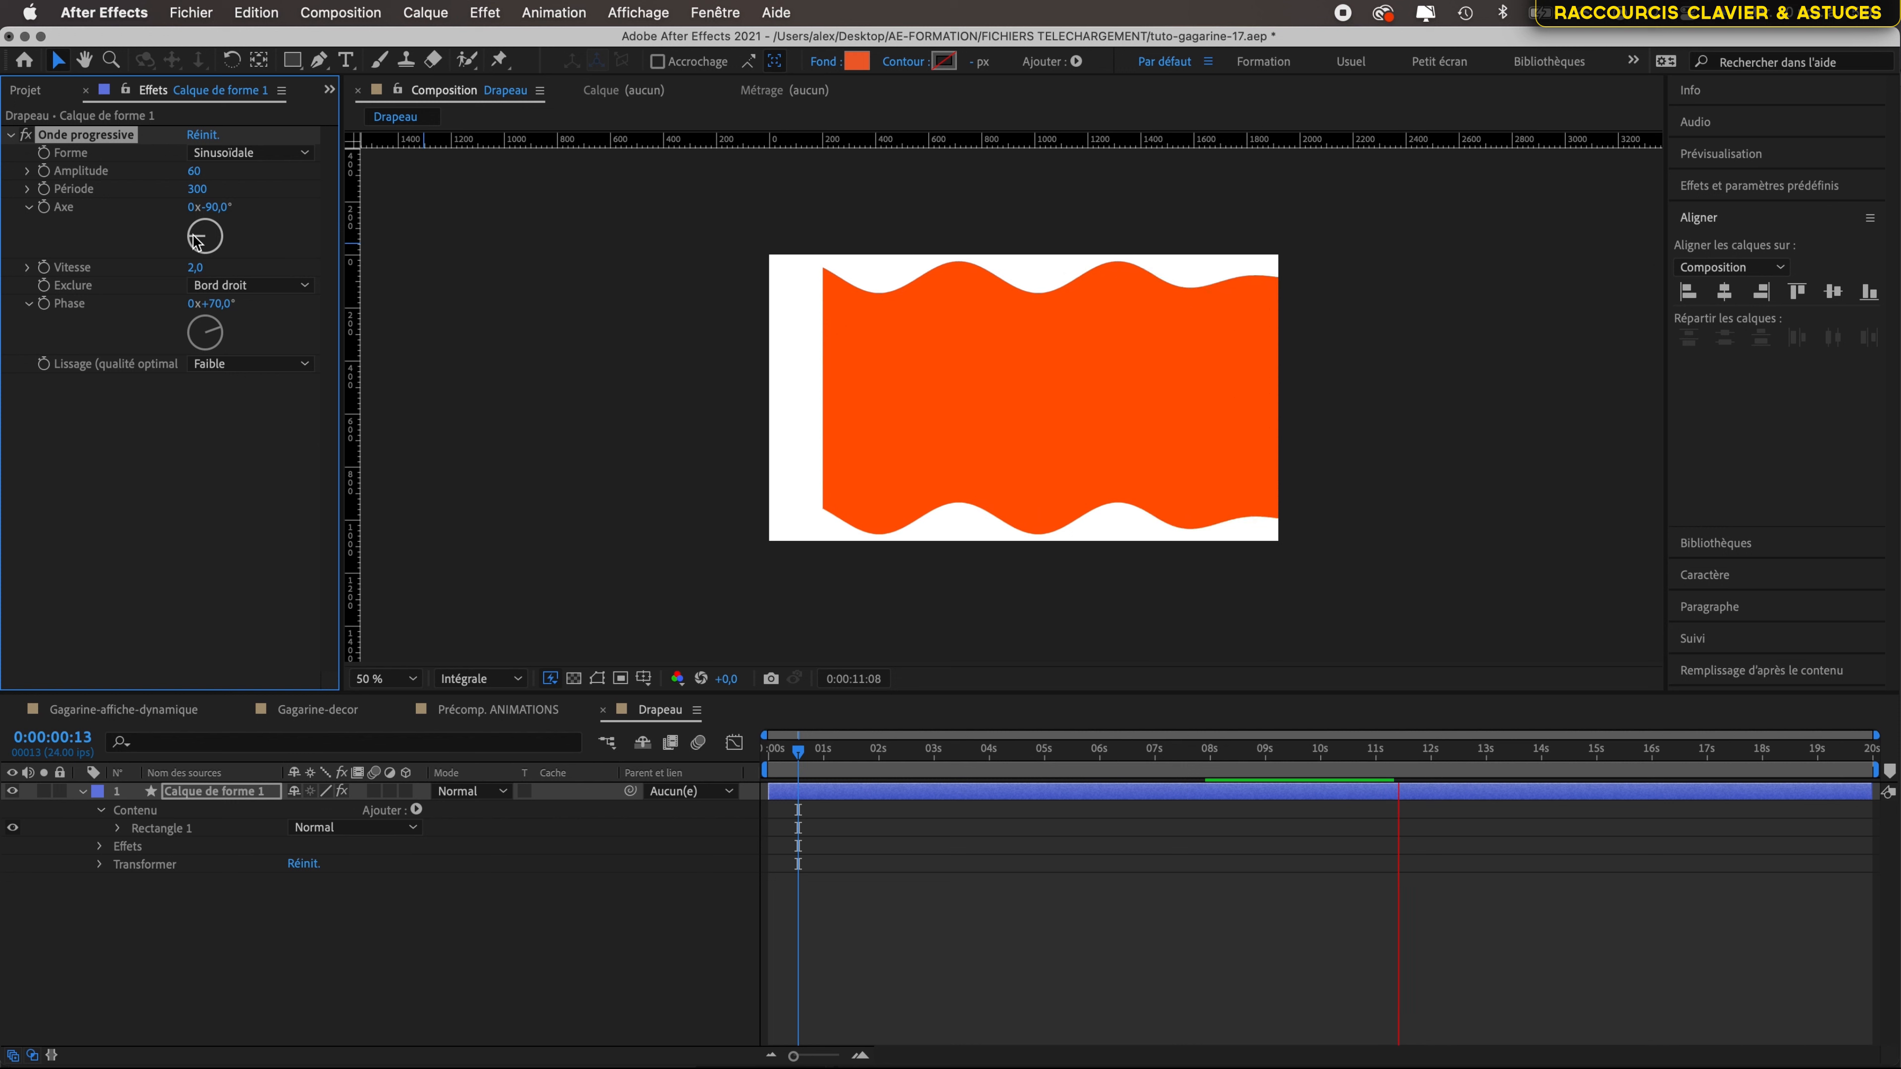
left_click(217, 207)
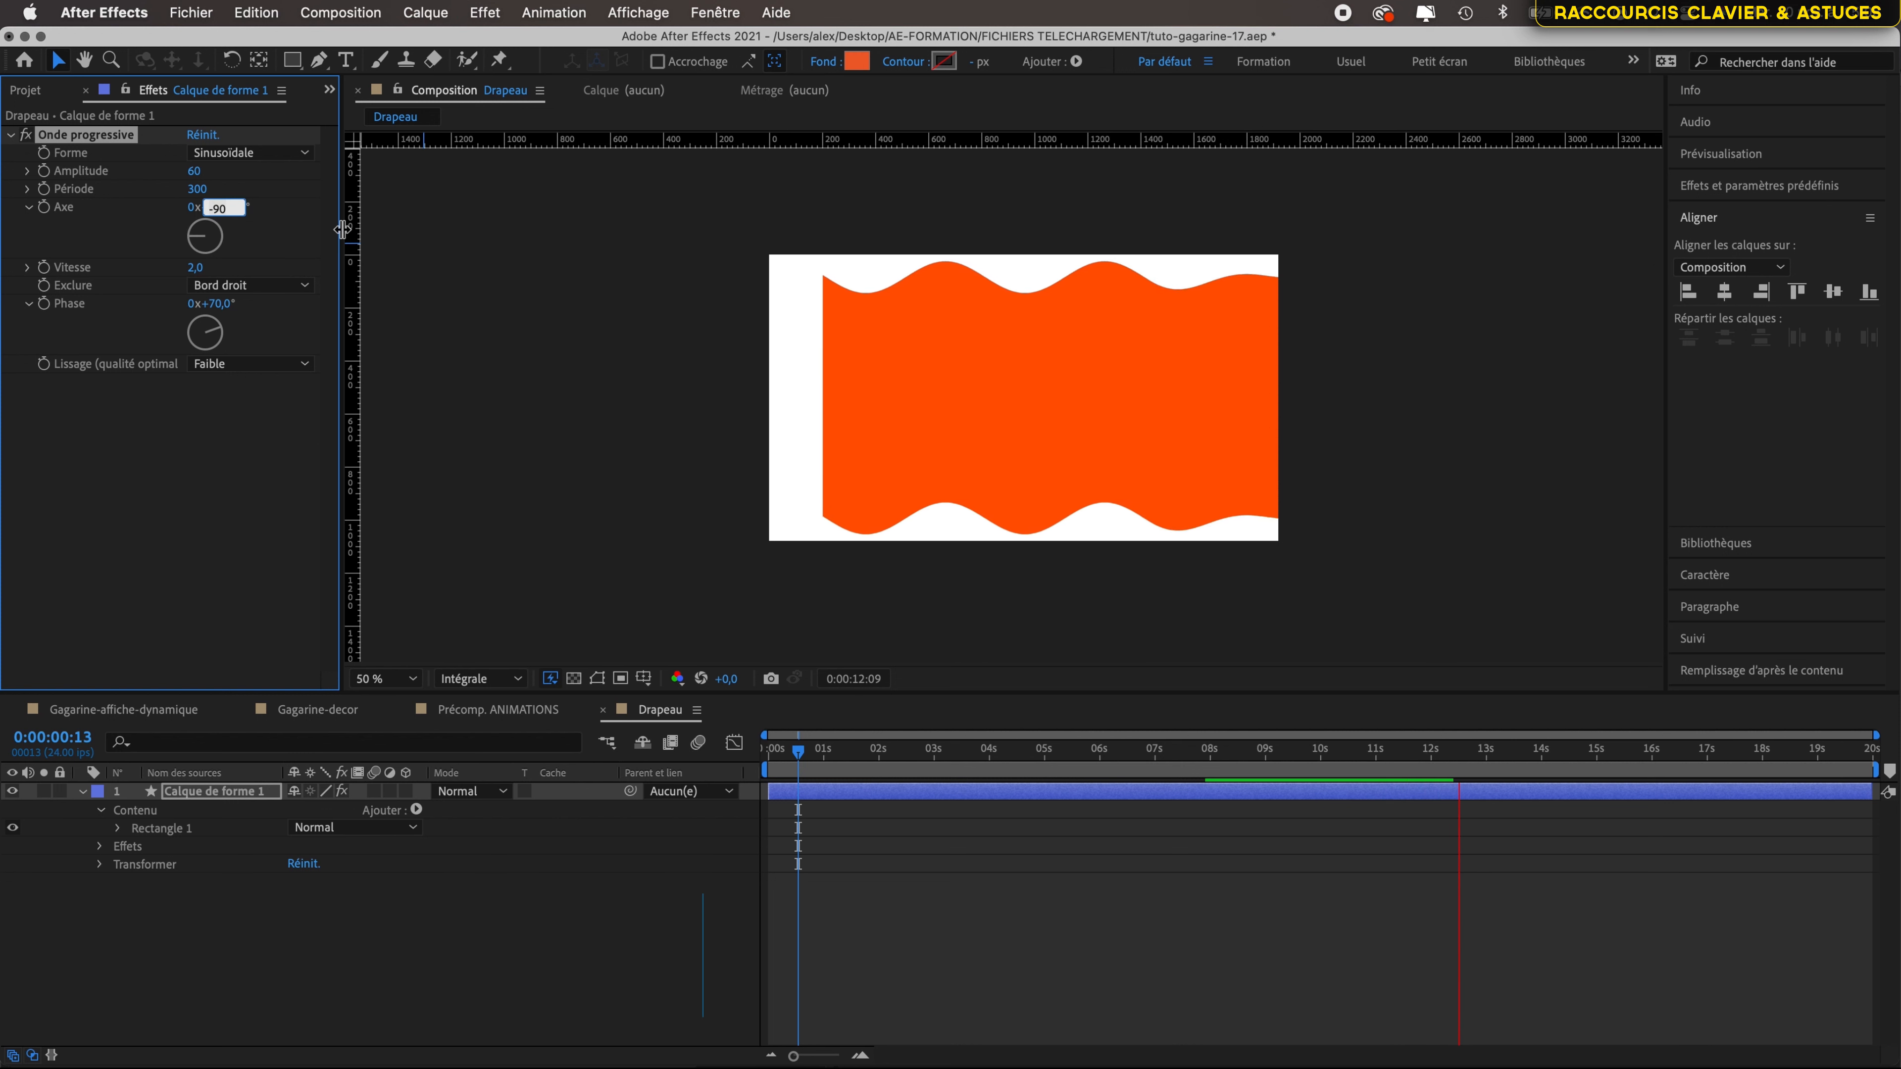
key("Up")
key("Up")
key("Up")
key("Up")
key("Up")
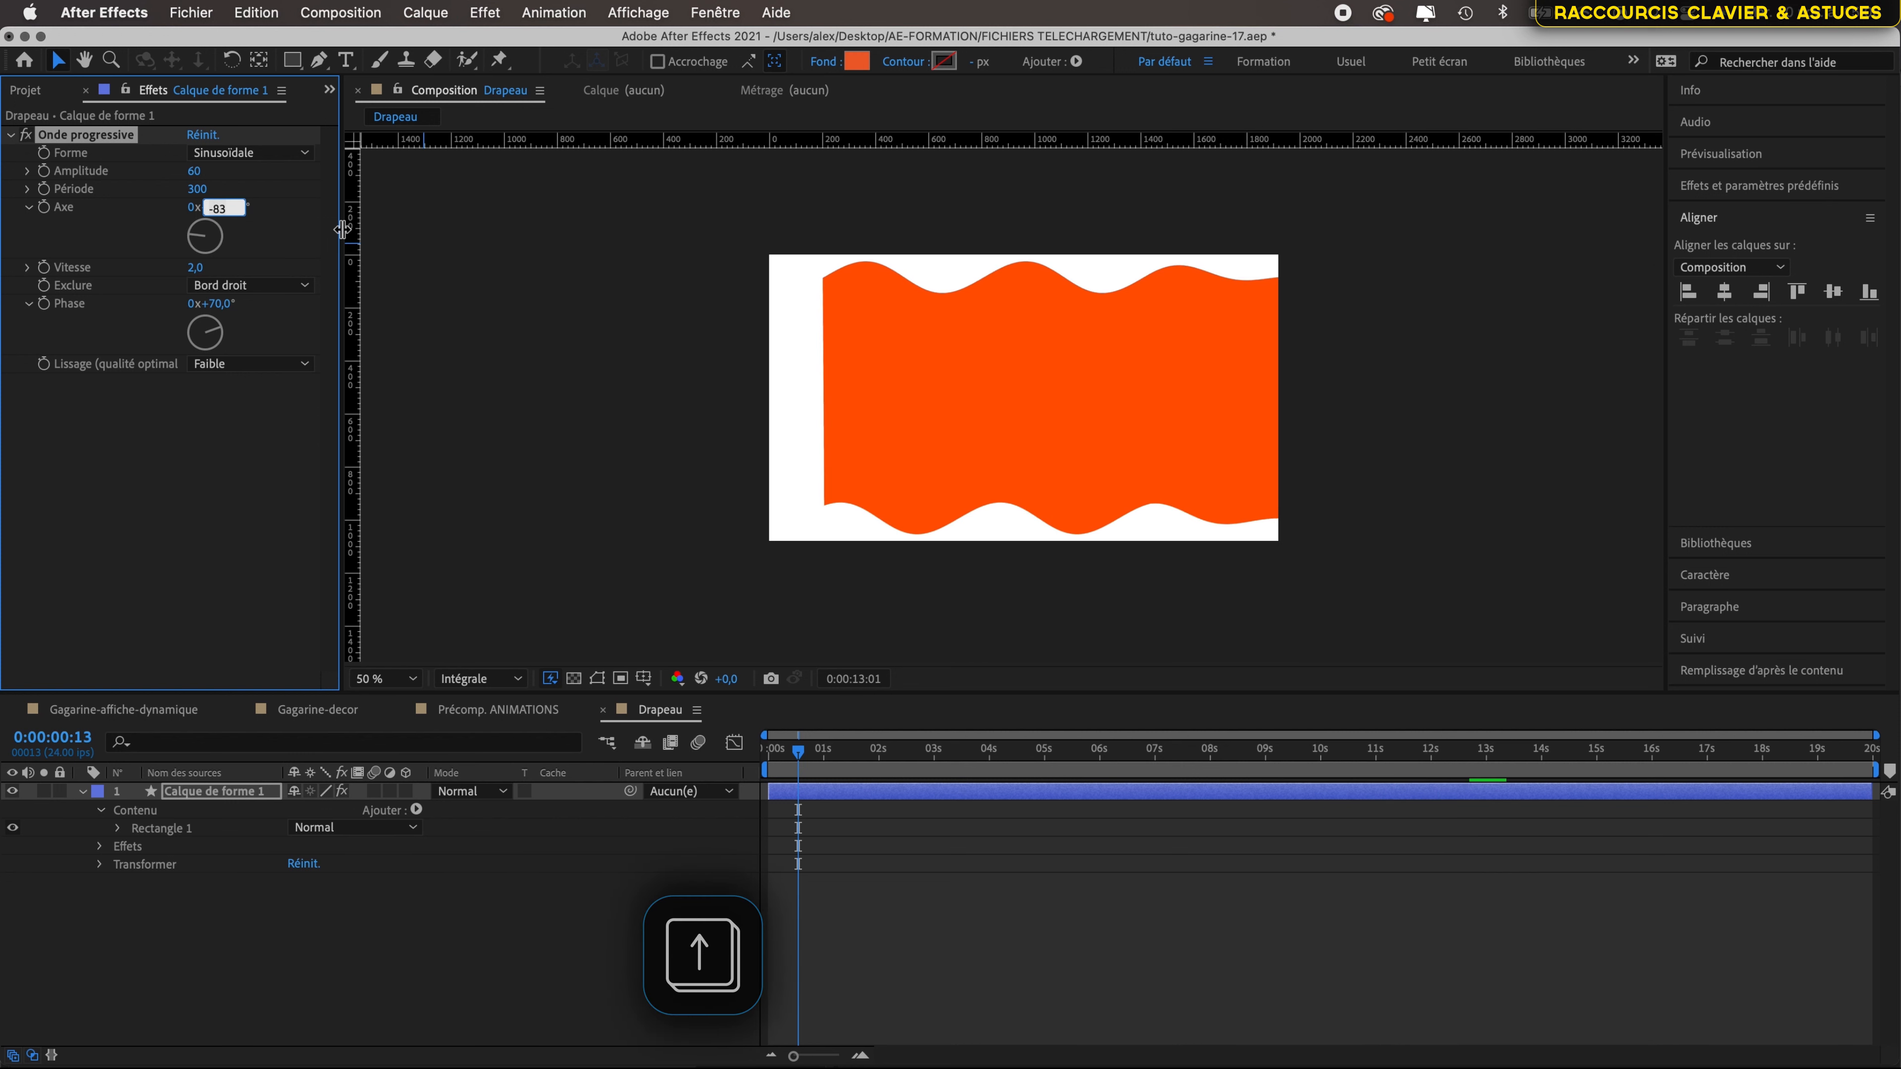
key("Up")
key("Up")
key("Up")
key("Up")
key("Up")
key("Up")
key("Up")
key("Up")
key("Up")
key("Up")
key("Up")
key("Up")
key("Up")
key("Up")
key("Up")
key("Up")
key("Up")
key("Up")
key("Up")
key("Up")
key("Up")
key("Up")
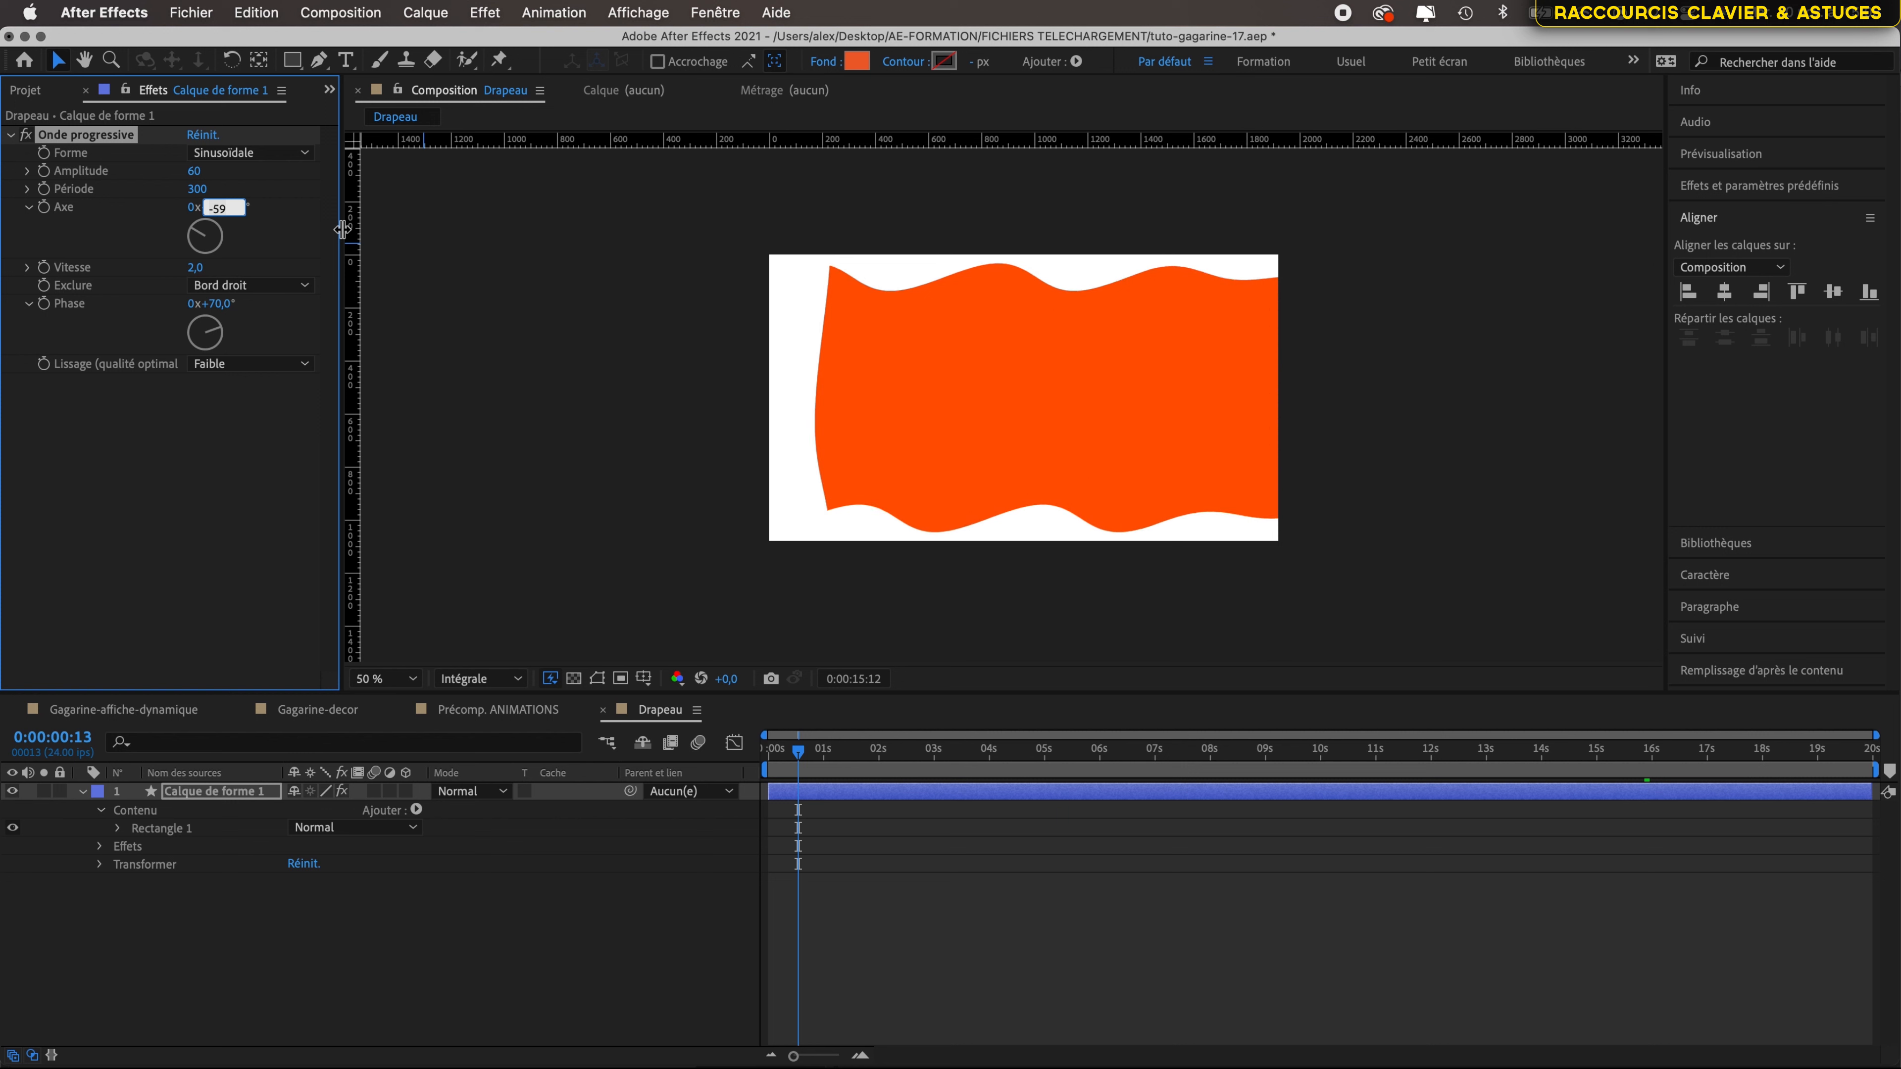
key("Up")
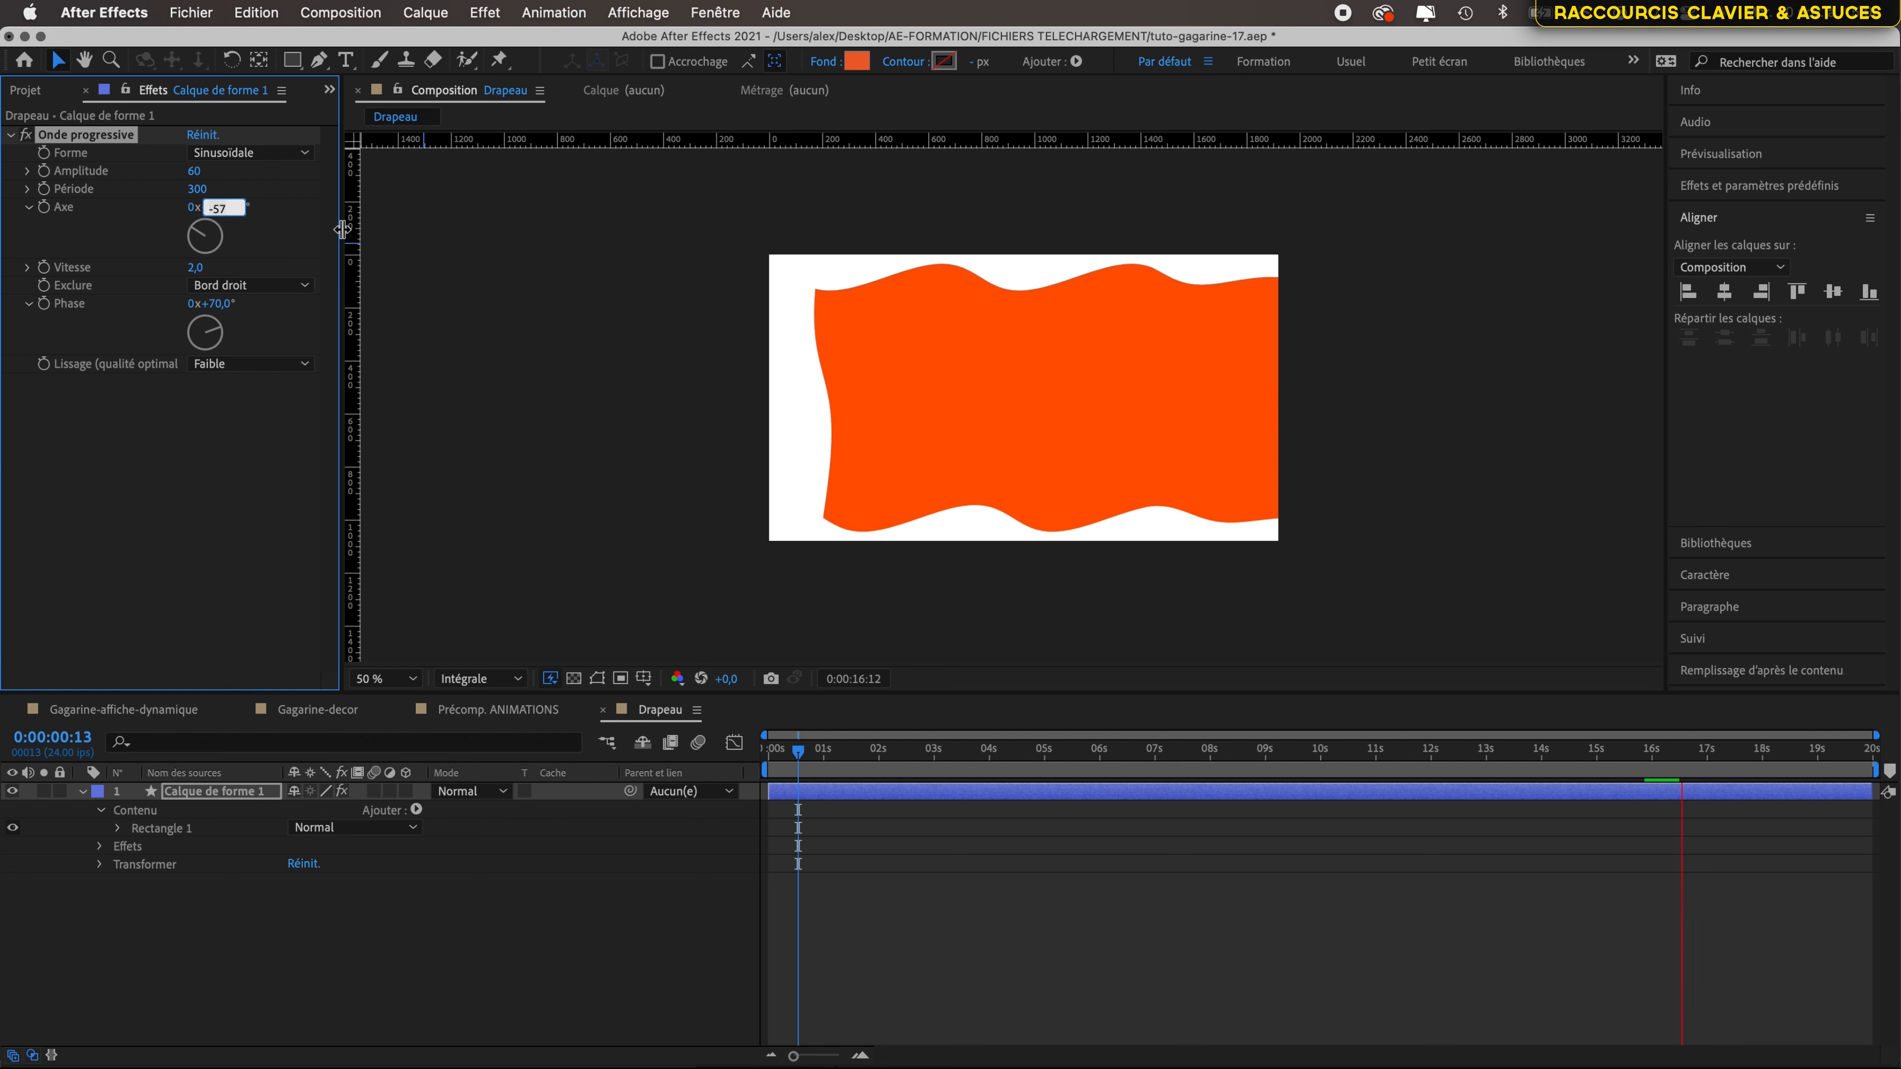
key("Up")
key("Up")
key("Up")
key("Up")
key("Up")
key("Up")
key("Up")
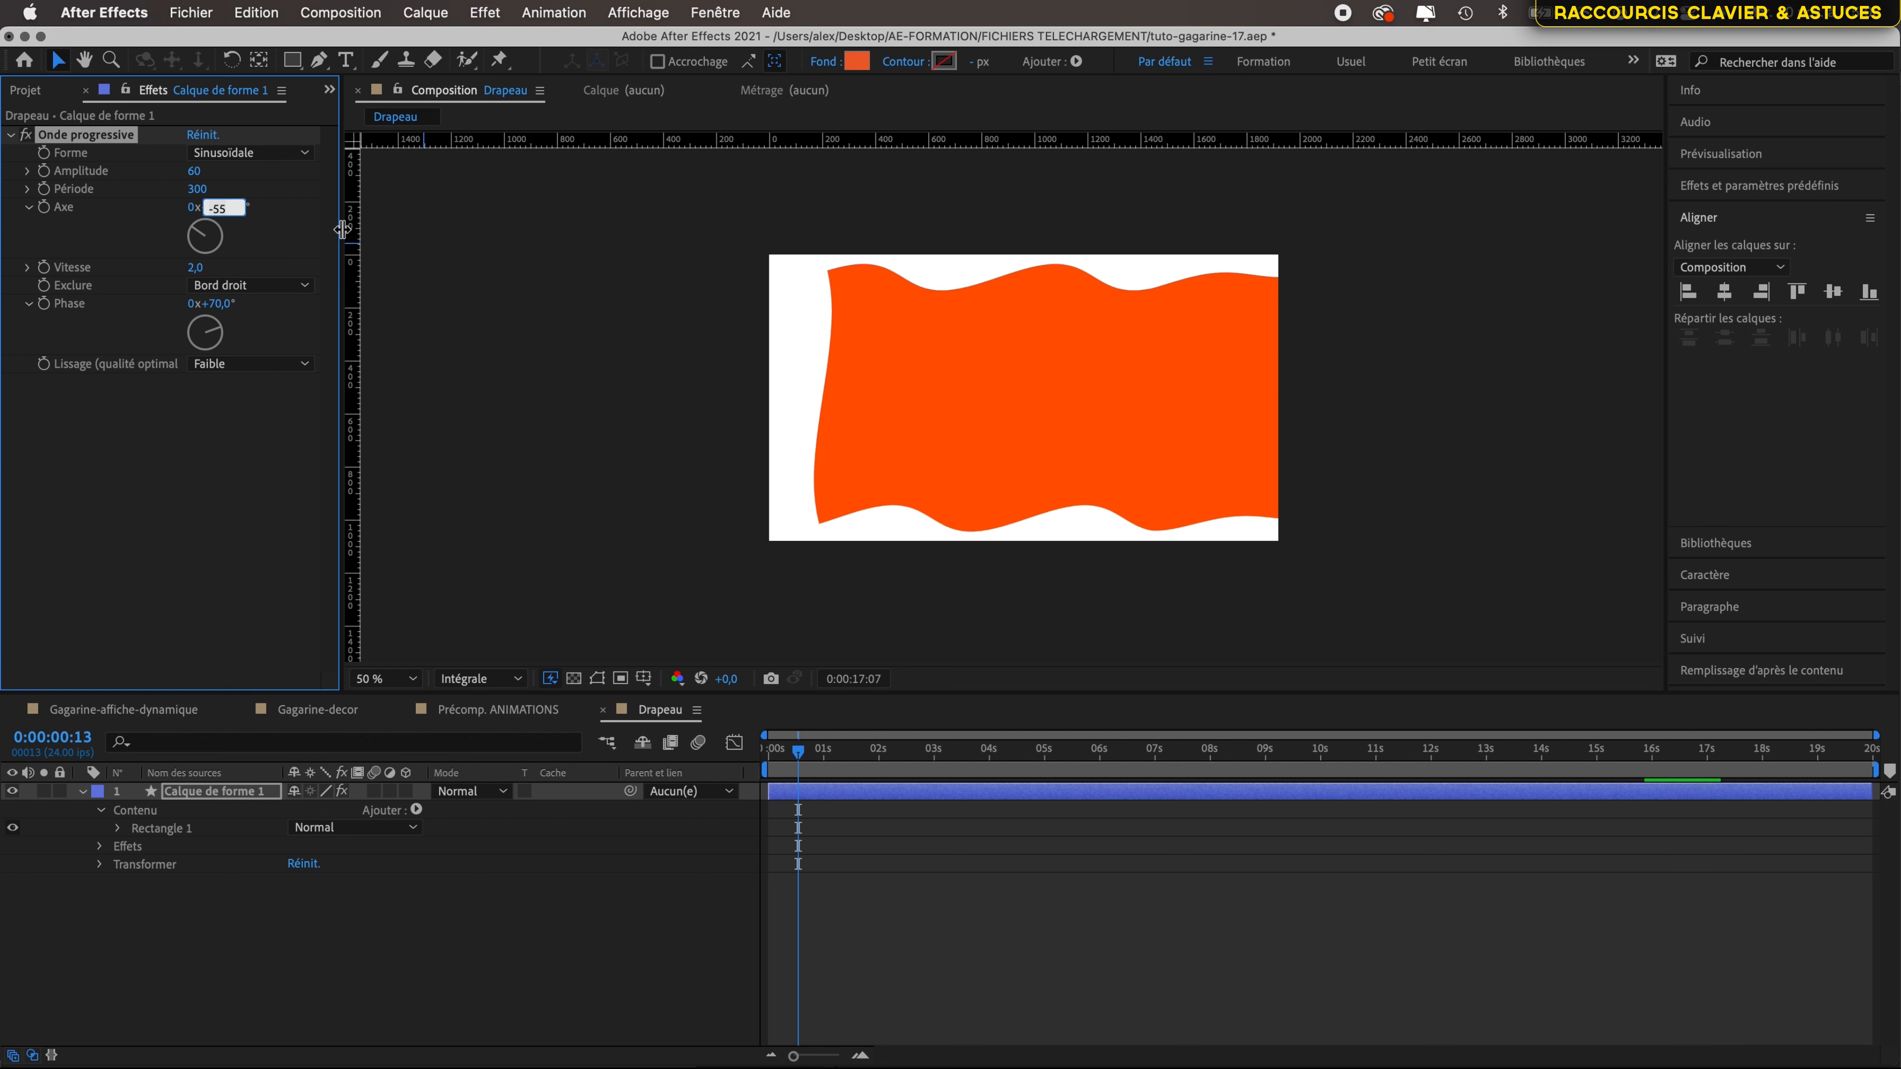
key("Up")
key("Up")
key("Up")
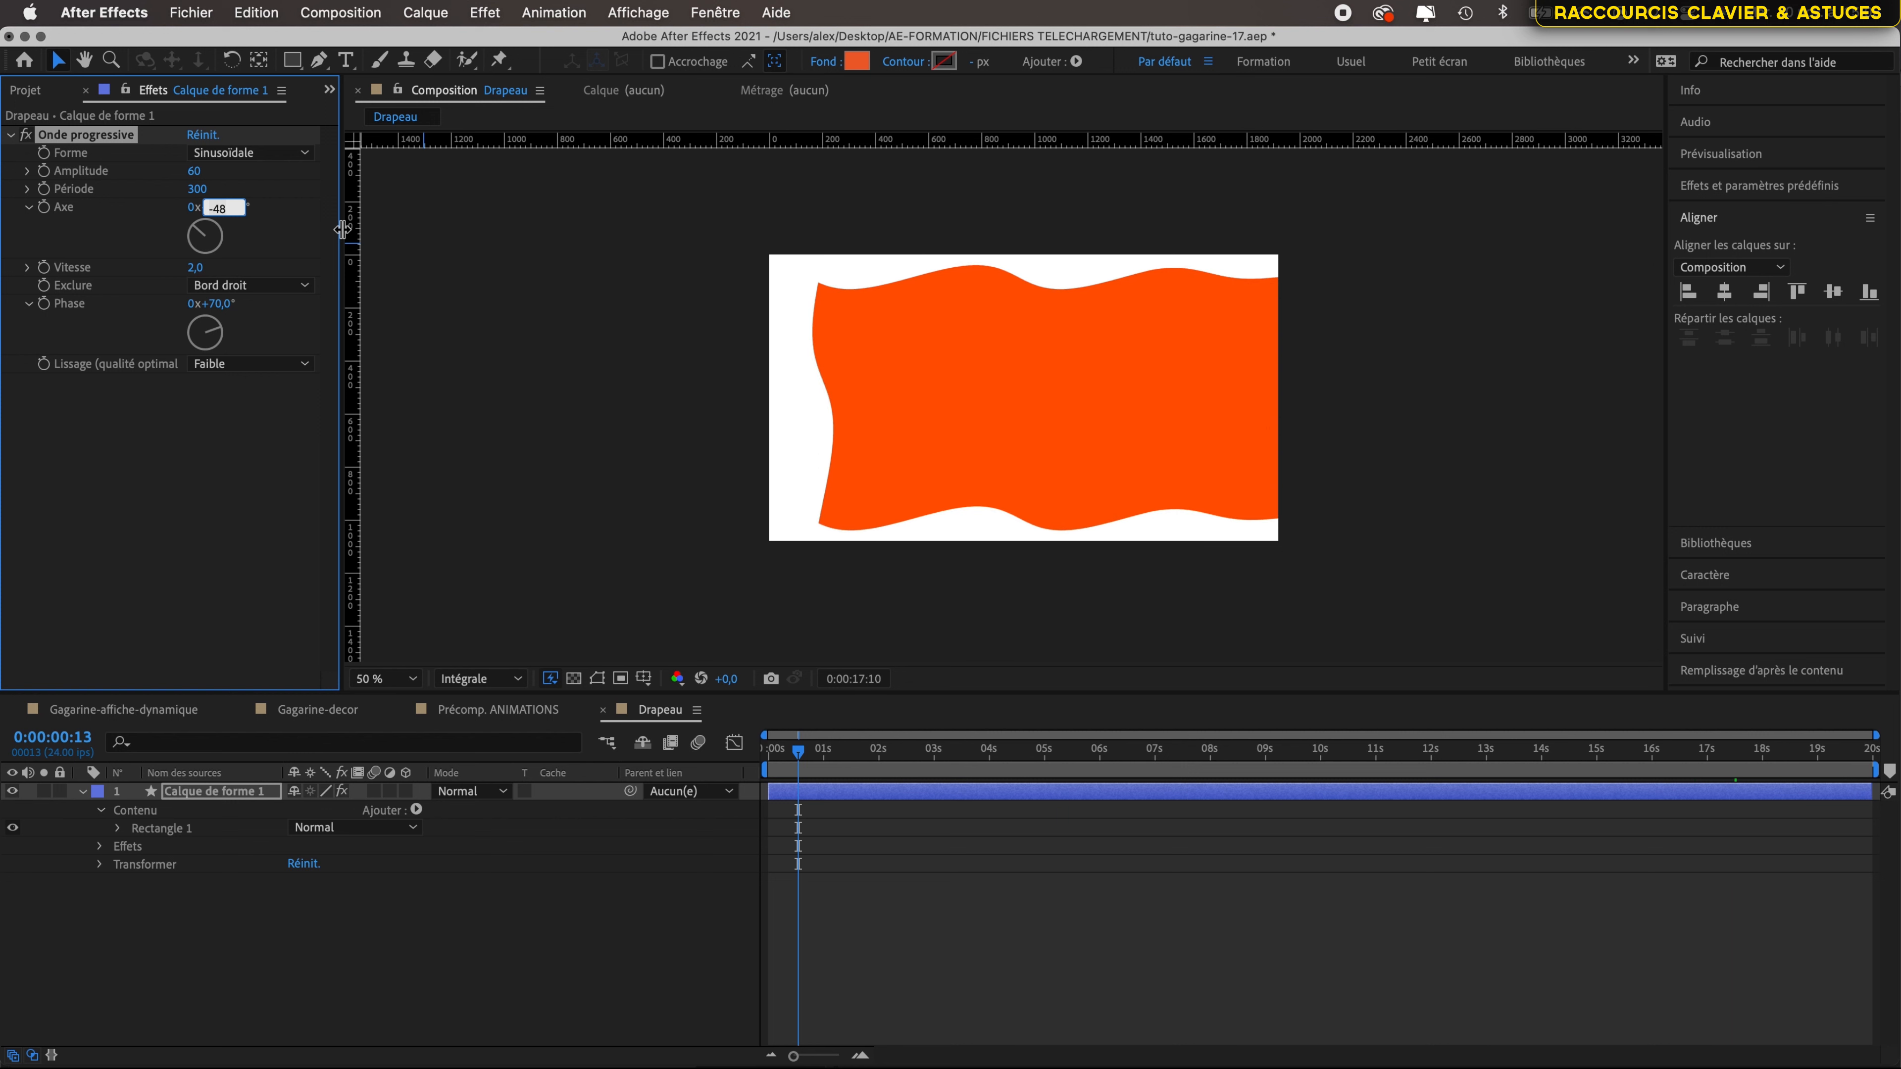
key("Up")
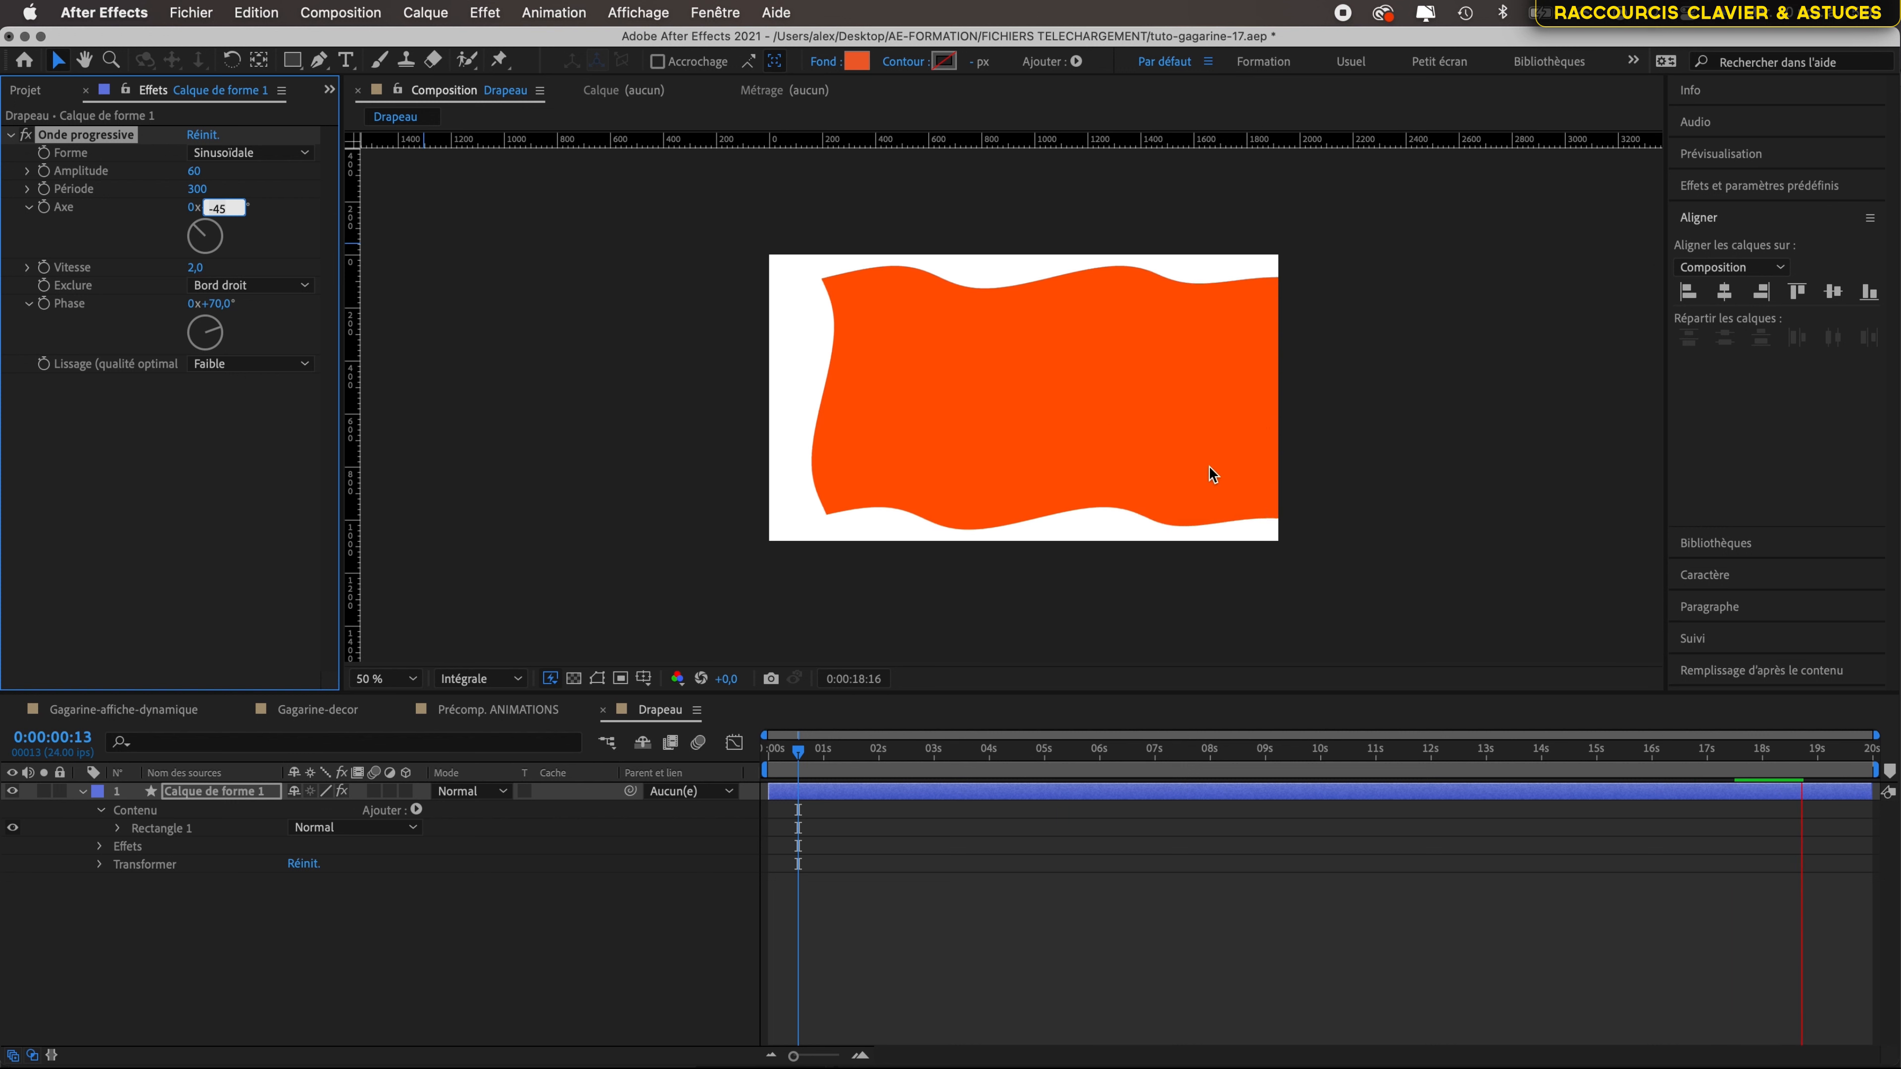
left_click_drag(197, 189, 55, 181)
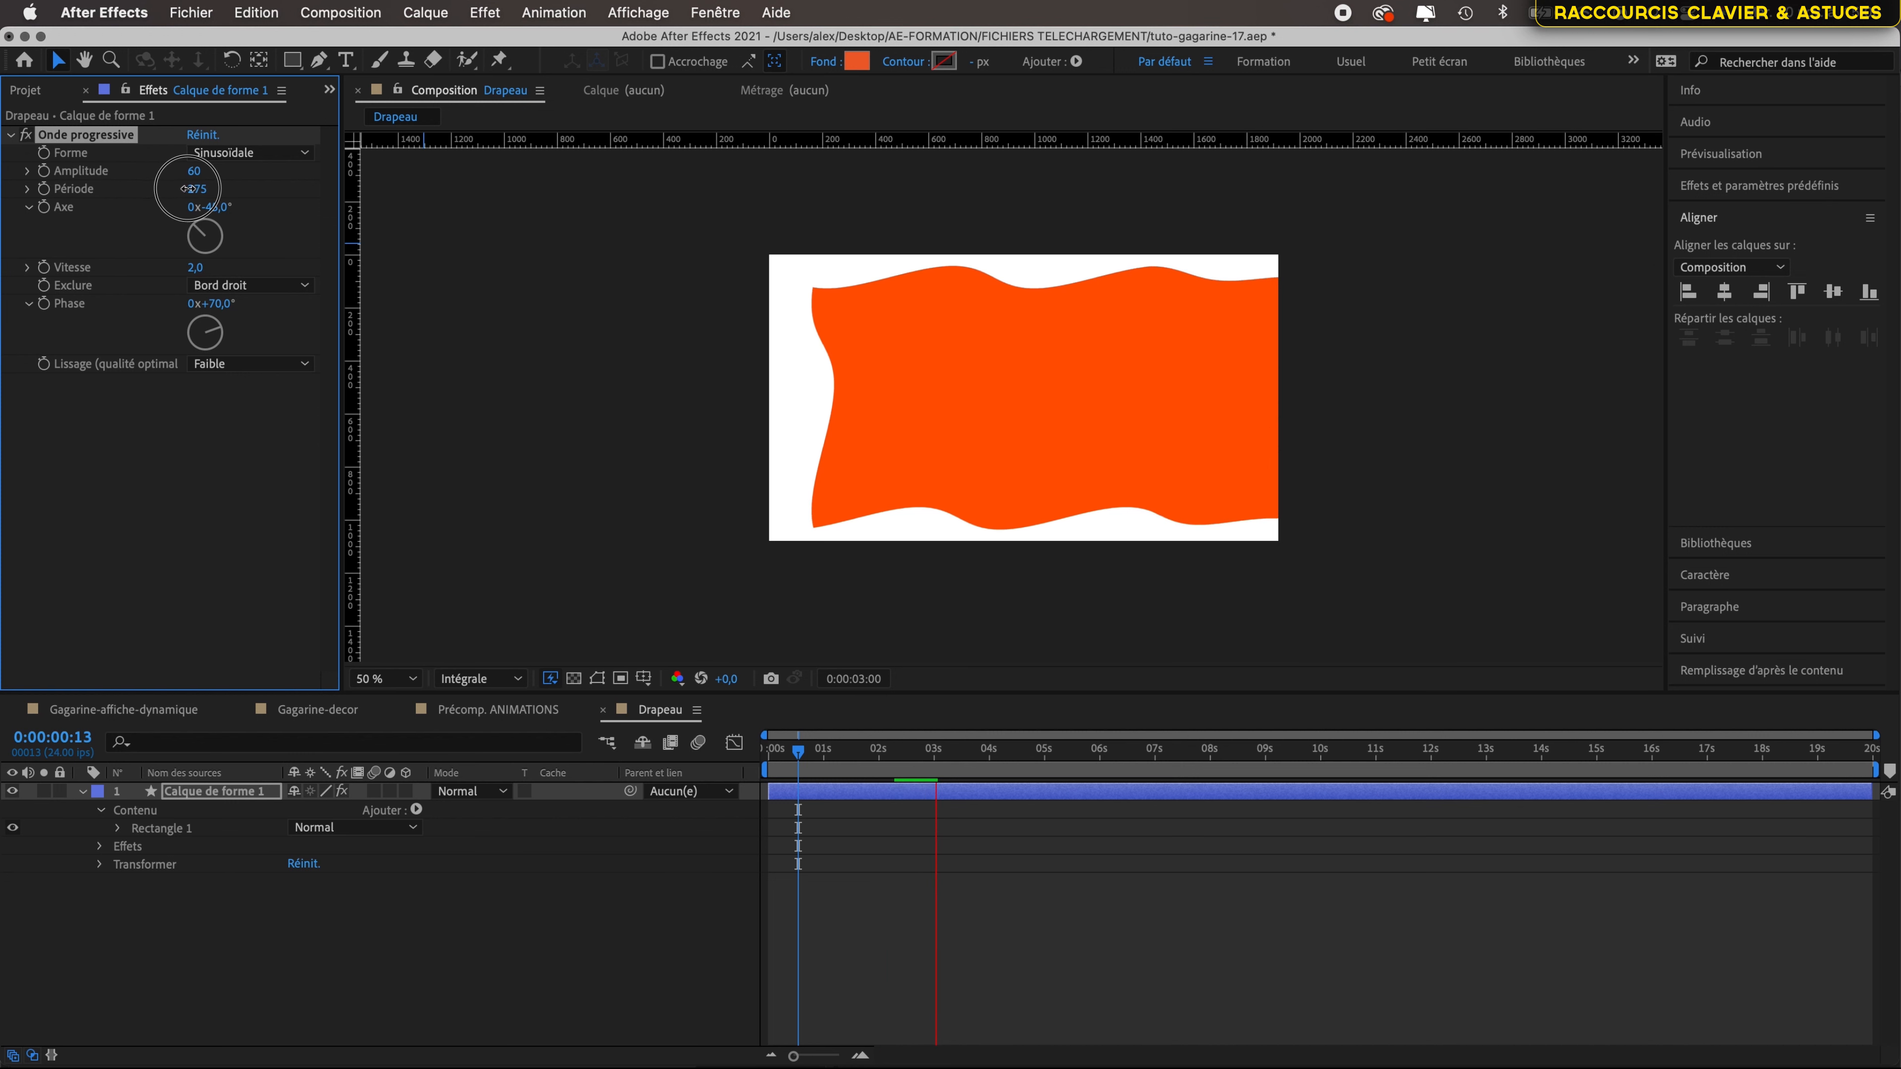
- Set the wave's Période to 200 and check the waving flag's shape around 0:00:01:18
left_click_drag(203, 193, 202, 193)
left_click(199, 189)
type("200")
key("Return")
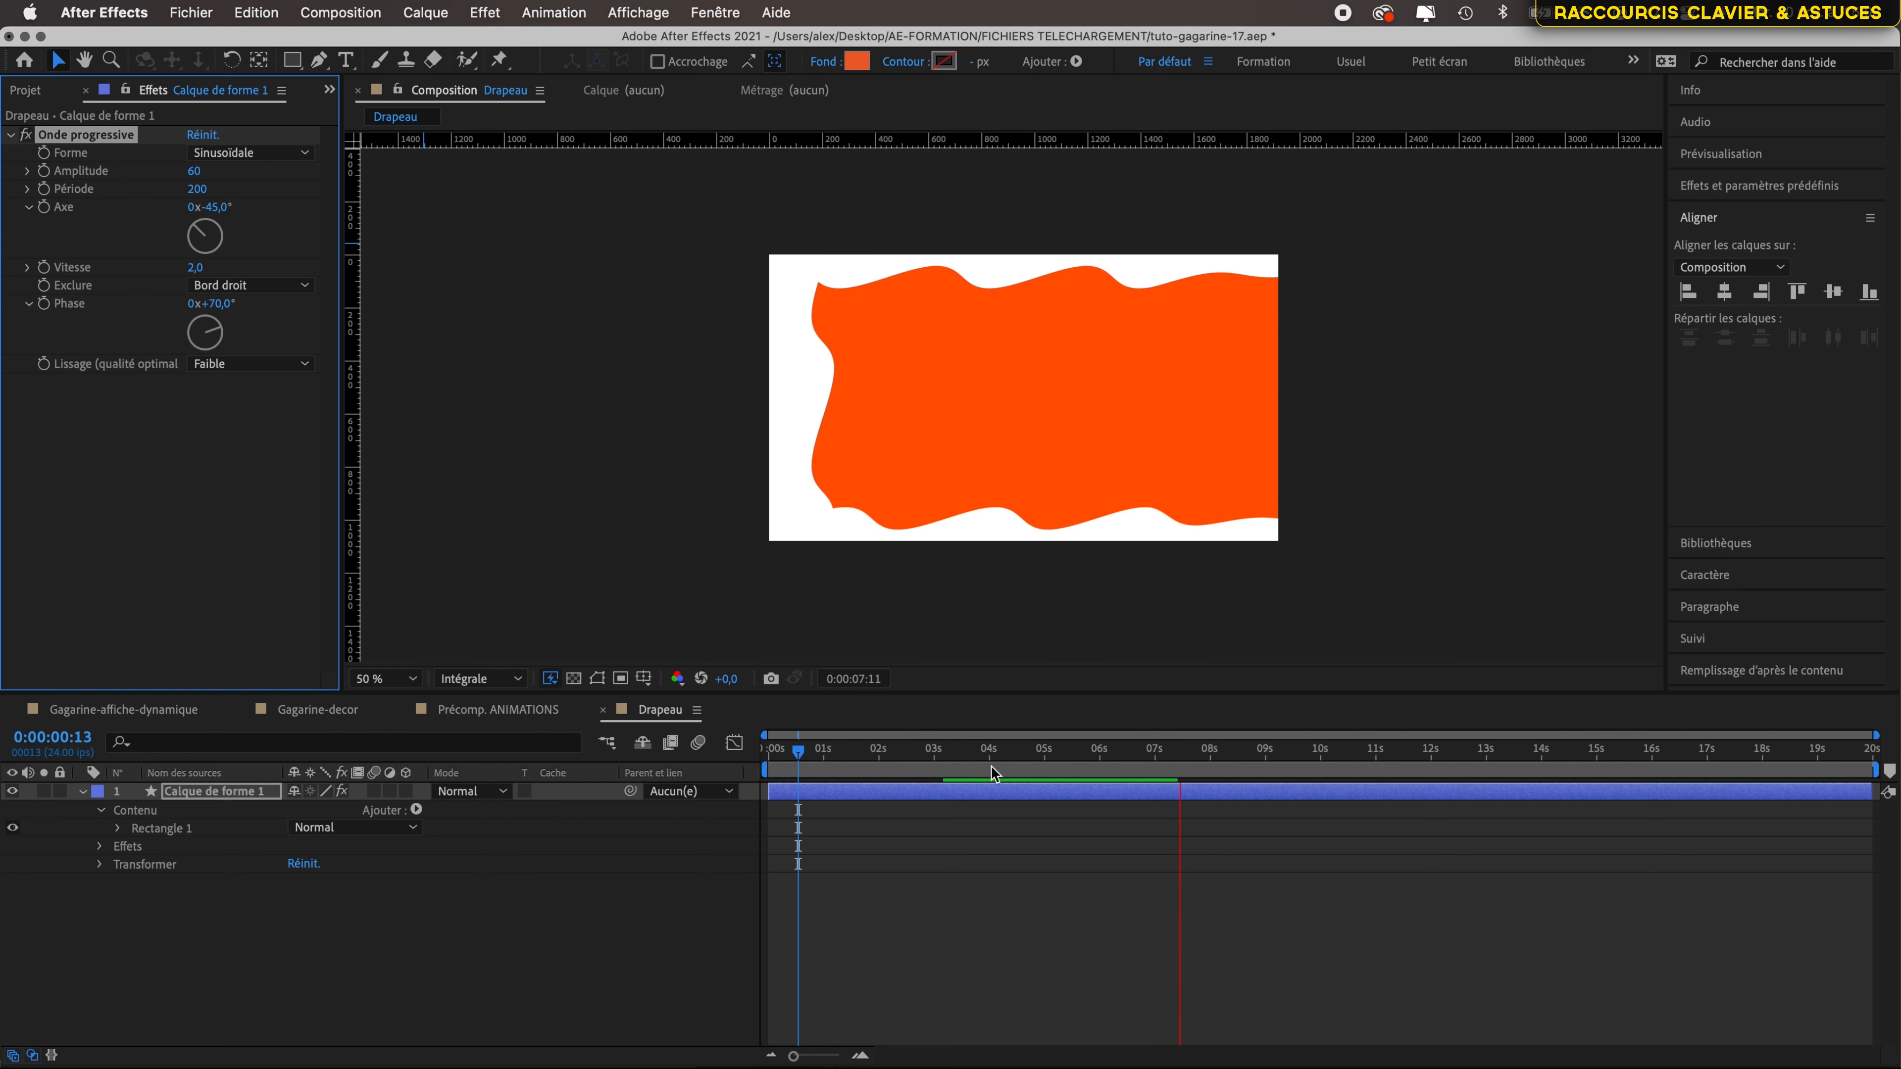
left_click_drag(973, 771, 865, 773)
left_click(470, 936)
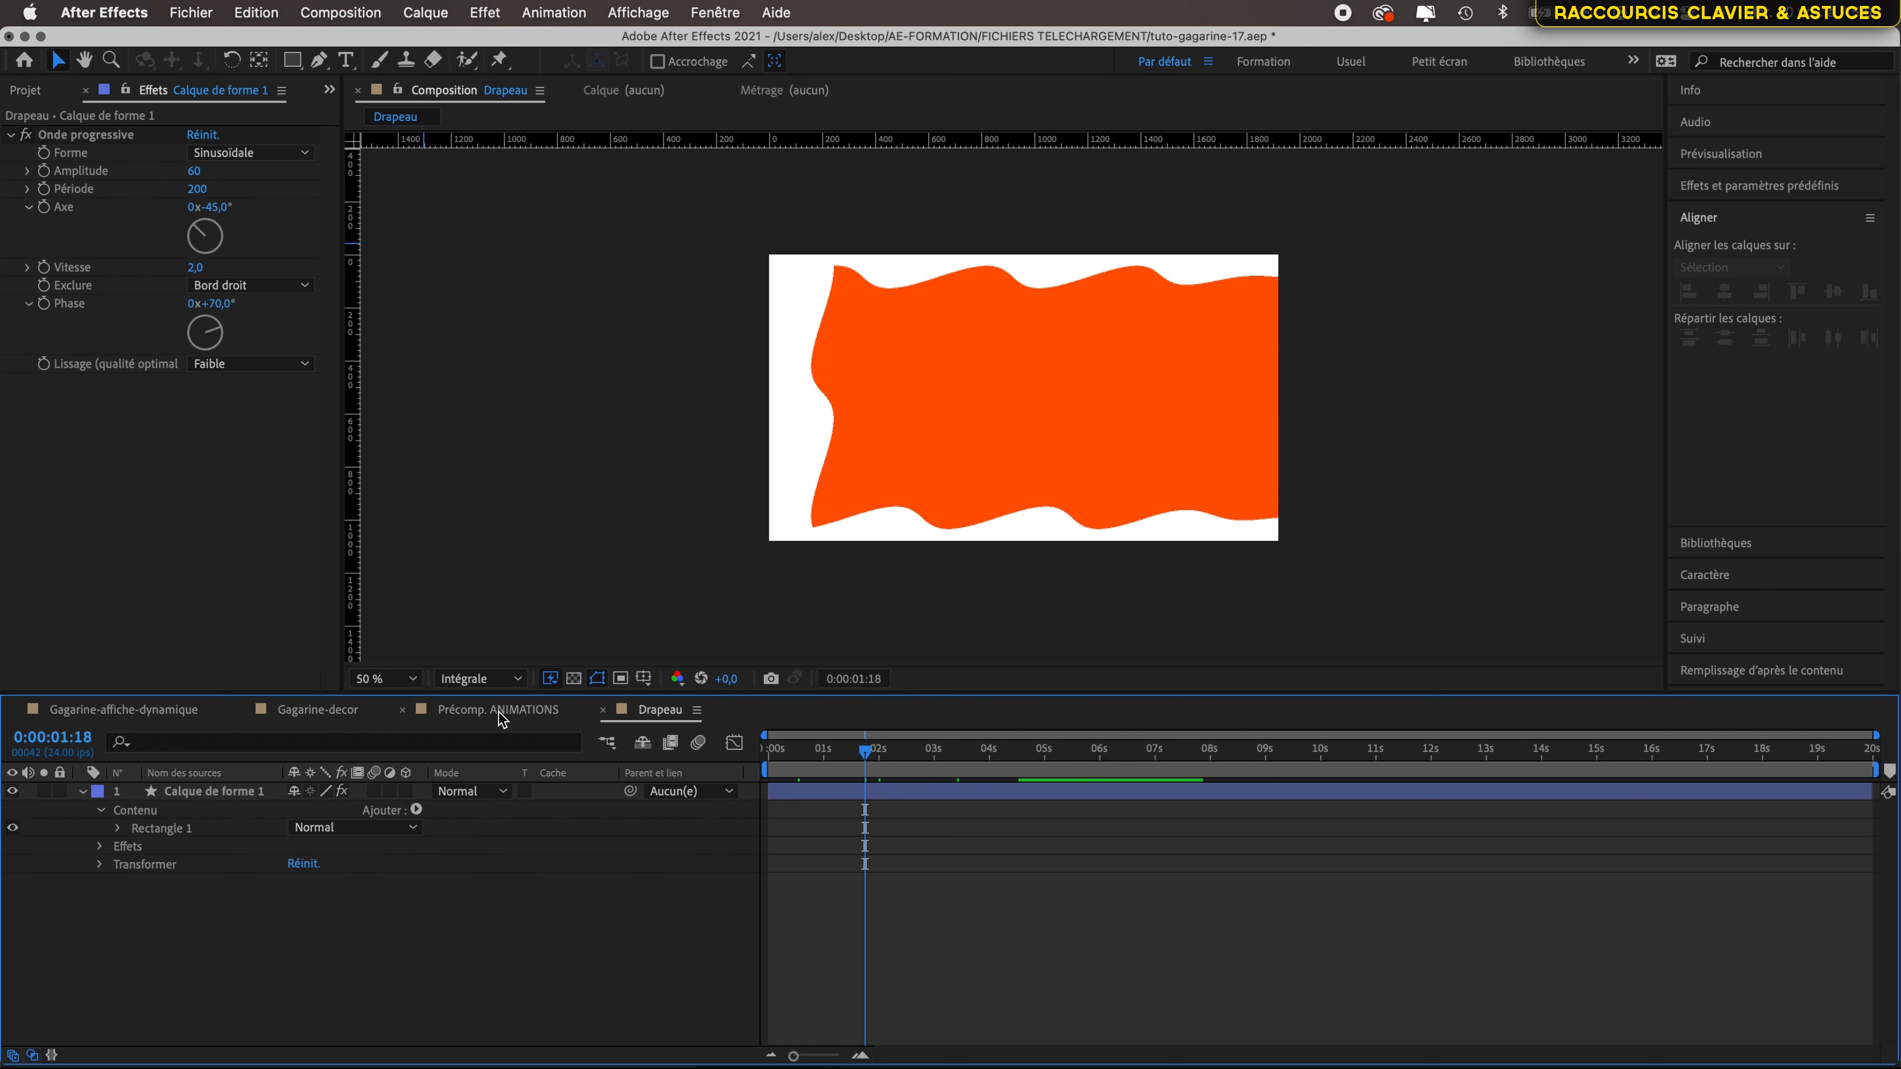
- Place the Drapeau composition in Gagarine-decor as a layer between drapeau ROUGE and drapeau ROUGE mat
left_click(319, 712)
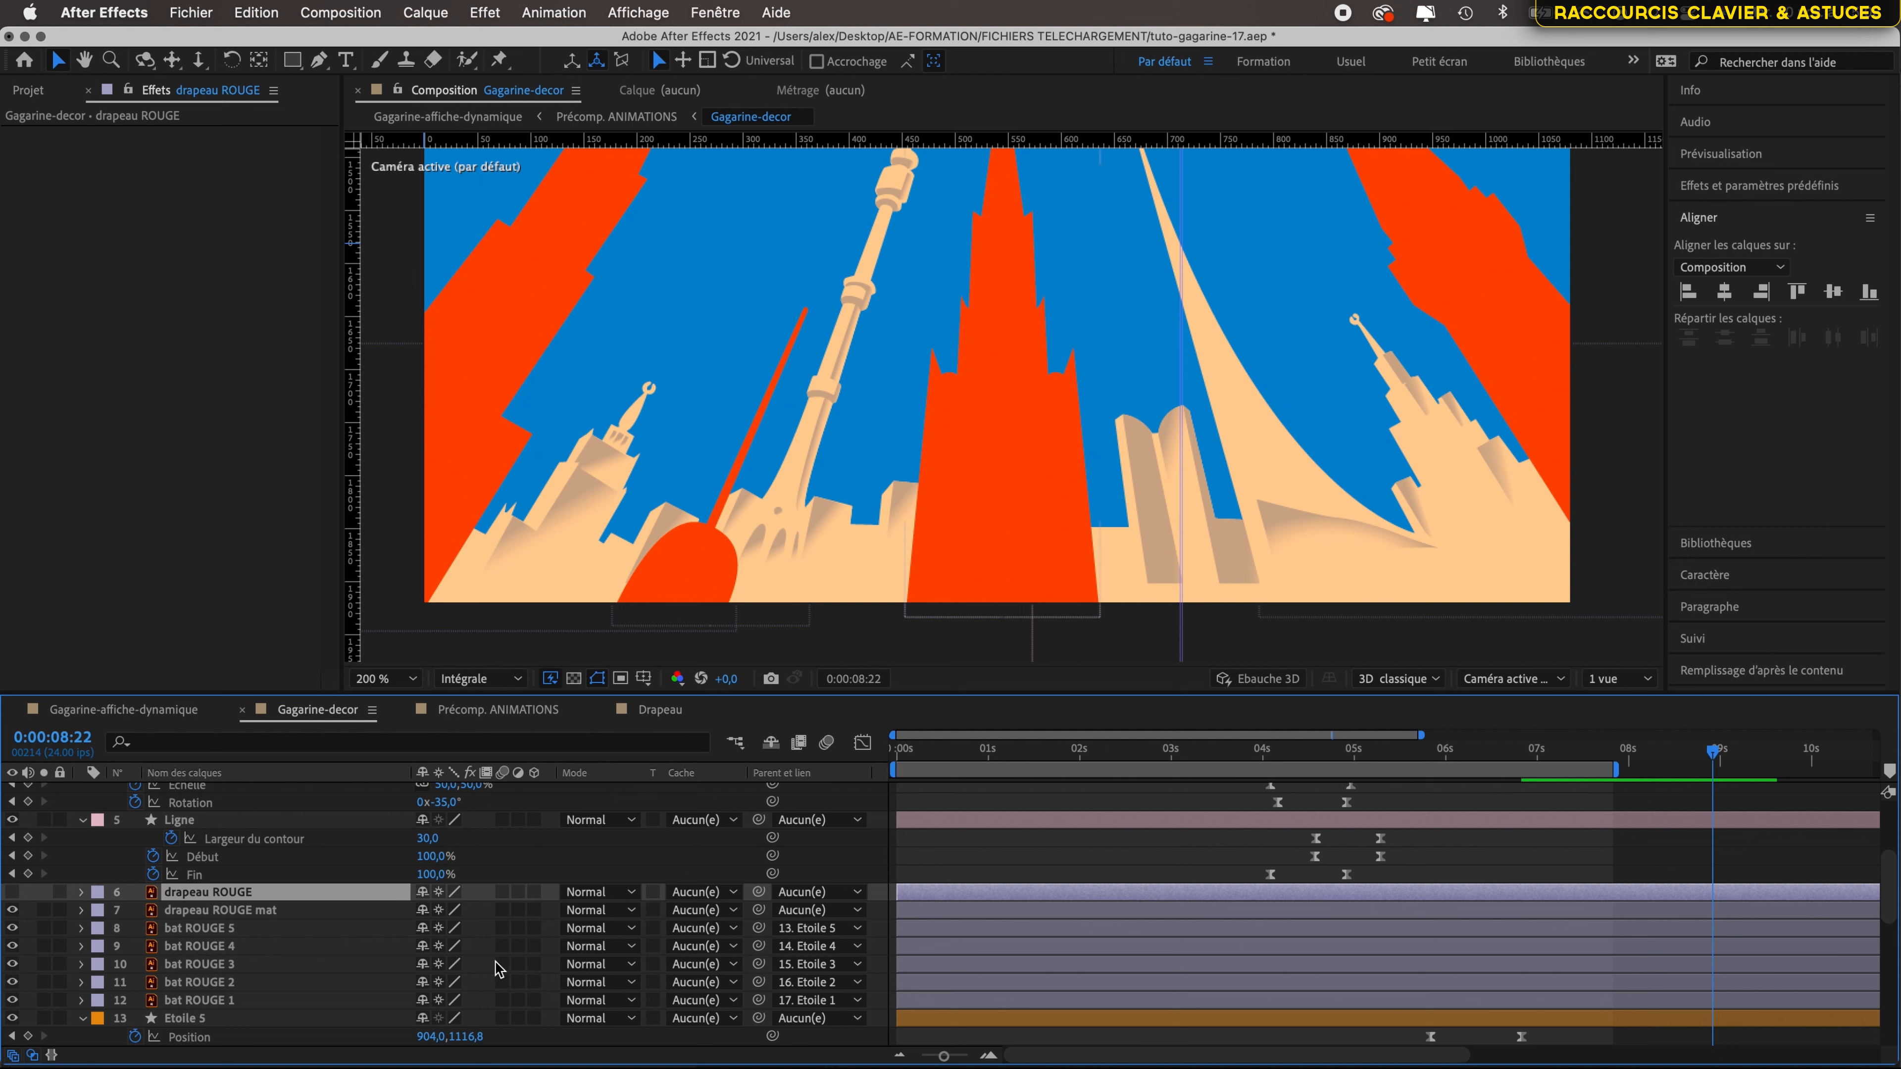
left_click(303, 911)
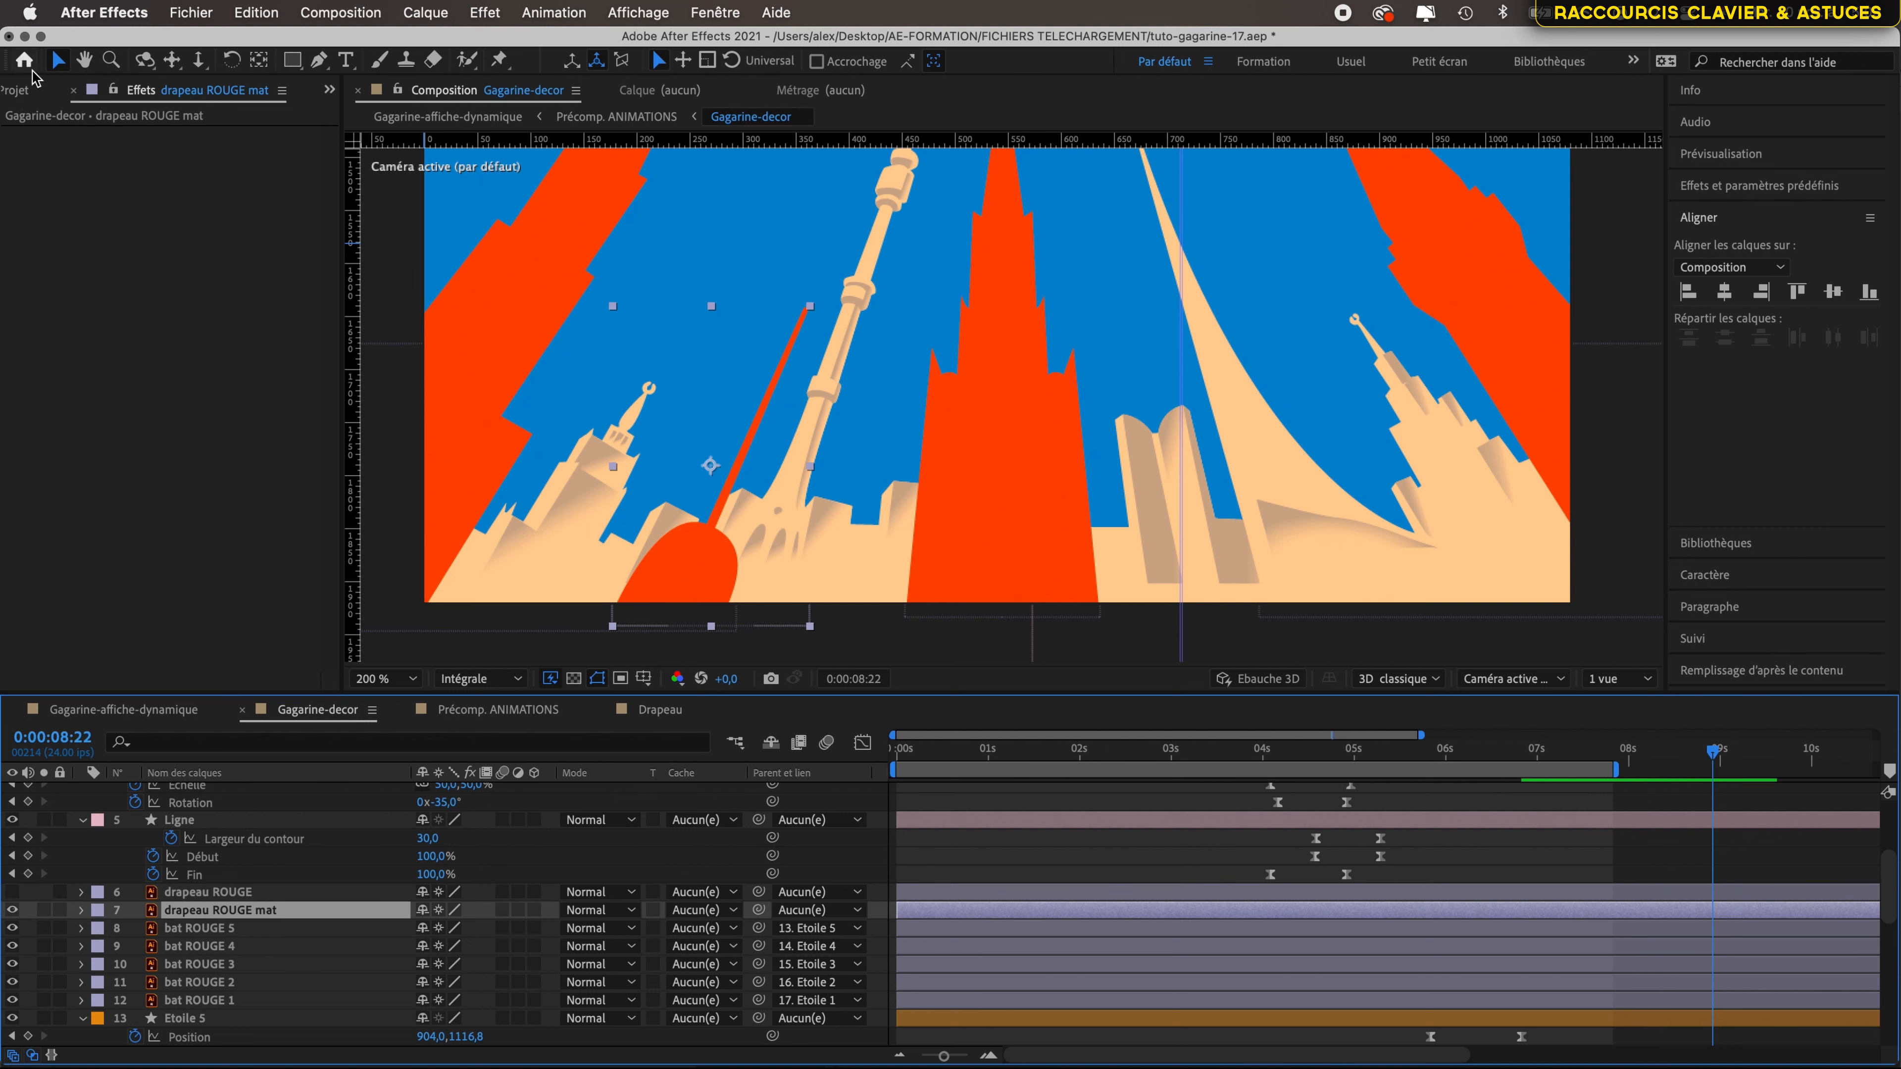
left_click(19, 91)
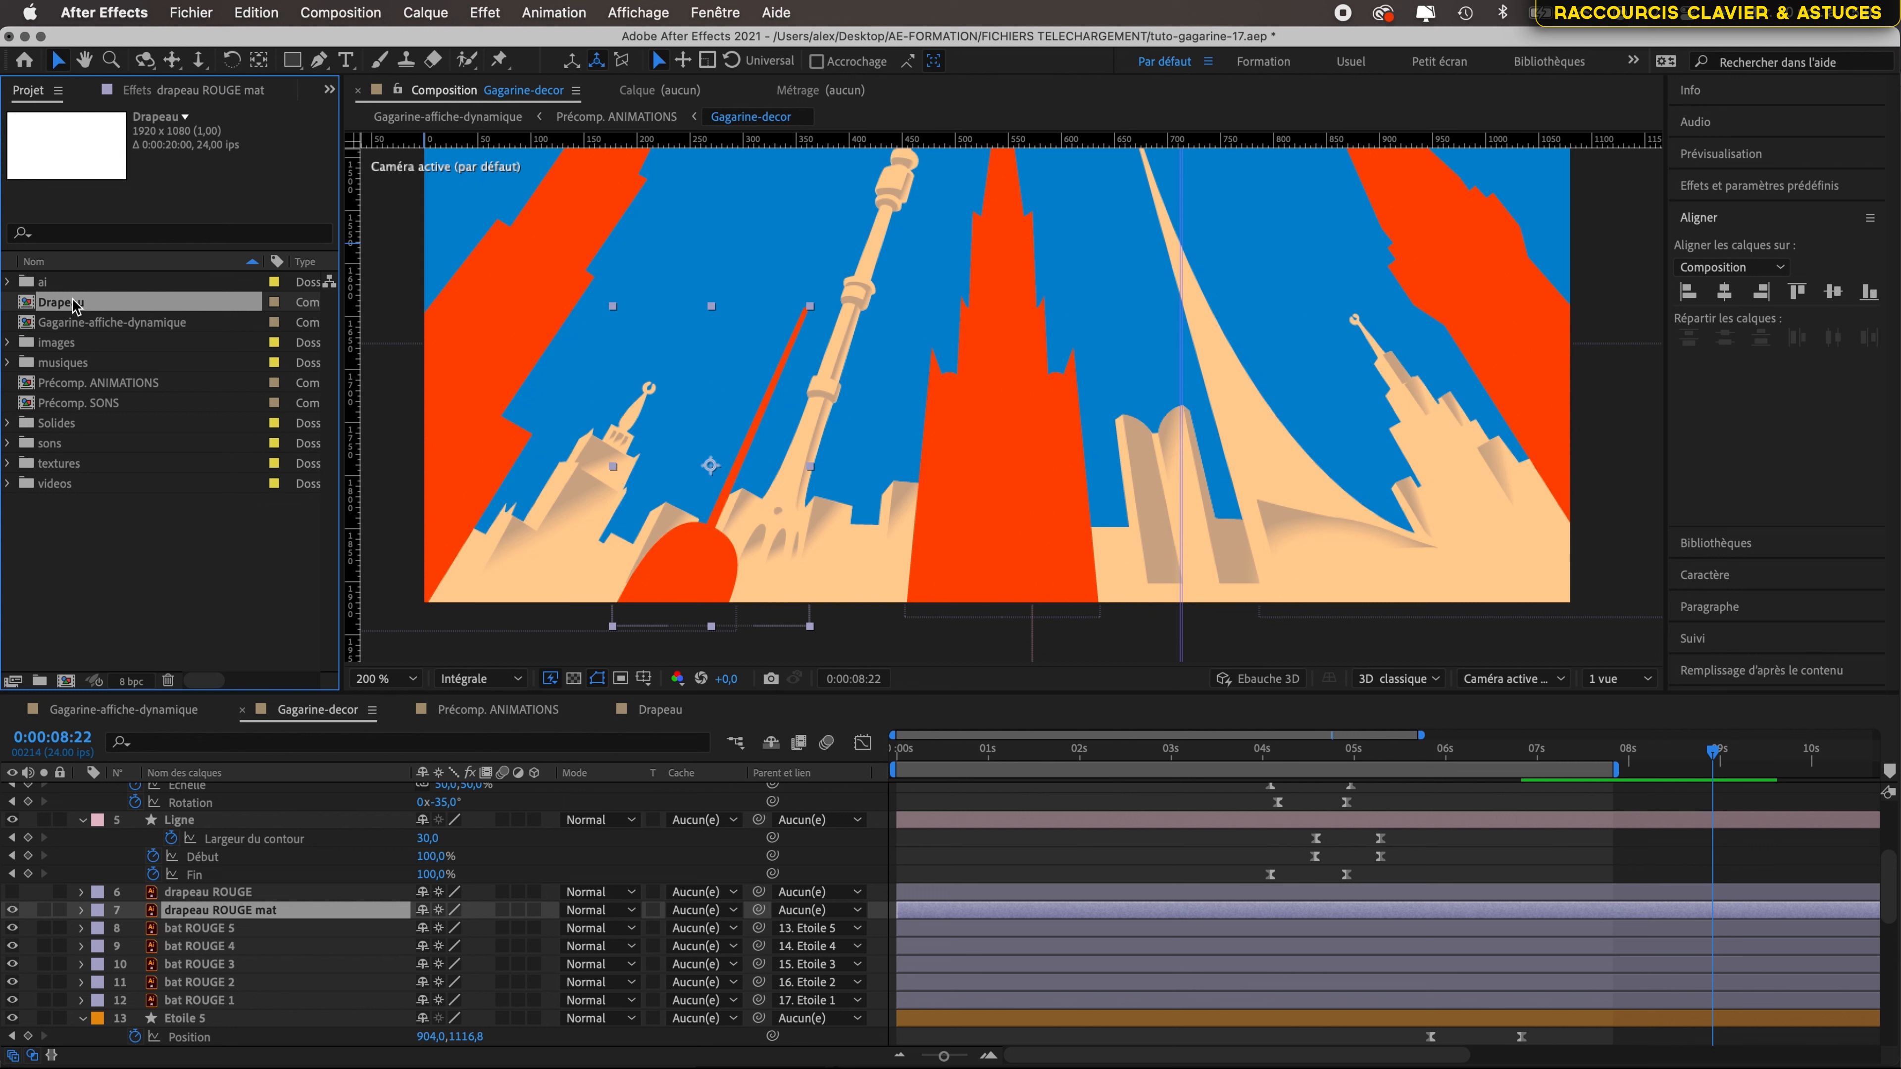
left_click_drag(75, 305, 196, 908)
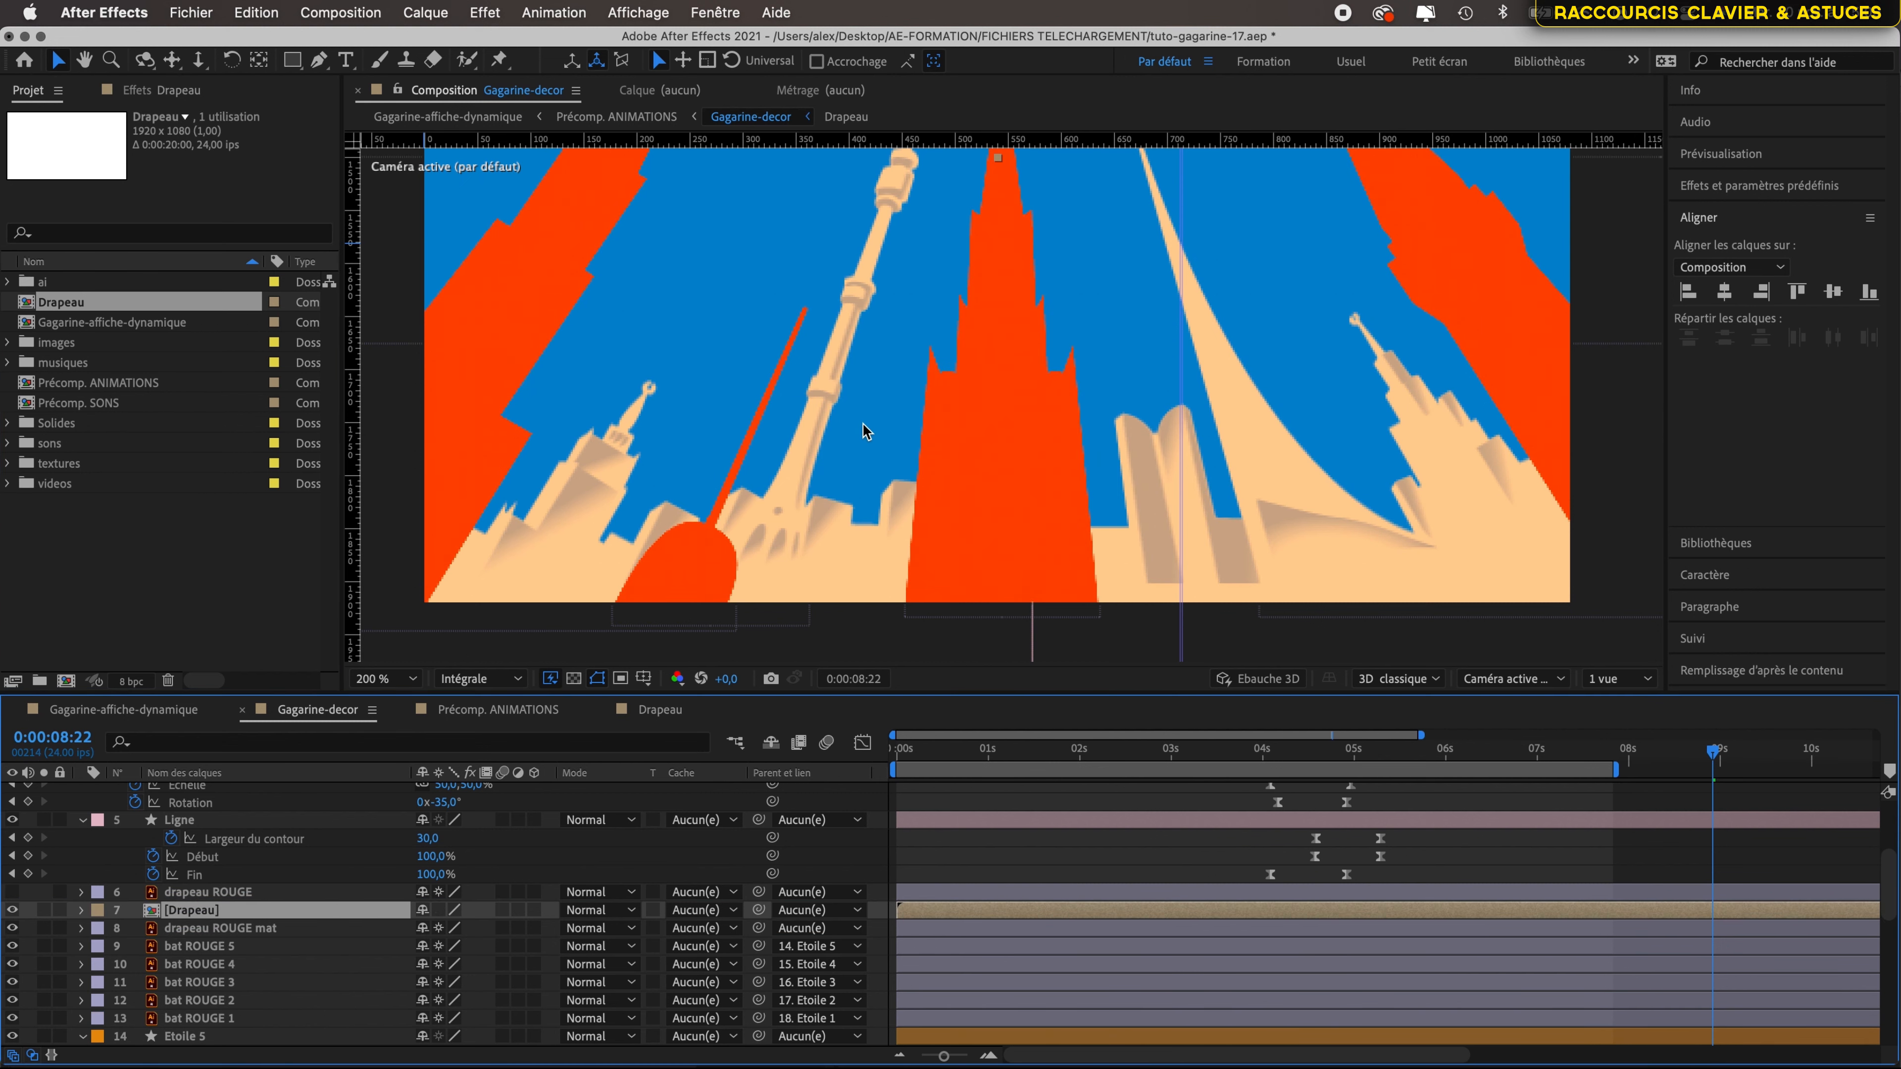
- Move the Drapeau layer lower in the poster, over the stars and the upper part of the city
scroll(863, 432, "down", 2)
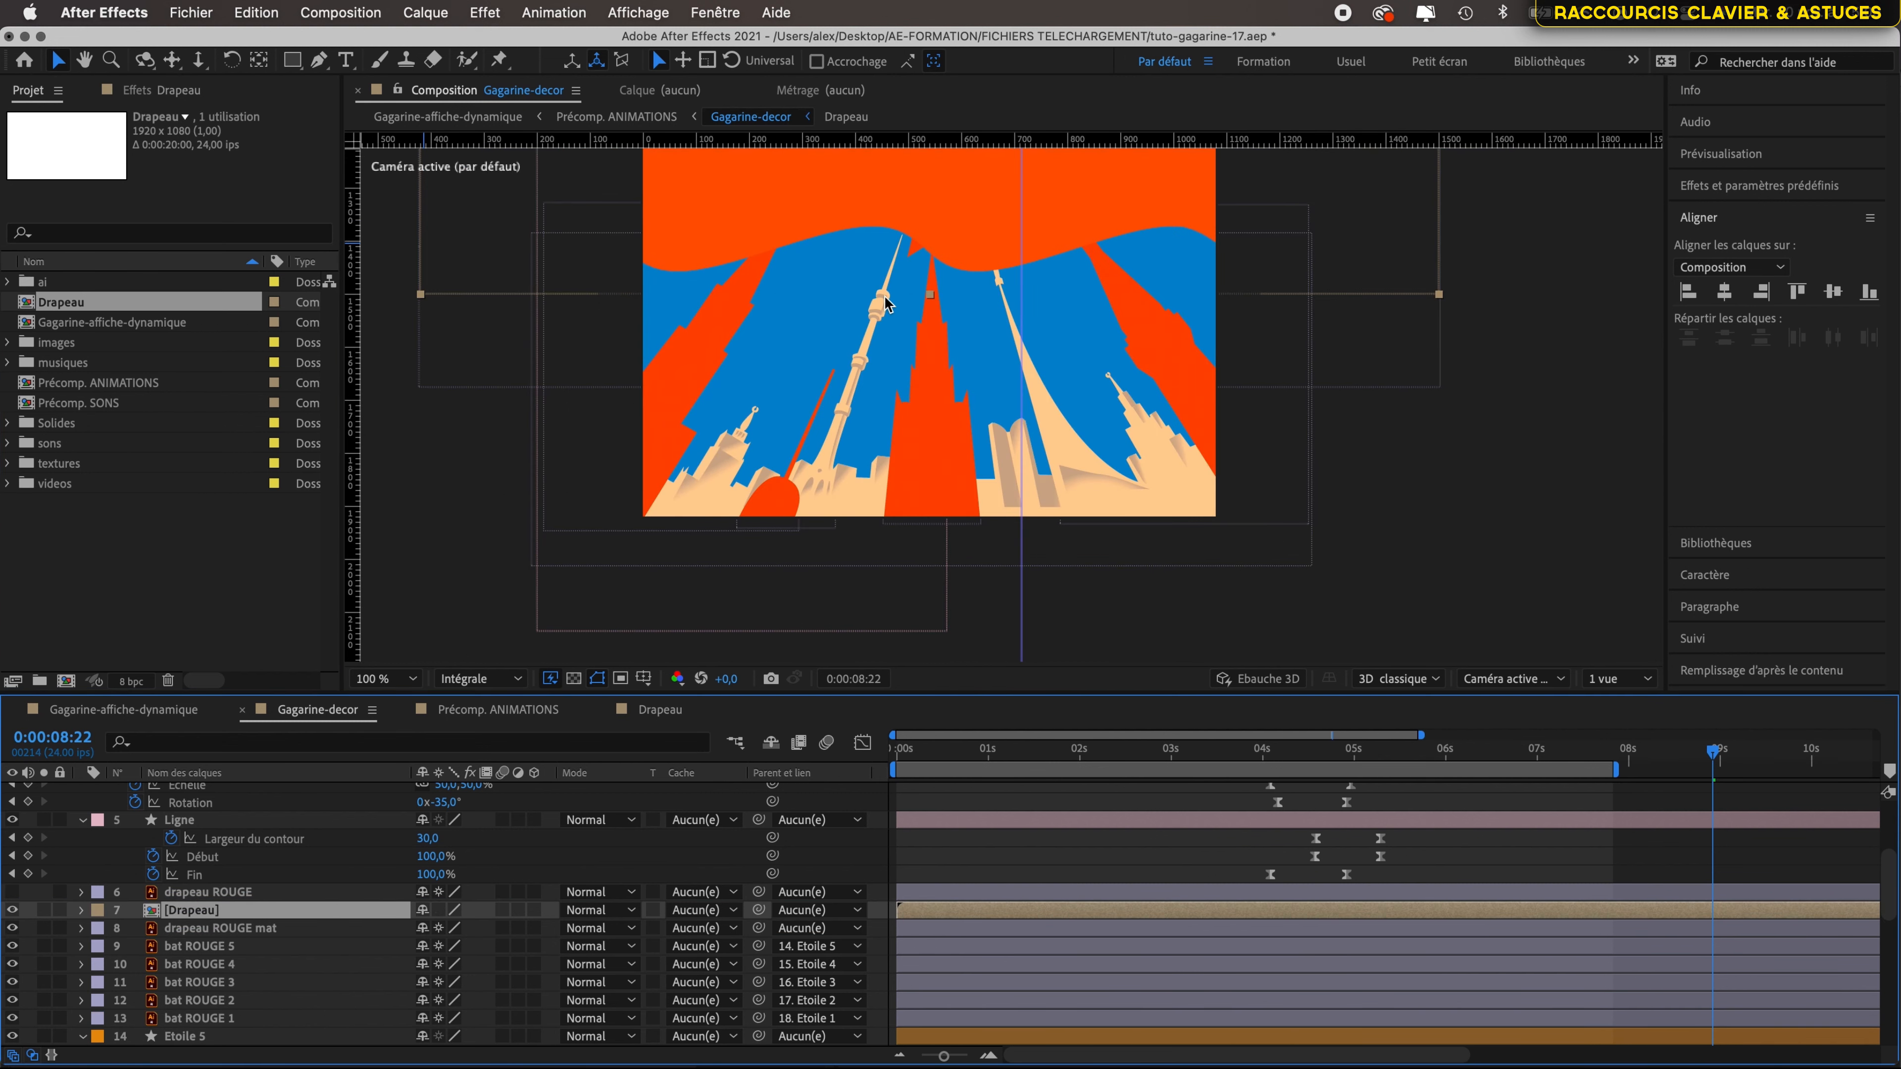
scroll(911, 251, "down", 1)
left_click_drag(997, 206, 837, 342)
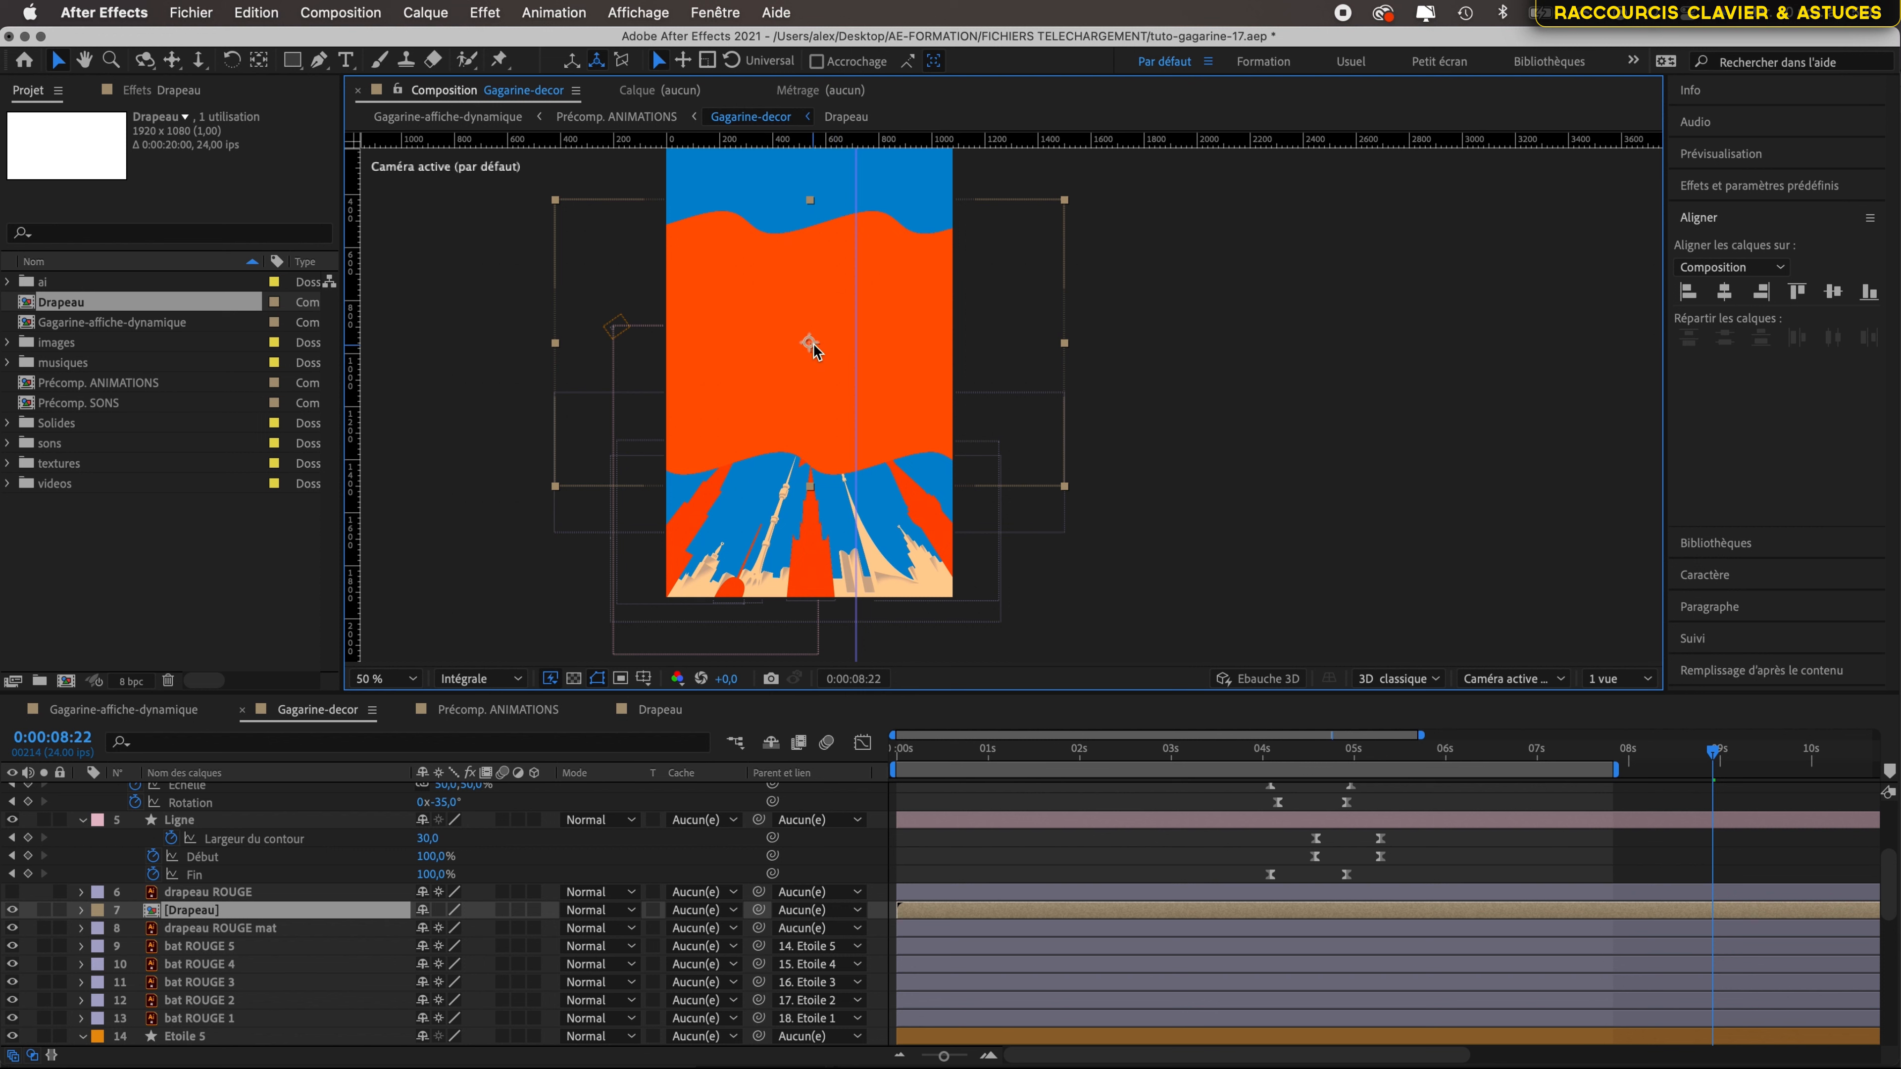
left_click_drag(813, 351, 790, 394)
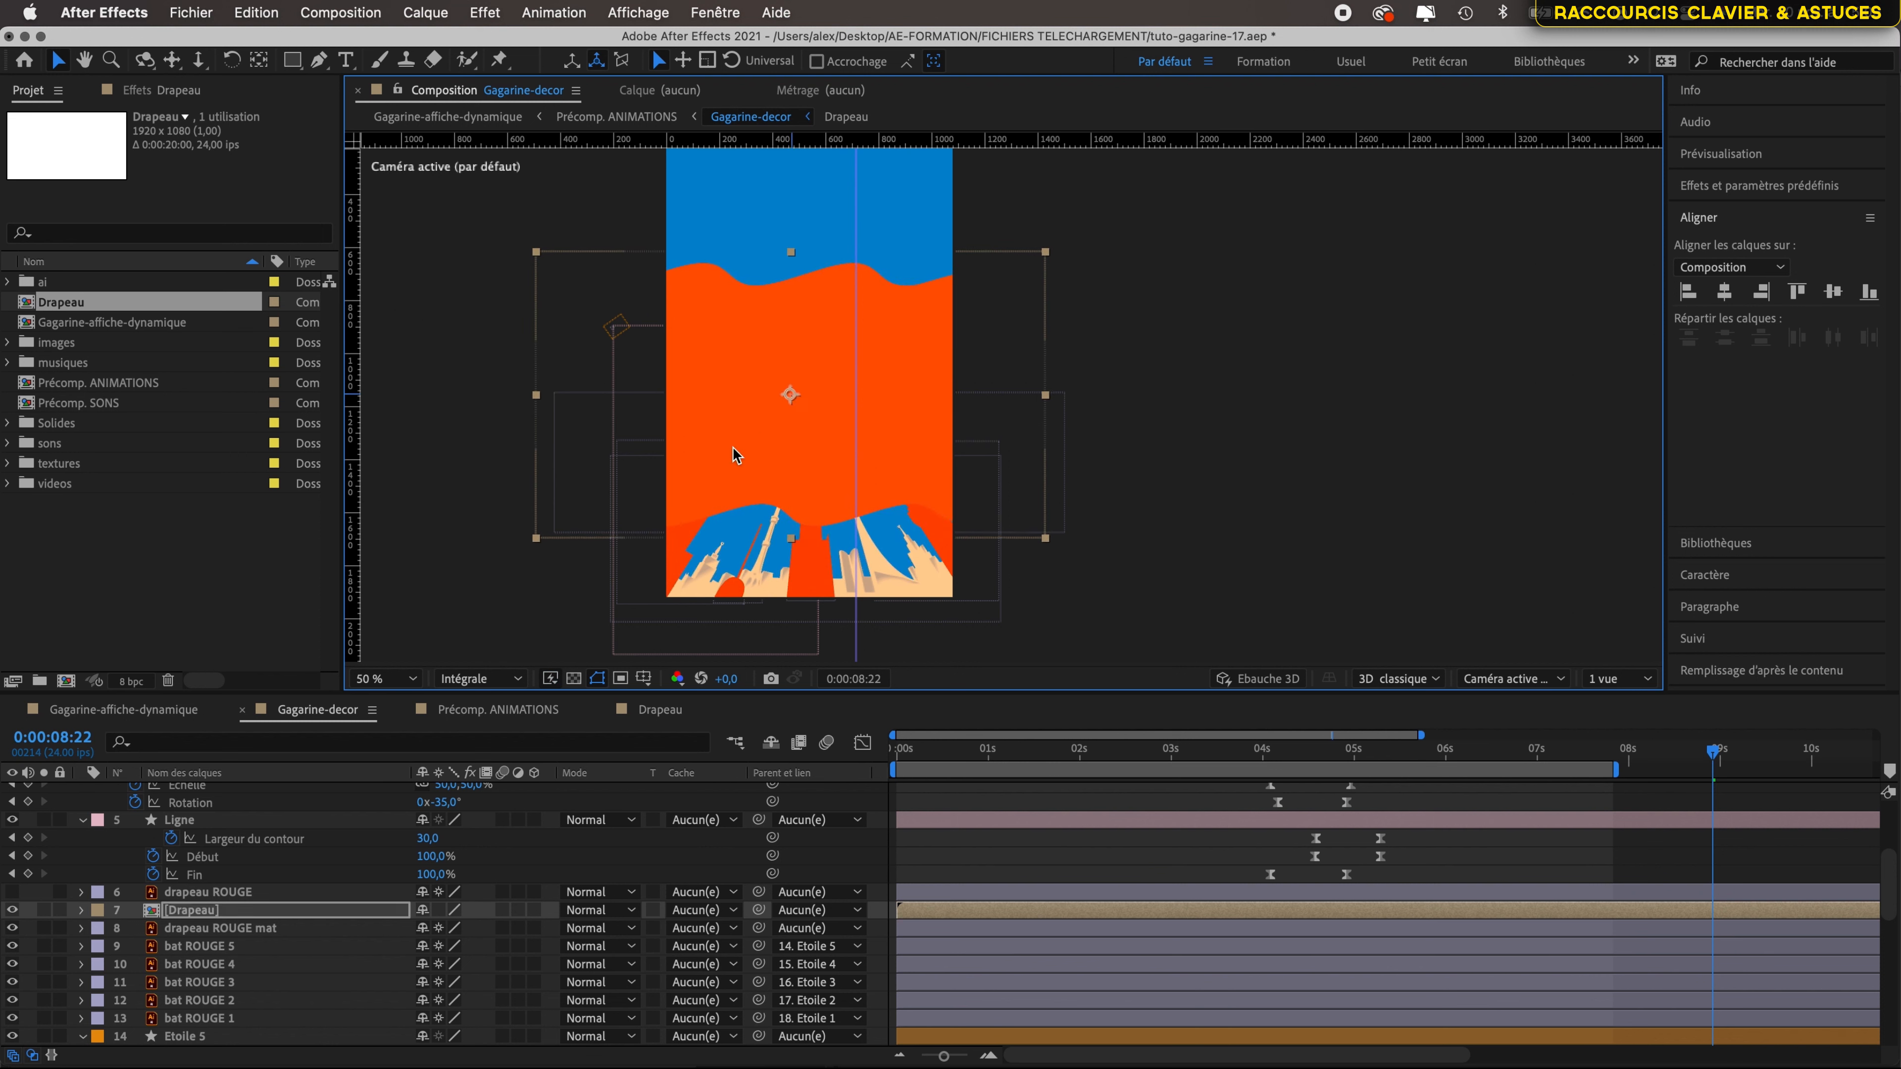
- Scale the Drapeau layer down to 30%, and further to 15%
left_click(284, 915)
key("s")
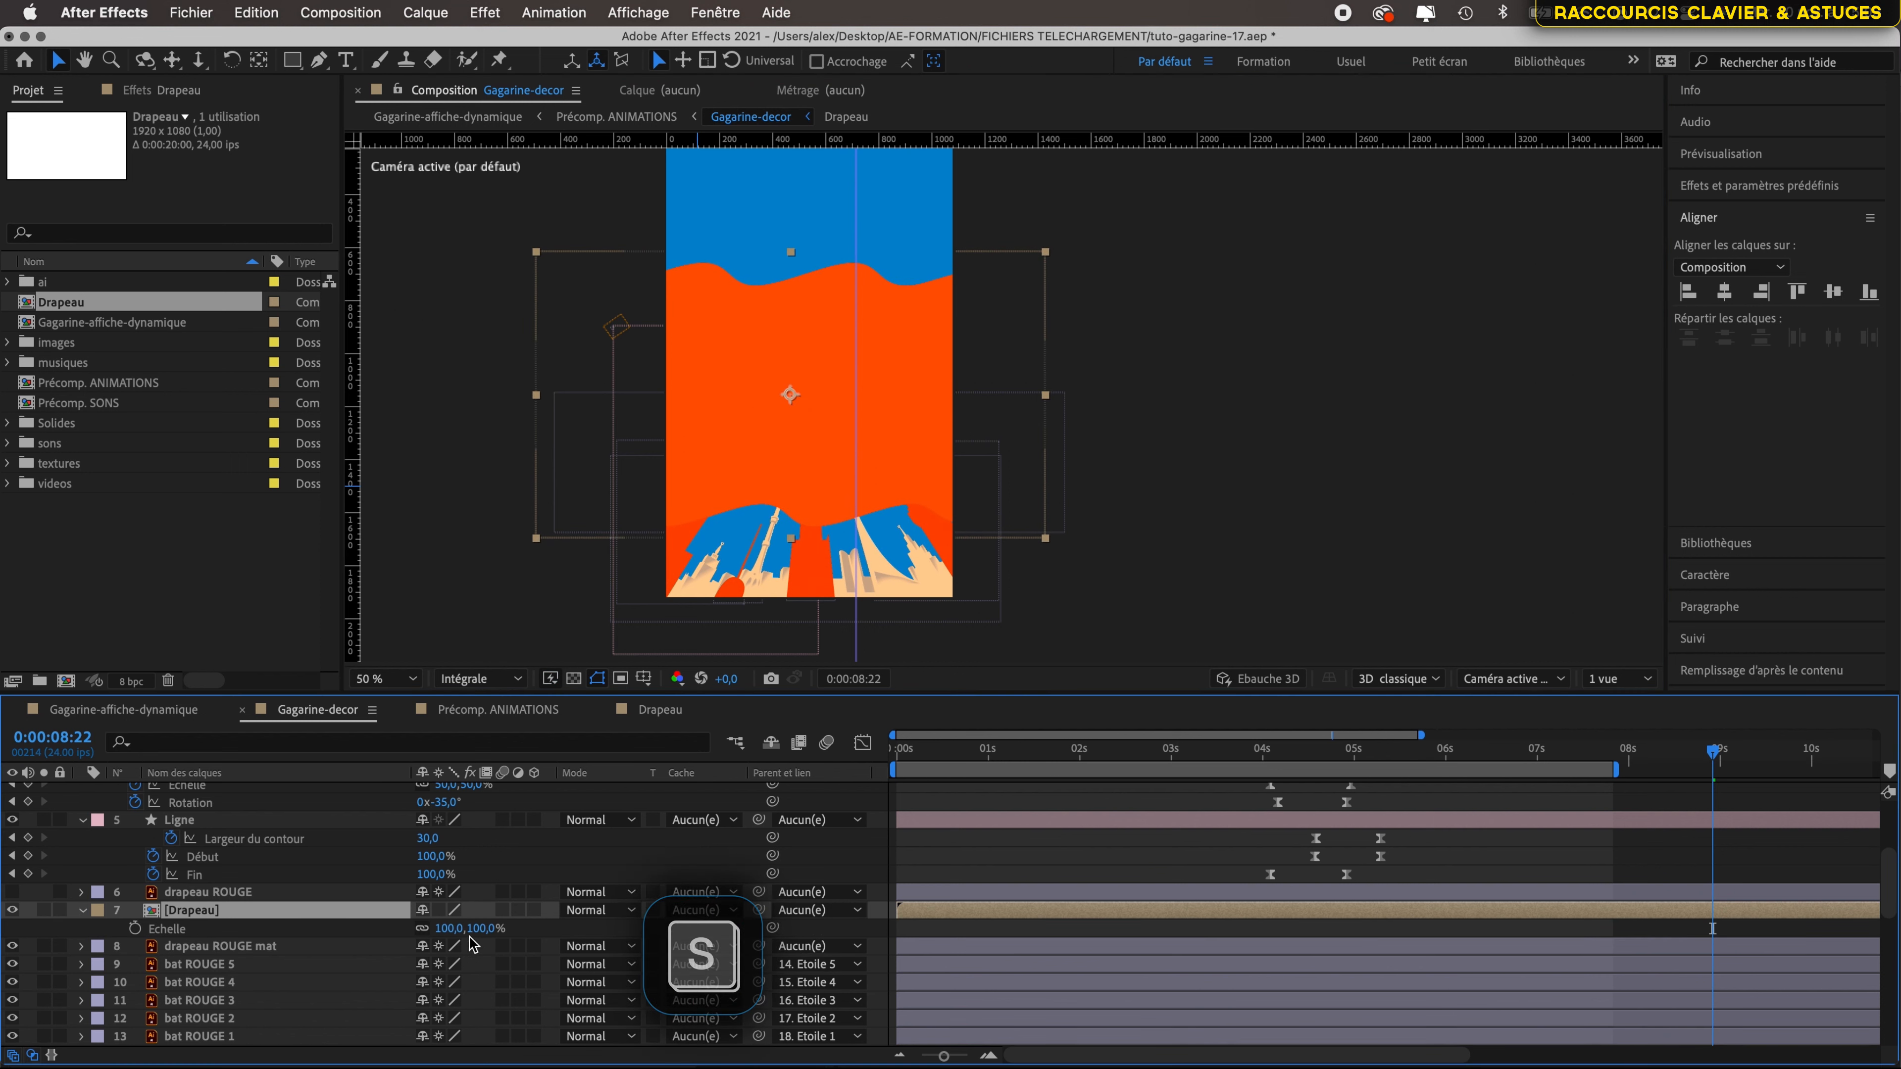
left_click(450, 929)
type("30")
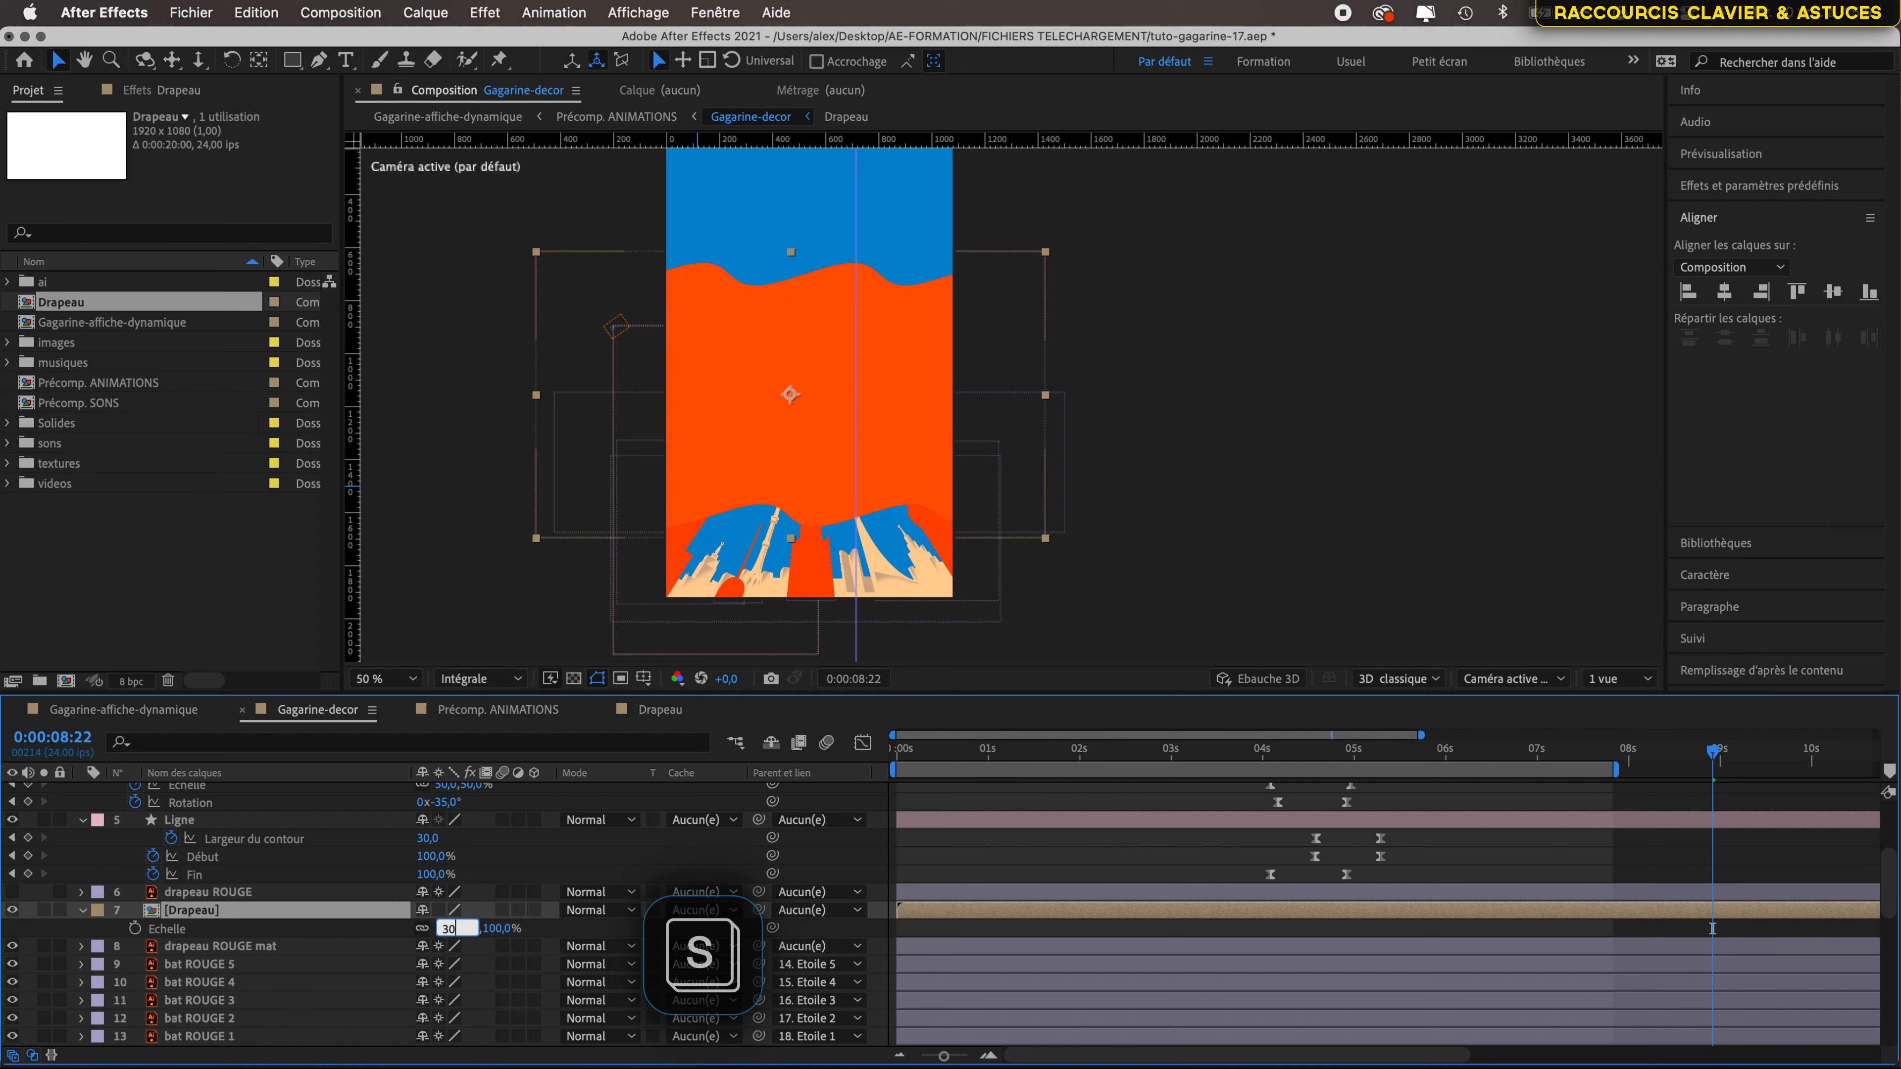
key("Return")
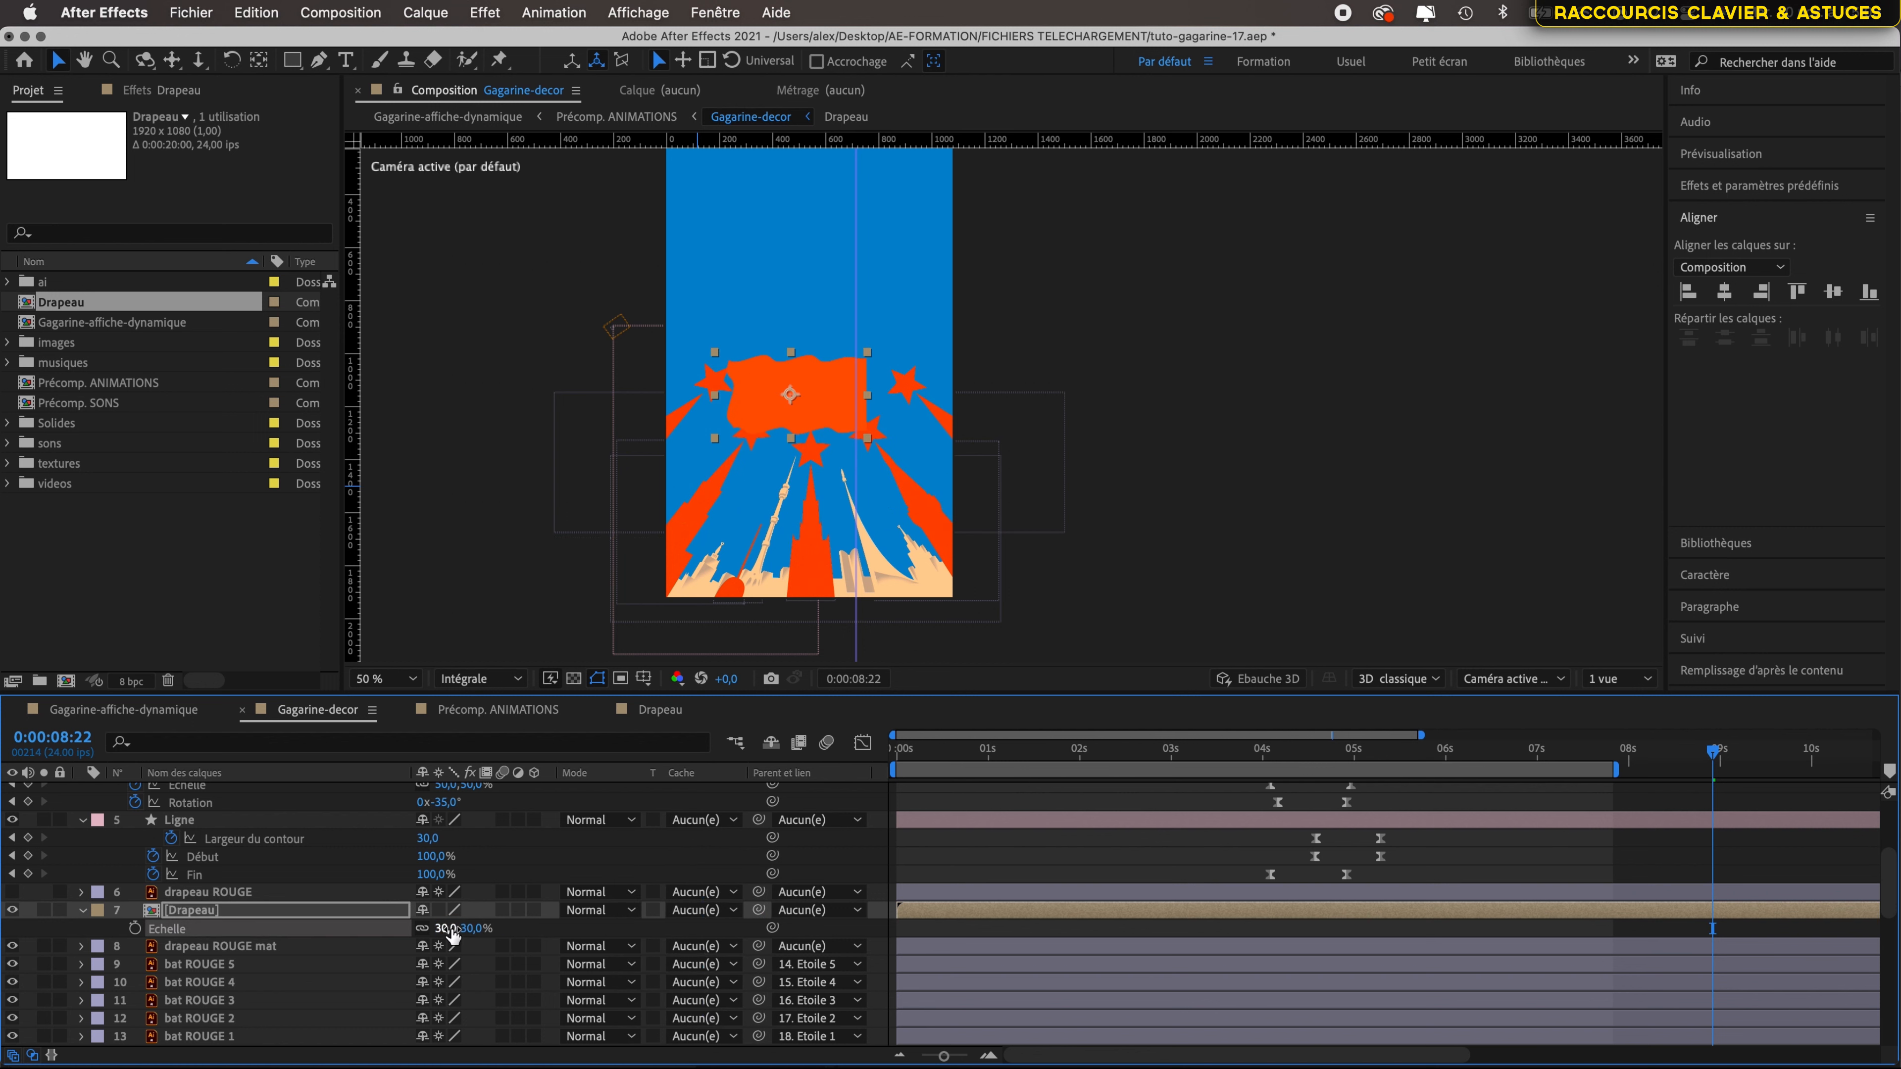
left_click(450, 928)
key("Return")
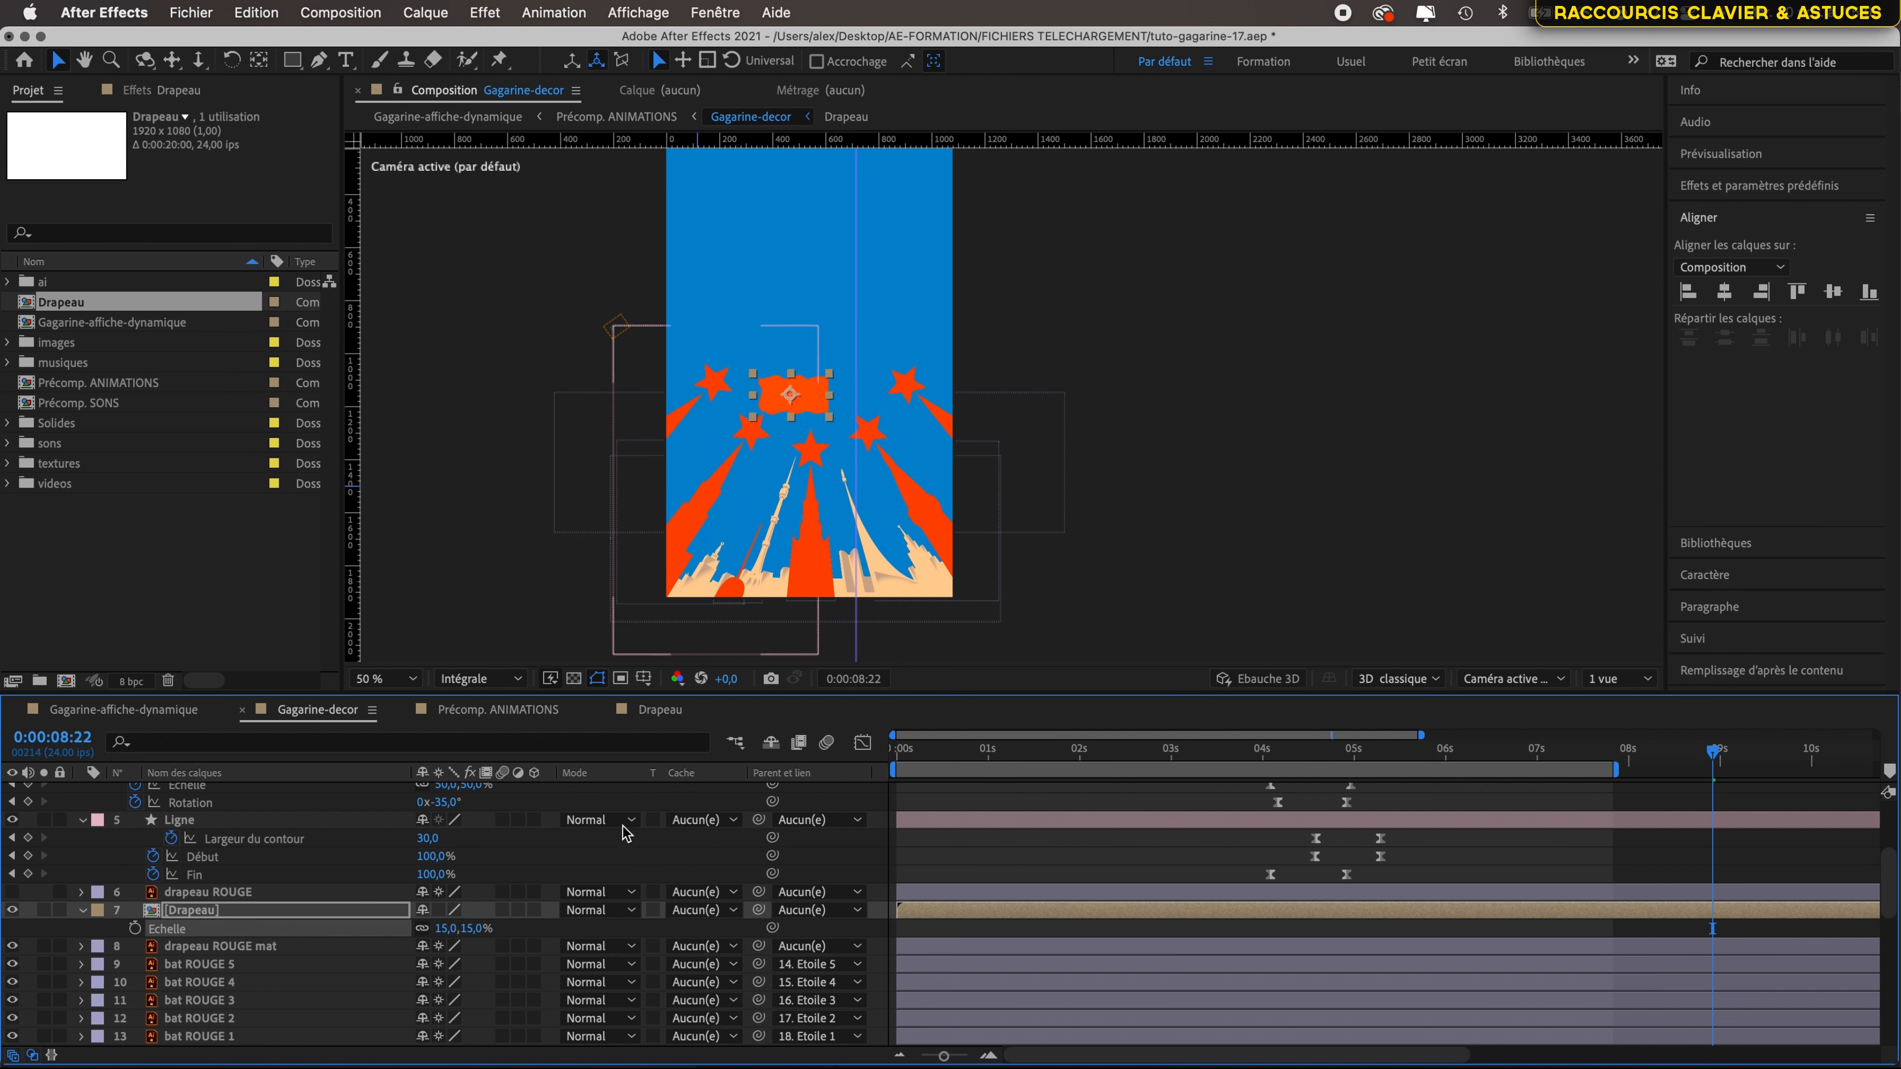
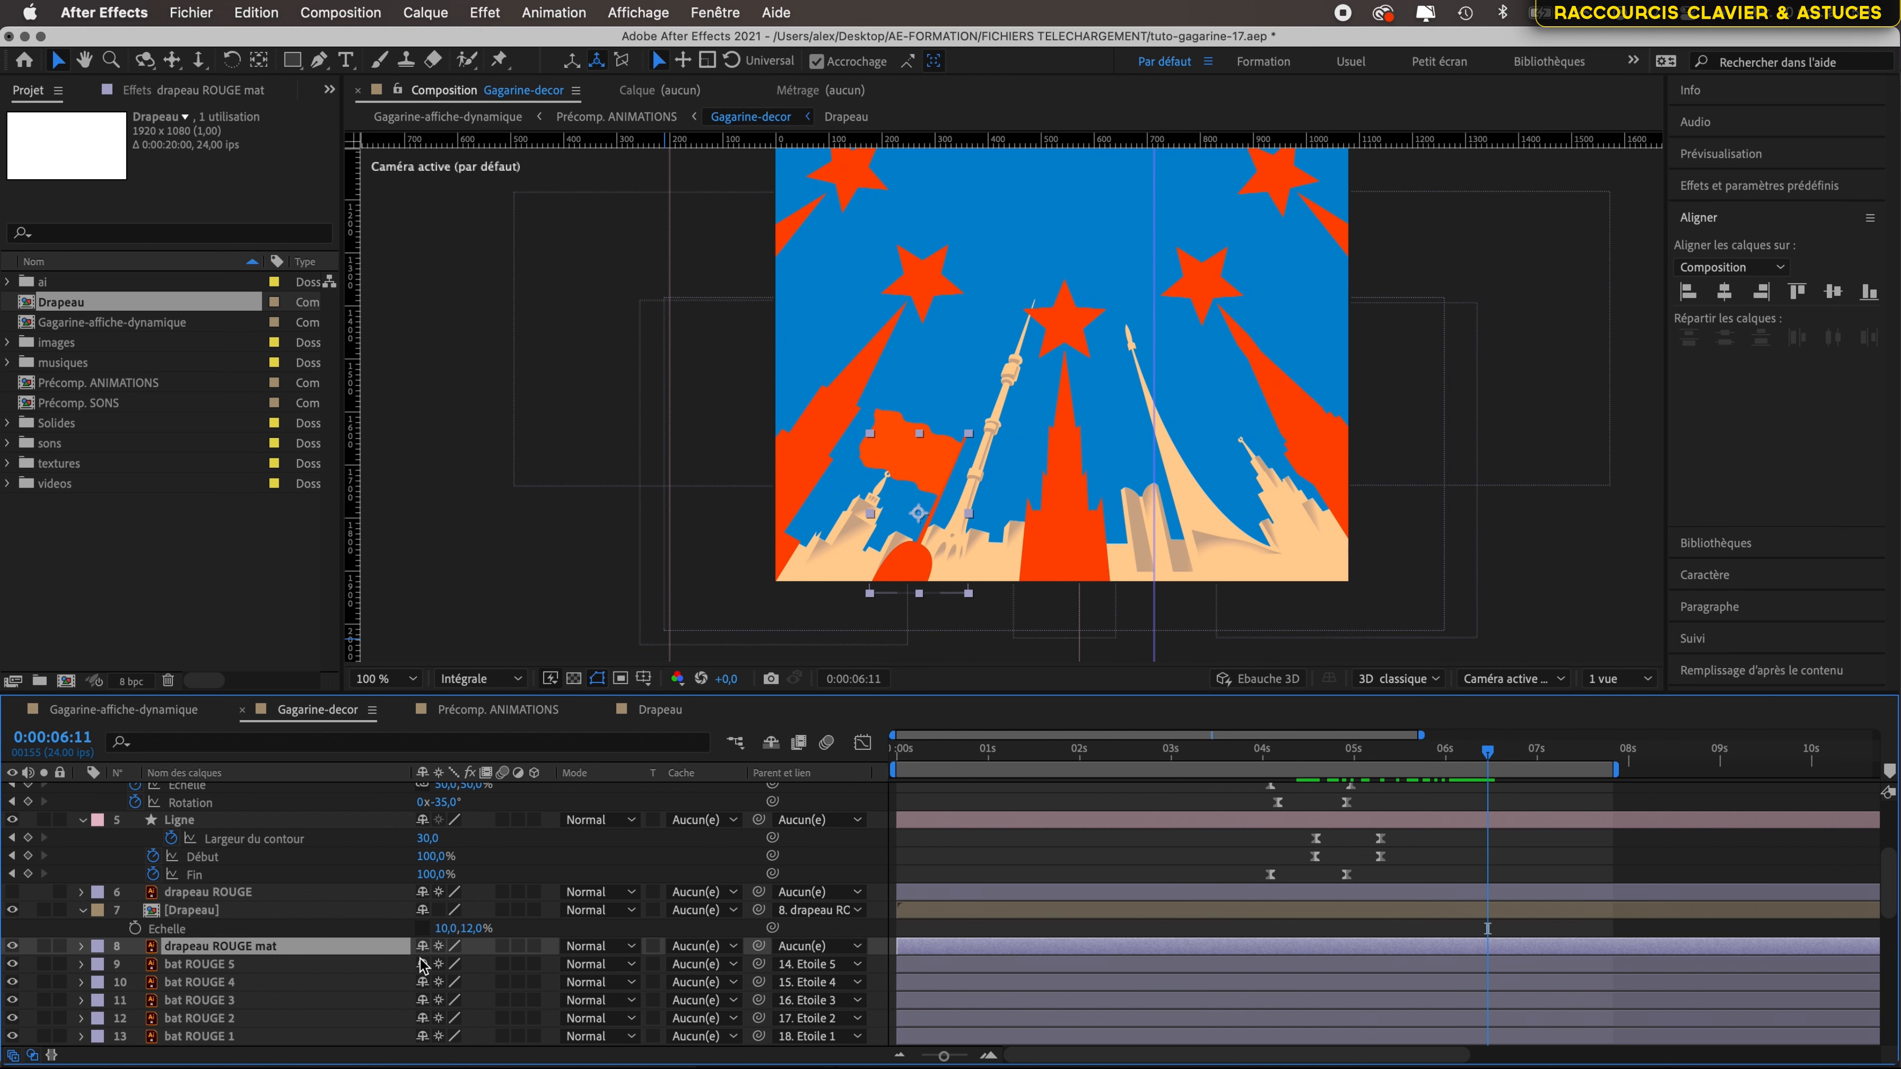
- Add Position keyframes to drapeau ROUGE mat at 0:00:06:11 and 0:00:07:02, keeping the flag in place
key("p")
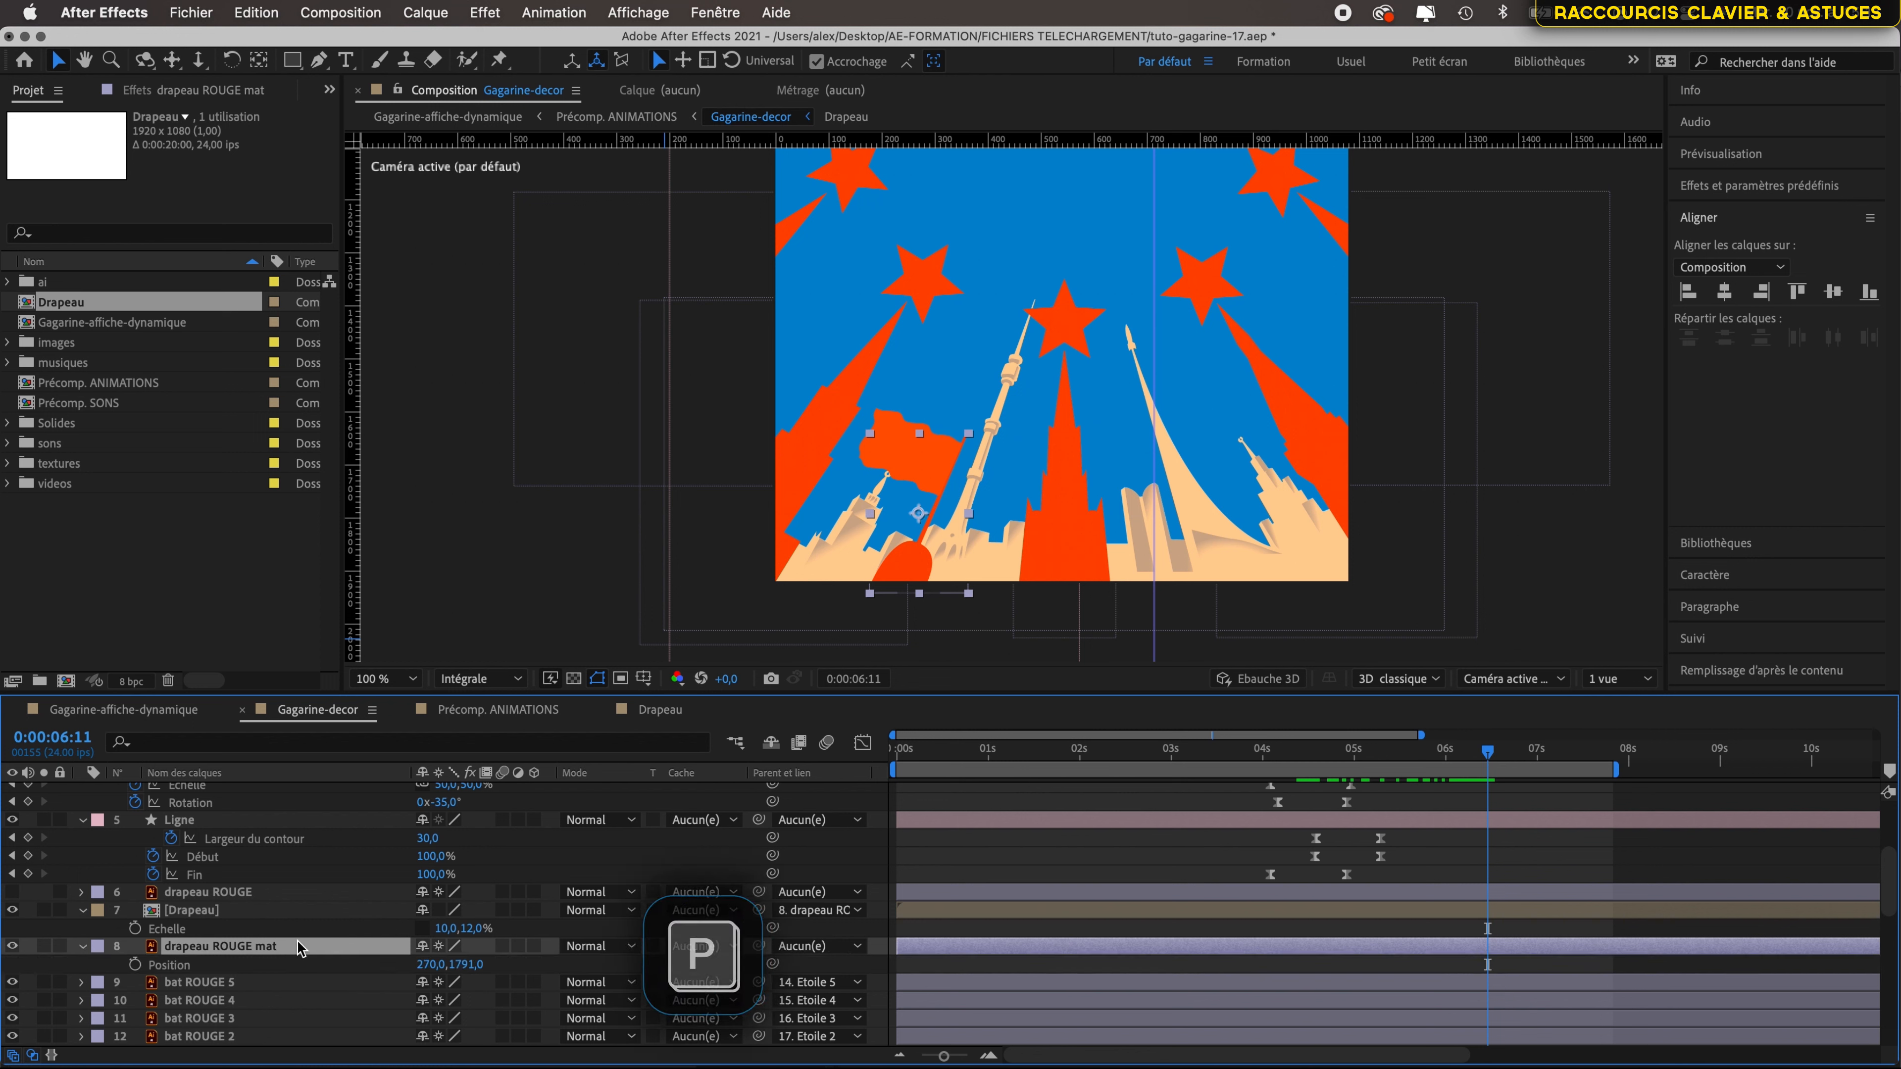
left_click(136, 965)
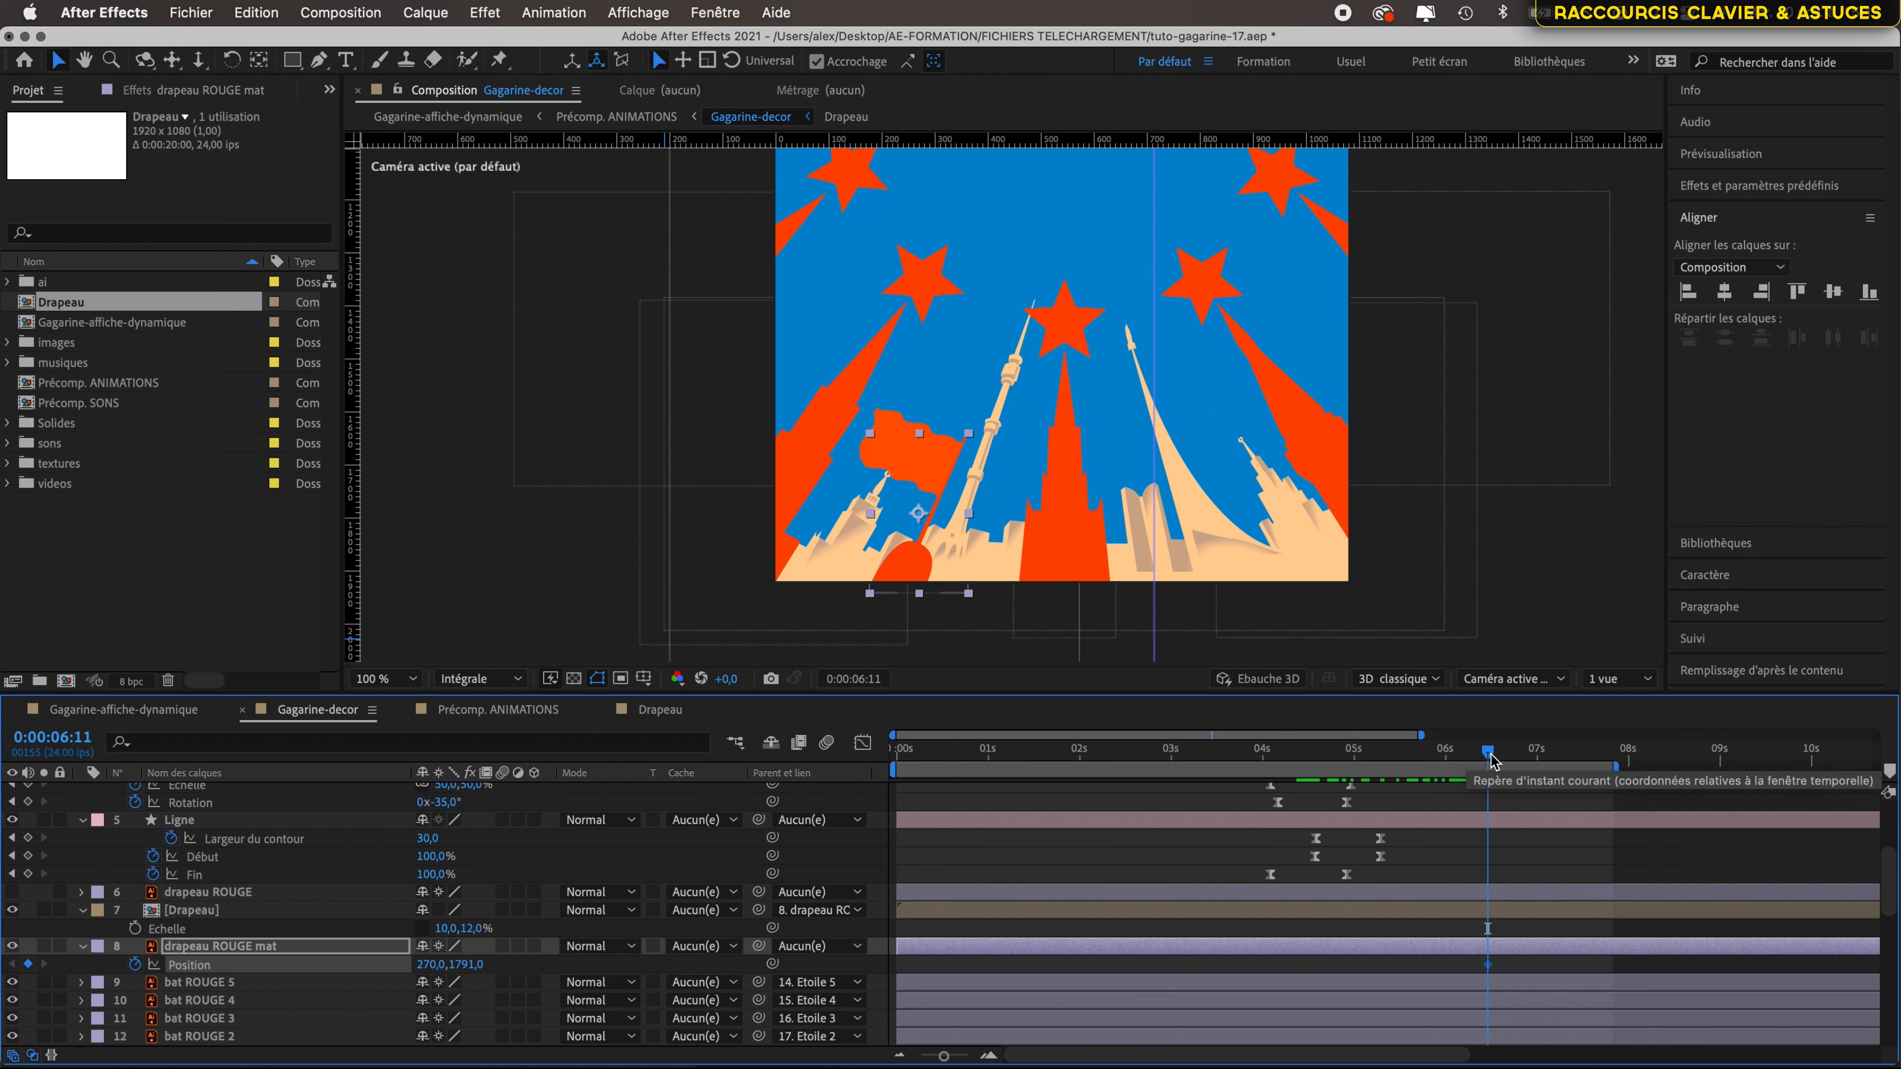
left_click_drag(1495, 755, 1546, 771)
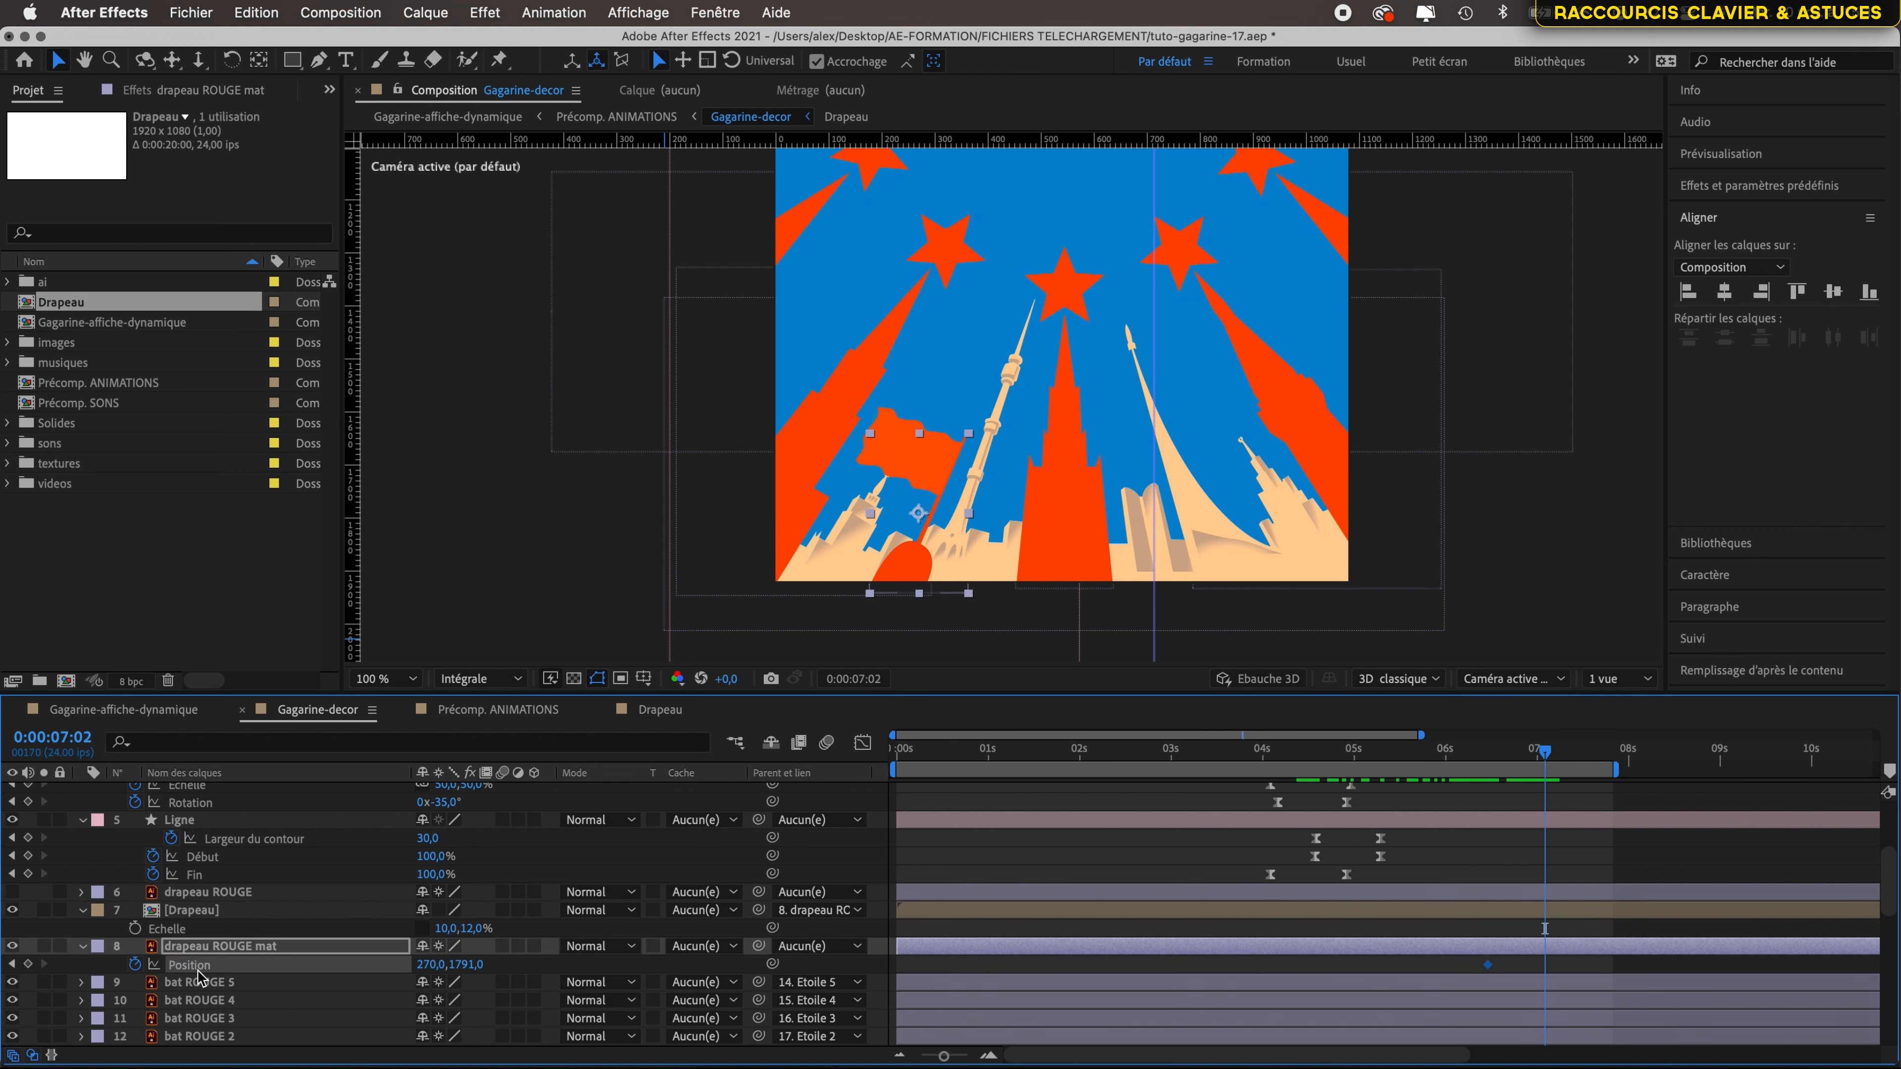
left_click(28, 964)
- At 0:00:06:11, move drapeau ROUGE mat diagonally out of the poster's lower edge to -2, 2327
left_click_drag(1544, 762, 1487, 756)
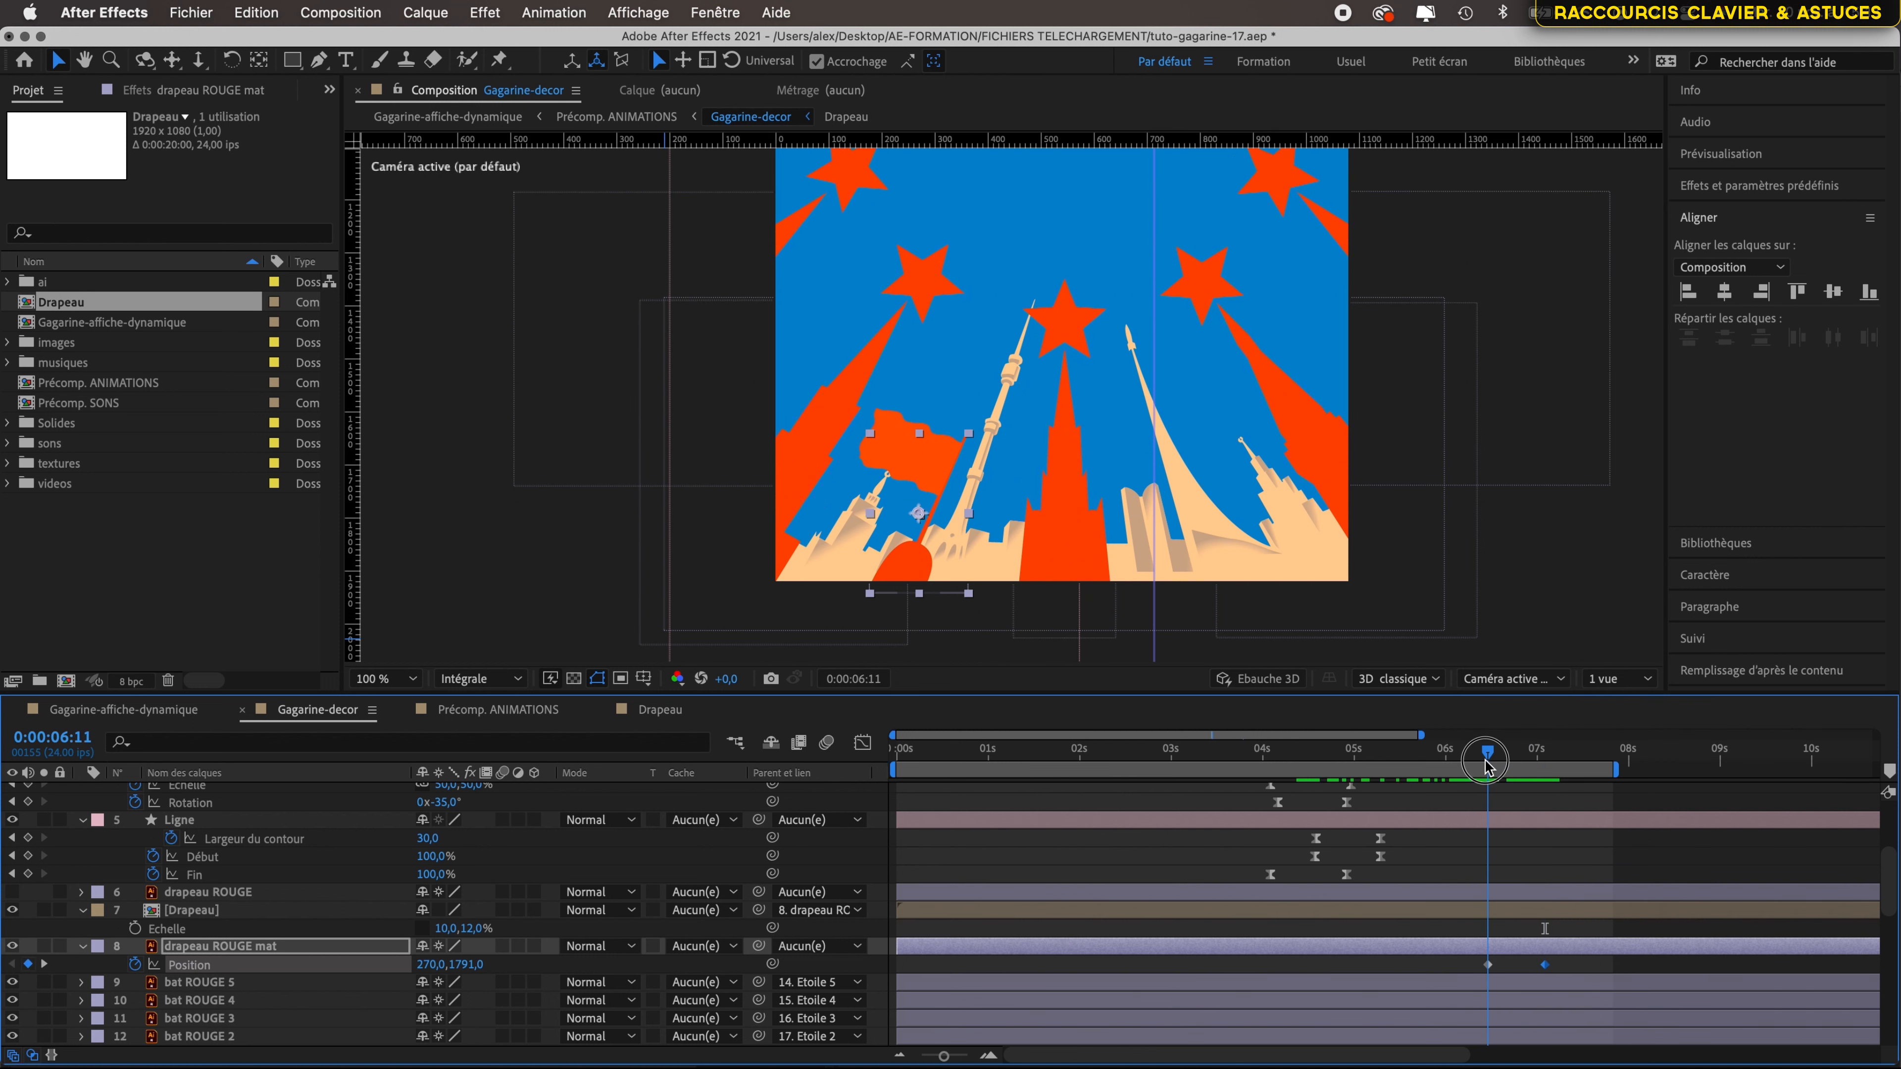
left_click_drag(846, 651, 927, 431)
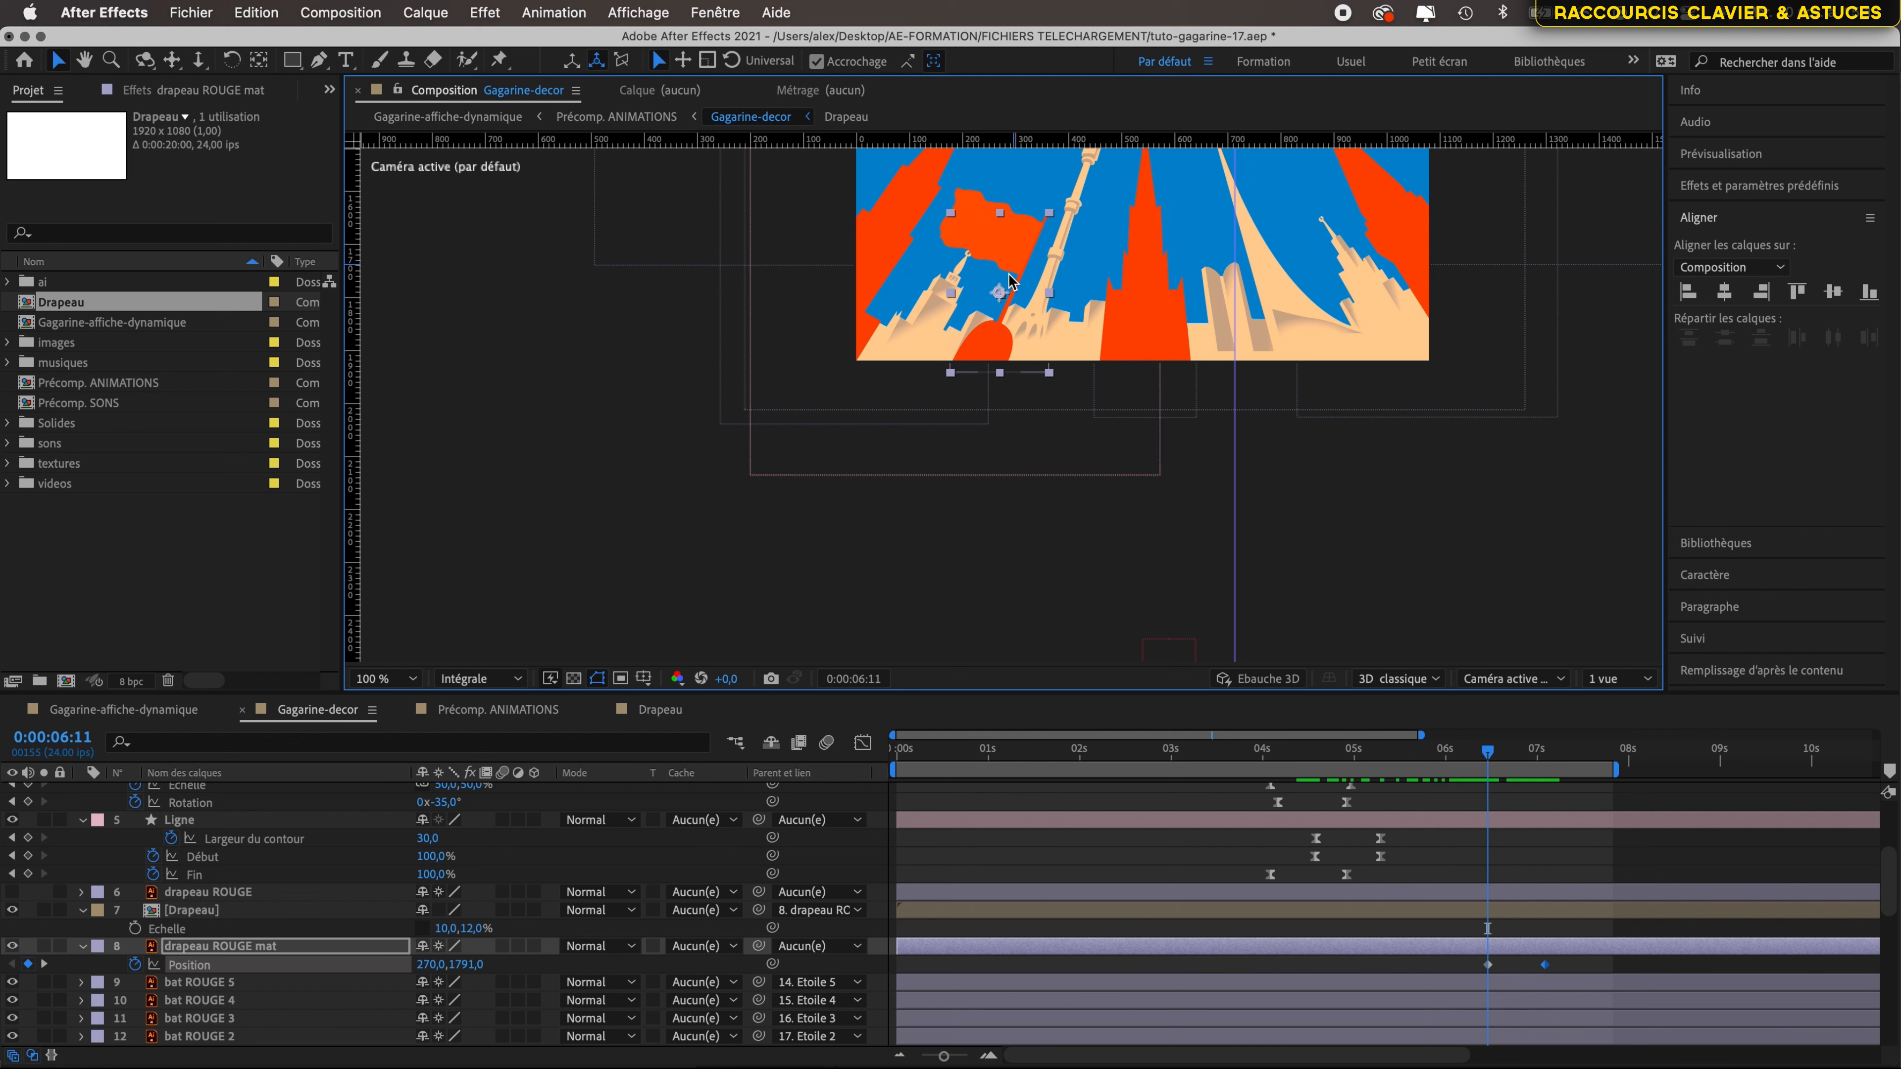
left_click(1002, 293)
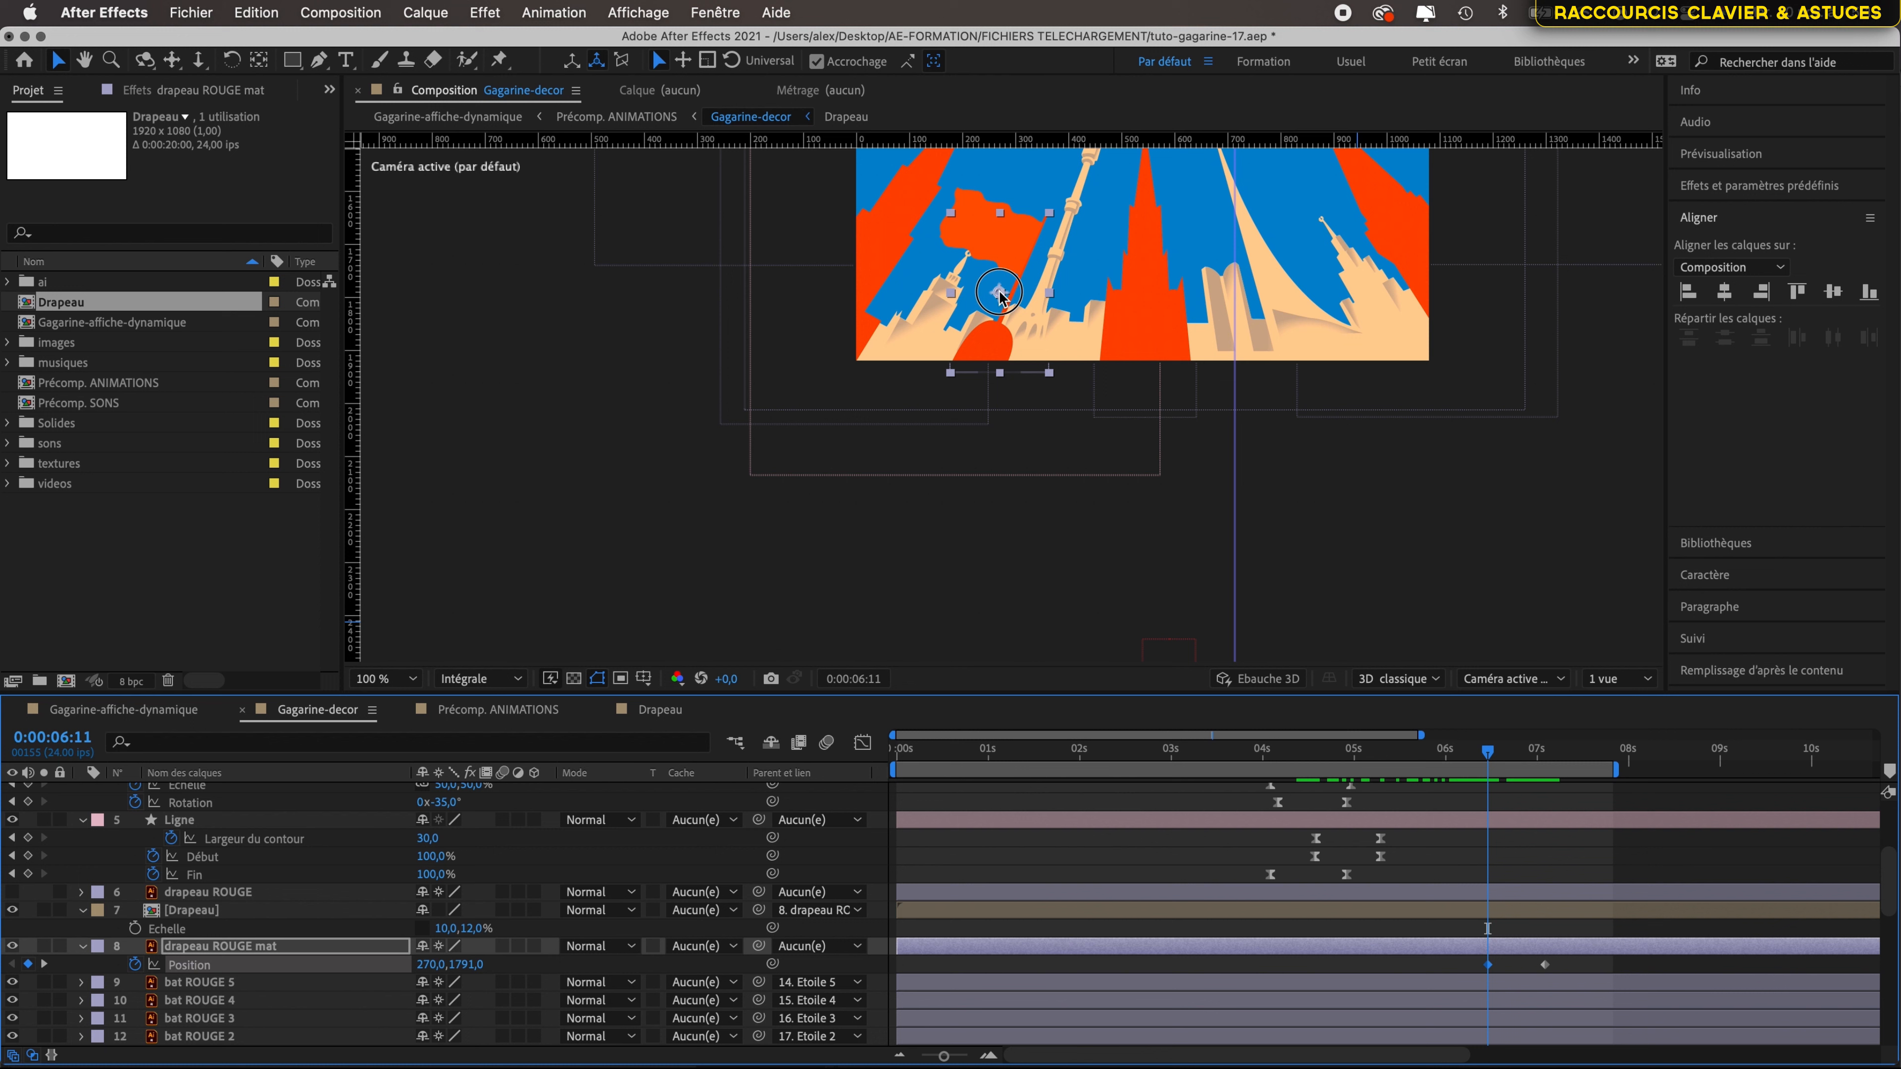
left_click_drag(1001, 293, 855, 576)
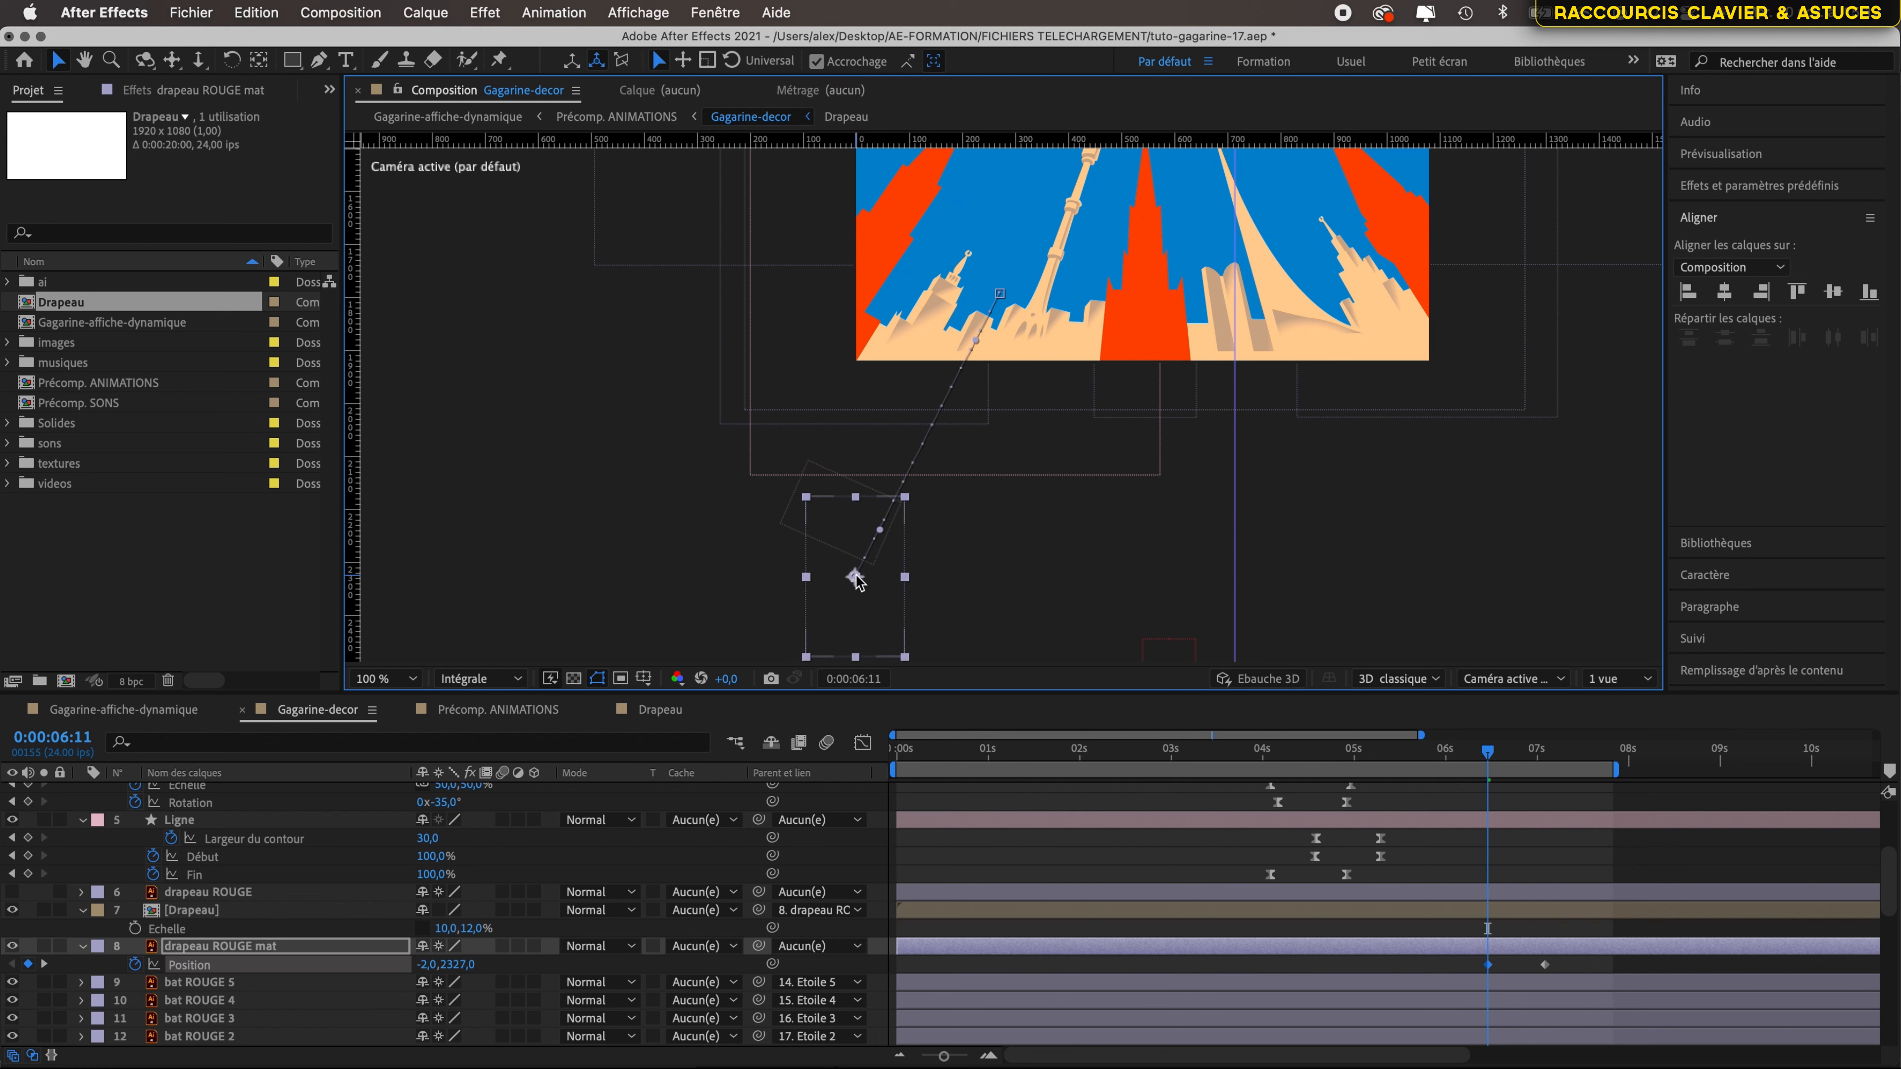
- Preview the flag's entrance and shift its first Position keyframe earlier to 0:00:06:01
left_click_drag(1484, 751, 1423, 750)
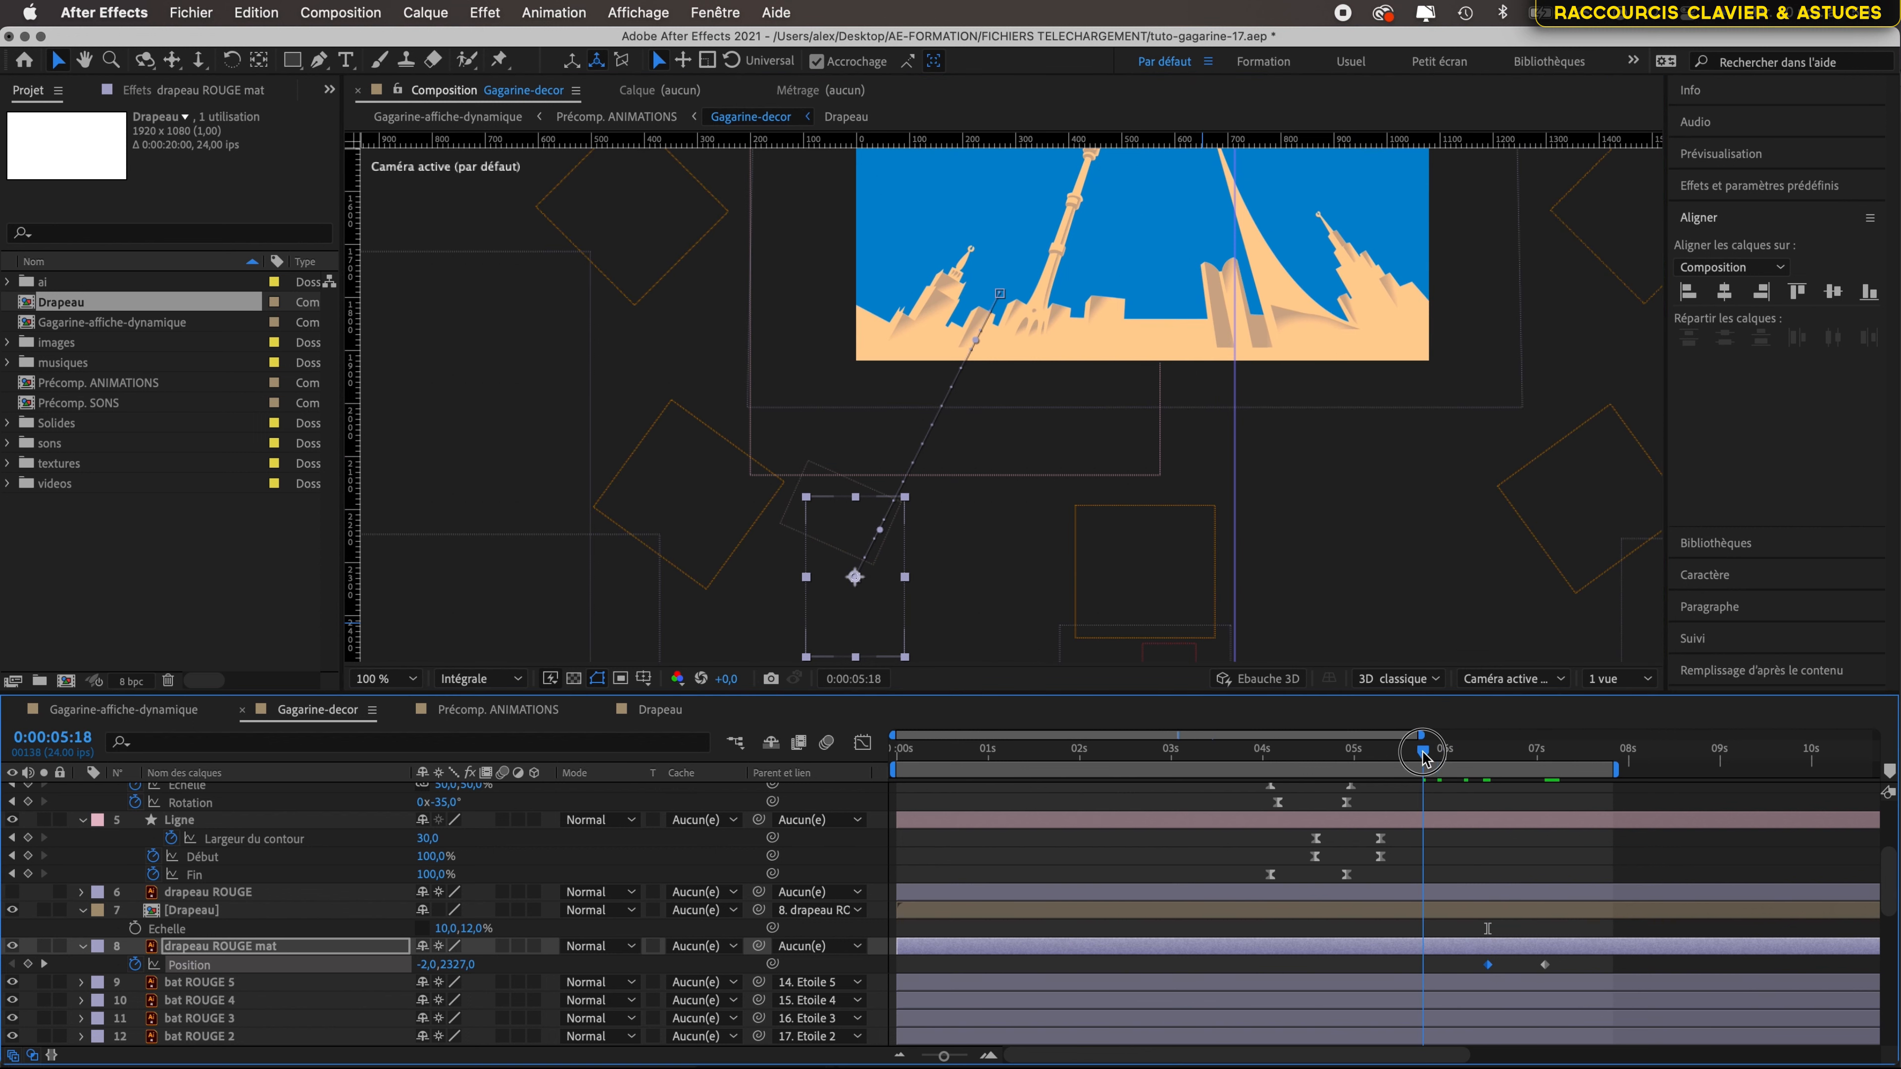
key("space")
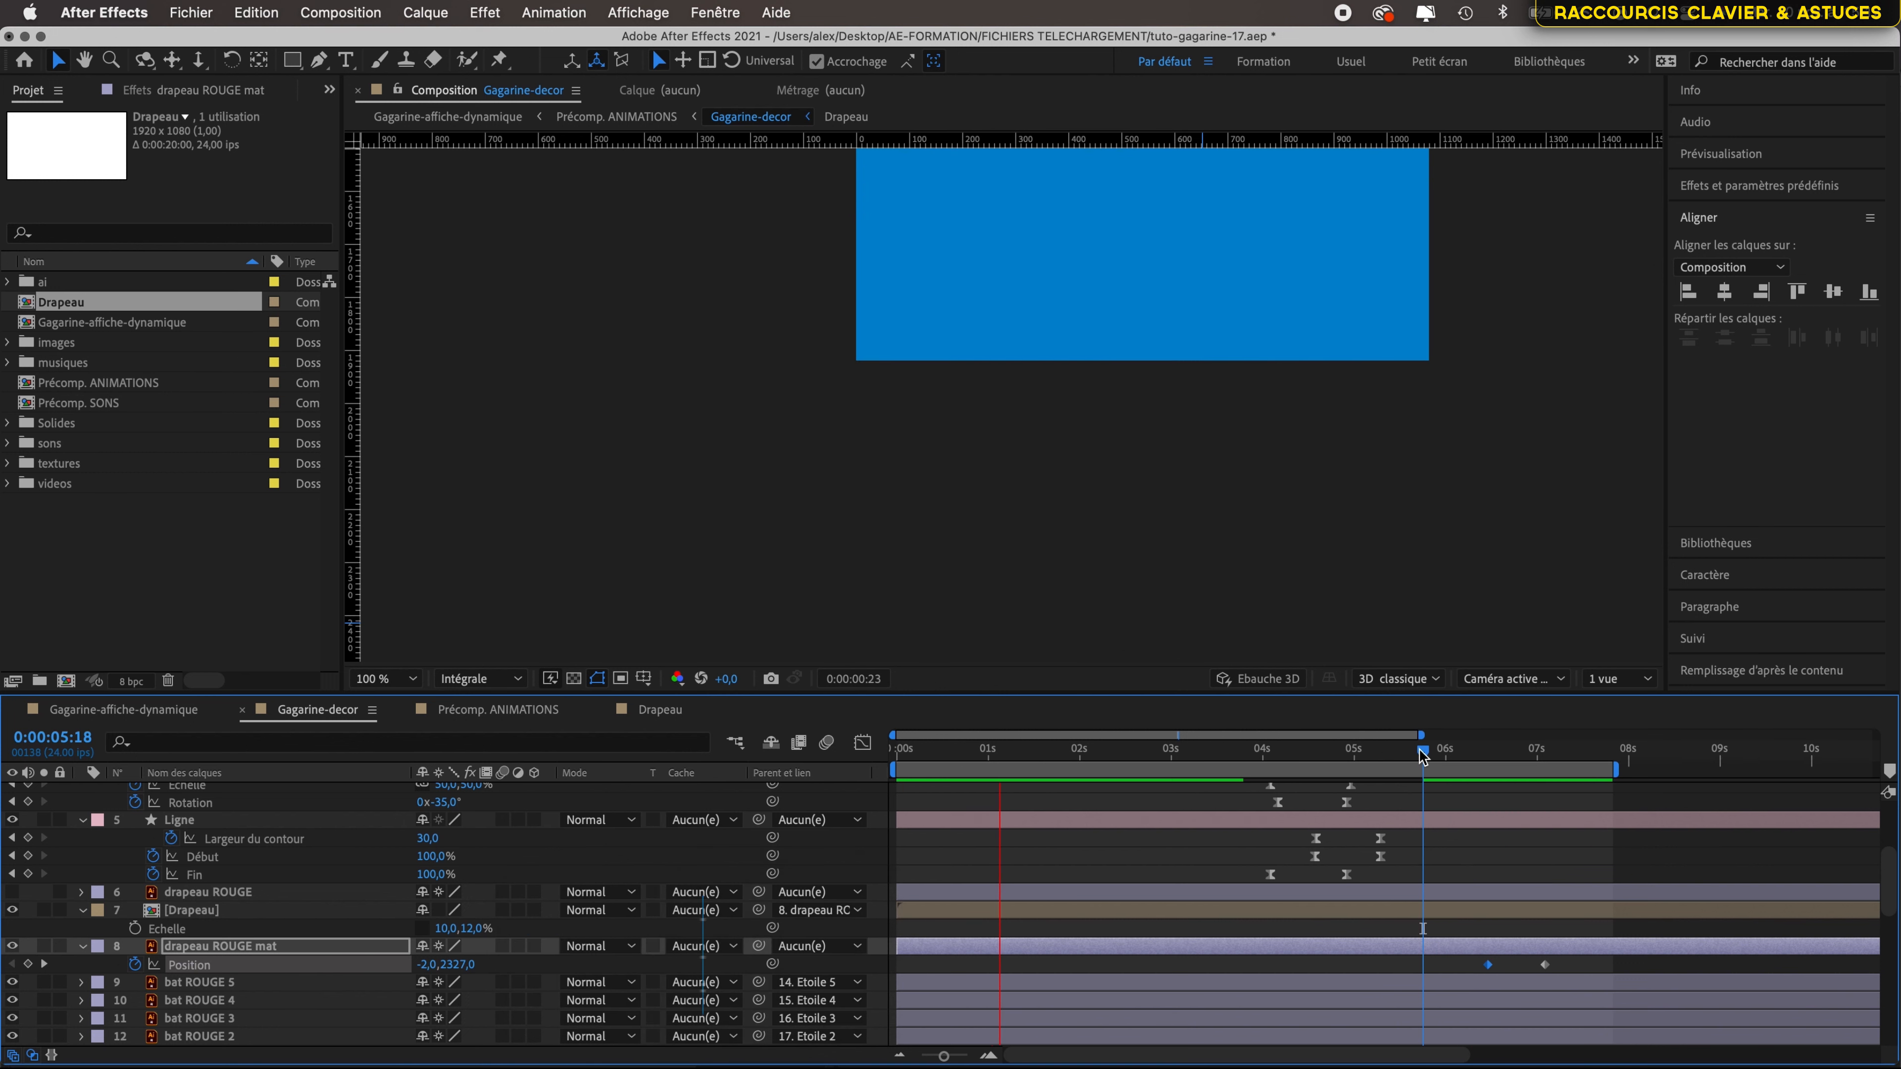
left_click(1438, 753)
mouse_move(1446, 760)
left_mouse_down()
mouse_move(1507, 773)
mouse_move(1434, 782)
mouse_move(1452, 787)
left_mouse_up()
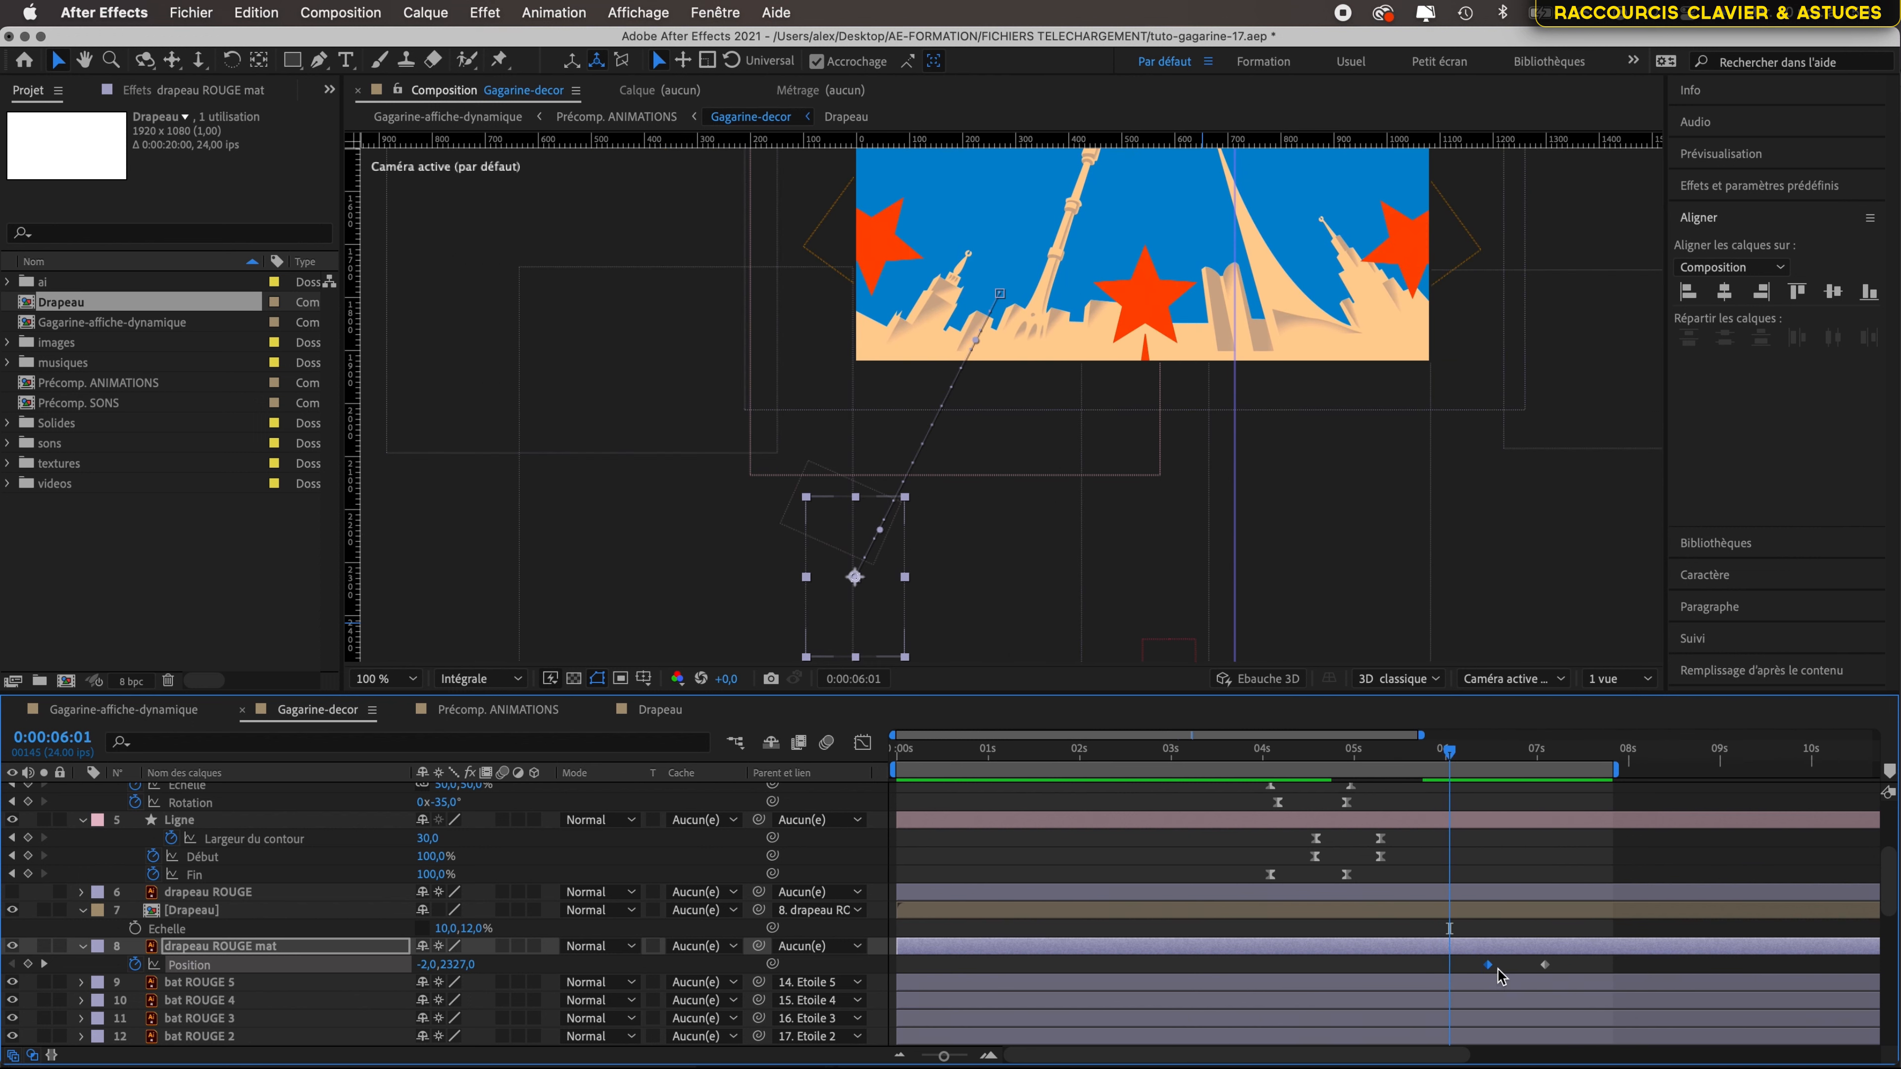
left_click_drag(1490, 965, 1454, 971)
key("space")
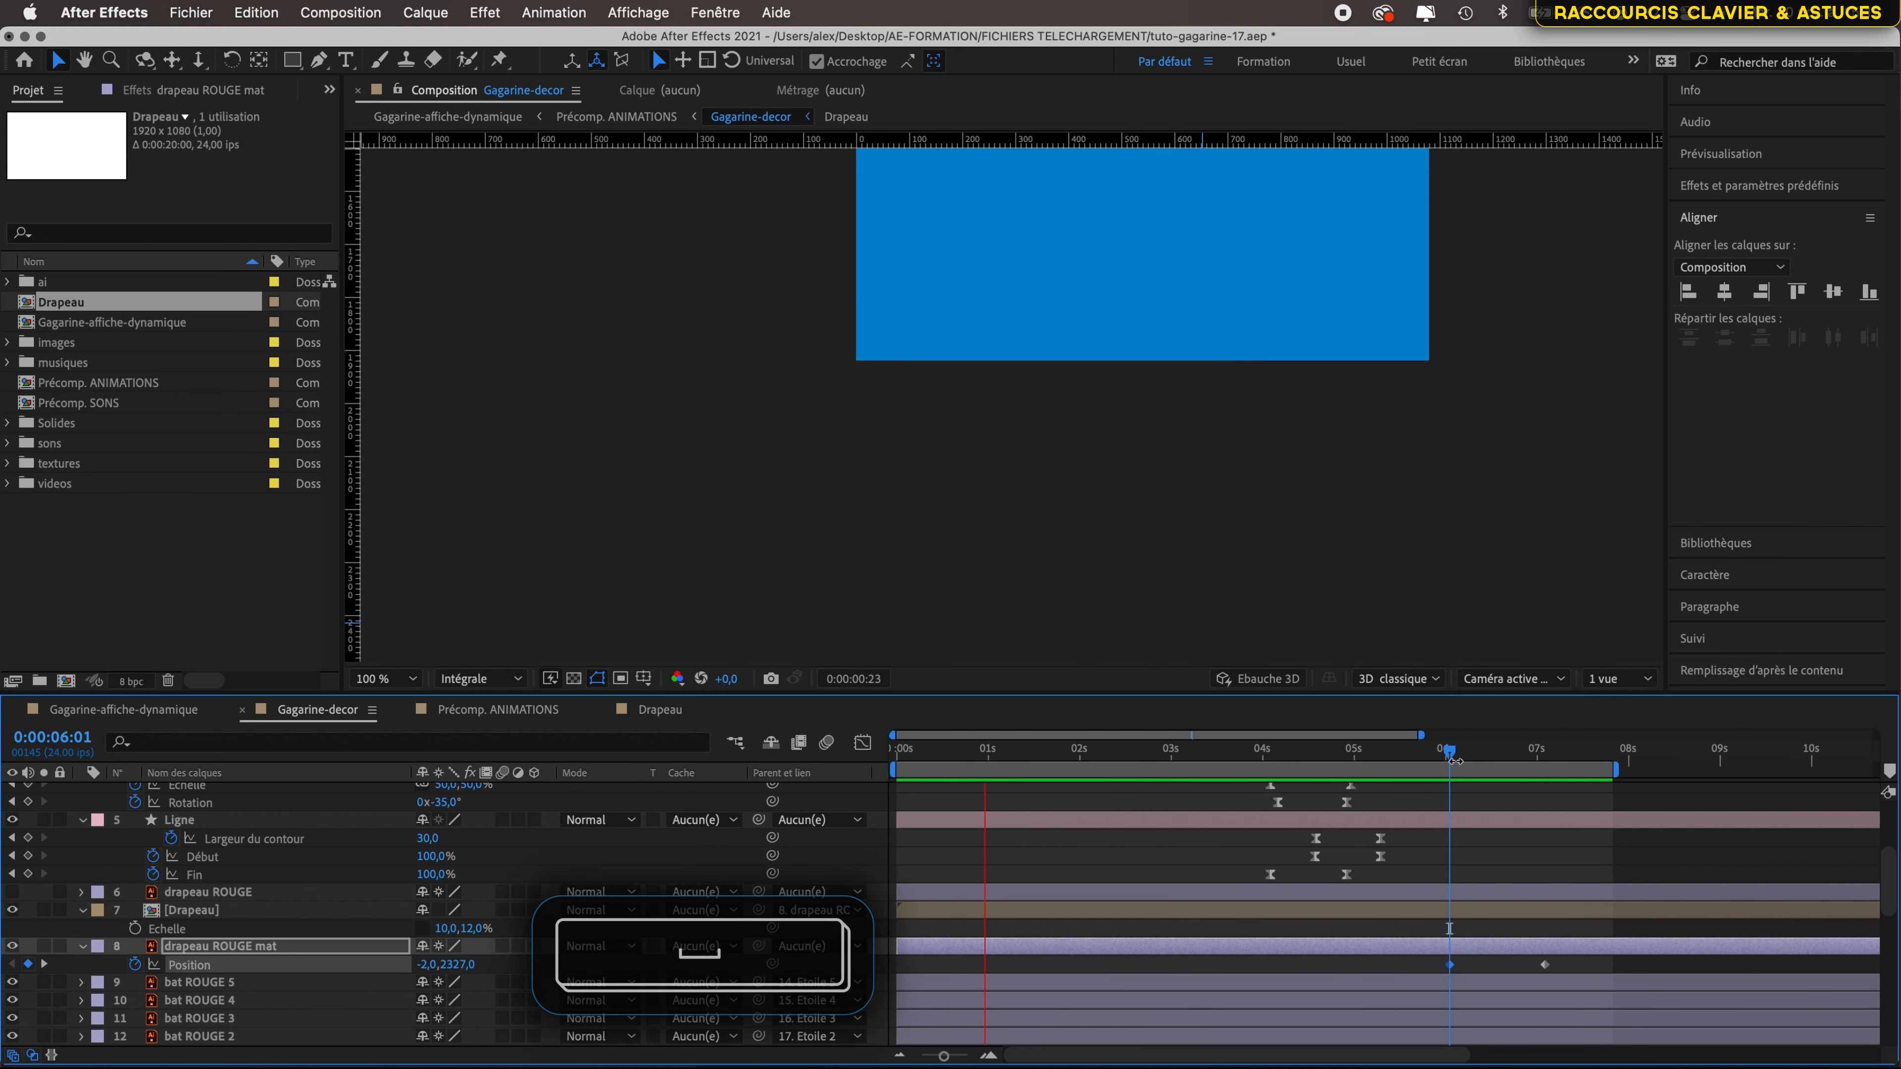
- Ease both Position keyframes of drapeau ROUGE mat and reshape their speed curve for a fast start and a long slowdown
key("F9")
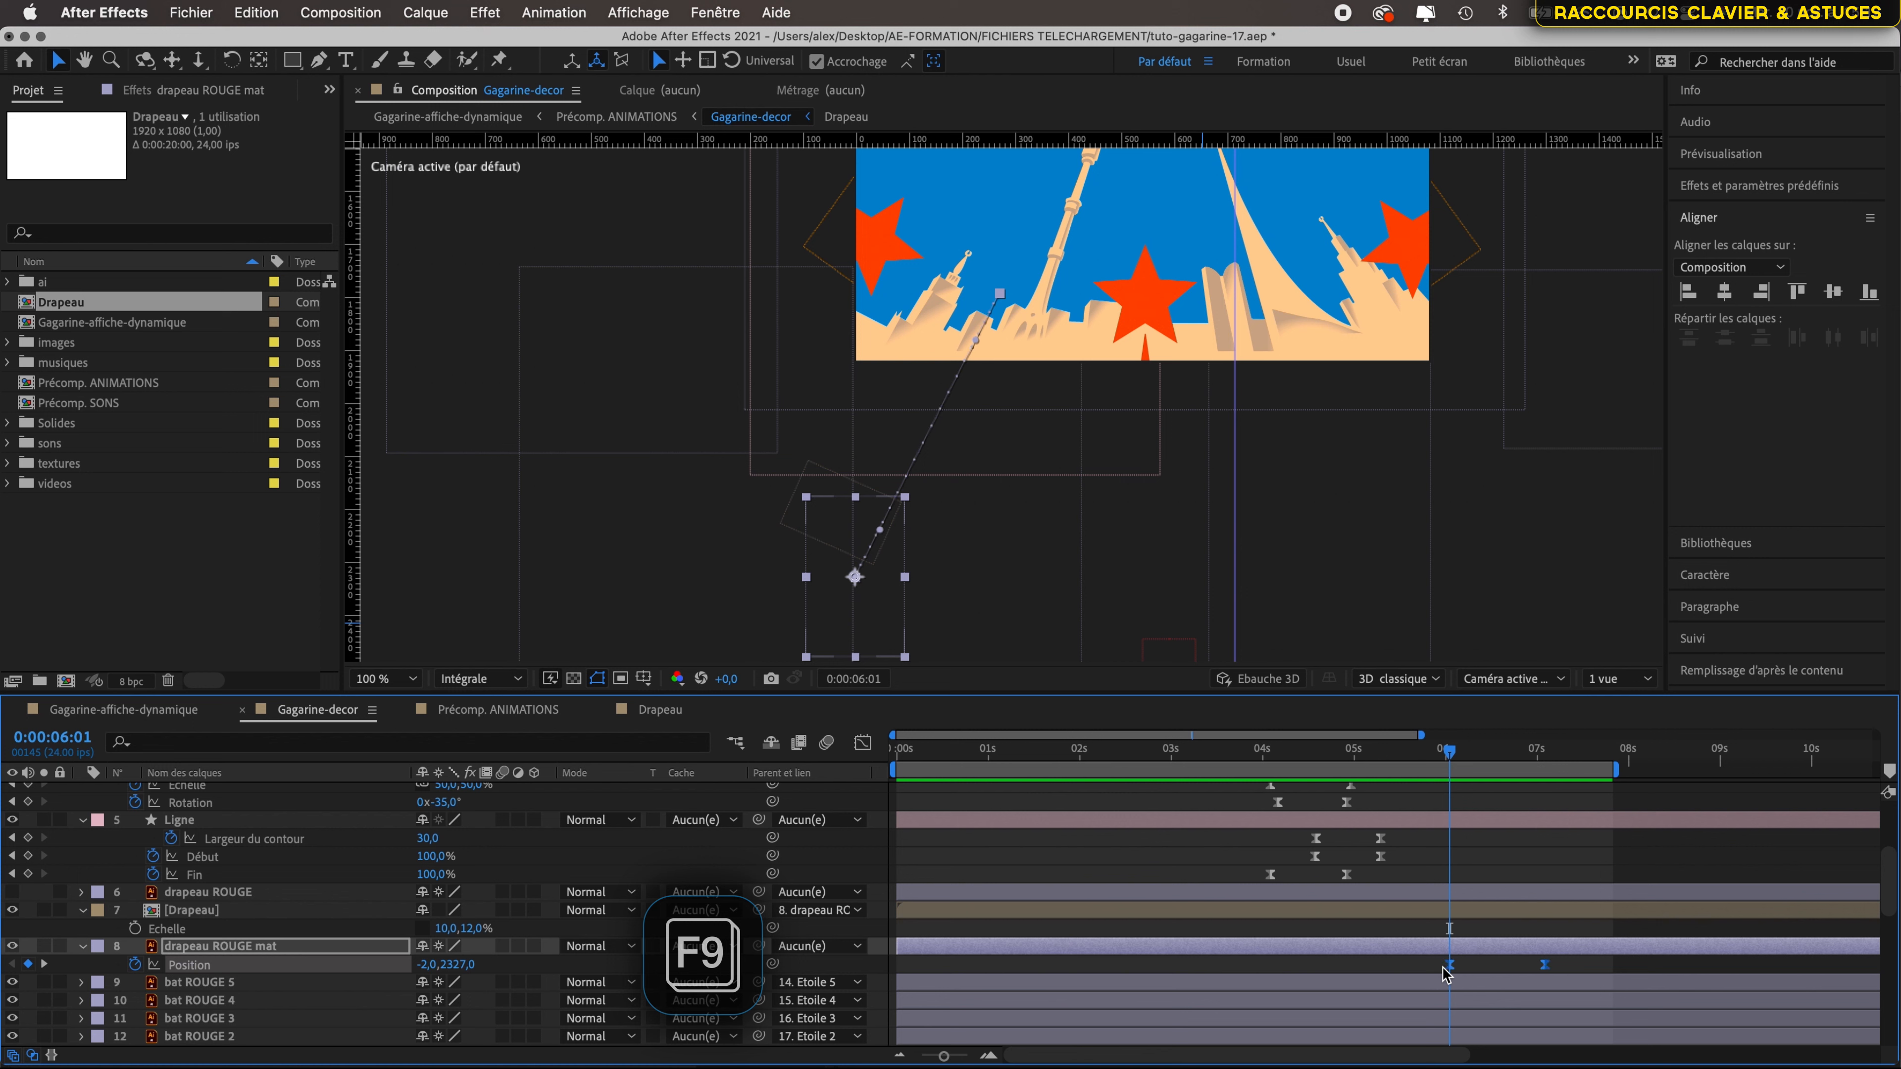
left_click(1486, 971)
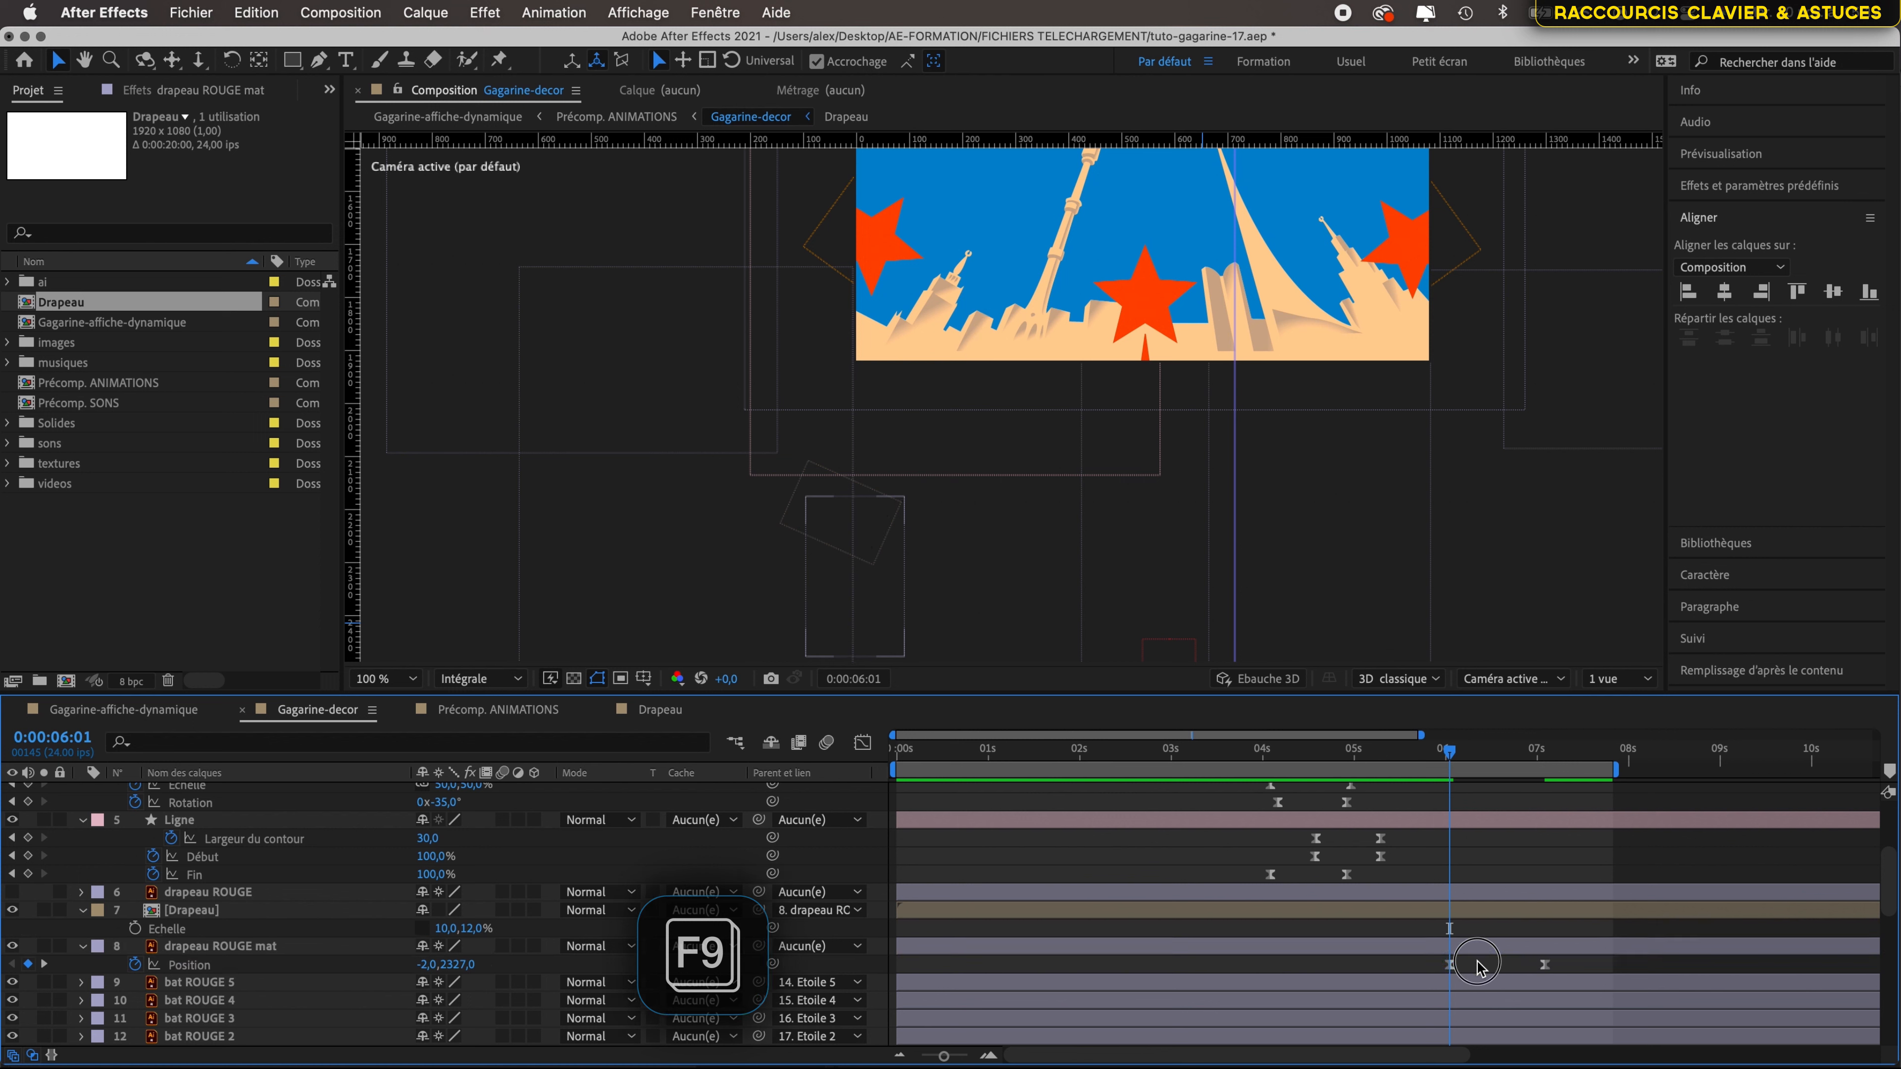
left_click(1449, 964)
left_click(861, 745)
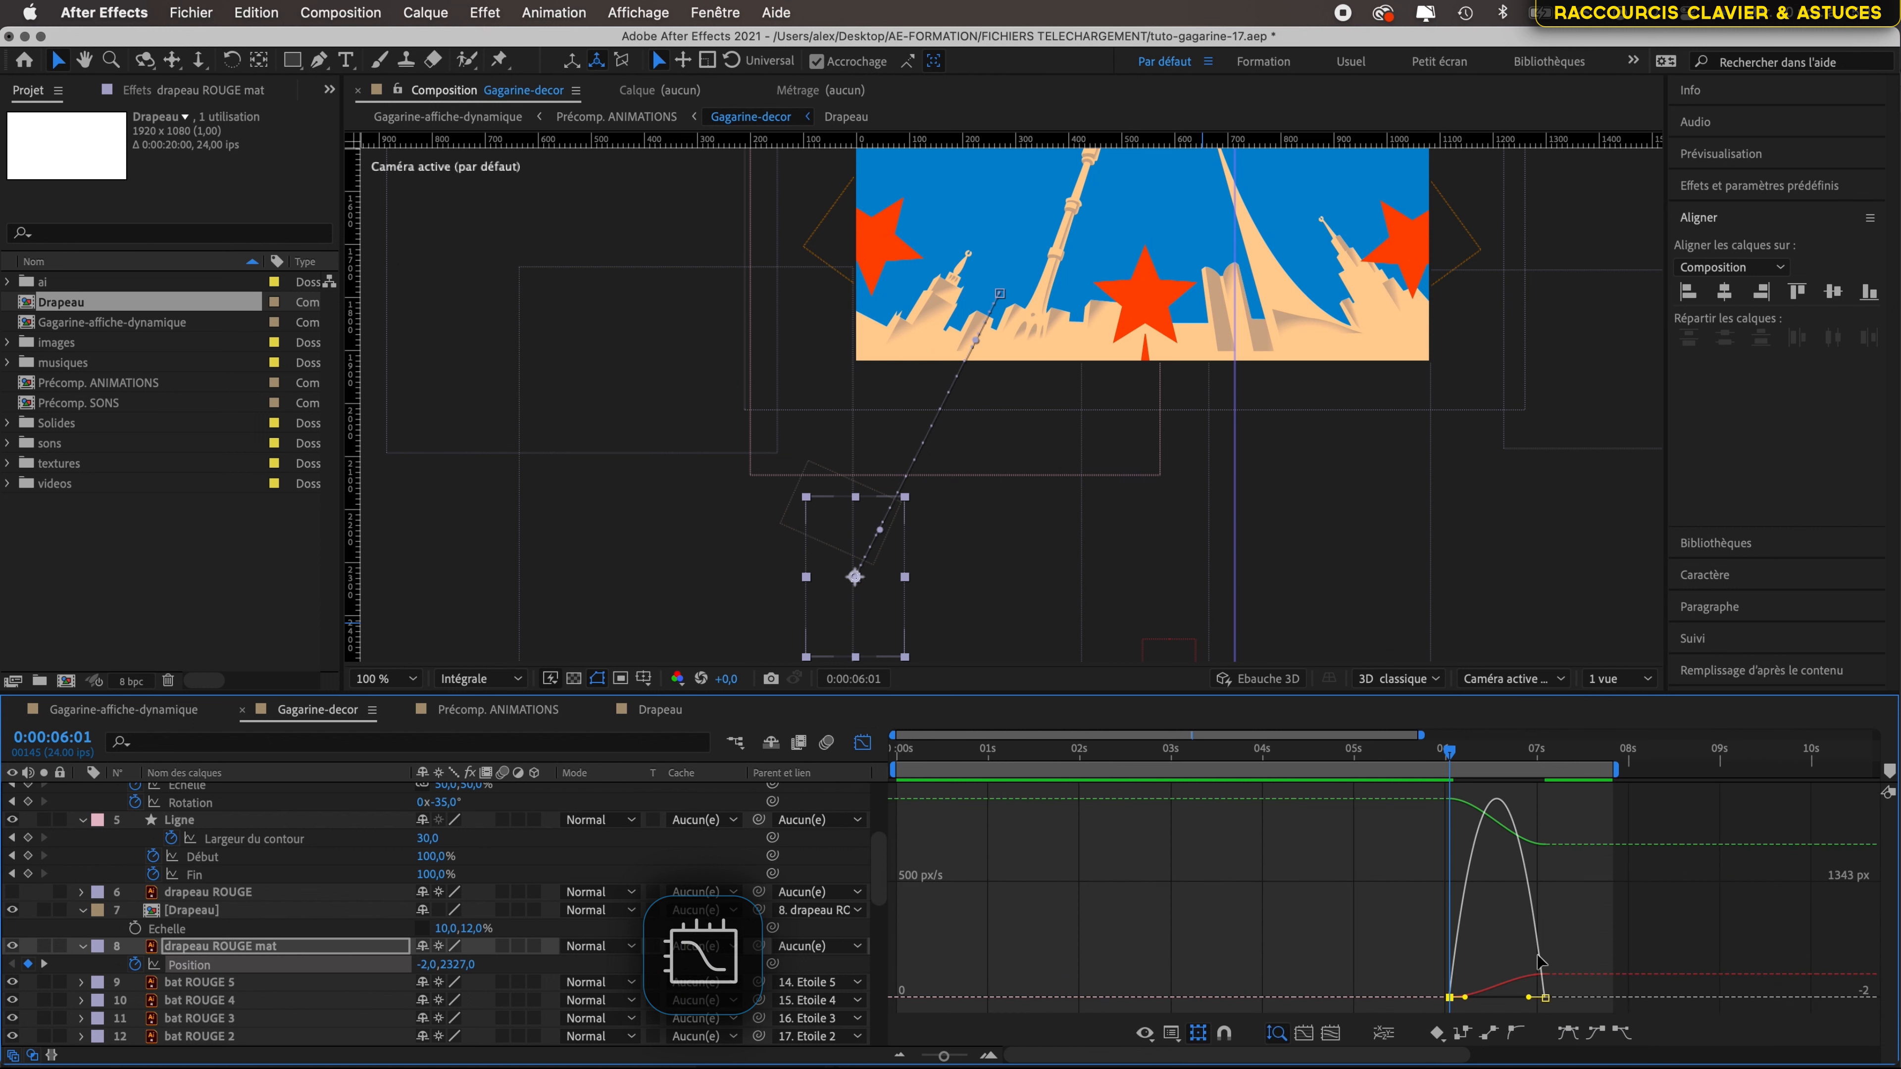
mouse_move(1452, 748)
left_mouse_down()
mouse_move(1468, 750)
mouse_move(1392, 751)
mouse_move(1519, 751)
mouse_move(1460, 768)
left_mouse_up()
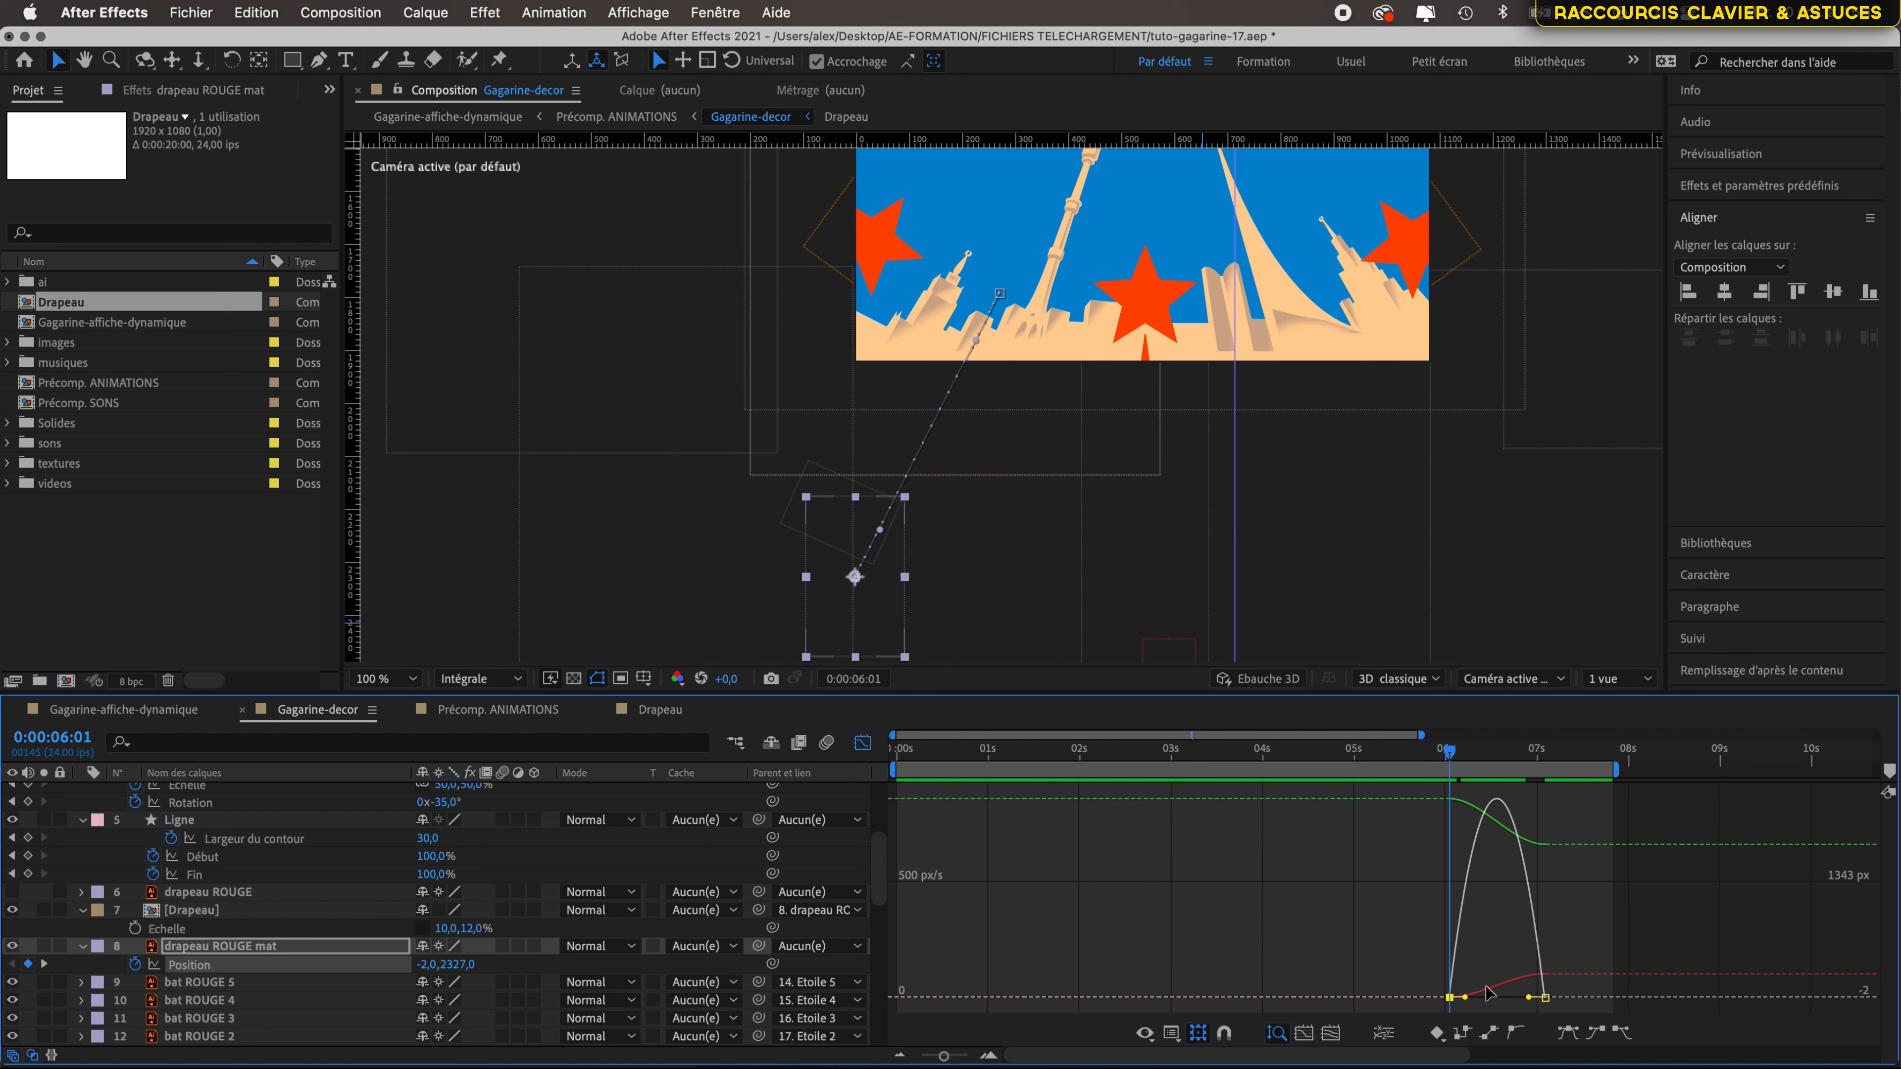
left_click(989, 1055)
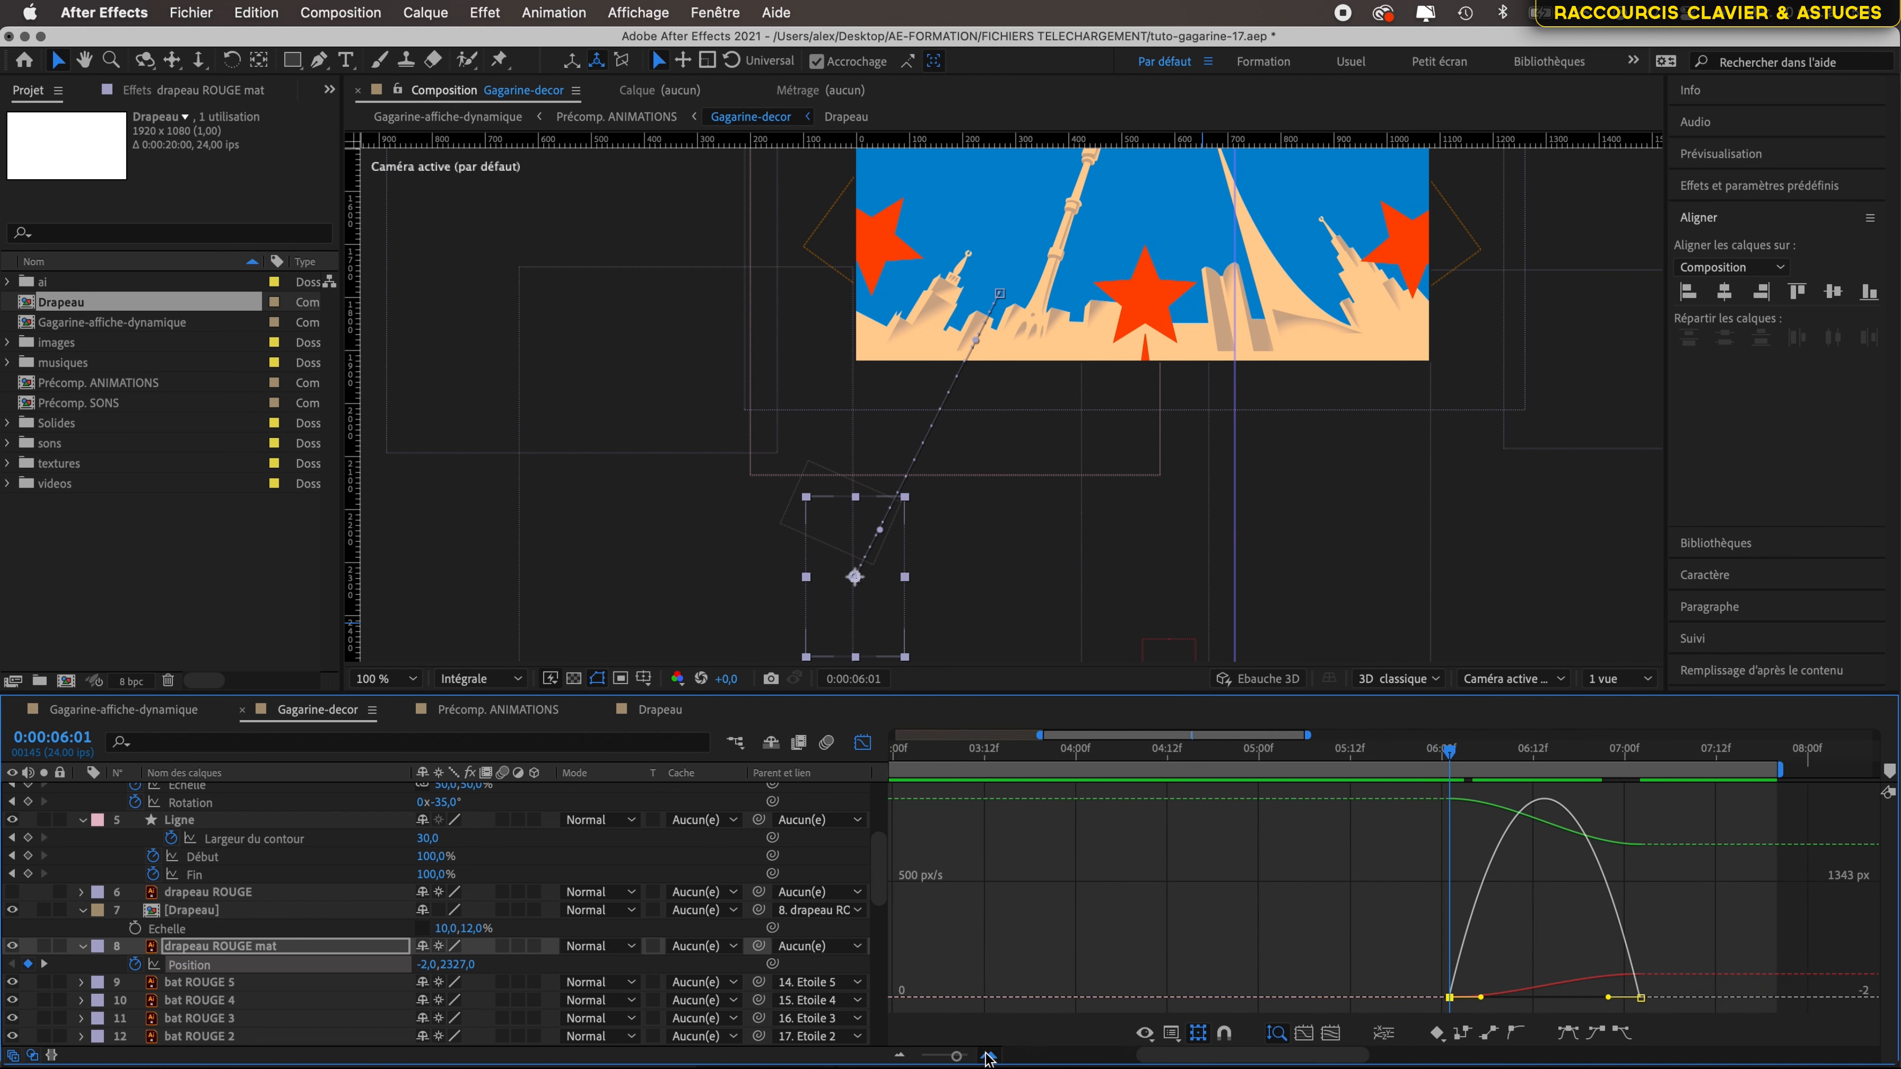
left_click(989, 1056)
left_click_drag(1513, 1002, 1469, 999)
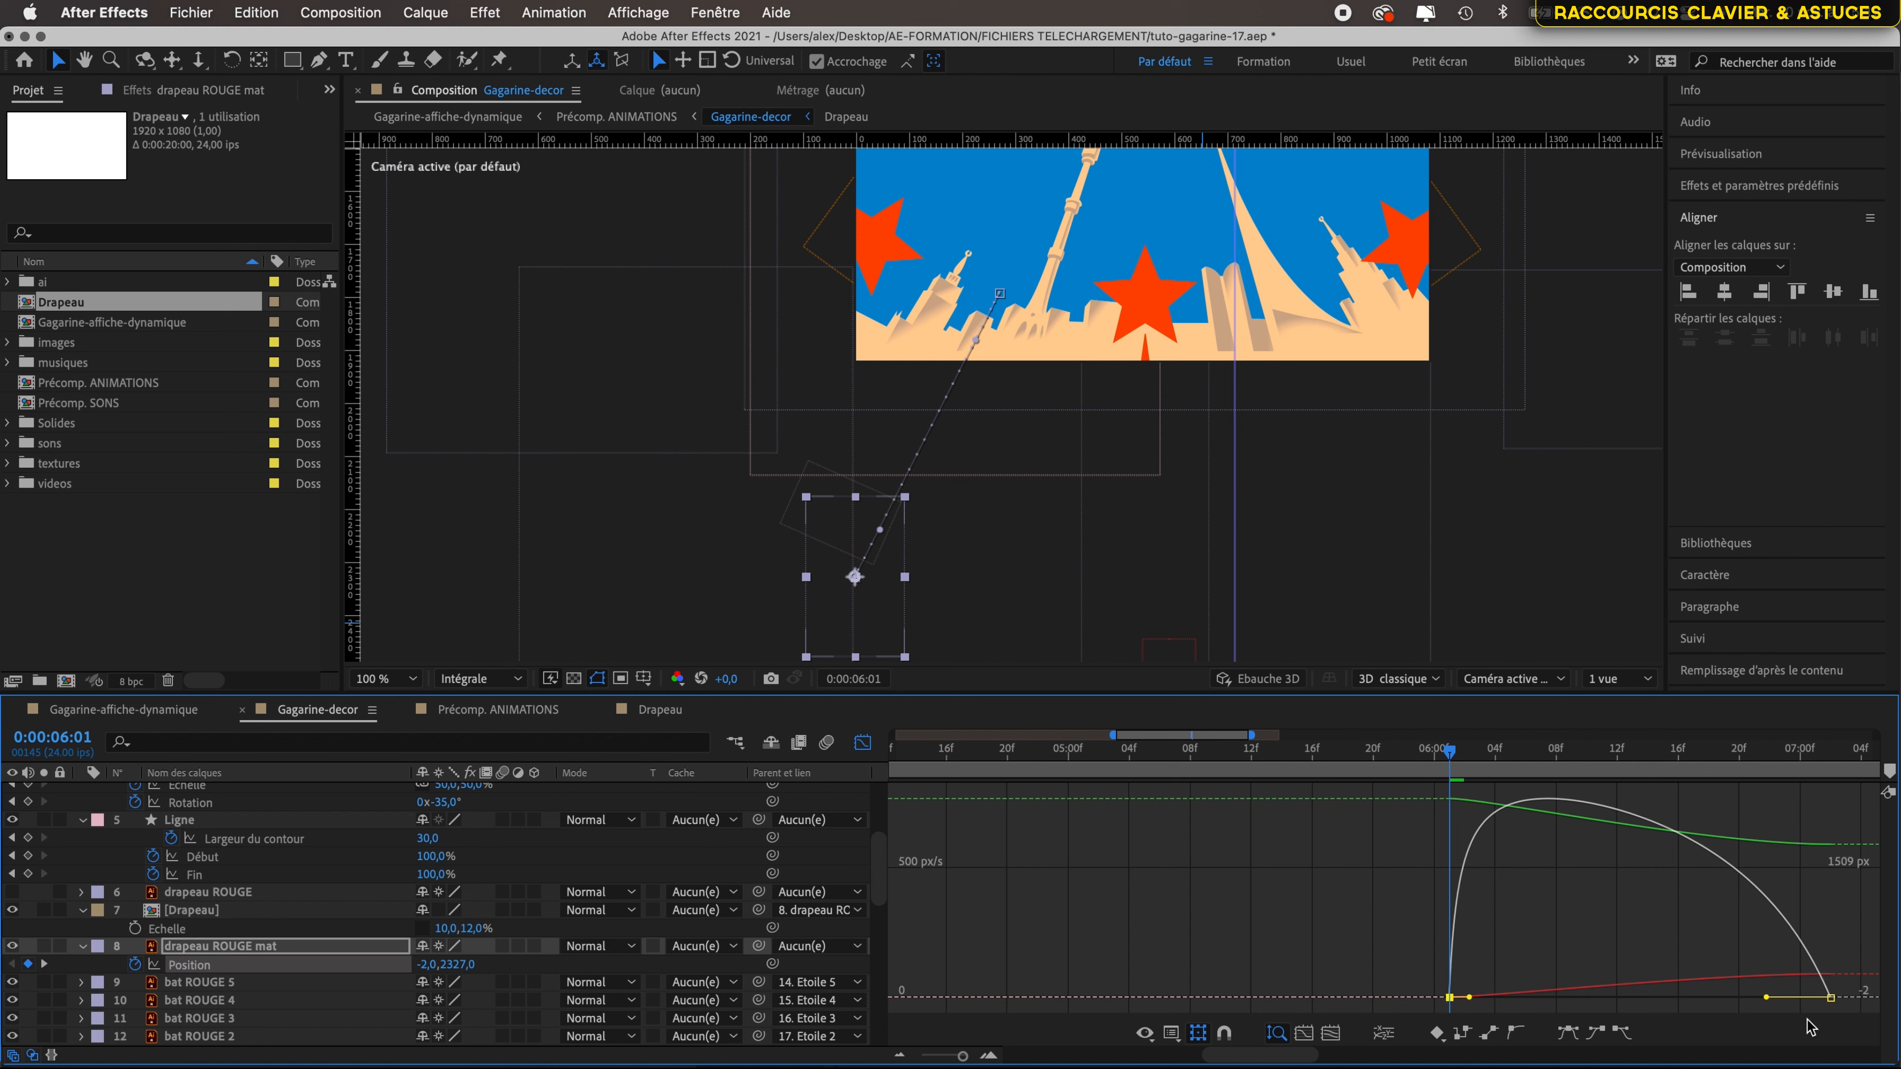
left_click_drag(1766, 998, 1664, 999)
- Play back Gagarine-decor to check how the flag enters the whole poster
key("space")
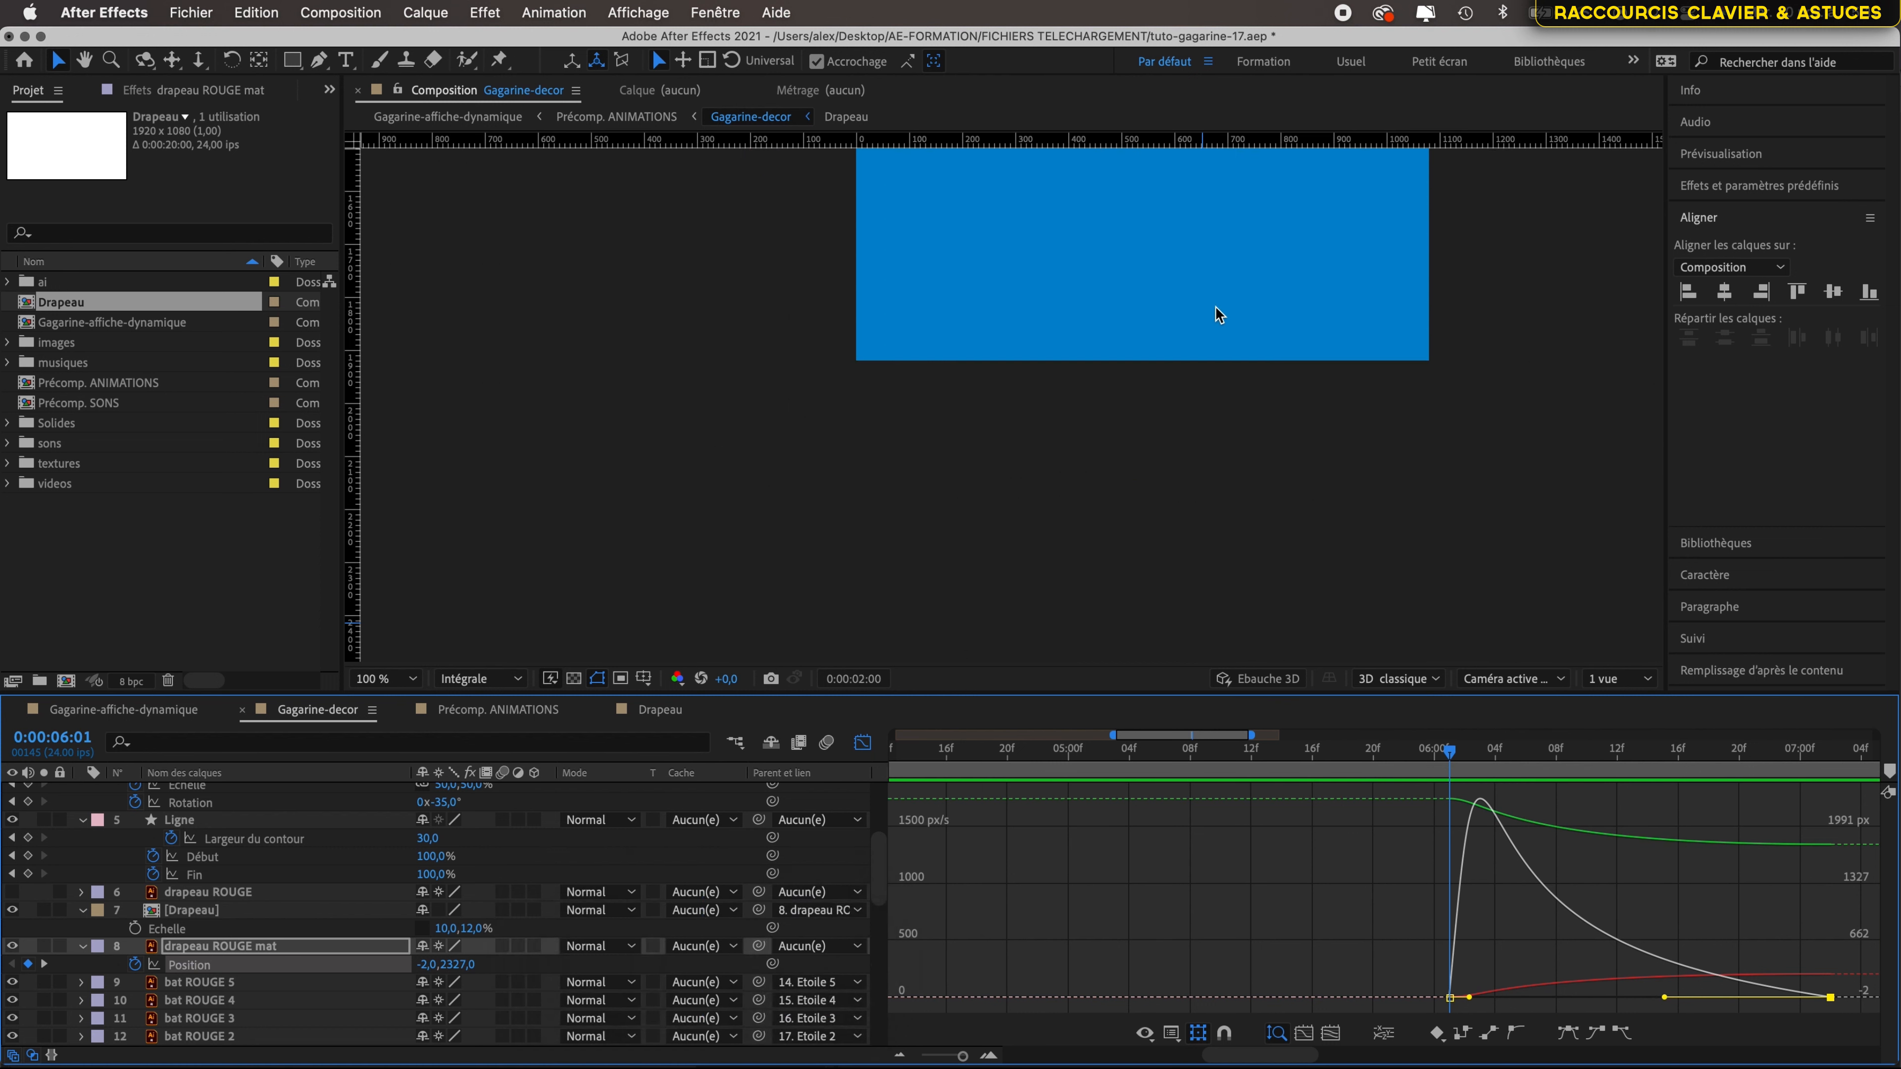
key("space")
scroll(891, 456, "down", 4)
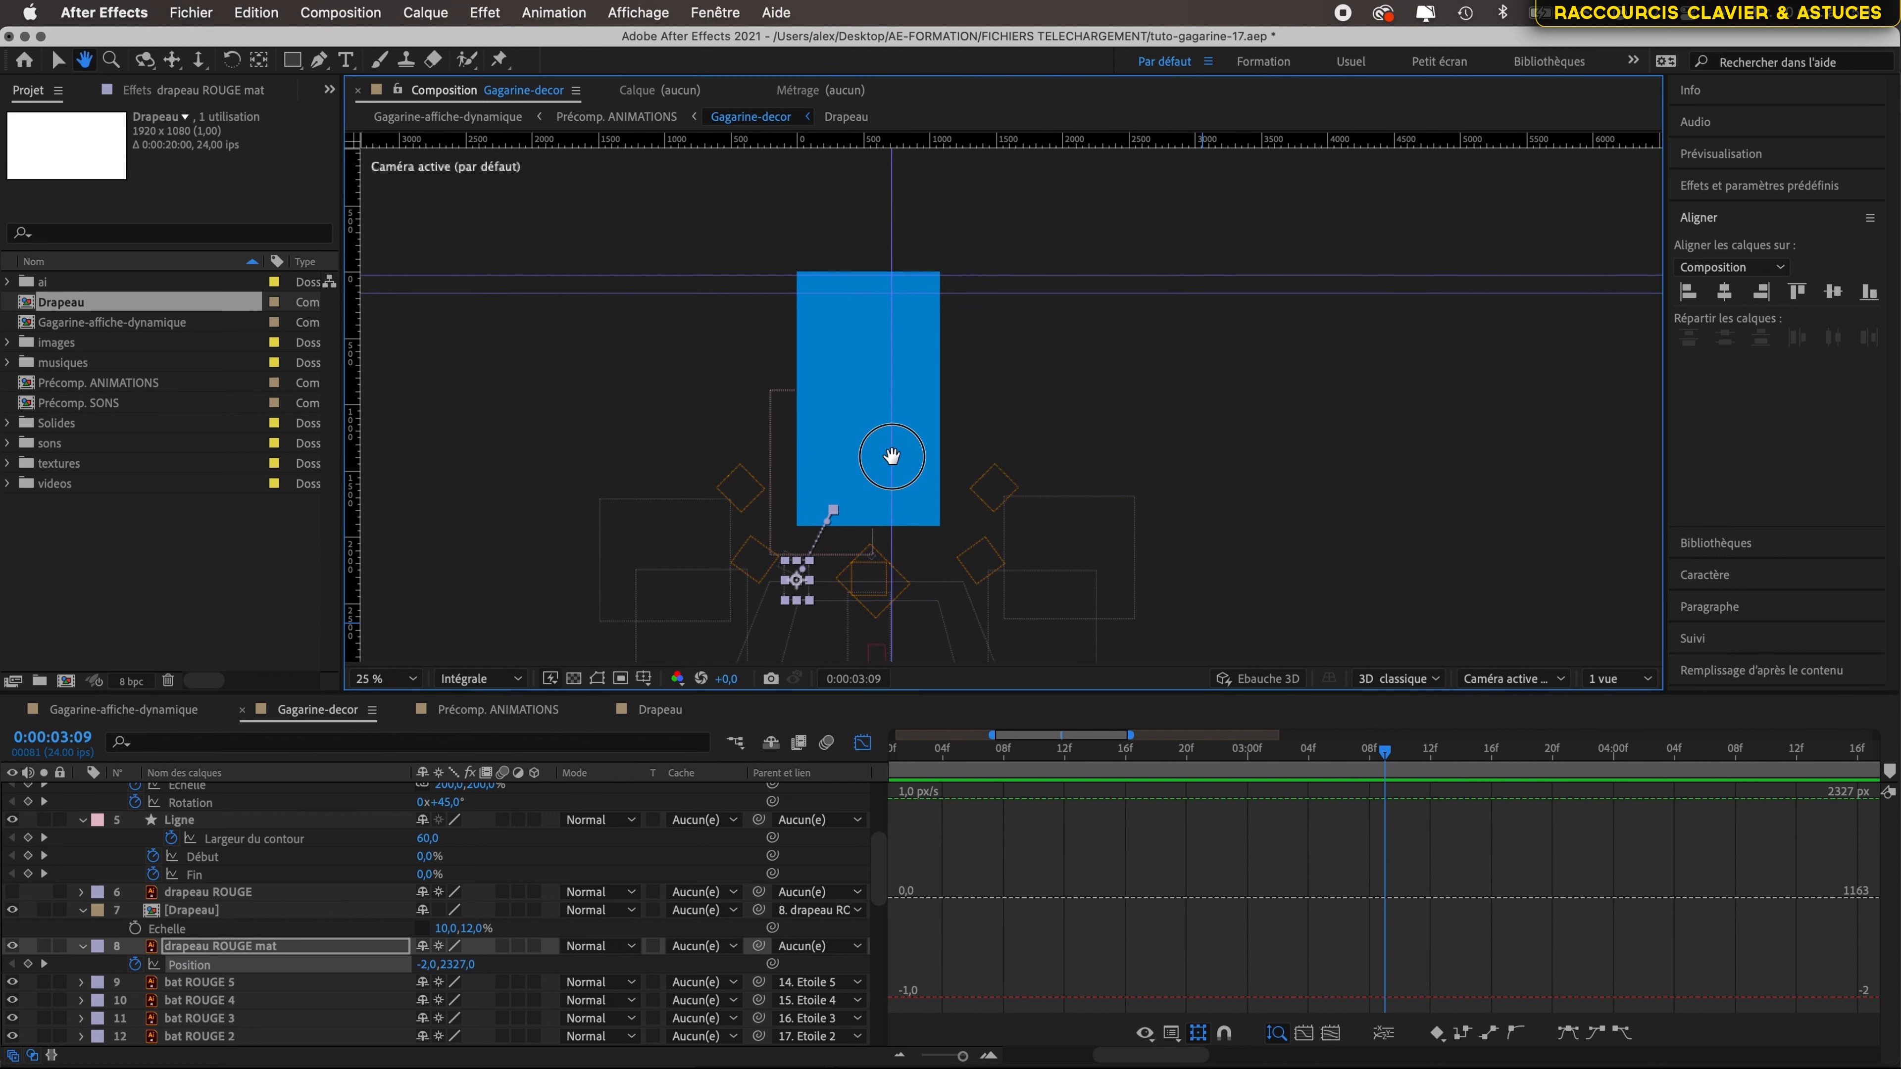
key("space")
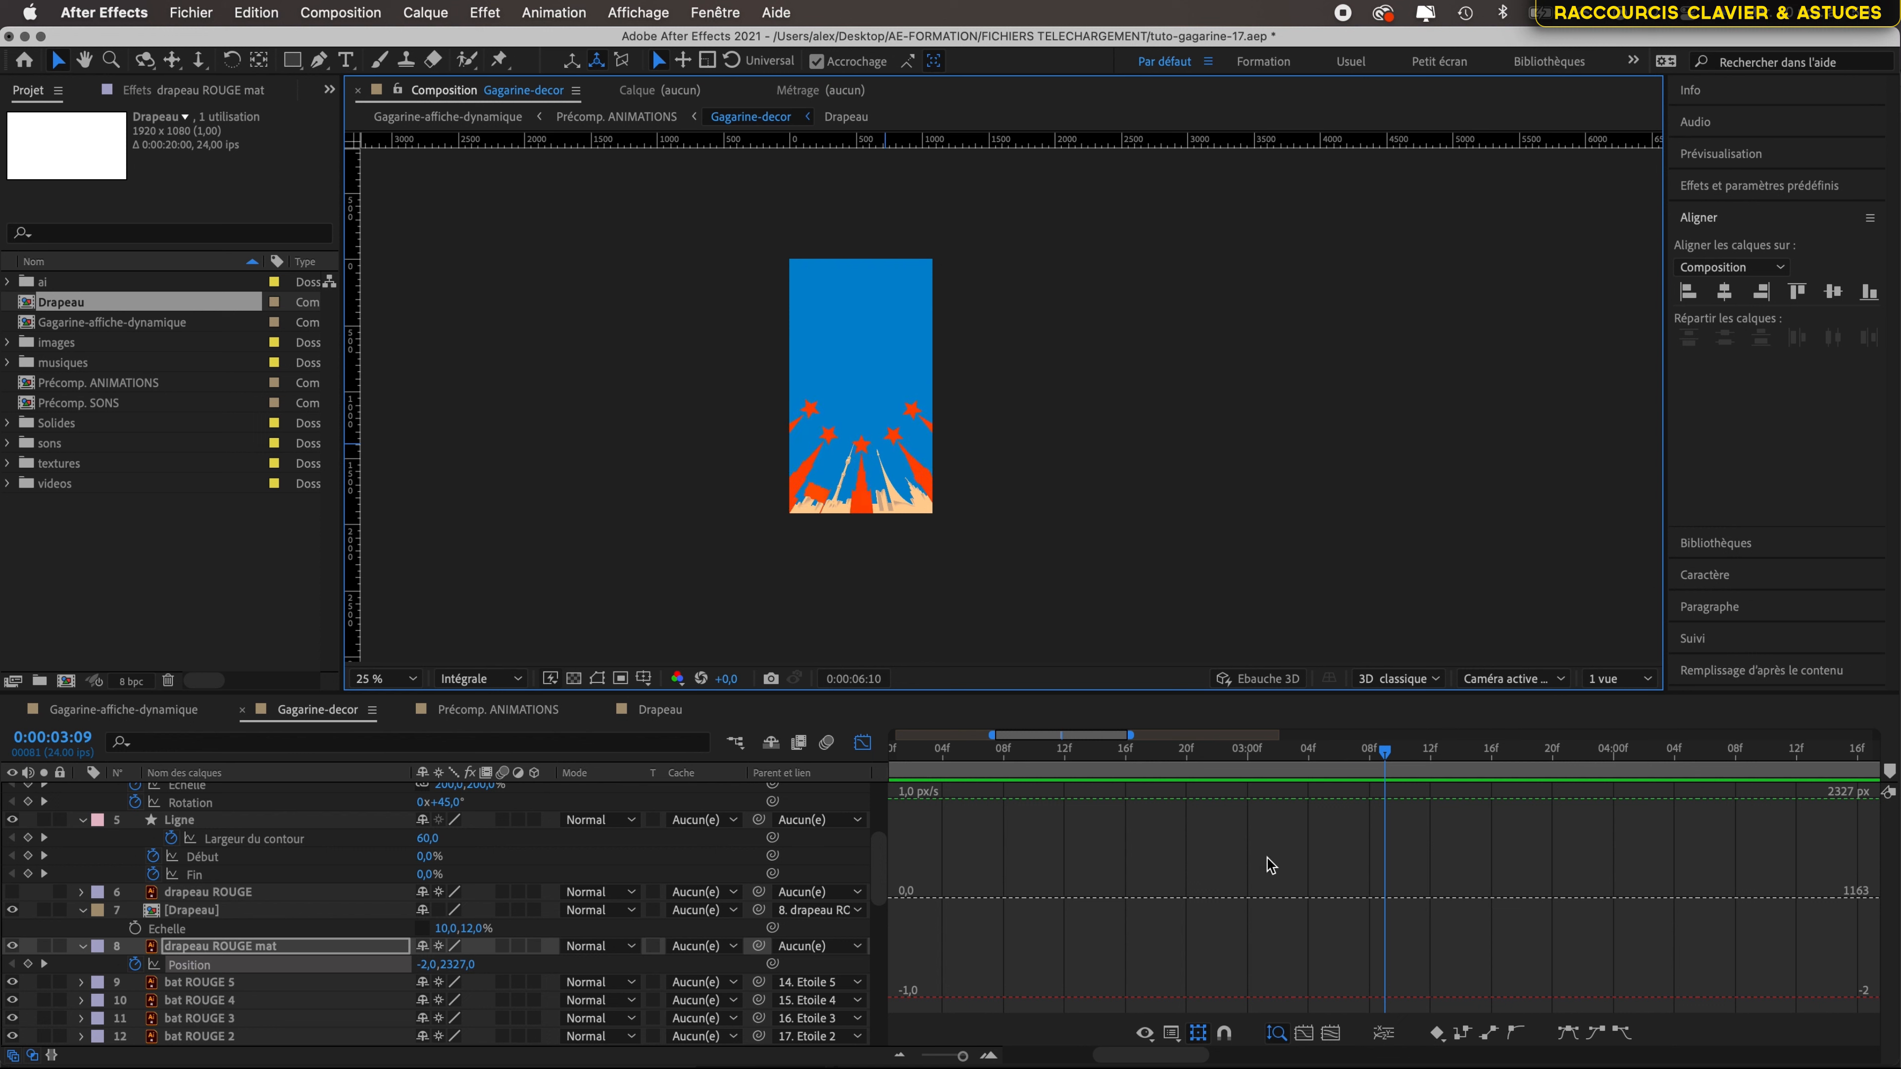
scroll(846, 501, "up", 4)
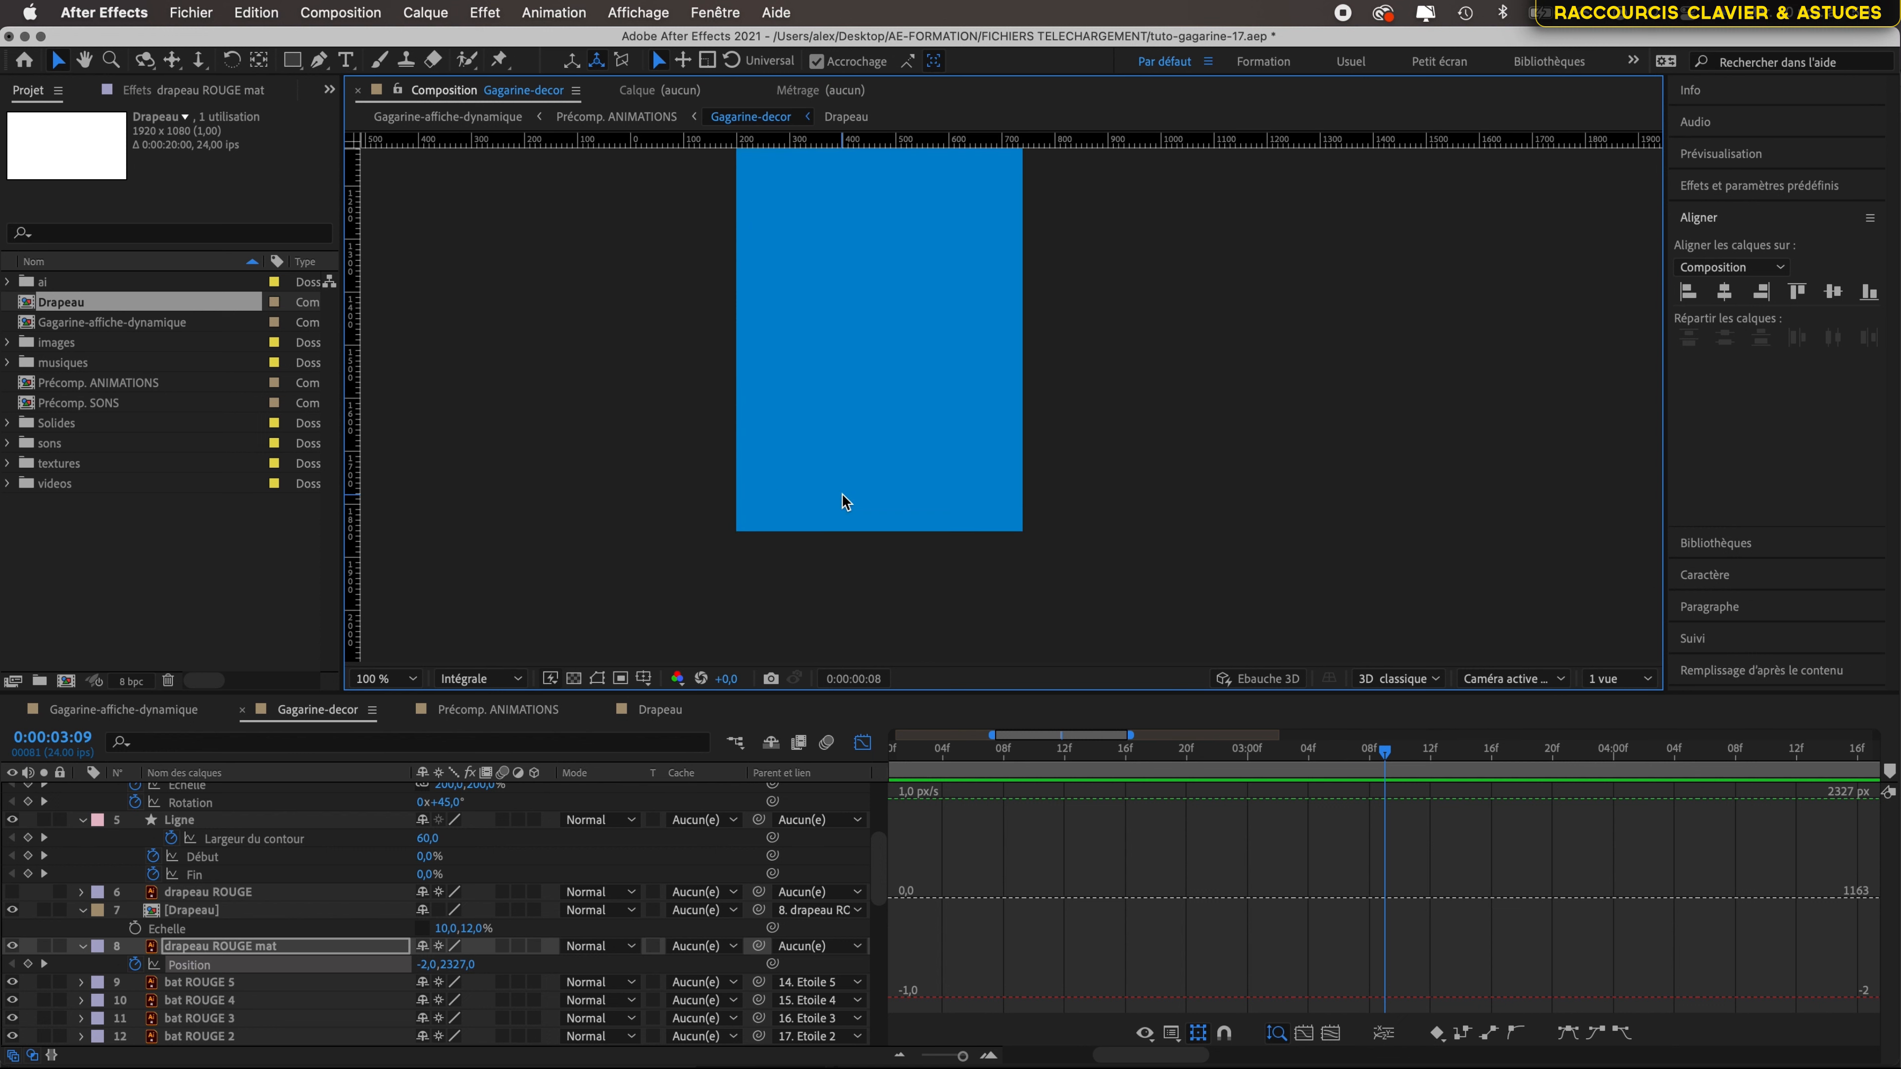
- Replay the flag's entrance in Gagarine-decor from 0:00:02:04, and return to the Gagarine-affiche-dynamique composition
left_click_drag(1185, 749, 942, 749)
scroll(1323, 453, "down", 2)
key("space")
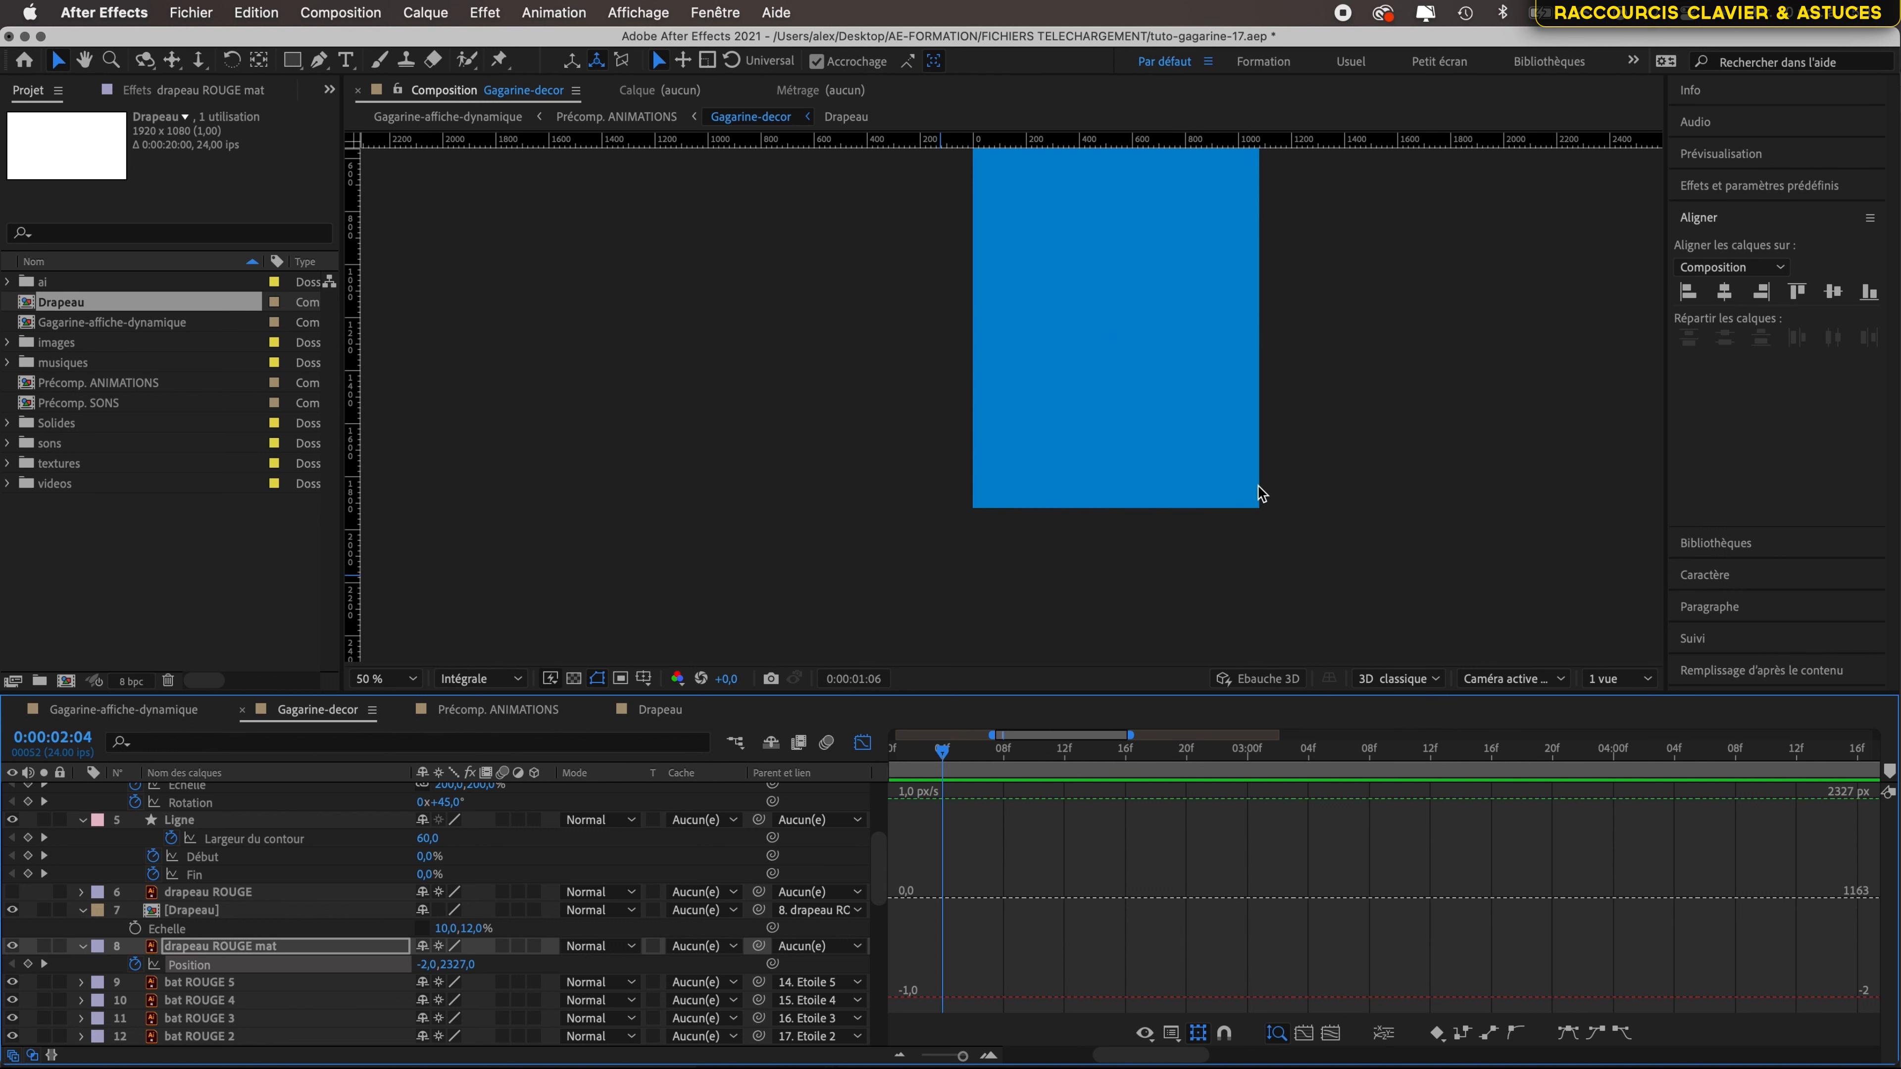
key("space")
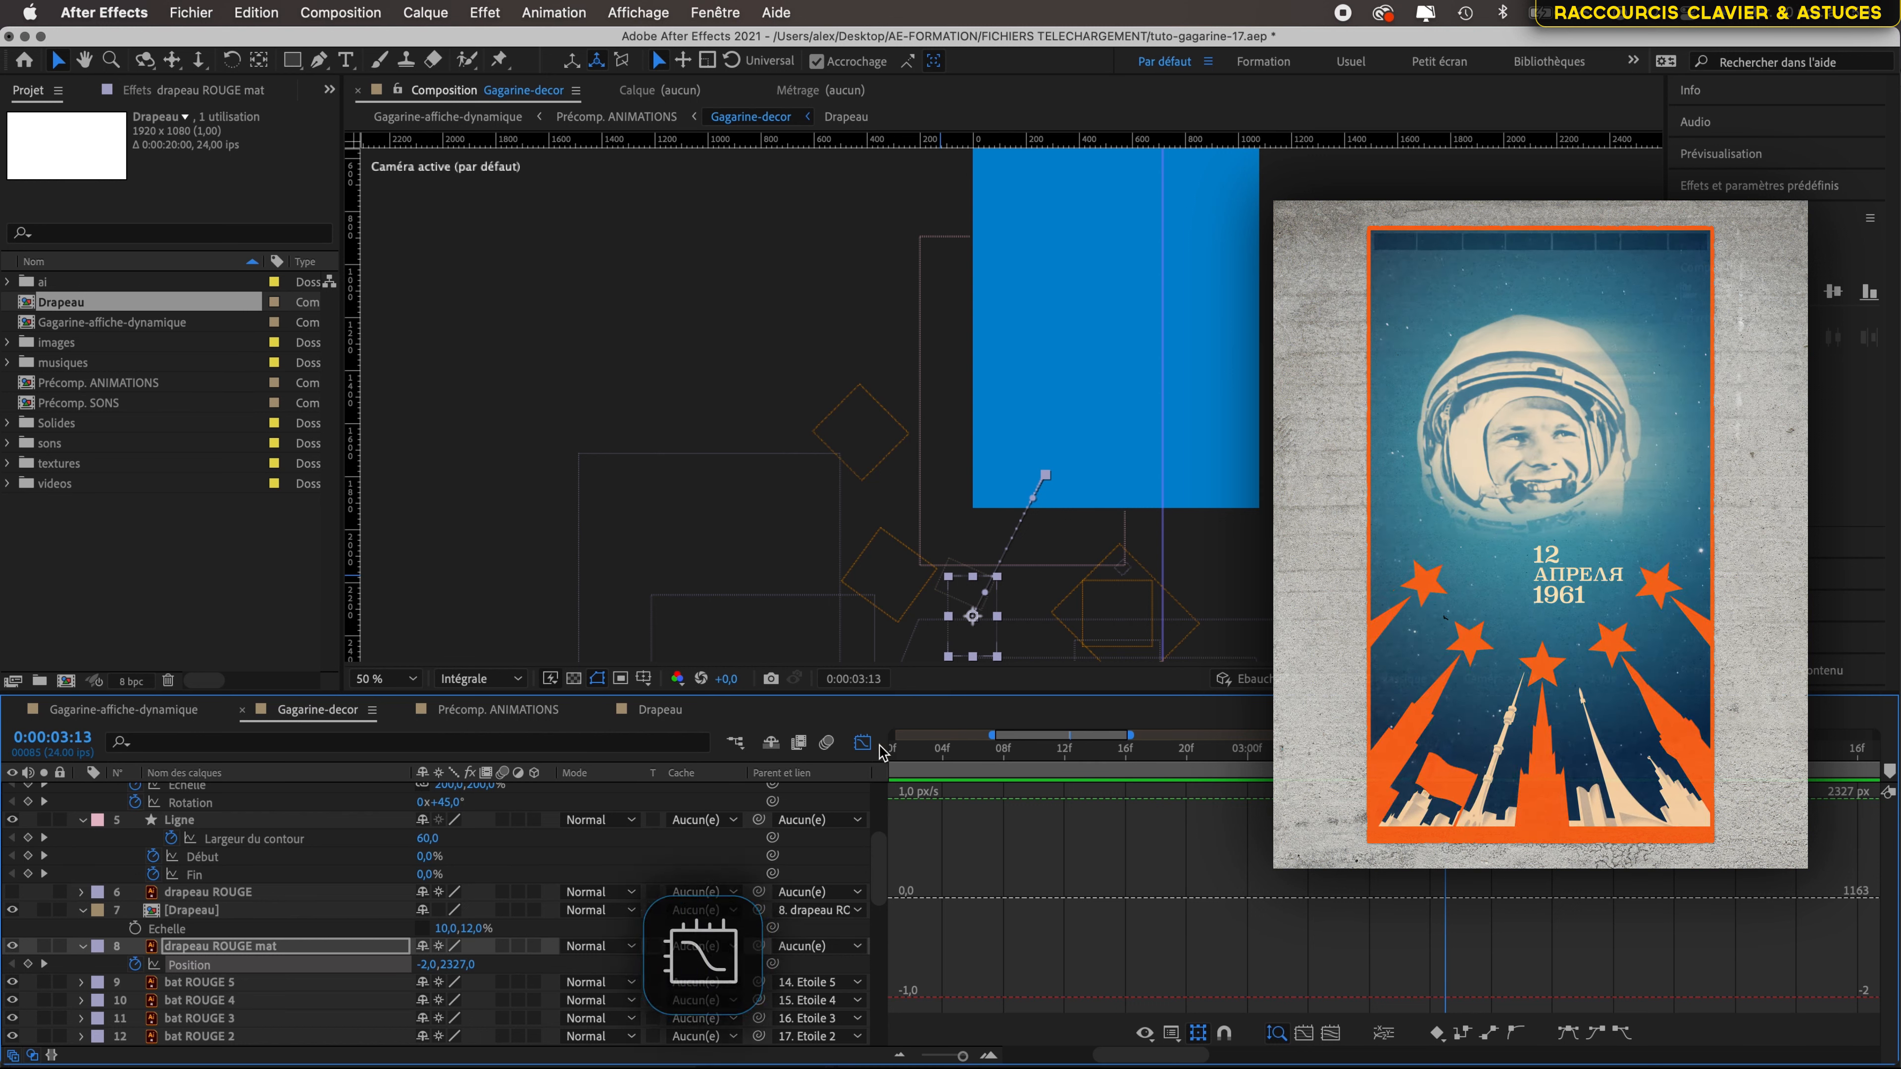
key("shift+F3")
left_click(135, 717)
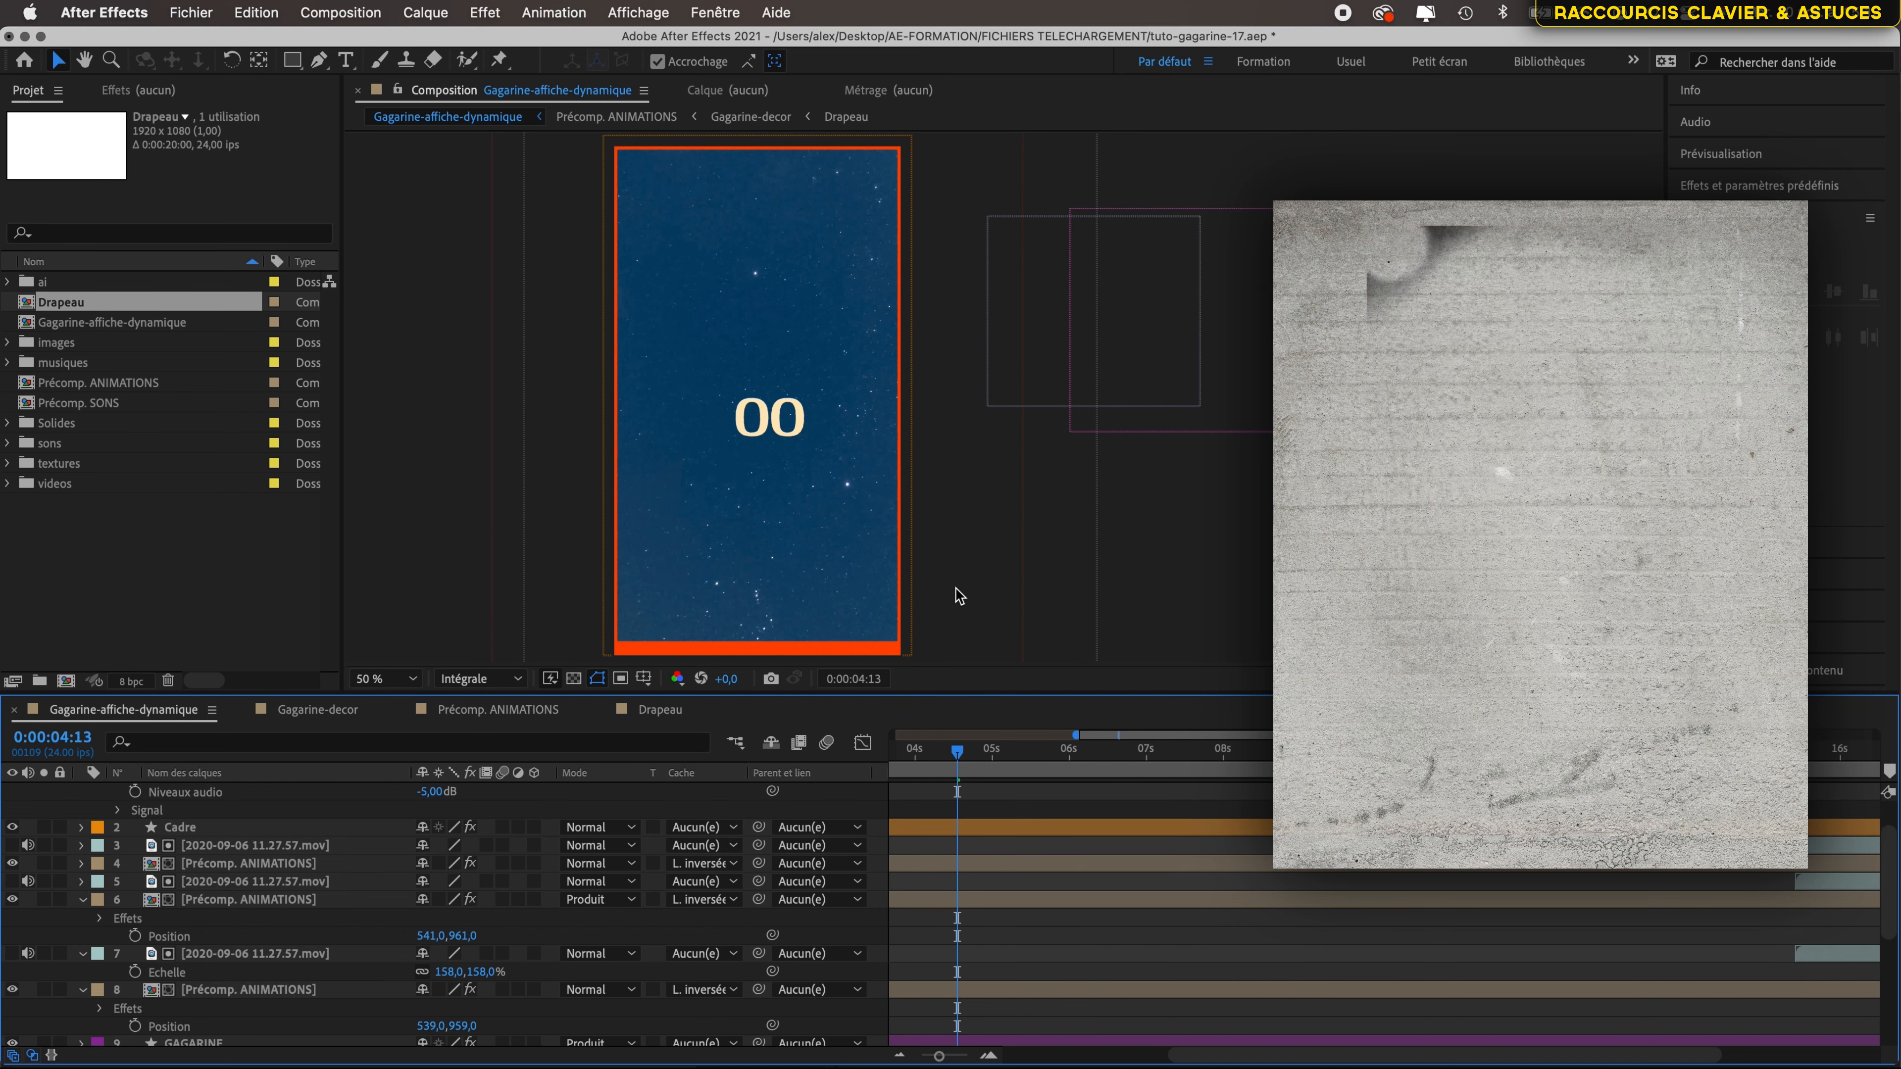
- Create a new composition named Gagarine-AFFICHE-FINALE, 2000 px wide and 2000 px high
left_click(314, 552)
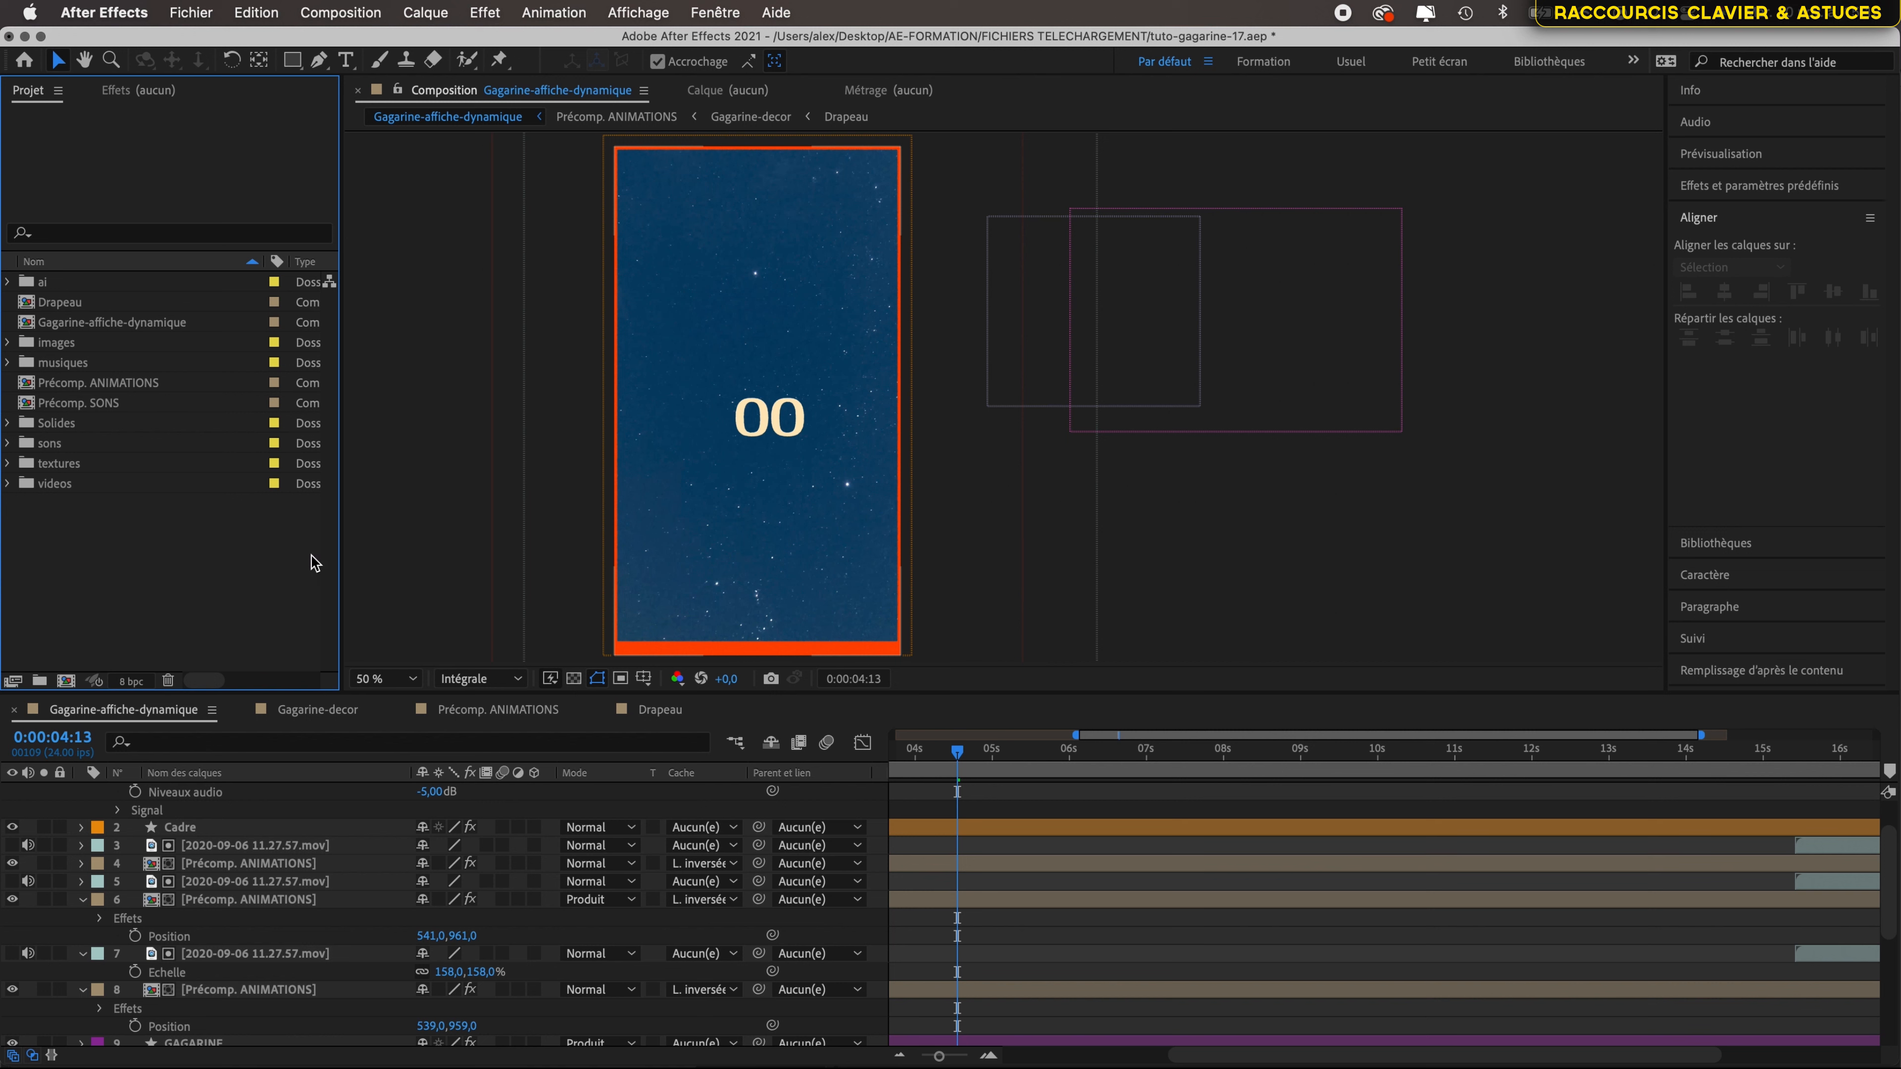
left_click(361, 13)
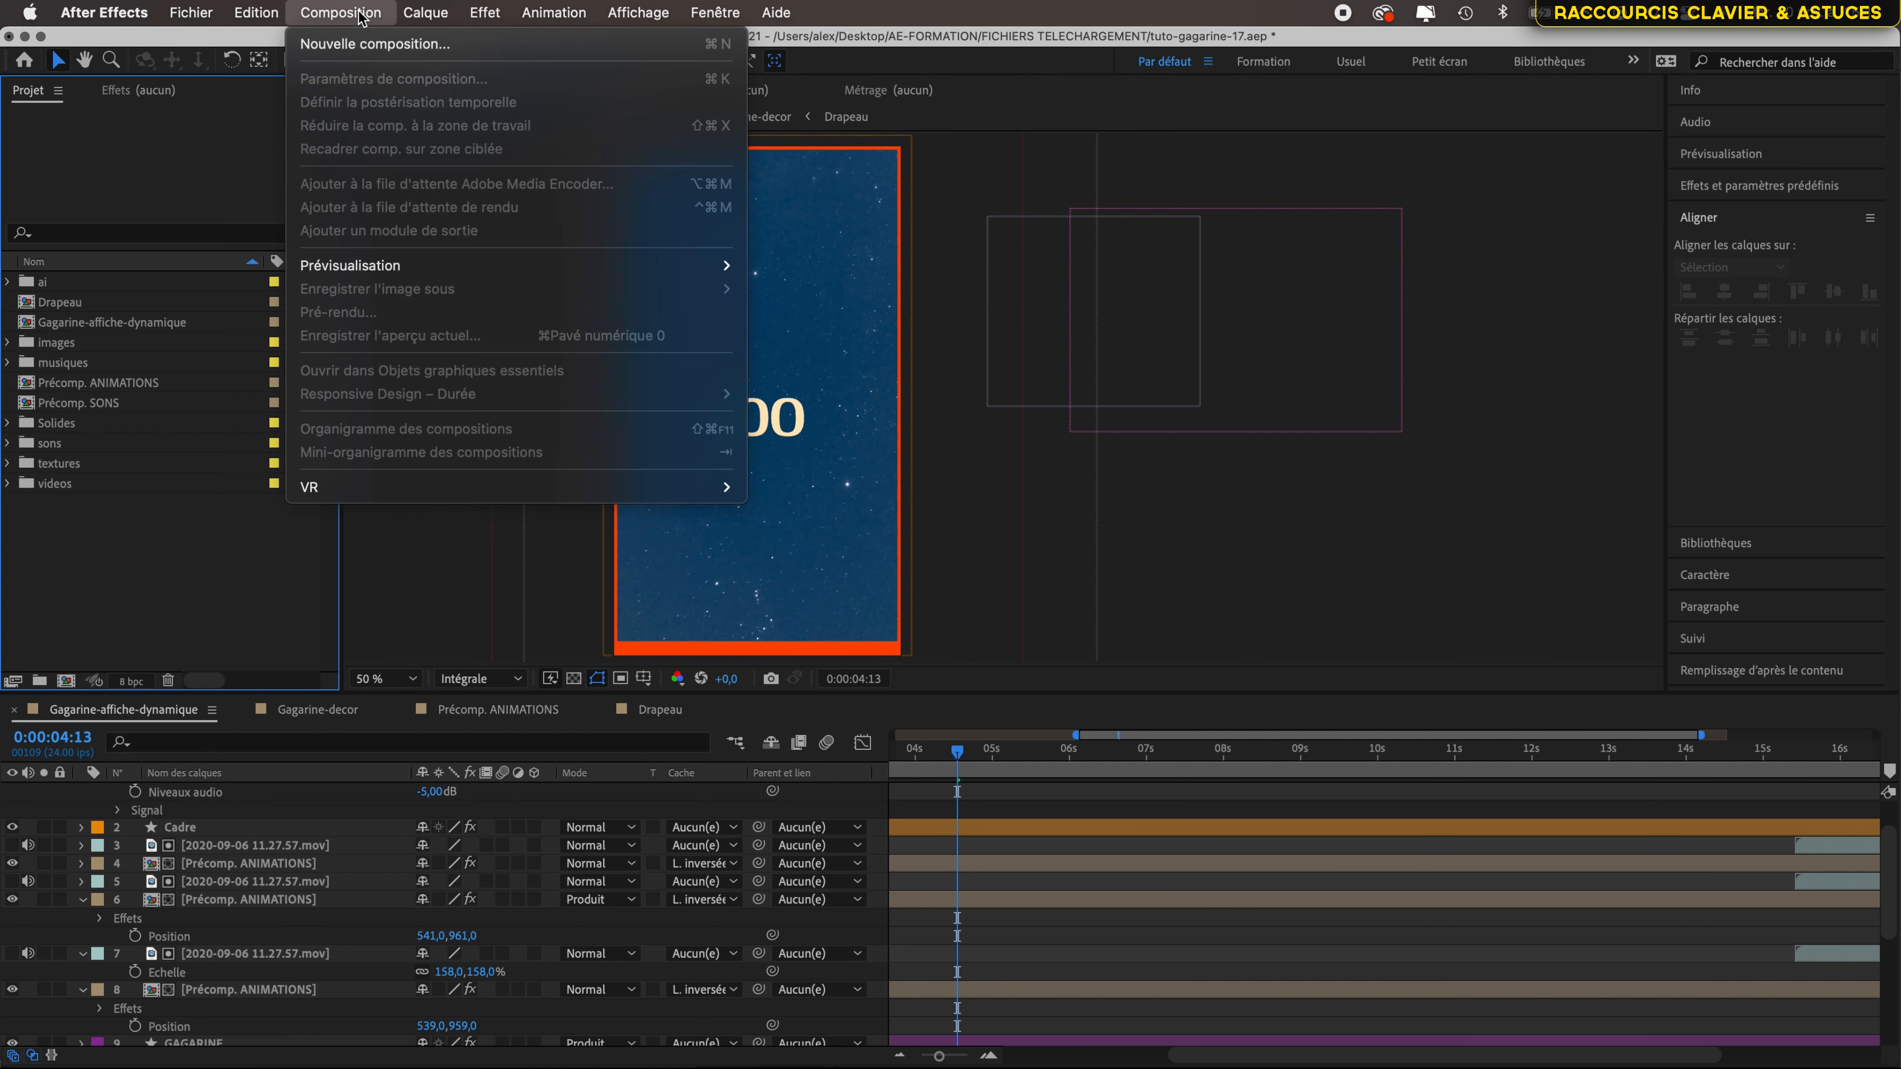
left_click(403, 47)
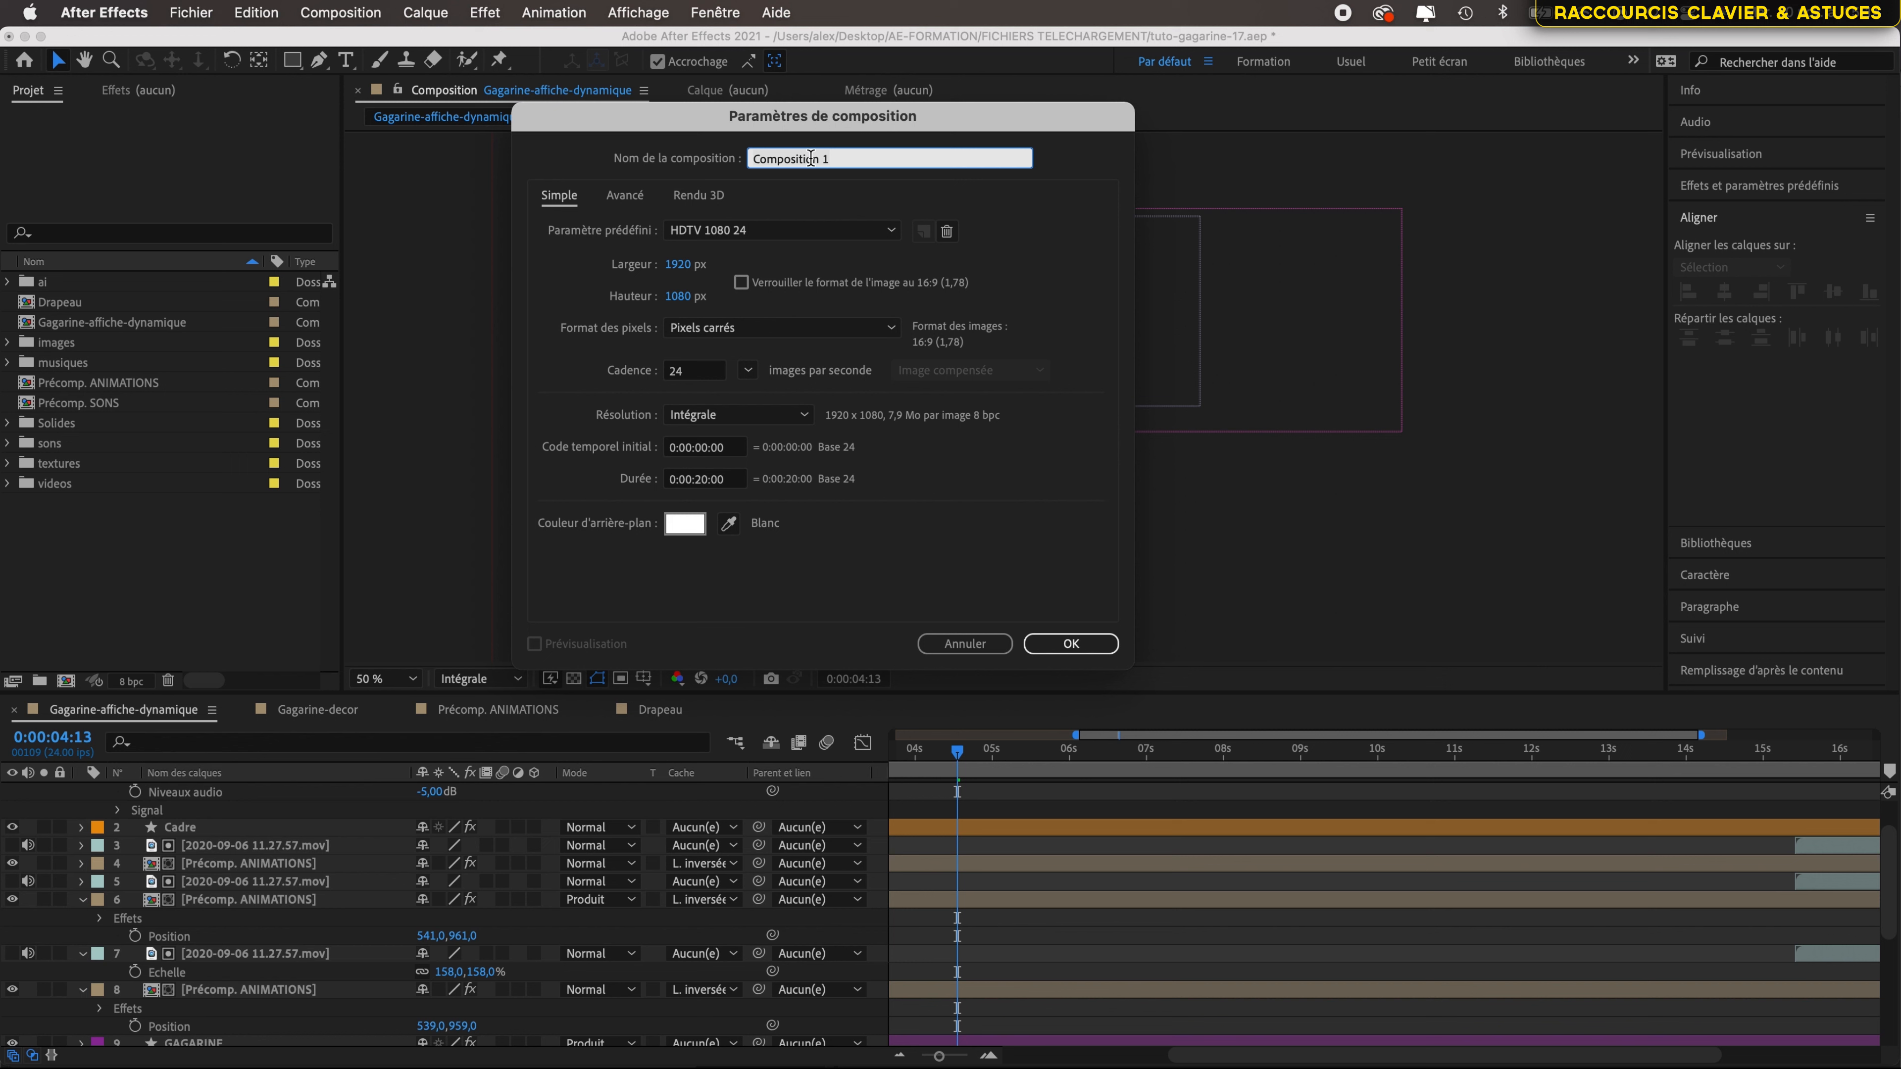
type("Ga")
type("-AFFICHE-FINALEgarine")
left_click(678, 266)
type("2000")
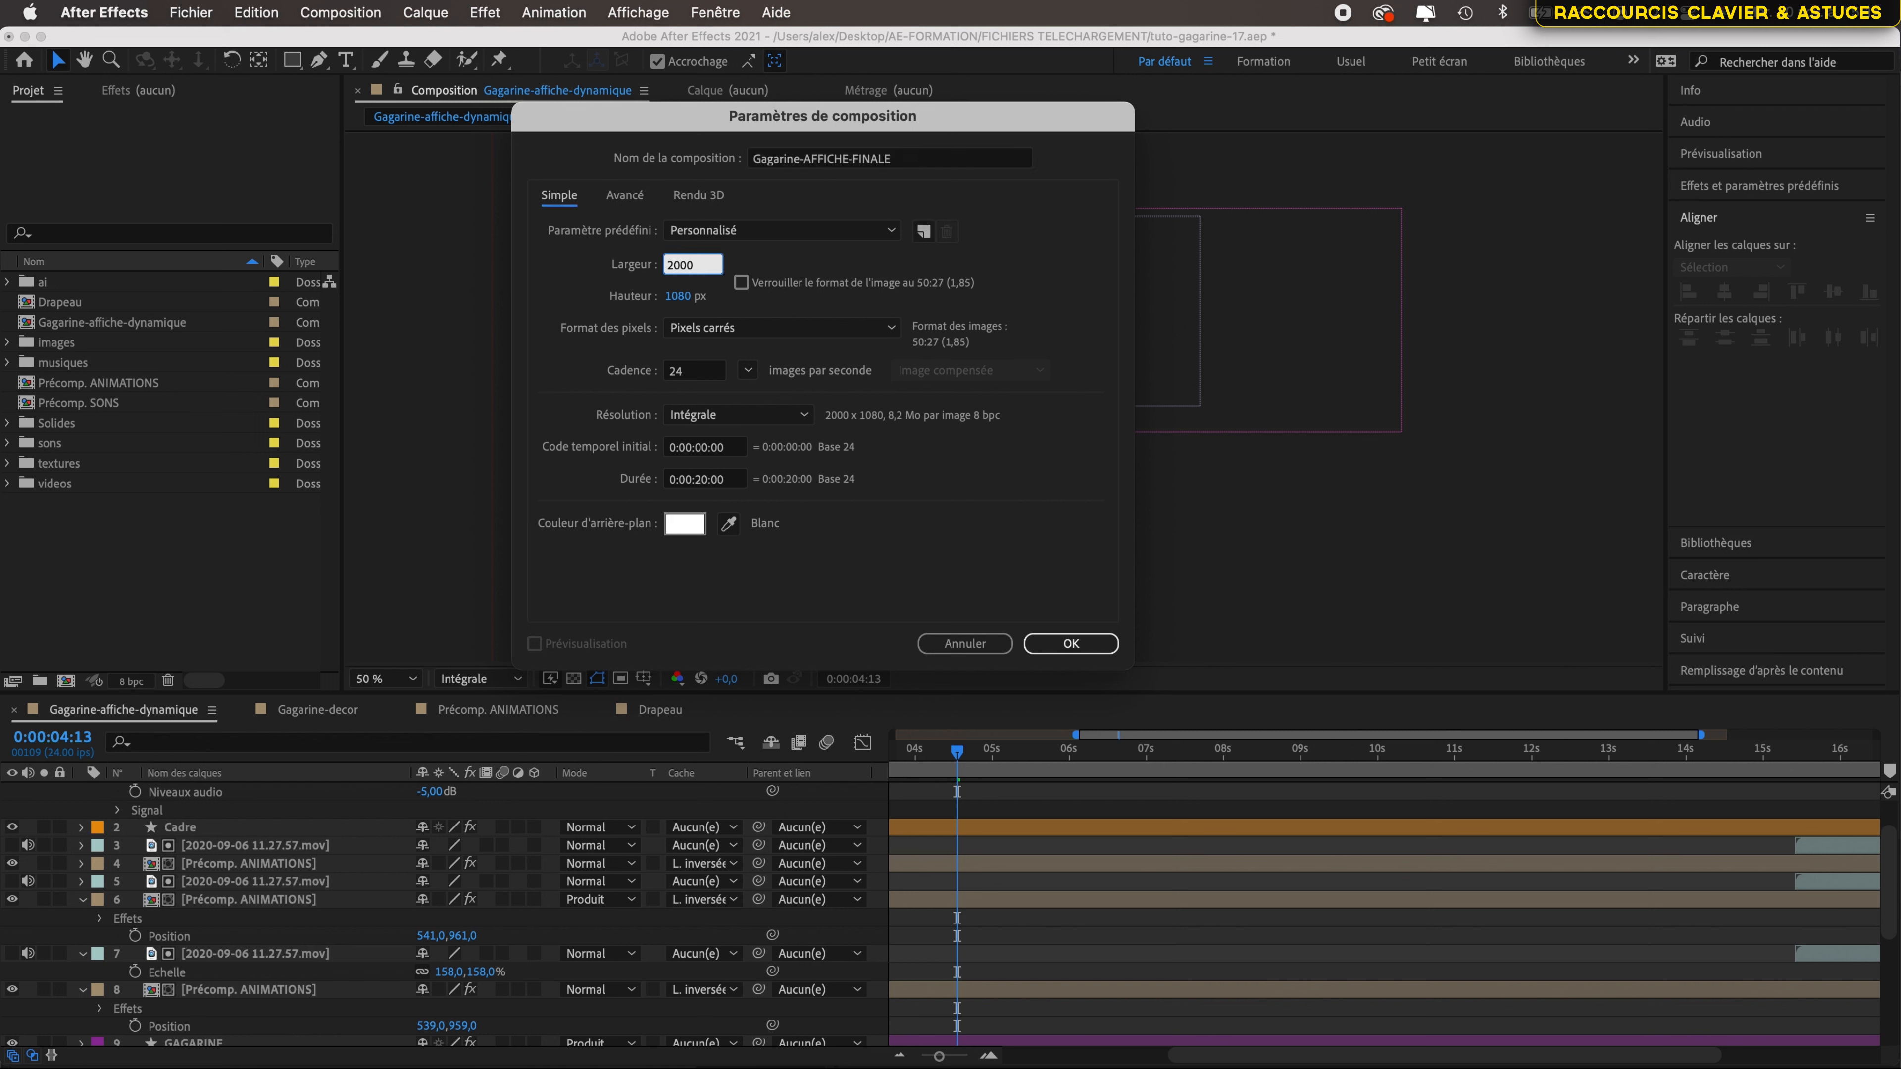
key("Tab")
type("2000")
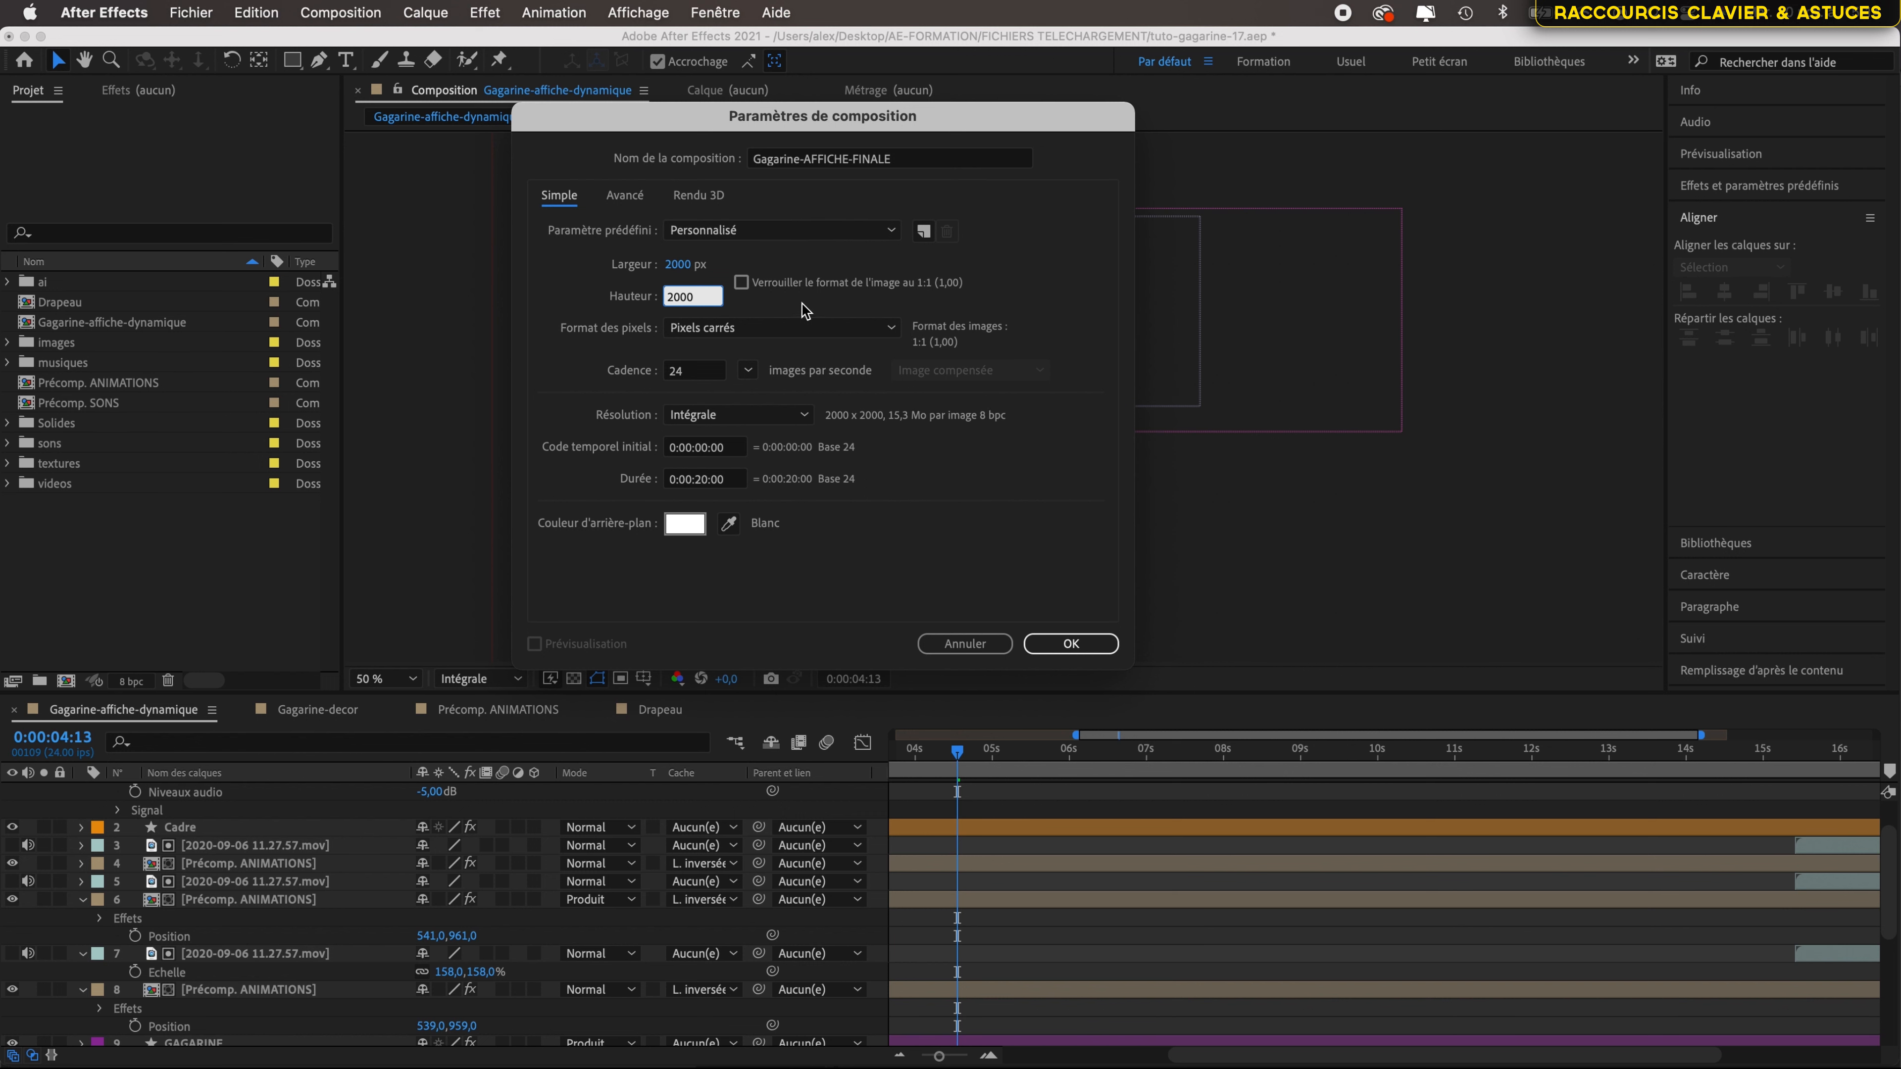
left_click(1071, 644)
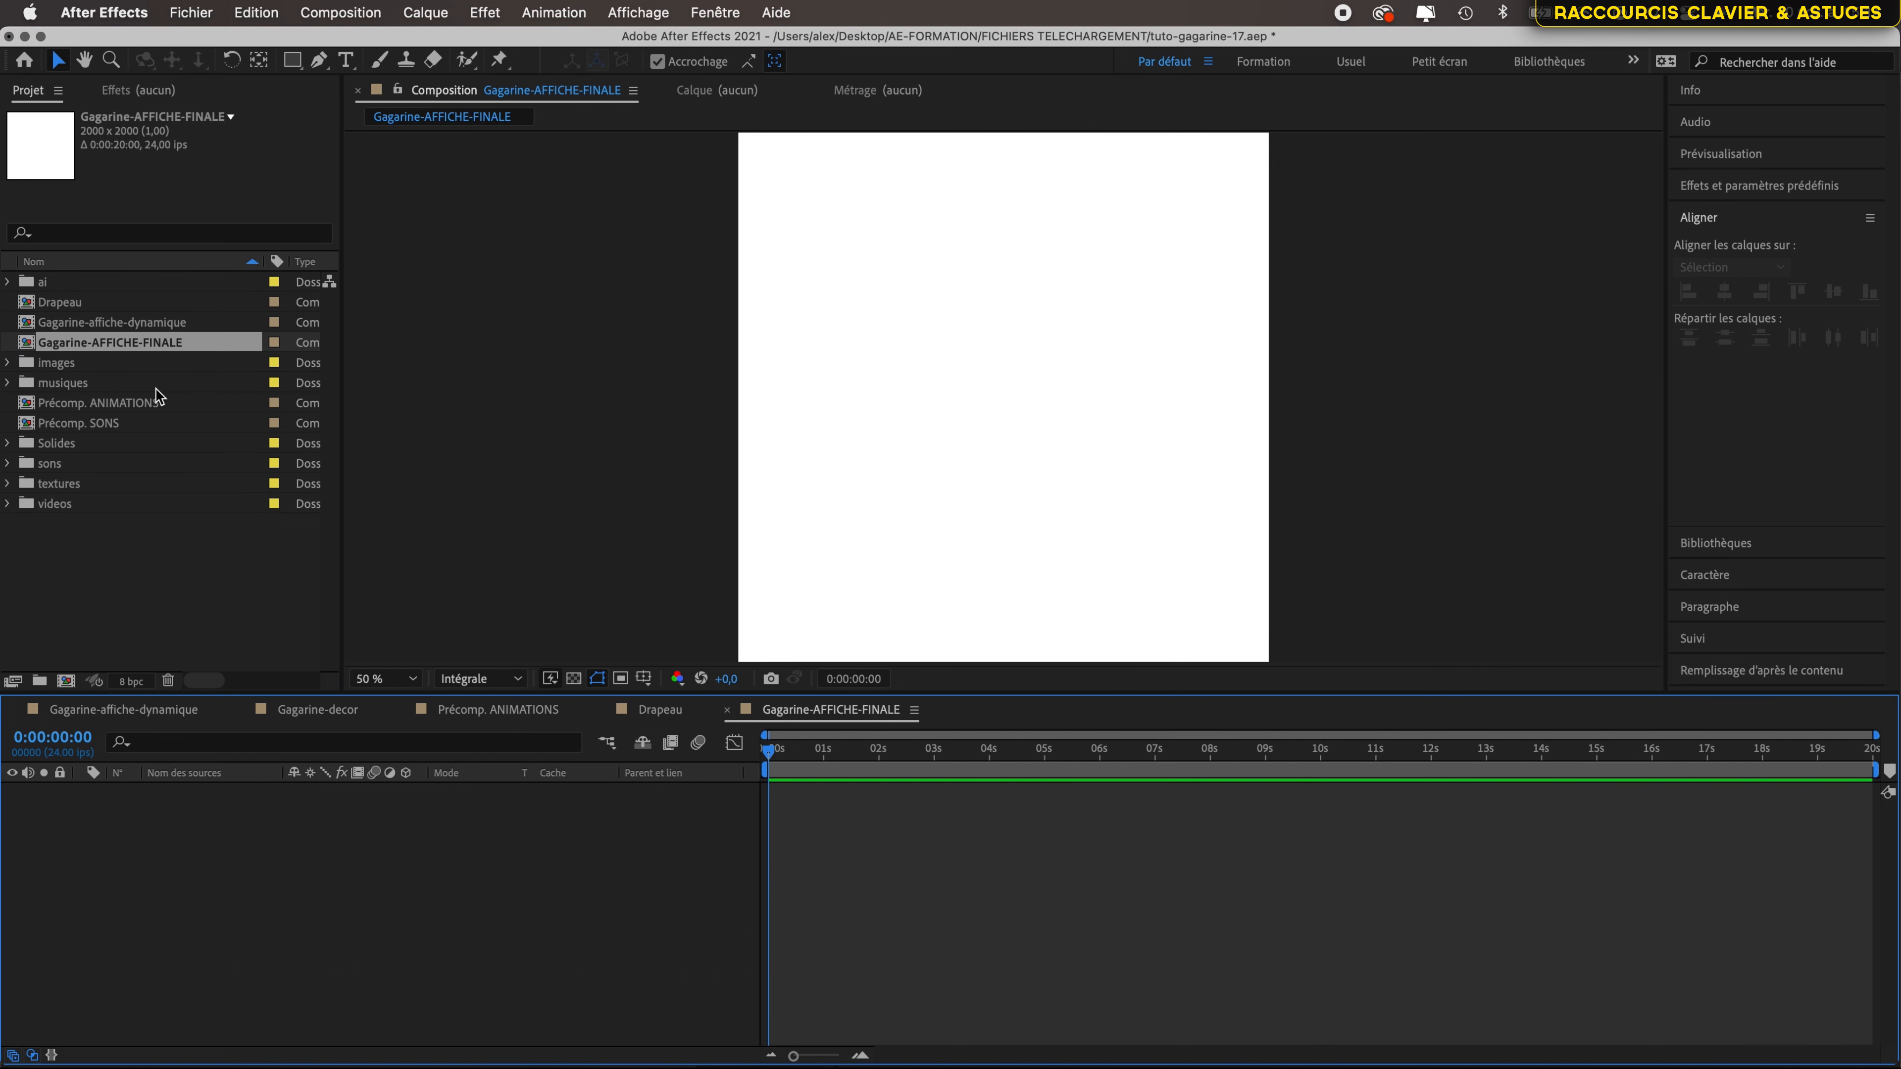
- Add tf_concrete_texture_01_3.jpg from the textures folder as the background and check that it covers the frame to the edges
left_click(7, 483)
left_click_drag(139, 544, 1062, 413)
key("comma")
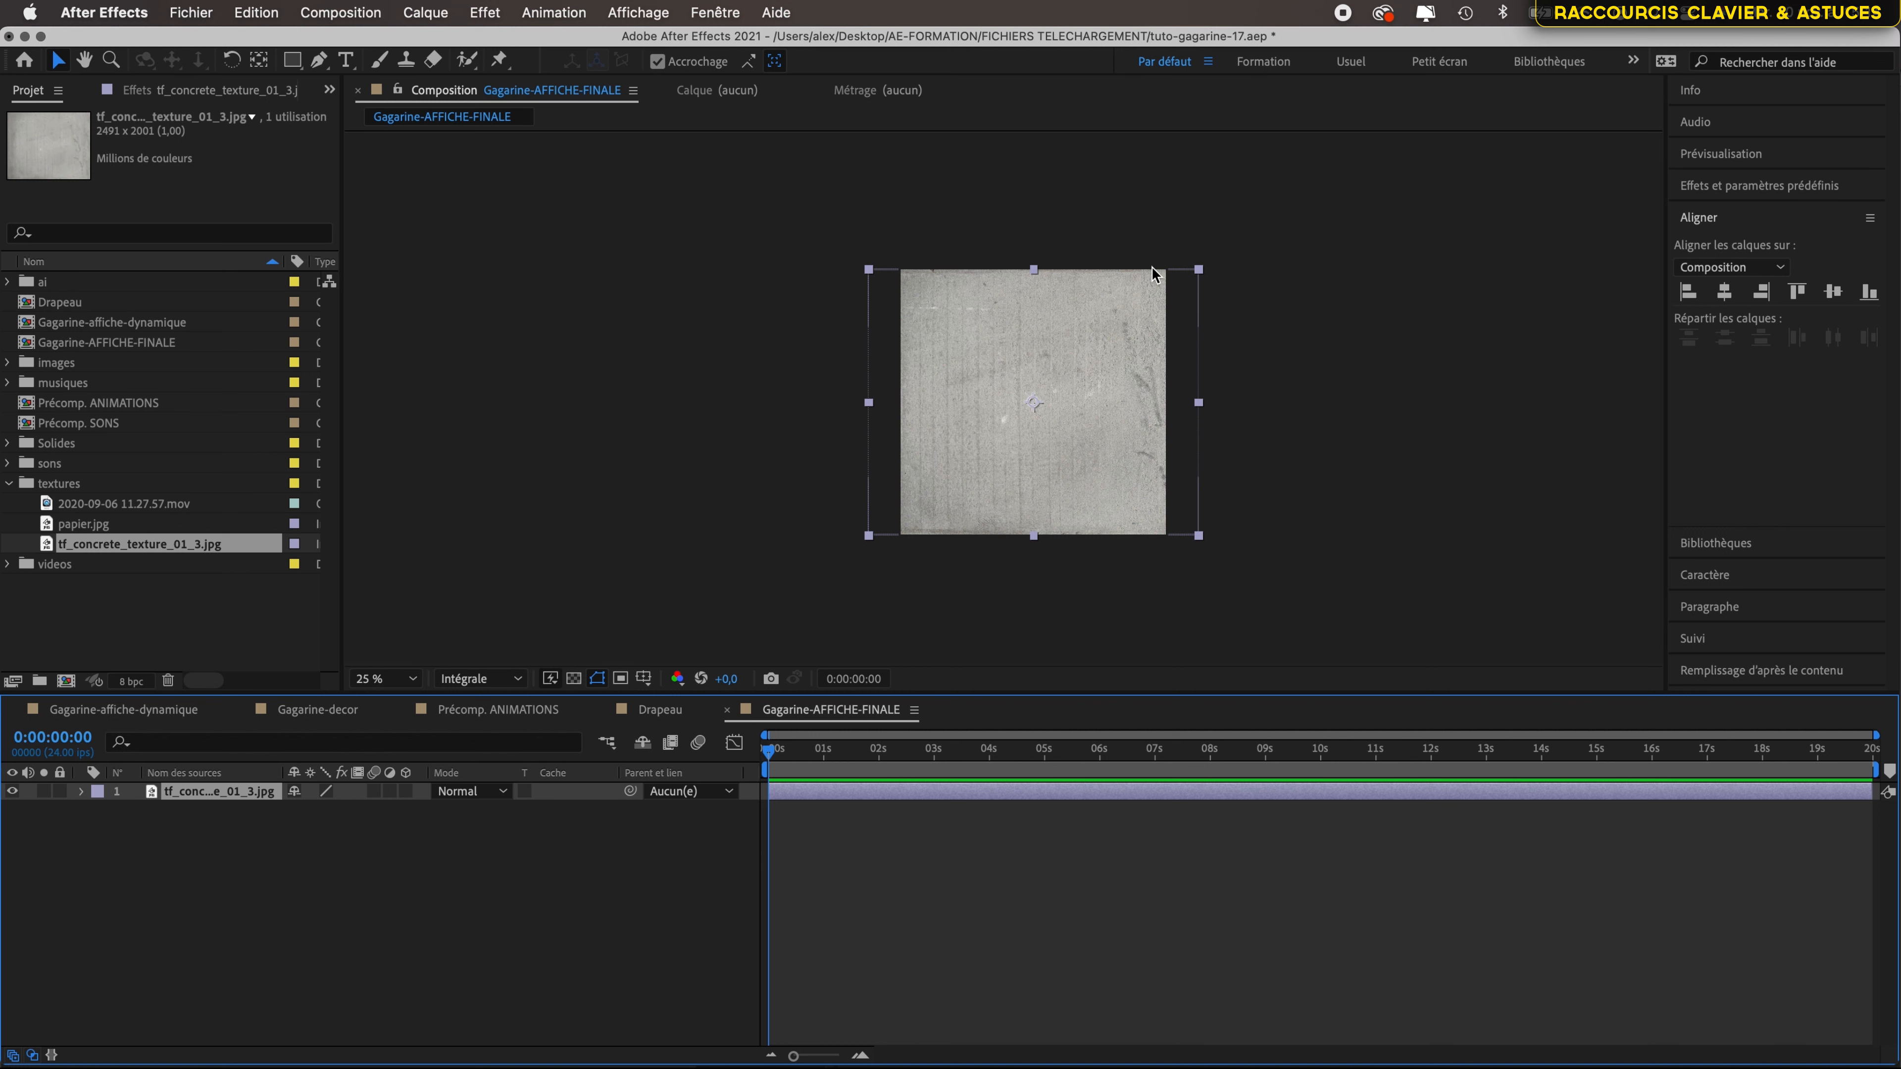
scroll(1153, 268, "up", 5)
scroll(1187, 384, "down", 2)
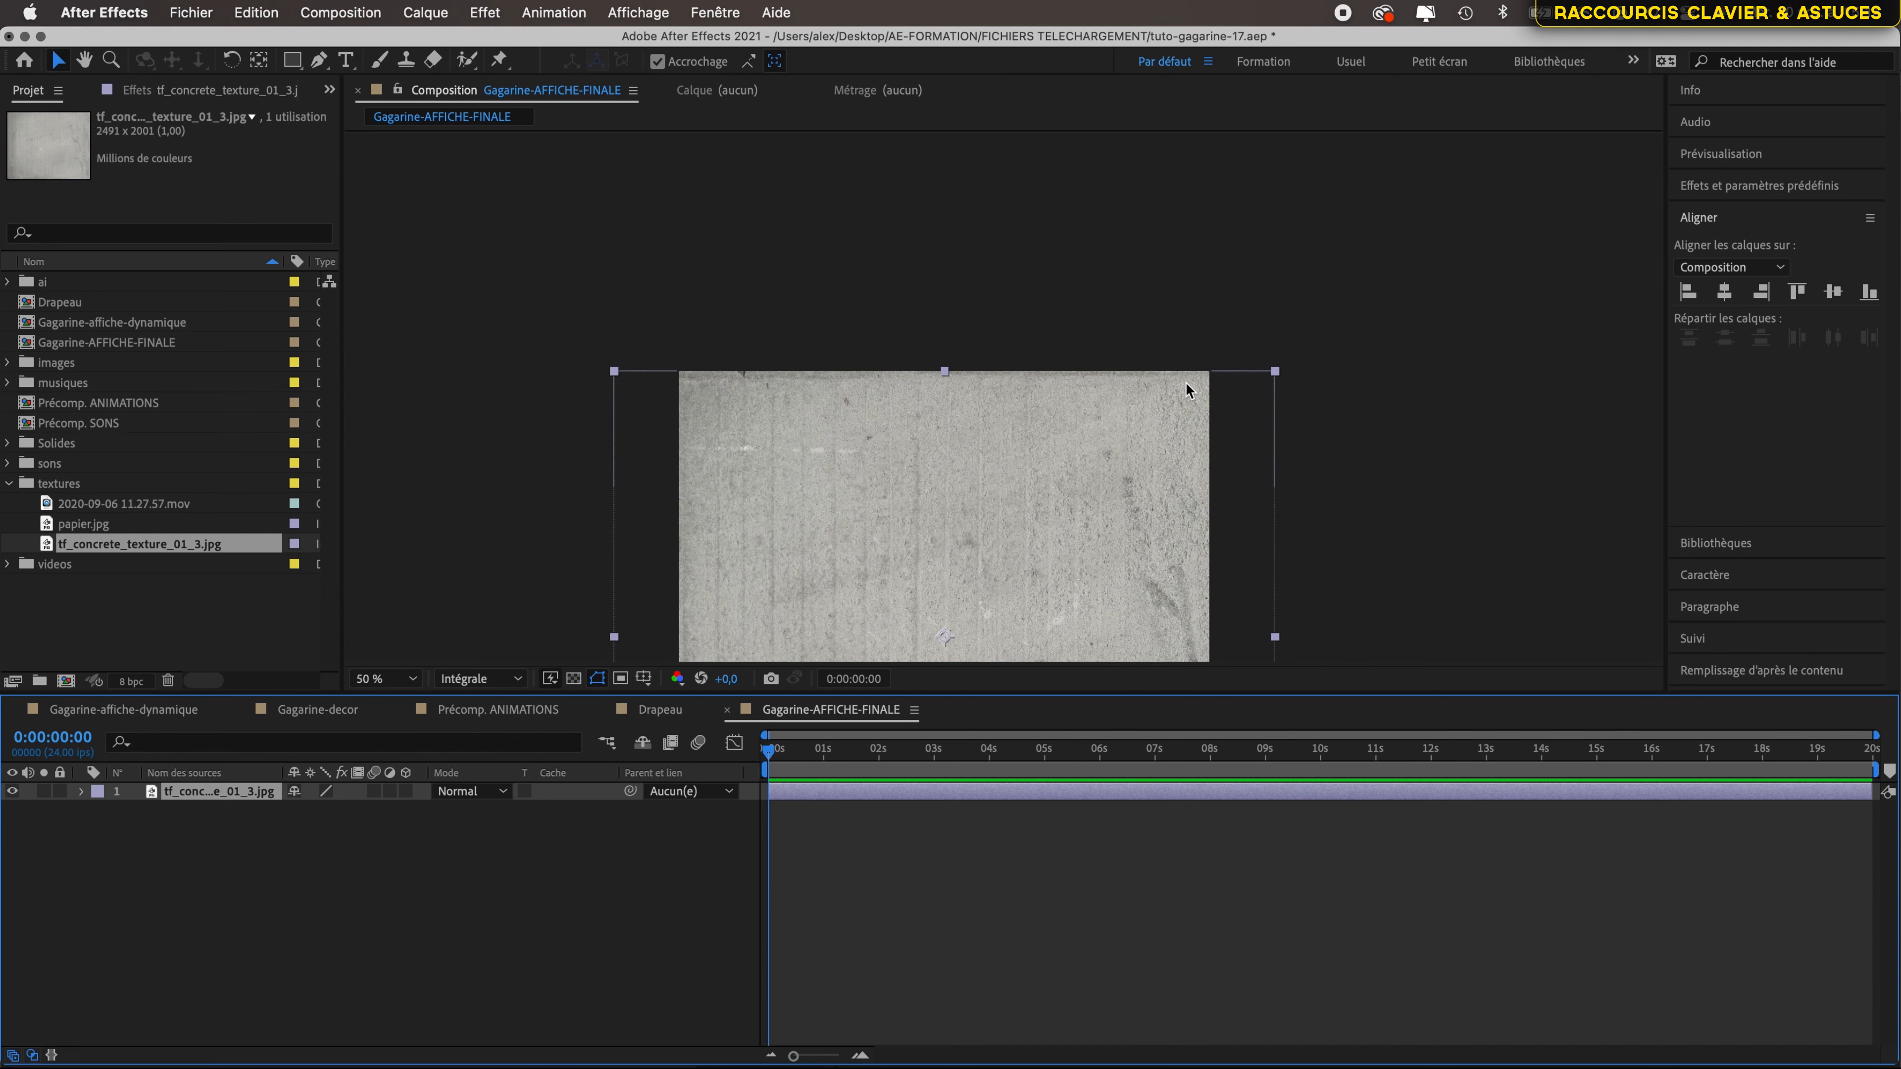
key("space")
left_click_drag(1133, 510, 1098, 148)
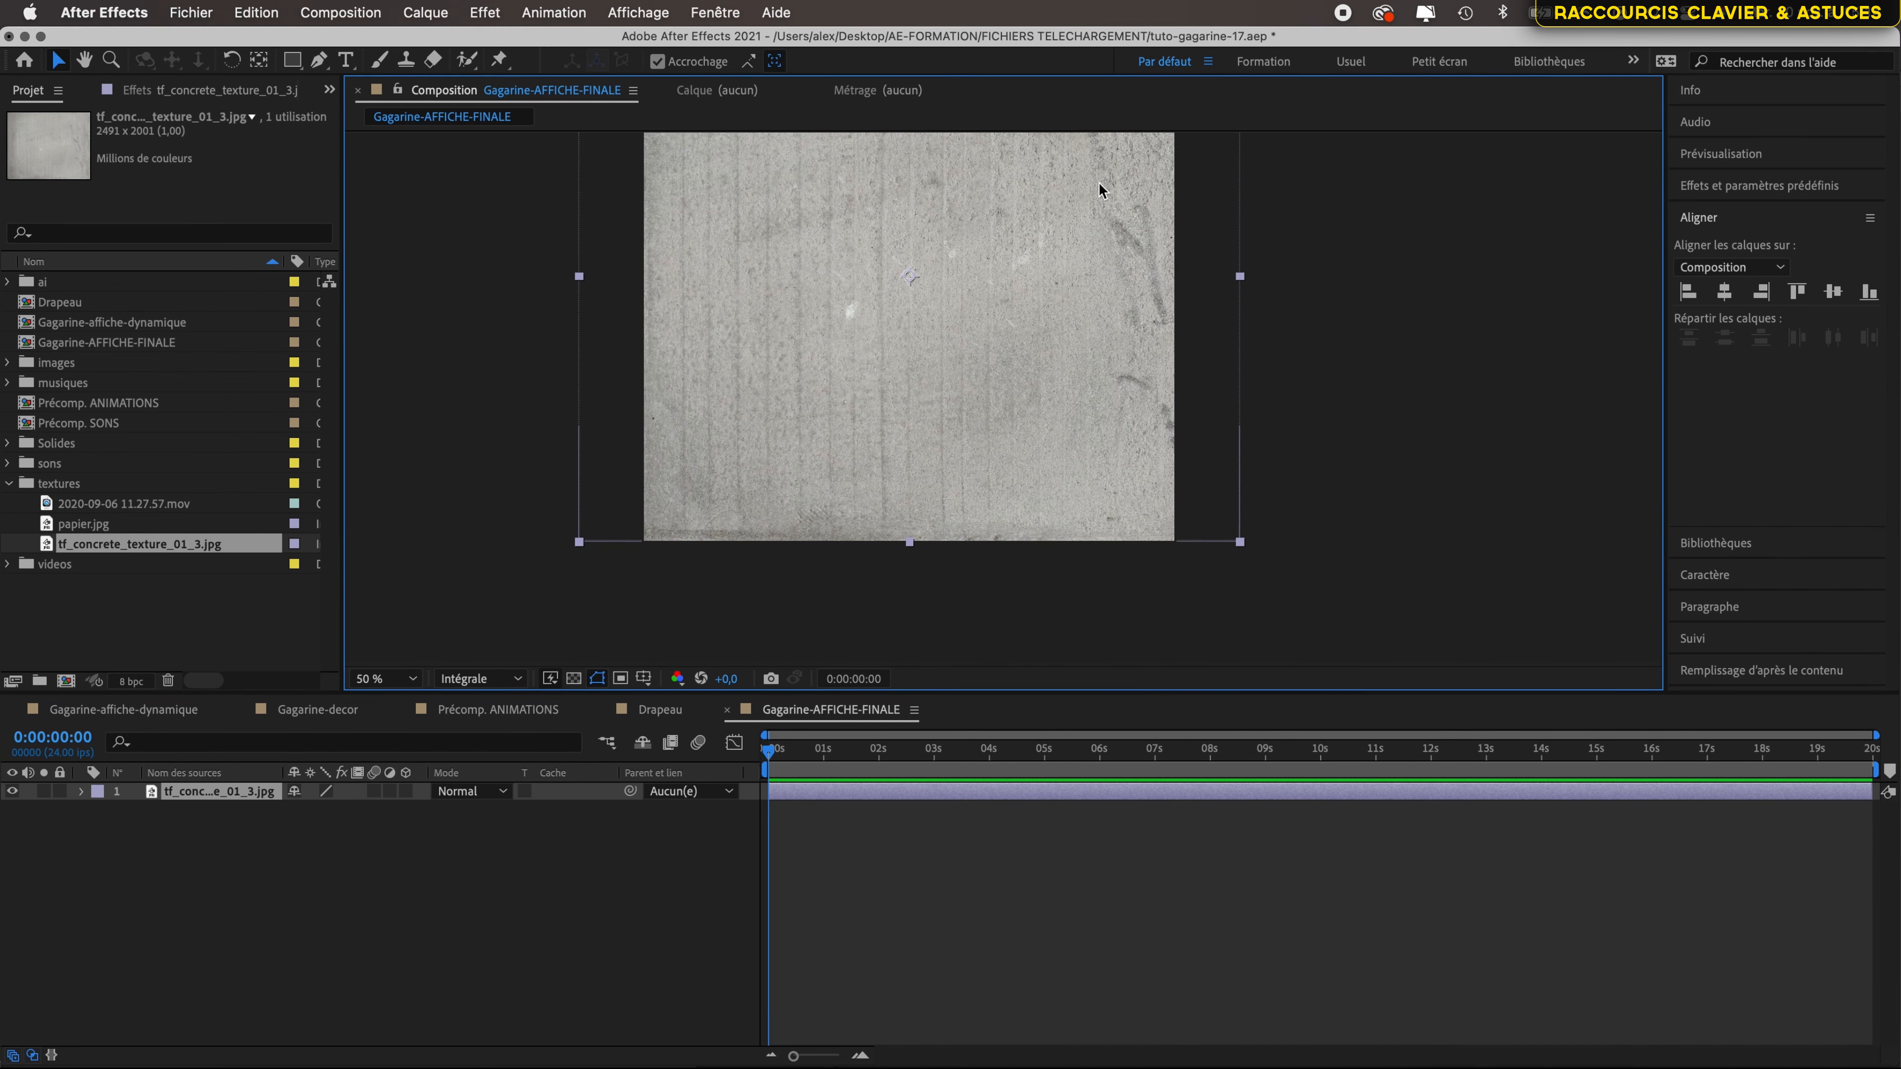
scroll(1168, 547, "up", 5)
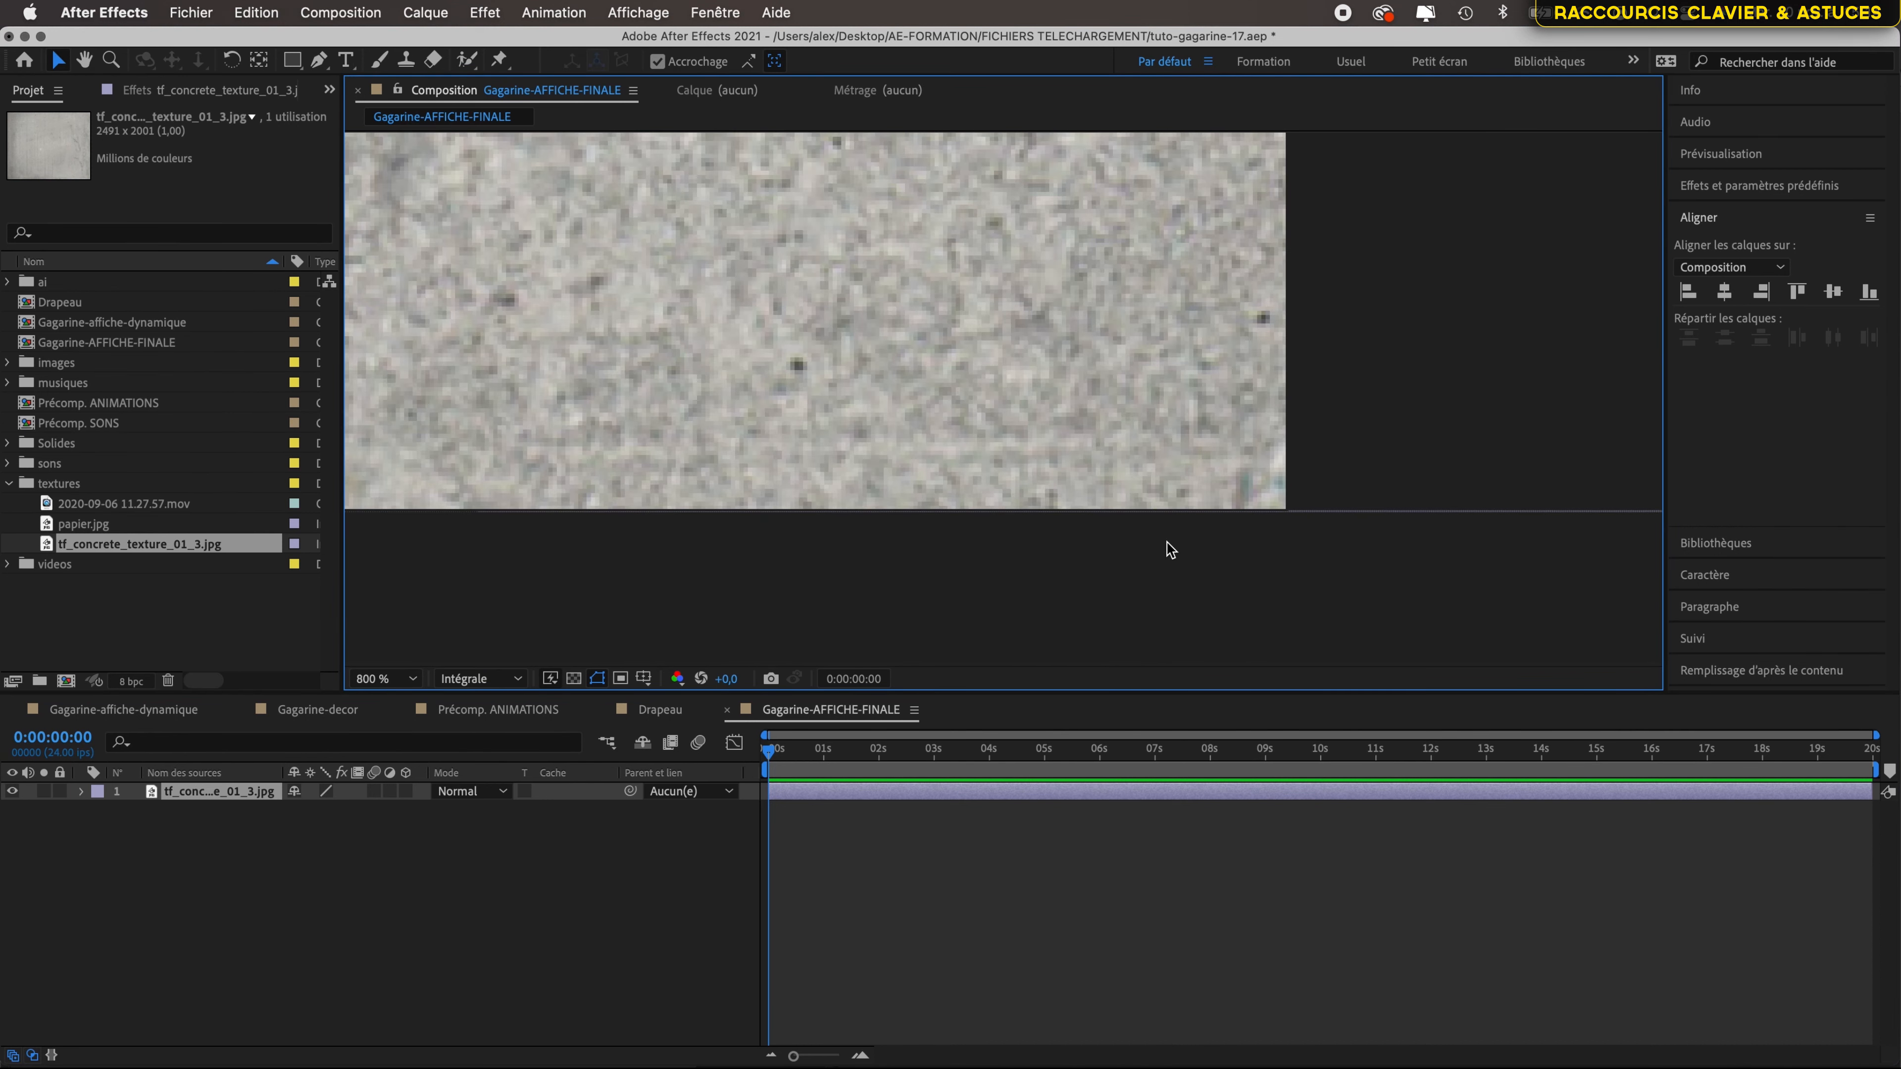
scroll(1170, 550, "down", 5)
key("space")
left_click_drag(1006, 263, 966, 365)
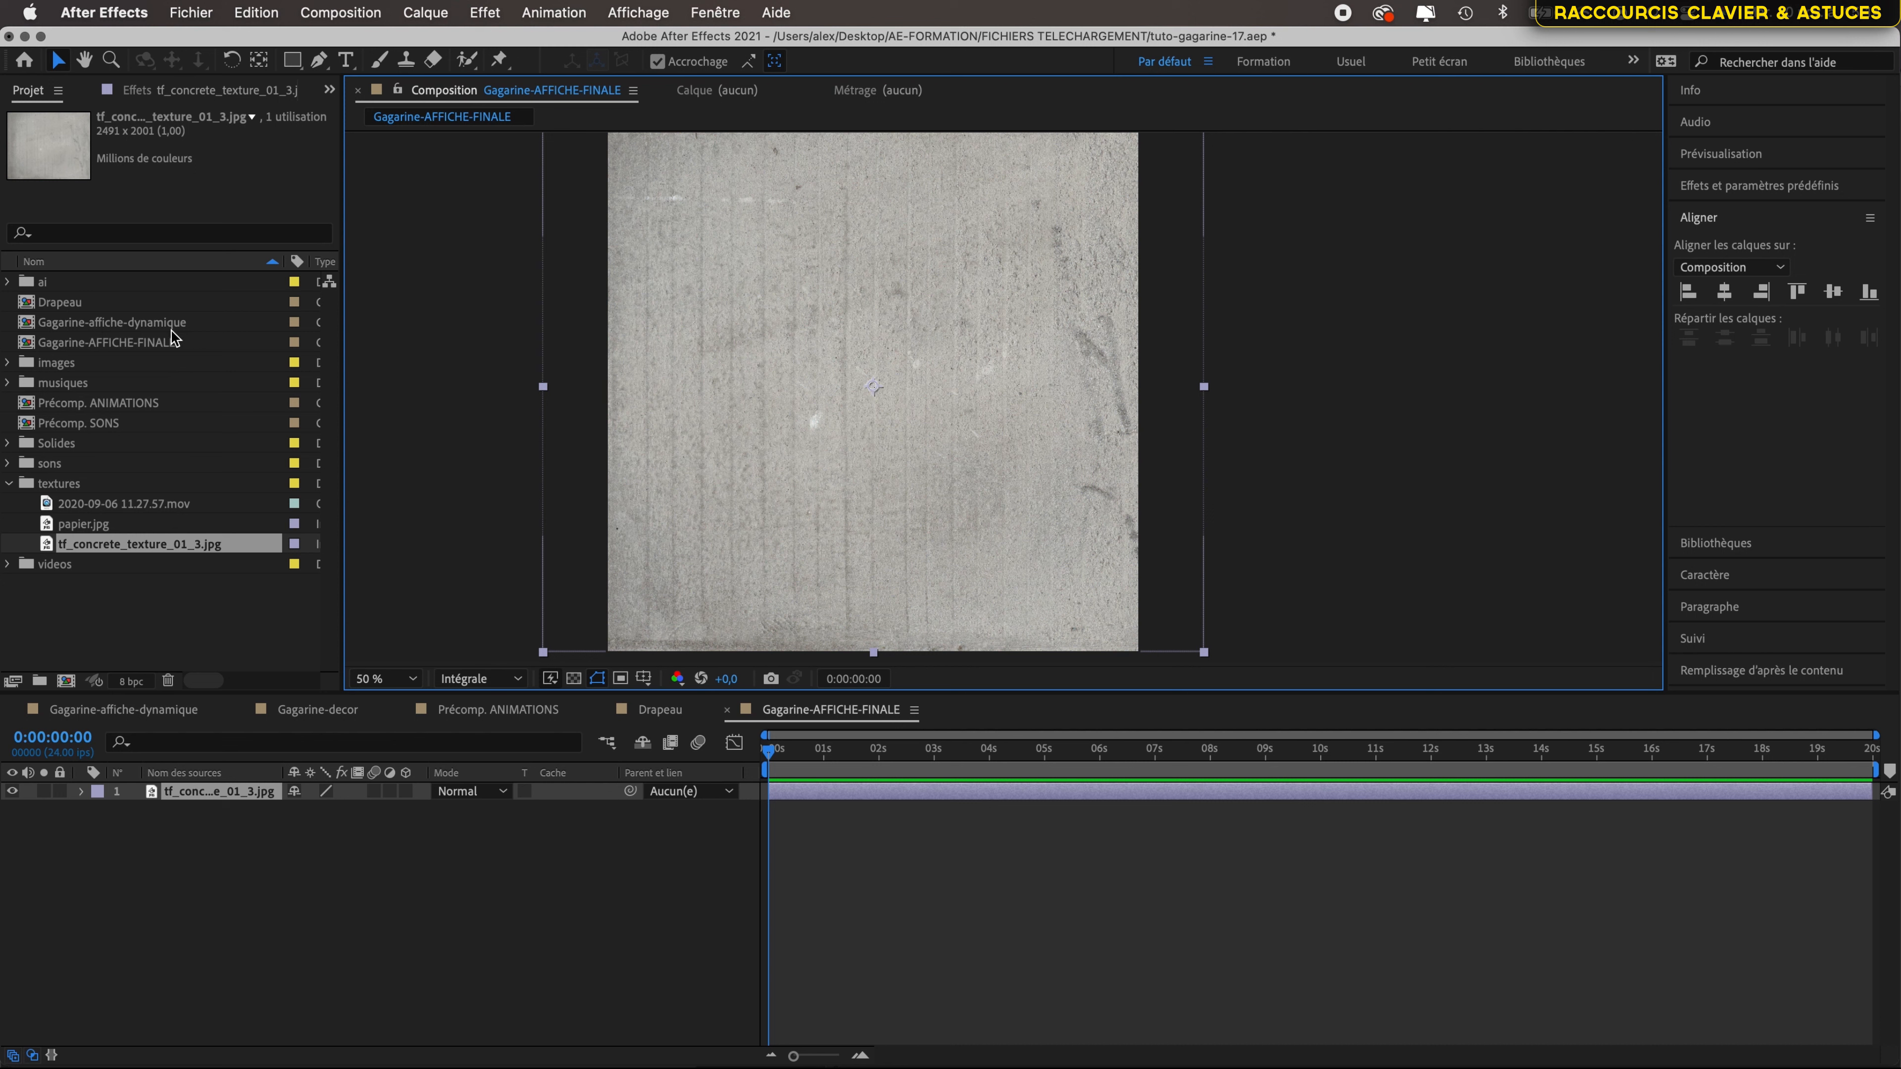
- Place the Gagarine-affiche-dynamique composition above the concrete texture layer, centred in the frame
left_click(137, 321)
left_click_drag(139, 327, 217, 792)
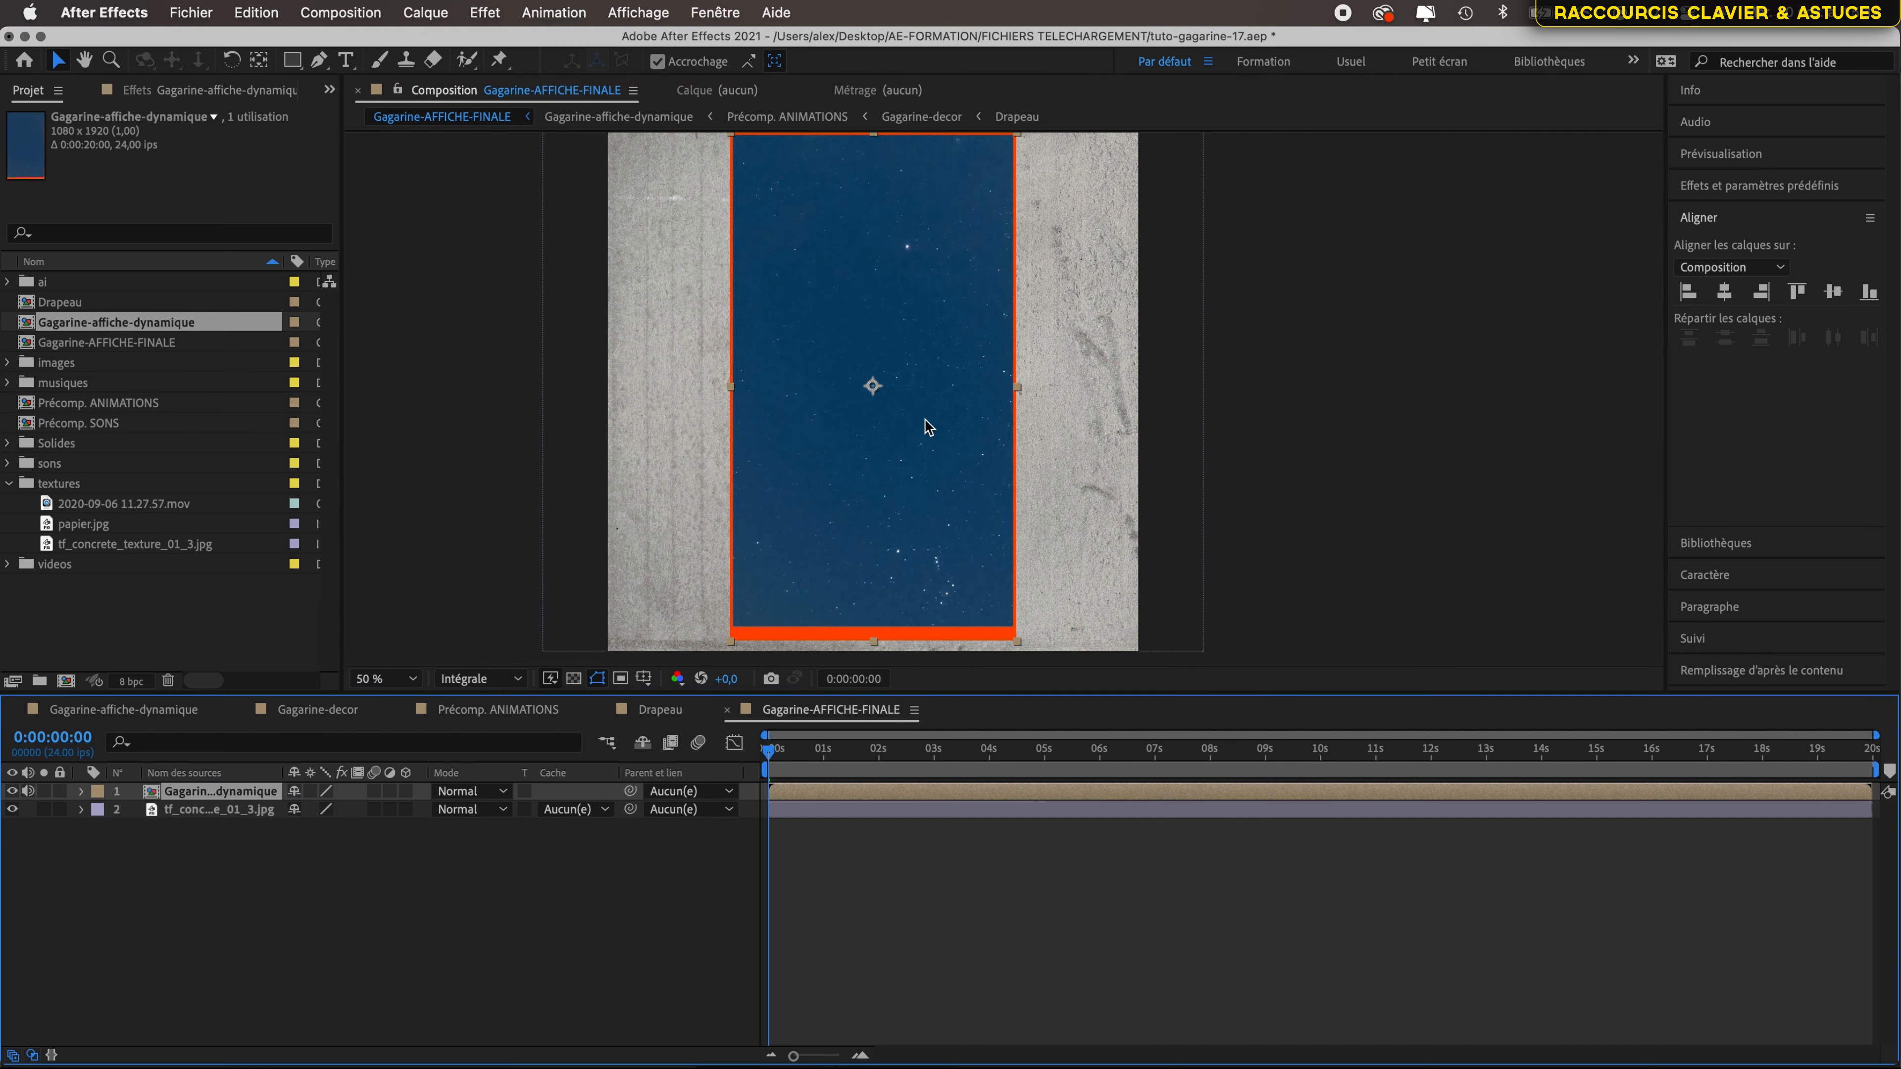
scroll(920, 419, "down", 2)
scroll(926, 427, "up", 2)
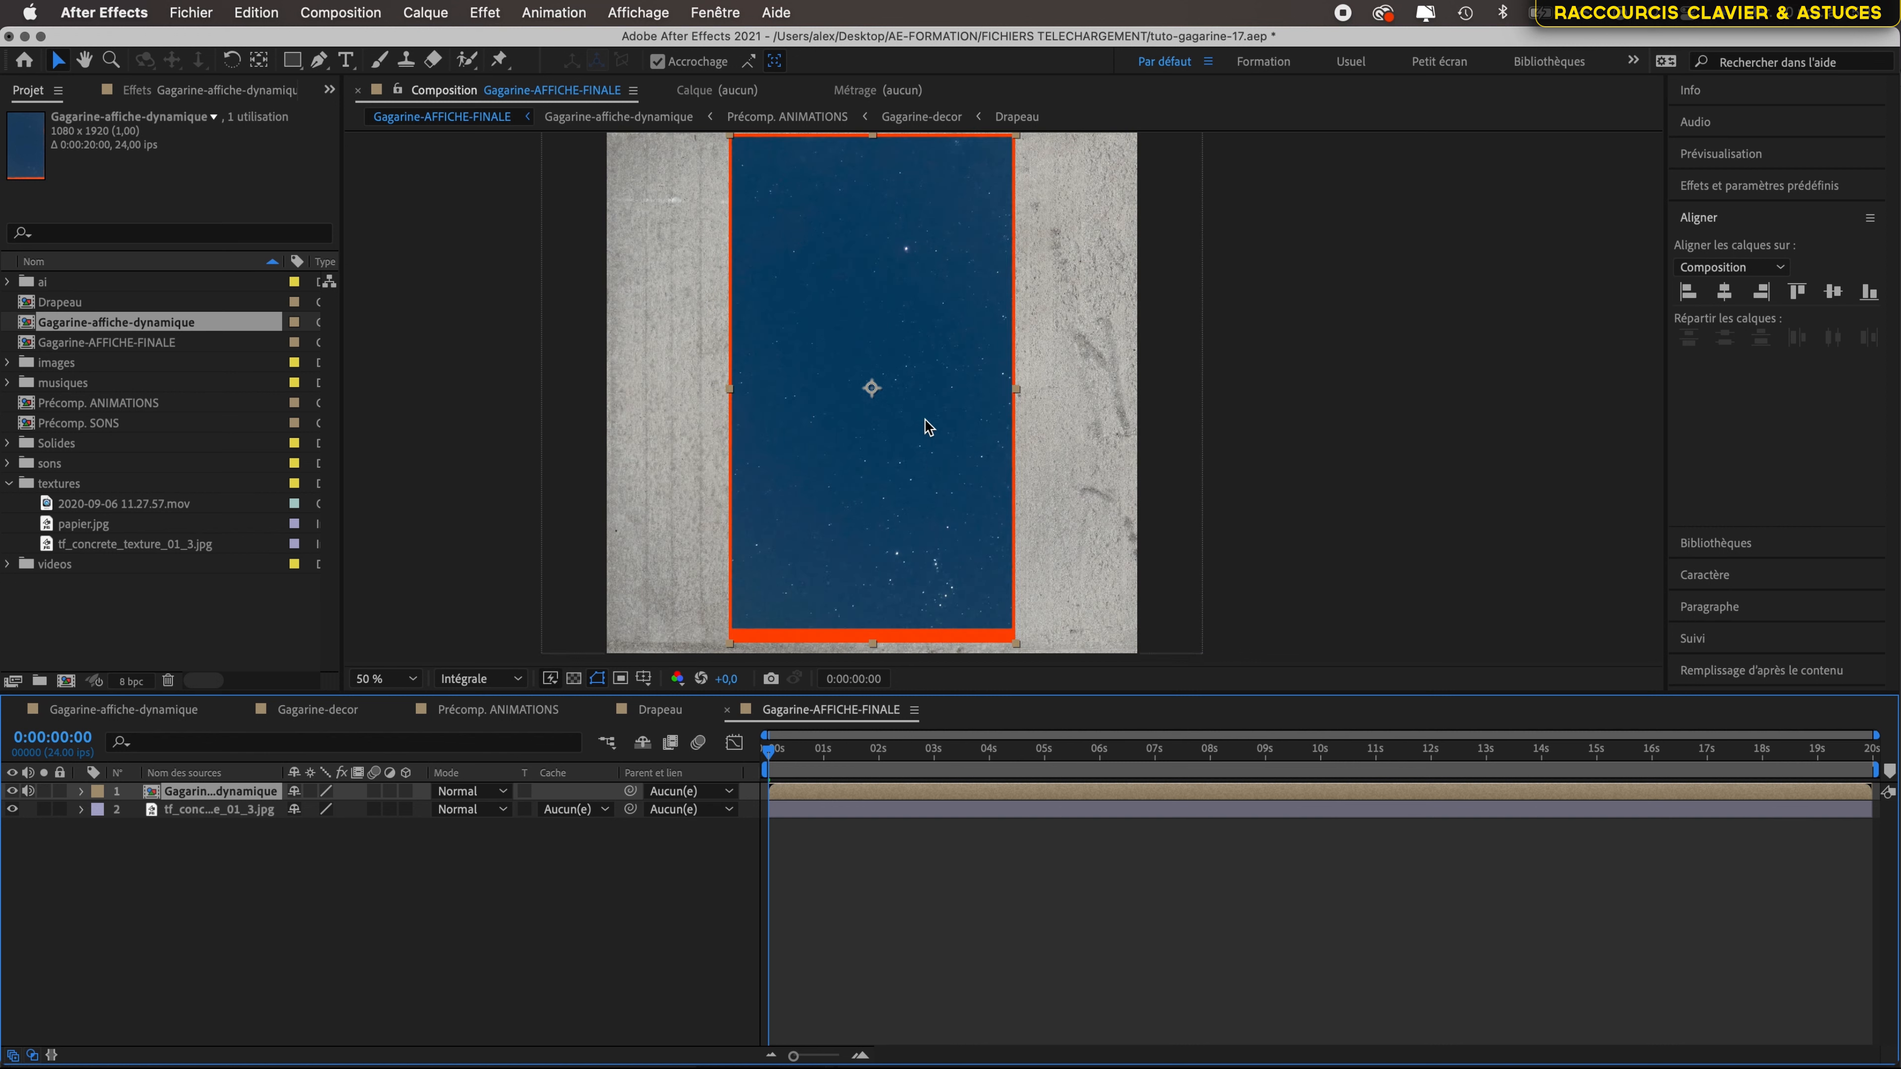
scroll(928, 426, "down", 2)
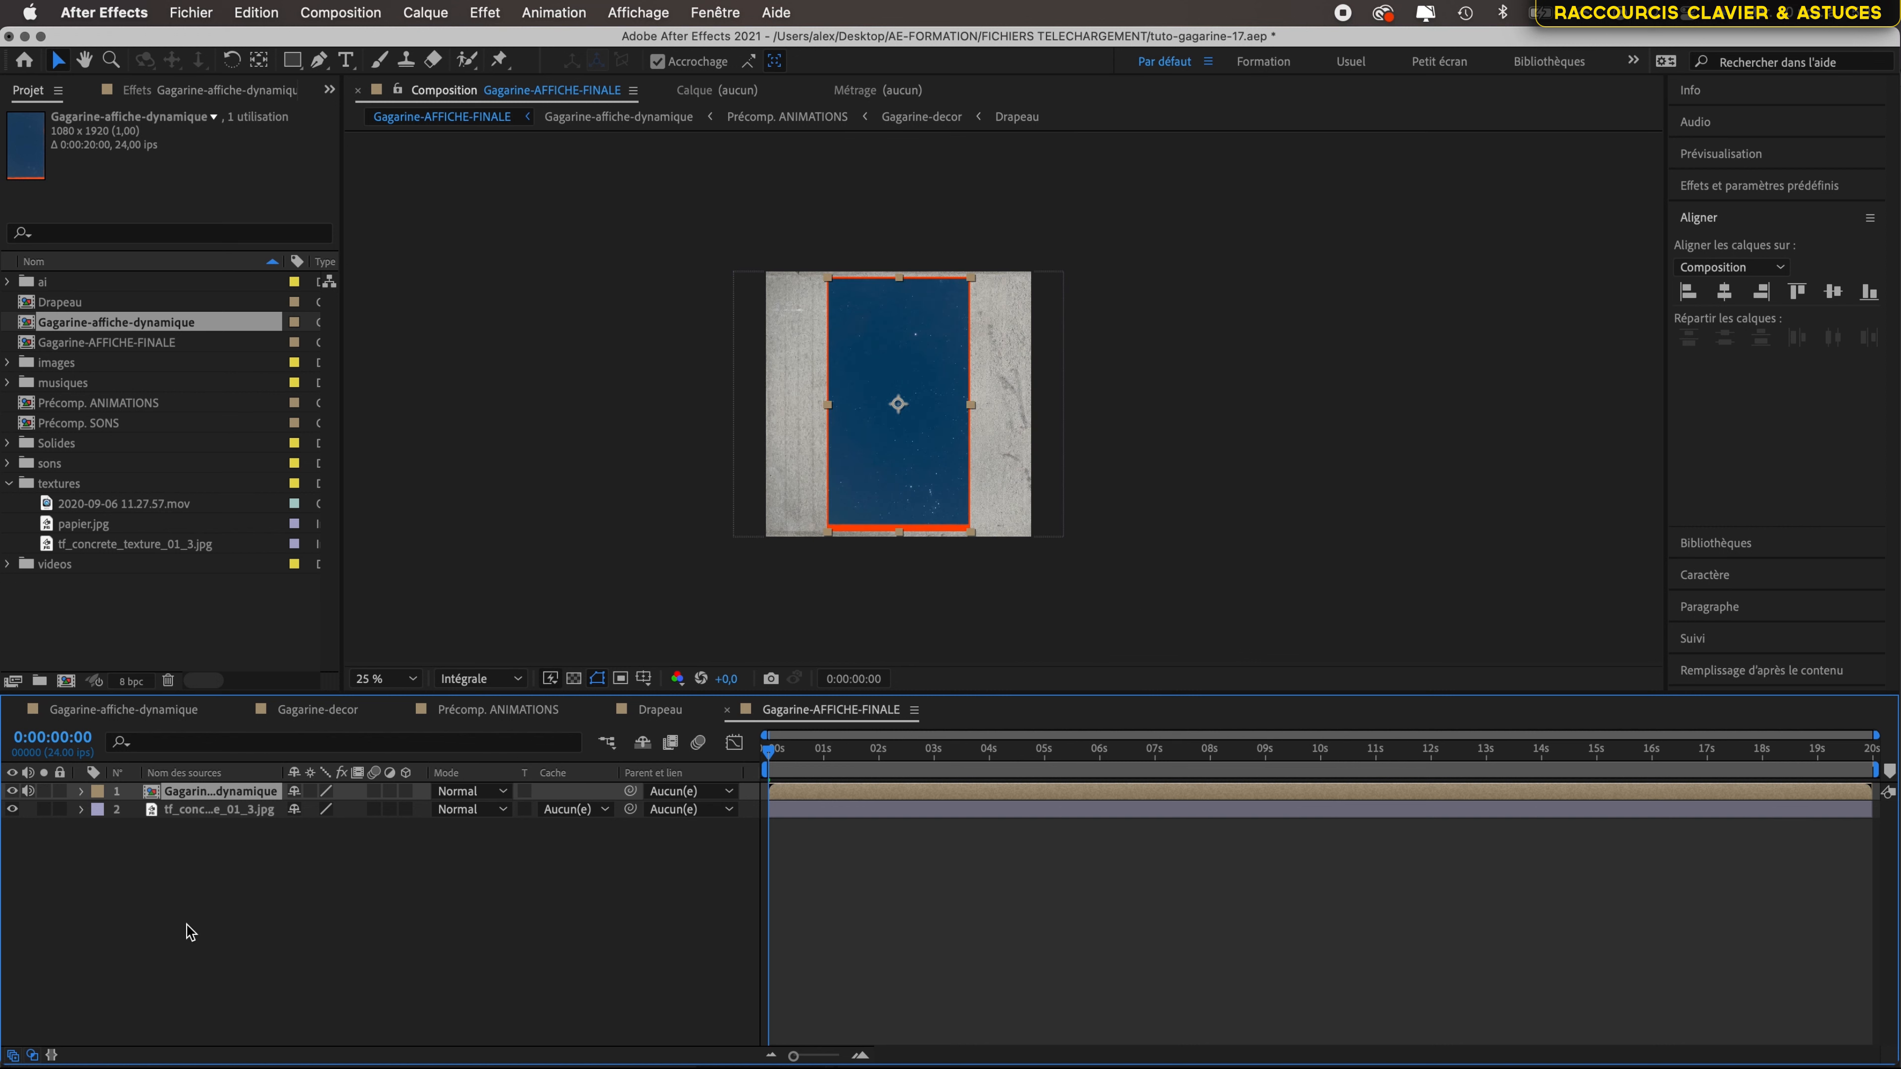
- Scale the Gagarine-affiche-dynamique layer down to 91% so the concrete shows around the poster
key("s")
left_click(351, 810)
key("Down")
key("Down")
key("Down")
key("Down")
key("Down")
key("Down")
key("Down")
key("Down")
key("Down")
left_click(573, 460)
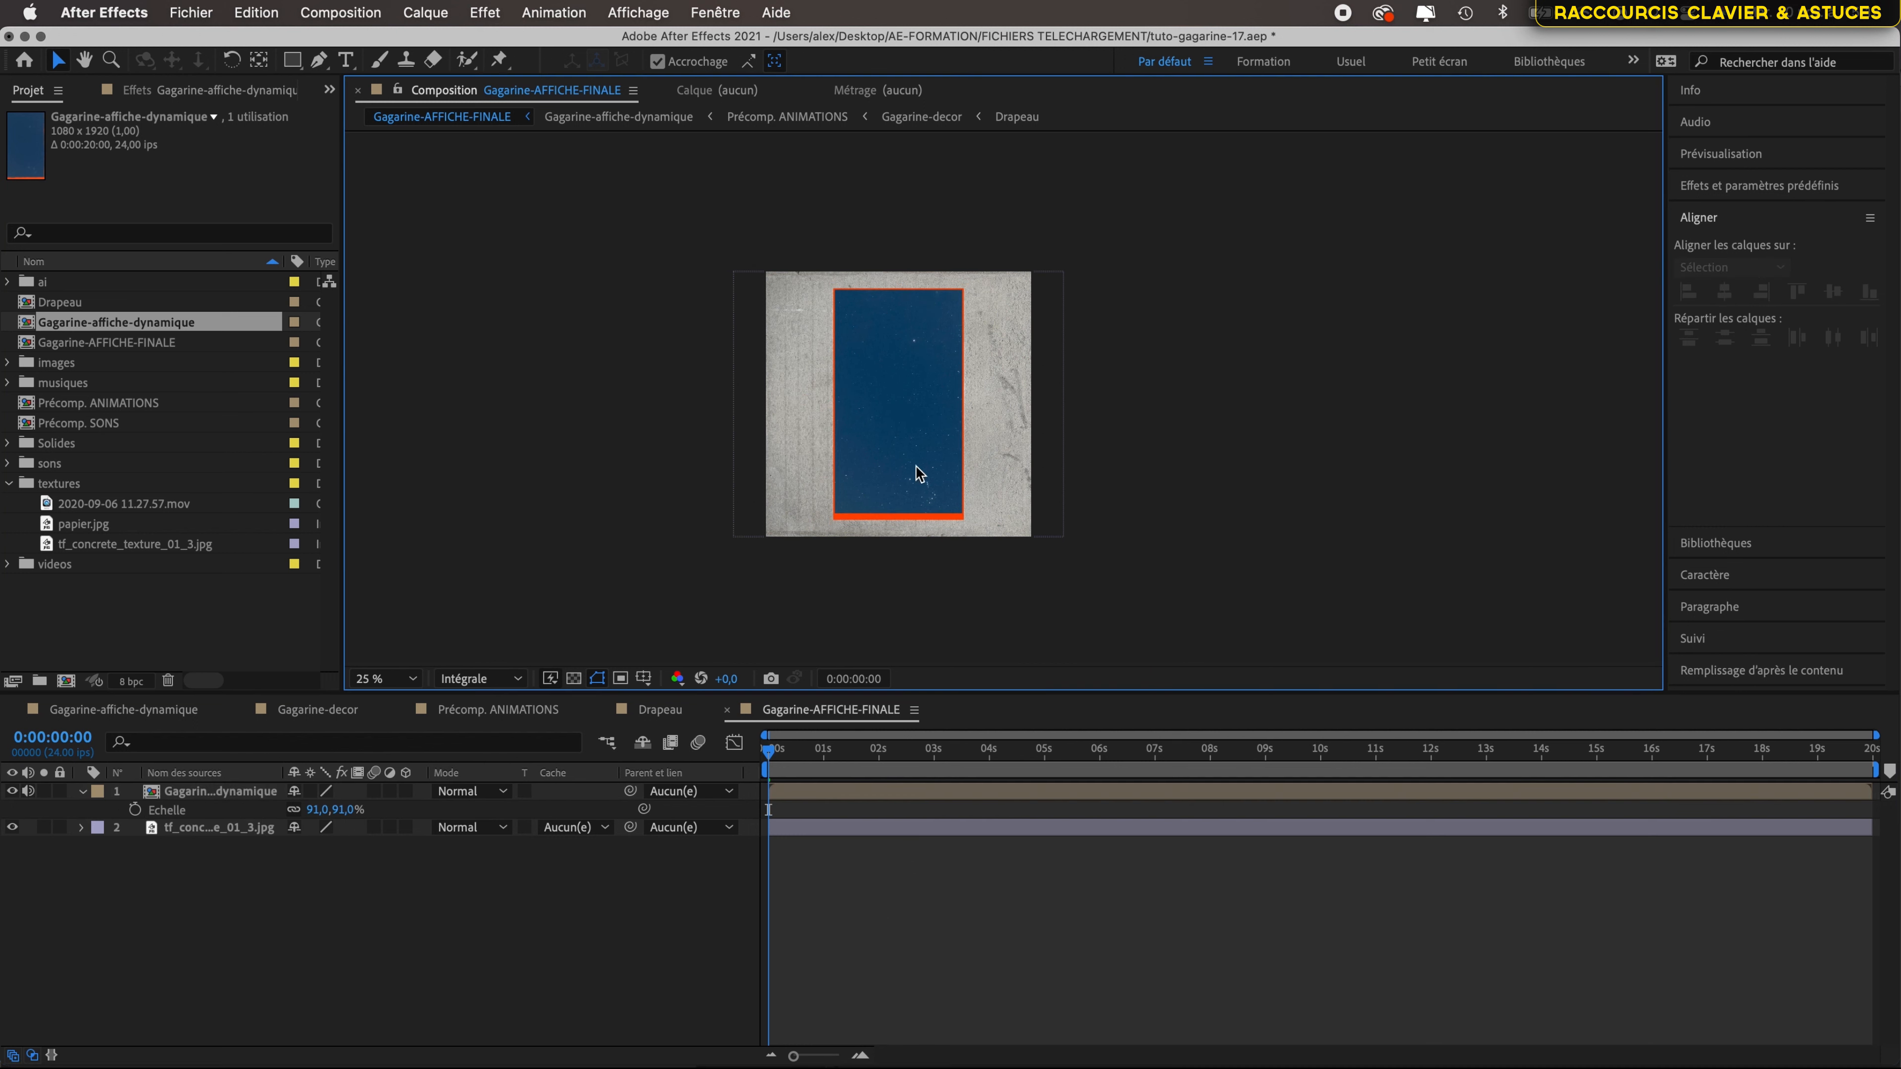
- Preview Gagarine-AFFICHE-FINALE from 0:00:00:23 to check the poster against the concrete wall
left_click_drag(771, 751, 820, 847)
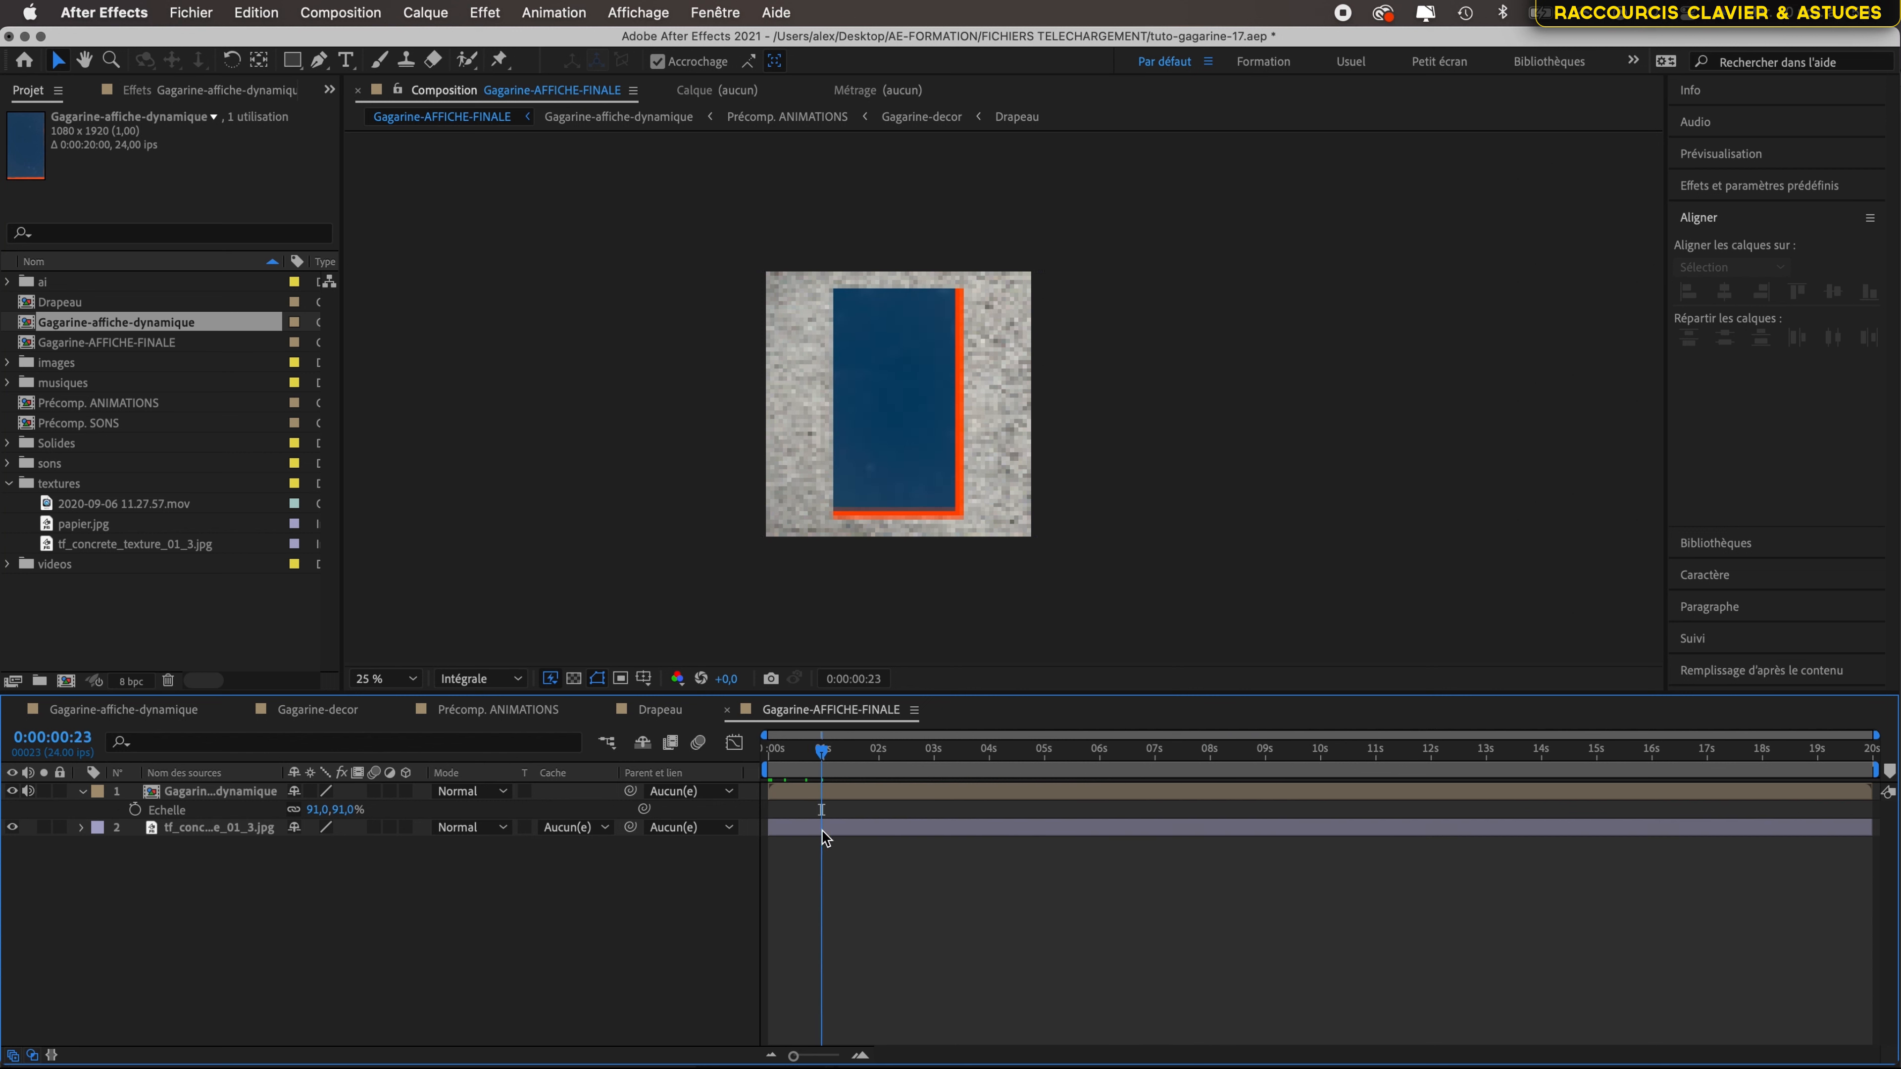
key("space")
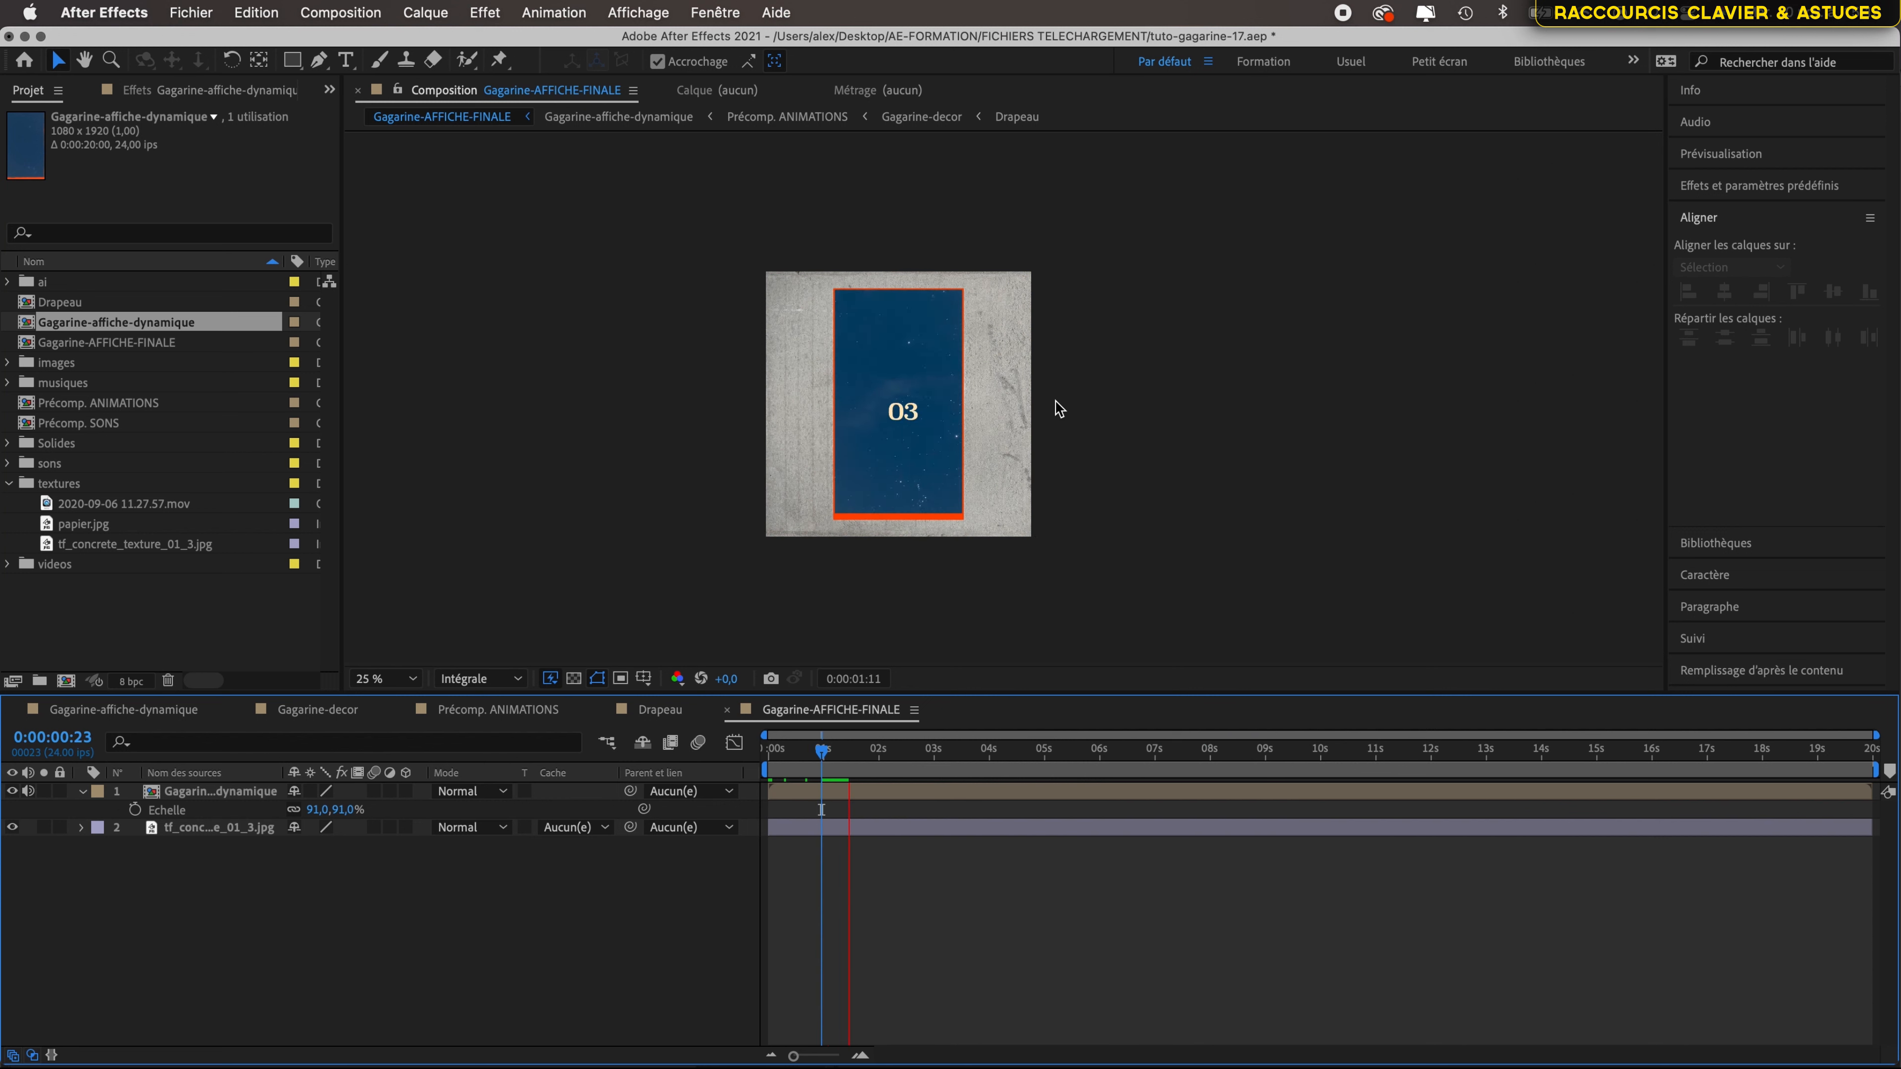
key("space")
scroll(984, 406, "up", 2)
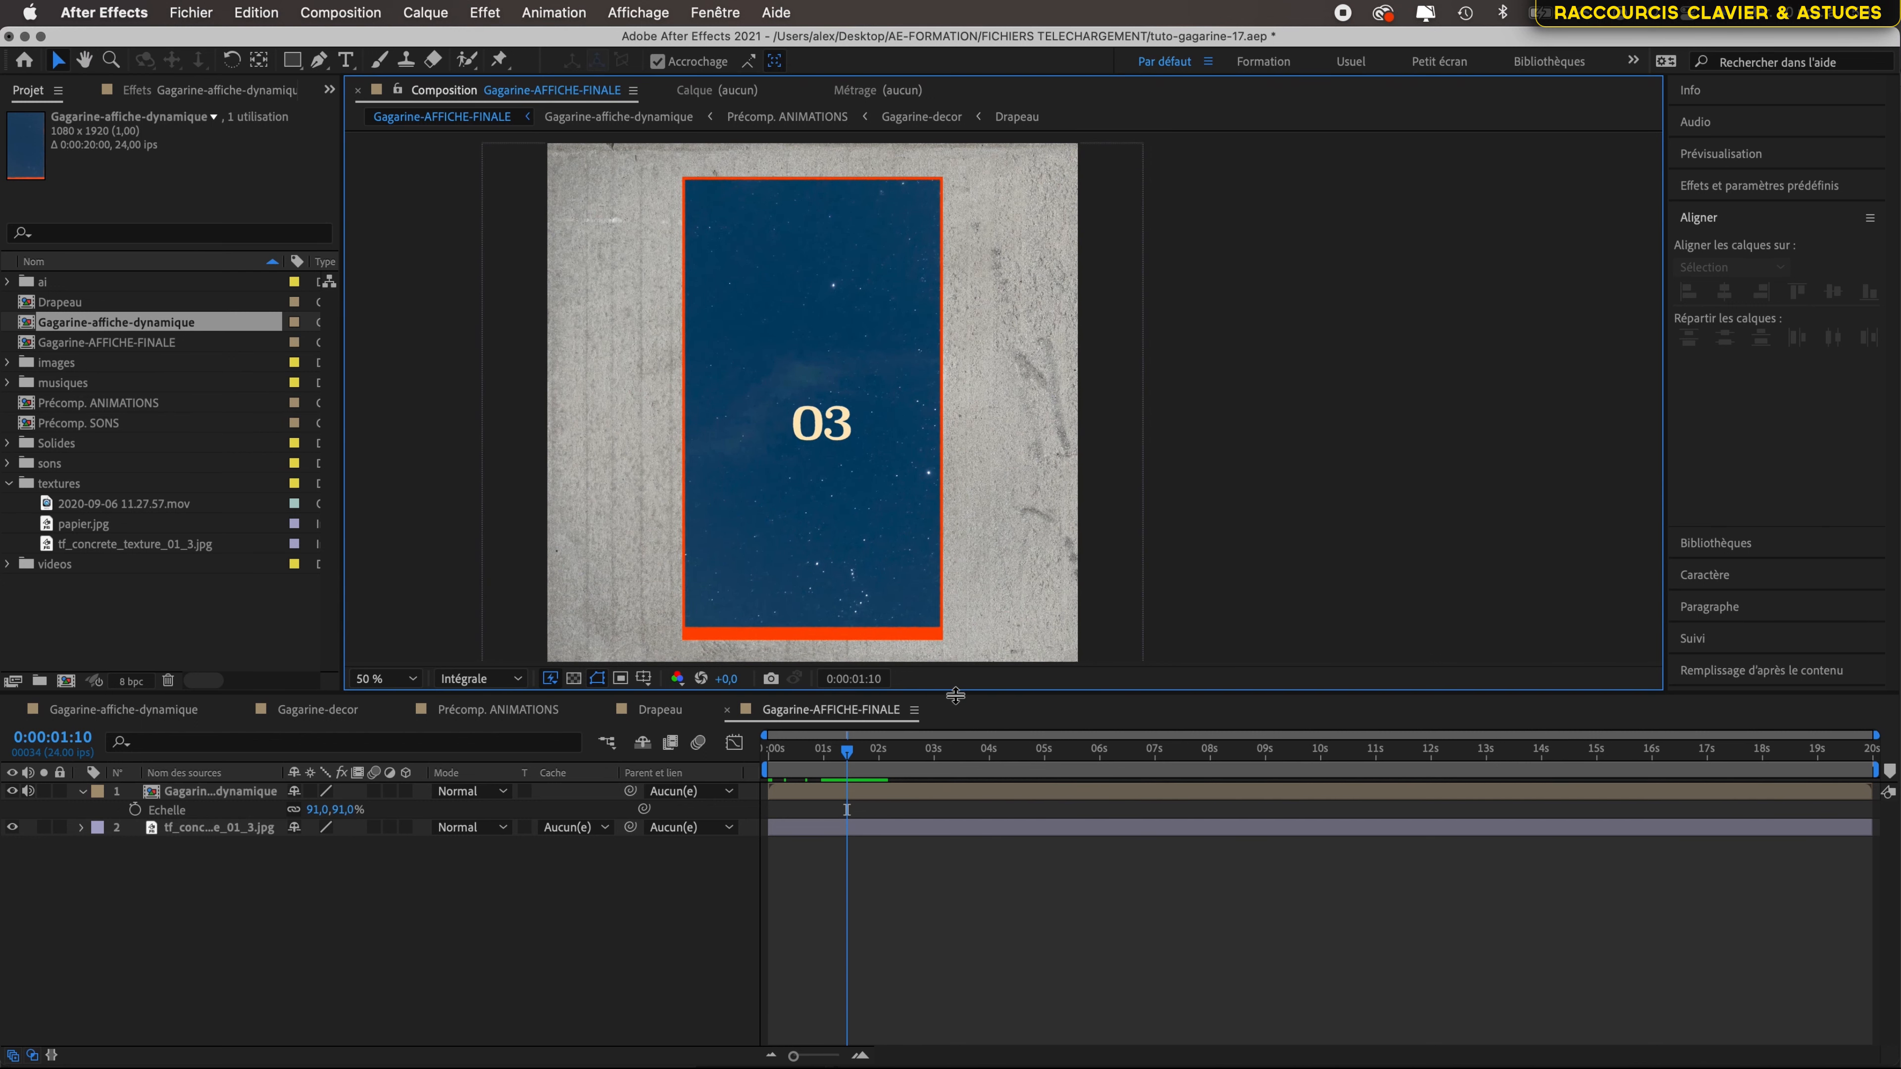
- Enlarge the preview area and apply the CC Page Turn distortion effect to the Gagarine-affiche-dynamique layer
left_click_drag(956, 693, 942, 803)
left_click(861, 296)
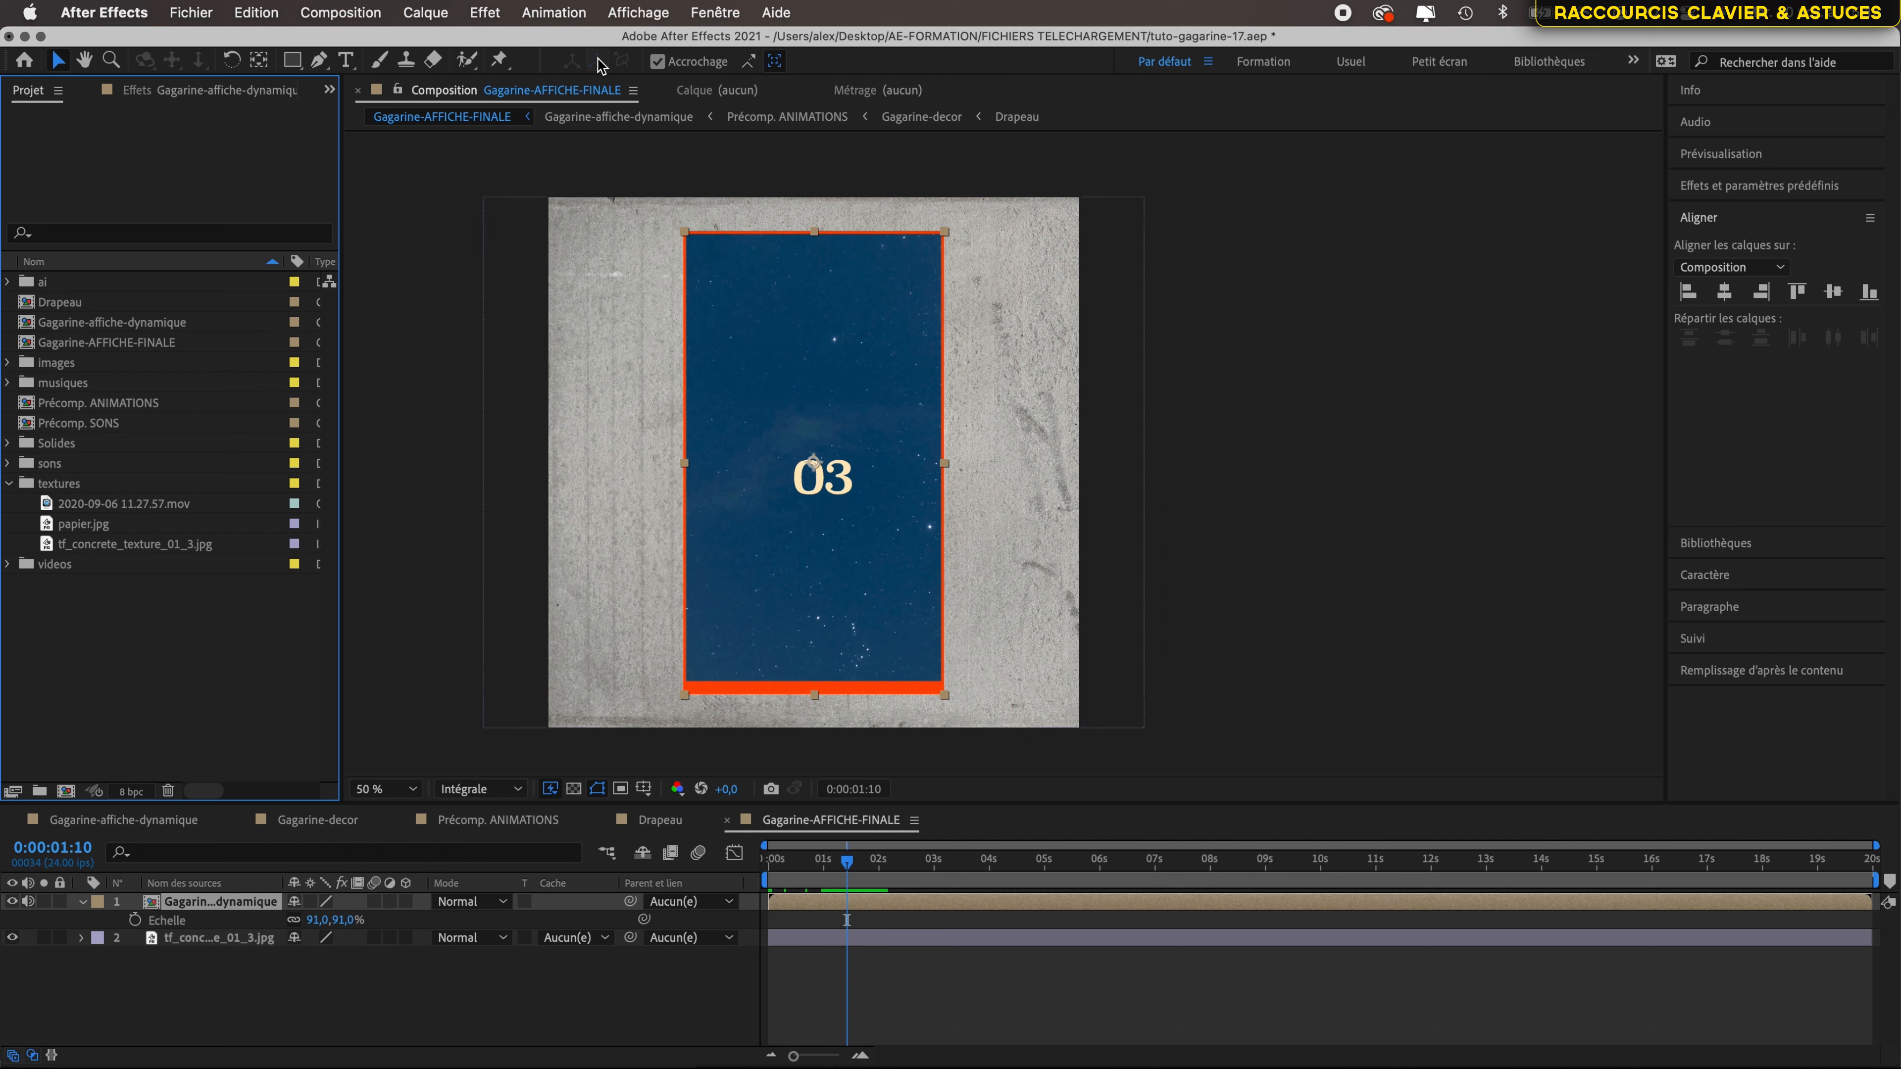
left_click(485, 13)
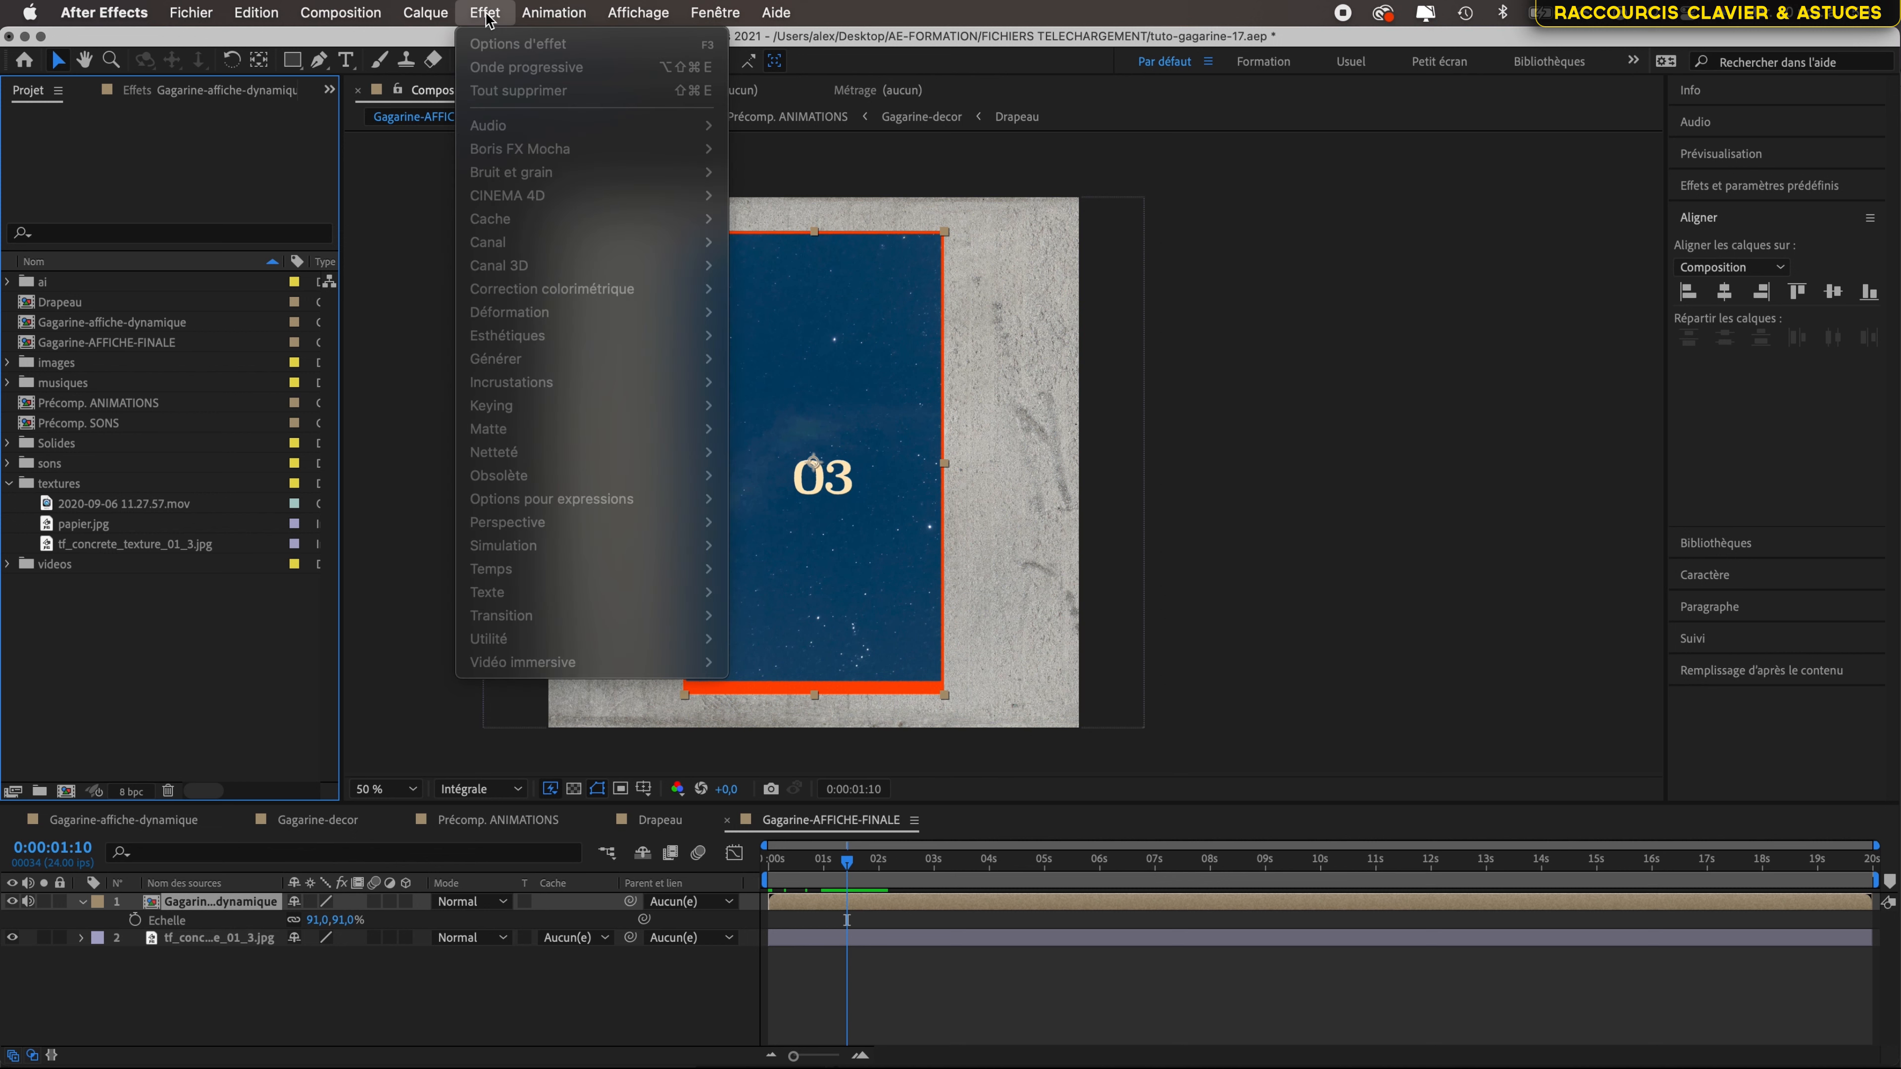
left_click(890, 893)
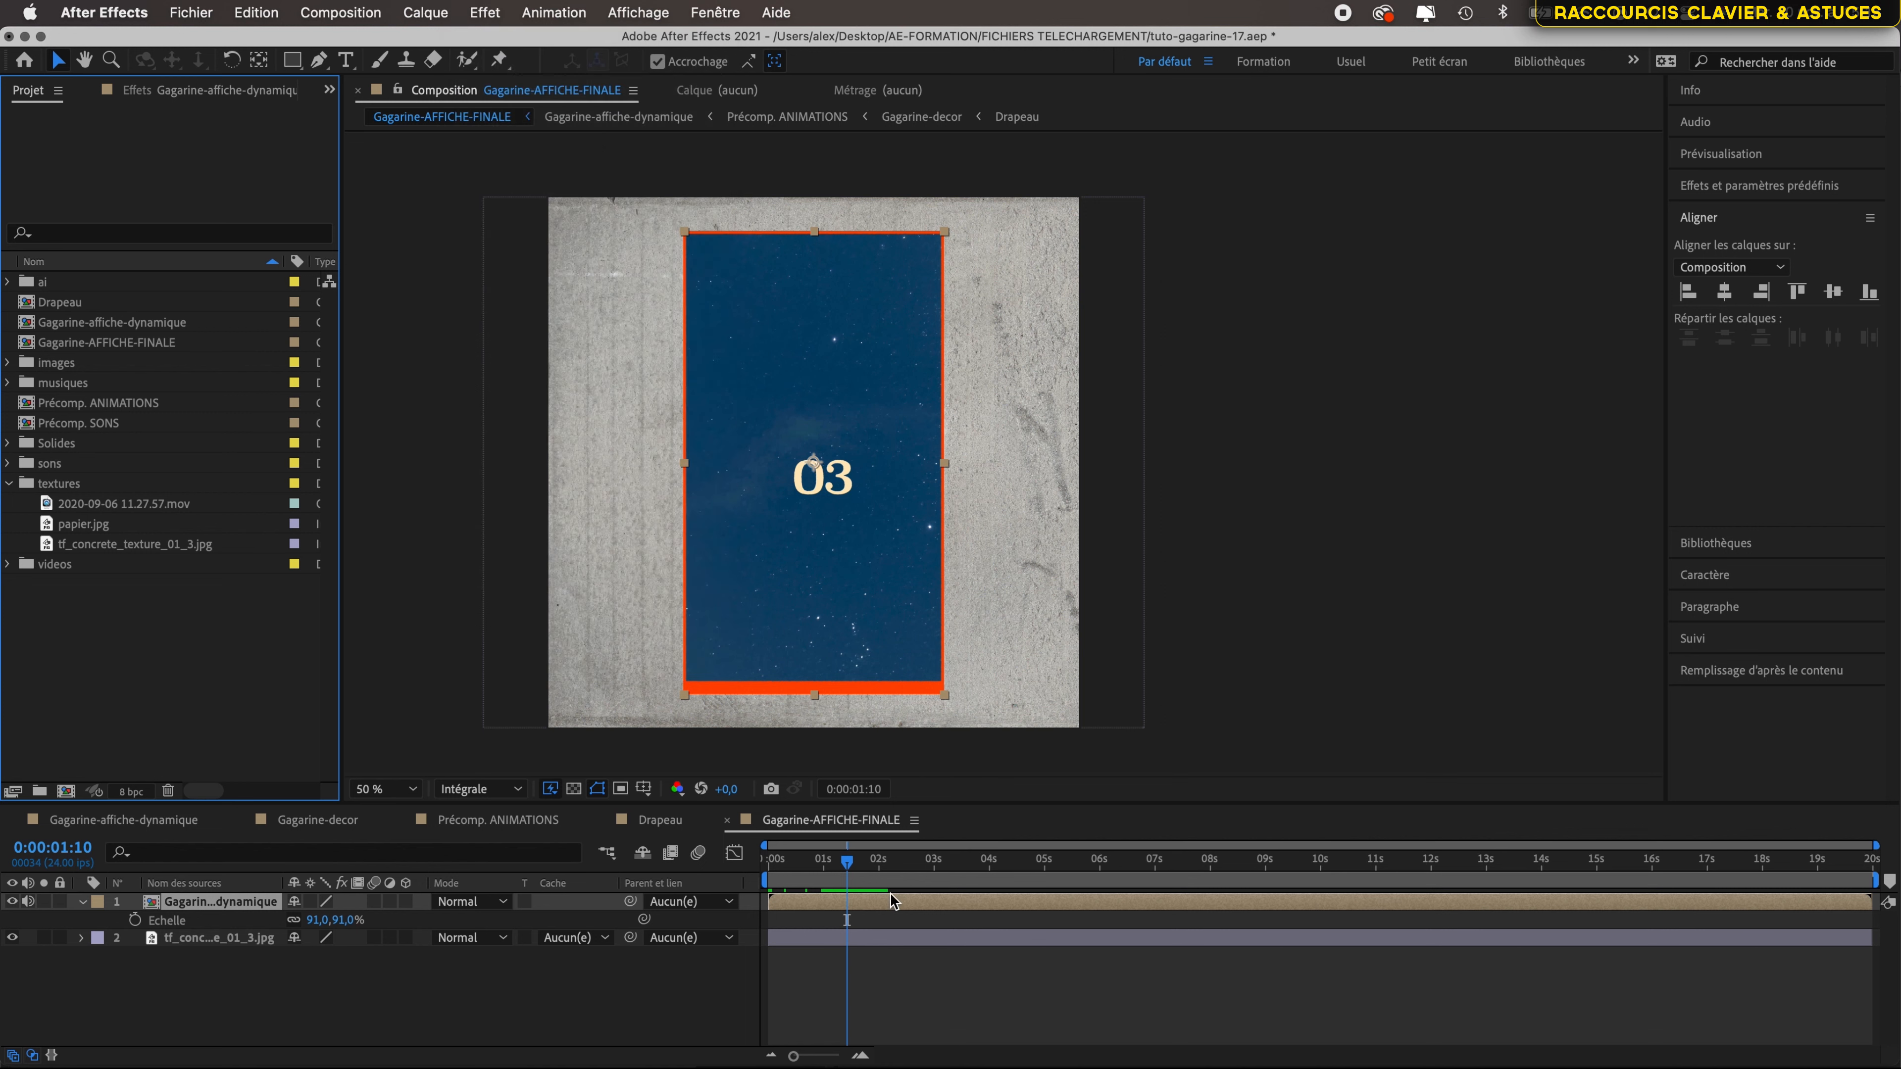
left_click(893, 903)
left_click(483, 11)
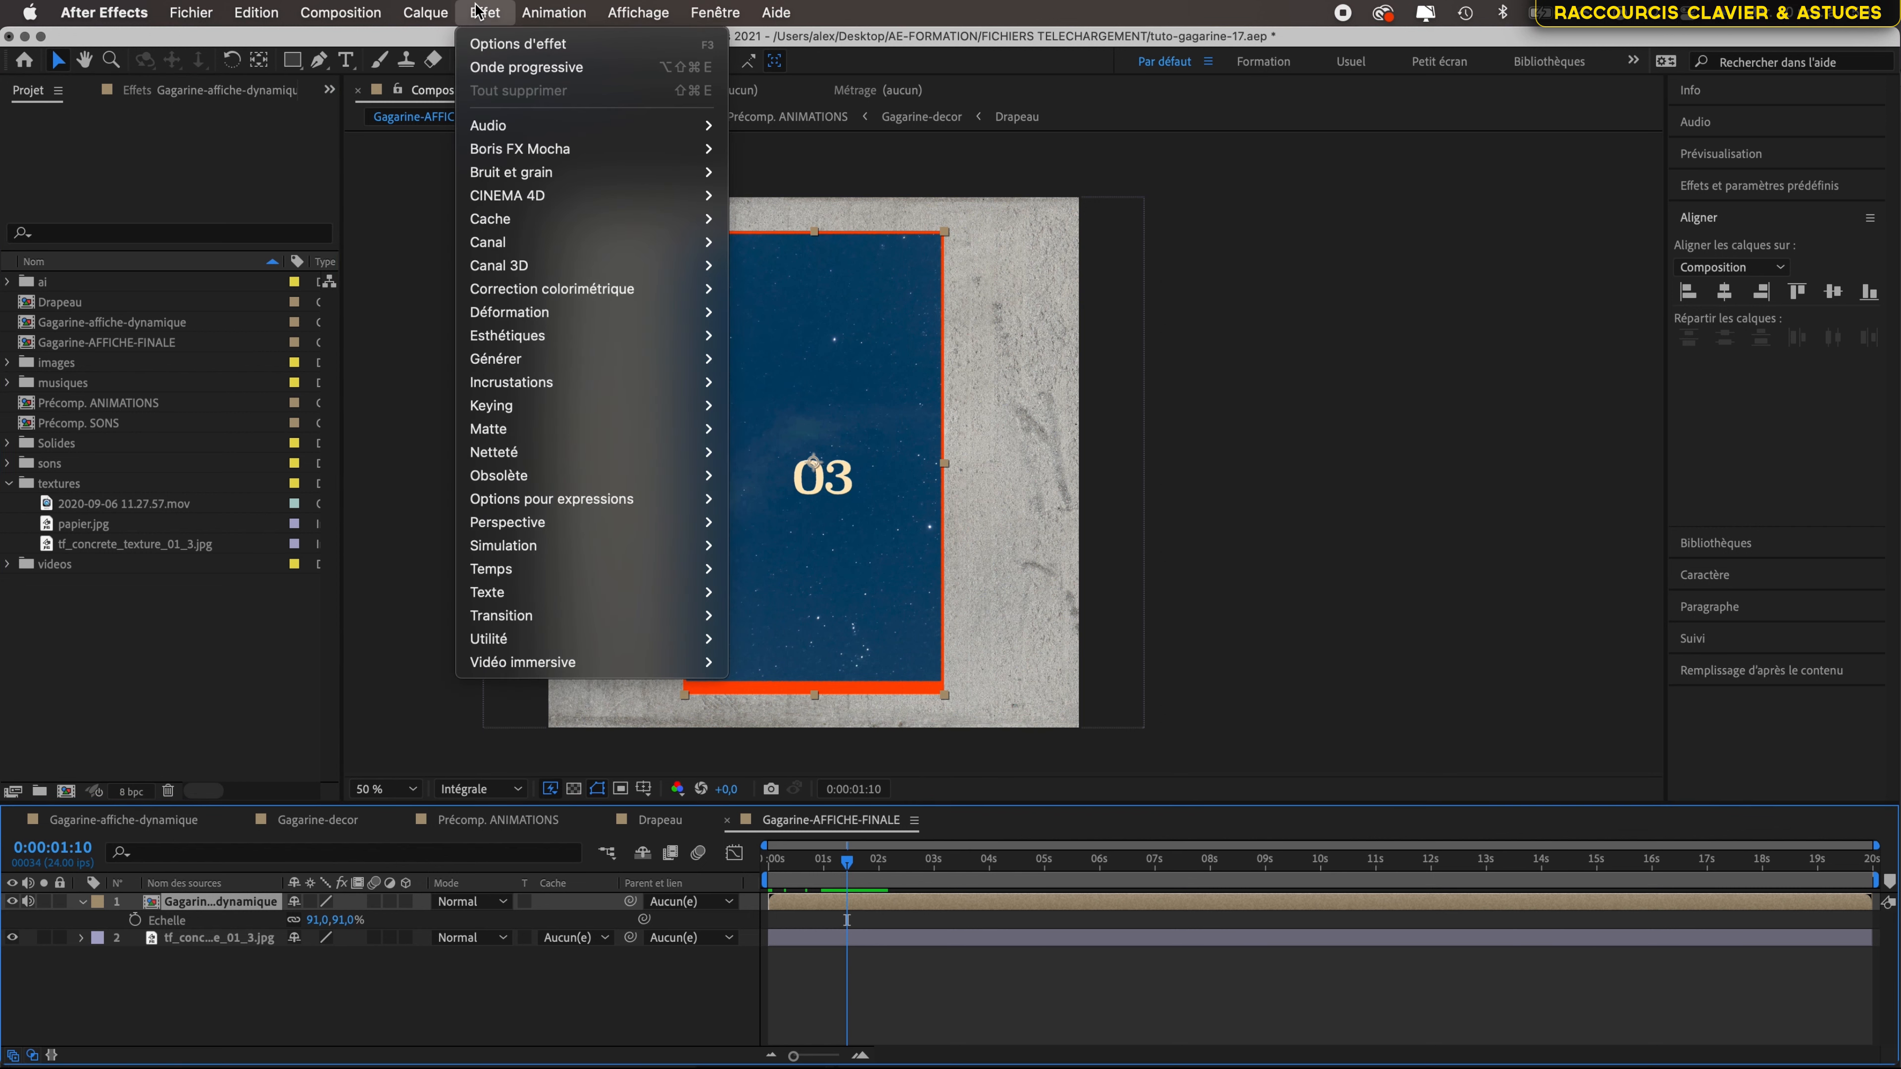
mouse_move(557, 320)
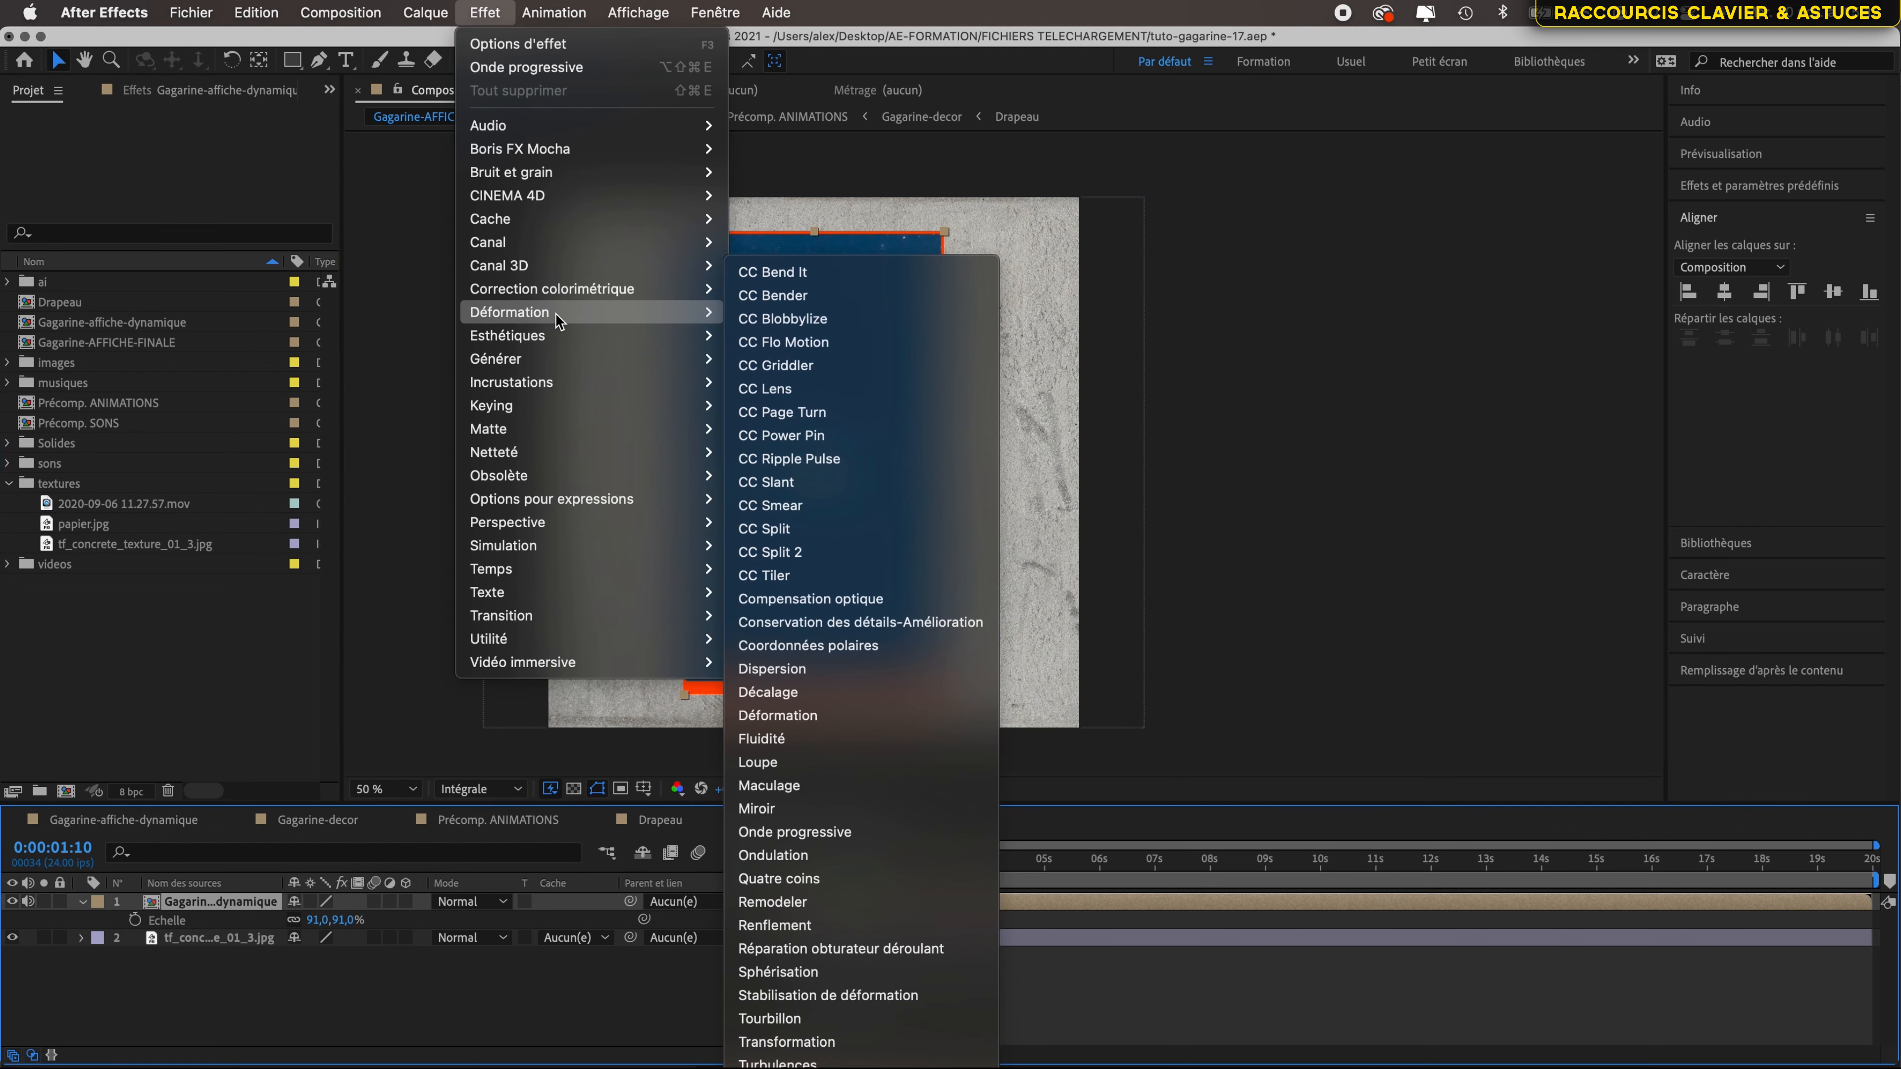
left_click(844, 413)
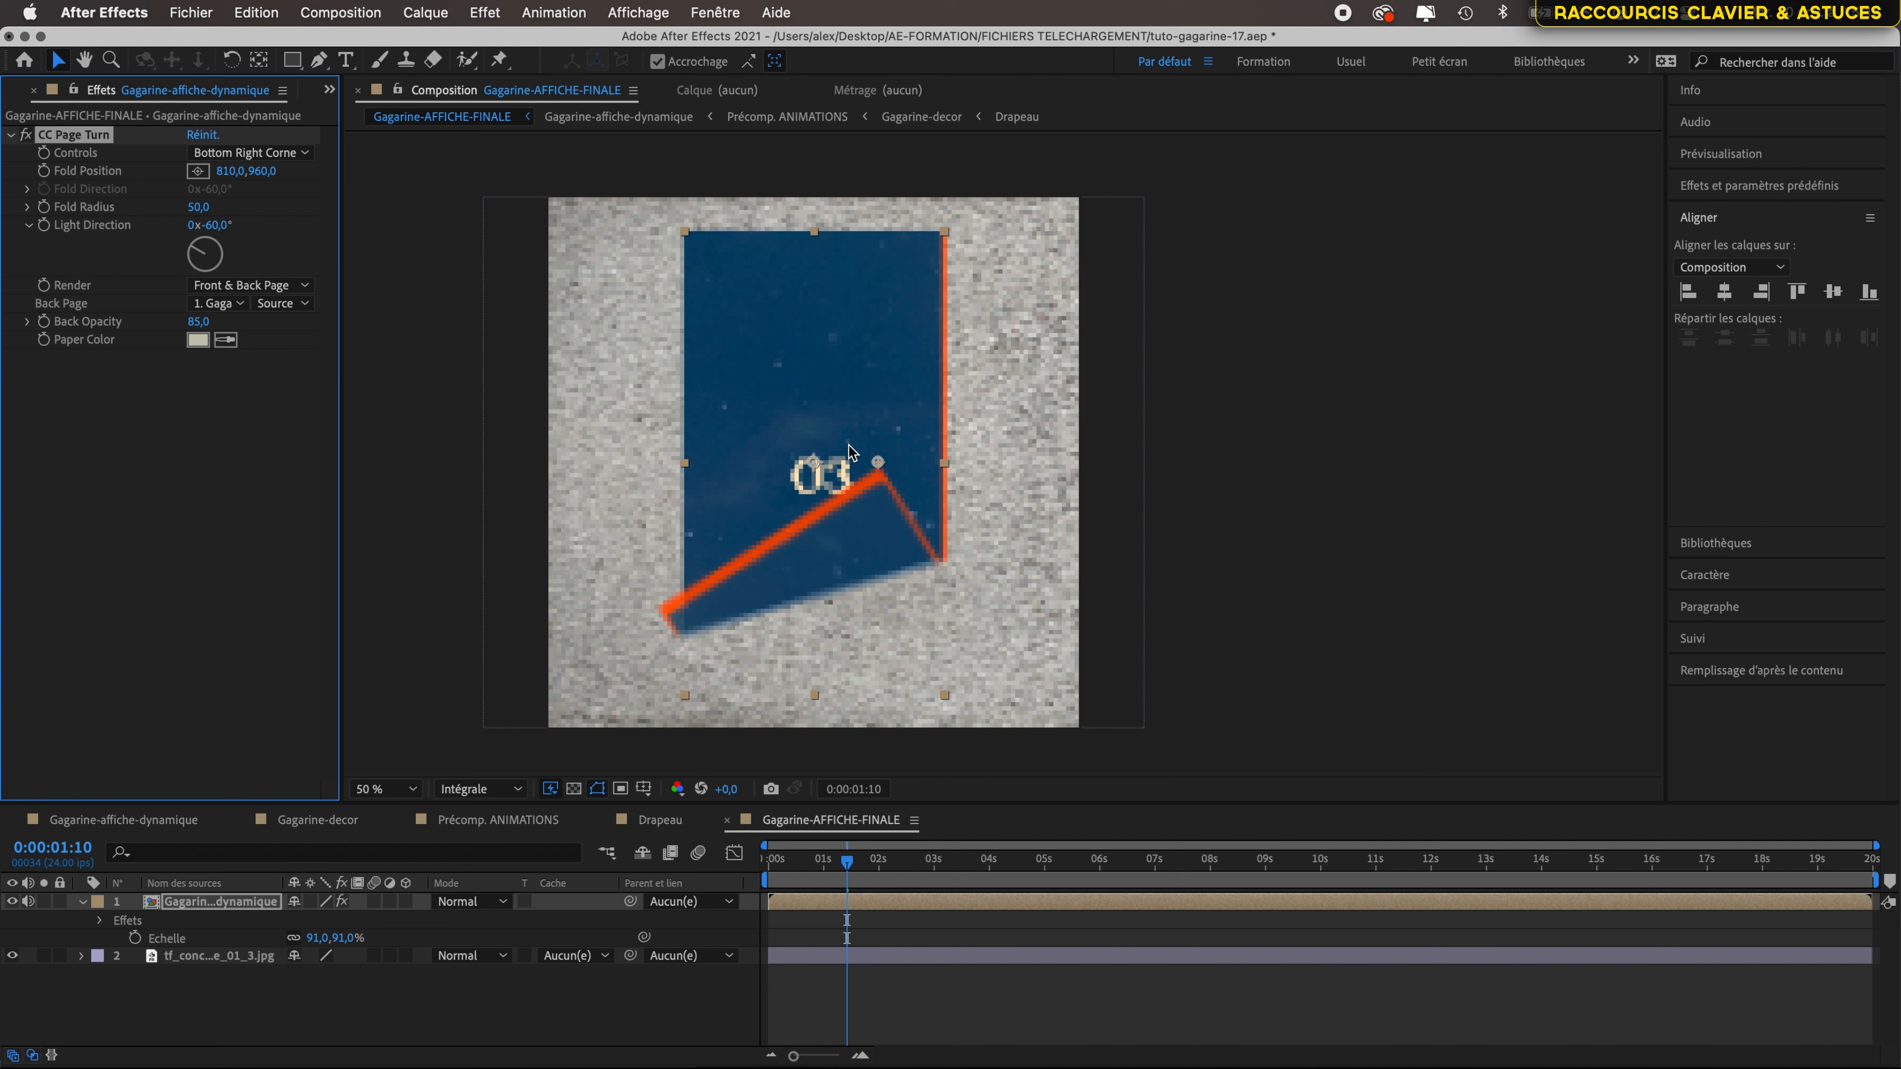
scroll(849, 445, "down", 4)
scroll(848, 445, "up", 4)
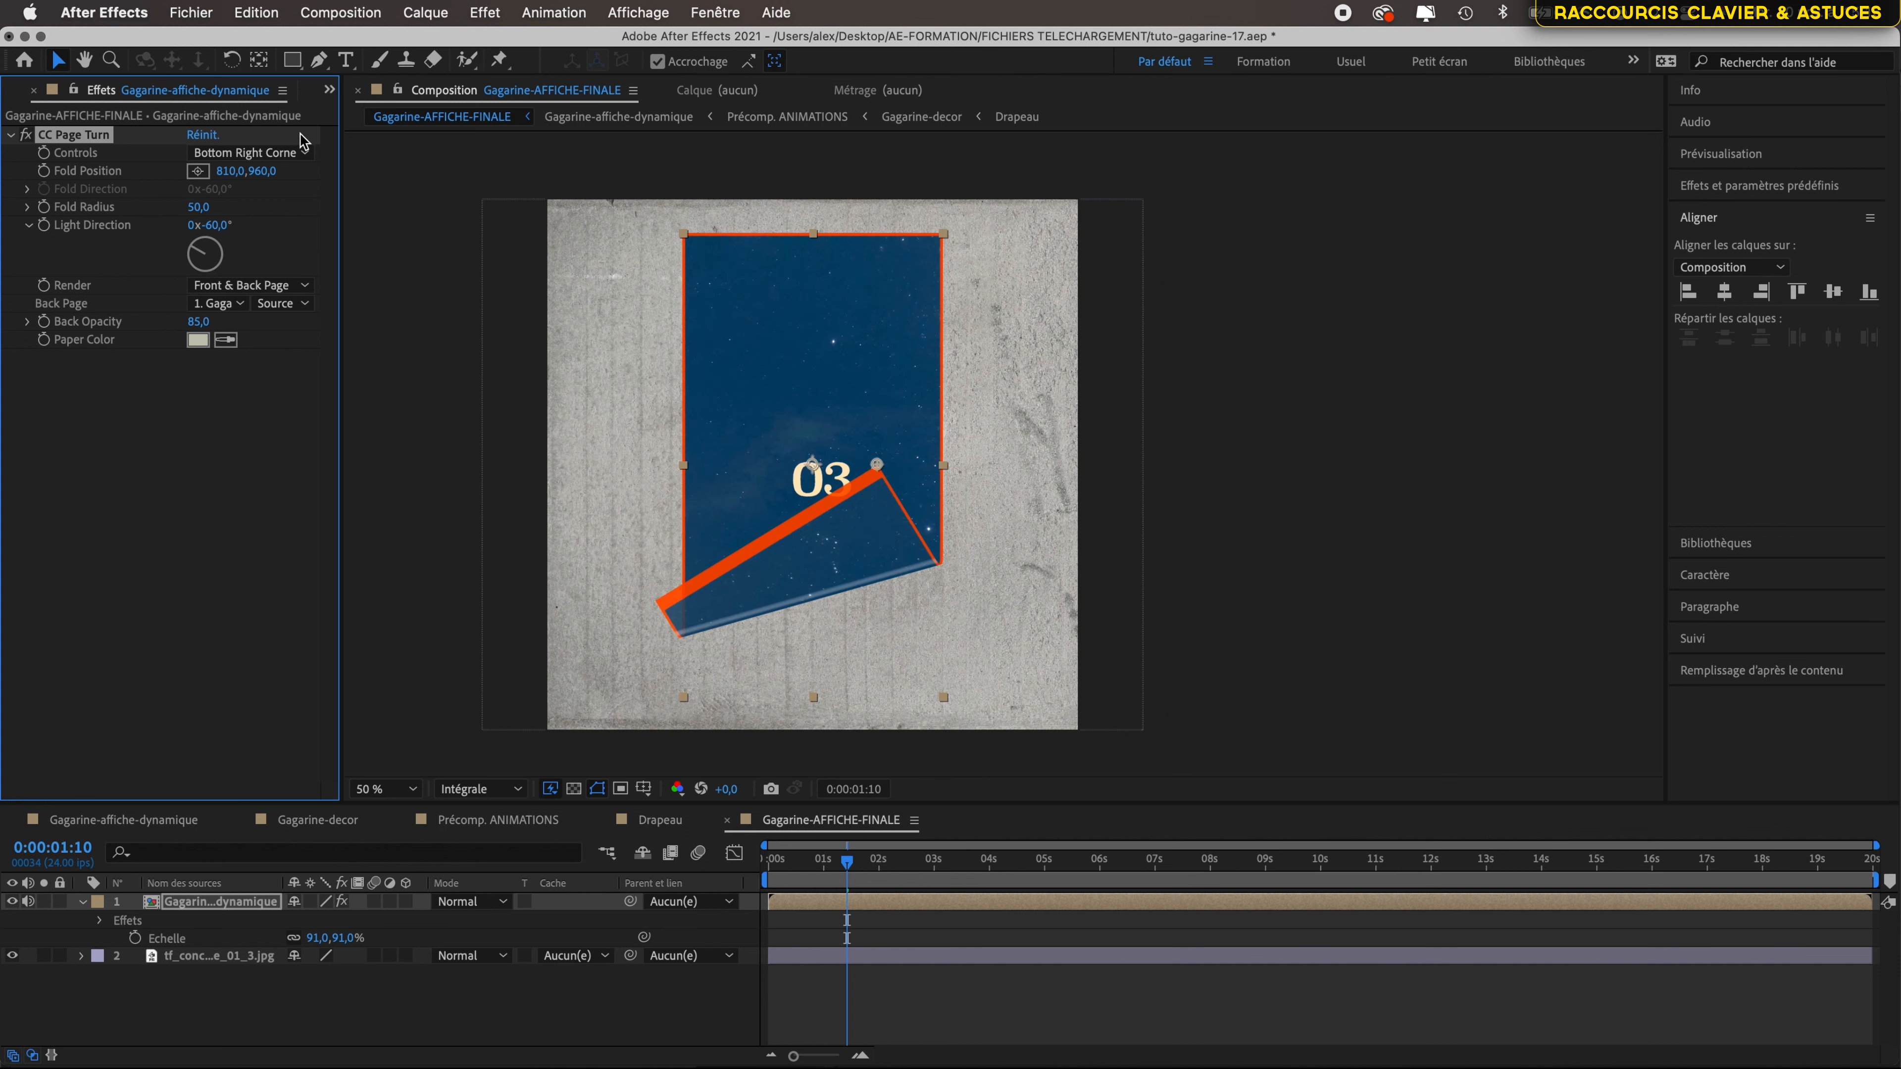
- Make CC Page Turn fold from the Top Left Corner and move its Fold Position far below the poster to -143.8, 3962.2
left_click(249, 152)
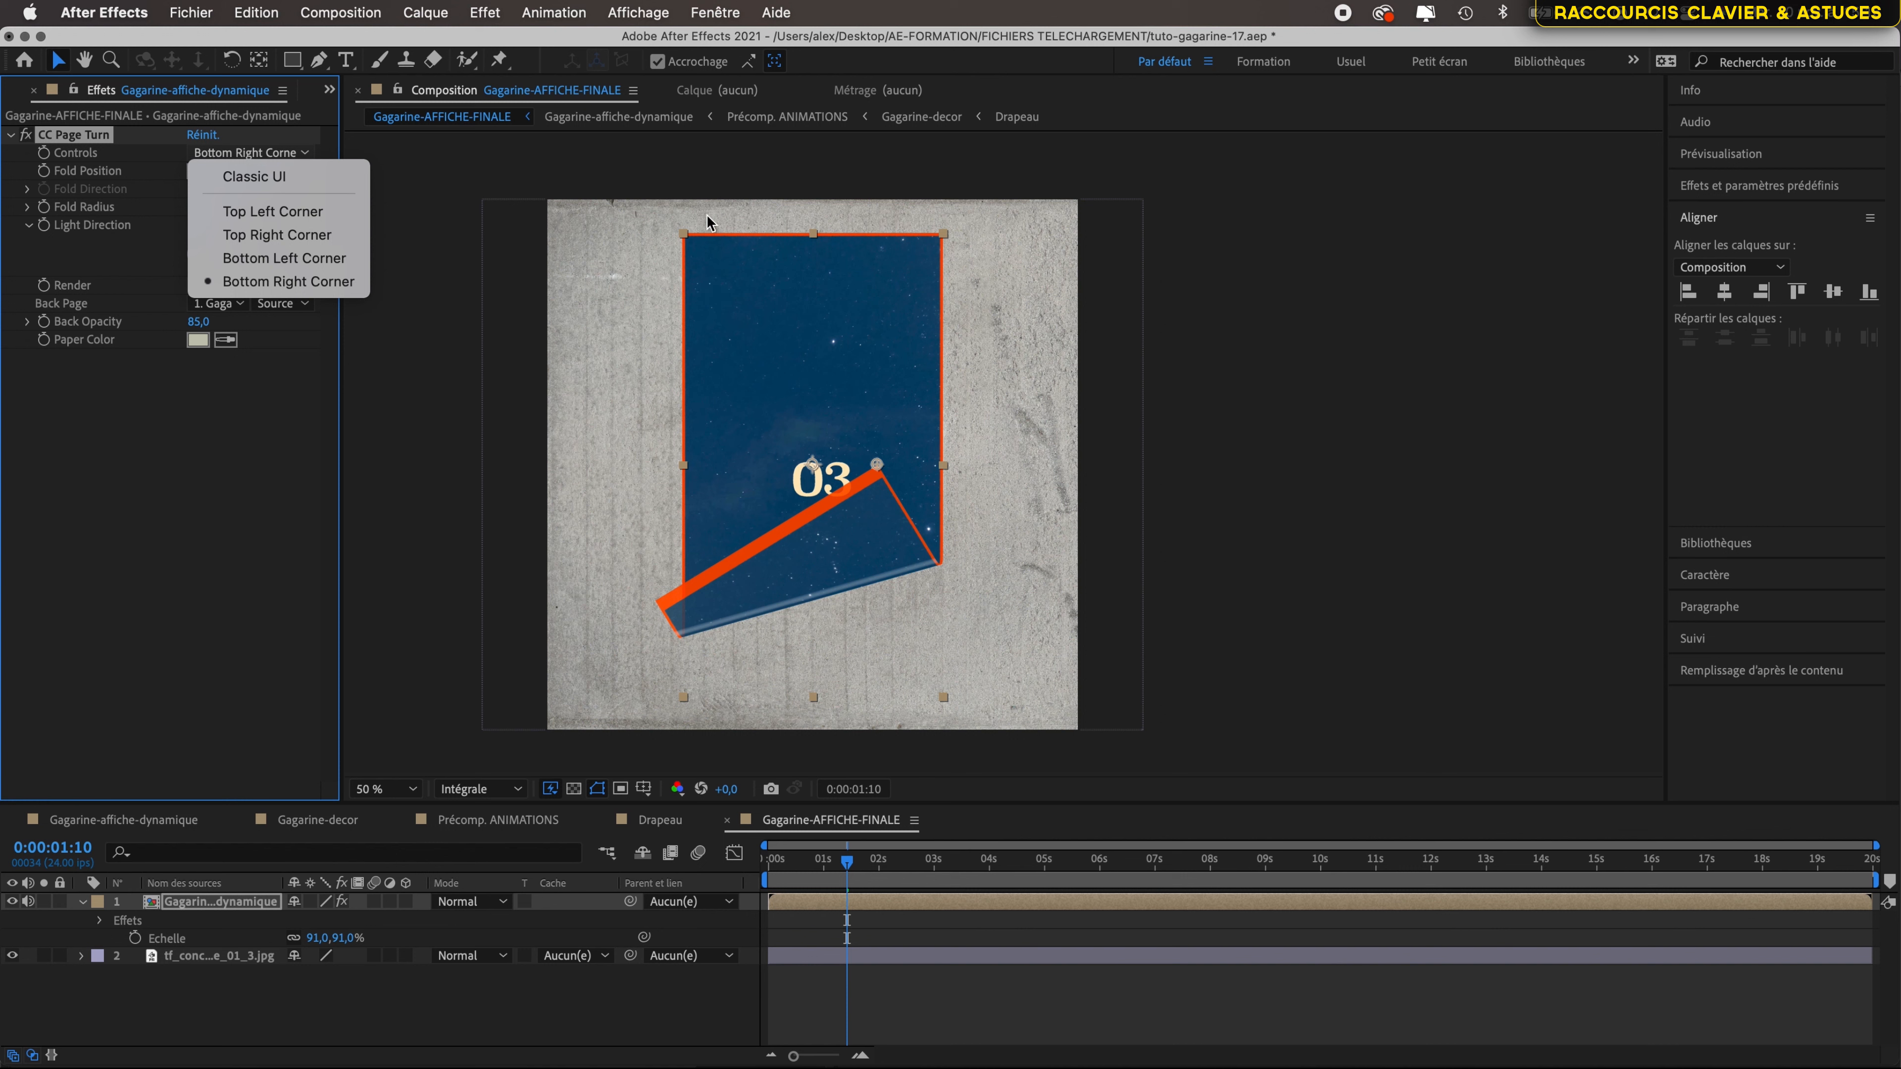
left_click(295, 212)
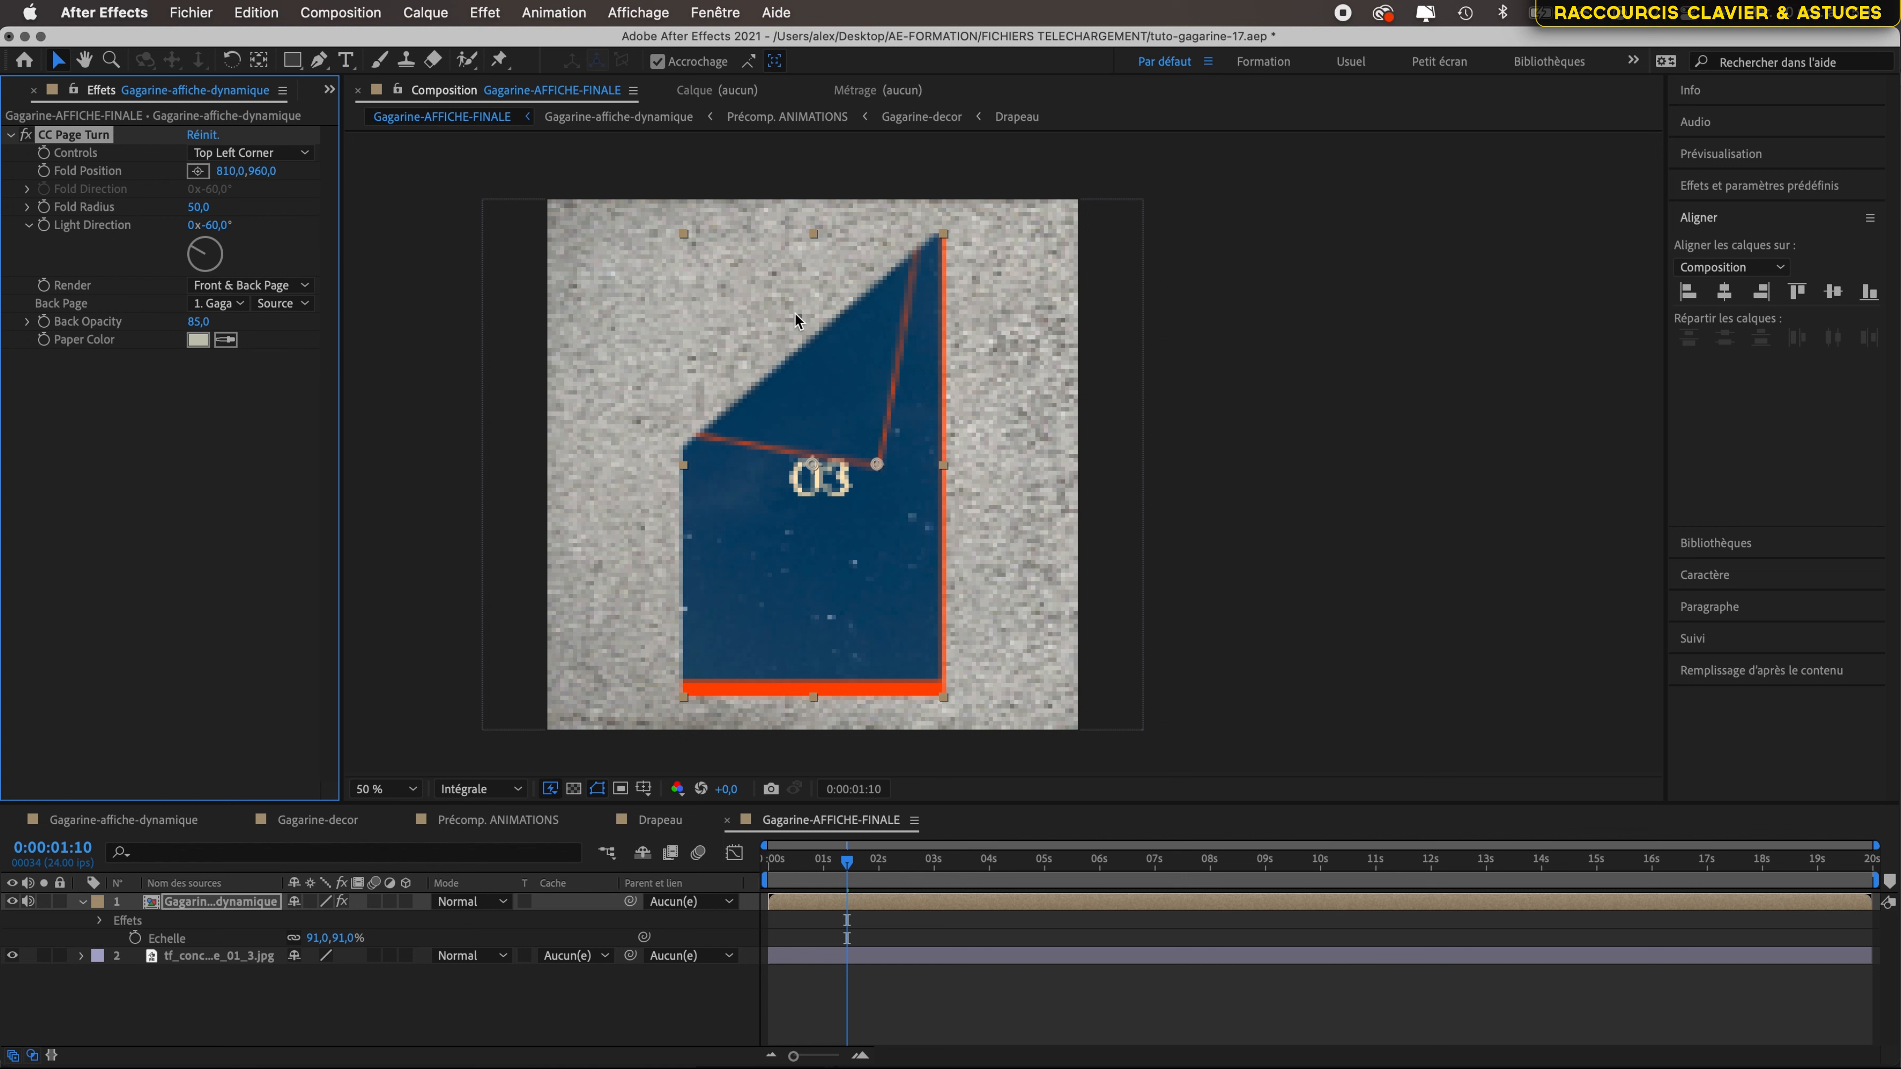
left_click_drag(877, 465, 663, 1068)
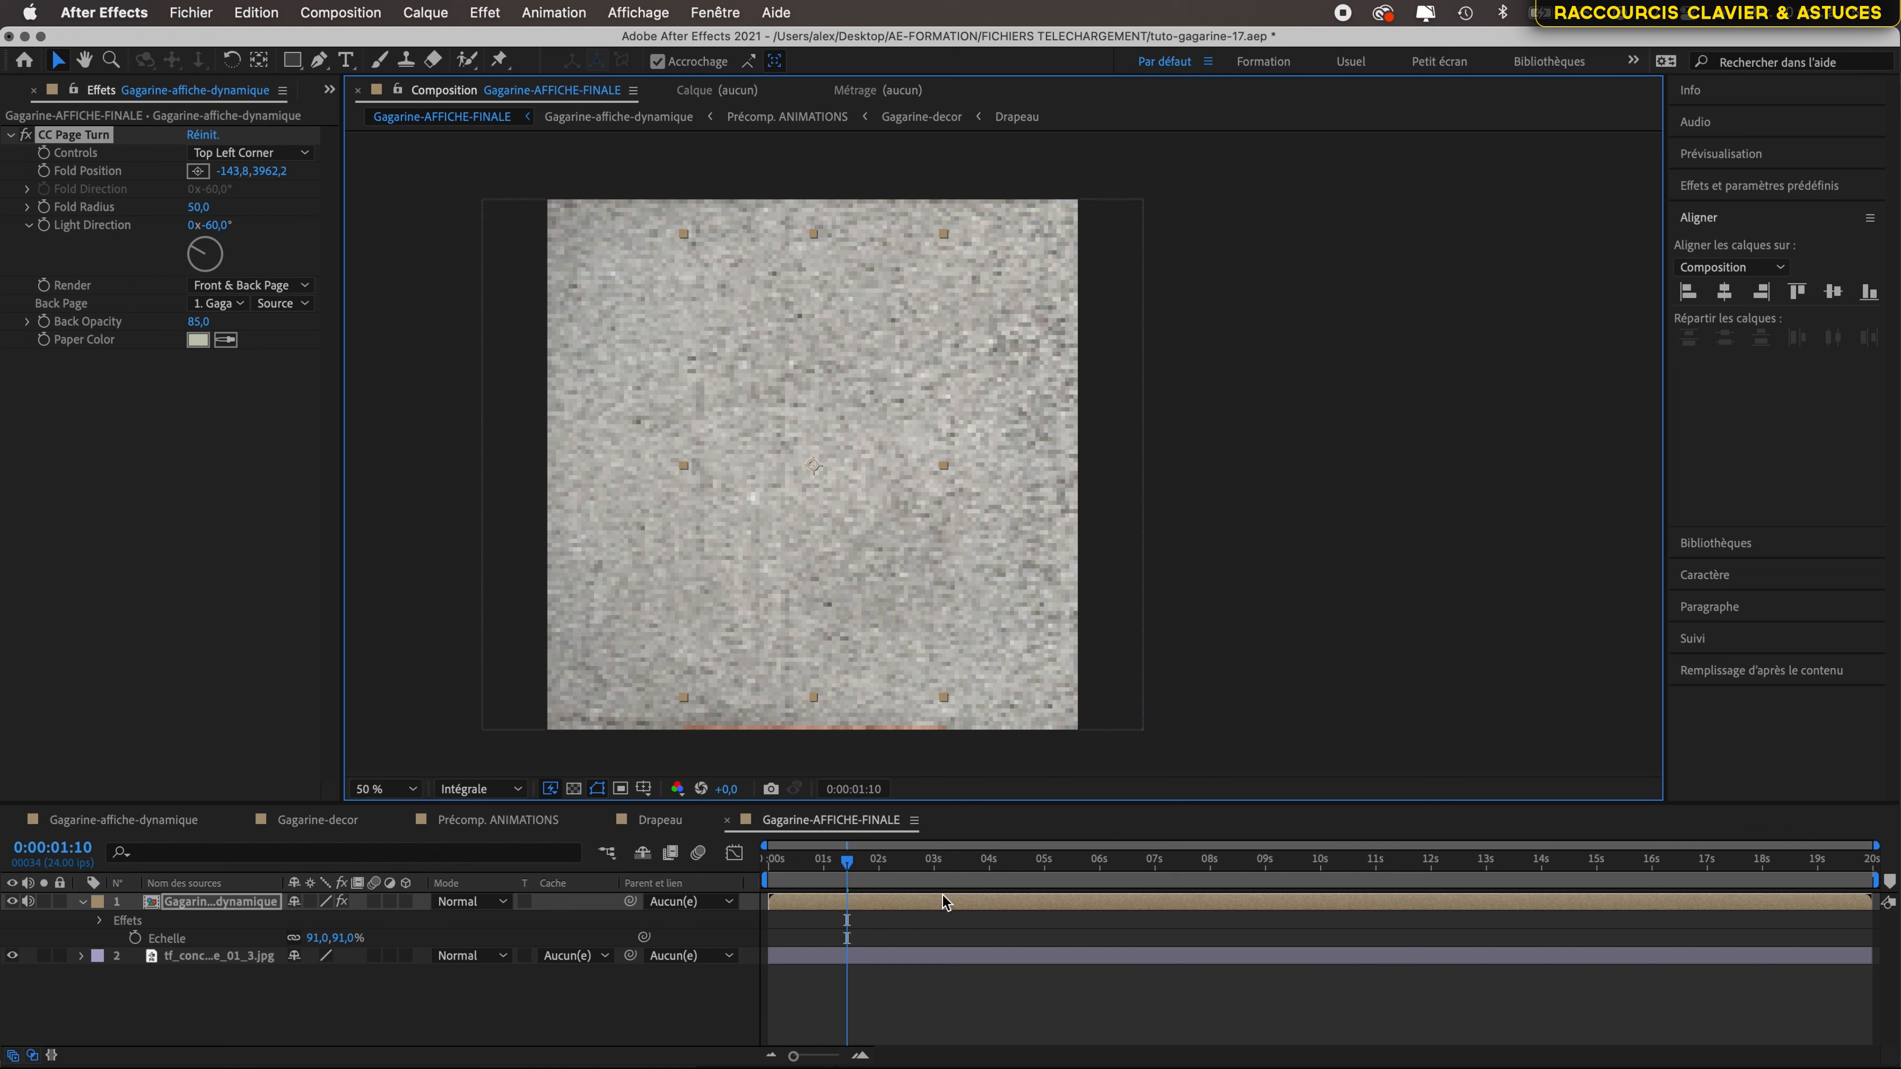
- Start animating CC Page Turn's Fold Position with a keyframe at 0:00:00:00, with the poster fully folded away
left_click_drag(846, 860, 767, 861)
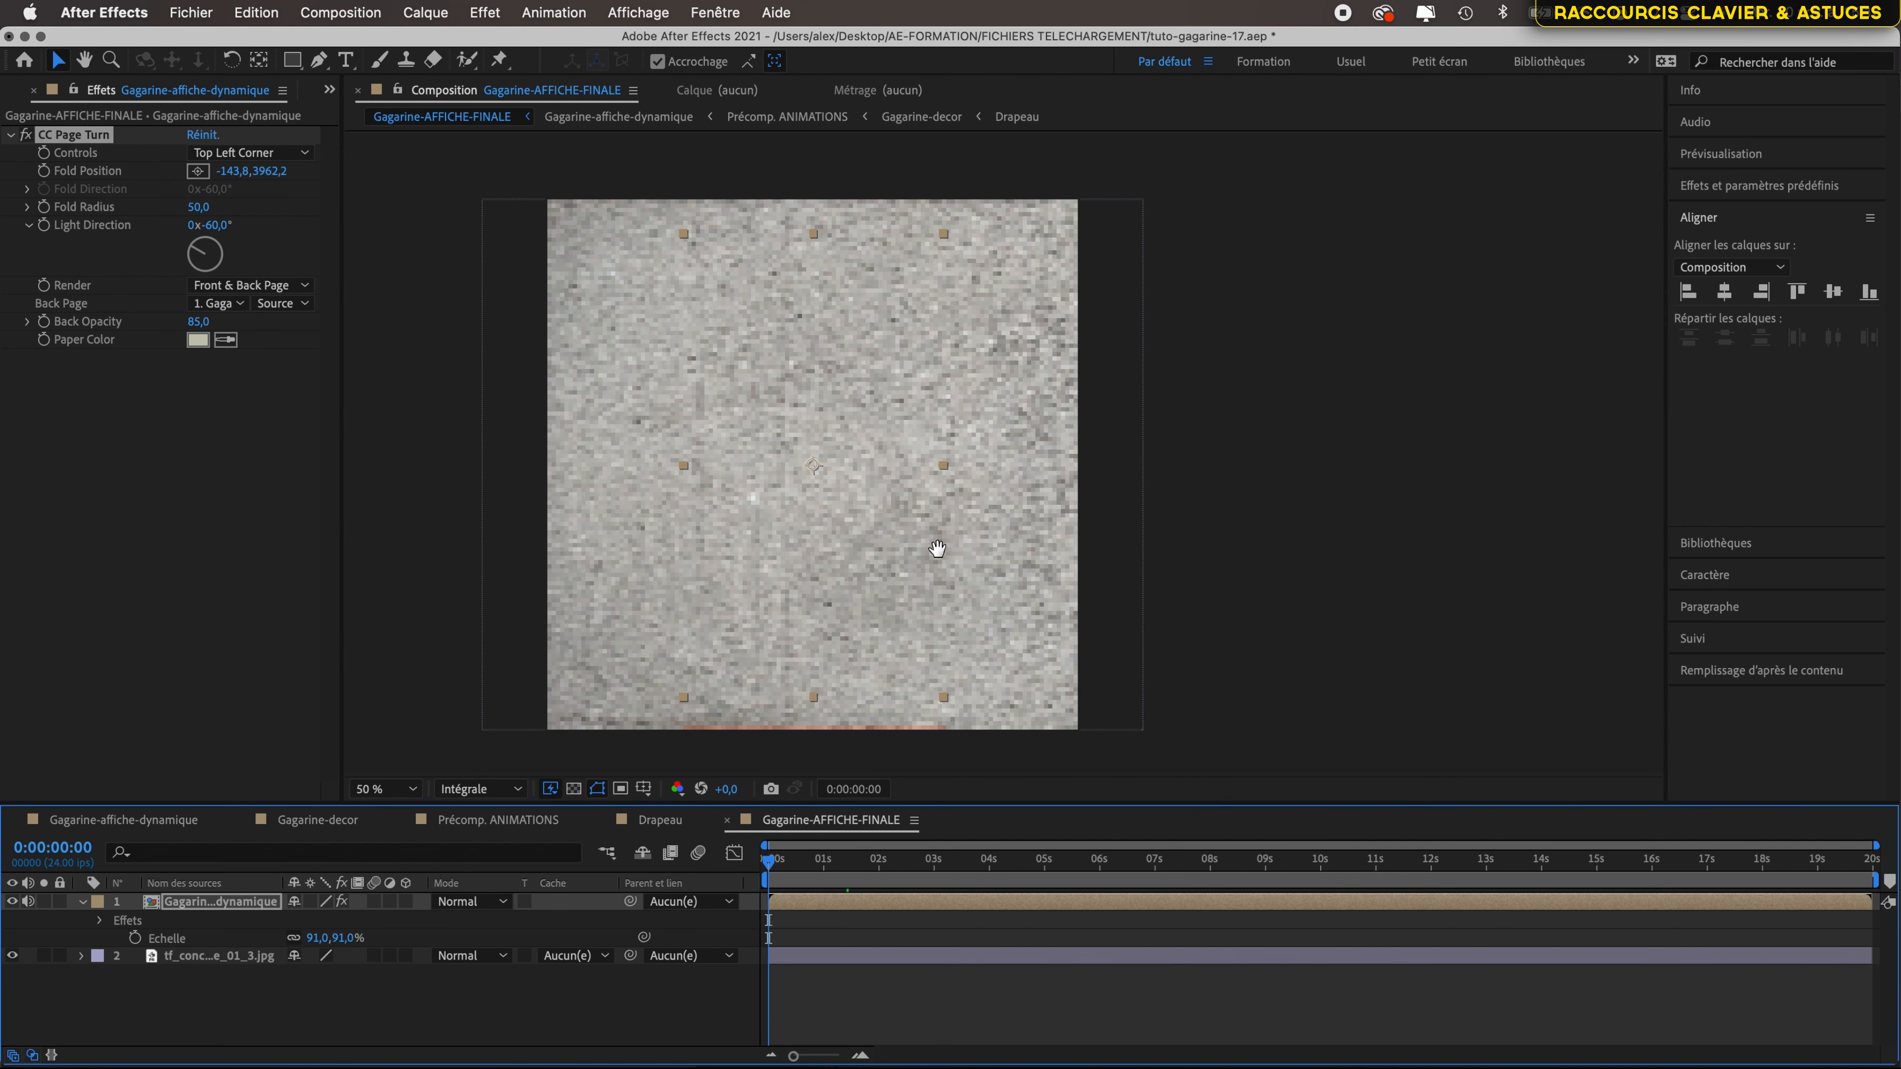
left_click(931, 578)
left_click_drag(931, 579, 921, 365)
left_click(43, 171)
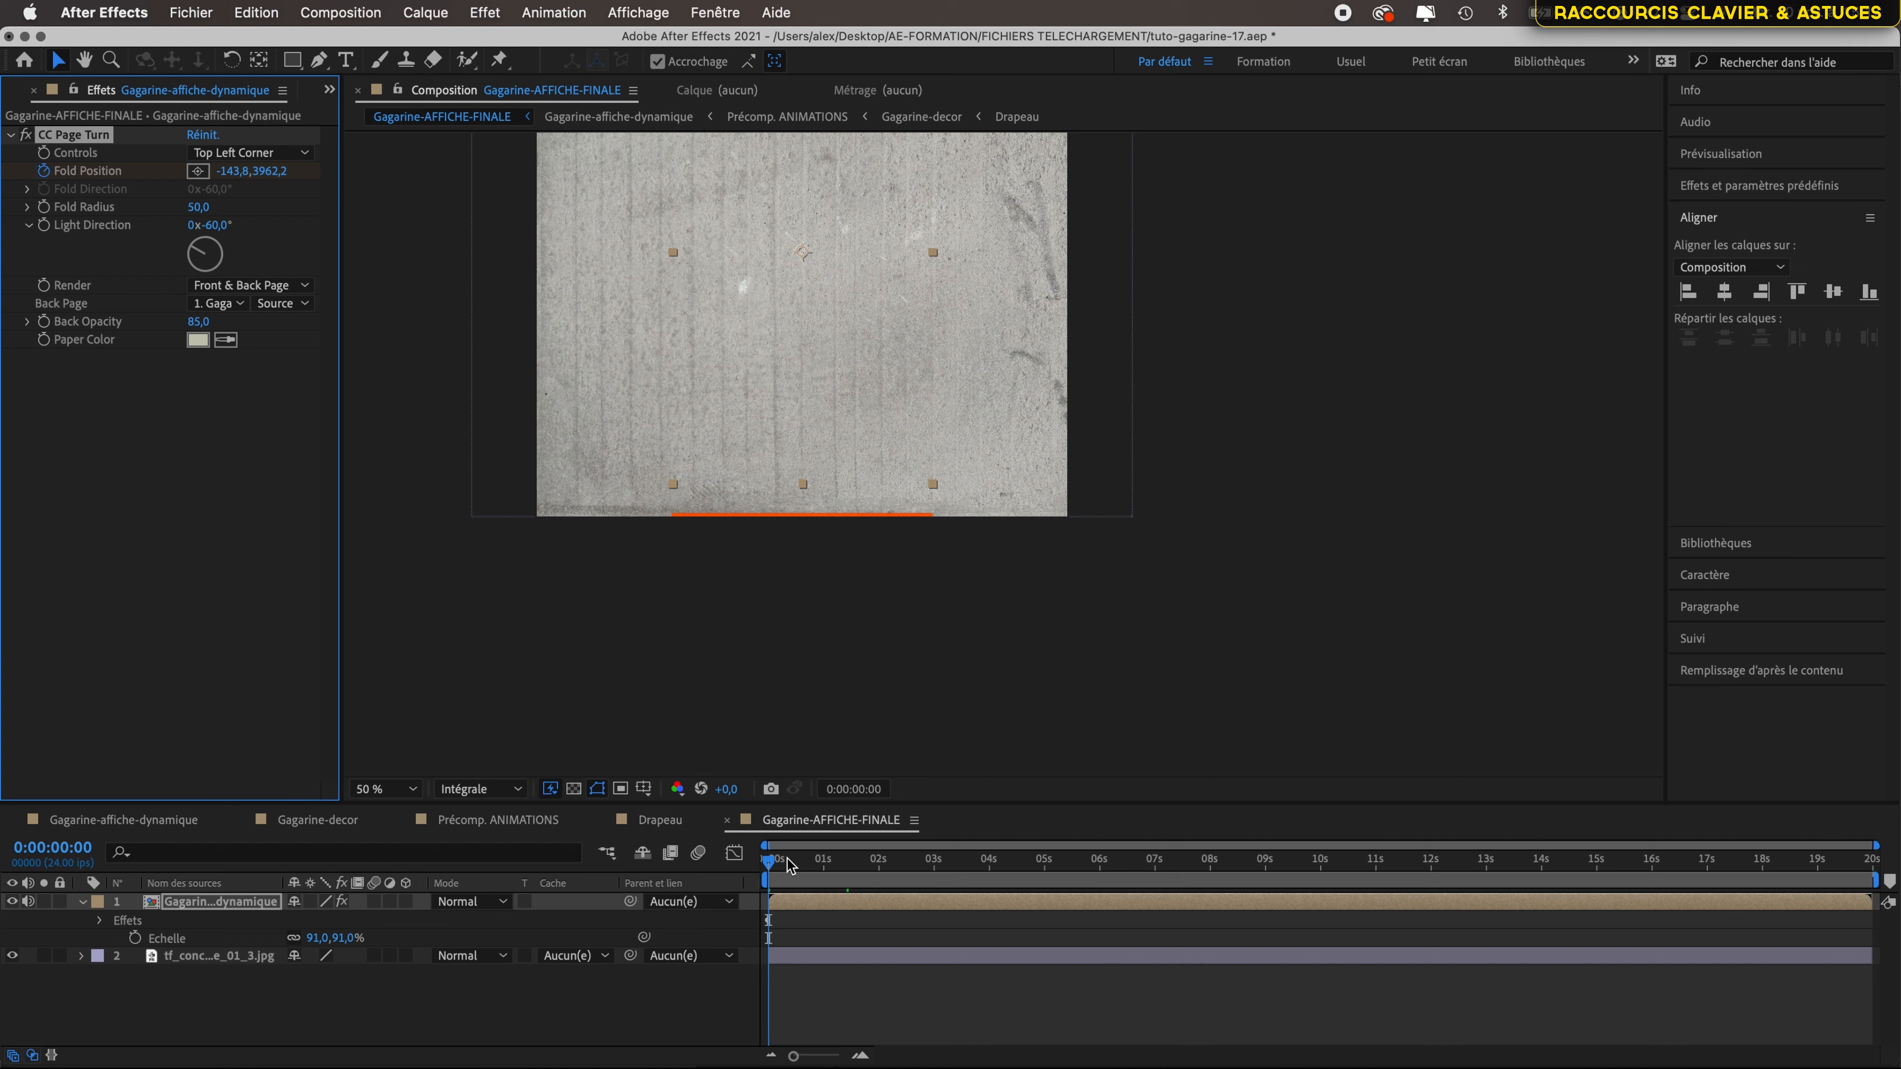
- At 0:00:00:23, move the Fold Position just outside the poster's upper-left corner to -55.9, -64.2 so the page lies flat
left_click_drag(771, 869, 821, 874)
scroll(905, 486, "down", 5)
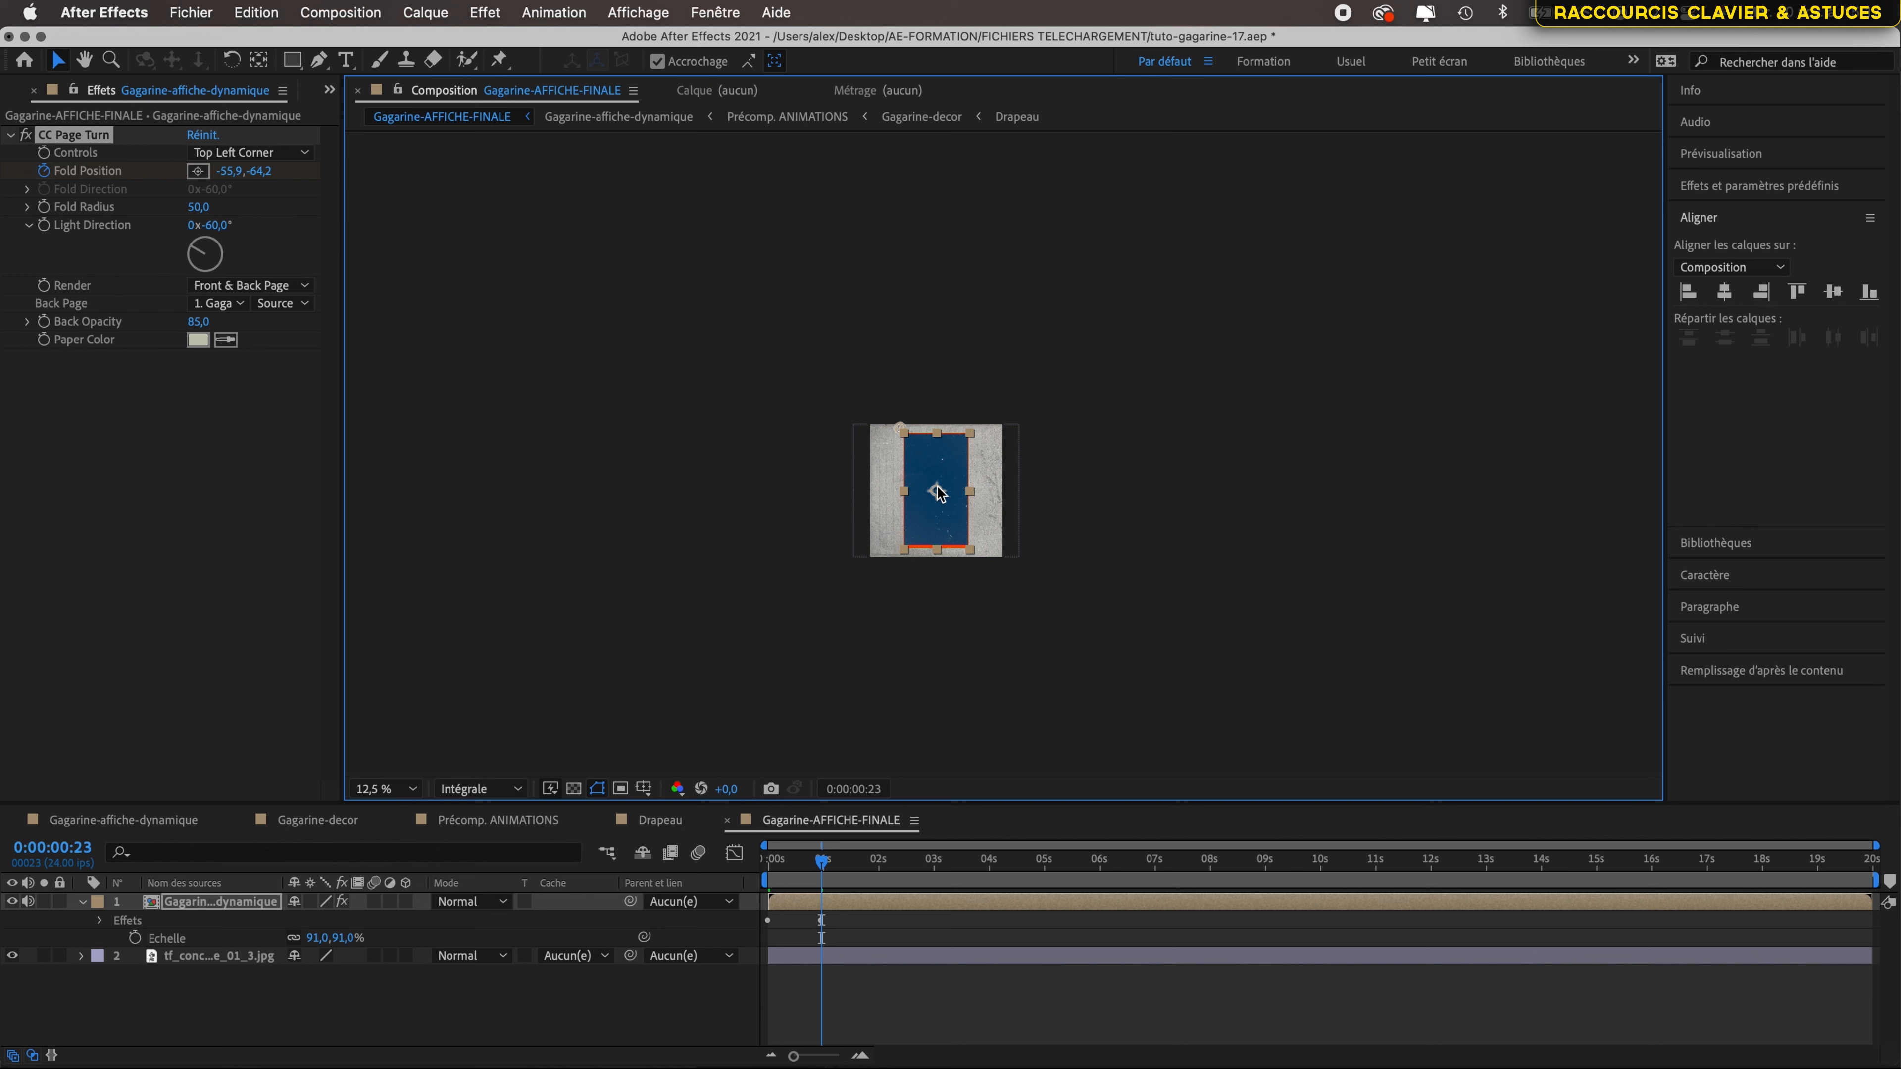
scroll(938, 479, "up", 4)
scroll(939, 479, "down", 2)
scroll(938, 478, "down", 1)
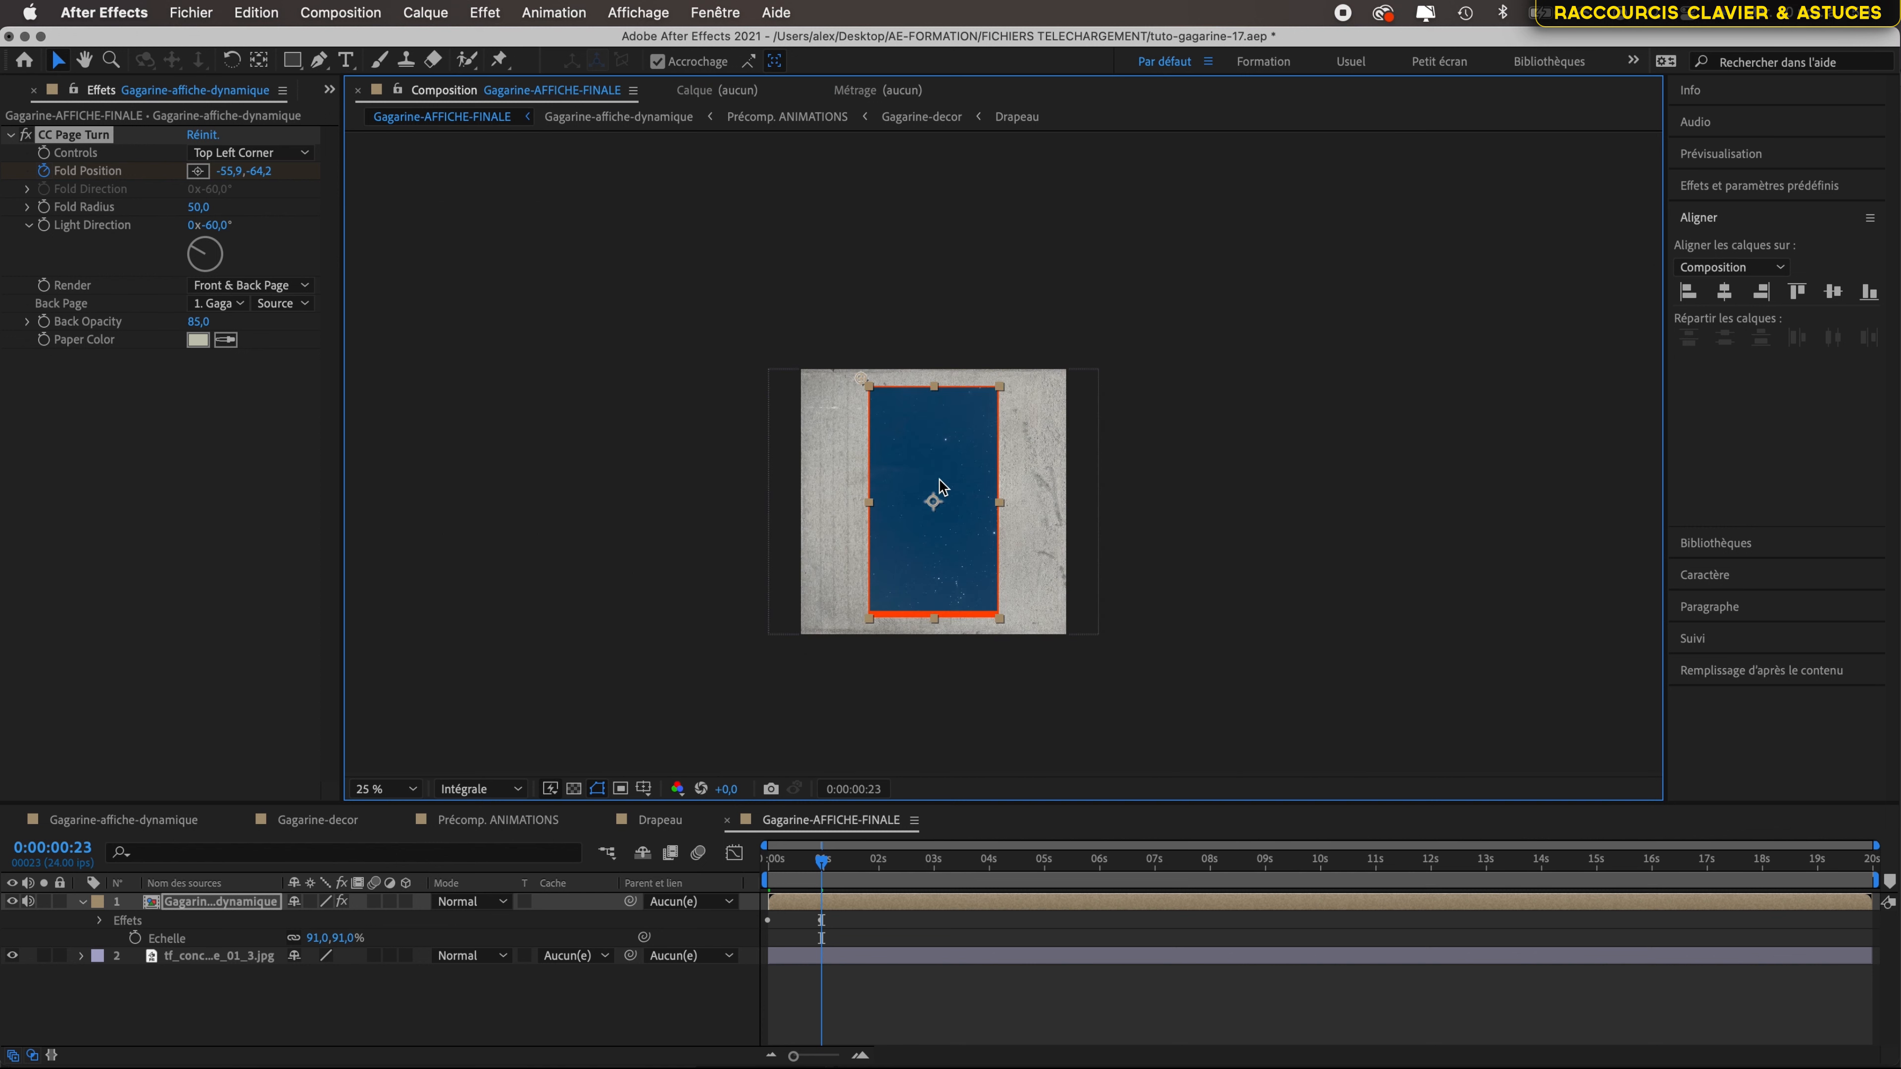
- At 0:00:00:00, move CC Page Turn's Fold Position to 700.1, 4305.1 below the wall and preview the poster unrolling
left_click(824, 865)
key("space")
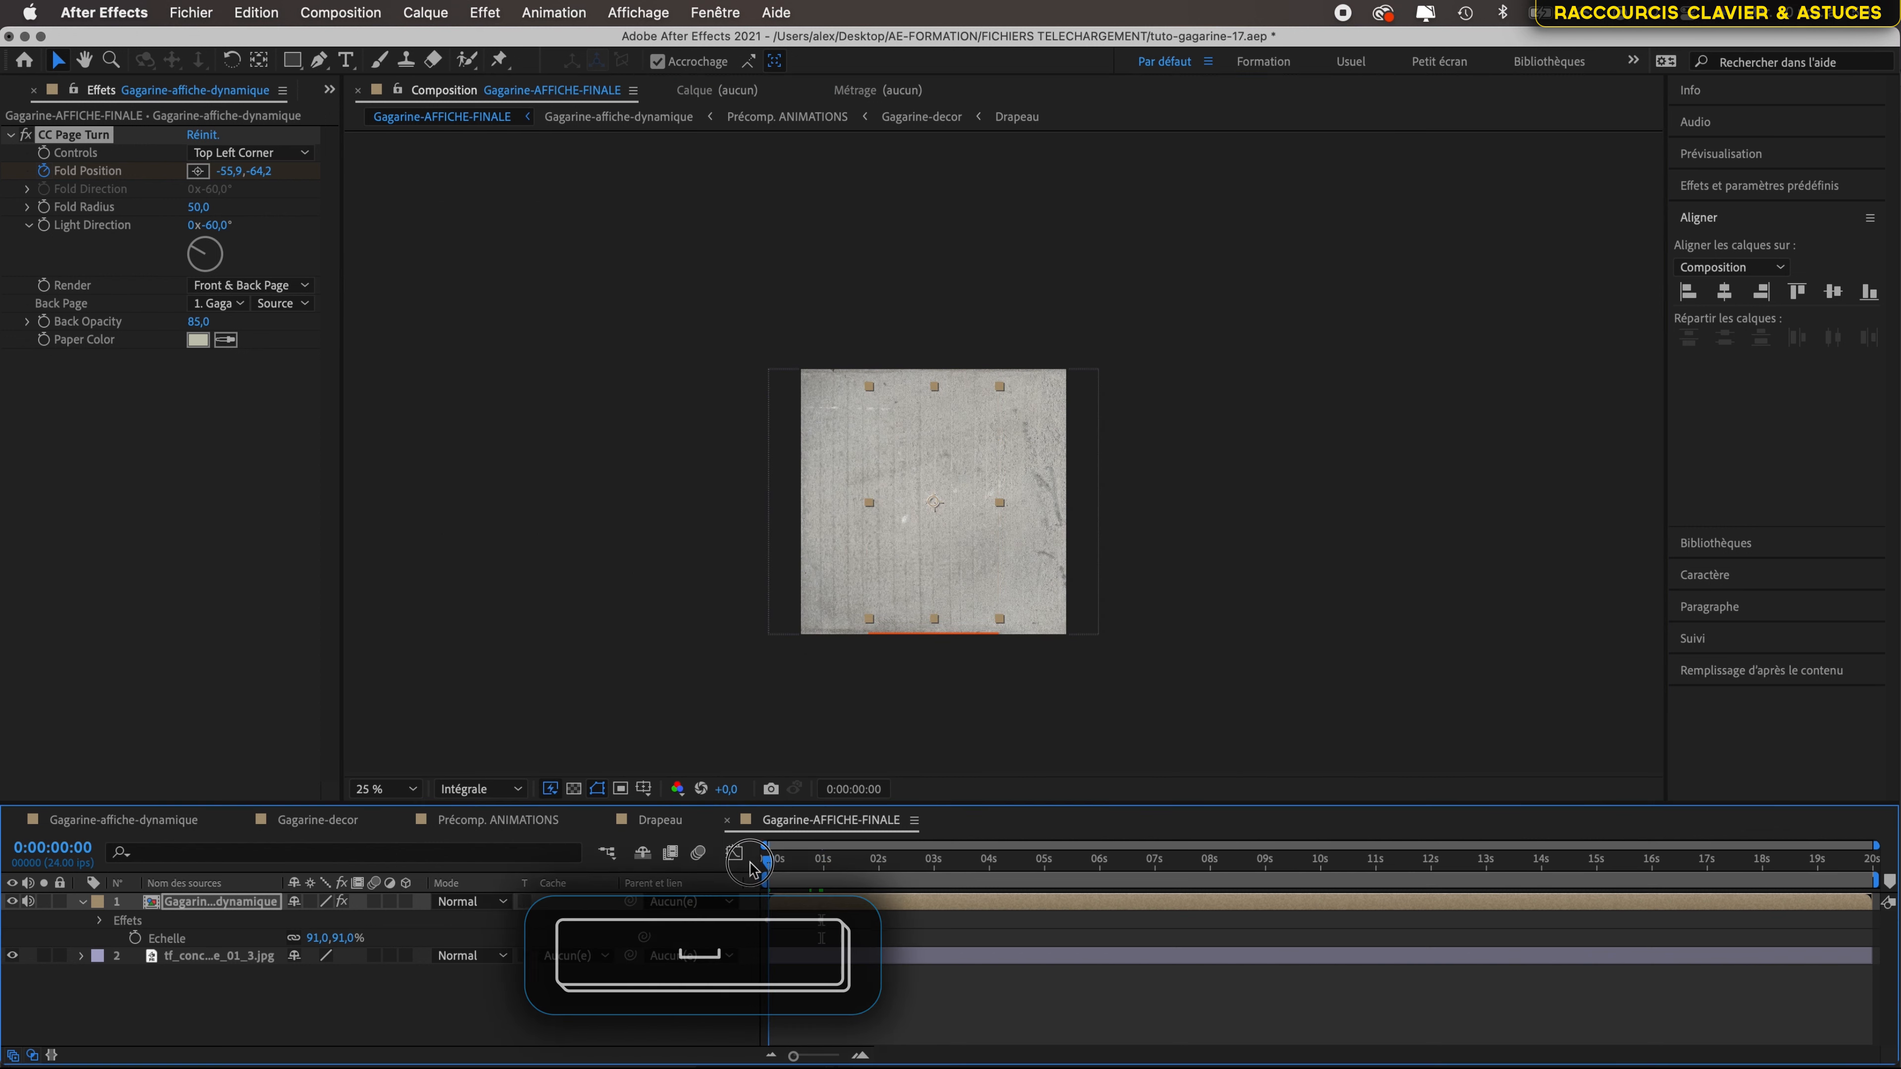
mouse_move(770, 863)
left_mouse_down()
mouse_move(838, 869)
mouse_move(763, 872)
left_mouse_up()
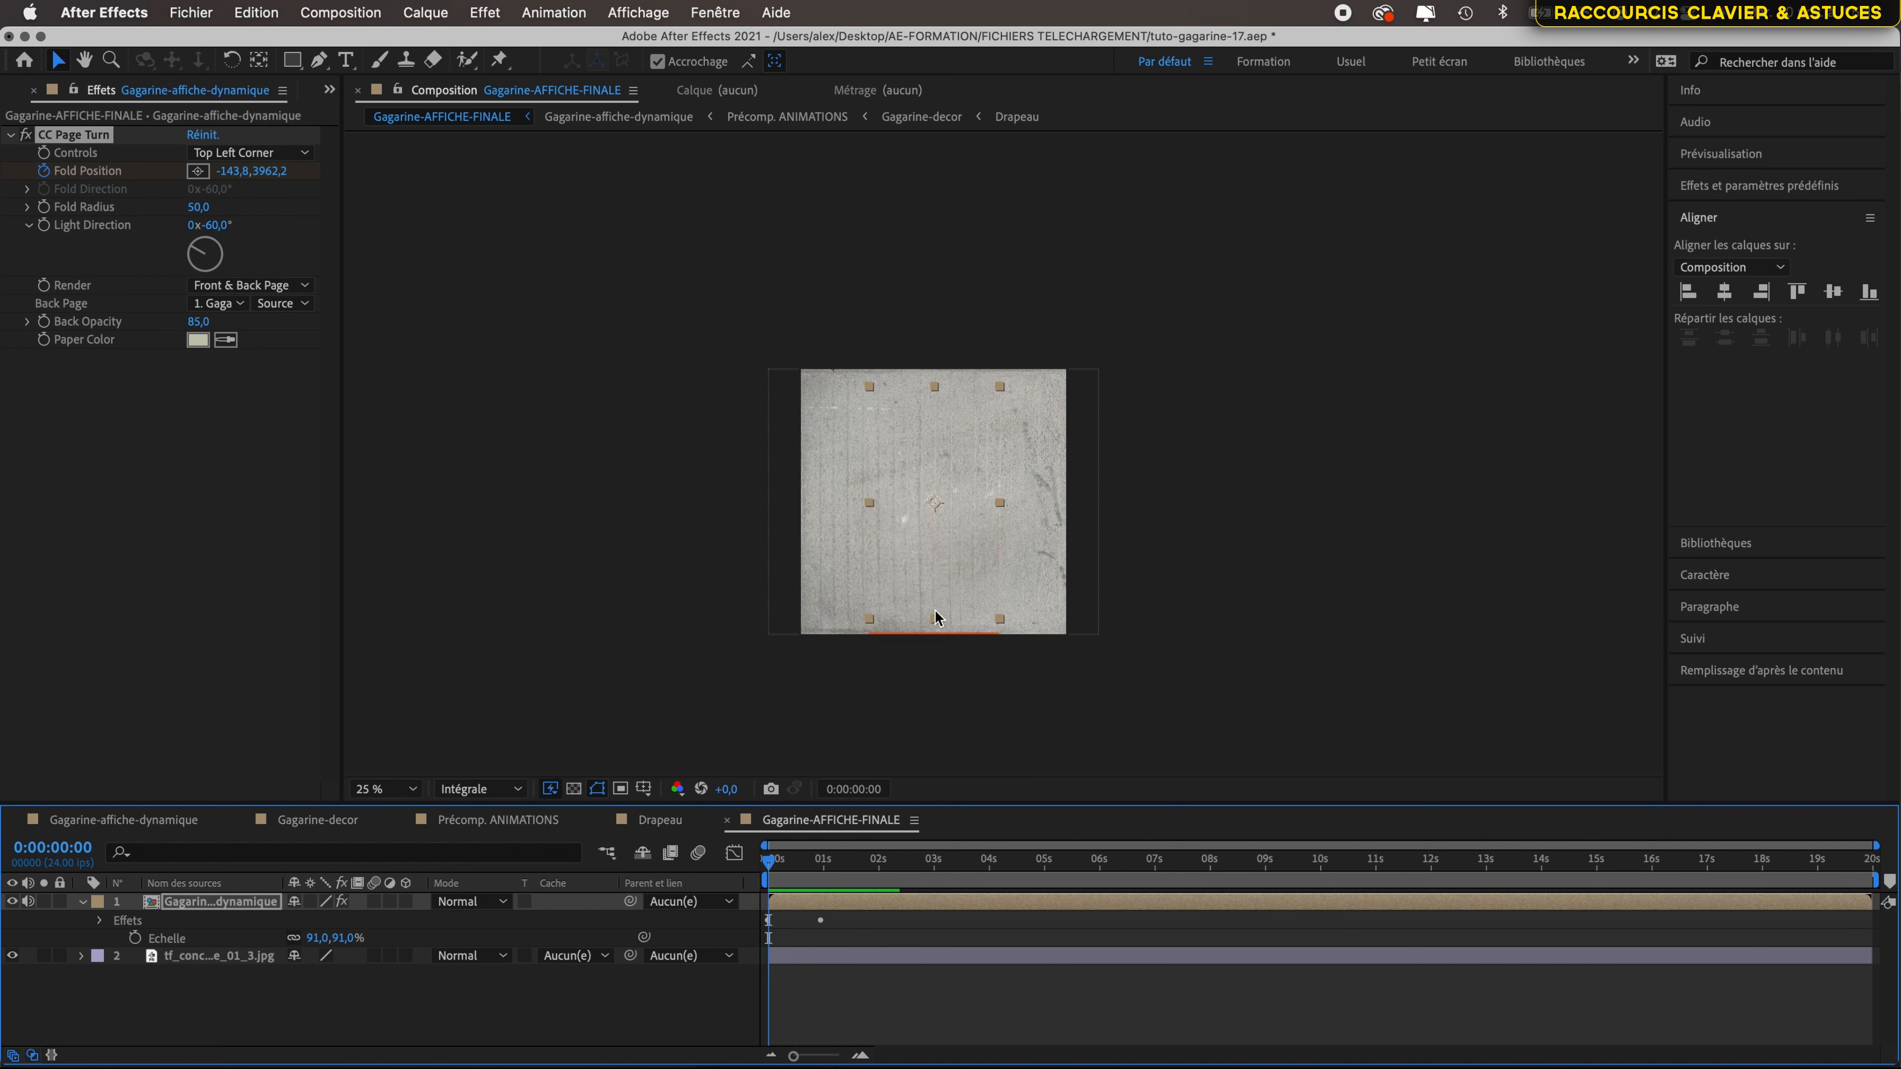
left_click_drag(939, 621, 887, 413)
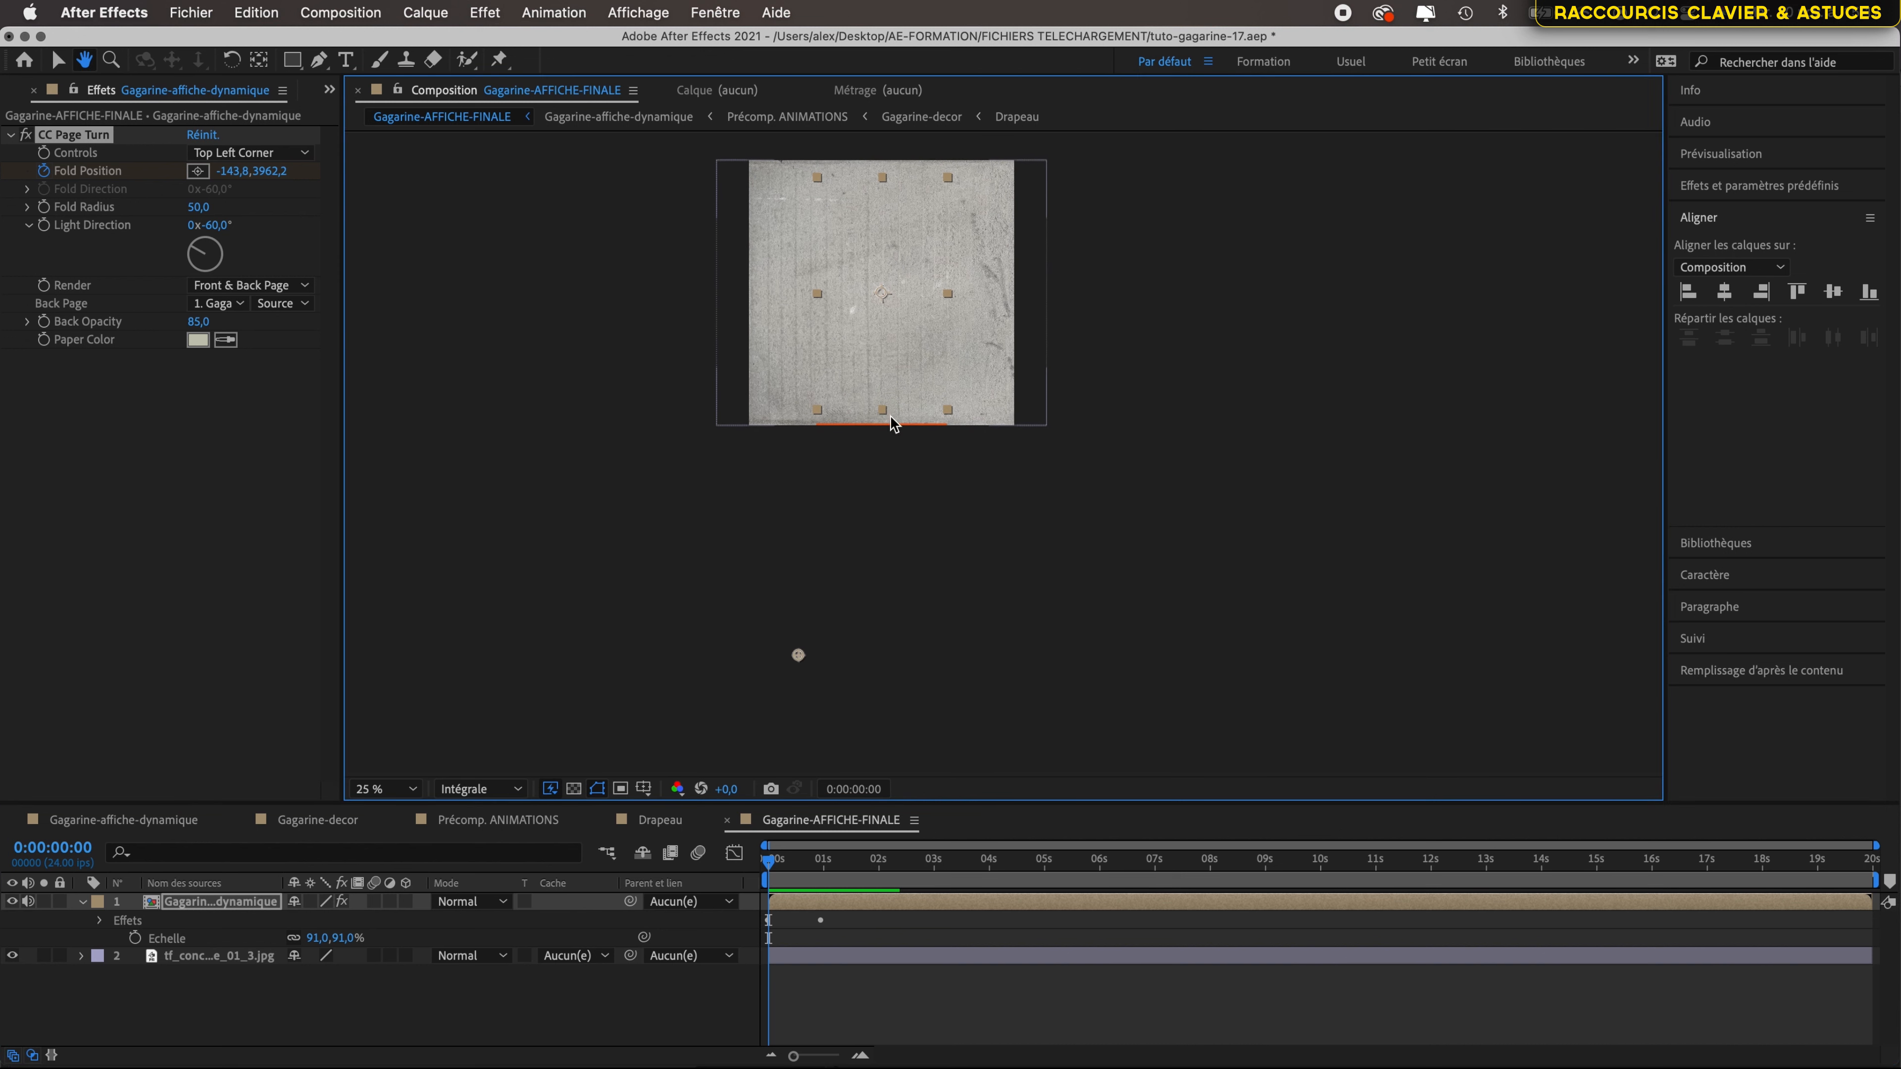
left_click_drag(798, 657, 899, 697)
key("space")
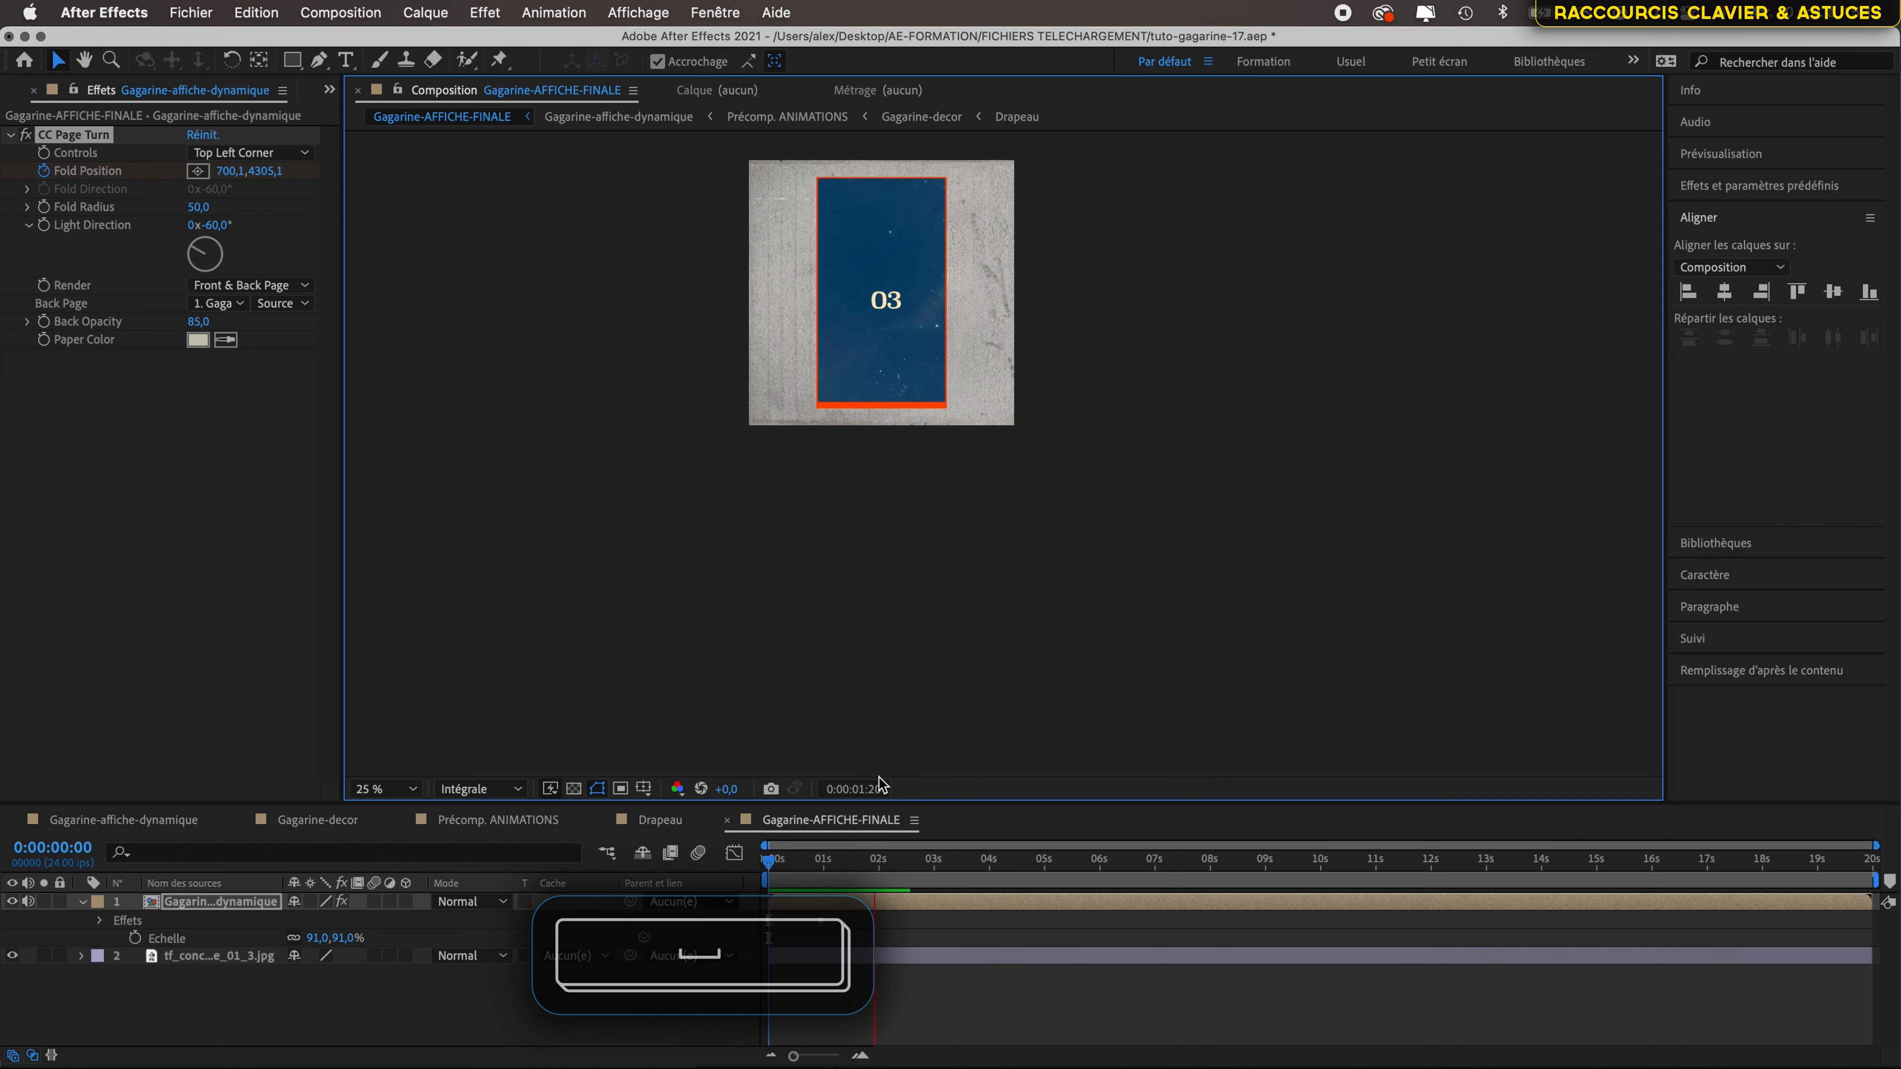
- Reveal the poster layer's animated Fold Position and apply Easy Ease to both of its keyframes
left_click(774, 864)
left_click_drag(774, 864, 886, 860)
scroll(844, 371, "up", 3)
scroll(844, 371, "down", 2)
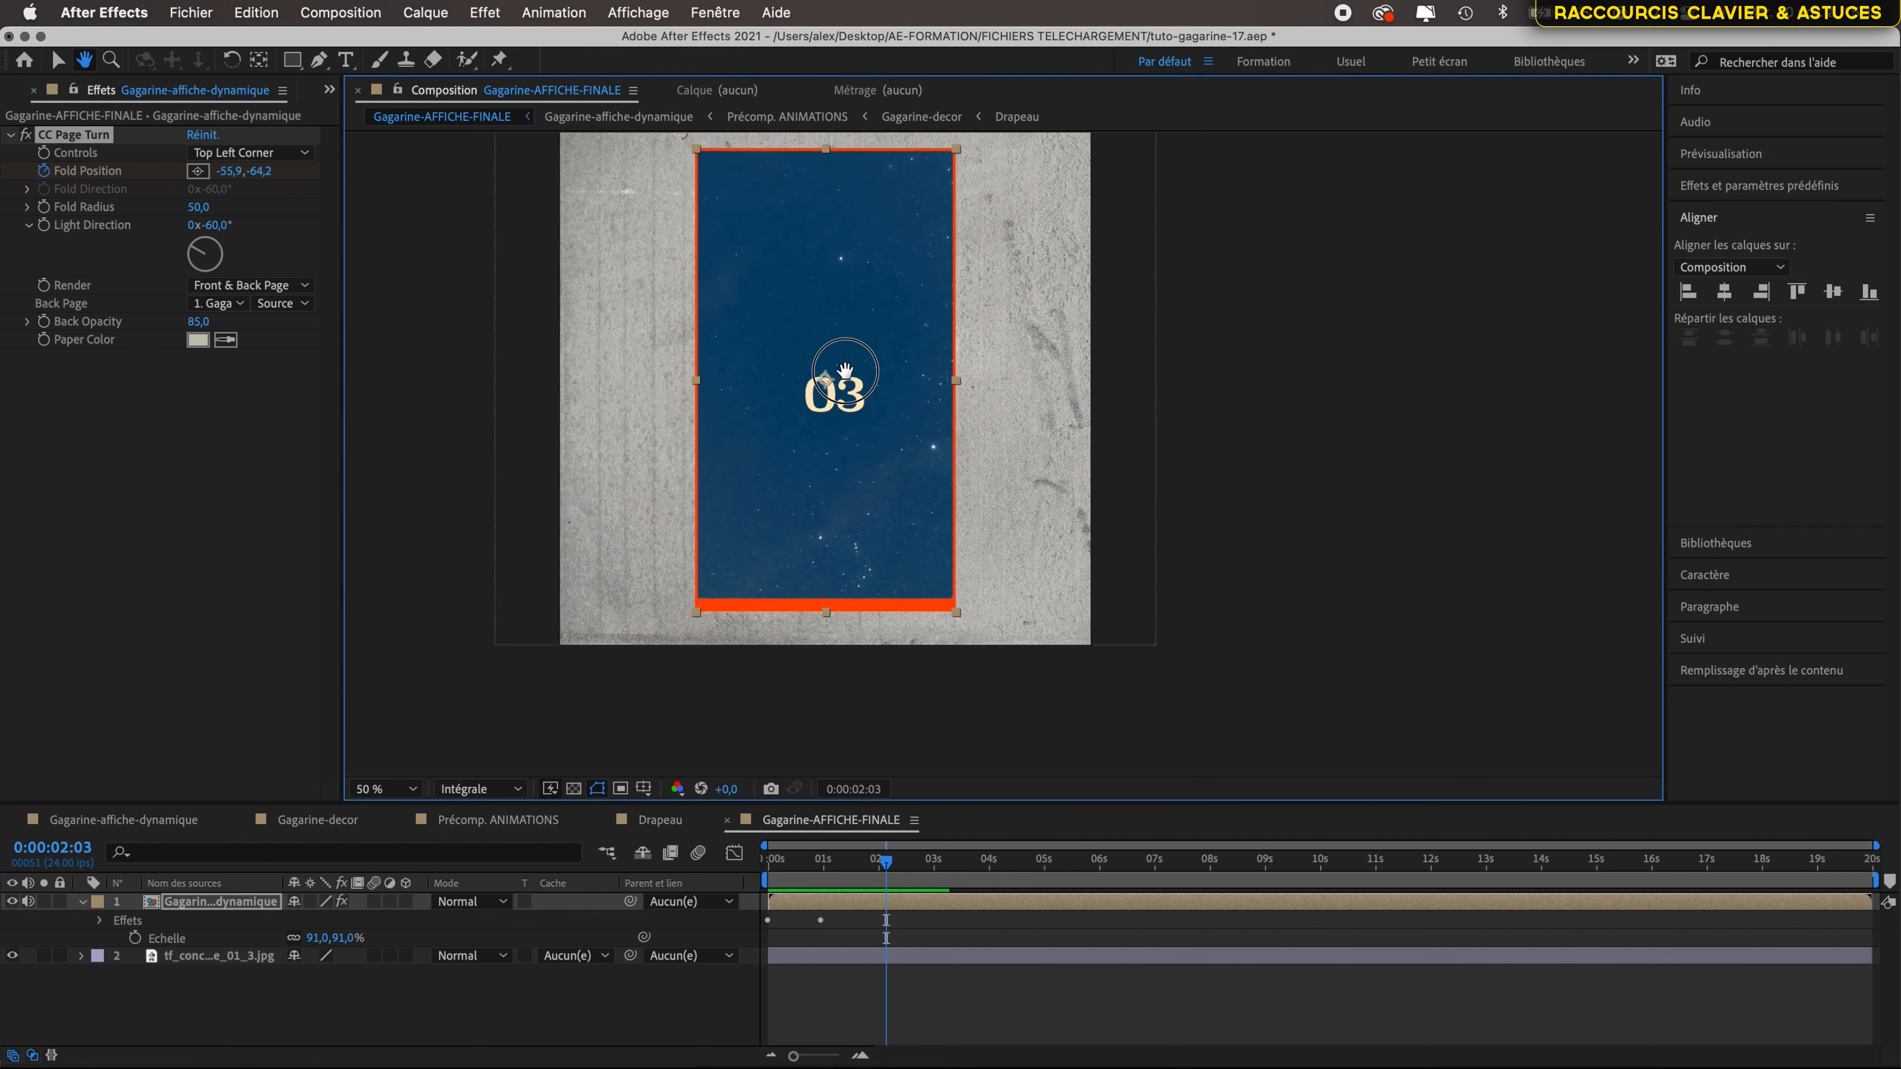
left_click_drag(844, 371, 783, 435)
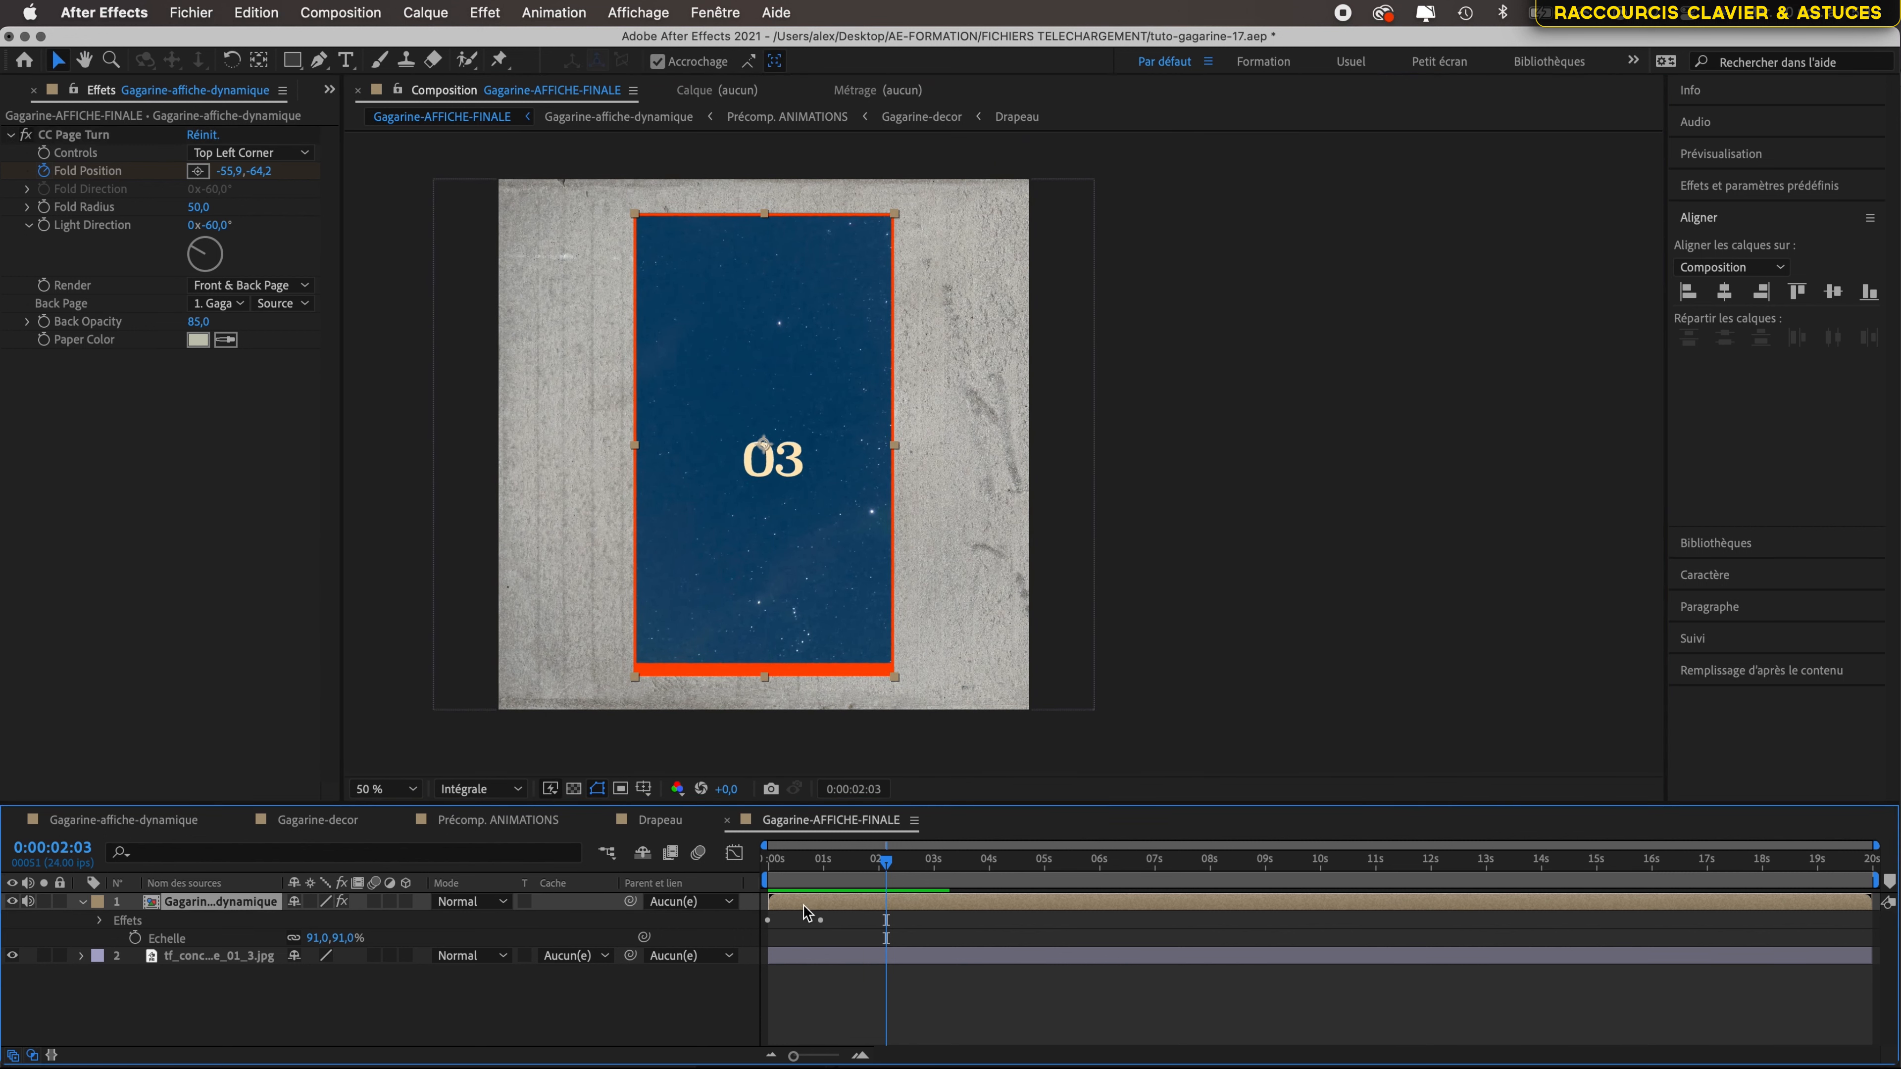
key("u")
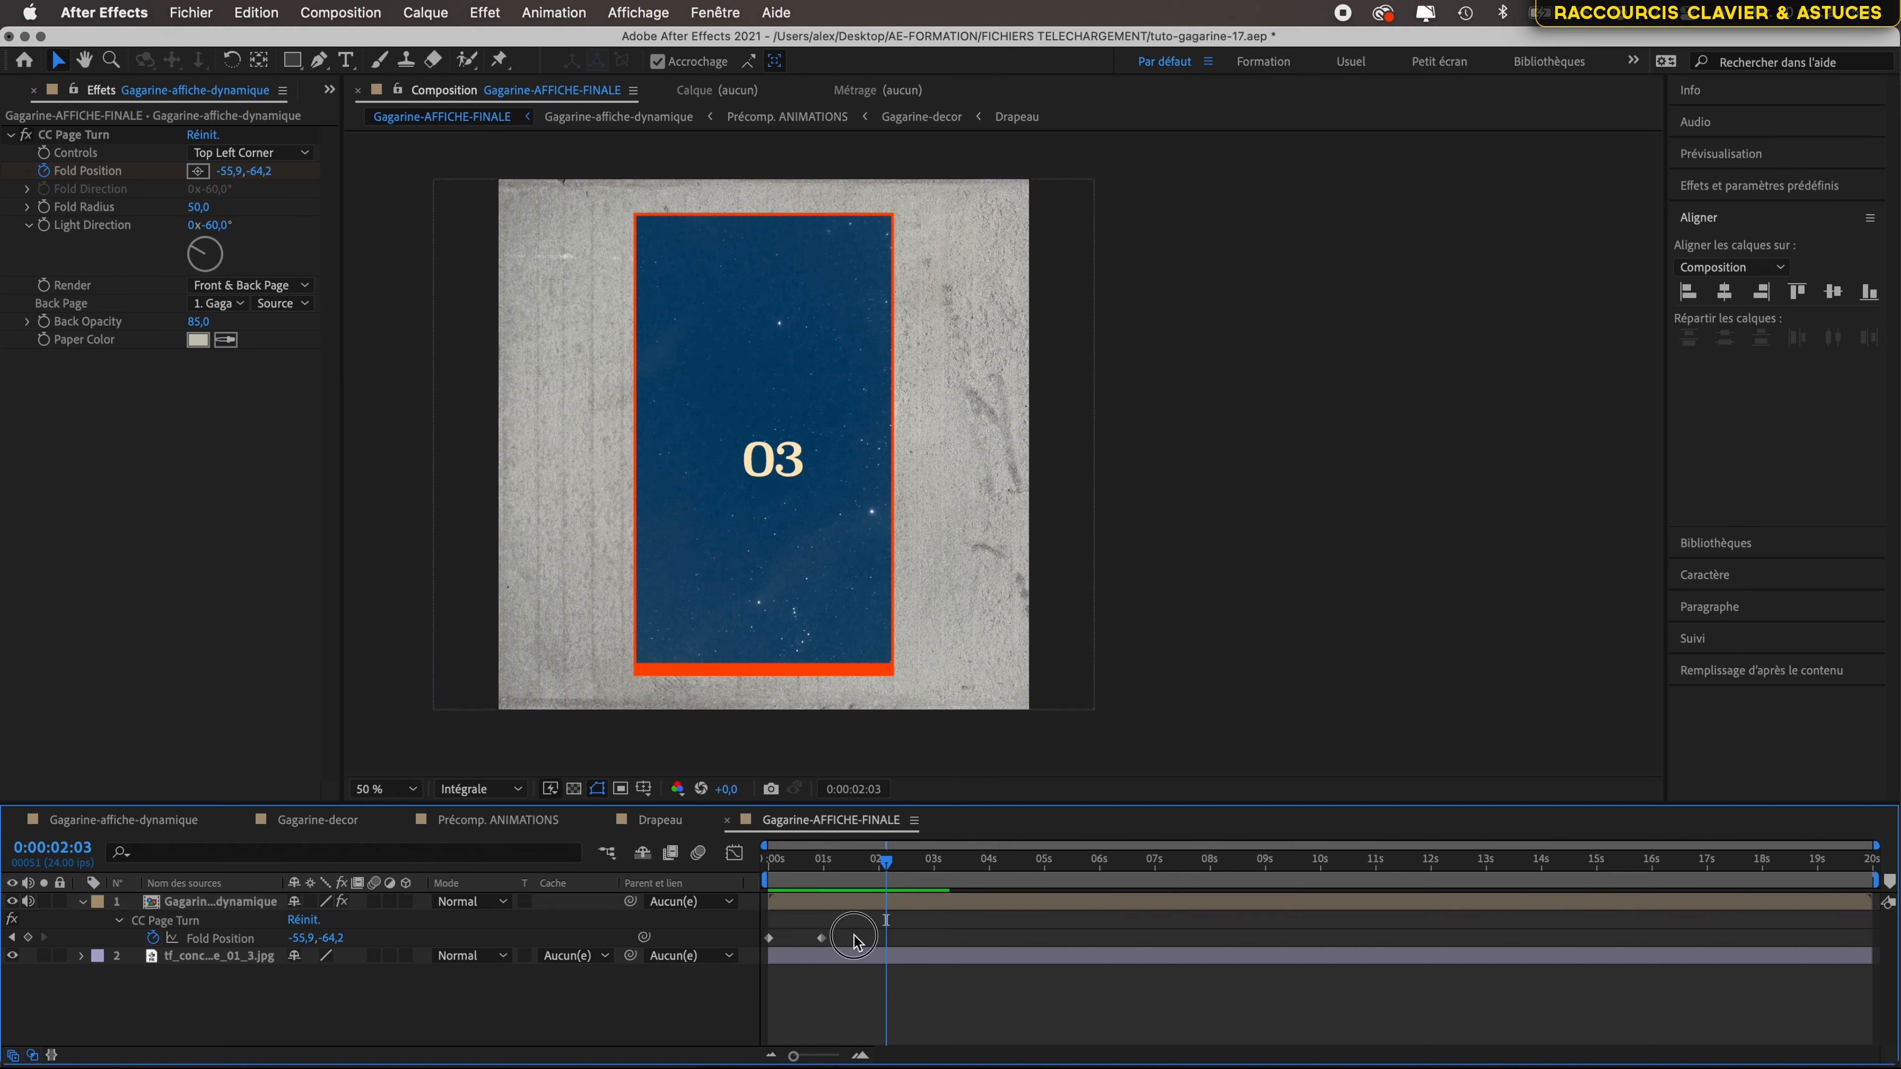
left_click_drag(853, 932, 759, 949)
key("F9")
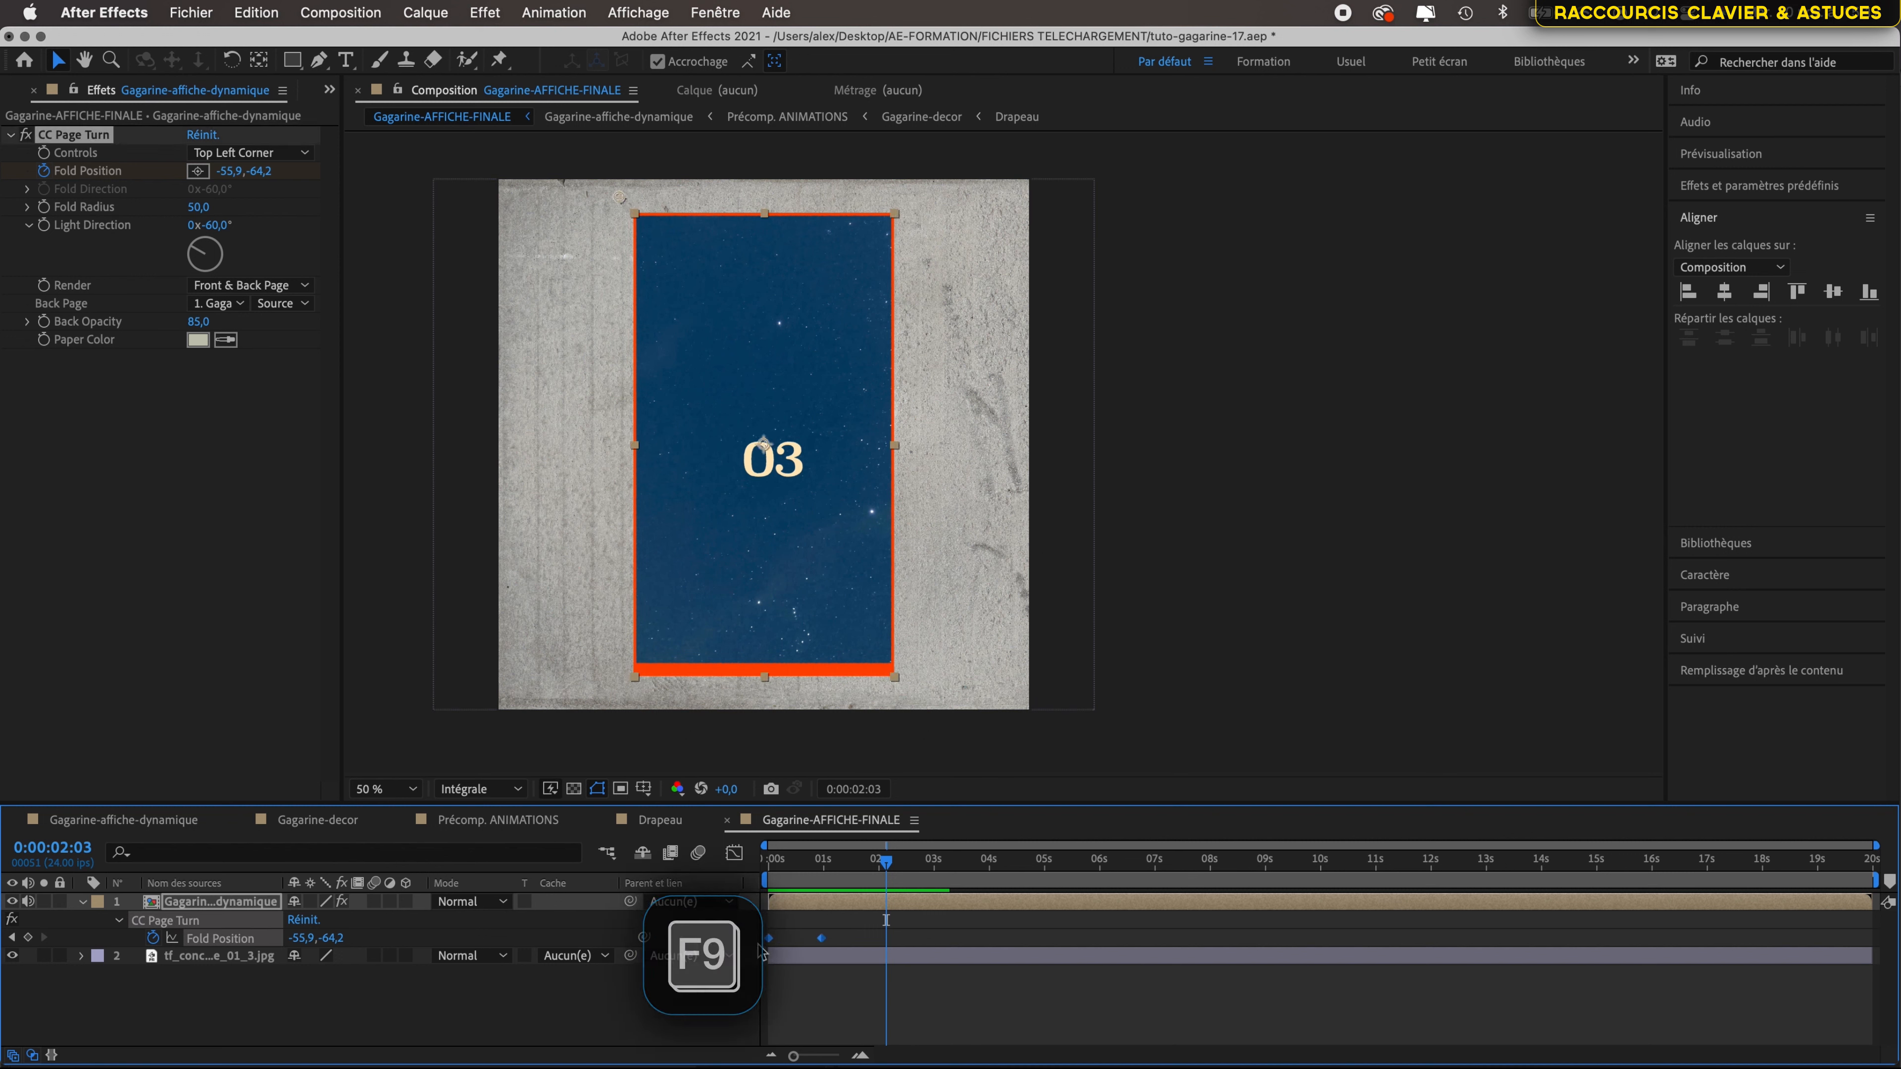
- At 0:00:00:13, with the poster half folded, raise CC Page Turn's Back Opacity to 99
left_click(887, 863)
left_click_drag(886, 862, 801, 872)
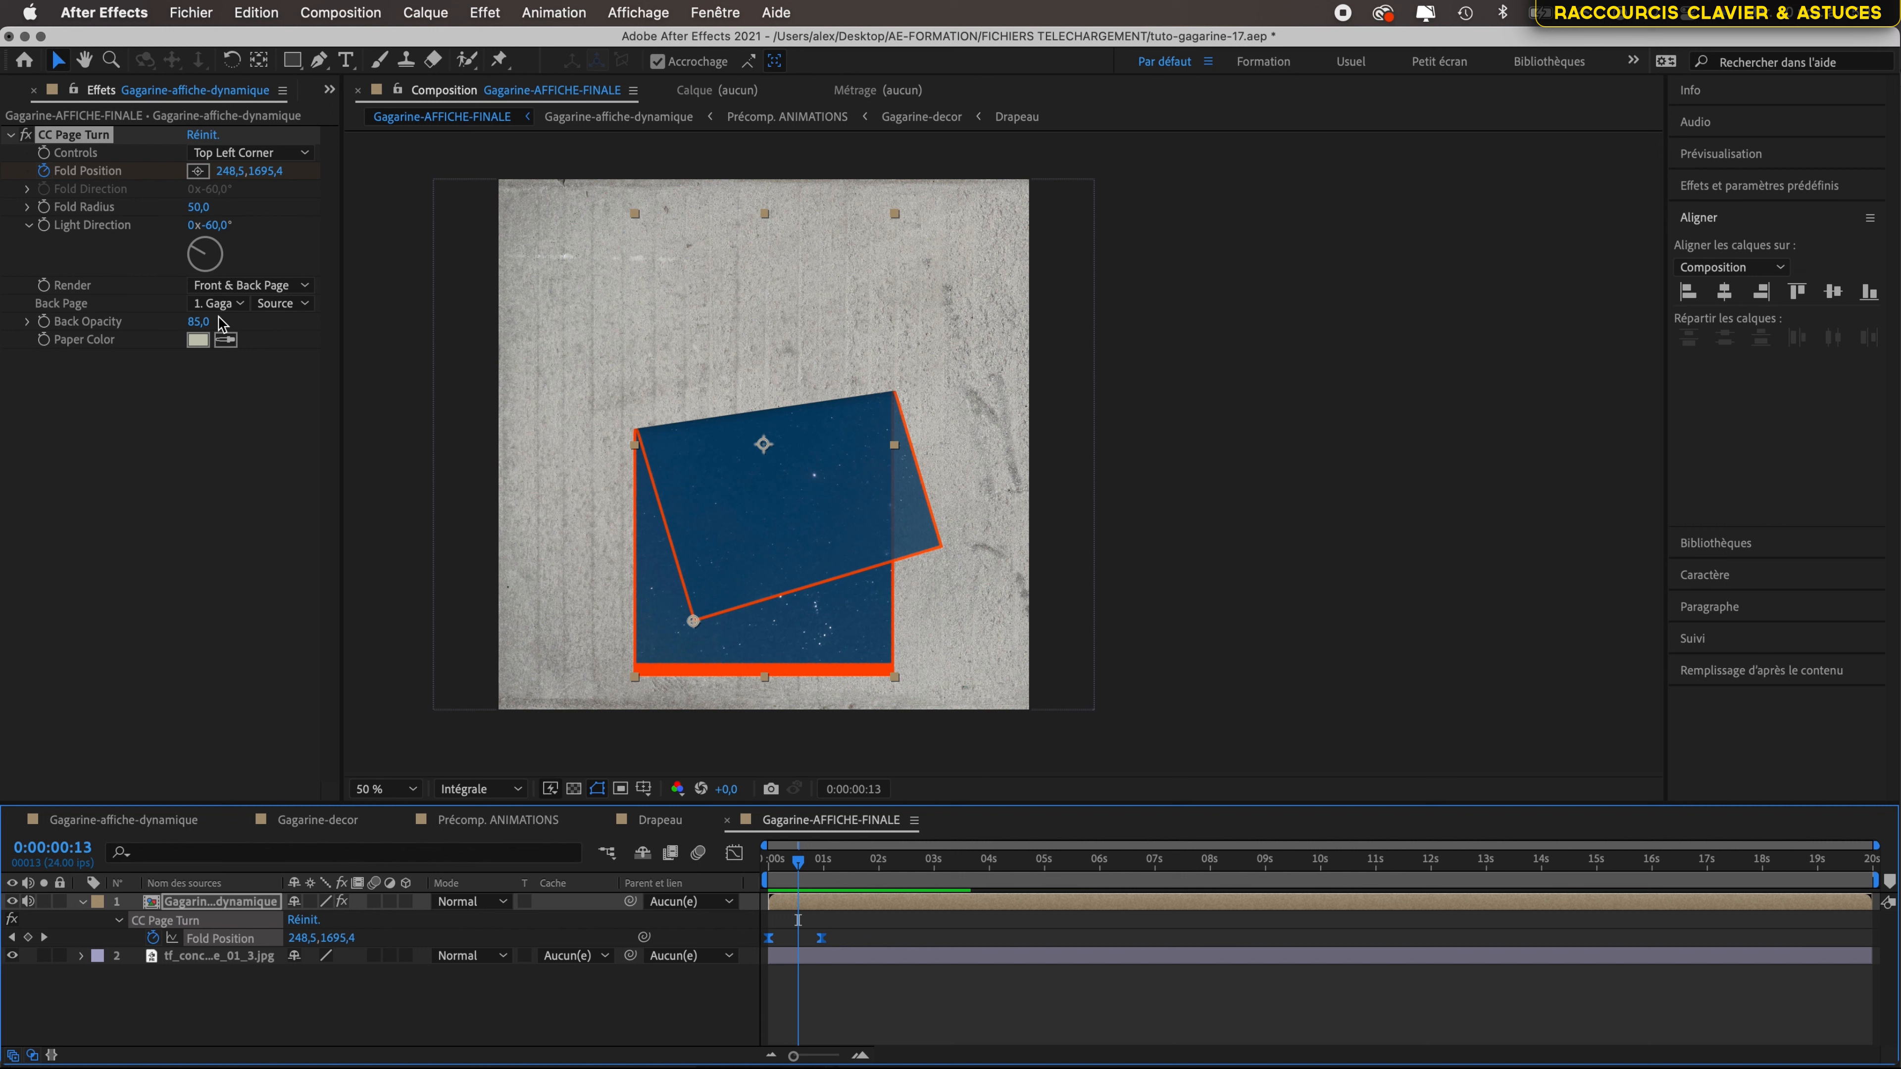
left_click_drag(197, 324, 312, 324)
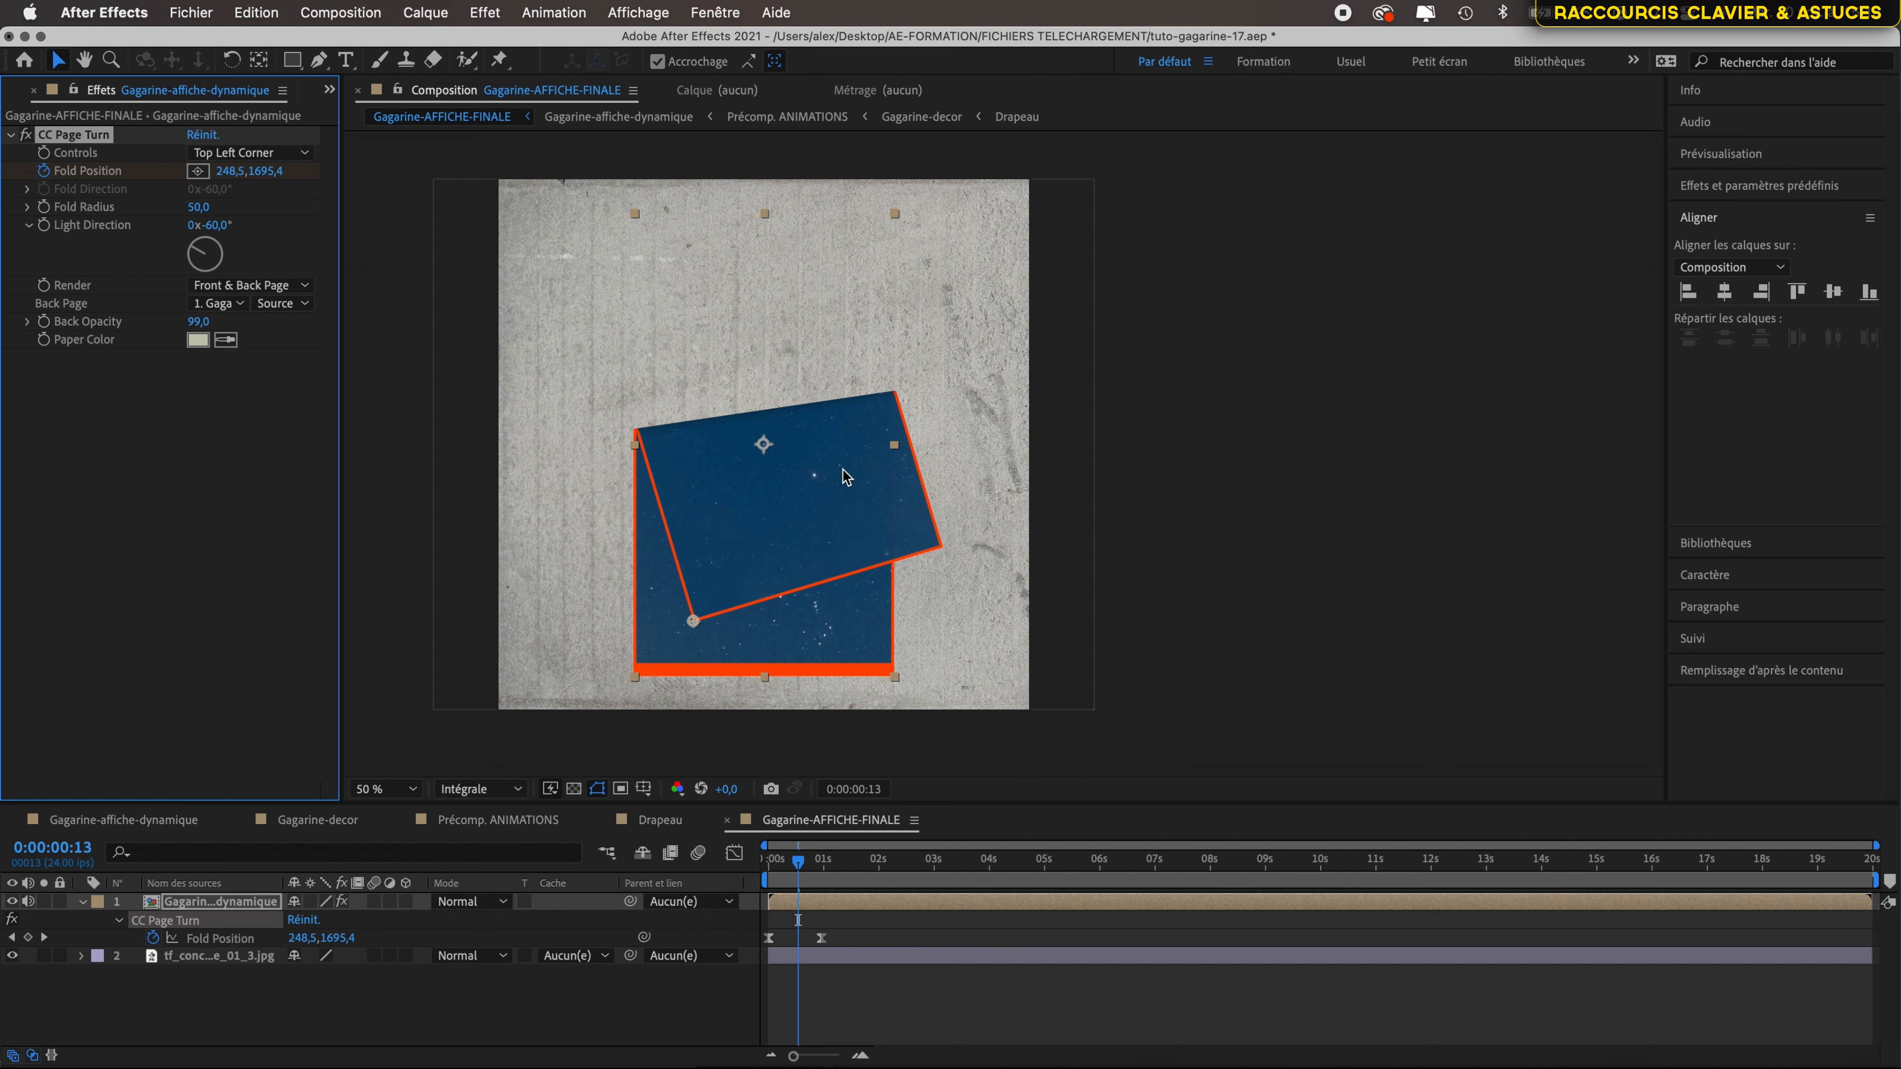
scroll(842, 471, "up", 4)
scroll(842, 477, "down", 1)
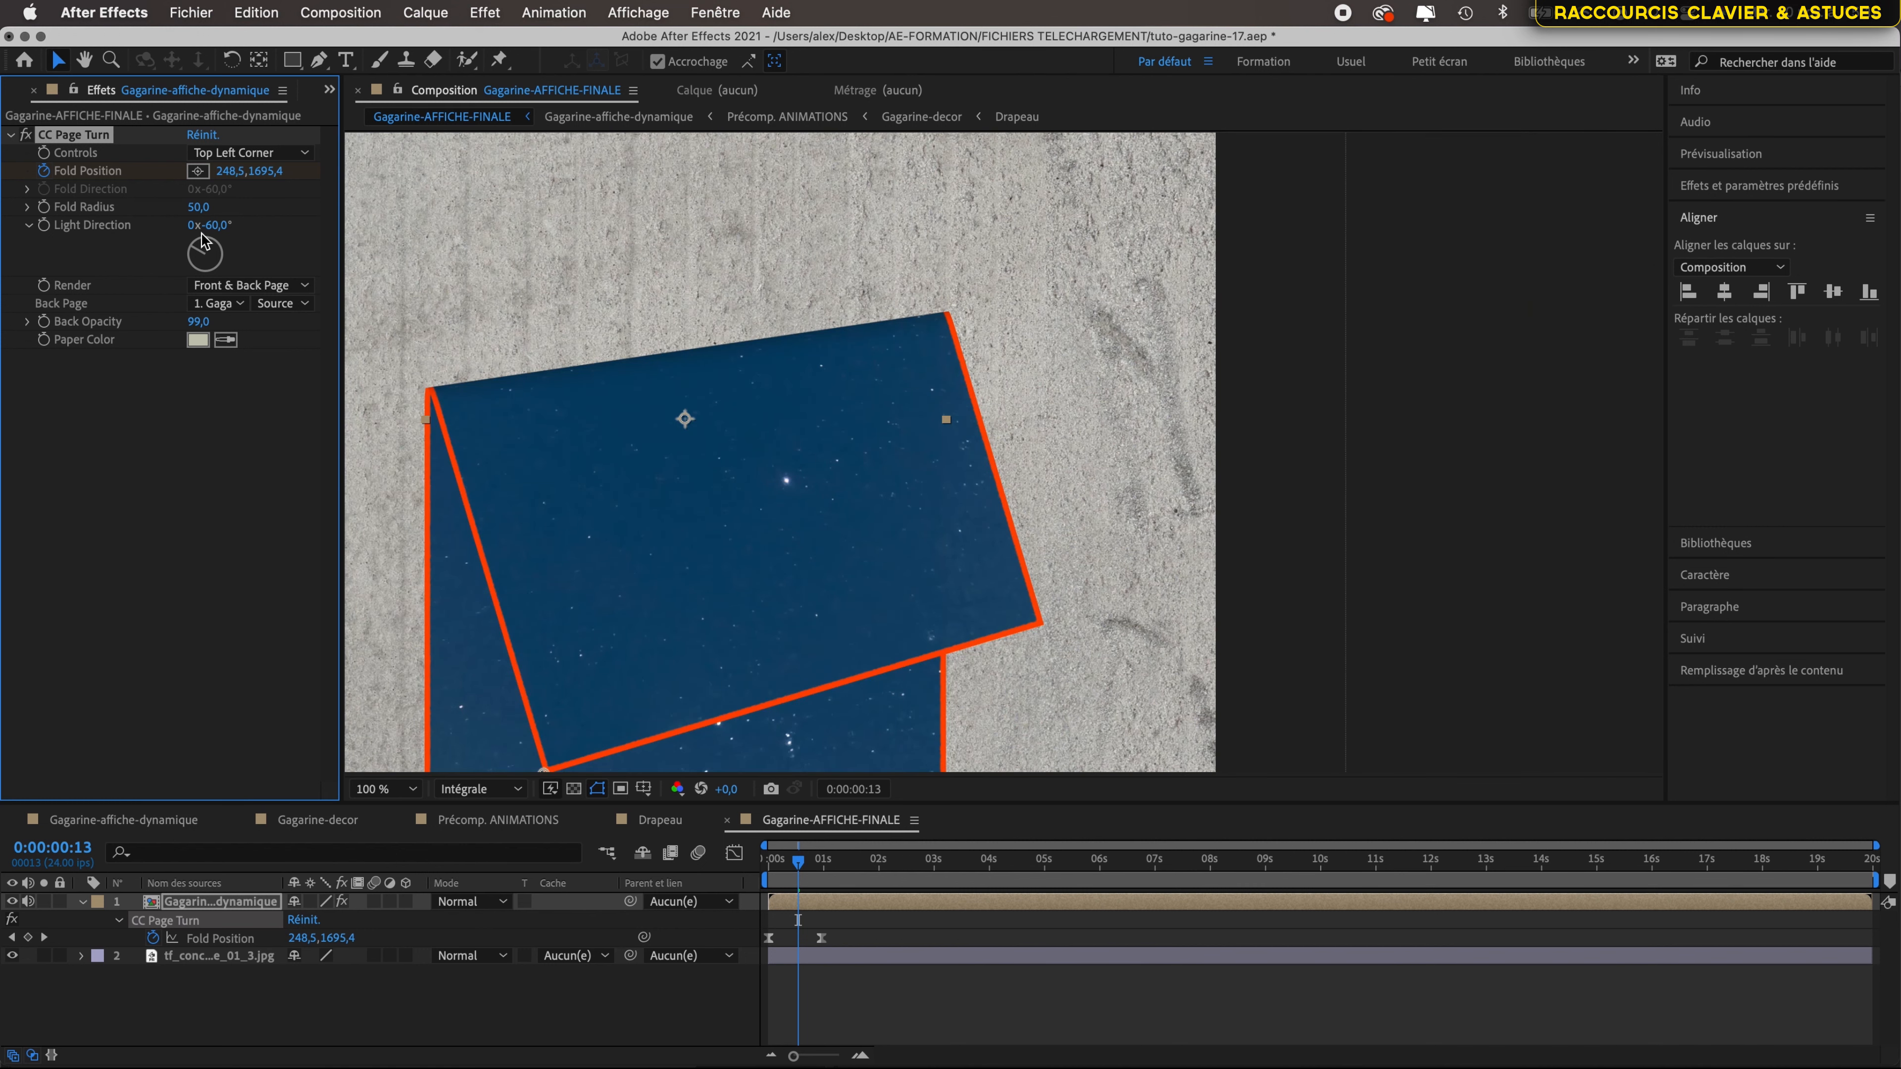
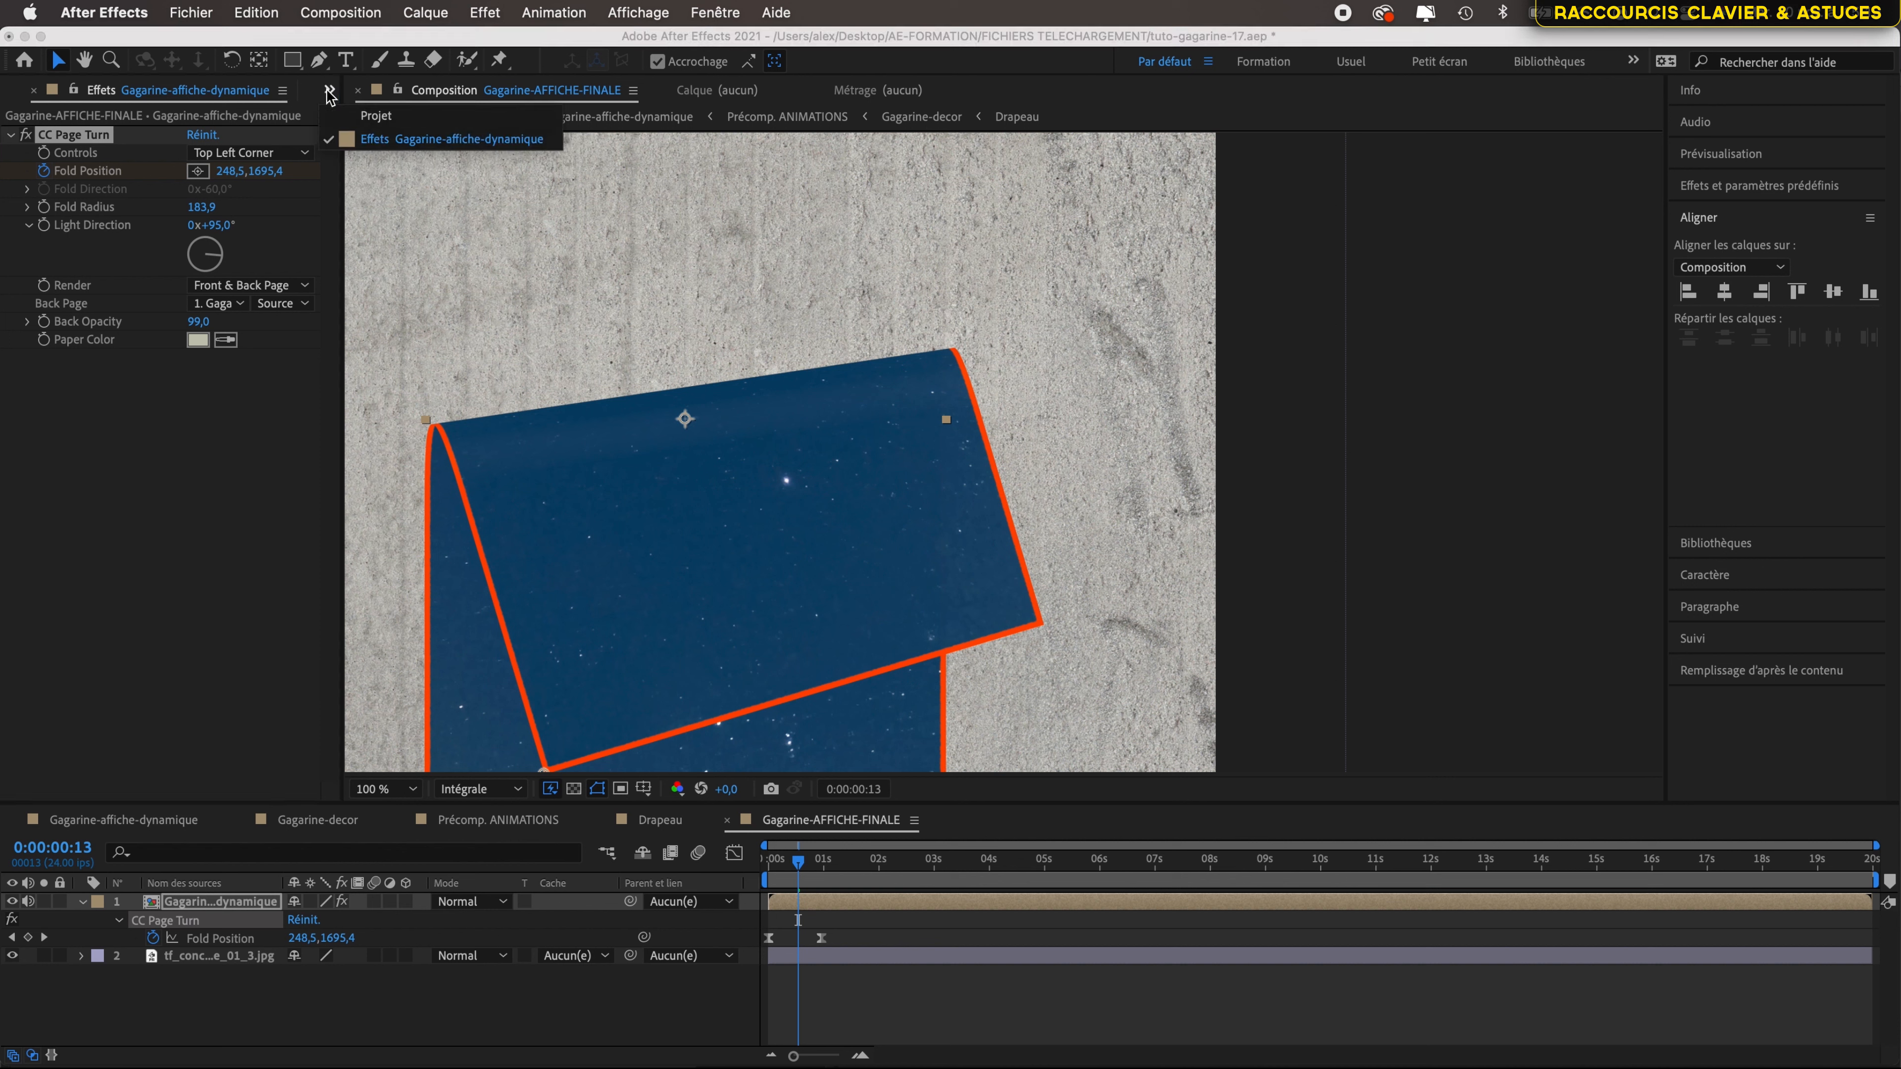
- Add papier.jpg from the textures folder to the composition, between the poster and the concrete texture
left_click(367, 115)
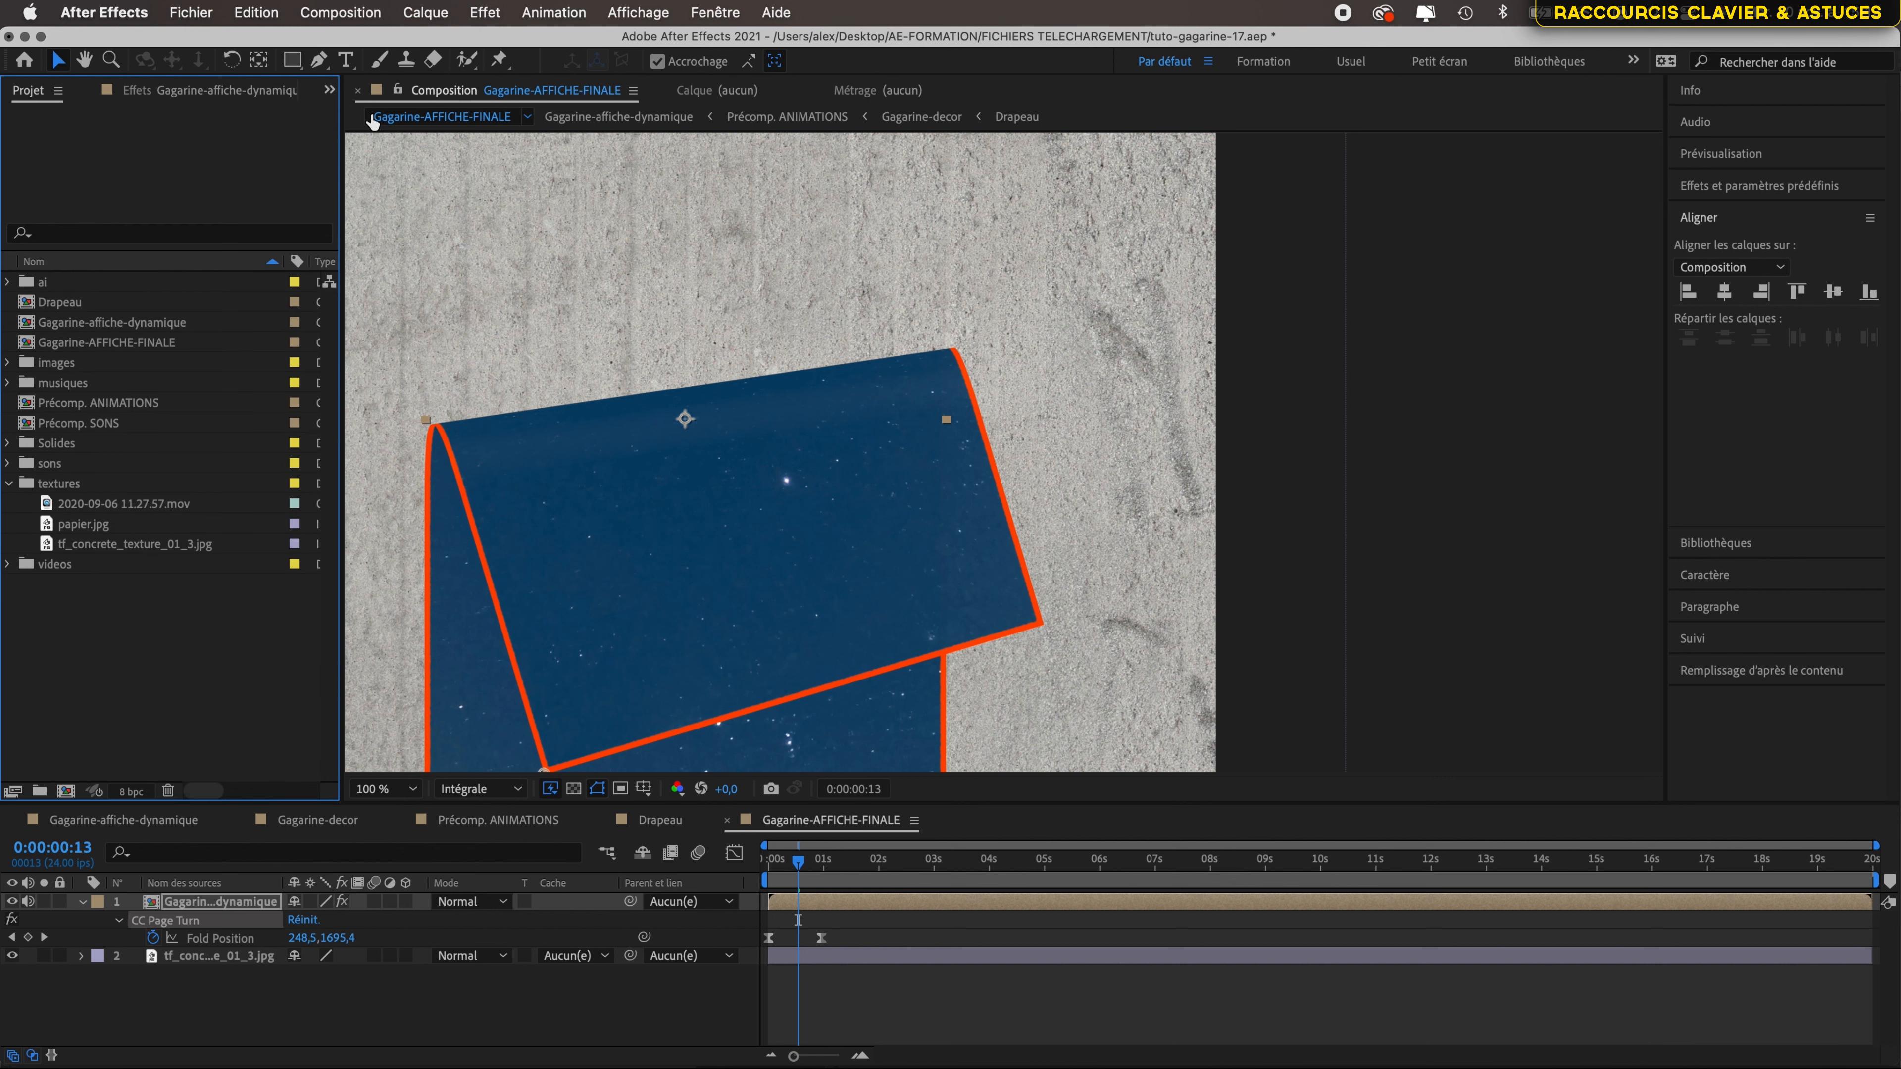
left_click(100, 529)
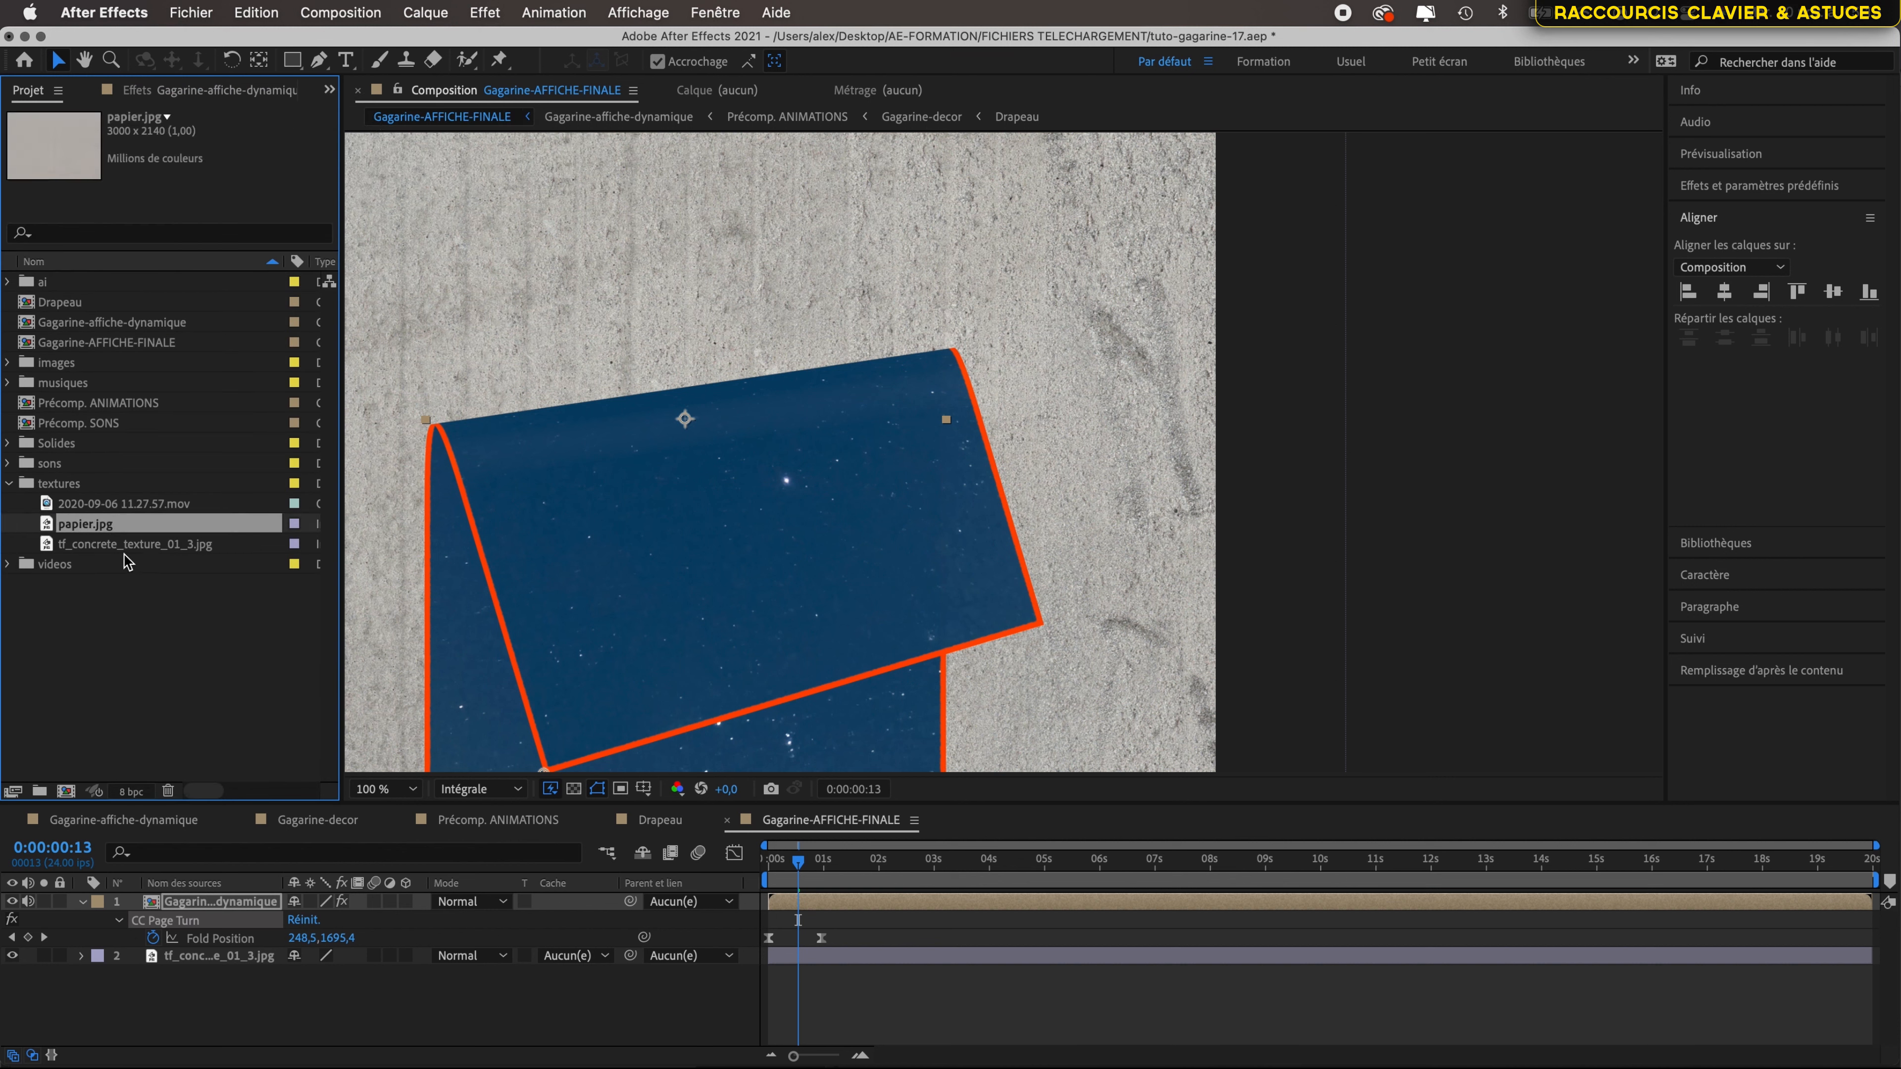
left_click_drag(89, 522, 163, 945)
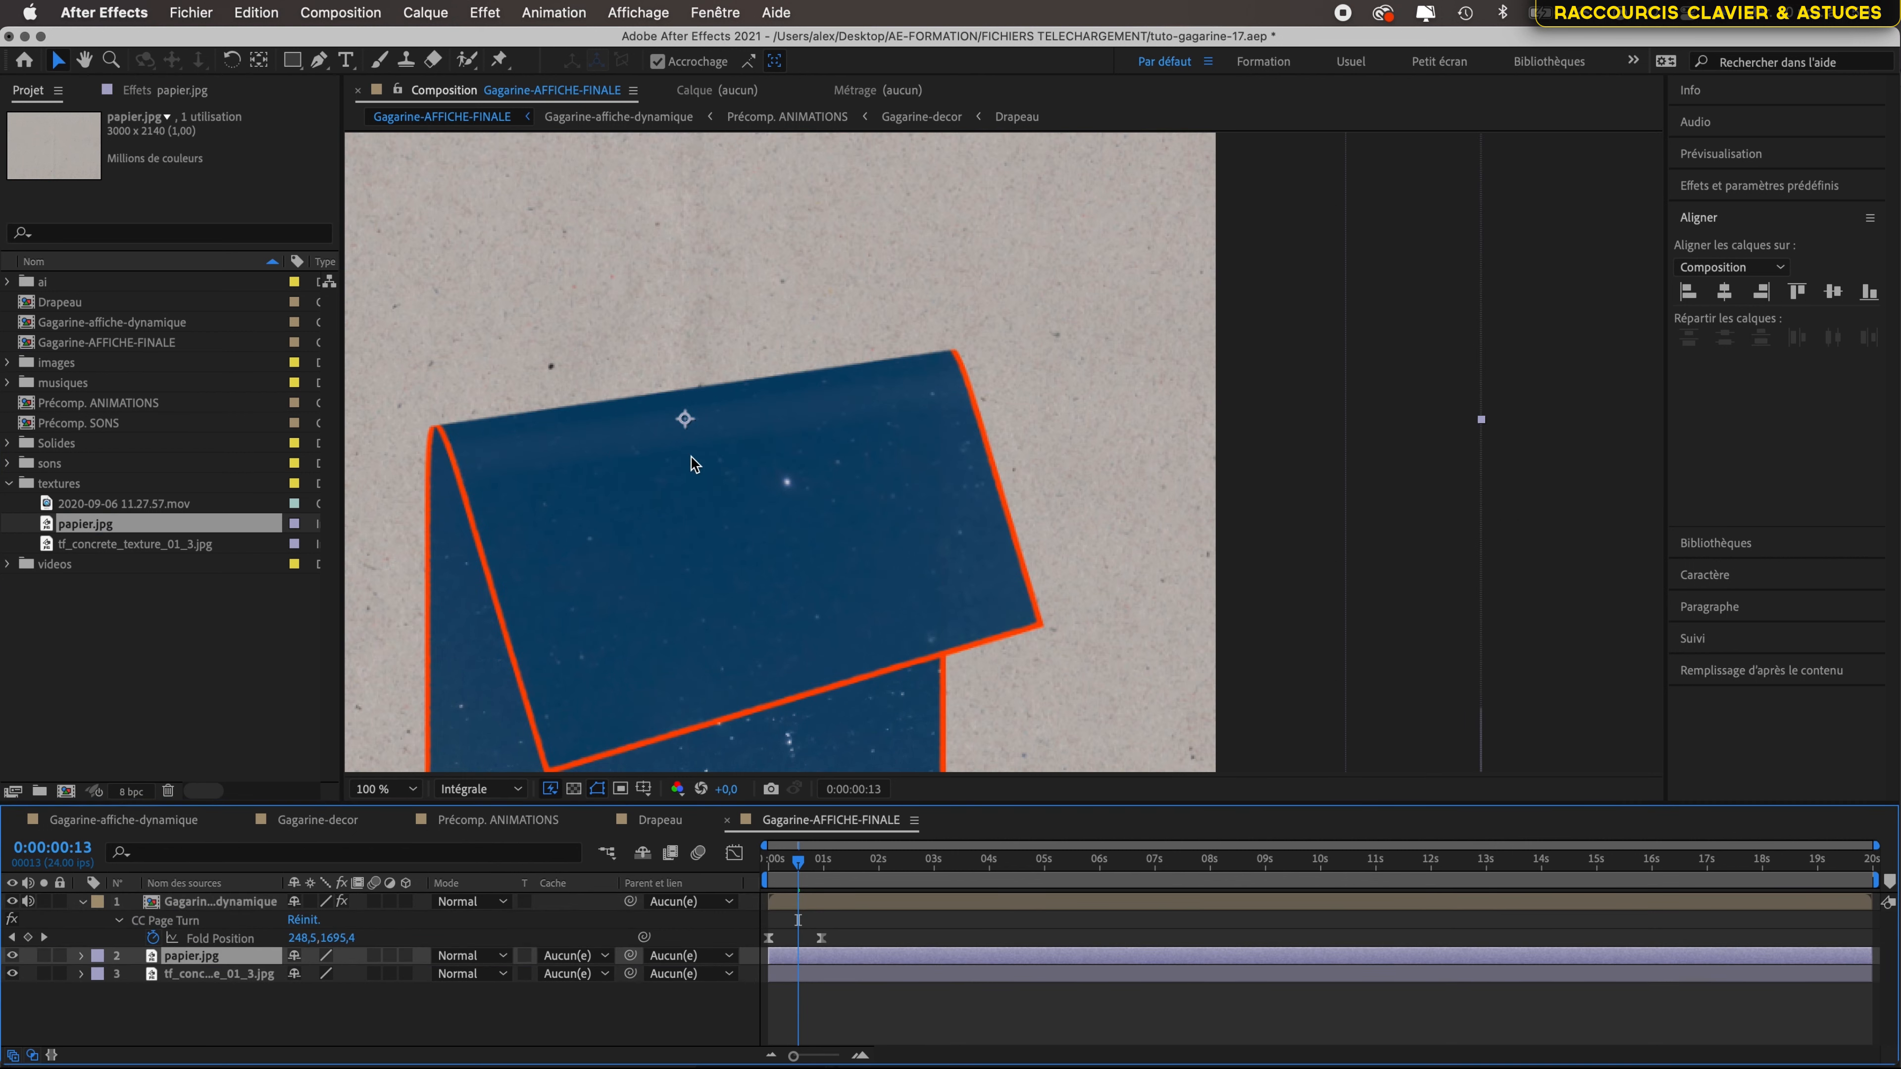
- Rotate the papier.jpg layer by 90° so the sheet stands in portrait orientation
scroll(849, 289, "down", 4)
scroll(850, 288, "up", 2)
key("r")
left_click(315, 975)
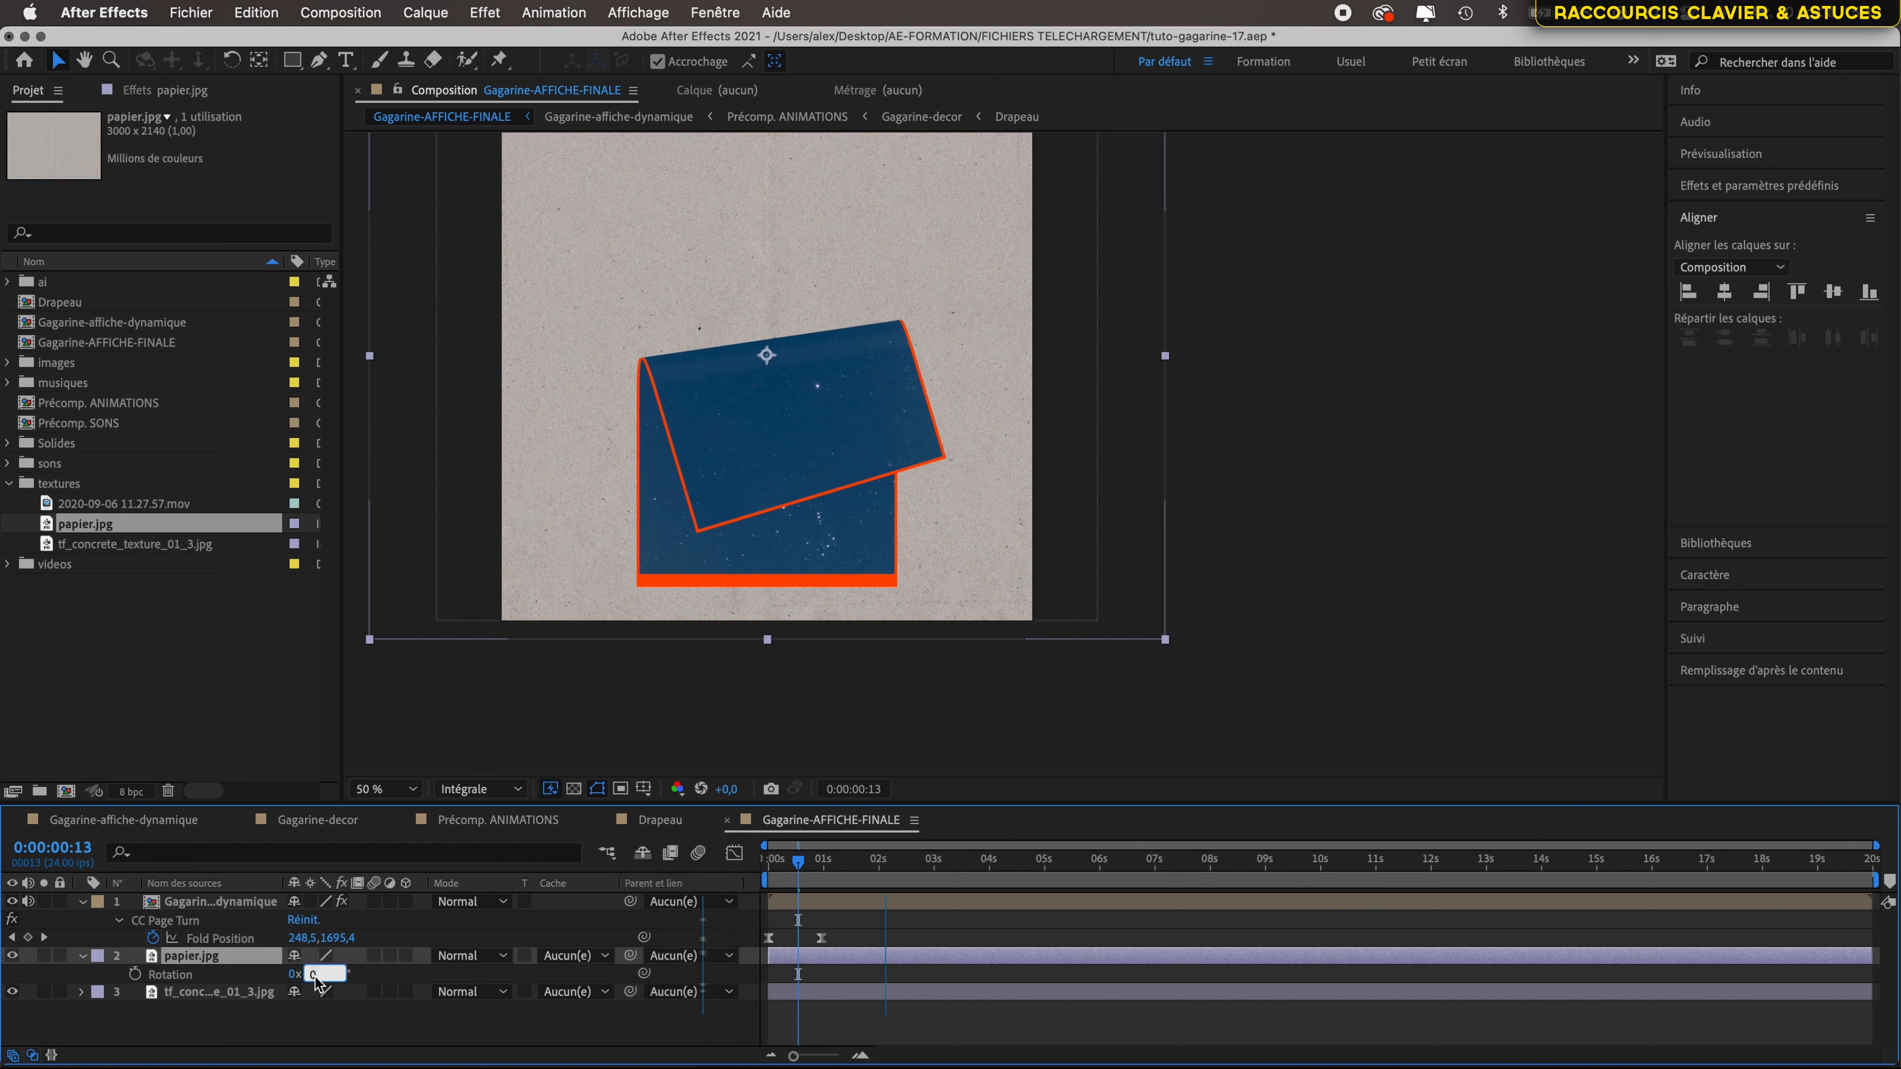
type("90")
key("Return")
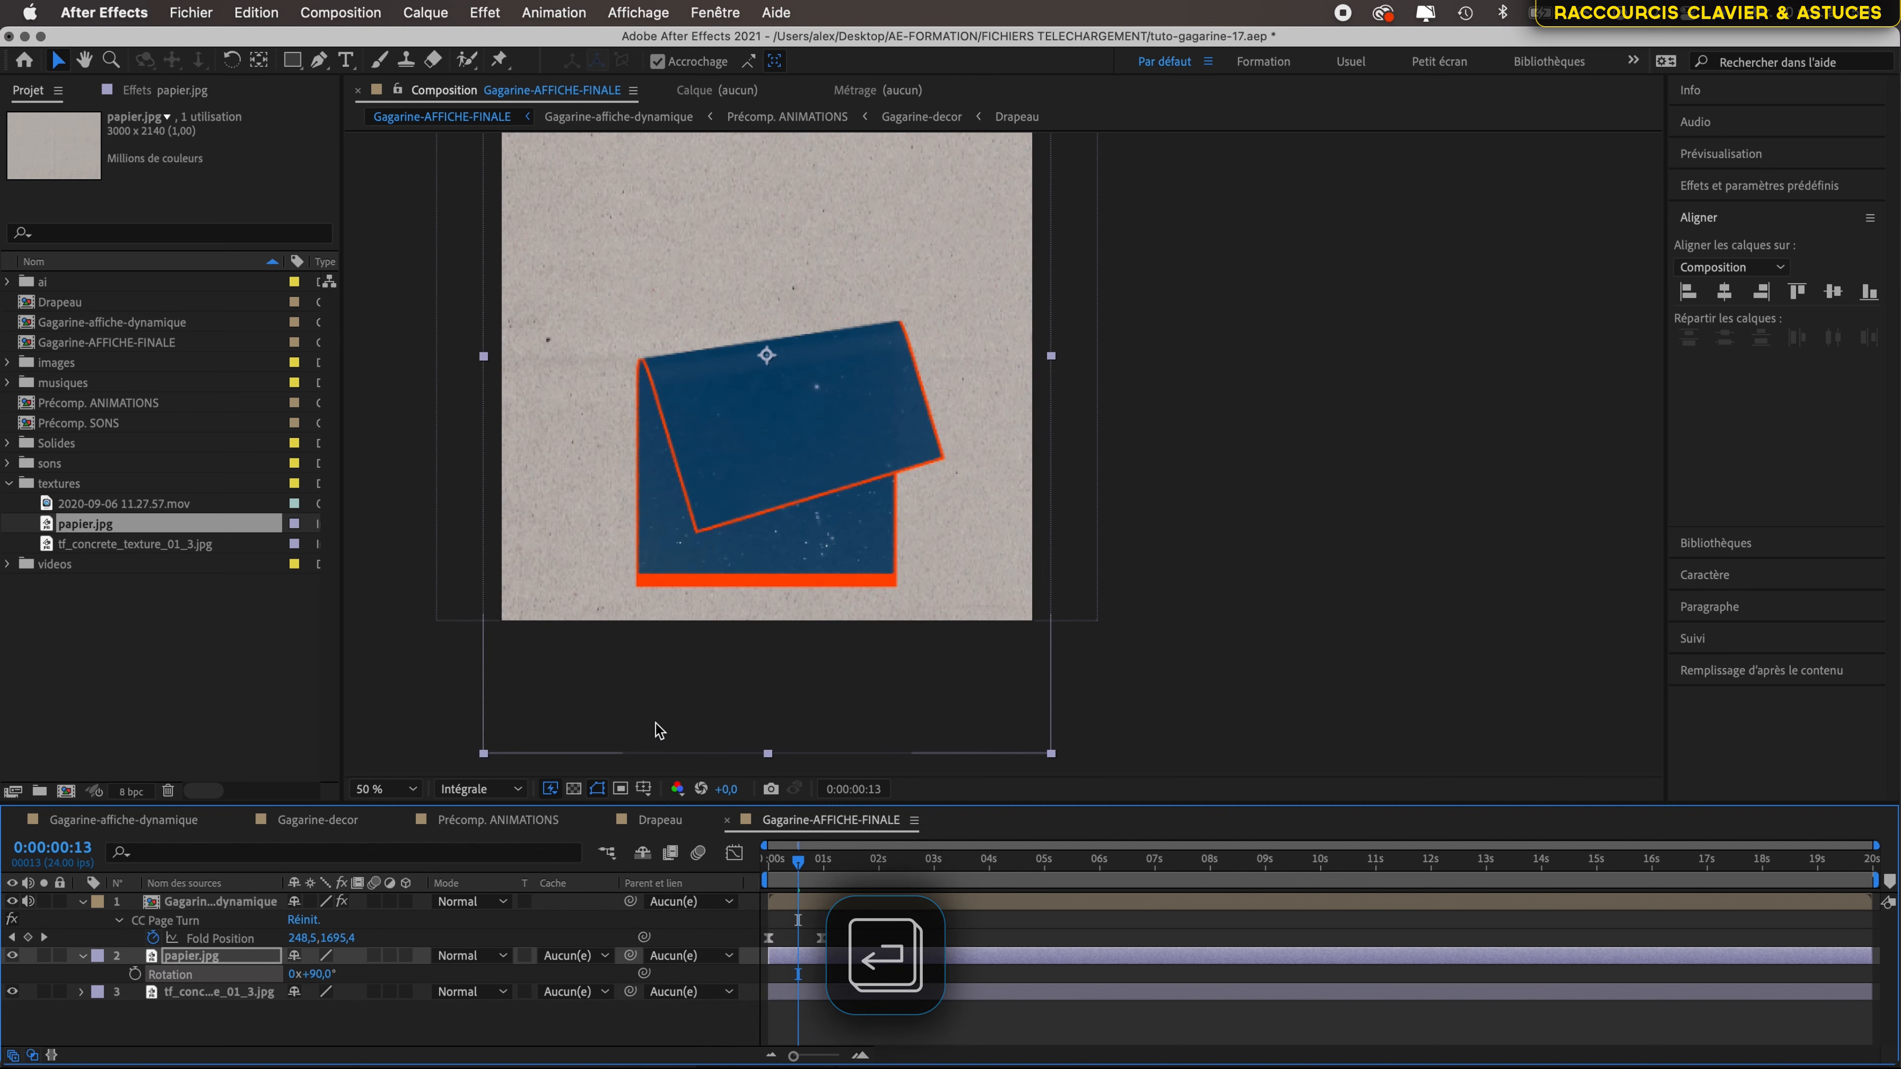
- Scale the papier.jpg layer down to 62% so it is only slightly larger than the poster
scroll(976, 295, "down", 2)
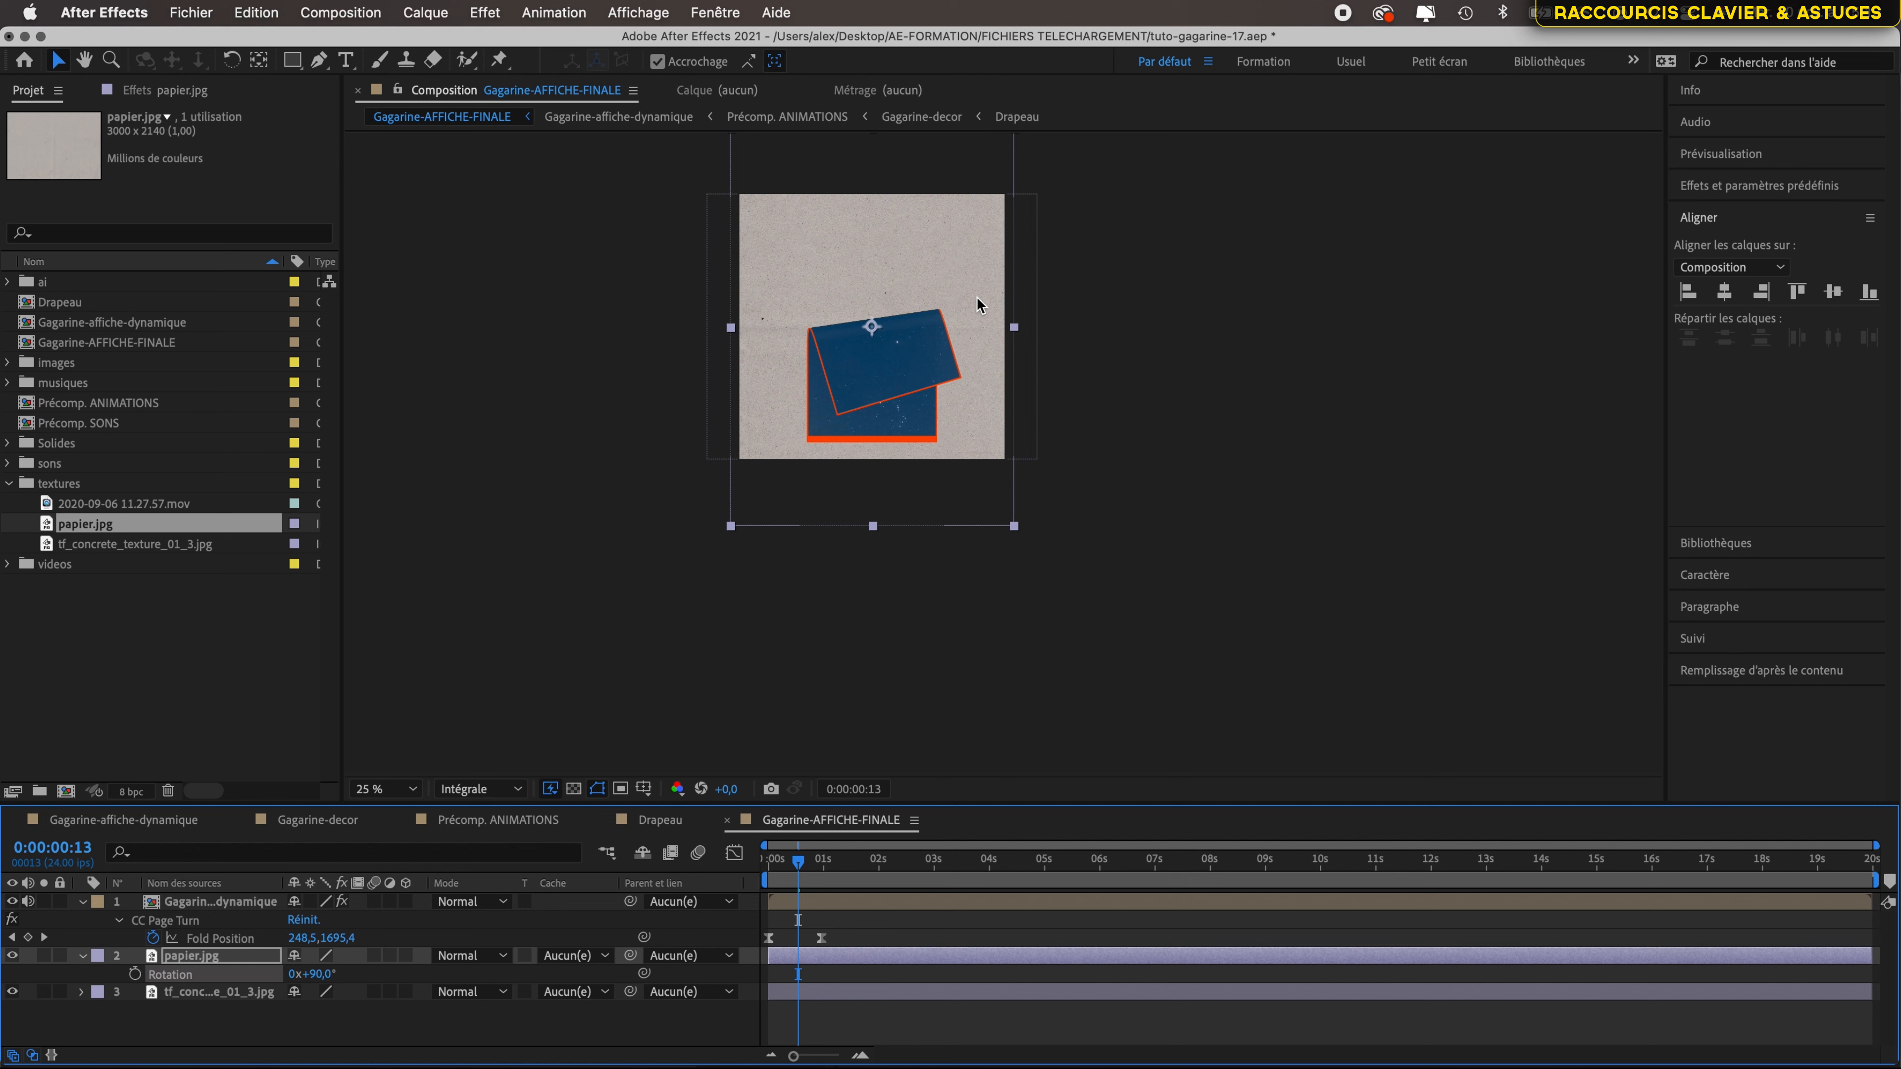
key("s")
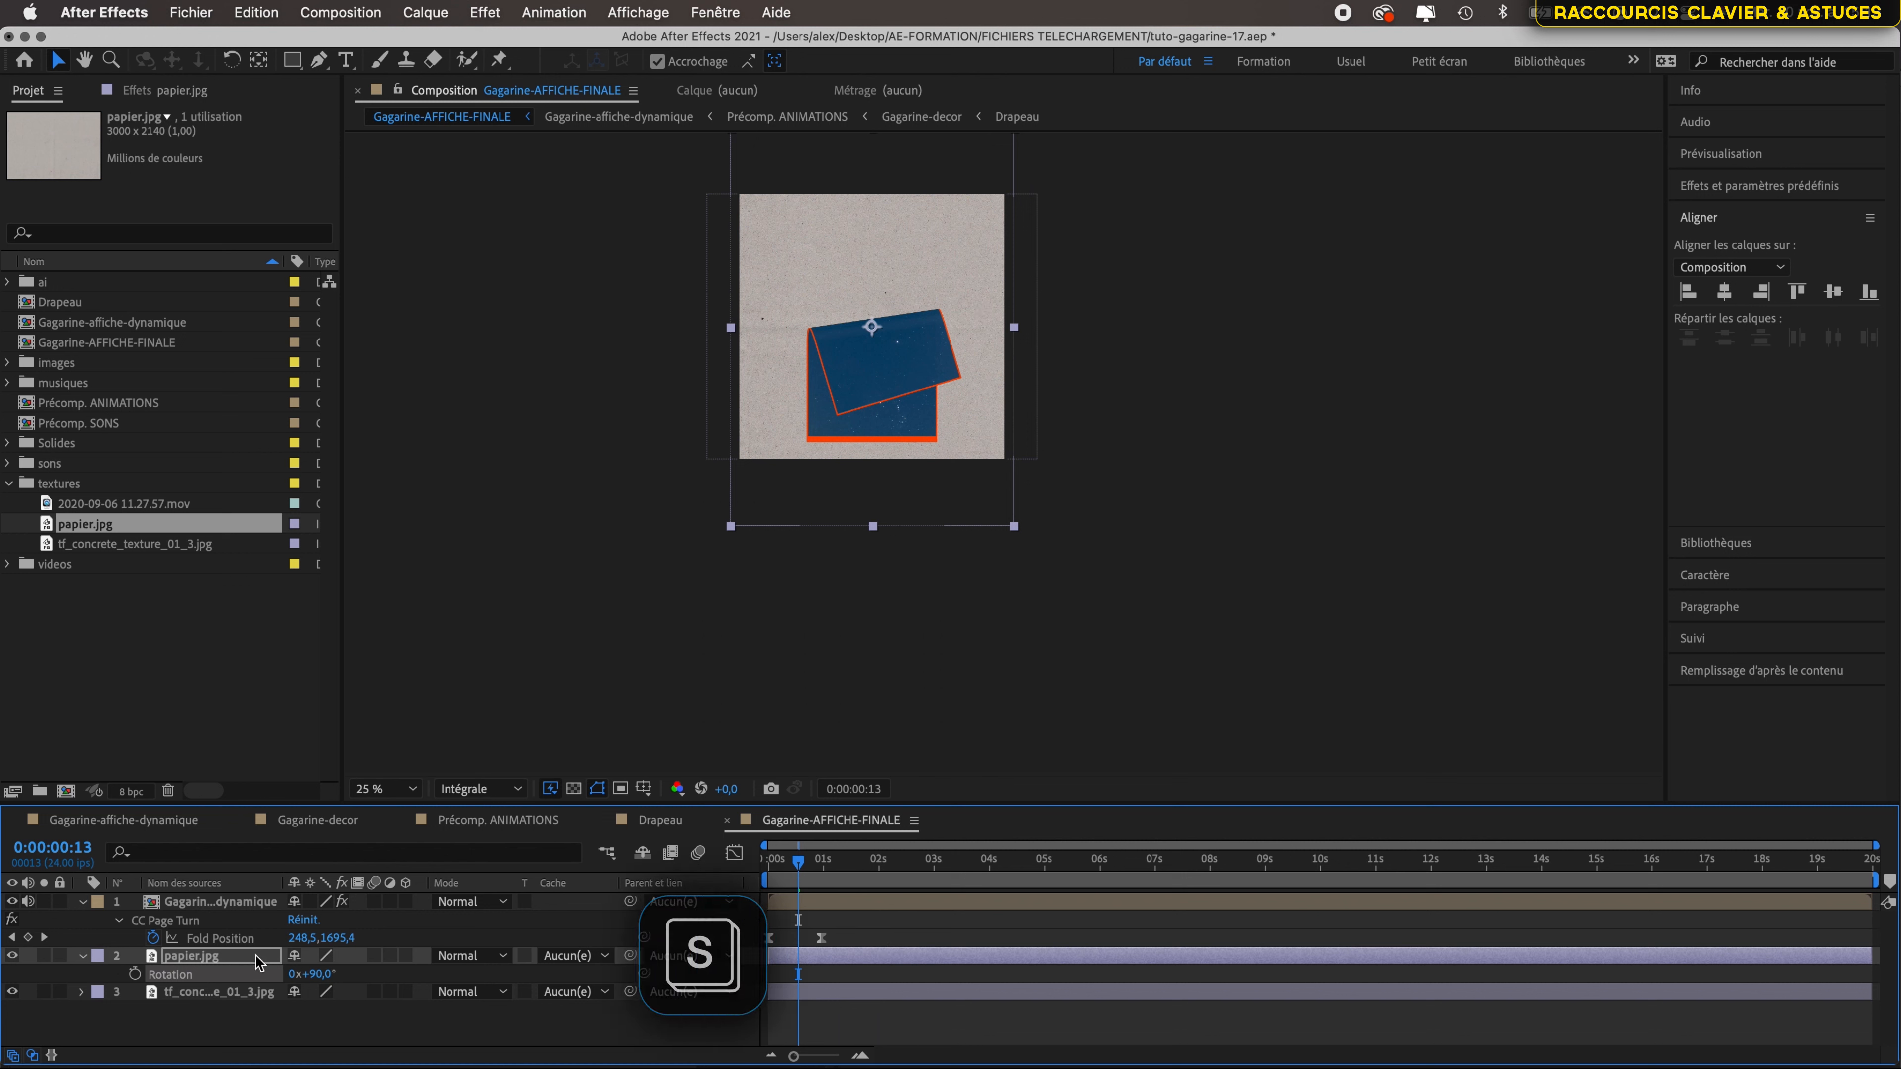
key("s")
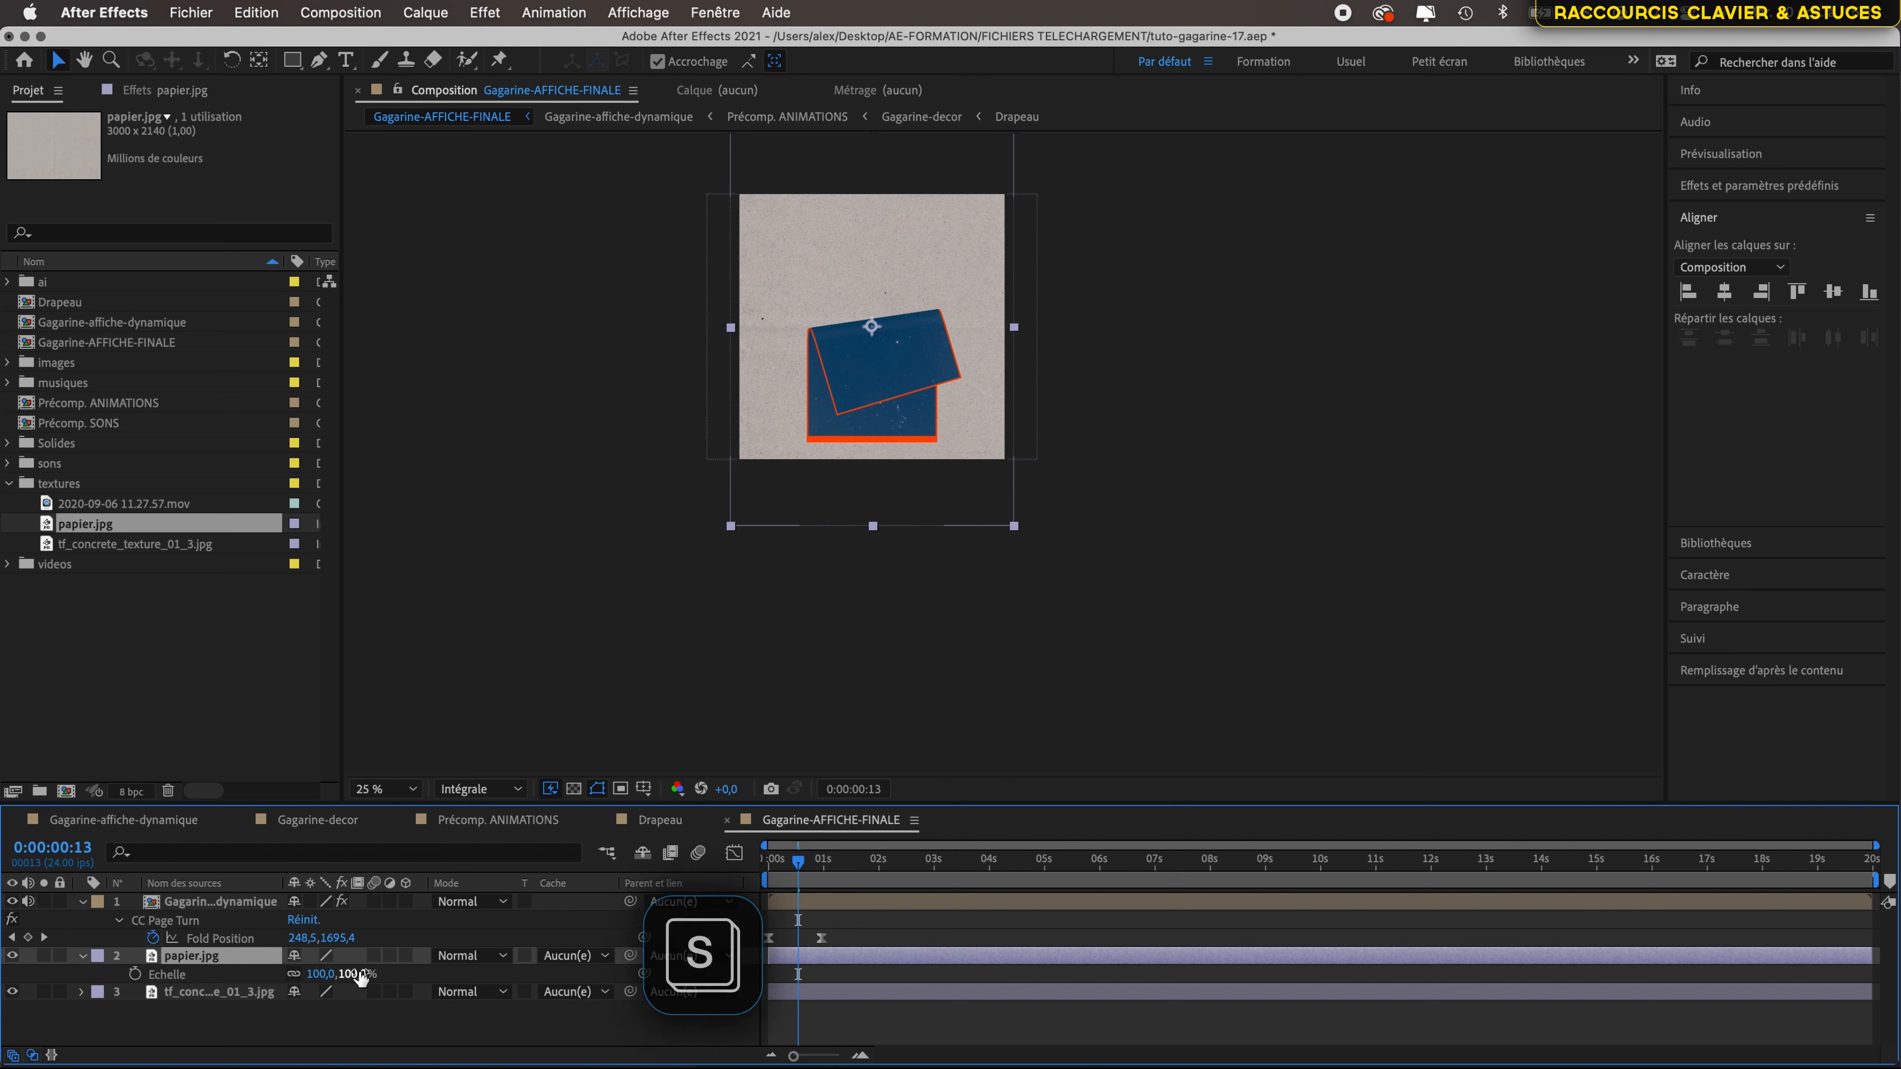
left_click_drag(359, 977, 316, 972)
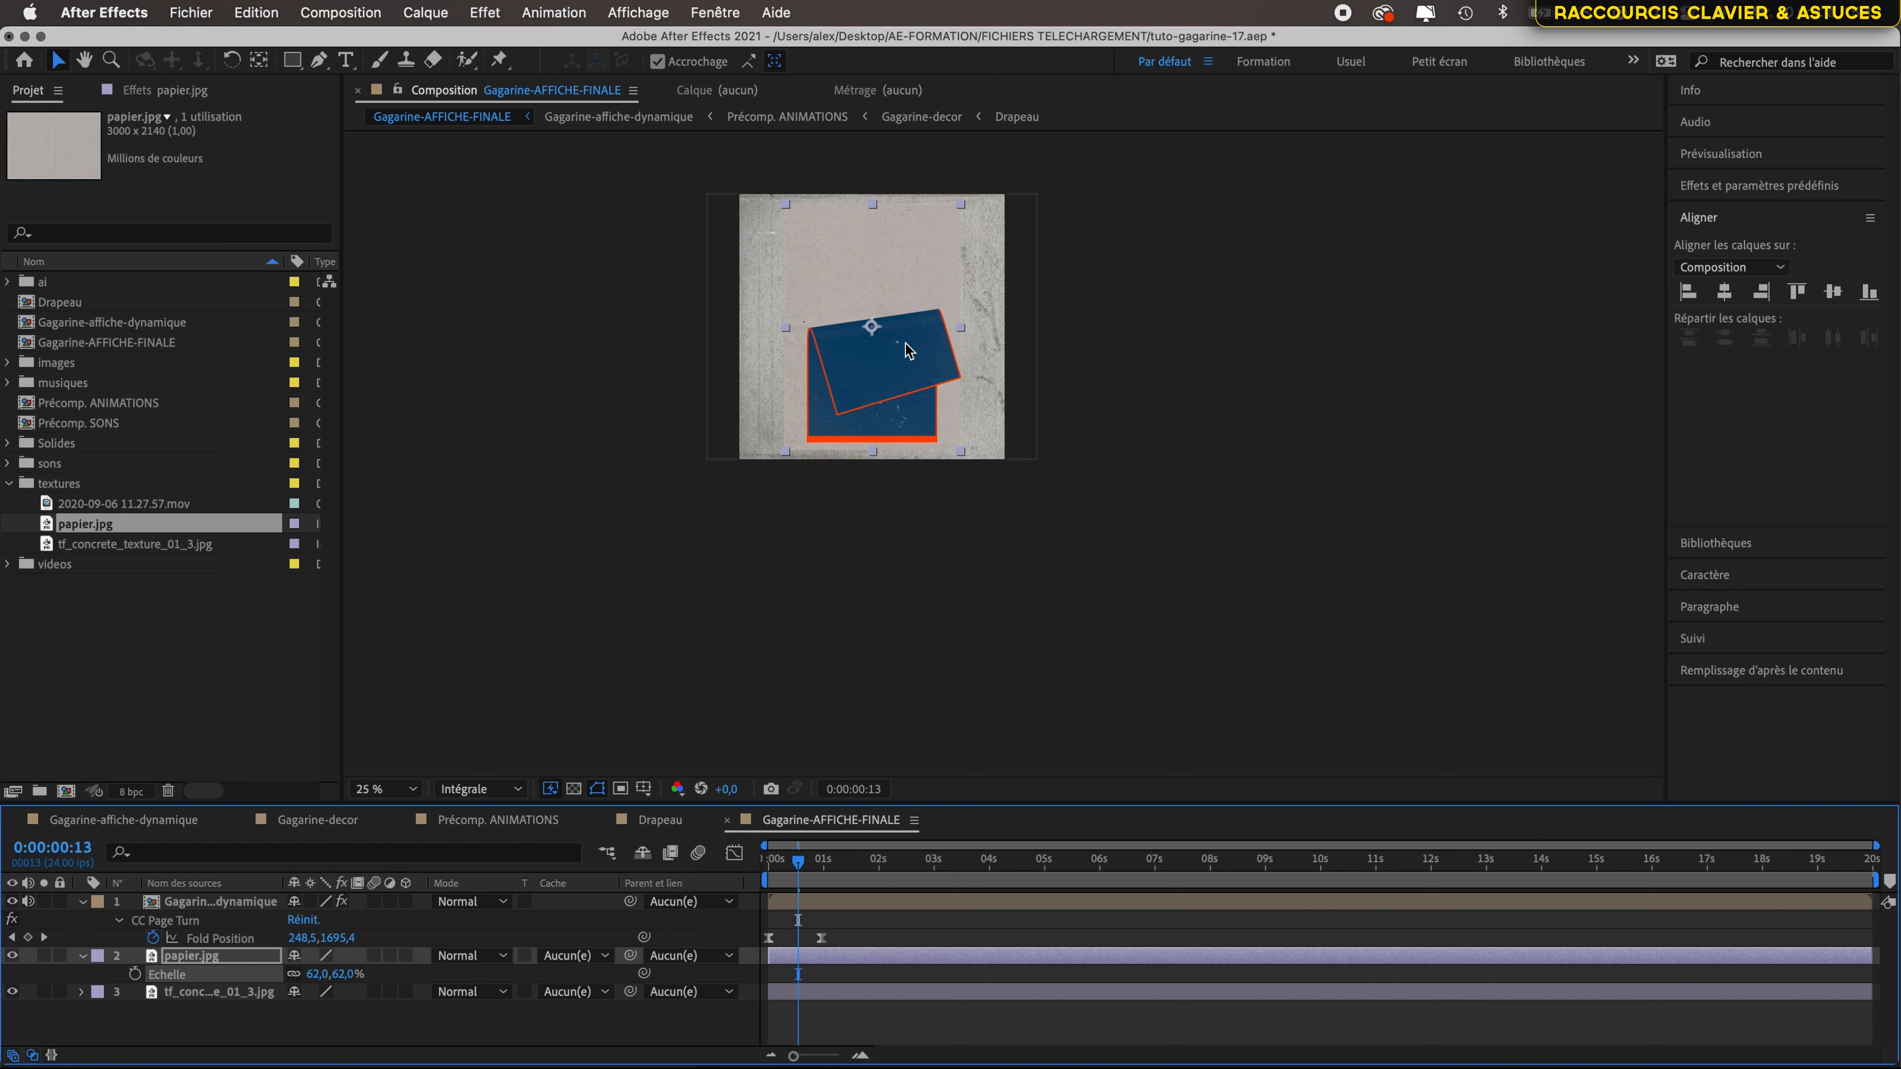
scroll(904, 342, "up", 5)
scroll(903, 342, "down", 3)
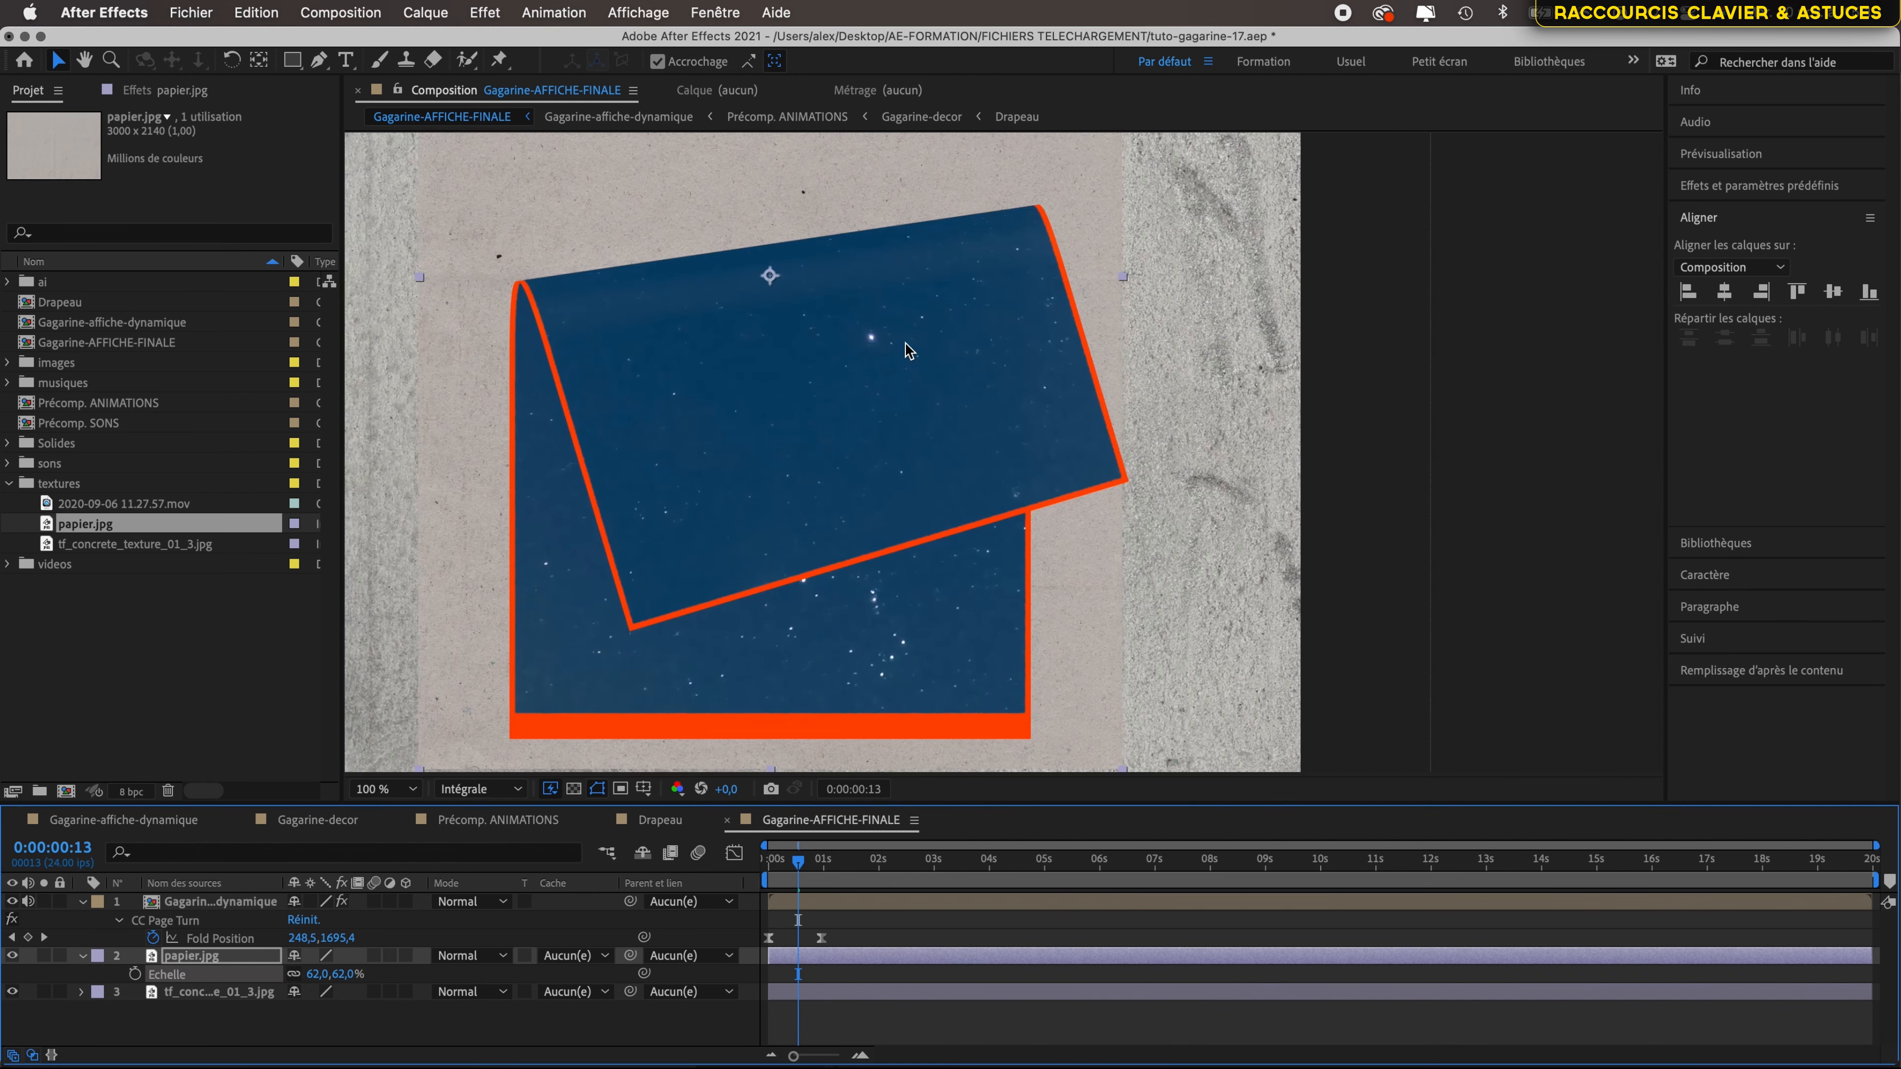
scroll(904, 341, "up", 2)
- Use papier.jpg as CC Page Turn's Back Page on the poster layer and hide the papier.jpg layer itself
left_click(220, 937)
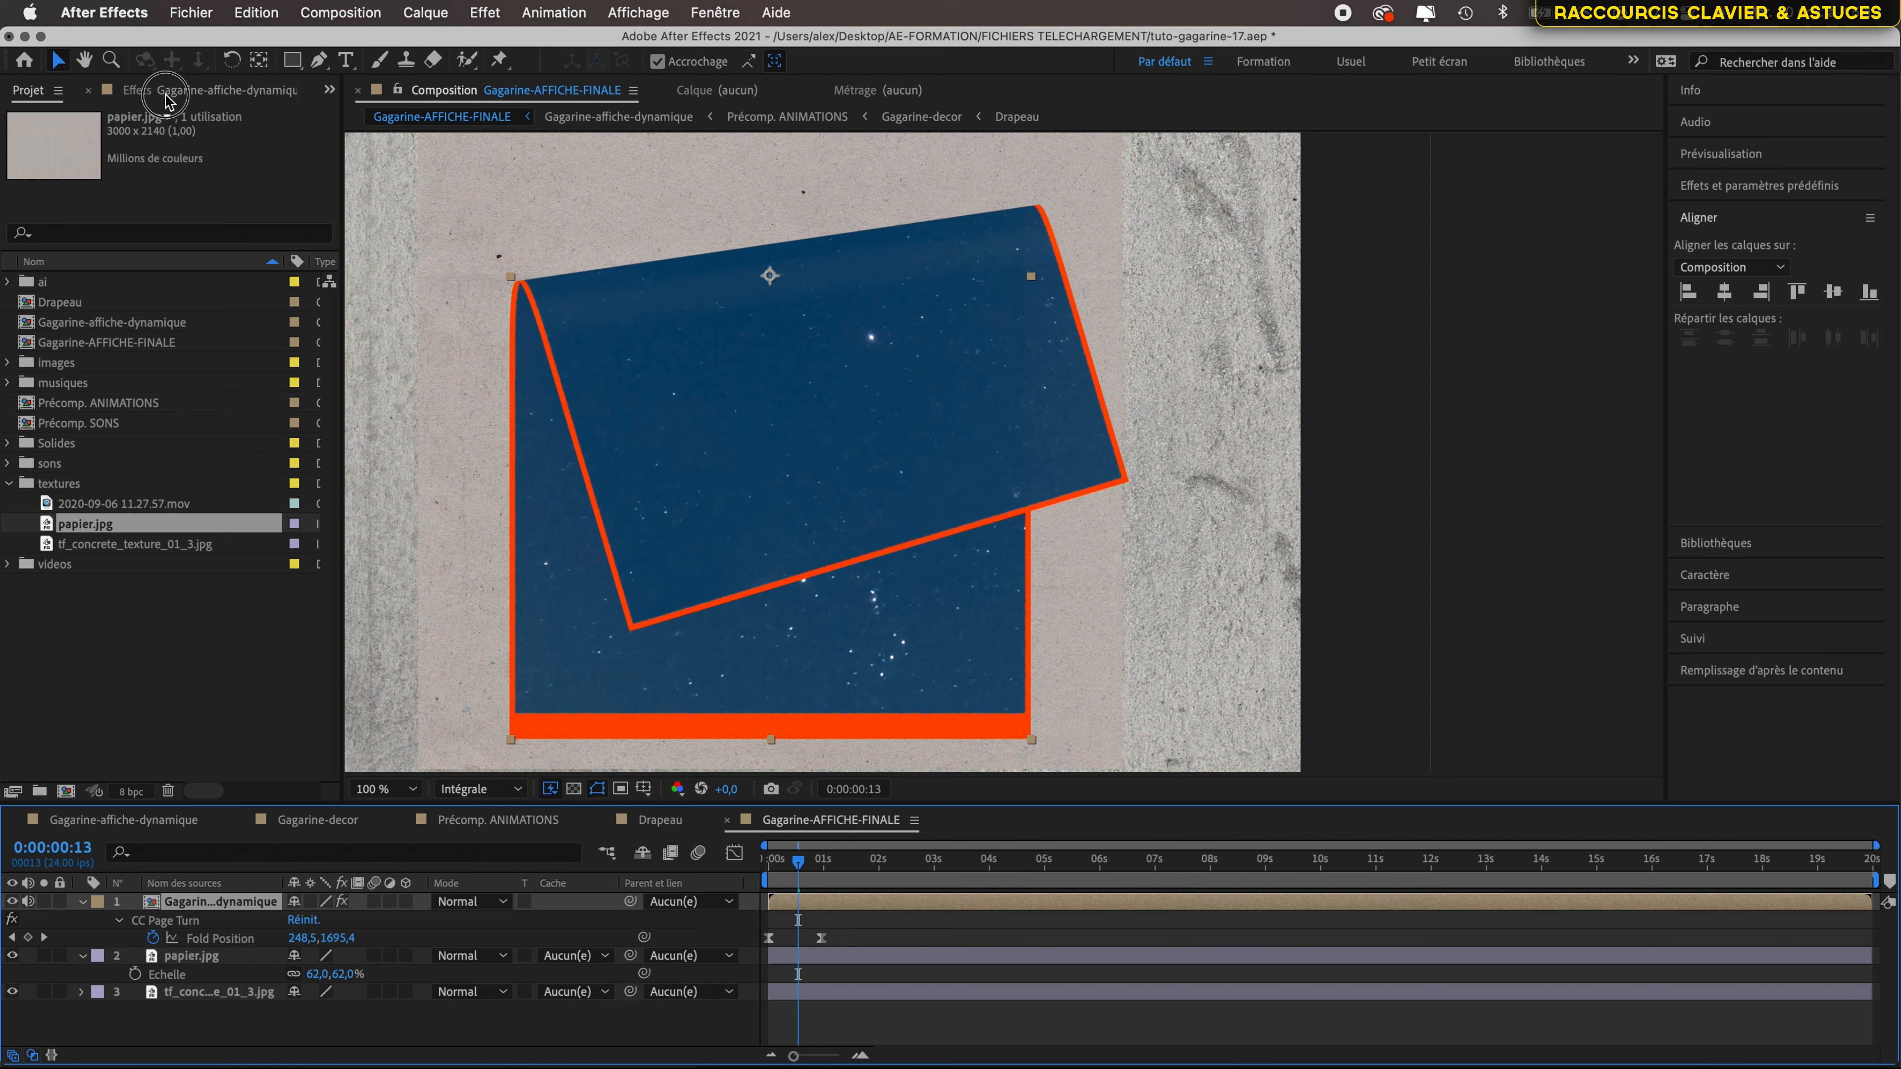
left_click(165, 90)
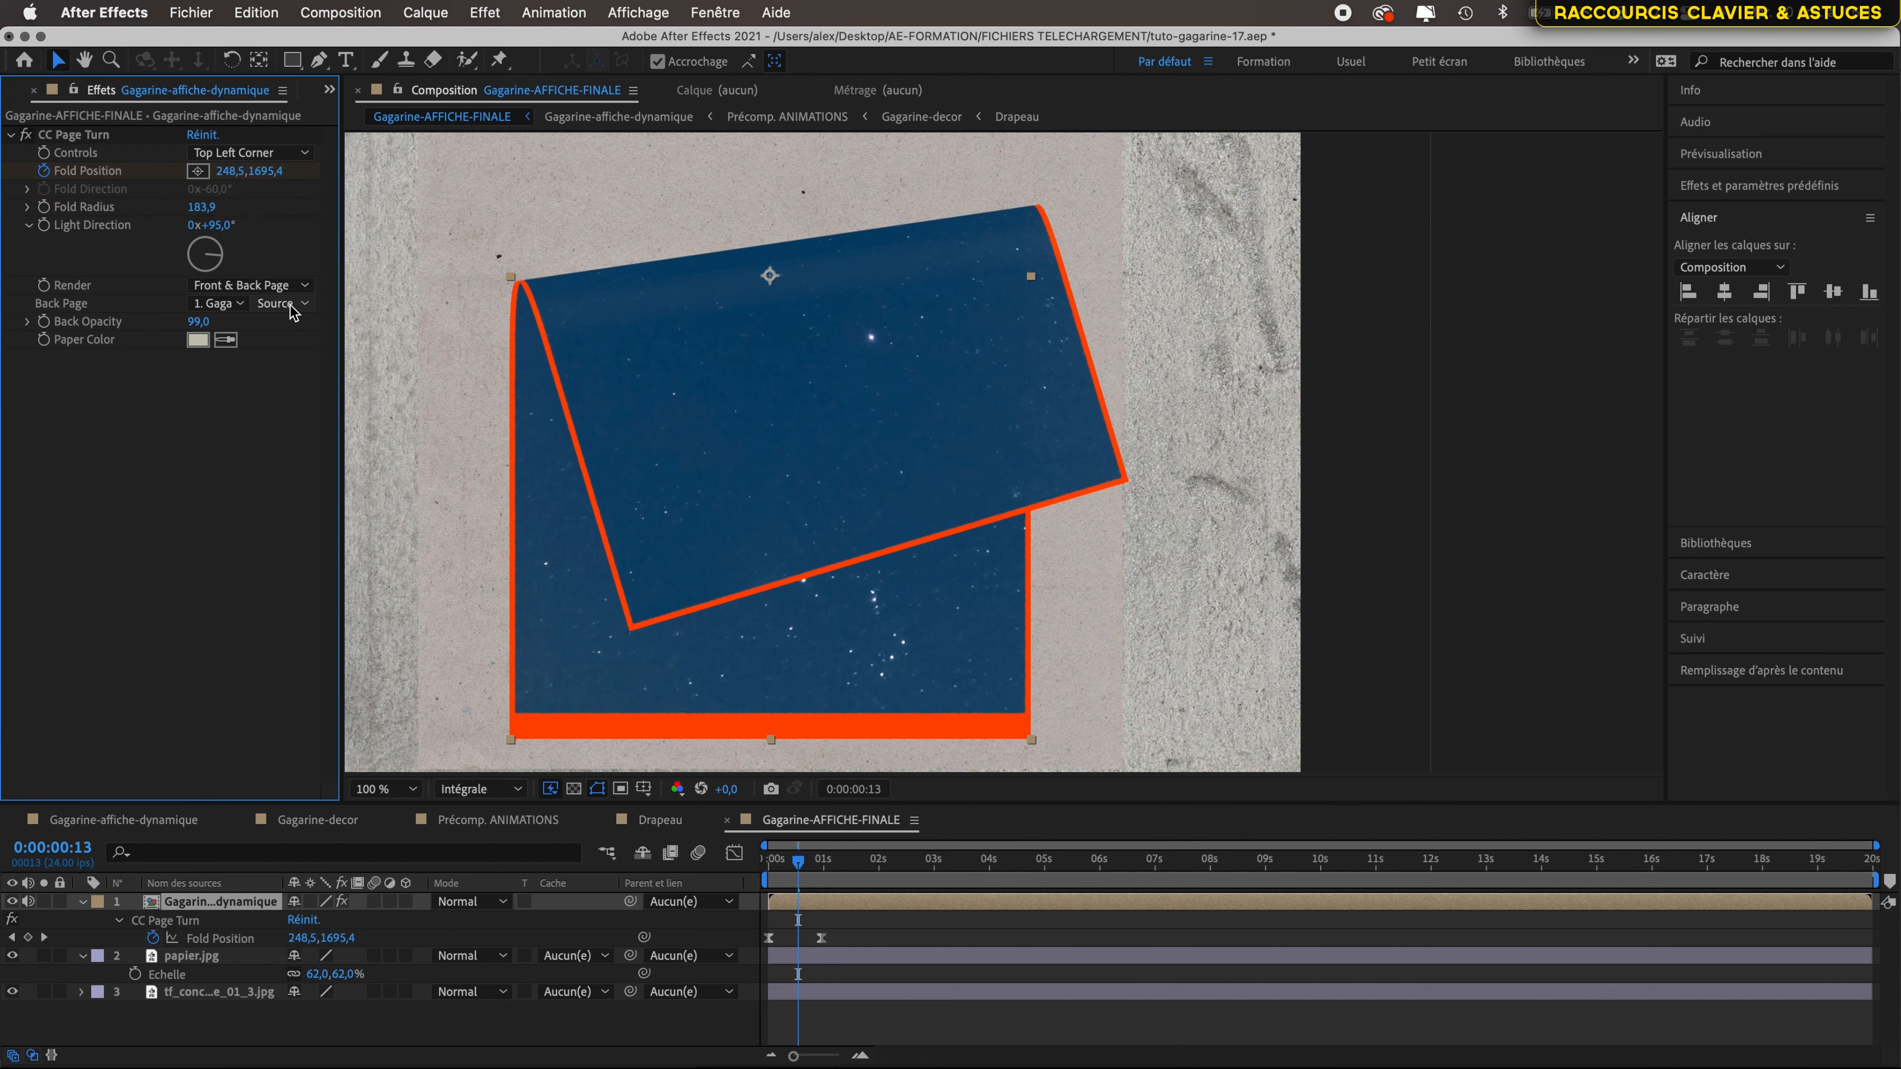
left_click(240, 303)
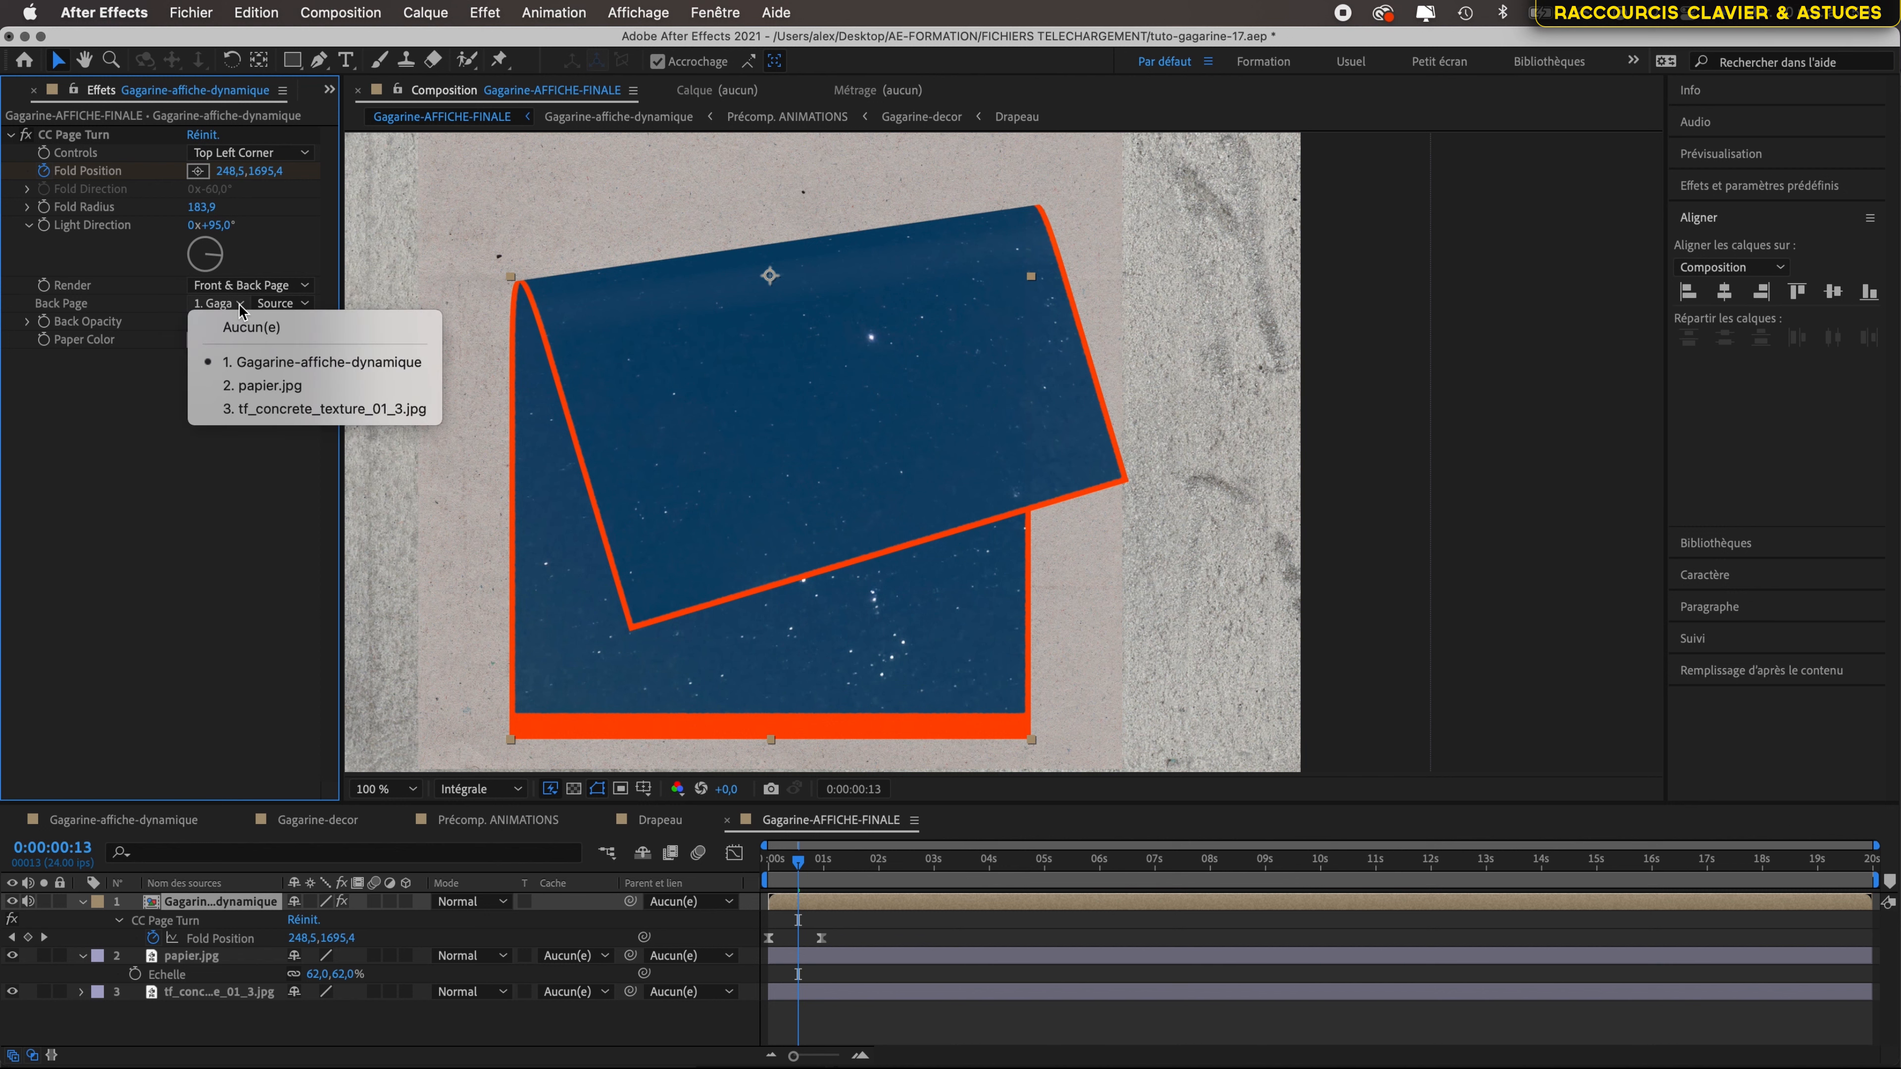
left_click(264, 385)
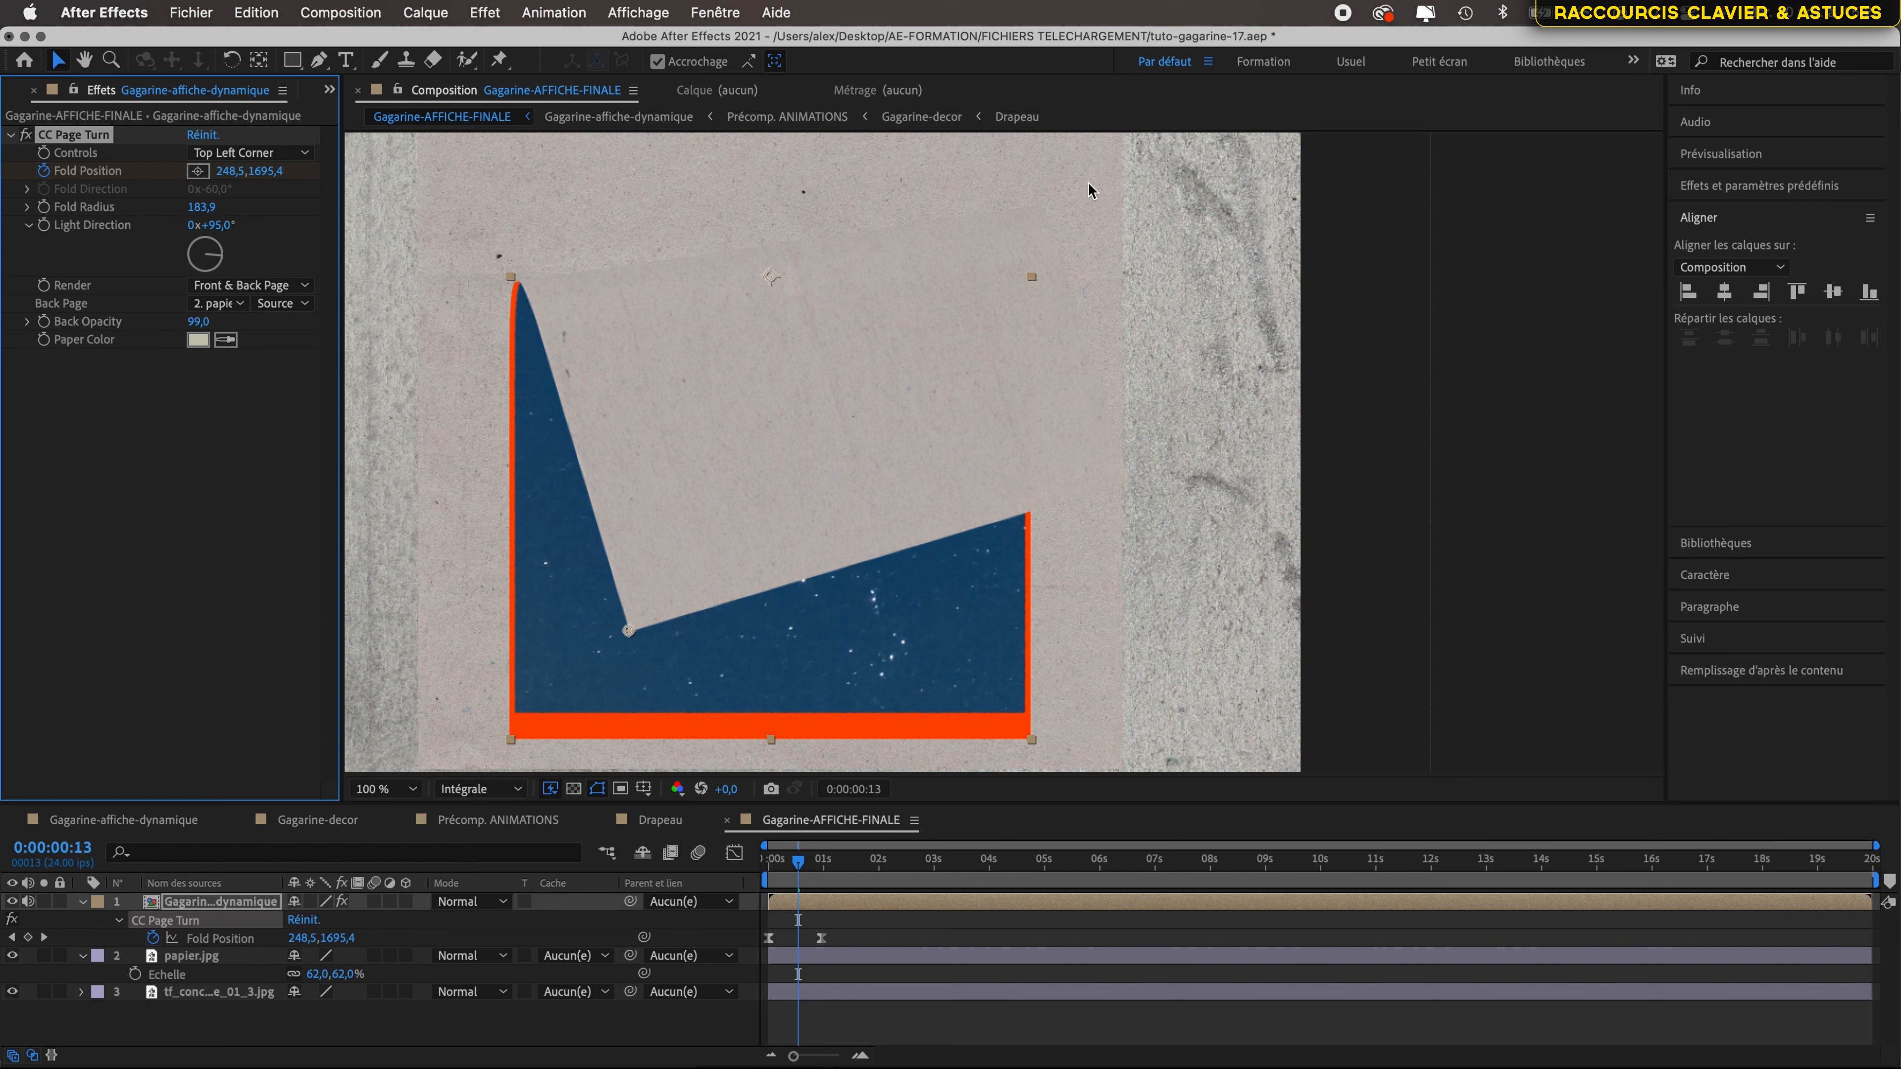
left_click(12, 956)
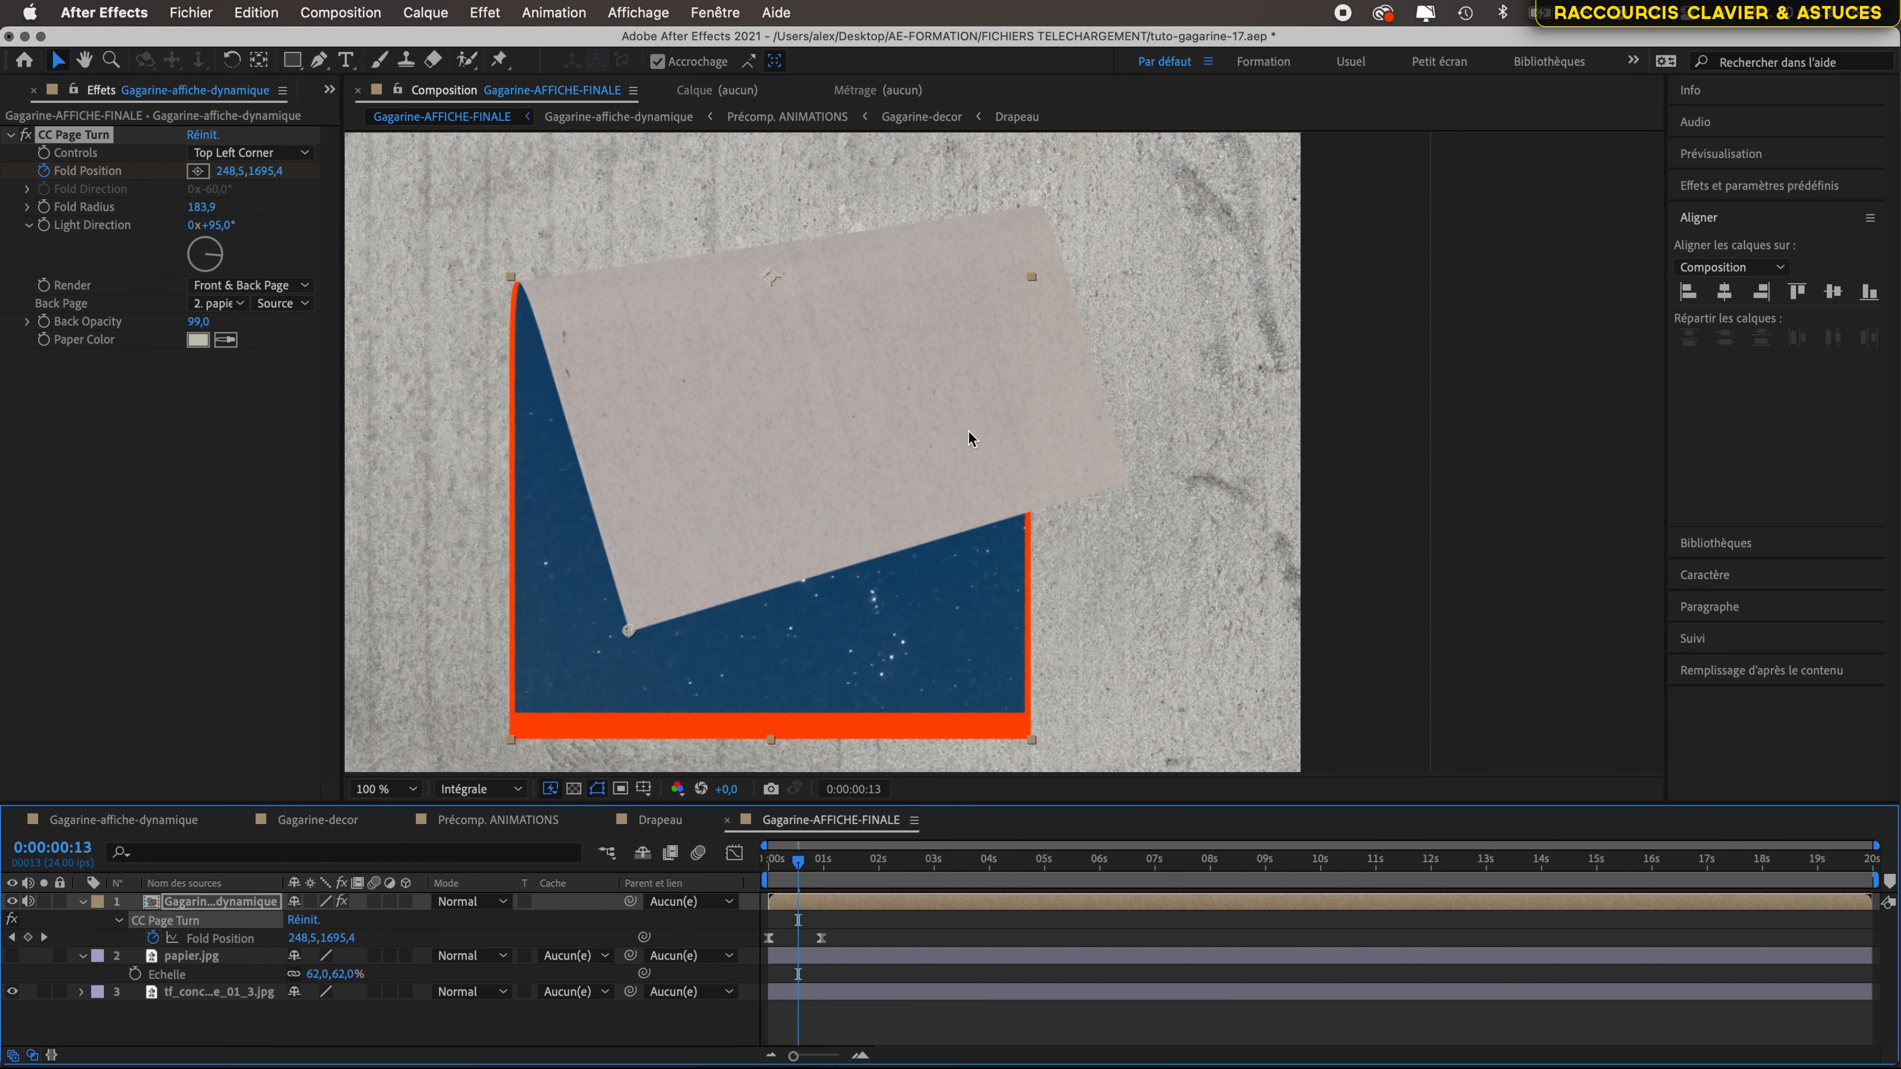
- Play the page-turn animation from the beginning to check the folded poster with its paper back
scroll(975, 390, "down", 2)
scroll(975, 389, "up", 3)
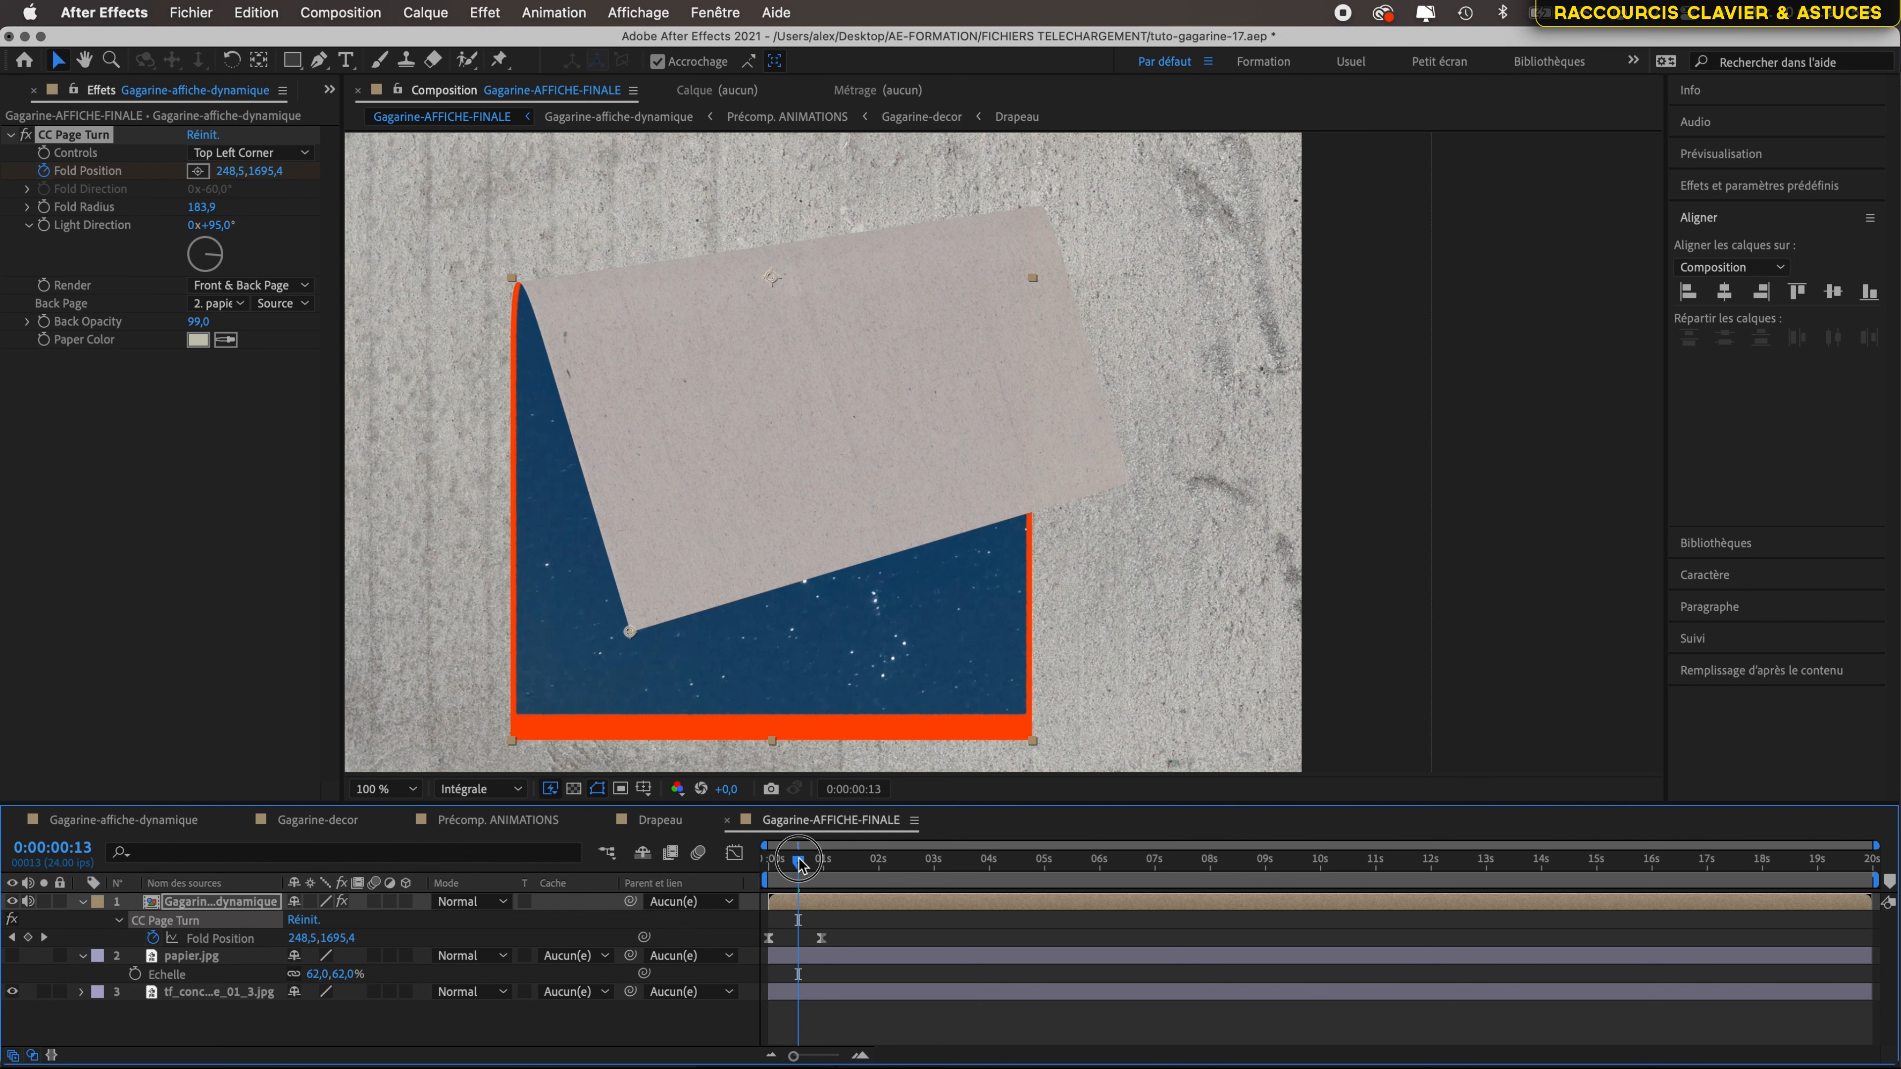
left_click_drag(798, 861, 784, 867)
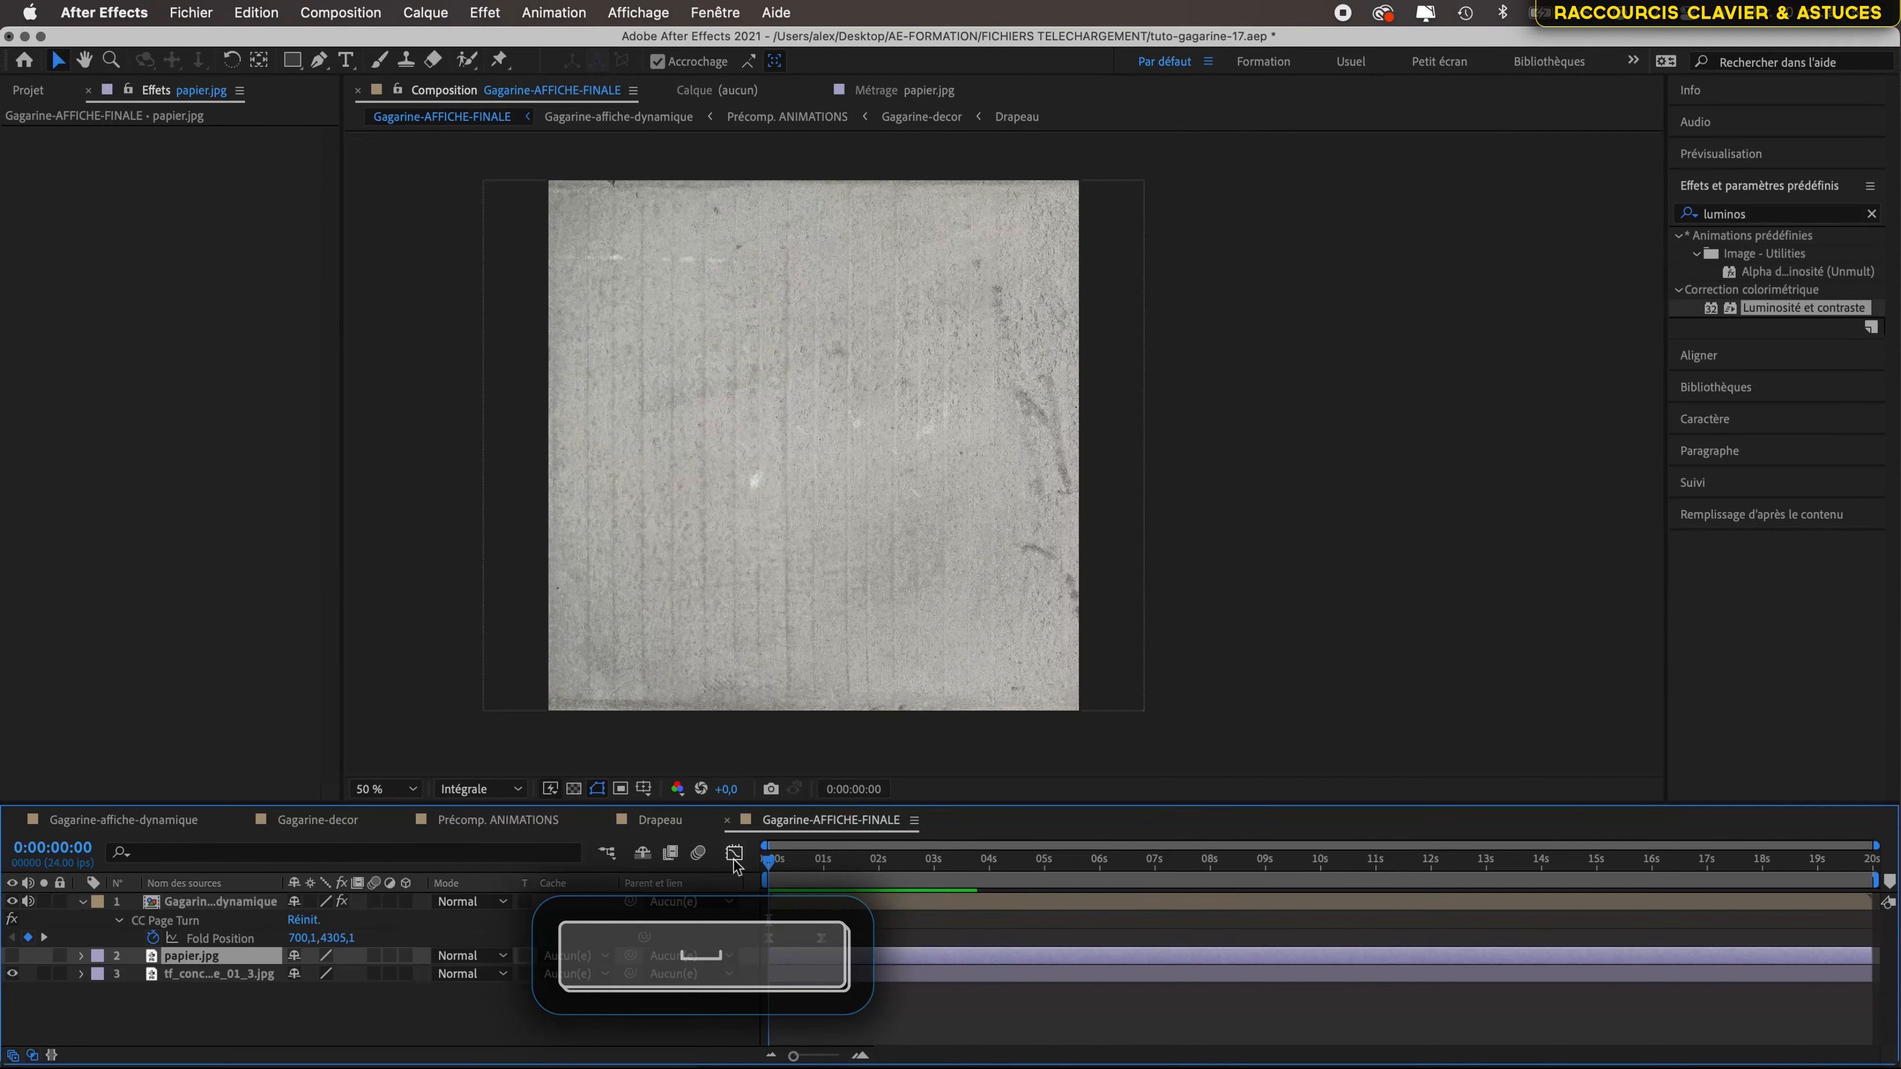
key("space")
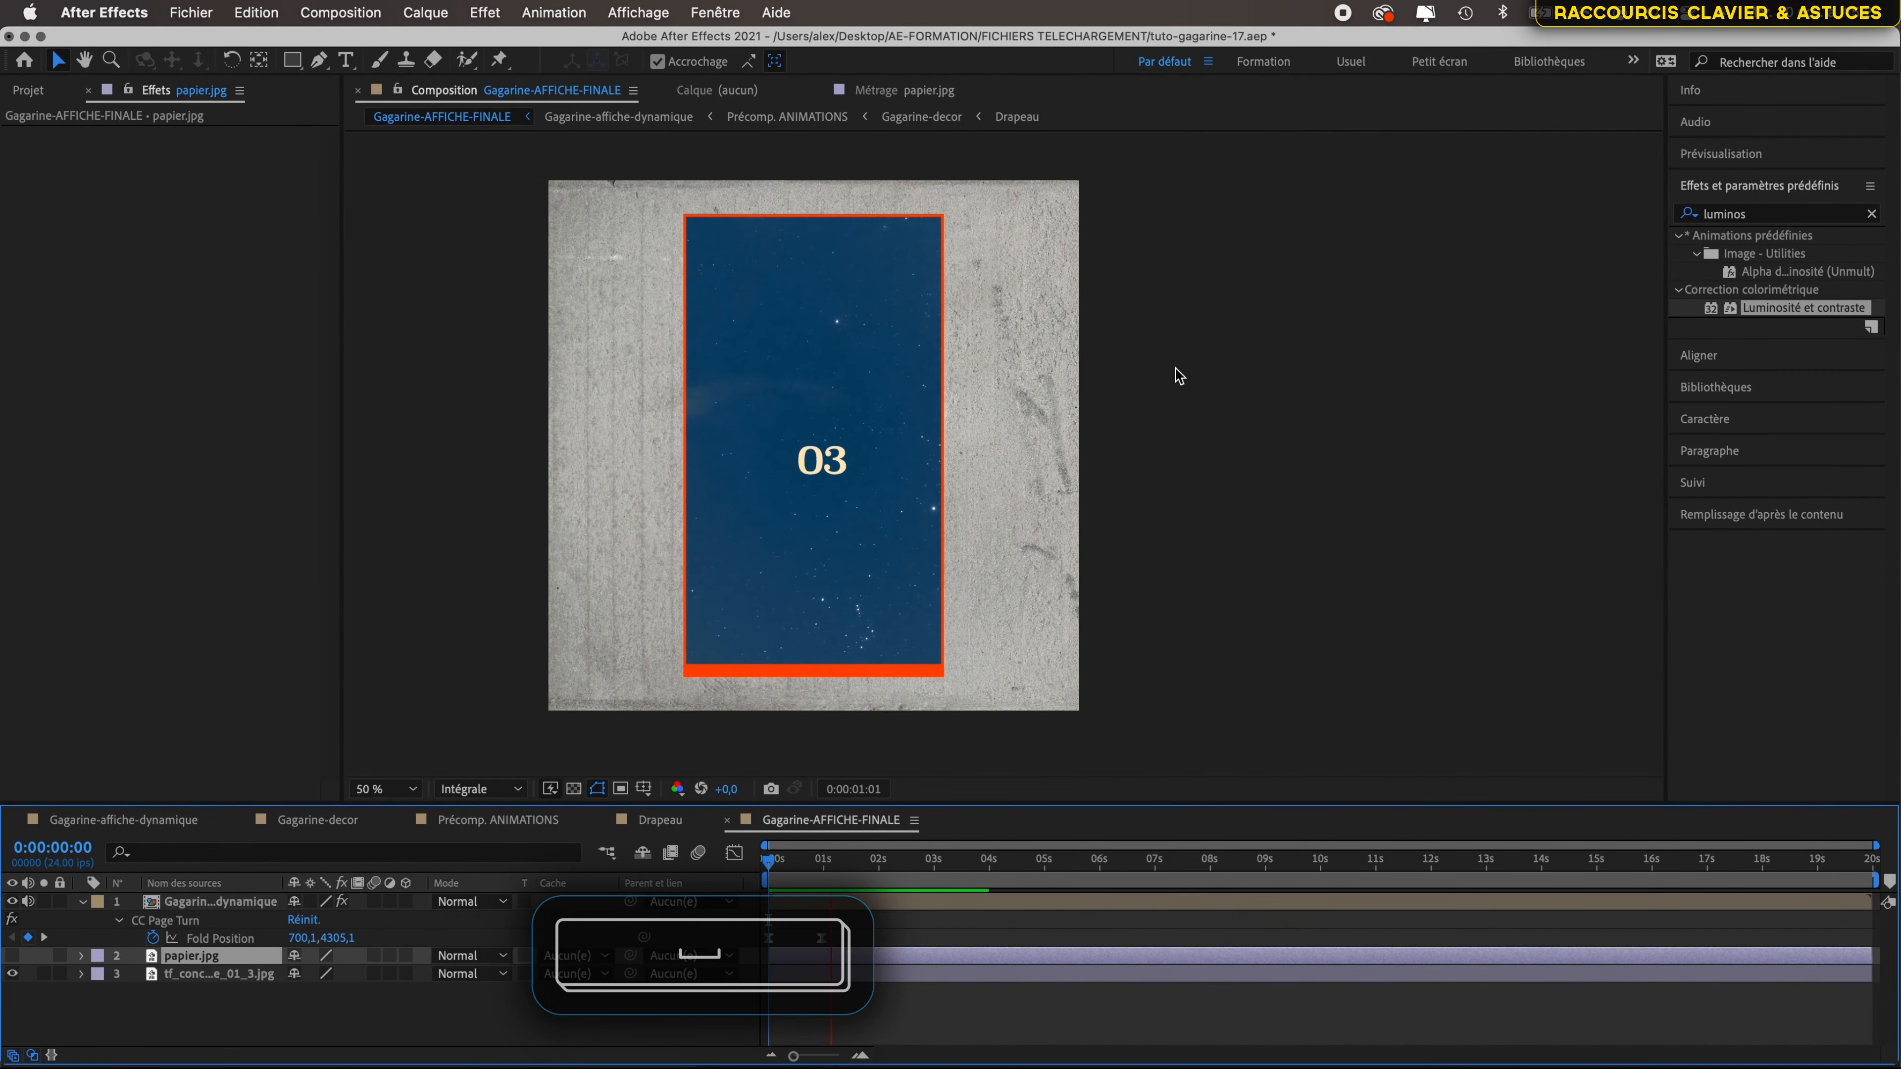
key("space")
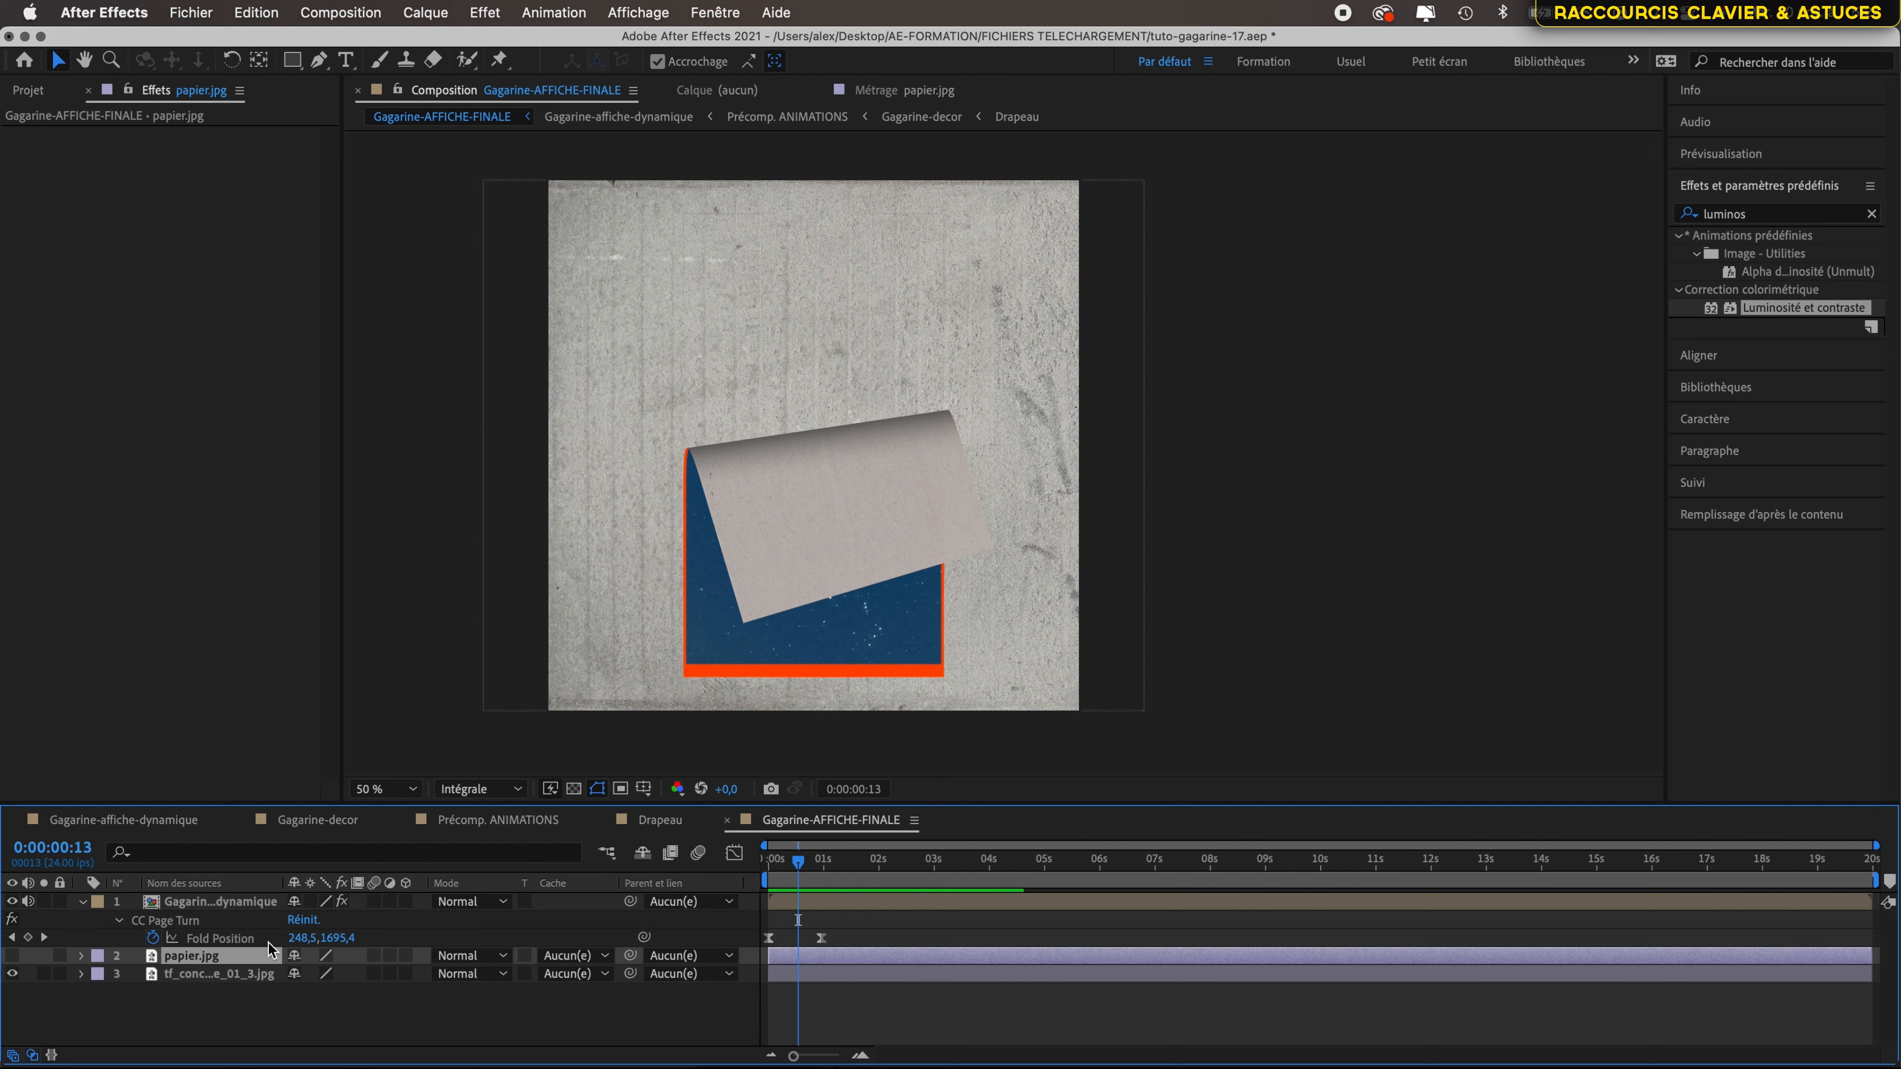
- Find the Ombre portée effect and apply it to the Gagarine-affiche-dynamique poster layer
left_click(242, 900)
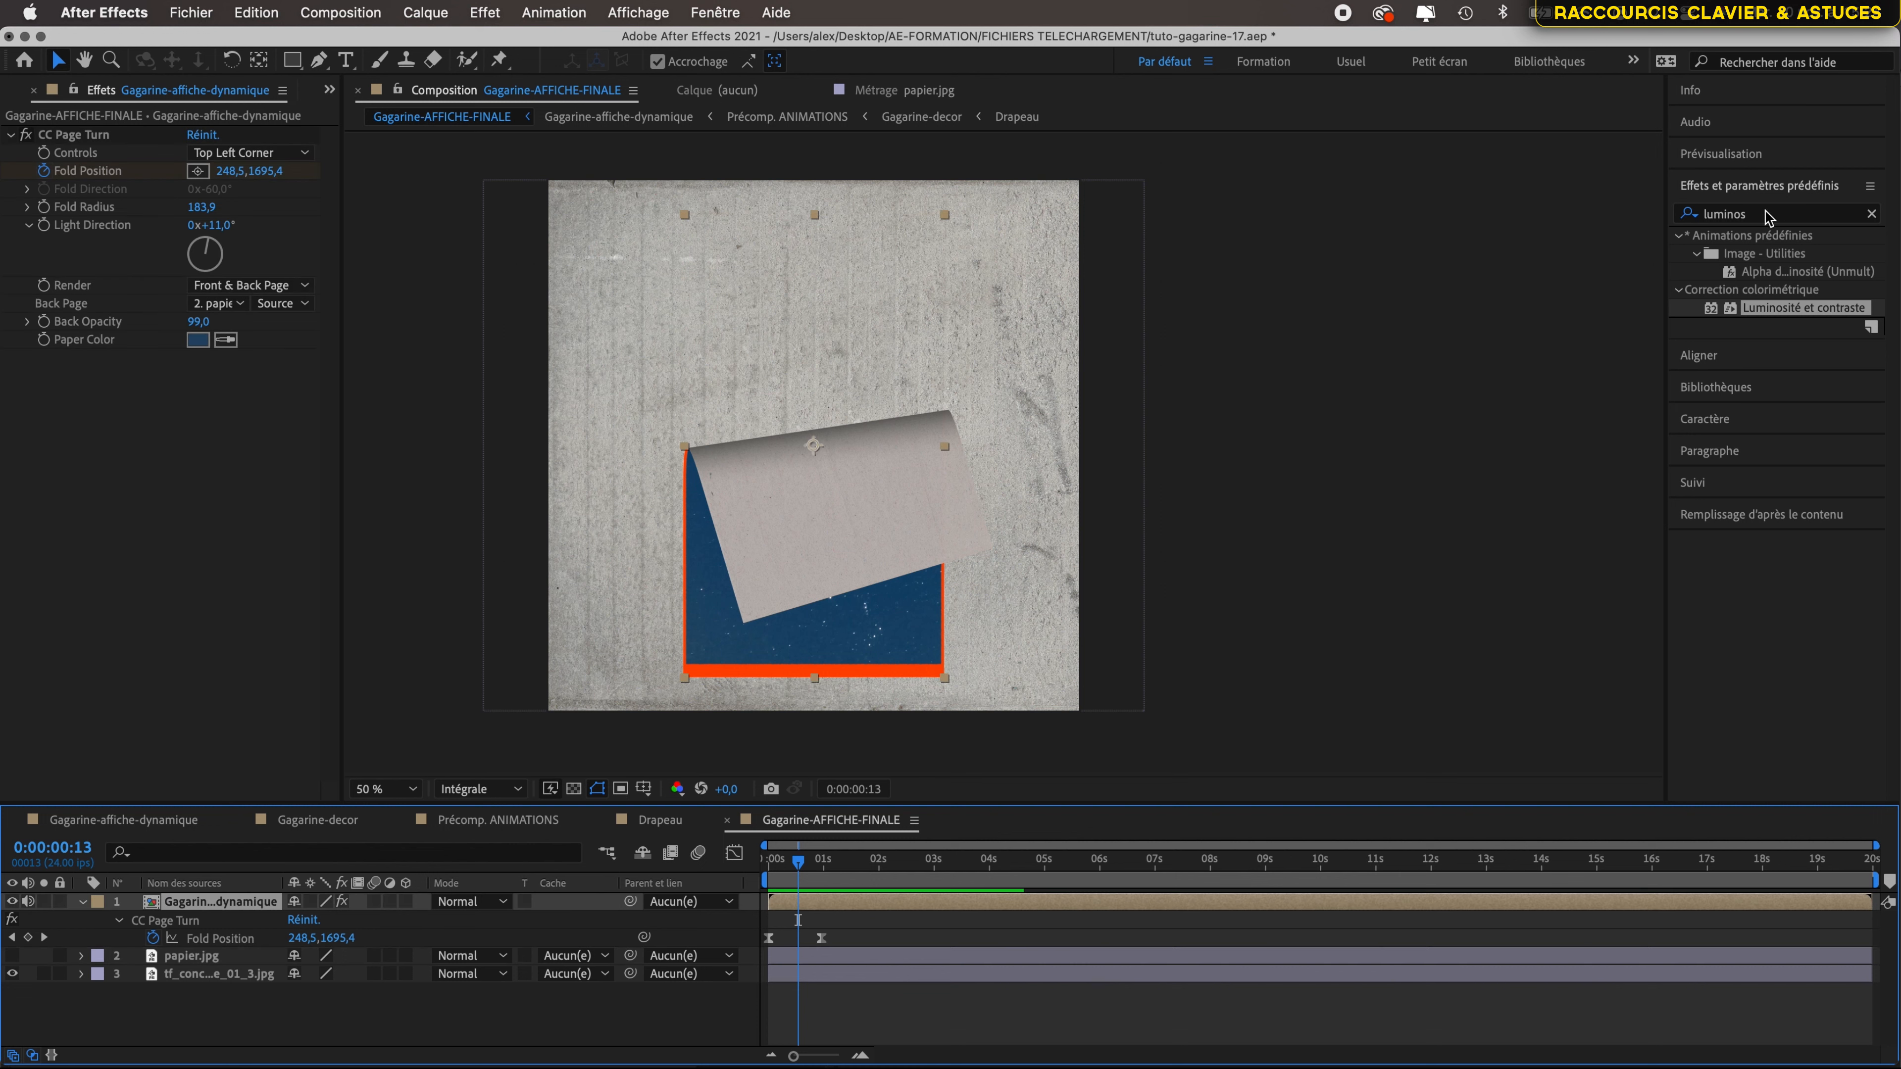
double_click(1733, 215)
type("om")
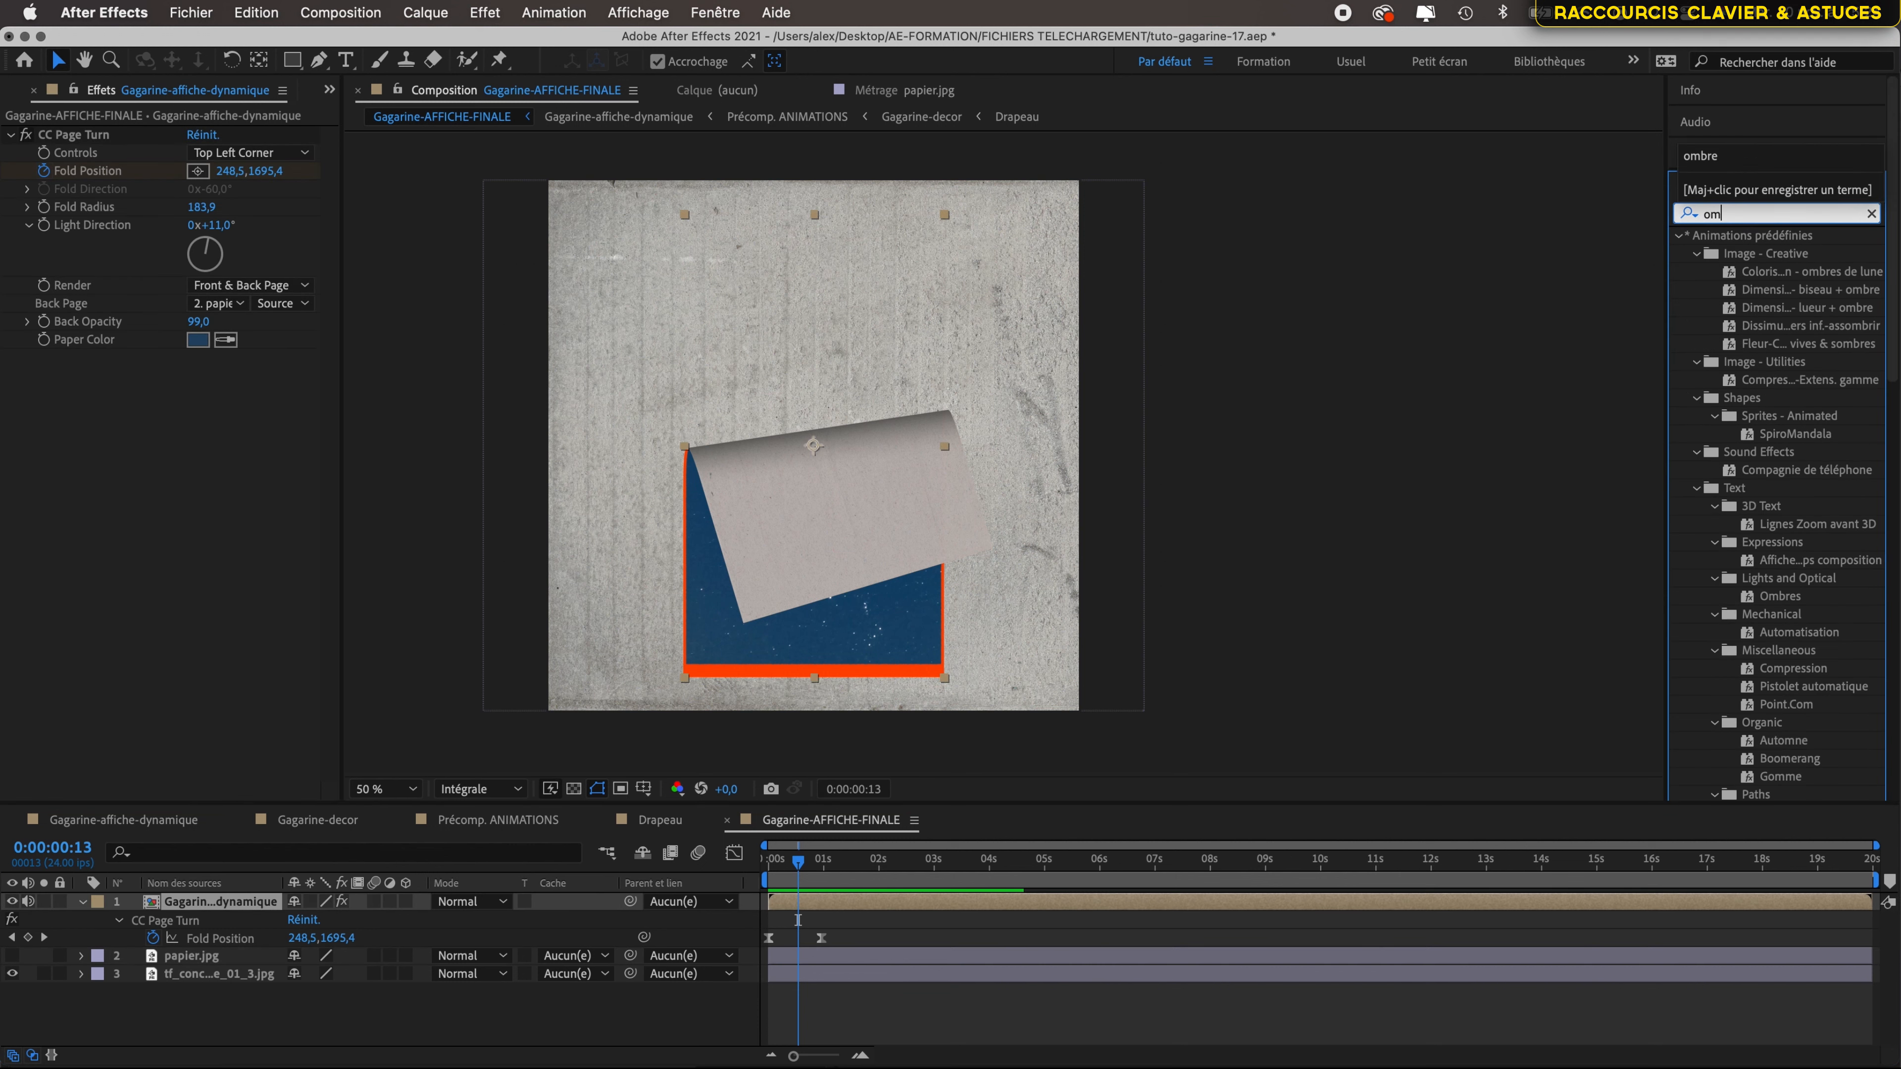
type("bre")
double_click(1779, 452)
- Change the Ombre portée colour to dark grey 474845
scroll(1012, 357, "up", 4)
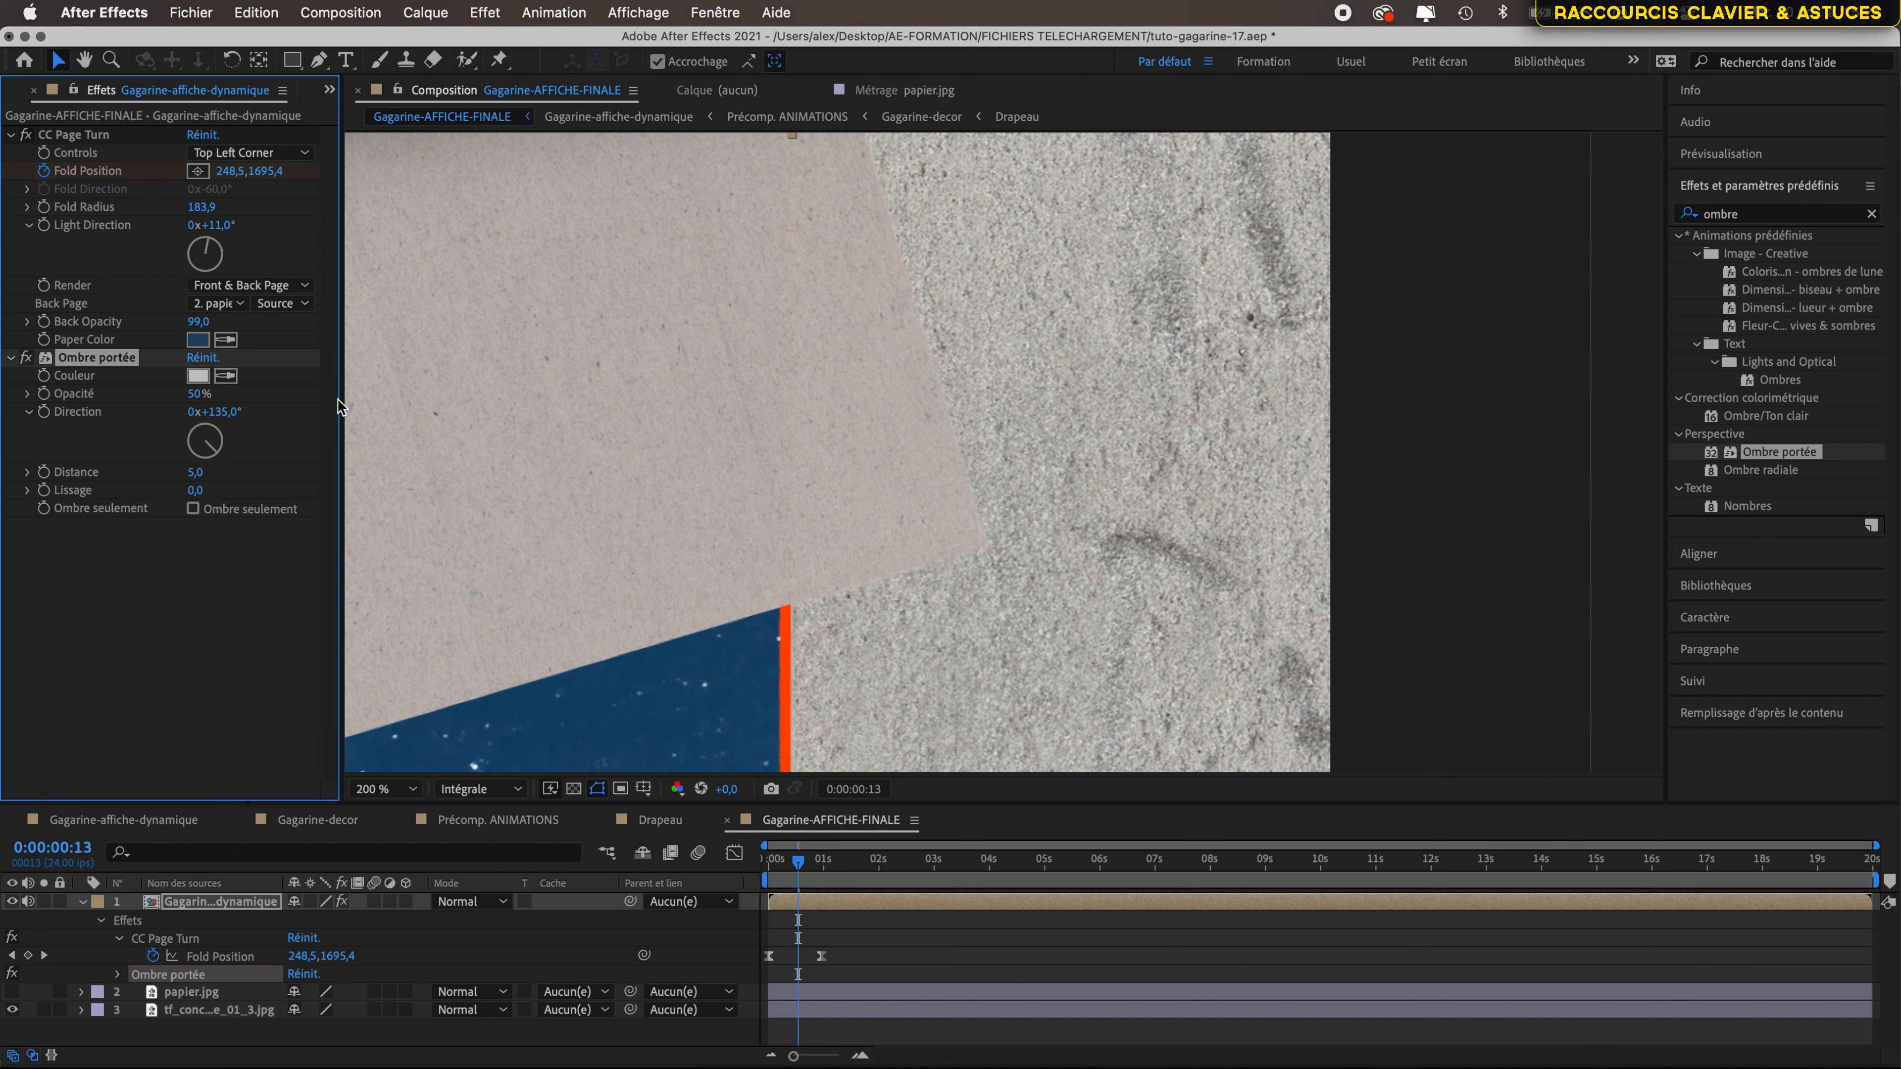
left_click(197, 375)
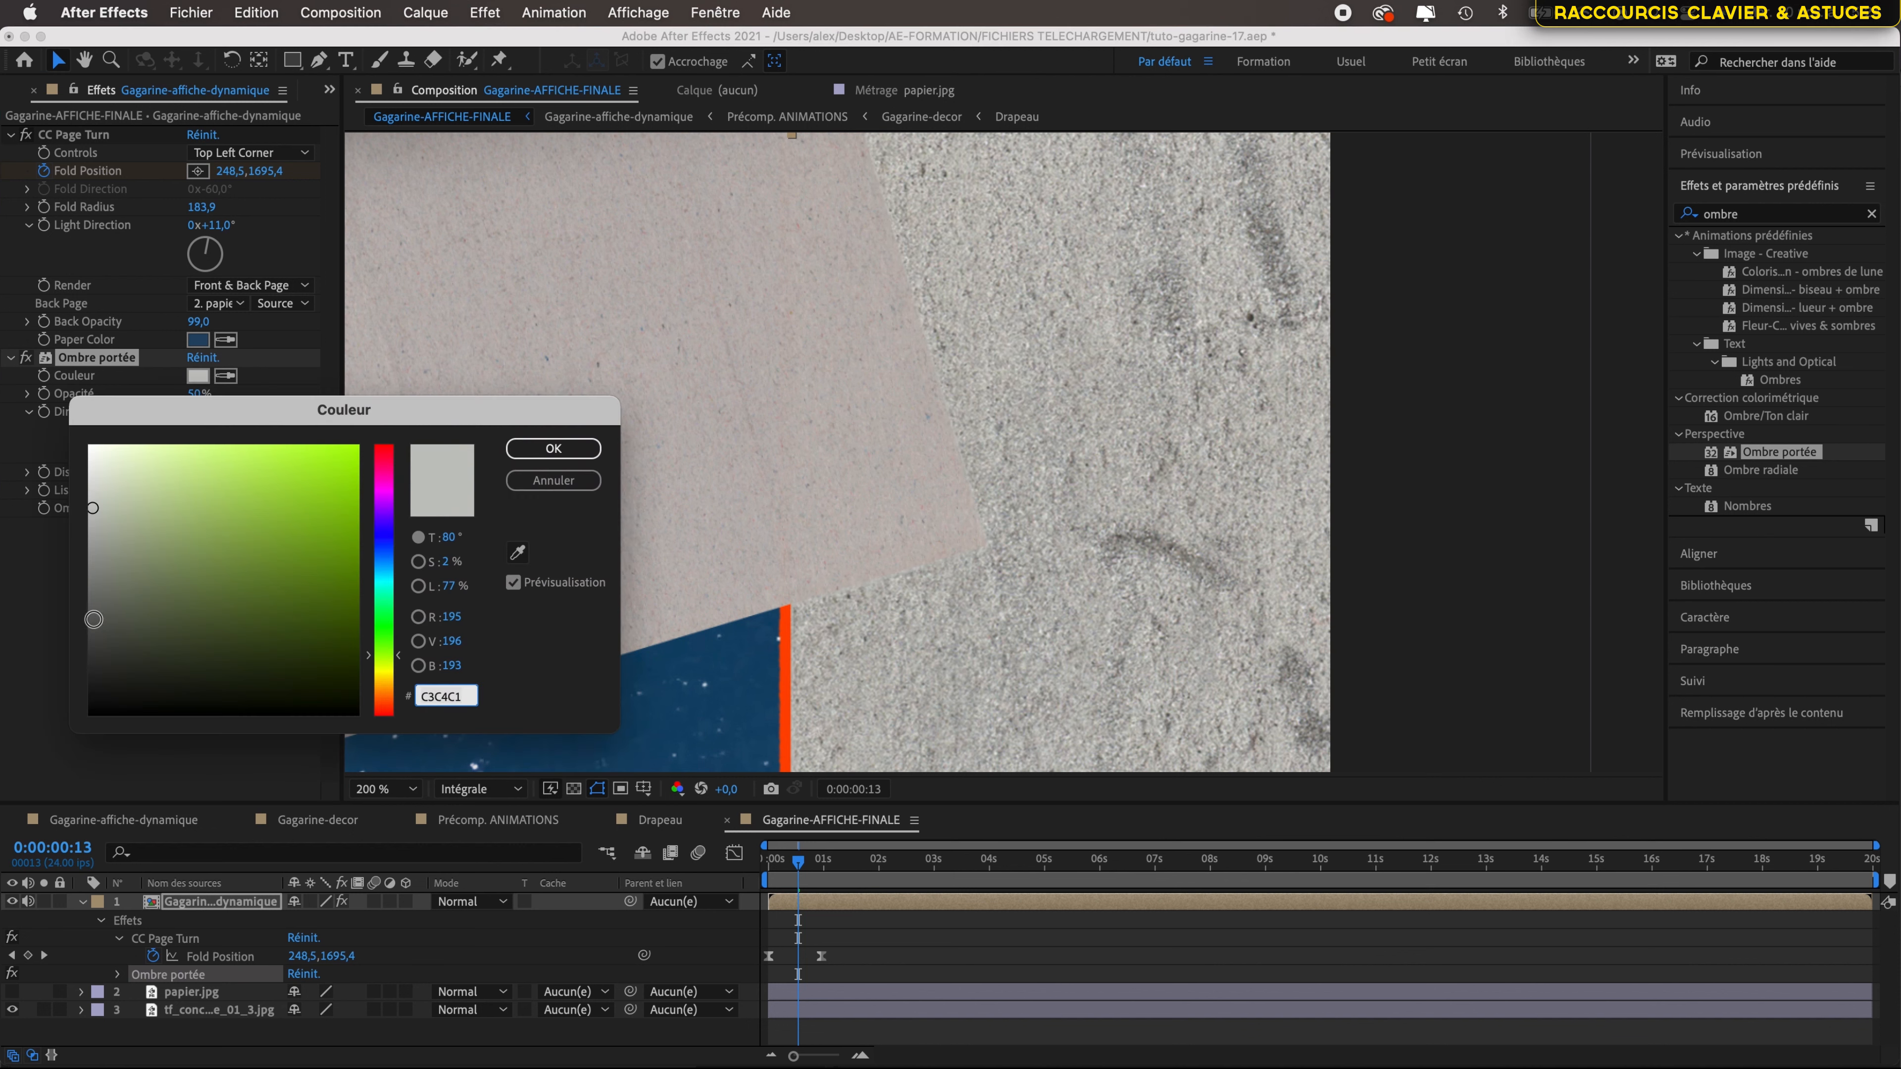
left_click_drag(97, 617, 97, 639)
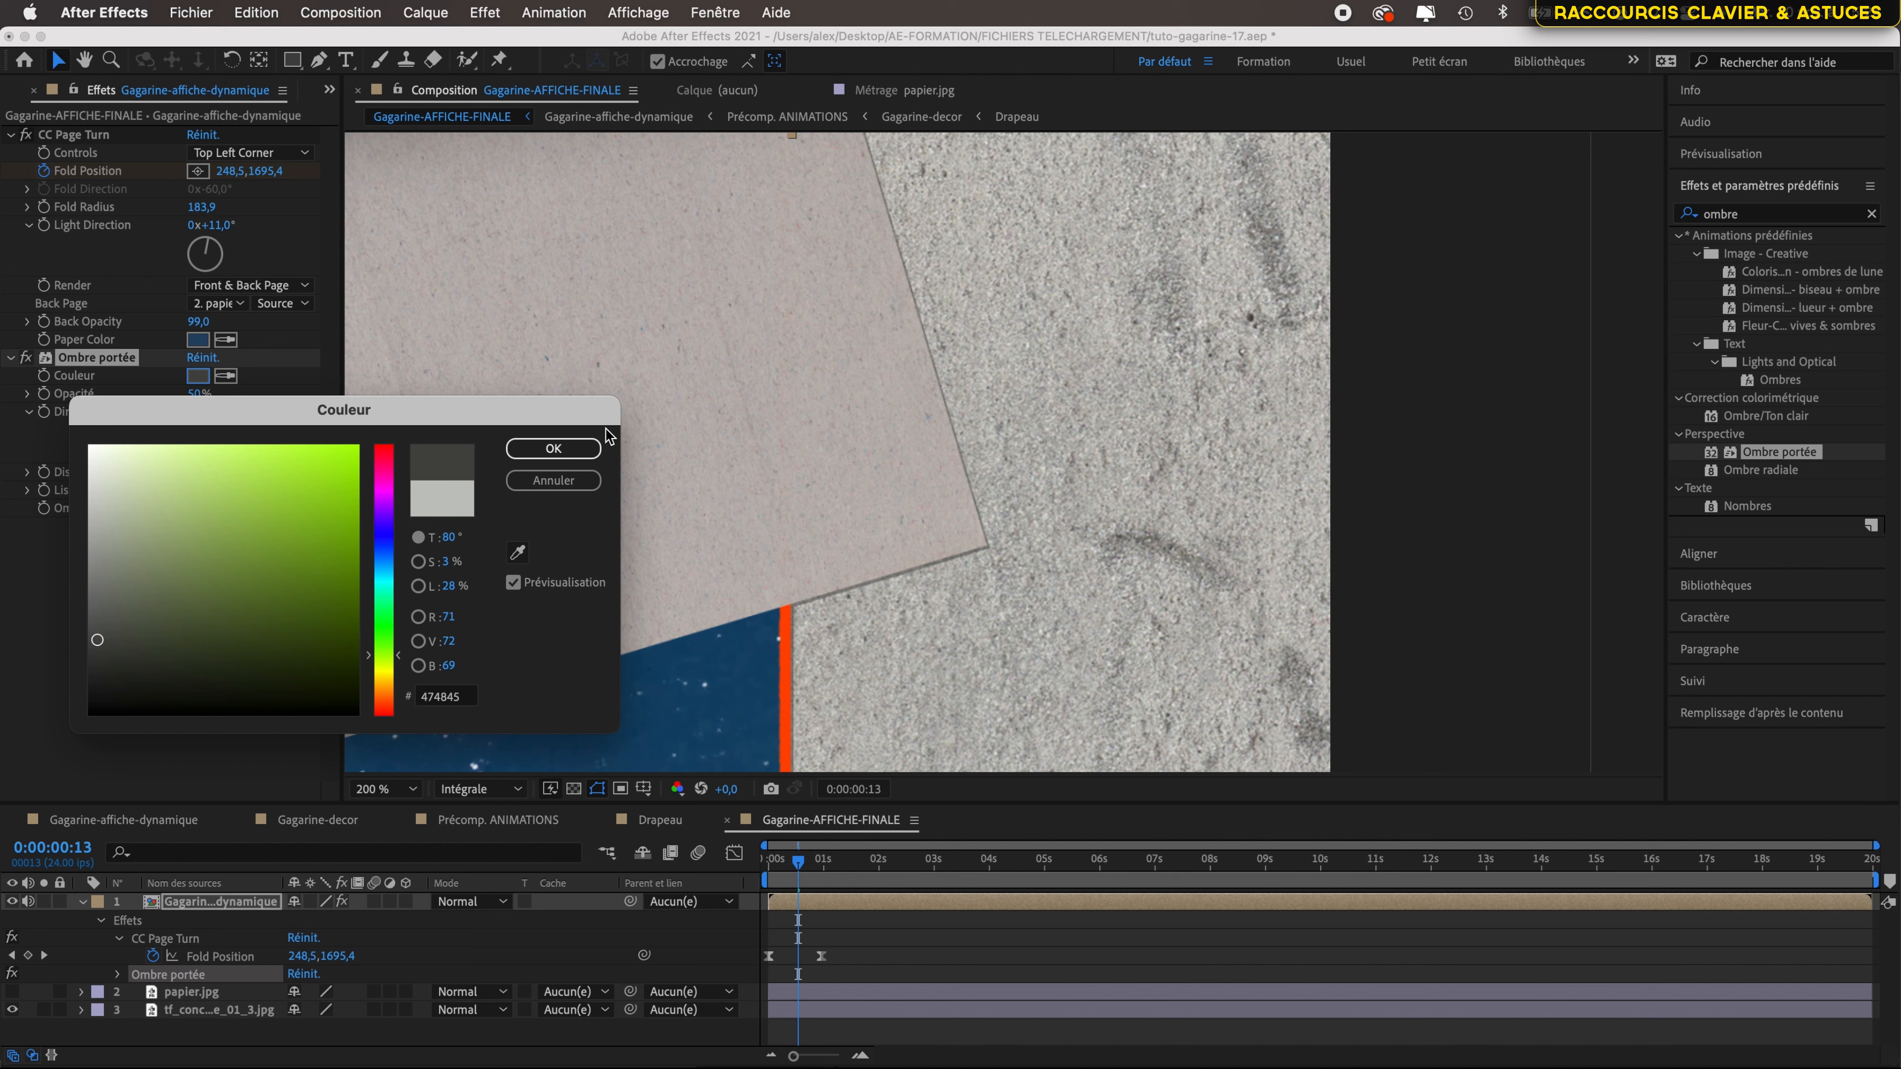
left_click(583, 448)
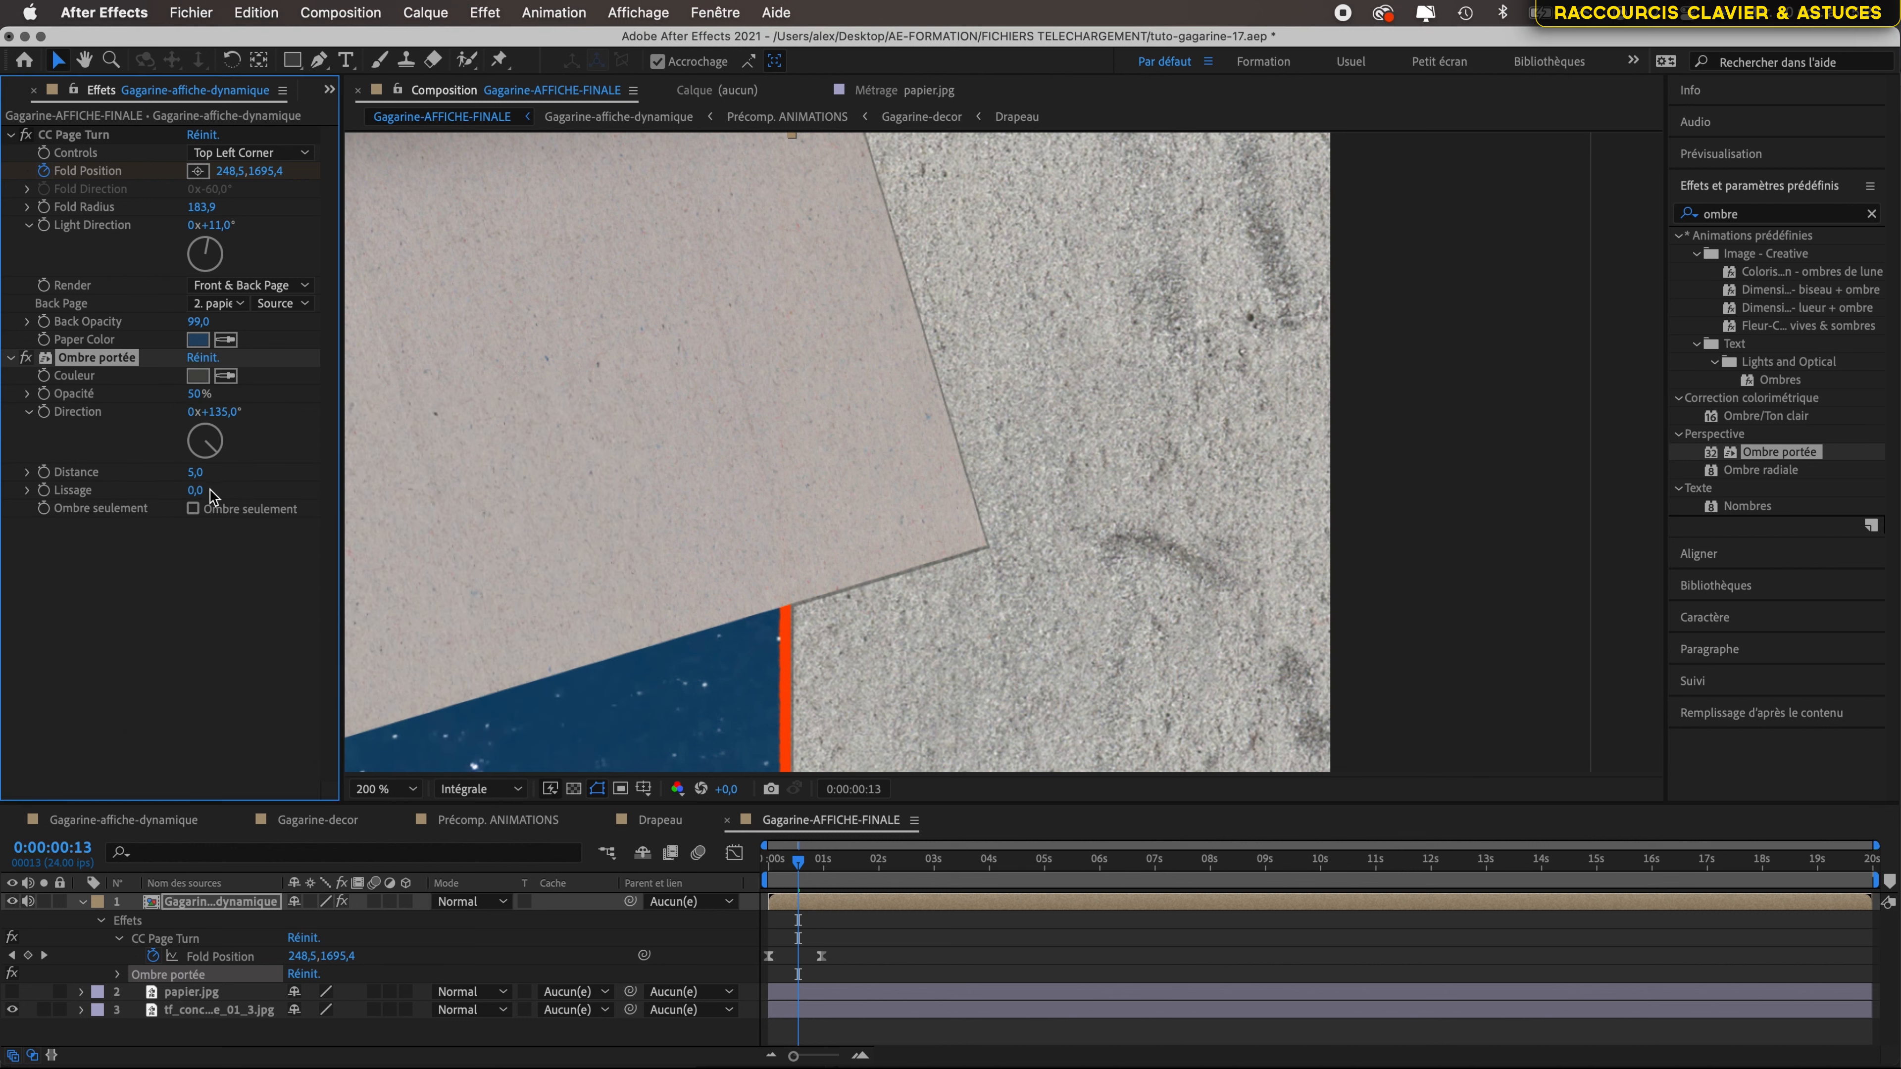
- Set the poster shadow's Distance to 27 and Lissage to 97, inspecting the folded corner and lower edge
left_click_drag(194, 473, 220, 474)
left_click_drag(196, 490, 307, 502)
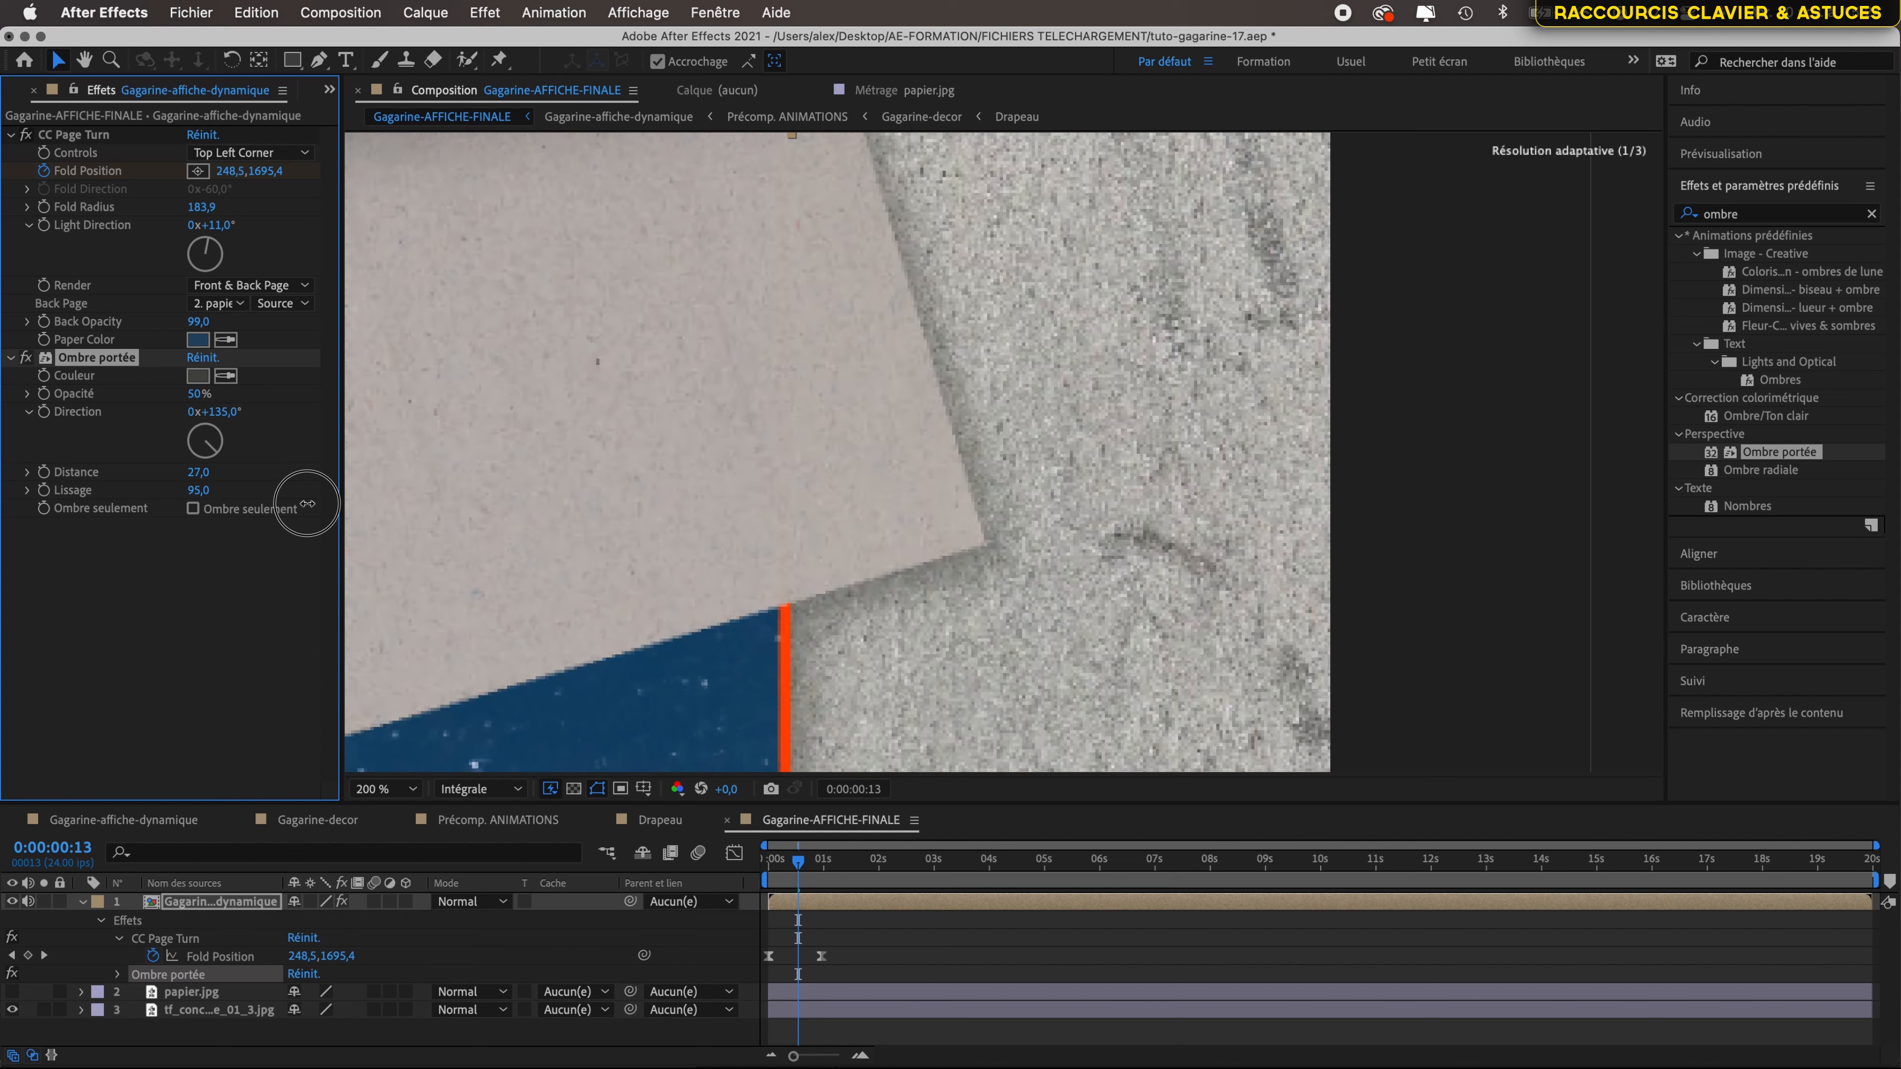
scroll(1023, 474, "down", 3)
scroll(1023, 471, "up", 2)
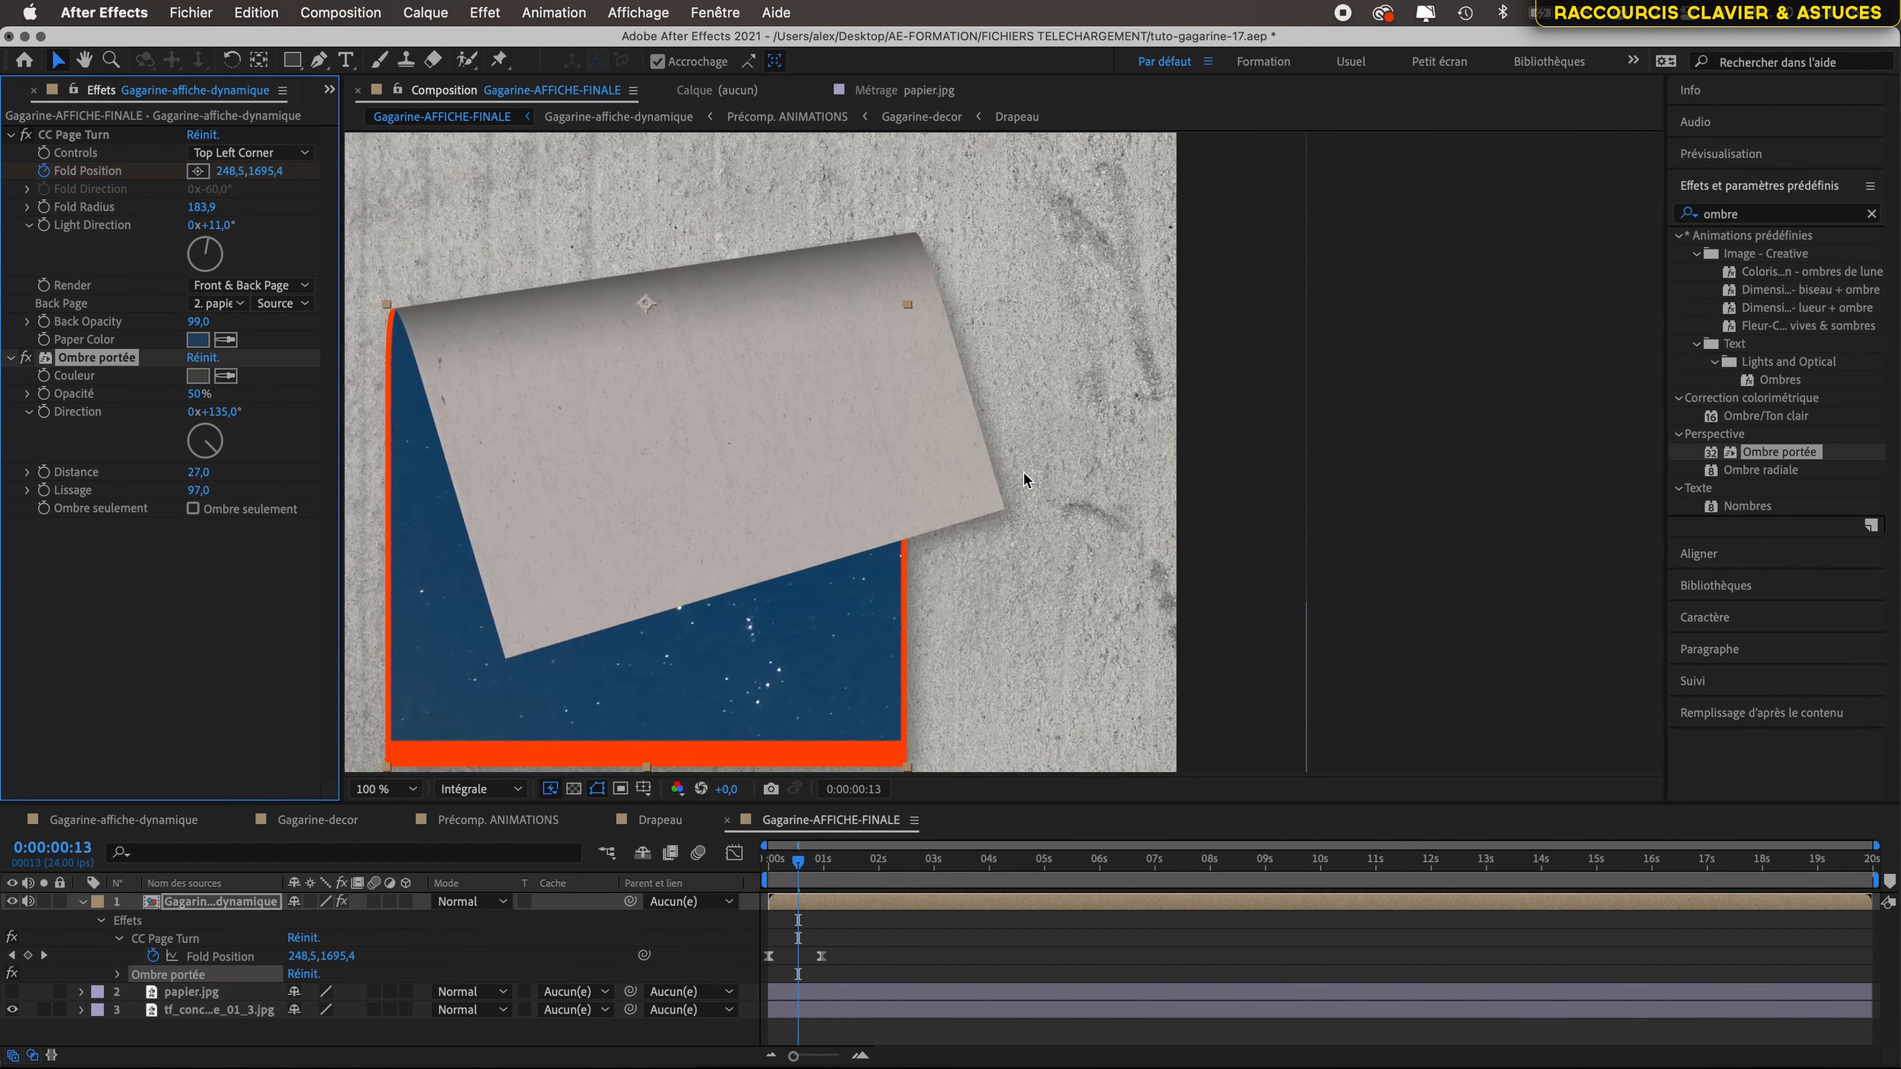
scroll(882, 425, "down", 3)
scroll(902, 548, "up", 2)
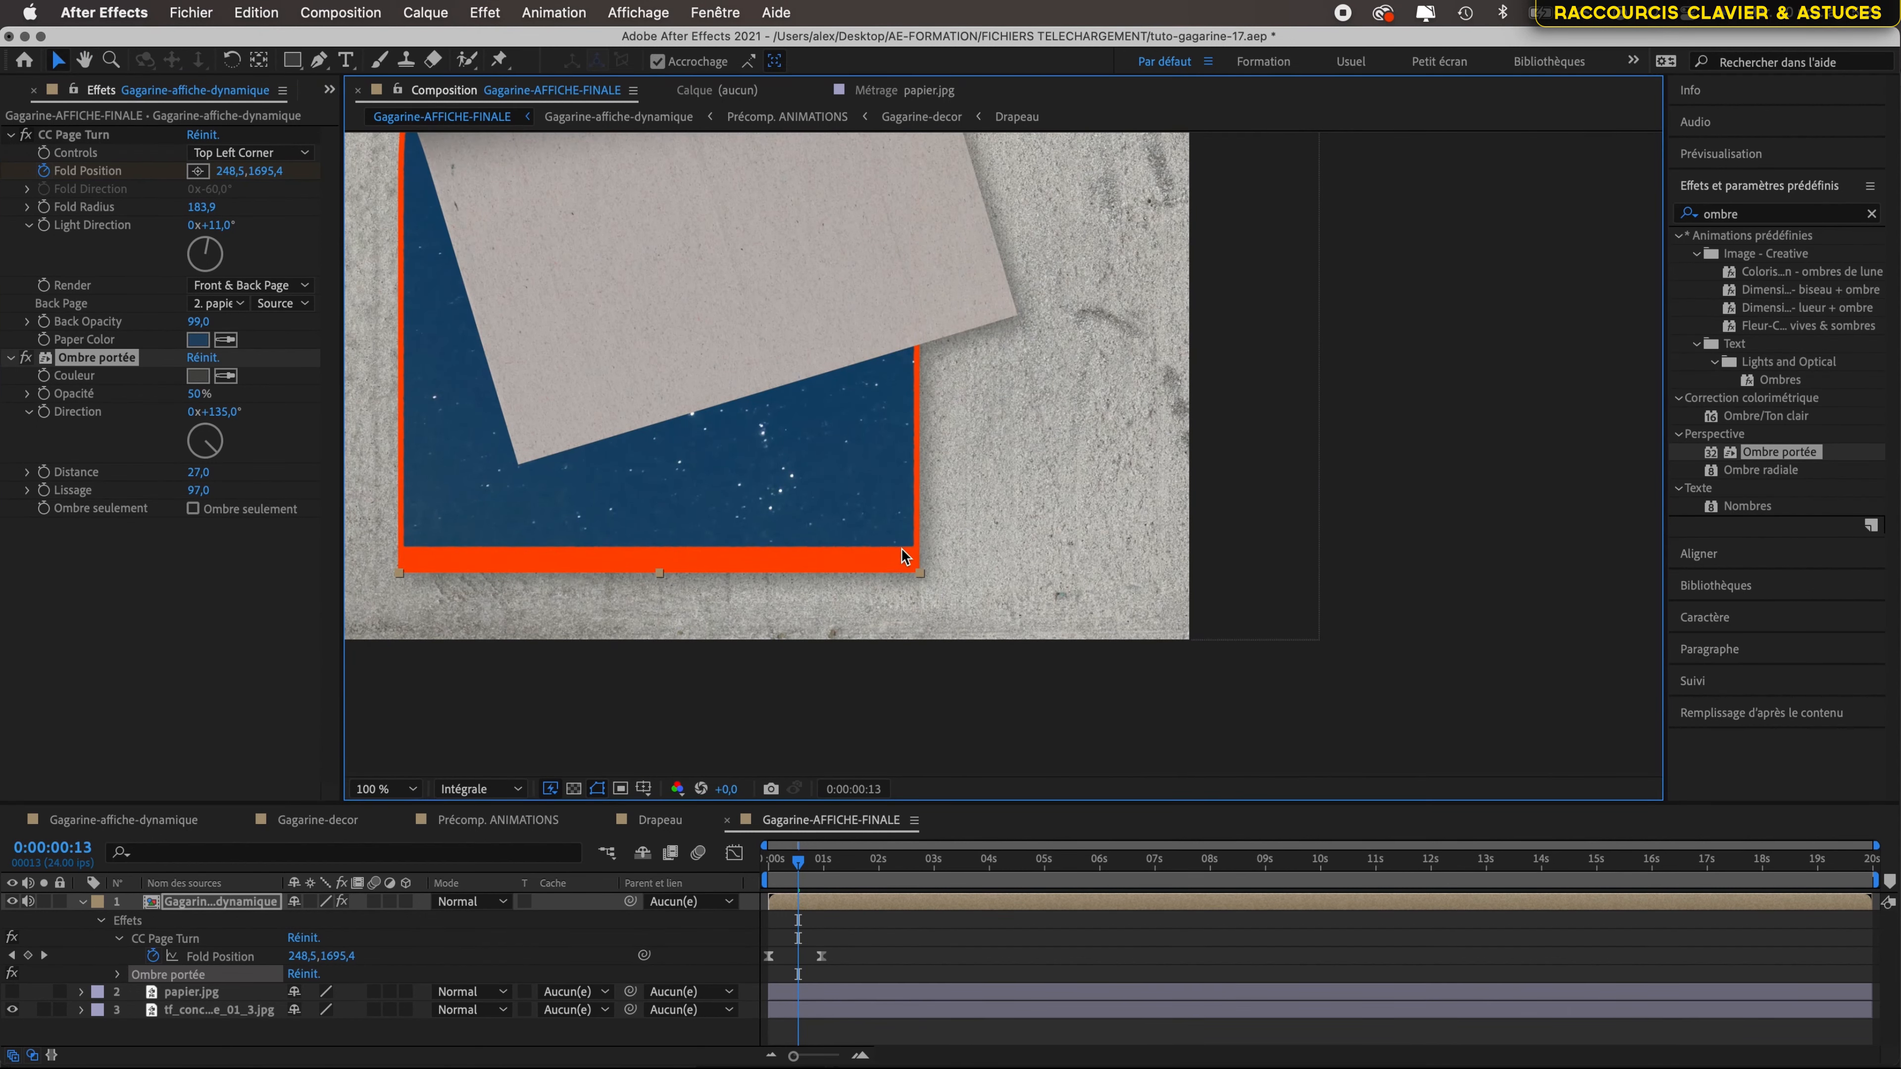
- Reduce the poster shadow's Distance to 2 and check it along the poster's lower corner and fold
scroll(906, 545, "up", 3)
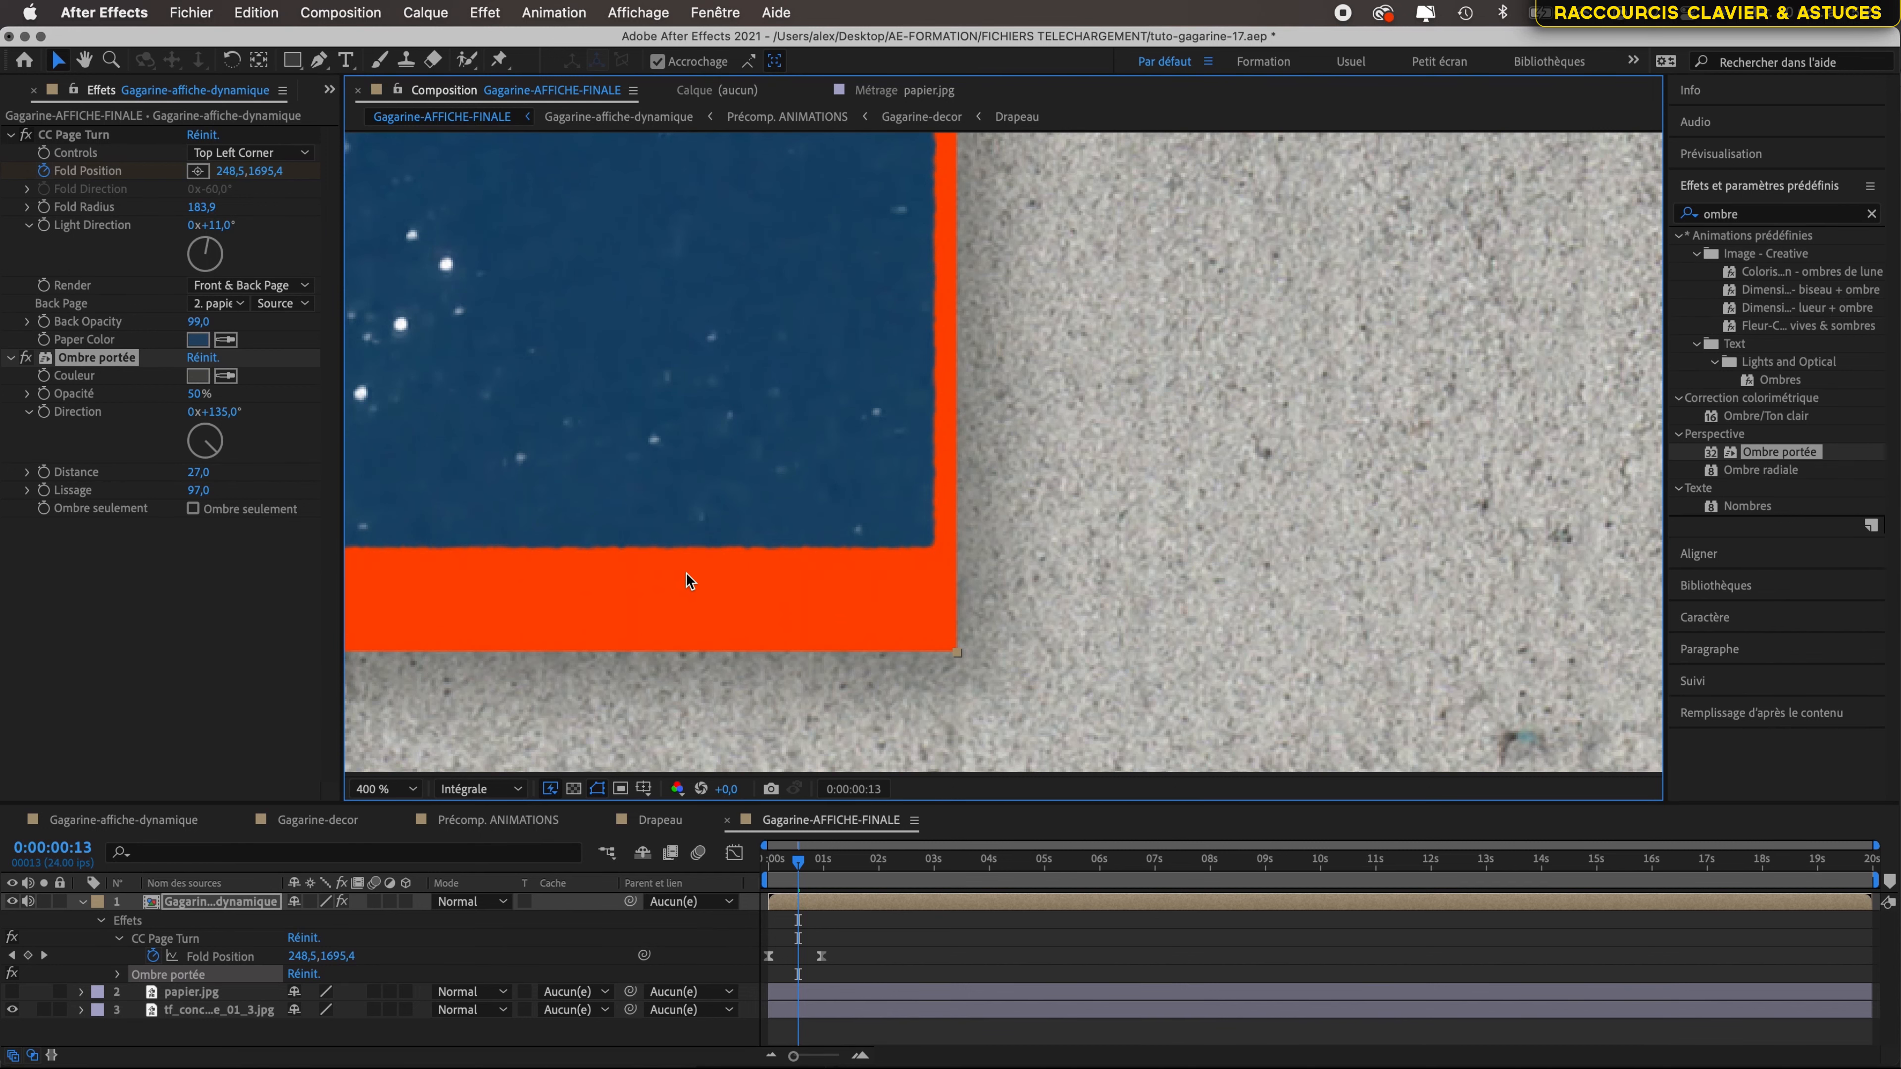
left_click_drag(196, 472, 165, 483)
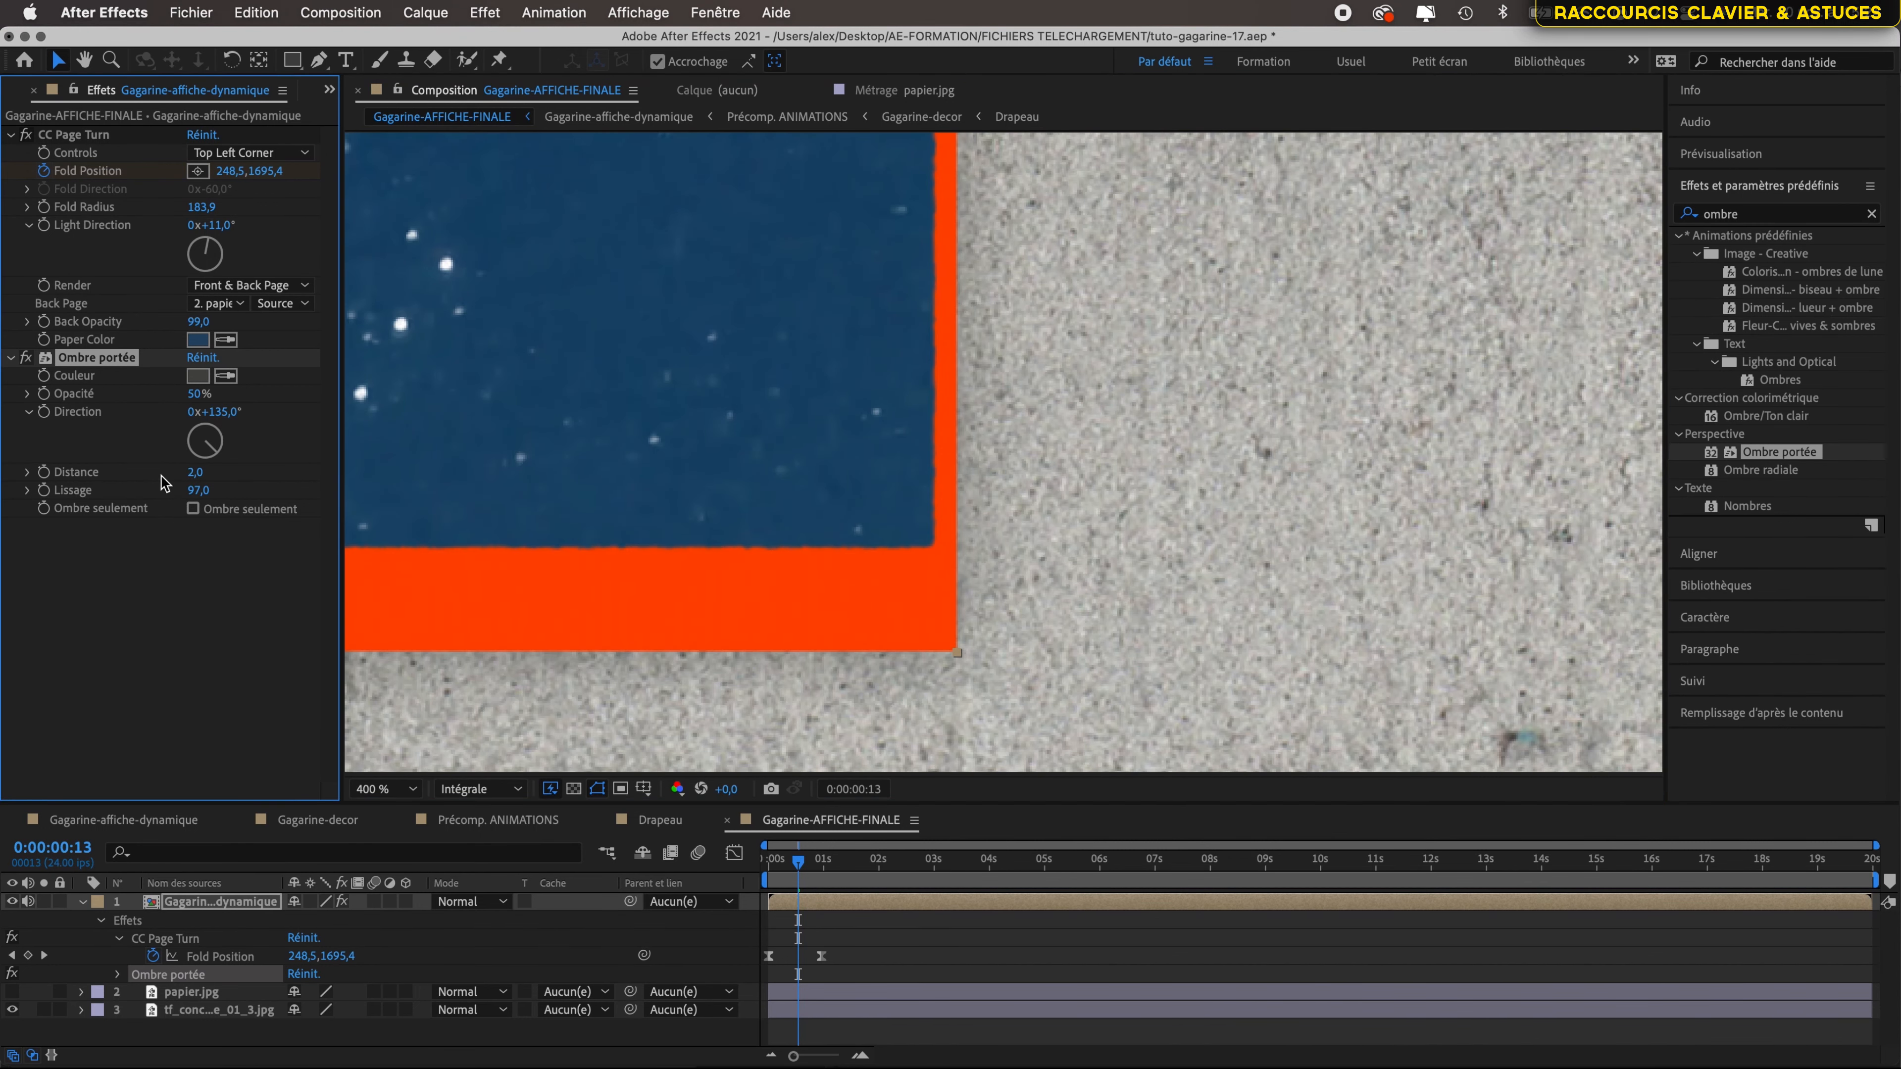
scroll(910, 470, "down", 4)
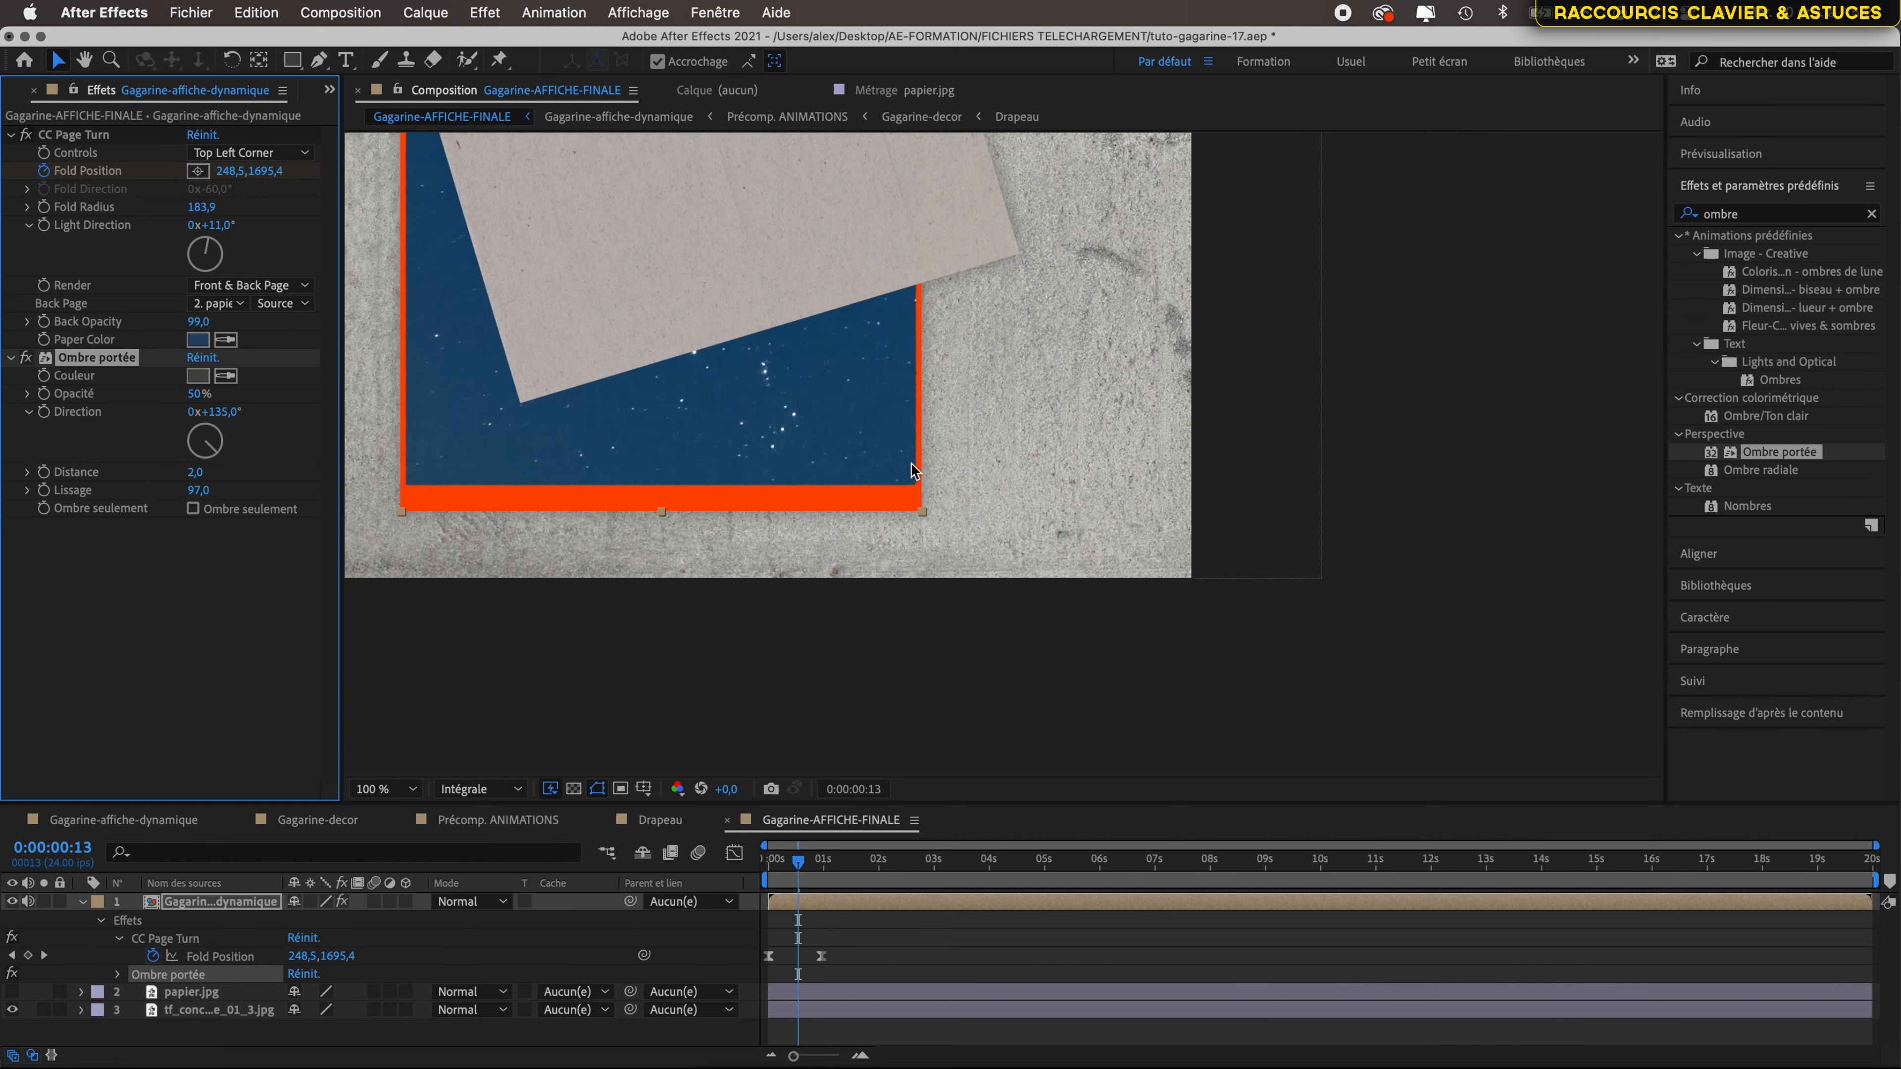
left_click_drag(968, 247, 1095, 416)
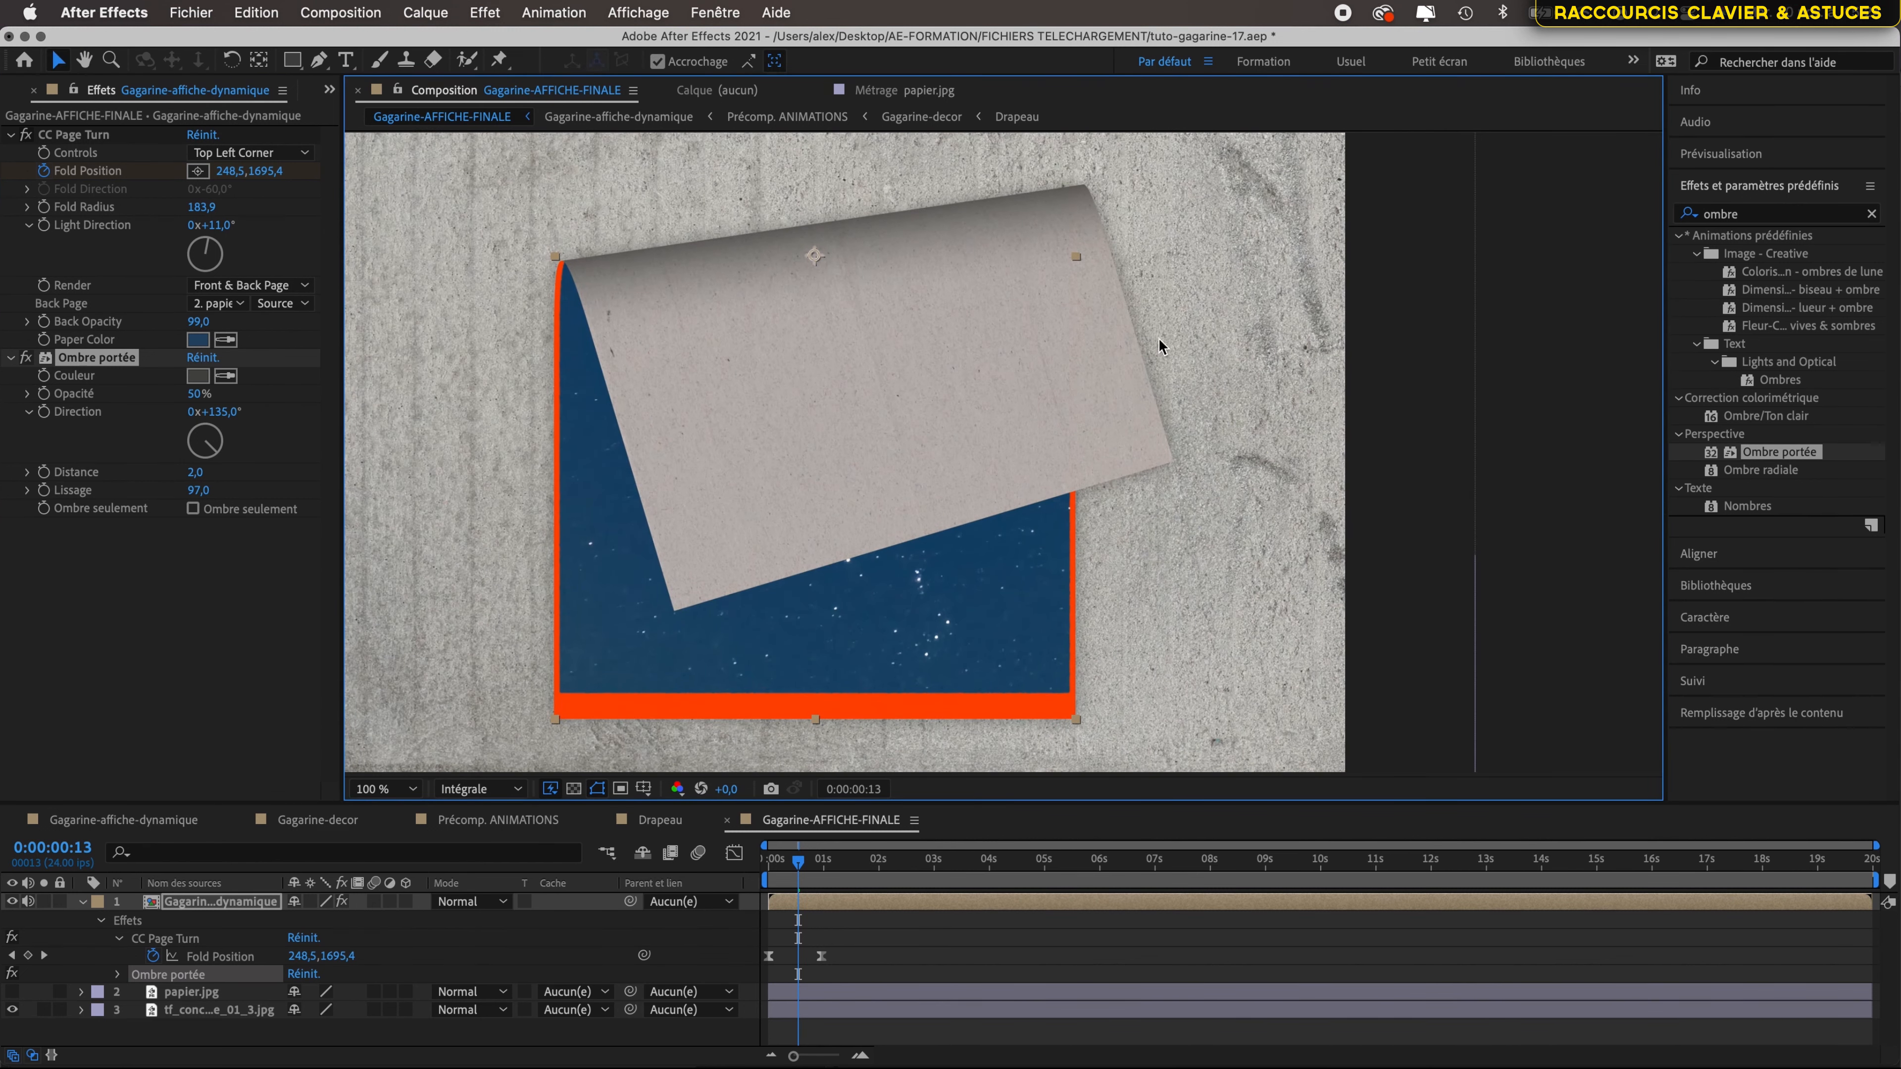
scroll(1022, 293, "down", 4)
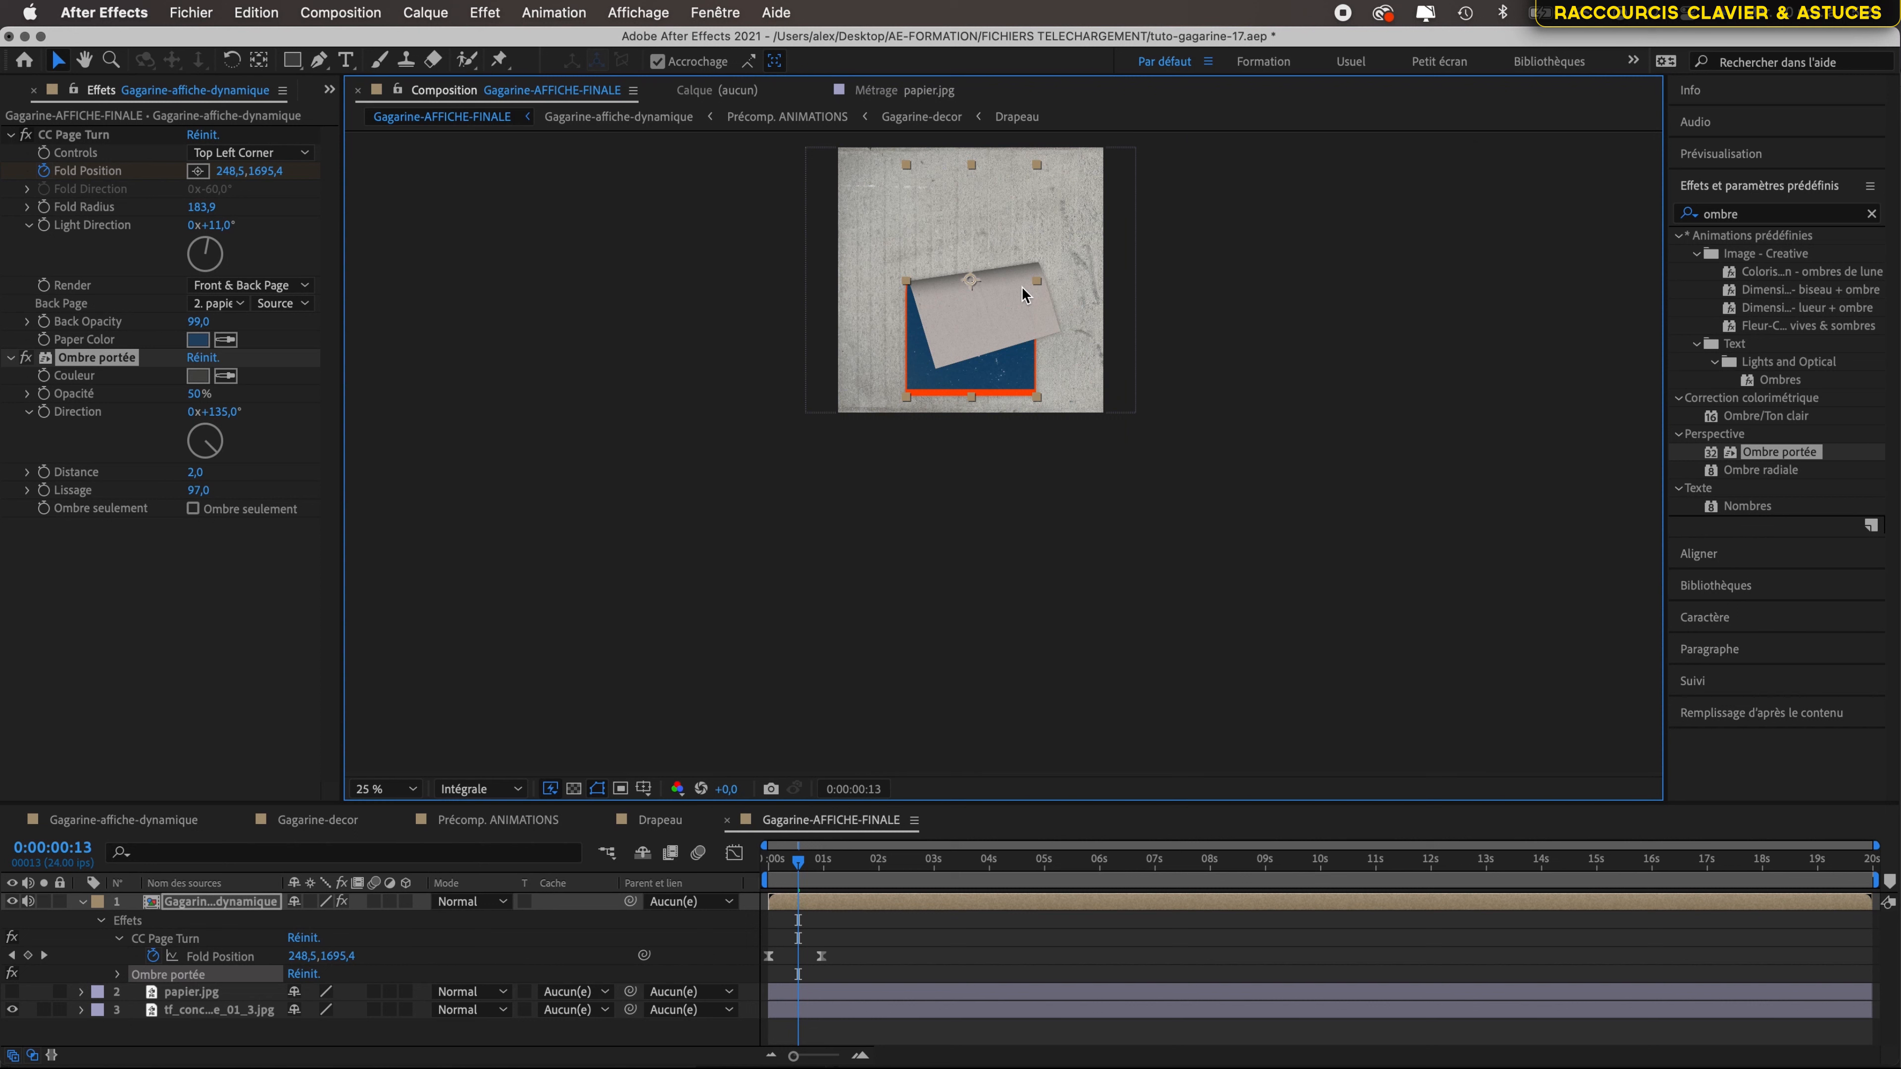
- Play the composition to examine the shadow around the unrolled poster at different zoom levels
key("space")
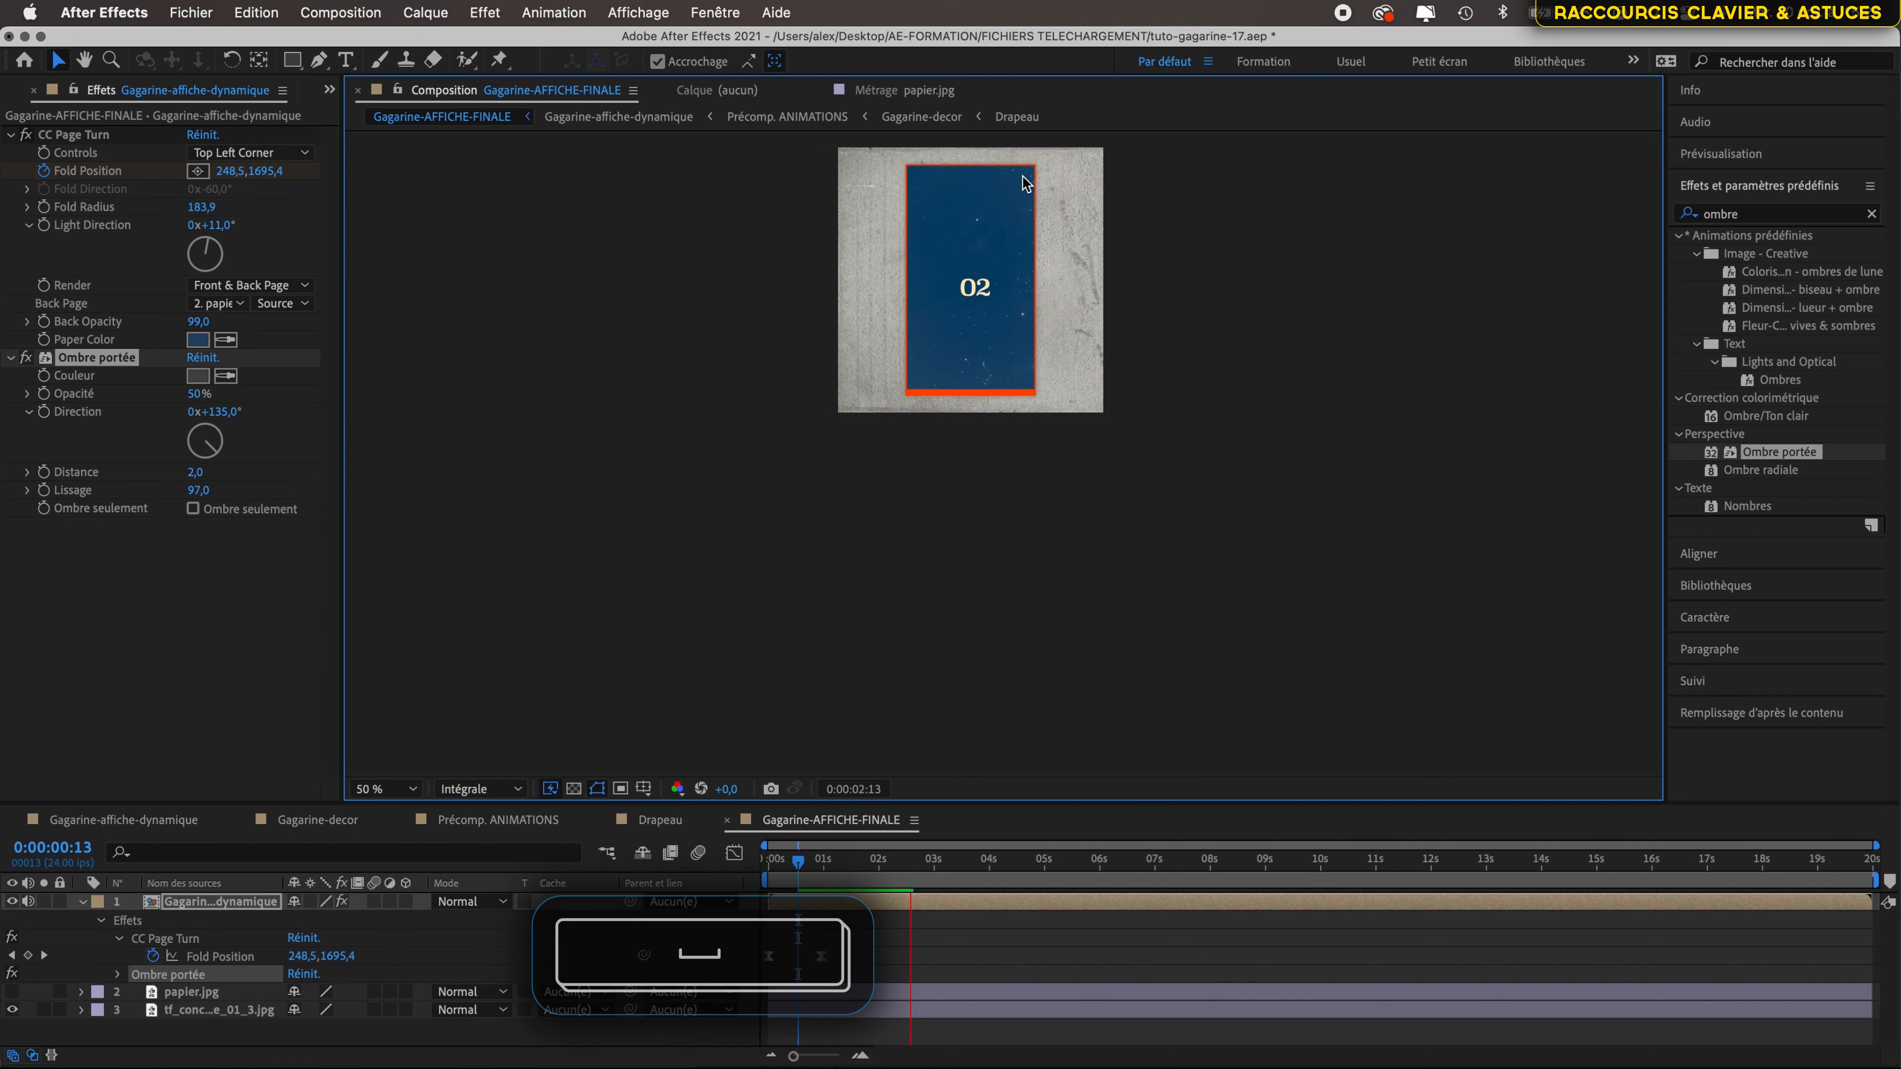
scroll(1025, 183, "up", 3)
scroll(1021, 175, "up", 3)
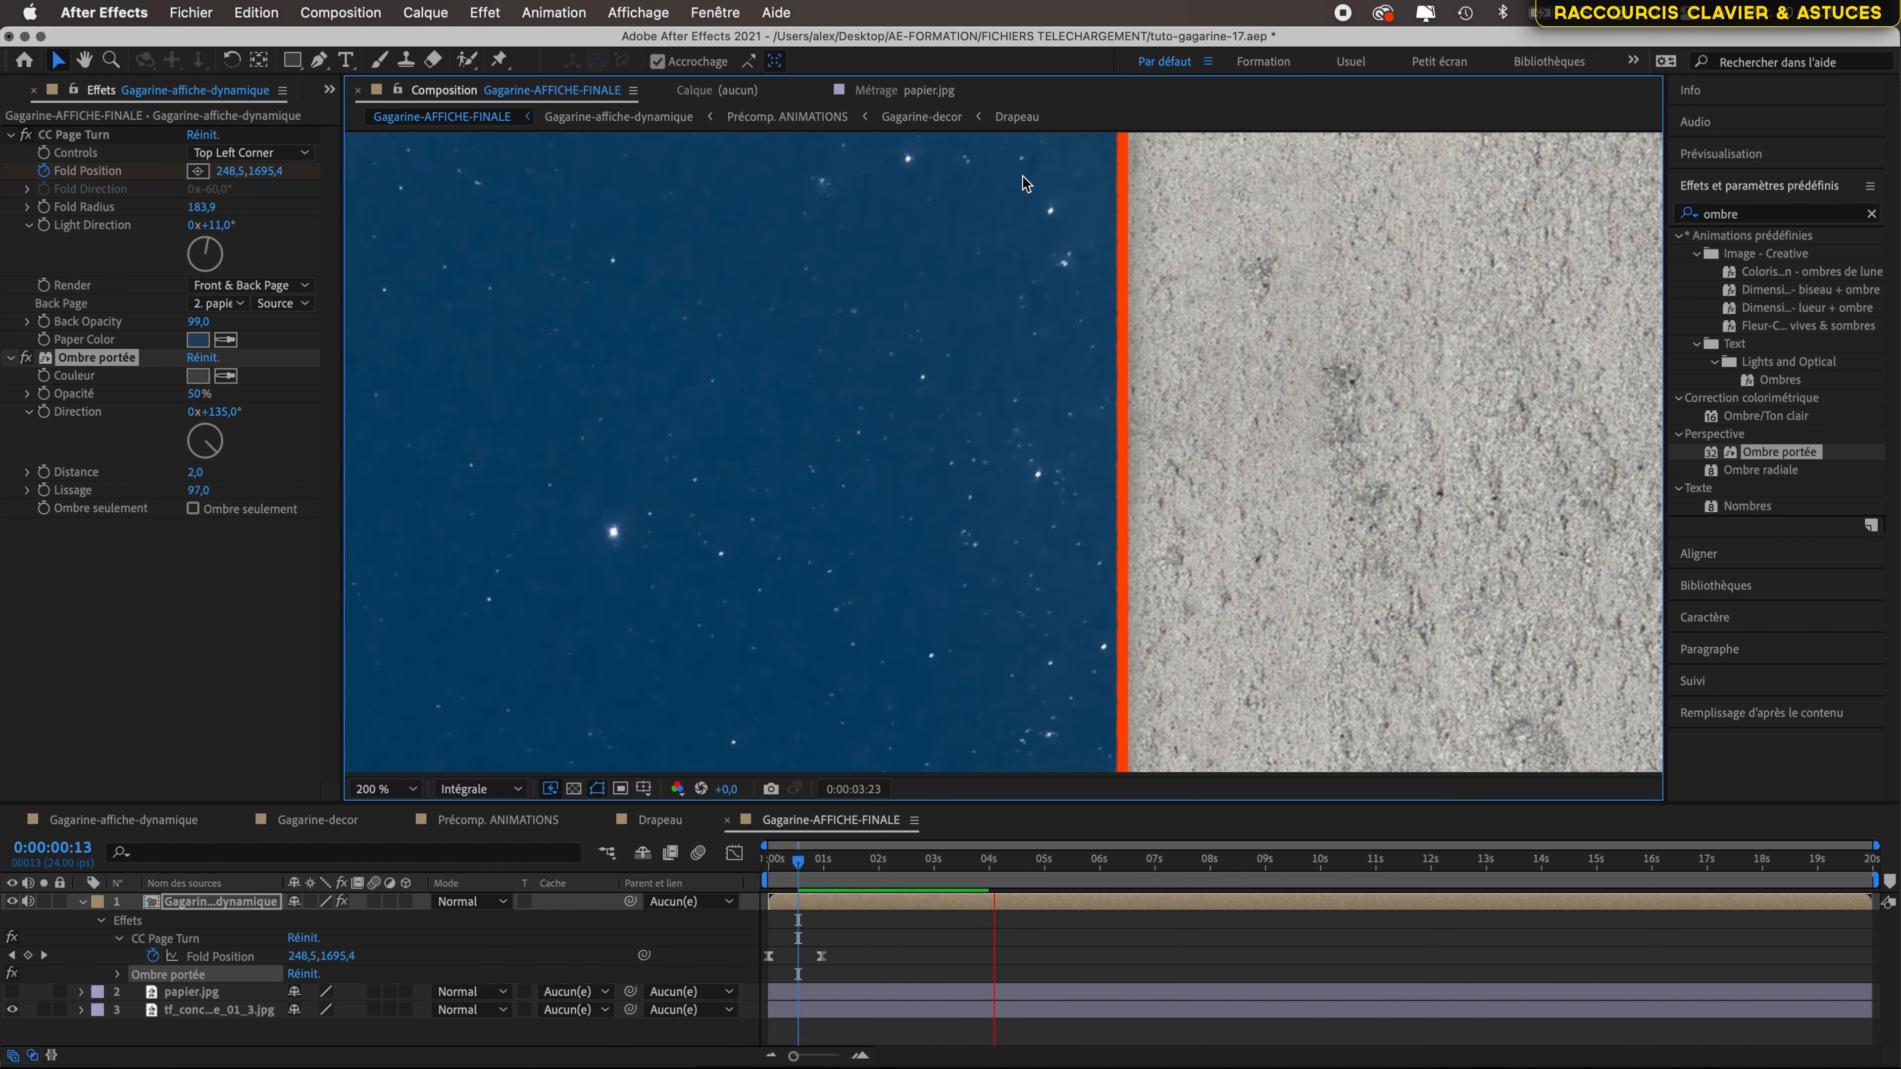
scroll(1021, 175, "down", 2)
key("space")
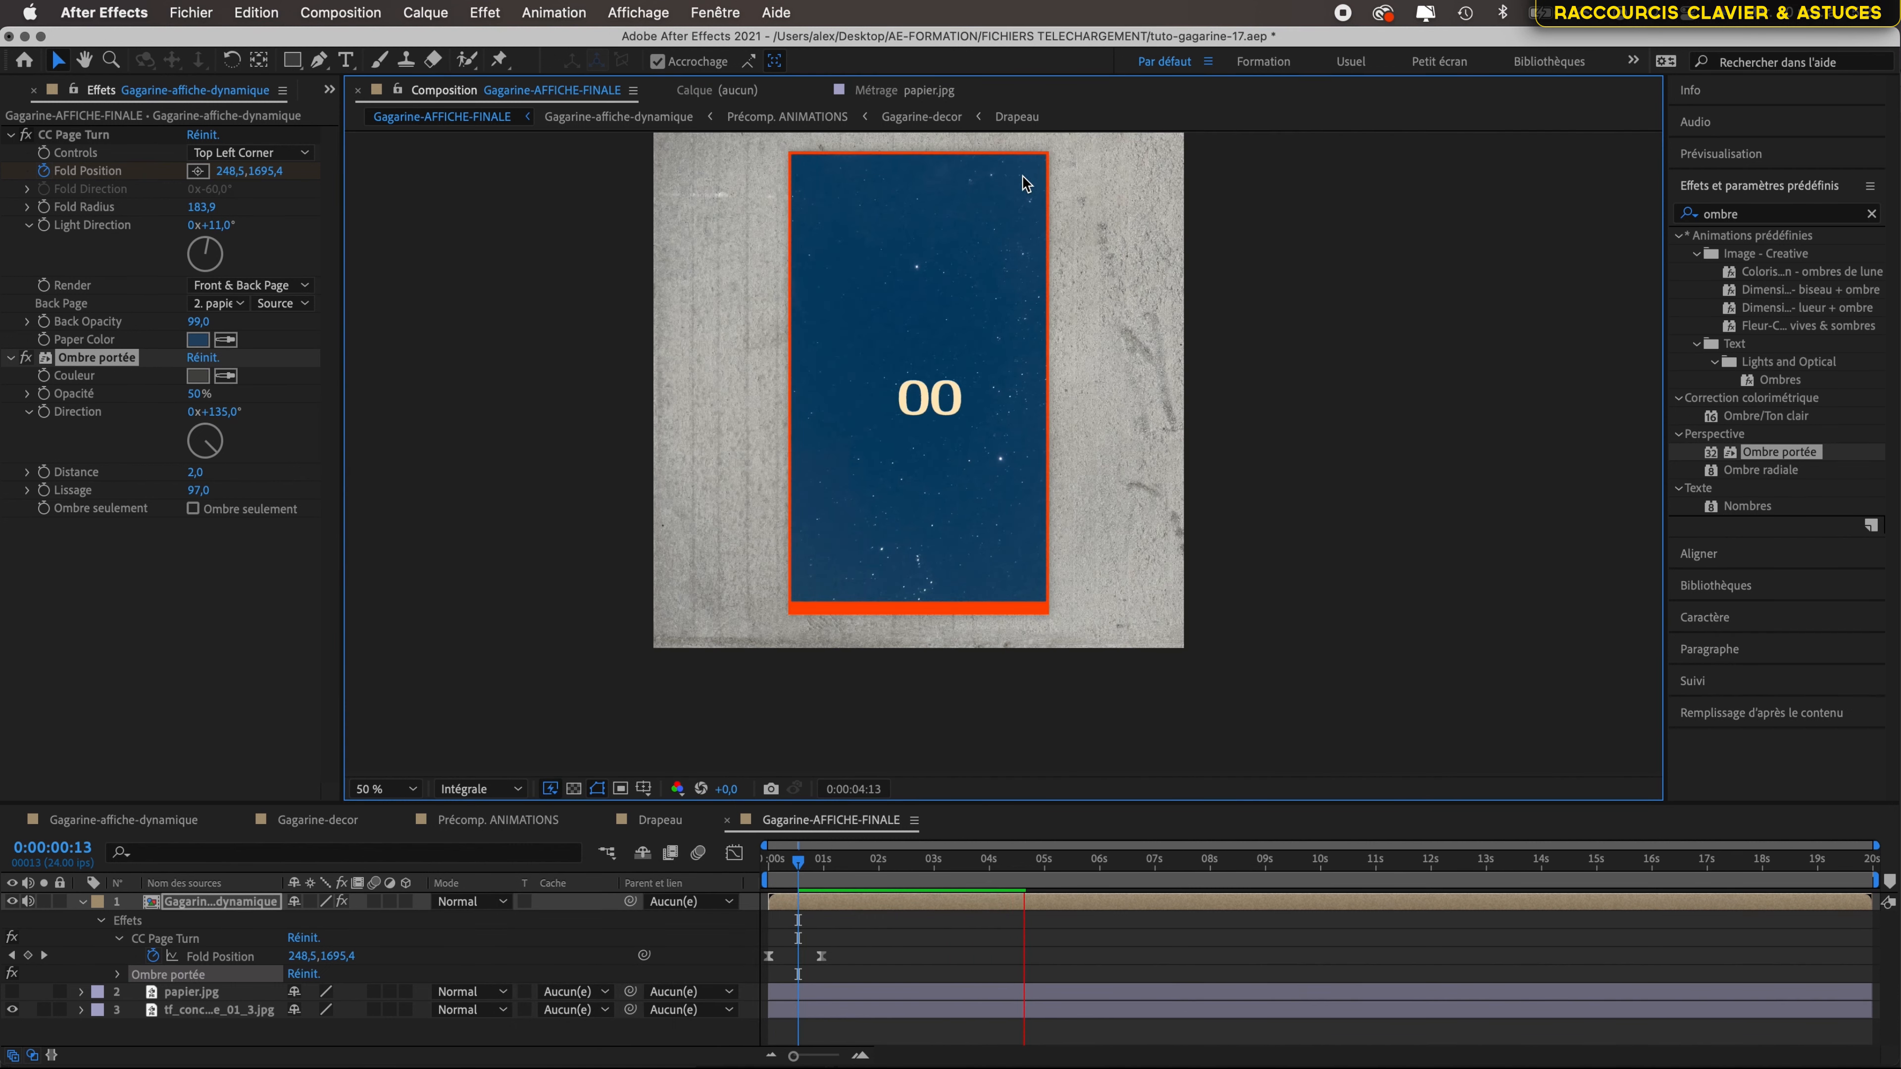
- Scrub to the closing part of the poster animation and end the work area at 0:00:16:22
left_click(798, 869)
left_click_drag(798, 868, 944, 862)
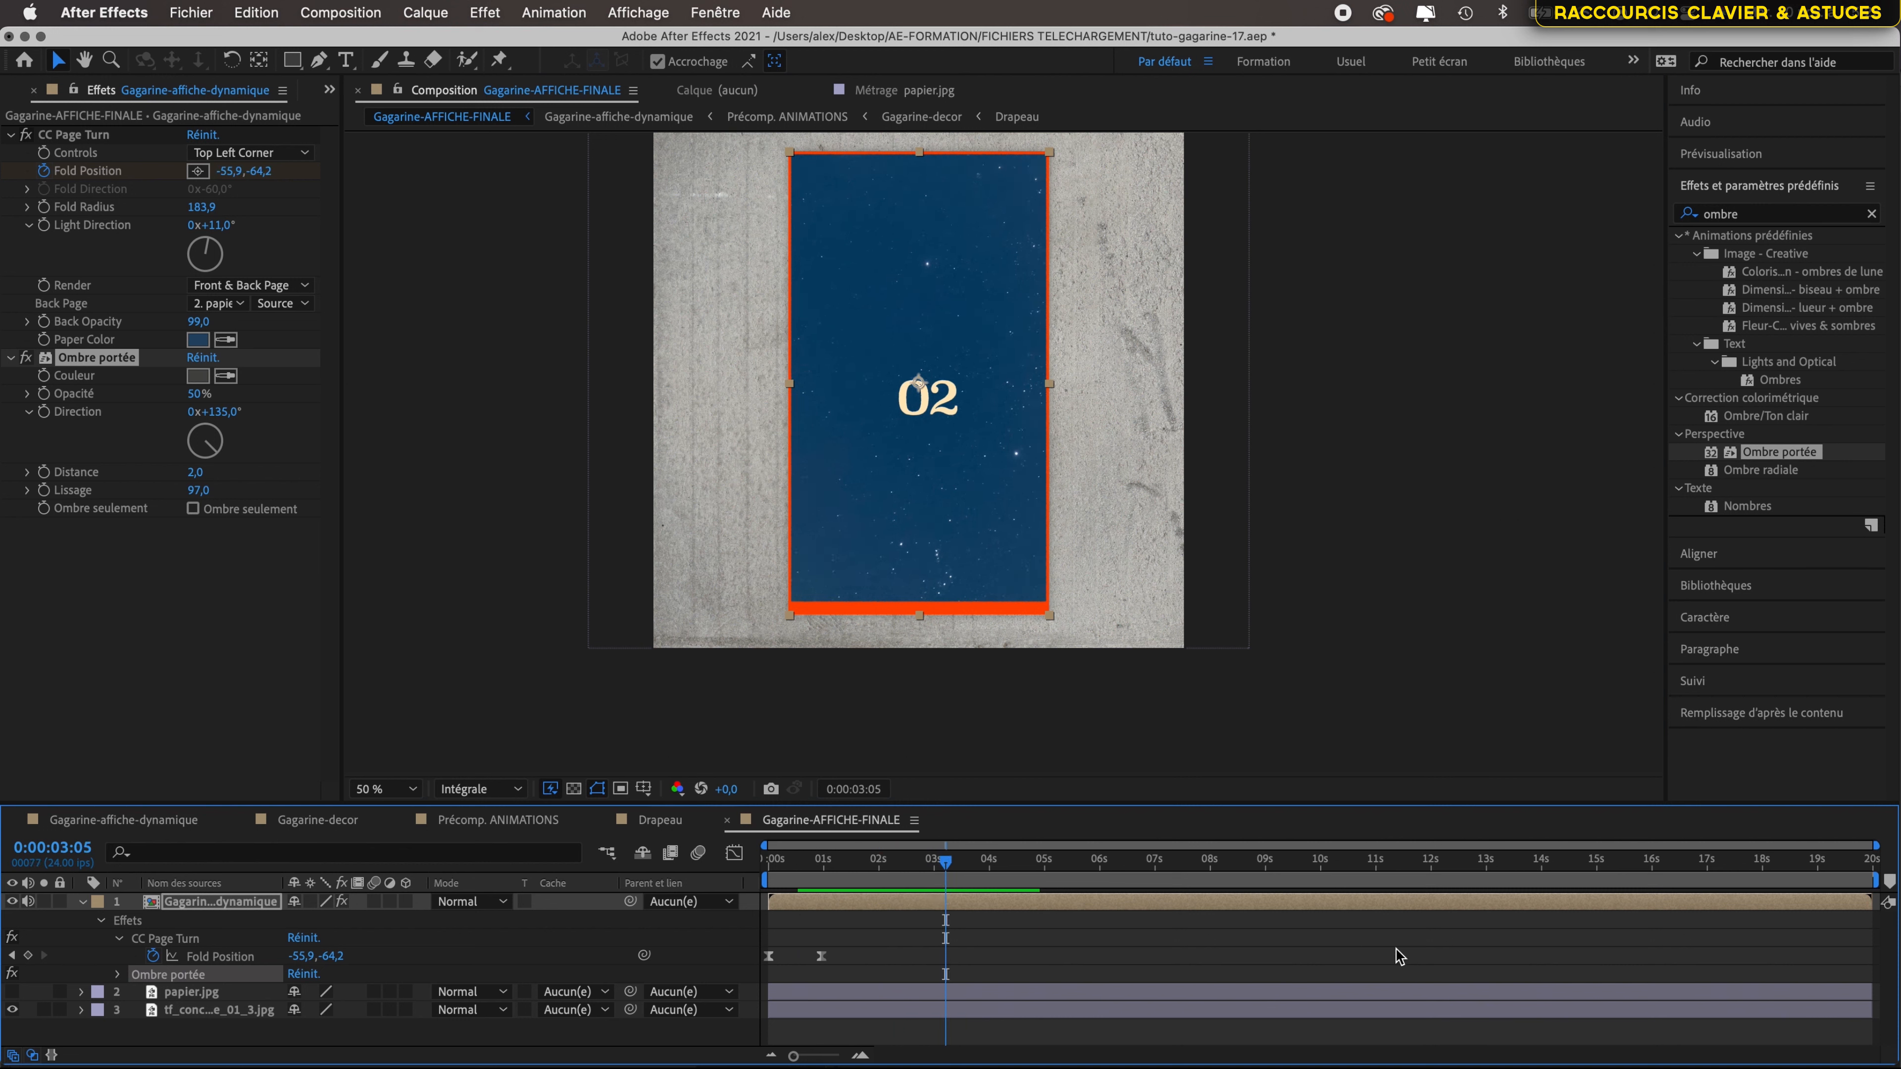
left_click_drag(1535, 865, 1753, 869)
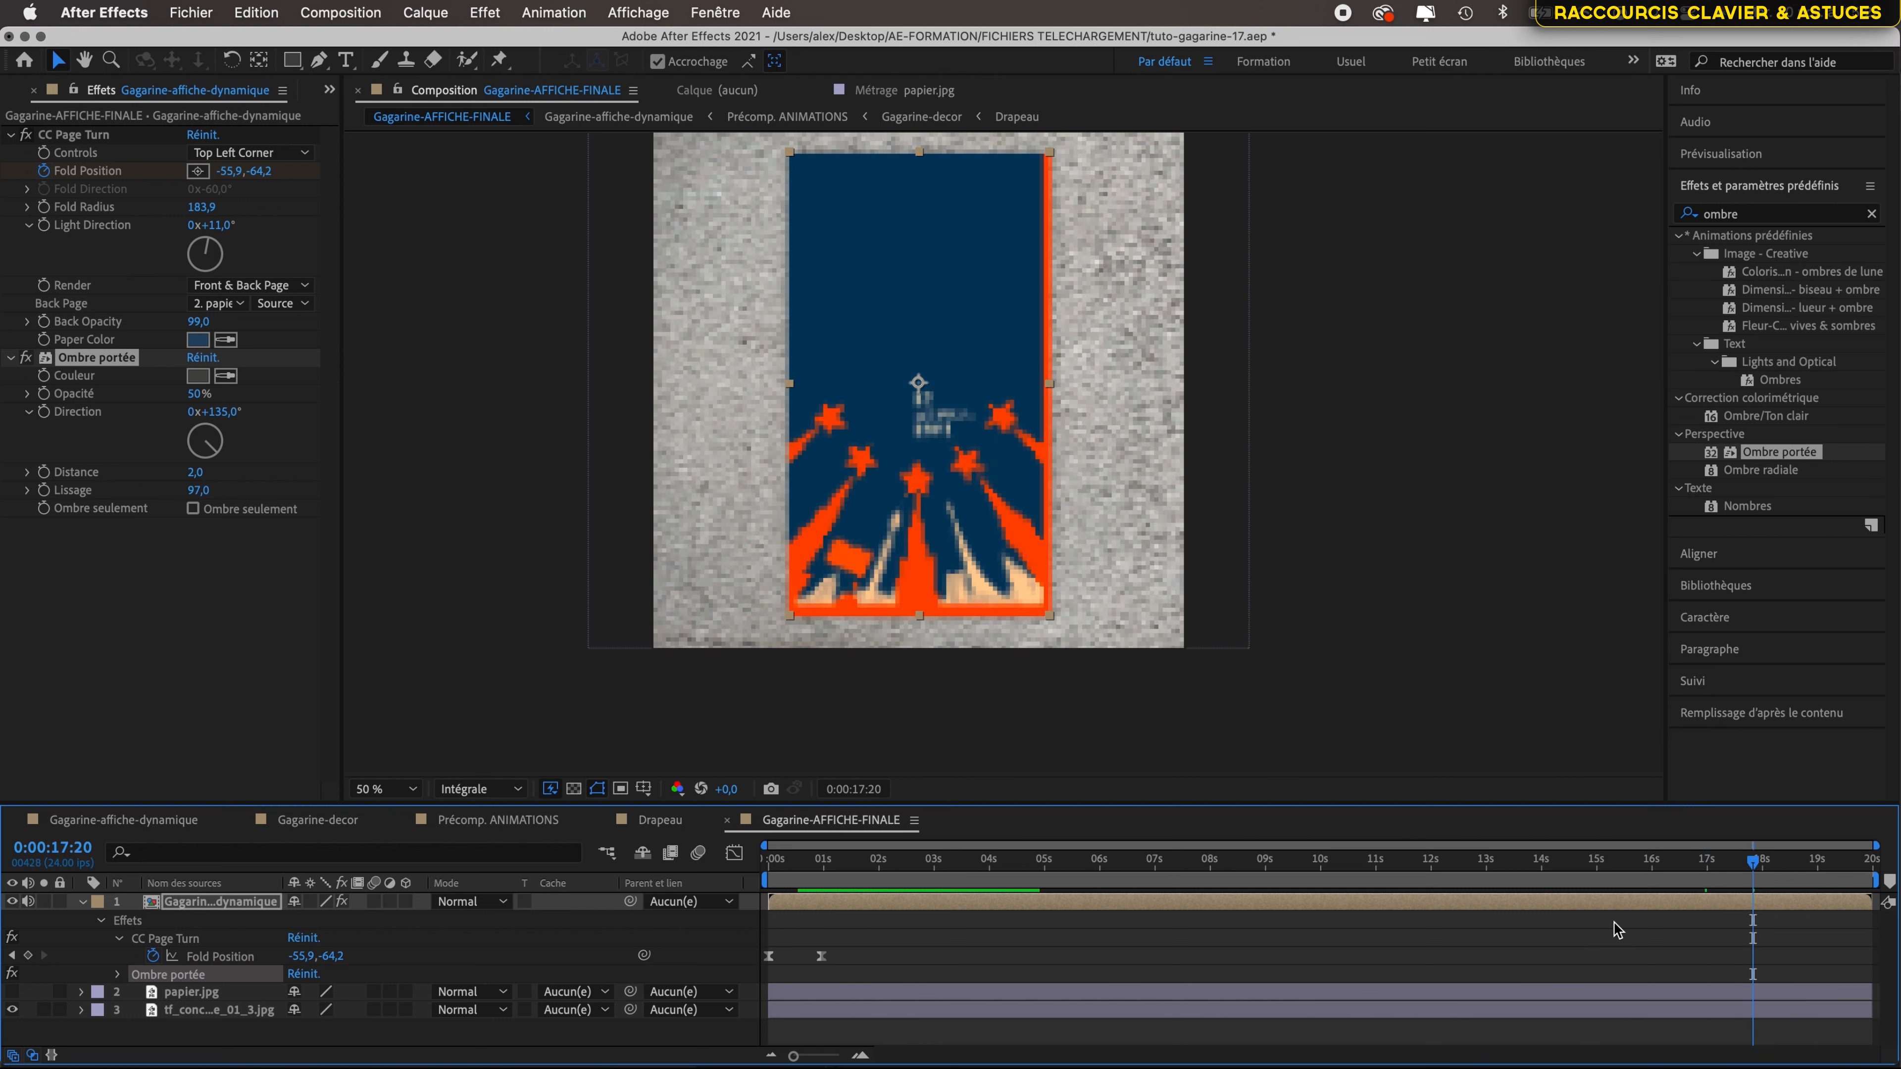
left_click_drag(1753, 872, 1703, 887)
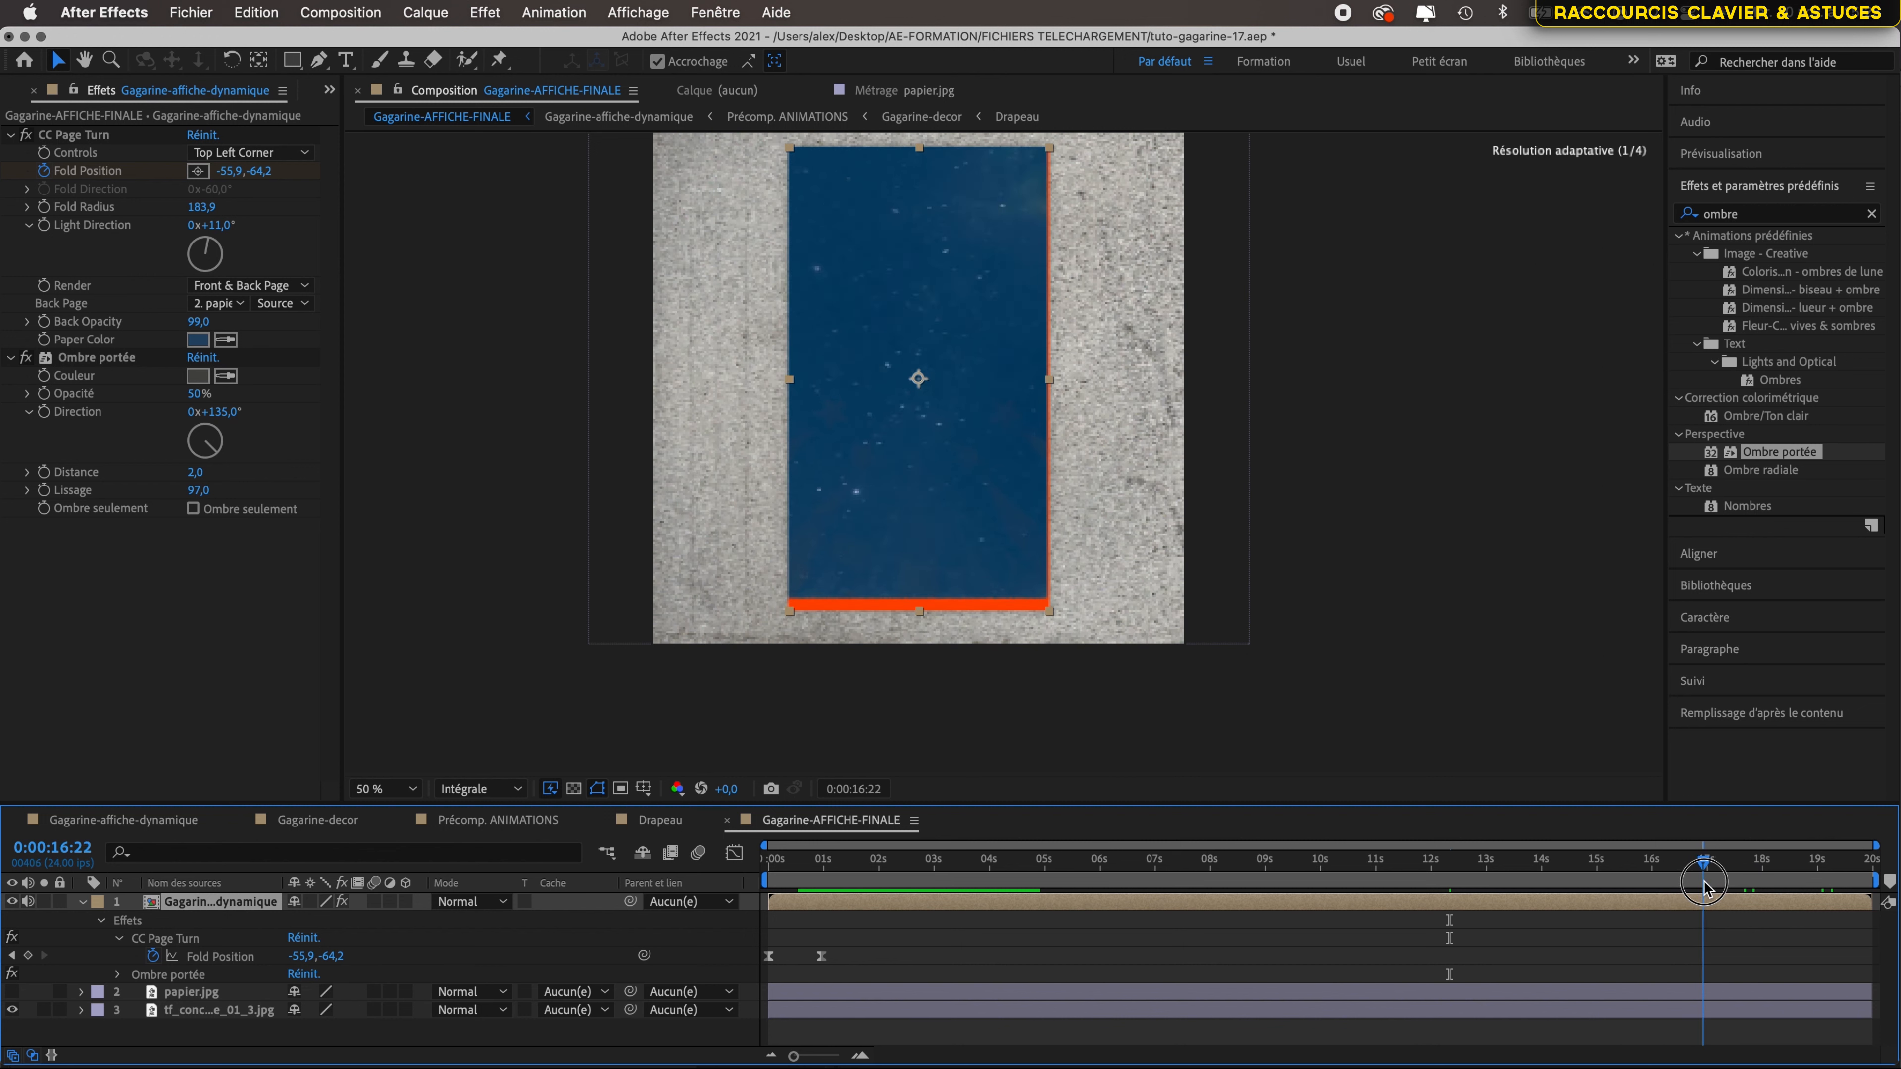
- Apply CC Burn Film to the poster layer at 0:00:16:11 and place its Center near the poster's base at 570.8, 1777.6
mouse_move(1704, 887)
left_mouse_down()
mouse_move(1606, 867)
mouse_move(1678, 869)
left_mouse_up()
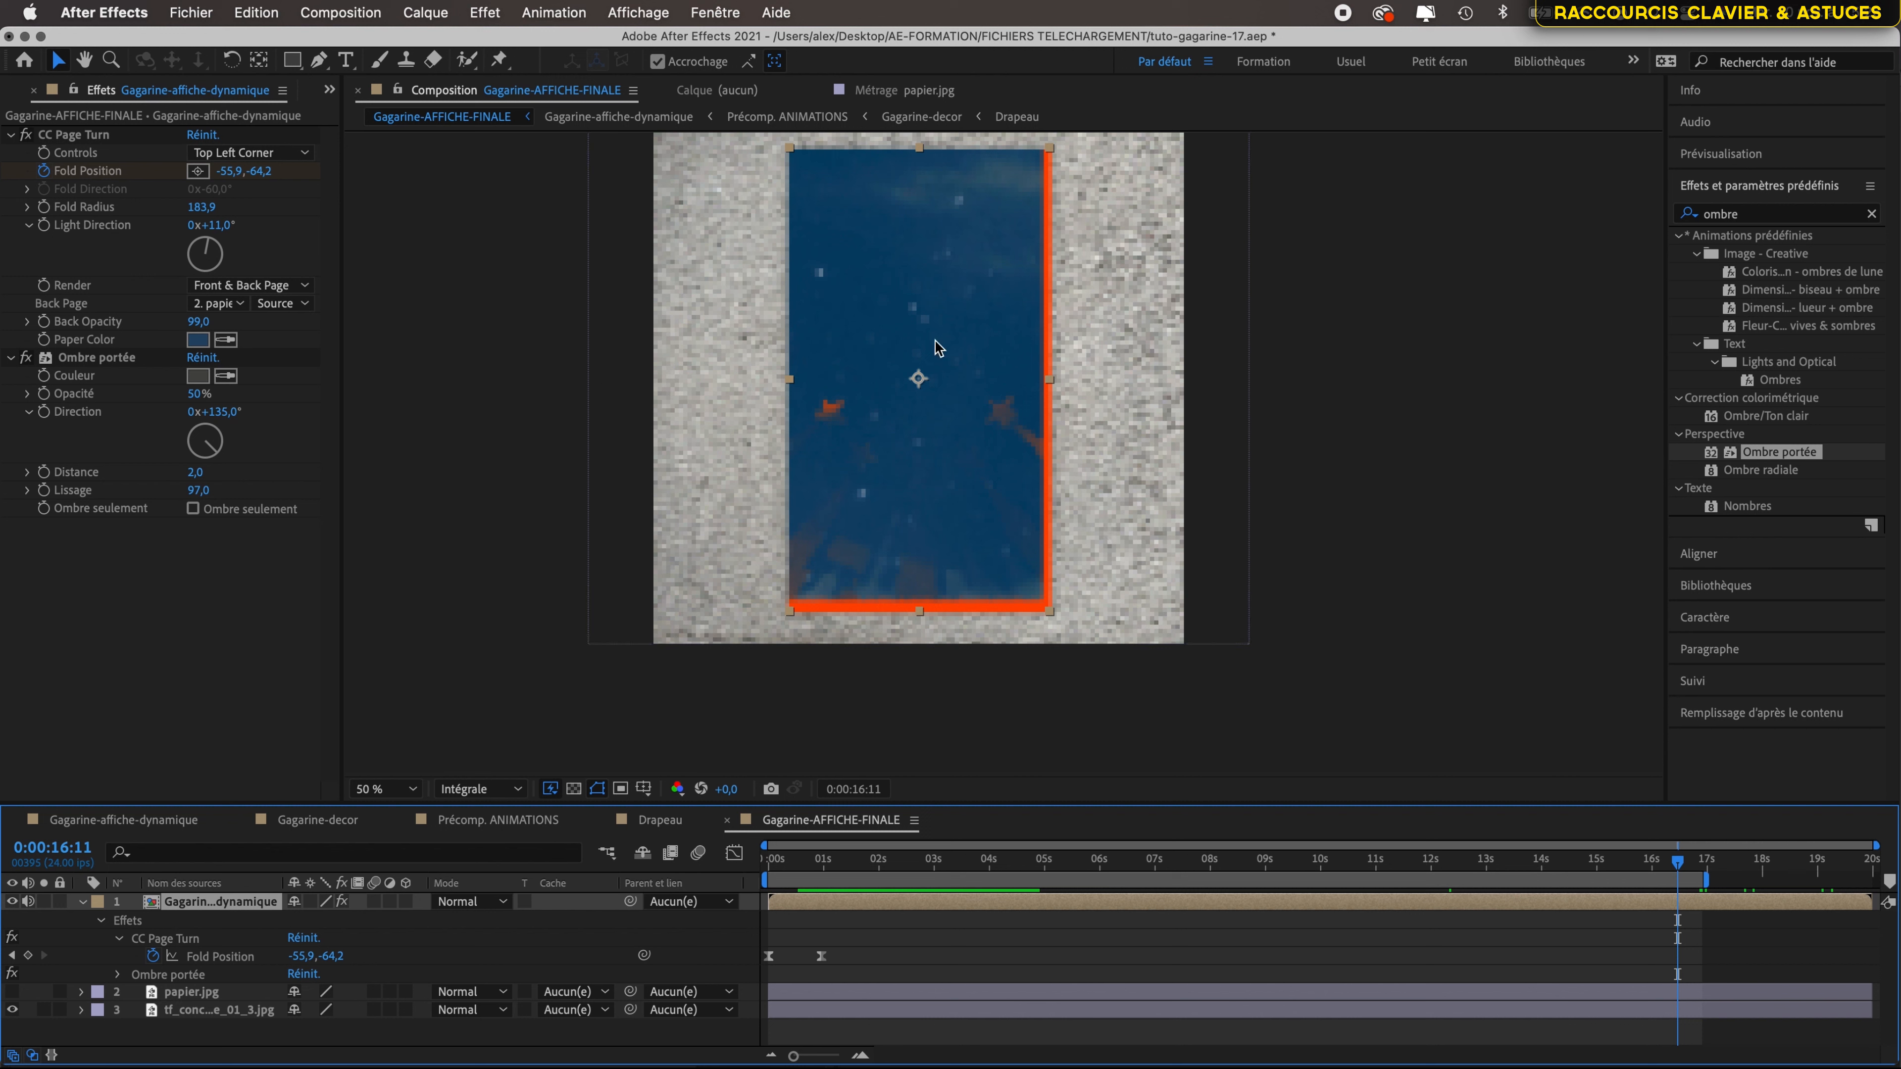
left_click(483, 12)
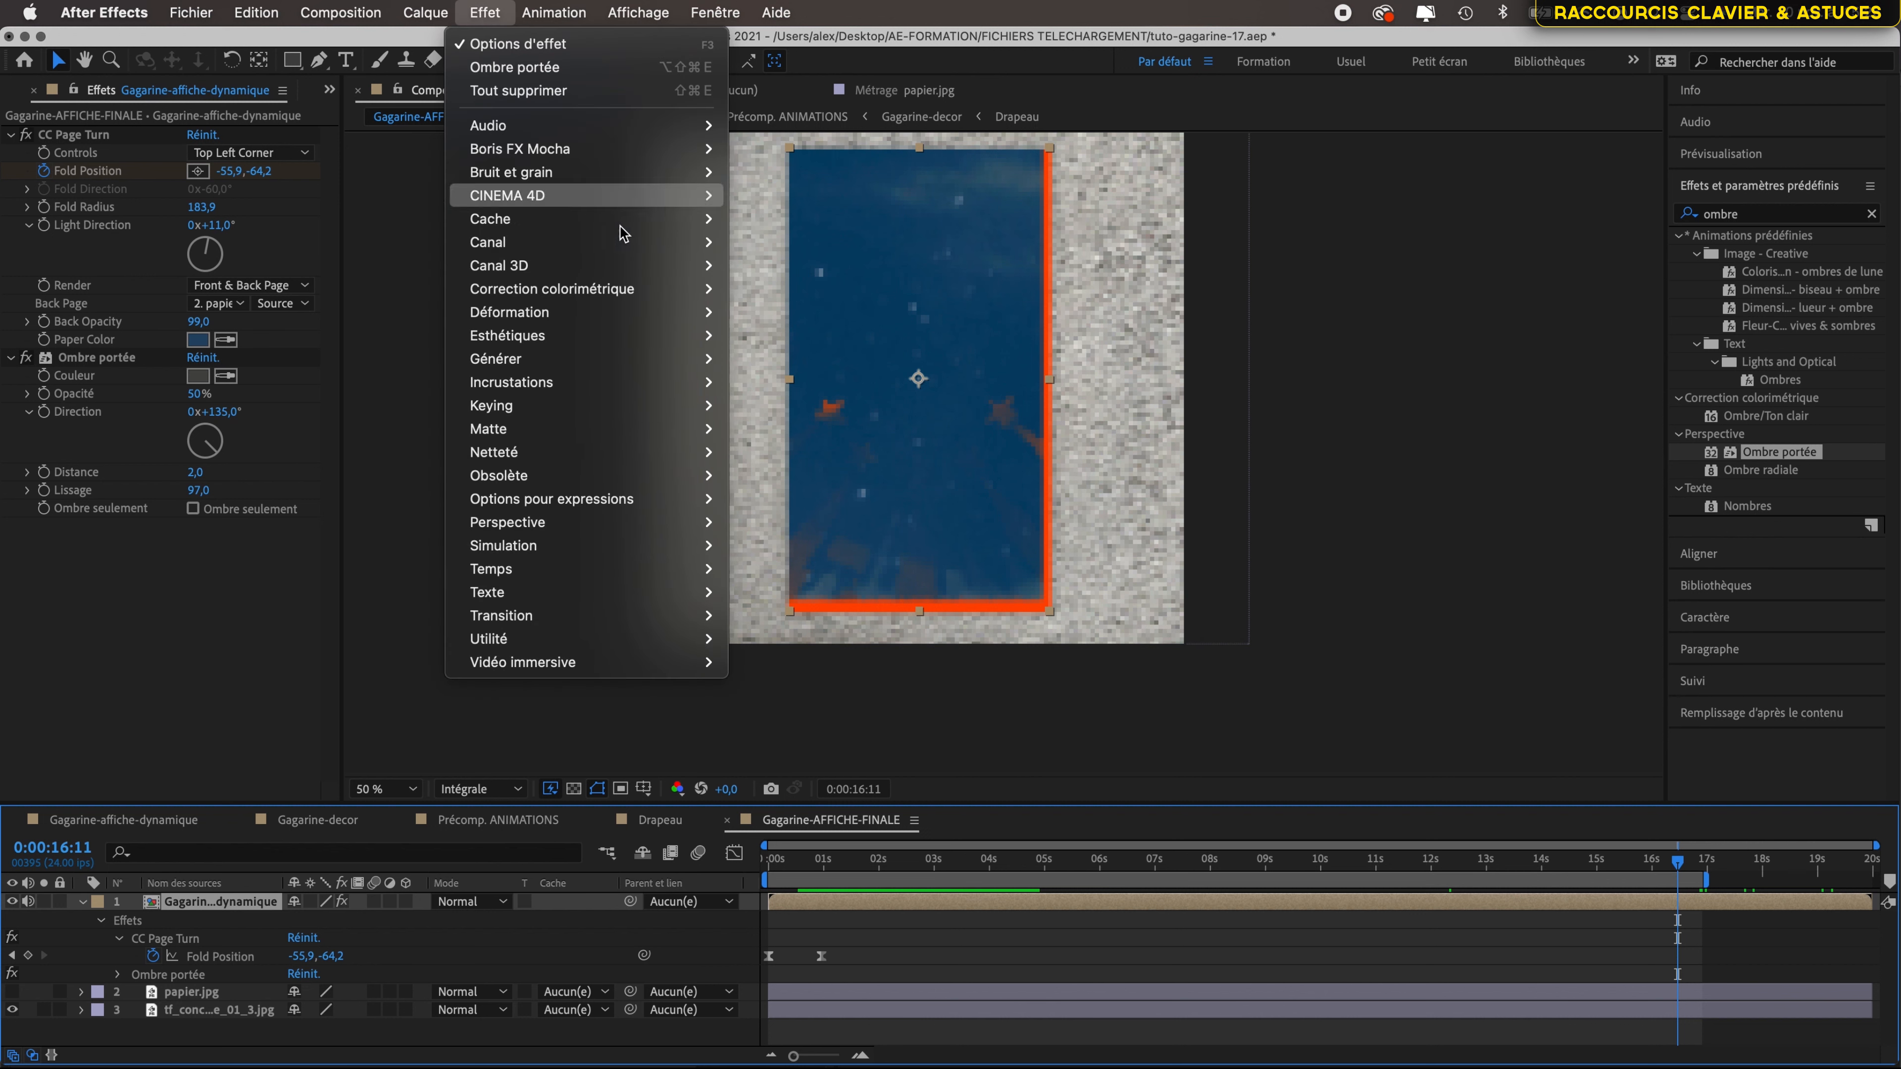
mouse_move(651, 314)
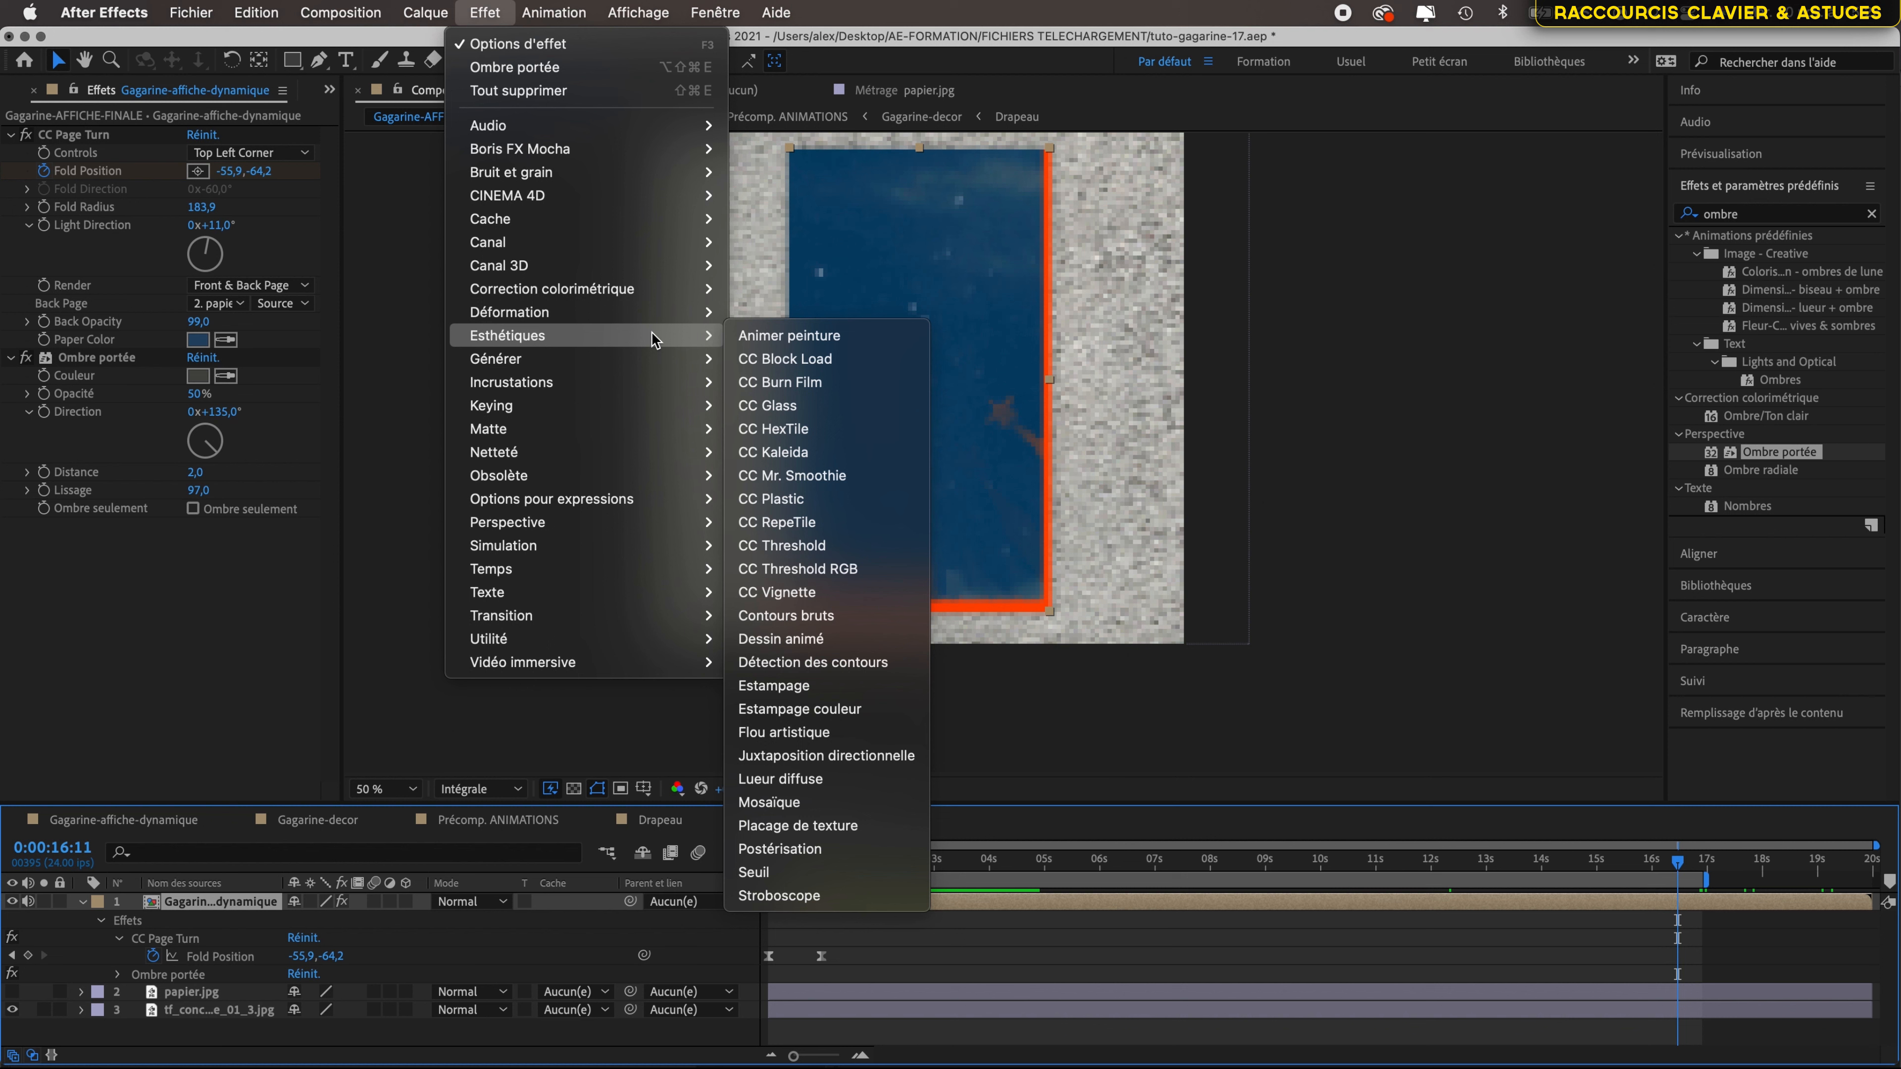
left_click(779, 383)
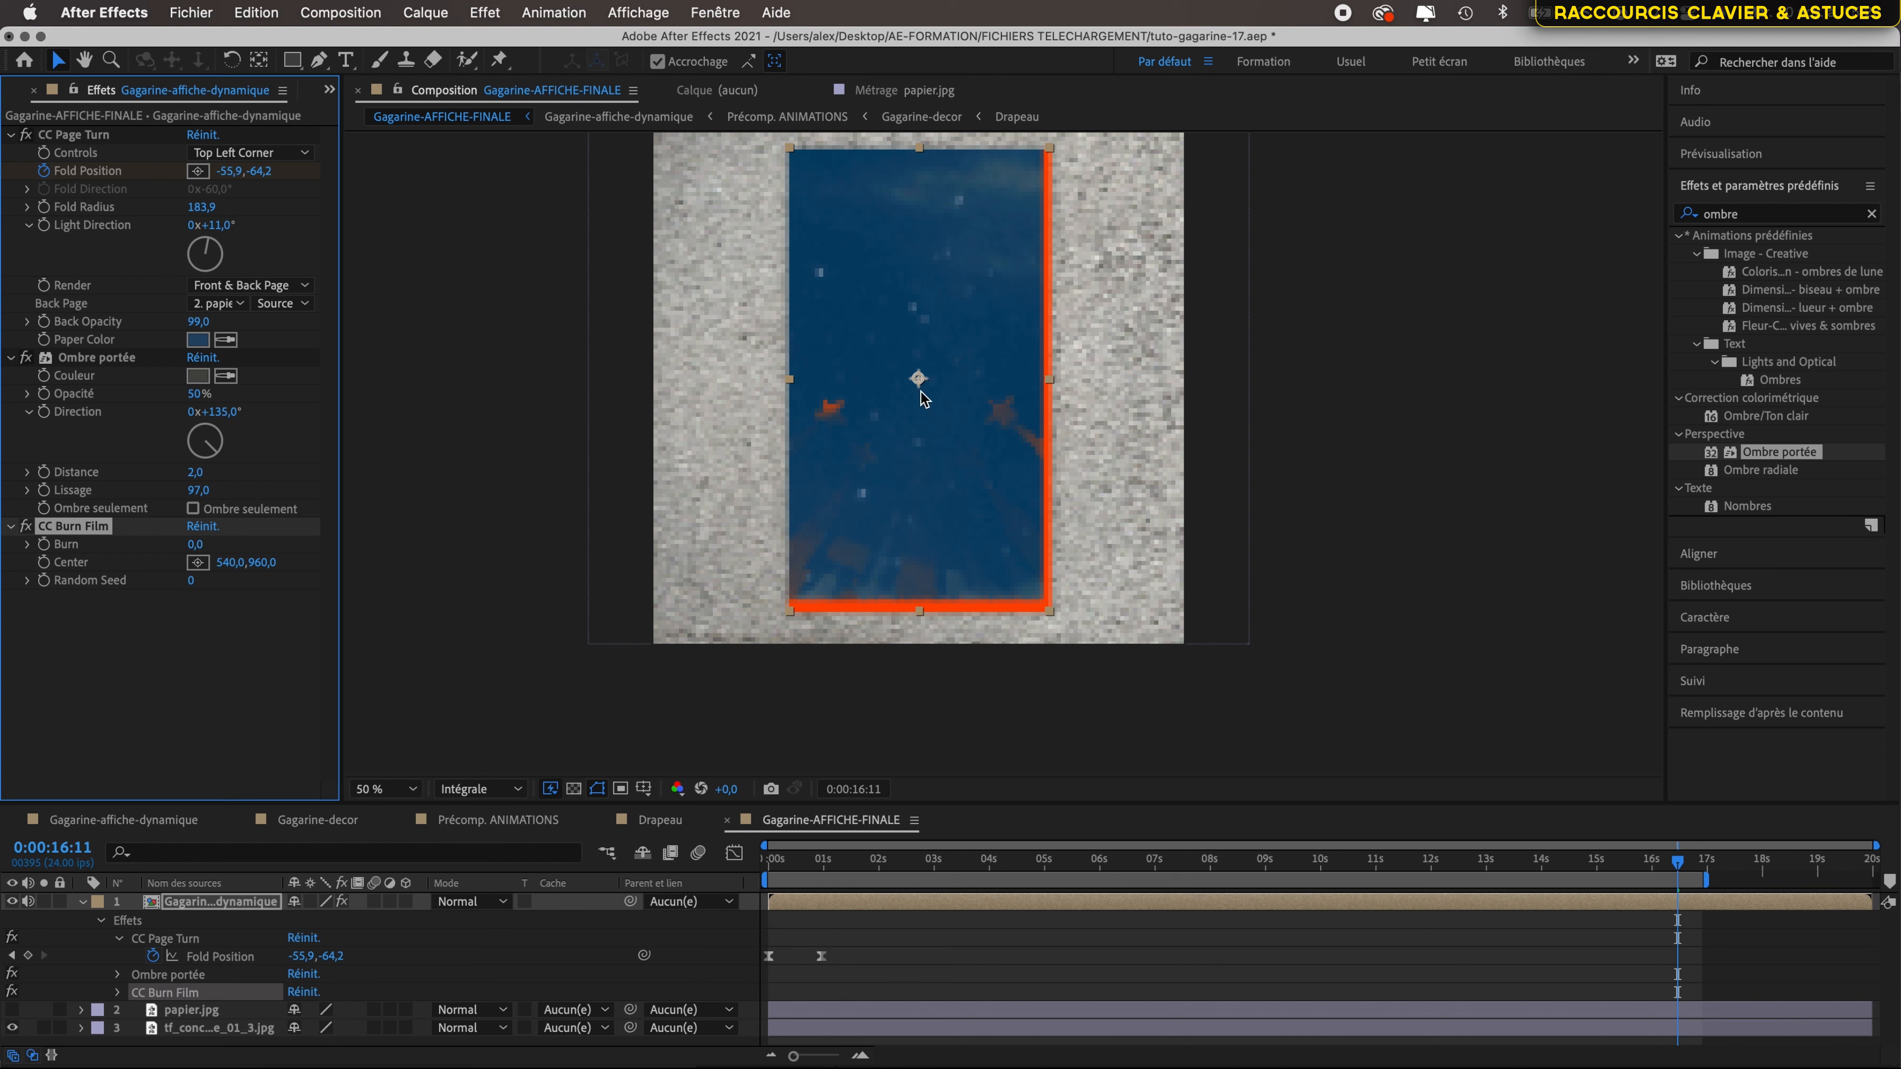
left_click_drag(919, 380, 925, 575)
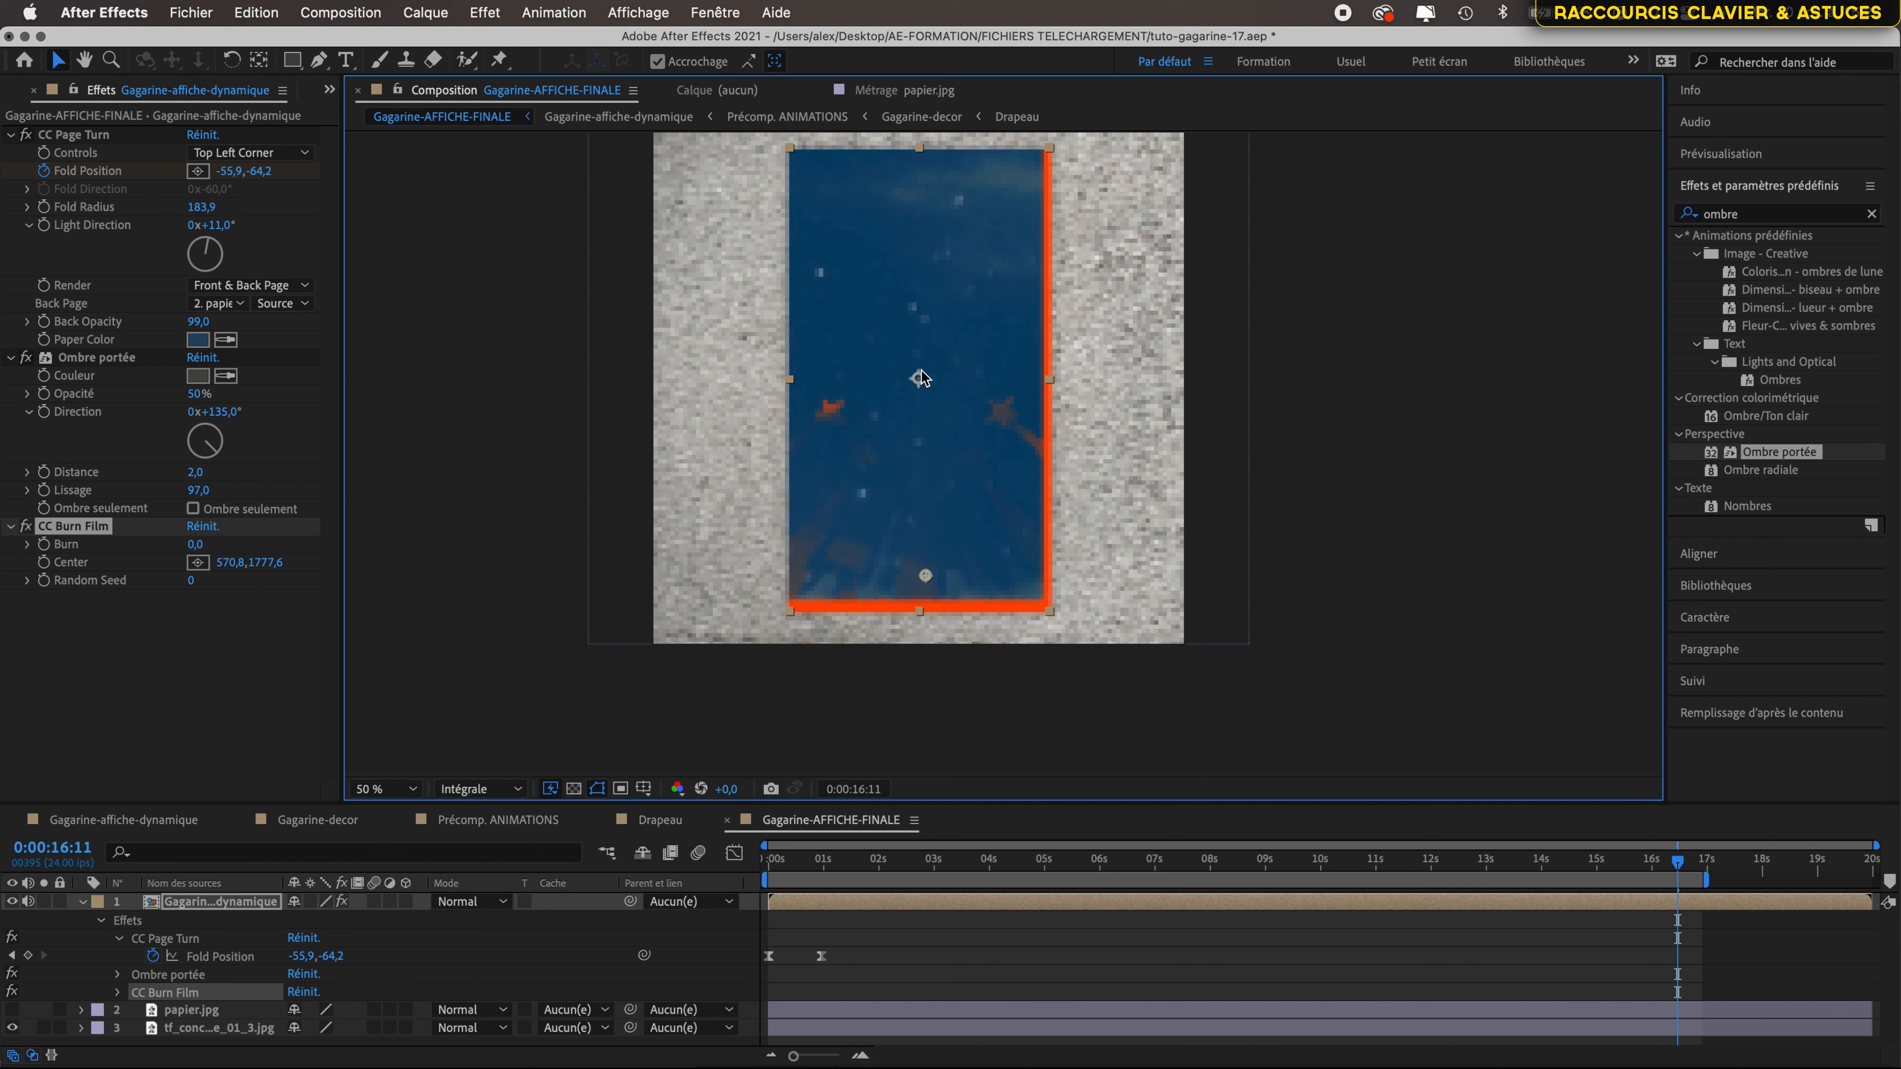
- Keyframe CC Burn Film's Burn at 0 at 0:00:16:11 and reveal the poster layer's animated properties
left_click(45, 552)
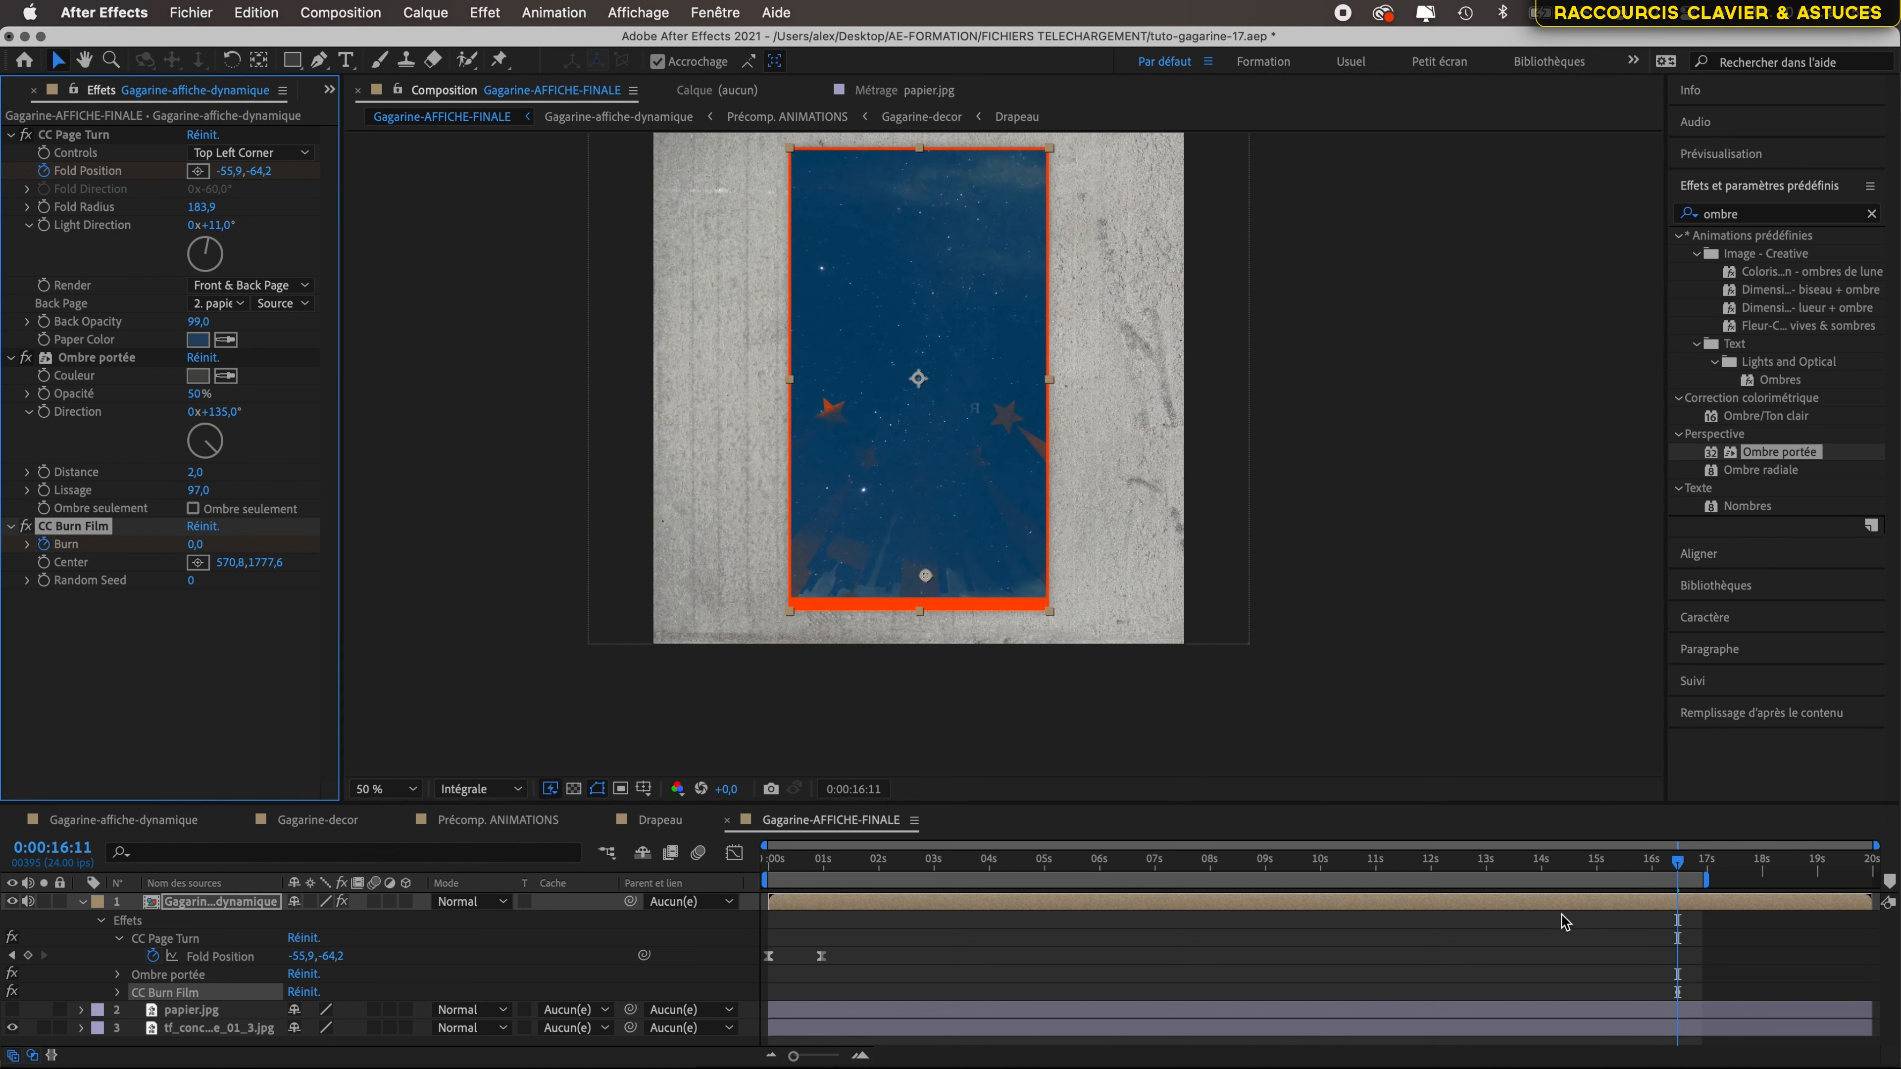
left_click(1240, 899)
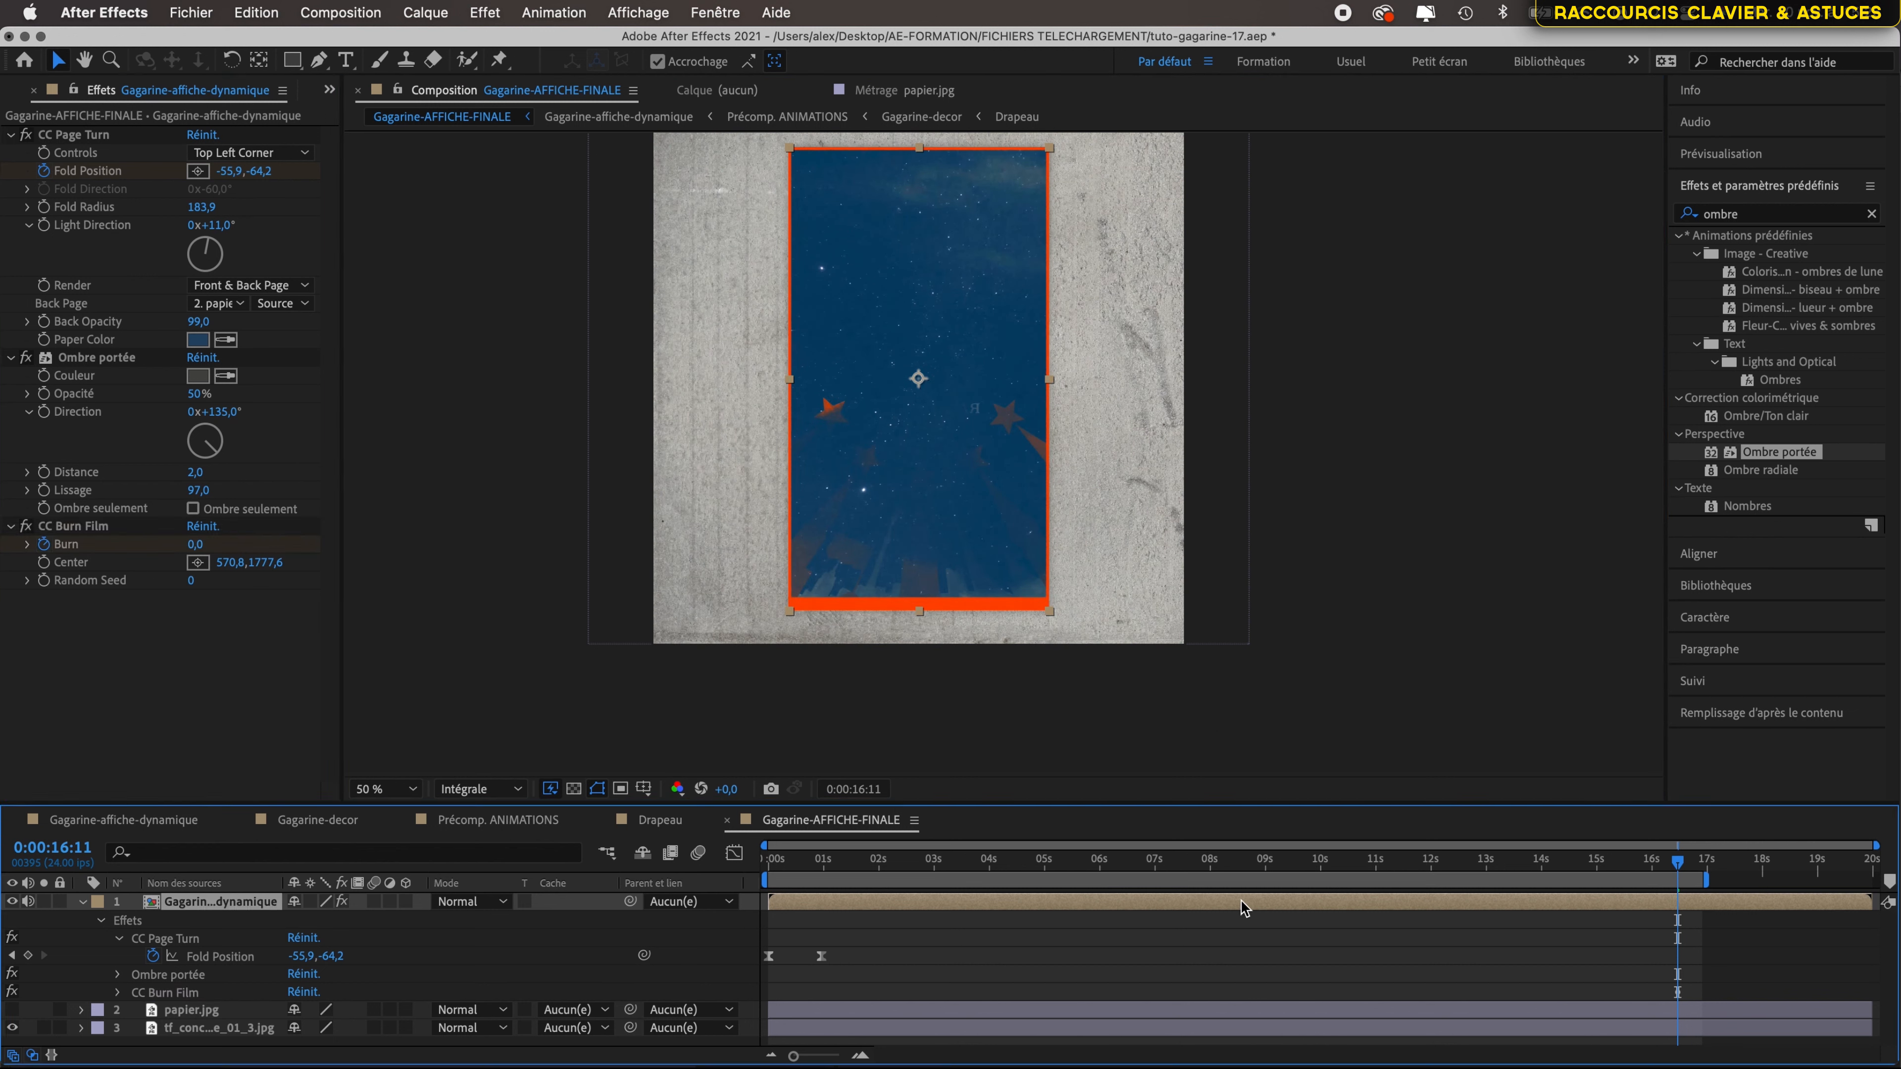
key("u")
key("u")
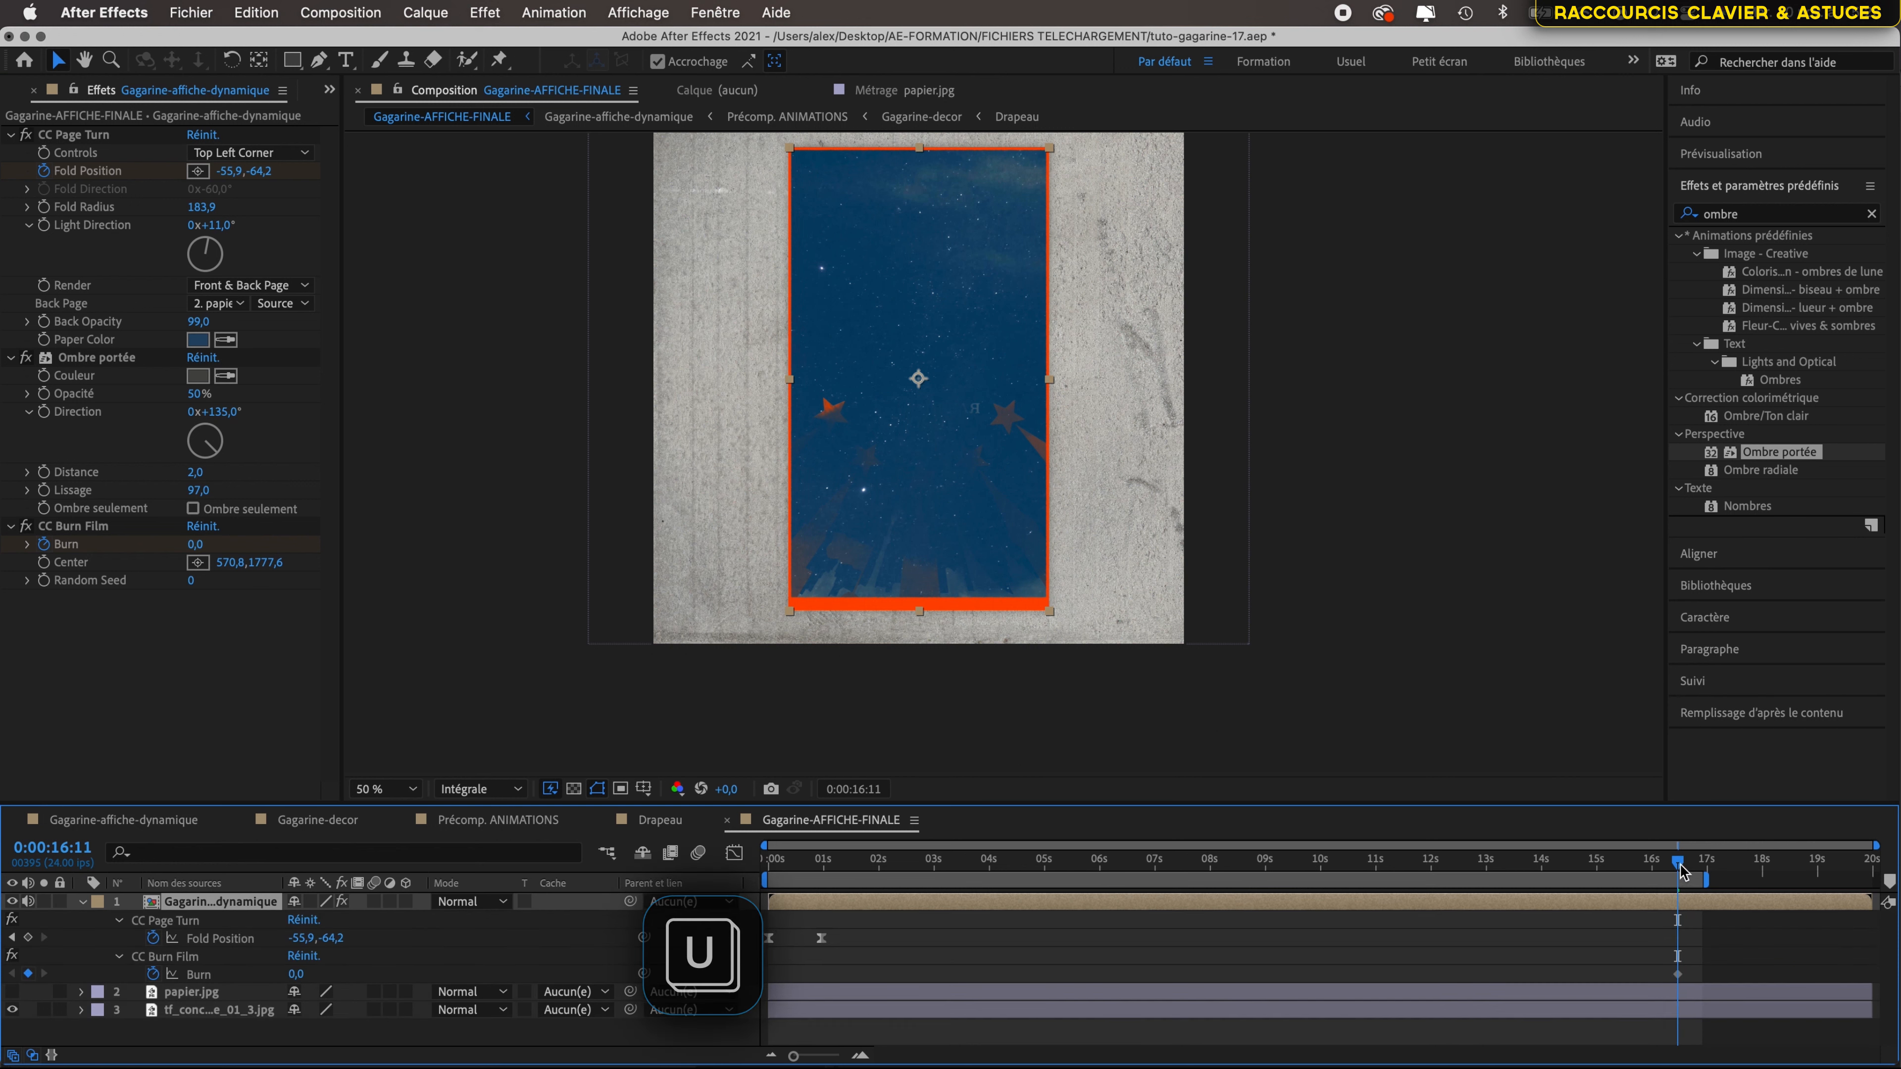
- Keyframe the Burn value at 100 at 0:00:16:19 so the poster burns away completely
left_click_drag(1679, 863, 1695, 868)
mouse_move(196, 543)
left_mouse_down()
mouse_move(310, 546)
mouse_move(270, 547)
mouse_move(294, 554)
left_mouse_up()
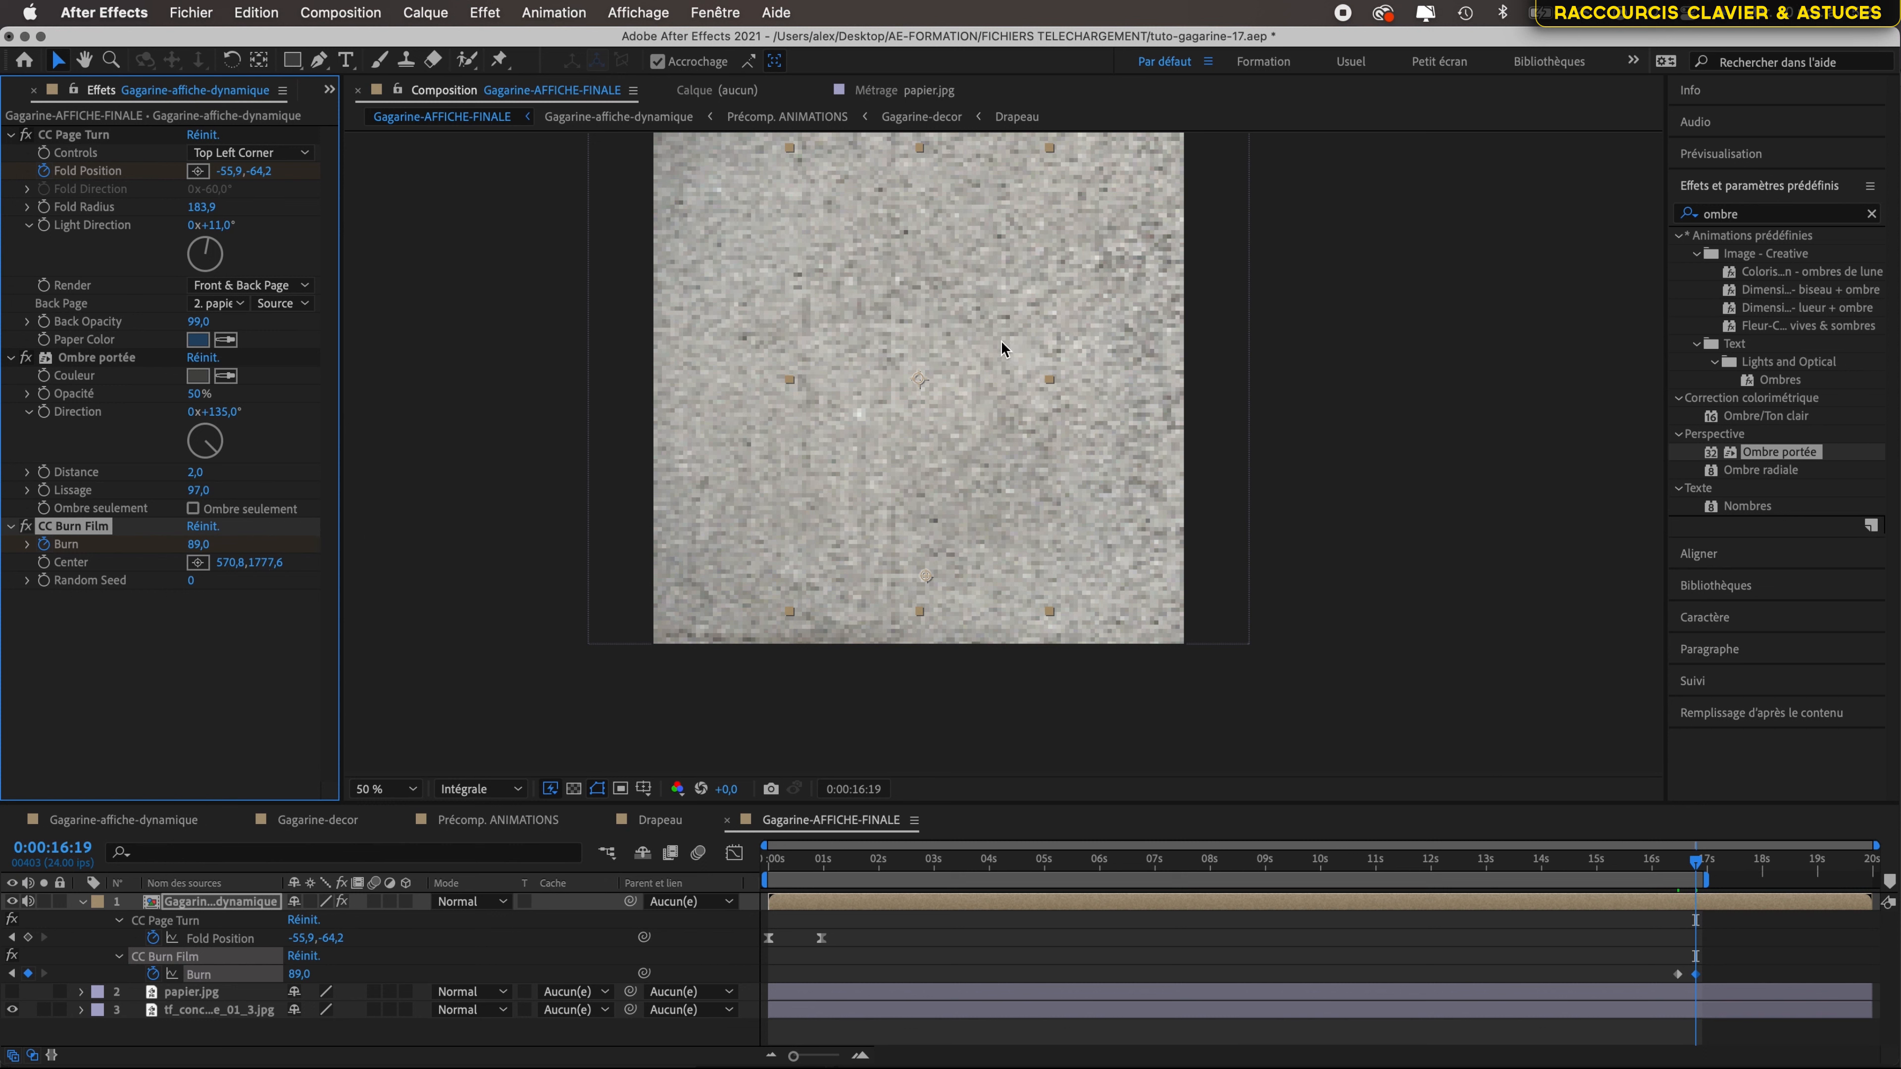
scroll(1003, 348, "up", 2)
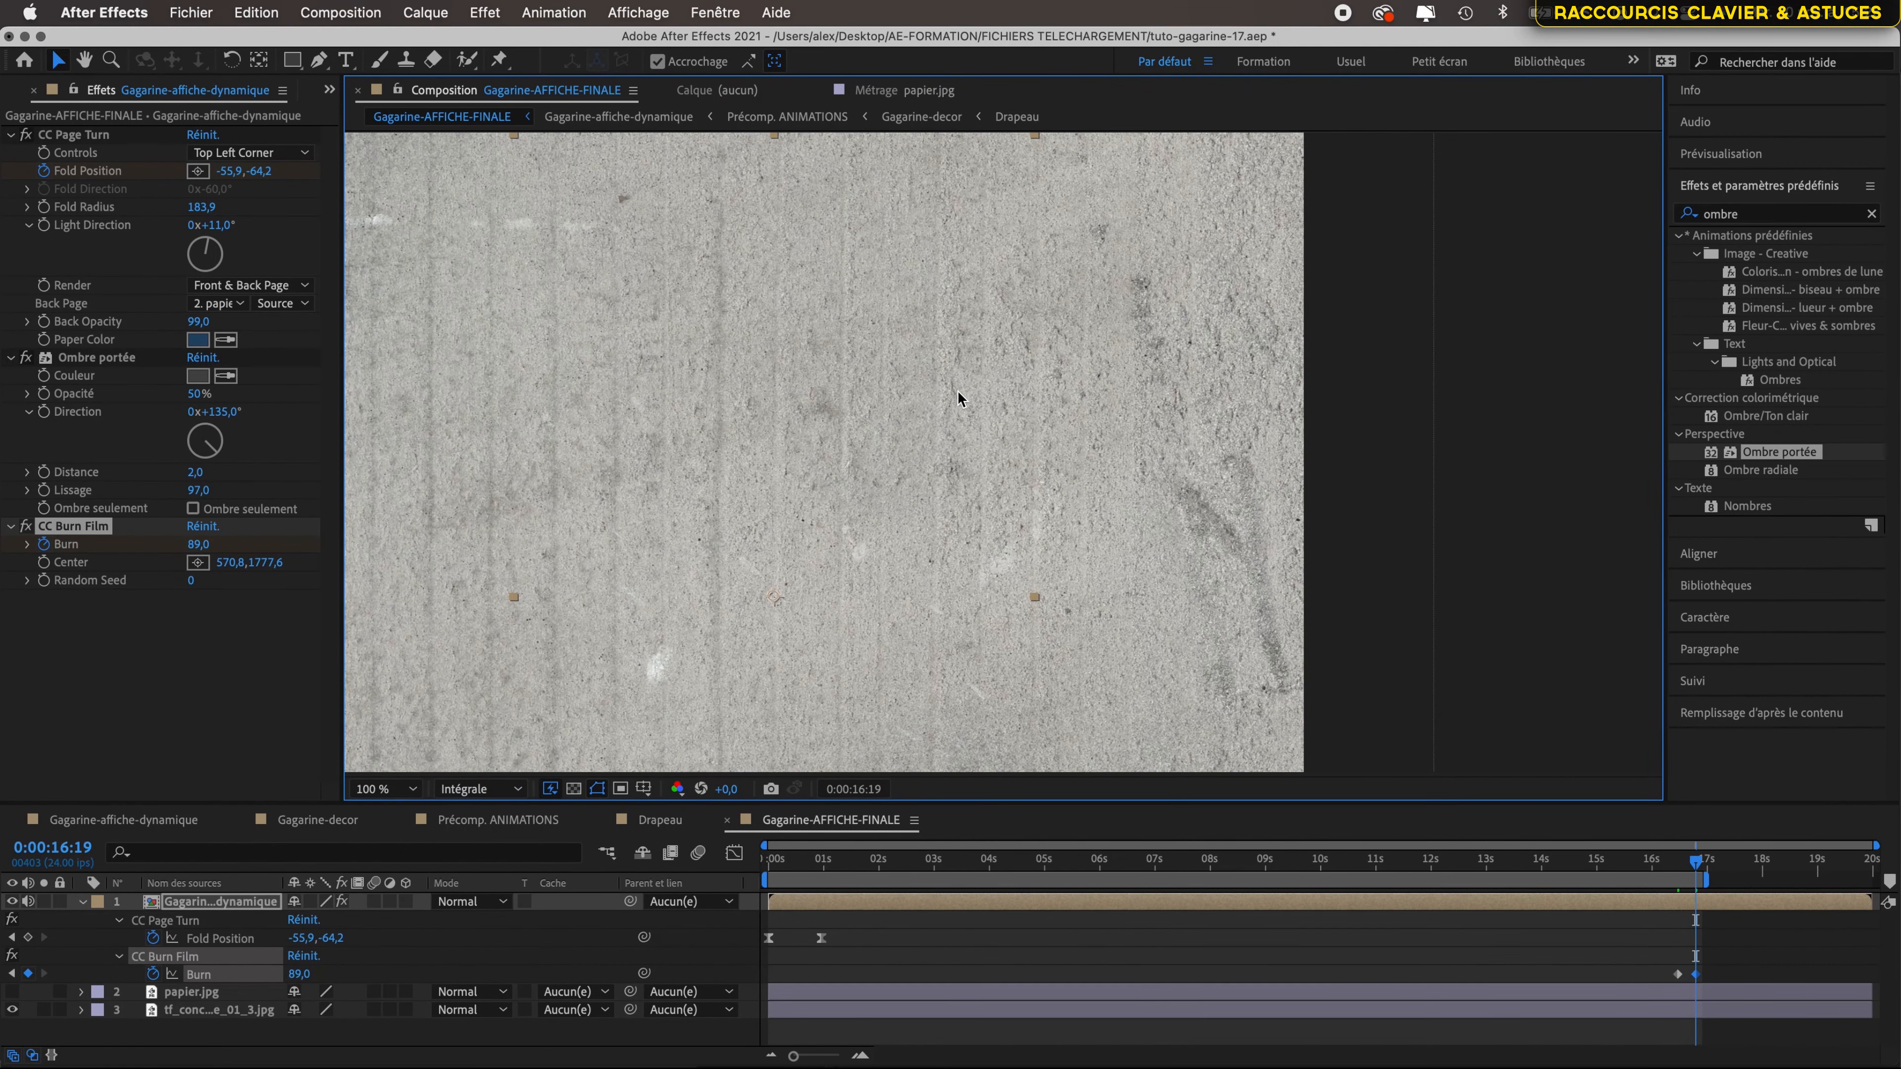
scroll(878, 283, "down", 2)
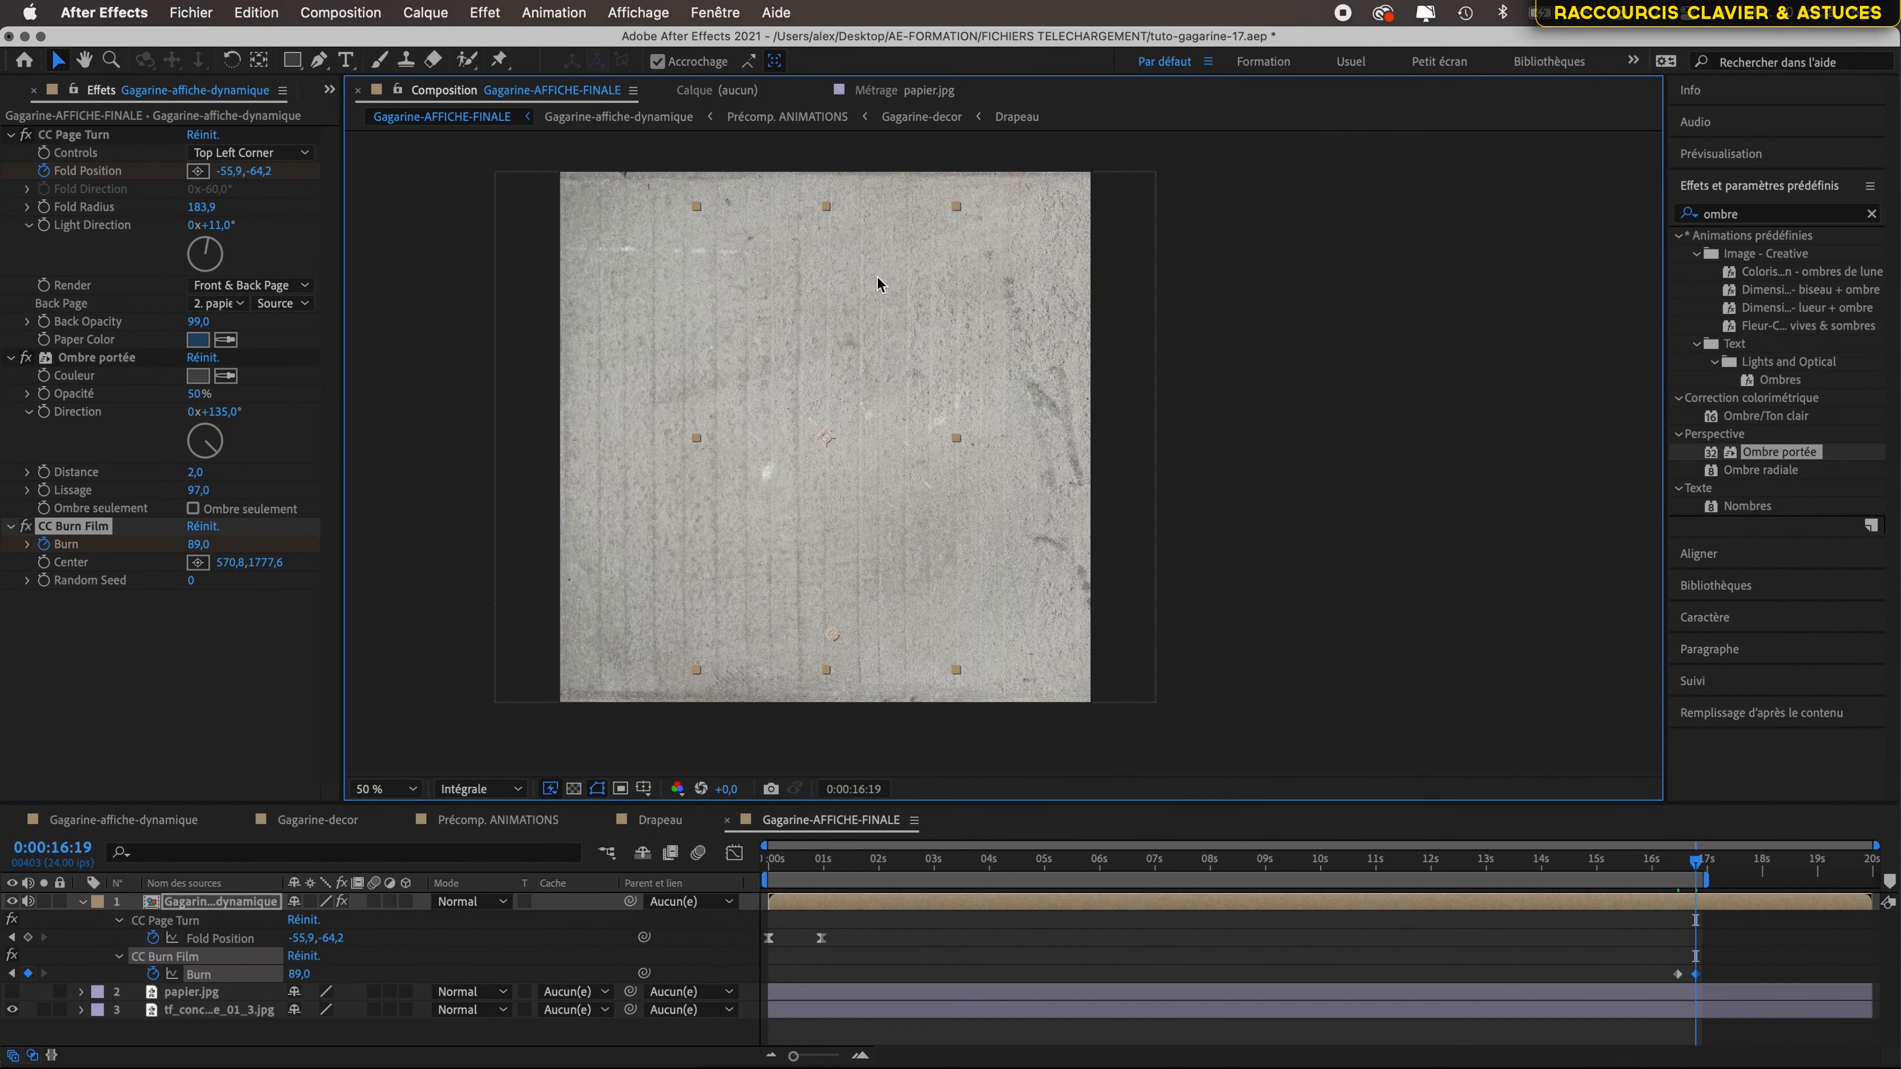
left_click(199, 546)
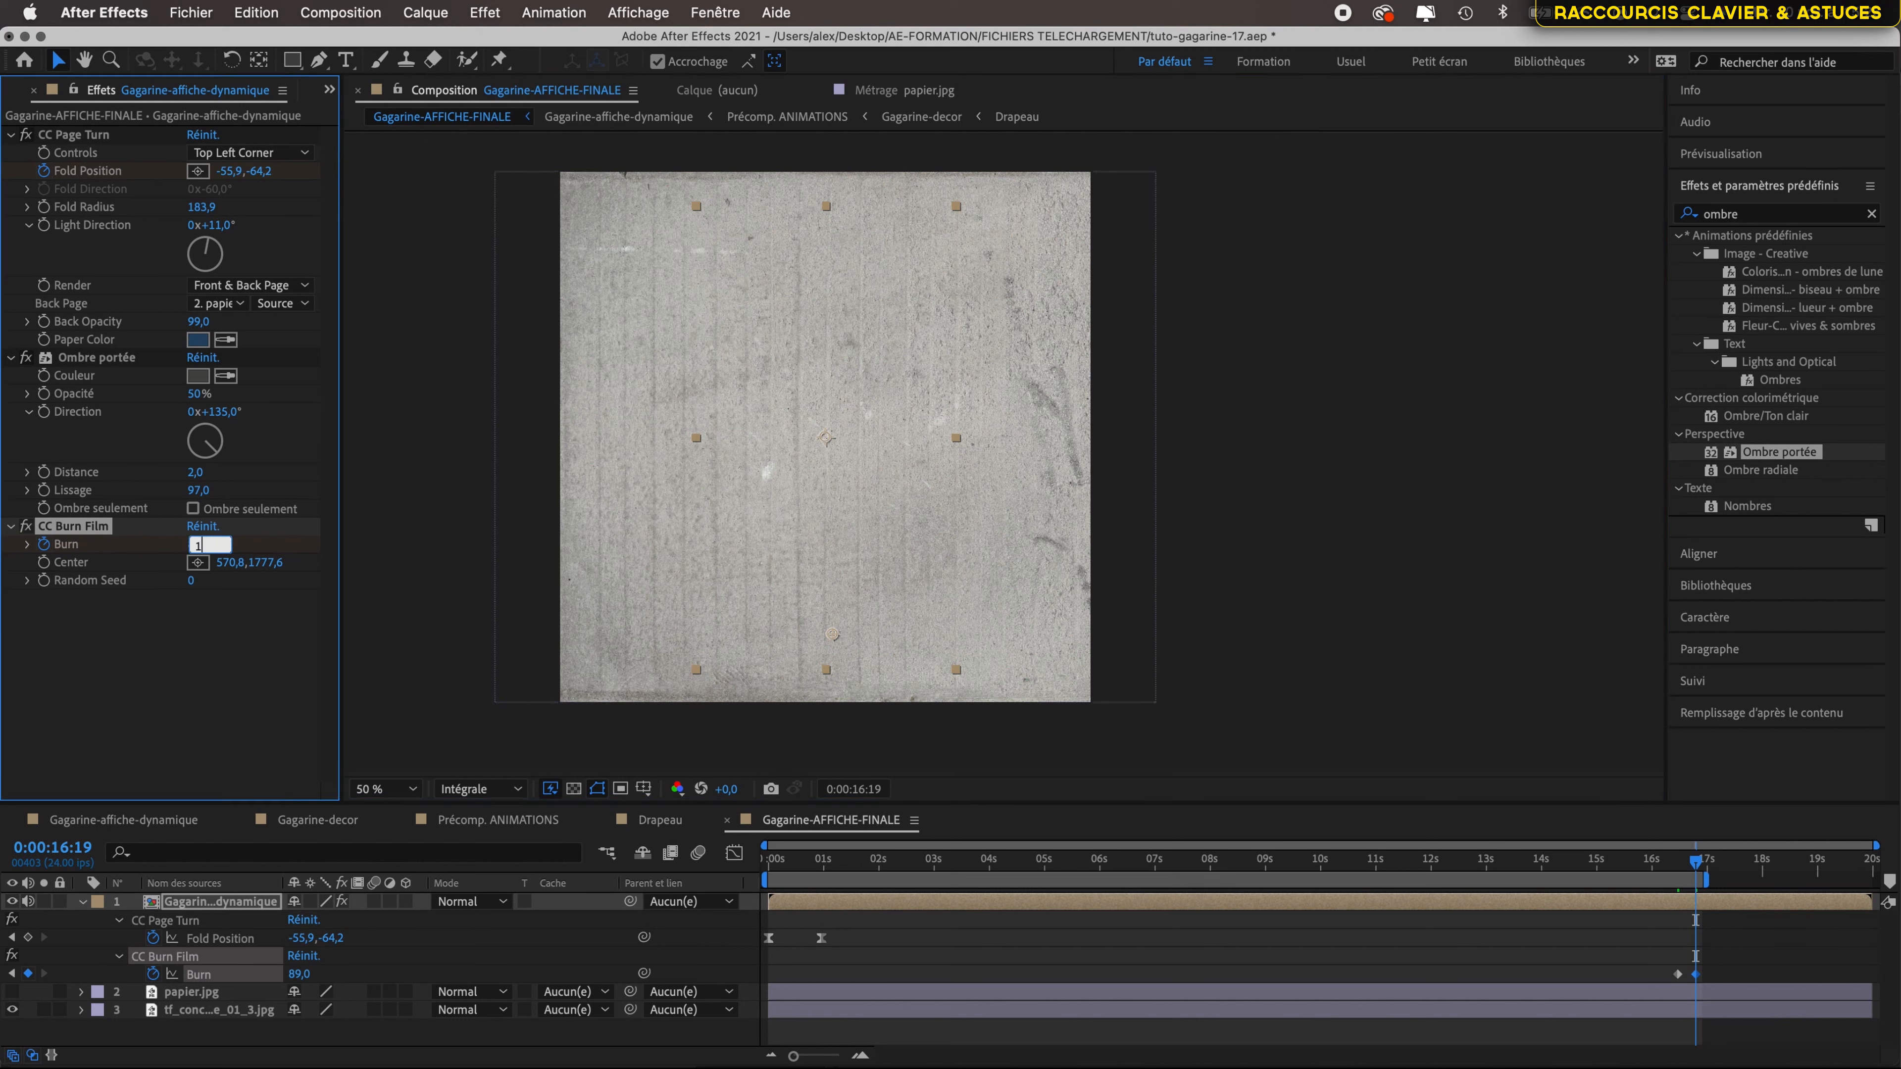
key("Return")
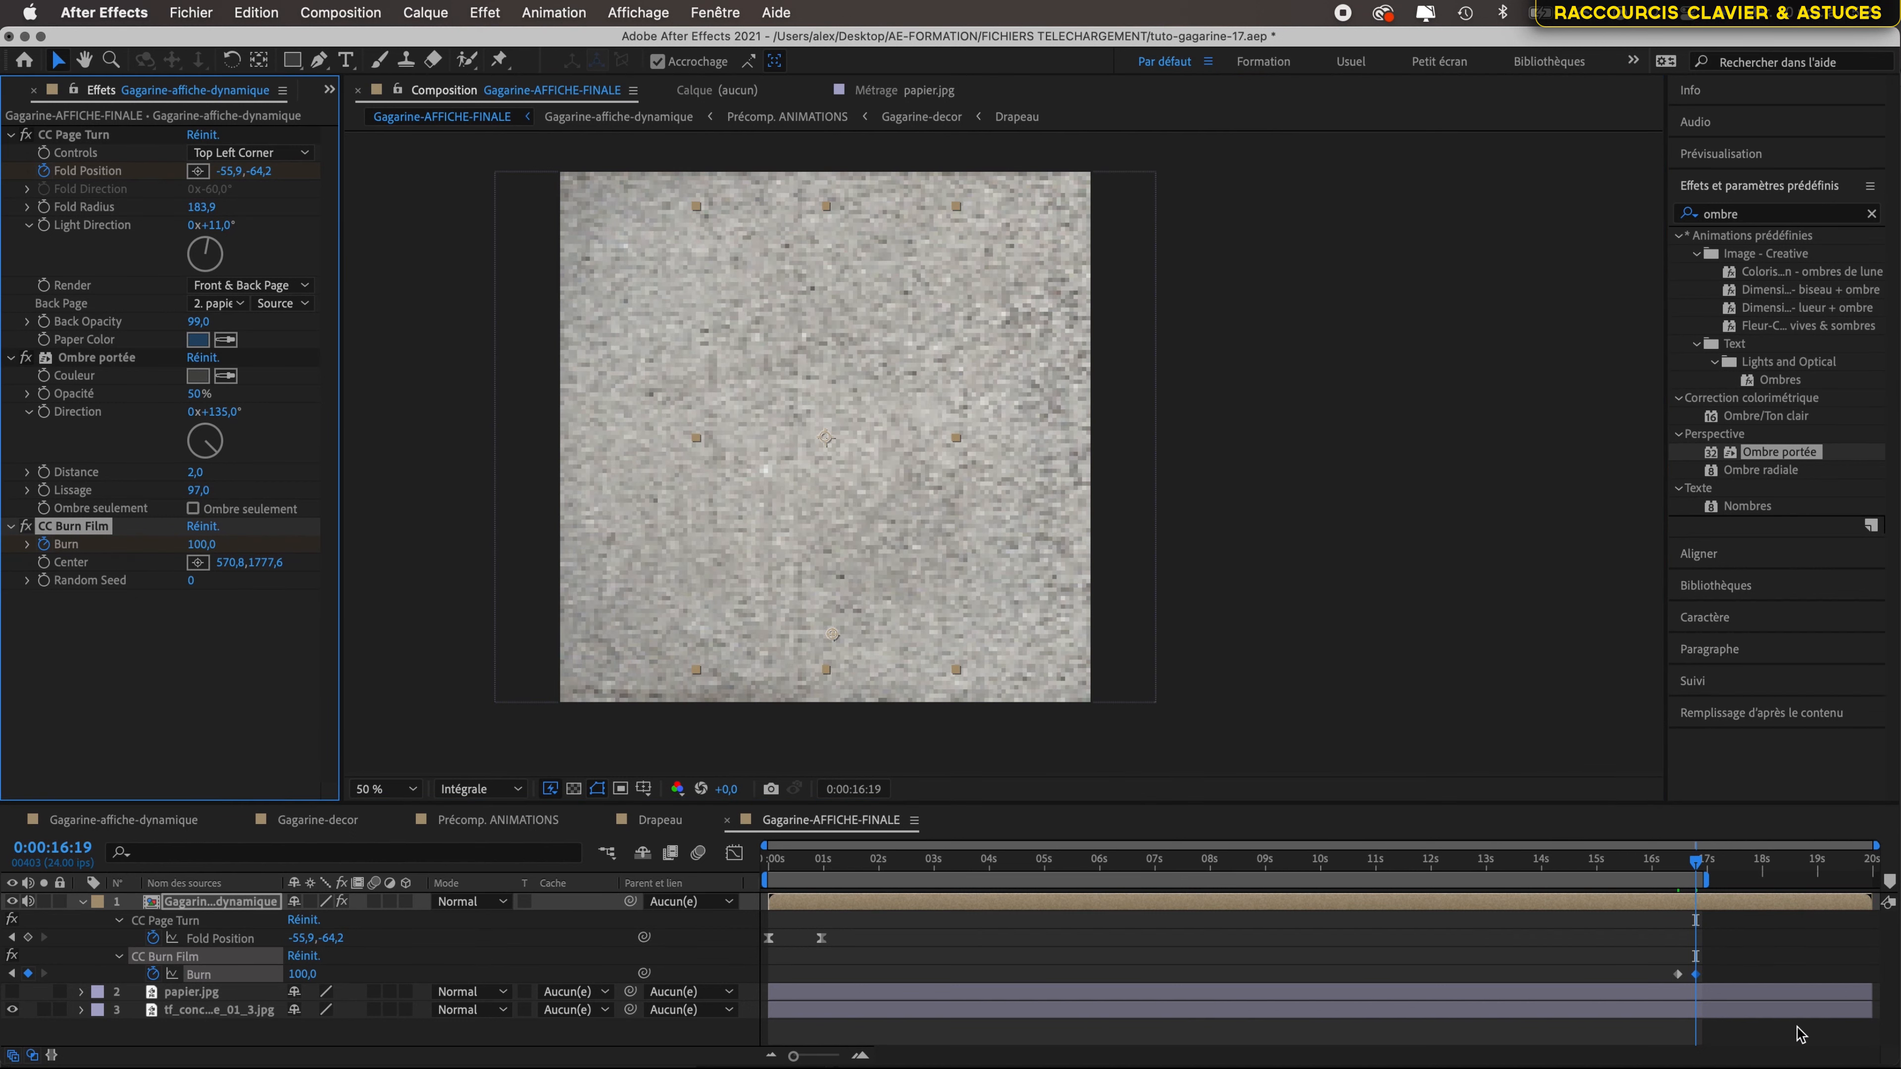
- Play the burn transition from 0:00:16:02 to check the poster's disappearance
left_click_drag(1697, 863, 1656, 865)
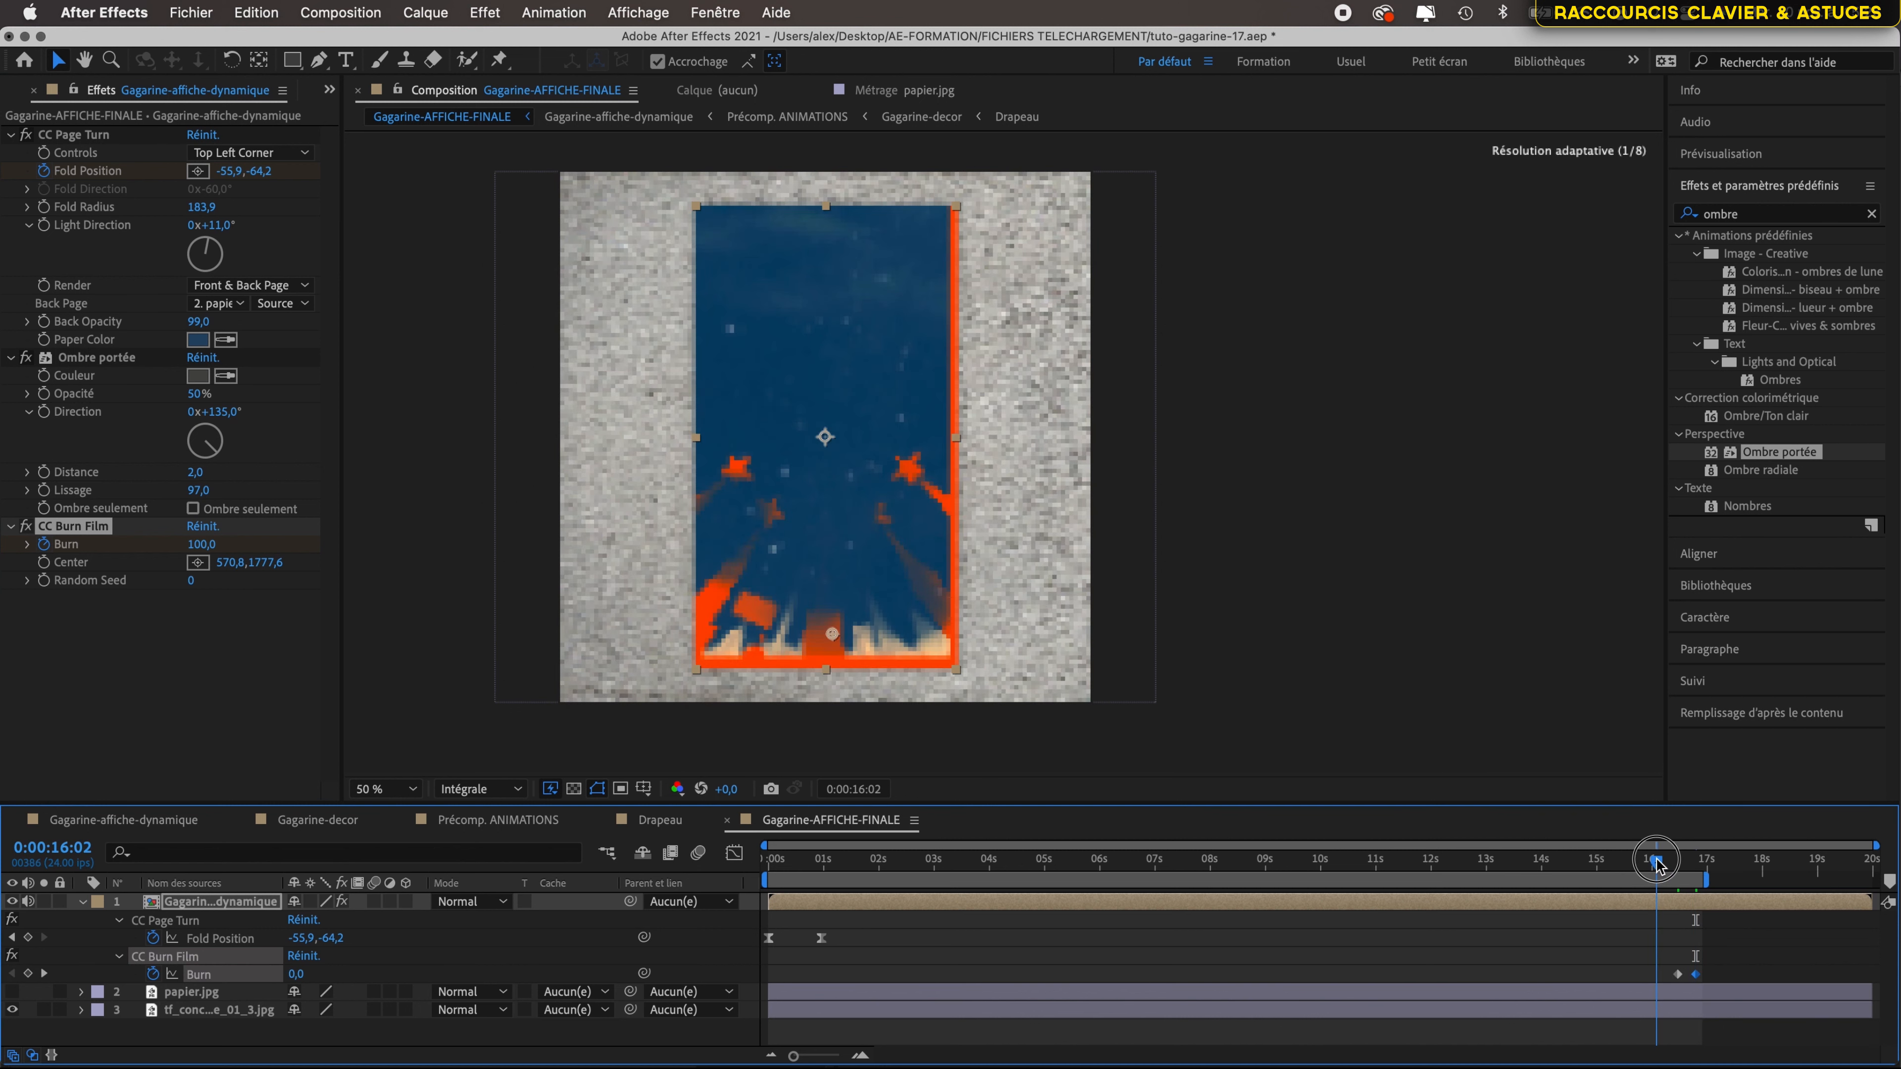
key("space")
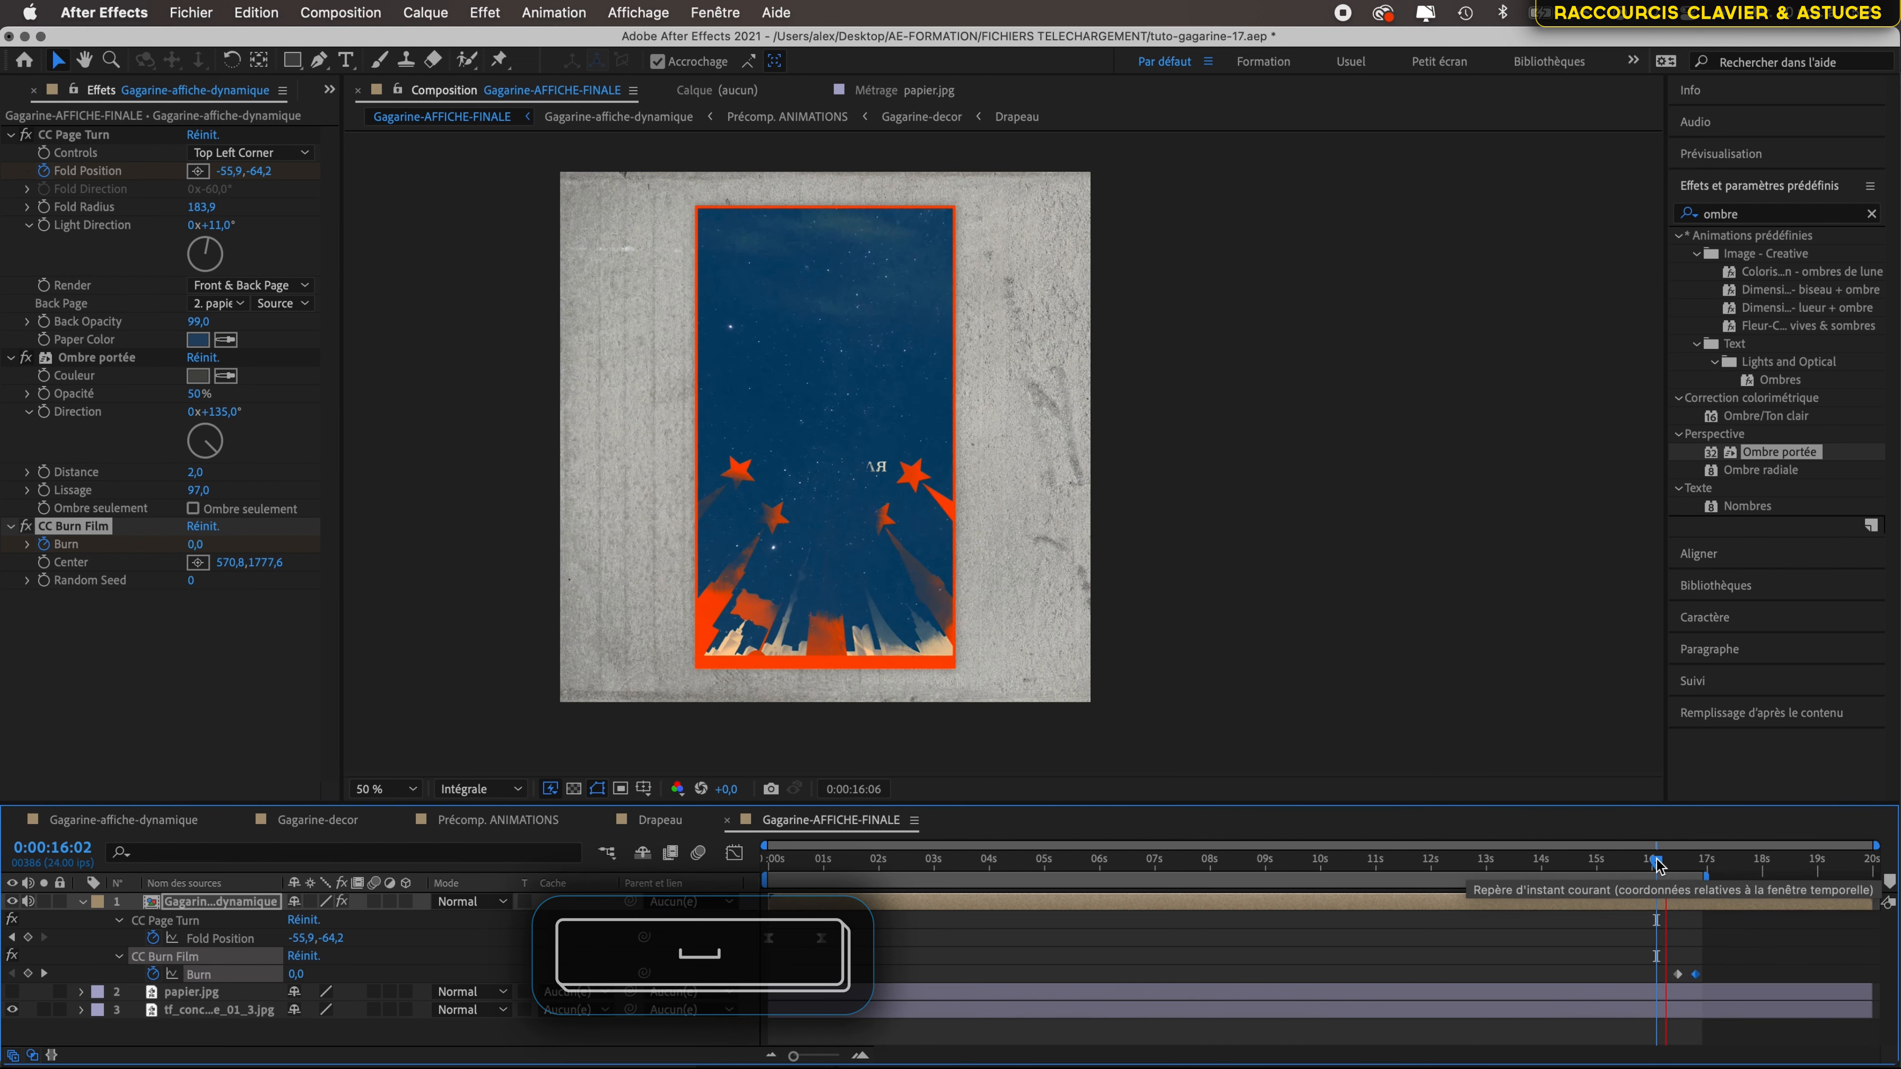